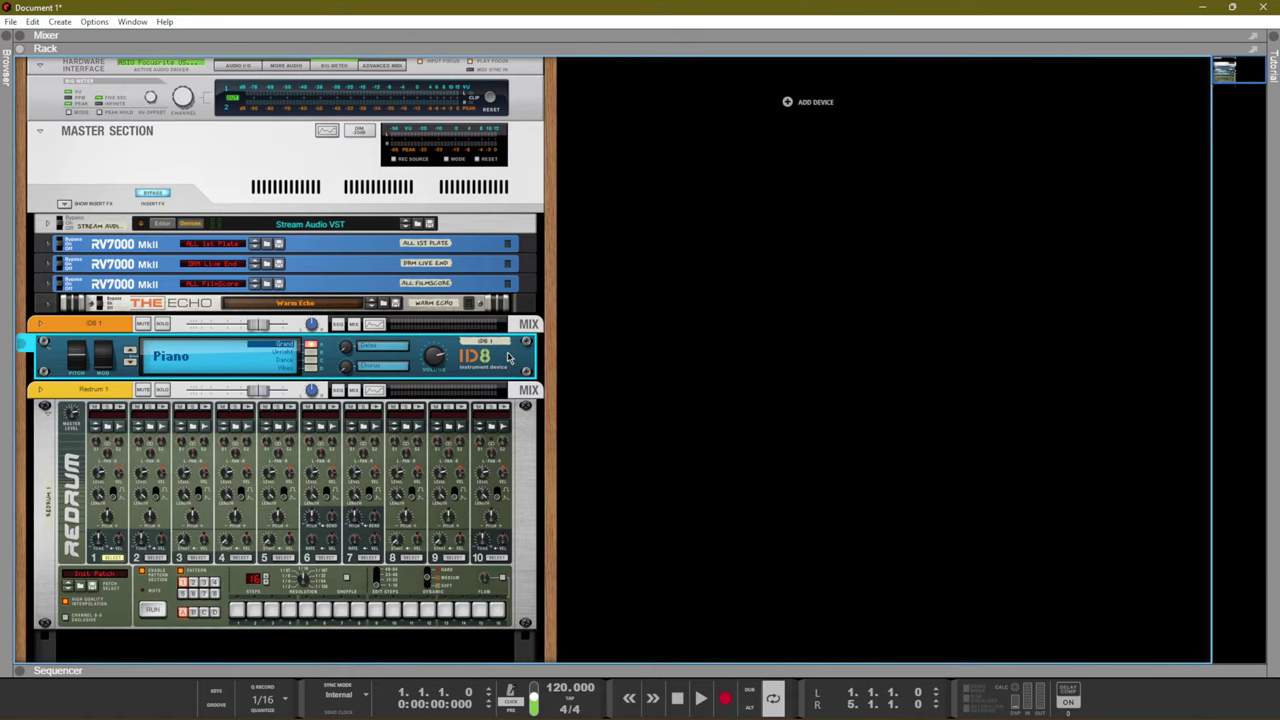
Show the mixer, rack and sequencer together, enlarge the sequencer area and select the ID8 1 track
key("F6")
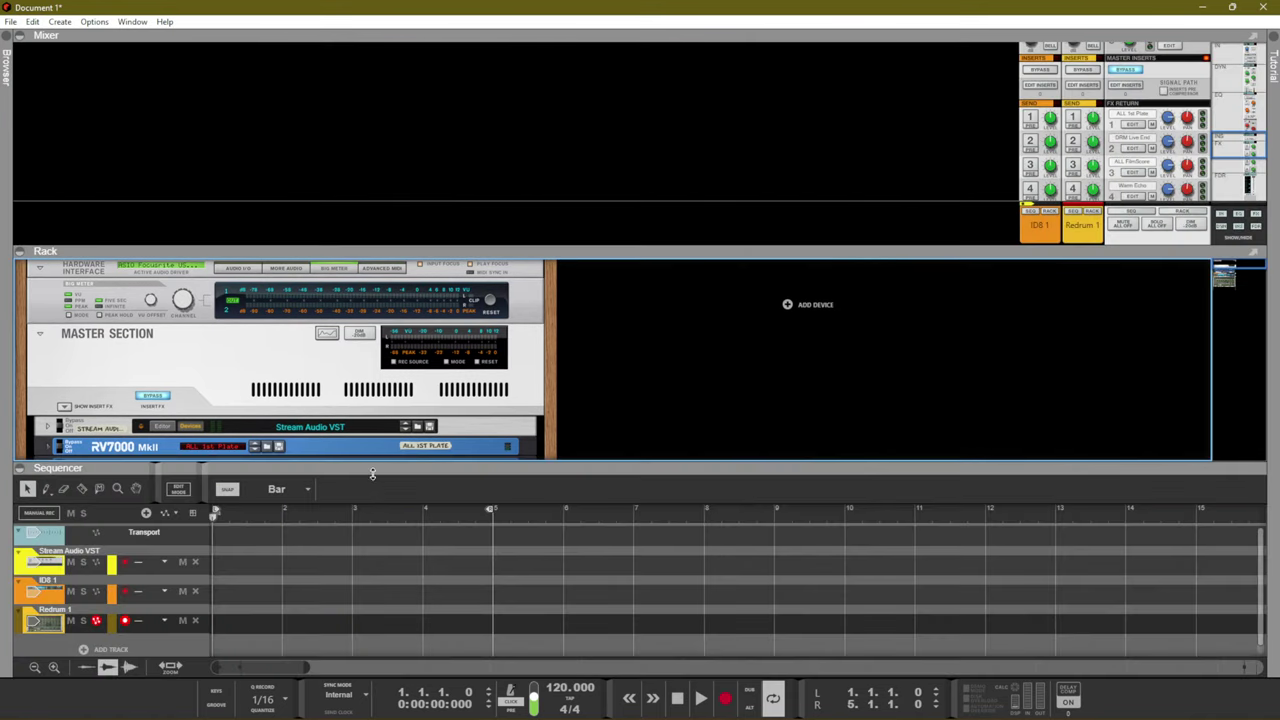
left_click_drag(372, 467, 323, 350)
left_click(128, 452)
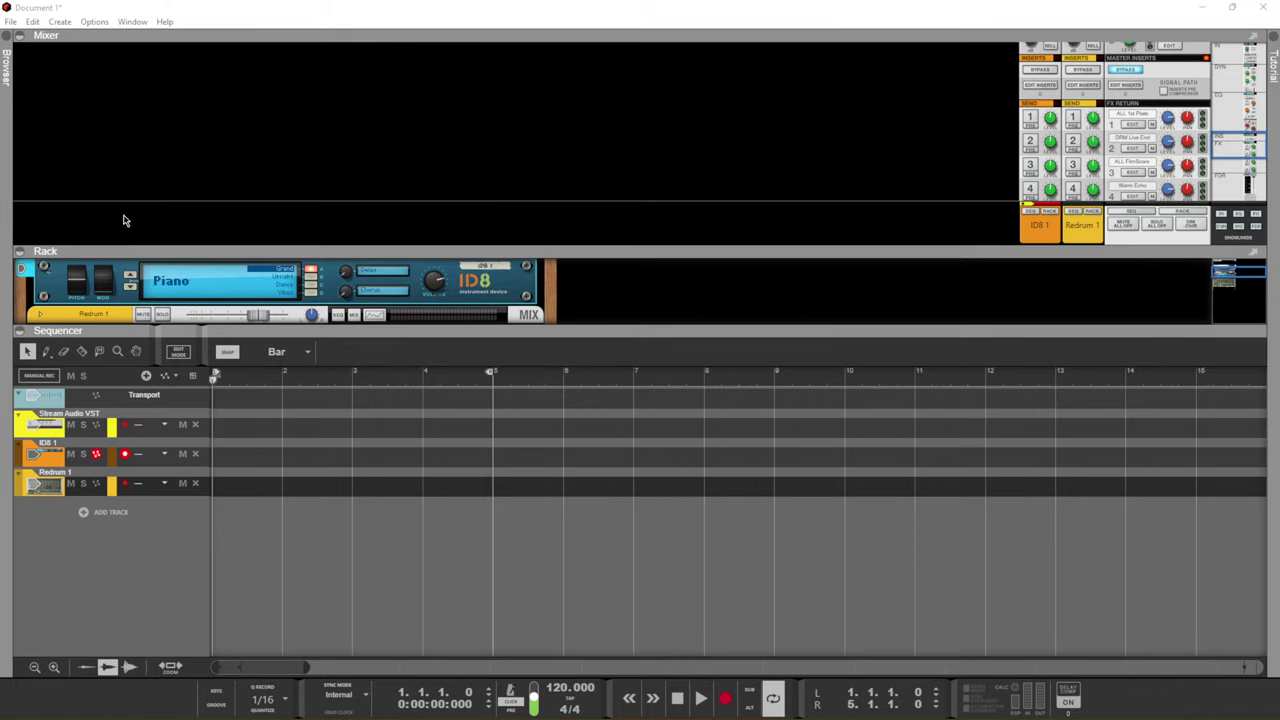
Open the recent song "Thug Tears Cminor 90BPM.reason", close Document 1 and maximize the song's window
left_click(8, 22)
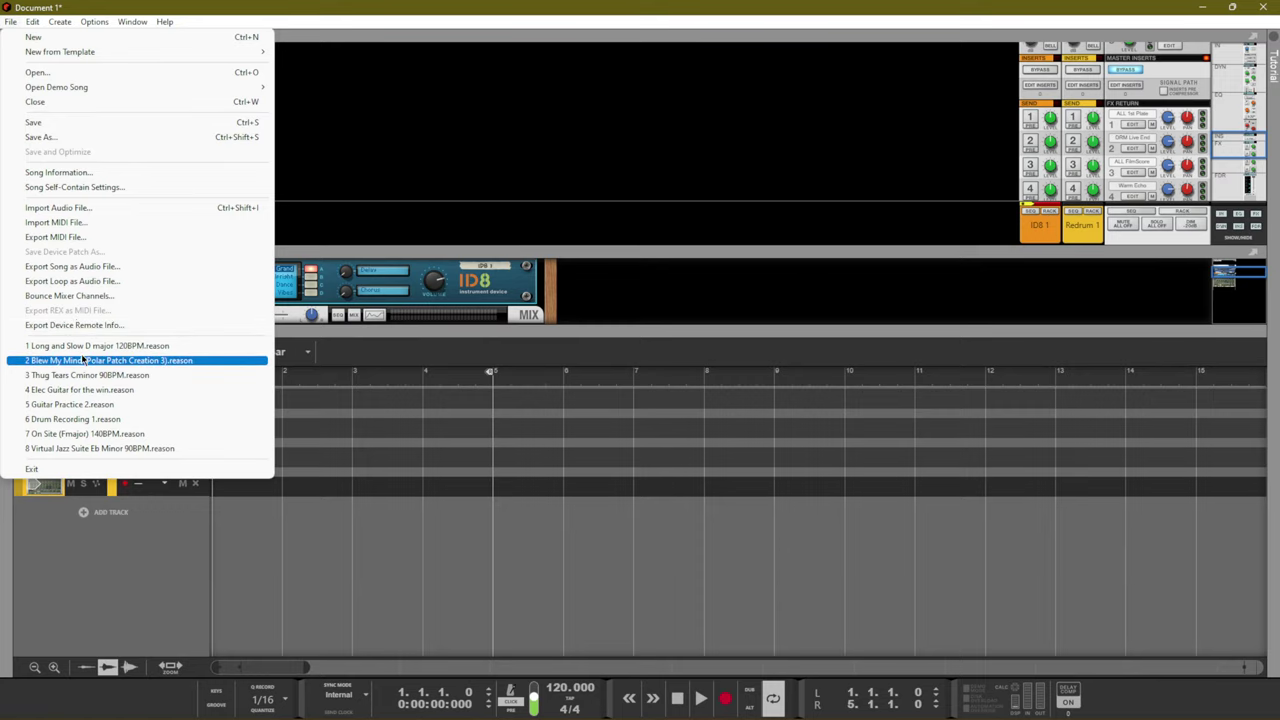
left_click(143, 375)
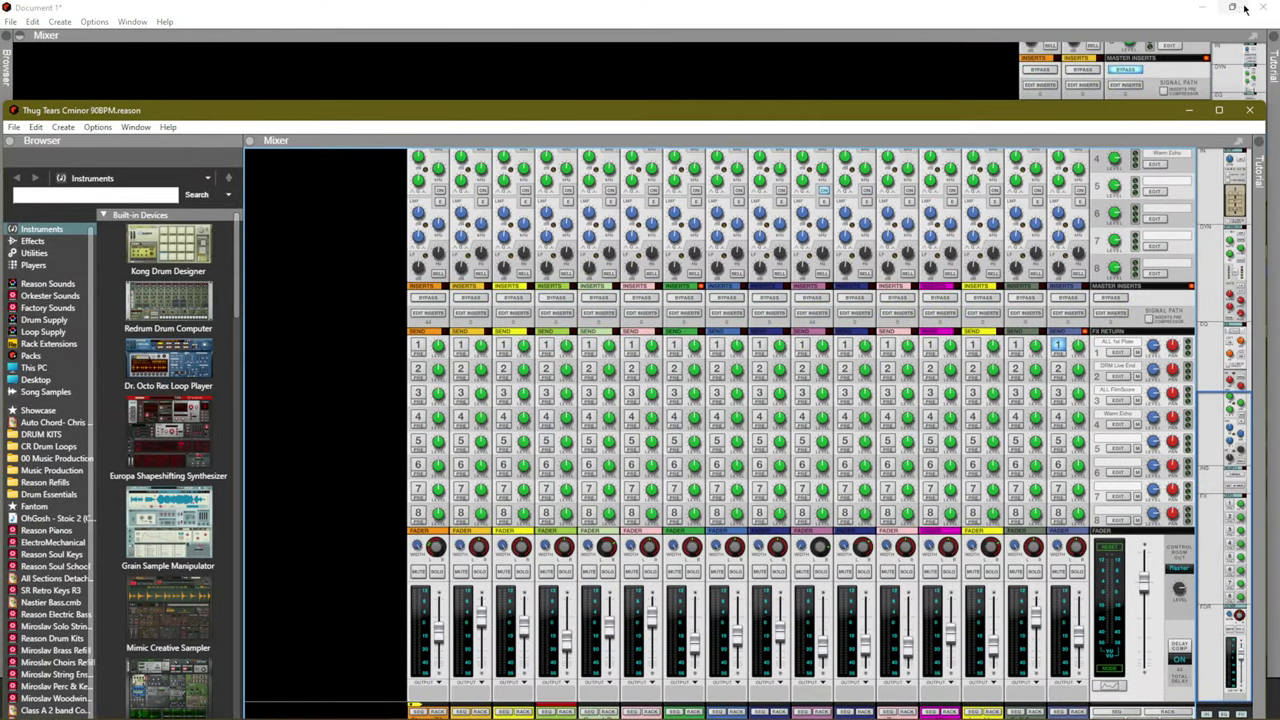
left_click(1262, 6)
left_click(643, 384)
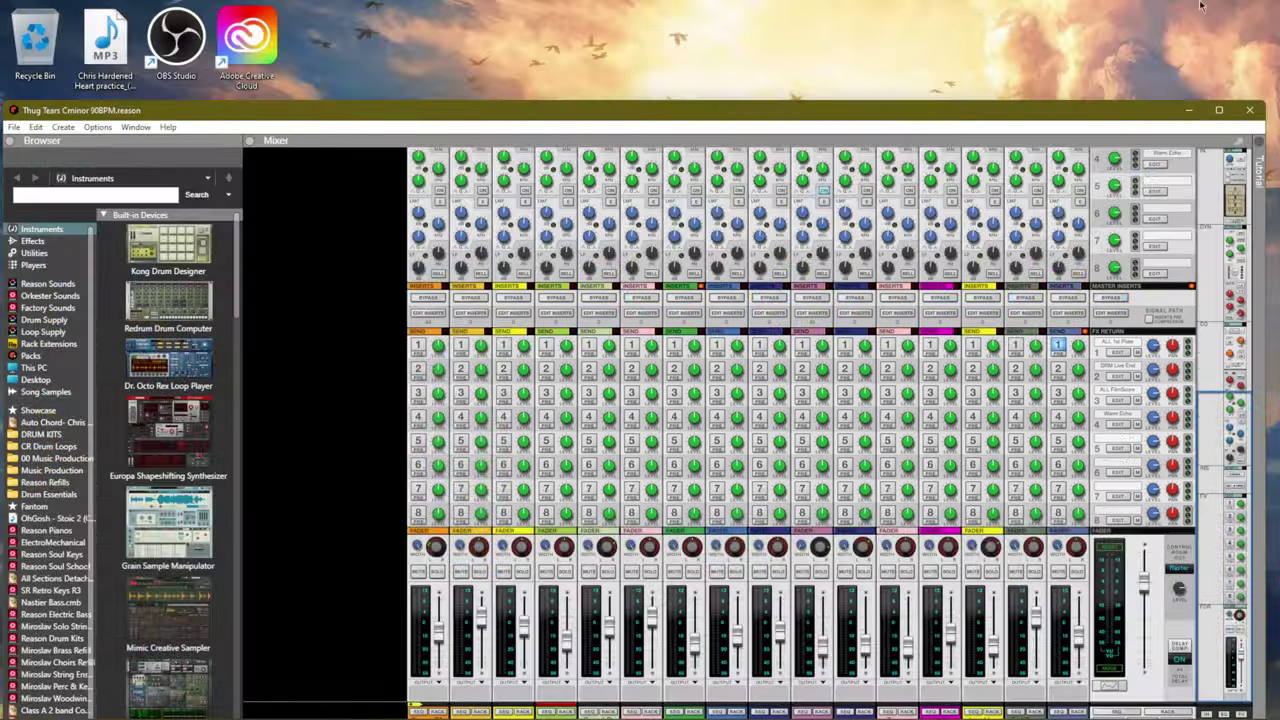
left_click(1217, 109)
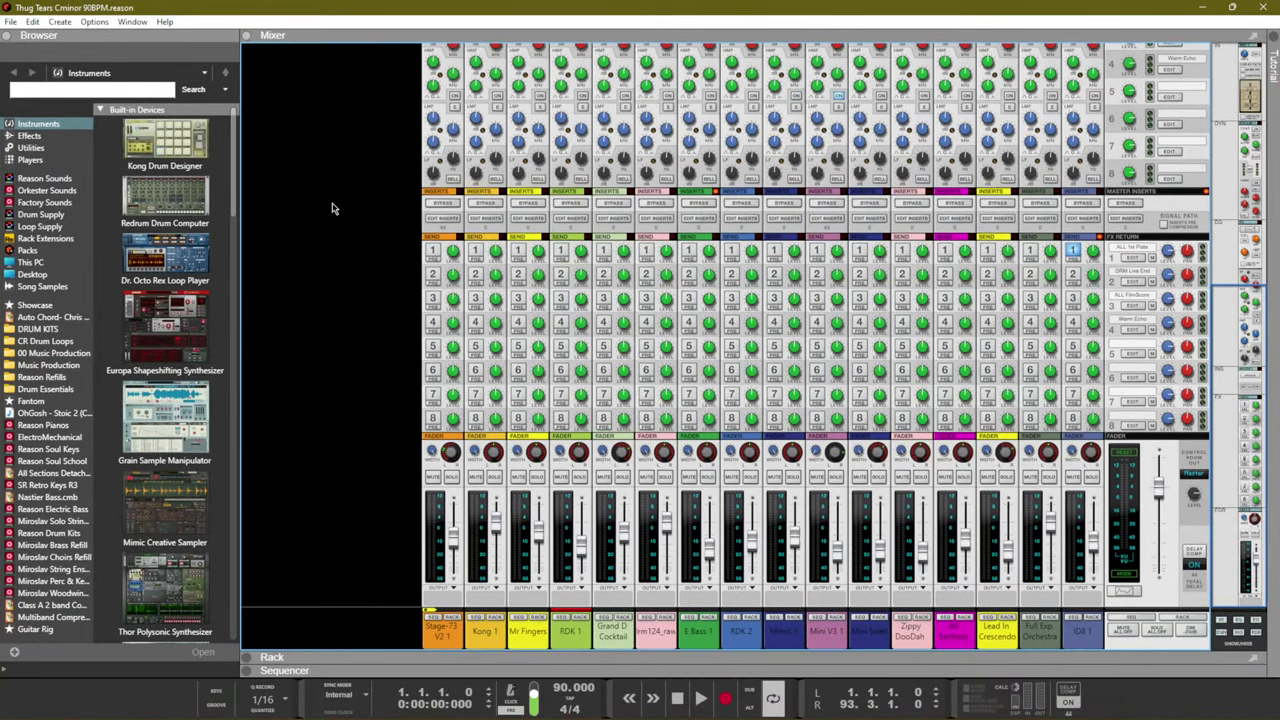
Hide the browser, show only the sequencer and start playing the song
key("F3")
key("F7")
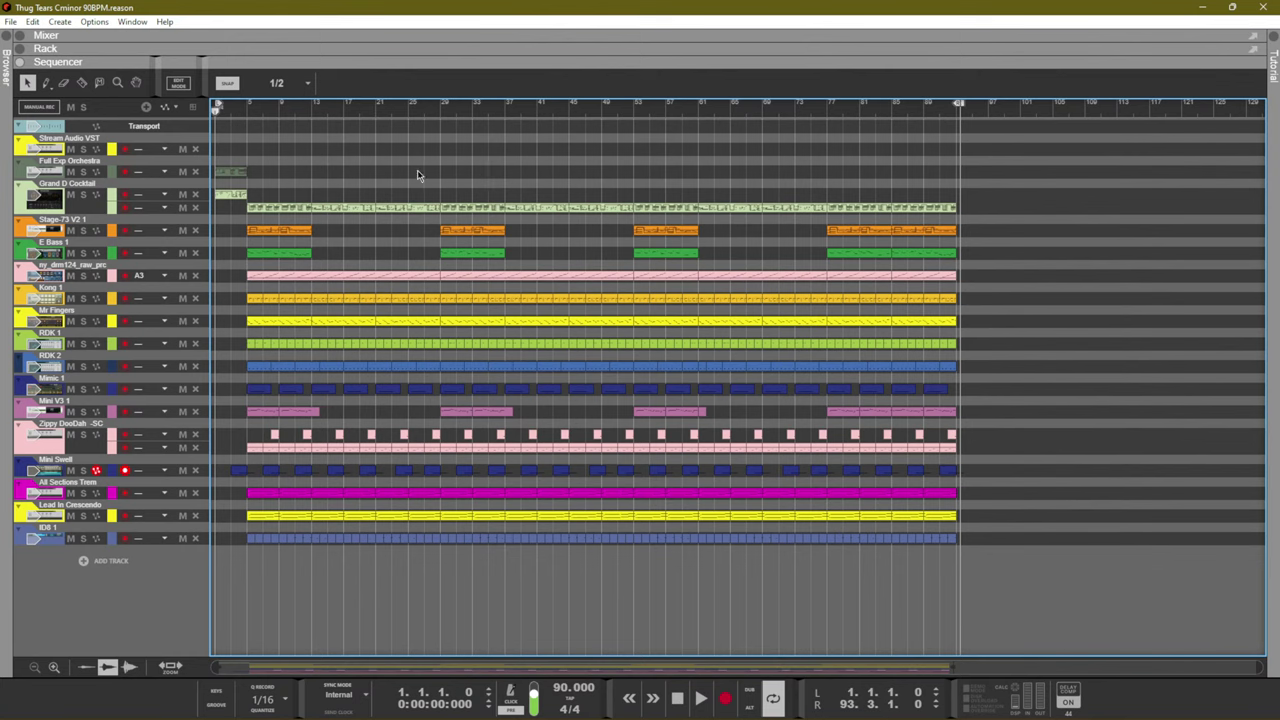
key("space")
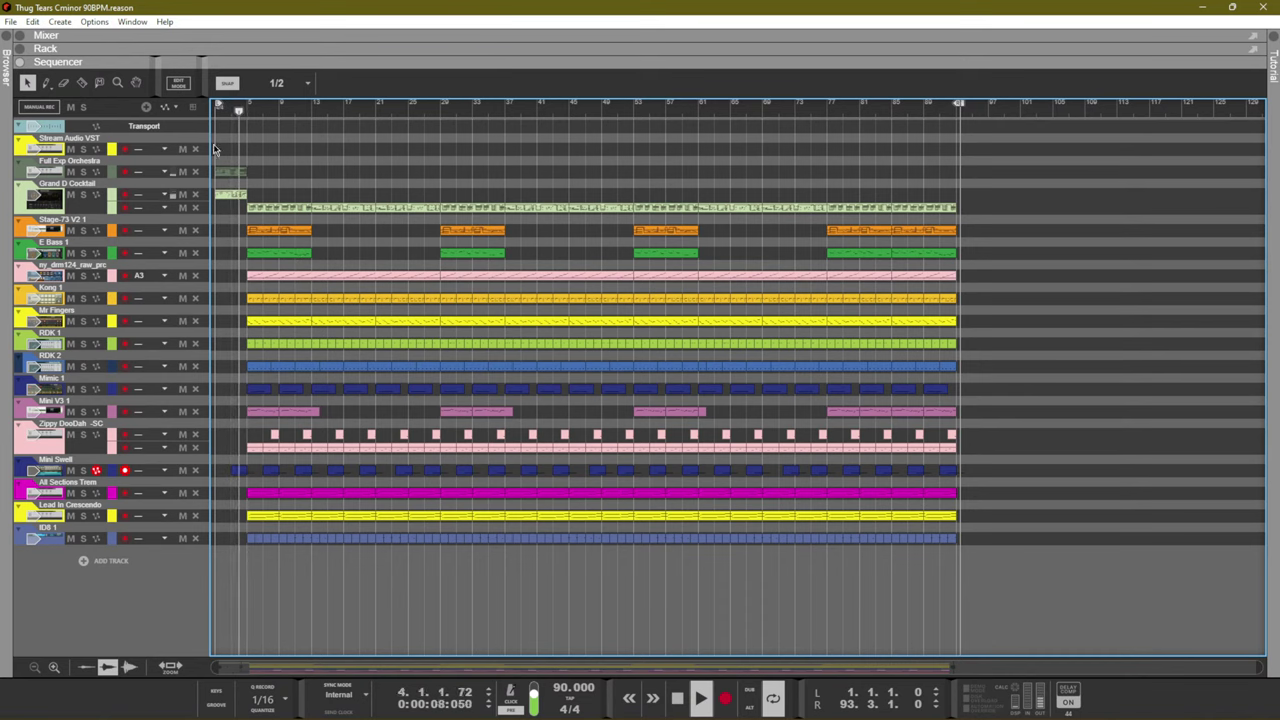
Enable Blocks, then draw Block 1 over bars 1 to 5 and an 8-bar Block 2 from bar 5
left_click(94, 21)
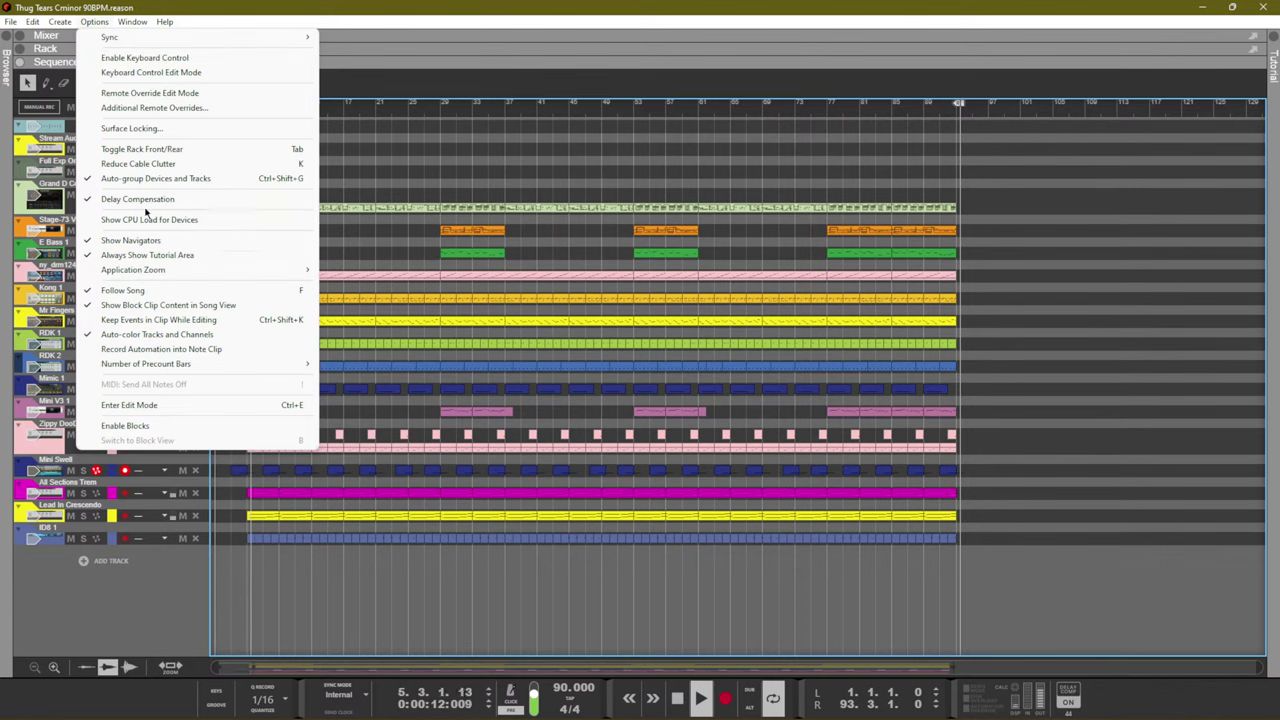
left_click(138, 425)
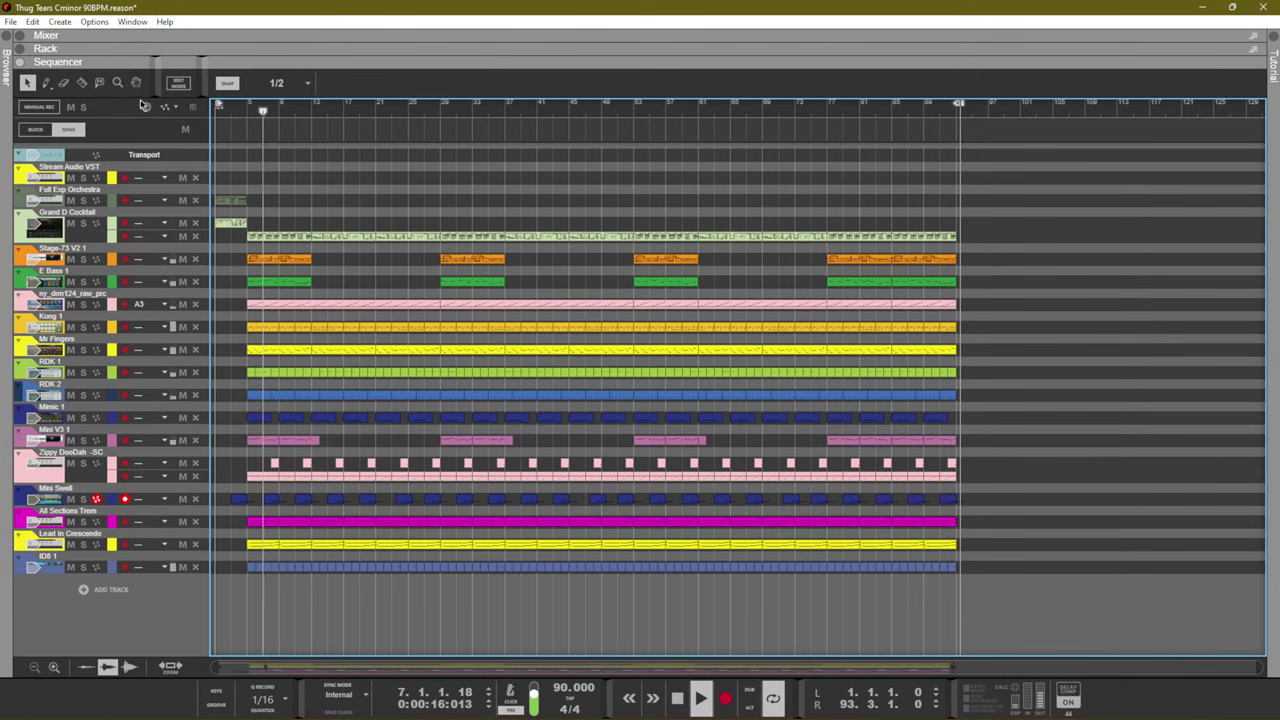
left_click_drag(220, 128, 311, 131)
left_click(270, 128)
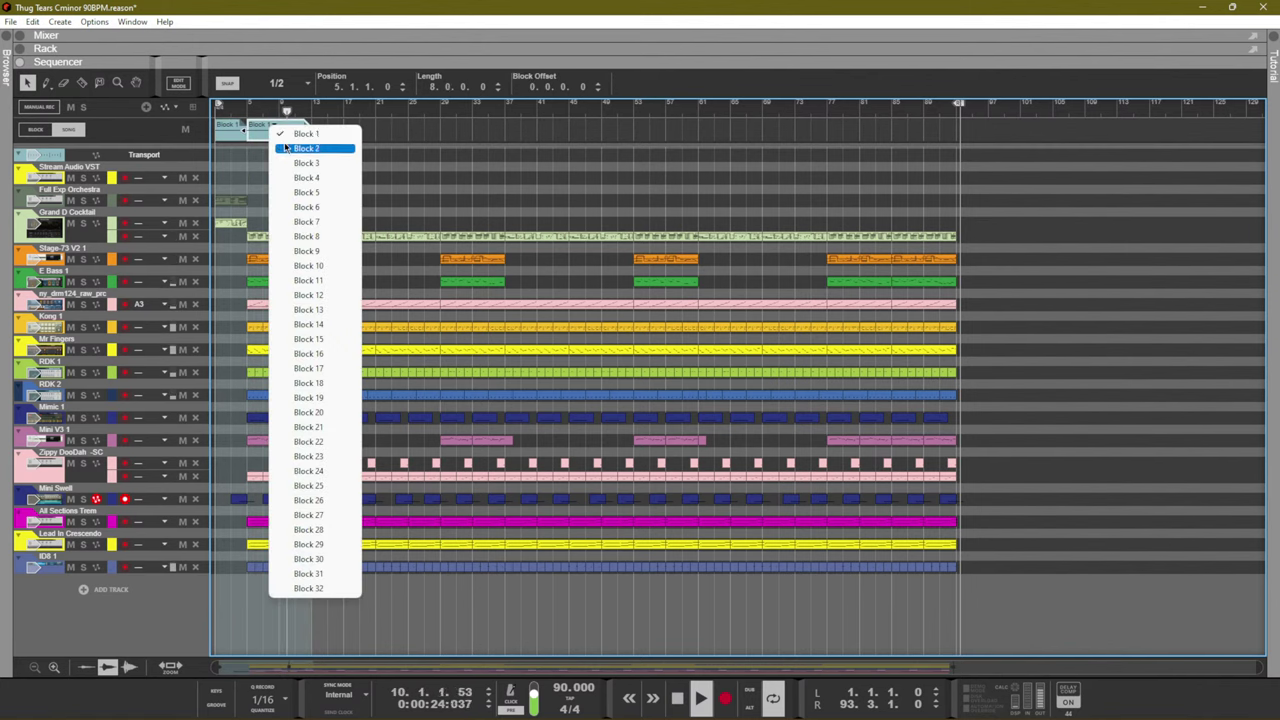
left_click(287, 150)
Draw a 16-bar block from bar 13 to bar 29 and assign it to Block 3
left_click_drag(316, 131, 440, 141)
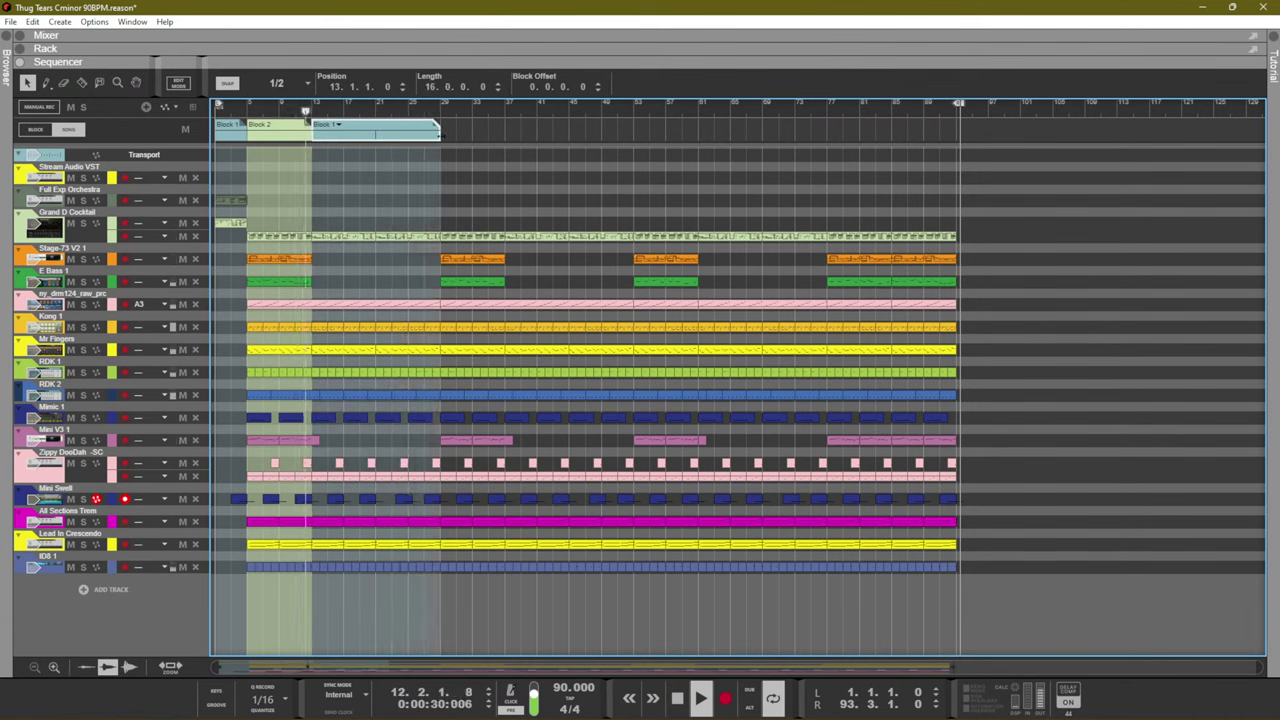
left_click(340, 125)
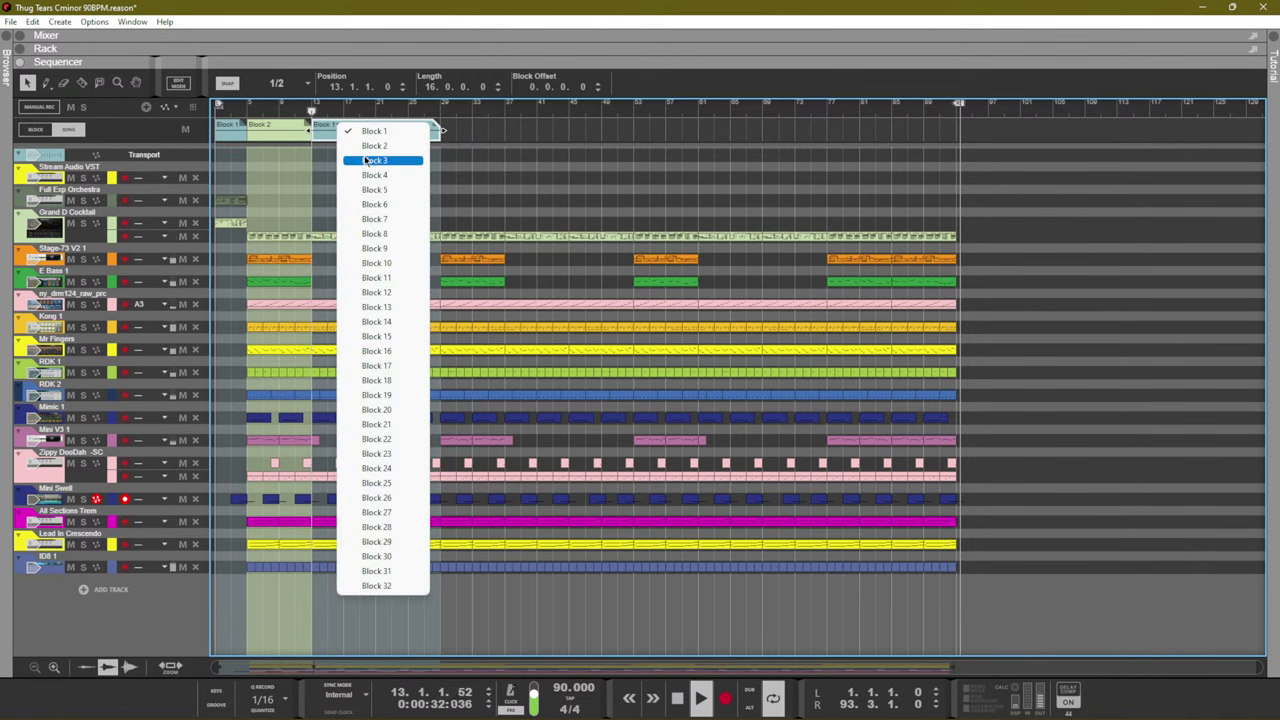
left_click(374, 160)
Copy the Block 2 and Block 3 pair to bar 29 and duplicate it again from bar 53
left_click(486, 124)
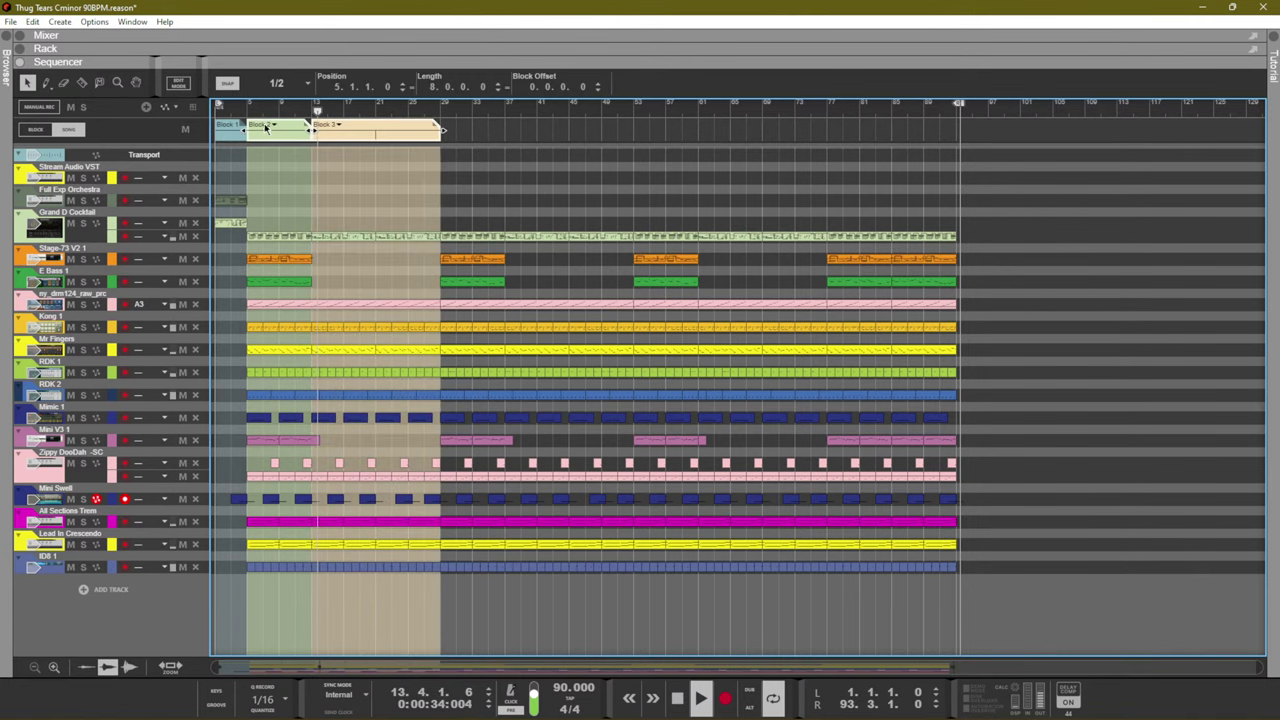
left_click_drag(264, 131, 458, 137)
key("ctrl+d")
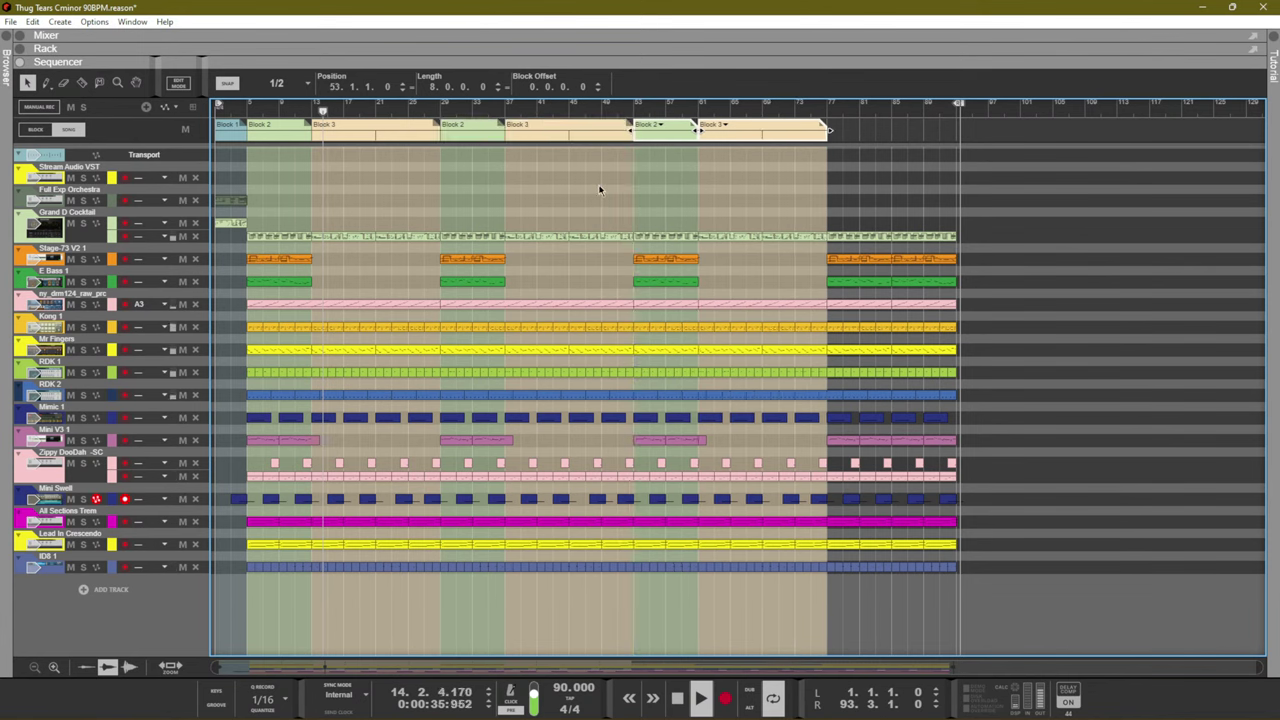
Copy Block 2 to bar 77, duplicate it once more up to the song's end and deselect it
left_click(886, 124)
left_click_drag(684, 133, 859, 137)
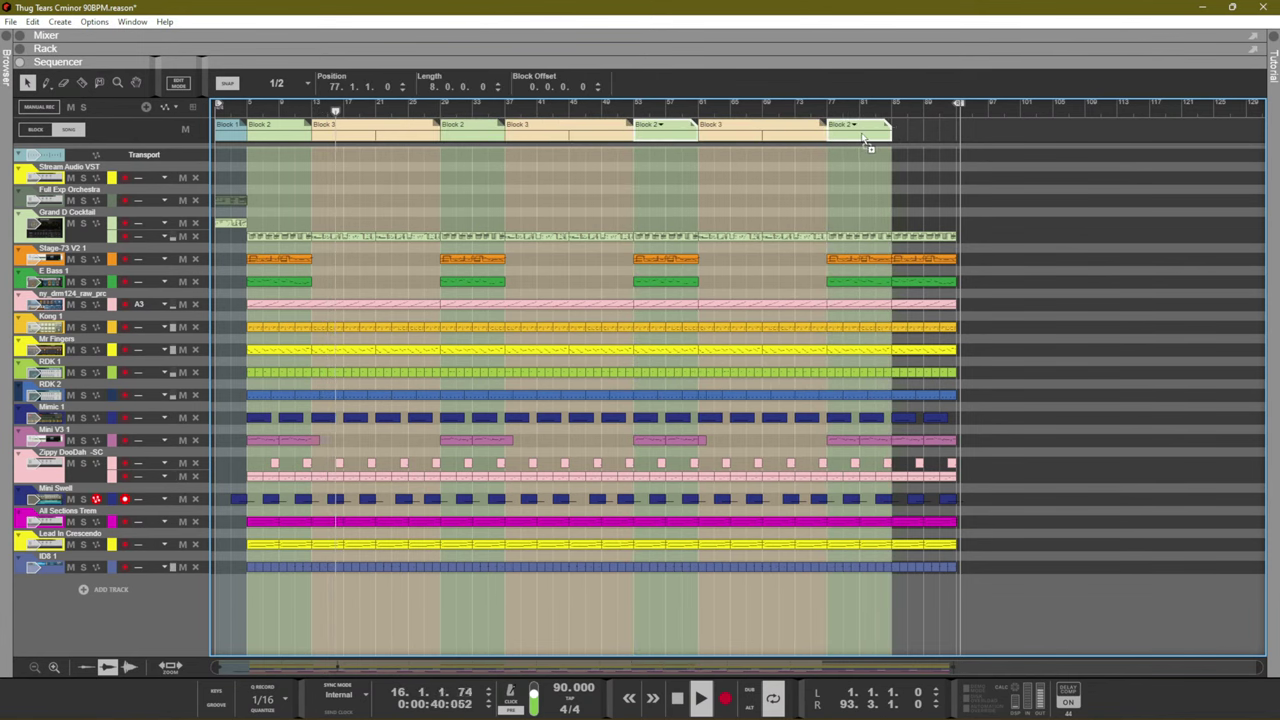
key("ctrl+d")
left_click(1006, 180)
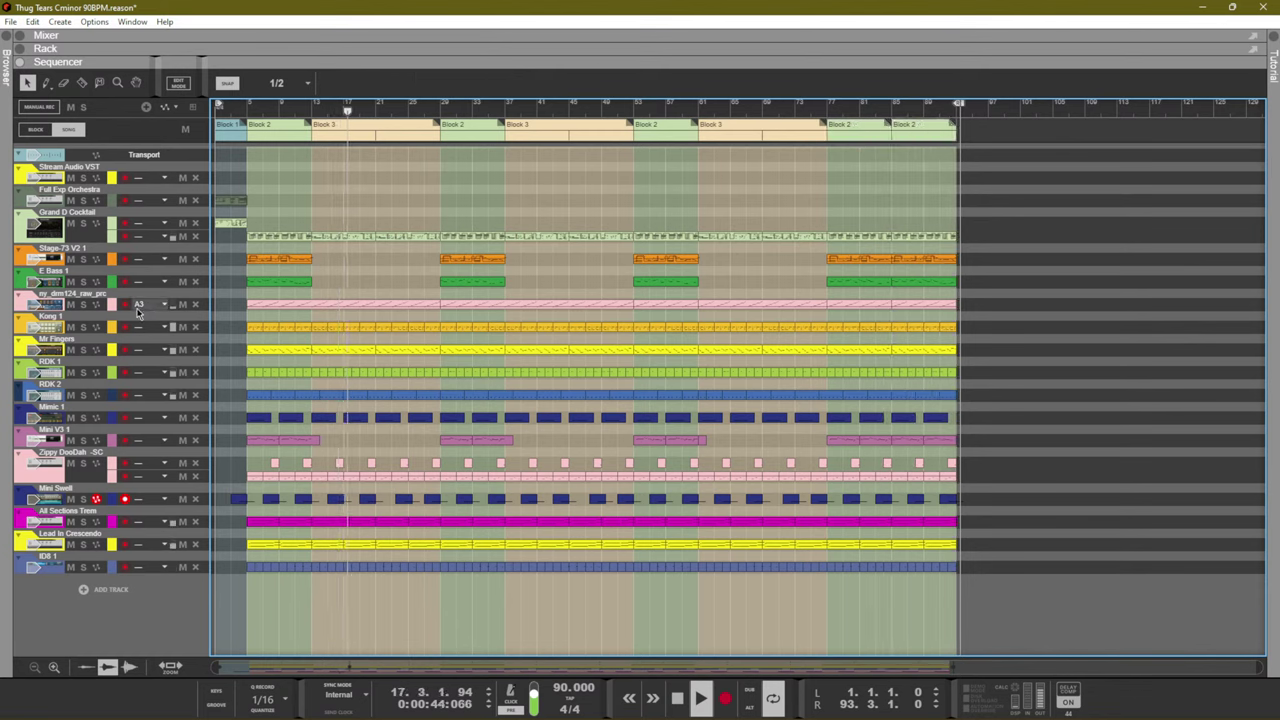
Record-enable the ny_drm124_raw_prc track and audition it by switching its solo on and off
left_click(83, 304)
left_click(86, 305)
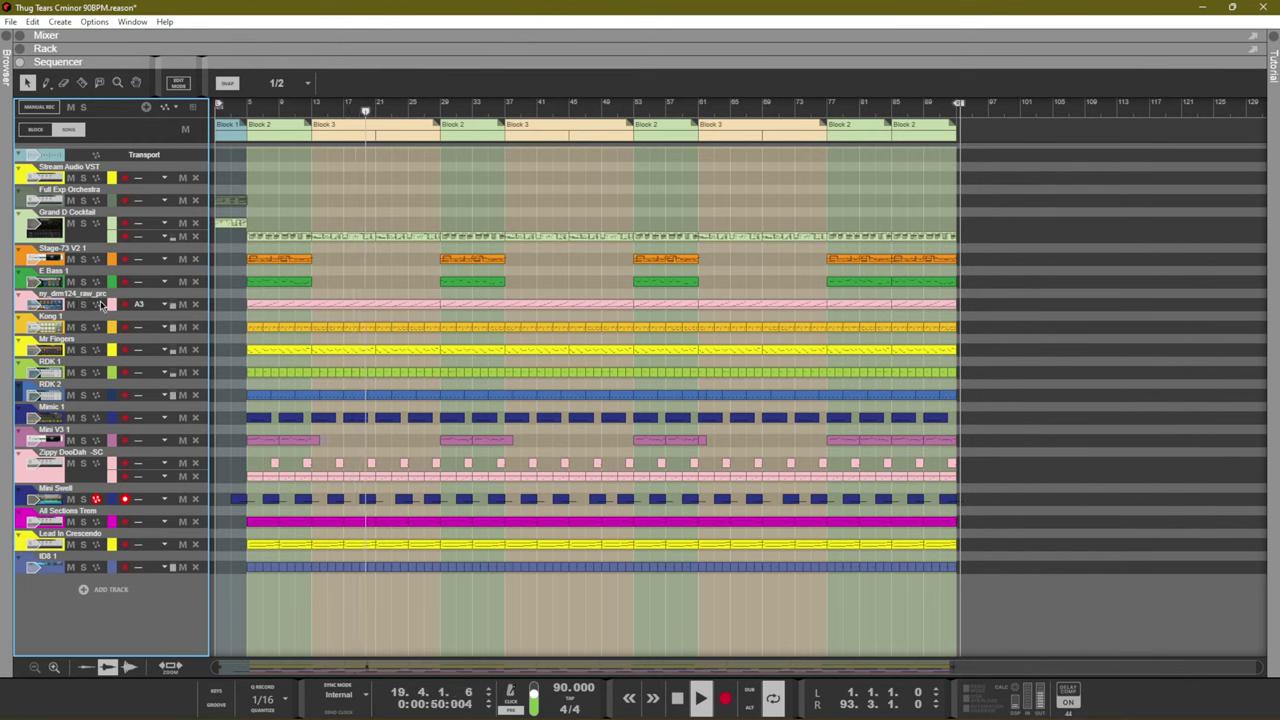
left_click(123, 305)
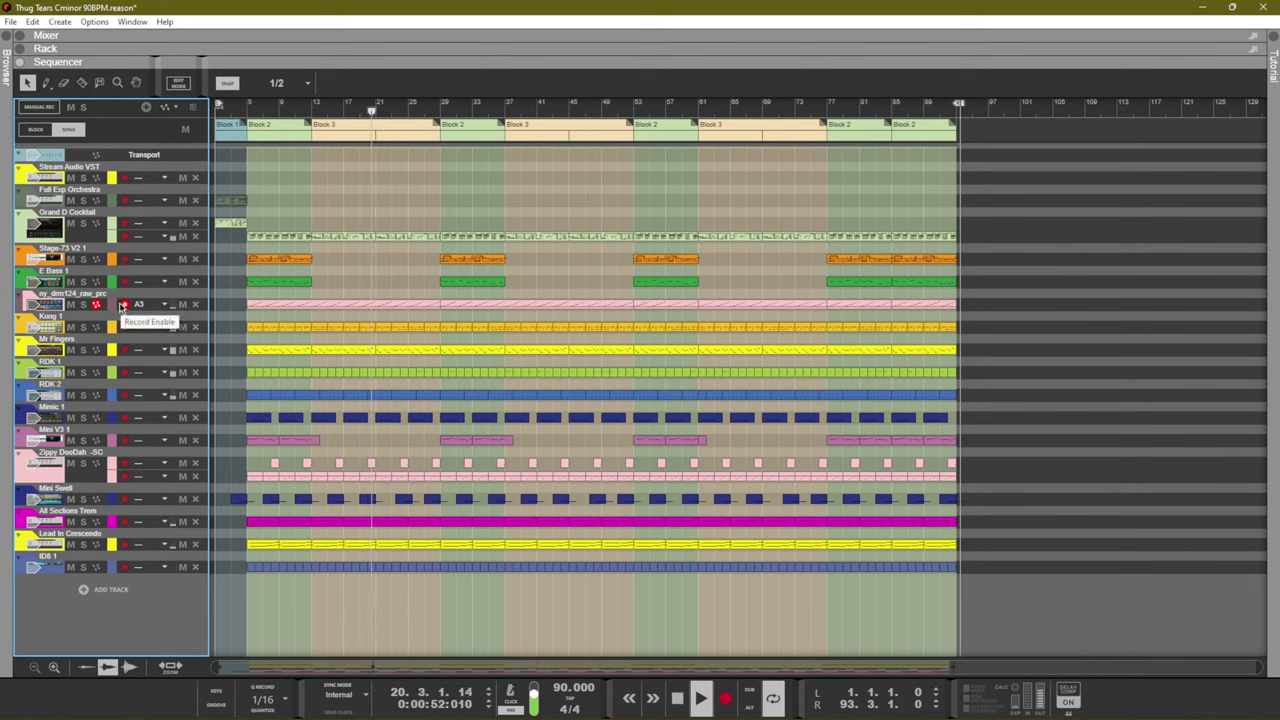
key("F5")
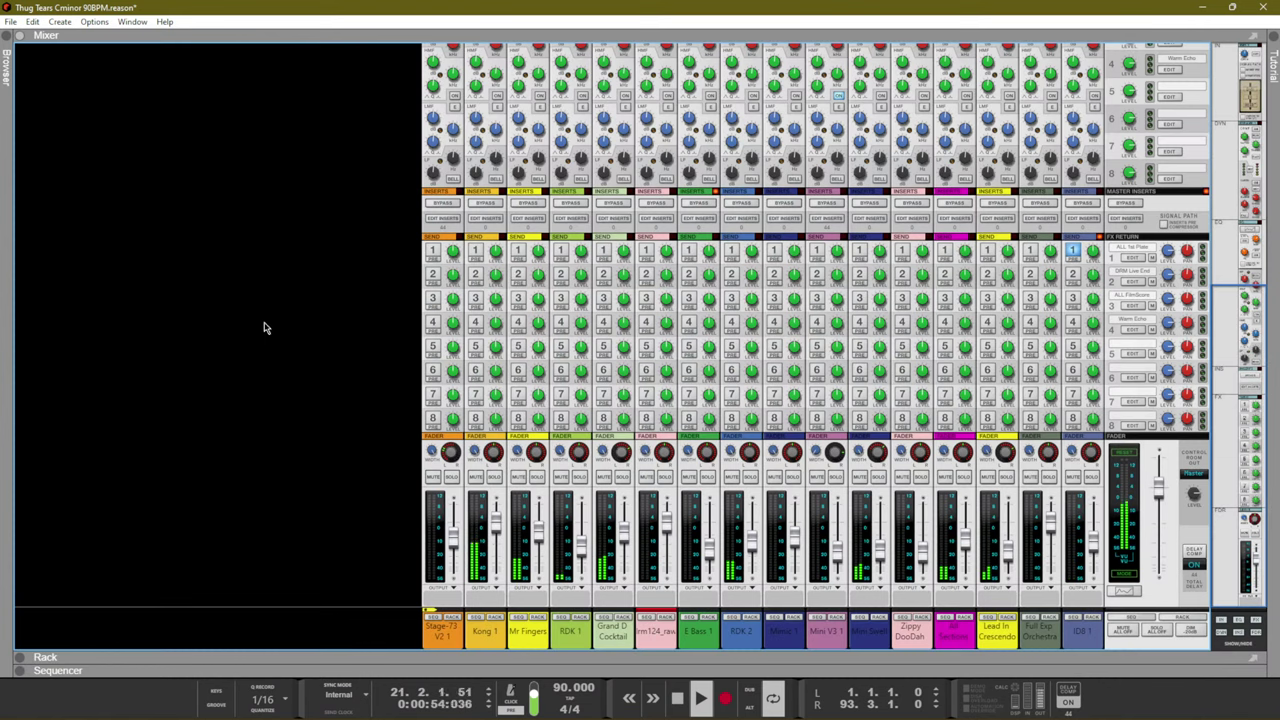
key("F7")
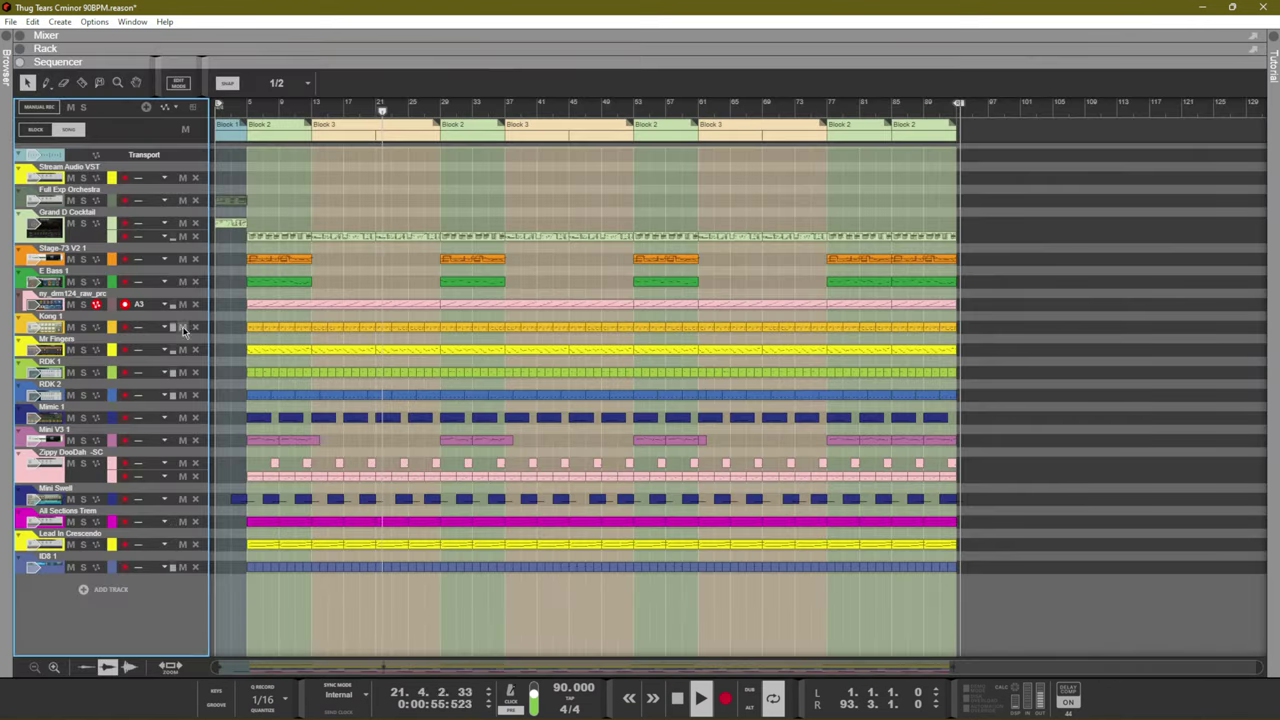
left_click(84, 304)
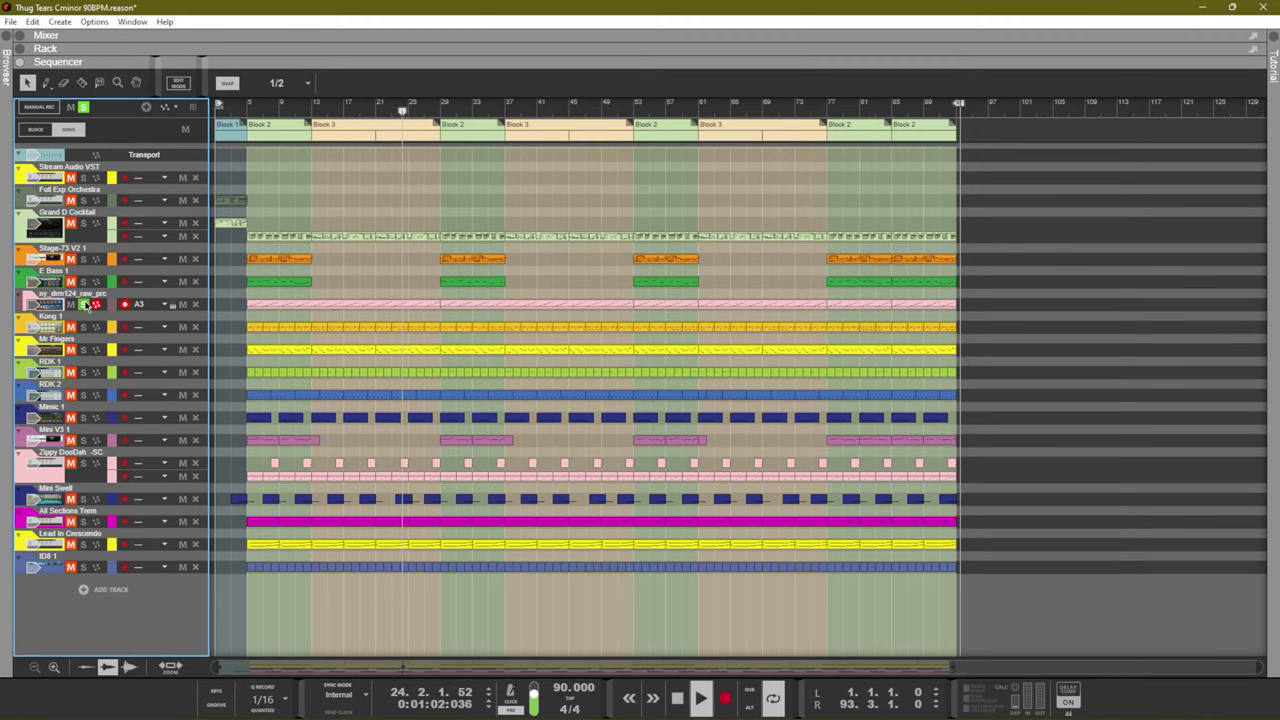
left_click(116, 305)
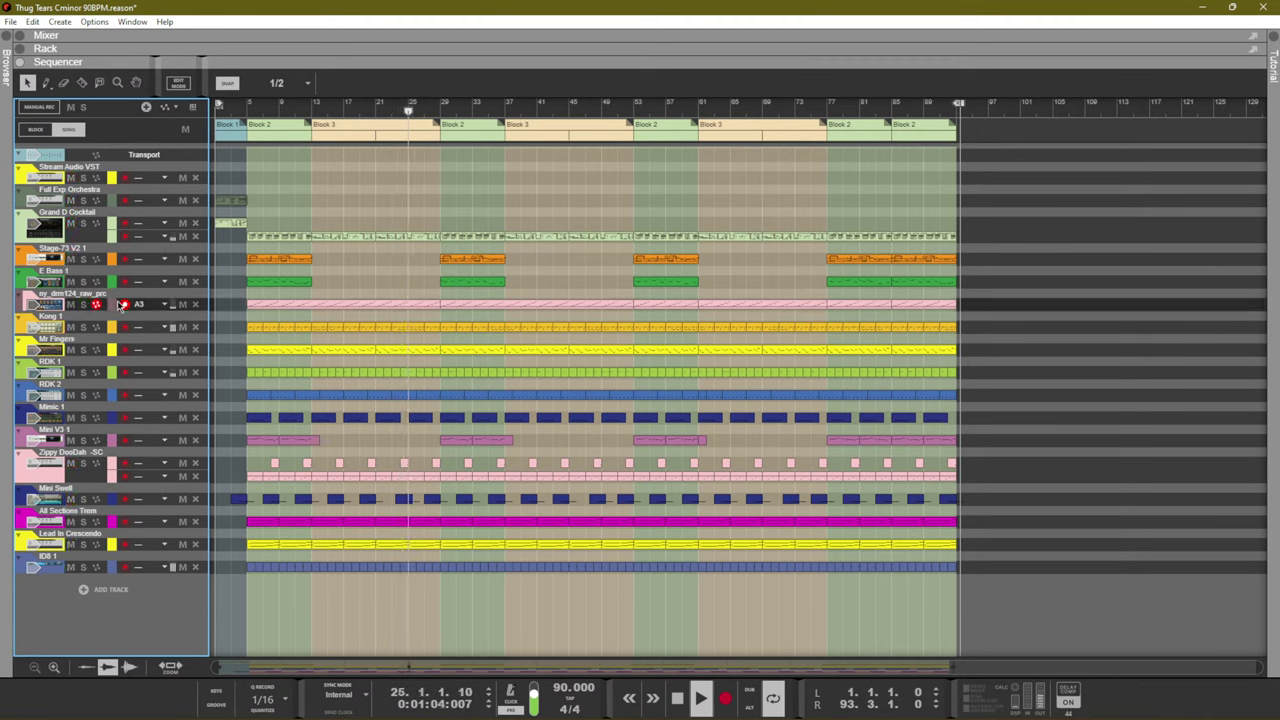
Adjust the master volume of the Dr. OctoRex in the rack, soloing and unsoloing its mix channel to check the loop
key("F6")
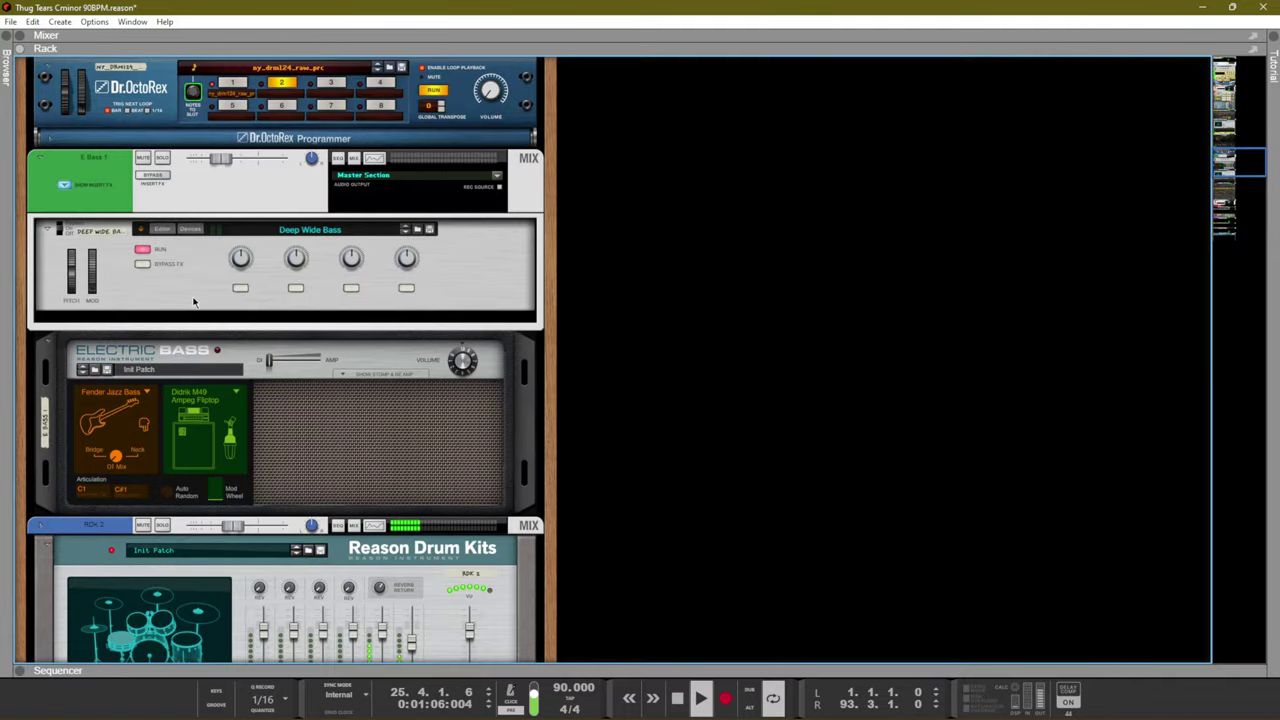
scroll(200, 302, "up", 2)
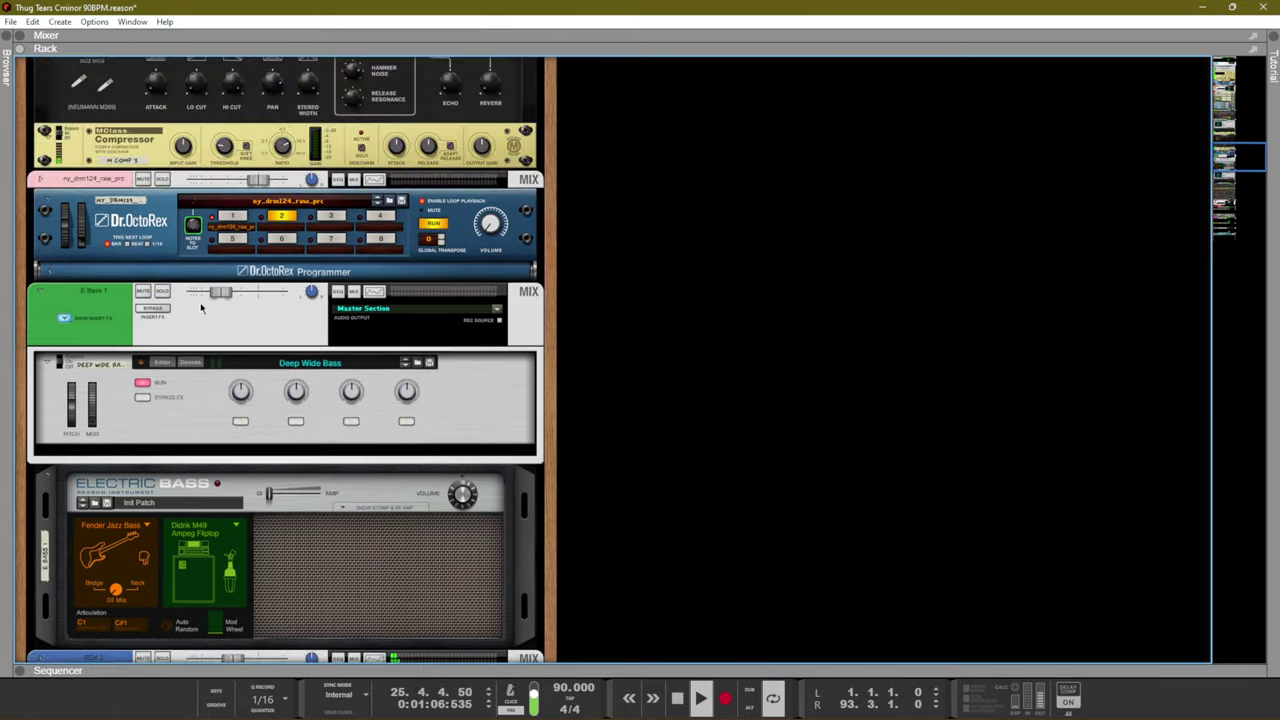
left_click(161, 180)
left_click(161, 180)
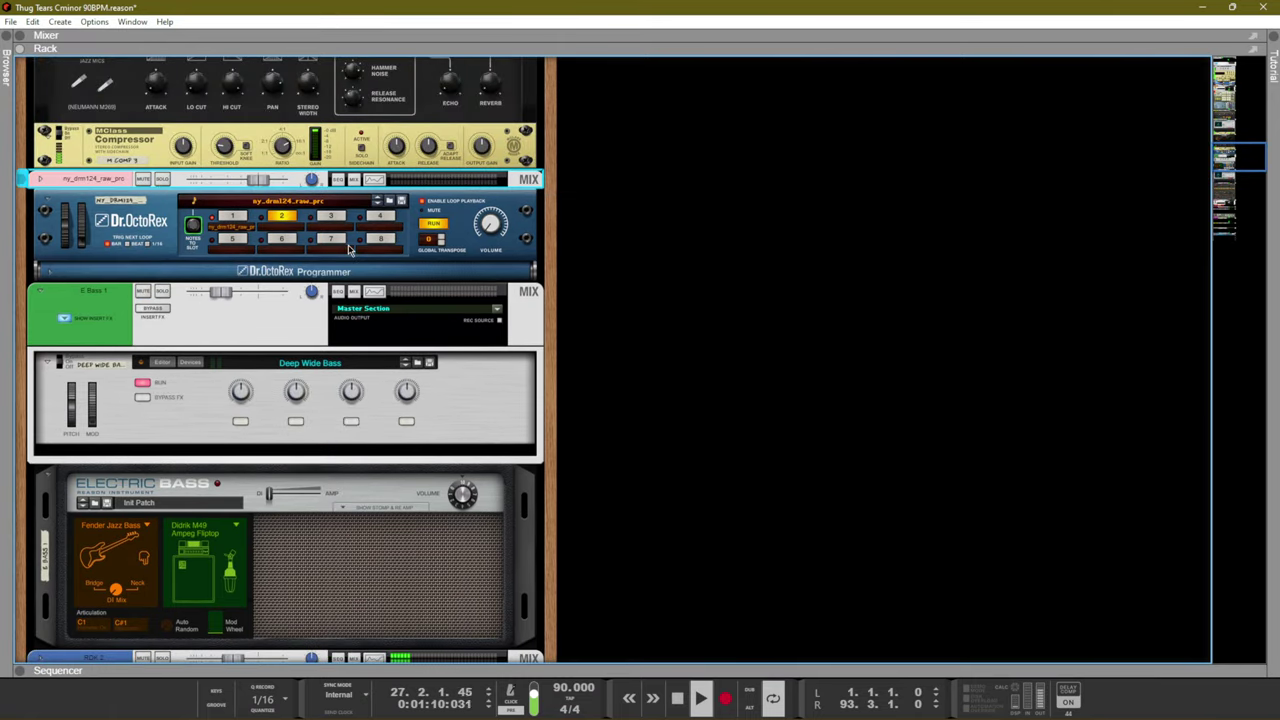
left_click(500, 236)
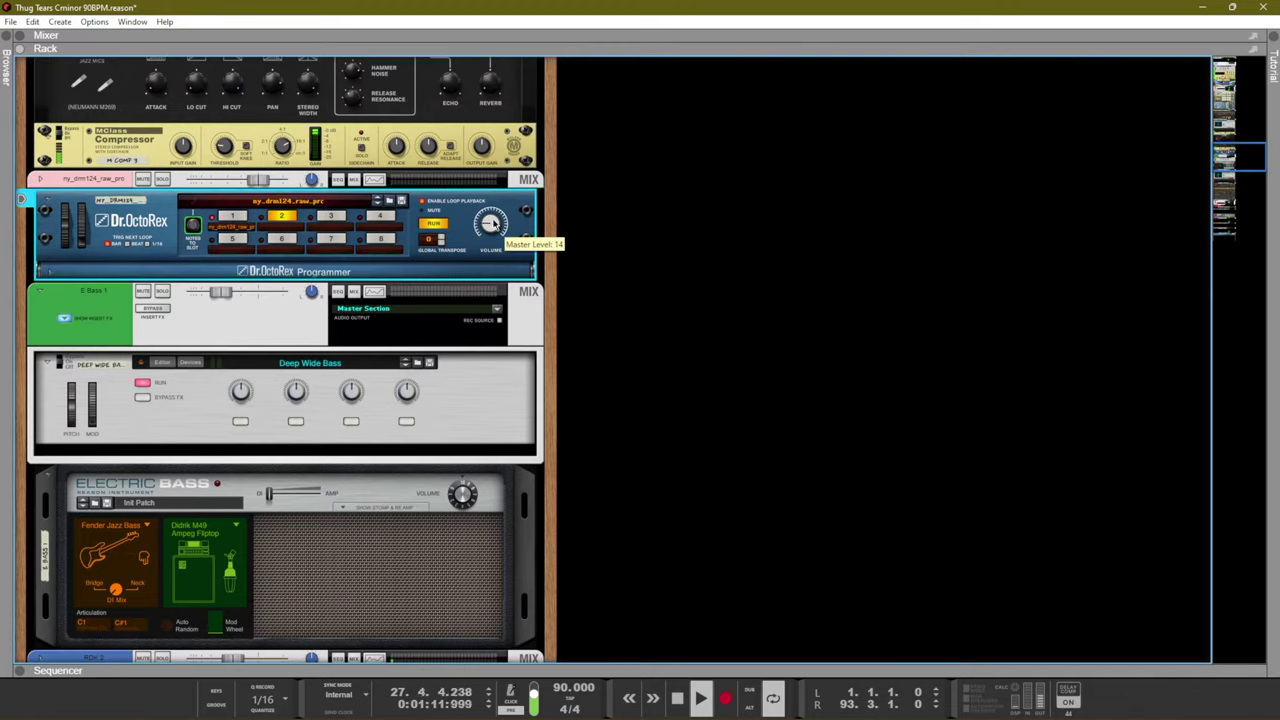
left_click(162, 178)
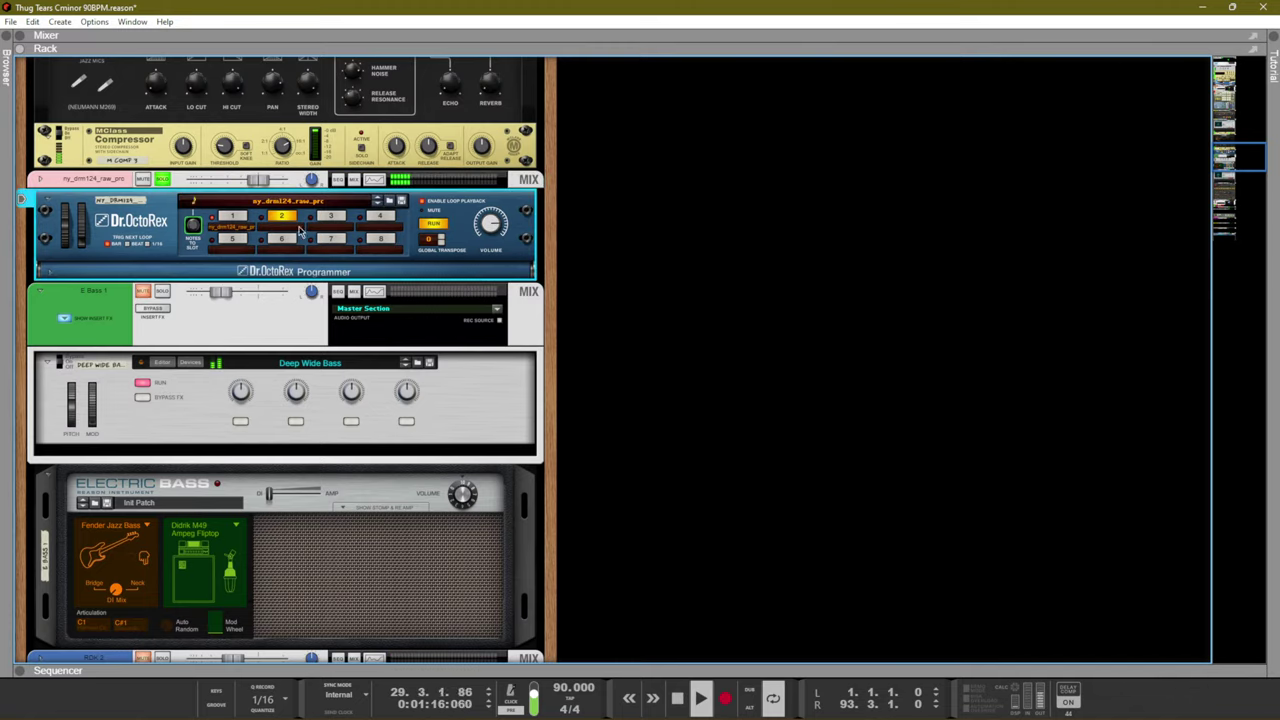
left_click(162, 179)
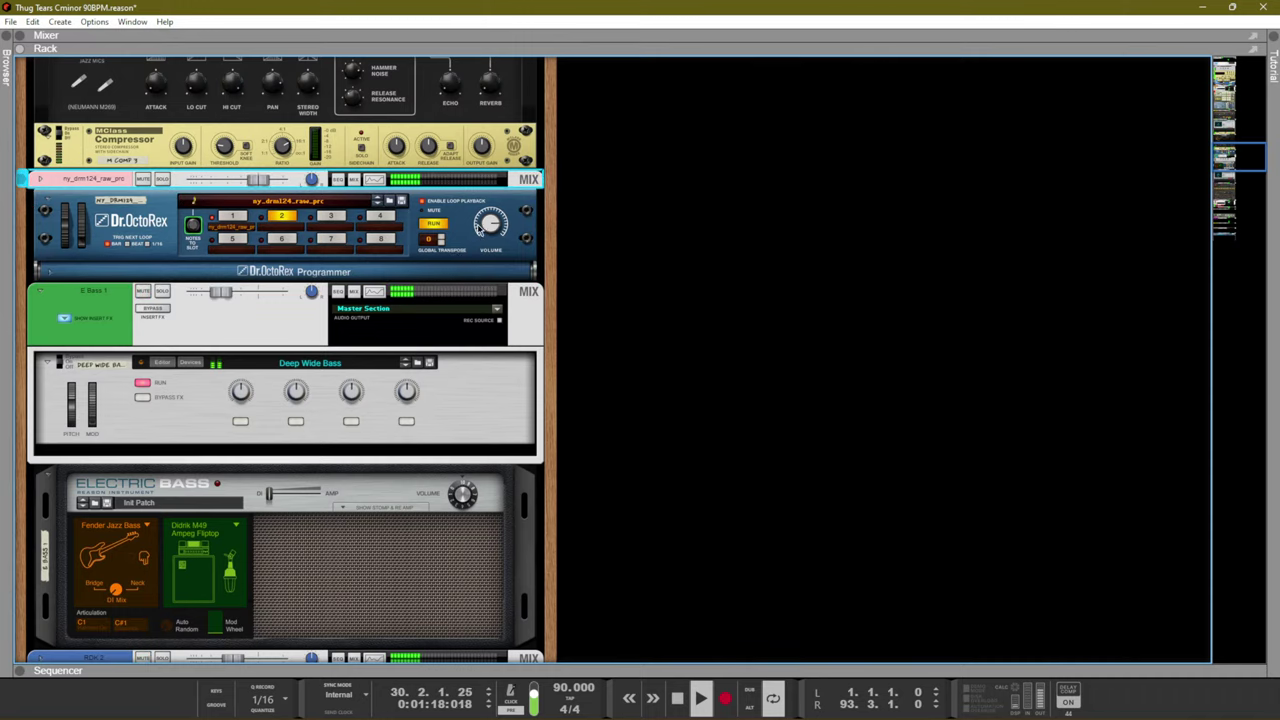
left_click(488, 228)
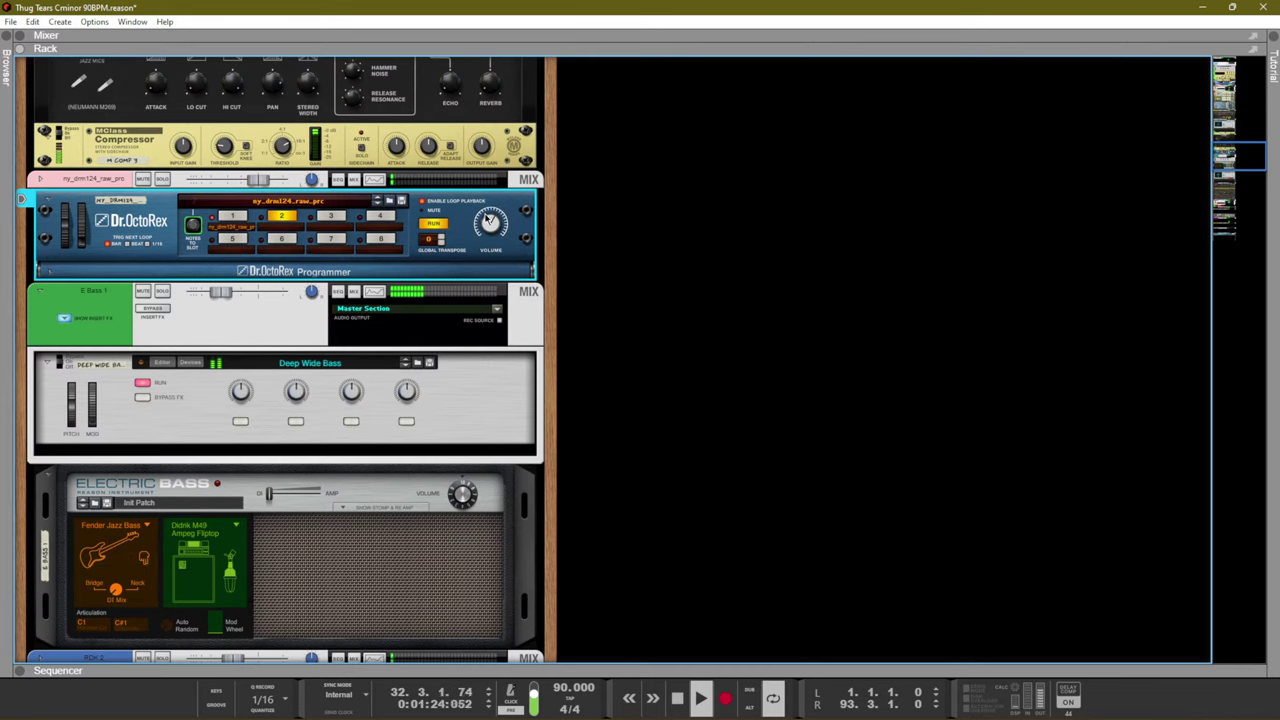
Assign groove A1 "Straight, Shuffle 57%" to the ny_drm124_raw_prc track and stop playback
key("F7")
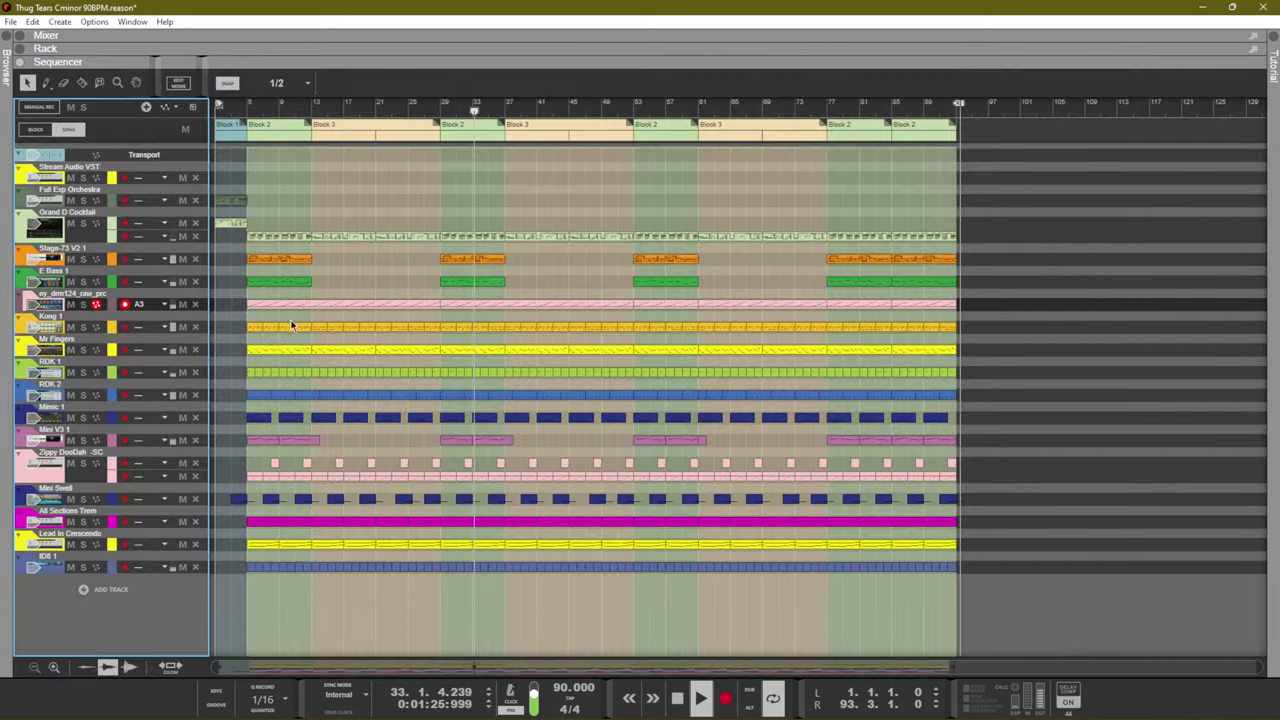
left_click(142, 305)
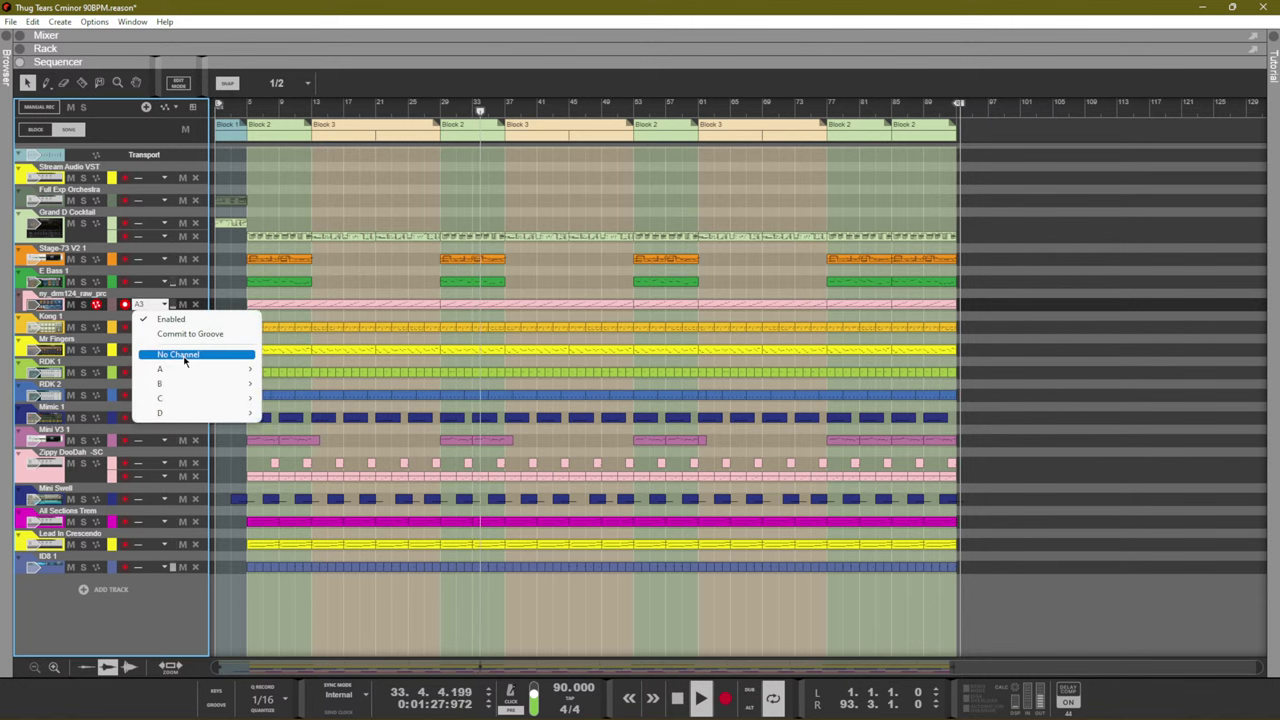
mouse_move(186, 370)
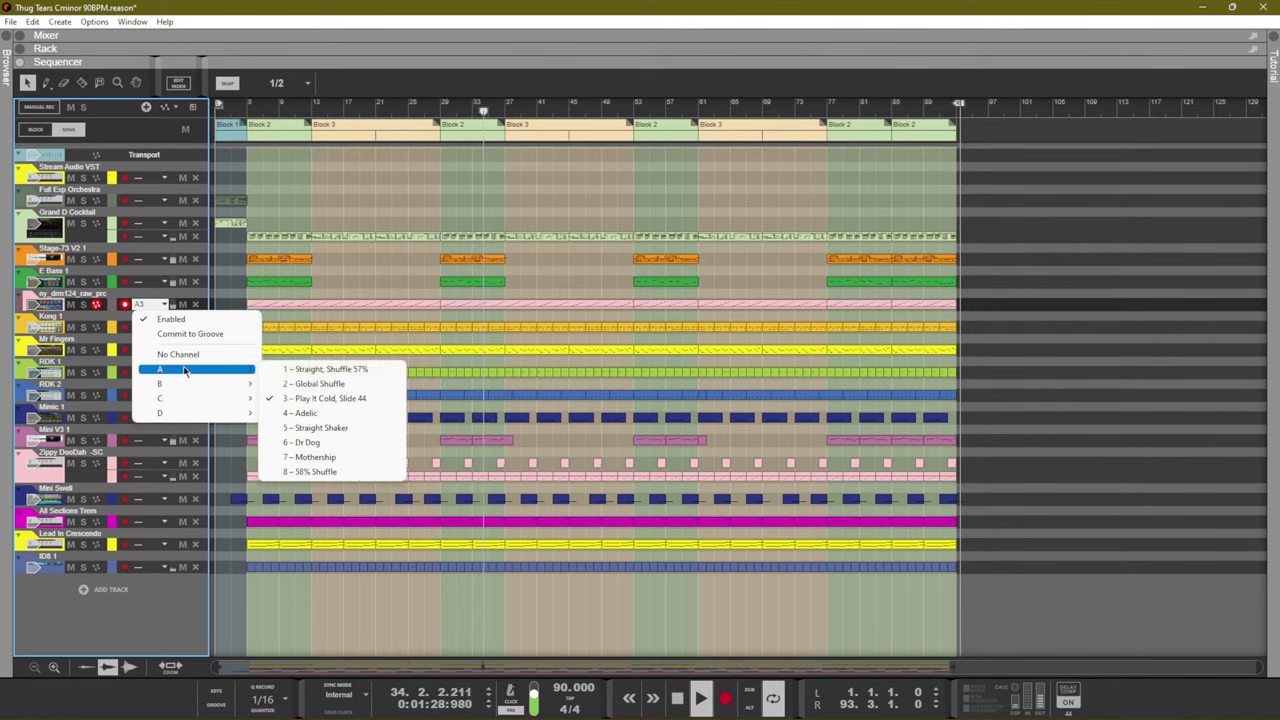
left_click(322, 369)
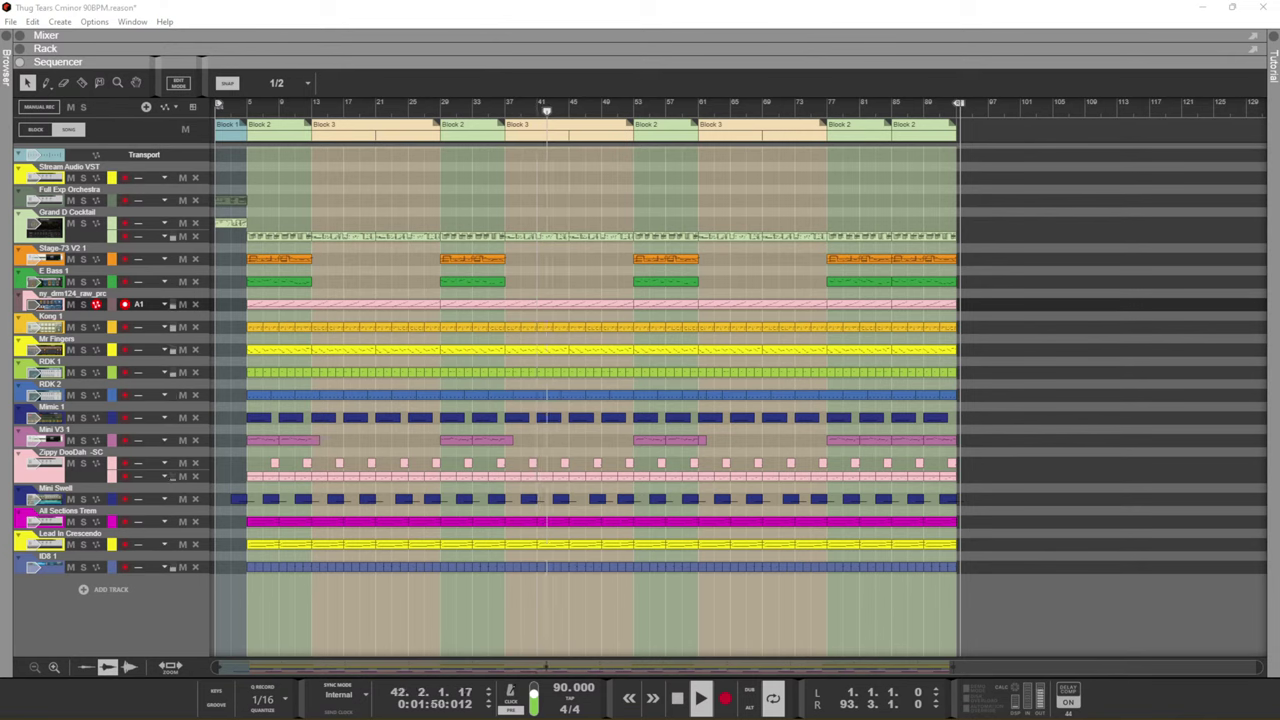
left_click(761, 273)
key("space")
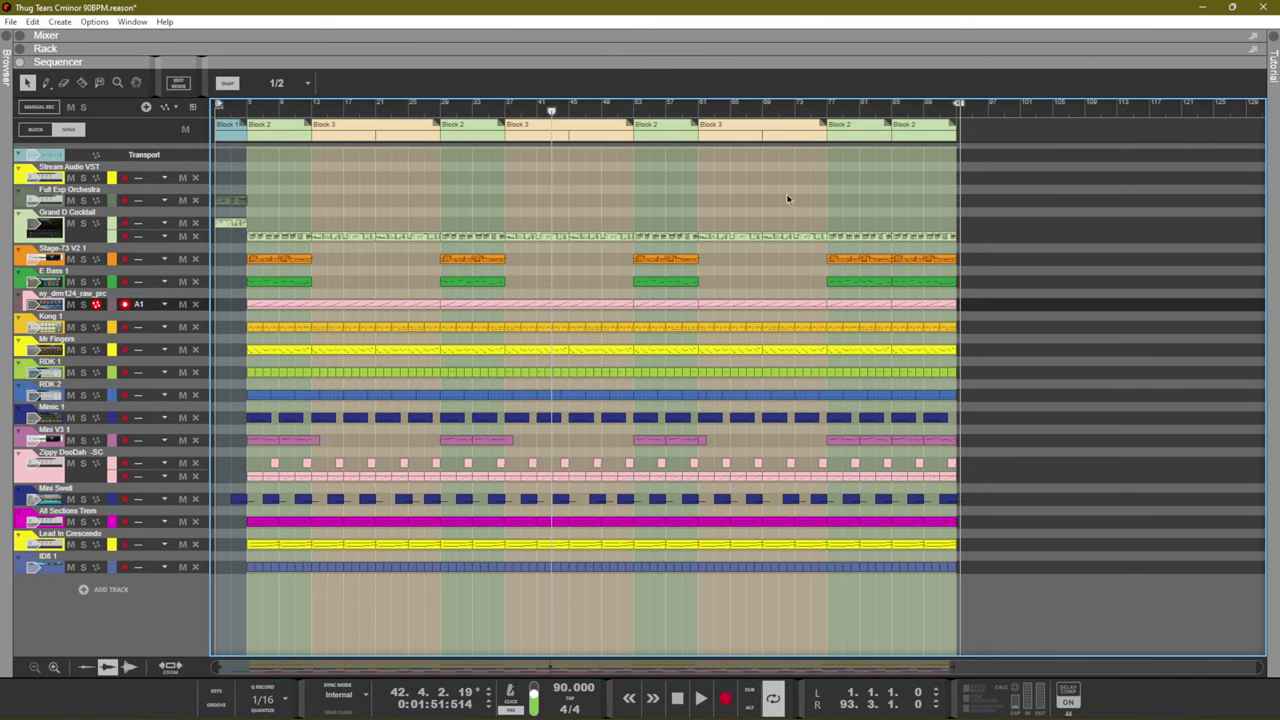
Play the song from bar 53 to listen to the arrangement
left_click(636, 109)
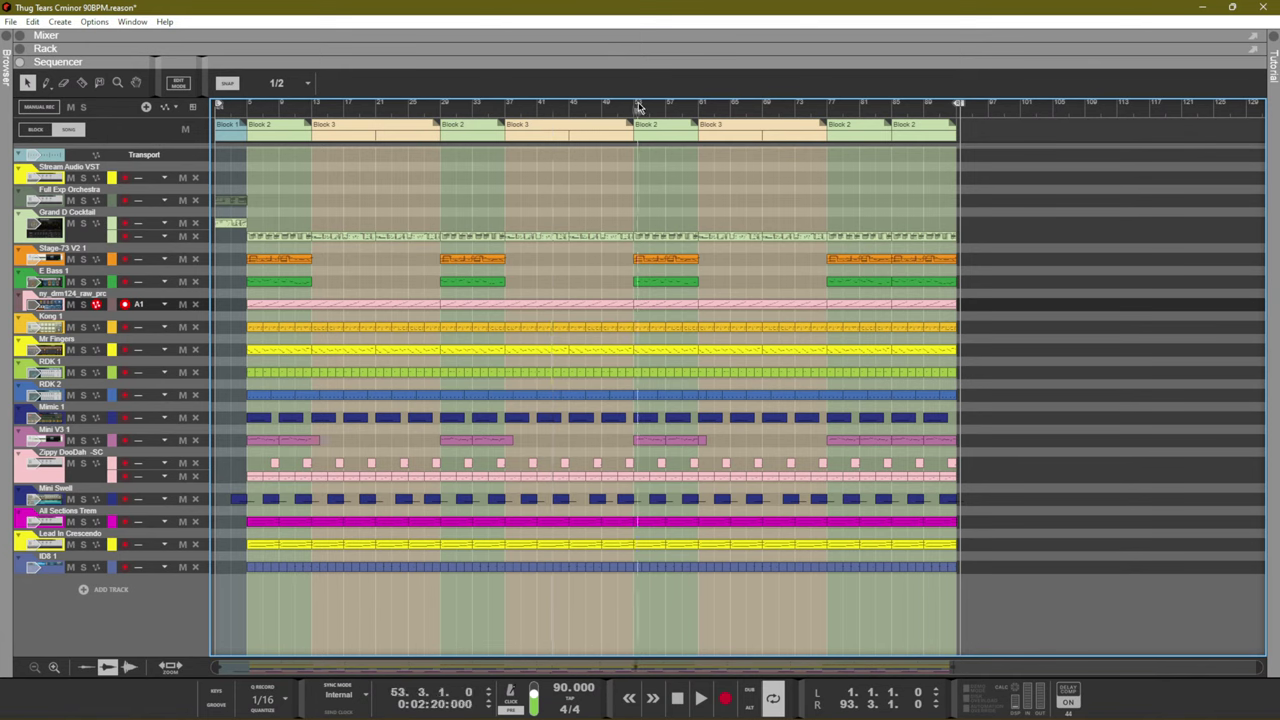
key("space")
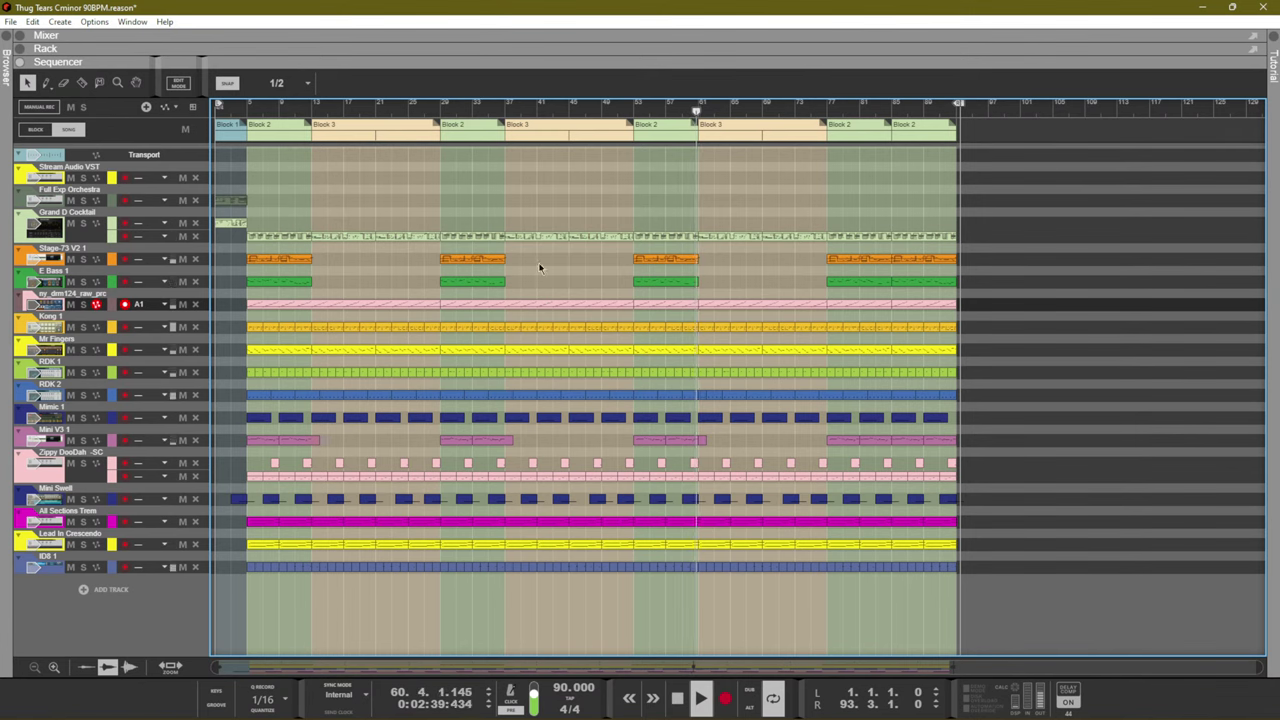
right_click(230, 128)
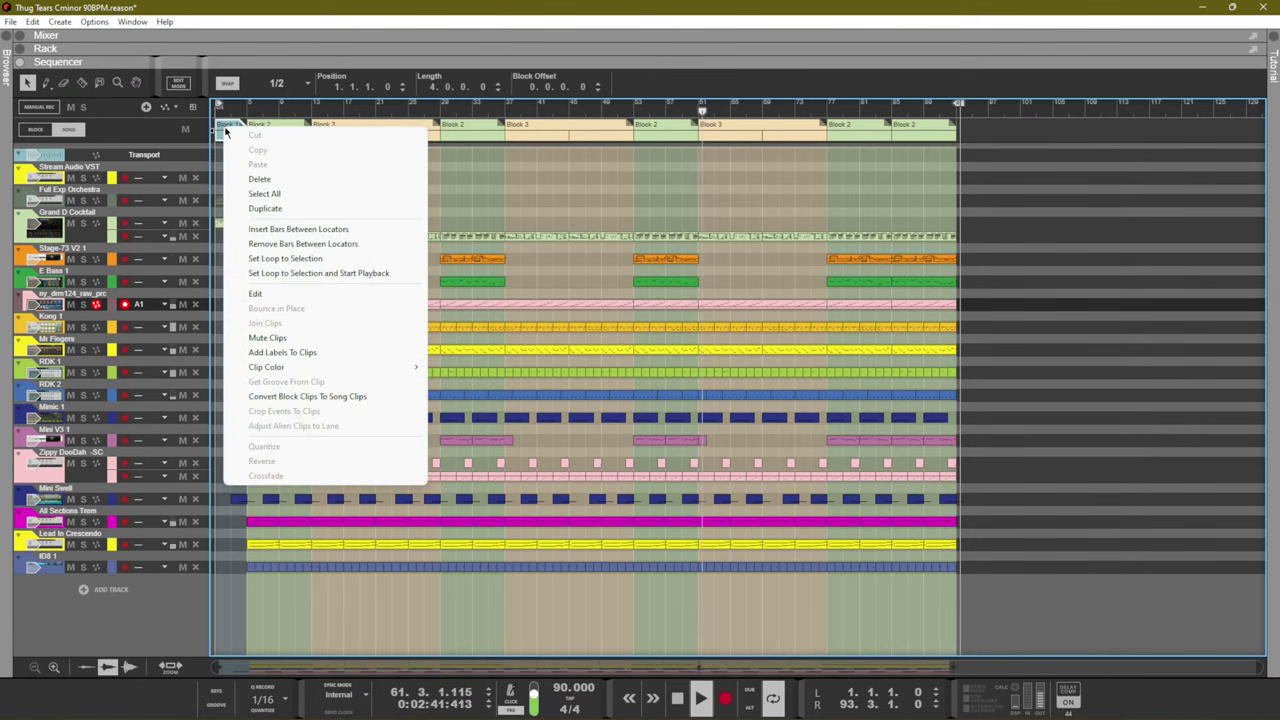
left_click(485, 168)
left_click(485, 168)
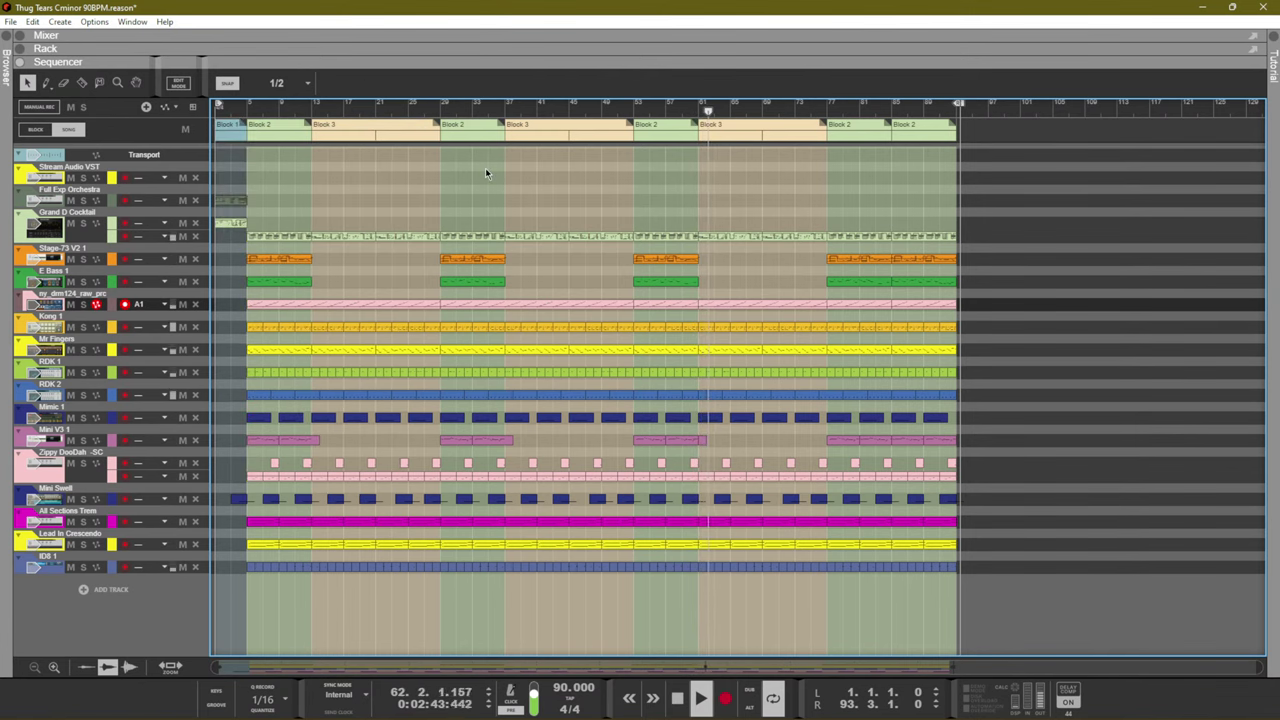
Show the ReGroove Mixer and adjust channel A1's slide, soloing and unsoloing the ny_drm124_raw_prc track to check the feel
left_click(122, 312)
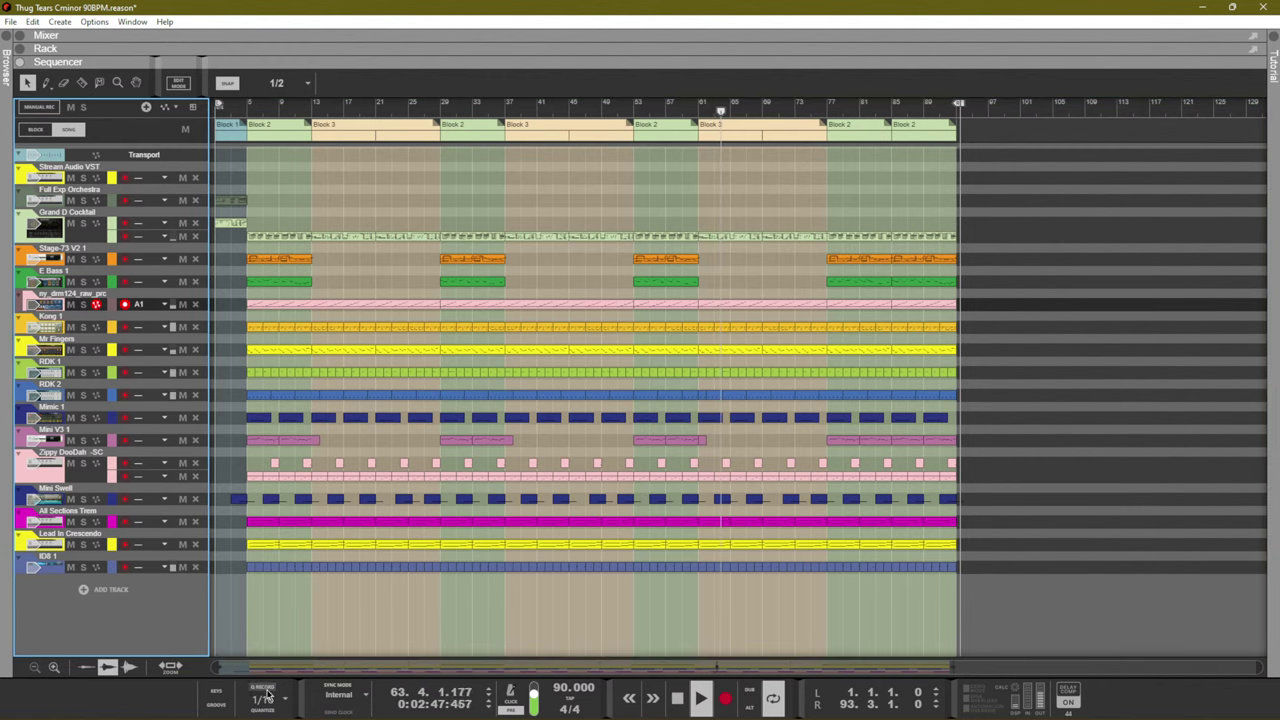
left_click(215, 695)
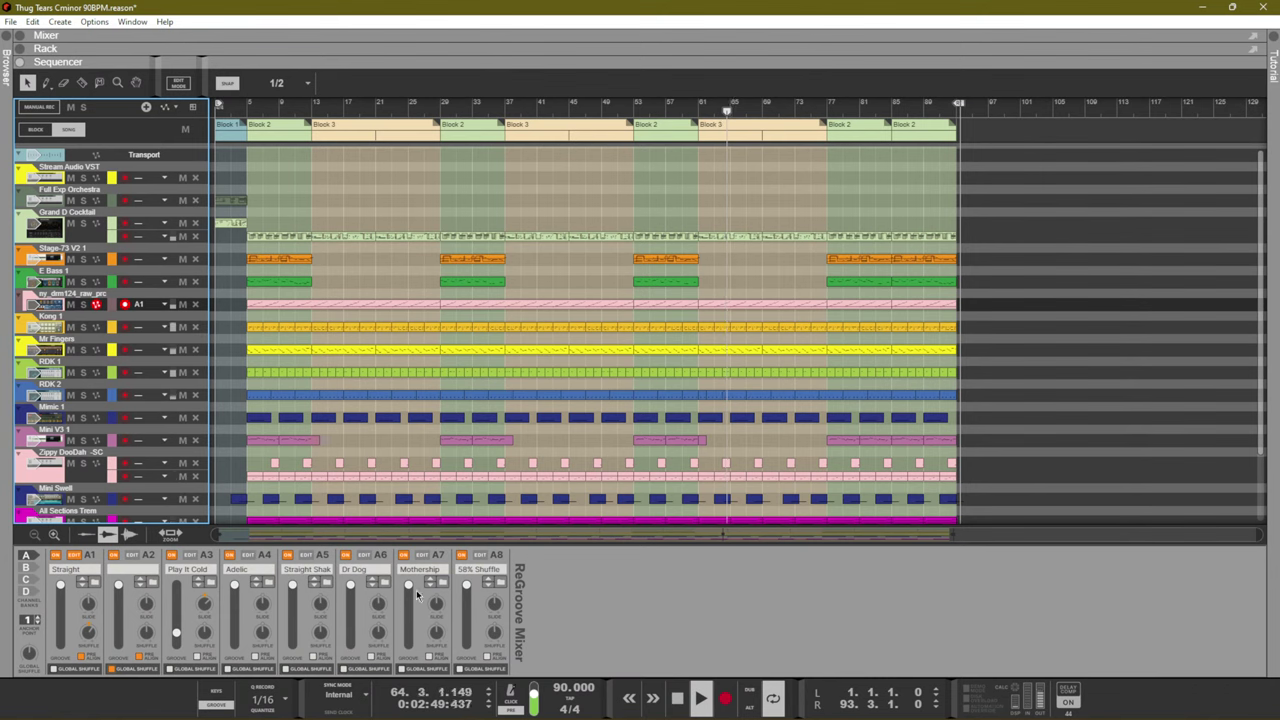
left_click(83, 304)
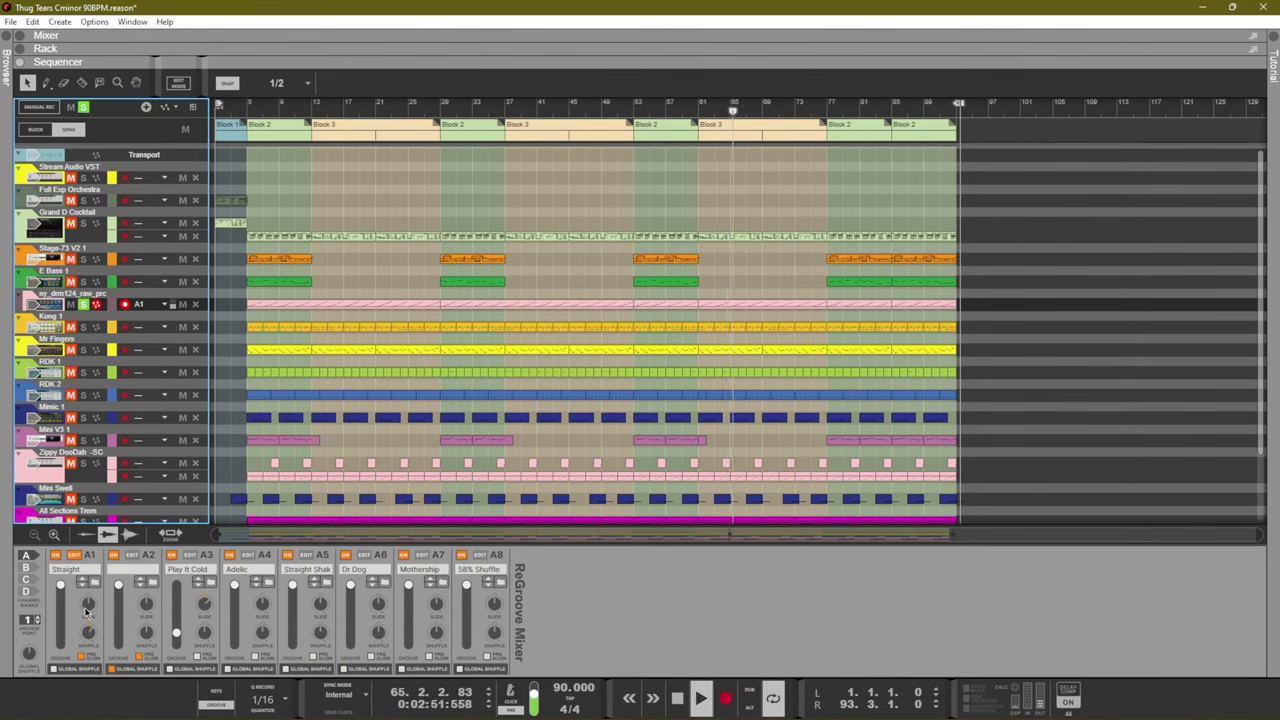
mouse_move(88, 604)
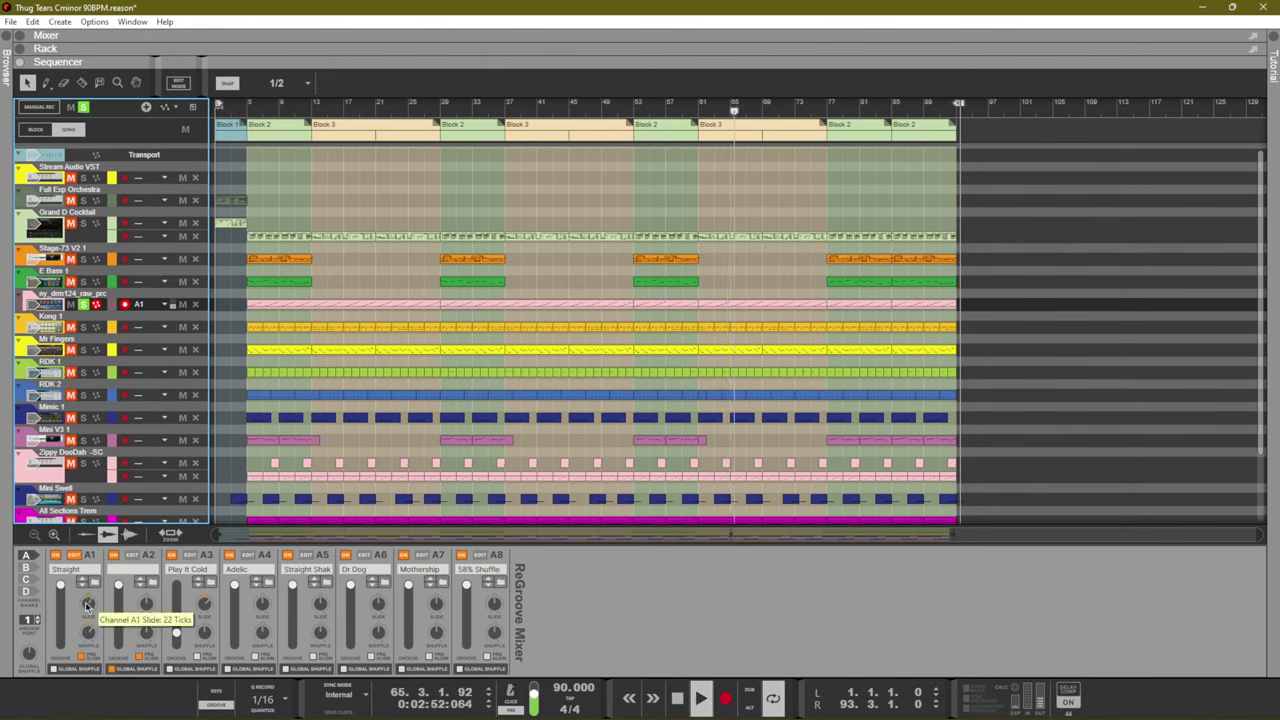
left_click(84, 305)
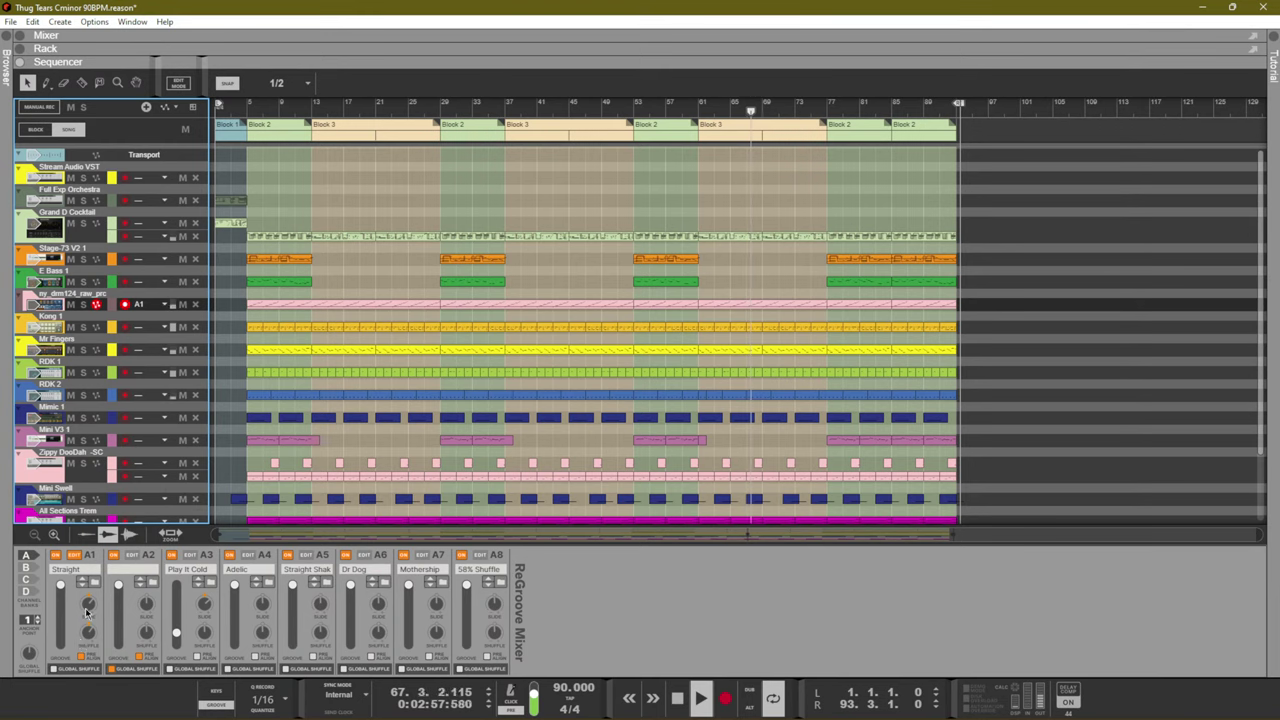
left_click_drag(88, 606, 100, 478)
Hide the ReGroove Mixer
left_click(1015, 280)
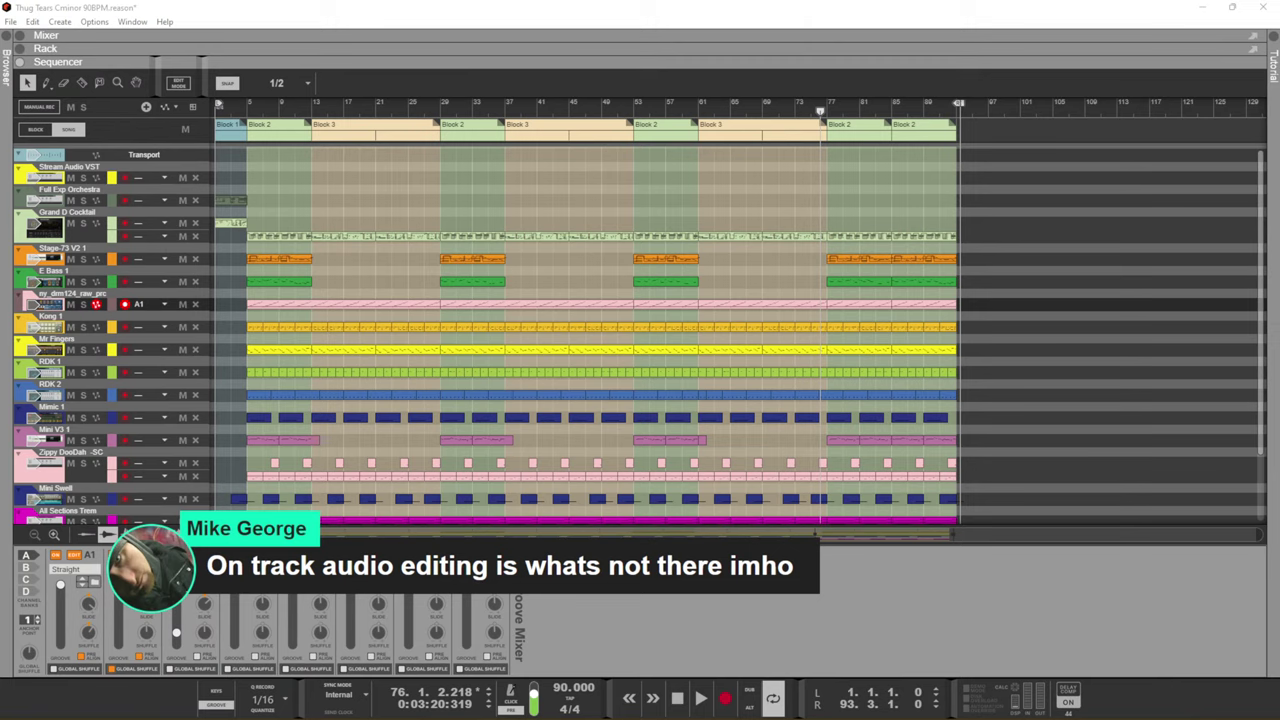
left_click(1020, 280)
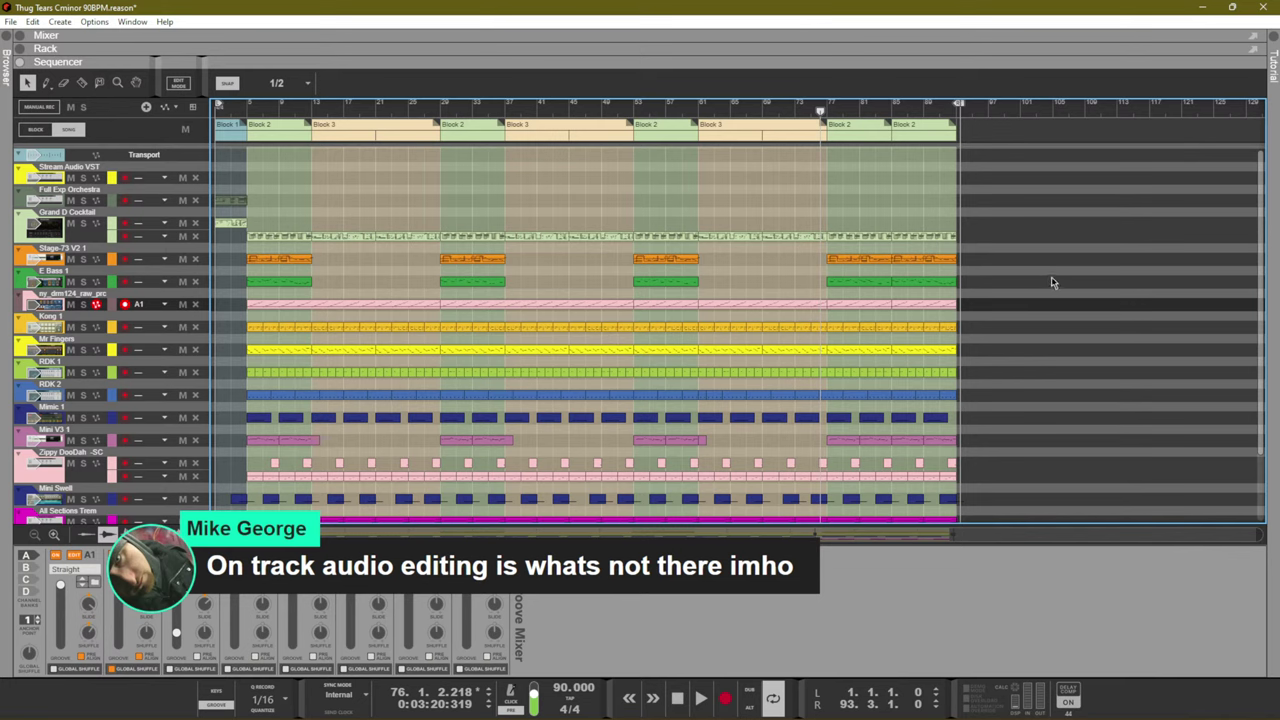
left_click(227, 706)
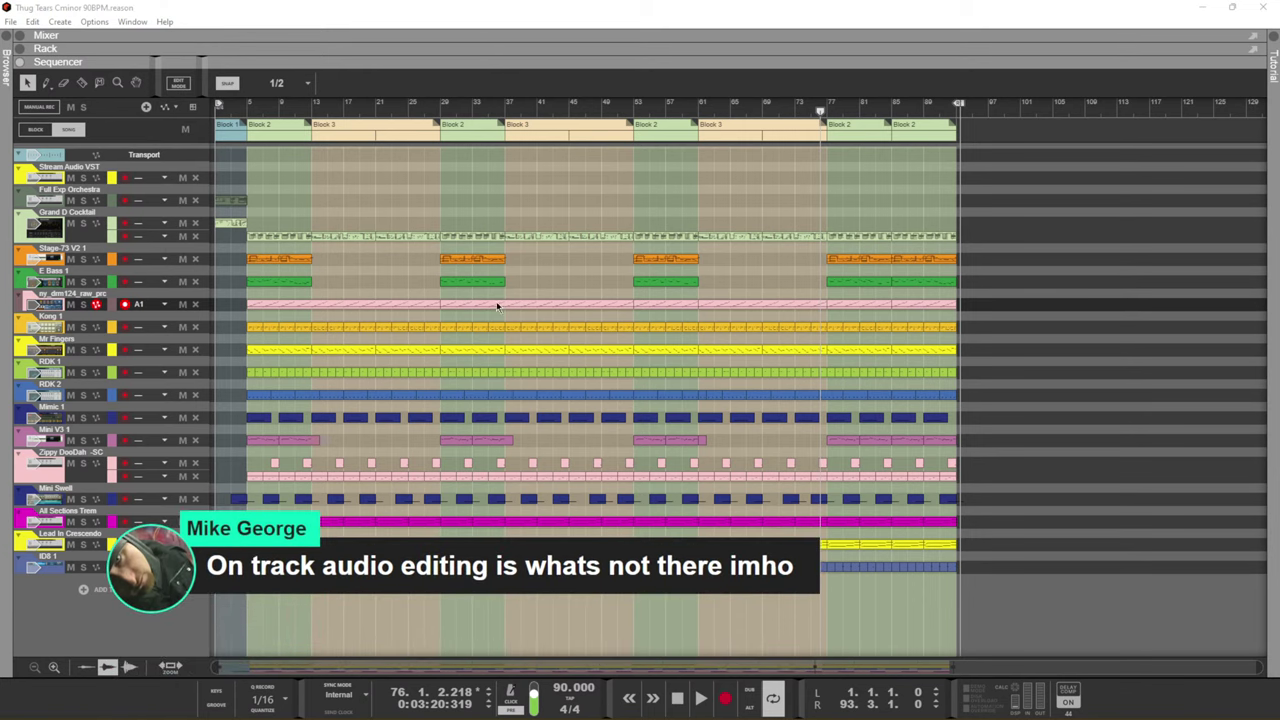
Create a new audio track below the ID8 1 track and choose its audio input
left_click(224, 487)
key("ctrl+t")
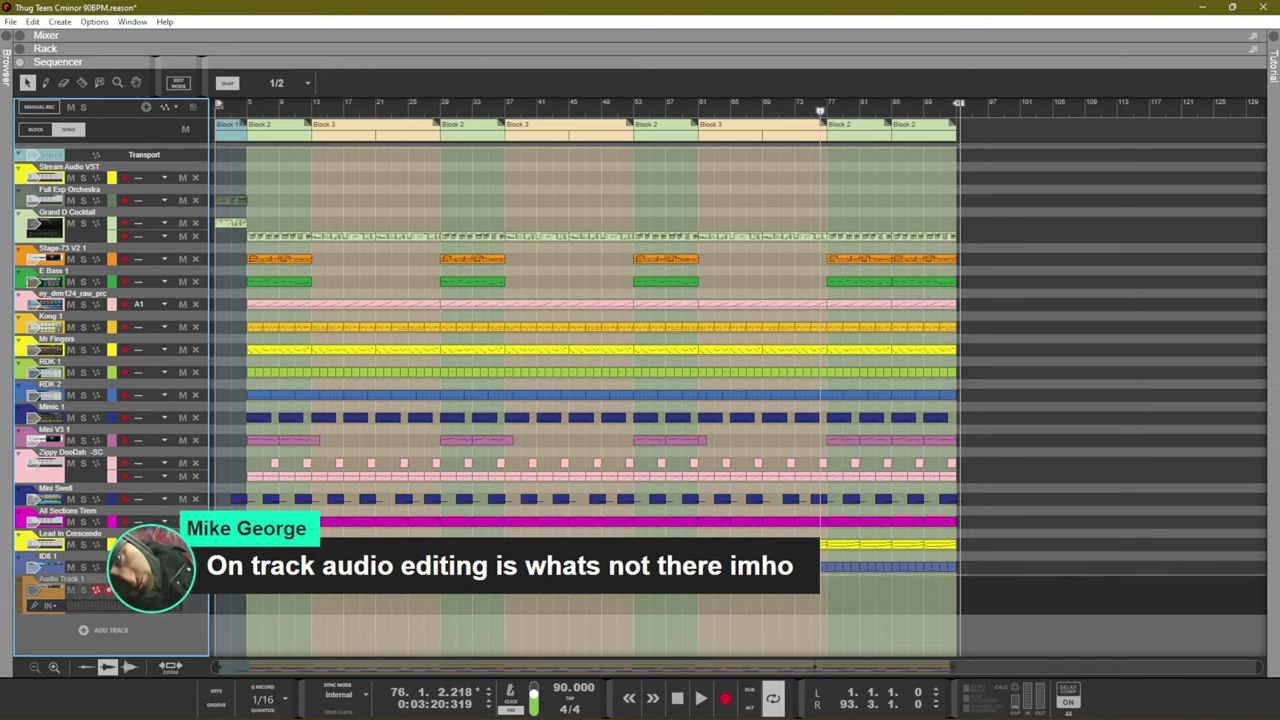
left_click(50, 605)
left_click(110, 669)
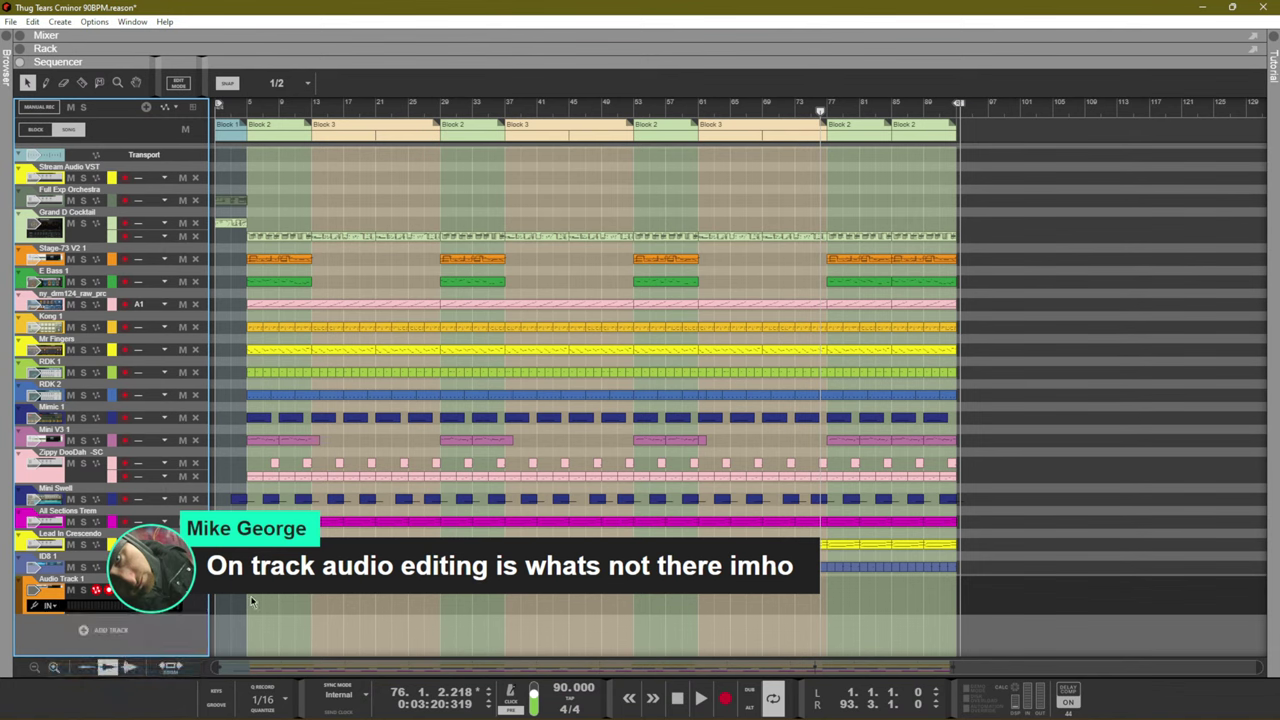
left_click(49, 605)
left_click(112, 654)
left_click(312, 627)
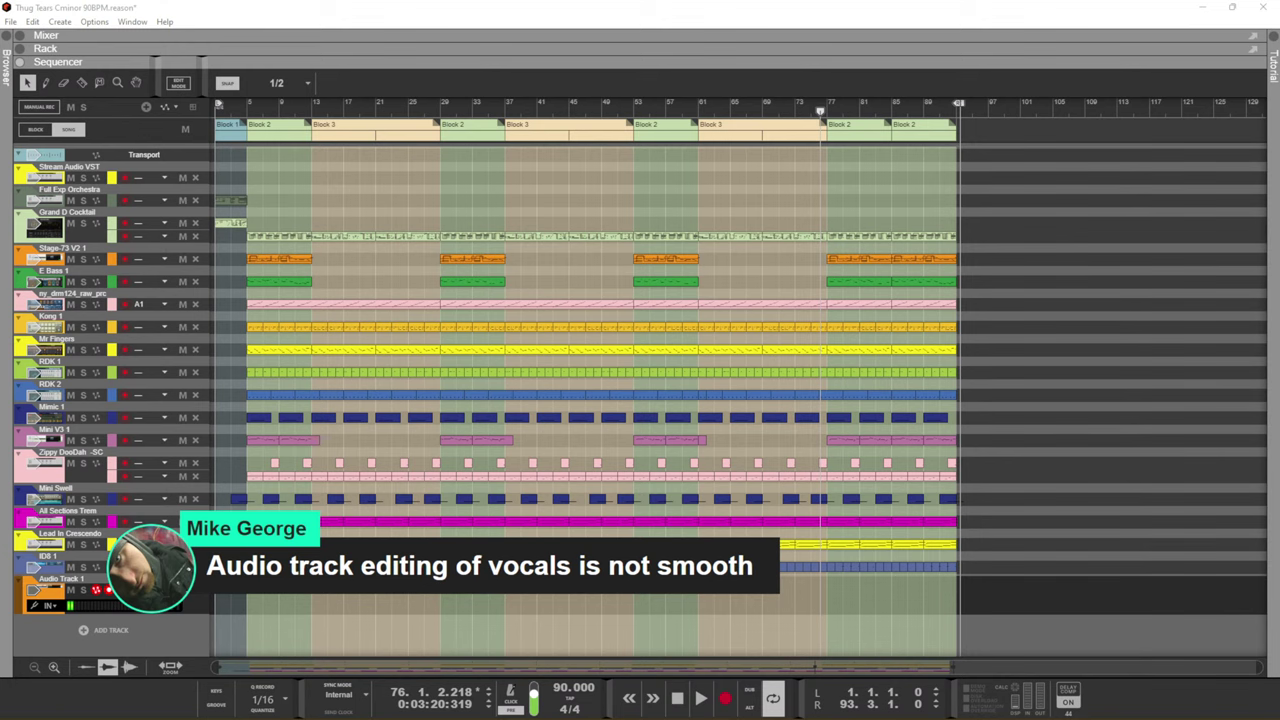
Return the playback position to the start of the song
left_click(794, 189)
left_click_drag(780, 110, 3, 92)
left_click(248, 106)
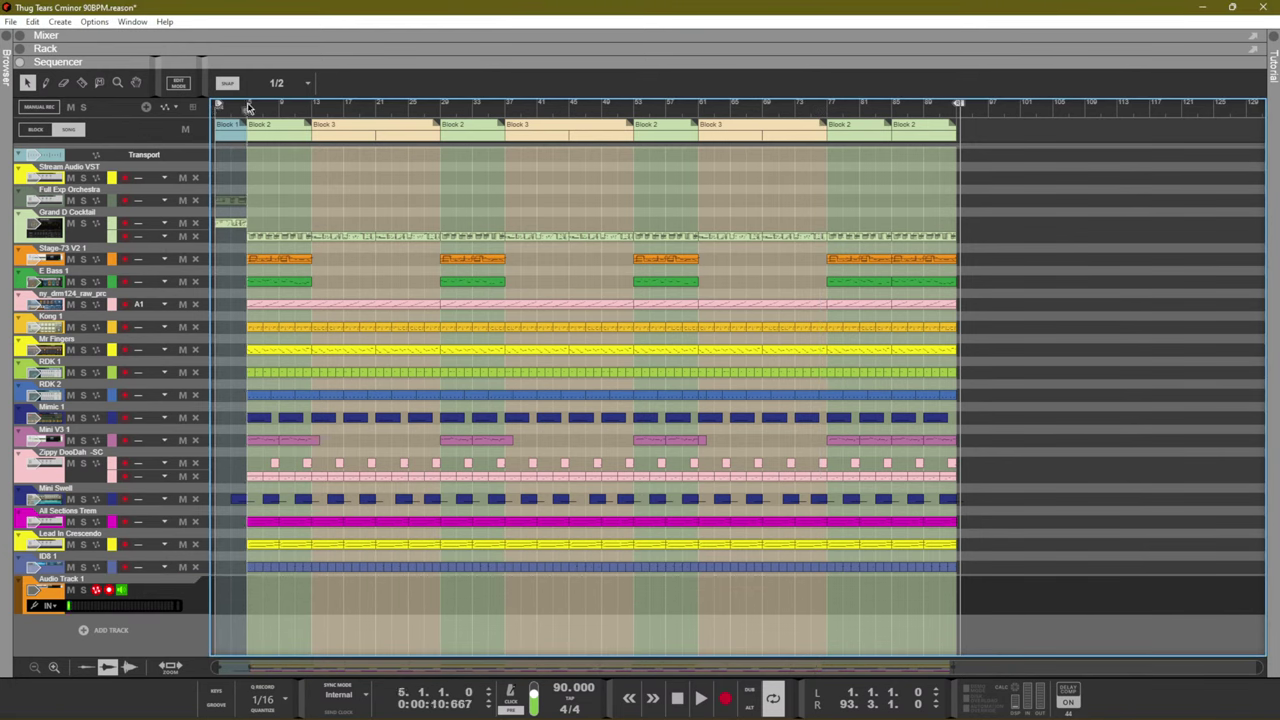
key("Home")
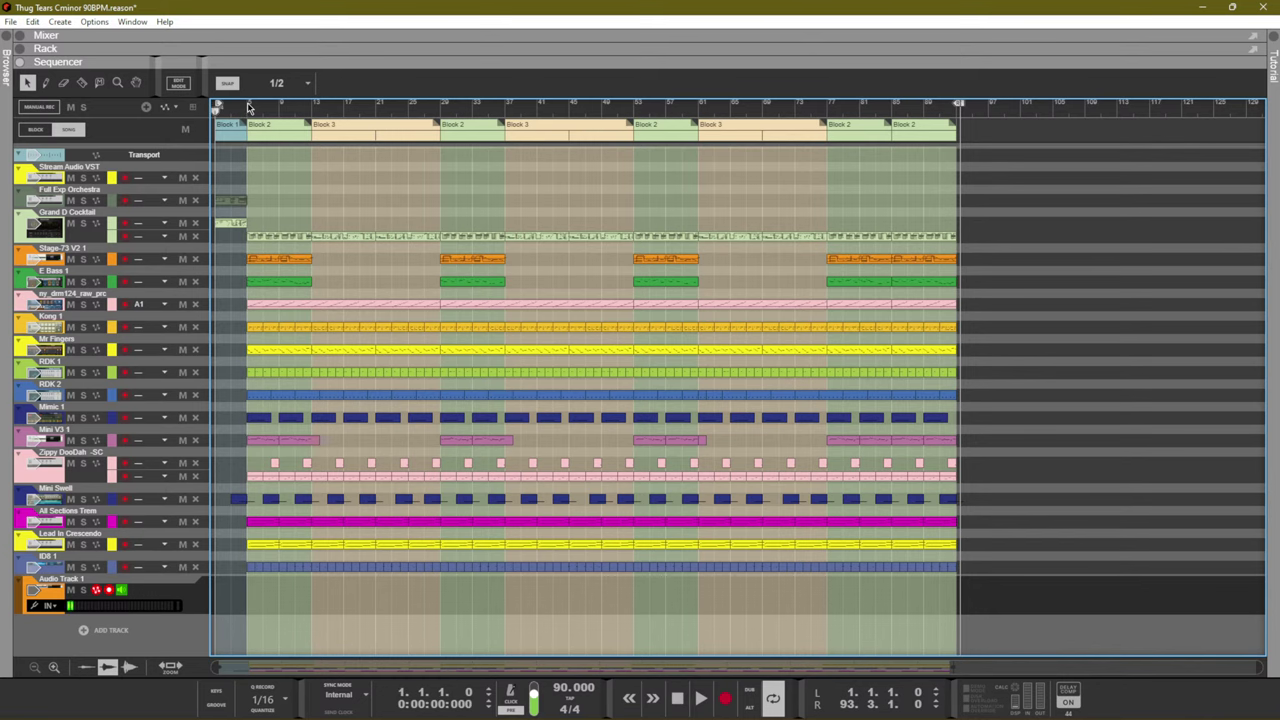
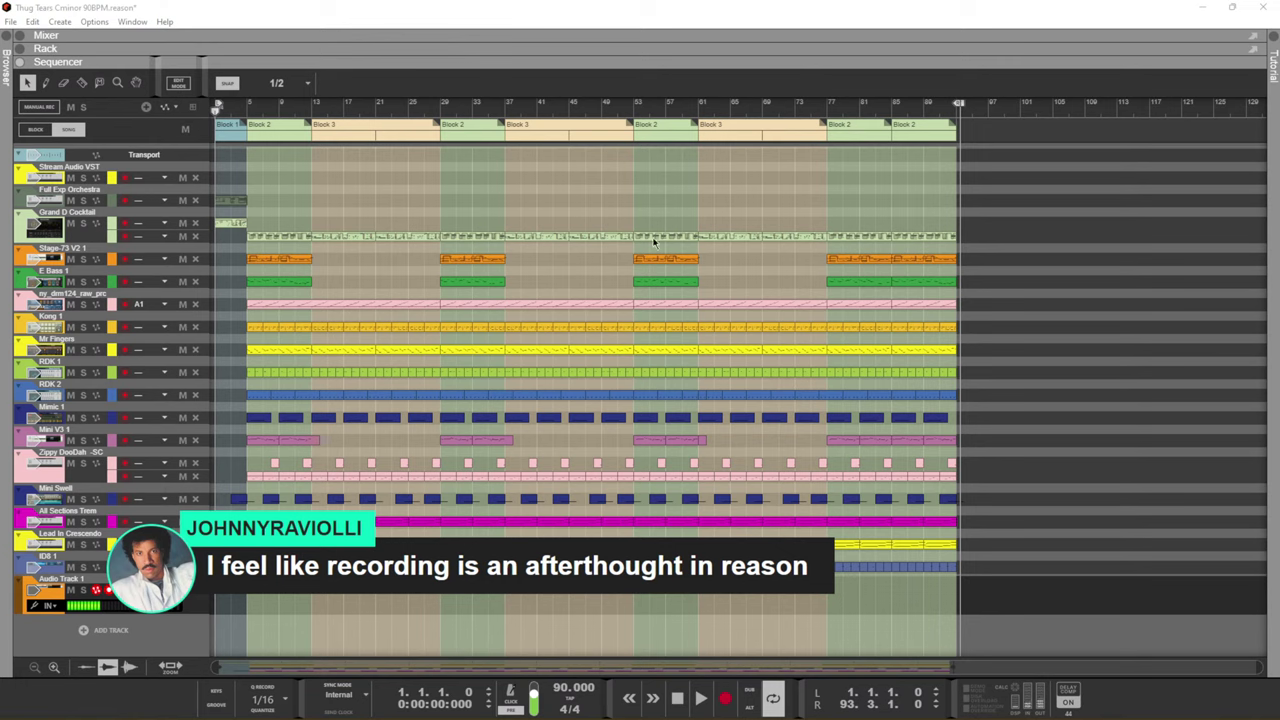
View the mixer and the rack, and return to the sequencer
left_click(1051, 280)
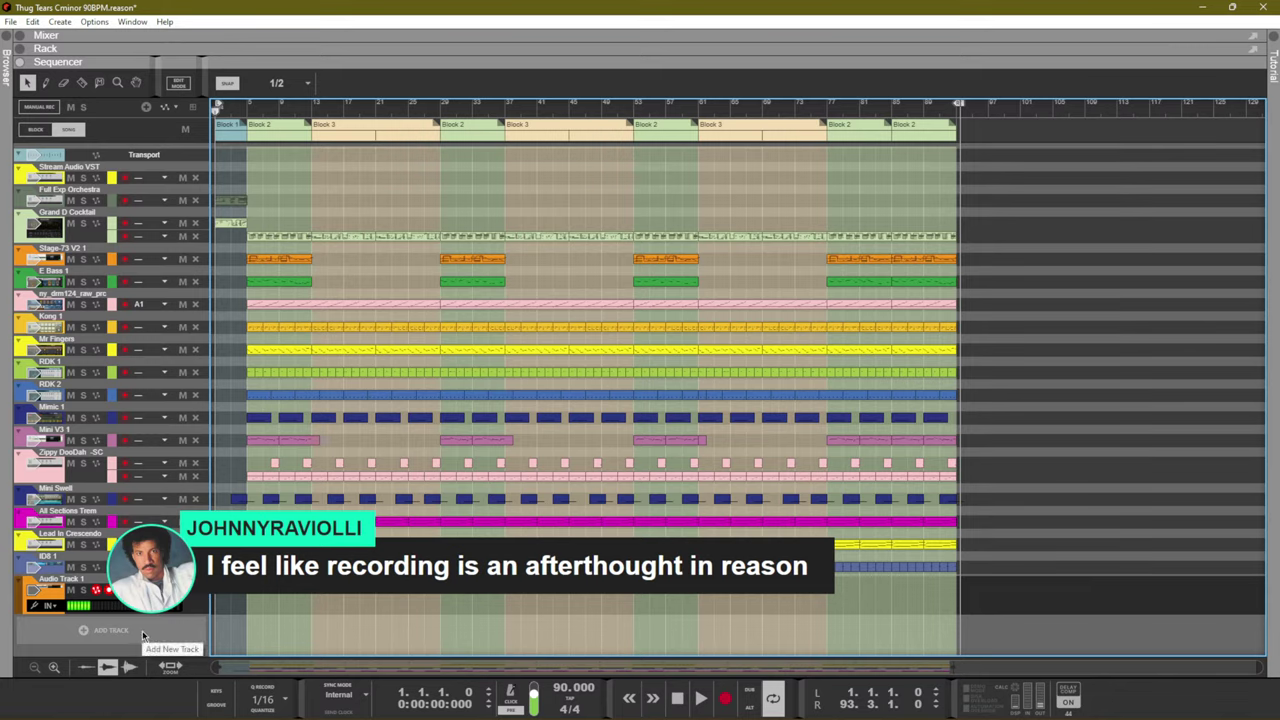
key("F5")
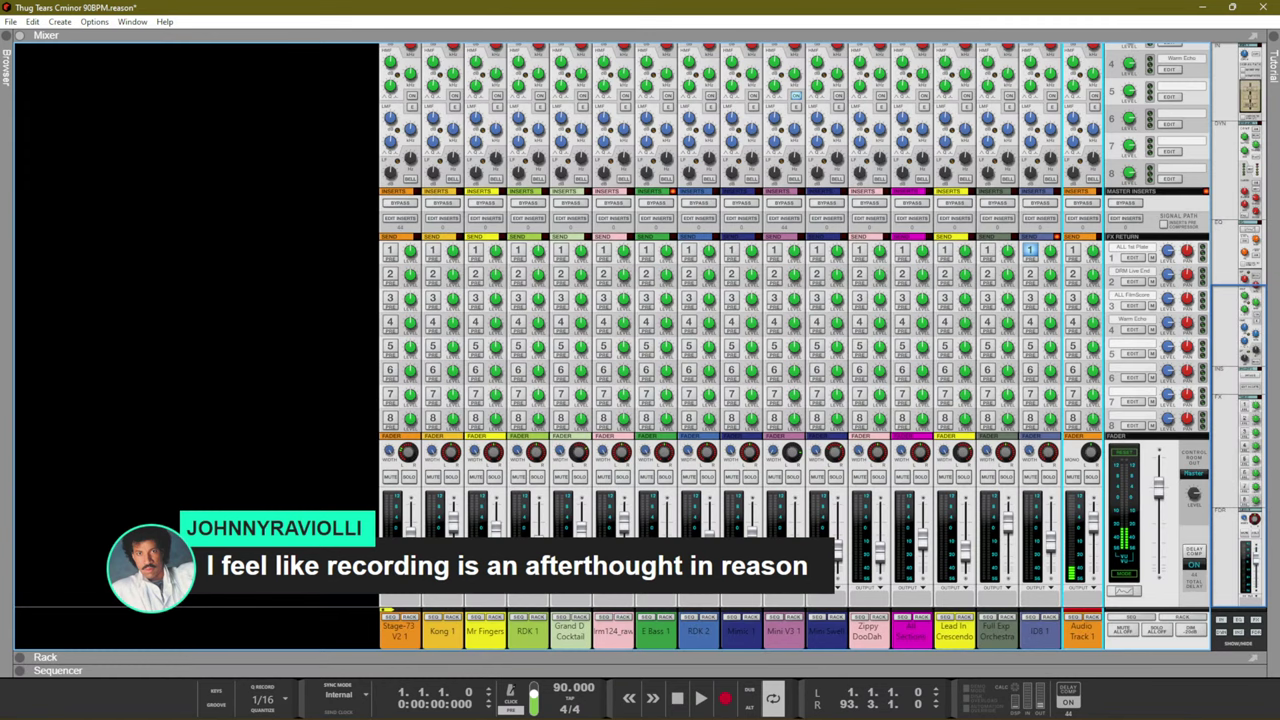
key("F6")
key("F7")
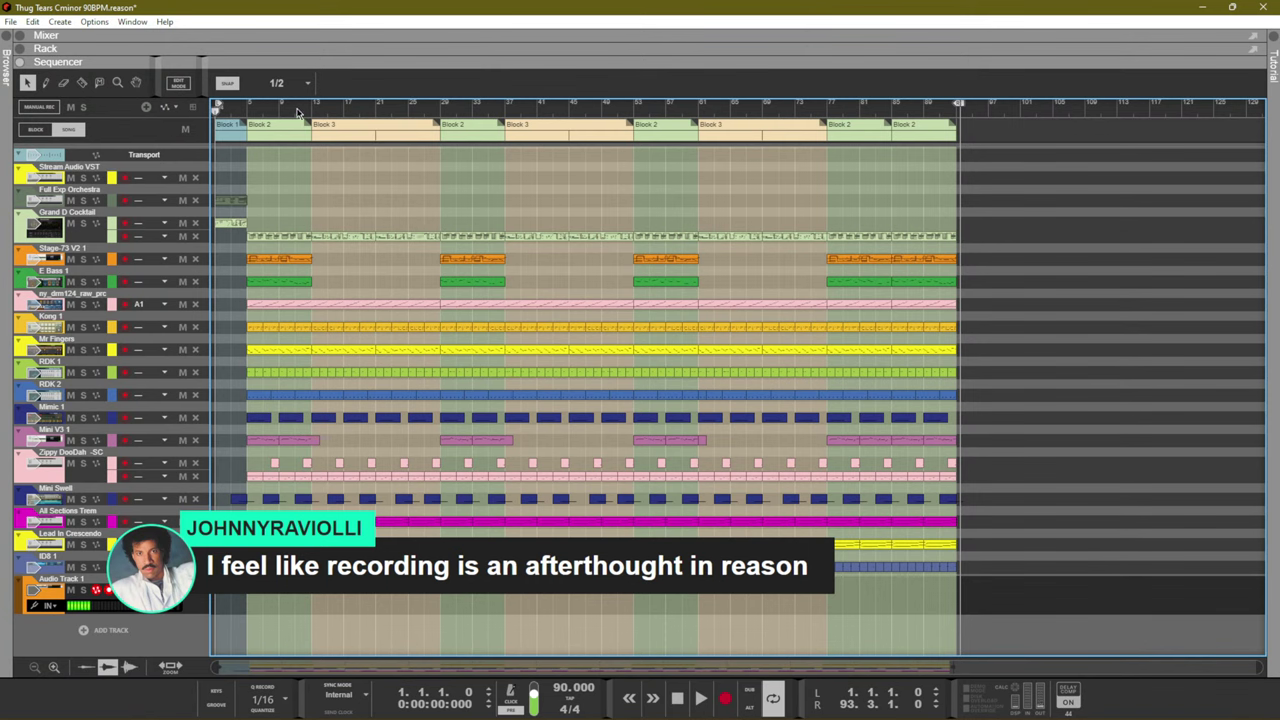
Record a take of about eight bars on Audio Track 1, starting at bar 5
left_click(248, 107)
key("ctrl+Return")
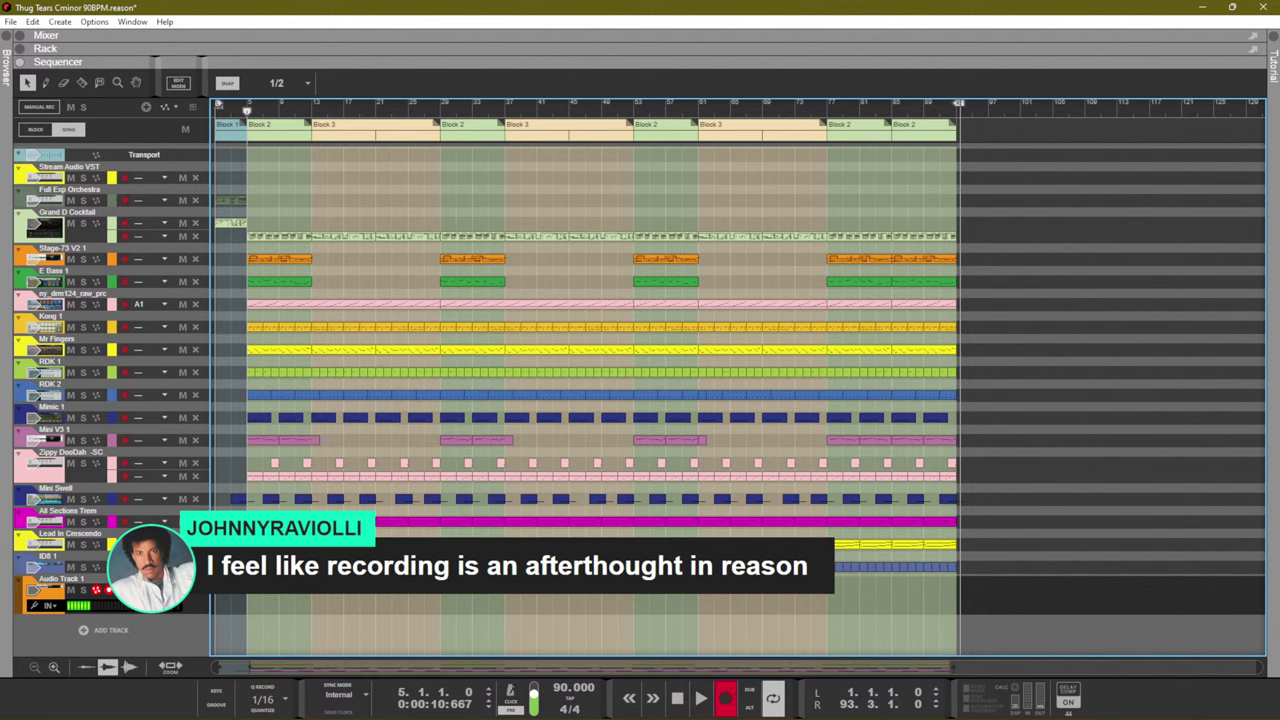
key("space")
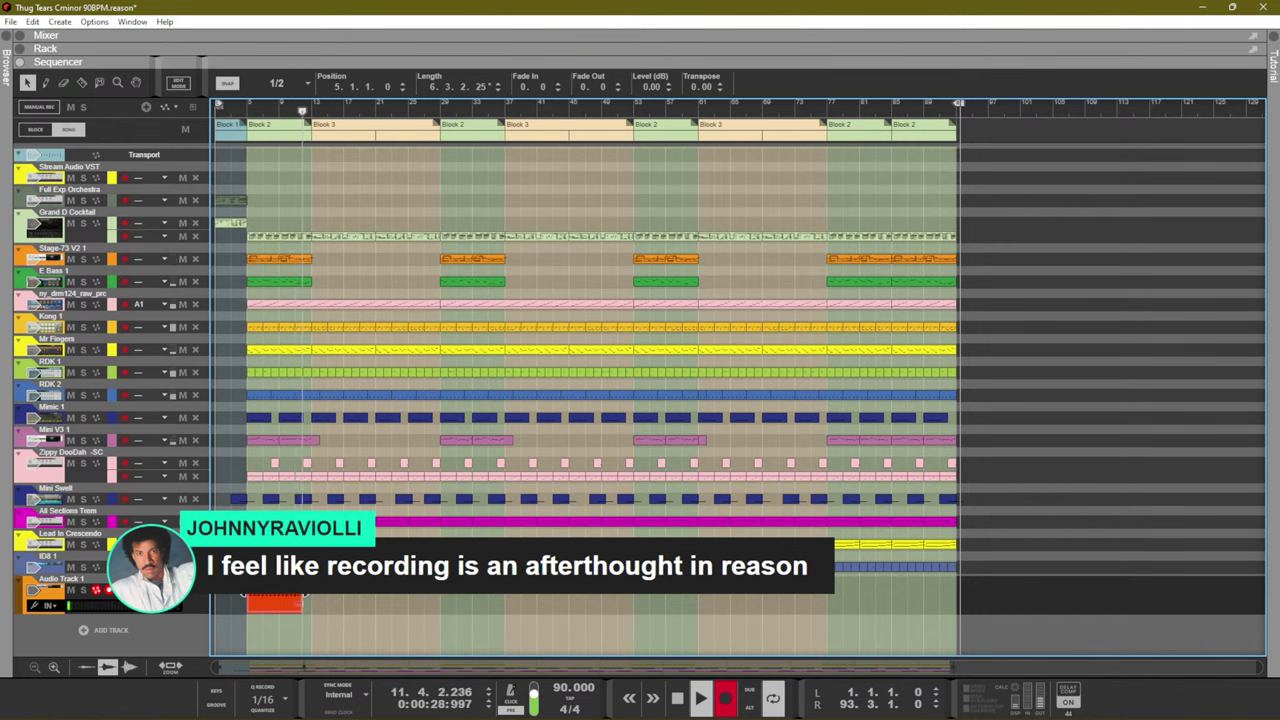
left_click(1155, 411)
key("space")
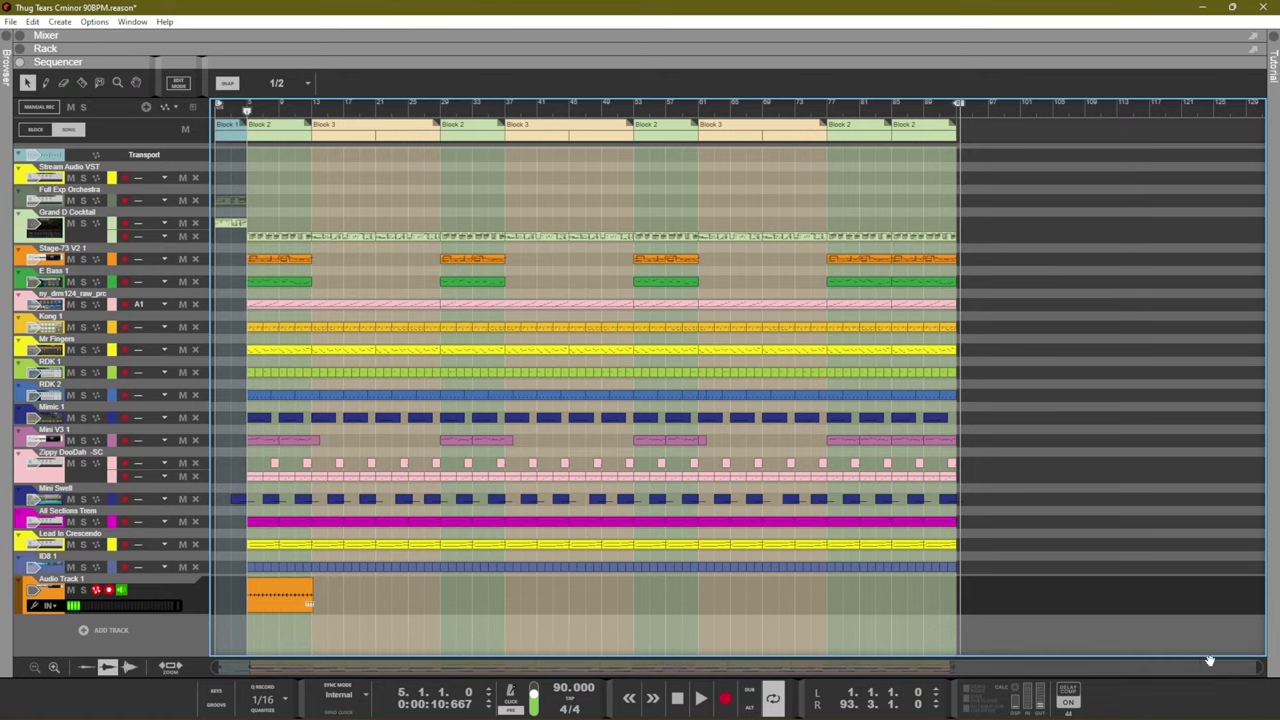
Normalize the recorded clip on Audio Track 1
scroll(858, 671, "up", 3)
left_click_drag(775, 667, 403, 656)
left_click(778, 606)
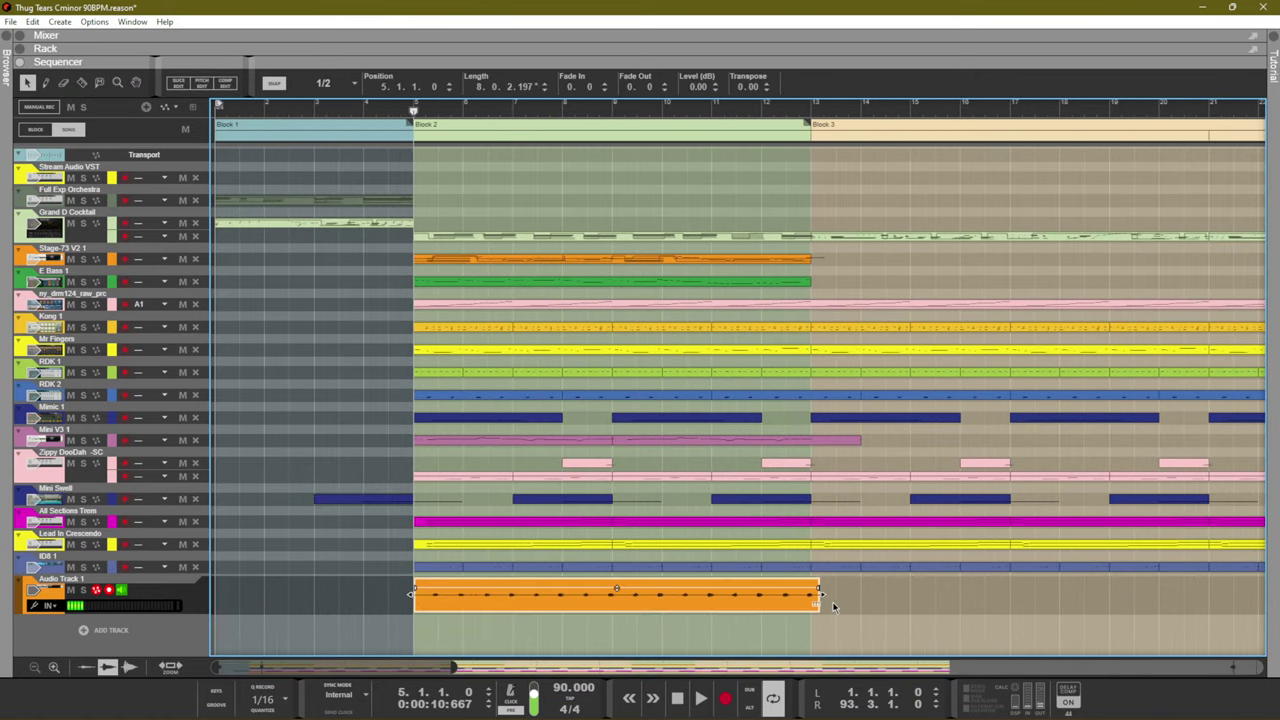
left_click(828, 602)
left_click(818, 596)
right_click(818, 596)
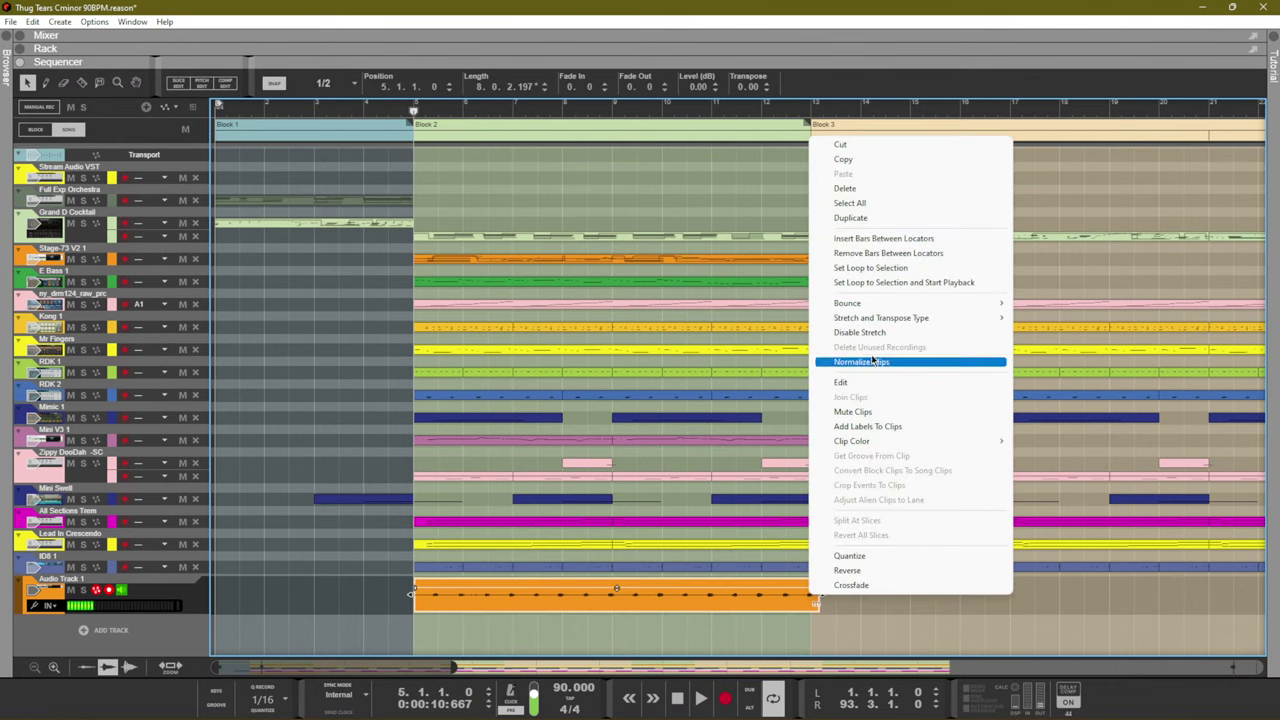
left_click(866, 363)
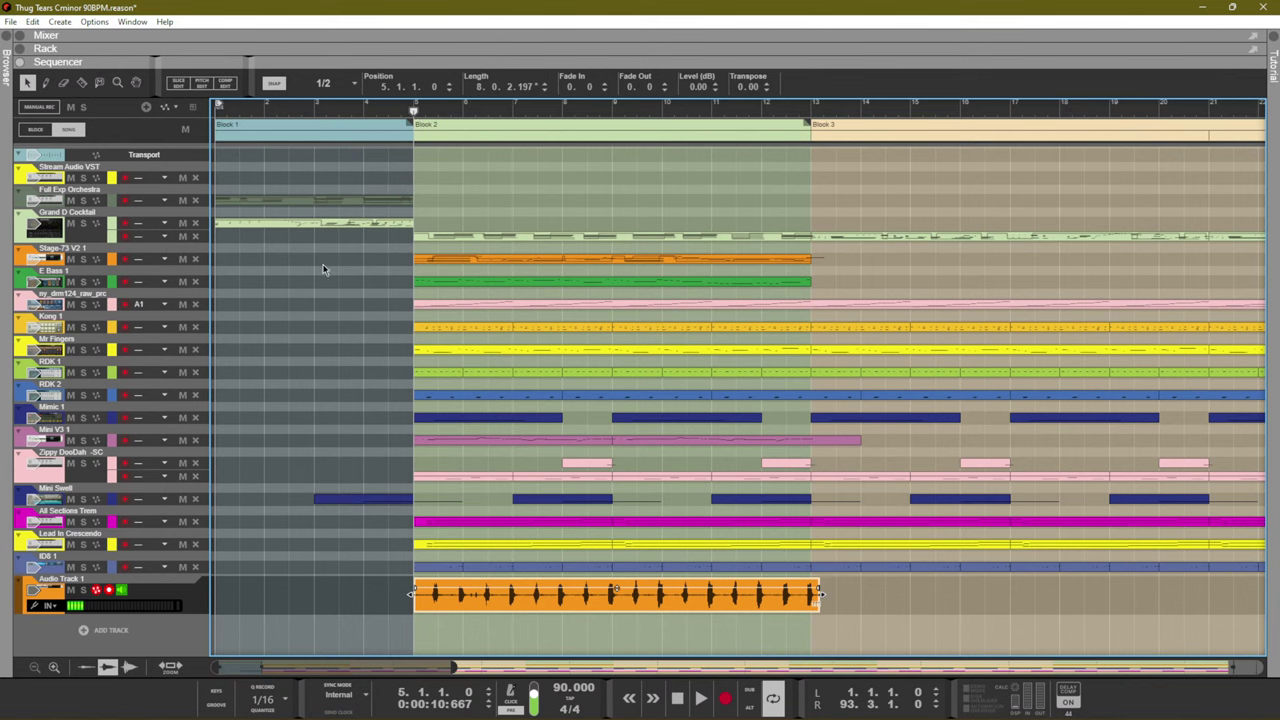
Solo Audio Track 1, turn off its input monitoring and play back the recorded clip from bar 5
left_click(83, 590)
key("space")
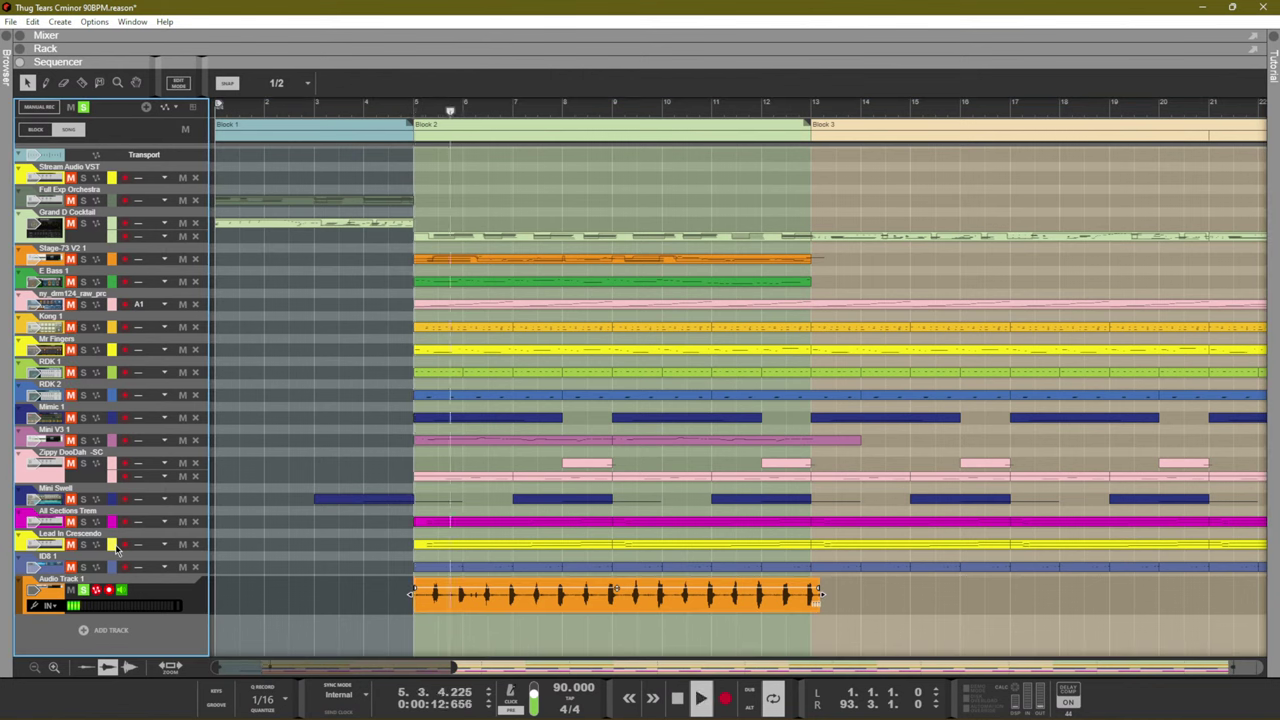
key("space")
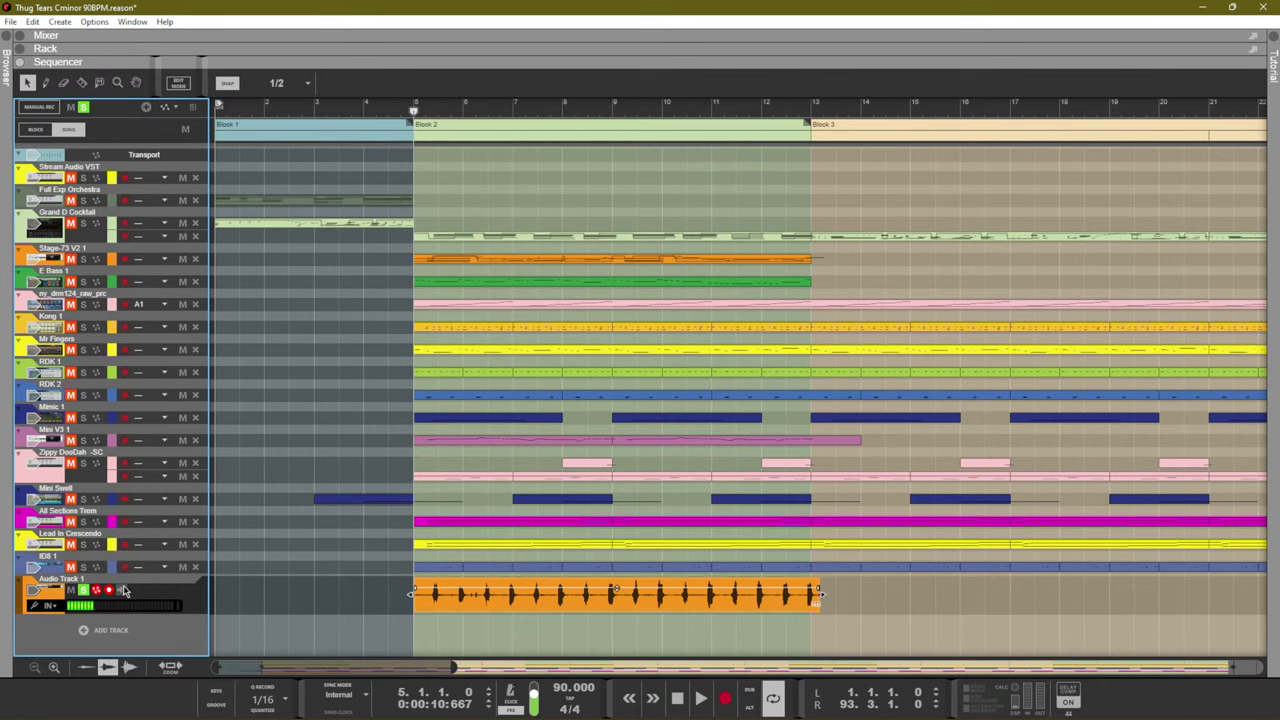
key("space")
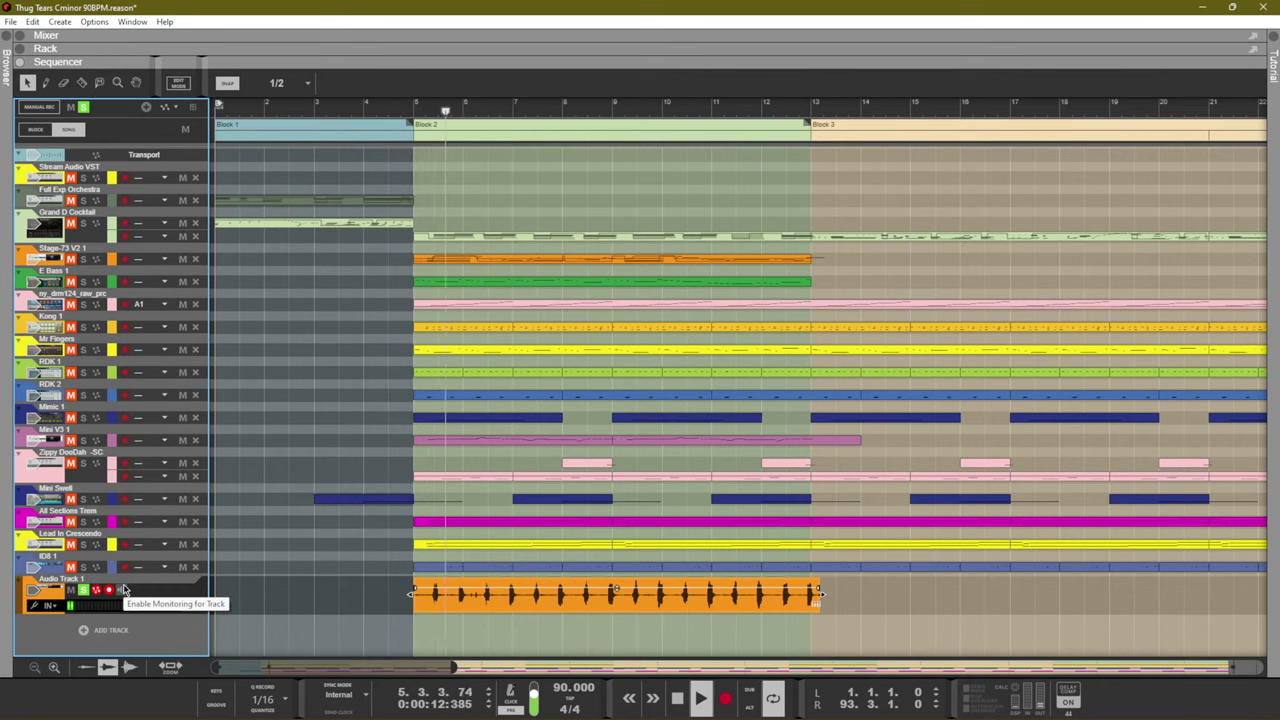
left_click(513, 600)
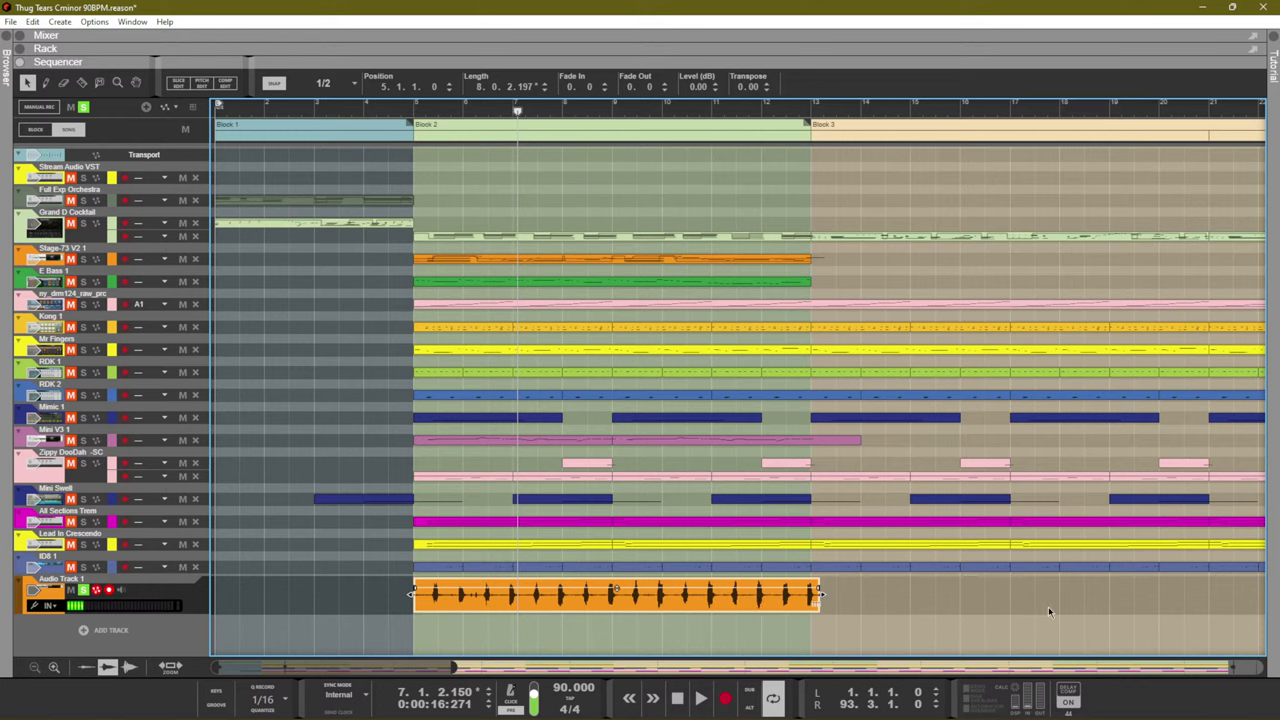
Add a second audio track and copy the recorded clip onto it, aligned to start at bar 5
right_click(145, 614)
left_click(175, 628)
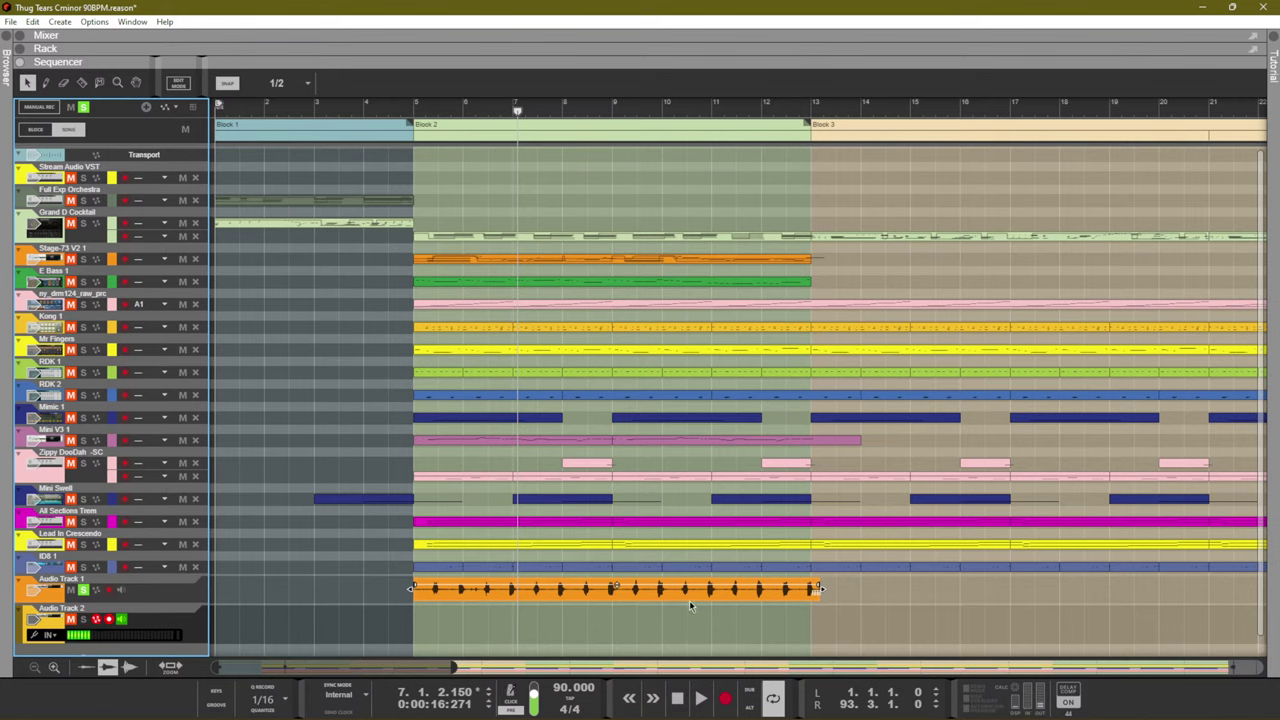
mouse_move(685, 600)
left_mouse_down()
mouse_move(609, 600)
mouse_move(690, 600)
left_mouse_up()
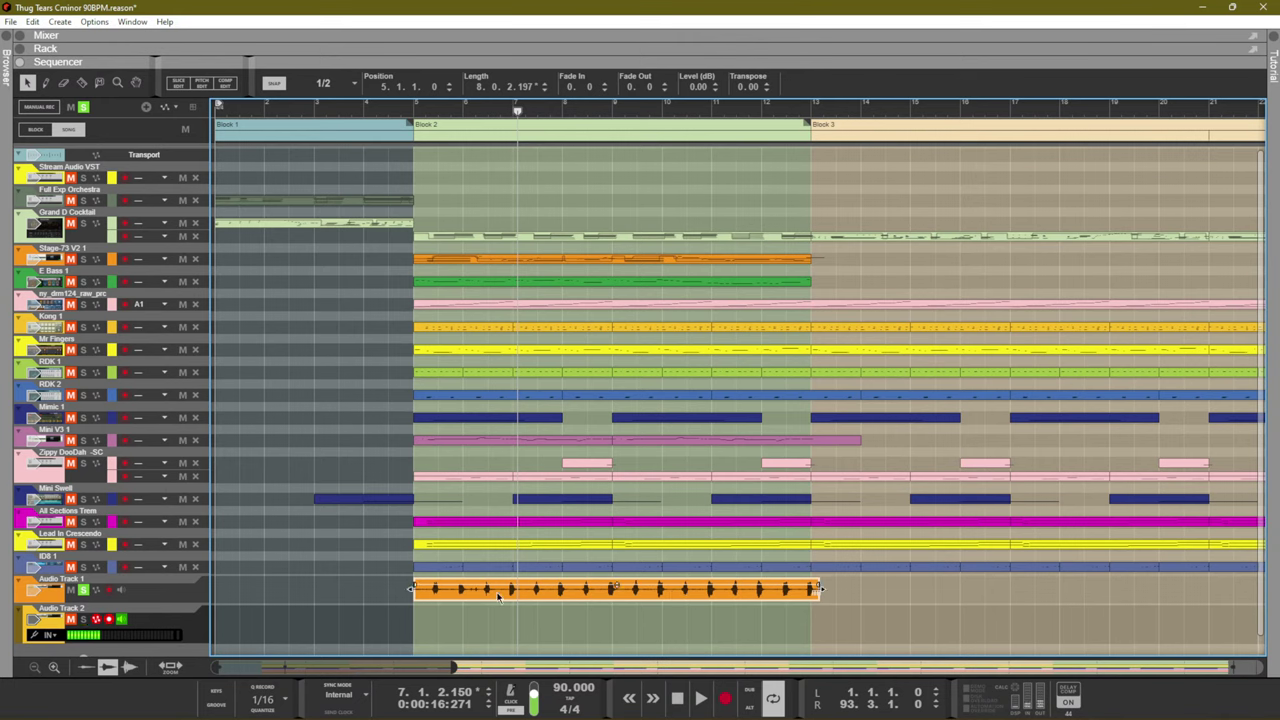
left_click_drag(494, 600, 520, 632)
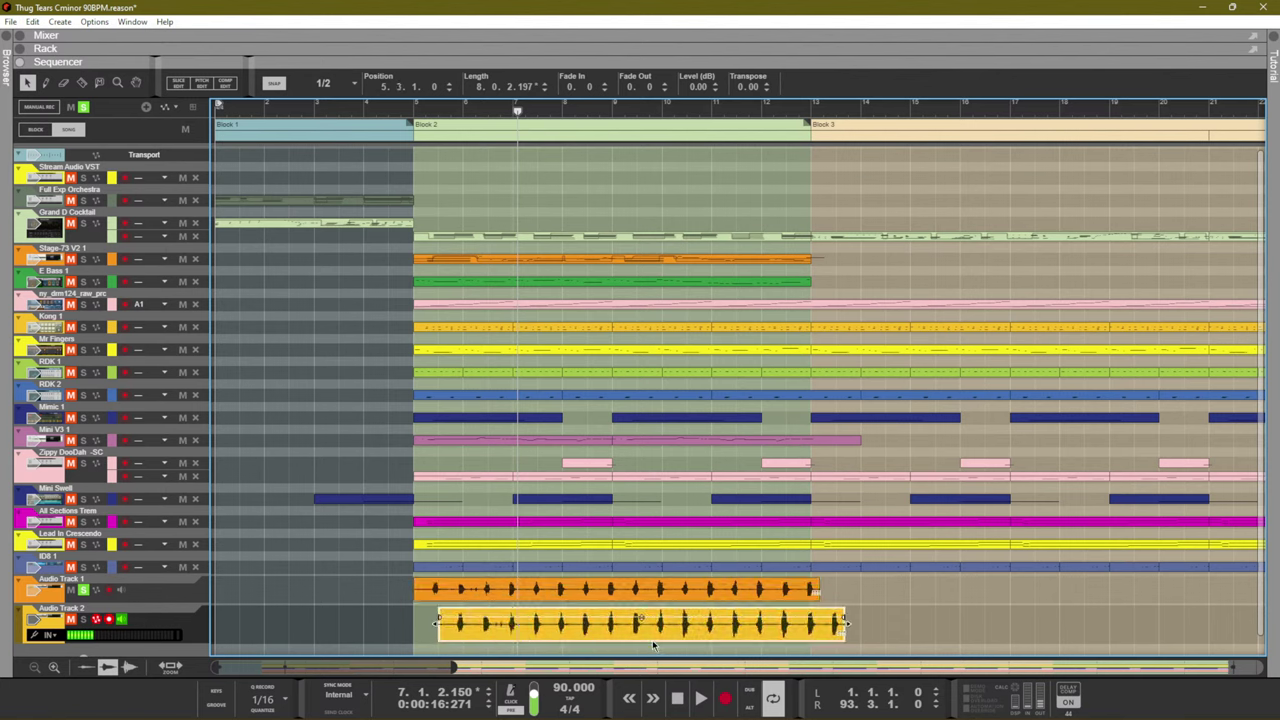
left_click_drag(651, 640, 628, 640)
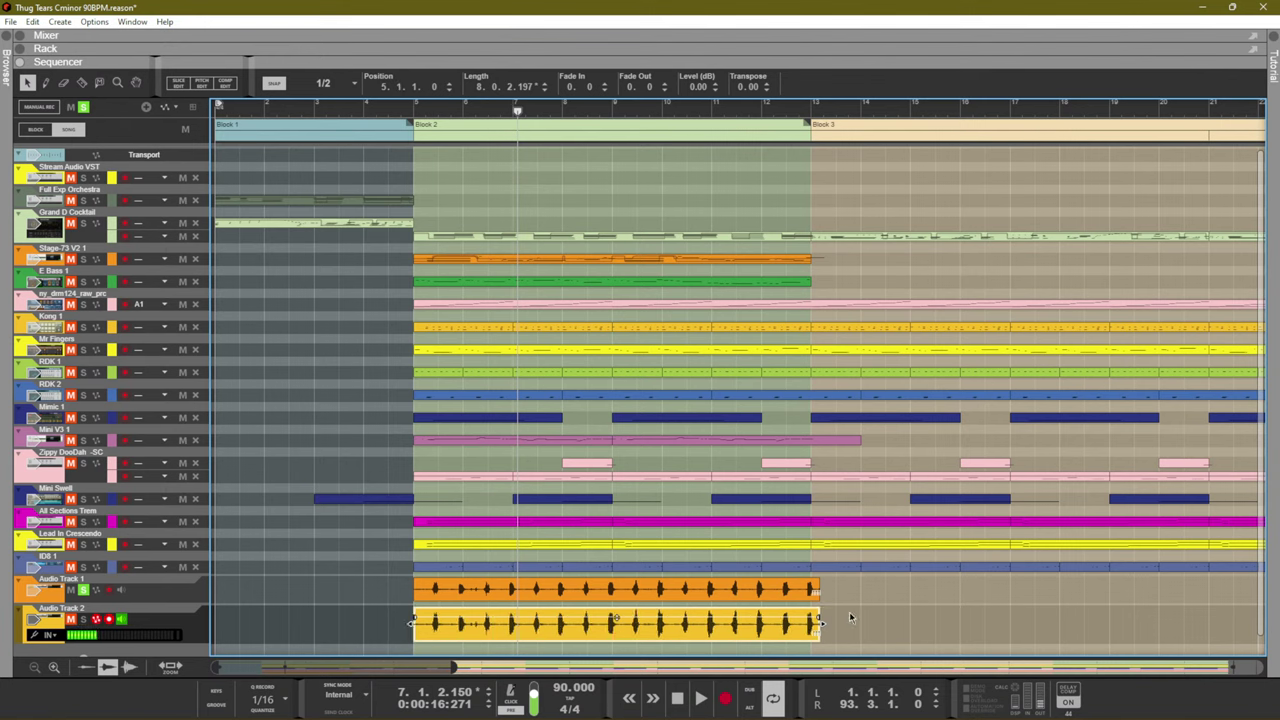
Trim the recorded clips on Audio Track 1 and Audio Track 2 to exactly eight bars, then select the Audio Track 1 clip
left_click_drag(856, 632, 716, 642)
left_click(719, 598)
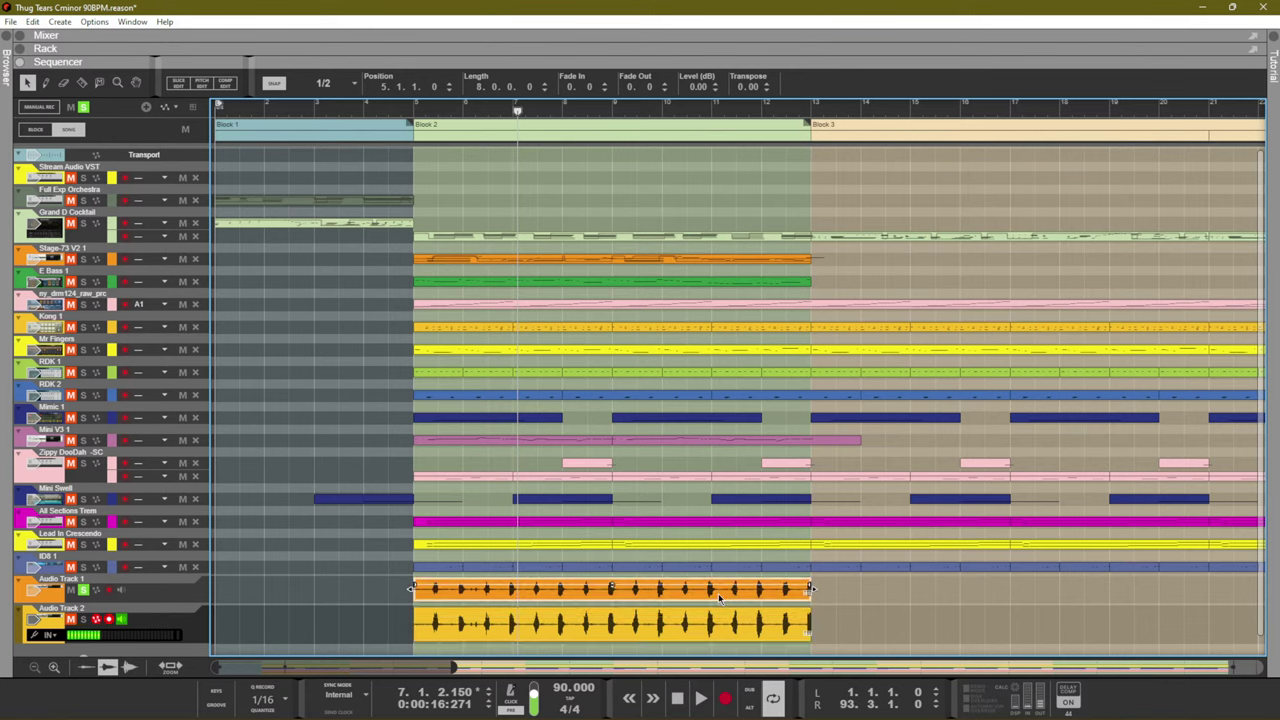
Try nudging the Audio Track 1 clip back and forth and moving it with the 1/2 snap value
key("ctrl+Right")
key("ctrl+Left")
key("ctrl+Right")
key("ctrl+Left")
mouse_move(612, 589)
left_mouse_down()
mouse_move(703, 592)
mouse_move(671, 565)
left_mouse_up()
left_click_drag(575, 592, 618, 586)
Set the snap value to 1/128 and shift the Audio Track 1 clip in fine increments around bar 5
left_click(340, 83)
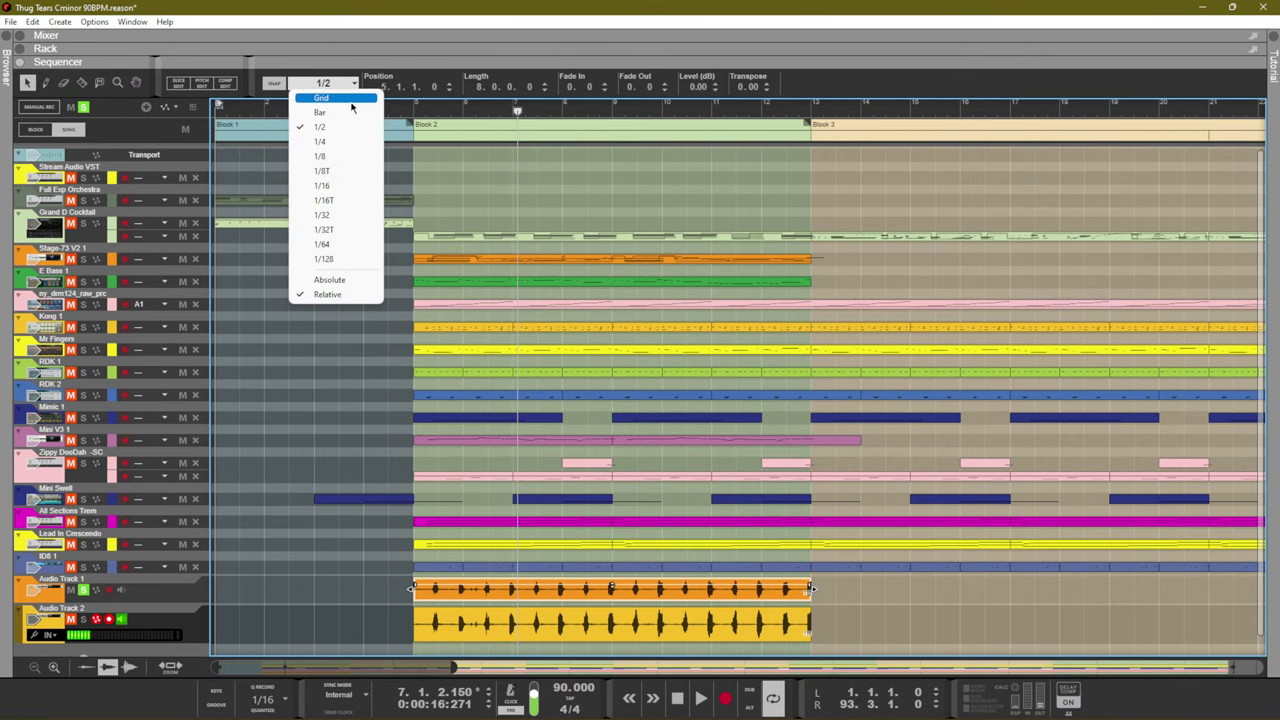
left_click(345, 259)
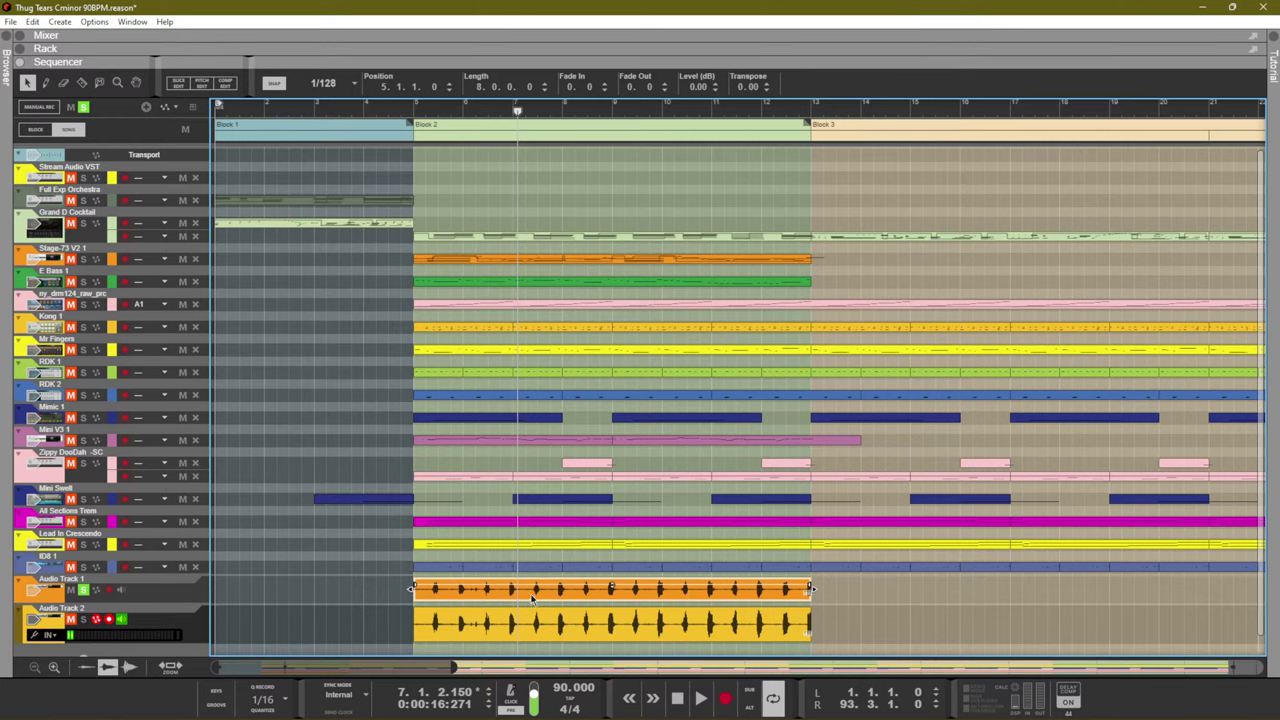
mouse_move(532, 597)
left_mouse_down()
mouse_move(590, 598)
mouse_move(530, 609)
left_mouse_up()
left_click_drag(519, 610, 513, 600)
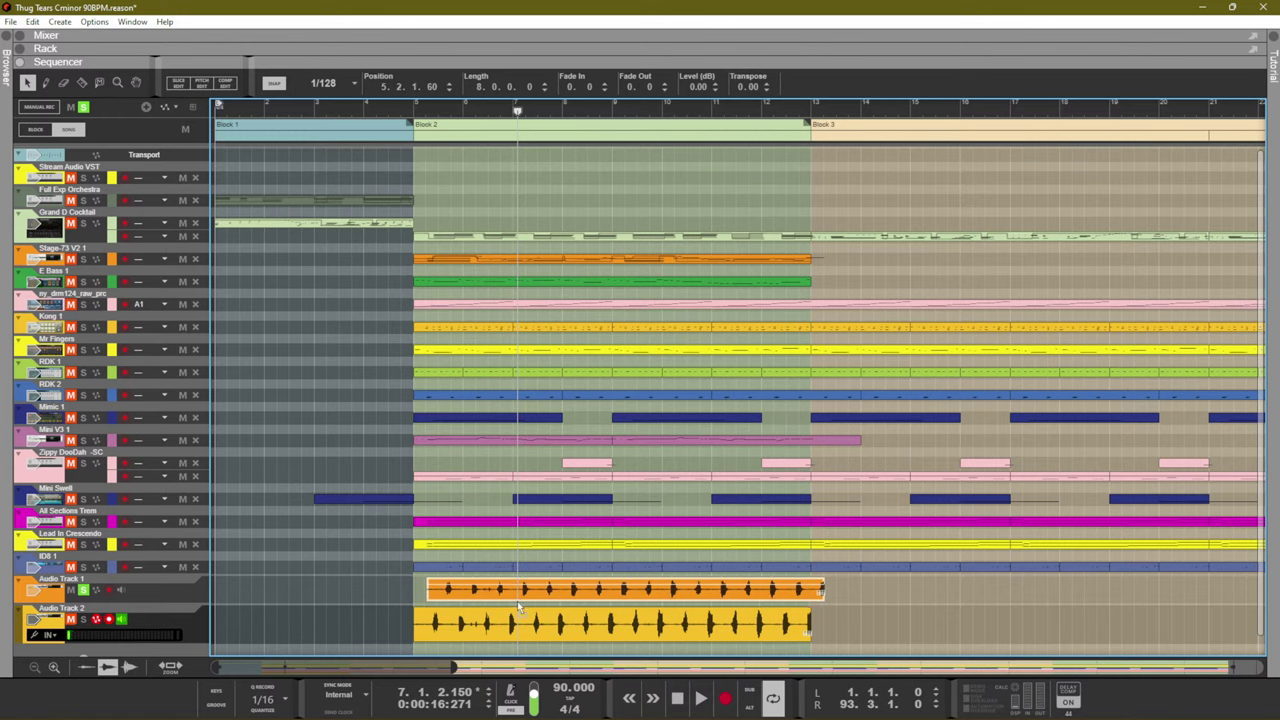
mouse_move(519, 605)
left_mouse_down()
mouse_move(543, 599)
mouse_move(506, 604)
left_mouse_up()
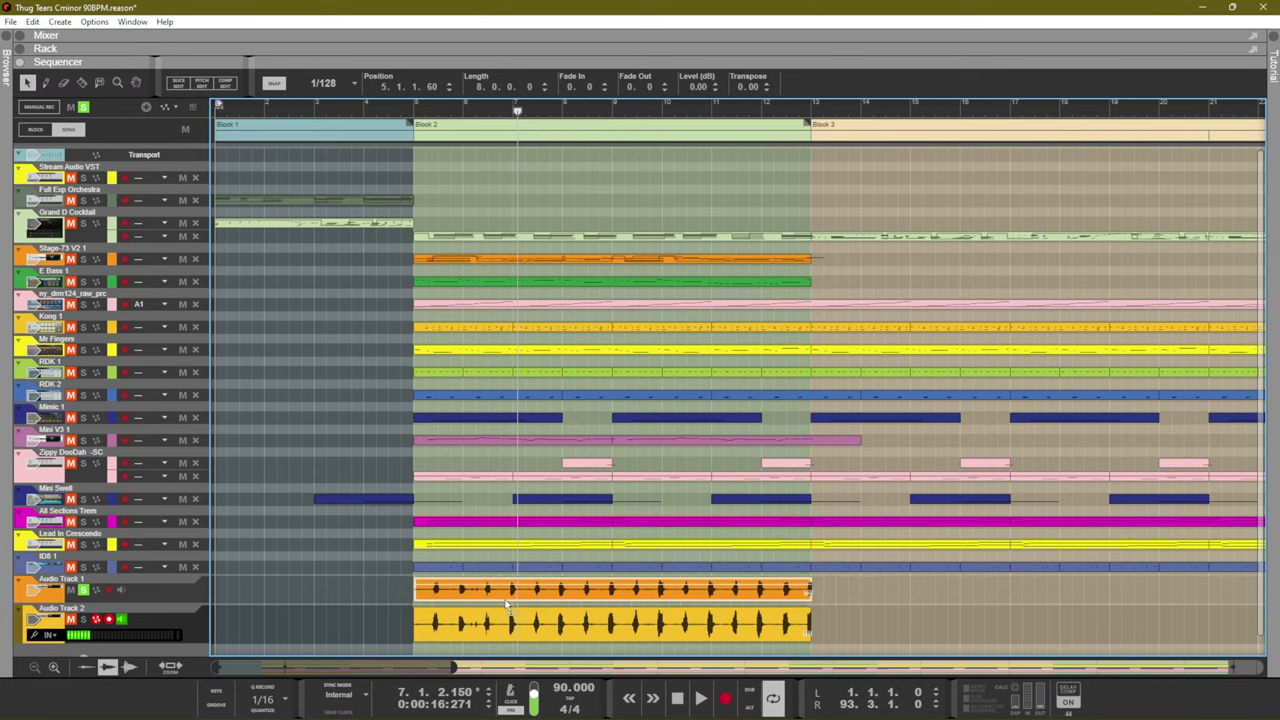
Set the snap value to Bar, try changing the Audio Track 1 clip's position to 5.2.3.0, and undo that position change
left_click(323, 83)
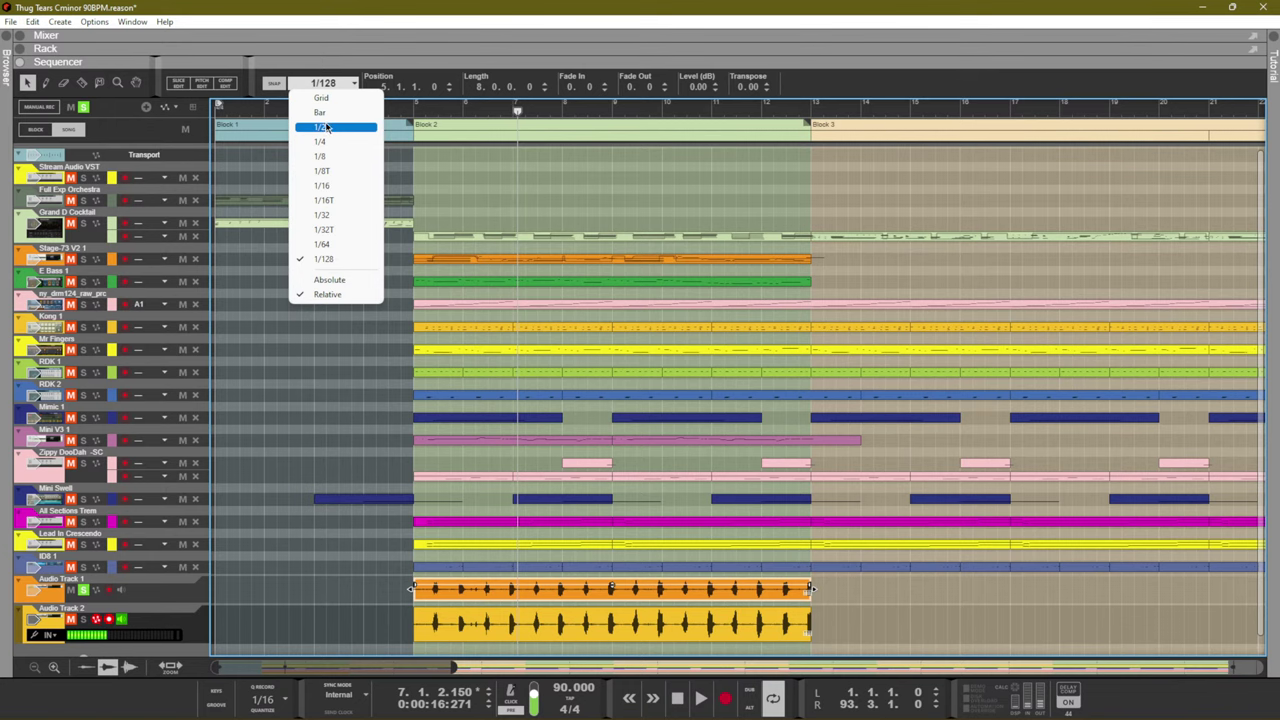
left_click(328, 113)
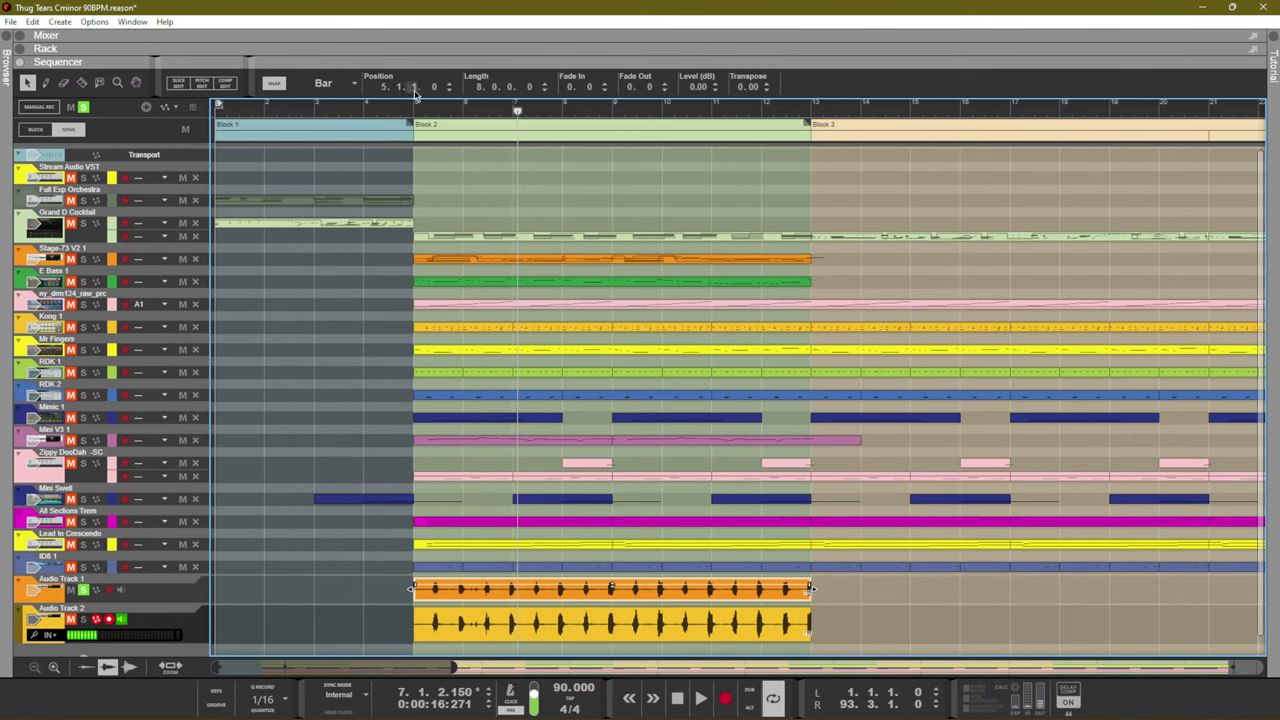
left_click_drag(411, 86, 400, 33)
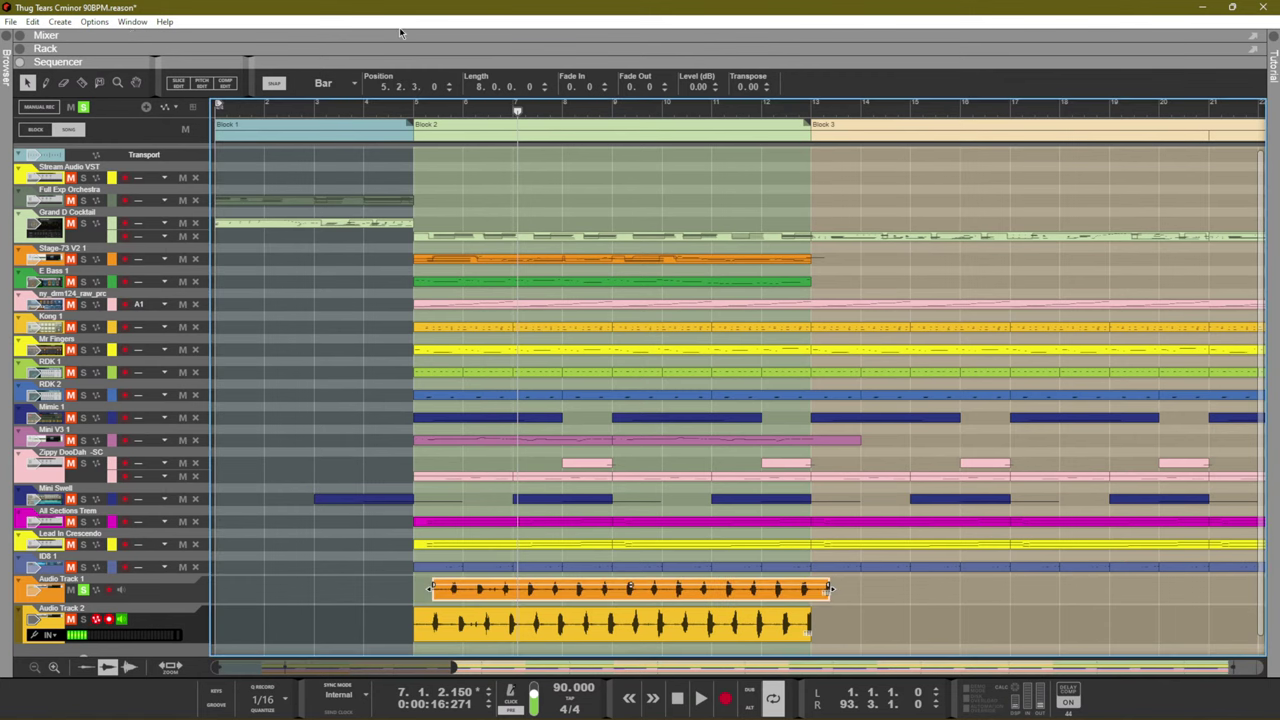
key("ctrl+z")
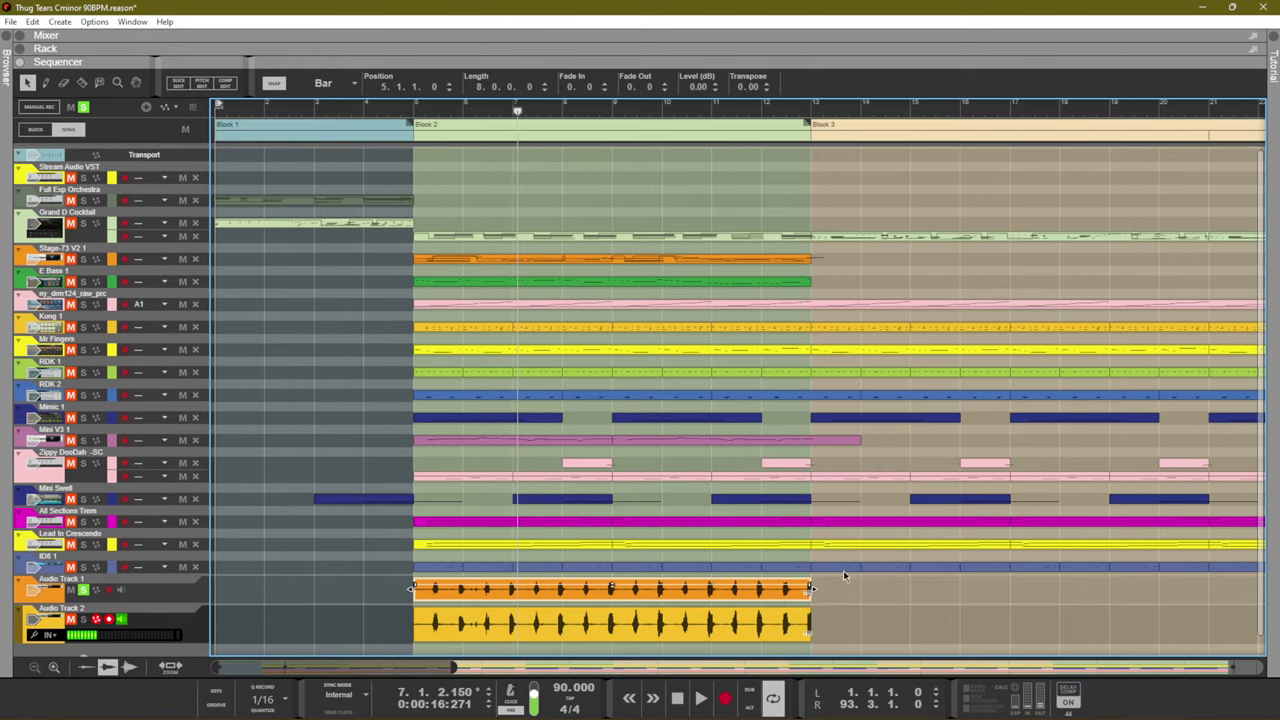
right_click(733, 597)
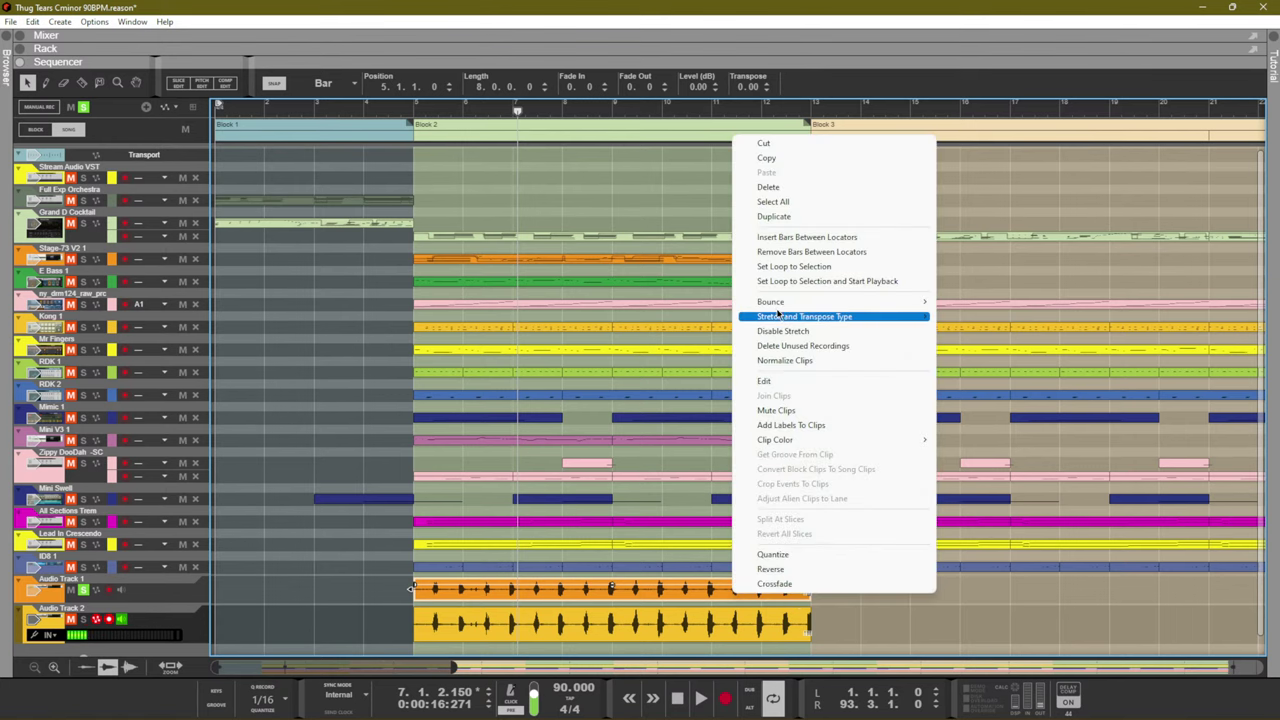
mouse_move(779, 307)
left_click(641, 591)
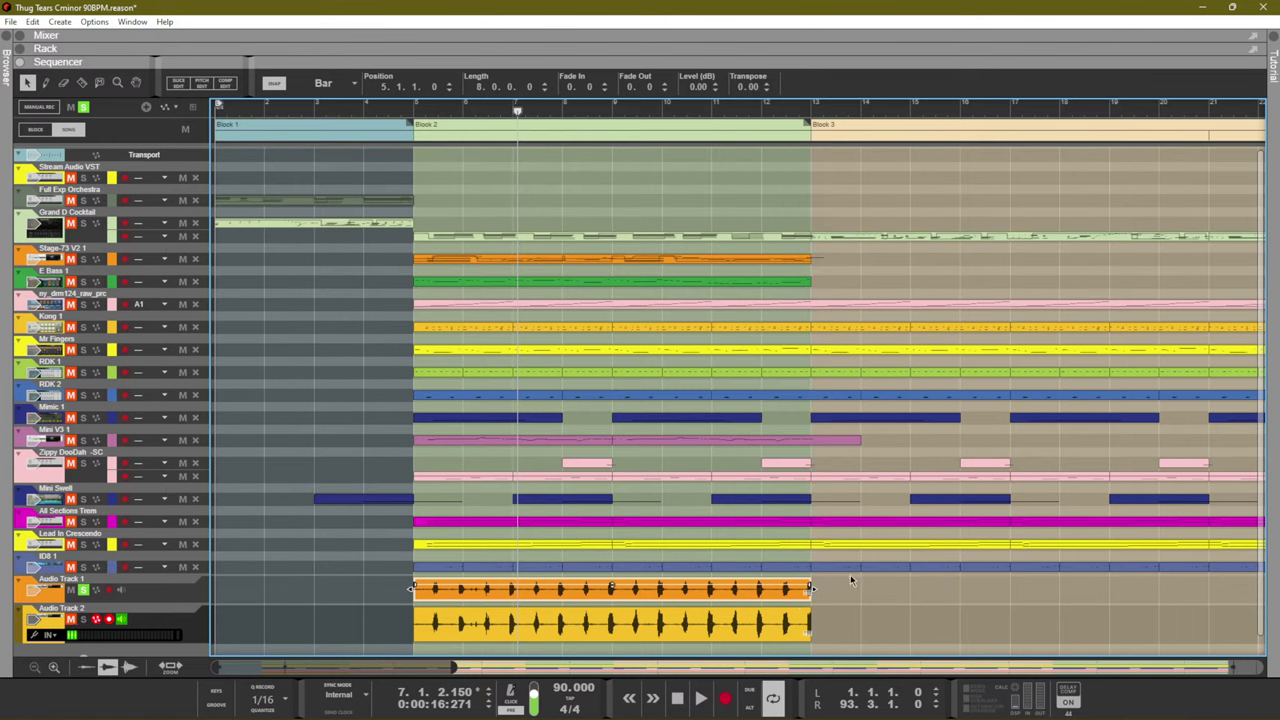
left_click(857, 600)
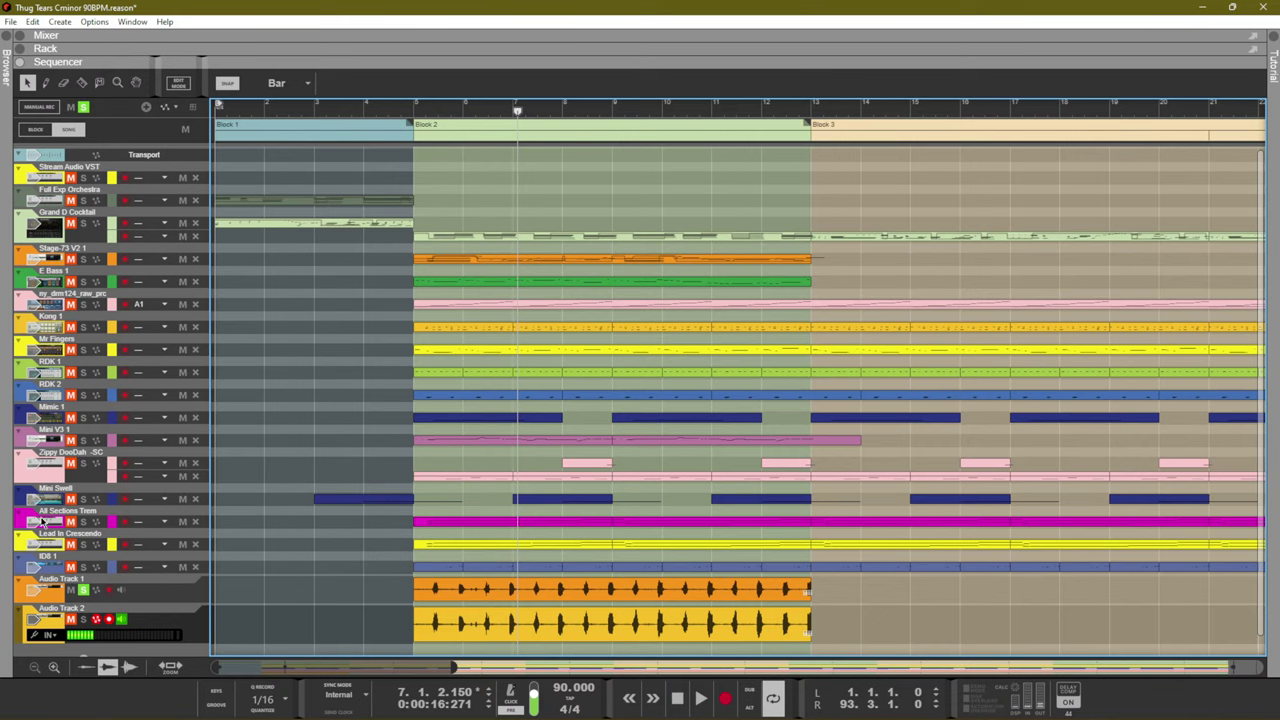
Turn off input monitoring on Audio Track 2 and open the Audio Track 1 clip in Slice Edit mode
left_click(120, 619)
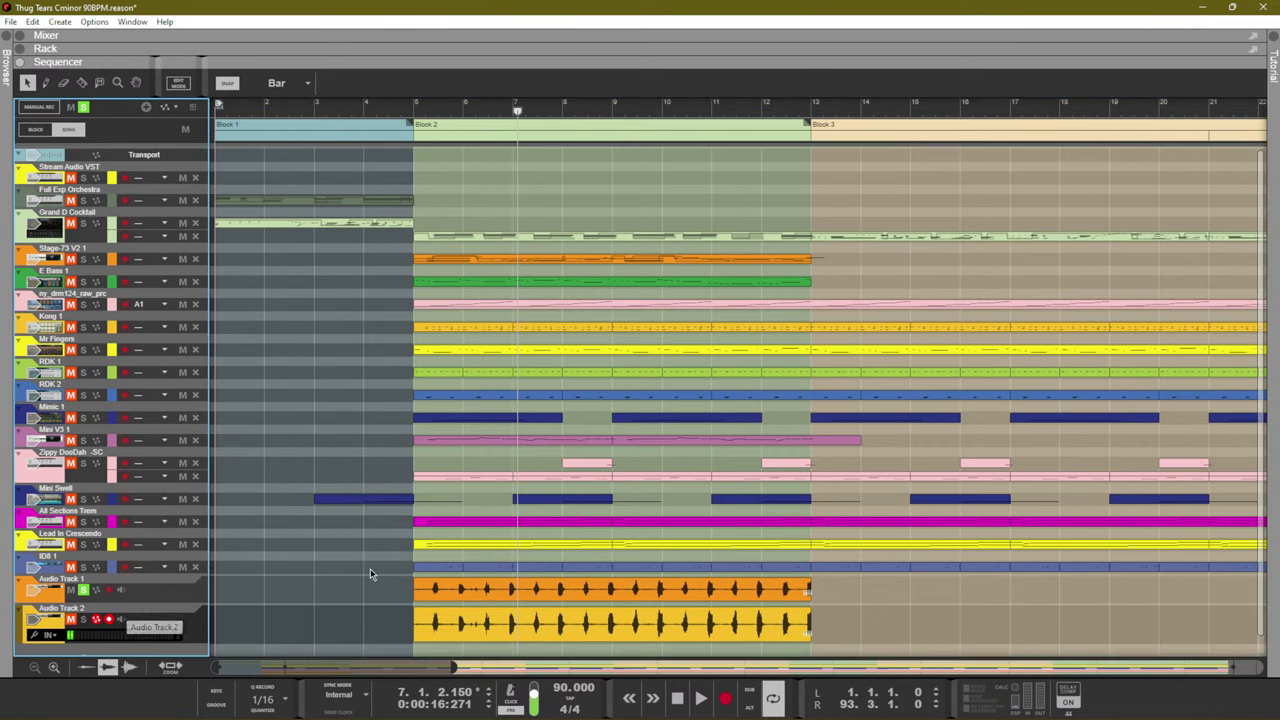
left_click(463, 588)
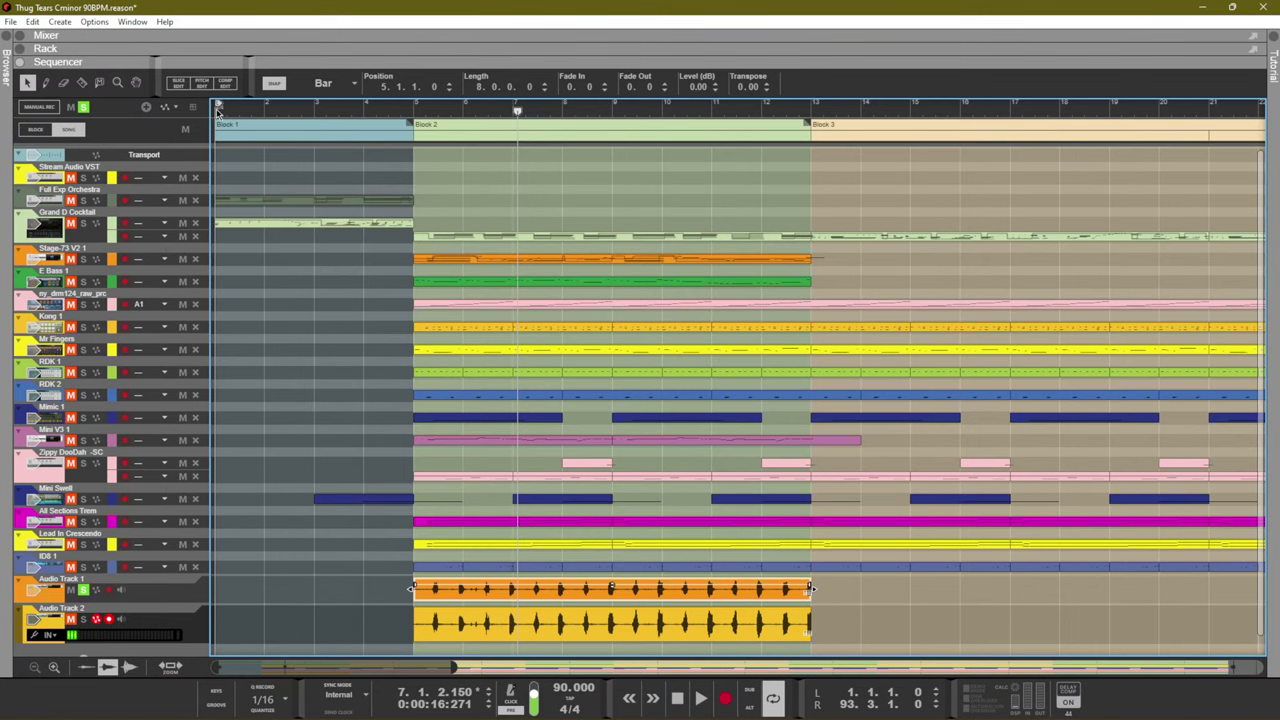
left_click(182, 84)
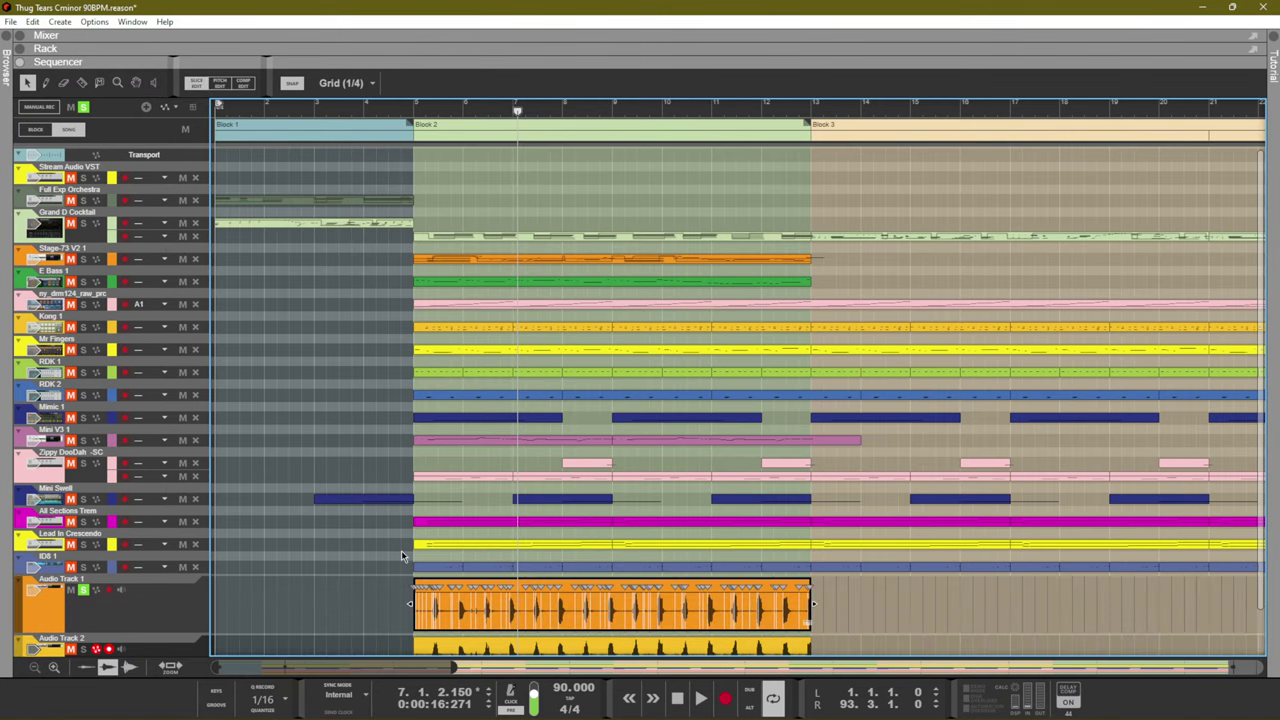
Check the slices up to the end of the Audio Track 1 clip and bounce the clip to a REX loop
scroll(844, 609, "up", 5)
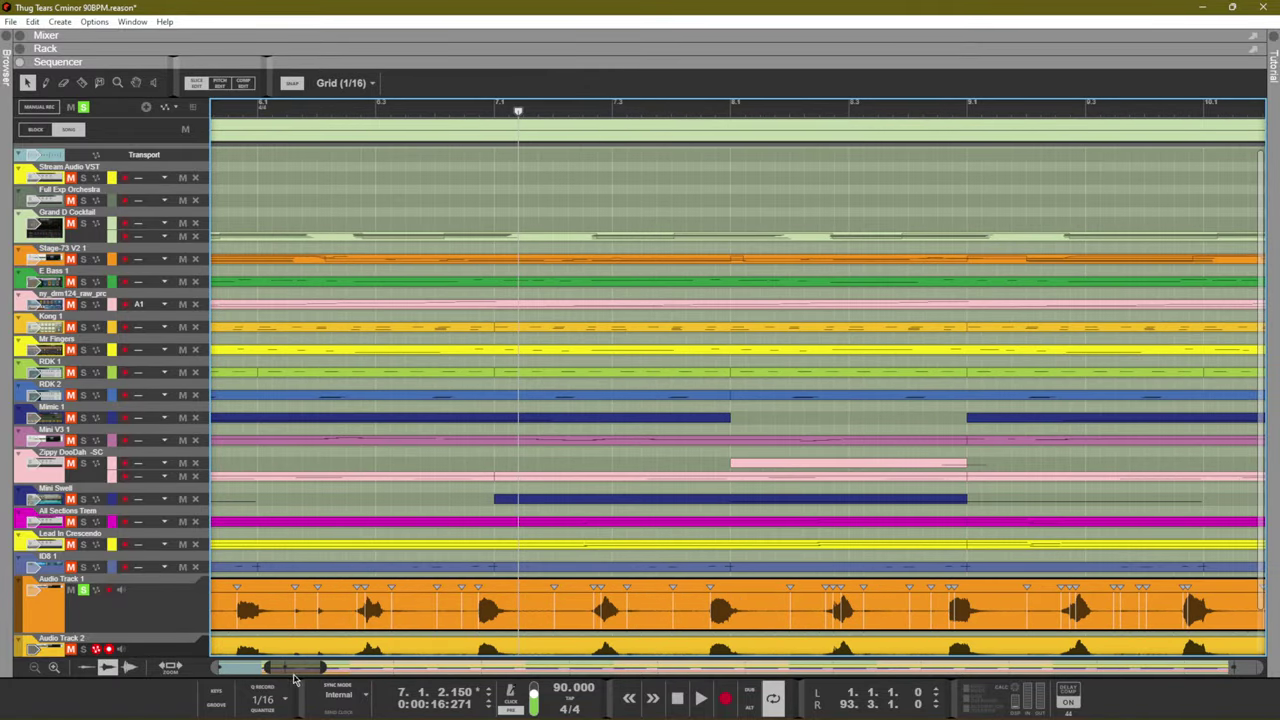
left_click_drag(294, 668, 347, 667)
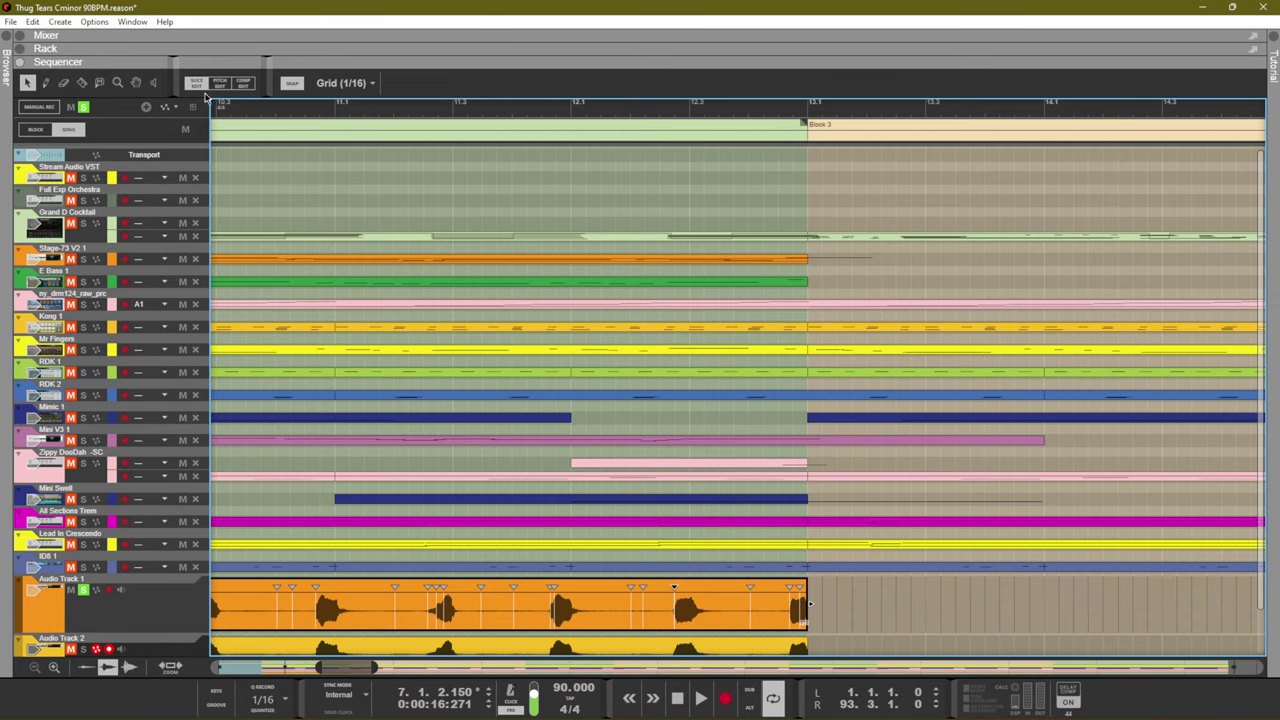
left_click_drag(347, 667, 356, 681)
right_click(510, 606)
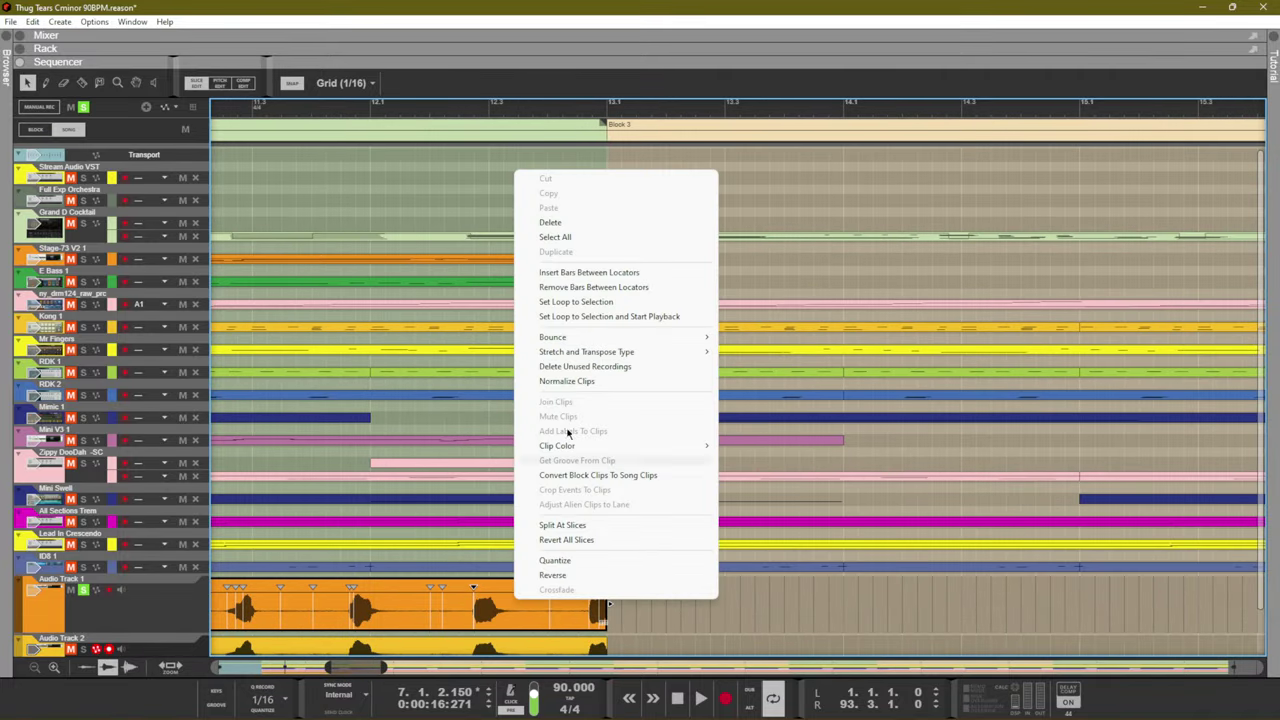
mouse_move(573, 340)
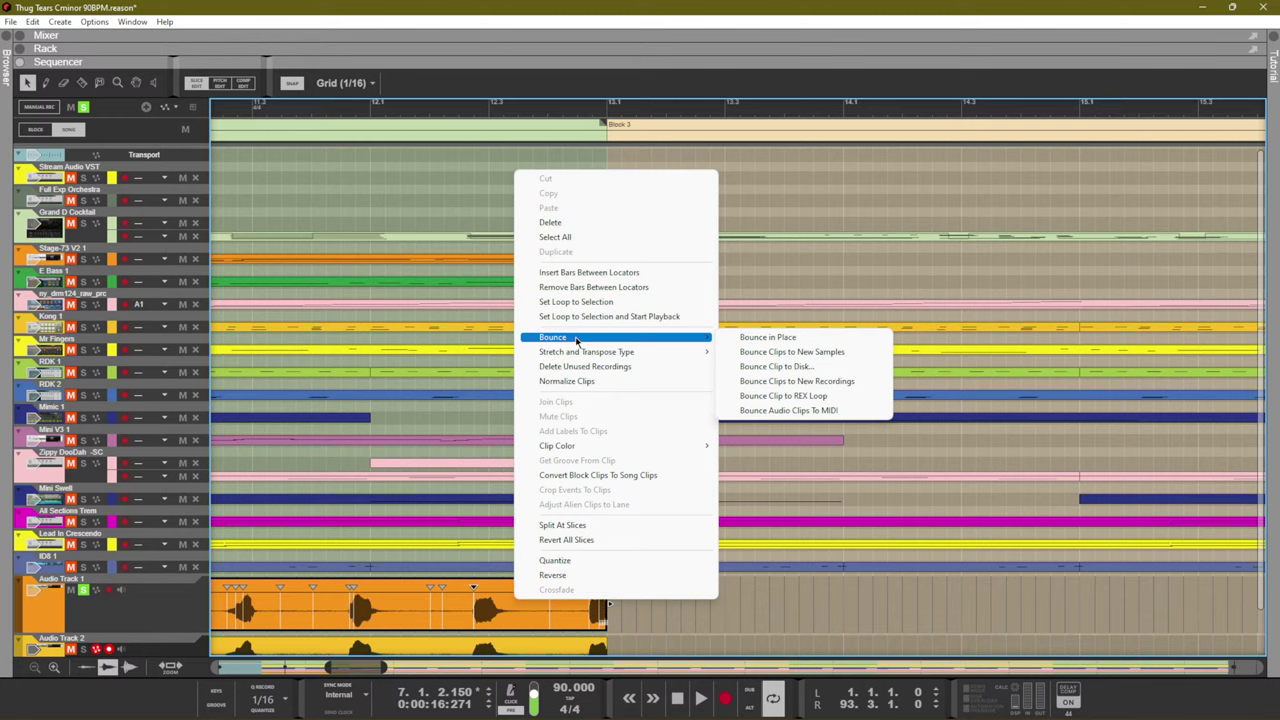
left_click(792, 397)
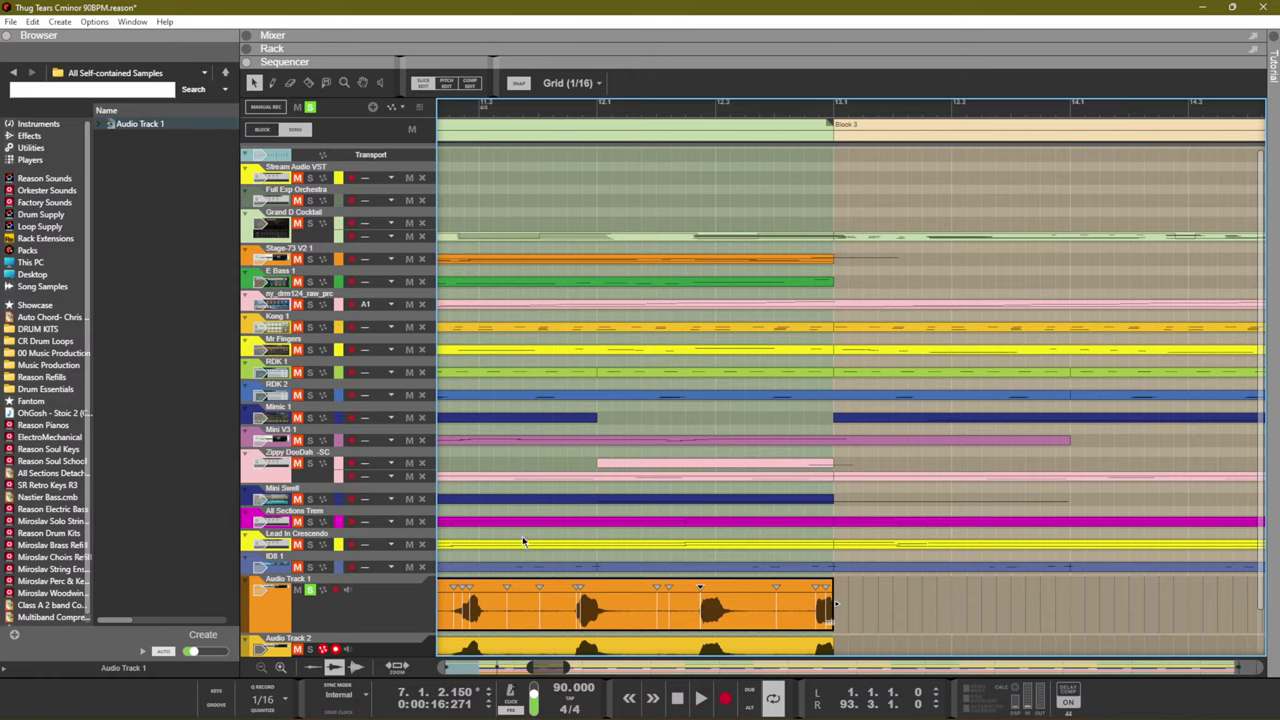
Examine the whole song arrangement from Block 1 to the final Block 2, including where the audio clips sit
scroll(522, 541, "down", 2)
scroll(590, 552, "left", 3)
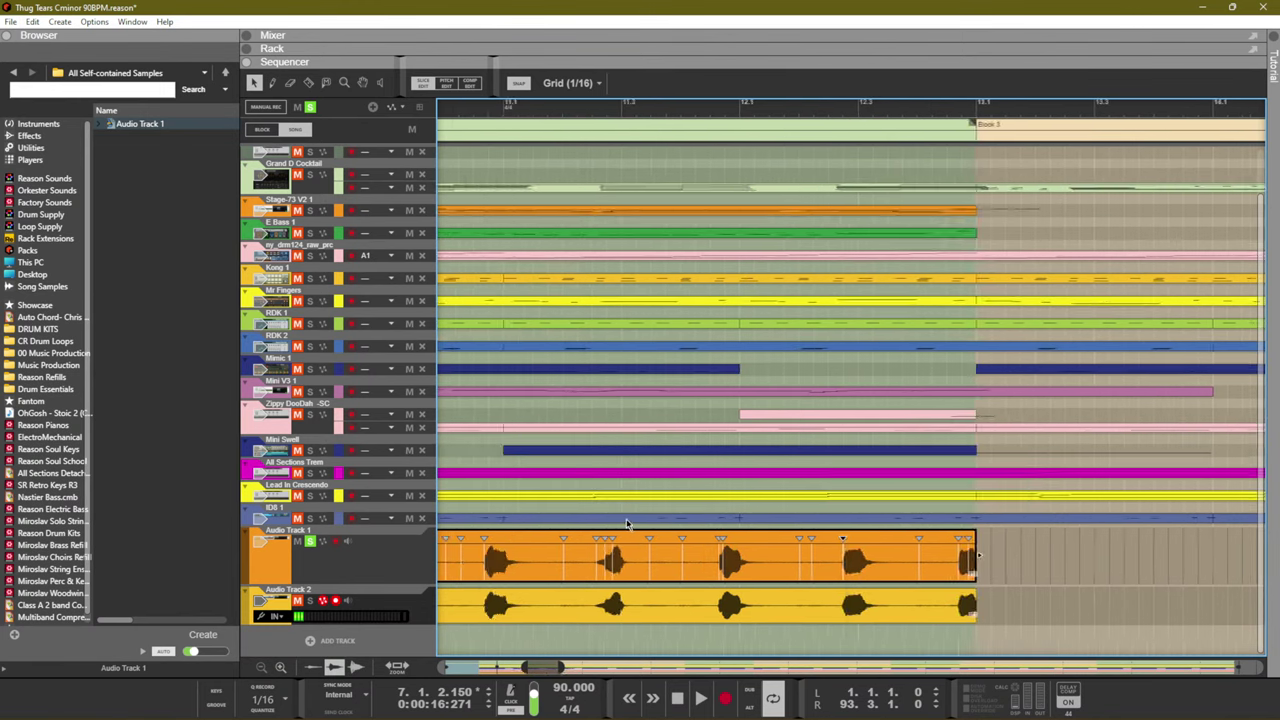
scroll(628, 523, "left", 3)
scroll(558, 647, "up", 2)
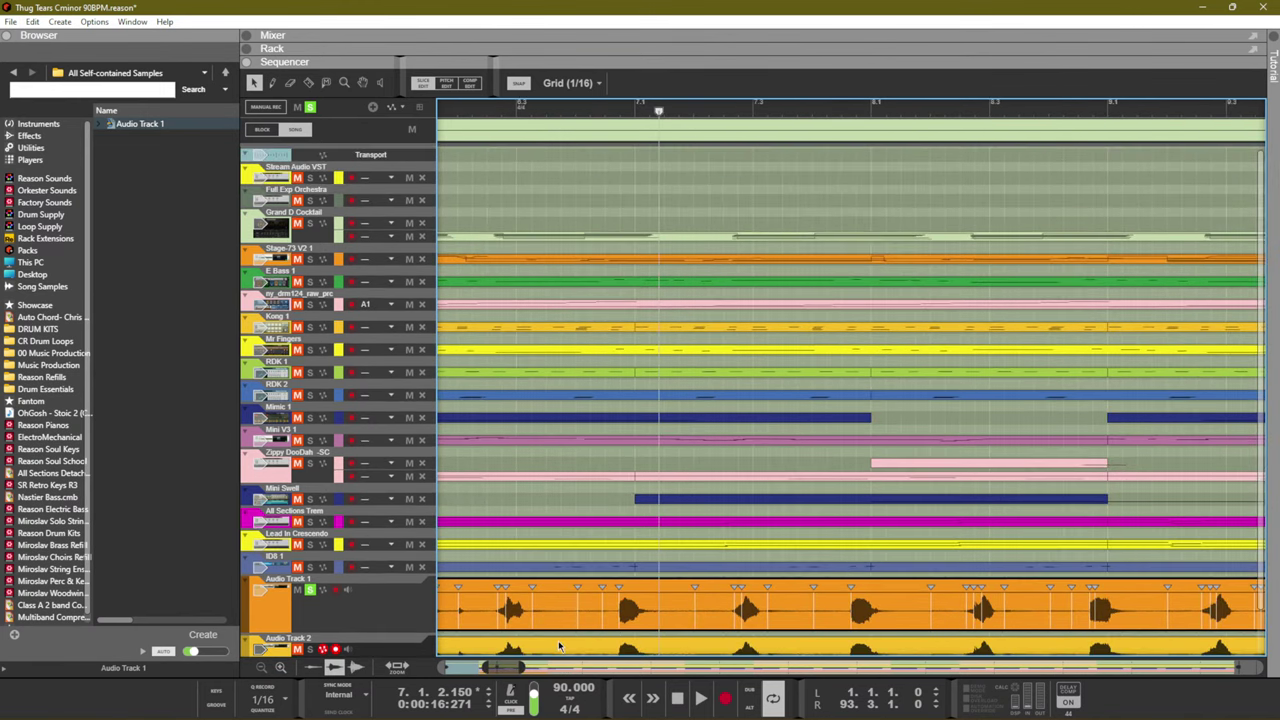
scroll(558, 647, "down", 2)
left_click_drag(521, 668, 1149, 600)
scroll(824, 561, "up", 2)
scroll(818, 560, "down", 2)
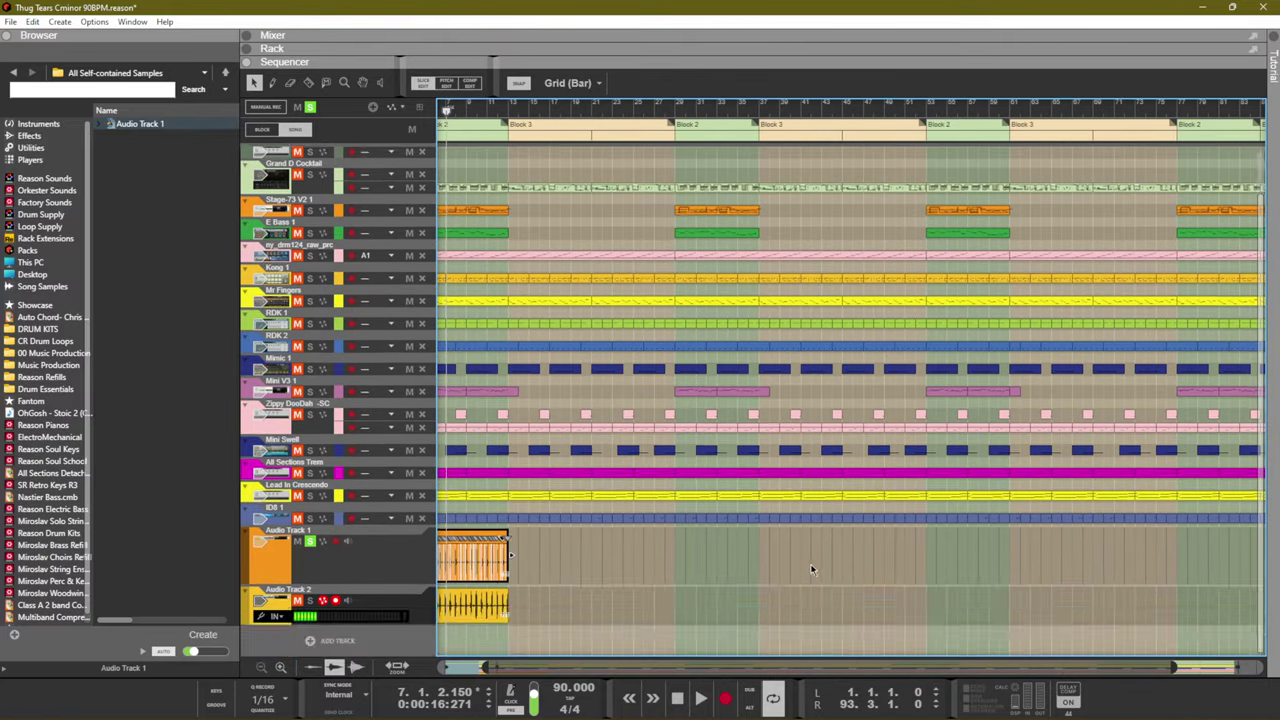
scroll(775, 640, "left", 1)
scroll(690, 374, "up", 2)
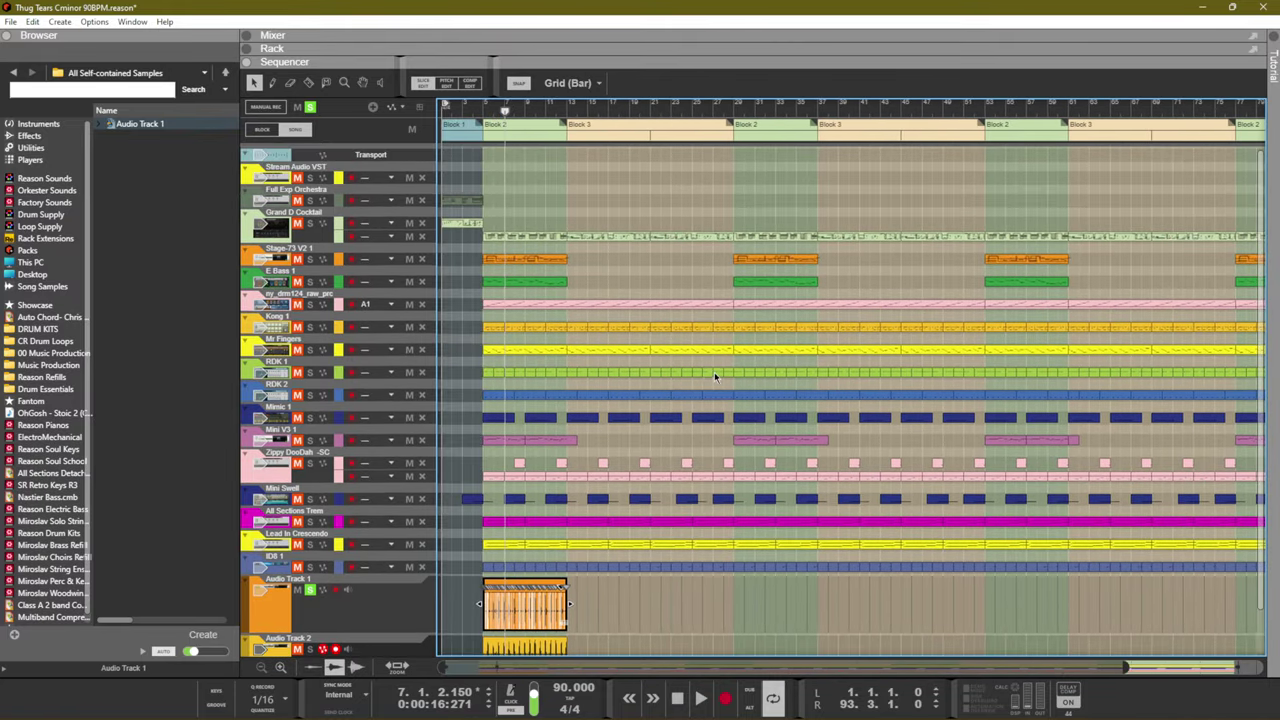
scroll(714, 376, "down", 2)
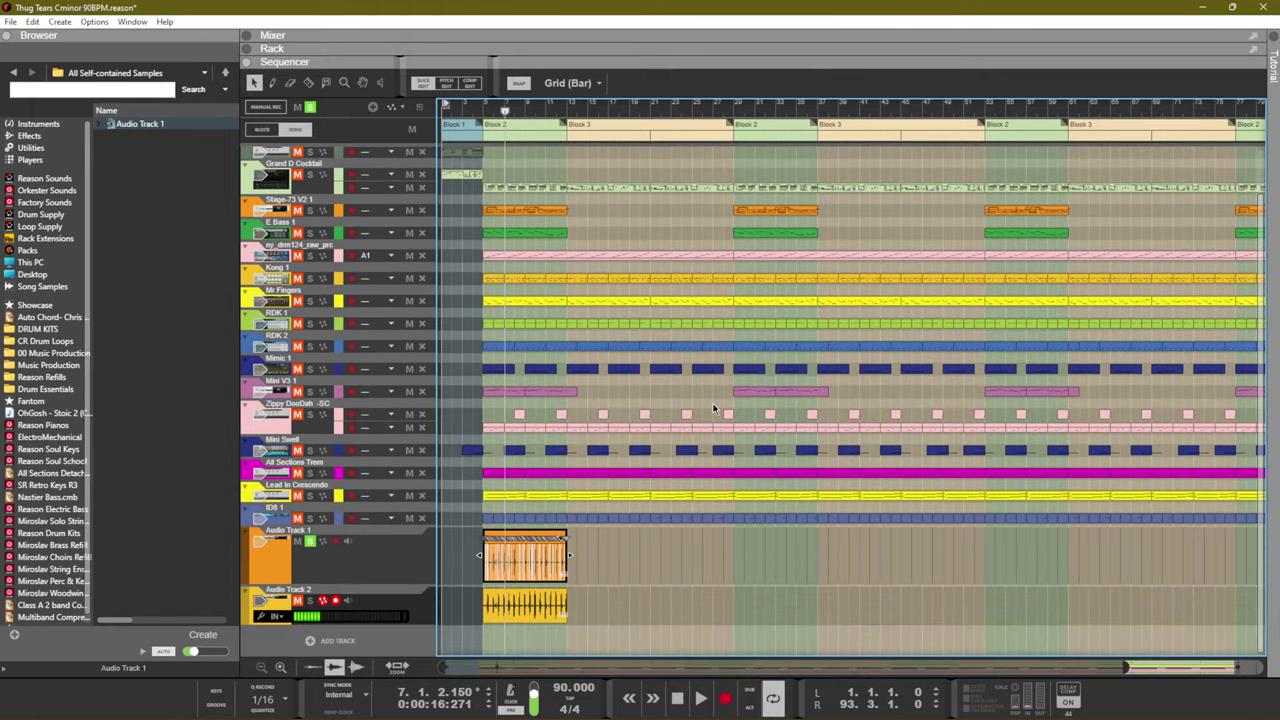
scroll(710, 412, "right", 7)
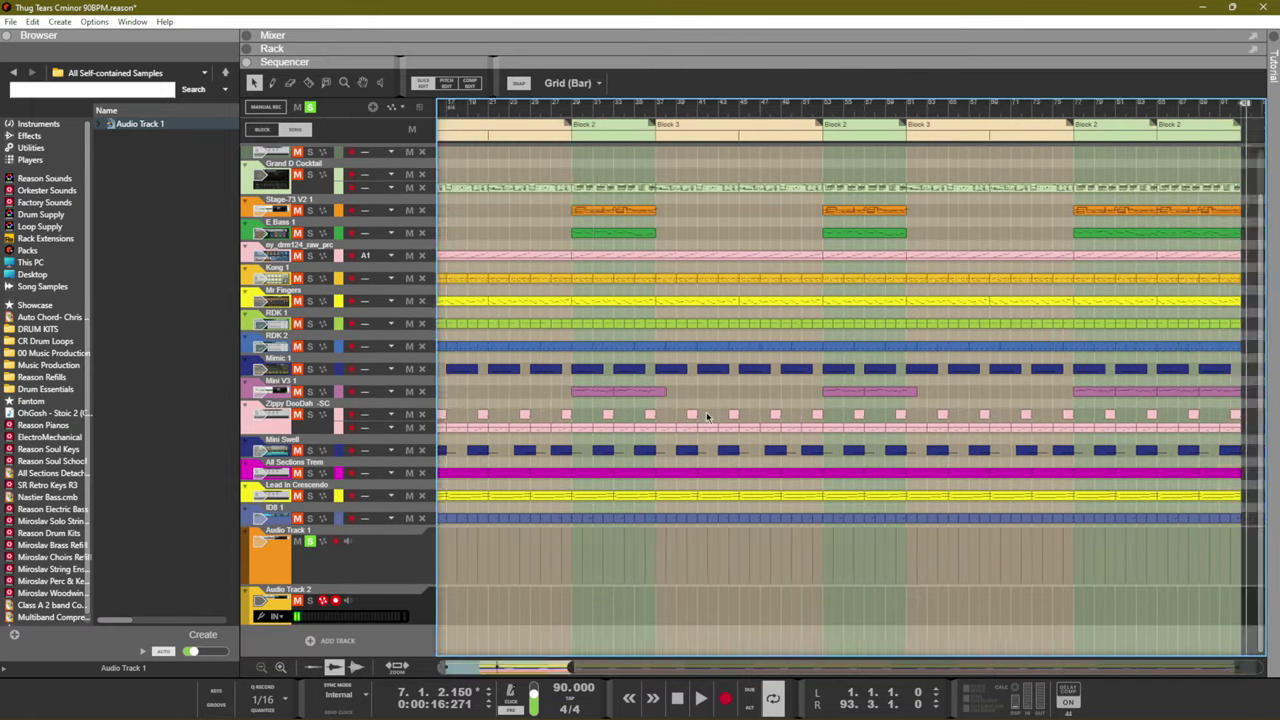
scroll(706, 416, "left", 7)
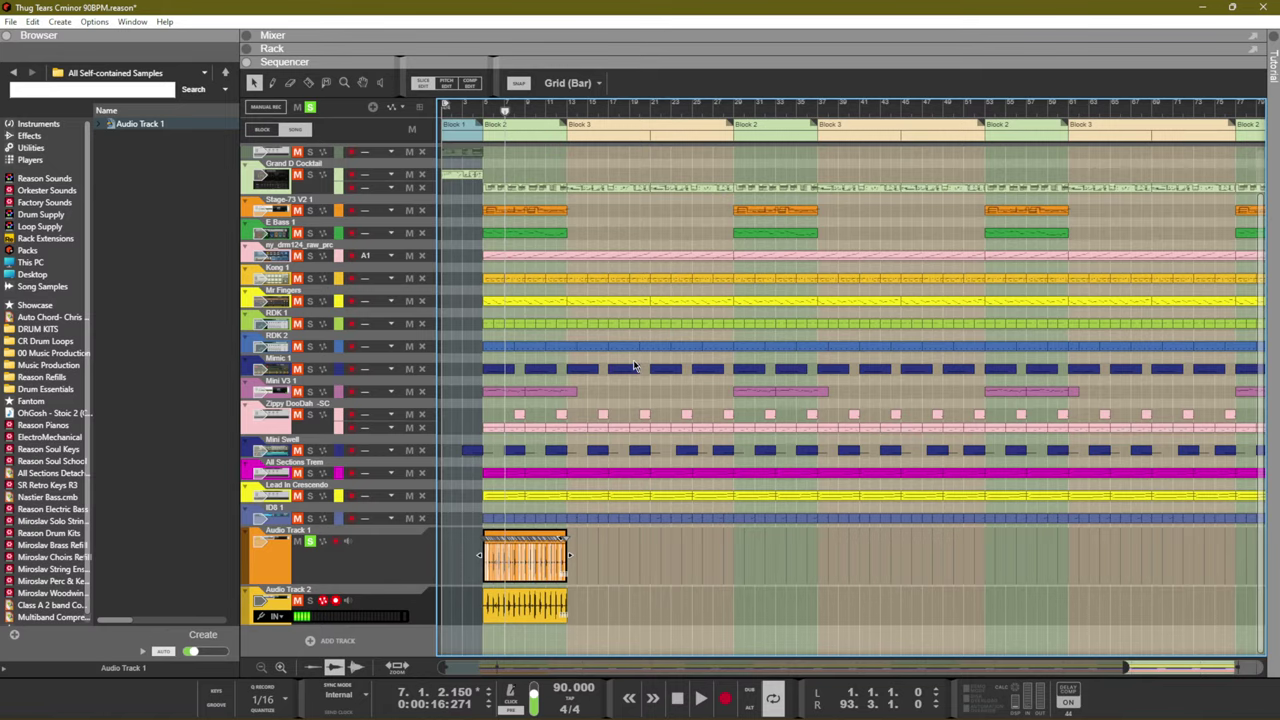
scroll(633, 366, "right", 2)
scroll(633, 366, "left", 2)
key("t")
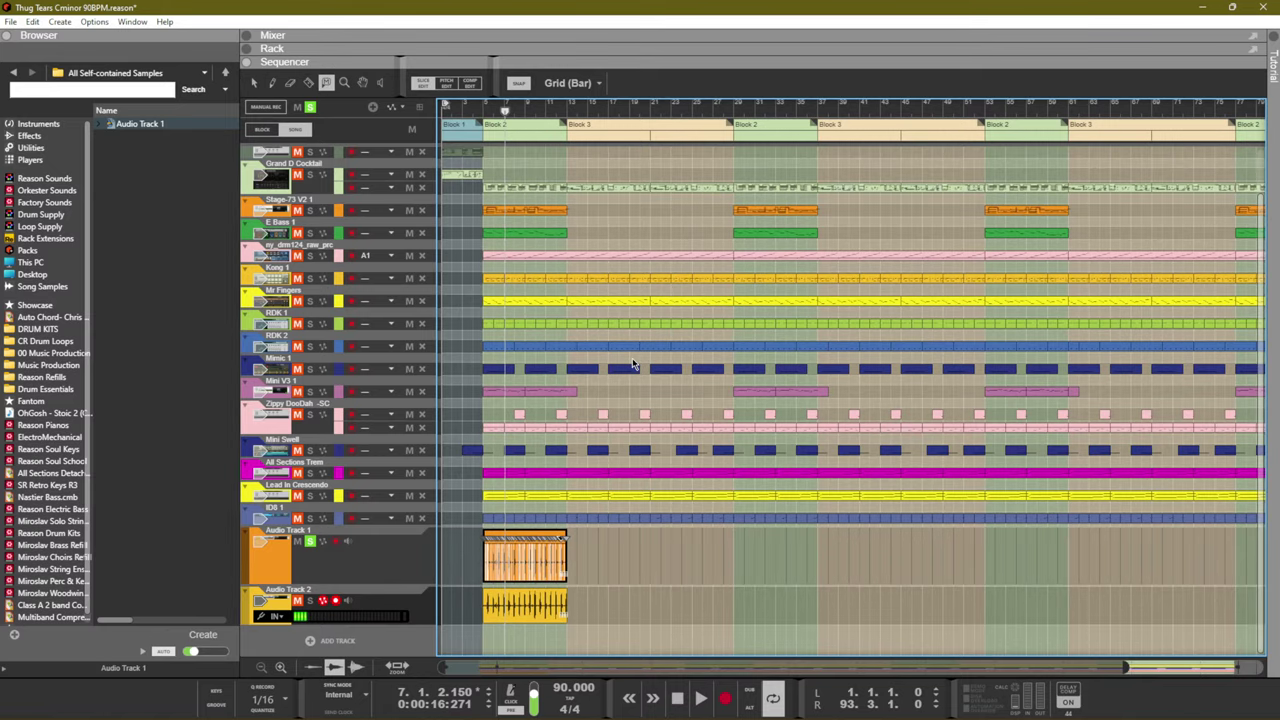
key("y")
key("u")
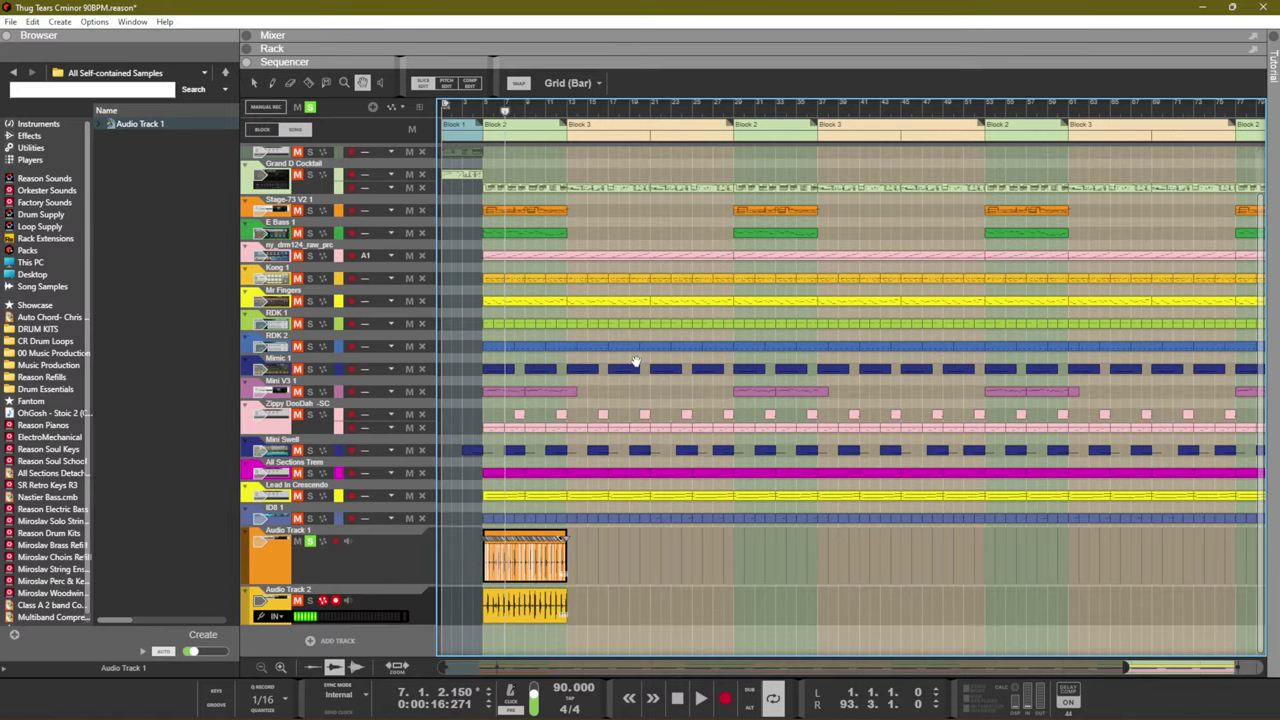
scroll(778, 350, "right", 2)
scroll(858, 442, "up", 2)
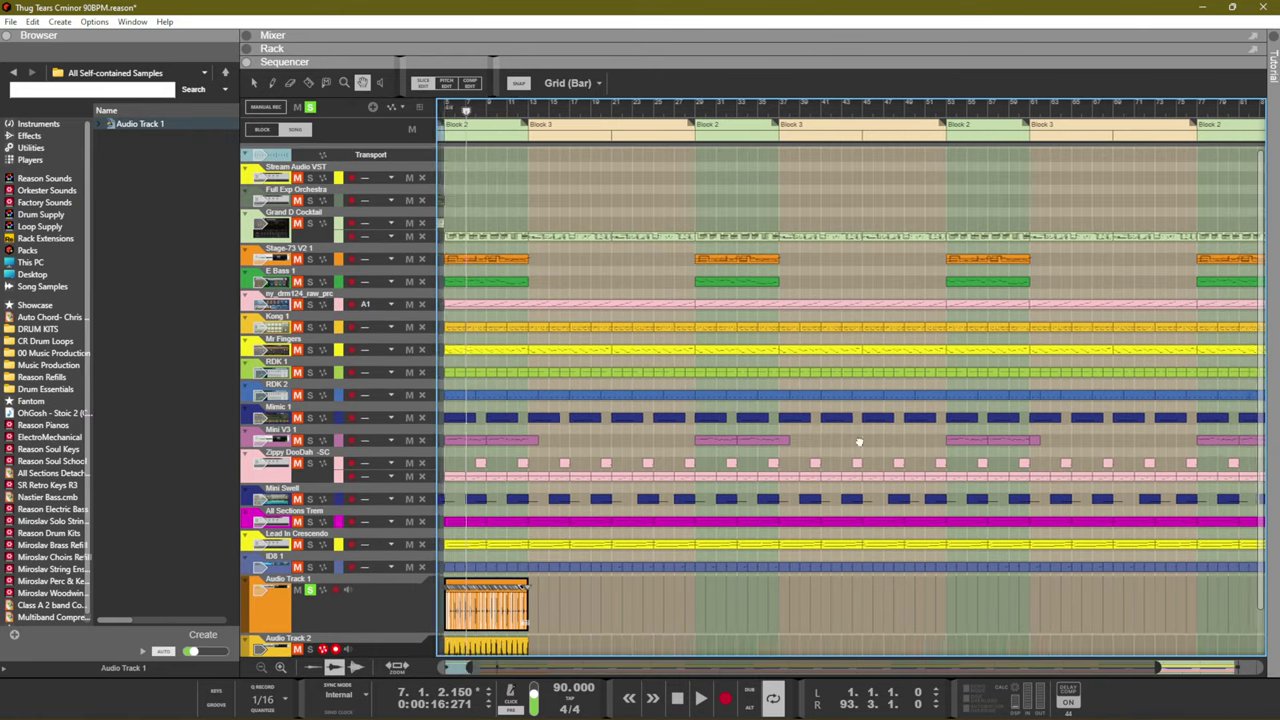
scroll(858, 442, "left", 2)
scroll(858, 442, "down", 2)
scroll(919, 432, "up", 2)
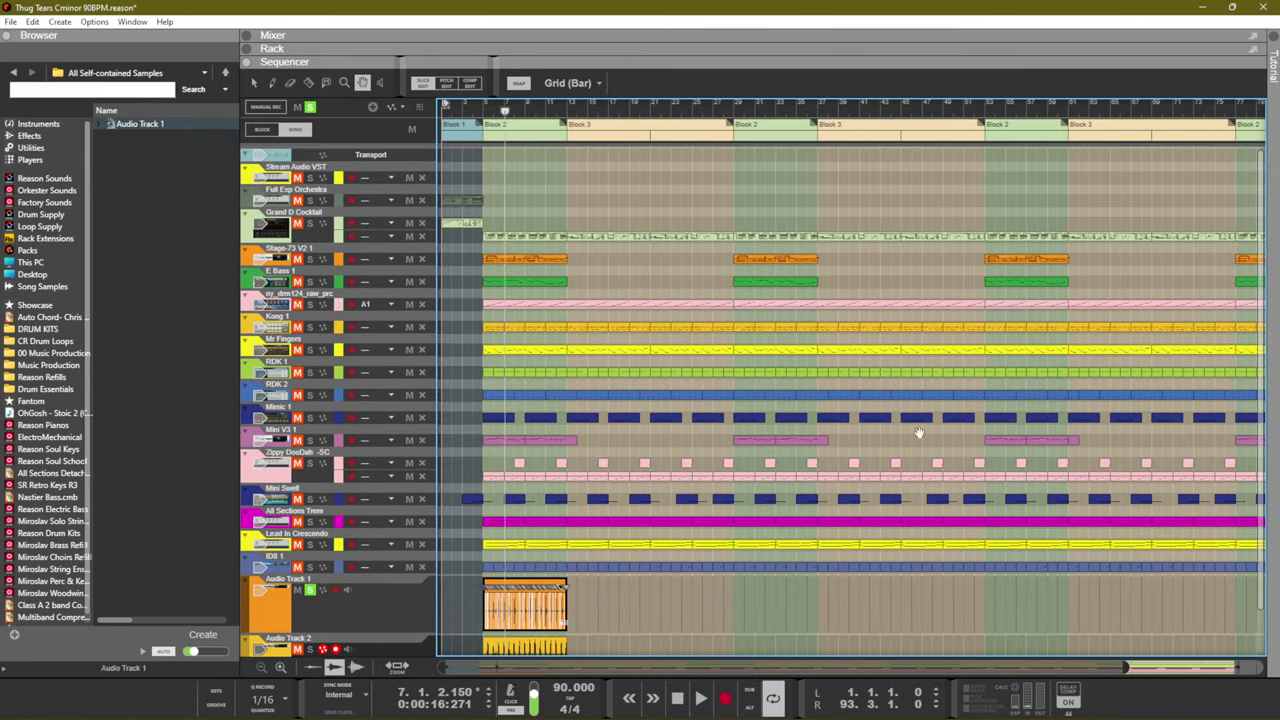
scroll(919, 432, "left", 2)
scroll(919, 432, "right", 3)
scroll(975, 212, "down", 2)
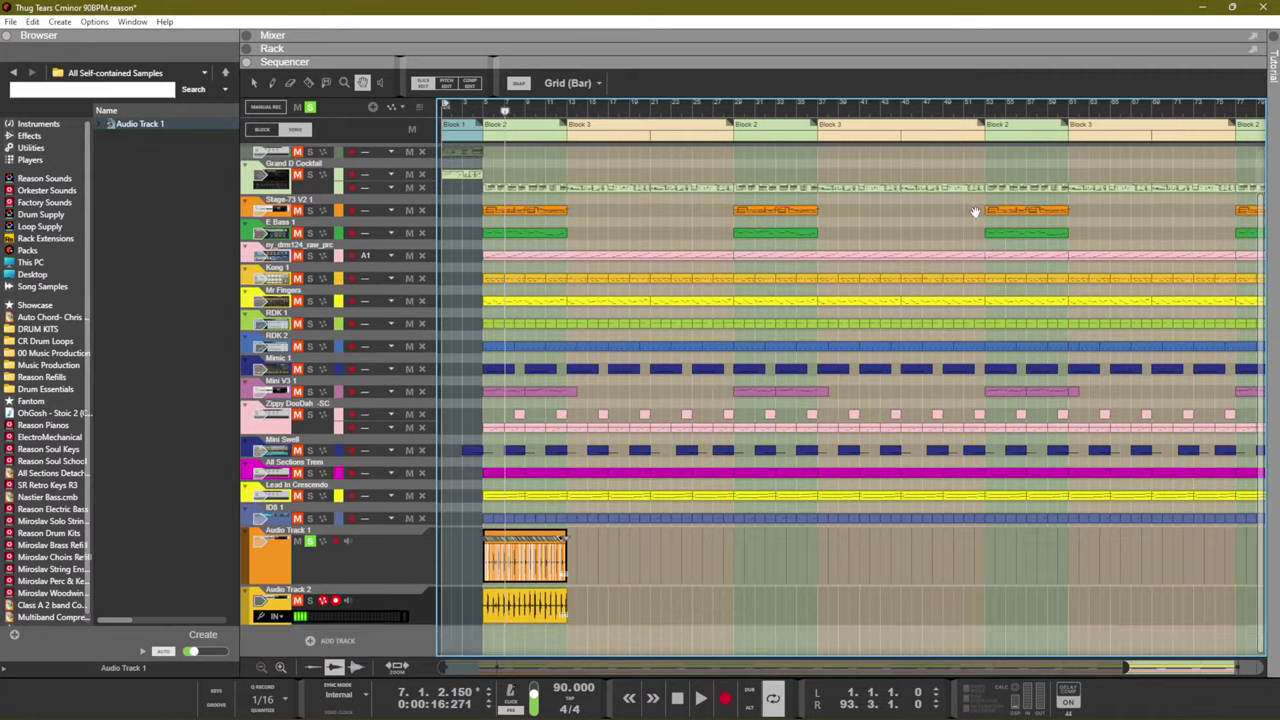
Leave Slice Edit mode and move the Audio Track 1 clip so it starts at bar 28
scroll(975, 212, "right", 2)
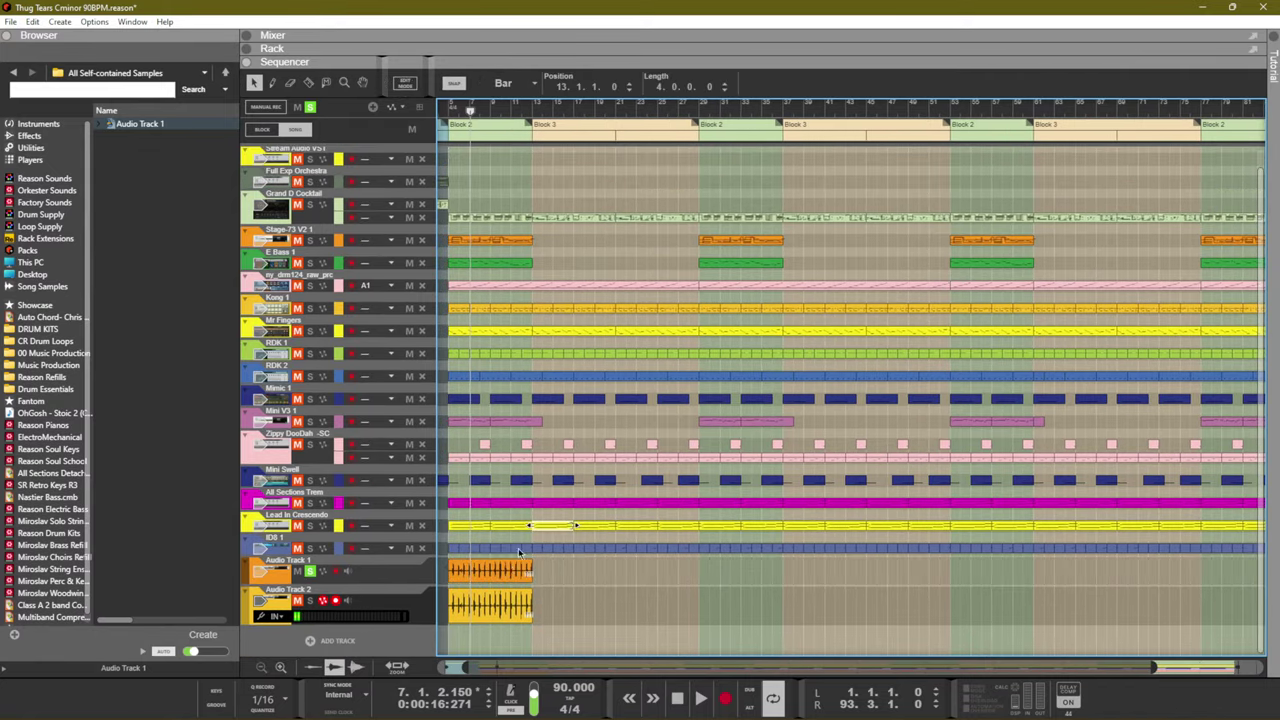
left_click_drag(541, 545, 768, 541)
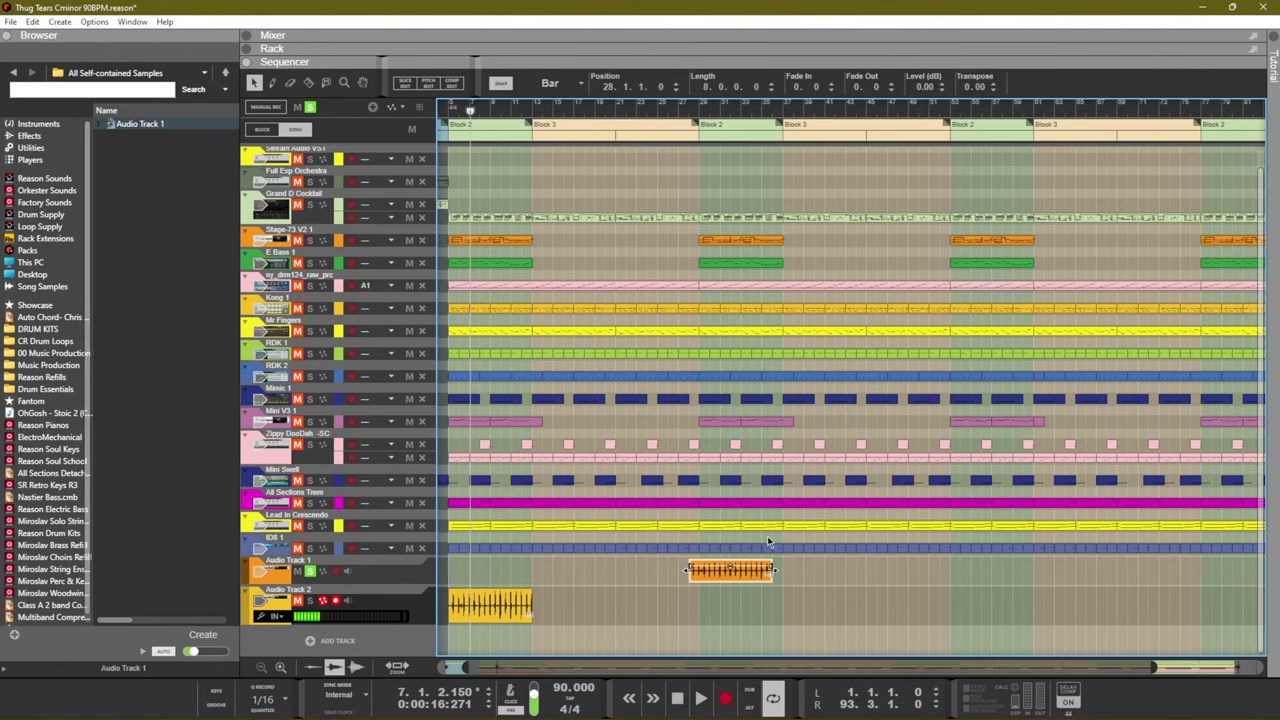
scroll(720, 414, "right", 6)
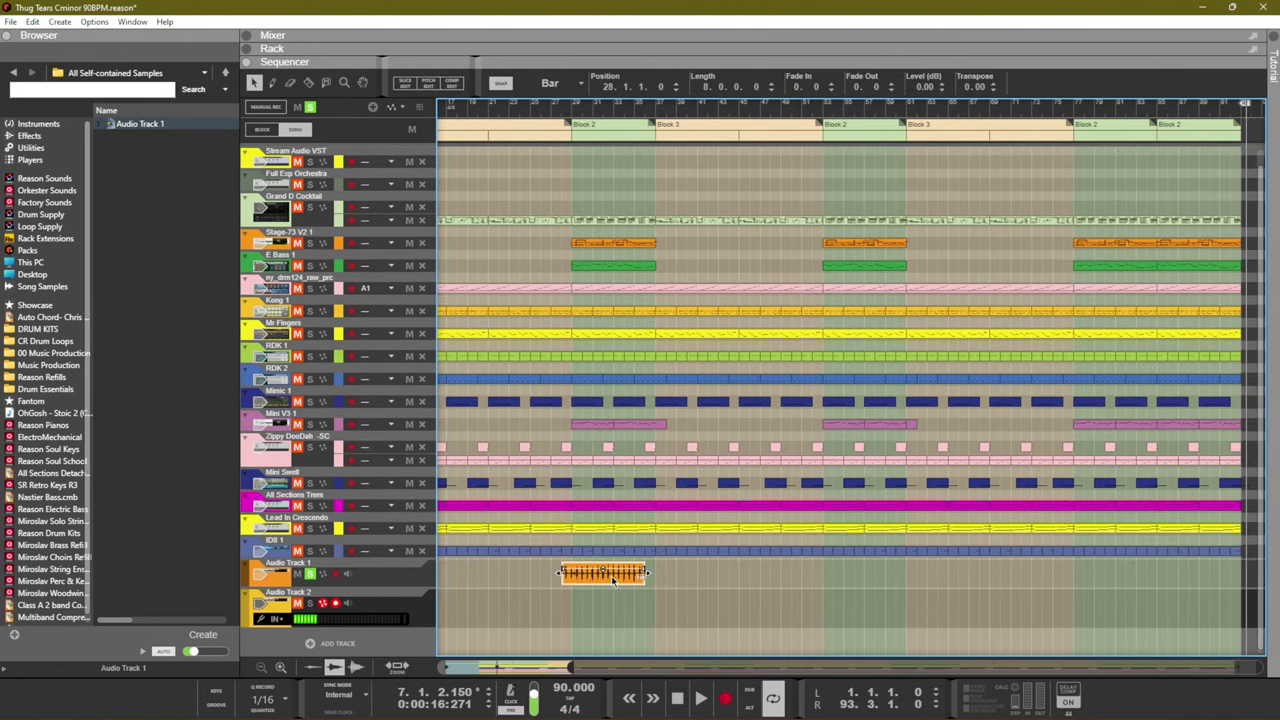
Move the Audio Track 1 clip so it starts at bar 60 and activate the Hand tool
left_click_drag(614, 580, 950, 592)
key("u")
scroll(616, 585, "up", 1)
key("q")
key("u")
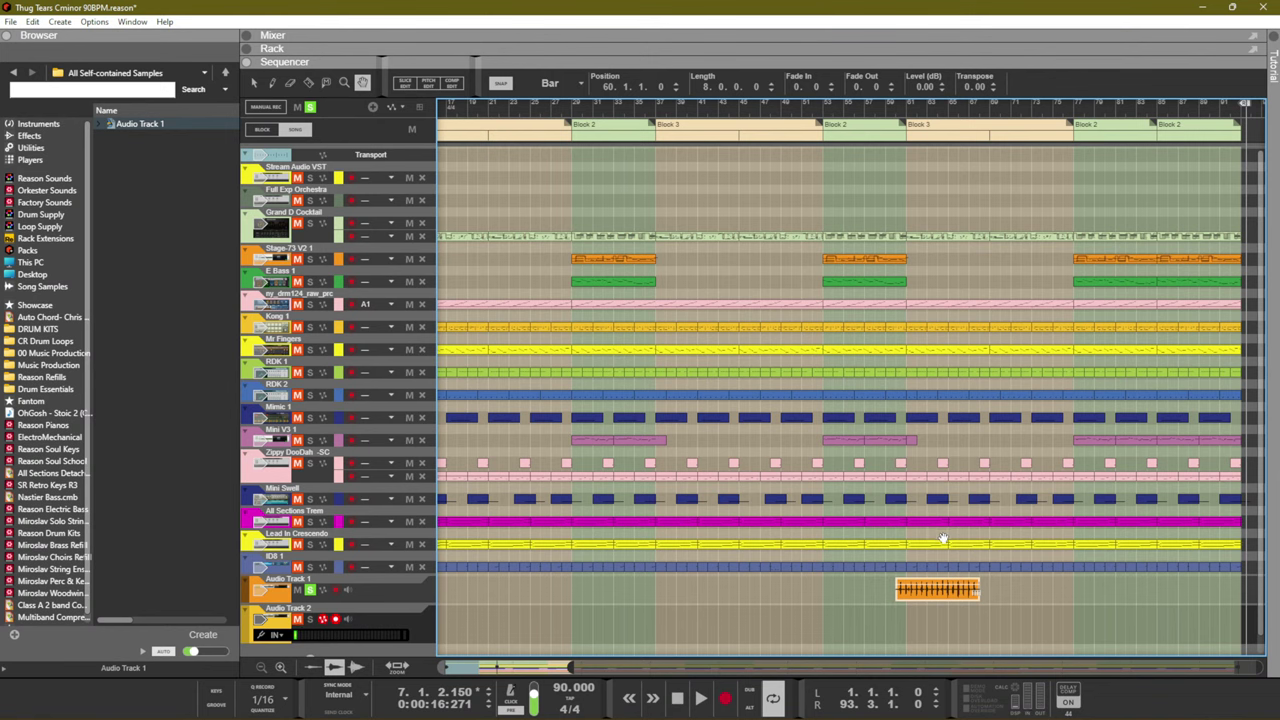
key("q")
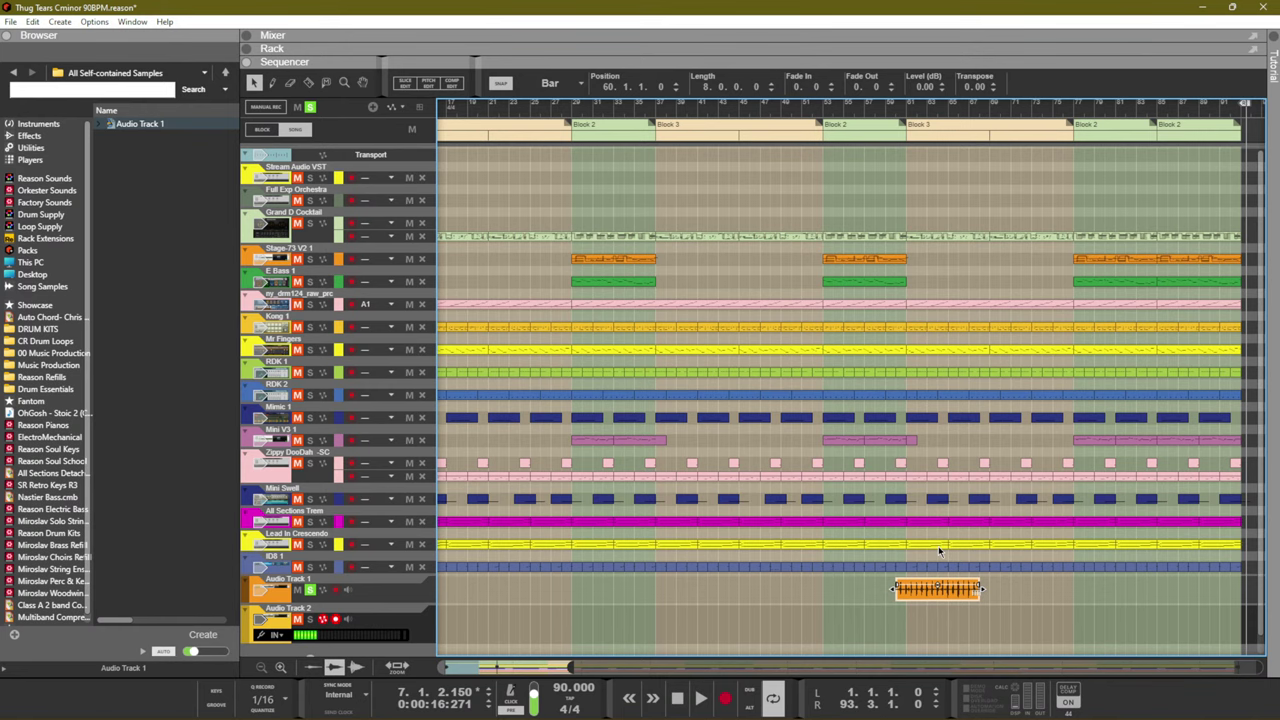
key("u")
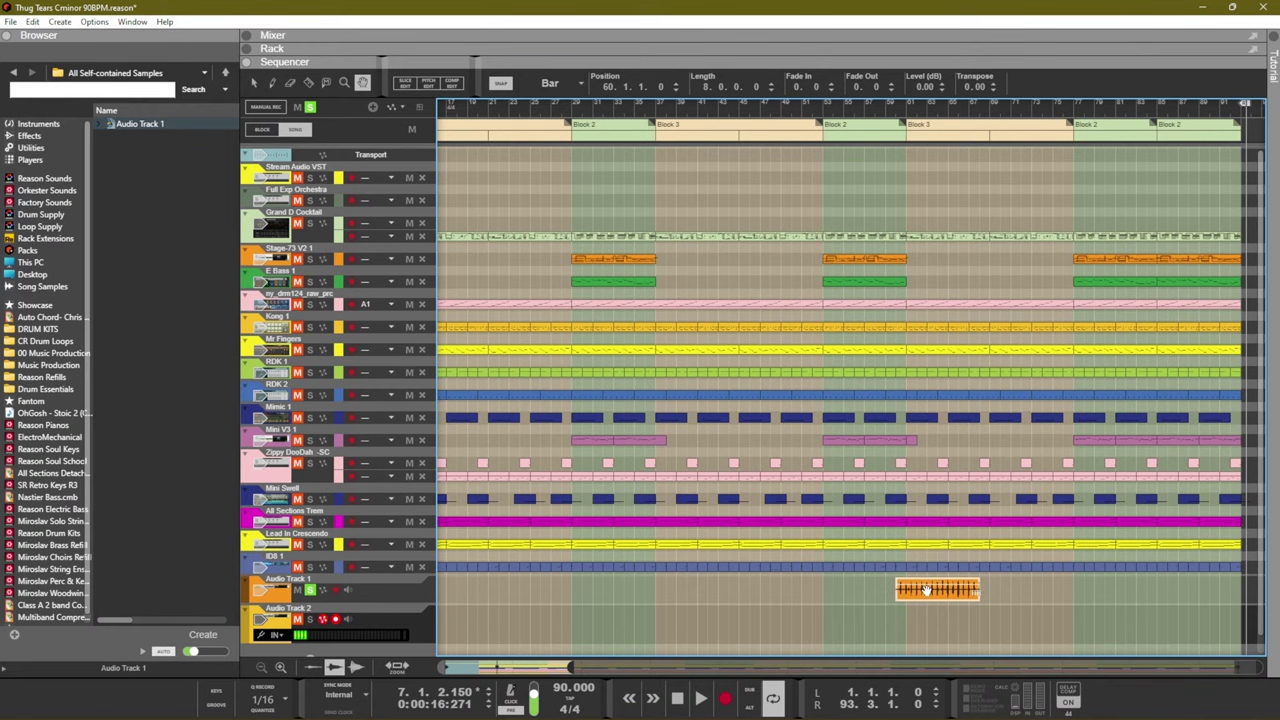
Examine the sequencer tracks at different track heights, from Stream Audio VST down to Audio Track 2
scroll(848, 490, "down", 1)
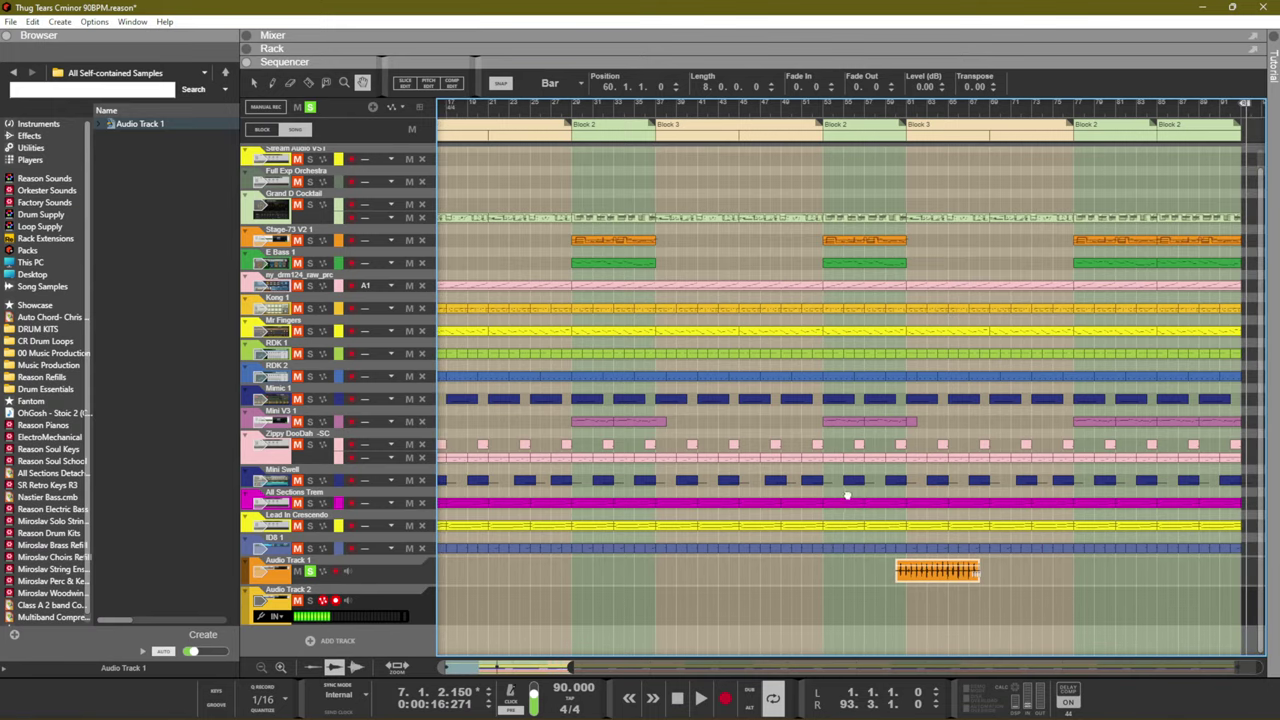
scroll(848, 493, "up", 4)
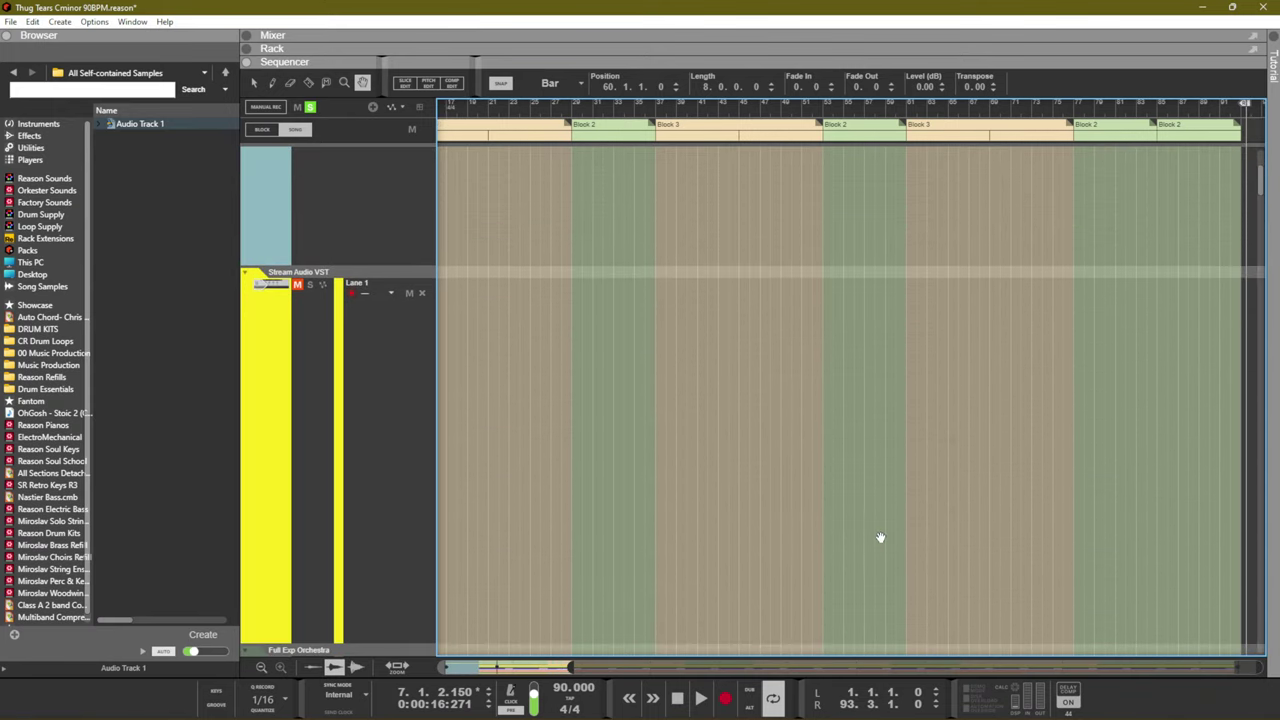
scroll(864, 541, "down", 4)
scroll(852, 549, "up", 4)
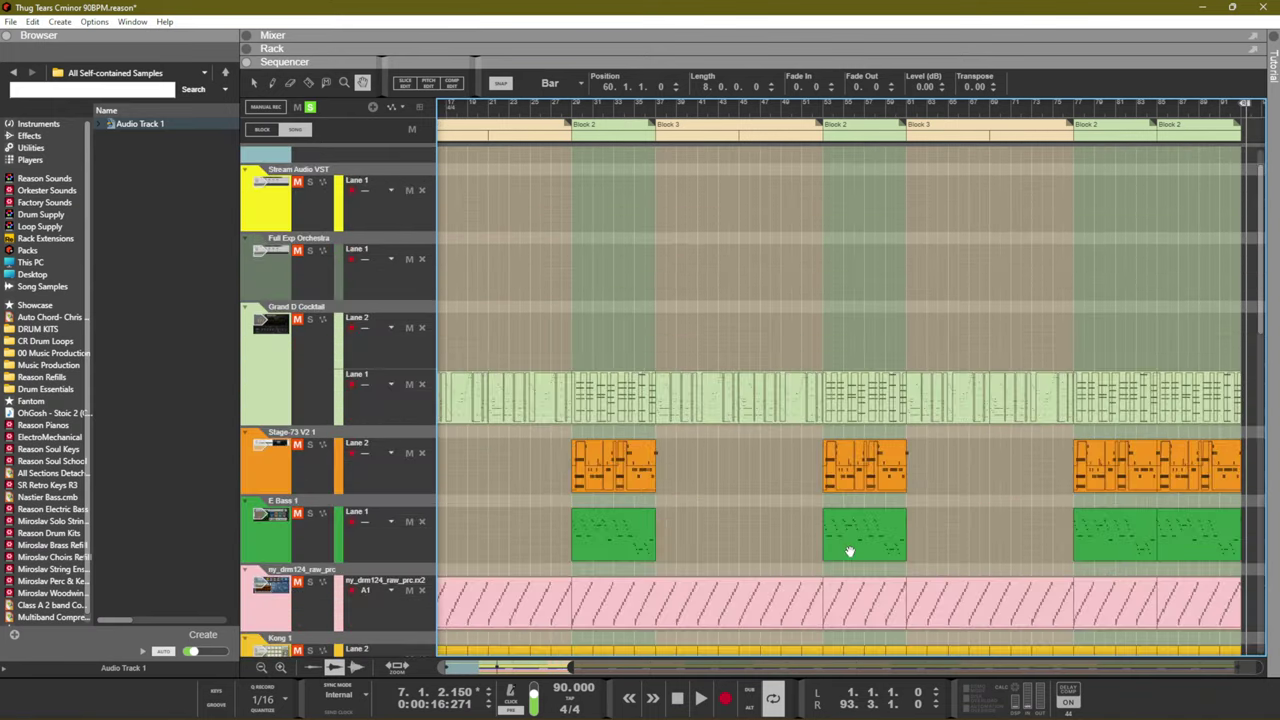
scroll(849, 549, "down", 4)
scroll(840, 550, "up", 4)
scroll(836, 551, "down", 4)
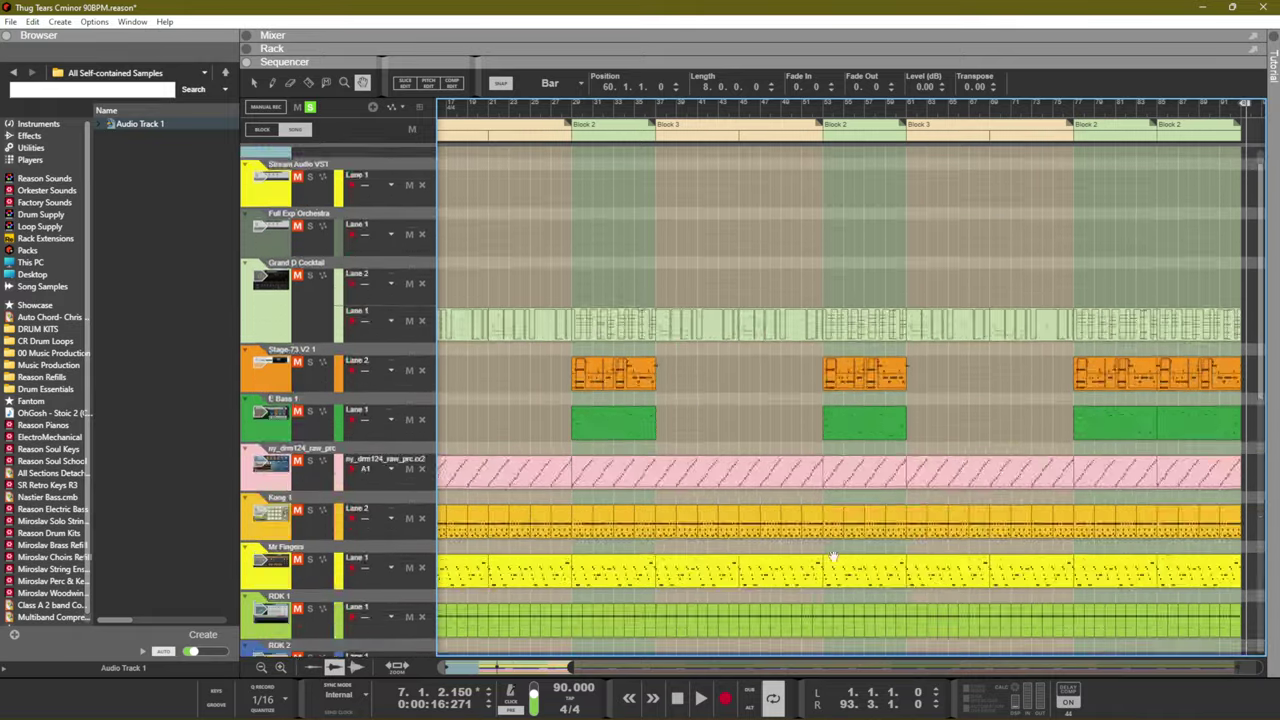
scroll(832, 552, "up", 5)
scroll(830, 551, "down", 4)
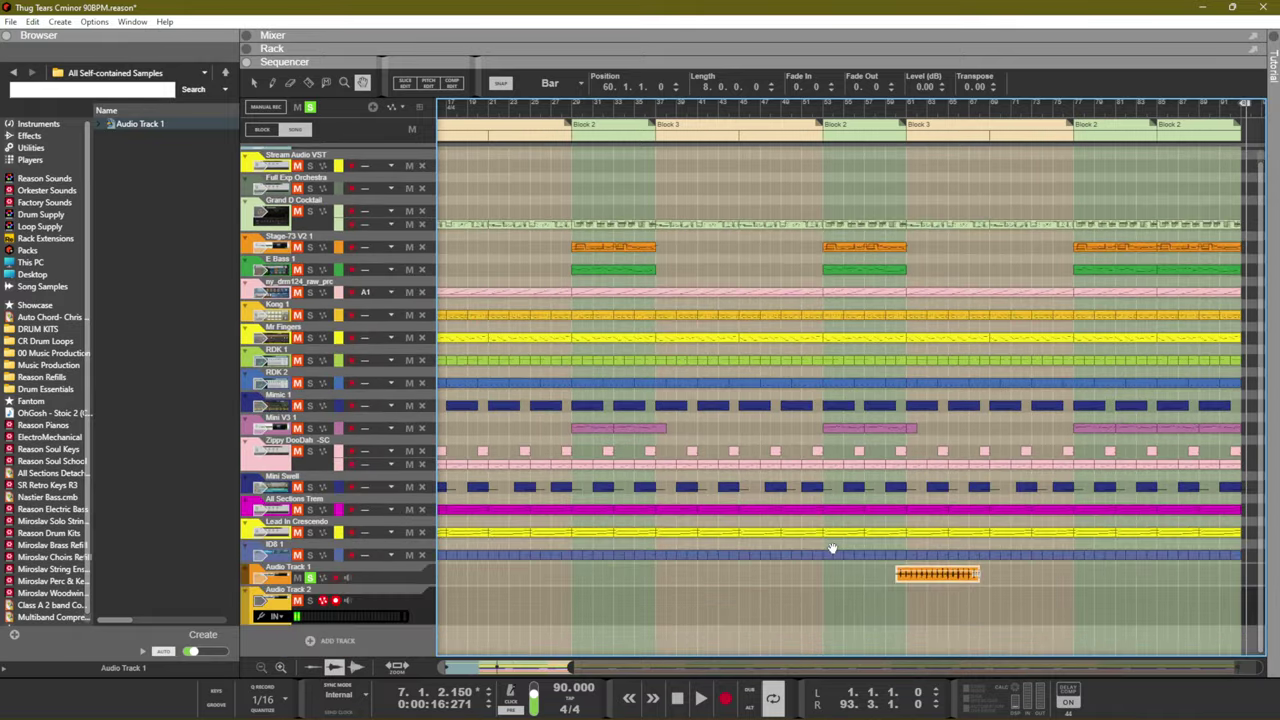
scroll(830, 549, "up", 5)
scroll(826, 547, "down", 2)
scroll(825, 546, "up", 1)
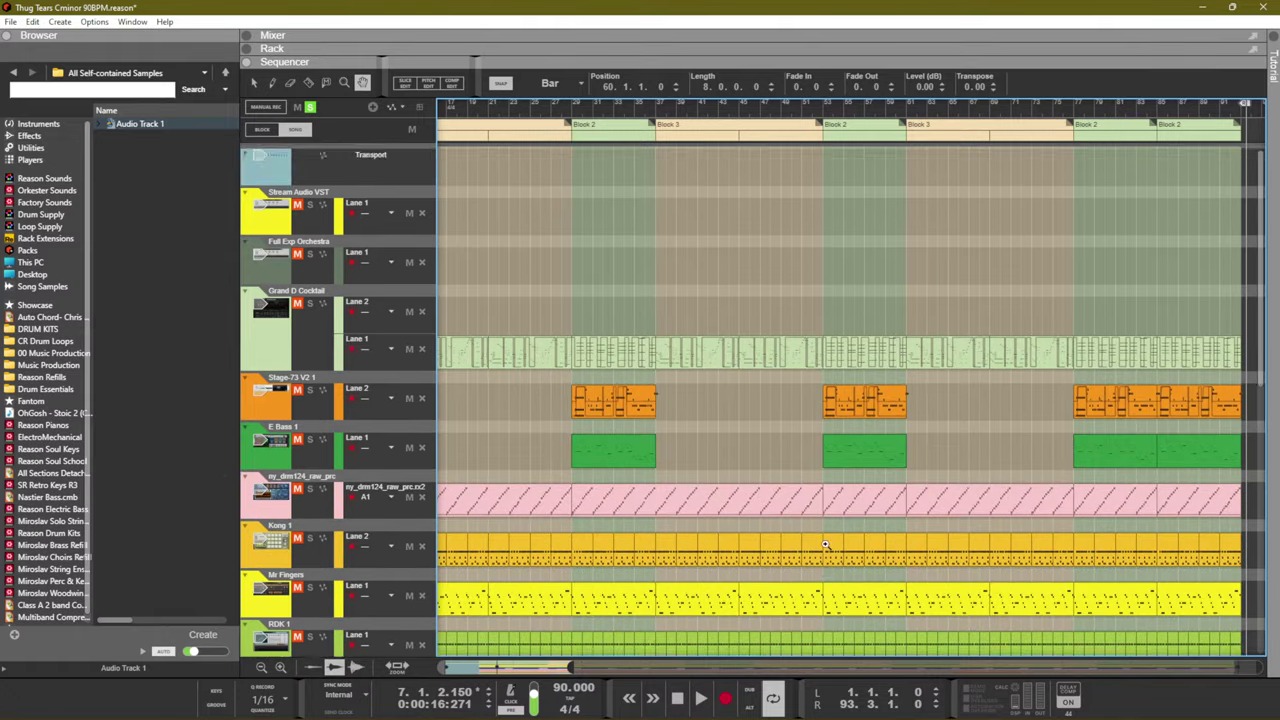
scroll(825, 546, "down", 5)
scroll(825, 546, "up", 5)
scroll(824, 546, "down", 4)
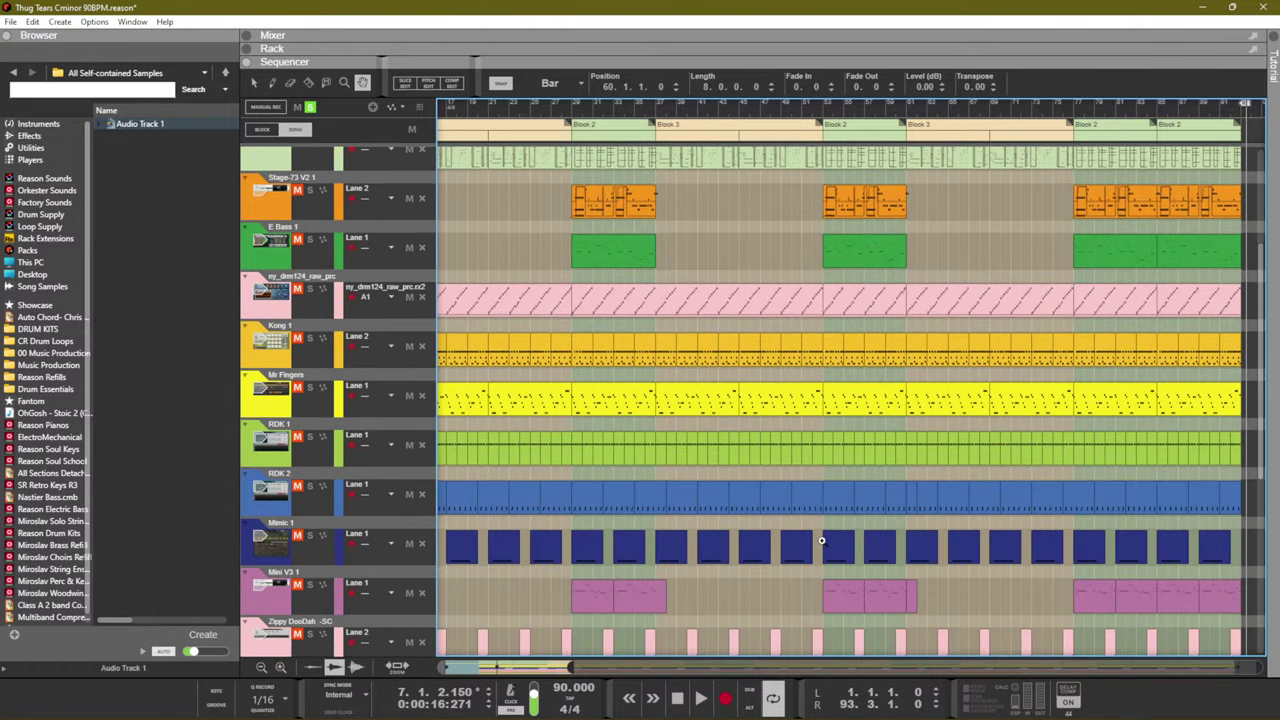
scroll(821, 541, "down", 4)
scroll(815, 544, "up", 6)
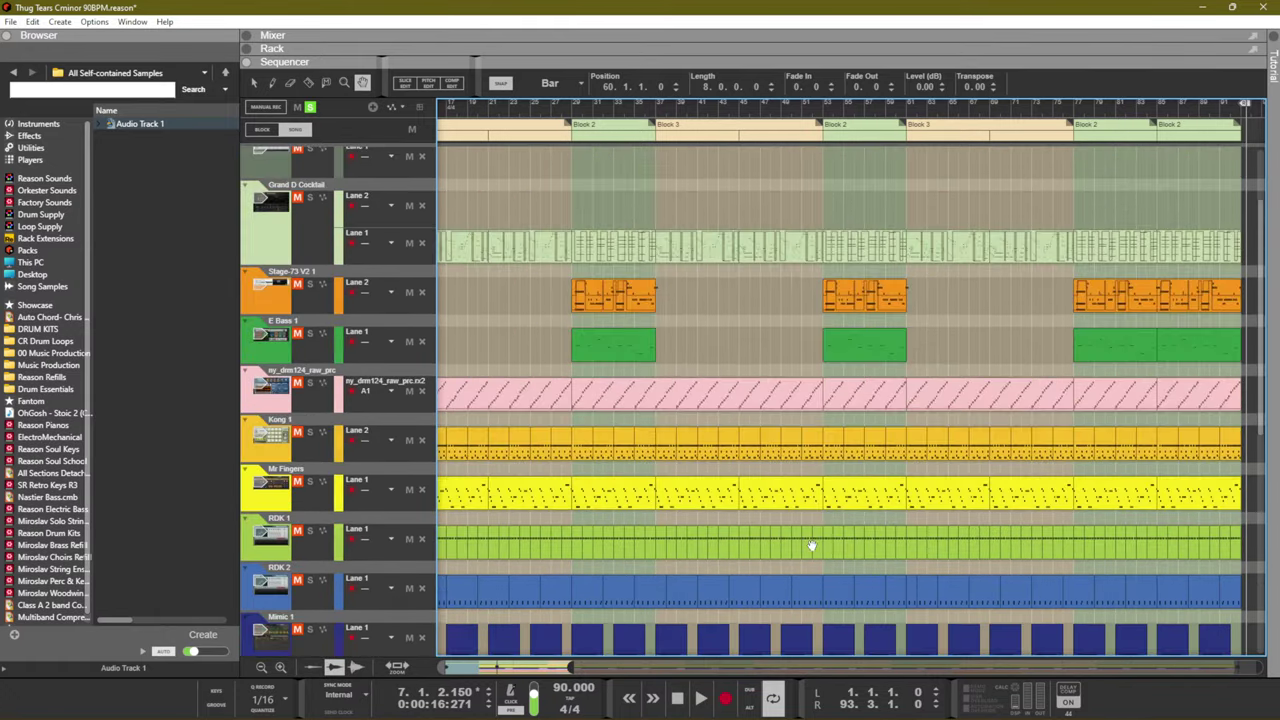
scroll(812, 546, "down", 5)
scroll(811, 547, "up", 5)
Examine the arrangement along the timeline from Block 1 to the final Block 2 at different horizontal zoom levels
scroll(810, 549, "left", 3)
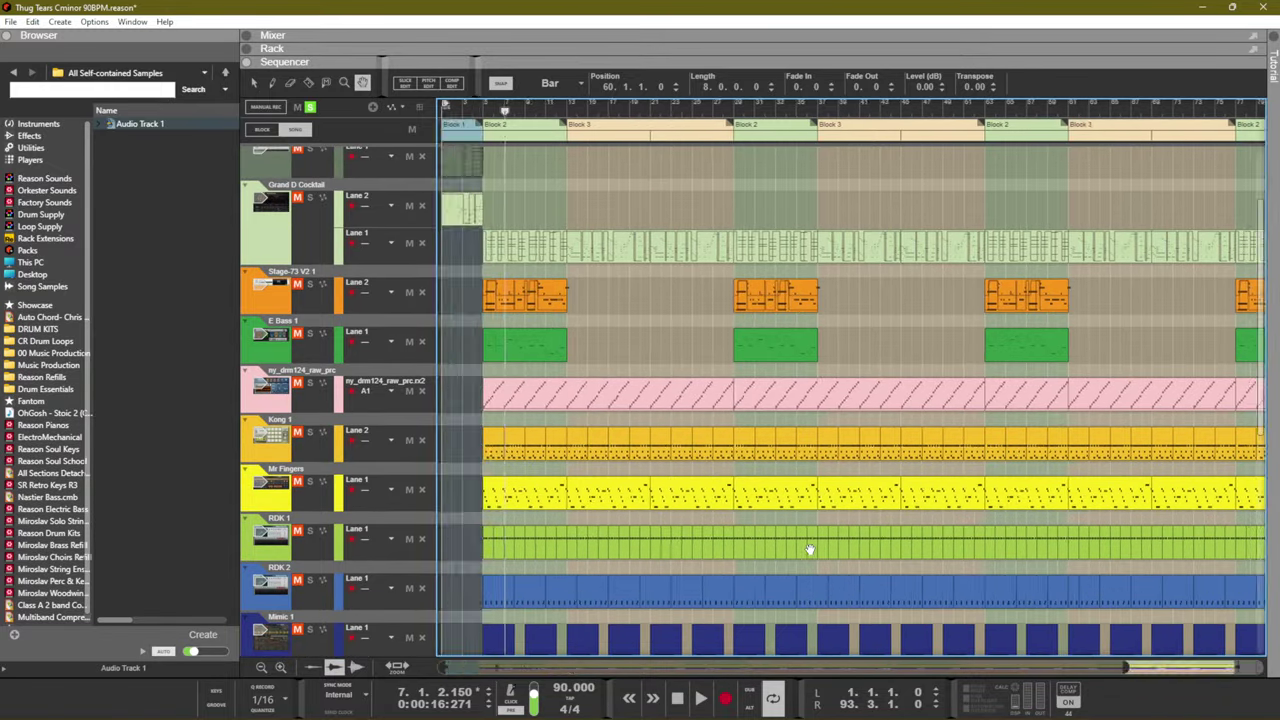
scroll(809, 549, "left", 3)
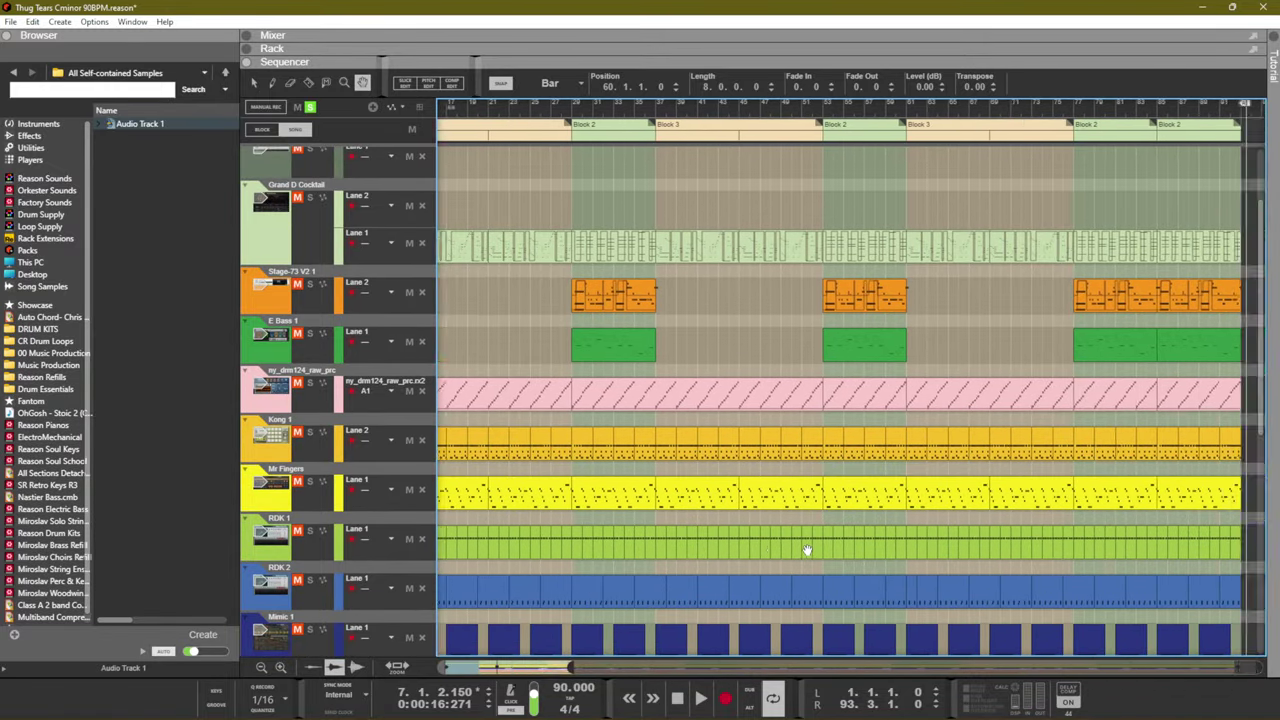
scroll(807, 549, "left", 3)
scroll(807, 549, "up", 2)
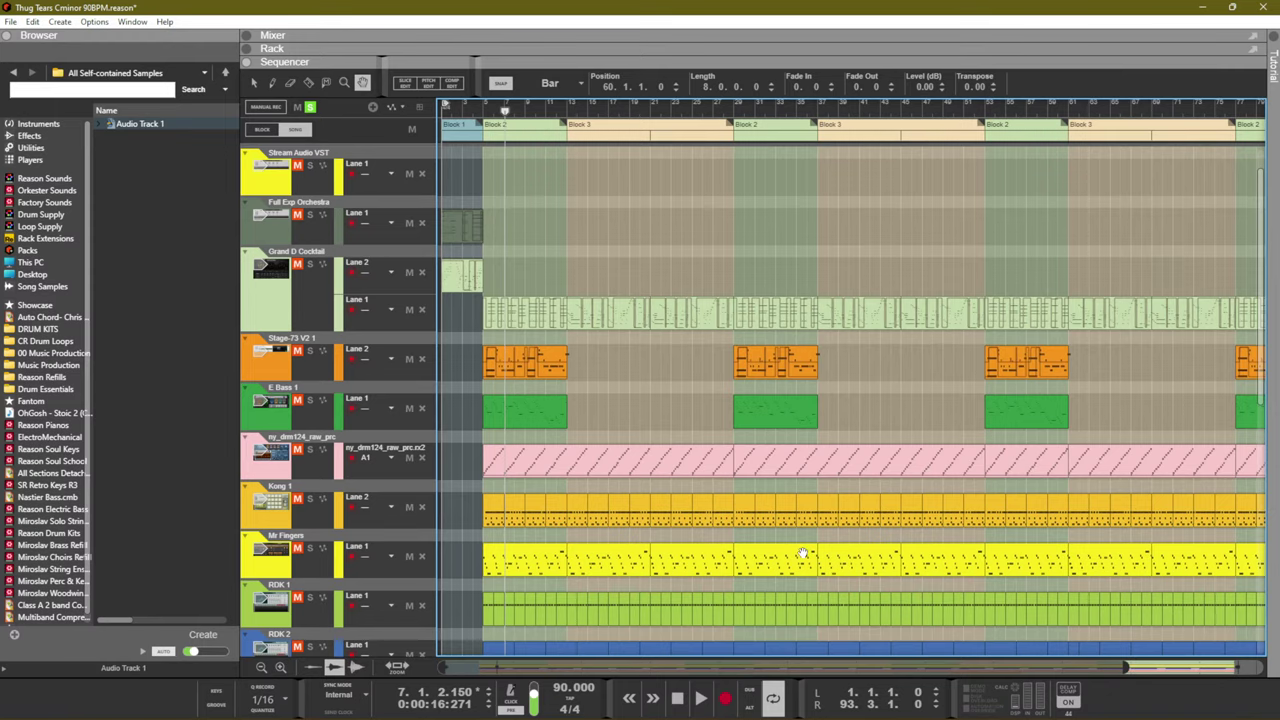
scroll(803, 553, "down", 6)
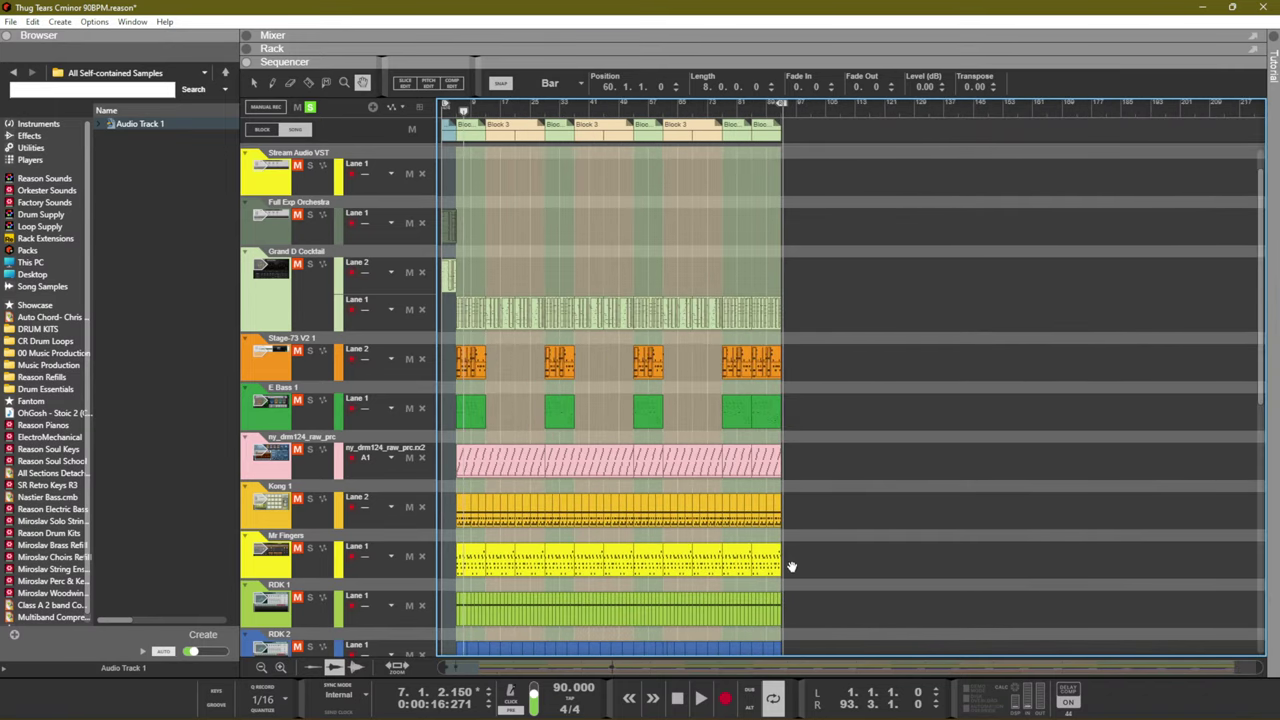
scroll(791, 567, "down", 3)
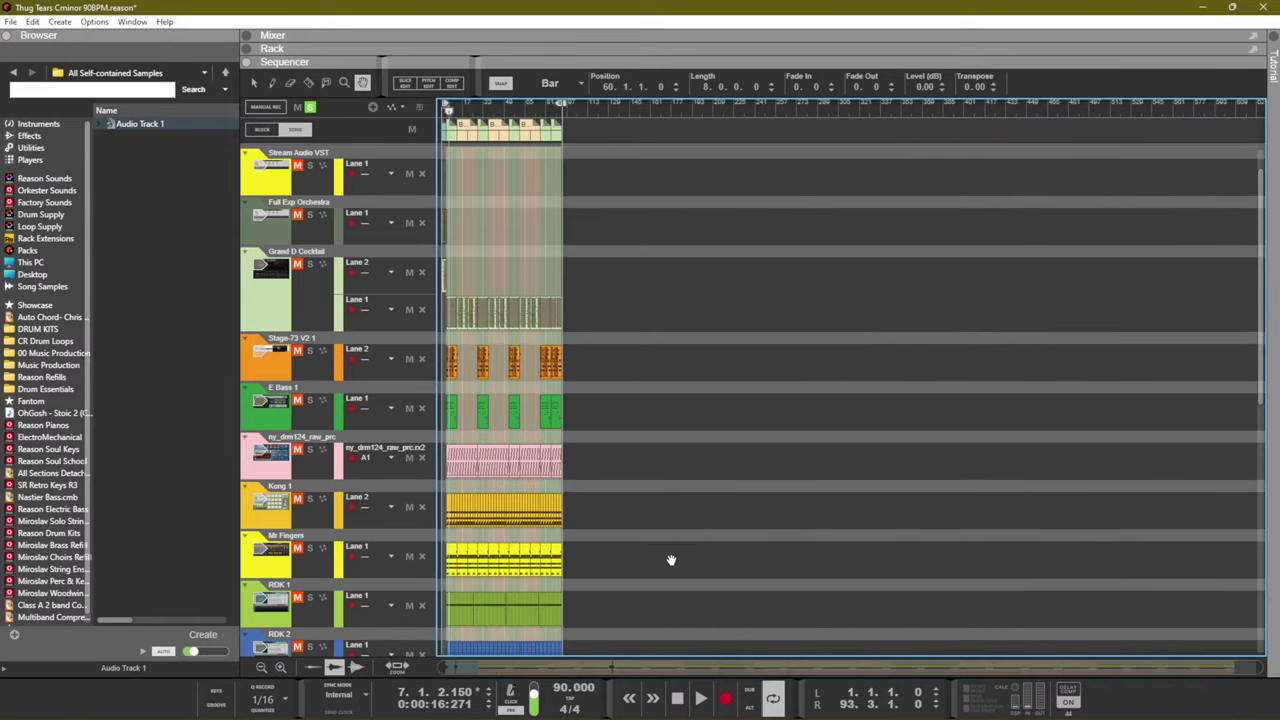
scroll(636, 549, "up", 10)
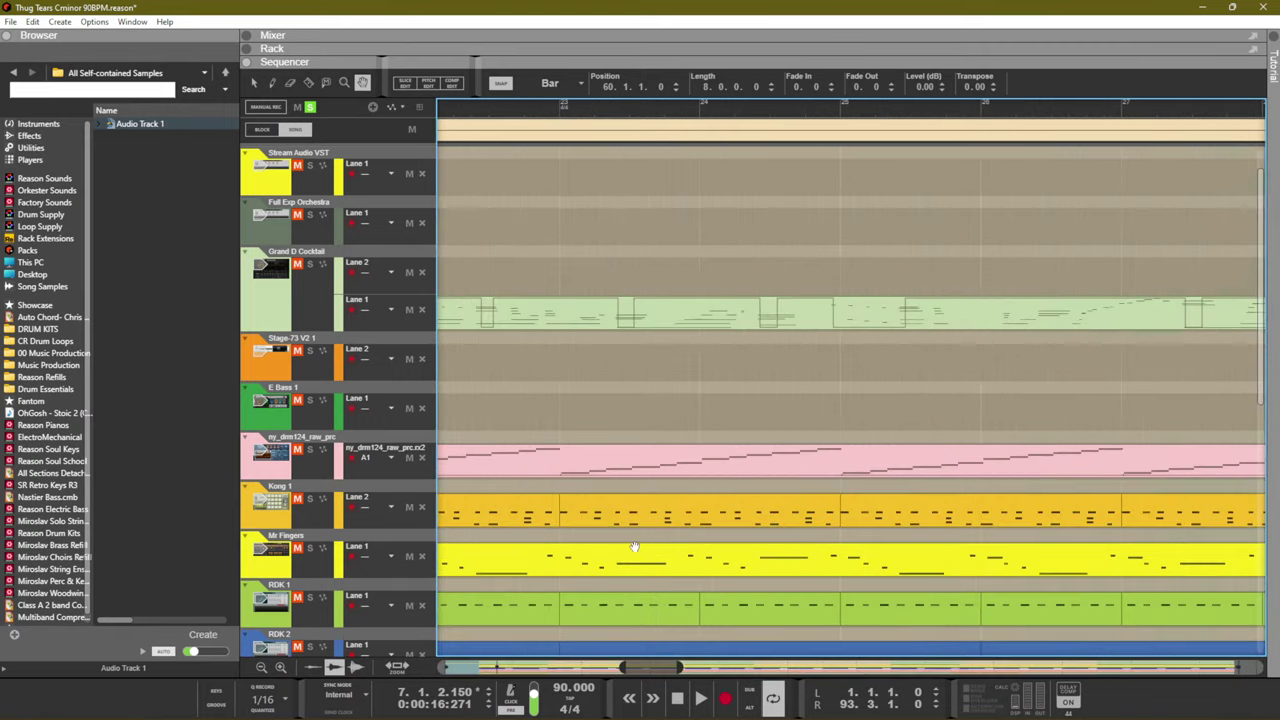
scroll(608, 534, "down", 6)
scroll(500, 530, "up", 3)
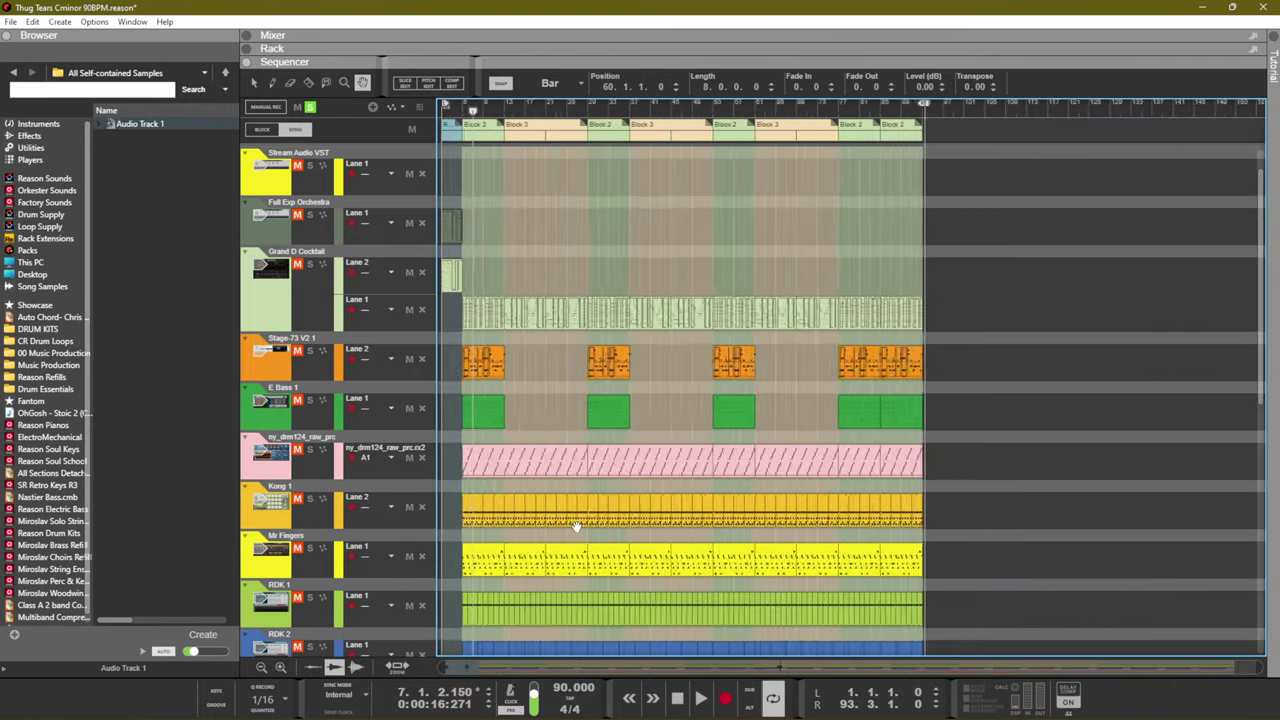
scroll(576, 524, "up", 3)
scroll(576, 524, "down", 3)
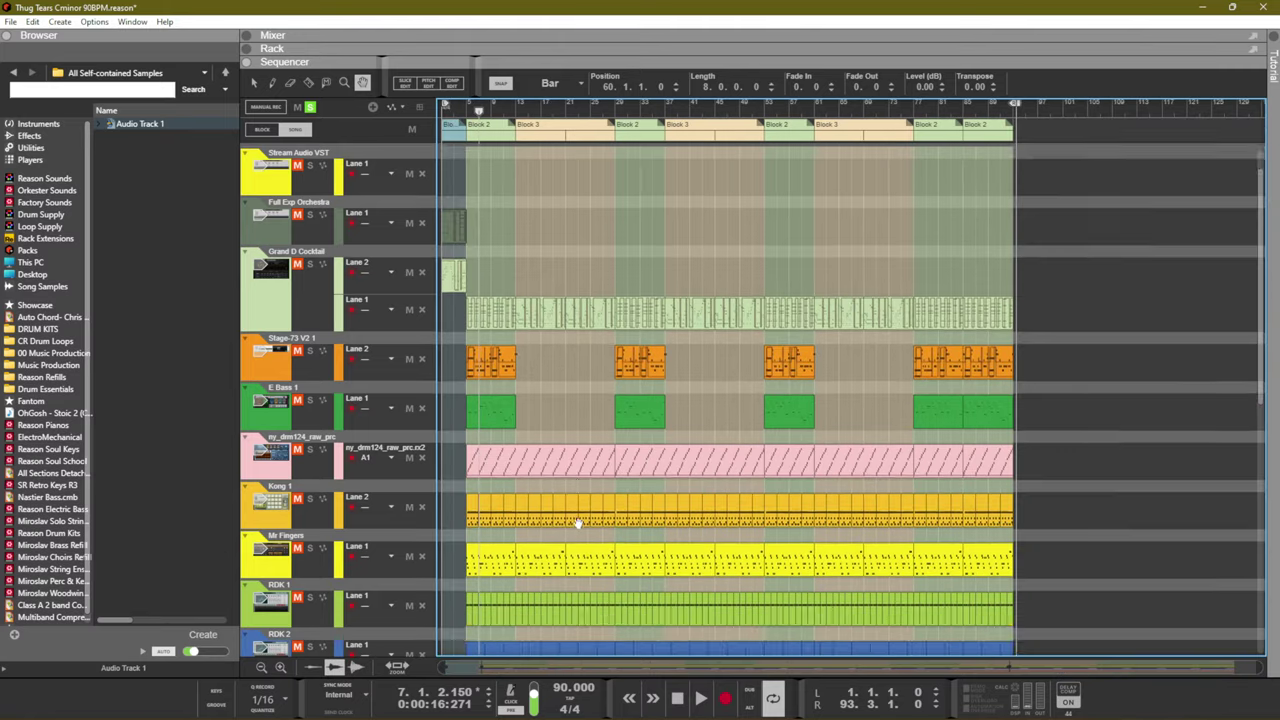
scroll(576, 524, "up", 3)
scroll(576, 524, "down", 4)
Compare enlarged and compact views of the arrangement, checking the audio clips on Audio Track 1 and Audio Track 2
scroll(576, 524, "up", 5)
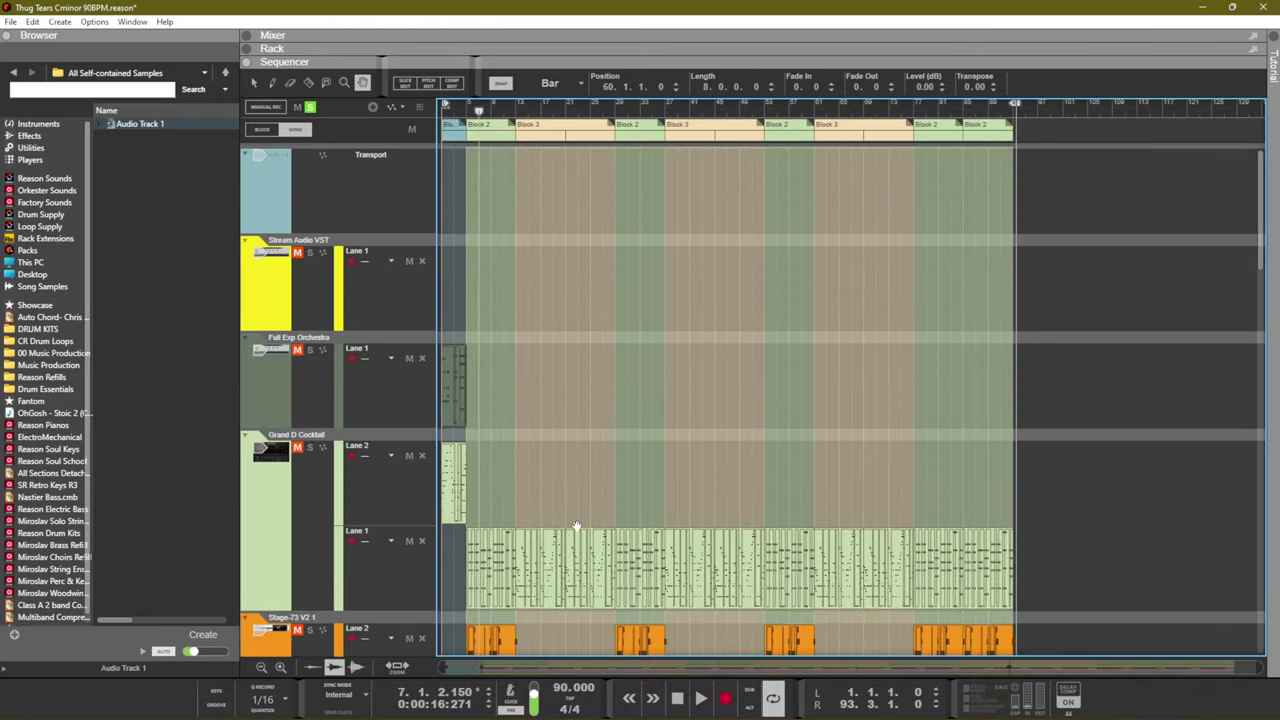
scroll(576, 524, "down", 4)
scroll(575, 526, "up", 3)
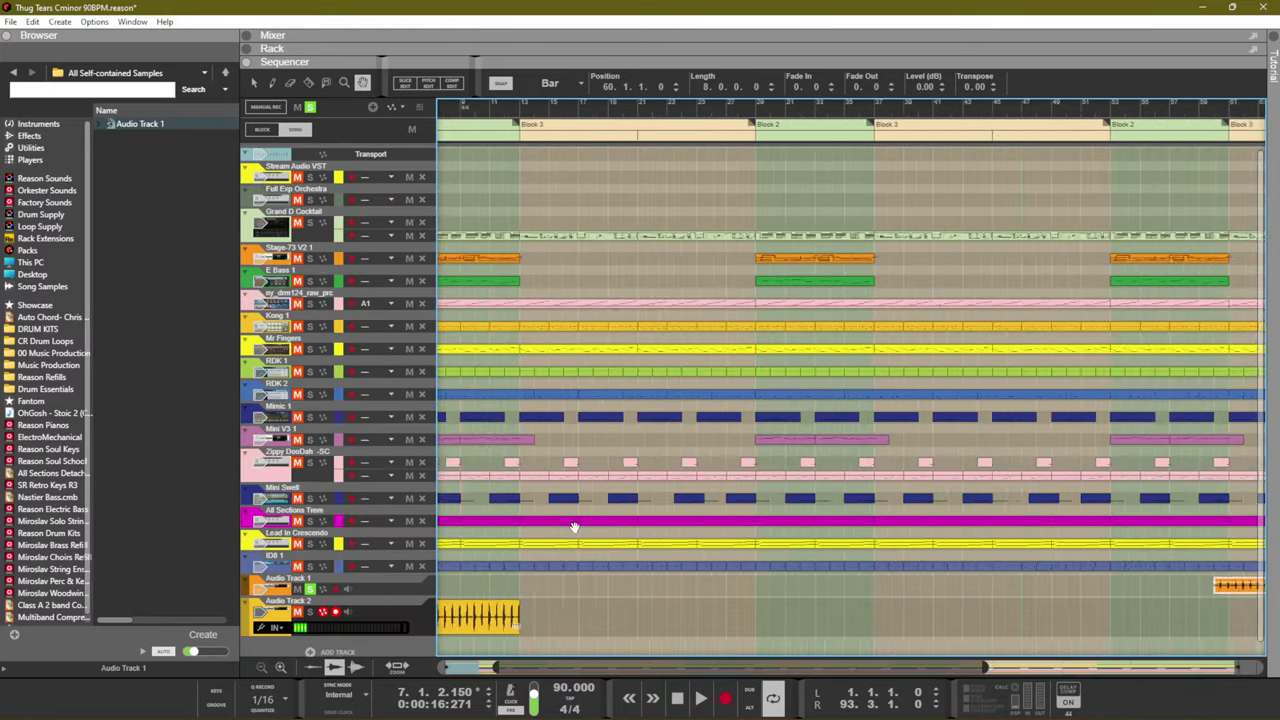
scroll(573, 527, "down", 5)
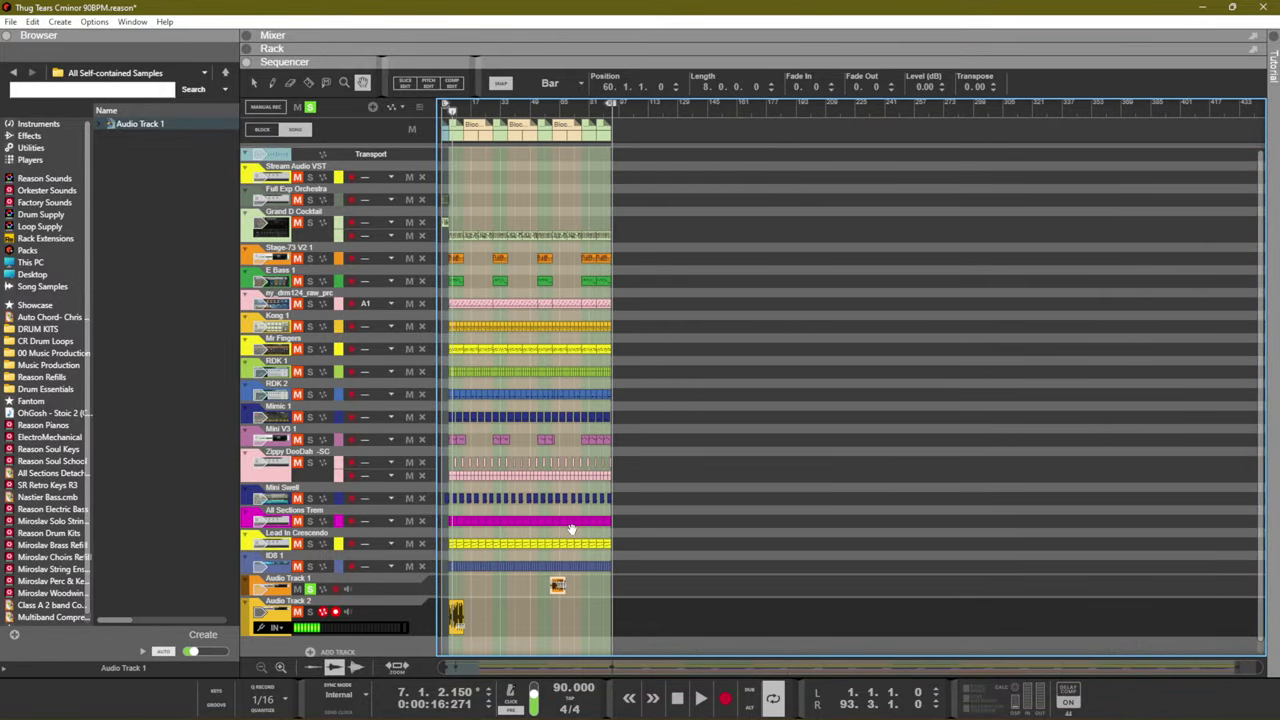
scroll(571, 528, "down", 1)
scroll(530, 522, "up", 4)
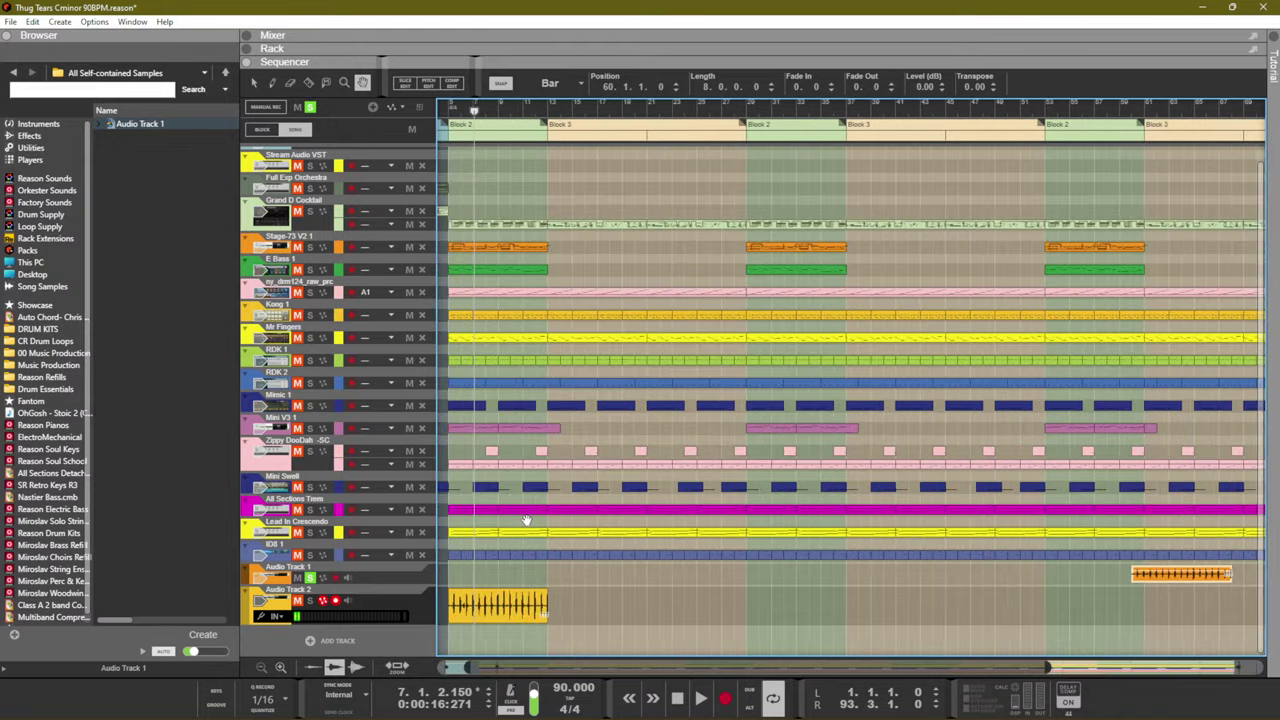
scroll(527, 520, "down", 1)
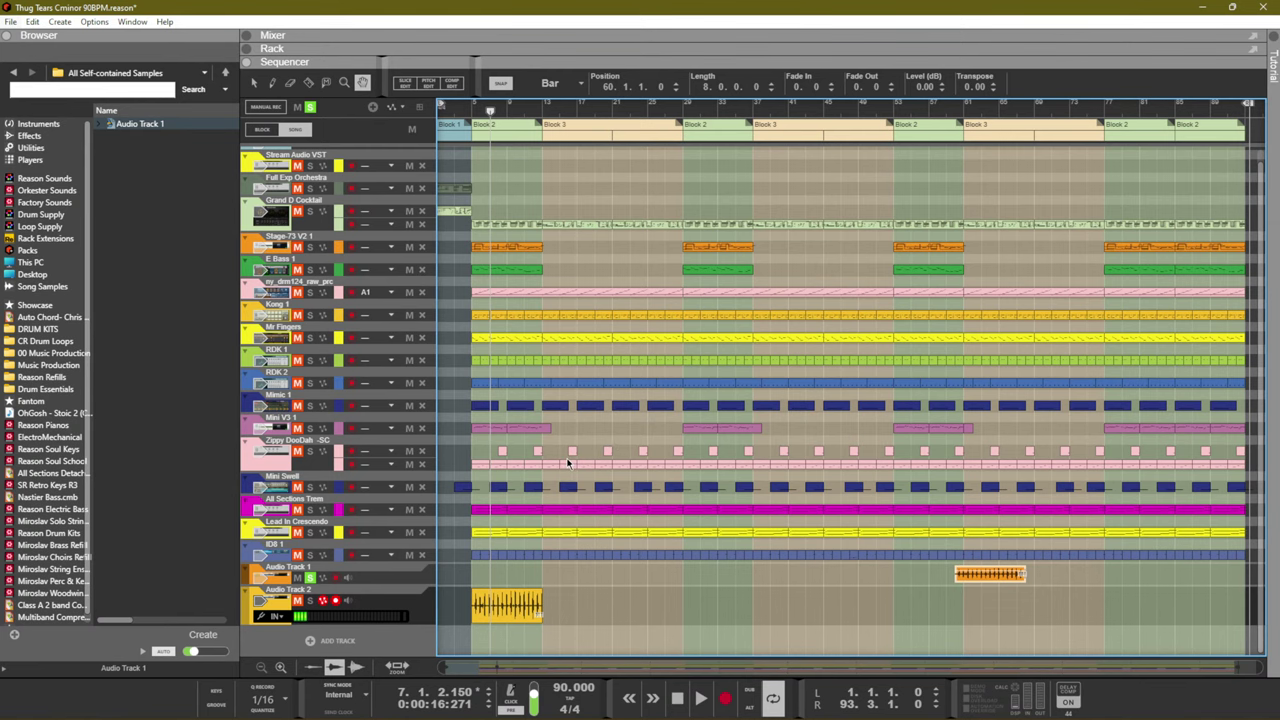
scroll(588, 455, "down", 5)
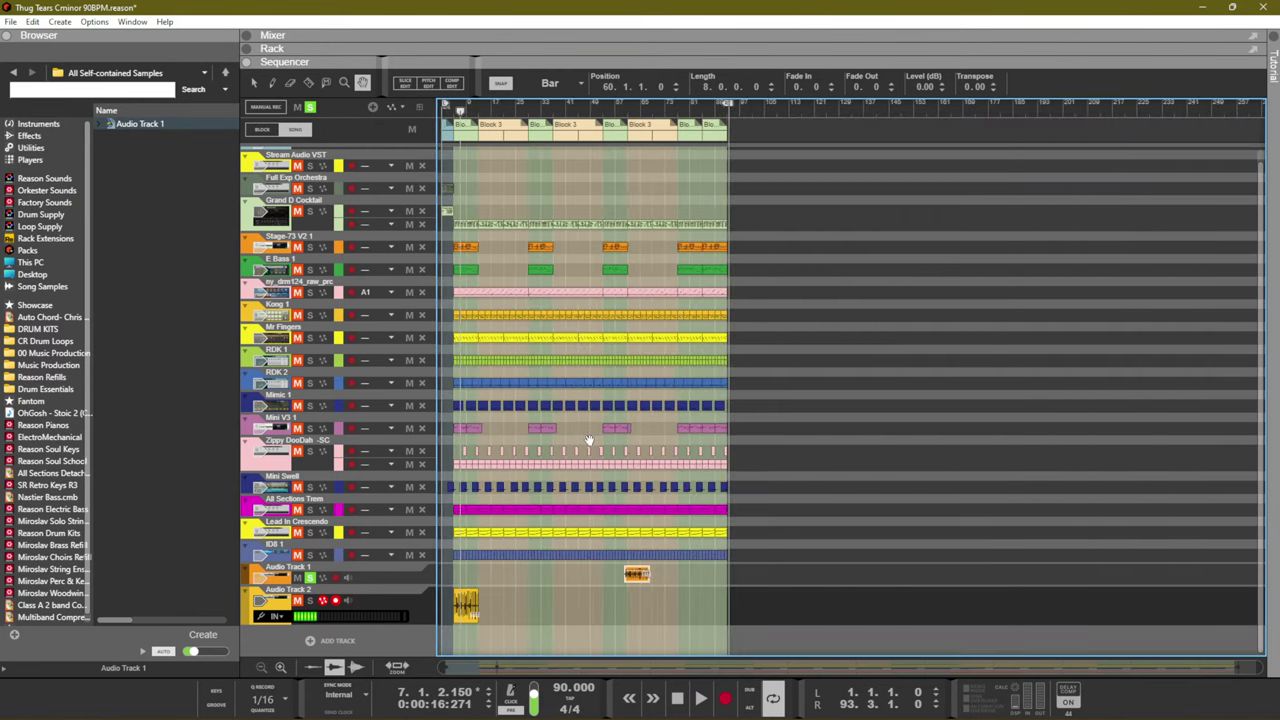
scroll(584, 442, "up", 1)
scroll(580, 442, "down", 1)
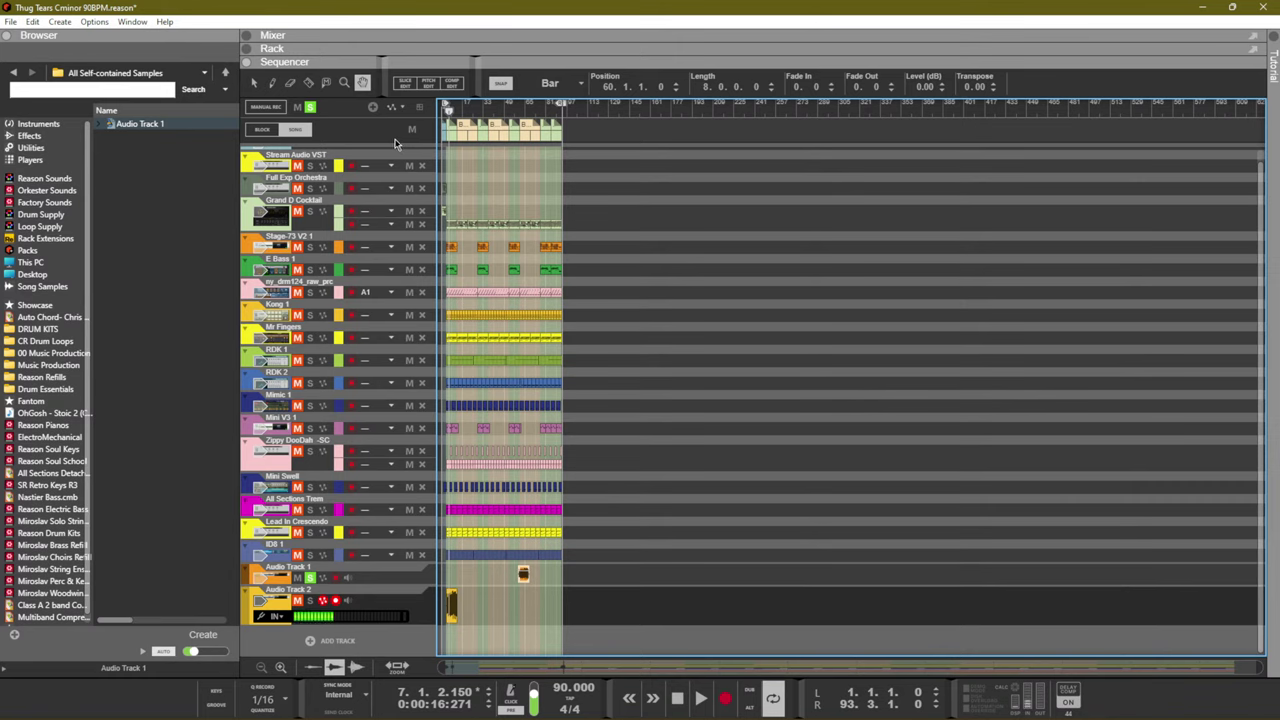
Inspect different stretches of the song with the song navigator, ending with an overview of all Blocks
left_click(363, 84)
left_click_drag(1262, 666, 1028, 690)
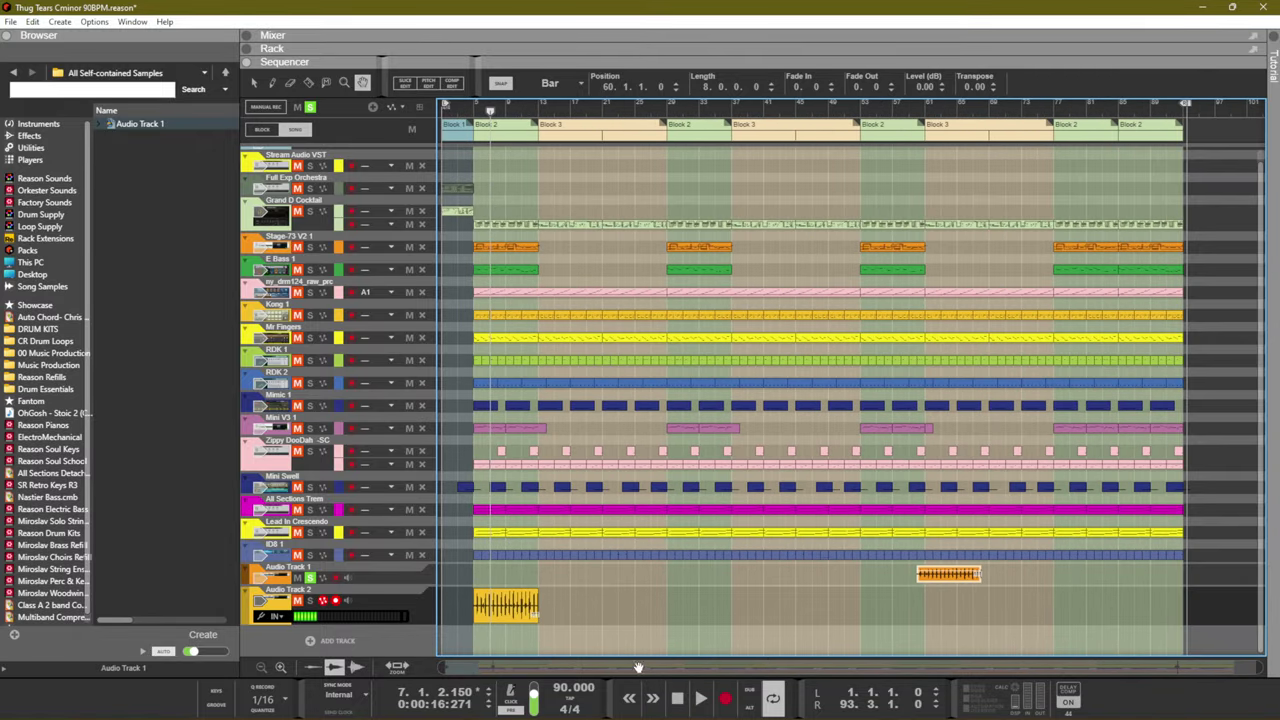
key("q")
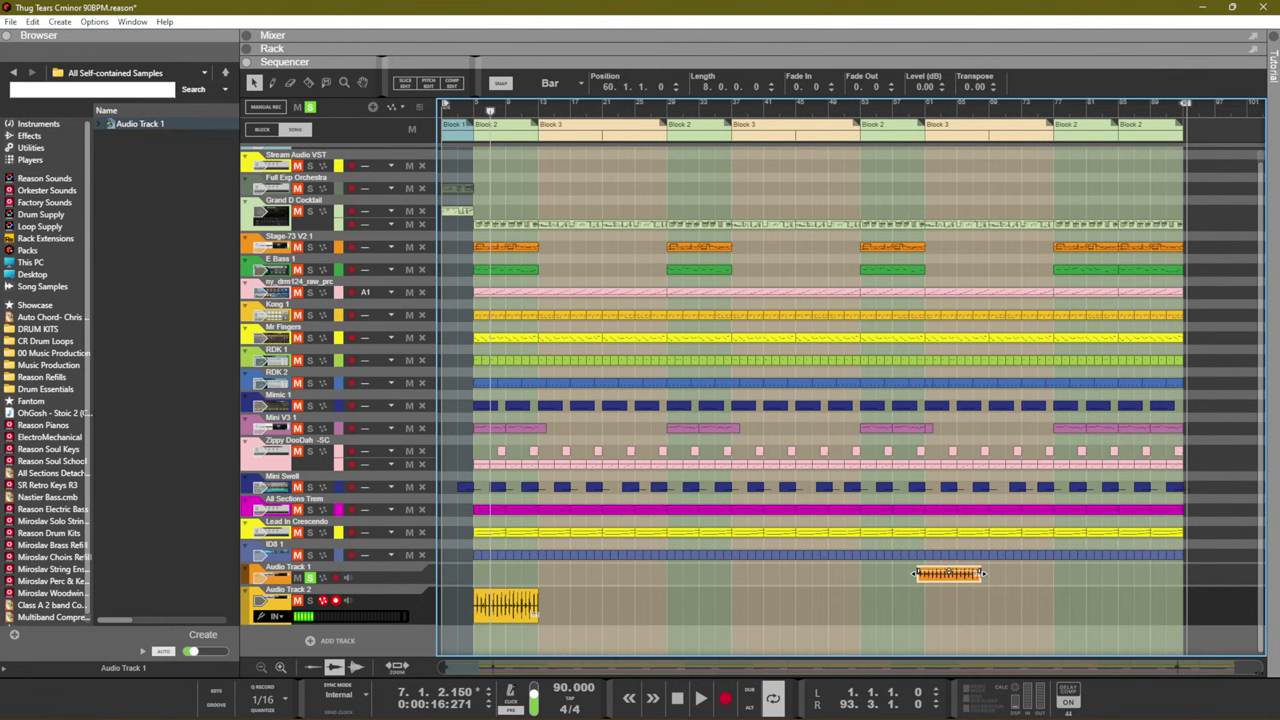
key("g")
left_click_drag(817, 662, 697, 537)
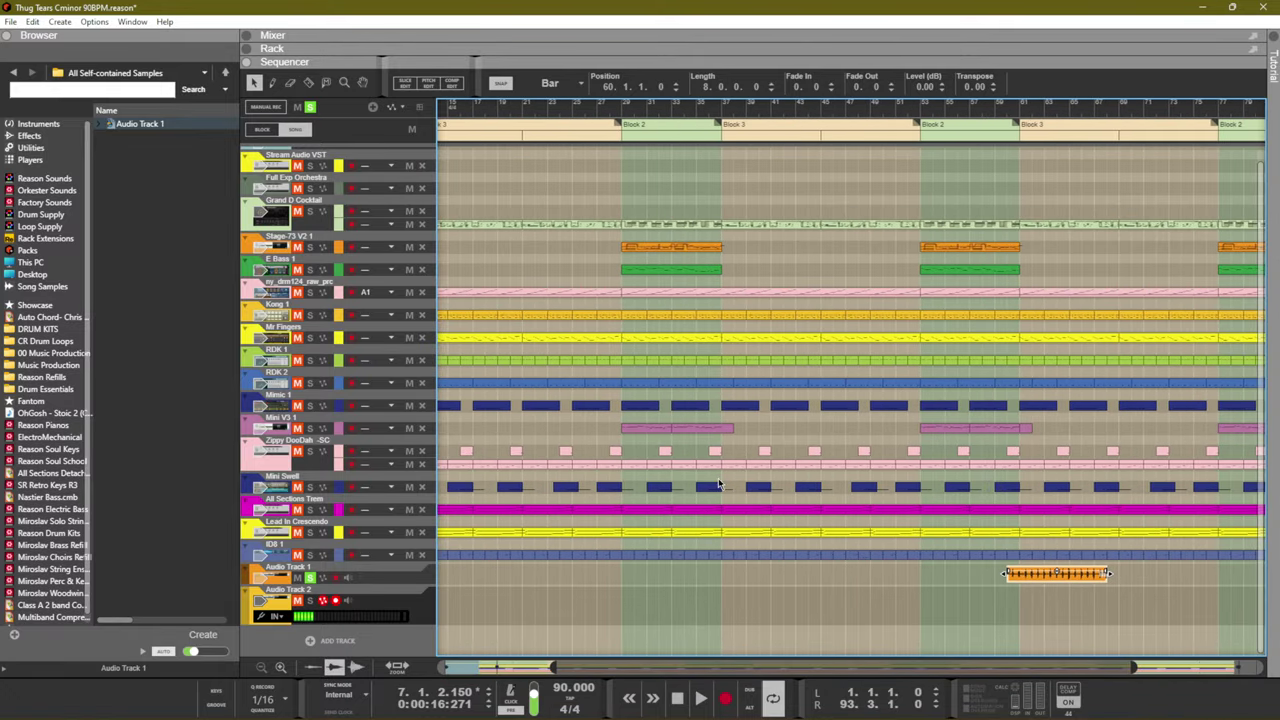
left_click_drag(837, 672, 633, 665)
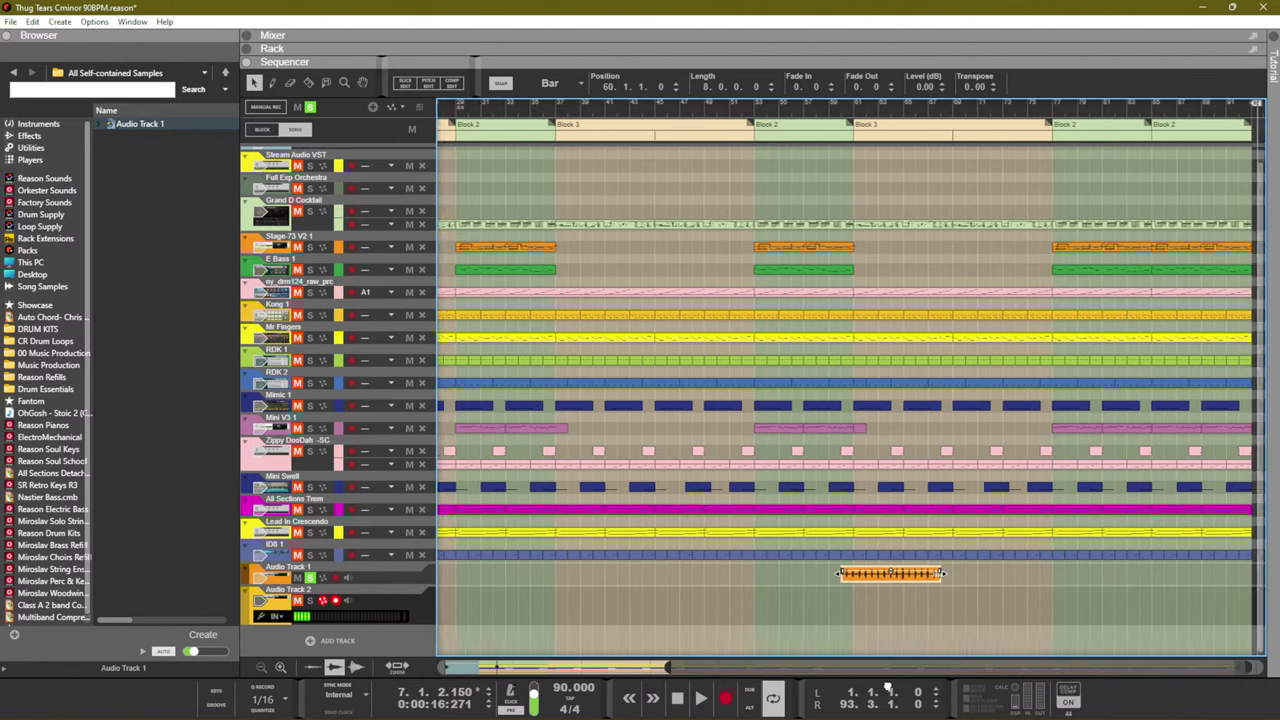
left_click_drag(648, 674, 749, 596)
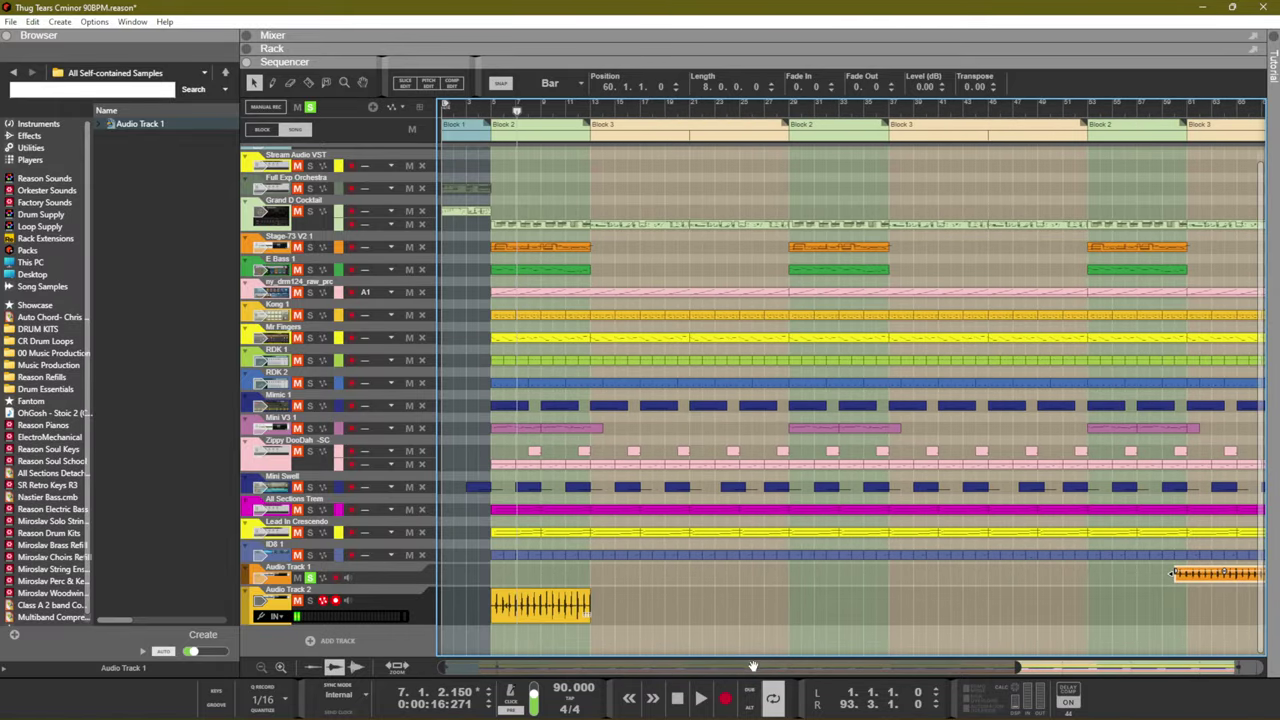
left_click_drag(750, 668, 720, 590)
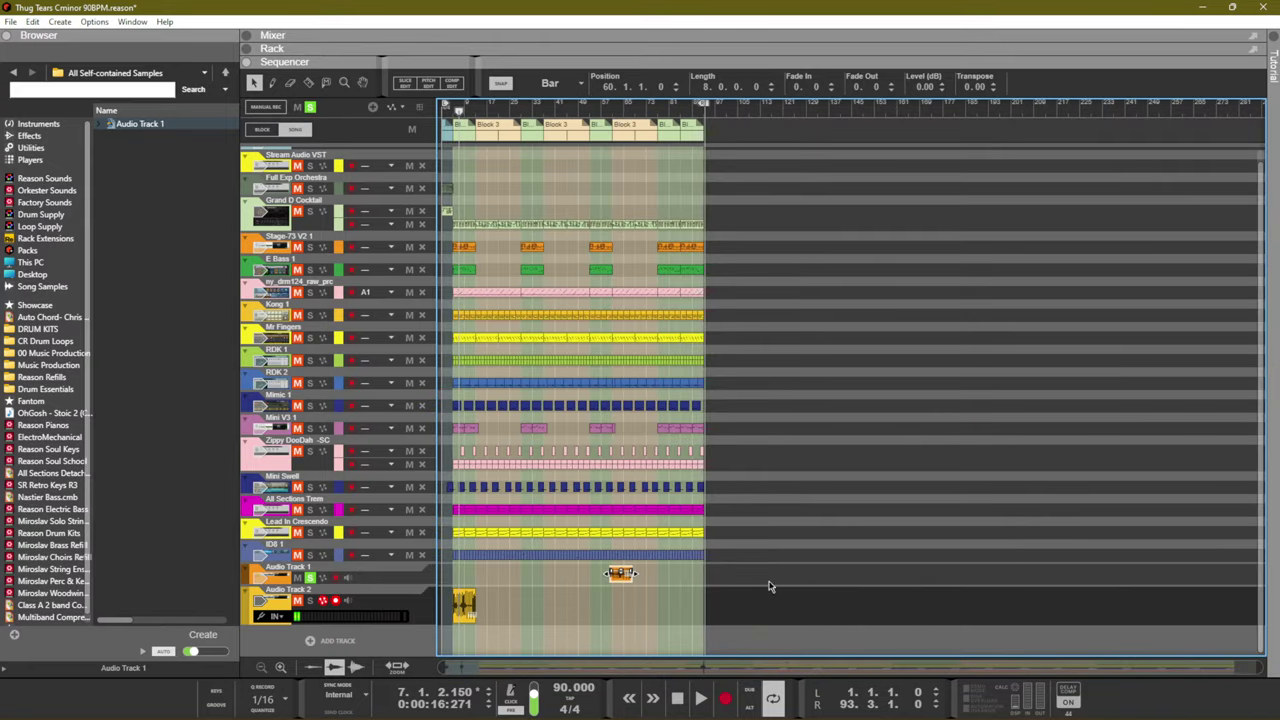
Deselect the Audio Track 1 clip, create a new song and take the Thug Tears song window out of full-screen size
left_click(868, 478)
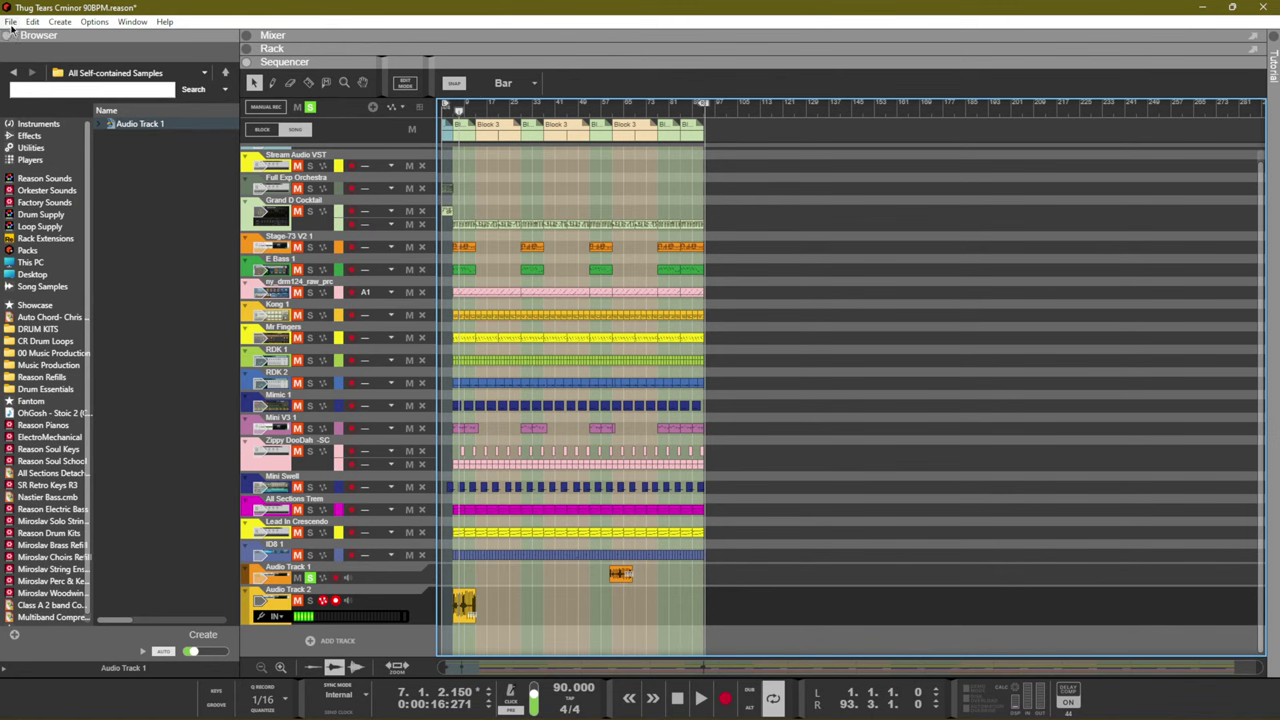
left_click(10, 22)
key("Escape")
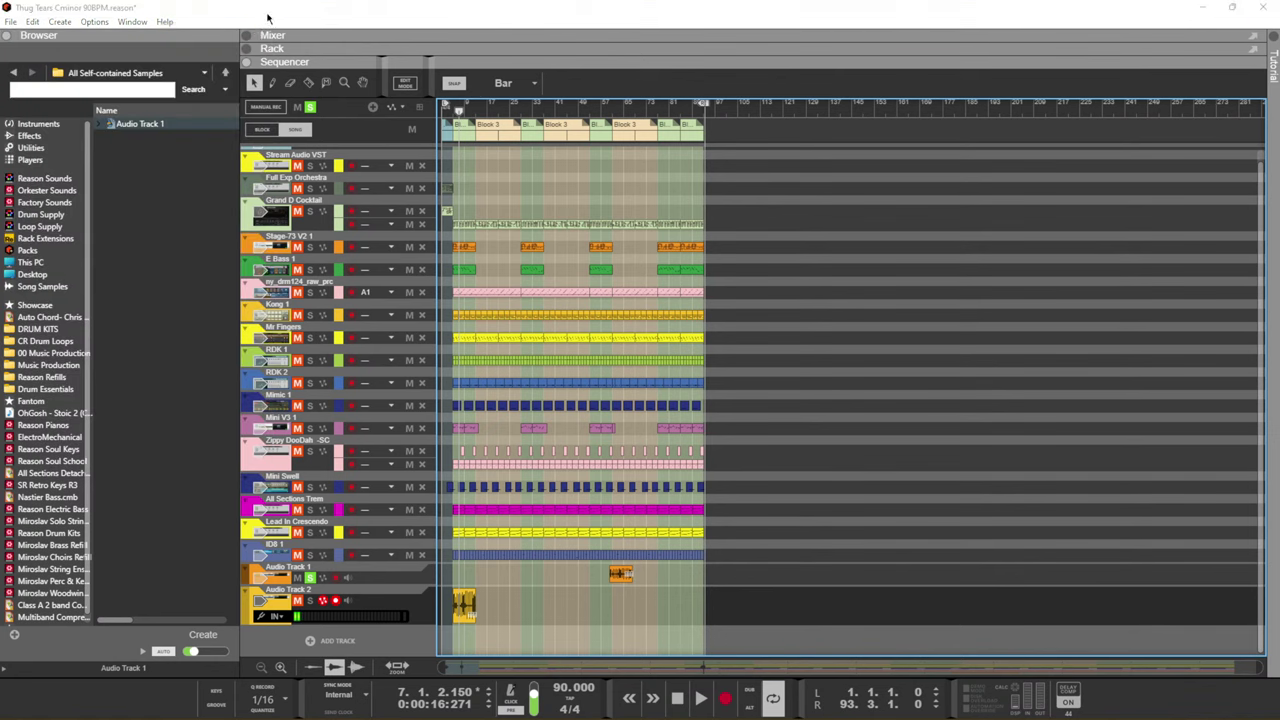
key("ctrl+n")
left_click_drag(354, 11, 551, 184)
left_click(1240, 7)
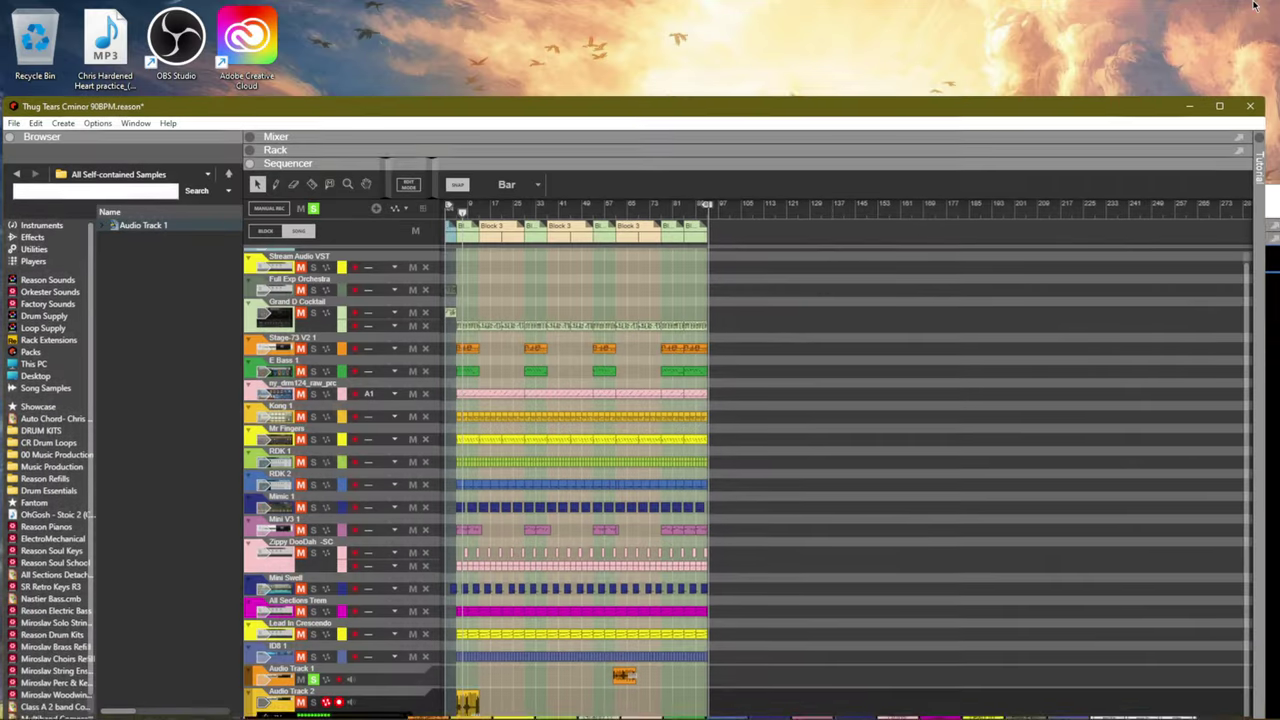
Start closing the Thug Tears song but cancel, keeping it open, and maximize its window
left_click(1249, 110)
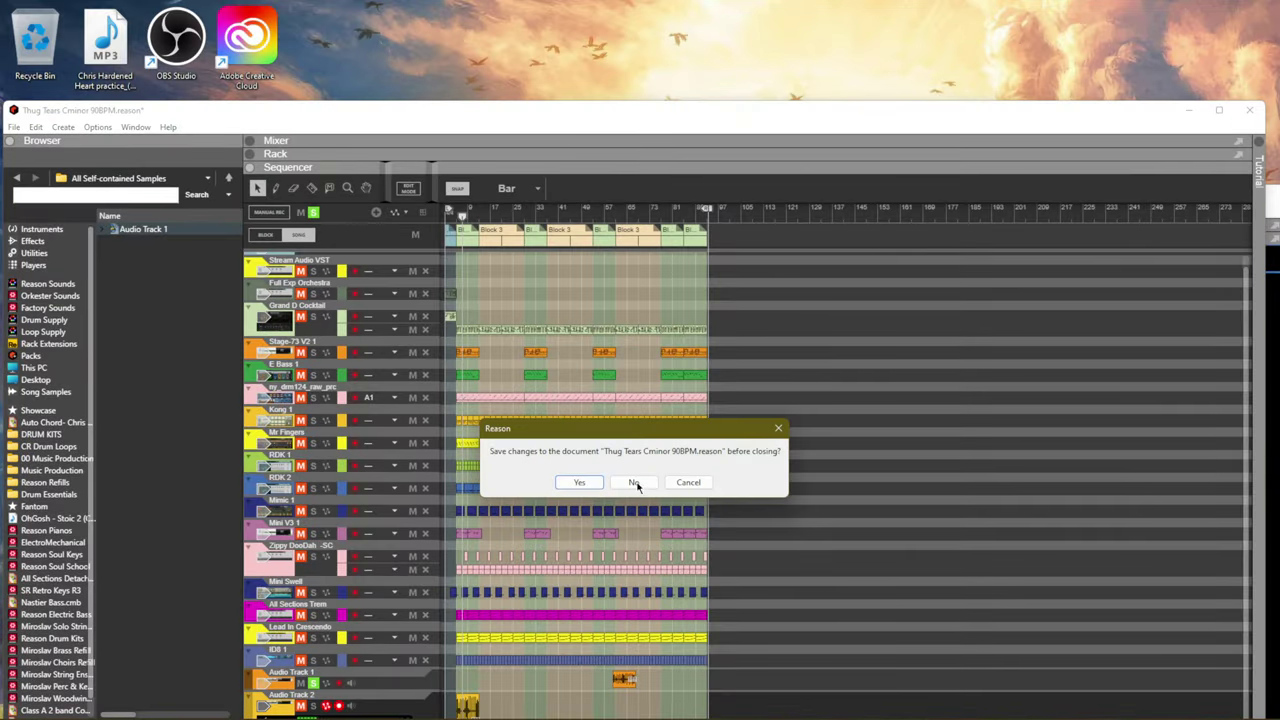
left_click(688, 482)
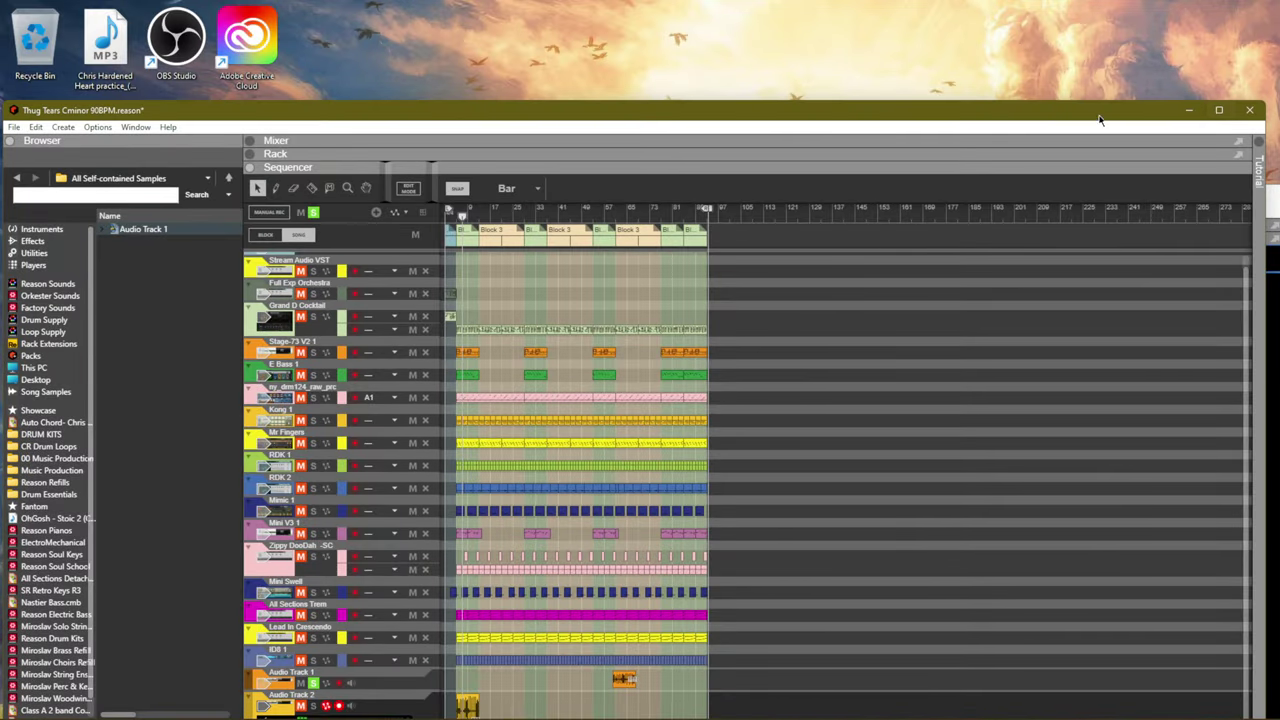
left_click(1188, 110)
left_click(1196, 198)
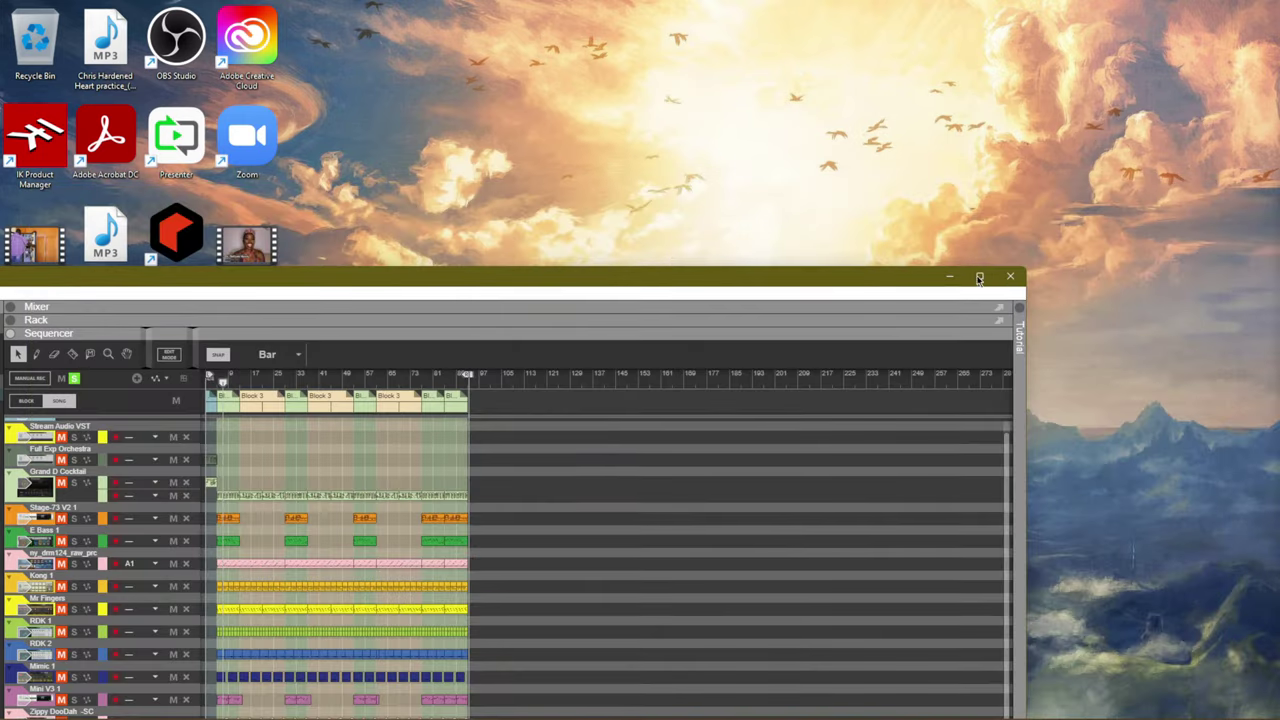
left_click(979, 276)
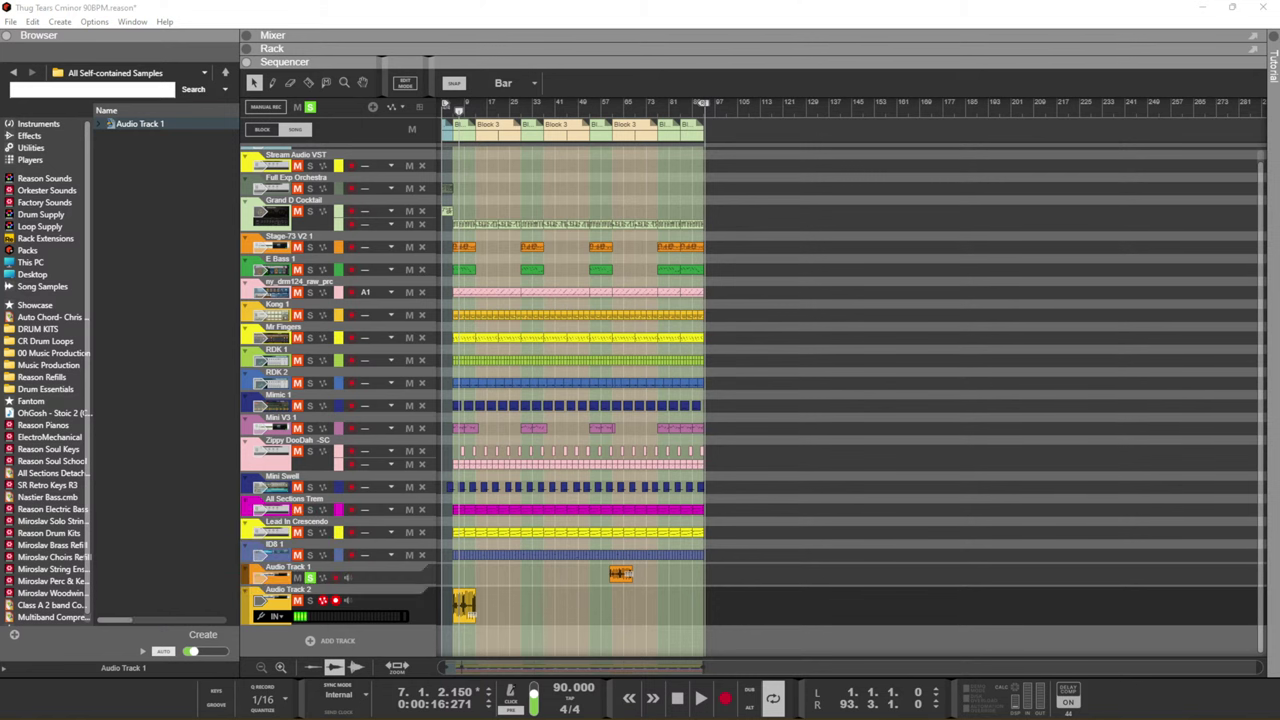
Move the song position to bar 1 and zoom the arrangement in on the opening Blocks
left_click(851, 431)
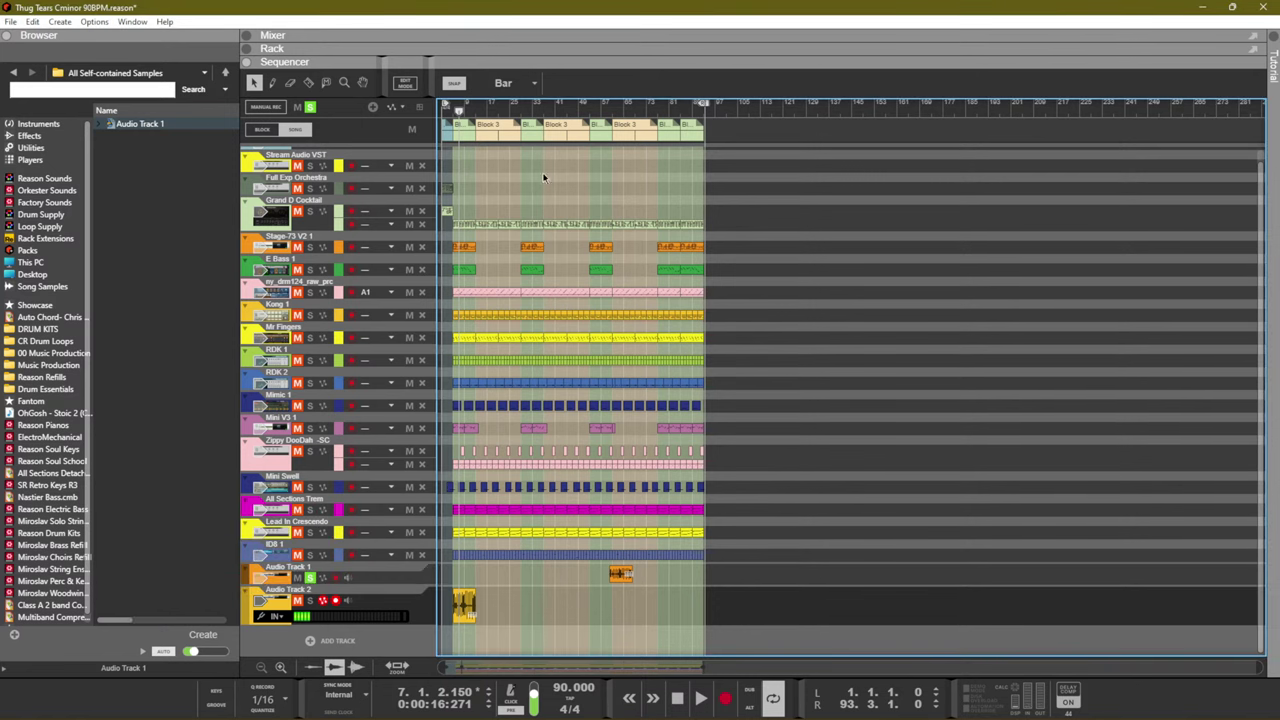
left_click(446, 104)
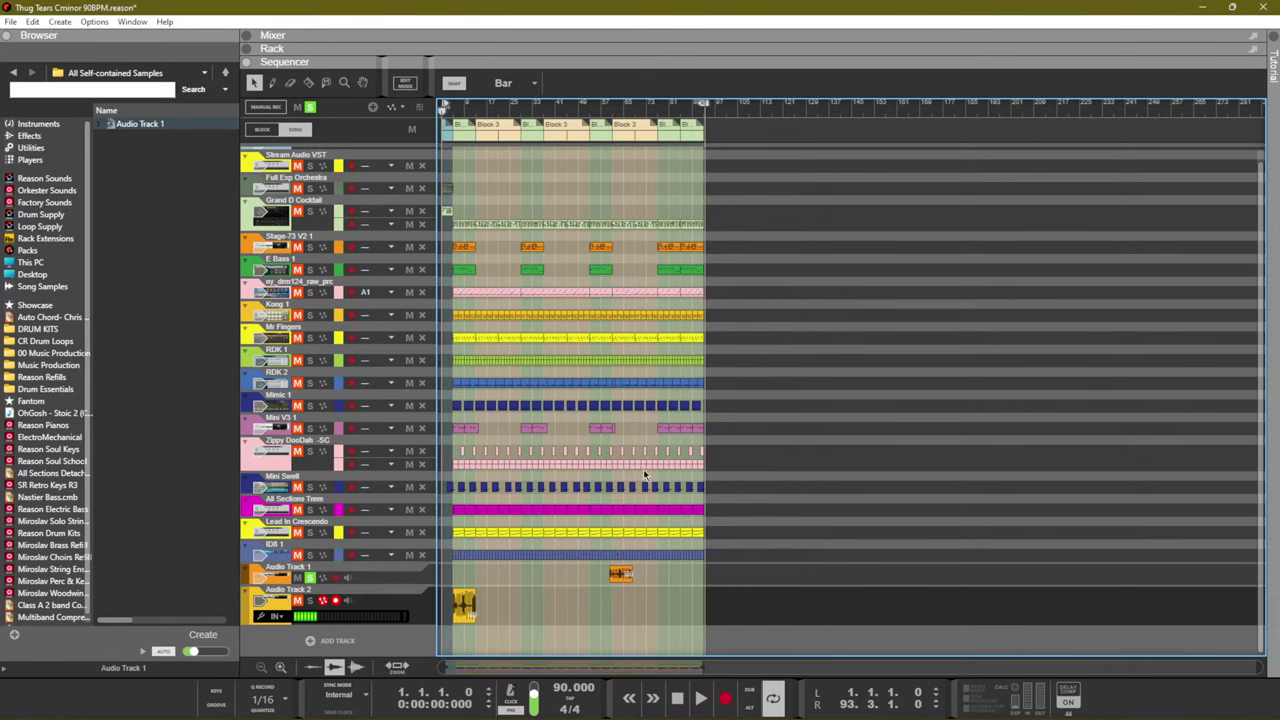
left_click_drag(1260, 667, 958, 667)
scroll(1041, 602, "left", 5)
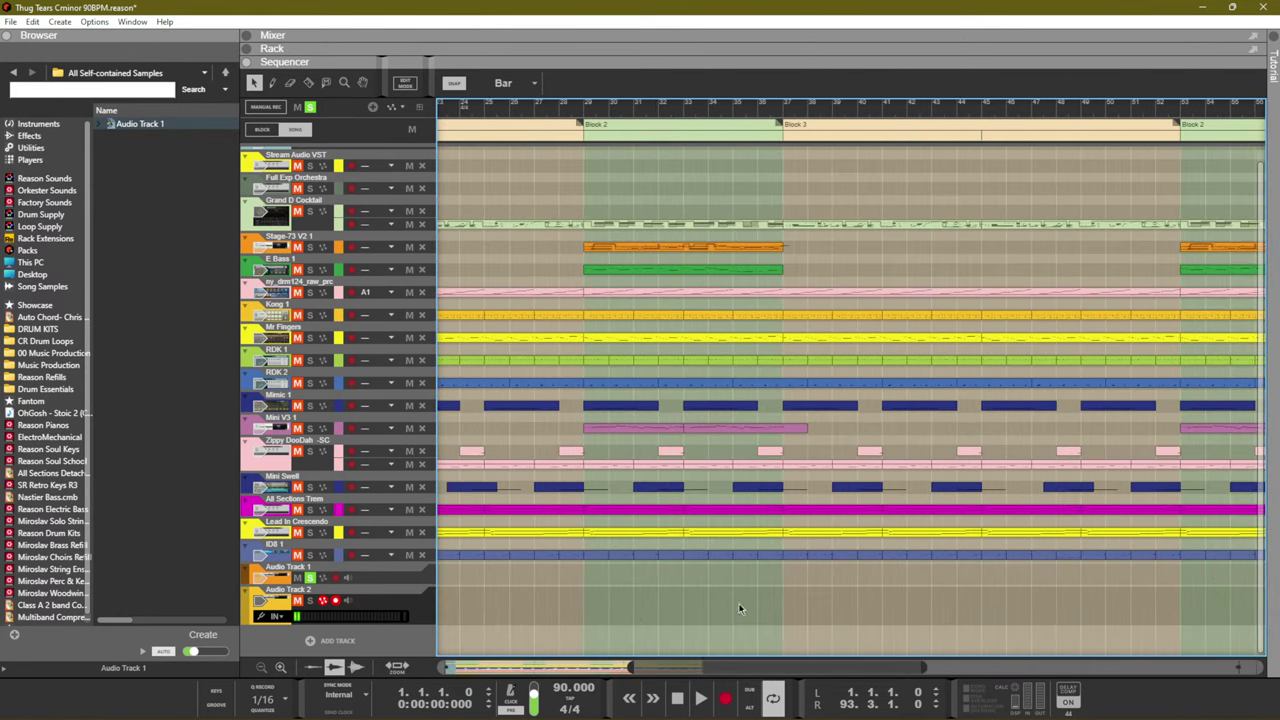
scroll(755, 666, "left", 2)
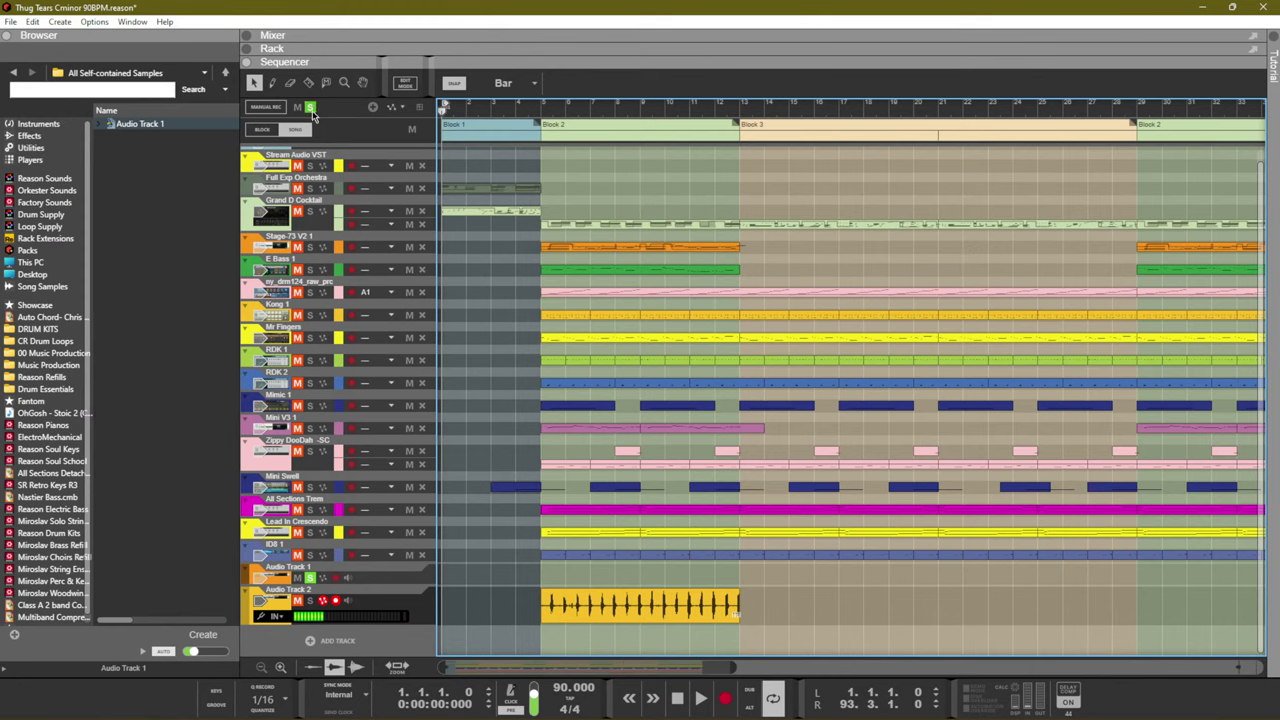
Set the song position to the start of Block 2, clear all track solos and play a short passage
left_click(550, 112)
left_click(310, 107)
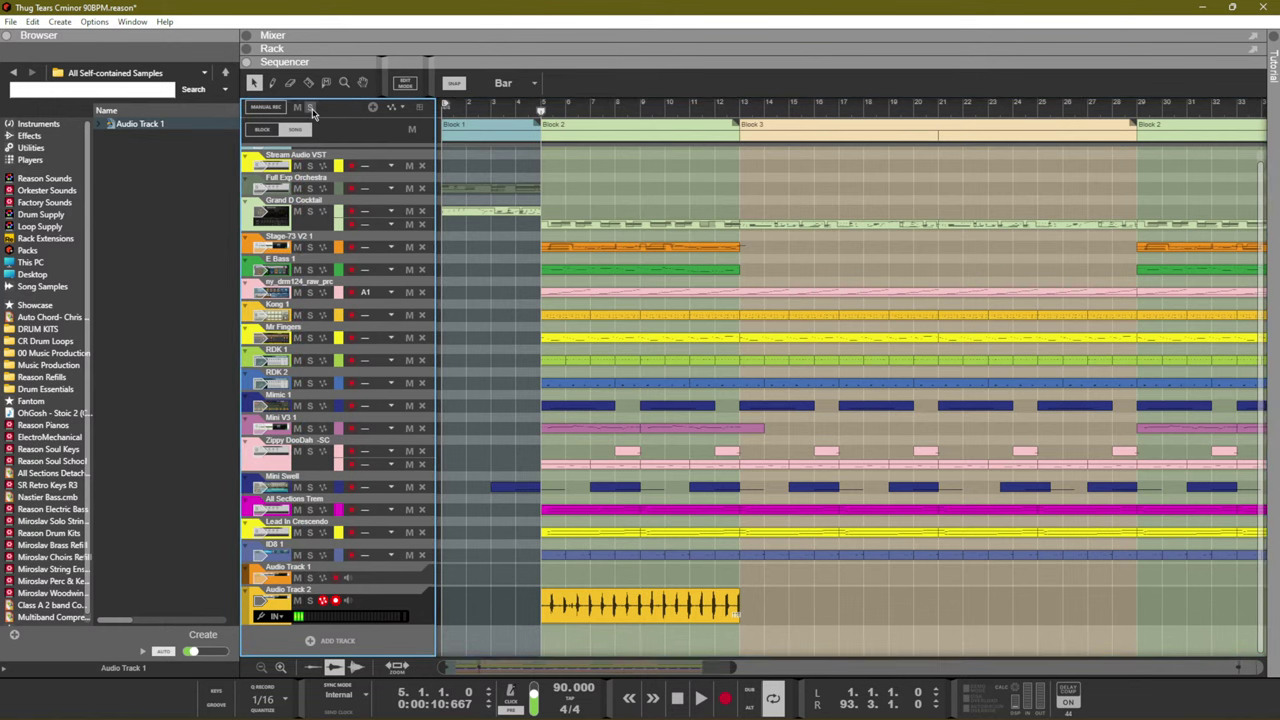
key("space")
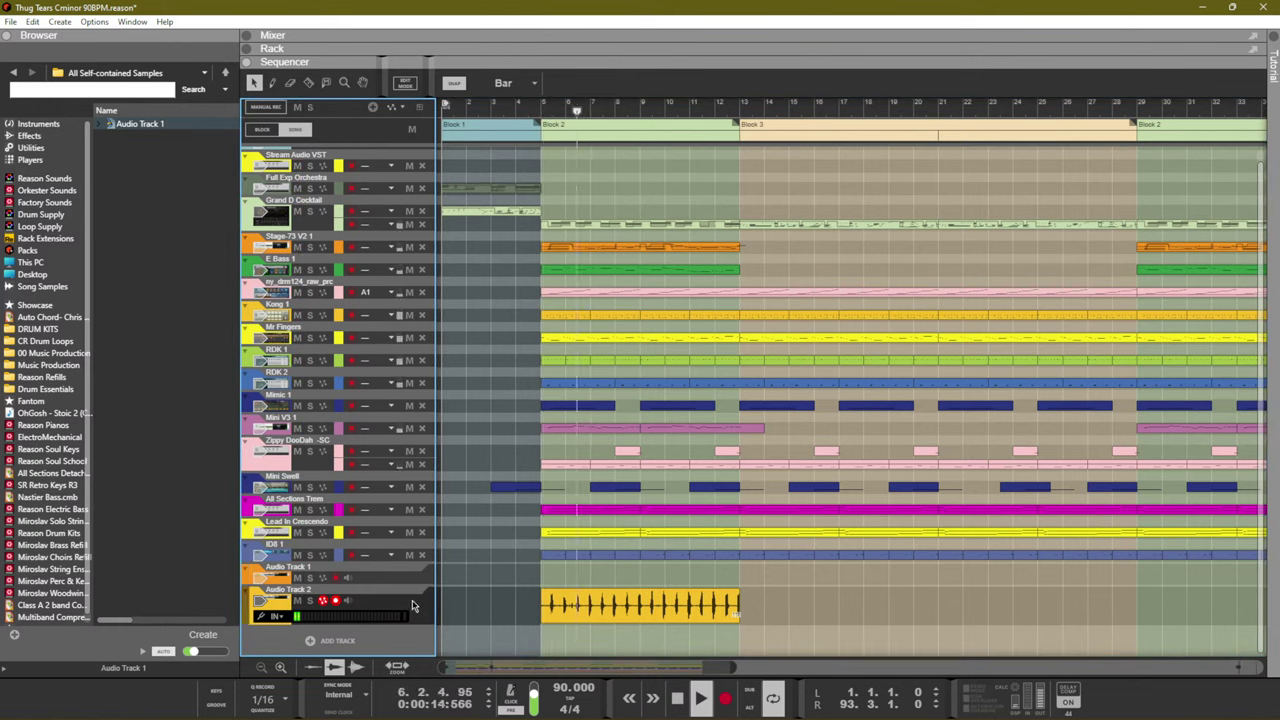
key("space")
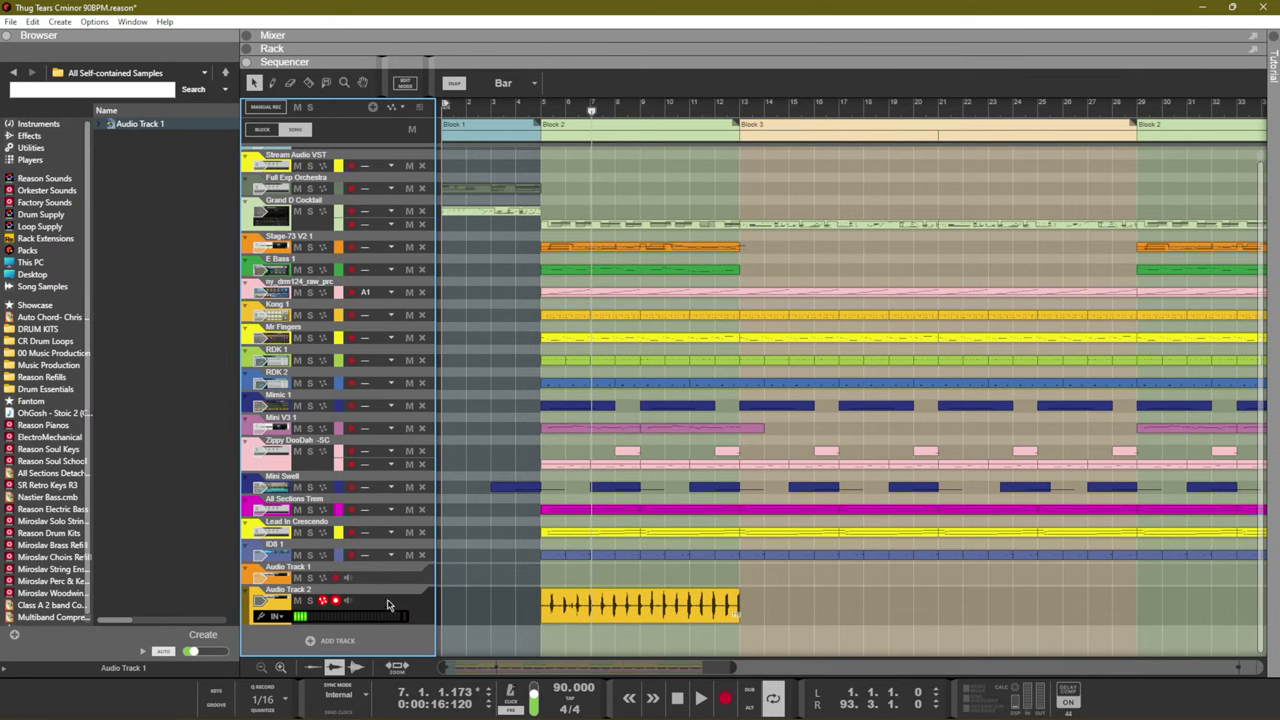
Disarm and re-arm recording on Audio Track 2, and delete its audio clip in Block 2
left_click(335, 600)
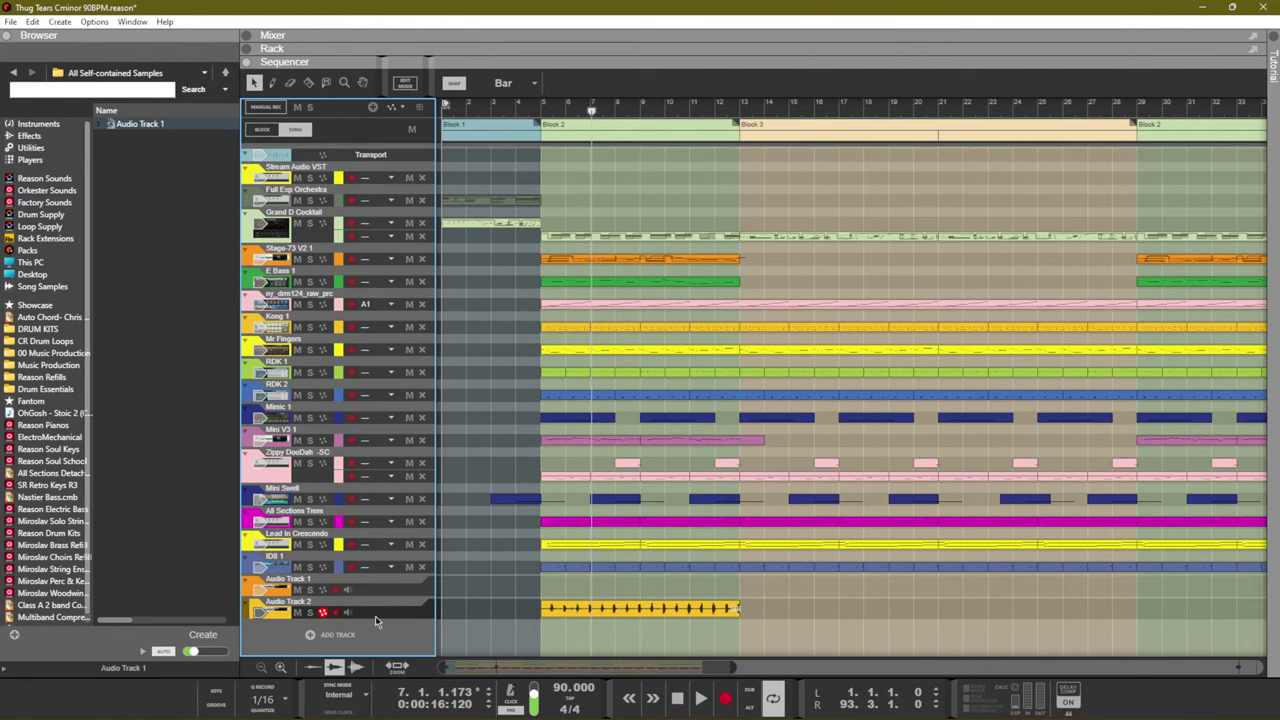
left_click(336, 612)
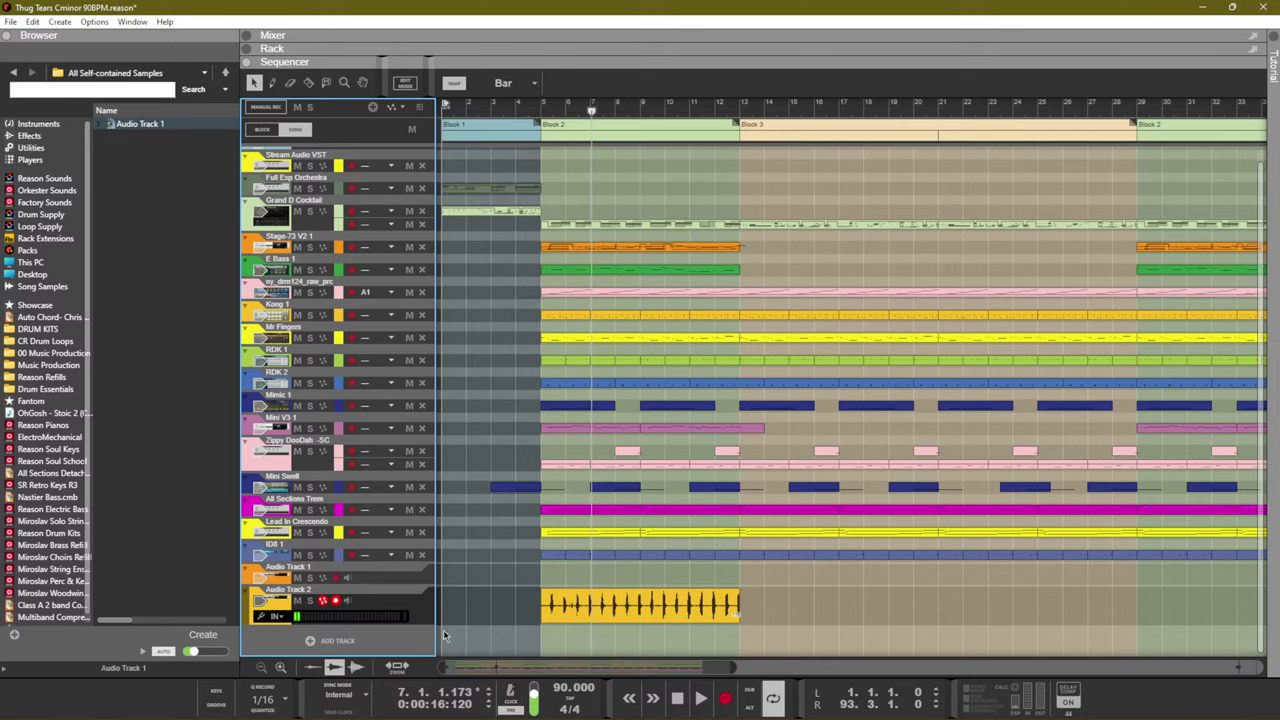
left_click_drag(855, 588, 451, 616)
key("Delete")
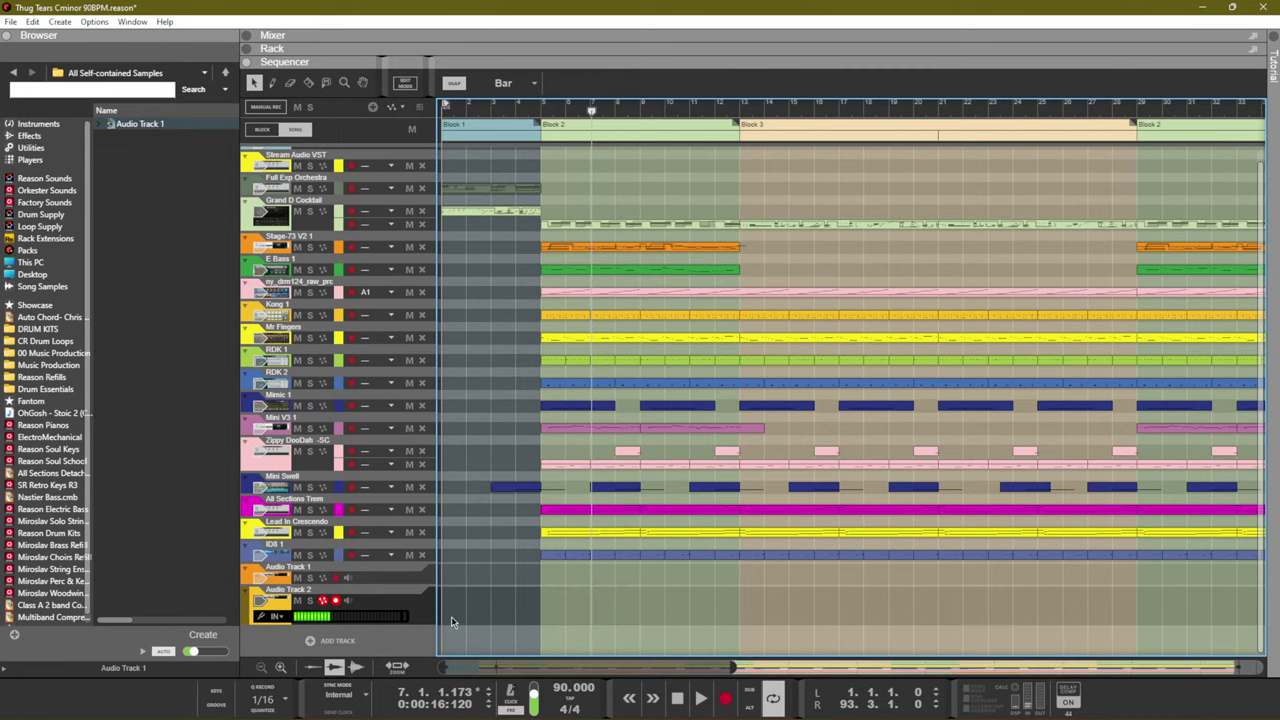
Create five overdub tracks from Audio Track 2, then open the options for adding a track and dismiss them
key("ctrl+alt+d")
scroll(472, 608, "down", 1)
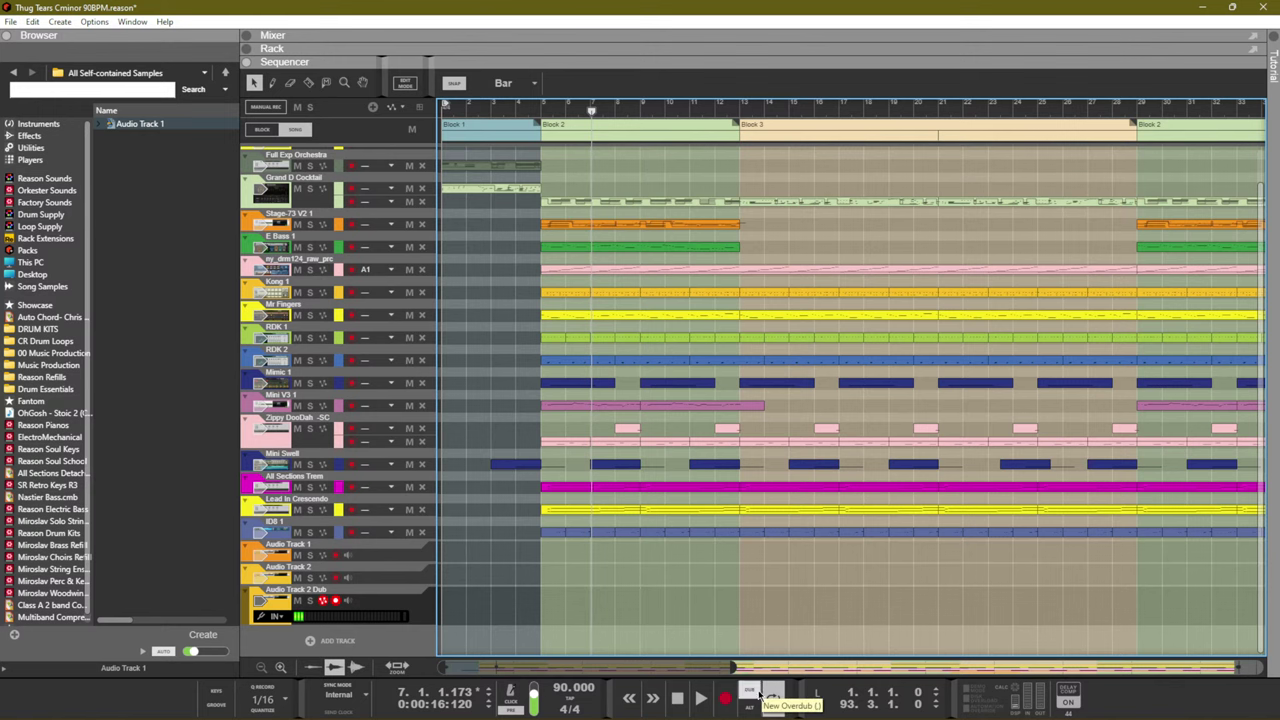
left_click(759, 694)
scroll(603, 599, "down", 1)
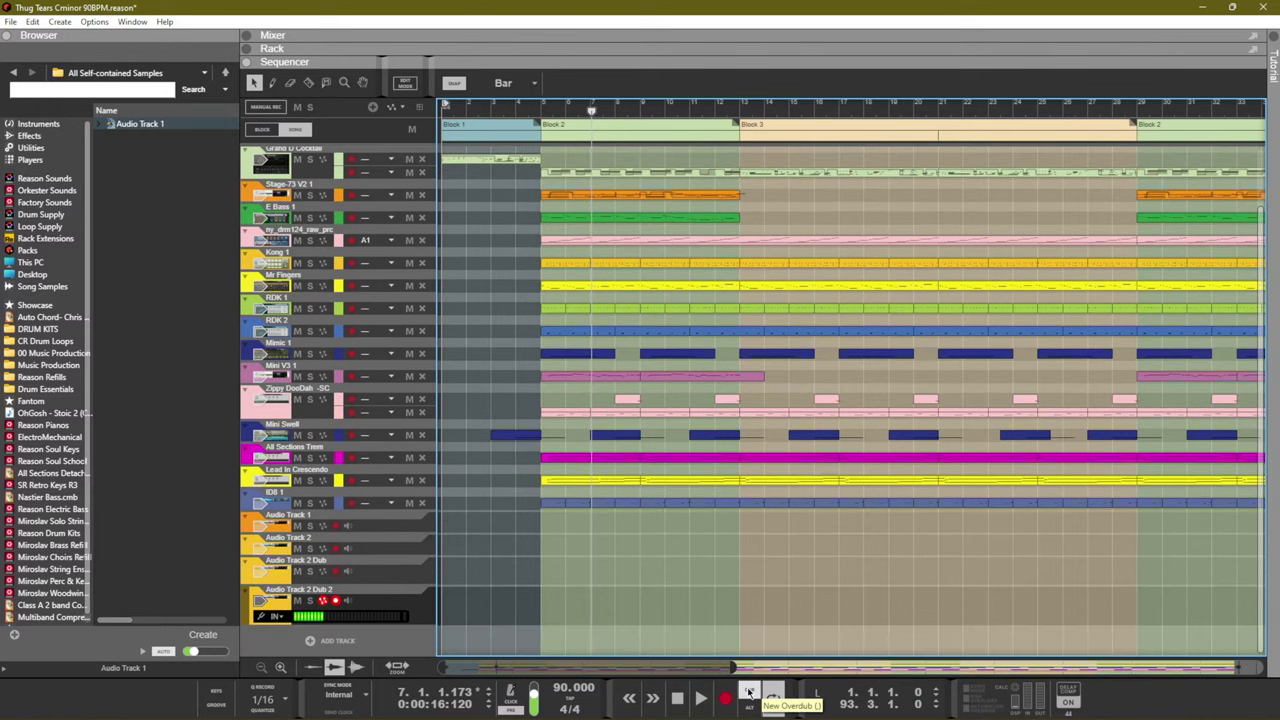
key("ctrl+alt+d")
key("ctrl+alt+d")
key("ctrl+alt+d")
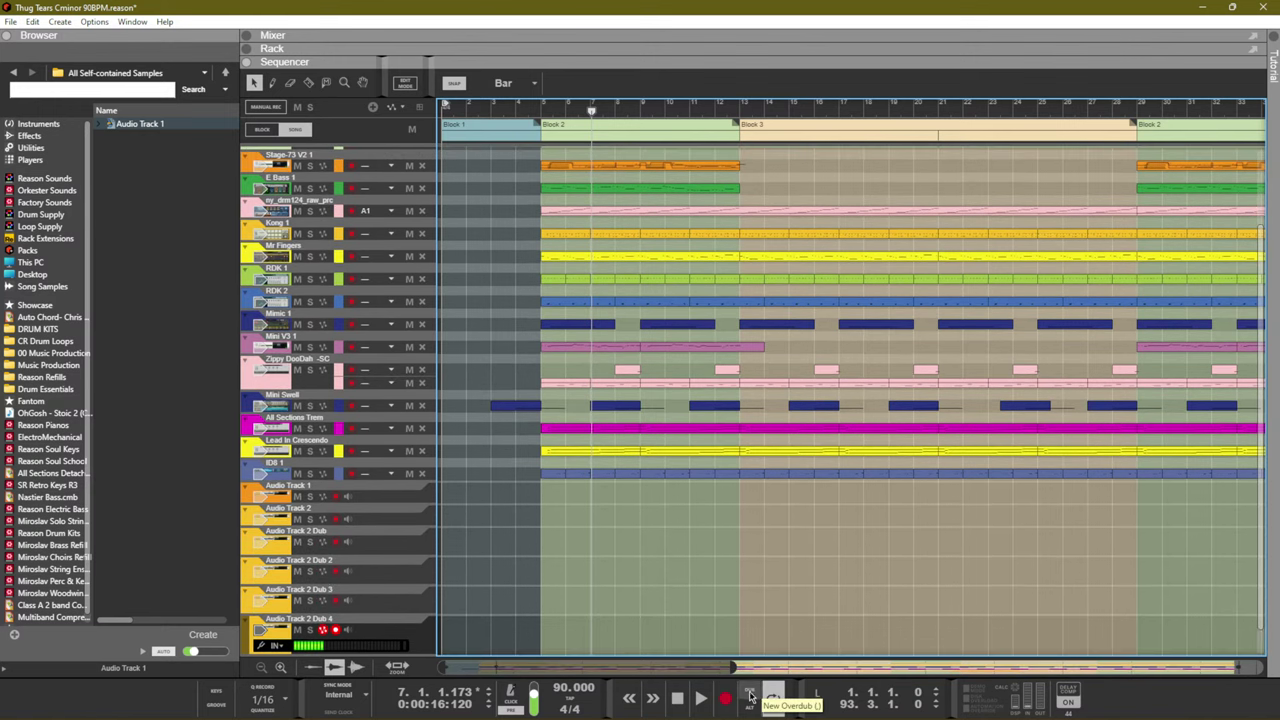
left_click(340, 640)
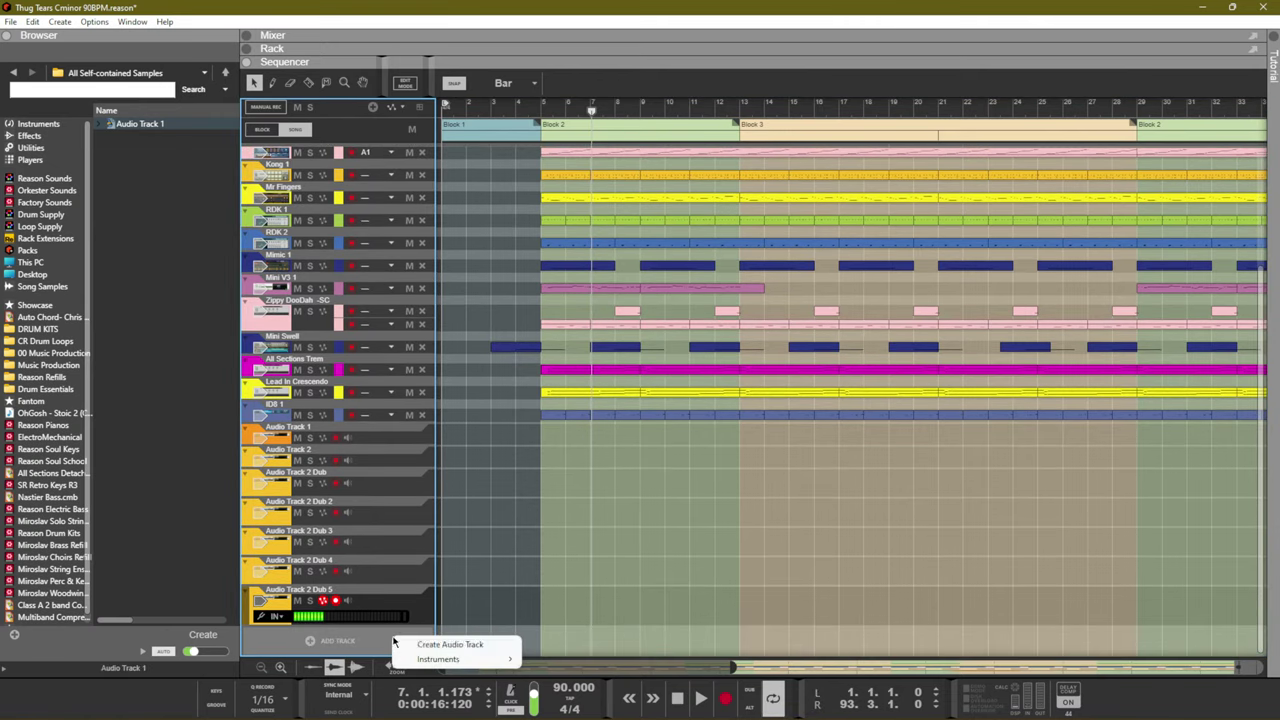
key("Escape")
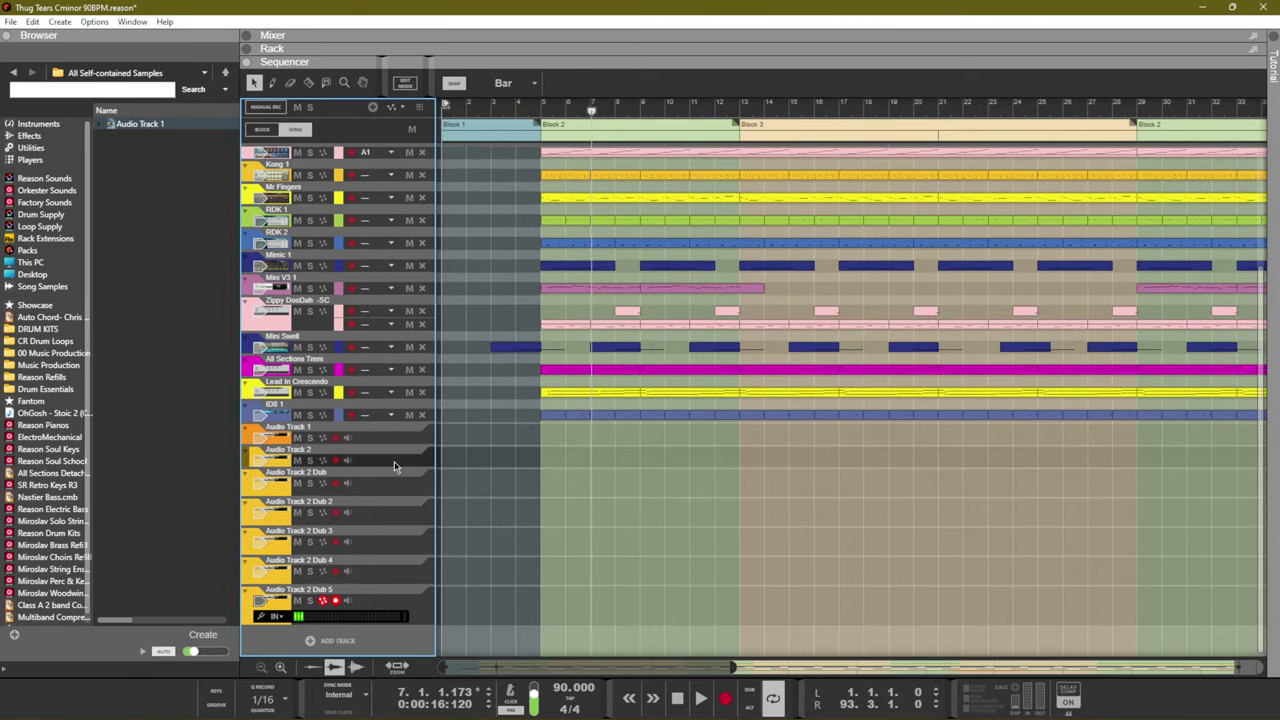
In the rack, expand Audio Track 2 and Audio Track 2 Dub 5, and insert an MClass Compressor in Dub 5's insert effects
key("F6")
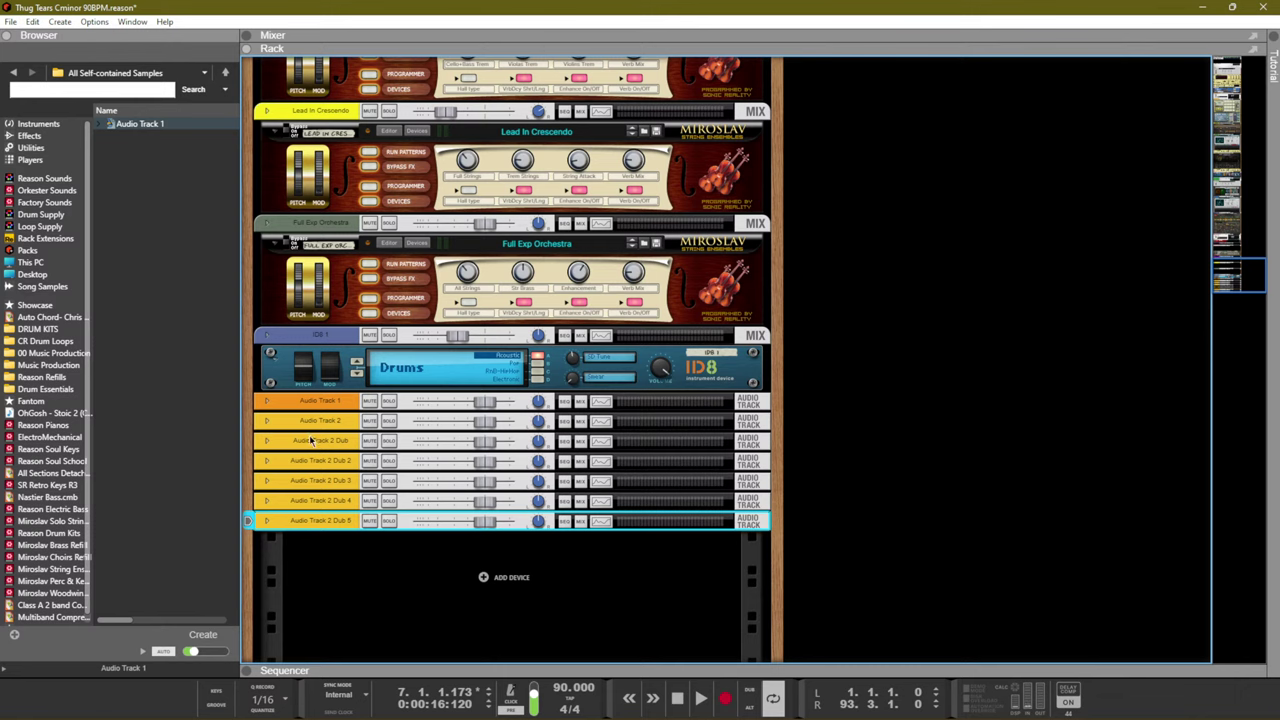
left_click(267, 422)
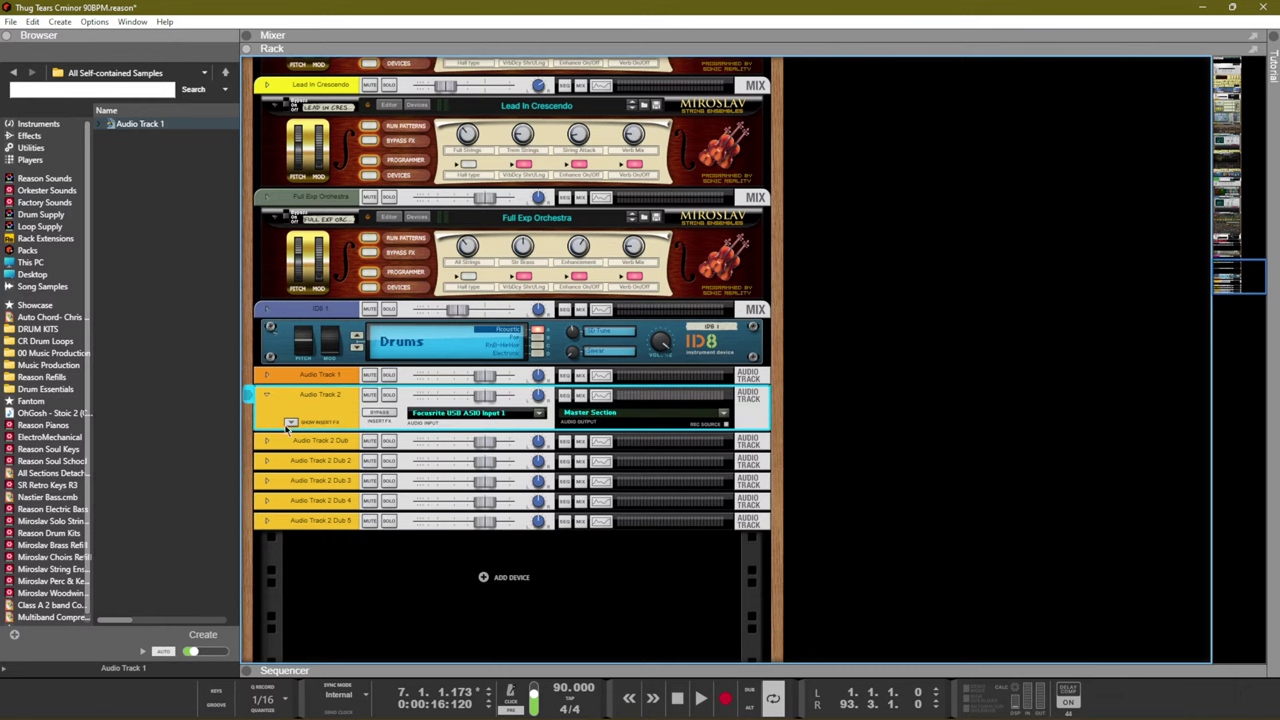
left_click(267, 519)
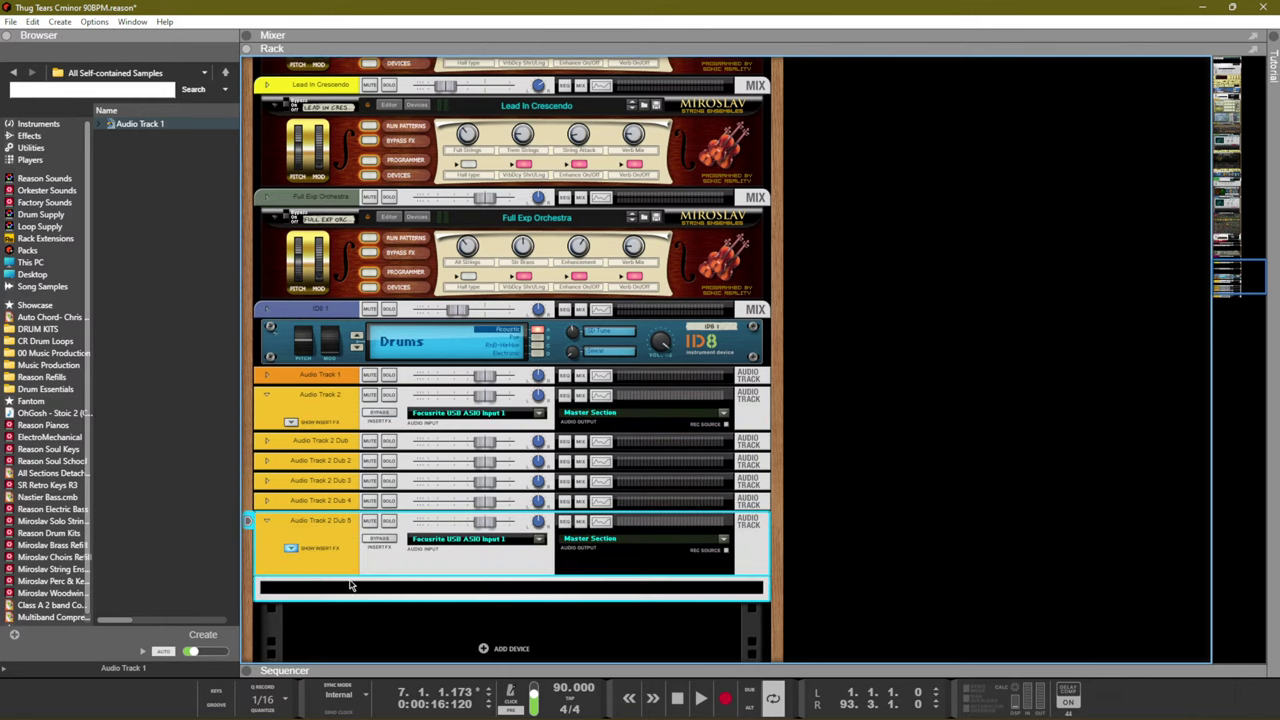
right_click(350, 585)
mouse_move(436, 298)
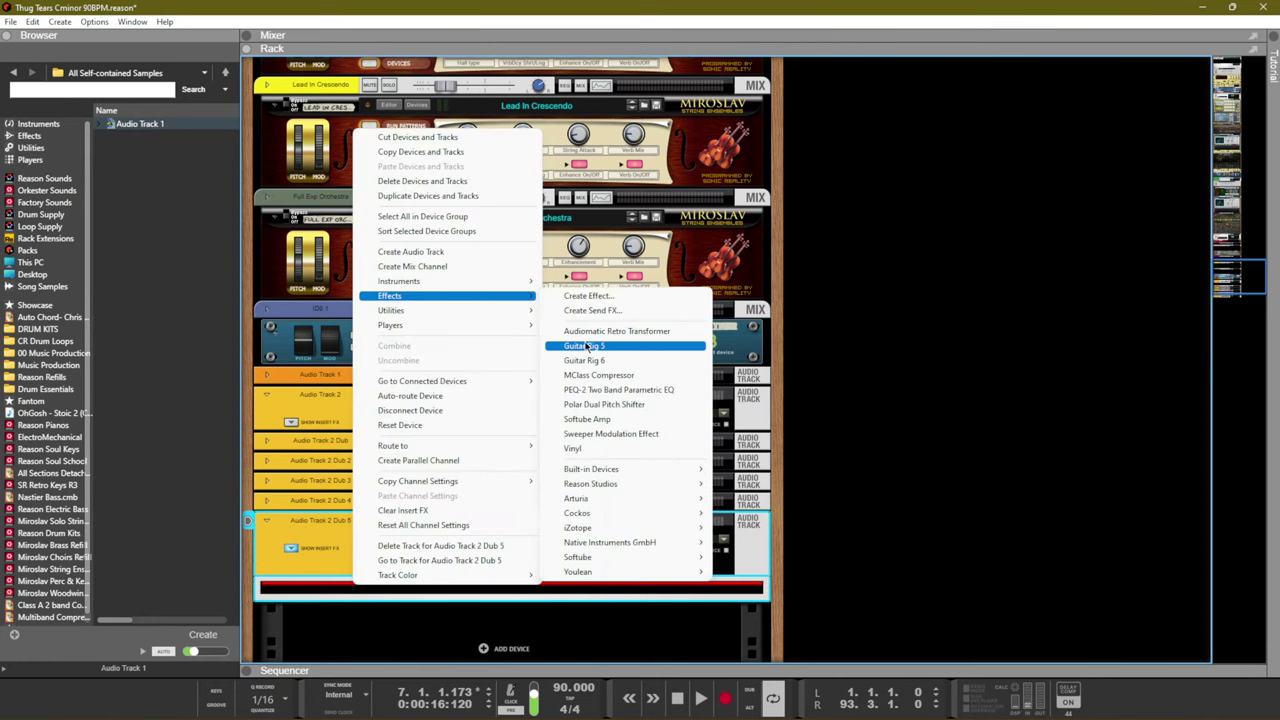
left_click(598, 375)
Add a built-in Channel EQ after the MClass Compressor in the insert effects of Audio Track 2 Dub 5
right_click(389, 612)
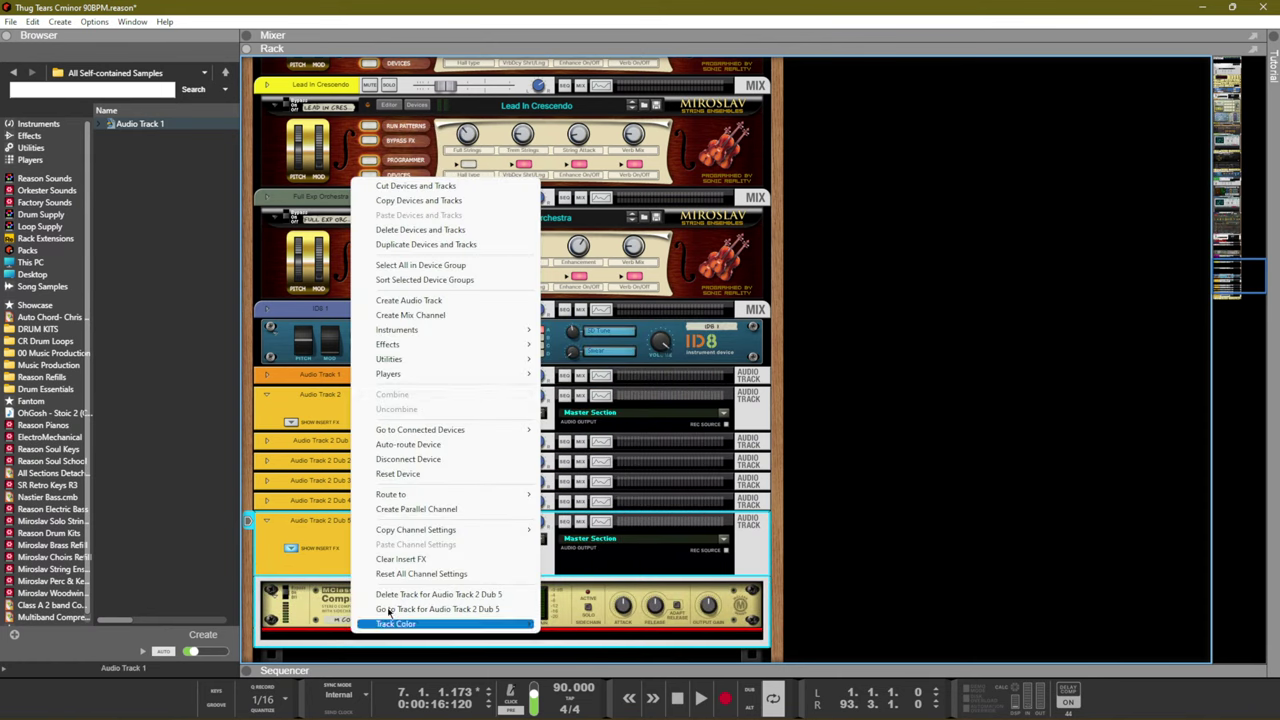
mouse_move(445, 346)
mouse_move(704, 524)
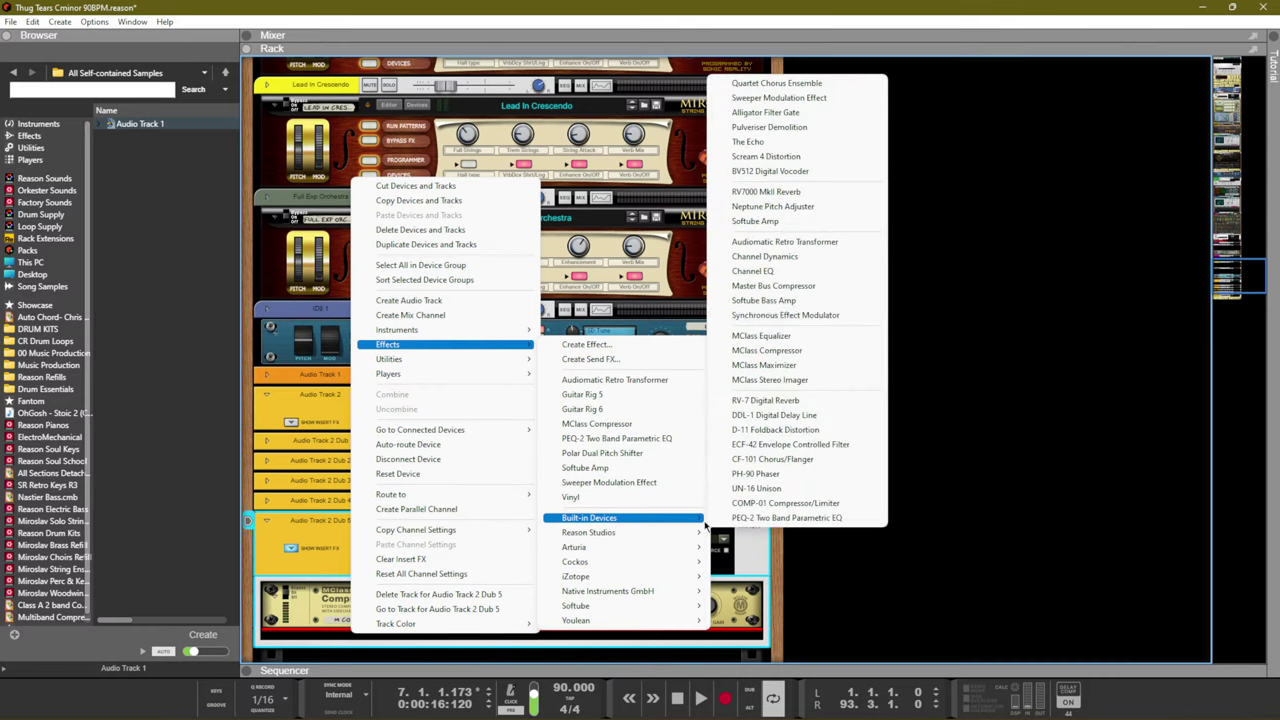
left_click(755, 271)
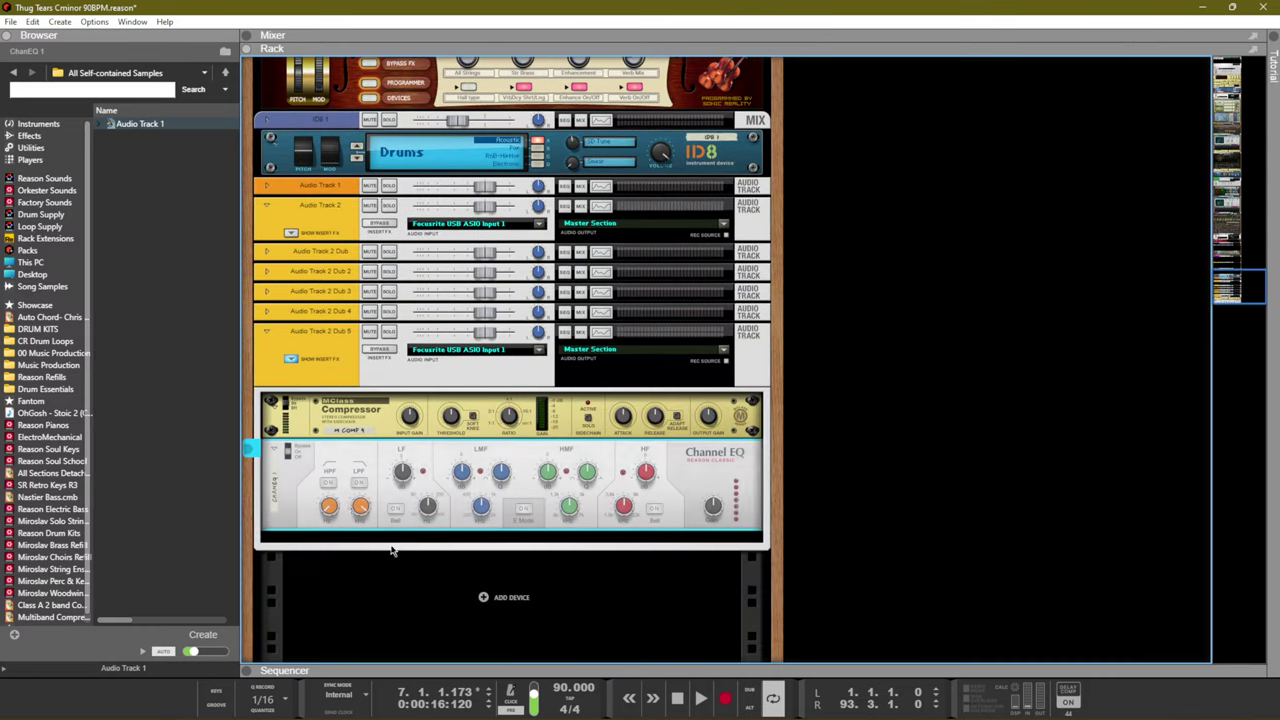
Turn on the Channel EQ's high-pass and low-pass filters and adjust its LF and LMF bands
left_click(328, 482)
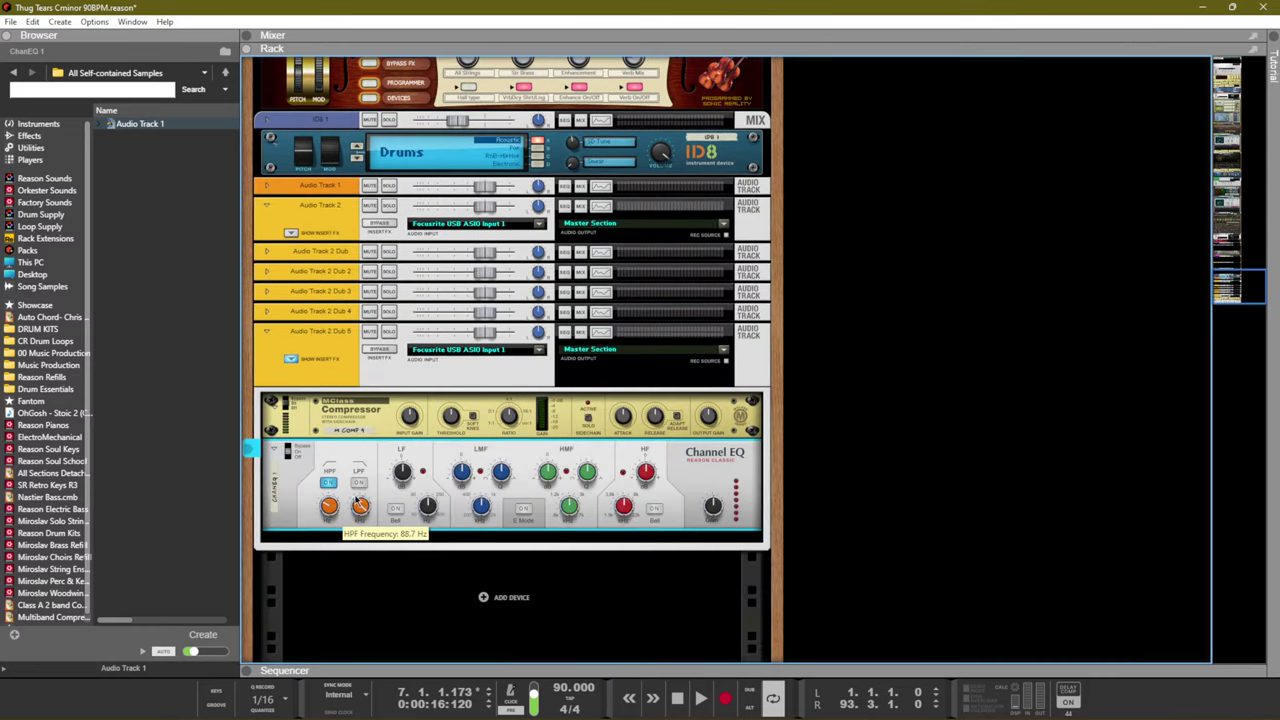
left_click(359, 482)
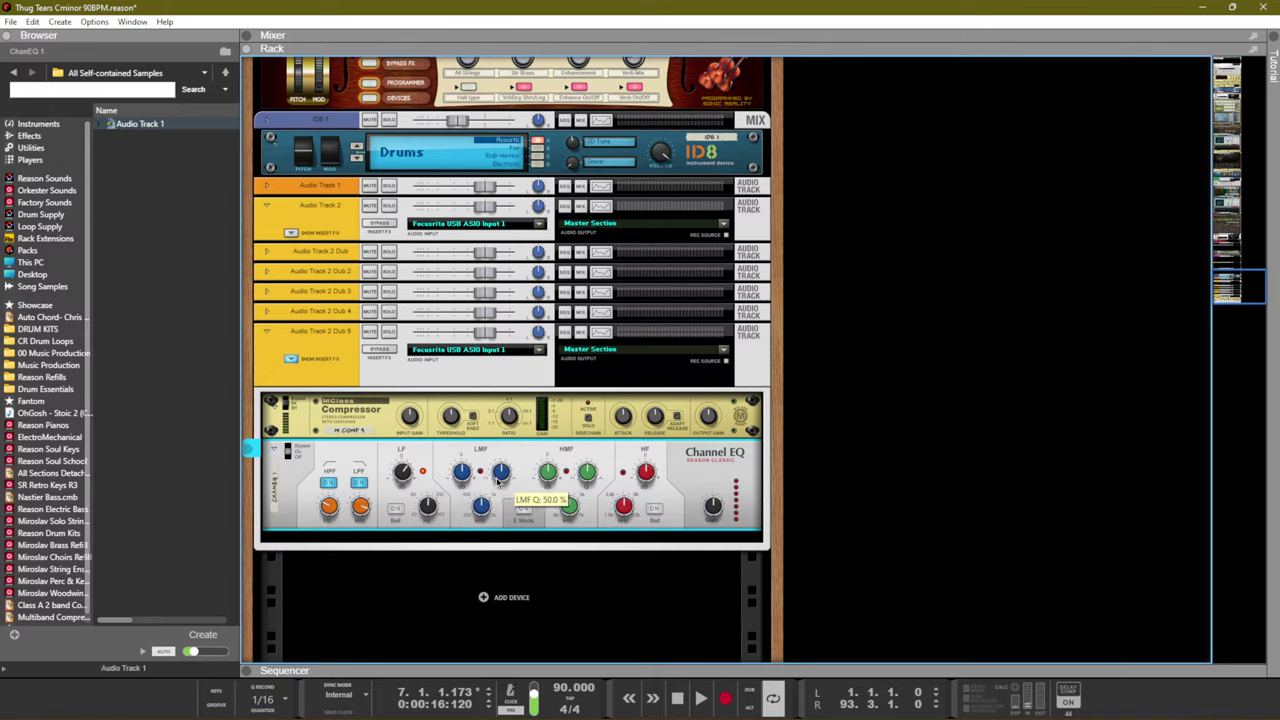
left_click_drag(500, 474, 500, 478)
Create two more overdub tracks from Audio Track 2 Dub 5, including its compressor and EQ inserts
left_click(447, 378)
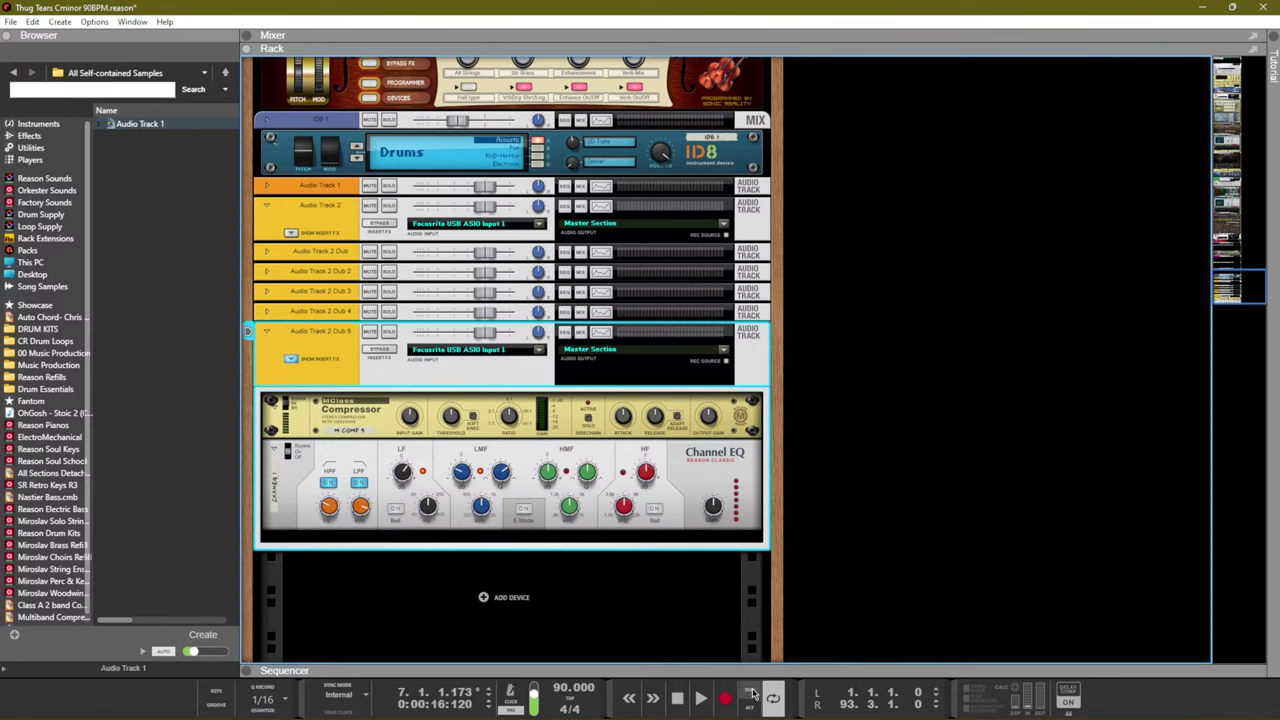
key("ctrl+d")
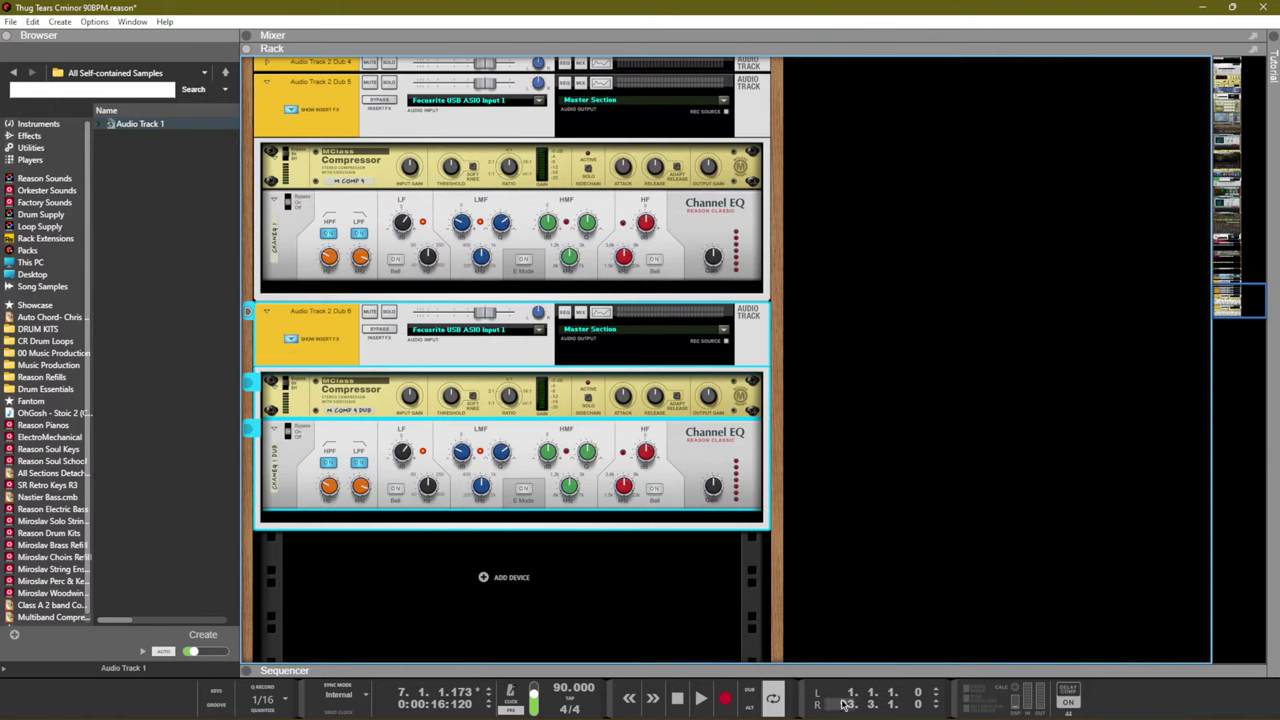
key("ctrl+d")
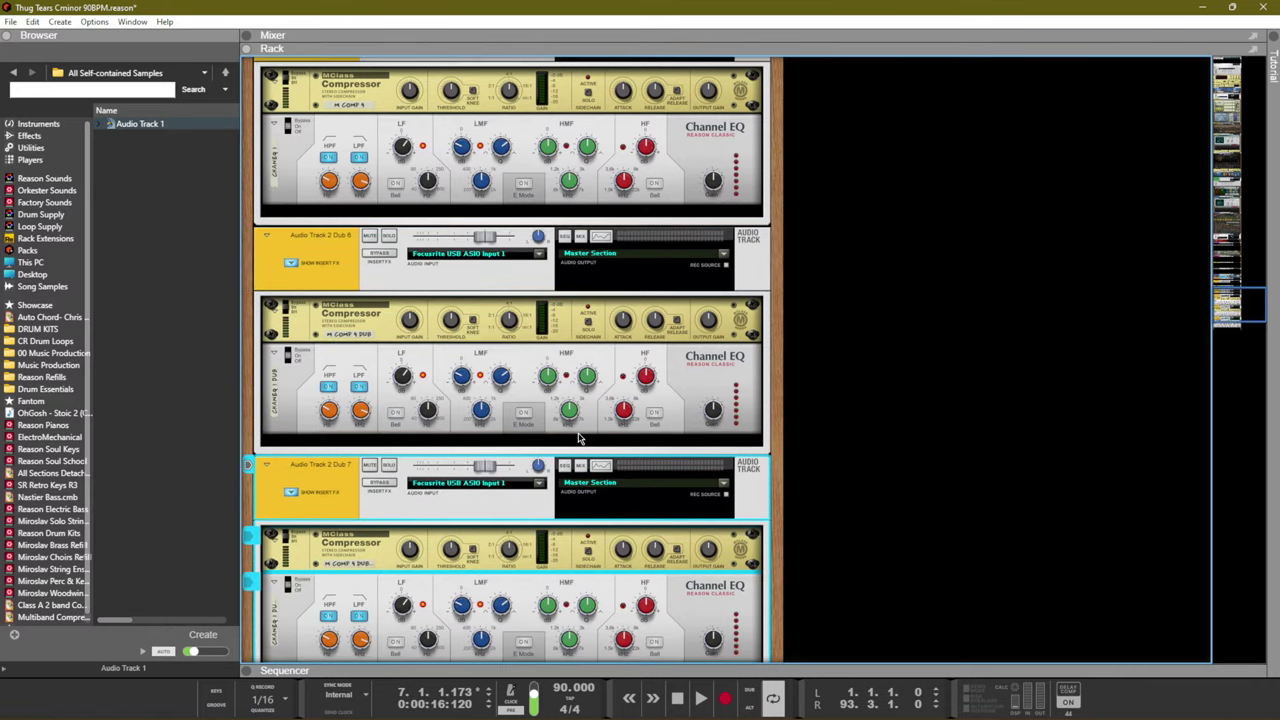
Check the new overdub tracks in the sequencer and their EQ and dynamics sections in the mixer
key("F7")
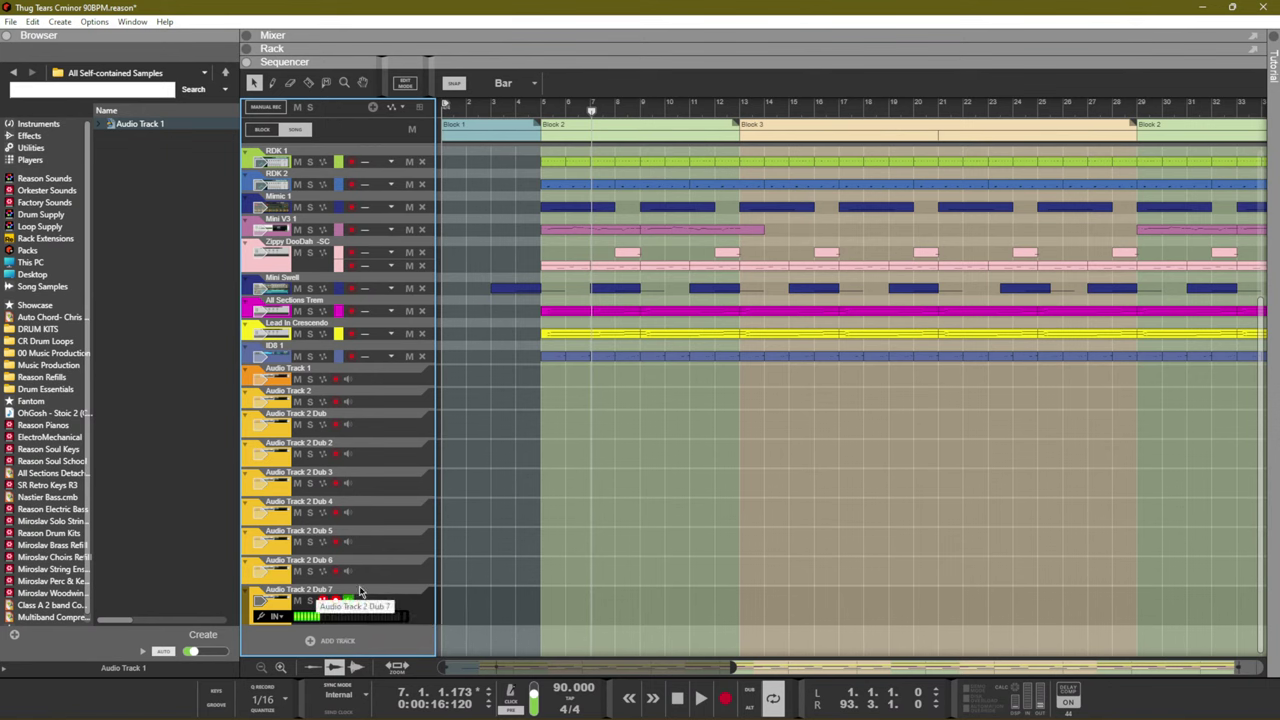
key("F5")
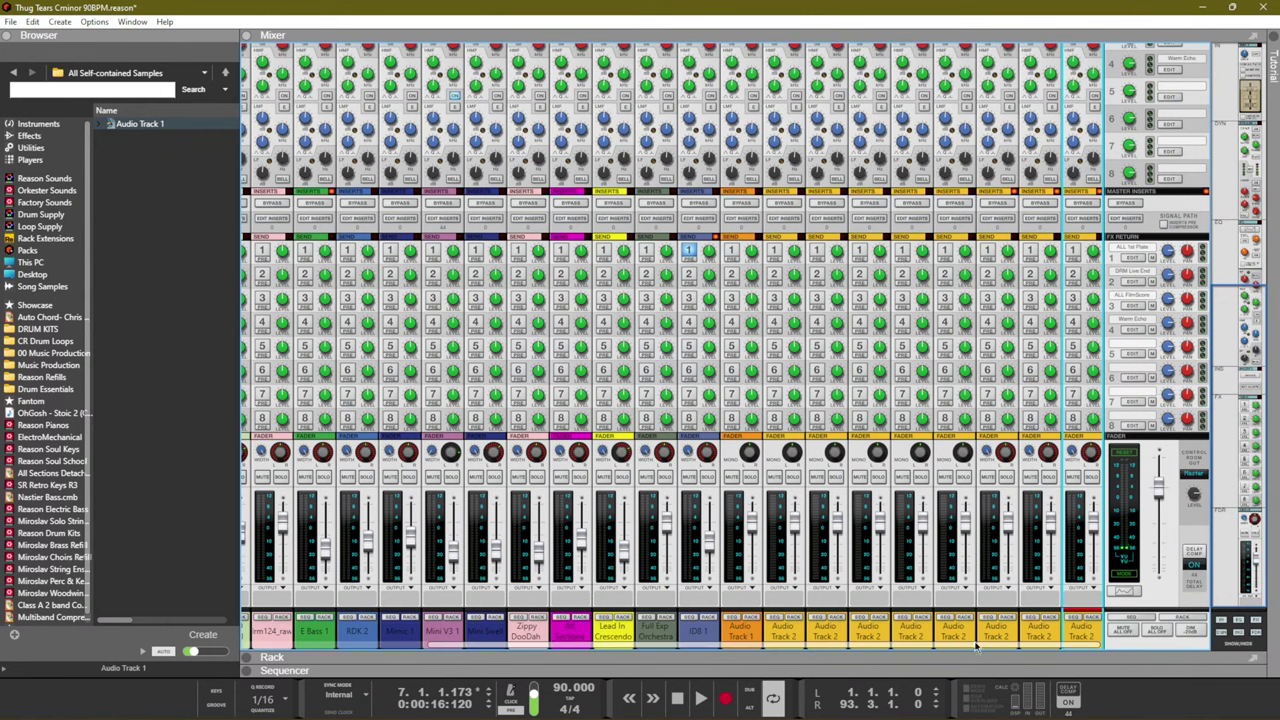
scroll(1052, 253, "up", 5)
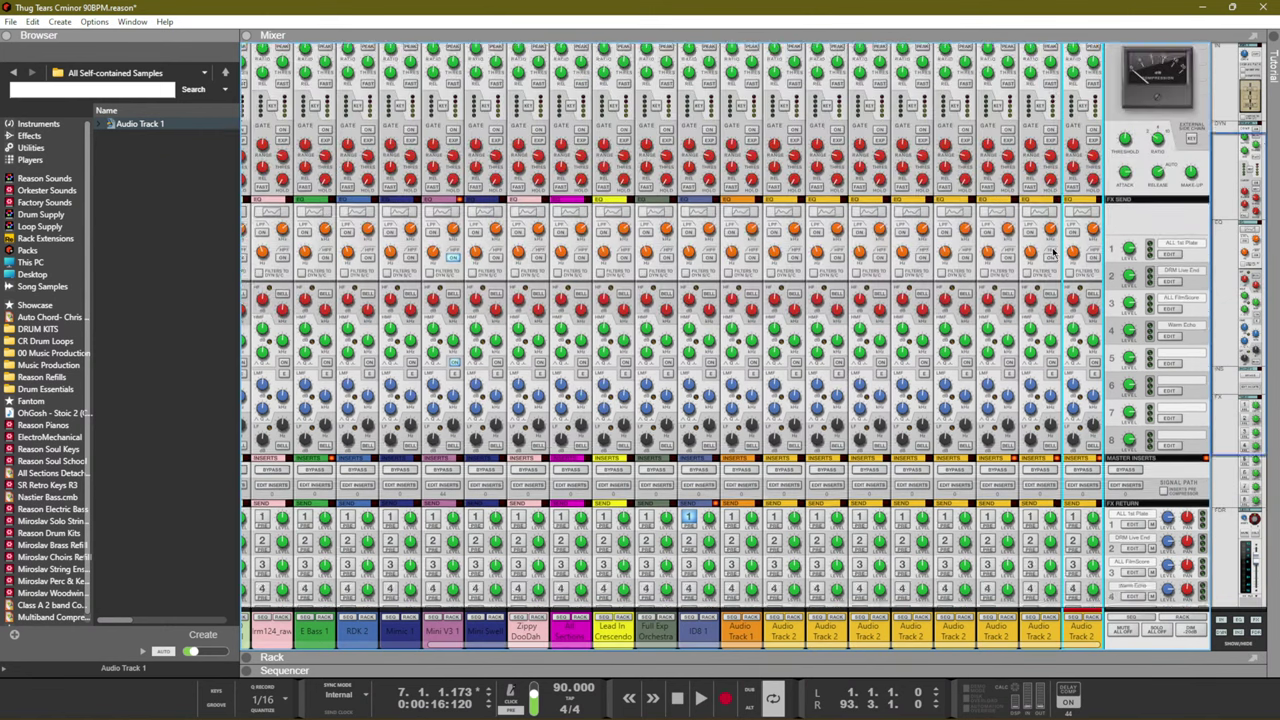
scroll(1052, 253, "up", 3)
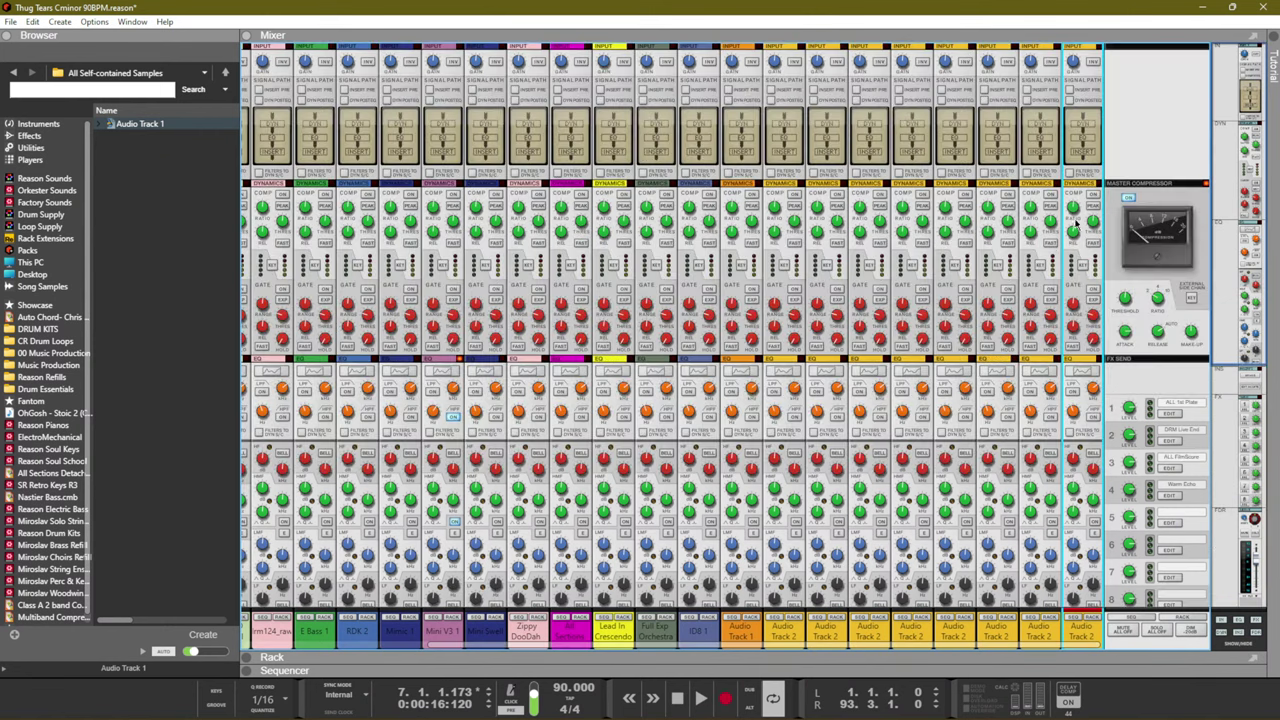
Turn on the gate on Audio Track 2 Dub 7, adjust its range and threshold, and enable expander mode and fast attack
left_click(1094, 289)
scroll(1072, 306, "down", 3)
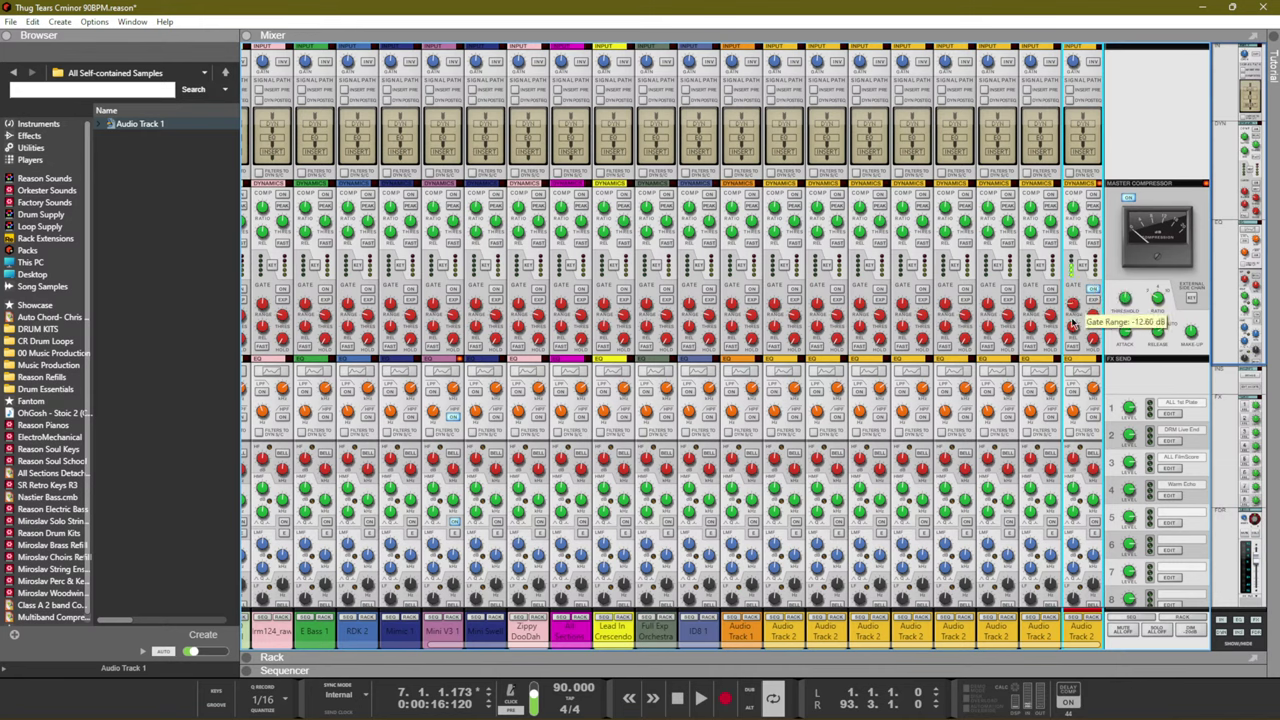
scroll(1079, 316, "up", 5)
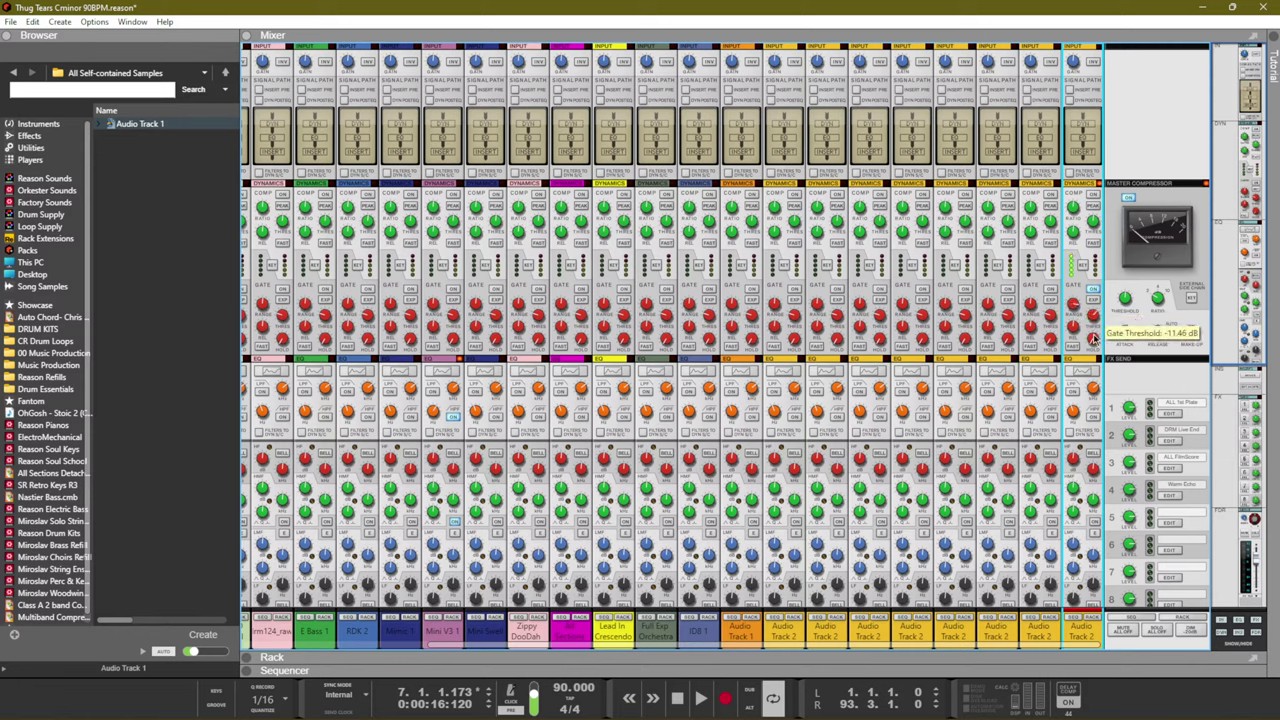
scroll(1076, 308, "down", 10)
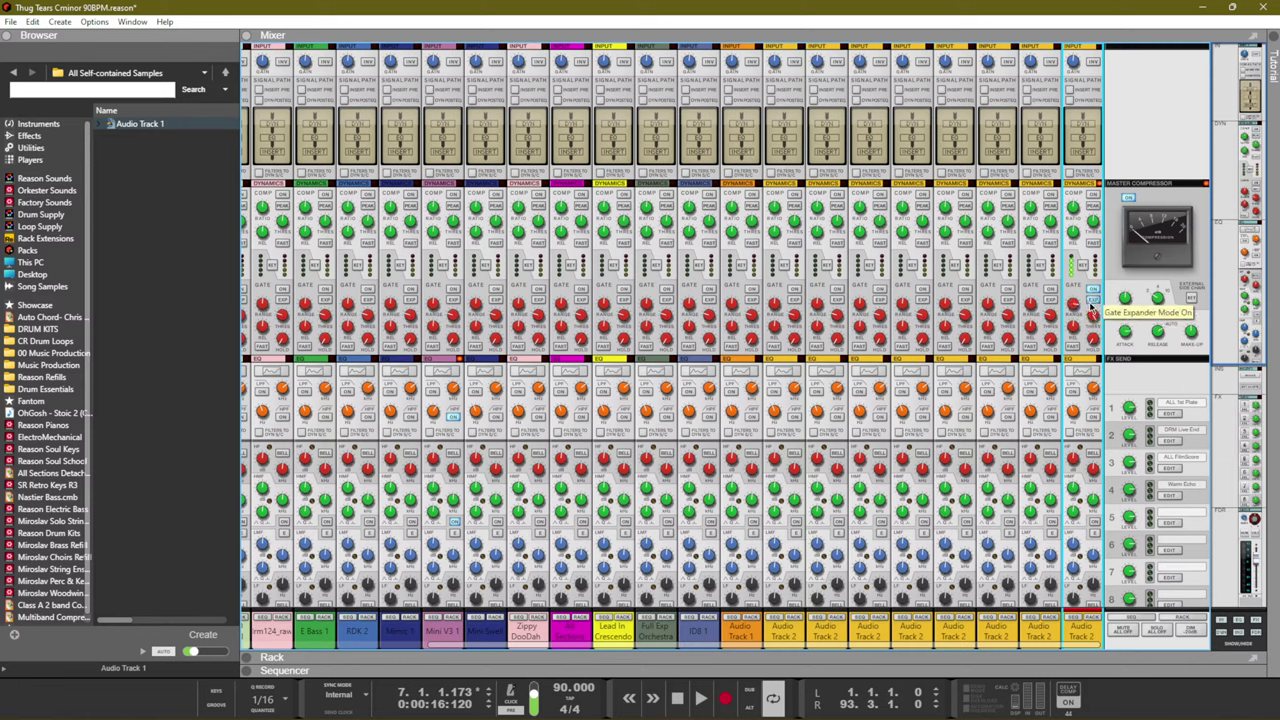
scroll(1076, 312, "up", 3)
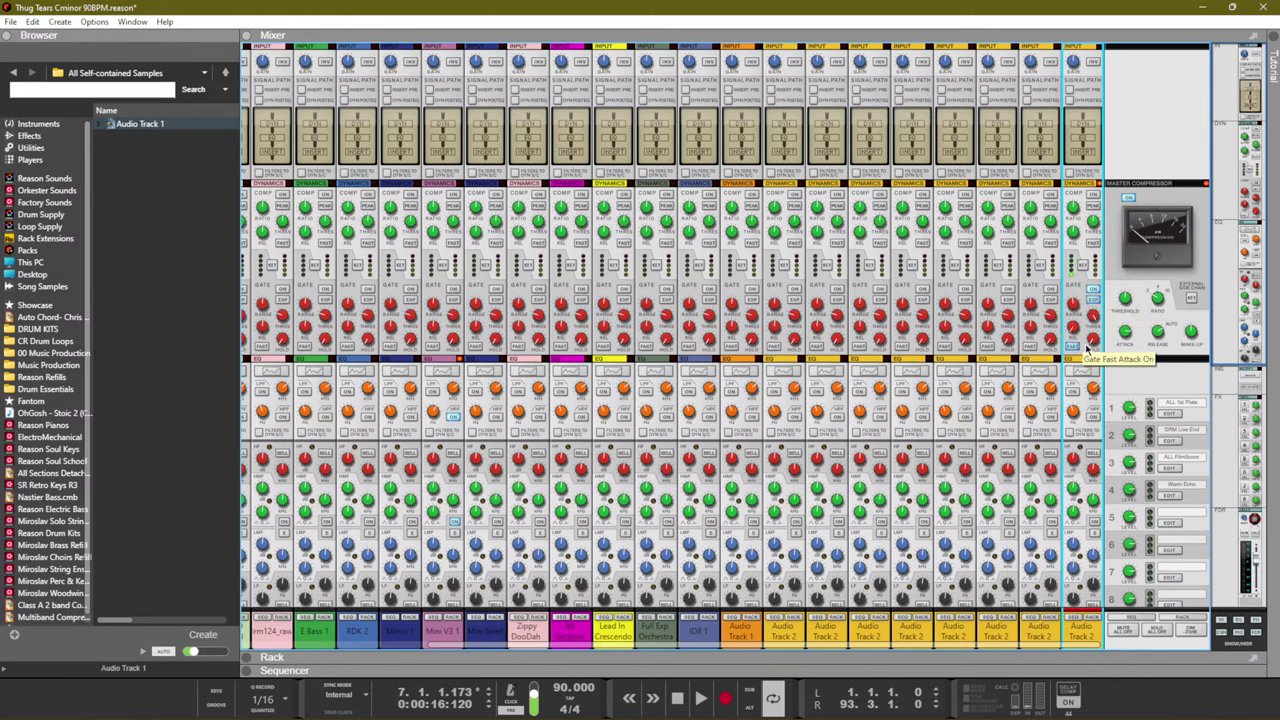
scroll(1091, 340, "down", 3)
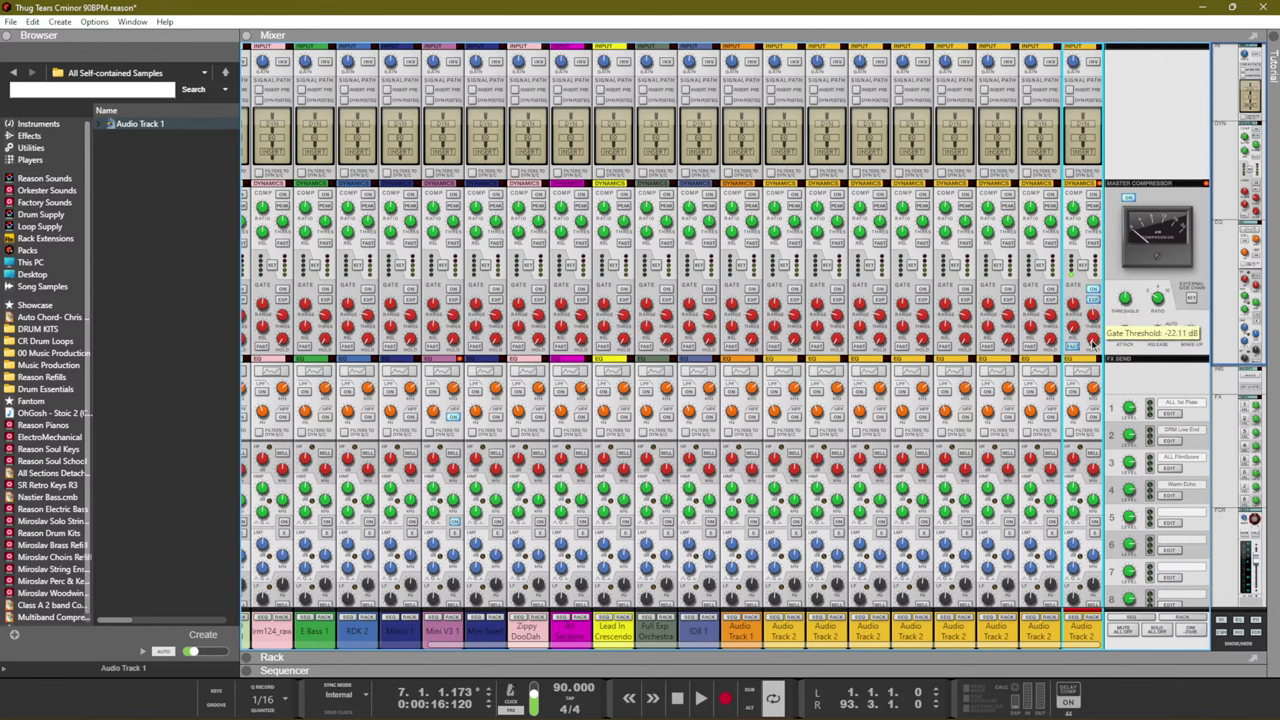
scroll(1076, 300, "down", 3)
mouse_move(1093, 321)
left_click_drag(1093, 320, 1094, 322)
Place the playhead at bar 5 in the sequencer and check the Audio Track 2 Dub 7 channel down to its fader
key("F7")
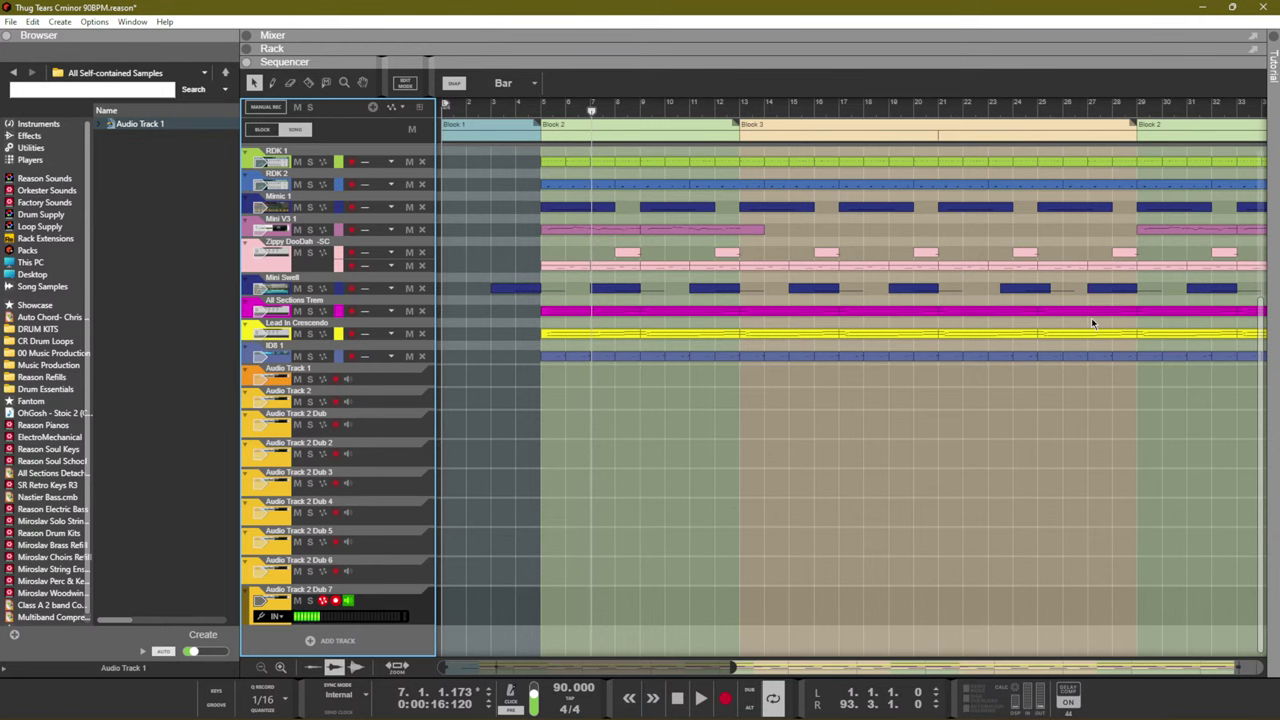
left_click(543, 108)
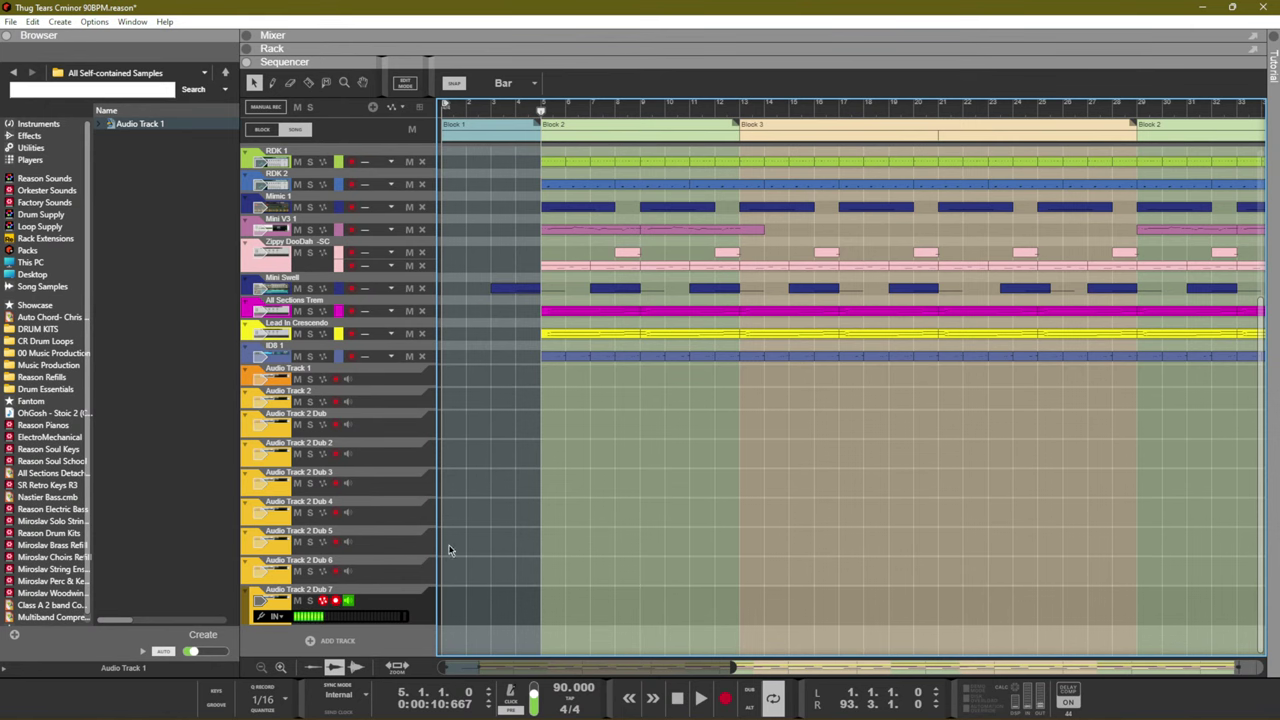
key("F5")
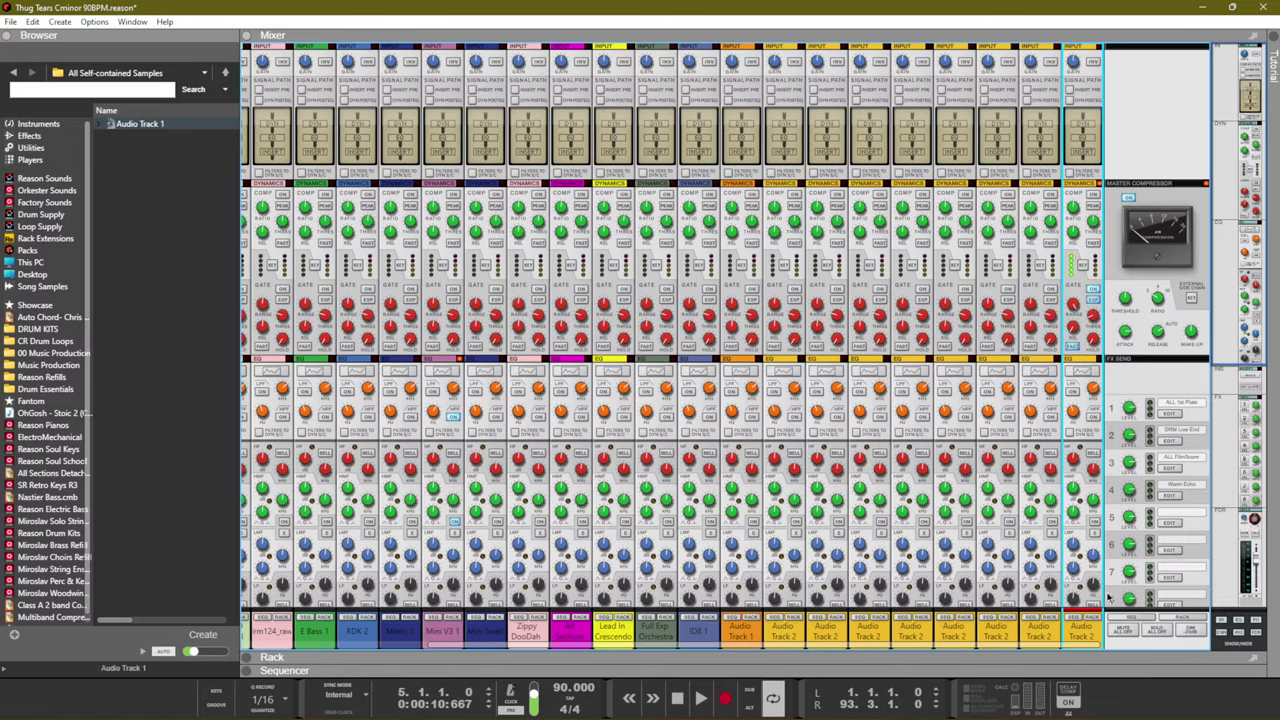
scroll(1107, 597, "down", 6)
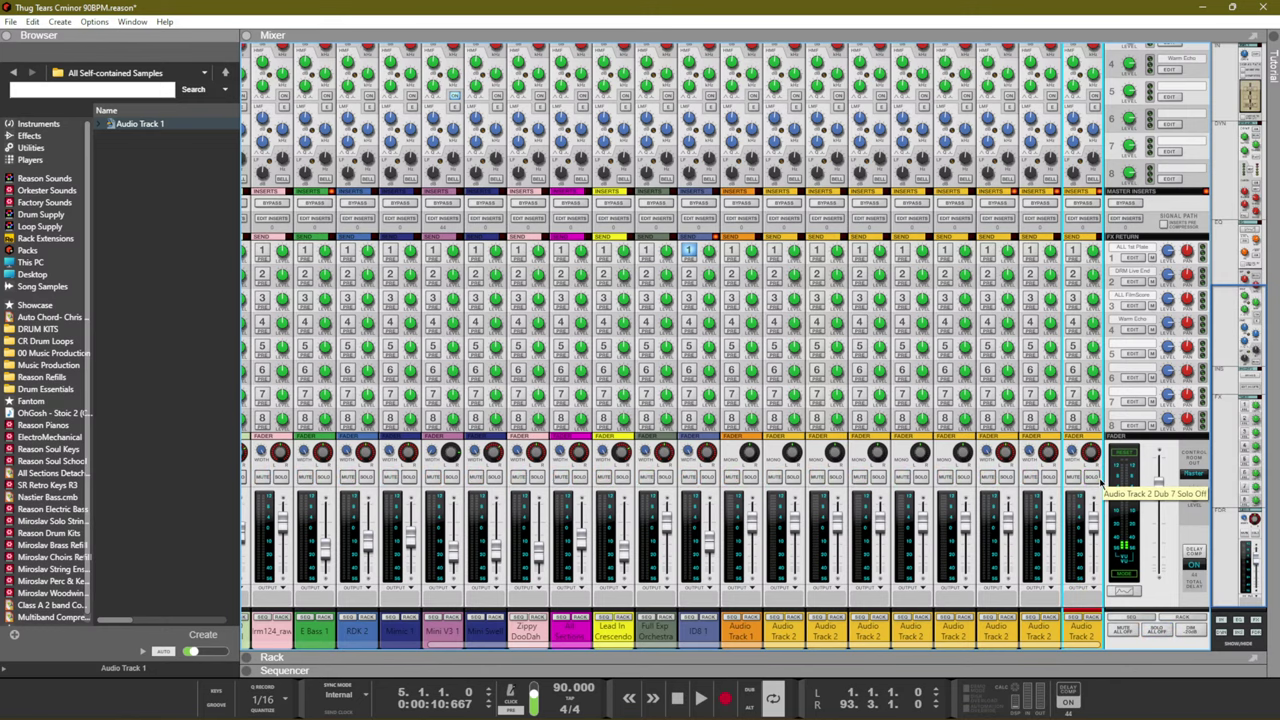
Return to the sequencer, play the song from bar 5 and stop playback
key("F7")
key("Home")
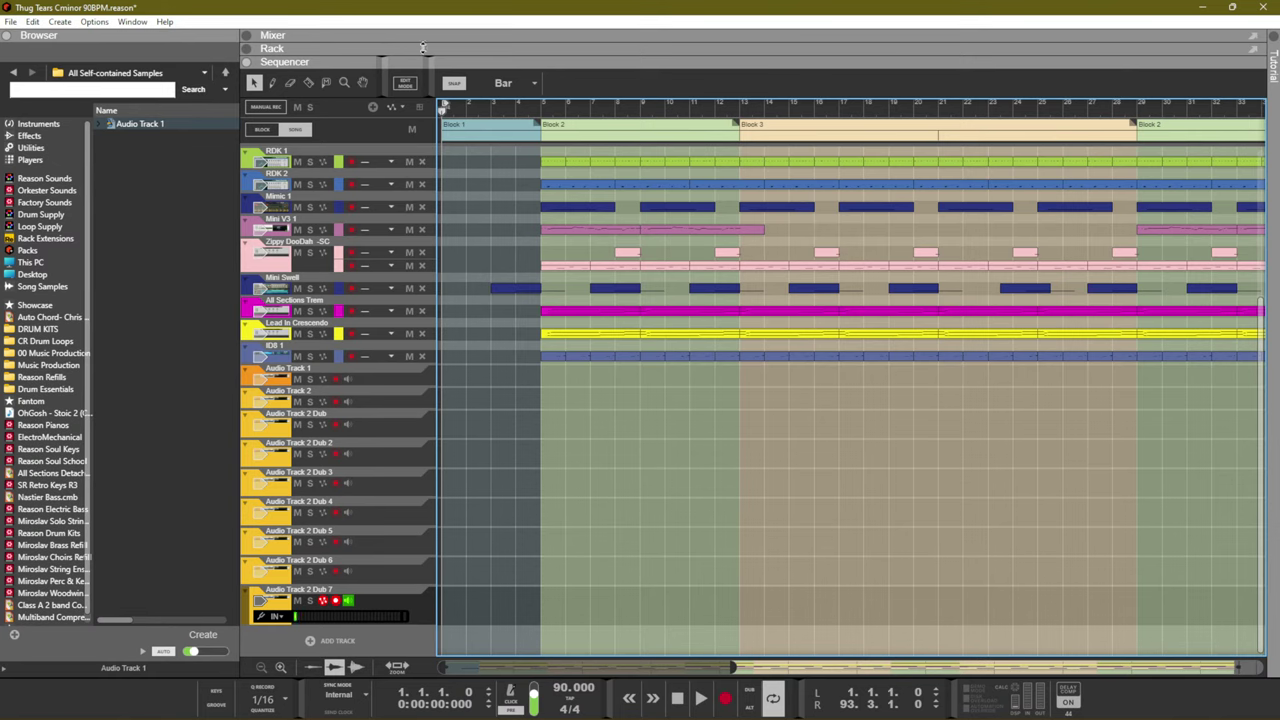
left_click(539, 108)
key("space")
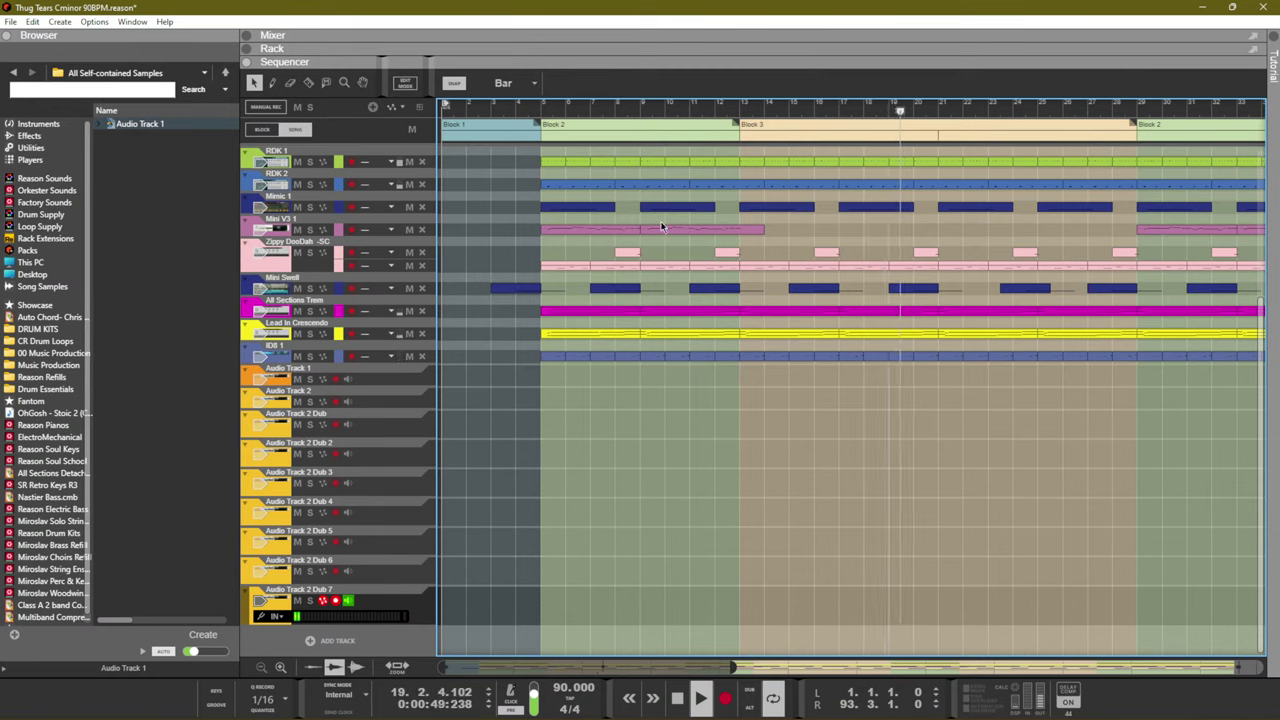
key("space")
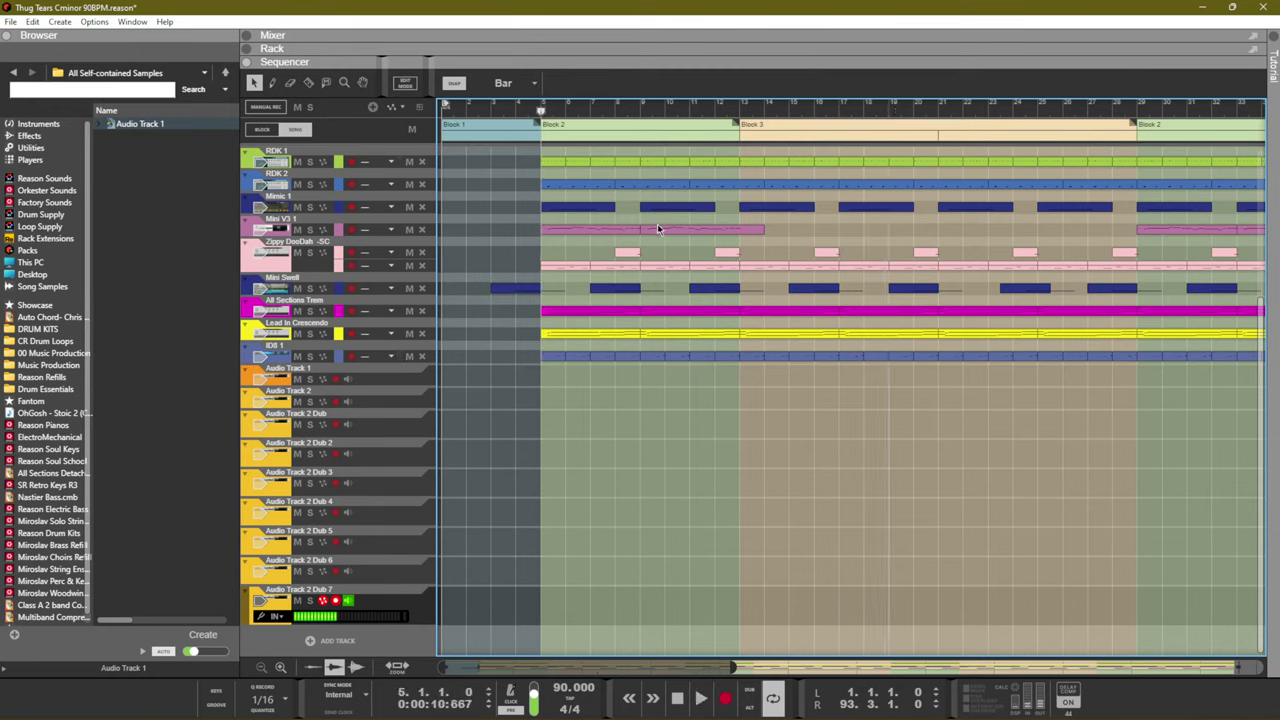
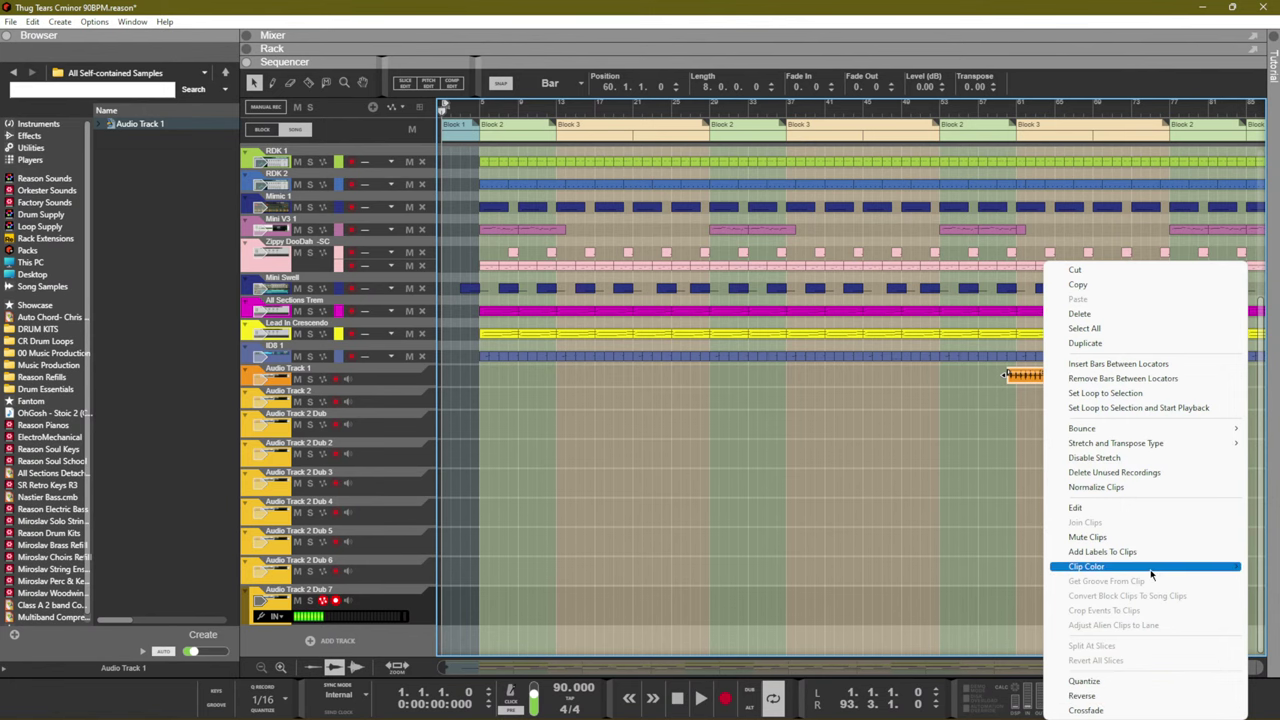
View the clip color options for the audio clip on Audio Track 1 and dismiss them
mouse_move(1151, 575)
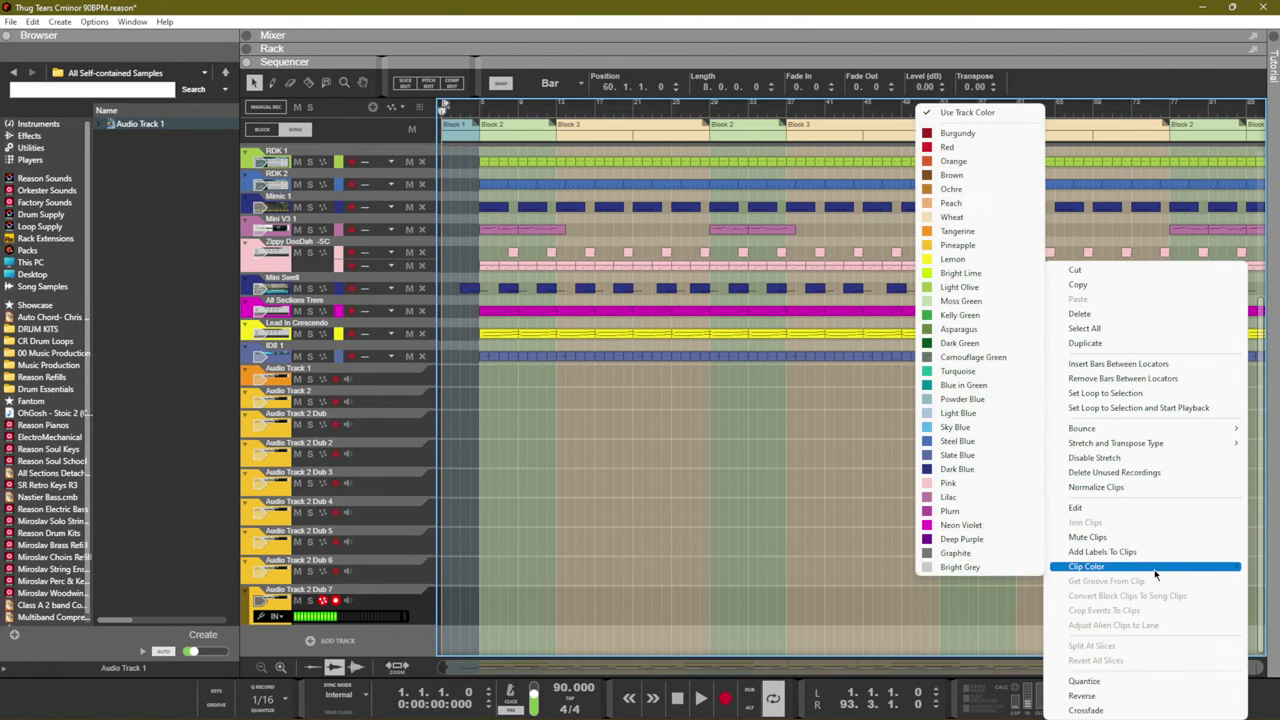
left_click(897, 597)
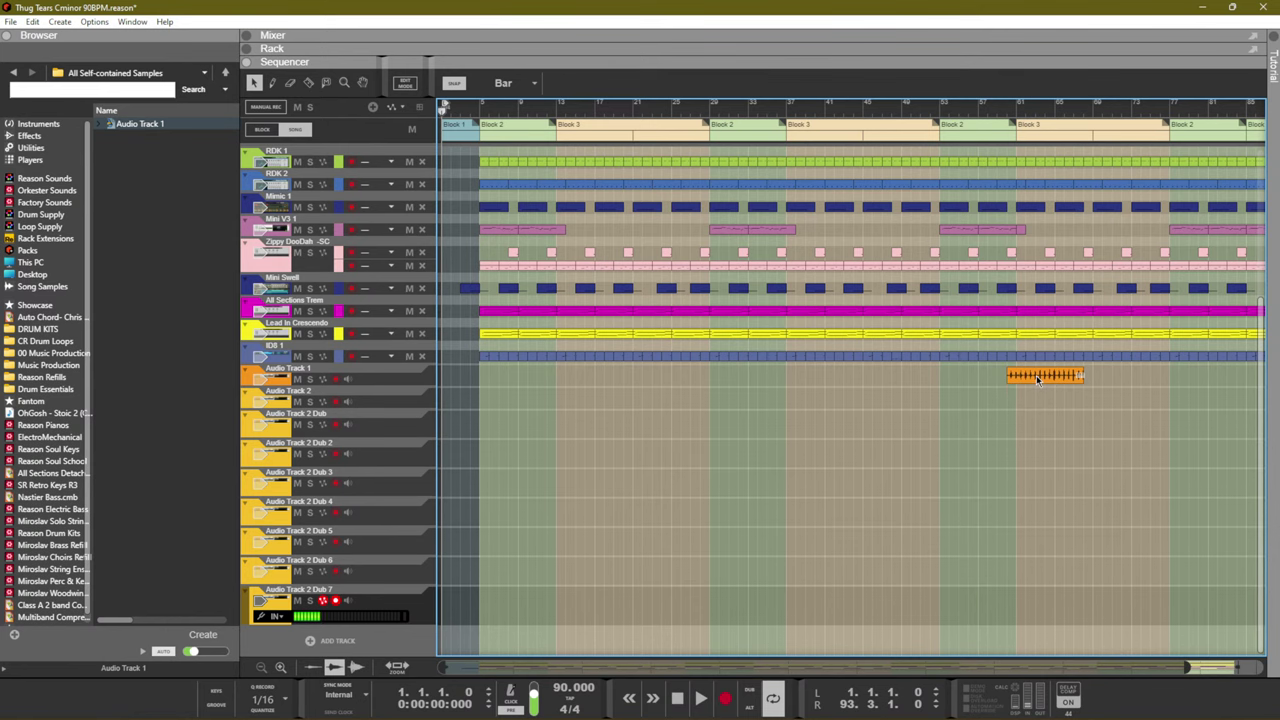
Review the whole arrangement from the instrument tracks down to the audio tracks, with the playhead at bar 5
scroll(1037, 380, "up", 5)
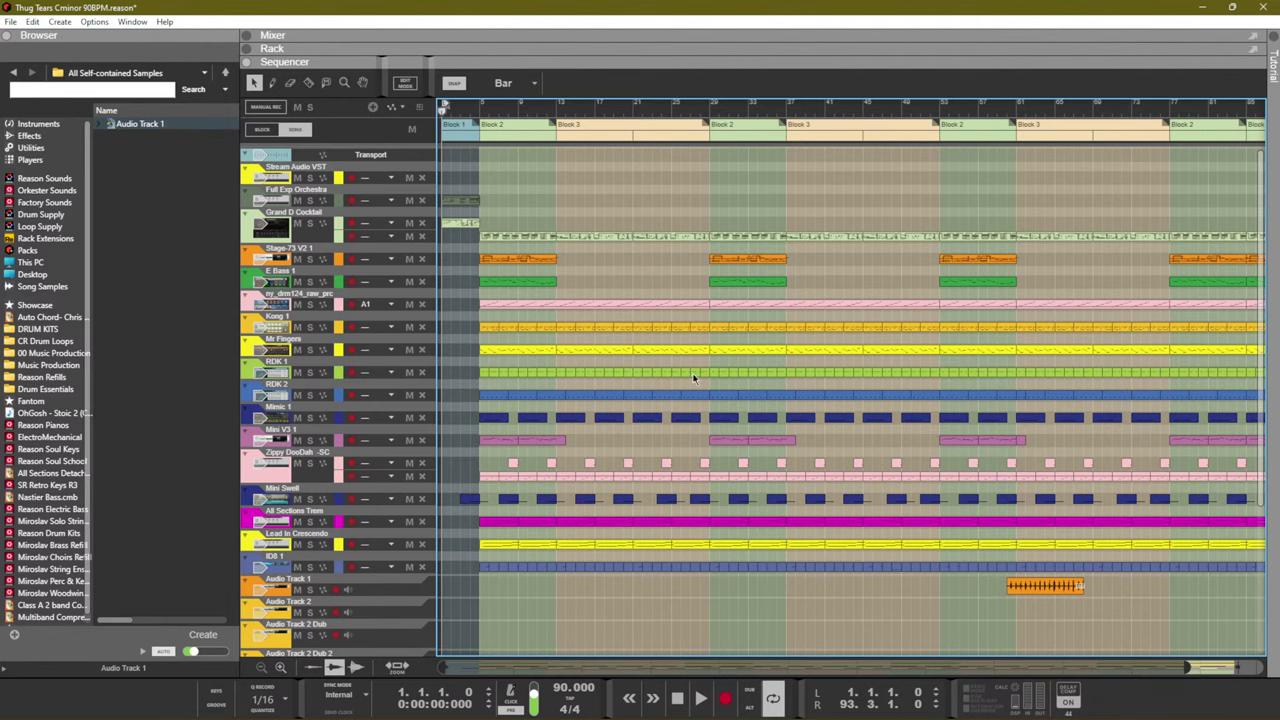
scroll(622, 326, "down", 5)
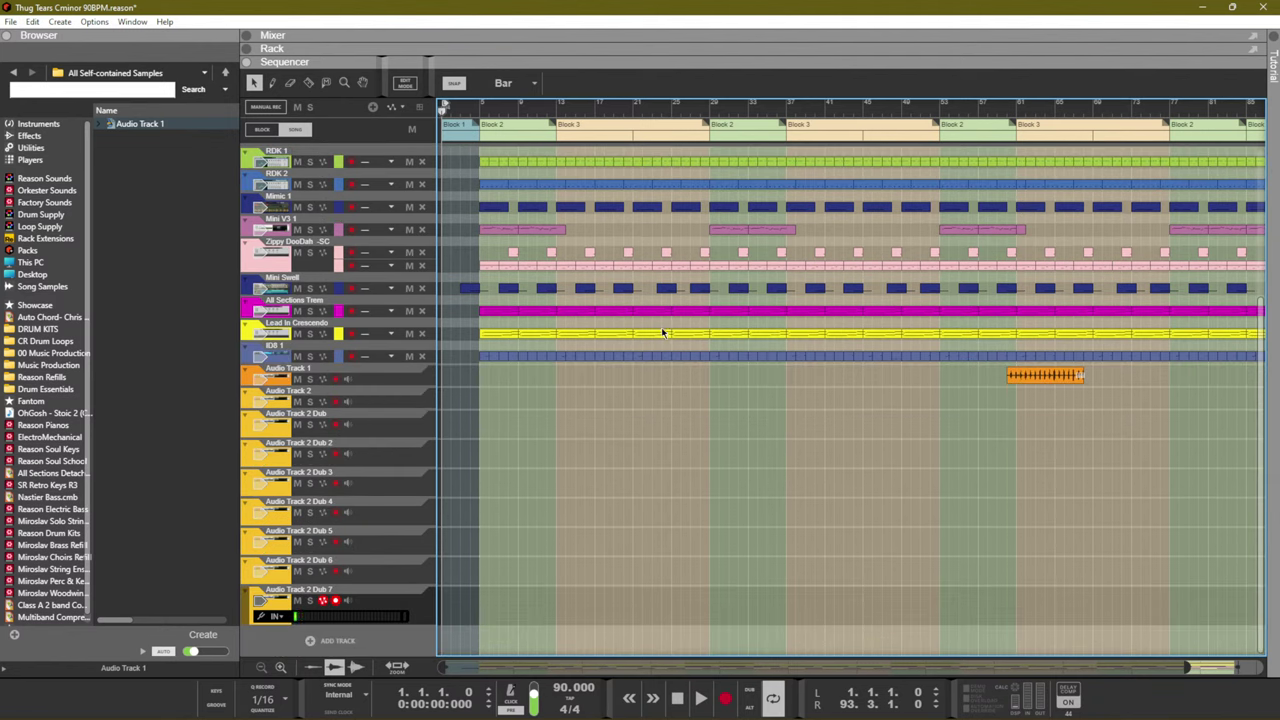
scroll(603, 343, "up", 5)
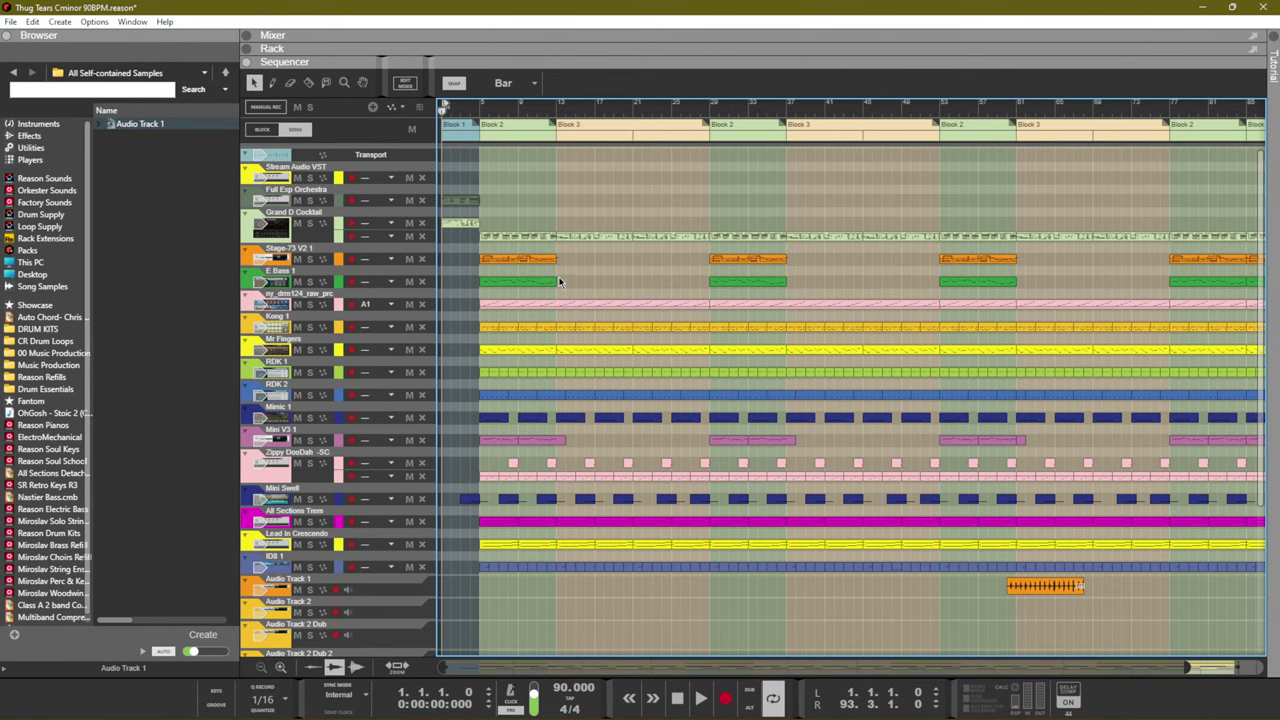
left_click(481, 108)
scroll(666, 266, "down", 3)
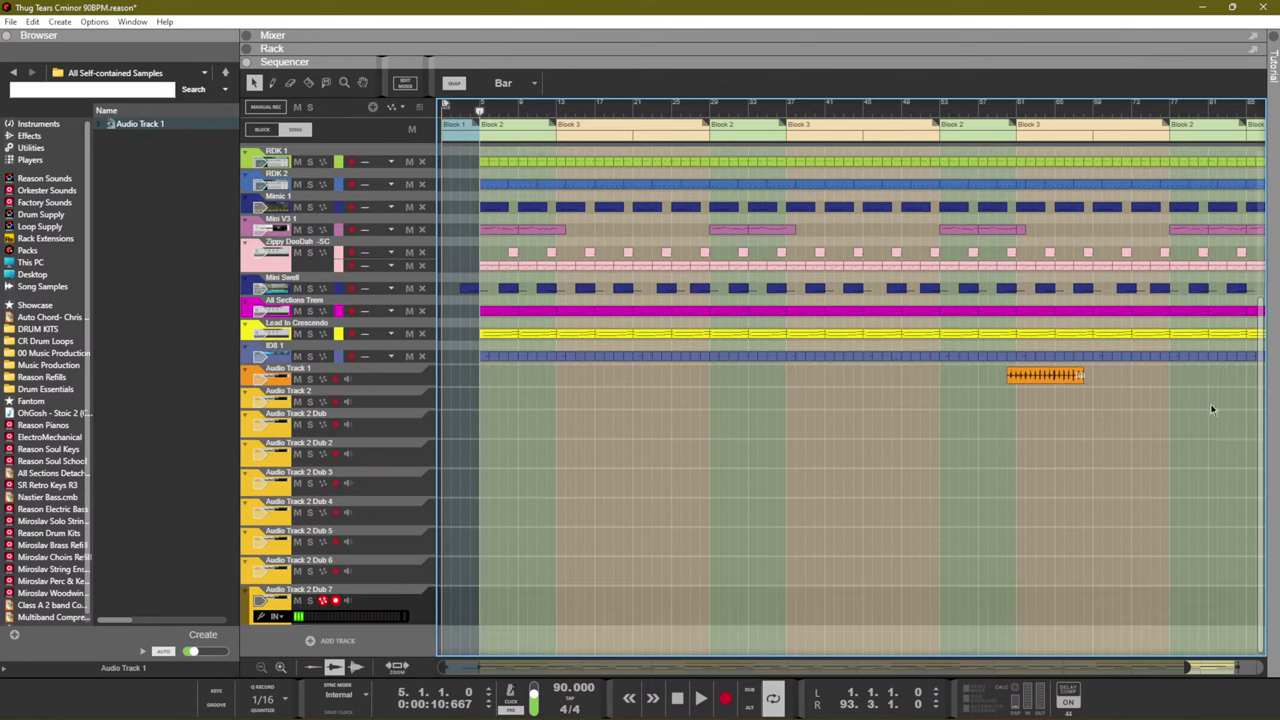
scroll(530, 352, "up", 3)
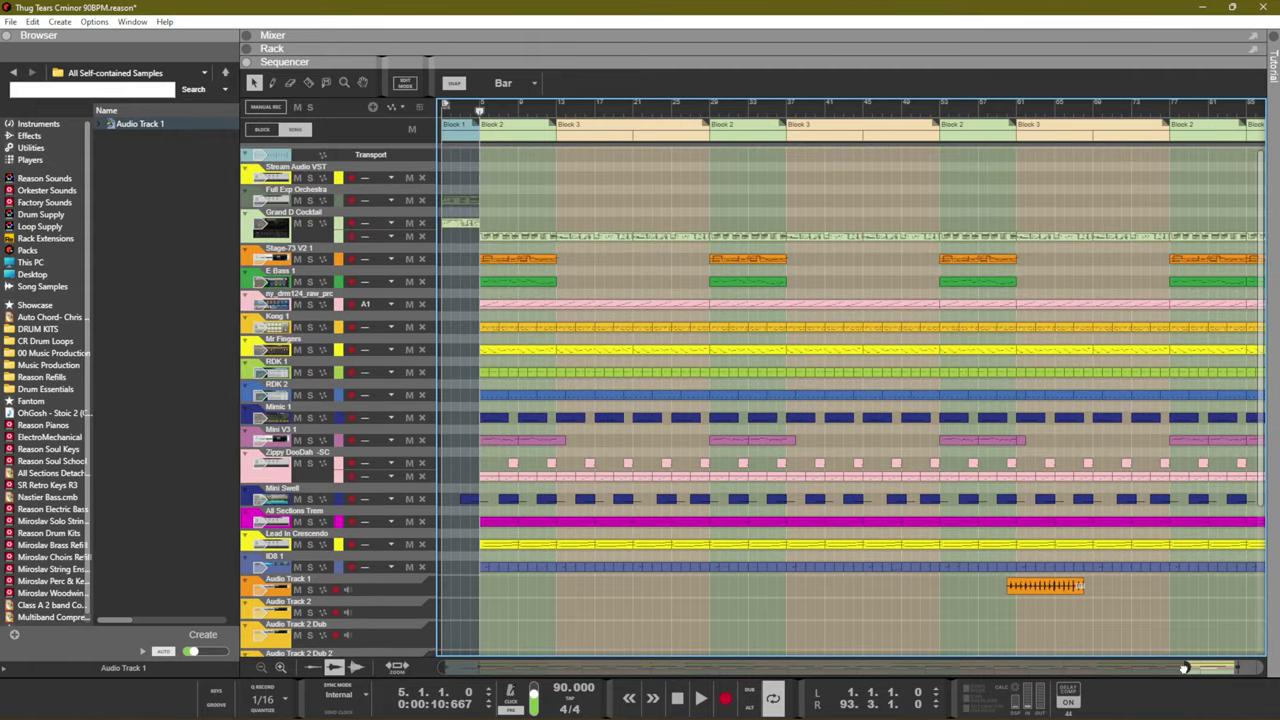
scroll(1186, 668, "down", 1)
scroll(1188, 666, "down", 1)
scroll(1008, 540, "down", 3)
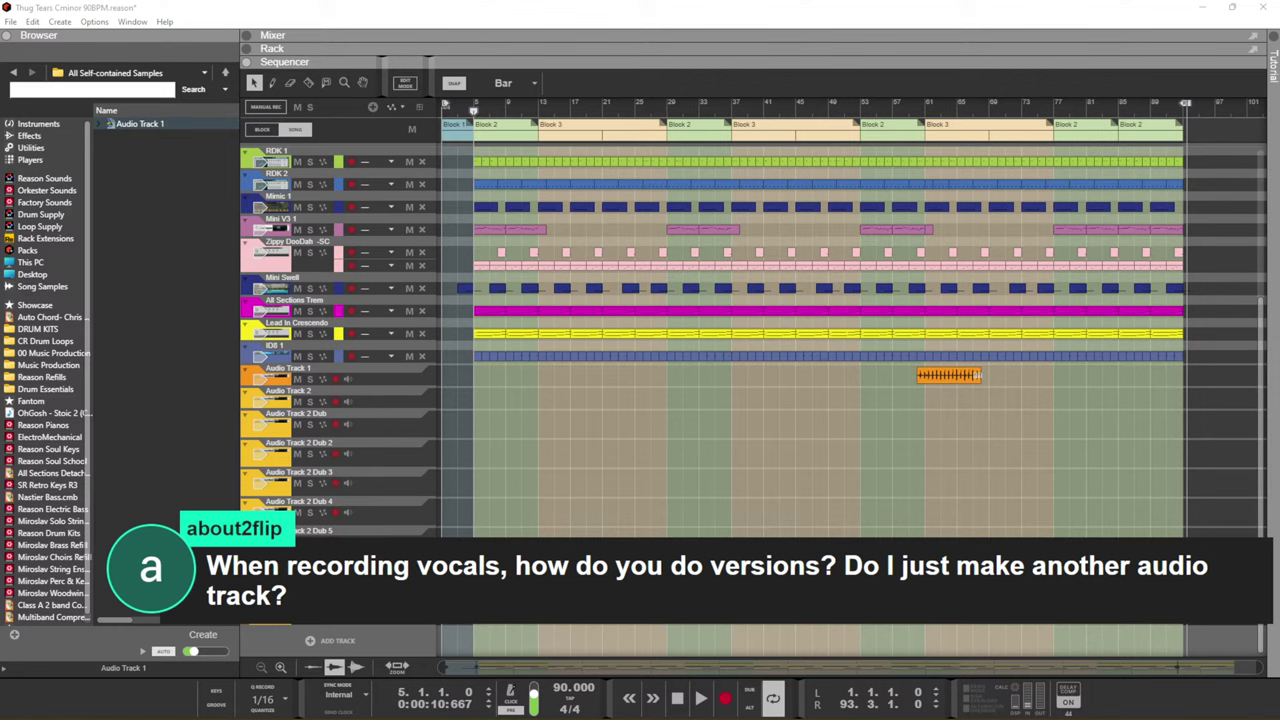
Set the loop's left locator to bar 5 and the right locator to bar 13
left_click(637, 486)
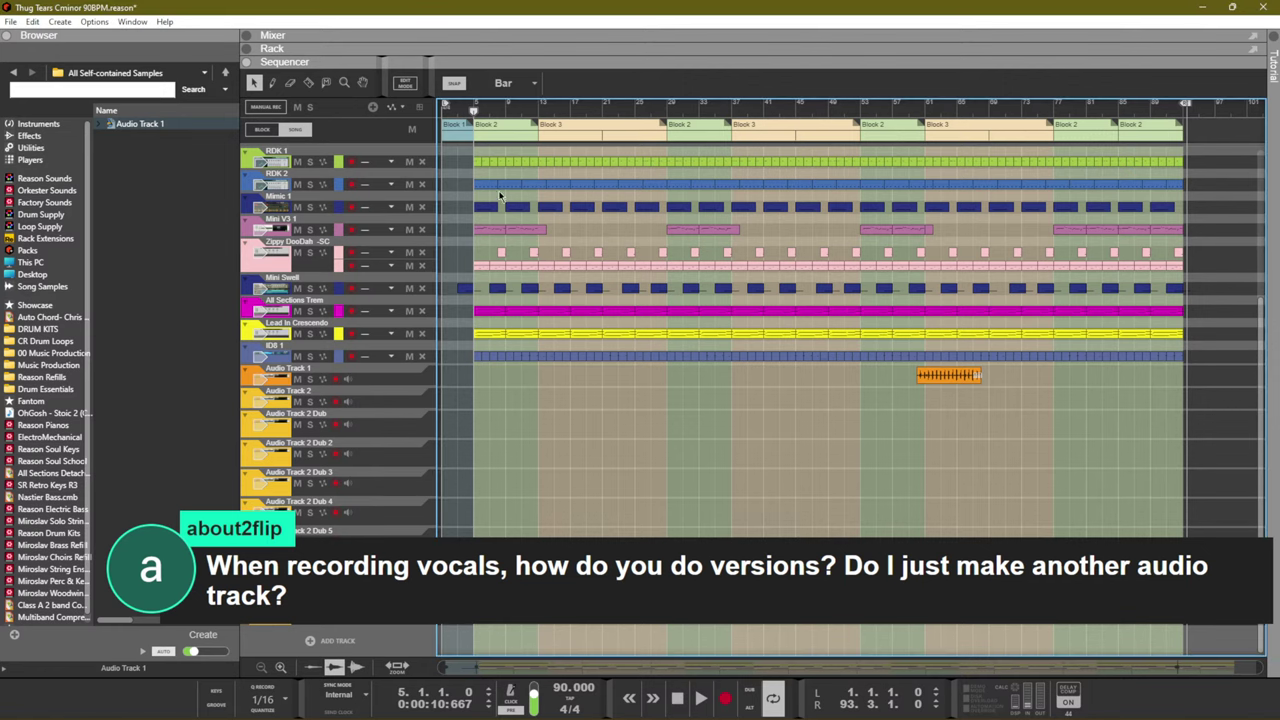
left_click(476, 107, "ctrl")
left_click(535, 107, "alt")
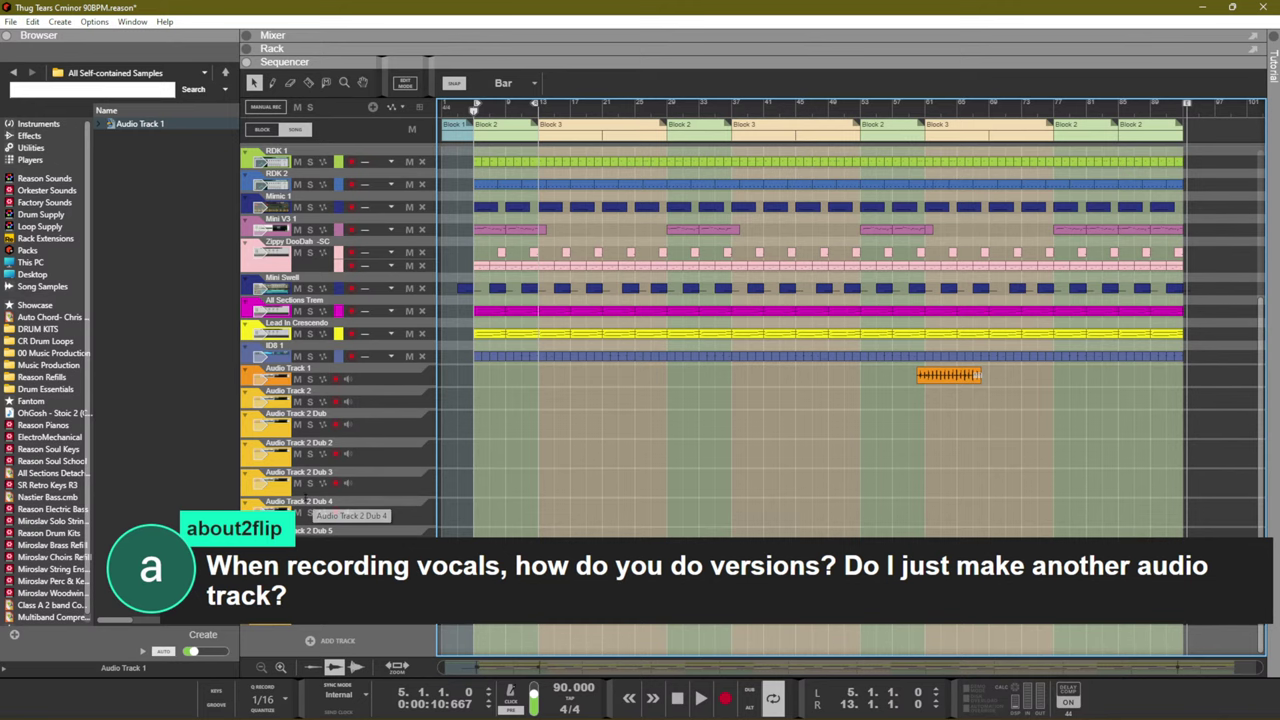
Record looped takes on the armed overdub track from bar 5, stop recording and move the playhead to bar 15
key("ctrl+Return")
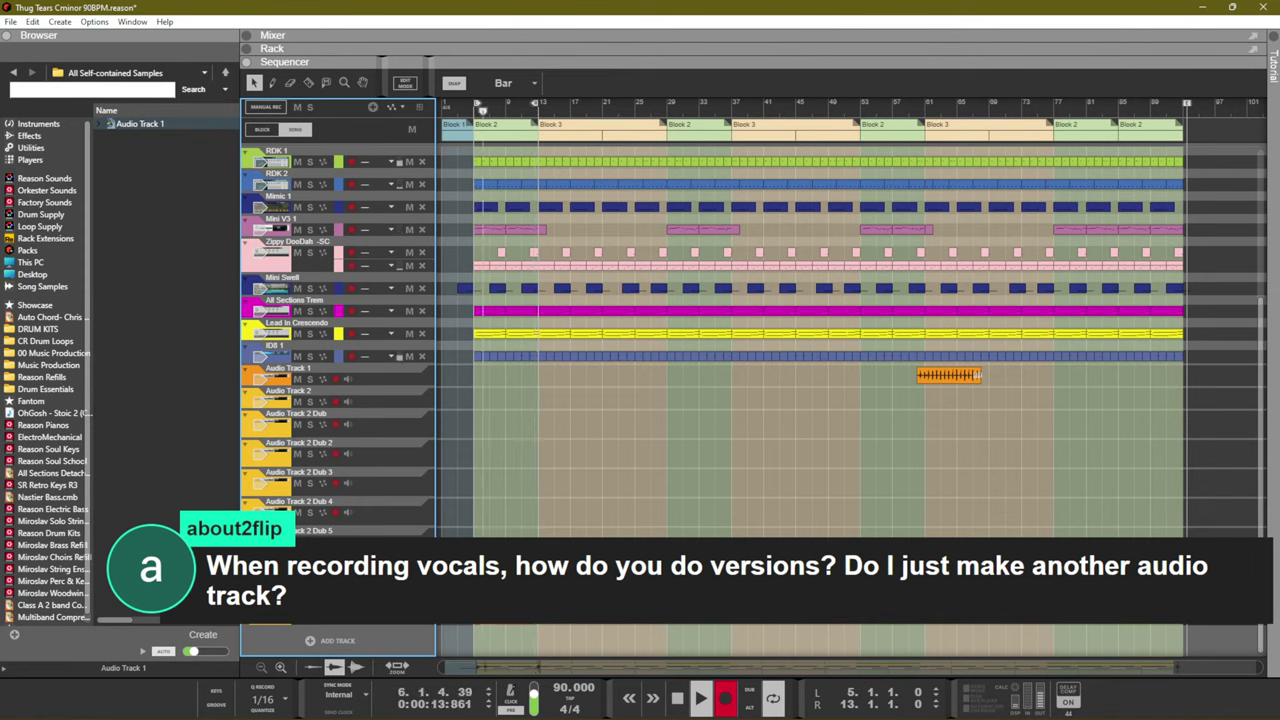
key("space")
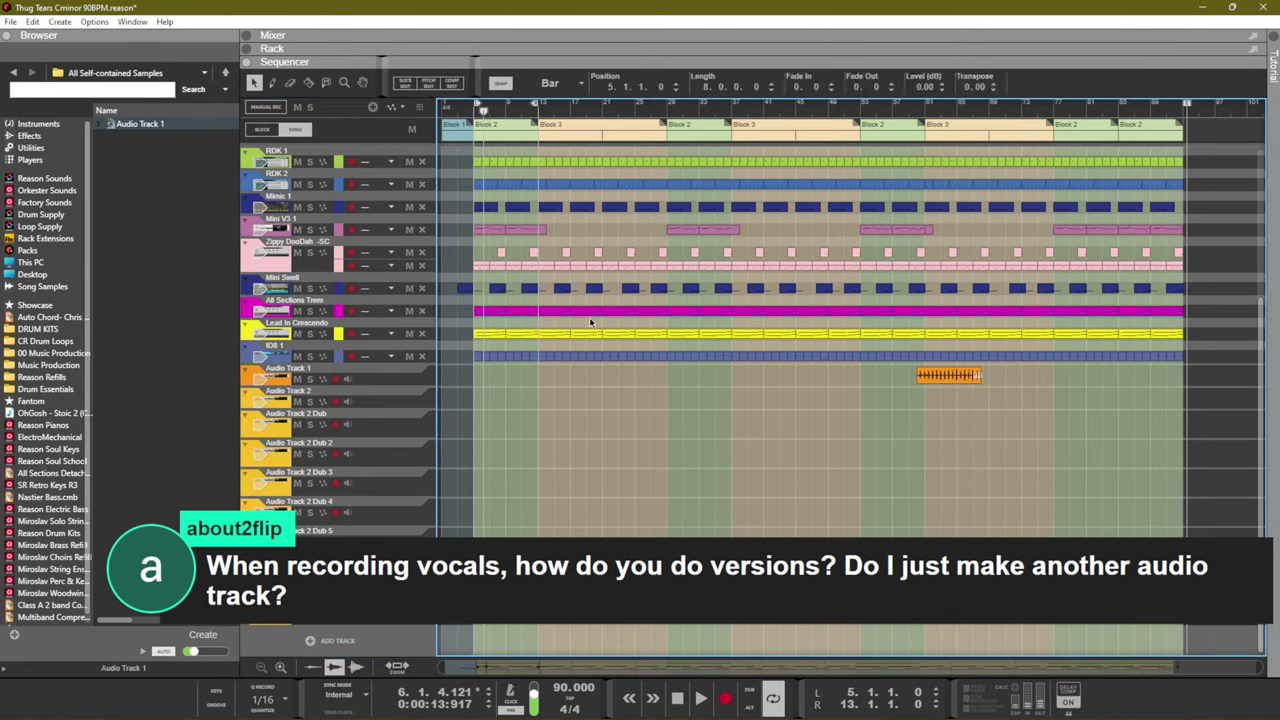
left_click(555, 112)
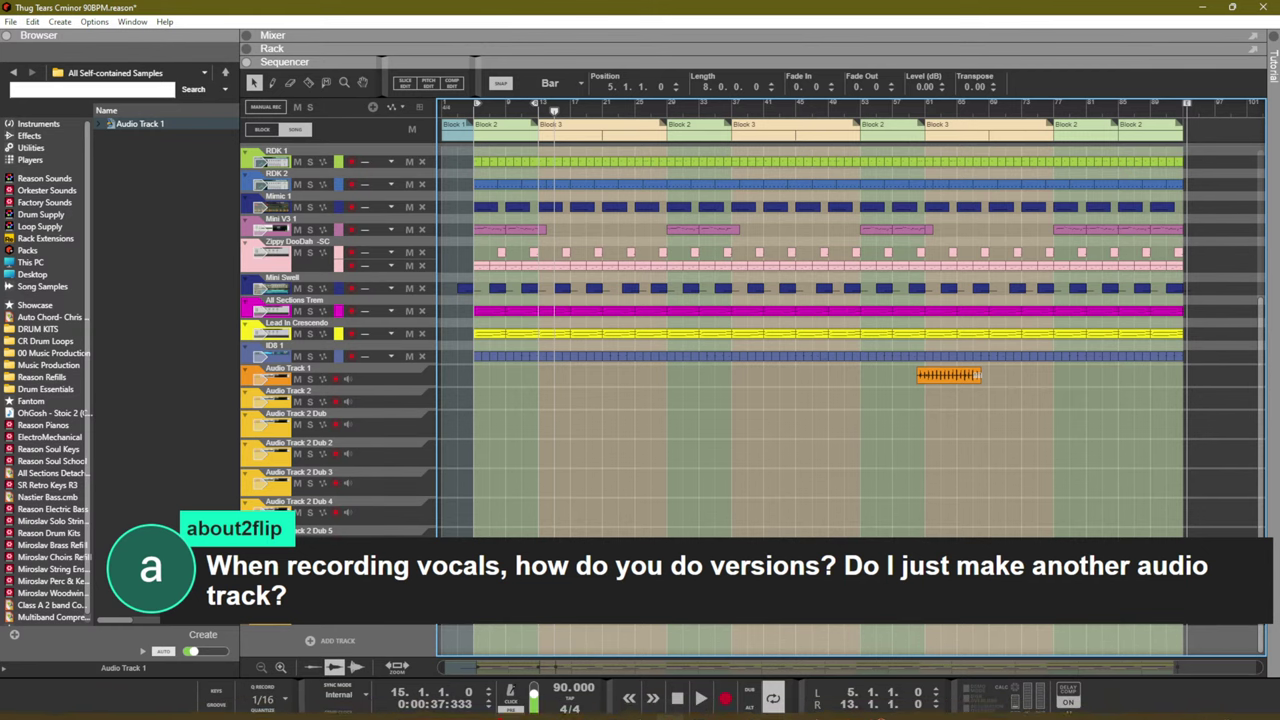
left_click(330, 630)
left_click(683, 432)
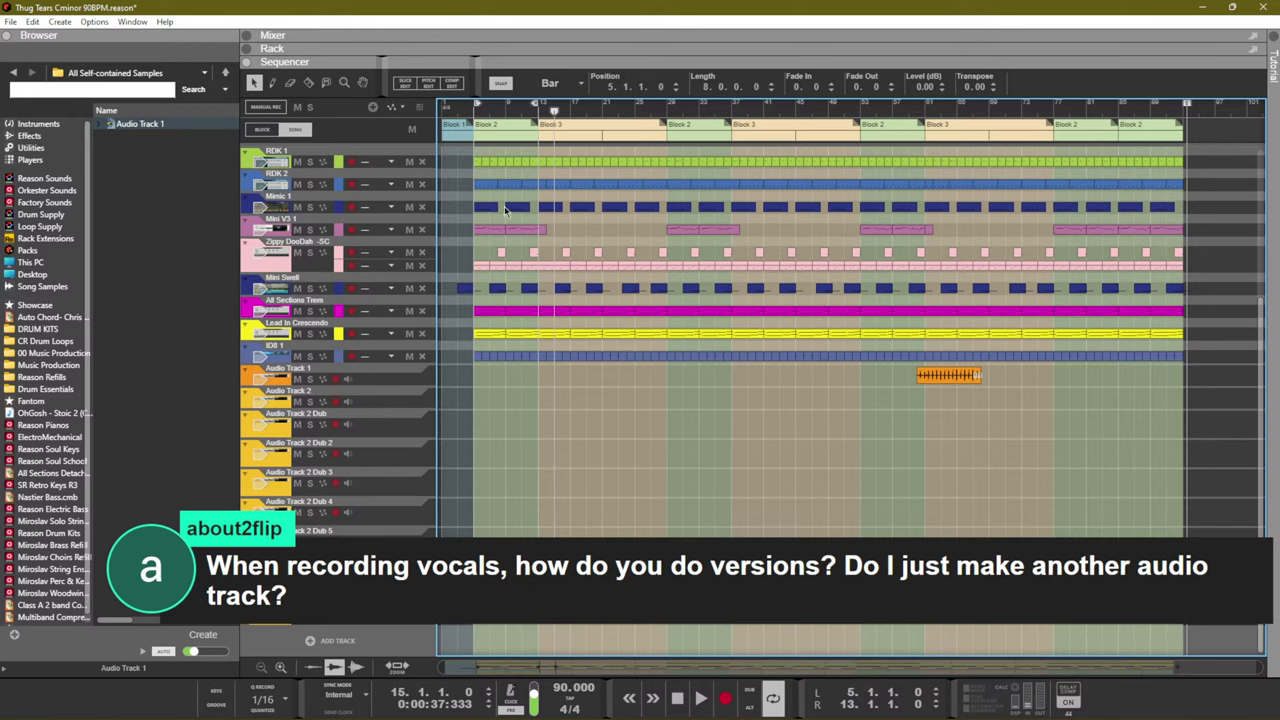
Open the recorded clip in Comp Edit and move the cut between Take 3 and Take 2 to about bar 8
left_click(449, 82)
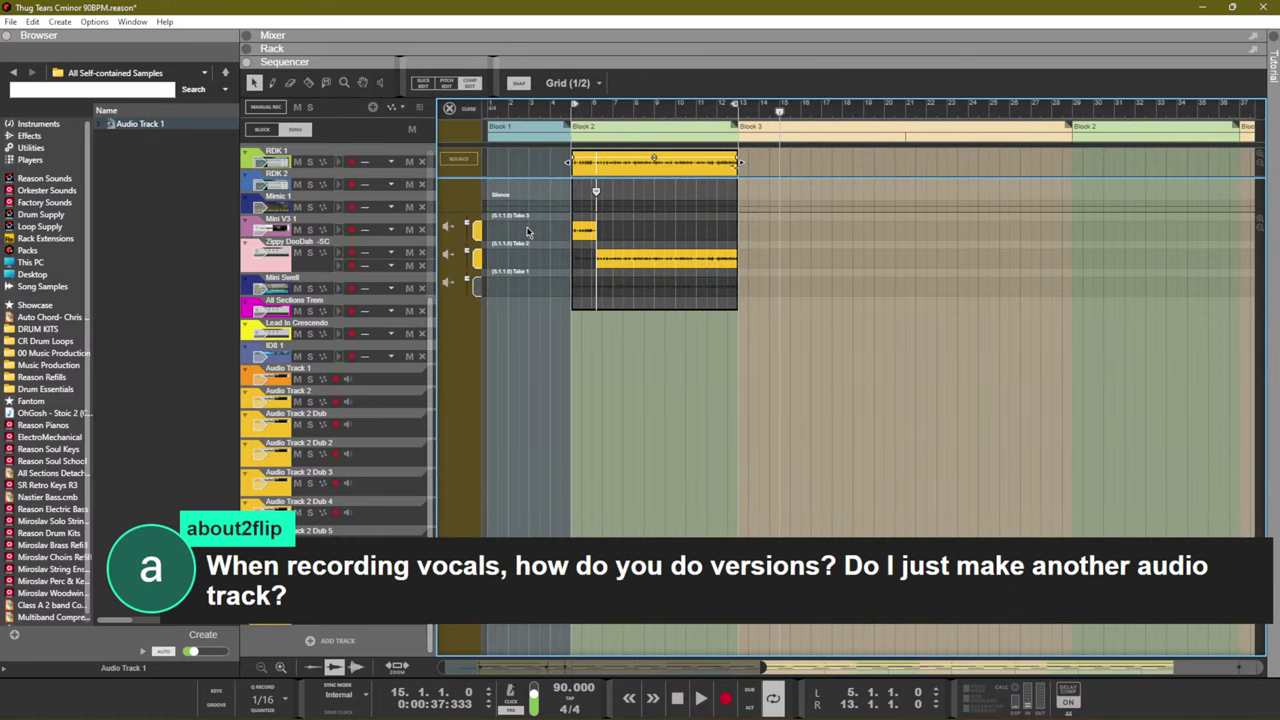
left_click(465, 83)
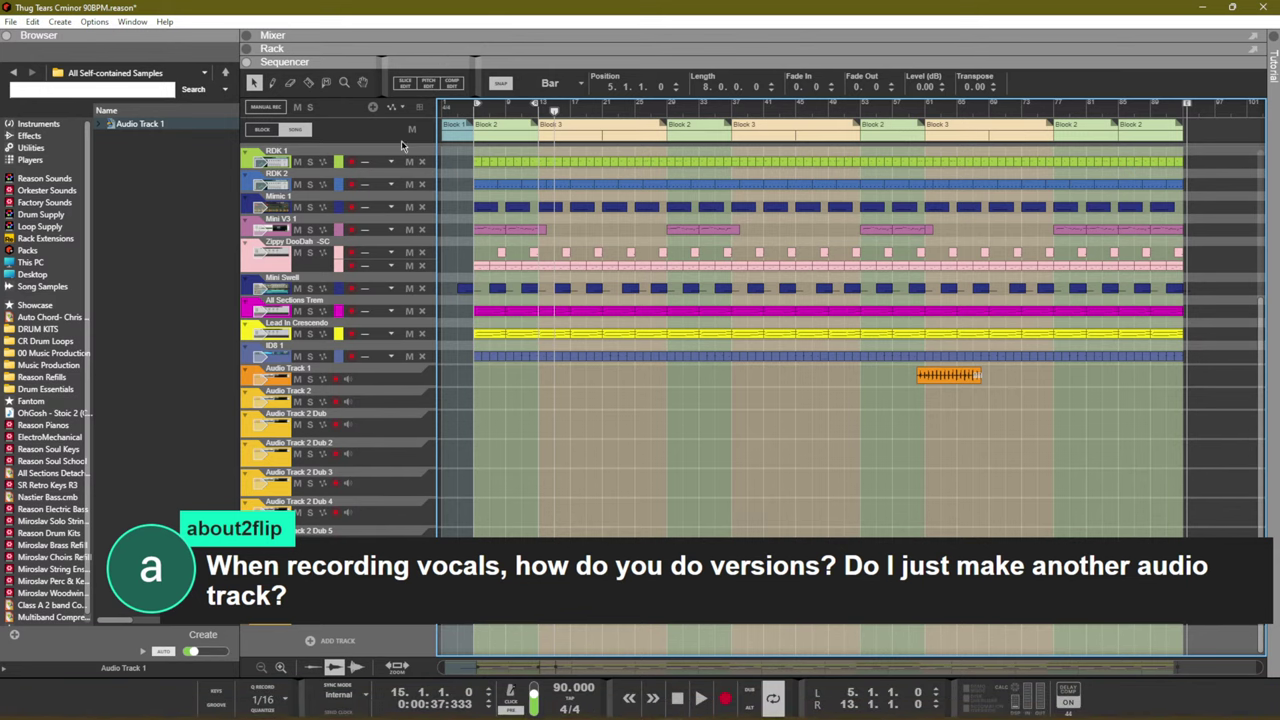
left_click(454, 85)
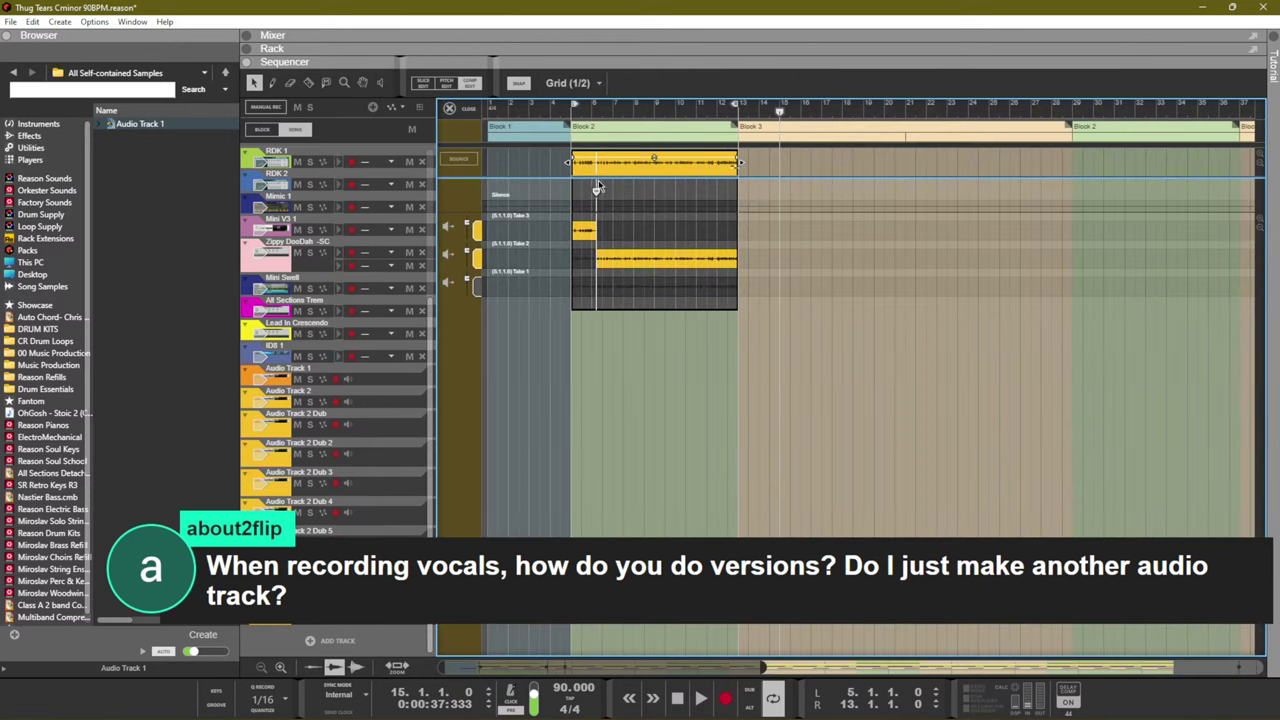
mouse_move(597, 188)
left_mouse_down()
mouse_move(672, 200)
mouse_move(592, 190)
mouse_move(607, 185)
left_mouse_up()
left_click_drag(613, 190, 638, 203)
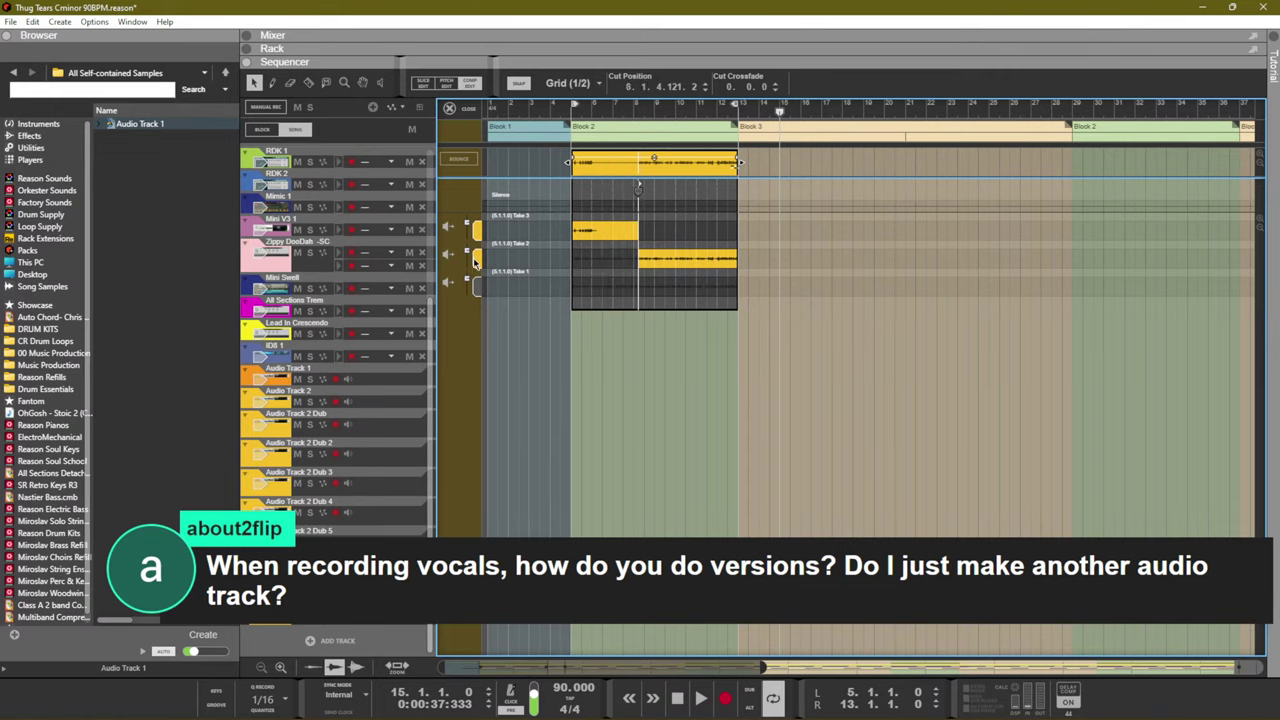
Try moving Take 2 below Take 1, and solo the takes in turn, ending with Take 2 soloed
left_click(476, 262)
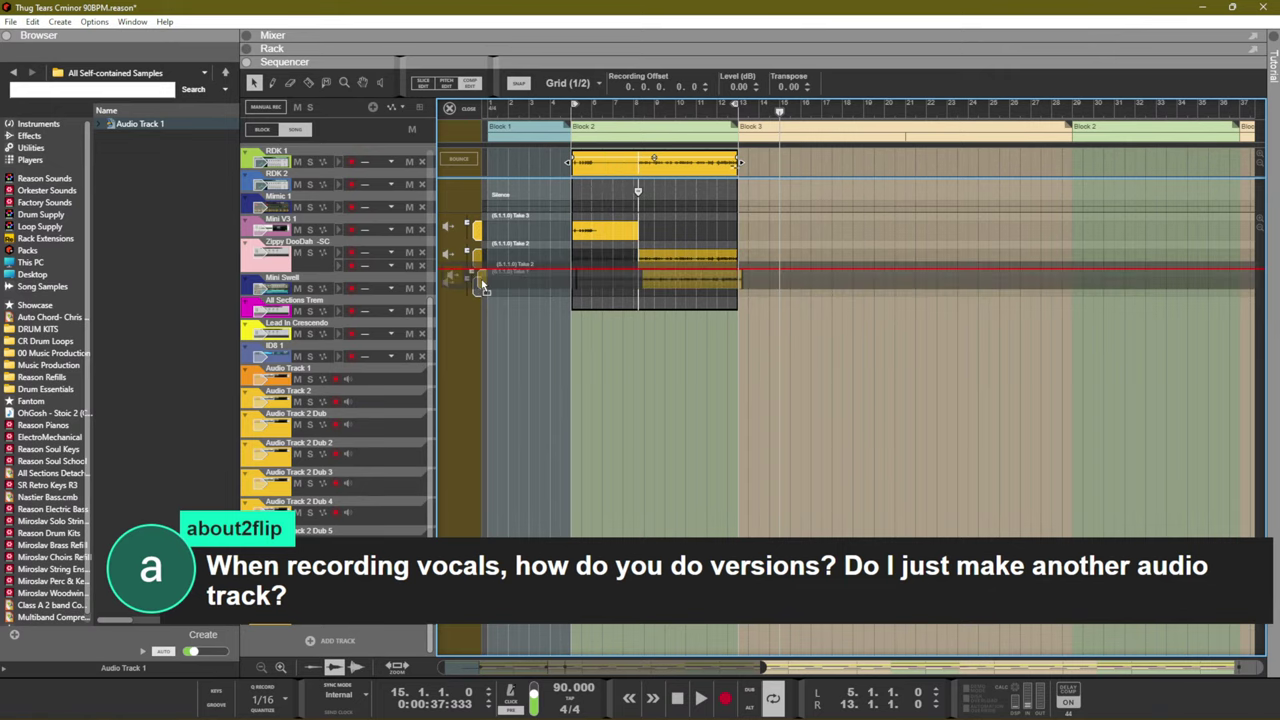
left_click(470, 284)
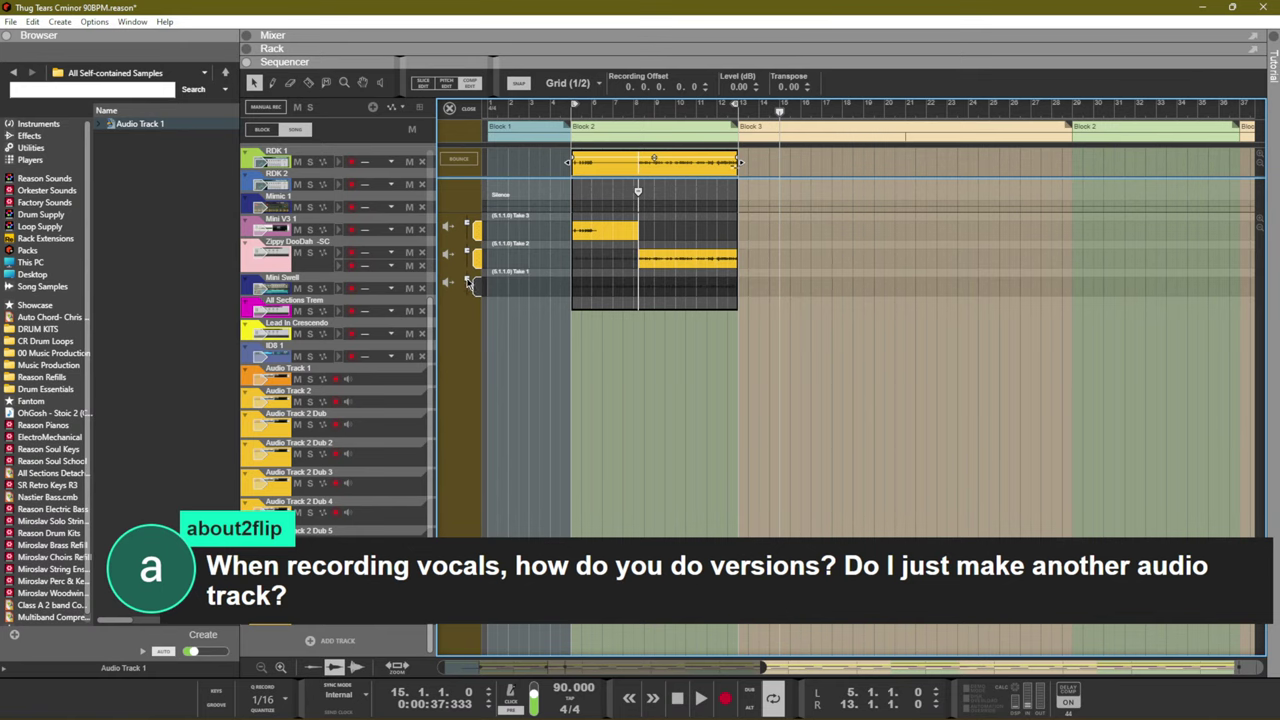
left_click(449, 260)
left_click(449, 283)
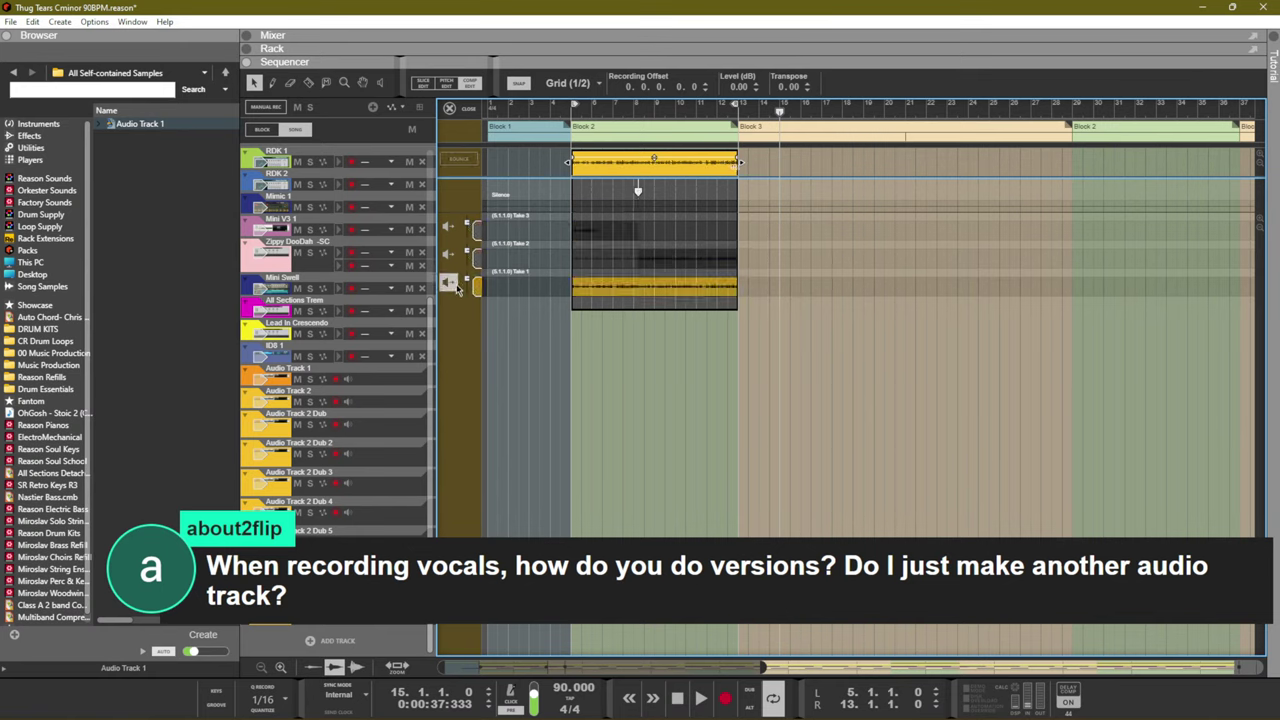
left_click(449, 226)
left_click(449, 255)
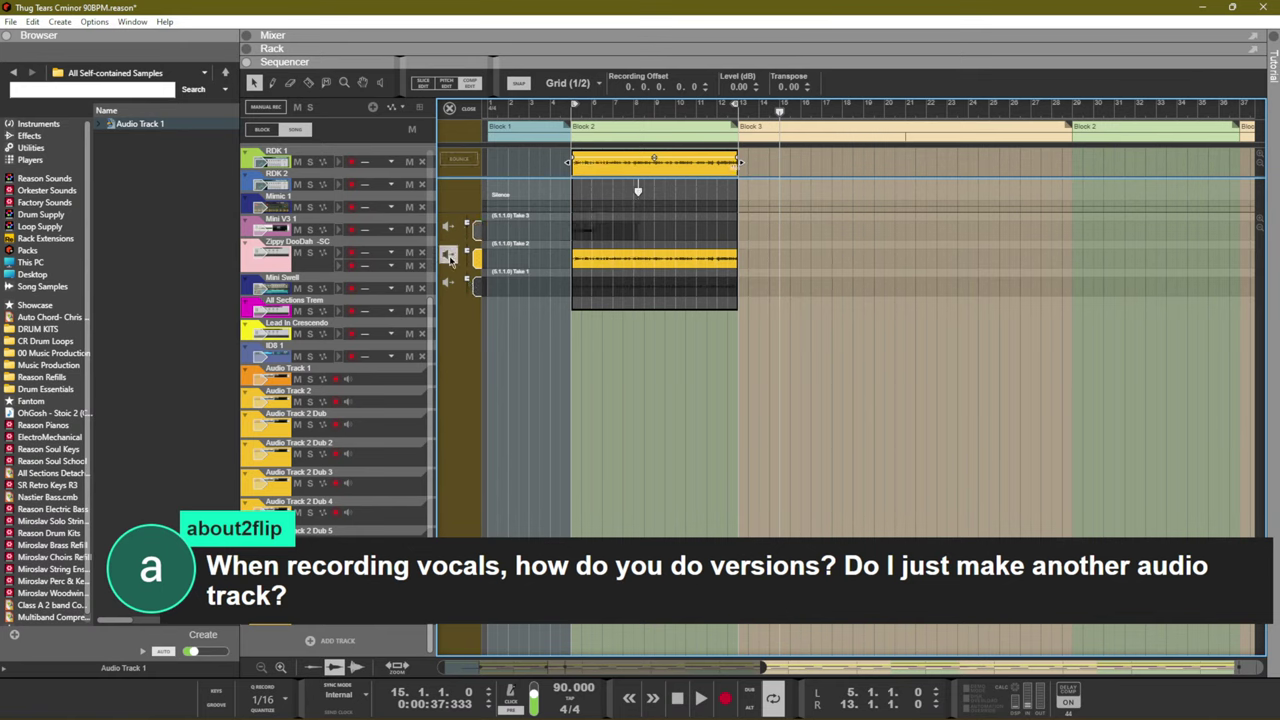
Solo Take 1 in Comp Edit, solo the overdub track, and play the take from bar 5
left_click(449, 284)
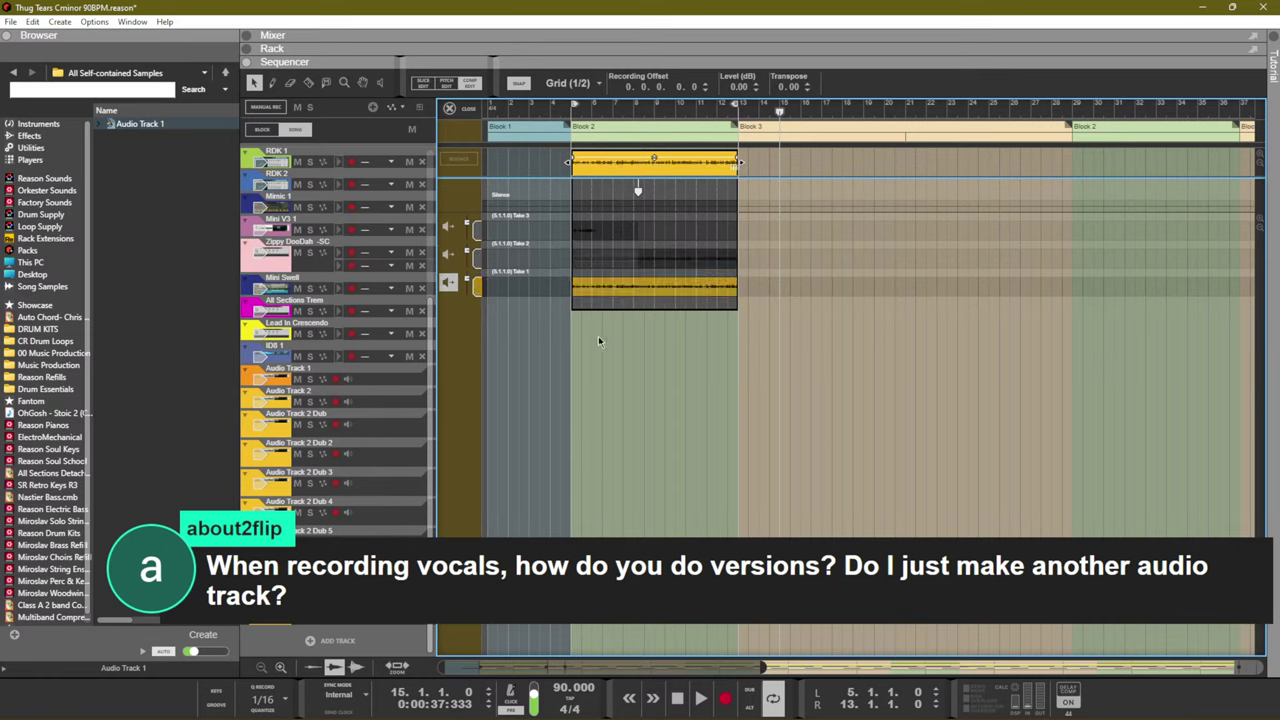
left_click(449, 284)
left_click(449, 284)
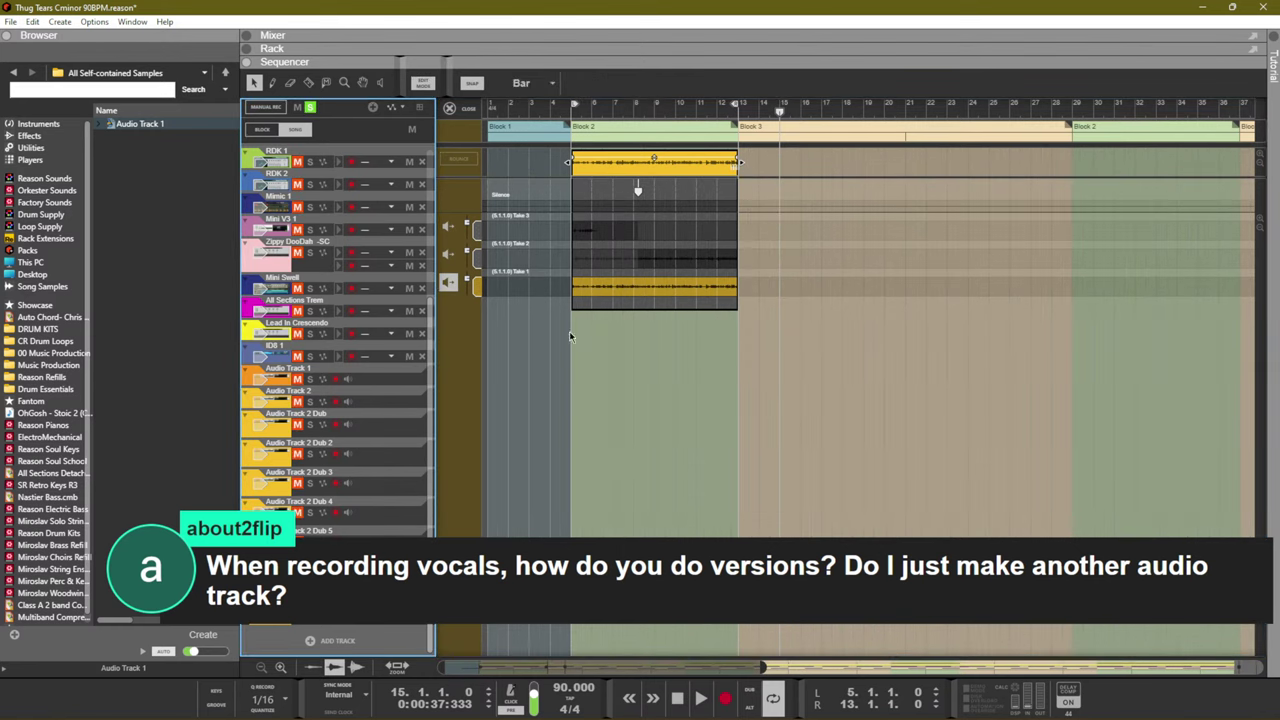
key("space")
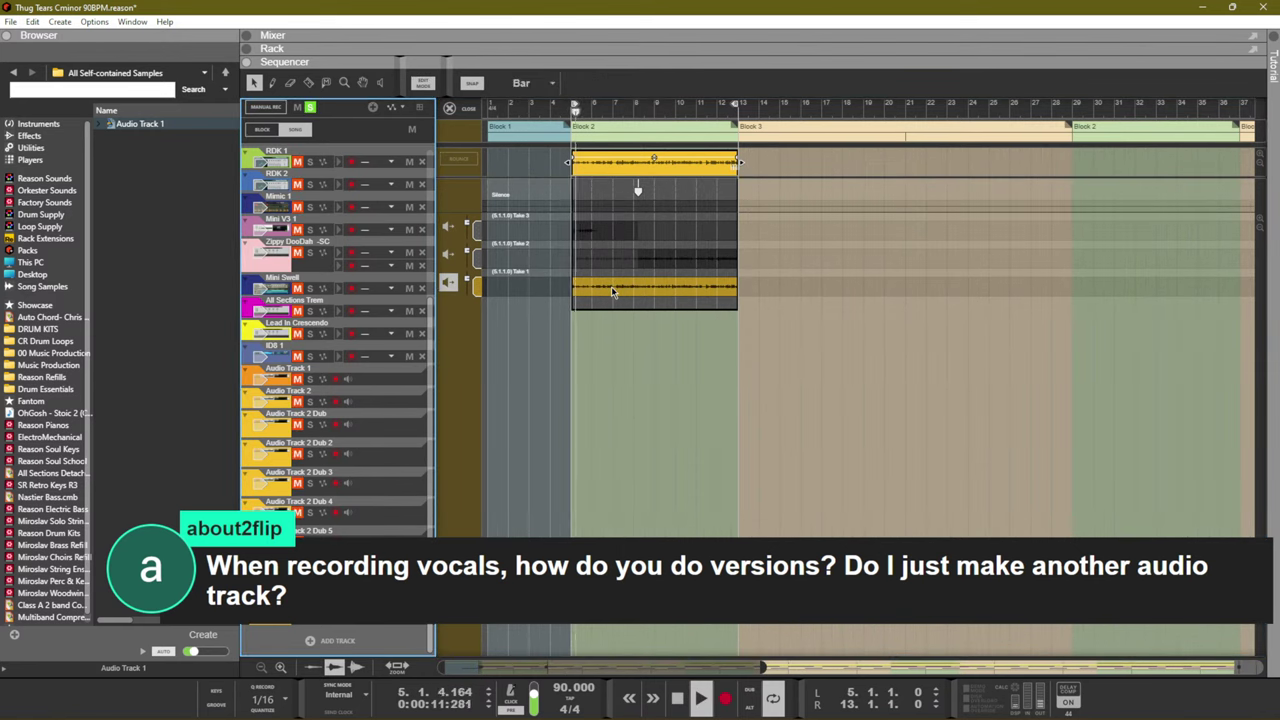
key("space")
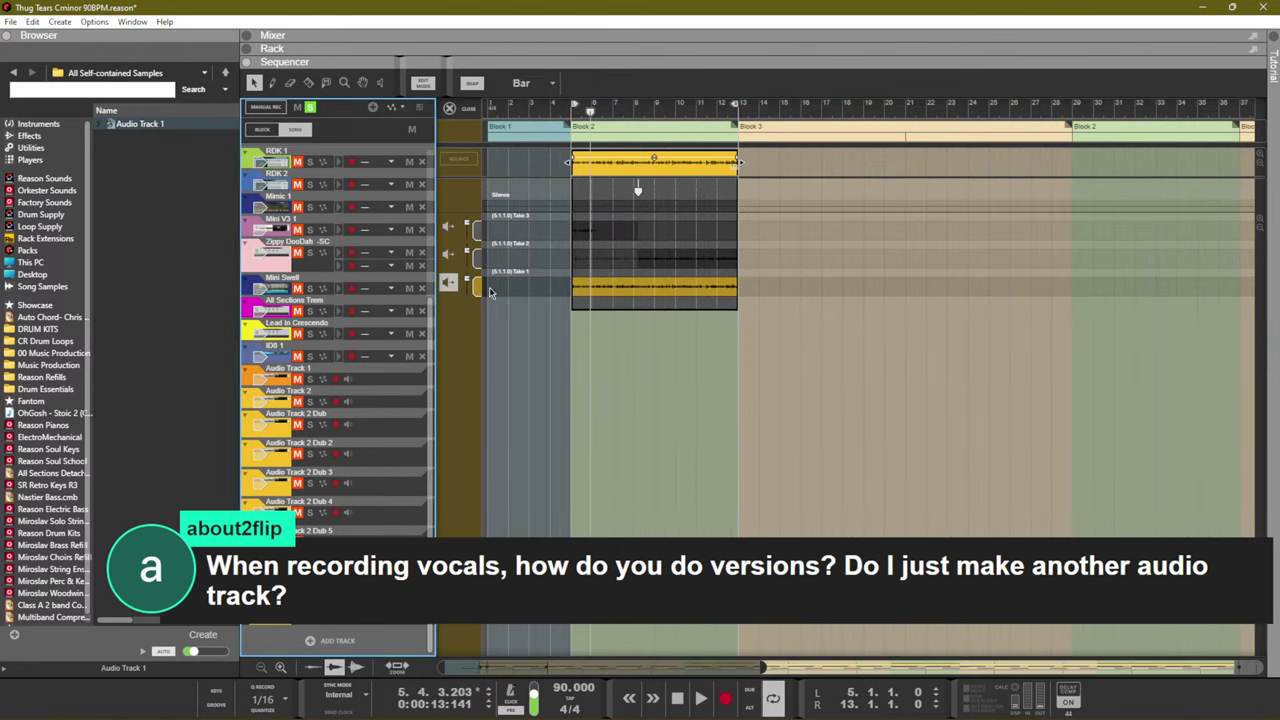
Solo Take 2 and then Take 3 in Comp Edit, playing each one back from bar 5
left_click(448, 255)
key("space")
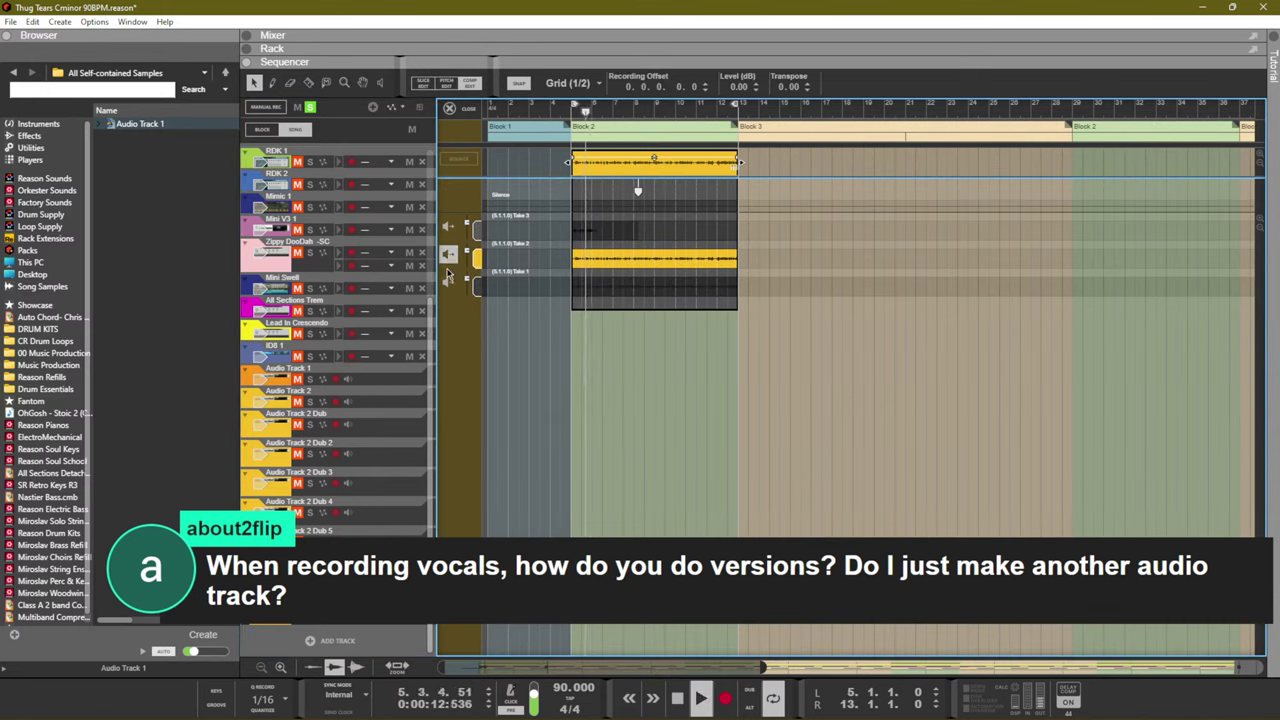
key("space")
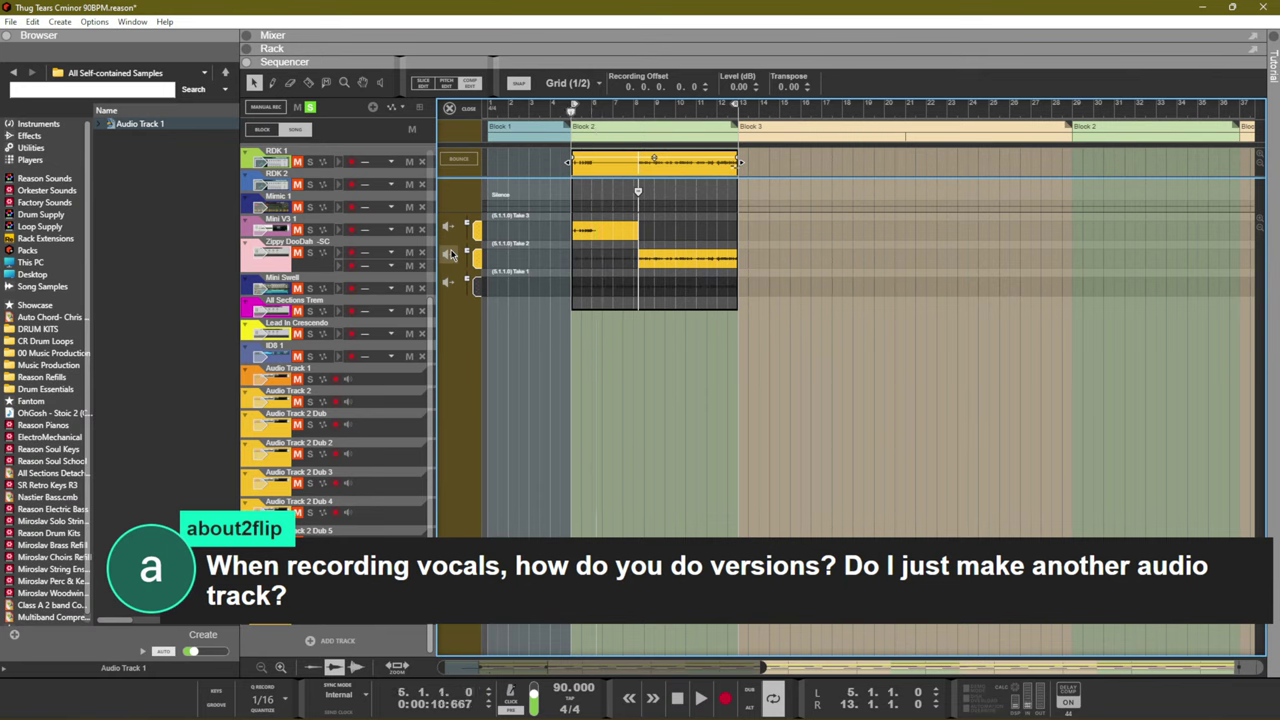
left_click(451, 226)
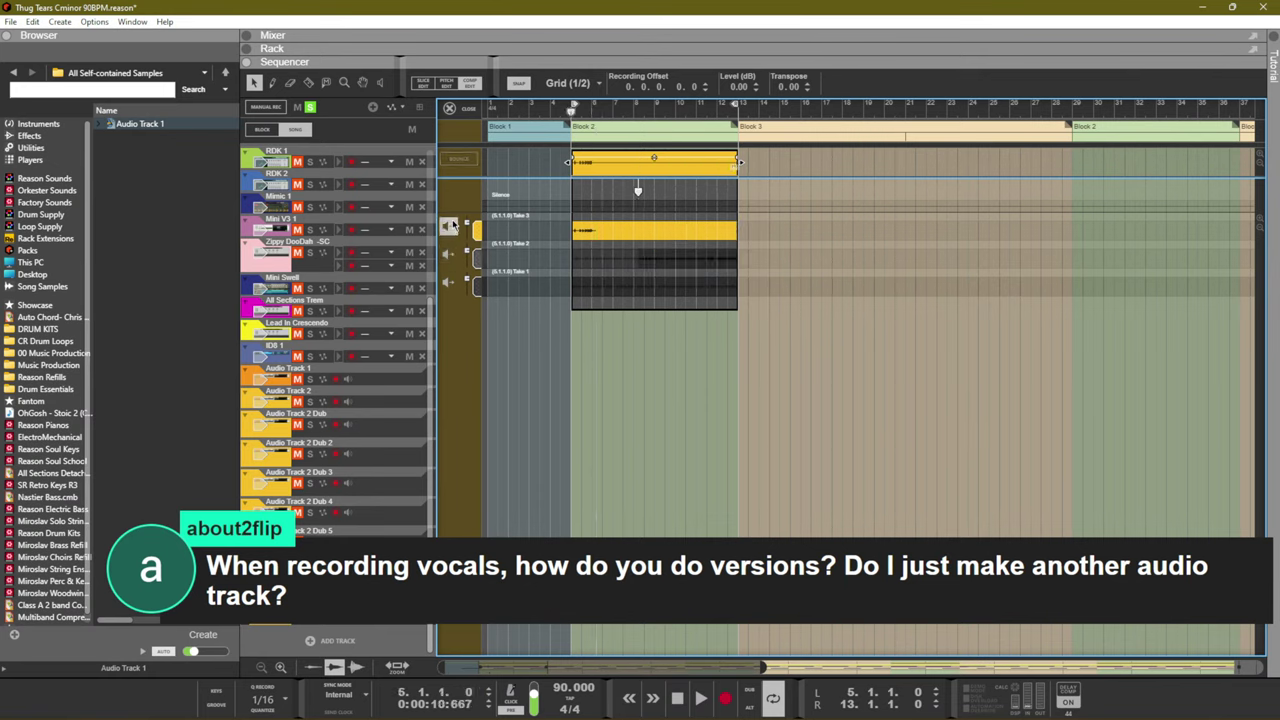
key("space")
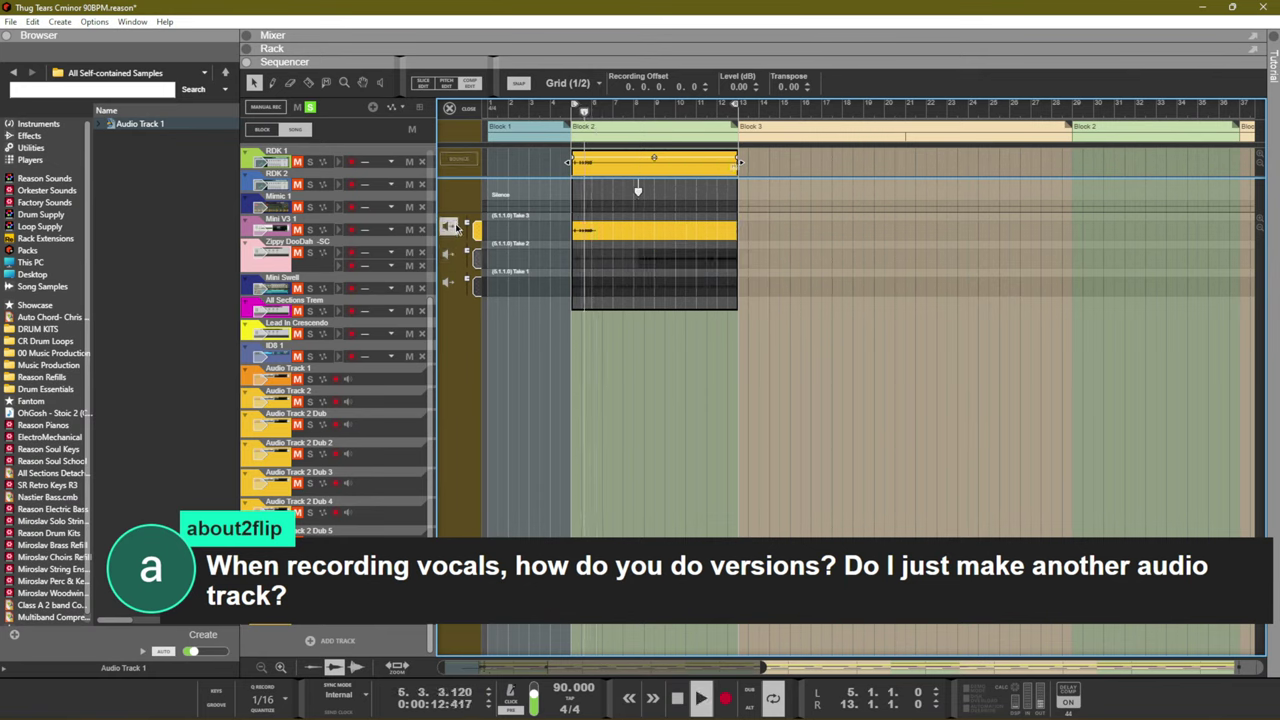
key("space")
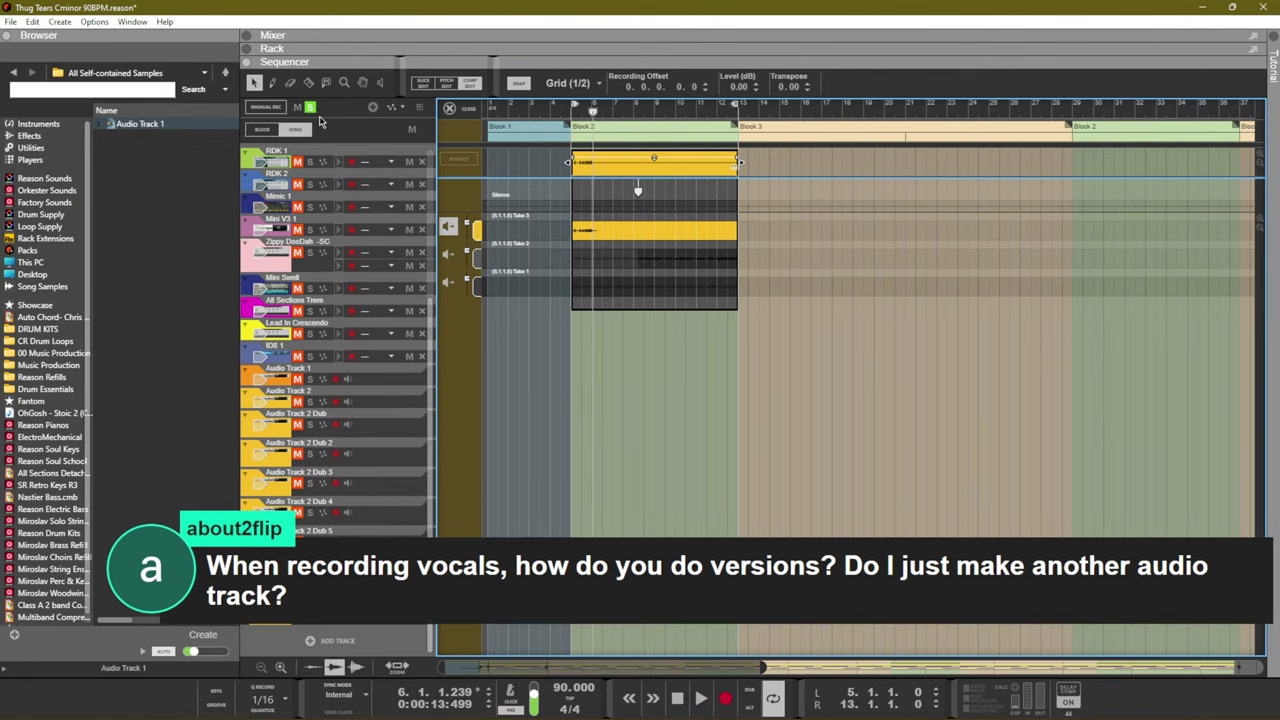
Leave and reopen Comp Edit for the recorded clip, and leave Take 2 as its soloed take
key("ctrl+e")
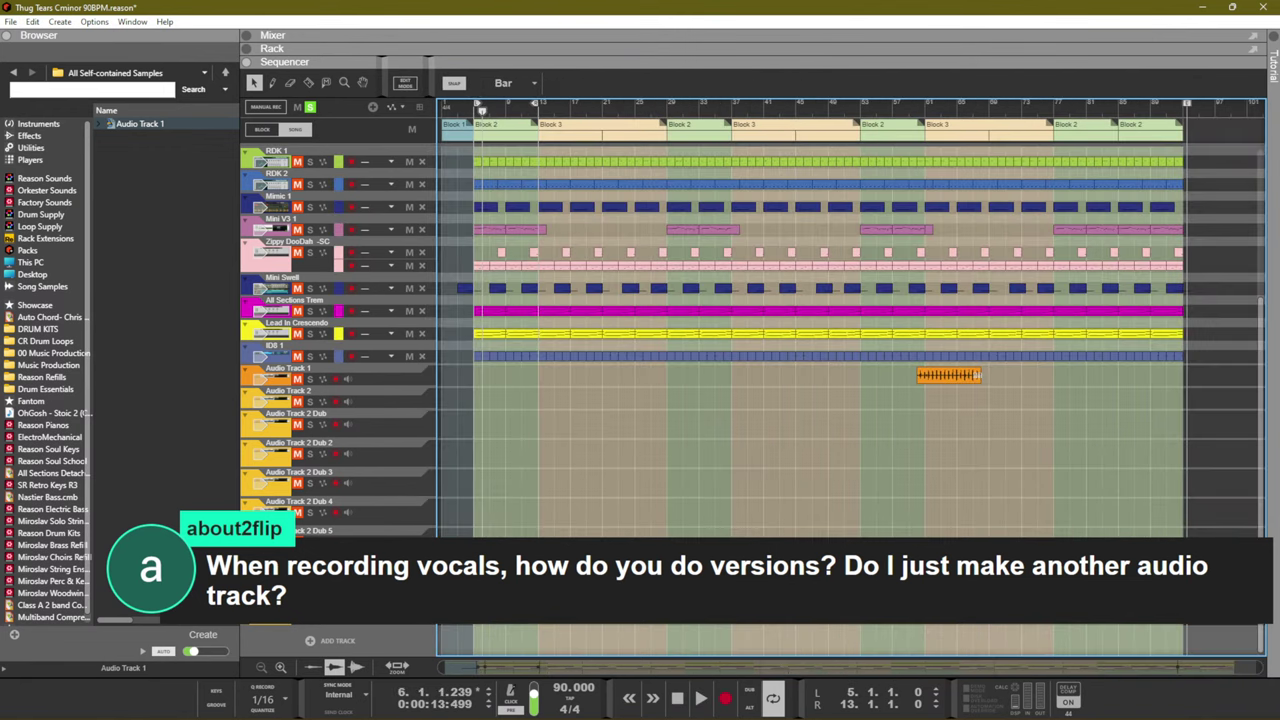
key("ctrl+e")
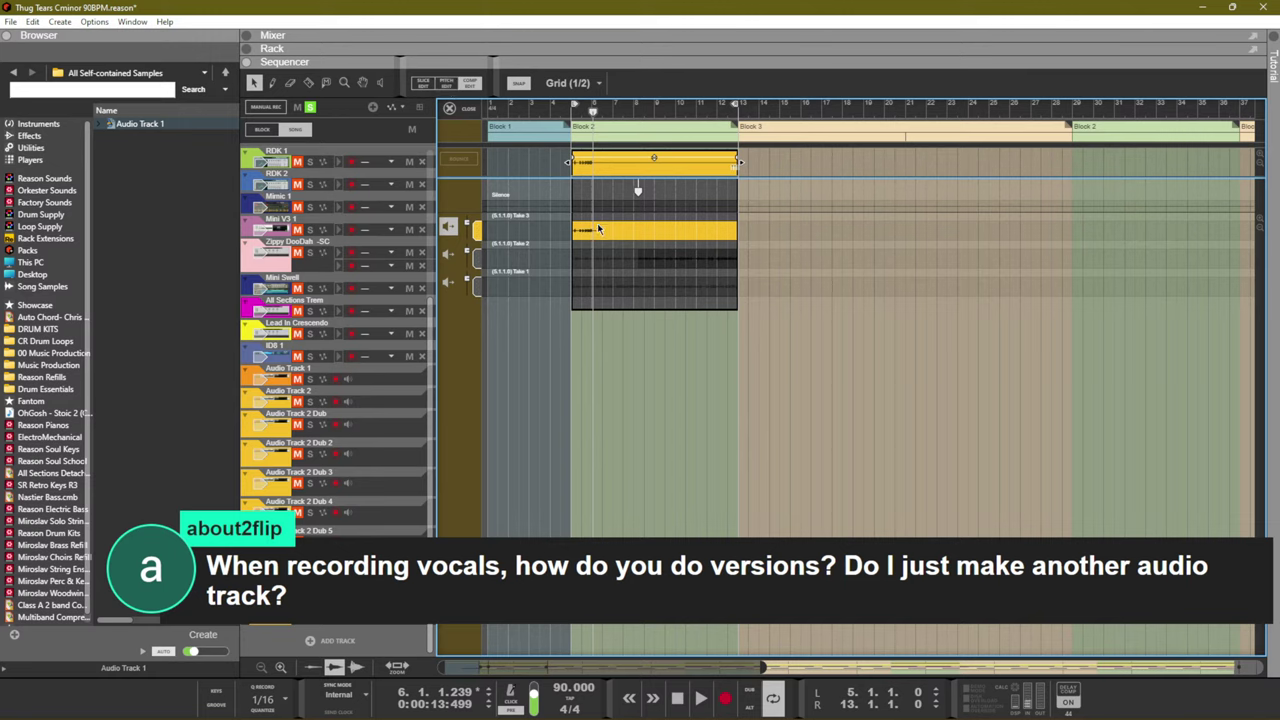
left_click(449, 255)
left_click(449, 282)
left_click(449, 255)
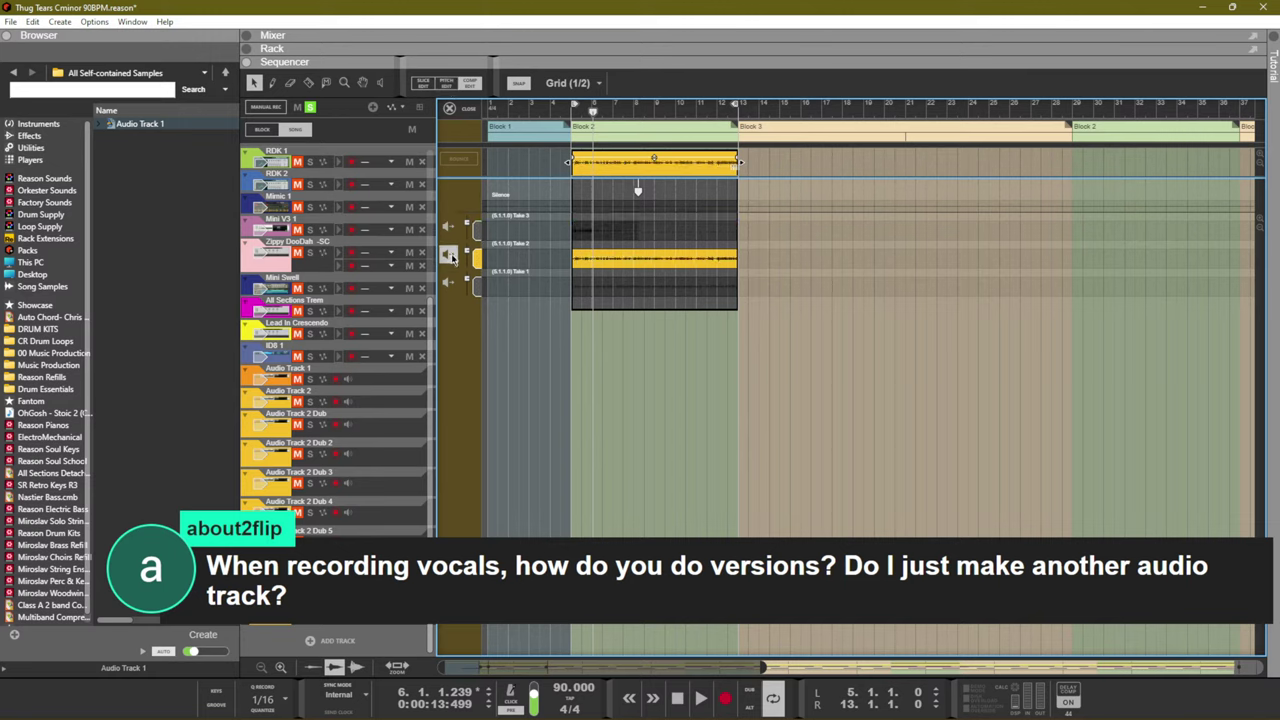
Place the clip copy on Audio Track 2 Dub 5 at bar 5 and solo Take 3 in its Comp Edit
key("ctrl+e")
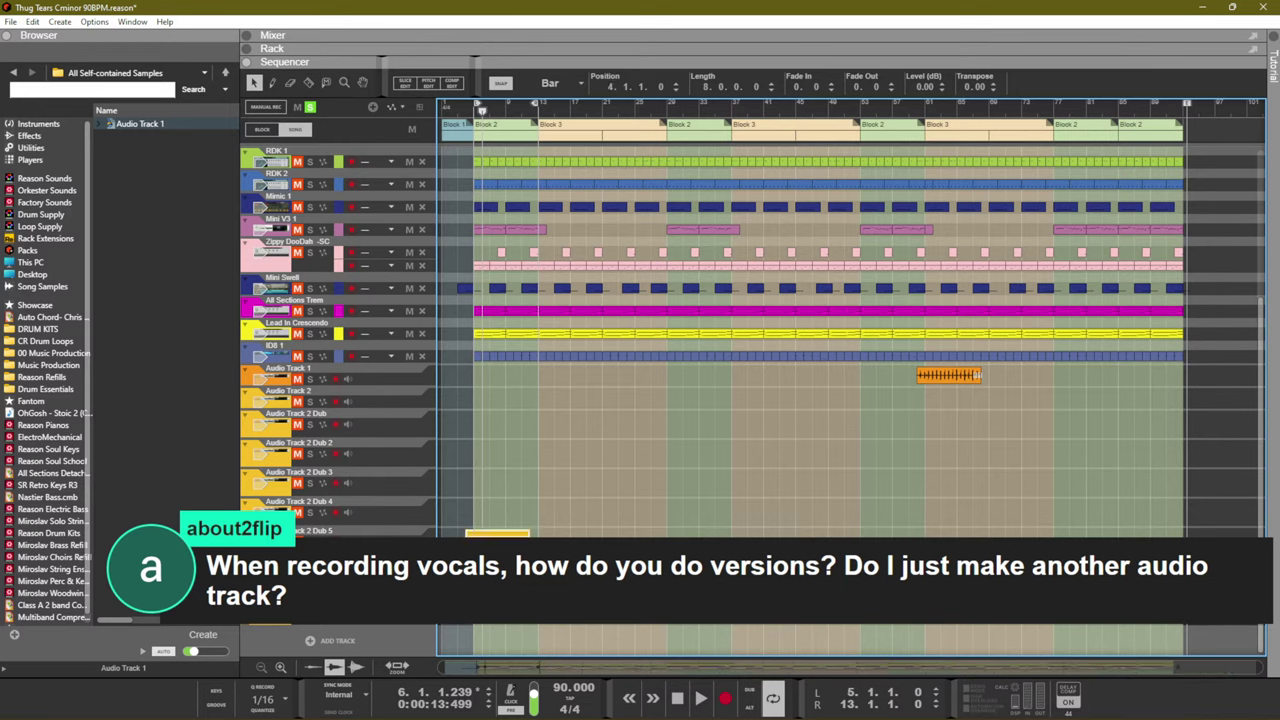
key("ctrl+z")
key("Return")
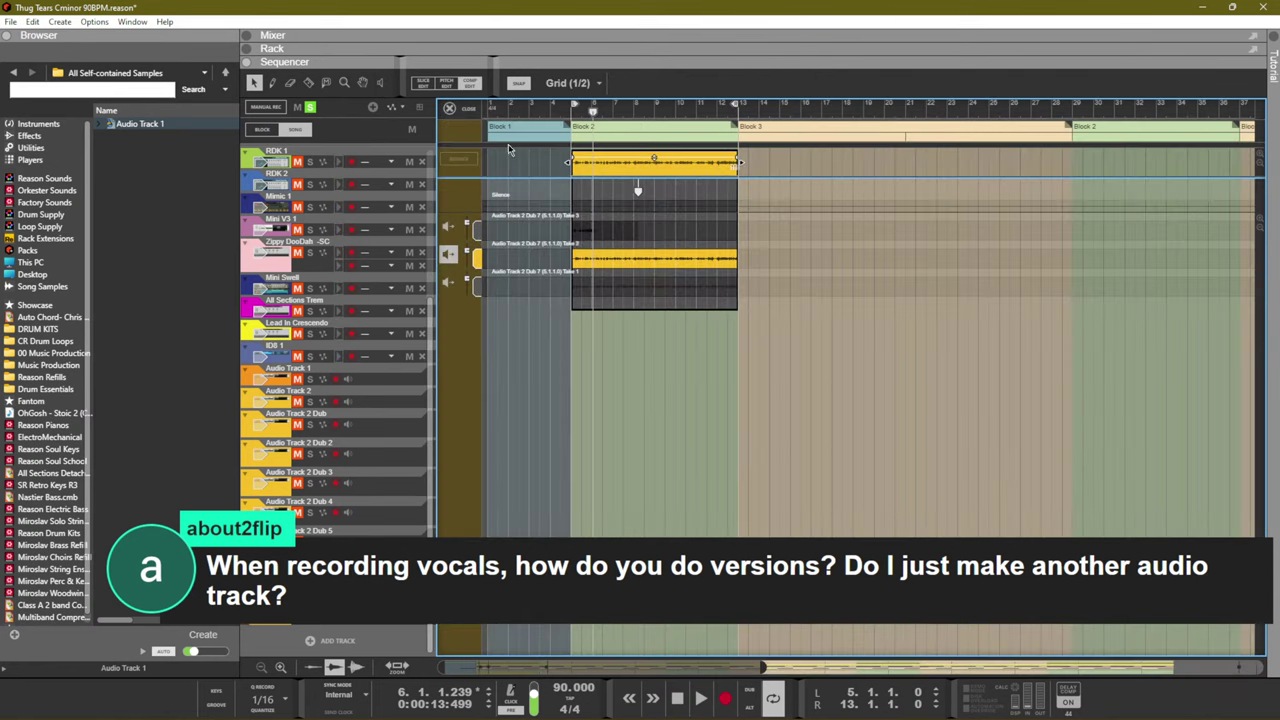
left_click(450, 227)
key("Return")
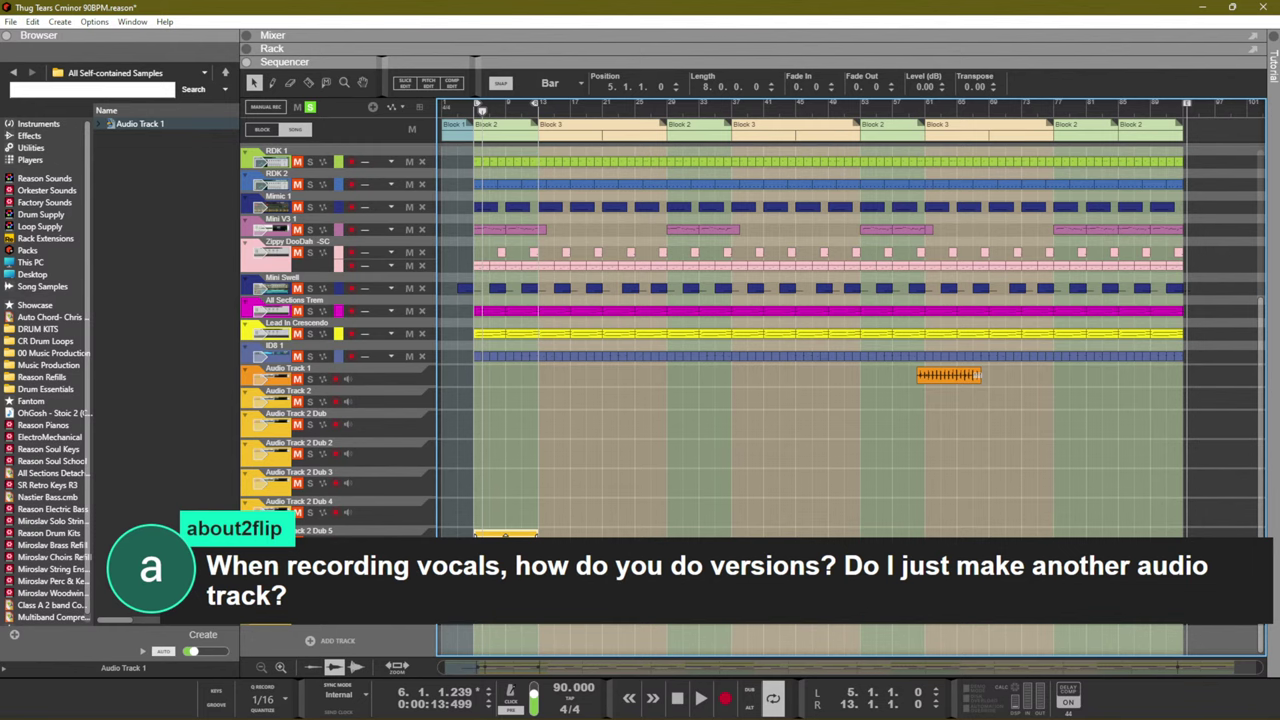
Open the clip on Audio Track 2 Dub 7 in Comp Edit, solo Take 1, and return to the arrangement
key("Return")
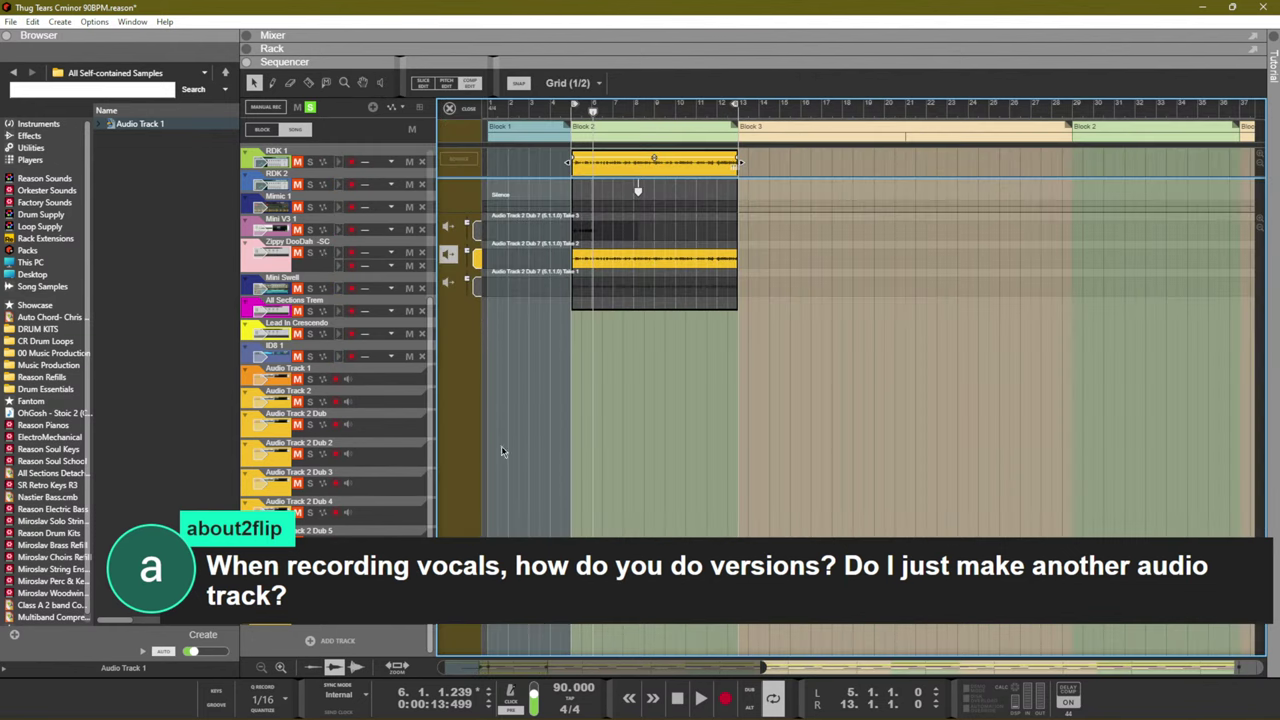
left_click(449, 283)
key("Return")
left_click(509, 457)
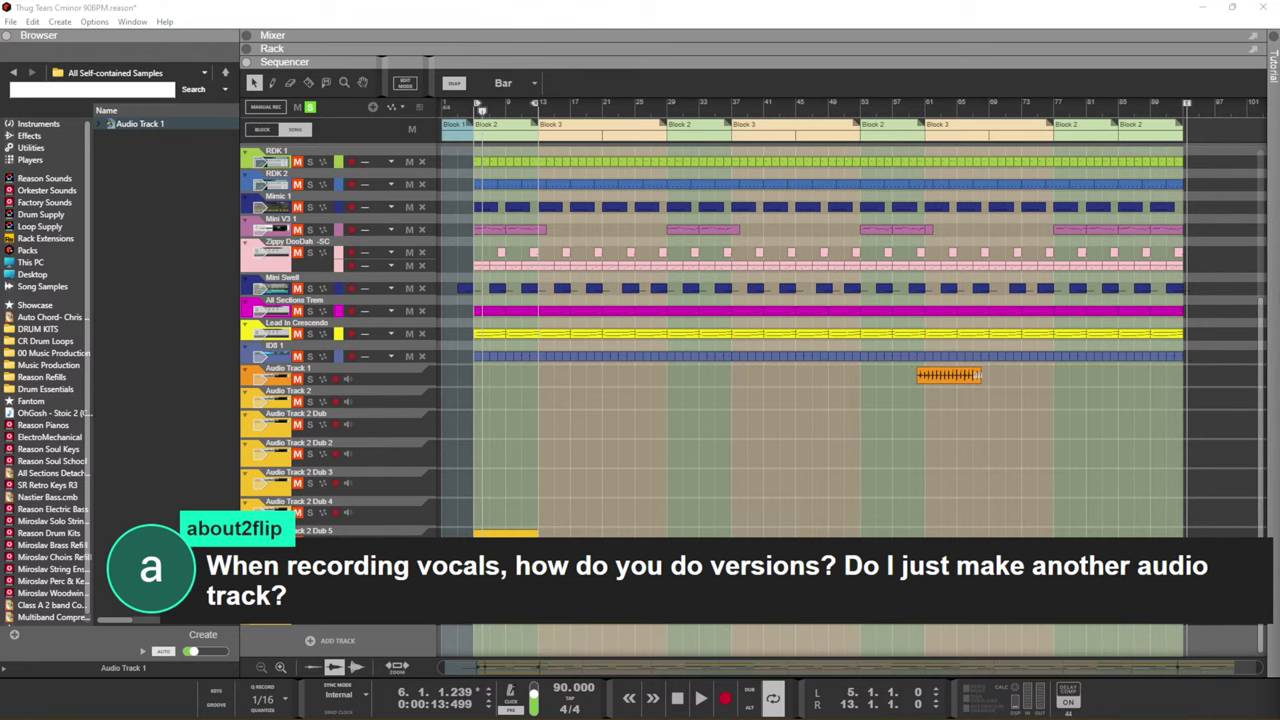
Turn off the overdub track's solo to unmute the other tracks
key("alt+Tab")
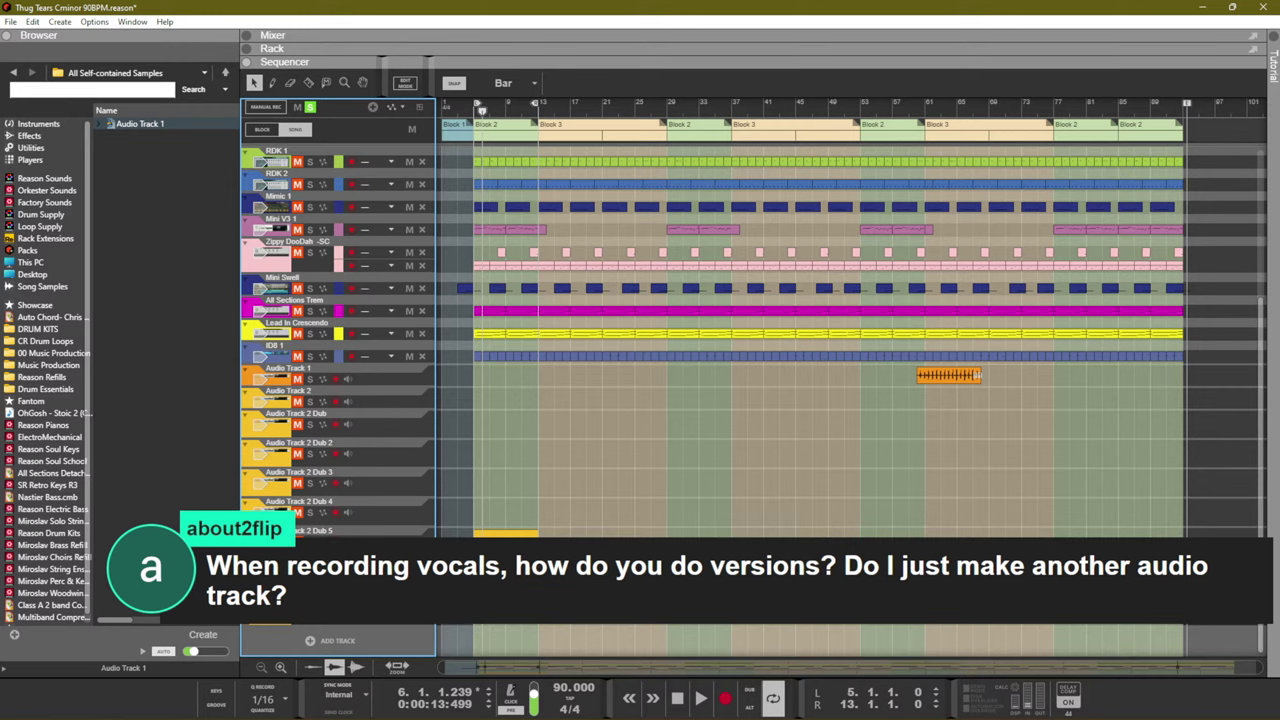
key("m")
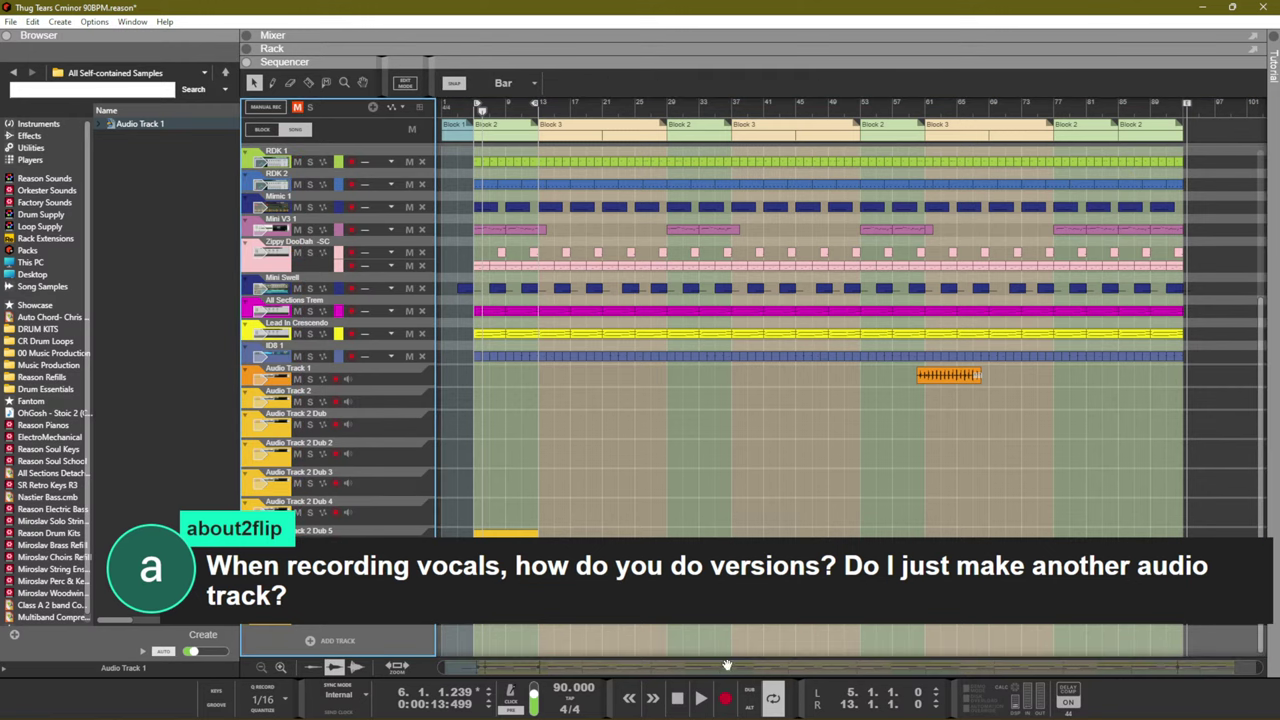
left_click(749, 691)
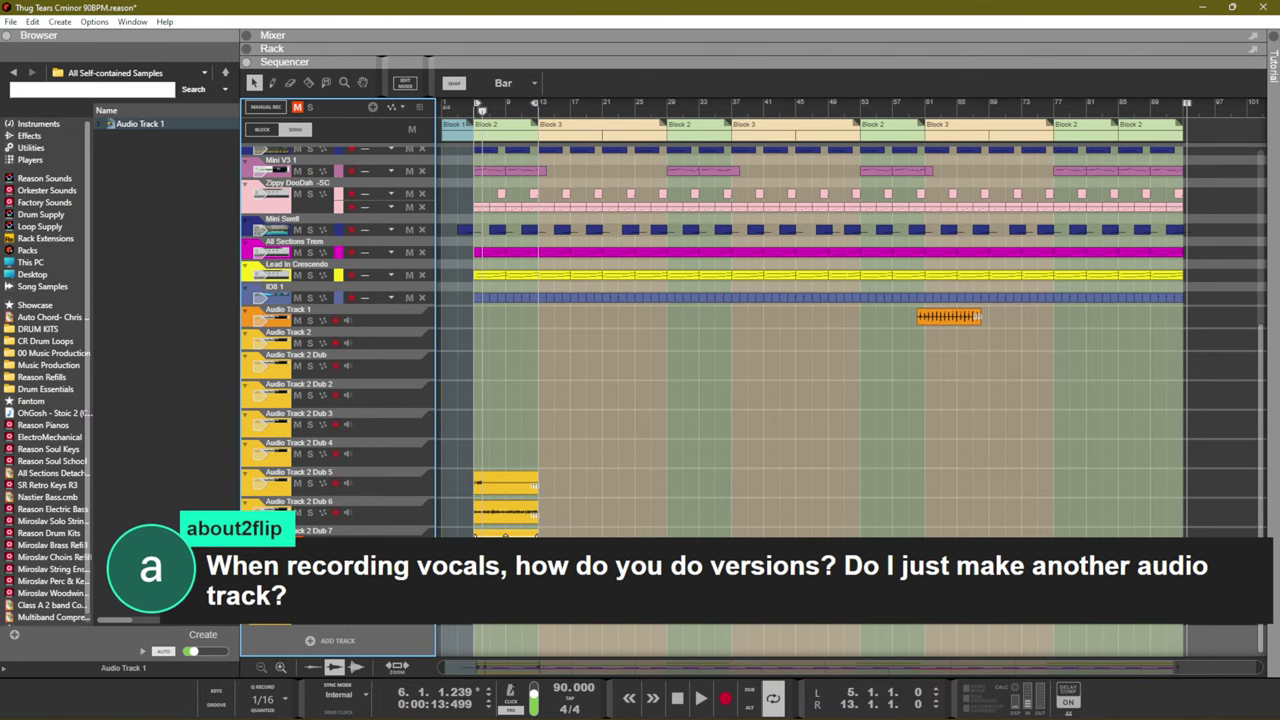
Create a new song document
scroll(750, 340, "up", 5)
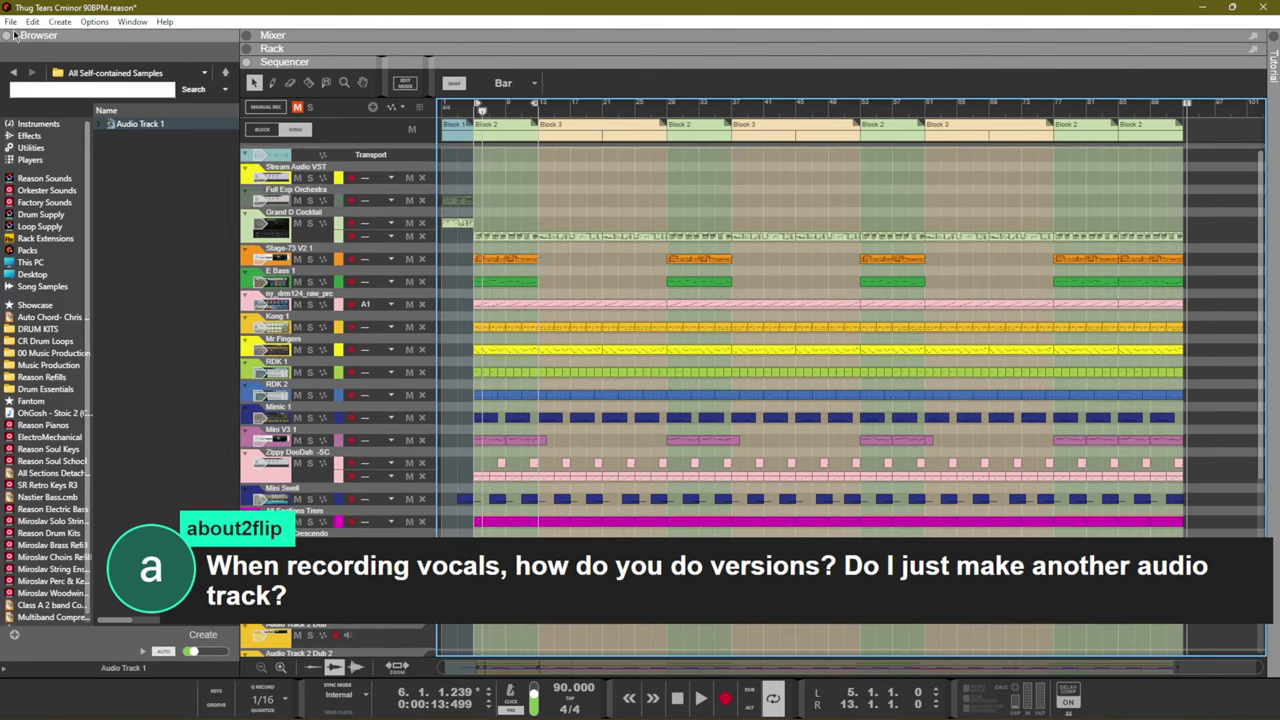
left_click(10, 21)
left_click(10, 21)
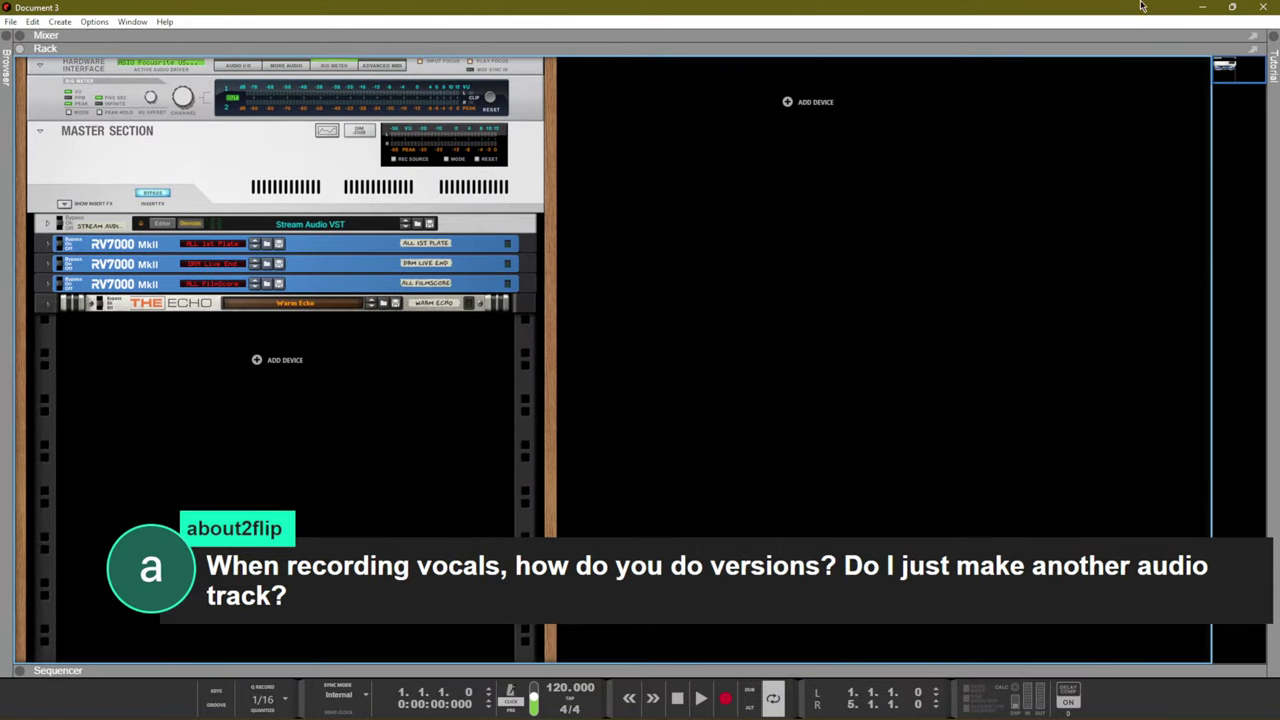
Close Thug Tears Cminor 90BPM.reason without saving and maximize the new document's window
left_click(1268, 7)
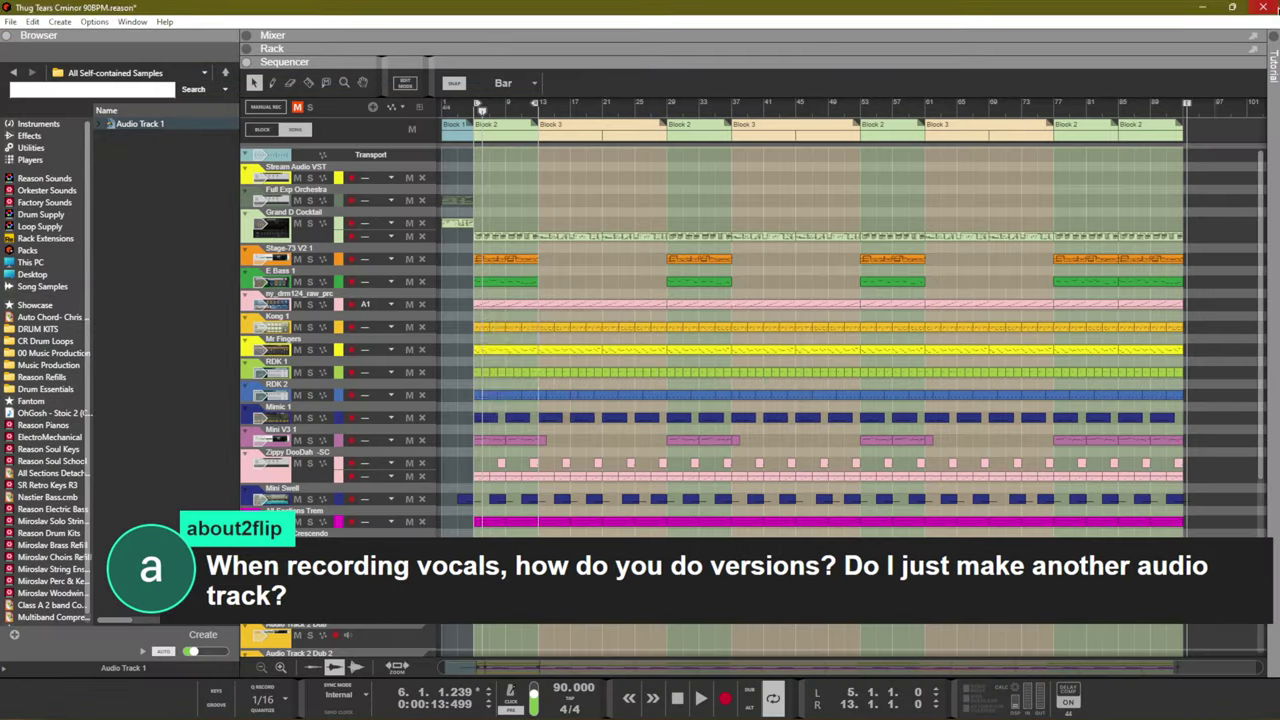
left_click(1268, 7)
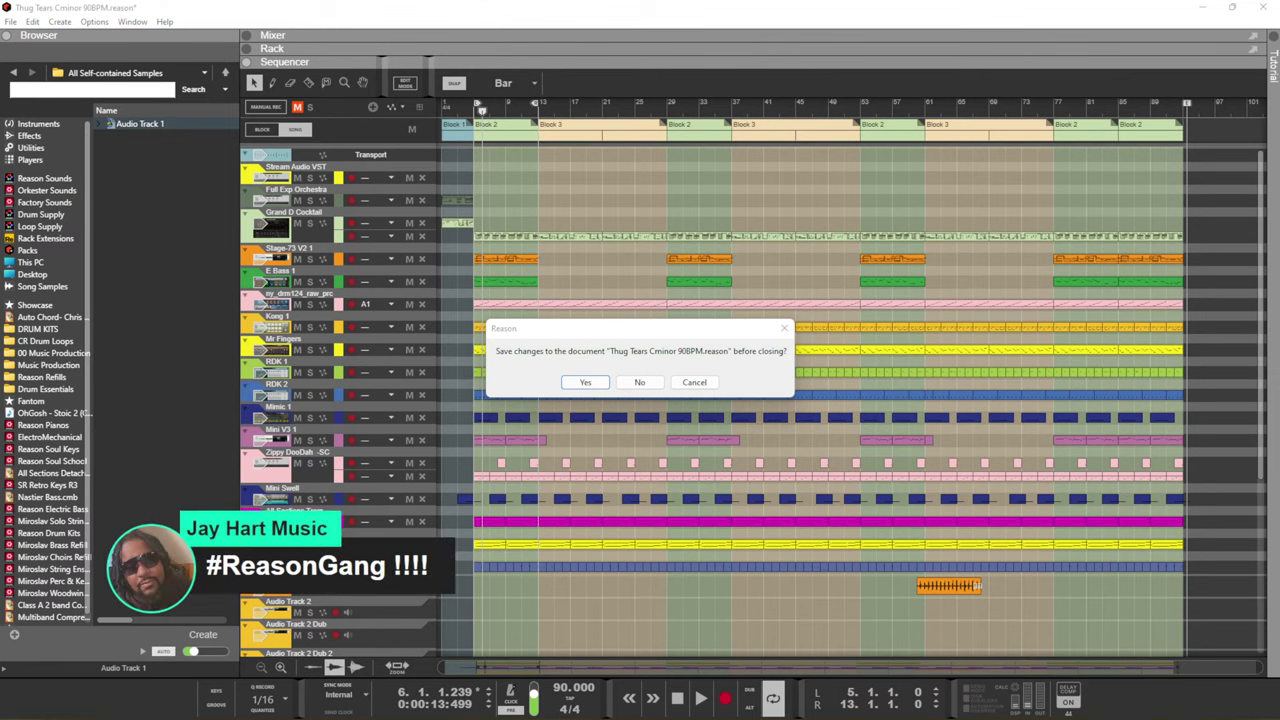
left_click(638, 382)
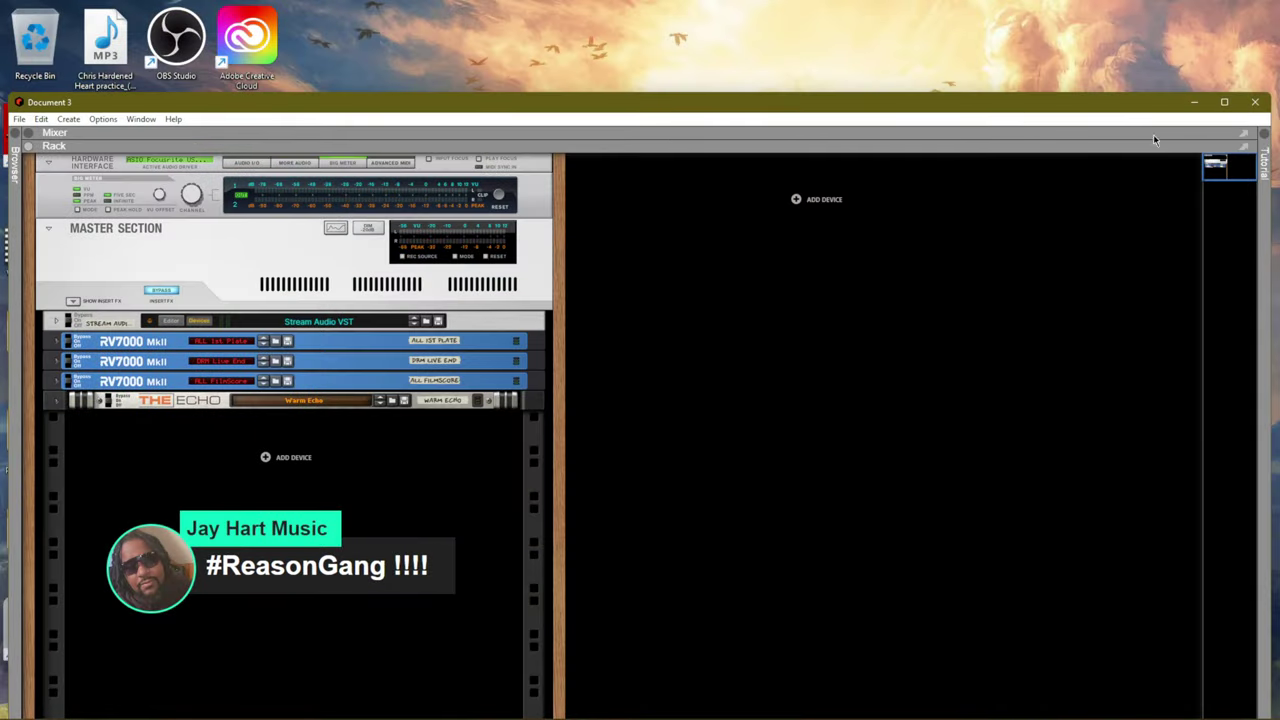
left_click(1224, 101)
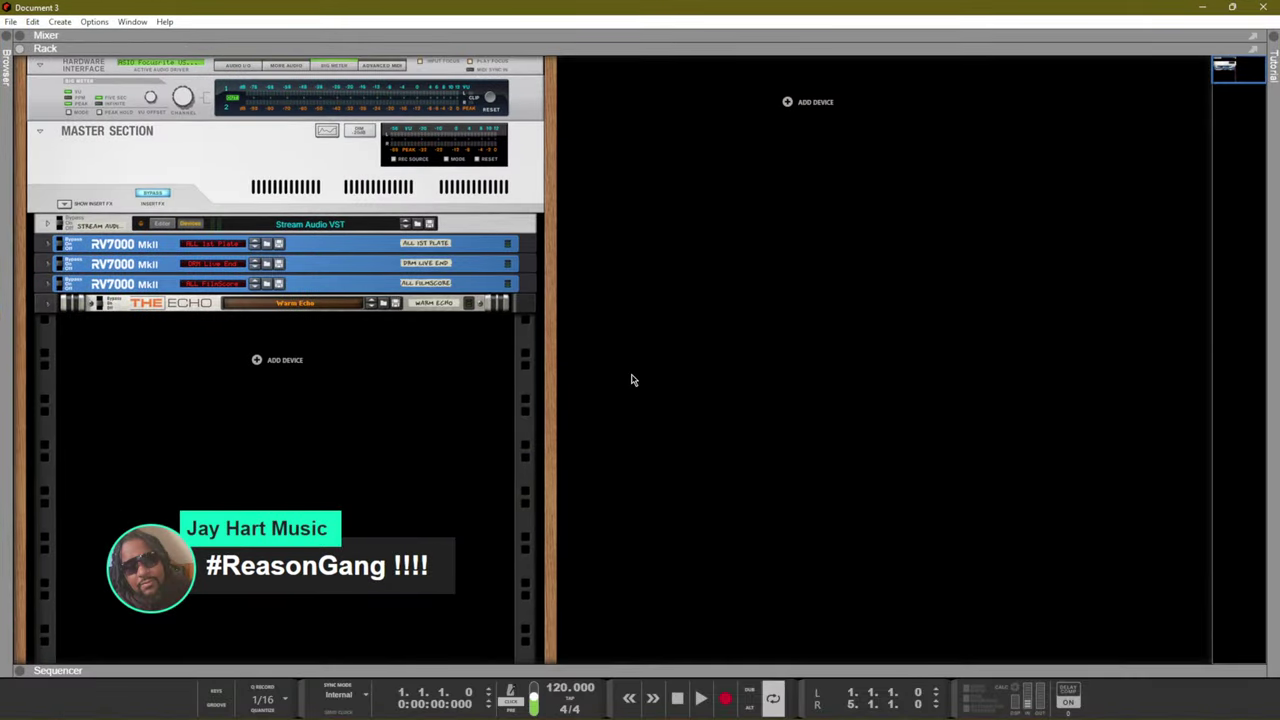
left_click(308, 362)
mouse_move(370, 465)
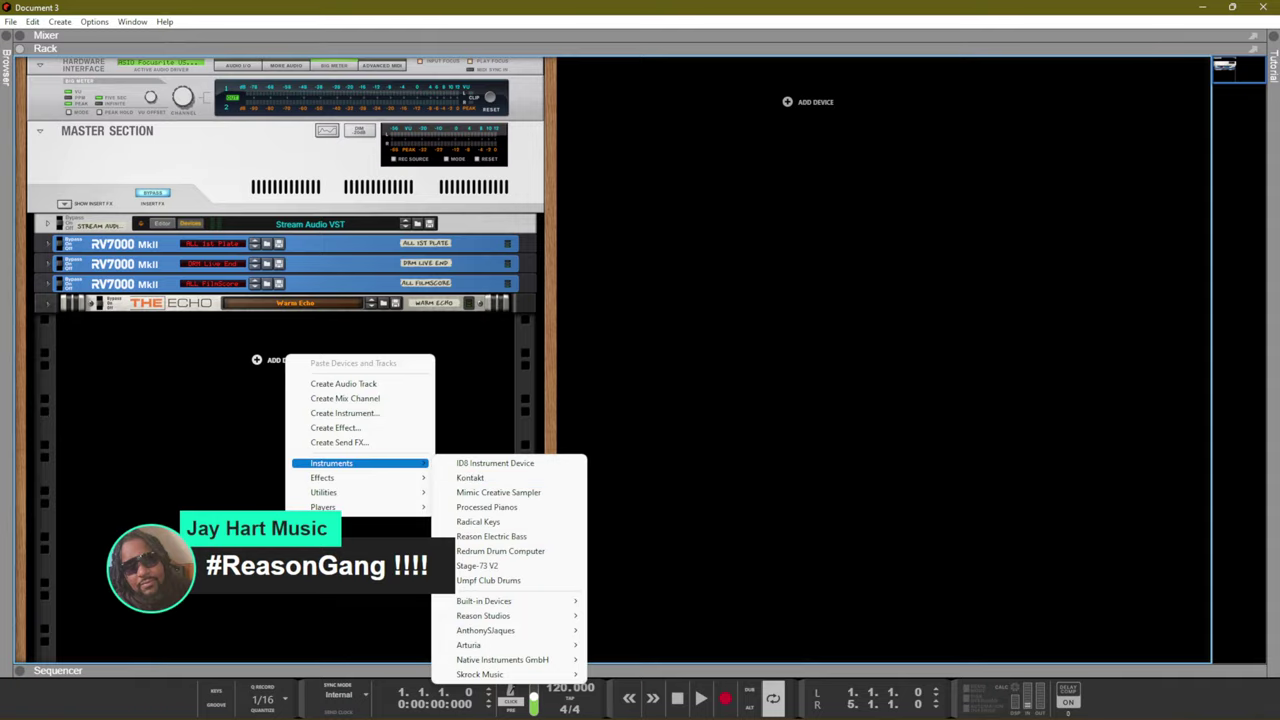
key("Escape")
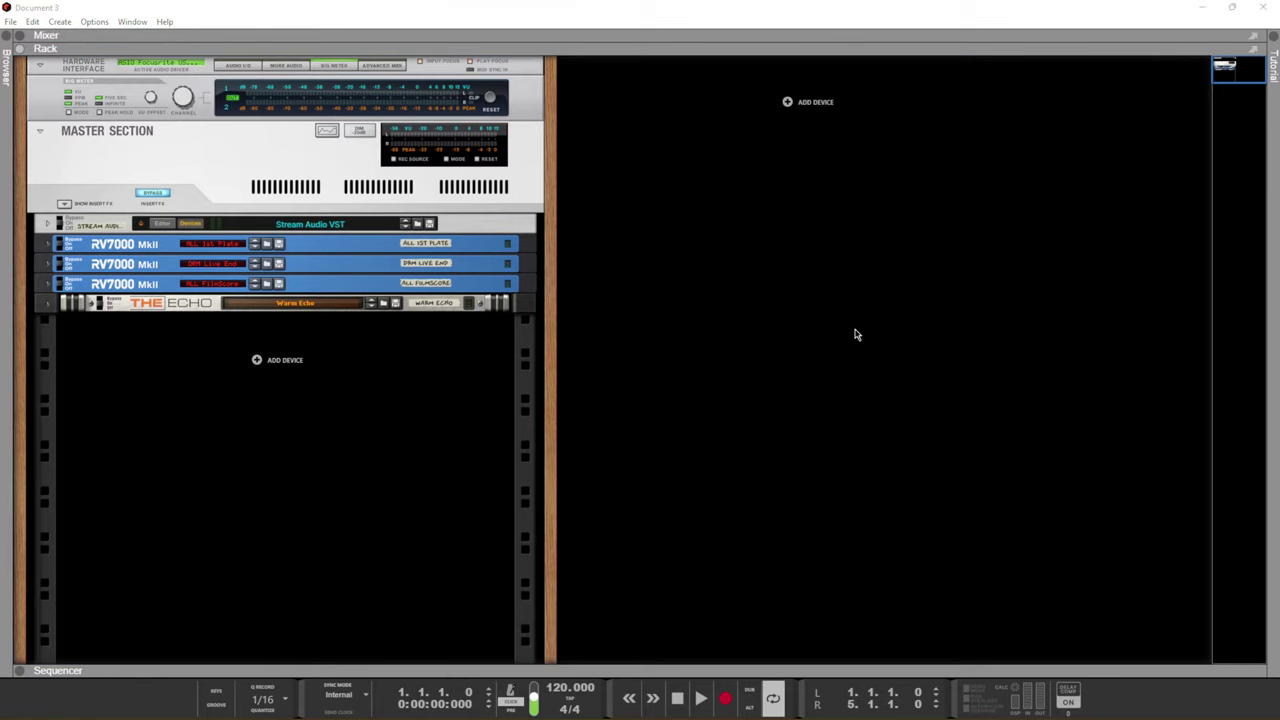
Add a Processed Pianos instrument to the rack below The Echo and check its track in the sequencer
right_click(279, 356)
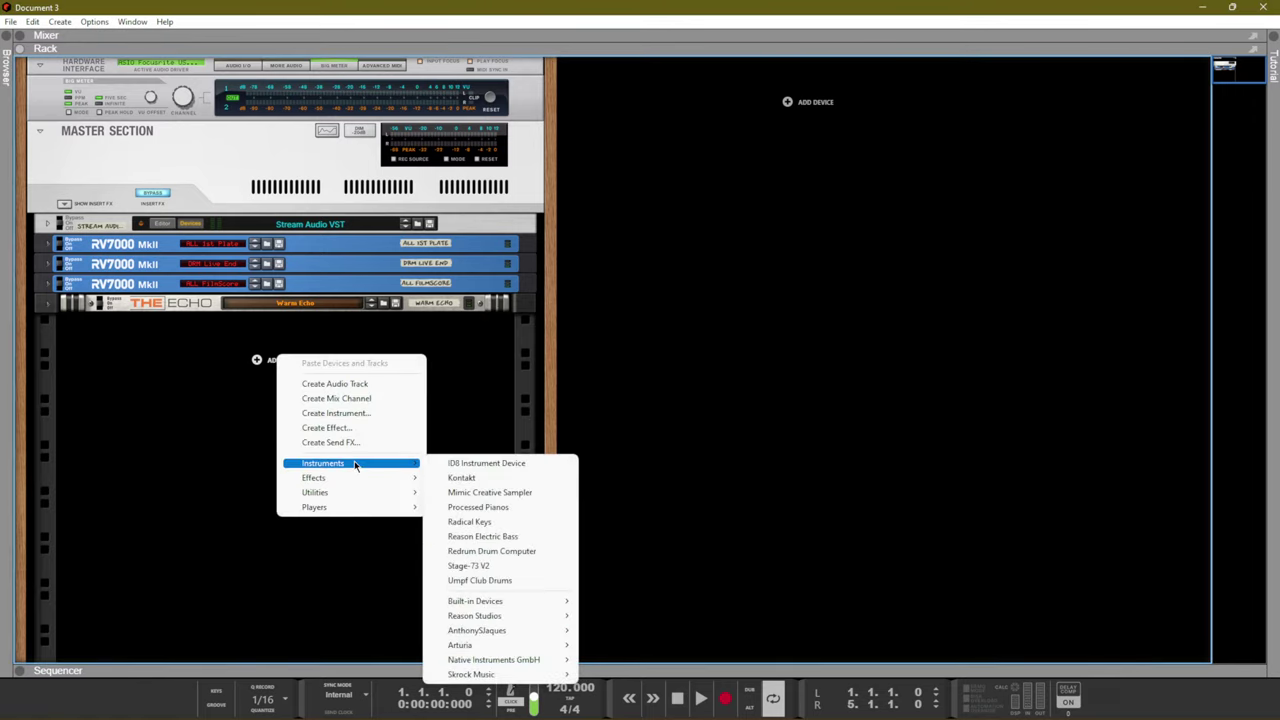
left_click(503, 507)
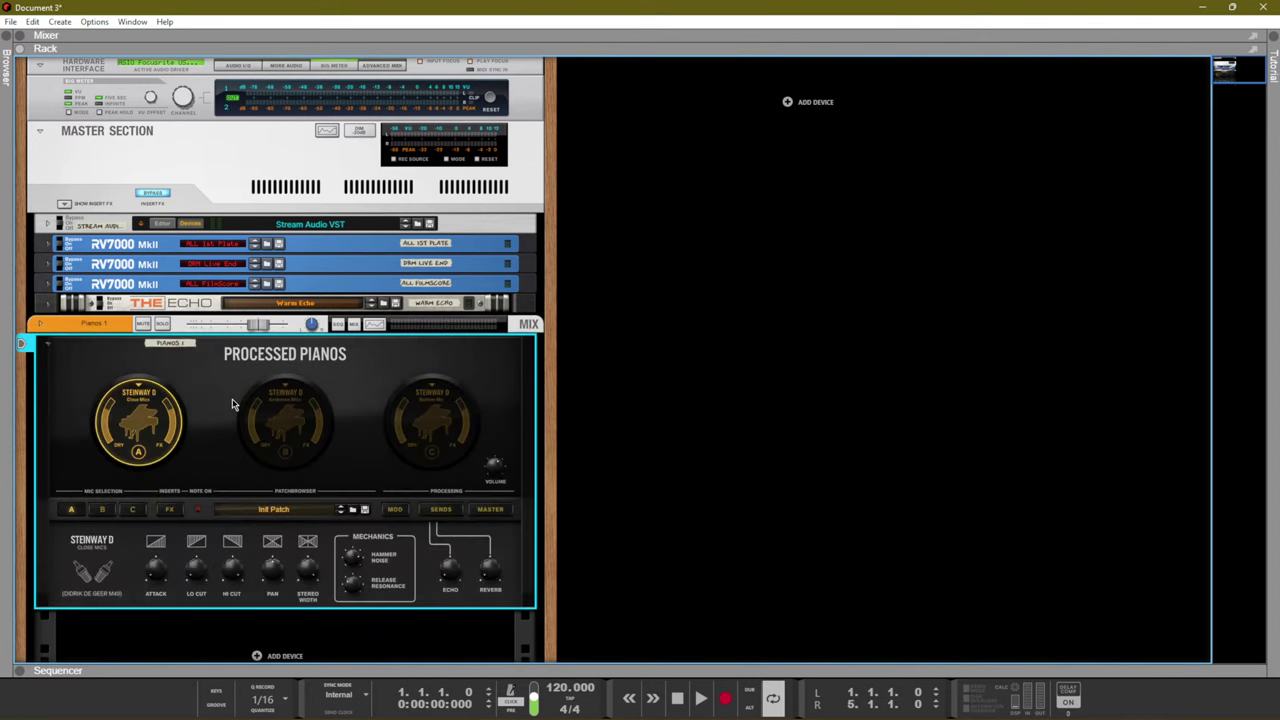
key("F5")
key("F7")
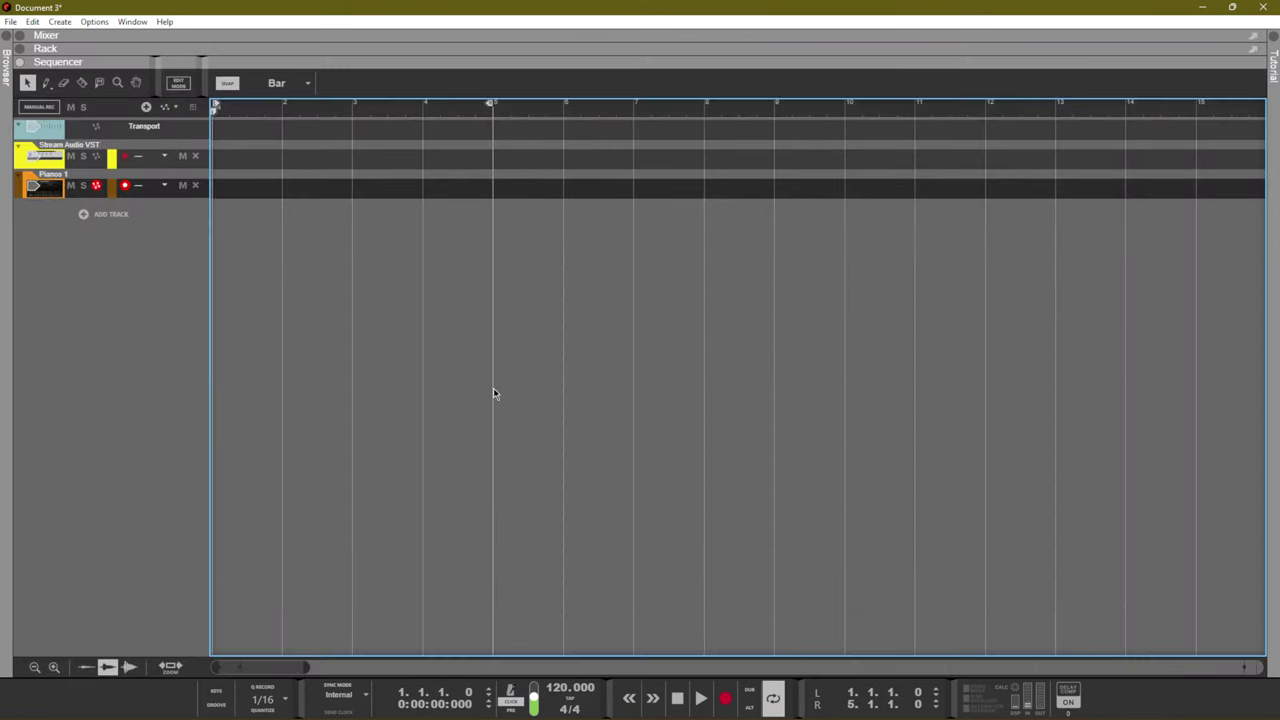
key("F6")
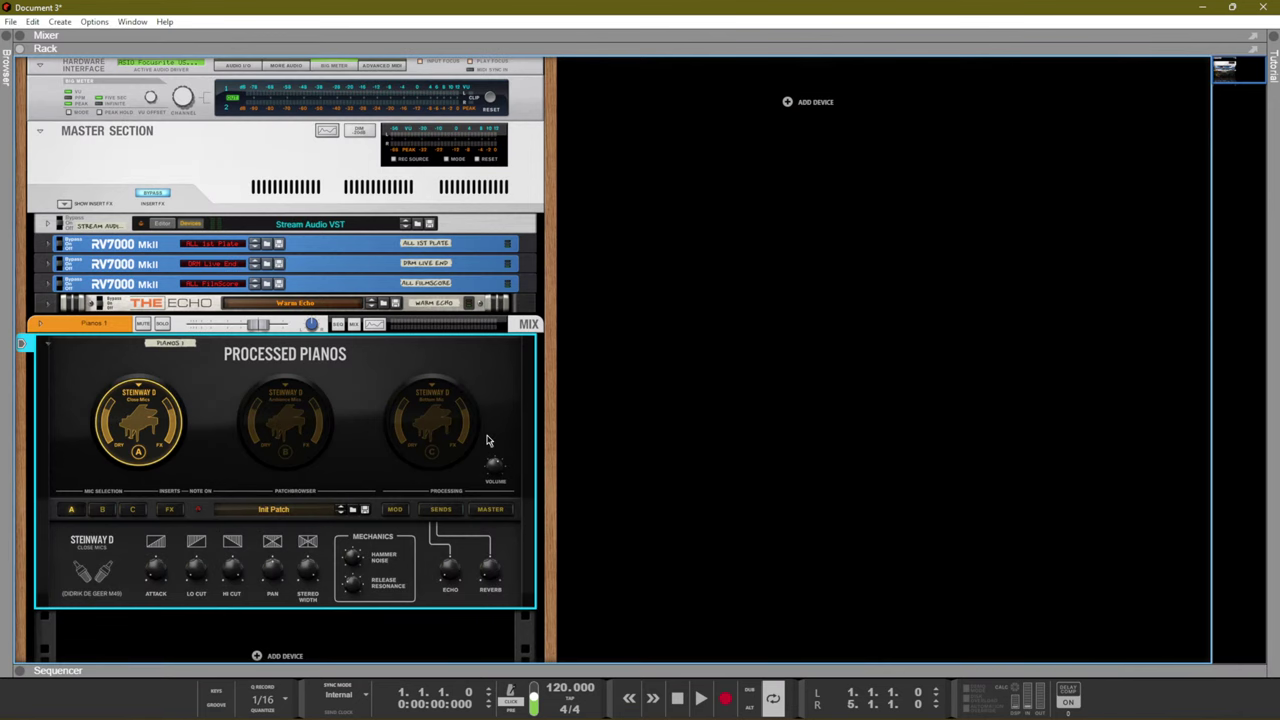
Load the Upright K Southern.repatch patch from Clean Pianos into the Processed Pianos device
scroll(478, 463, "down", 1)
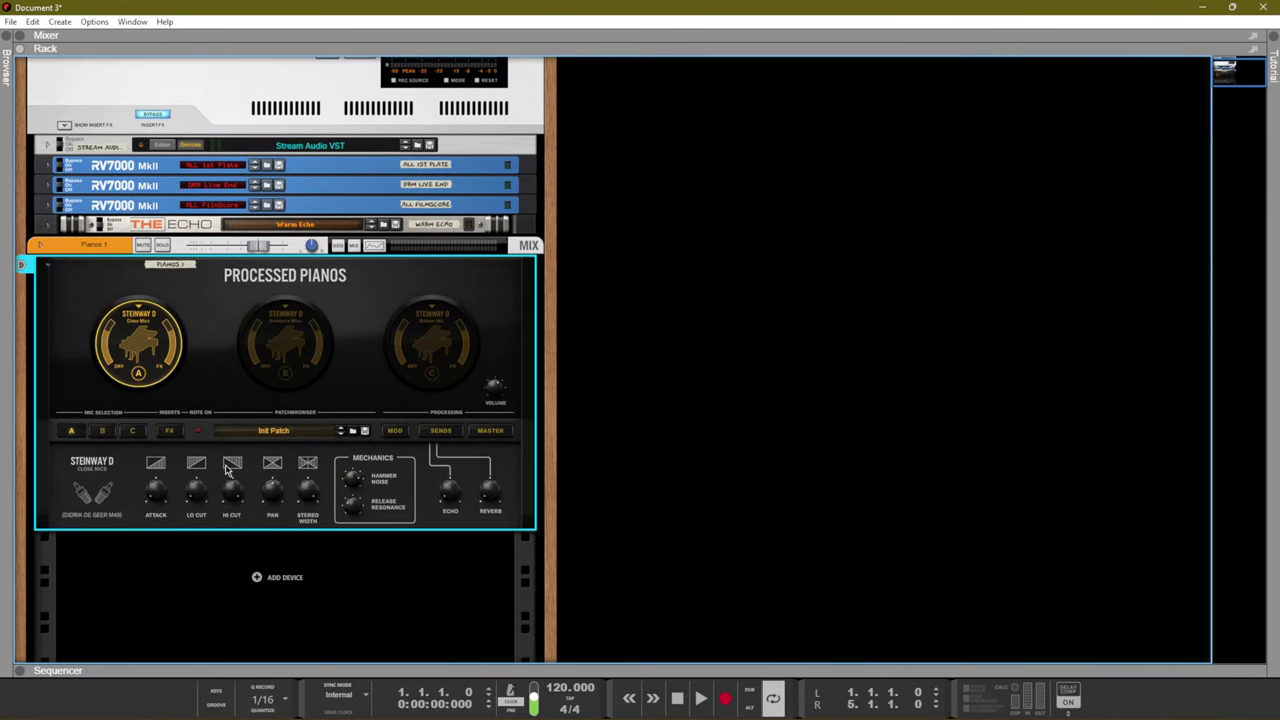
left_click(352, 431)
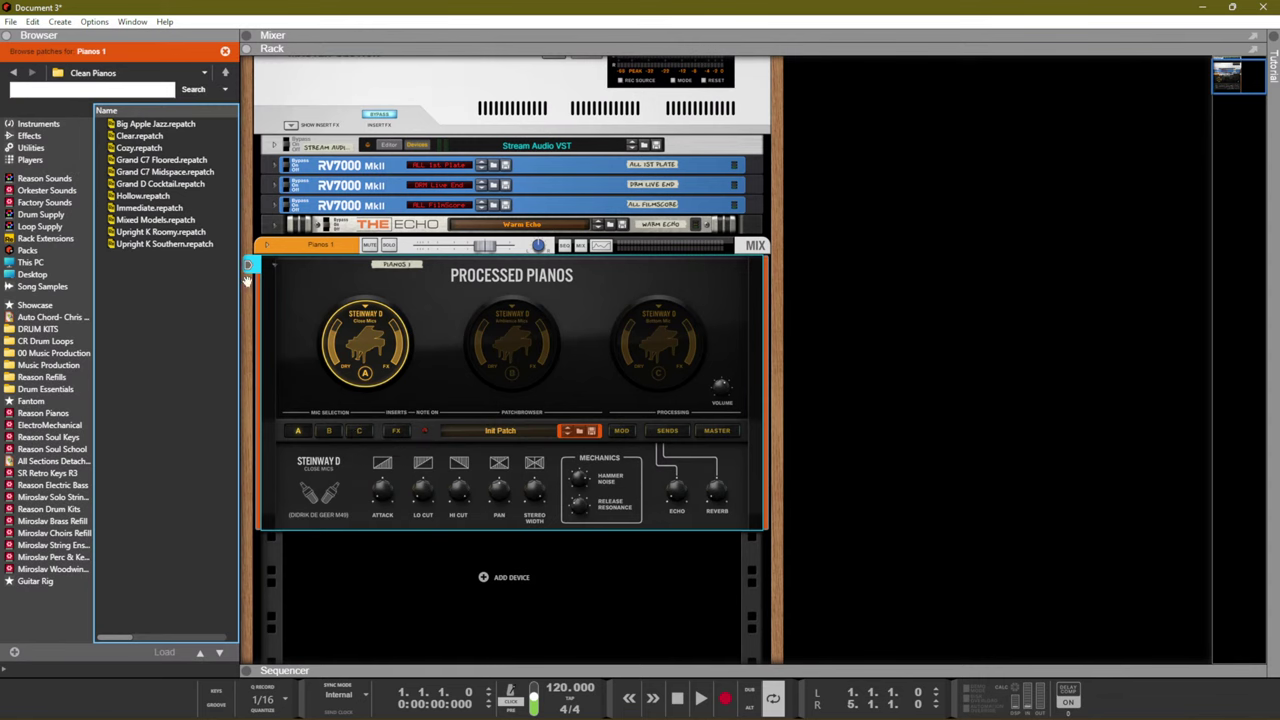
left_click(165, 244)
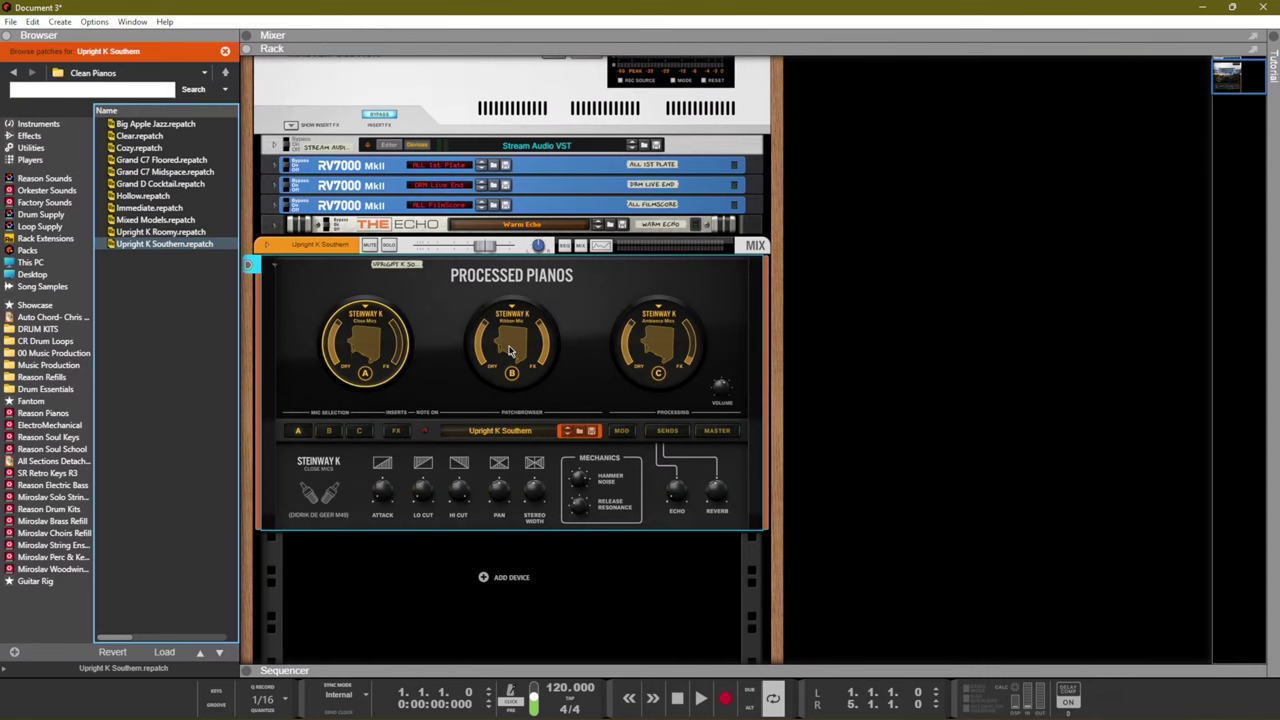
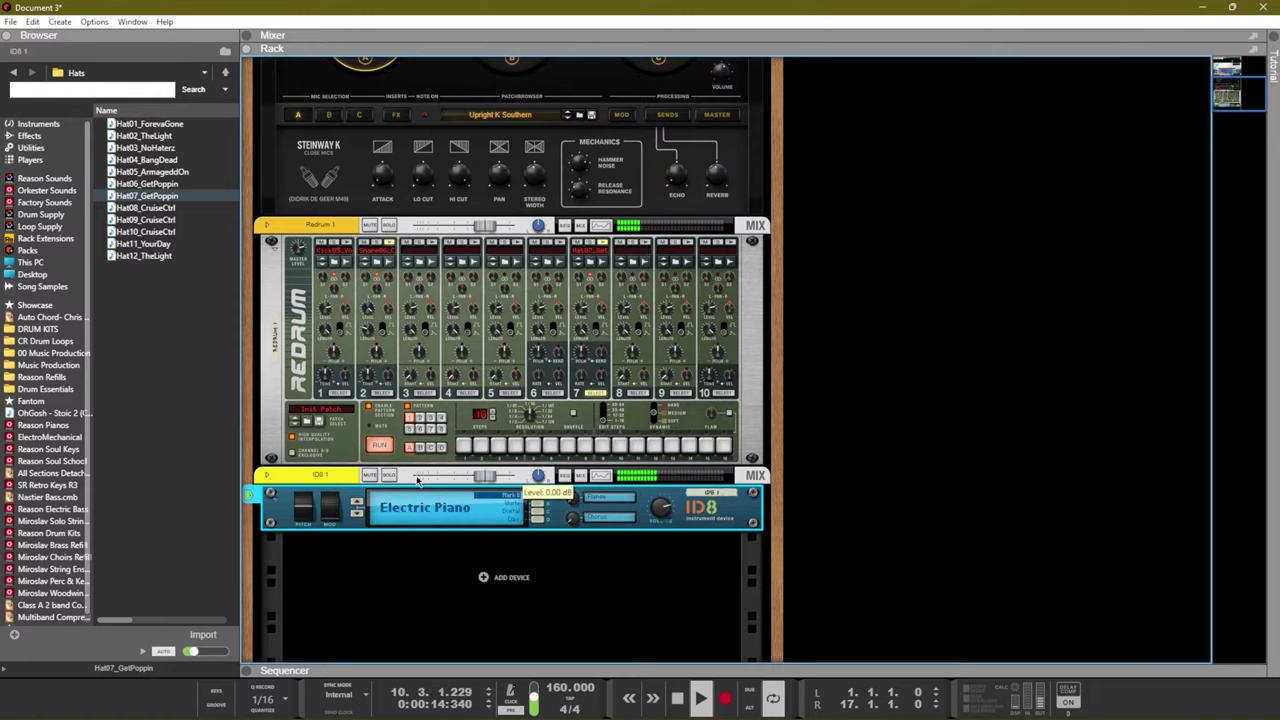
Return to the song start and record an Electric Piano part on the ID8 1 device
key("KP_0")
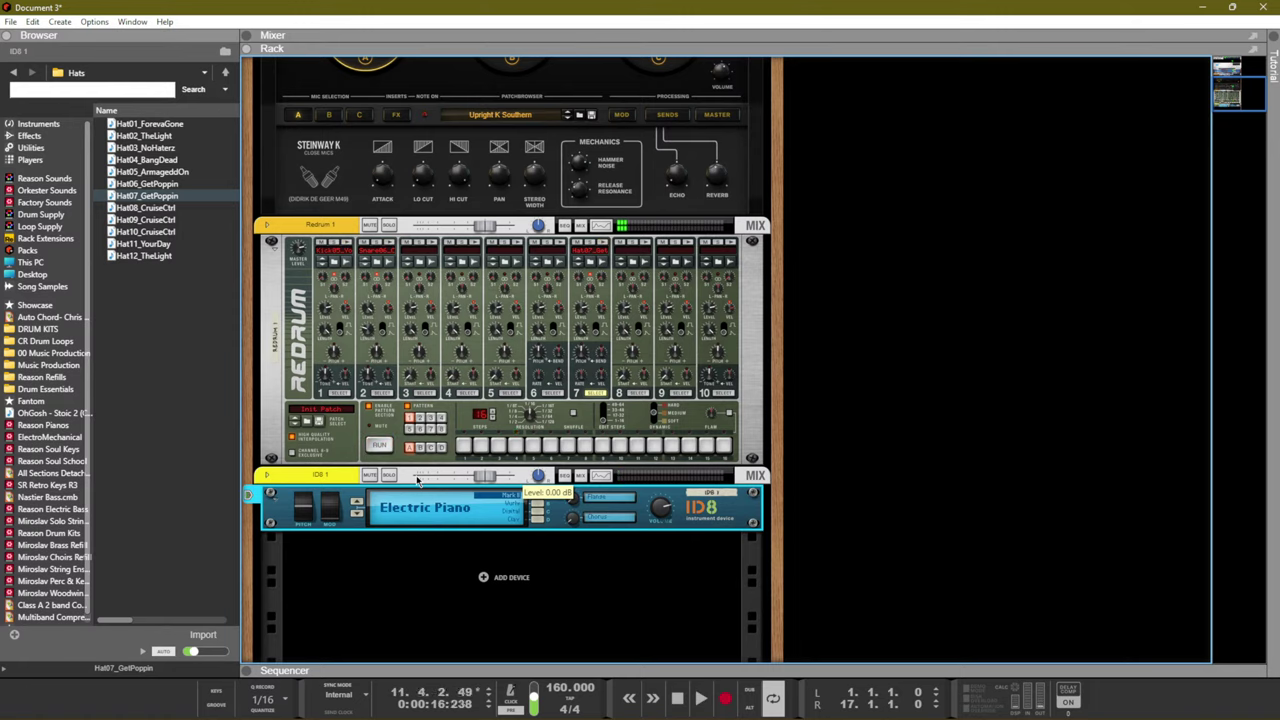
key("KP_0")
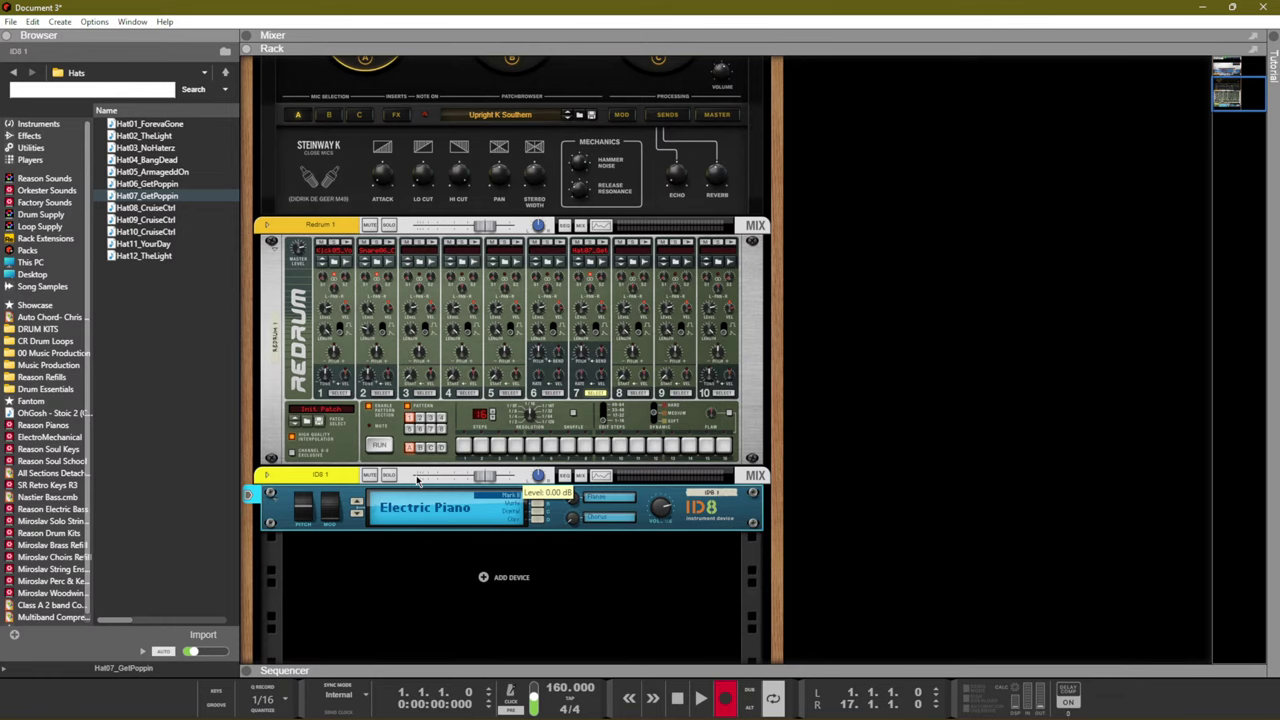
key("space")
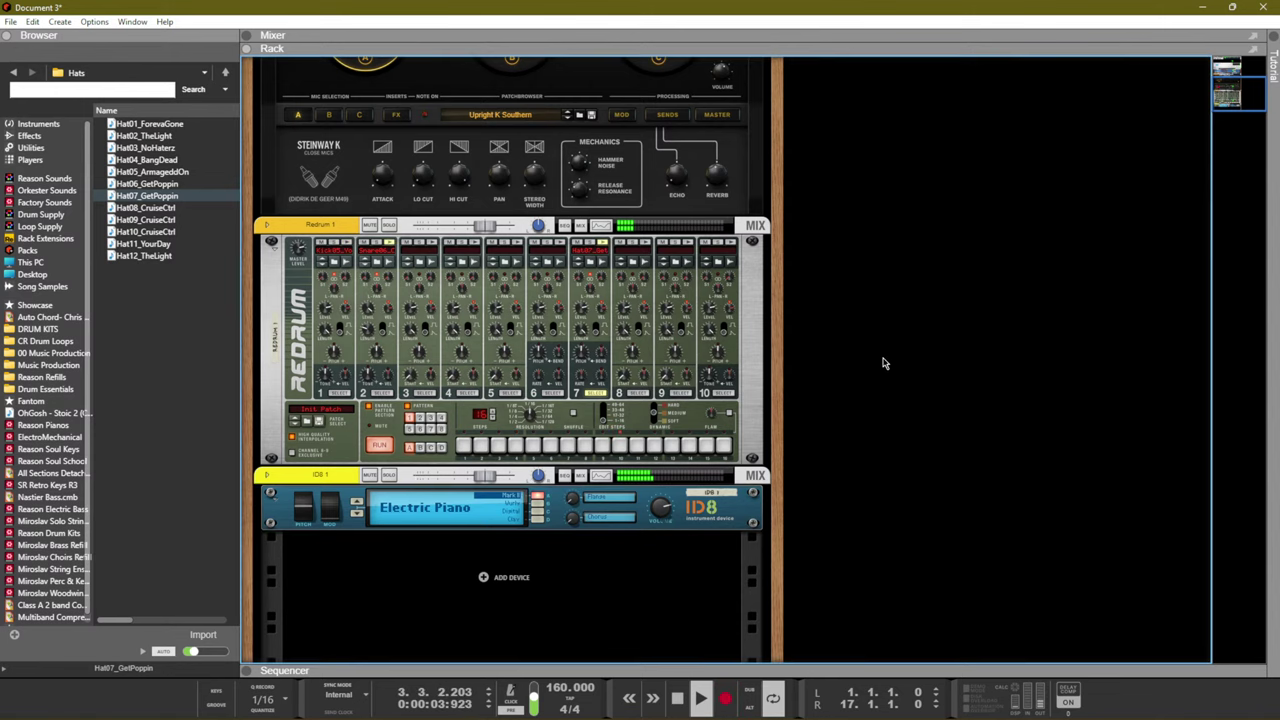
Shorten the ID8 1 clip in the sequencer to 8 bars and play the song back from the start
key("F7")
left_click(833, 280)
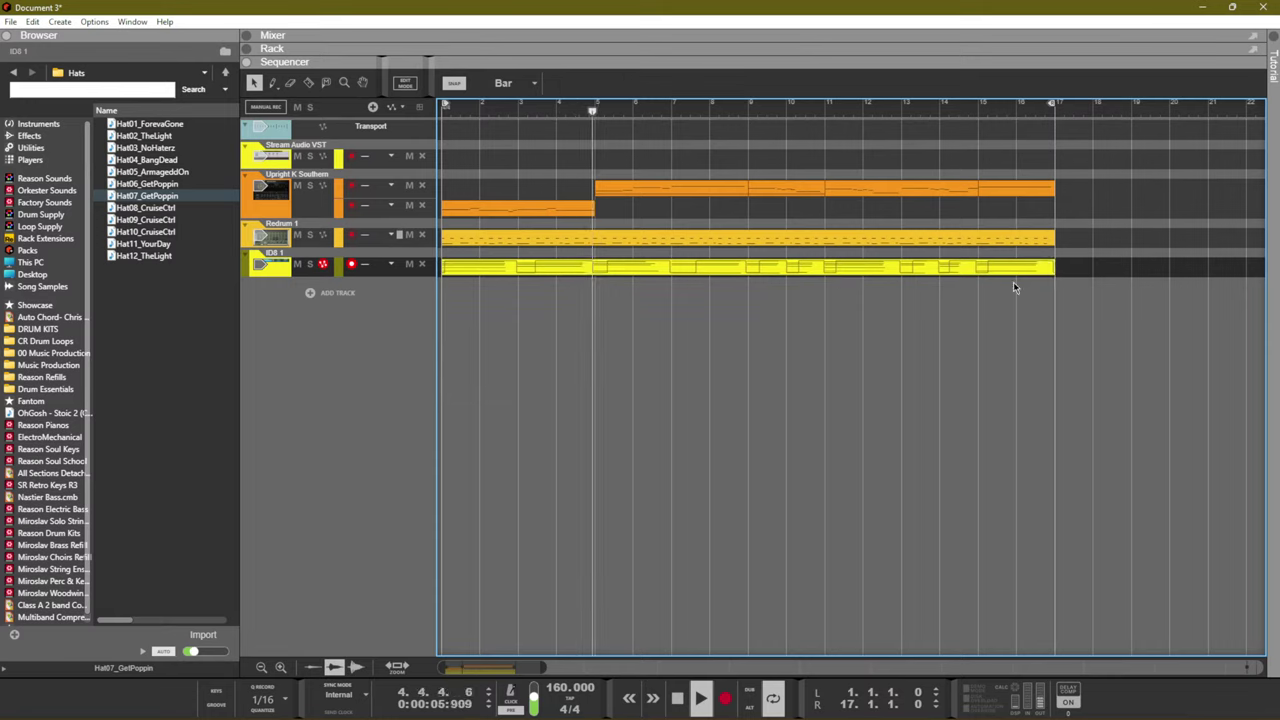
left_click_drag(1057, 271, 752, 268)
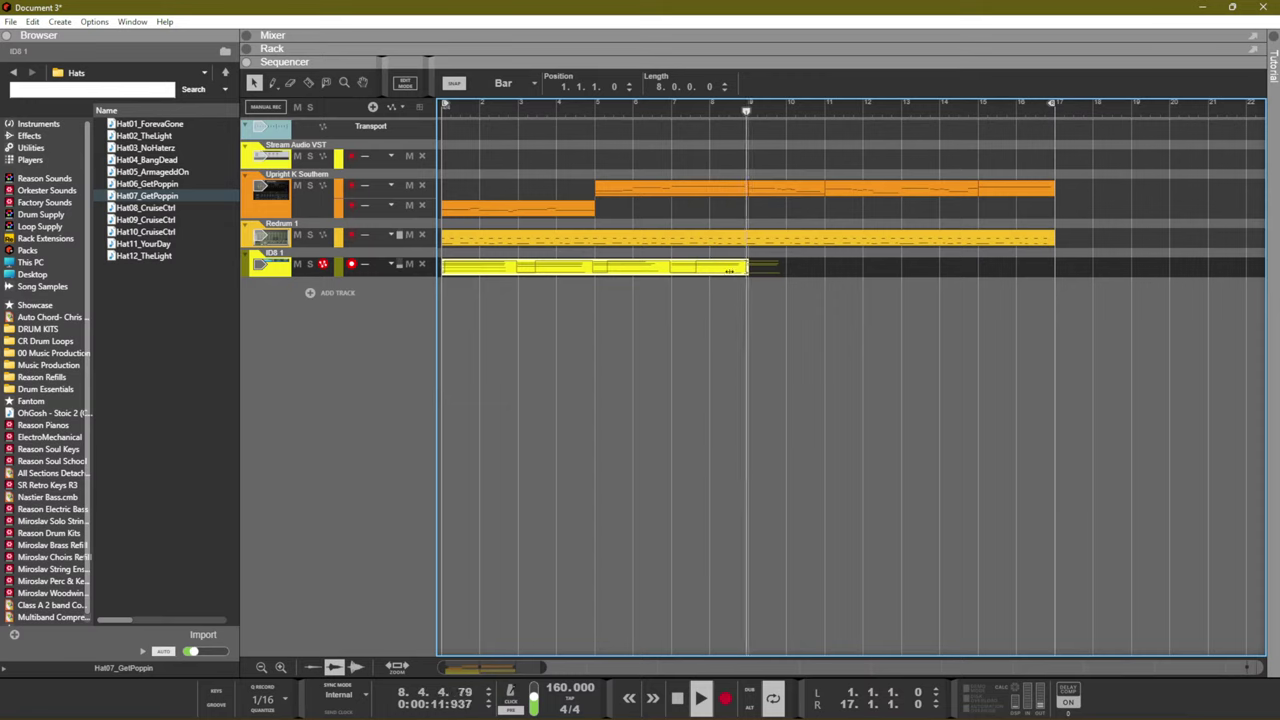
key("space")
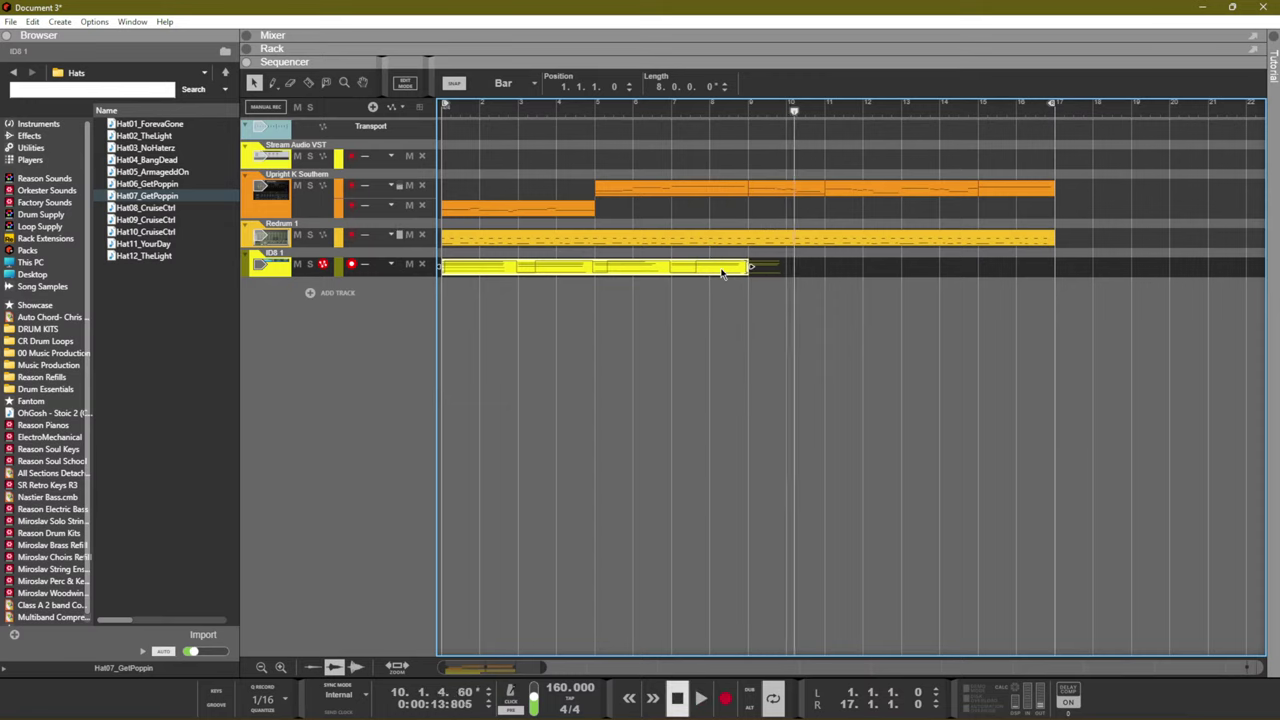
key("space")
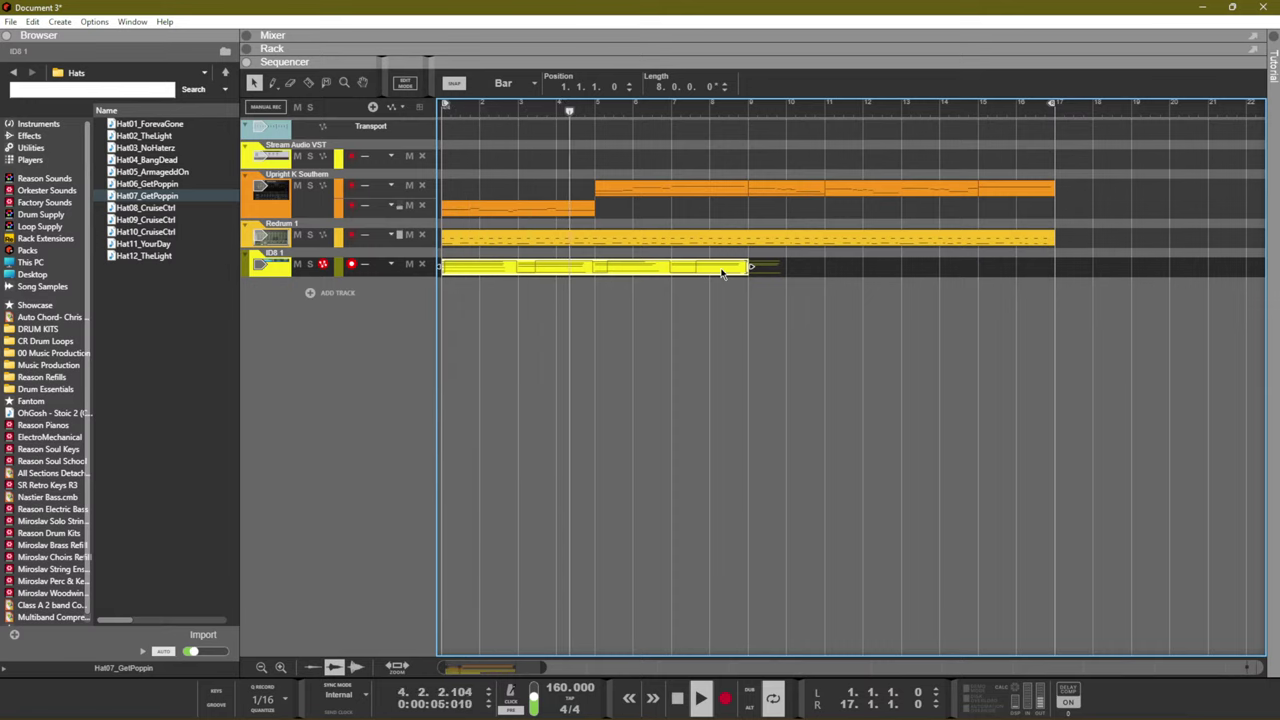
key("space")
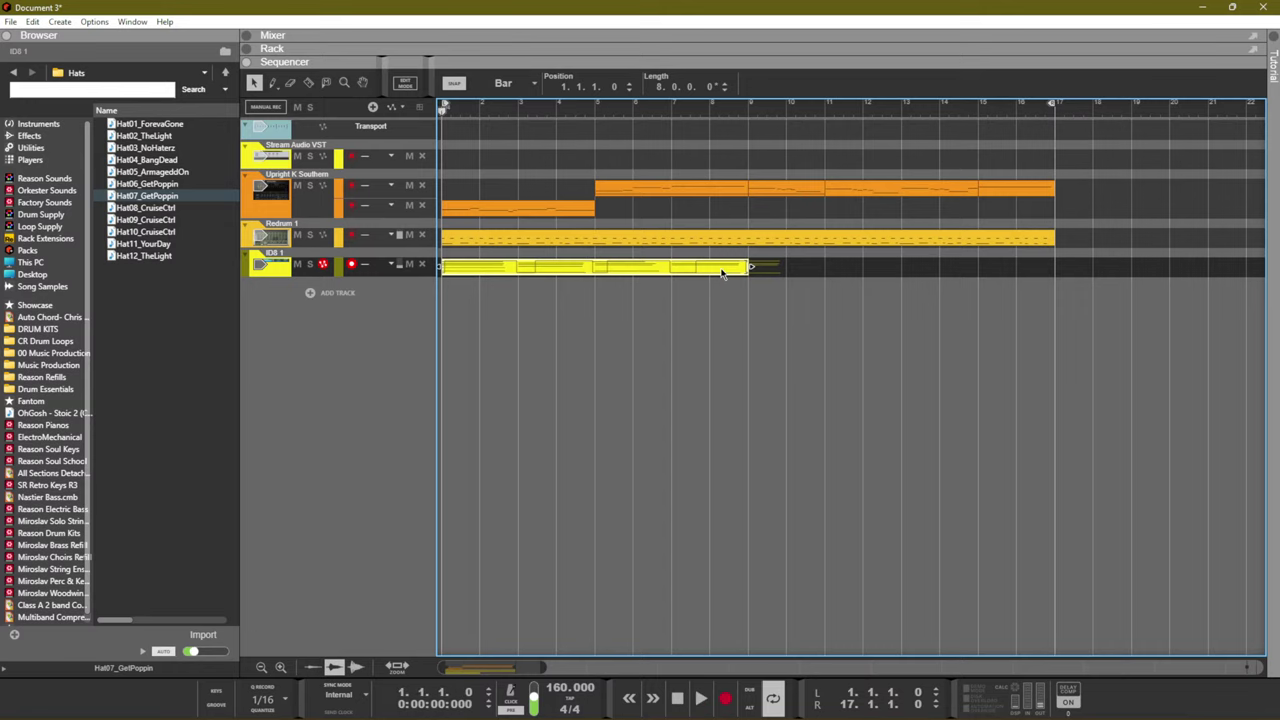
key("space")
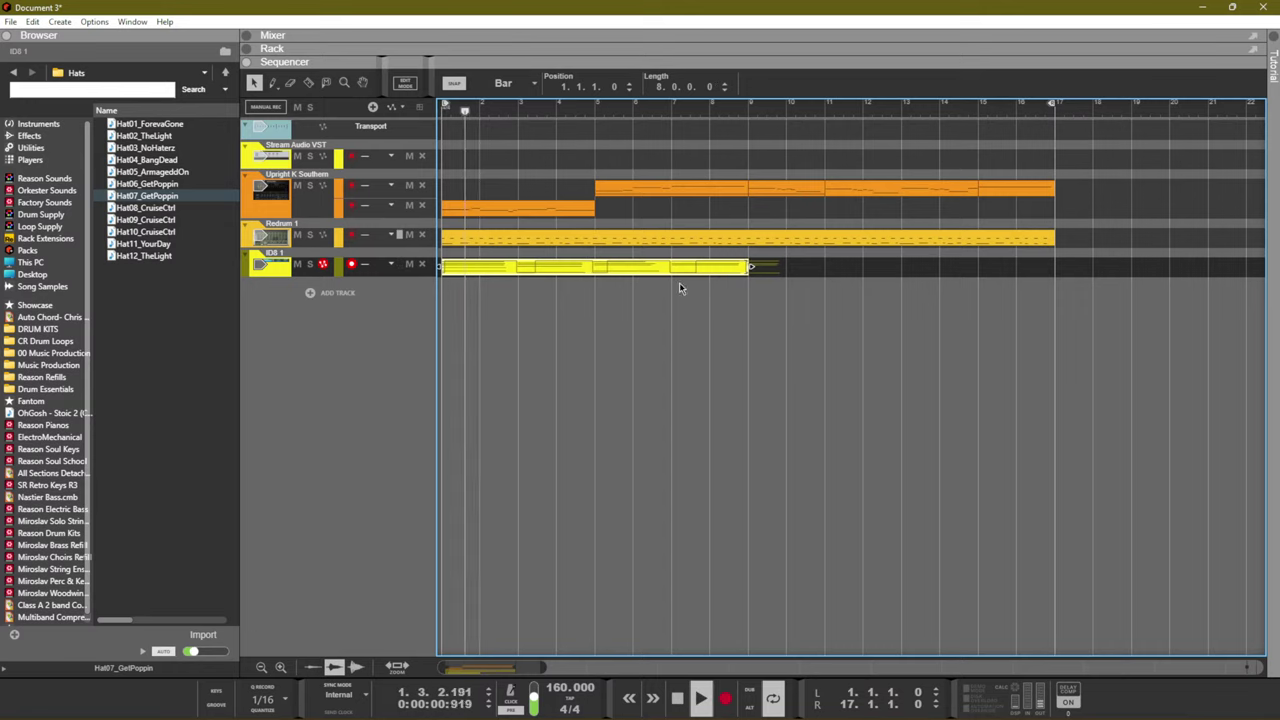
Delete the leftover ID8 1 notes beyond the end of the 8-bar clip and close the clip's note editor
double_click(738, 266)
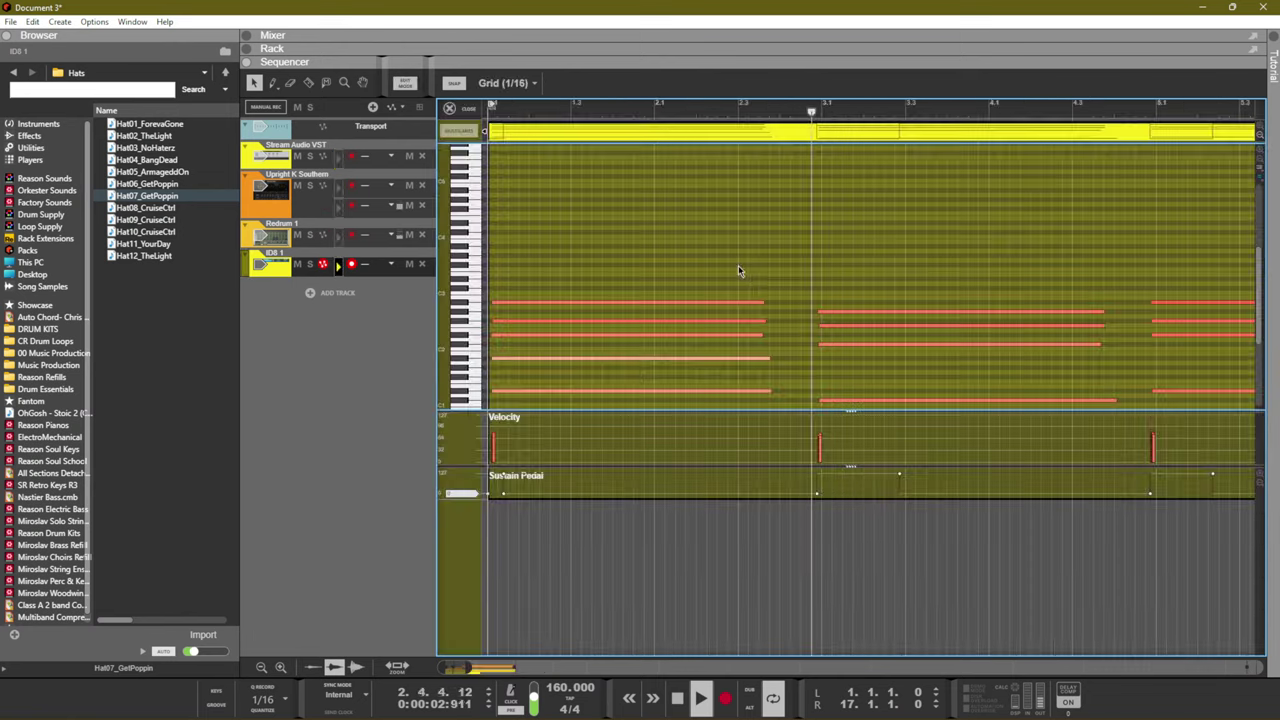
scroll(1060, 275, "down", 4)
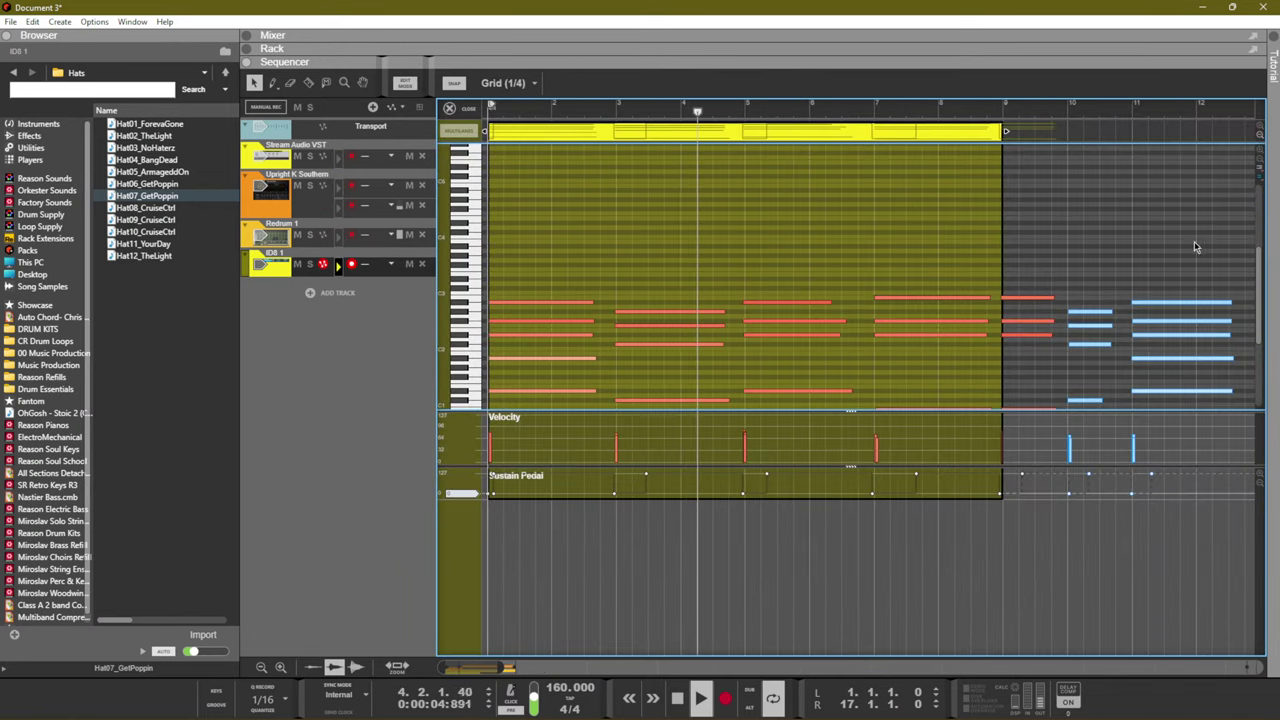
scroll(1160, 235, "down", 3)
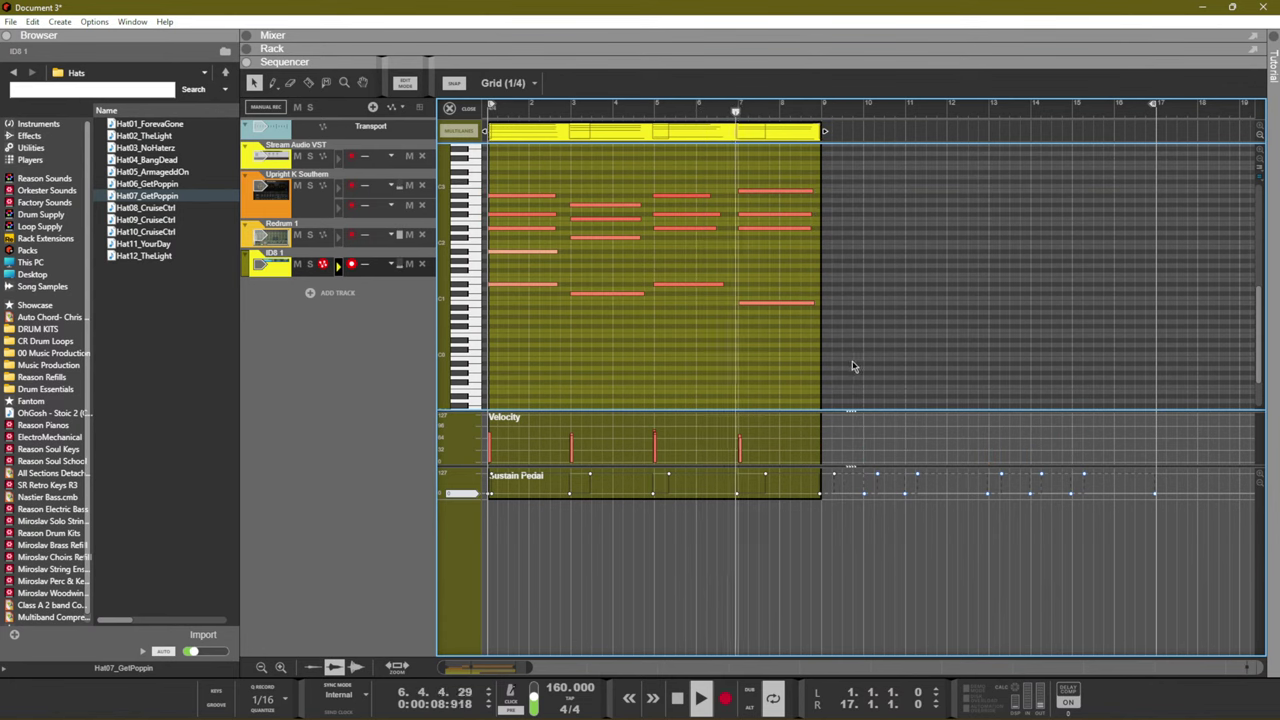
double_click(787, 295)
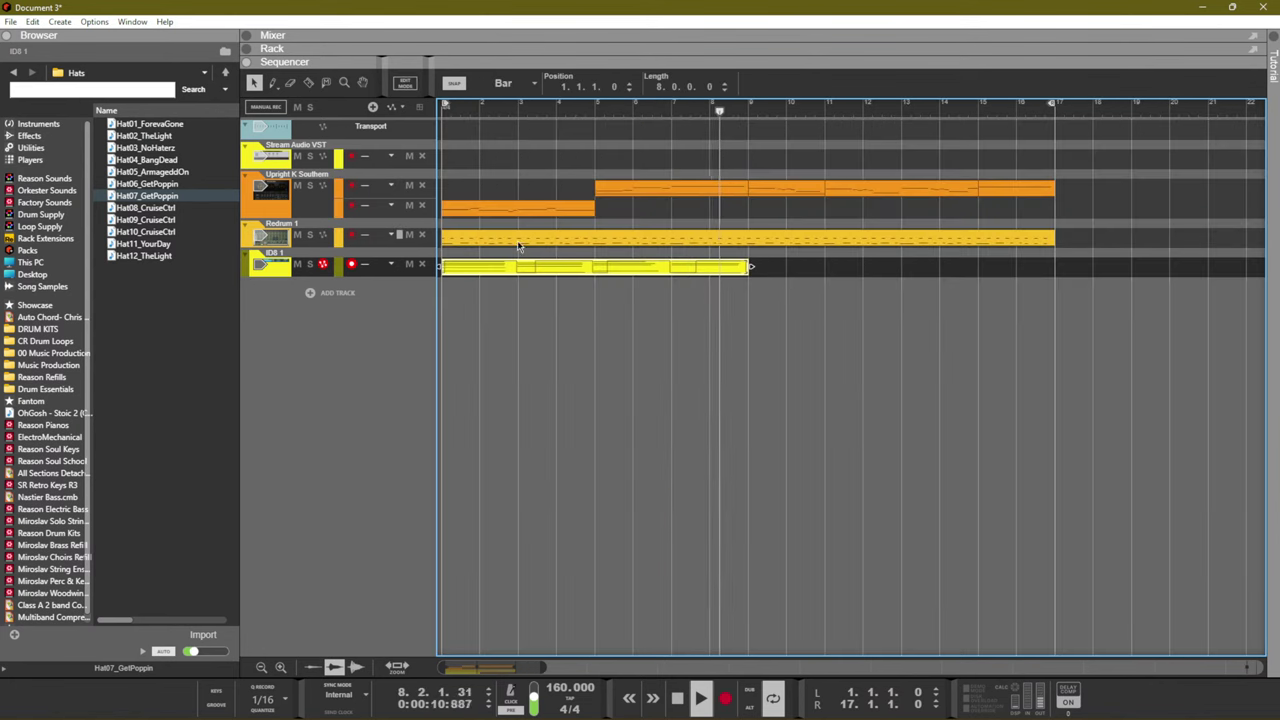
Trim the start of the Redrum 1 clip to bar 9, and extend it back to bar 1
left_click(445, 240)
left_click_drag(445, 240, 768, 243)
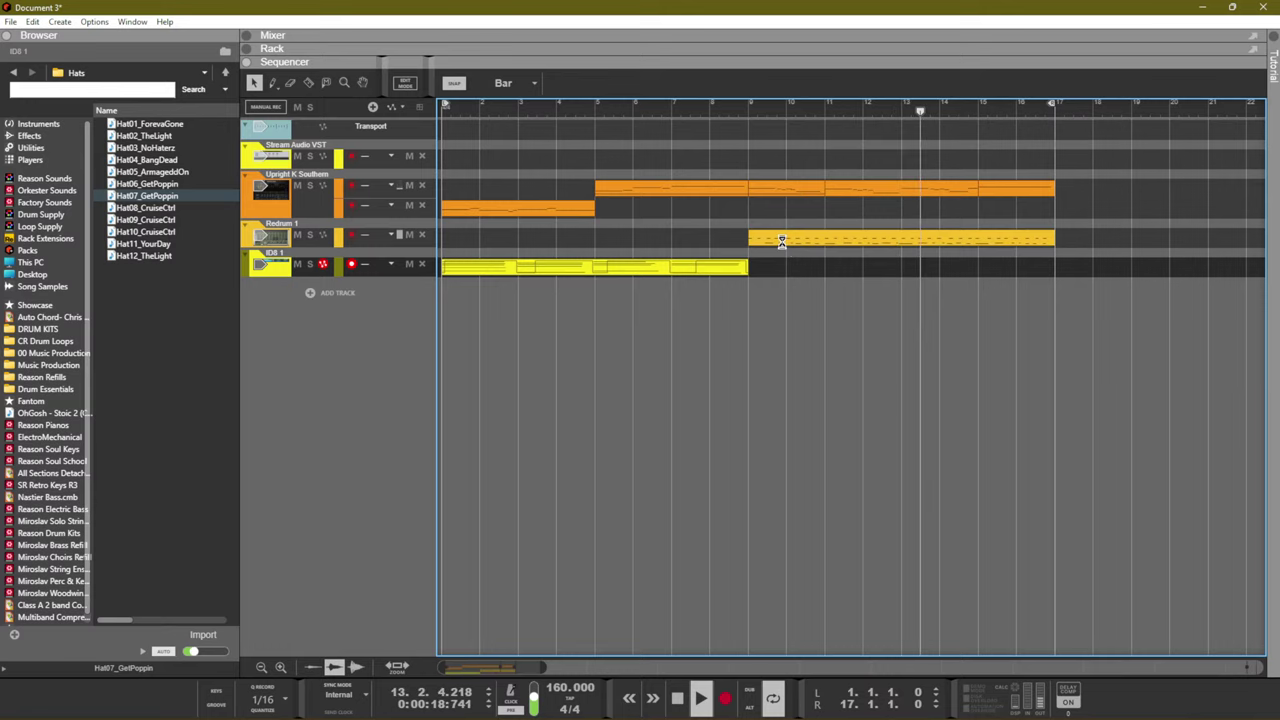
left_click_drag(745, 237, 443, 237)
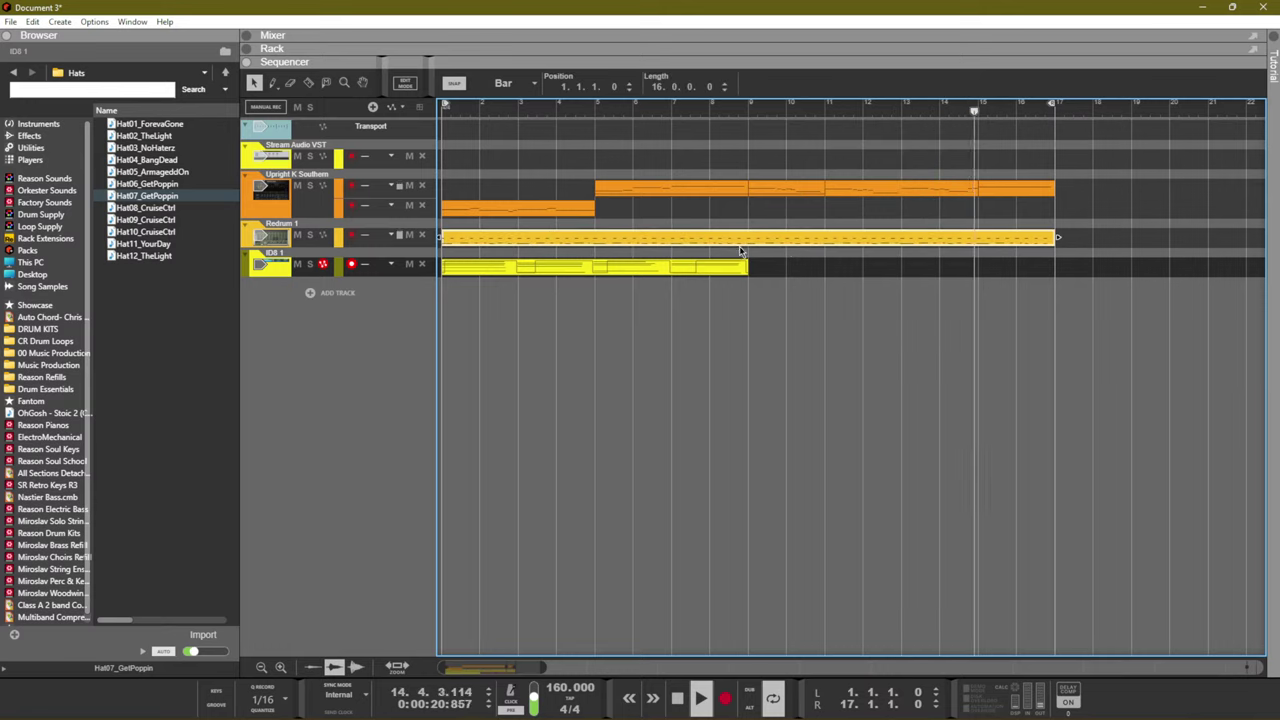
Duplicate the 8-bar ID8 1 clip so the copy runs from bar 9 to bar 17
left_click(767, 323)
left_click_drag(818, 257, 407, 286)
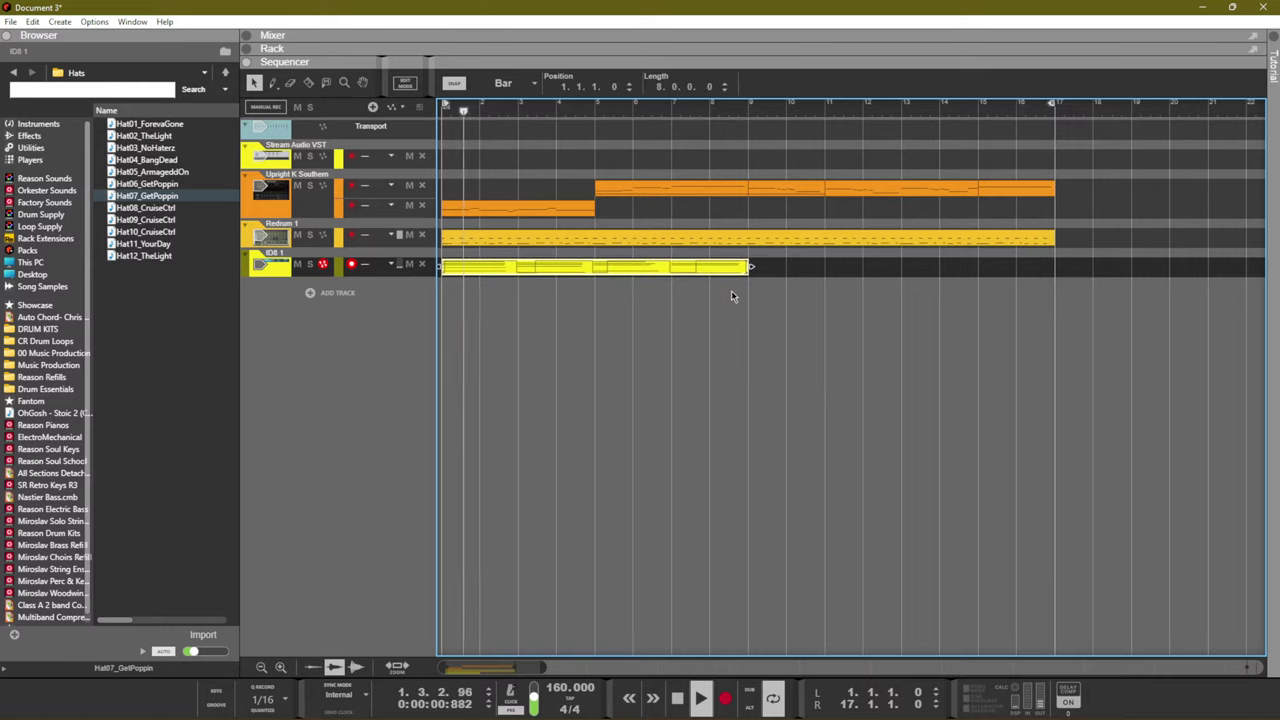
right_click(385, 300)
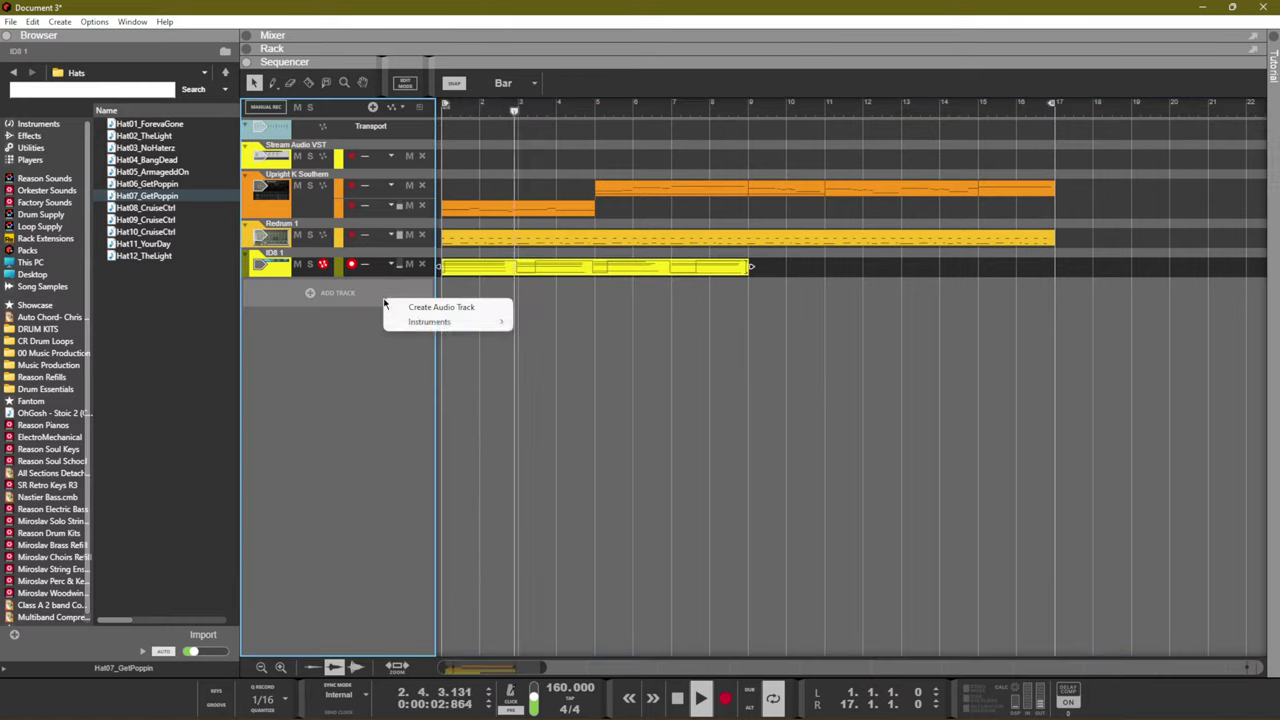
left_click(659, 350)
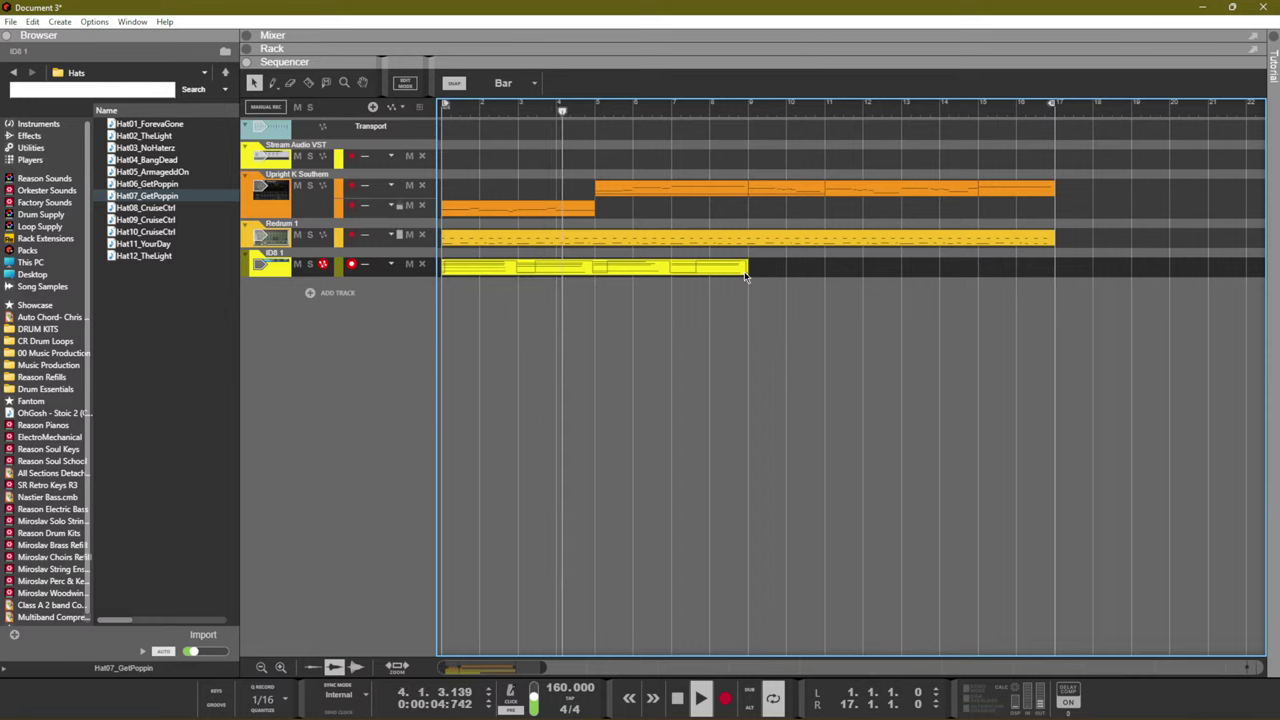
left_click(744, 271)
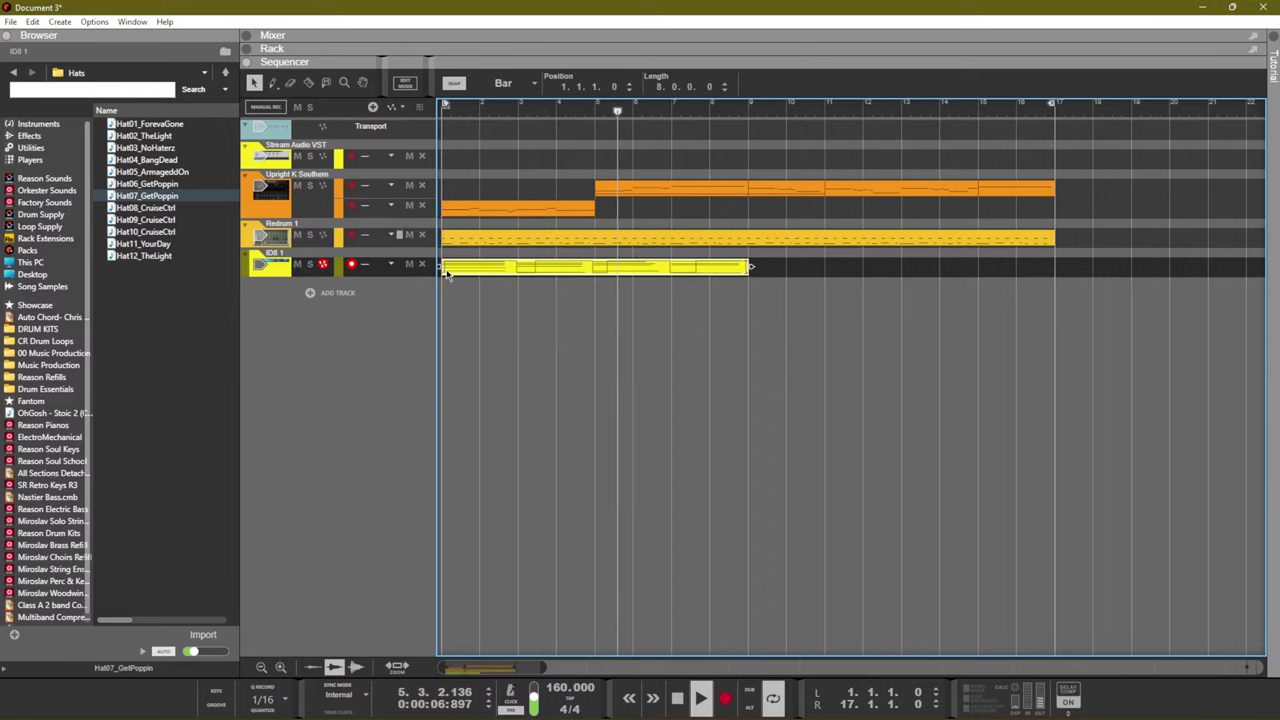
key("ctrl+d")
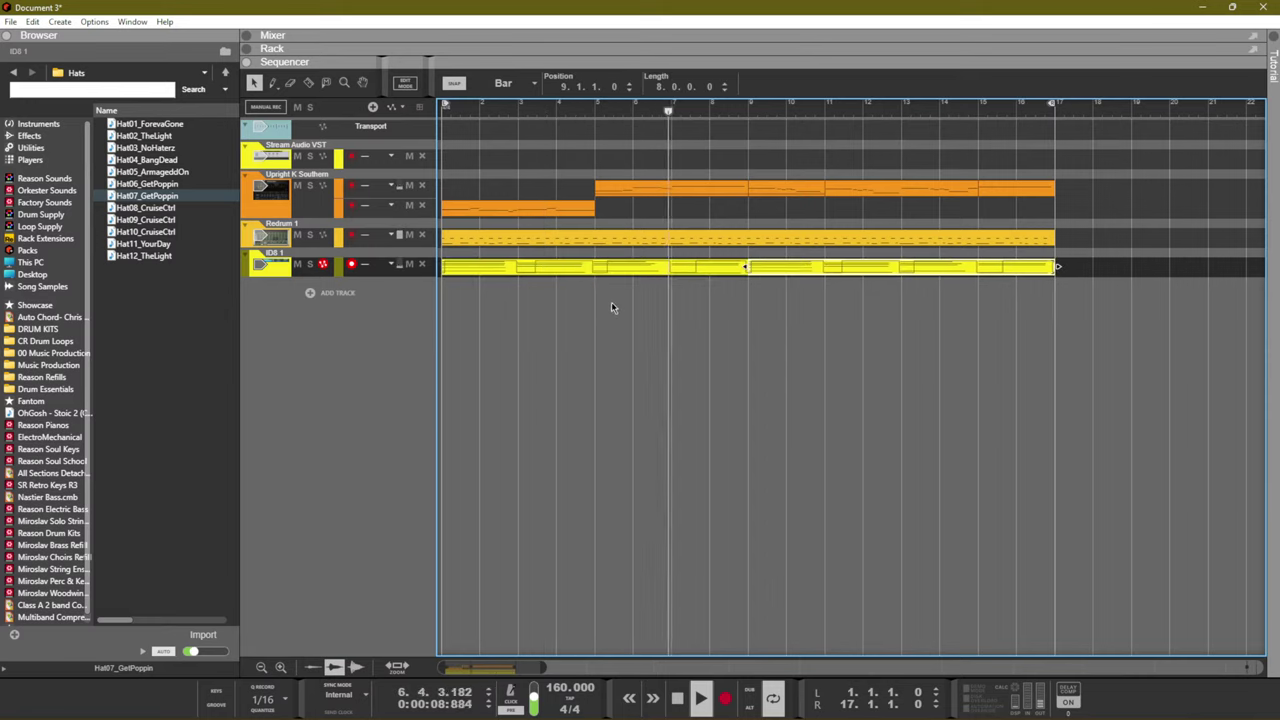
Add a second ID8 Instrument Device with its own track below the ID8 1 track
left_click(749, 370)
right_click(402, 300)
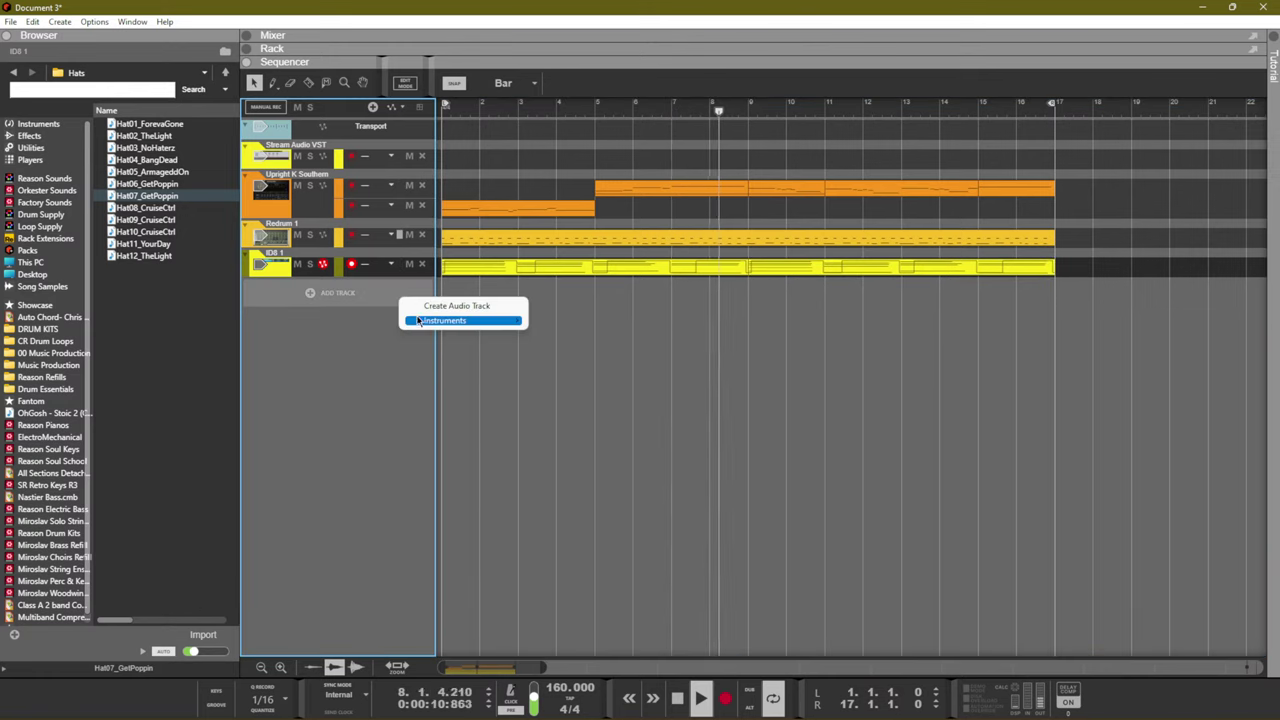
mouse_move(460, 320)
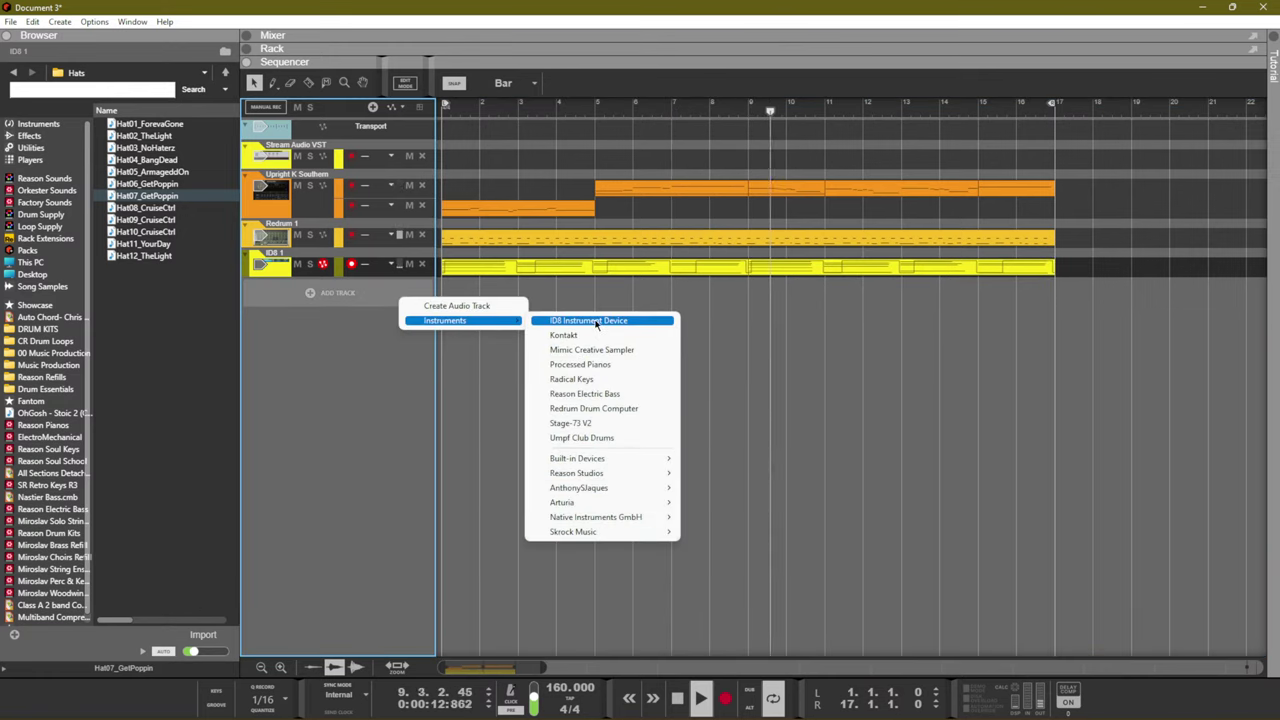
left_click(596, 321)
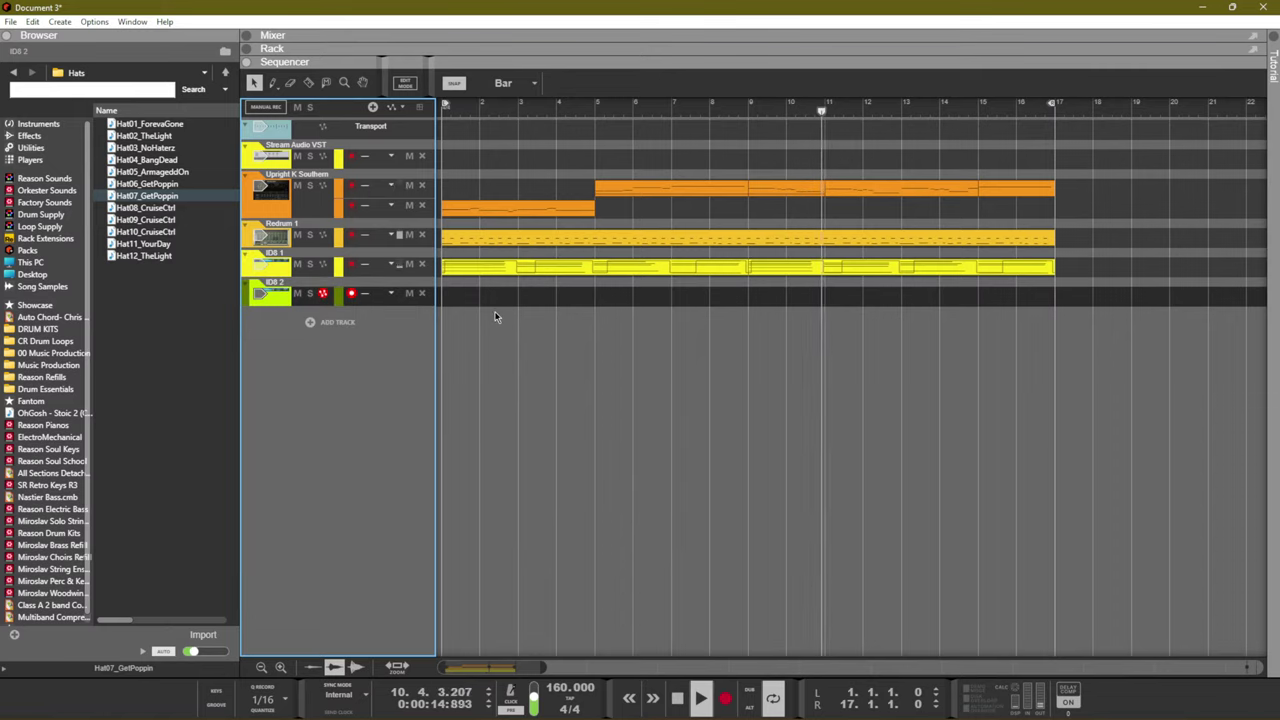
Set the sound category of the new ID8 2 device in the rack to Bass
key("F6")
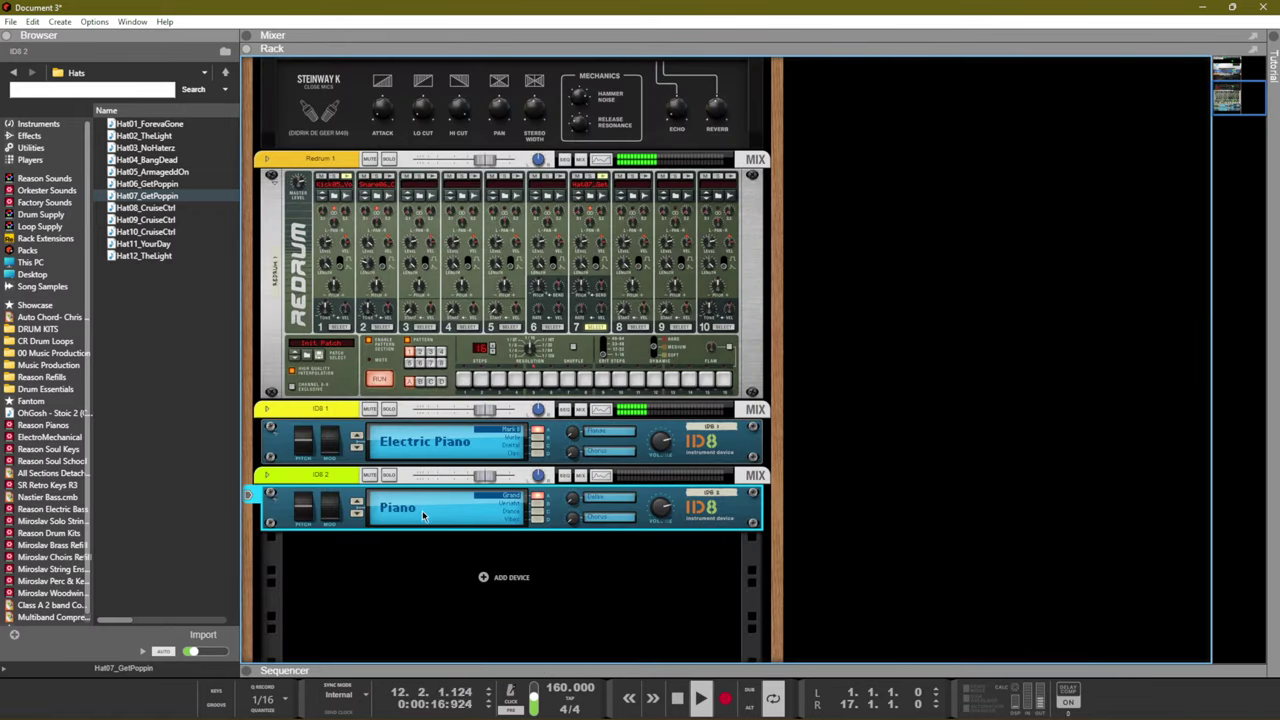
left_click(357, 514)
left_click(359, 516)
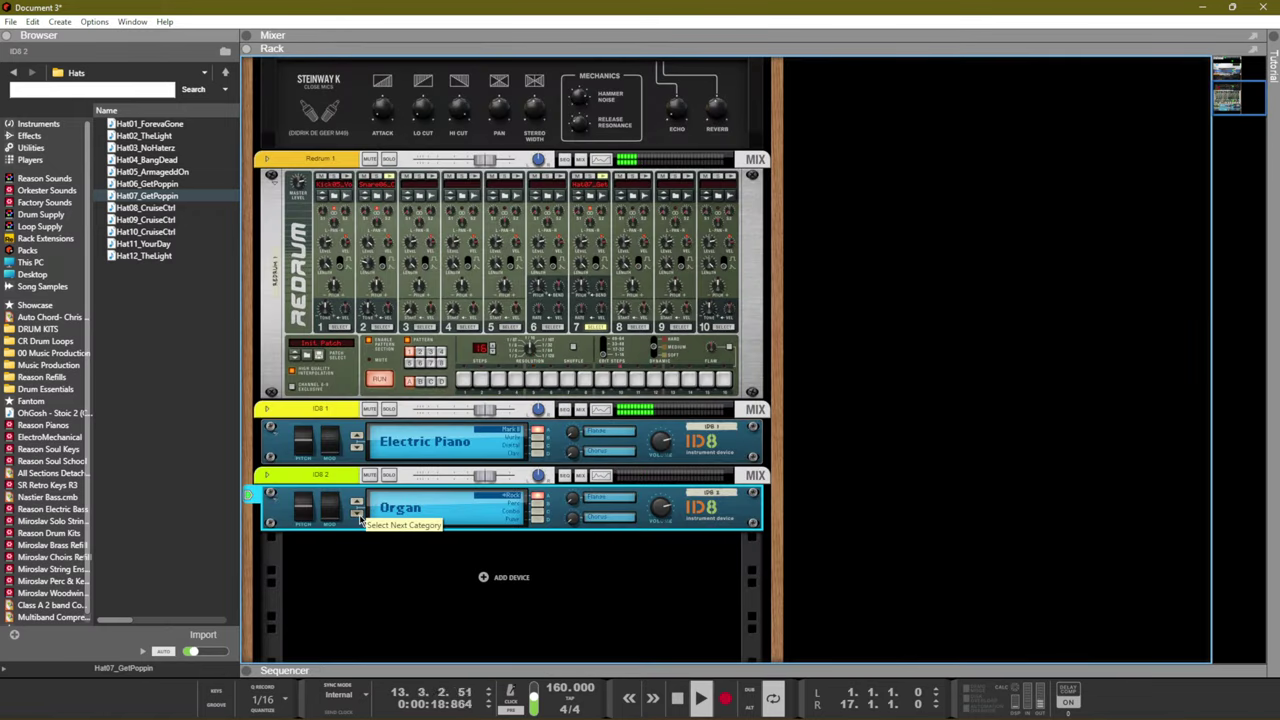
left_click(359, 516)
left_click(359, 516)
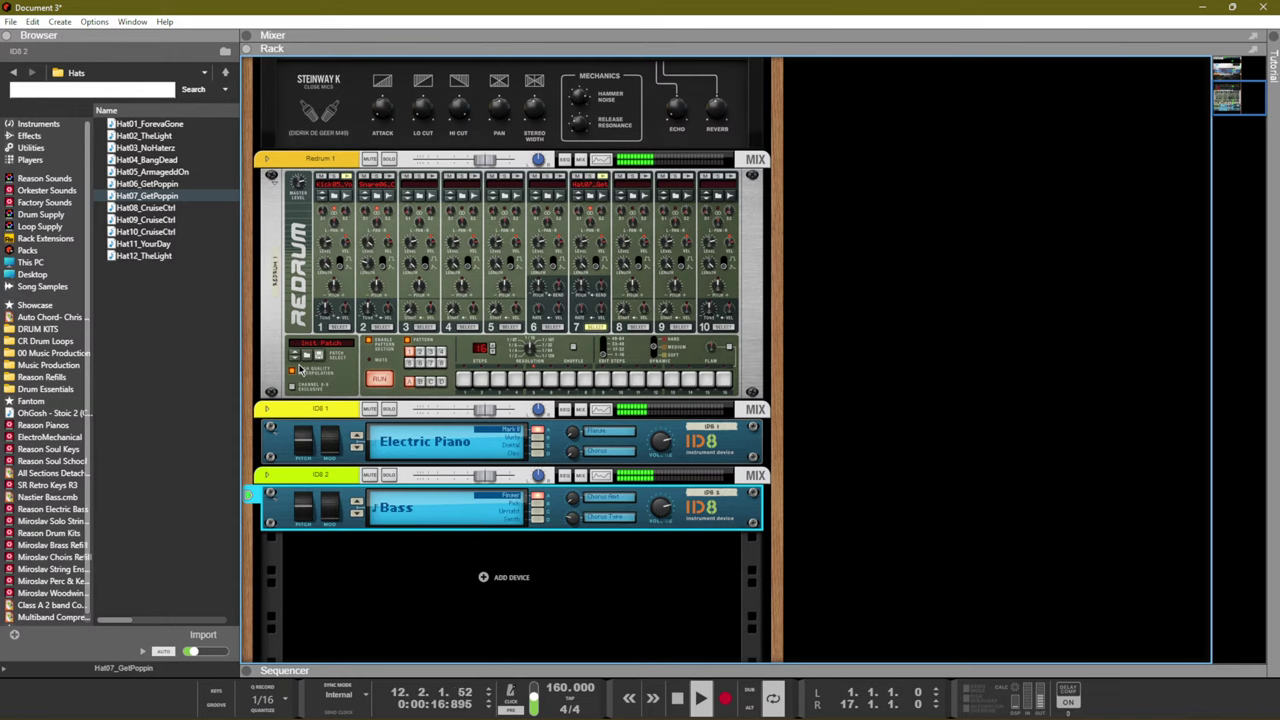
Delete both clips on the ID8 1 track in the sequencer and stop playback
key("F7")
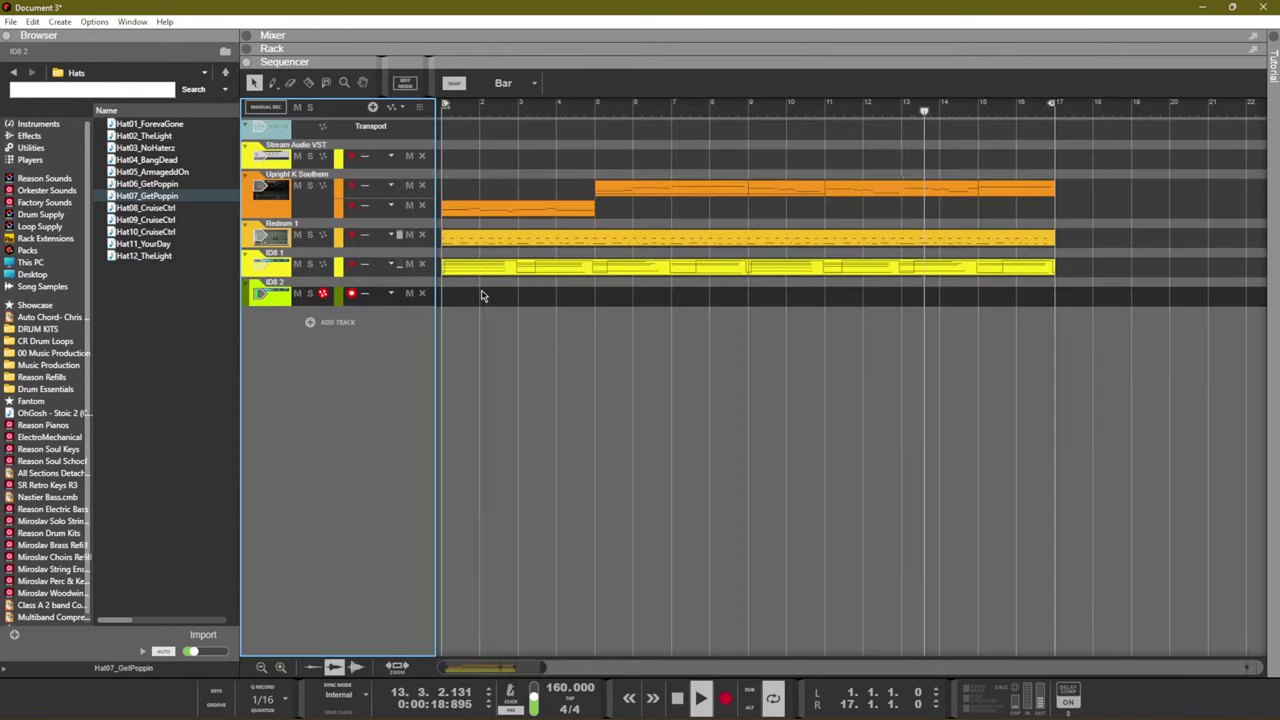
left_click_drag(1158, 306, 630, 272)
key("Delete")
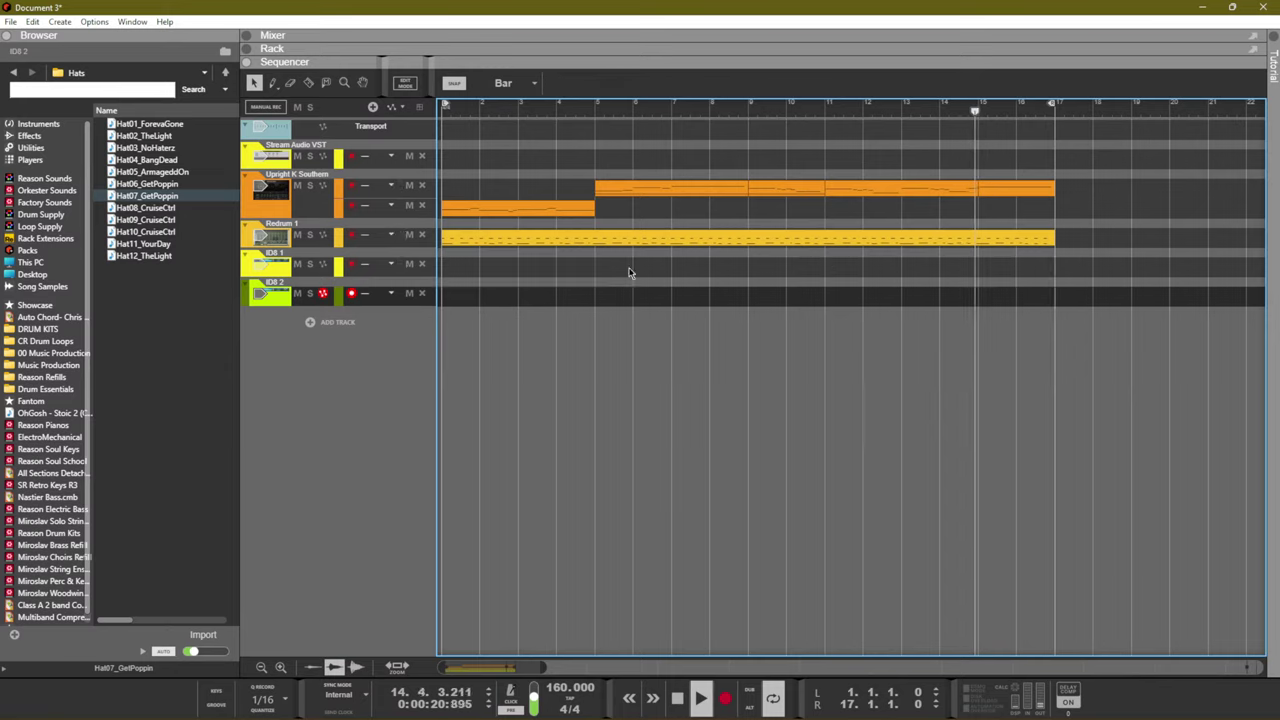
key("space")
Switch record arming to ID8 1 and back to ID8 2, and play the song from the start
left_click(357, 270)
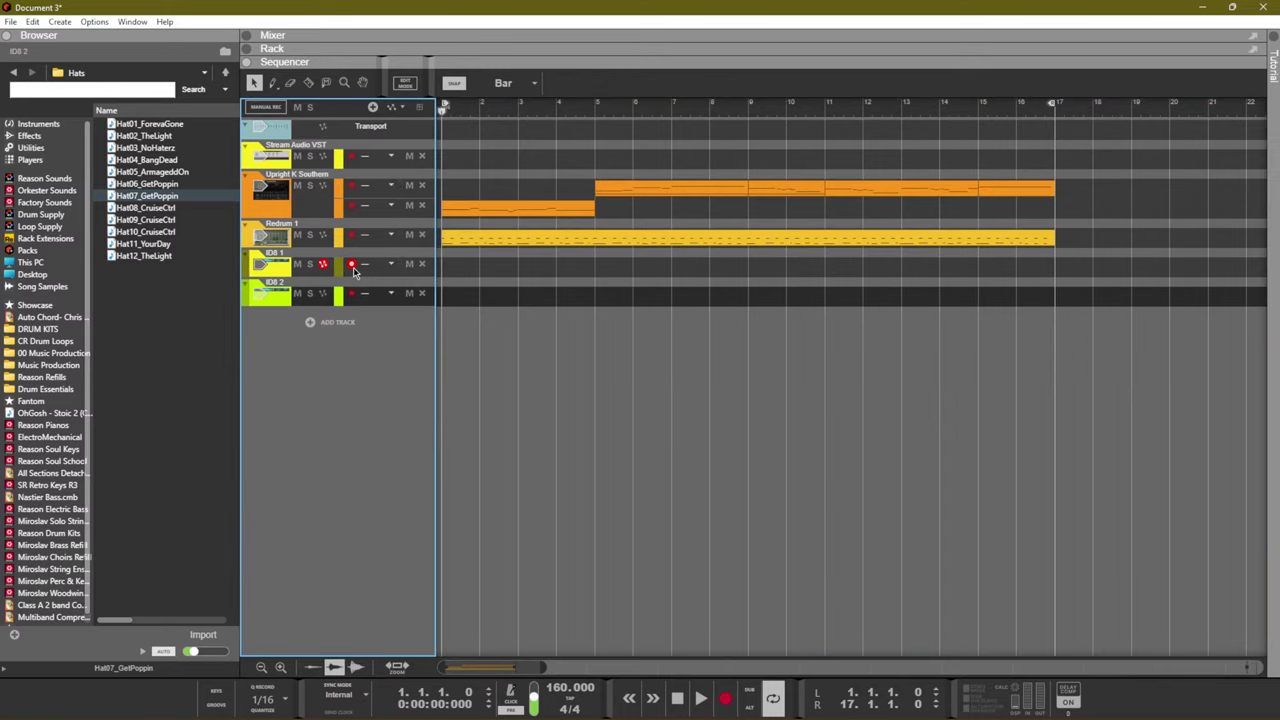
left_click(352, 300)
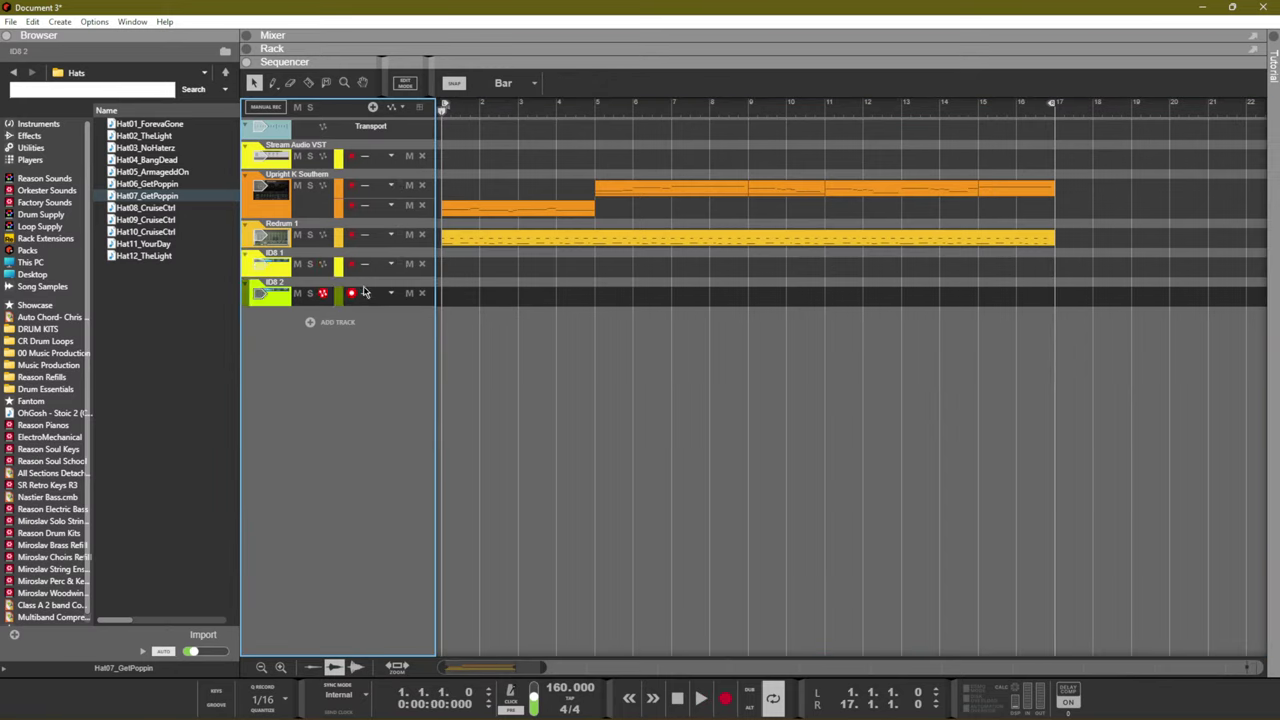
key("space")
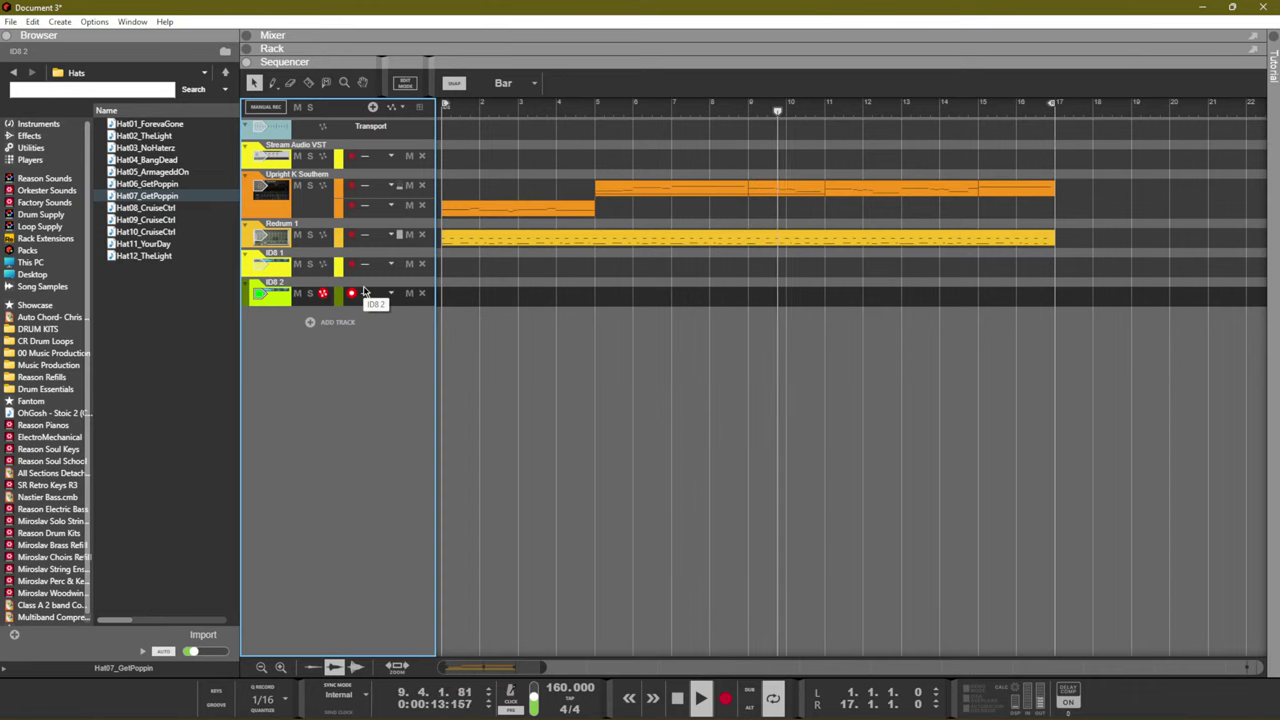
key("space")
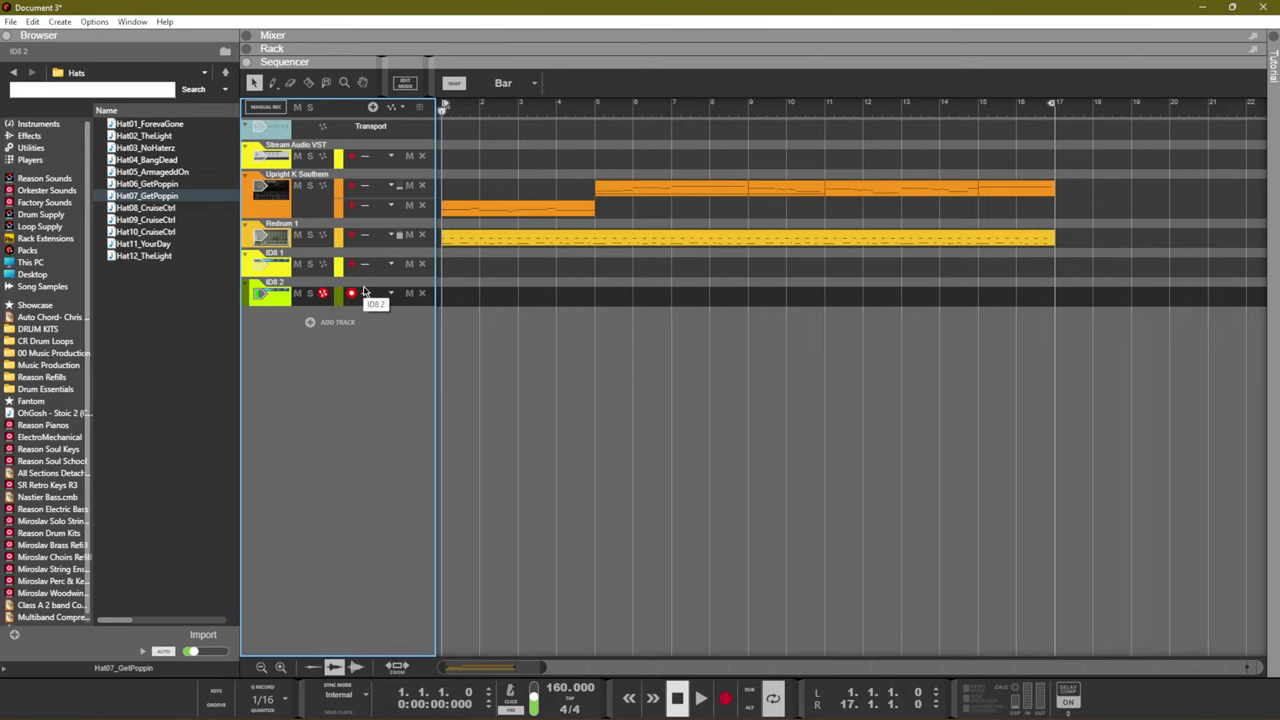
key("space")
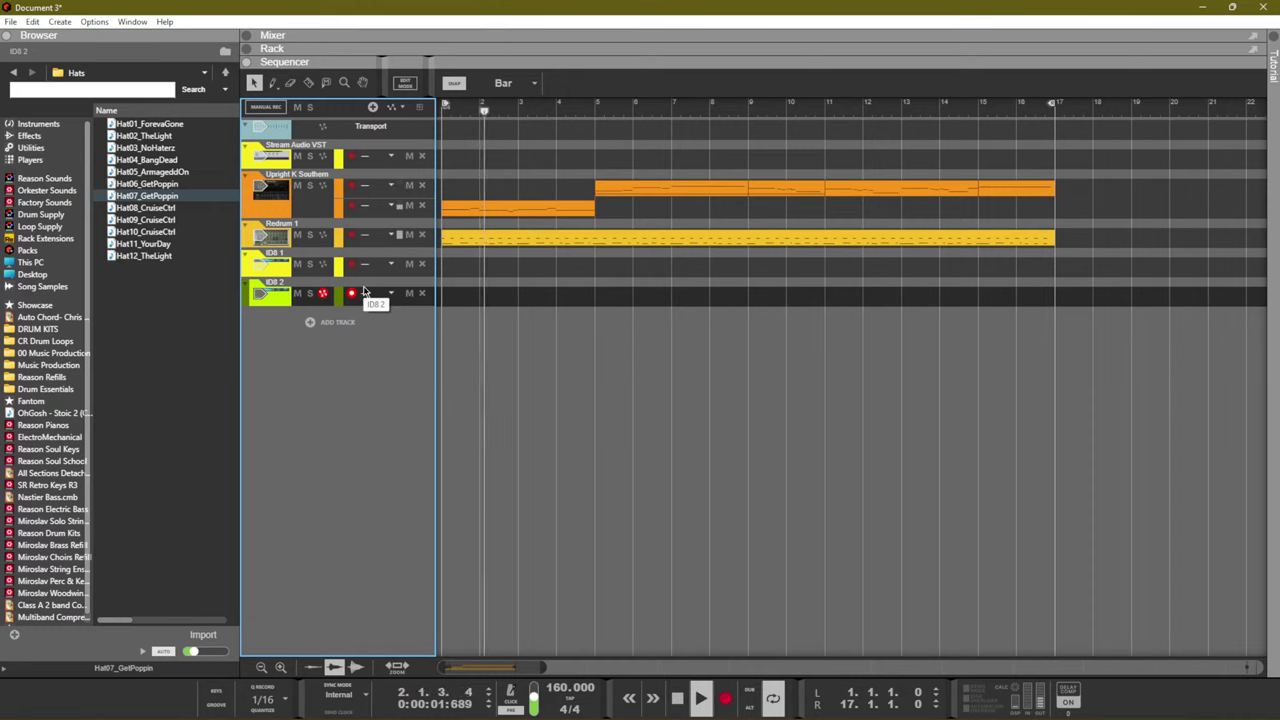
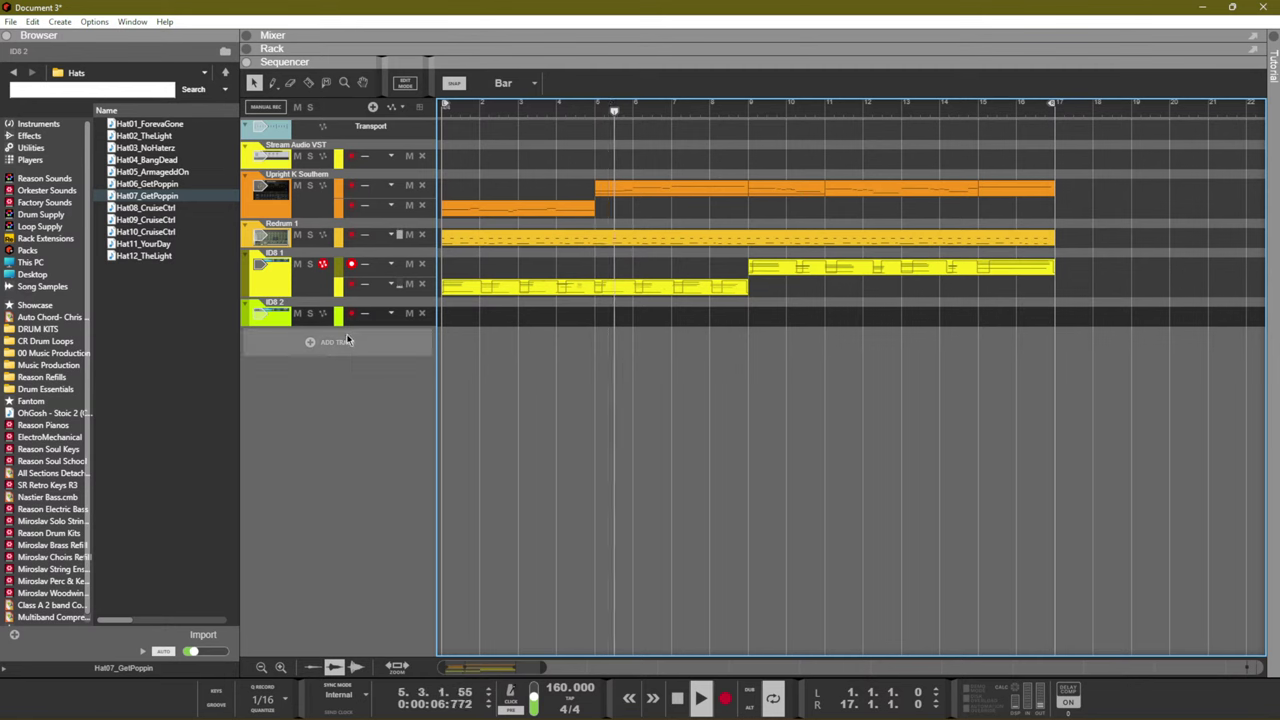
Add a Mimic Creative Sampler with its own track below ID8 2 and show it in the rack
left_click(345, 344)
mouse_move(425, 366)
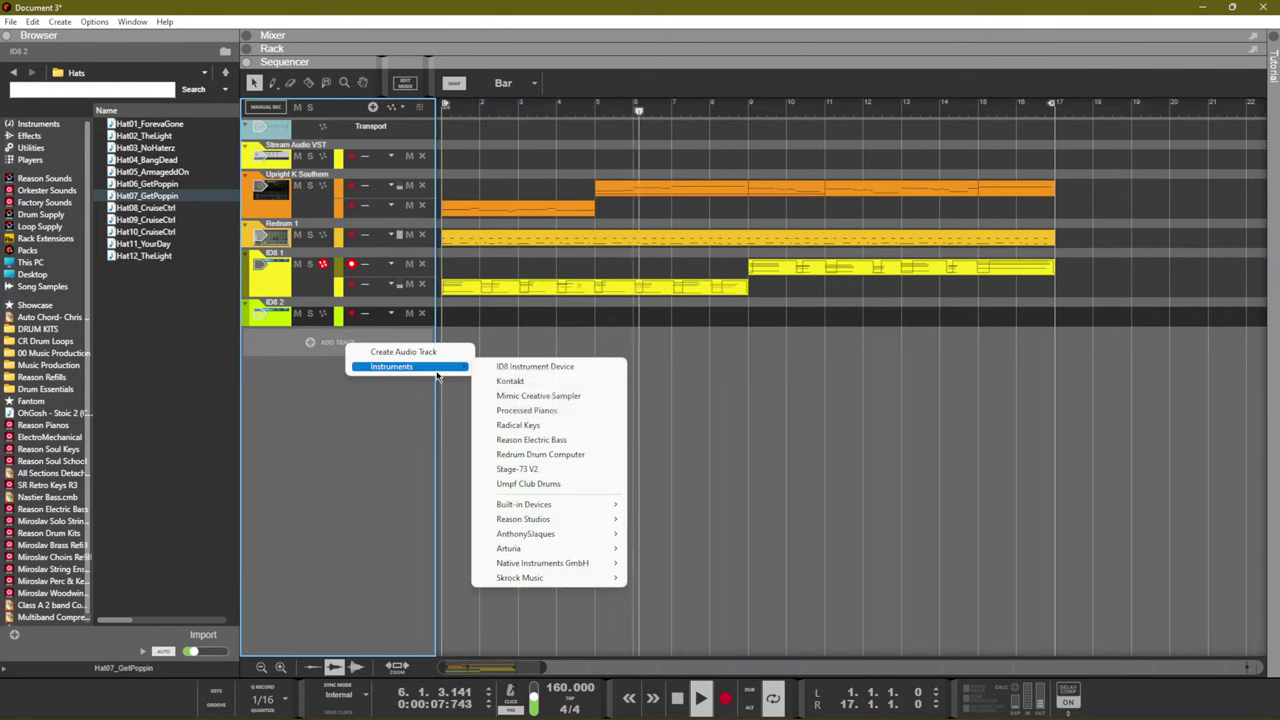
left_click(549, 396)
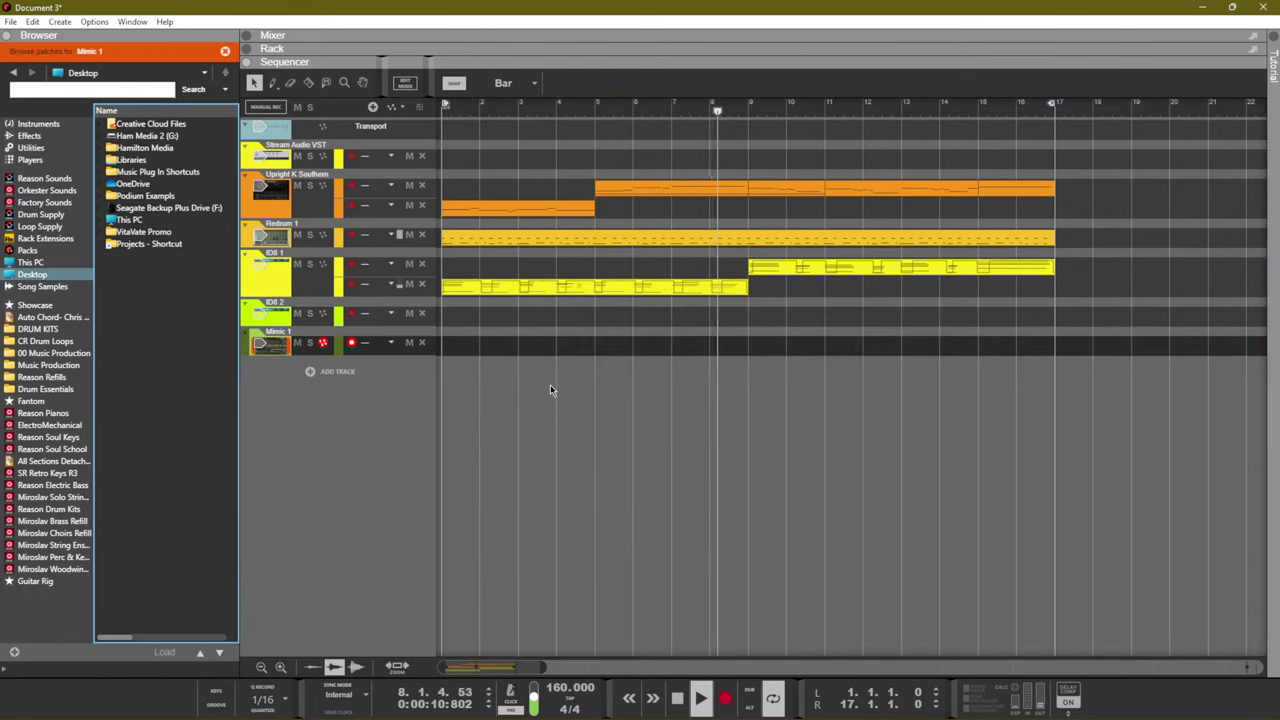
key("F6")
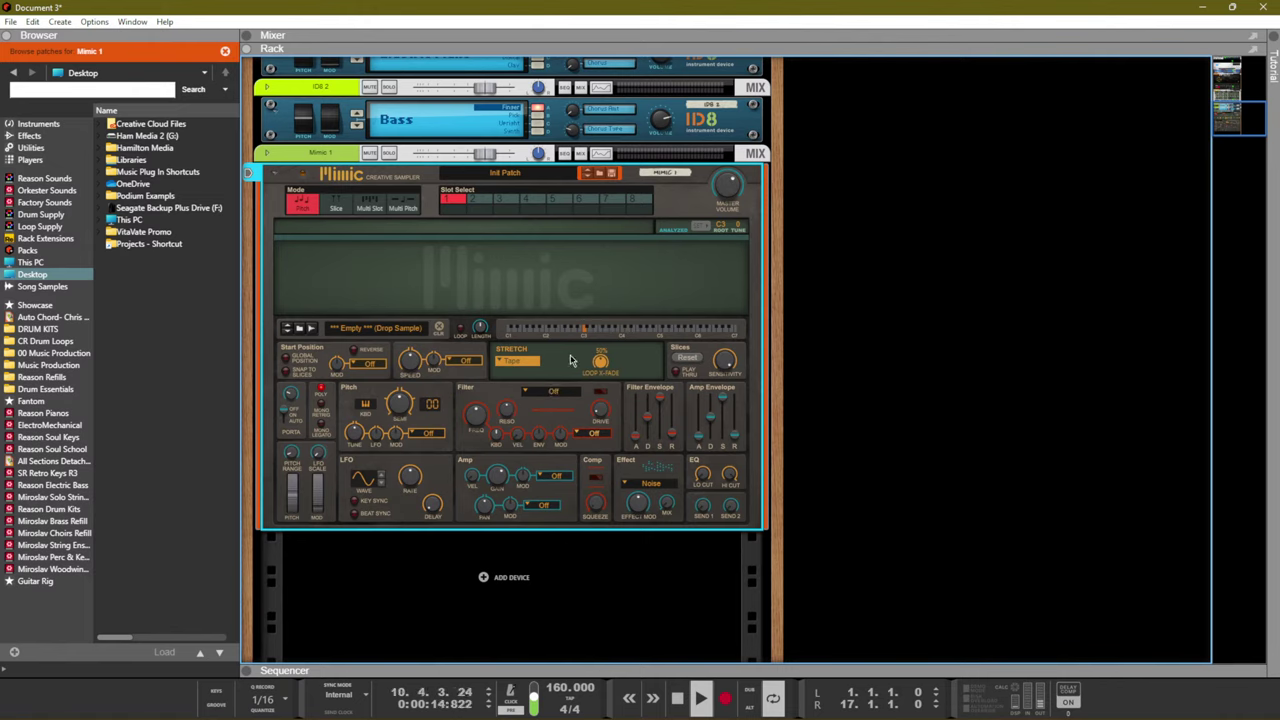
Search the DRUM KITS folder for 808 and end the patch browsing for Mimic 1
left_click(50, 341)
left_click(40, 328)
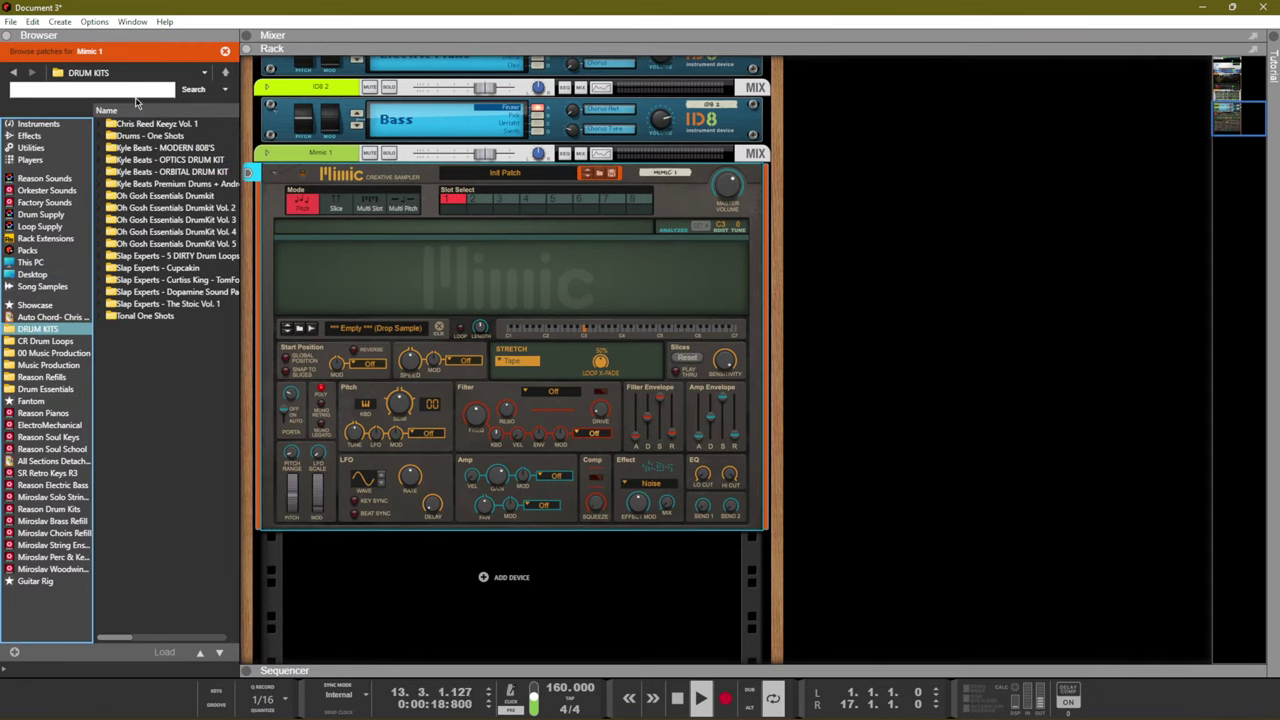
left_click(134, 92)
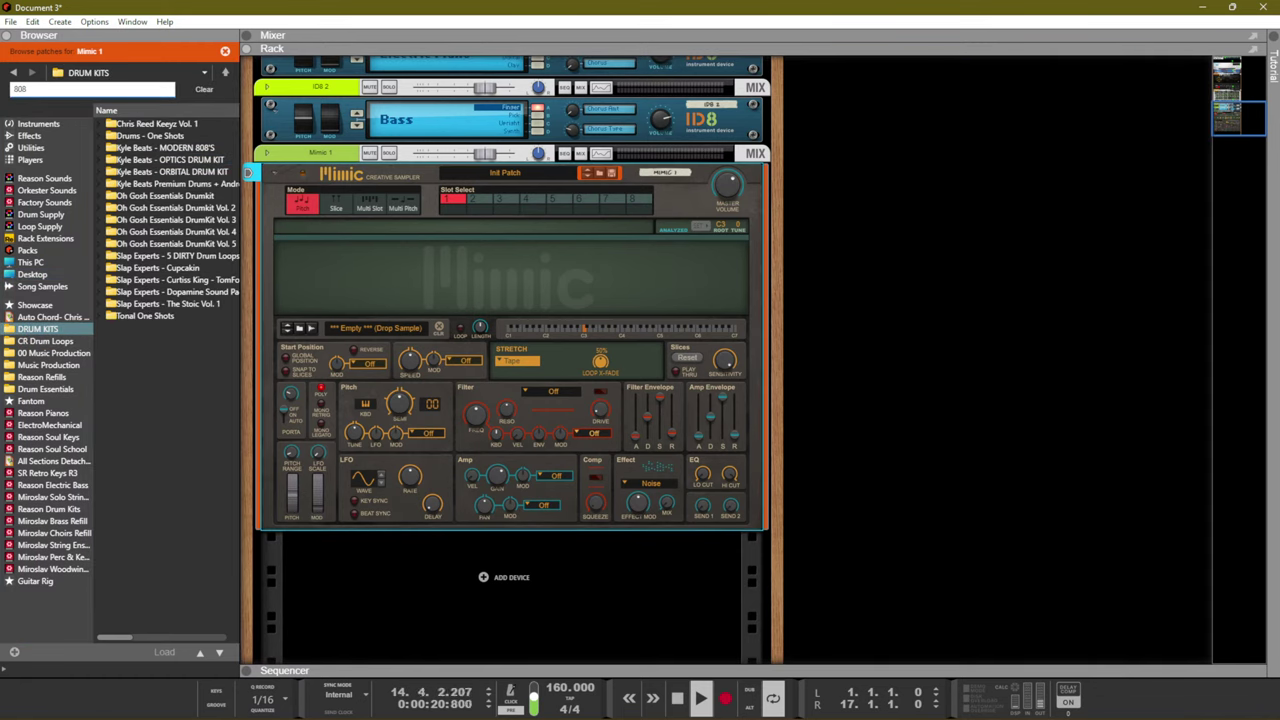
key("Return")
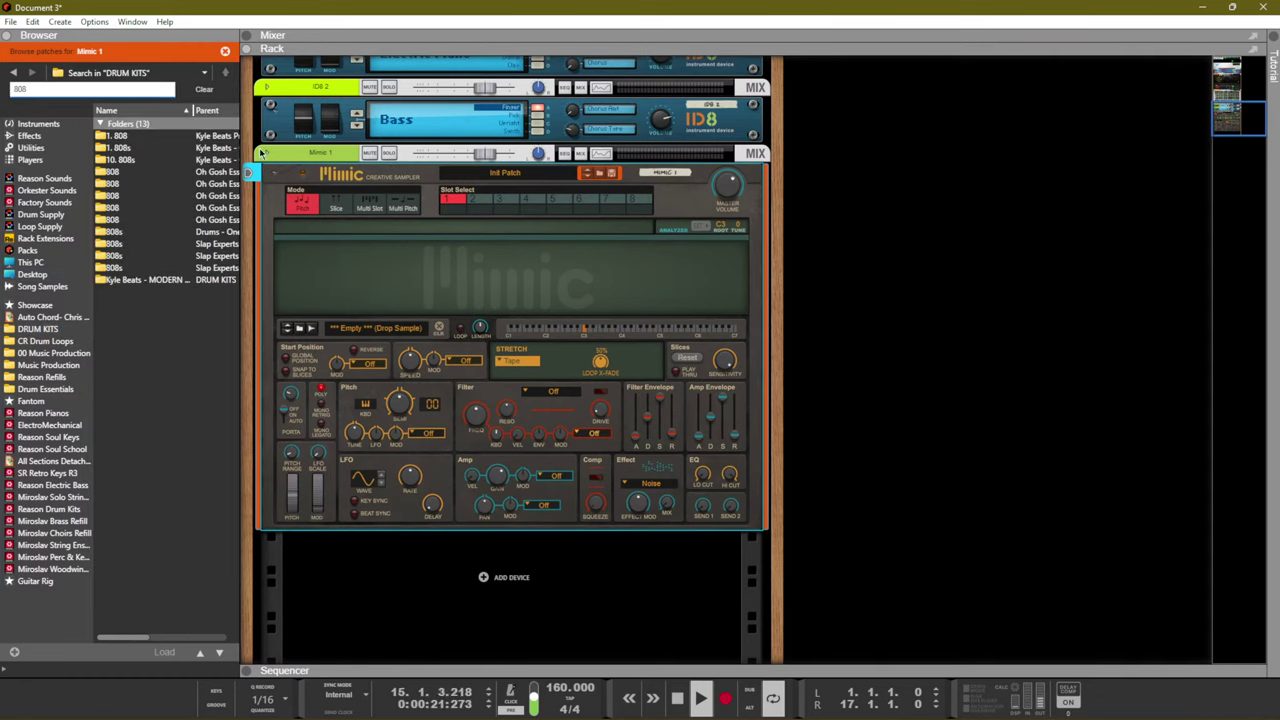
left_click(225, 51)
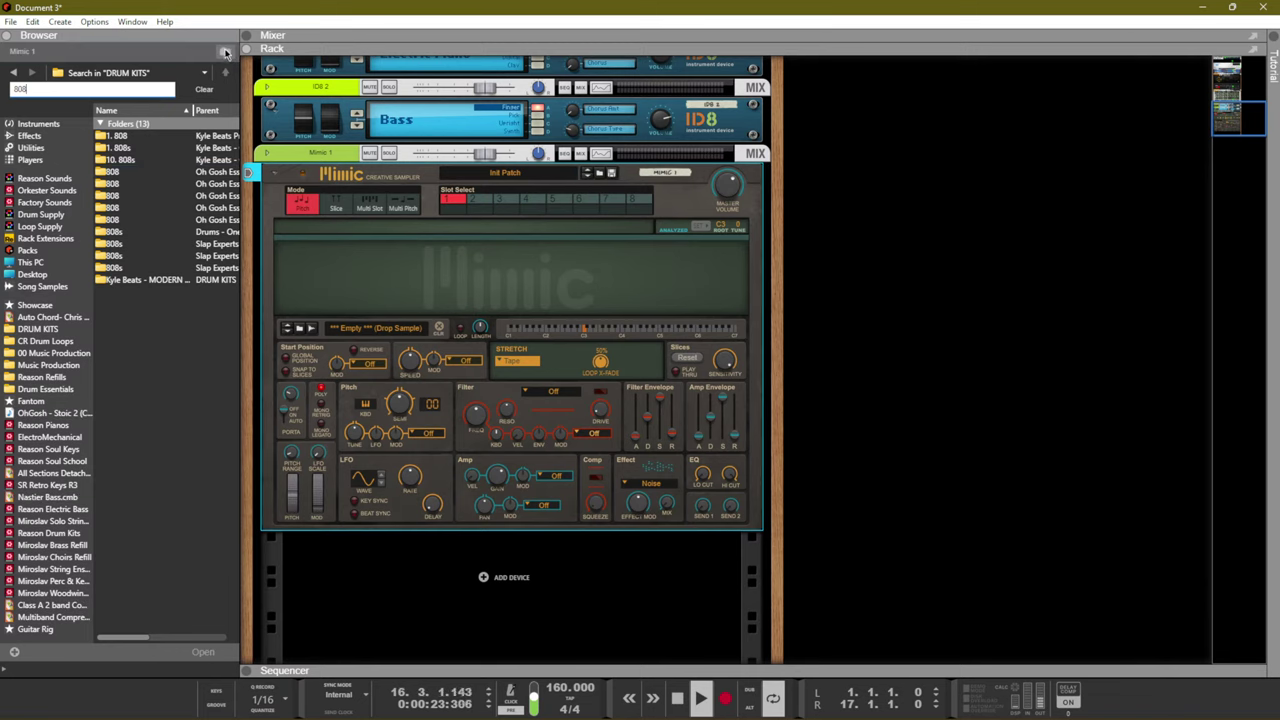
Load the OGEV3 808 3 sample from the Oh Gosh Essentials 808 folder into slot 1 of Mimic 1
left_click(137, 173)
double_click(137, 175)
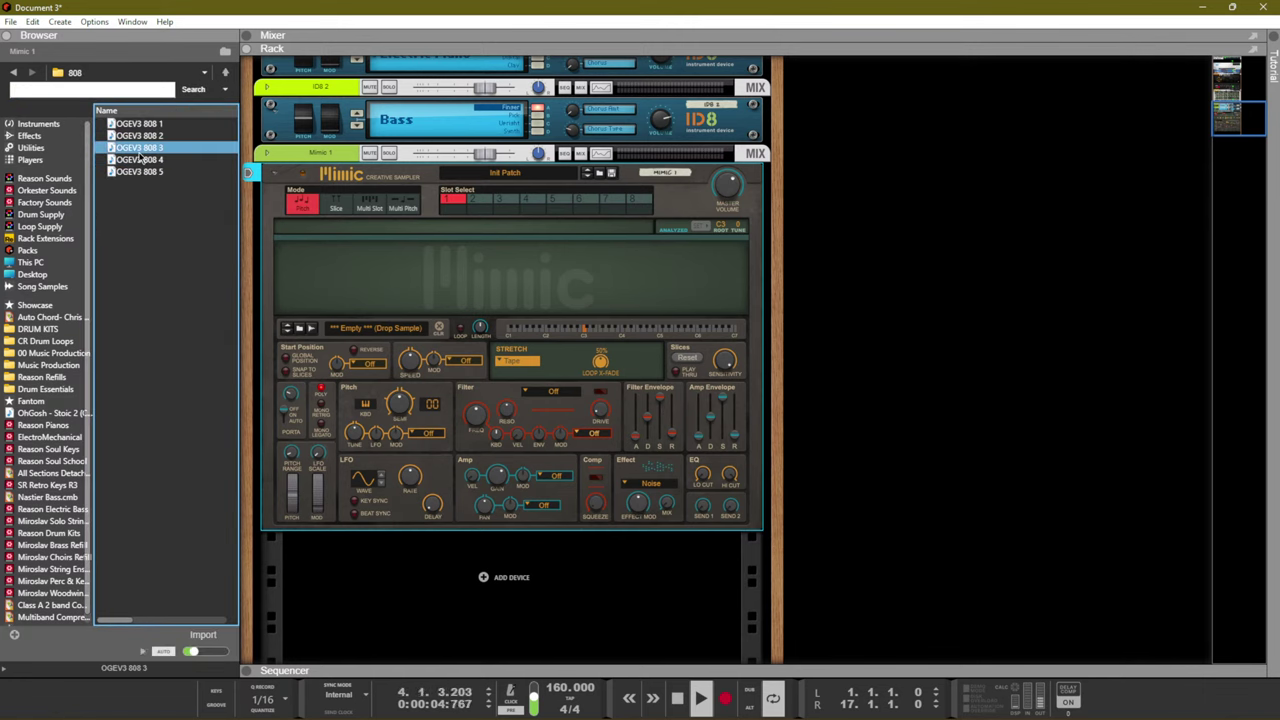
left_click(142, 148)
left_click_drag(142, 148, 402, 246)
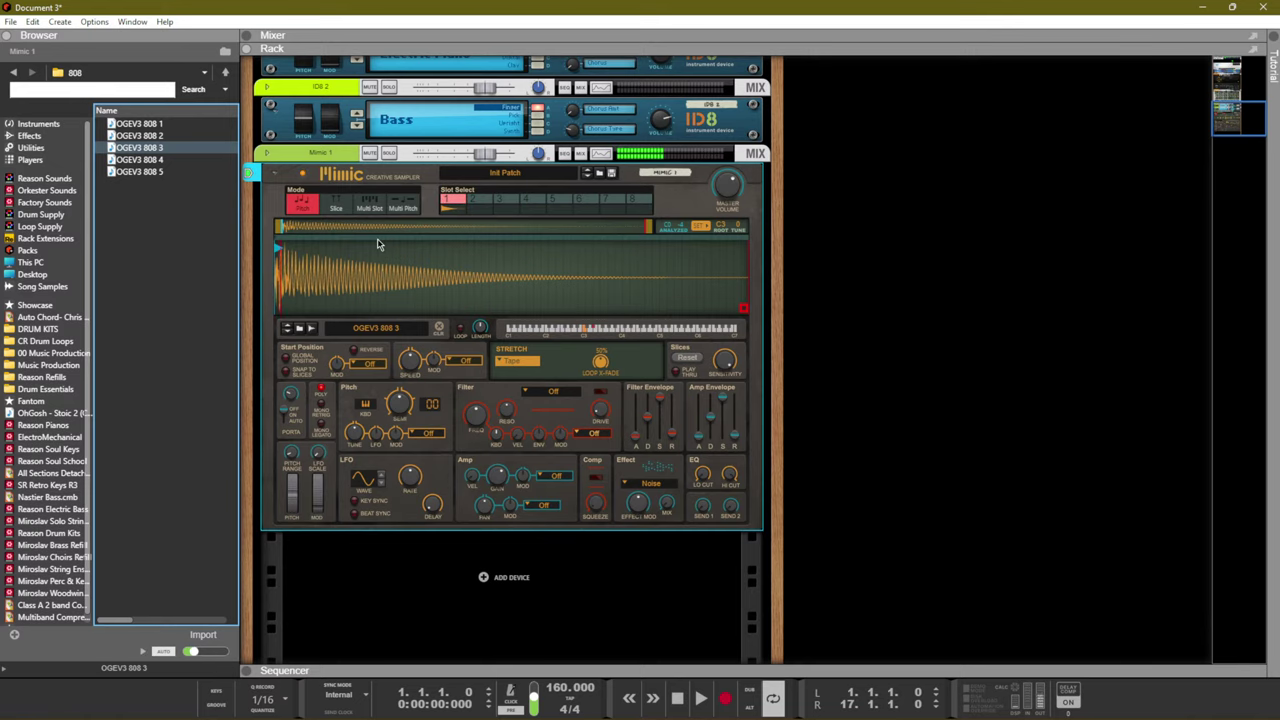
Play the song to try the 808 and set Mimic 1's key mode to Mono Retrig
key("space")
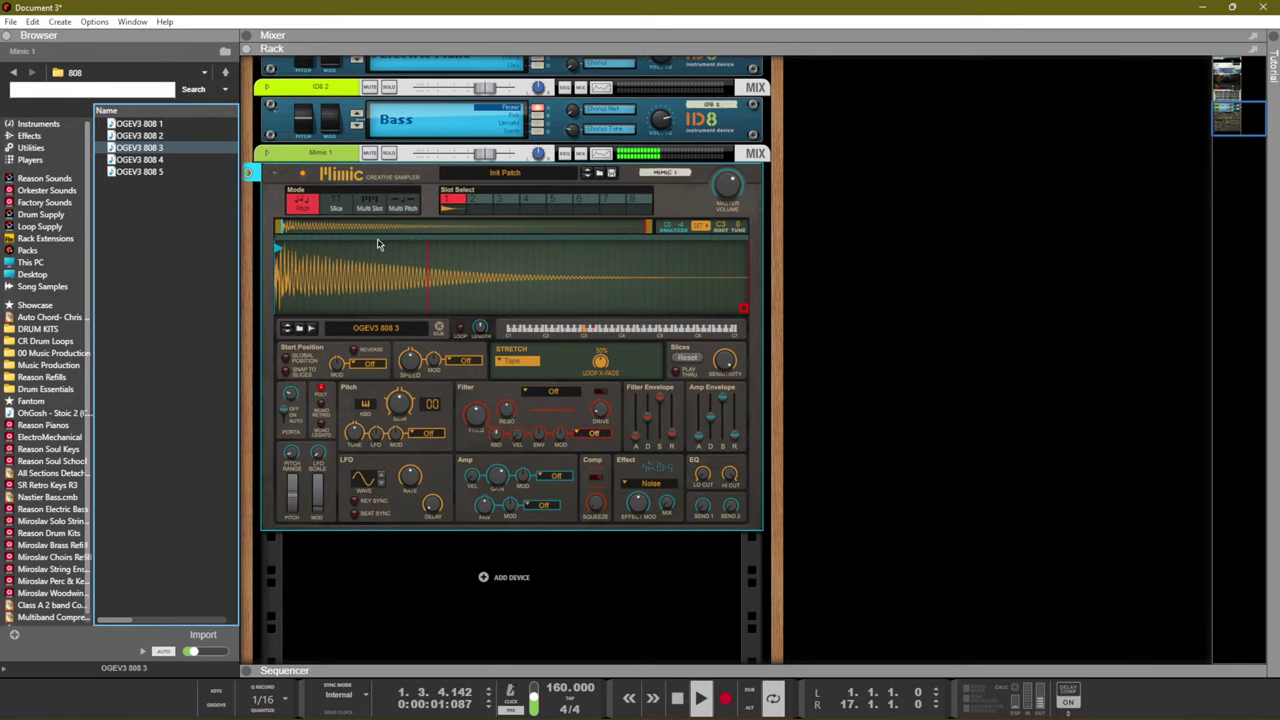
key("space")
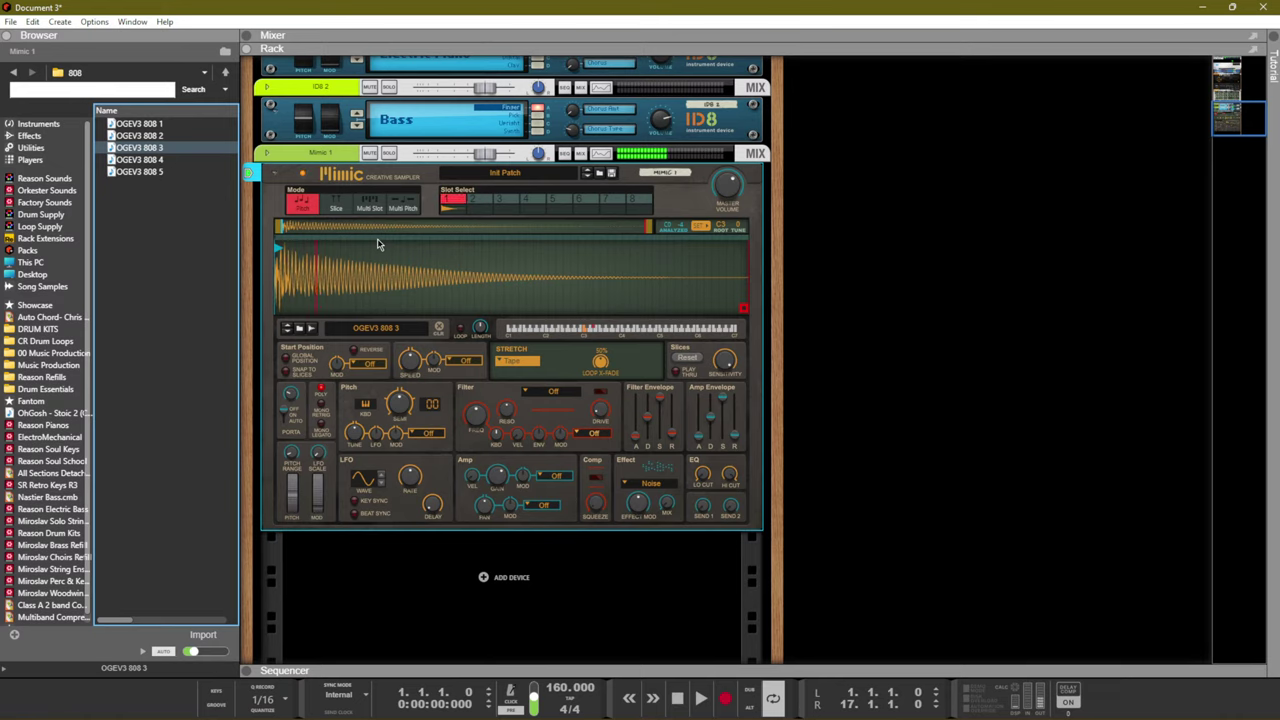
key("space")
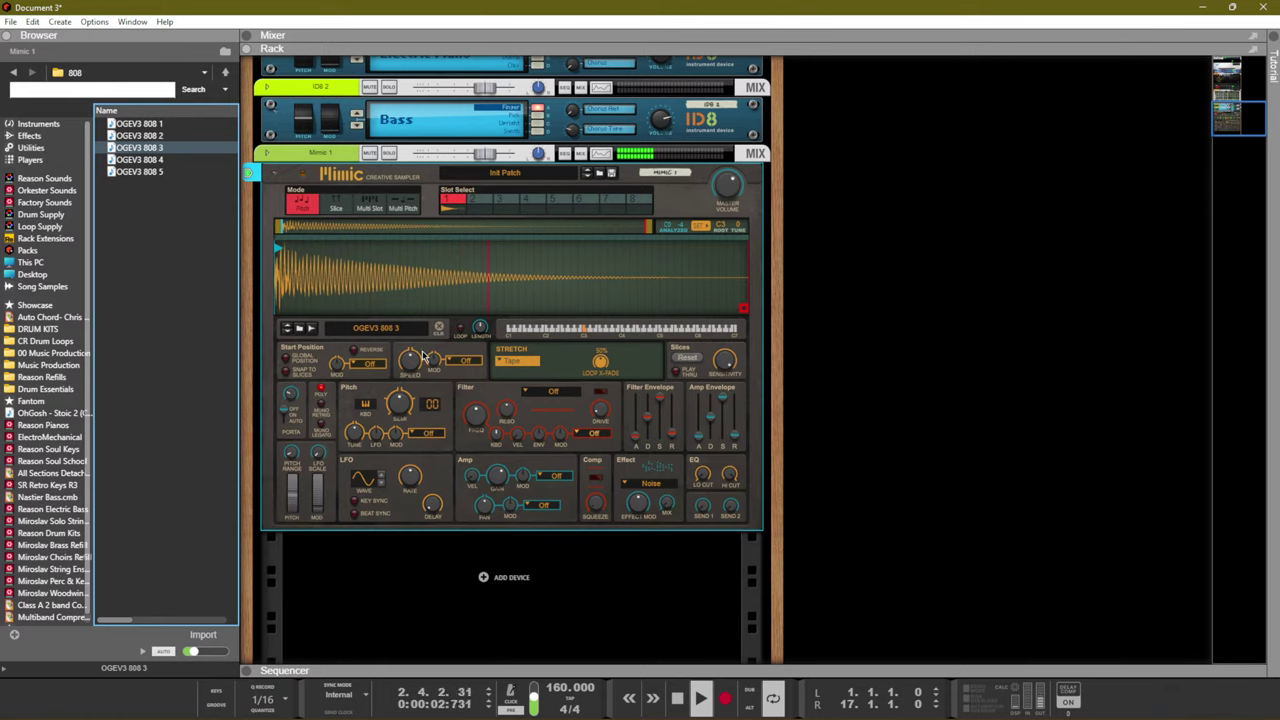
left_click(321, 404)
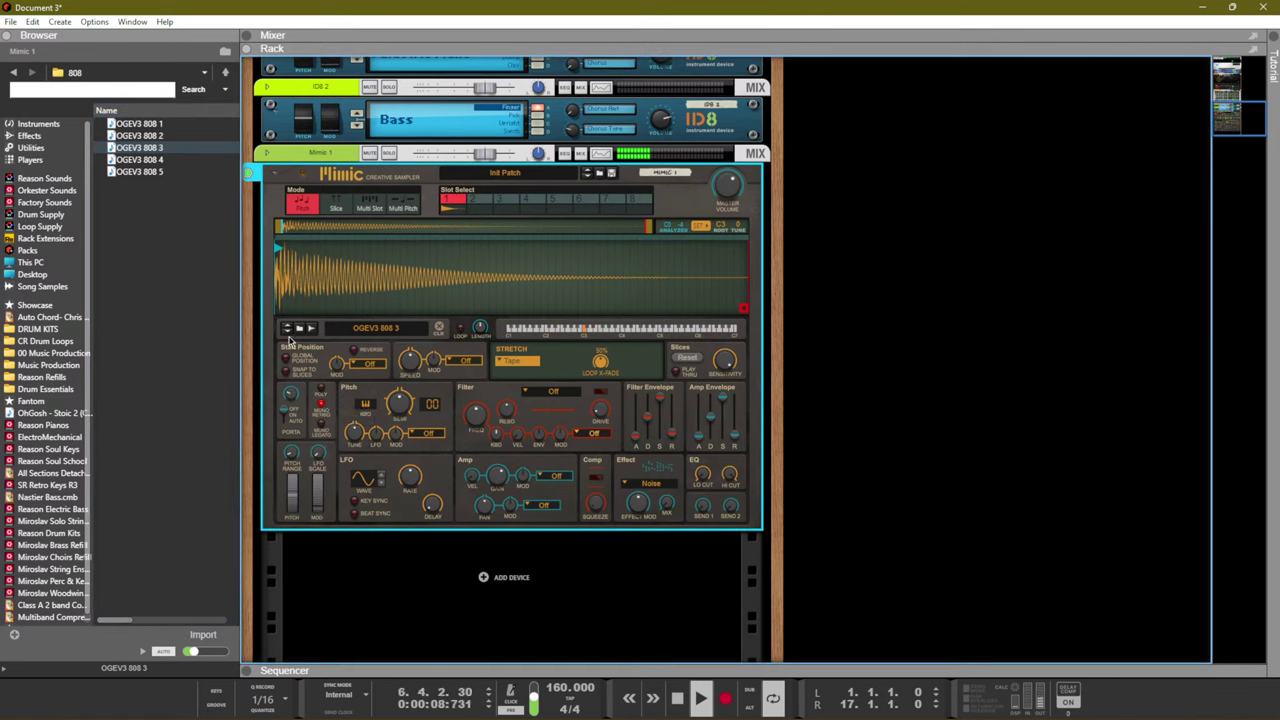
Advance Mimic 1's sample to OGEV3 808 1 and lower the Mimic 1 mix channel level
left_click(287, 335)
left_click(287, 335)
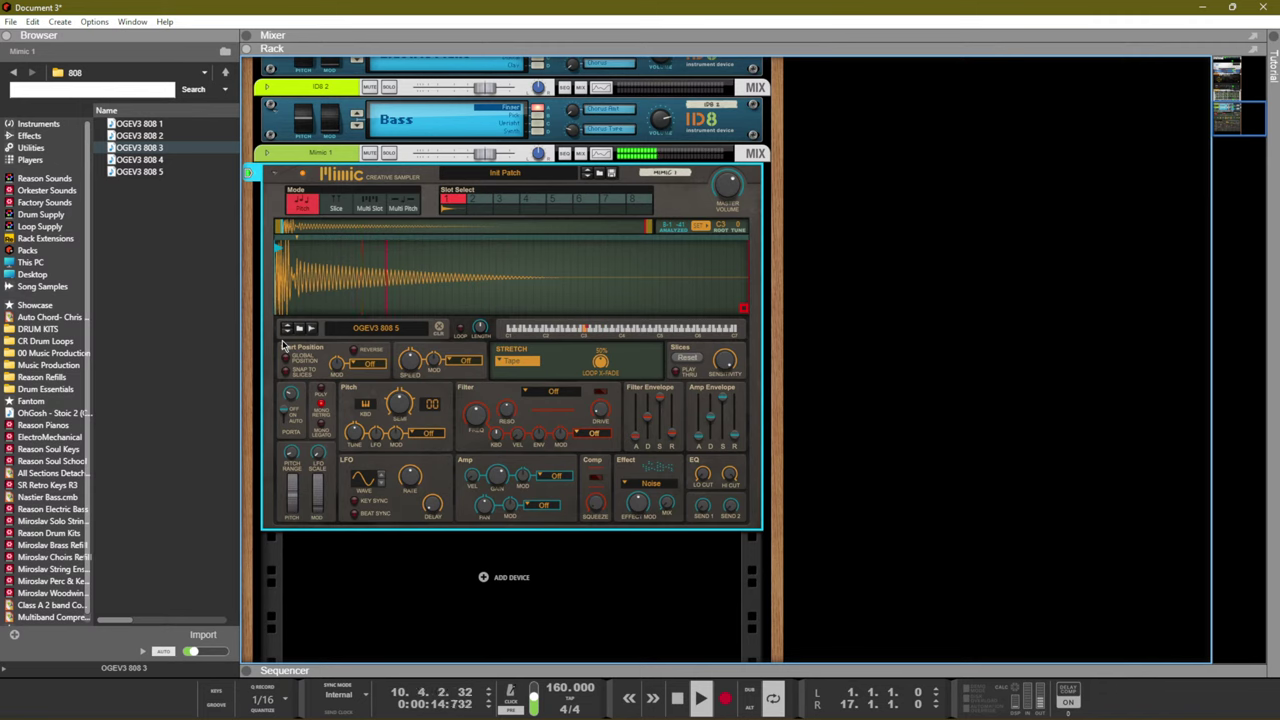
left_click(288, 336)
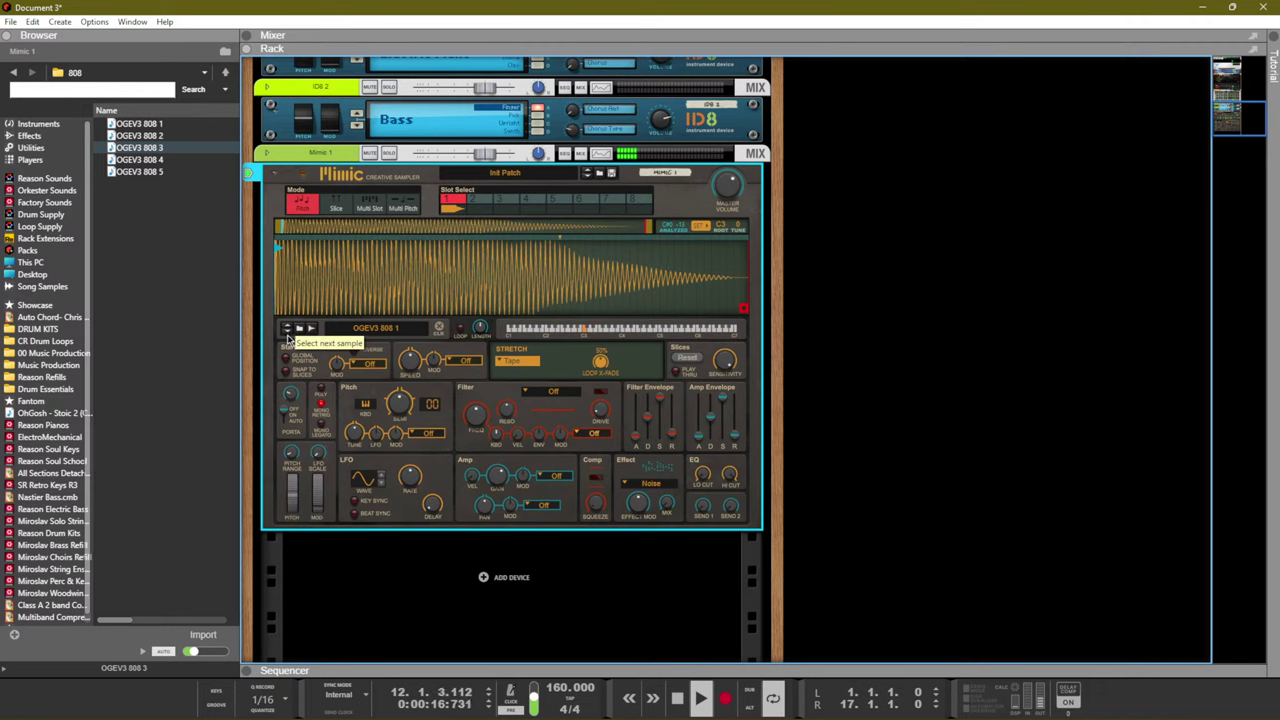
left_click_drag(484, 153, 459, 167)
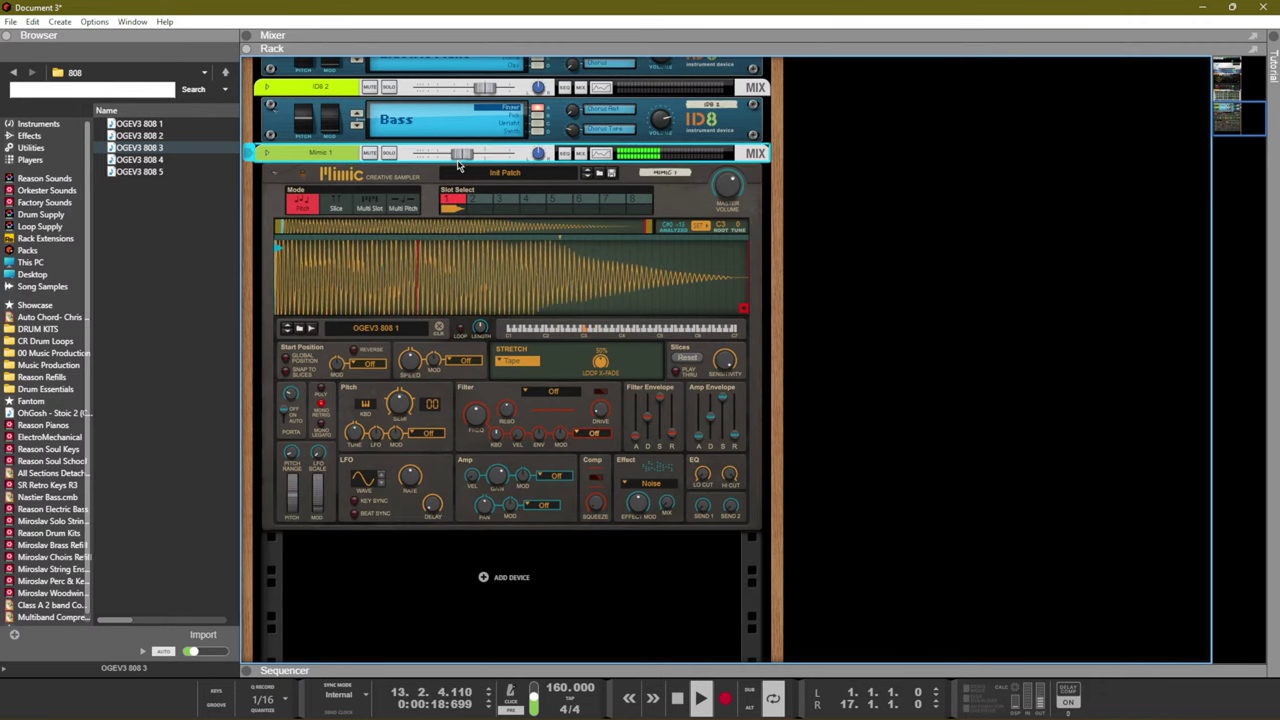
Try a 16-bar 808 take on the Mimic 1 track, delete the recorded clip and stop playback
key("space")
key("ctrl+Return")
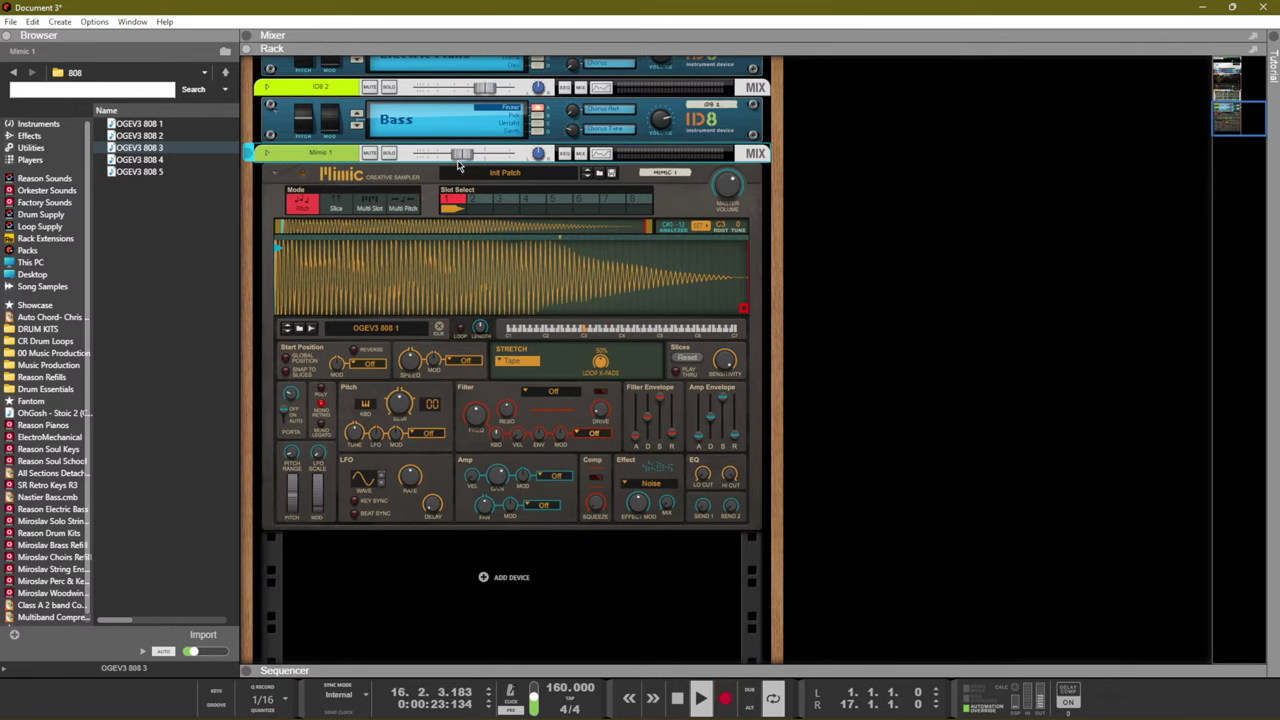
key("F7")
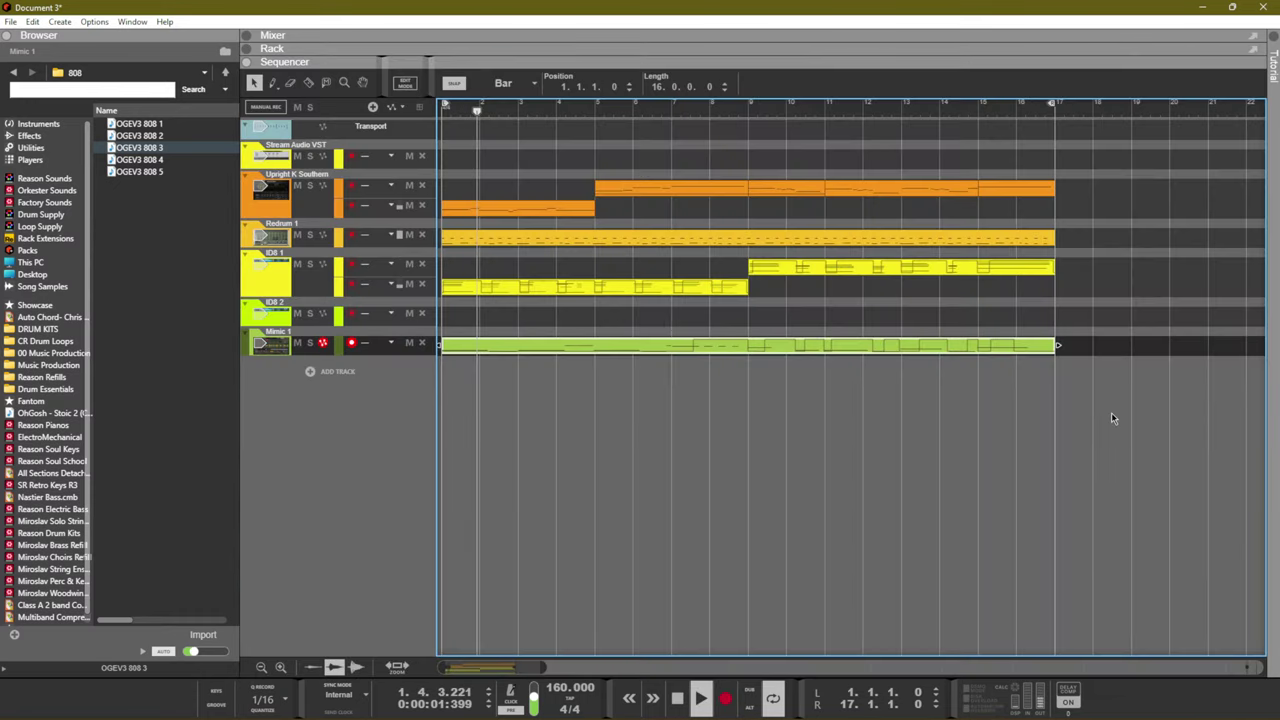
key("Delete")
key("space")
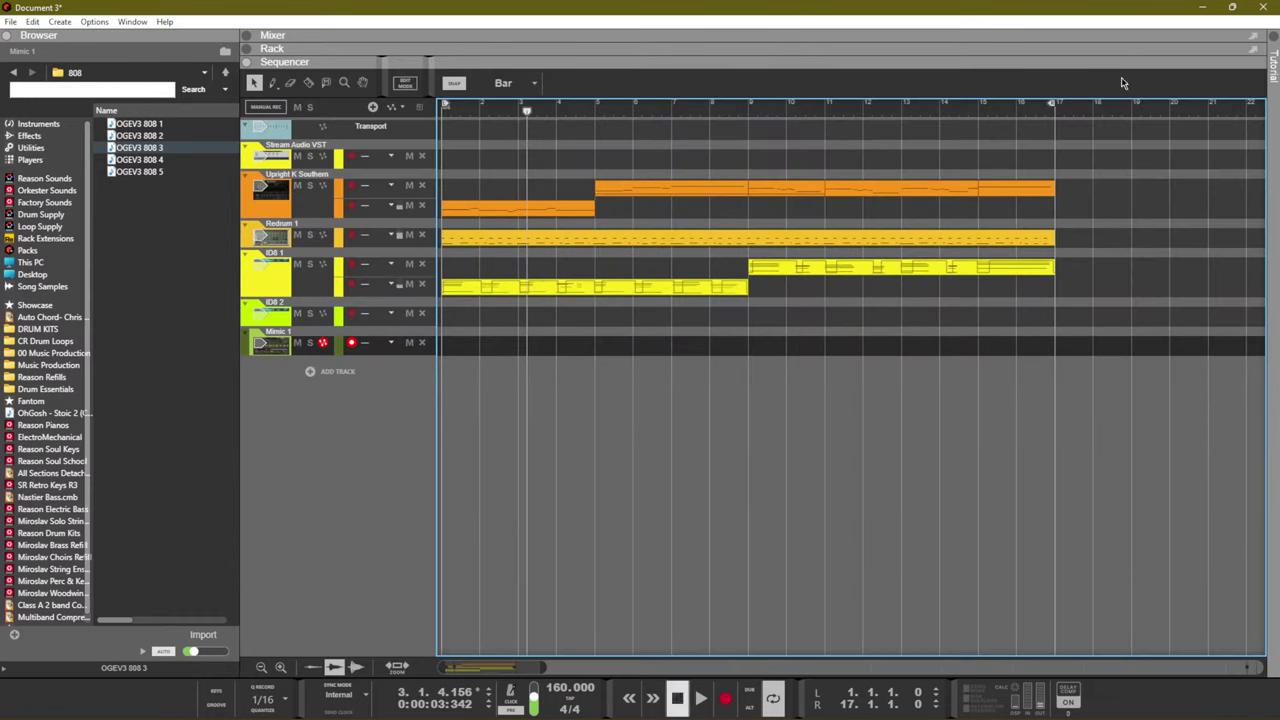
Play the song from bar 15 and examine the notes of the second ID8 1 clip and the last Upright K Southern clip
left_click(988, 110)
double_click(1008, 275)
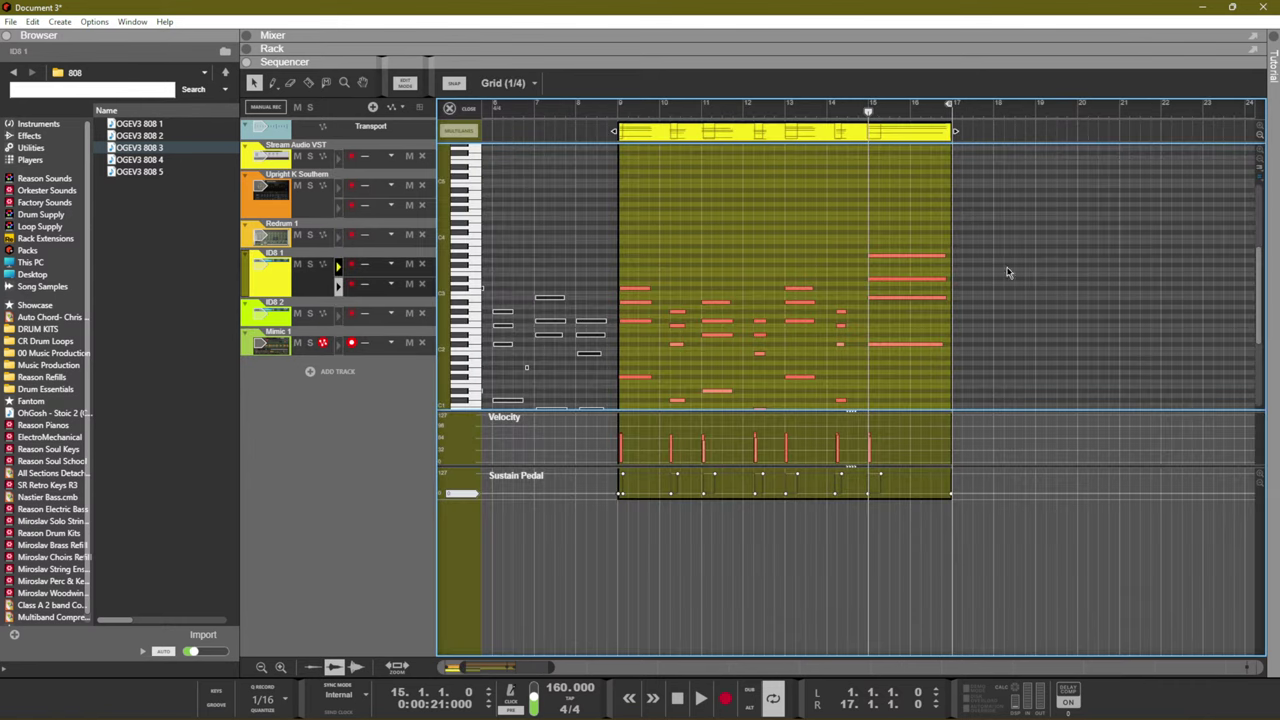
key("space")
key("ctrl+e")
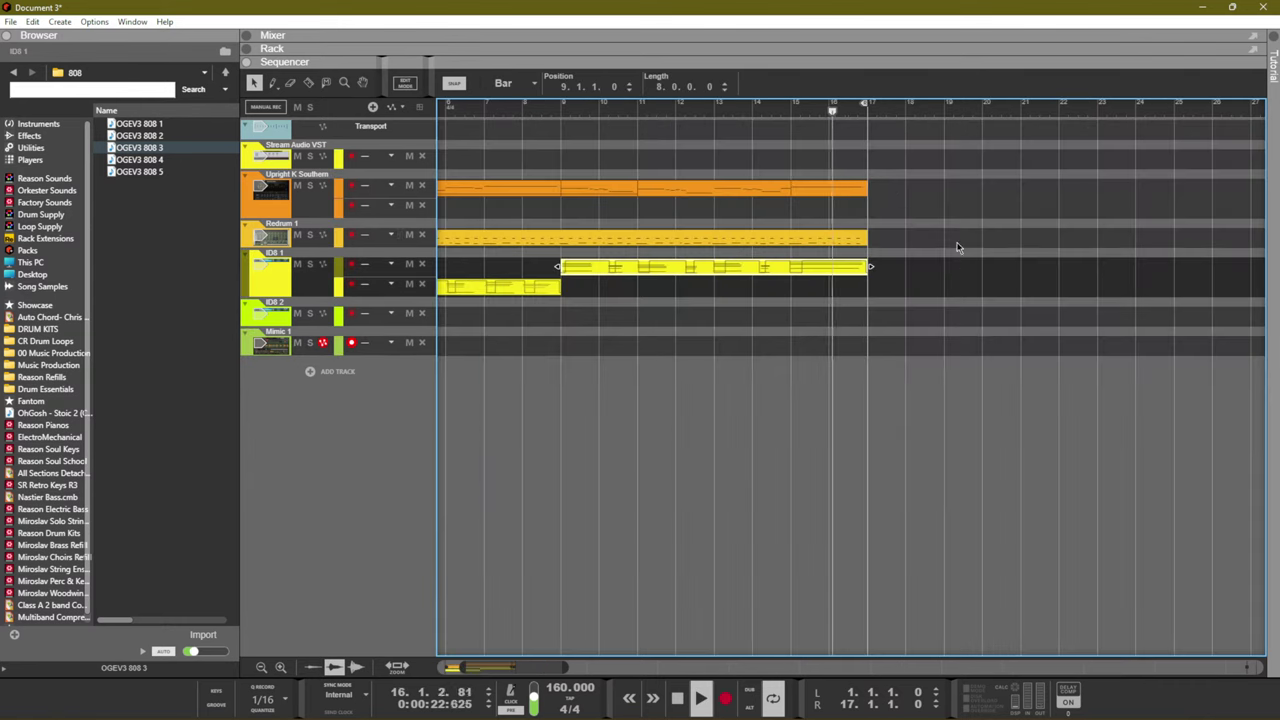
key("space")
key("Up")
key("Up")
key("ctrl+e")
key("ctrl+Return")
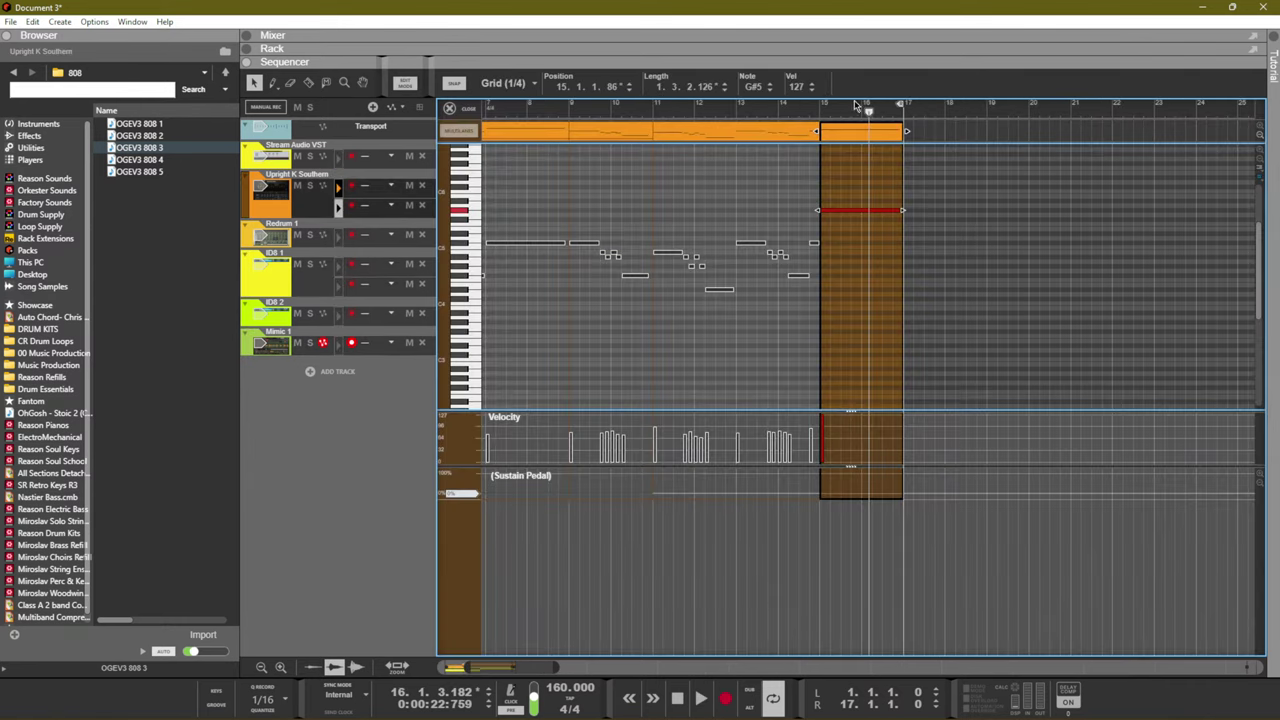
left_click(820, 107)
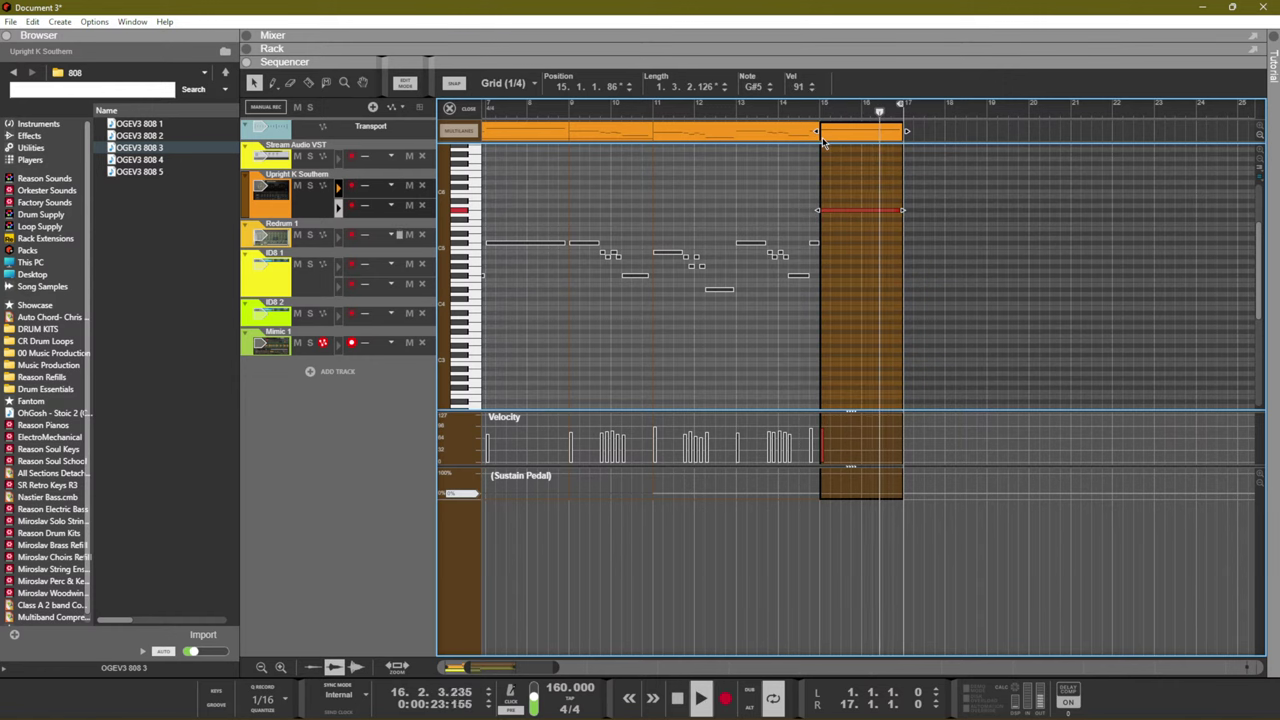
key("ctrl+e")
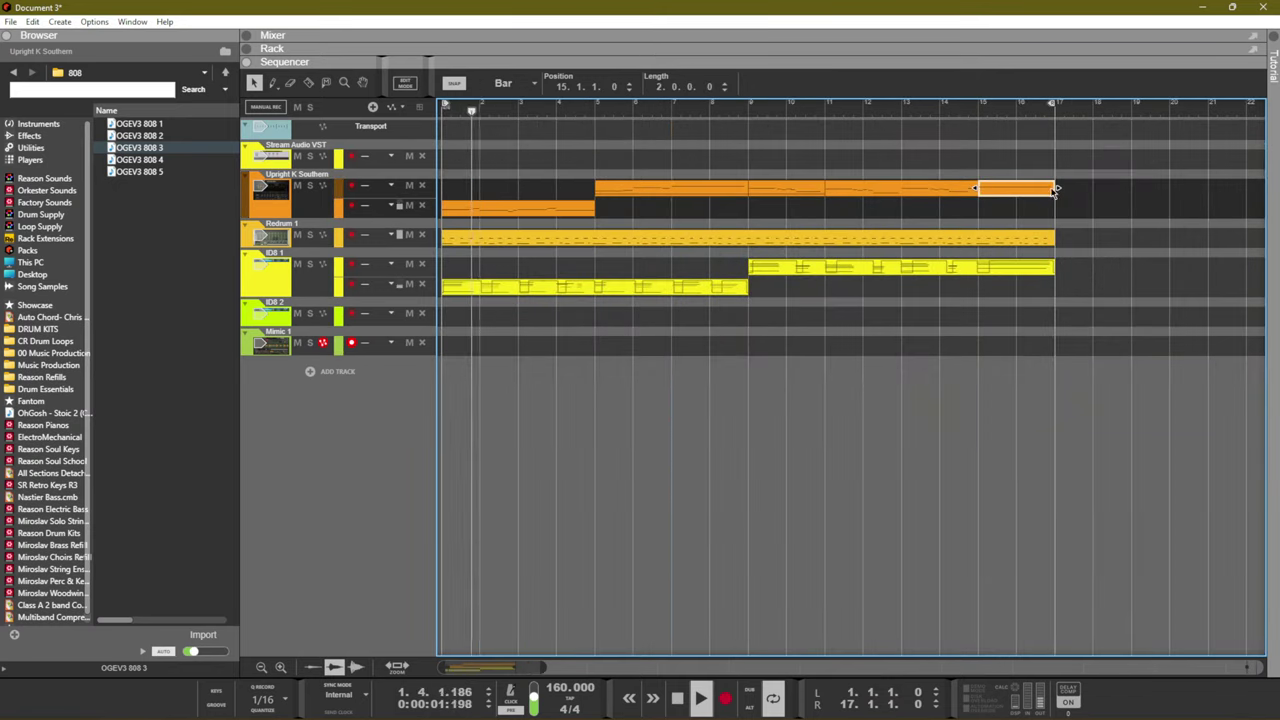
Transpose the four-note chord at bar 15 of the second ID8 1 clip down one octave and play from bar 14
left_click(1014, 157)
left_click(1005, 268)
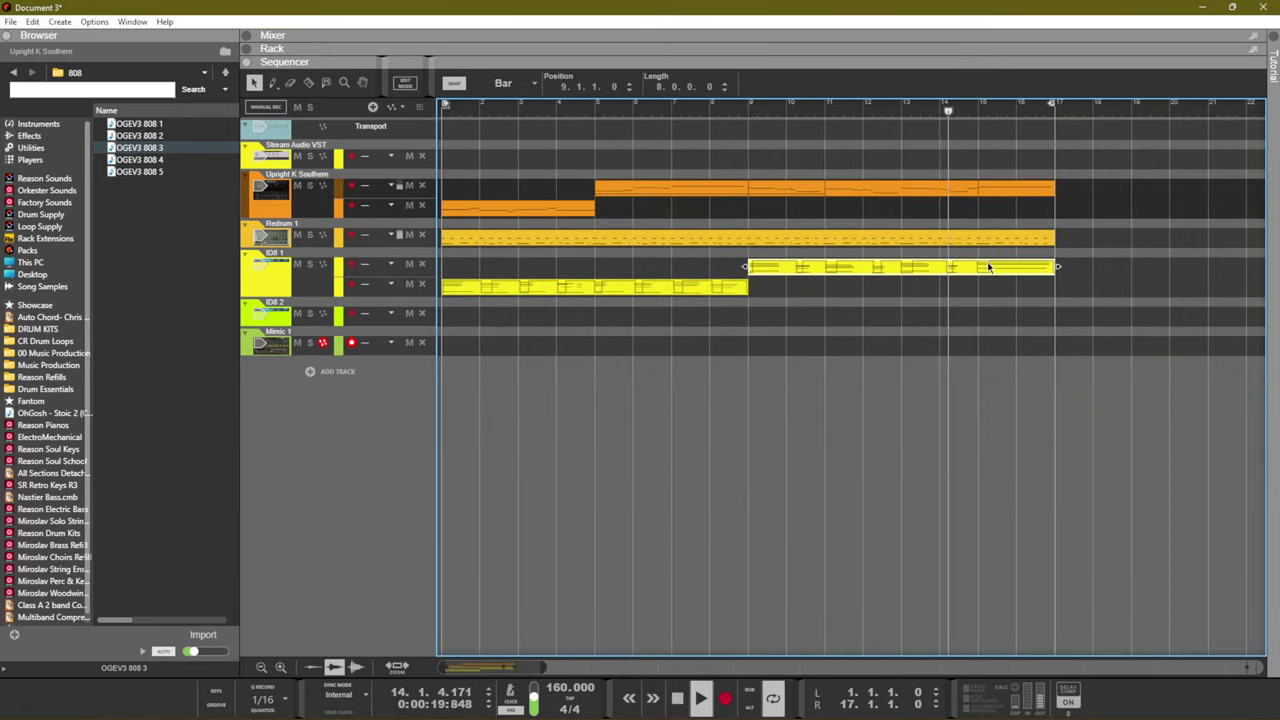
double_click(988, 267)
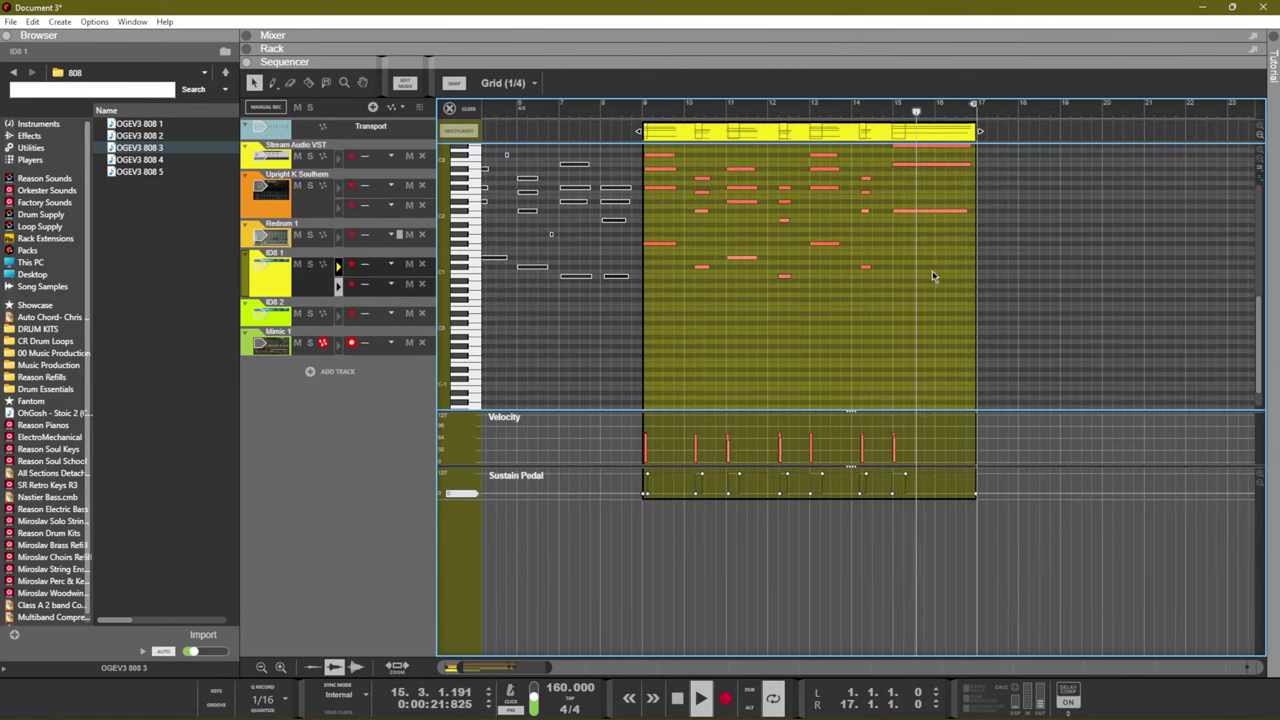
scroll(932, 276, "up", 3)
left_click_drag(1015, 365, 915, 226)
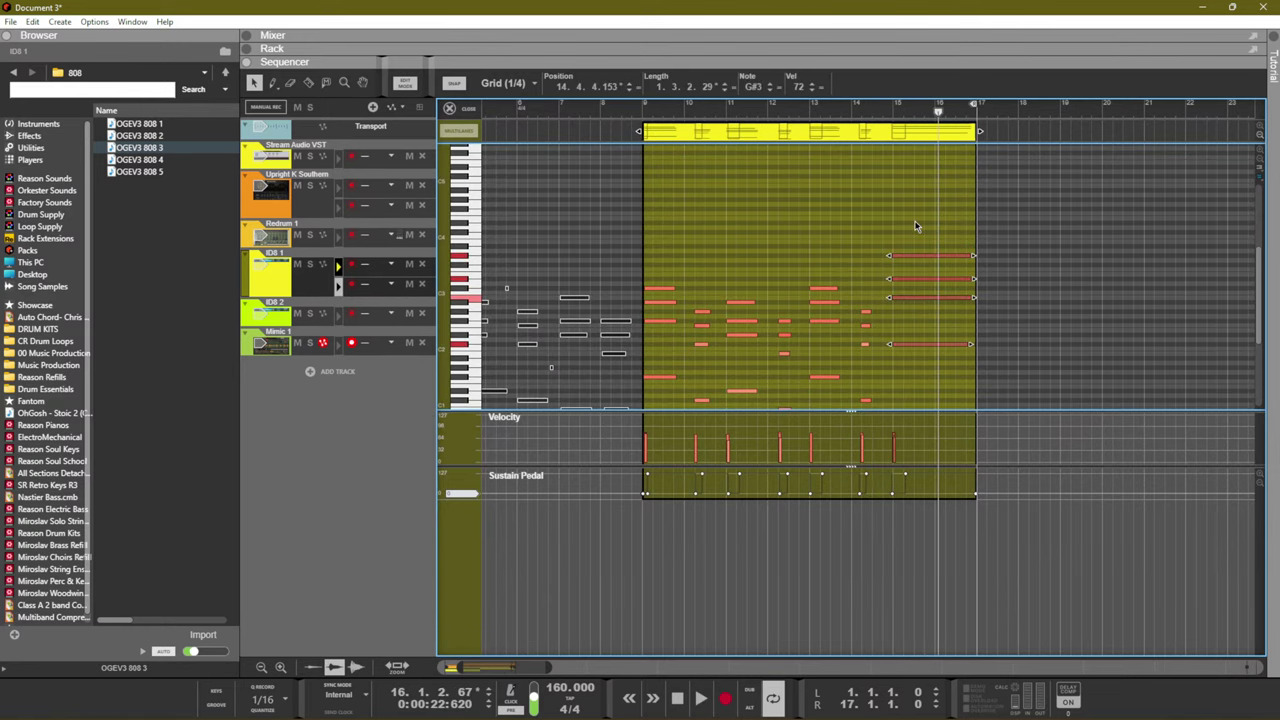
key("shift+Down")
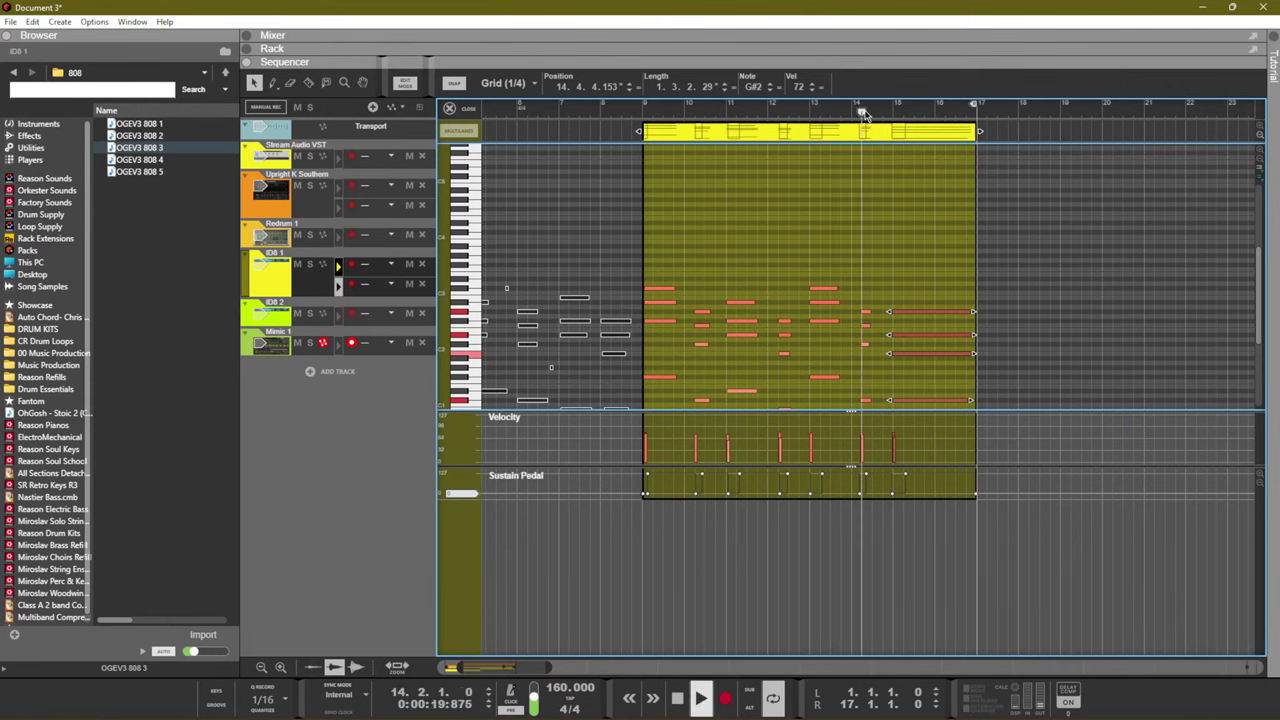
Lower the bass note of the bar 15 chord to B0 and listen to the chord
scroll(848, 254, "down", 3)
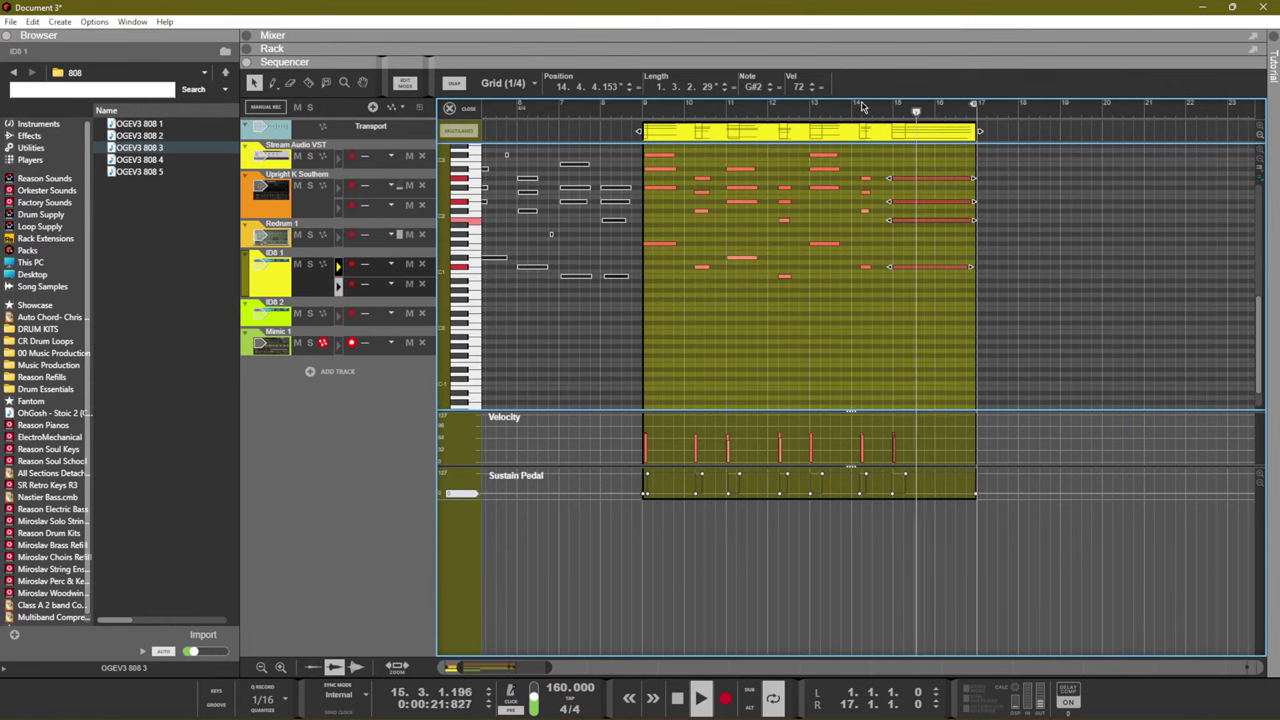
left_click(917, 267)
key("Down")
key("Down")
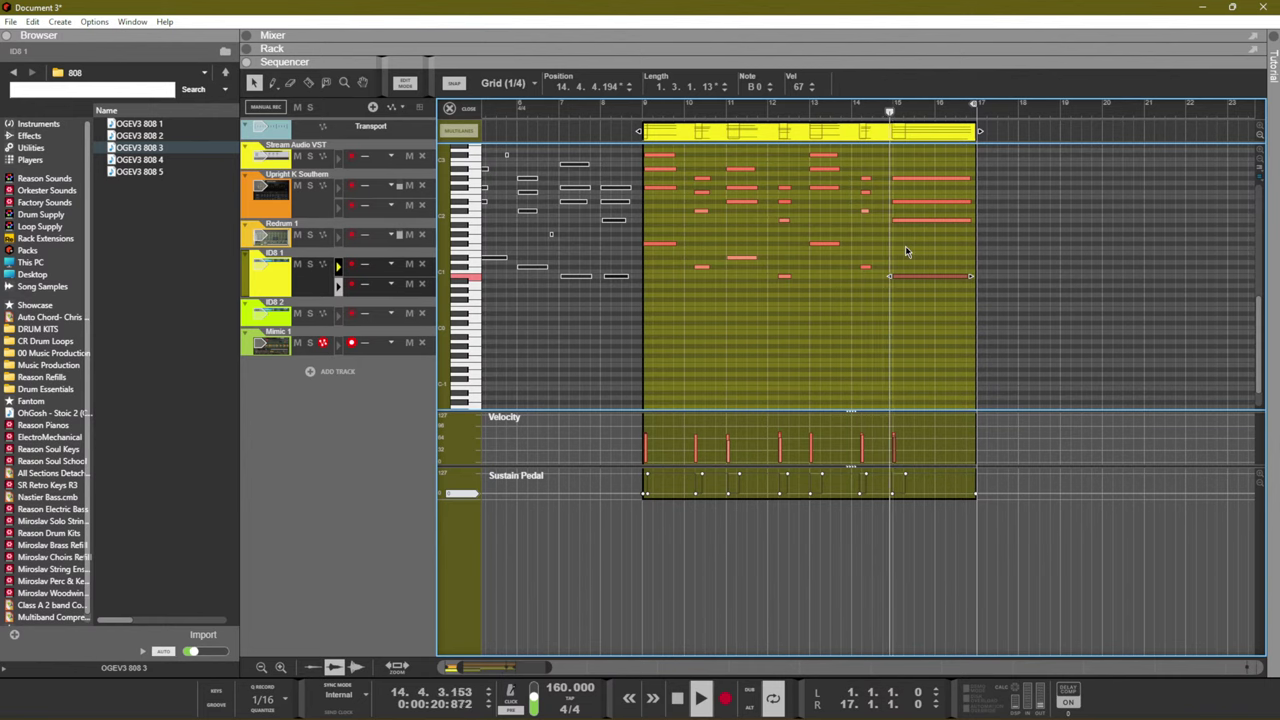
scroll(928, 252, "up", 3)
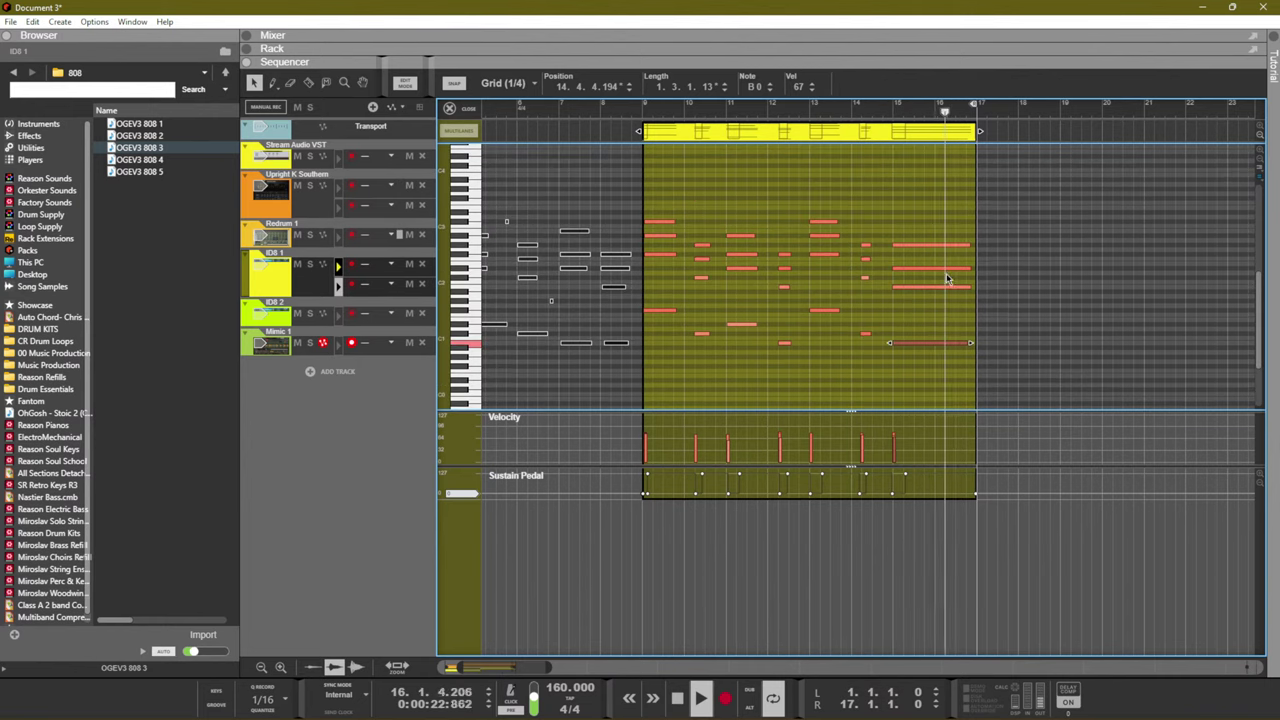
left_click(1000, 321)
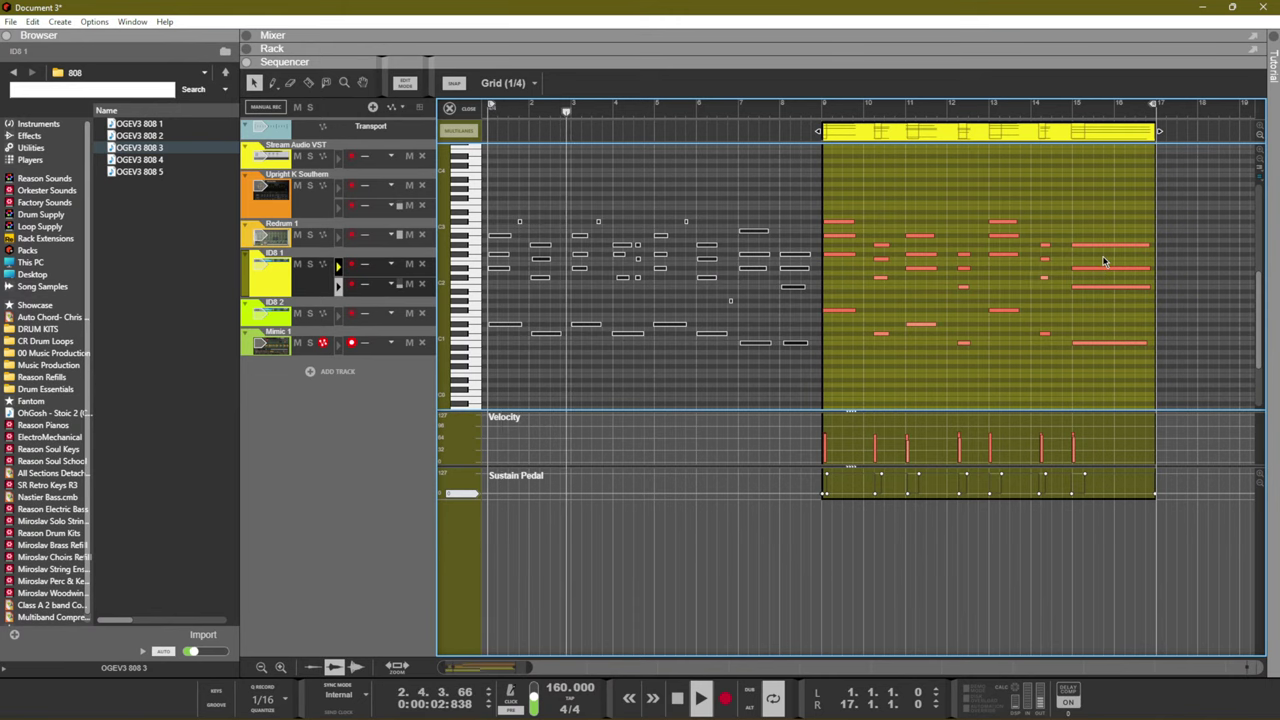
Move the bass note of the bar 15 chord down to G#0 and play the song from just before the chord
left_click(1105, 343)
key("Down")
key("Down")
key("Down")
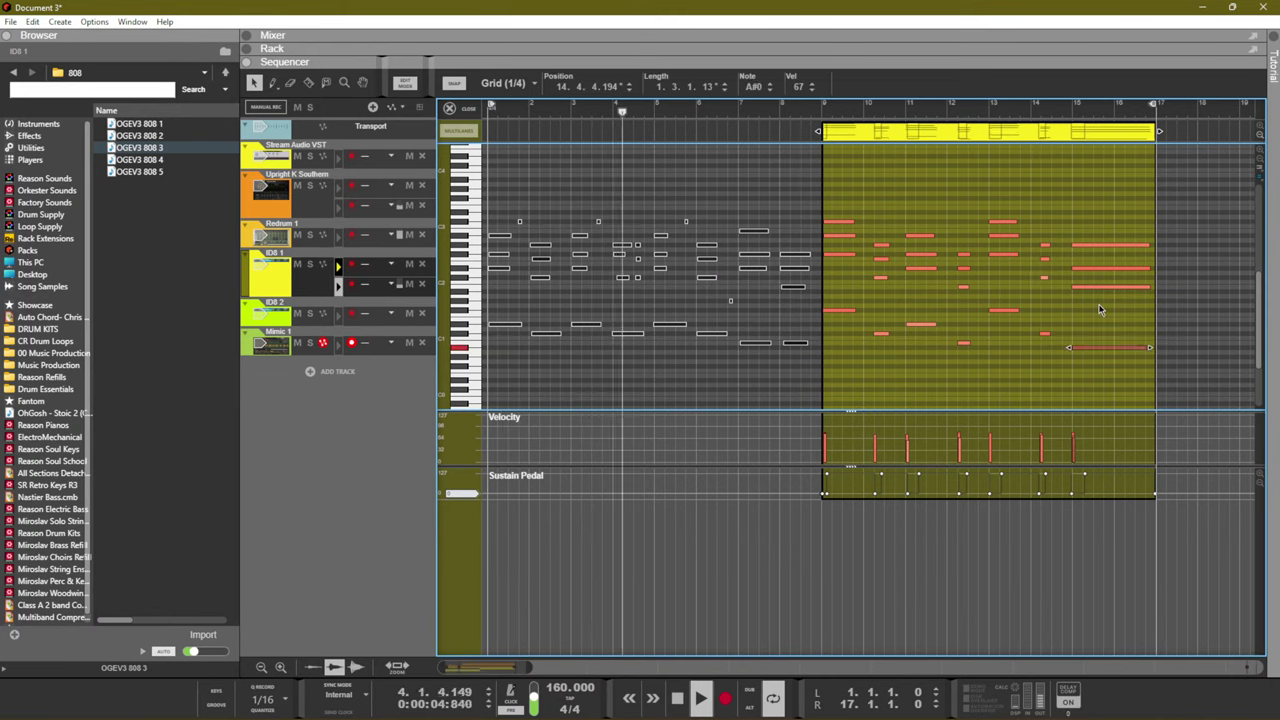
left_click(1065, 109)
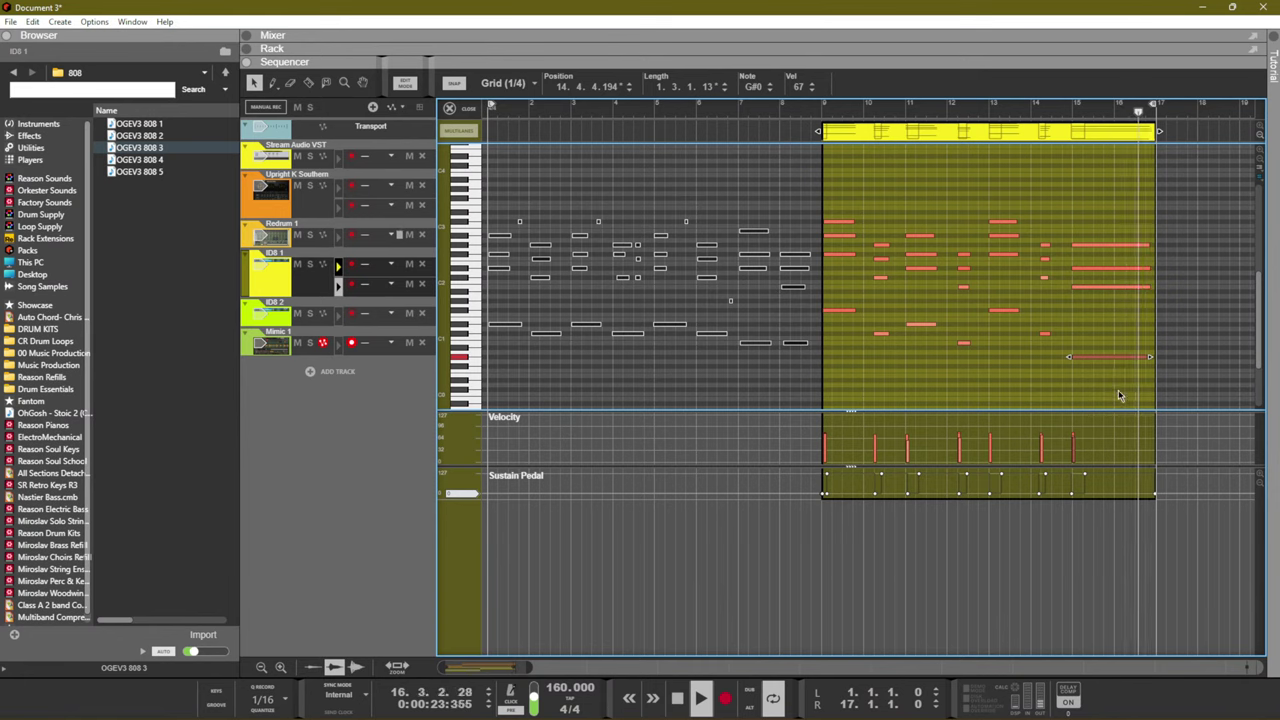
Raise the two inner notes of the bar 15 chord by one octave and replay from just before the chord
left_click_drag(1112, 300, 1104, 213)
left_click(1058, 110)
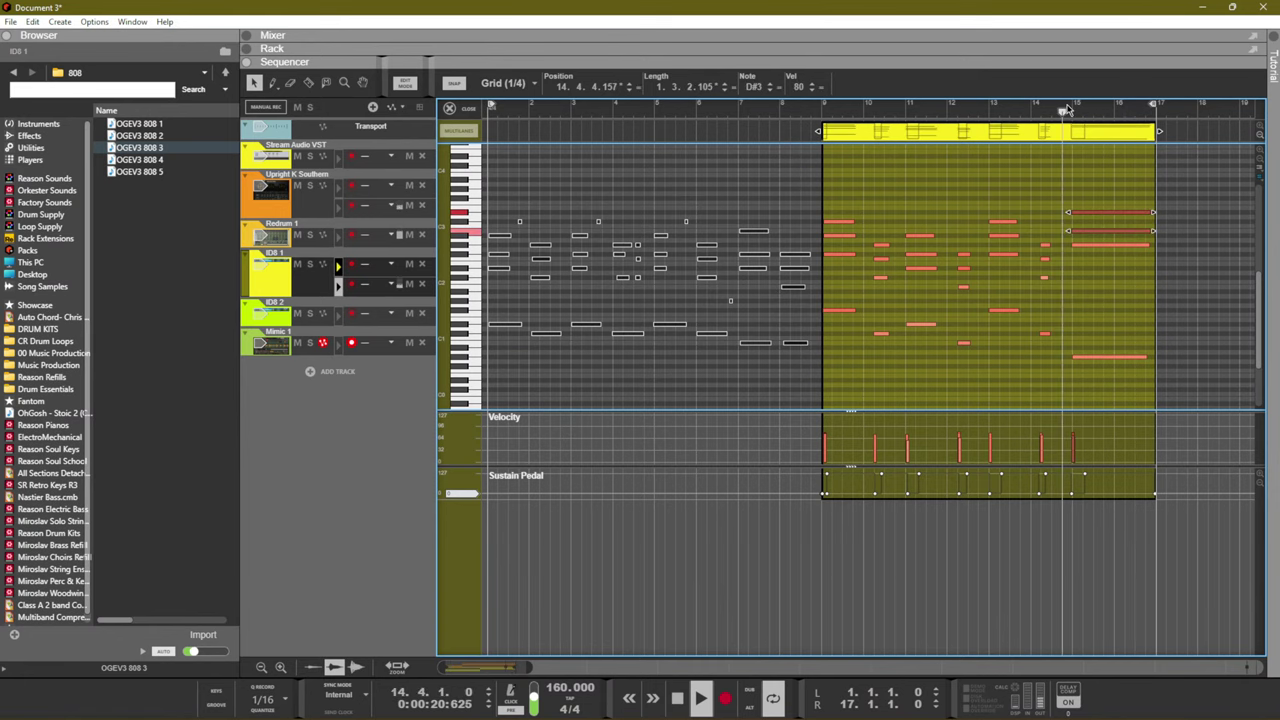
Clear the note selection, leave note editing of the second ID8 1 clip, and deselect the clip in the arrangement
left_click(1073, 200)
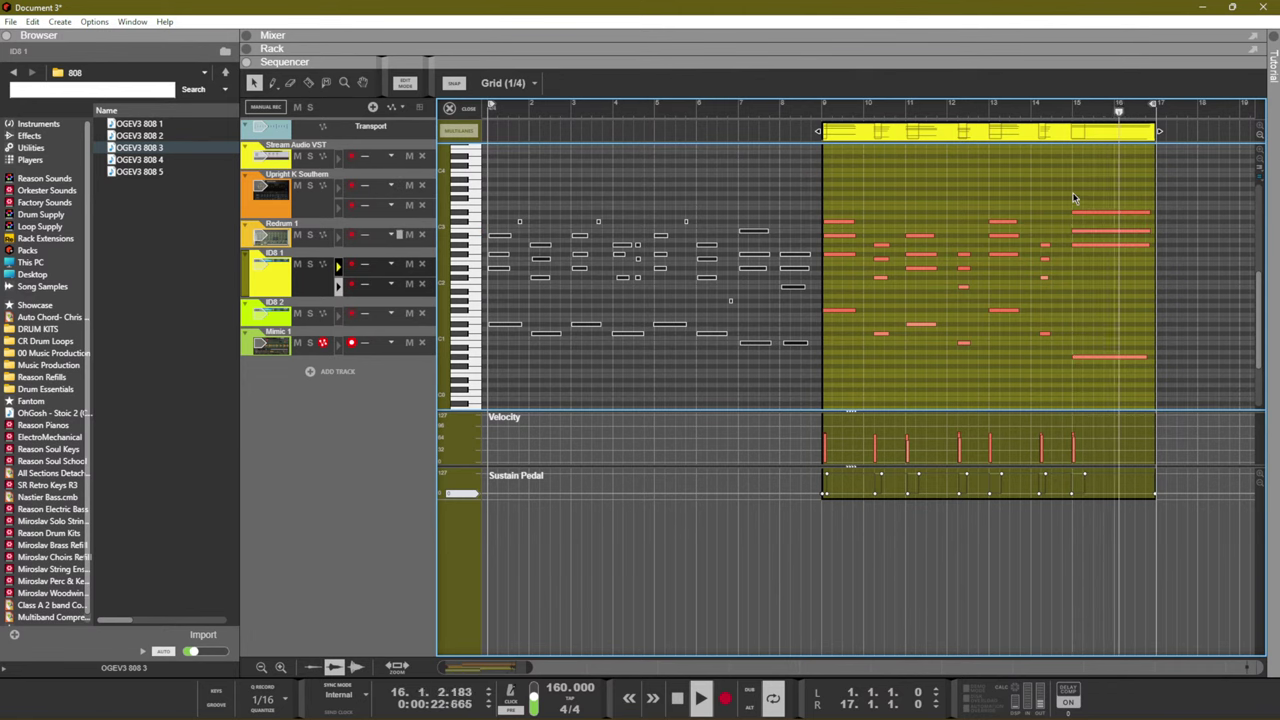
key("shift+Tab")
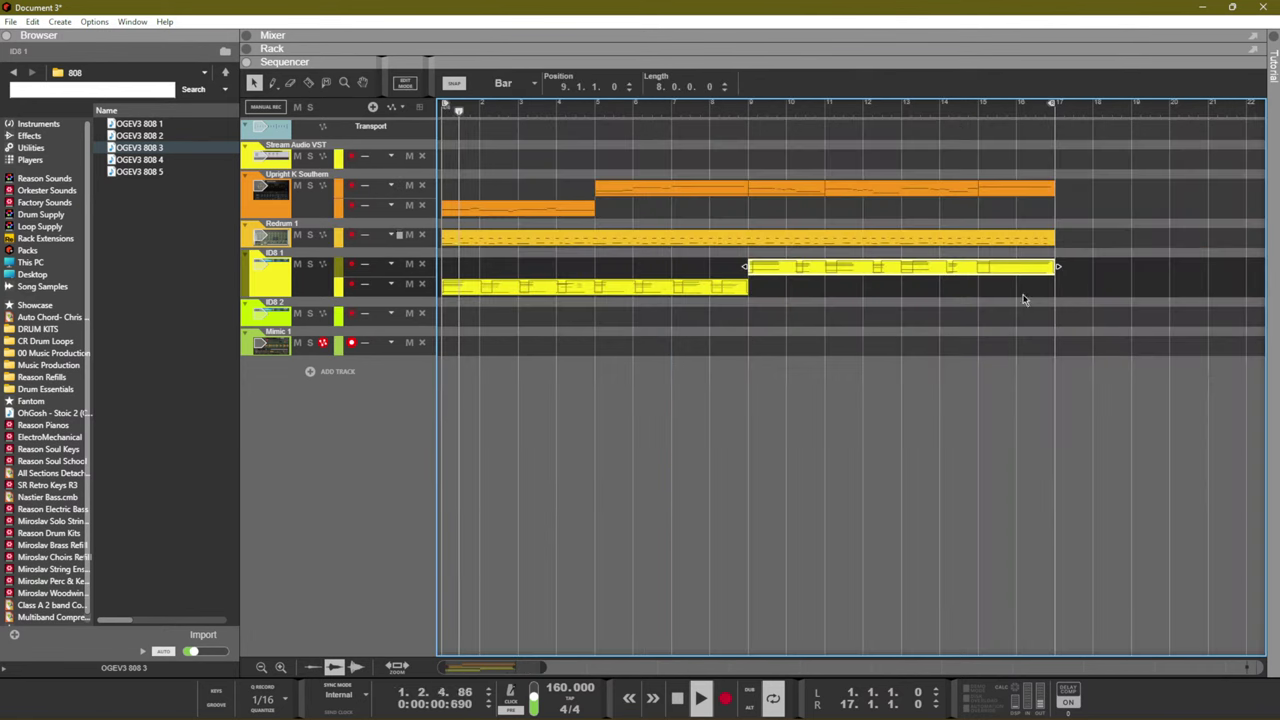
left_click(755, 333)
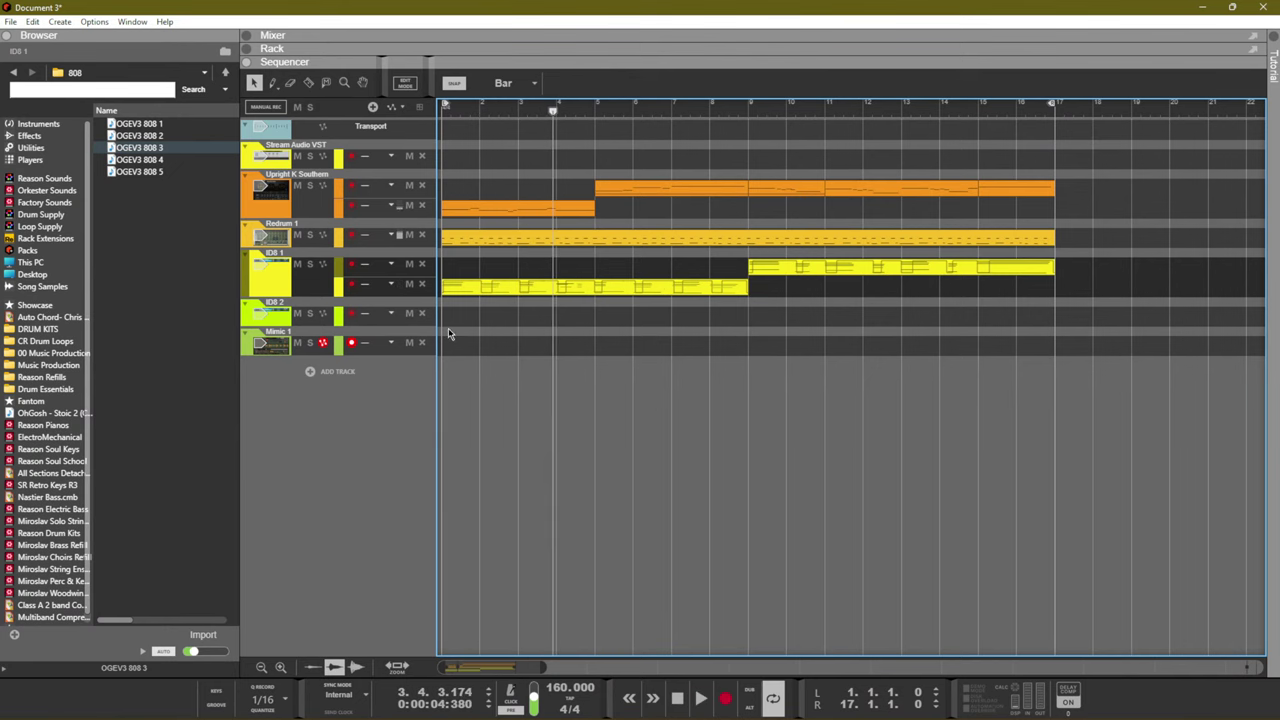
Show the Mimic 1 sampler in the rack and move the browser up to the Oh Gosh Essentials DrumKit Vol. 3 folder
key("F6")
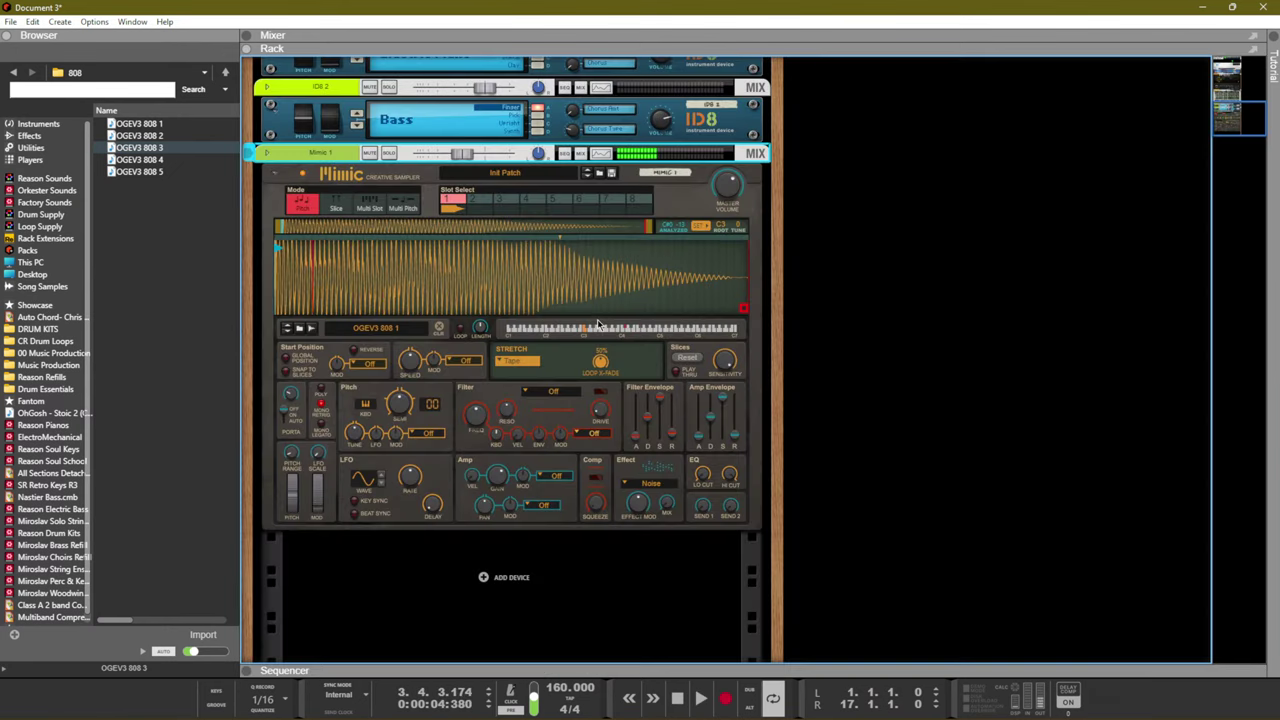
left_click(225, 72)
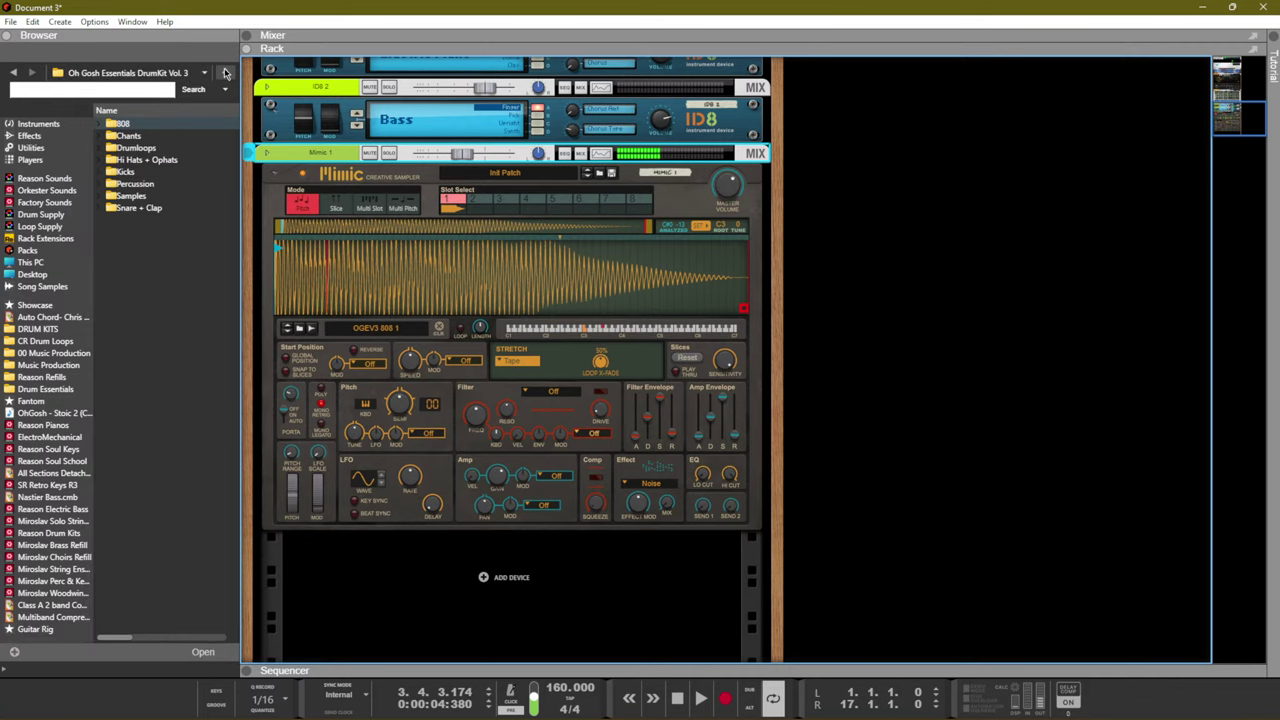
left_click(107, 75)
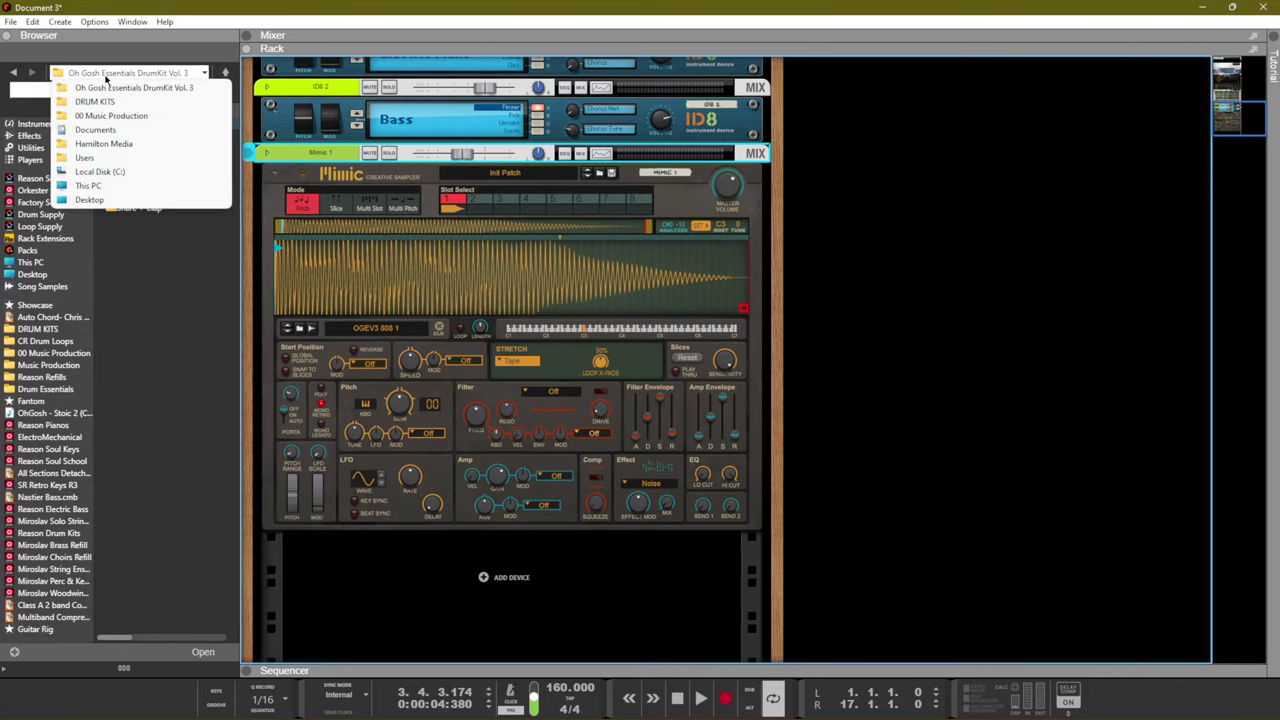
left_click(140, 296)
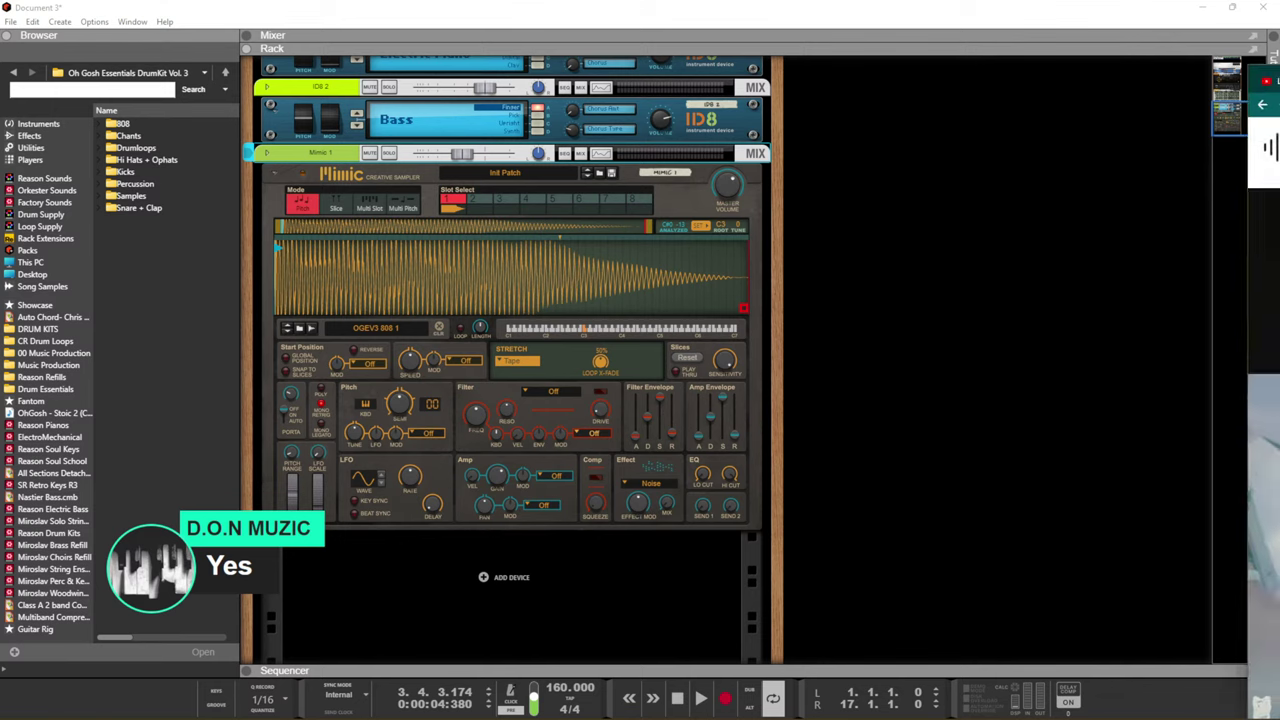
Switch to Chrome and look through the newest sound packs and plugins on the Slap Experts home page
key("alt+Tab")
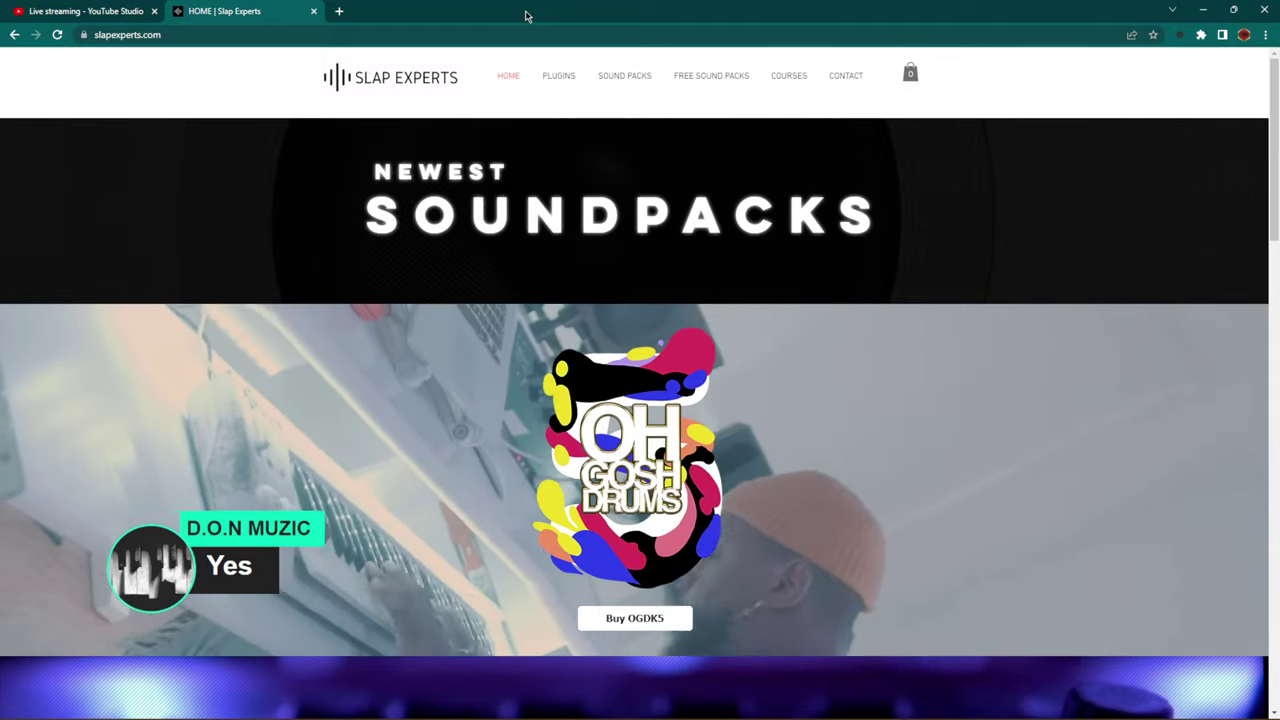
scroll(466, 297, "down", 9)
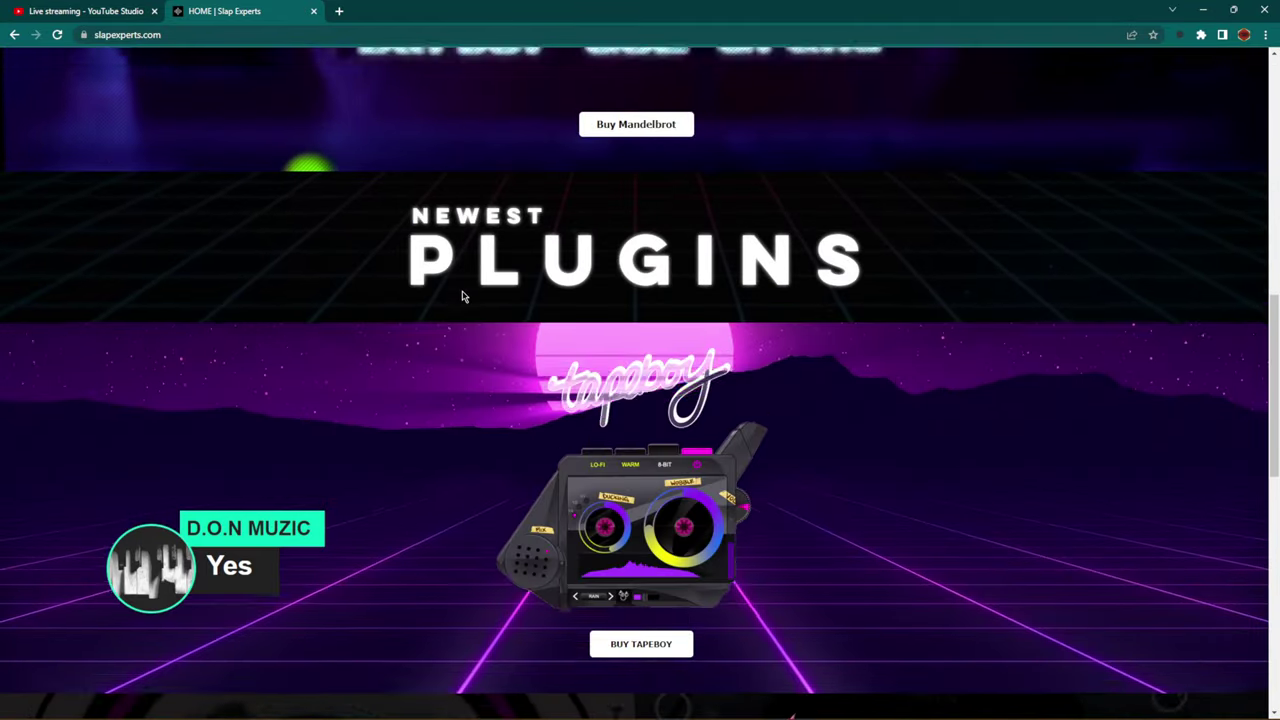
scroll(465, 292, "down", 8)
scroll(485, 315, "up", 7)
scroll(500, 370, "up", 4)
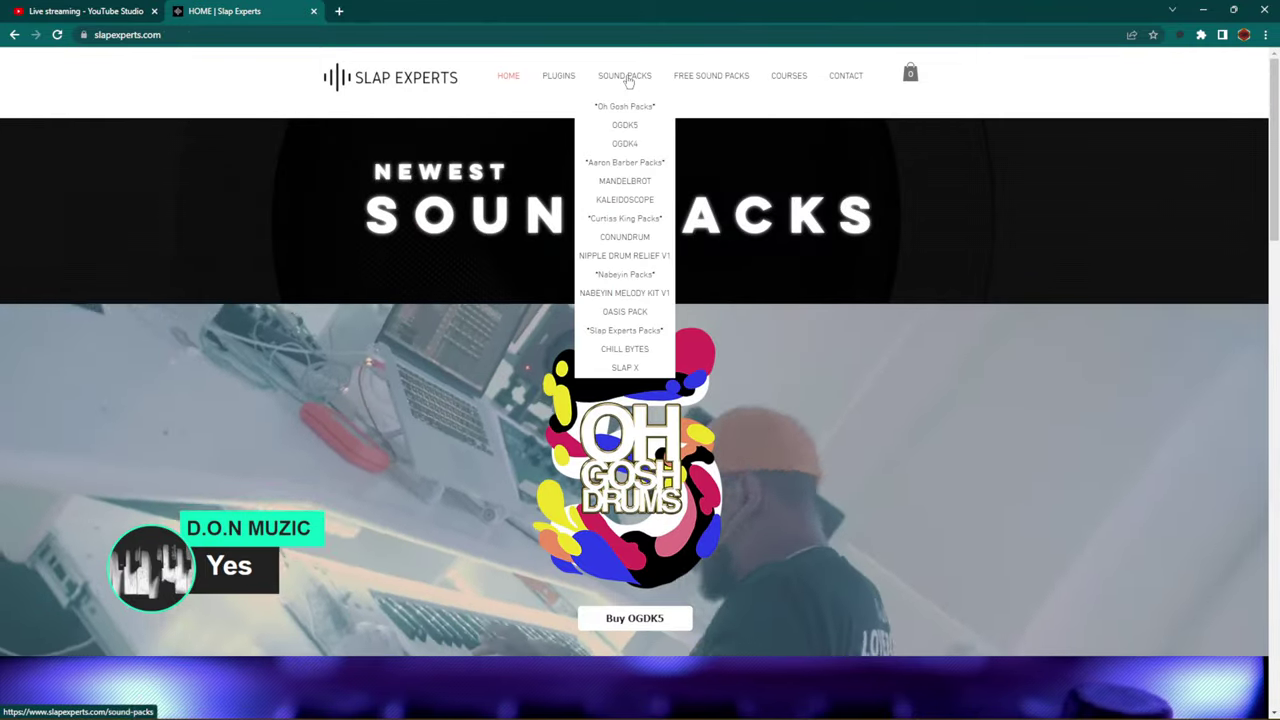
View the Slap Experts free sound packs page and check the Courses link, closing the extra tab it opens
left_click(624, 76)
left_click(735, 74)
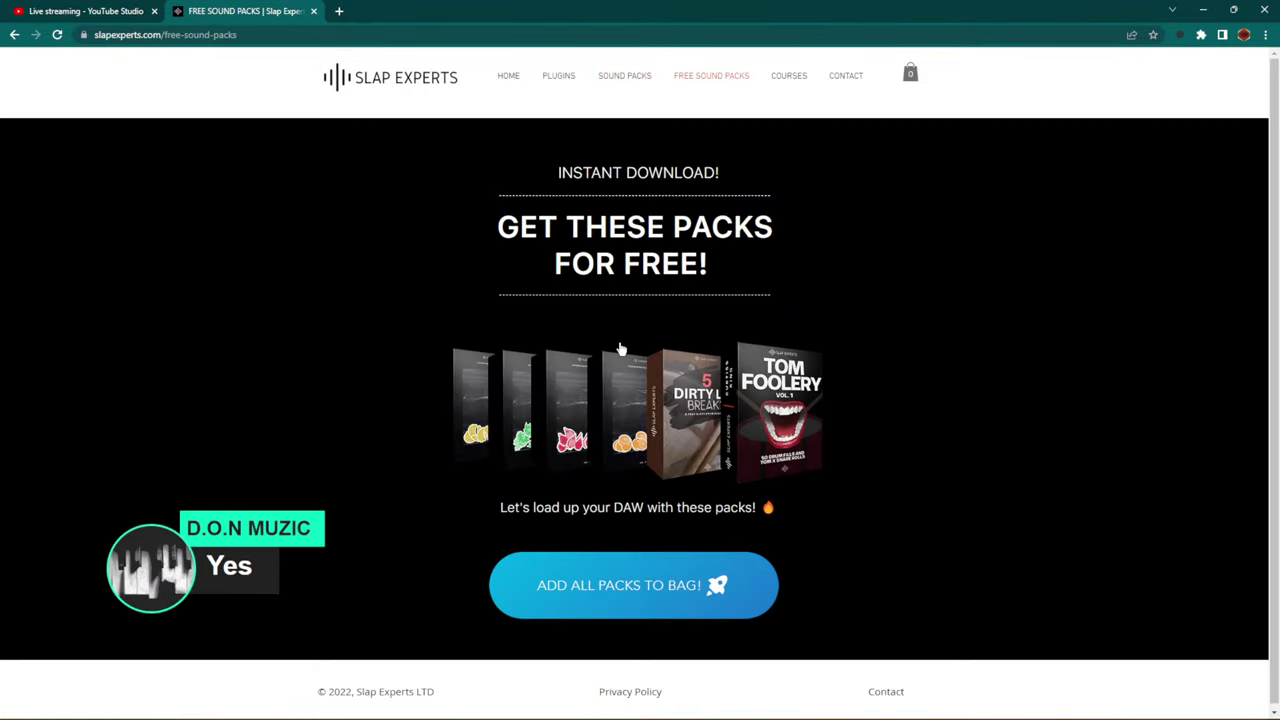
scroll(790, 390, "down", 1)
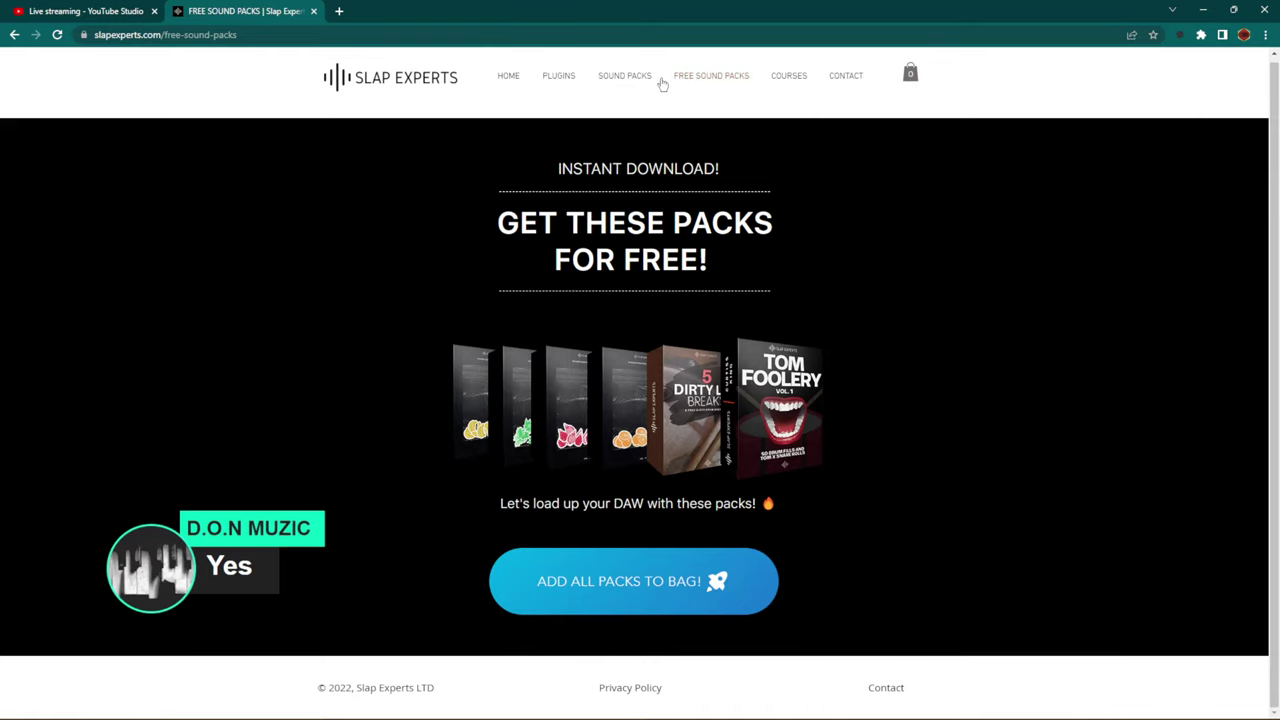
left_click(788, 77)
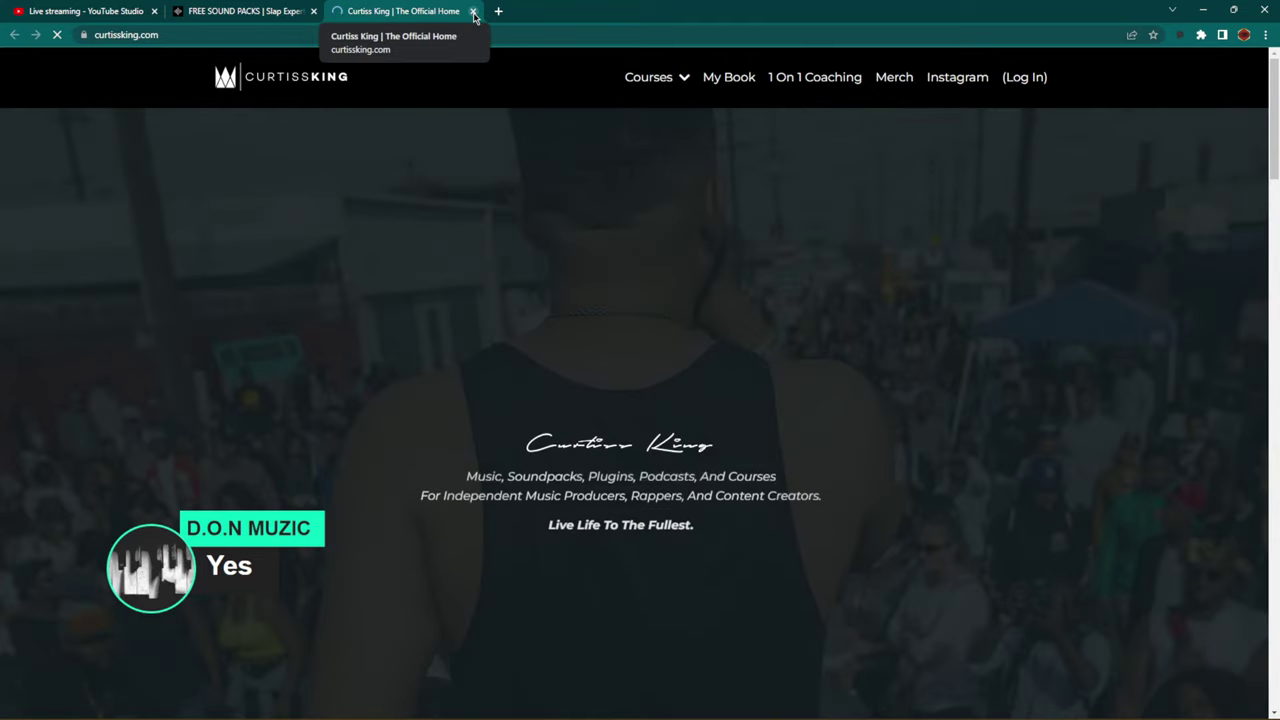
left_click(474, 12)
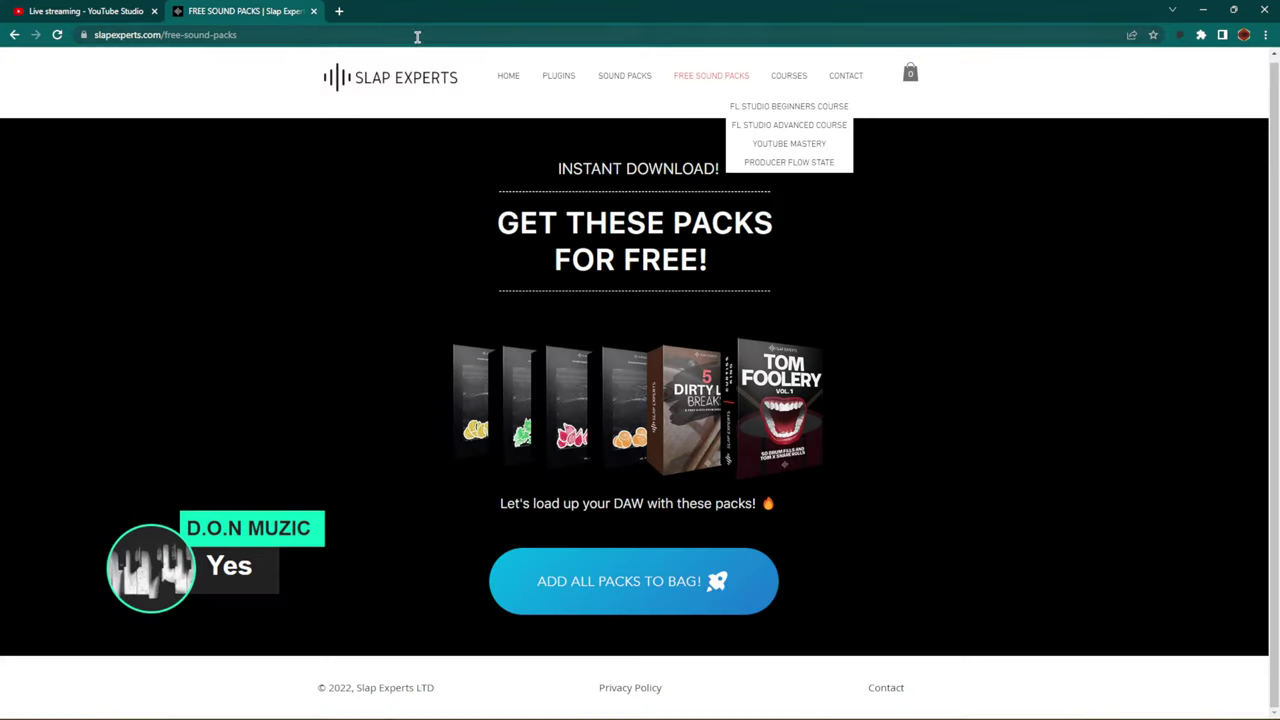
Examine the full list of packs on the Slap Experts sound packs page
left_click(610, 80)
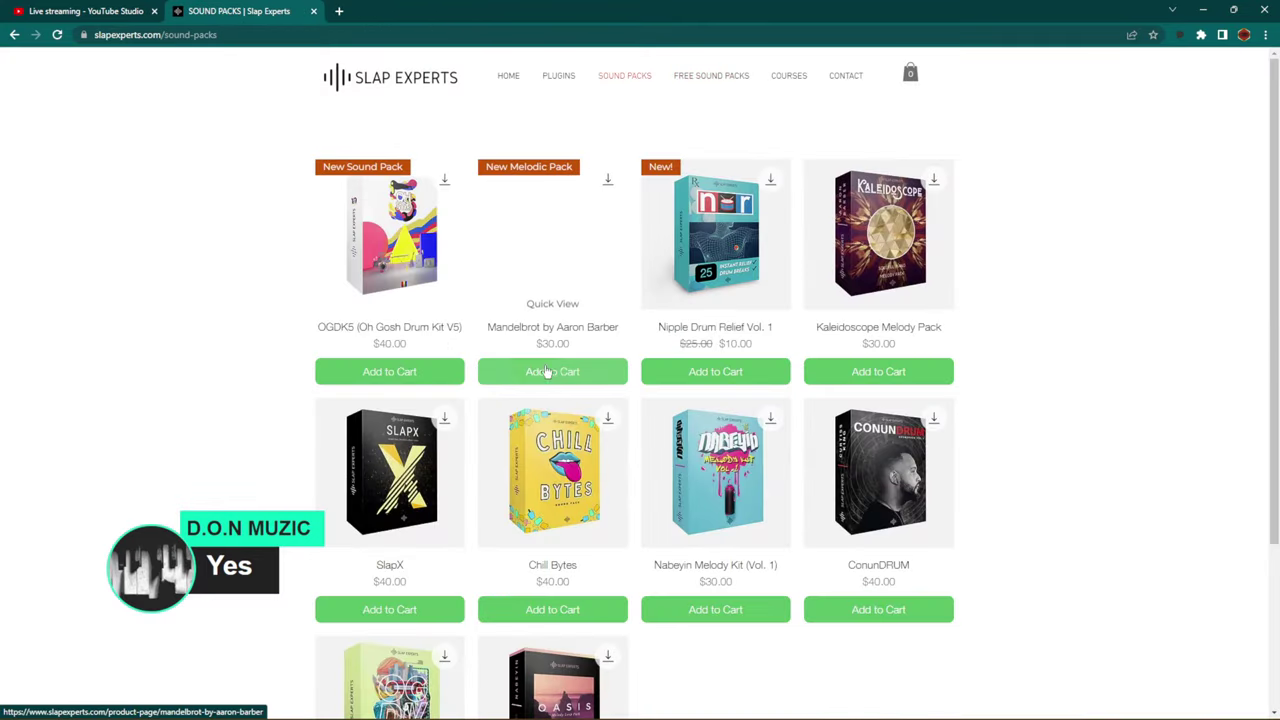
scroll(395, 290, "down", 3)
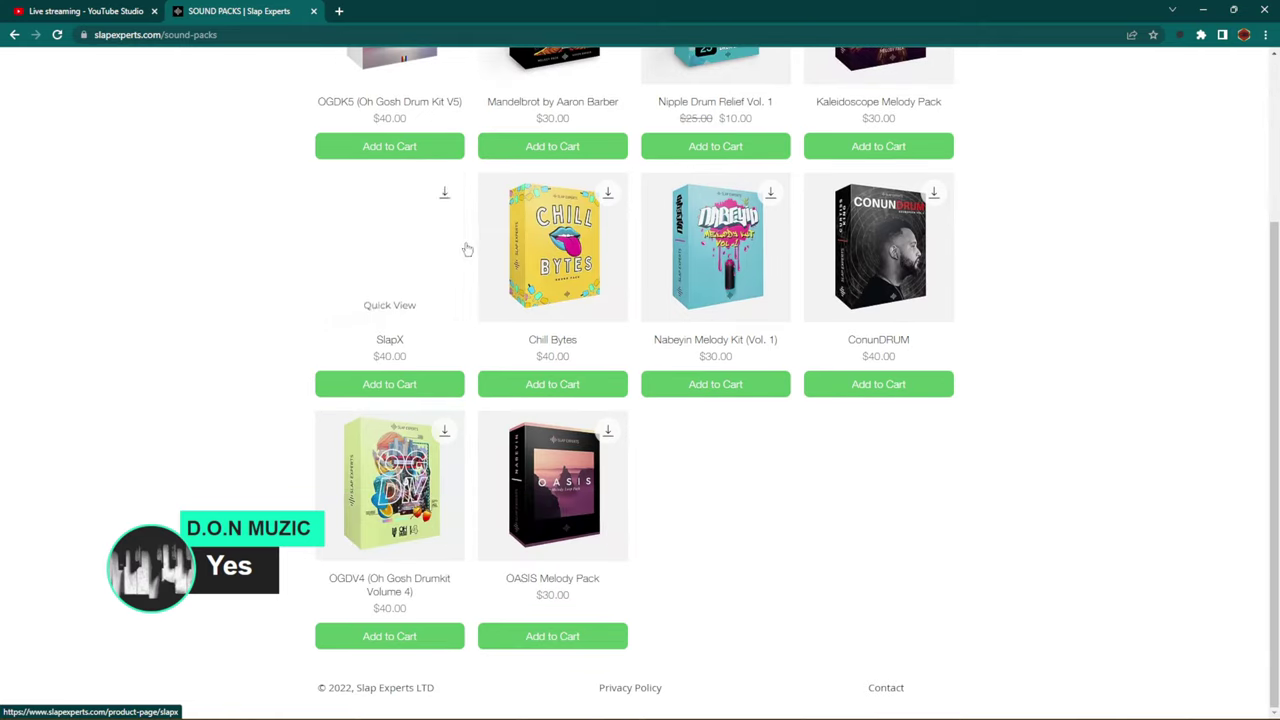
scroll(491, 214, "up", 3)
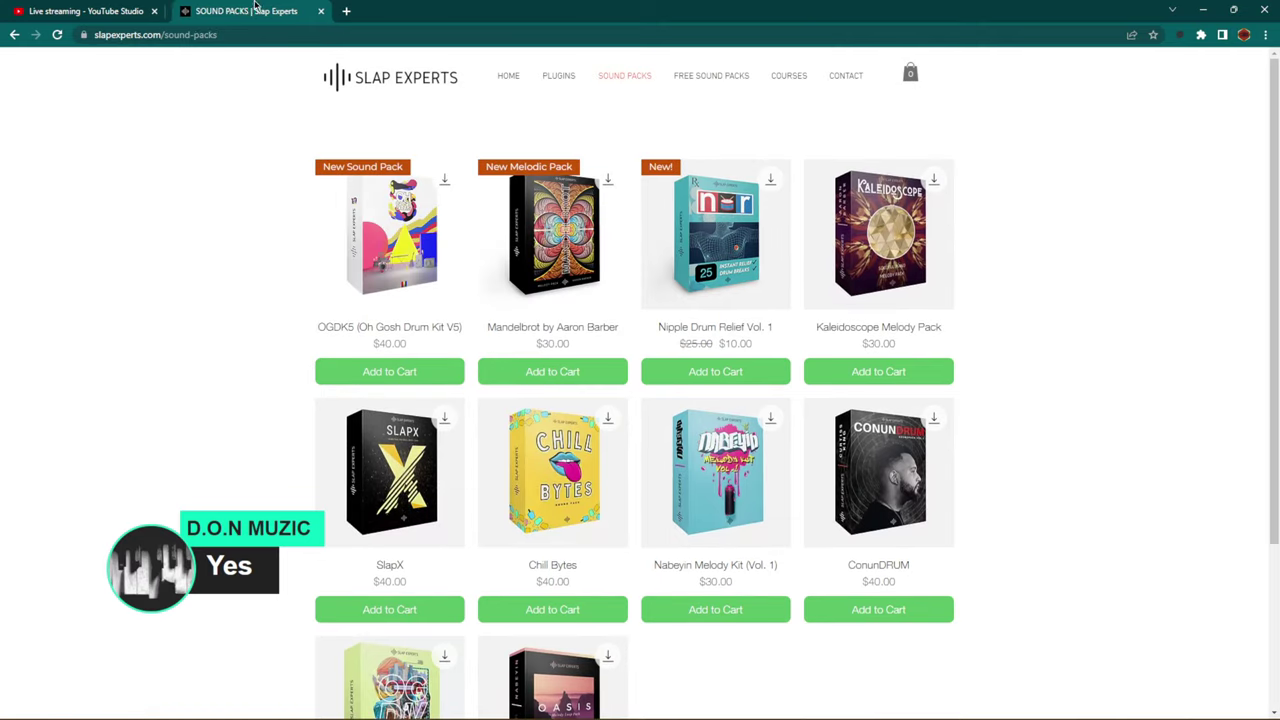
Detach the Slap Experts tab into its own window and move both Chrome windows off this display to return to Reason
left_click(140, 11)
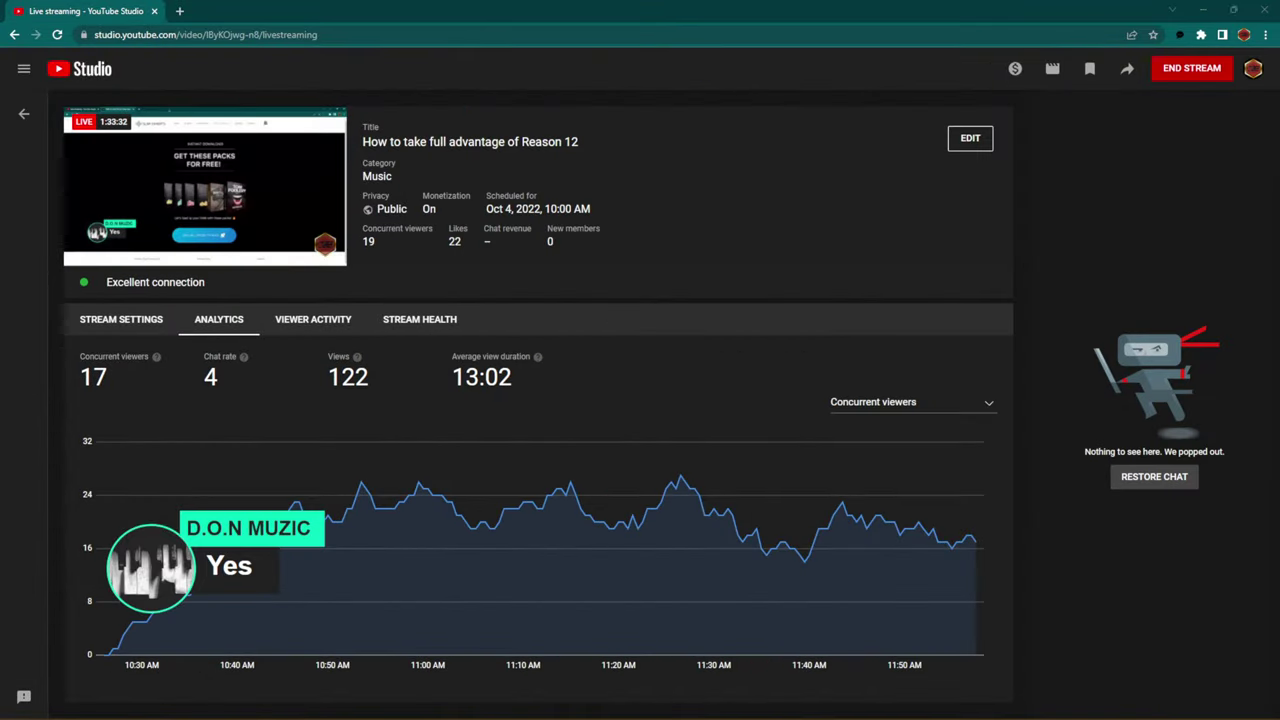
key("alt+Tab")
key("super+Right")
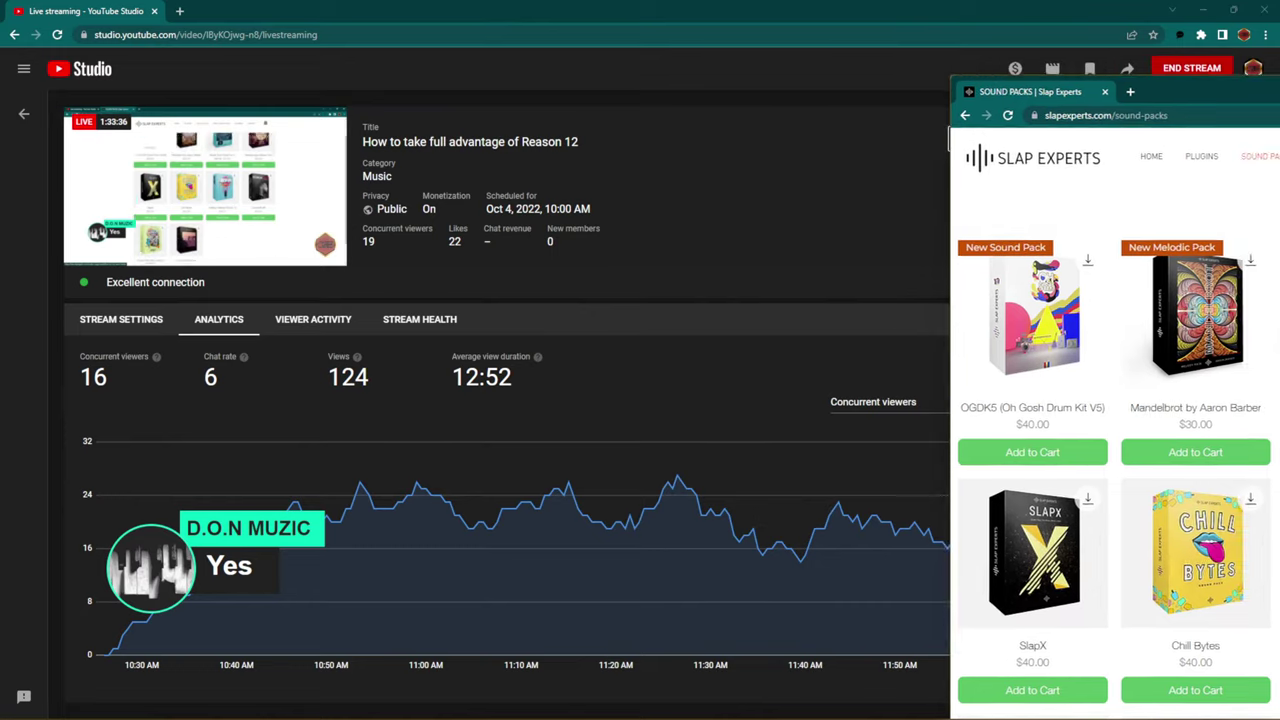
key("alt+Tab")
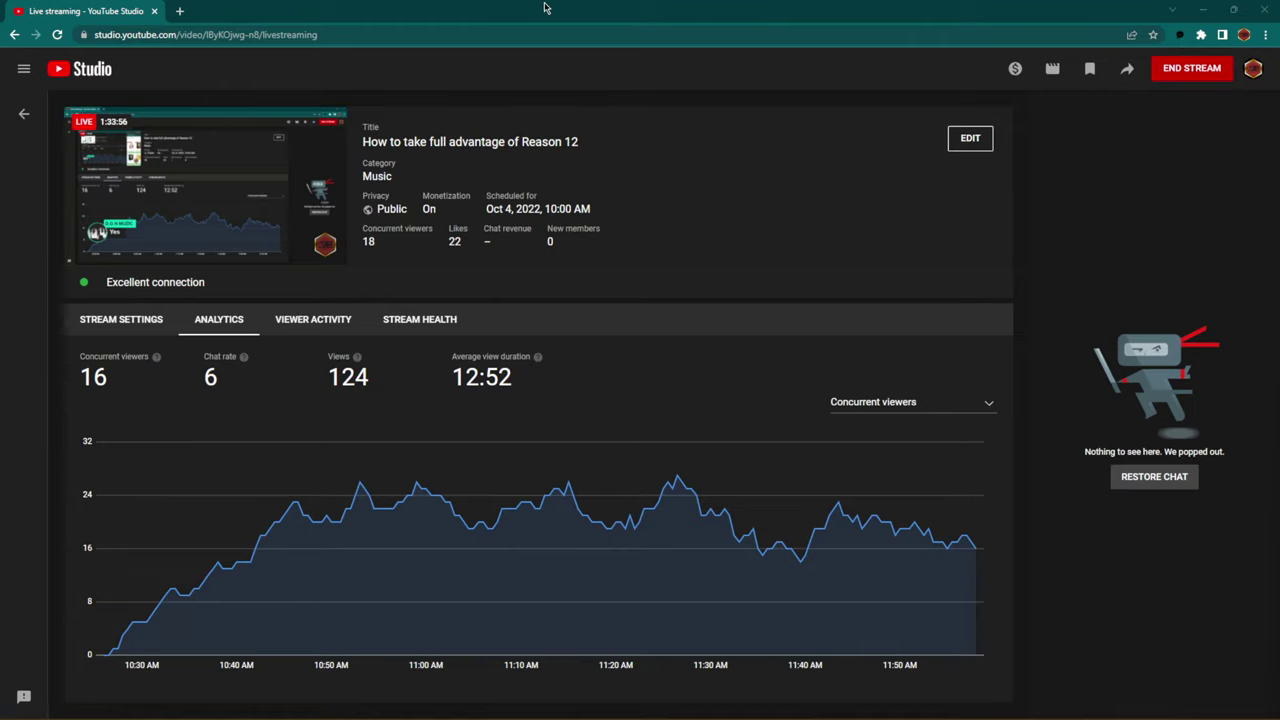
left_click_drag(545, 8, 1279, 96)
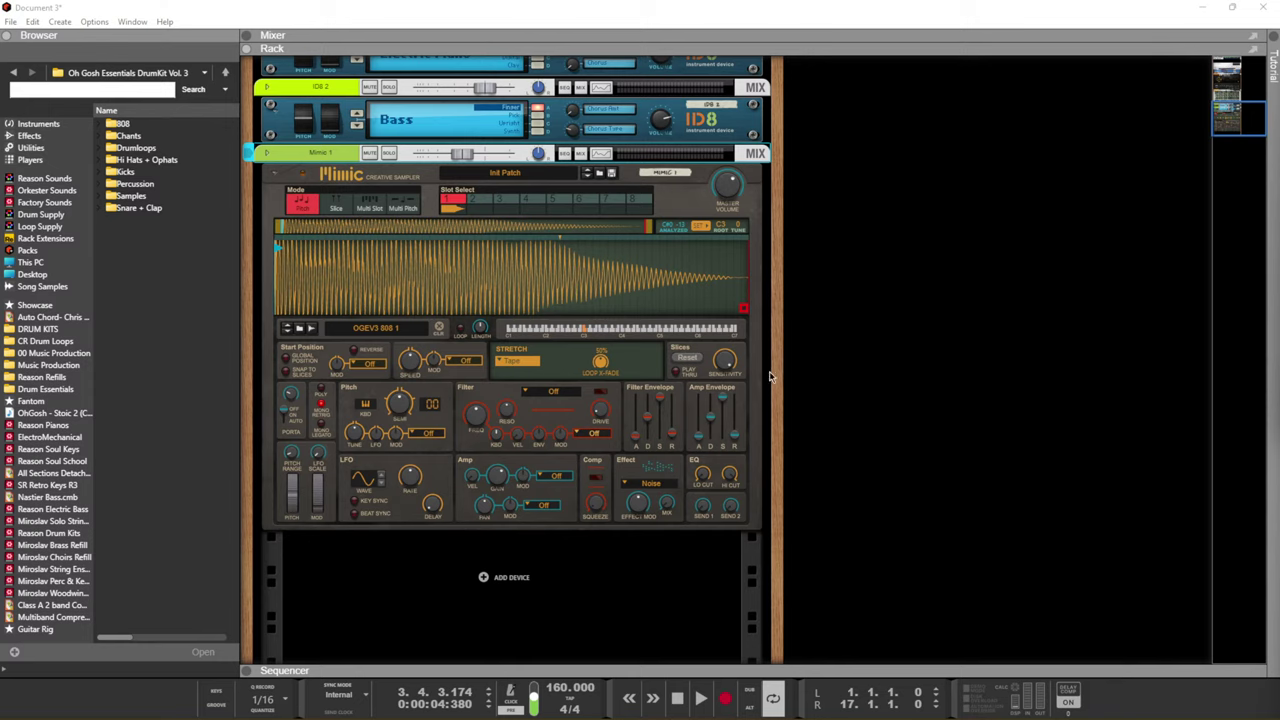
Play the song from the beginning to rehearse the 808 bass part on Mimic 1
right_click(592, 553)
left_click(791, 458)
key("space")
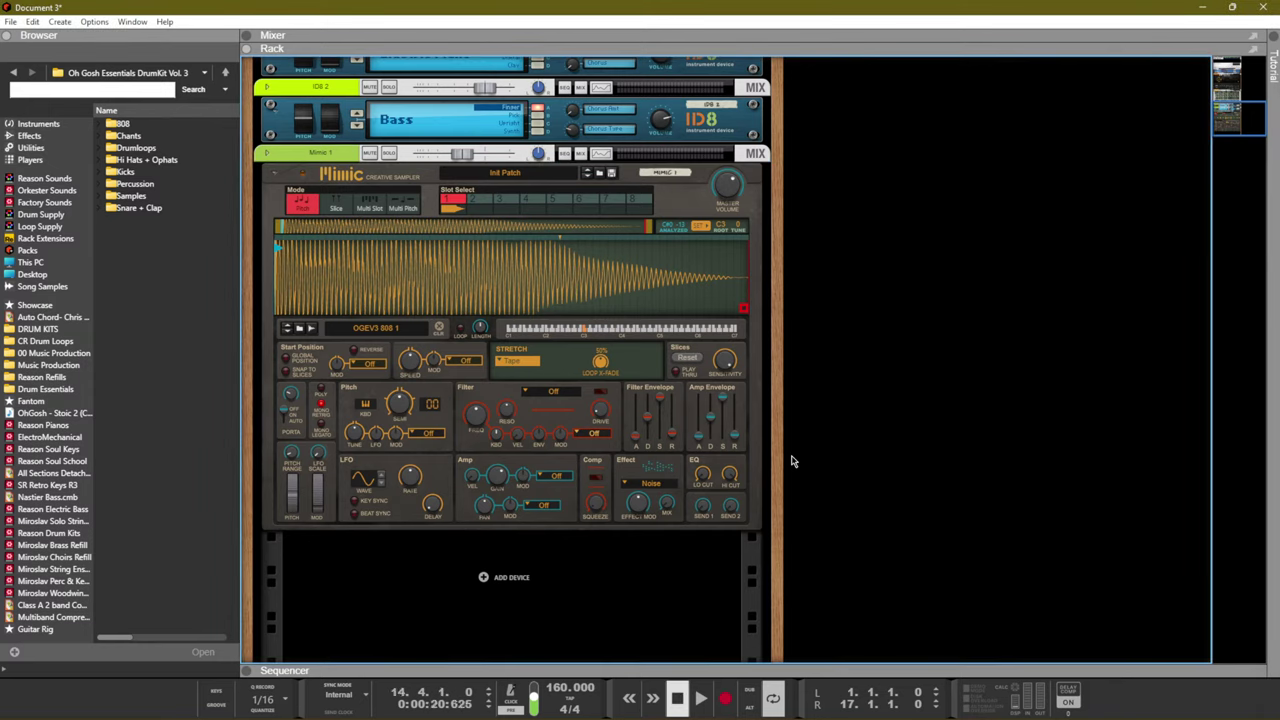
key("Home")
key("space")
key("space")
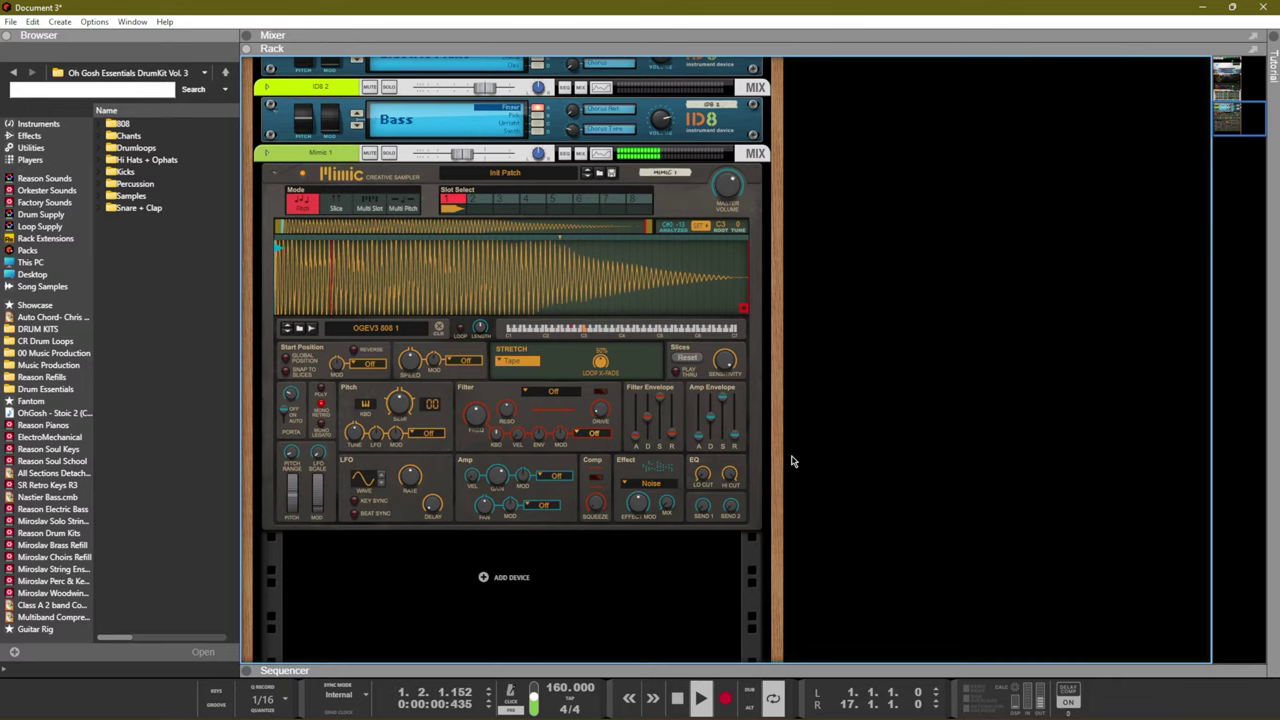
key("space")
Record a 16-bar 808 bass take on the Mimic 1 track and trim the clip's start to bar 9
key("ctrl+Return")
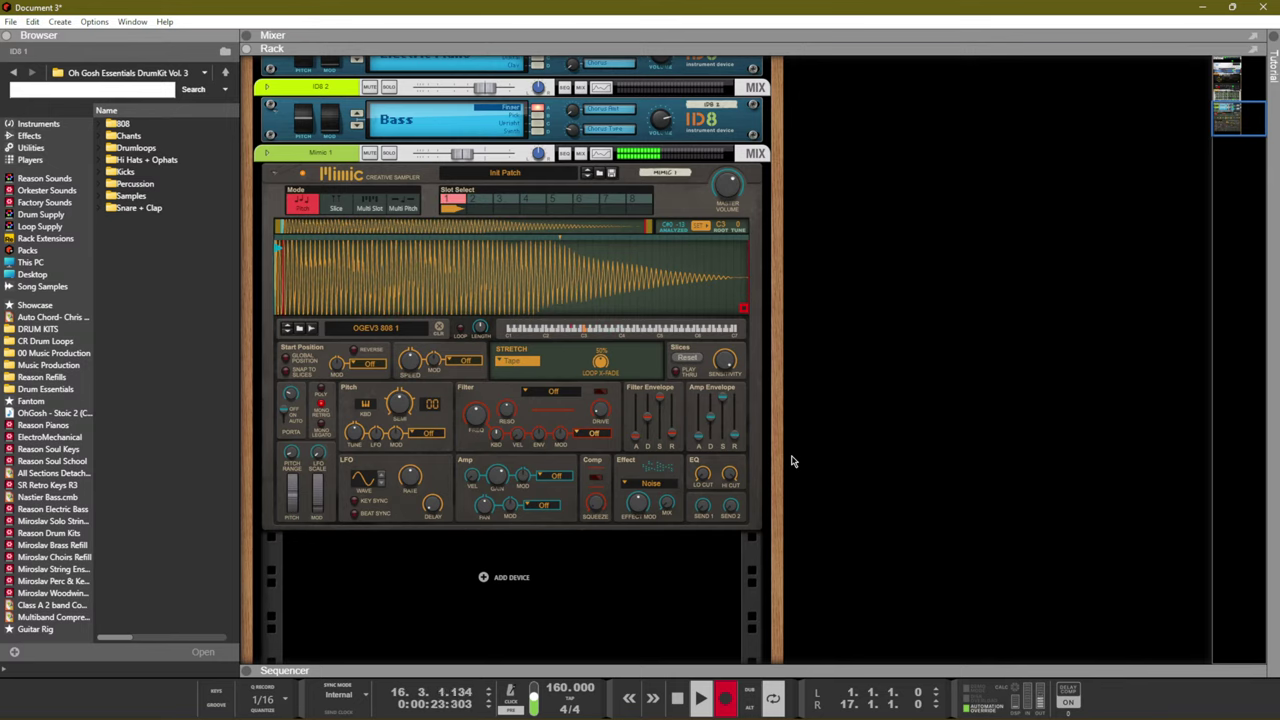
key("F7")
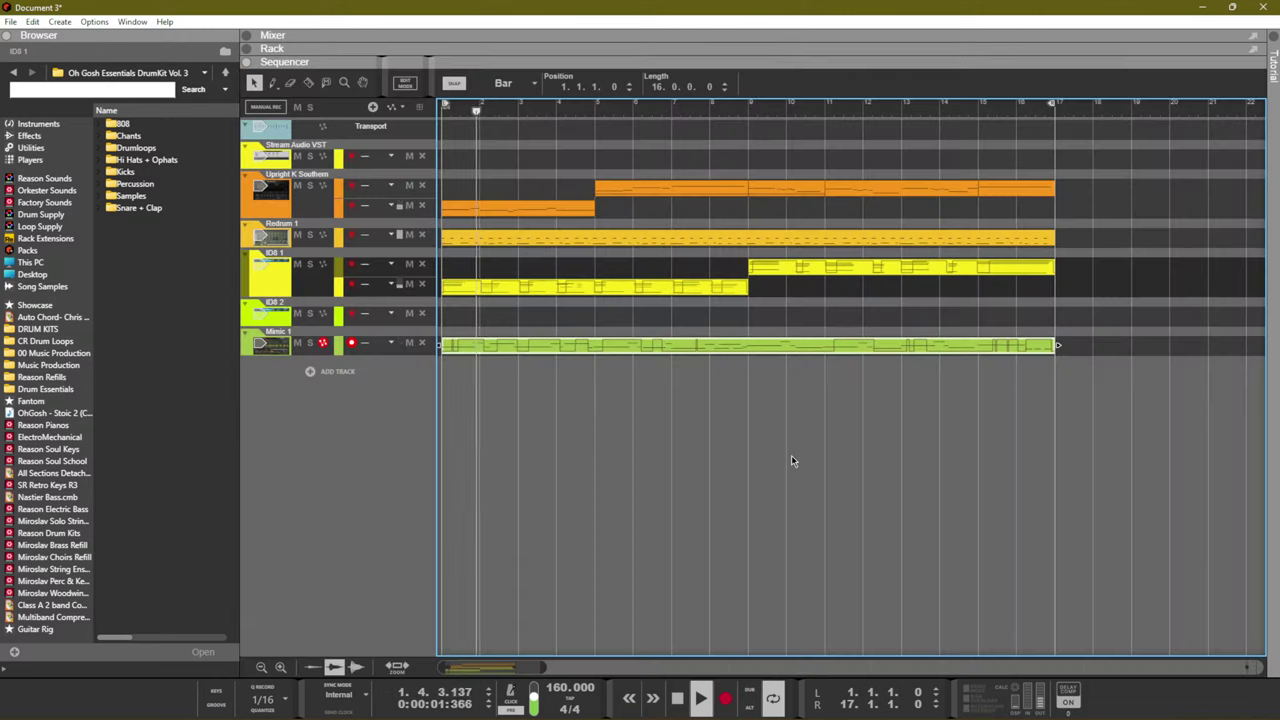
left_click(437, 347)
left_click_drag(443, 347, 761, 332)
Record a new 808 bass take on Mimic 1 from bar 1 until just past bar 9
key("space")
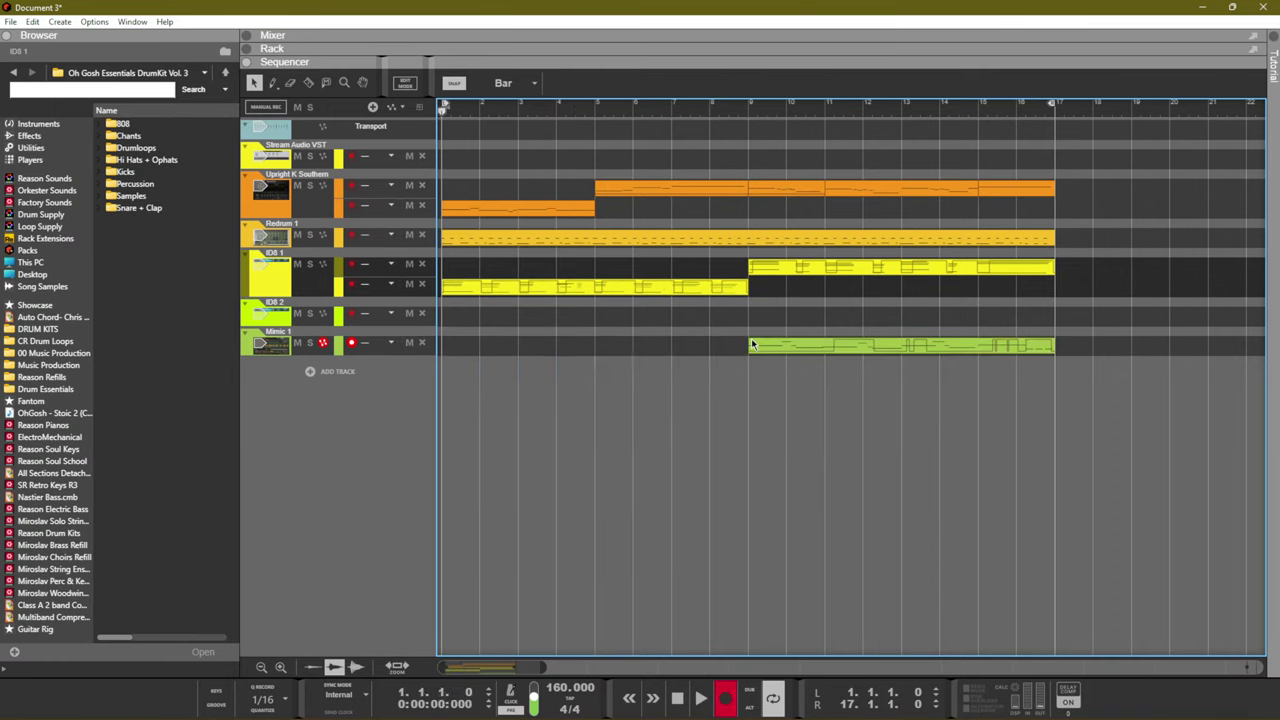
key("ctrl+Return")
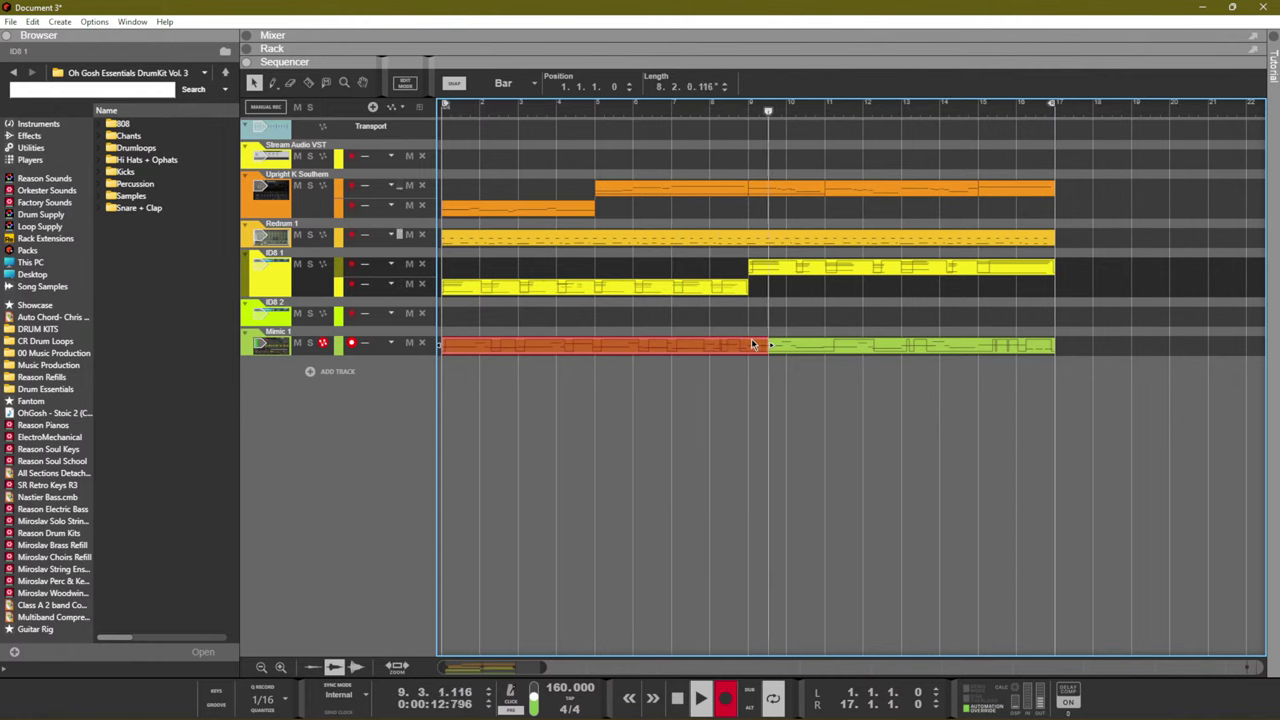
key("space")
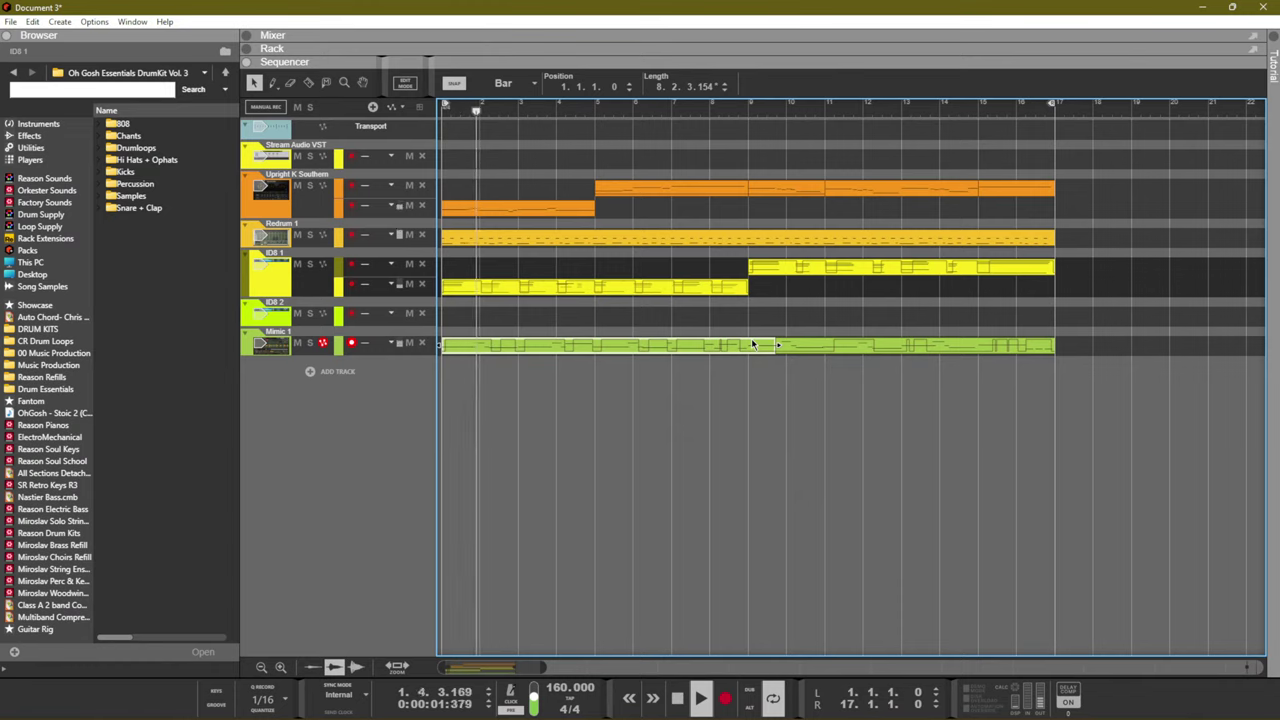
Select the two recorded Mimic 1 clips and join them into one 16-bar clip starting at bar 1
left_click(672, 385)
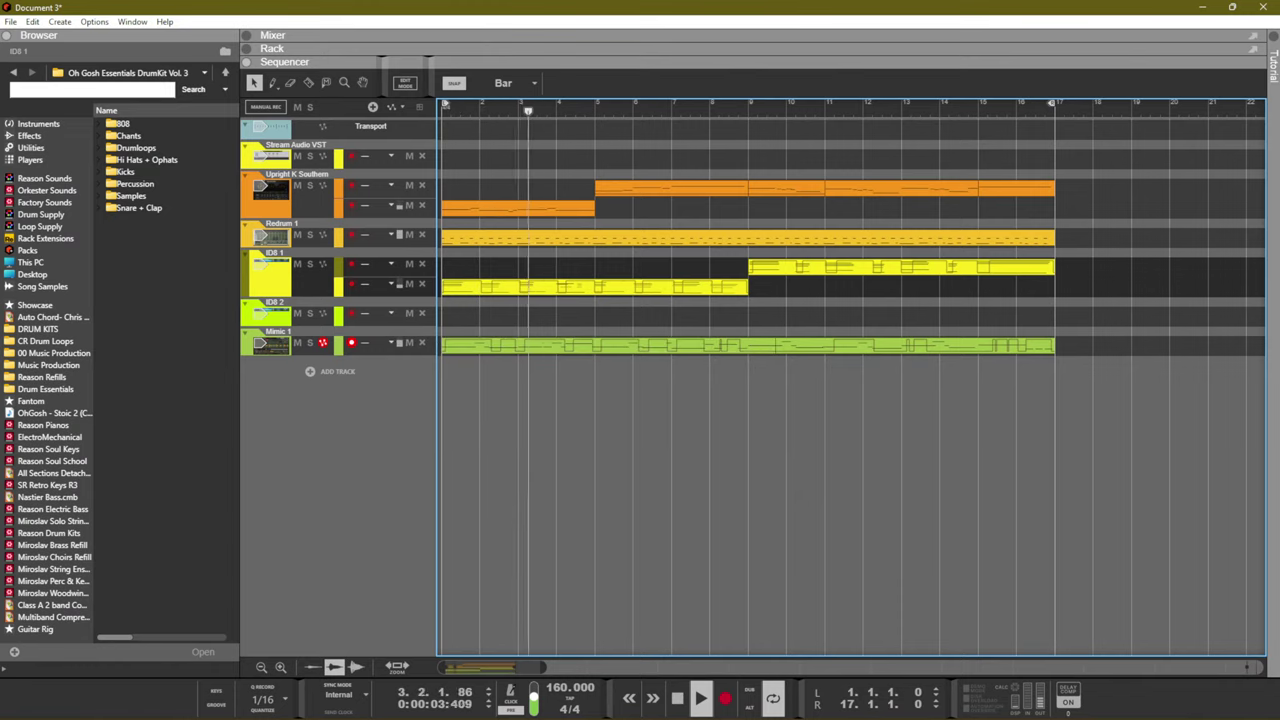
right_click(432, 376)
right_click(404, 374)
left_click(830, 442)
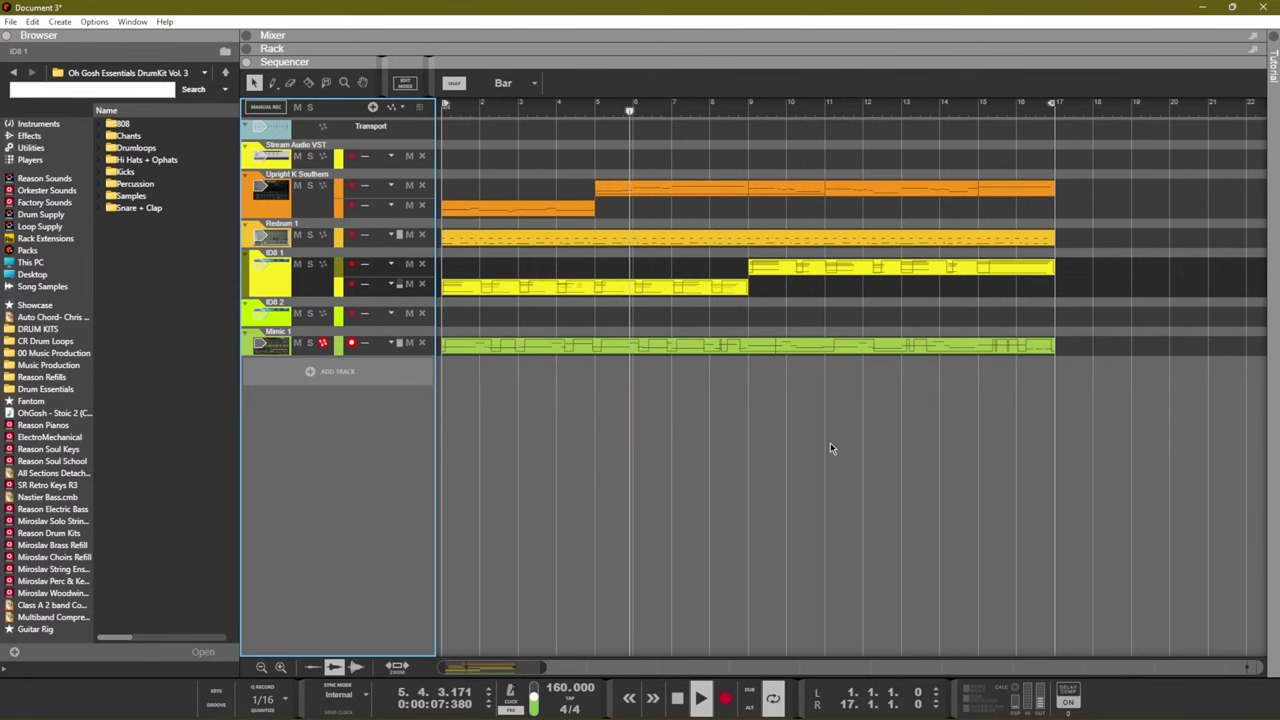
key("F6")
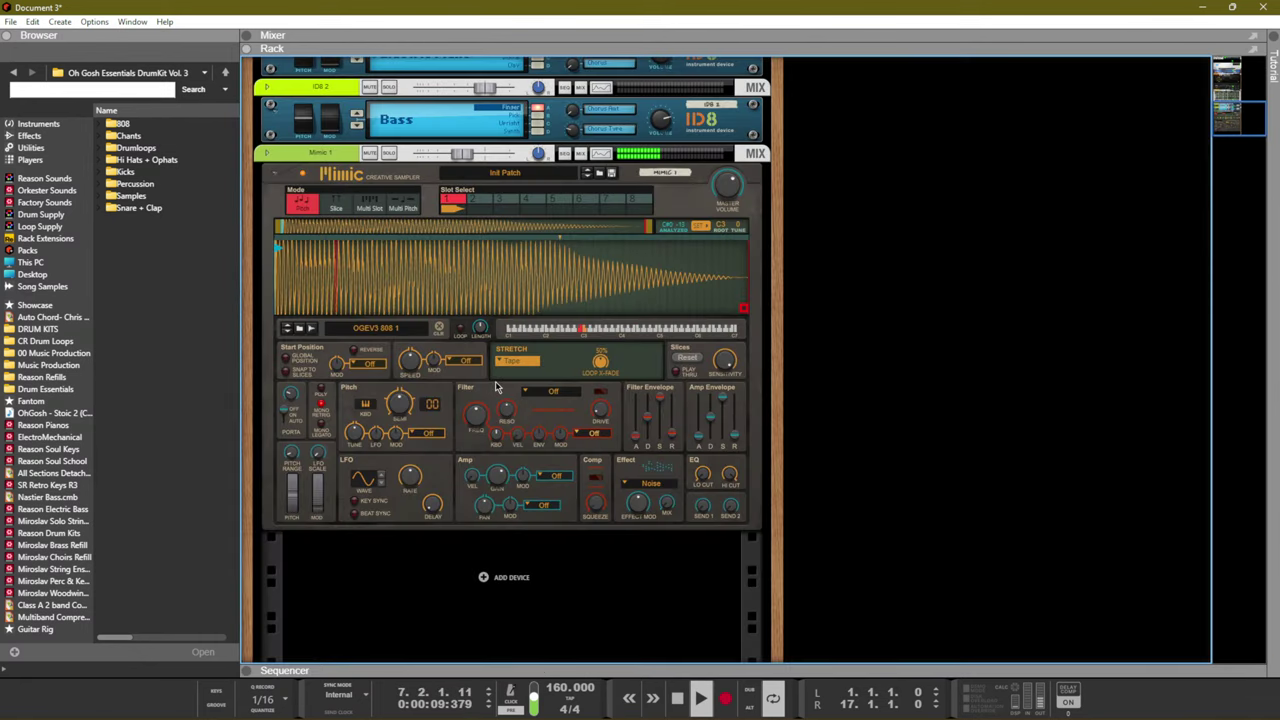
key("F7")
left_click_drag(1135, 399, 1040, 345)
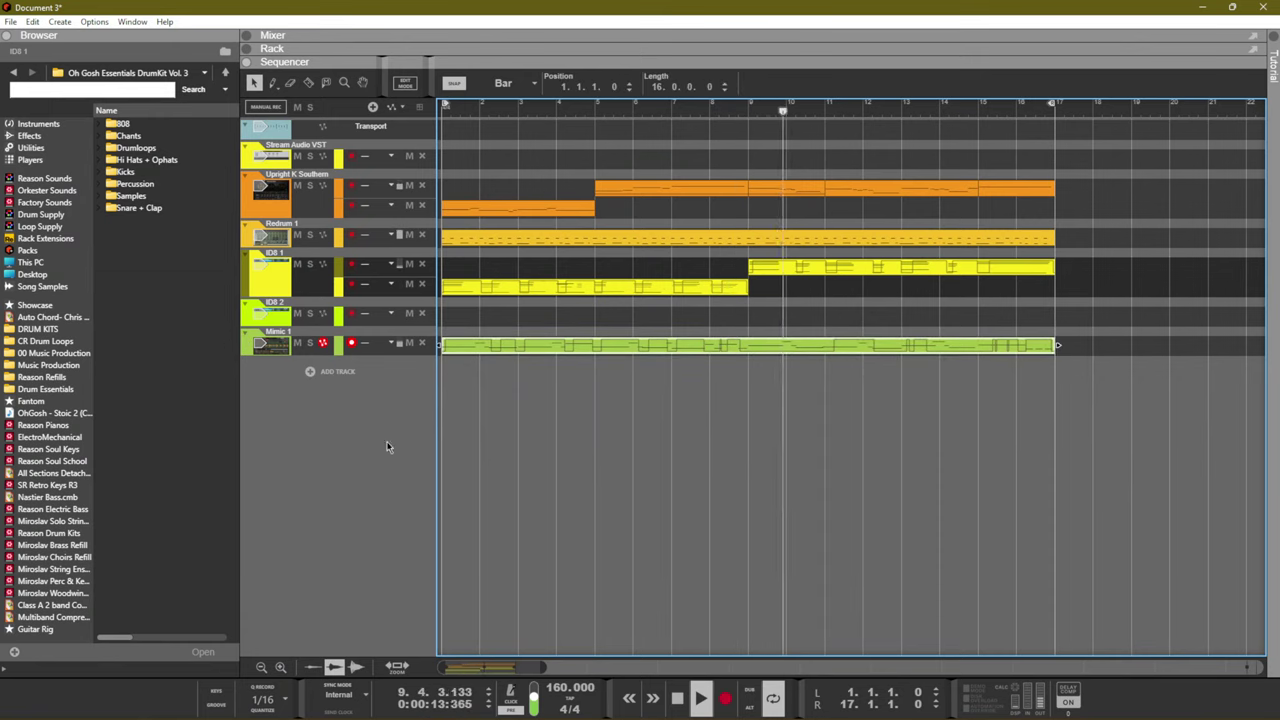
Set the quantize value to 1/8 and open the 16-bar Mimic 1 clip for note editing
left_click(265, 699)
left_click(318, 592)
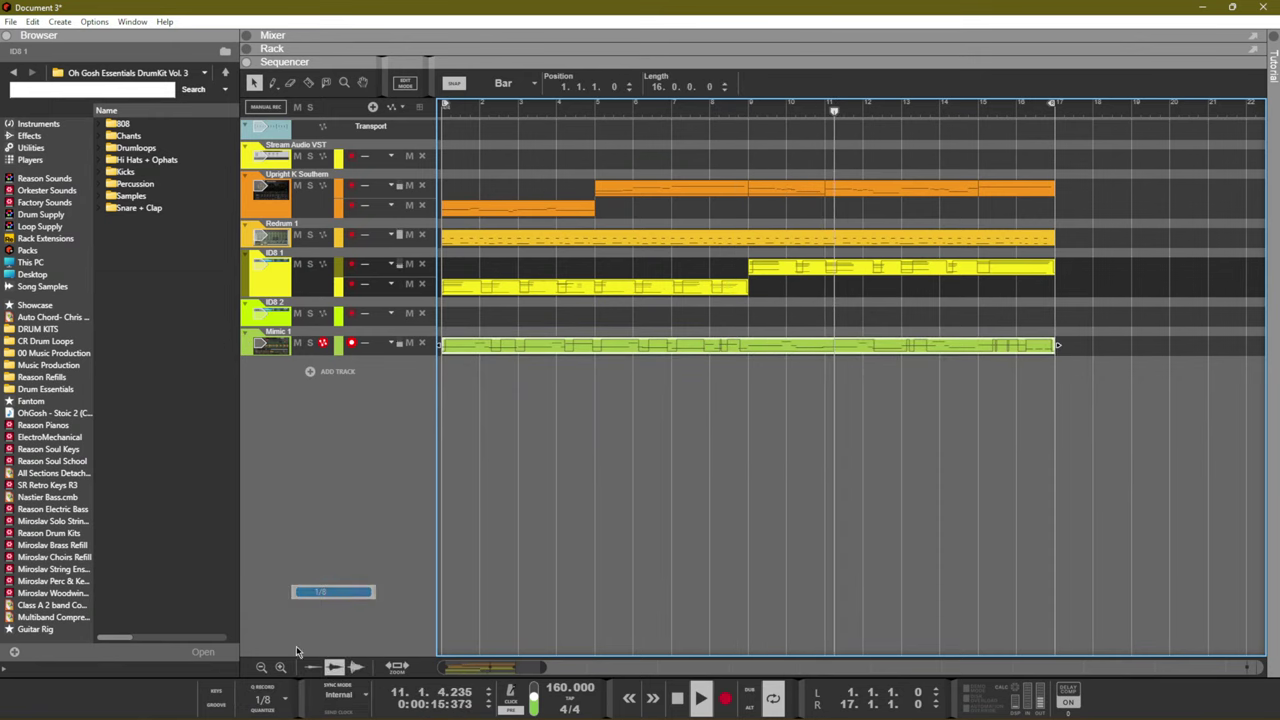
left_click(687, 459)
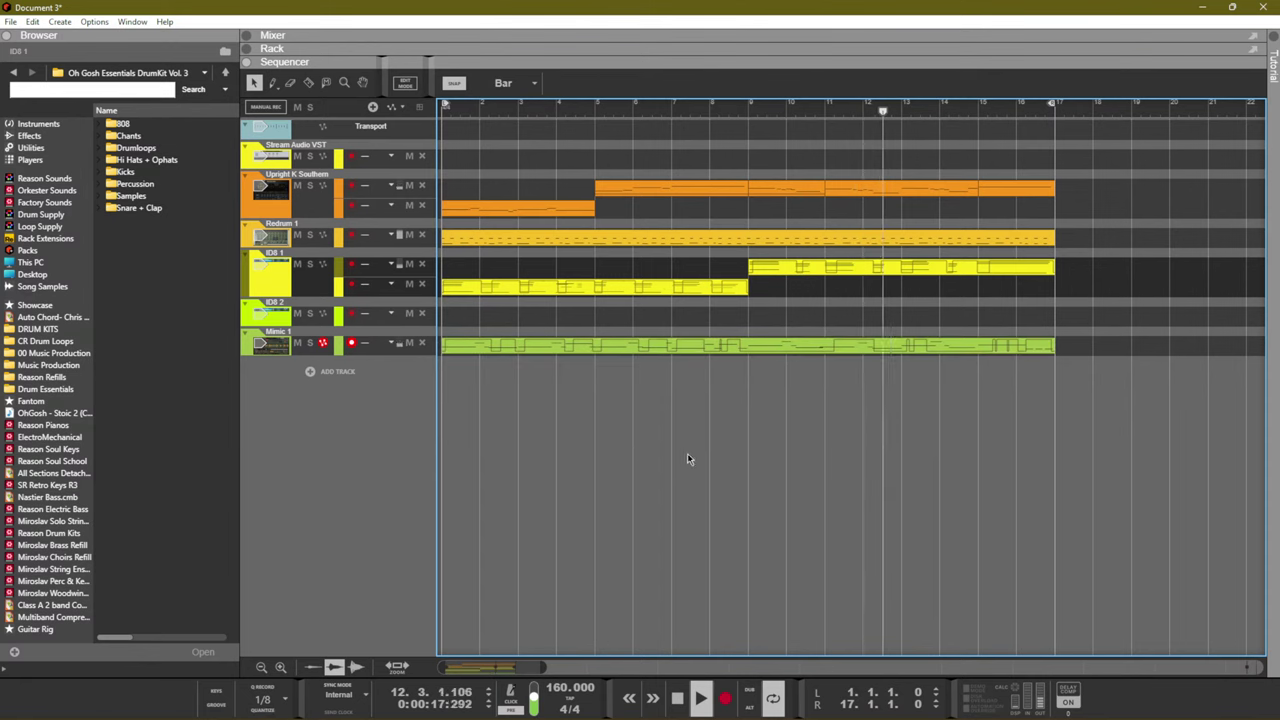
double_click(830, 347)
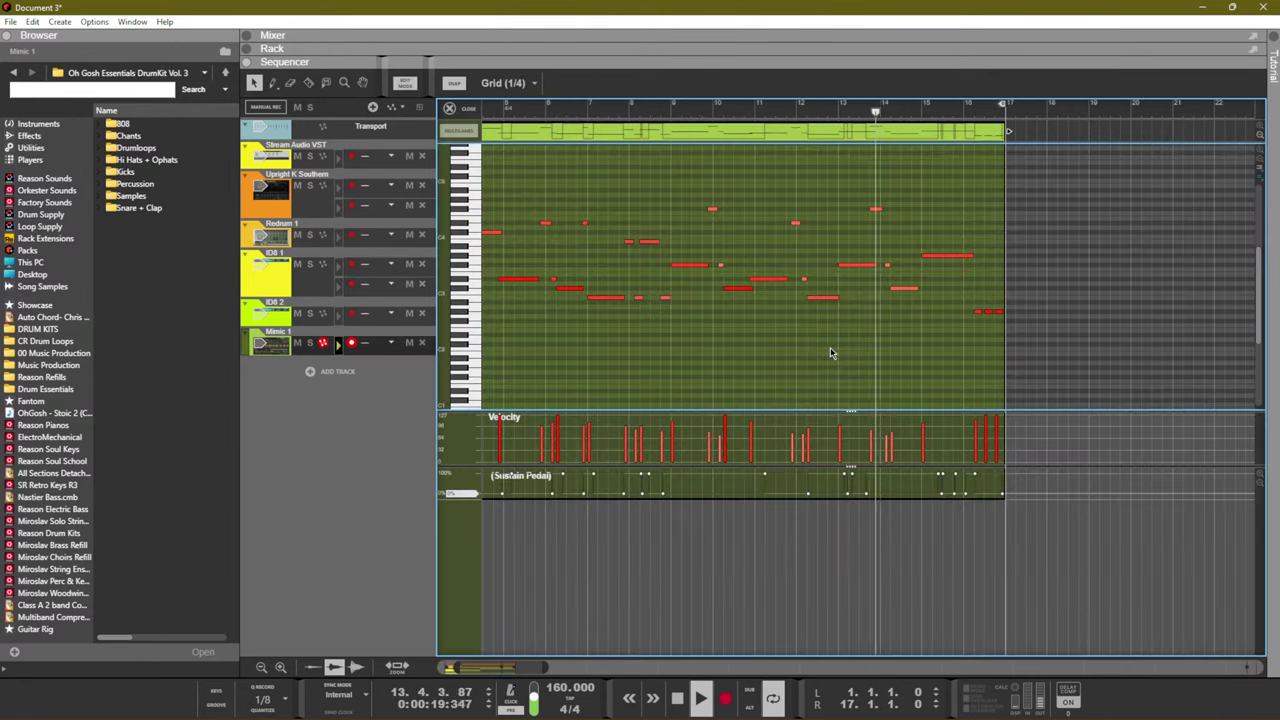
Check the position of the F#4 note near the end of bar 13, and close the Mimic 1 clip's note editor
left_click(876, 209)
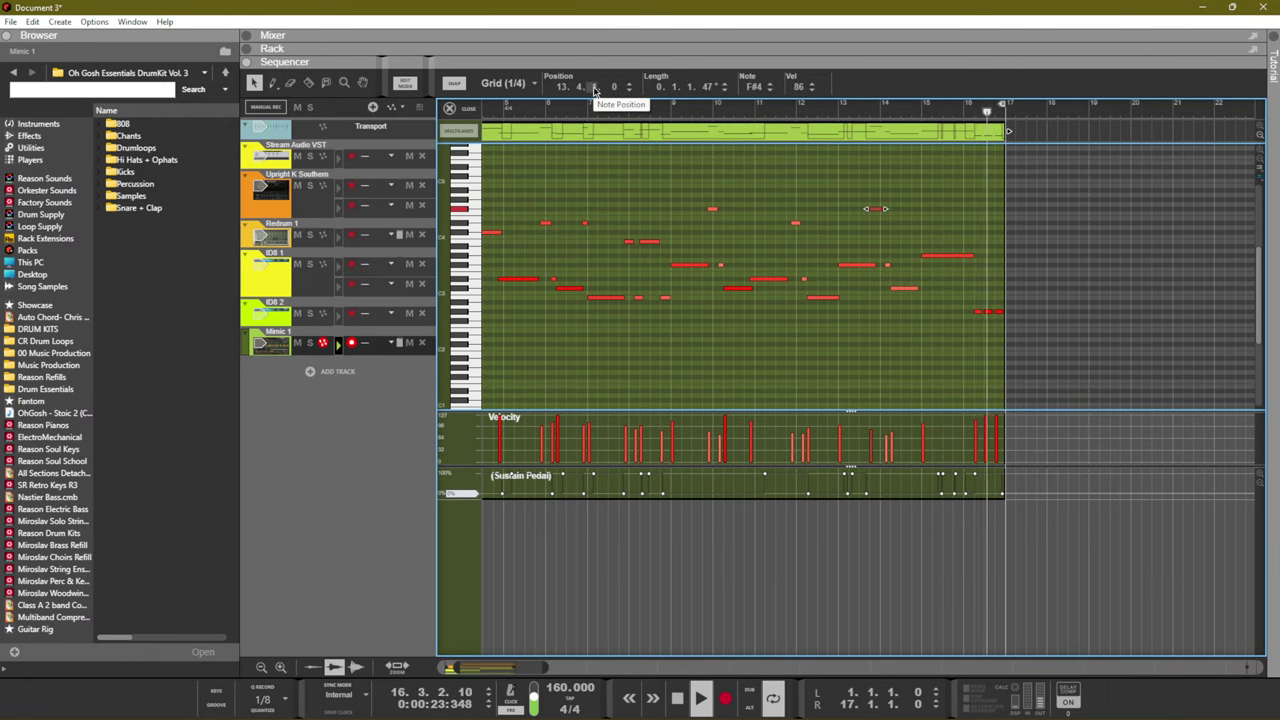
left_click(651, 345)
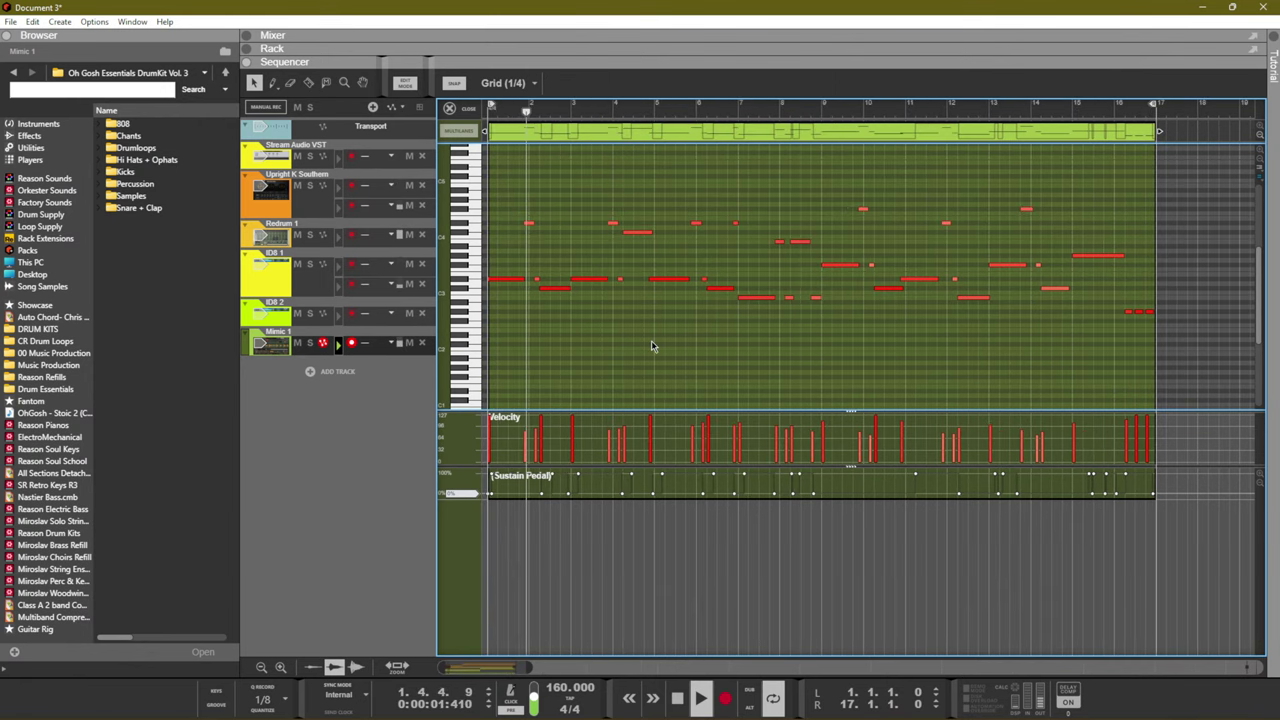
key("ctrl+e")
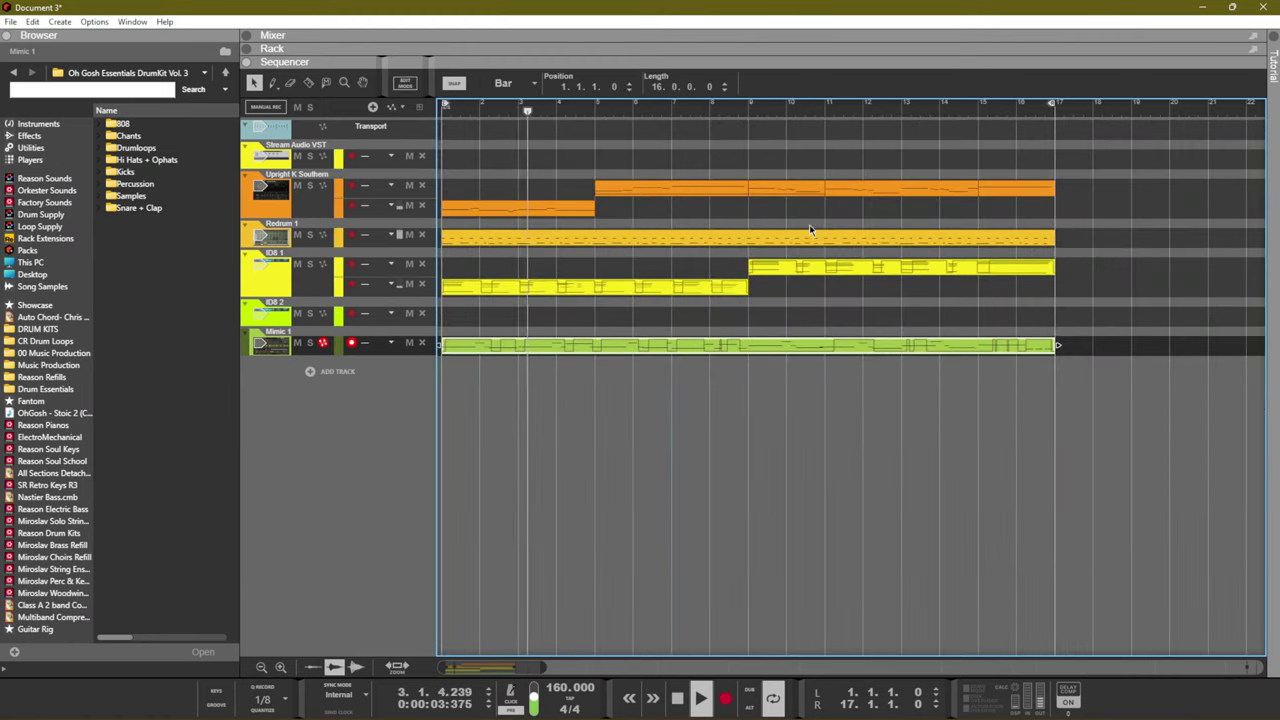
Replace the first four bars of the Redrum 1 part with a two-bar drum clip at bar 1 and its repeat at bar 3
left_click(1040, 238)
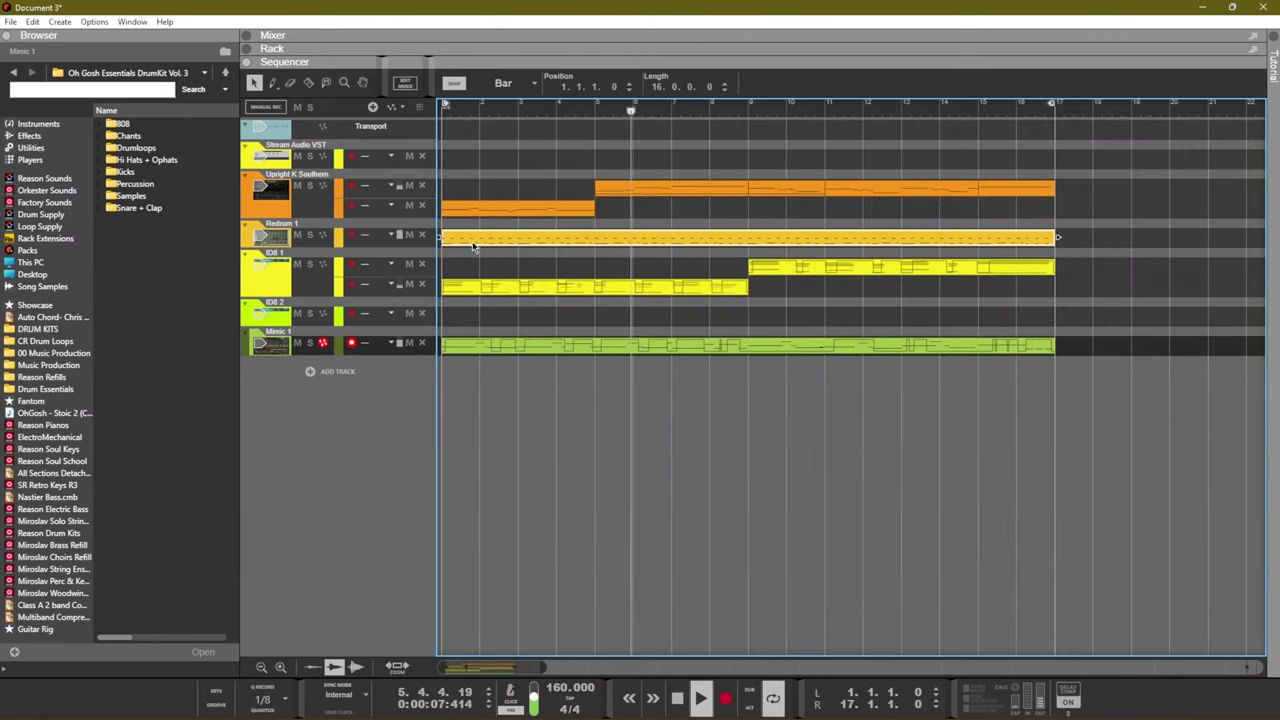
mouse_move(441, 237)
left_mouse_down()
mouse_move(594, 237)
mouse_move(443, 238)
left_mouse_up()
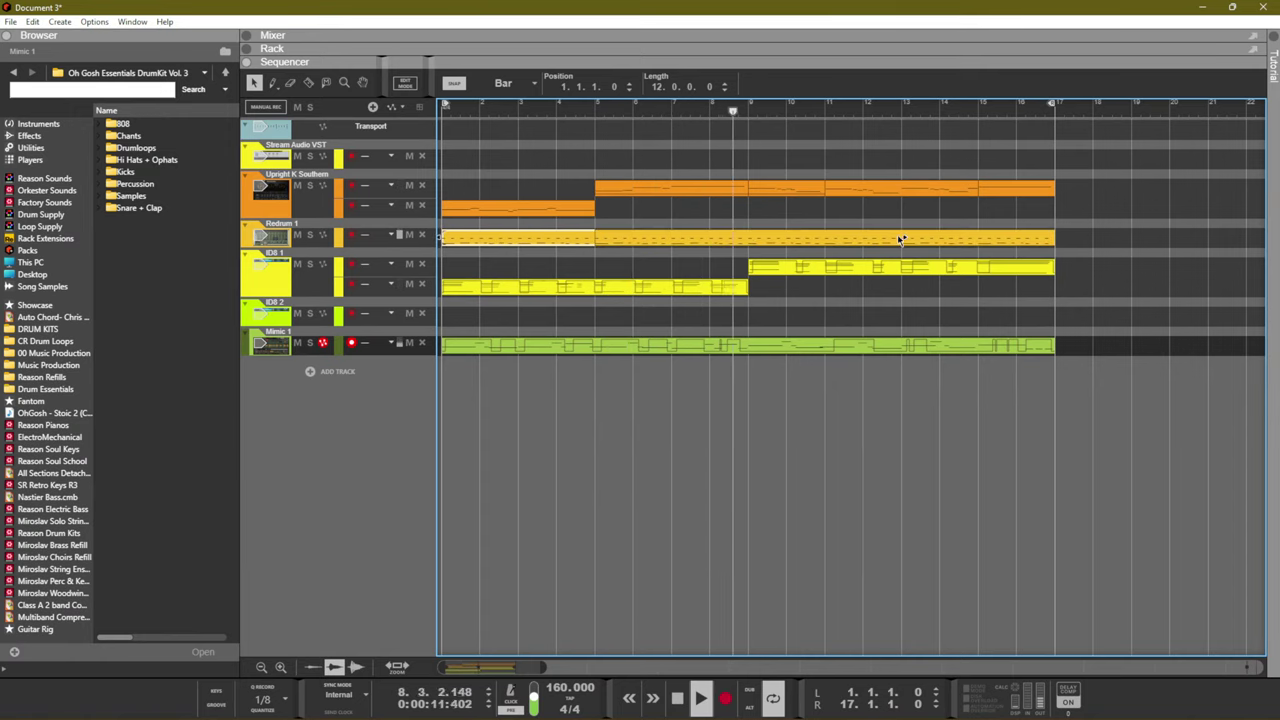
left_click_drag(594, 238, 518, 238)
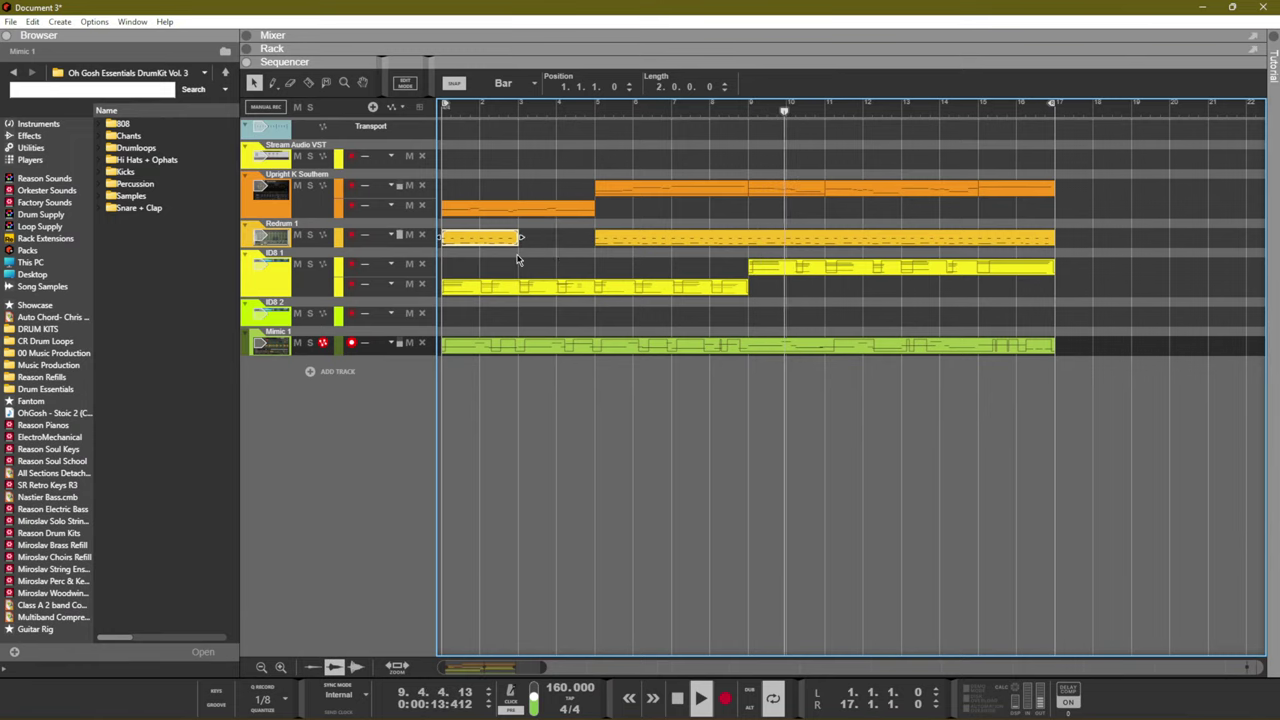
key("ctrl+z")
left_click(1110, 244)
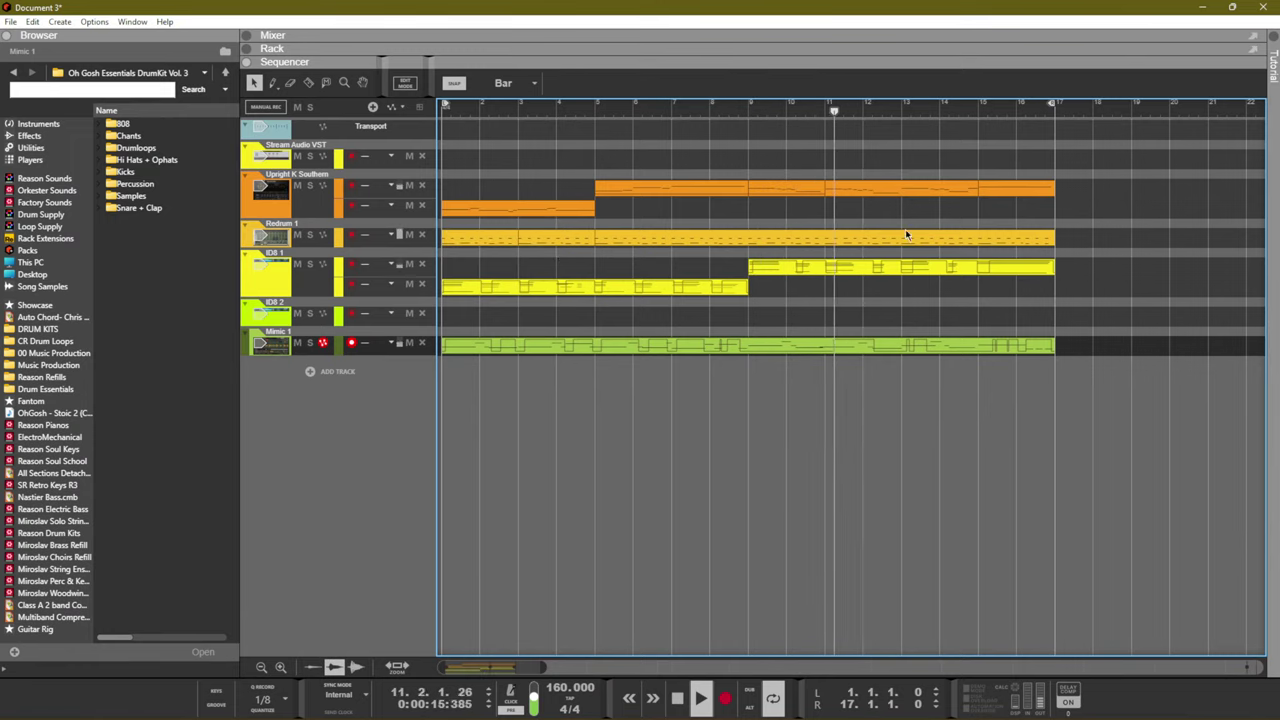
Try duplicating all the Upright K Southern clips from bar 17 onward
left_click_drag(1070, 177, 440, 214)
key("ctrl+d")
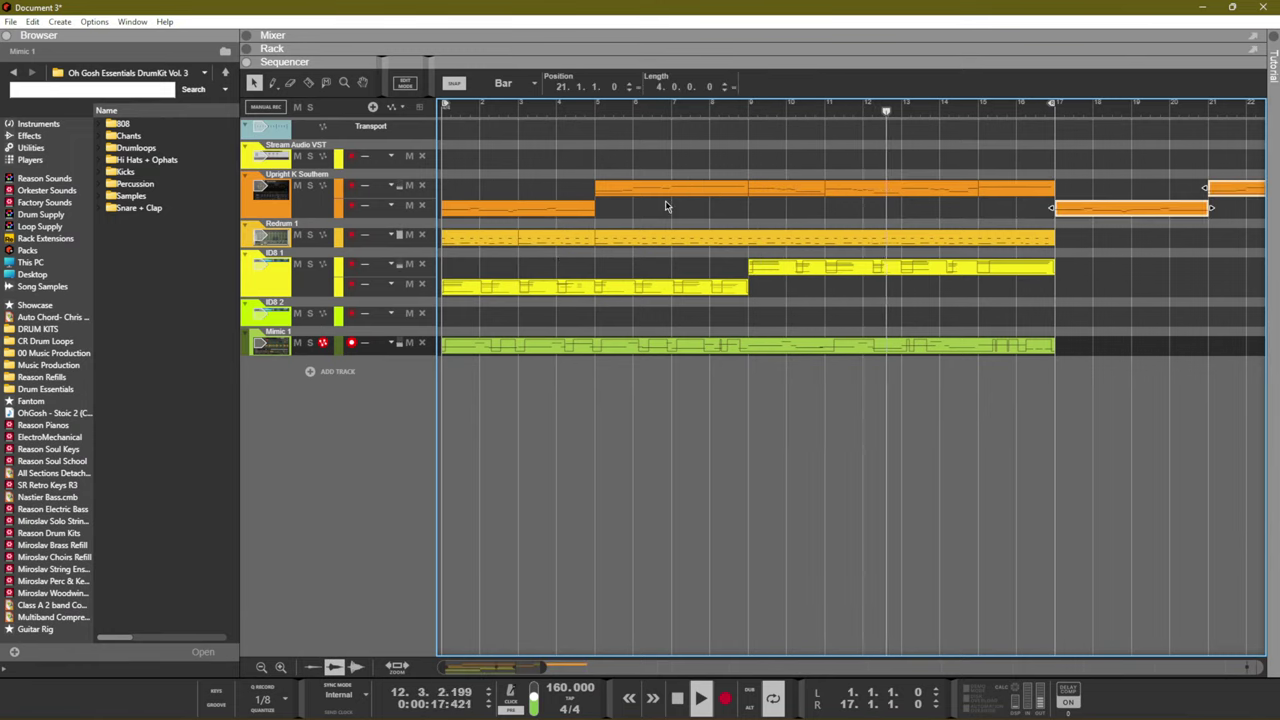
key("Delete")
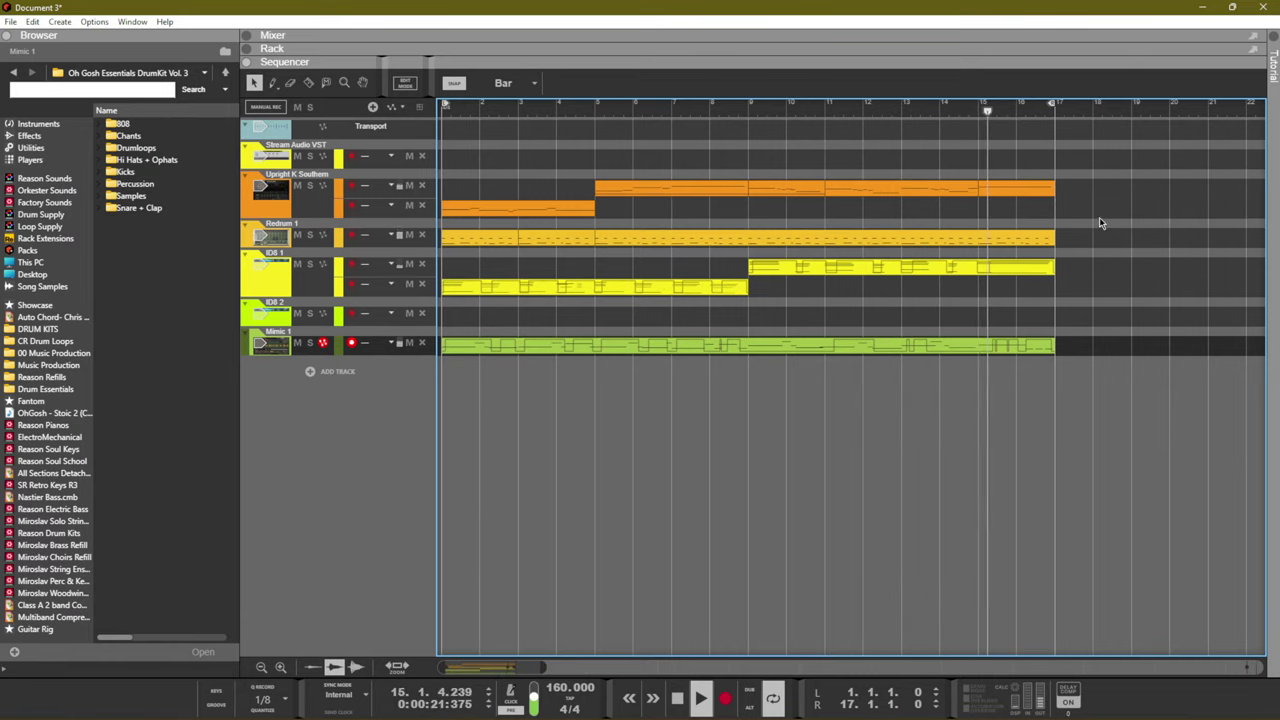
left_click_drag(1099, 217, 312, 140)
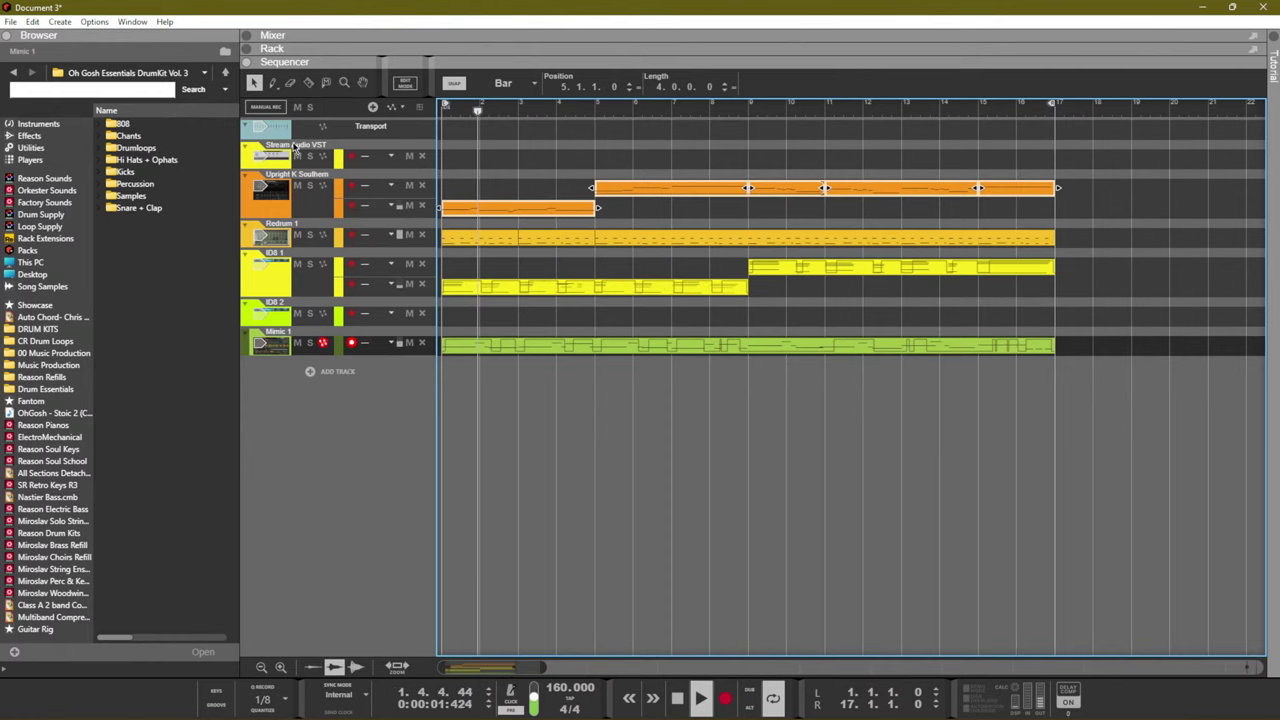
left_click(663, 398)
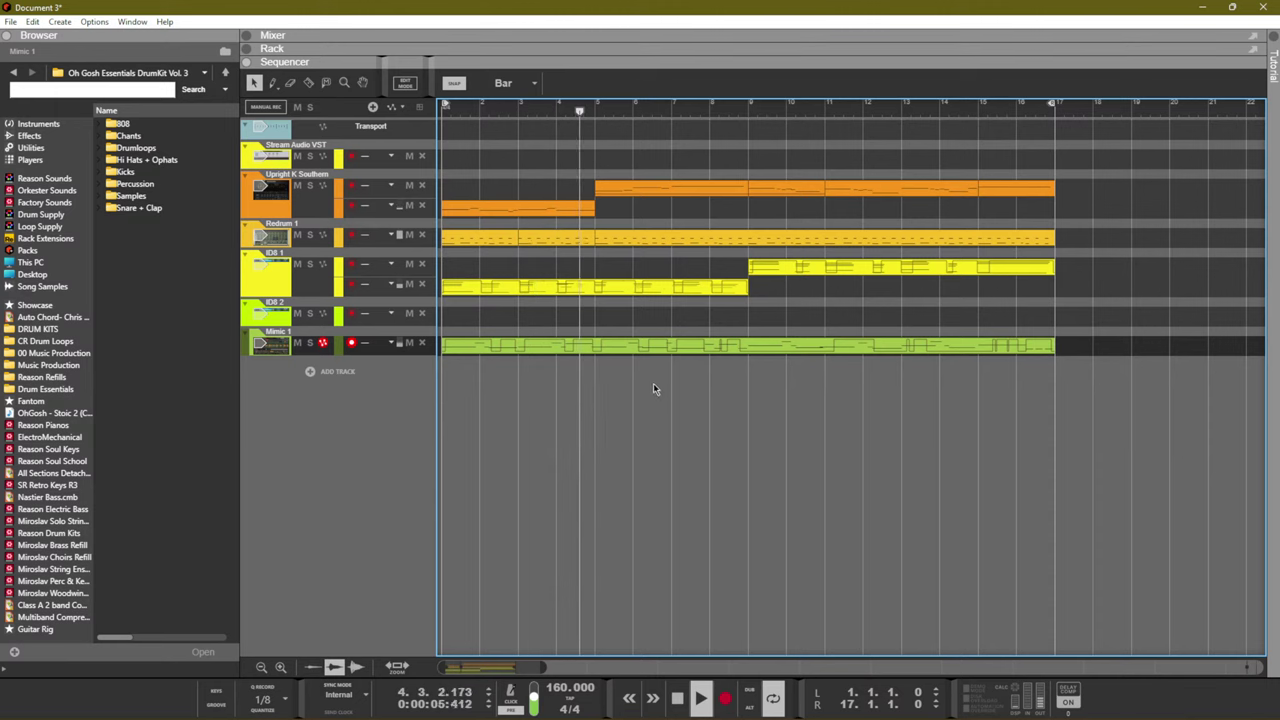
key("F5")
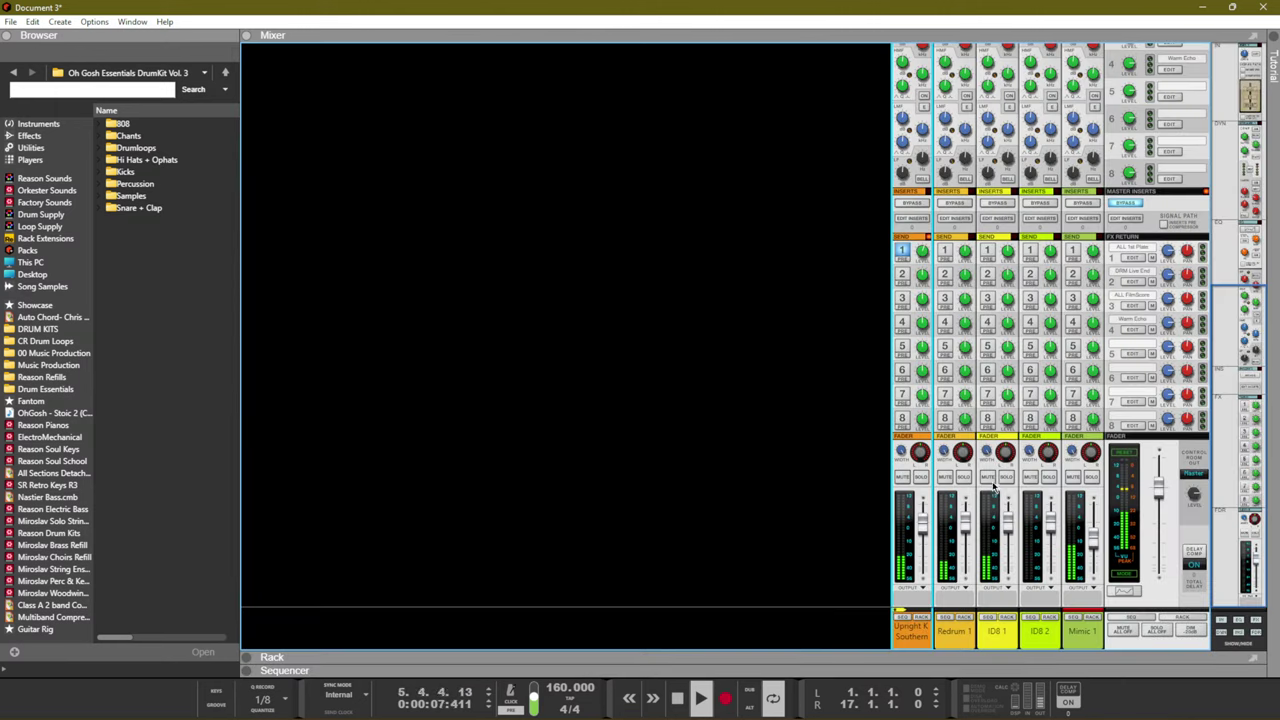
key("F7")
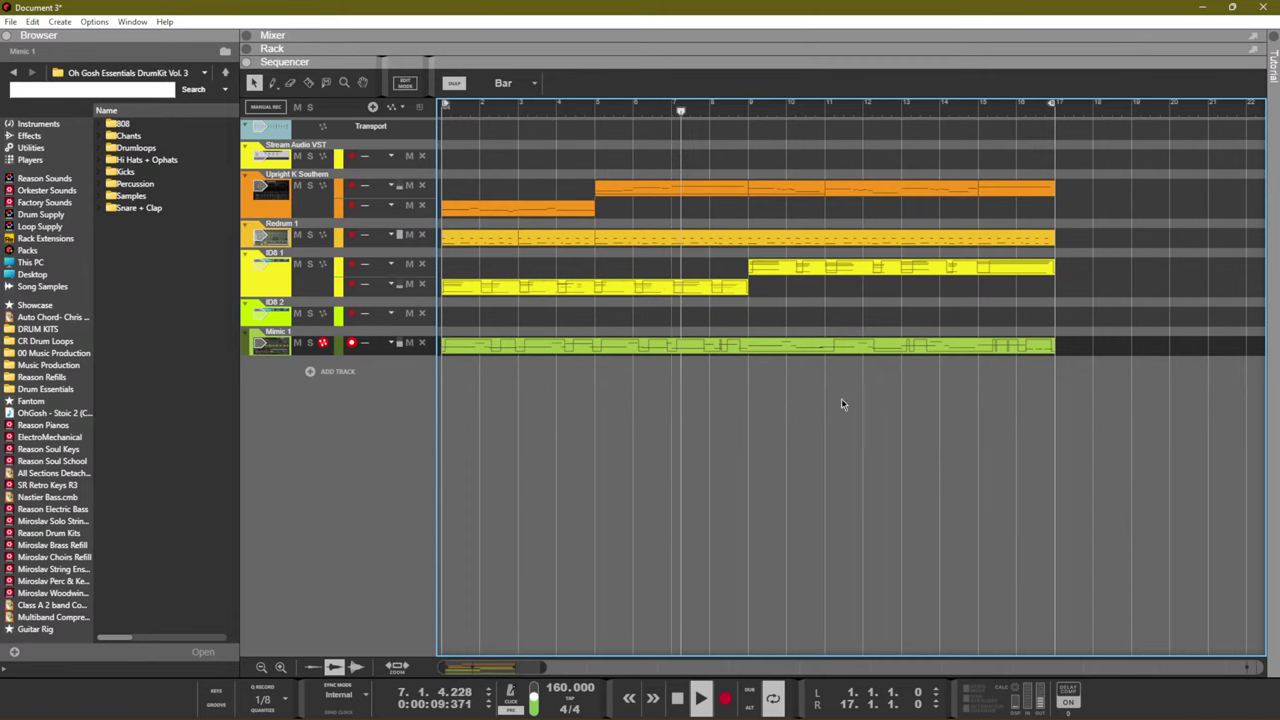
right_click(387, 372)
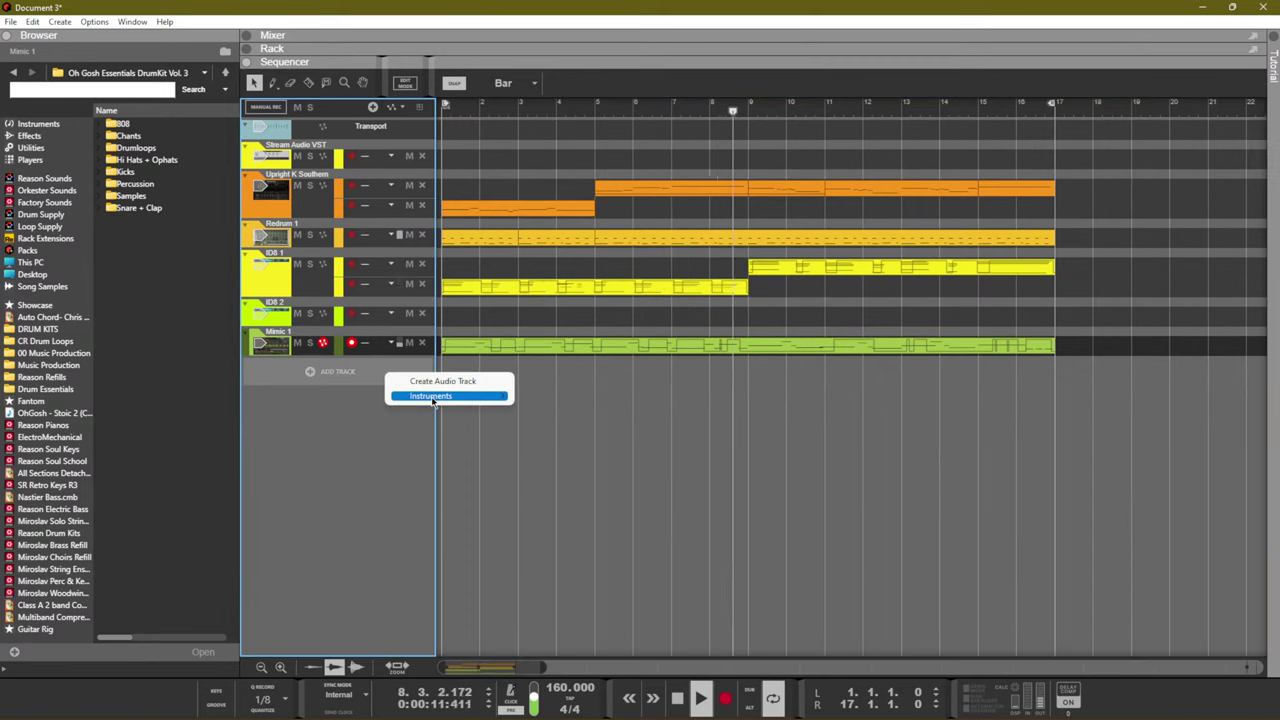
mouse_move(455, 396)
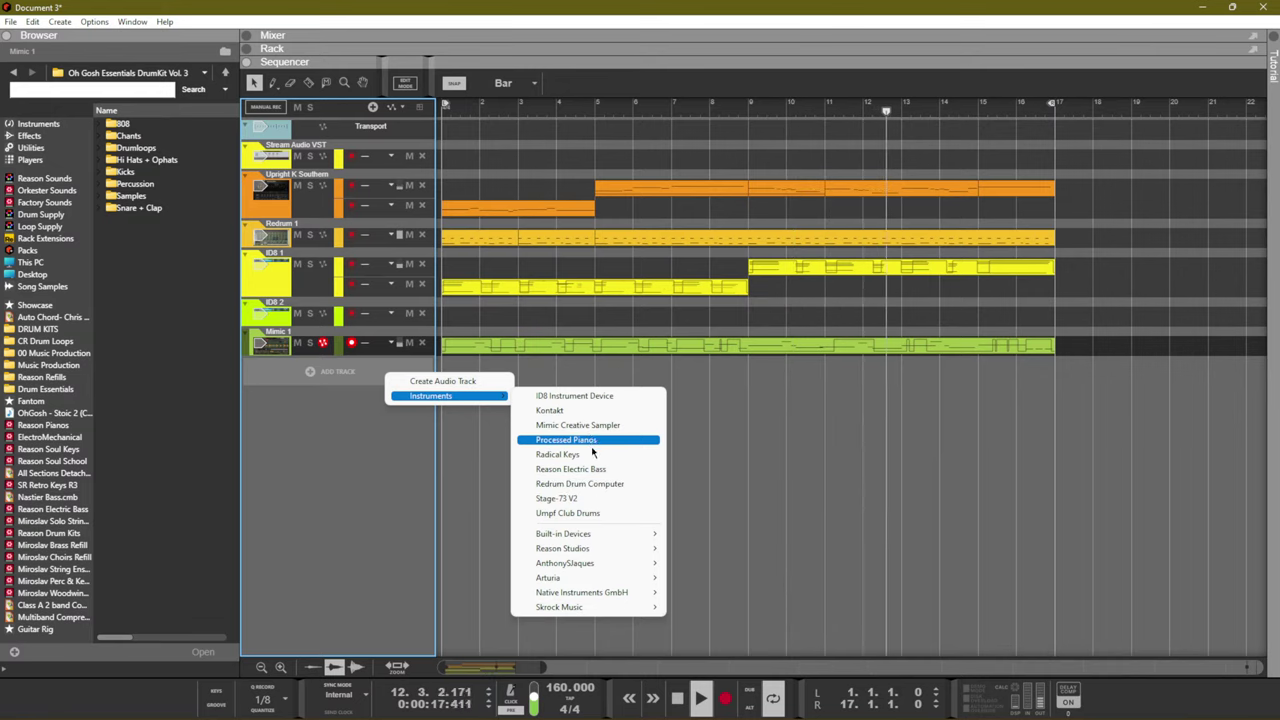
left_click(677, 471)
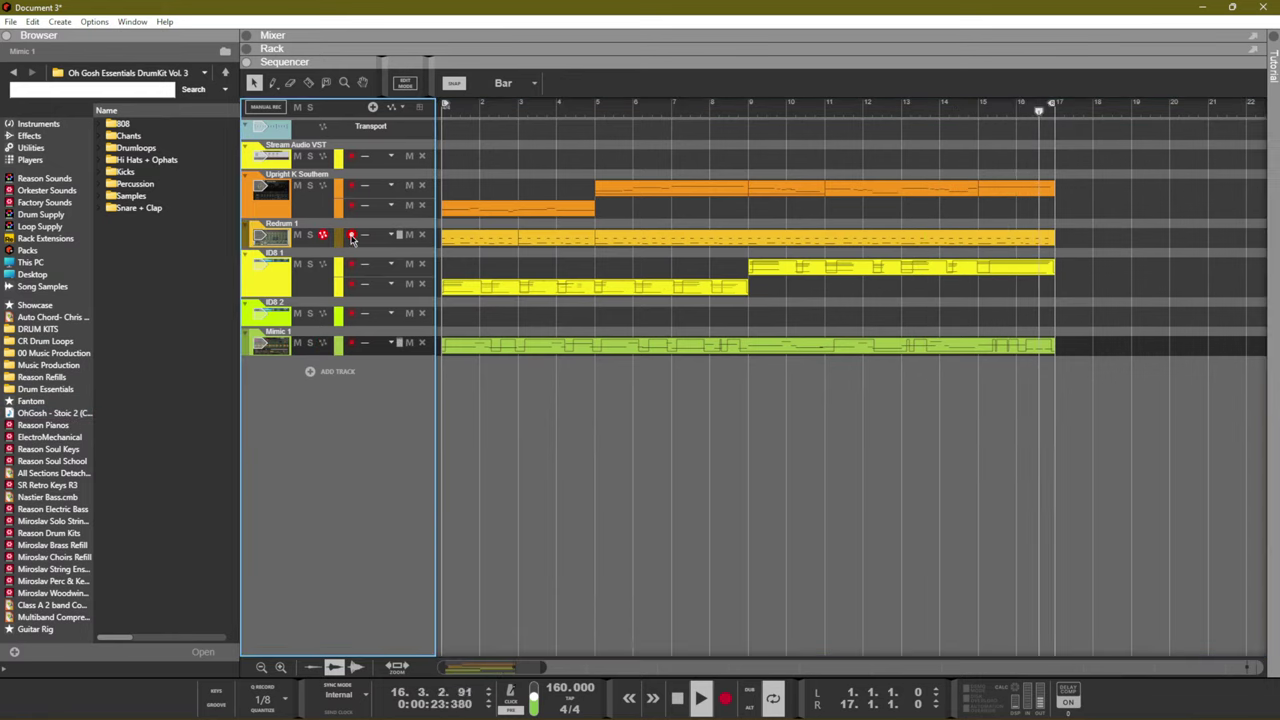
Load OGEV3 Snare 1 from the Snare + Clap folder into Redrum 1's third drum channel and program one hit for it in the step pattern
key("F6")
scroll(360, 330, "up", 4)
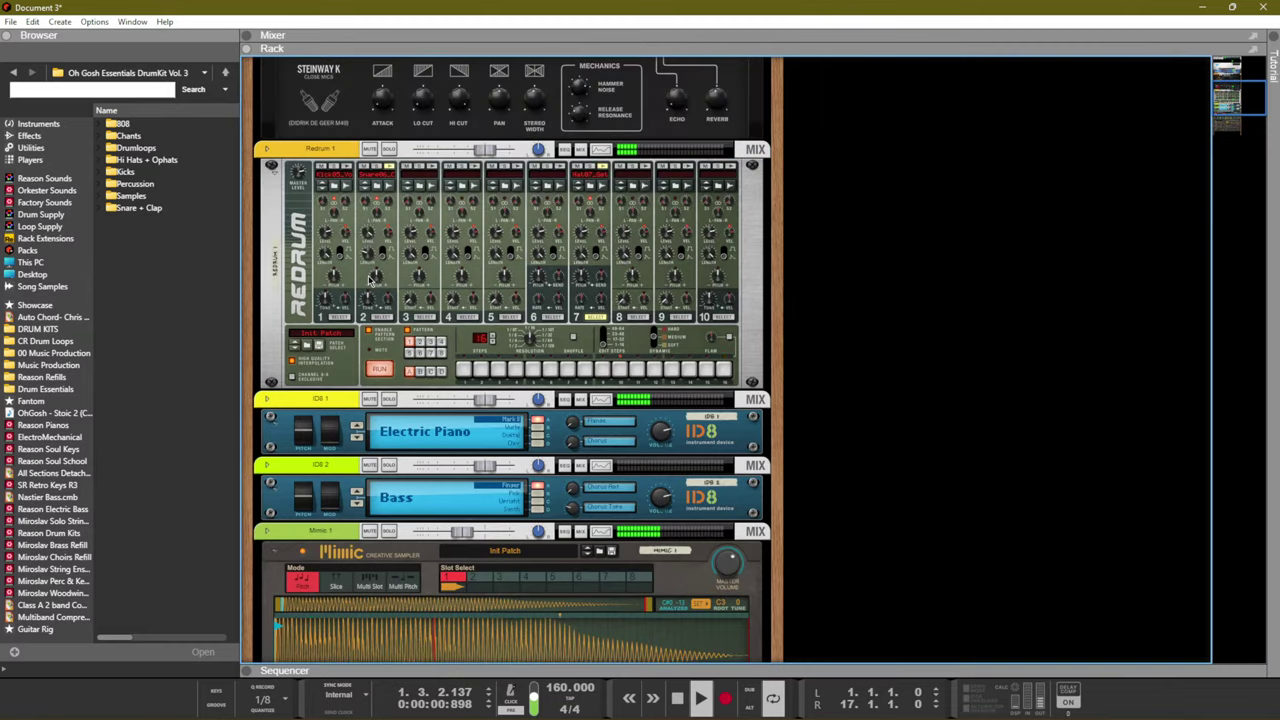
left_click(412, 185)
left_click(225, 72)
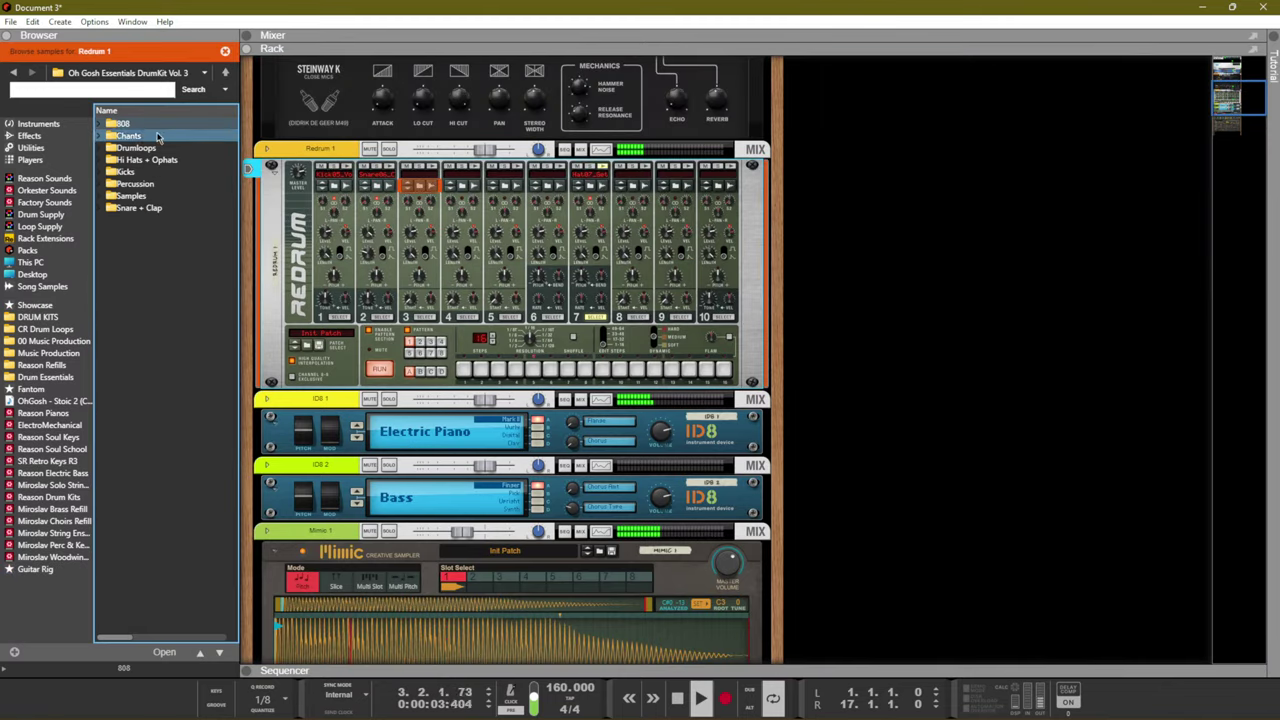
left_click(140, 209)
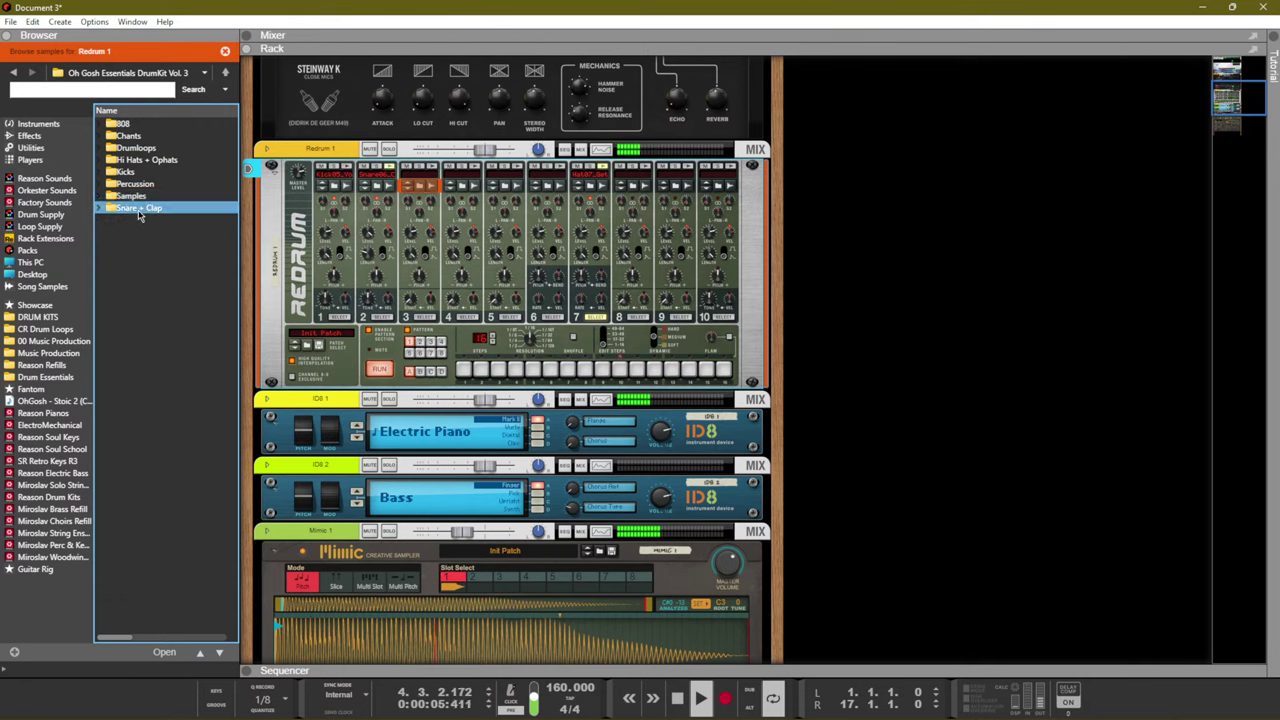
double_click(140, 209)
left_click(143, 196)
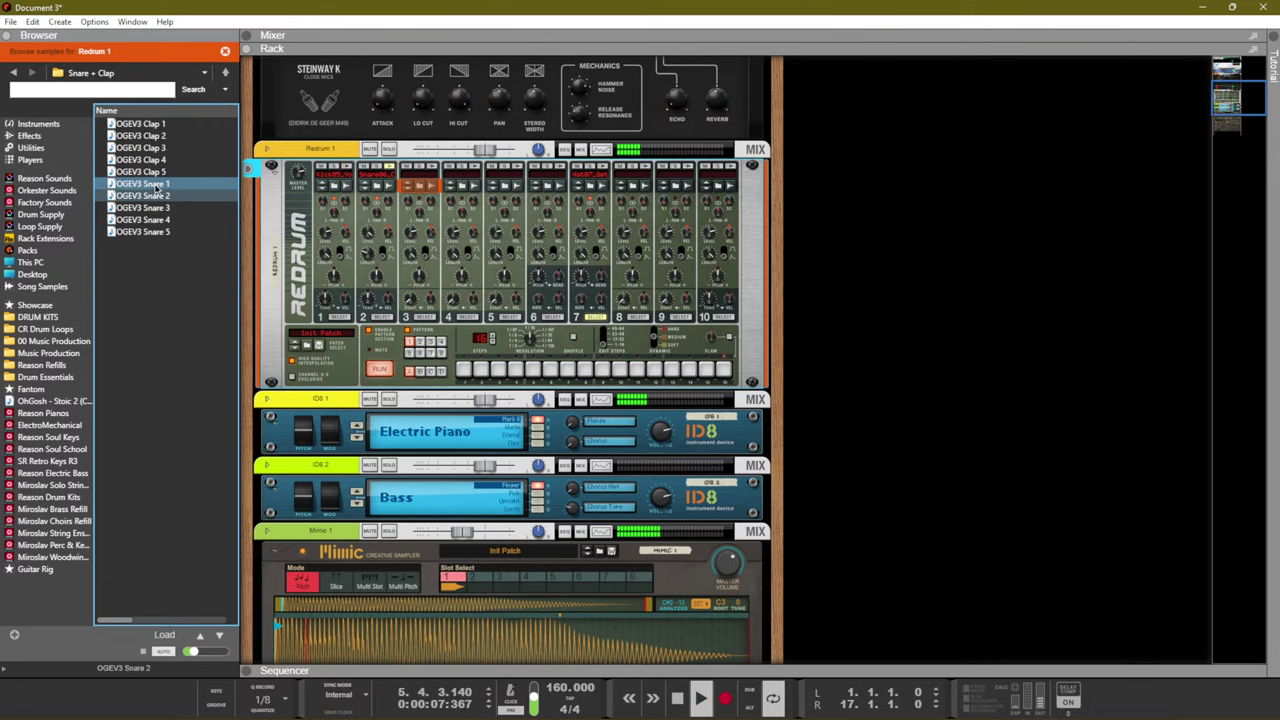
left_click(143, 185)
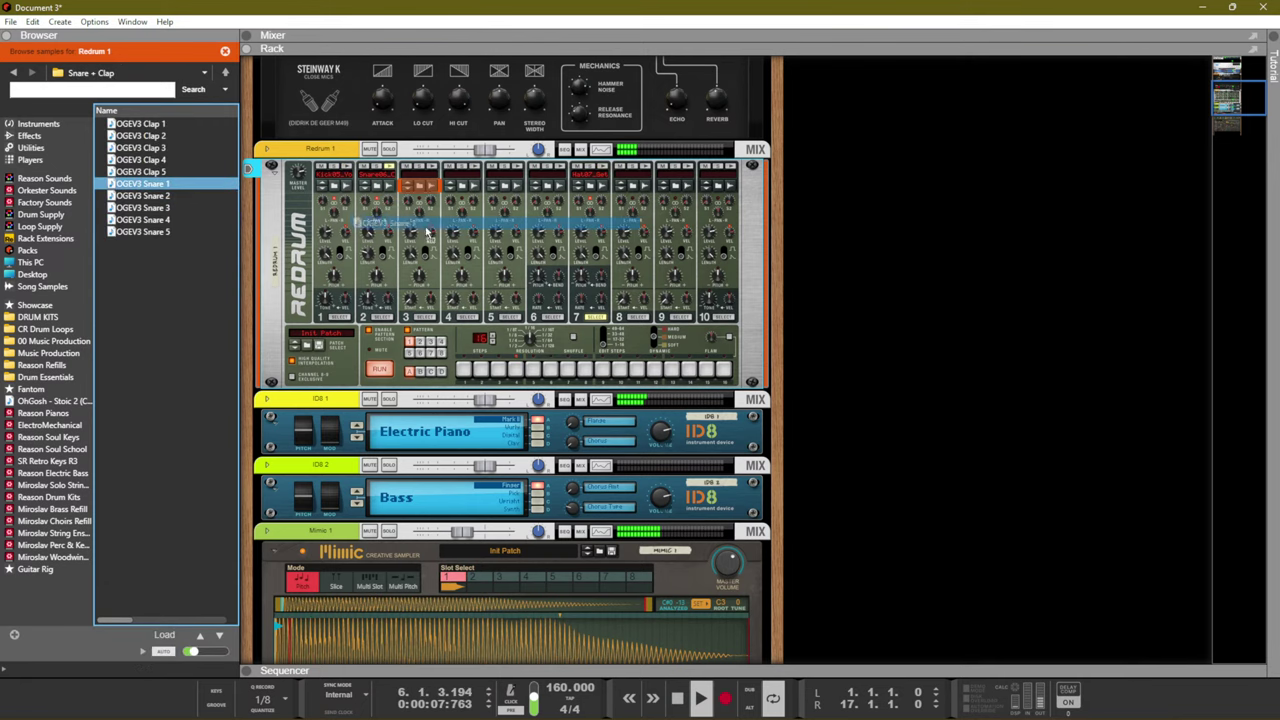
left_click(587, 369)
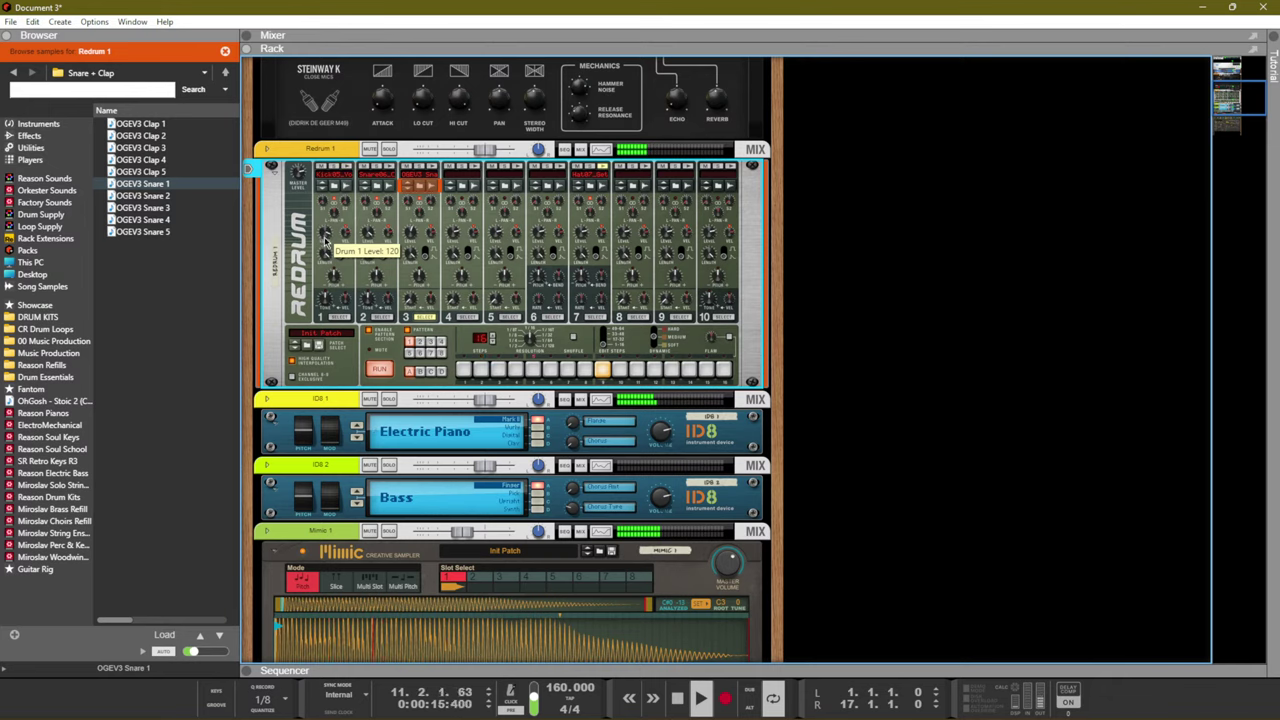
Stop playback, set the song tempo to 170 BPM, and play the arrangement from bar 1
key("F7")
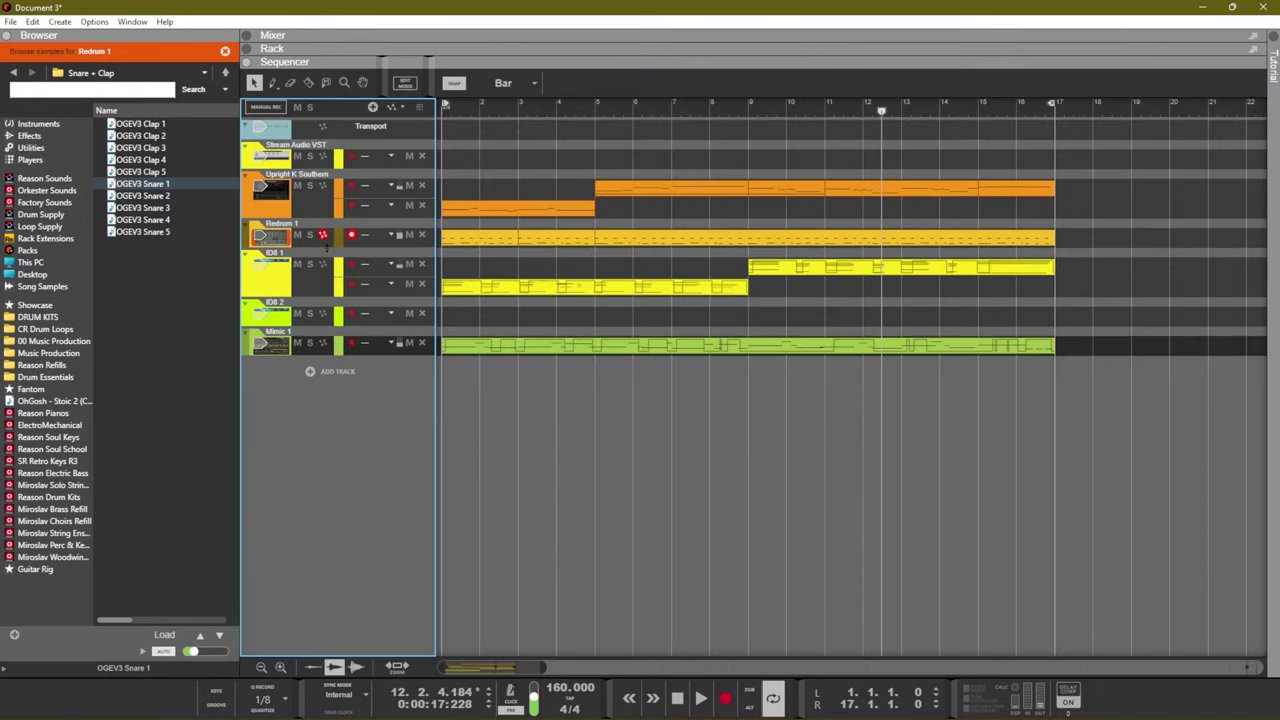
key("space")
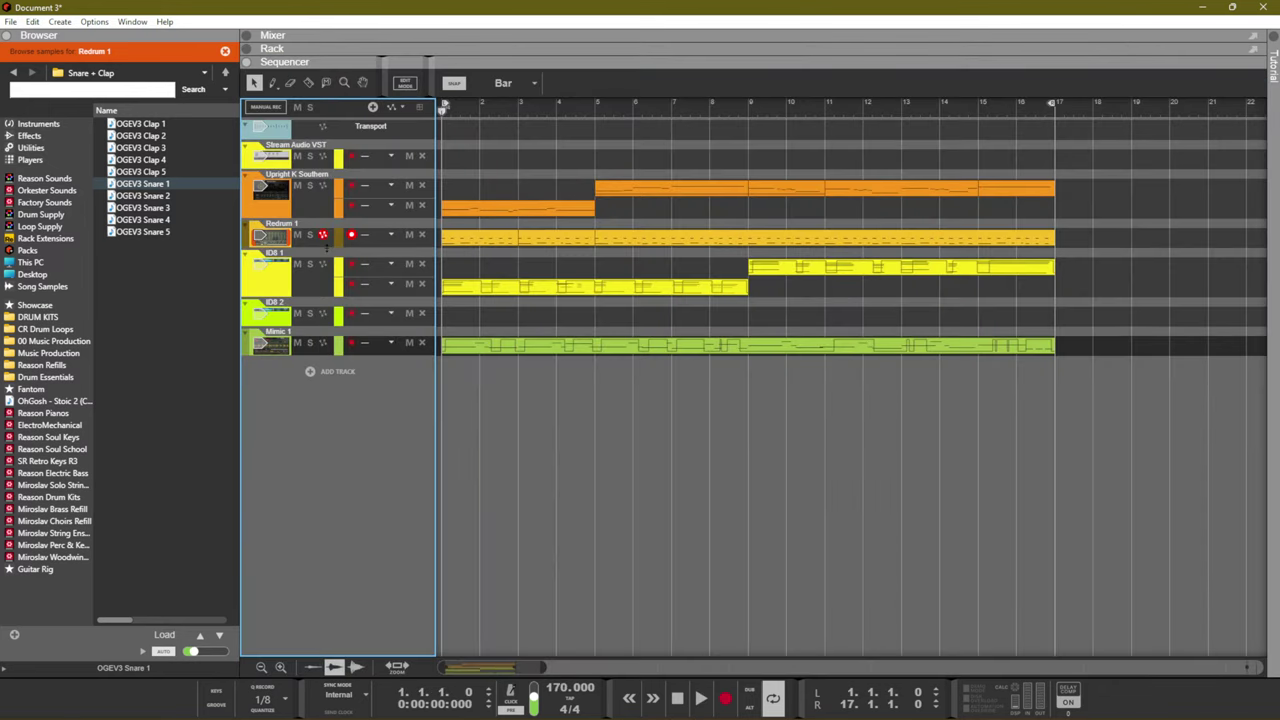
key("space")
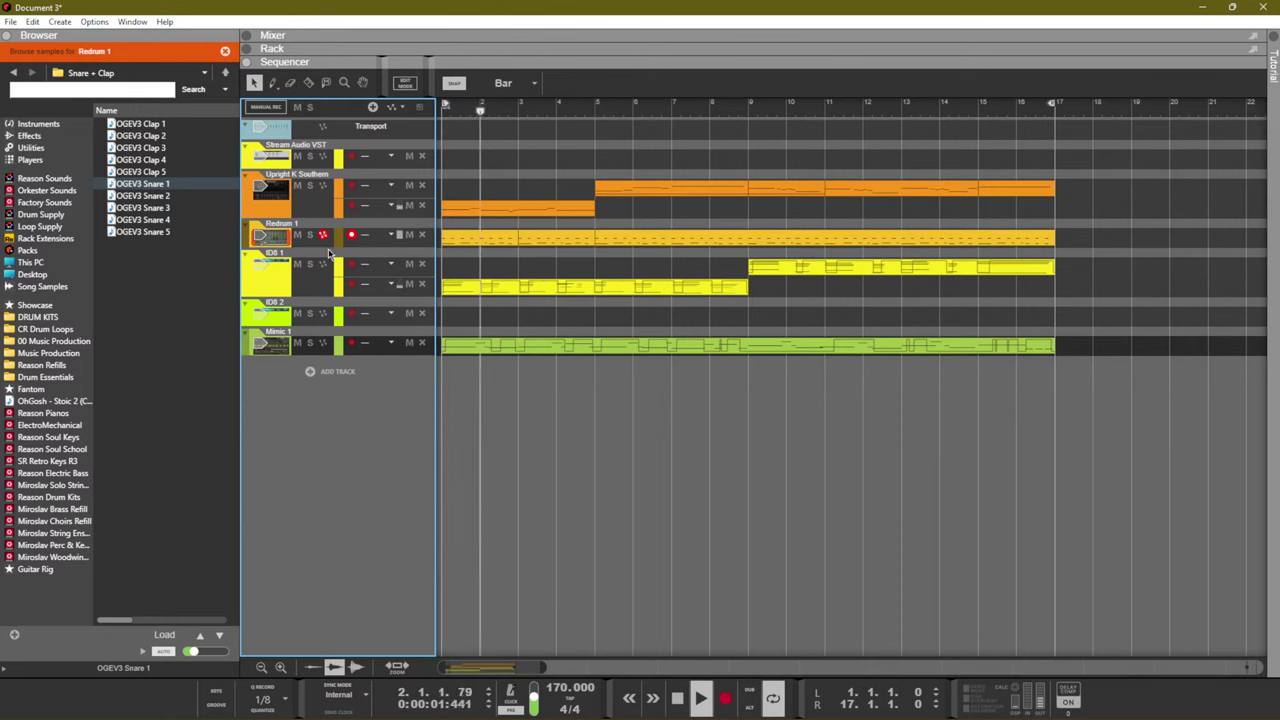
Lower the Upright K Southern channel's mixer level to -3.01 dB and return to the sequencer
left_click(510, 400)
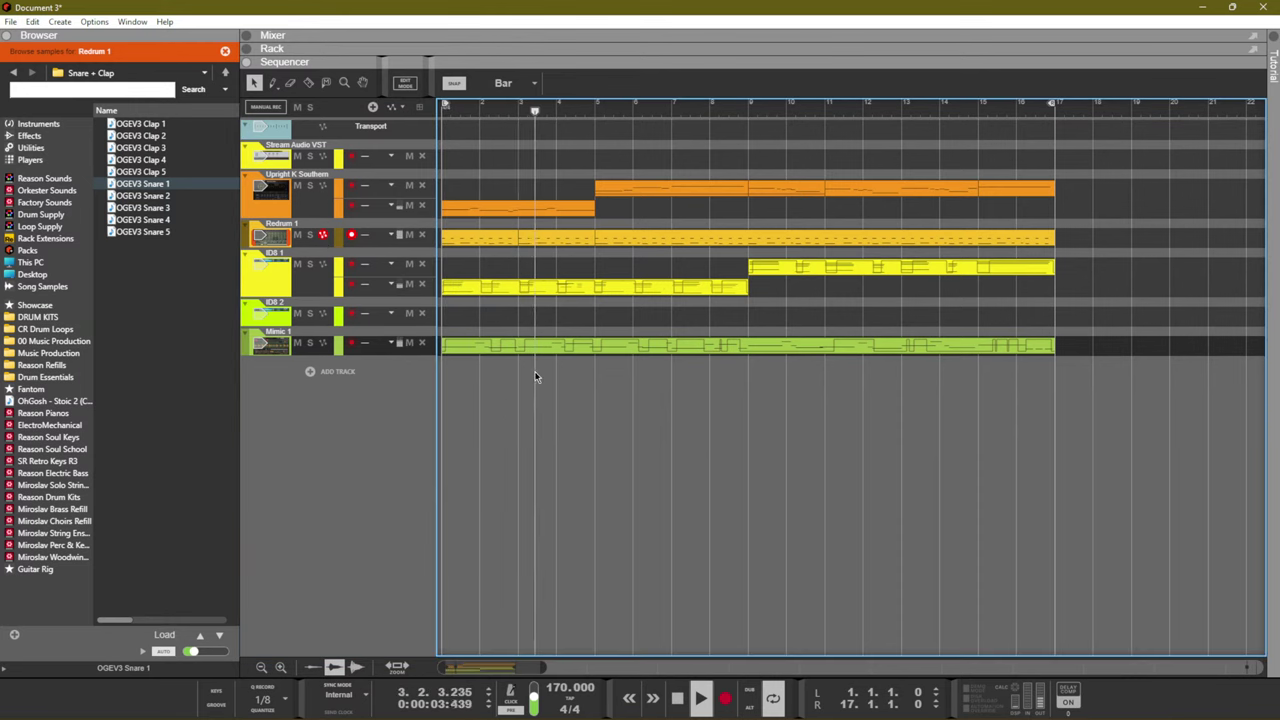
key("F5")
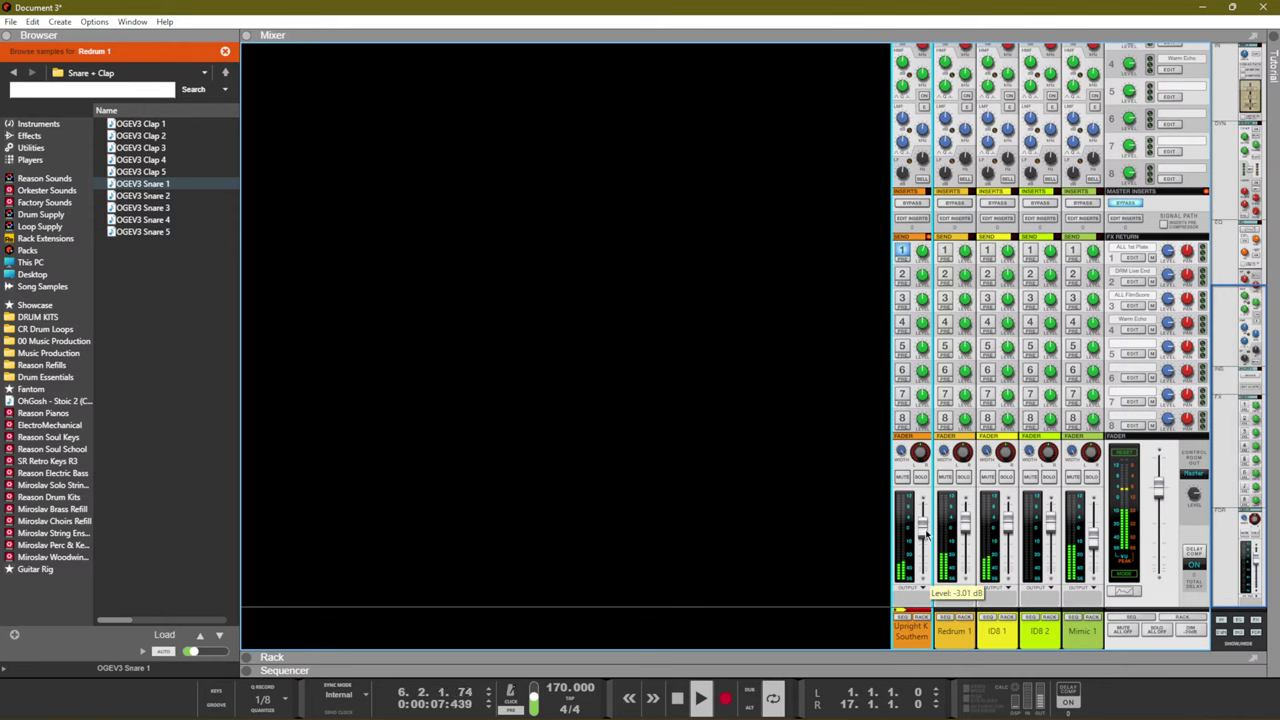
key("F7")
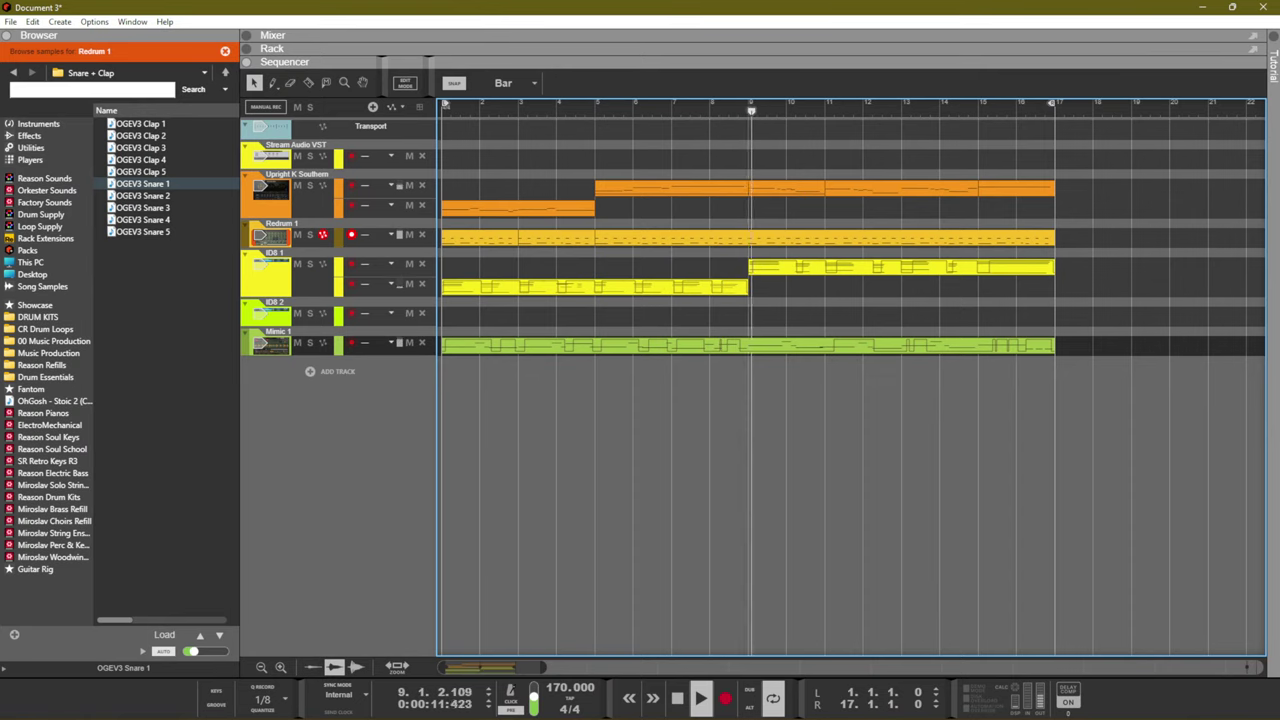
right_click(386, 368)
key("Escape")
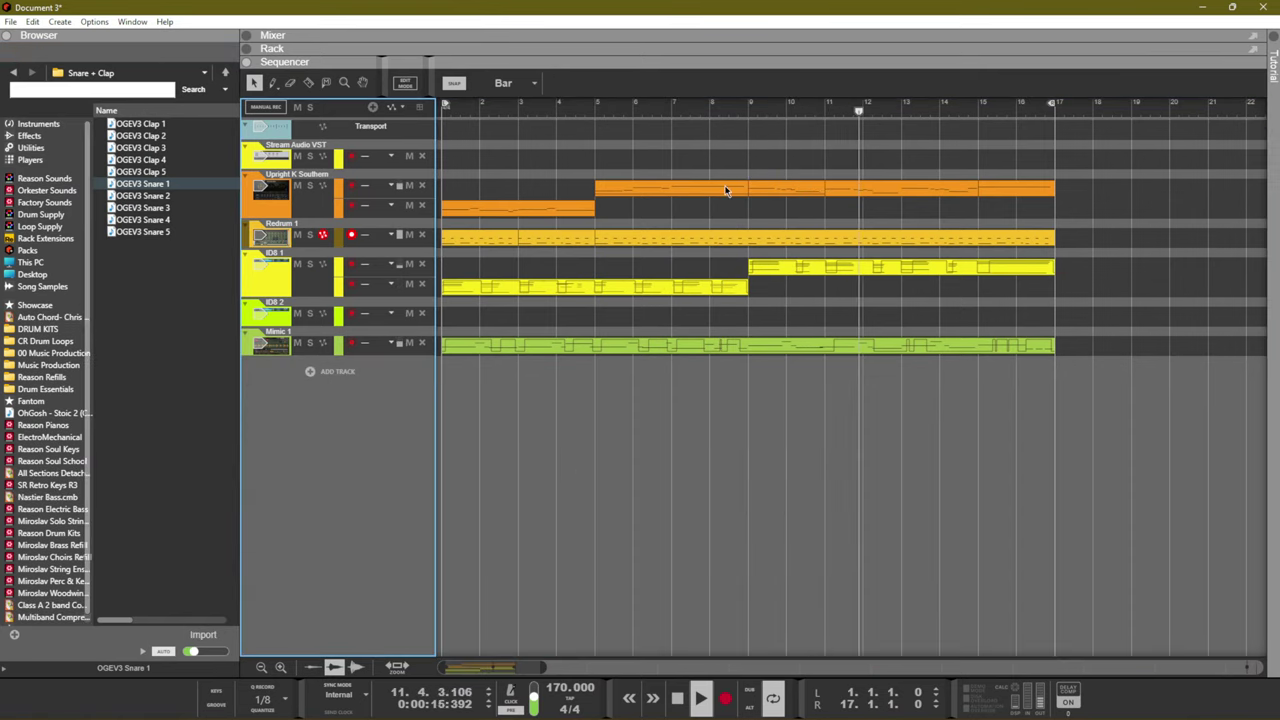
left_click(628, 470)
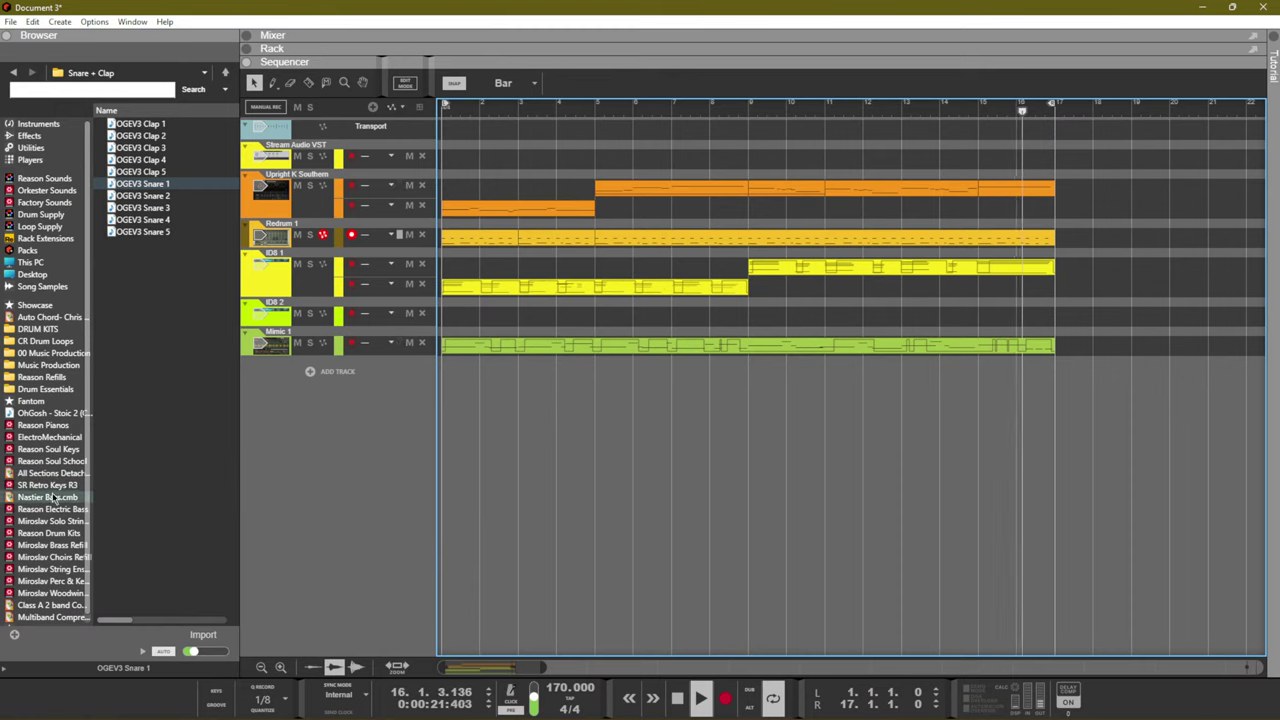
Create a new strings track with the All Sections Full Bow patch from the Advanced Combis folder of the Miroslav String Ensembles Refill
left_click(70, 569)
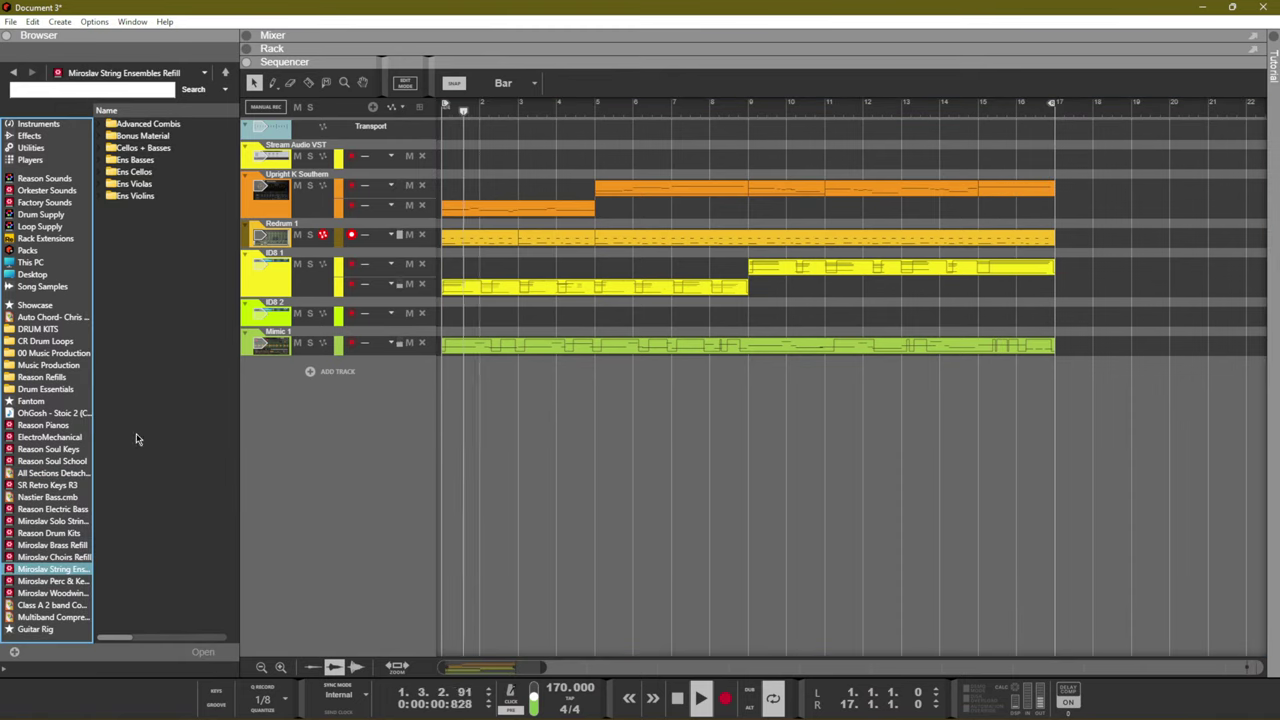
double_click(150, 124)
left_click(151, 148)
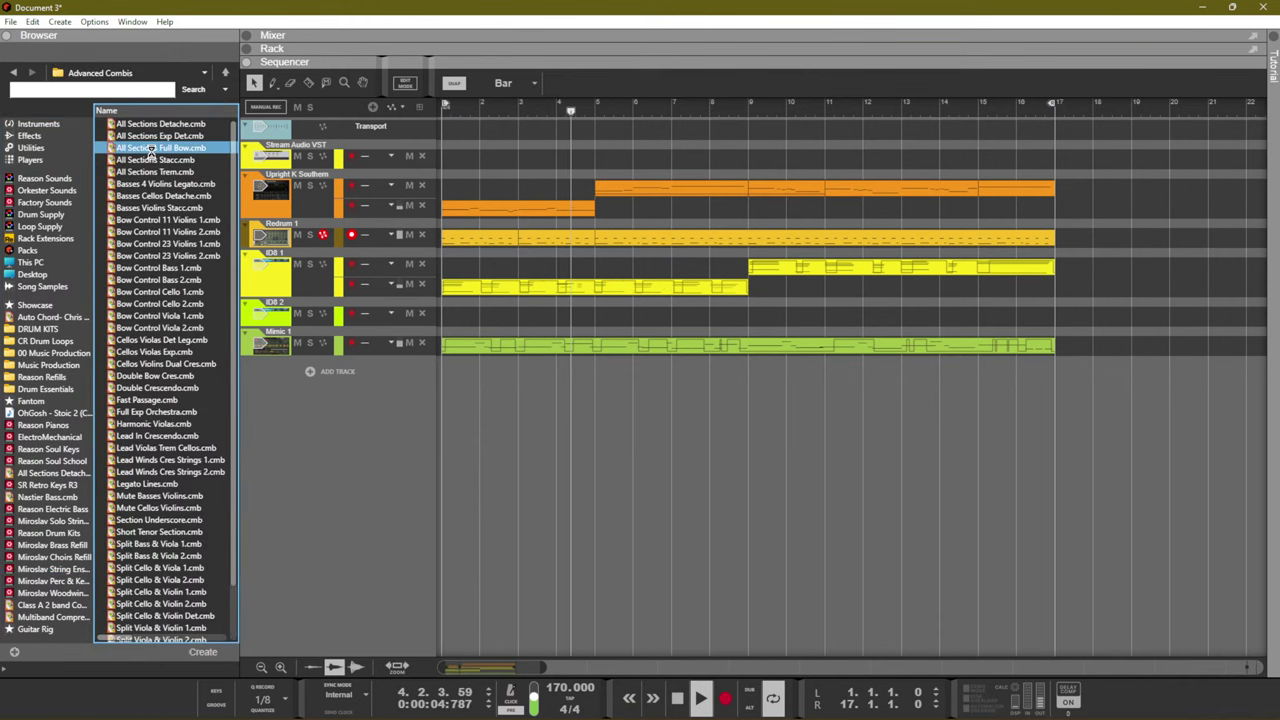
left_click_drag(617, 443, 617, 443)
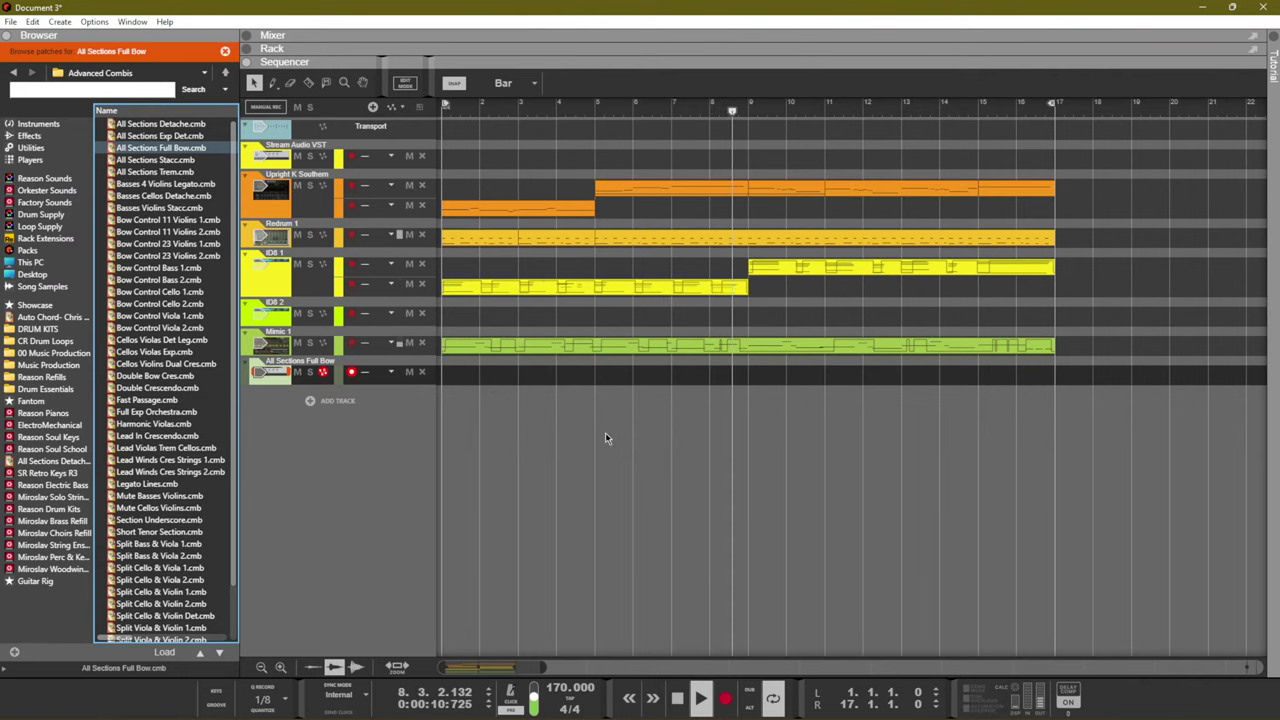
Stop playback and return the song position to bar 1
left_click(605, 432)
key("space")
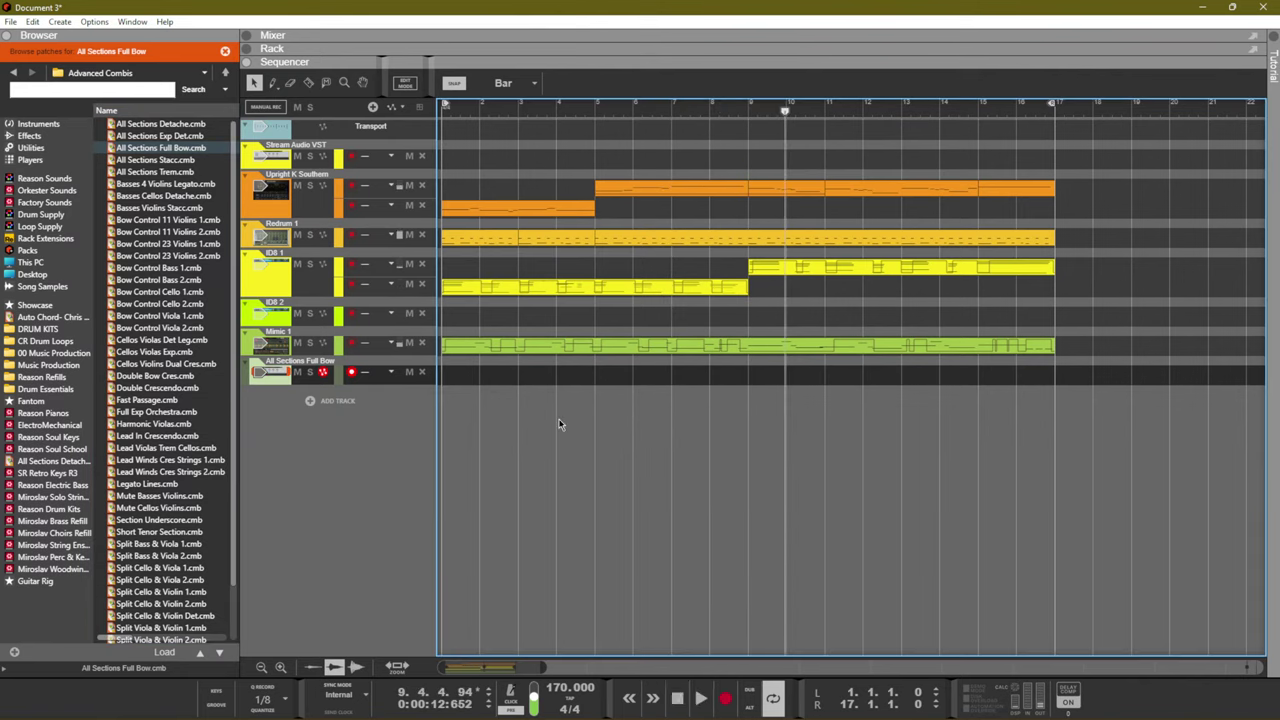
key("KP_0")
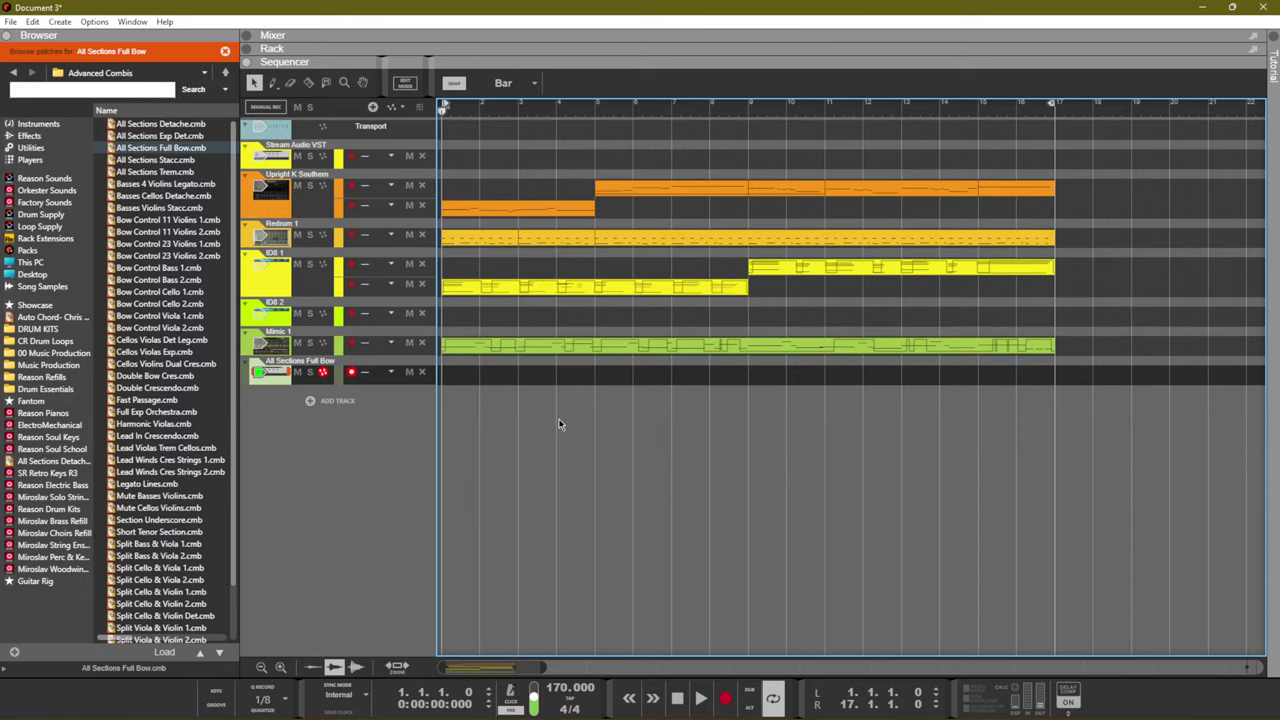
Lower the All Sections Full Bow channel's mixer fader slightly during playback from bar 1 and return to the sequencer
key("space")
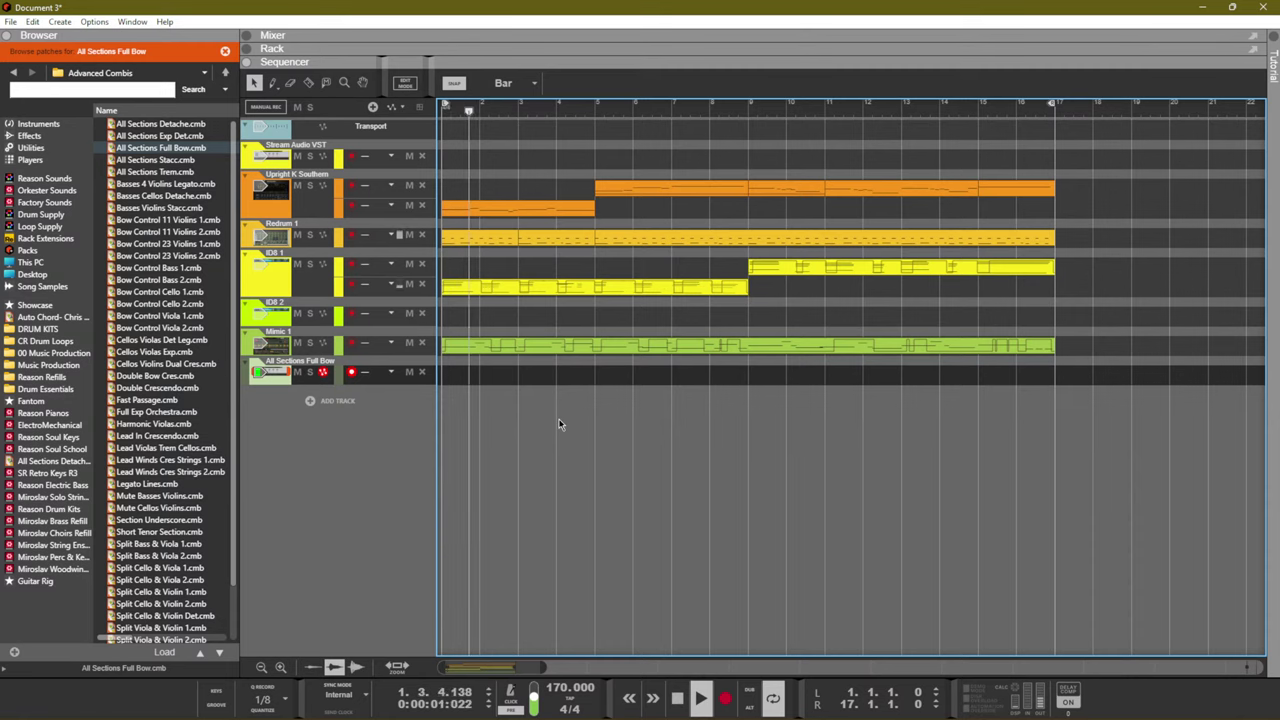
key("F5")
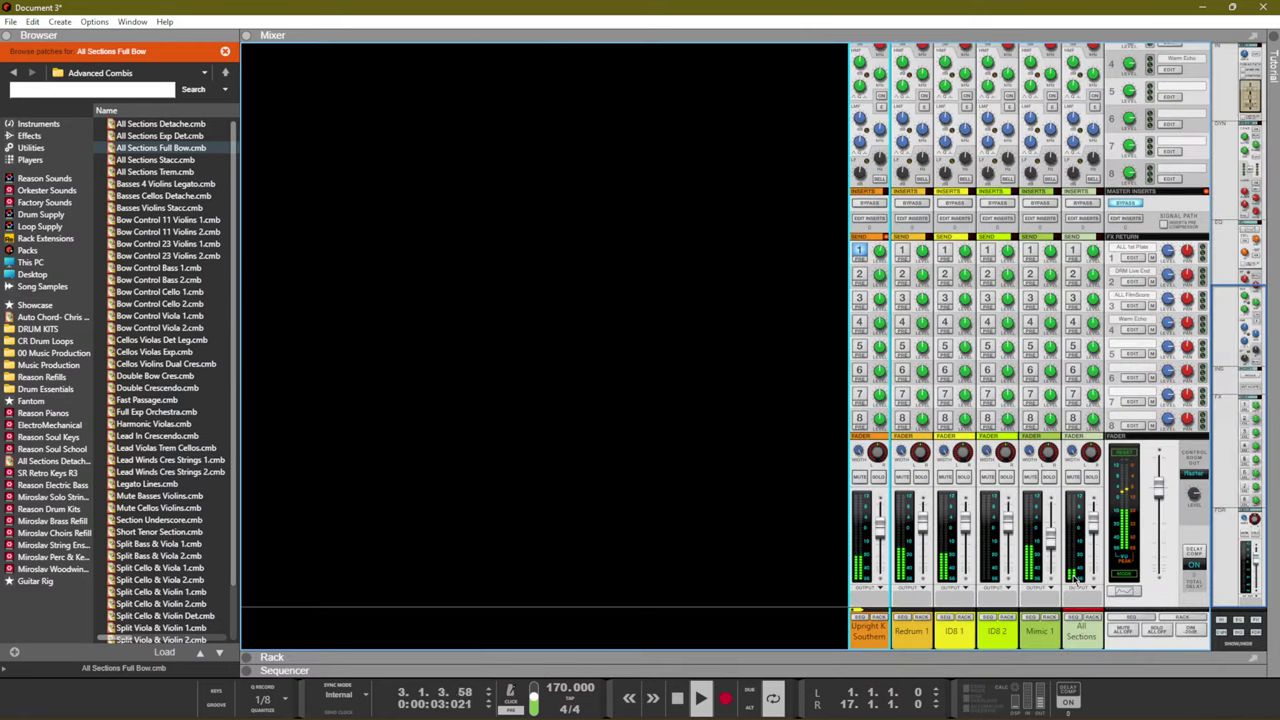
left_click_drag(1096, 528, 1094, 540)
key("space")
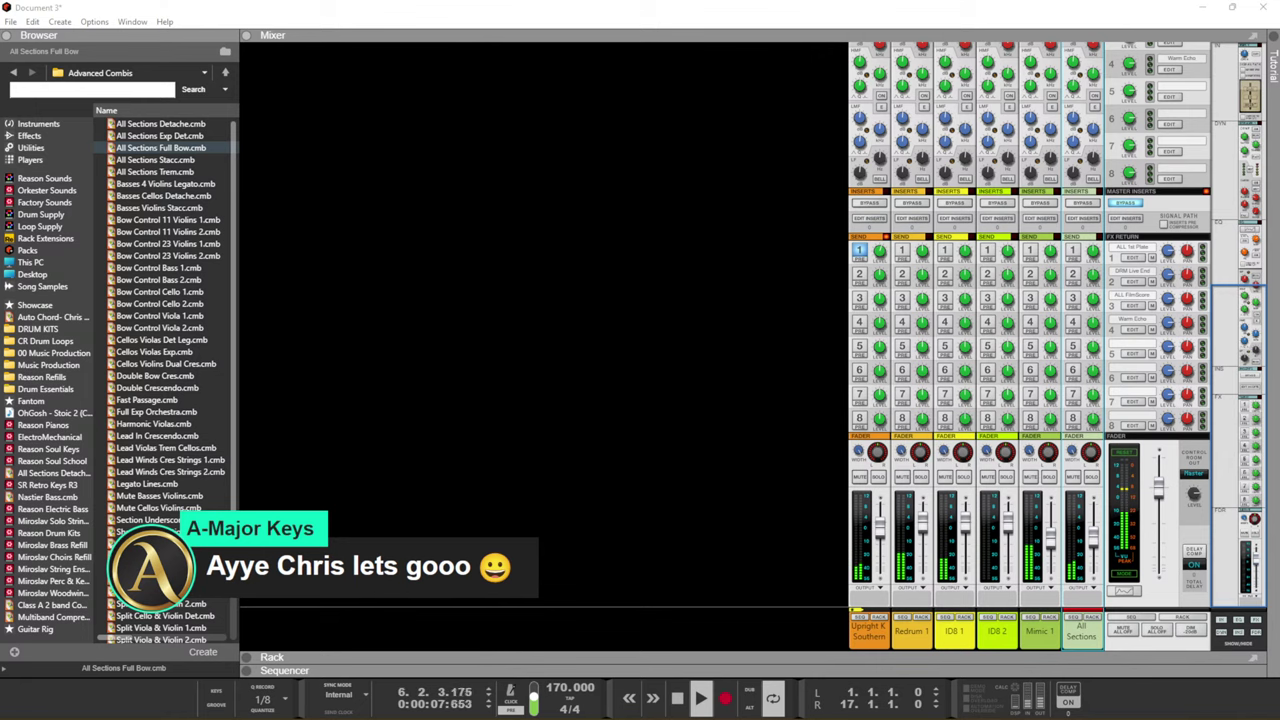
left_click(638, 316)
key("F7")
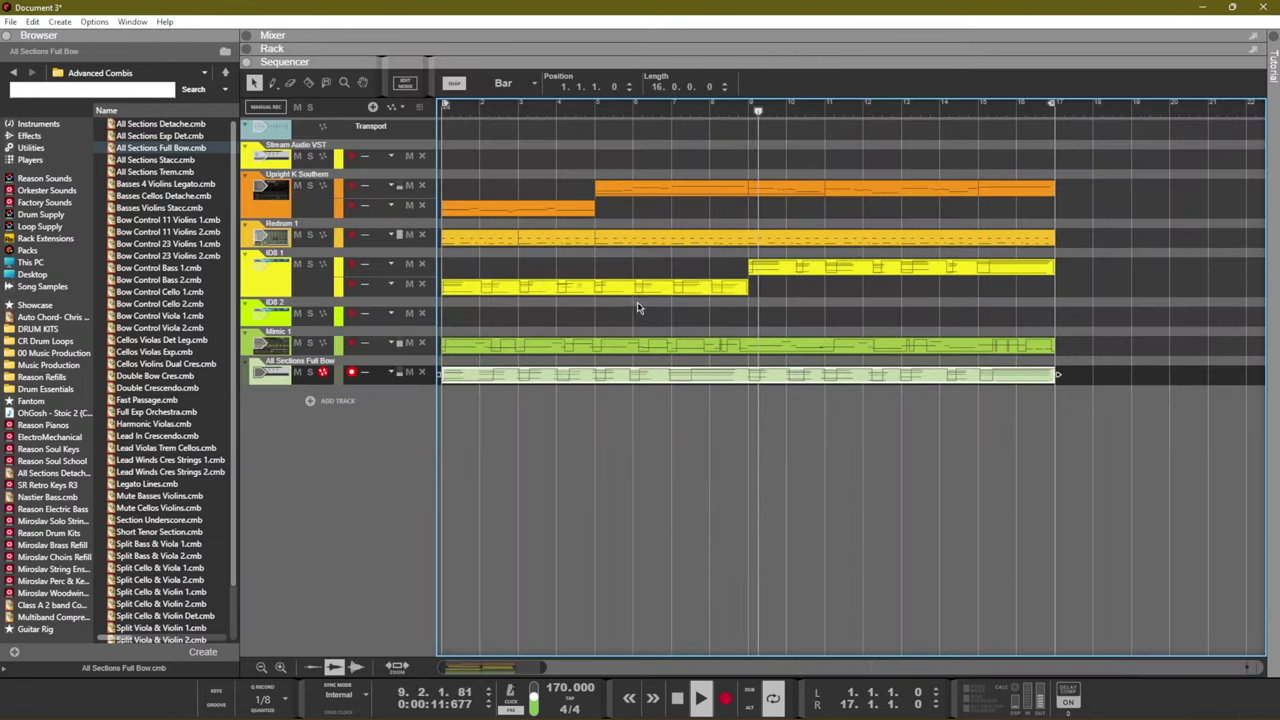
Create an audio track below the All Sections Full Bow track and play the arrangement
right_click(346, 406)
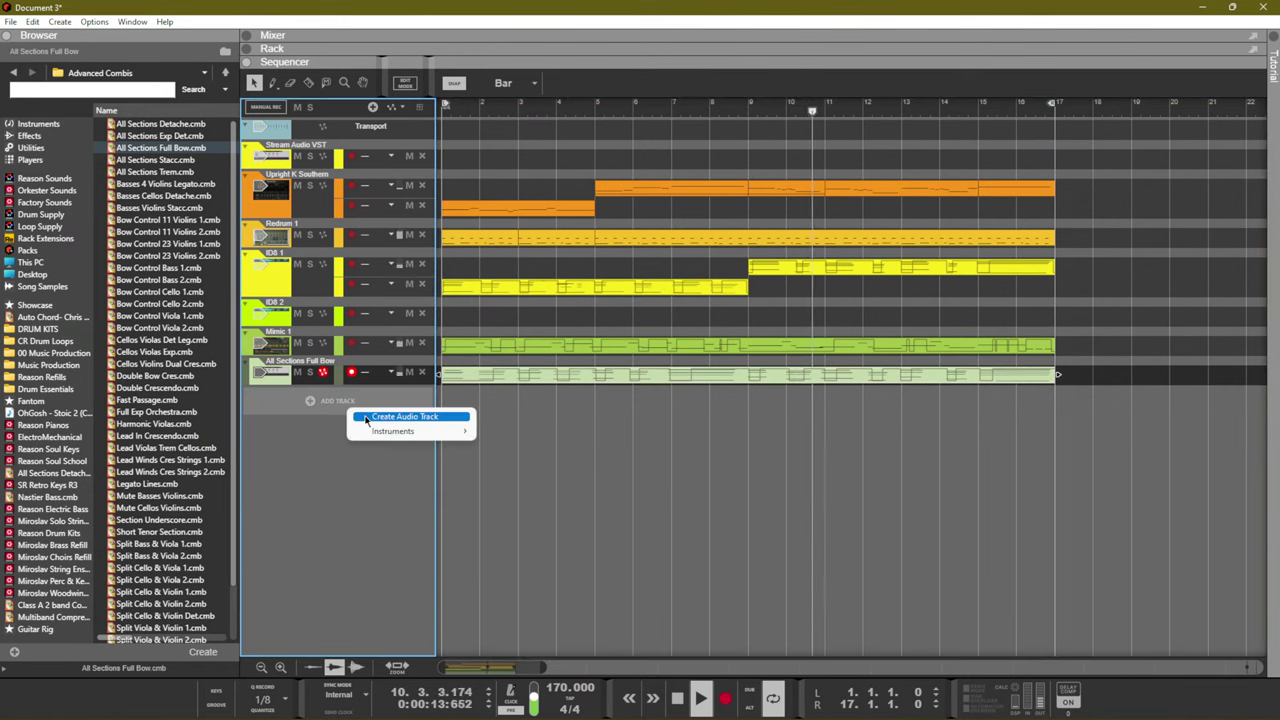
left_click(352, 415)
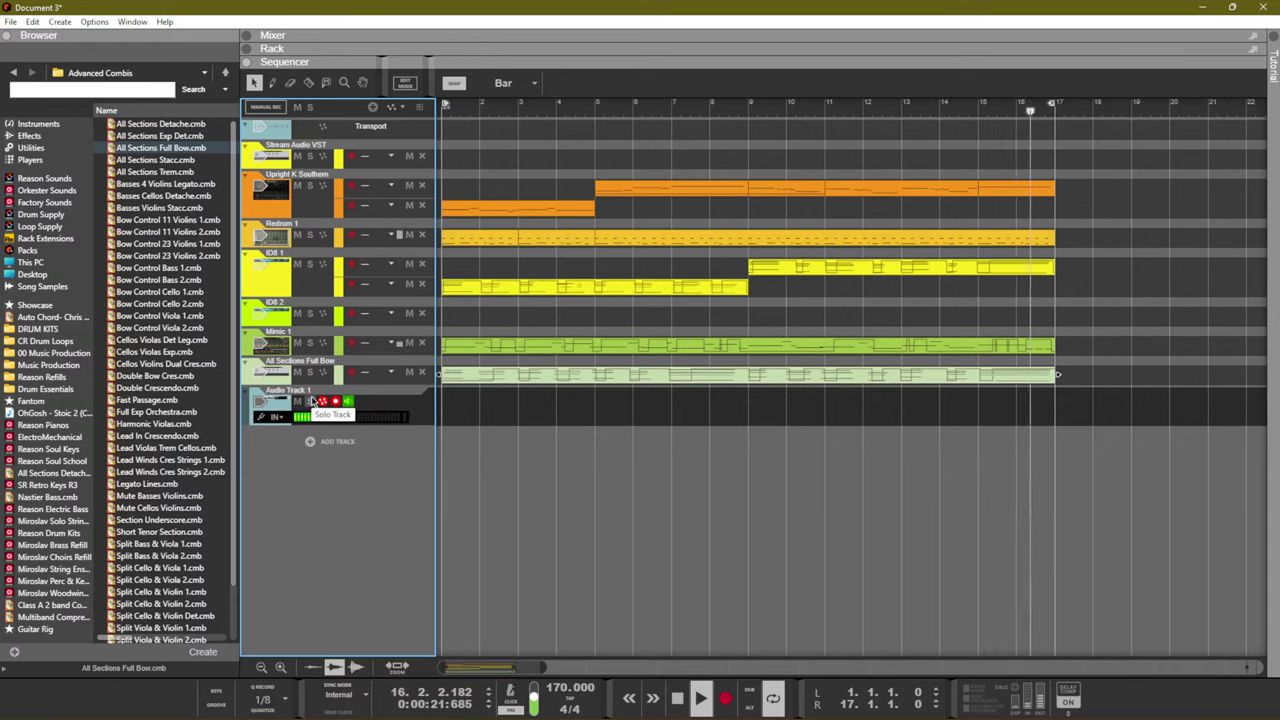
left_click(521, 458)
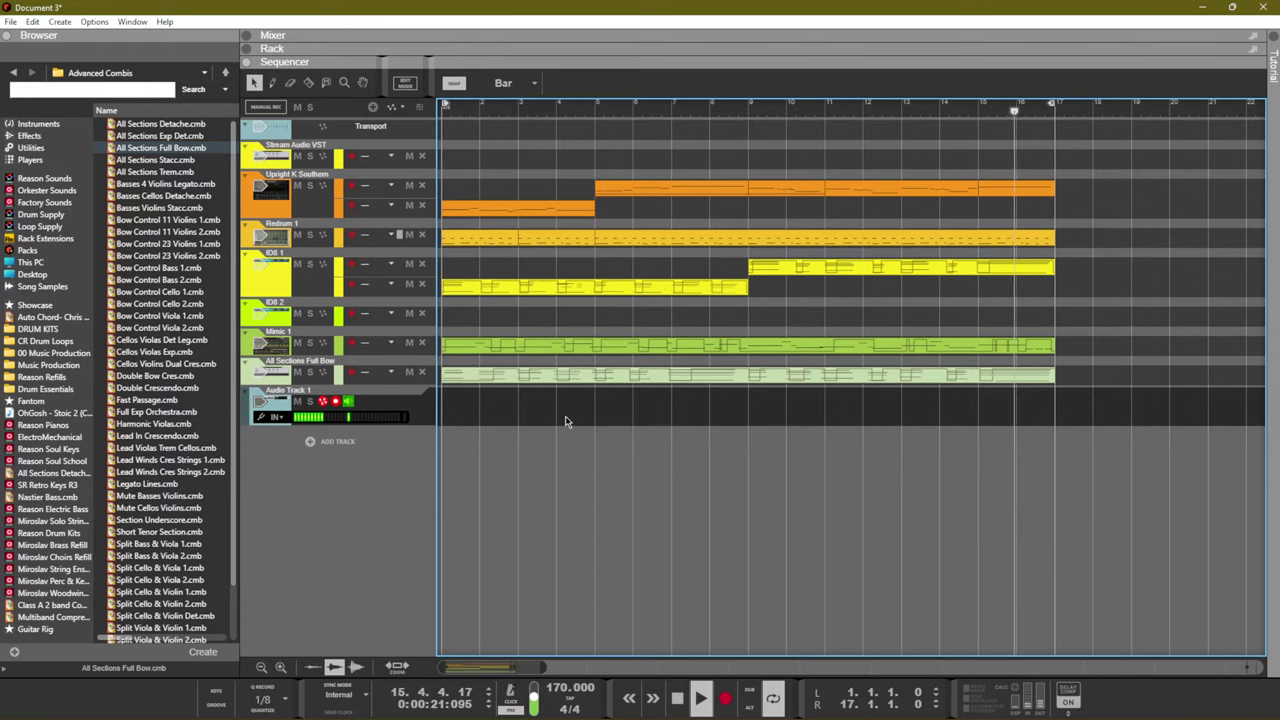
key("space")
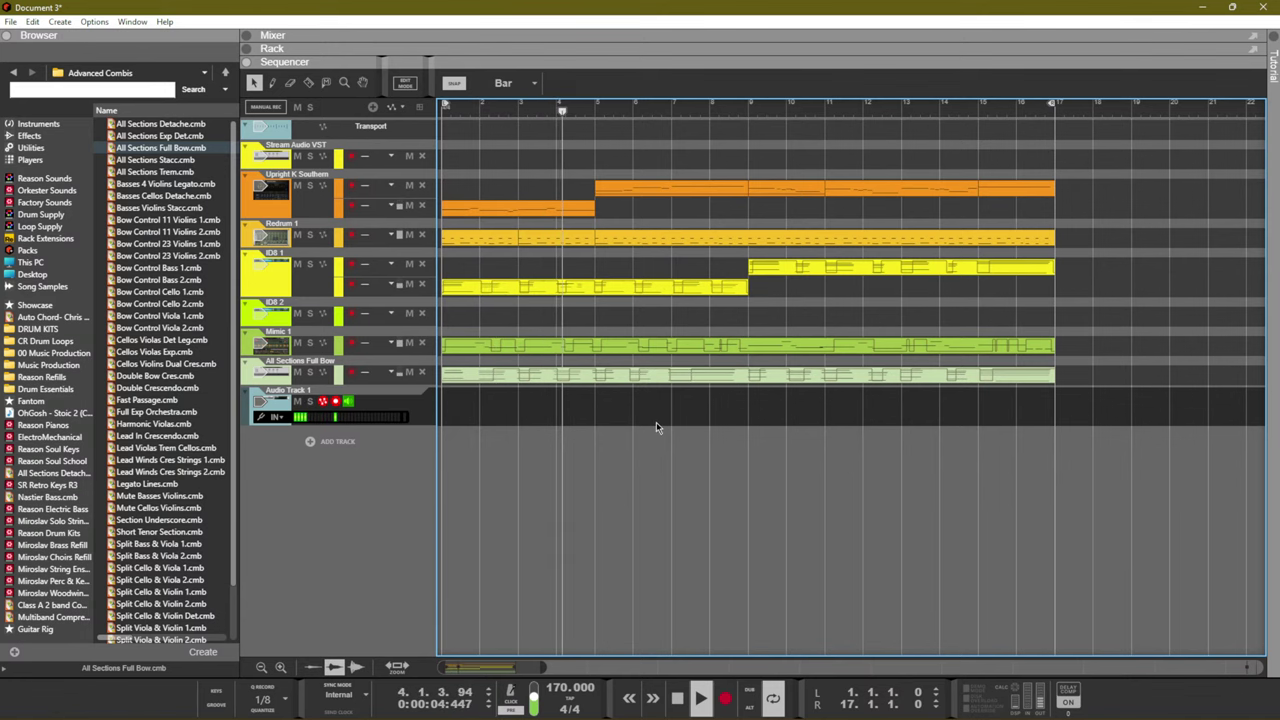
Save the song in the Beat Stars folder with a file name beginning "Little Thot Z"
key("ctrl+s")
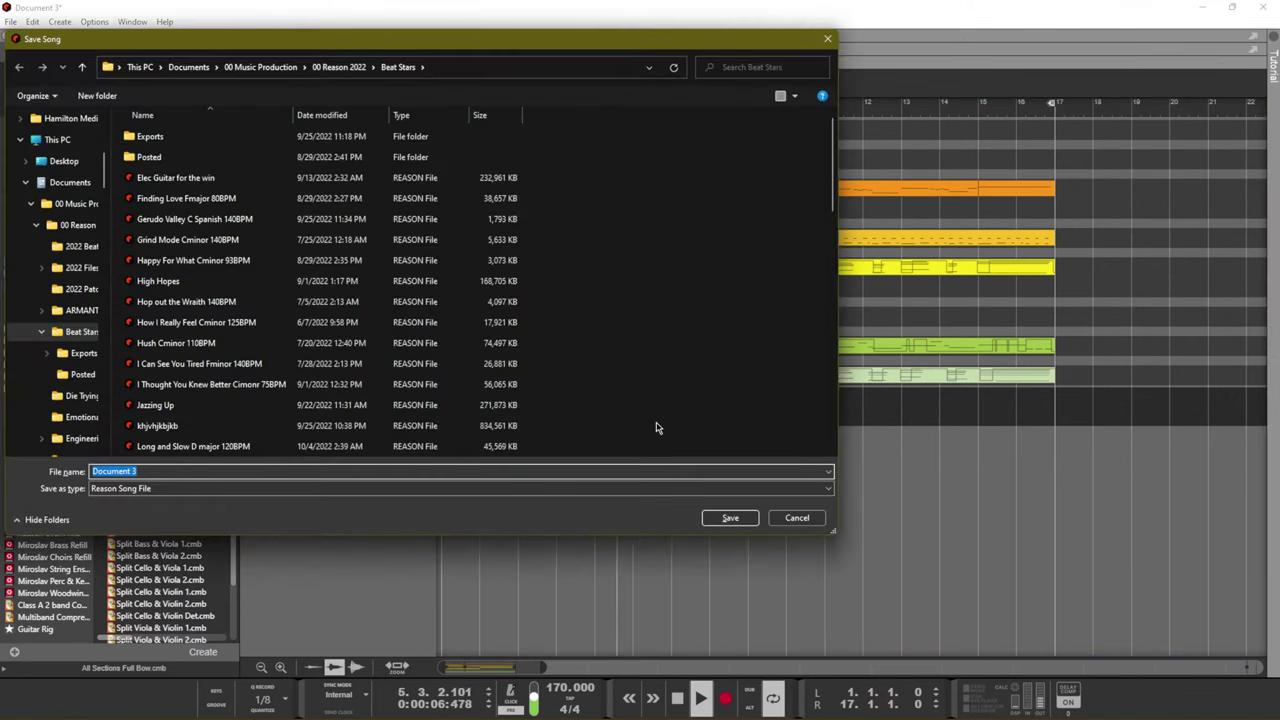
type("s")
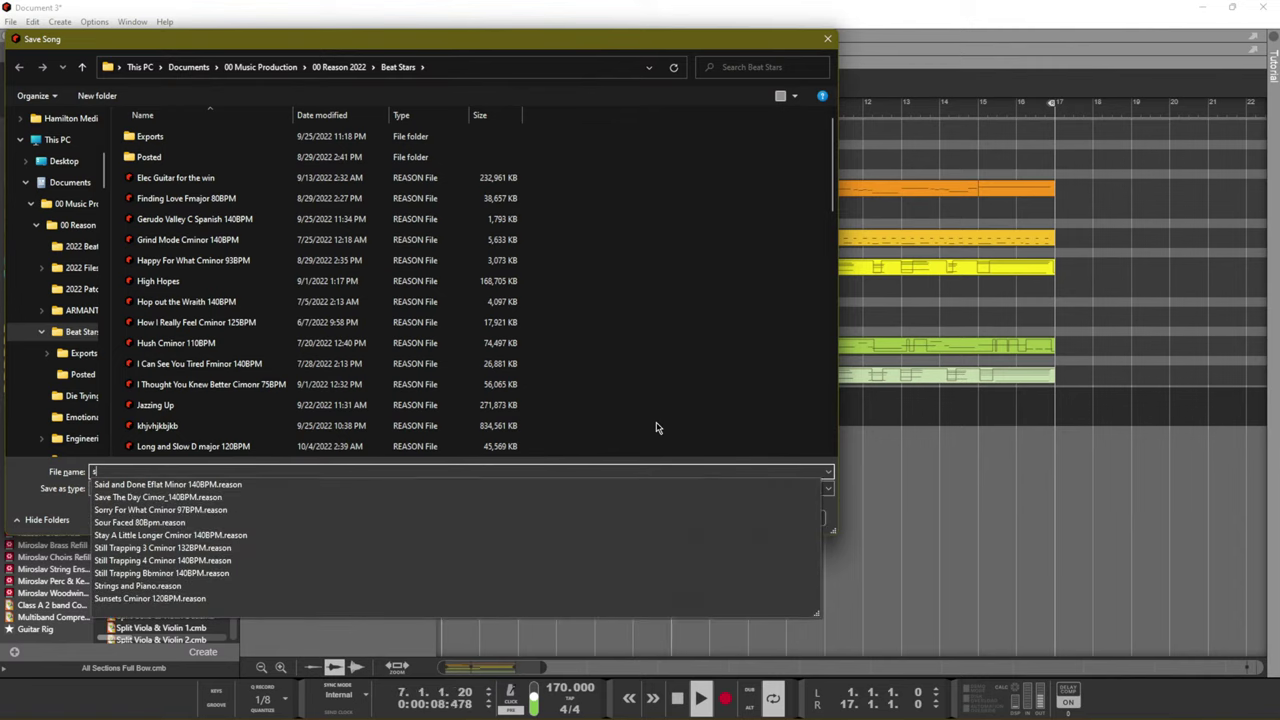
key("BackSpace")
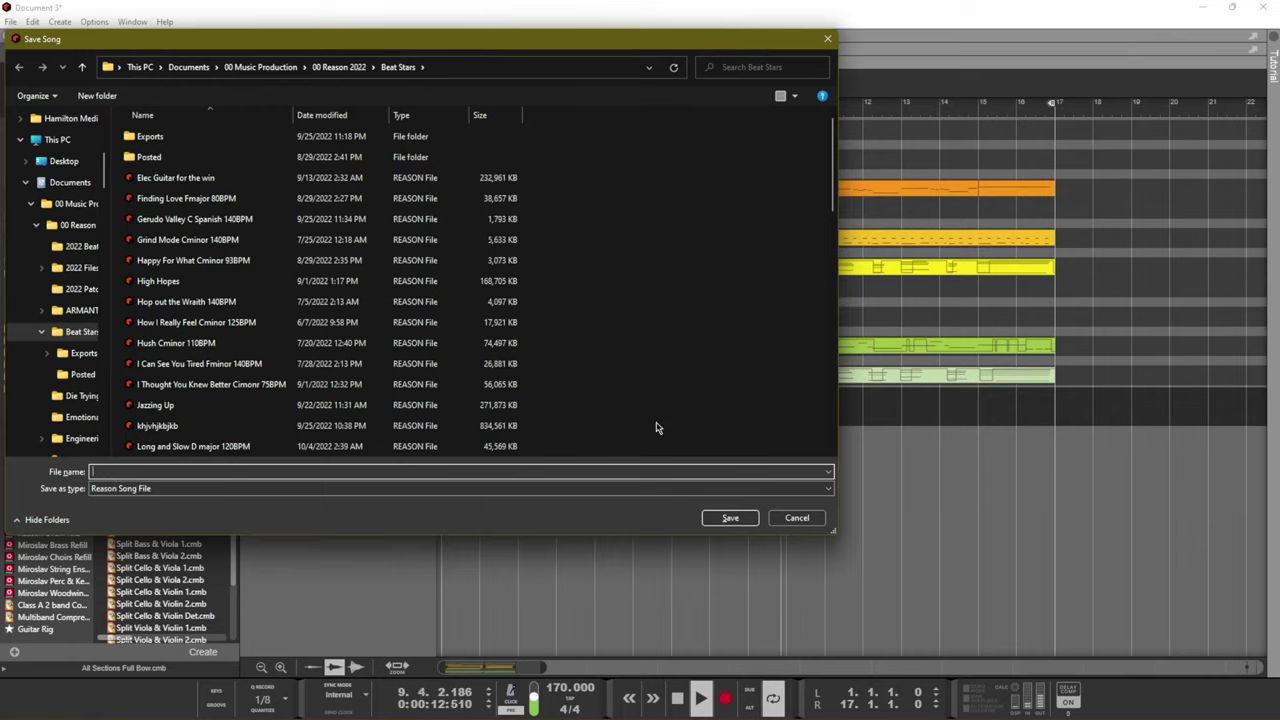
type("Litt")
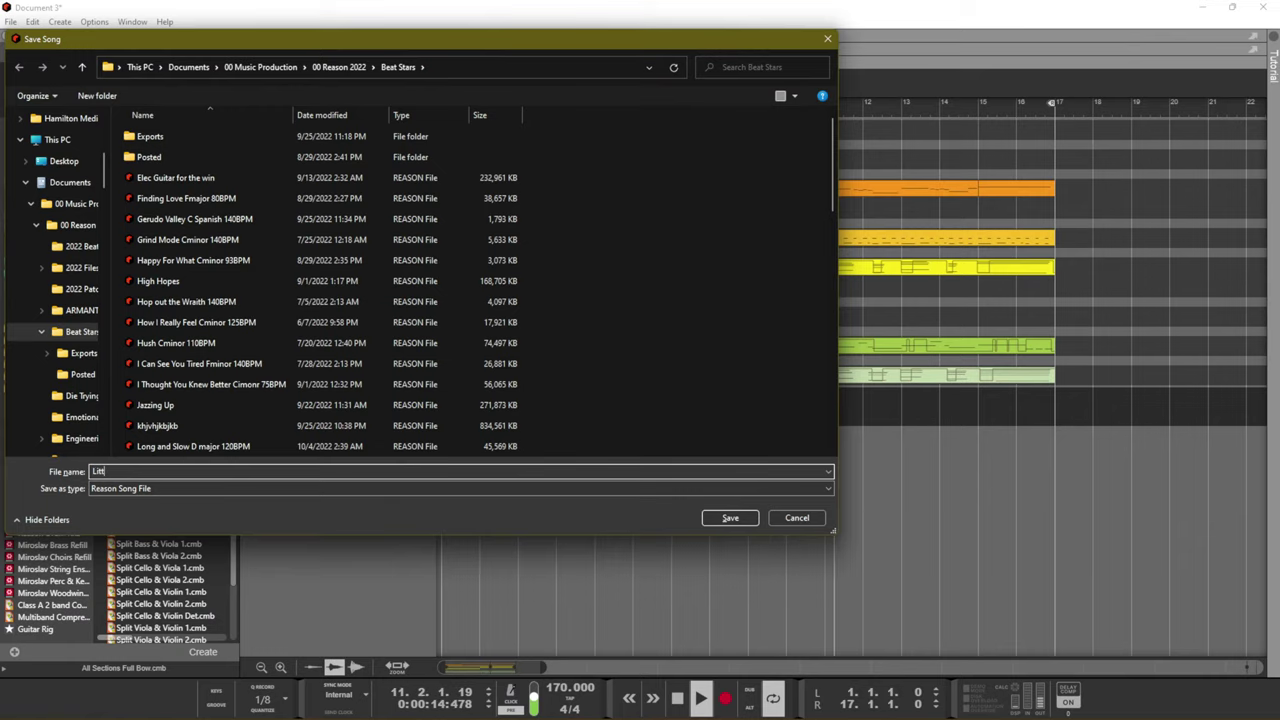
type("le T")
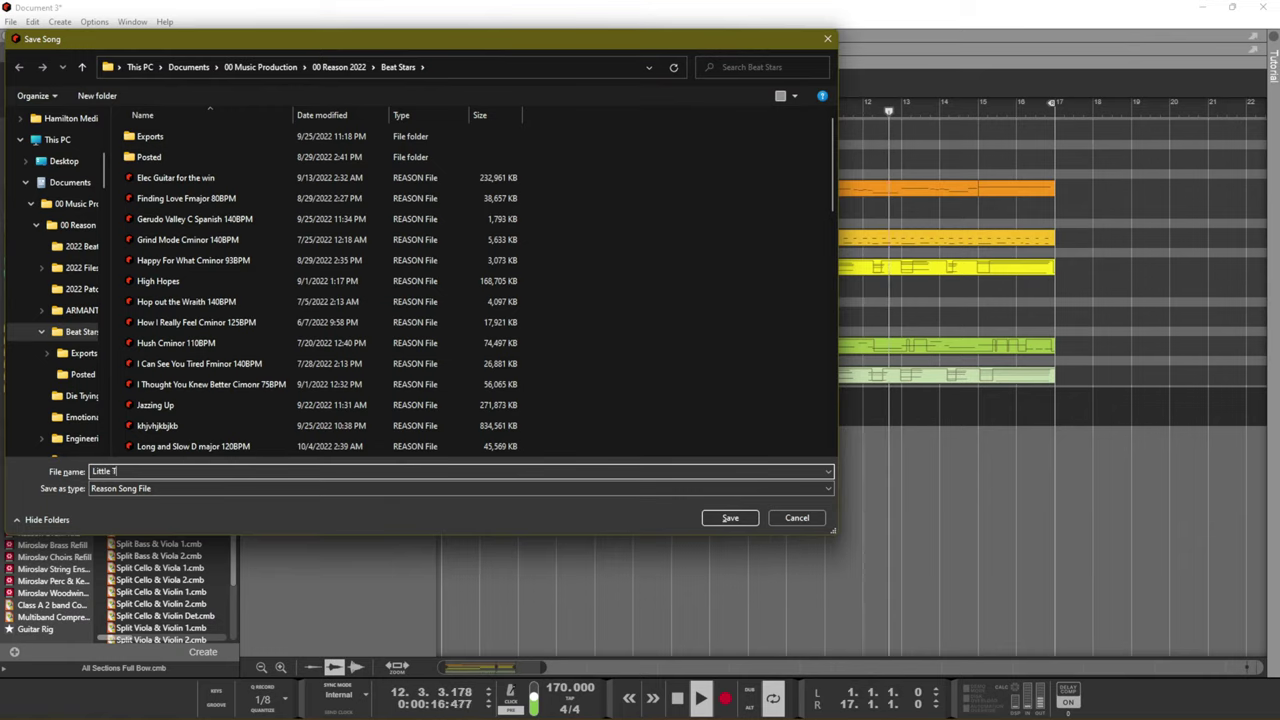
type("hot Z")
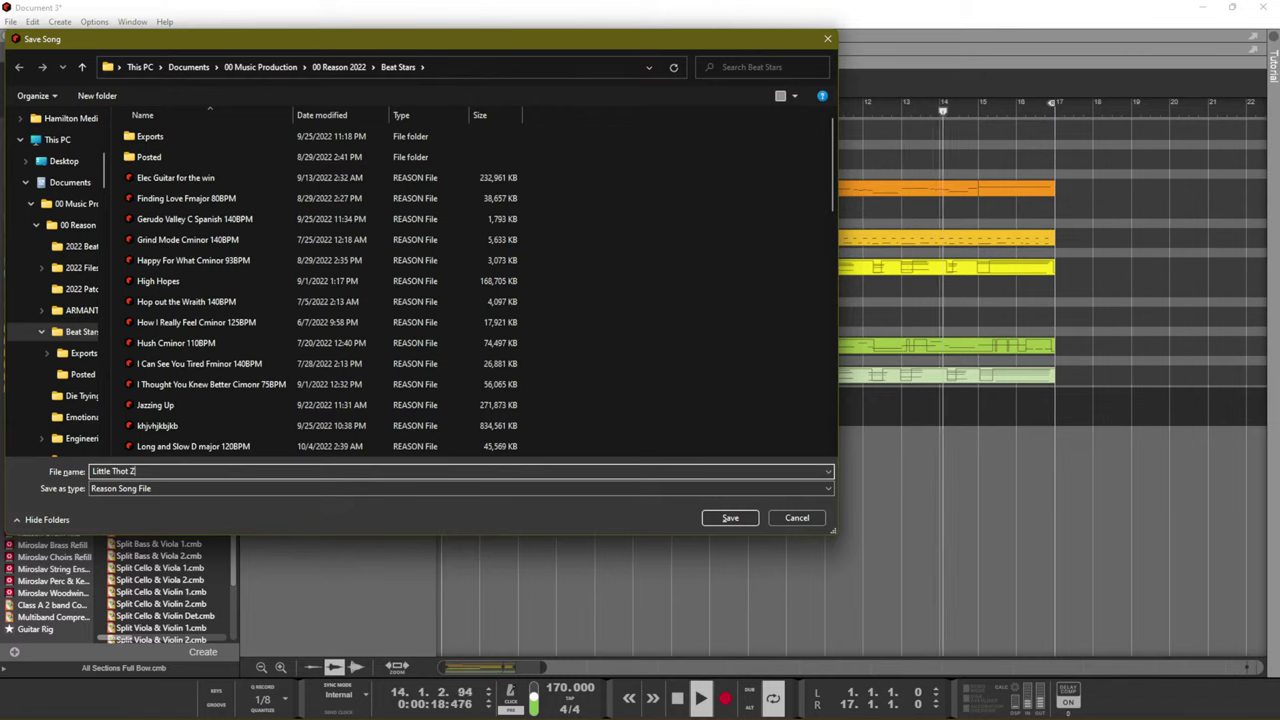
Save the song in the Beat Stars folder as "My Little Shroty Her Zelda"
type("Named")
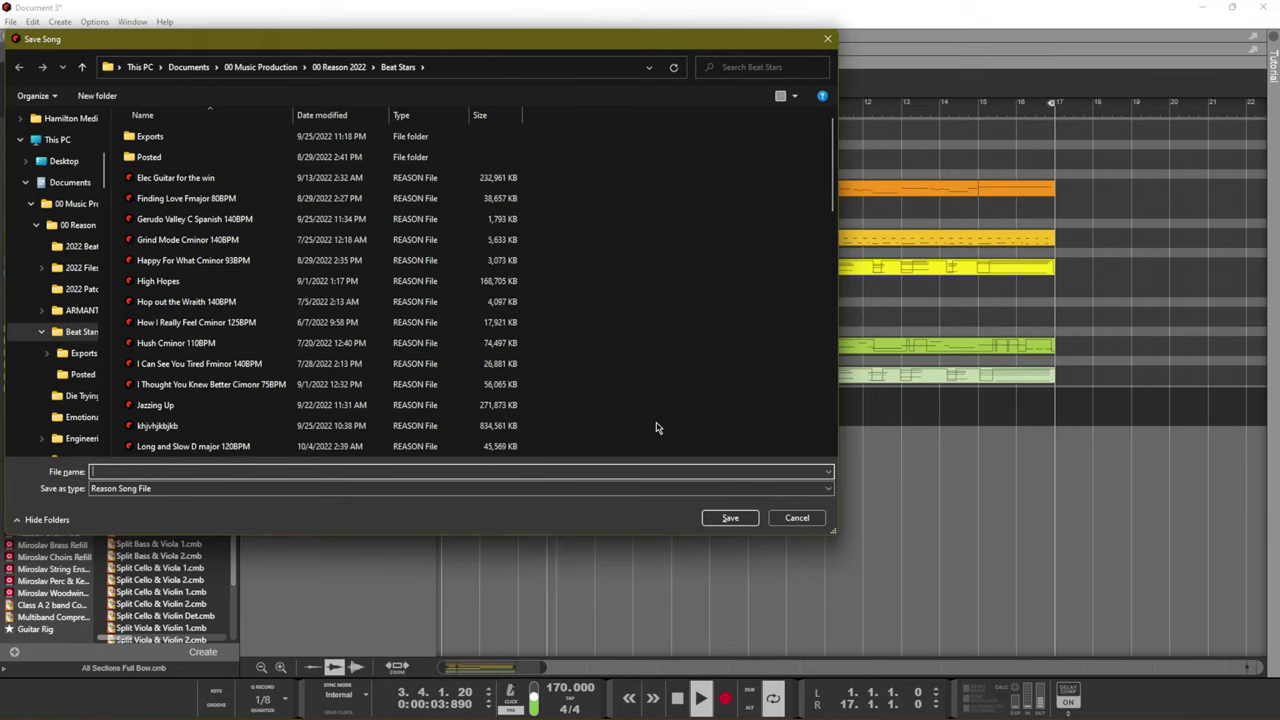
type("My")
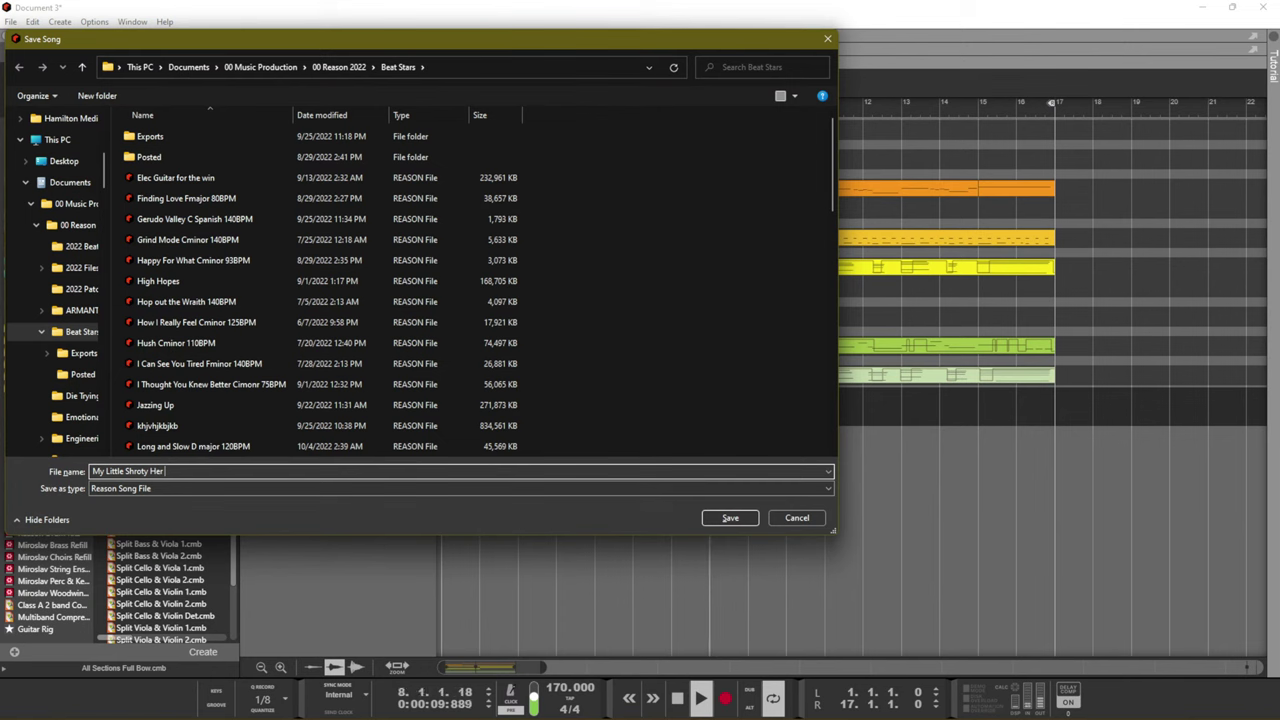
type("Little Shroty Her Zelda")
key("Return")
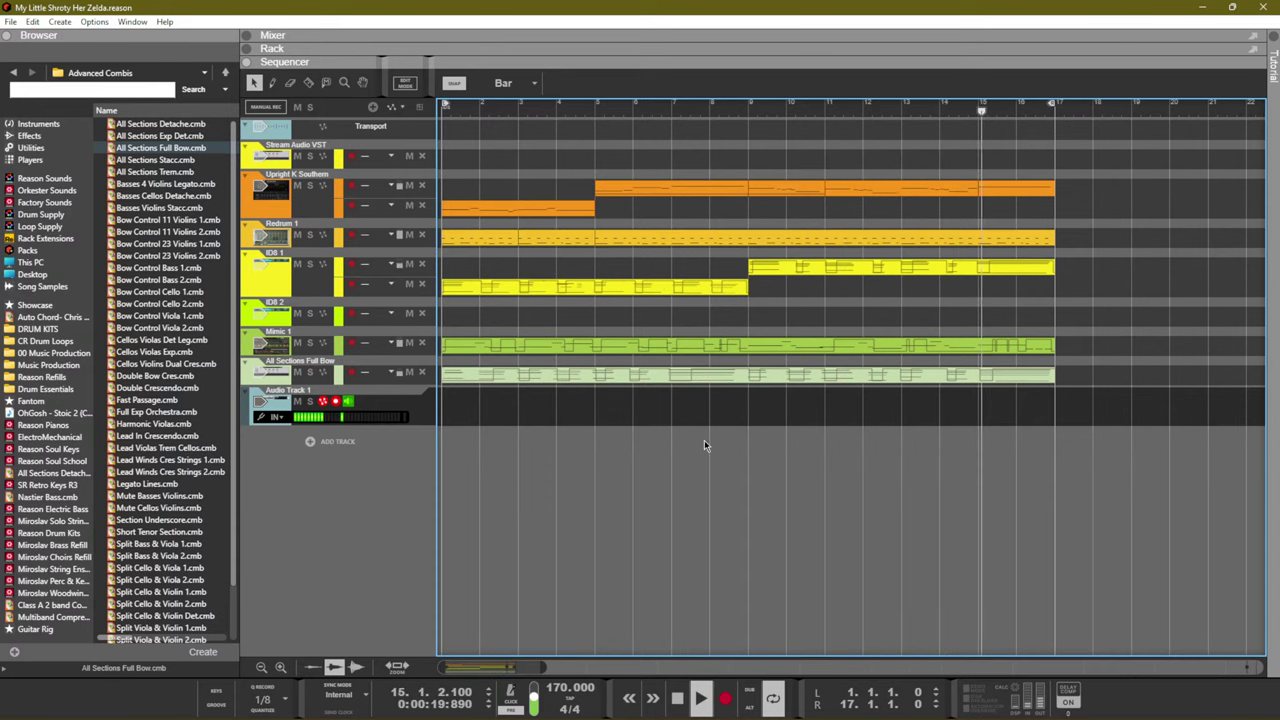
Restart playback and mute the Upright K Southern piano track
key("space")
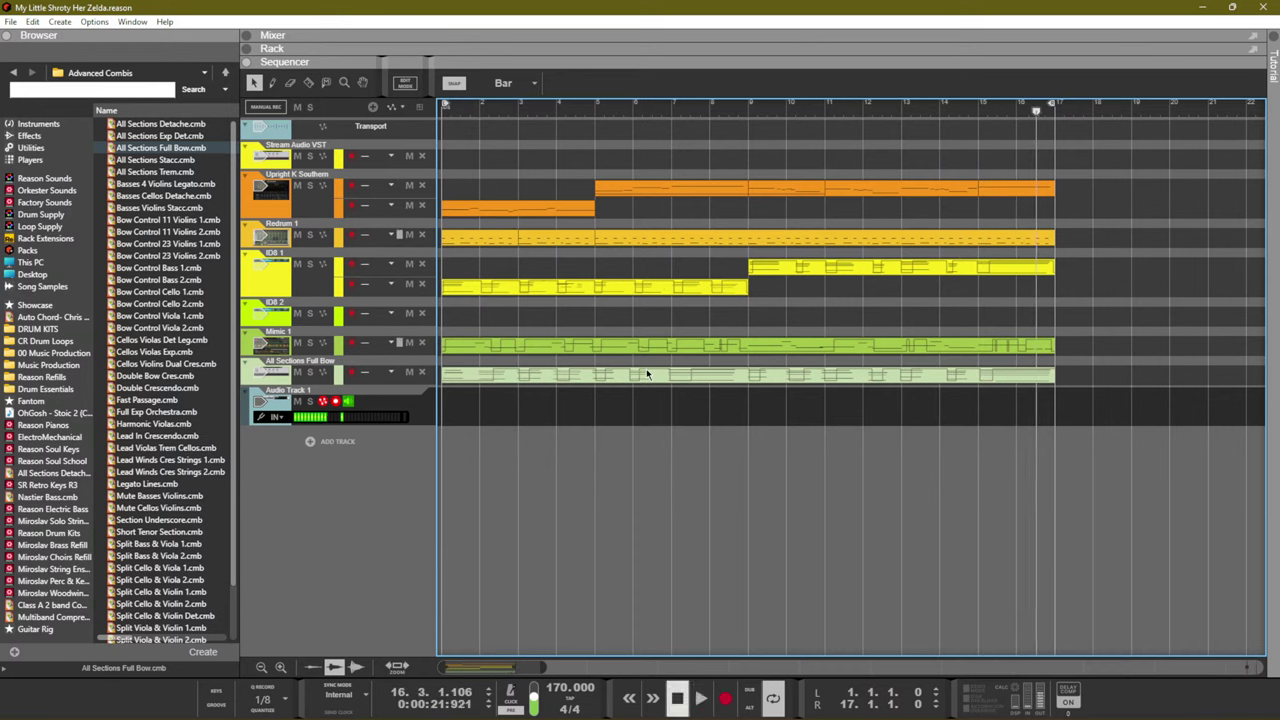
key("space")
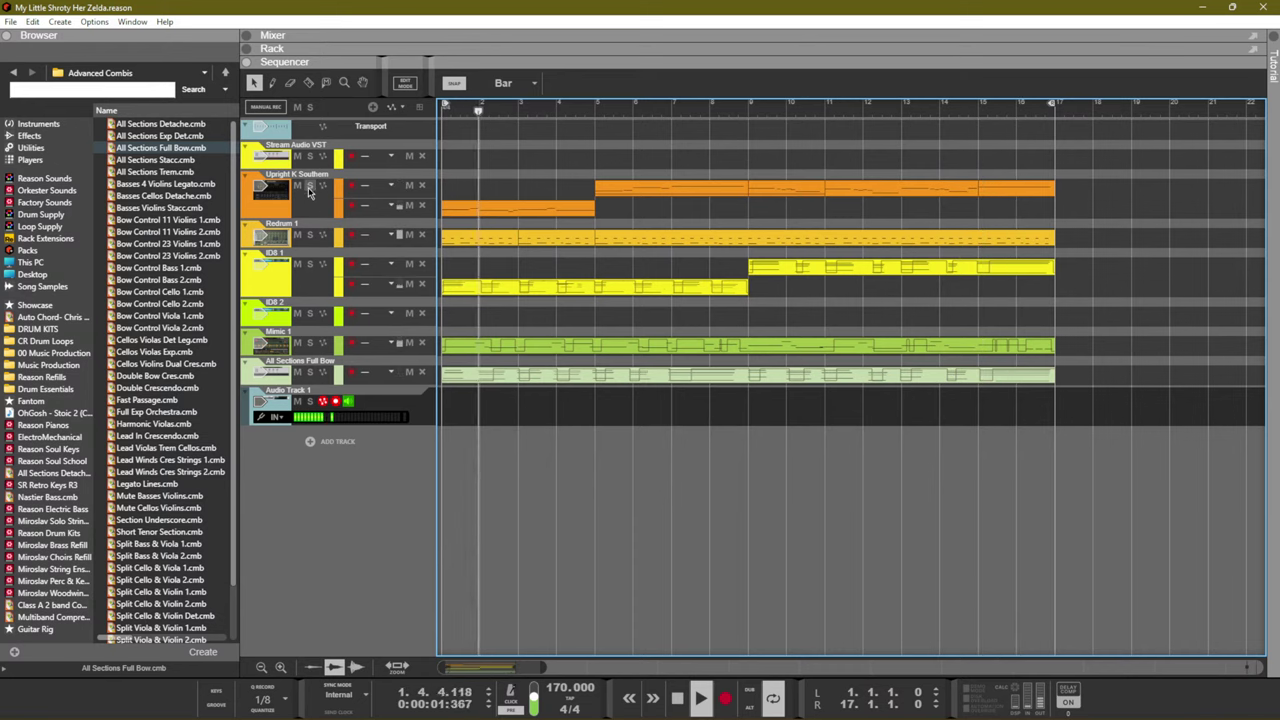
key("m")
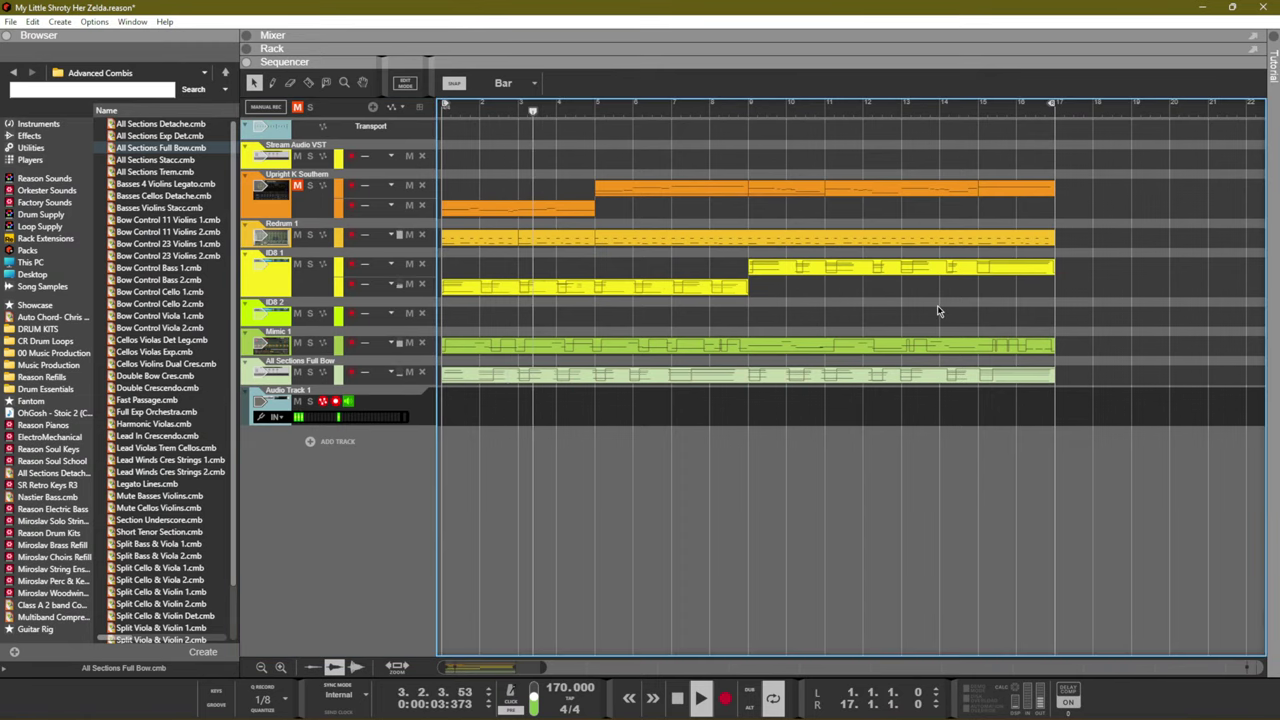
Look over the mixer channels and the instrument devices in the rack while the song plays
key("F5")
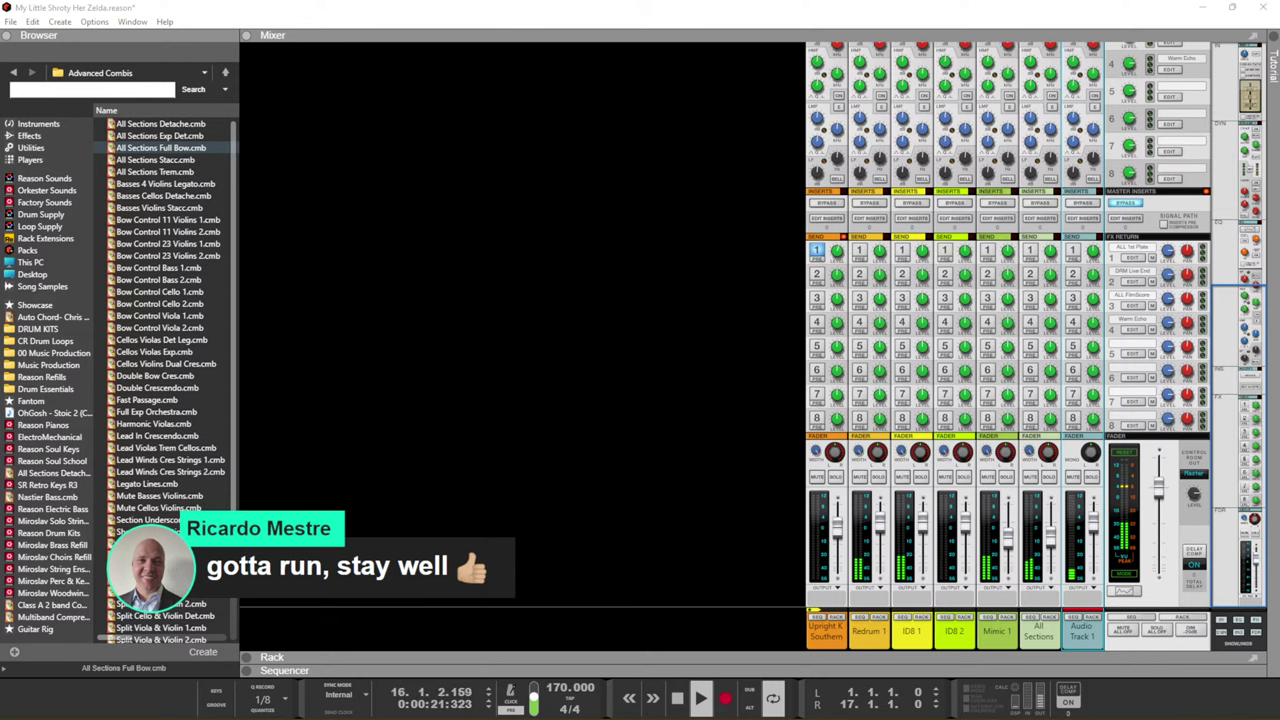
left_click(563, 400)
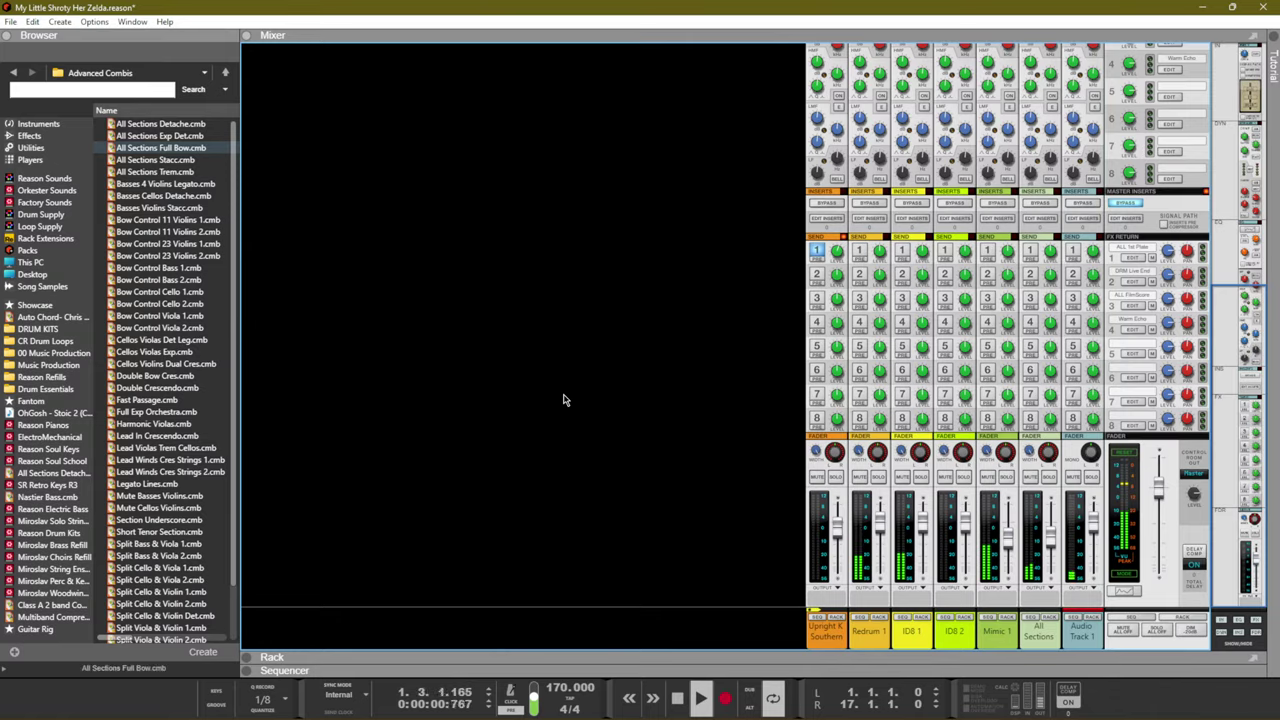
key("F7")
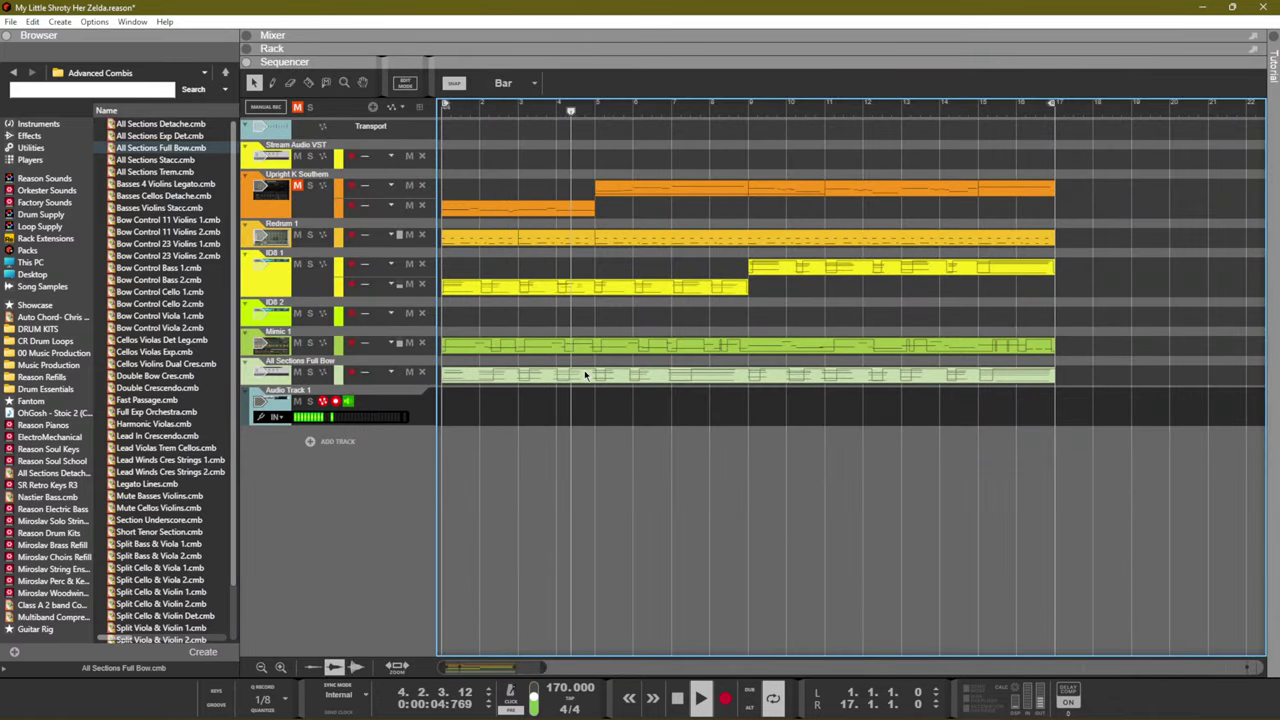
key("F6")
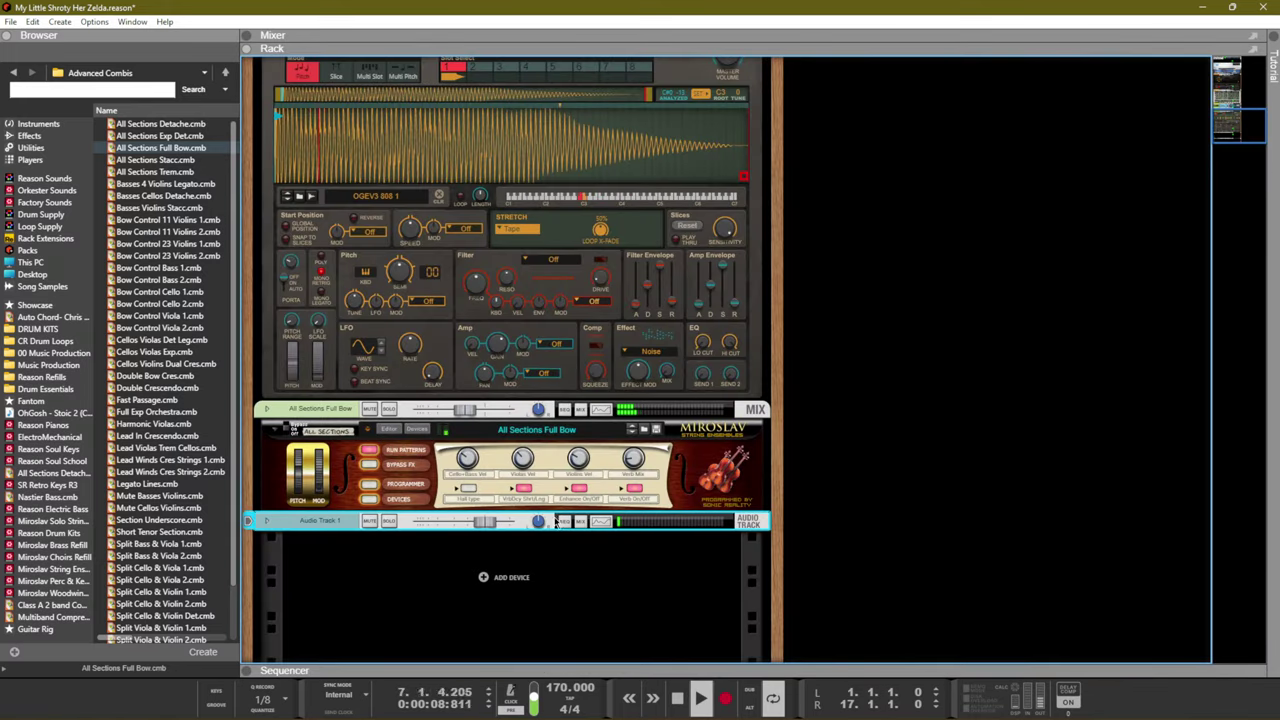
scroll(648, 432, "up", 10)
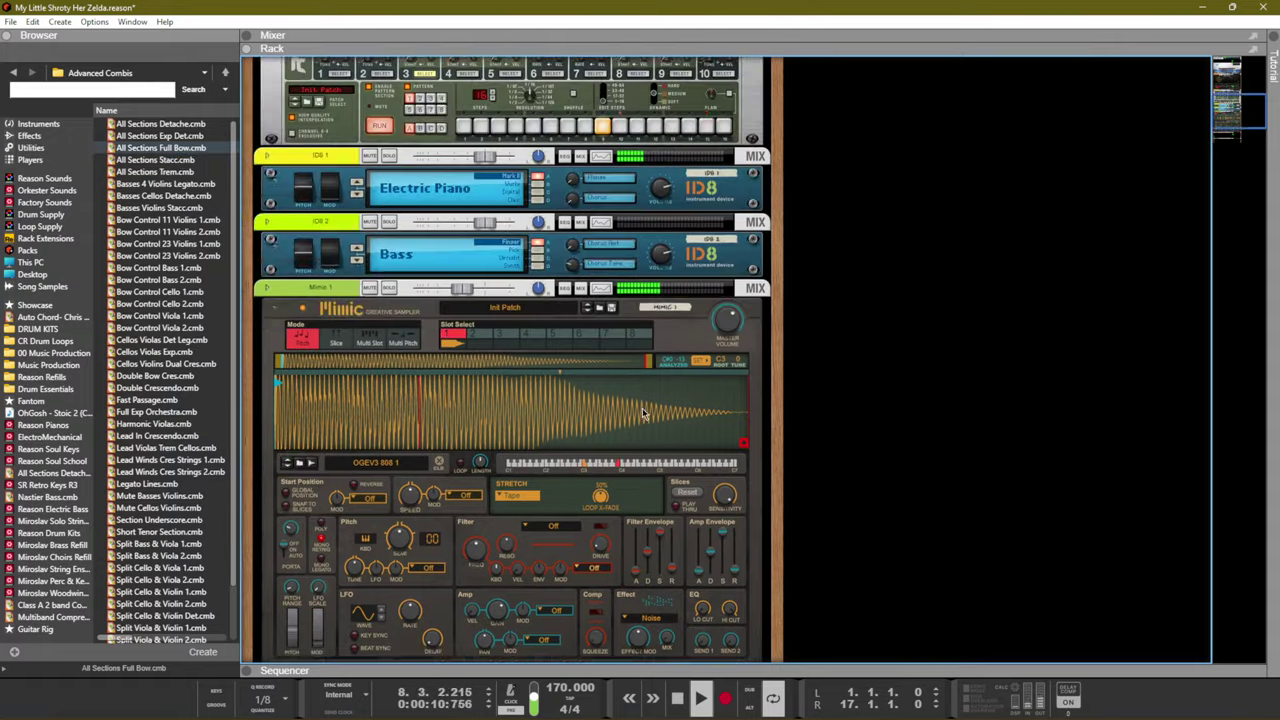
scroll(530, 332, "up", 5)
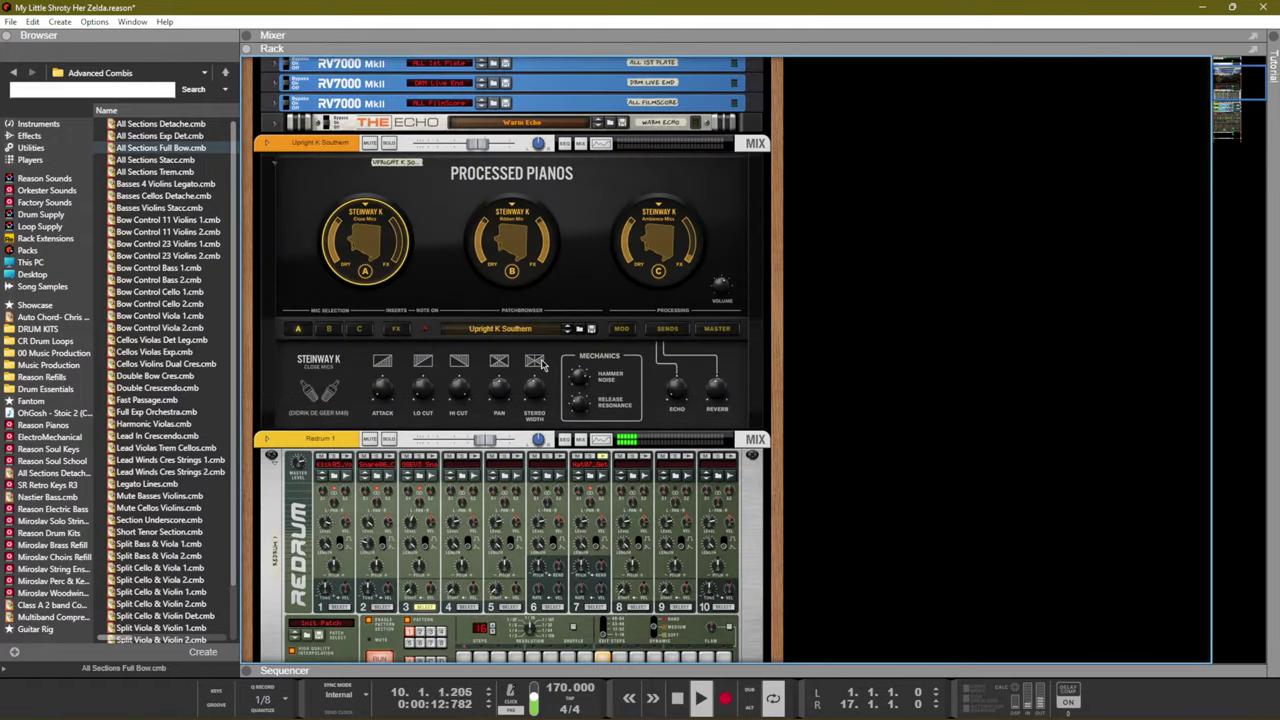
scroll(540, 365, "down", 5)
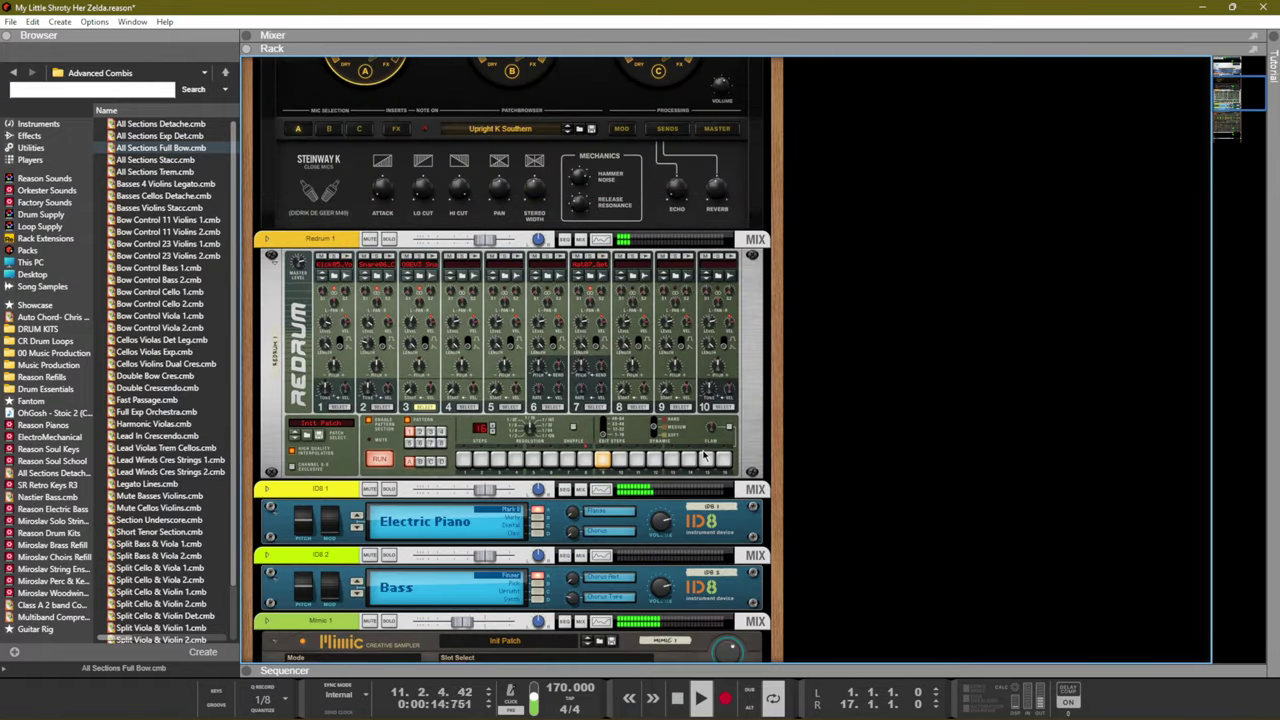
scroll(705, 456, "up", 8)
scroll(695, 440, "down", 7)
scroll(688, 427, "up", 5)
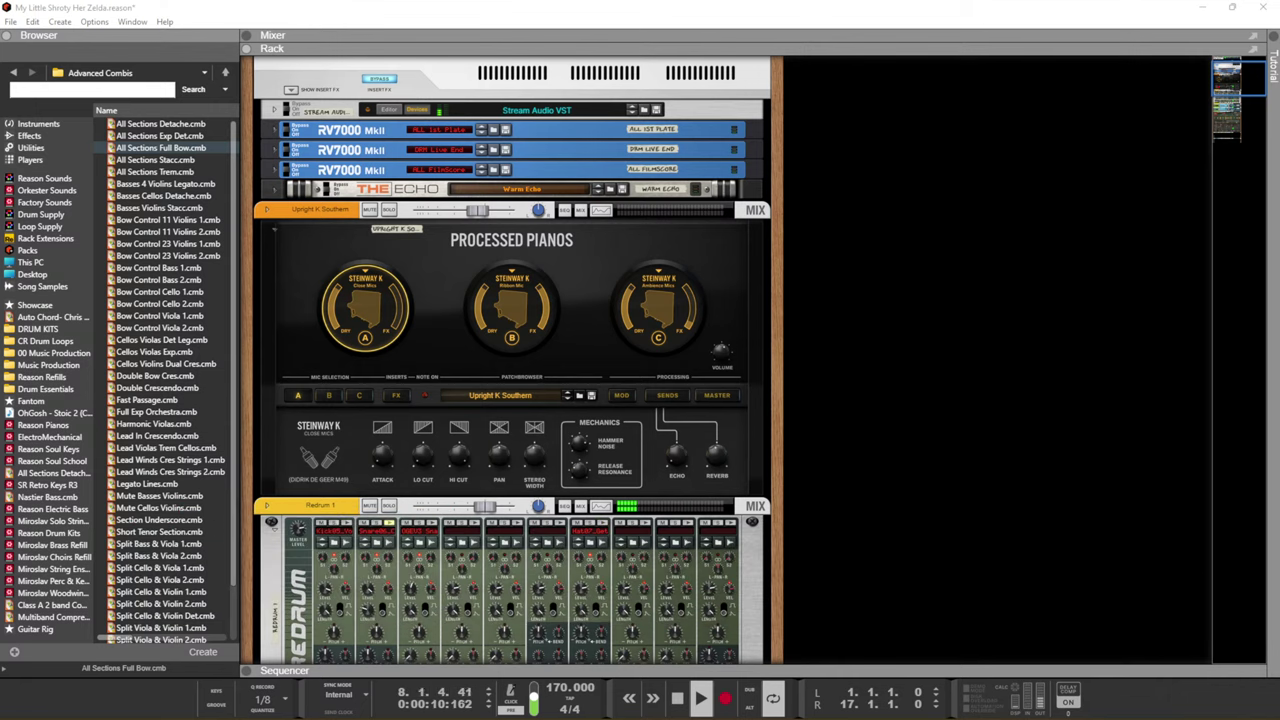
left_click(975, 350)
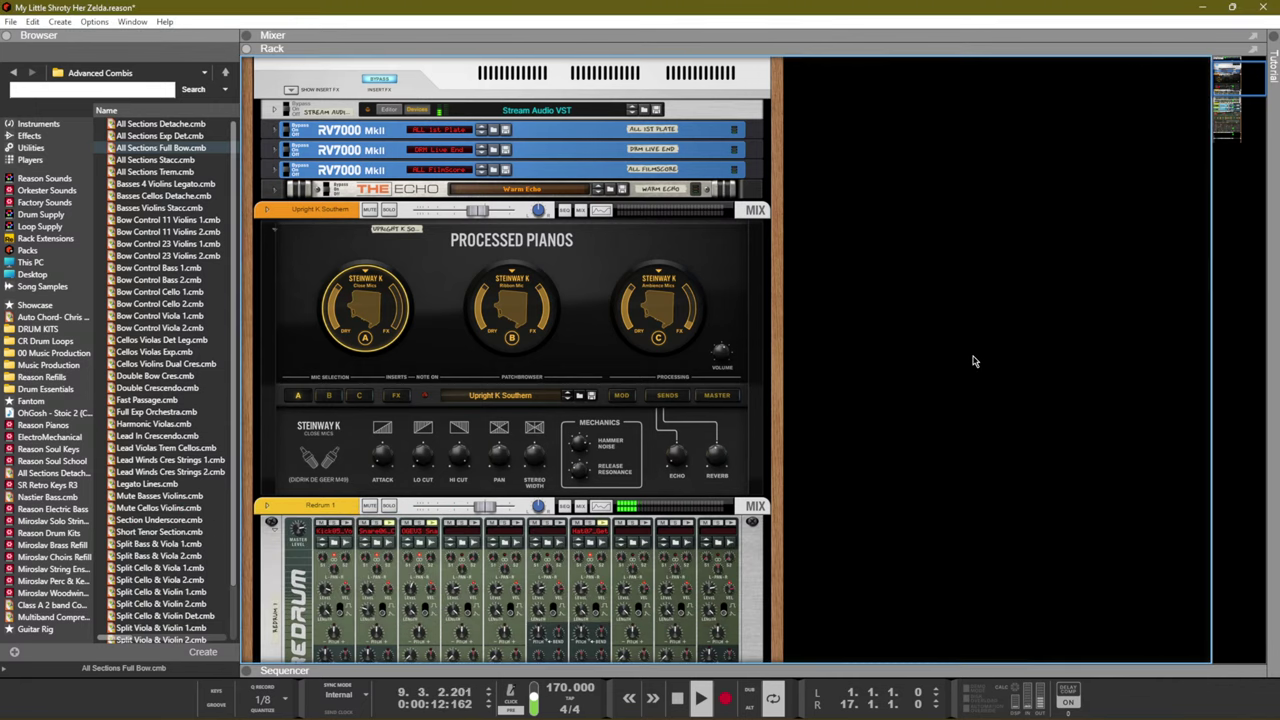
key("F7")
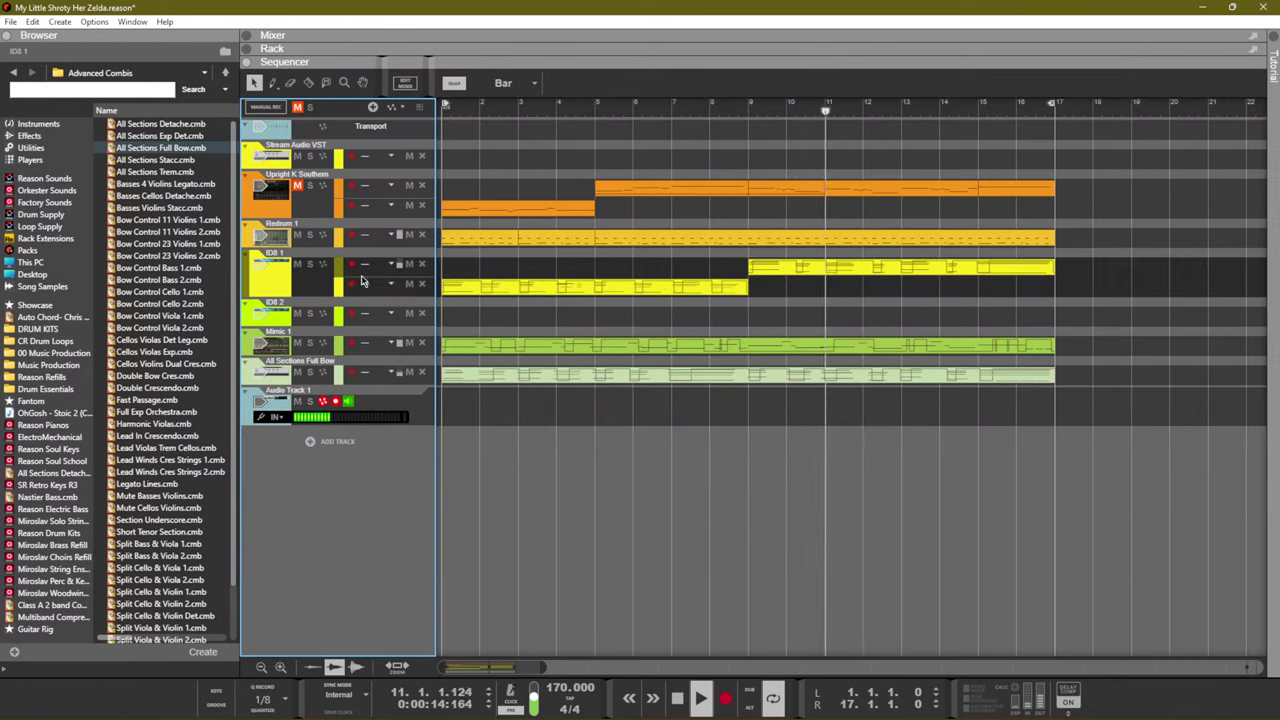
key("F6")
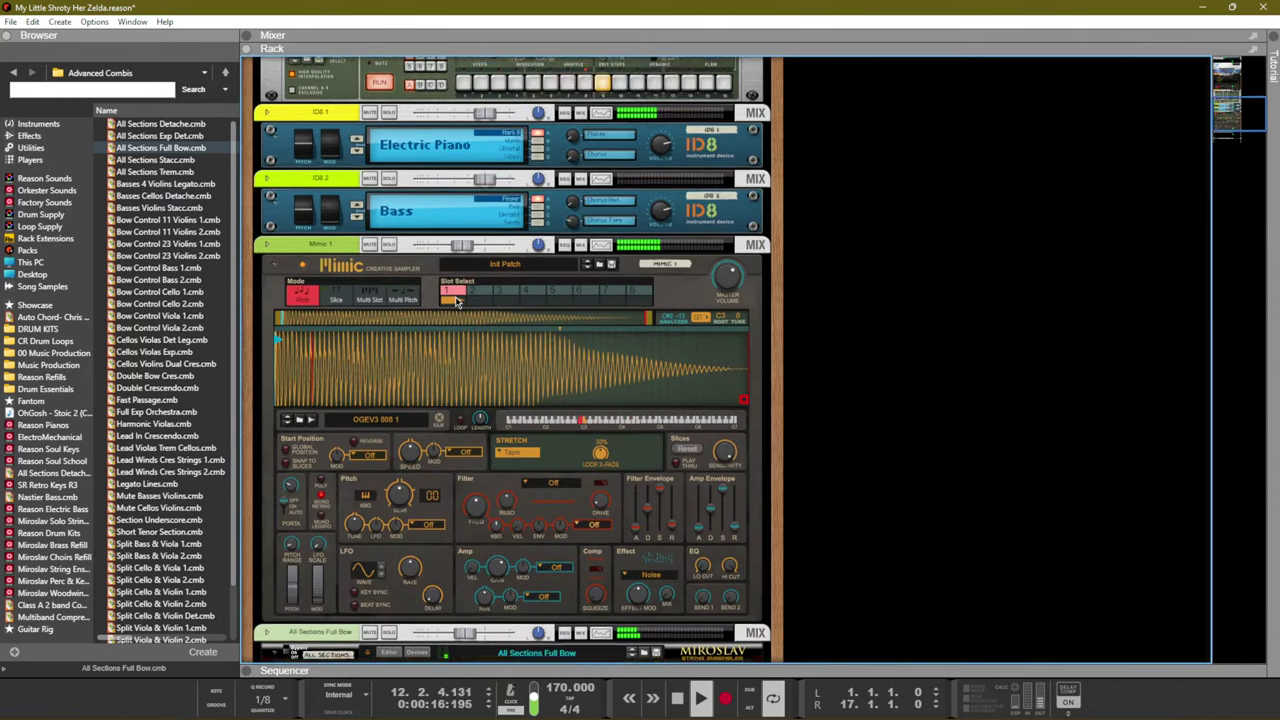
scroll(470, 295, "up", 2)
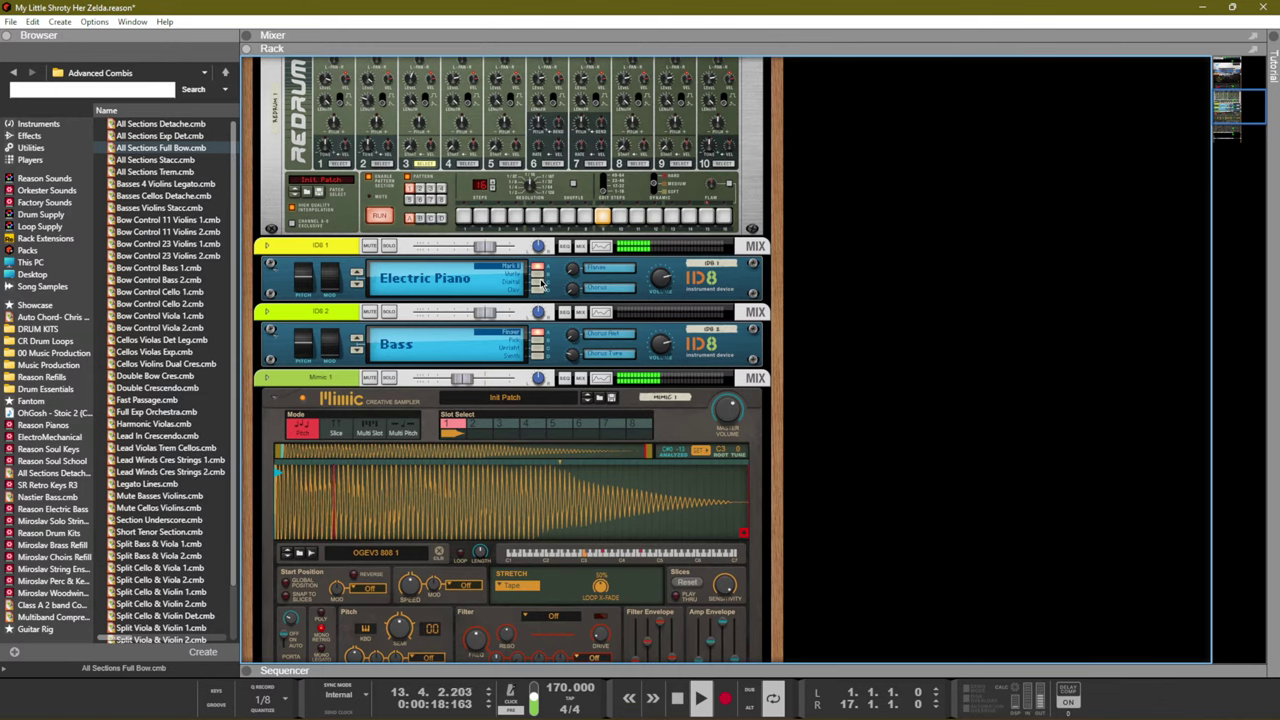
right_click(692, 282)
mouse_move(780, 447)
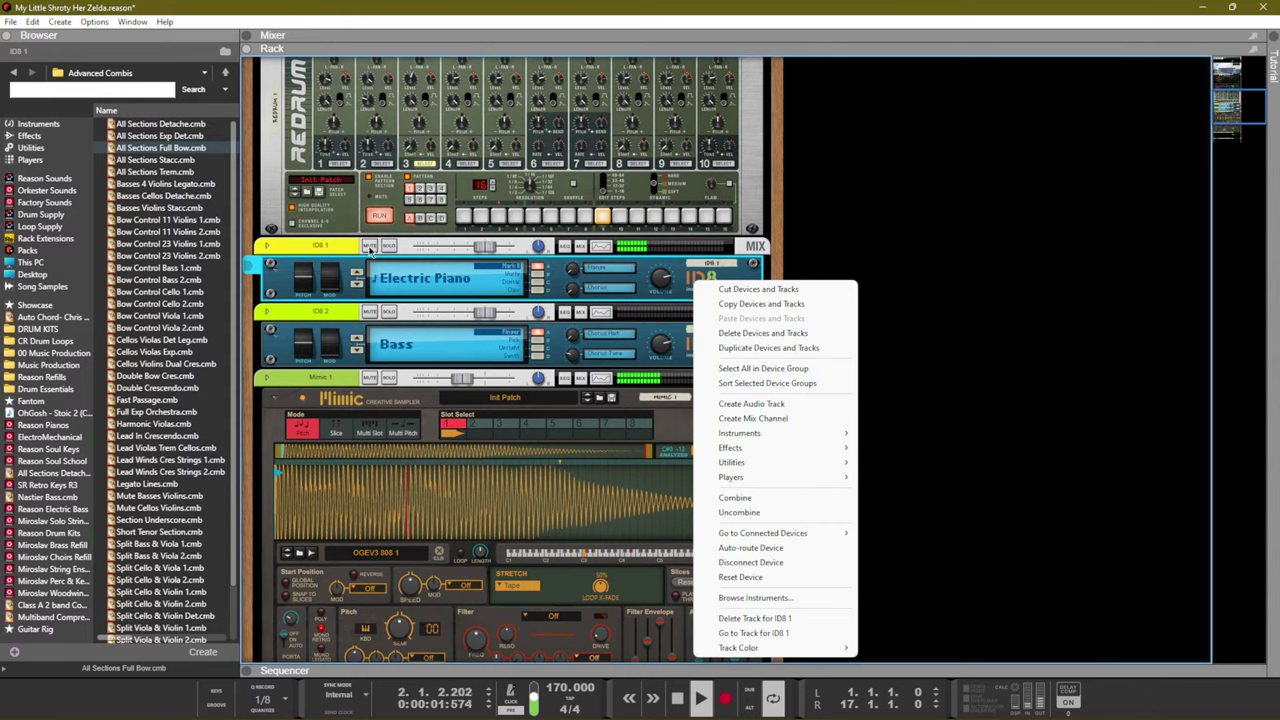
key("Escape")
scroll(588, 440, "down", 3)
Select the 16-bar clip on the All Sections Full Bow track and adjust its notes with the note editing tools
key("F8")
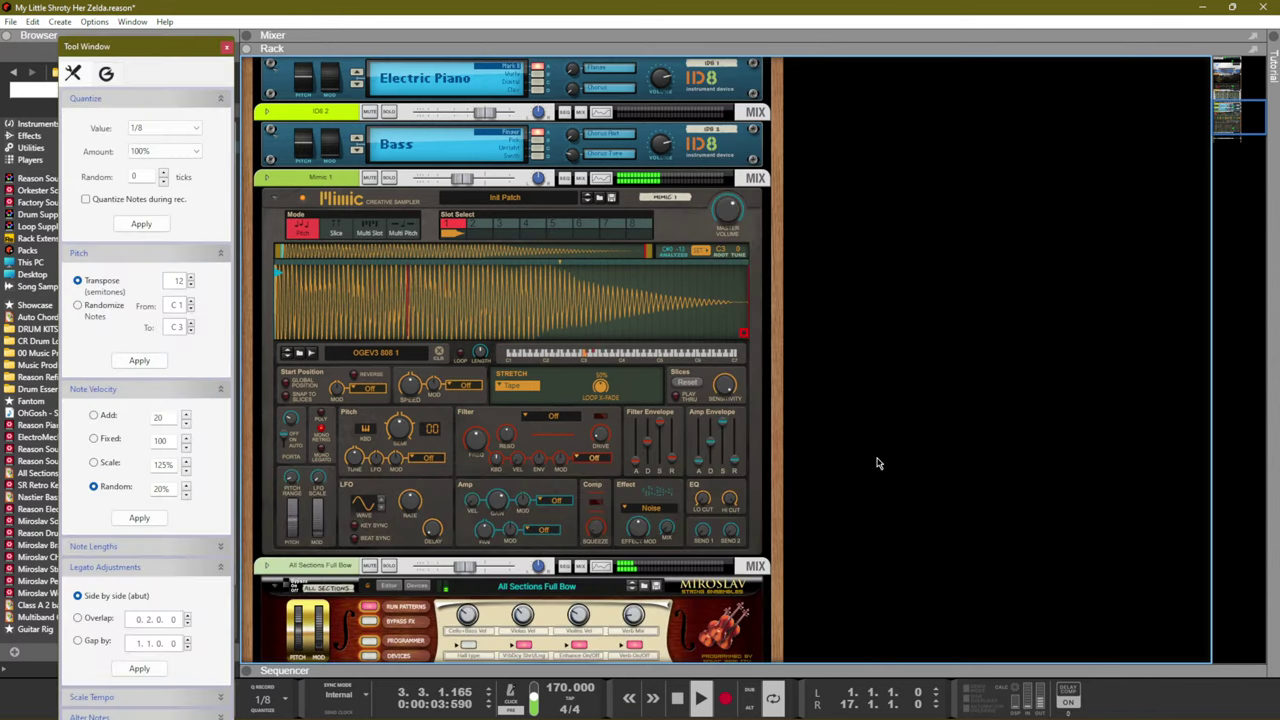
key("F7")
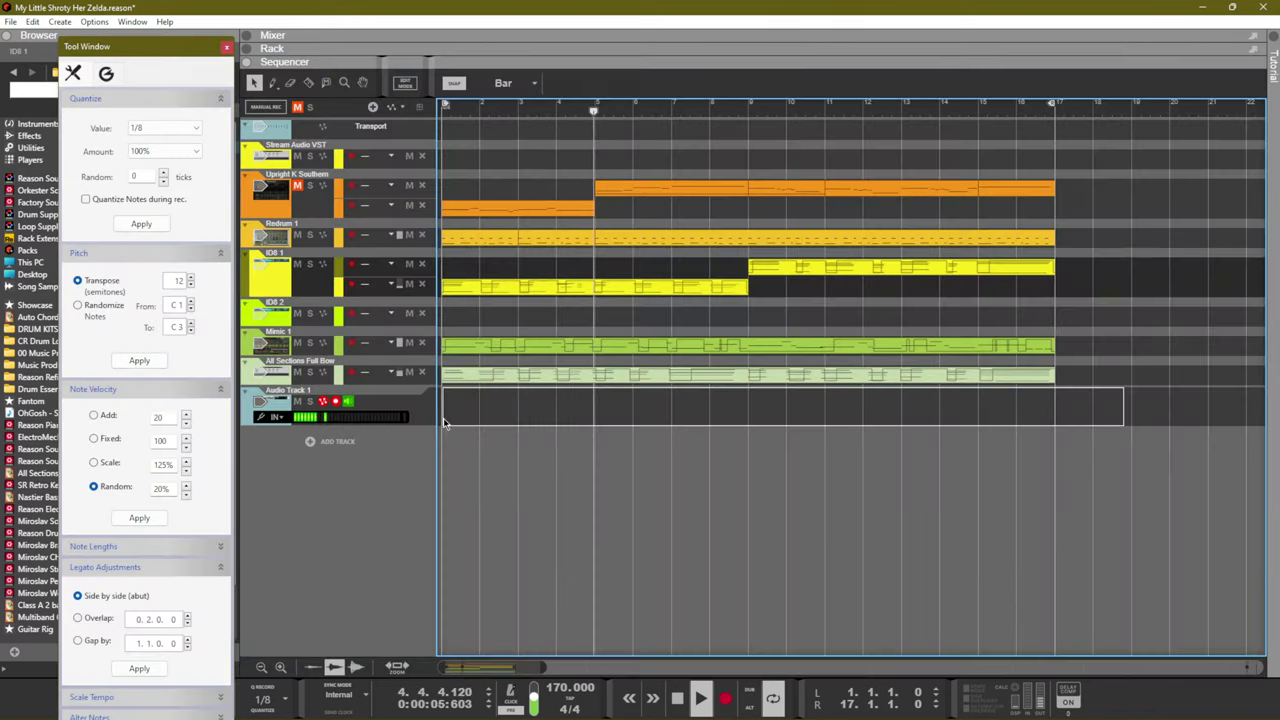
key("F8")
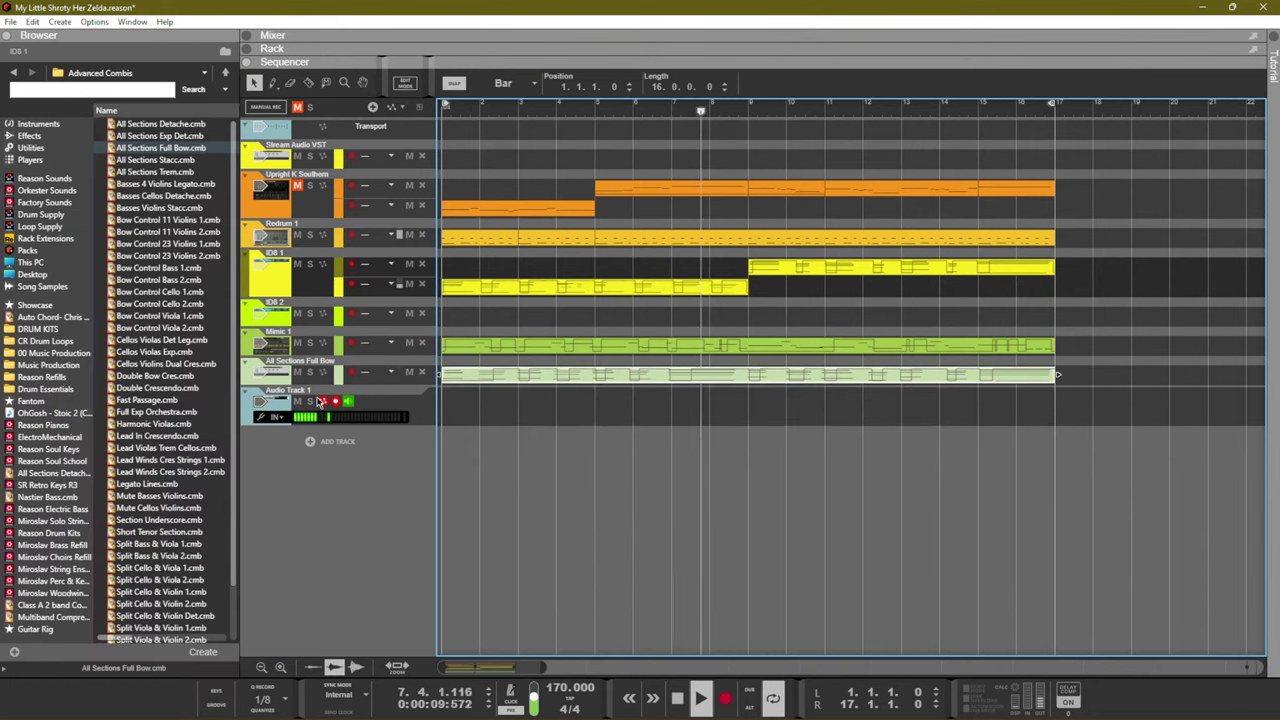
key("F8")
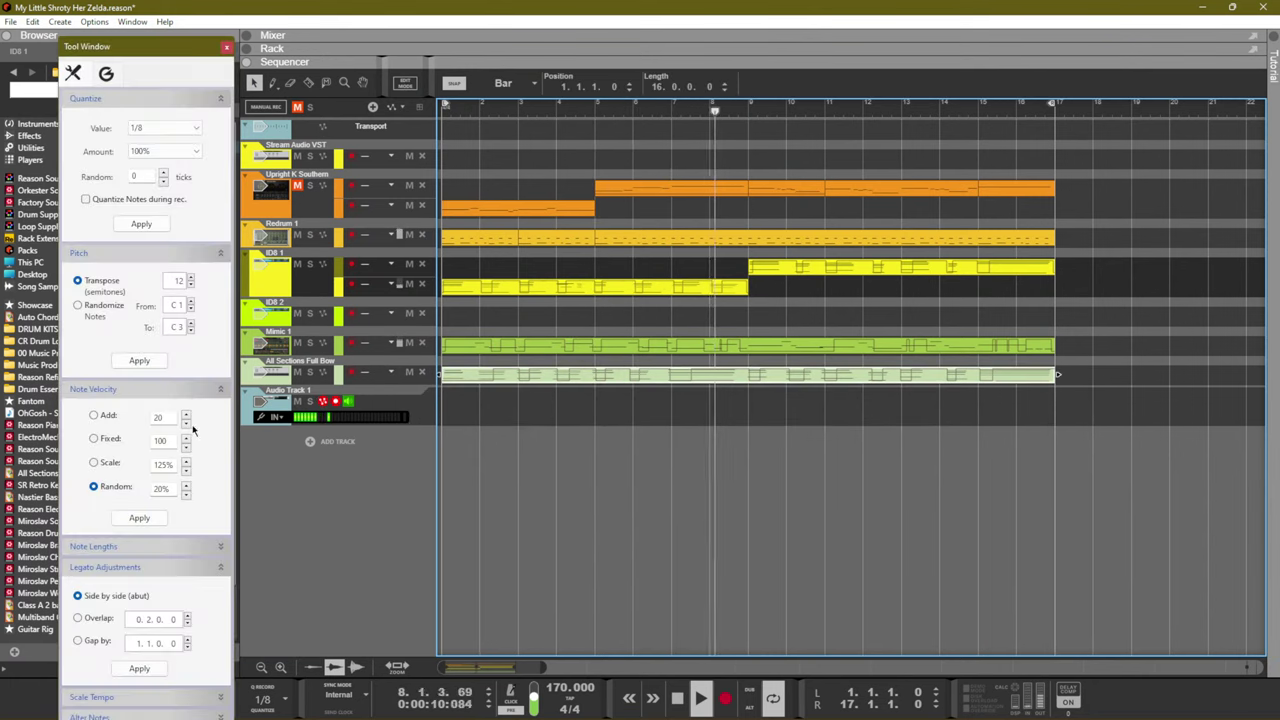
left_click(227, 47)
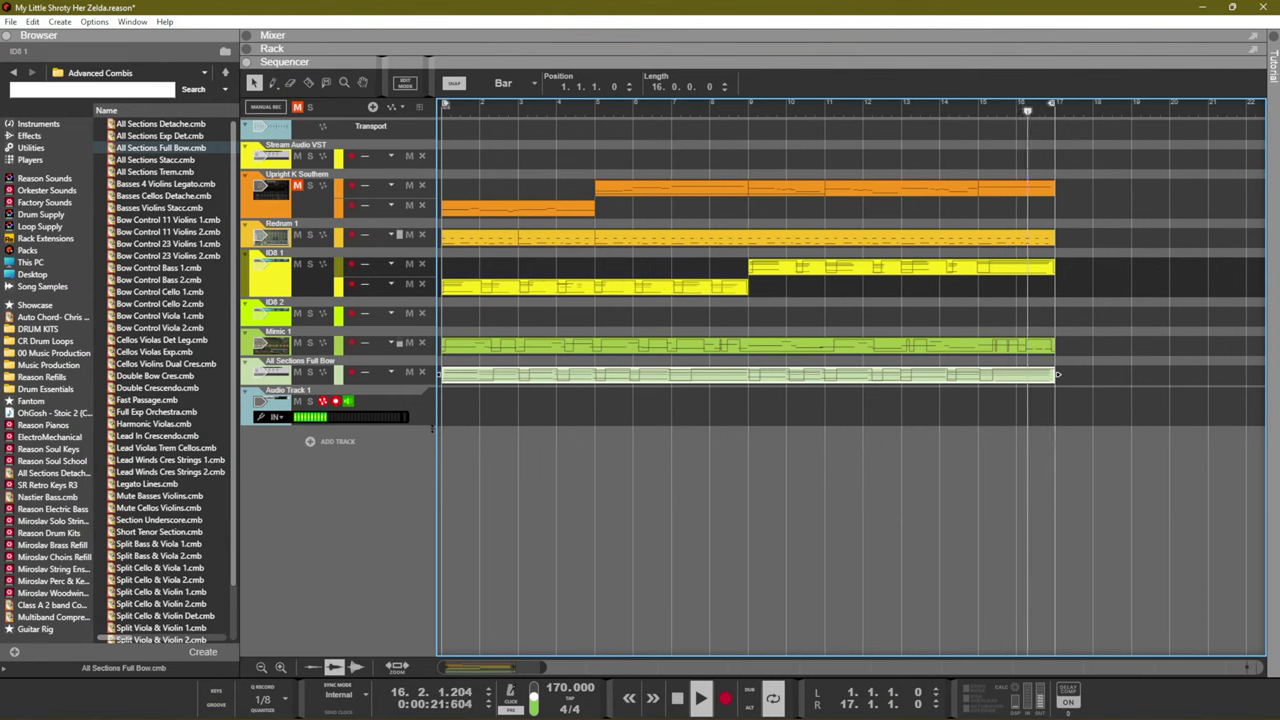
Turn off input monitoring on Audio Track 1 and unmute the ID8 1 mixer channel
left_click(380, 408)
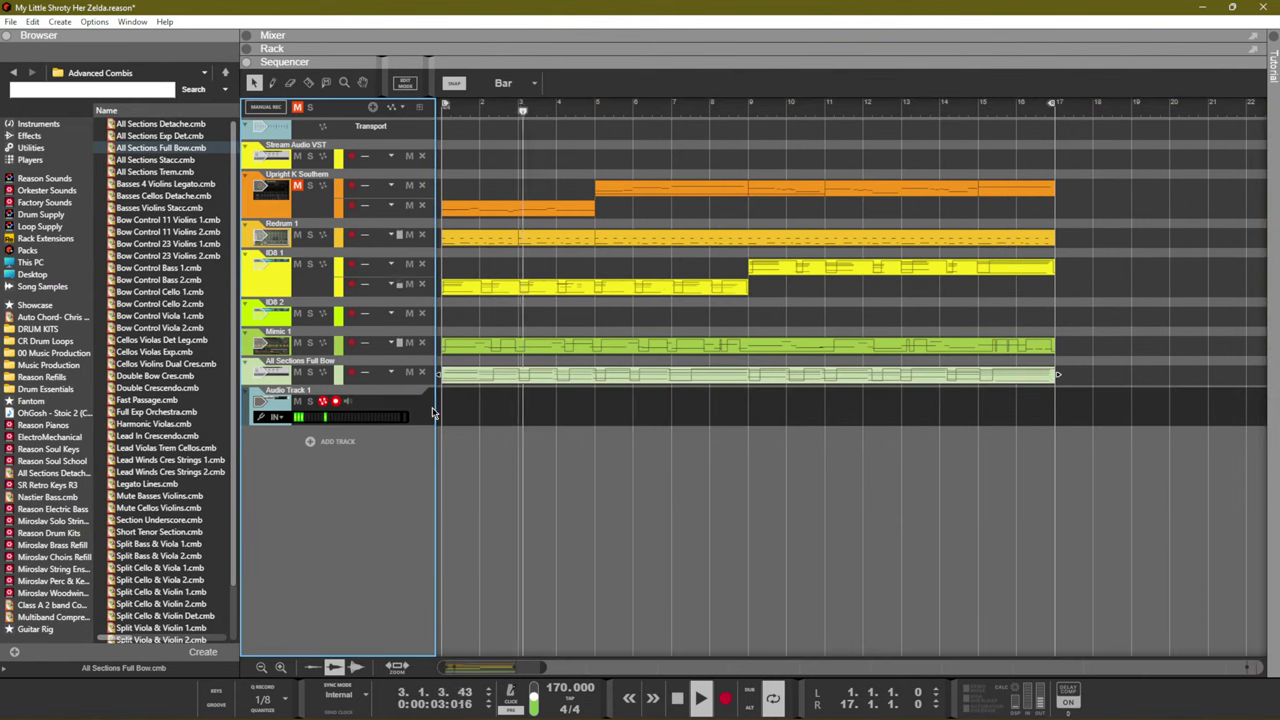
left_click(501, 413)
key("F5")
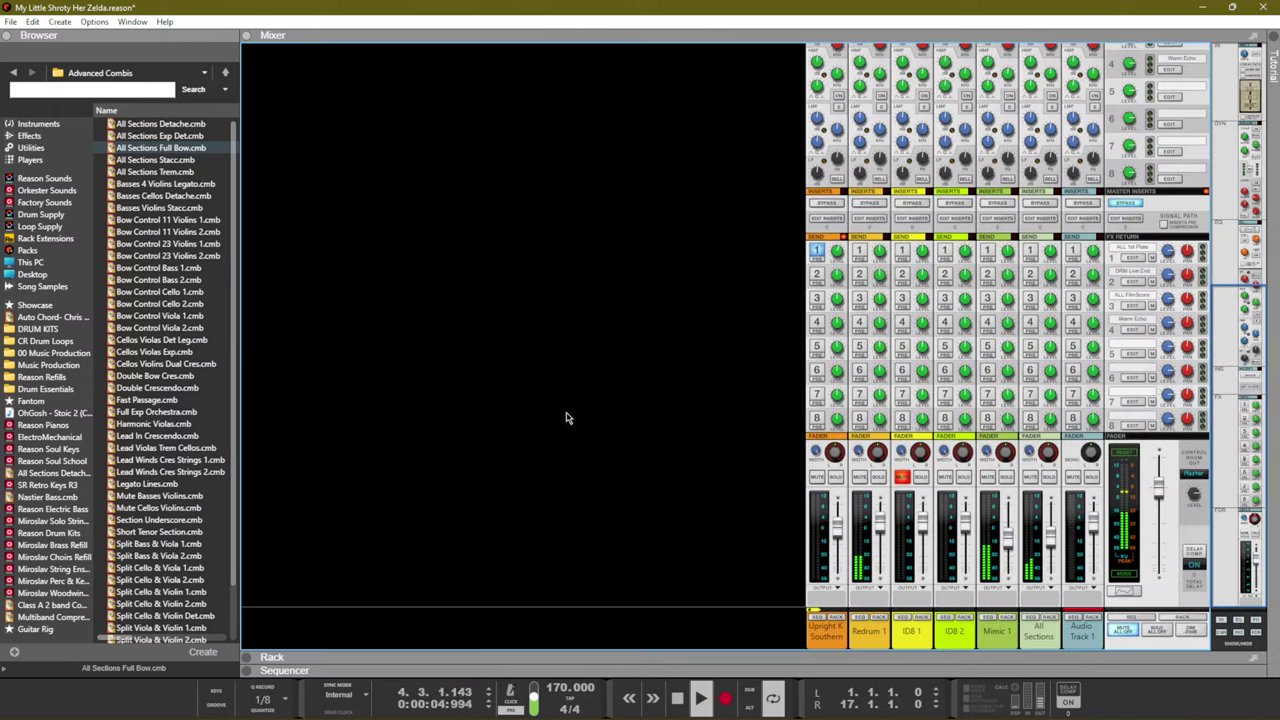
left_click(908, 480)
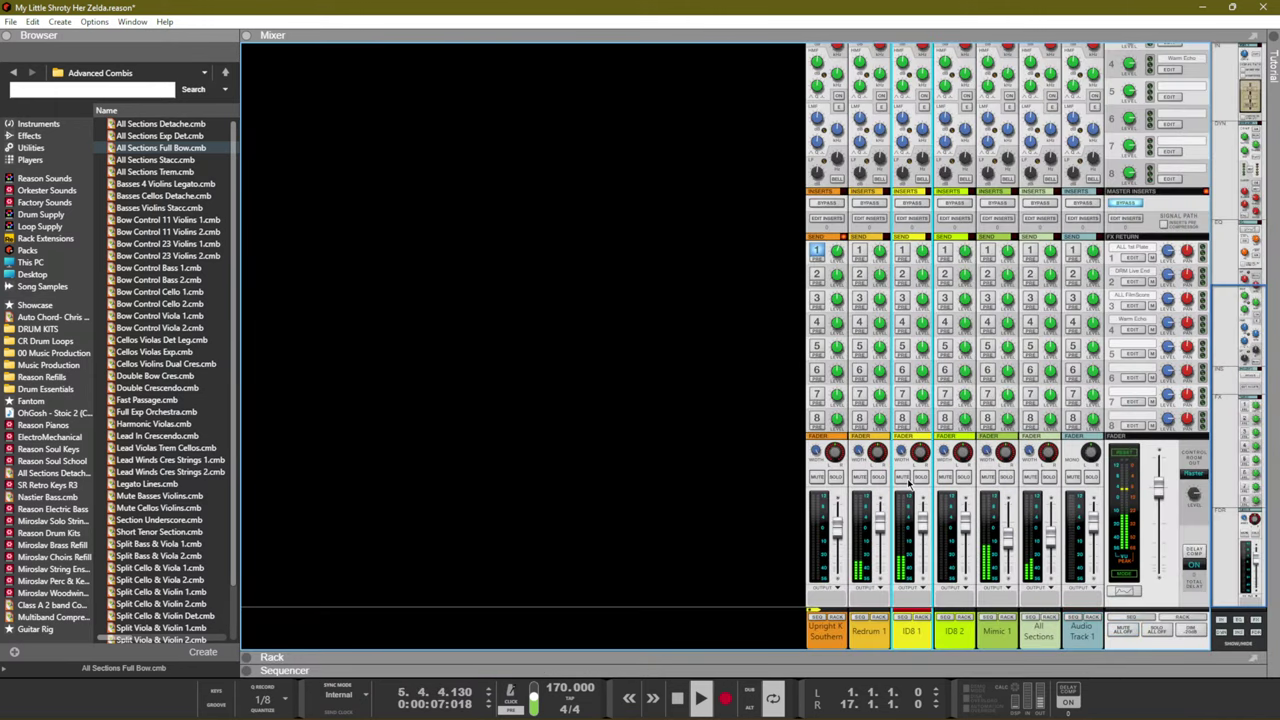
key("F7")
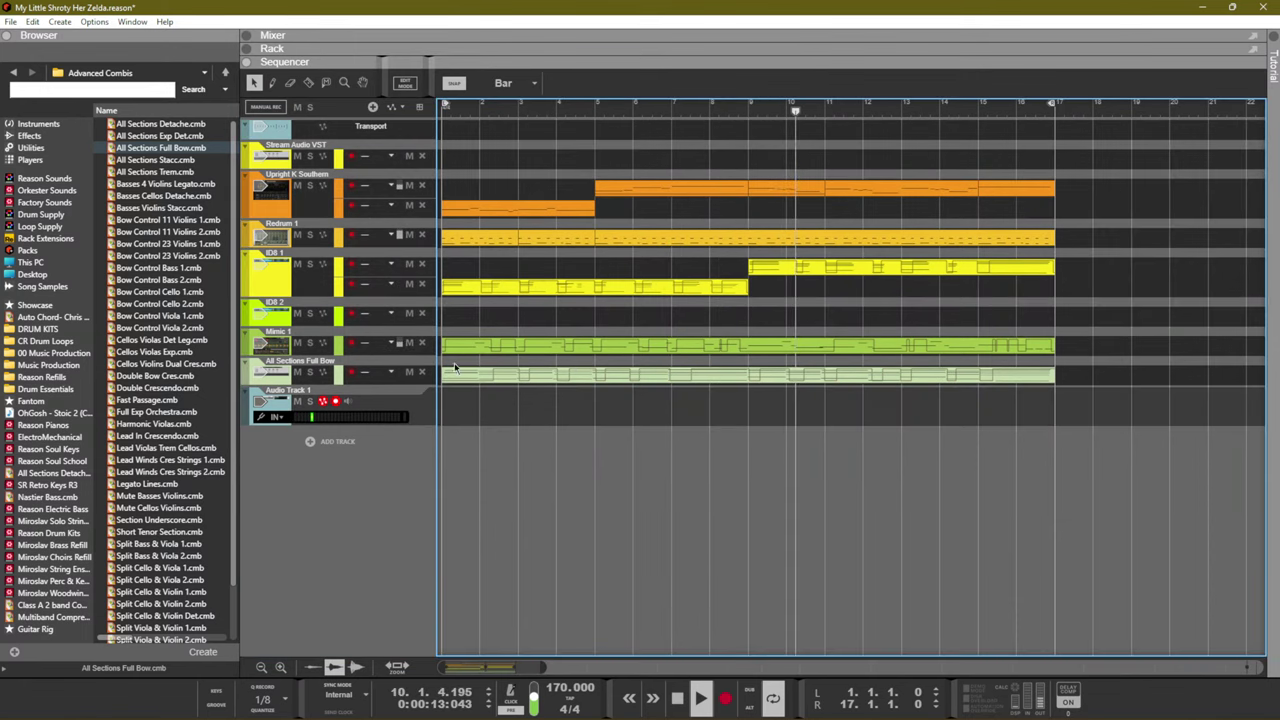
mouse_move(440, 474)
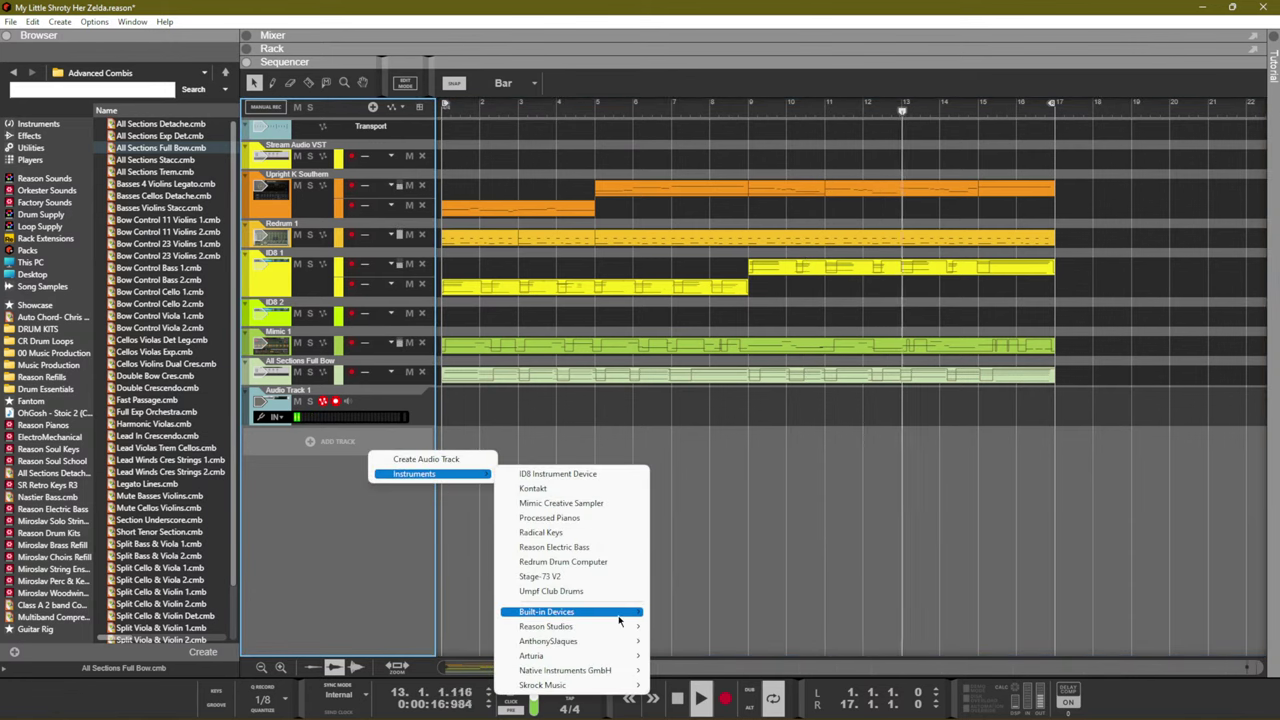
mouse_move(590, 611)
left_click(886, 495)
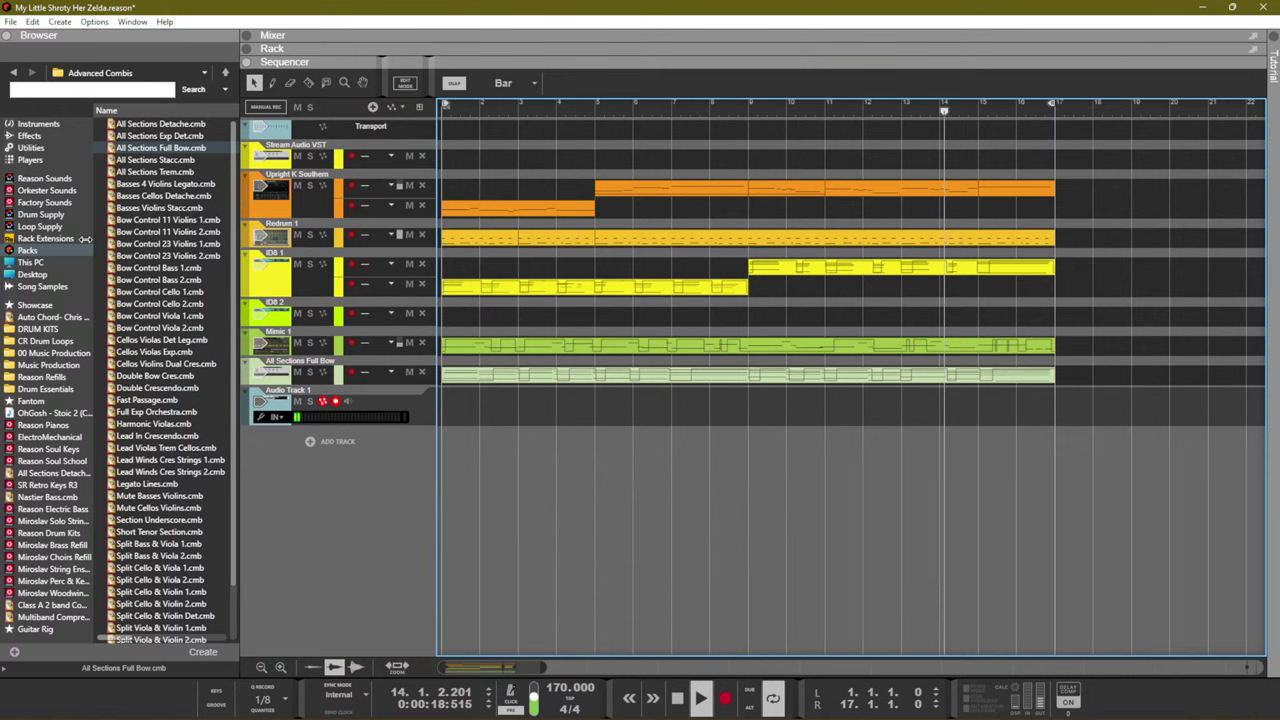
Search the 12 Brass & Wind folder of Reason Sounds for "mtron" and create a new track from the MTron Flutes.sxt patch
left_click(43, 180)
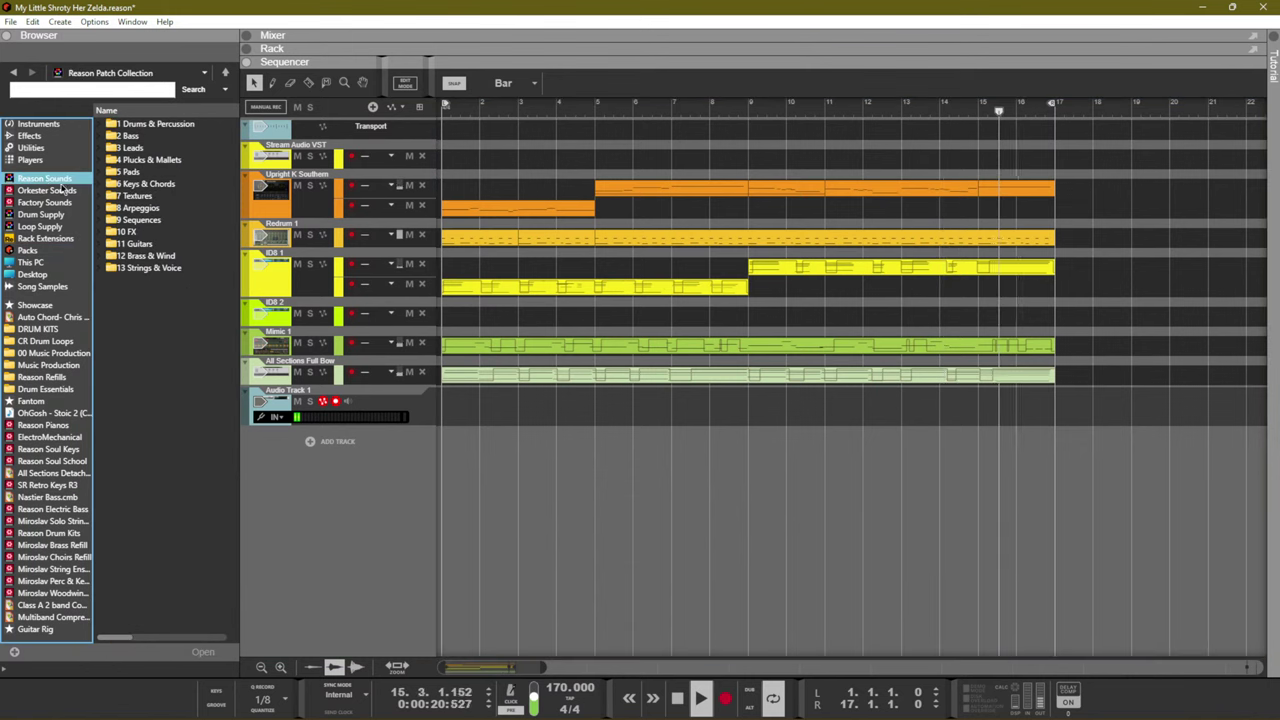
left_click(168, 257)
double_click(168, 257)
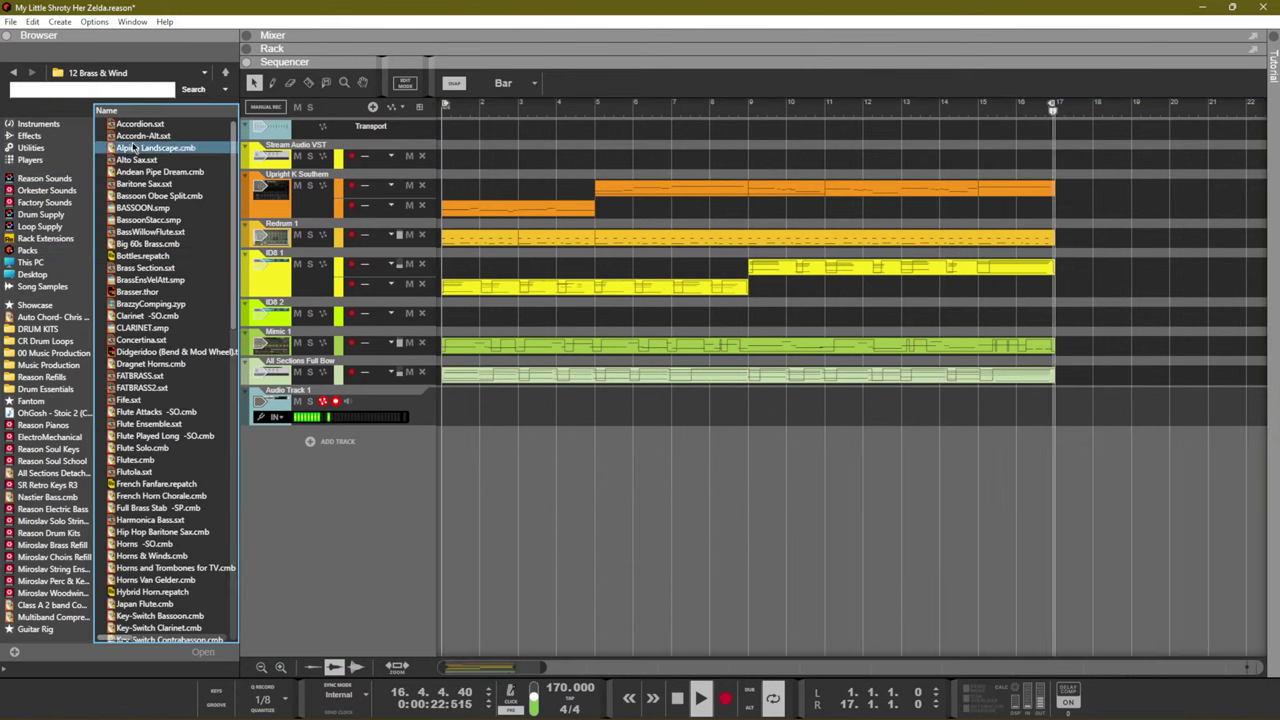
left_click(118, 92)
type("mtron")
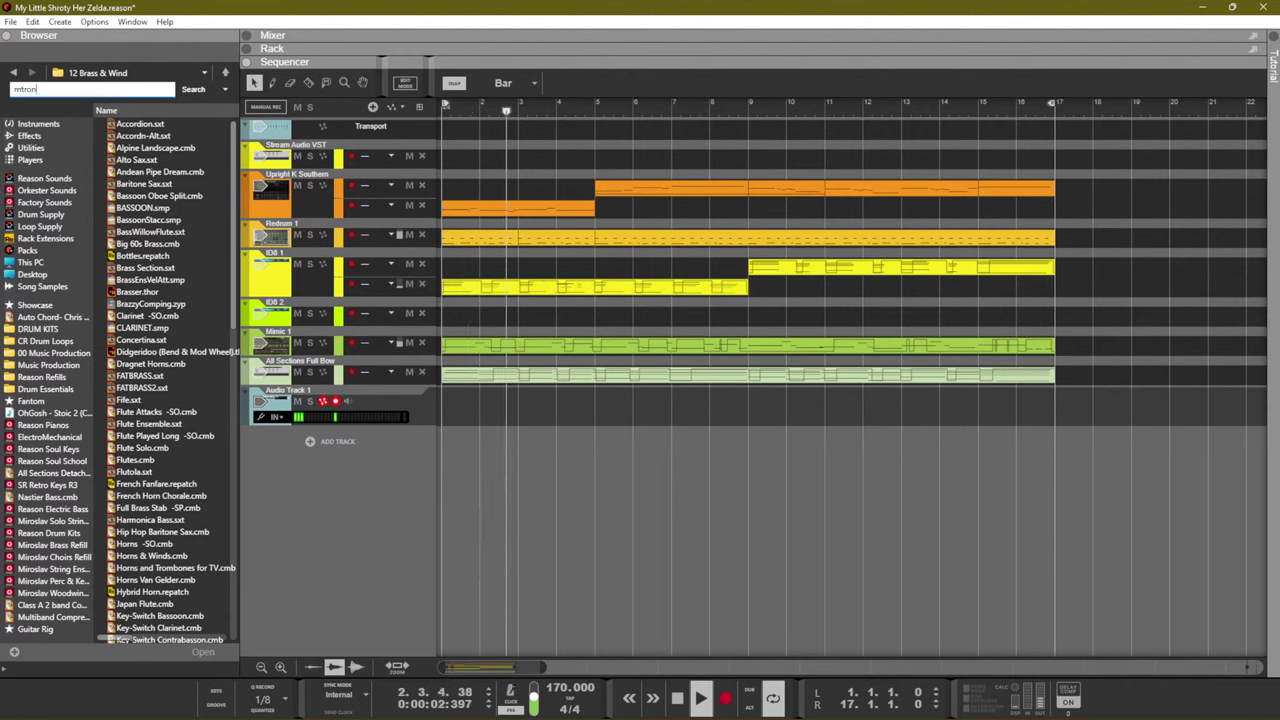
key("Return")
left_click_drag(134, 136, 380, 459)
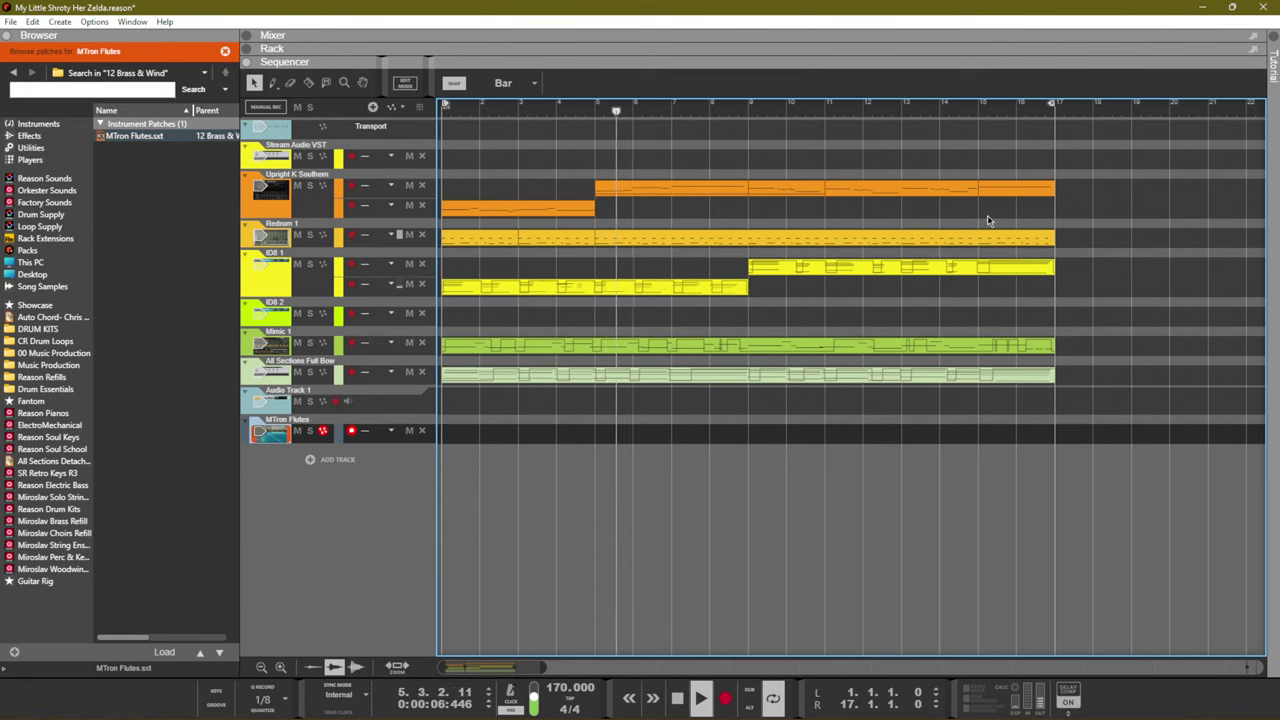
Copy all the Upright K Southern clips onto the MTron Flutes track, starting at bar 17
left_click_drag(987, 220, 442, 106)
scroll(407, 257, "down", 1)
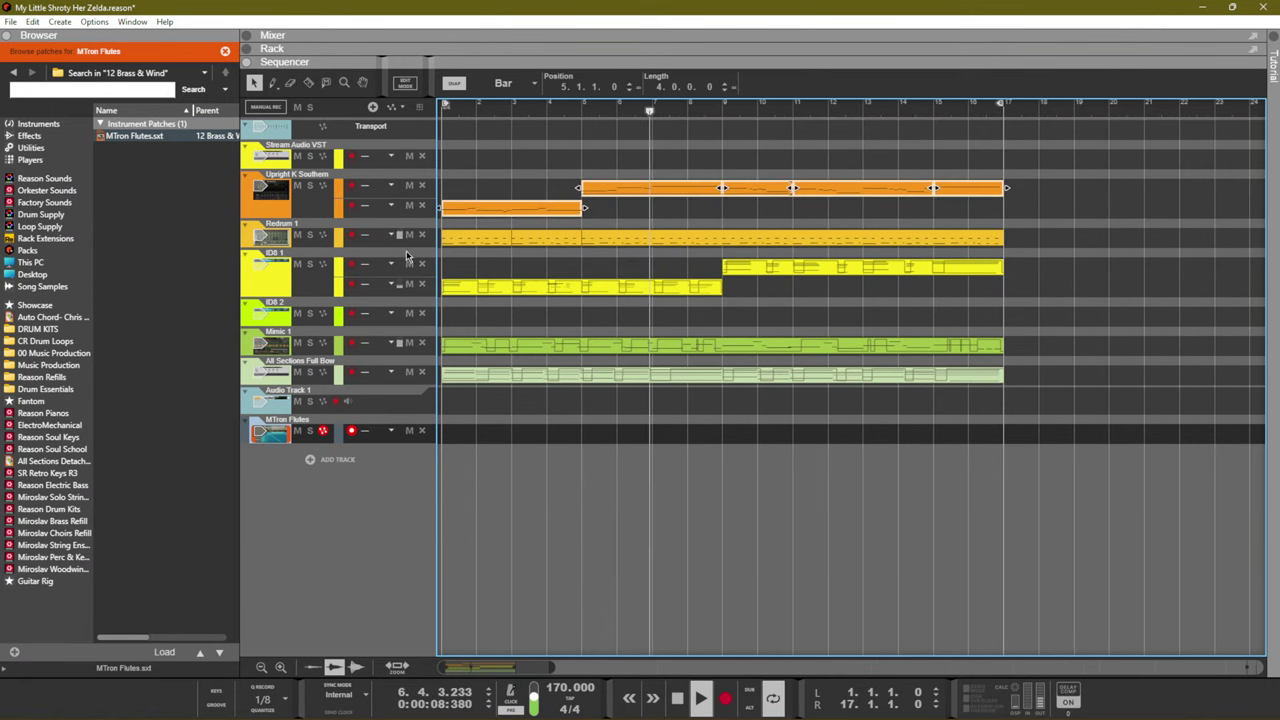
scroll(407, 257, "down", 2)
left_click_drag(475, 212, 712, 454)
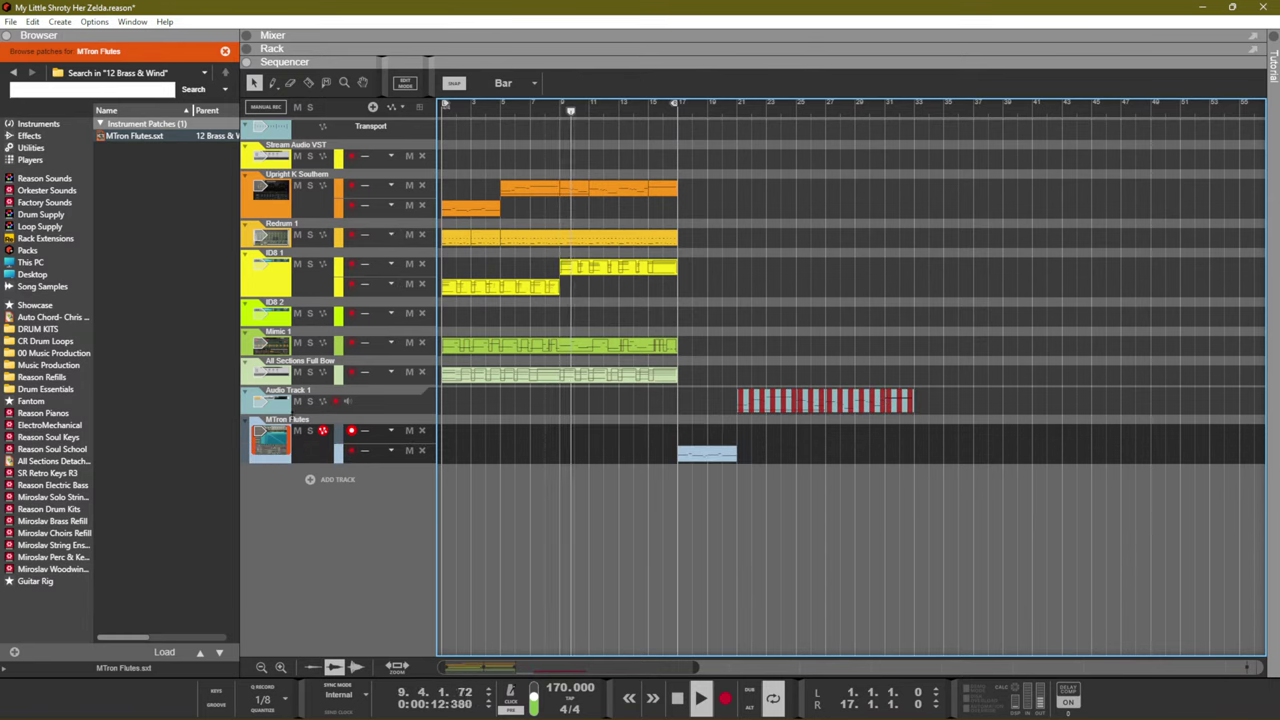
left_click_drag(951, 364, 757, 452)
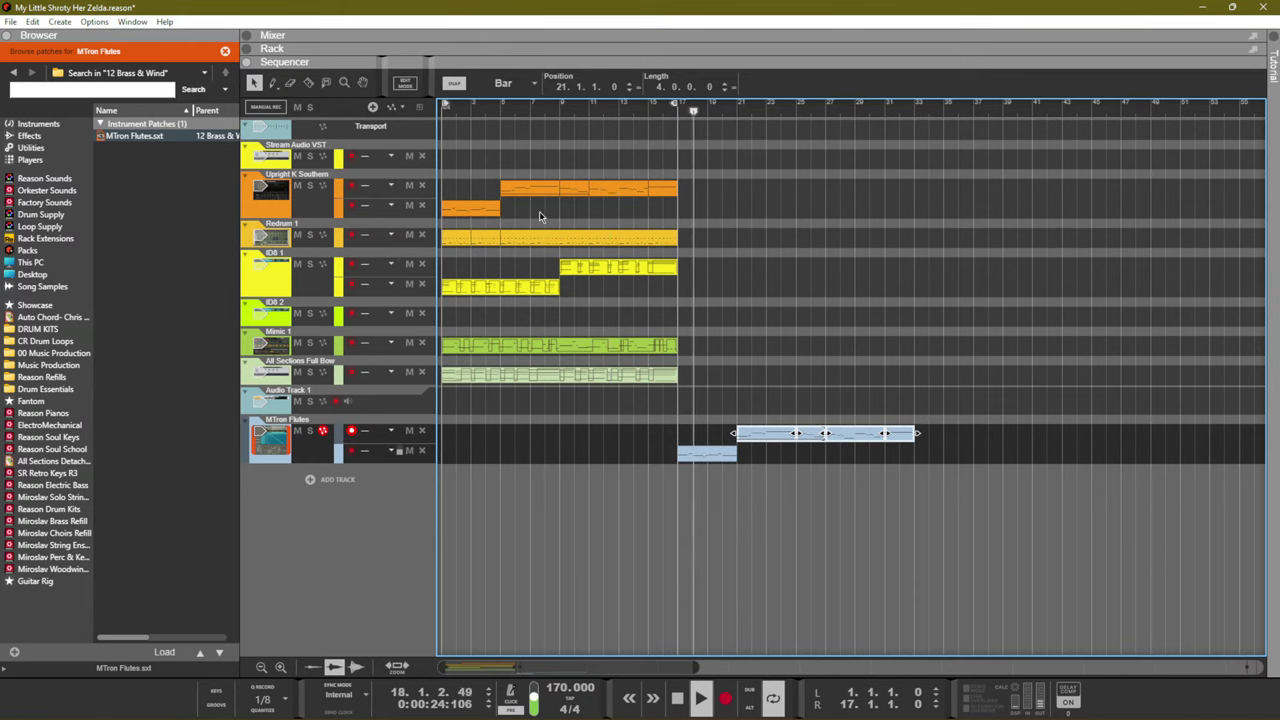
Lower the MTron Flutes mixer channel level to -4.23 dB
key("F5")
left_click(1094, 534)
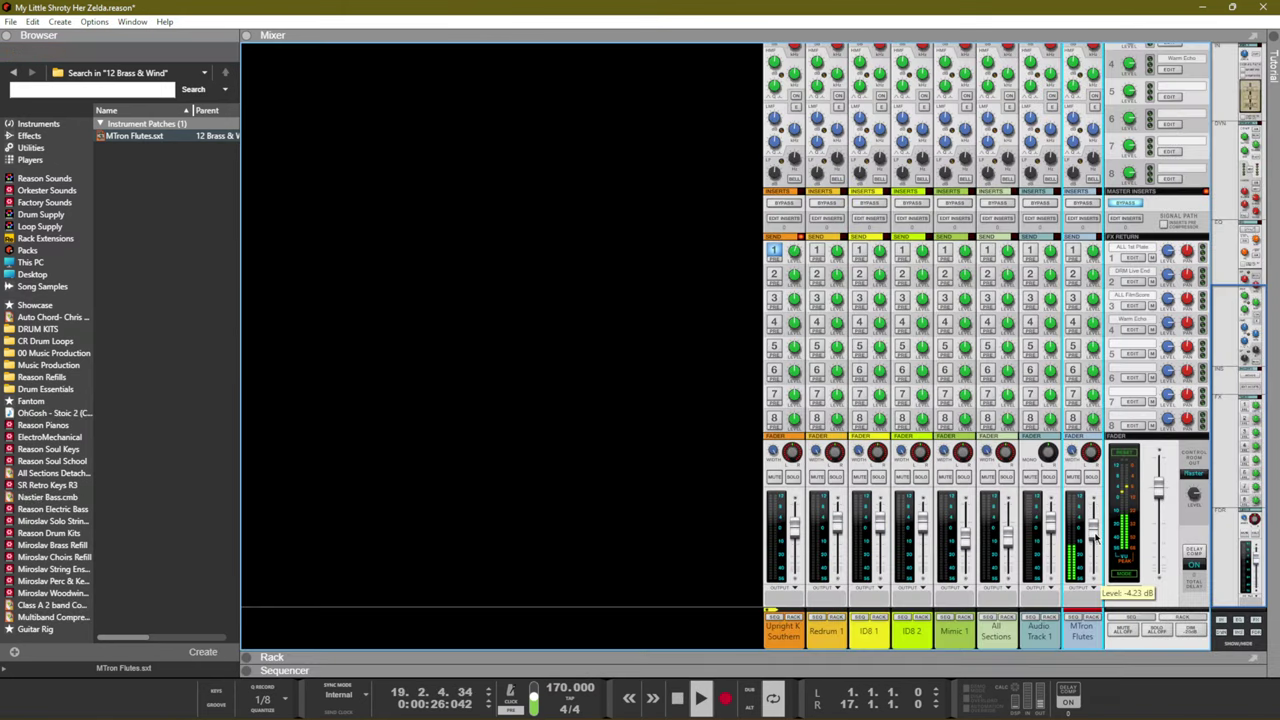
key("F7")
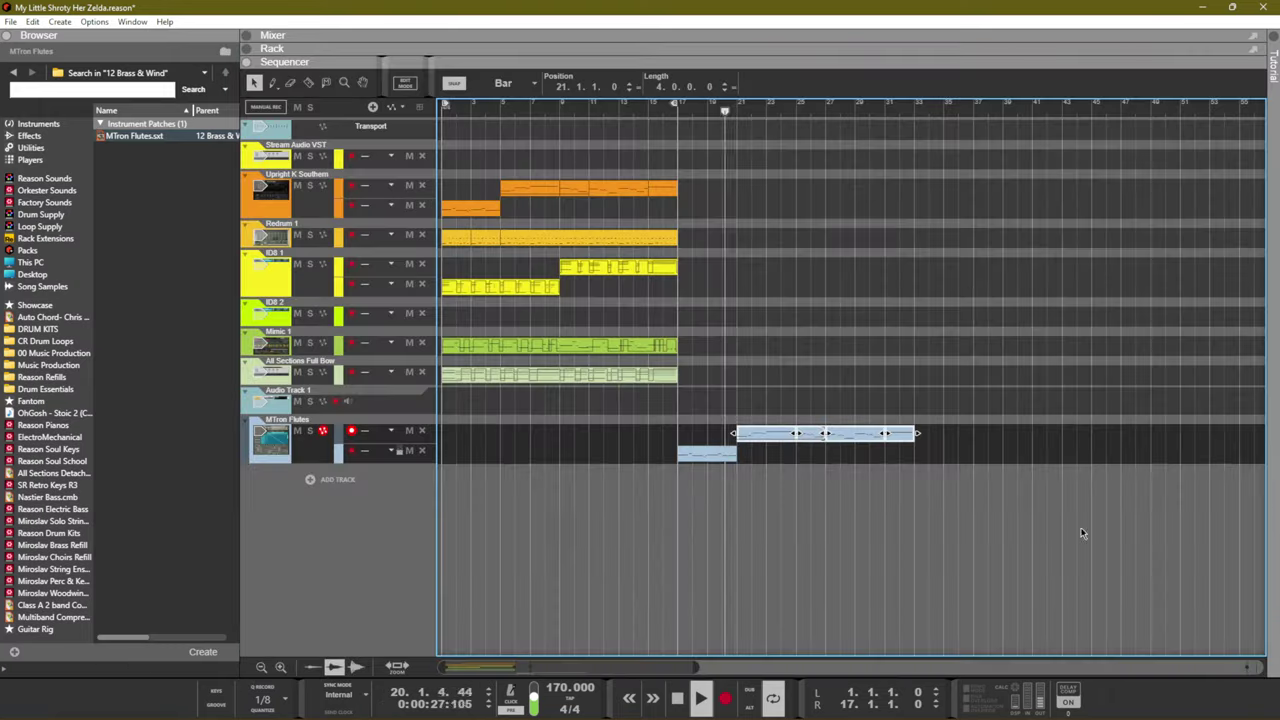
Set the loop to bars 17 to 33 and duplicate the Redrum 1 and Mimic 1 clips into that range
left_click(910, 106, "alt")
left_click(679, 106, "ctrl")
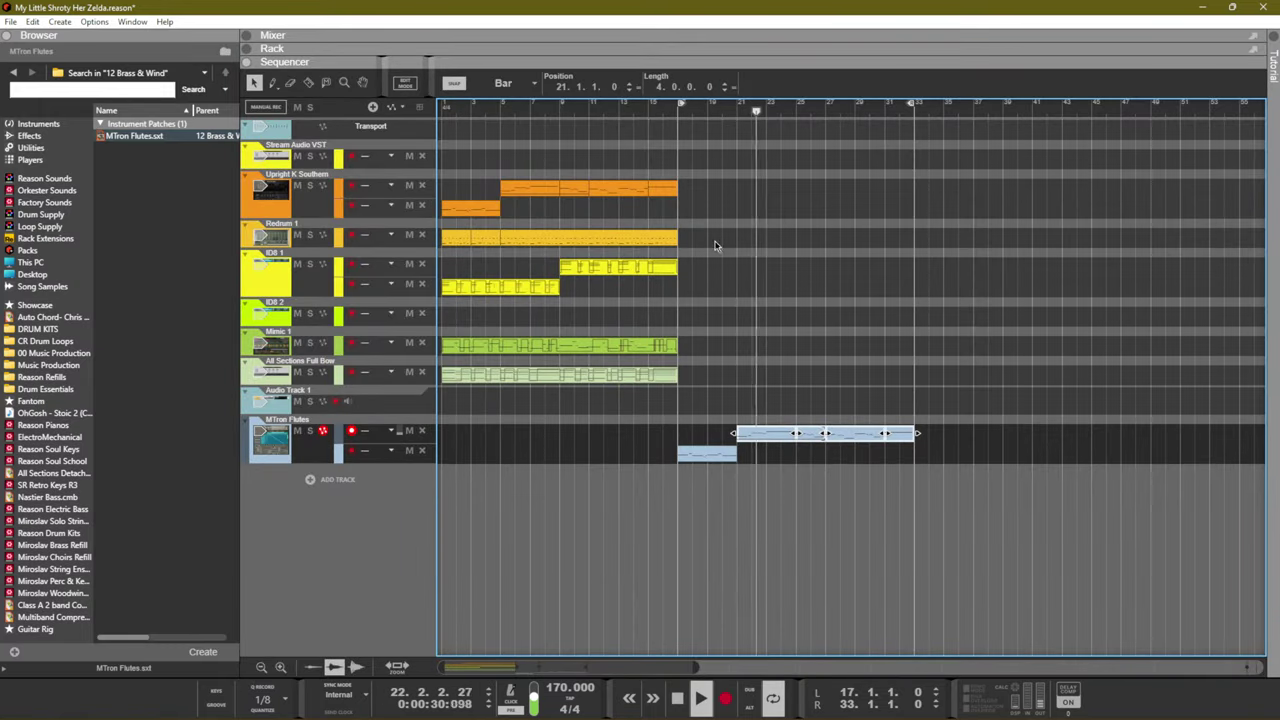
left_click_drag(724, 242, 418, 245)
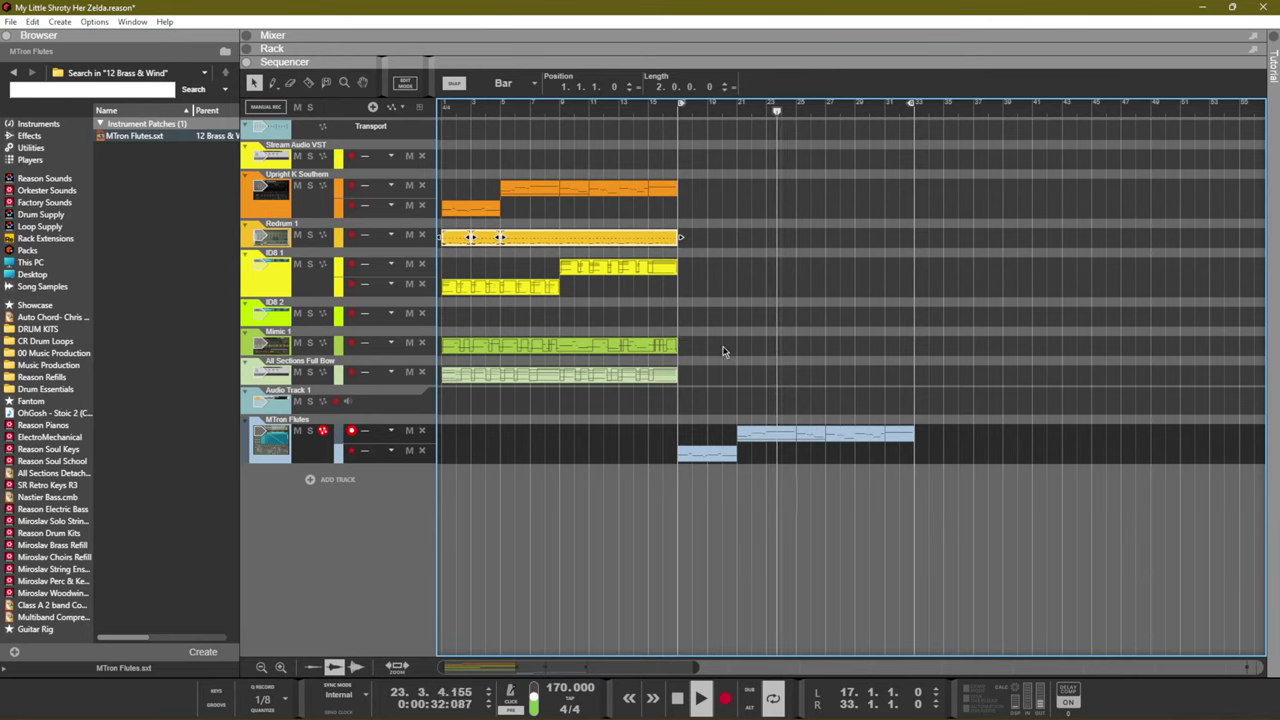
left_click_drag(748, 337, 400, 352)
key("ctrl+d")
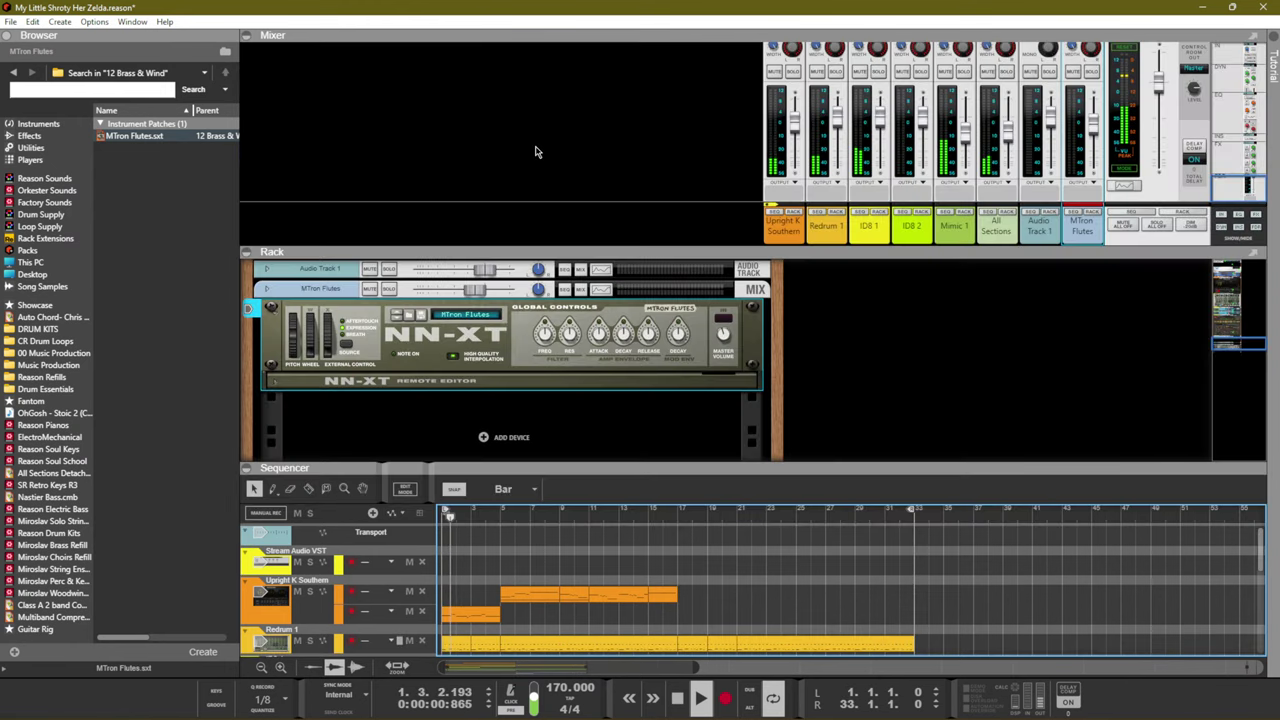
Lower the MTron Flutes mixer channel level to -5.96 dB
left_click(1094, 132)
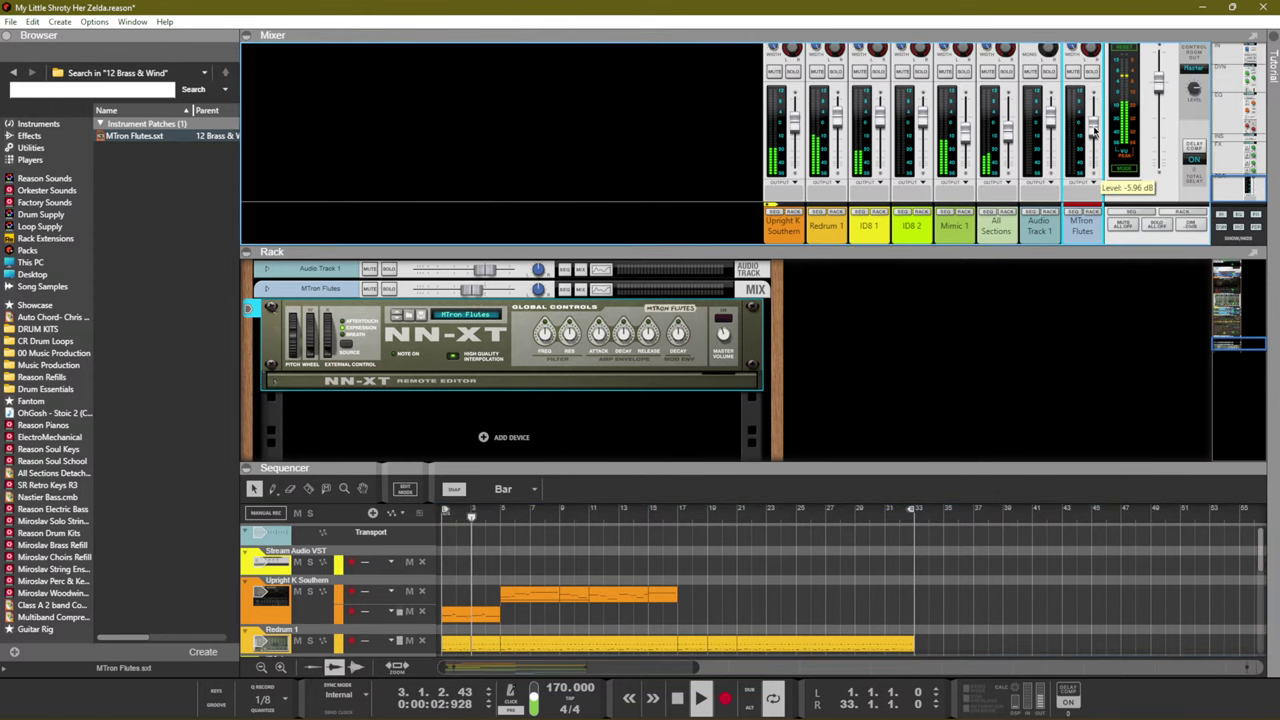
key("F7")
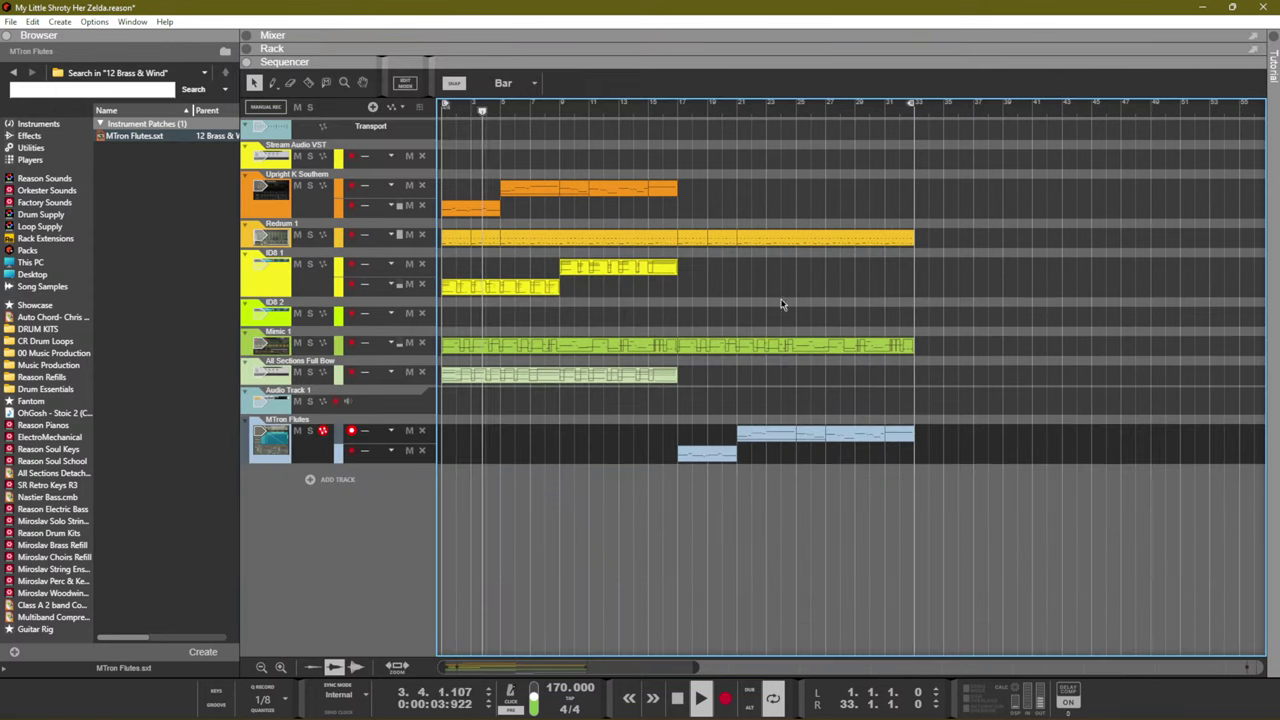
Record a drum take on a new Redrum 1 lane over bars 1 to 17, and unmute the old clips from bar 17
left_click(350, 237)
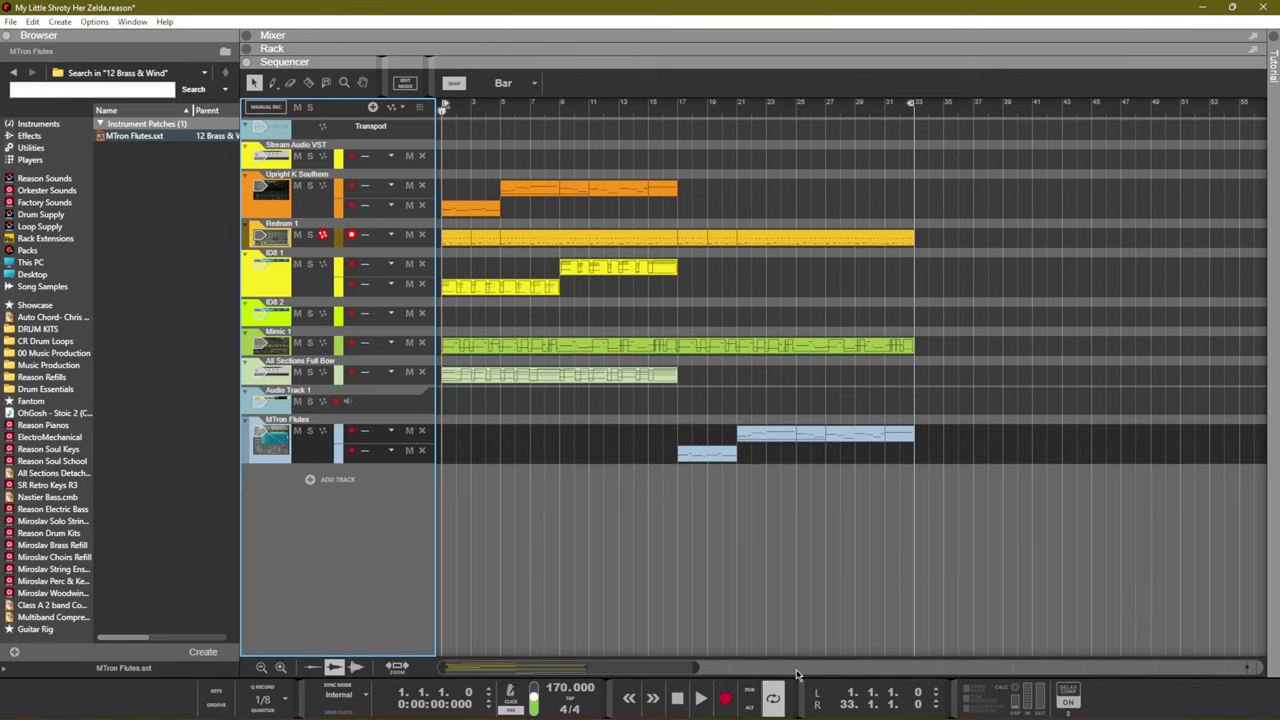
key("ctrl+Return")
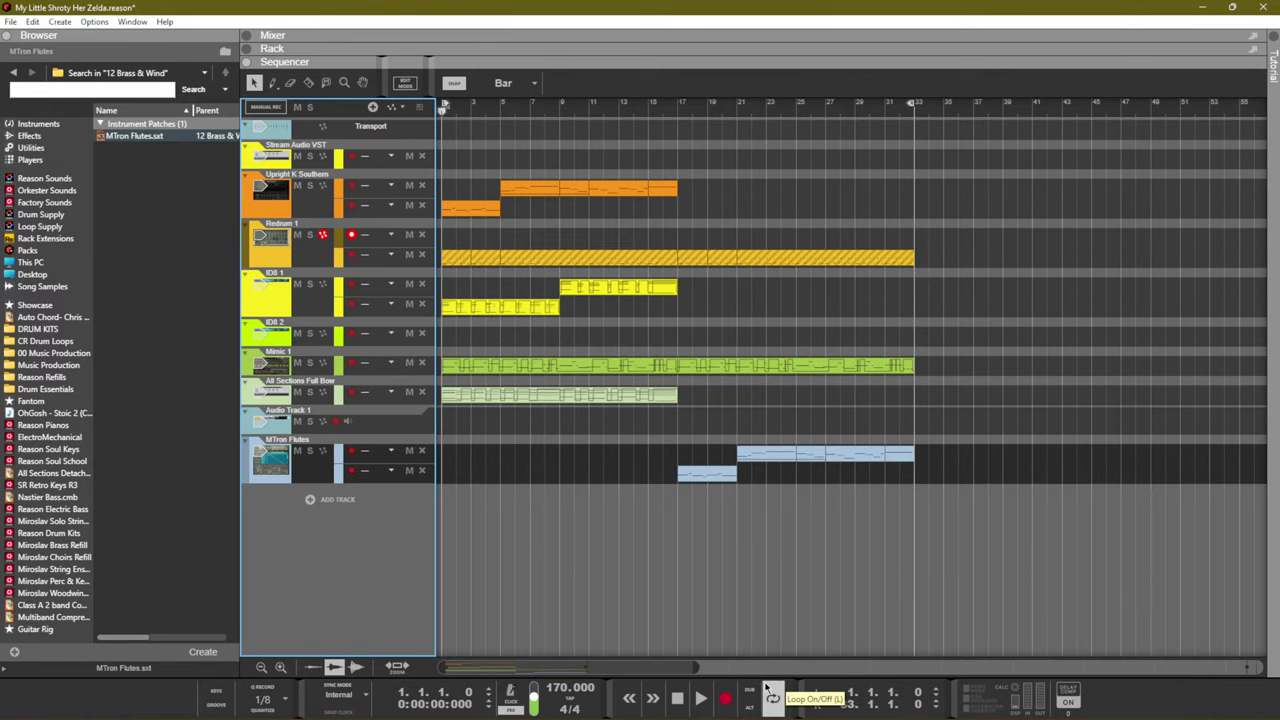
key("ctrl+Return")
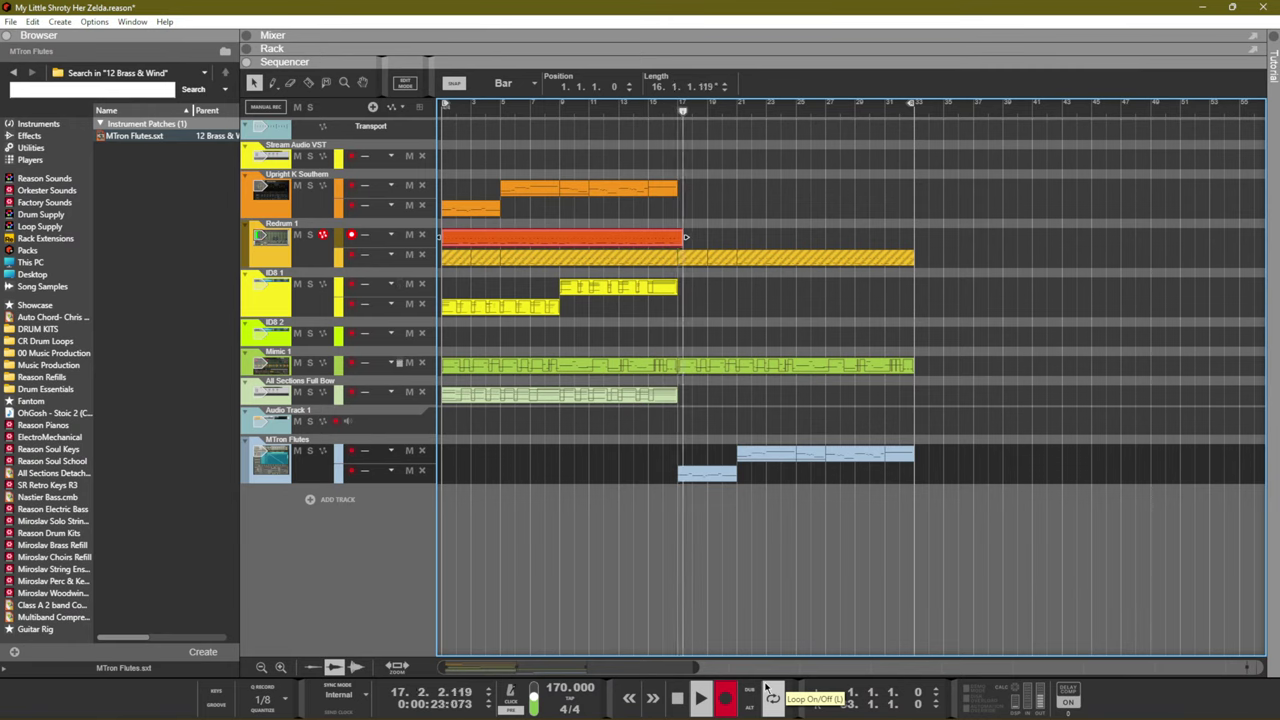
left_click(725, 698)
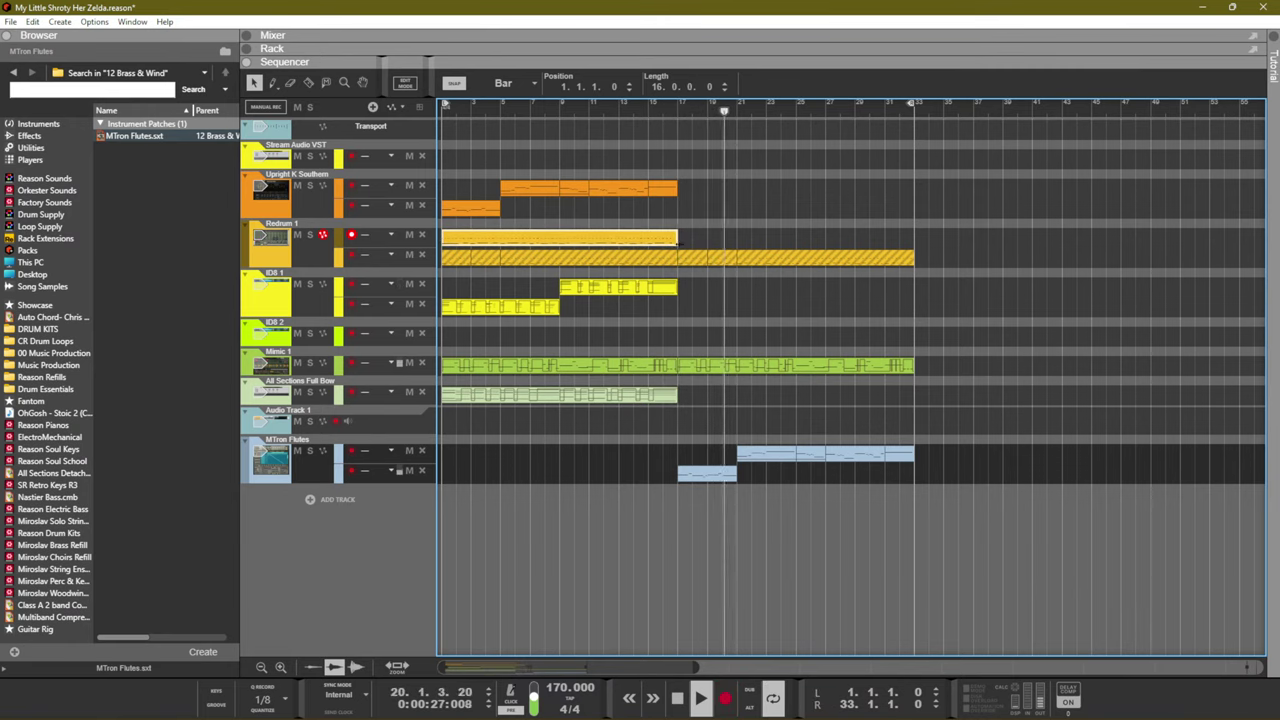
left_click_drag(995, 296, 687, 240)
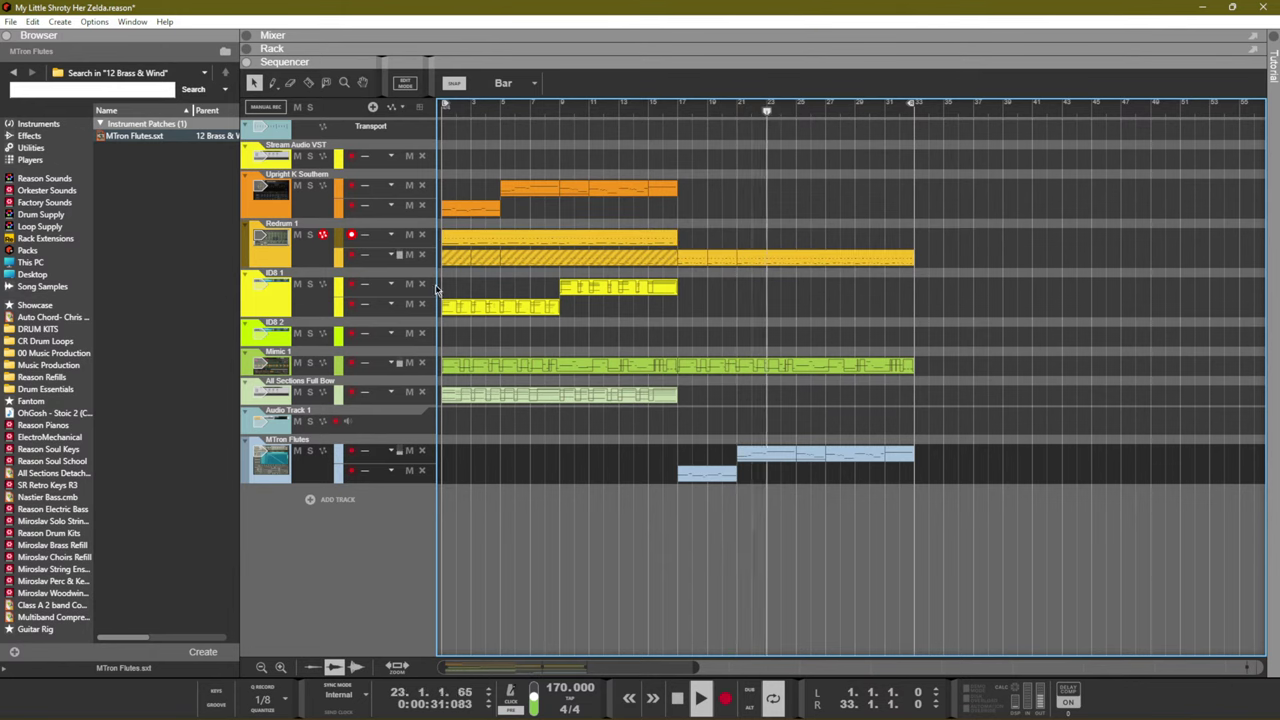
Select the new 16-bar Redrum 1 clip and set the quantize value to Shuffle
left_click(655, 238)
left_click(265, 698)
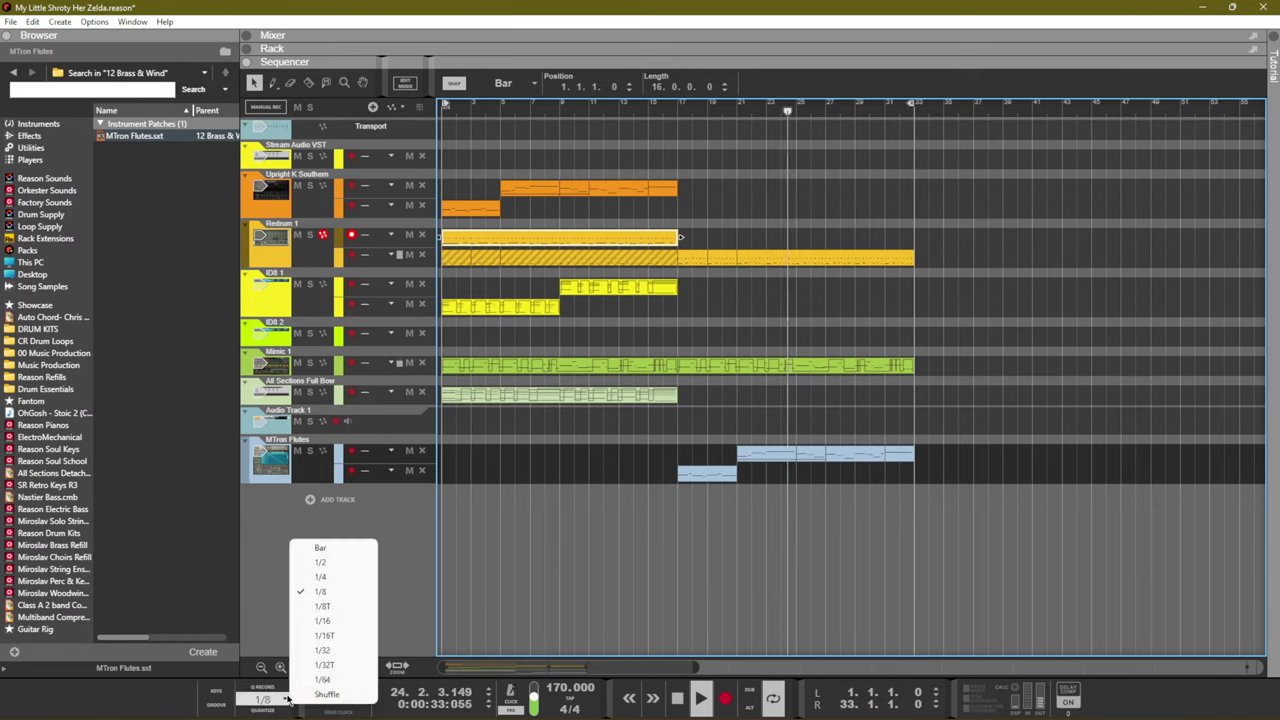
left_click(330, 690)
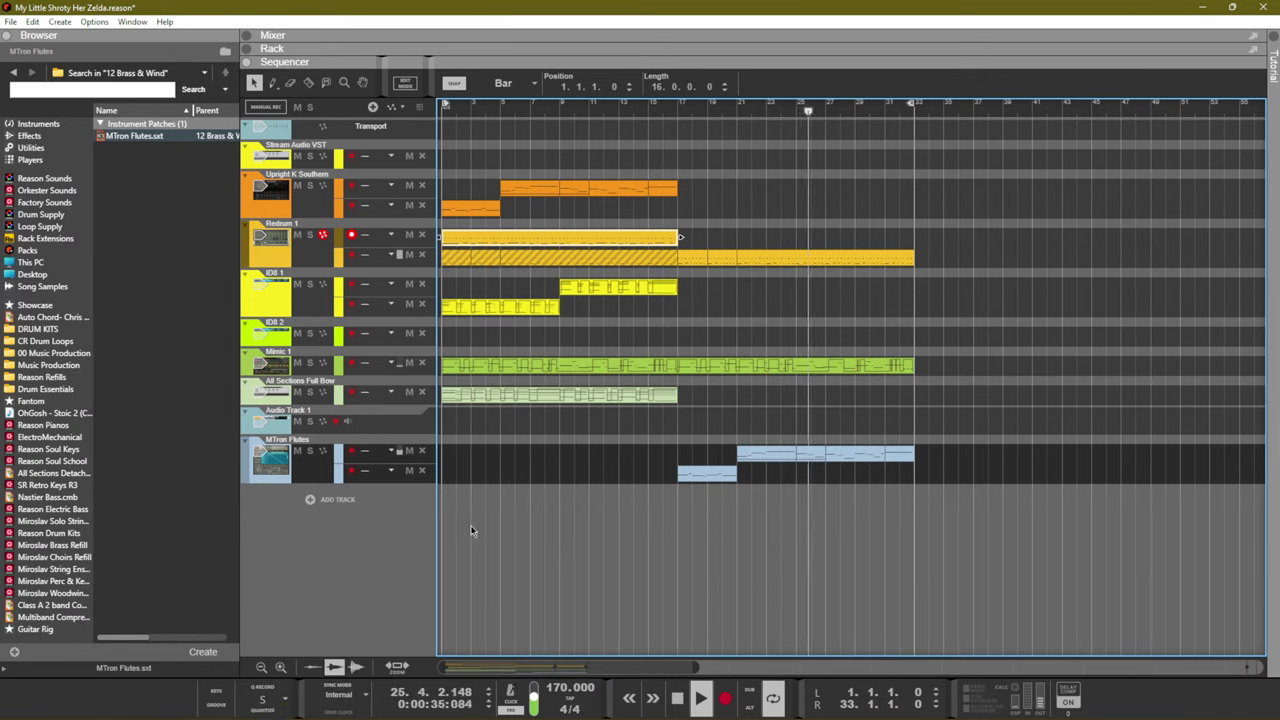
left_click(490, 495)
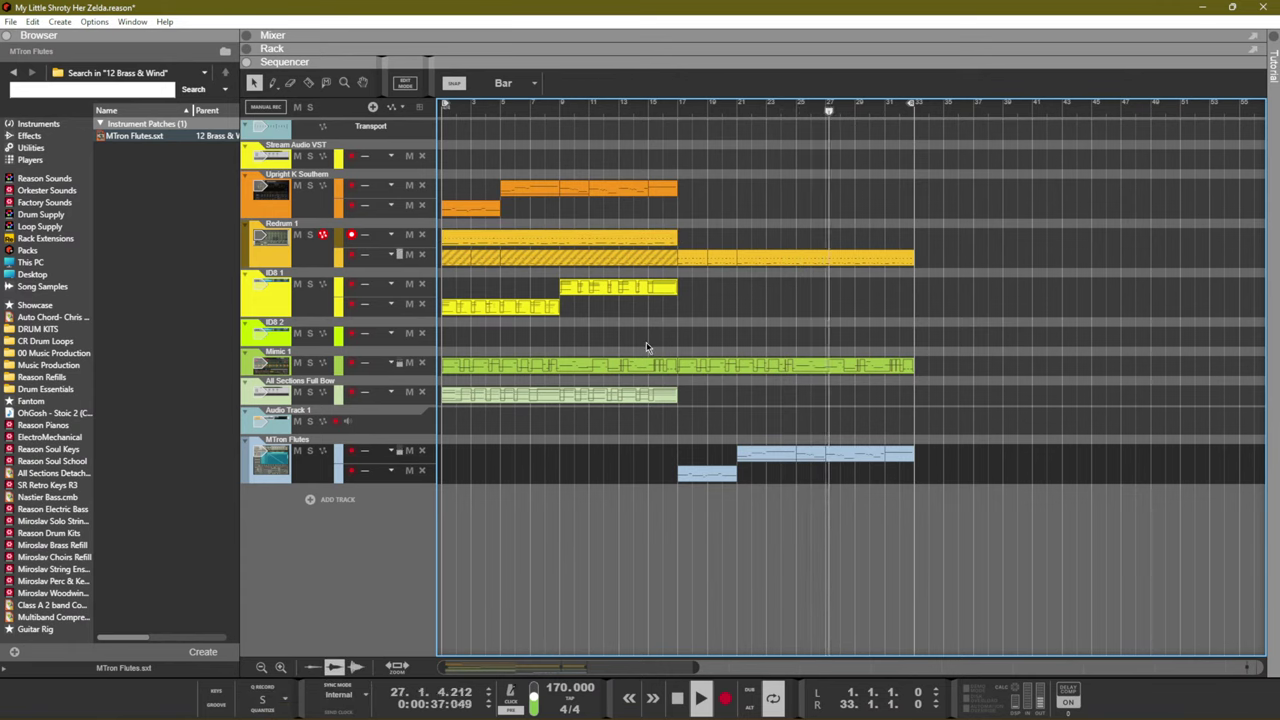
Delete the first Mimic 1 clip, spanning bars 1 to 17
left_click(560, 365)
key("Delete")
right_click(379, 498)
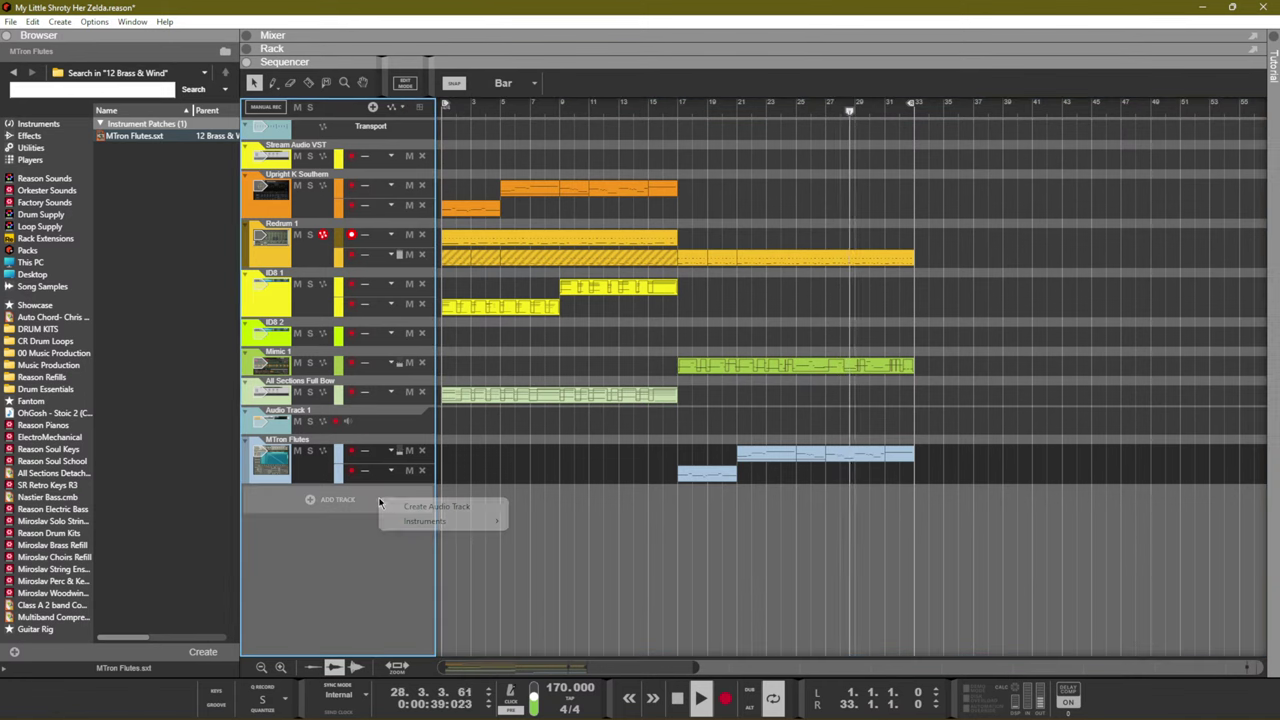
left_click(388, 425)
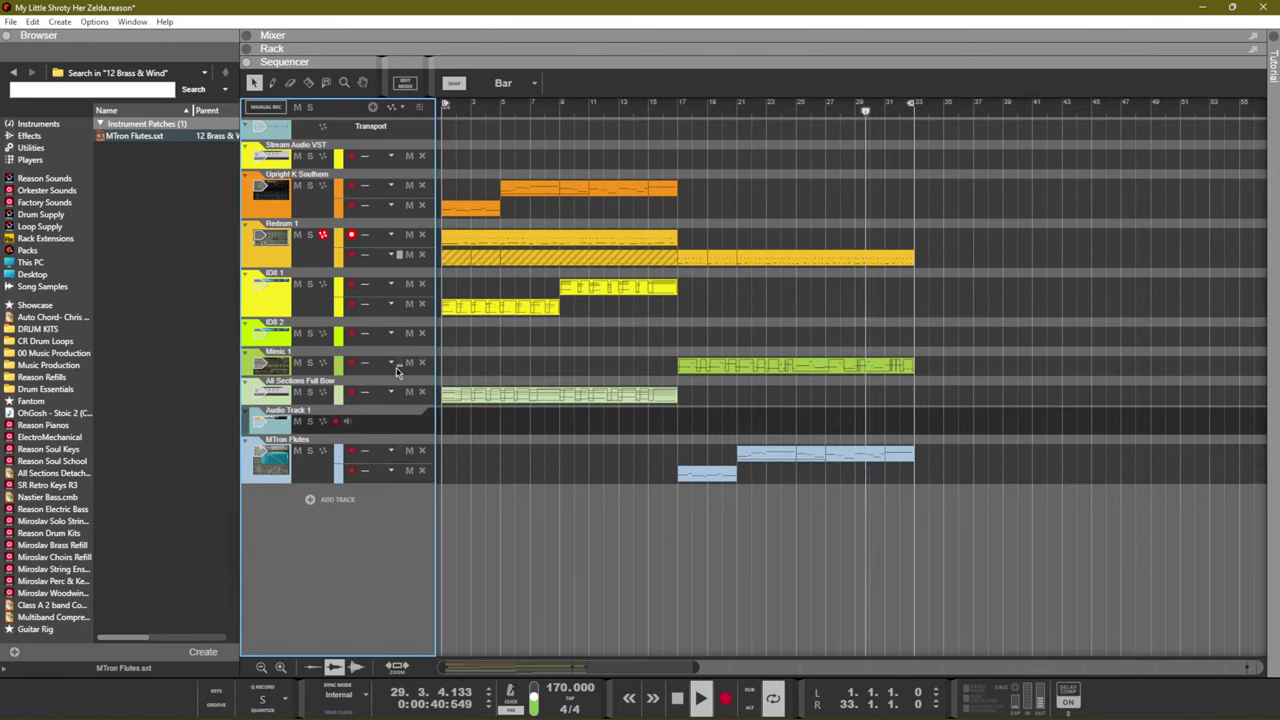
Arm the ID8 2 track for recording and look over the instrument devices in the rack
left_click(350, 335)
key("F6")
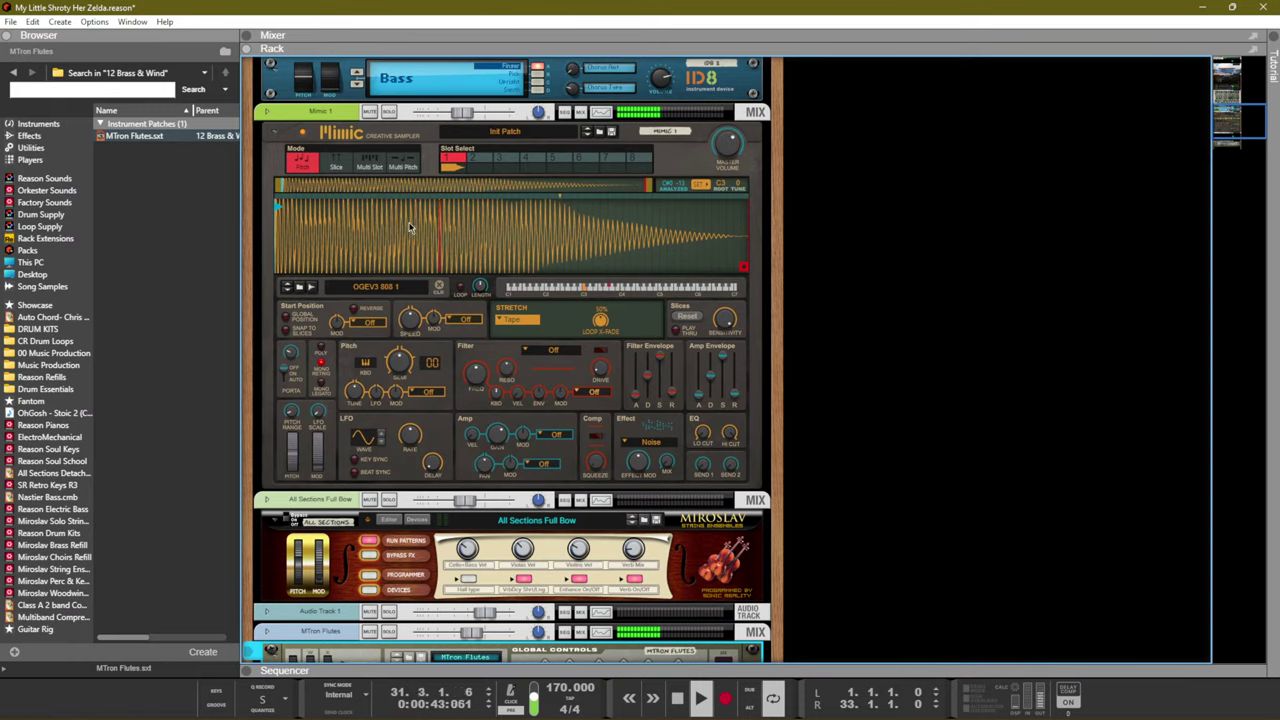
key("F7")
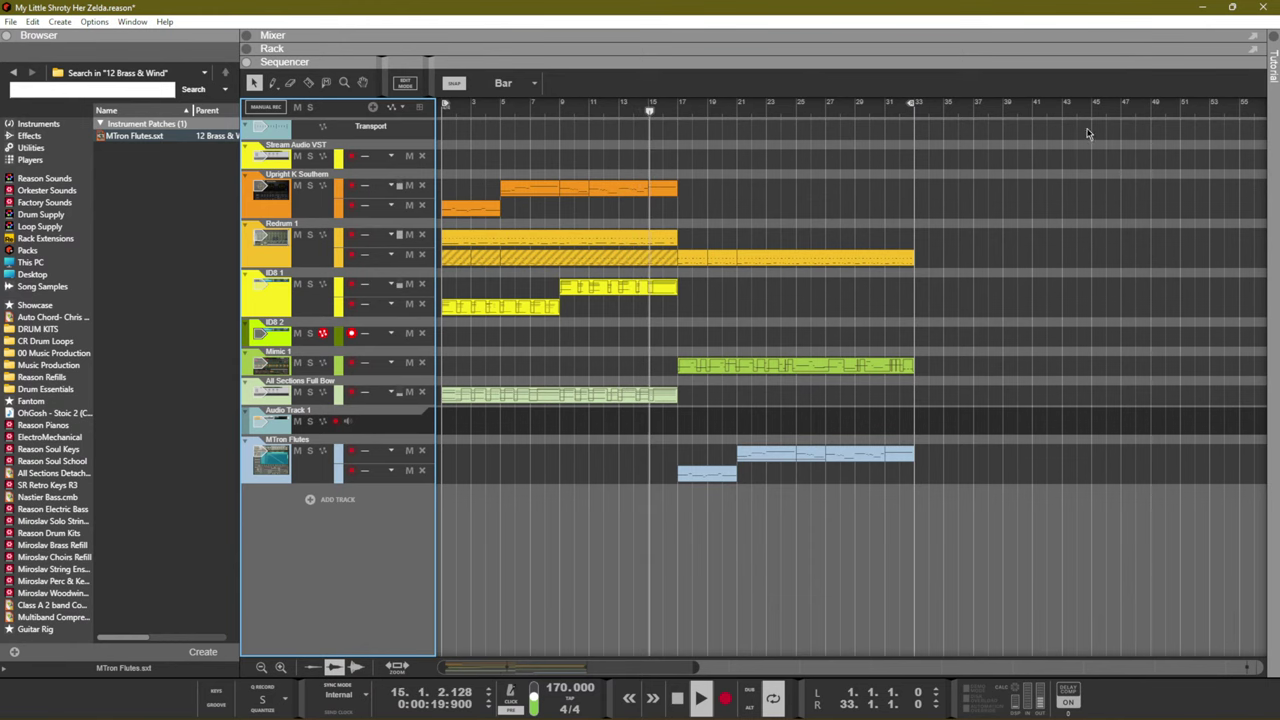
Change the ID8 1 device from Electric Piano to the Synth category with sound C, and play the song
key("space")
left_click(308, 302)
key("F6")
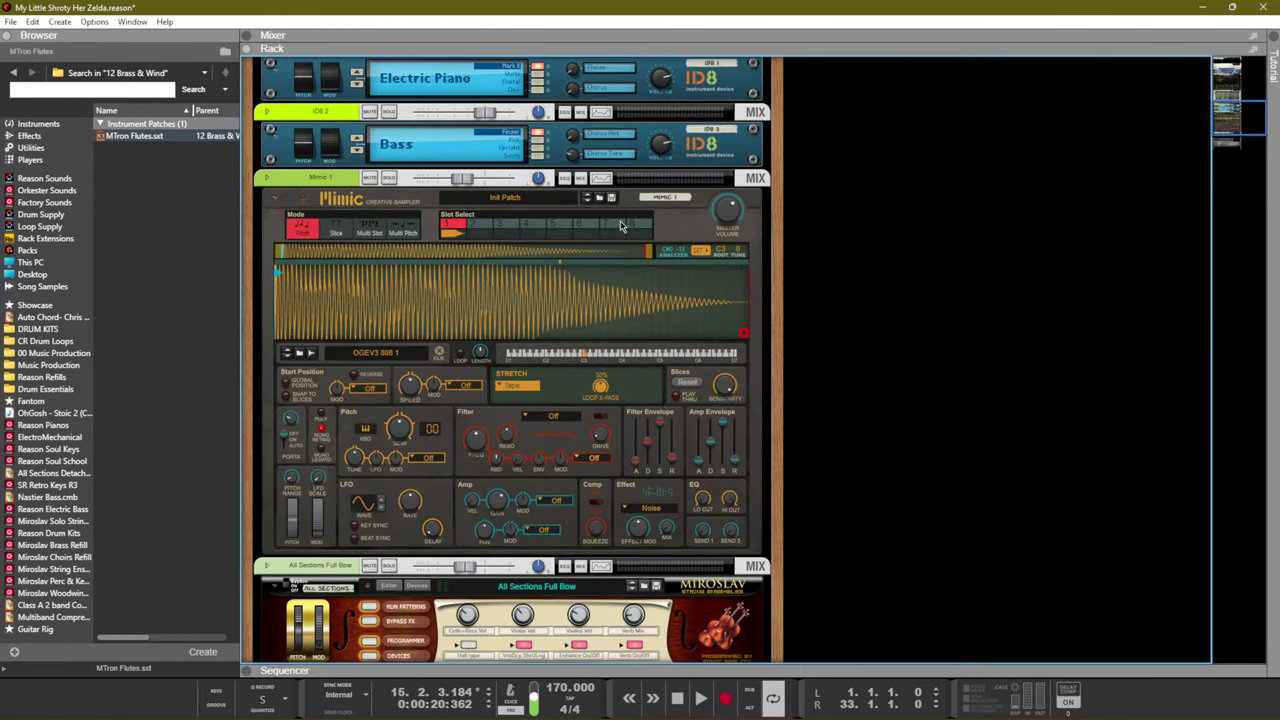
left_click(428, 74)
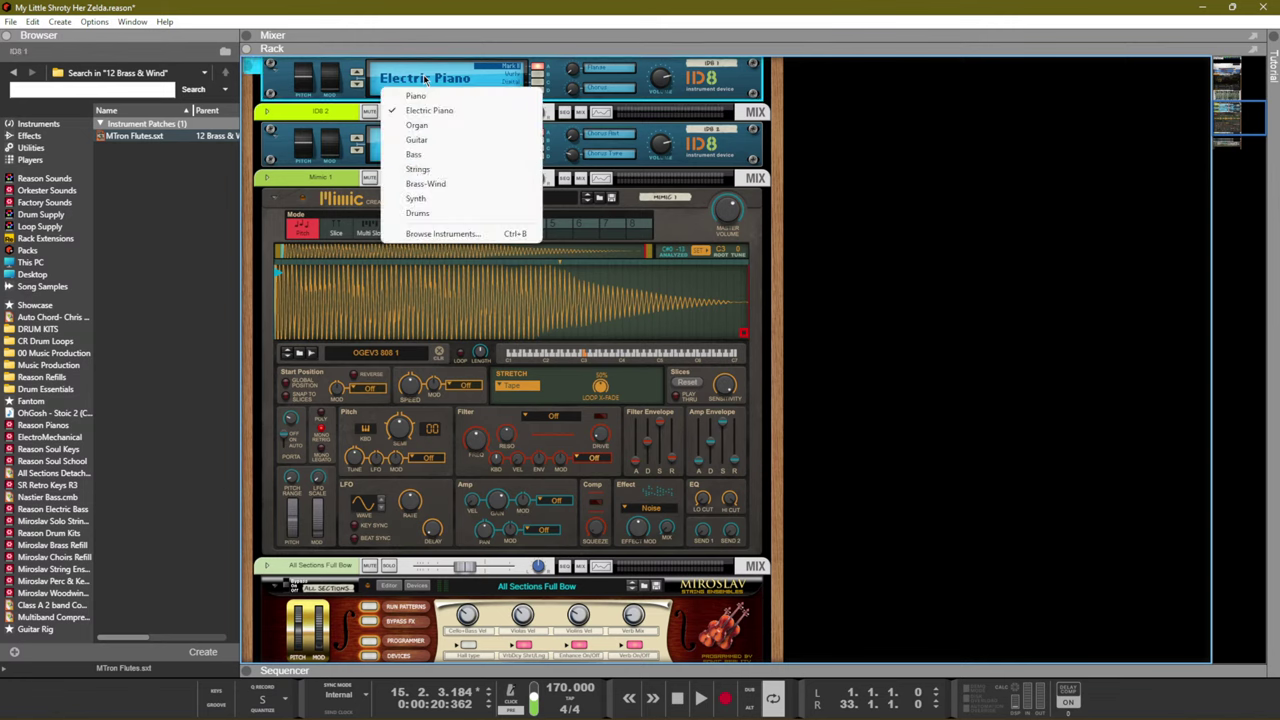
left_click(437, 198)
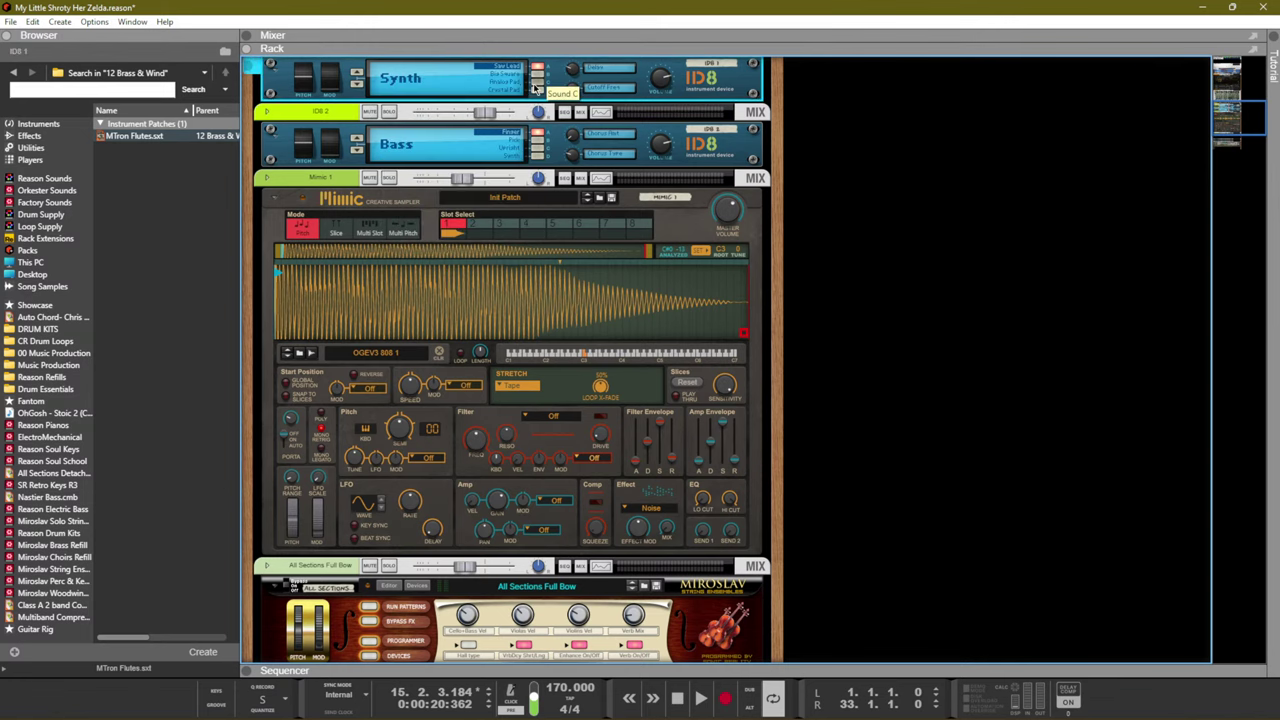
scroll(565, 165, "up", 3)
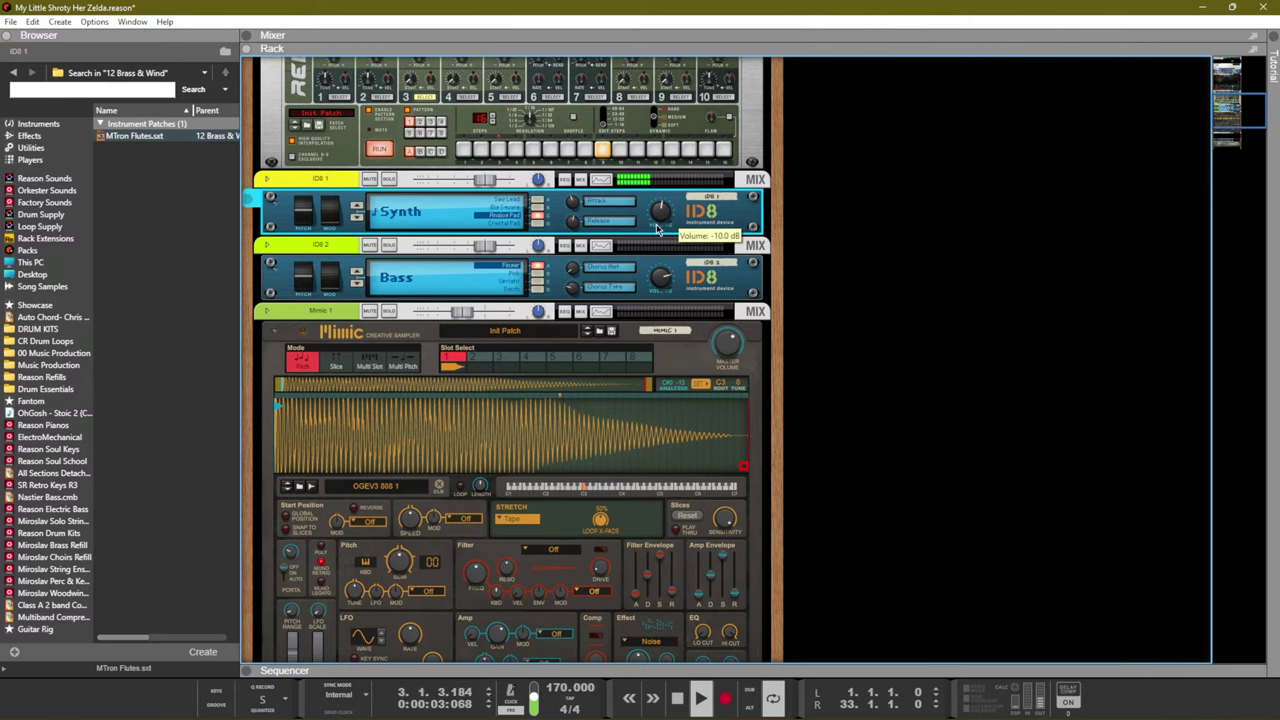
key("F7")
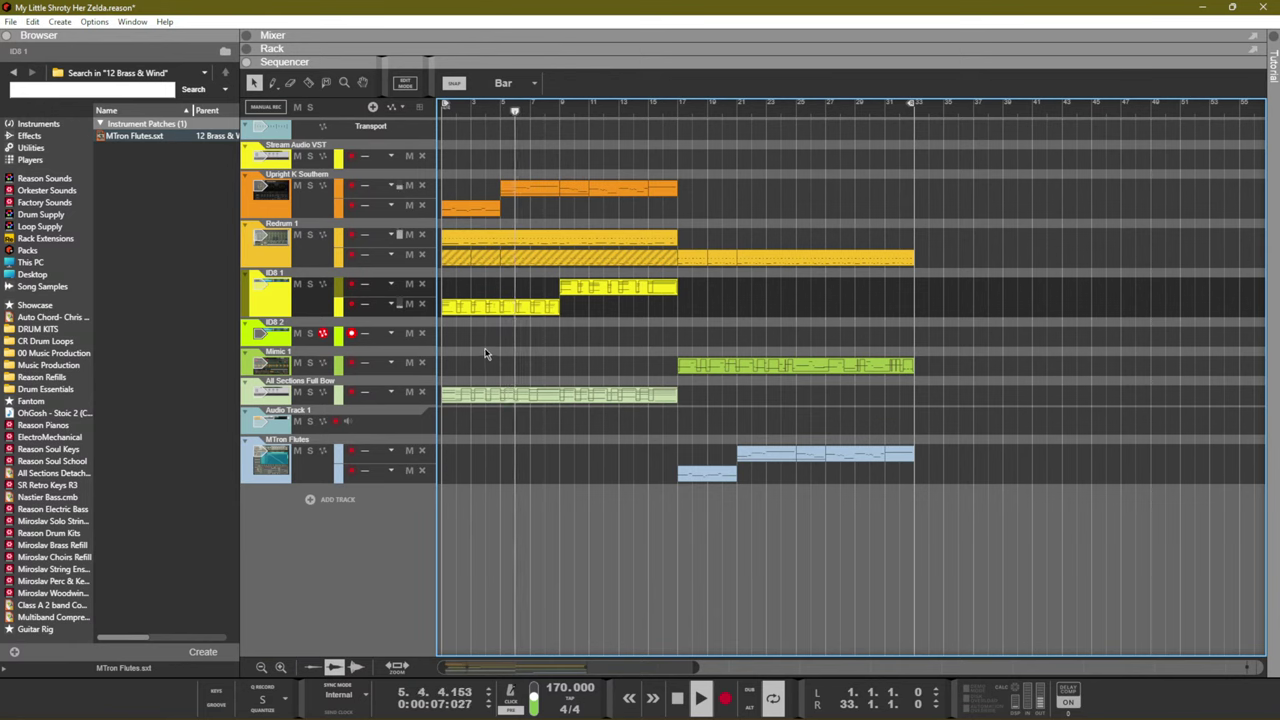
left_click(358, 497)
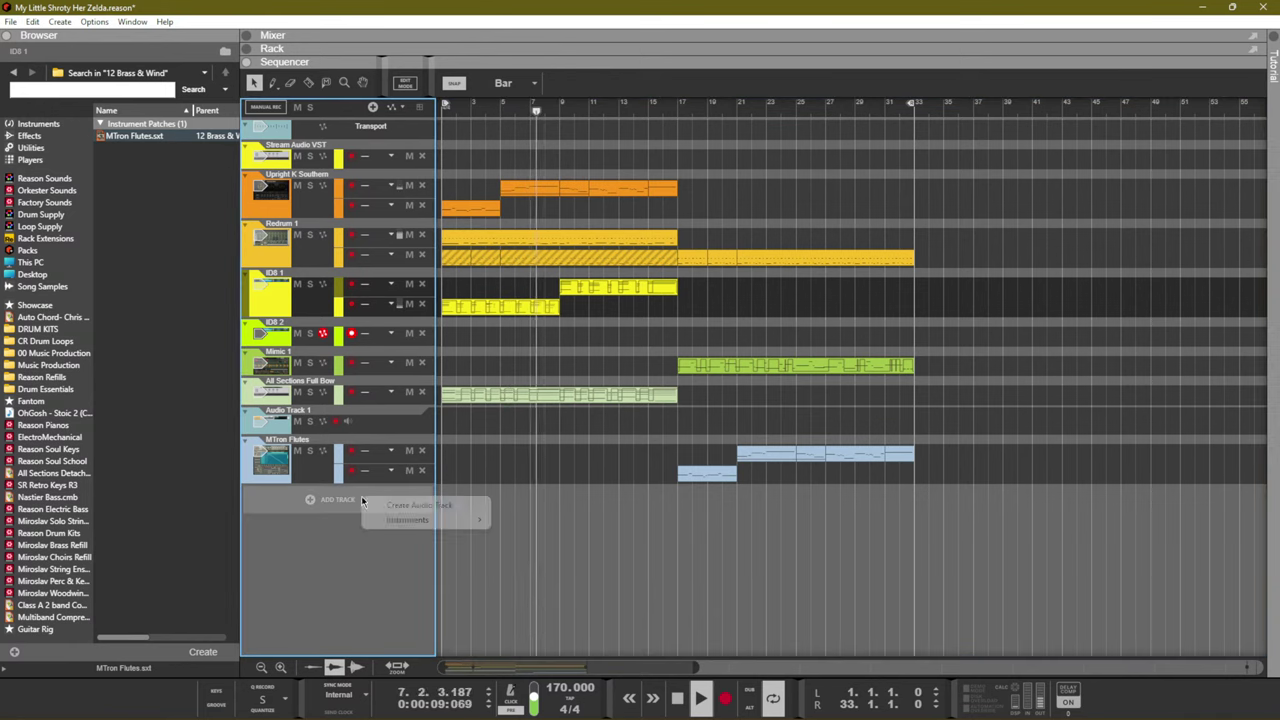
mouse_move(420, 519)
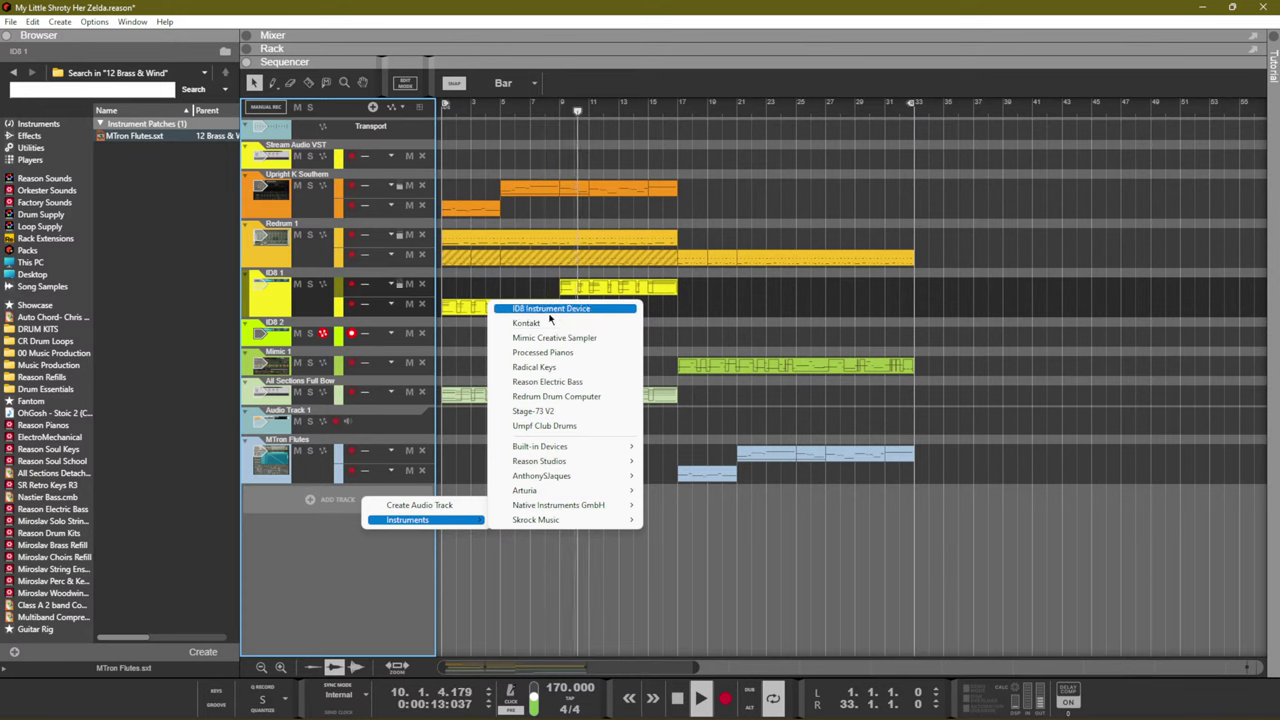
mouse_move(526, 447)
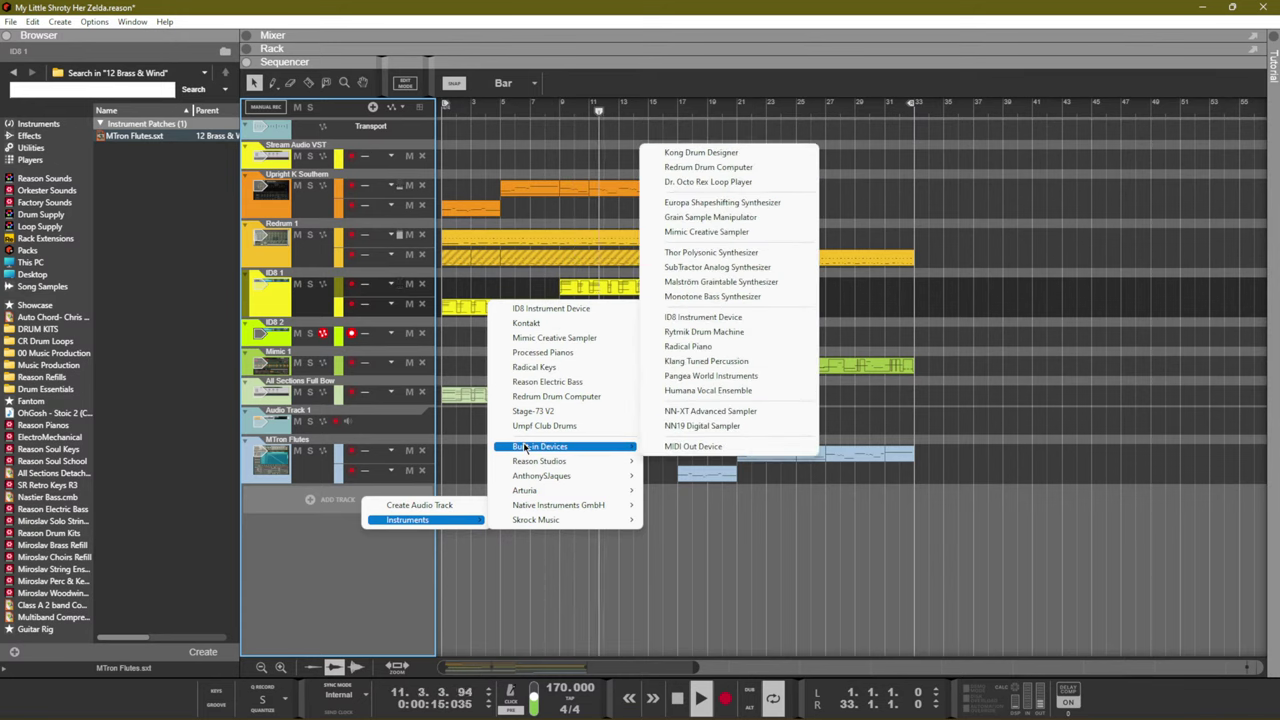
key("Escape")
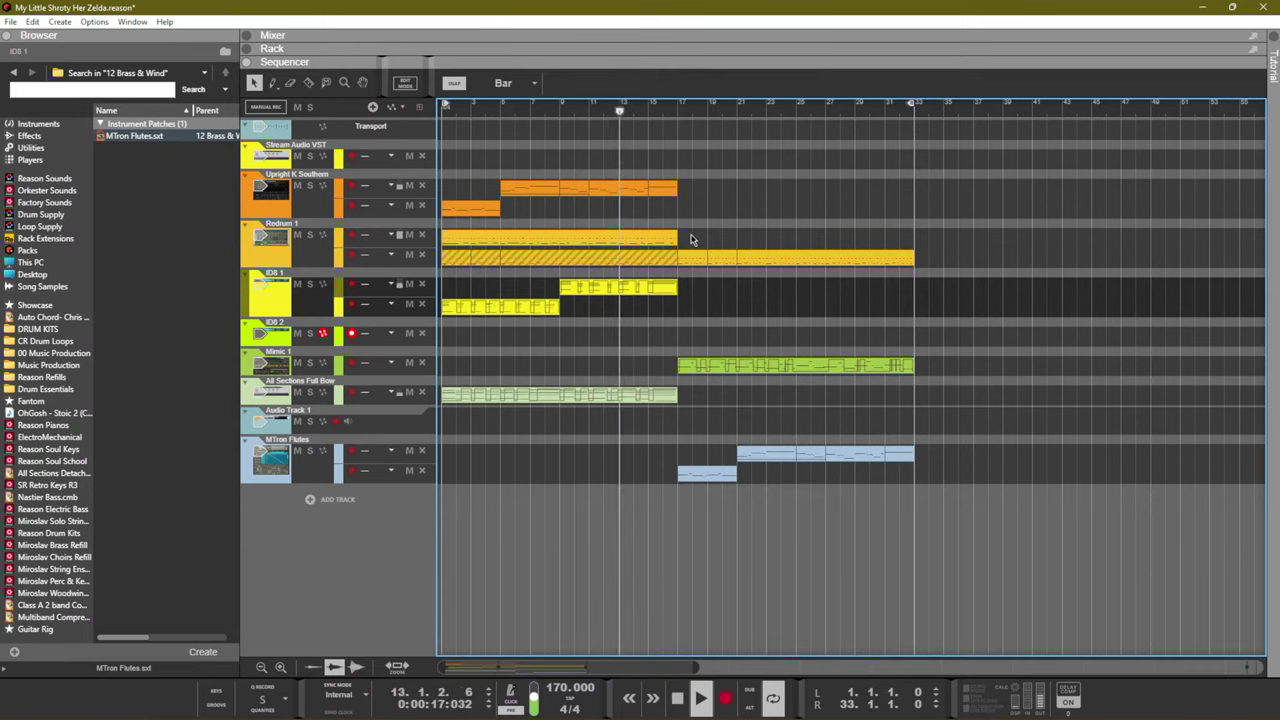
Cut the new Redrum 1 take down to a two-bar loop and duplicate it across bars 1 to 17
left_click_drag(694, 246, 589, 238)
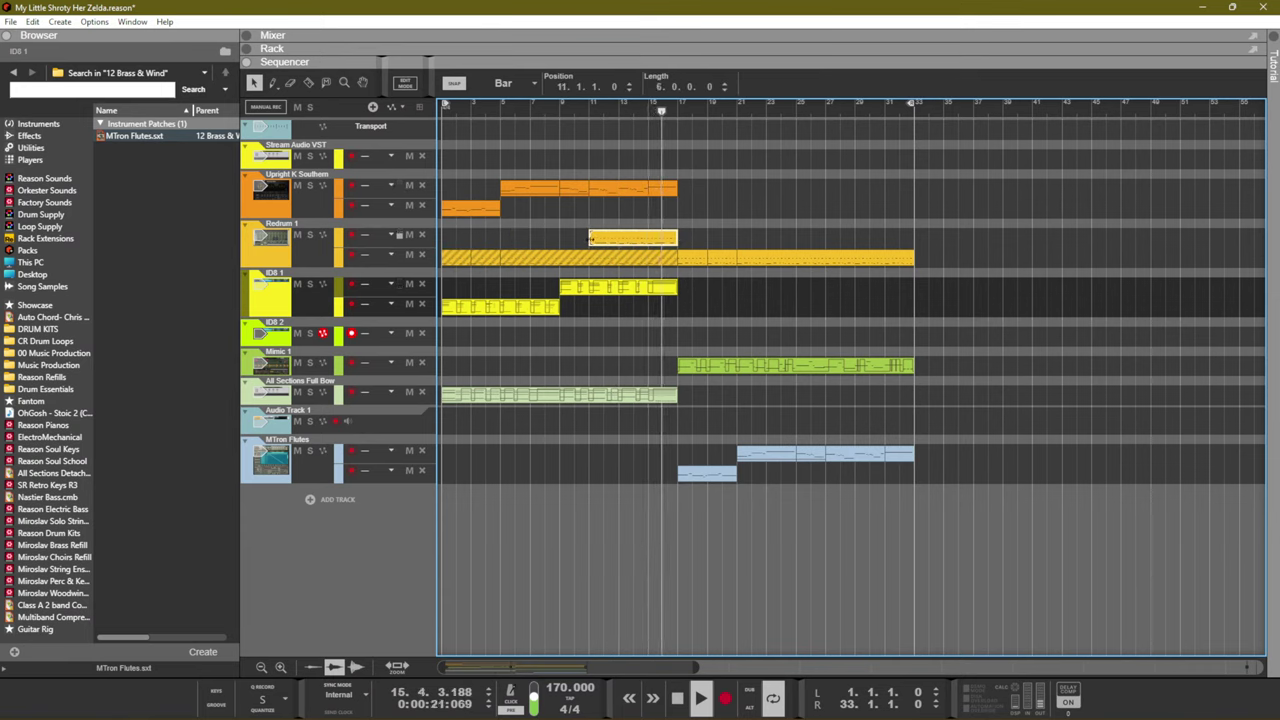
left_click_drag(677, 238, 395, 240)
key("ctrl+d")
key("ctrl+d")
key("ctrl+d")
key("ctrl+d")
key("ctrl+d")
key("ctrl+d")
key("ctrl+d")
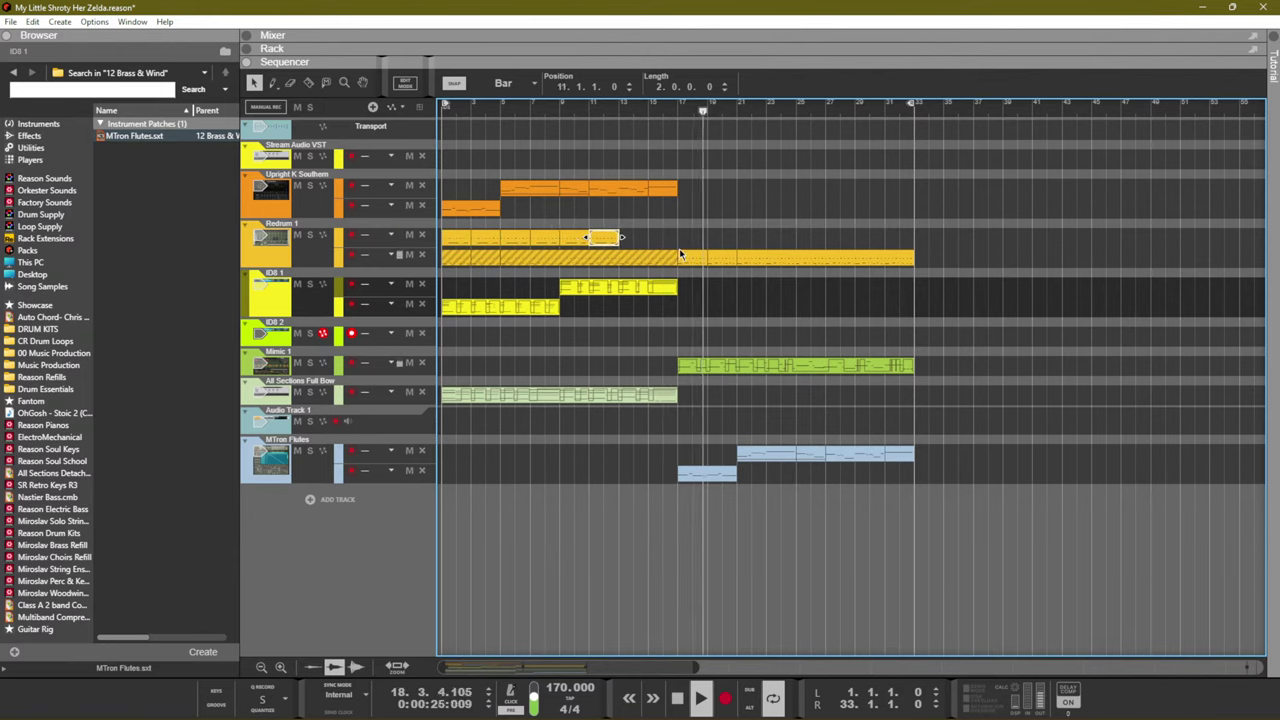
left_click_drag(667, 200, 621, 238)
left_click_drag(468, 246, 468, 246)
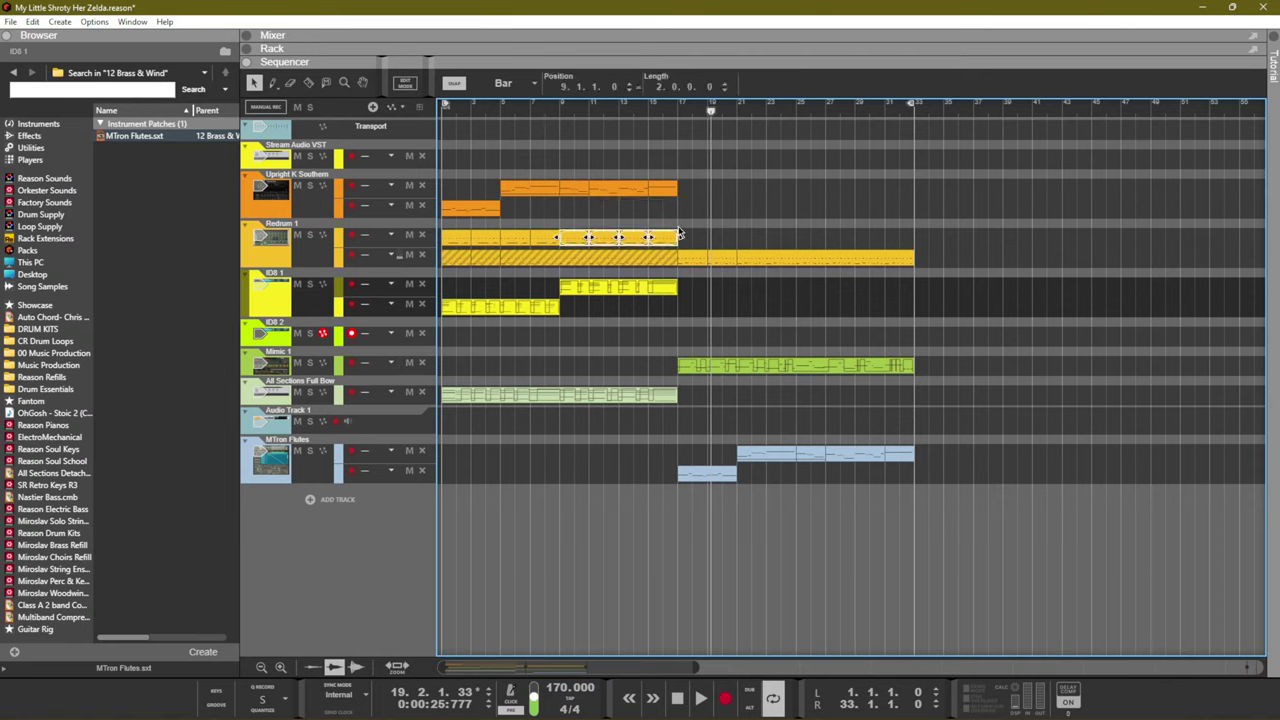
Delete all clips on the newly recorded Redrum 1 lane
left_click_drag(705, 233, 457, 237)
key("Delete")
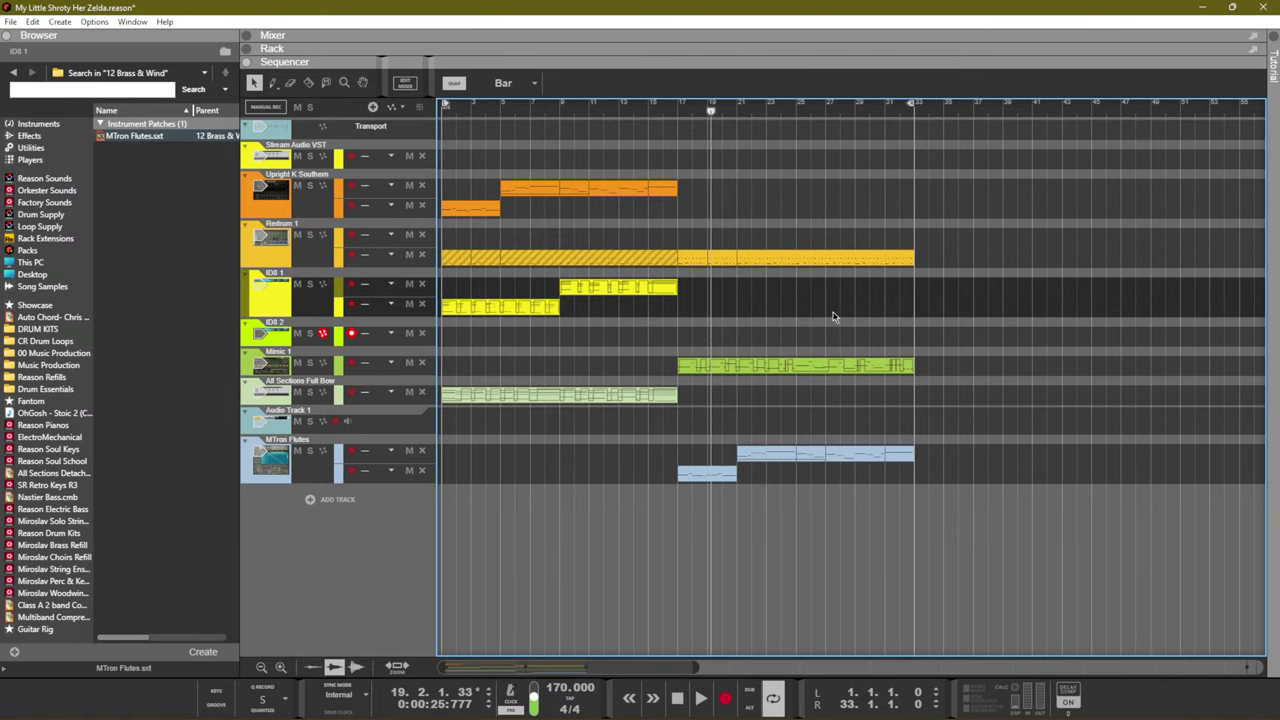
Play the song from bar 17 to review the MTron Flutes section, with the MTron Flutes track selected
left_click(678, 108)
key("space")
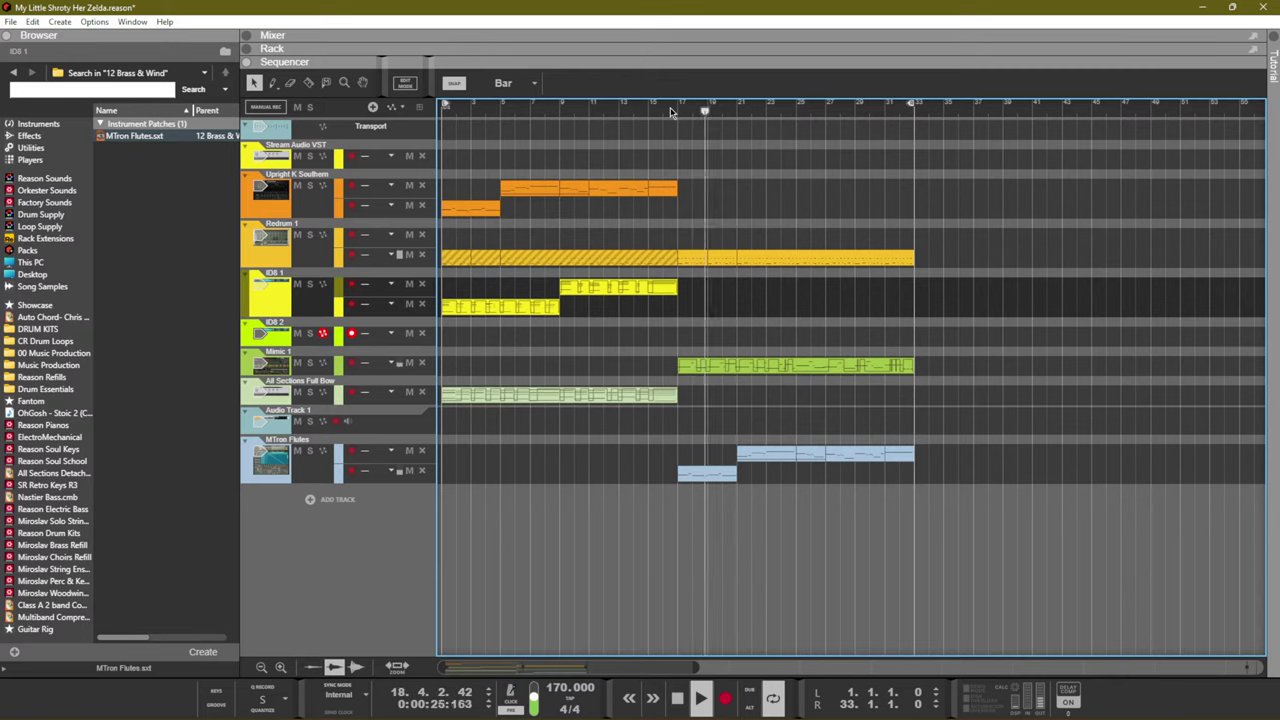
left_click(313, 476)
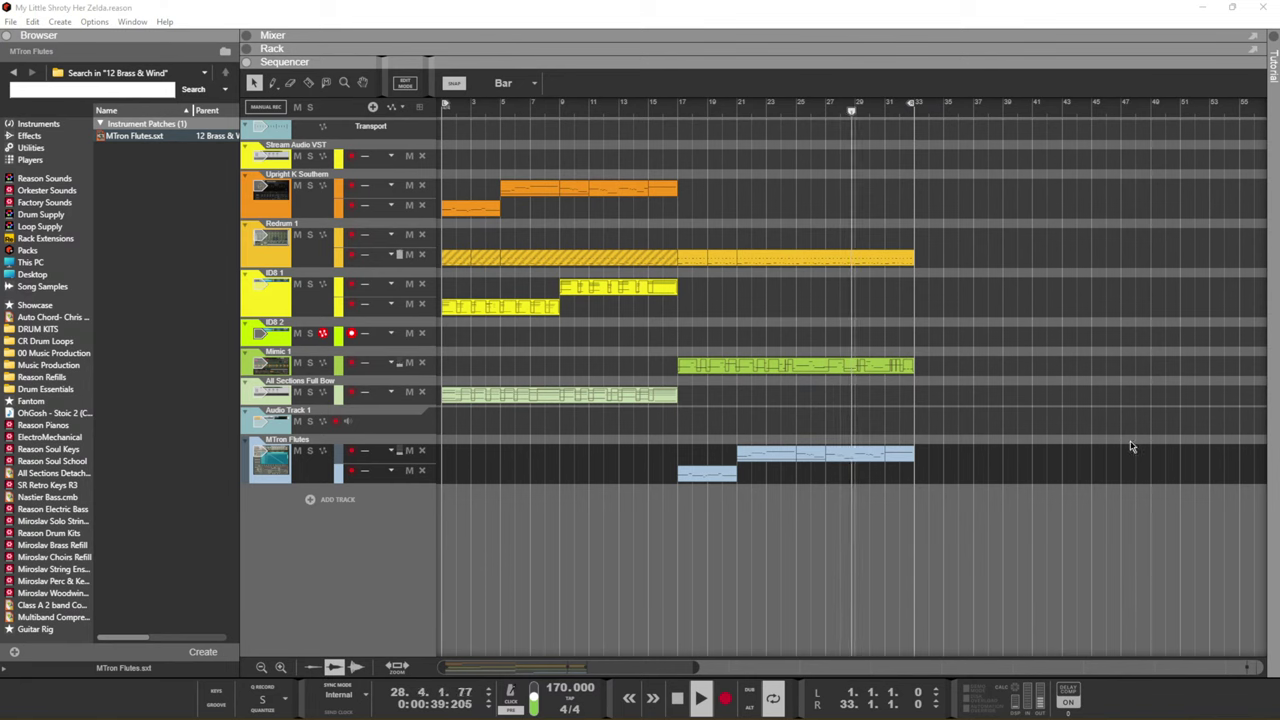
left_click(951, 438)
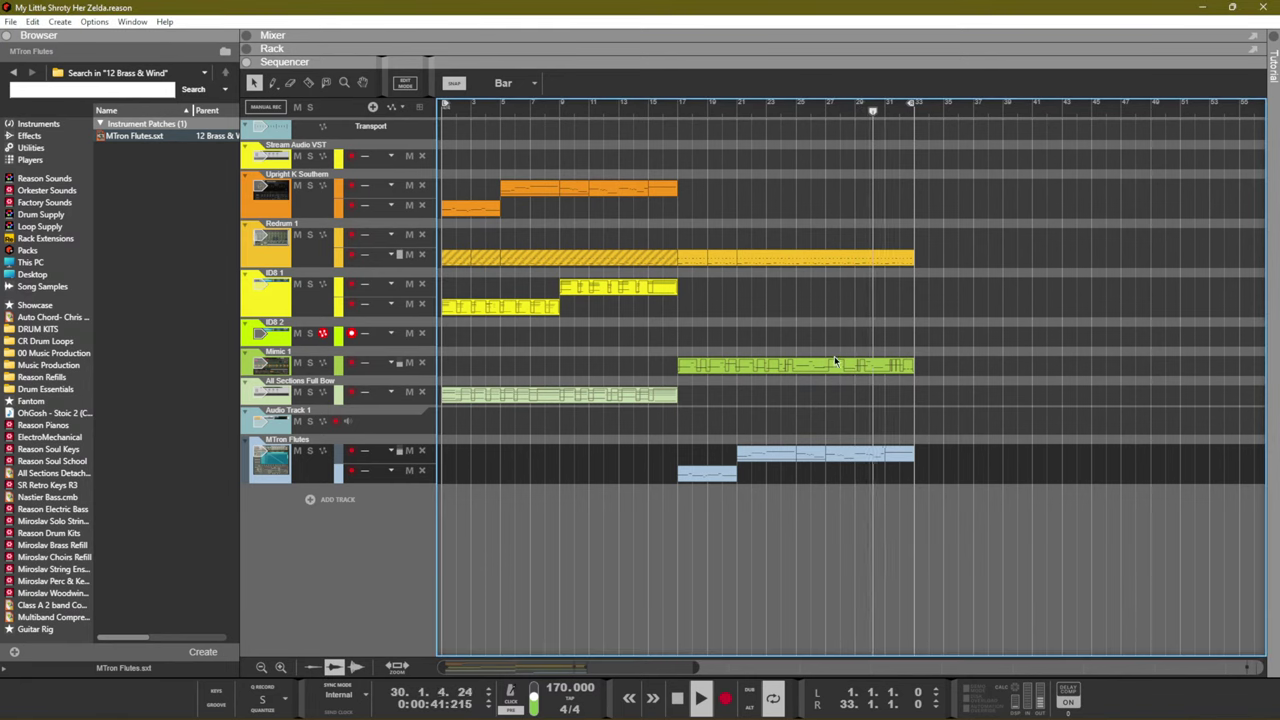
Duplicate the 16-bar All Sections Full Bow clip onto bars 17 to 33 and check the MTron Flutes level in the mixer
left_click(447, 395)
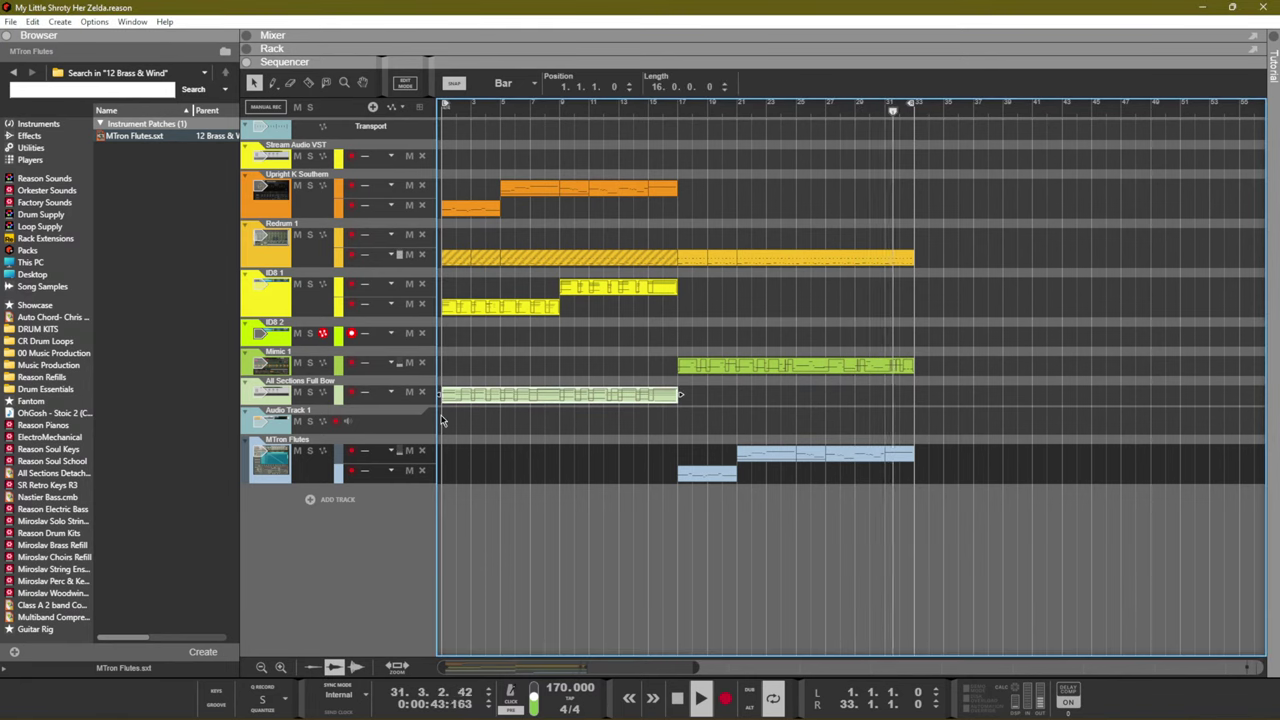
key("ctrl+d")
key("F5")
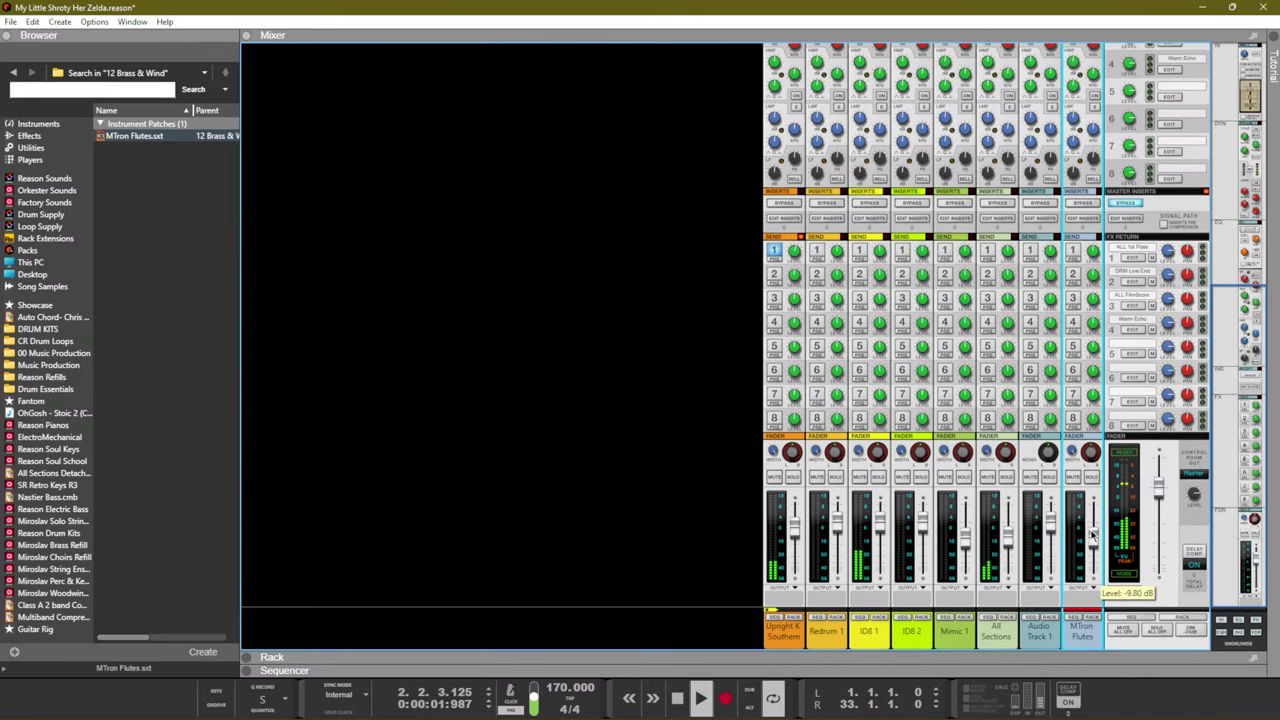
key("F7")
left_click(642, 320)
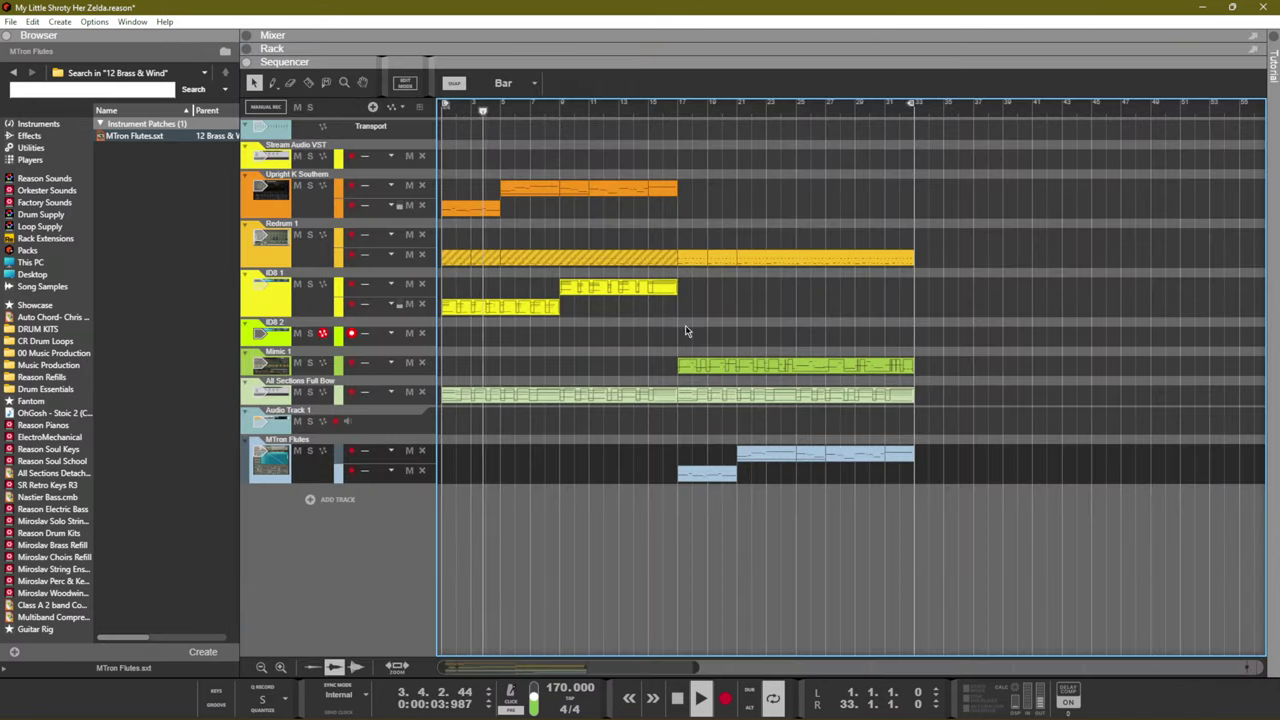
Duplicate the Upright K Southern and ID8 1 clips from bars 1 to 17 onto bars 17 to 33
left_click_drag(709, 217, 495, 202)
key("ctrl+d")
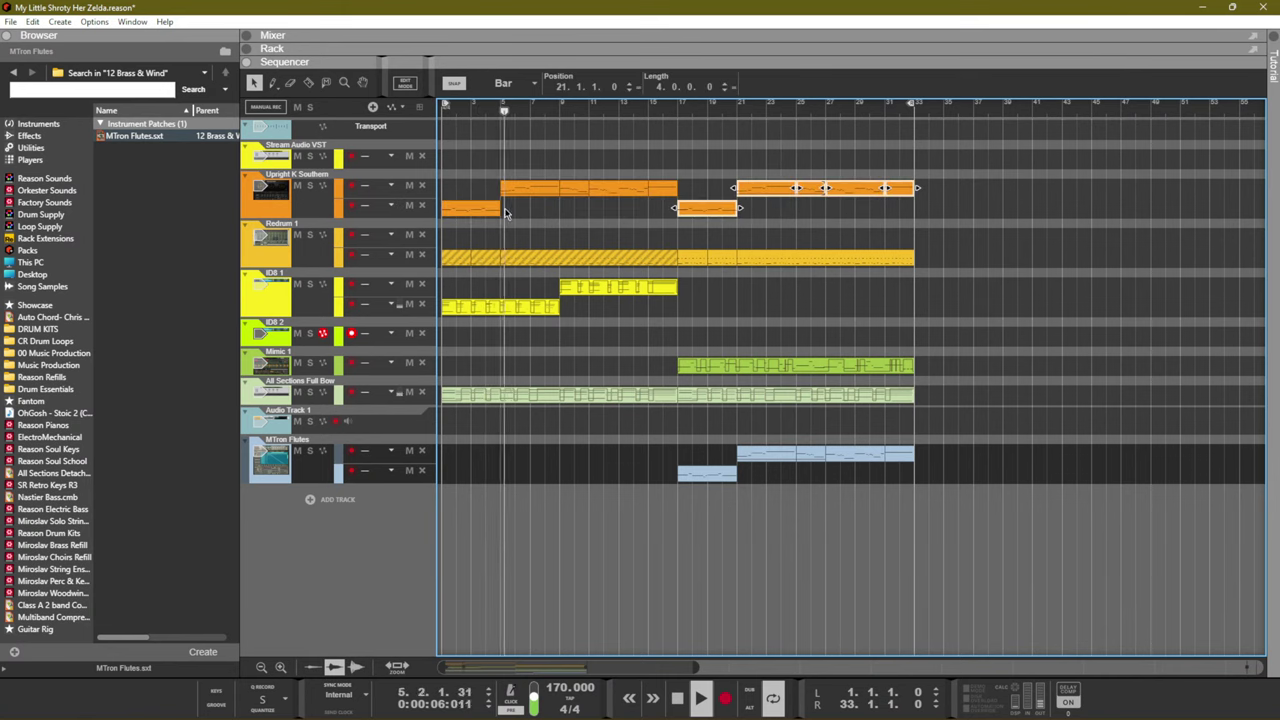
left_click_drag(670, 340, 477, 312)
key("ctrl+d")
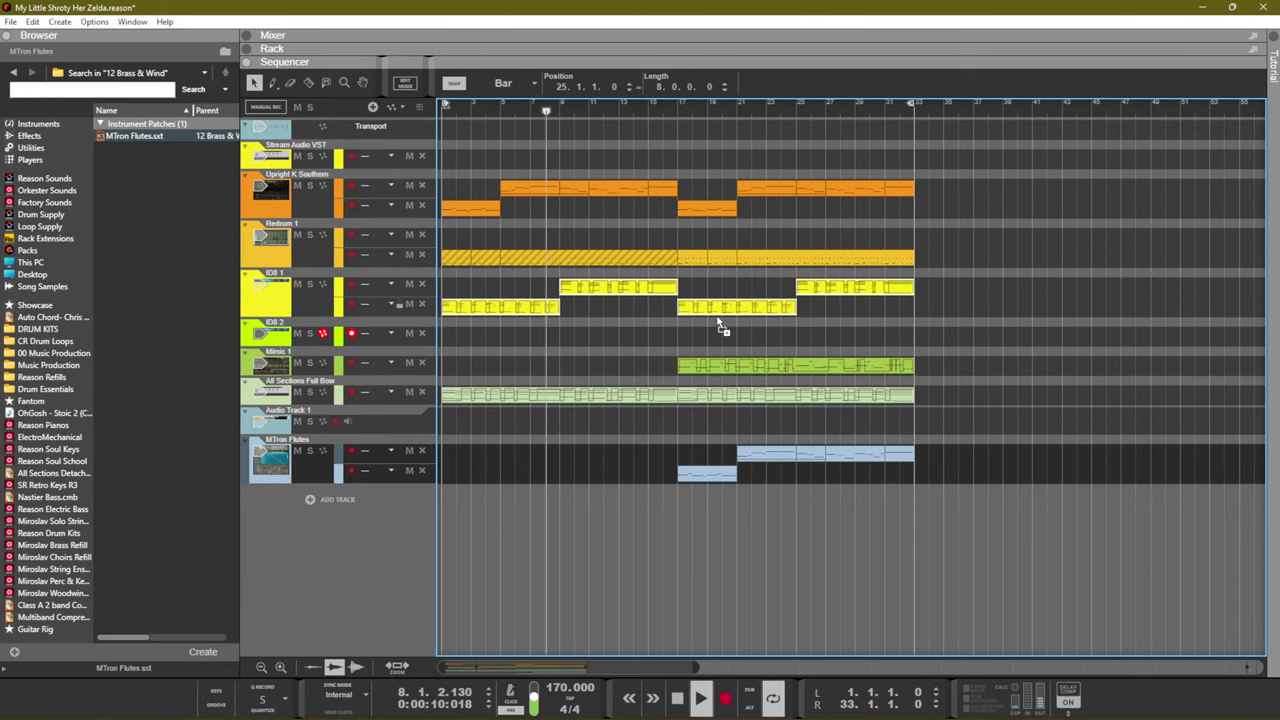
left_click(1077, 327)
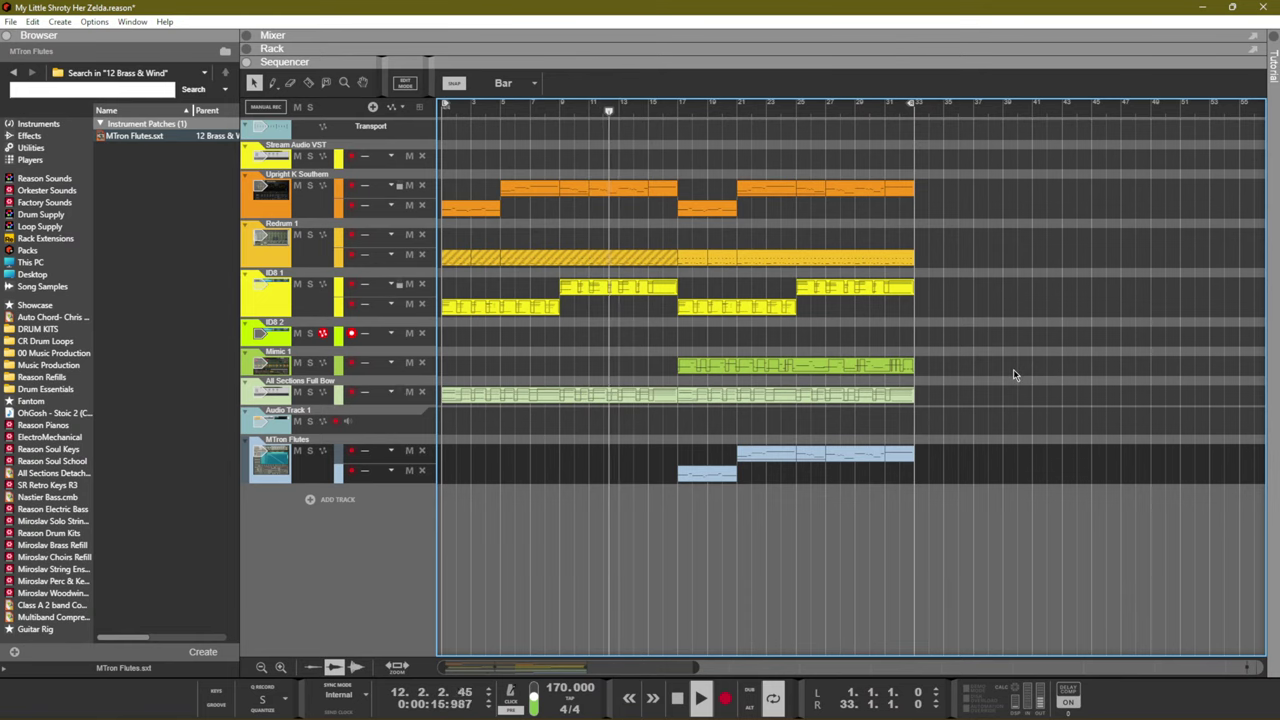
Arm the Redrum 1 track, duplicate all clips of bars 17 to 33 onto bars 33 to 49, and end the loop at bar 49
left_click(398, 430)
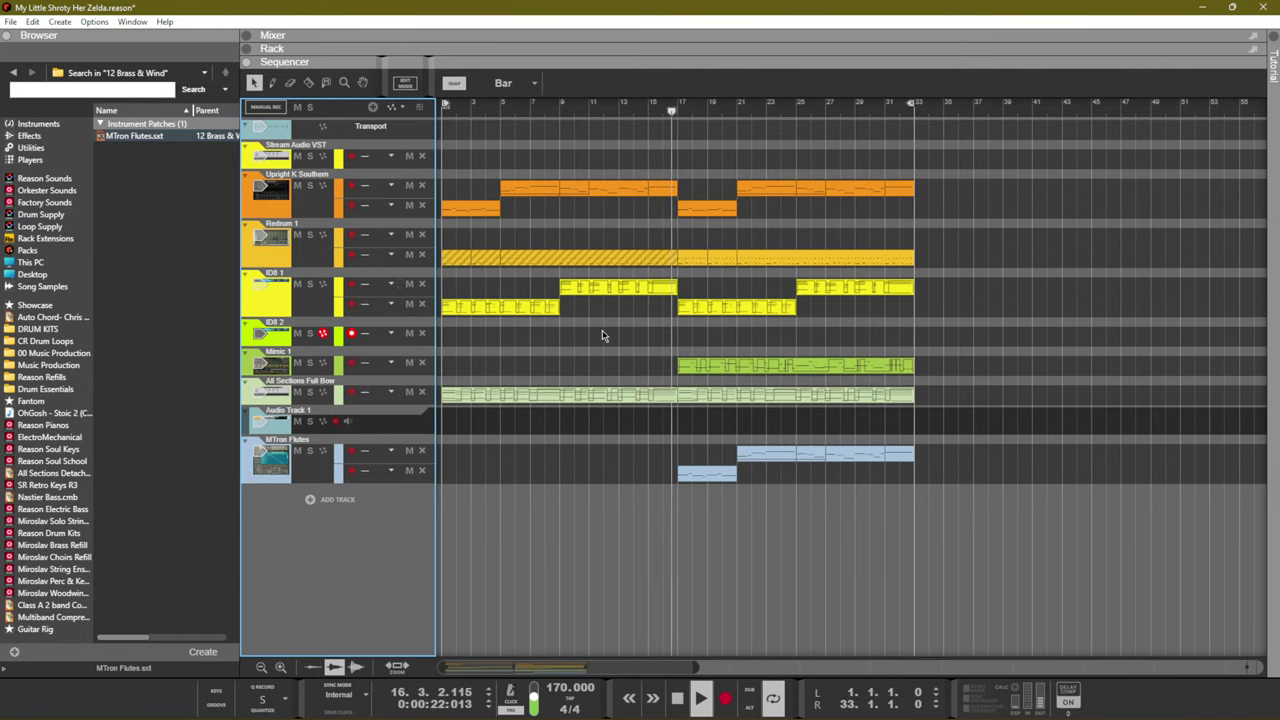
left_click(349, 265)
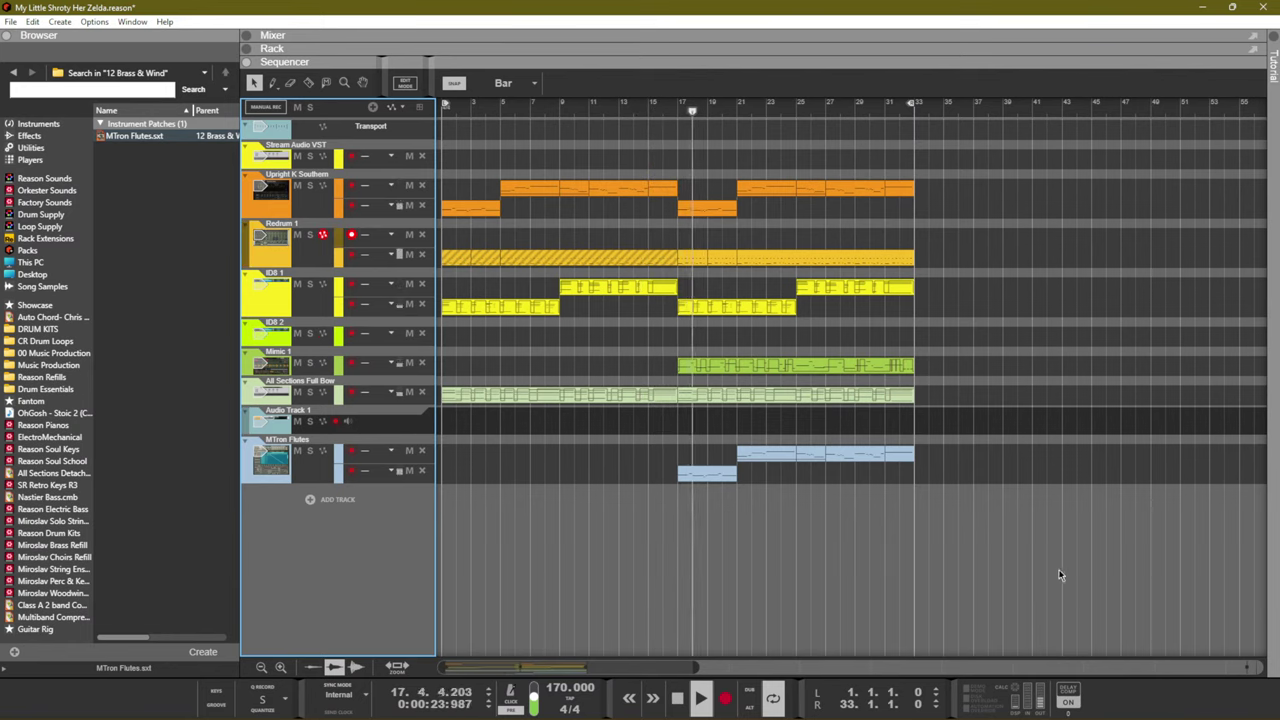
left_click_drag(1046, 483, 684, 151)
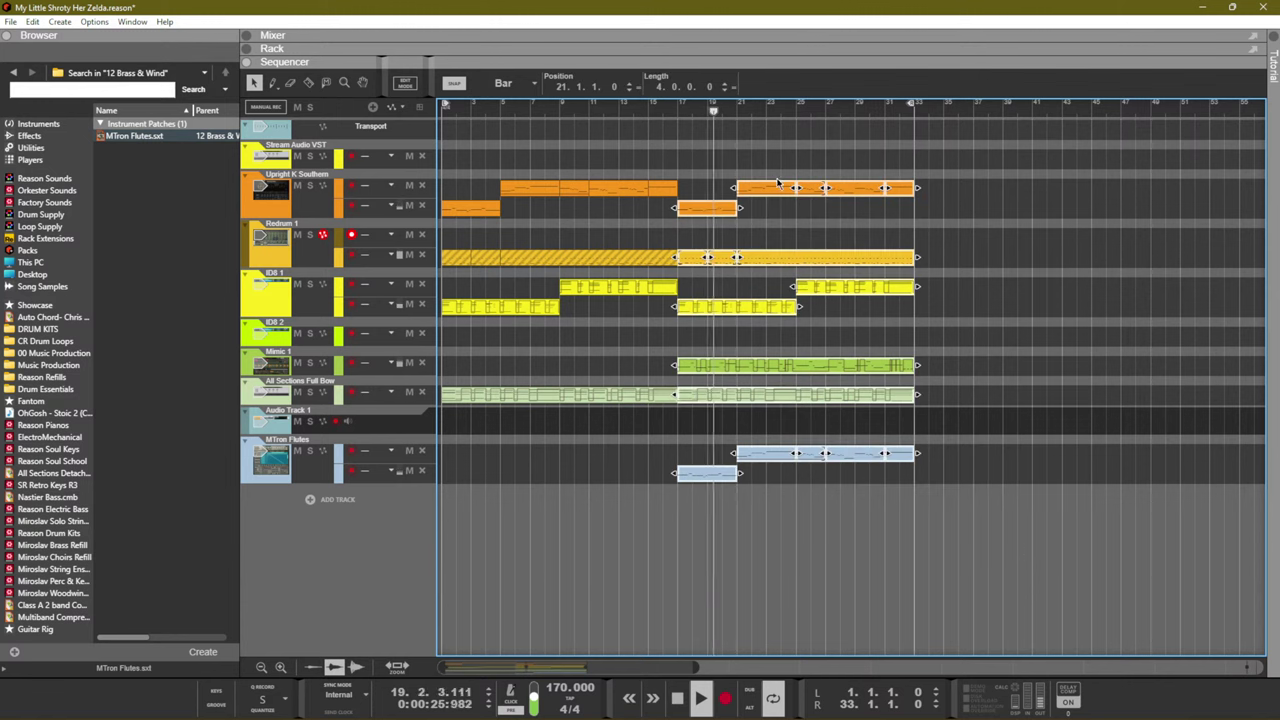
key("ctrl+d")
scroll(979, 134, "down", 2)
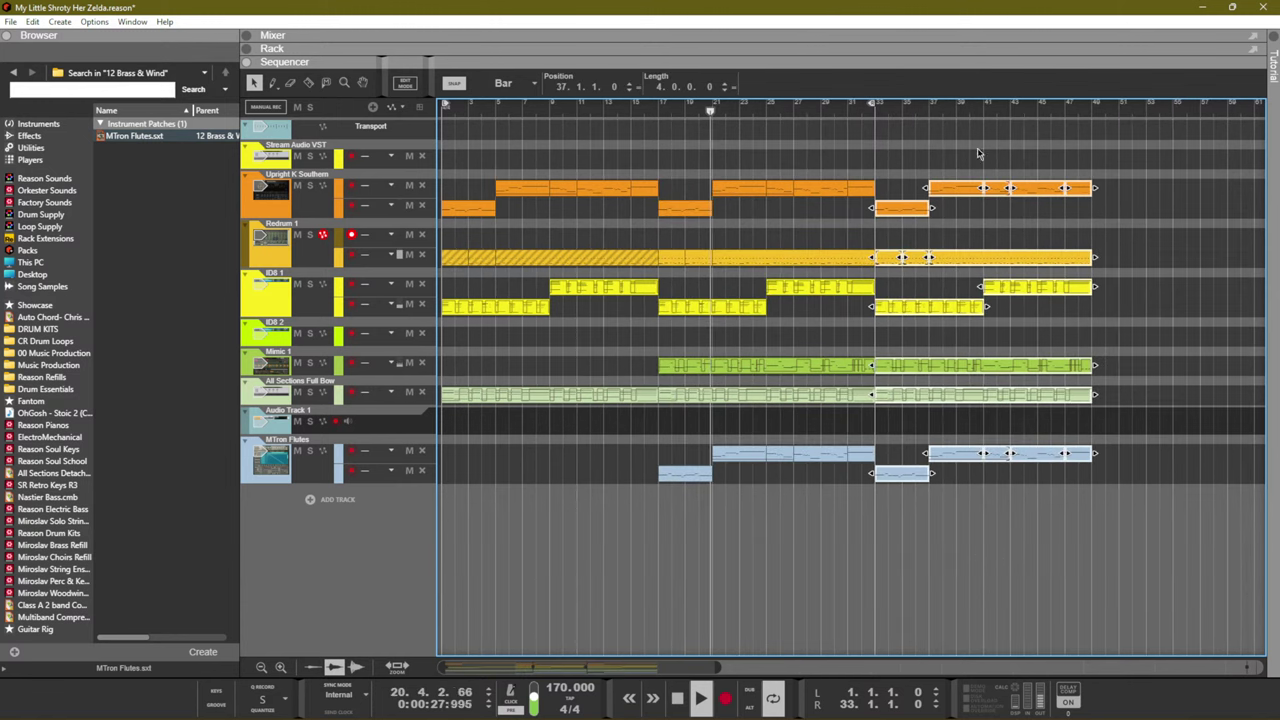
left_click(943, 104, "alt")
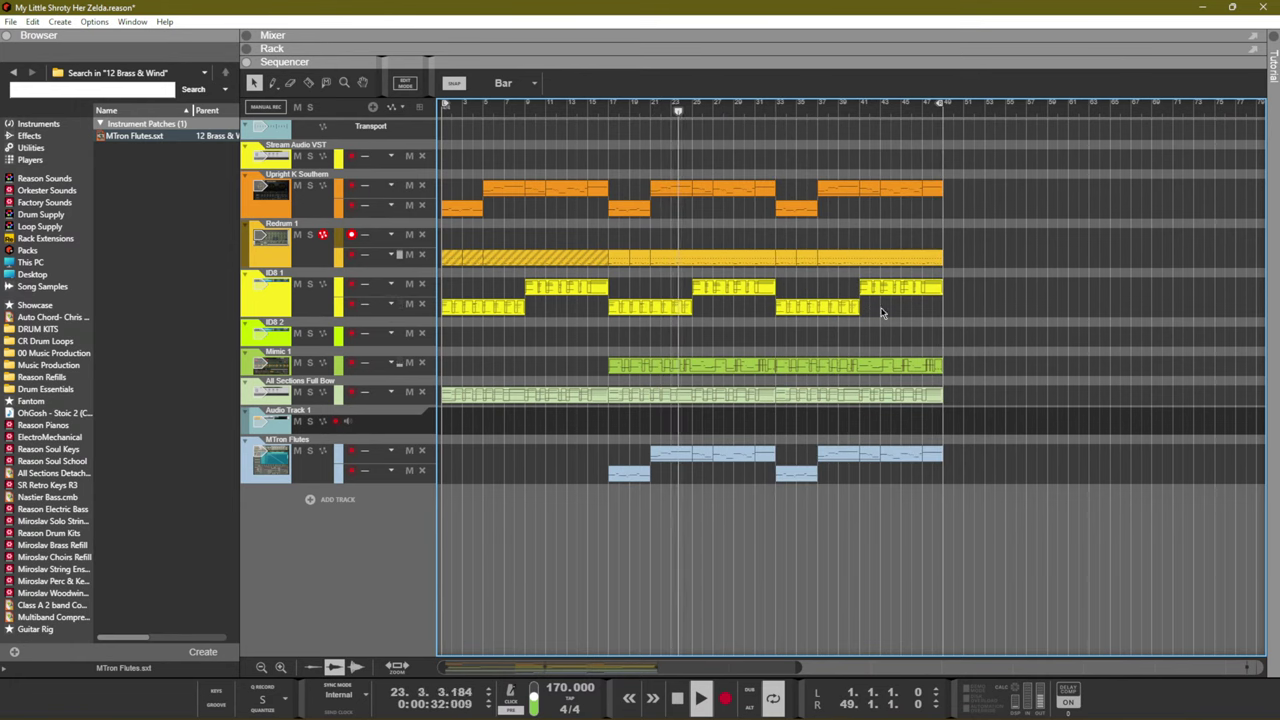
Check the channel levels in the mixer and delete the Upright K Southern clips from bars 33 to 49
key("F5")
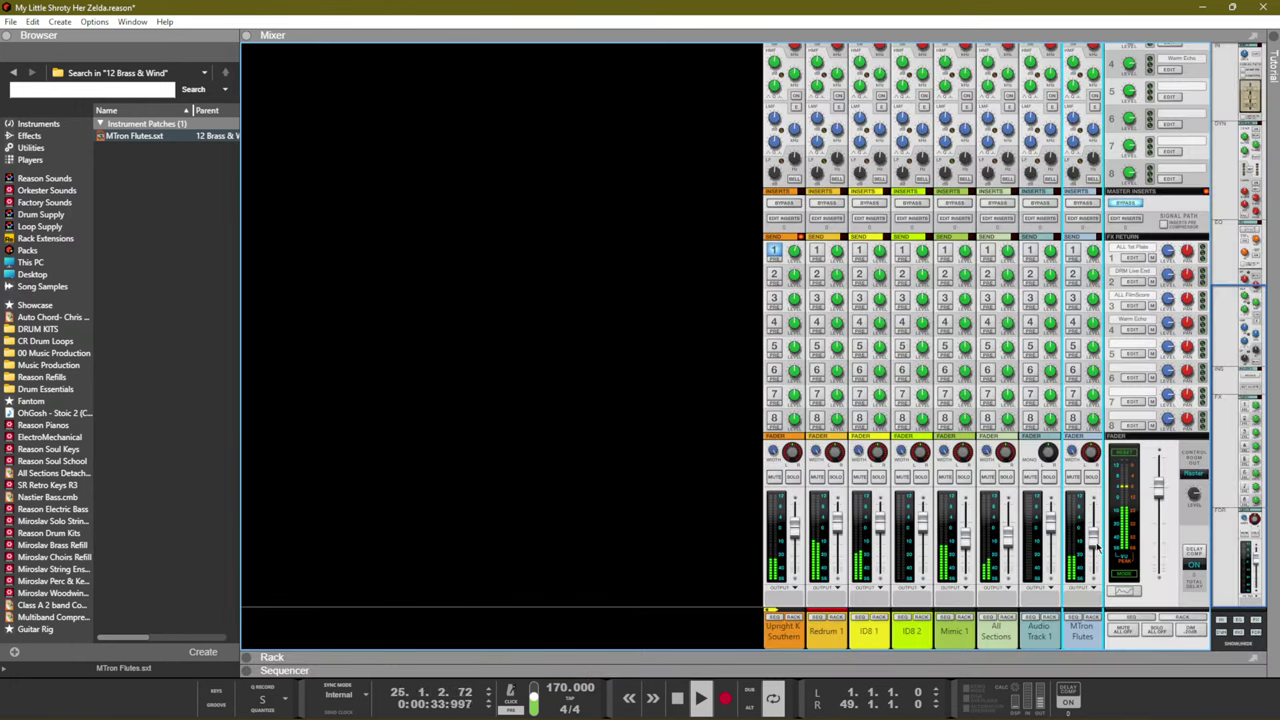
key("F7")
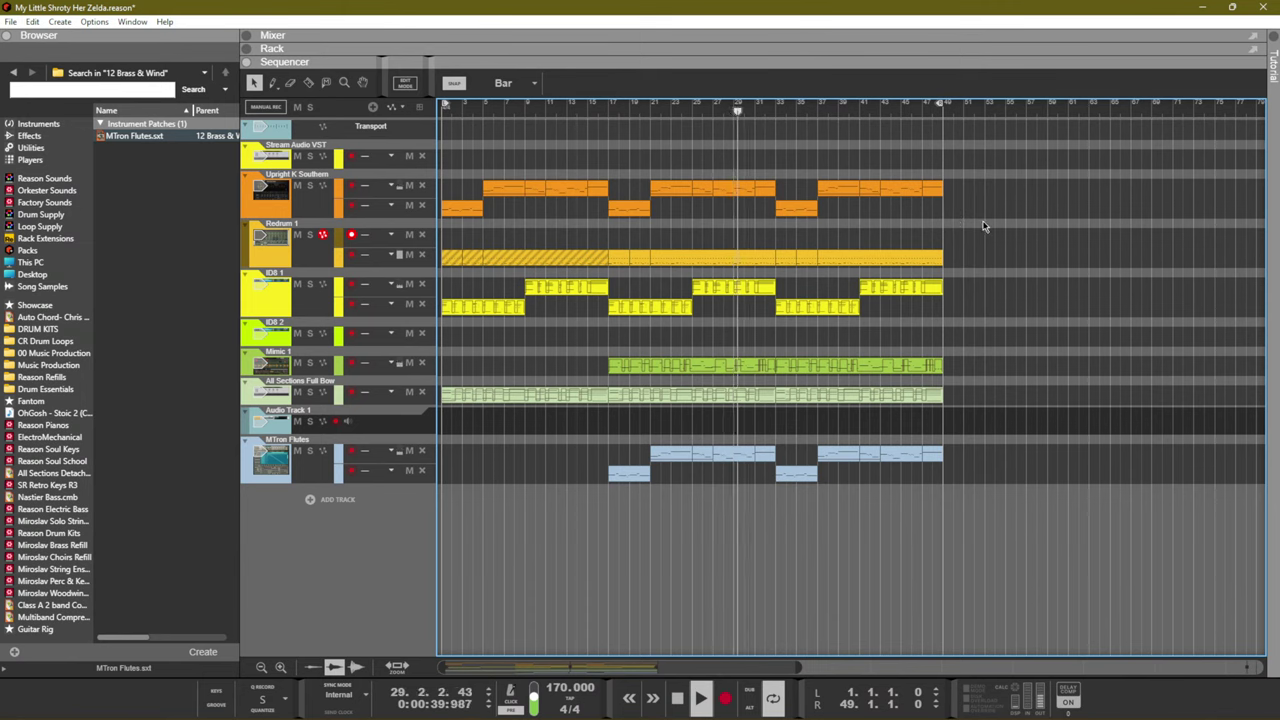
left_click_drag(982, 250, 789, 152)
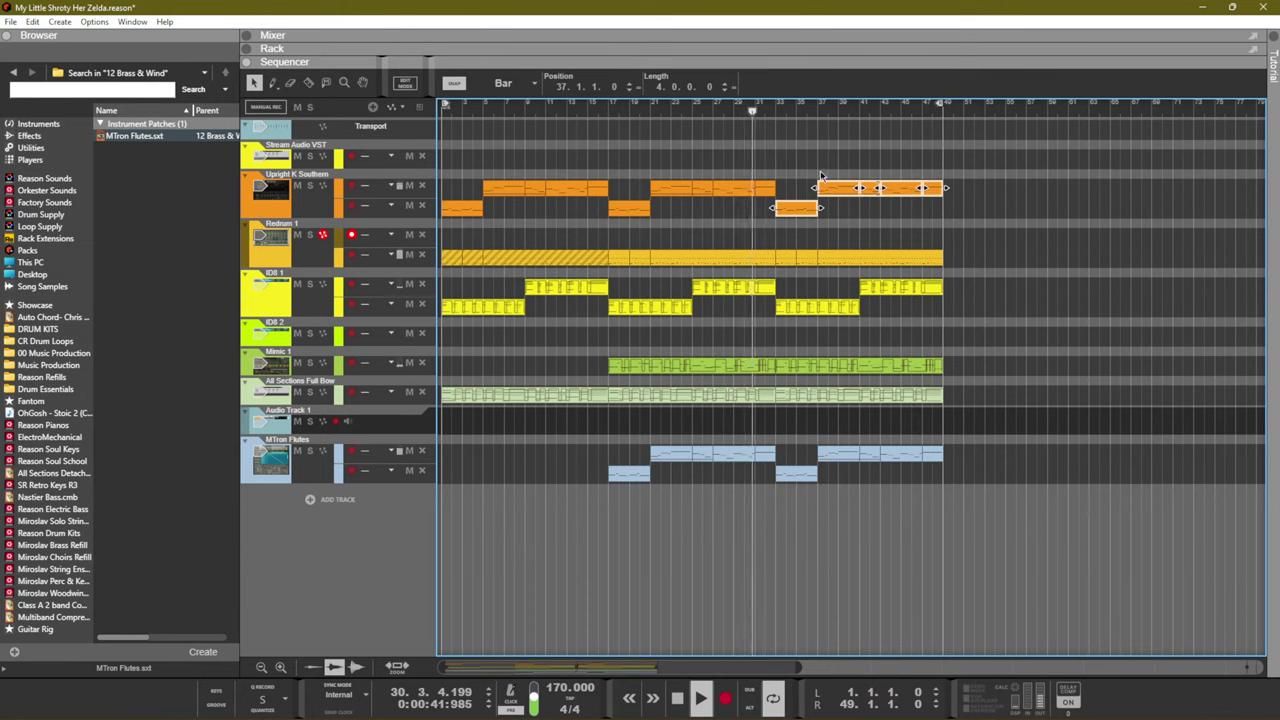
key("Delete")
Try removing the ID8 1 clips from bars 33 to 49, undo the deletion, and play to the end of the loop
left_click_drag(968, 386, 812, 402)
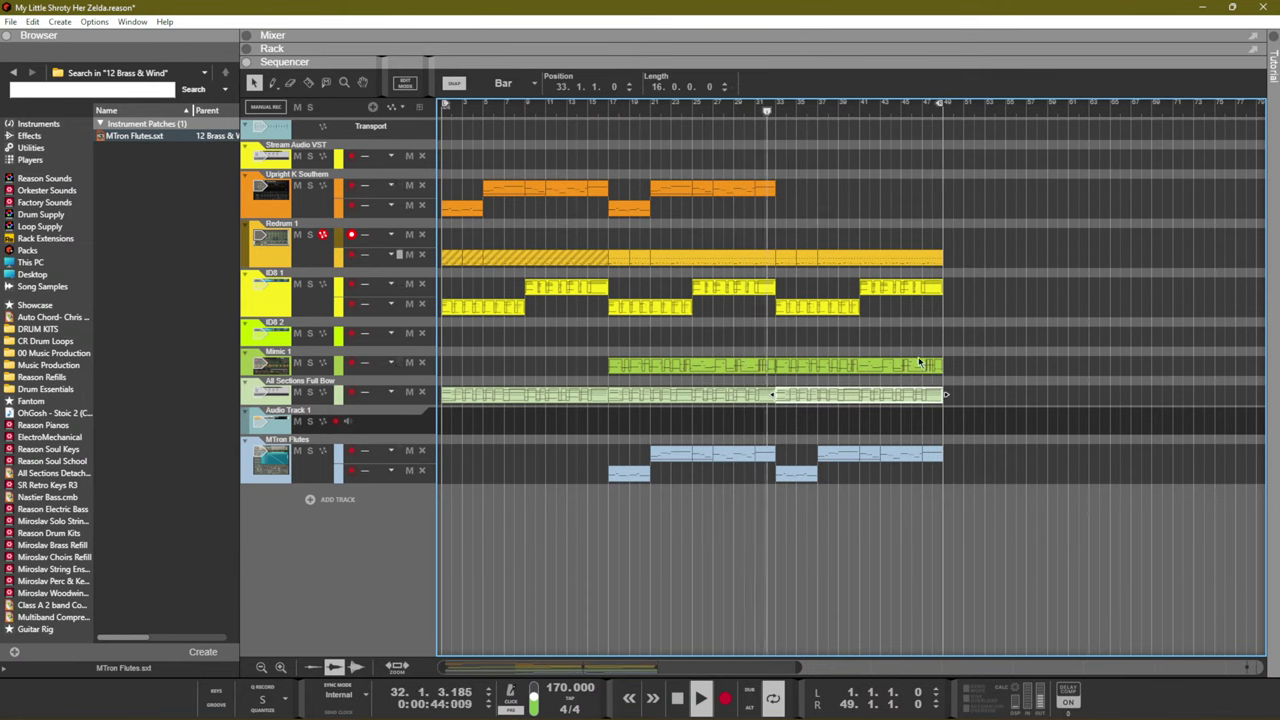
left_click_drag(1006, 348, 771, 277)
key("Delete")
left_click_drag(1006, 229, 790, 521)
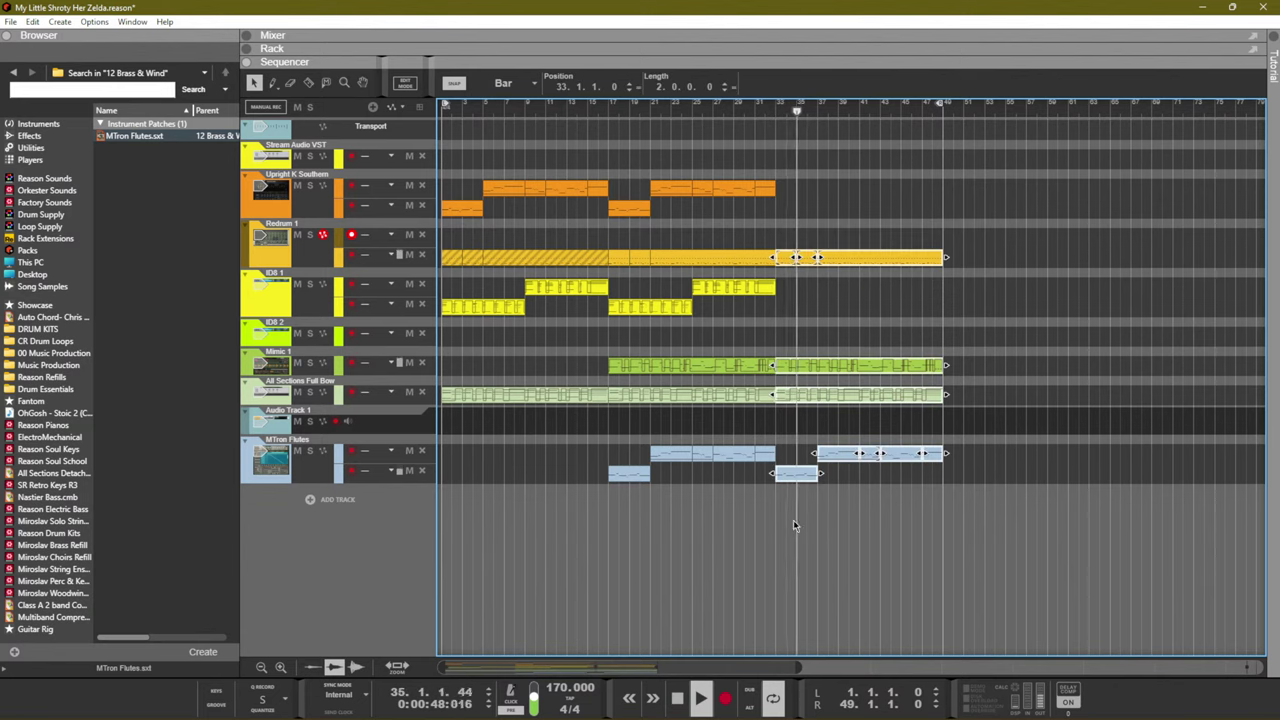
key("ctrl+z")
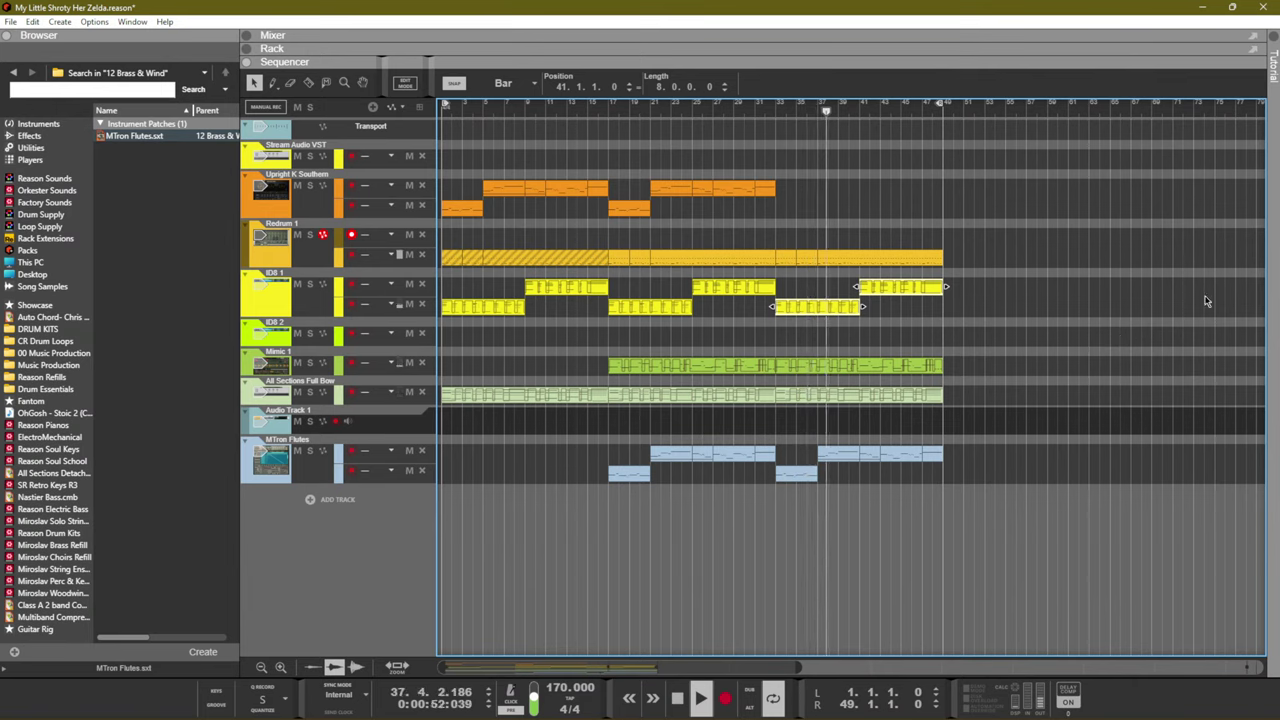
left_click(1140, 276)
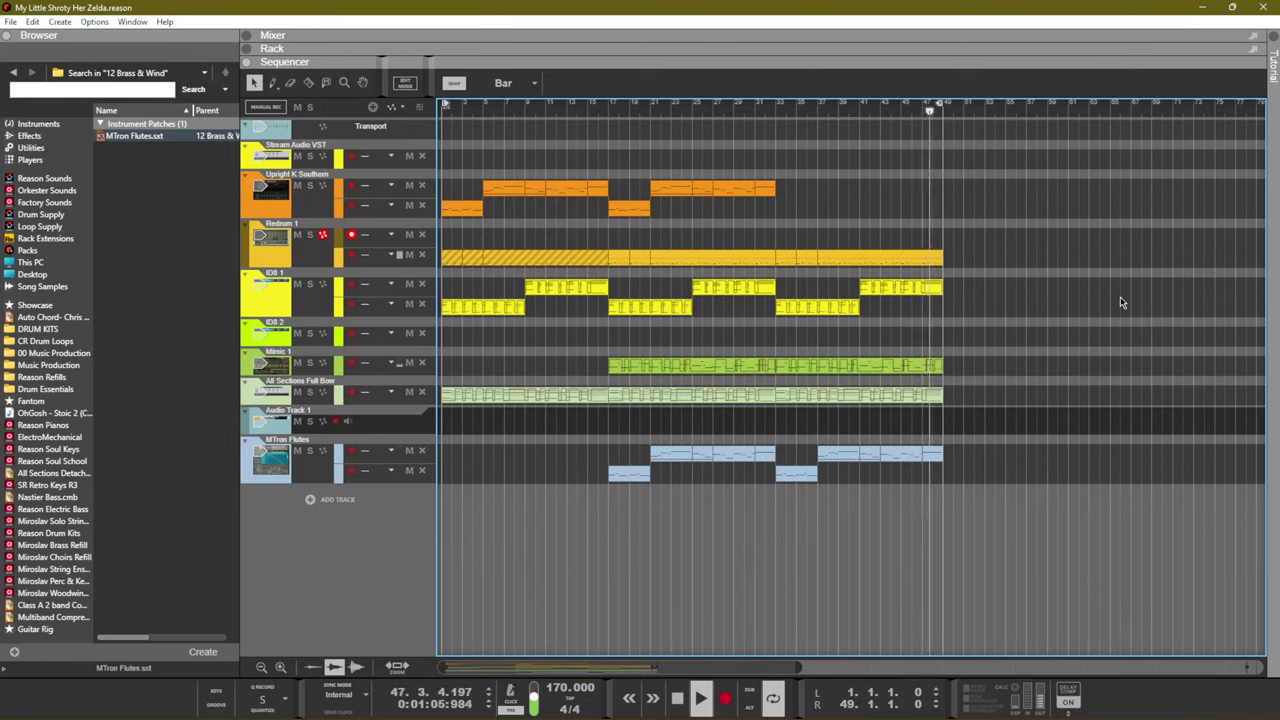
key("space")
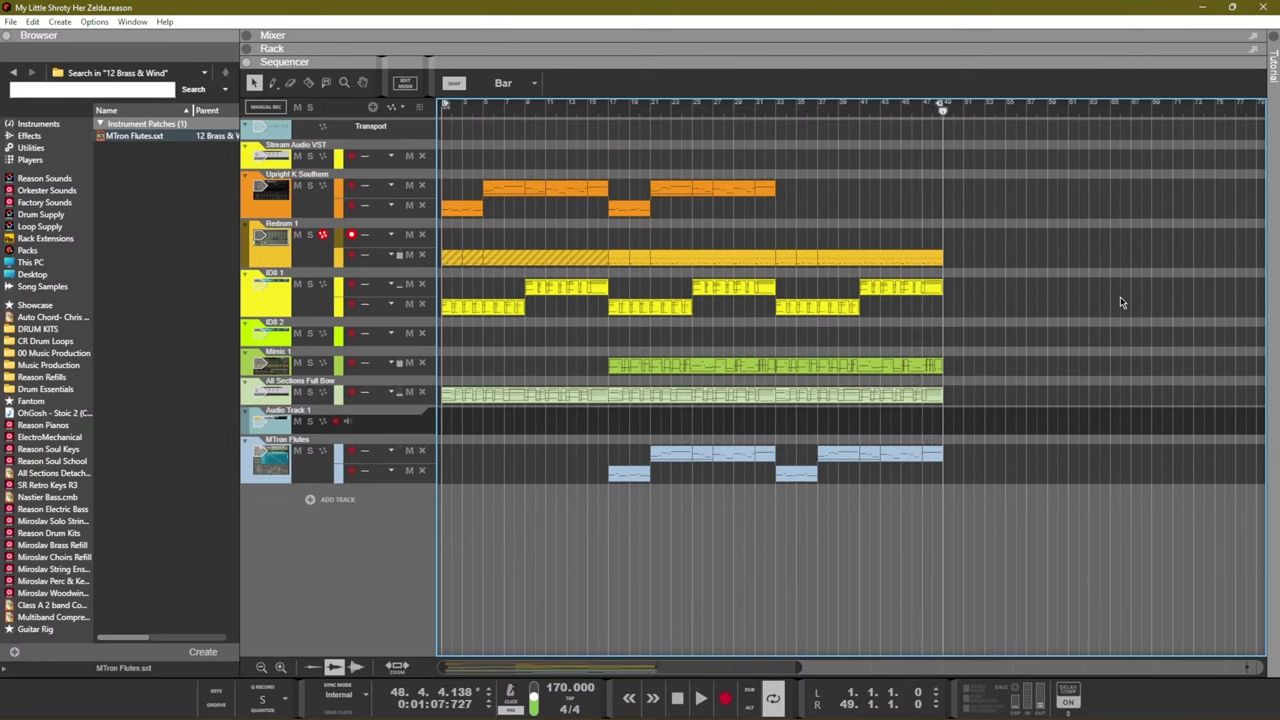
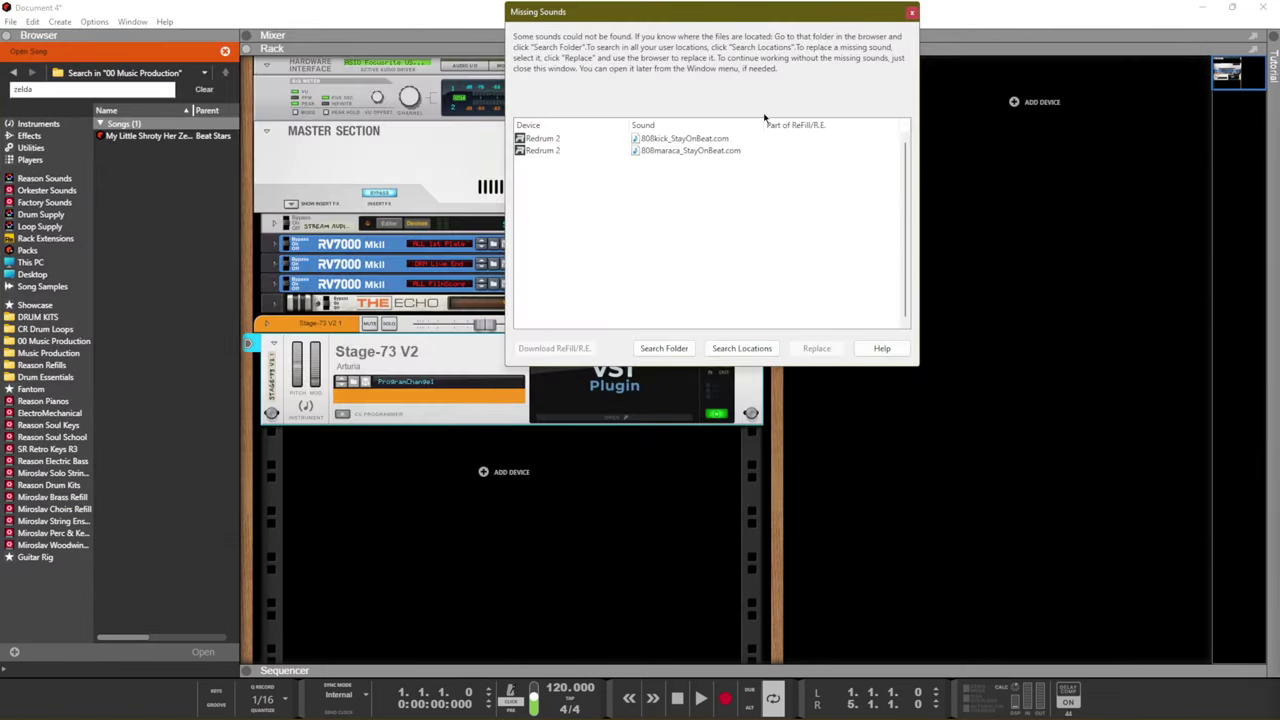
Search all user locations for the missing Redrum 2 samples and close Document 4 without saving it
left_click(747, 165)
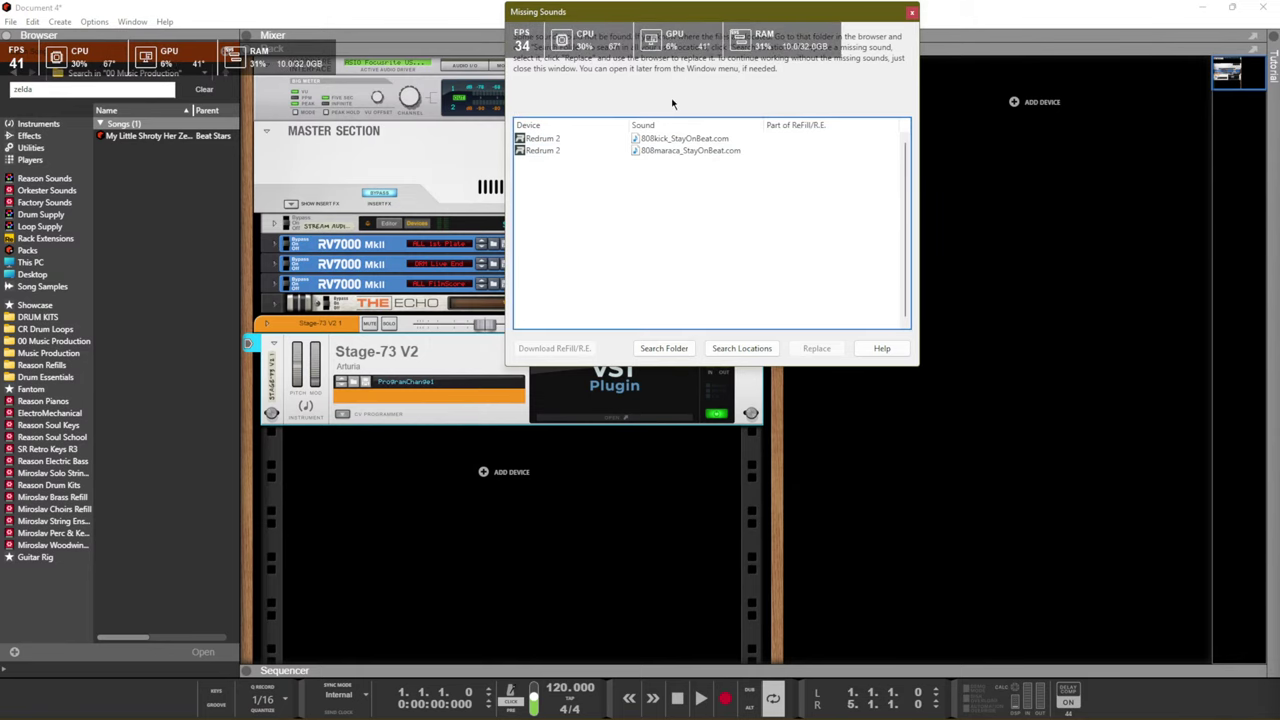
left_click(743, 348)
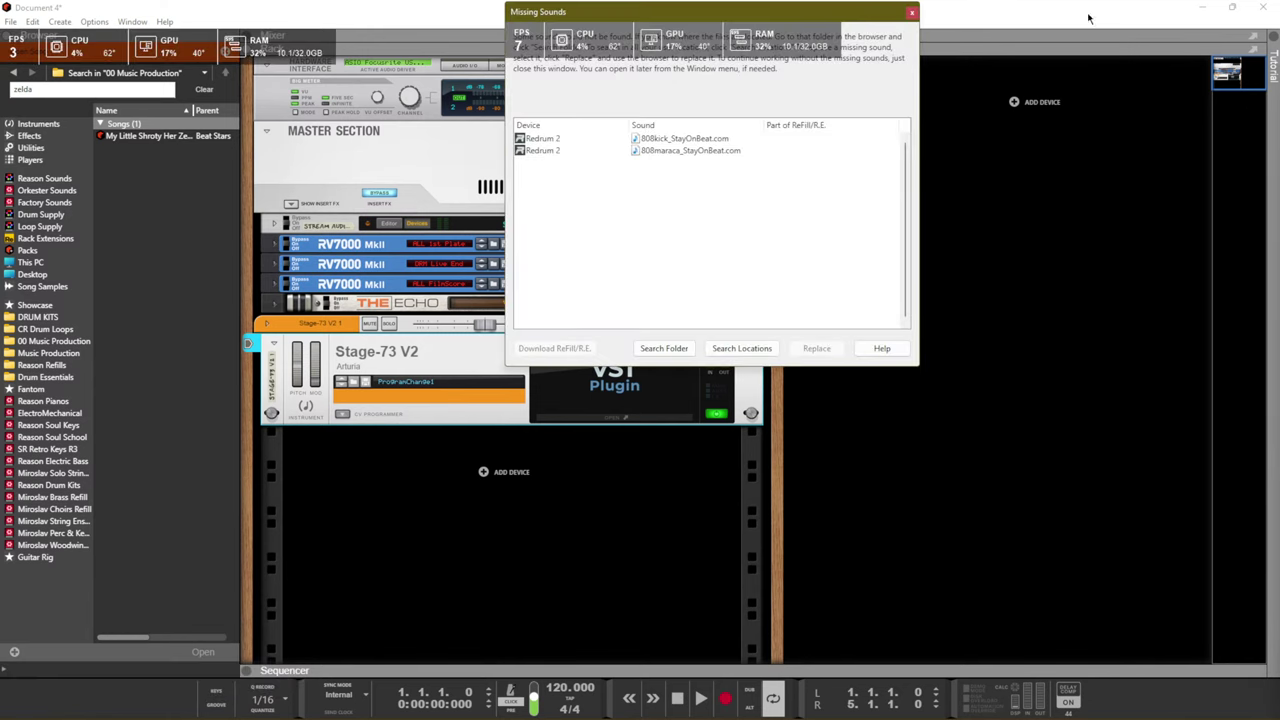
left_click(1260, 8)
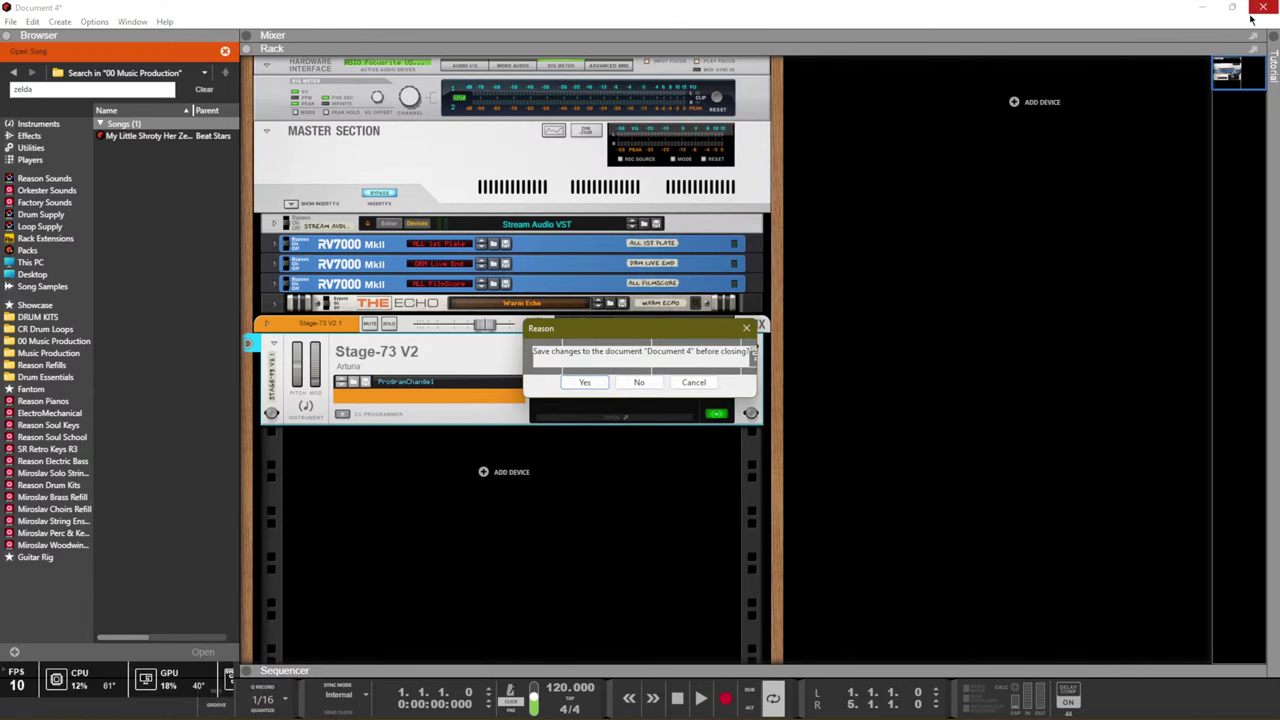
left_click(638, 383)
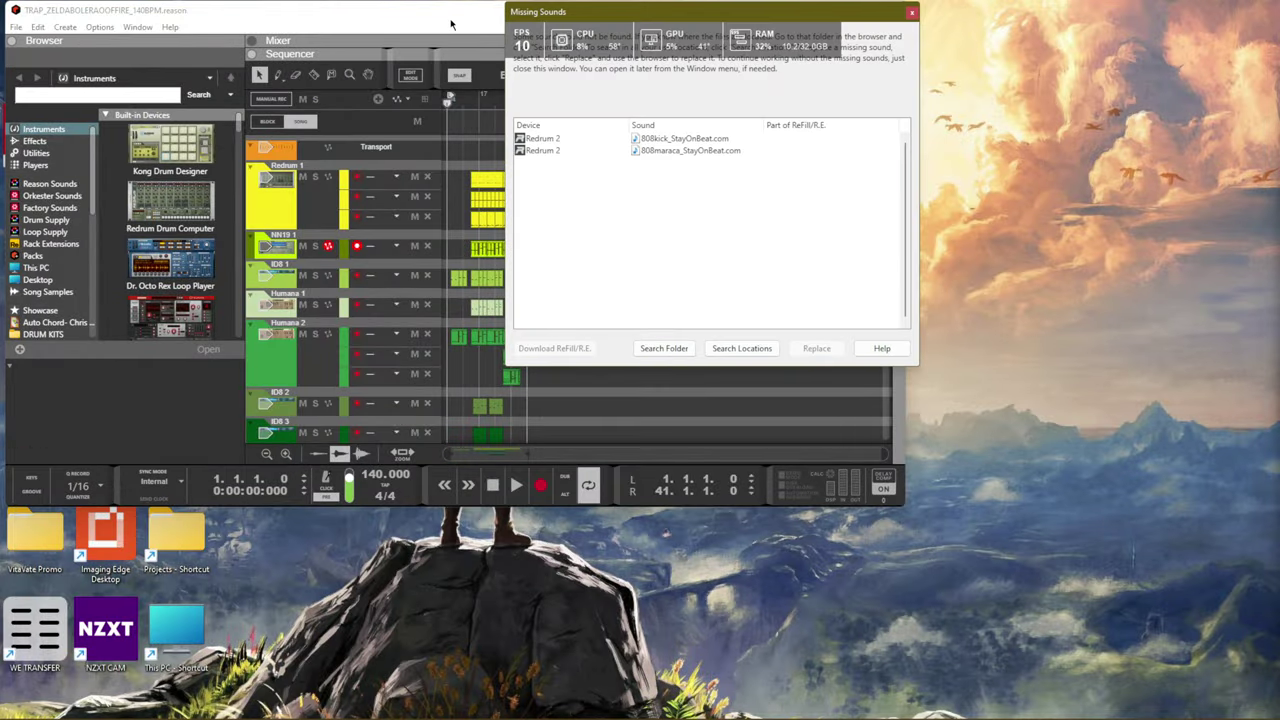
Maximize the TRAP_ZELDABOLERAOOFFIRE_140BPM song window and search the Drum Essentials folder for the missing Redrum 2 sounds
mouse_move(451, 24)
left_mouse_down()
mouse_move(443, 209)
mouse_move(443, 2)
left_mouse_up()
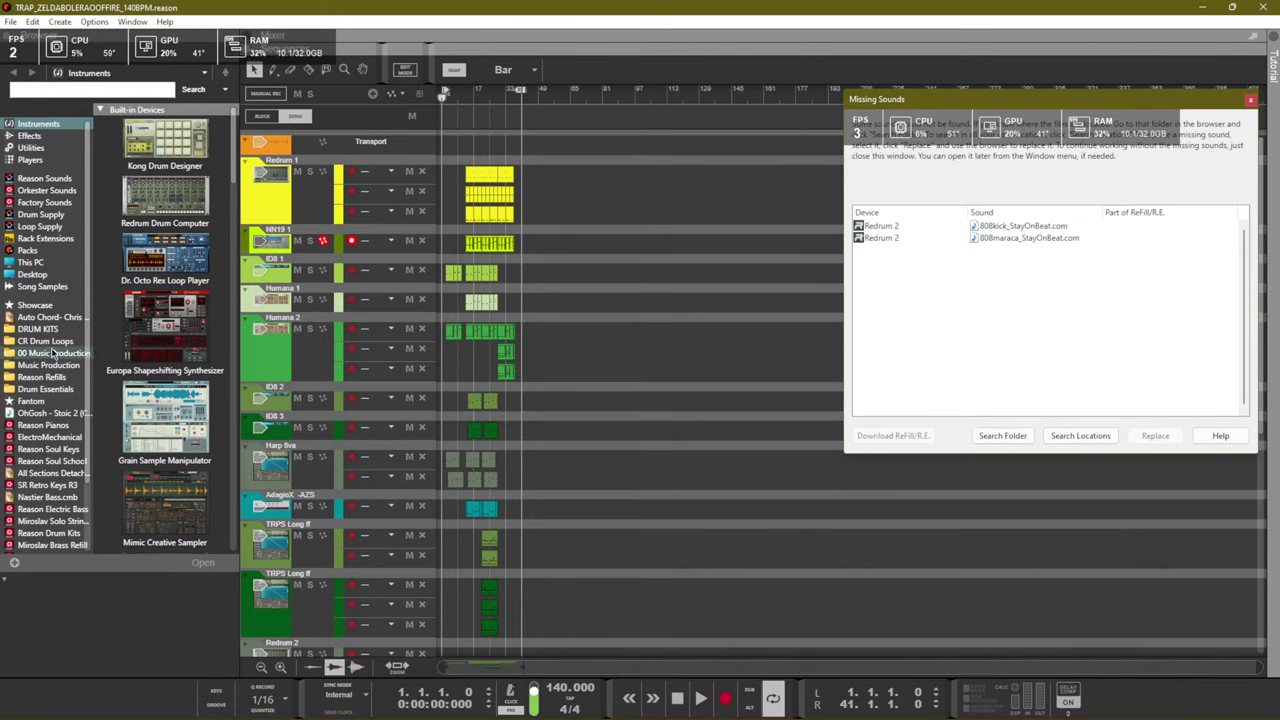
left_click(50, 389)
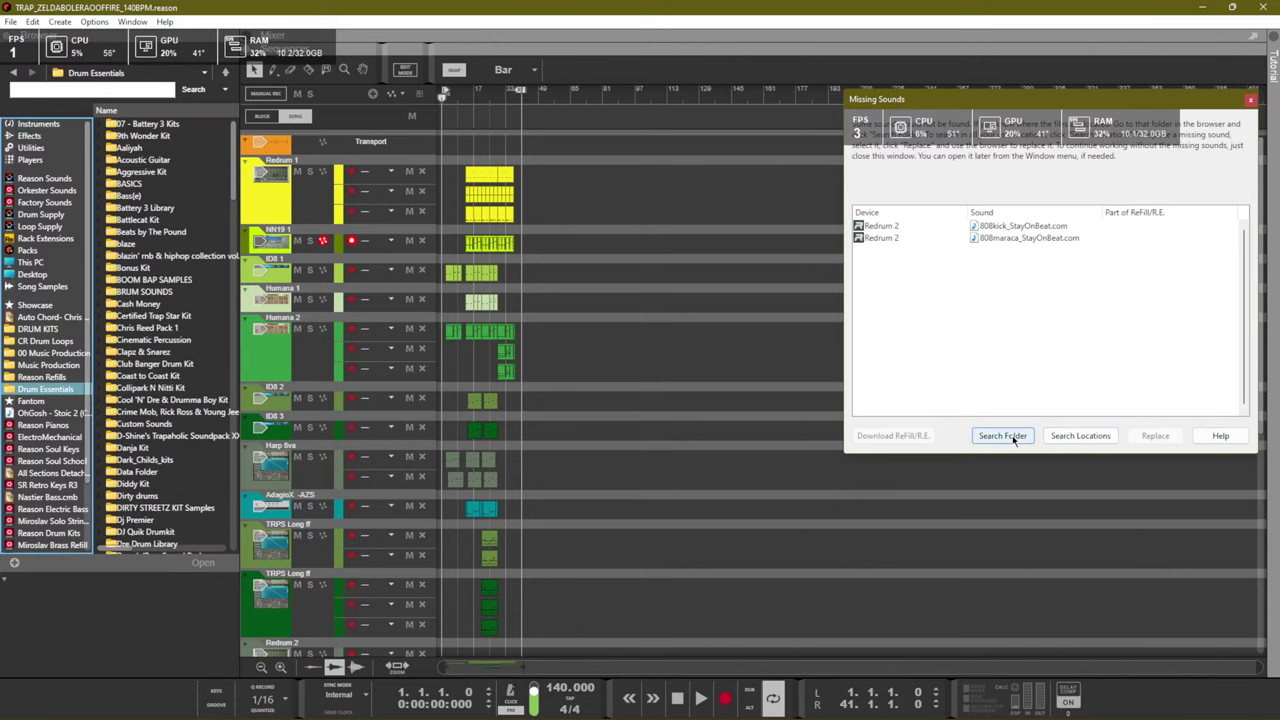
left_click(1012, 436)
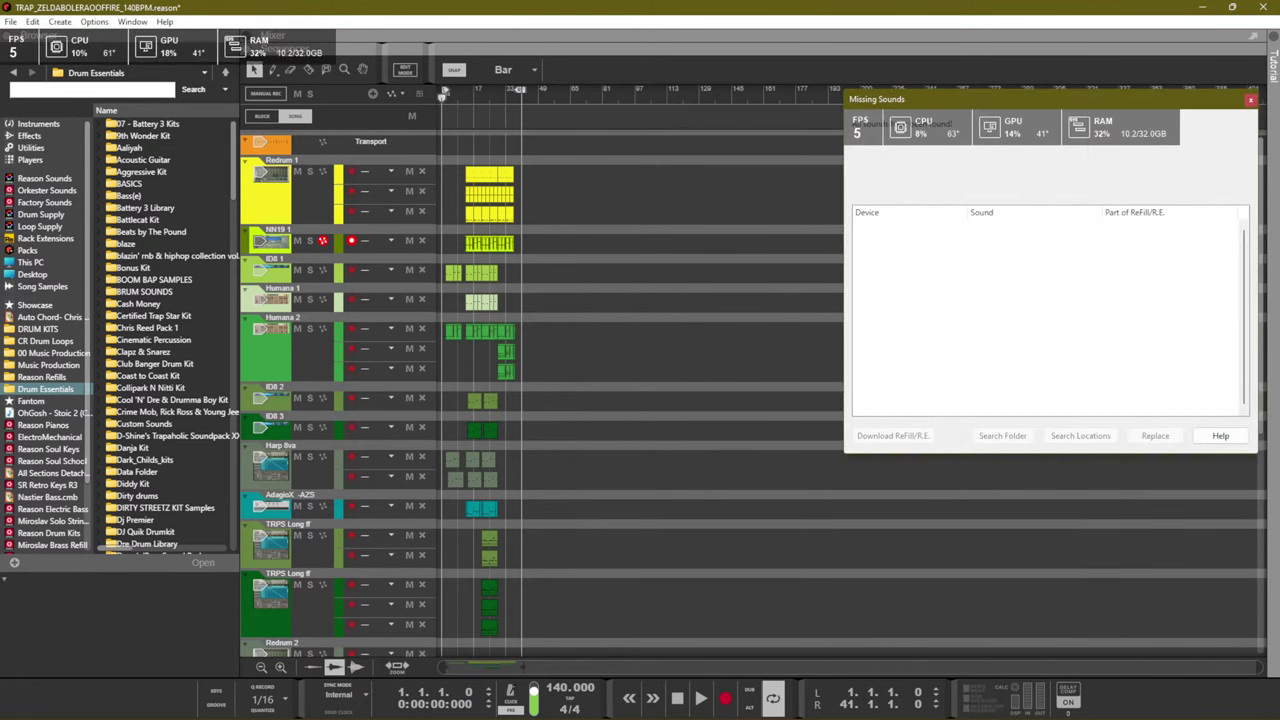
left_click(1250, 100)
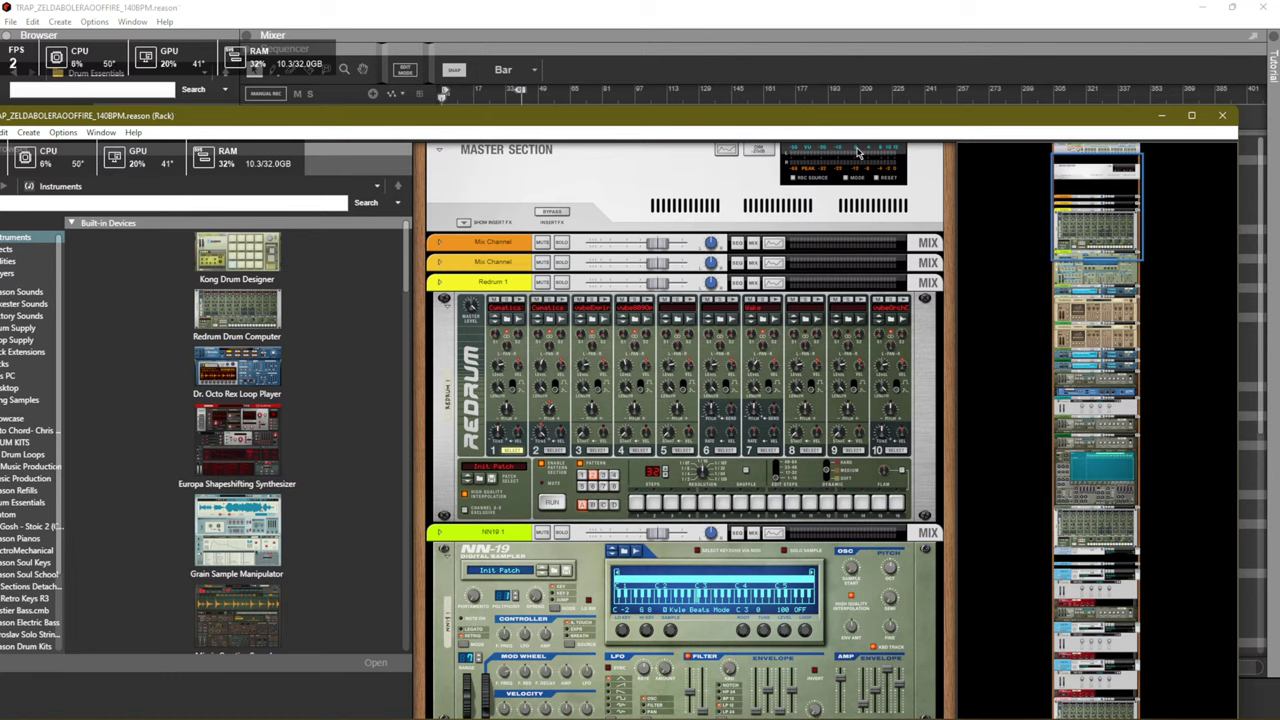
Close the detached rack window and play the song's opening briefly, ending with the rack in full view
left_click(1218, 124)
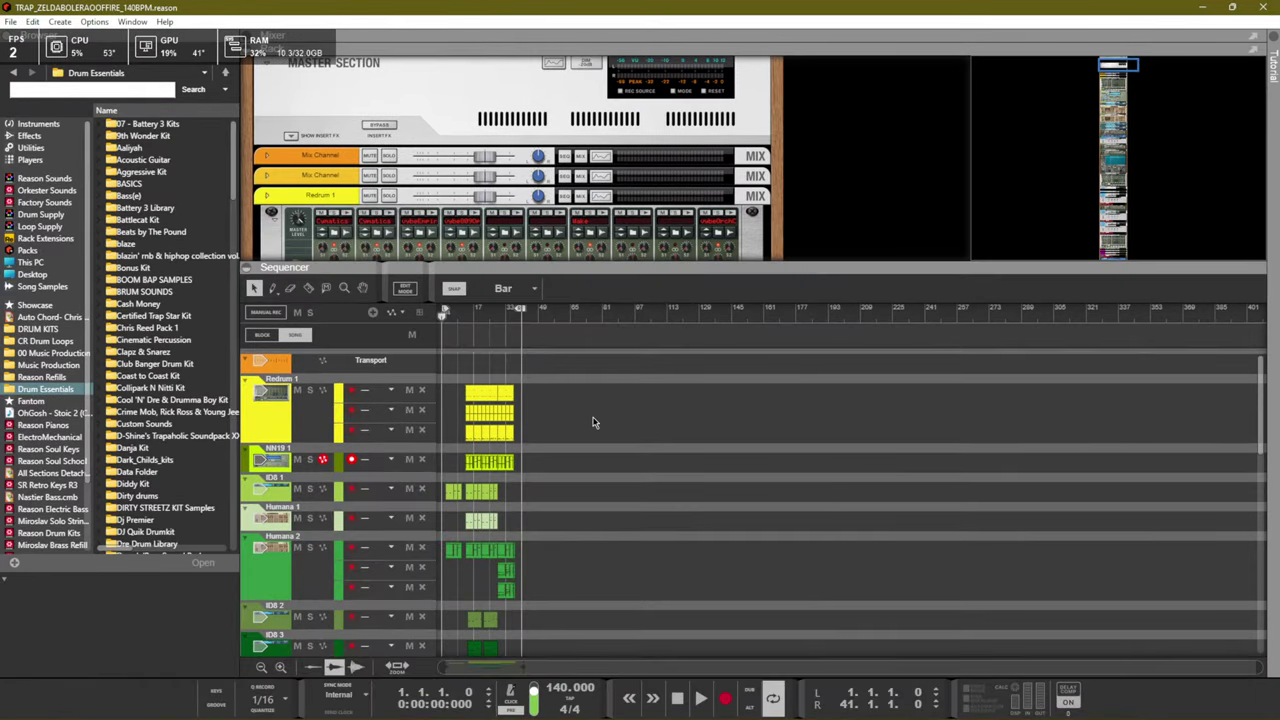
left_click(593, 374)
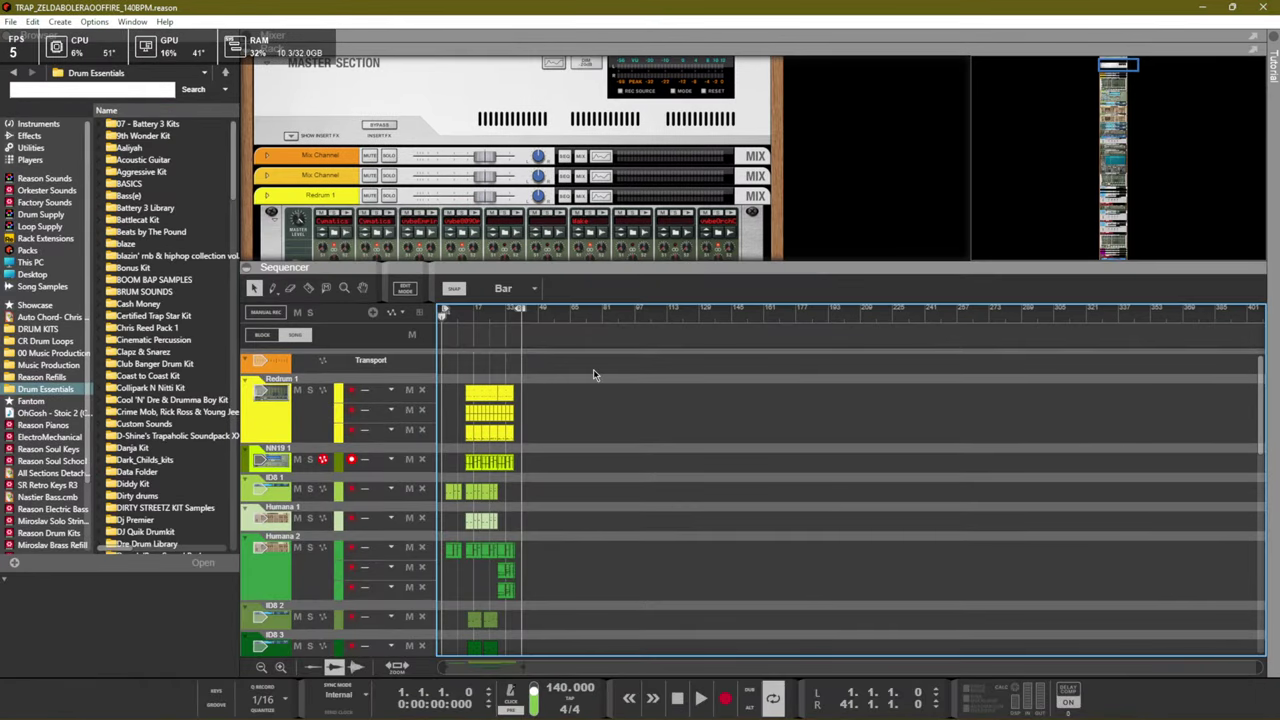
key("space")
key("F7")
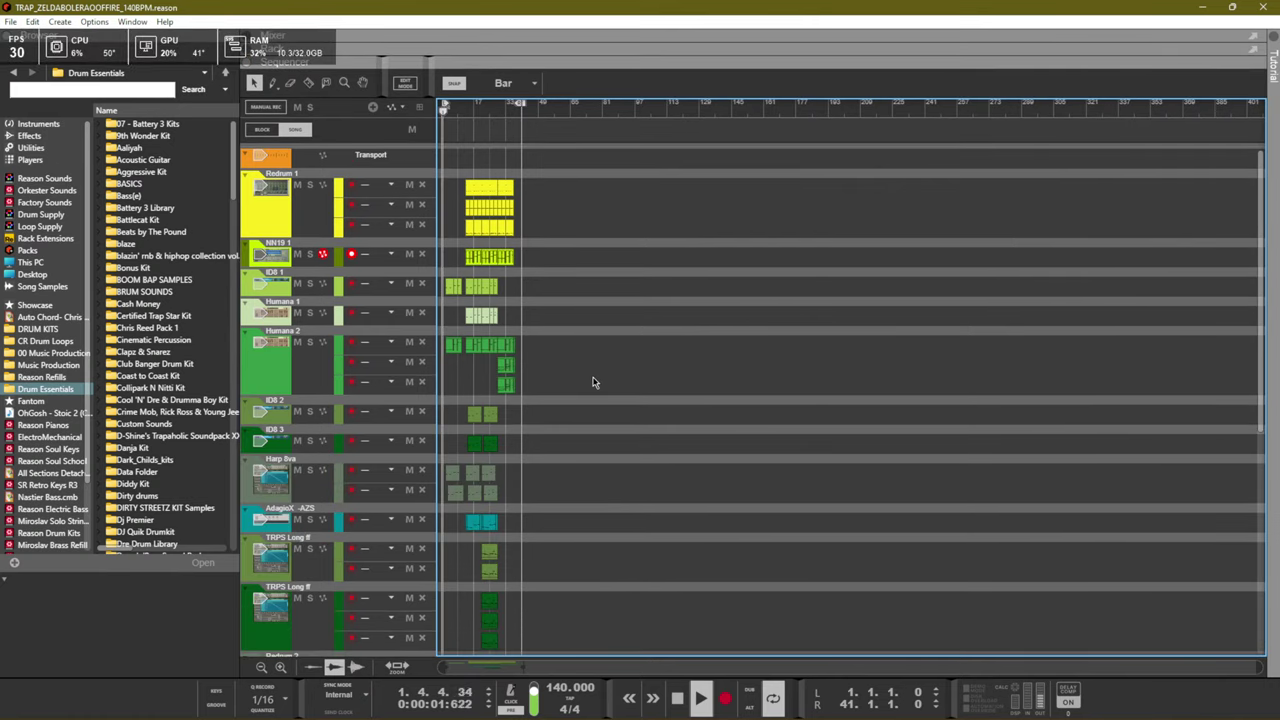
key("space")
key("F7")
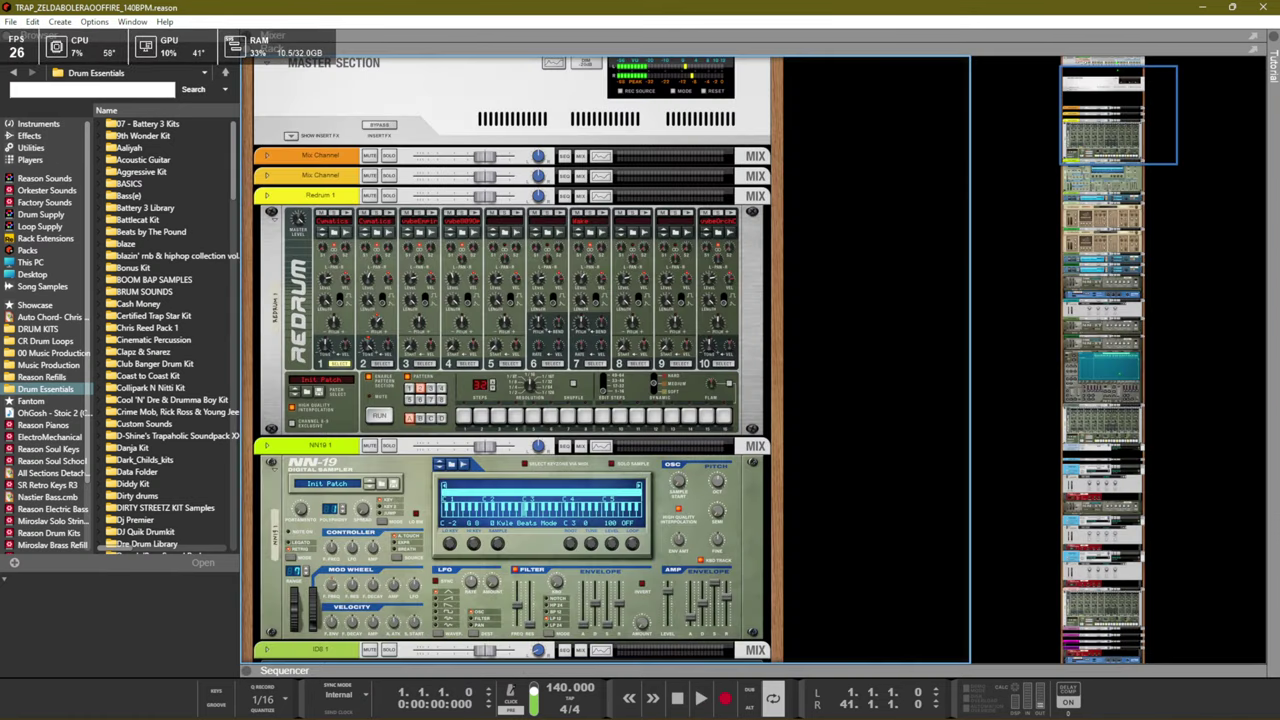
Insert the Cockos reastream-standalone effect on the first Mix Channel below the Master Section, working from the rear of the rack
scroll(298, 180, "up", 2)
left_click(298, 180)
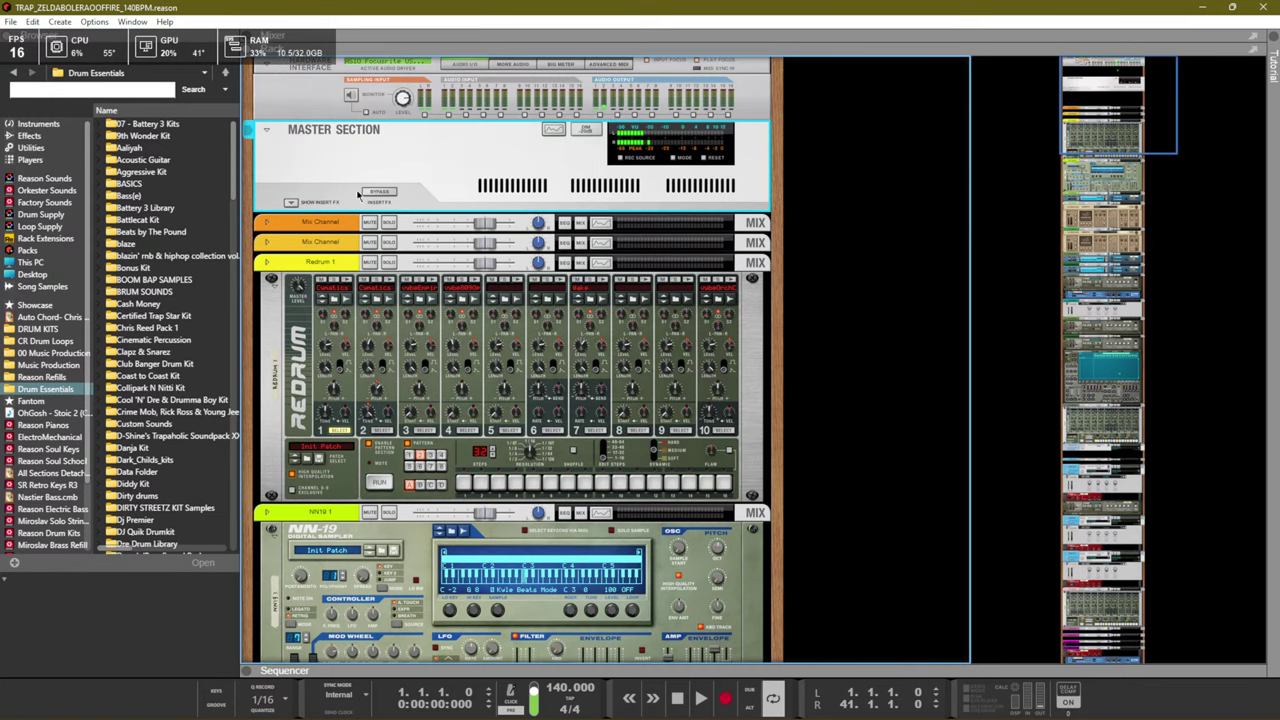
key("Tab")
left_click(471, 215)
right_click(471, 215)
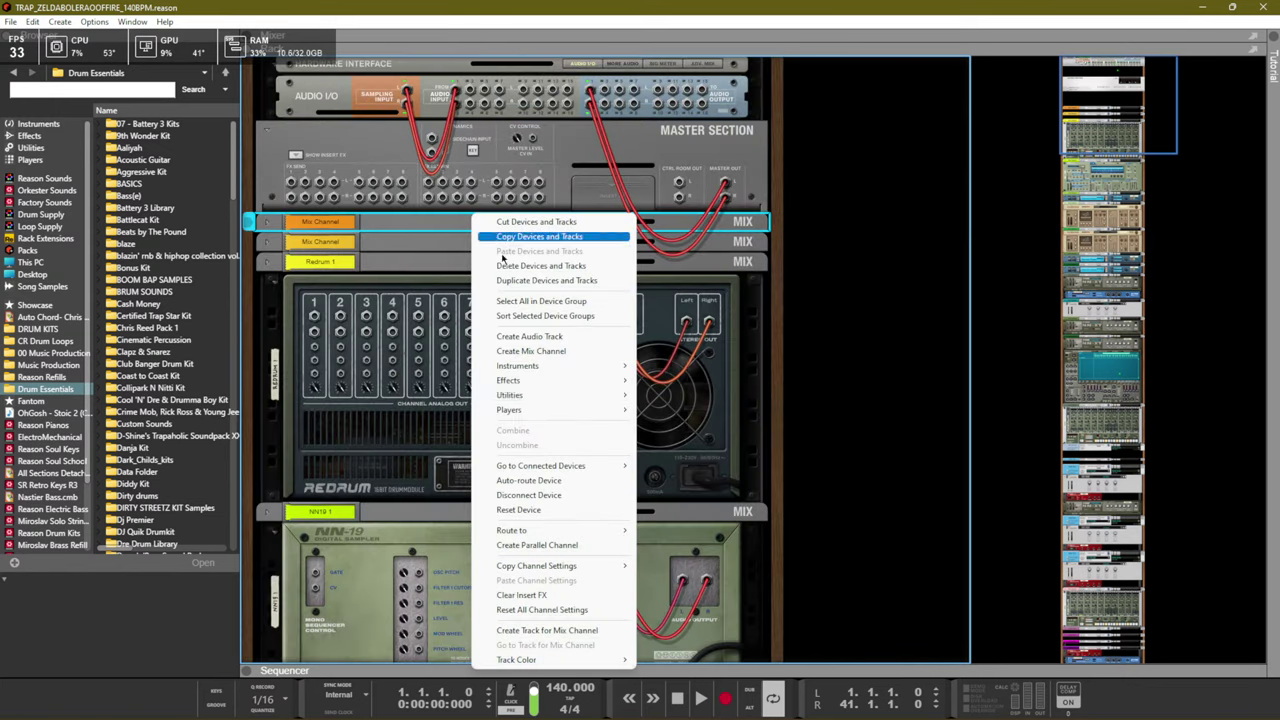
mouse_move(563, 382)
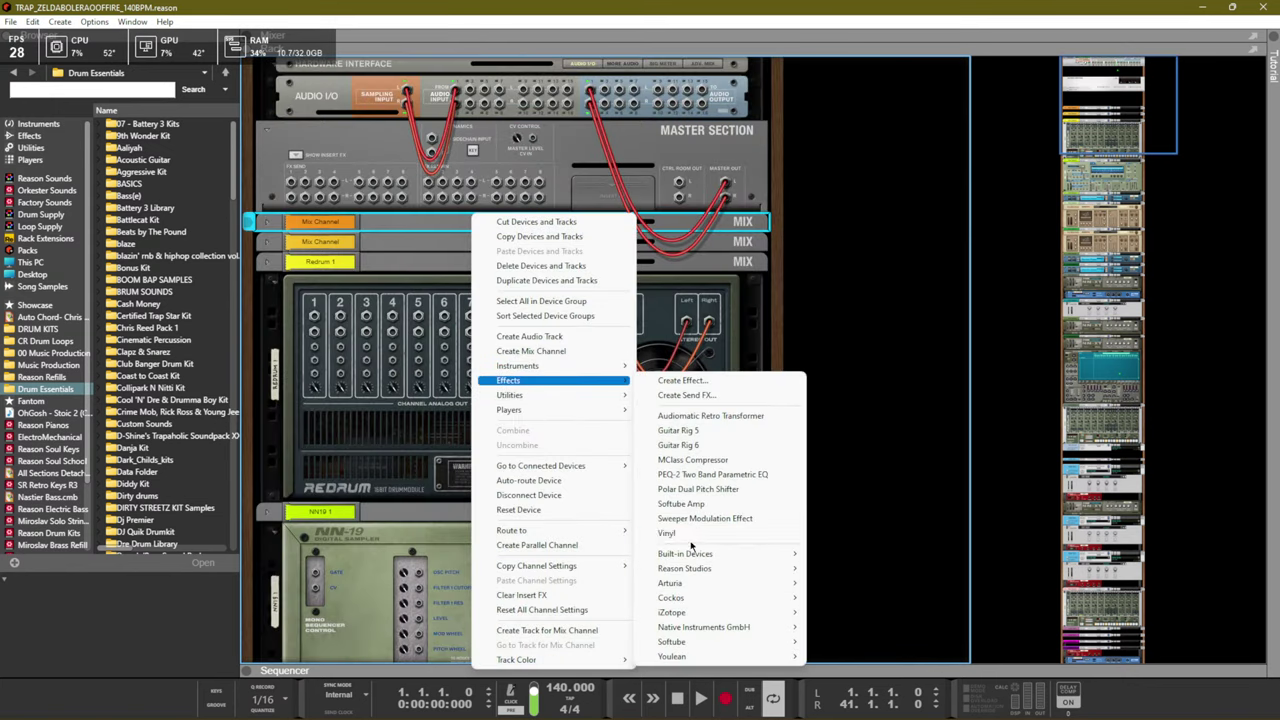
mouse_move(726, 614)
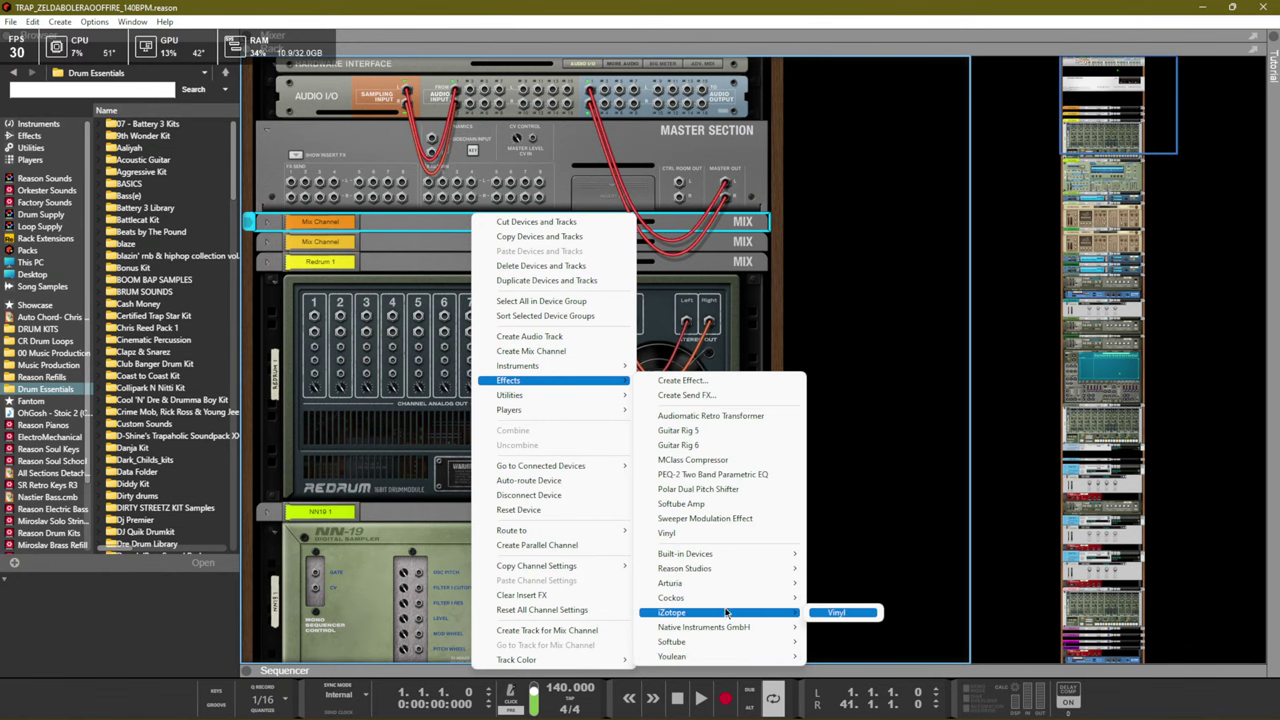
mouse_move(792, 599)
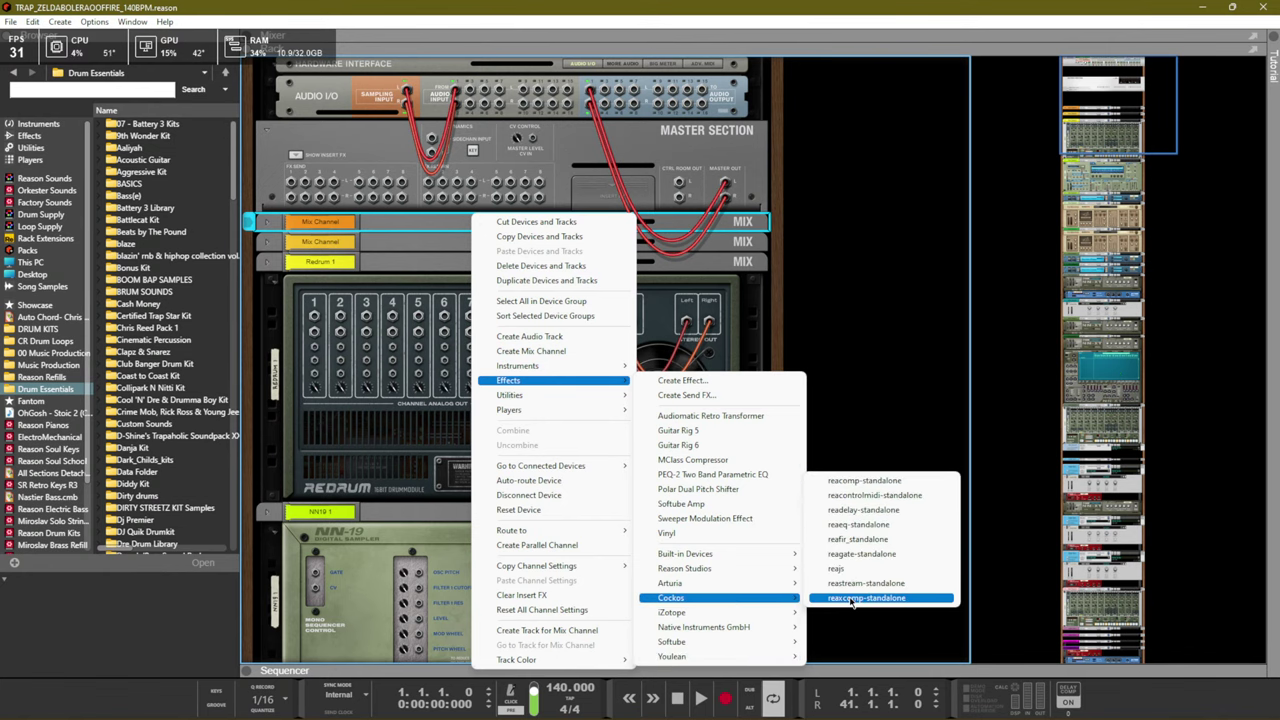
left_click(850, 583)
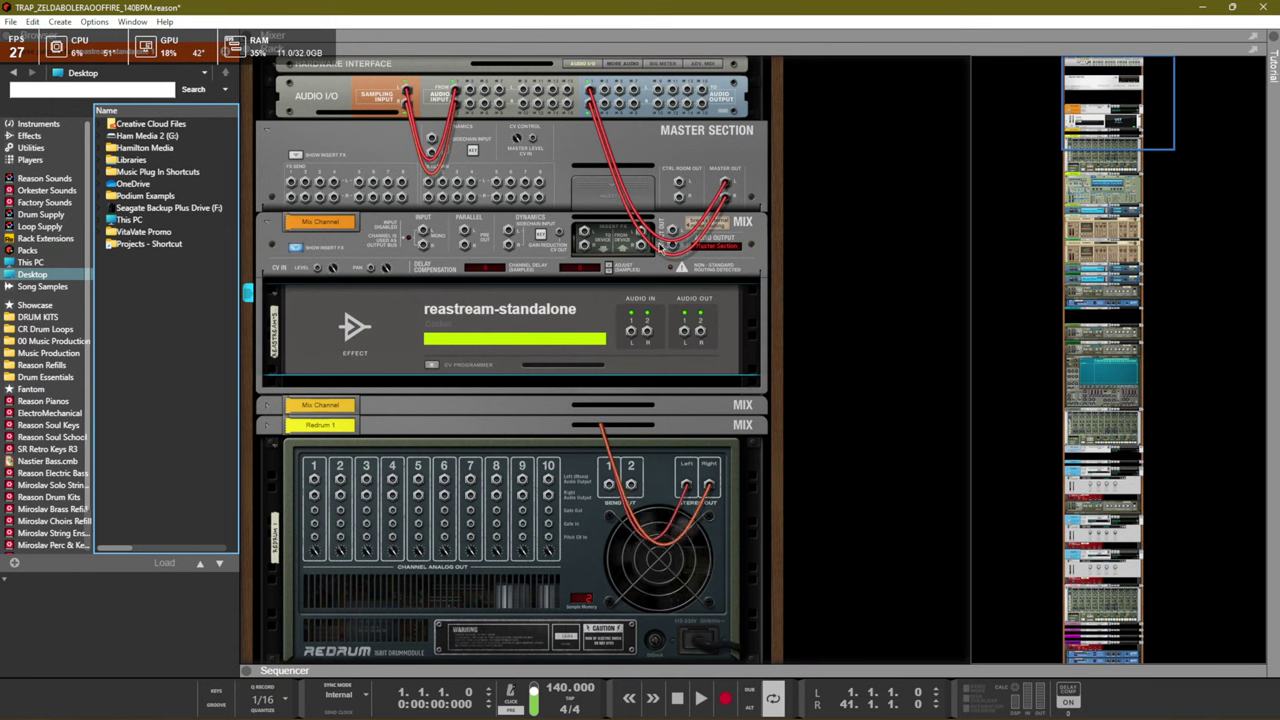
Cable the Master Section's control room output to the reastream-standalone audio inputs and expand its CV programmer at the rack front
left_click(676, 198)
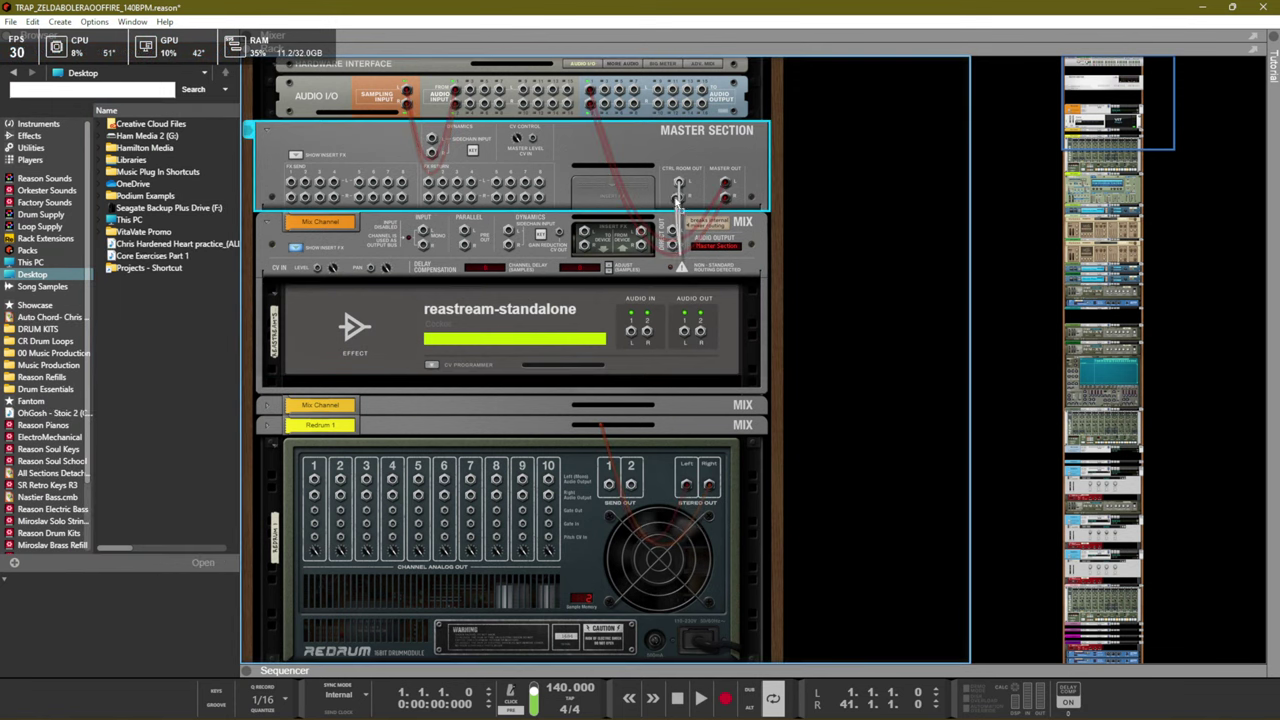
left_click_drag(676, 198, 631, 331)
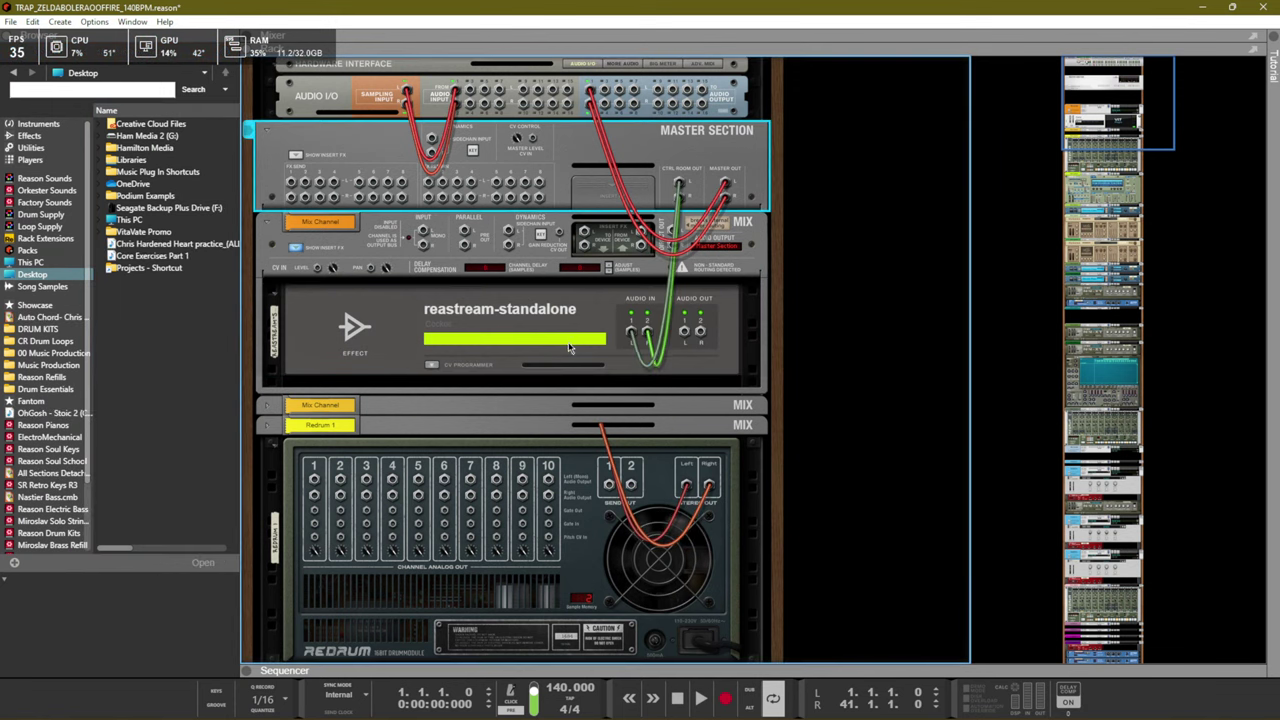
left_click(431, 366)
key("Tab")
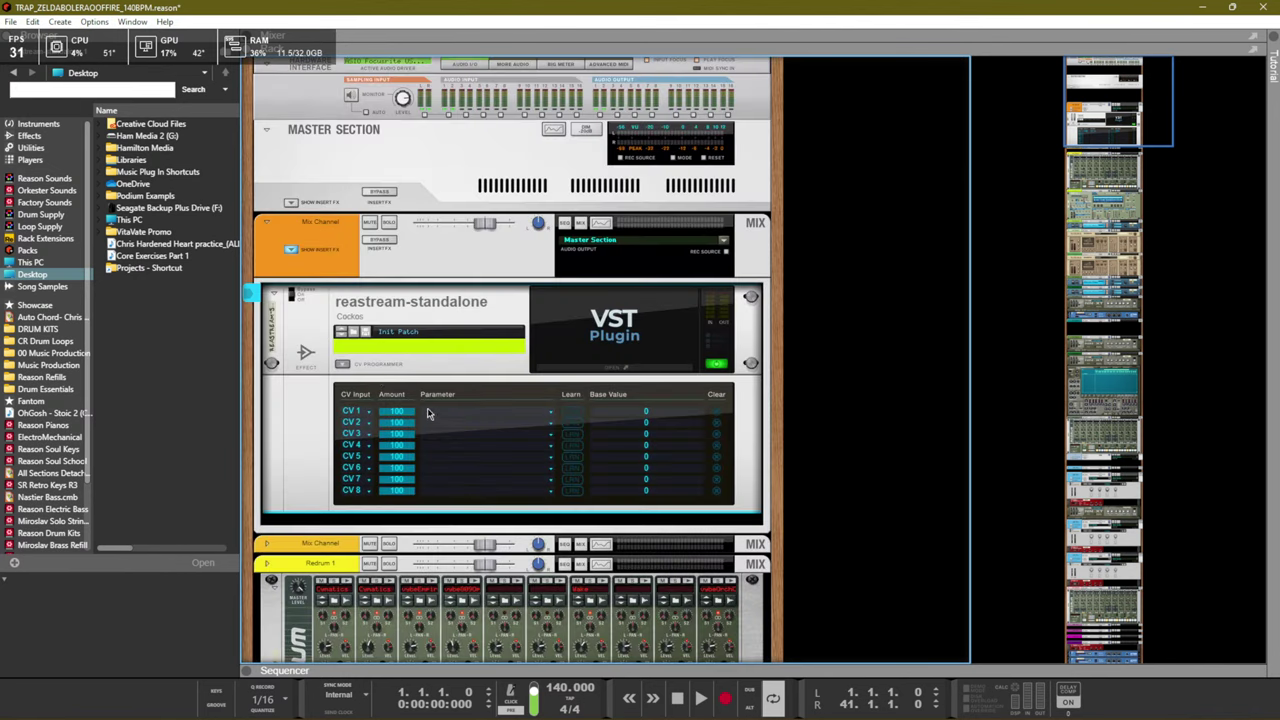
Set the reastream-standalone plug-in to send audio/MIDI, choose a destination IP, and close its window
left_click(600, 369)
left_click(71, 131)
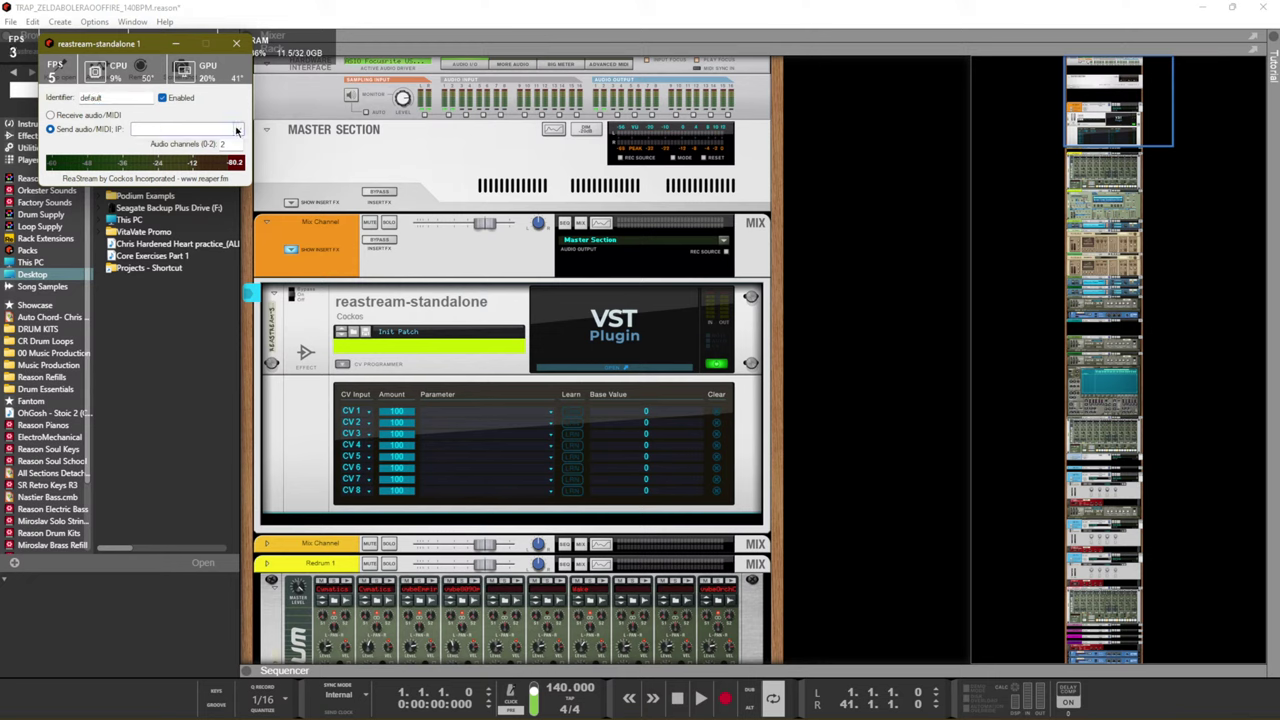
left_click(237, 130)
left_click(232, 139)
left_click(236, 43)
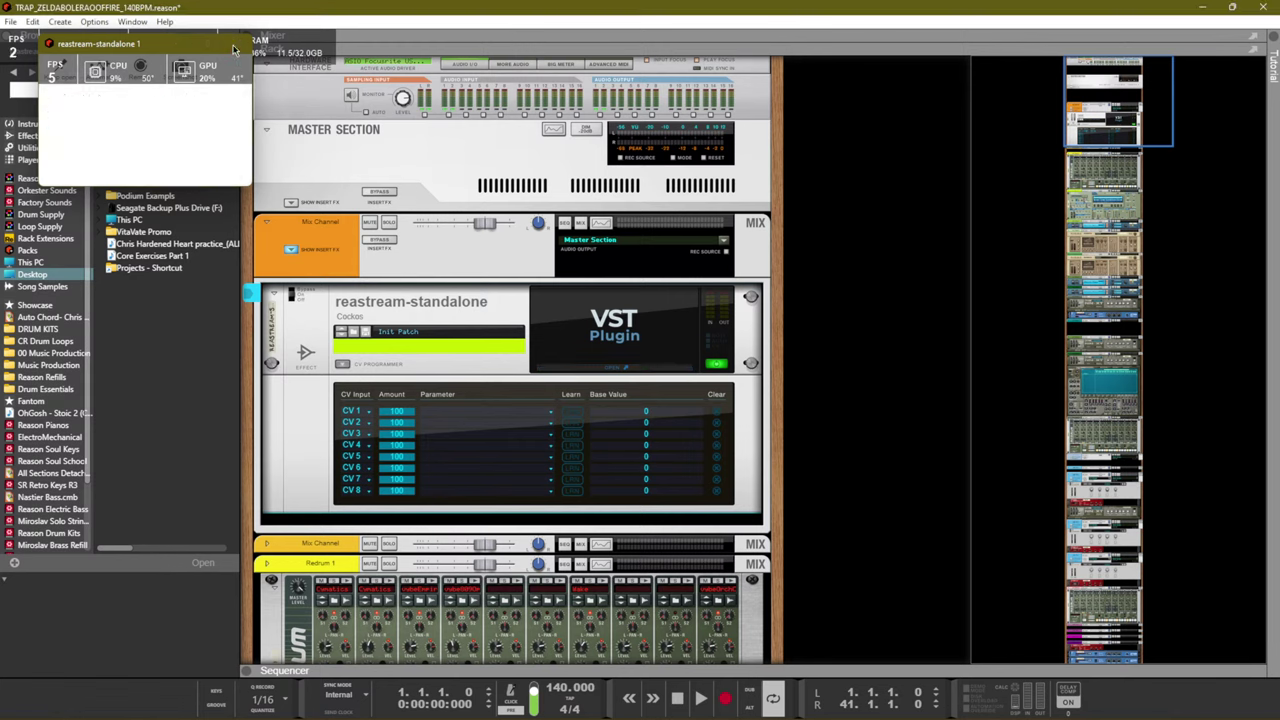
Play the song's opening briefly to check the signal reaching reastream-standalone
left_click(440, 187)
key("space")
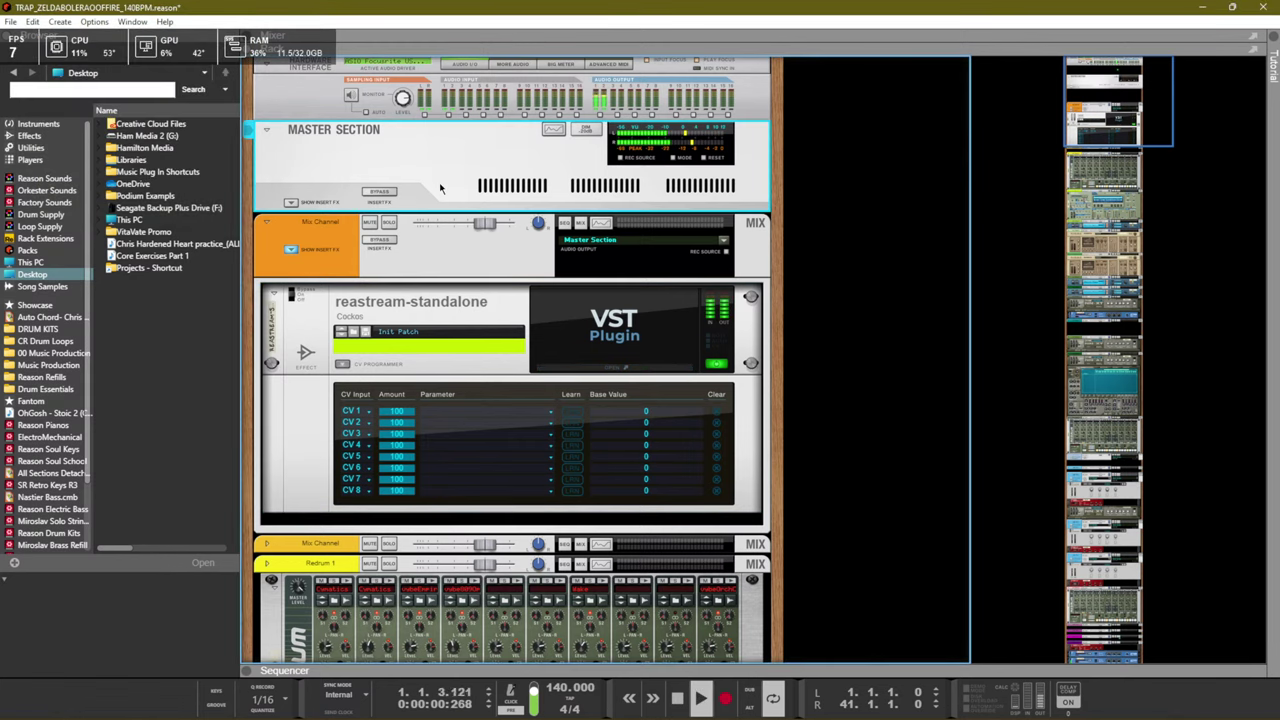
key("space")
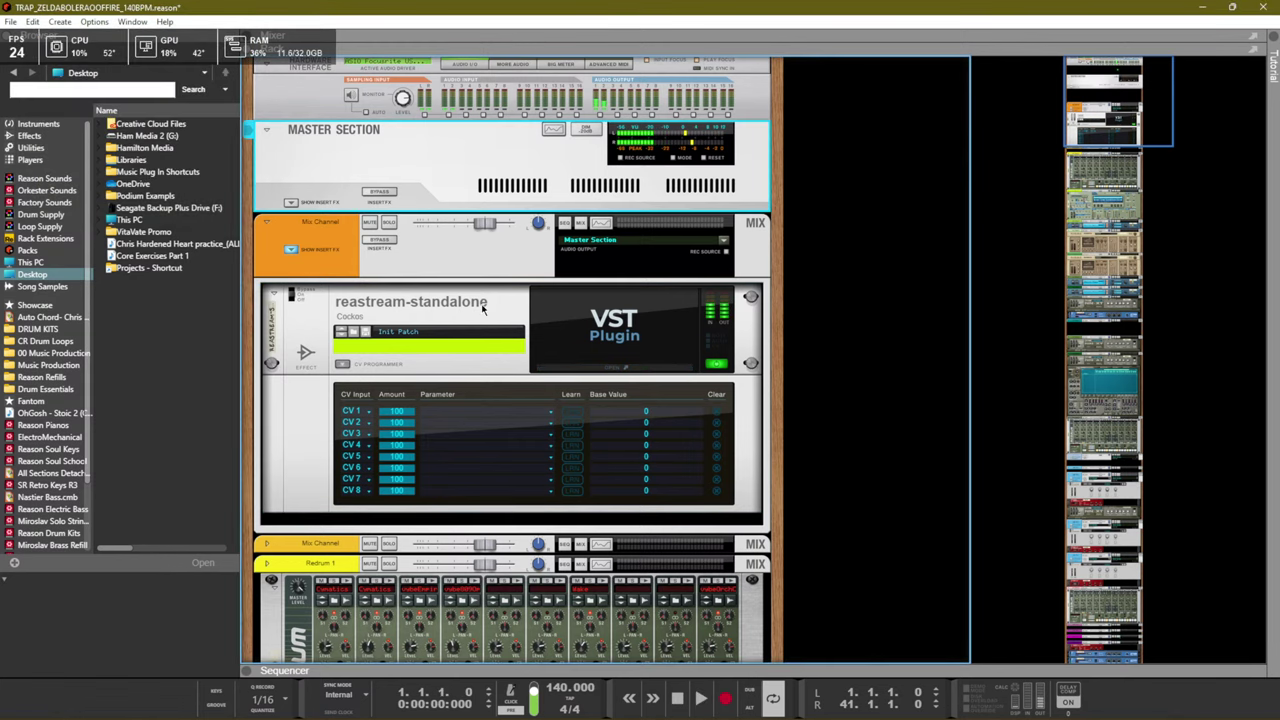
Enable the high-pass filter on the Redrum 2 mixer channel in the Spectrum EQ and set it to 66.9 Hz during playback
key("F5")
key("space")
left_click(862, 642)
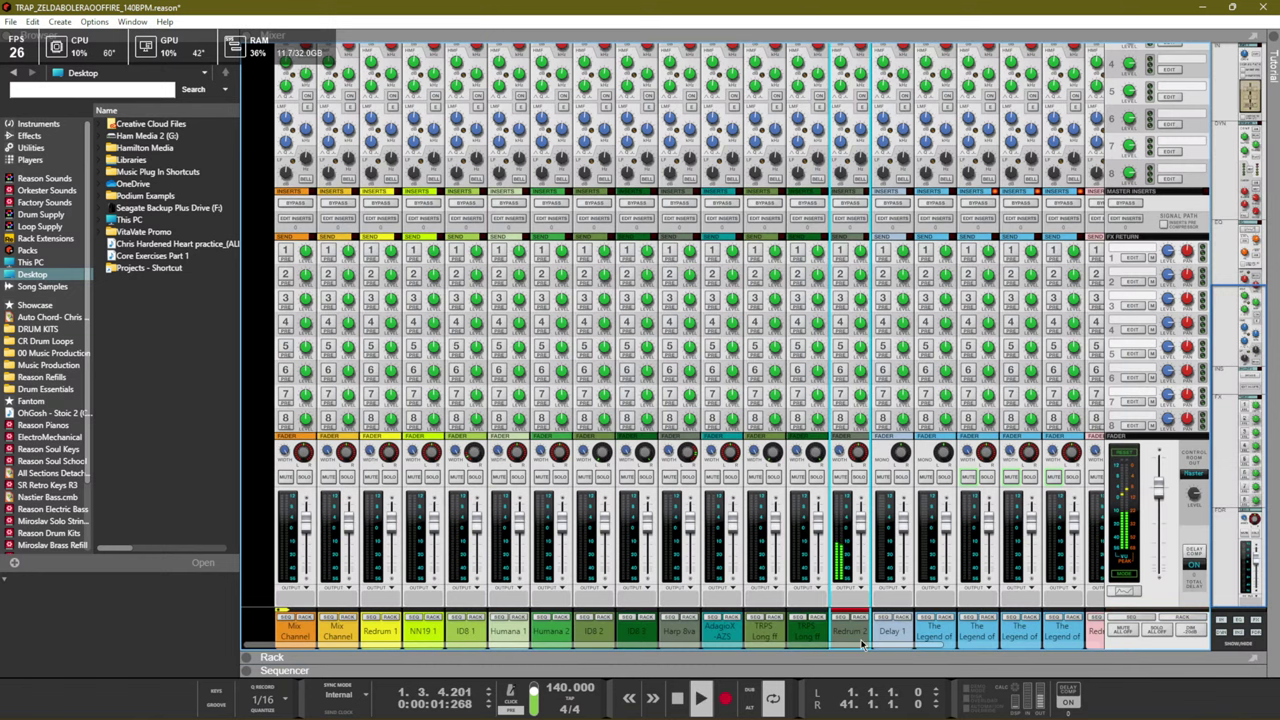
key("F2")
left_click(793, 140)
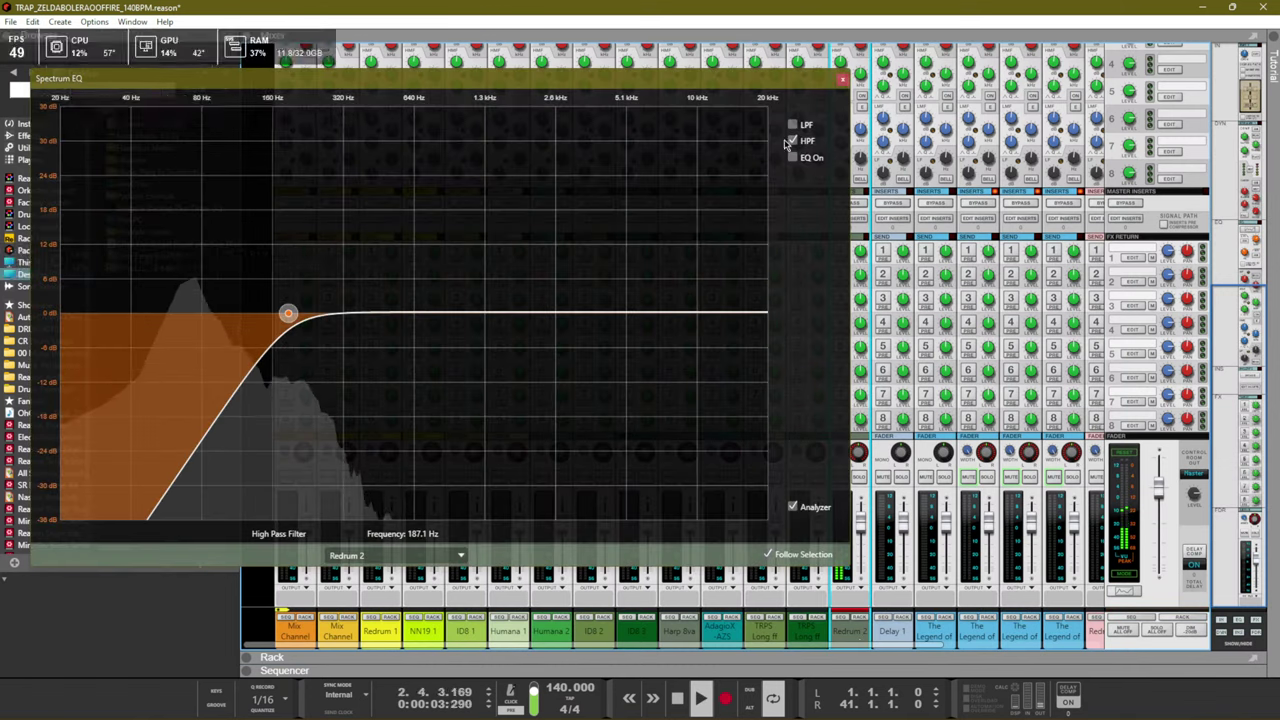
left_click_drag(286, 314, 189, 349)
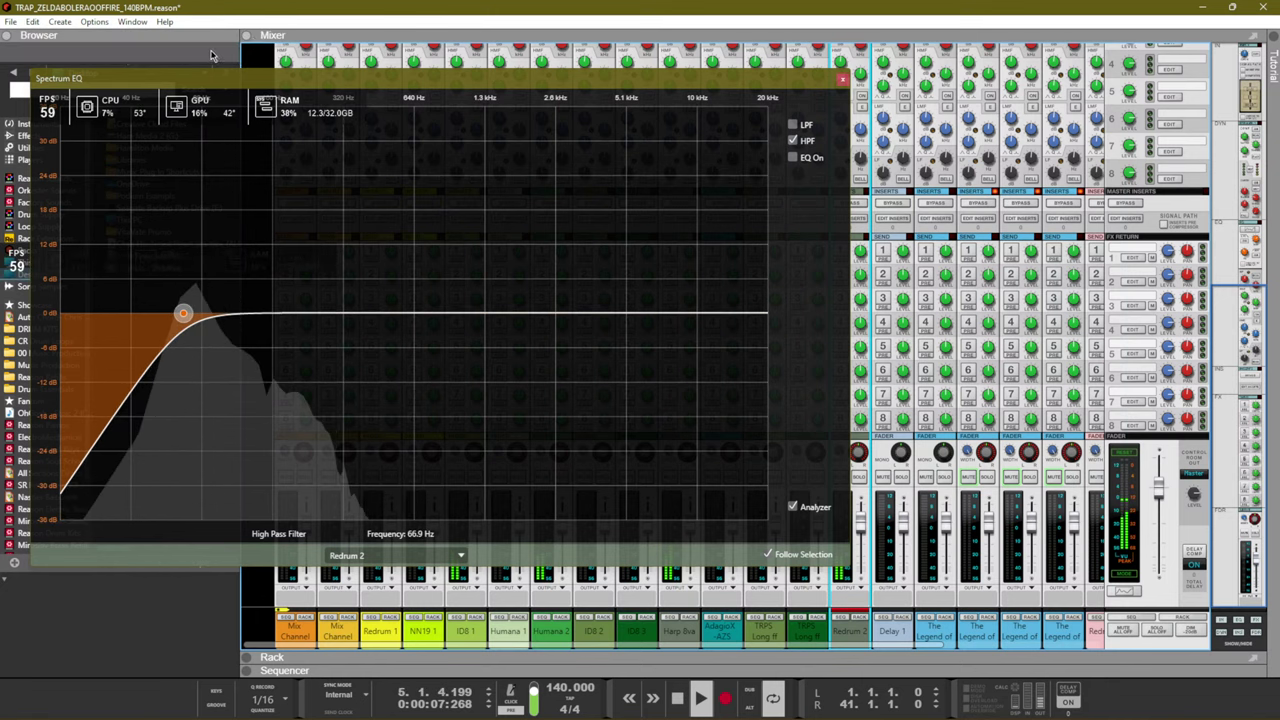
Watch the Redrum 2 spectrum during playback, moving the Spectrum EQ window until the master fader is exposed in the mixer
left_click_drag(384, 78, 672, 146)
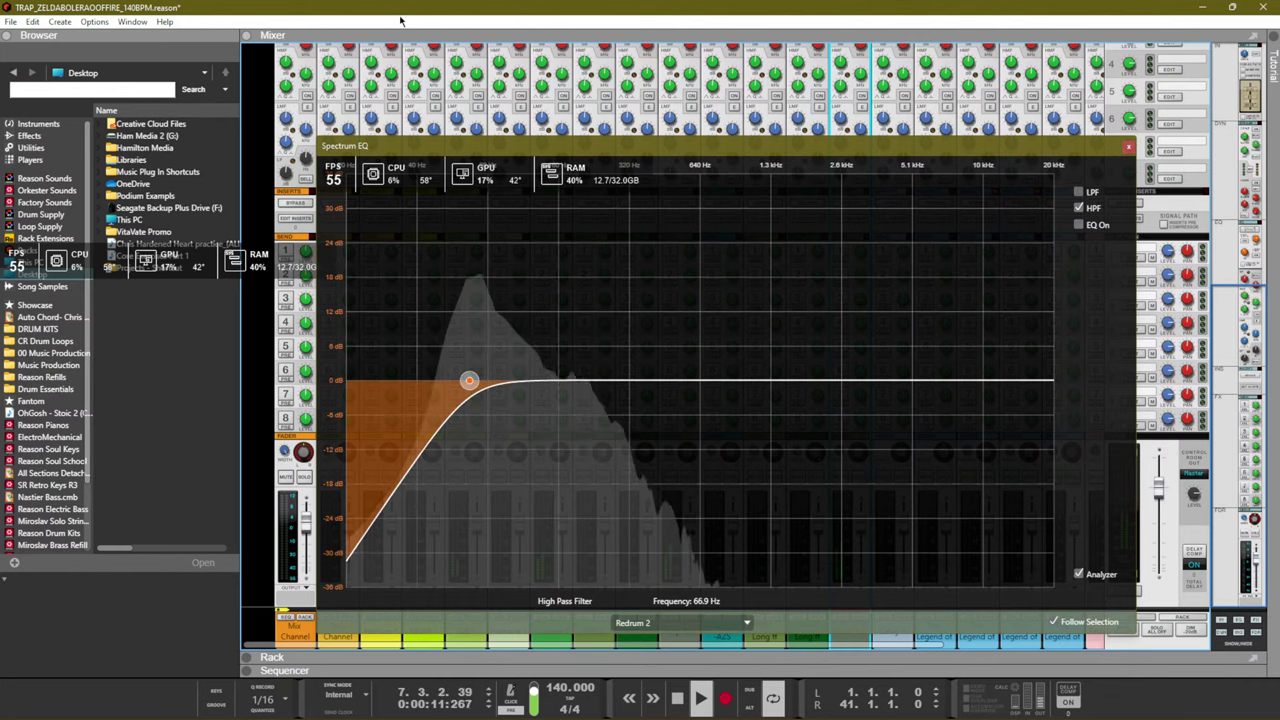
left_click_drag(400, 11, 461, 7)
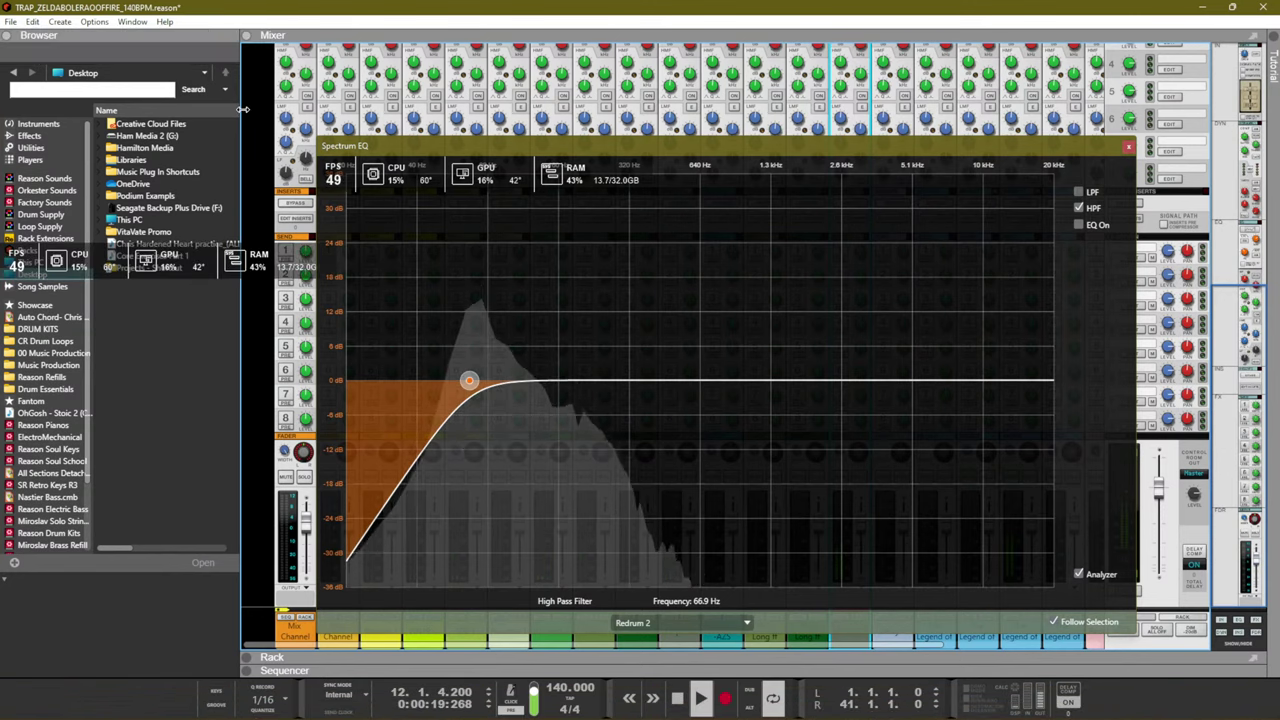
key("F7")
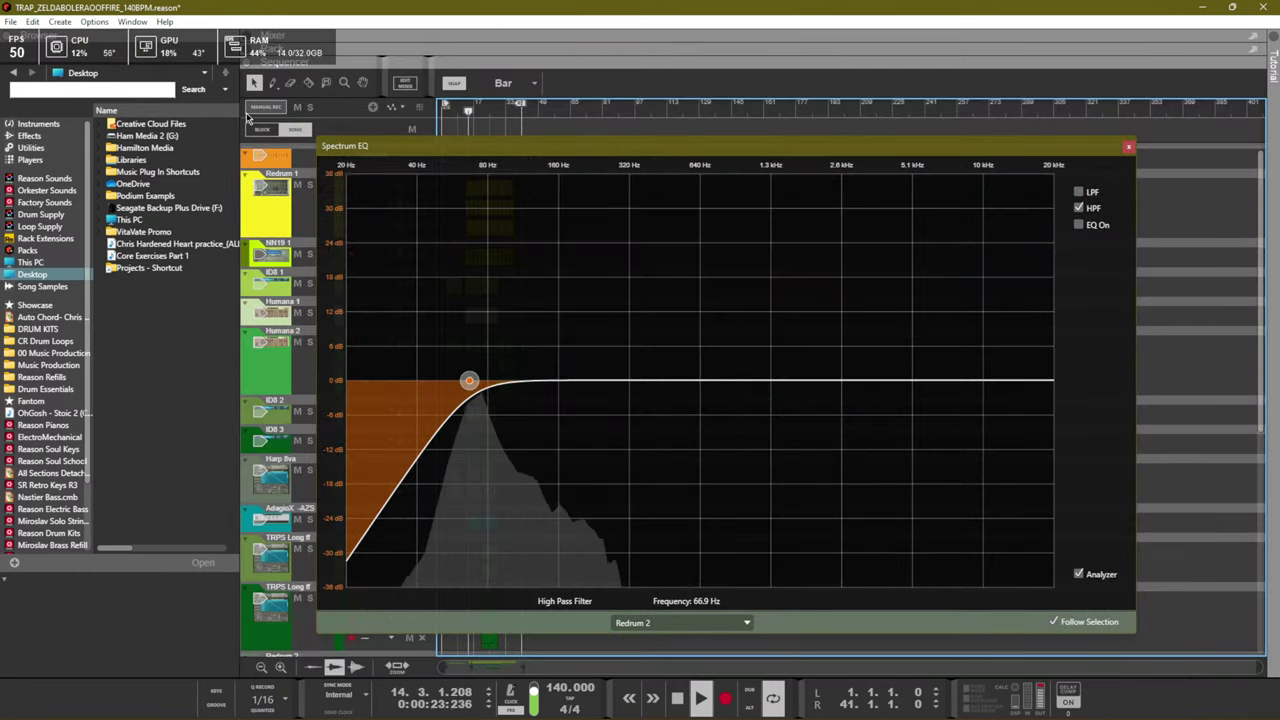
key("F5")
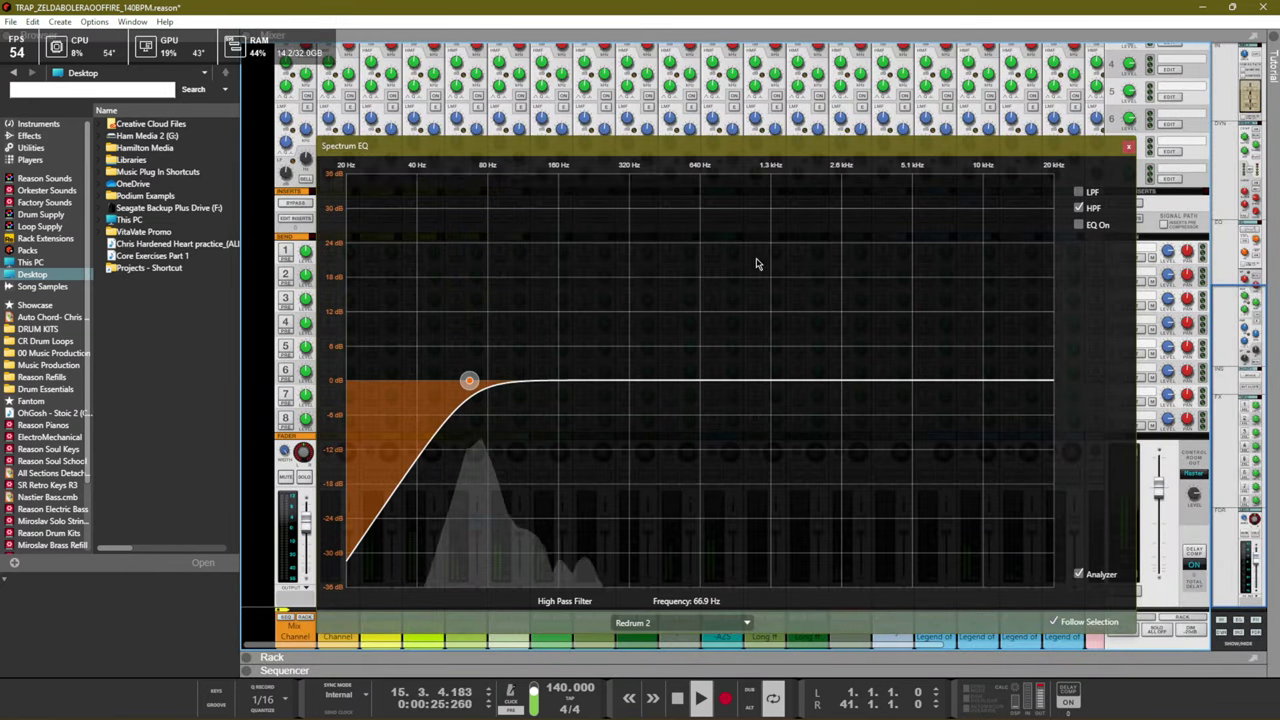
left_click_drag(929, 148, 753, 150)
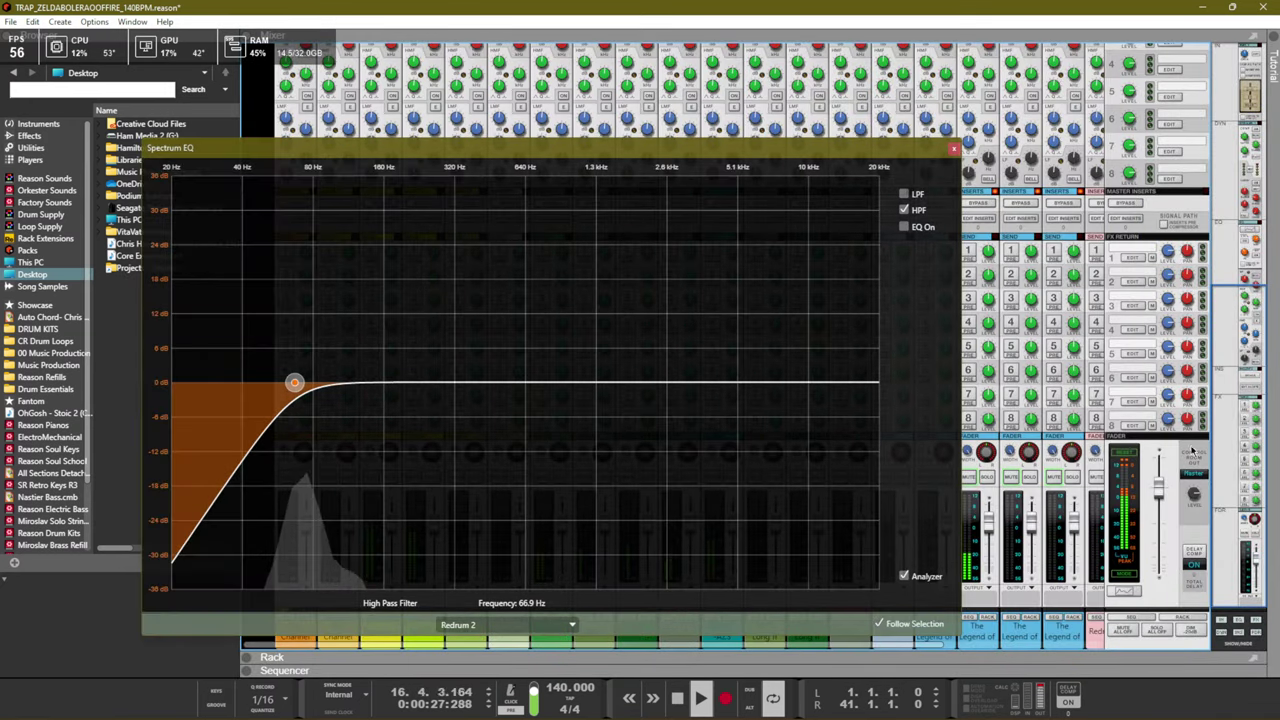
Show the Master Section in the Spectrum EQ and adjust the control room level while the song plays
left_click(1158, 465)
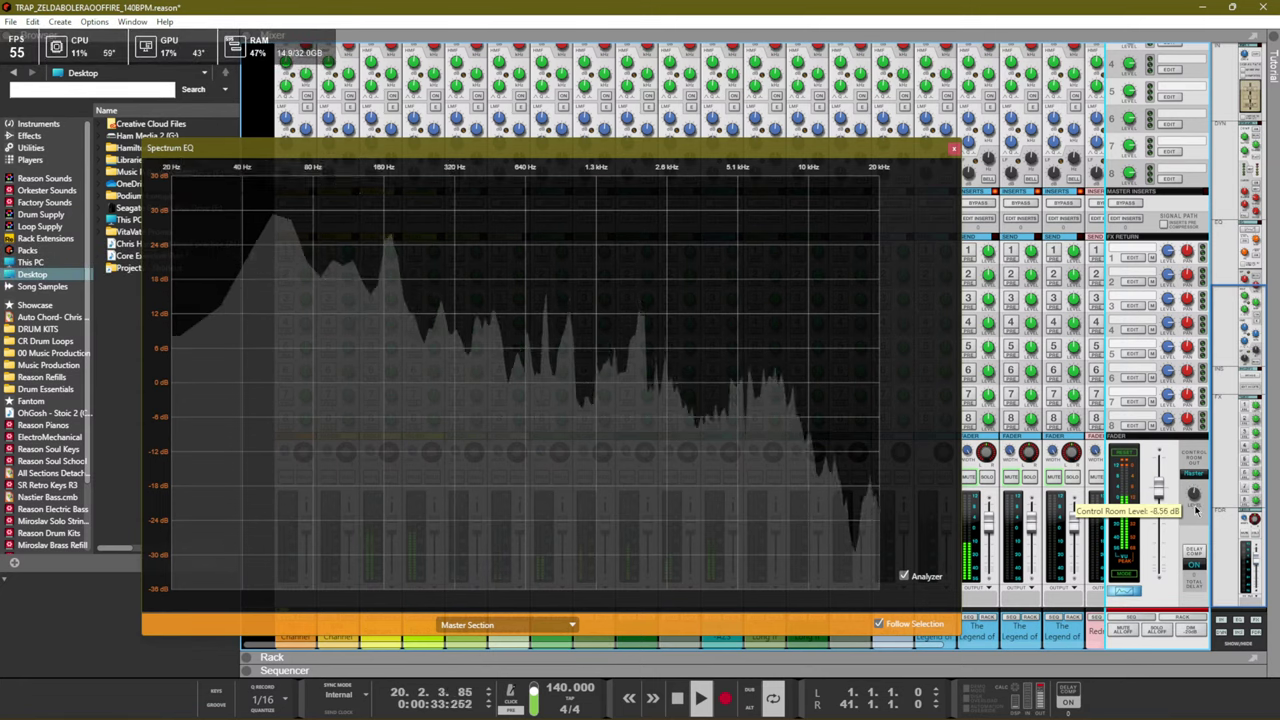
left_click_drag(1196, 507, 1196, 517)
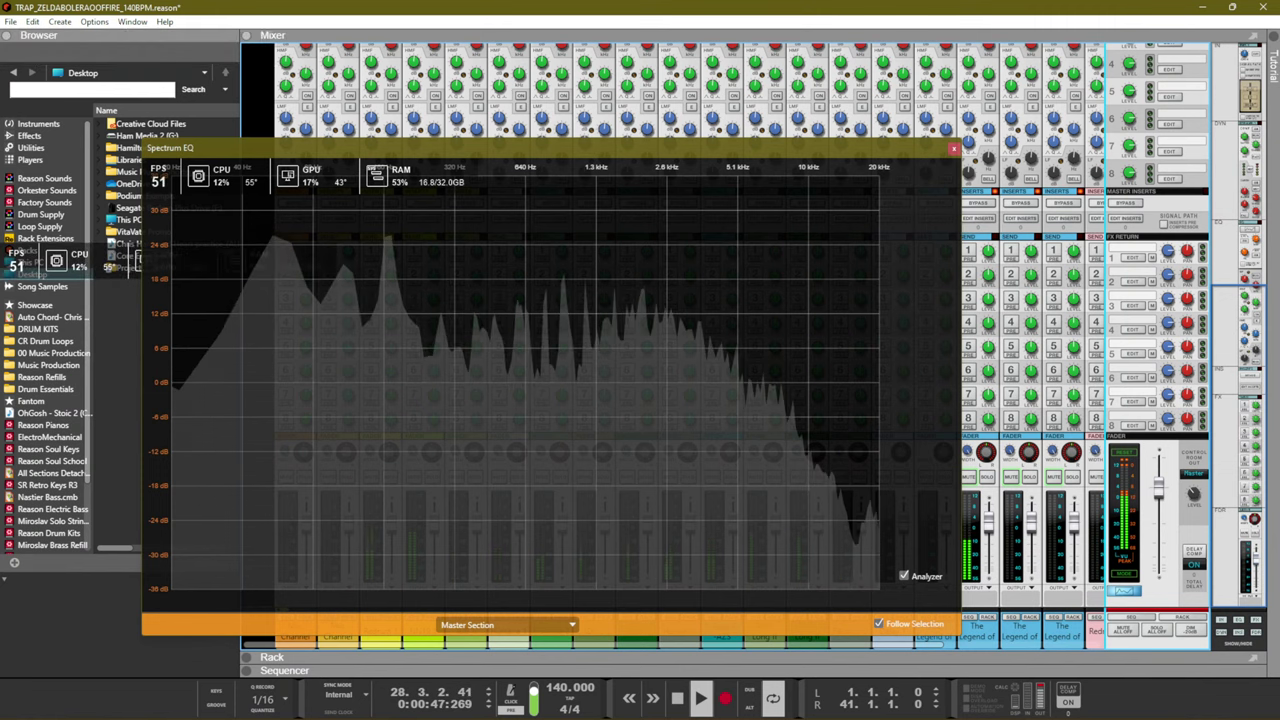
key("F2")
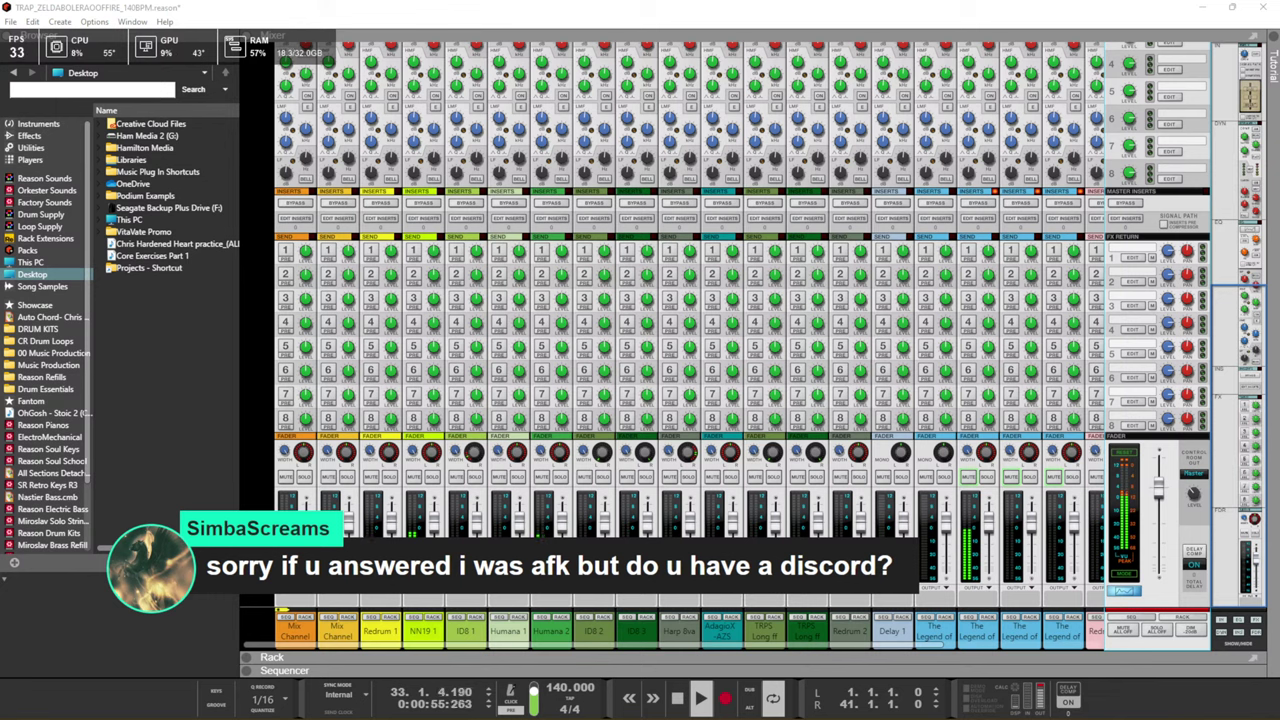
key("F2")
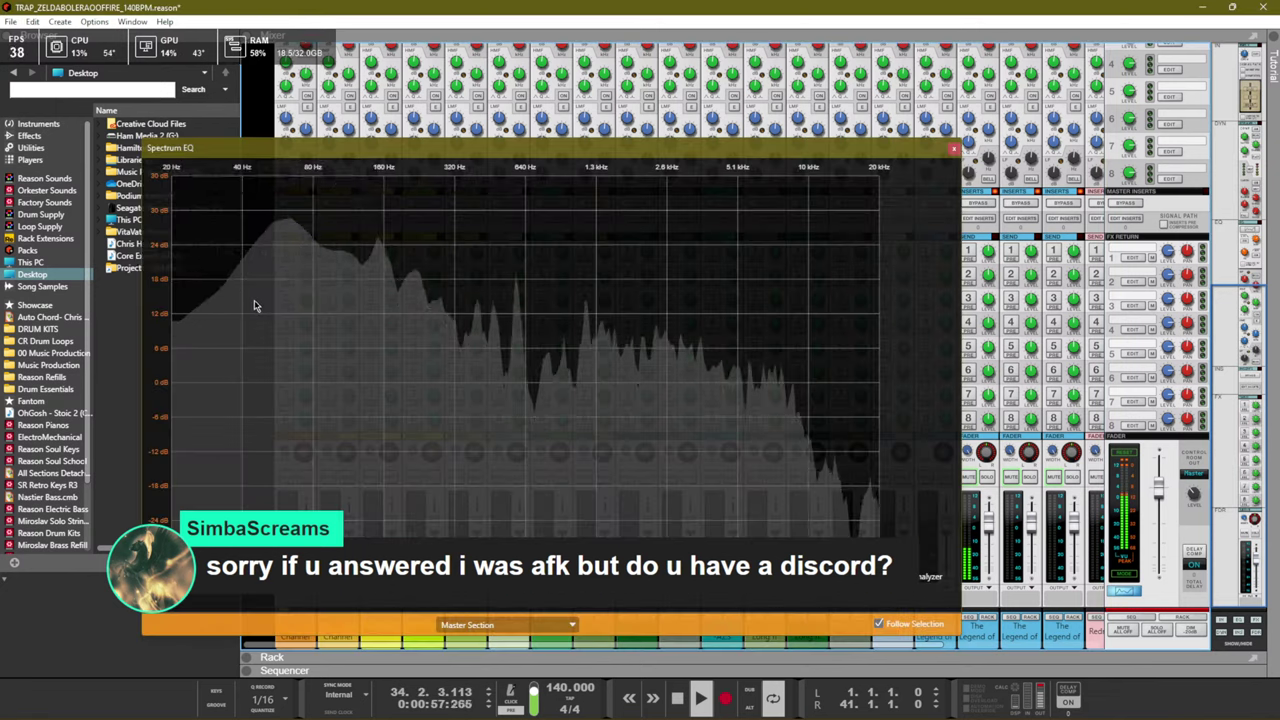
Bring up the sequencer, close the Spectrum EQ, and restart playback from the beginning of the song
key("F7")
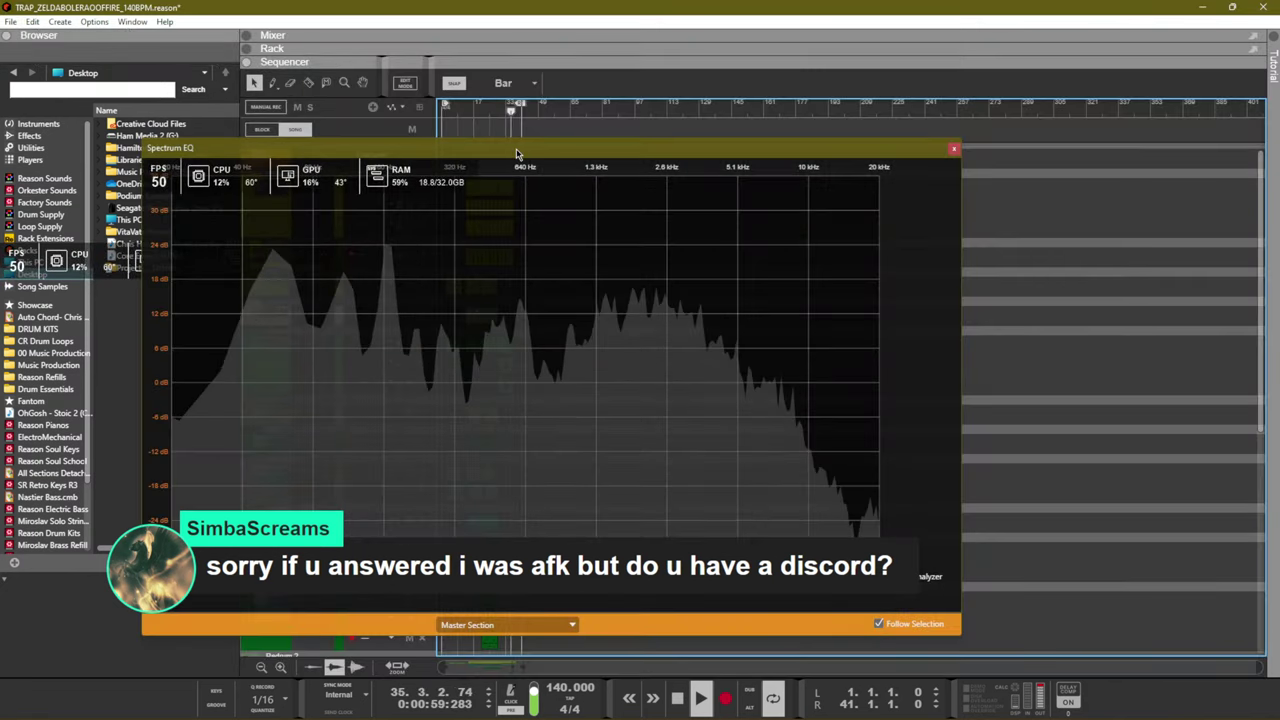
left_click_drag(519, 153, 958, 193)
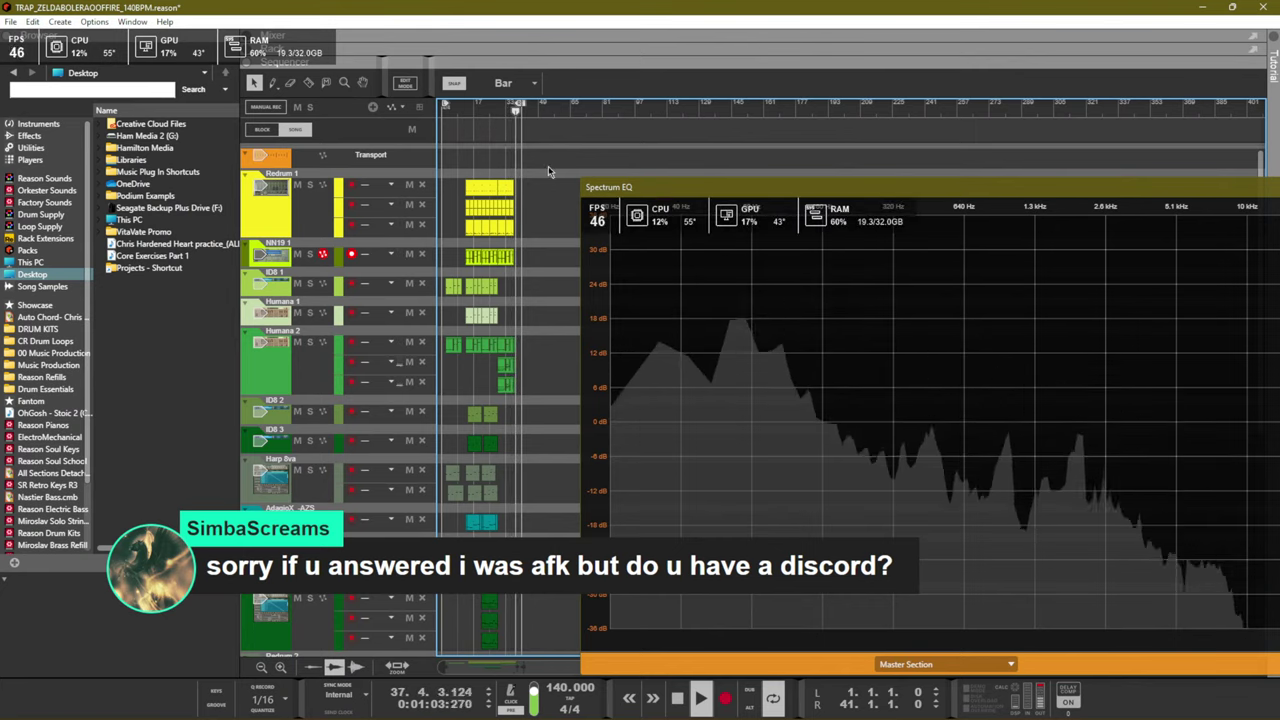
left_click_drag(755, 194, 508, 173)
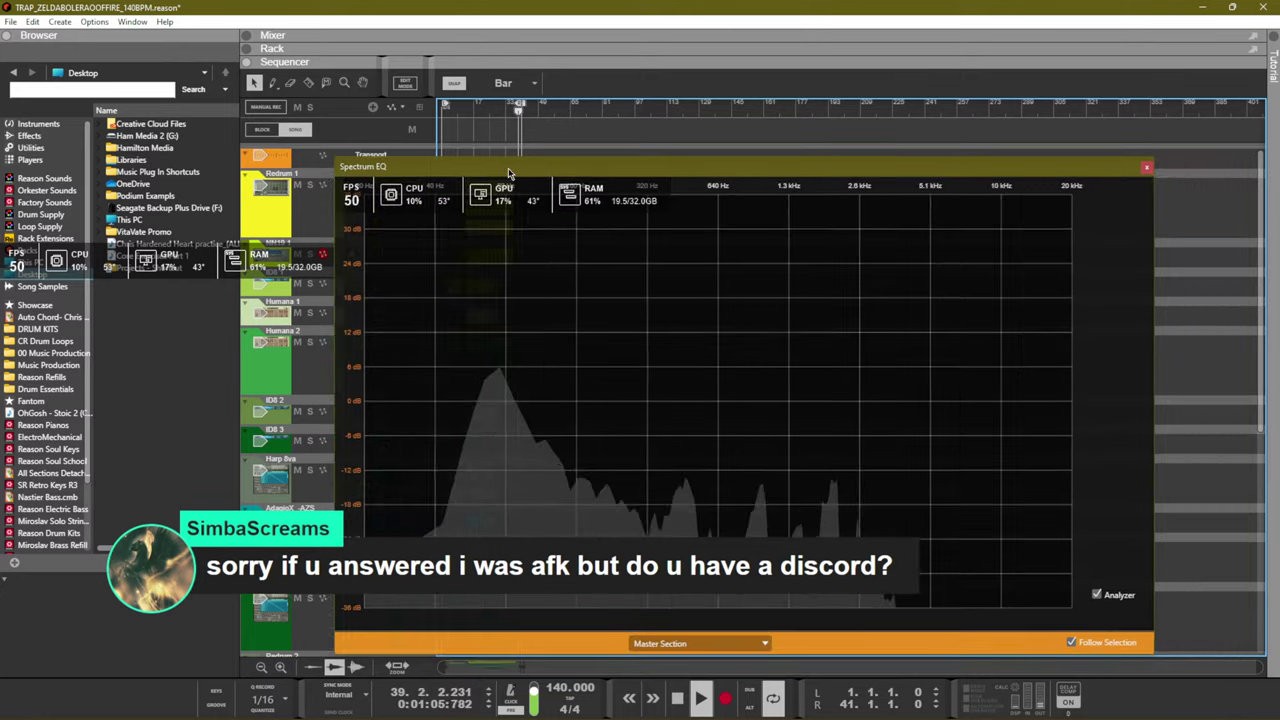
left_click(1146, 168)
key("space")
key("space")
key("space")
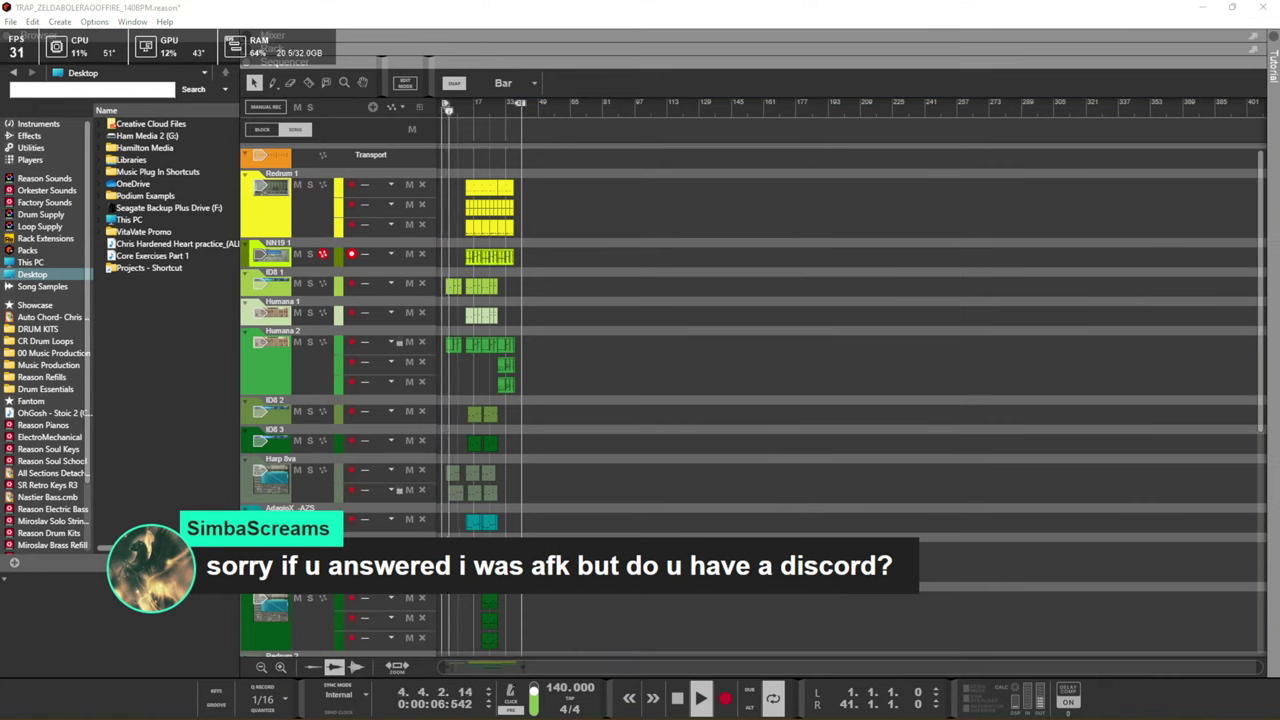
Place the zelda fuzz audio clip on its own track at bar 100 and look over the remaining tracks
left_click_drag(764, 395, 643, 400)
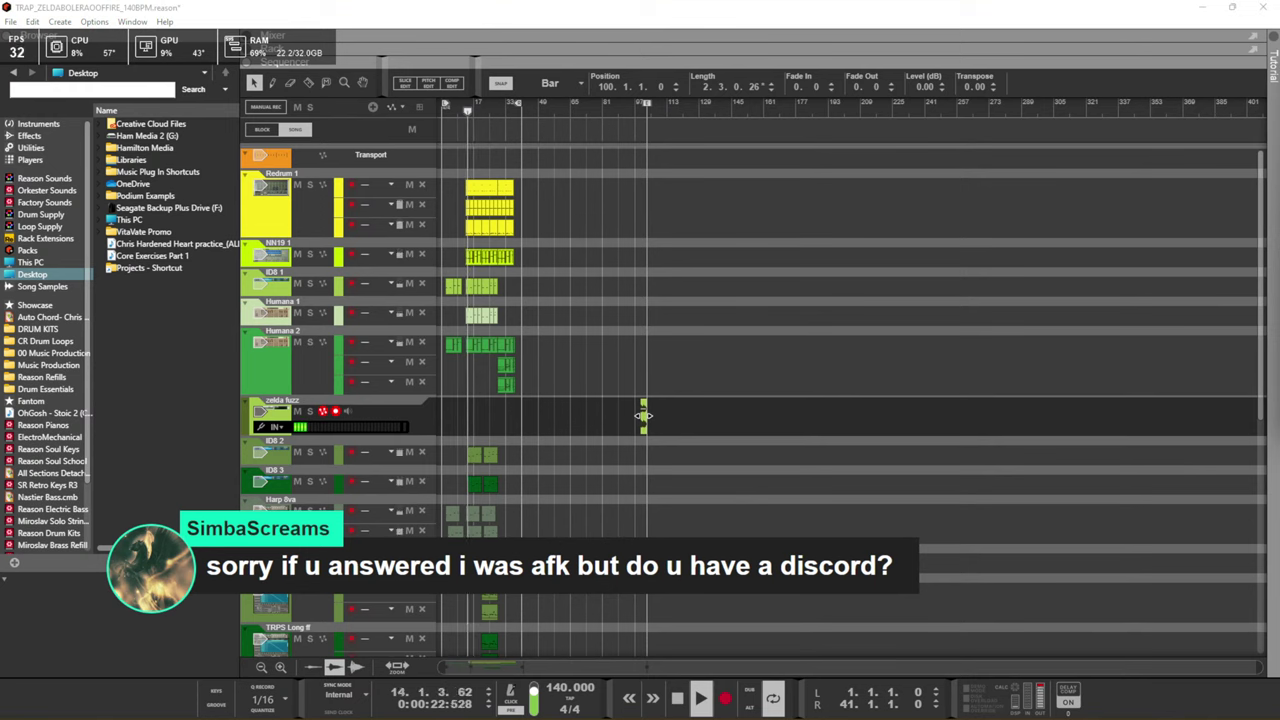
left_click(945, 294)
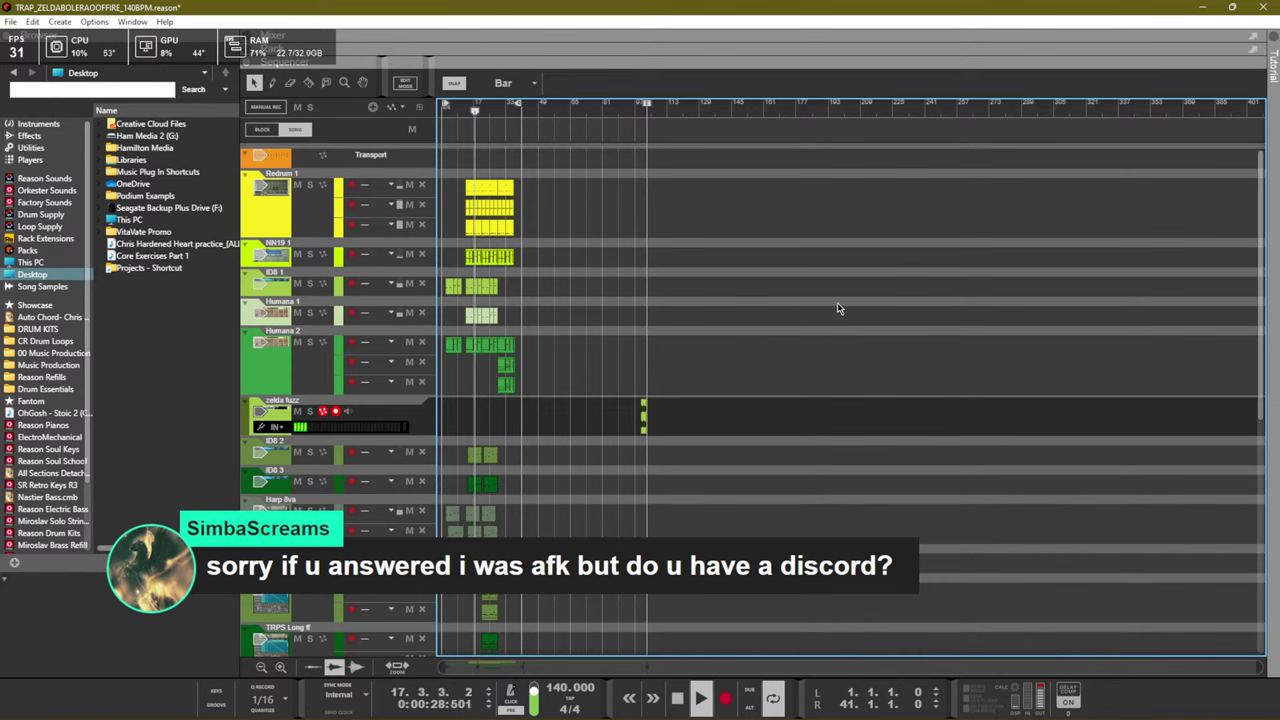
scroll(837, 302, "down", 5)
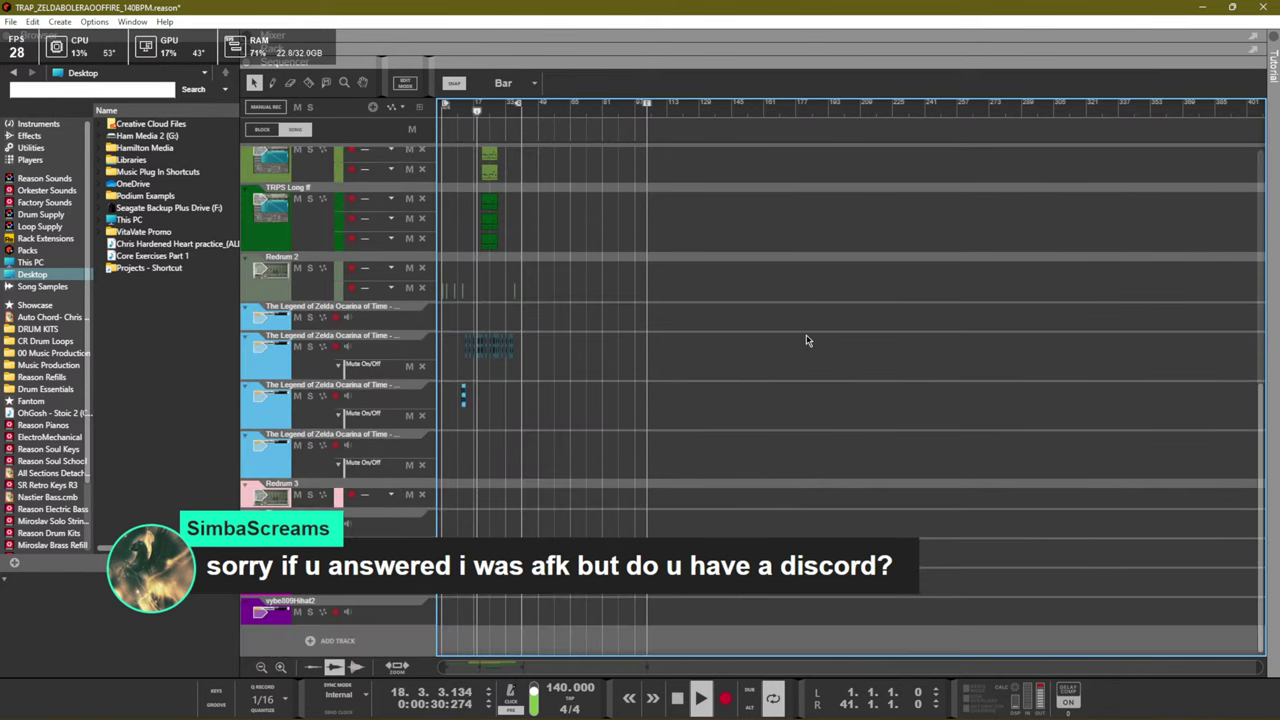
Check the Document 5 window and close the TRAP_ZELDABOLERAOOFFIRE_140BPM song without saving its changes
key("alt+Tab")
double_click(200, 6)
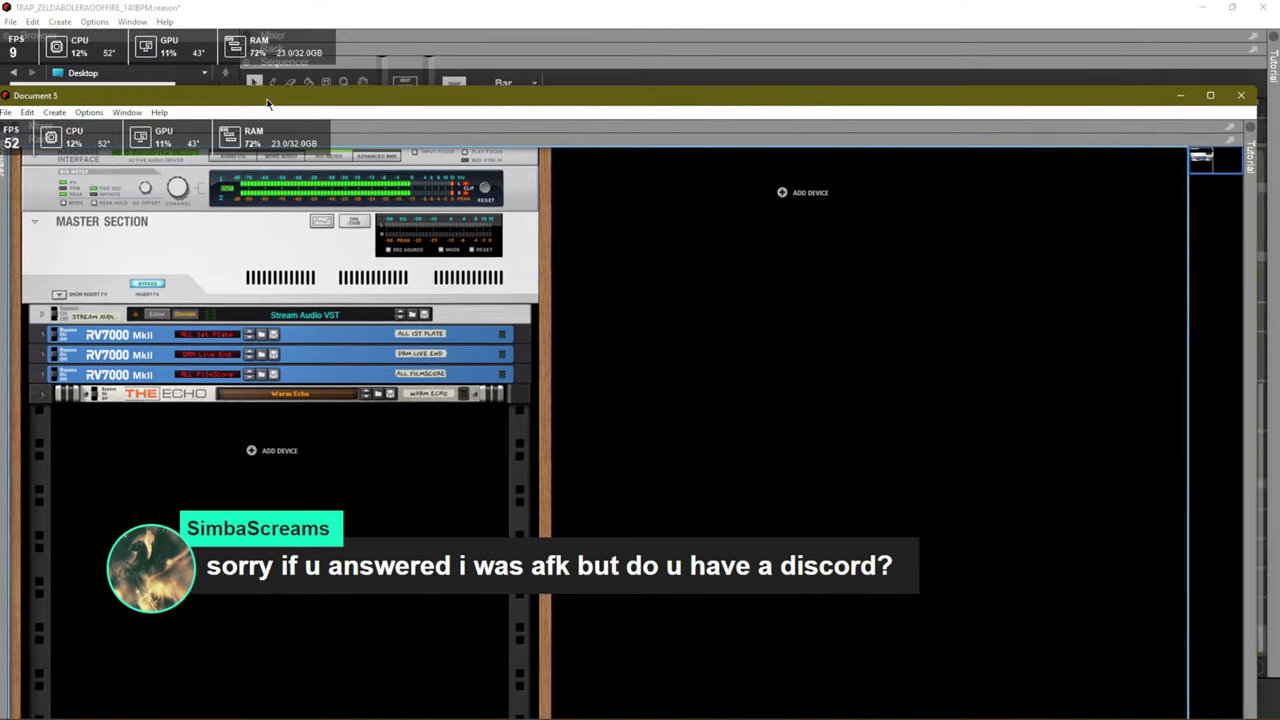
left_click(200, 6)
key("ctrl+w")
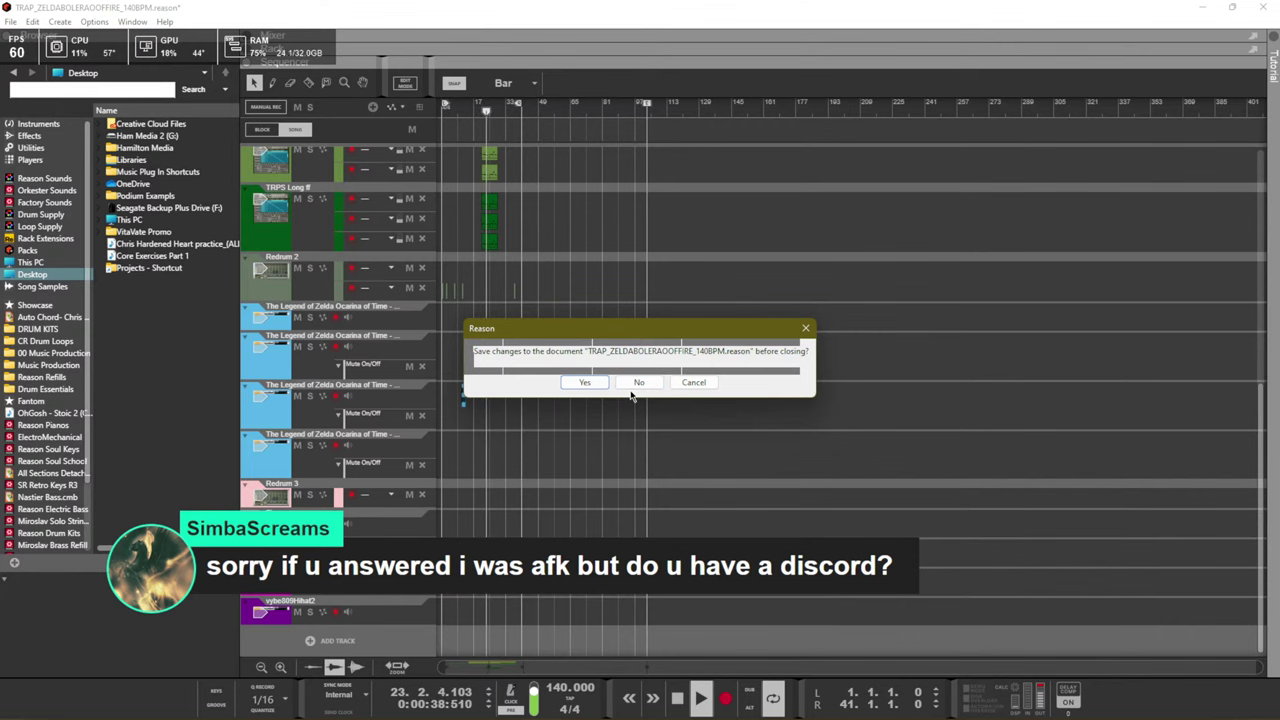
left_click(638, 382)
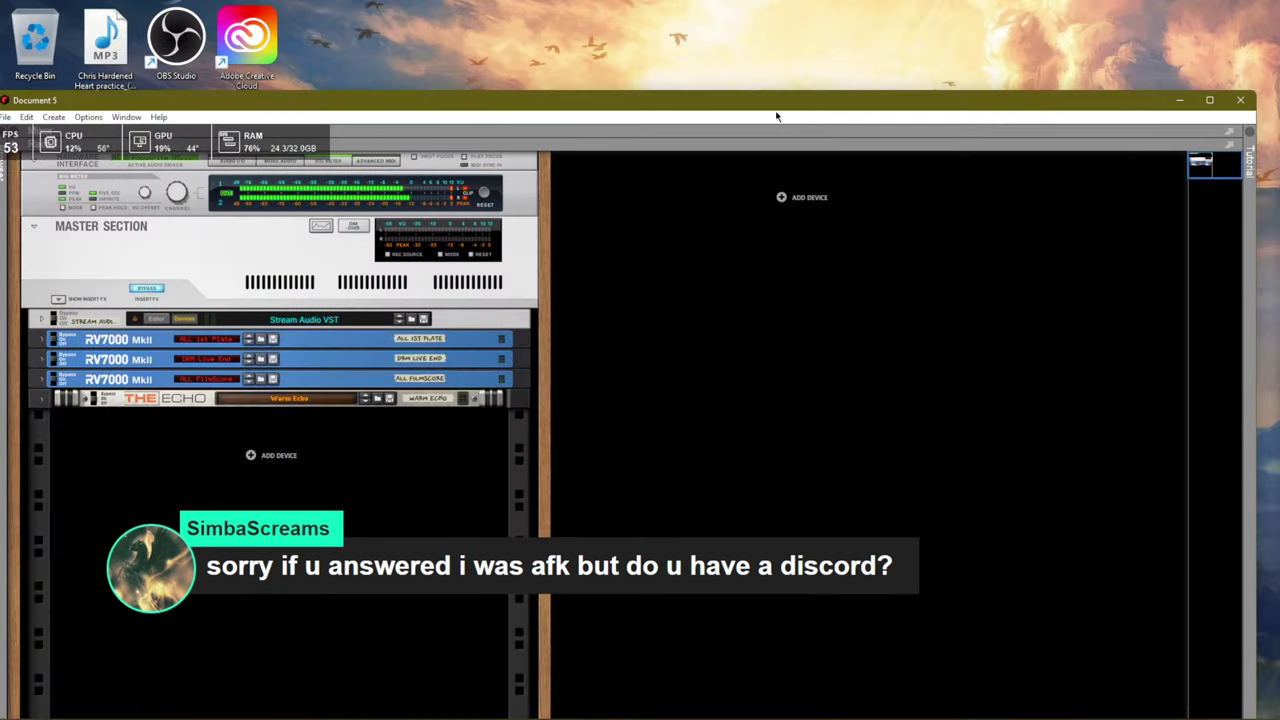
Maximize the Document 5 window and bring its rack into view
left_click_drag(772, 6, 760, 3)
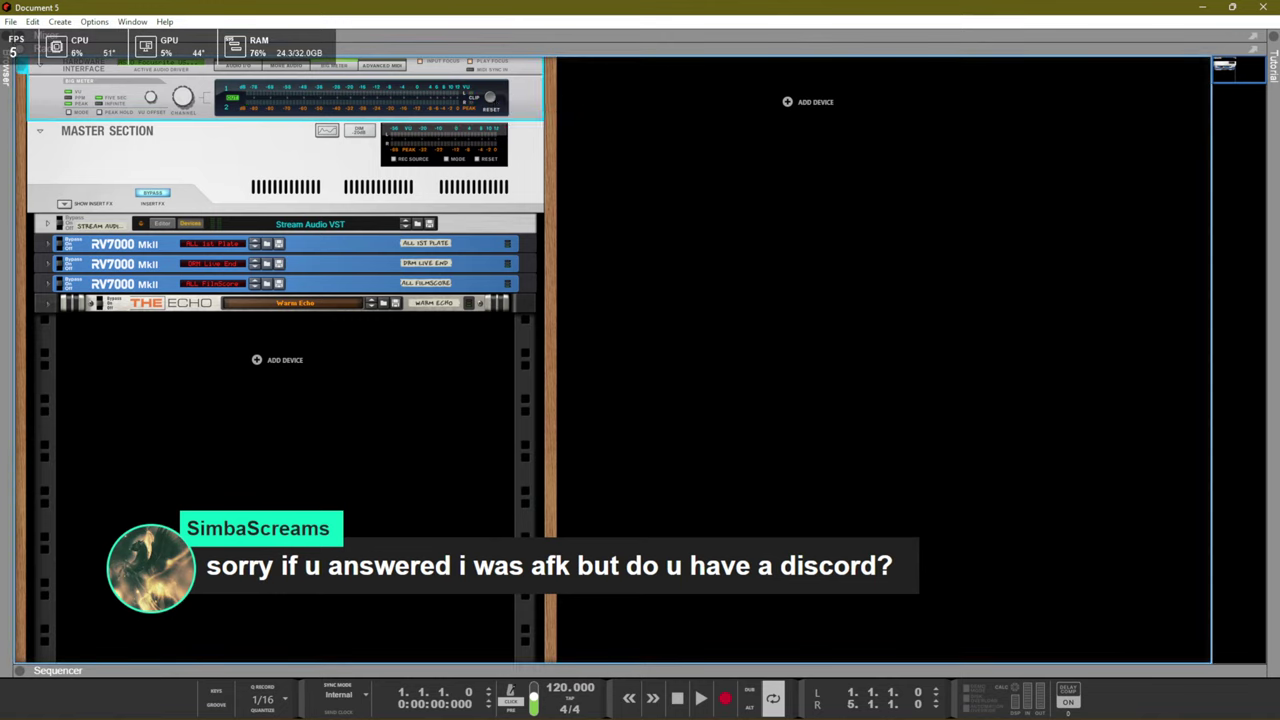
right_click(316, 372)
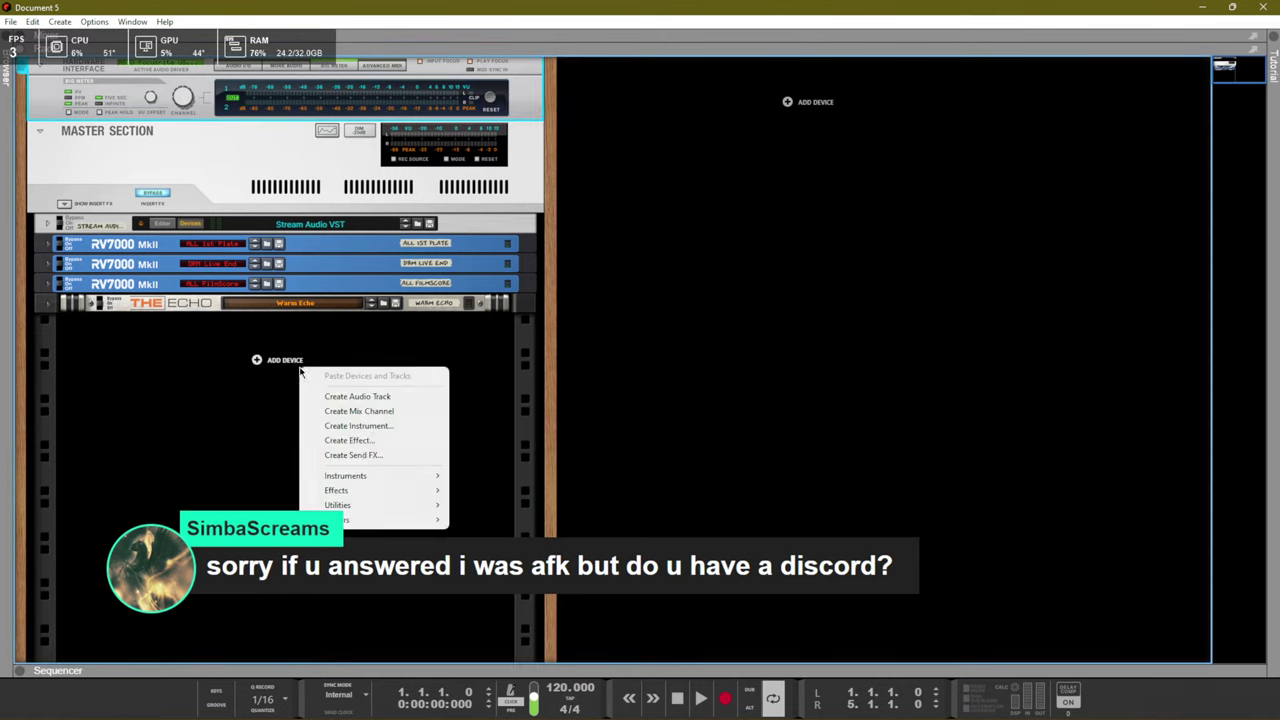
left_click(126, 47)
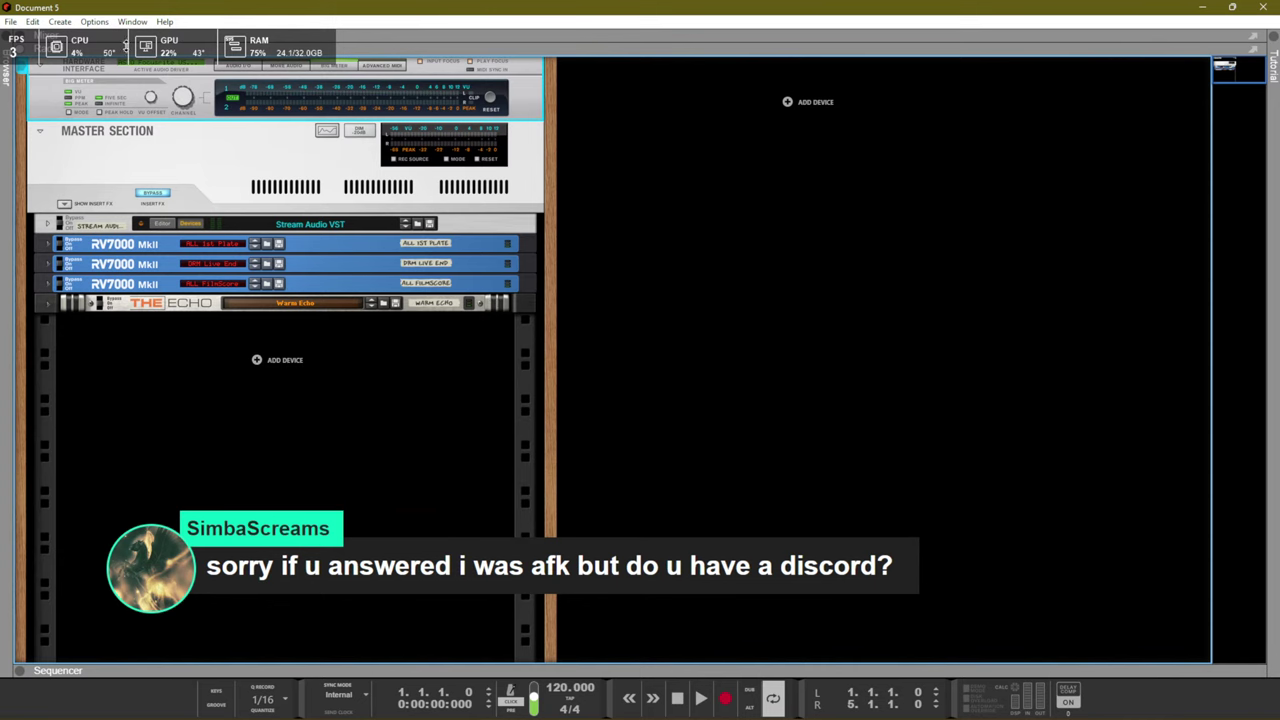
left_click(17, 45)
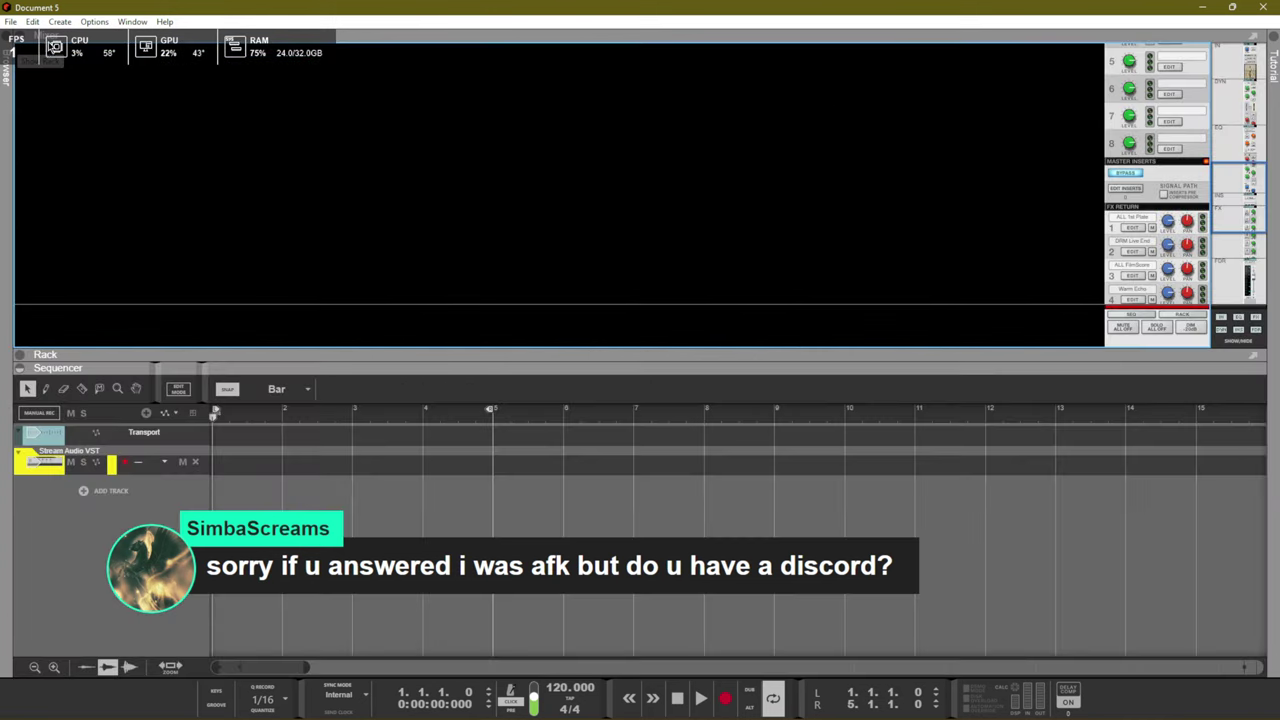
left_click(40, 48)
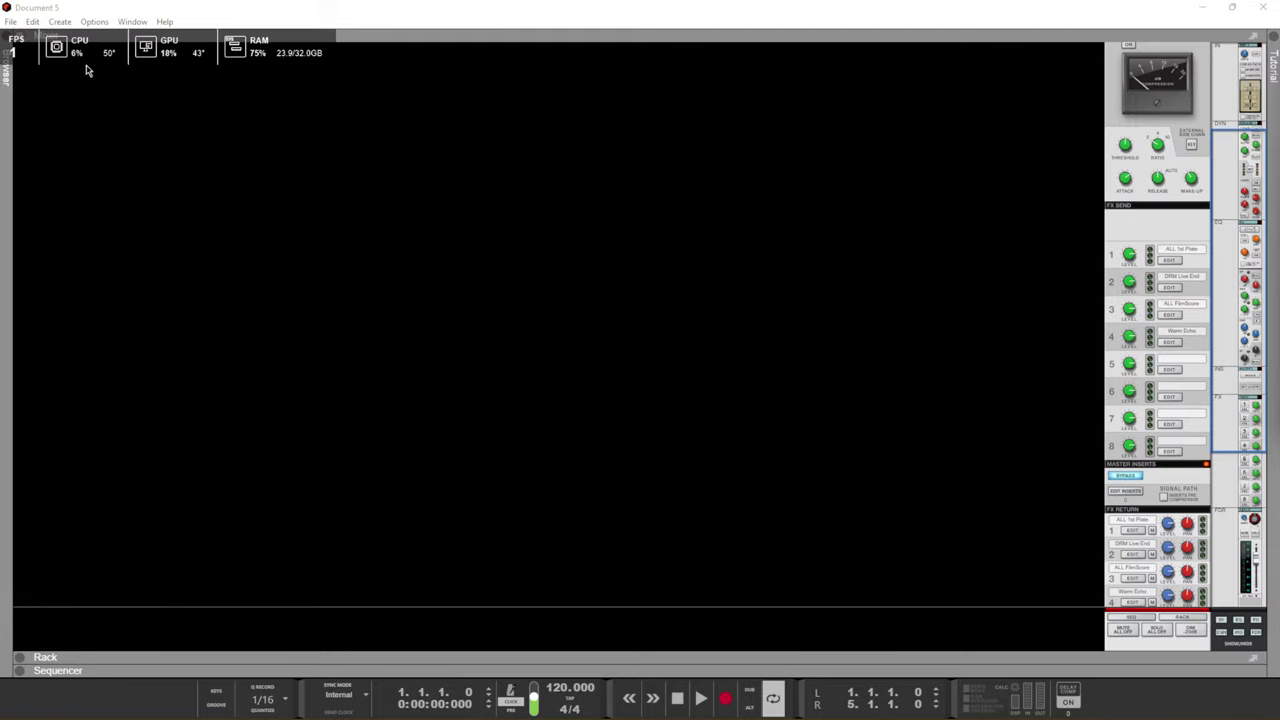
left_click(286, 78)
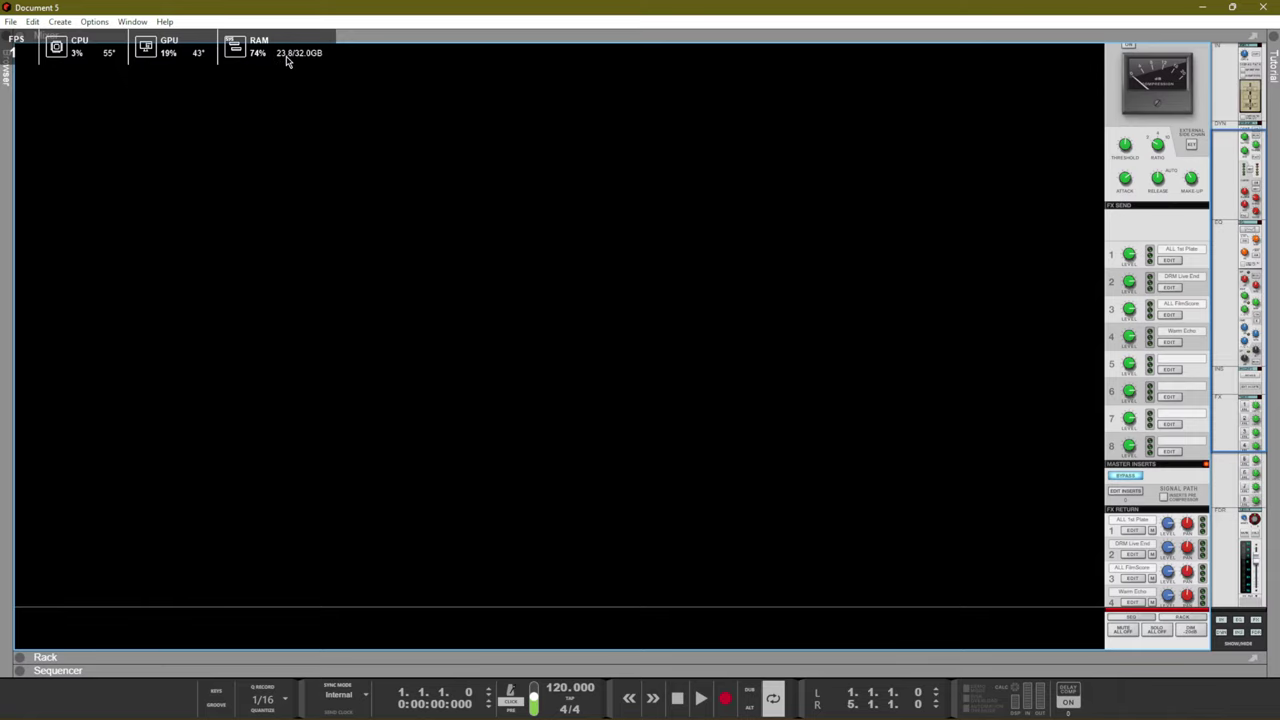
mouse_move(405, 712)
key("F6")
Add a Stage-73 V2 instrument and a Redrum Drum Computer to the rack below the send effects
right_click(292, 370)
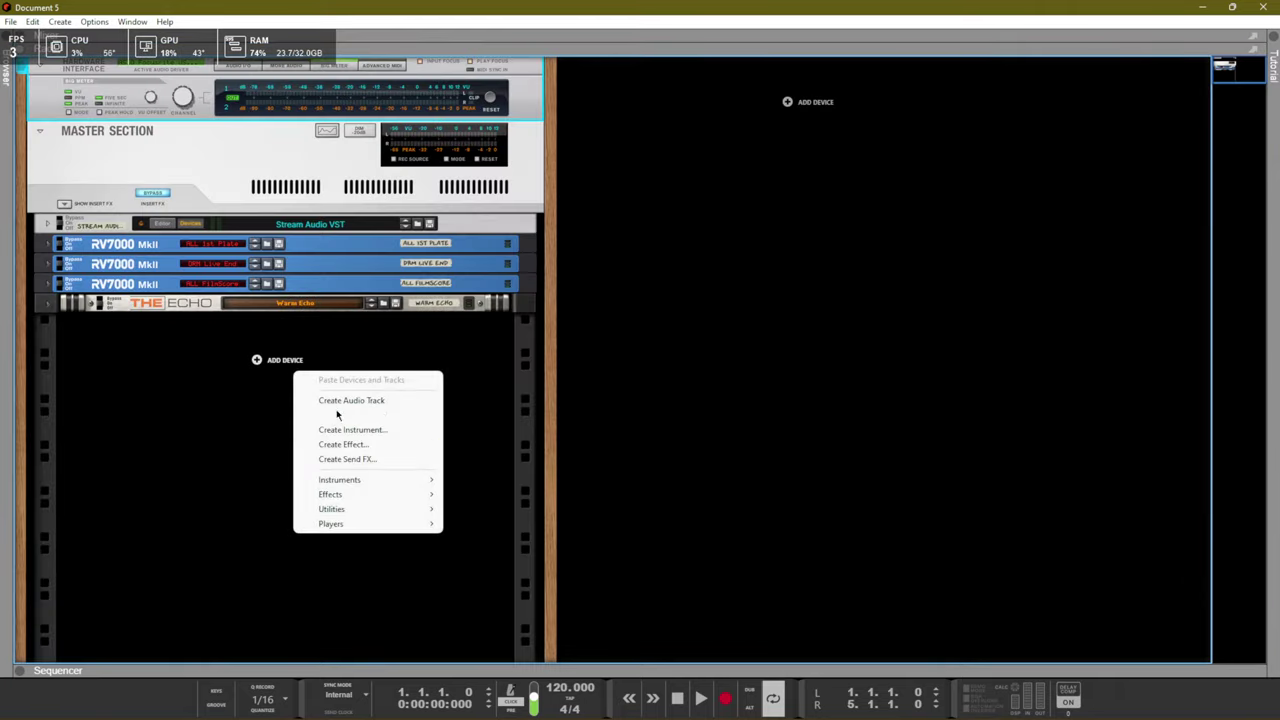
mouse_move(425, 480)
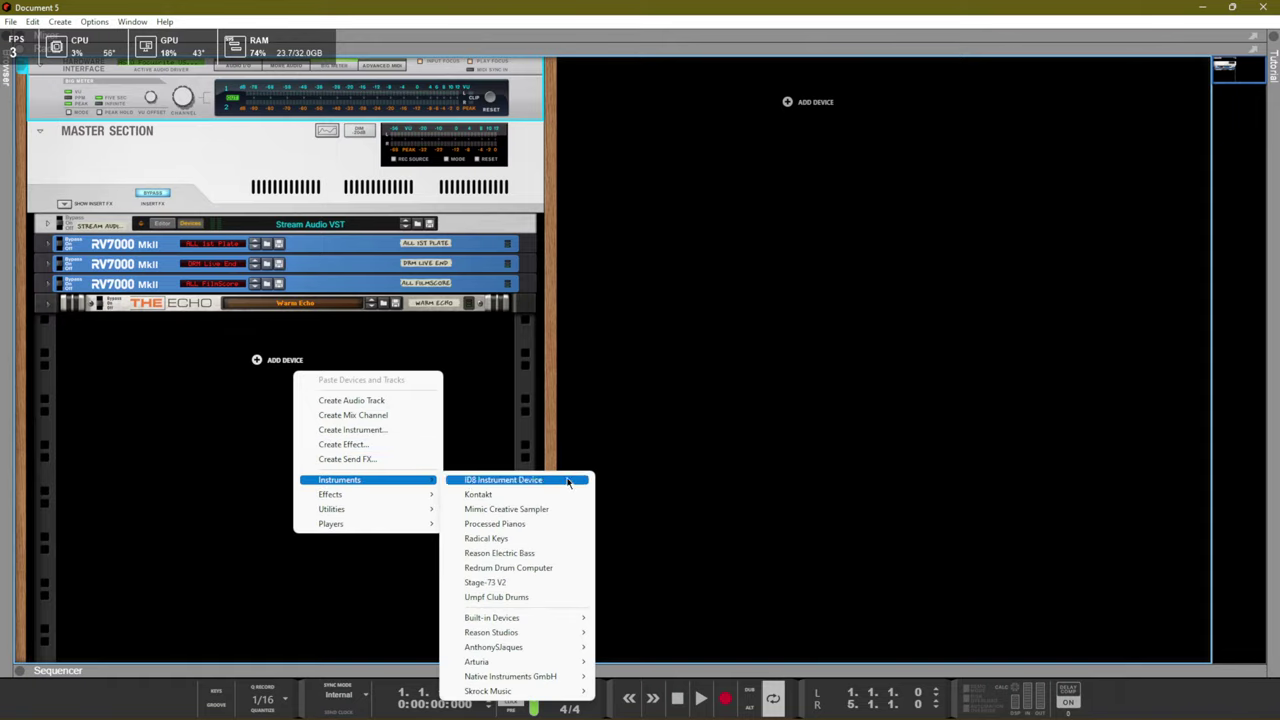
left_click(522, 586)
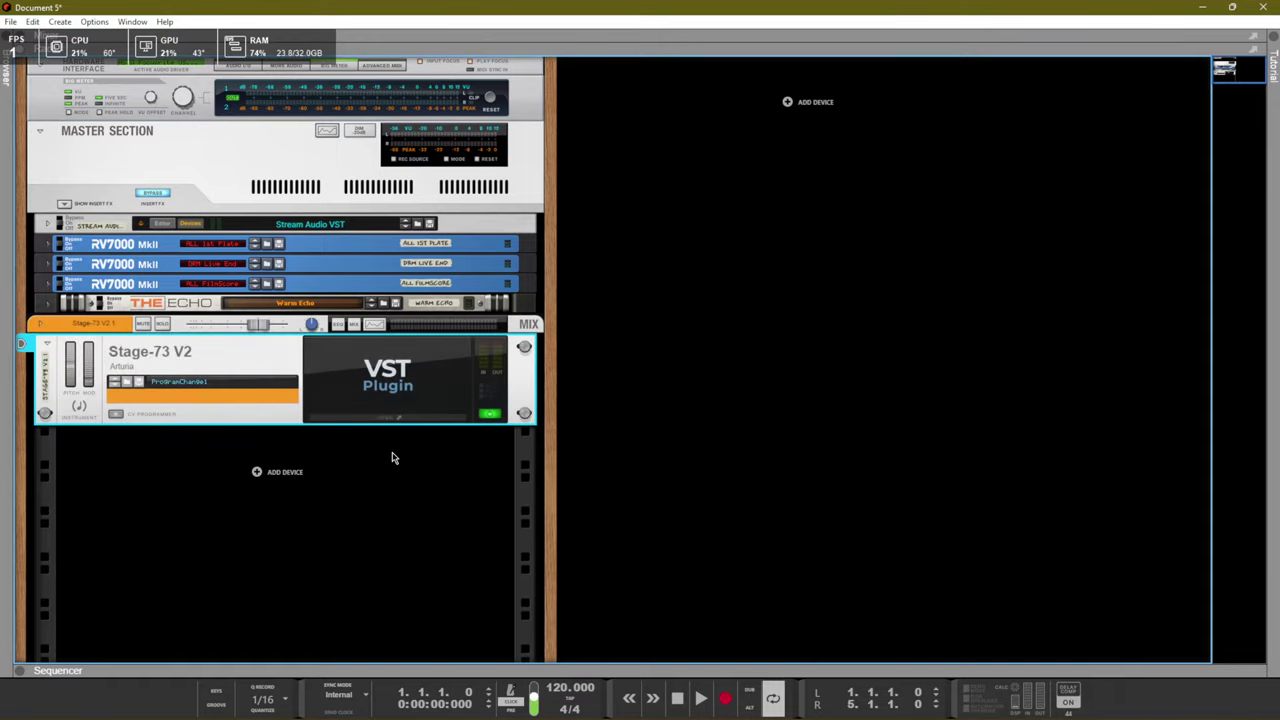
right_click(267, 483)
mouse_move(322, 600)
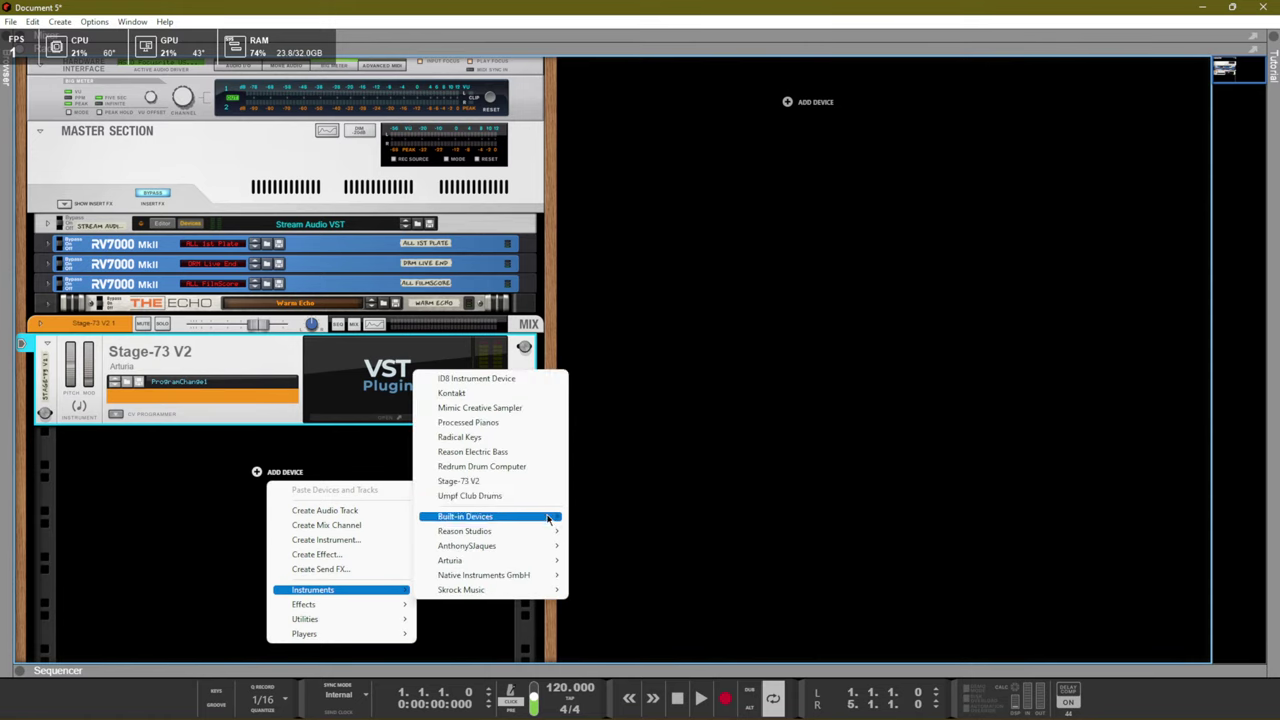
left_click(515, 466)
Load the Cp_K kick from the 9th Wonder Kit in Drum Essentials into Redrum channel 1
key("F7")
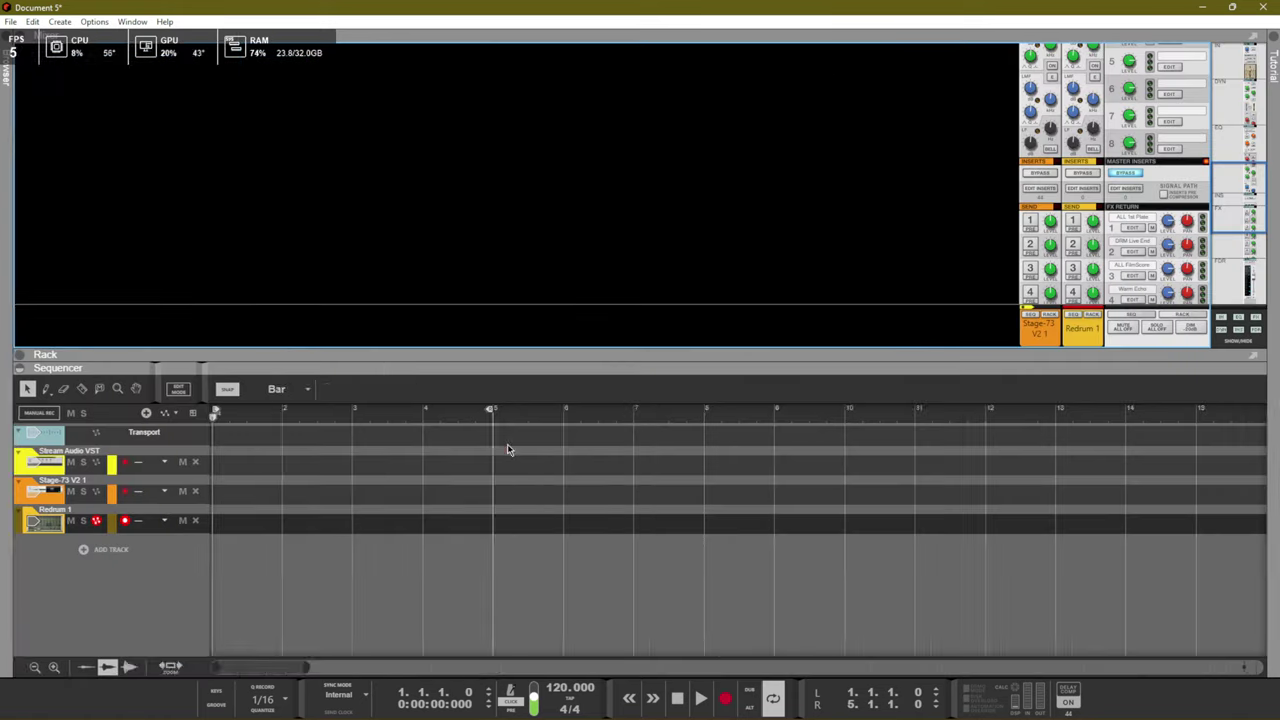
key("F3")
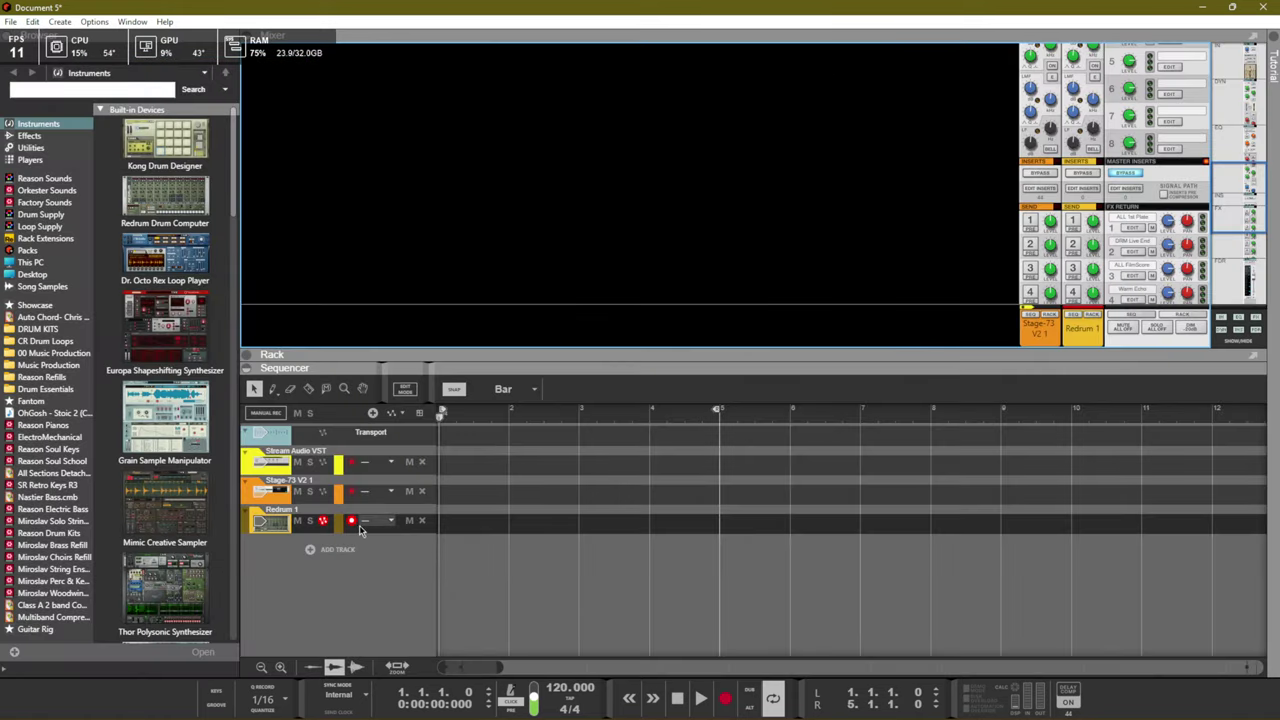
key("F3")
key("F7")
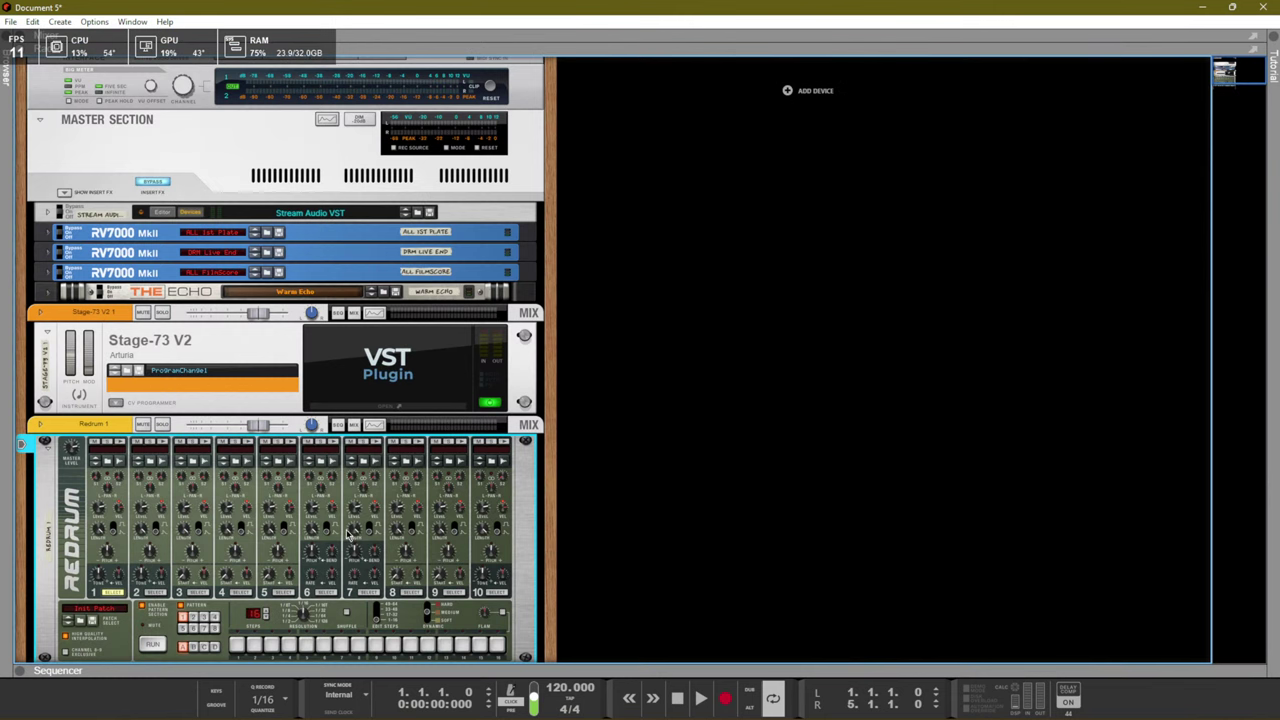
key("F3")
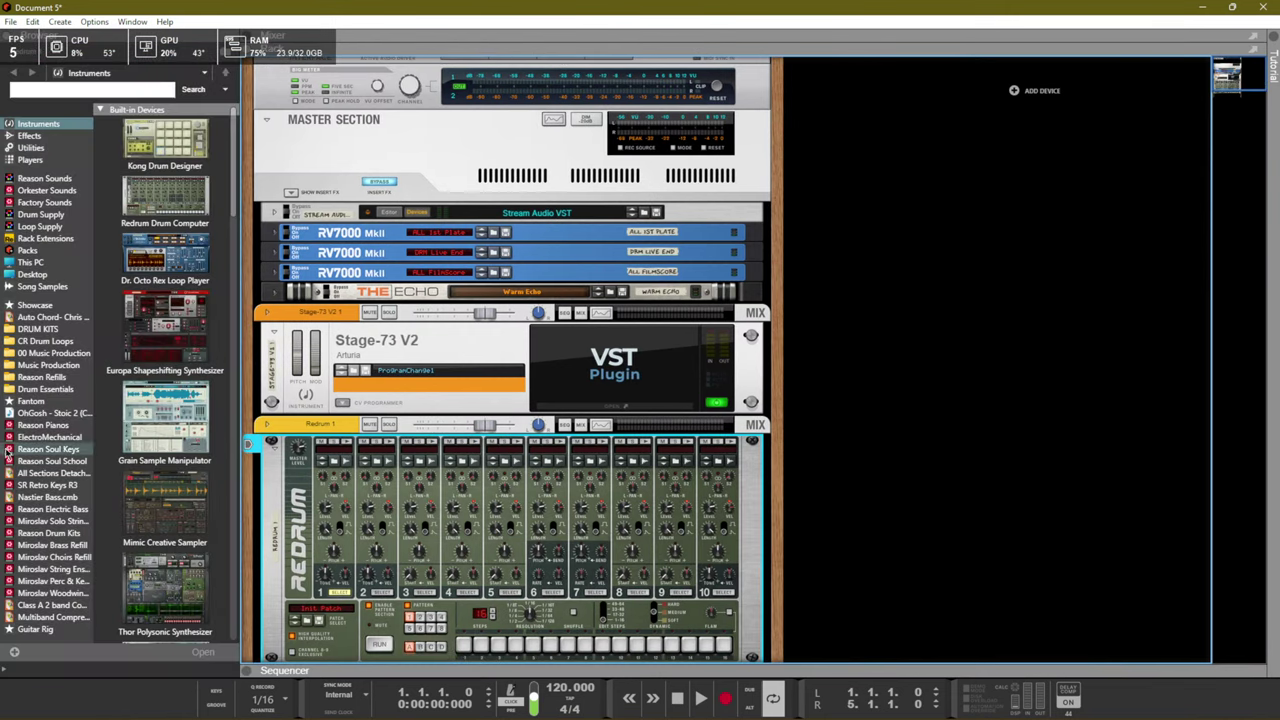
left_click(58, 390)
double_click(121, 136)
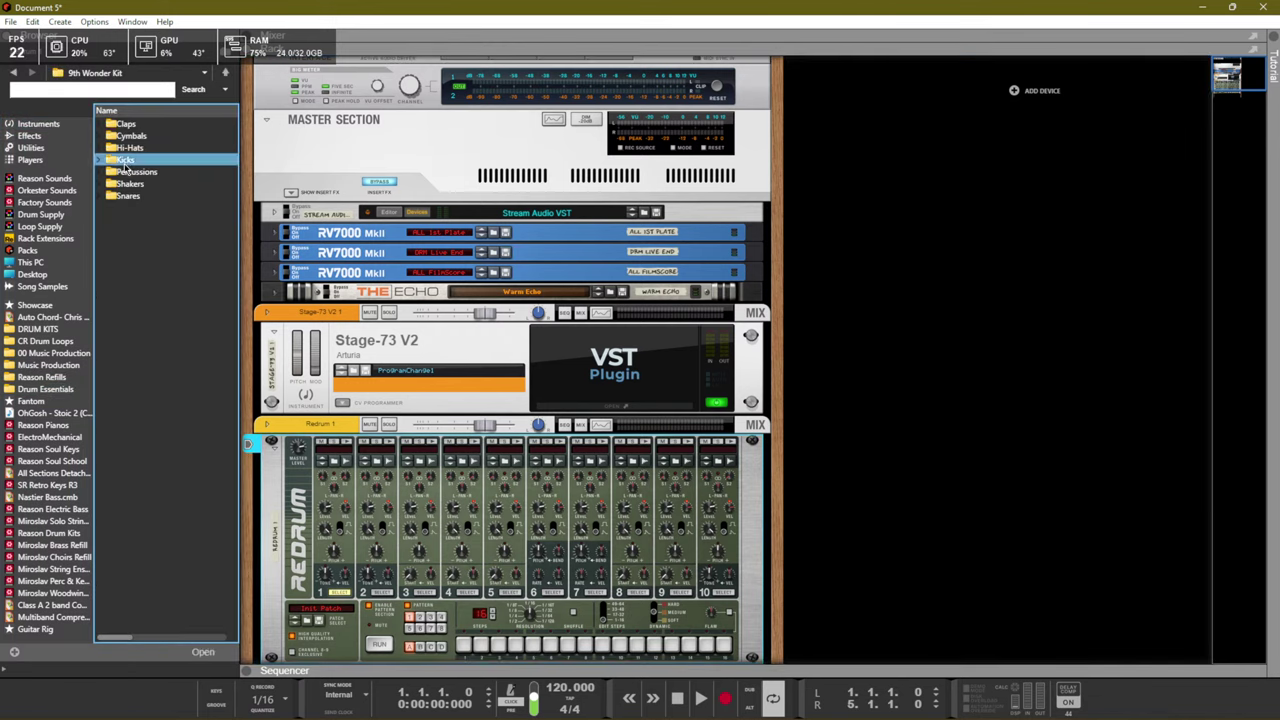
double_click(127, 164)
left_click_drag(125, 328, 378, 611)
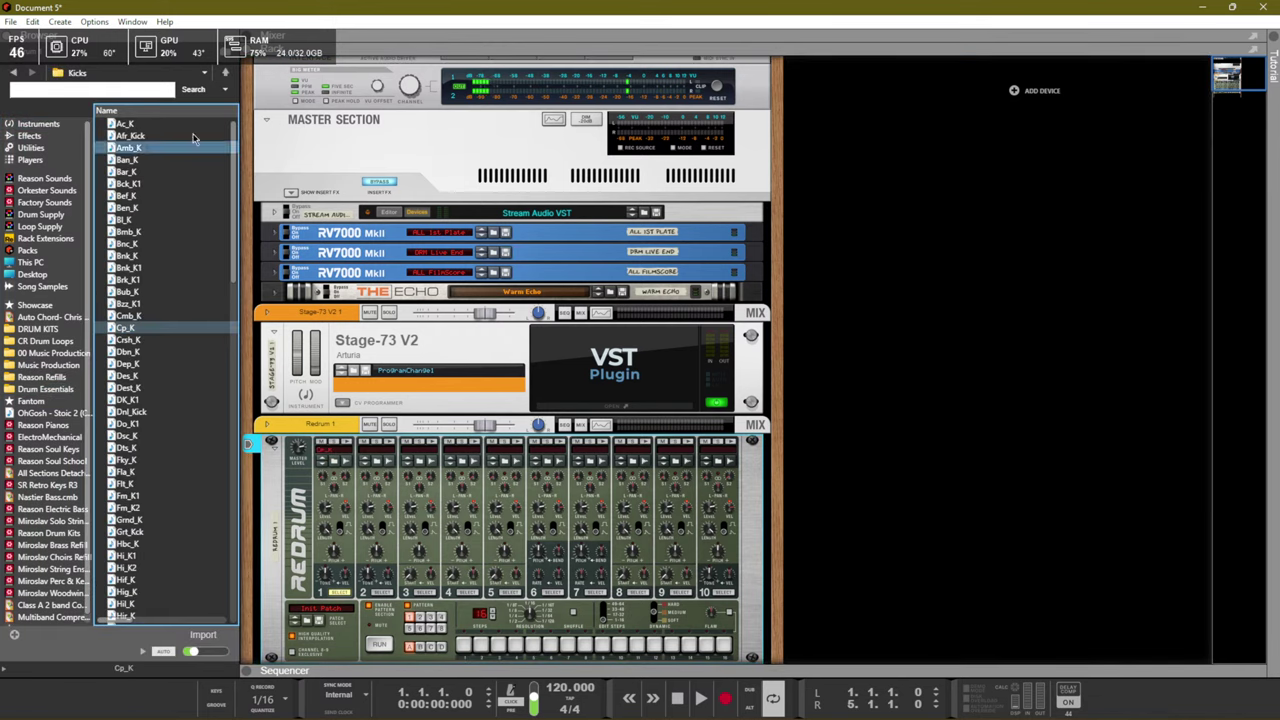
Load the Box_Snr snare from the 9th Wonder Kit into Redrum channel 2
left_click(13, 73)
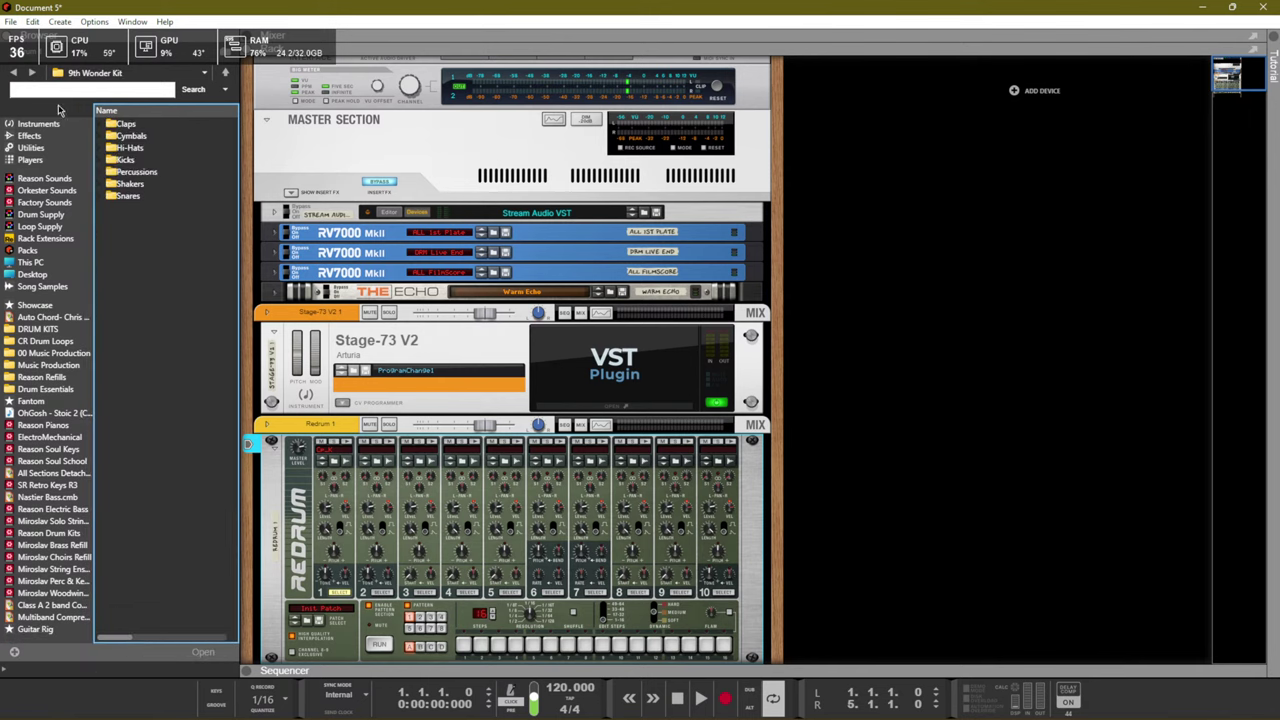
double_click(128, 195)
left_click_drag(128, 195, 378, 574)
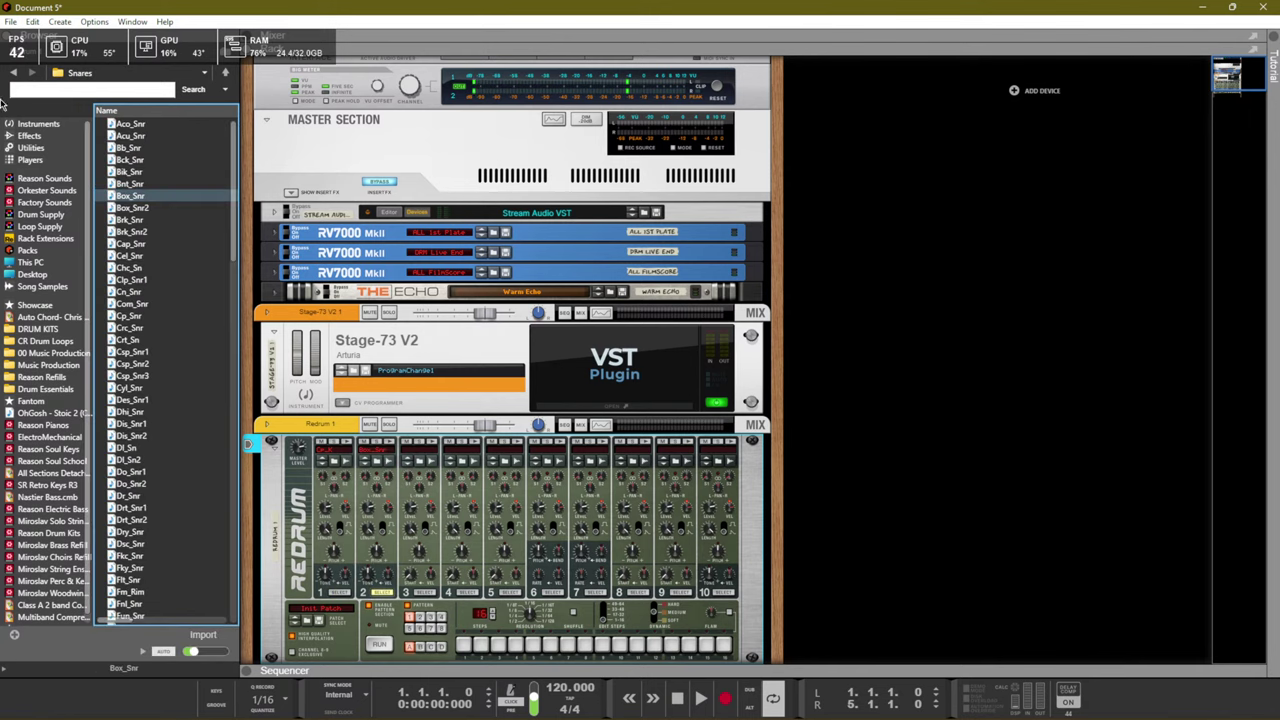
Audition the kit's hi-hats and load Lof_H into Redrum channel 7 and a Lop hi-hat into channel 8
left_click(13, 73)
double_click(182, 150)
left_click(128, 351)
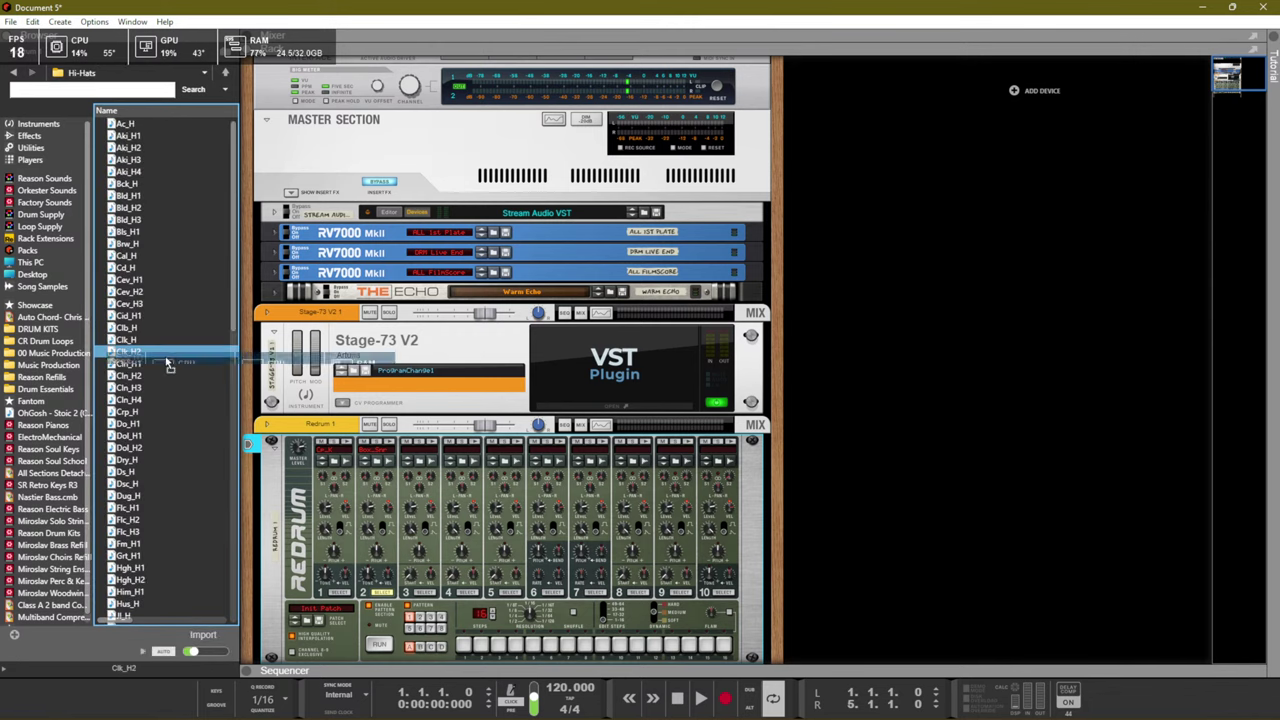
scroll(150, 398, "down", 3)
left_click(125, 399)
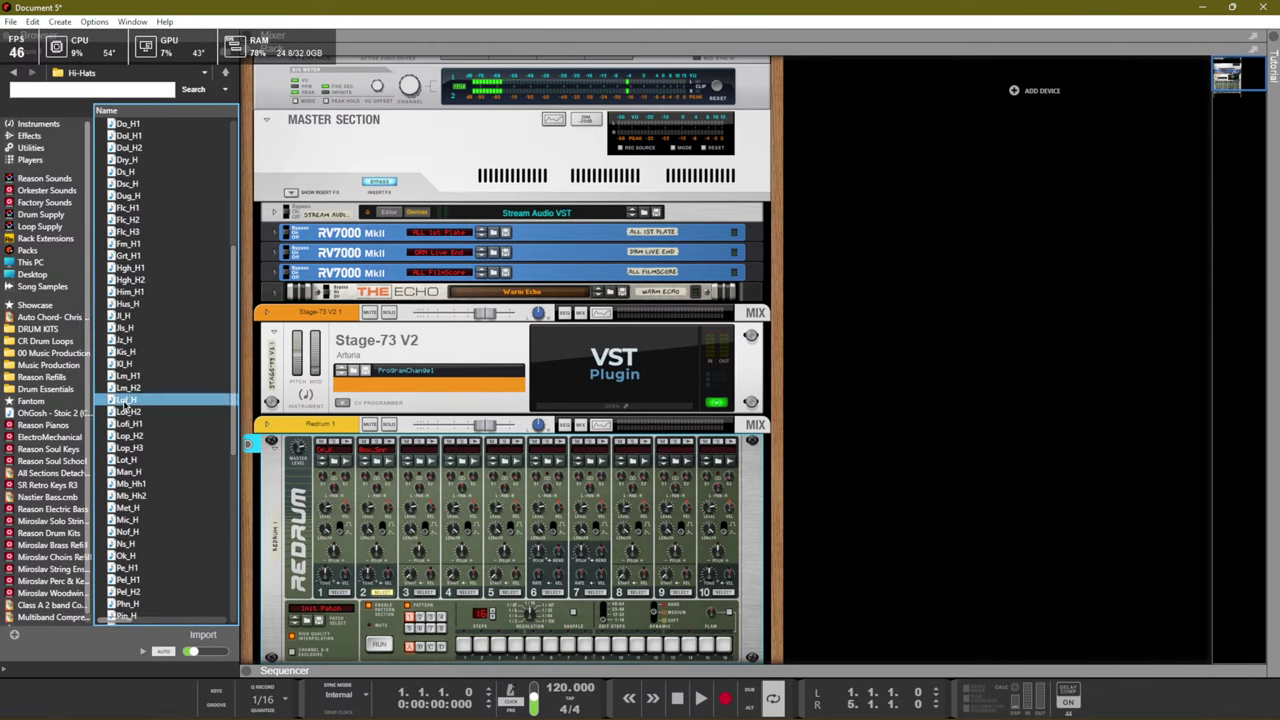
left_click_drag(125, 399, 634, 490)
left_click(110, 484)
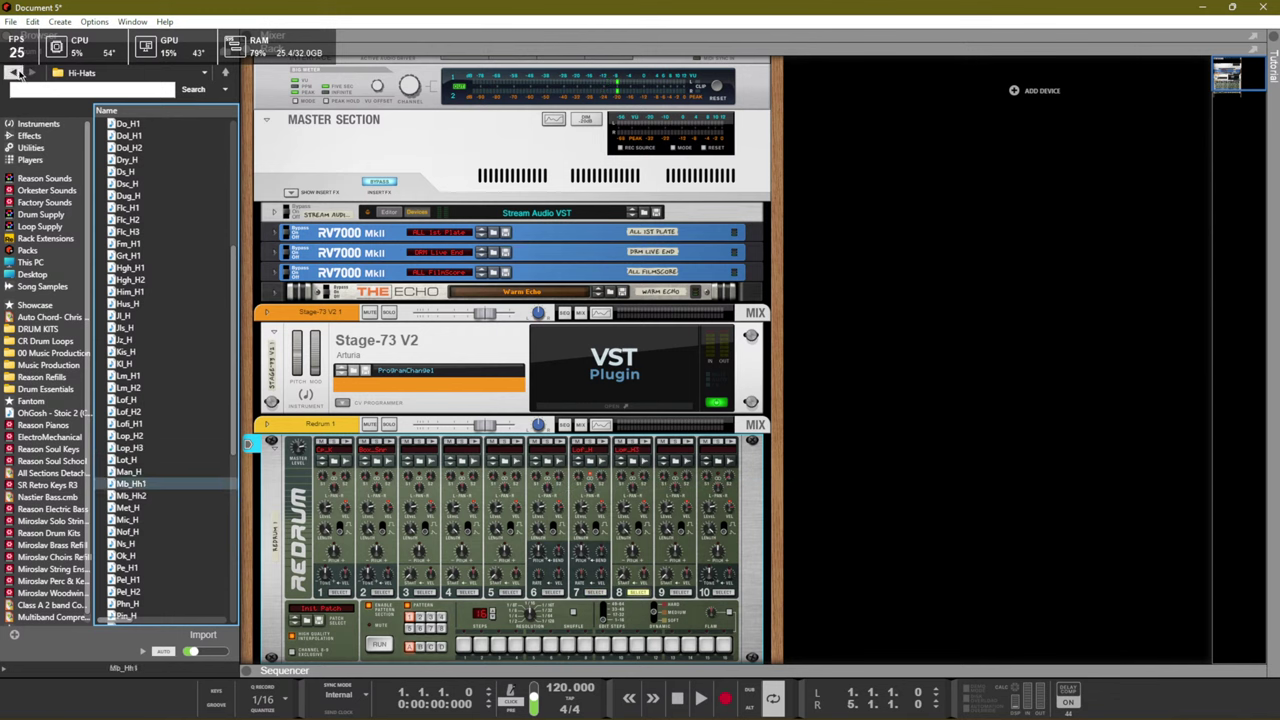
Audition the kit's percussion samples and place PercLoop1 on a new audio track at bar 1 of the sequencer
left_click(13, 73)
left_click(137, 172)
double_click(140, 178)
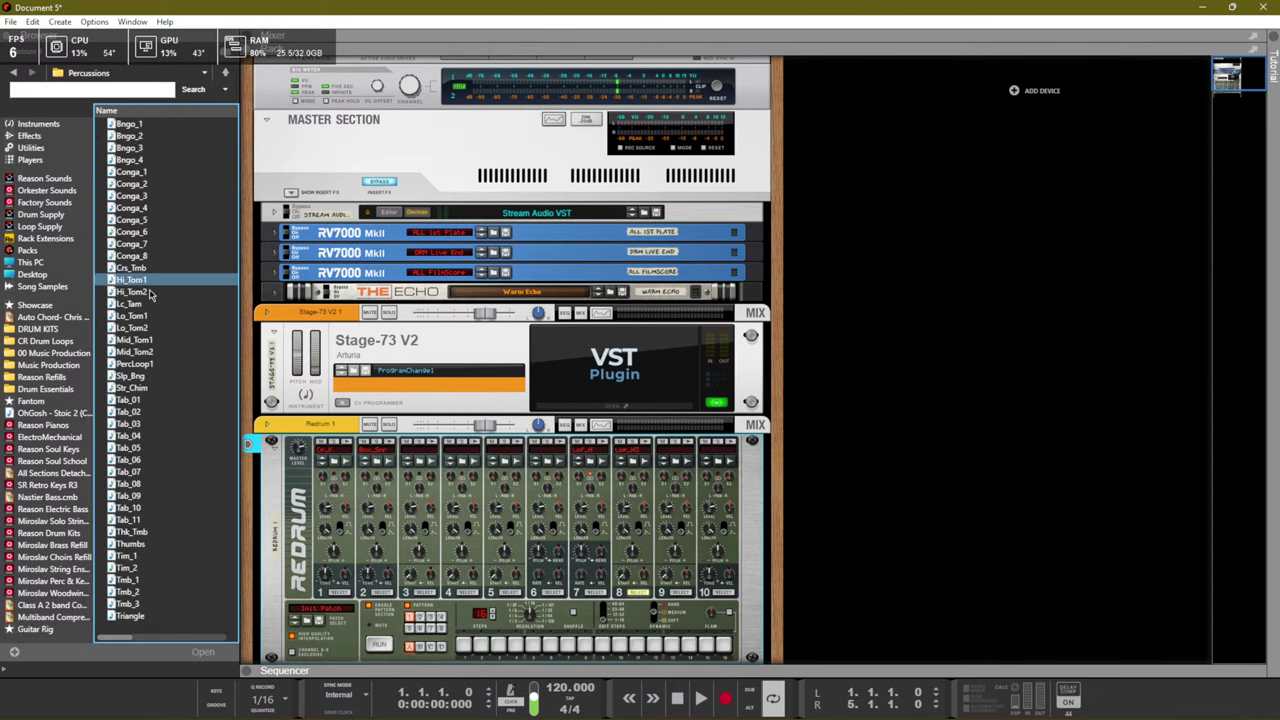
left_click(130, 399)
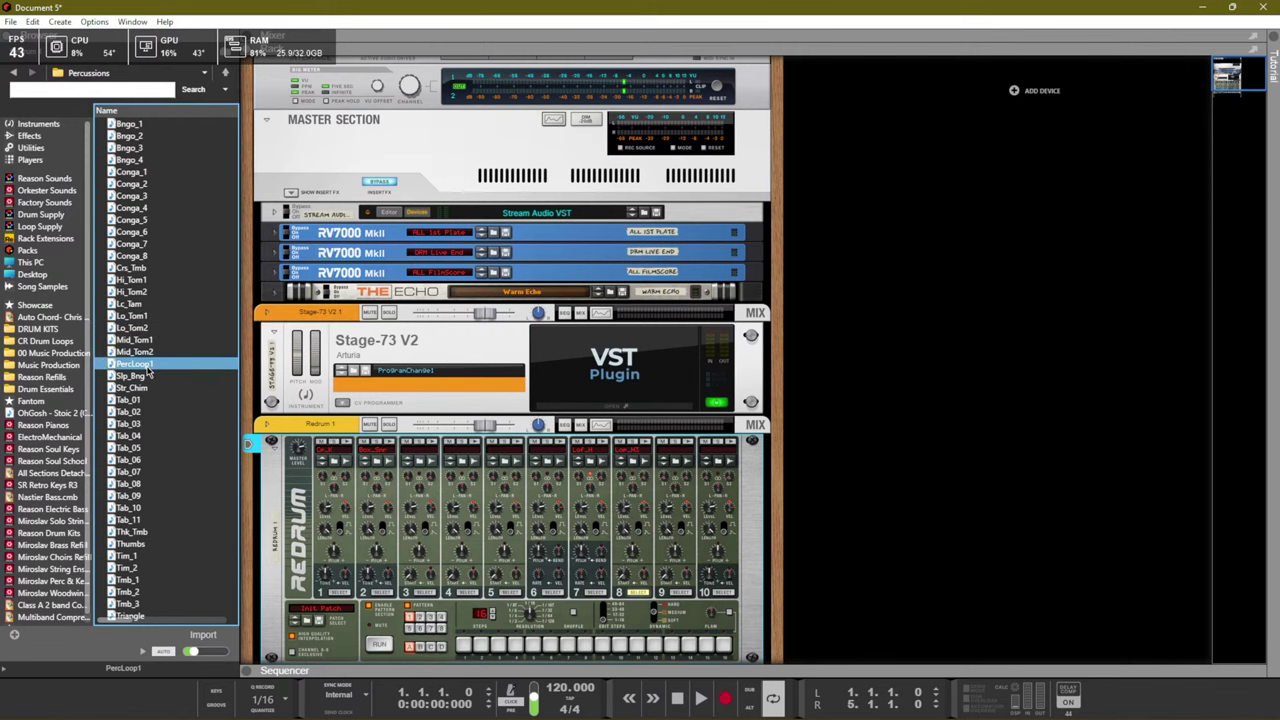
left_click(148, 364)
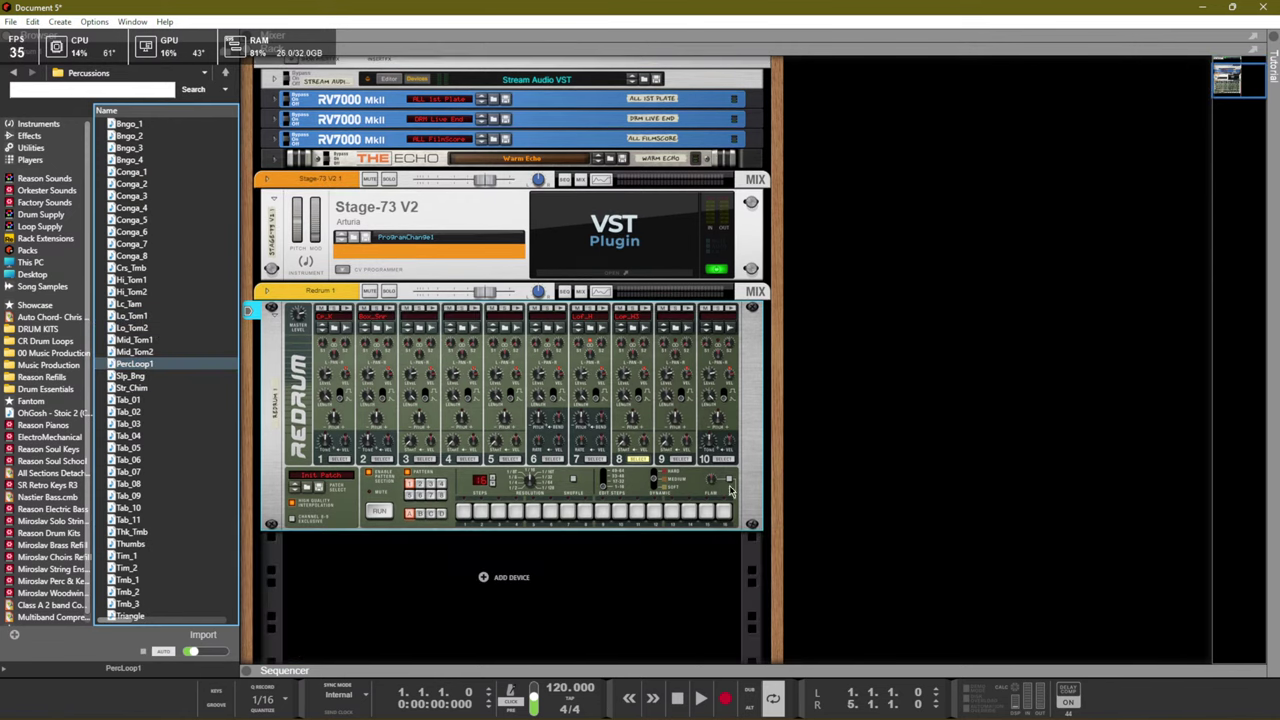
key("Tab")
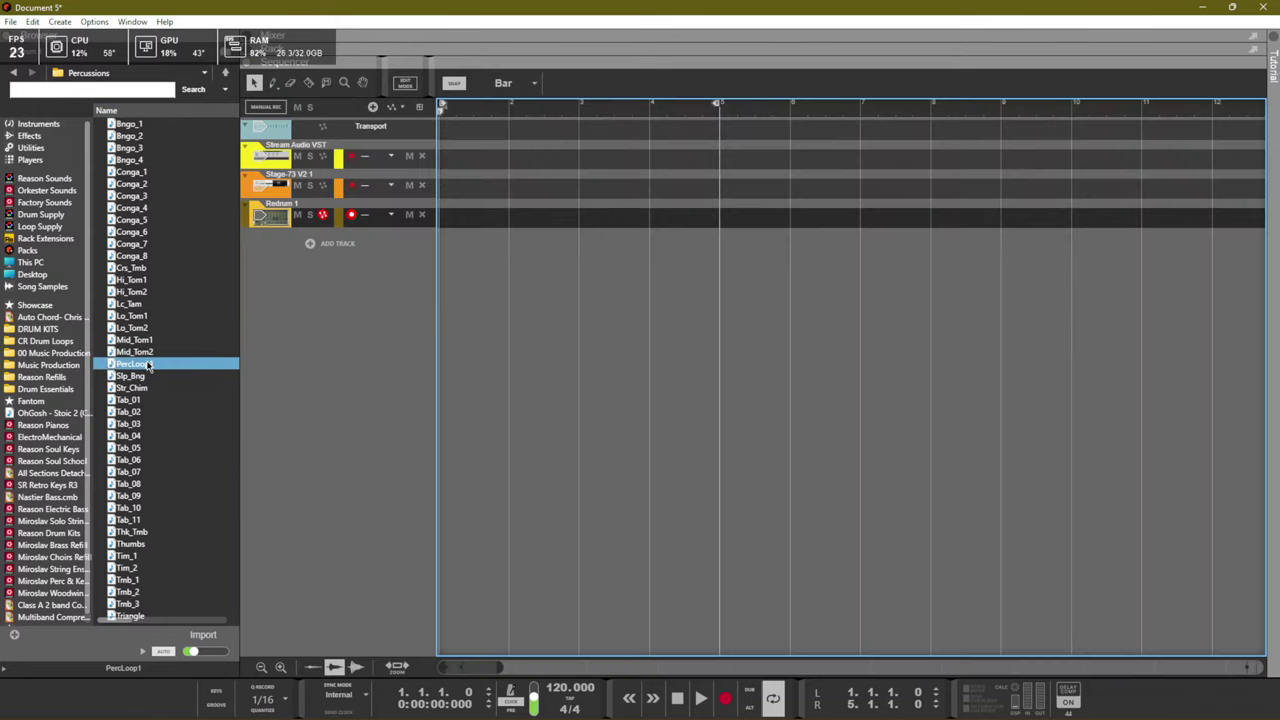
left_click_drag(148, 364, 477, 306)
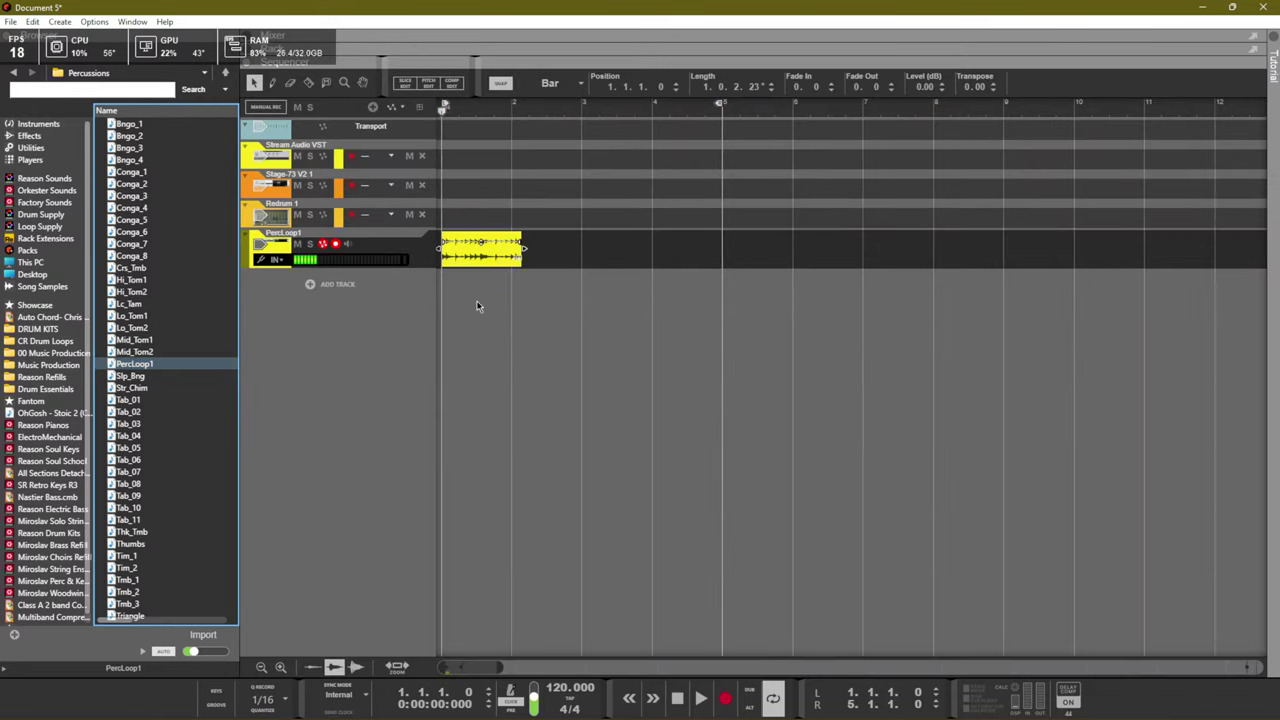
Trim the PercLoop1 clip to exactly one bar and repeat it to fill bars 1 through 4
key("space")
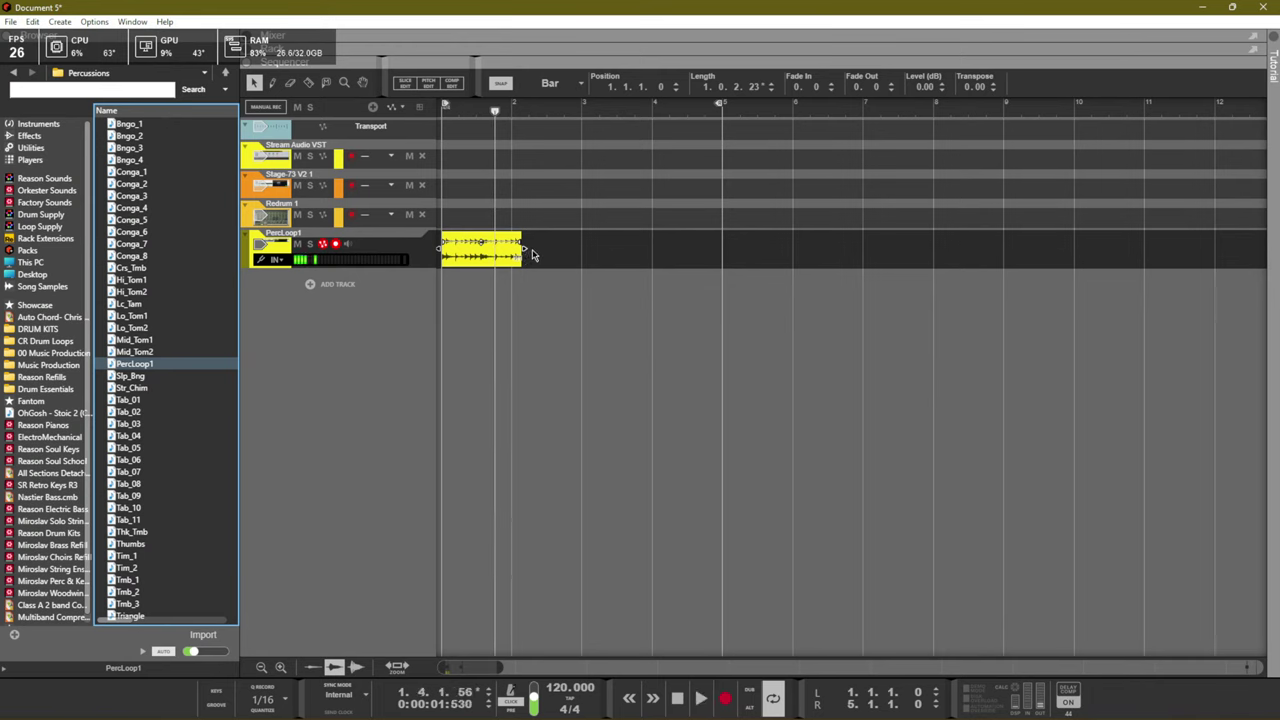
left_click_drag(522, 250, 537, 271)
left_click(430, 238)
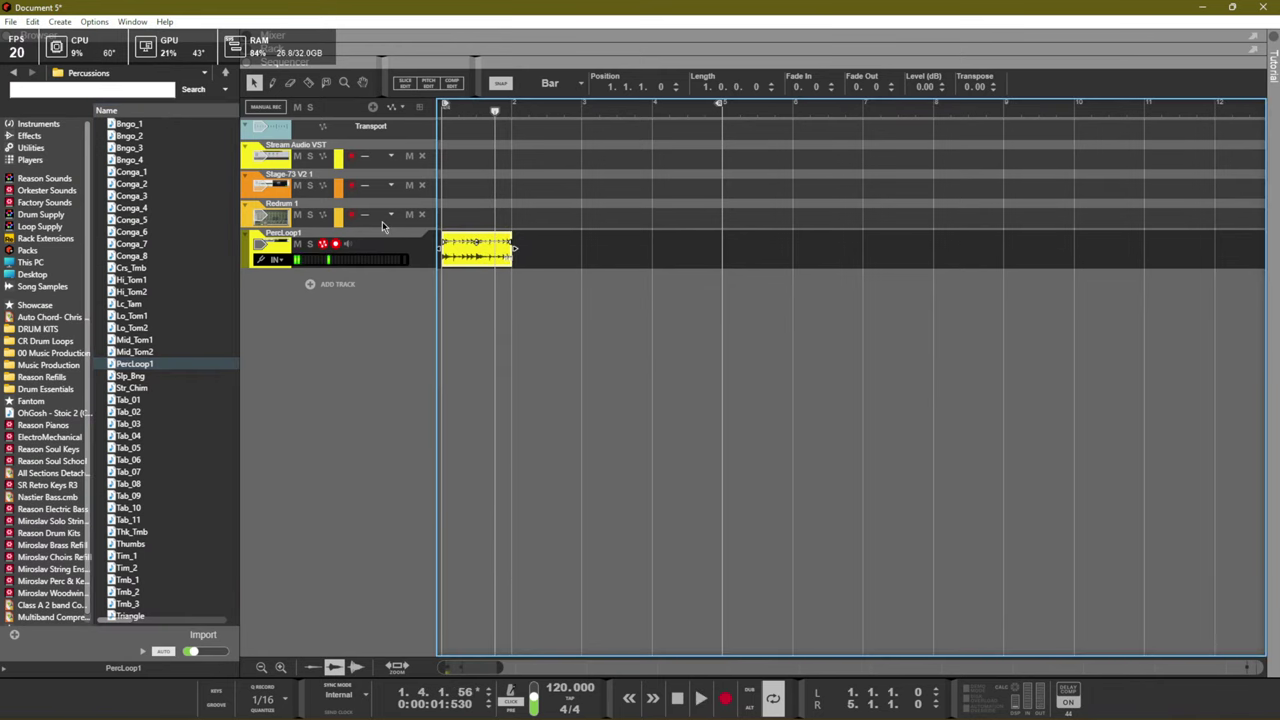
key("space")
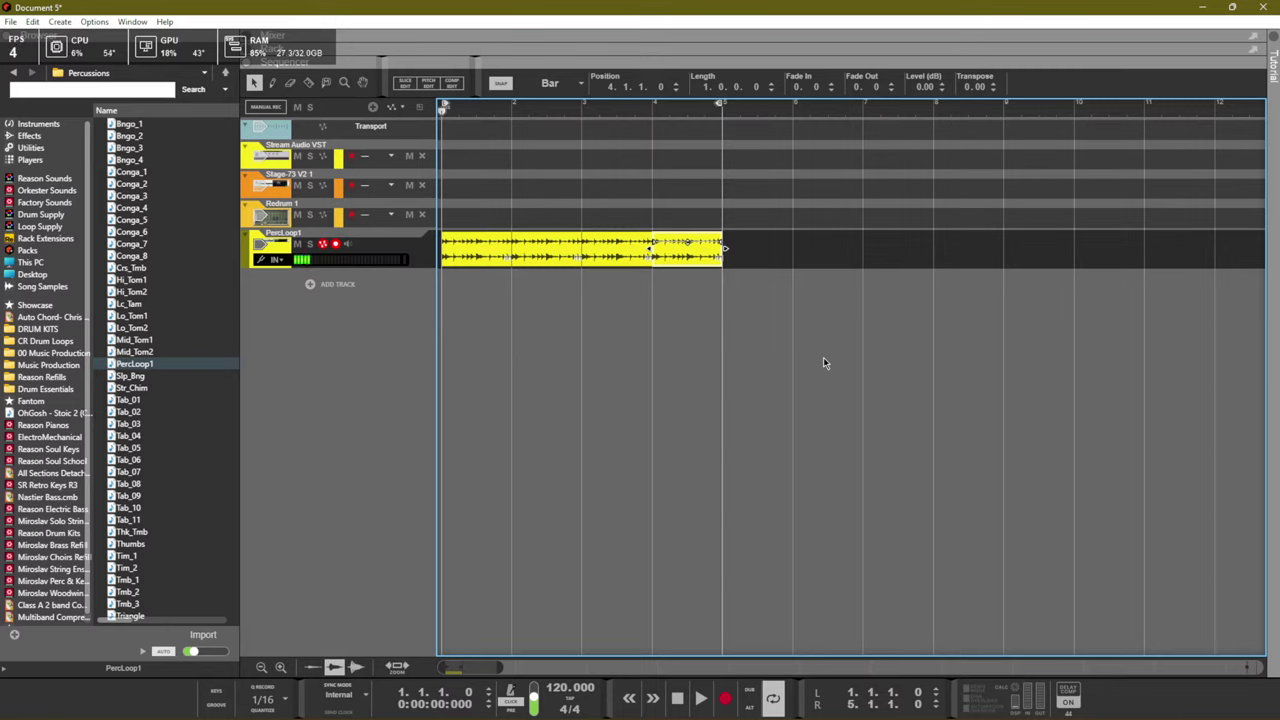
left_click(740, 353)
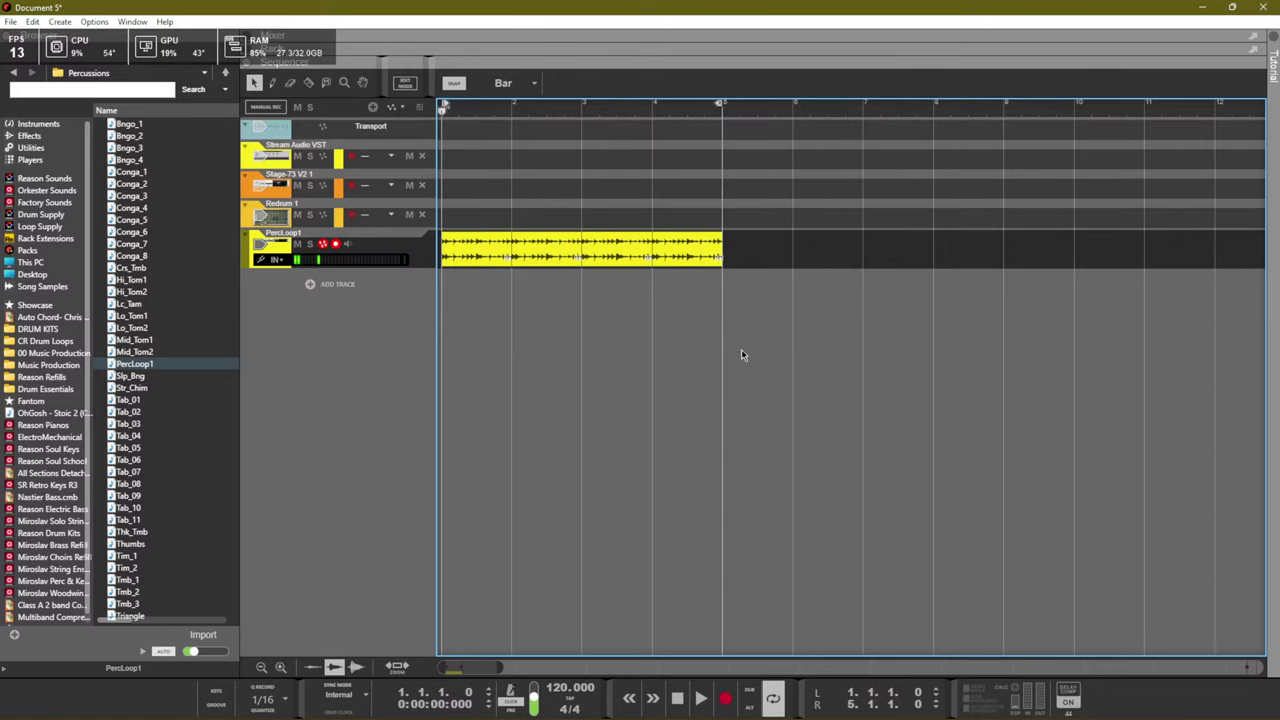
Play back the PercLoop1 loop, set the song tempo to 85 BPM and select the Redrum 1 track
key("space")
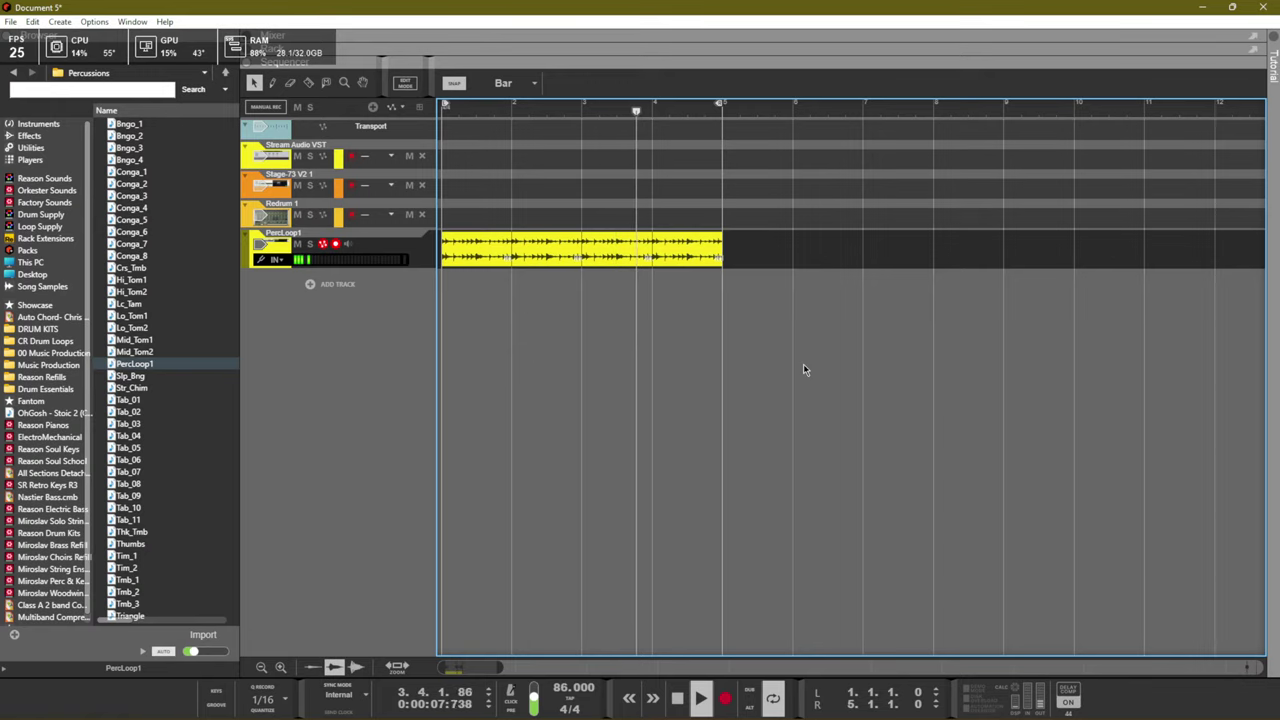
left_click(352, 219)
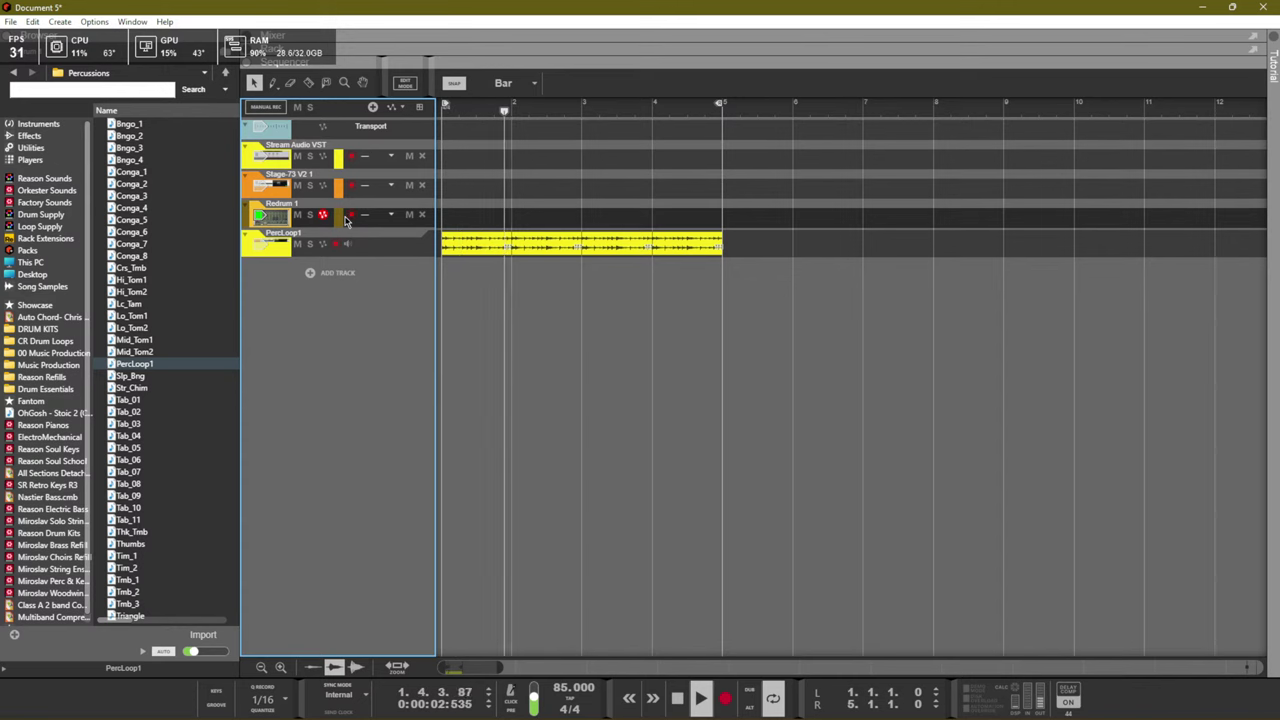
Insert Softube's Saturation Knob after Redrum 1 in the rack and turn up its saturation slightly
key("F6")
scroll(791, 434, "down", 3)
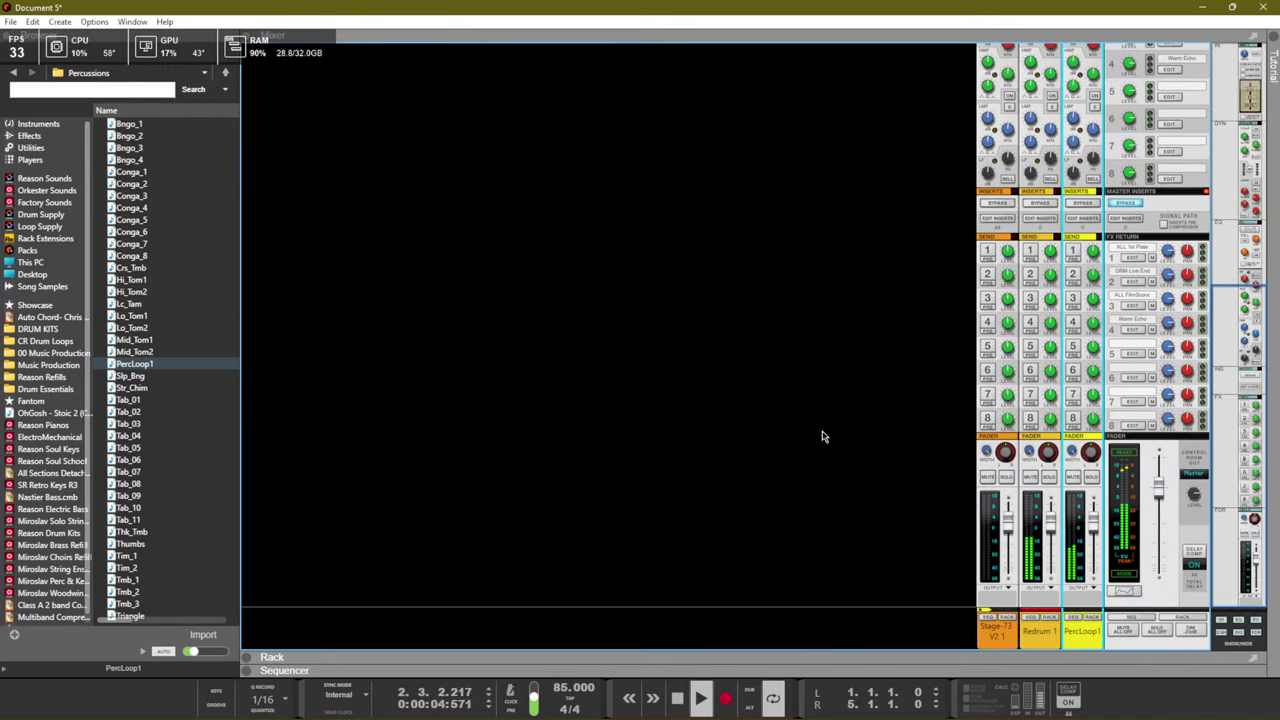
scroll(951, 490, "down", 5)
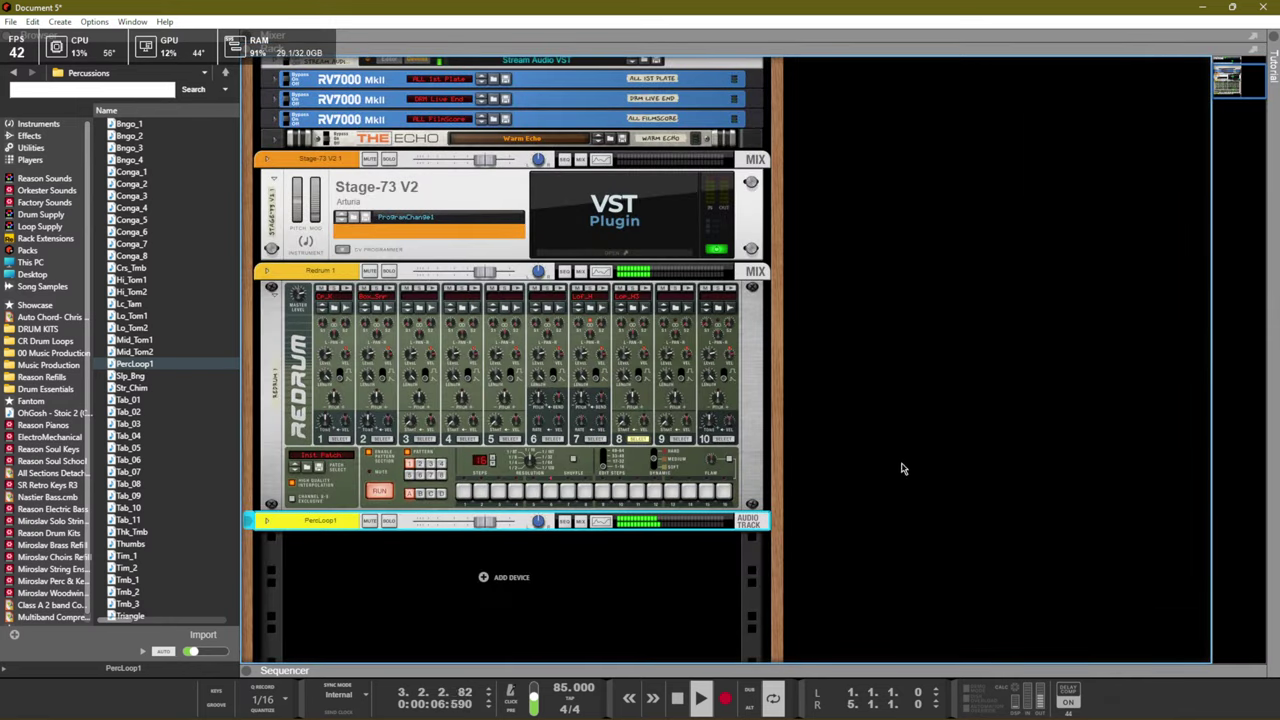
right_click(428, 374)
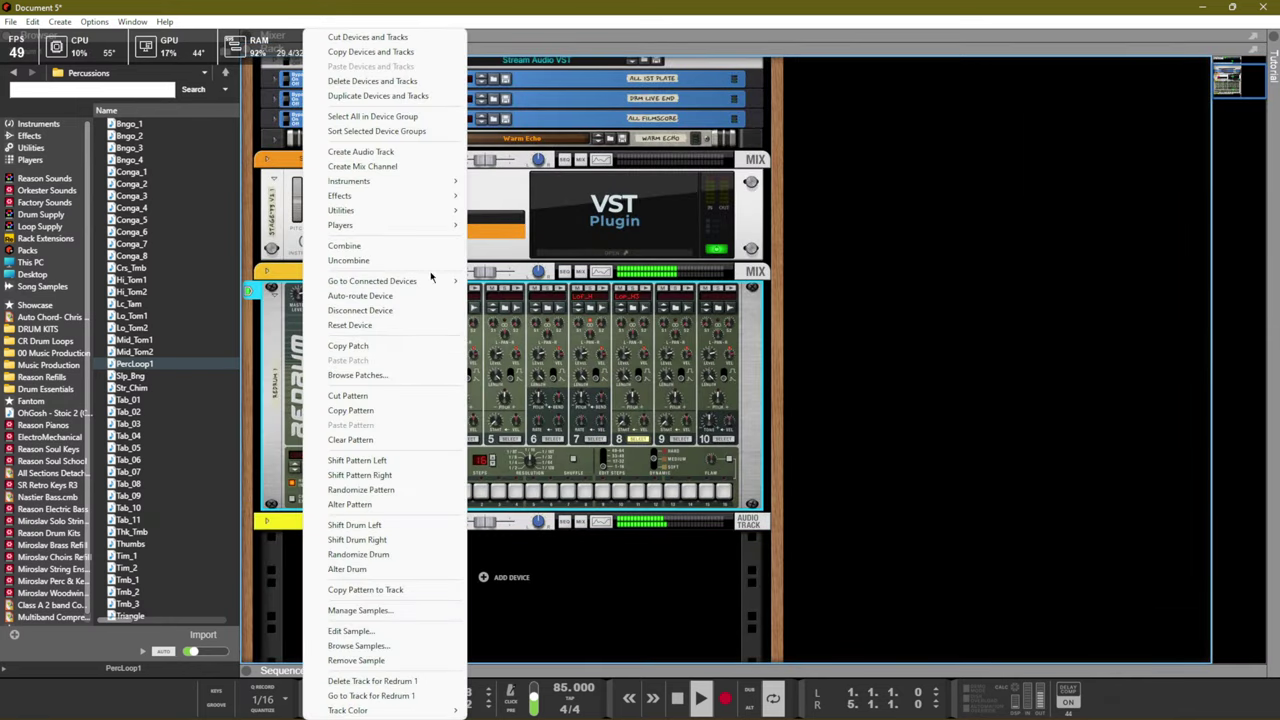
mouse_move(398, 196)
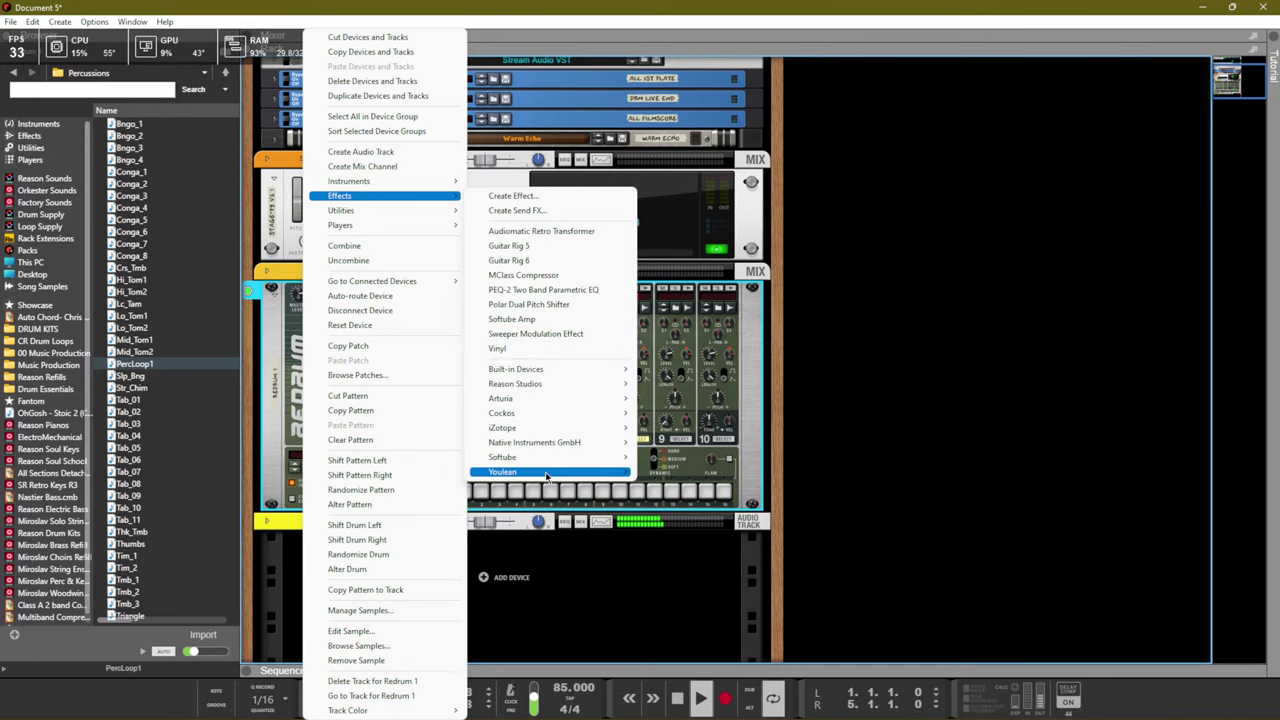
mouse_move(543, 474)
left_click(695, 471)
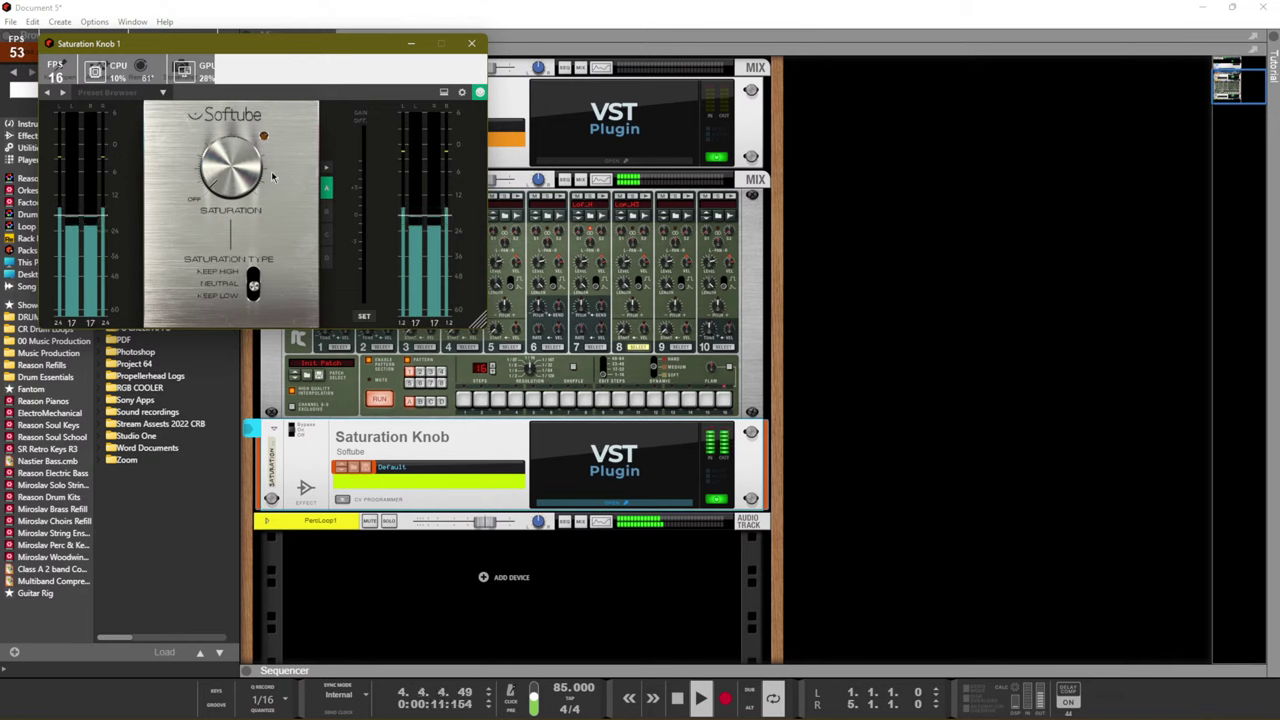
left_click_drag(271, 177, 271, 142)
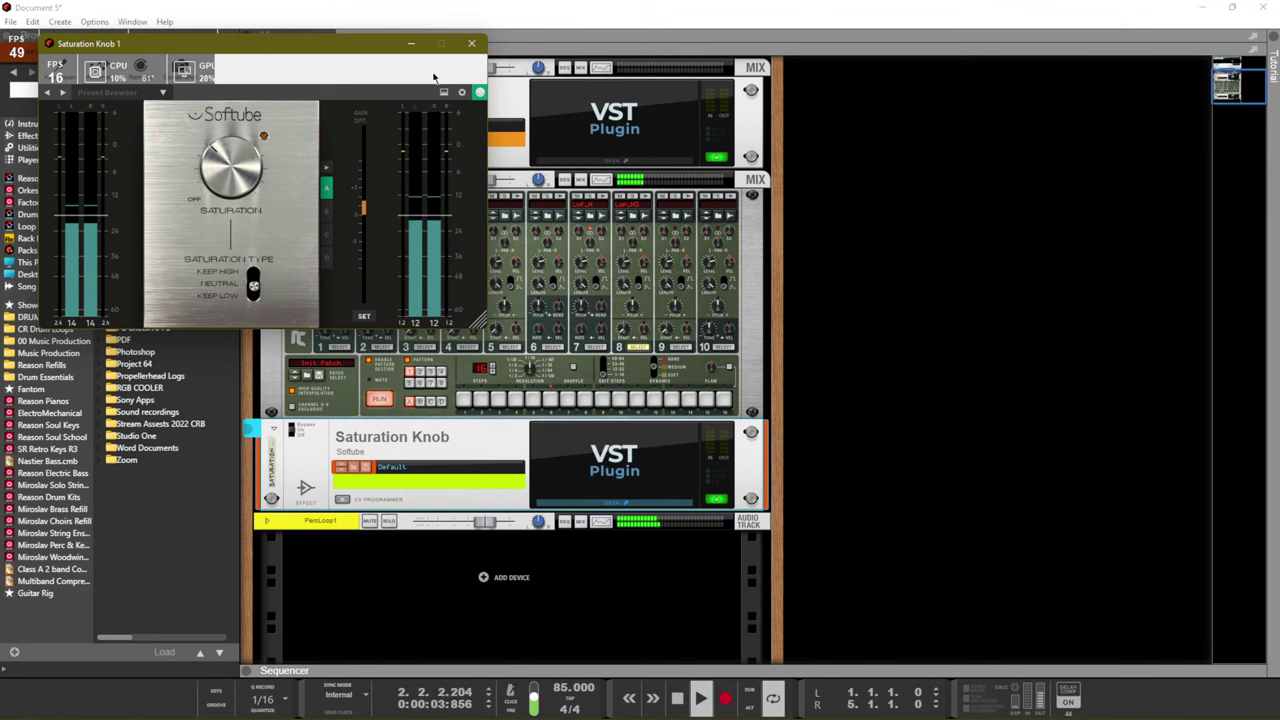
left_click(471, 43)
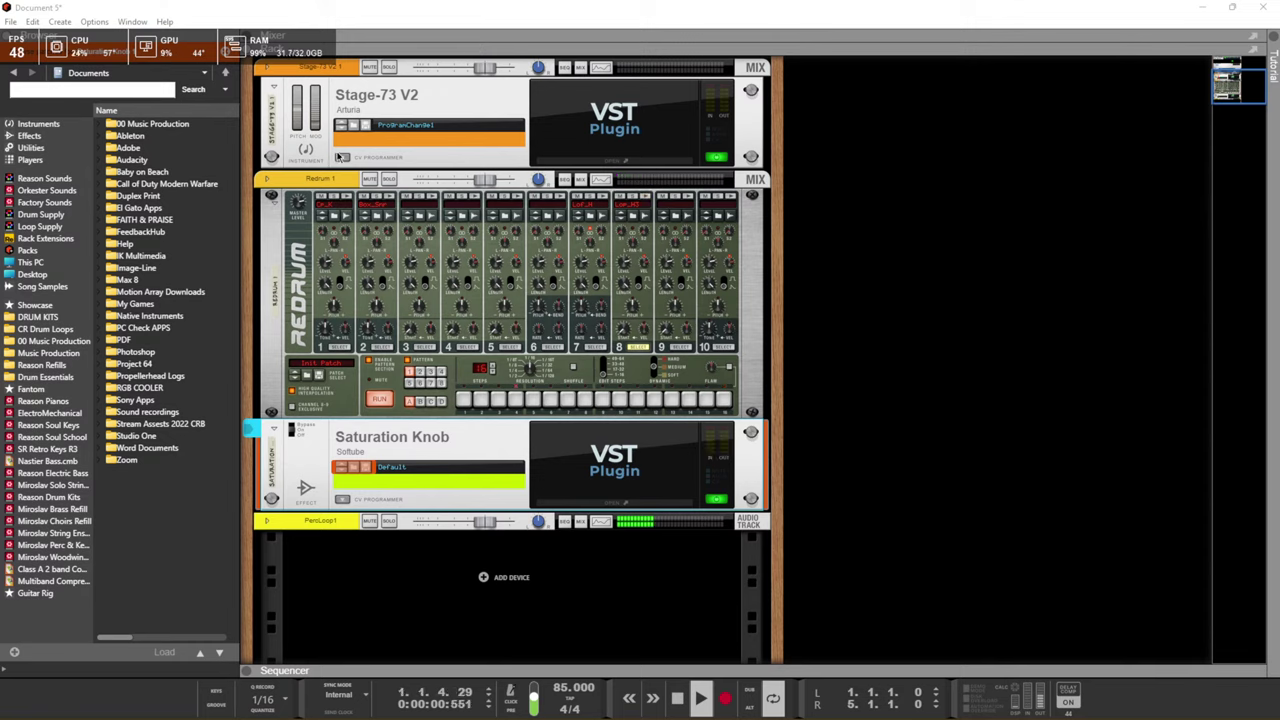
Swap the Redrum channel 7 hi-hat for another Lof sample and try recording a drum take with click and precount enabled
left_click(587, 228)
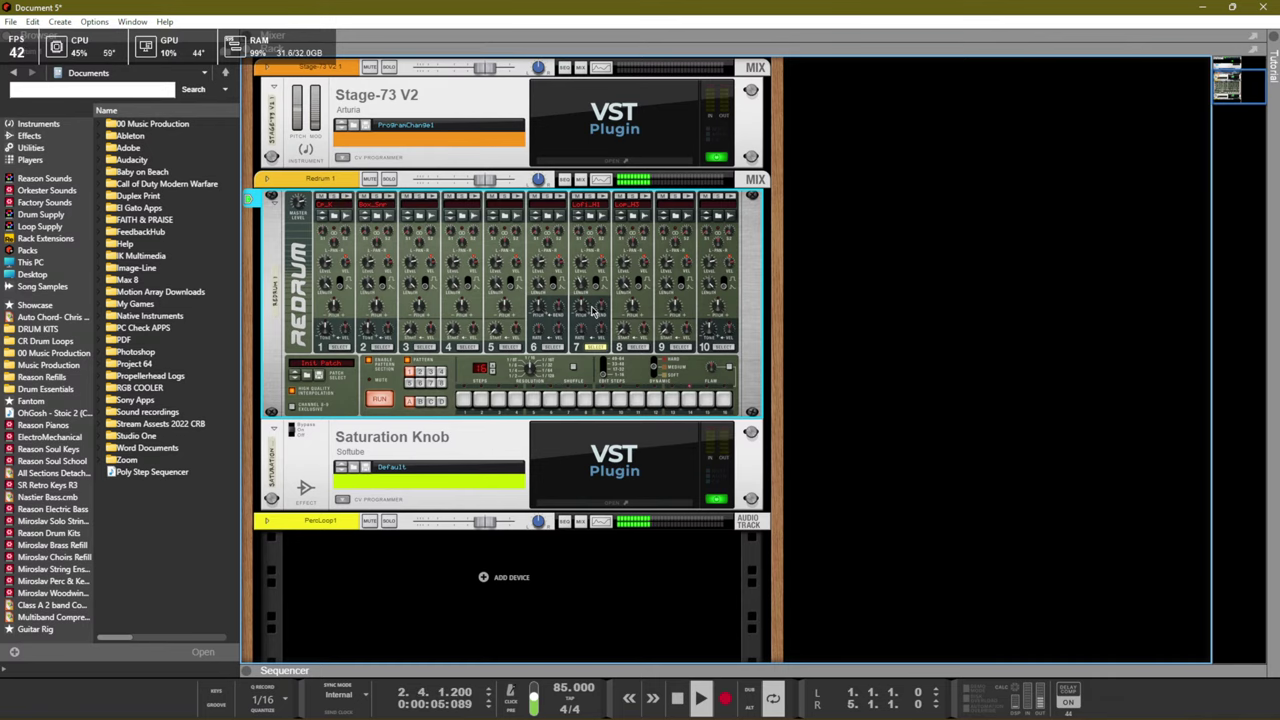
key("ctrl+Return")
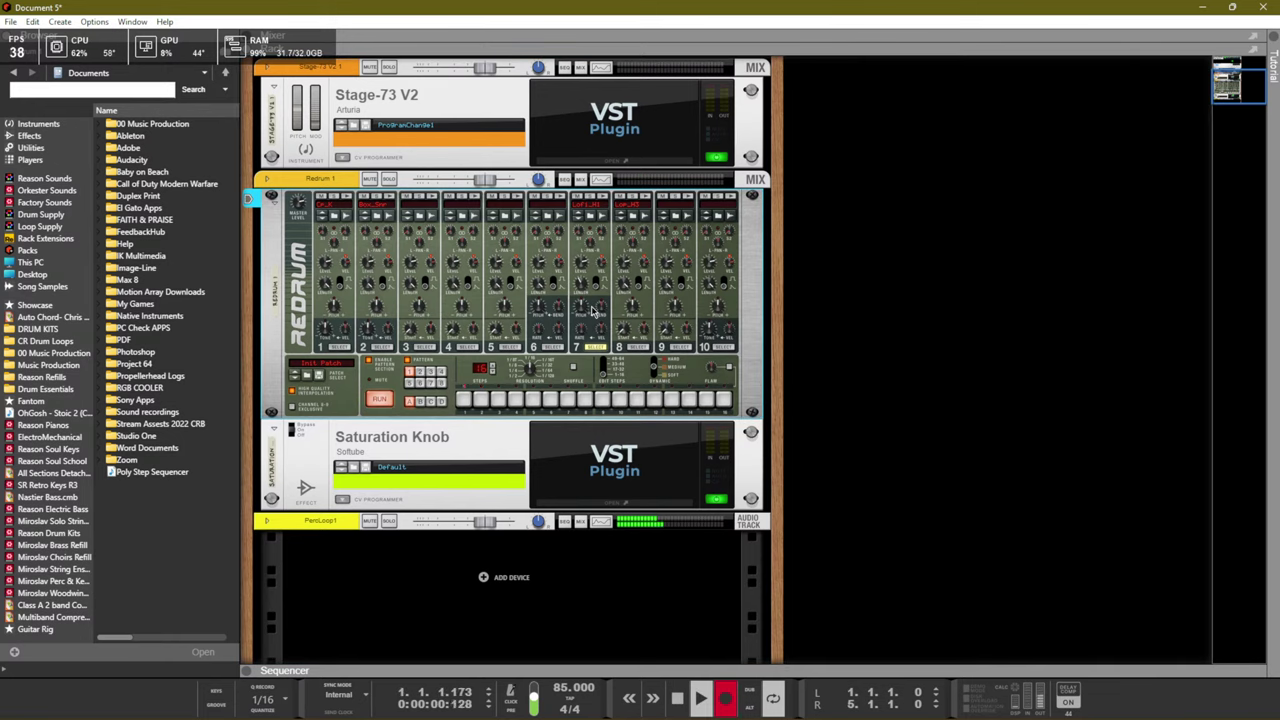
key("space")
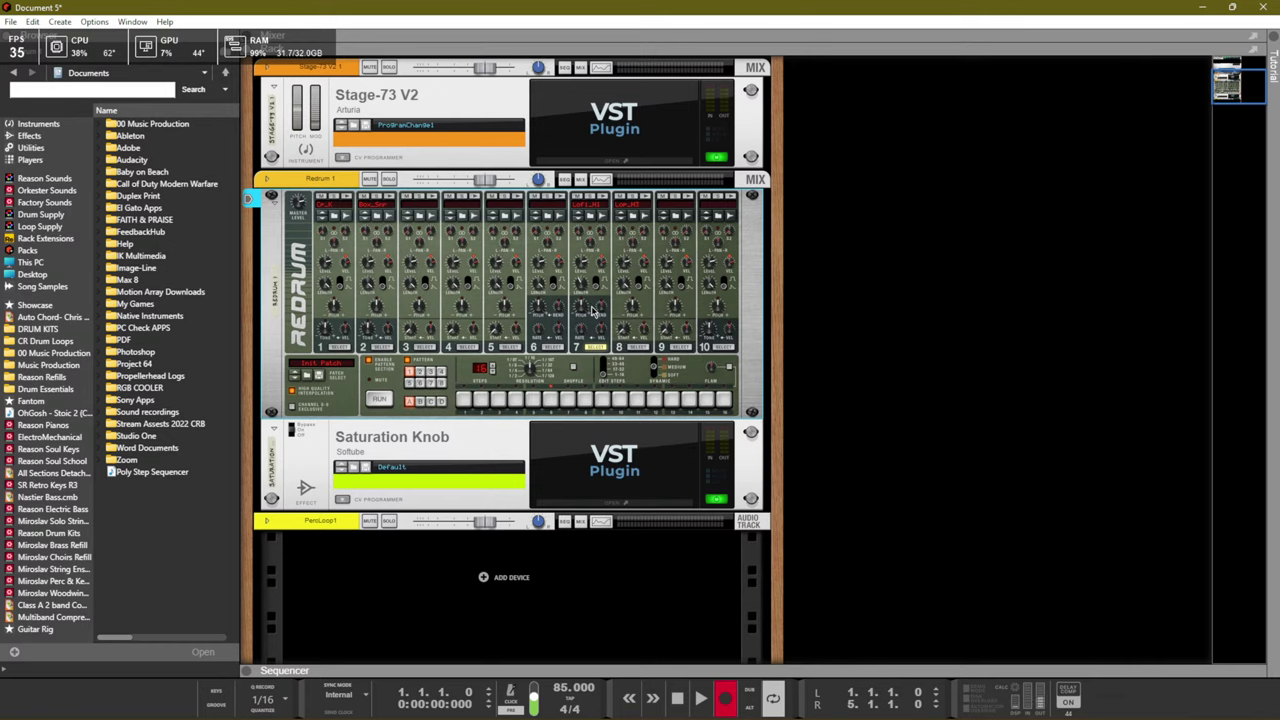
key("space")
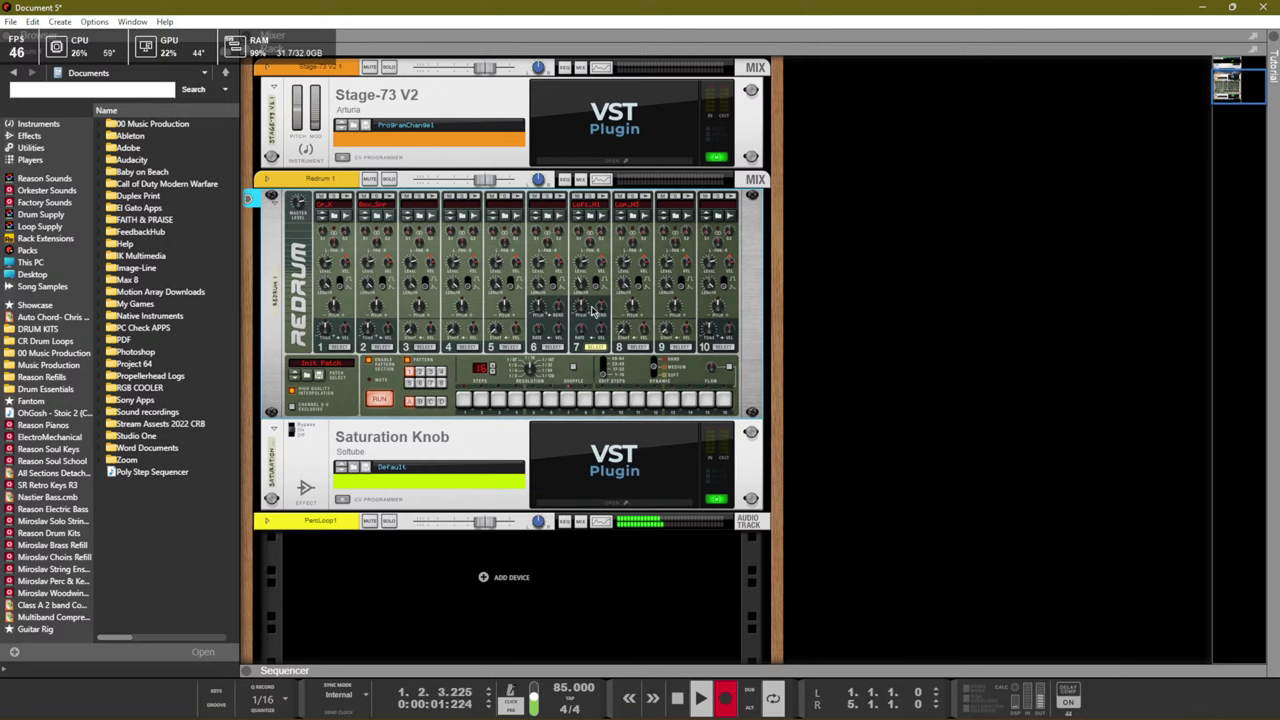
key("space")
key("space")
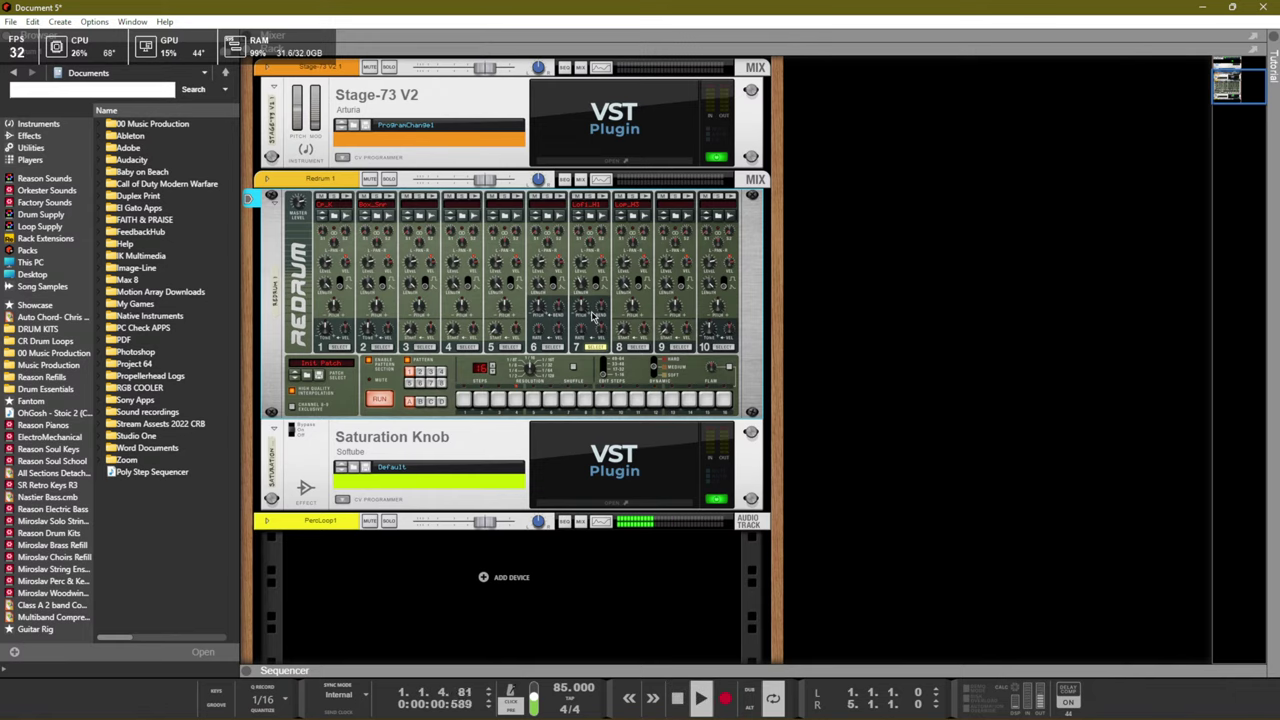
Record-enable the Redrum 1 track and record a kick, snare and hi-hat pattern over bars 1 through 4
key("F7")
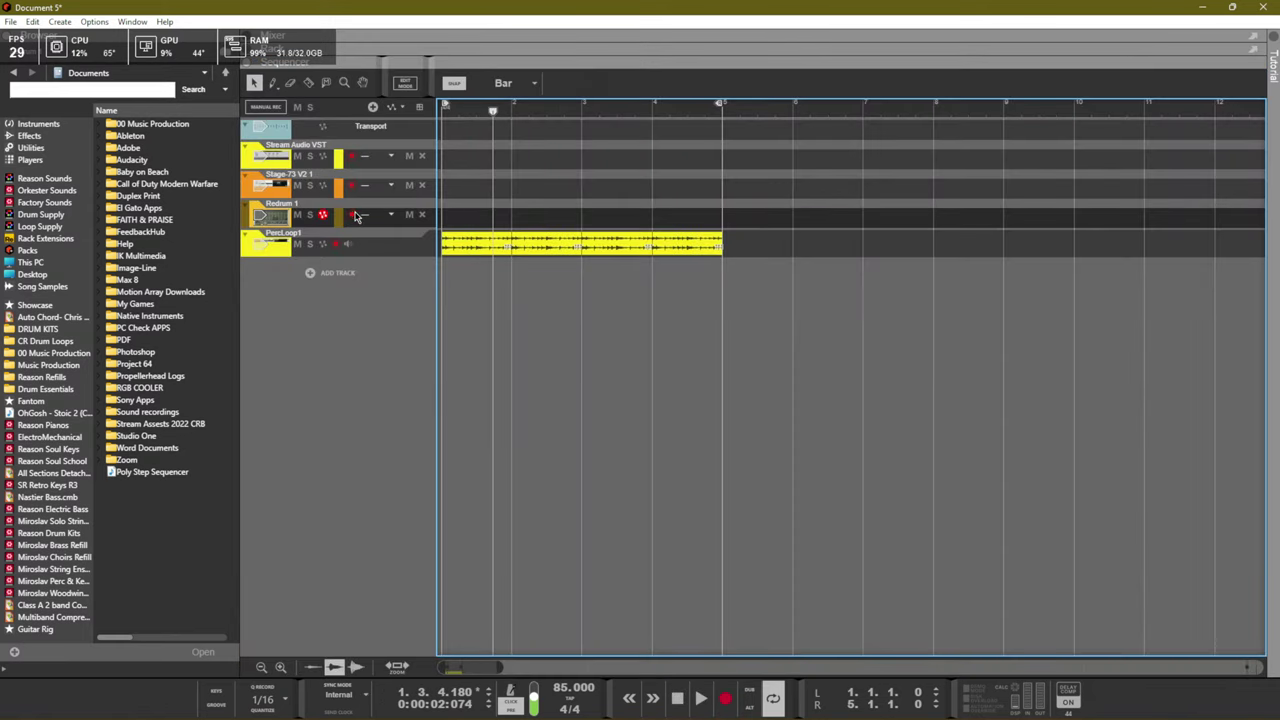
left_click(352, 215)
key("space")
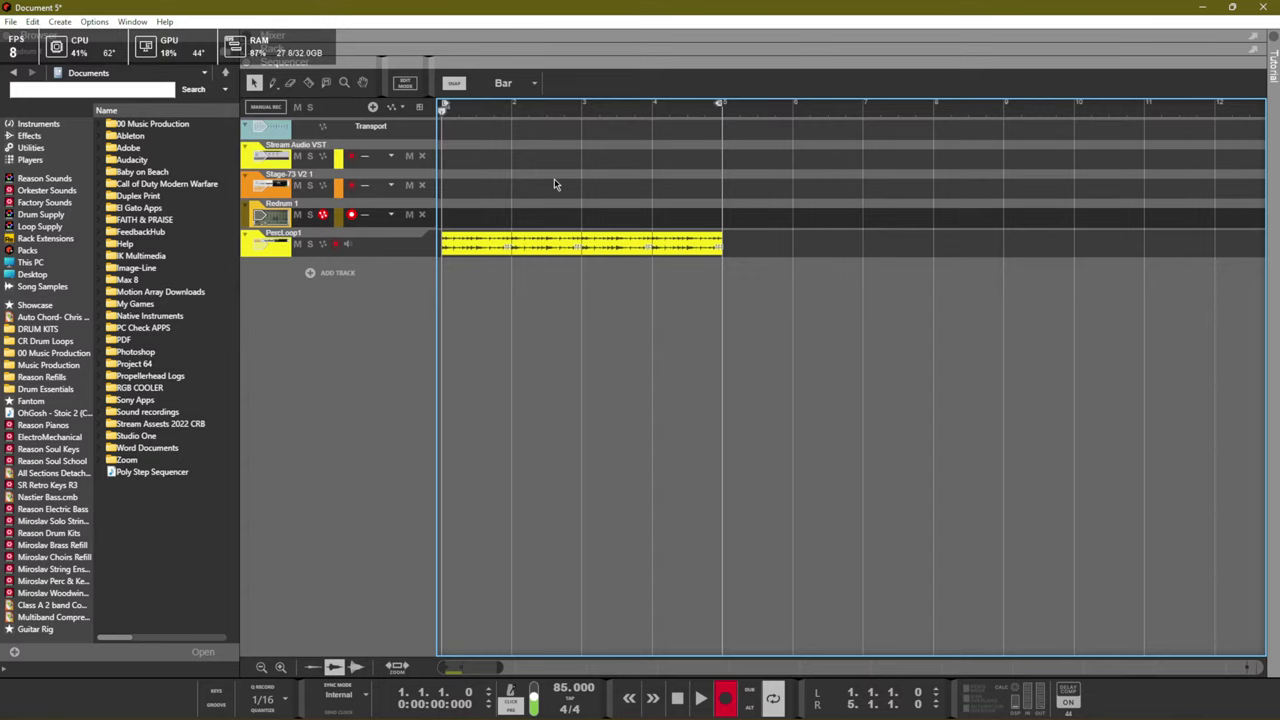
key("space")
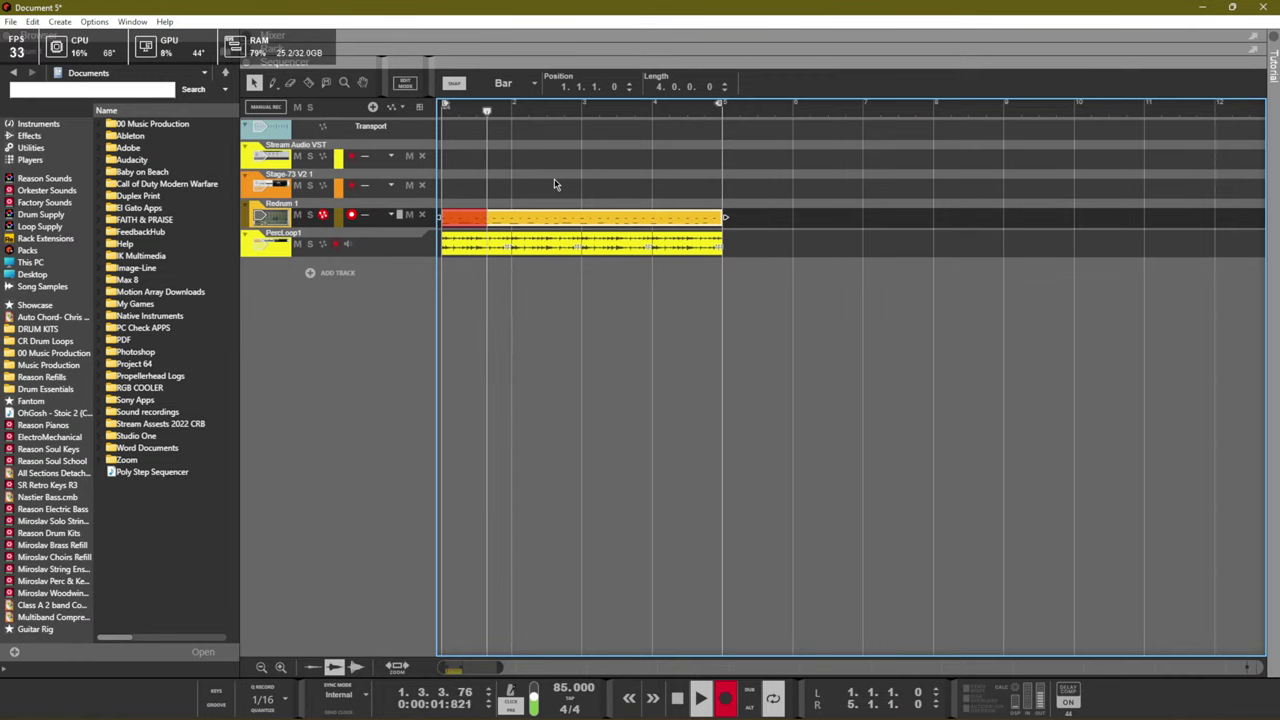
key("ctrl+Return")
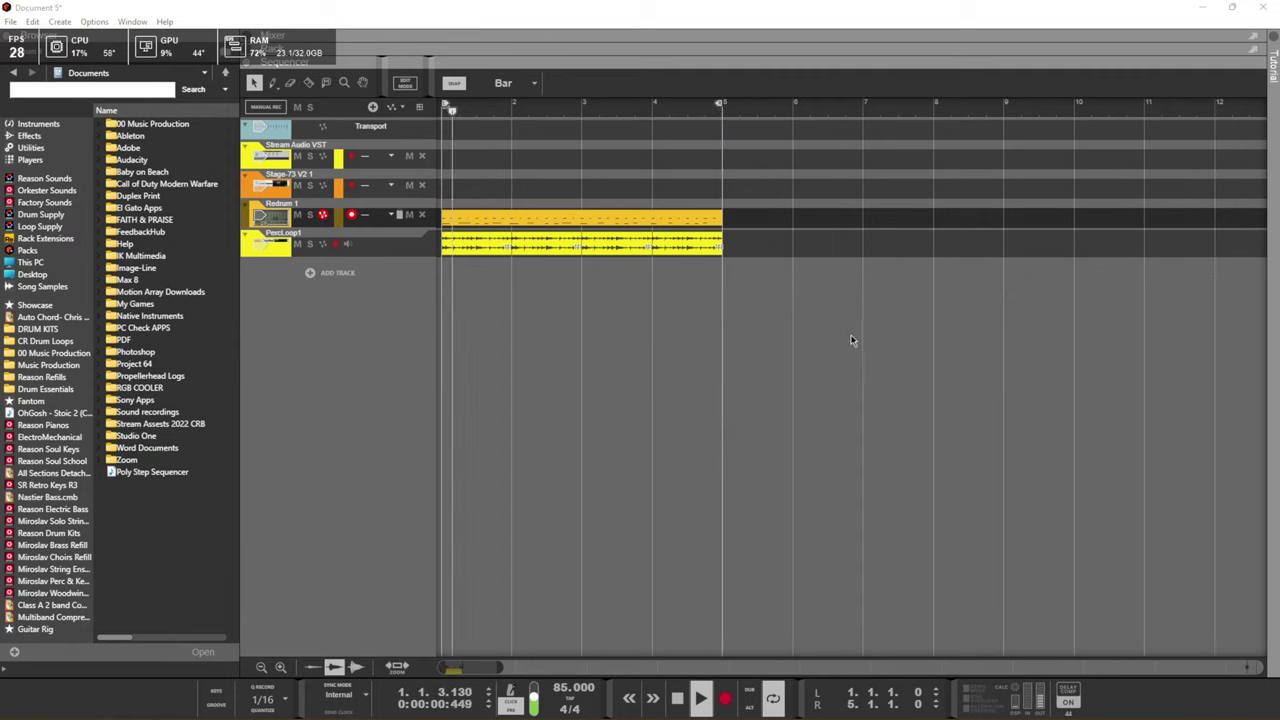
Shorten the recorded Redrum 1 clip to its first two bars
left_click(677, 217)
left_click(690, 217)
left_click_drag(724, 217, 580, 217)
left_click(659, 213)
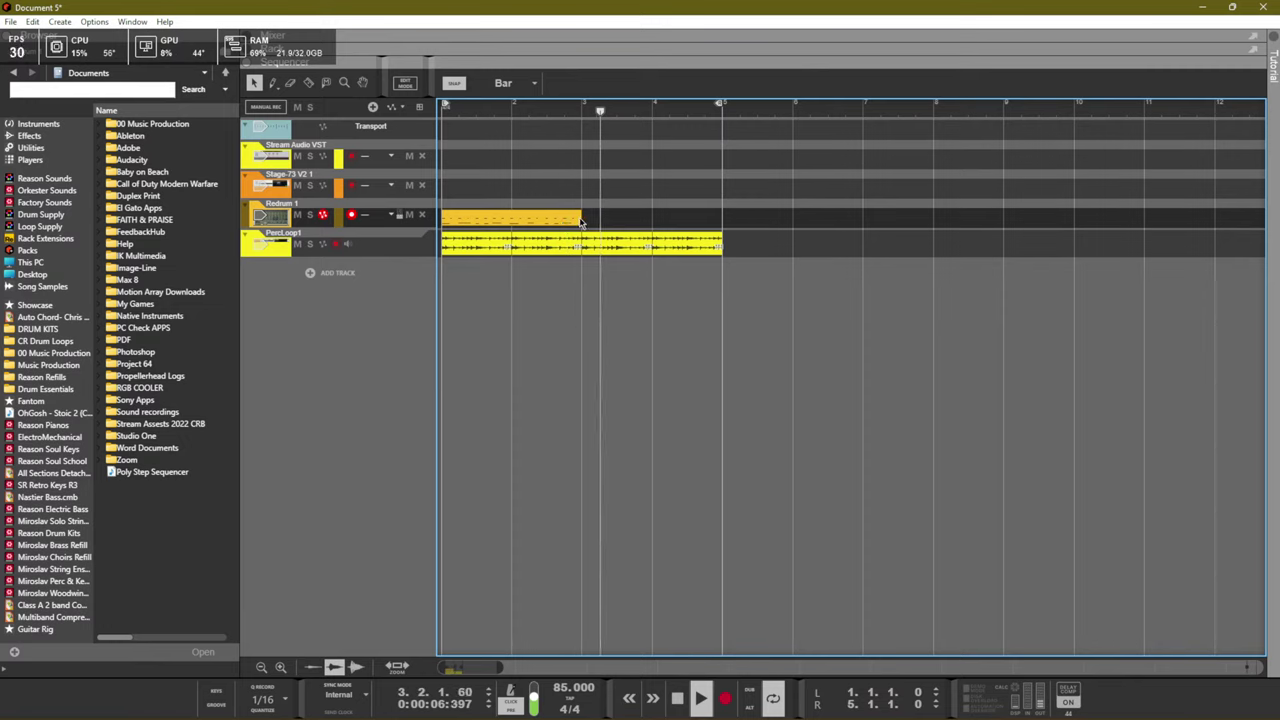
Set the snap value to 1/128 and extend the Redrum 1 clip to a length of 2.0.0.120
left_click(563, 222)
key("space")
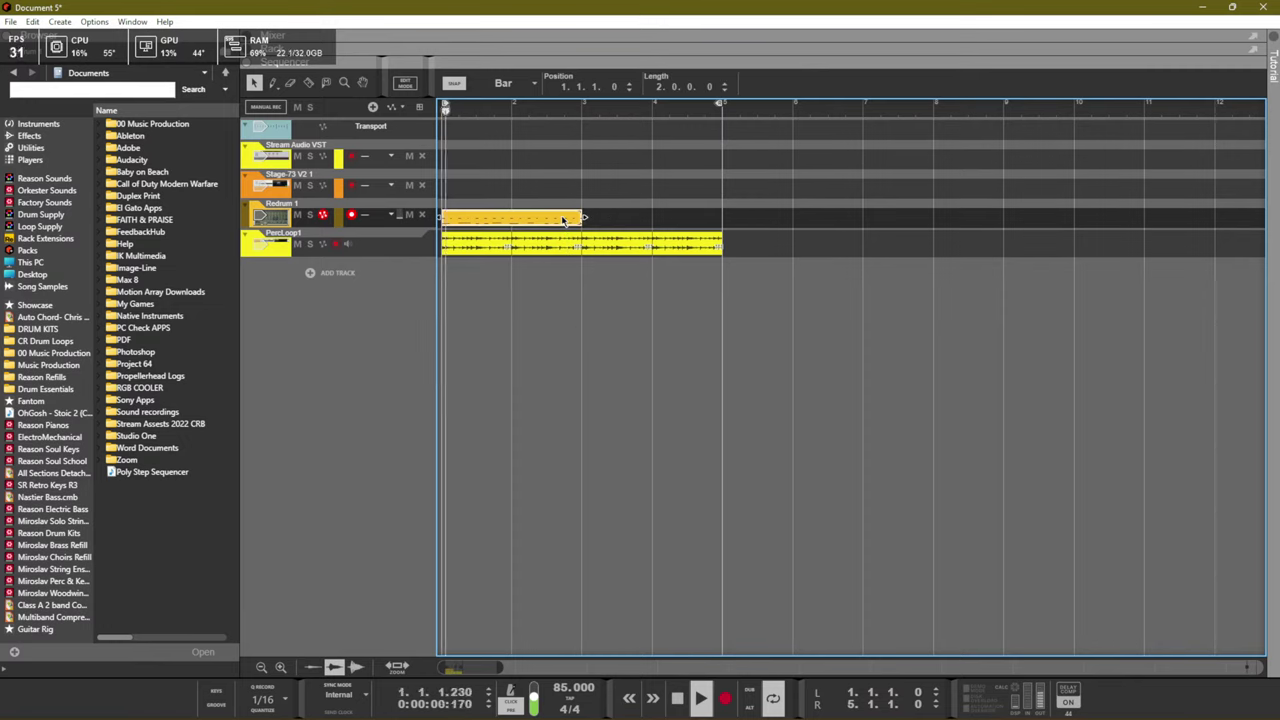
left_click(503, 83)
left_click(503, 261)
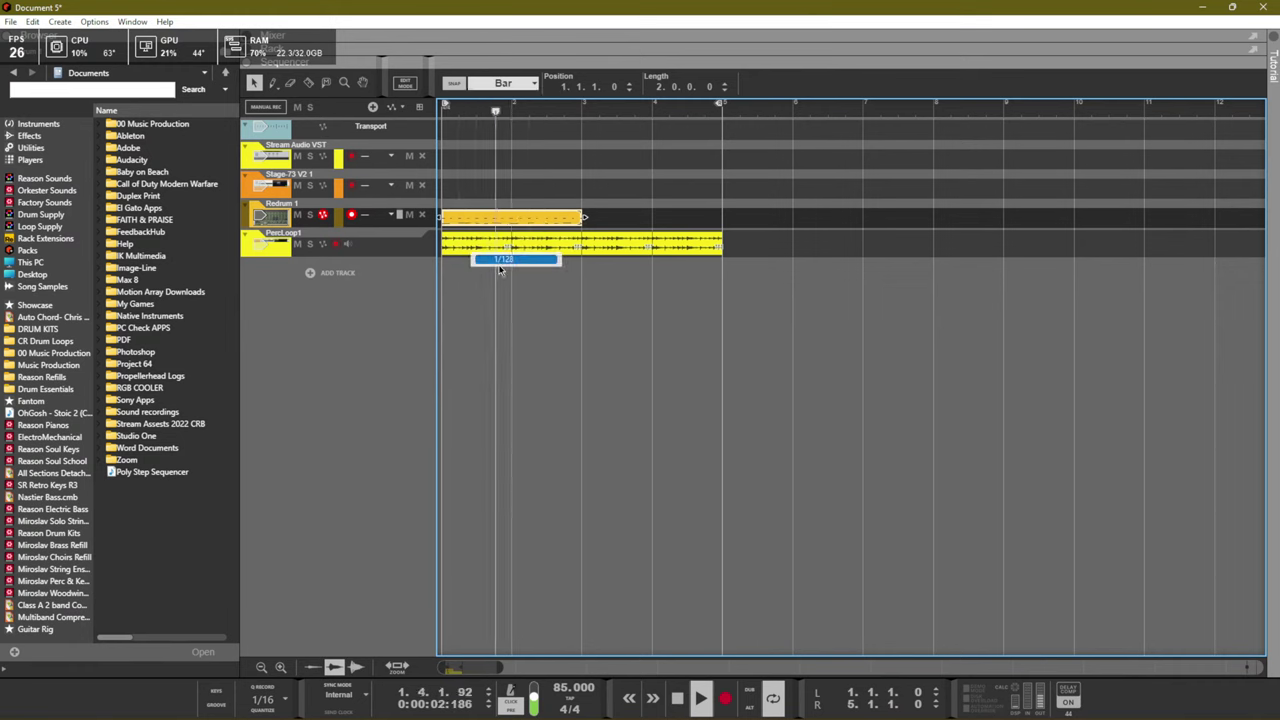
left_click_drag(583, 218, 587, 222)
key("space")
key("space")
scroll(589, 224, "up", 1)
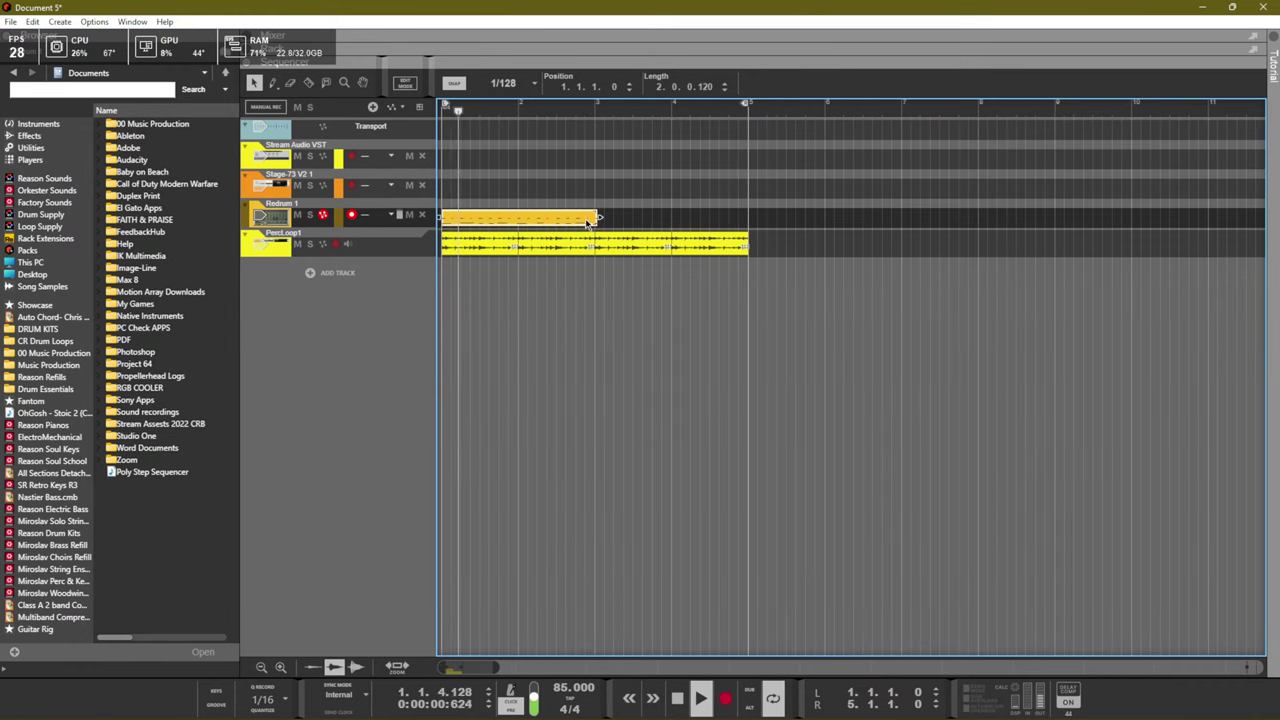
In the Redrum clip's note editor, scale the clip and its notes to a length of 2.0.0.90
scroll(588, 222, "up", 5)
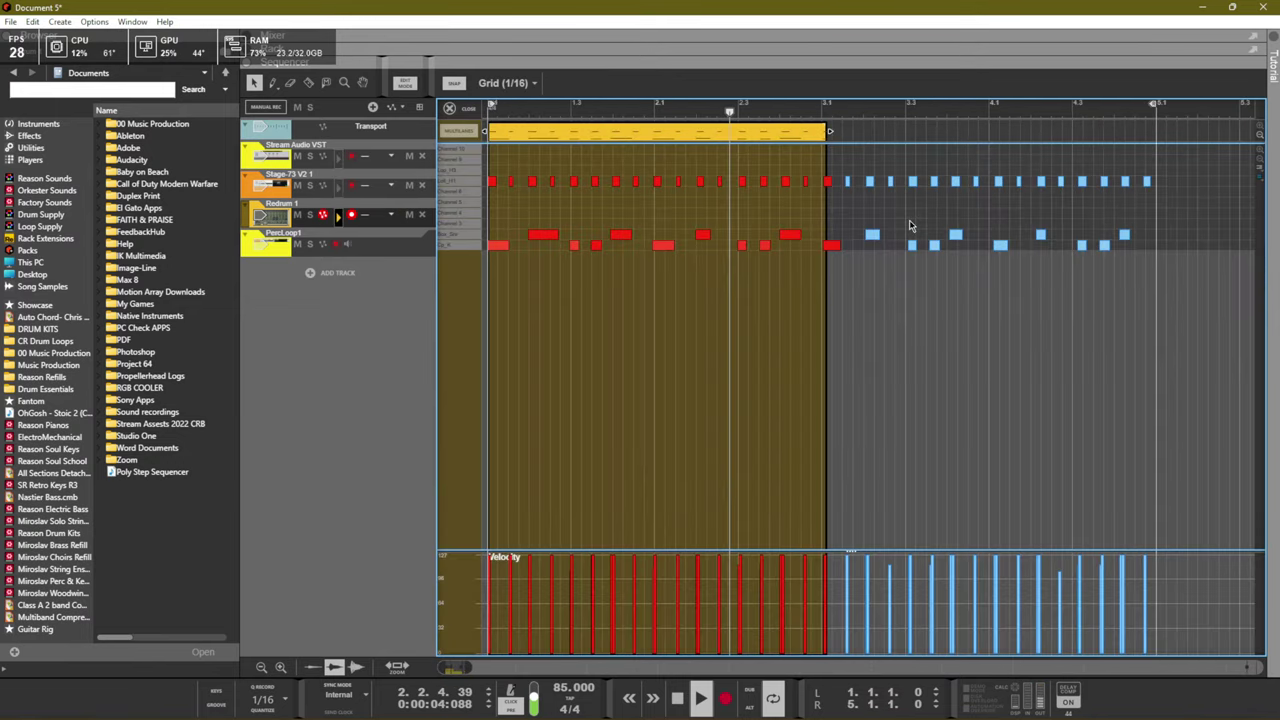
double_click(908, 219)
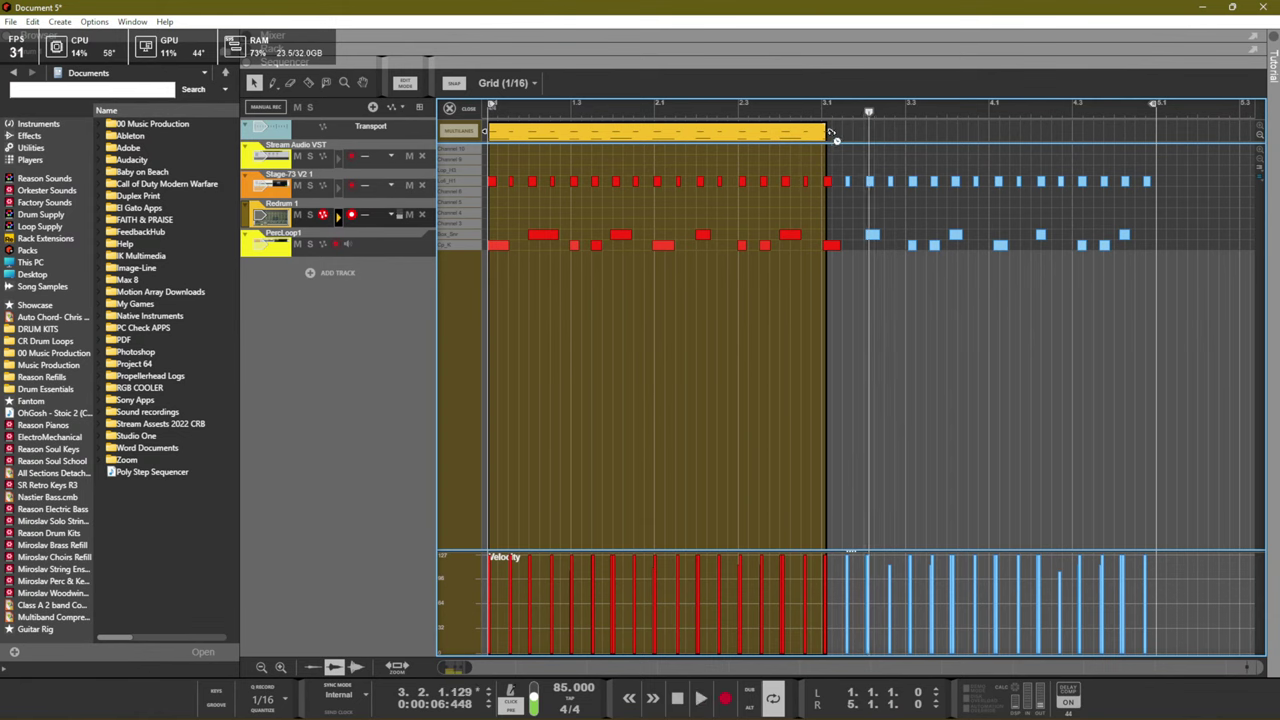
left_click_drag(831, 133, 830, 136)
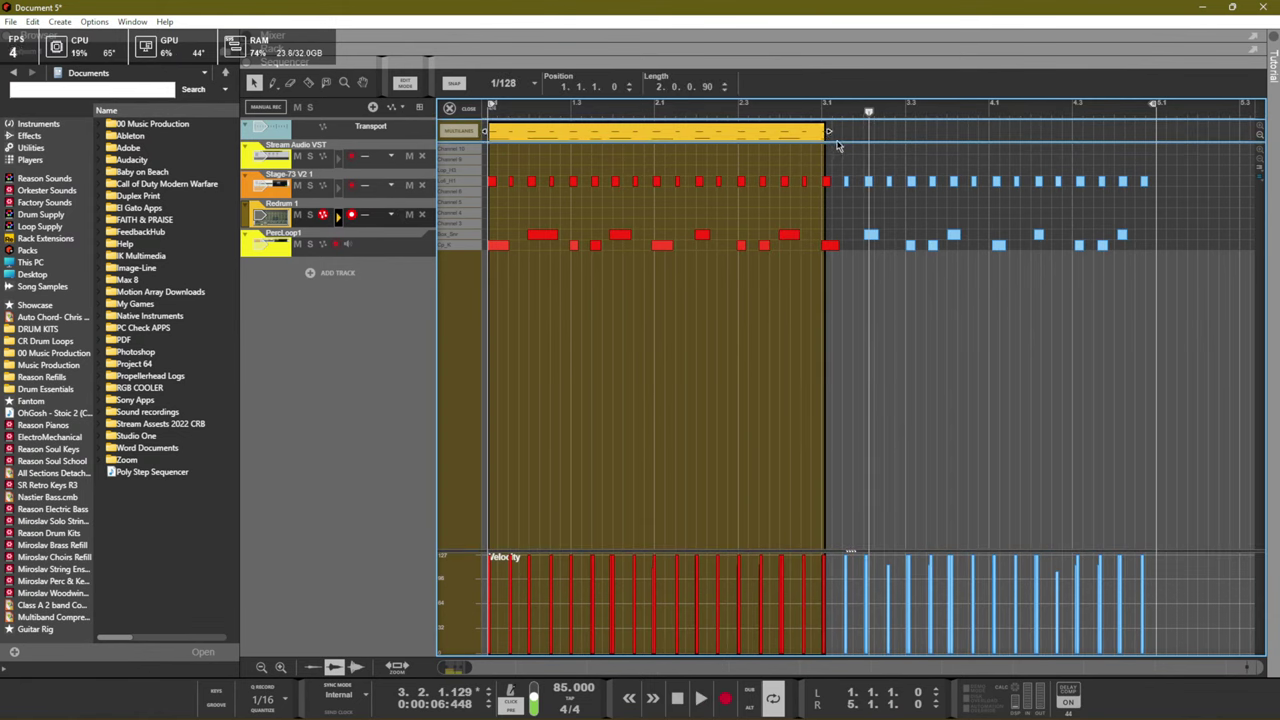
key("KP_Decimal")
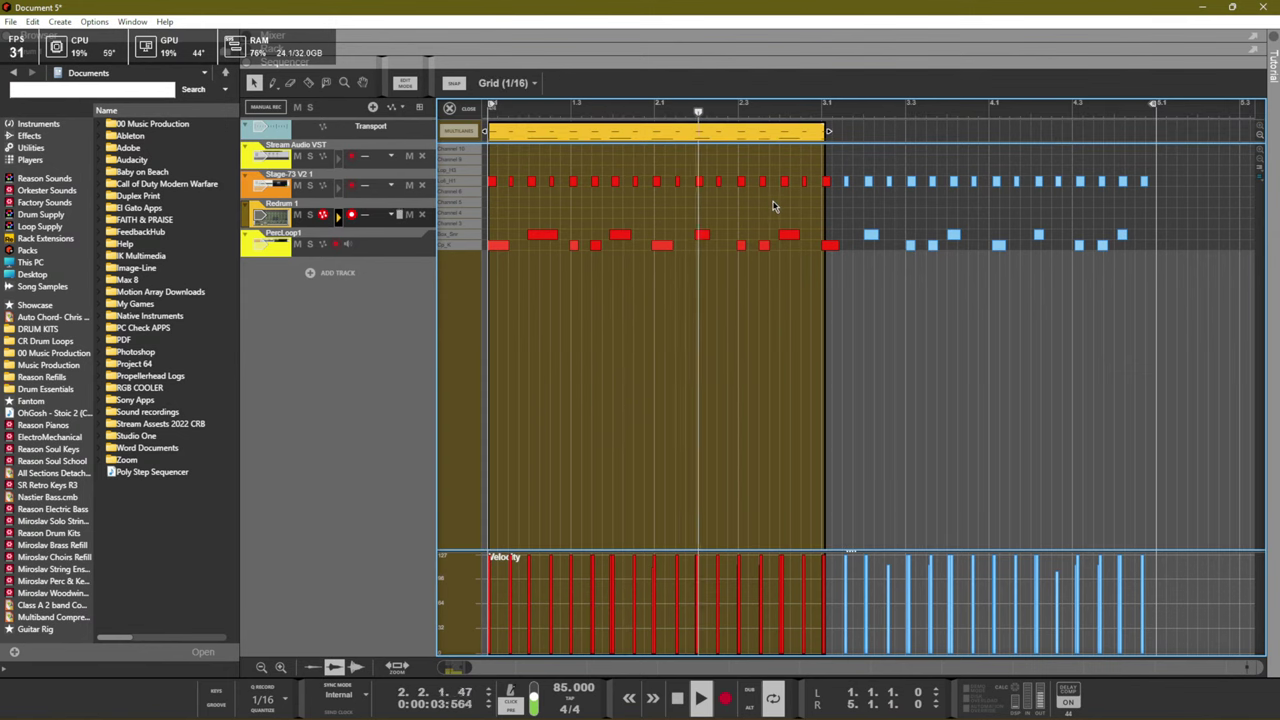
Return to the arrangement and trim the Redrum clip's end to a length of 2.0.0.0
key("ctrl+e")
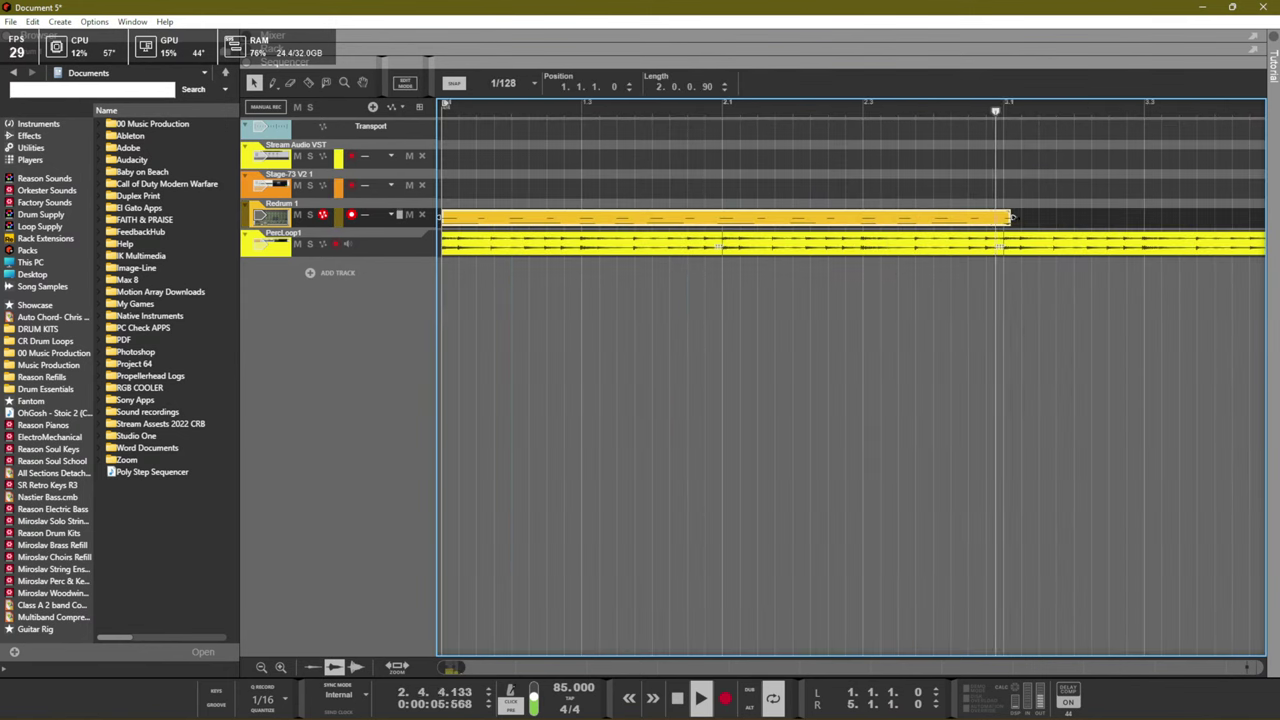
left_click_drag(1010, 217, 1001, 218)
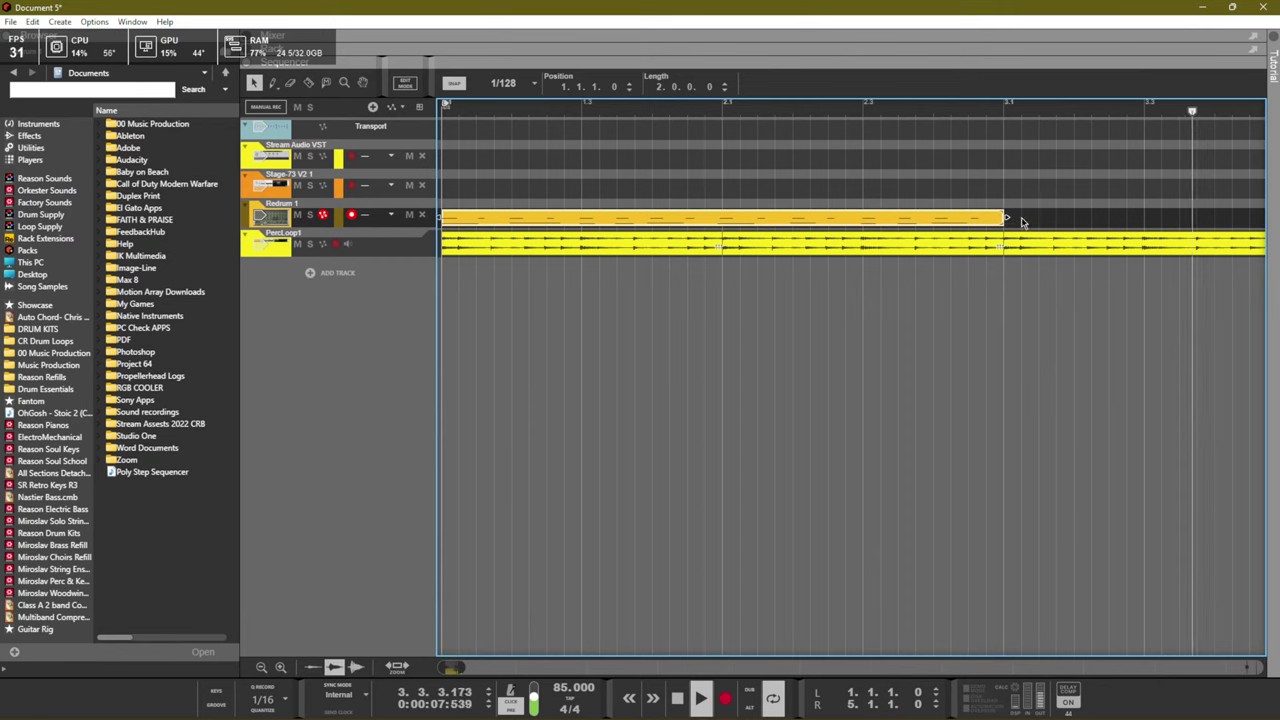
key("space")
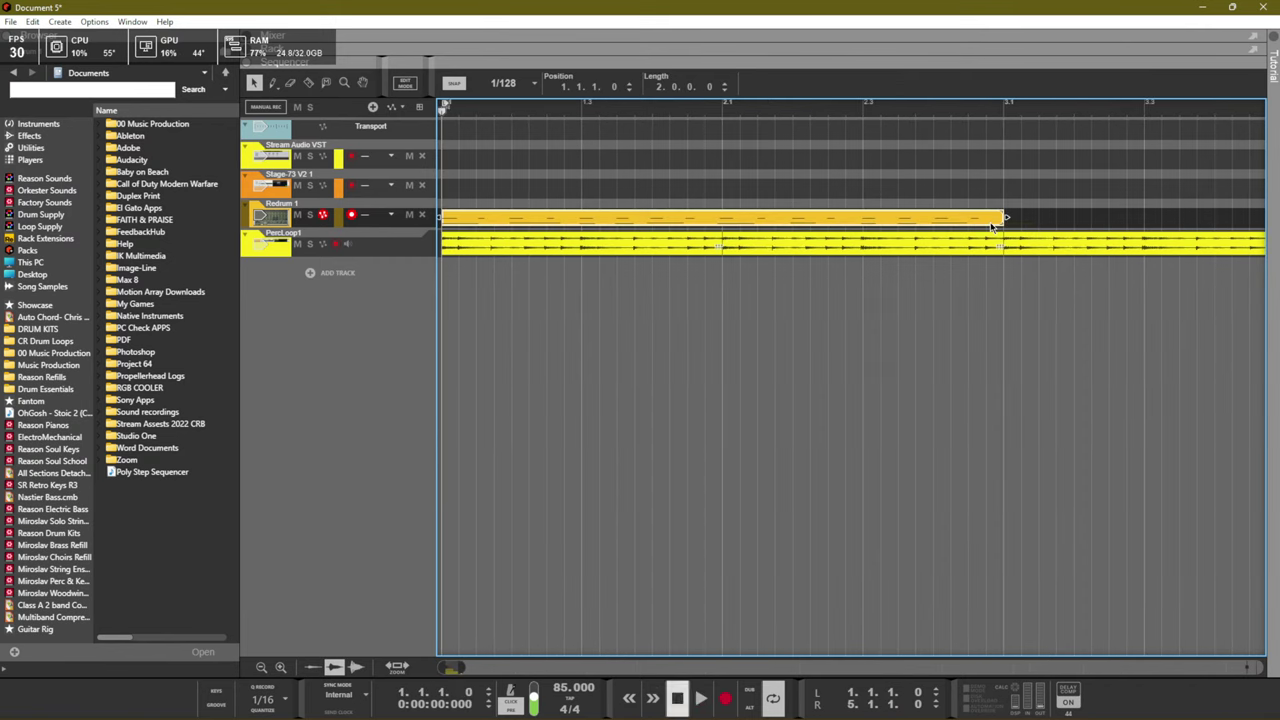
Reopen the Redrum clip's notes and scale the clip with its notes to a length of 2.0.0.30
double_click(992, 222)
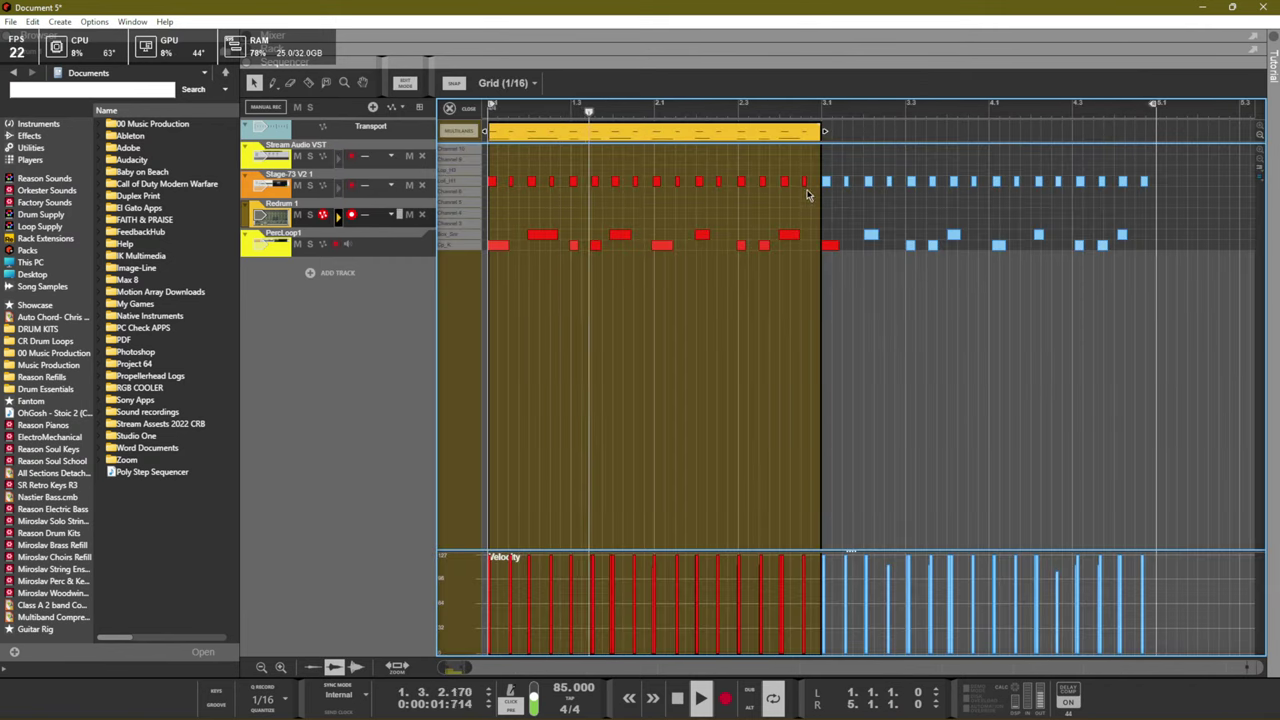
left_click(822, 132)
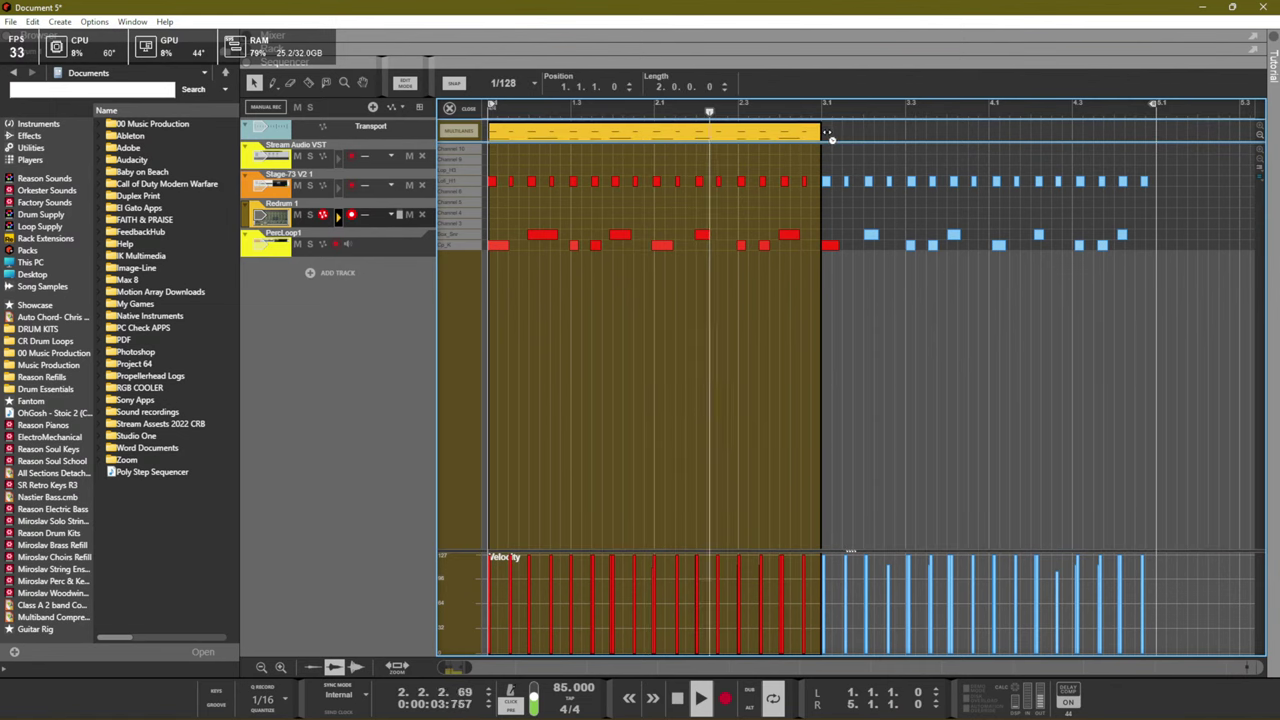
left_click_drag(822, 133, 832, 137)
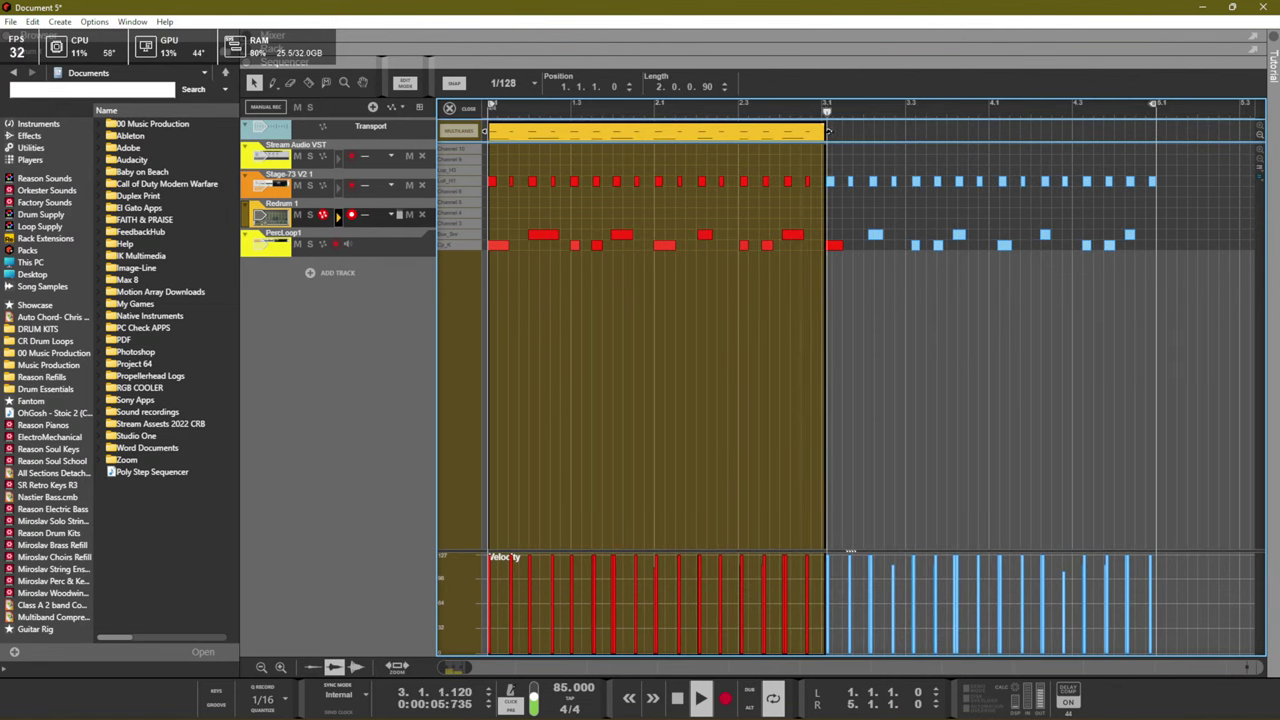
left_click_drag(832, 136, 828, 138)
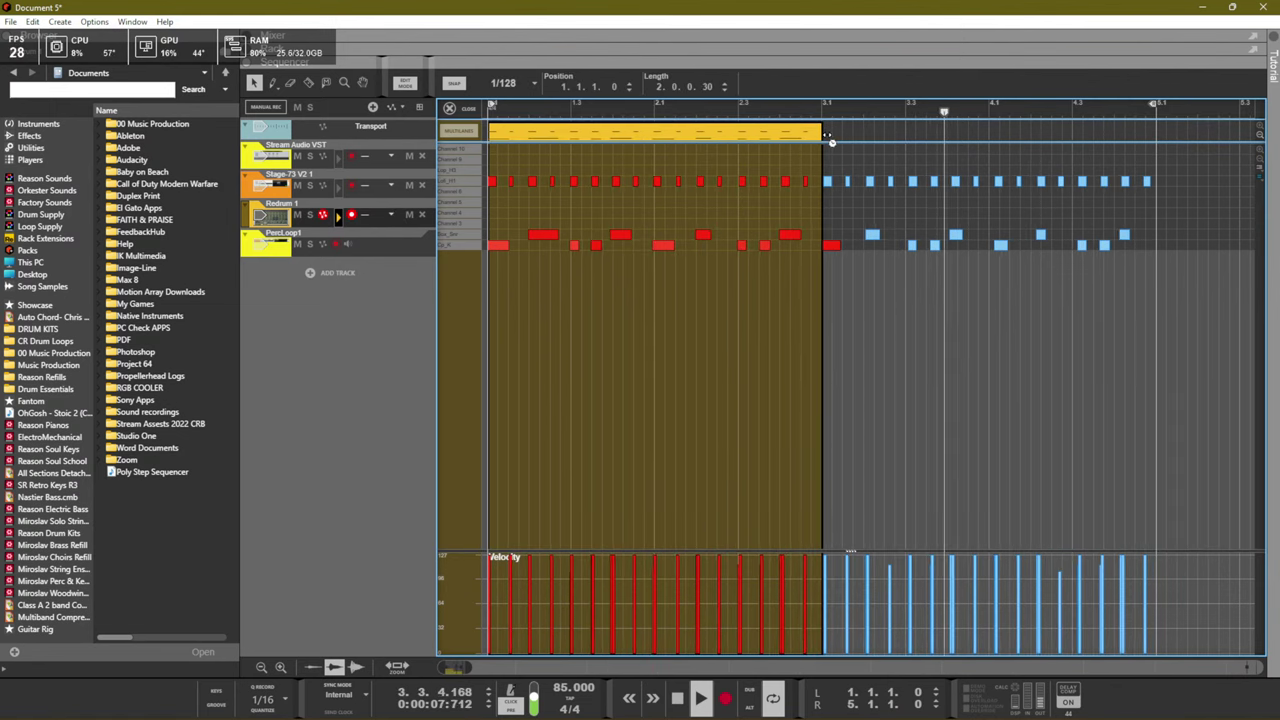
Play from just before bar 3 to check the drum timing around the end of the Redrum clip
left_click(815, 108)
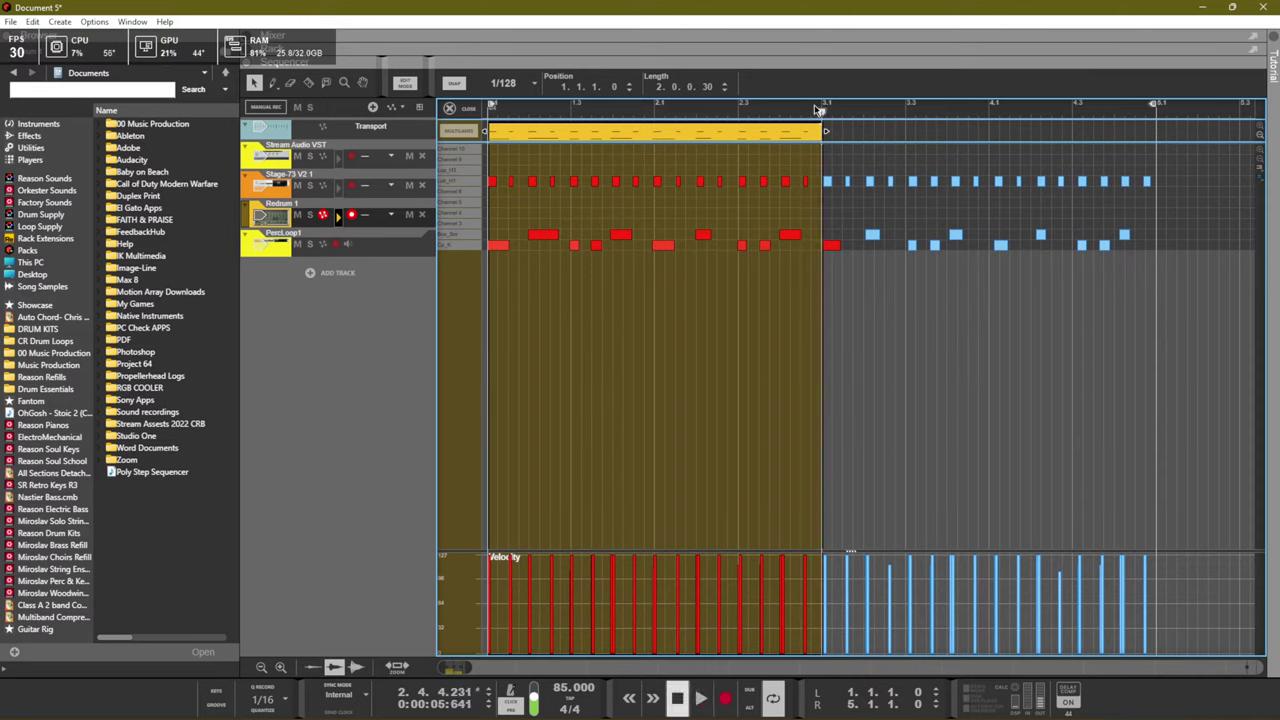
key("space")
left_click(840, 145)
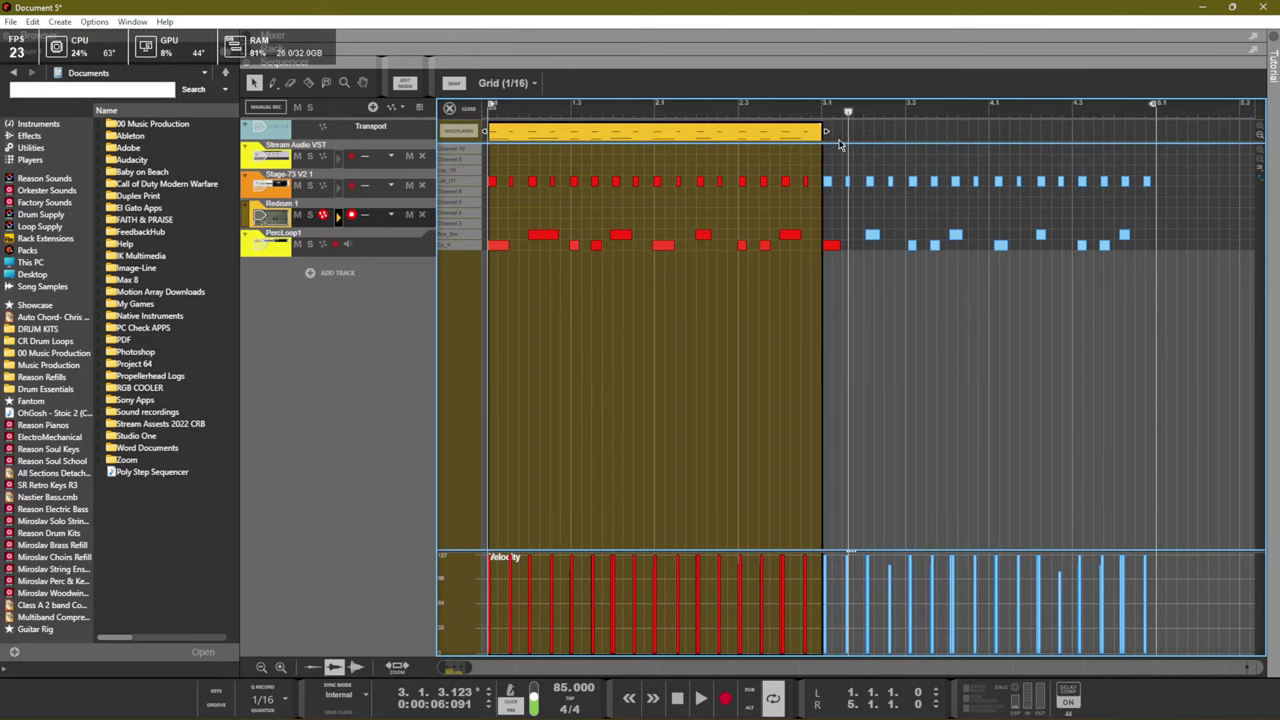
Delete the Redrum notes lying beyond the clip's end at bar 3 and return to the arrangement
left_click_drag(1155, 276, 830, 167)
key("Delete")
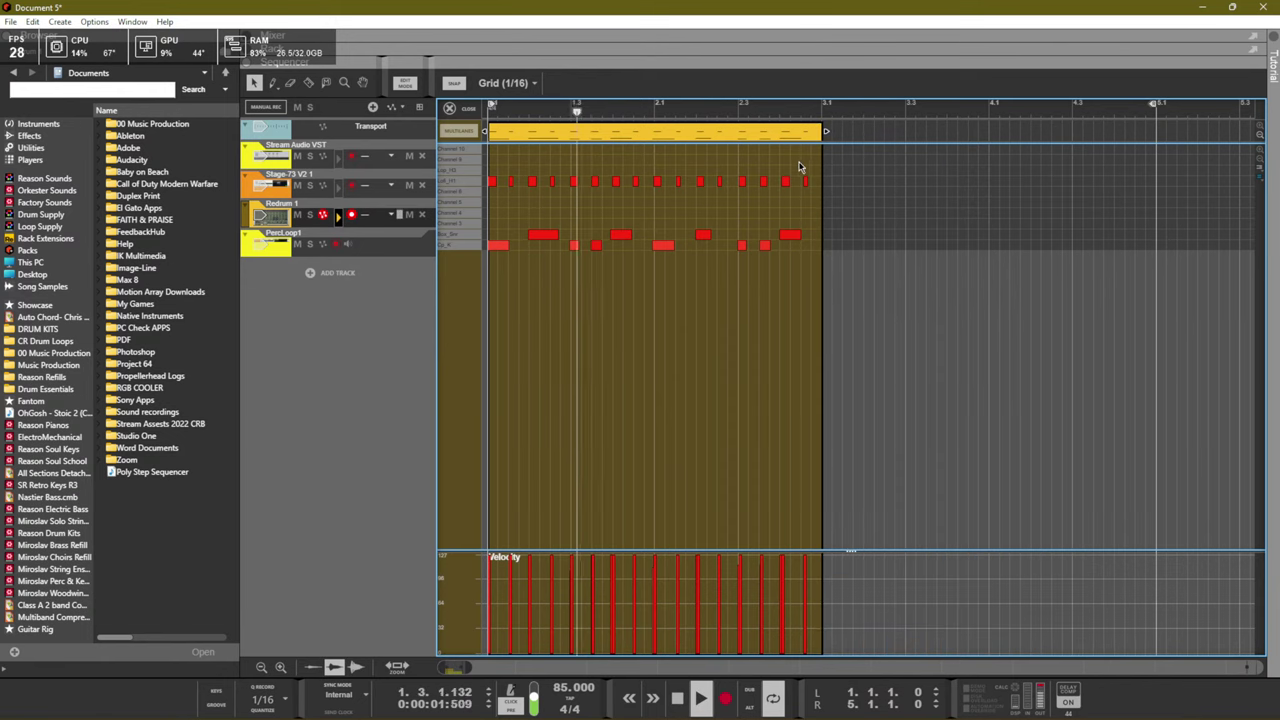
key("ctrl+e")
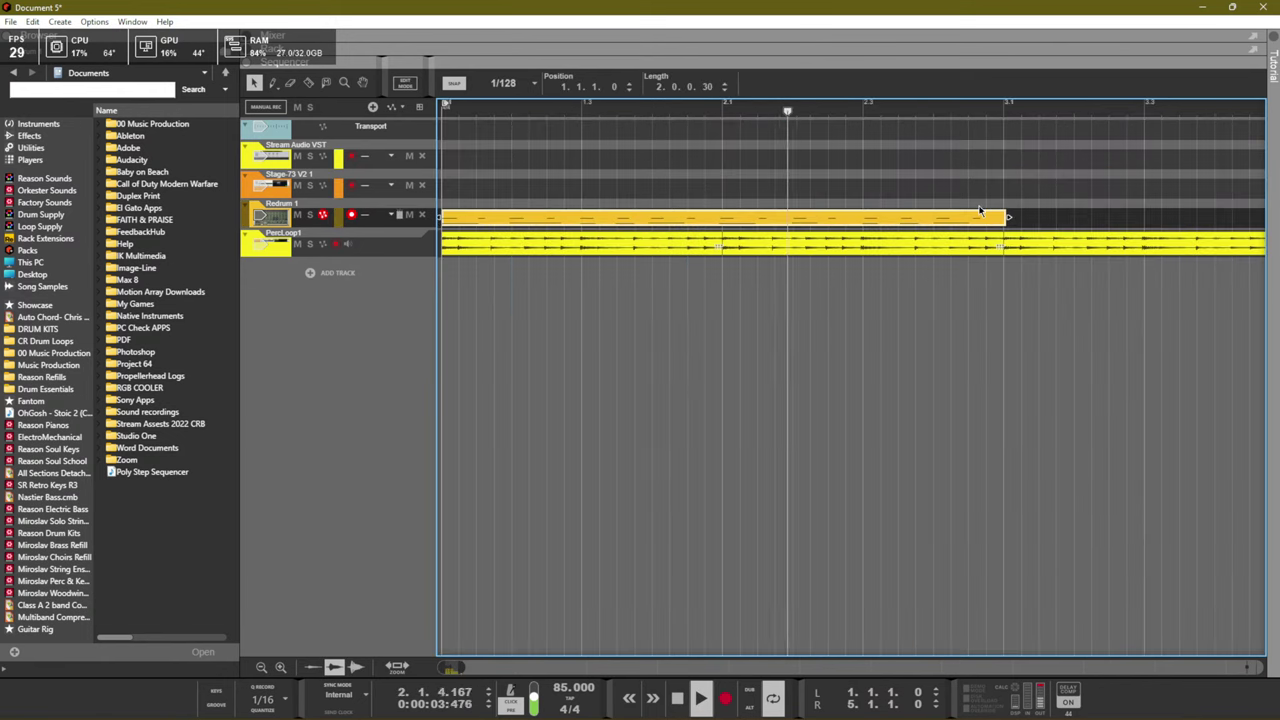
Duplicate the two-bar Redrum clip directly after itself, play the result and make Stage-73 V2 the record-armed track
scroll(960, 213, "down", 3)
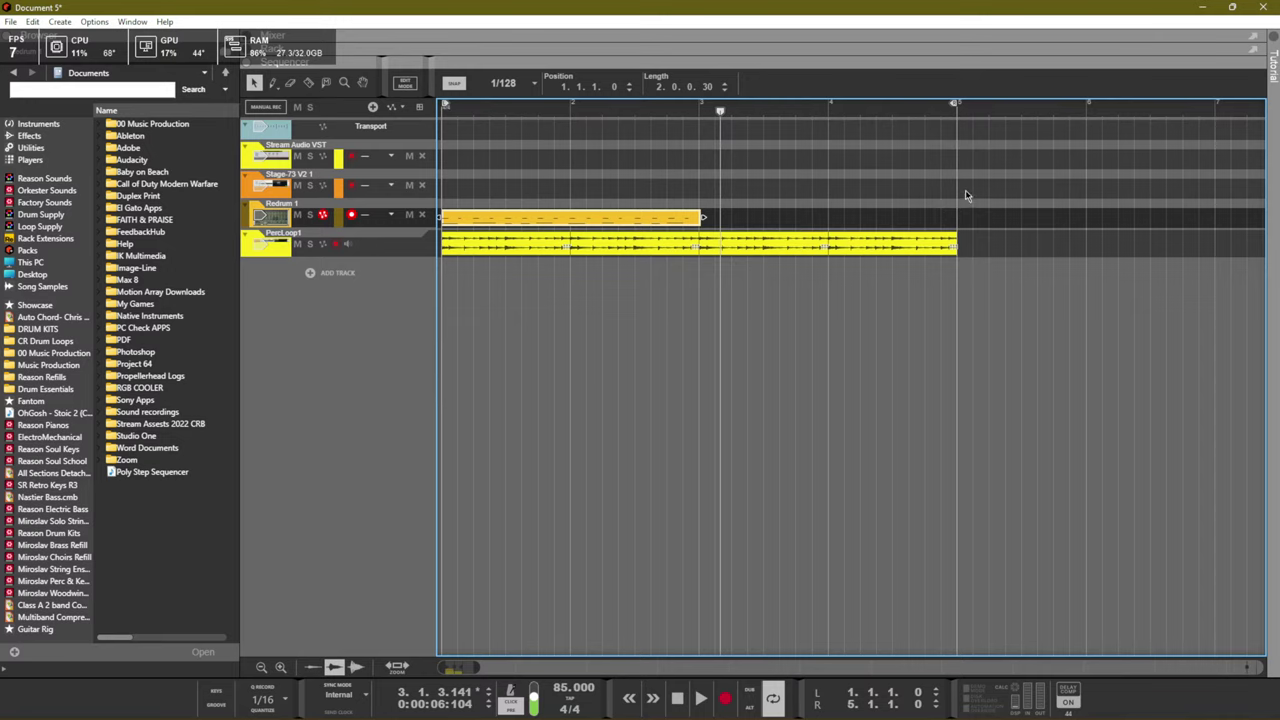
left_click_drag(815, 222, 671, 190)
key("ctrl+d")
key("space")
key("space")
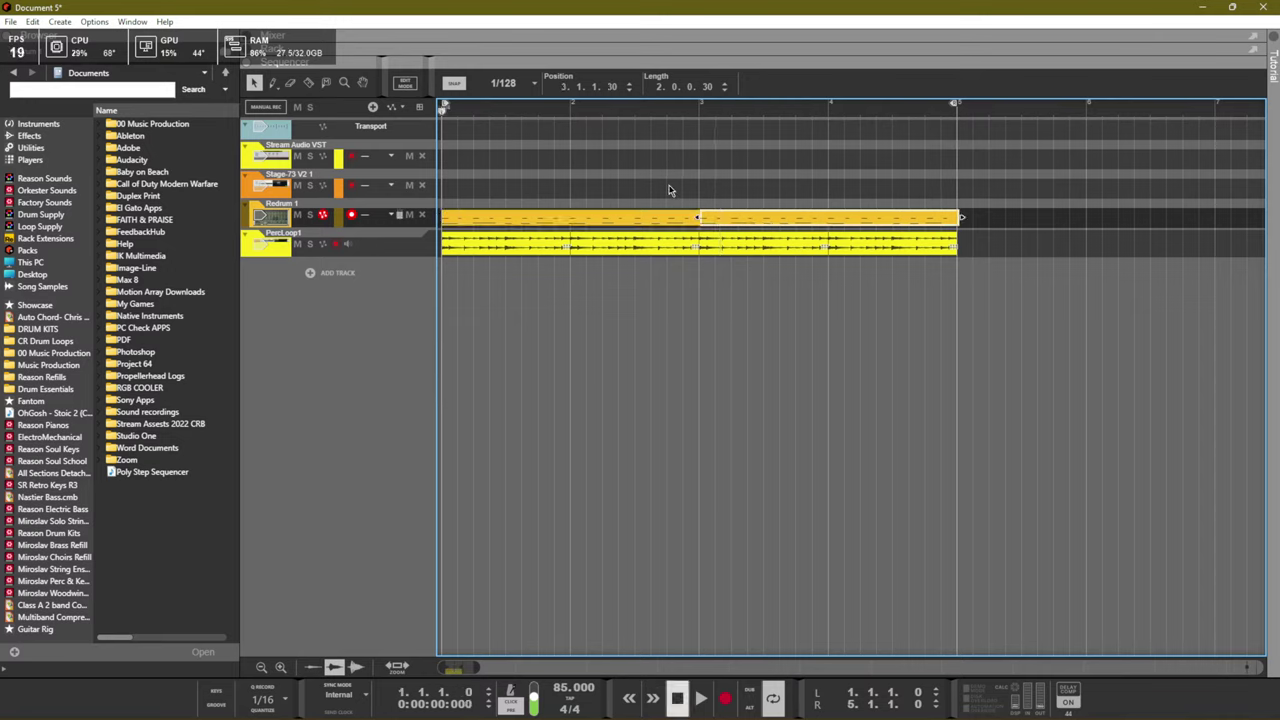
key("space")
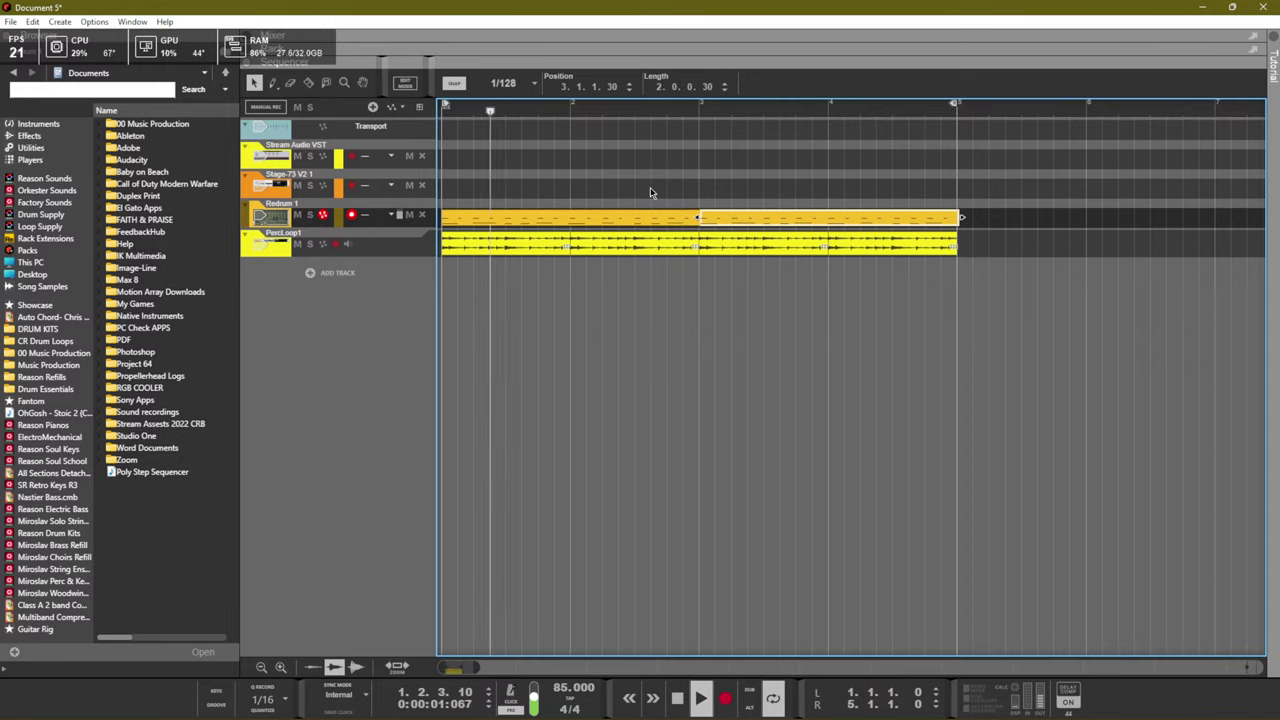
left_click(360, 186)
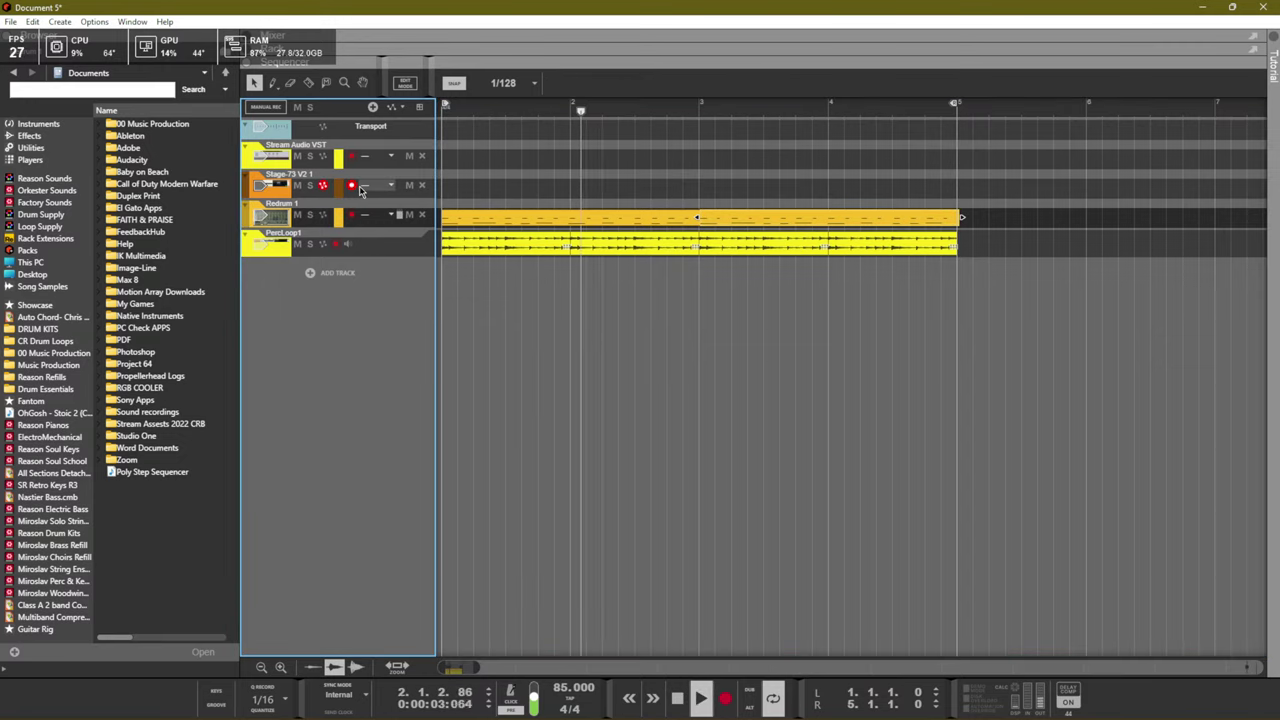
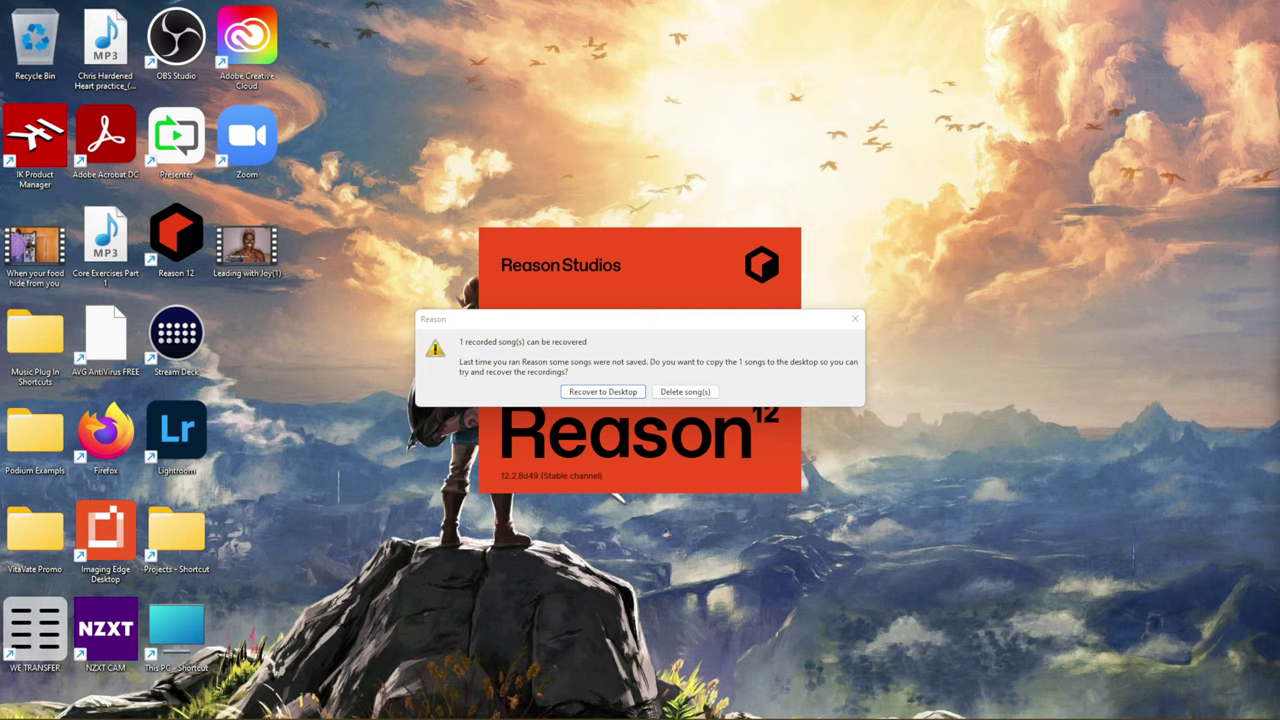
Recover the unsaved song to the desktop and close the empty Document 1
left_click(603, 391)
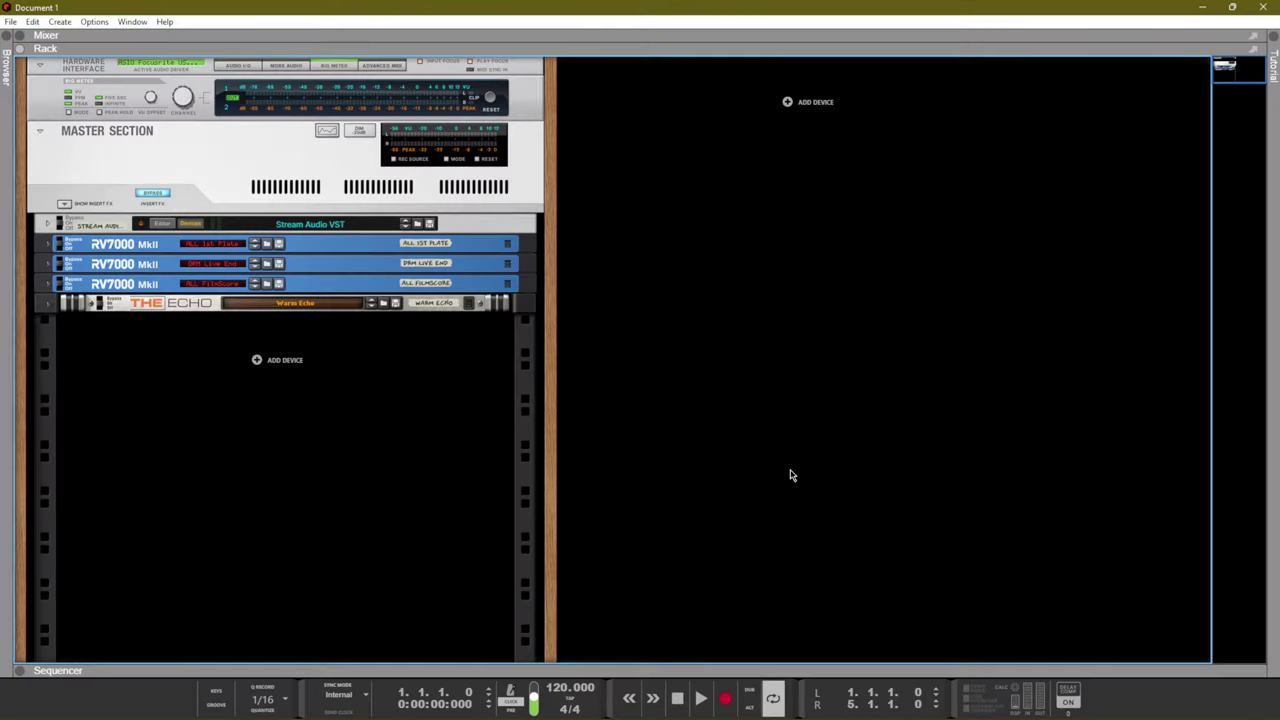
key("F7")
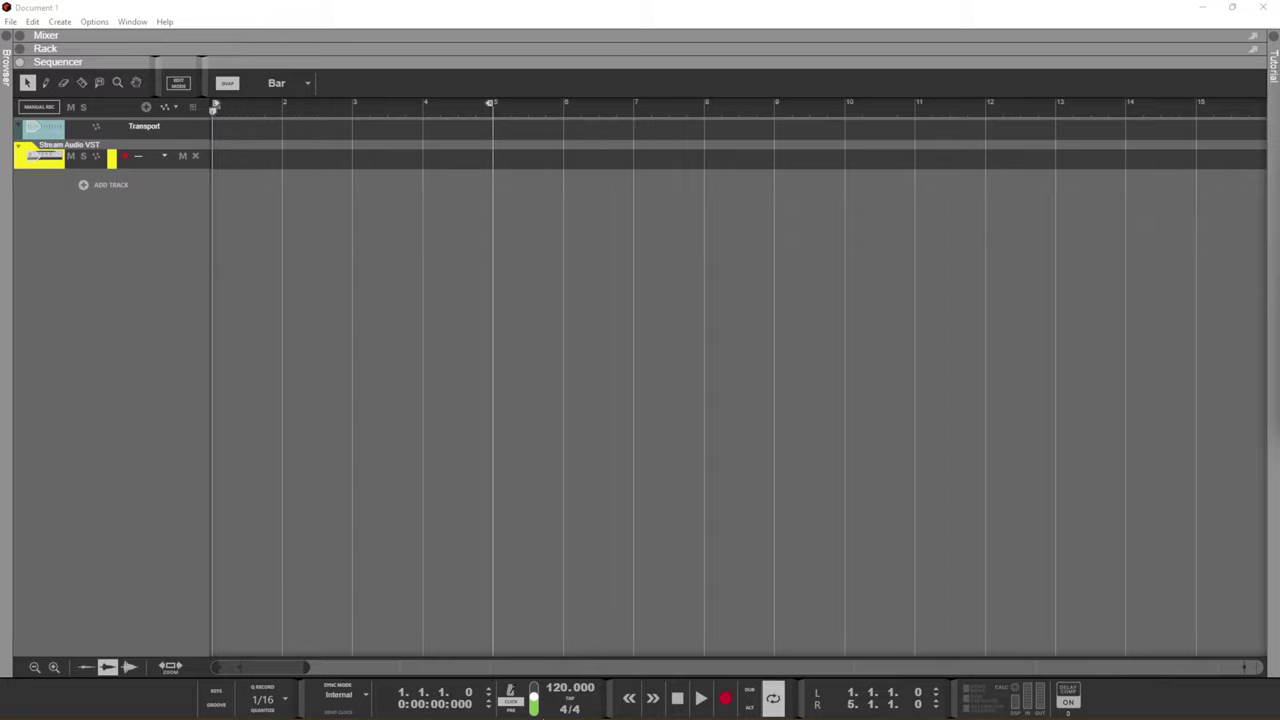
left_click(671, 706)
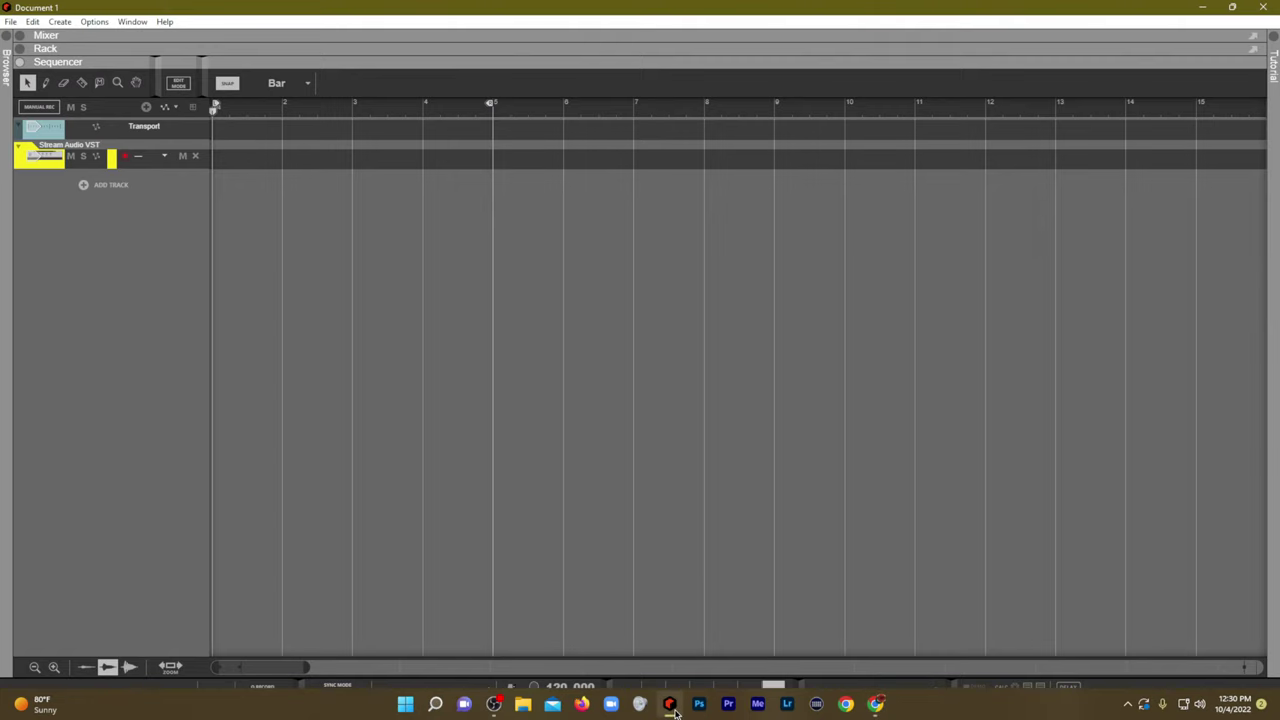
right_click(675, 712)
left_click(672, 667)
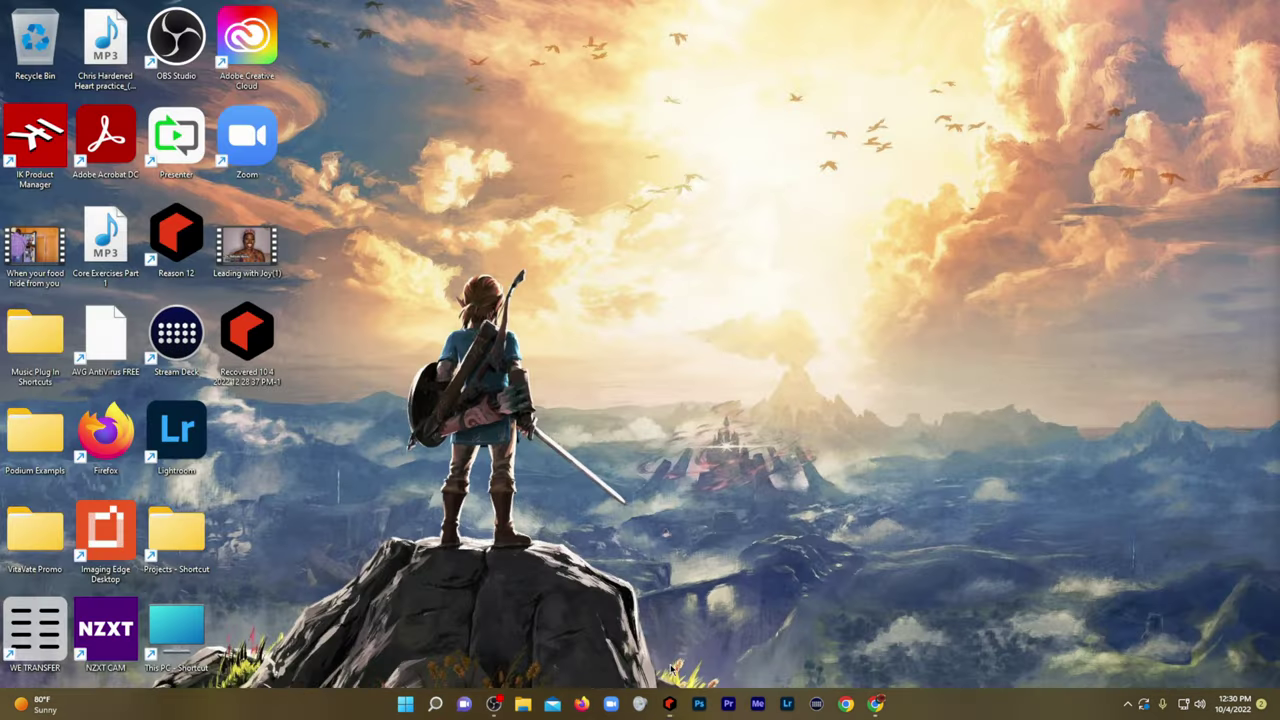
Switch to OBS and move its window off the recorded display
mouse_move(876, 708)
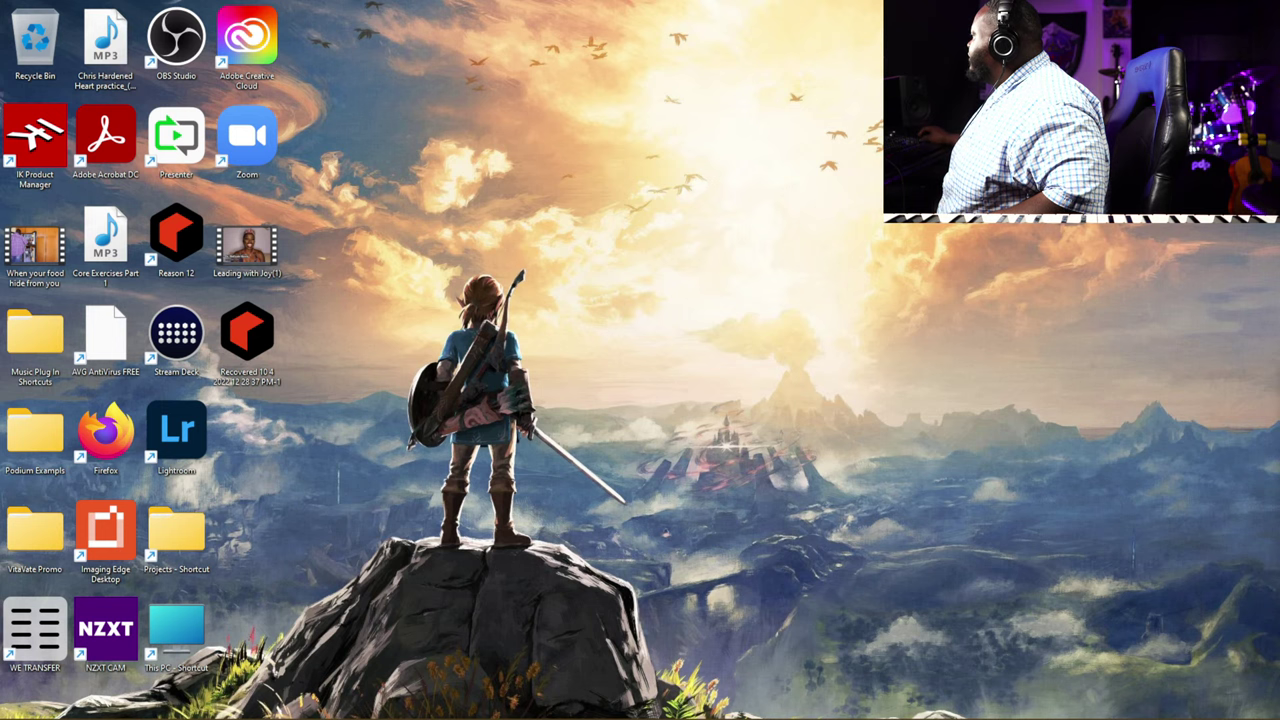
key("alt+Tab")
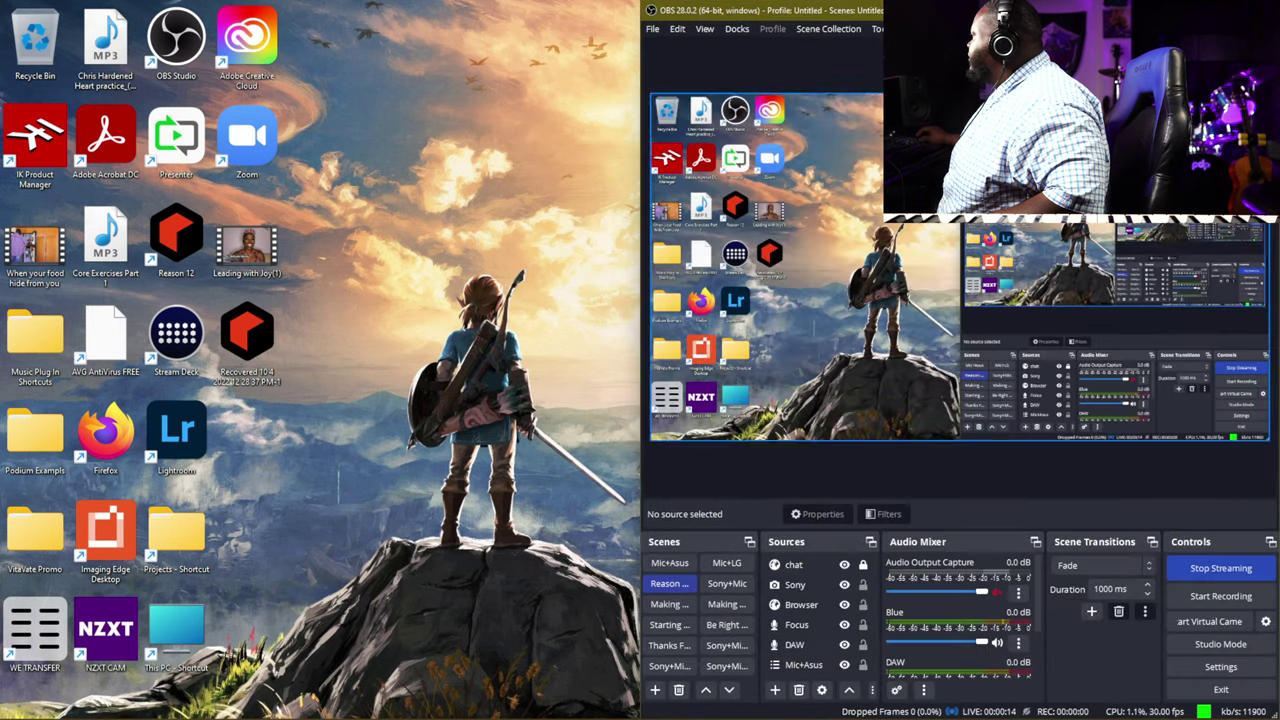
left_click_drag(760, 10, 1279, 237)
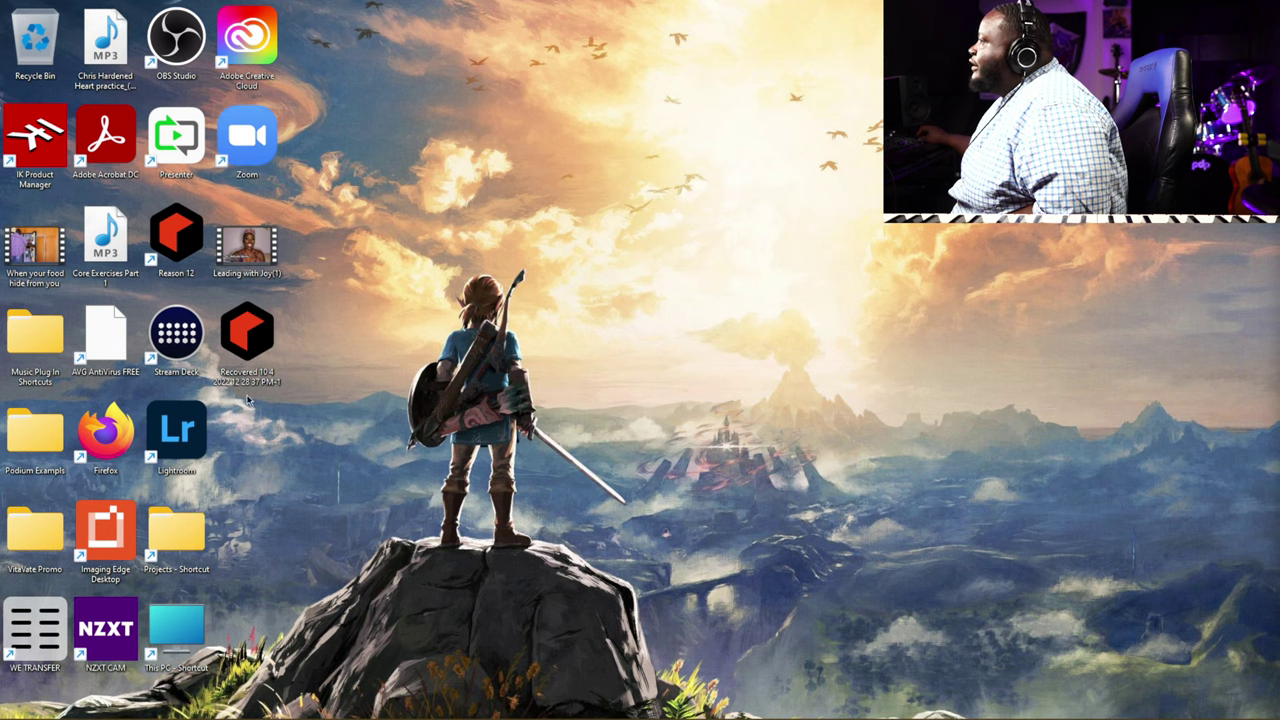
Open the recovered song from the desktop with the saved Reason login and recover its orphan audio streams
mouse_move(289, 673)
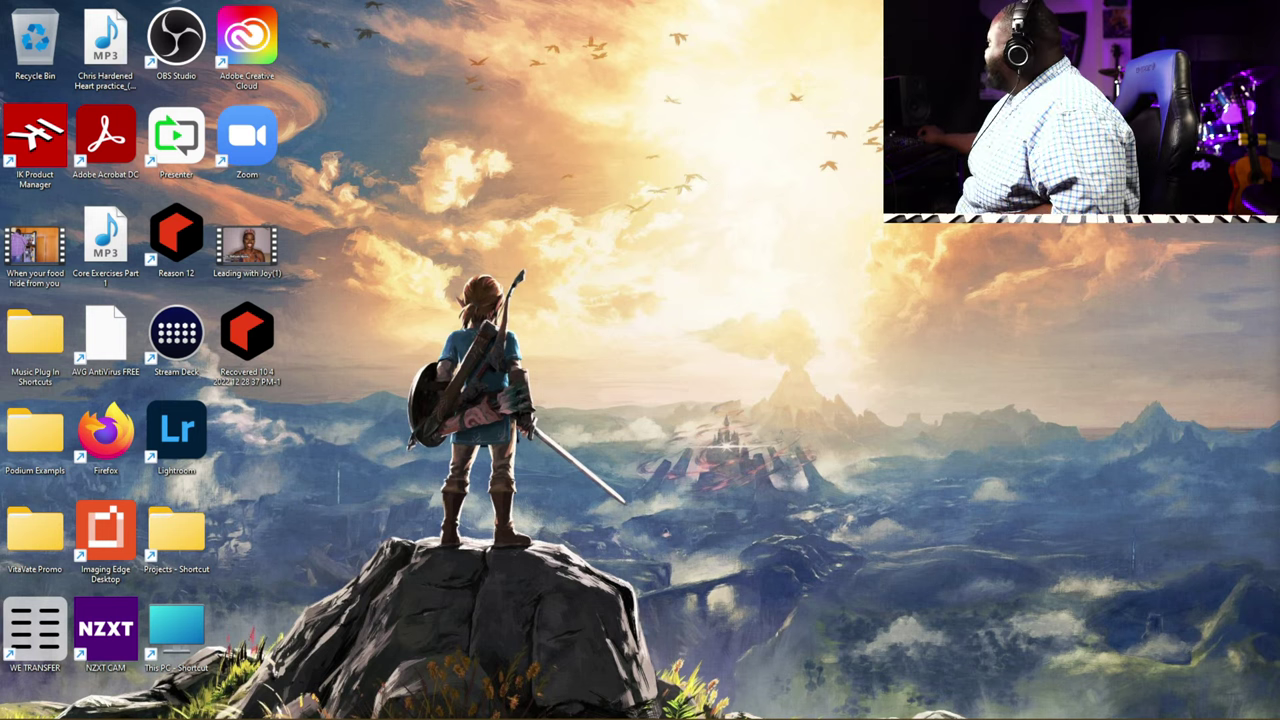
double_click(244, 327)
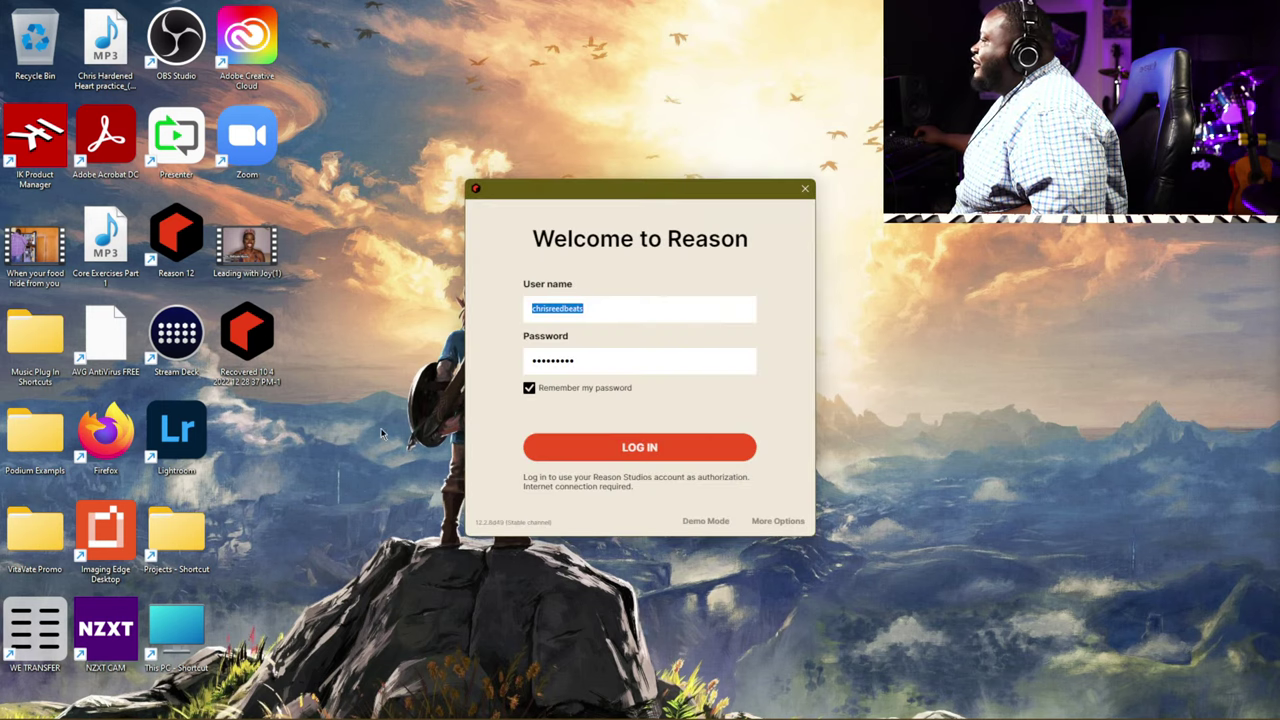
left_click(682, 451)
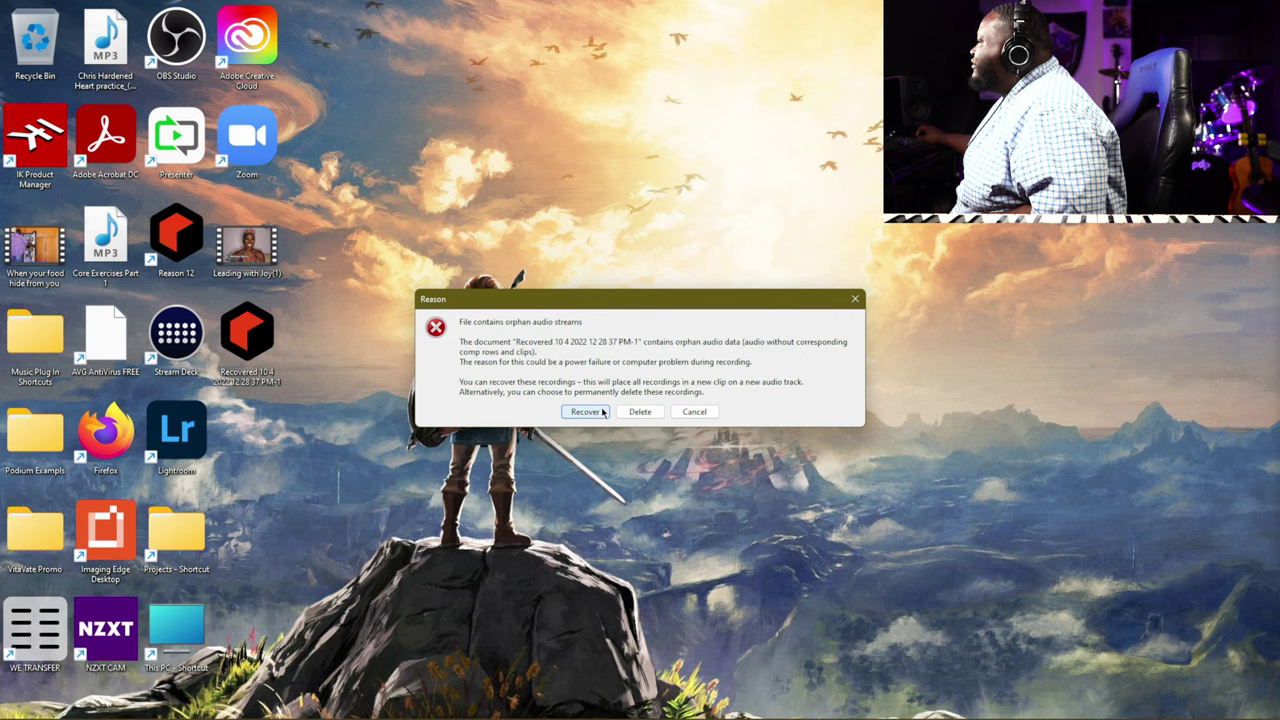
left_click(603, 412)
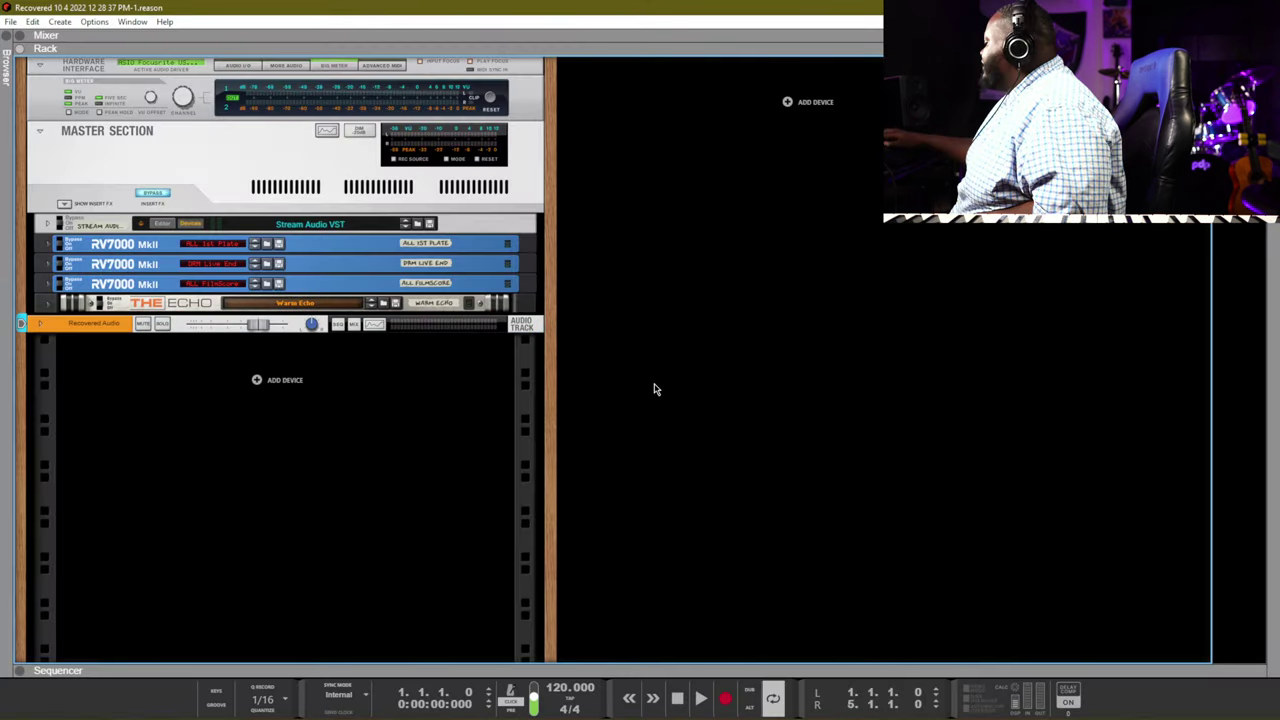
Show the recovered song's arrangement, play it briefly and examine the full extent of the Recovered Audio clip
key("F7")
key("space")
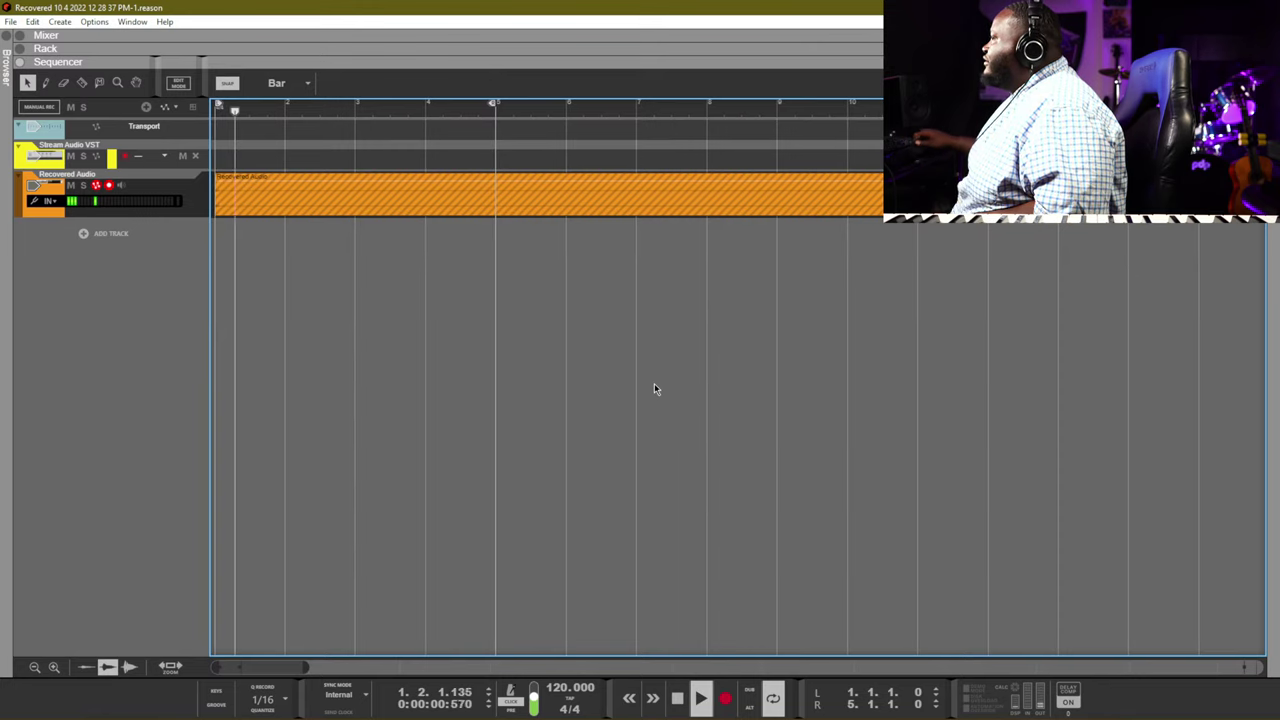
key("space")
scroll(655, 389, "down", 10)
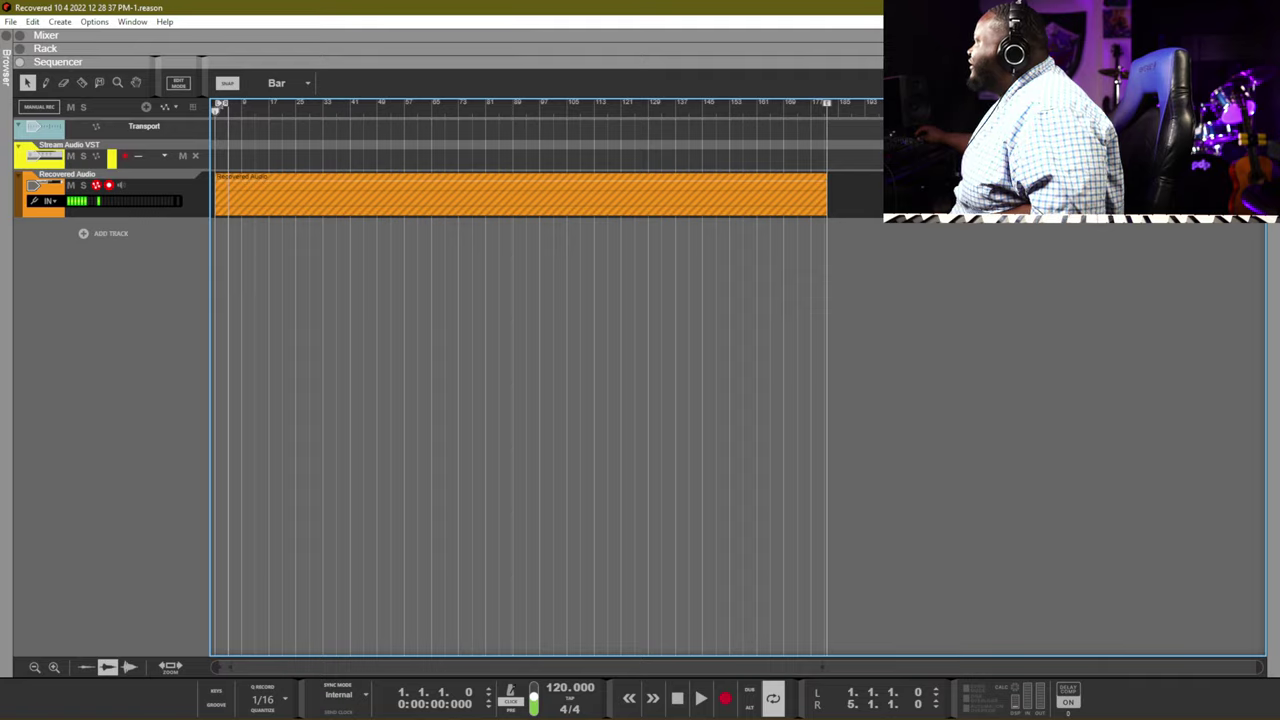
Move the recovered song file to the Recycle Bin and relaunch Reason 12 with the saved login
key("super+d")
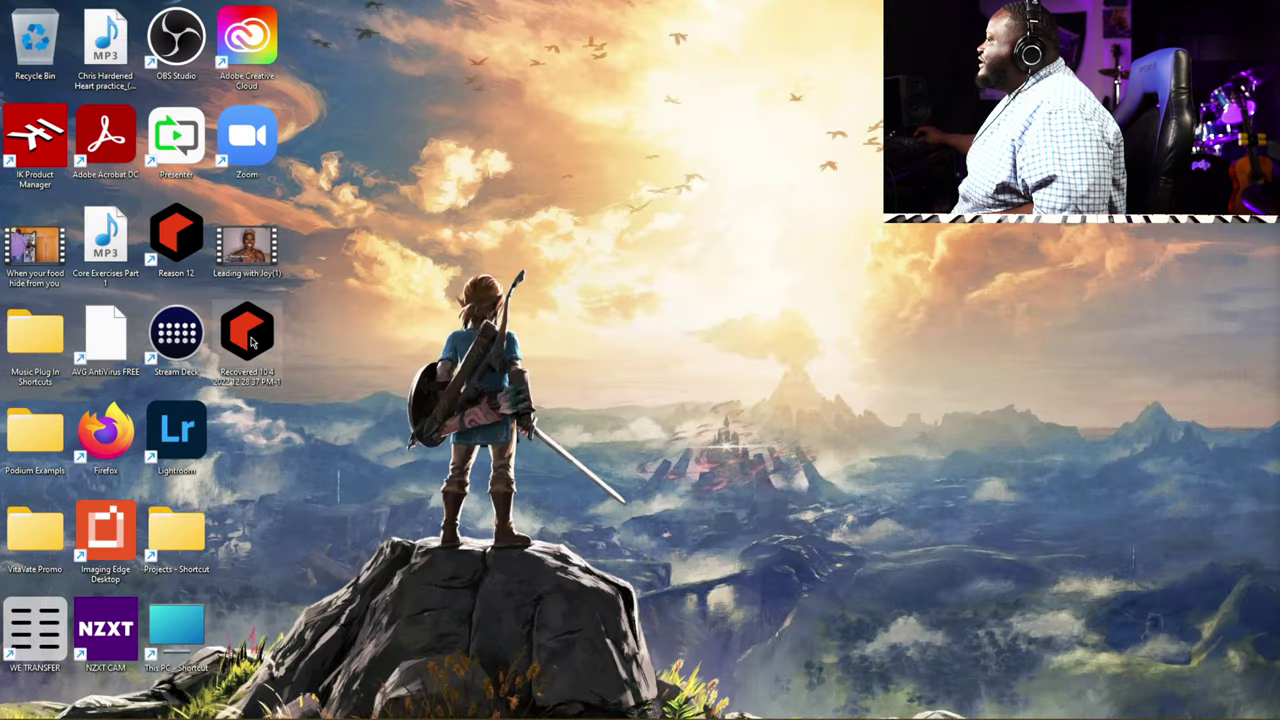
left_click_drag(252, 340, 35, 14)
double_click(176, 235)
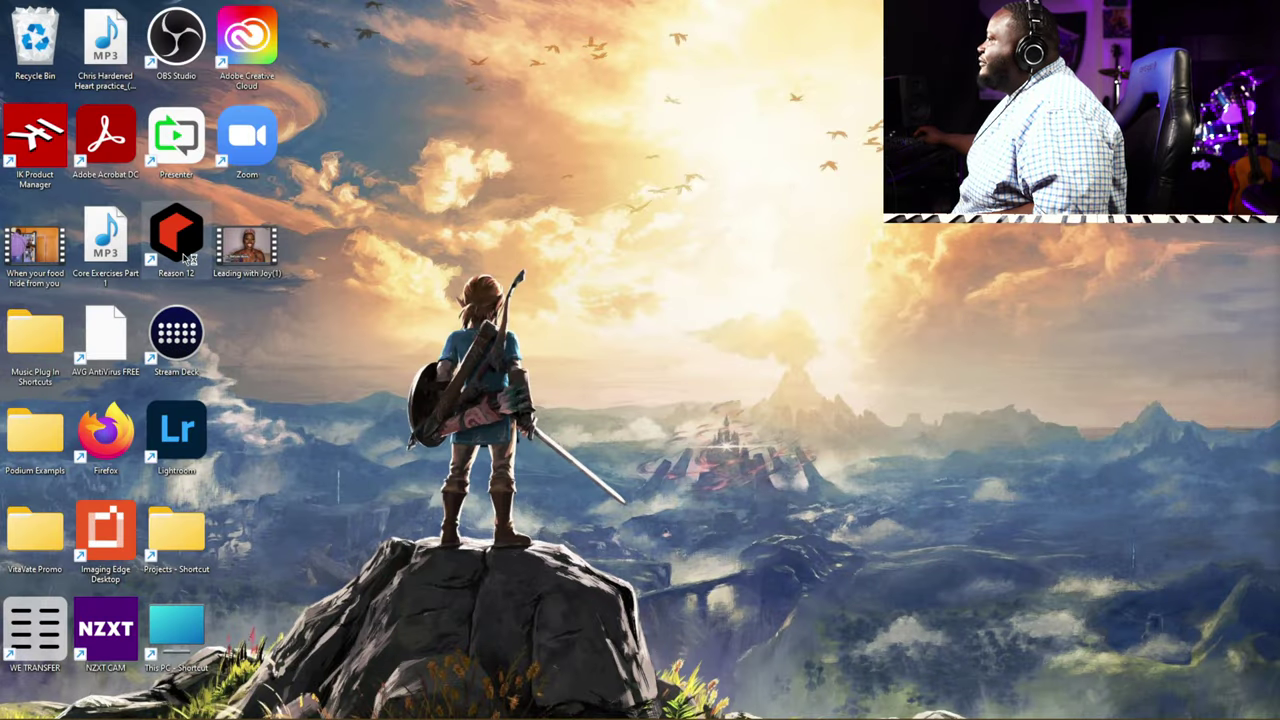
left_click(600, 446)
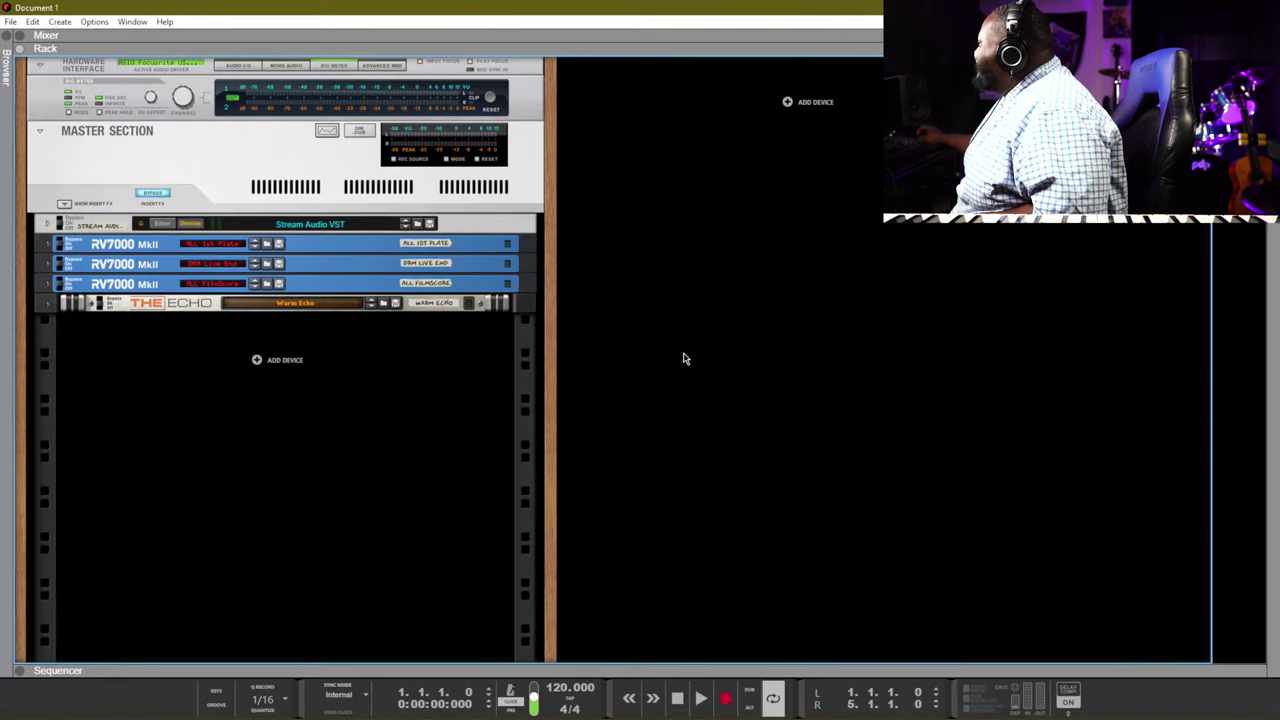
left_click(11, 21)
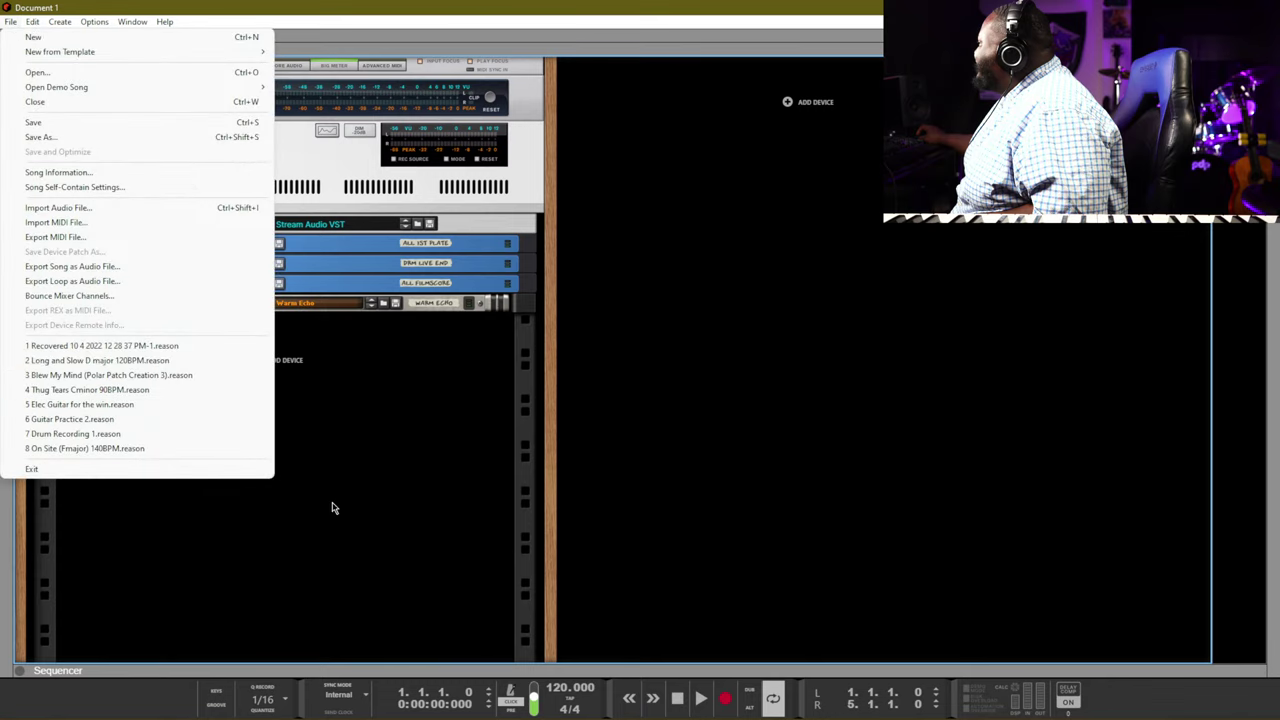
left_click(435, 484)
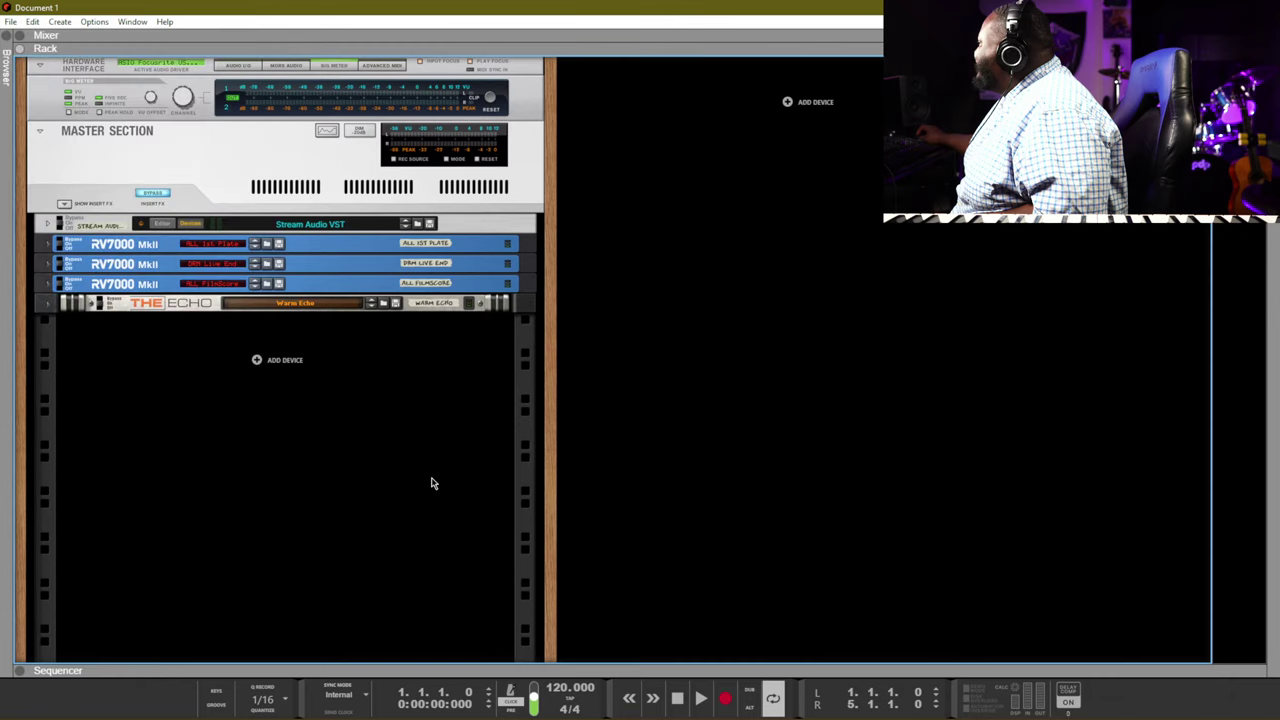
Add a Stage-73 V2 instrument to the rack below The Echo
right_click(263, 364)
mouse_move(336, 470)
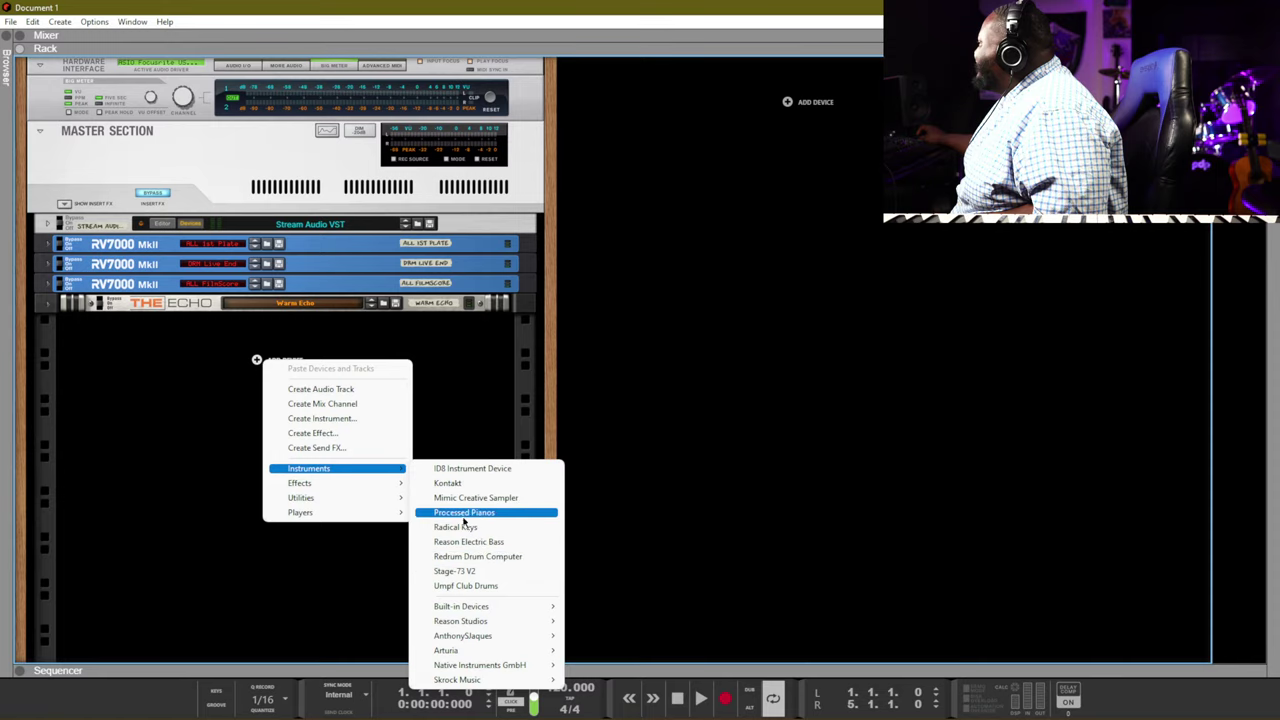
left_click(479, 570)
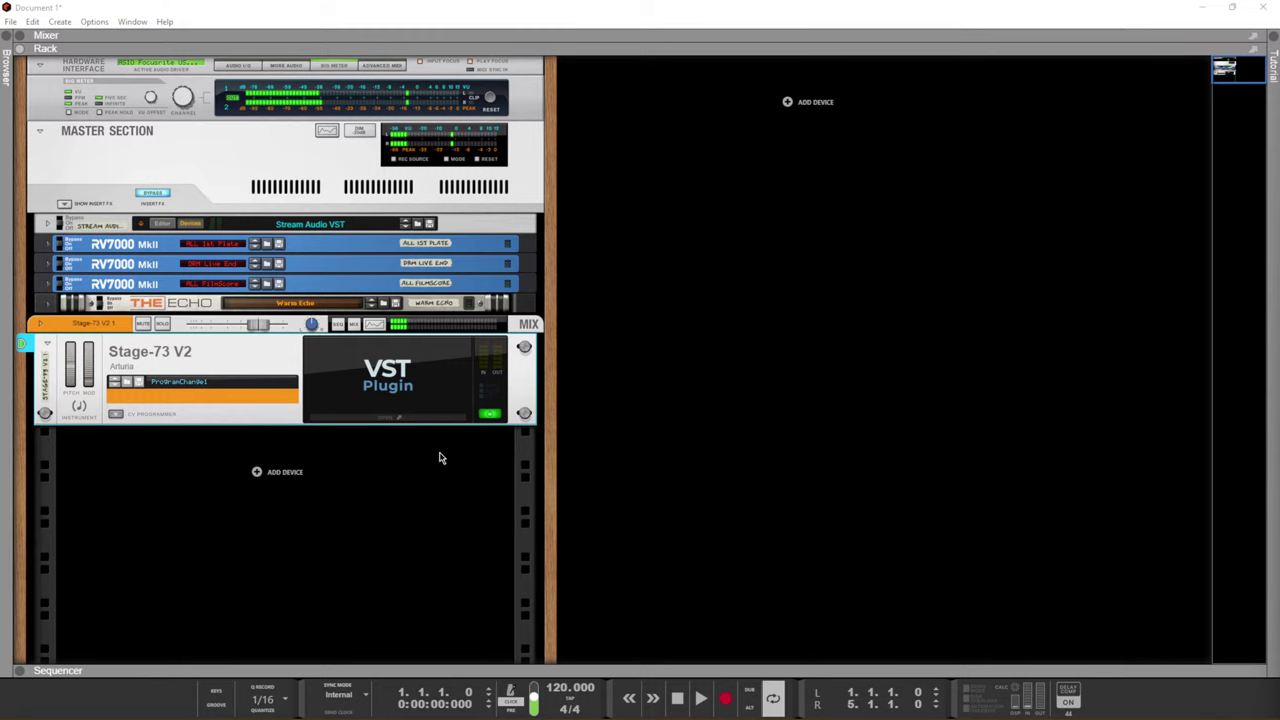
Open the Stage-73 V2 plugin window briefly, close it and select the device in the rack
left_click(377, 420)
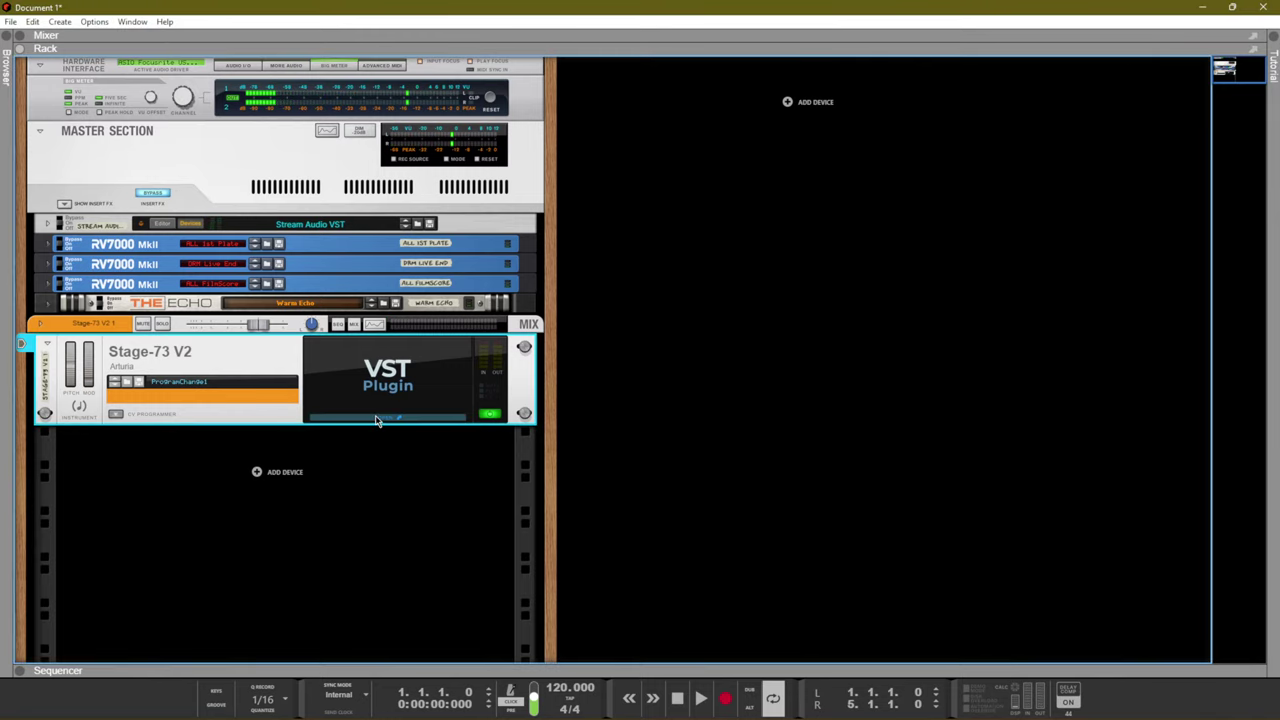
left_click(377, 420)
left_click(876, 43)
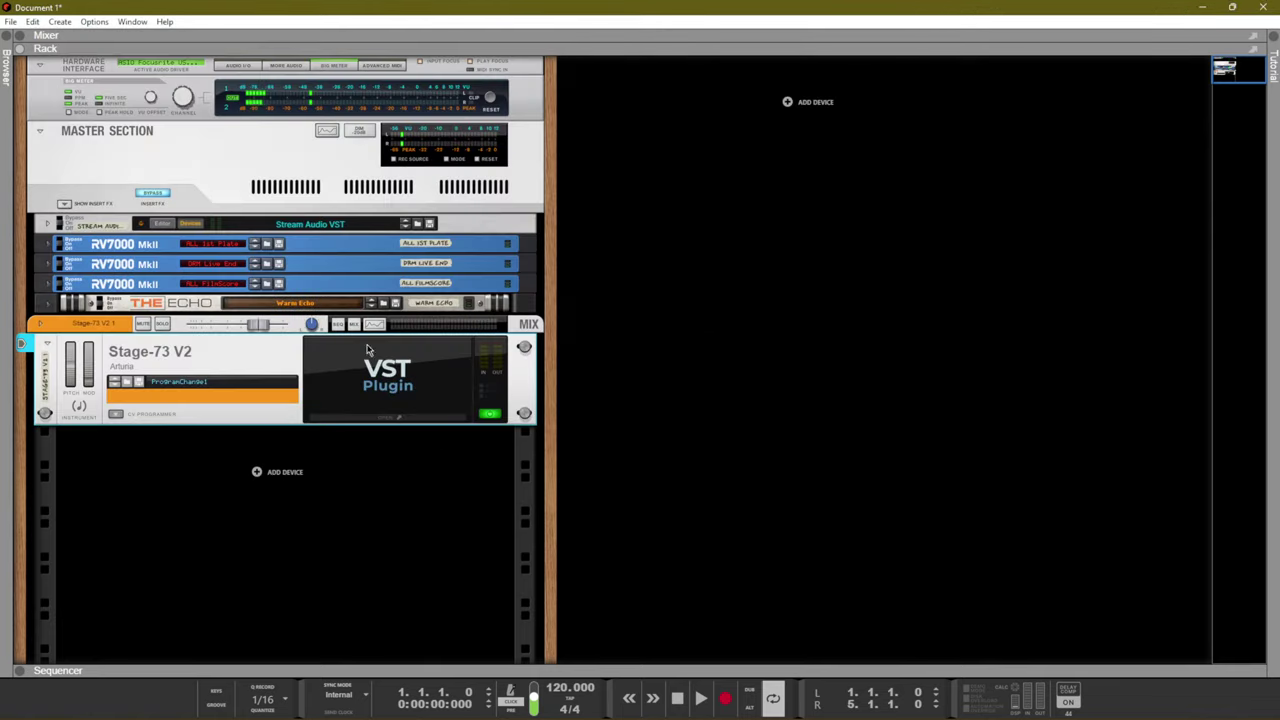
left_click(196, 351)
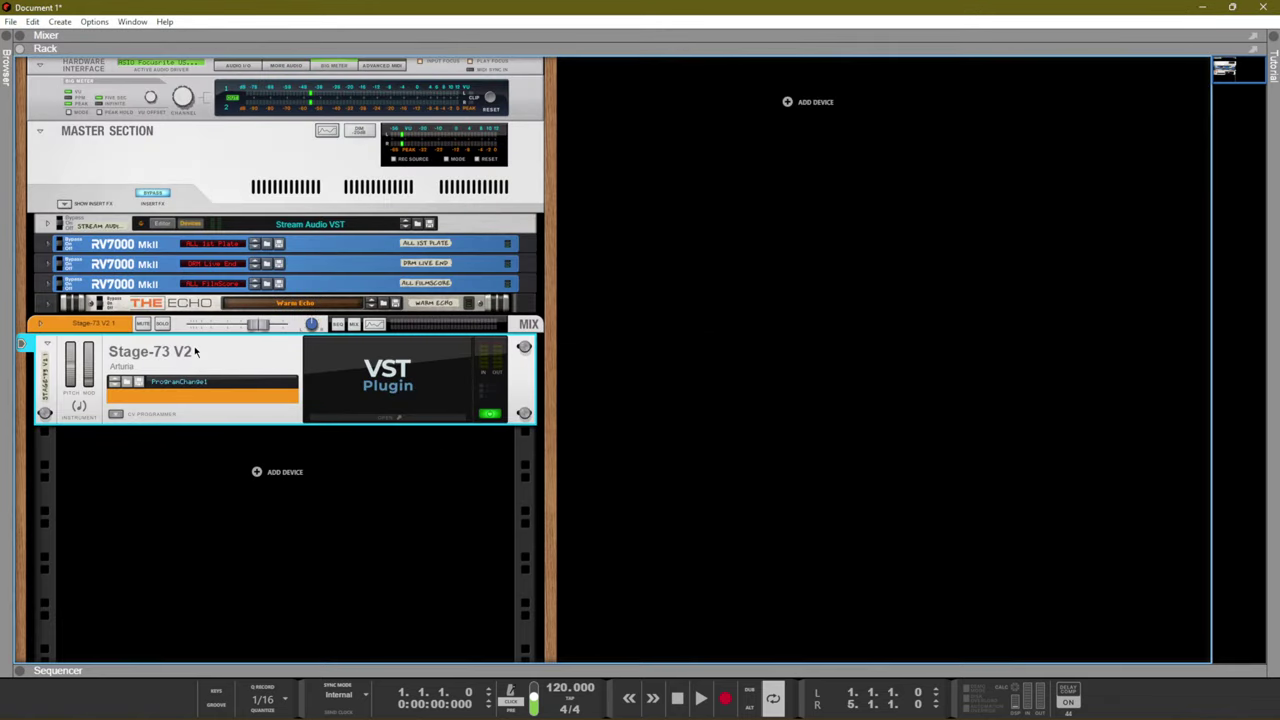
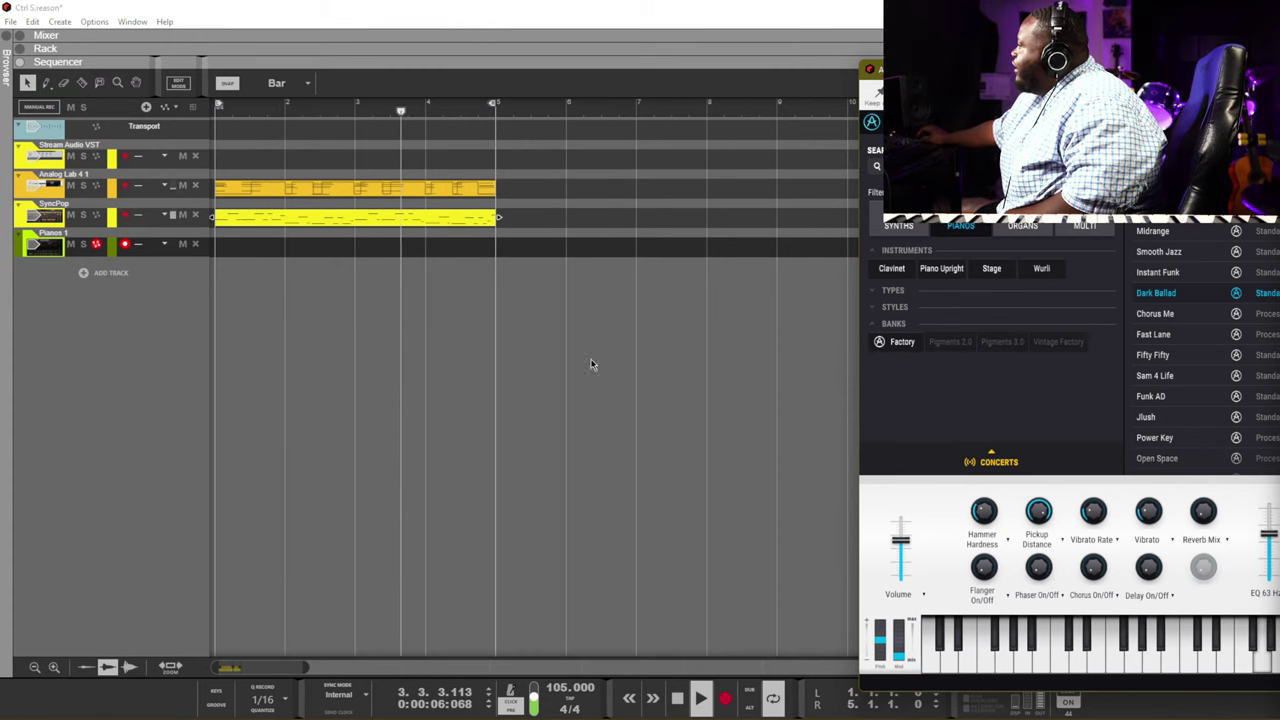
In the mixer, open the Spectrum EQ for the SyncPop channel and enable its high-pass filter at 42.4 Hz
key("F5")
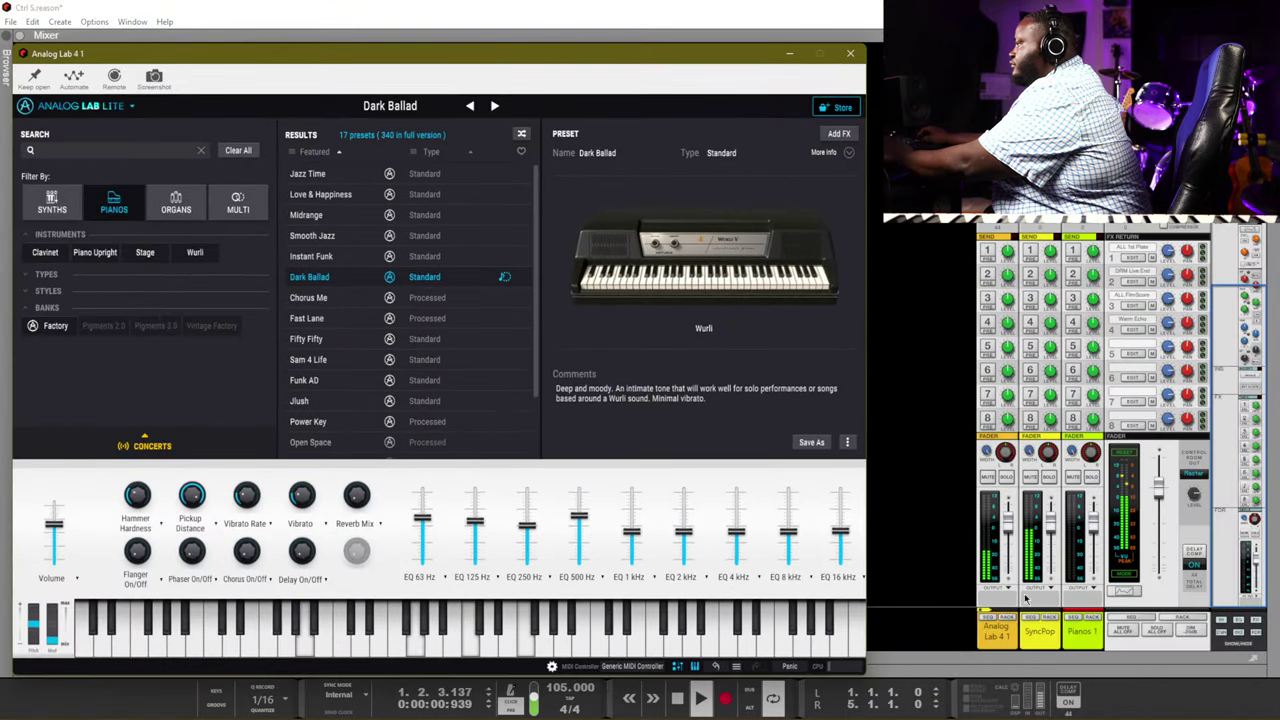
key("F4")
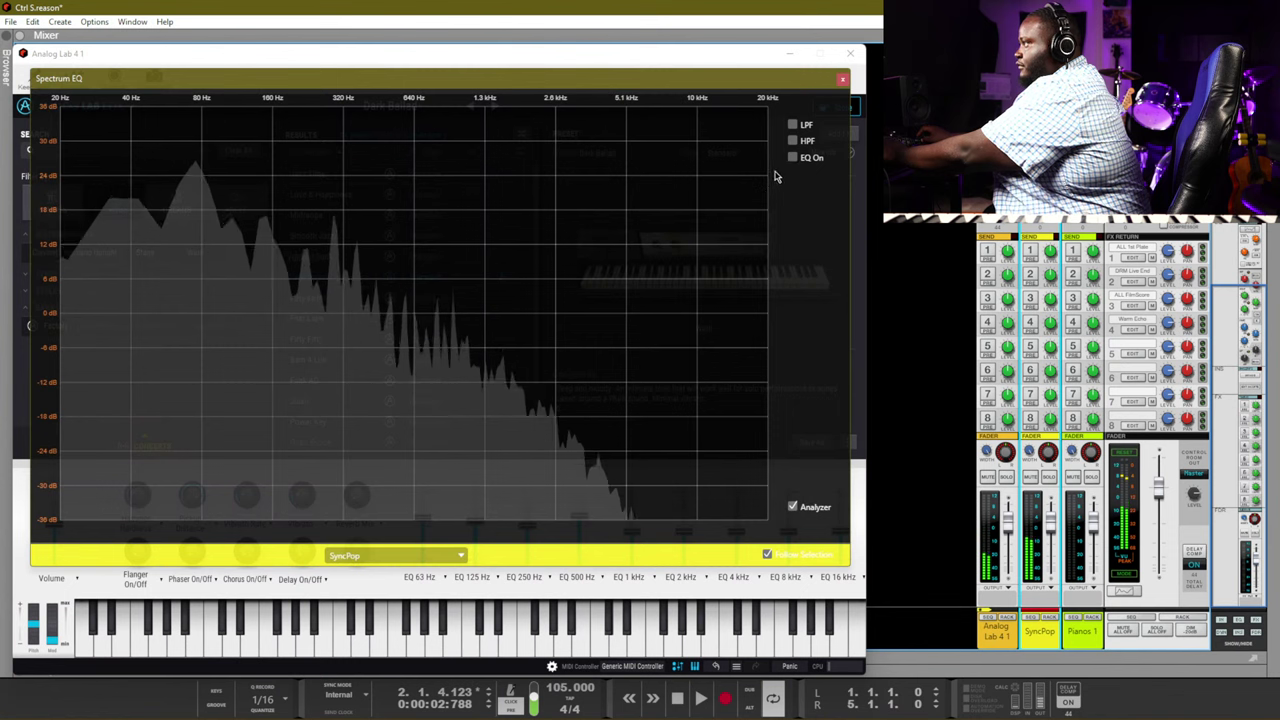
left_click(792, 140)
left_click_drag(268, 321, 118, 320)
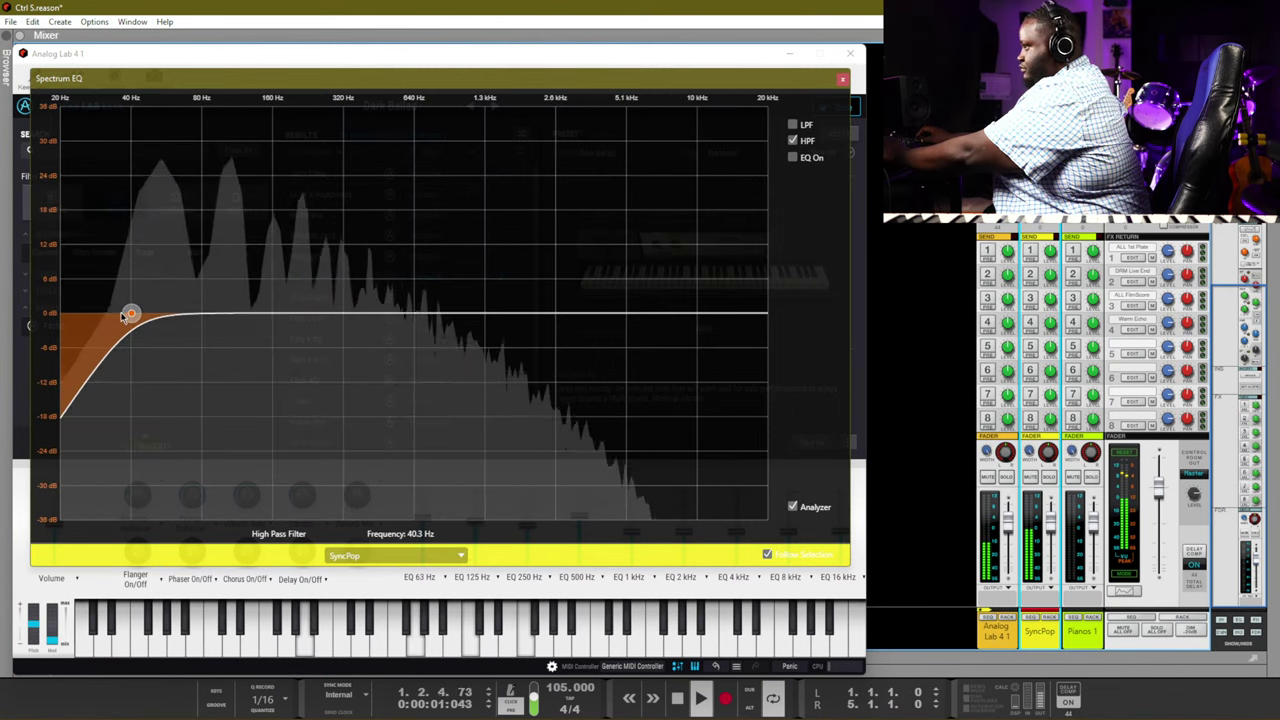
left_click_drag(131, 314, 137, 314)
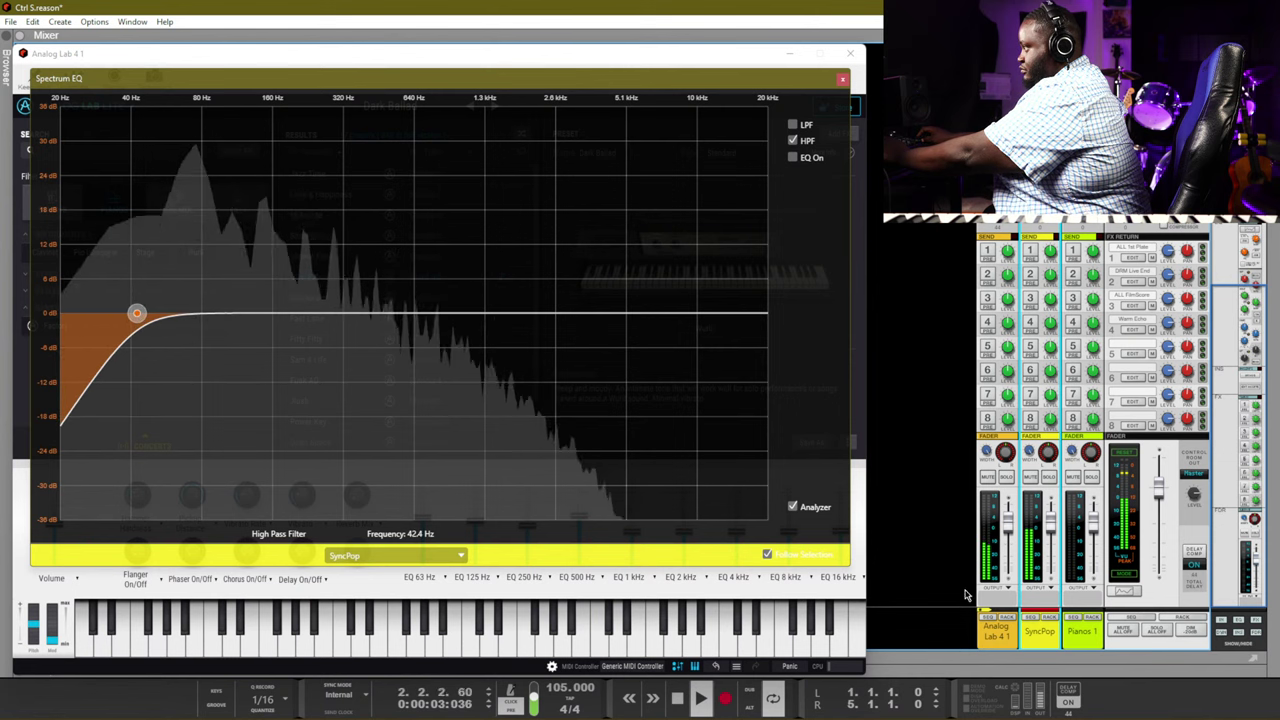
On the Analog Lab 4 1 channel's Spectrum EQ, enable a high-pass filter at about 187.1 Hz and a low-pass filter at 1.50 kHz
left_click(553, 279)
left_click(954, 449)
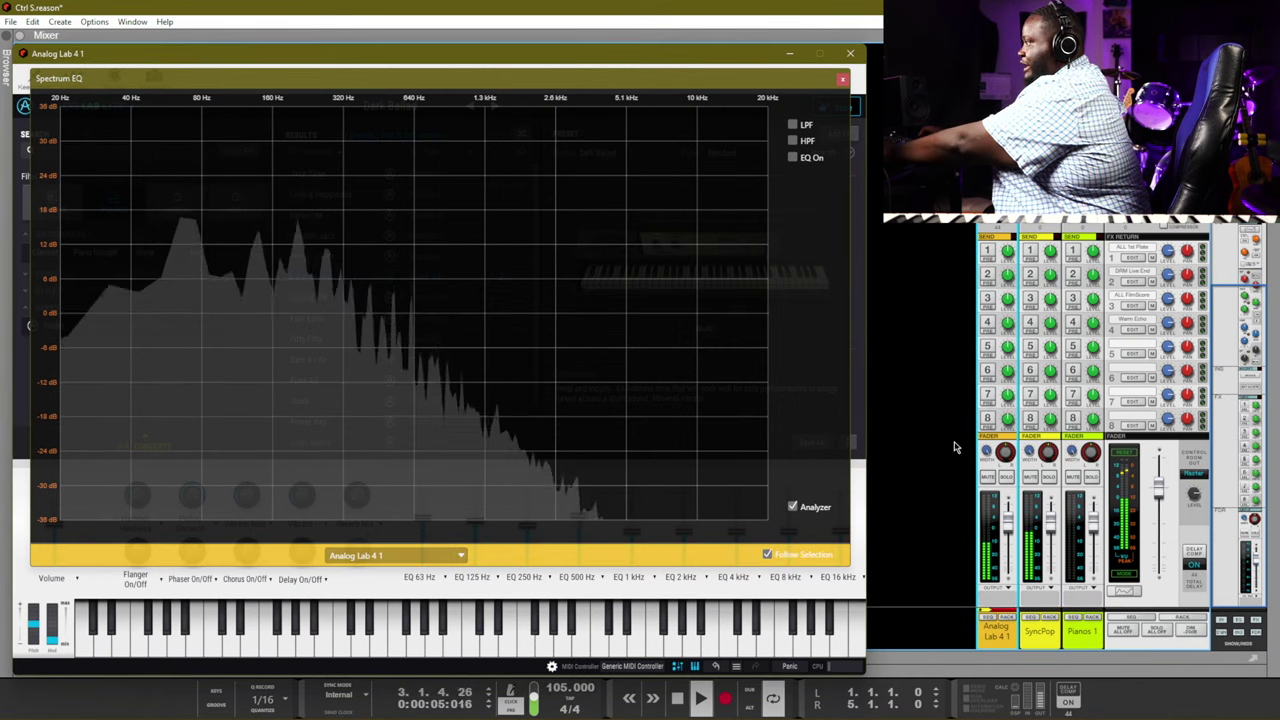
left_click(804, 143)
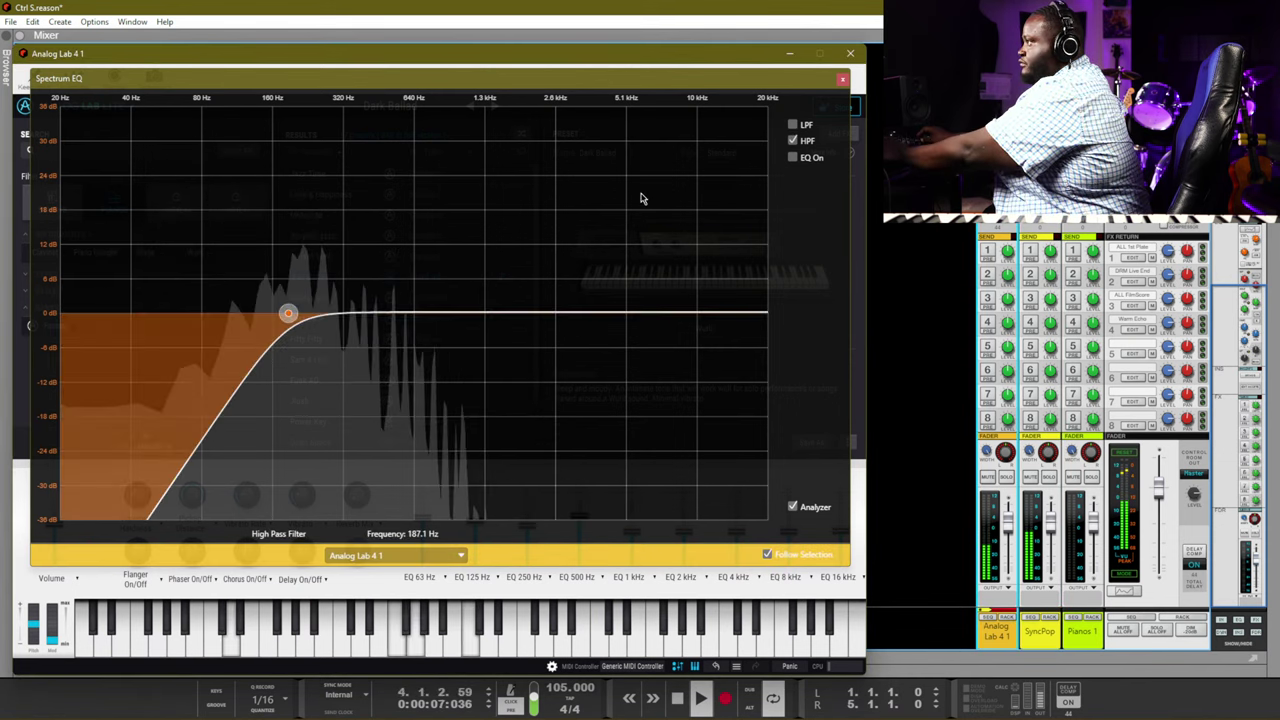
left_click(793, 124)
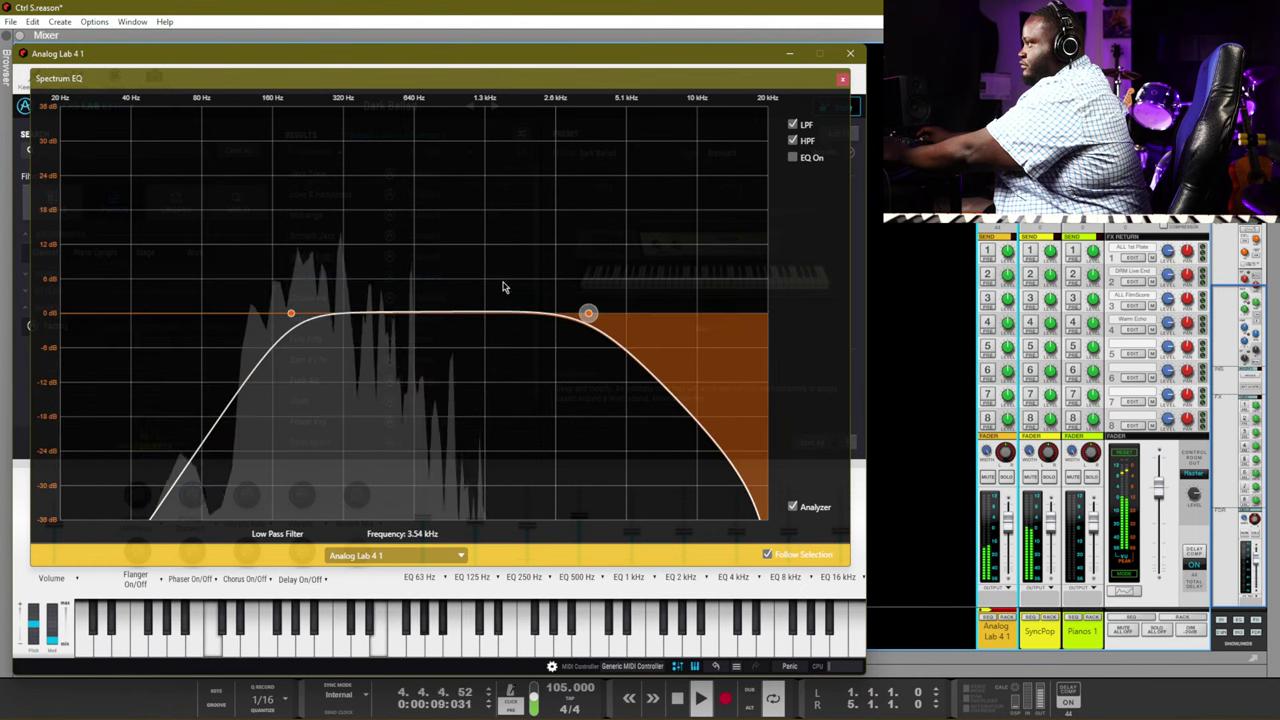
left_click_drag(586, 314, 502, 314)
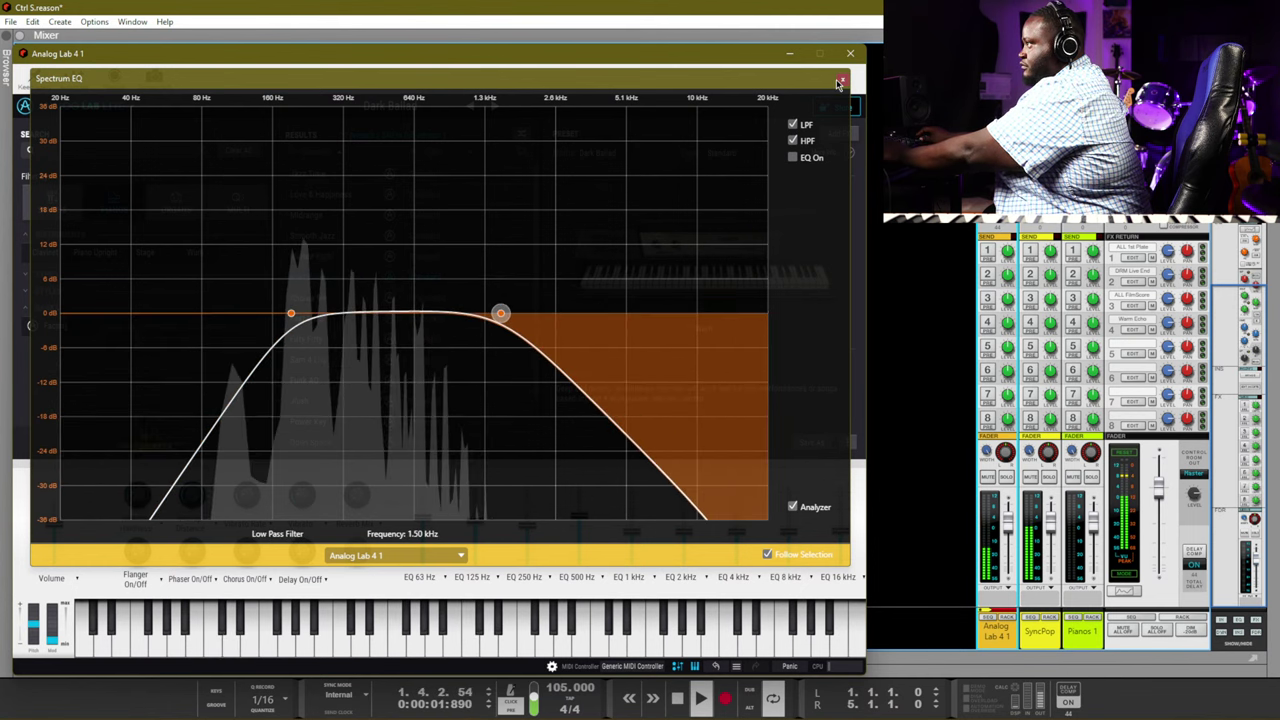
left_click(845, 78)
left_click(1049, 528)
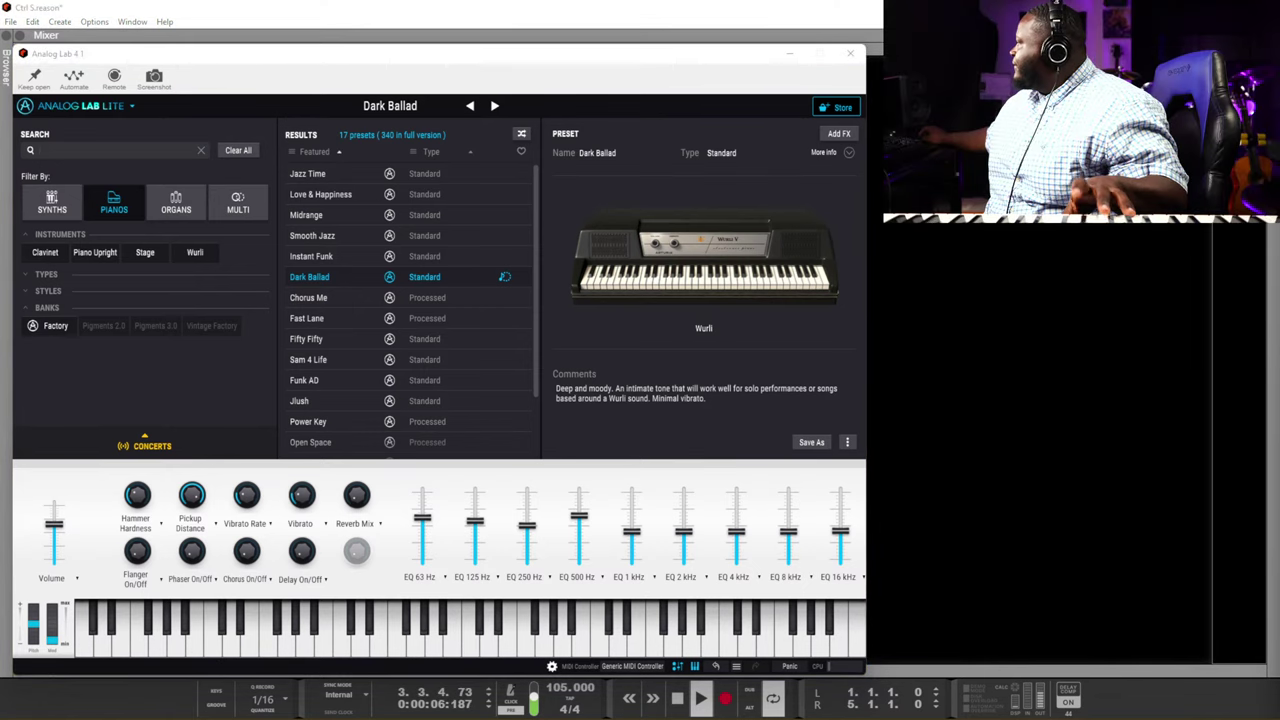
Record a four-bar melody on the Pianos 1 track and select its short A#4 note in the note editor
left_click(850, 53)
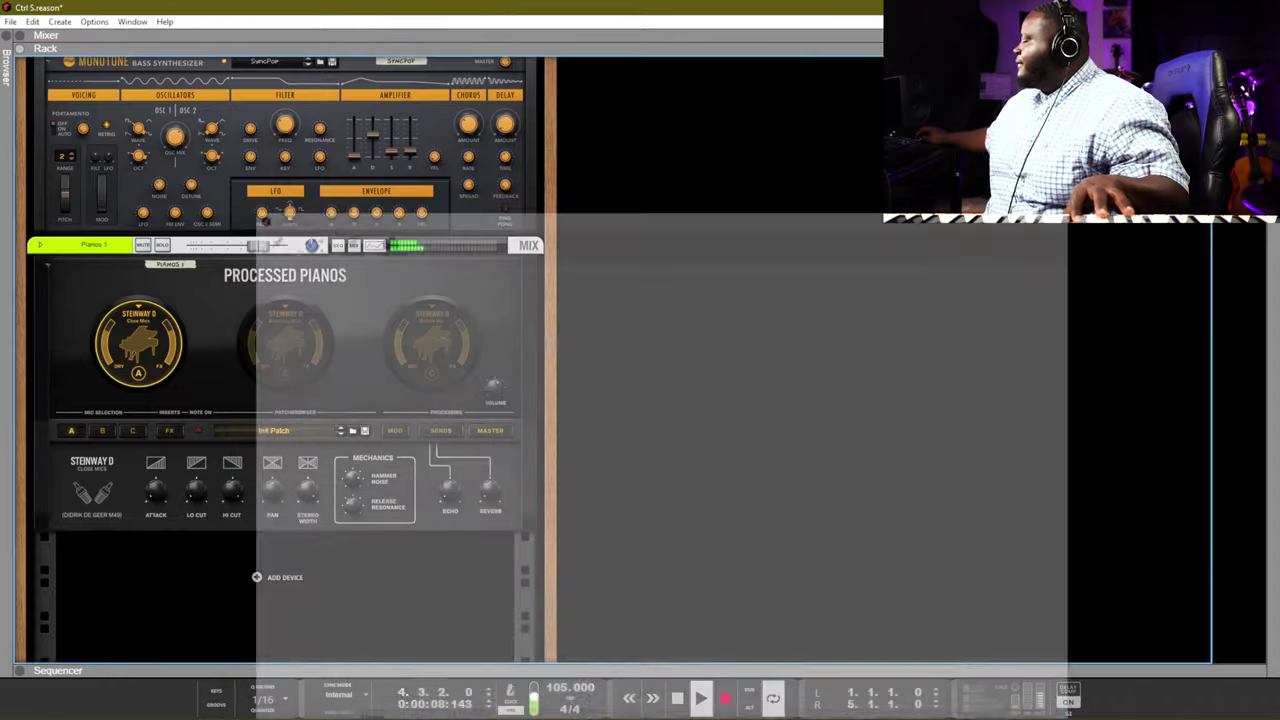
key("F7")
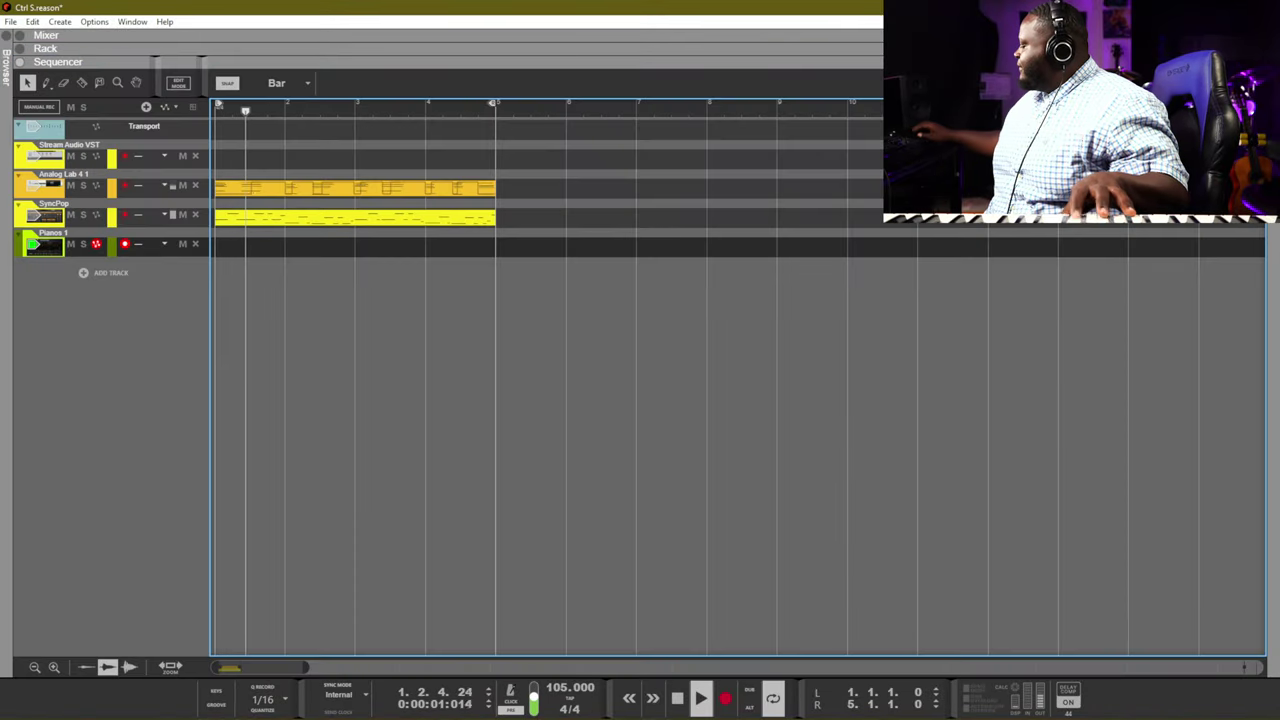
key("ctrl+e")
key("space")
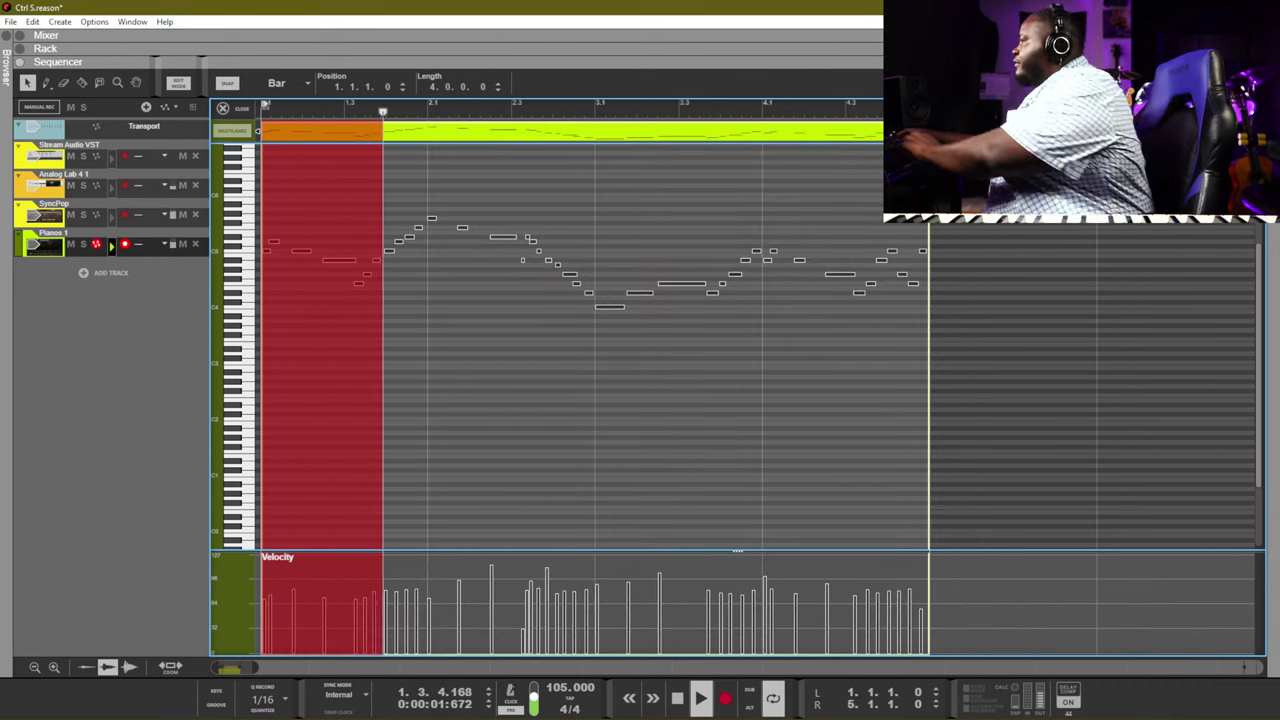
key("KP_Multiply")
left_click(499, 345)
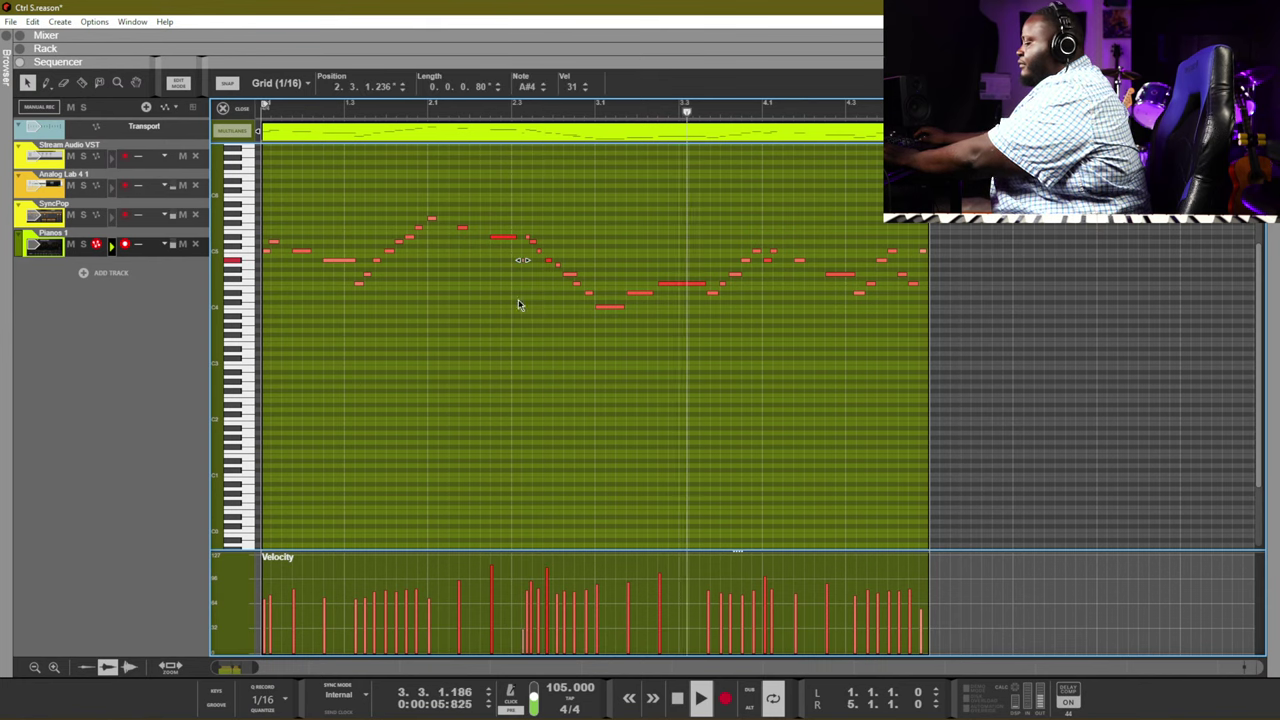
Return to the arrangement and add a Kontakt instrument track below Pianos 1
key("Tab")
right_click(163, 287)
mouse_move(209, 310)
left_click(326, 322)
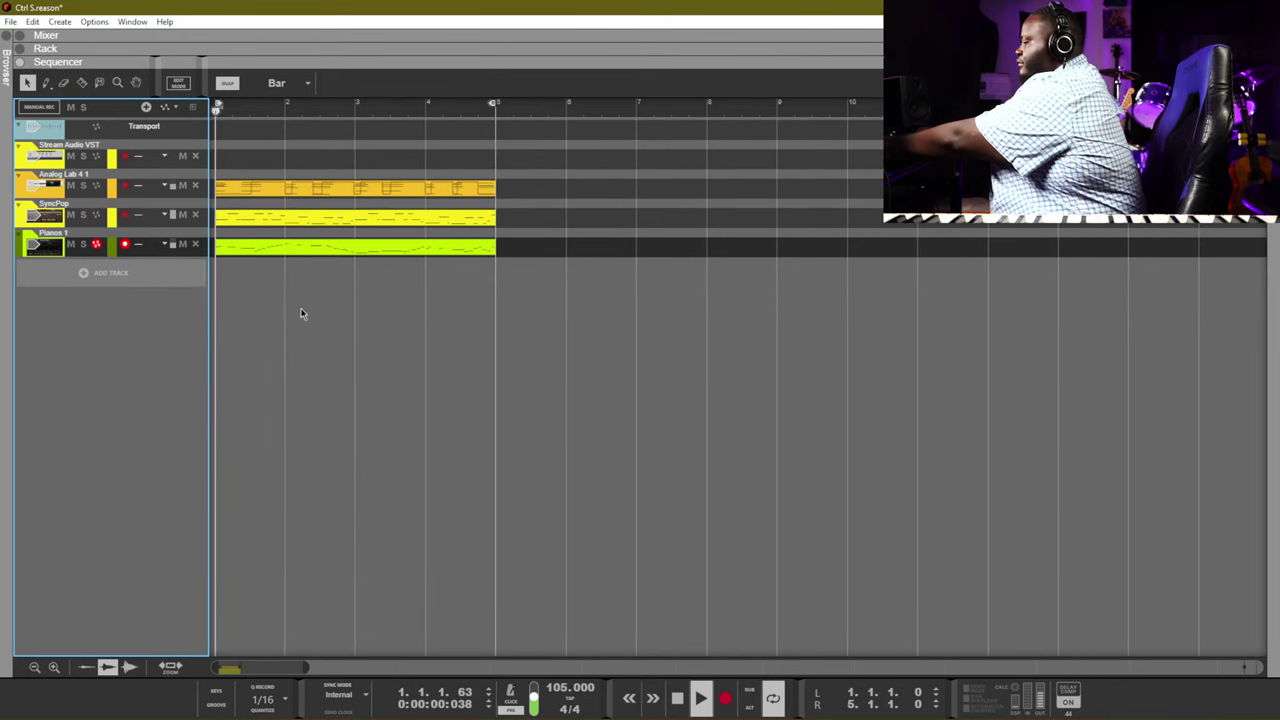
Record-enable the Pianos 1 track and browse its Clean Pianos patches, loading Mixed Models
left_click(125, 247)
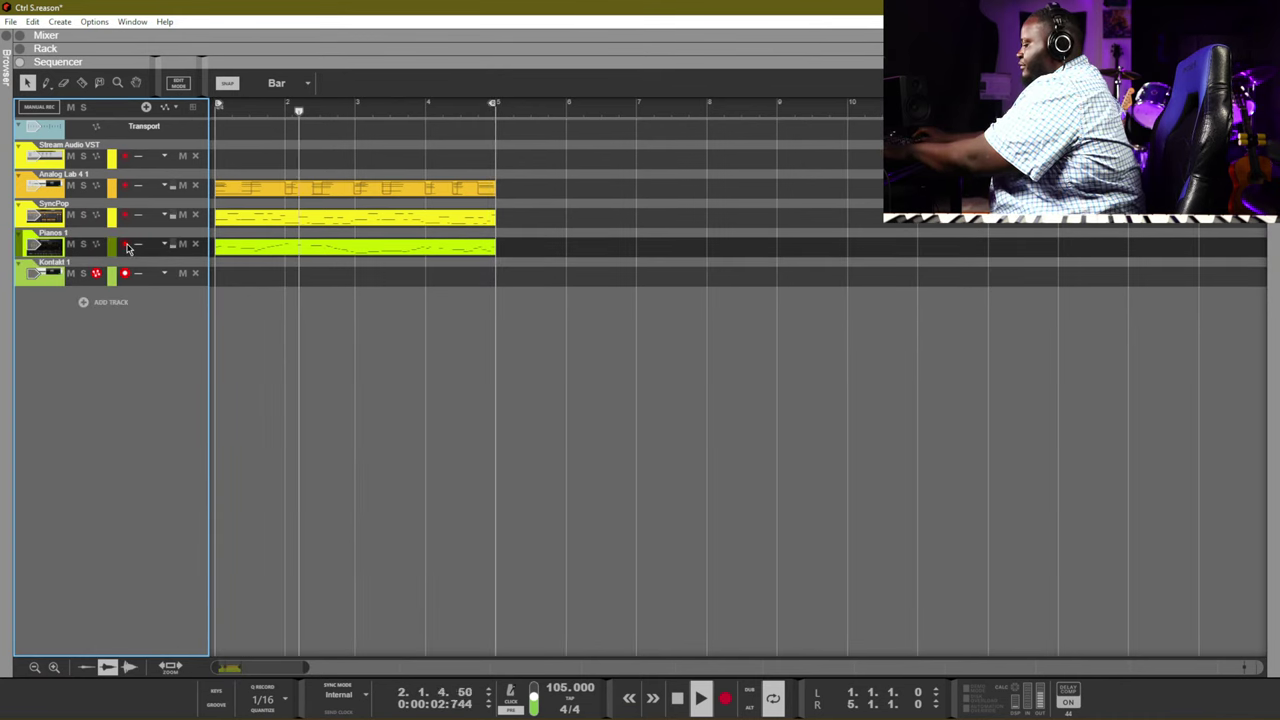
key("Up")
key("Up")
key("Up")
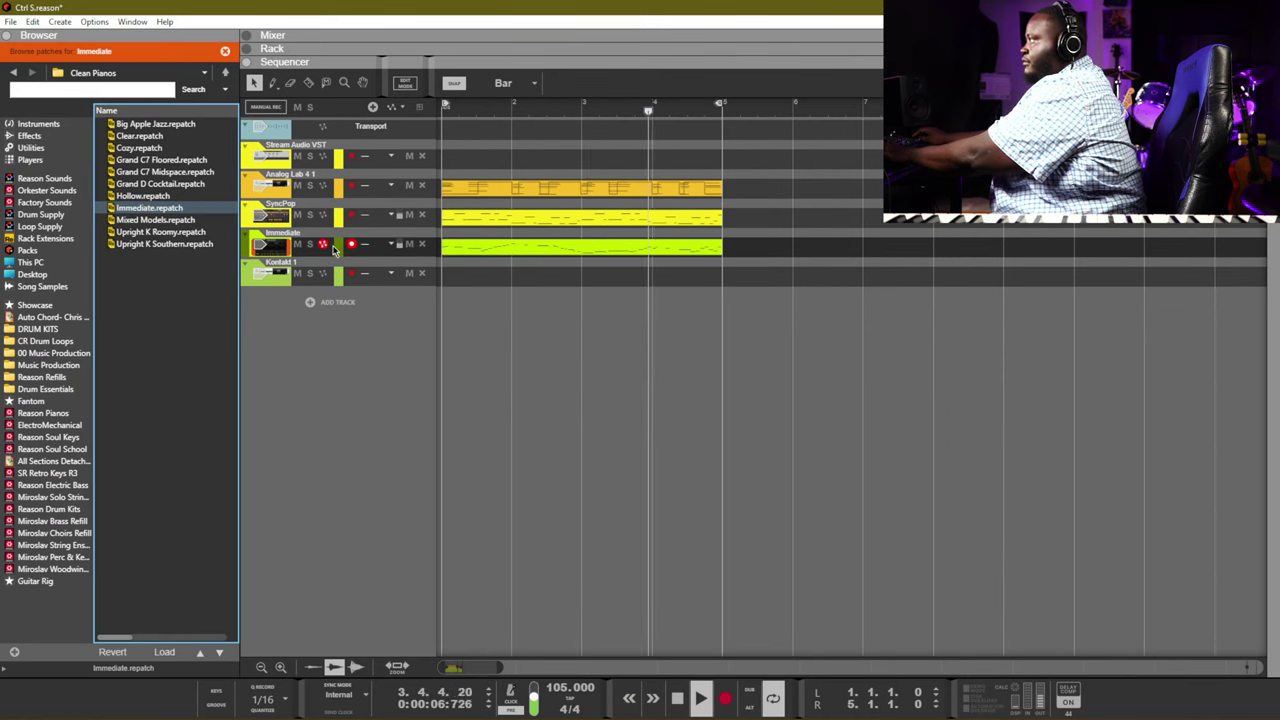
left_click(185, 234)
key("Up")
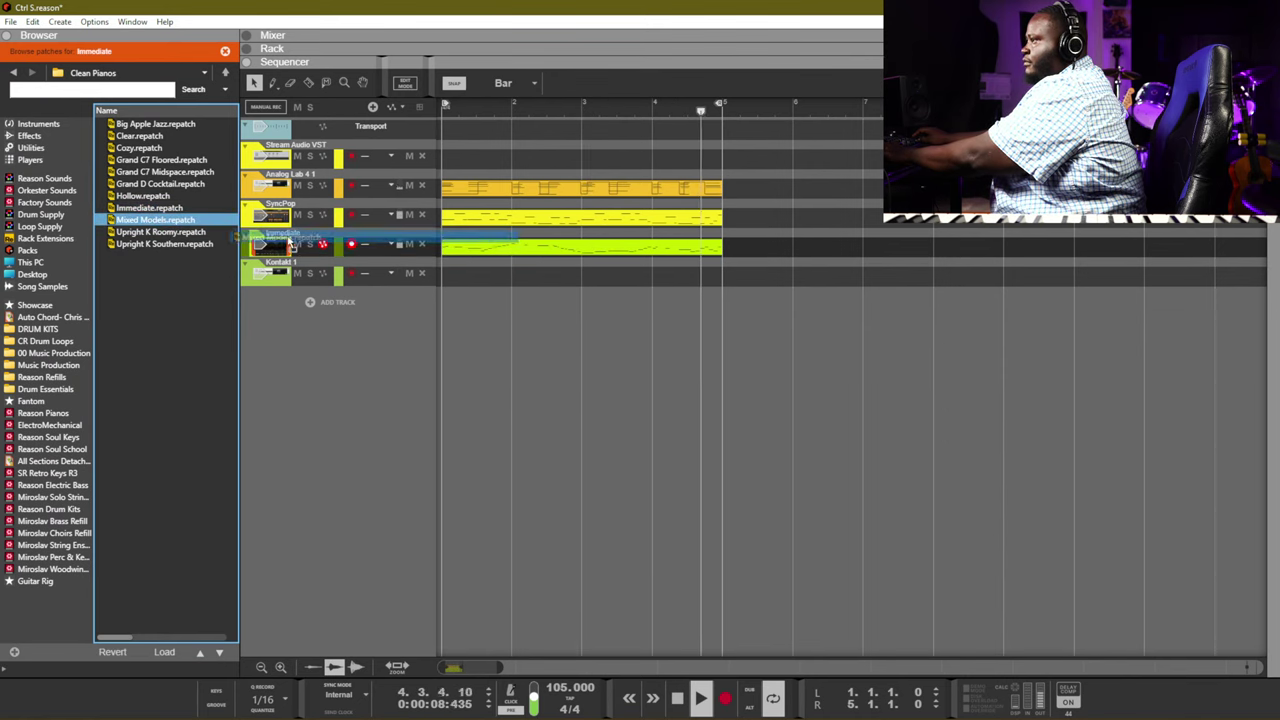
left_click(168, 234)
key("Up")
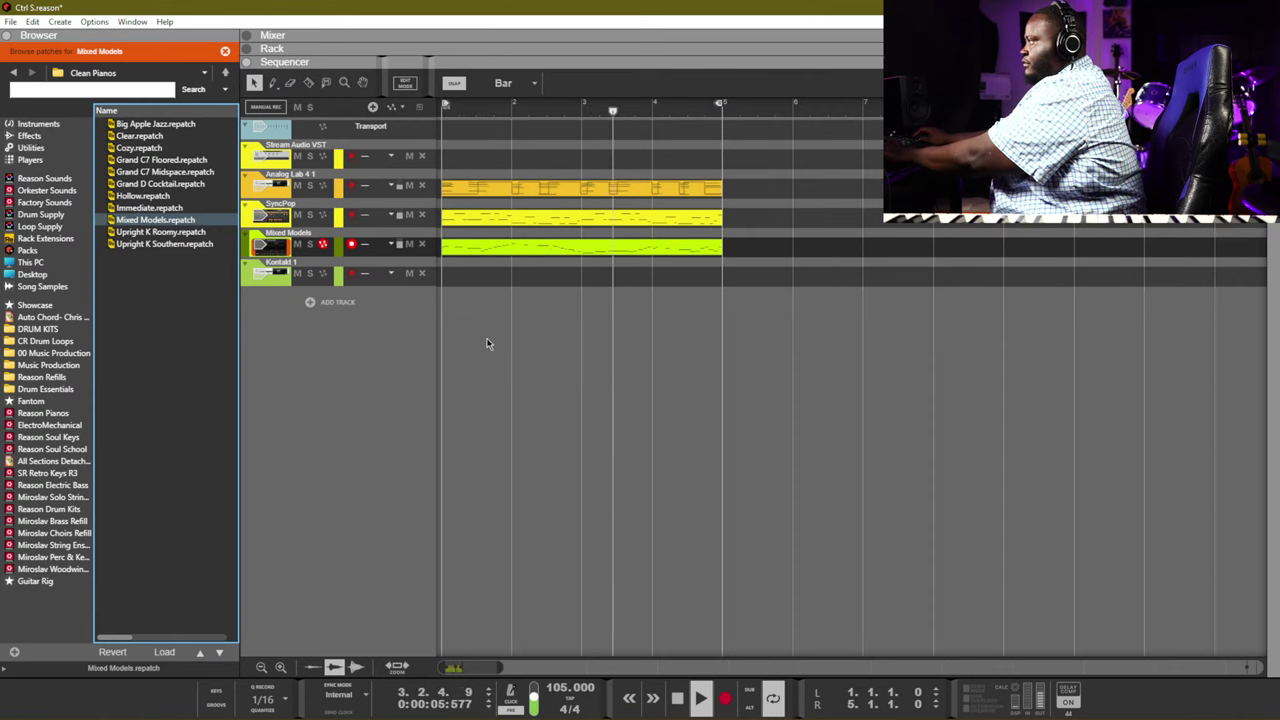
Move the piano melody clip to bar 5 and record a new Mixed Models take over bars 1 to 4
left_click(502, 330)
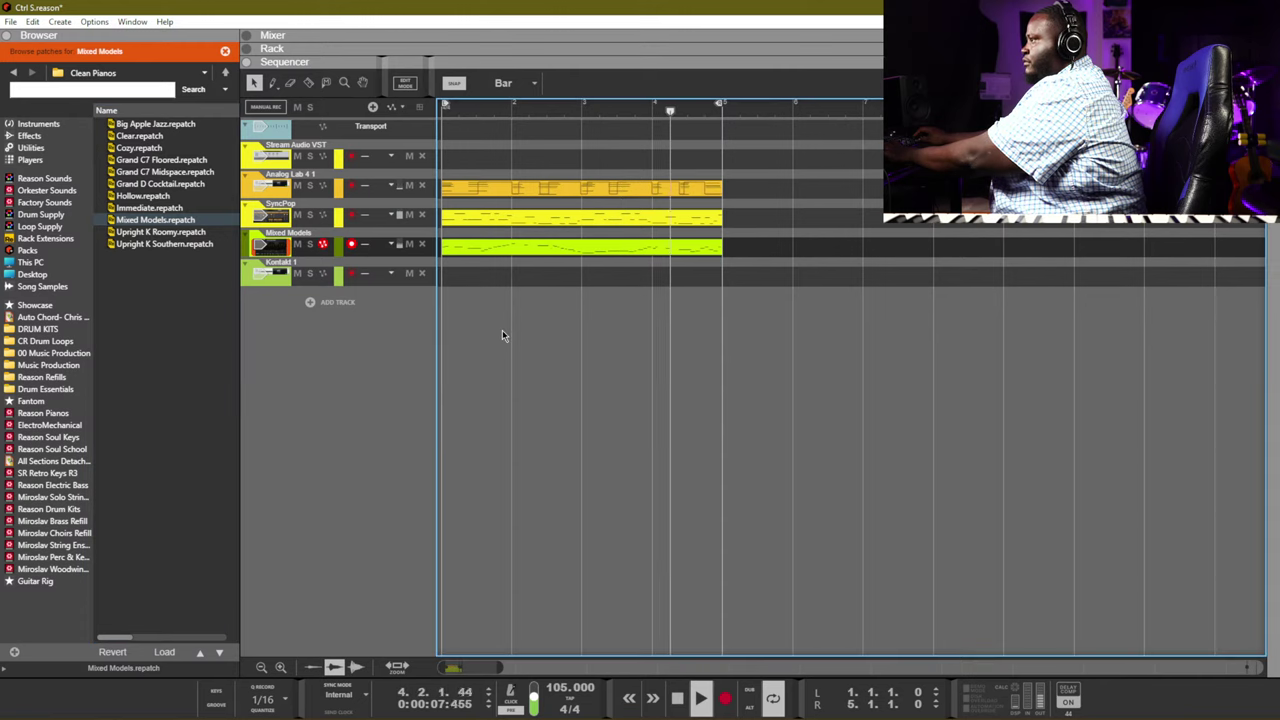
key("space")
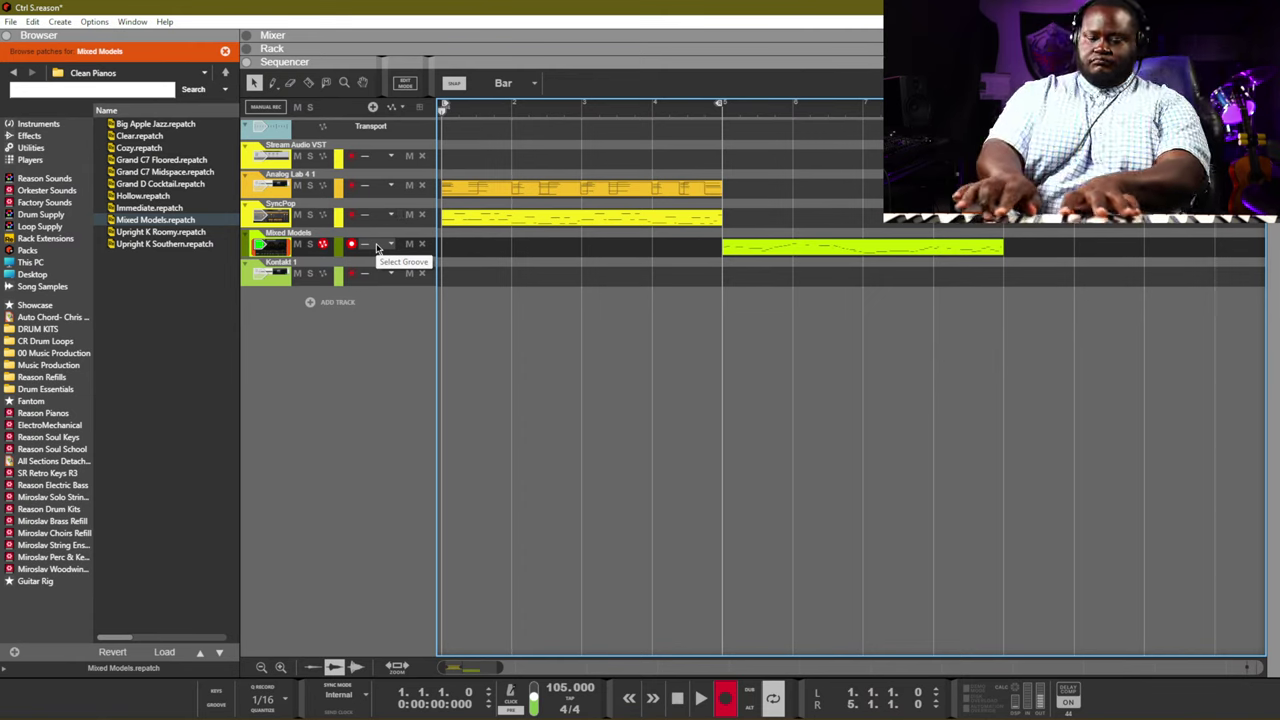
key("ctrl+Return")
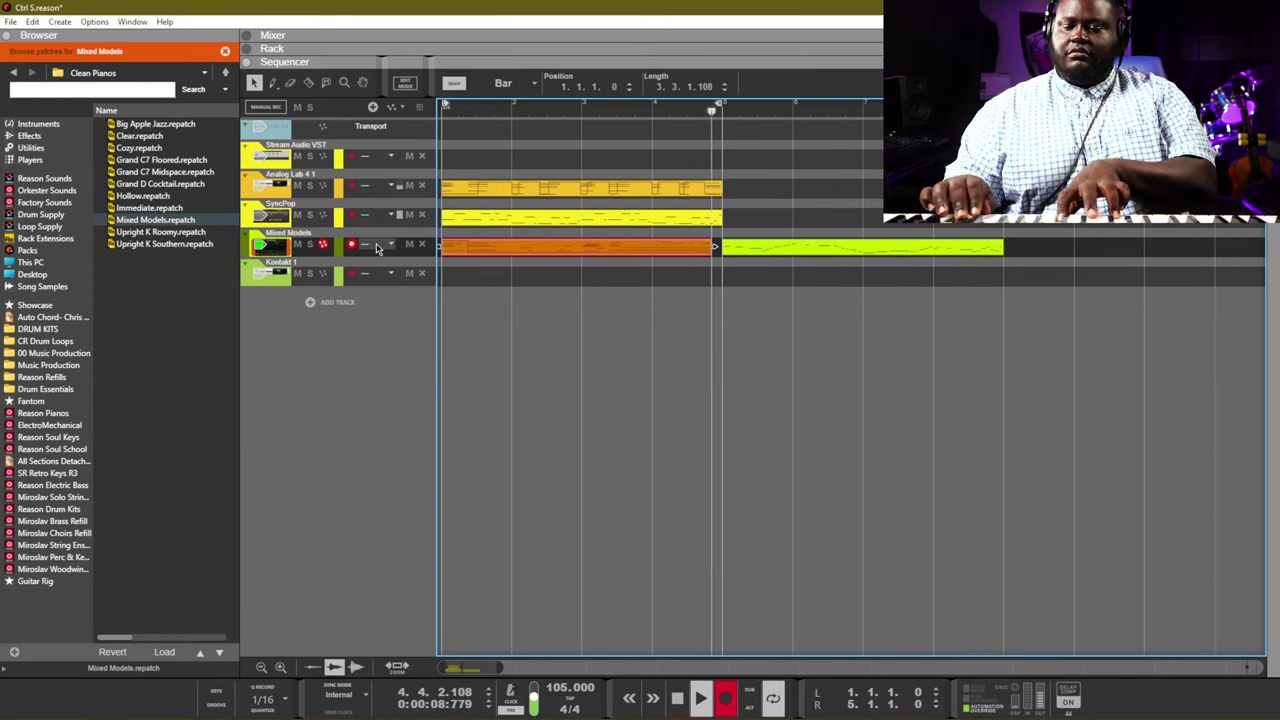
key("space")
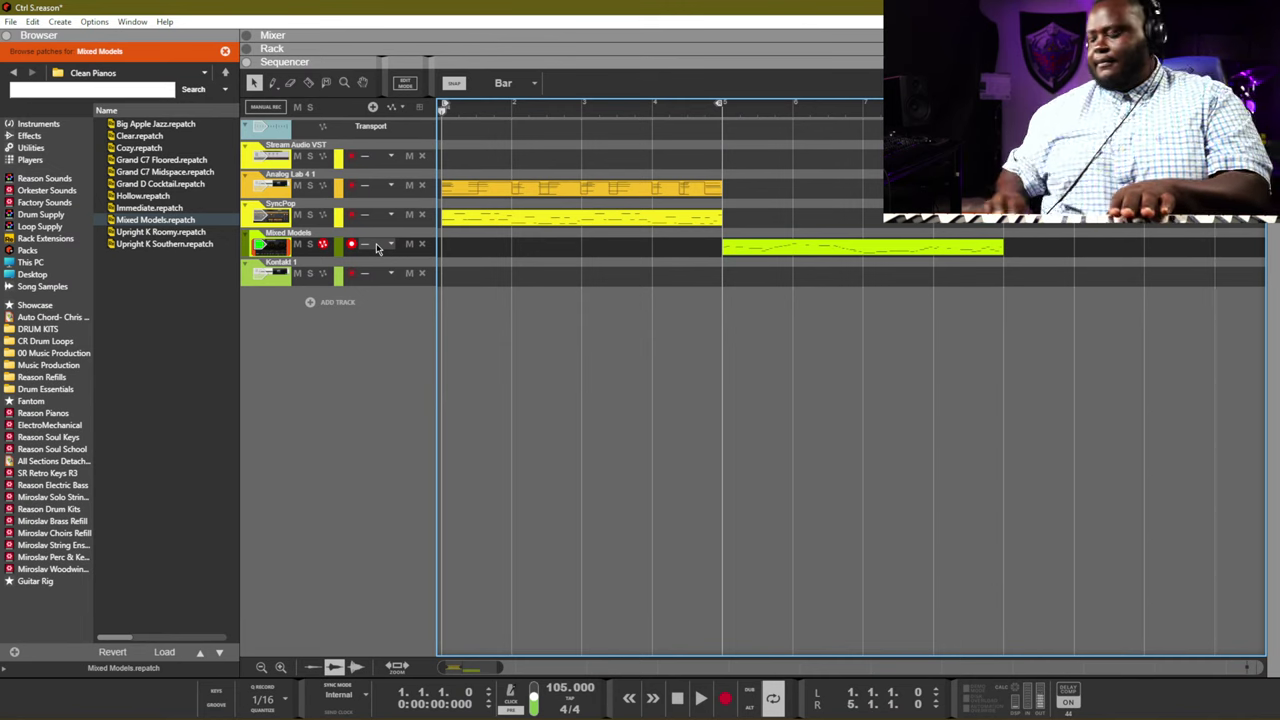
In the mixer, lower the Mixed Models channel fader slightly while the loop plays, and return to the sequencer
key("F5")
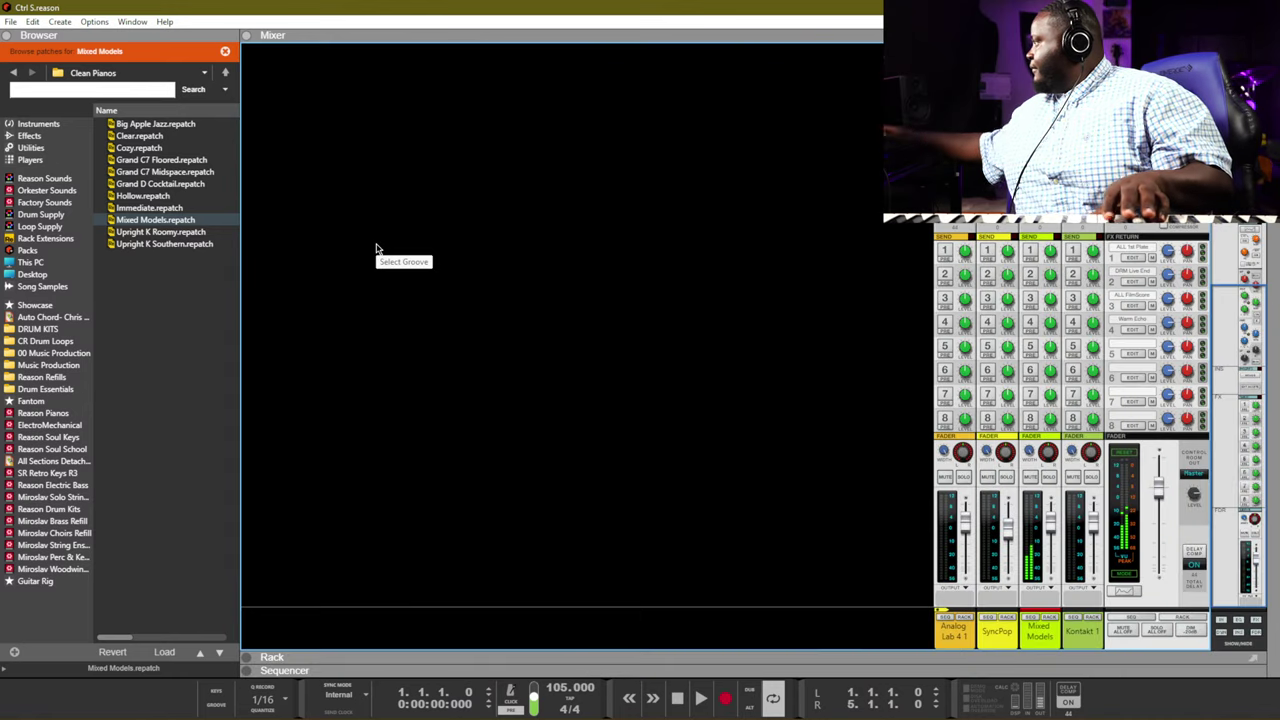
key("space")
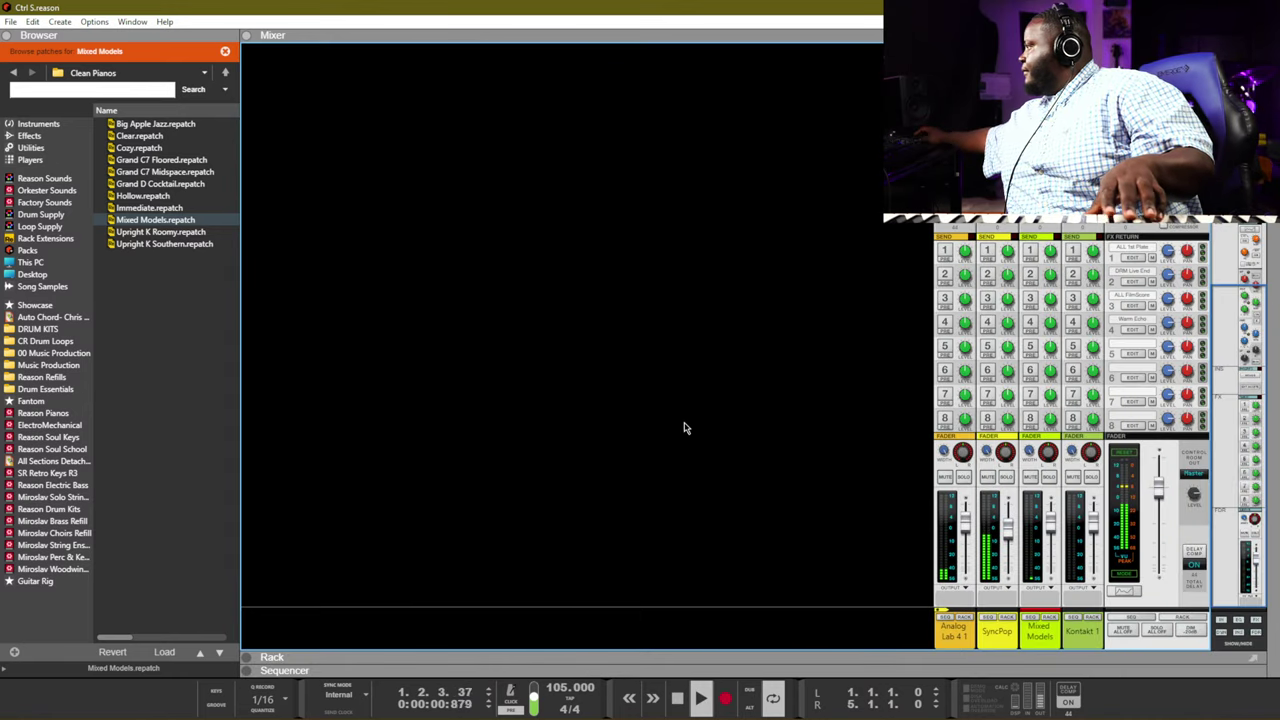
left_click(1050, 462)
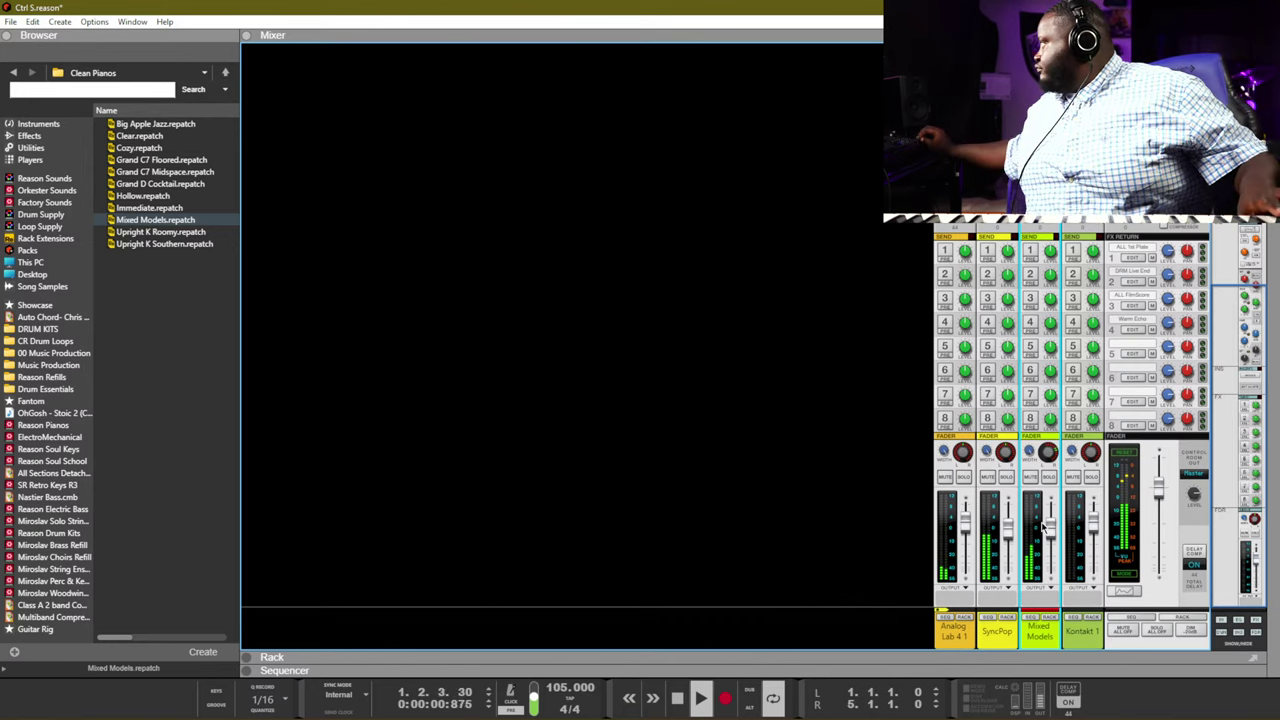
key("F7")
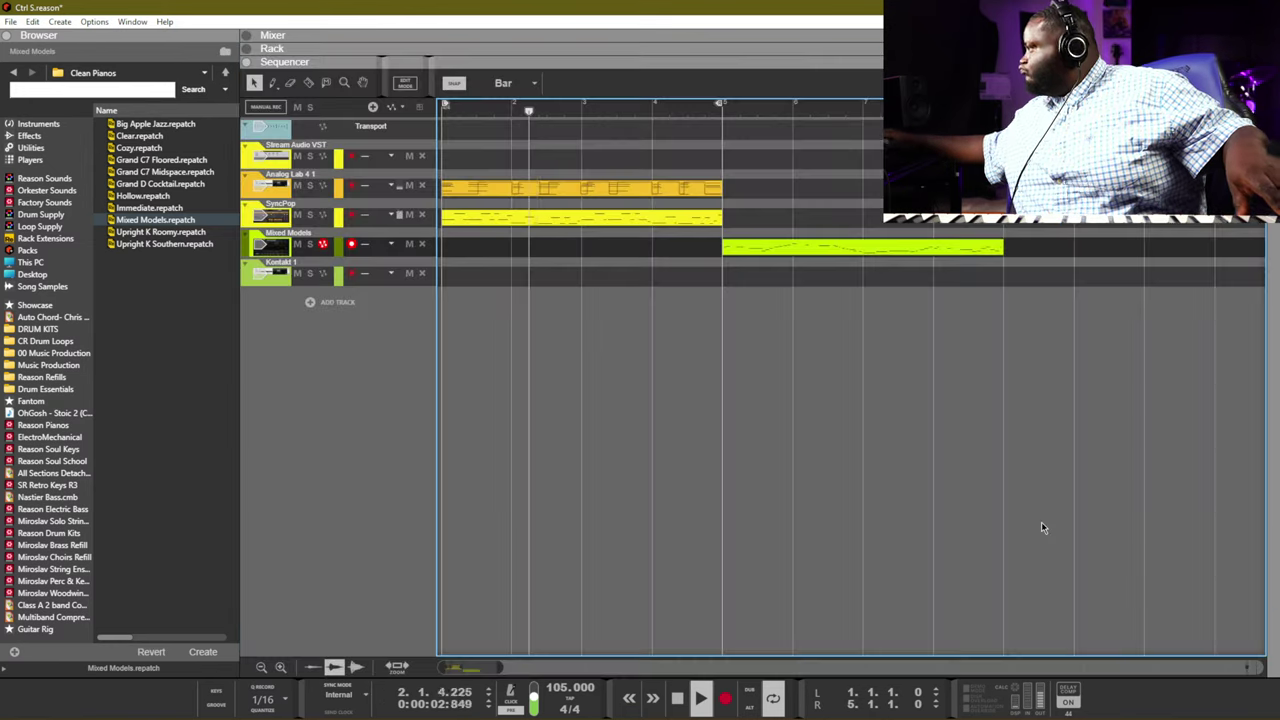
Try a four-bar chord take over bars 1 to 4 of the Mixed Models track and delete it
key("space")
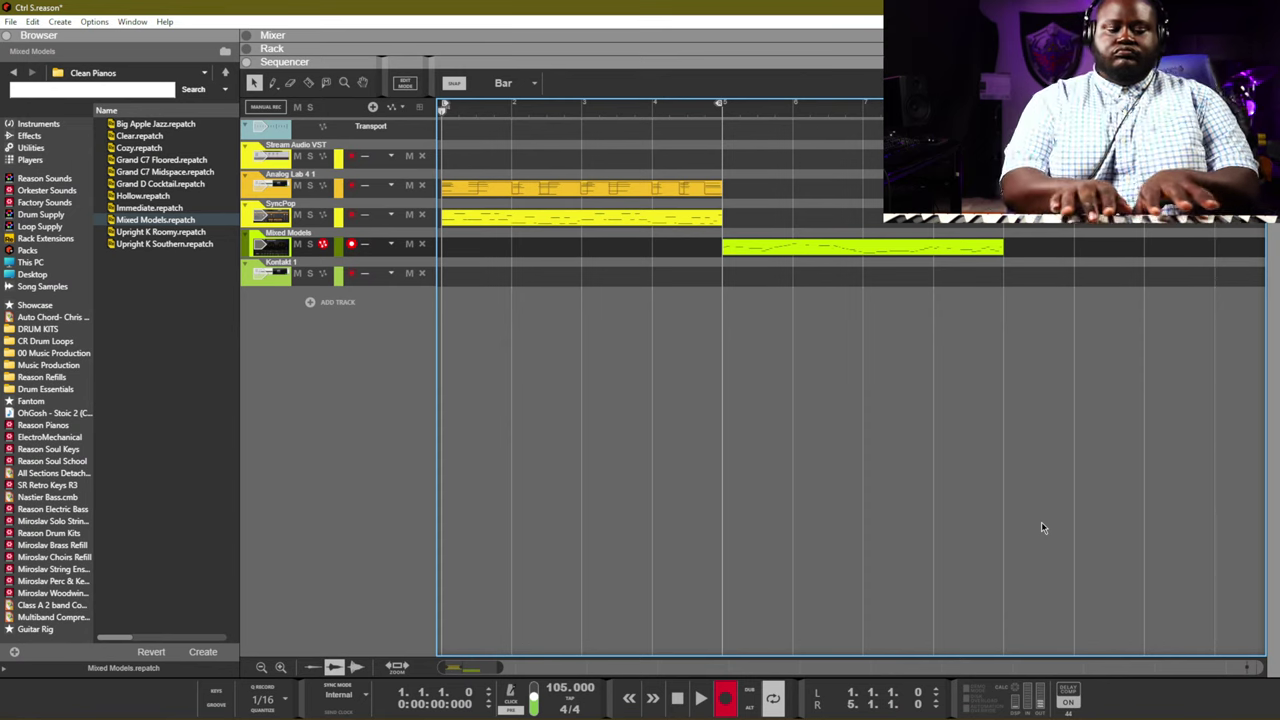
key("ctrl+Return")
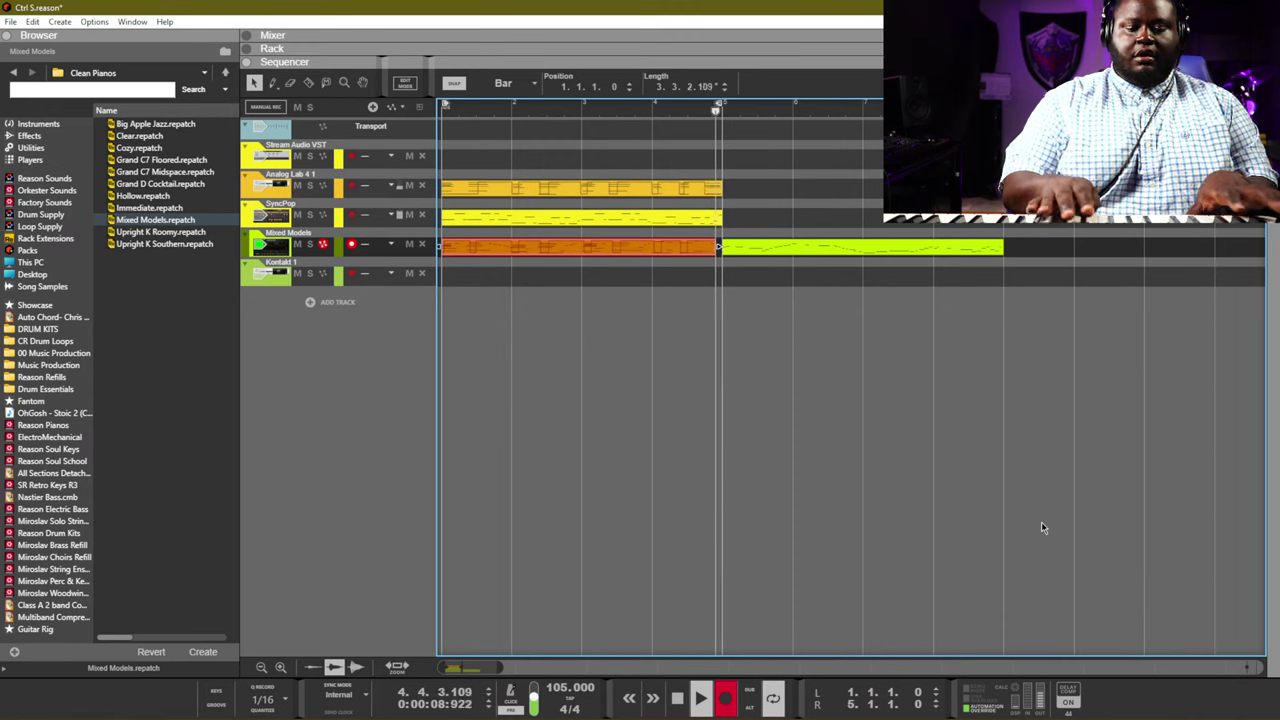
key("ctrl+Return")
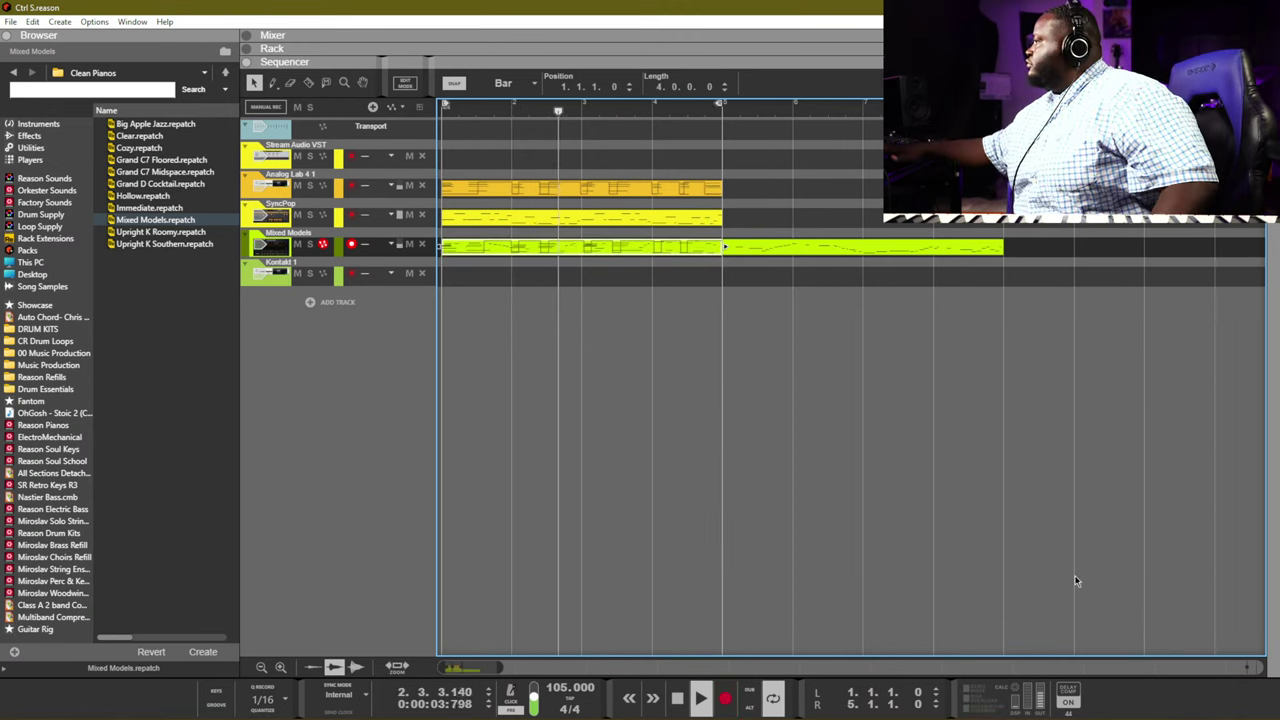
key("ctrl+s")
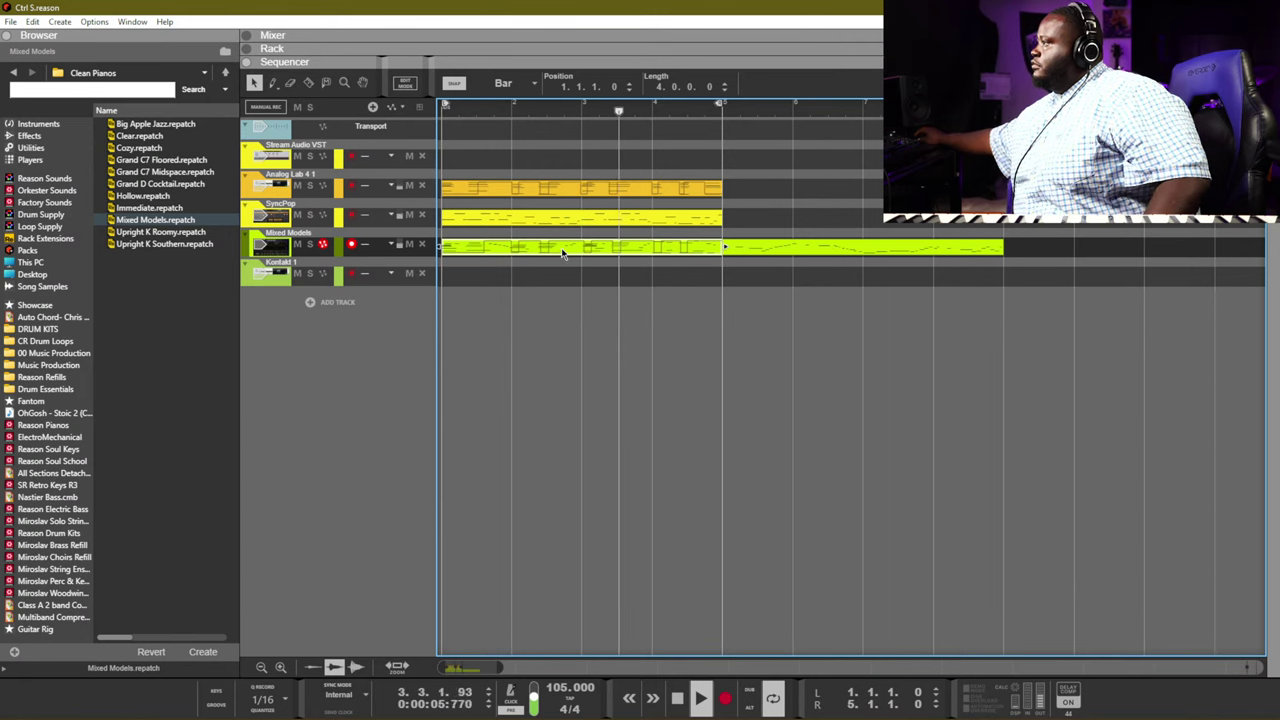
key("Delete")
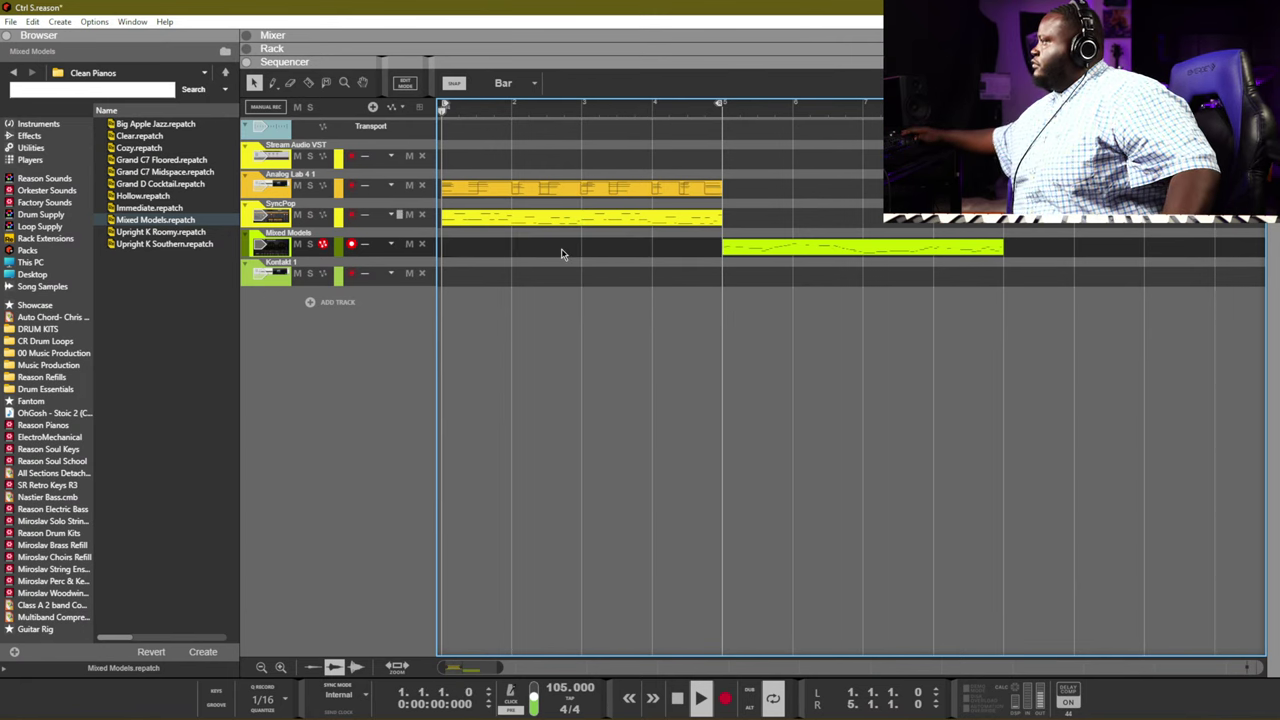
key("space")
key("ctrl+Return")
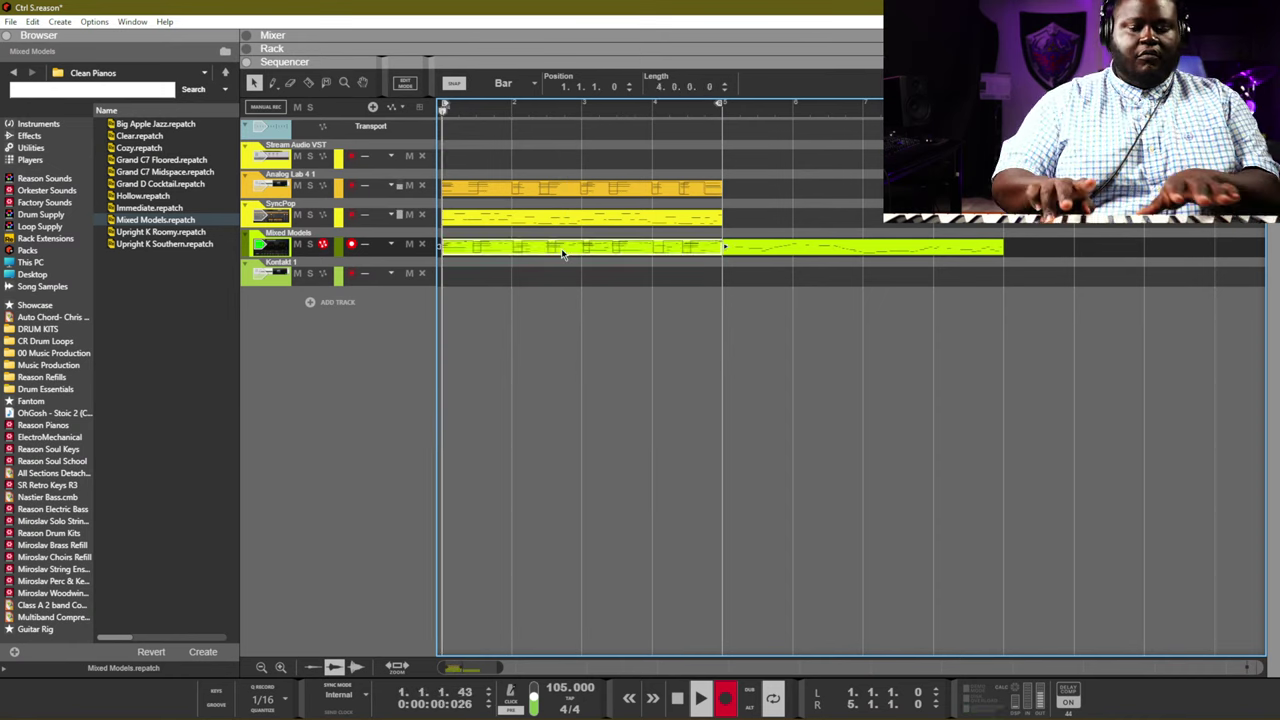
key("space")
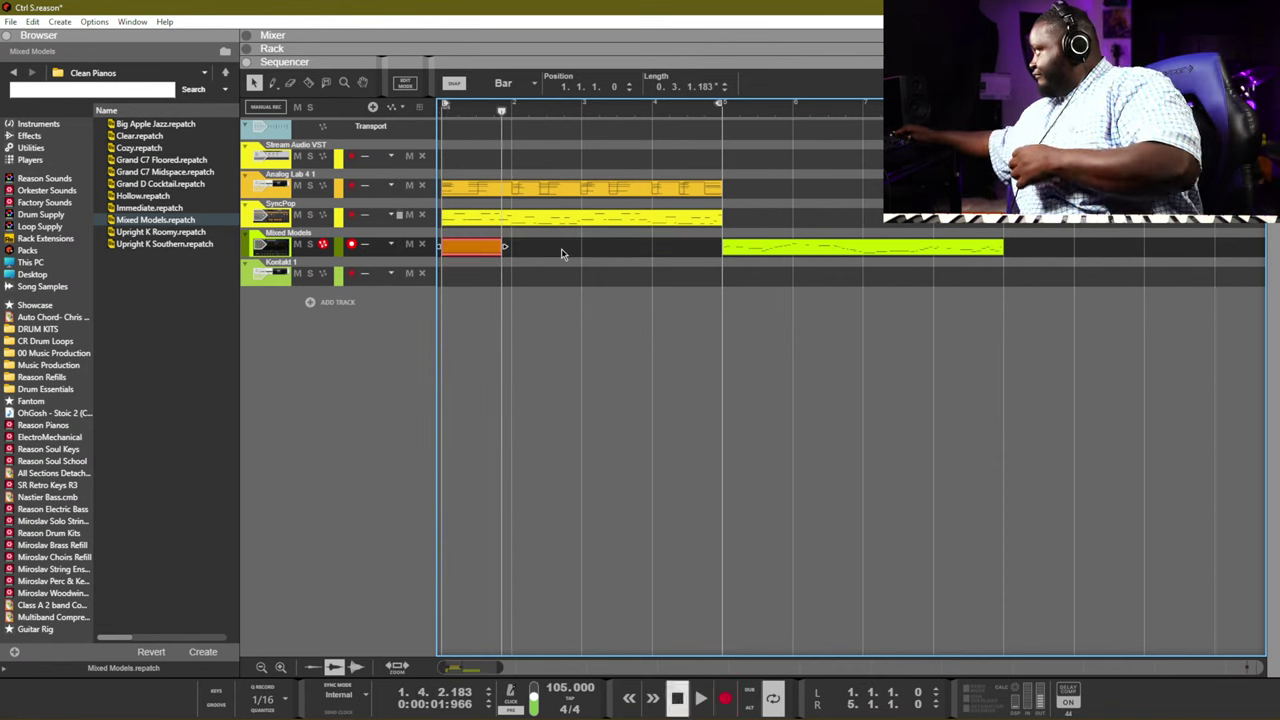
key("KP_0")
Record a four-bar piano take from bar 1 on the Mixed Models track and stop recording
key("ctrl+Return")
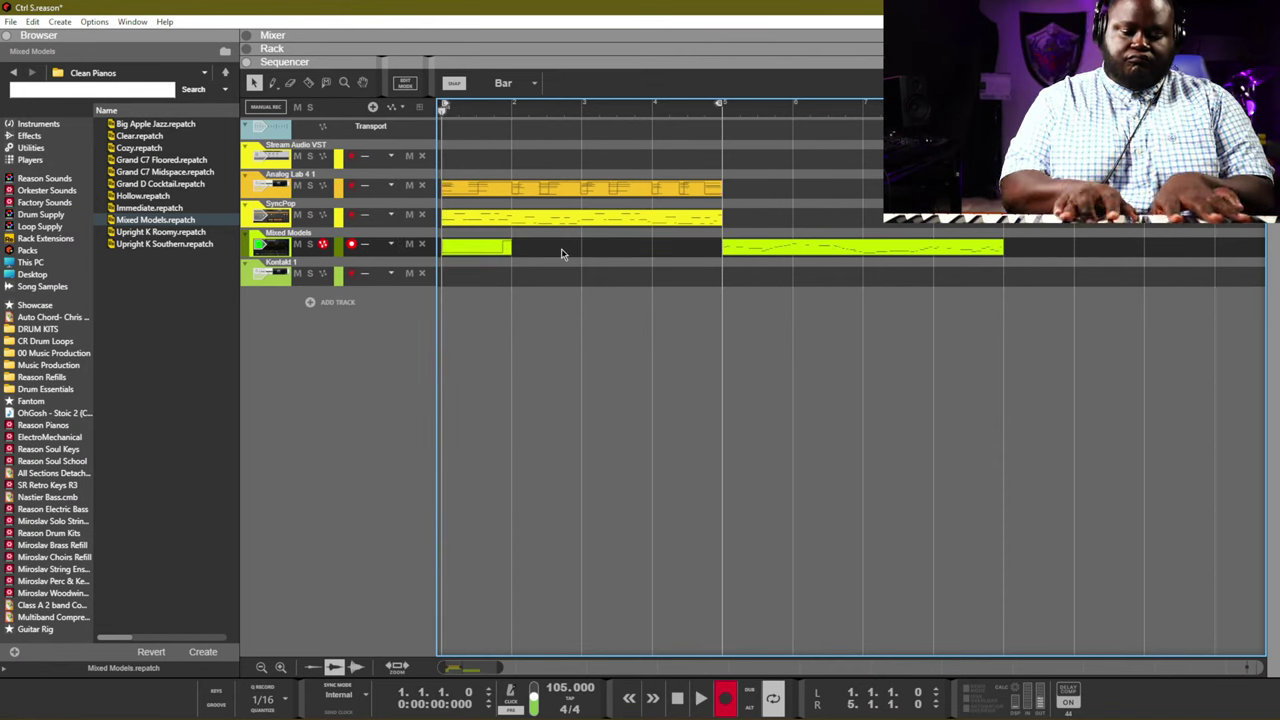
key("space")
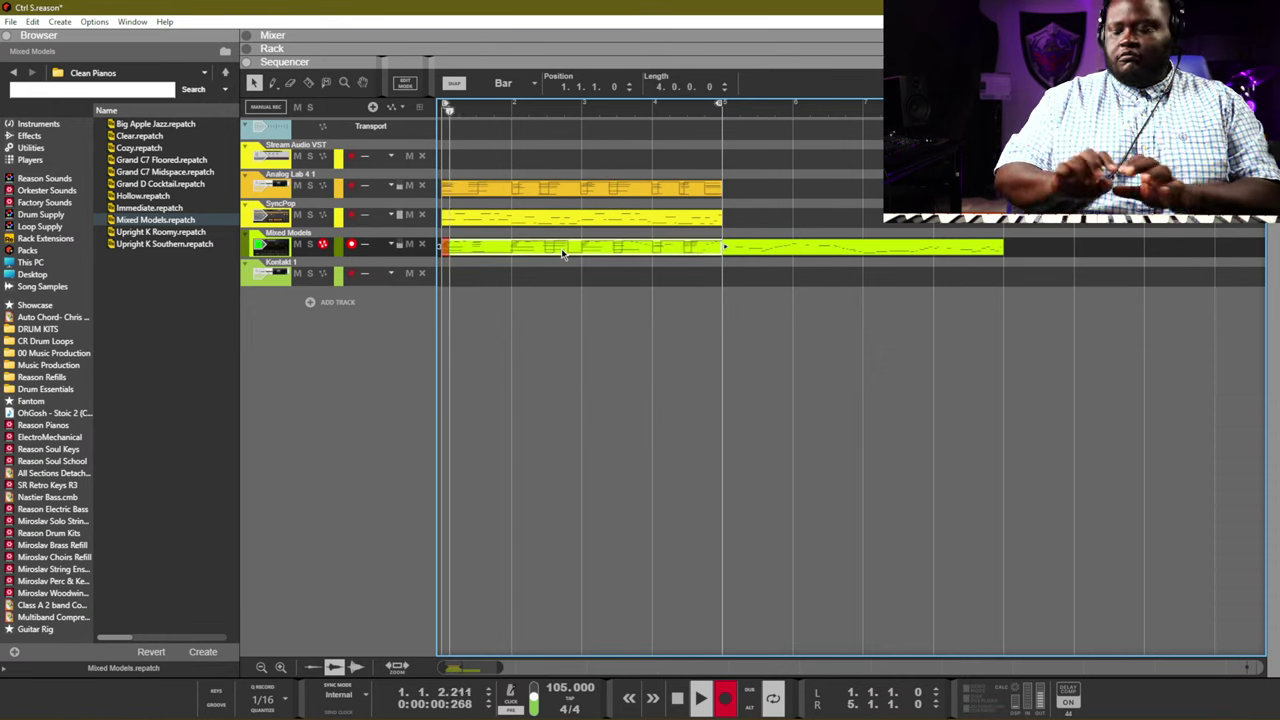
key("space")
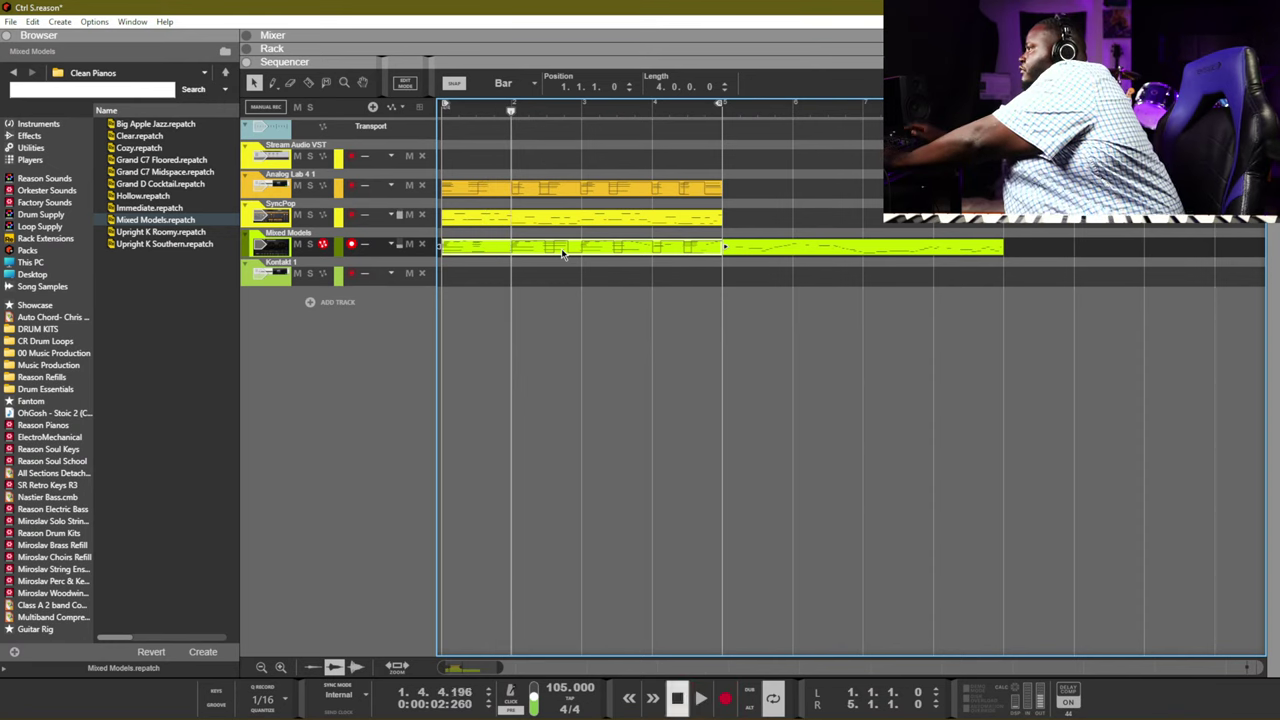
Trim the new Mixed Models clip to its last two bars at bar 1 and duplicate it to bar 3
mouse_move(442, 250)
left_mouse_down()
mouse_move(612, 256)
mouse_move(442, 252)
left_mouse_up()
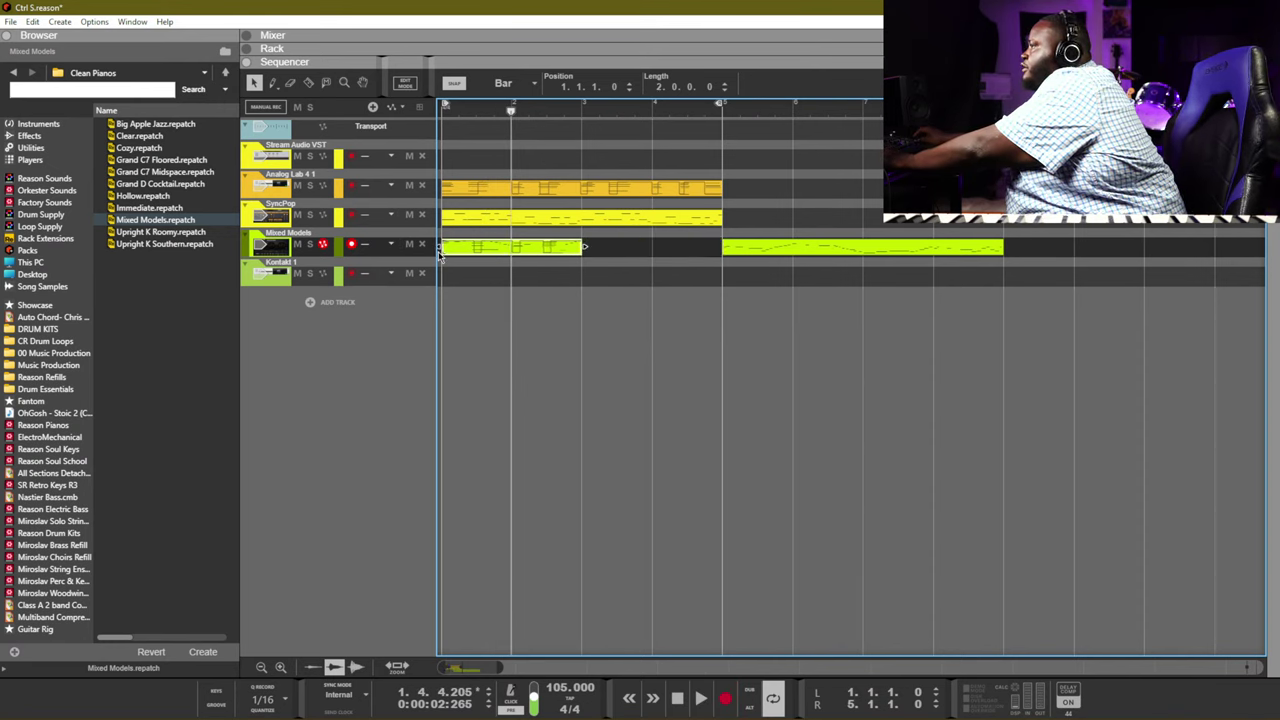
key("space")
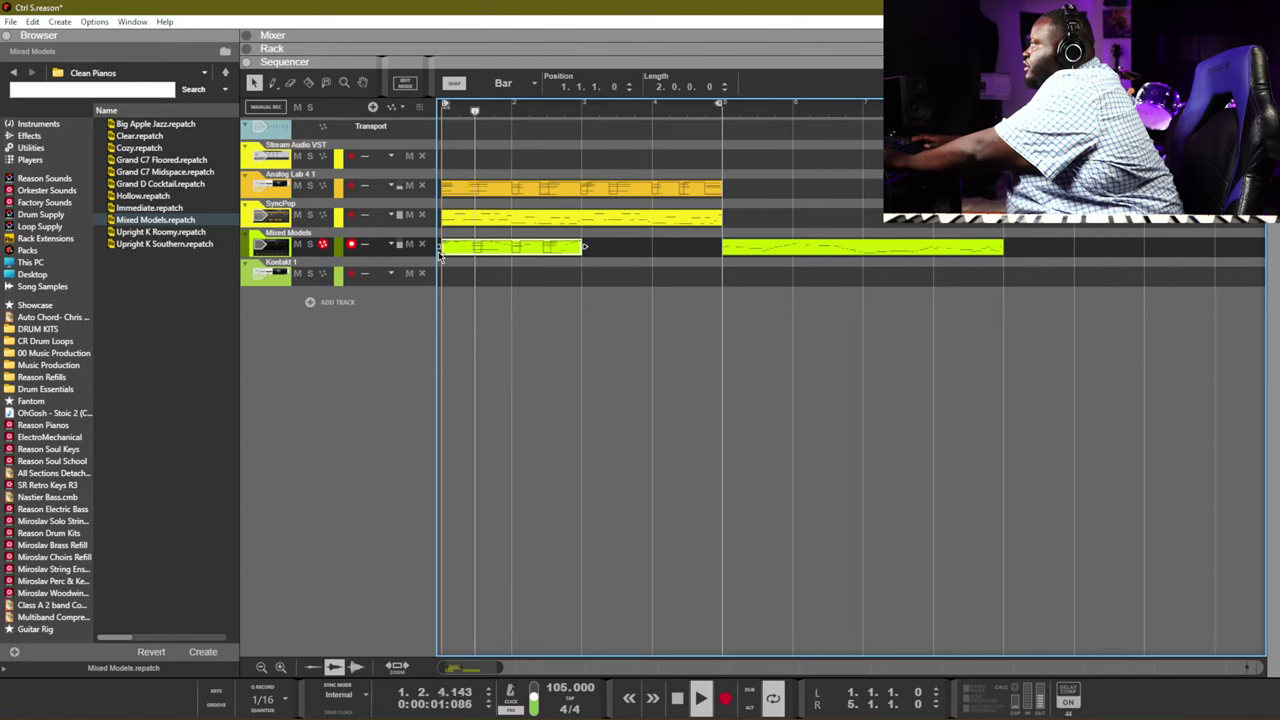
key("ctrl+d")
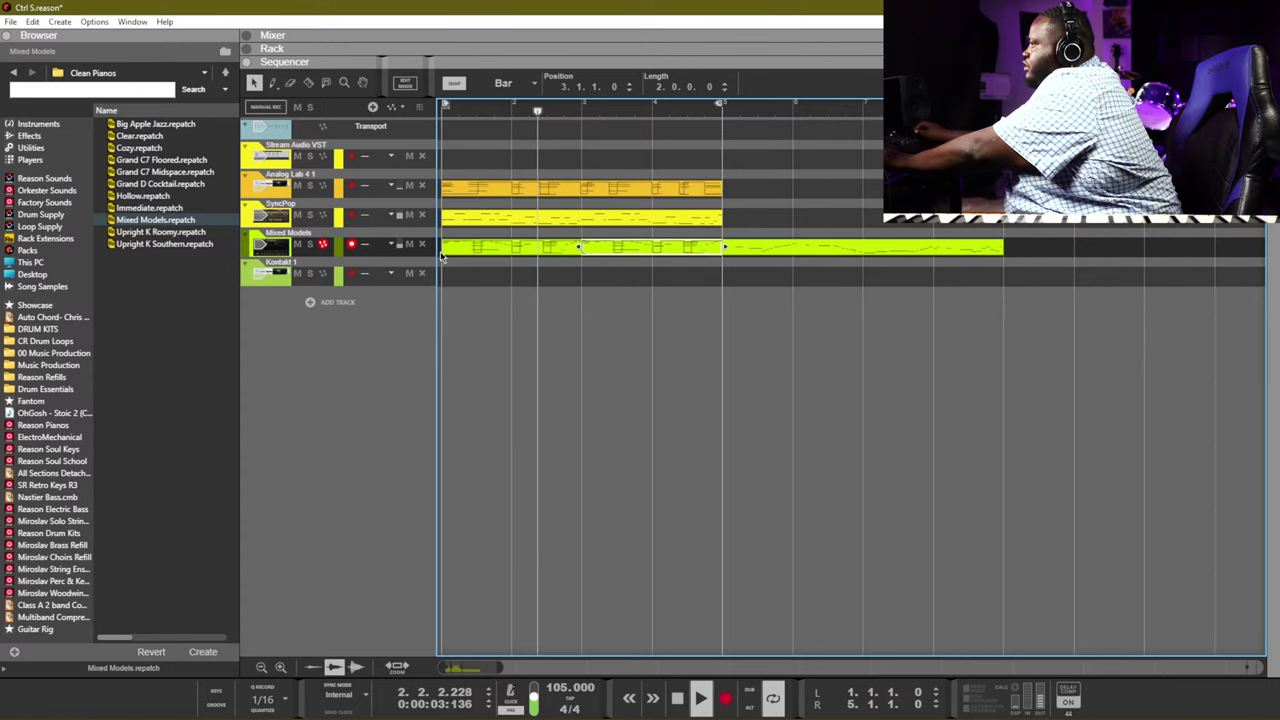
Delete the Mixed Models clip beyond bar 5, try other Clean Pianos patches on that track and load Clear
left_click(900, 247)
key("Delete")
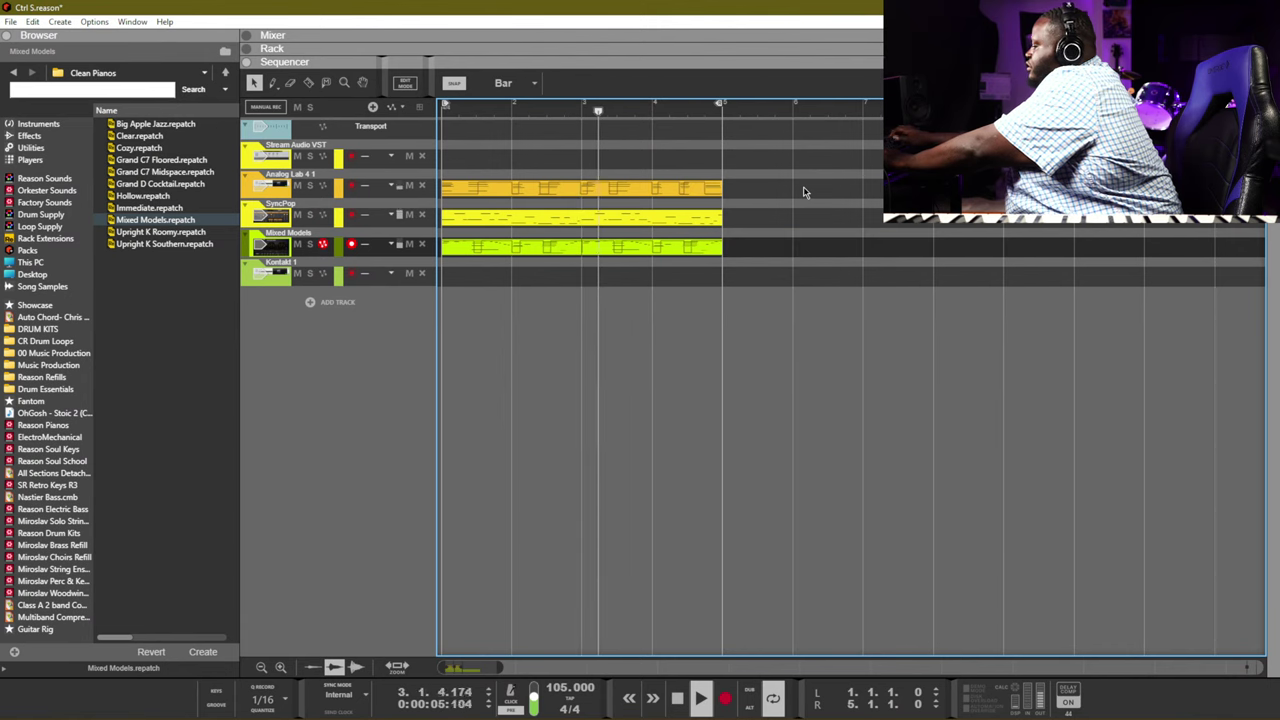
left_click(185, 246)
double_click(185, 246)
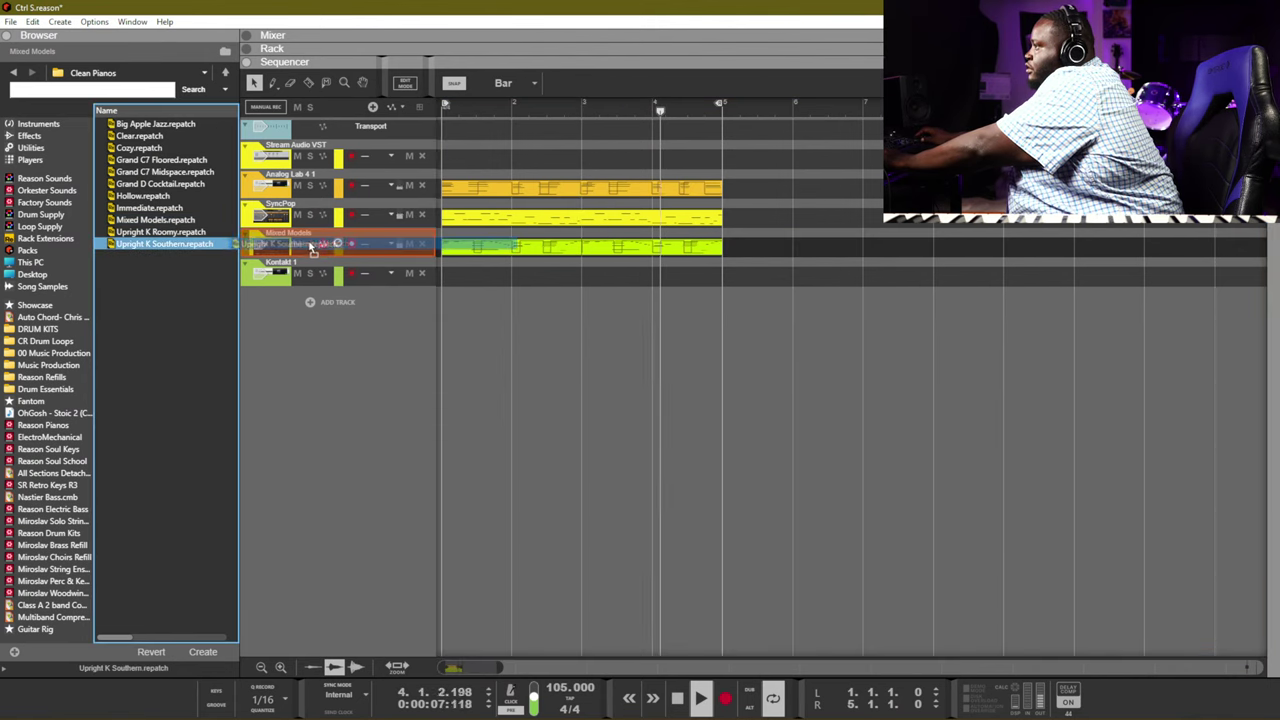
double_click(157, 233)
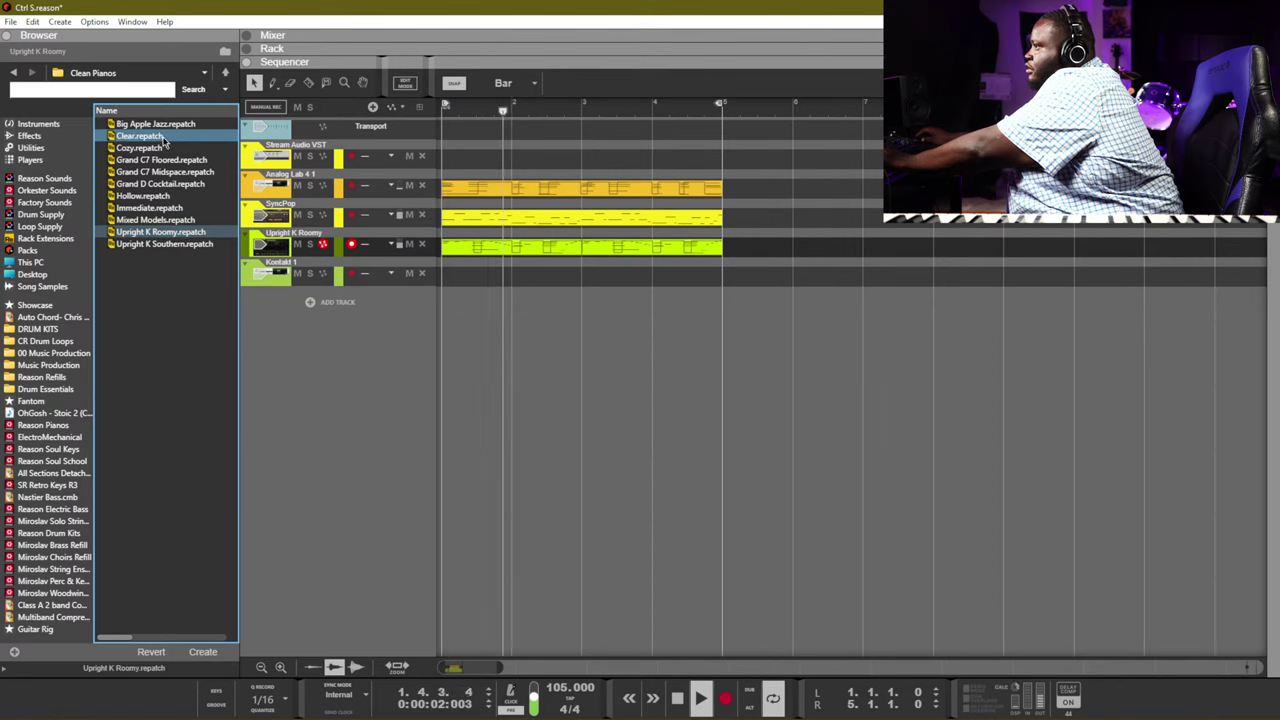
left_click_drag(155, 124, 303, 258)
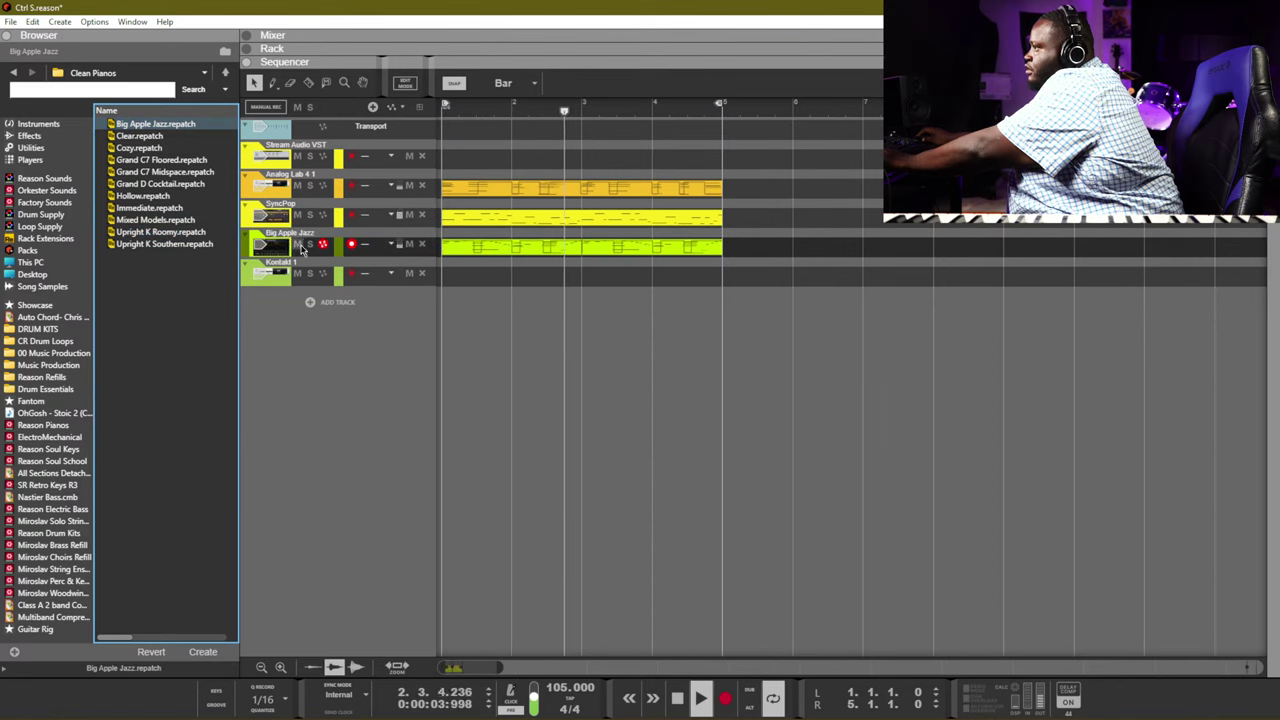
left_click(147, 141)
left_click_drag(147, 142, 300, 244)
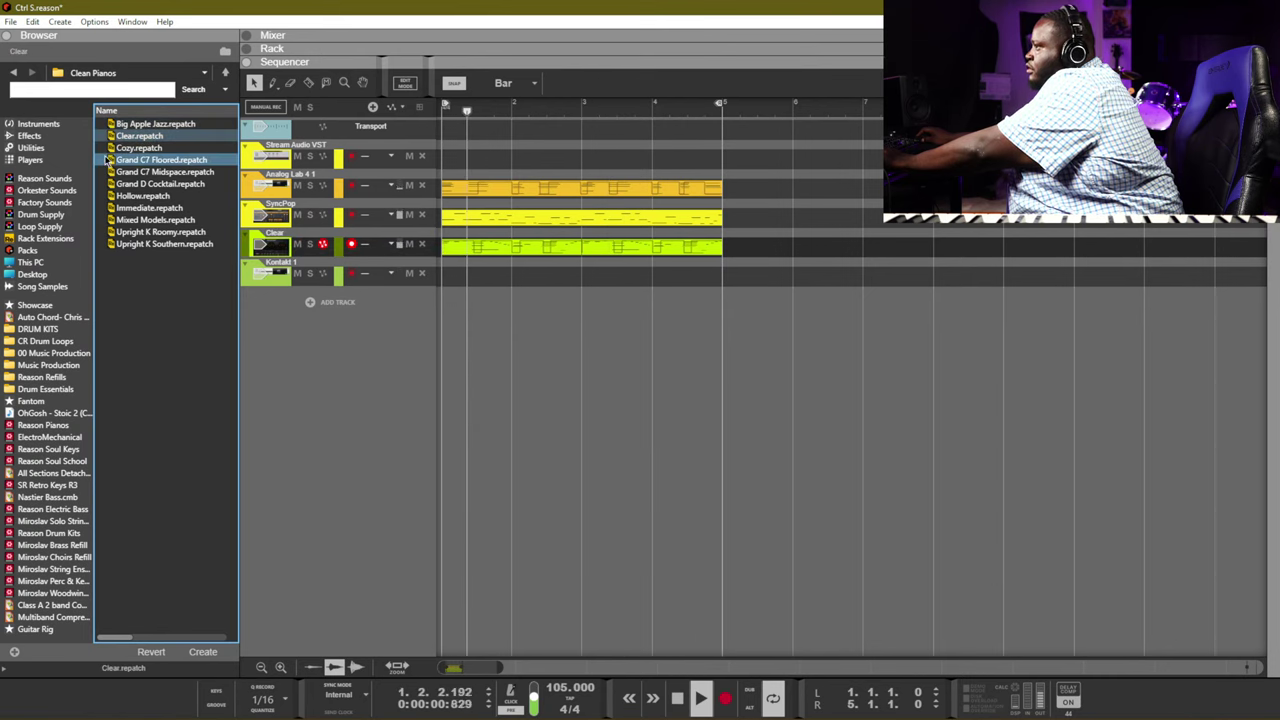
Add the Cozy piano patch as a new track below Clear and copy Clear's clips for bars 1 to 4 onto it
left_click(140, 148)
left_click_drag(140, 148, 281, 260)
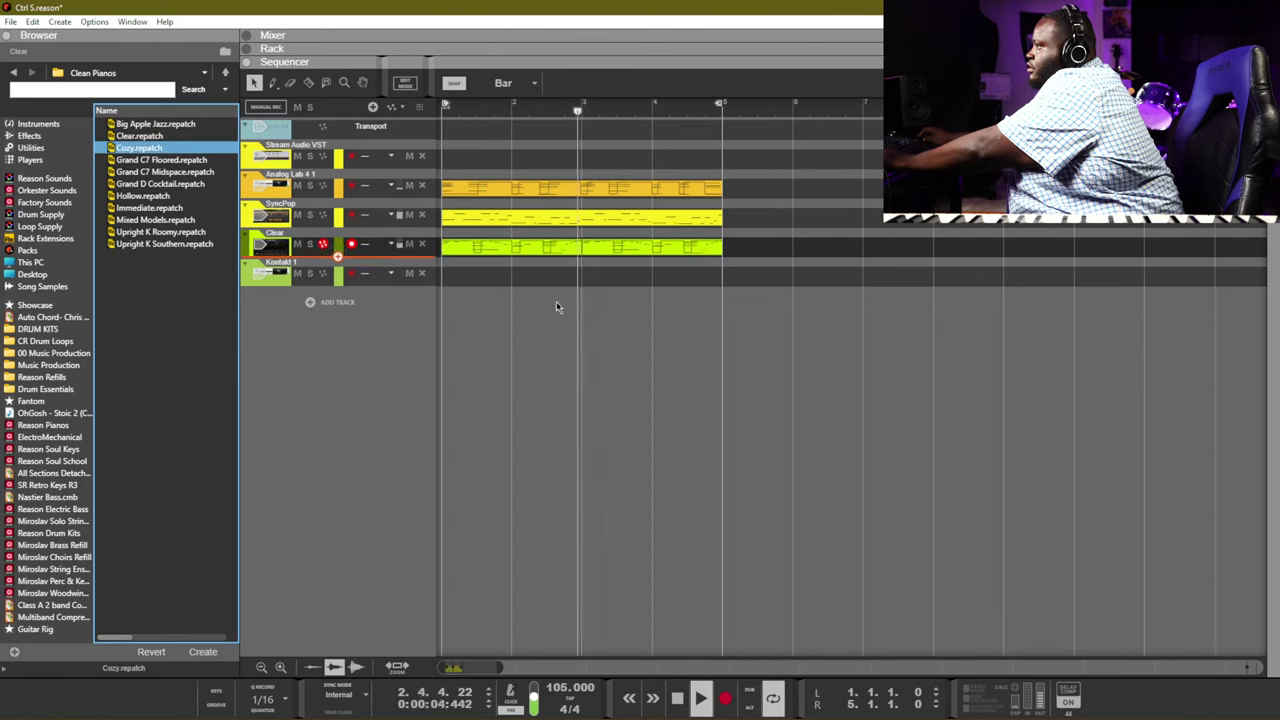
left_click_drag(743, 286, 481, 279)
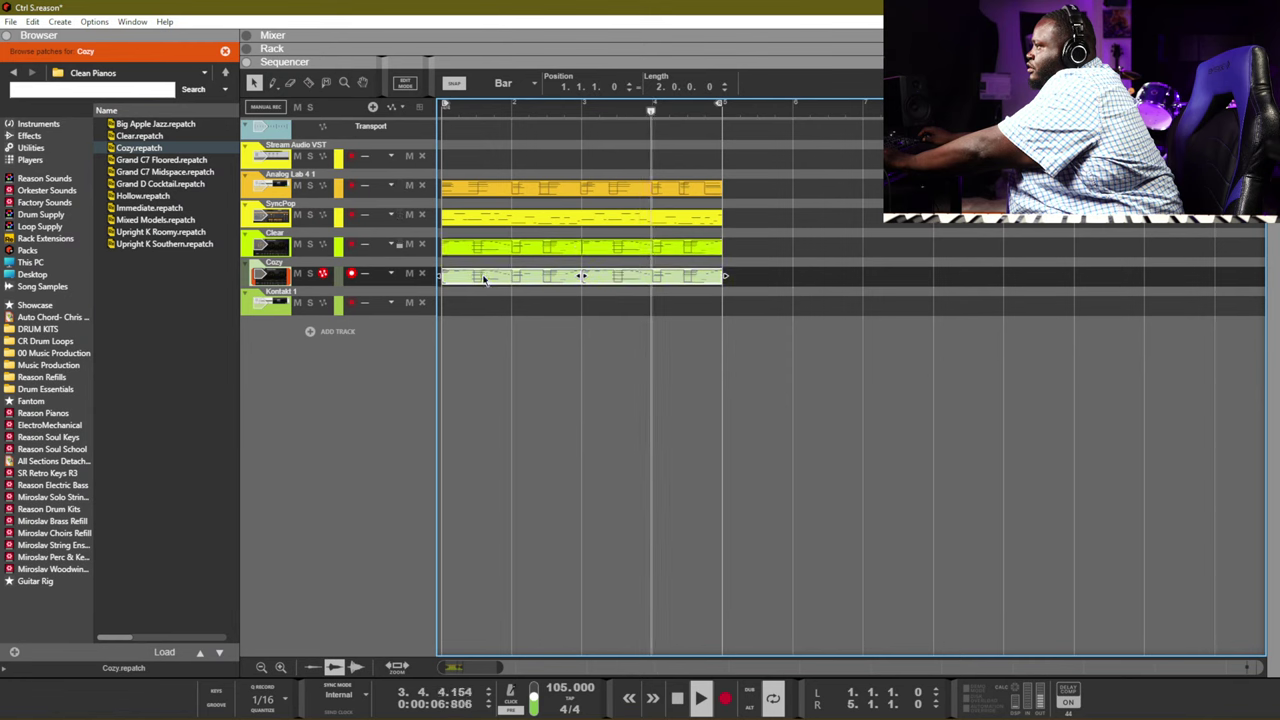
Add a Redrum Drum Computer below the Kontakt device in the rack and return to the sequencer
left_click(352, 303)
key("F6")
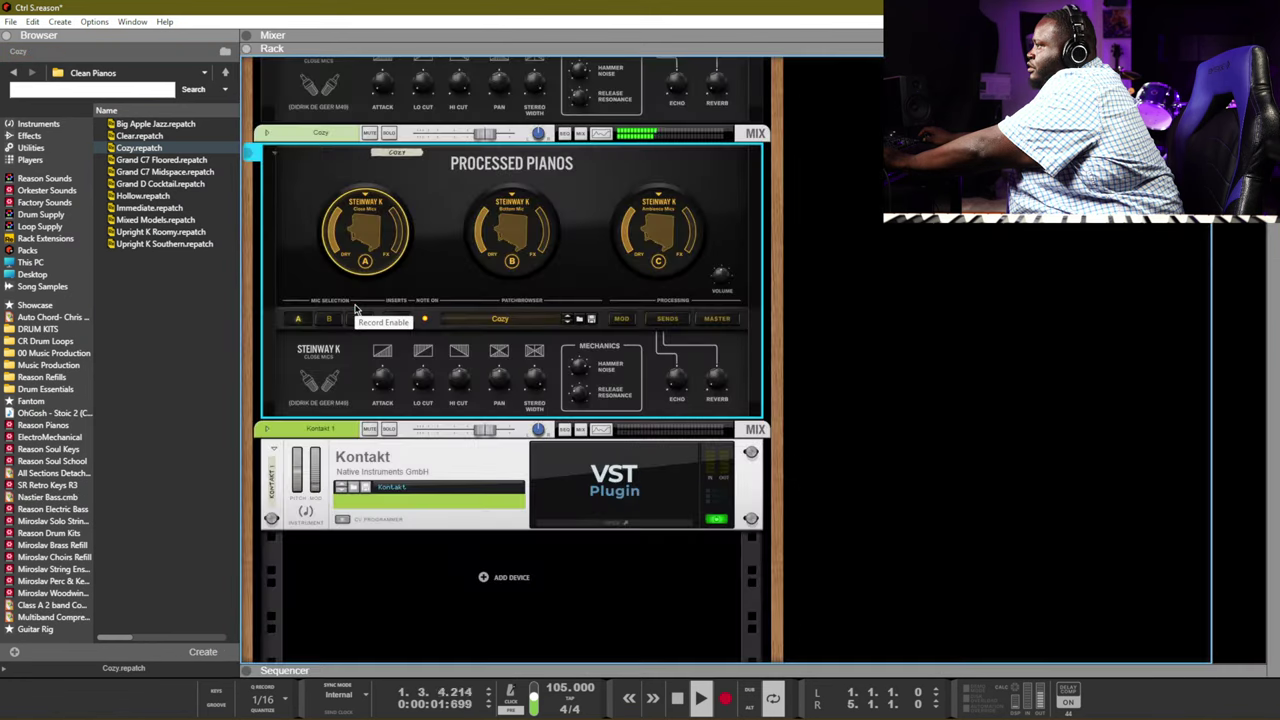
right_click(551, 576)
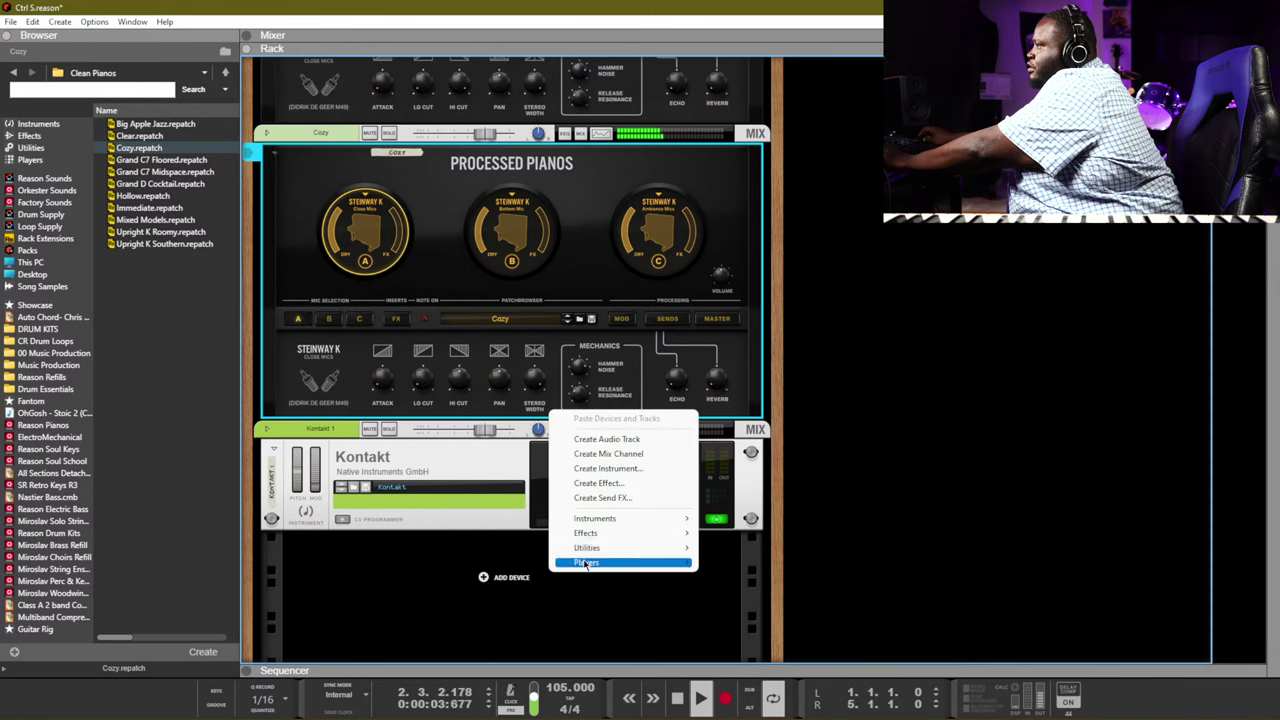
mouse_move(620, 518)
mouse_move(706, 506)
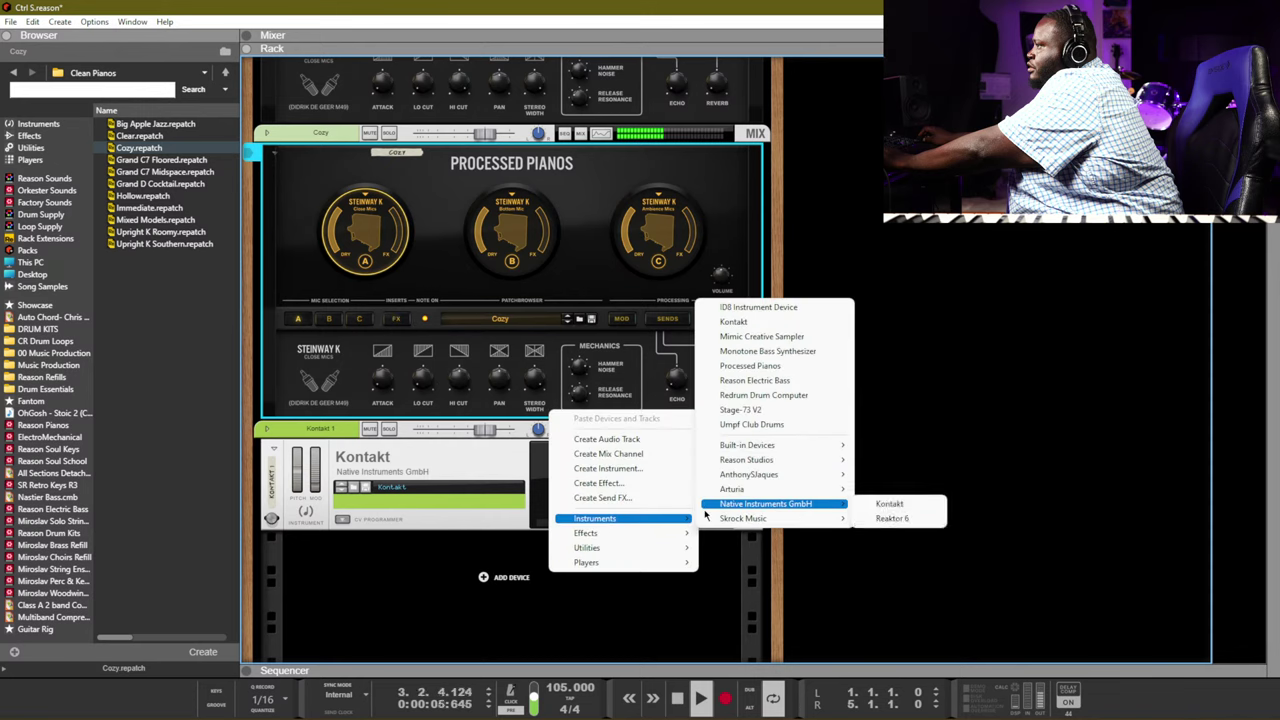
left_click(728, 401)
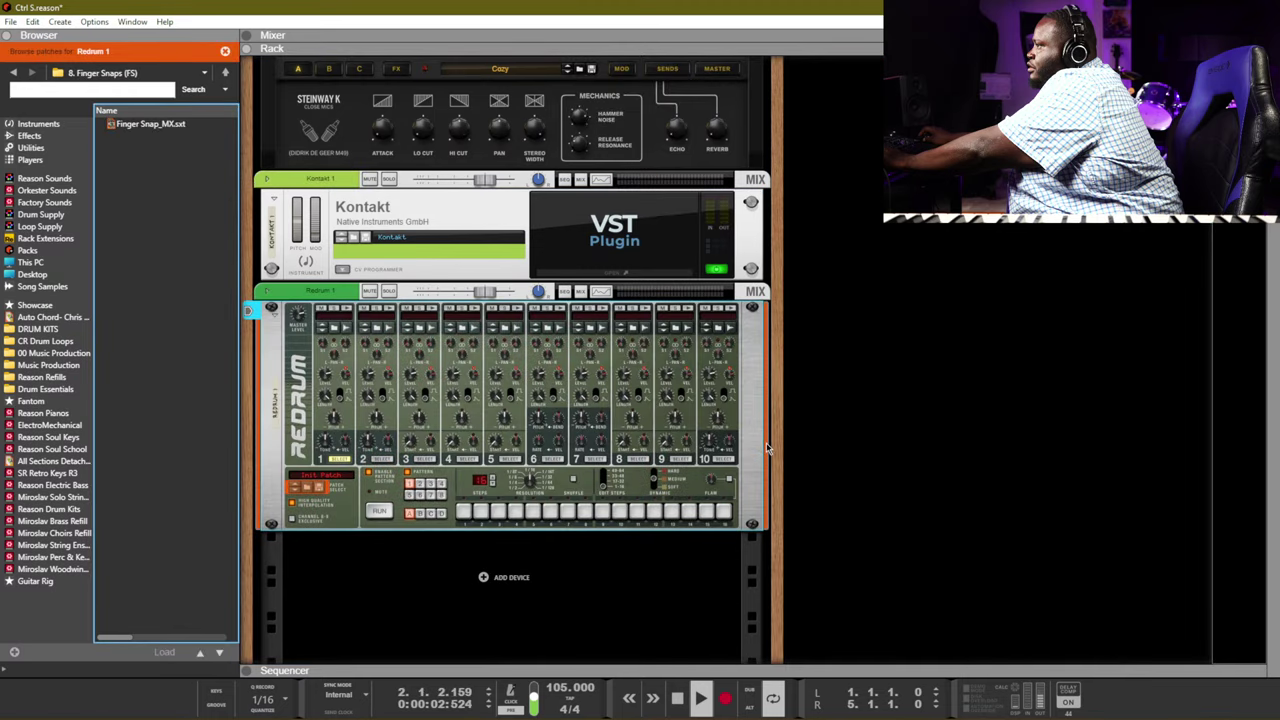
key("F7")
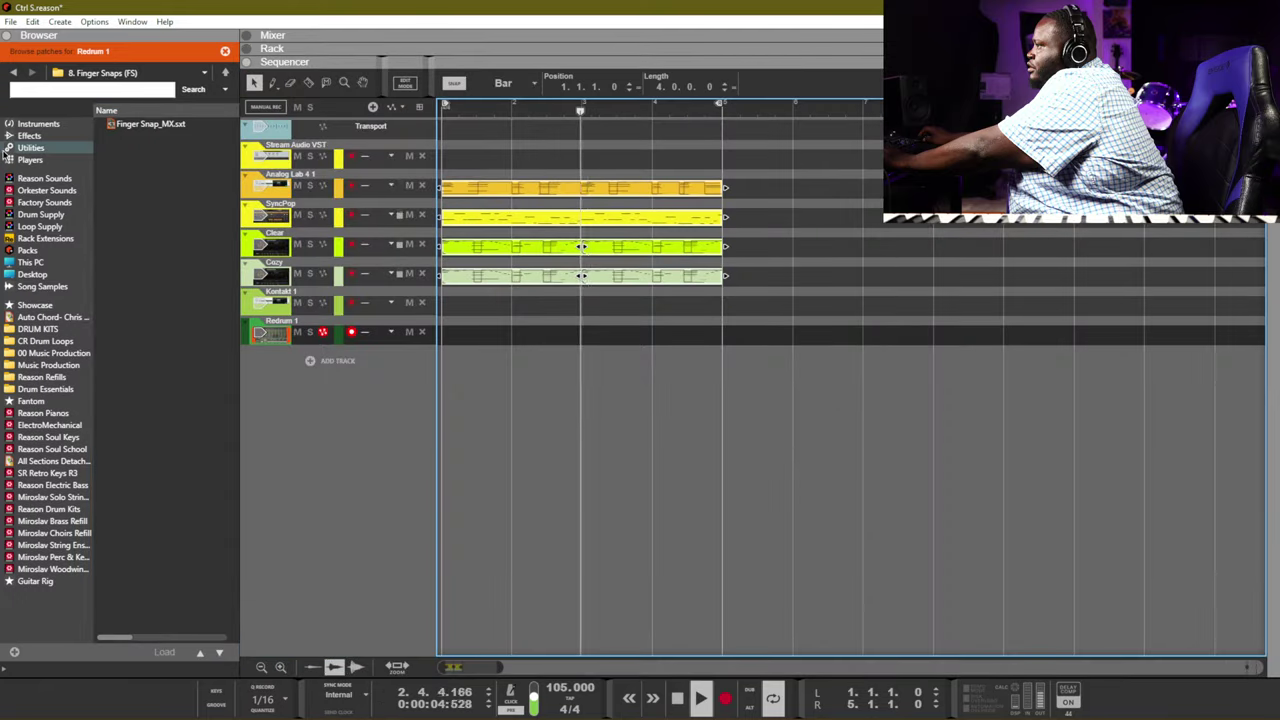
Duplicate the four-bar Analog Lab, SyncPop, Clear and Cozy clips seven times to fill 32 bars
scroll(683, 371, "down", 5)
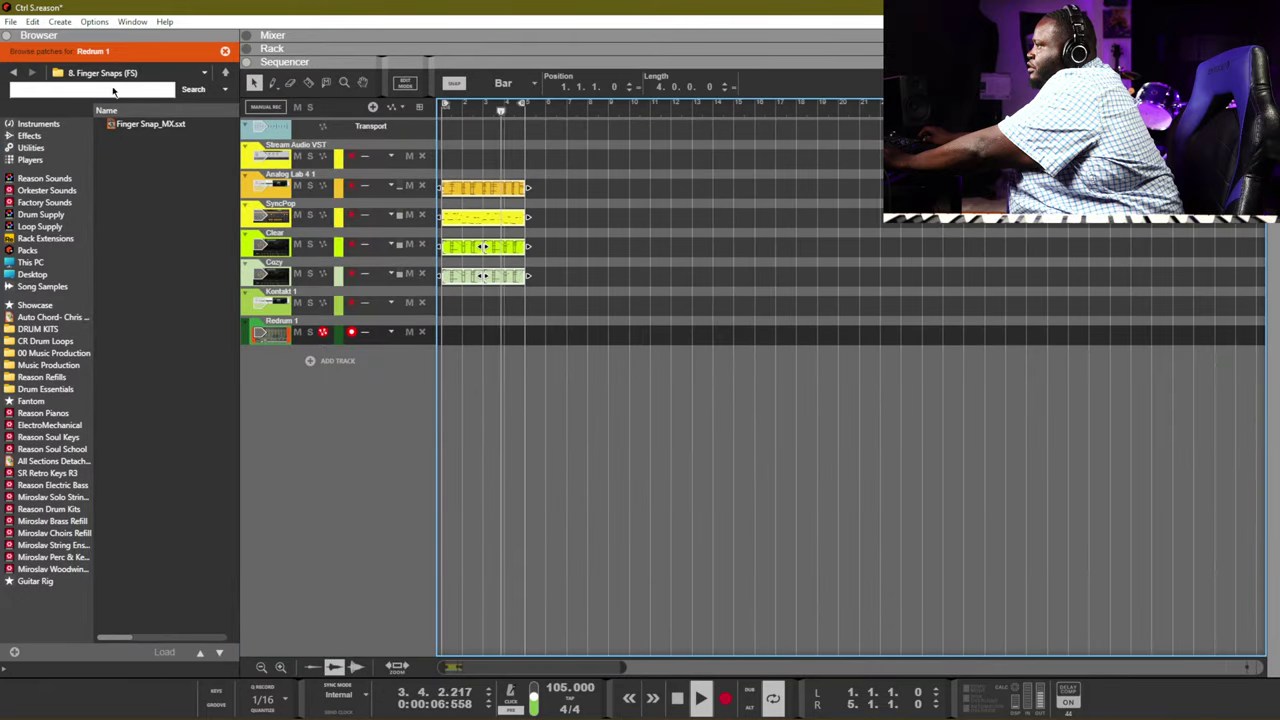
key("ctrl+d")
key("ctrl+d")
key("ctrl+d")
key("ctrl+d")
key("ctrl+d")
key("ctrl+d")
key("ctrl+d")
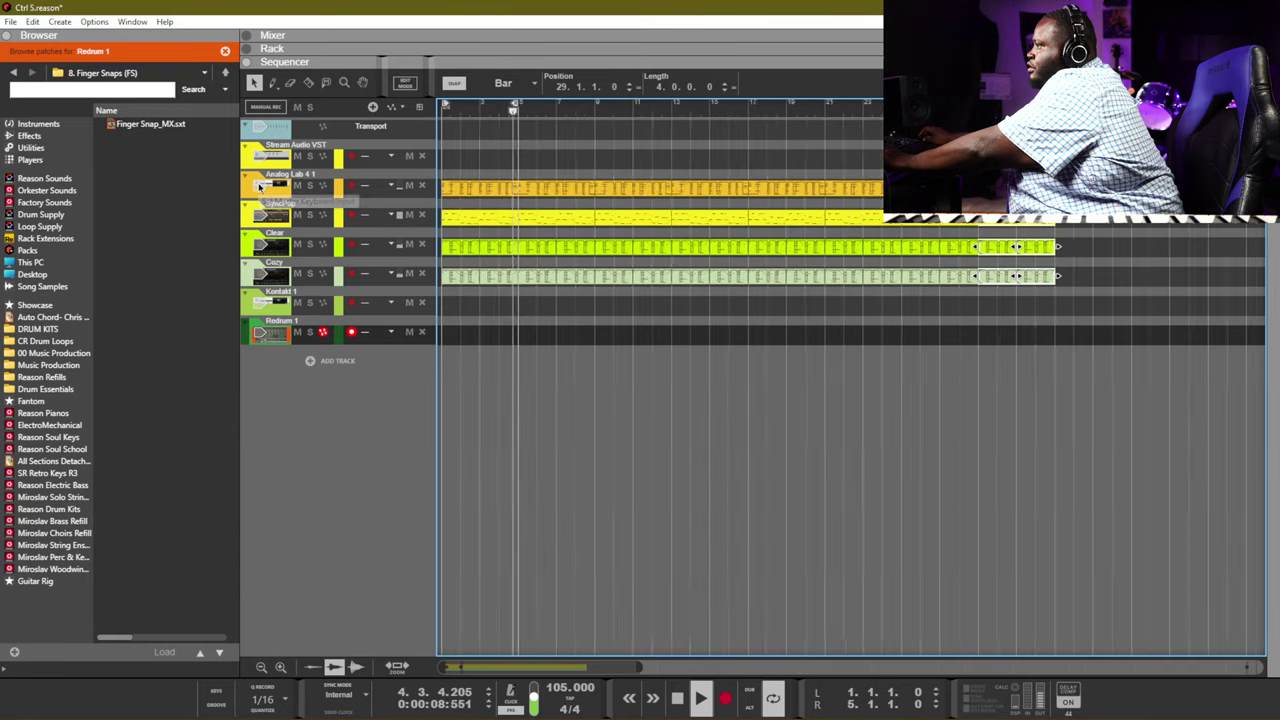
Select all clips and duplicate the 32-bar block twice so the four parts and the loop extend to bar 97
scroll(894, 289, "down", 5)
left_click(1020, 333)
key("ctrl+a")
key("ctrl+d")
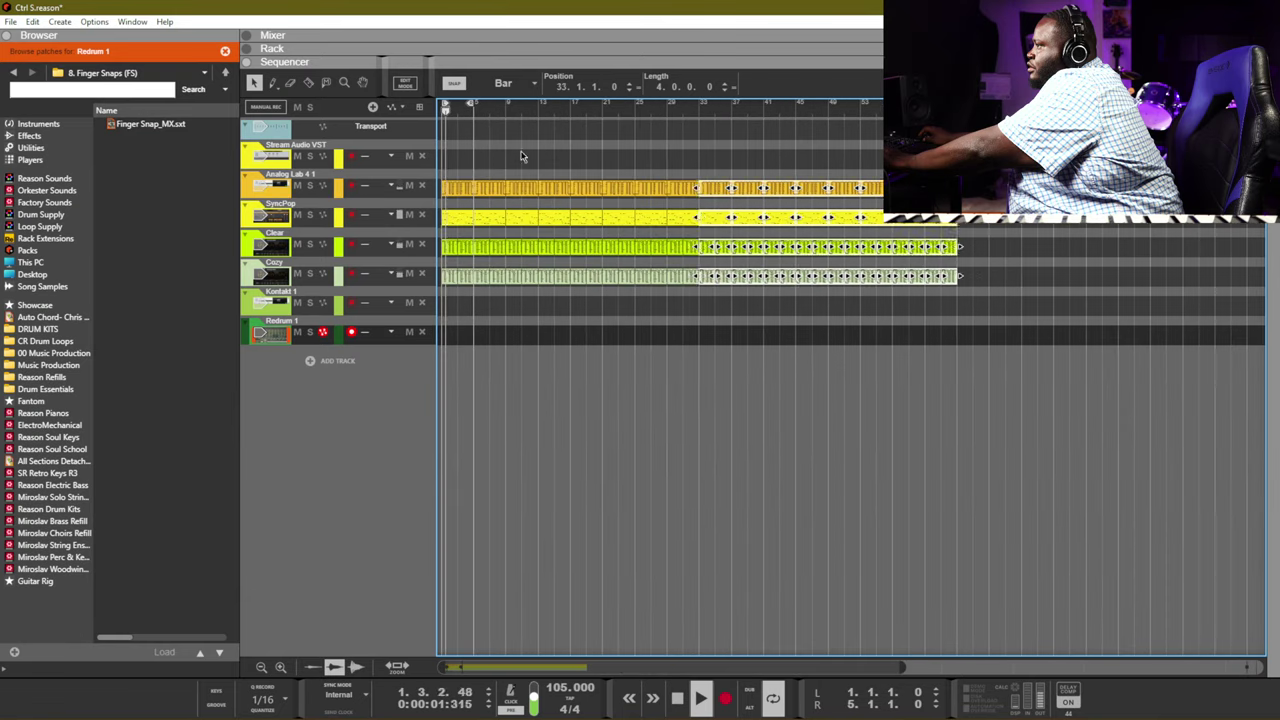
key("ctrl+d")
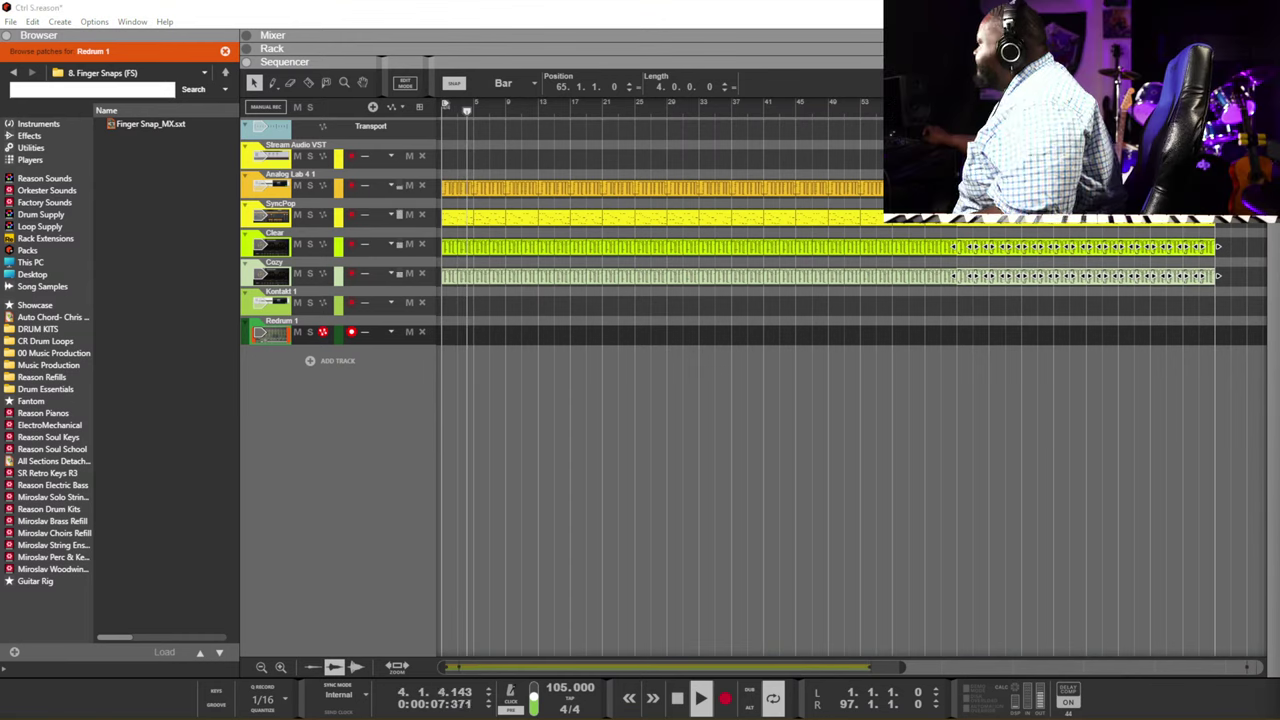
left_click(1035, 376)
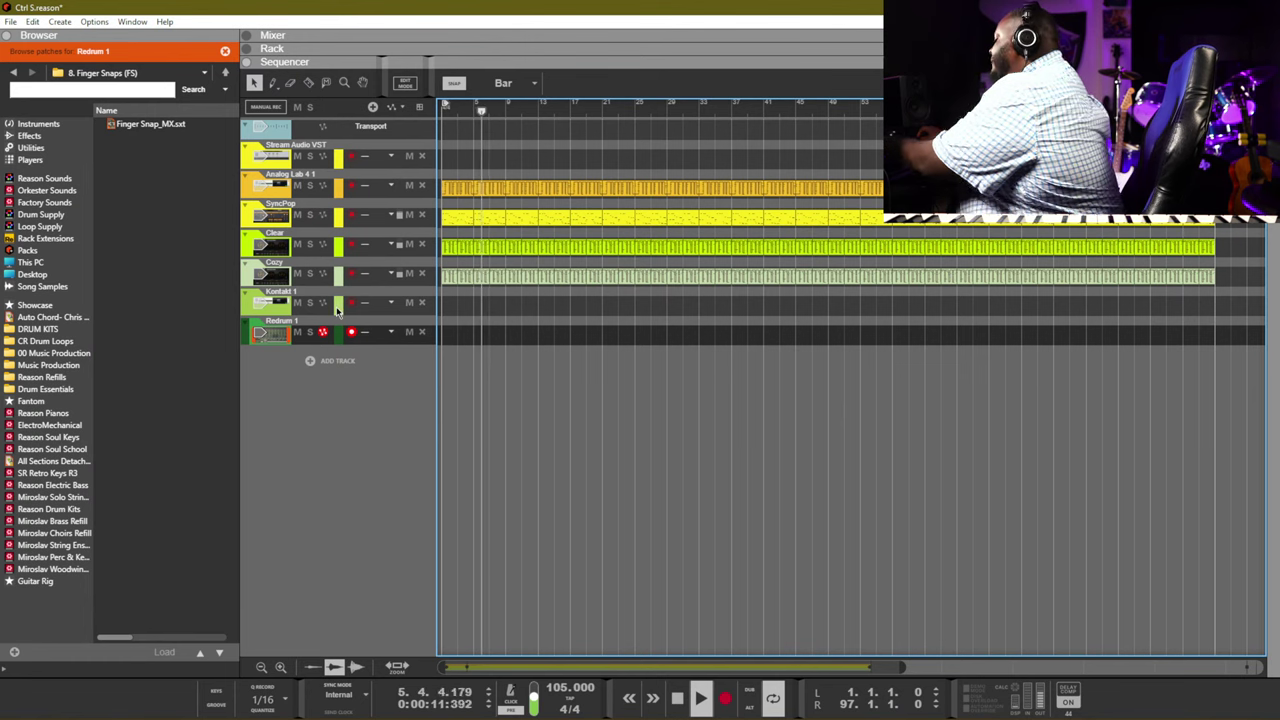
Add the Finger Snap_MX patch as a new NN-XT instrument below Redrum in the rack
key("F6")
left_click(170, 124)
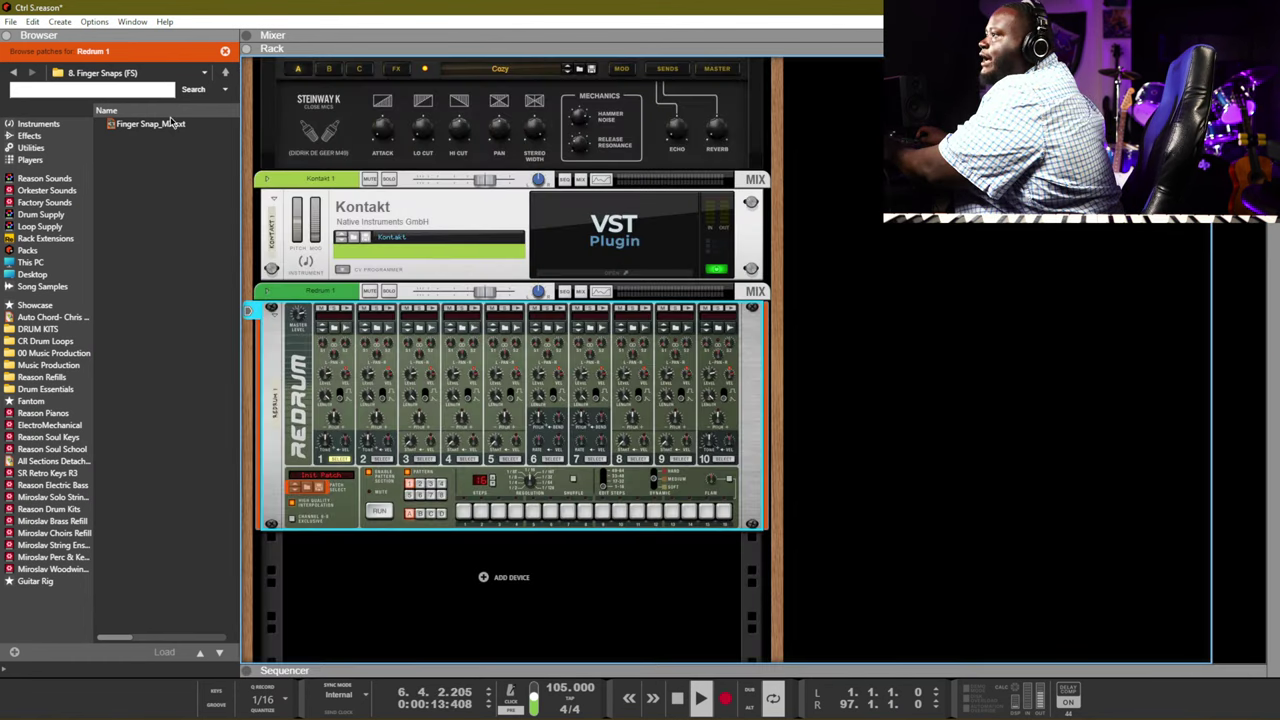
left_click_drag(170, 124, 505, 585)
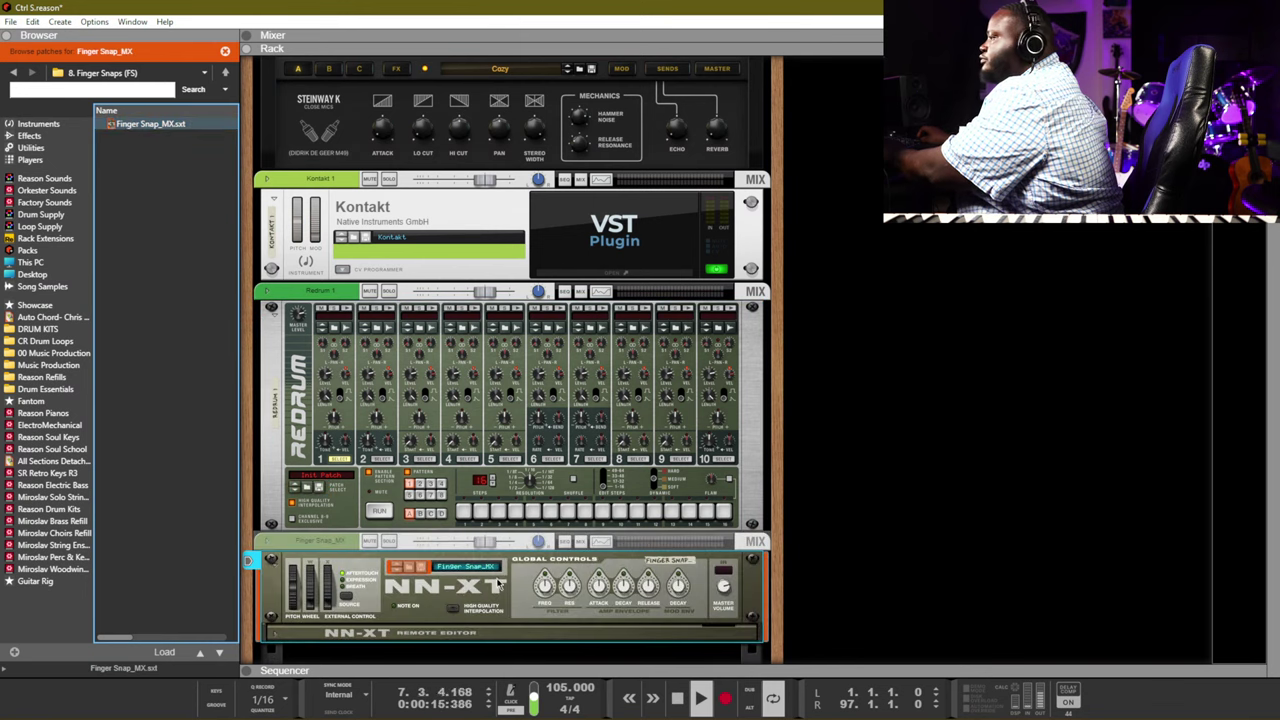
Record a repeating finger-snap take from bar 1 on the Finger Snap_MX track and return to the arrangement view
key("F6")
key("Home")
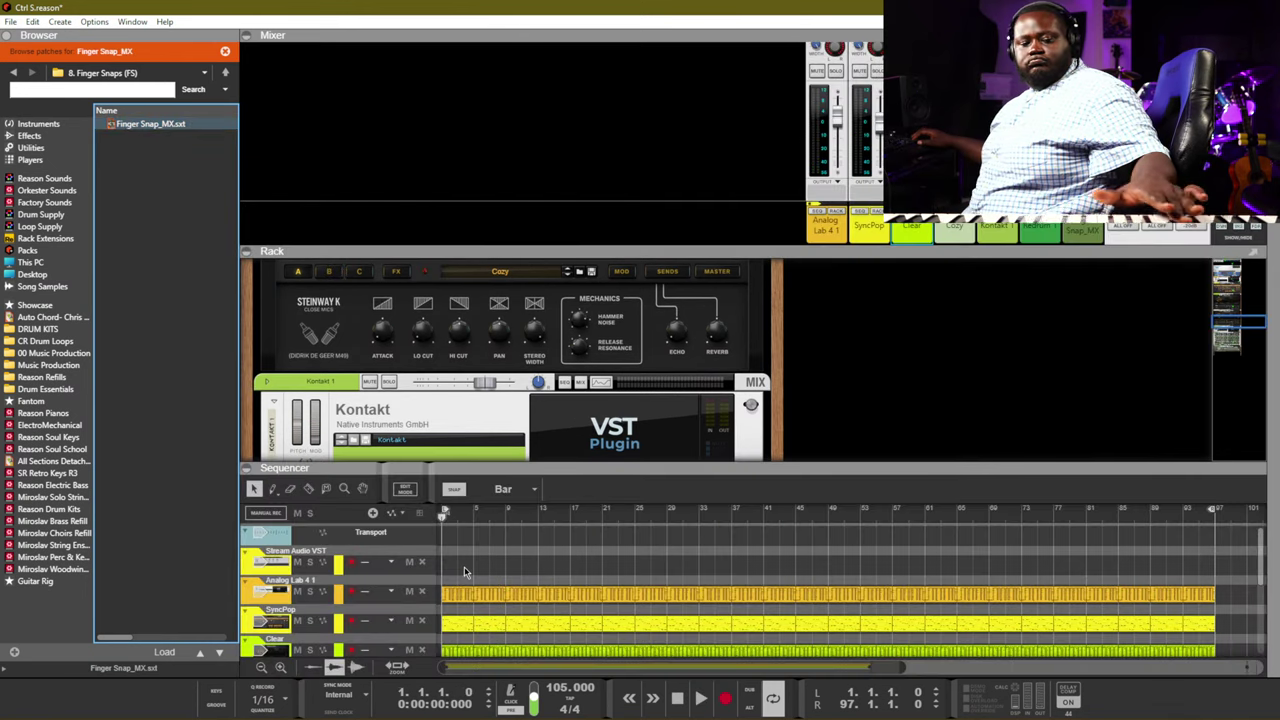
key("space")
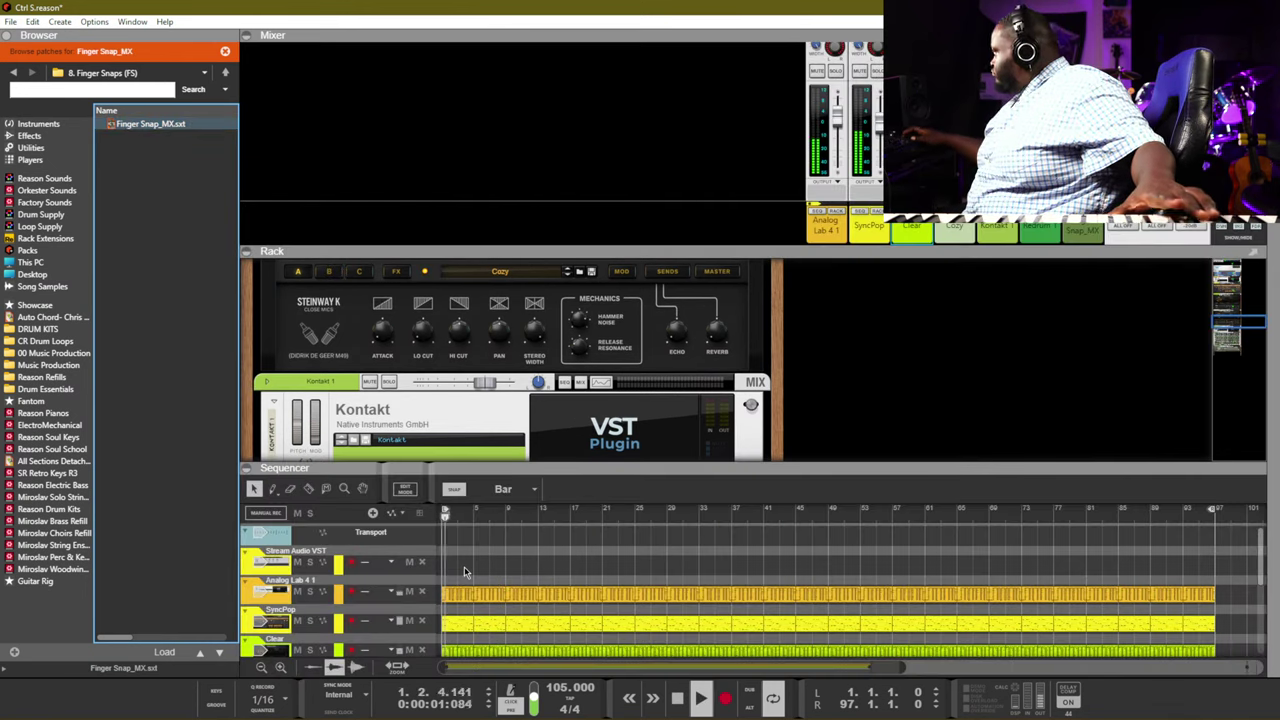
key("ctrl+Return")
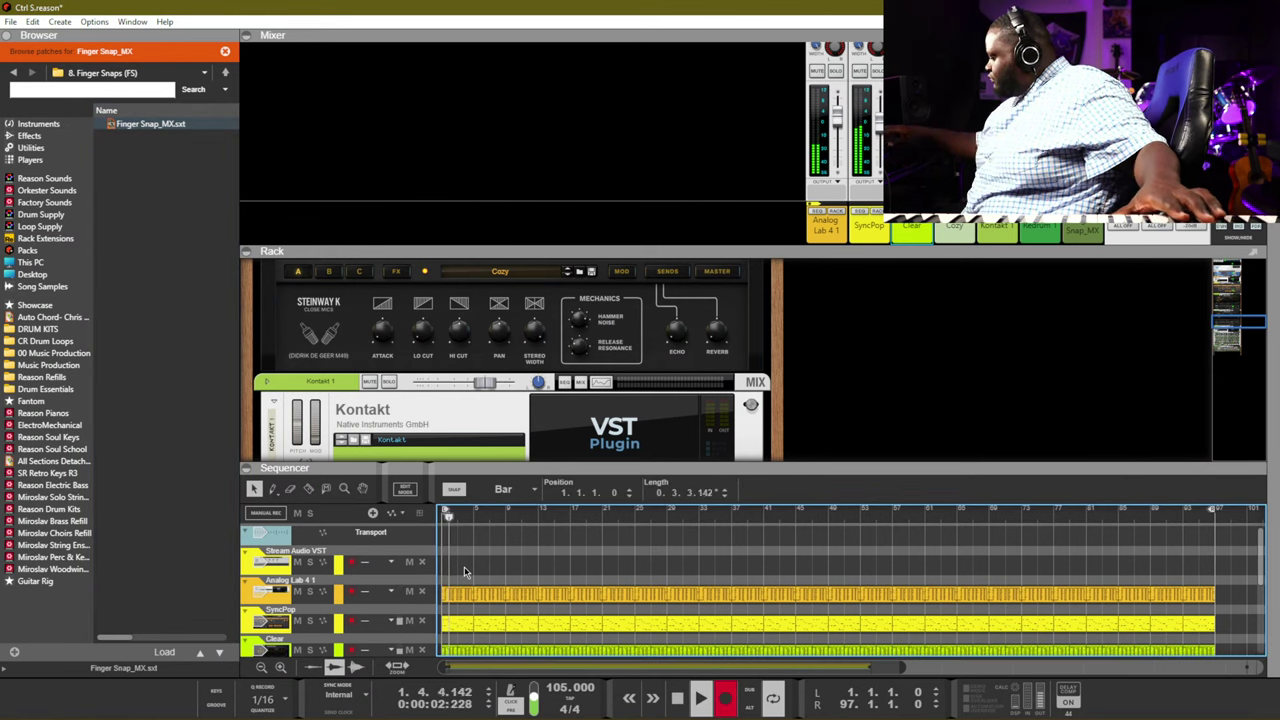
key("shift+Tab")
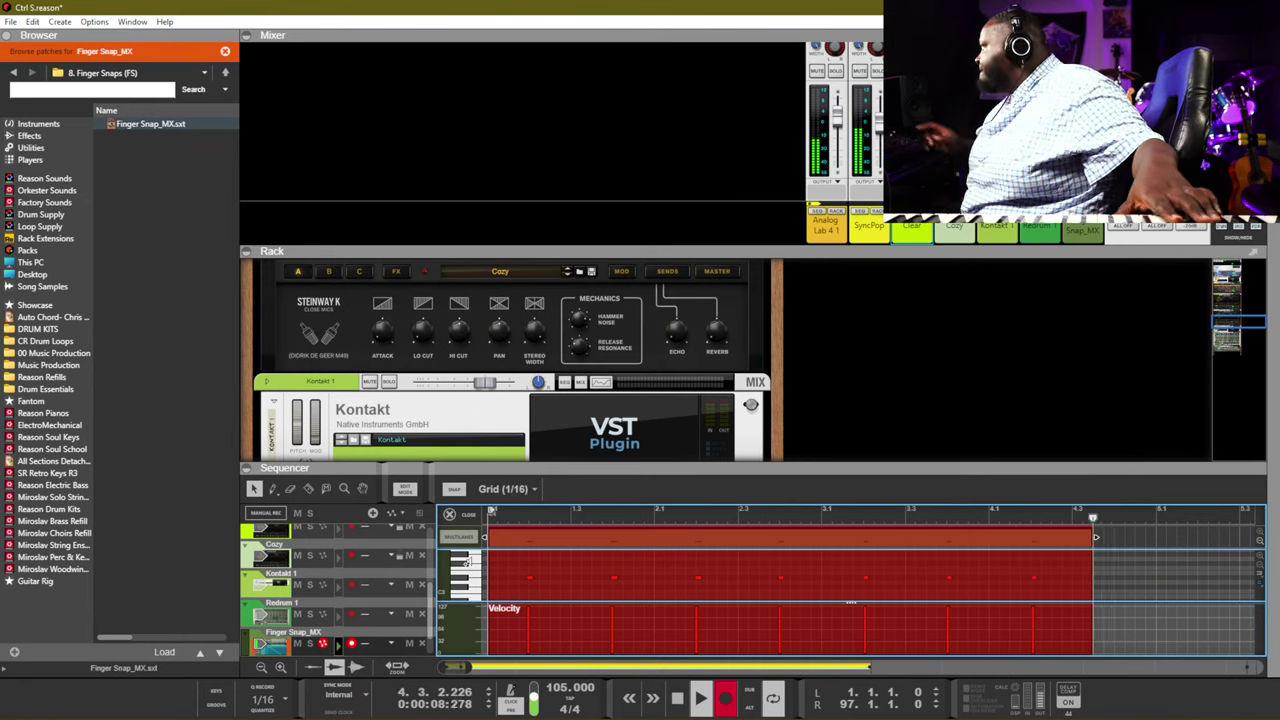
key("space")
key("space")
key("shift+Tab")
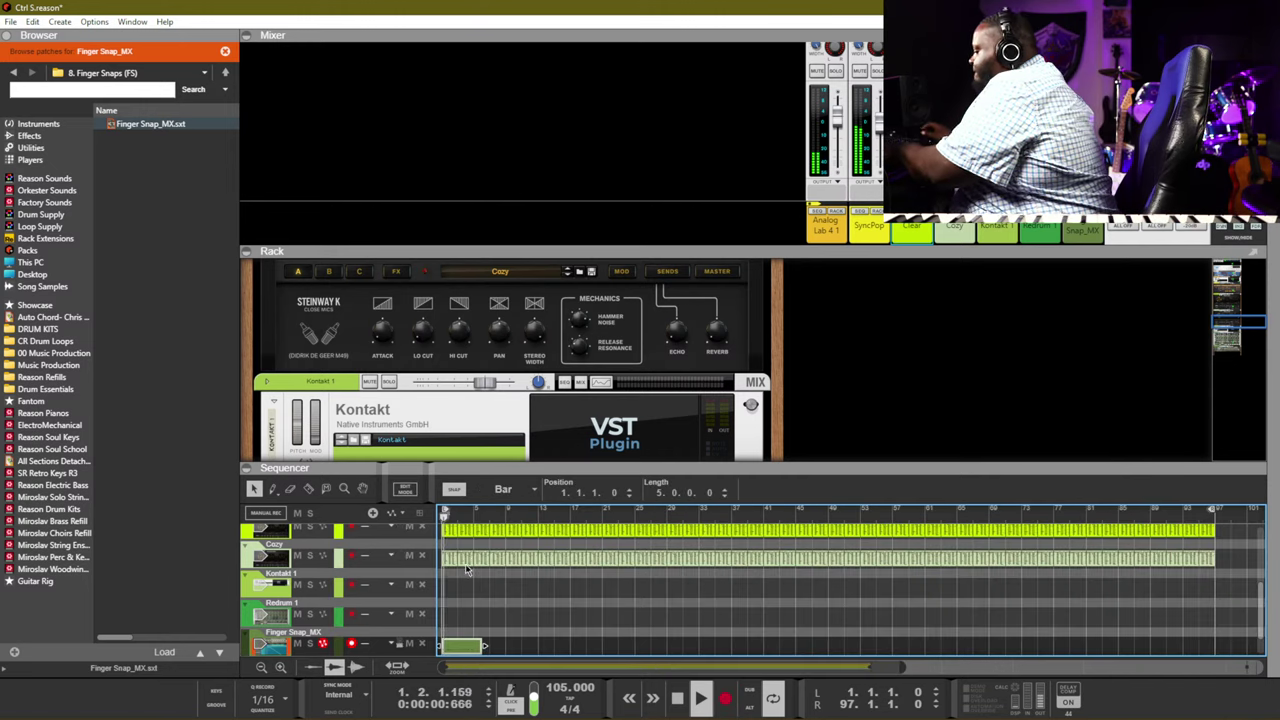
Enlarge the sequencer area, shorten the Finger Snap_MX clip to four bars and duplicate it repeatedly up to bar 97
left_click_drag(568, 466, 568, 344)
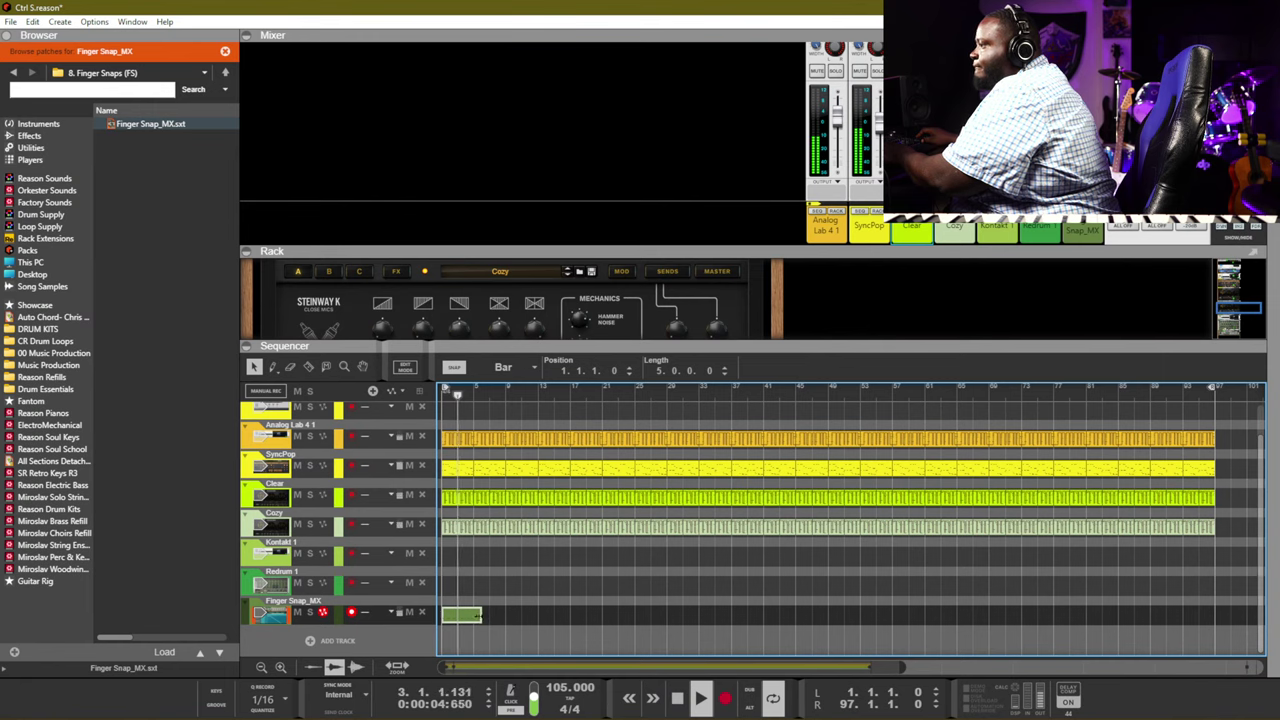
left_click_drag(486, 611, 511, 612)
key("ctrl+d")
key("ctrl+d")
key("ctrl+d")
key("ctrl+d")
key("ctrl+d")
key("ctrl+d")
key("ctrl+d")
key("ctrl+d")
key("ctrl+d")
key("ctrl+d")
key("ctrl+d")
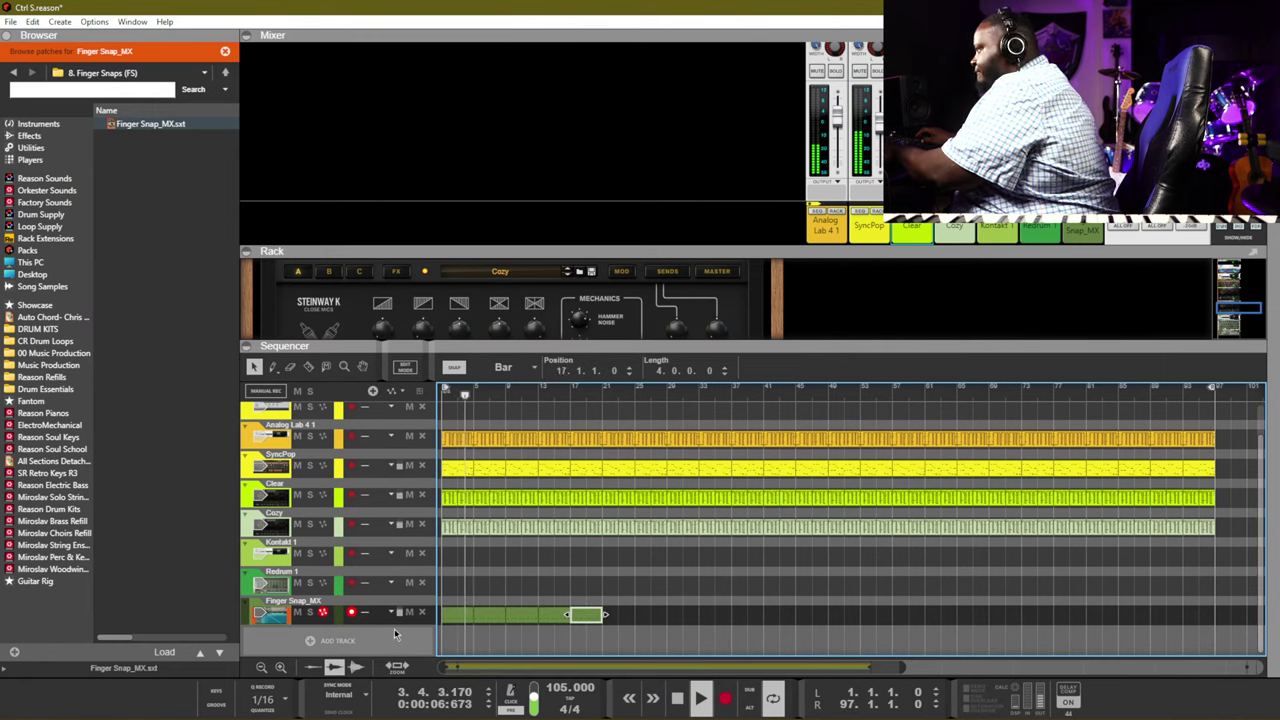
key("ctrl+d")
key("ctrl+d")
key("ctrl+d")
key("ctrl+d")
key("ctrl+d")
key("ctrl+d")
key("ctrl+d")
key("ctrl+d")
key("ctrl+d")
key("ctrl+d")
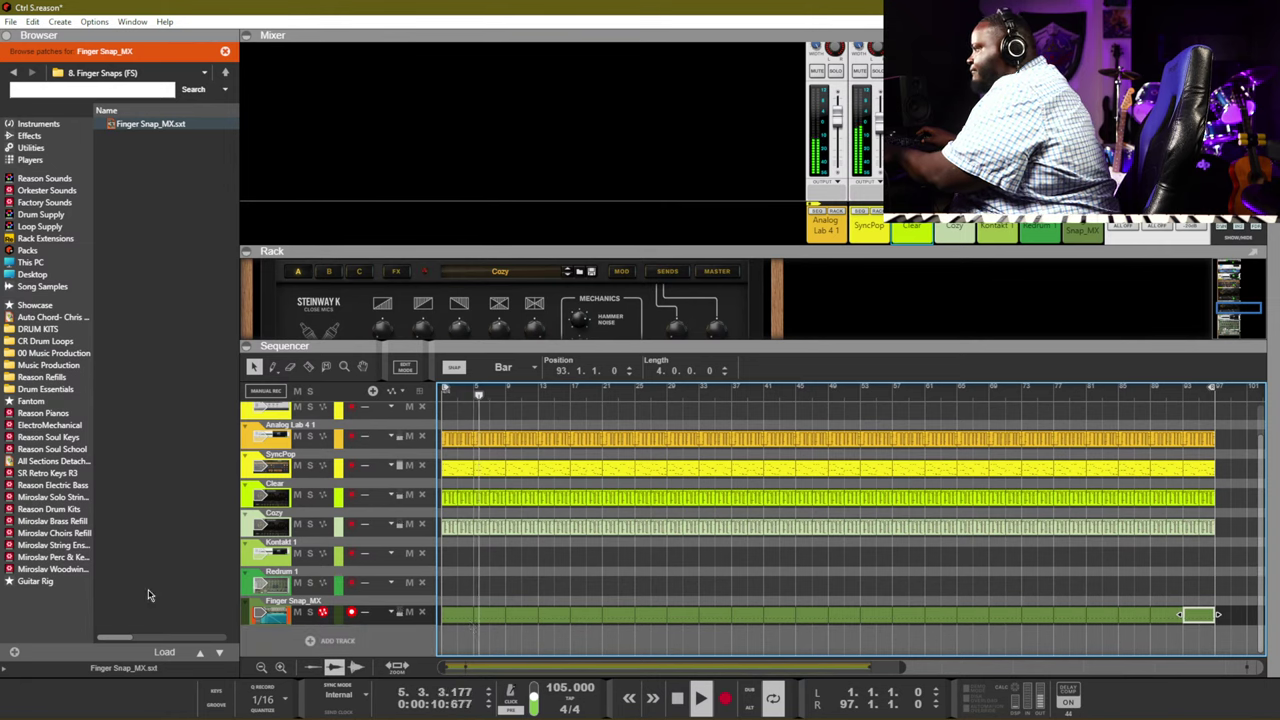
Load the Bnk_K1 kick from the 9th Wonder Kit in Drum Essentials into Redrum channel 1
left_click(352, 584)
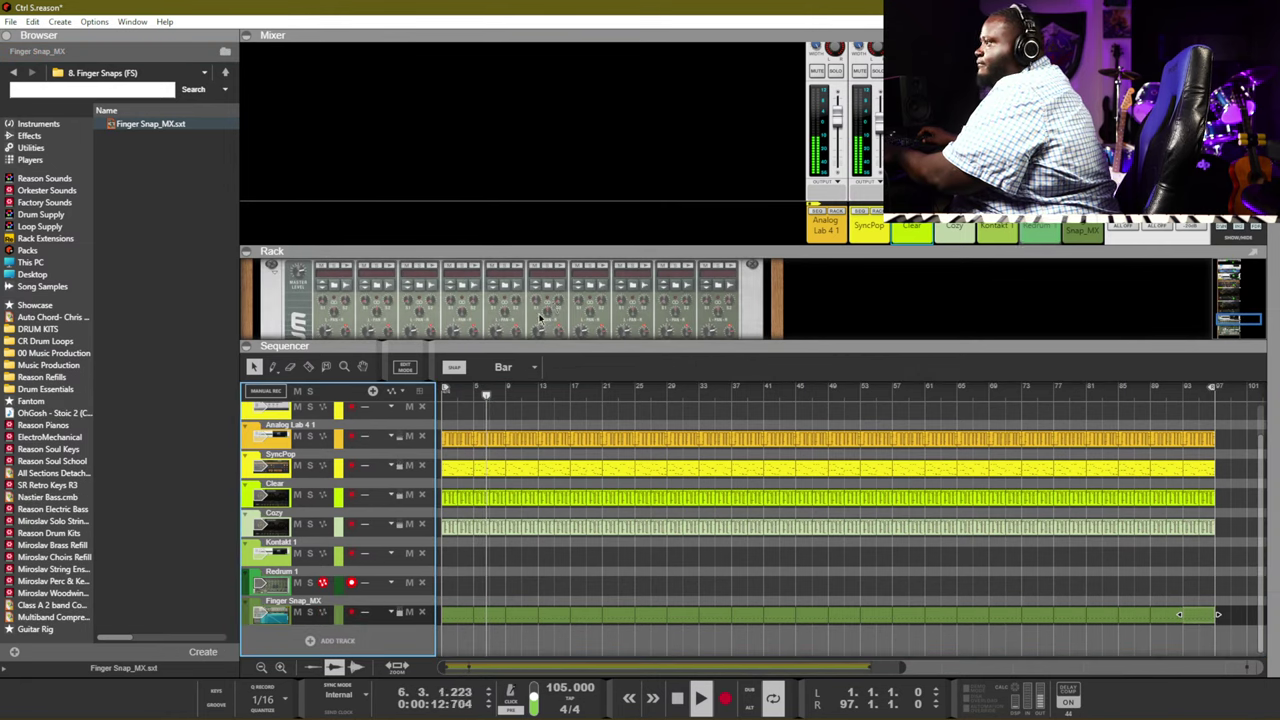
left_click_drag(345, 345, 345, 436)
left_click(337, 289)
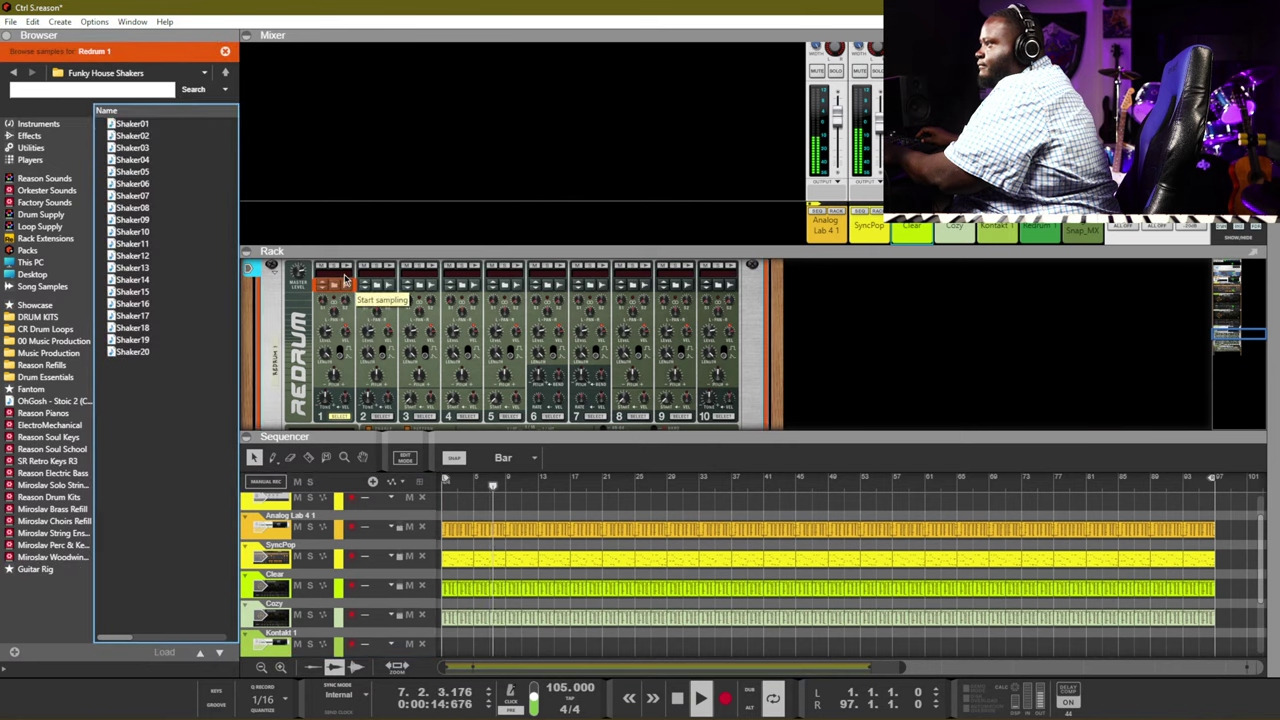
left_click(58, 376)
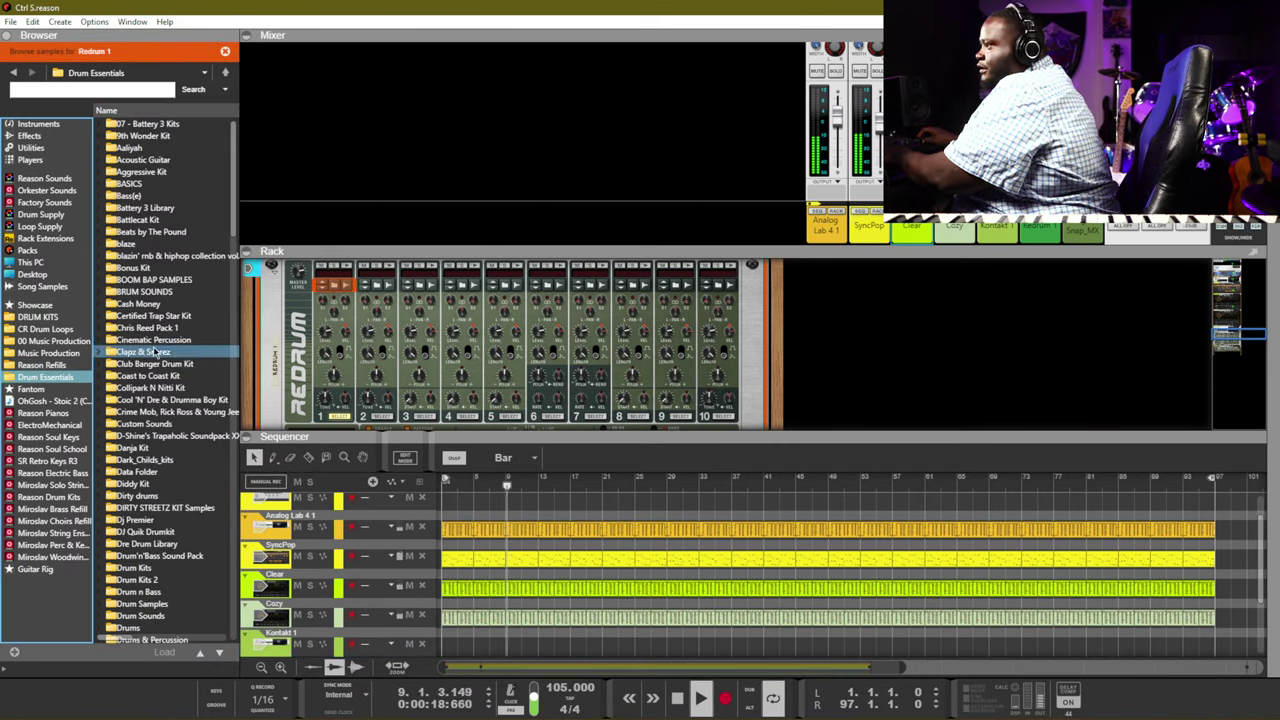
double_click(160, 135)
left_click(122, 160)
double_click(128, 162)
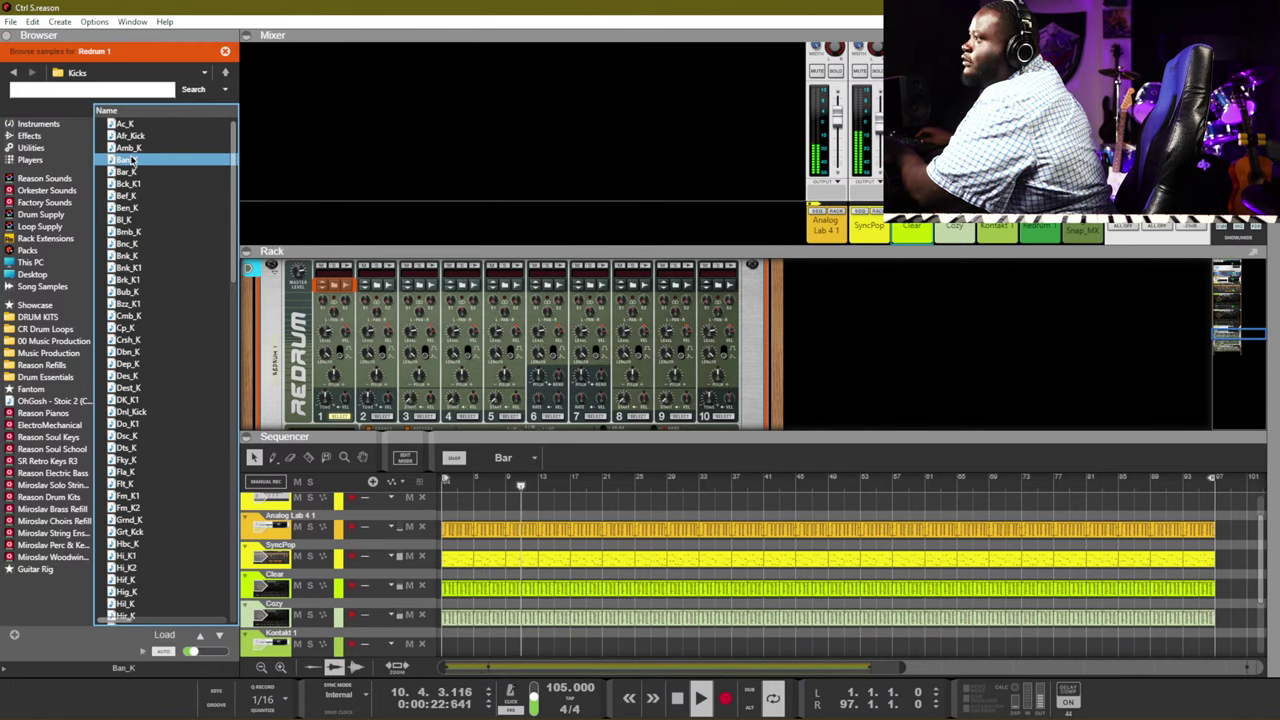
left_click(128, 268)
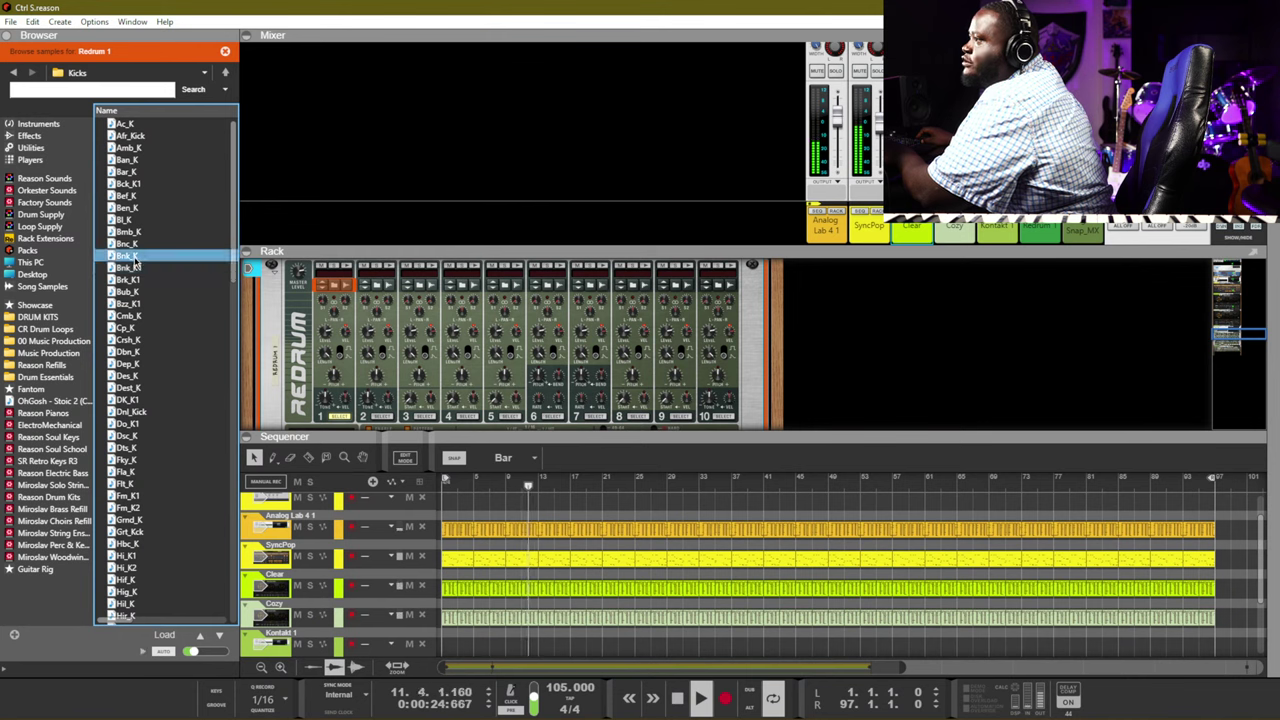
left_click_drag(128, 268, 333, 290)
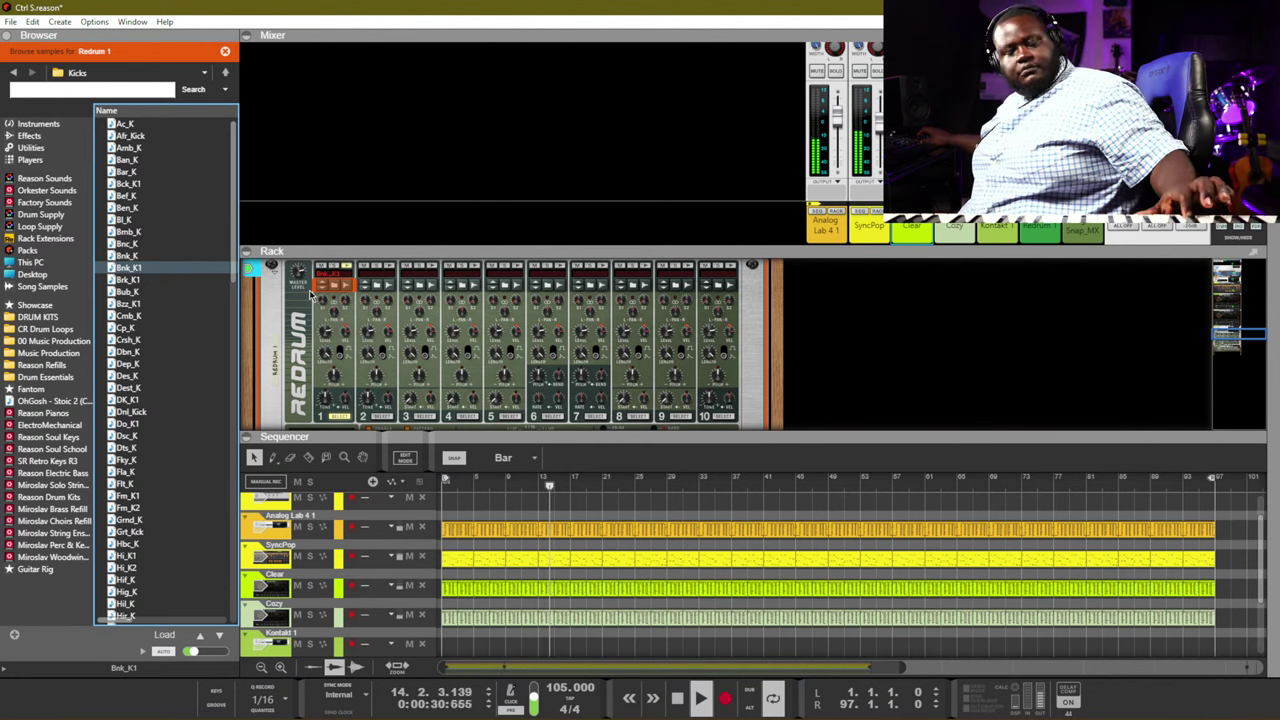
Load the Com_Snr snare from the 9th Wonder Kit into Redrum channel 2 and step channels 1 and 2 to following samples
left_click(225, 72)
left_click(130, 147)
left_click(130, 135)
left_click(135, 171)
left_click(132, 183)
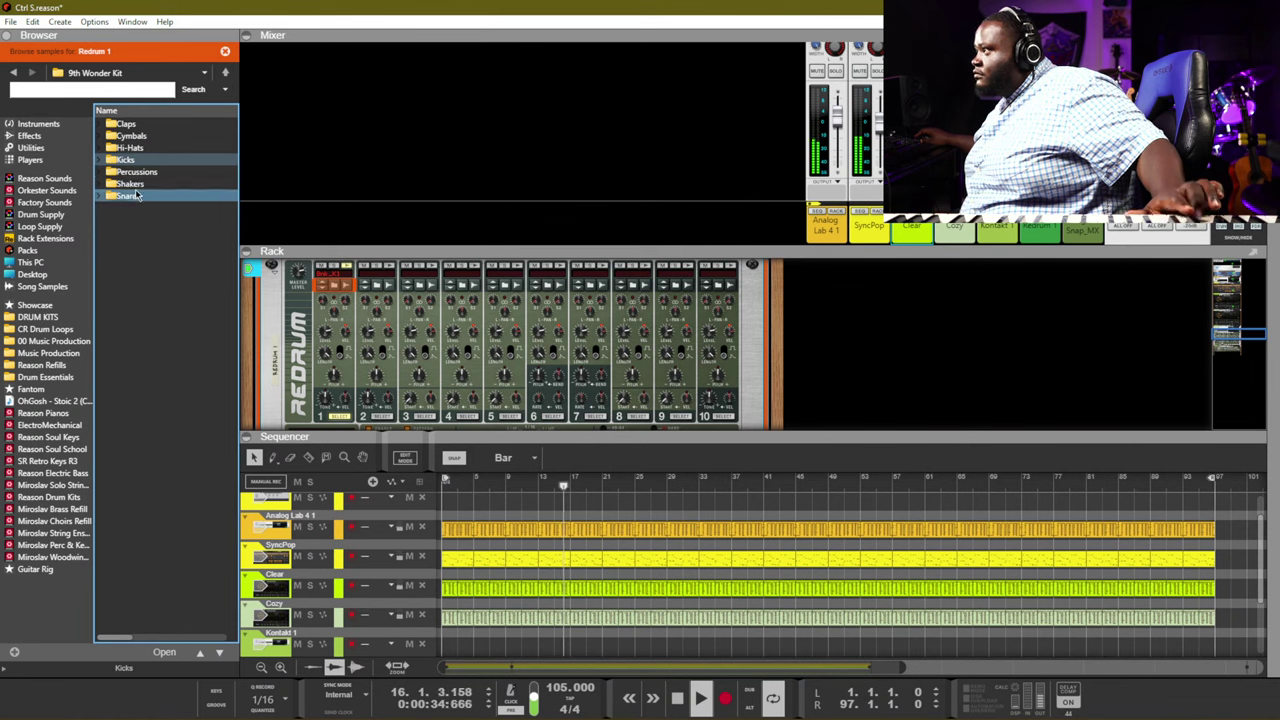
left_click(135, 196)
double_click(135, 196)
left_click(130, 279)
left_click(128, 303)
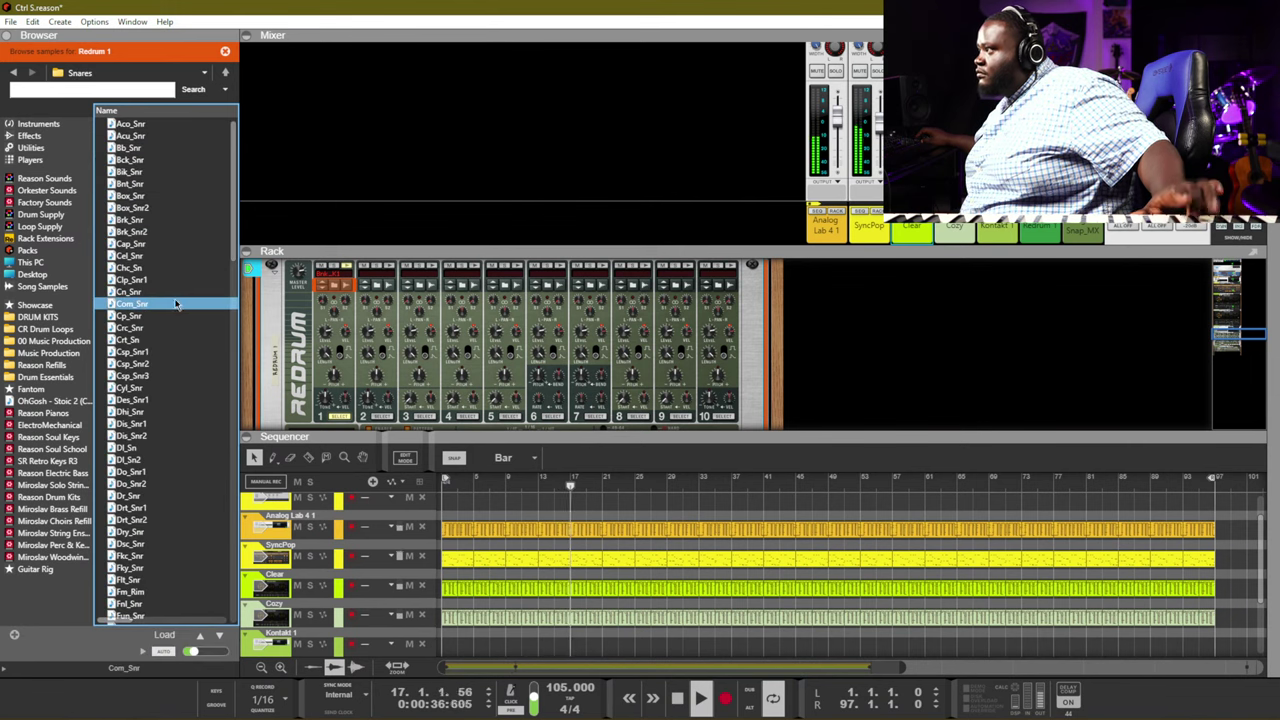
left_click_drag(128, 303, 381, 314)
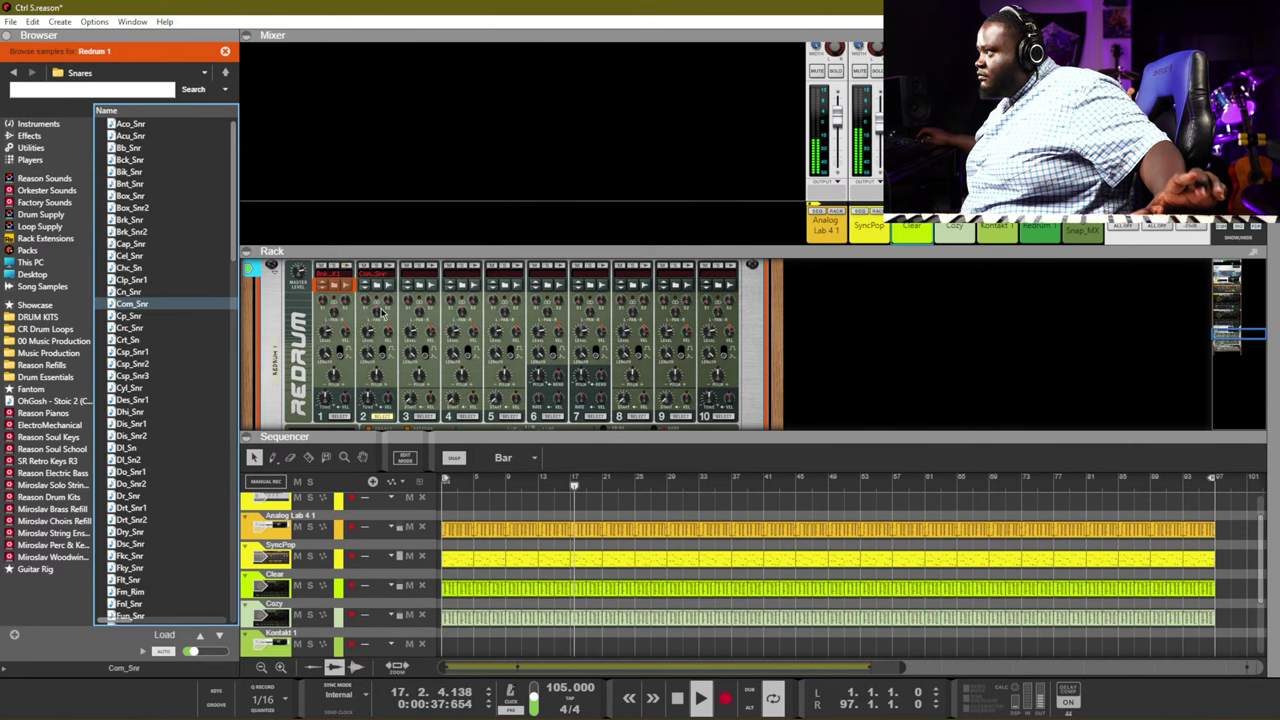
left_click(326, 294)
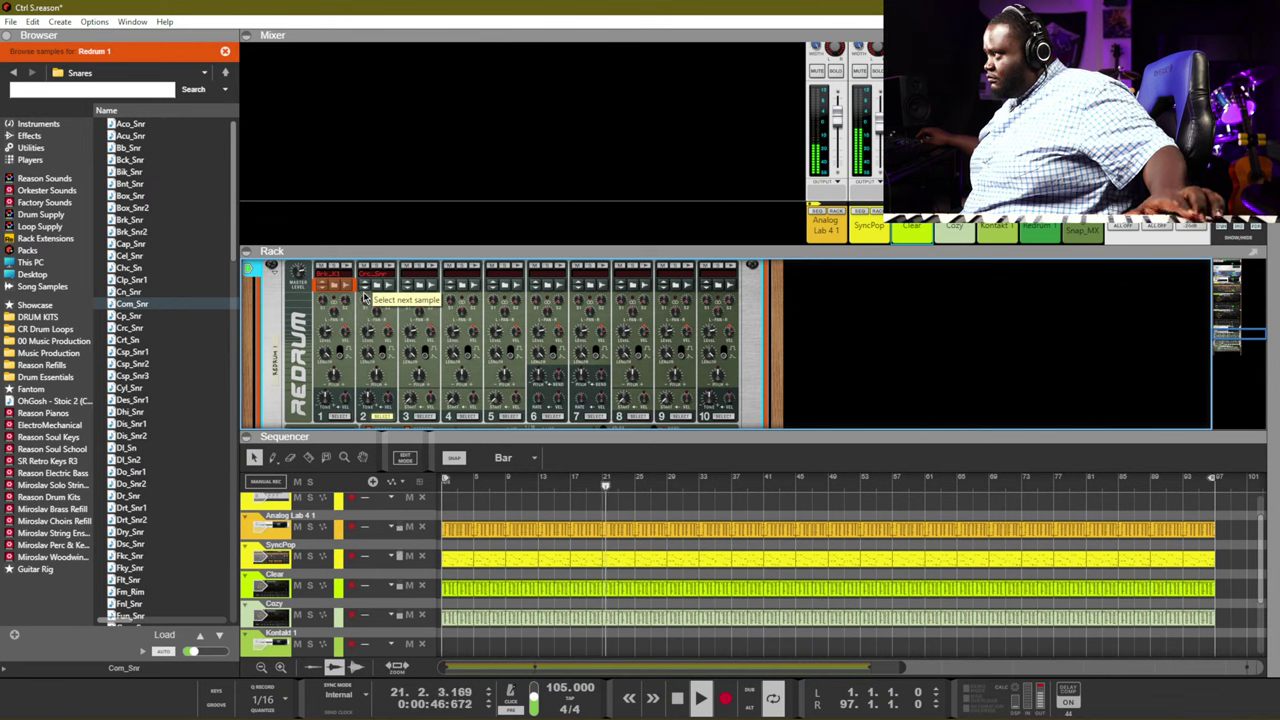
Load the Brw_H hi-hat from the 9th Wonder Kit's Hi-Hats folder into Redrum channel 7
left_click(222, 74)
left_click(142, 159)
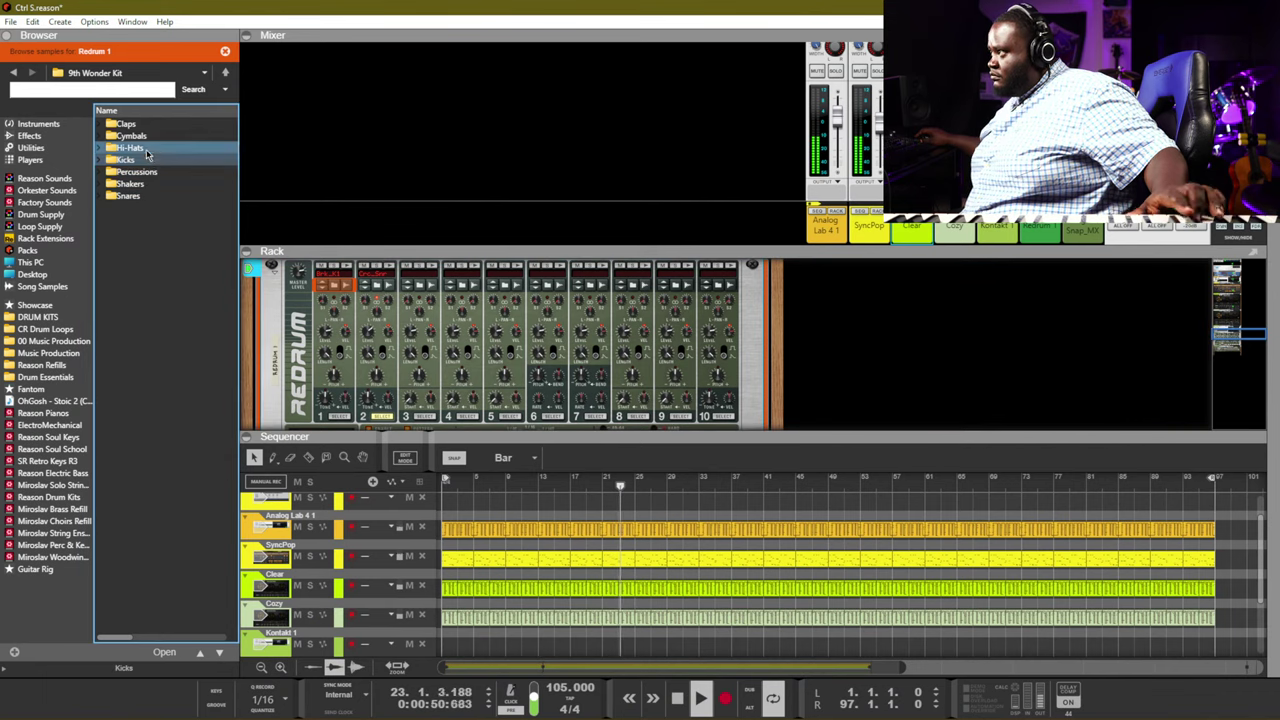
double_click(146, 148)
left_click(150, 219)
left_click(155, 231)
left_click(162, 244)
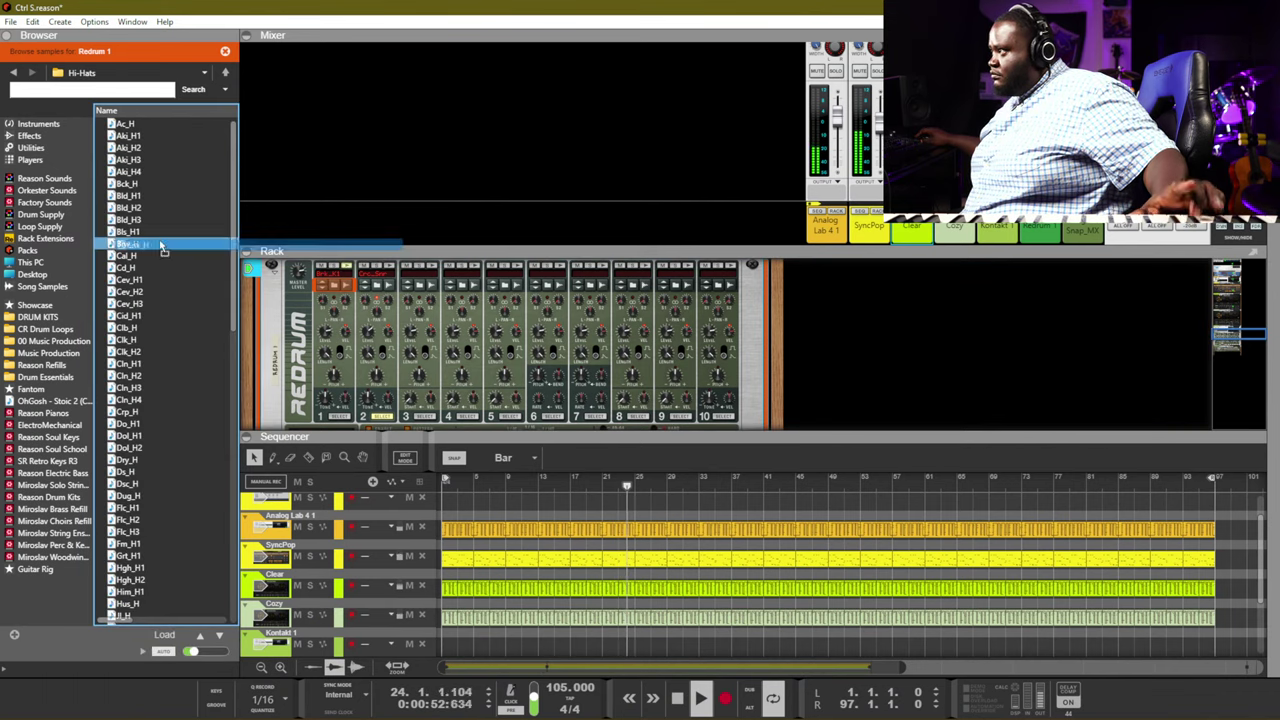
left_click_drag(162, 247, 590, 322)
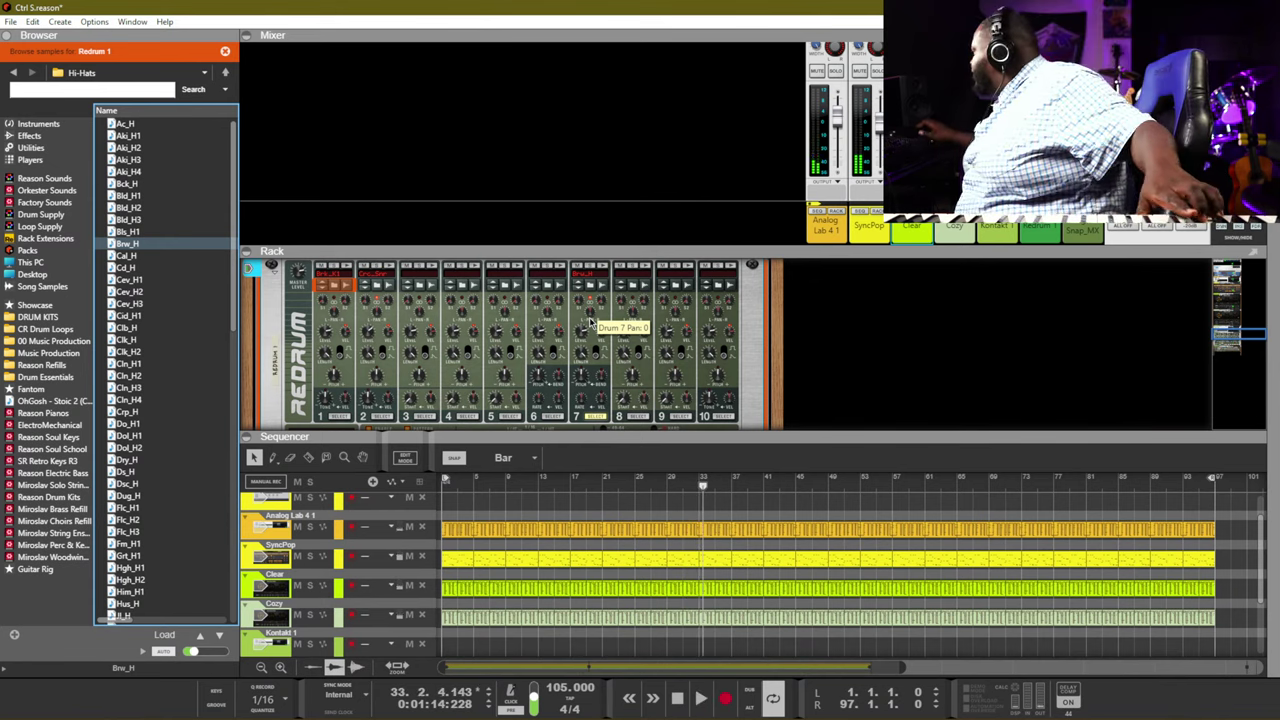
Add a Softube Saturation Knob effect to Redrum, adjust its saturation in the plugin window and close the window
right_click(302, 365)
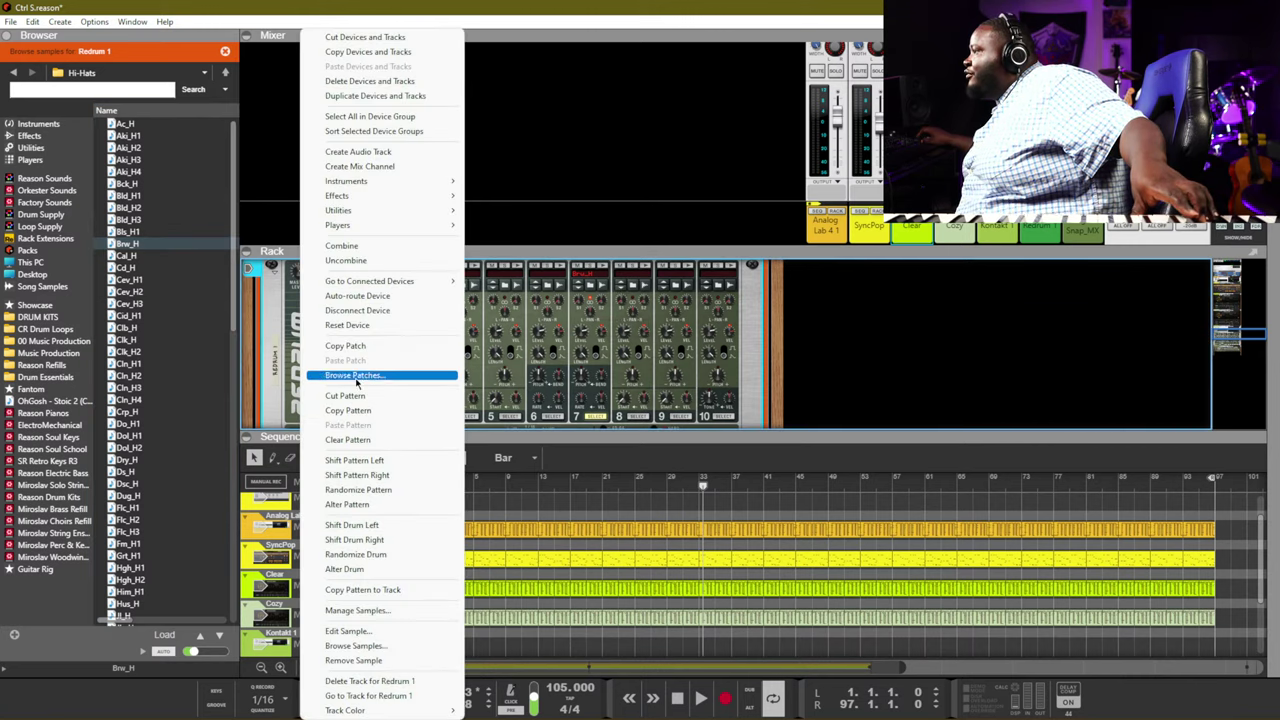
mouse_move(400, 195)
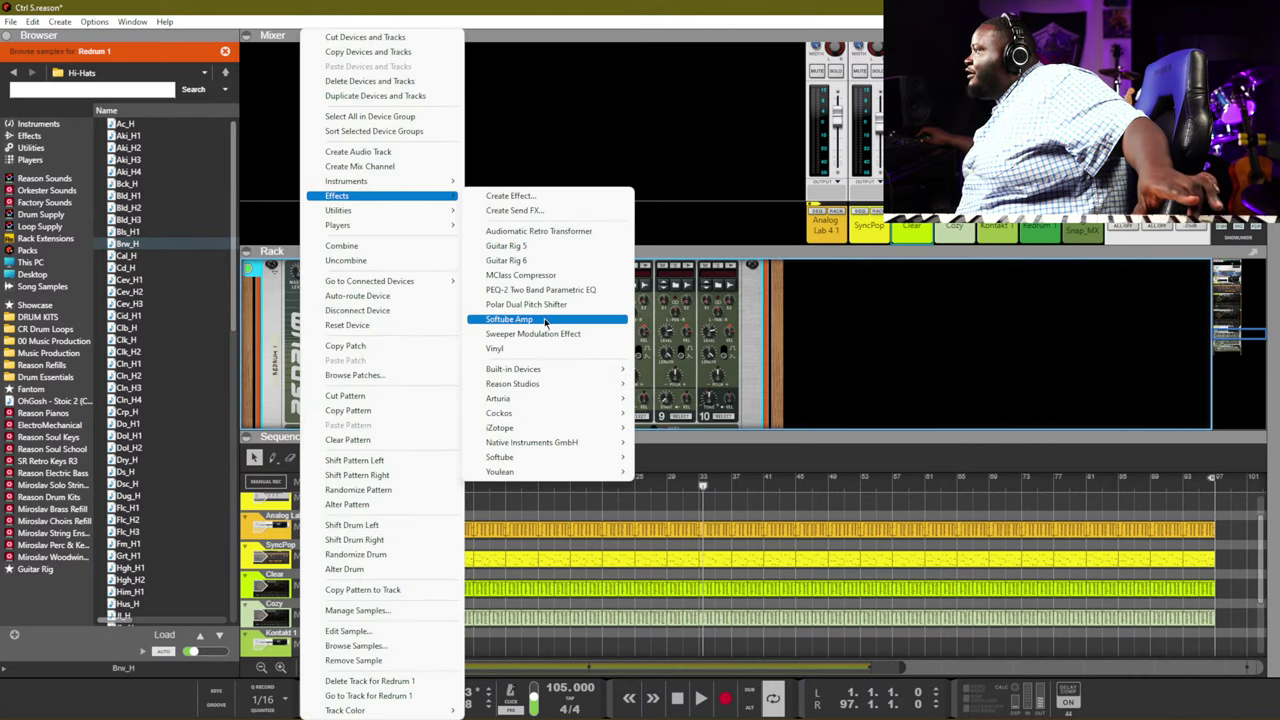
mouse_move(570, 460)
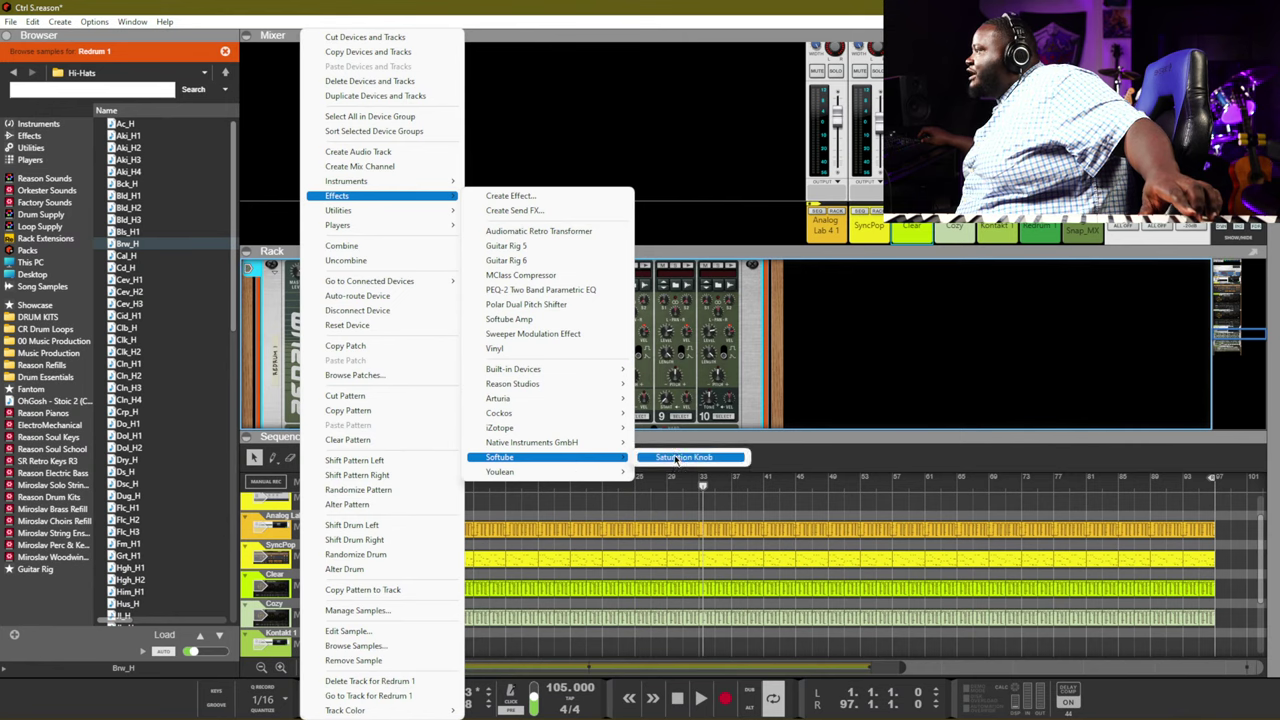
left_click(678, 459)
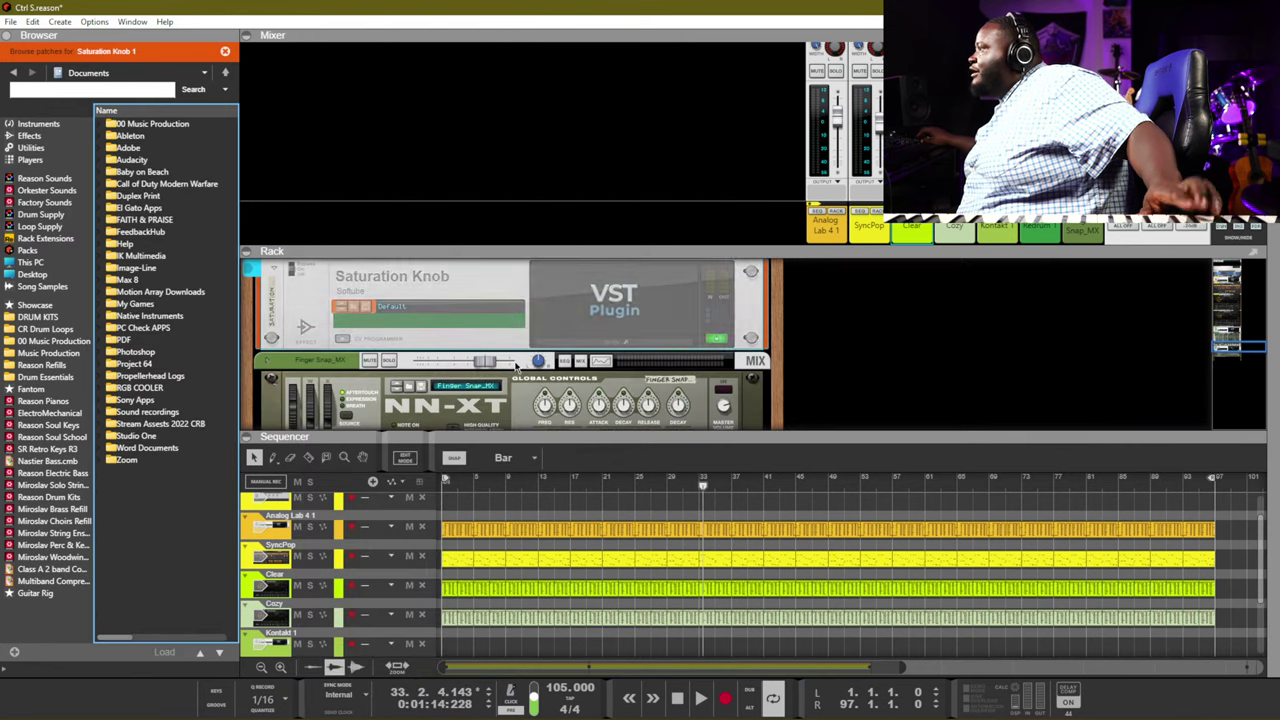
left_click(570, 343)
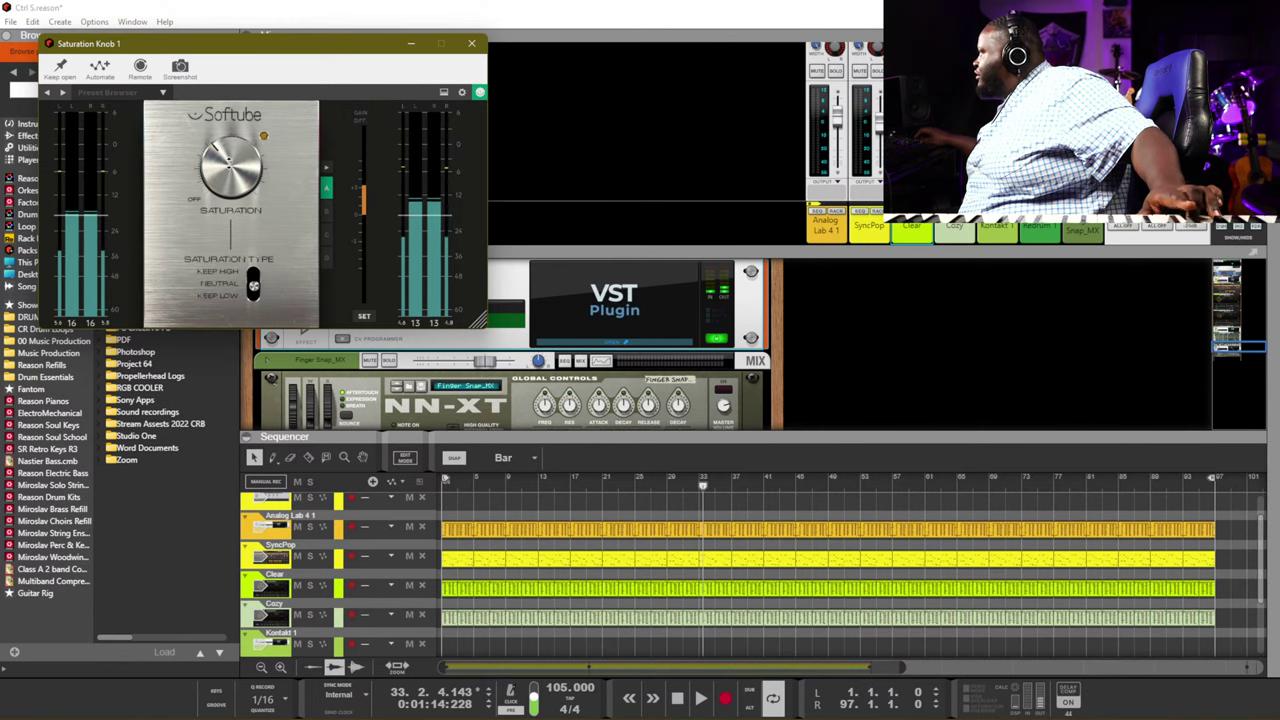
left_click(471, 43)
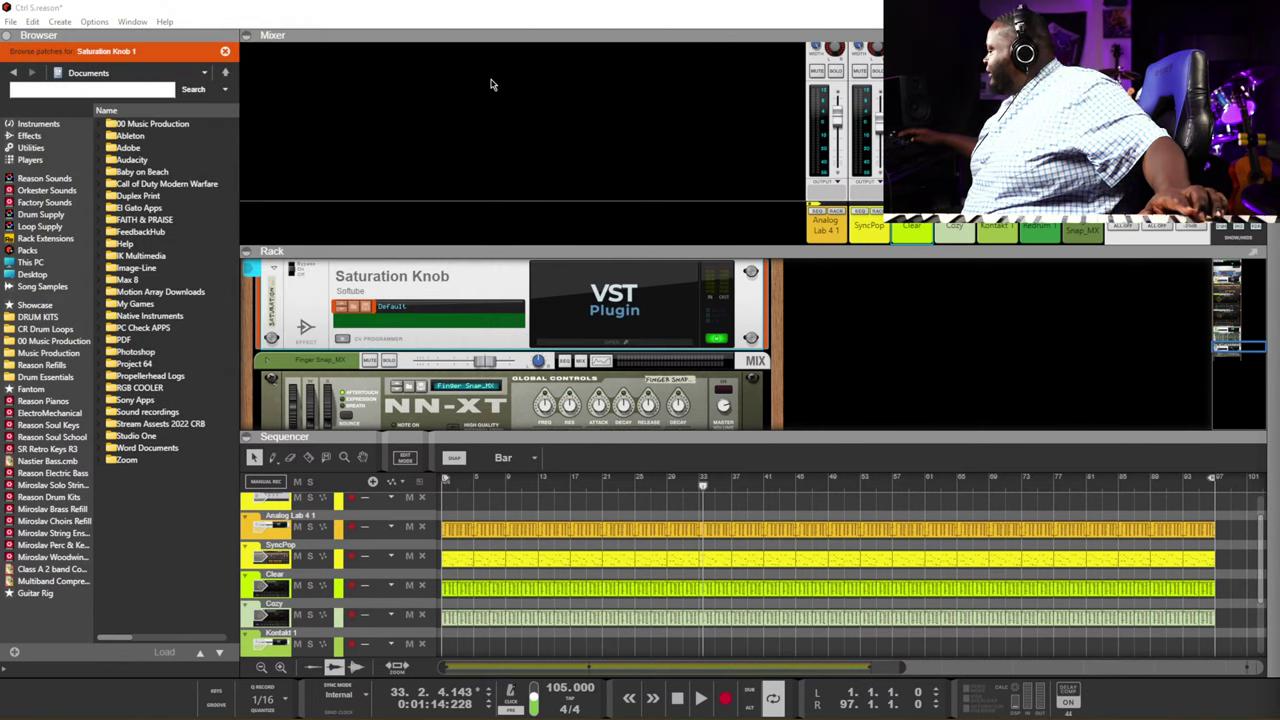
Try recording a drum take for Redrum from bar 1, restarting the take from the beginning of the song
left_click(813, 308)
key("KP_0")
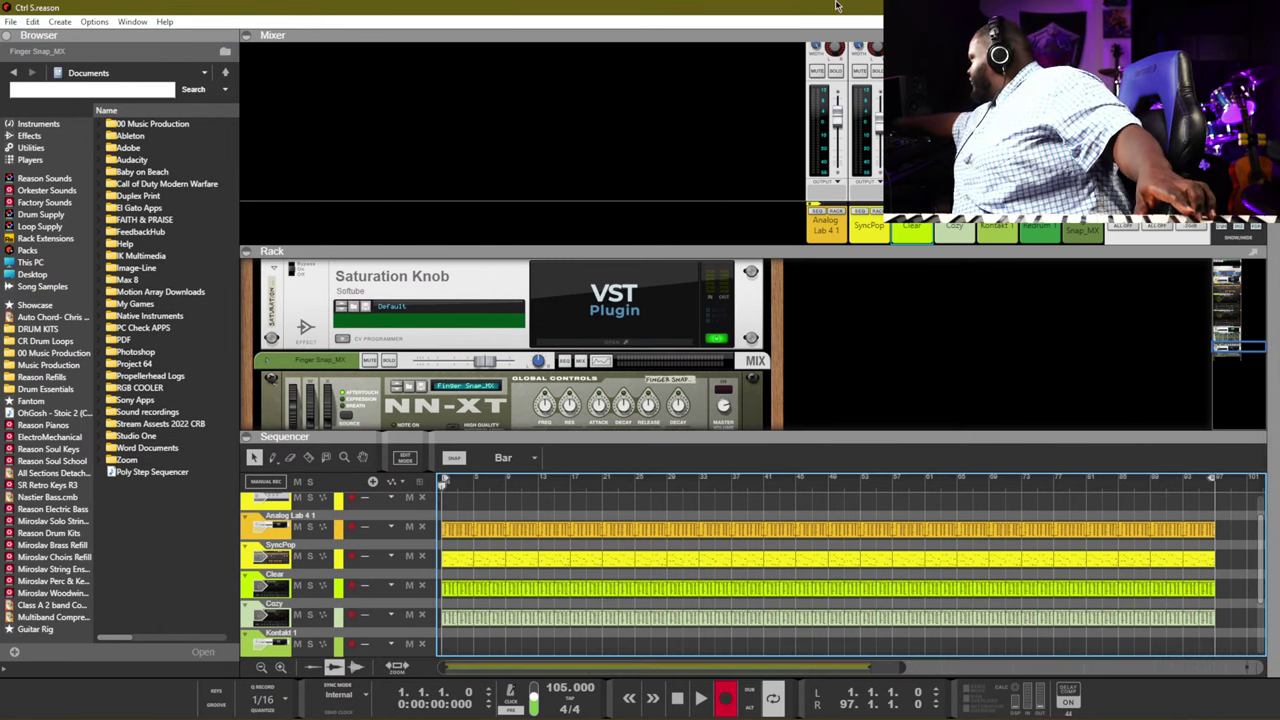
key("space")
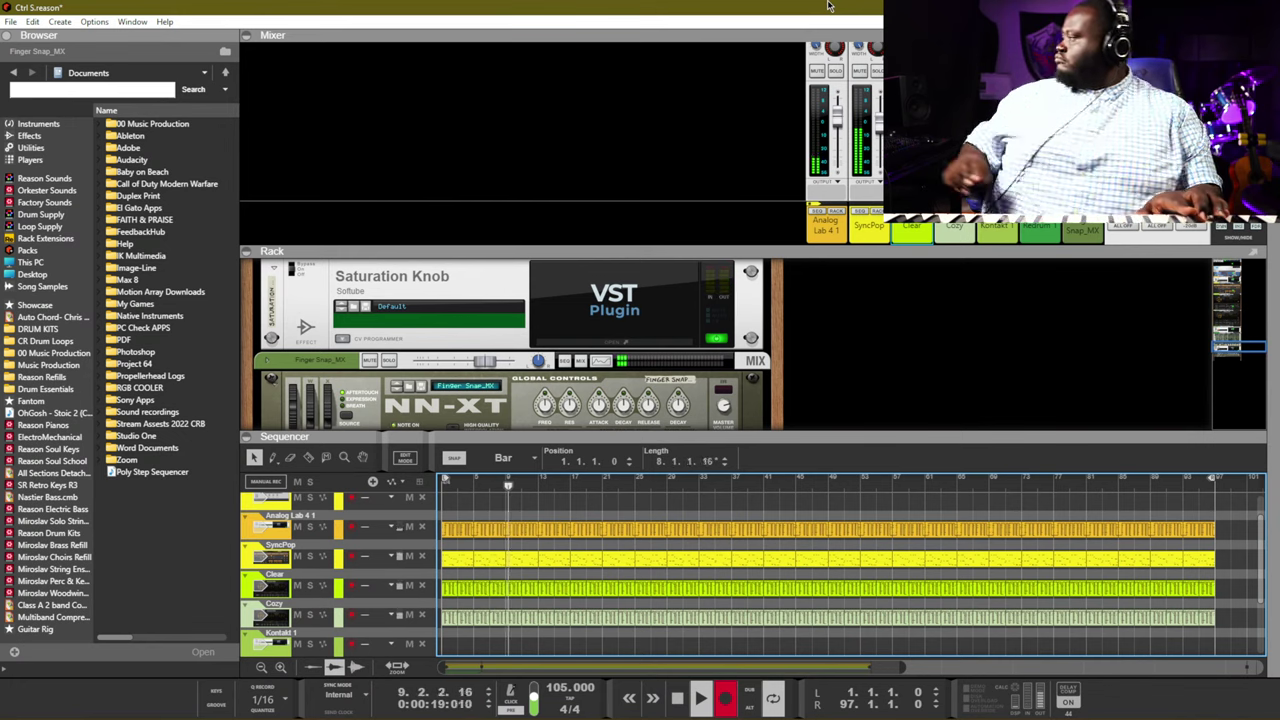
key("space")
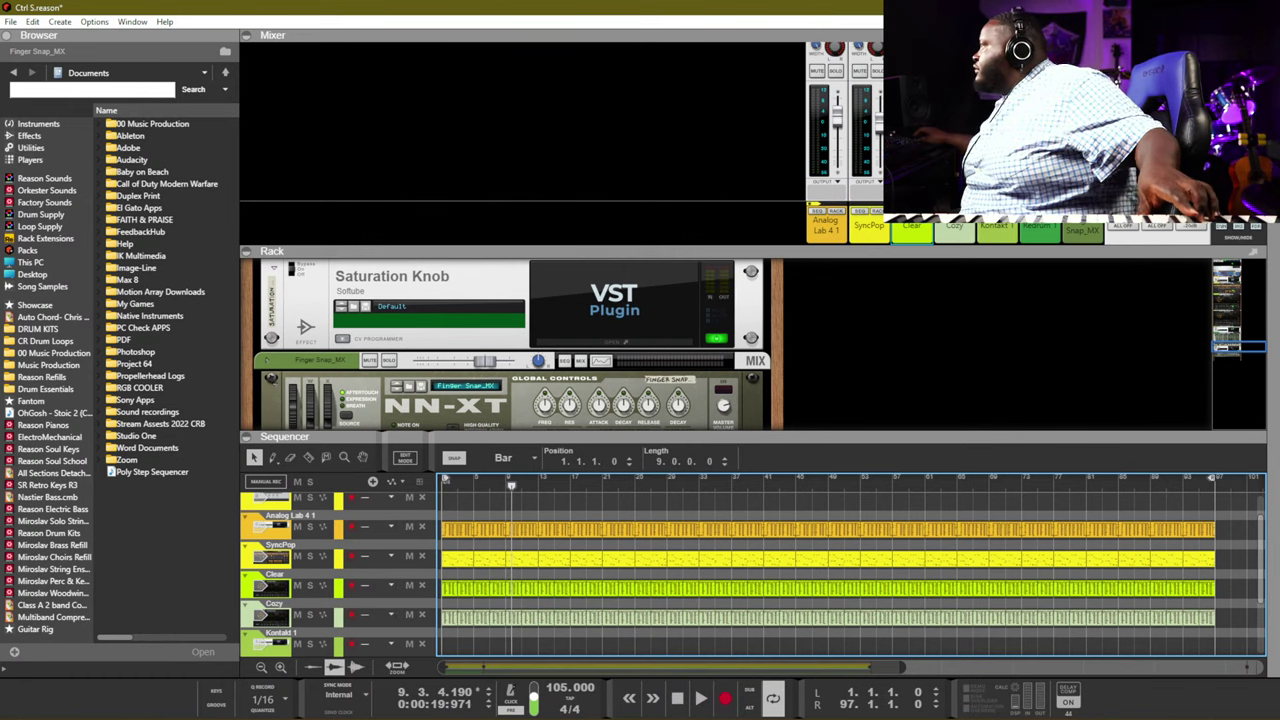
key("F5")
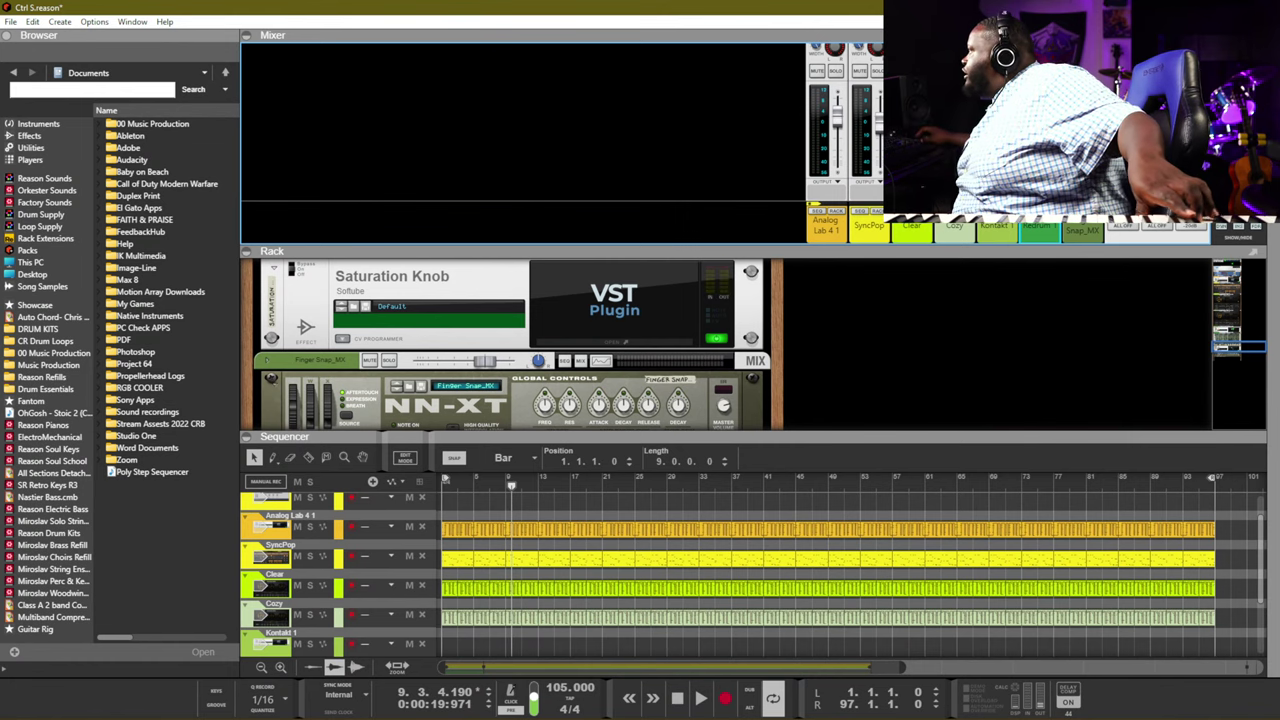
key("Home")
left_click(940, 496)
key("ctrl+Return")
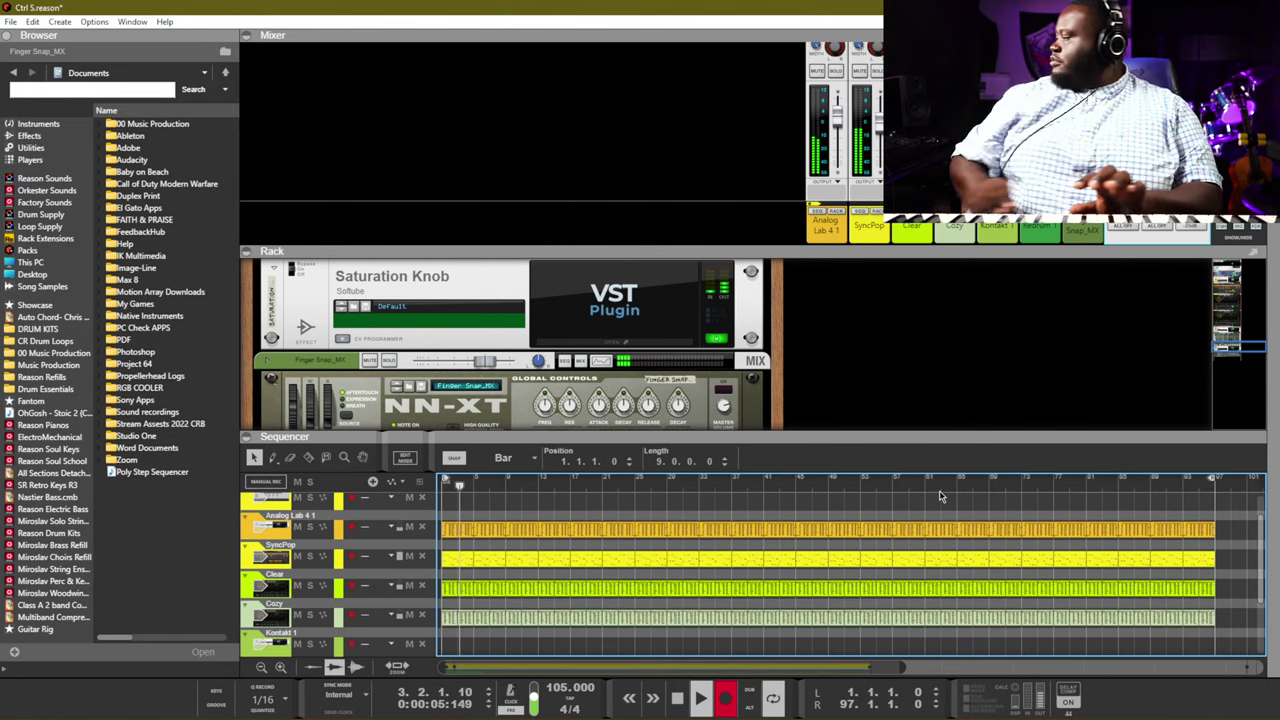
key("space")
key("Home")
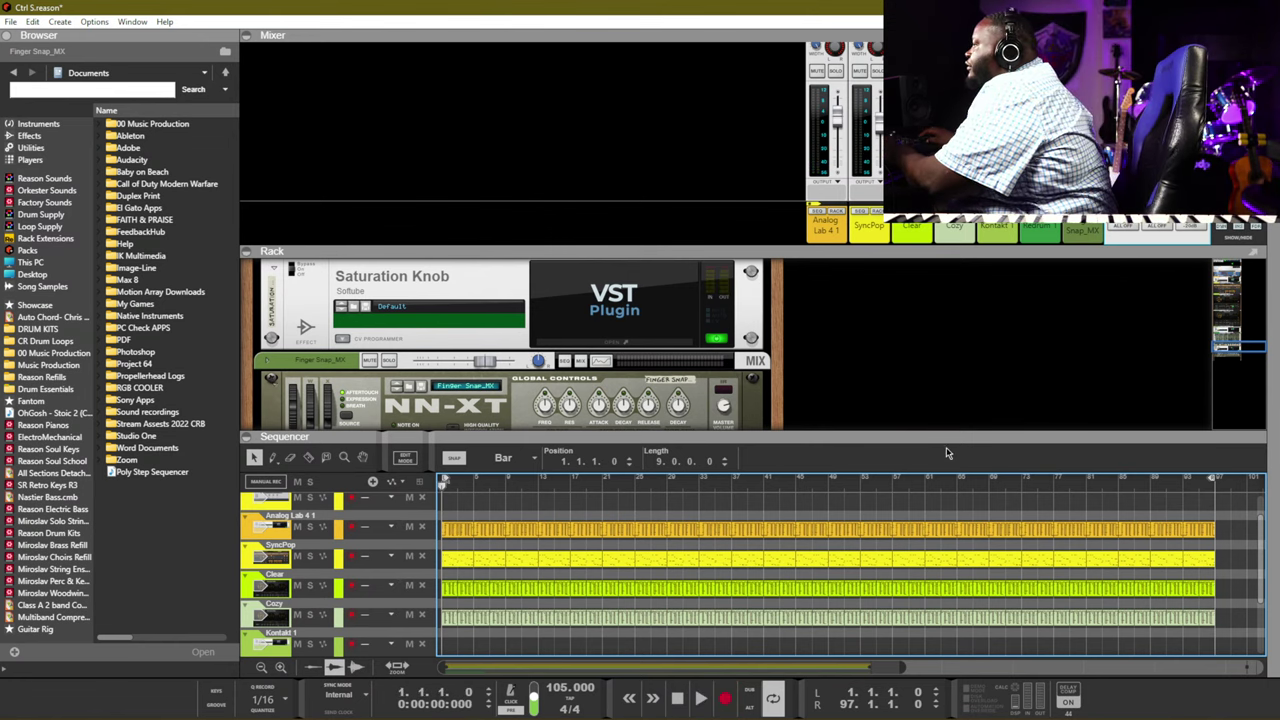
Delete the earlier take in the enlarged sequencer and record a new 13-bar drum clip on the Redrum 1 track from bar 1
left_click_drag(947, 446, 947, 340)
left_click_drag(648, 548, 443, 596)
key("Delete")
key("ctrl+Return")
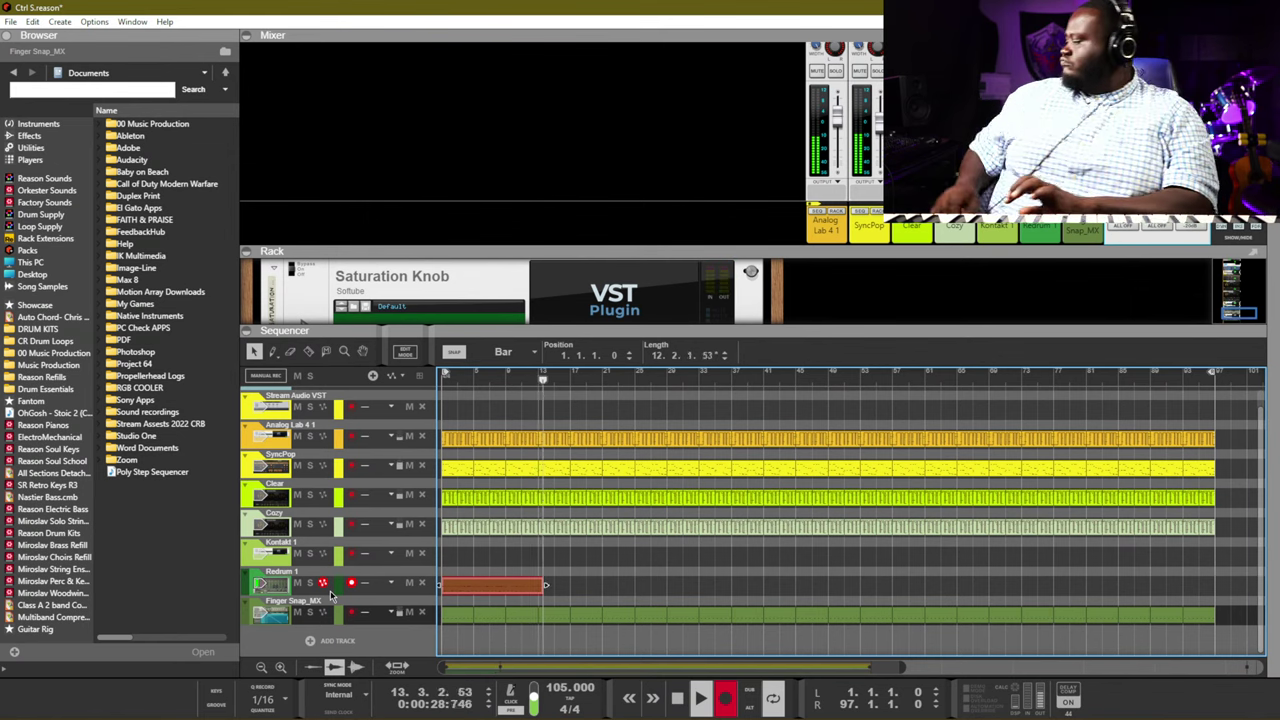
key("space")
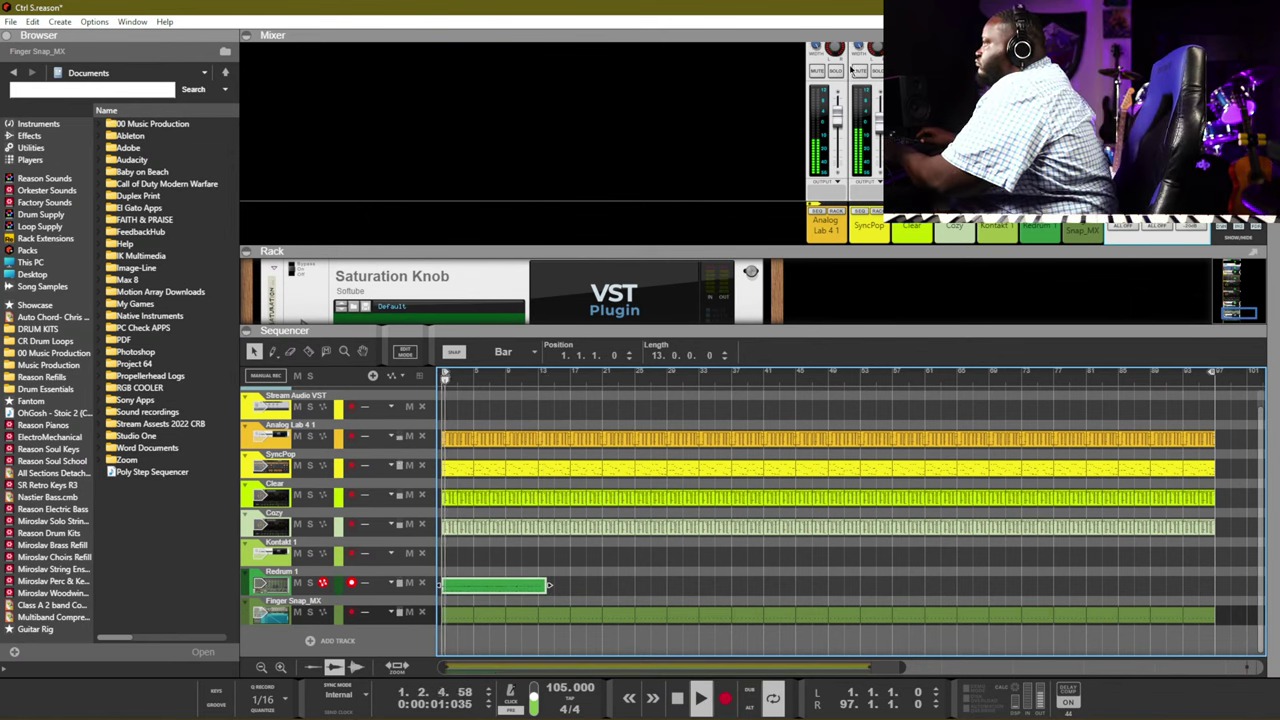
Mute the SyncPop channel and shorten the Redrum 1 clip to 12 bars
left_click(362, 67)
left_click(546, 585)
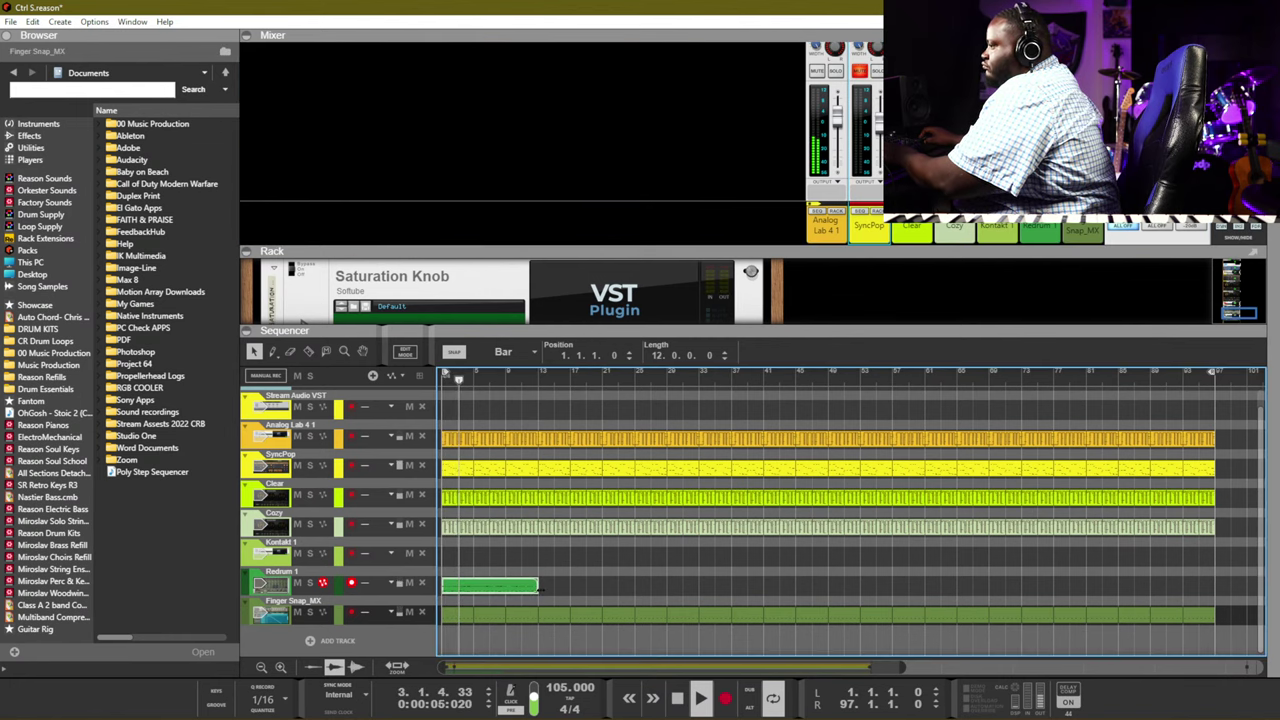
left_click(593, 586)
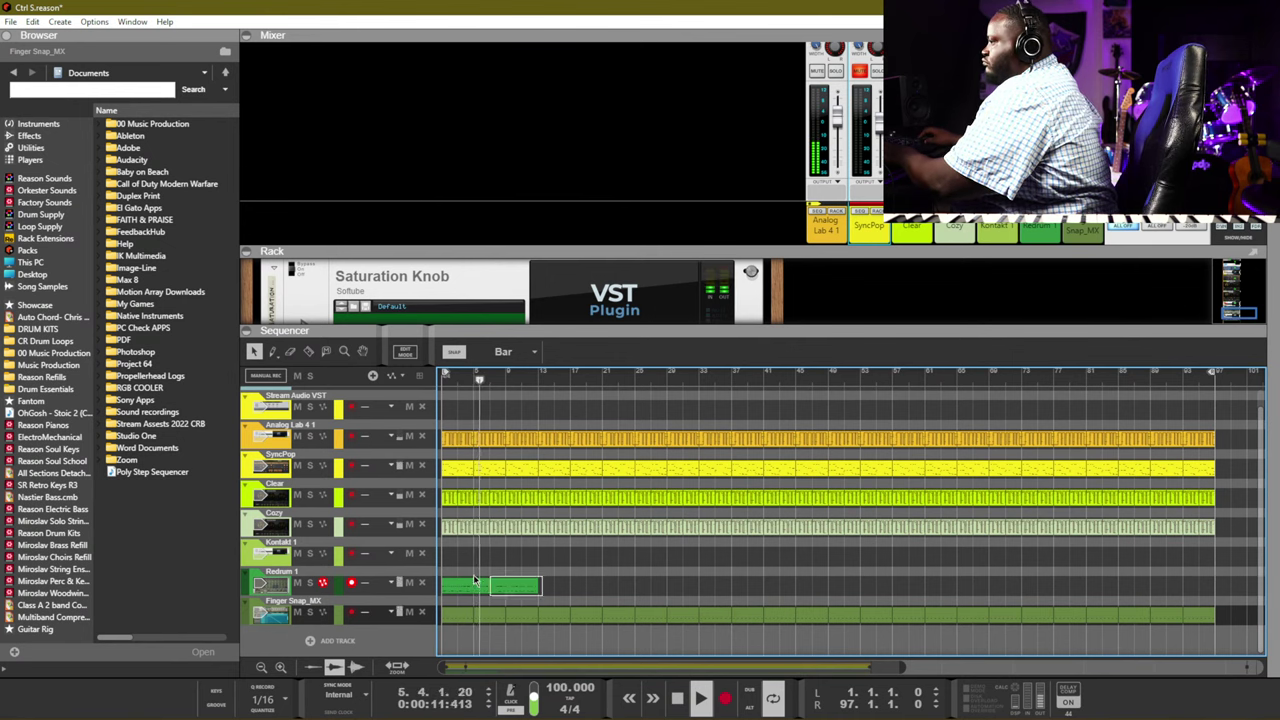
Duplicate the 12-bar Redrum 1 clip repeatedly until the drums reach bar 97
left_click(528, 586)
key("ctrl+d")
key("ctrl+d")
key("ctrl+d")
key("ctrl+d")
key("ctrl+d")
key("ctrl+d")
key("ctrl+d")
key("ctrl+d")
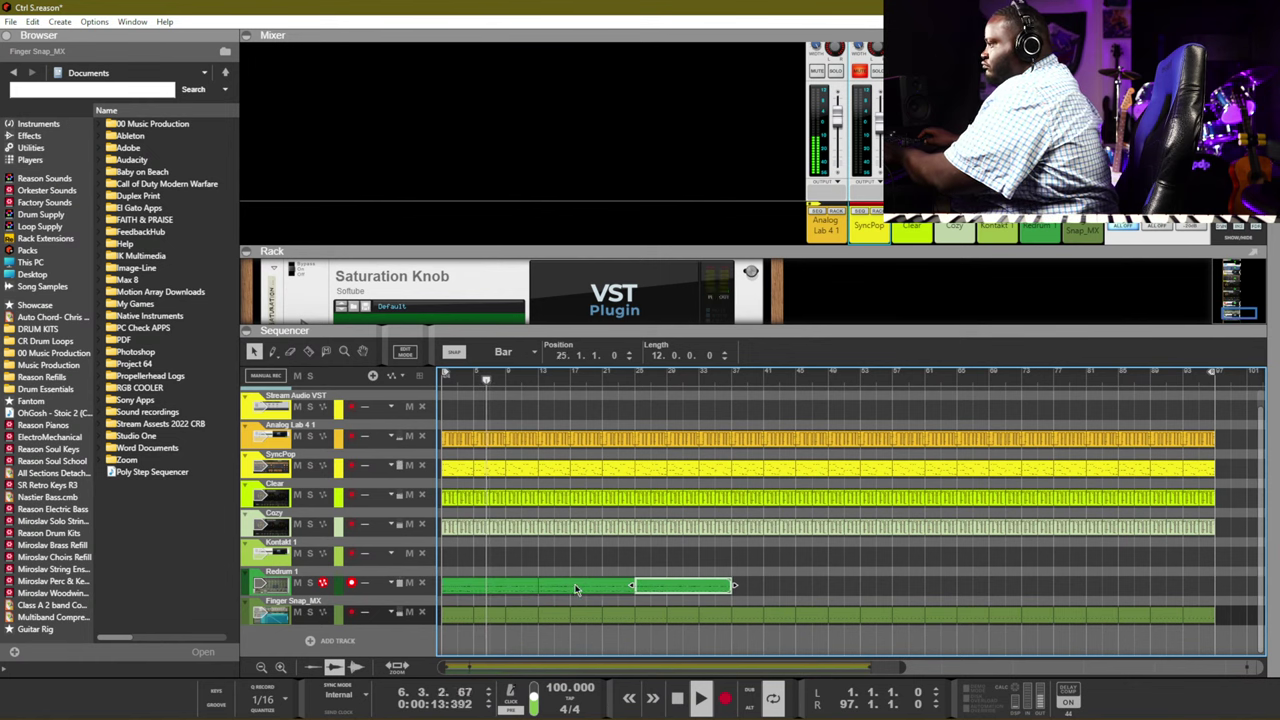
left_click(874, 545)
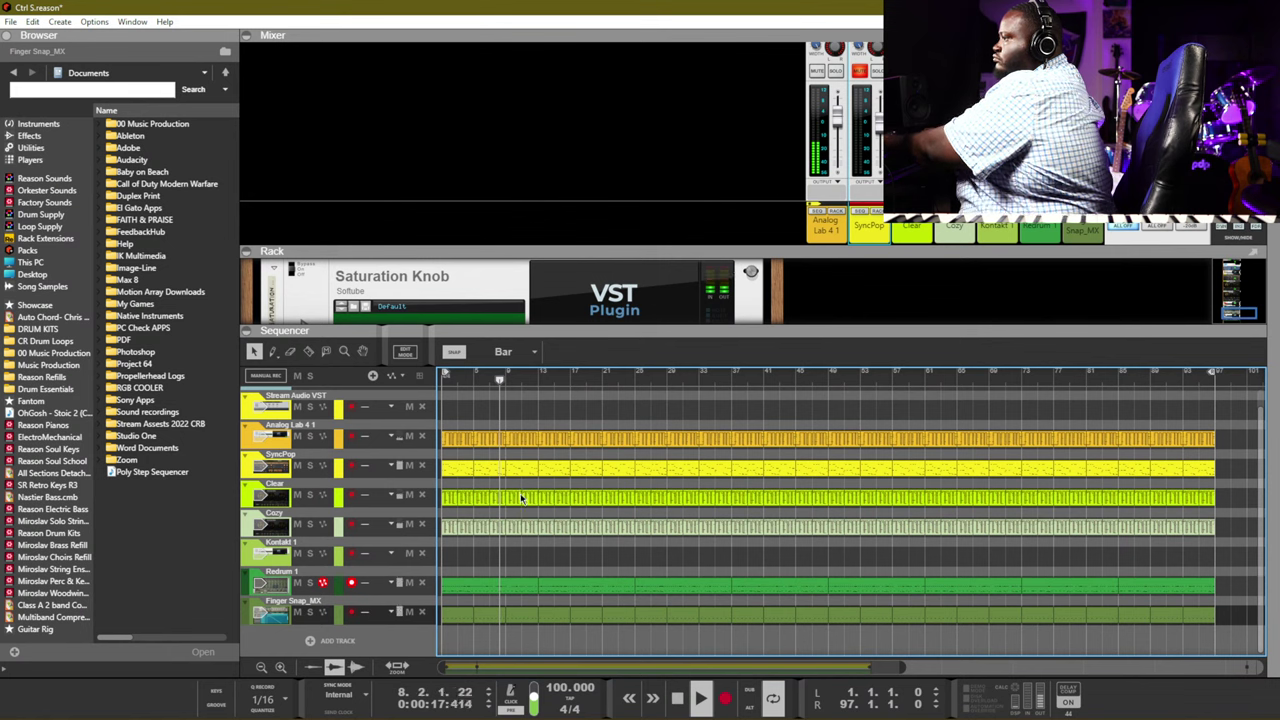
Delete the Cozy clips from bar 9 to the end of the song and arm the Cozy track for recording
left_click_drag(510, 497, 538, 497)
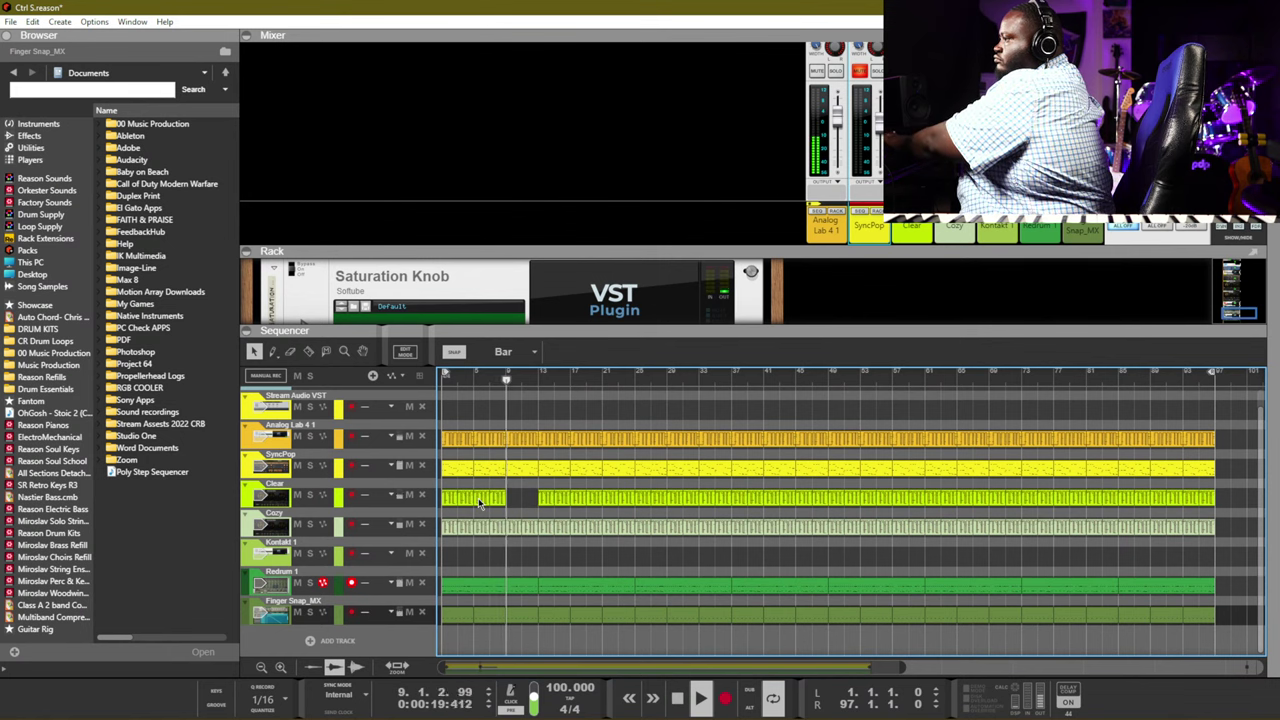
key("ctrl+z")
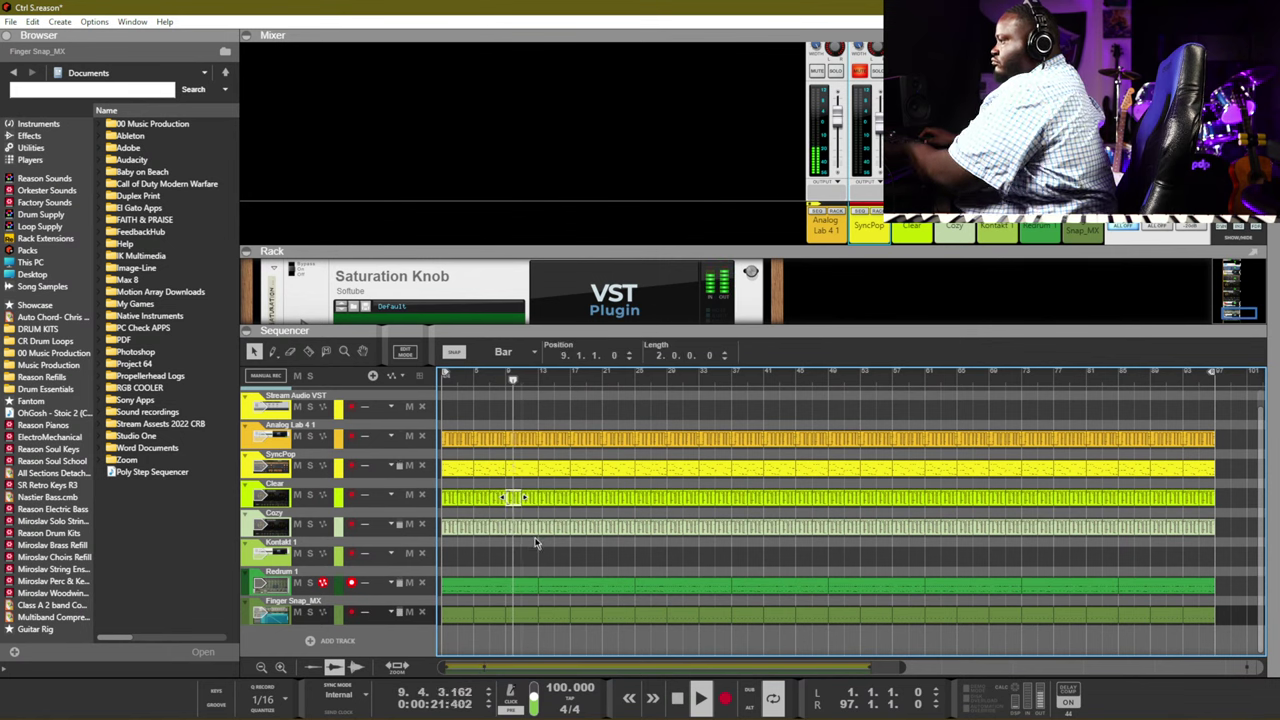
left_click_drag(518, 566, 1078, 530)
key("Delete")
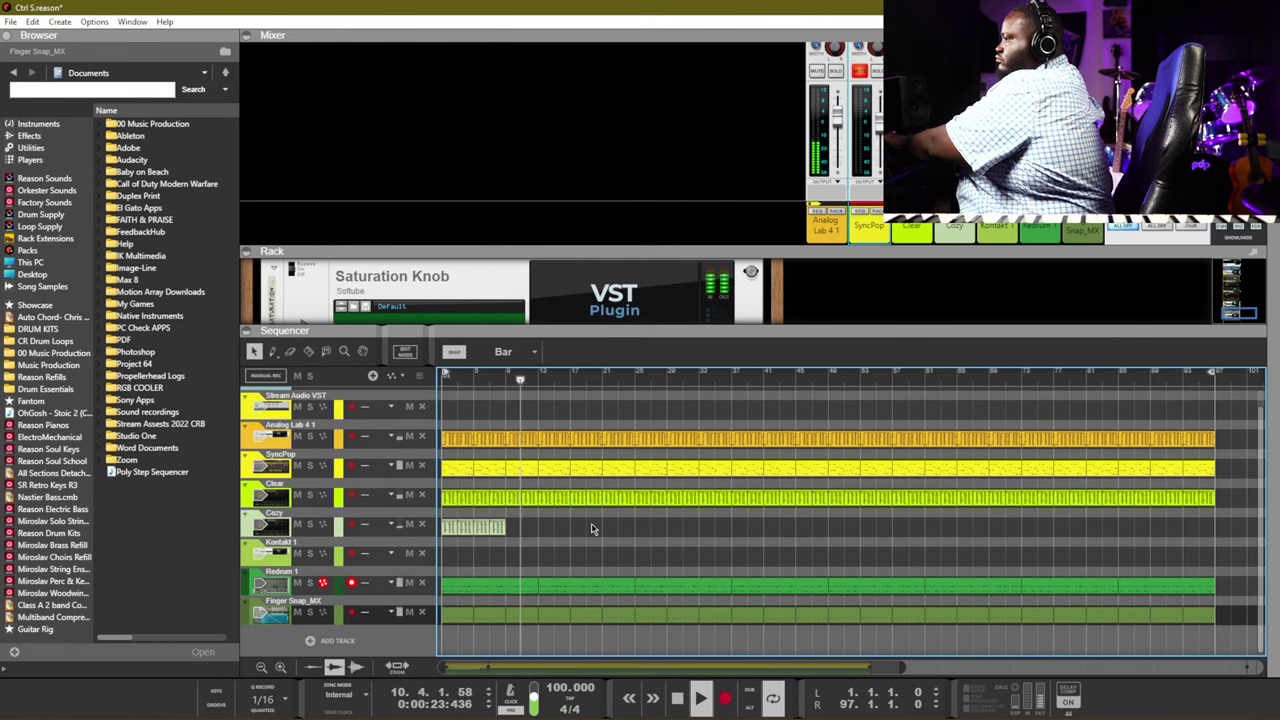
left_click(352, 530)
left_click(352, 526)
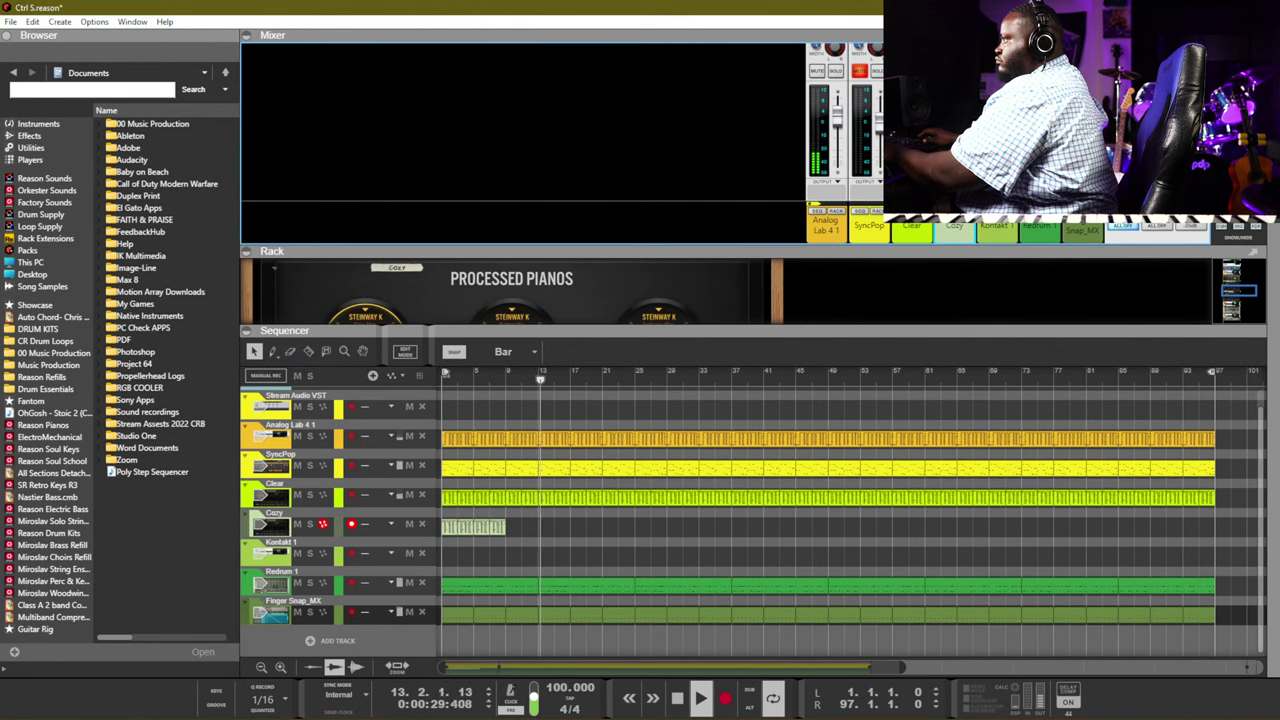
Select all the Redrum 1 clips and set the quantize value to Shuffle
left_click(1232, 590)
left_click(450, 585)
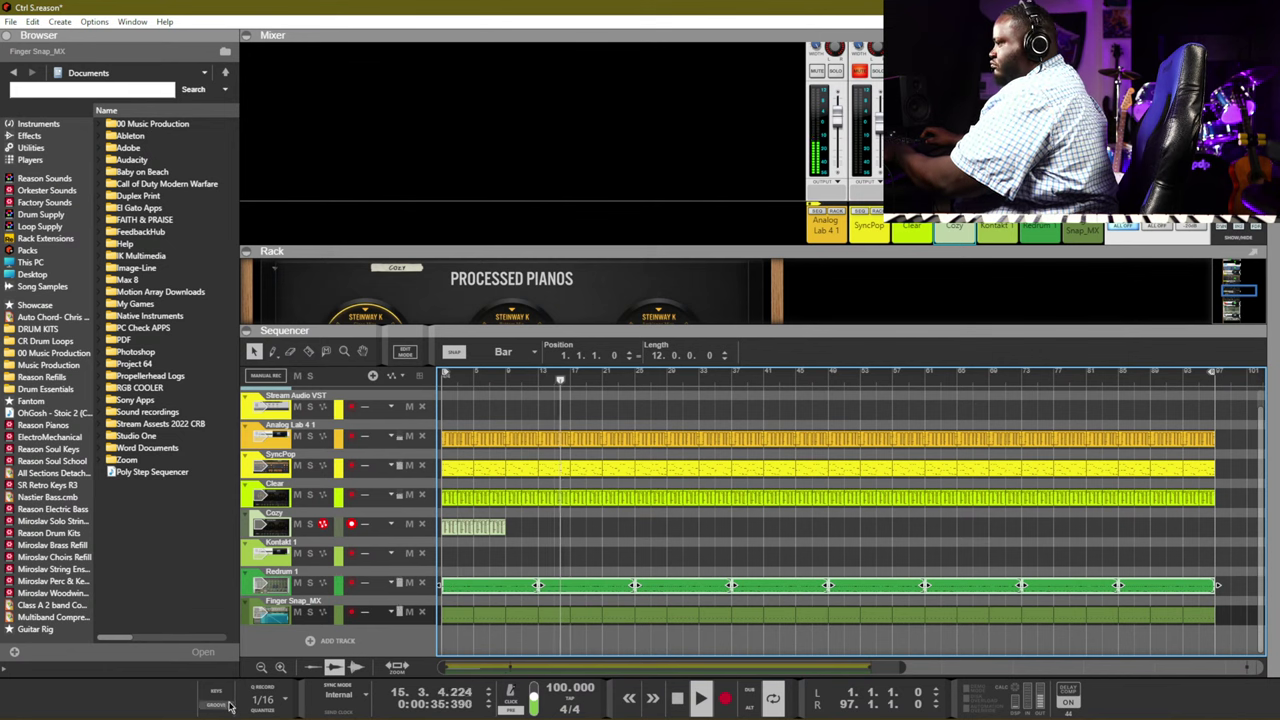
left_click(286, 700)
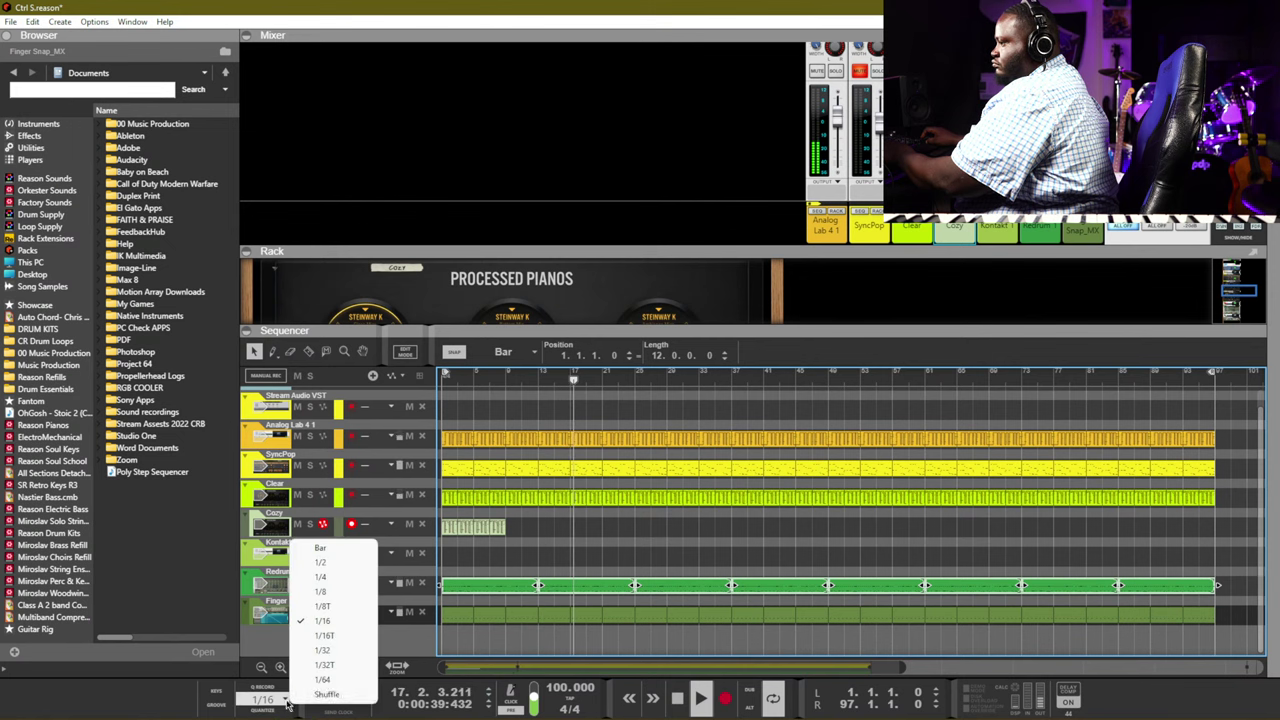
left_click(327, 694)
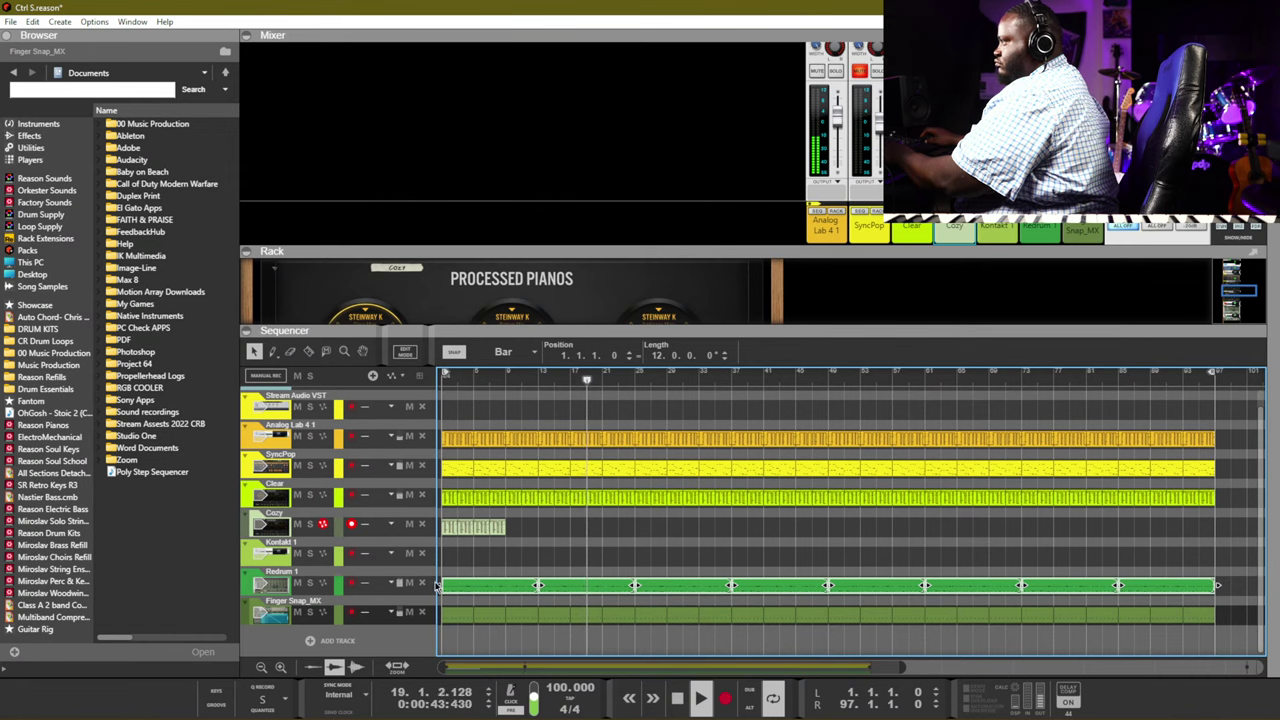
Arm the SyncPop track and add a new alternate note lane above its existing clips
scroll(420, 552, "up", 1)
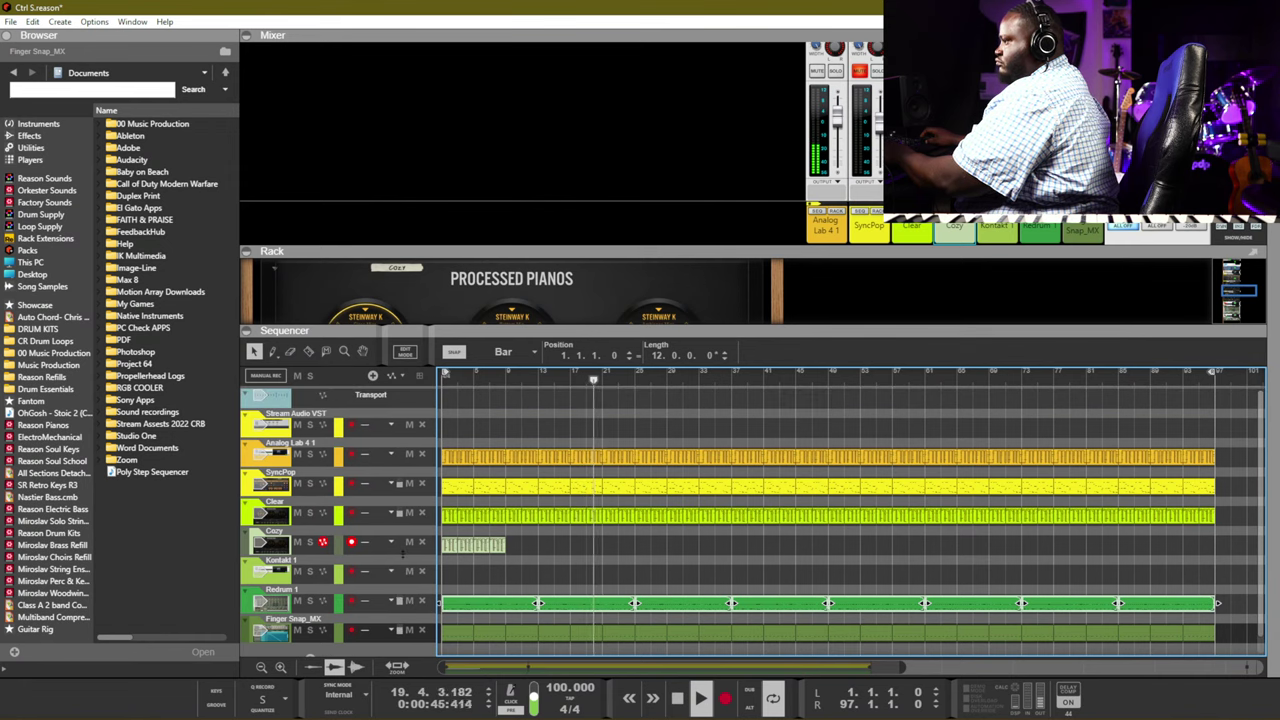
left_click(351, 486)
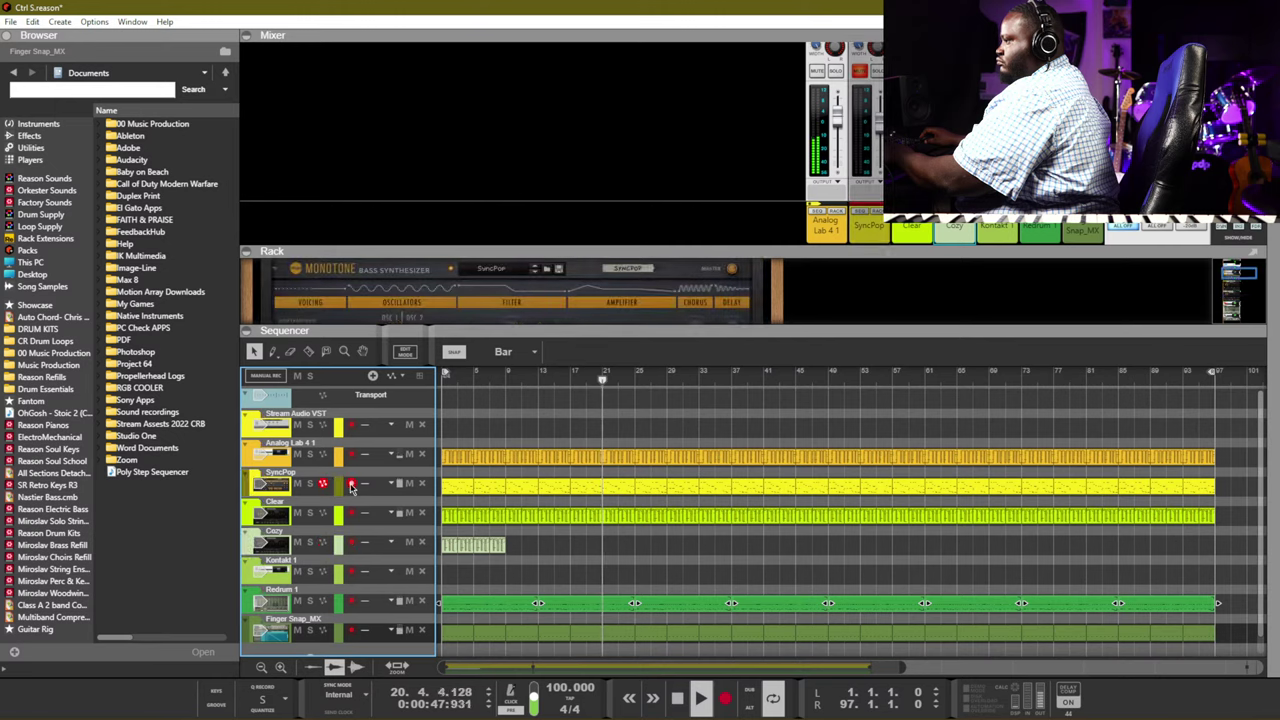
left_click(750, 689)
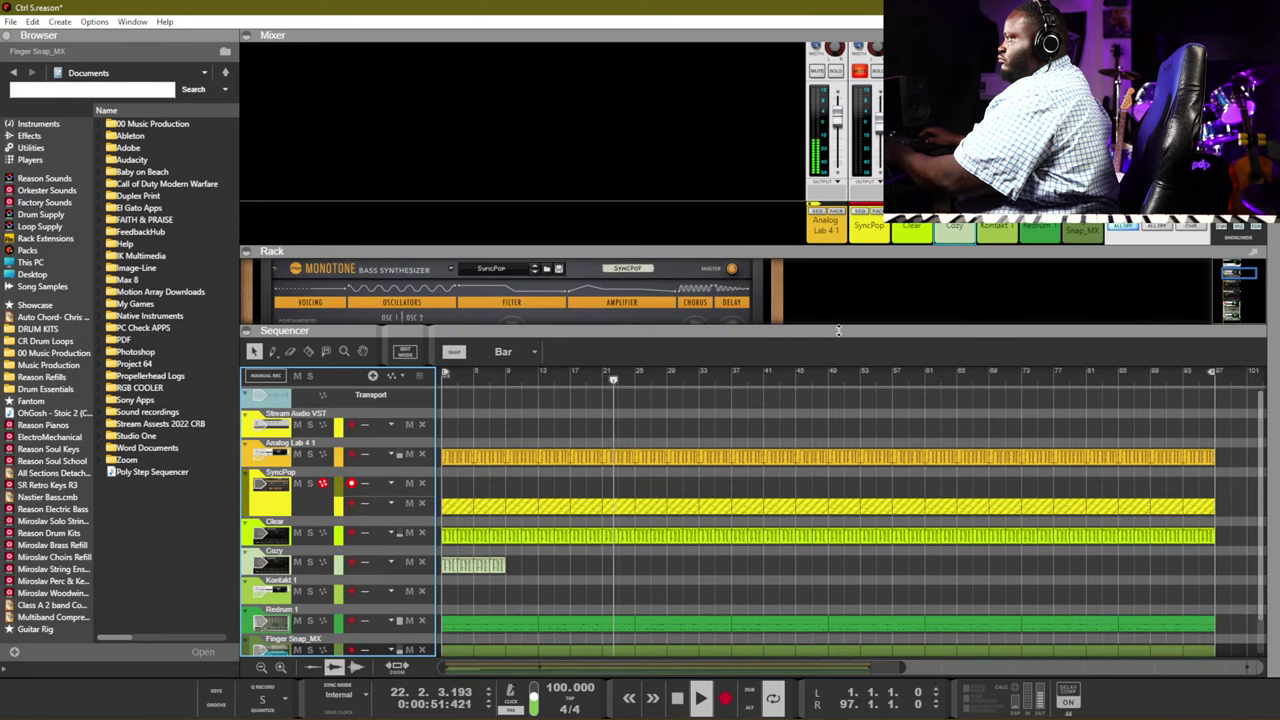
scroll(677, 463, "down", 1)
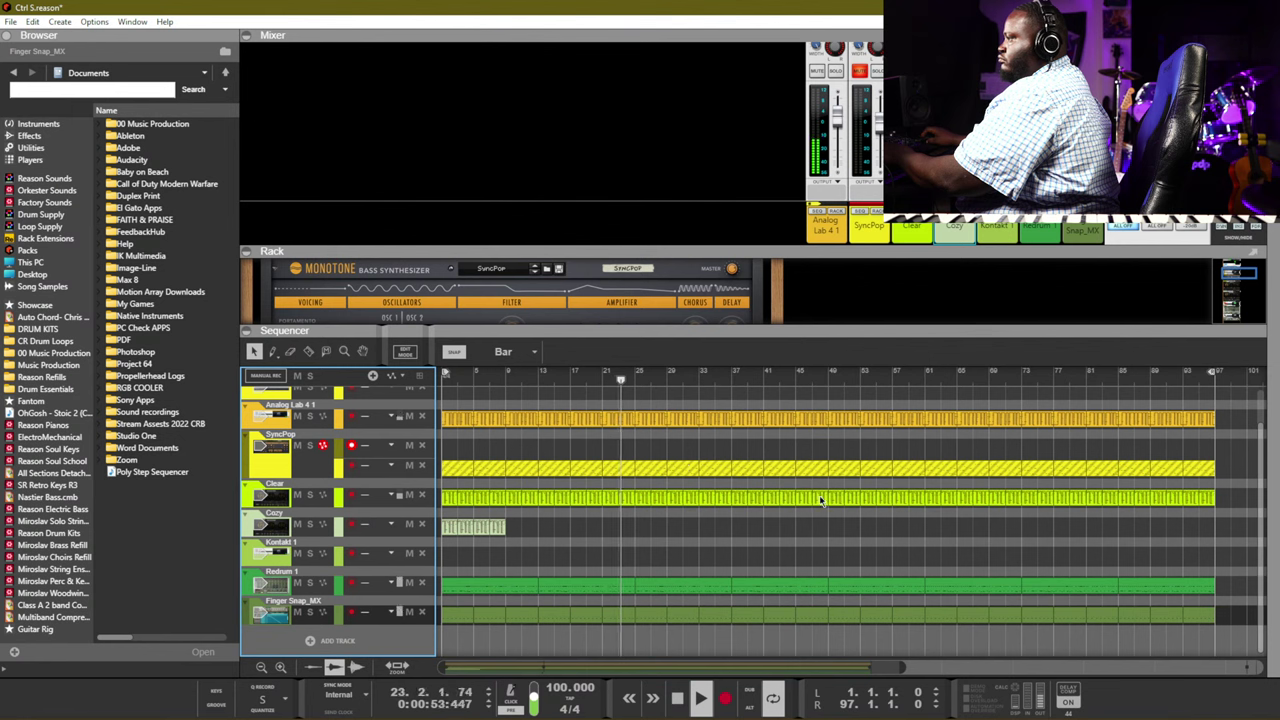
left_click_drag(820, 500, 403, 480)
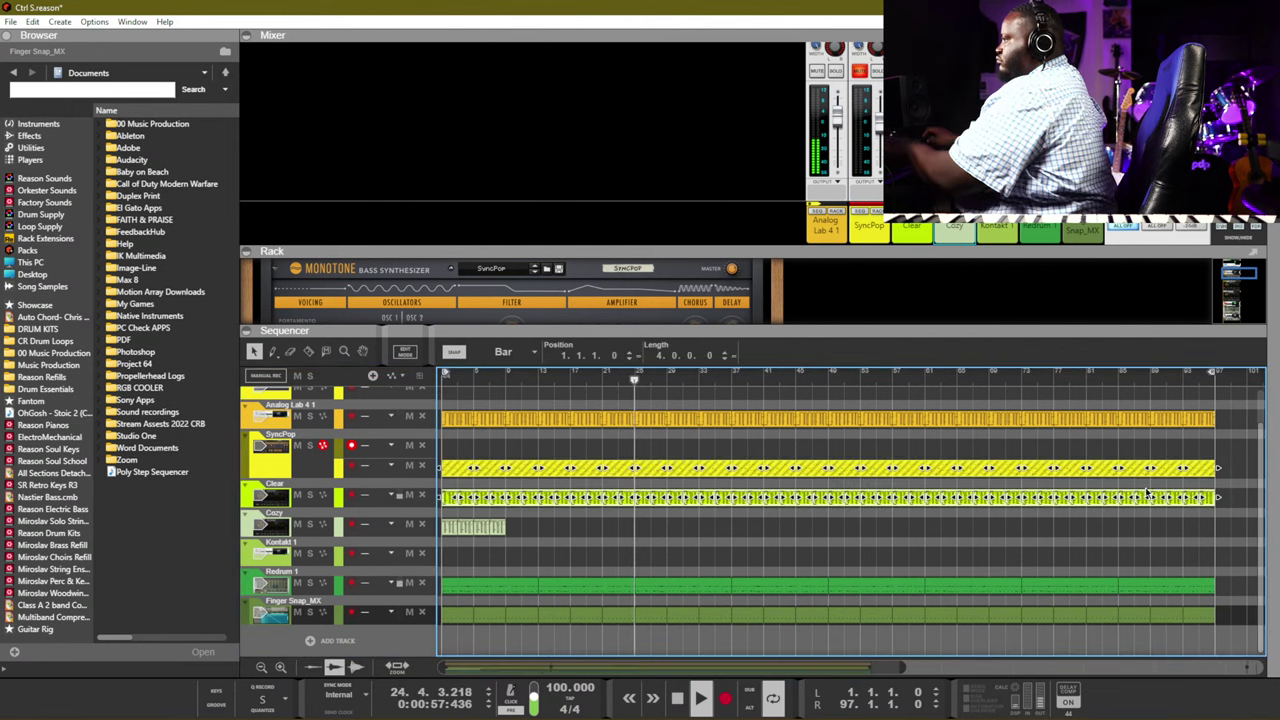
key("ctrl+z")
key("ctrl+z")
key("ctrl+z")
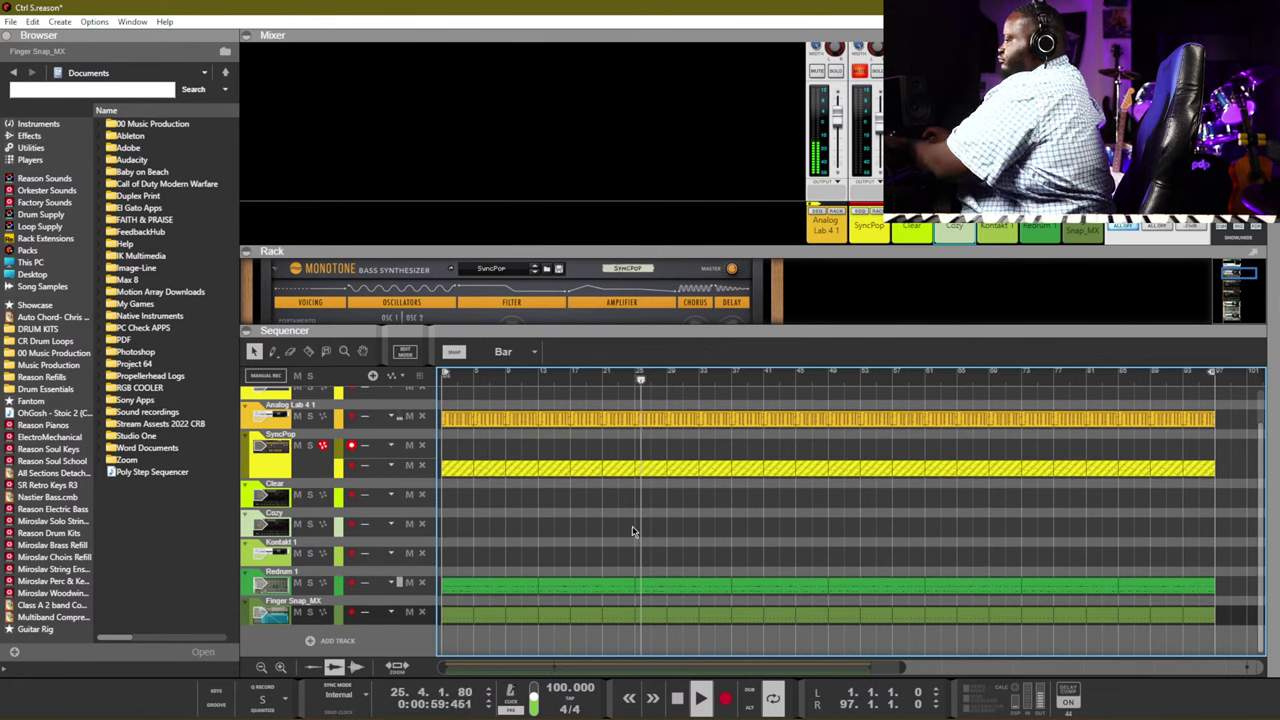
key("ctrl+y")
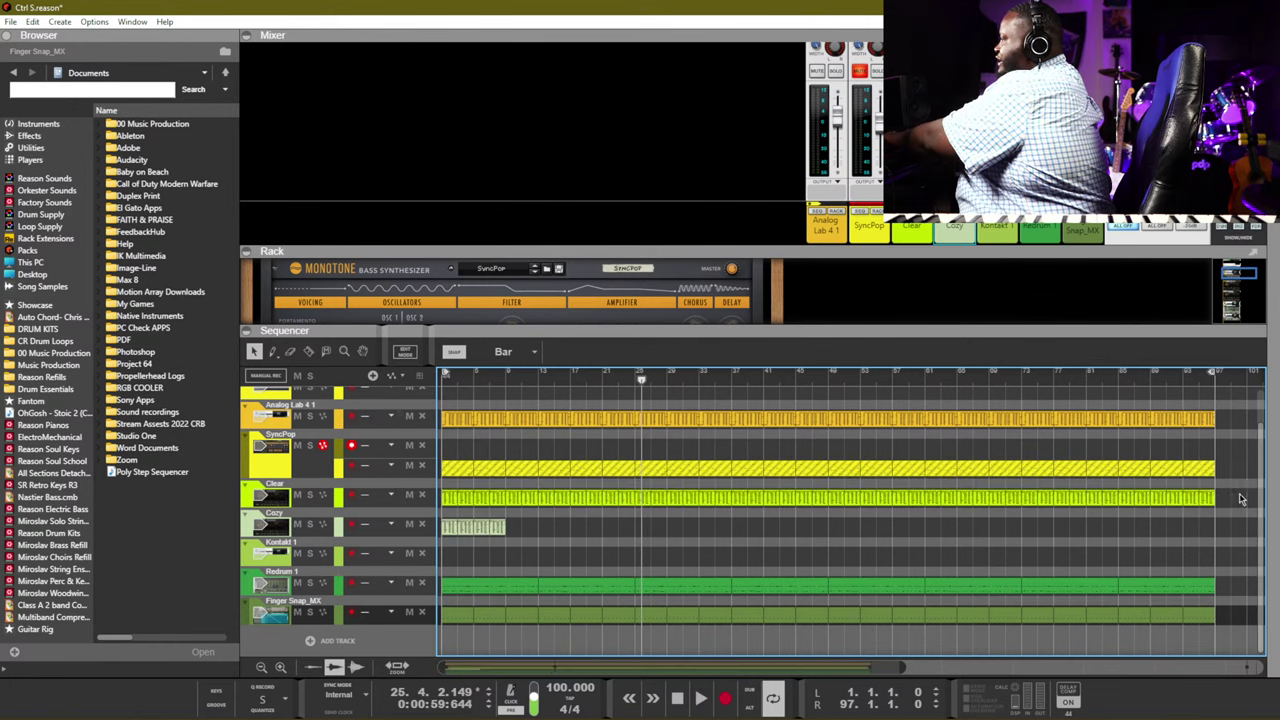
key("Delete")
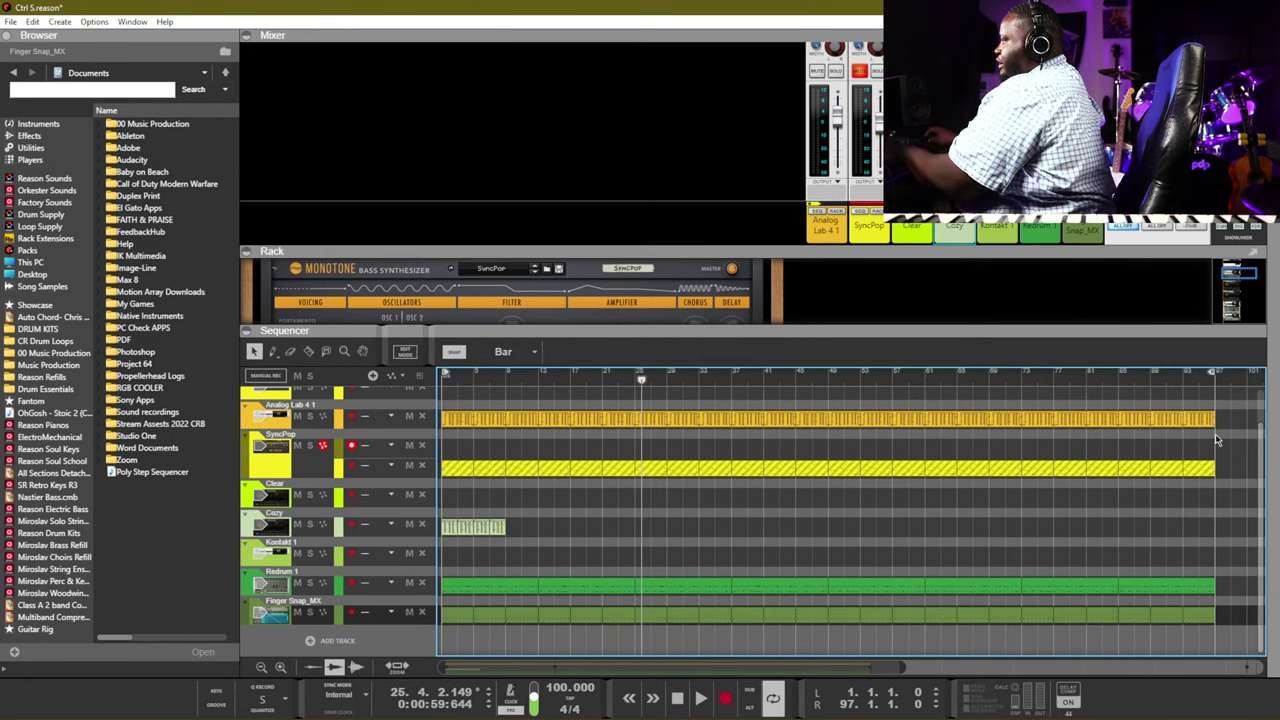
scroll(1199, 443, "up", 1)
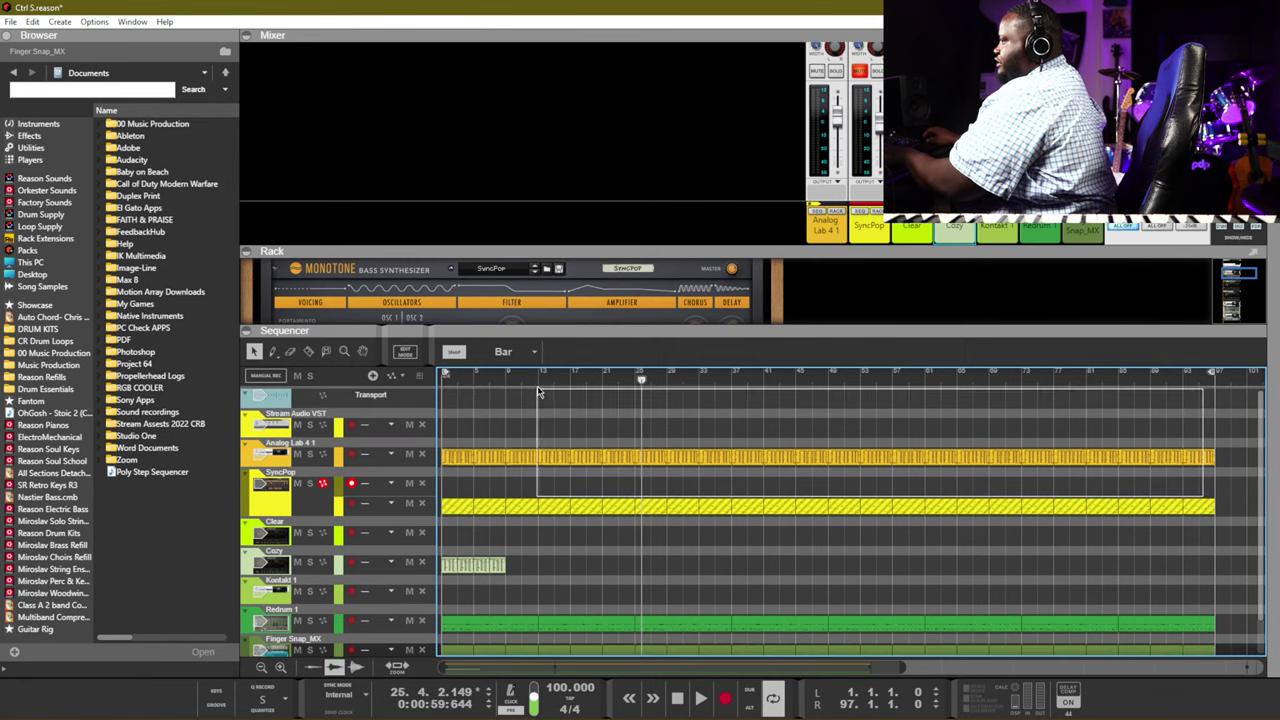
left_click(442, 452)
left_click_drag(453, 463, 433, 537)
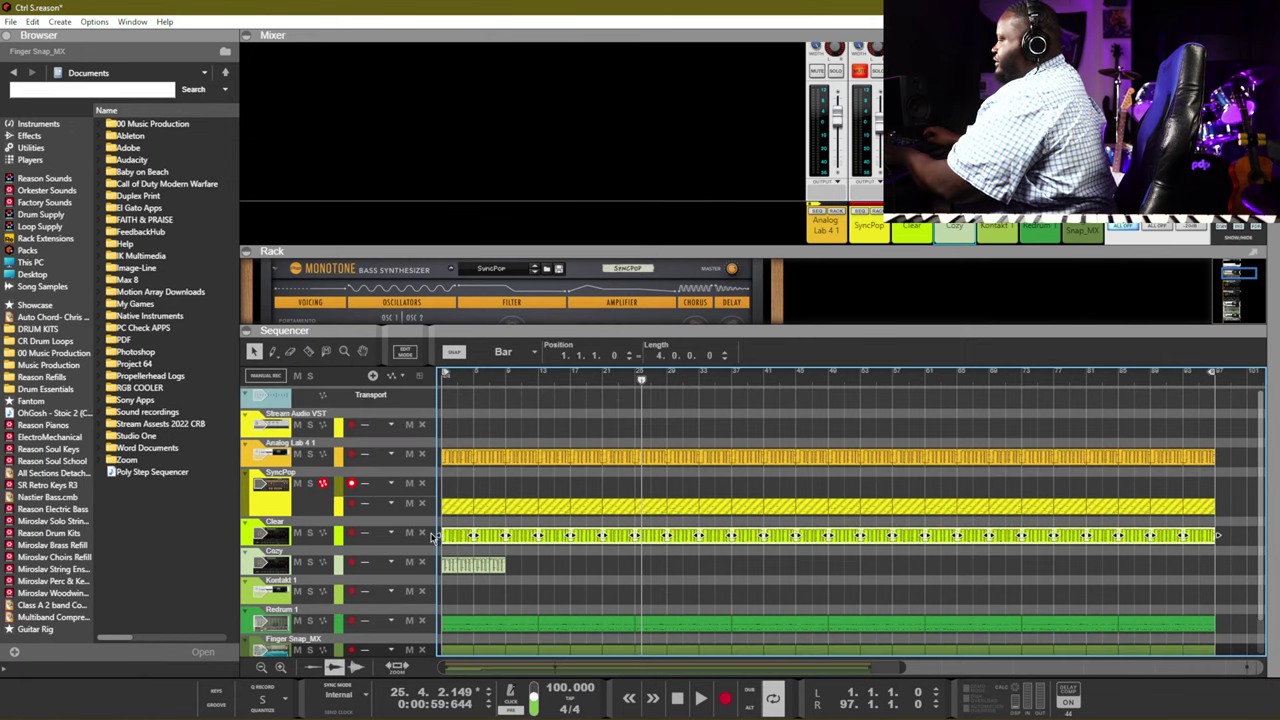
Play the song from the start, with the Cozy clips selected and the Cozy track armed for recording
key("KP_Decimal")
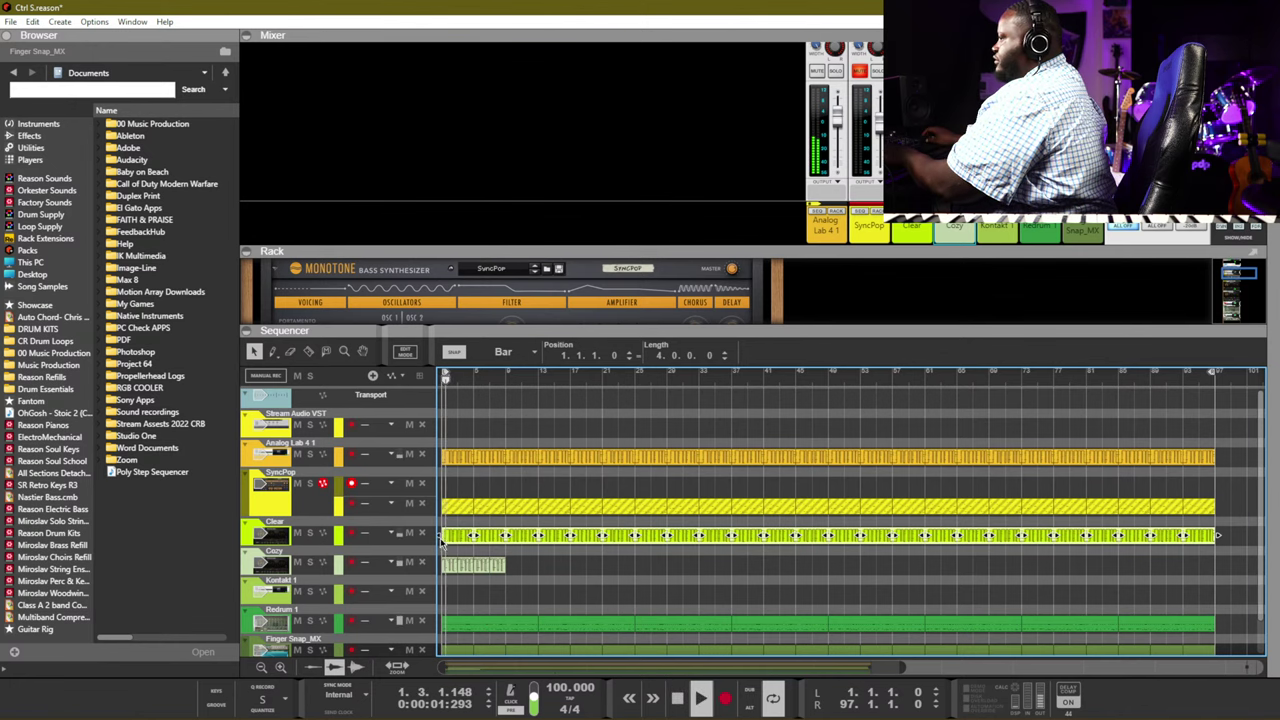
scroll(451, 547, "down", 1)
left_click_drag(555, 521, 423, 537)
left_click(352, 526)
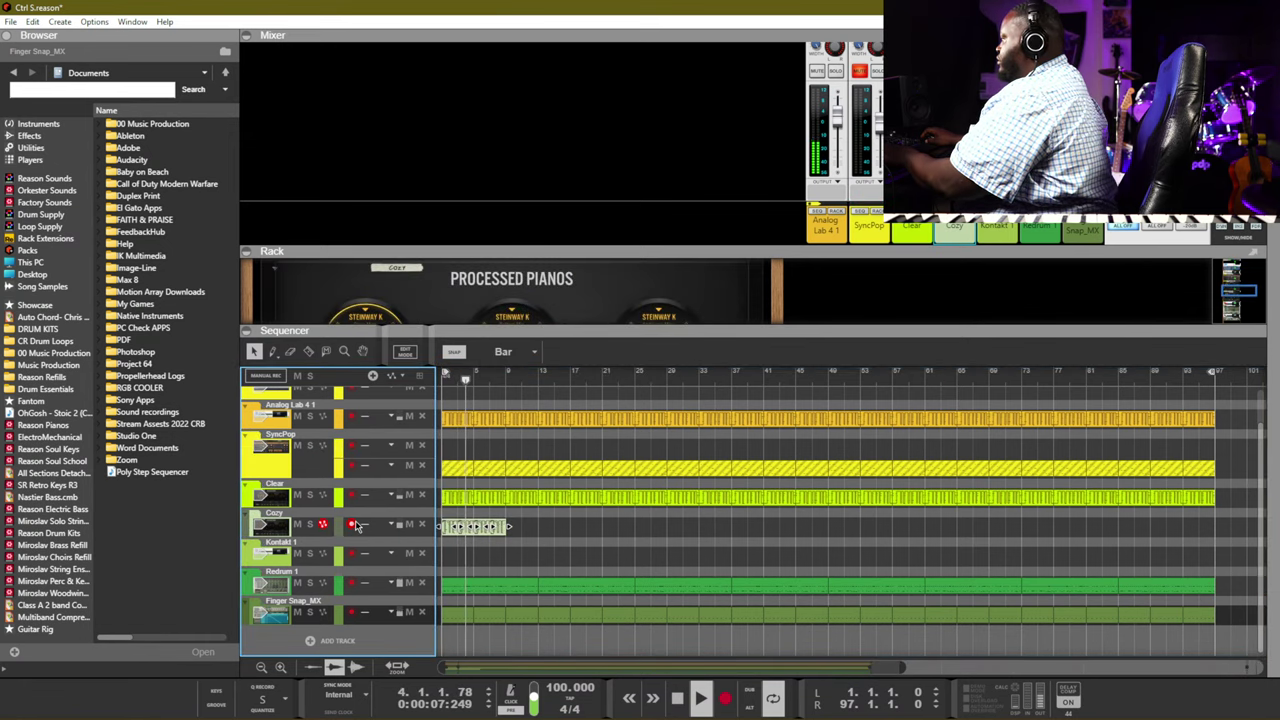
Stop playback and delete the Redrum 1 clips from bar 9 to the end of the song
left_click_drag(505, 548, 405, 590)
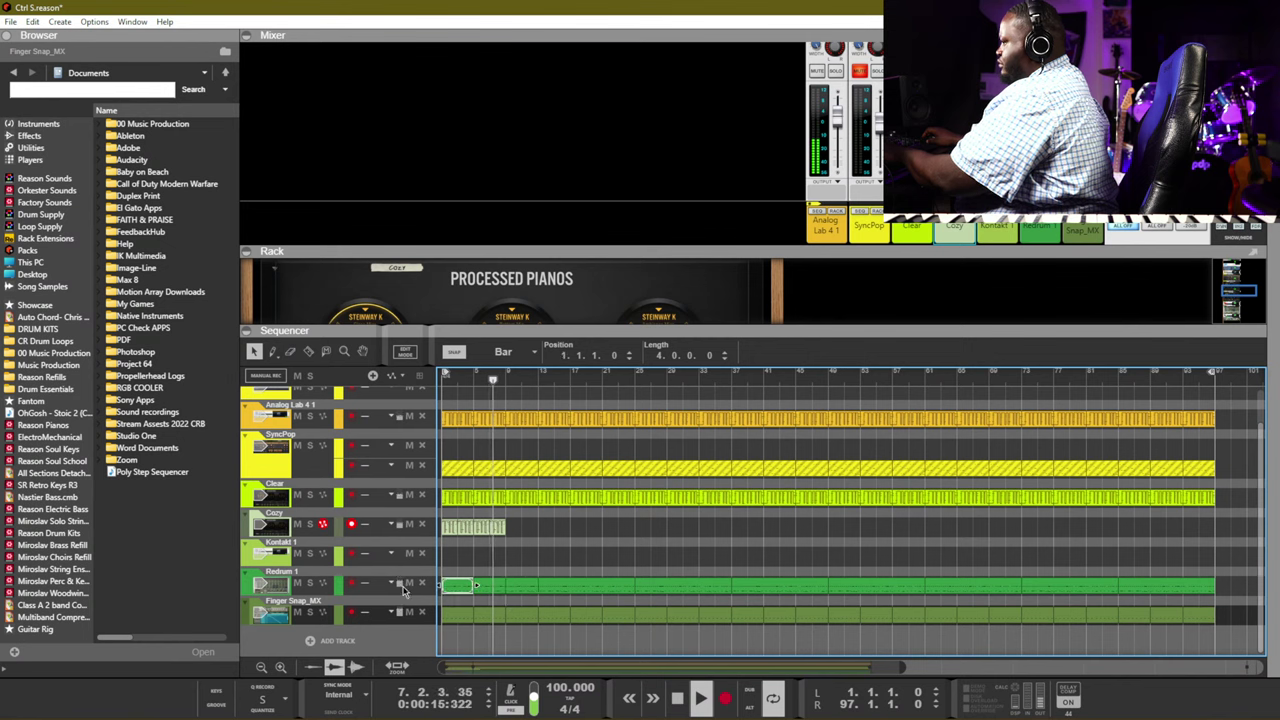
left_click_drag(1240, 597, 537, 575)
left_click_drag(1218, 548, 514, 590)
key("Delete")
key("space")
key("Delete")
Duplicate the first two four-bar Redrum 1 clips repeatedly until the drums reach bar 97
left_click(498, 587)
key("ctrl+d")
key("ctrl+d")
key("ctrl+d")
key("ctrl+d")
key("ctrl+d")
key("ctrl+d")
key("ctrl+d")
key("ctrl+d")
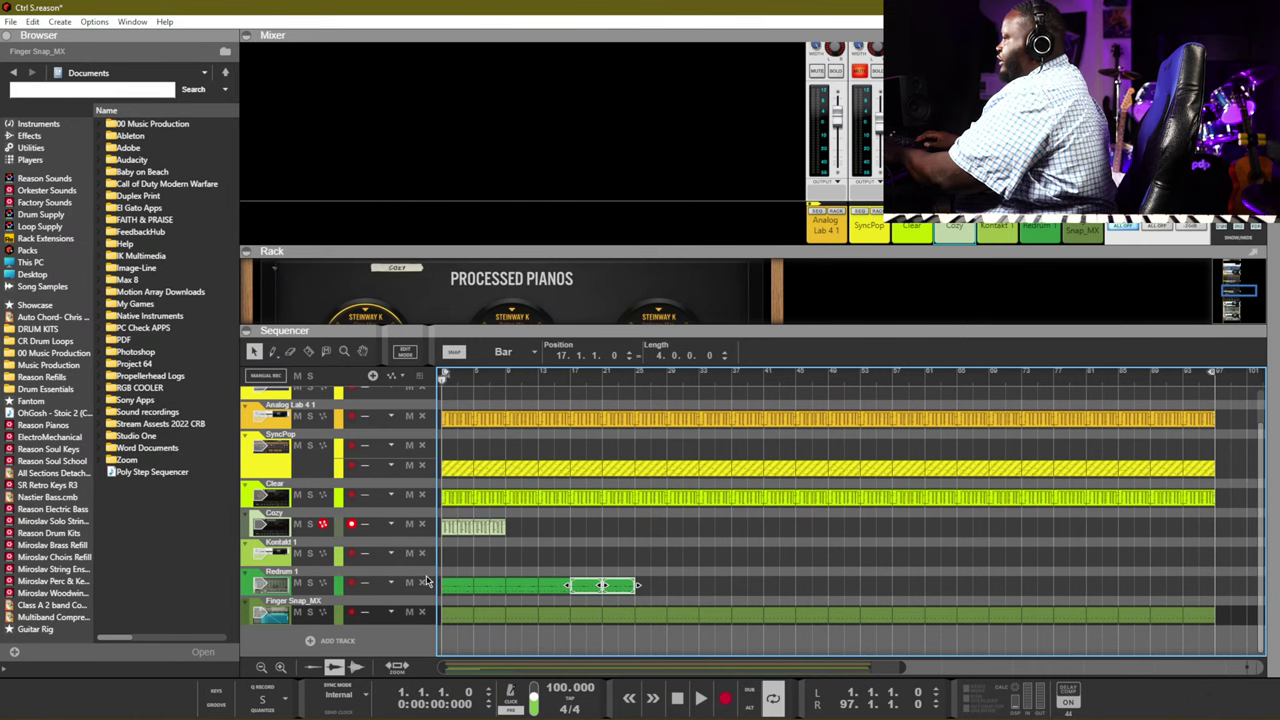
key("ctrl+d")
key("ctrl+d")
key("ctrl+d")
key("ctrl+d")
key("ctrl+d")
key("ctrl+d")
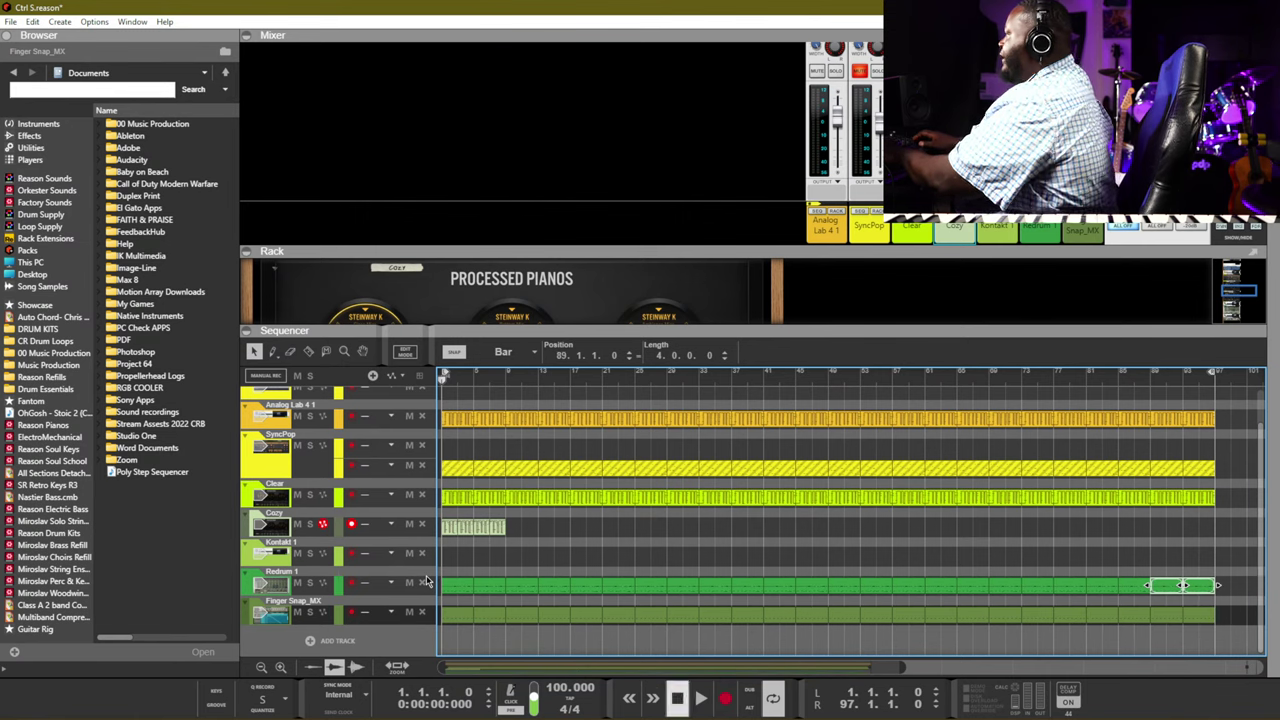
Play the song from the start, arm the SyncPop track and unmute its mixer channel
key("space")
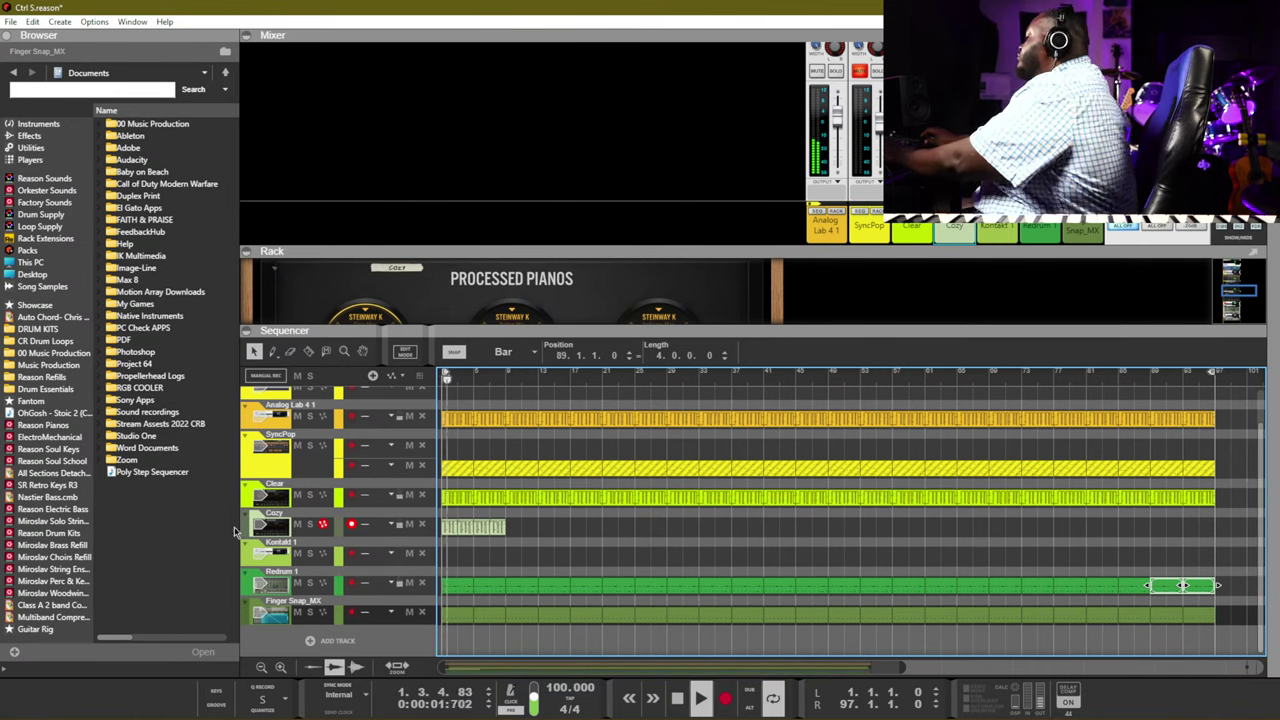
left_click(346, 453)
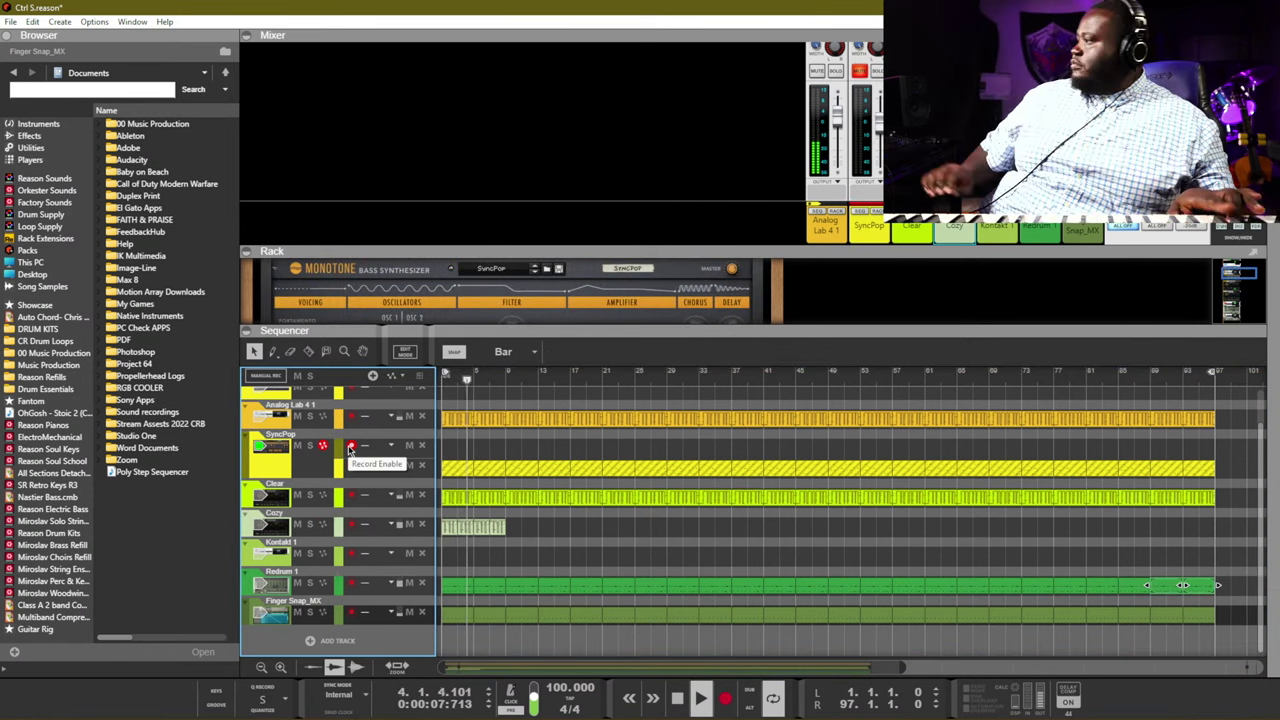
key("F5")
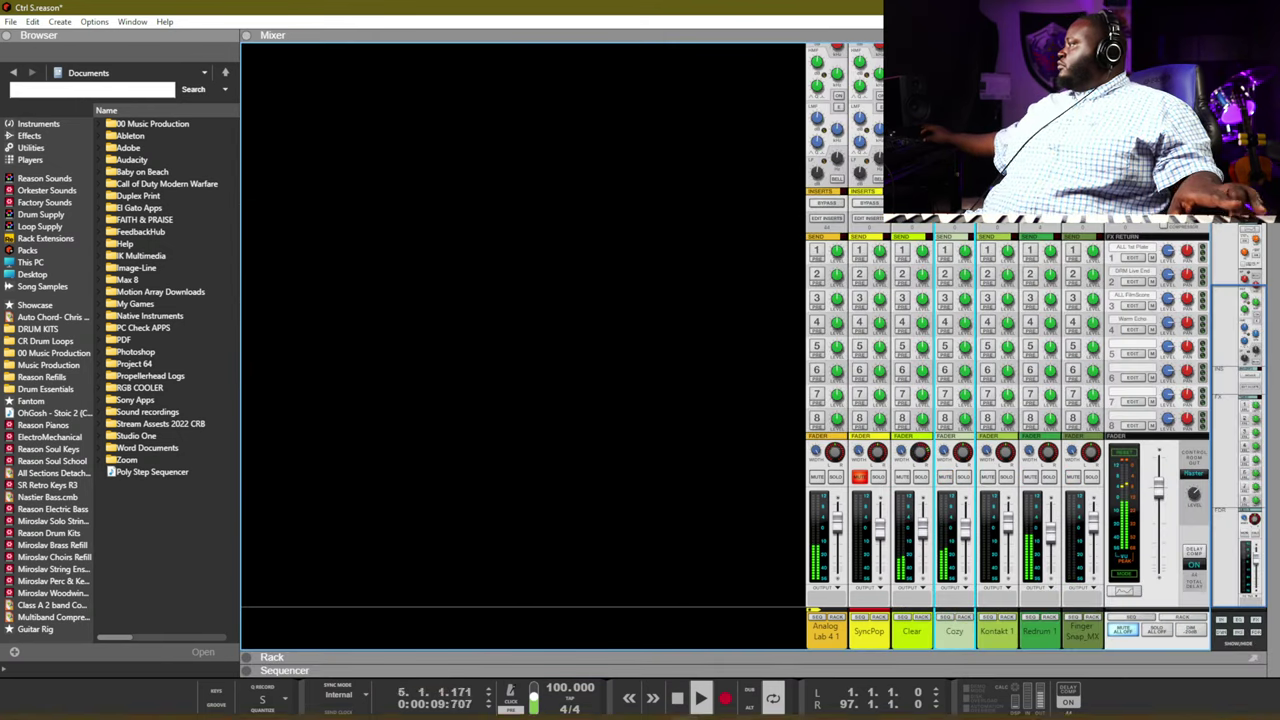
left_click(857, 478)
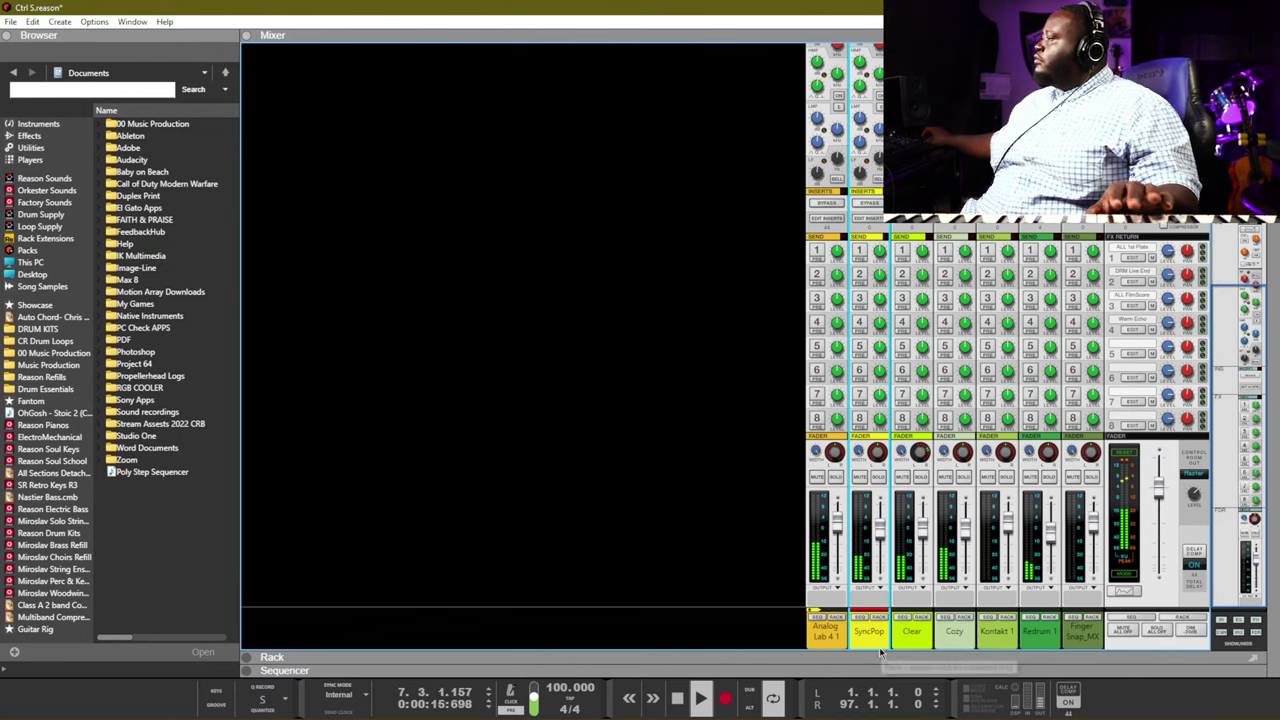
Open the Spectrum EQ for SyncPop, turn on the EQ and low-pass filter, and set the low-pass frequency to 192.9 Hz
key("F2")
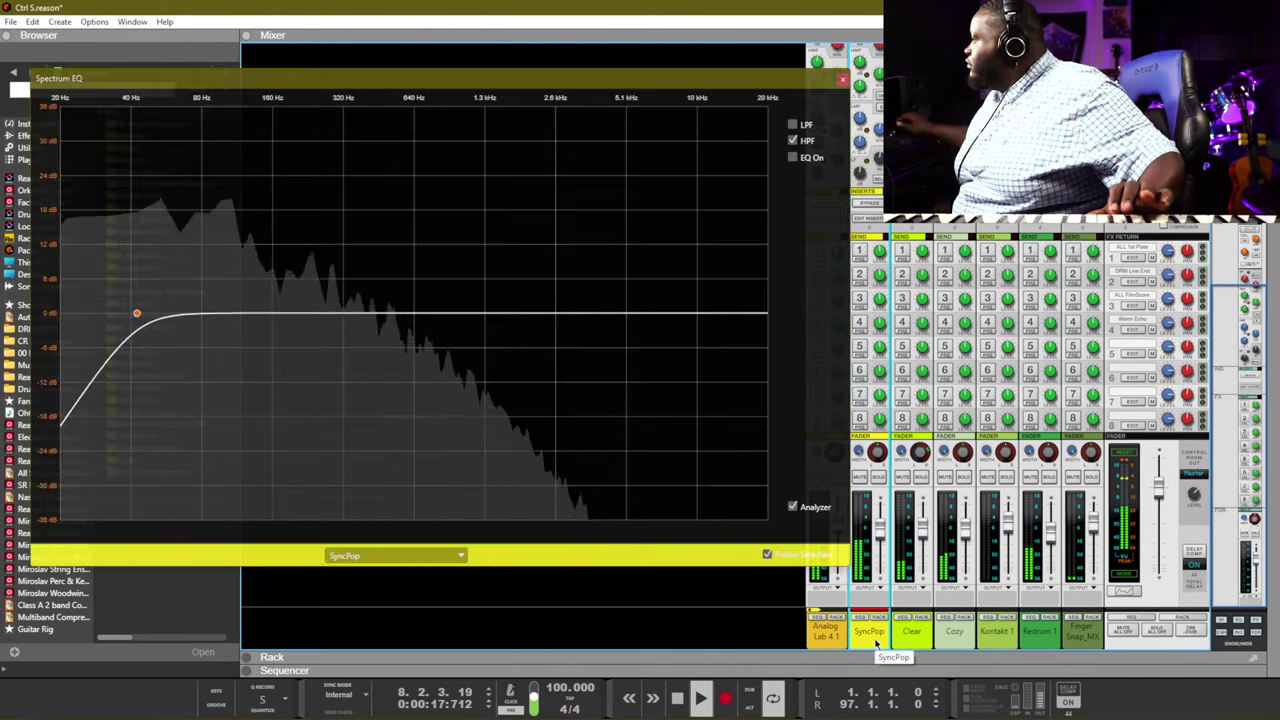
left_click(800, 158)
left_click(792, 125)
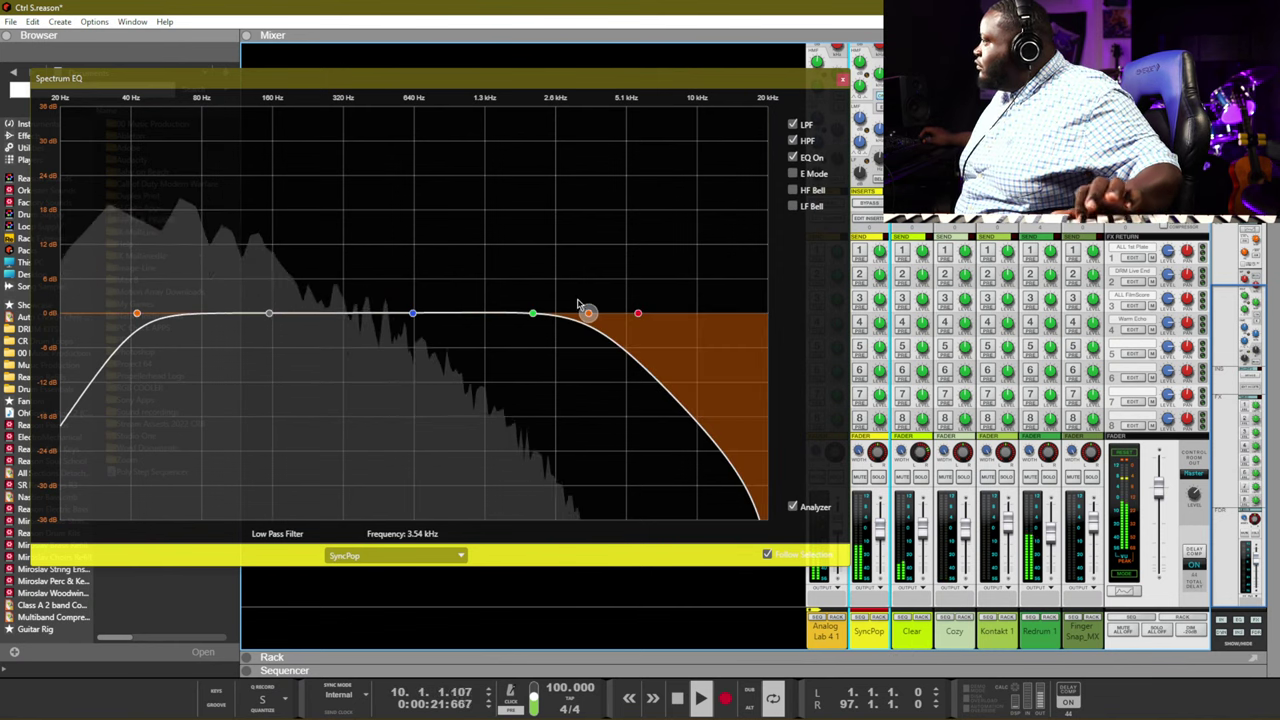
left_click_drag(586, 312, 293, 331)
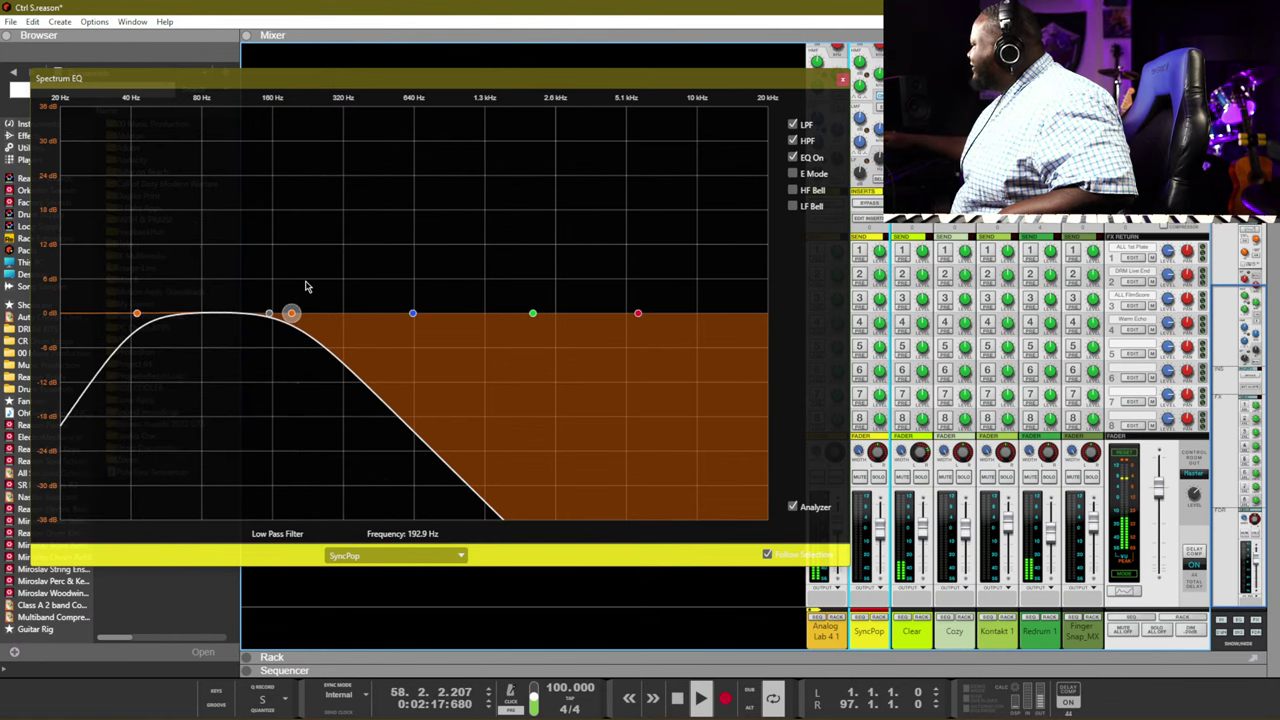
Raise the SyncPop low-pass cutoff slightly, close the Spectrum EQ and stop playback in the full-size sequencer
key("F7")
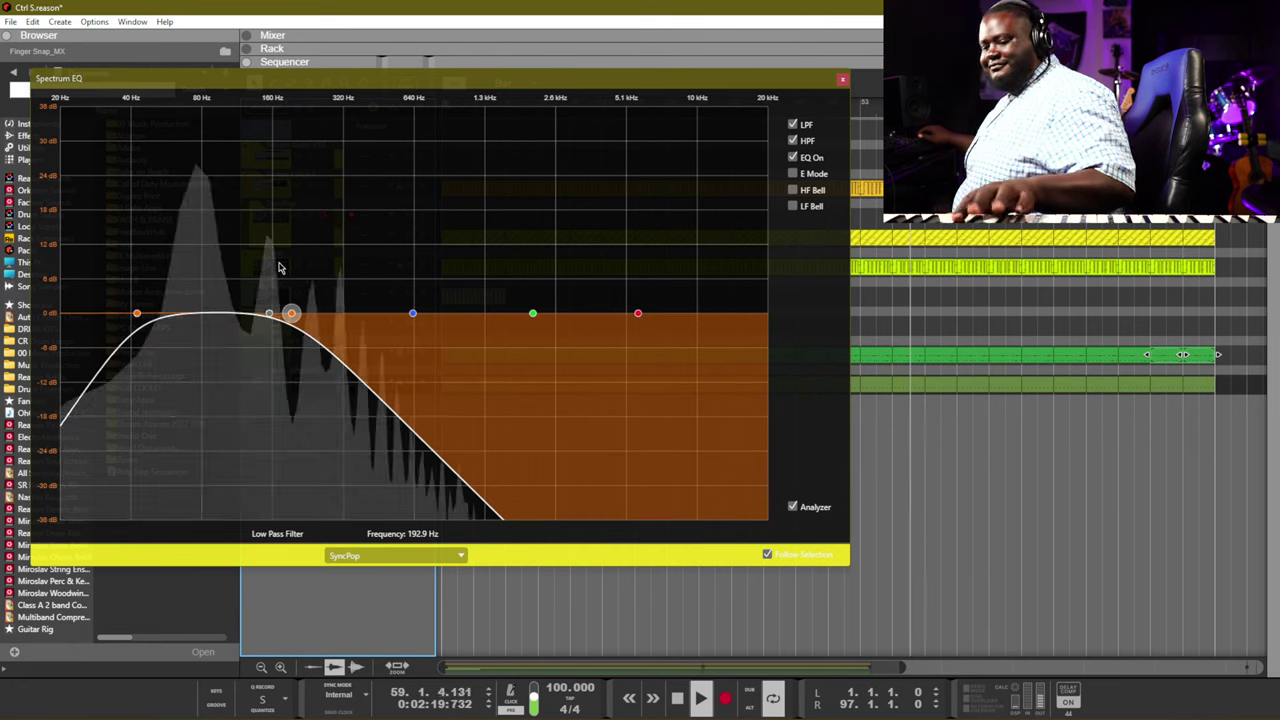
left_click_drag(291, 314, 331, 318)
left_click(842, 78)
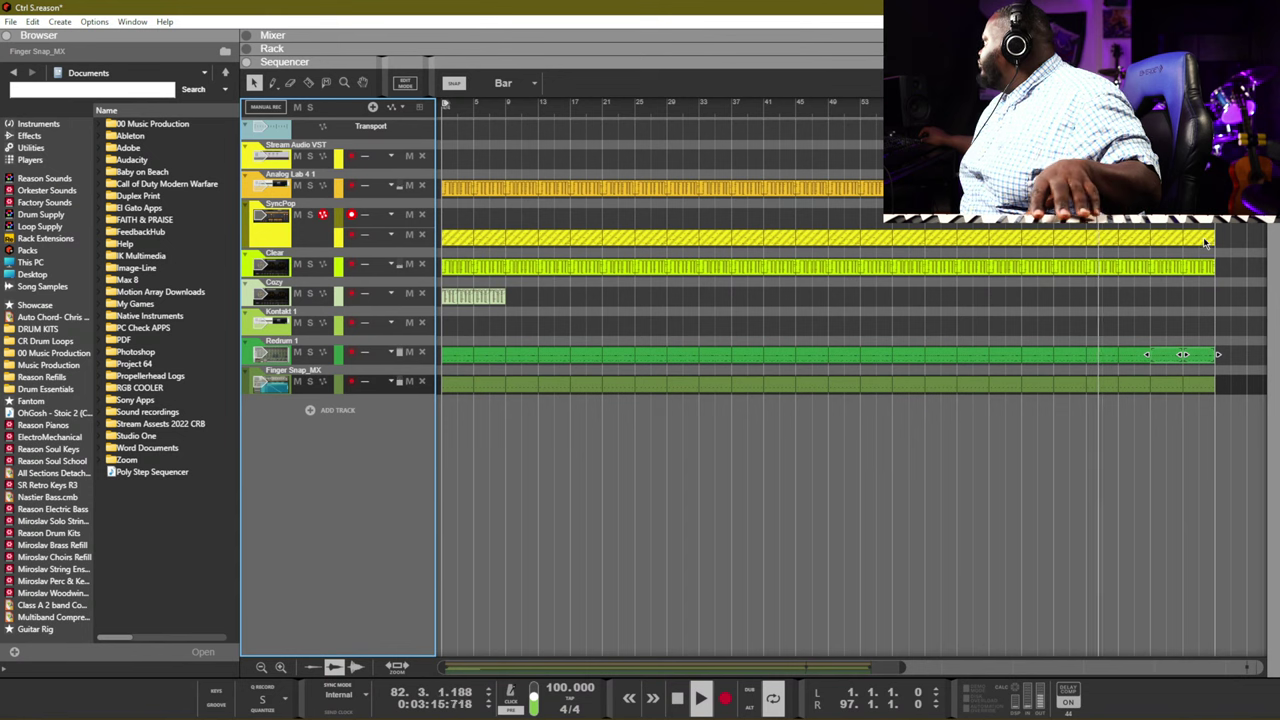
left_click(849, 308)
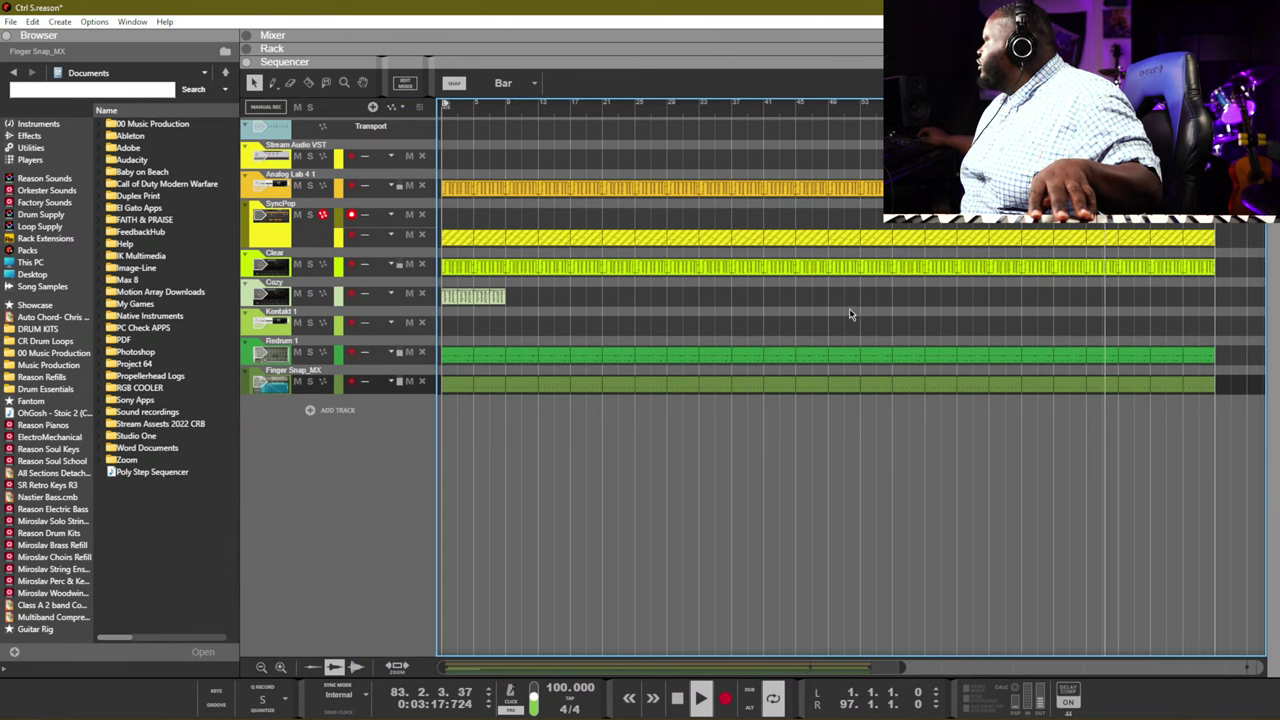
key("space")
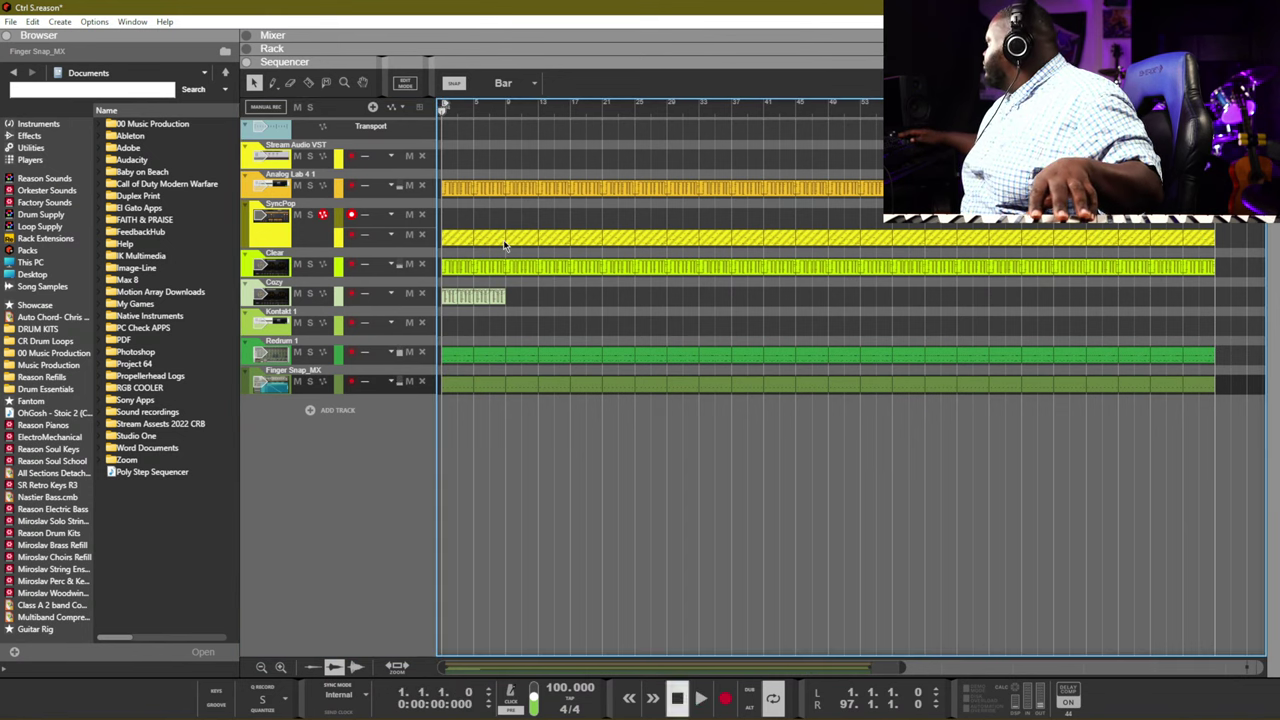
Record a SyncPop take about 57 bars long from bar 1 onto the new note lane and stop playback
key("ctrl+Return")
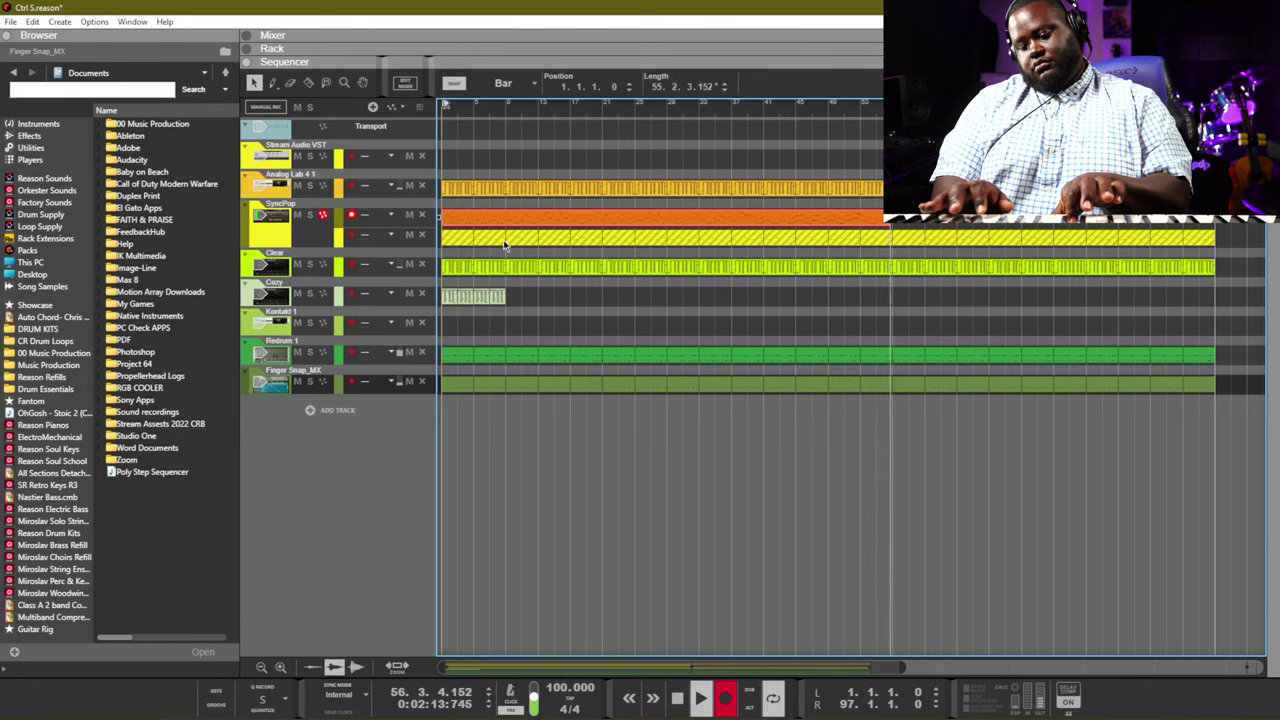
key("ctrl+Return")
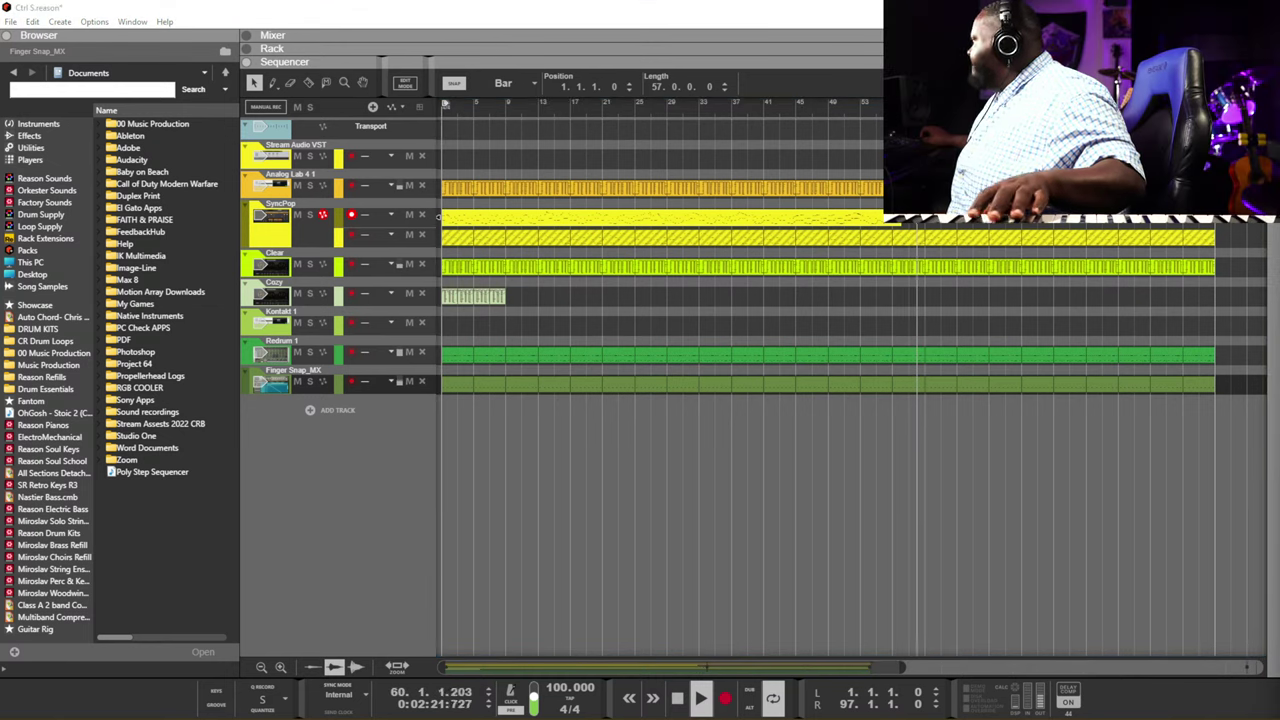
left_click(1100, 395)
key("space")
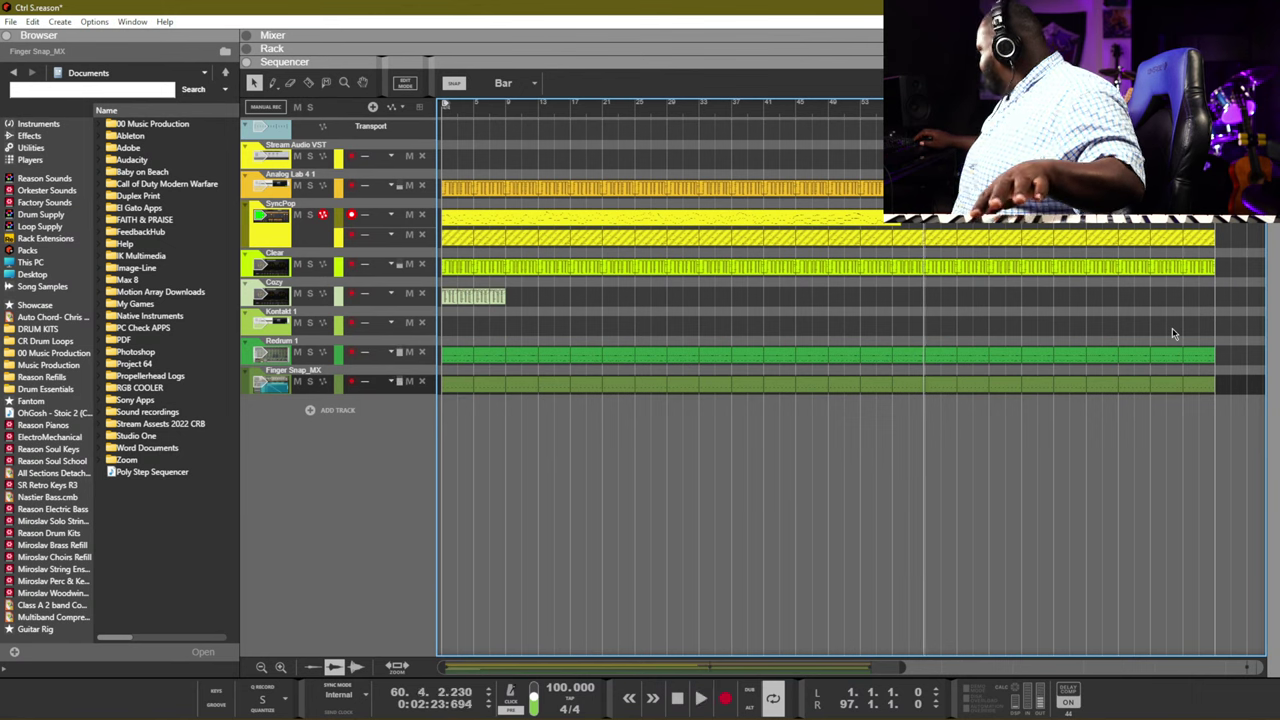
Mute the newly recorded SyncPop note lane during playback and add a Reason Electric Bass instrument track
key("space")
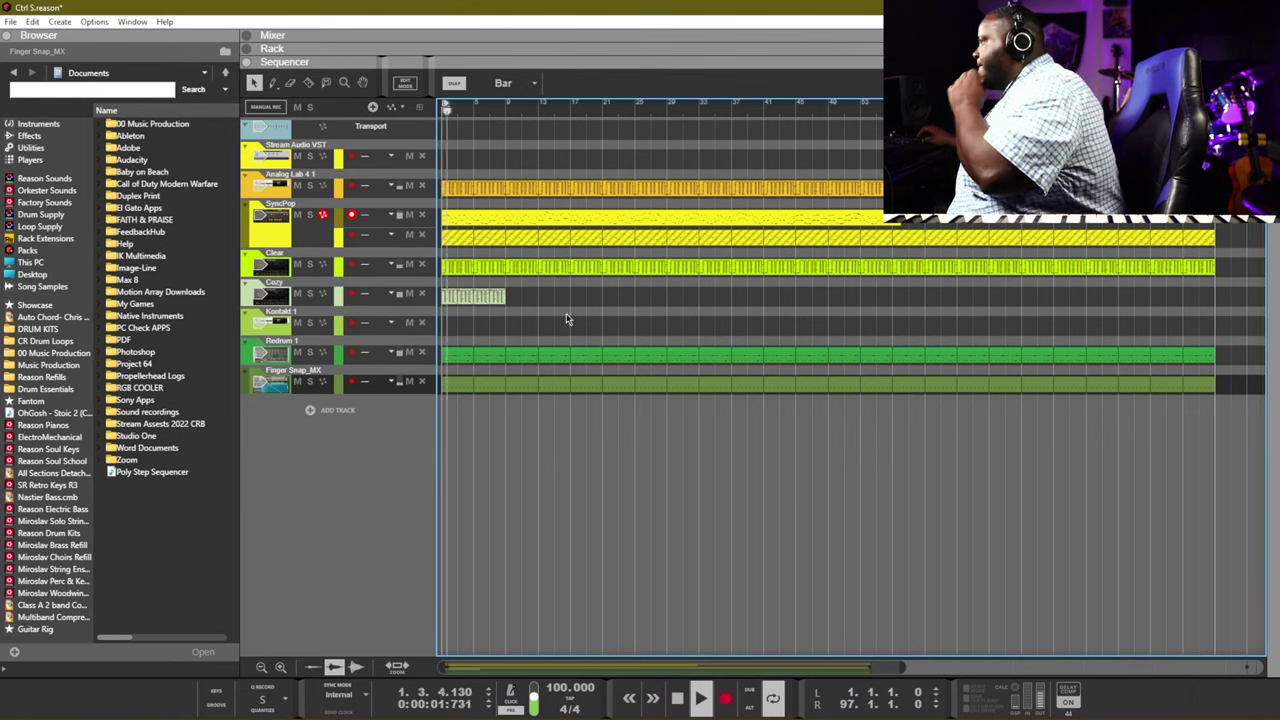
left_click(409, 214)
left_click(336, 410)
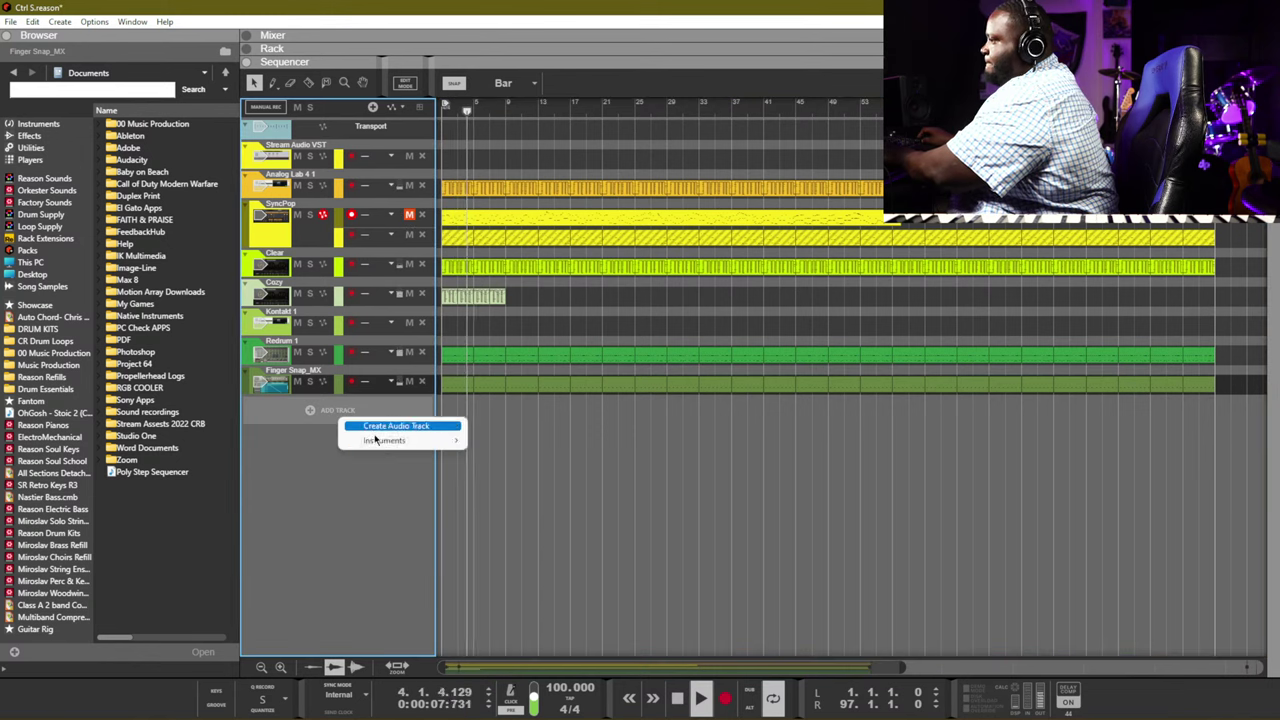
mouse_move(440, 440)
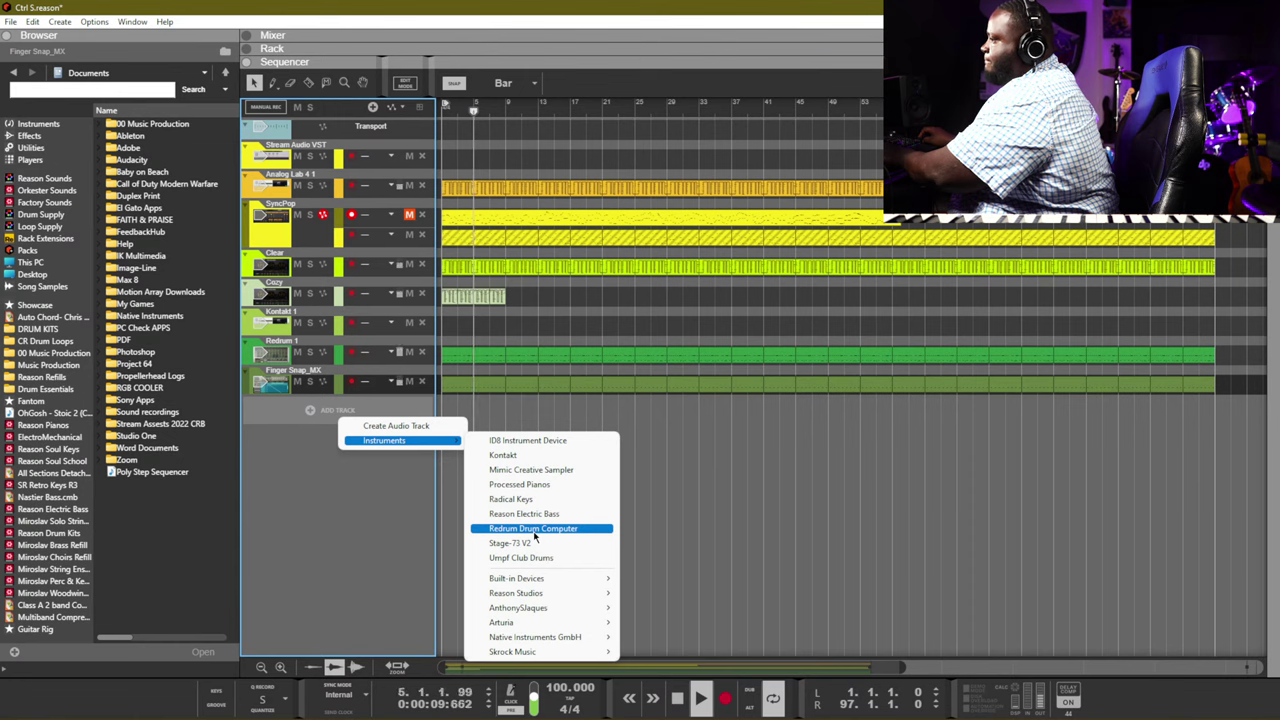
mouse_move(540, 579)
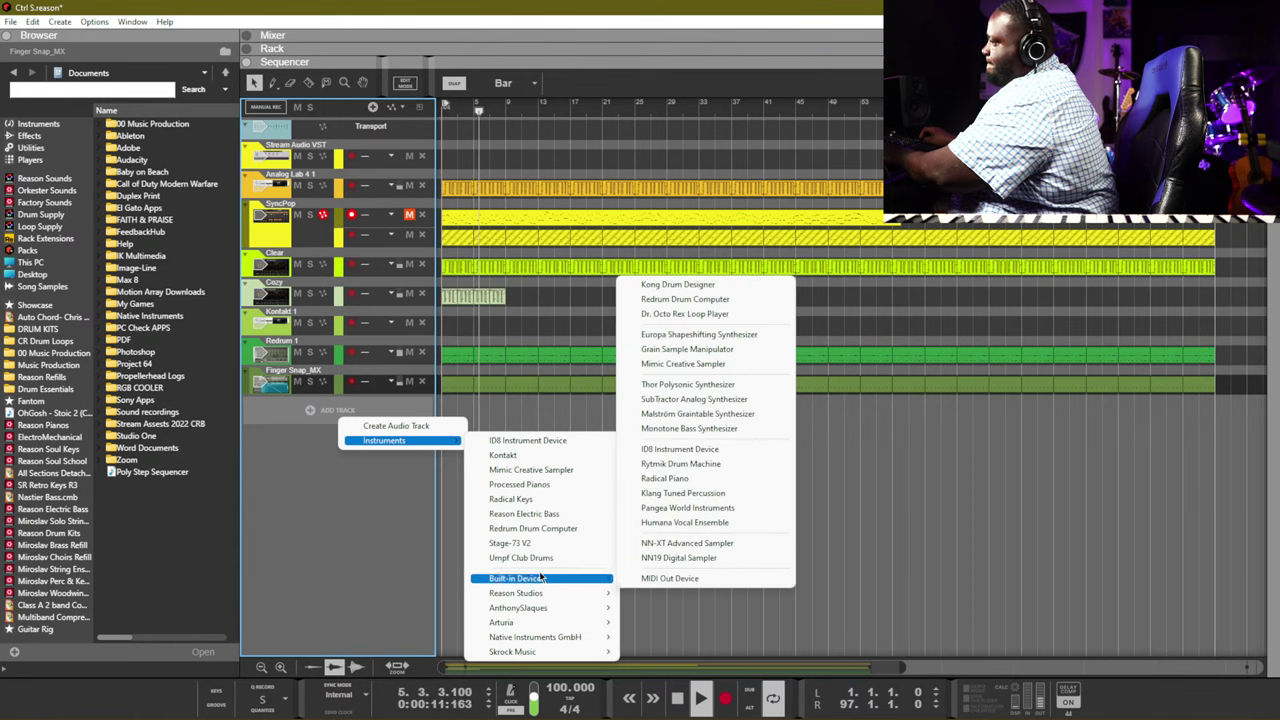
left_click(537, 514)
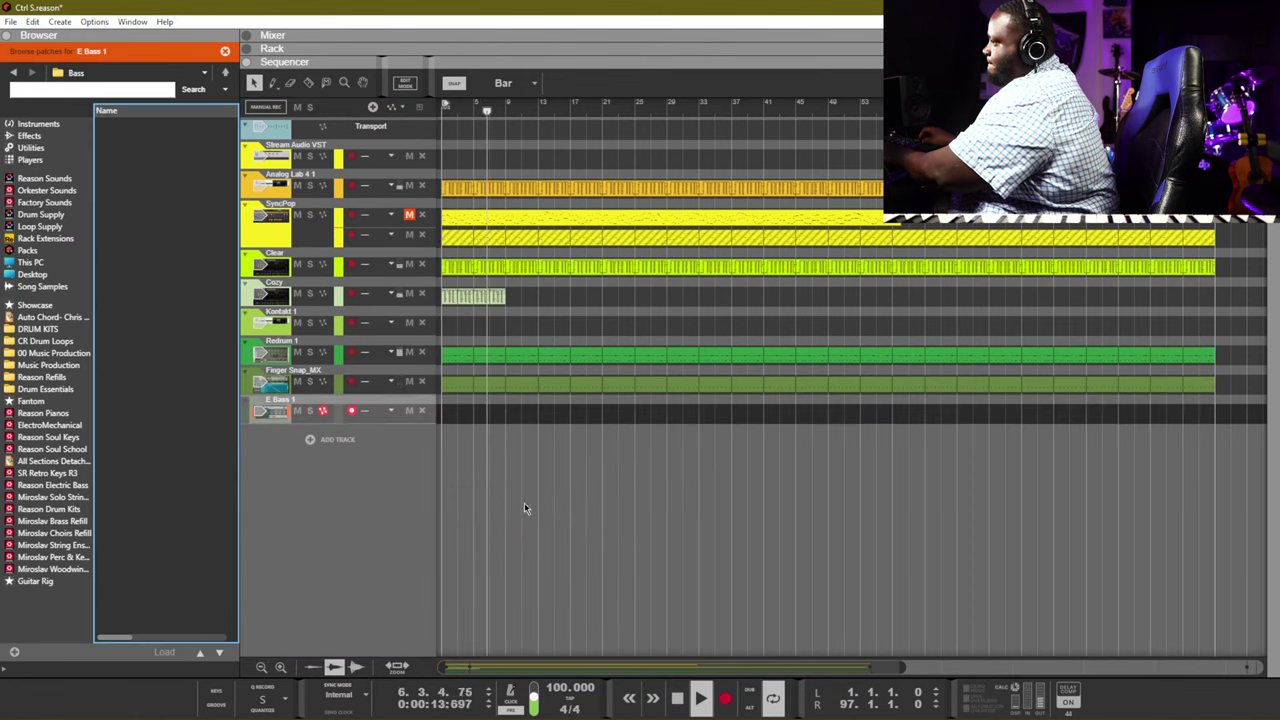
Load the Jazz Bass Producer.cmb patch from the Reason Electric Bass Combinators folder onto the new bass track
key("F6")
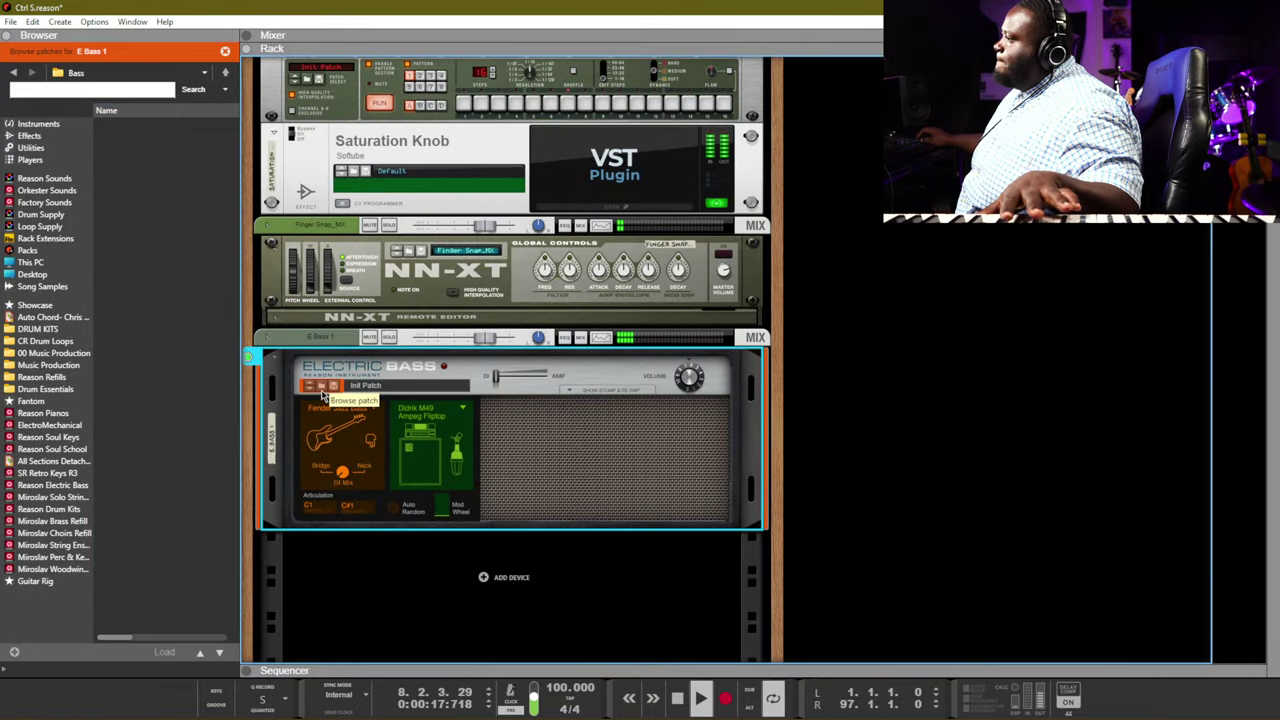
left_click(22, 240)
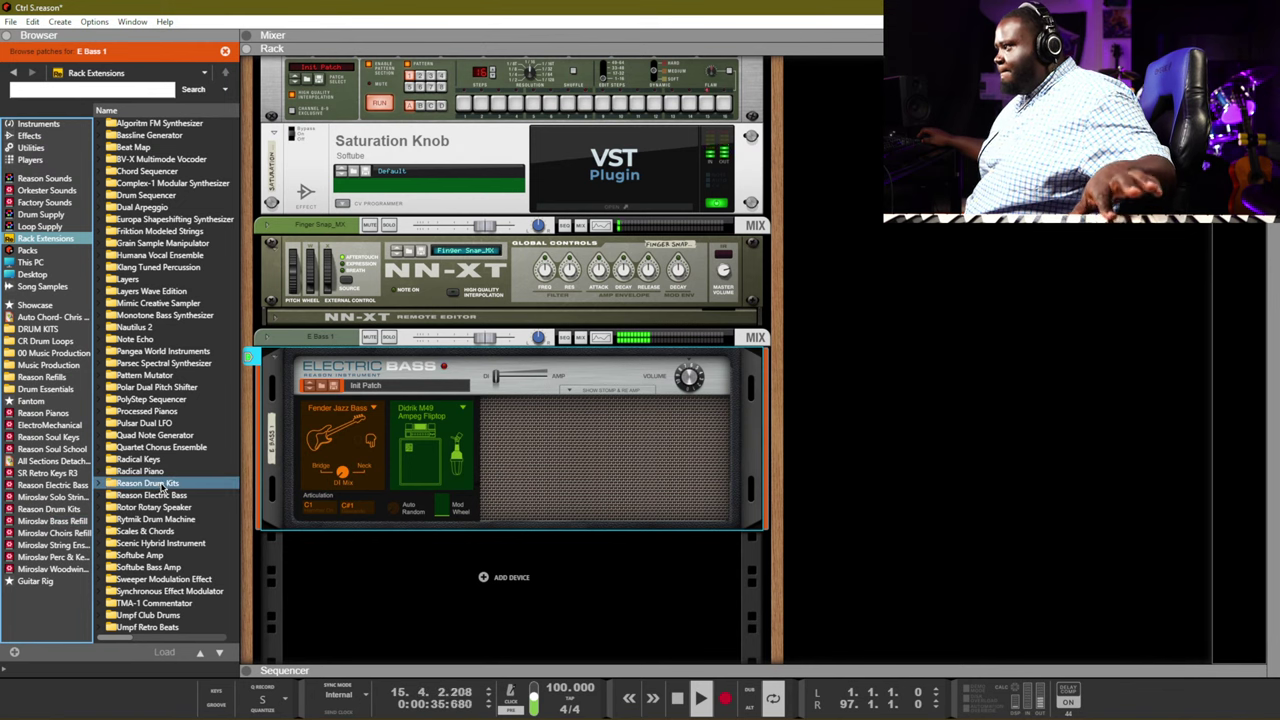
left_click(160, 495)
double_click(160, 495)
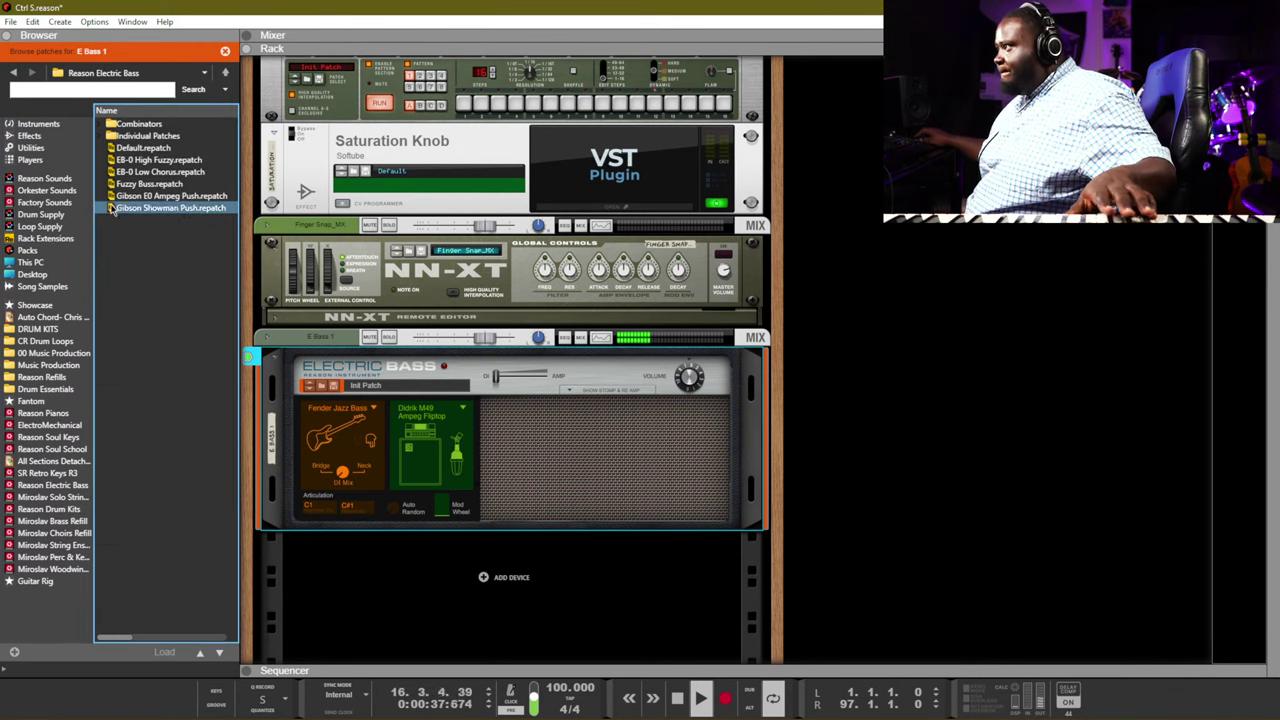
double_click(142, 125)
left_click_drag(157, 171, 363, 400)
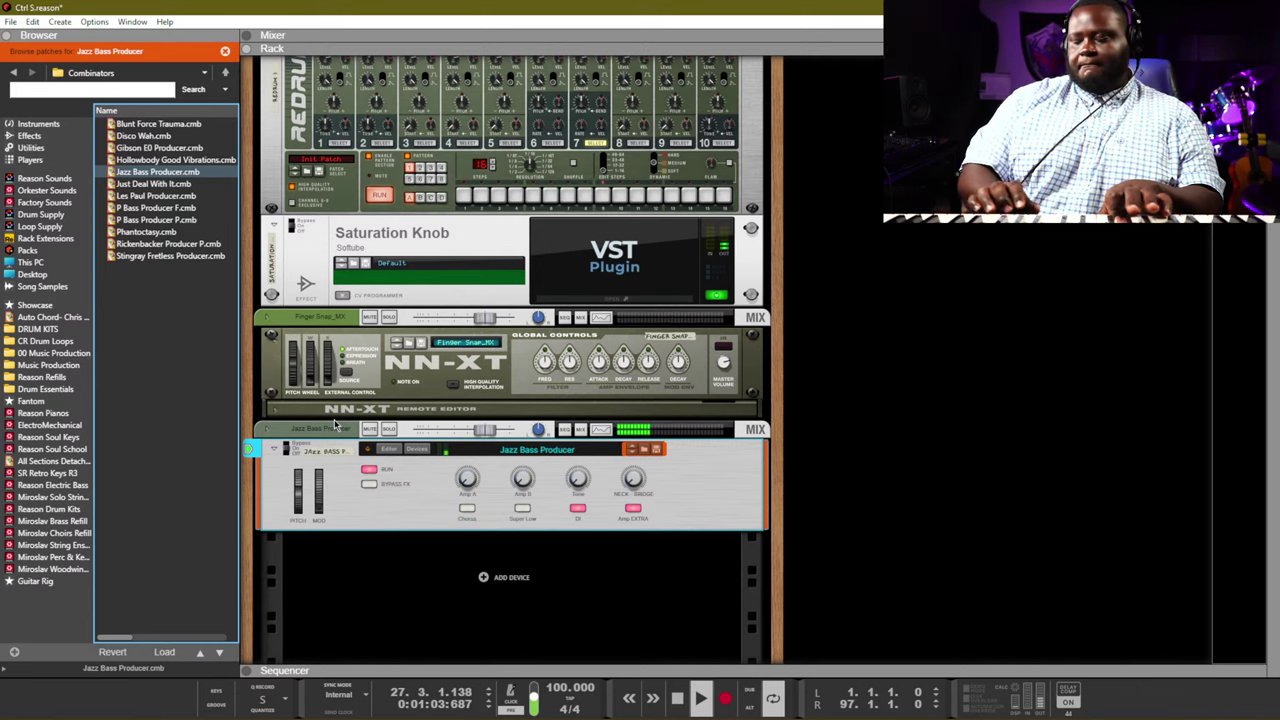
Turn on Super Low on the Jazz Bass Producer combinator while the song plays
key("F7")
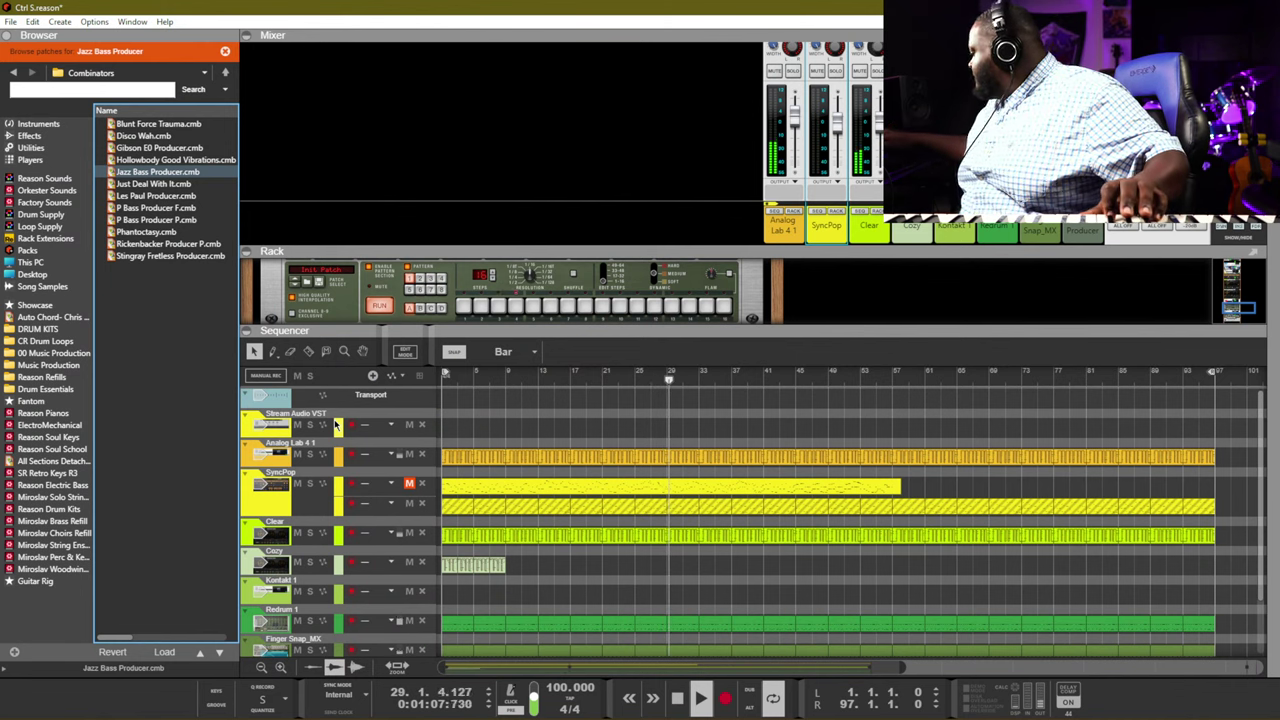
key("F7")
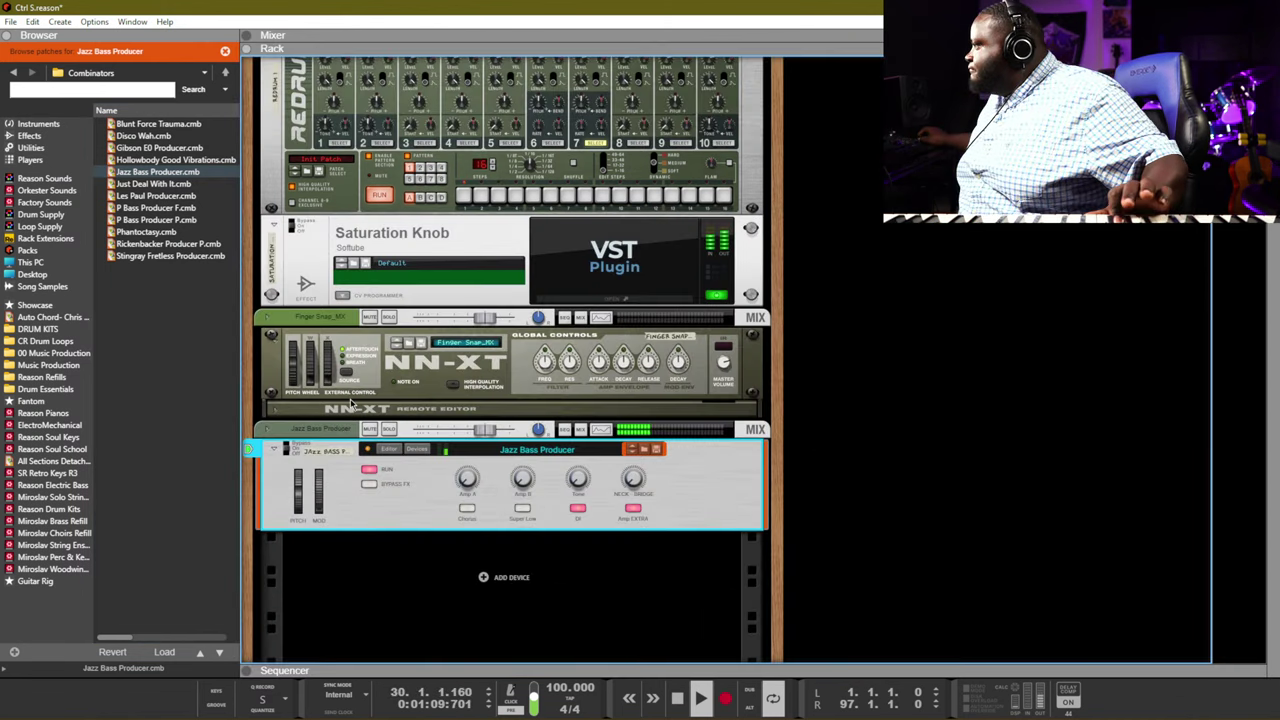
scroll(334, 419, "up", 3)
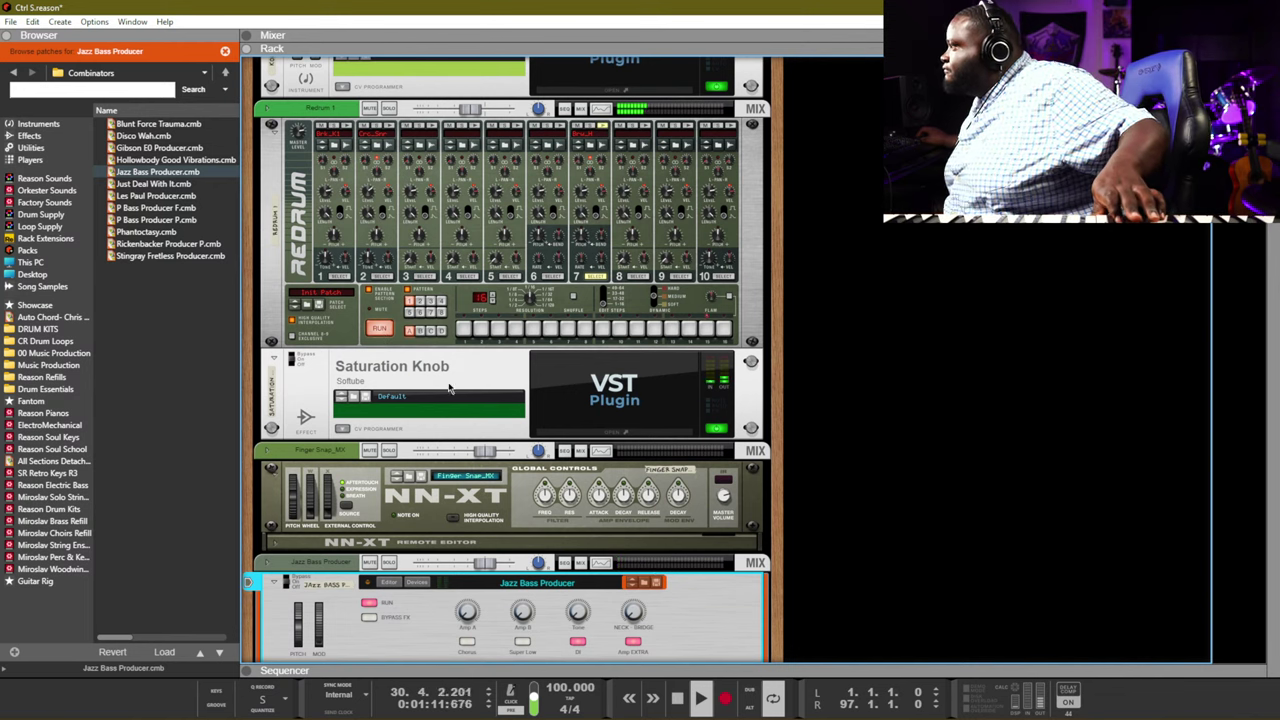
scroll(586, 515, "down", 3)
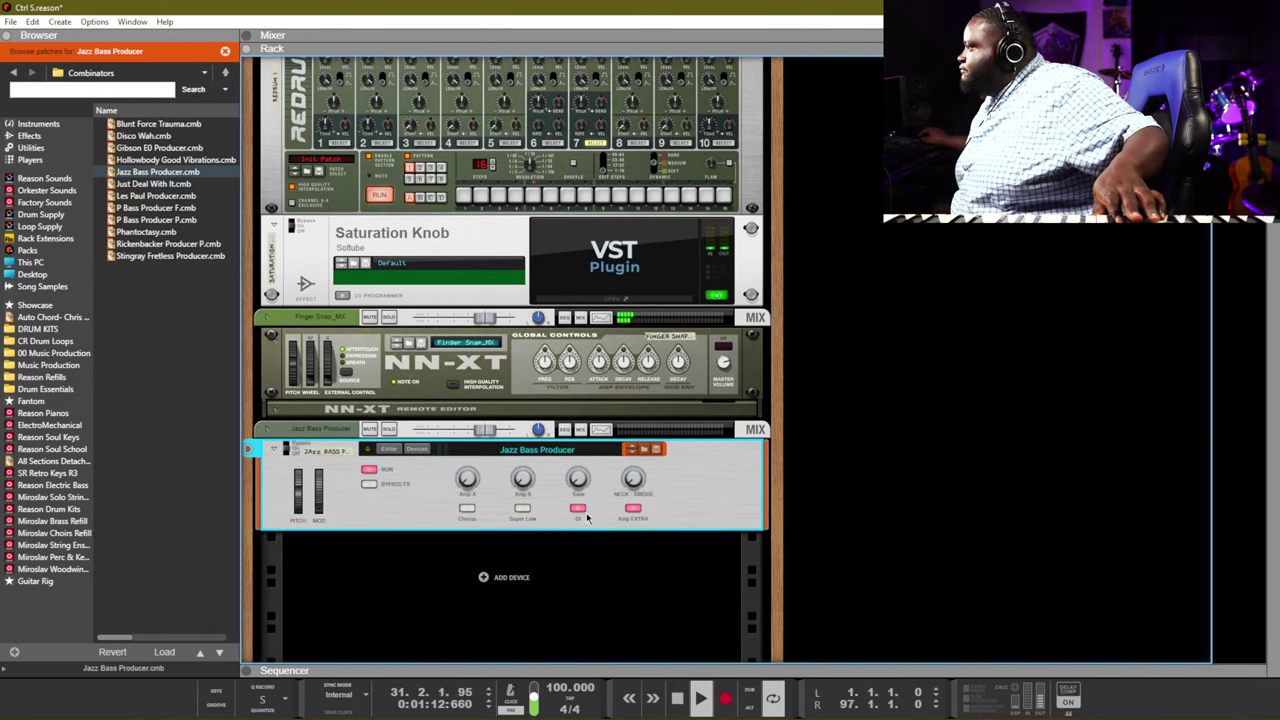
left_click(522, 508)
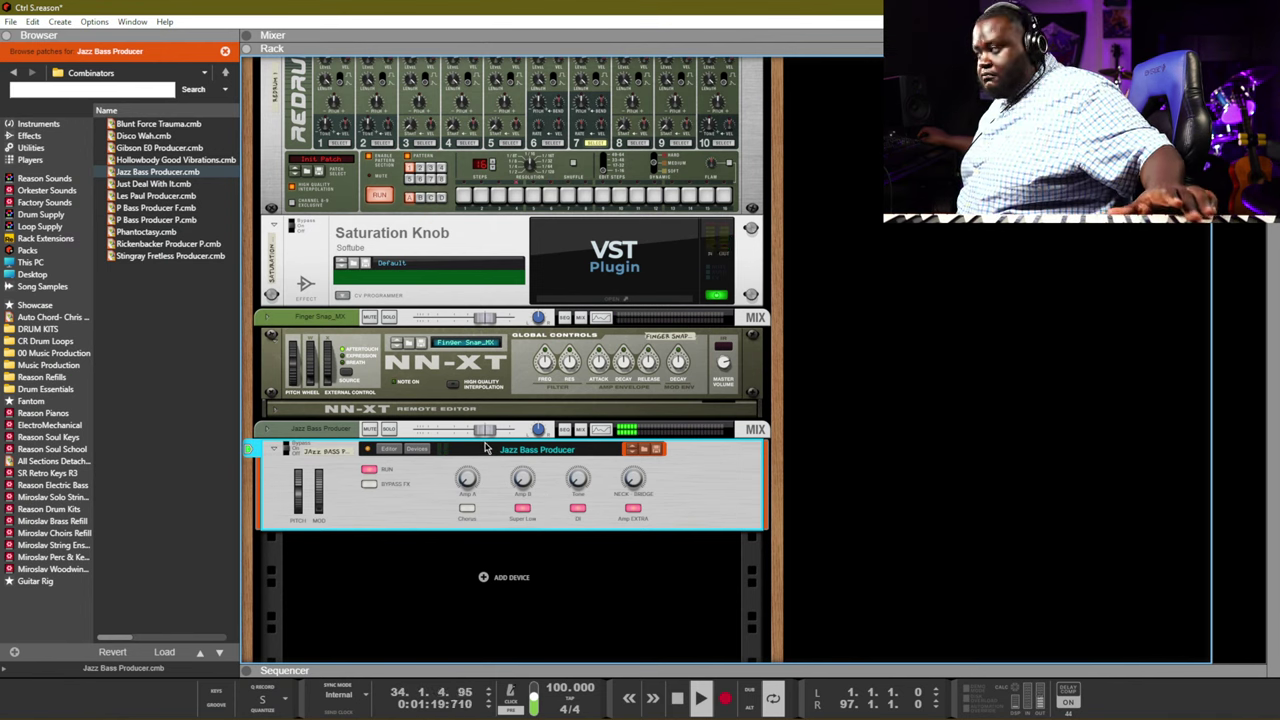
Adjust the Neck-Bridge, Amp A and Amp B controls of the Jazz Bass Producer while auditioning the bass
right_click(684, 487)
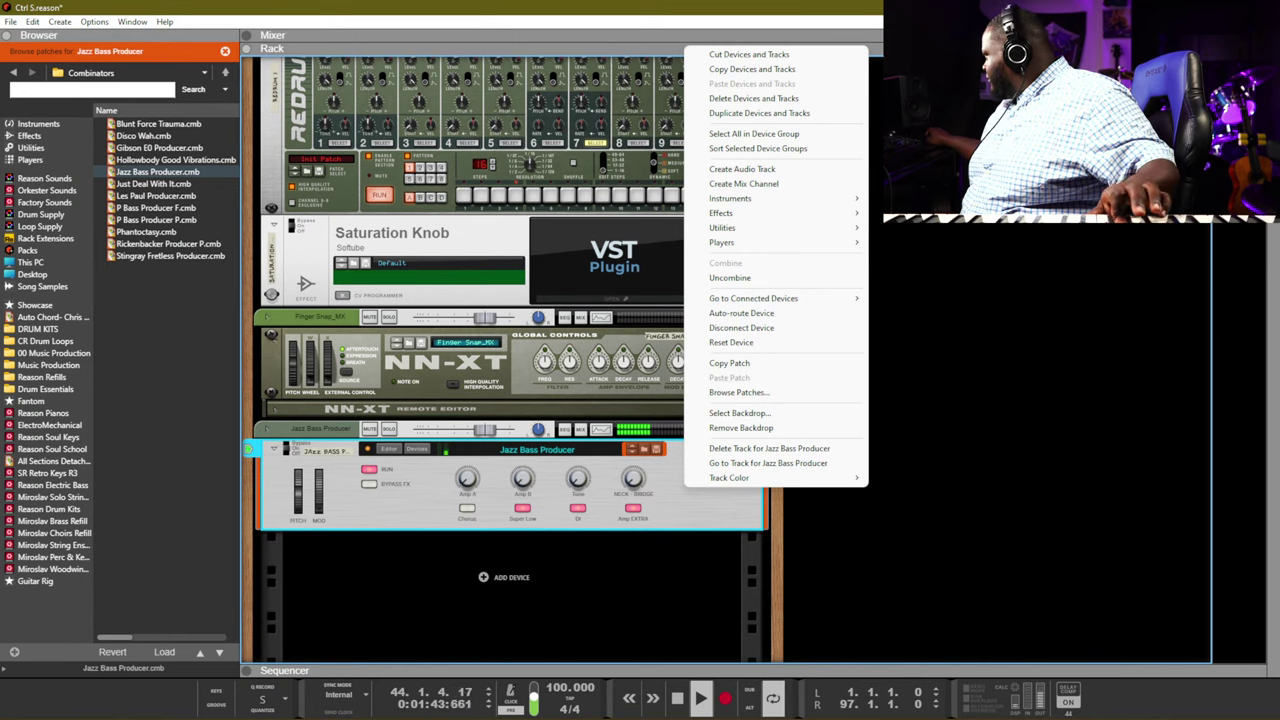
key("Escape")
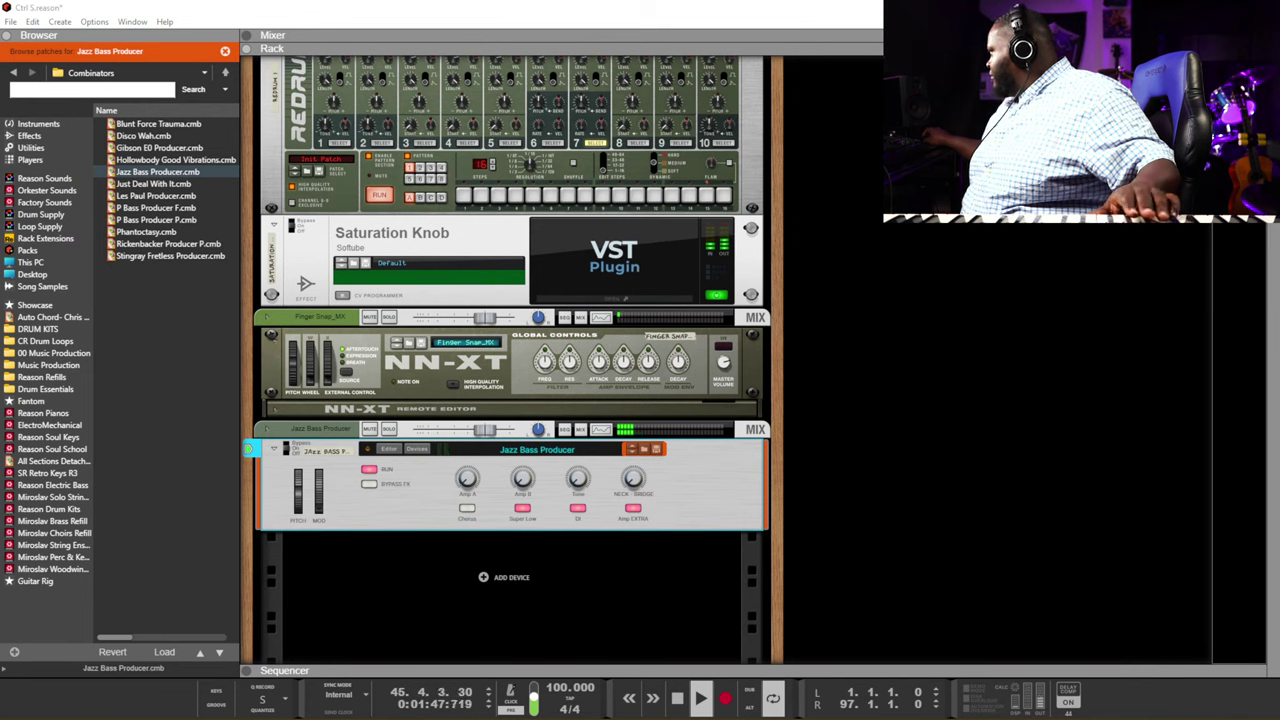
left_click(701, 490)
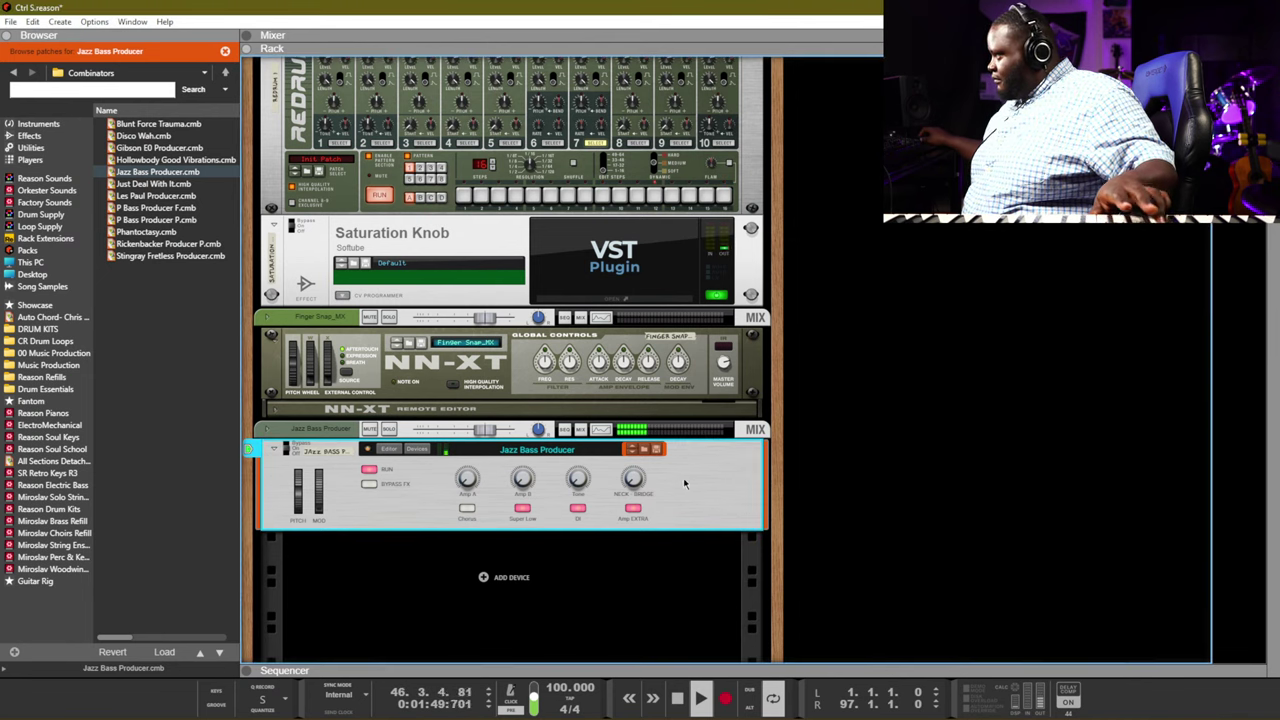
mouse_move(637, 476)
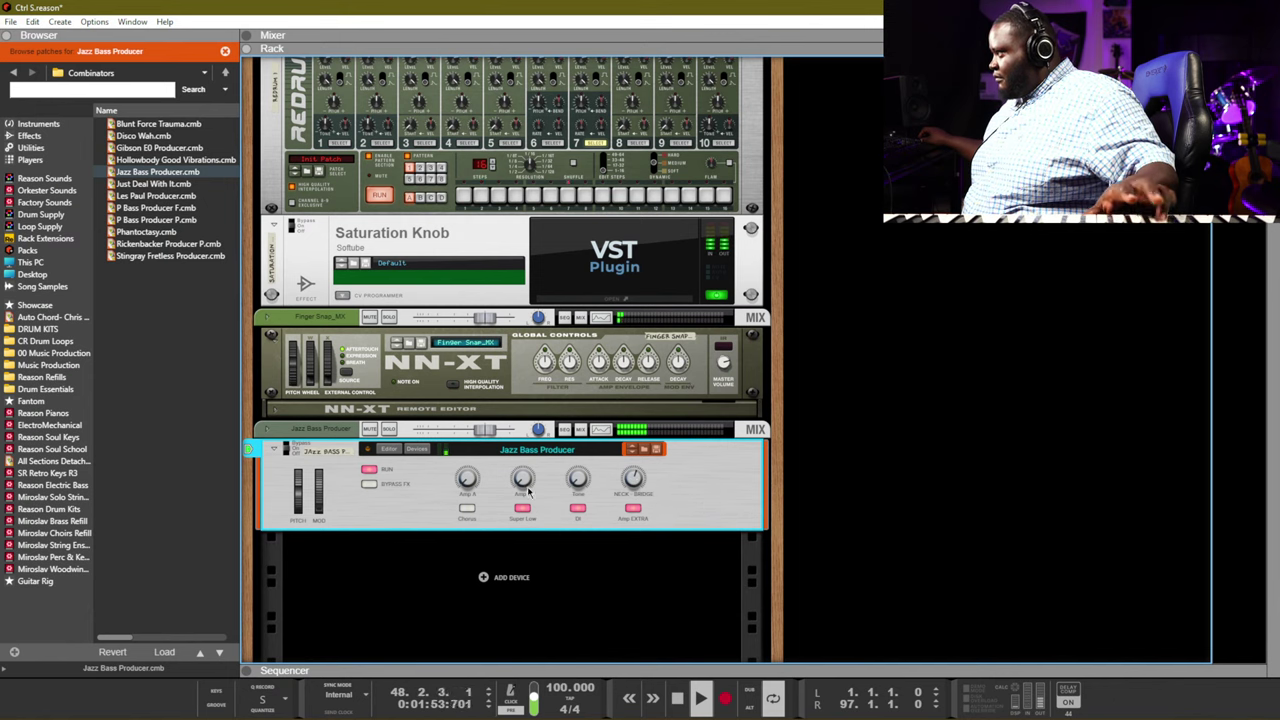
mouse_move(525, 470)
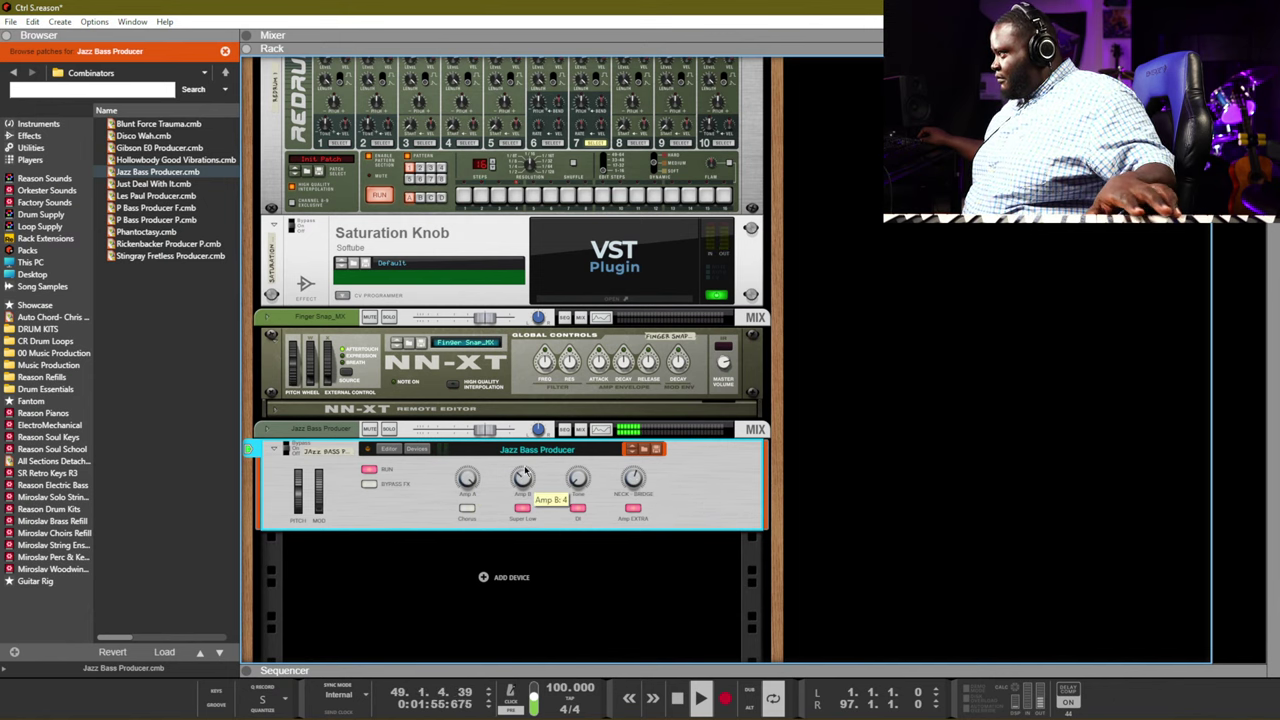
left_click_drag(520, 449, 528, 485)
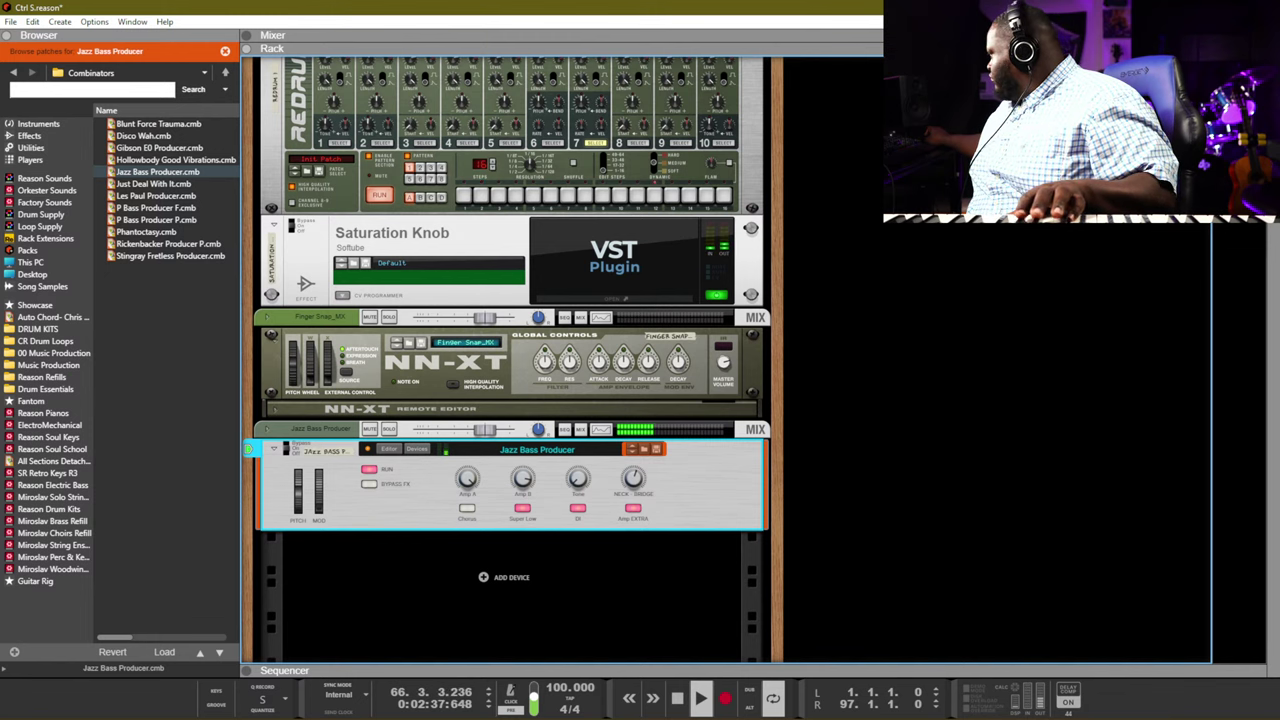
End patch browsing and record a looping Jazz Bass Producer take from bar 76 round to about bar 29 in the full-size sequencer
left_click(825, 428)
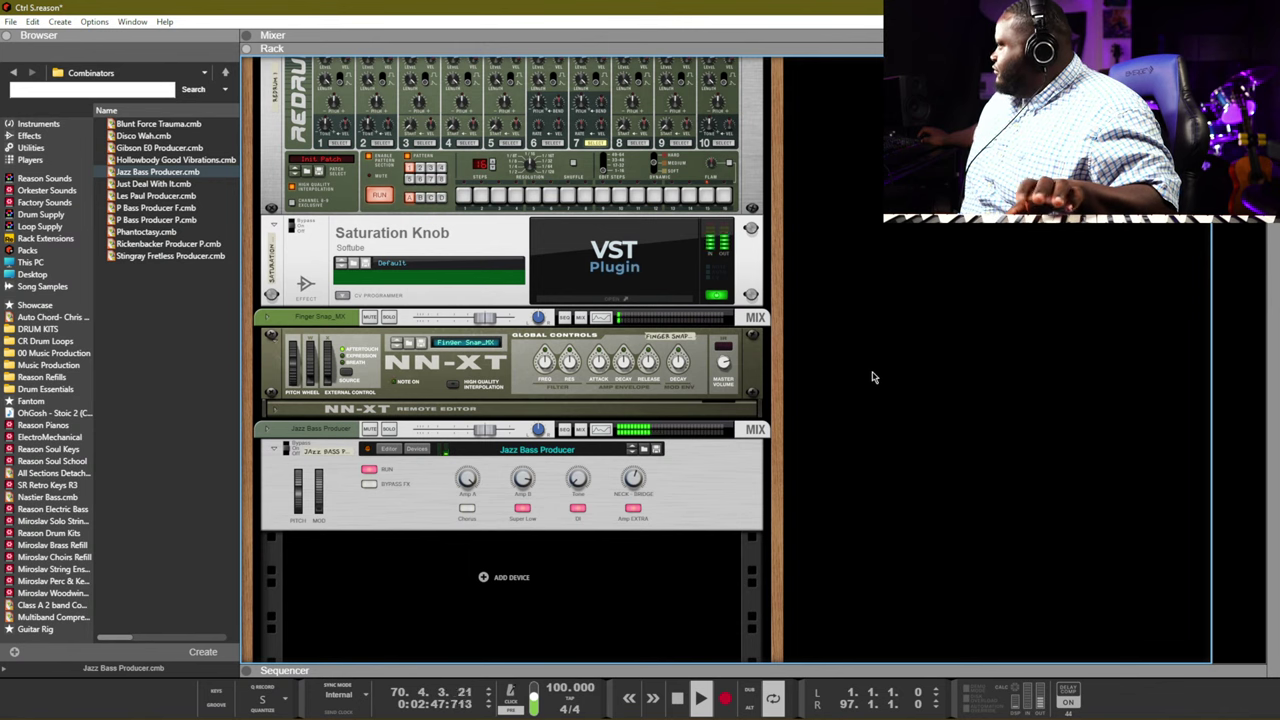
key("F7")
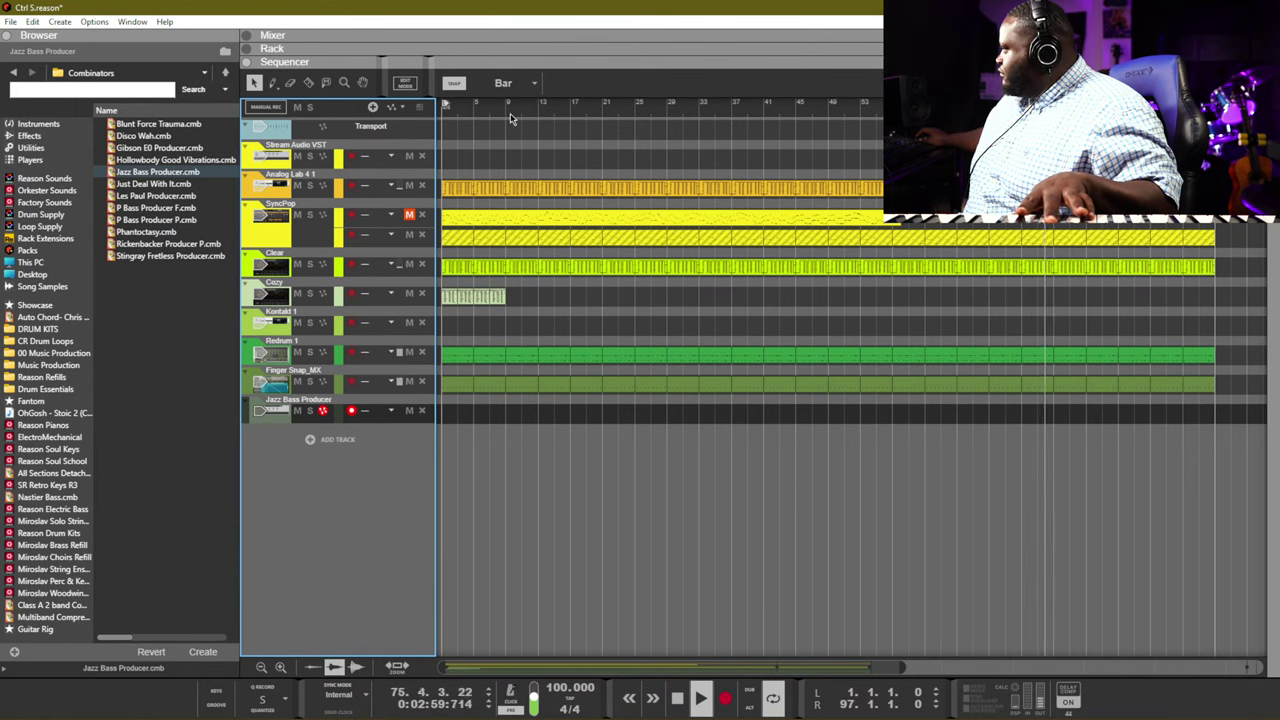
key("ctrl+Return")
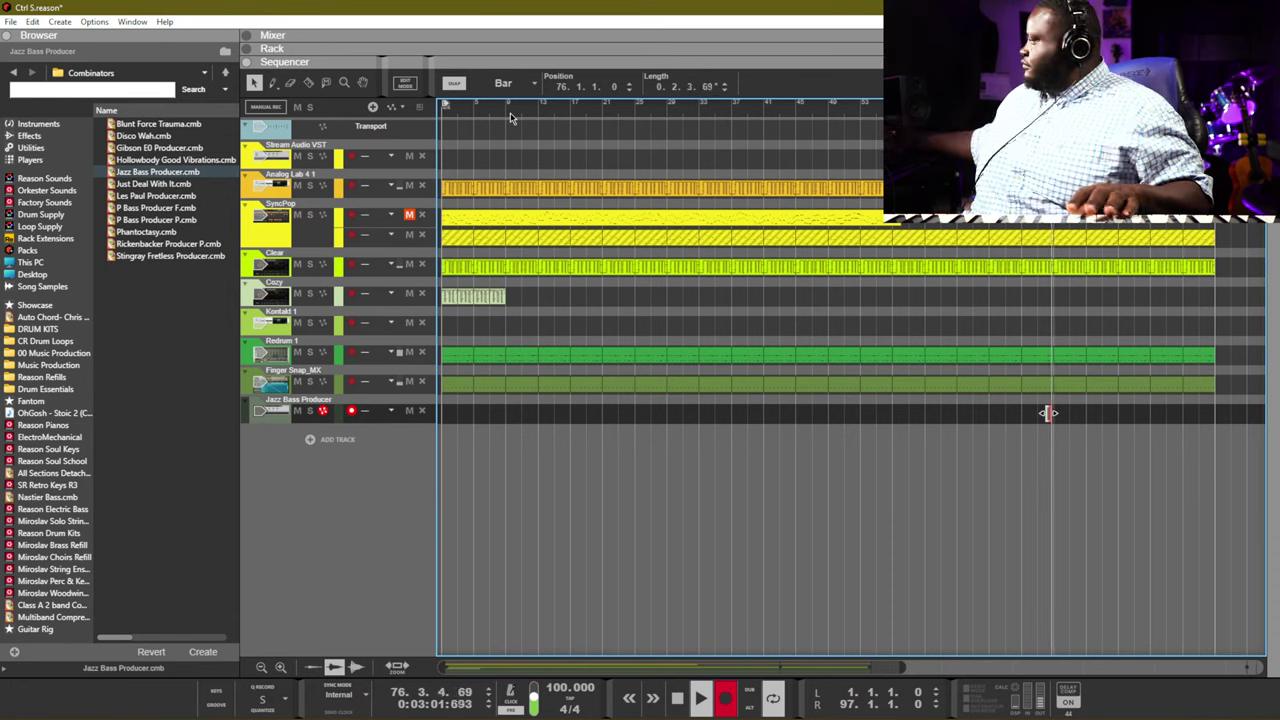
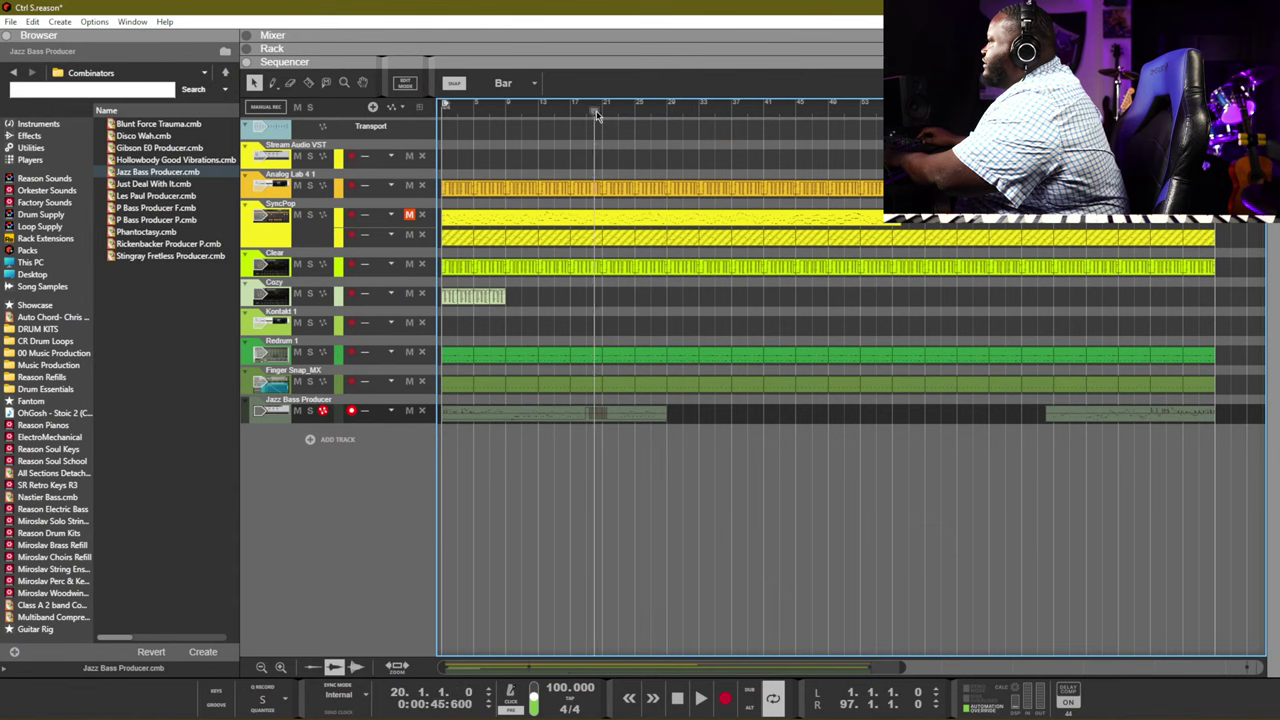
Open the recorded bass clip around bar 20 for note editing, start playback and solo the Jazz Bass Producer track
double_click(616, 416)
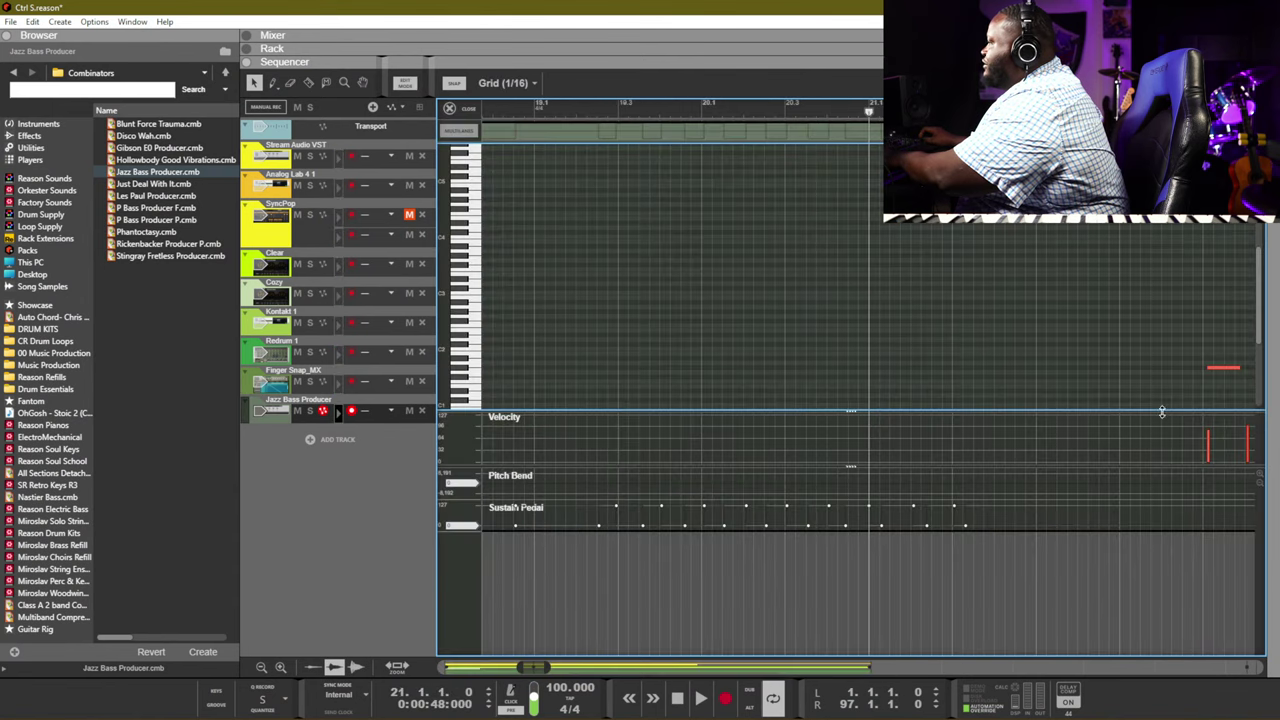
key("space")
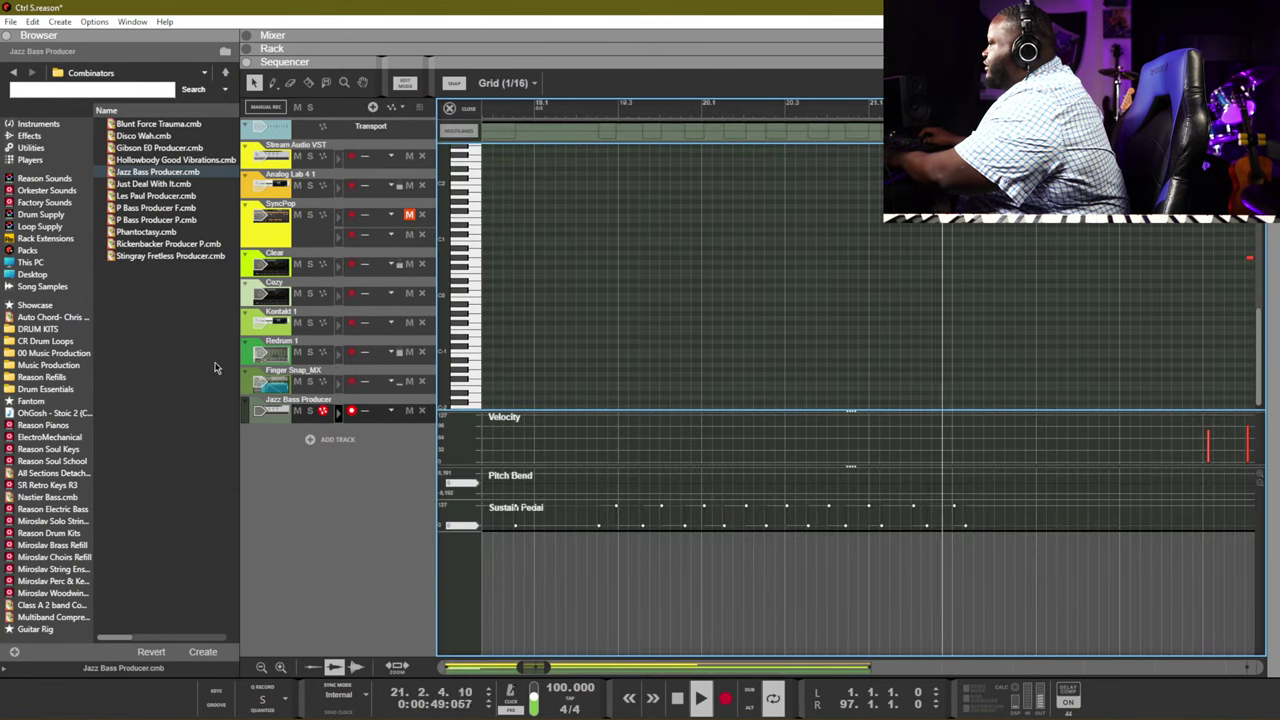
left_click(309, 412)
scroll(955, 360, "down", 3)
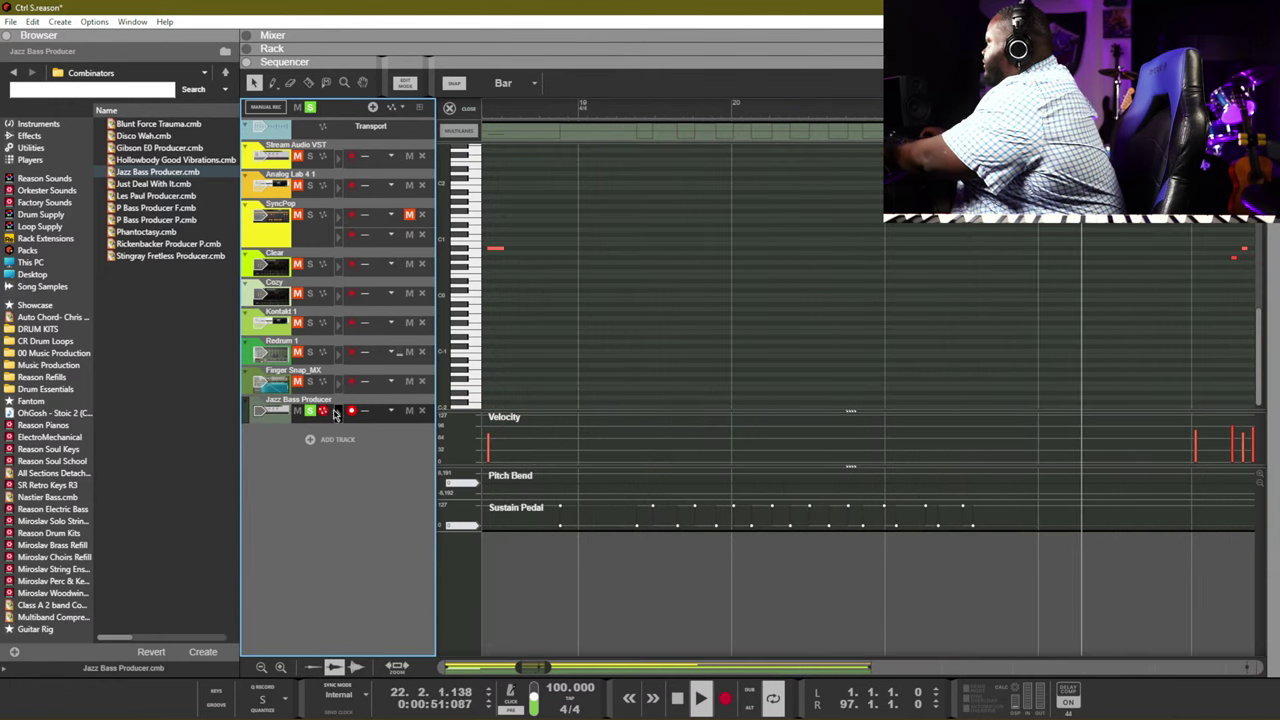
Listen through the soloed bass notes around bars 23 to 25, stop playback and set the song position to bar 23
left_click(1048, 351)
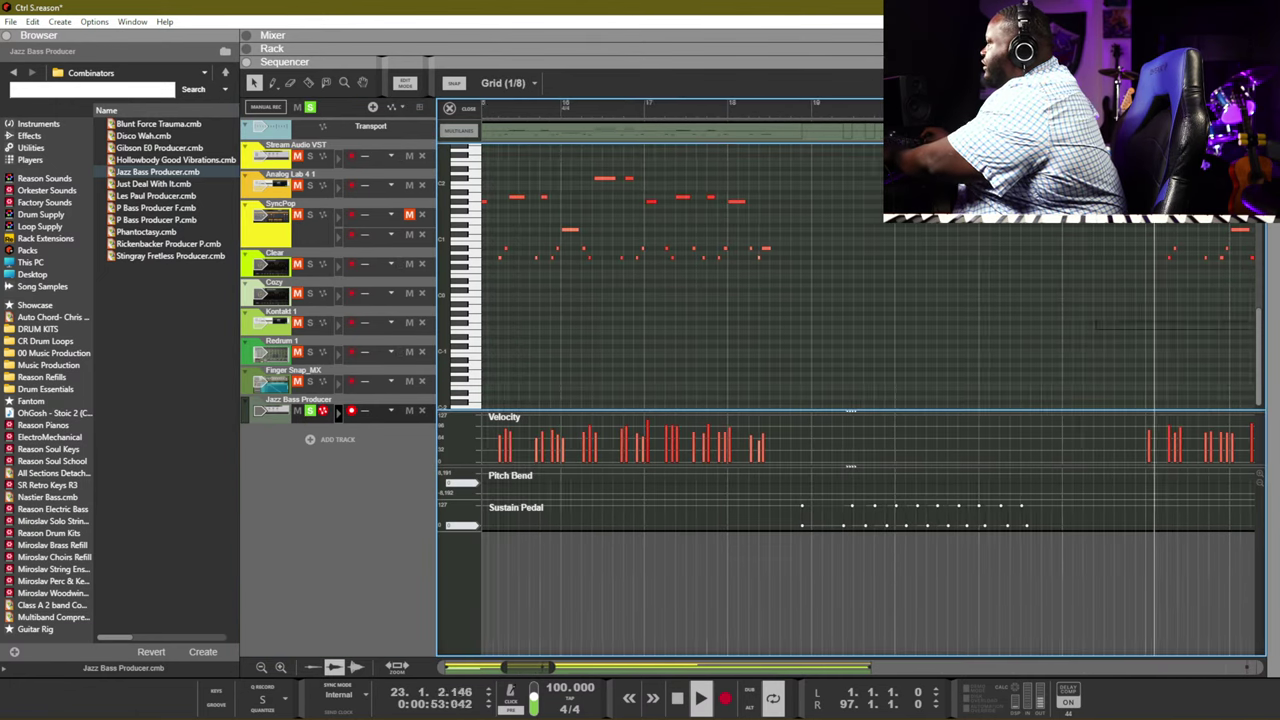
scroll(1048, 351, "up", 1)
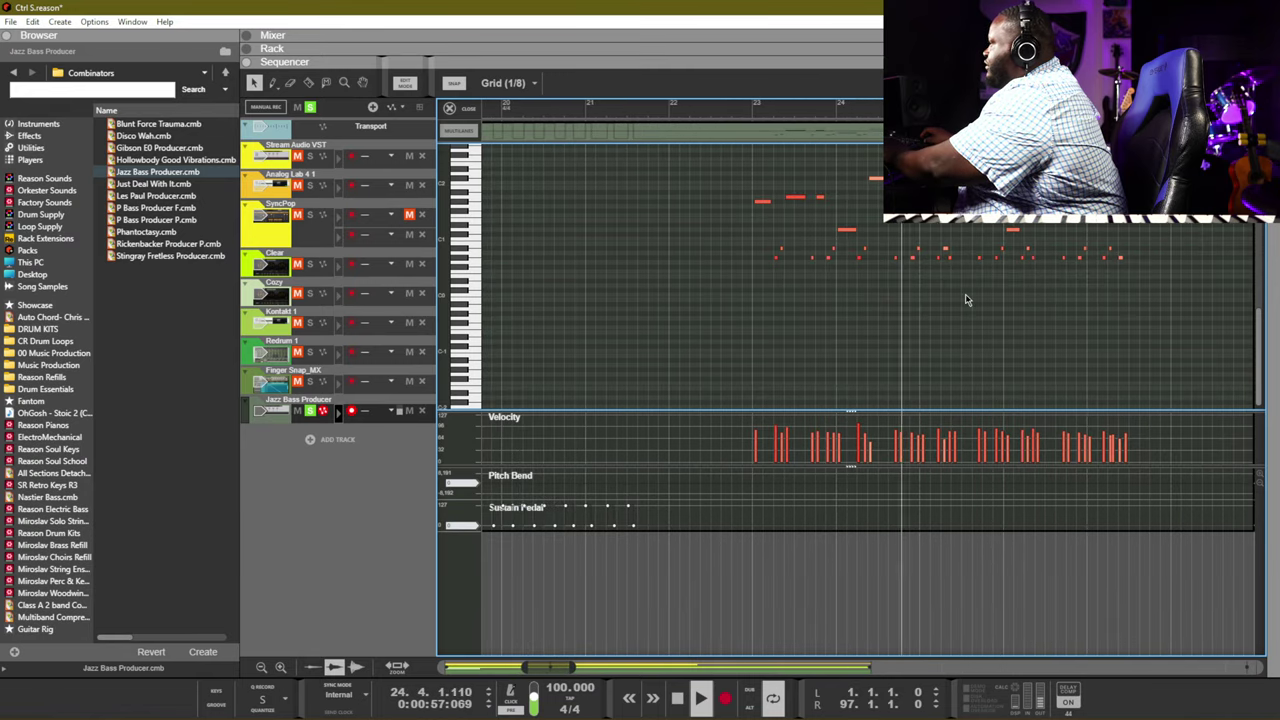
key("space")
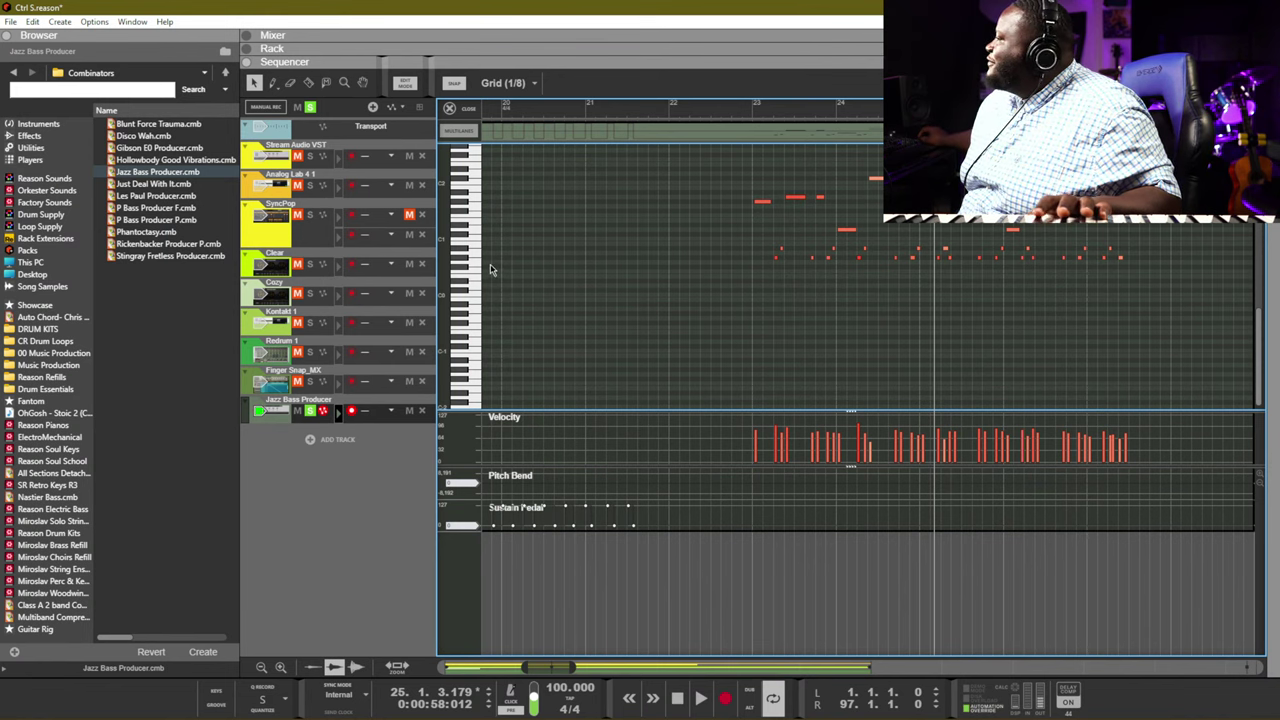
left_click(753, 114)
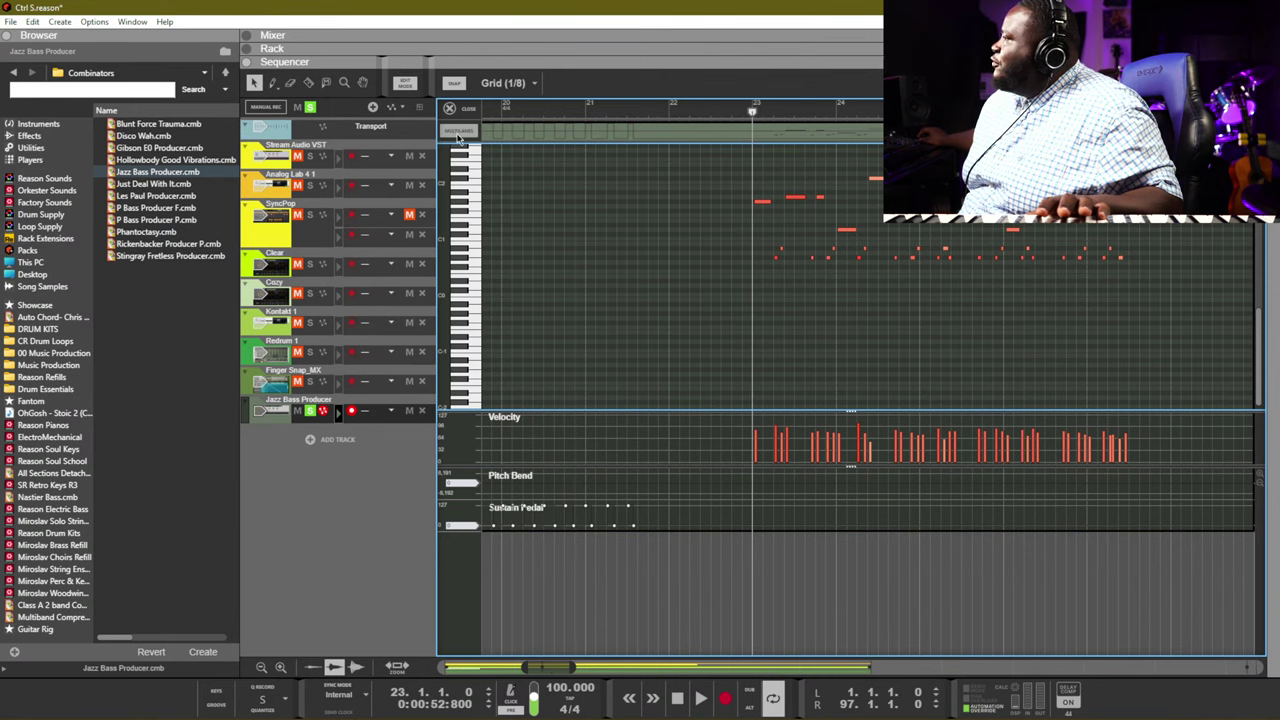
Clear the solo on the Jazz Bass Producer track, start playback and return to the arrangement view
left_click(313, 108)
key("space")
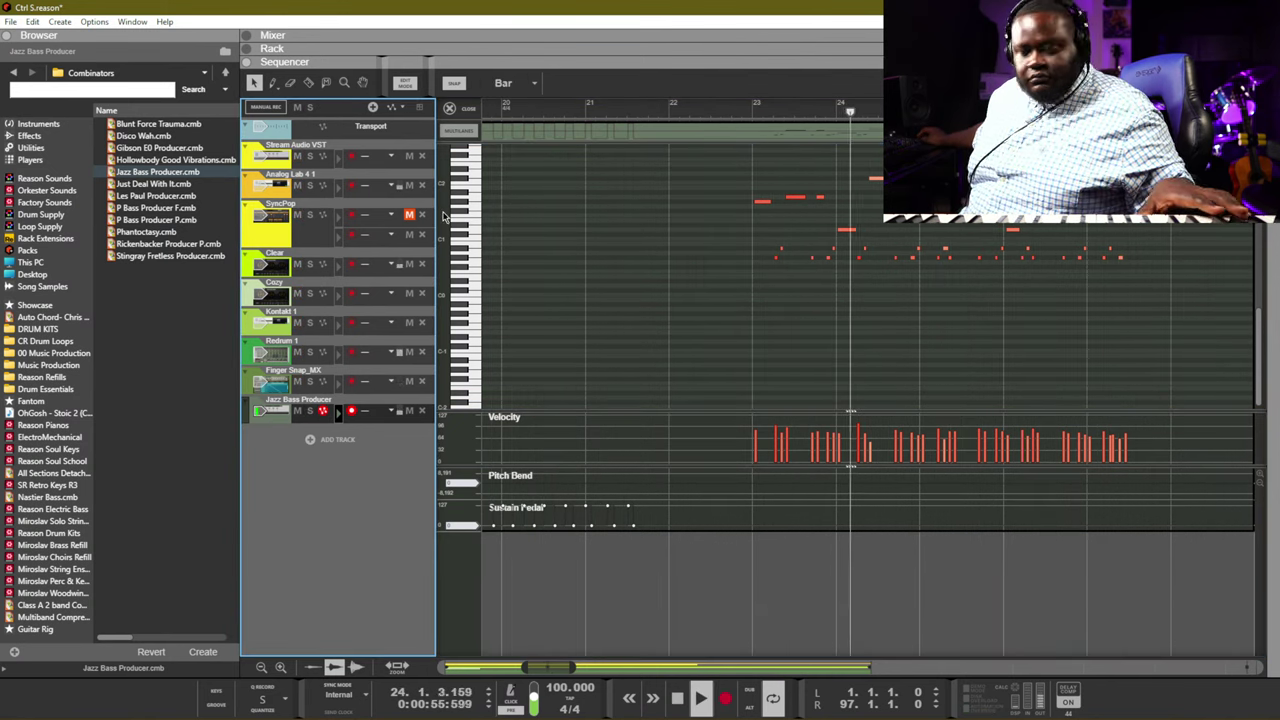
key("shift+Tab")
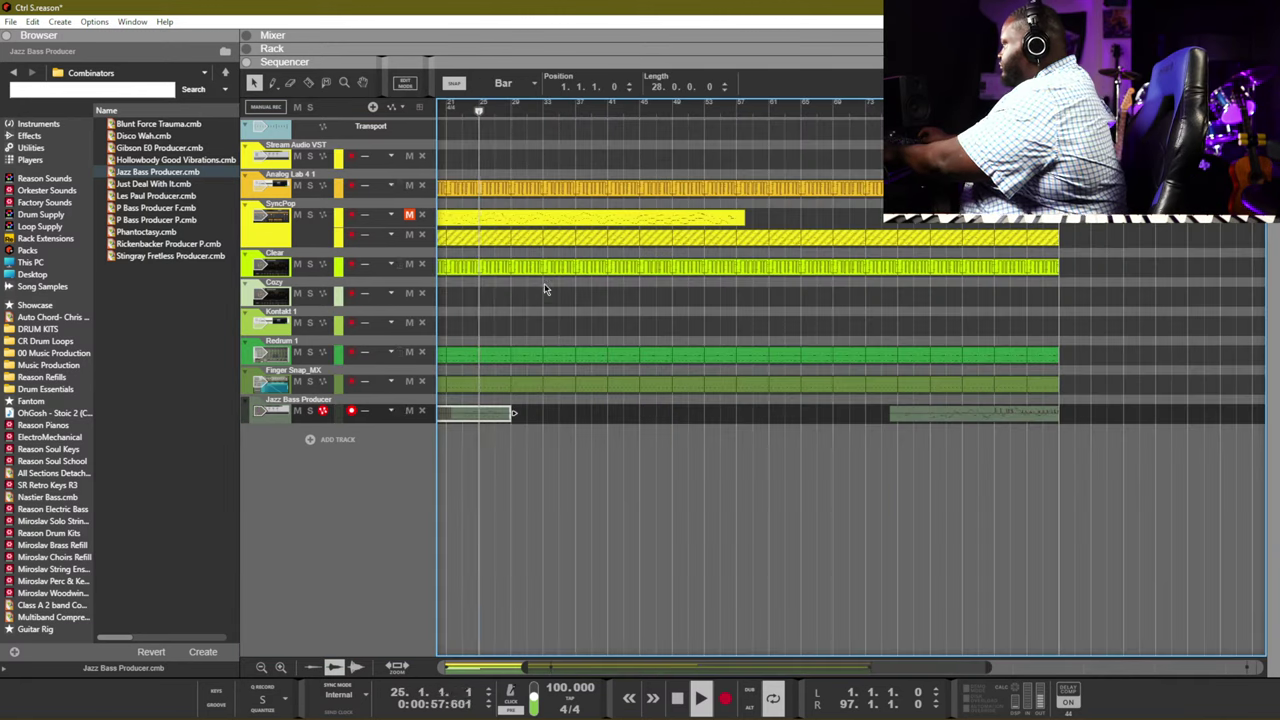
Shorten the Jazz Bass Producer clip at the start of the song to 4 bars
left_click(457, 423)
scroll(457, 423, "left", 5)
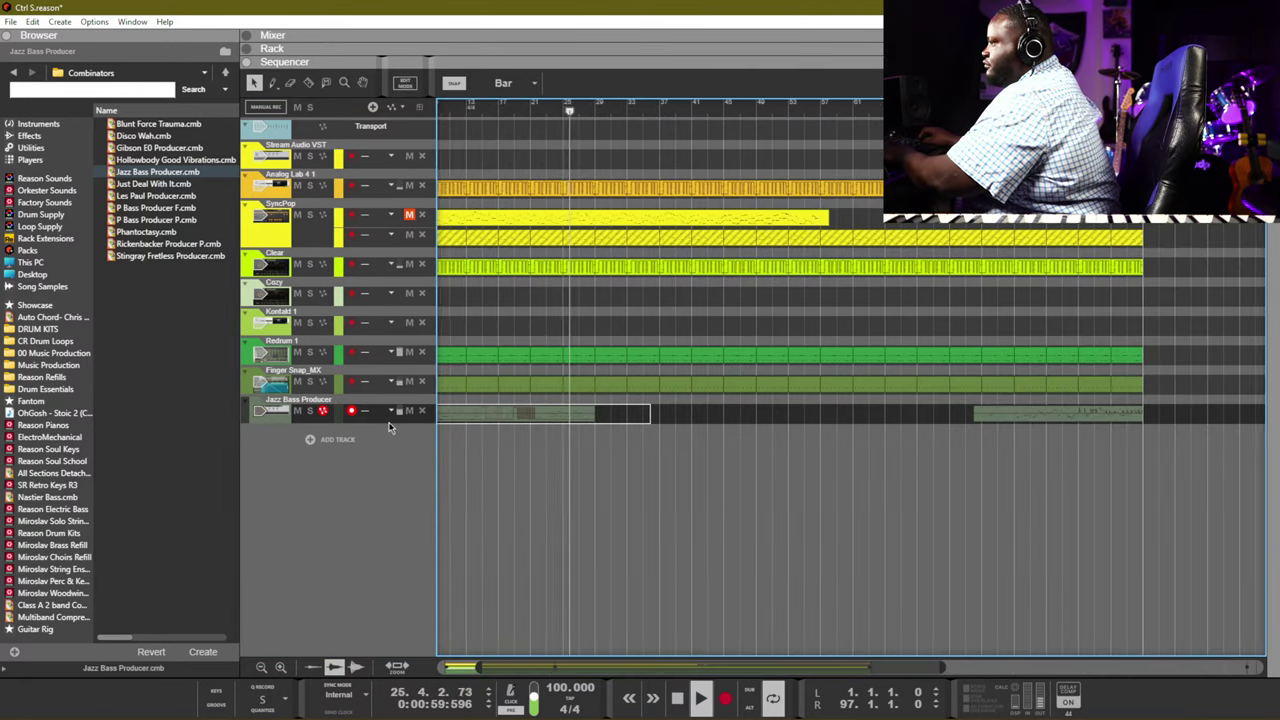
left_click_drag(444, 418, 395, 417)
Duplicate the 4-bar Jazz Bass Producer clip repeatedly along its lane until a copy starts at bar 73
key("ctrl+d")
key("ctrl+d")
key("ctrl+d")
key("ctrl+d")
key("ctrl+d")
key("ctrl+d")
key("ctrl+d")
key("ctrl+d")
key("ctrl+d")
key("ctrl+d")
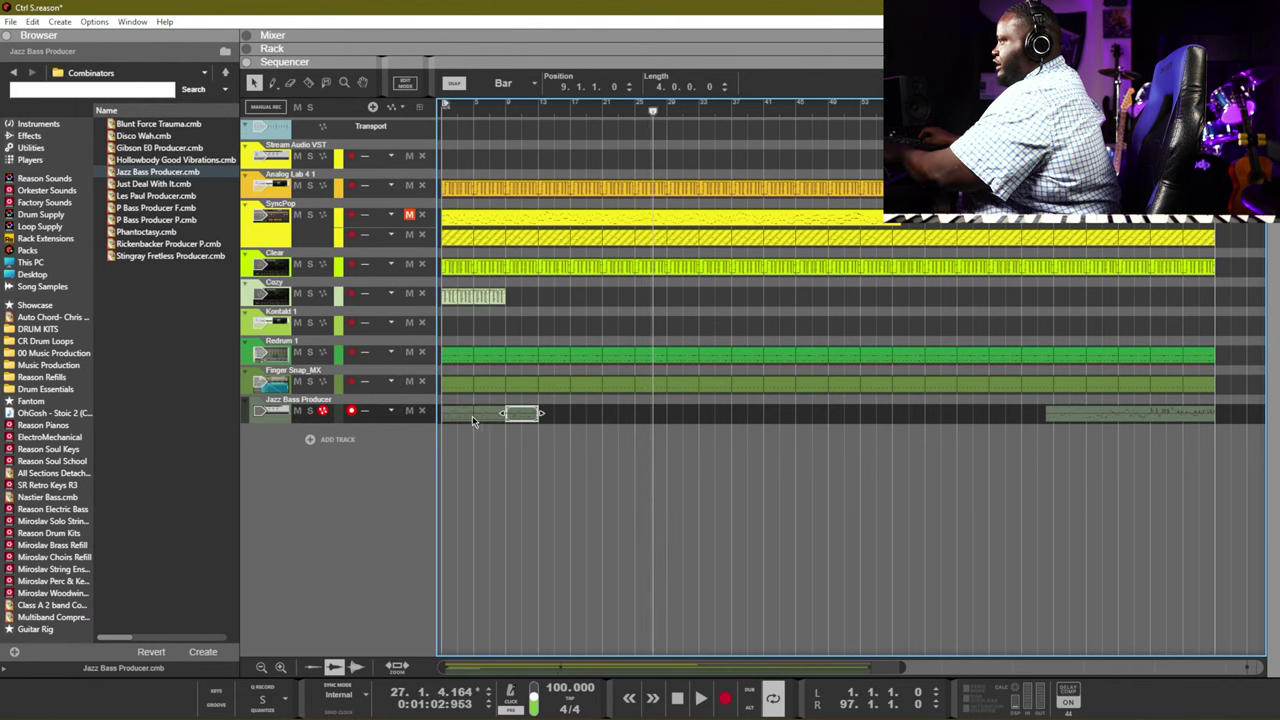
key("ctrl+d")
key("ctrl+d")
key("ctrl+d")
key("ctrl+d")
key("ctrl+d")
key("ctrl+d")
key("ctrl+d")
key("ctrl+d")
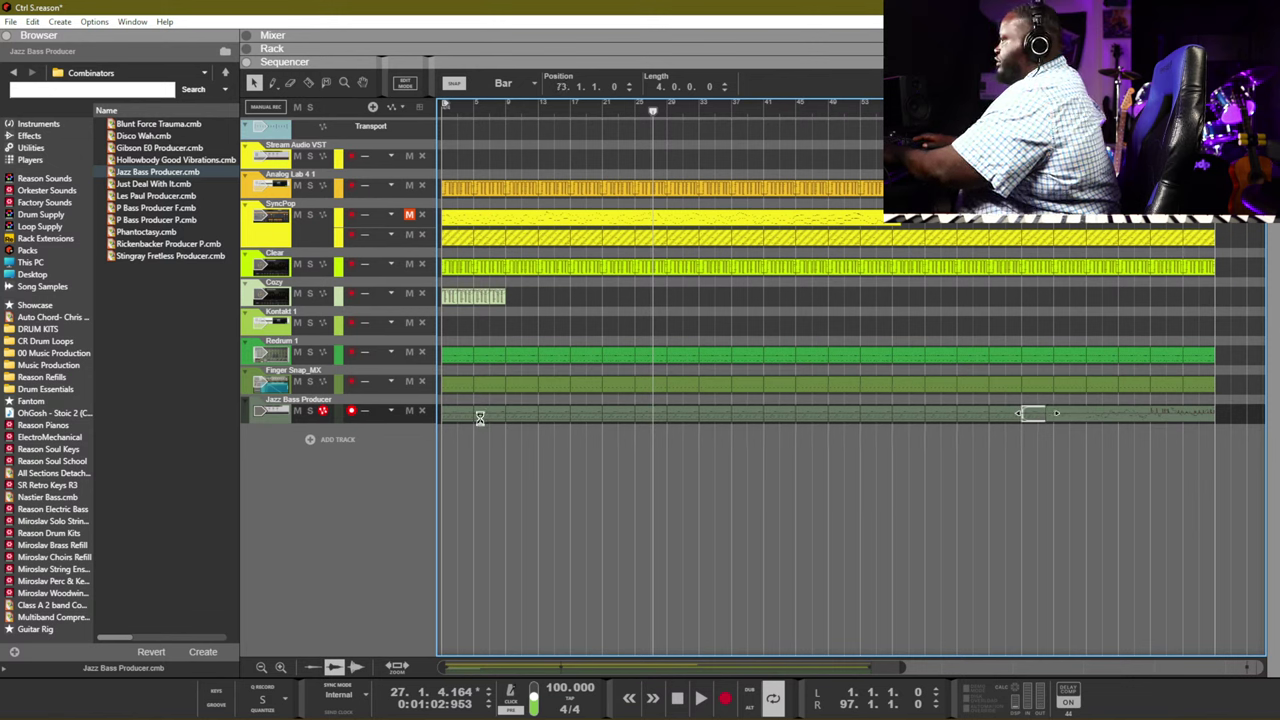
Move all clips on every track 8 bars later so the arrangement starts at bar 9
key("ctrl+a")
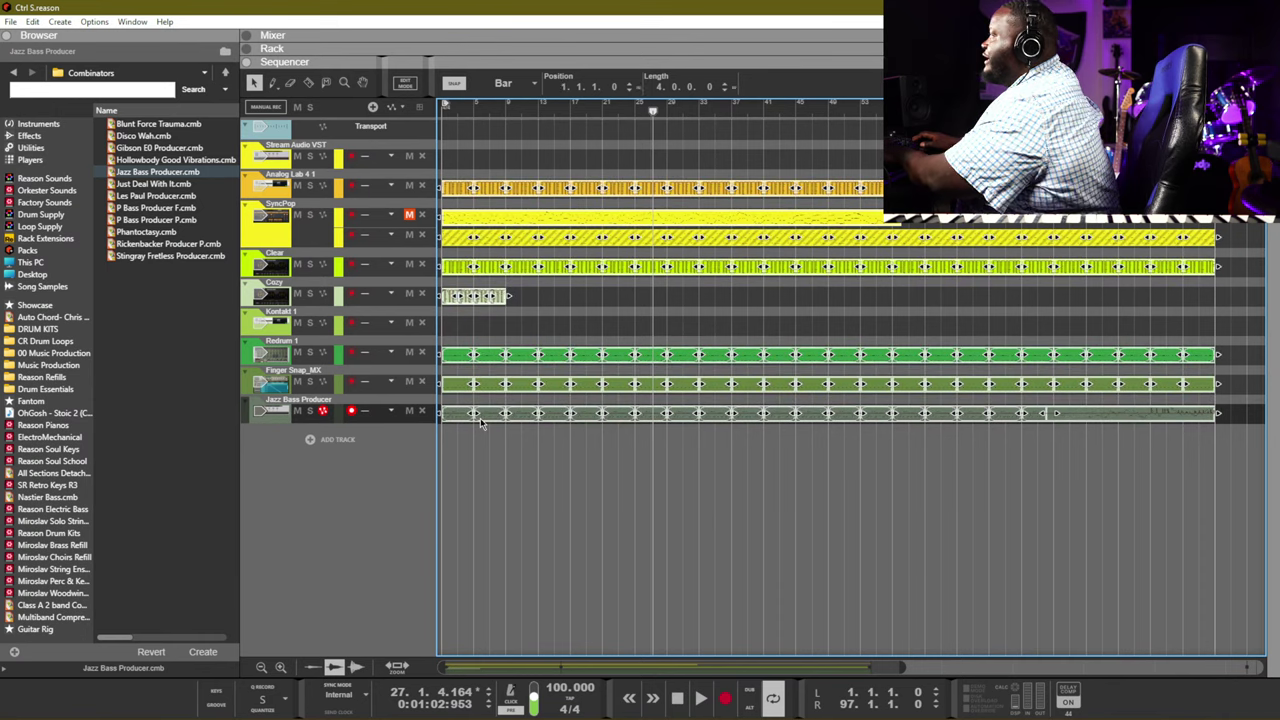
left_click_drag(447, 360, 516, 352)
left_click(491, 333)
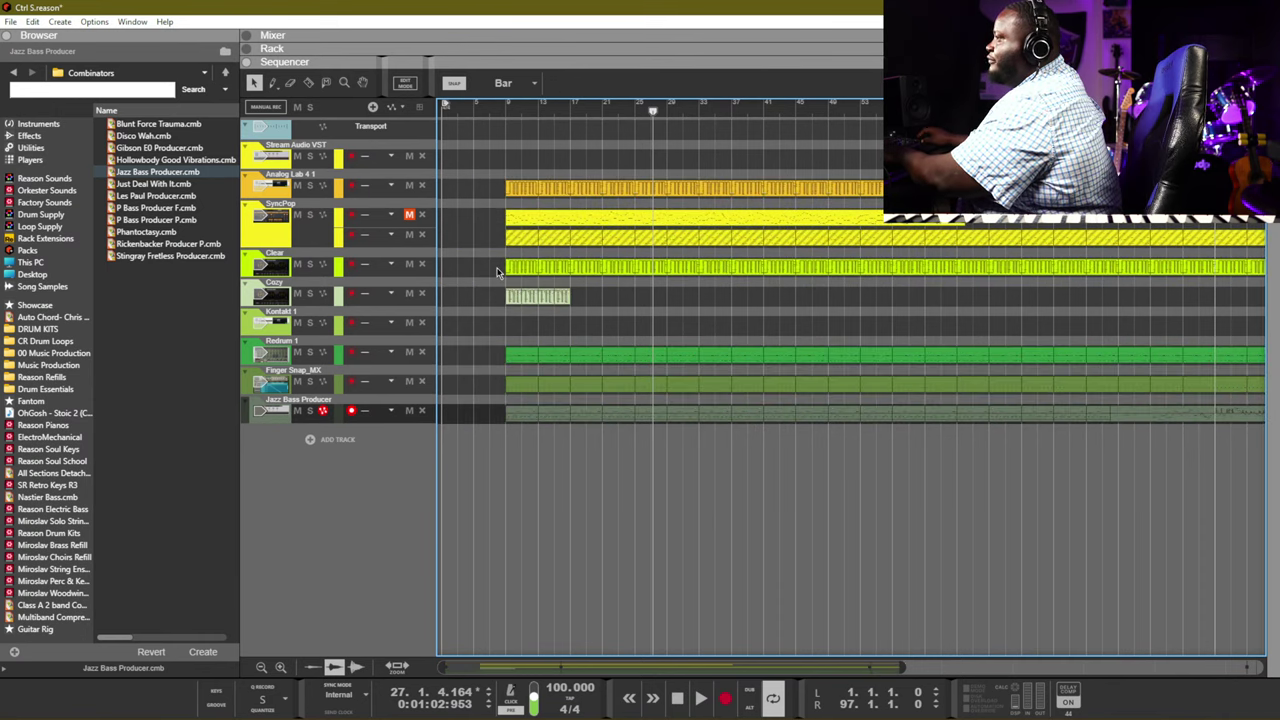
Copy the first two Analog Lab 4 1 clips into bars 1 to 8 and save the song
left_click_drag(505, 189, 443, 189)
key("space")
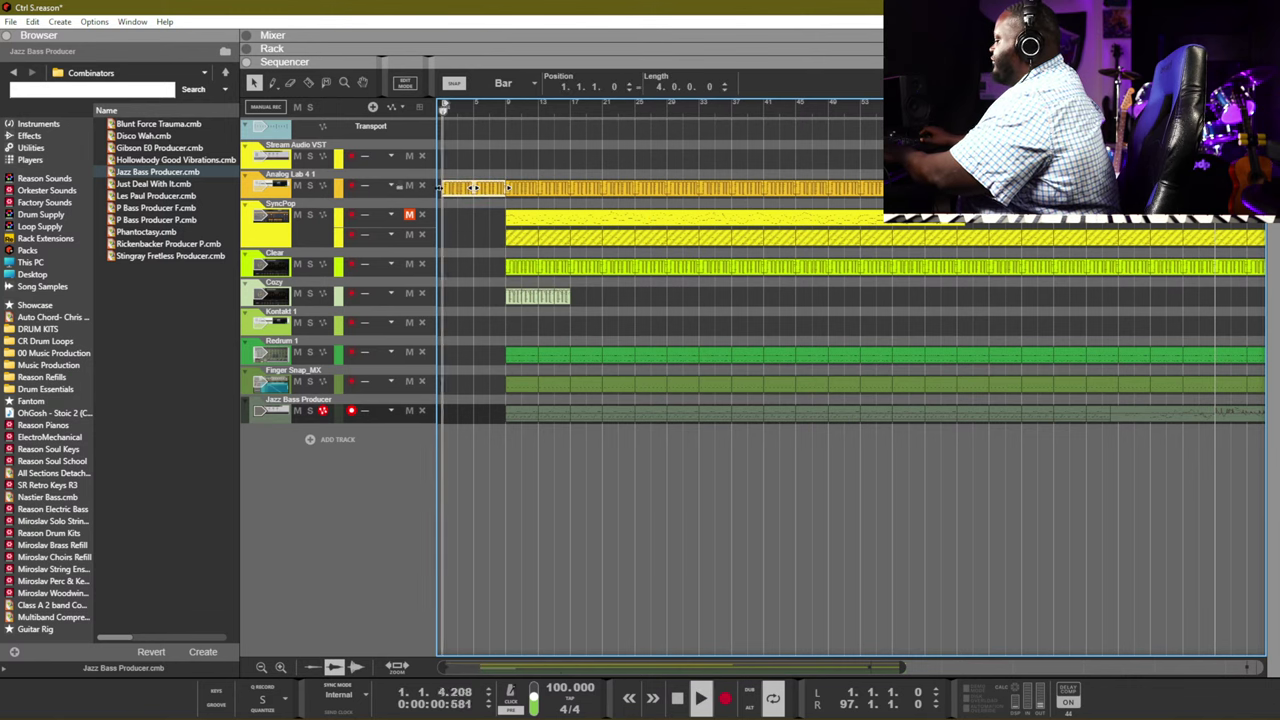
key("ctrl+s")
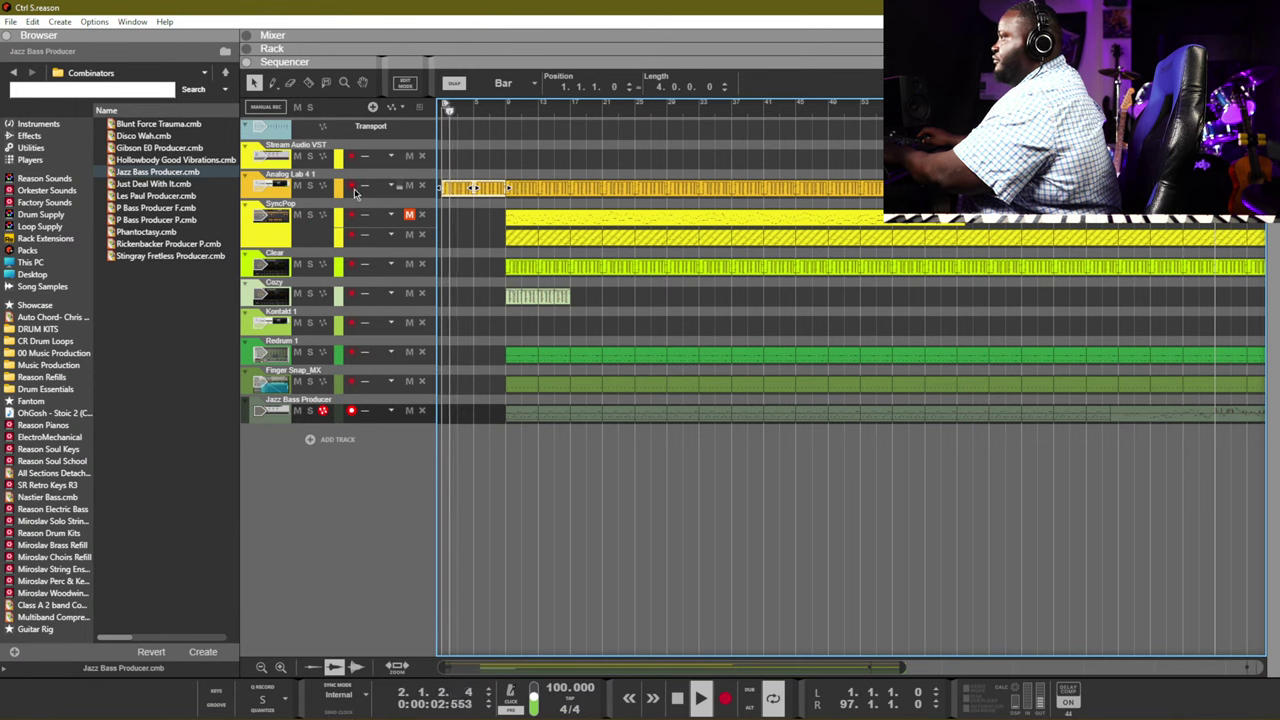
Apply the side by side (abut) legato adjustment to the Analog Lab 4 1 clips in bars 1 to 8
left_click(410, 186)
left_click(470, 189)
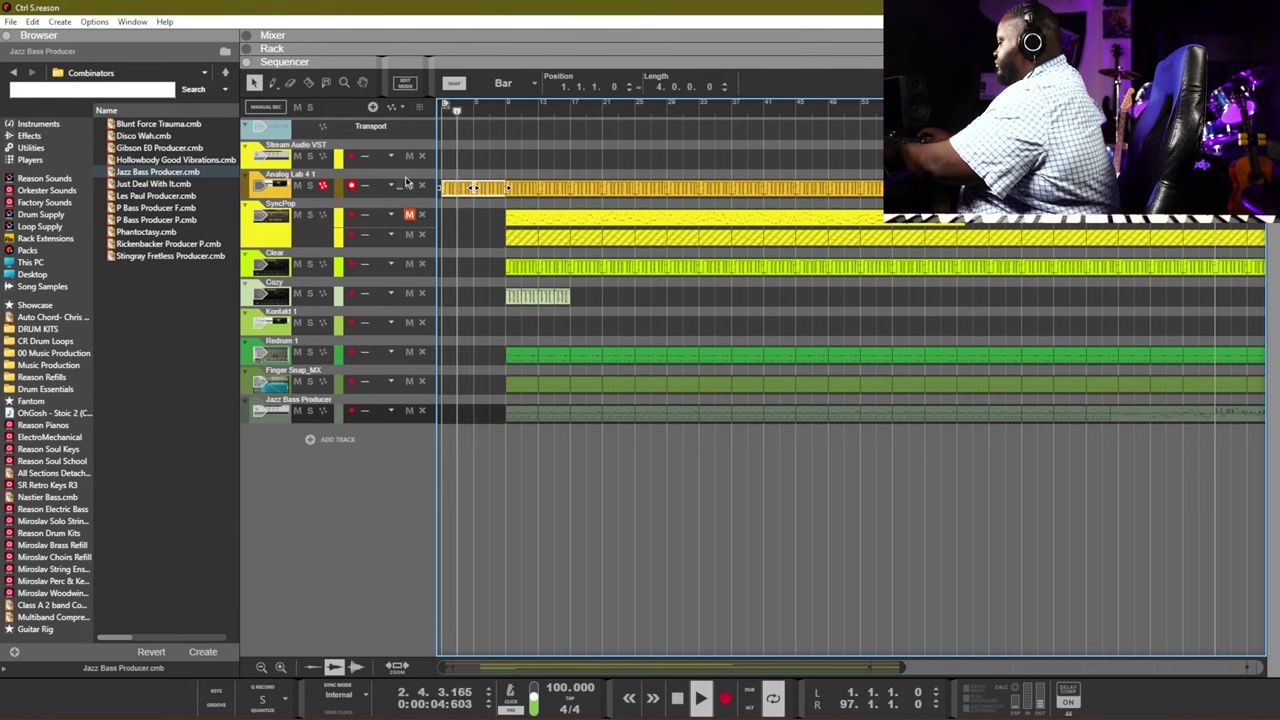
key("F8")
left_click(139, 668)
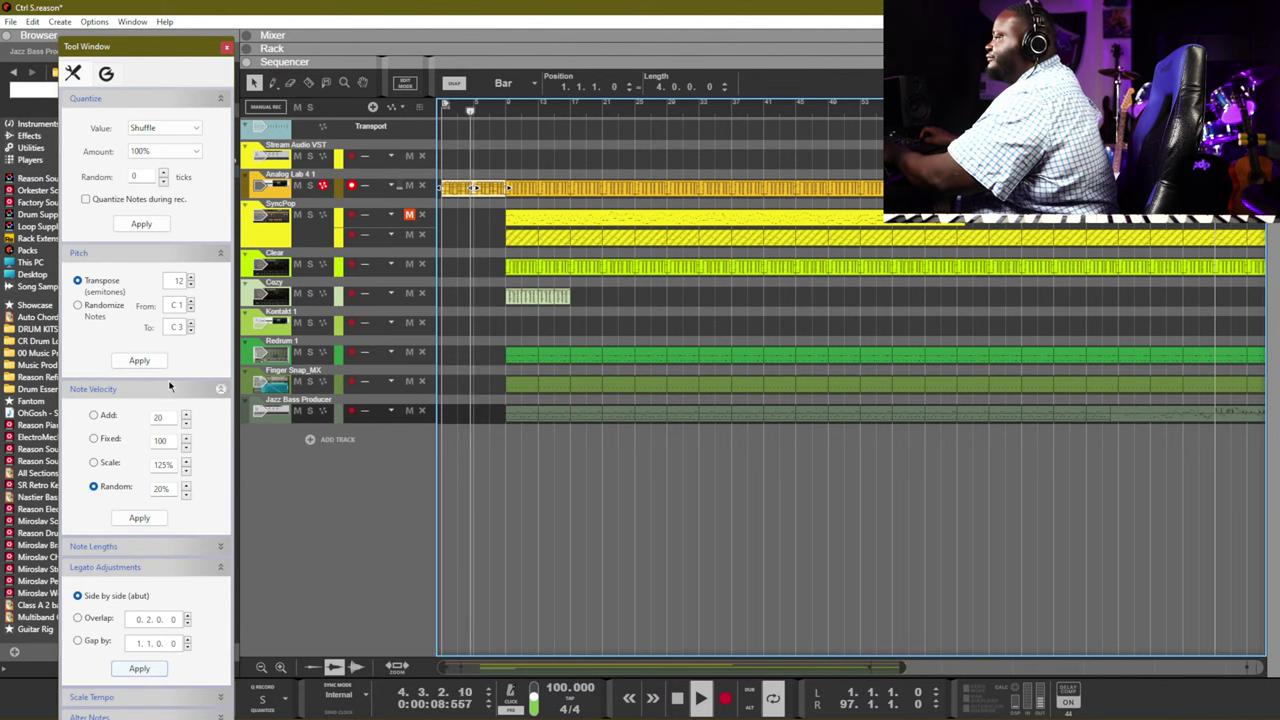
left_click(227, 47)
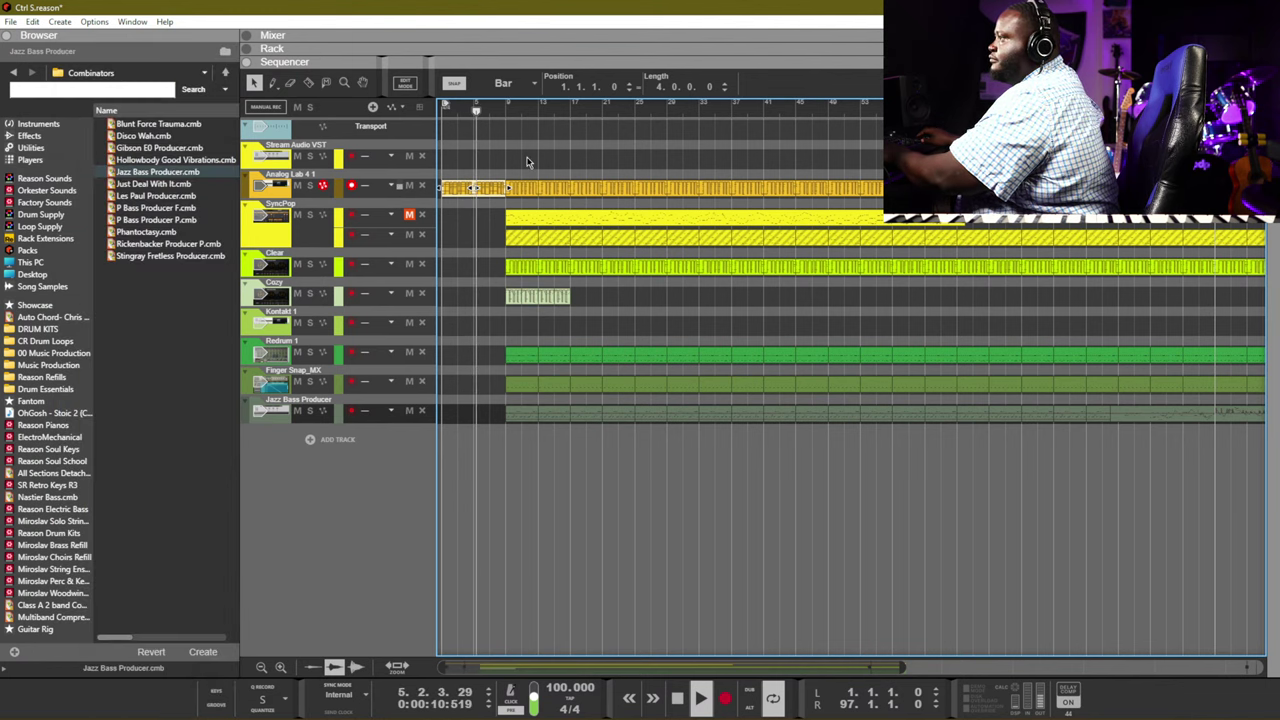
Delete the Analog Lab 4 1 clips from bar 9 onward, keeping the SyncPop clip
left_click(594, 193)
scroll(594, 191, "down", 2)
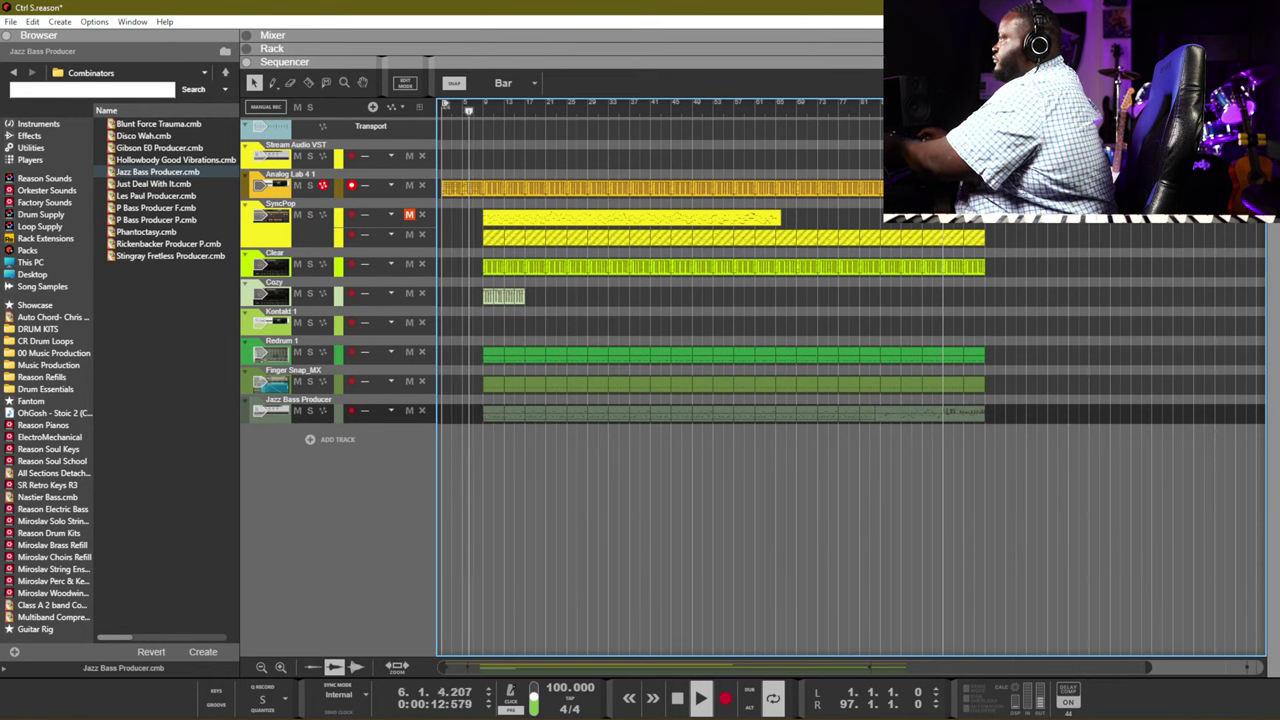
key("ctrl+z")
Duplicate the two Analog Lab 4 1 clips from bars 1 to 8 repeatedly along the track until about bar 113
left_click(462, 189)
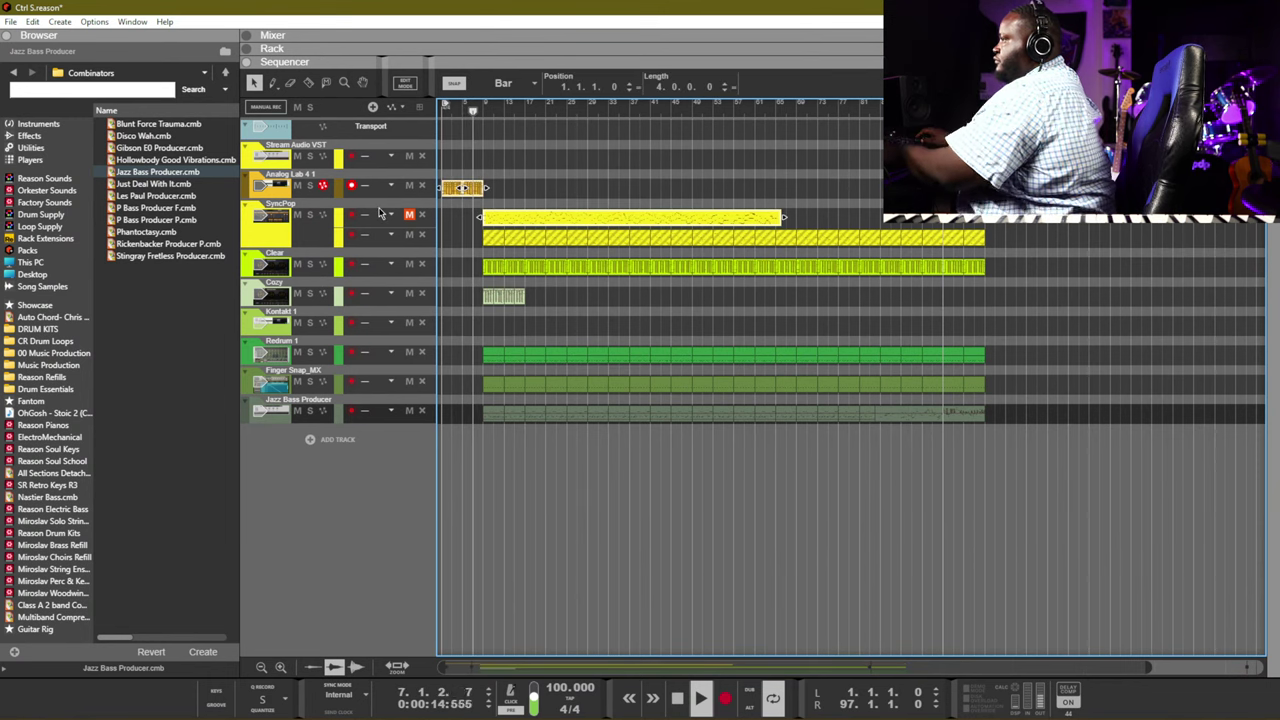
key("ctrl+d")
key("ctrl+d")
key("ctrl+d")
key("ctrl+d")
key("ctrl+d")
key("ctrl+d")
key("ctrl+d")
key("ctrl+d")
key("ctrl+d")
key("ctrl+d")
key("ctrl+d")
key("ctrl+d")
key("ctrl+d")
key("ctrl+d")
key("ctrl+d")
key("ctrl+d")
key("ctrl+d")
key("ctrl+d")
key("ctrl+d")
key("ctrl+d")
key("ctrl+d")
key("ctrl+d")
key("ctrl+d")
key("ctrl+d")
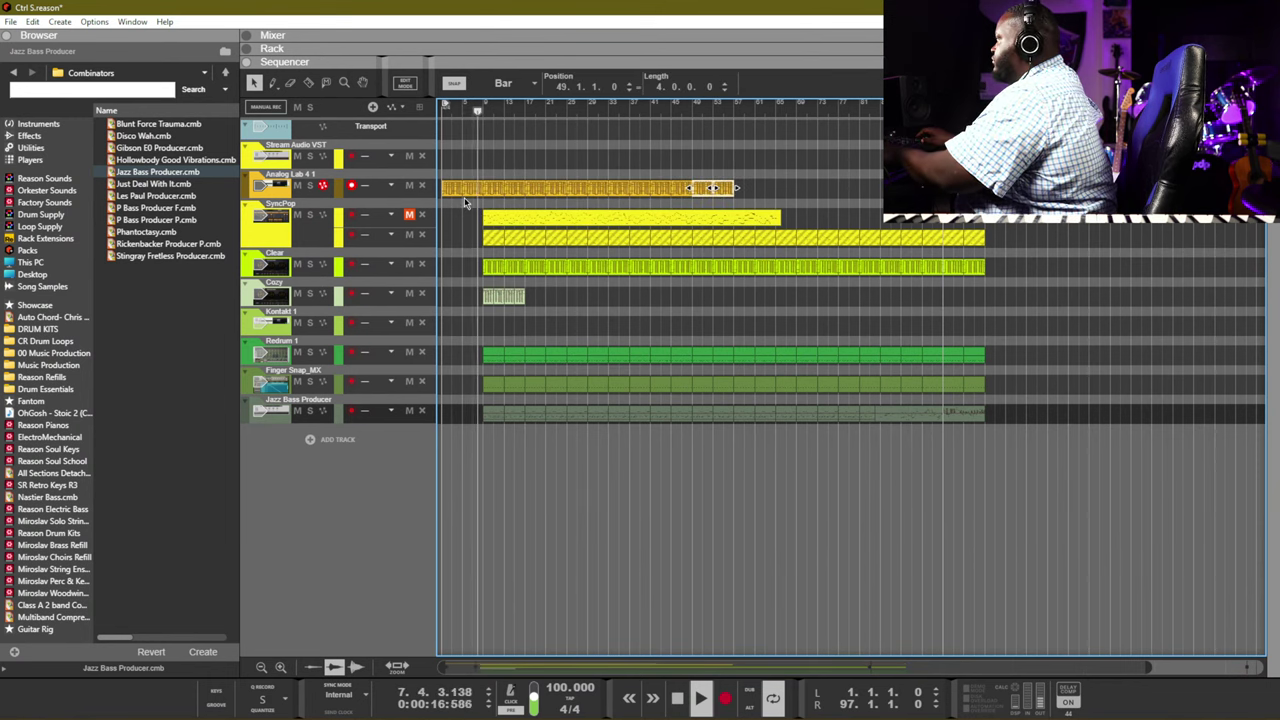
Copy Finger Snap_MX clips into bars 1 to 8 and play the song from the start
key("Home")
key("space")
mouse_move(482, 388)
left_mouse_down()
mouse_move(443, 388)
mouse_move(457, 349)
mouse_move(489, 357)
mouse_move(425, 370)
mouse_move(474, 366)
left_mouse_up()
key("space")
key("space")
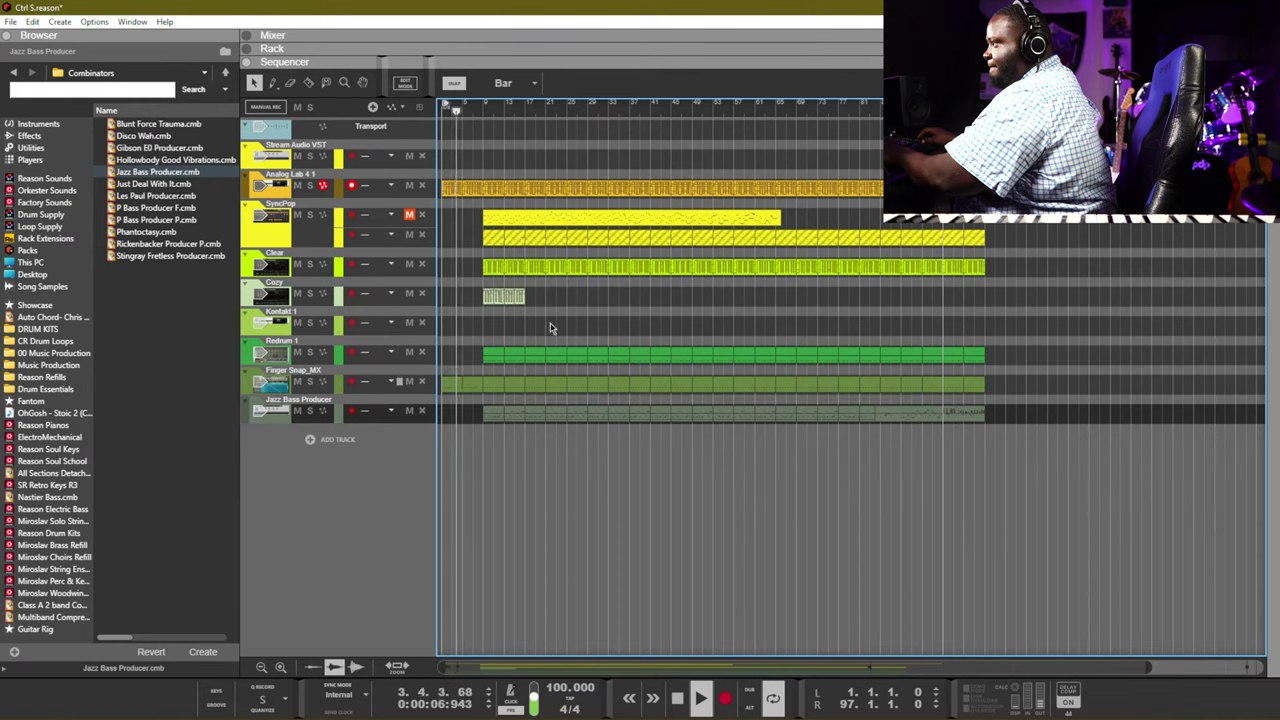
Move the Cozy clips to bar 1 and apply the side by side (abut) legato adjustment to them
left_click(500, 296)
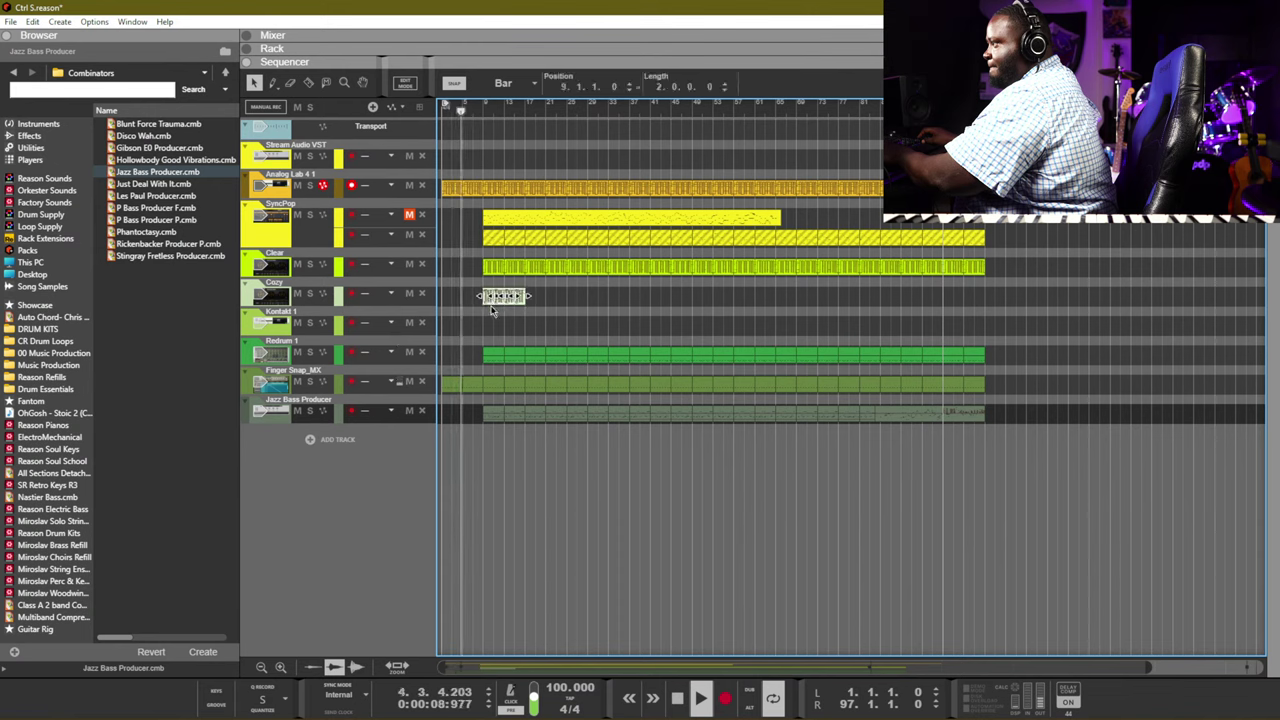
left_click_drag(494, 300, 445, 319)
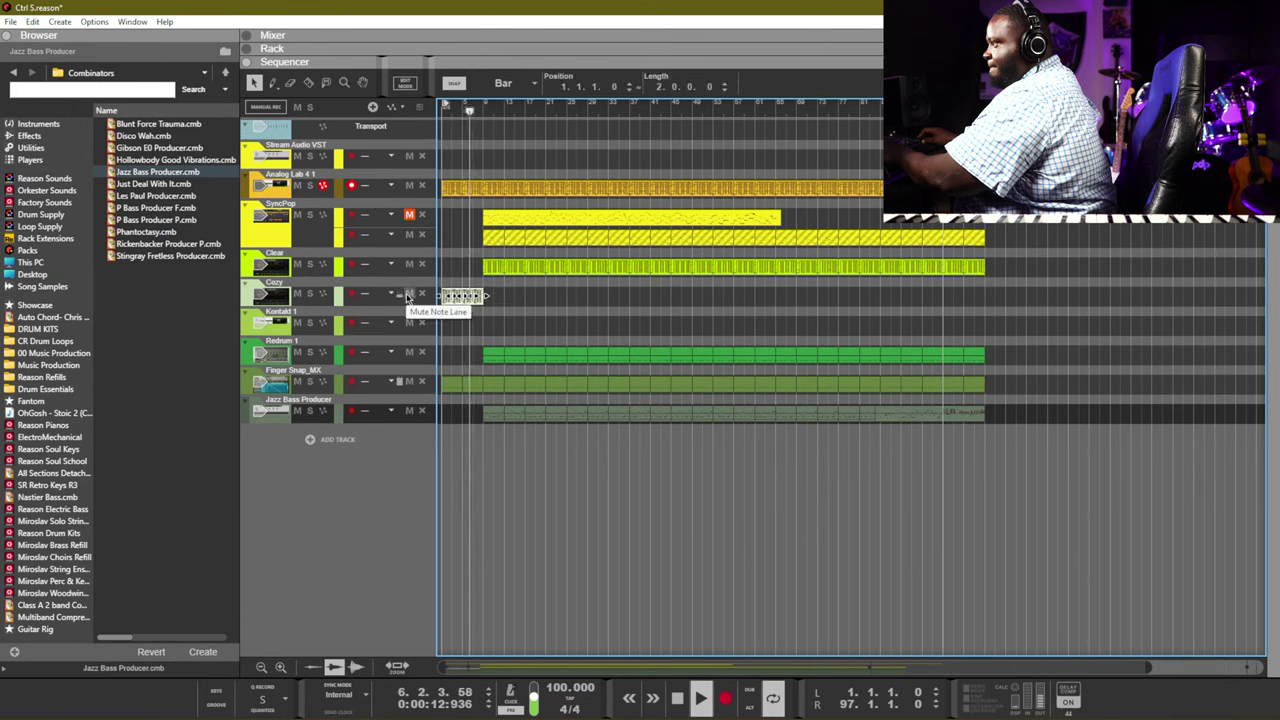
key("F8")
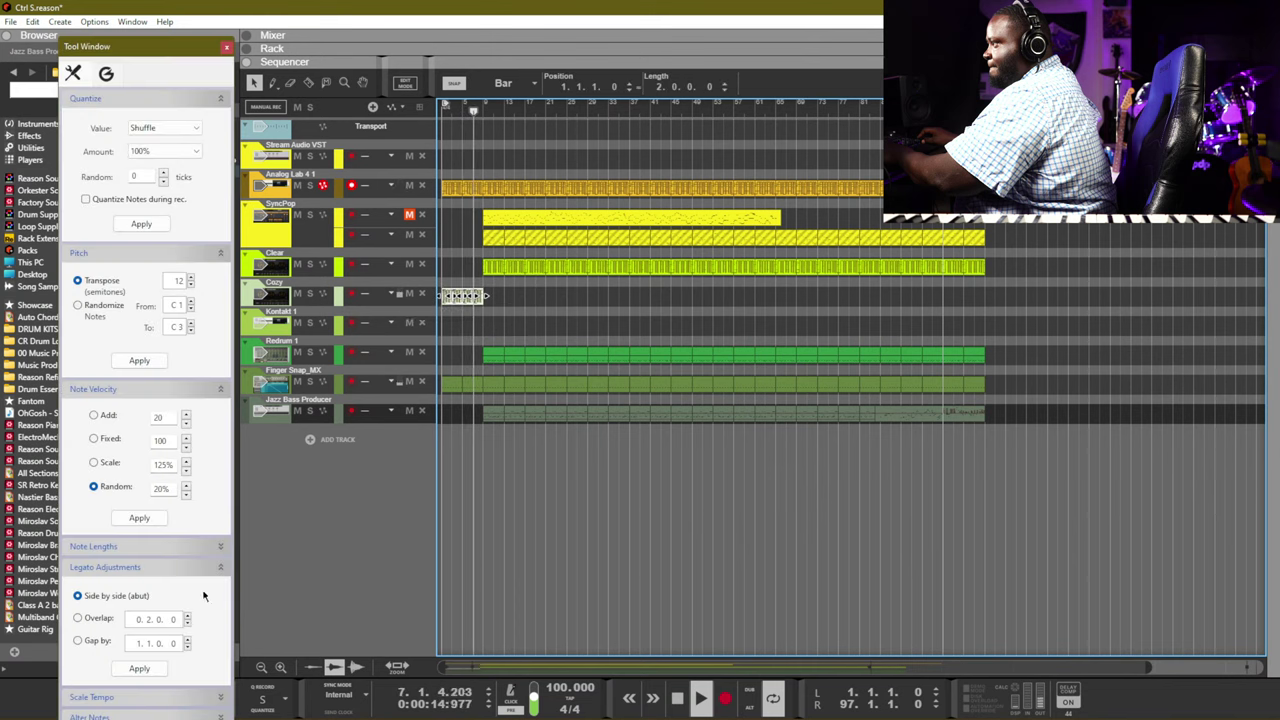
left_click(139, 668)
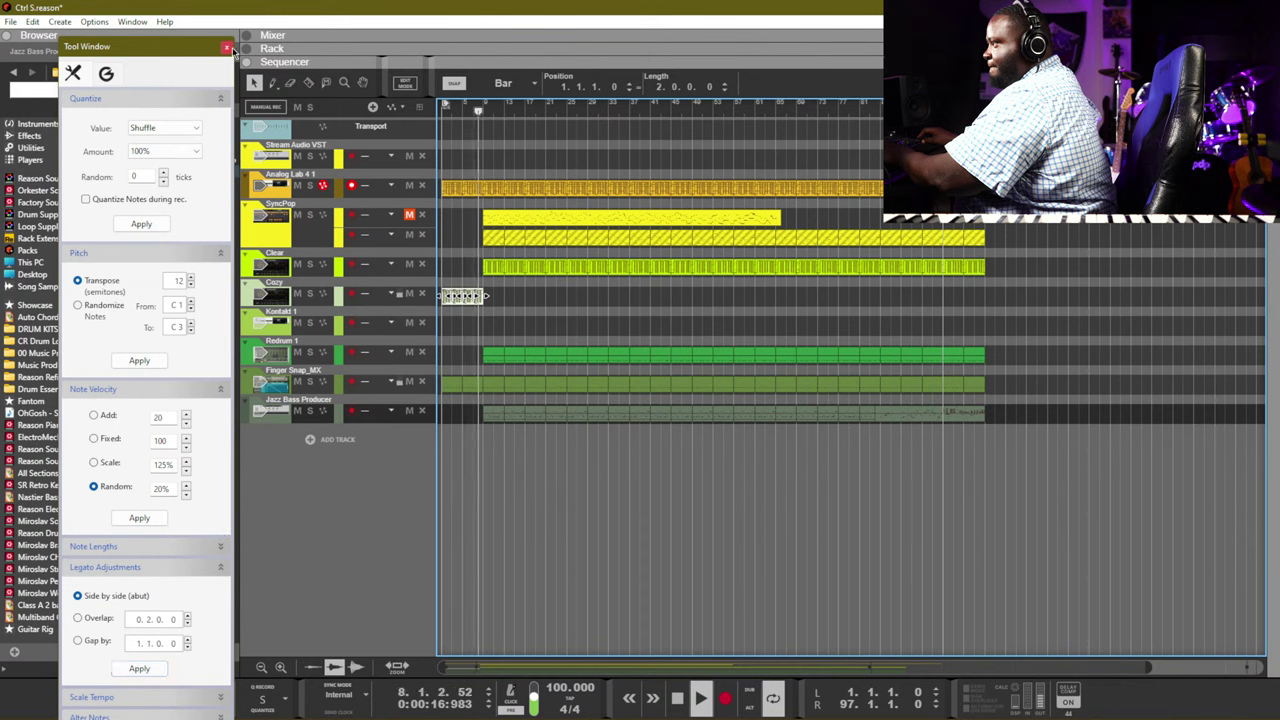
key("F8")
left_click(283, 703)
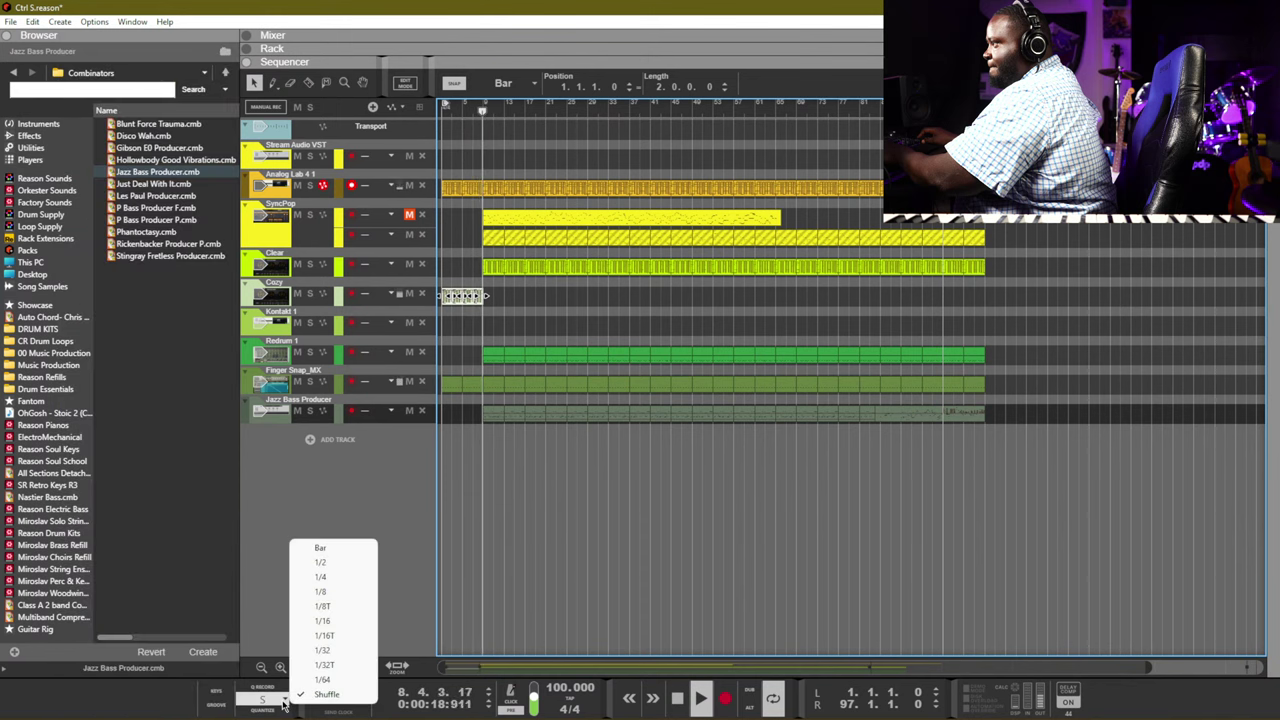
left_click(548, 449)
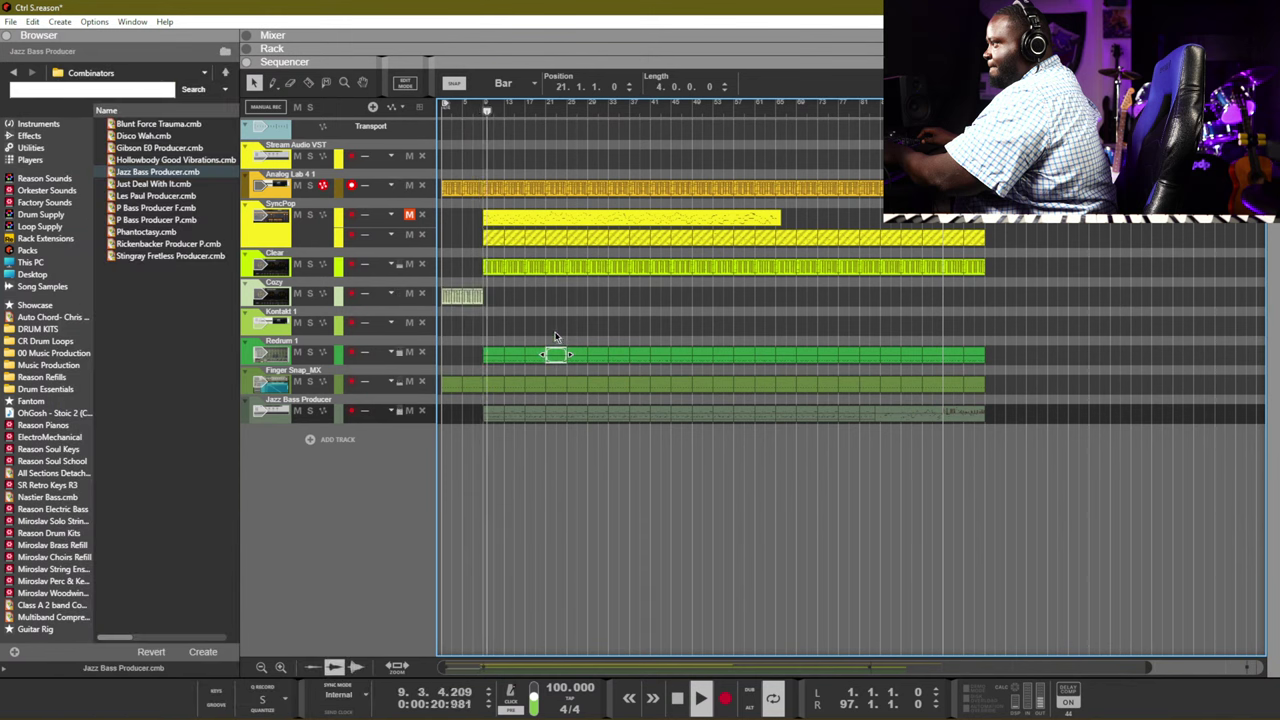
Open the Kontakt 1 track's plugin from the rack and load Clavinet.nki from the Band instruments of Kontakt Factory Selection
left_click(357, 324)
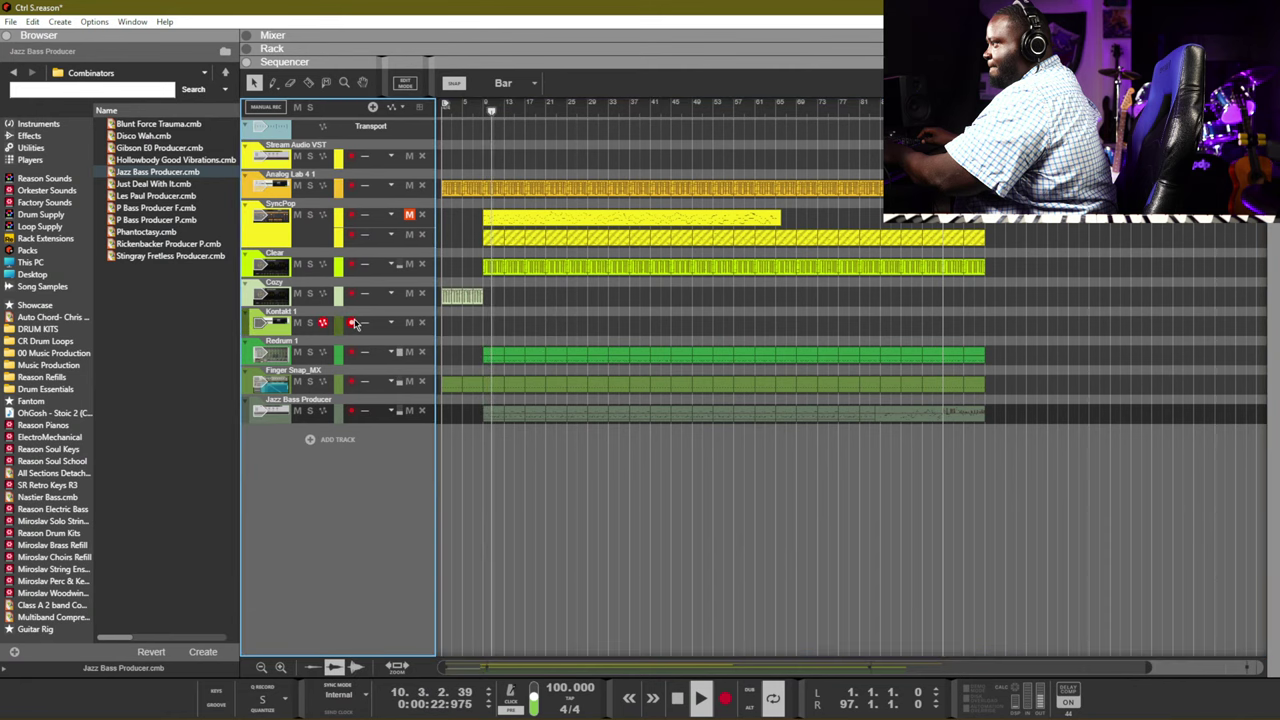
key("F6")
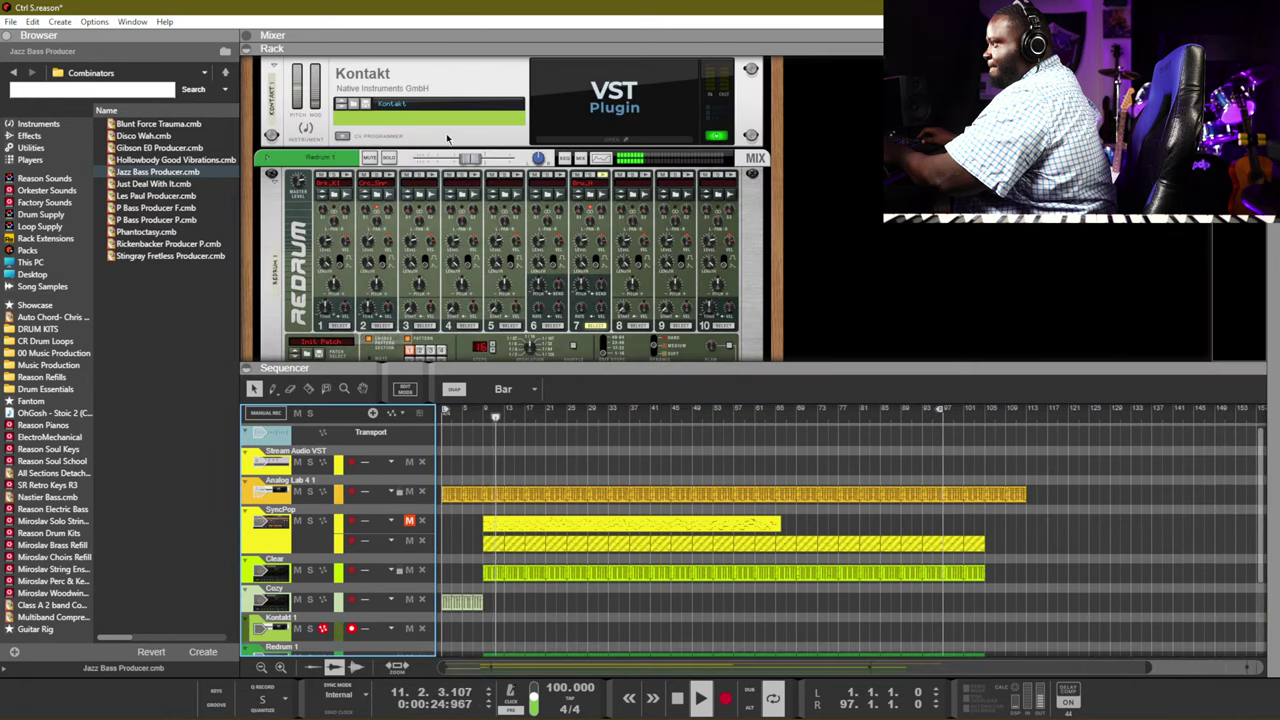
left_click(607, 140)
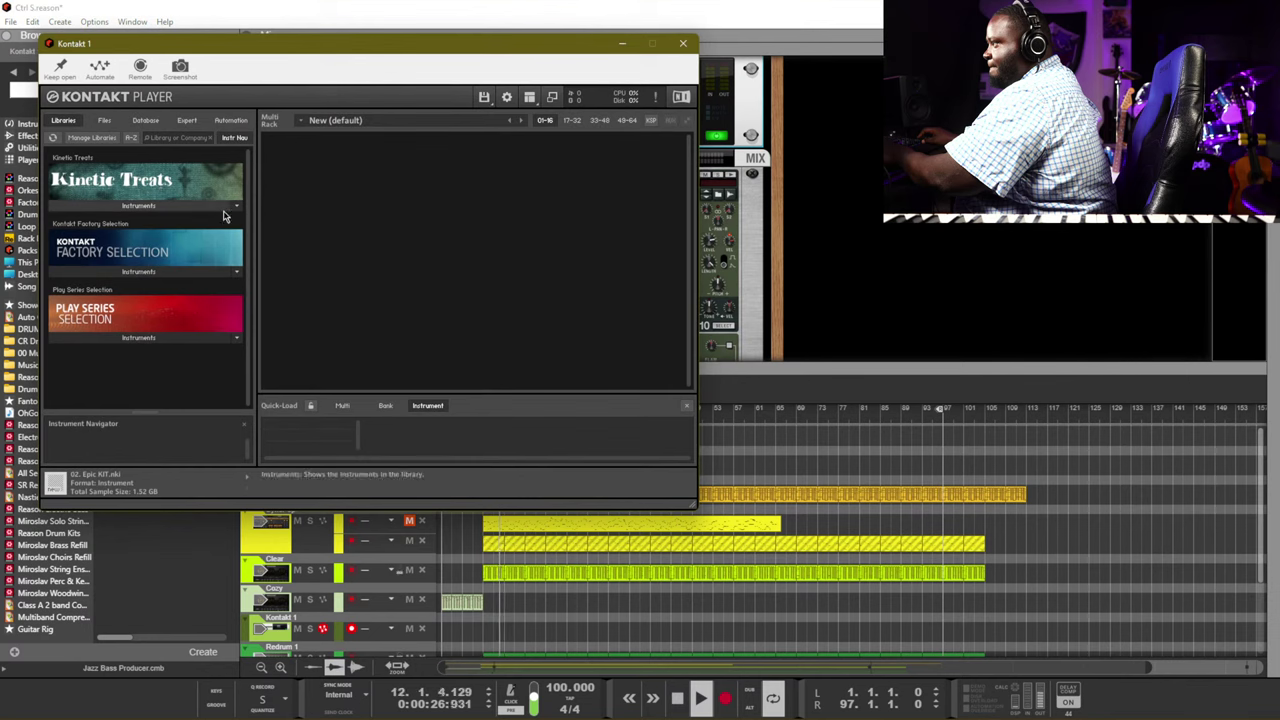
left_click(164, 272)
scroll(105, 325, "down", 1)
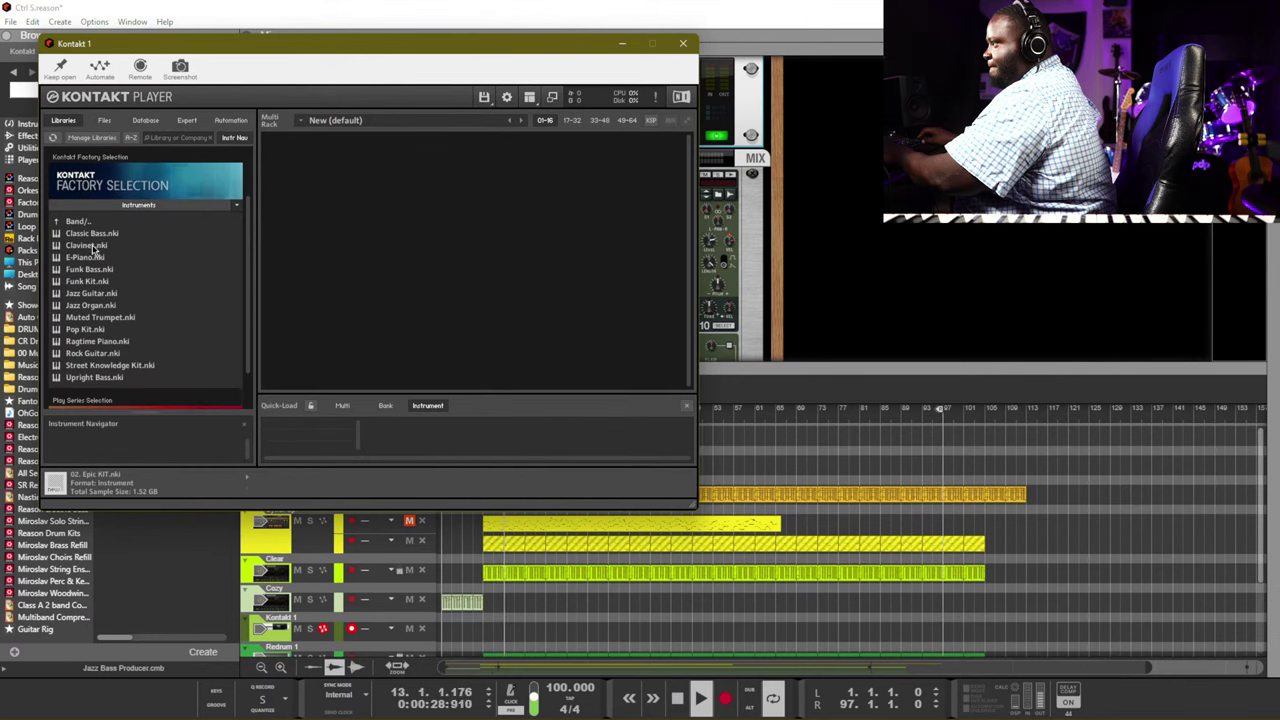
double_click(88, 245)
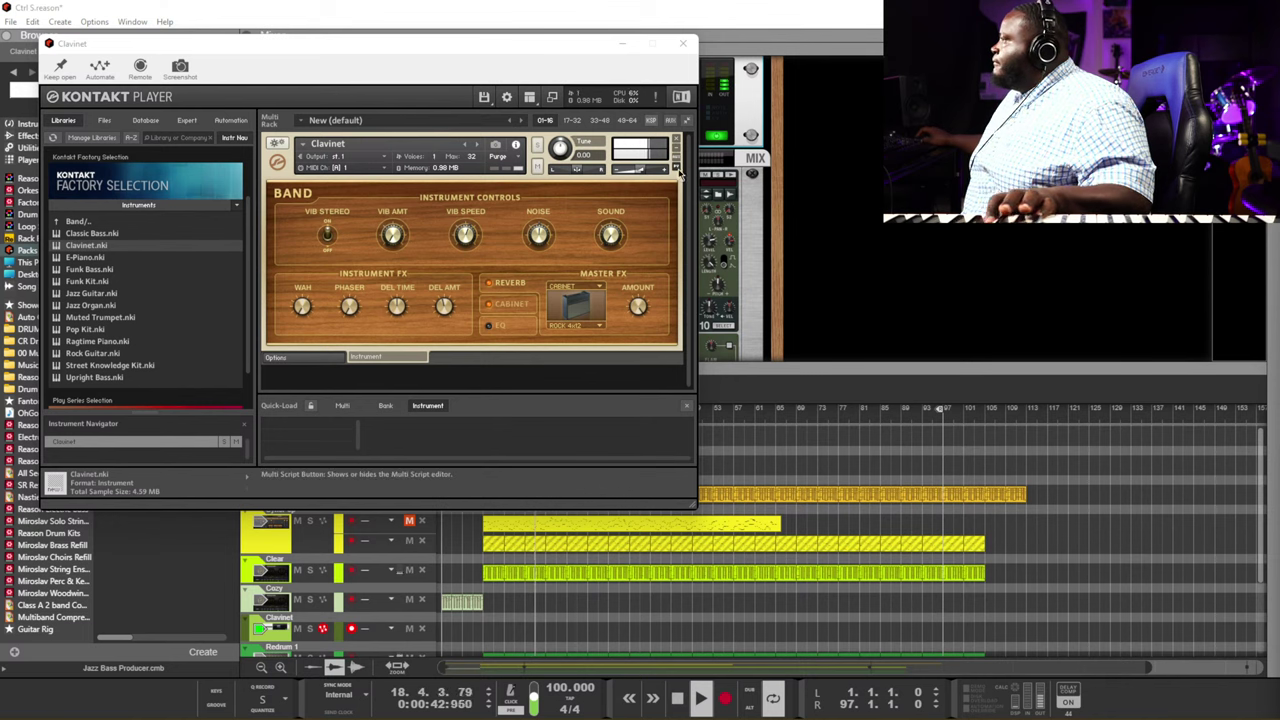
left_click(630, 172)
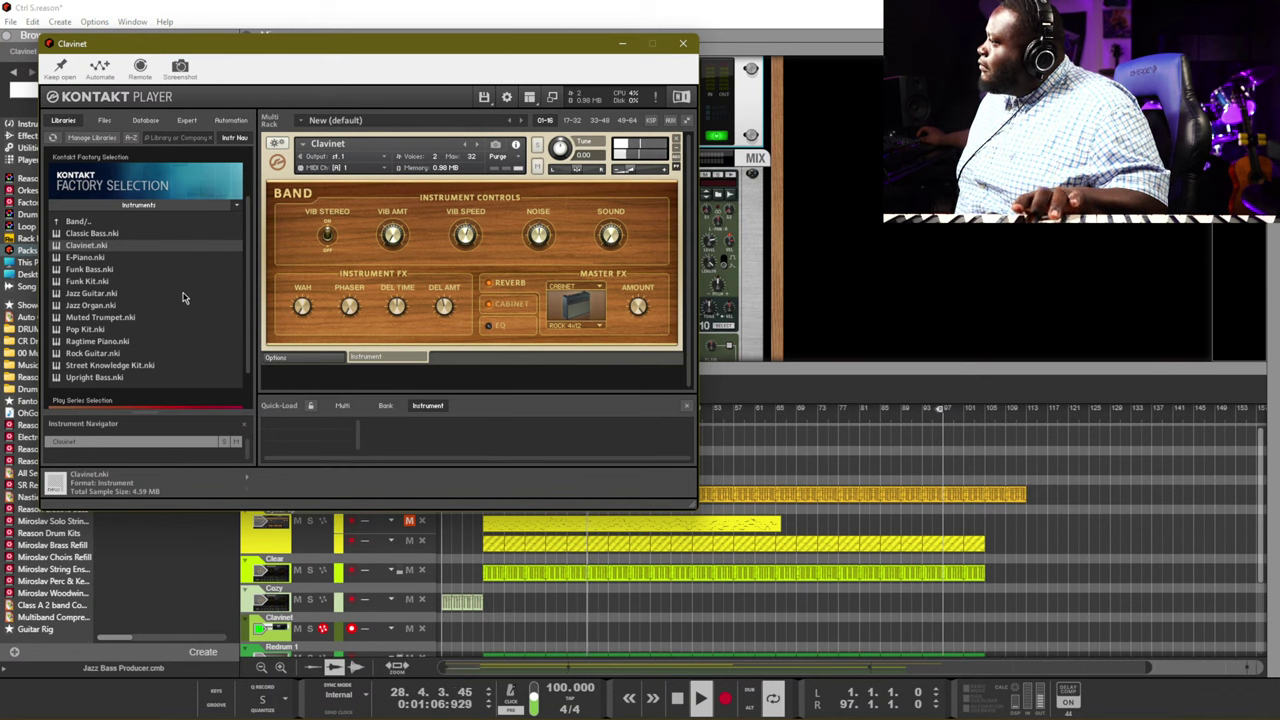
Replace the Clavinet with Jazz Guitar.nki and advance through the following instruments to Muted Trumpet
left_click(103, 294)
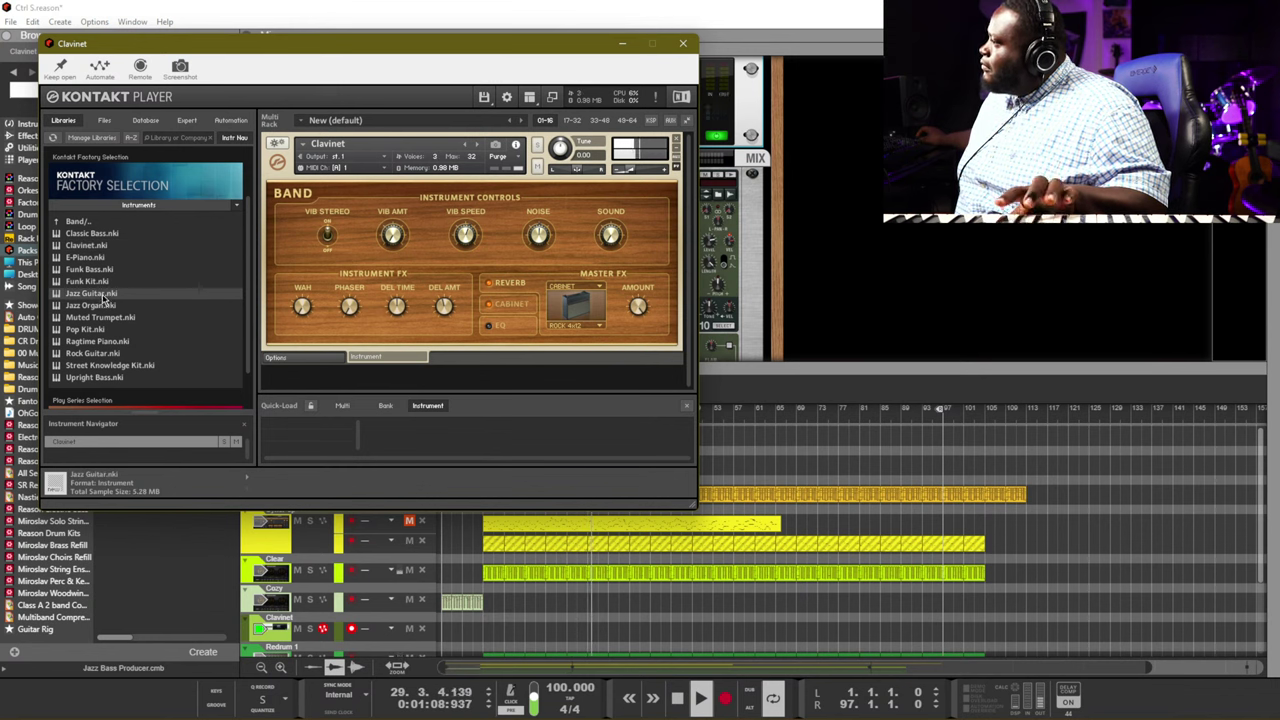
left_click(648, 419)
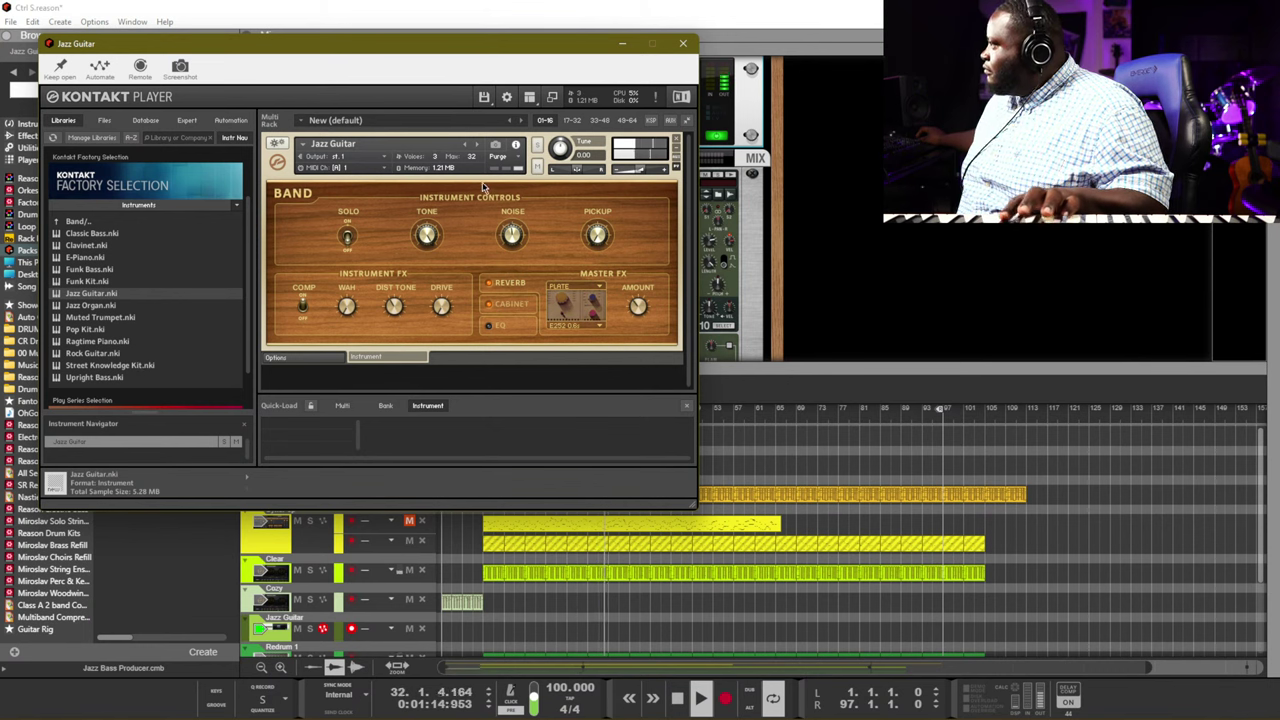
left_click(476, 148)
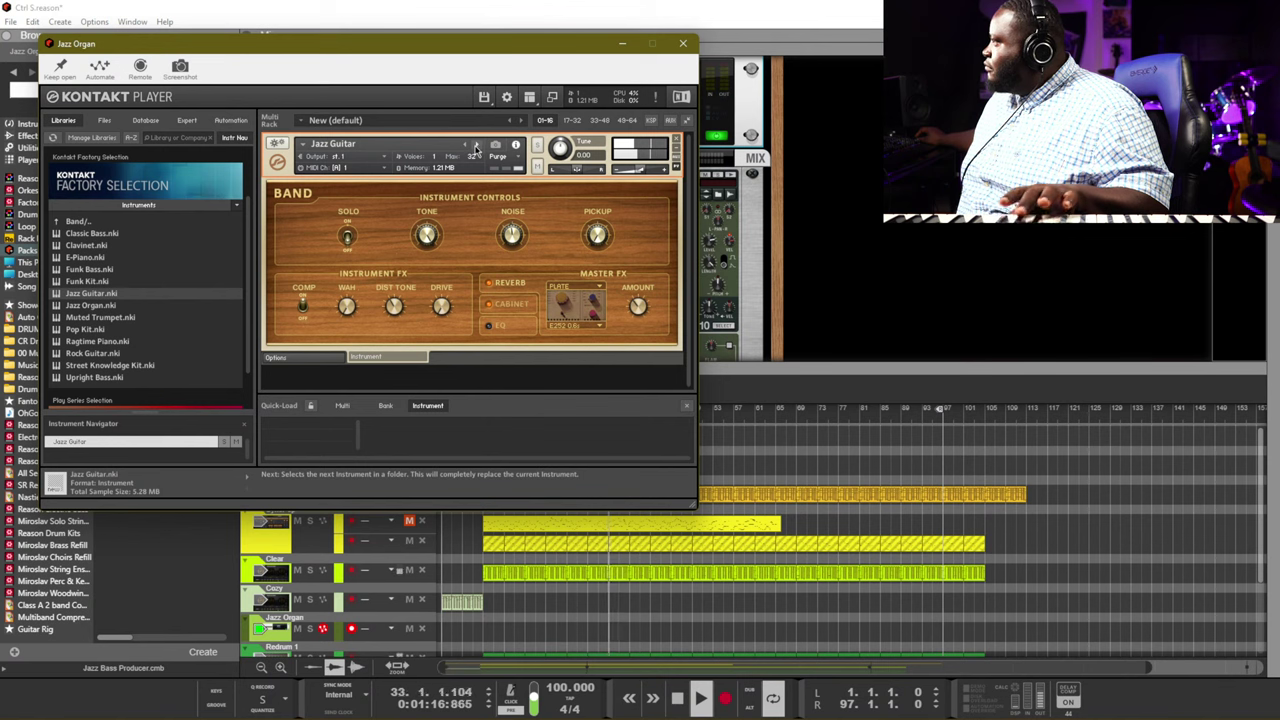
left_click(476, 148)
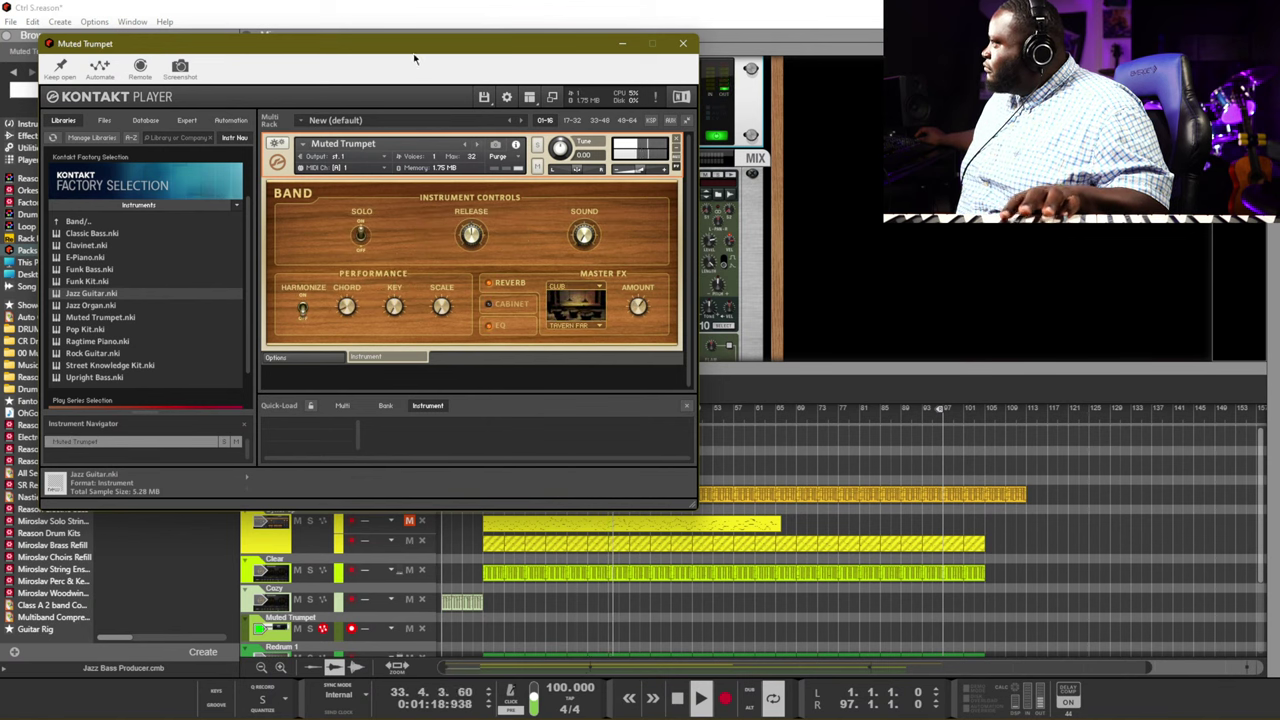
Move the Kontakt window aside and lower the Muted Trumpet mix channel level to -13.99 dB
left_click_drag(414, 46, 729, 246)
scroll(513, 122, "up", 2)
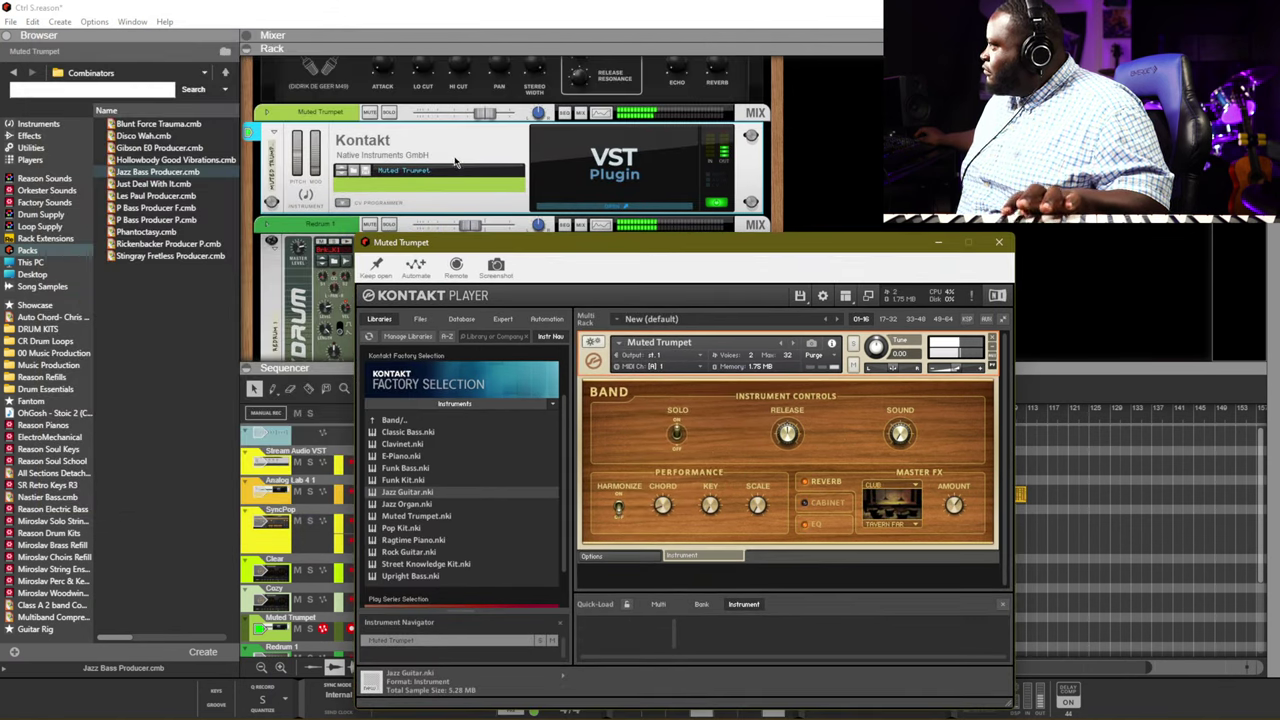
left_click(464, 117)
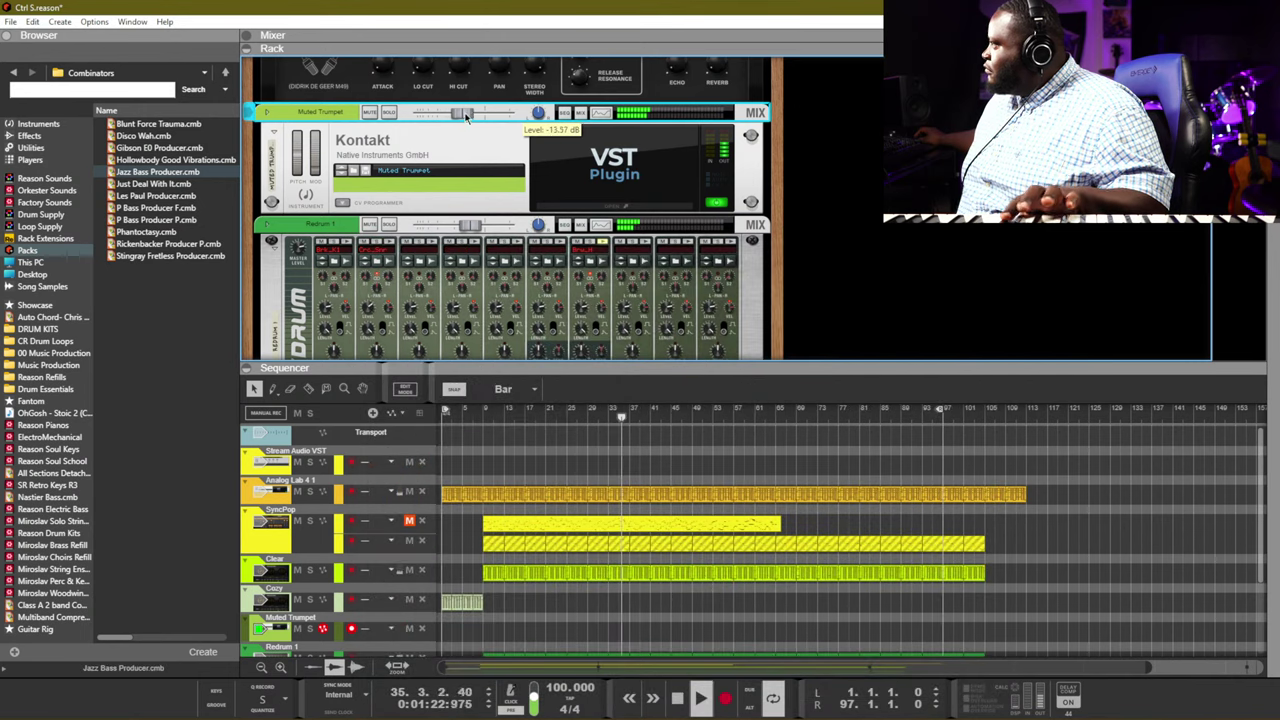
left_click_drag(459, 121, 461, 117)
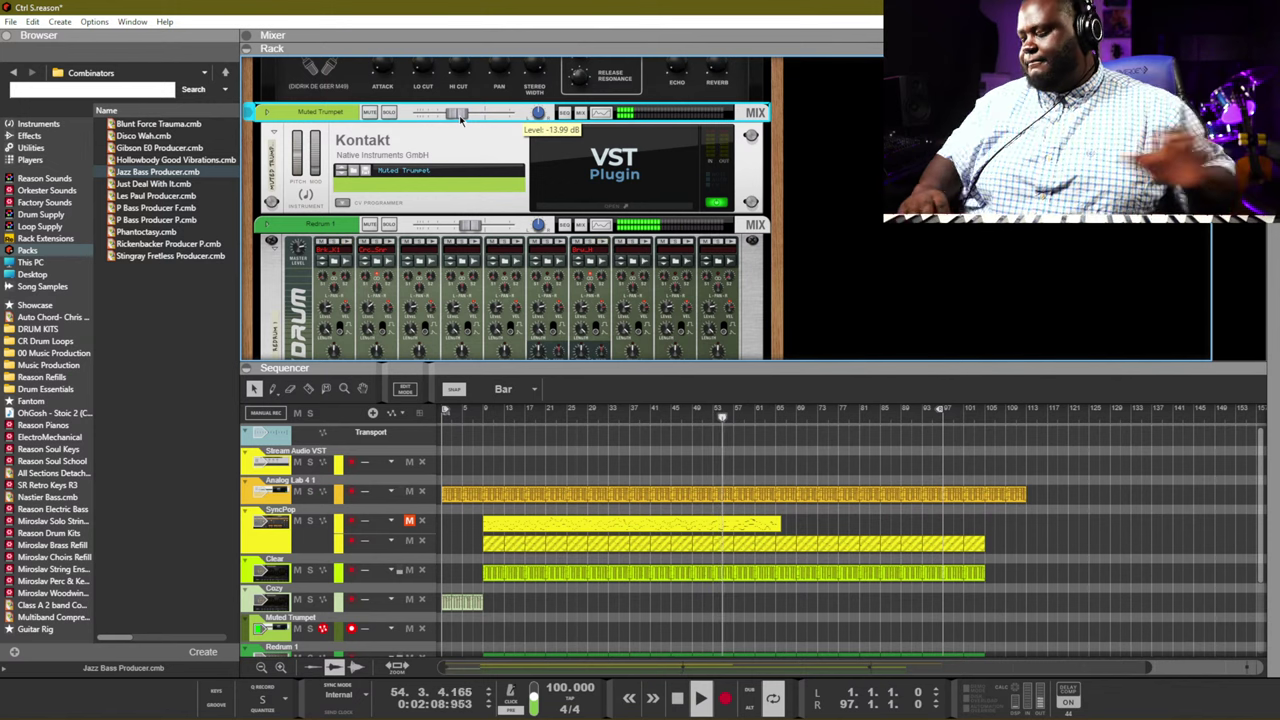
Play the song from the start and lower the Muted Trumpet mix channel level to -17.22 dB
key("space")
key("KP_0")
key("space")
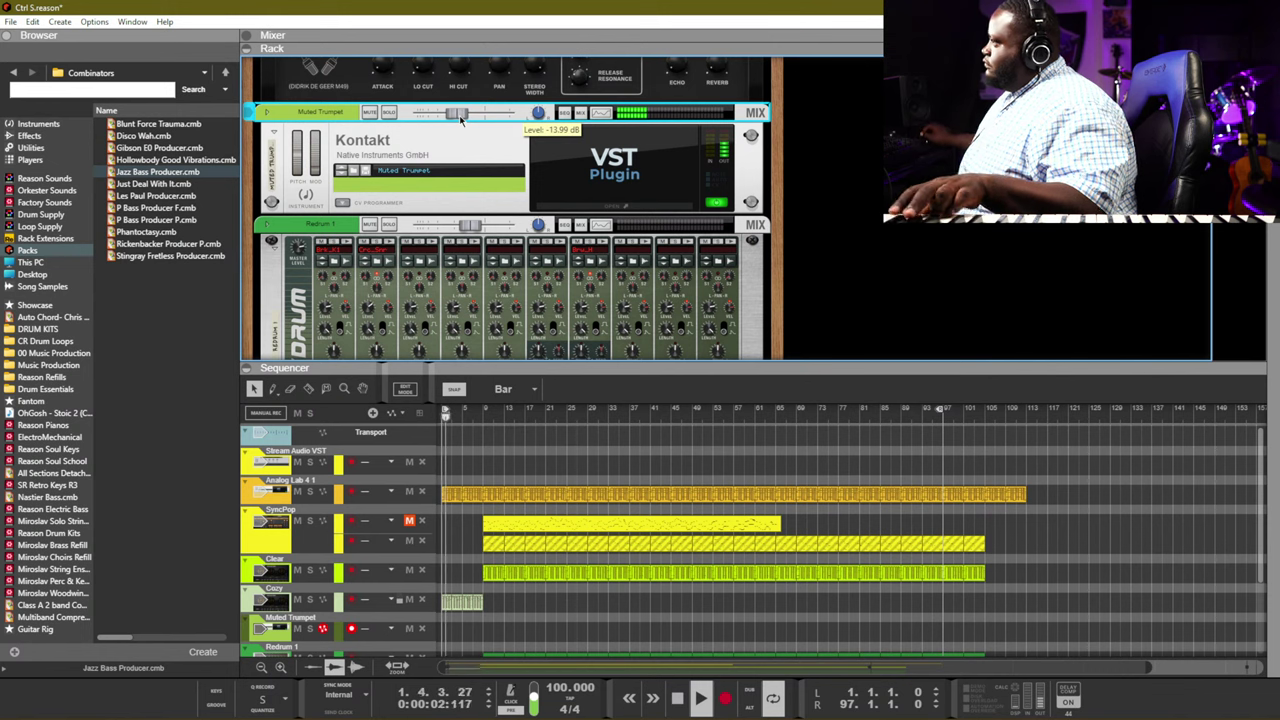
left_click_drag(459, 115, 455, 117)
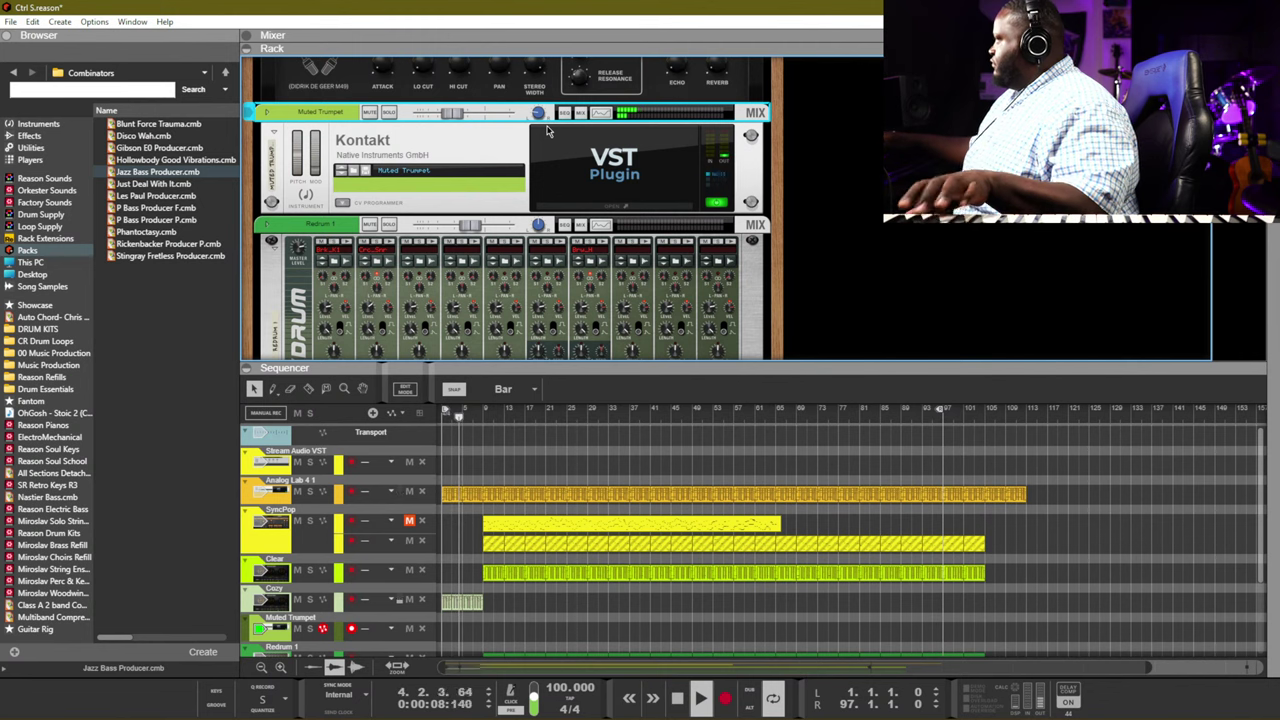
Add an MClass Compressor effect to the Muted Trumpet Kontakt device in the rack
key("F7")
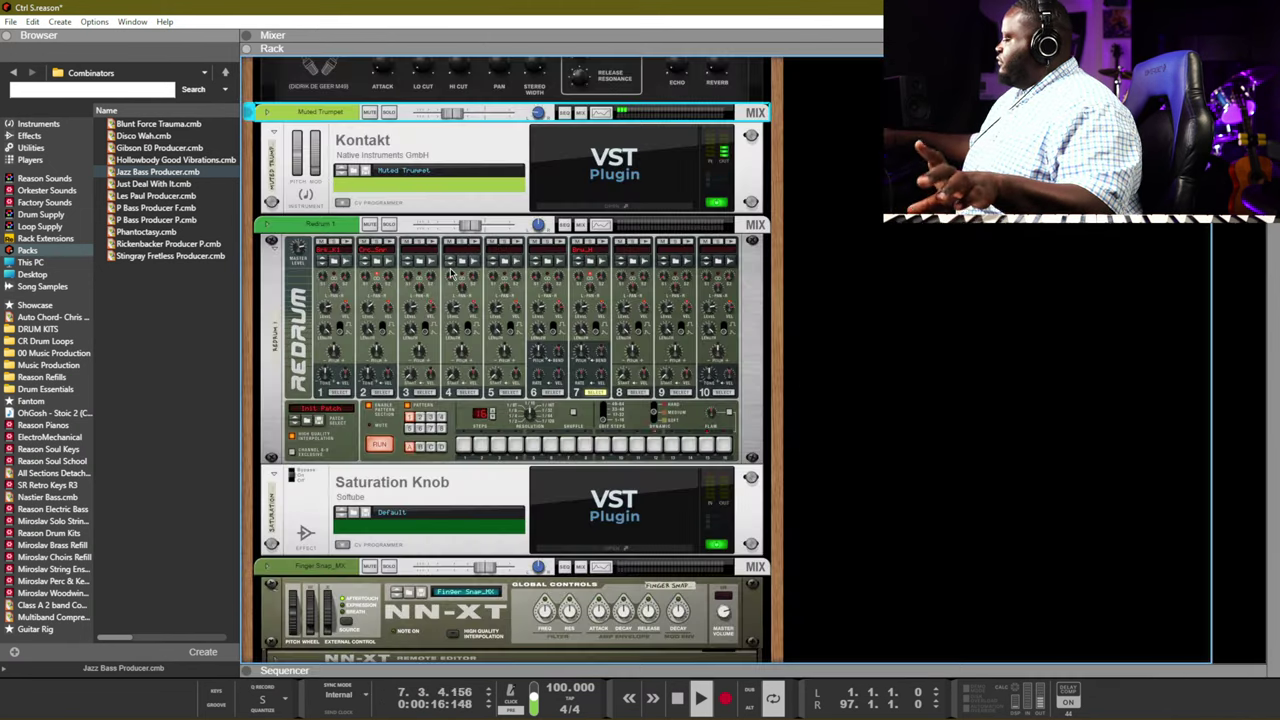
right_click(463, 168)
mouse_move(554, 320)
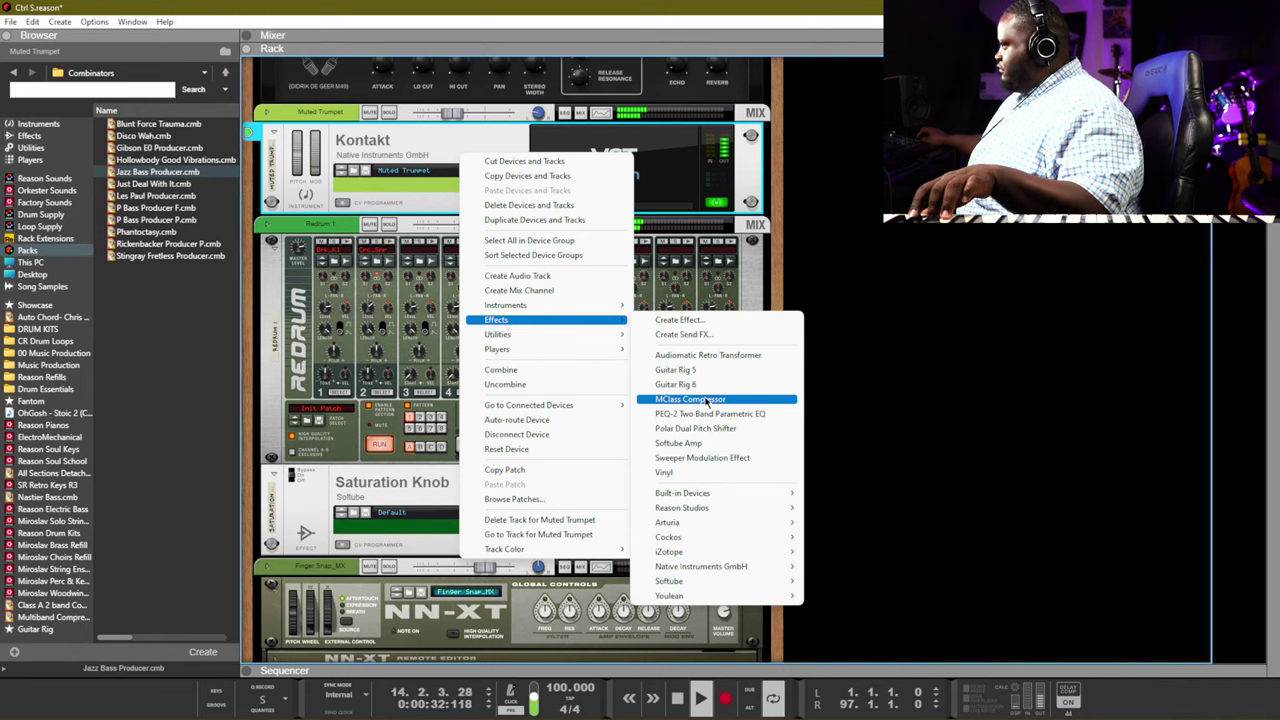
left_click(707, 402)
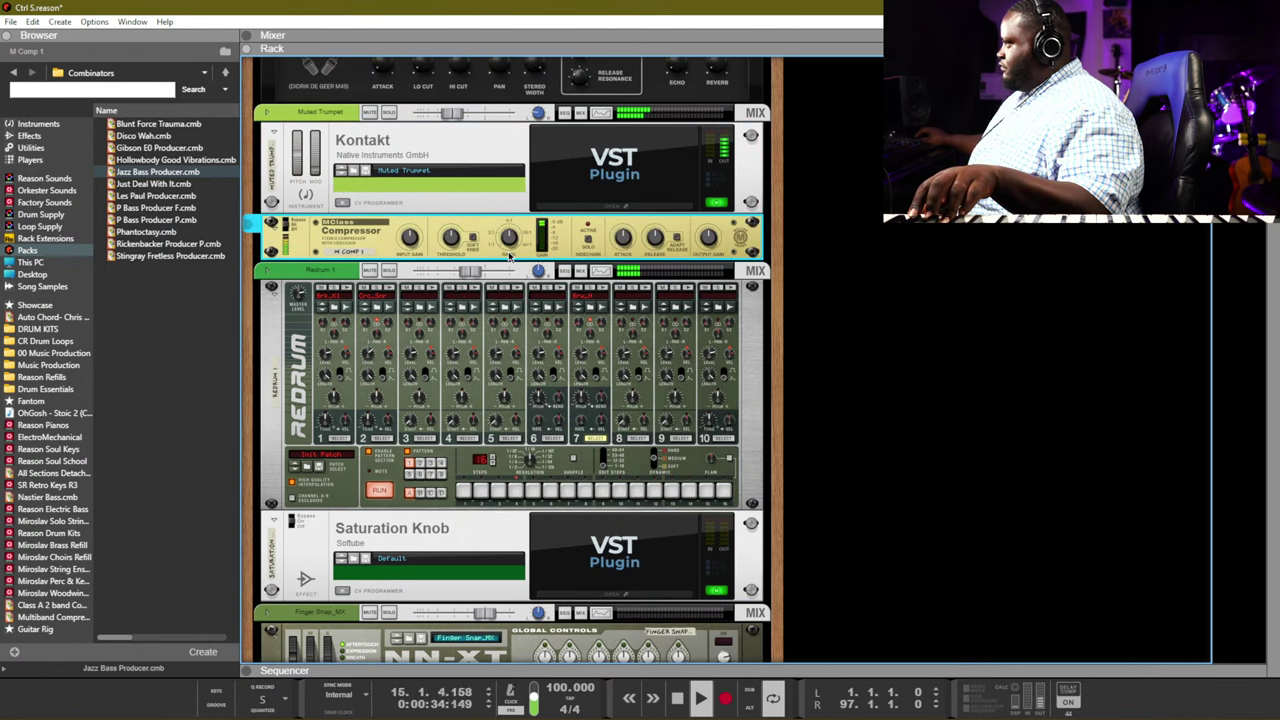
mouse_move(451, 248)
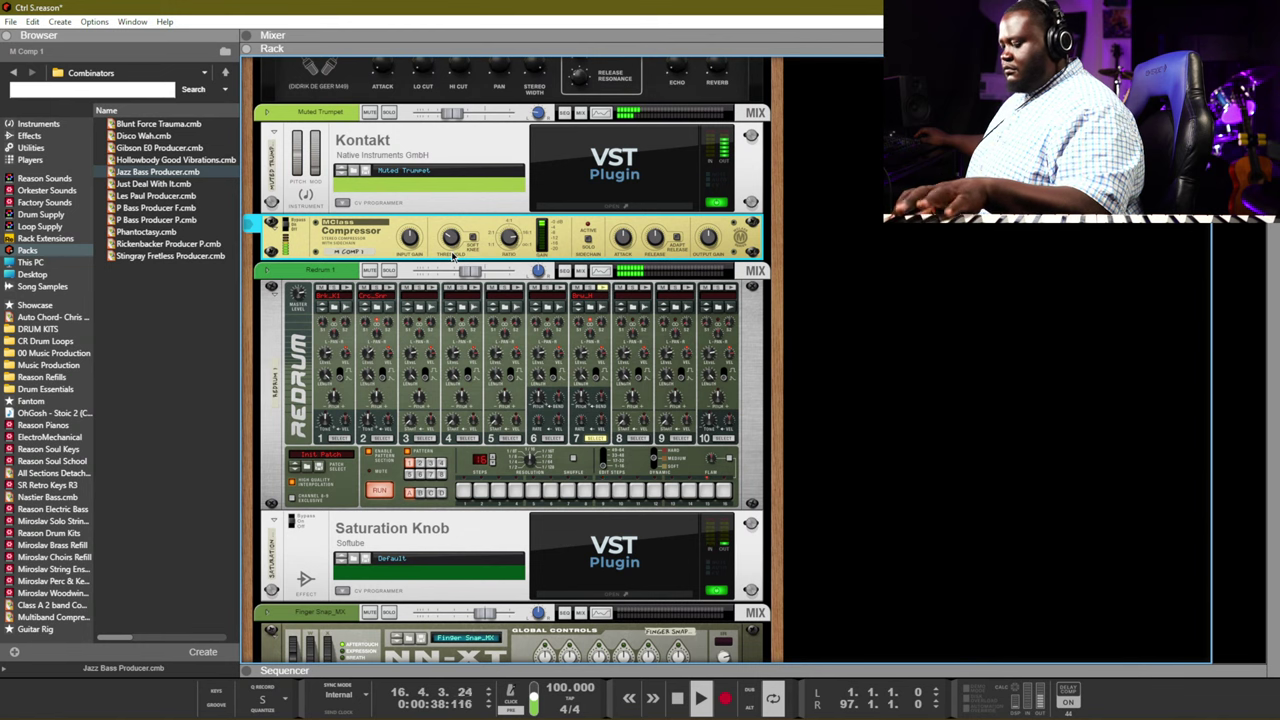
left_click(990, 312)
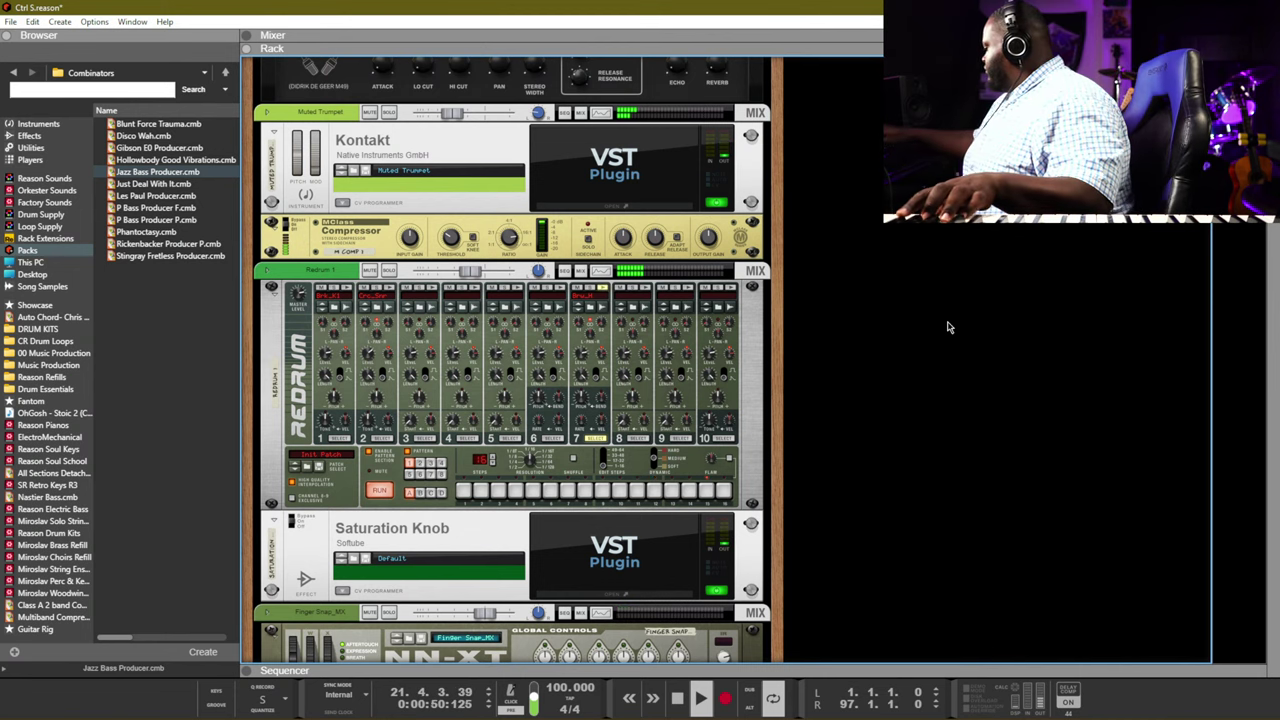
Record a 13-bar Muted Trumpet clip in the sequencer starting at bar 9
key("F7")
key("space")
left_click(472, 104)
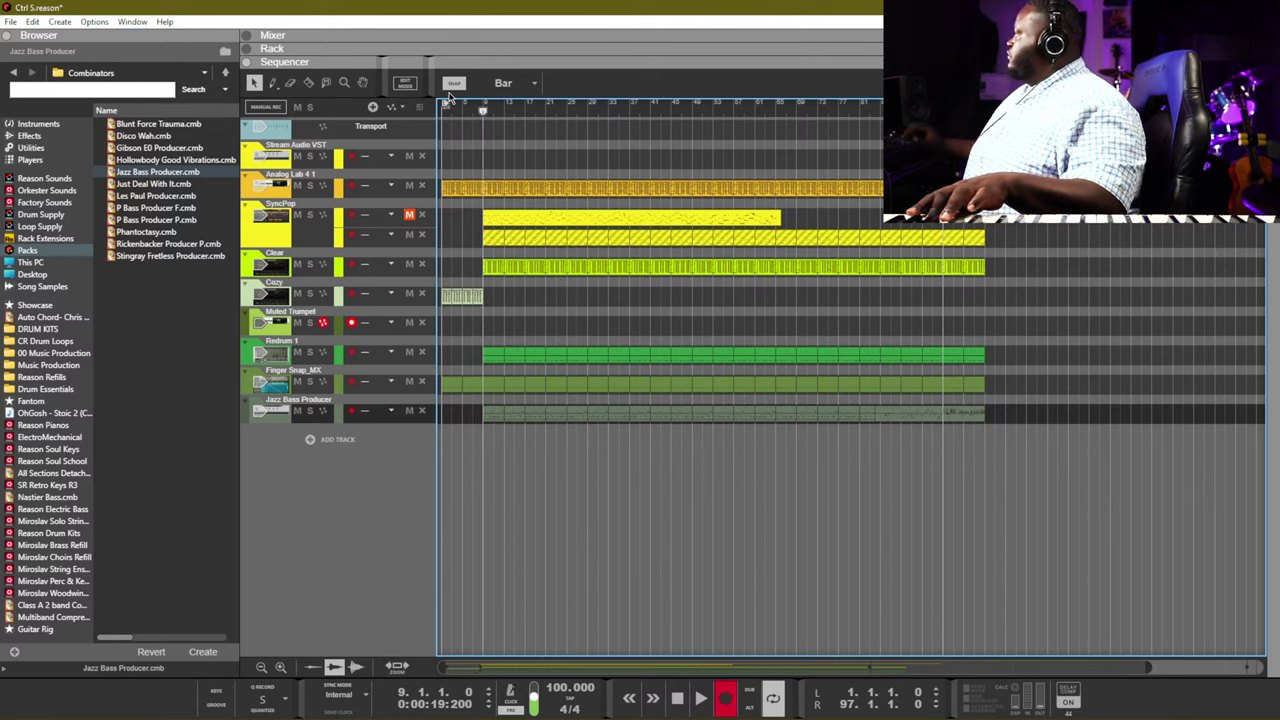
key("ctrl+Return")
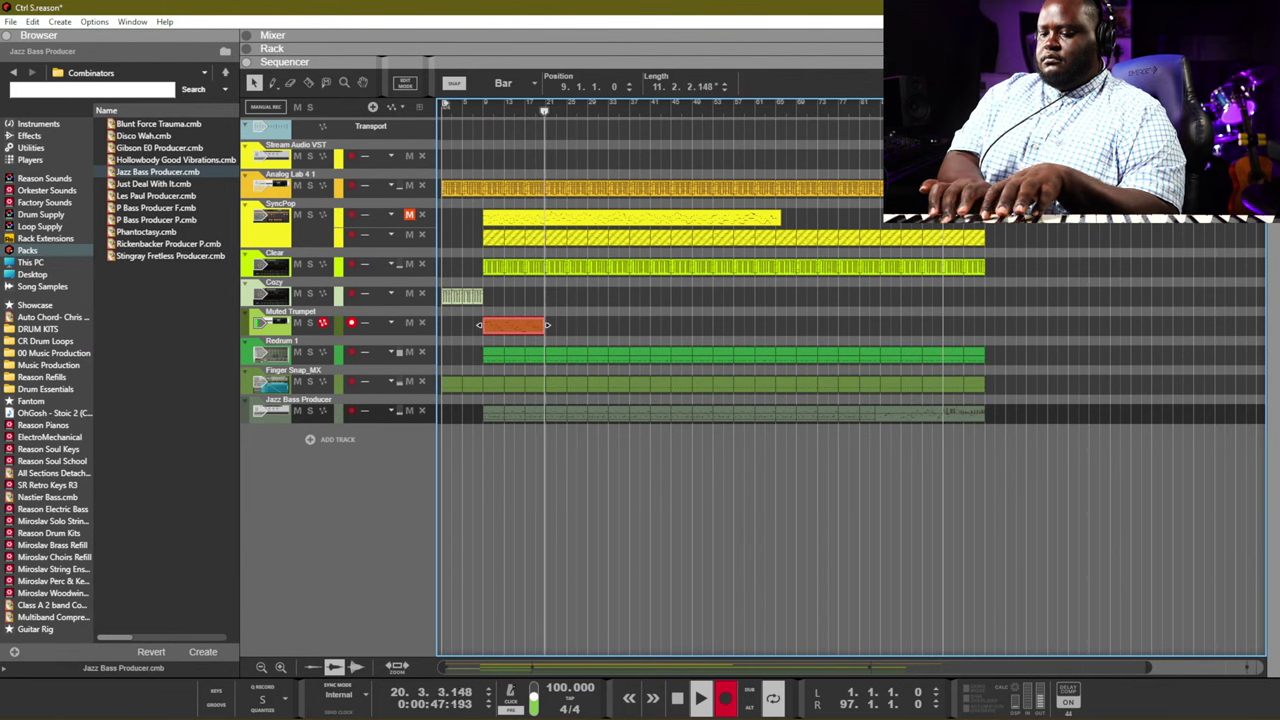
key("space")
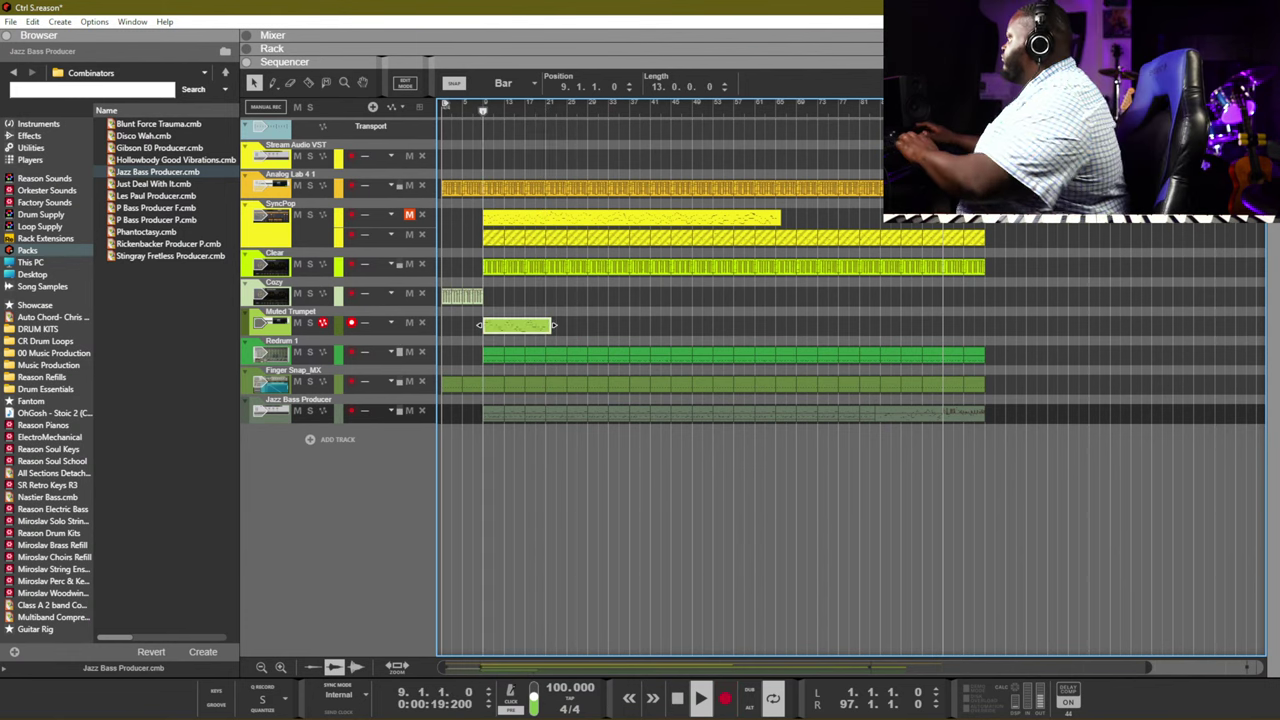
Trim the recorded Muted Trumpet clip to the four bars from bar 17 and repeat it at bar 21
key("space")
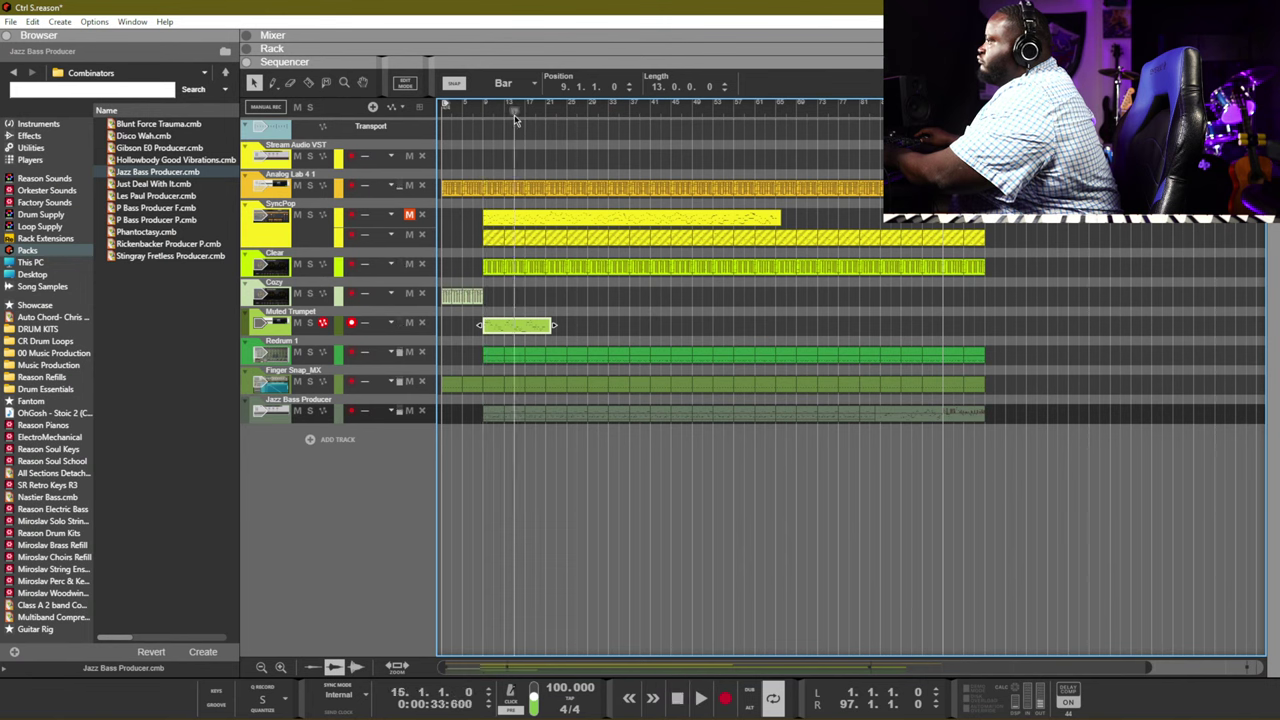
left_click_drag(514, 110, 524, 111)
key("space")
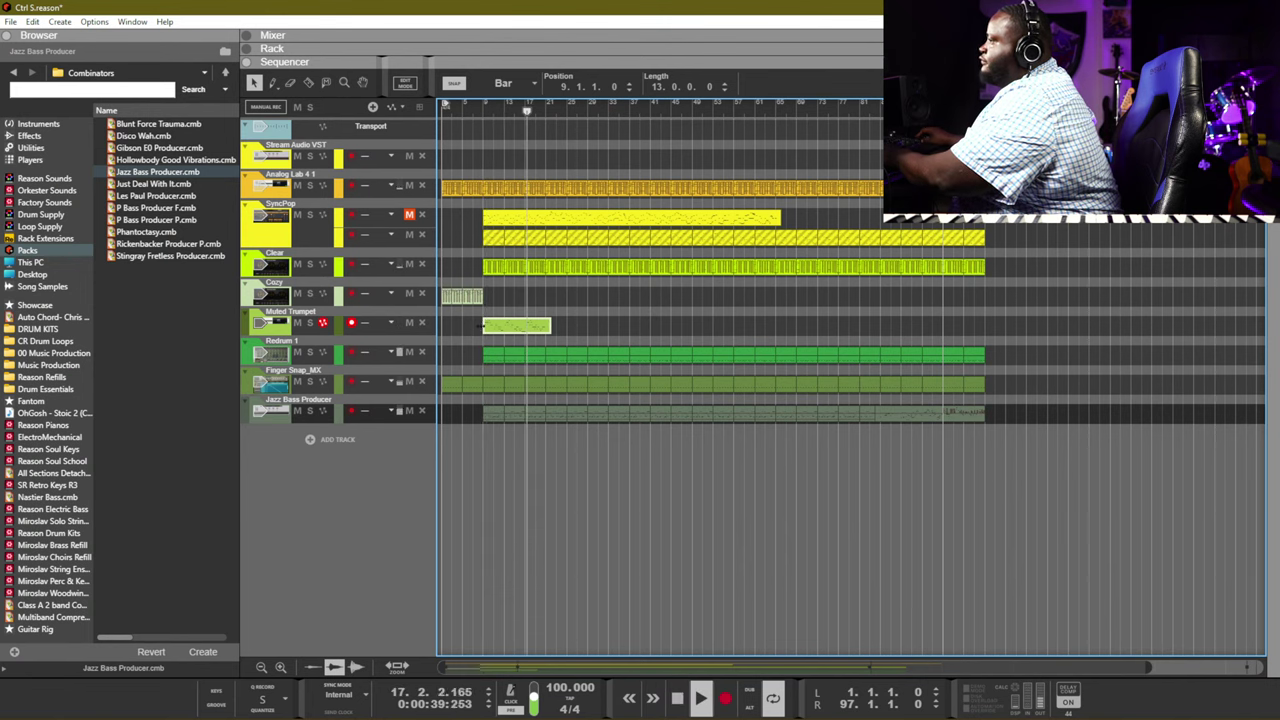
left_click_drag(482, 325, 522, 328)
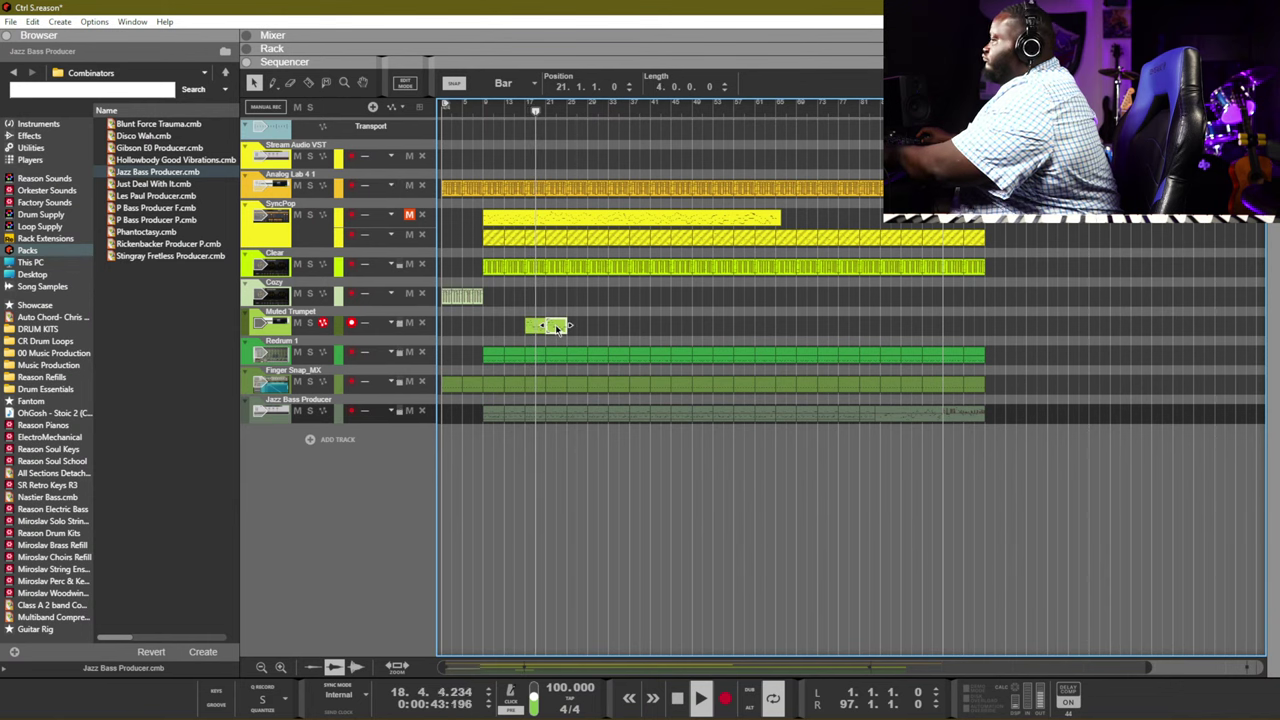
Open the trumpet clips for note editing and raise the Muted Trumpet mixer channel level to -14.61 dB
double_click(540, 325)
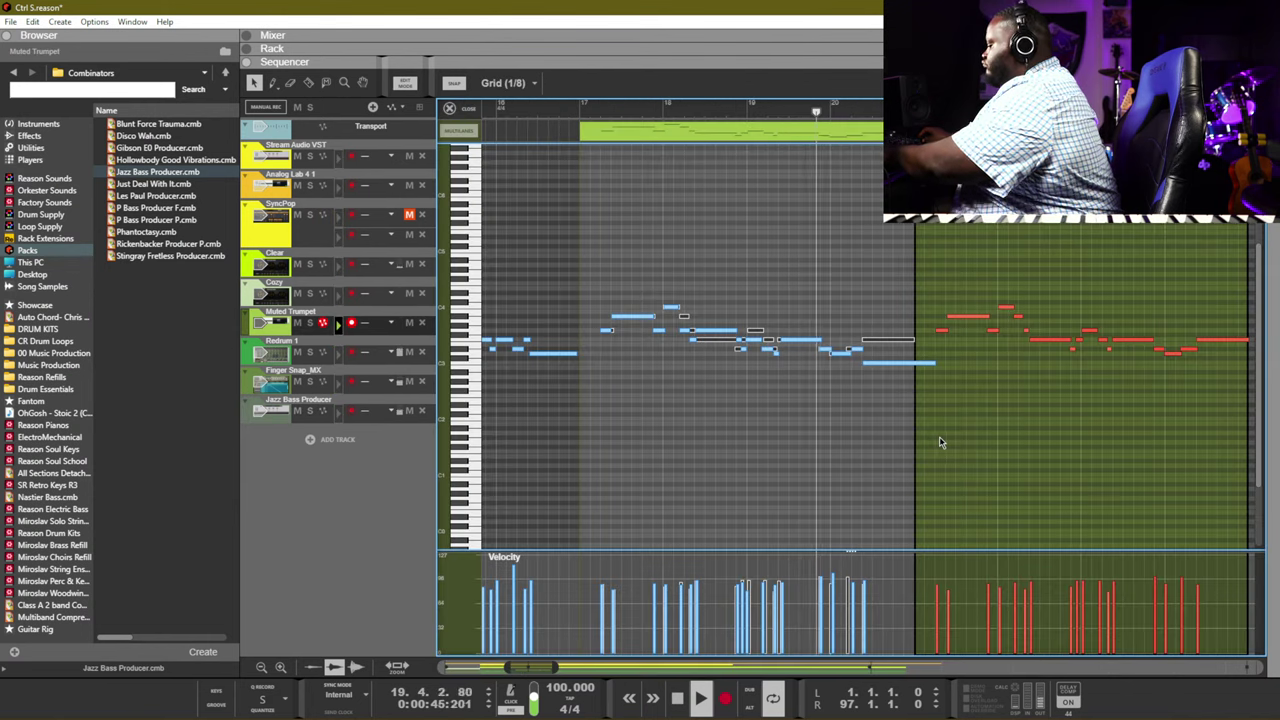
key("F5")
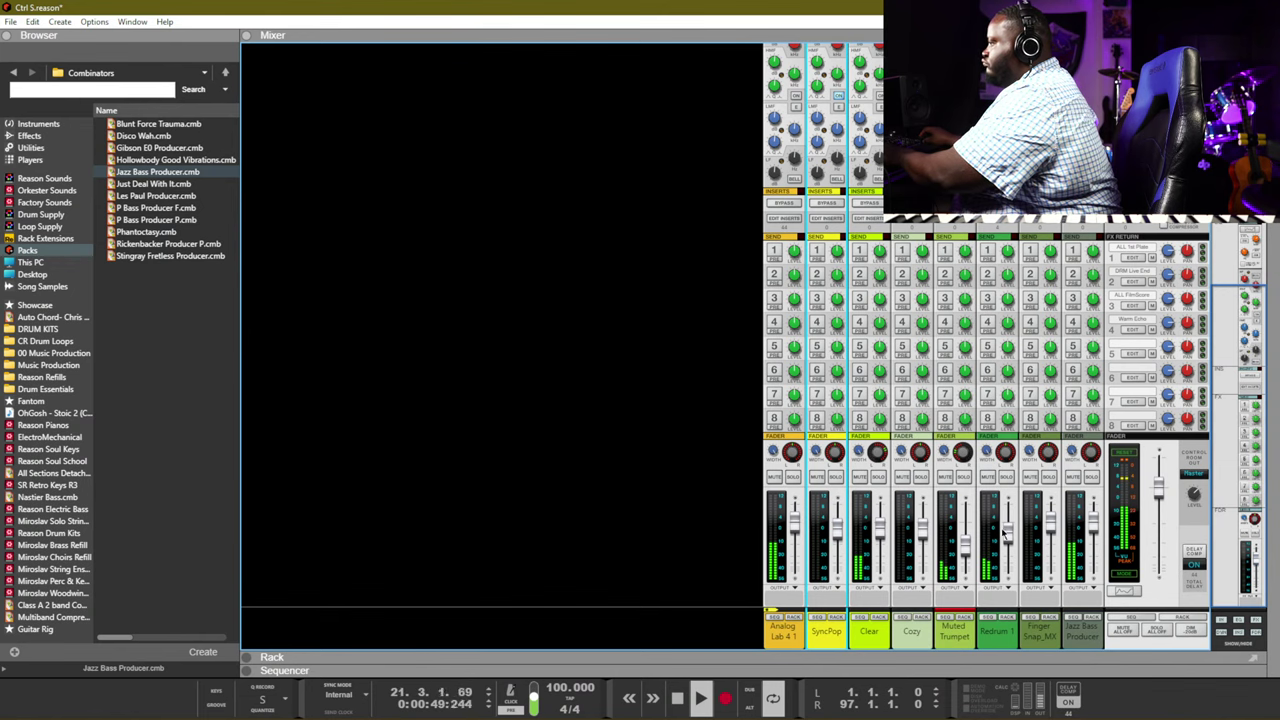
left_click(966, 484)
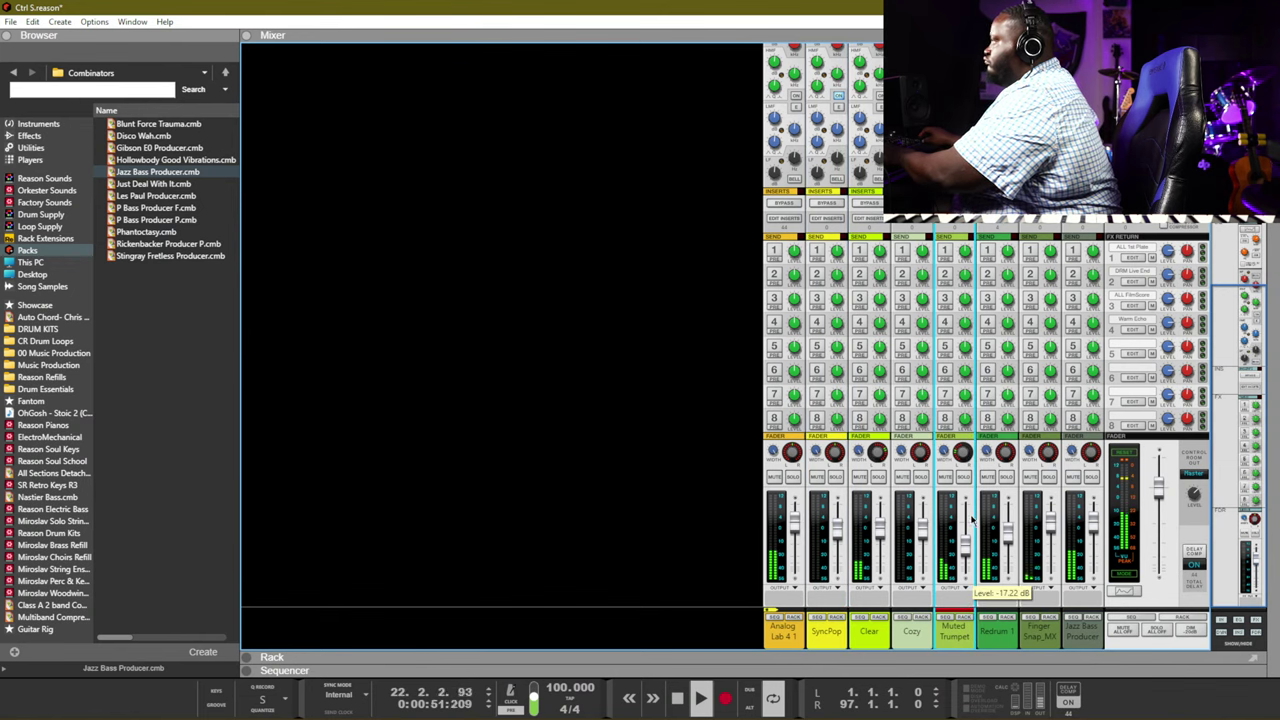
mouse_move(966, 541)
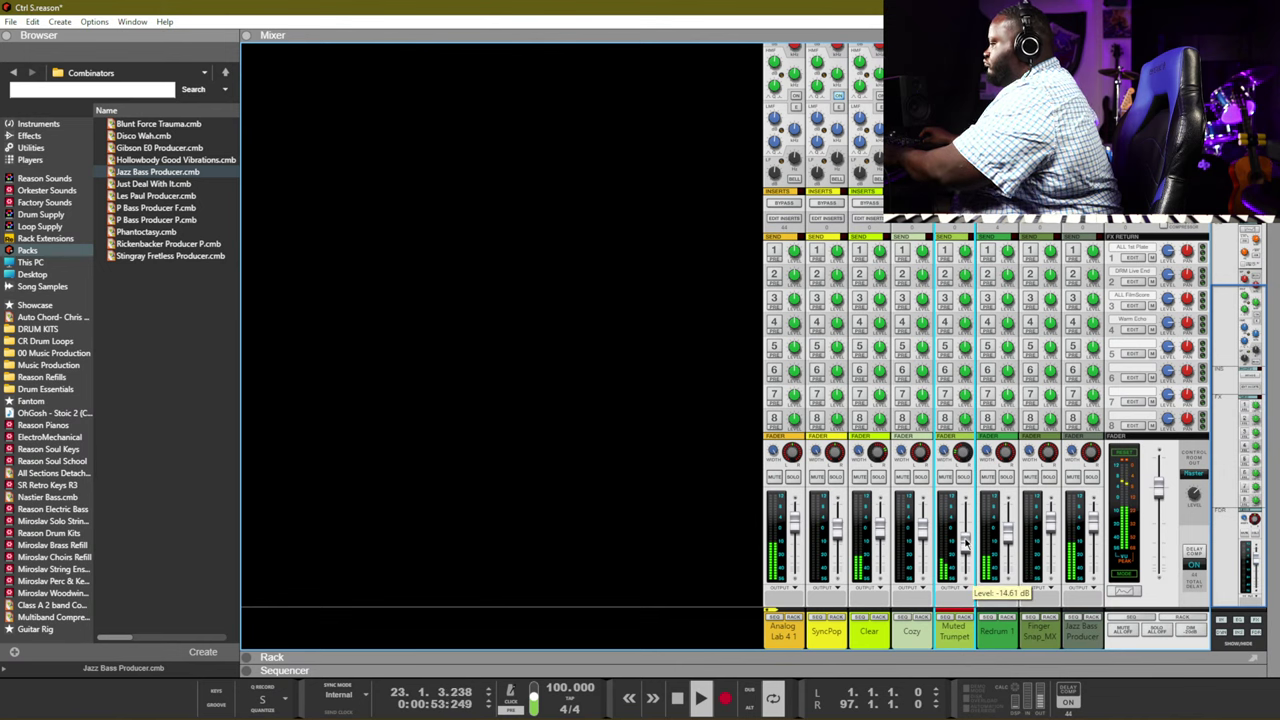
Transpose the final long note of the second Muted Trumpet clip down to G#2 and return to the arrangement
key("F7")
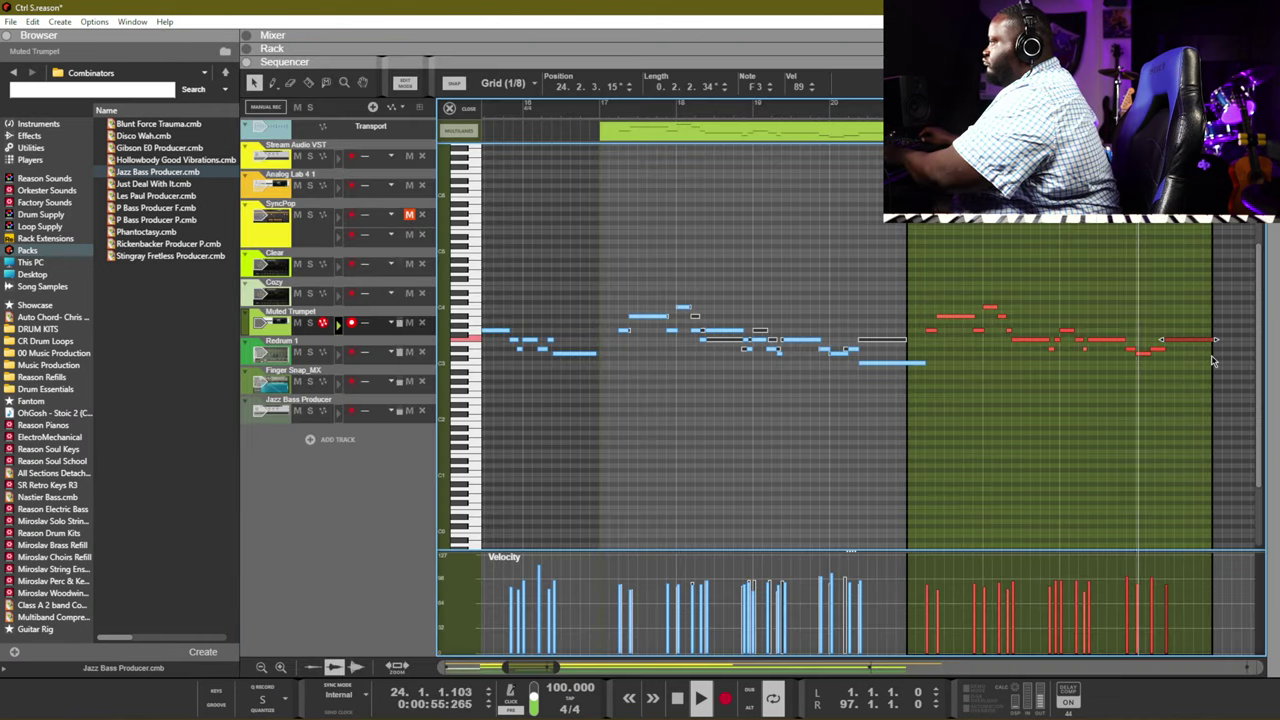
key("Down")
key("Down")
key("Down")
key("Down")
key("Down")
key("Down")
key("Down")
key("Down")
key("Down")
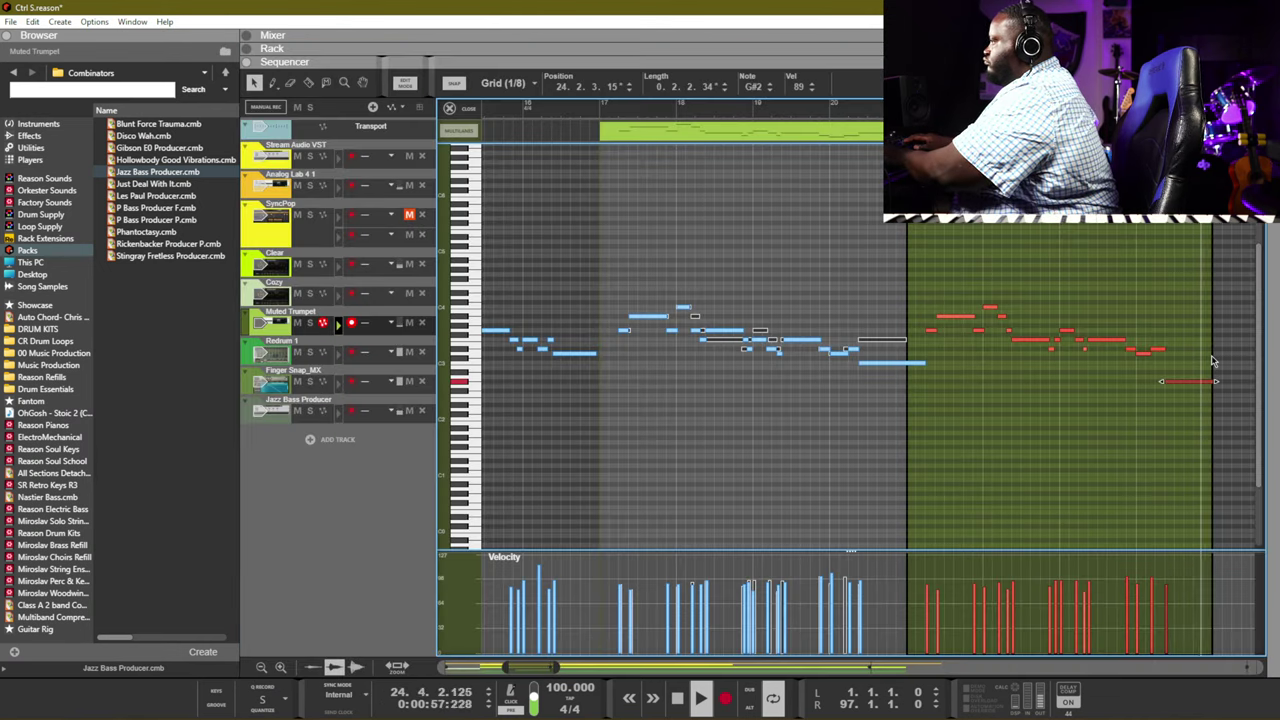
key("ctrl+e")
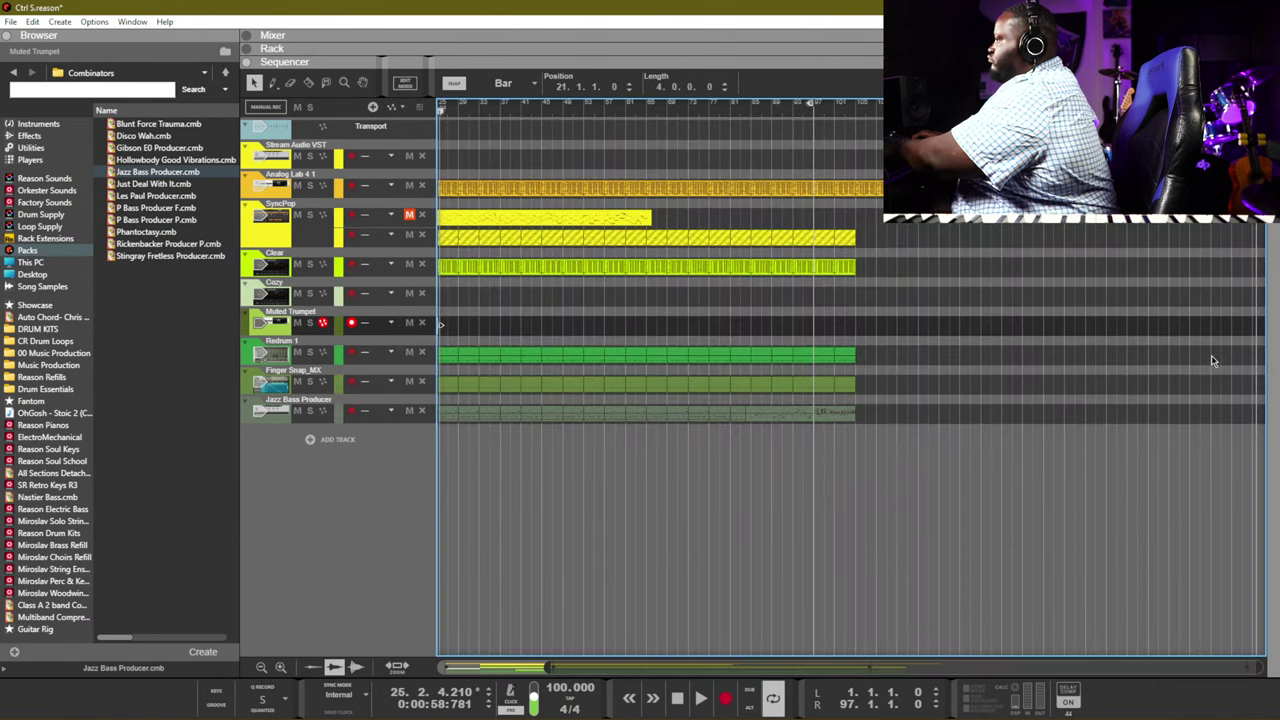
Move the two Muted Trumpet clips so they start at bar 9 and deselect them
key("Home")
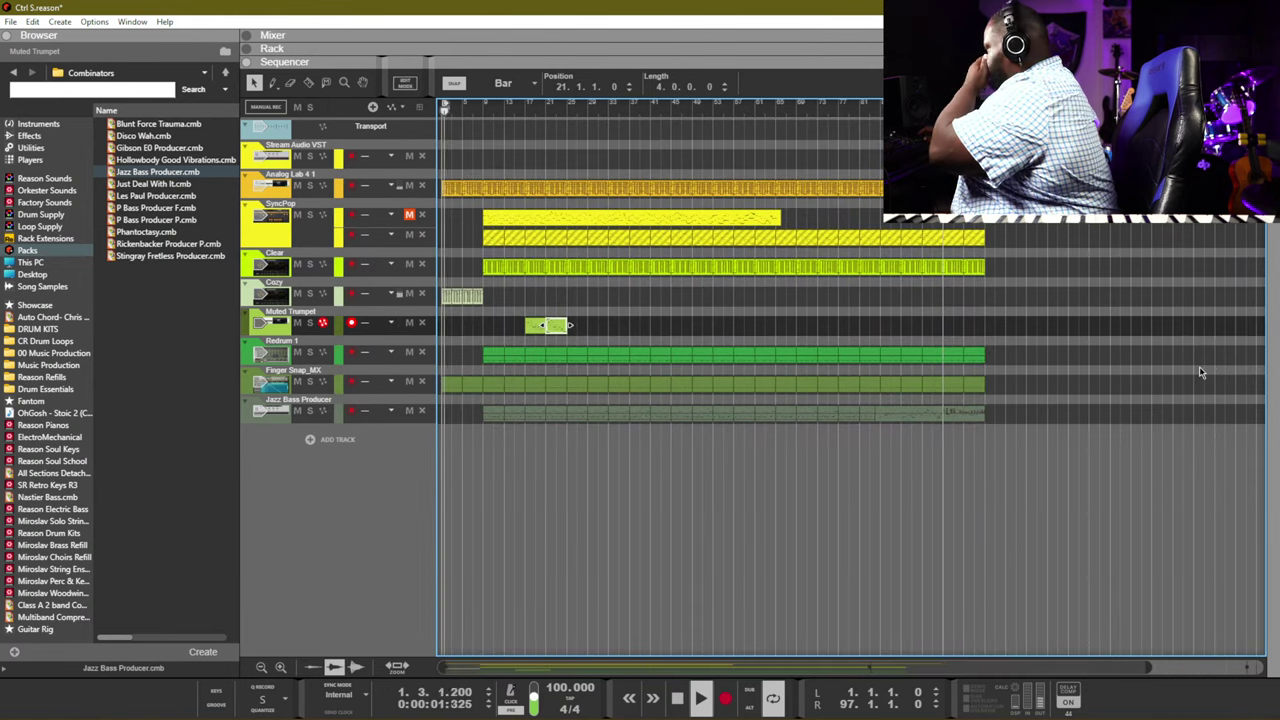
left_click_drag(584, 318, 500, 326)
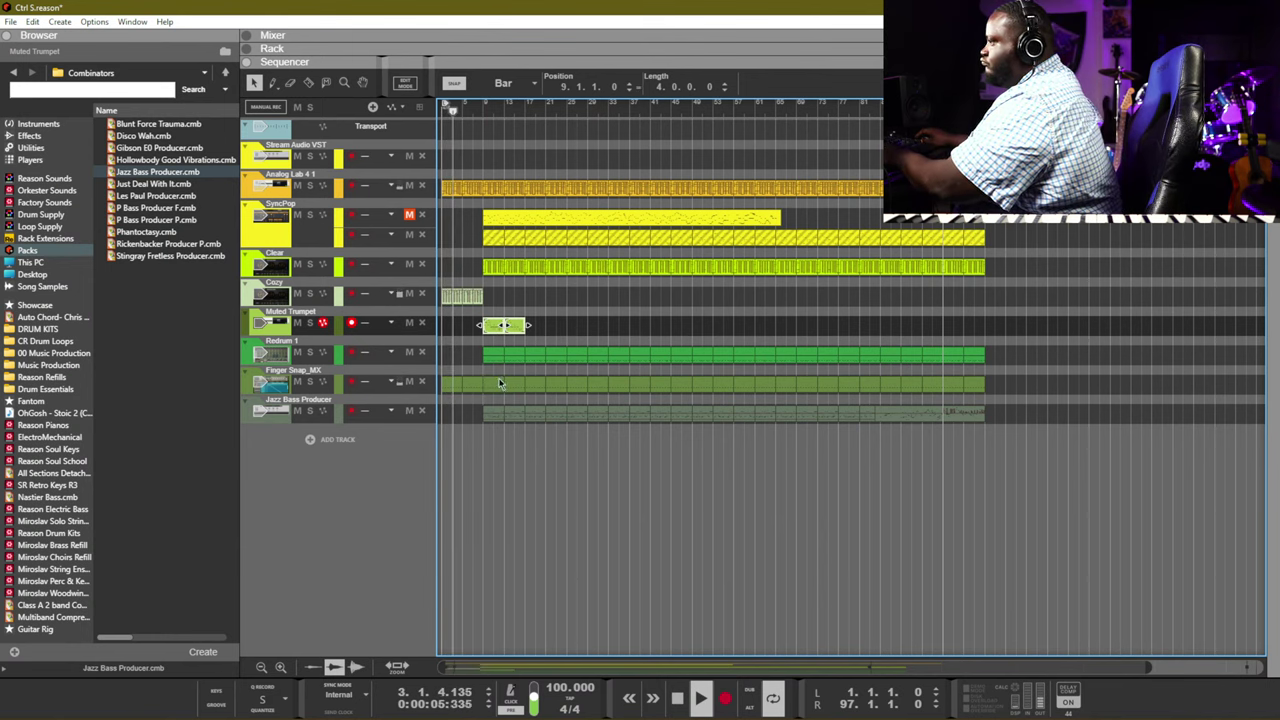
left_click(476, 355)
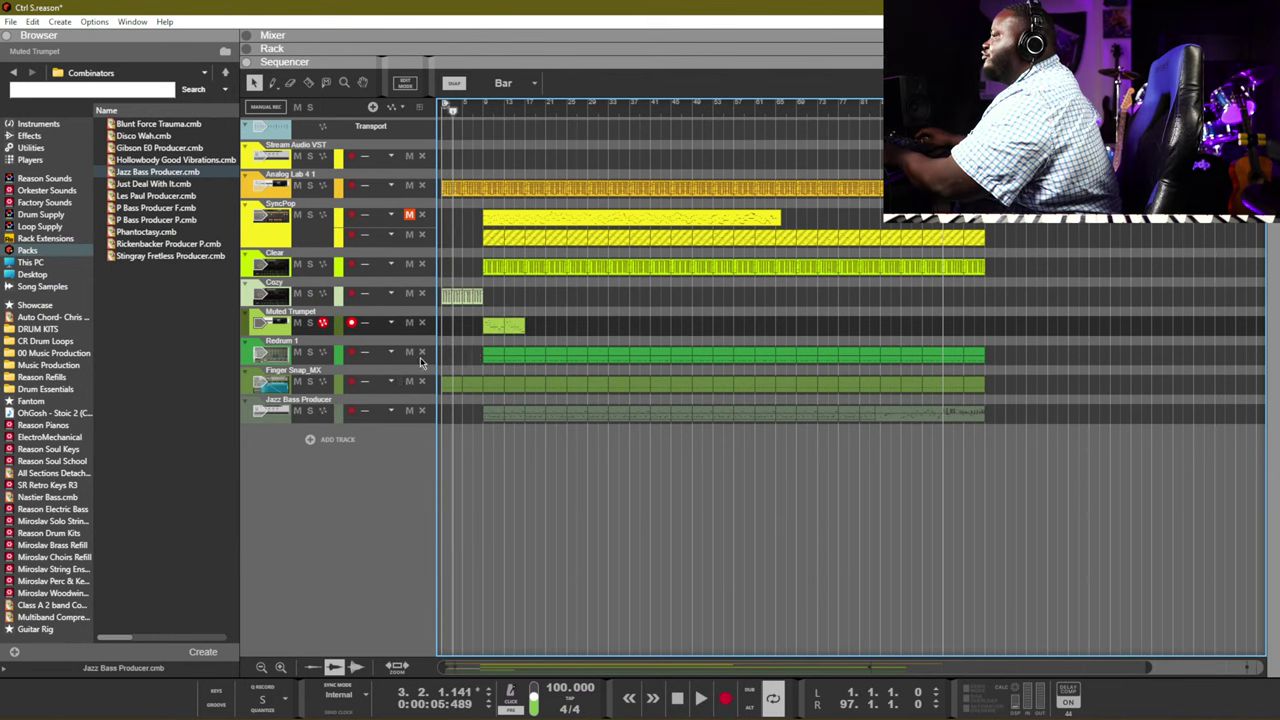
Add a new note lane to the Redrum 1 track and rehearse a drum part from bar 9
left_click(352, 353)
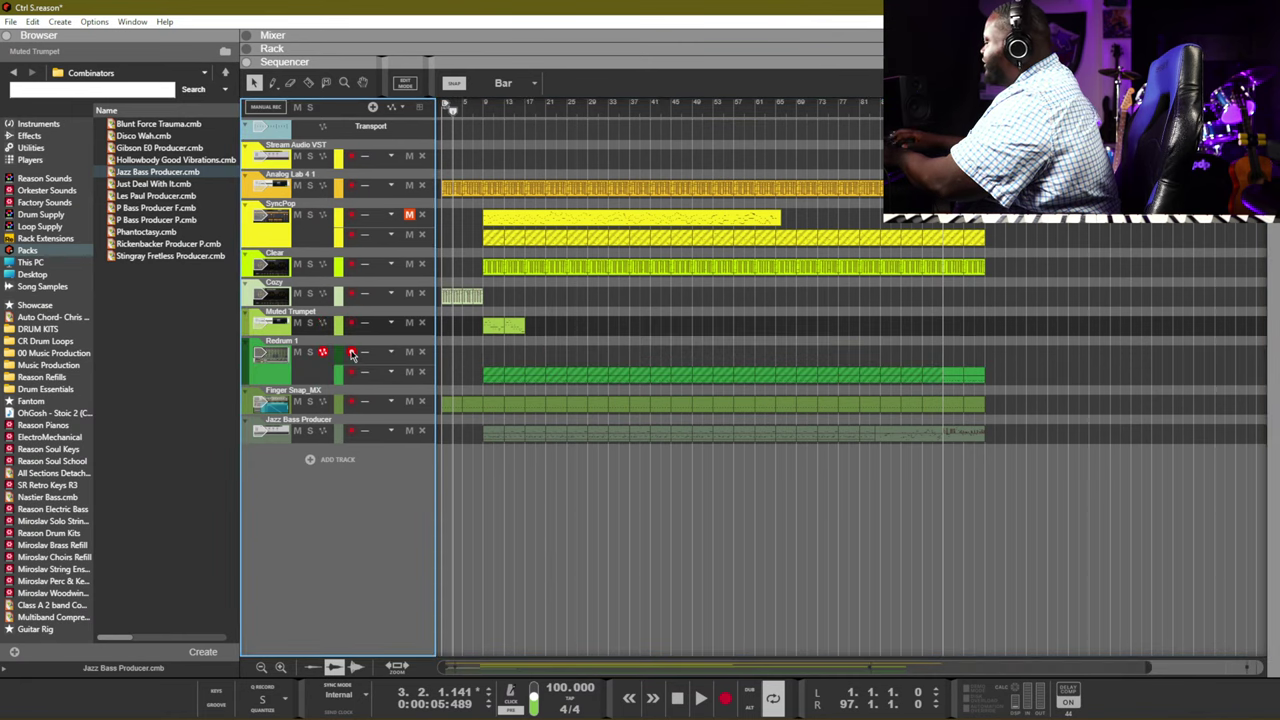
left_click(483, 113)
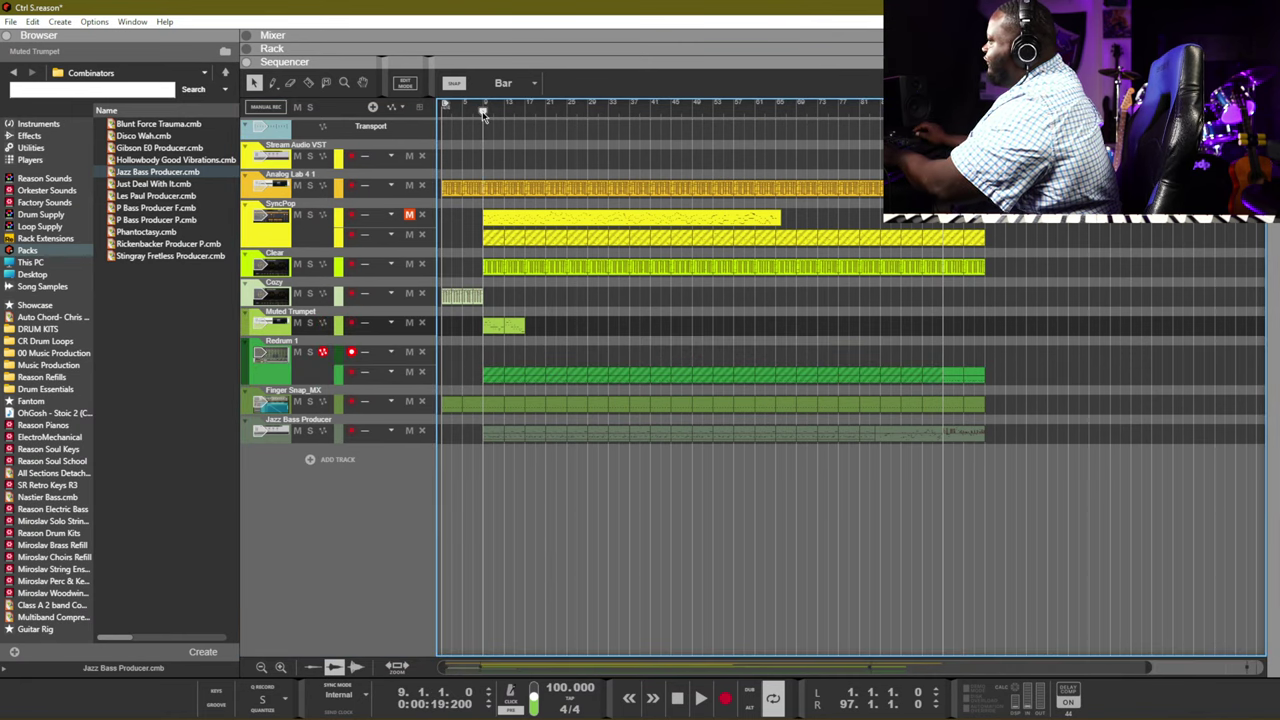
key("space")
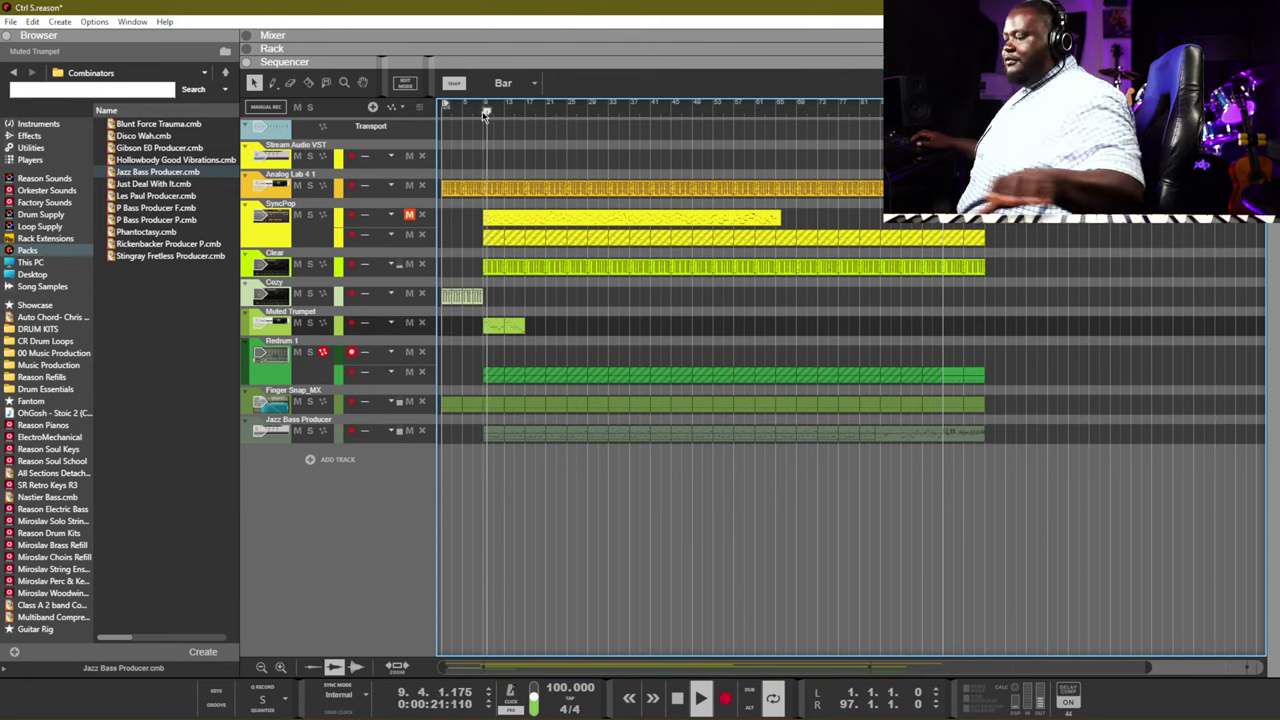
key("space")
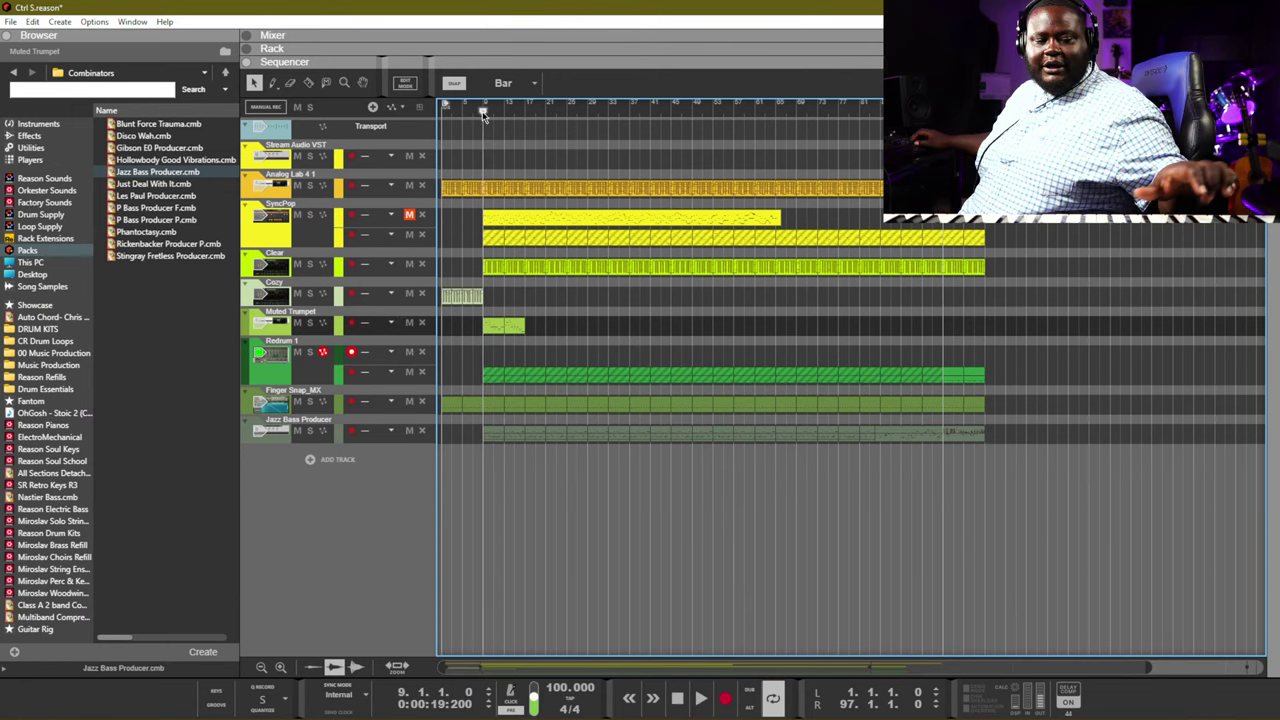
key("space")
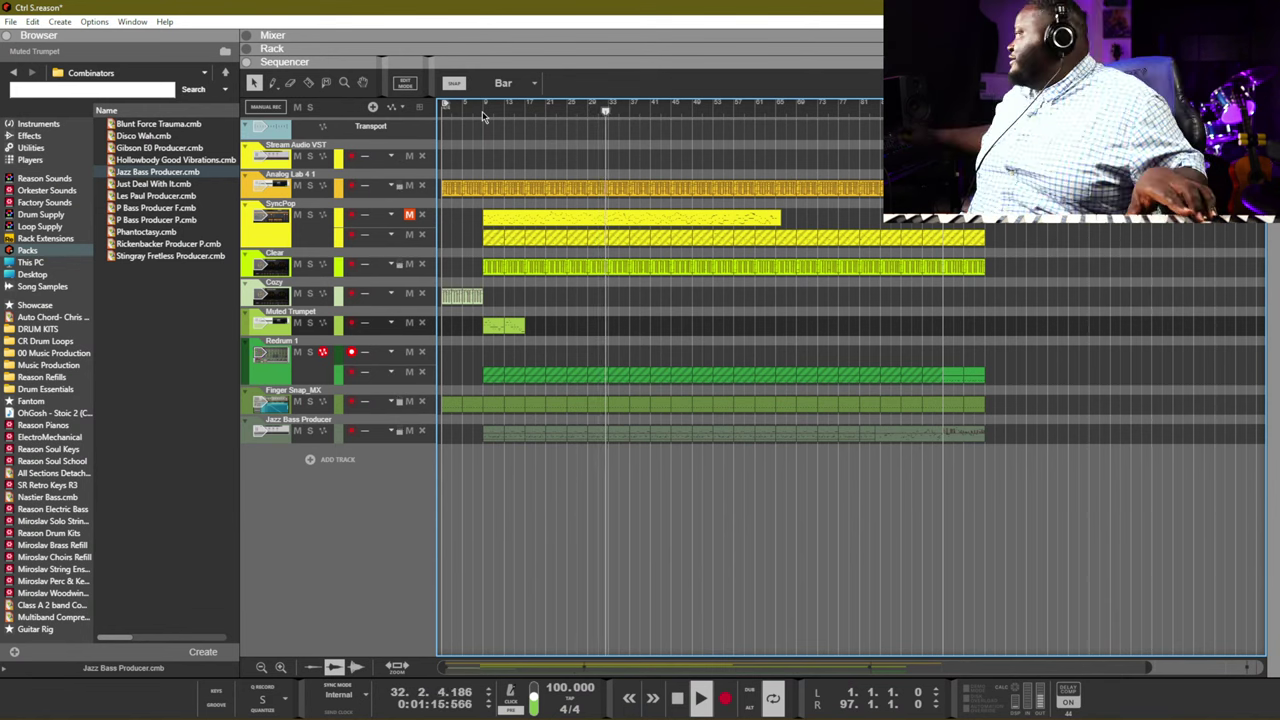
key("space")
Set the tempo to 90 BPM and record a 14-bar Redrum 1 clip on the new lane from bar 9
left_click(483, 113)
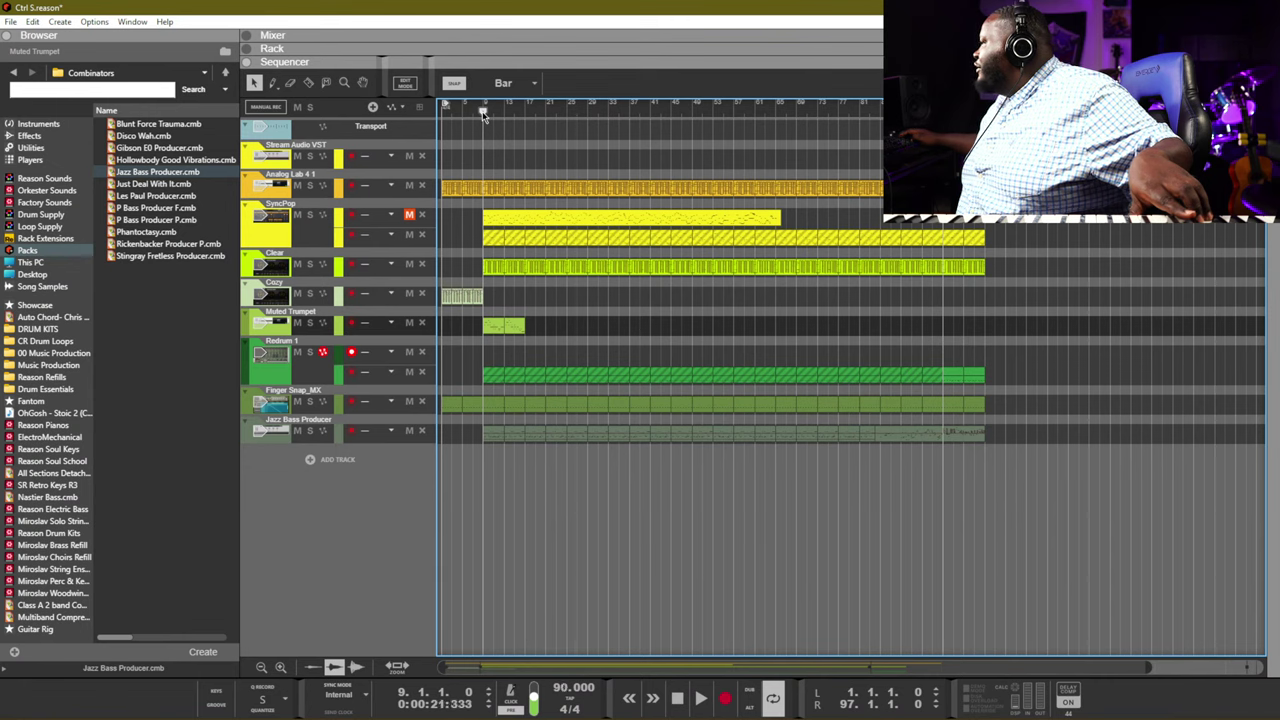
key("ctrl+Return")
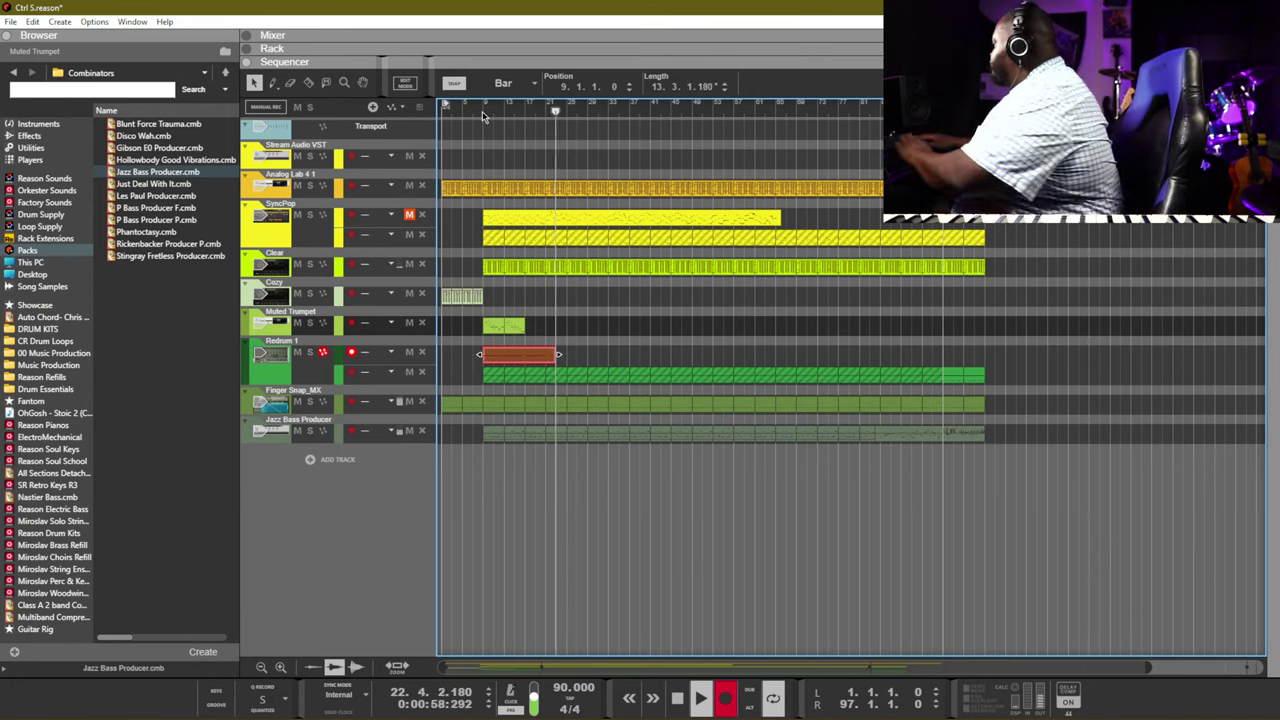
key("space")
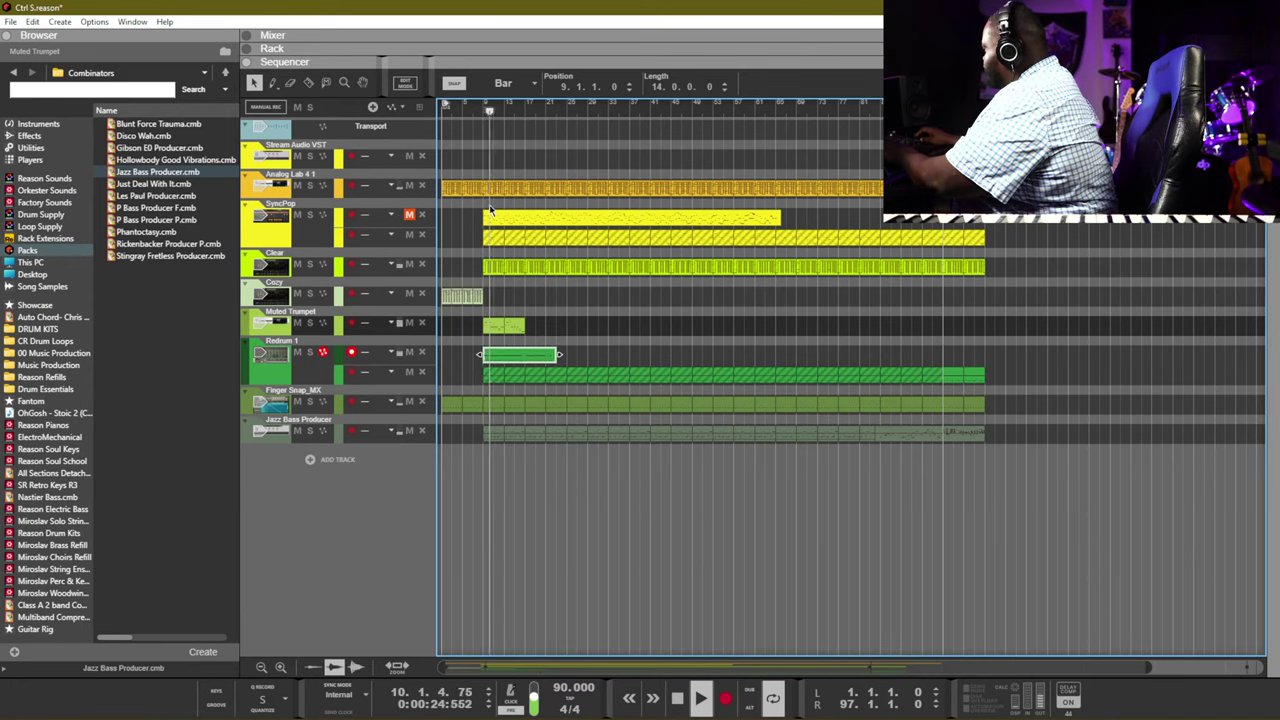
Trim the new Redrum 1 clip to four bars at bar 9 and repeat it at bar 13
left_click_drag(559, 354, 524, 357)
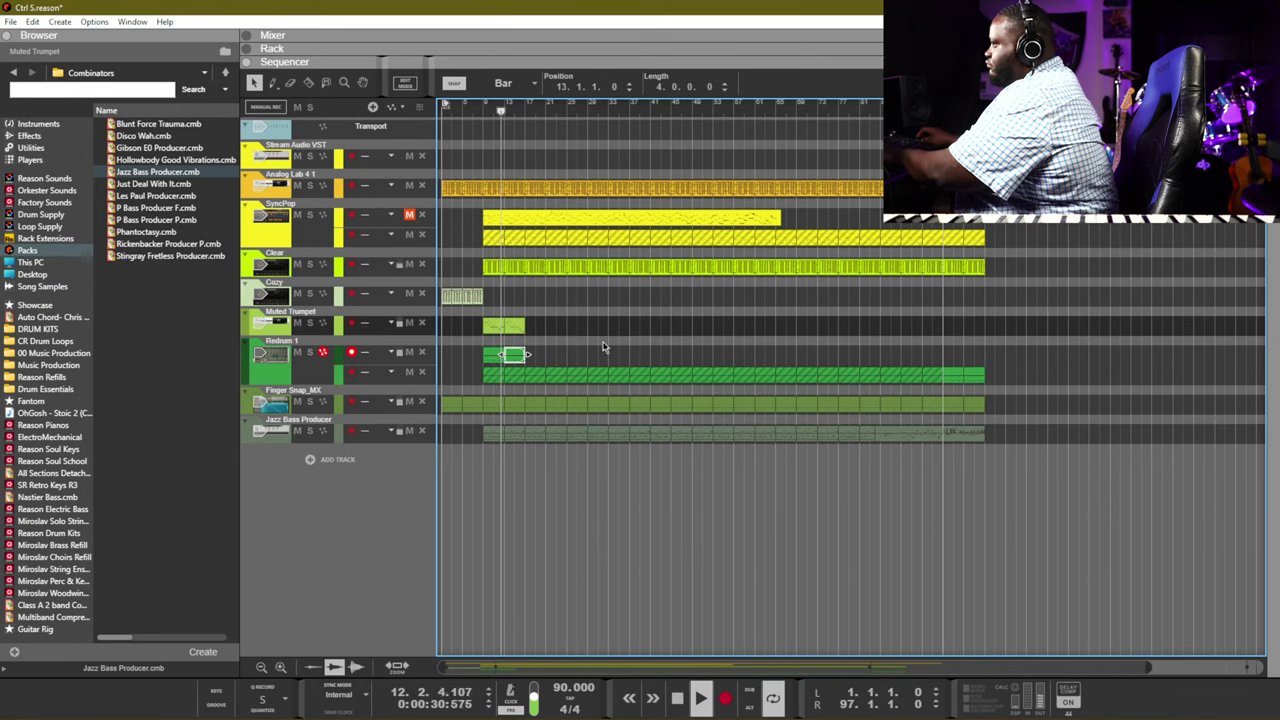
left_click(484, 354)
Go to the Redrum in the rack and select drum channel 1 to check its sample controls
key("F6")
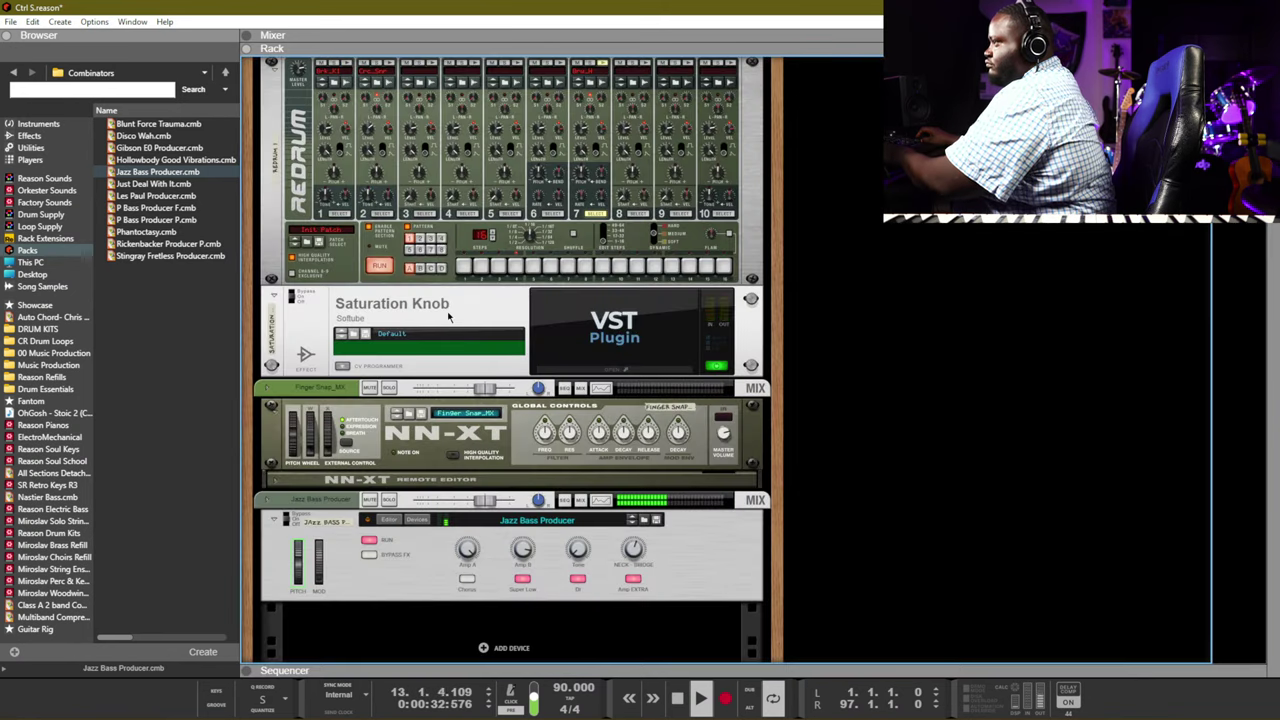
left_click(329, 92)
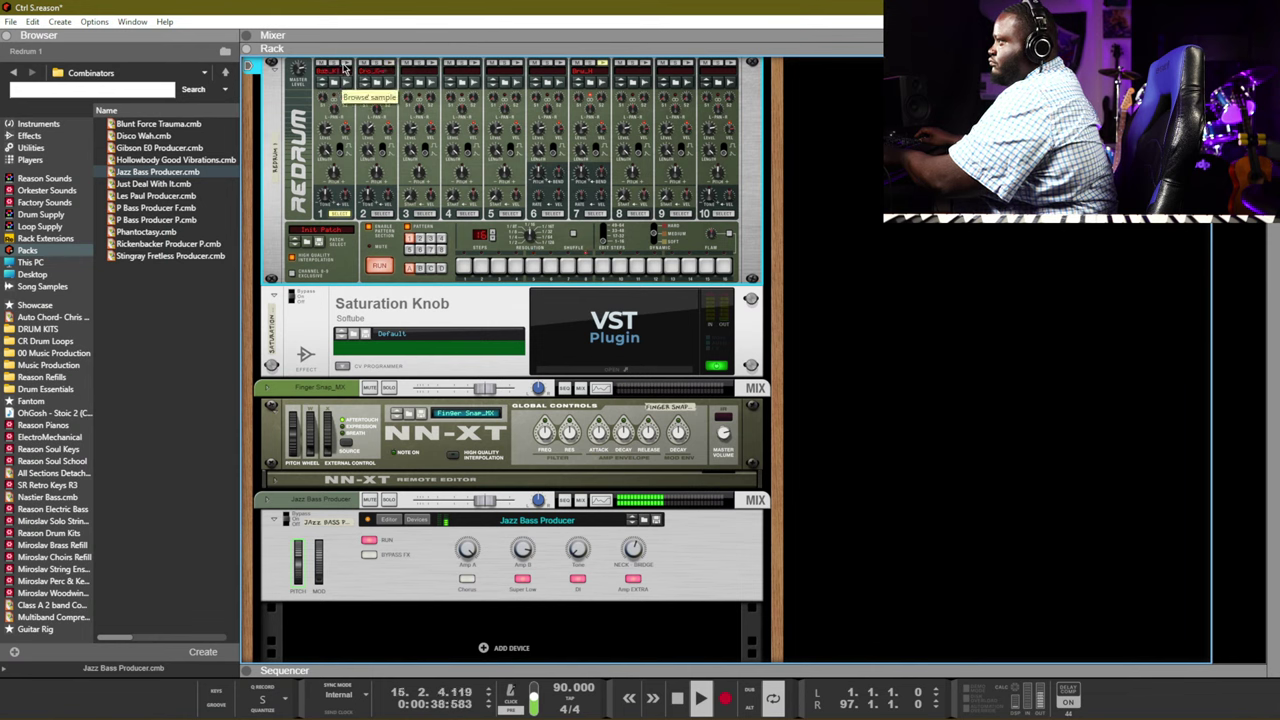
left_click(340, 75)
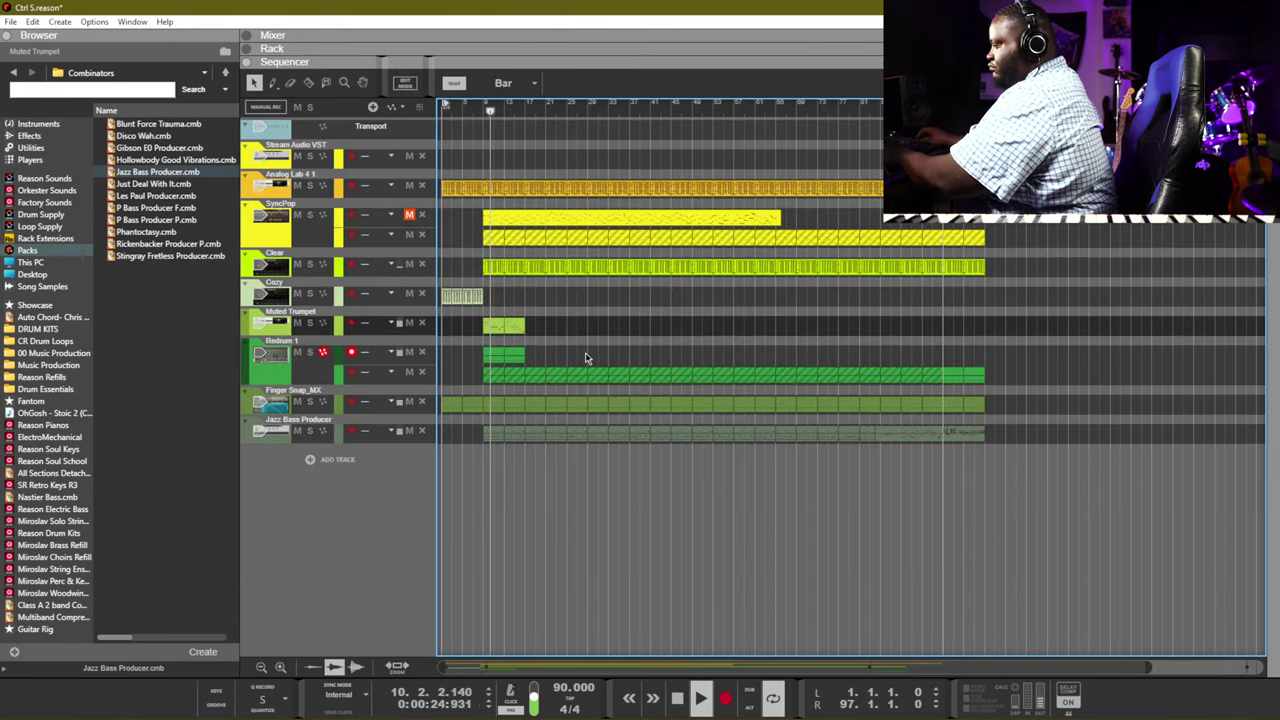
Set the loop from bar 9 to bar 17 and record a part for the Cozy track on a new note lane
left_click(520, 108, "alt")
left_click(486, 108, "ctrl")
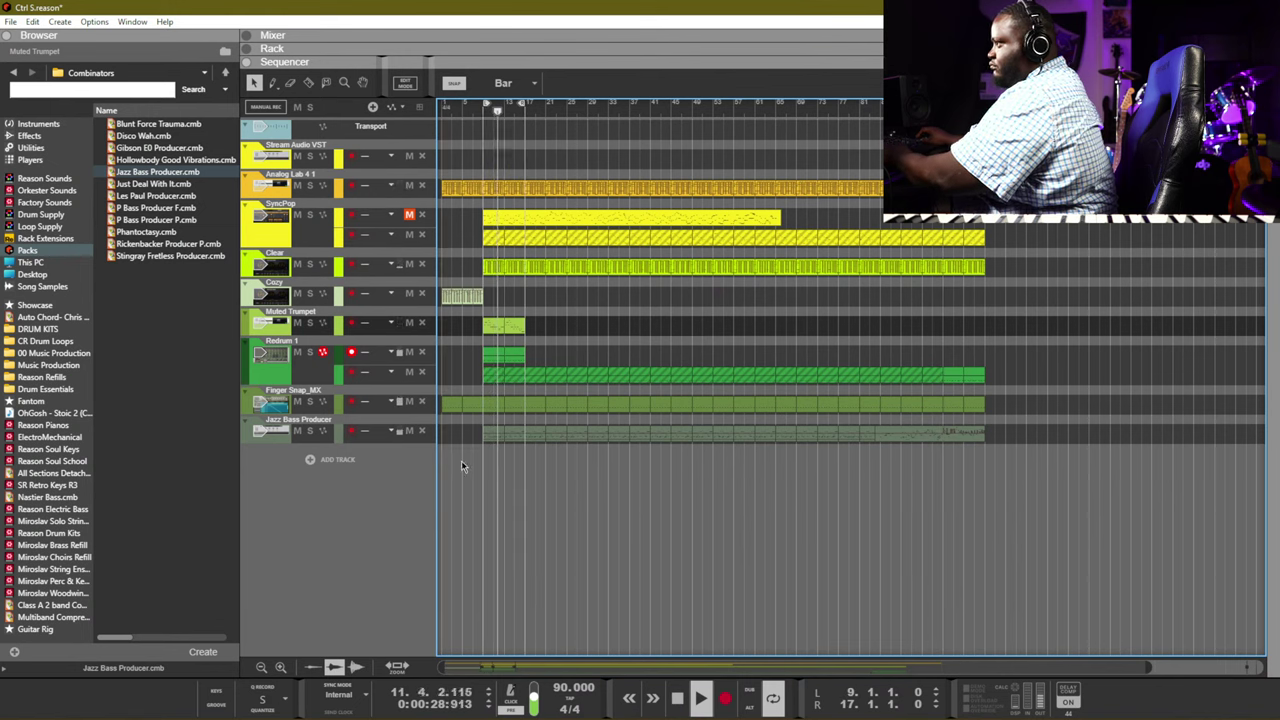
left_click(350, 293)
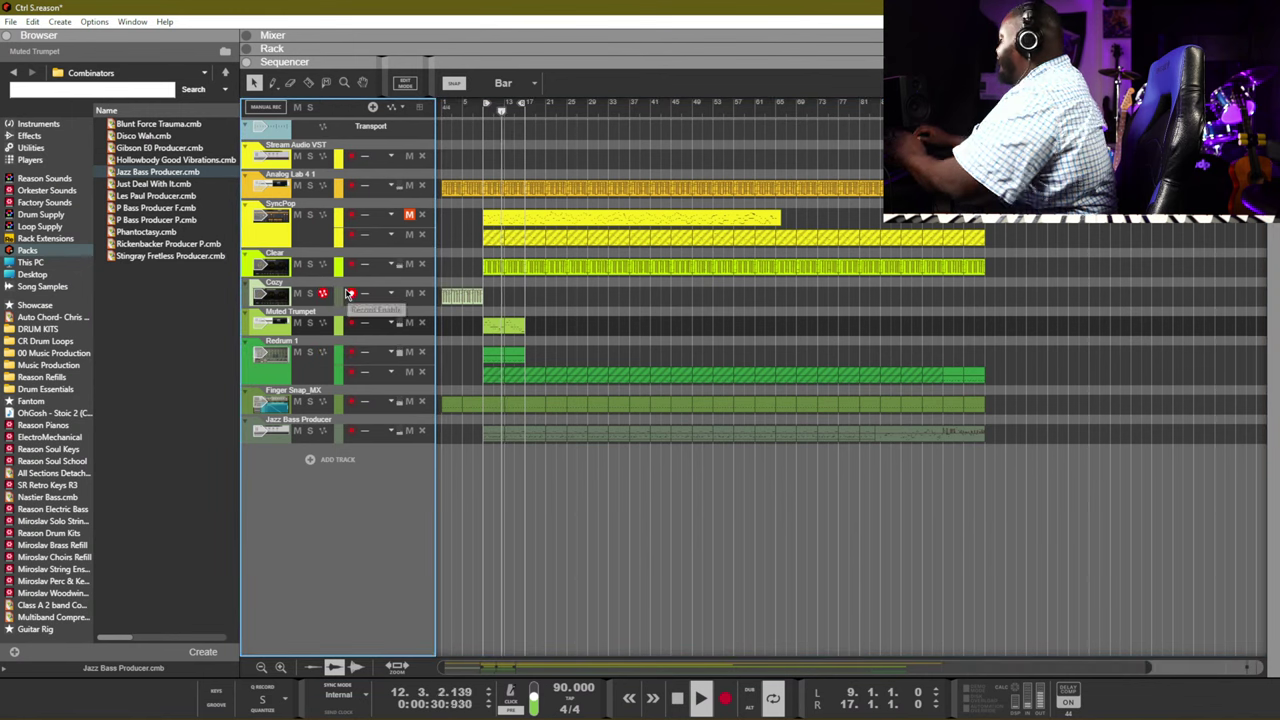
key("ctrl+Return")
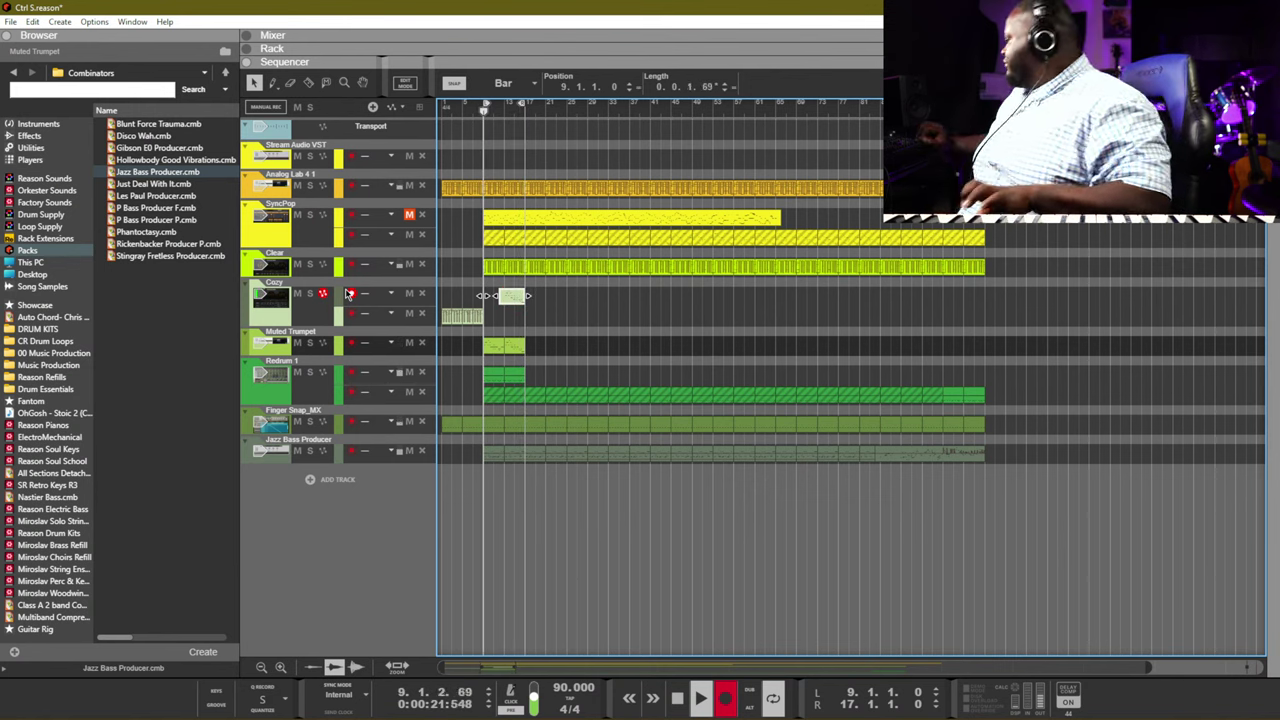
key("ctrl+Return")
key("Delete")
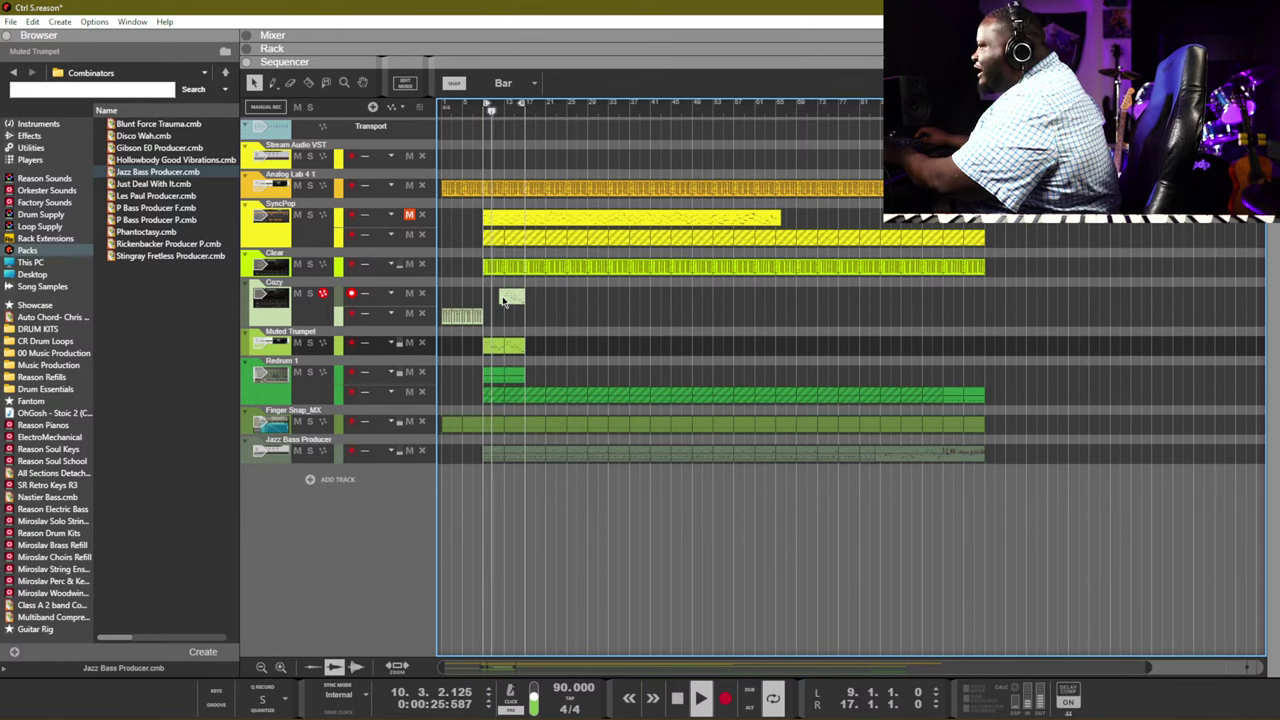
Trim the new Cozy clip so it starts at bar 13 and lasts four bars
left_click(508, 299)
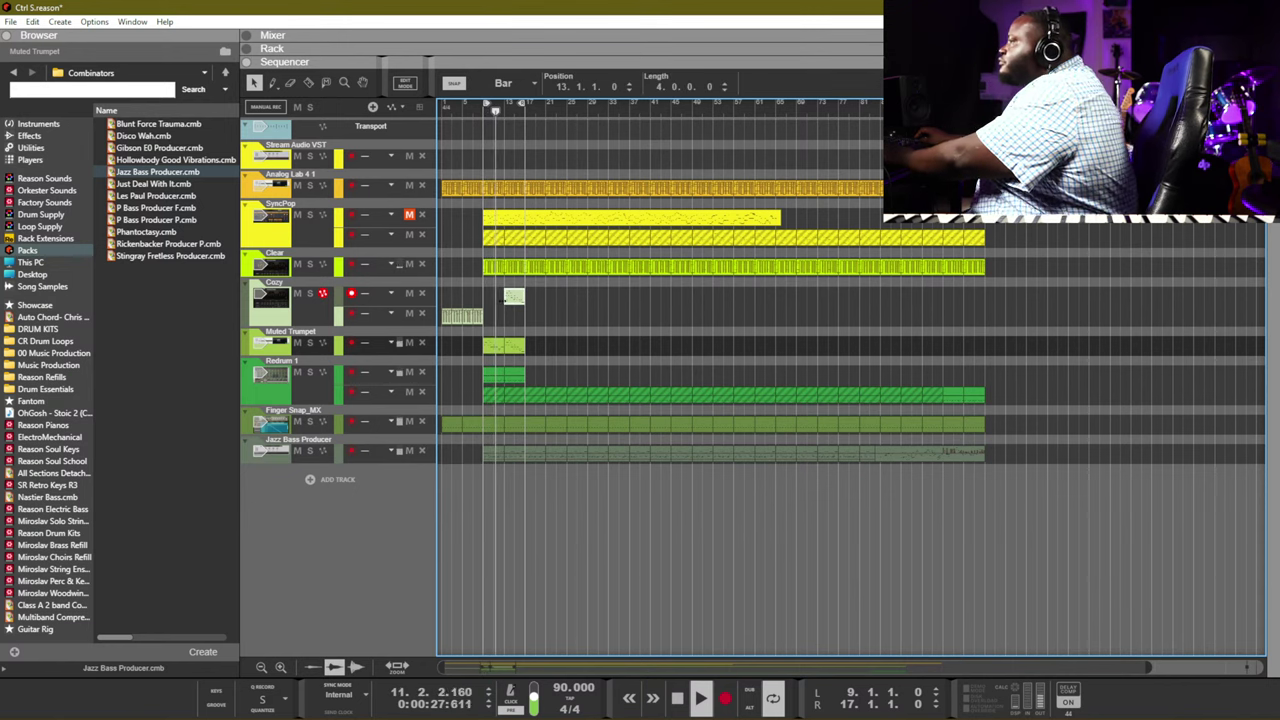
left_click(555, 316)
scroll(560, 322, "up", 2, "ctrl")
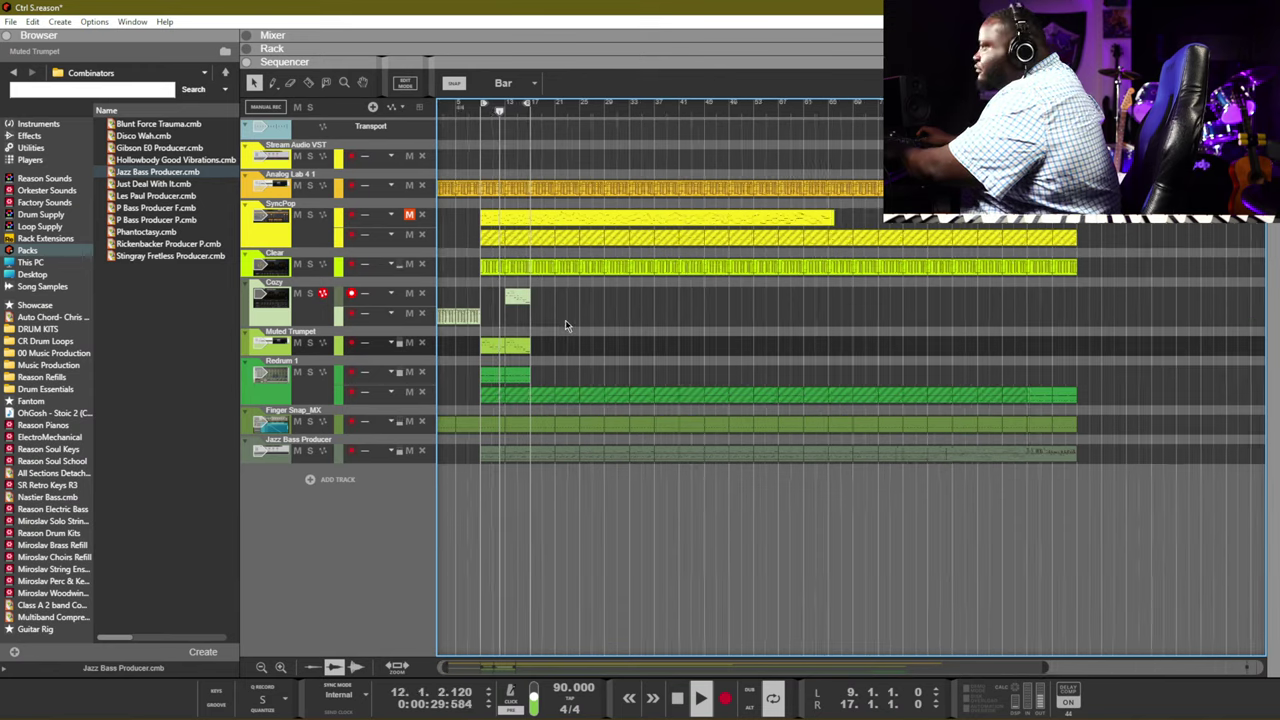
scroll(567, 322, "up", 4, "ctrl")
left_click(478, 316)
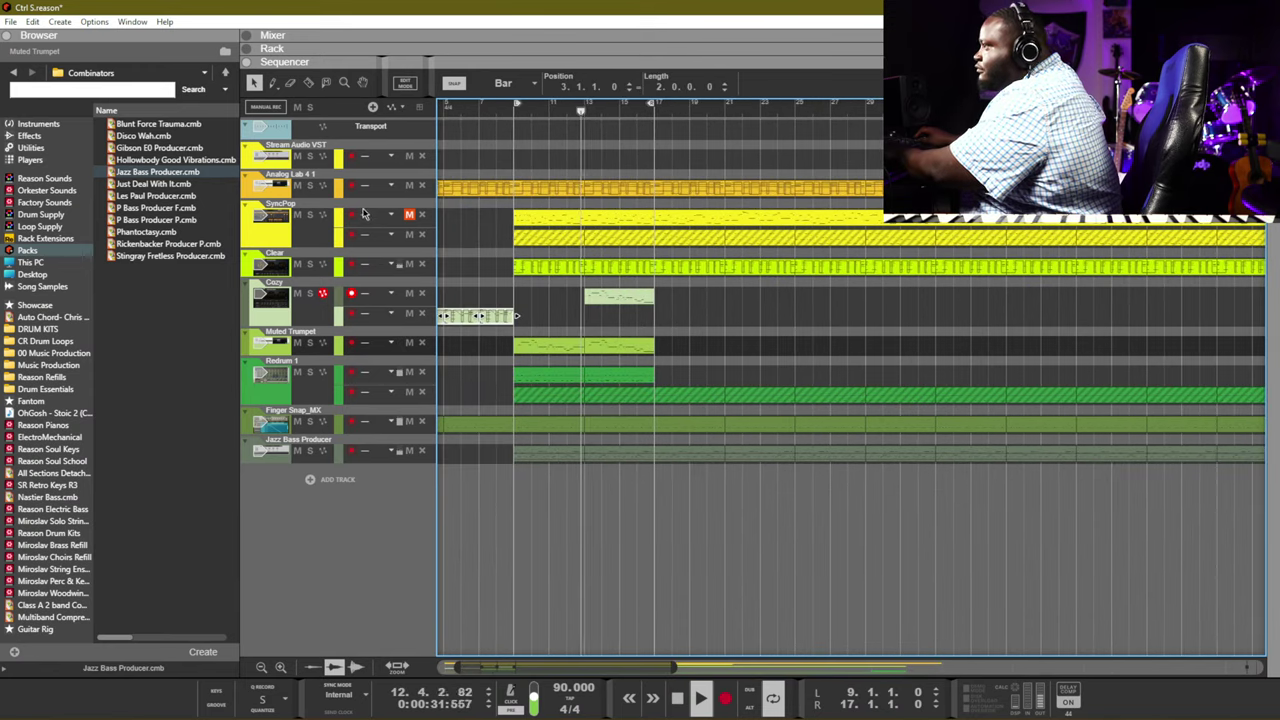
left_click(712, 326)
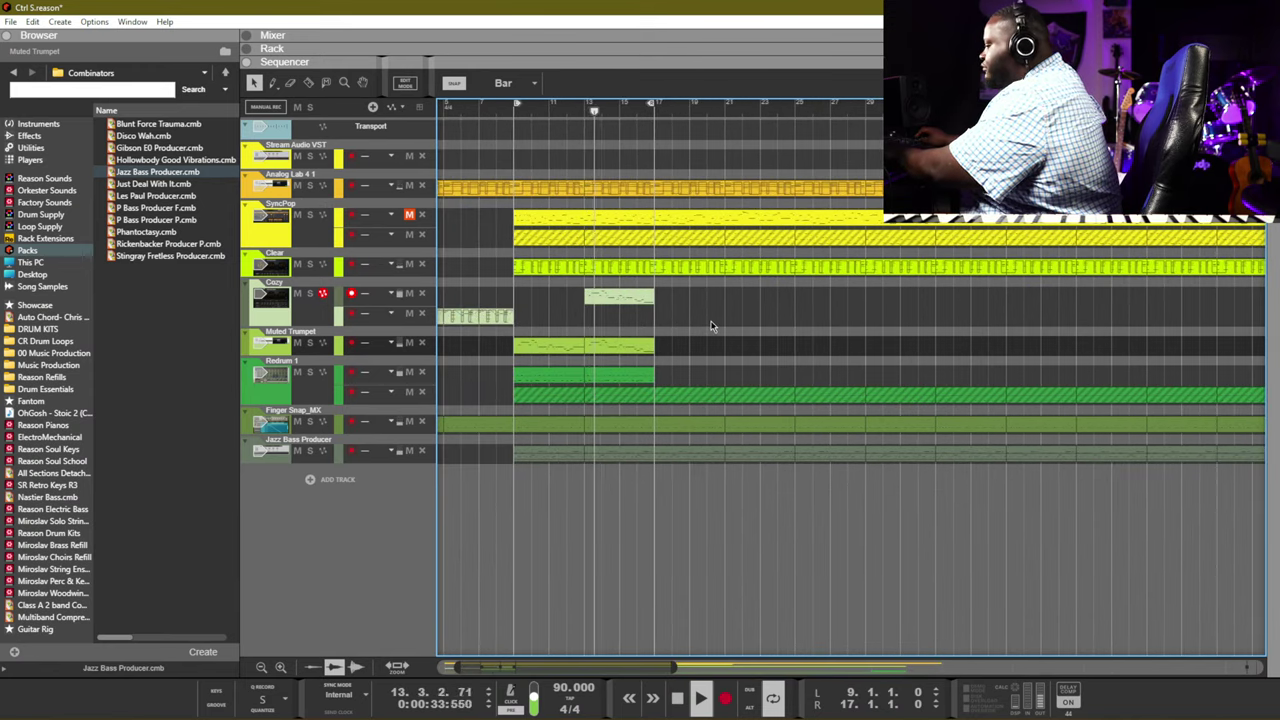
Lower the Cozy channel's fader to -7.33 dB in the mixer and return to the sequencer
key("F5")
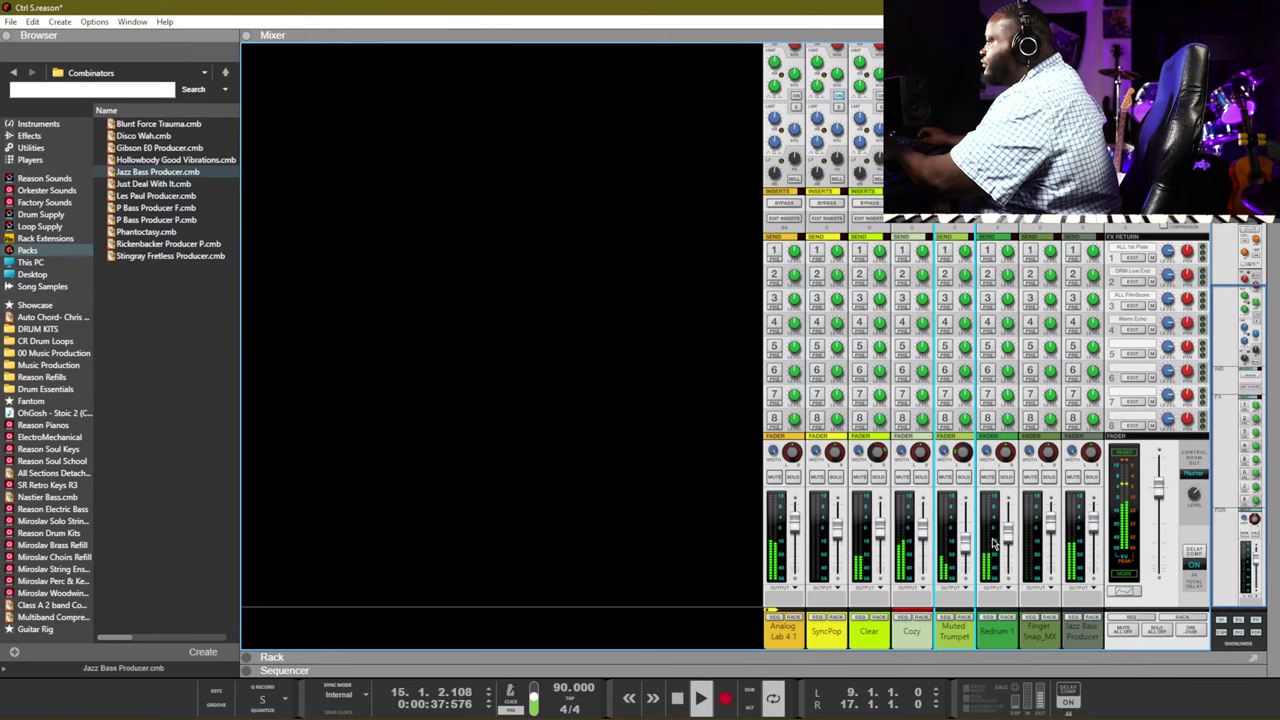
left_click(926, 540)
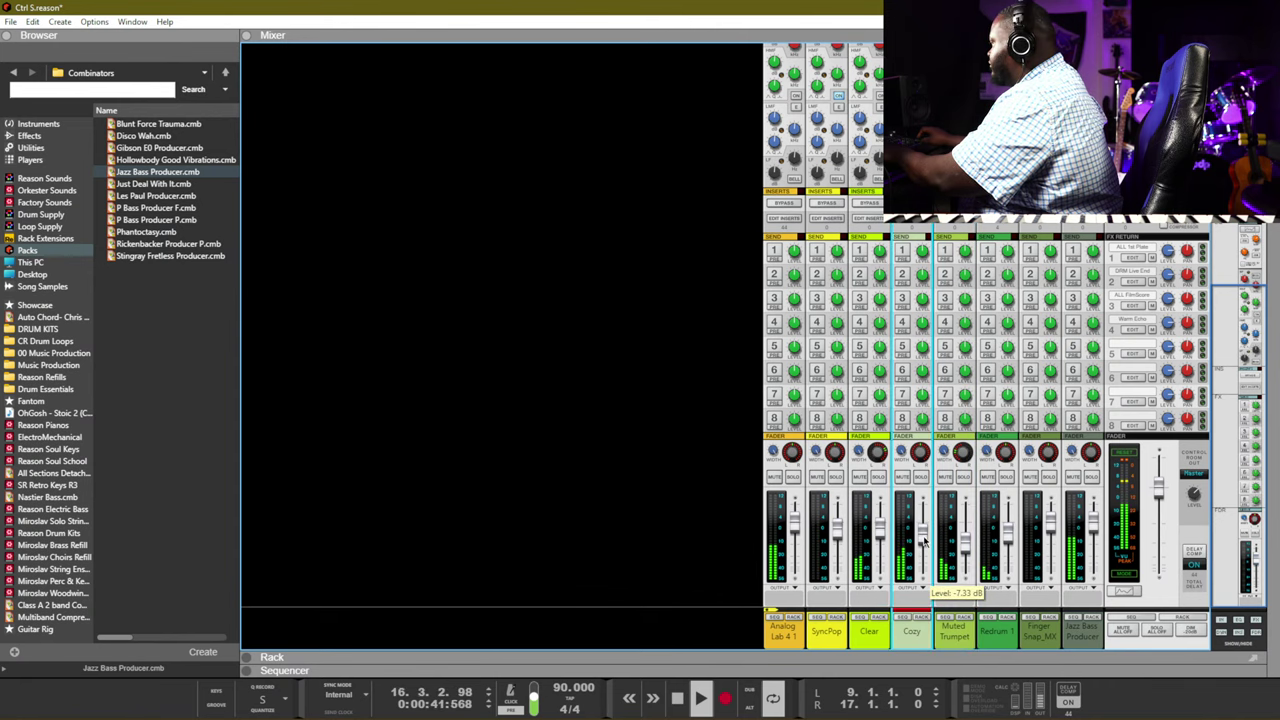
key("space")
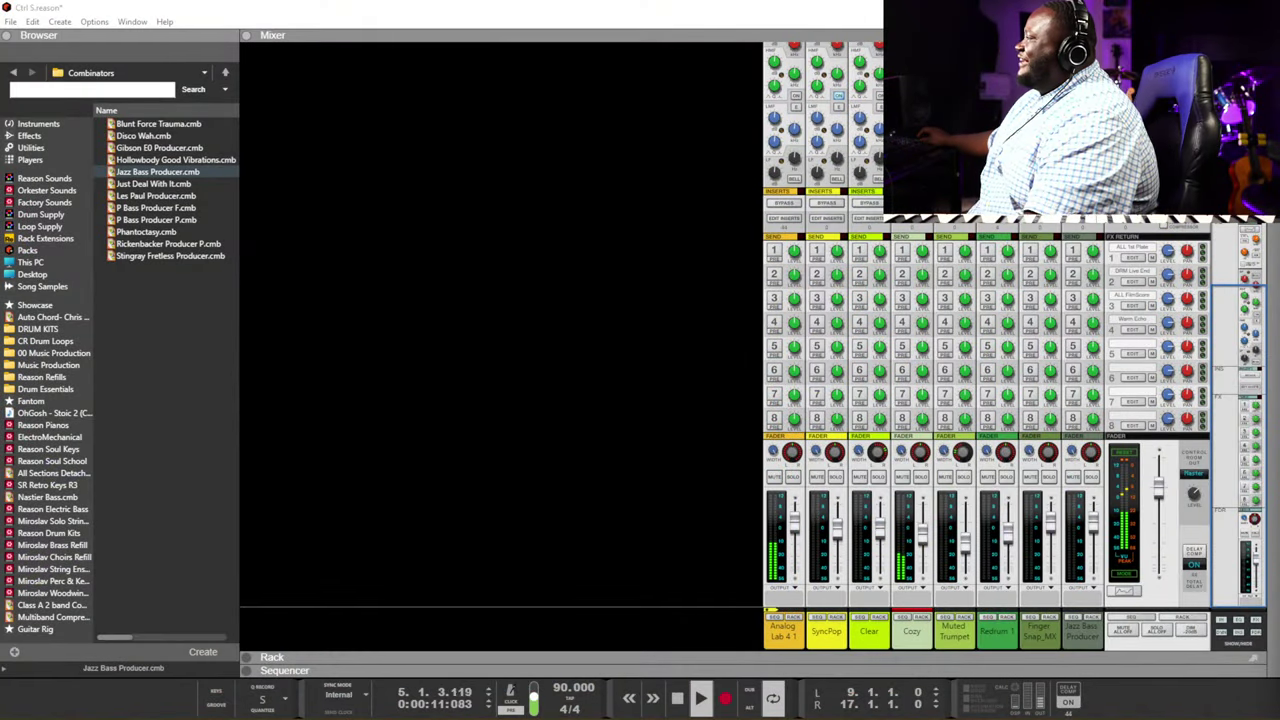
left_click(673, 345)
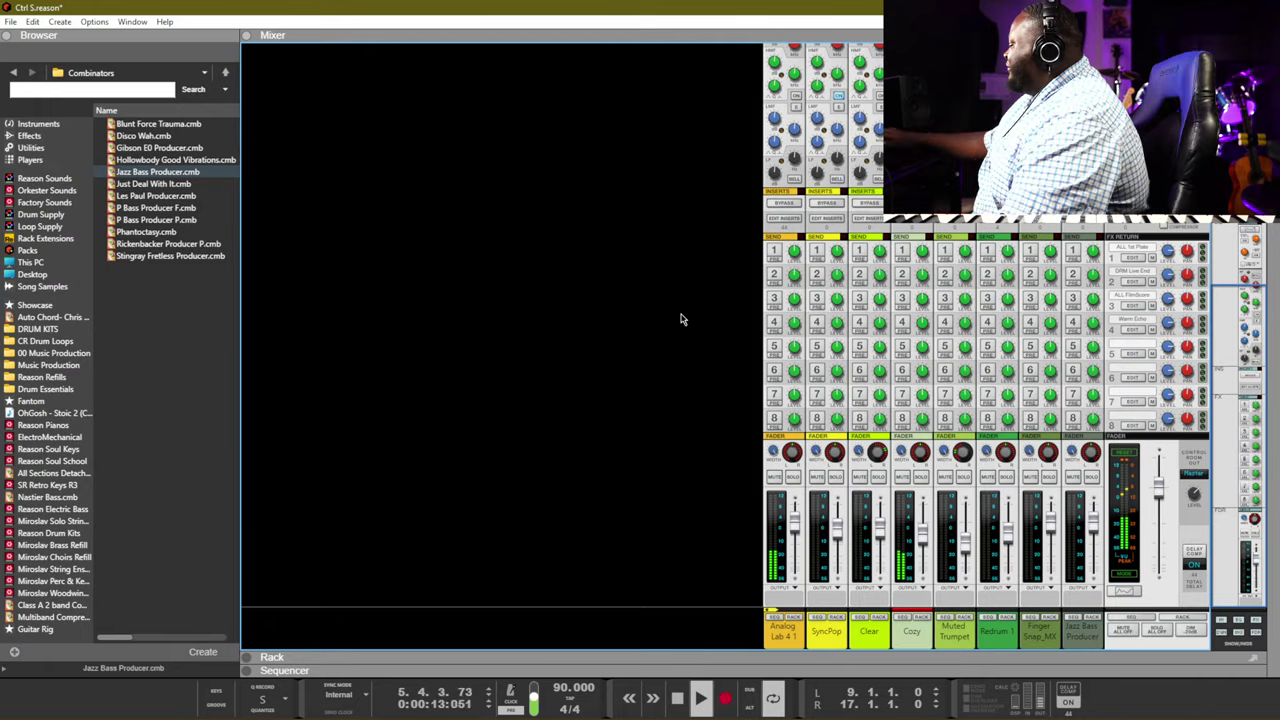
key("F7")
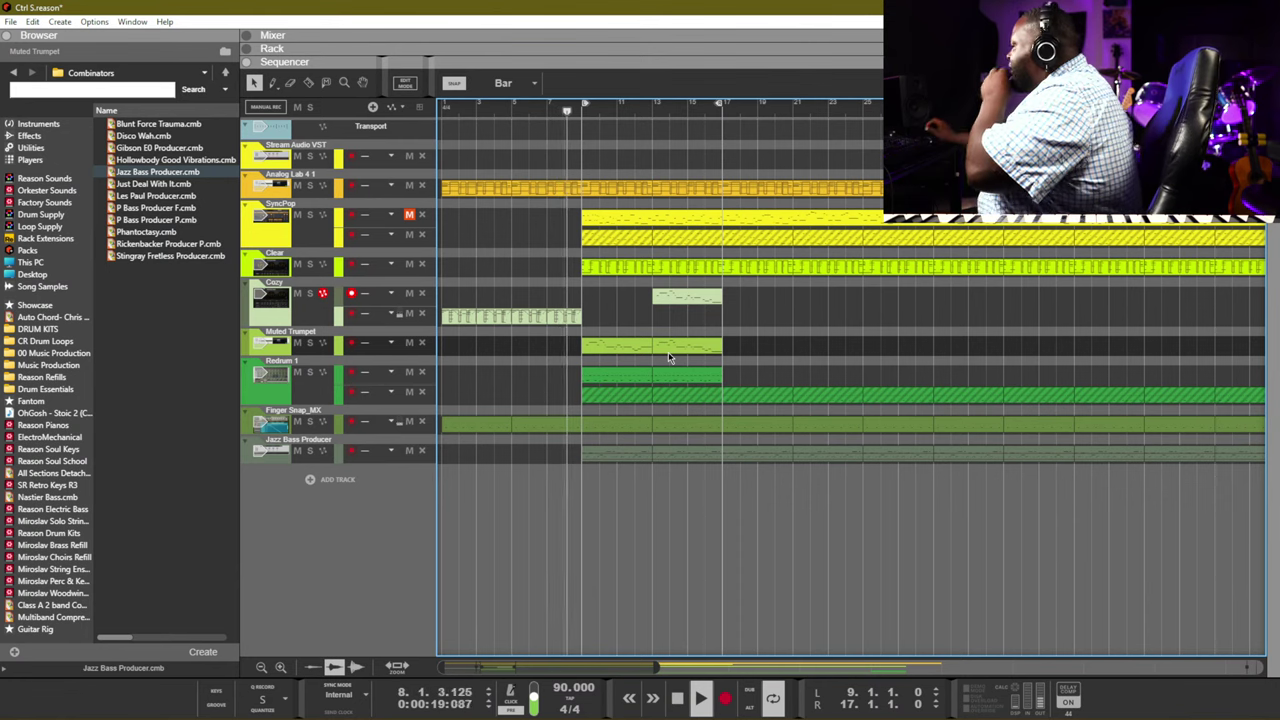
Create a new audio track below Jazz Bass Producer and enable its input monitoring
right_click(355, 487)
left_click(412, 493)
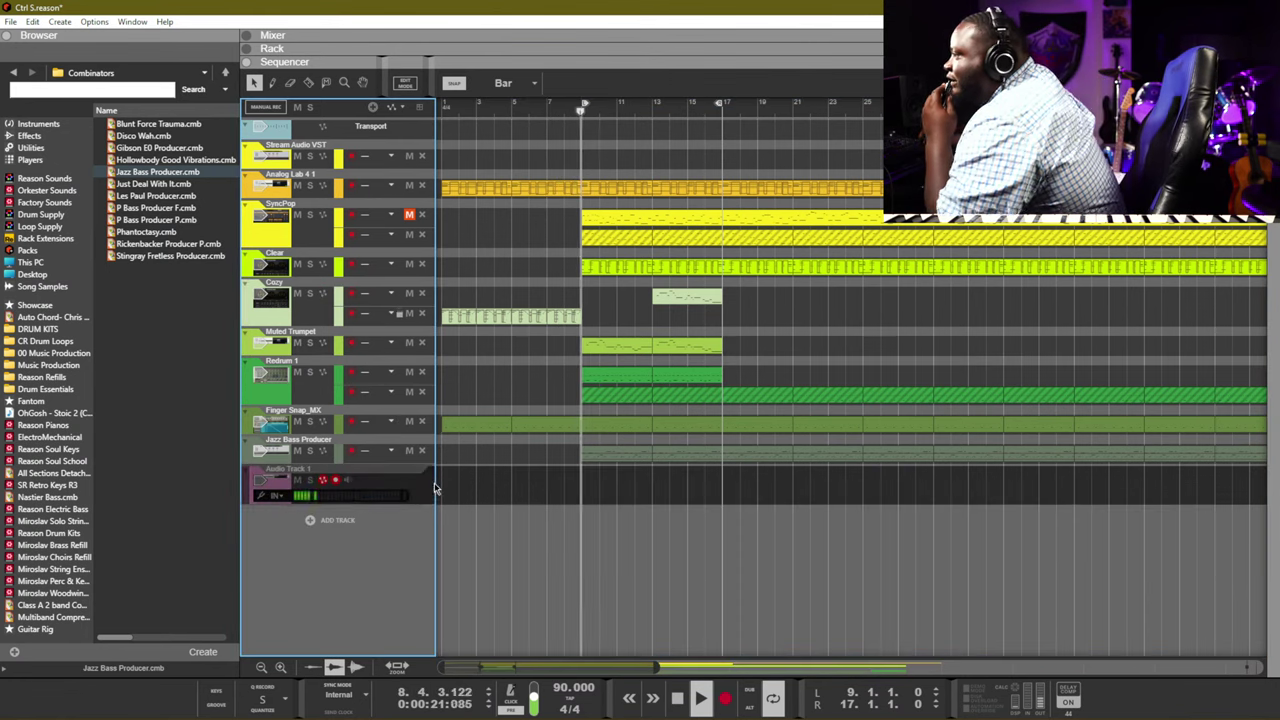
left_click(348, 481)
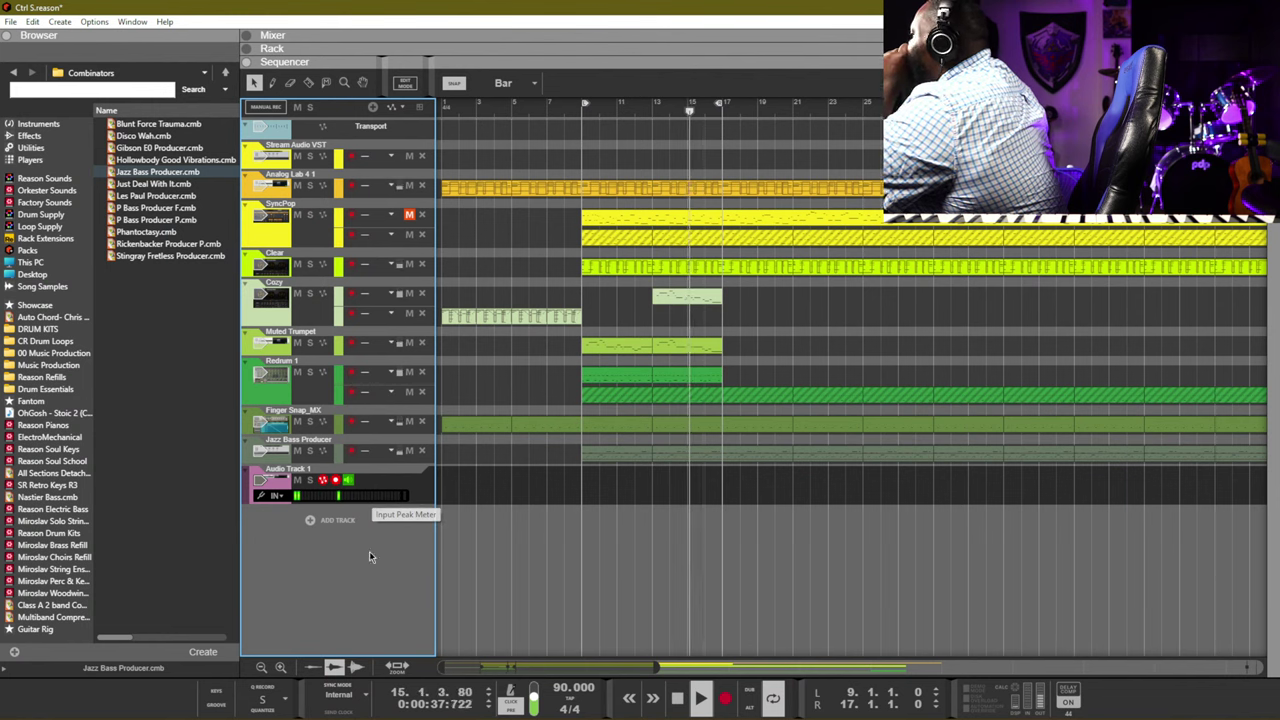
left_click(713, 512)
key("ctrl+Return")
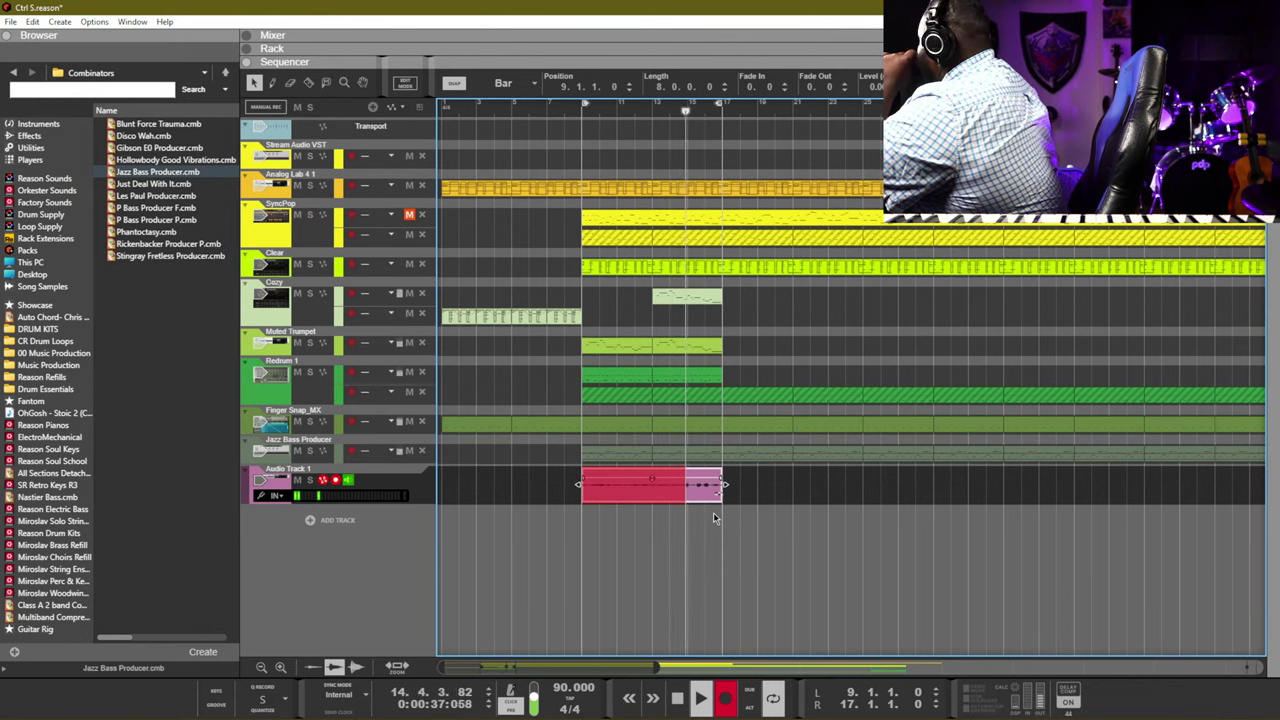
key("ctrl+Return")
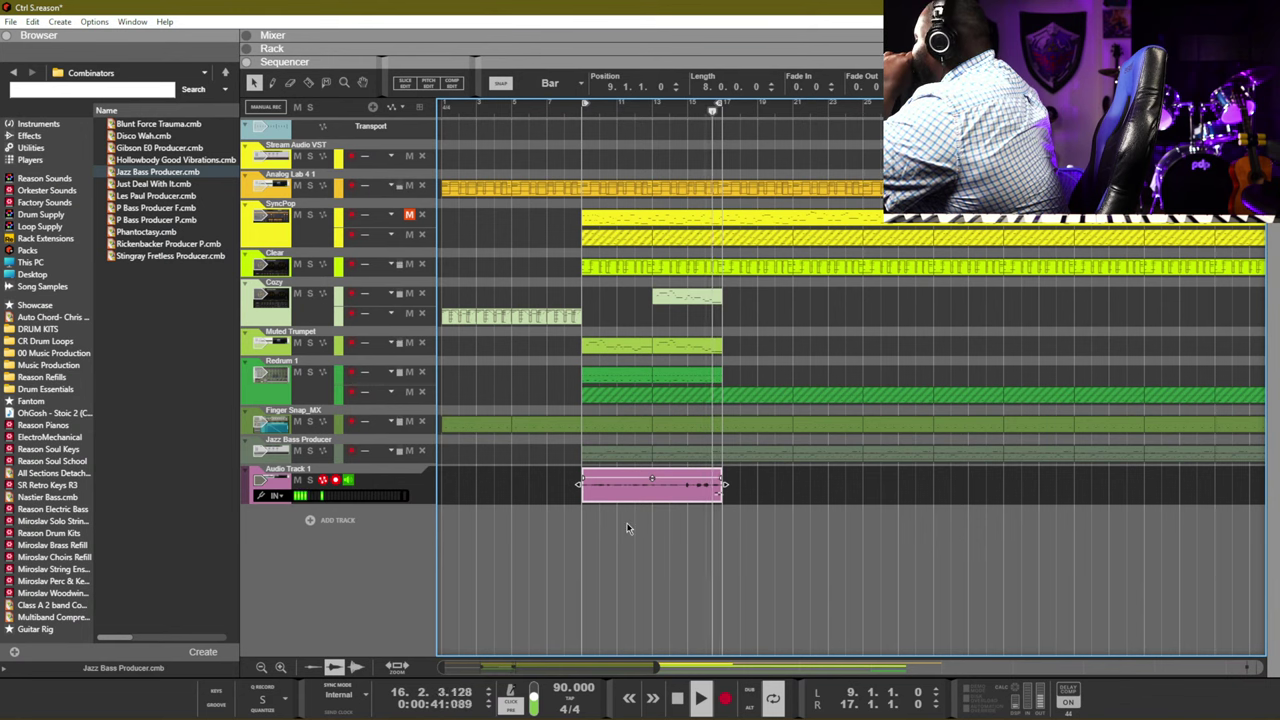
key("Delete")
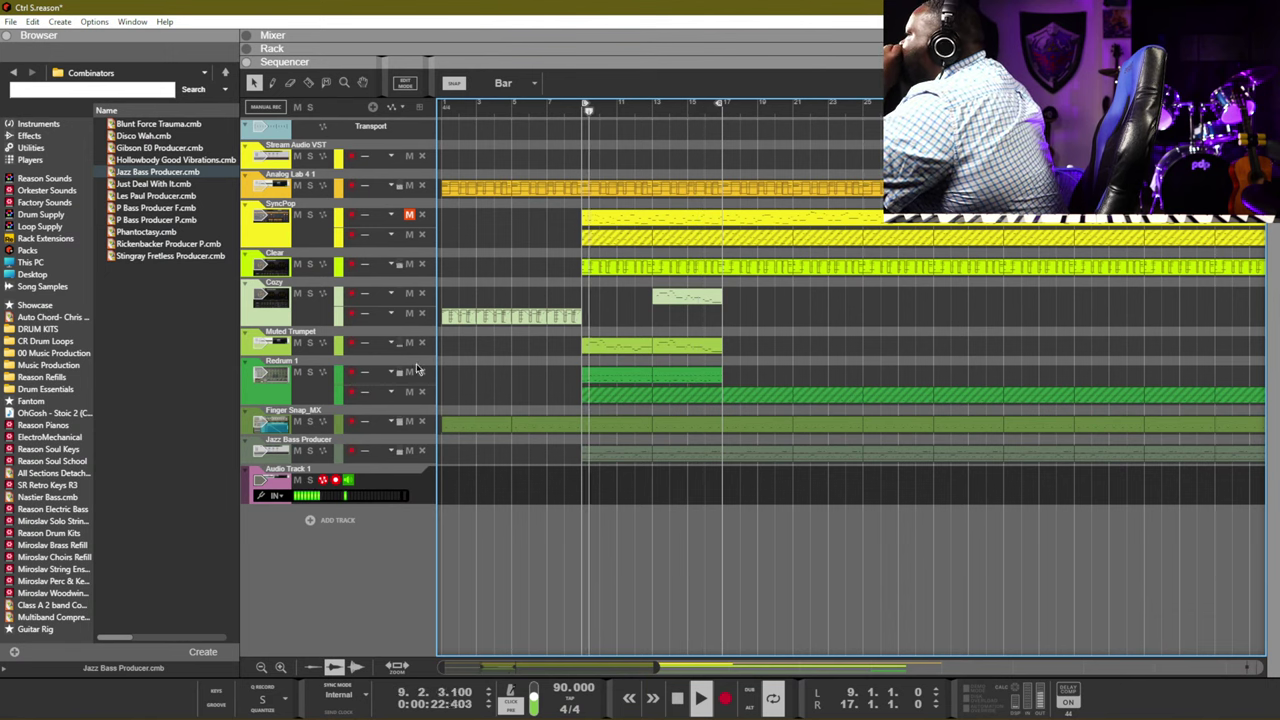
Mute the Muted Trumpet track and record an eight-bar take on Audio Track 1 from bar 9
left_click(297, 342)
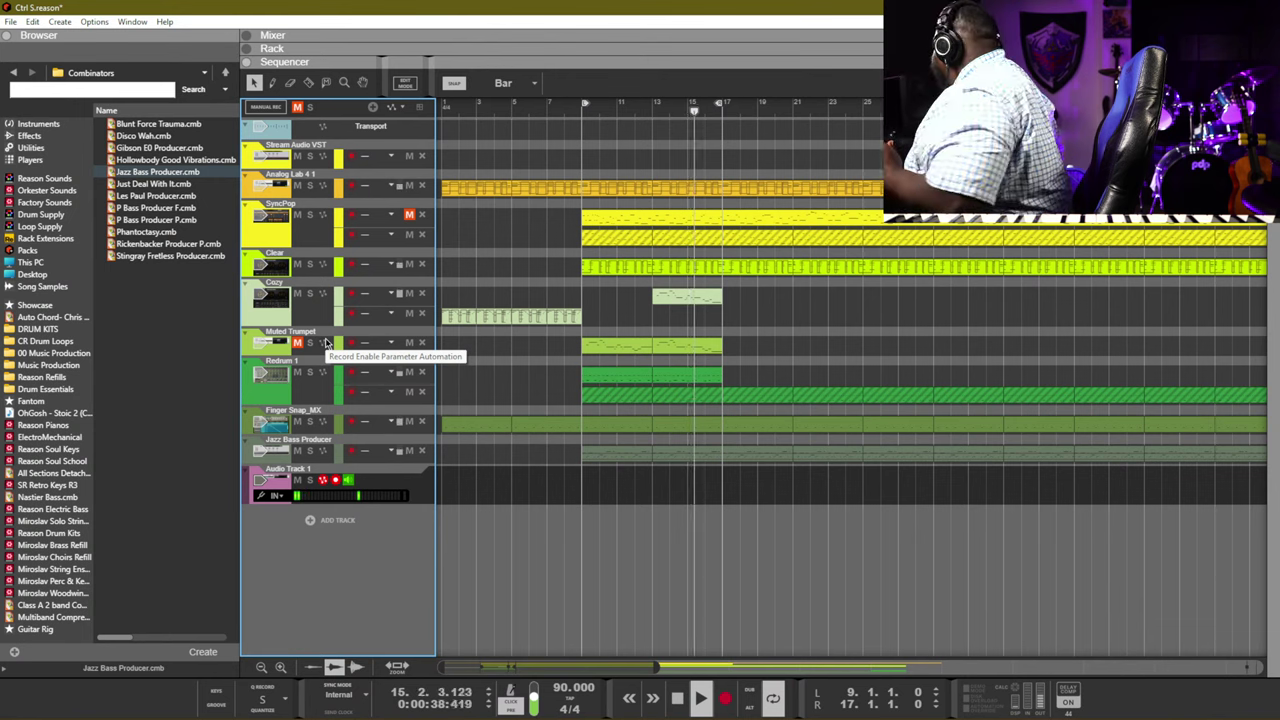
key("ctrl+Return")
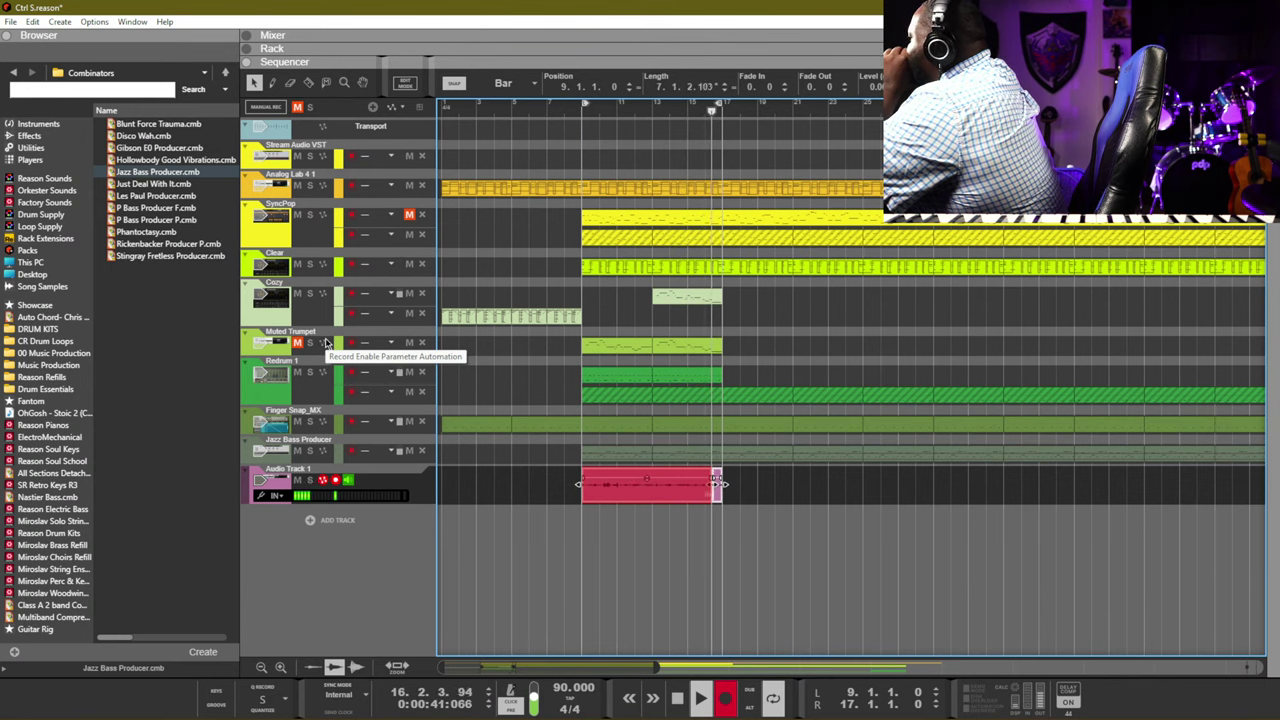
key("space")
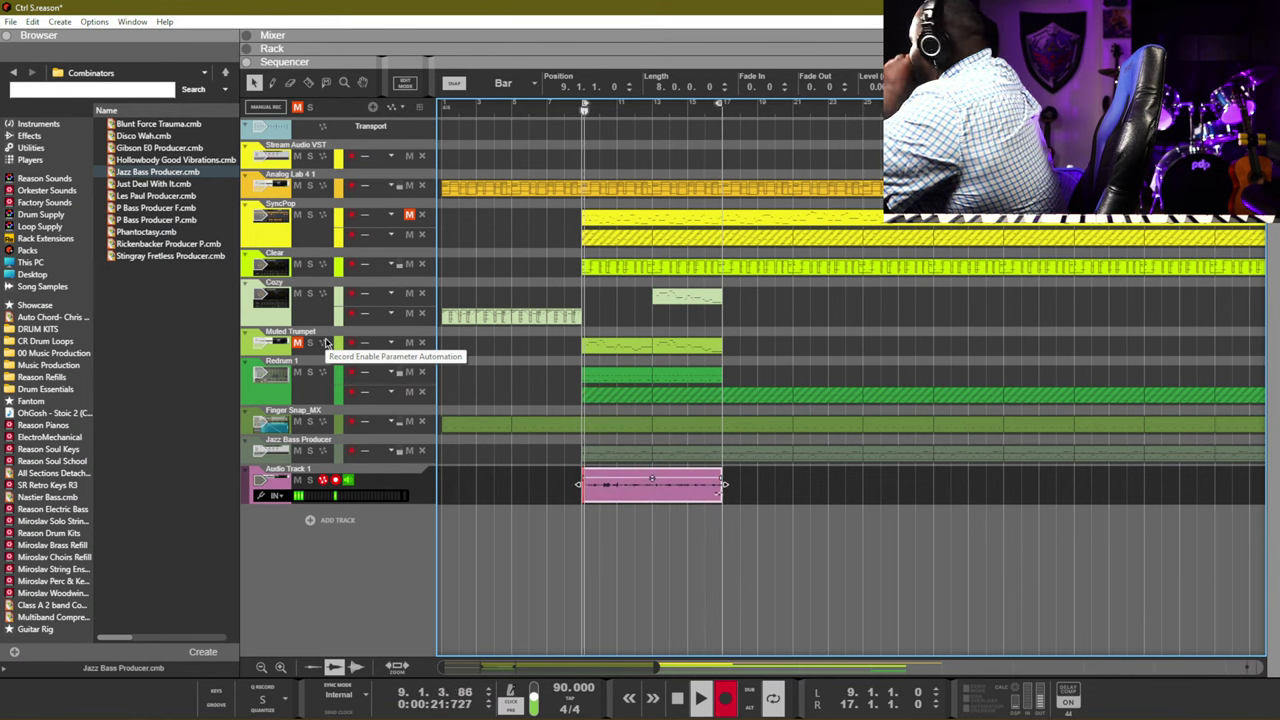
Turn off input monitoring on Audio Track 1 and play back the new take from bar 9
left_click(355, 485)
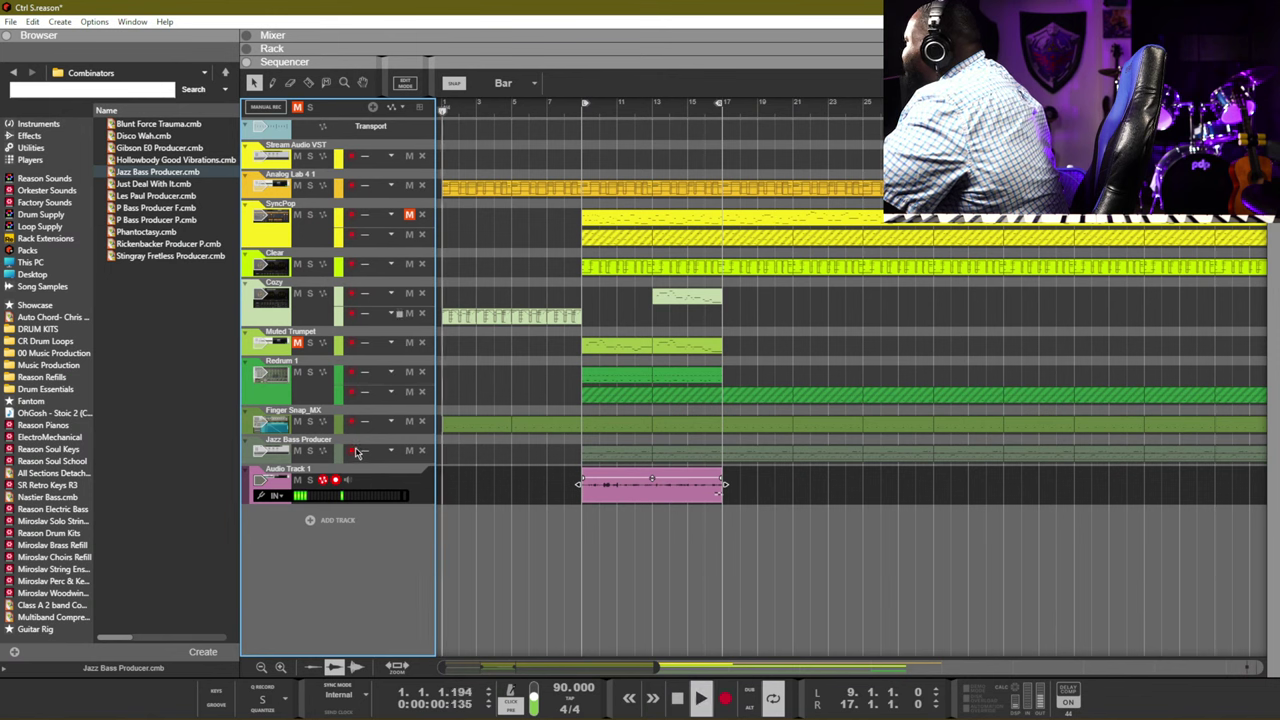
key("KP_1")
key("space")
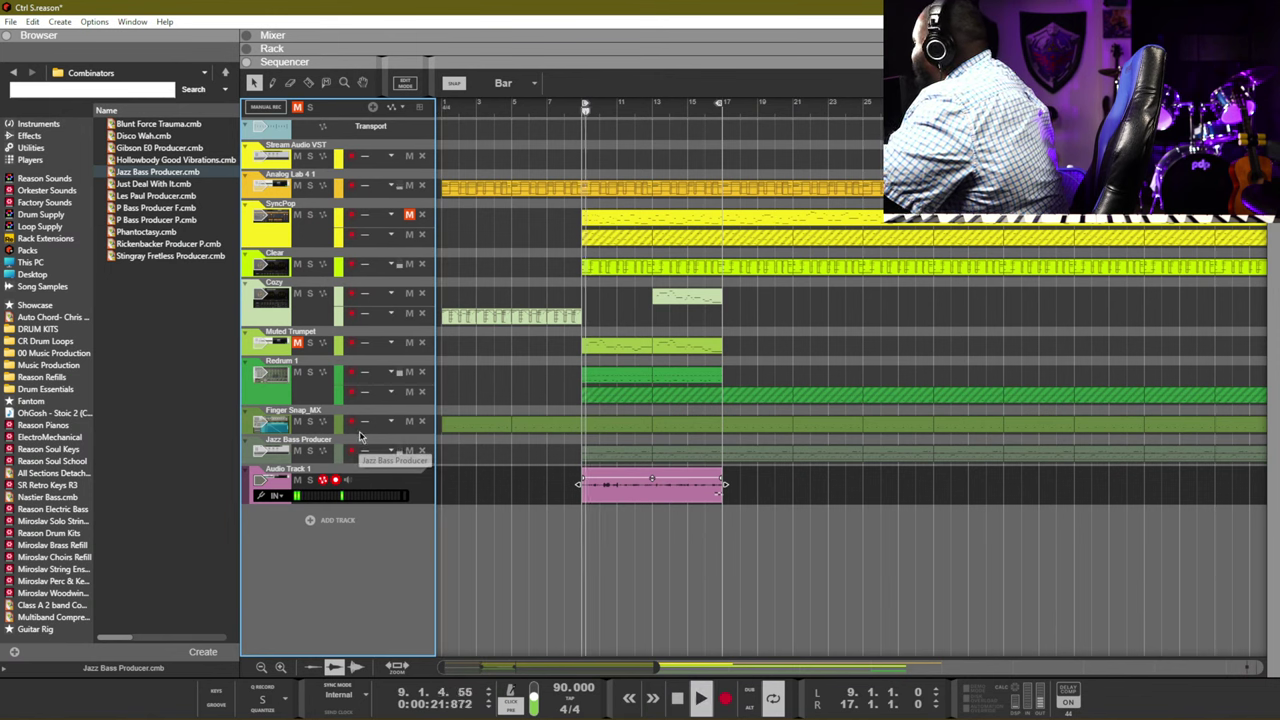
Split the eight-bar clip on Audio Track 1 at bar 13
left_click(716, 490)
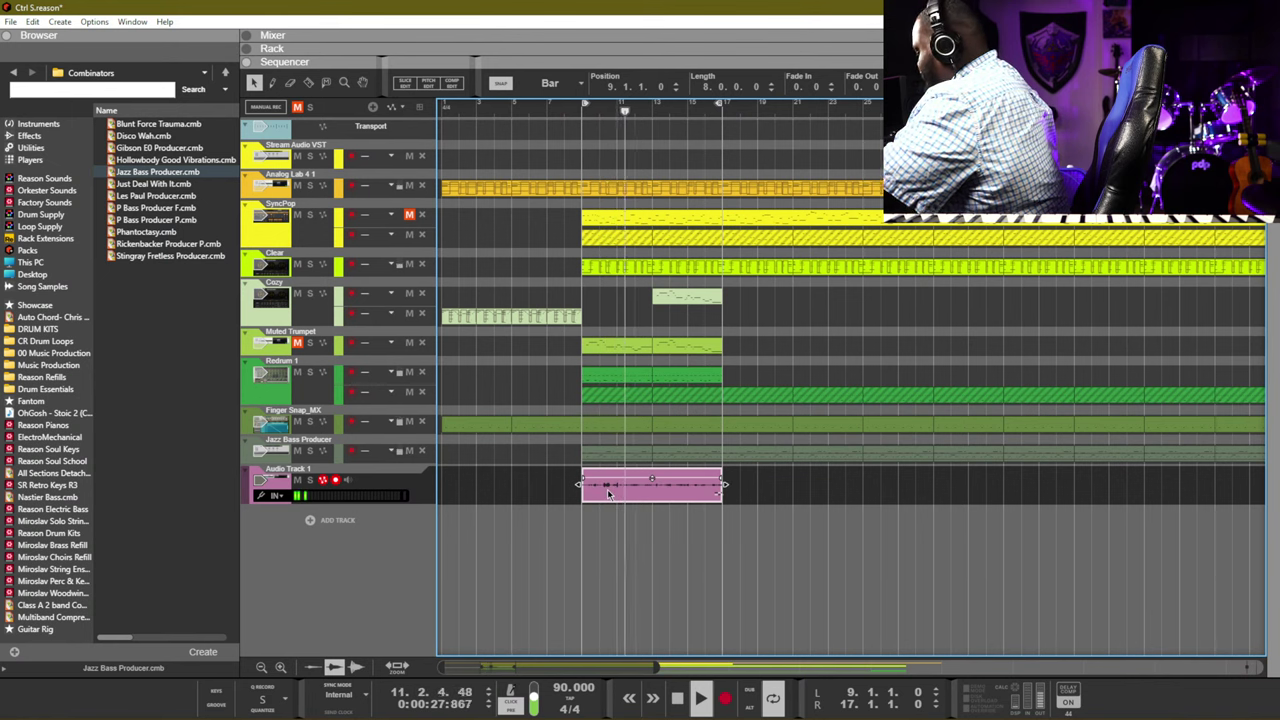
scroll(608, 492, "up", 5, "ctrl")
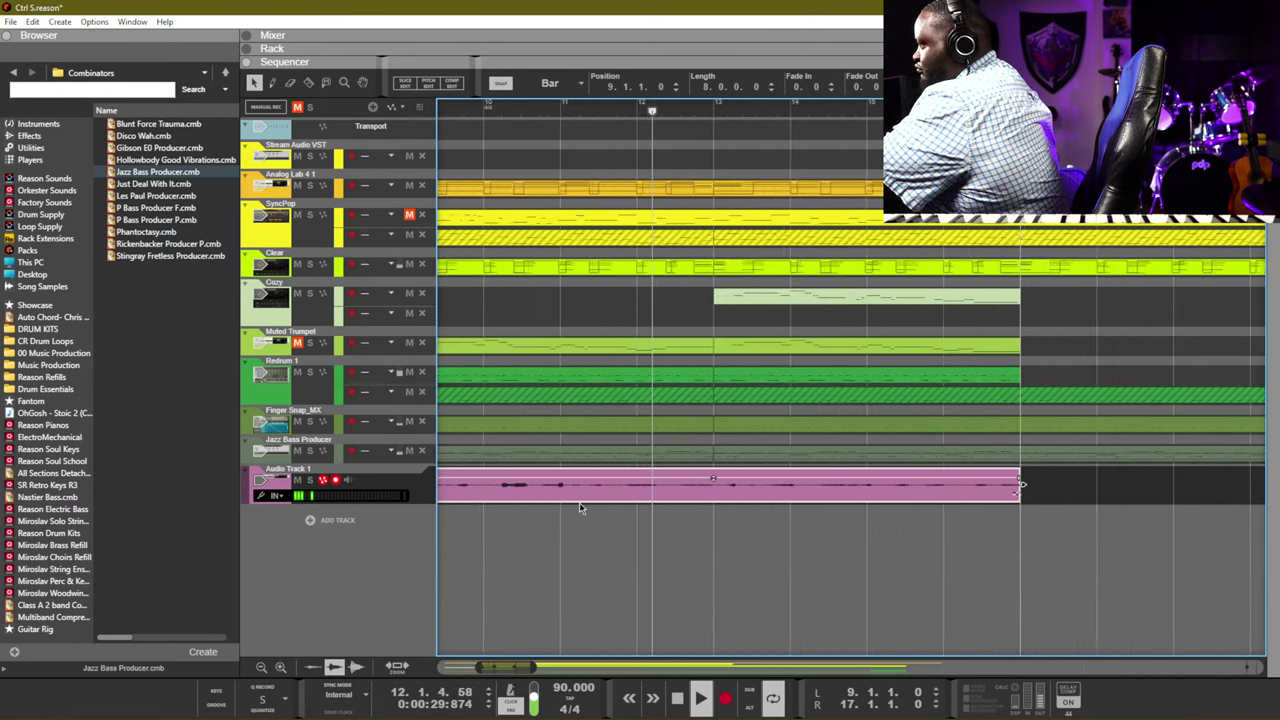
left_click(440, 540)
scroll(460, 540, "left", 2)
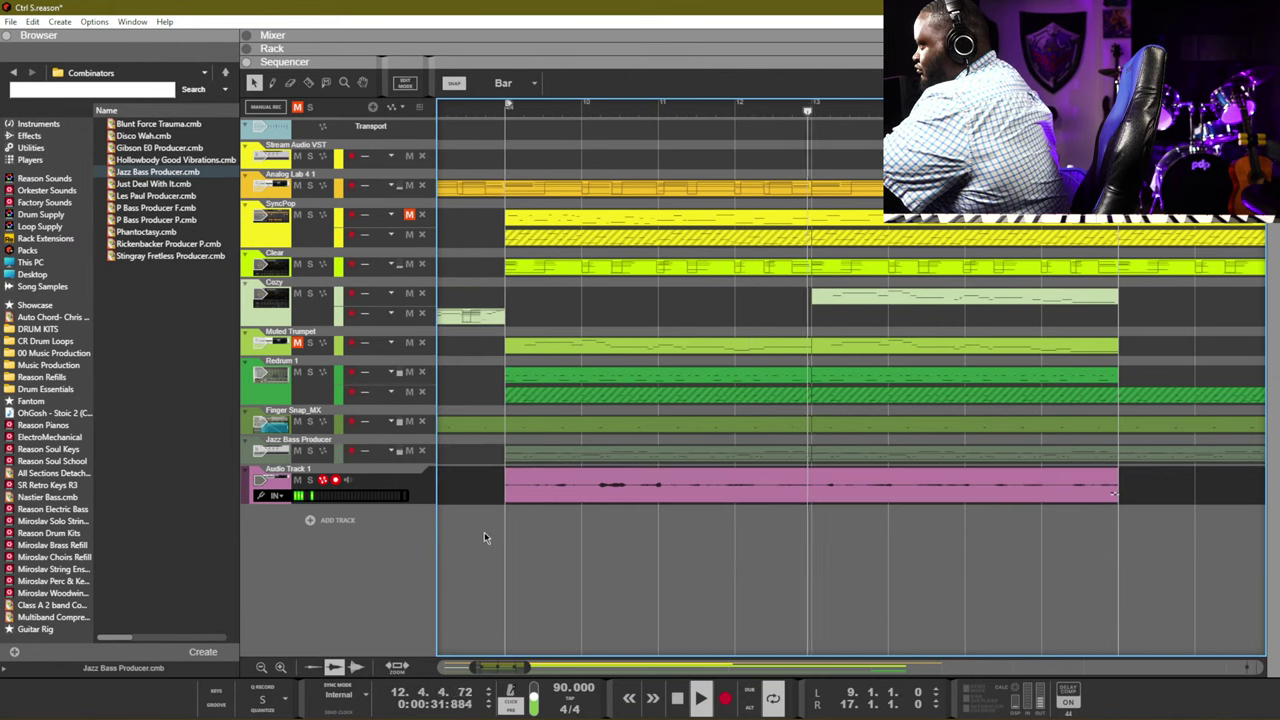
key("r")
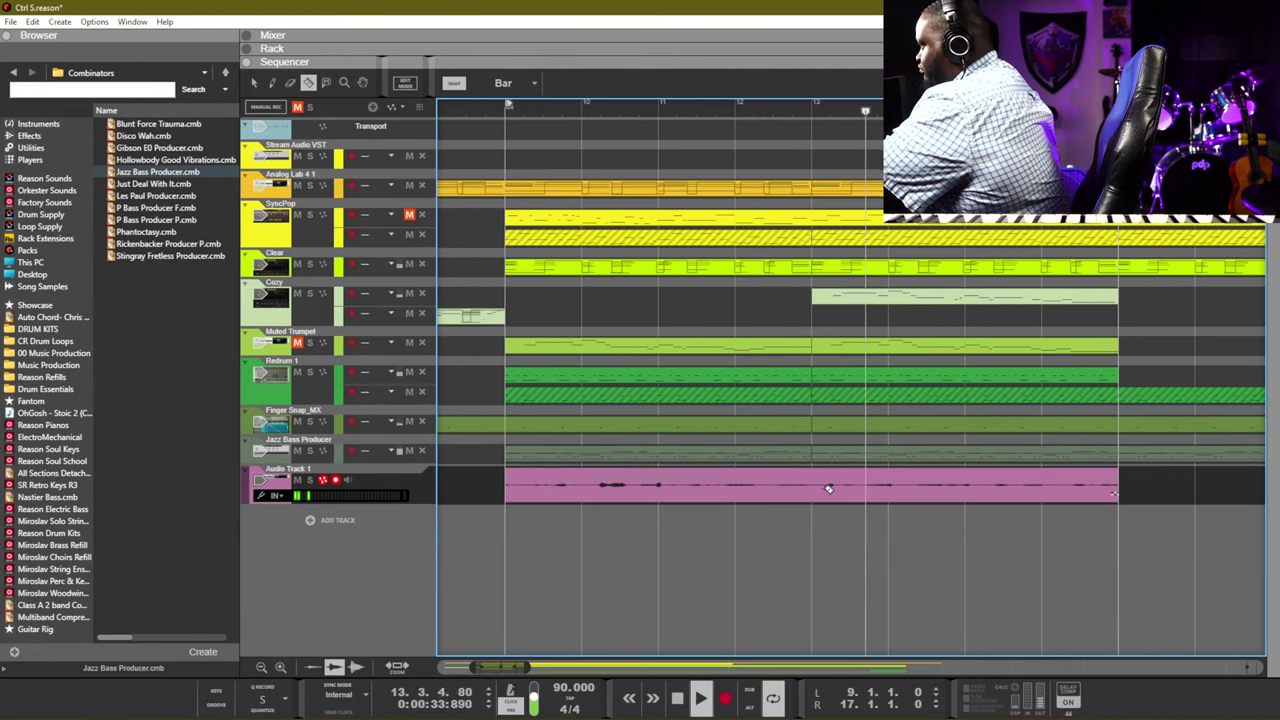
key("q")
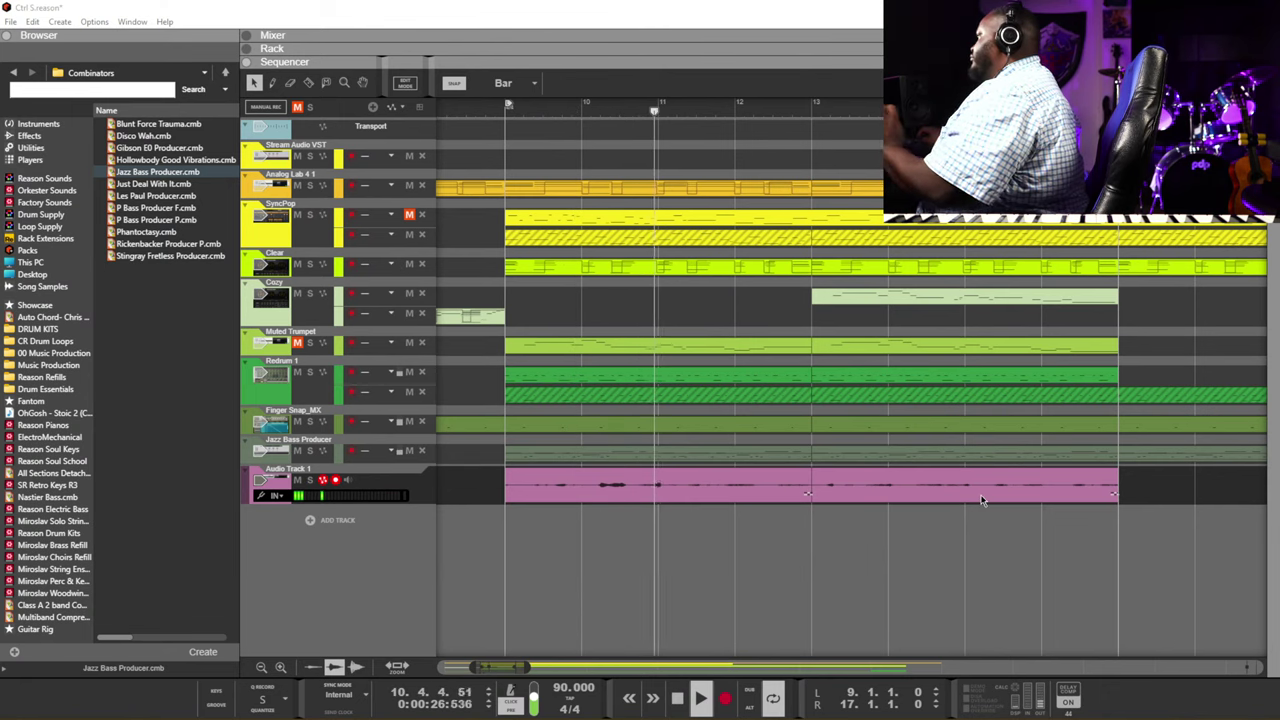
Set the snap value to 1/2 and split the first audio clip at the middle of bar 10
left_click(756, 562)
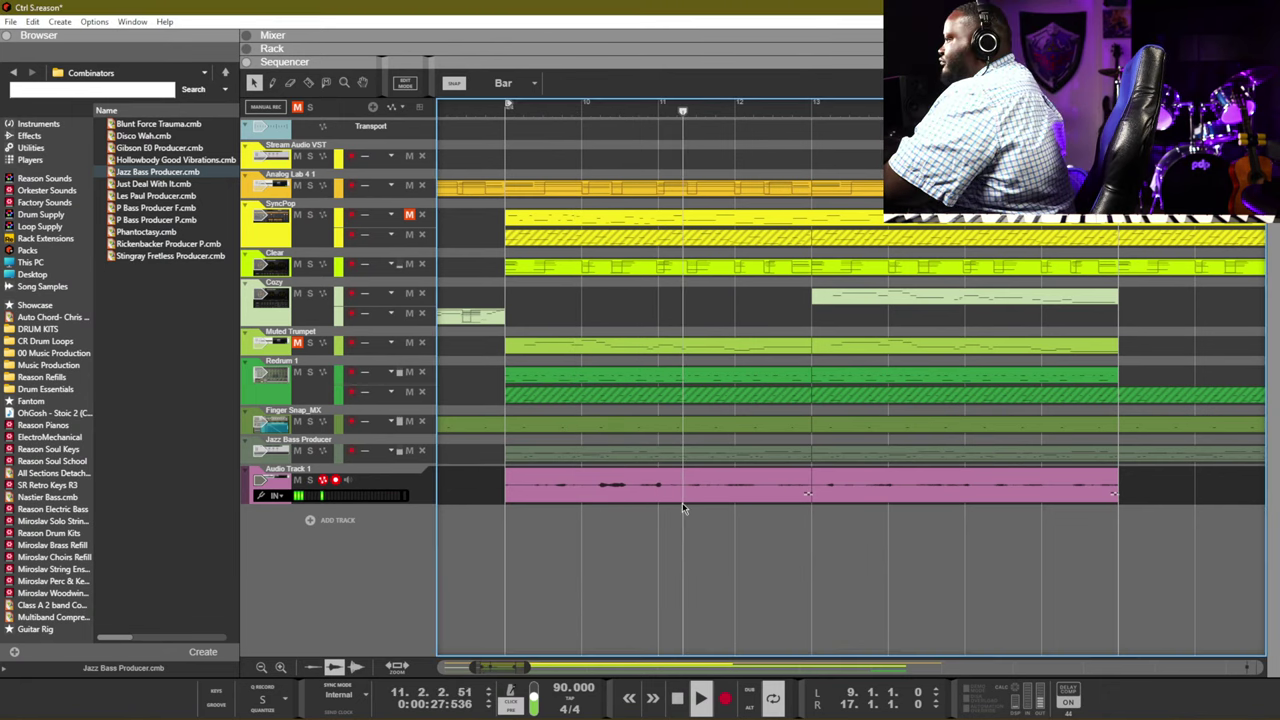
left_click(615, 487)
key("r")
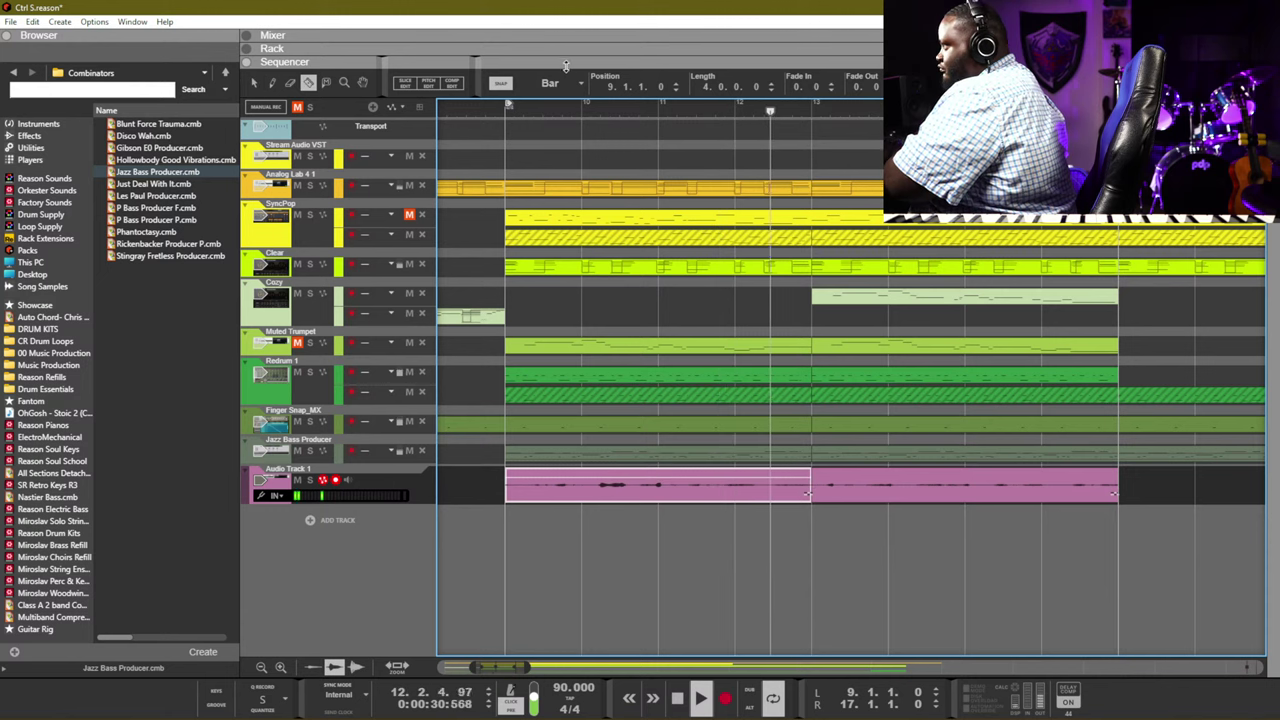
left_click(550, 83)
left_click(558, 128)
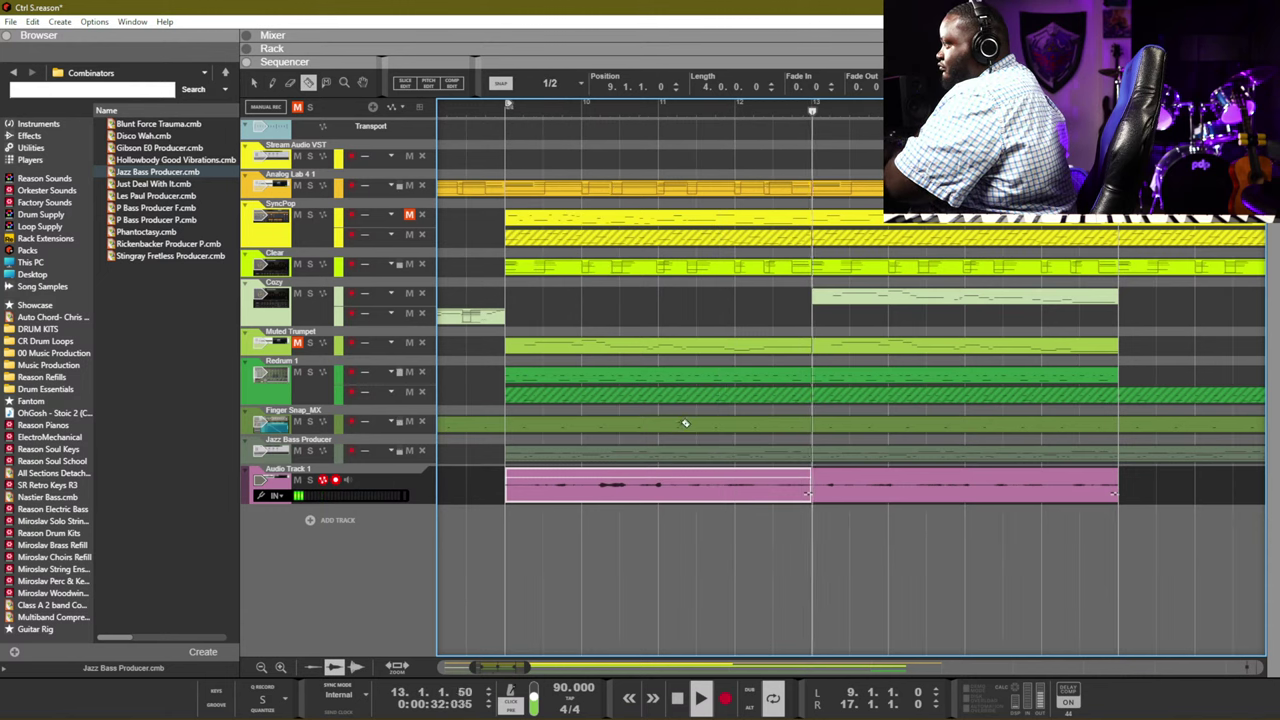
left_click(630, 488)
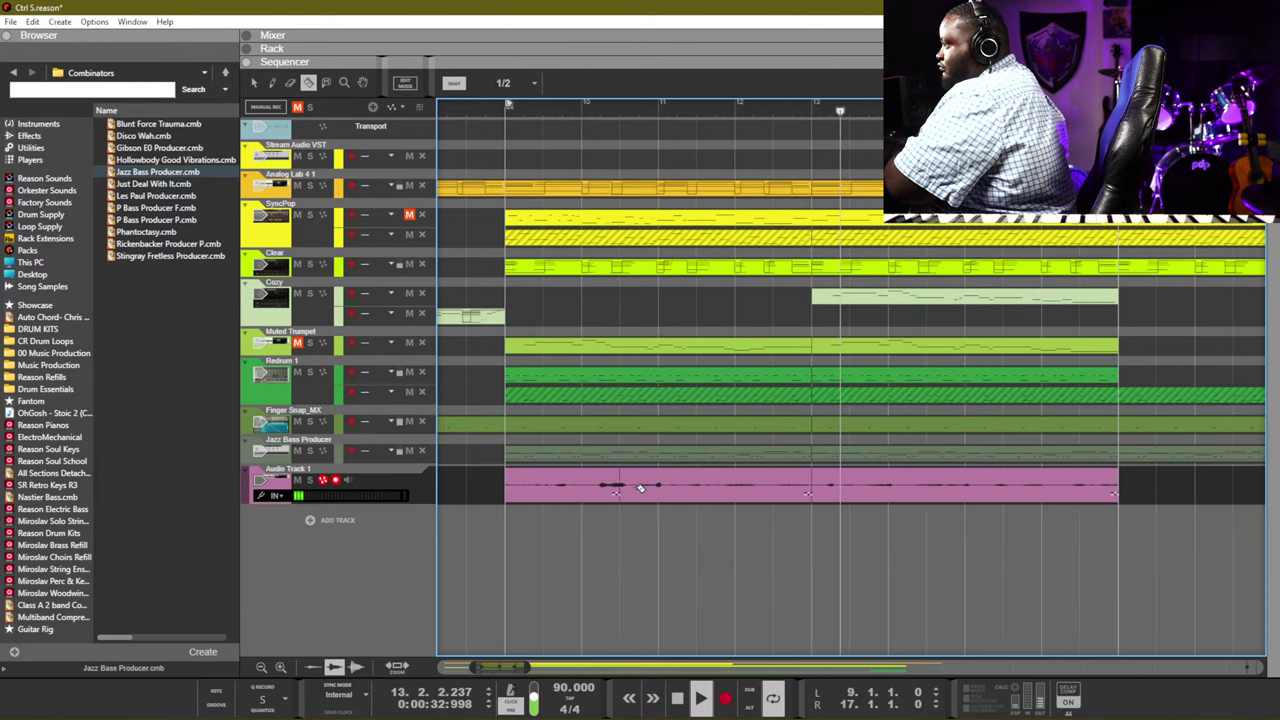
Set the snap value to 1/4 and cut out the quarter-note section right after the split in bar 10
left_click(530, 83)
left_click(515, 140)
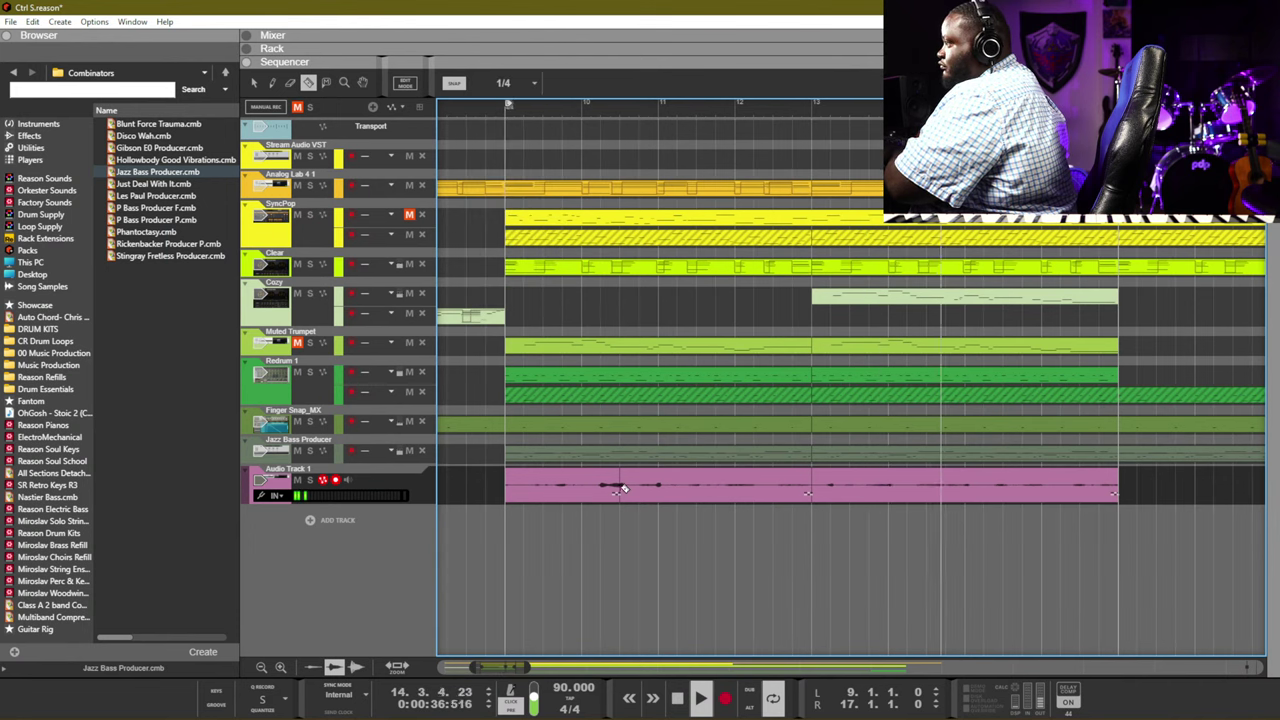
key("q")
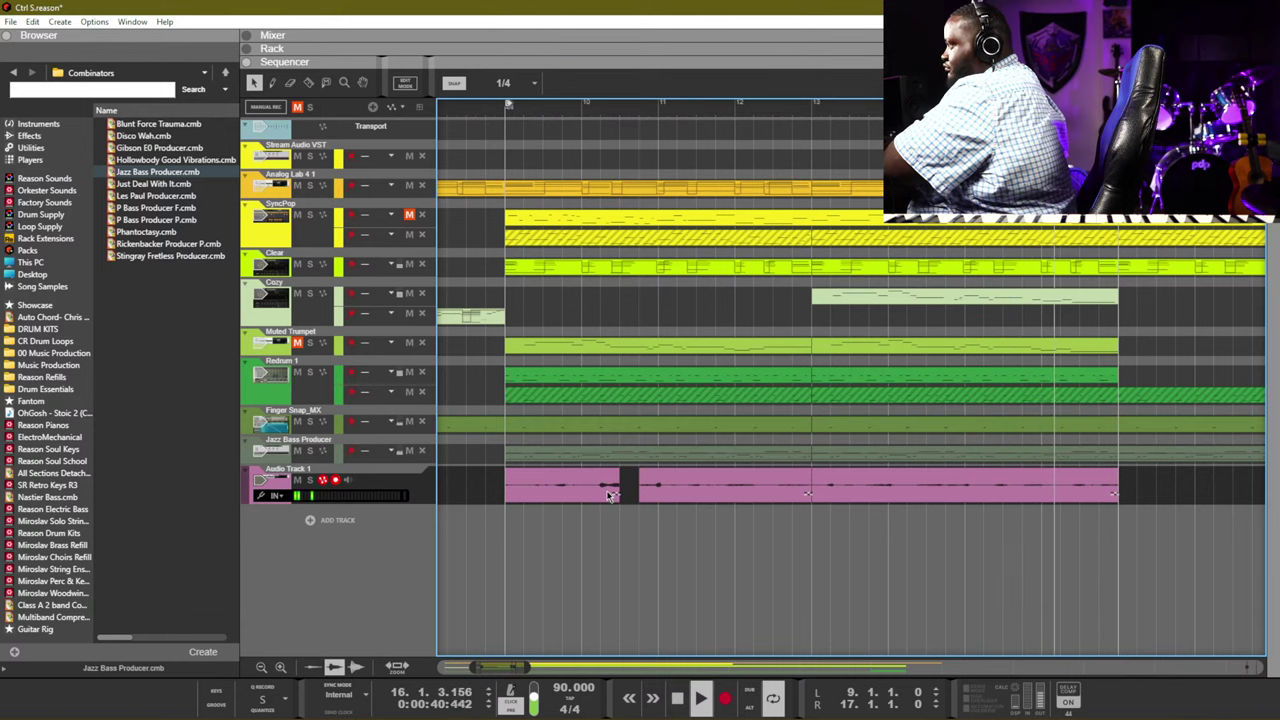
left_click(615, 489)
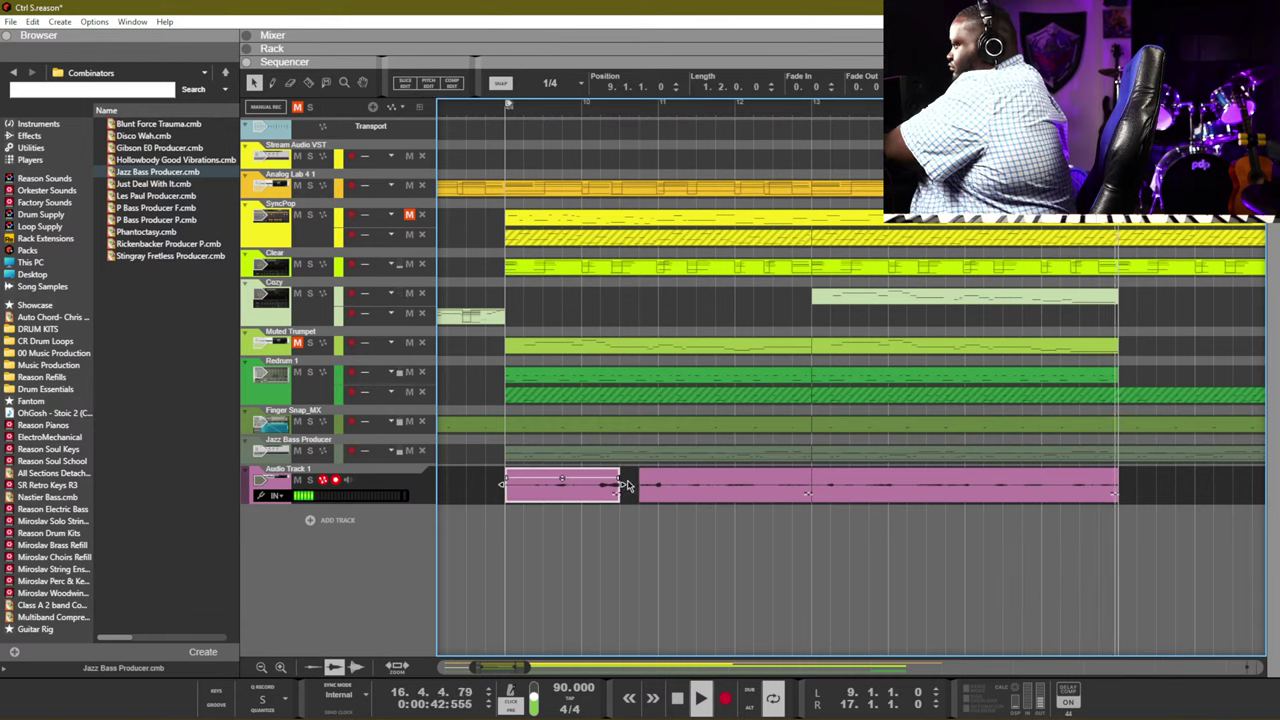
Replace the first clip on Audio Track 1 with a copy of the following clip, trimmed to start at bar 9
key("Delete")
left_click(651, 489)
left_click_drag(694, 491, 550, 482)
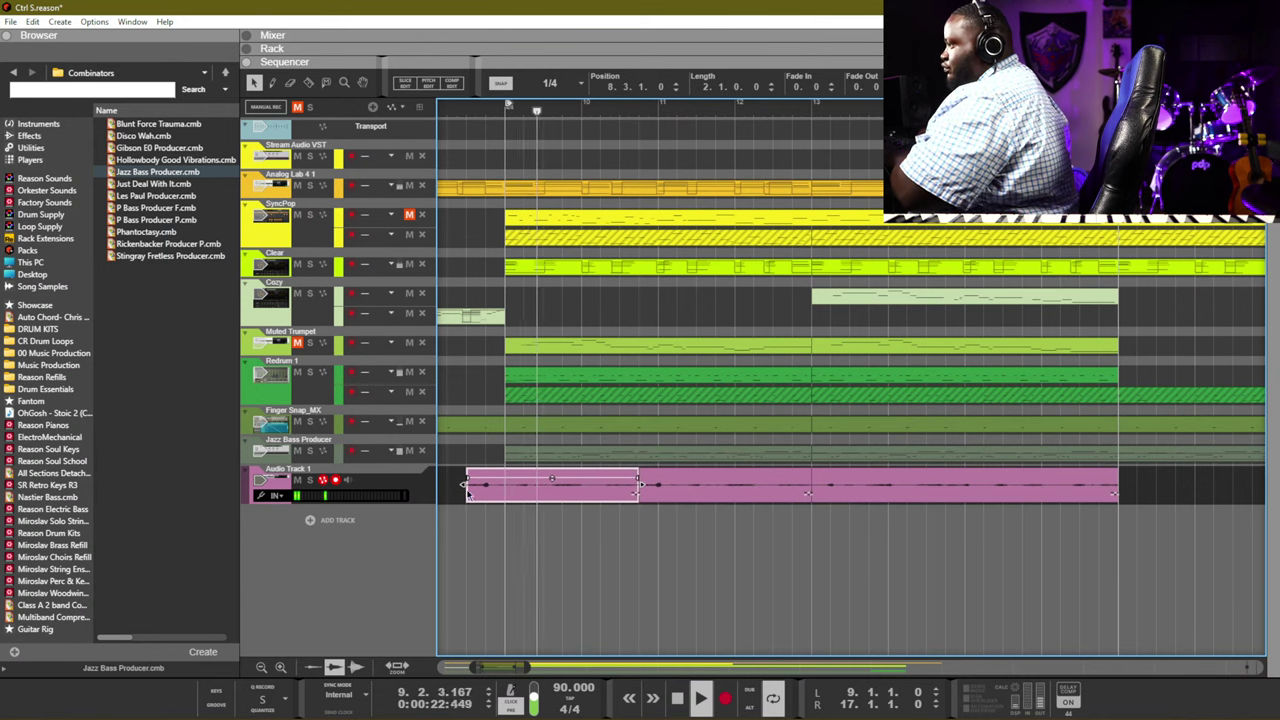
left_click_drag(463, 484, 506, 484)
left_click(644, 510)
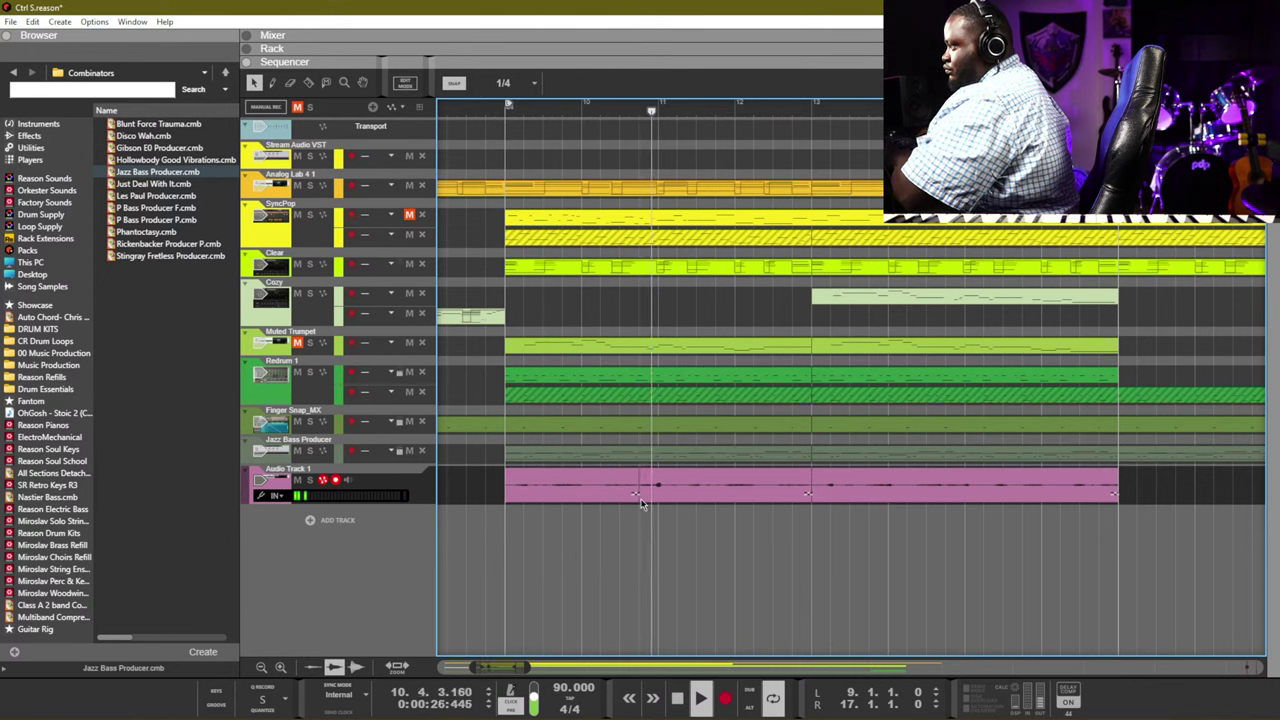
Stop playback and remove all the audio clips between bars 9 and 17 from Audio Track 1
left_click(914, 498)
mouse_move(830, 487)
left_mouse_down()
mouse_move(1051, 491)
mouse_move(808, 486)
mouse_move(828, 491)
left_mouse_up()
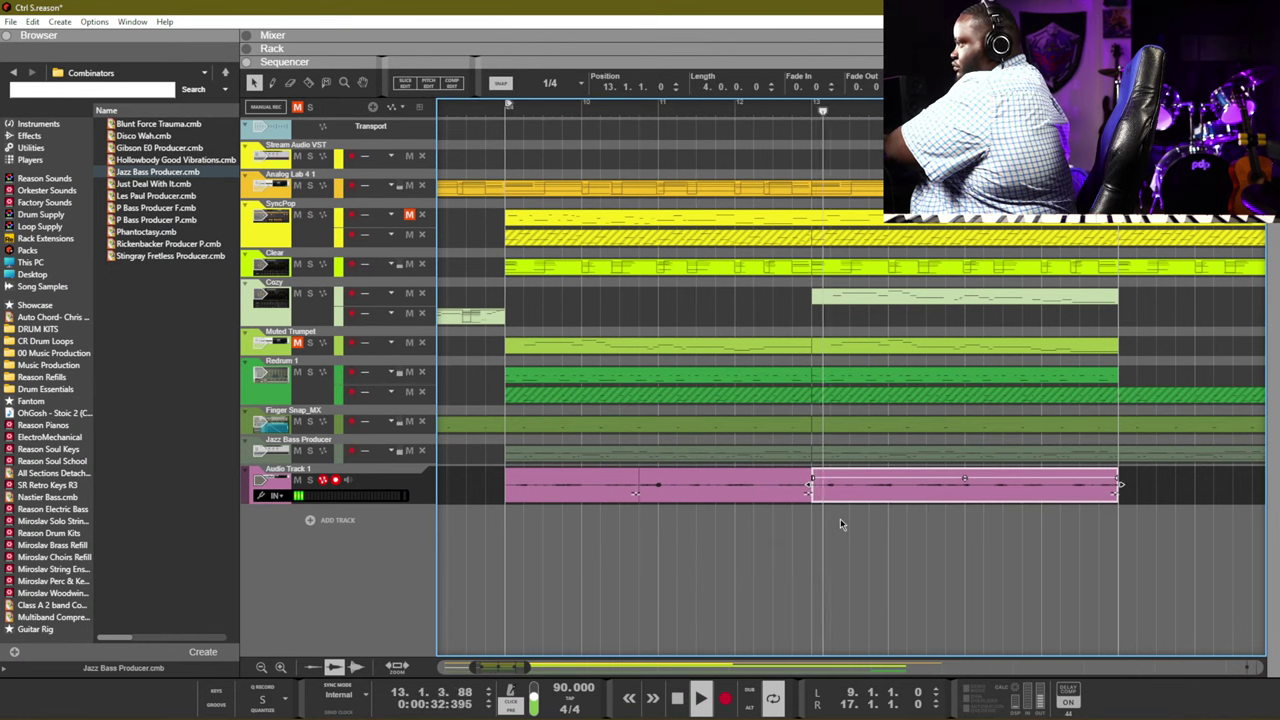
left_click(840, 518)
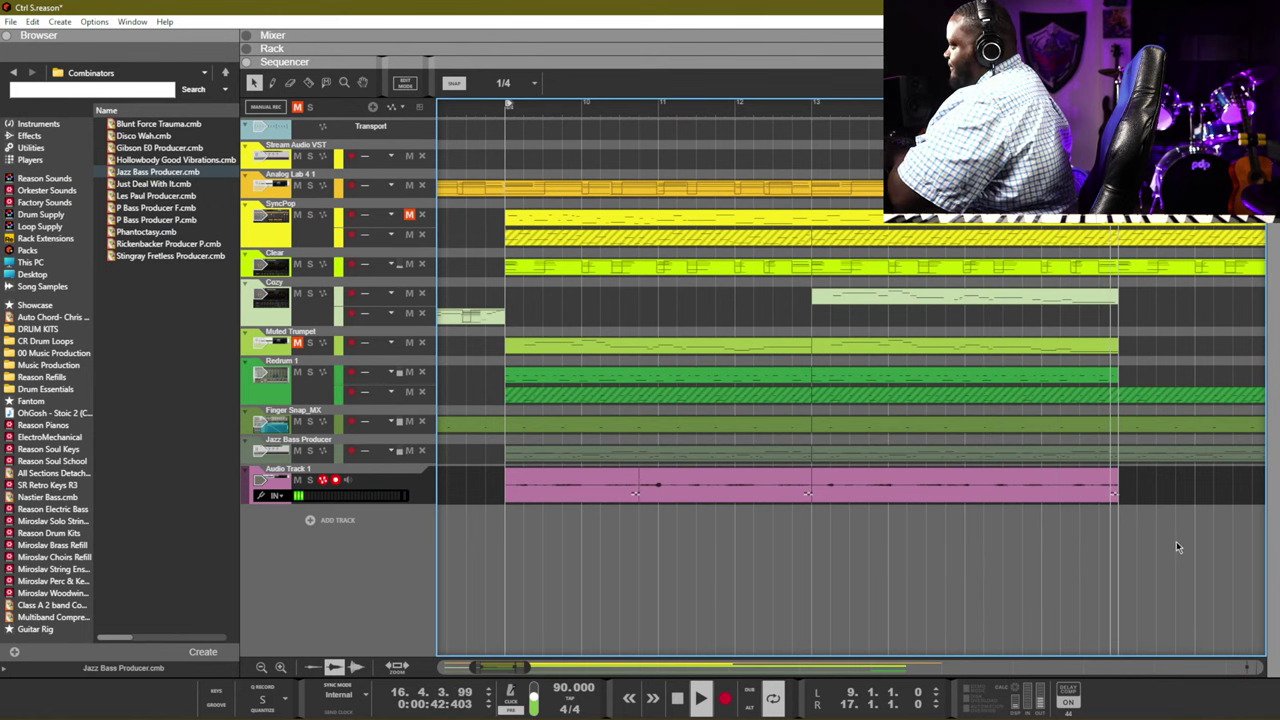
left_click_drag(1172, 466, 504, 503)
key("space")
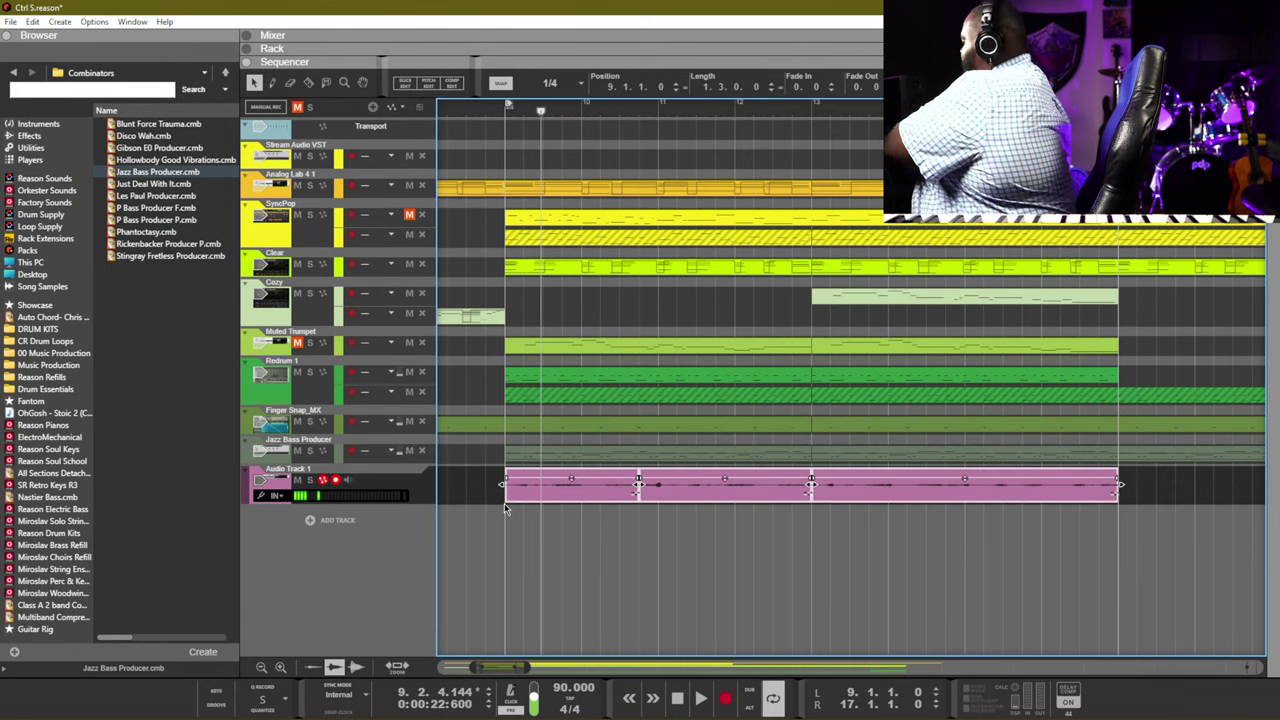
Create a Grain Sample Manipulator instrument below Audio Track 1 in the rack
key("F6")
right_click(527, 583)
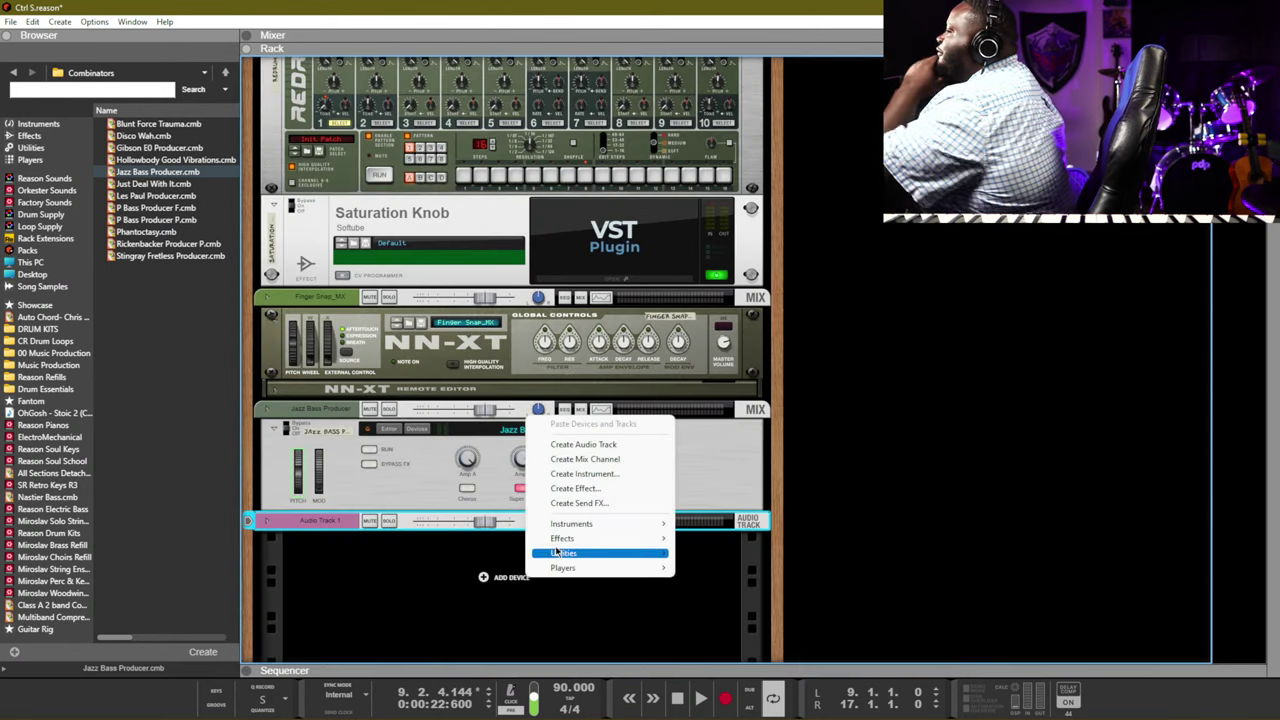
mouse_move(570, 525)
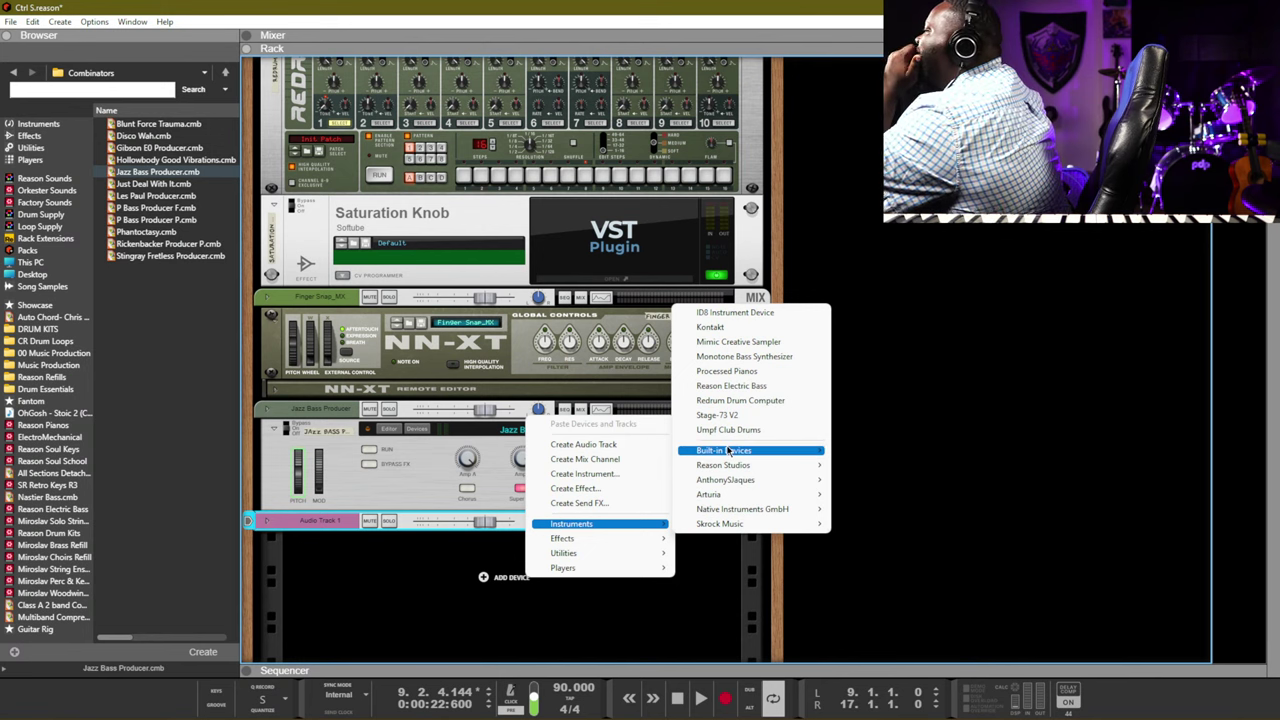
mouse_move(740, 452)
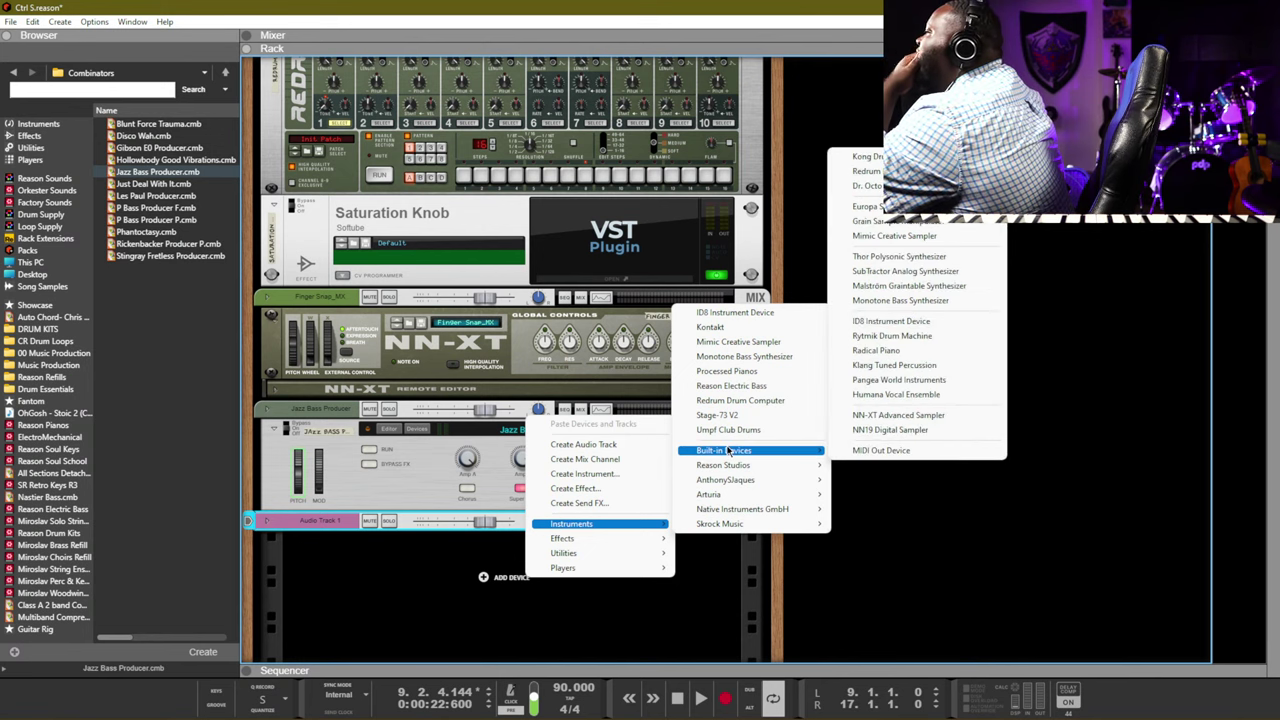
left_click(888, 222)
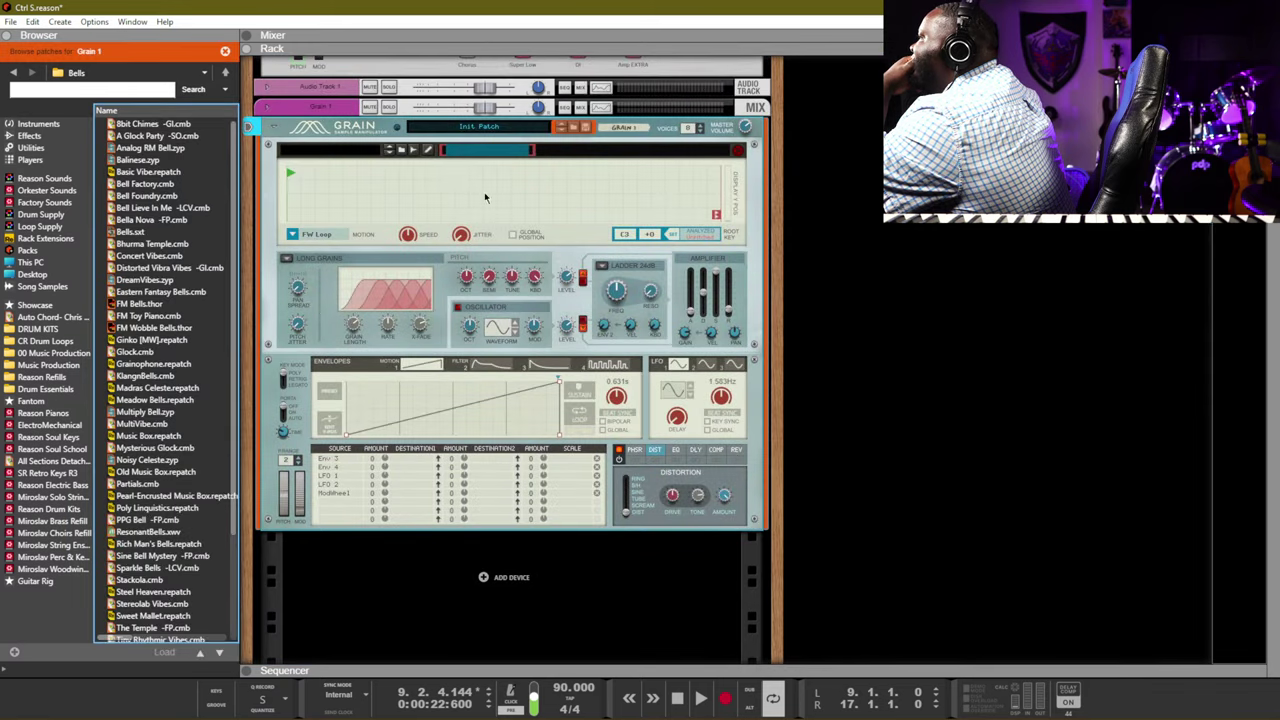
Record a new sample into Grain and move its start marker to the beginning of the rightmost visible waveform burst
left_click(416, 150)
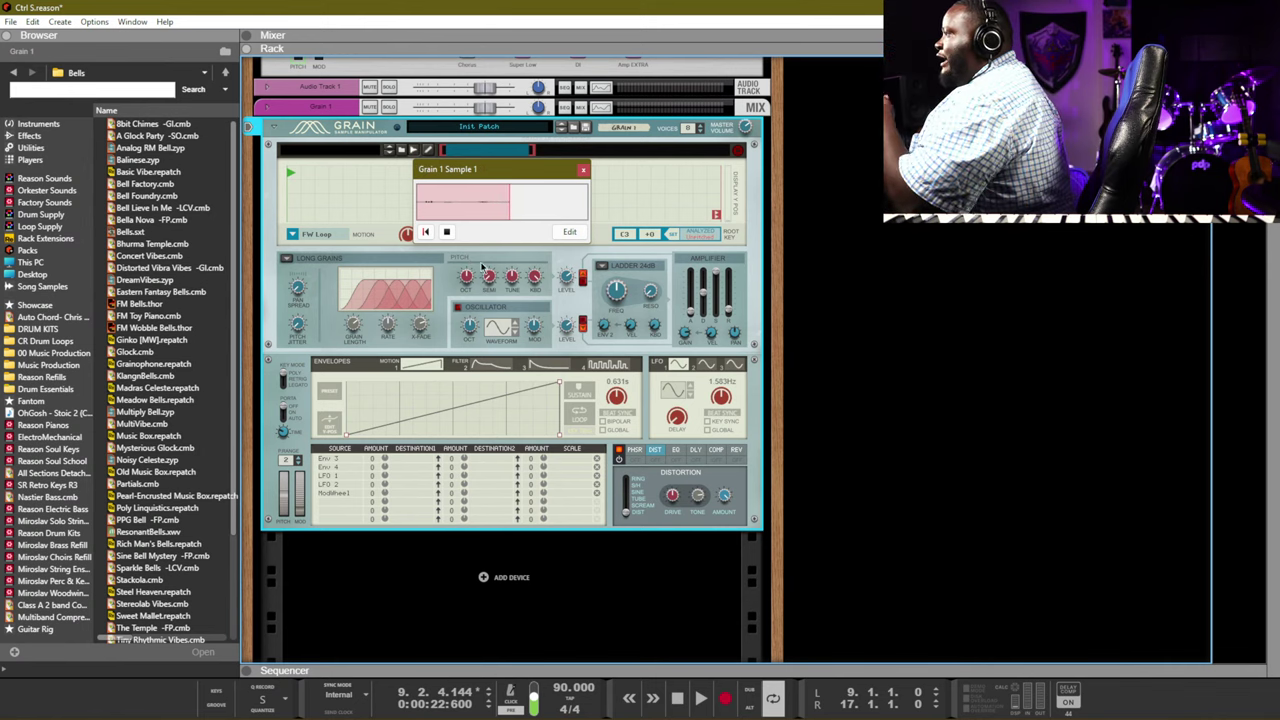
left_click(448, 233)
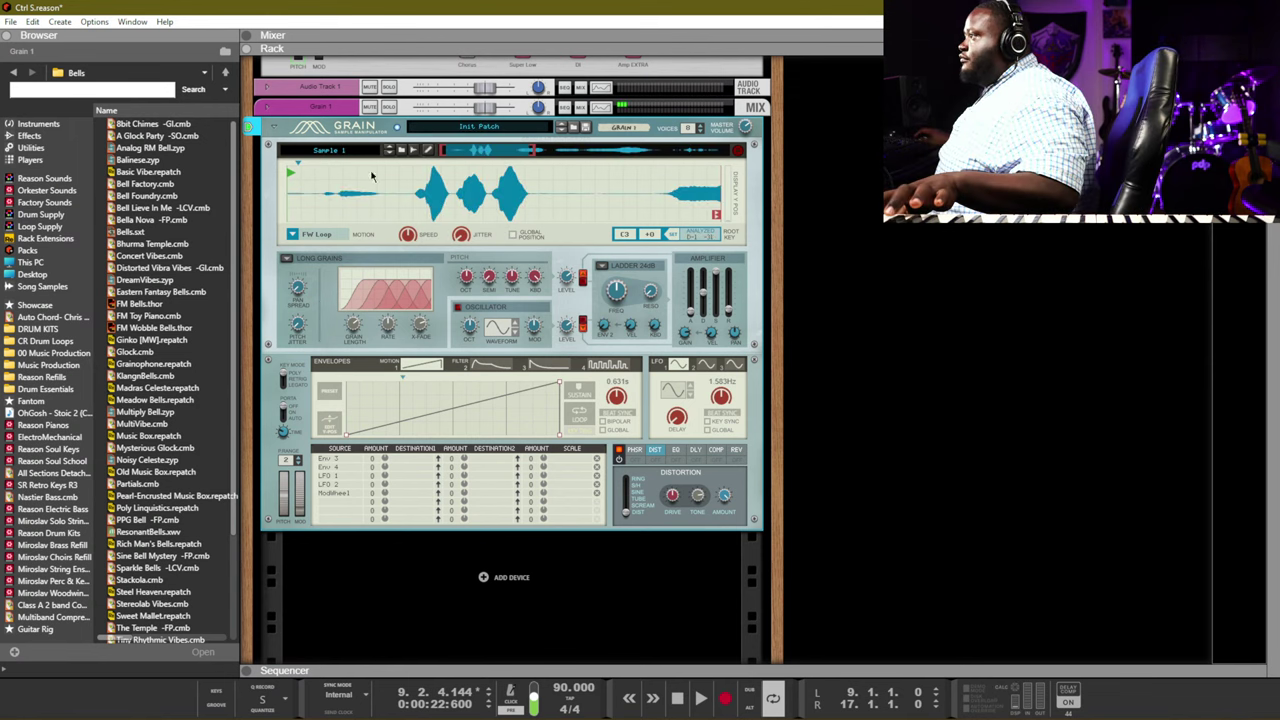
mouse_move(285, 176)
left_mouse_down()
mouse_move(664, 205)
mouse_move(669, 222)
left_mouse_up()
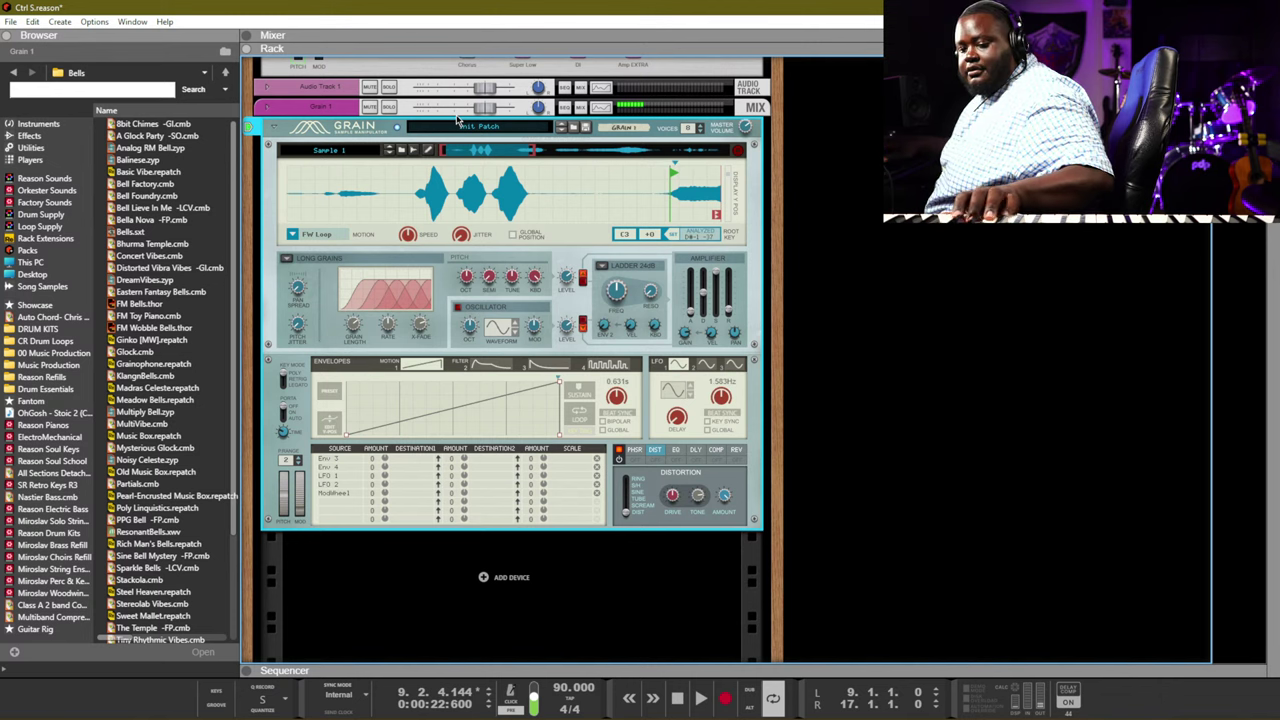
Disconnect the cable from Grain's right audio output on the back of the rack, leaving only the left output connected
key("Tab")
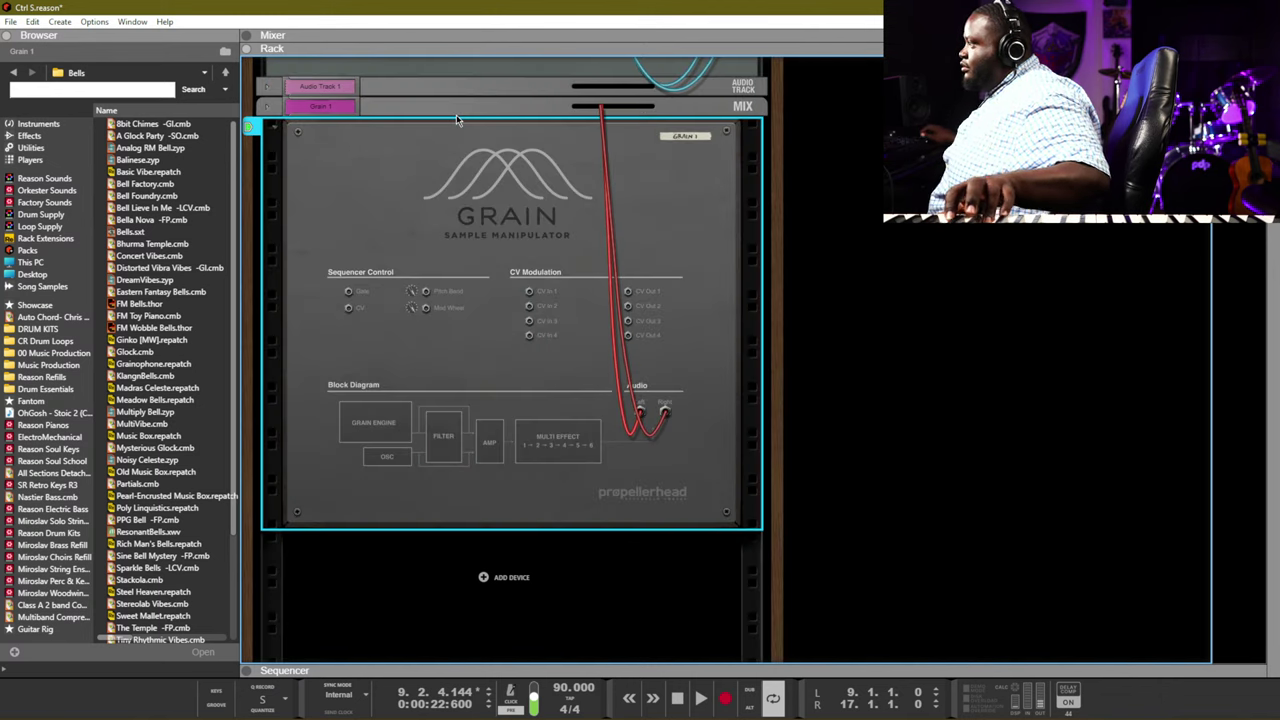
left_click_drag(664, 411, 659, 440)
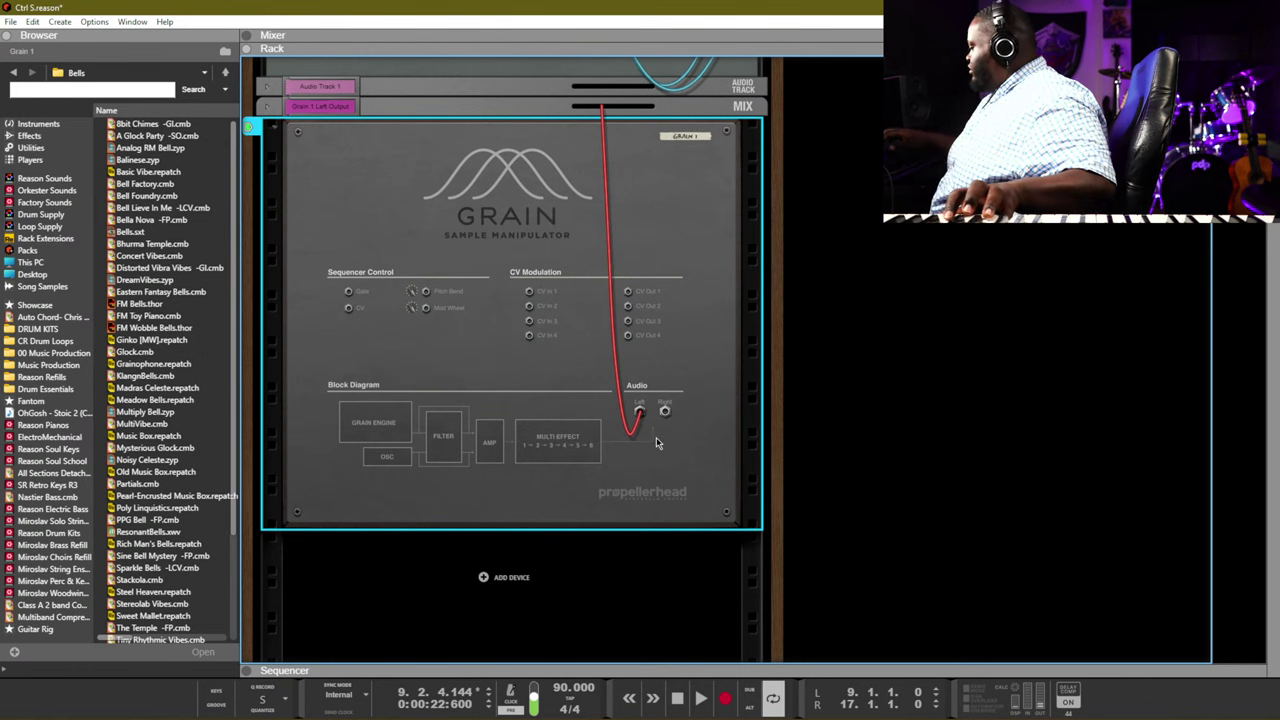
key("F7")
key("Tab")
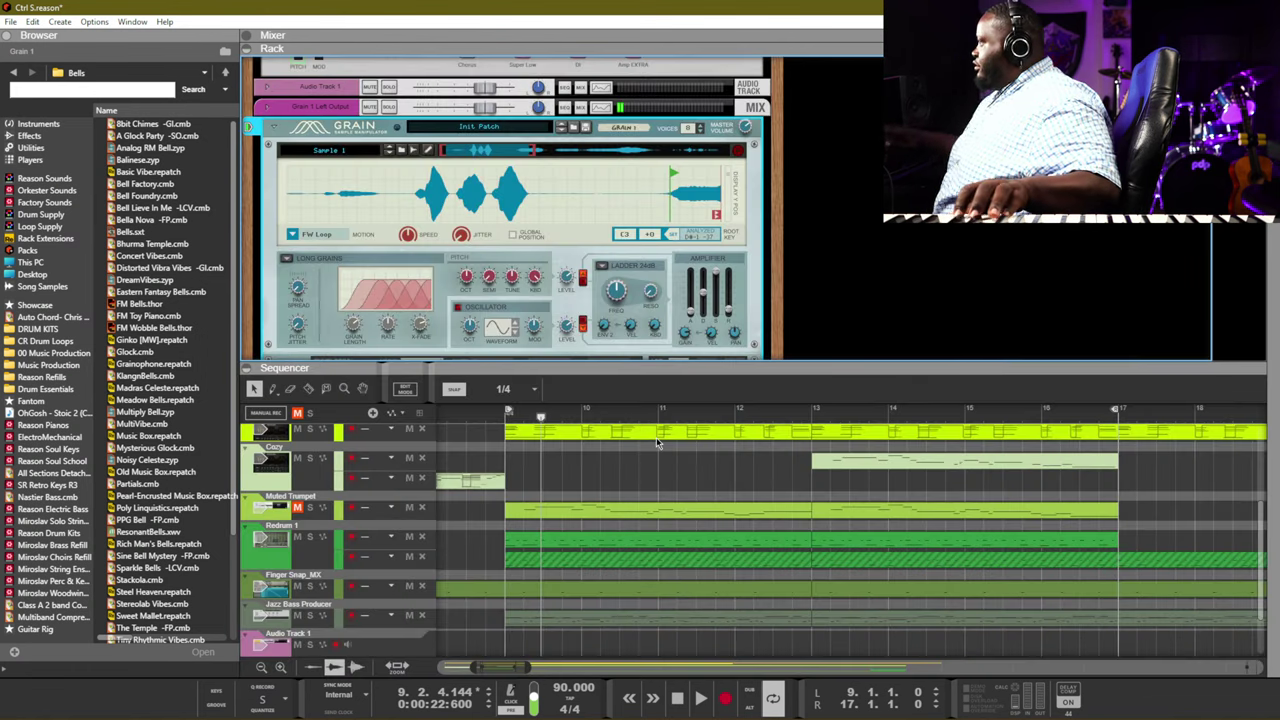
key("F6")
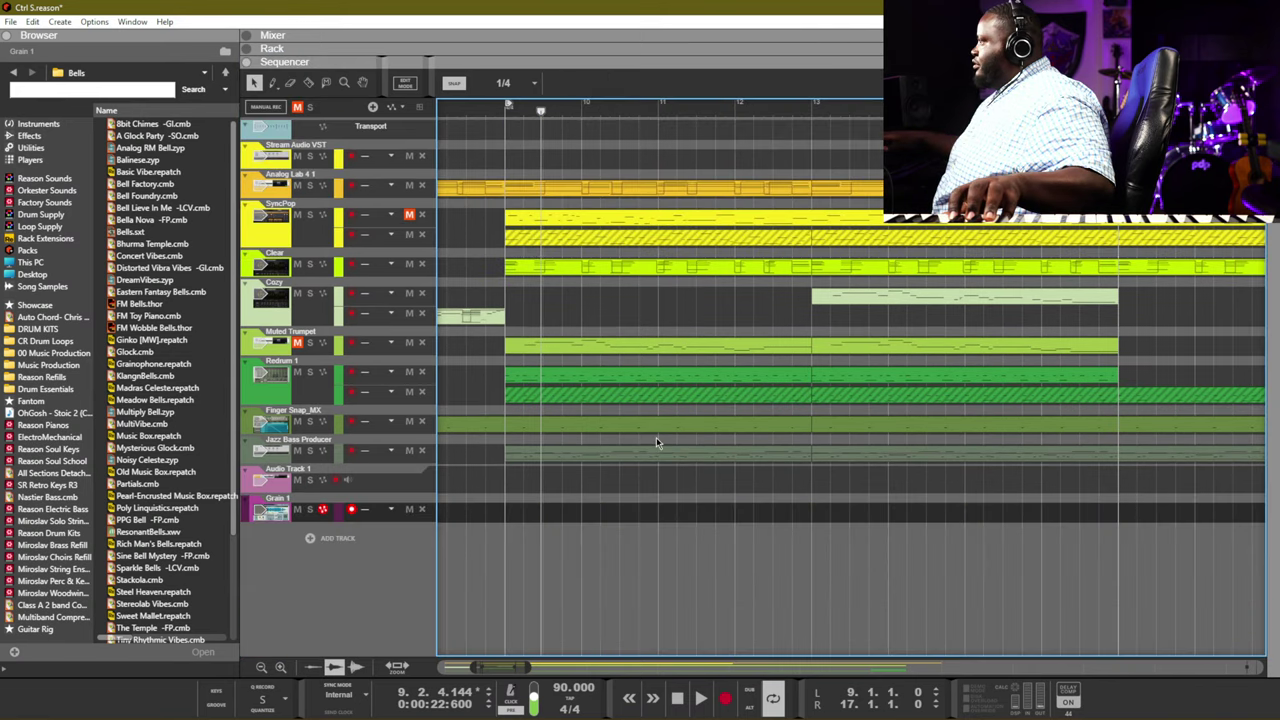
key("F6")
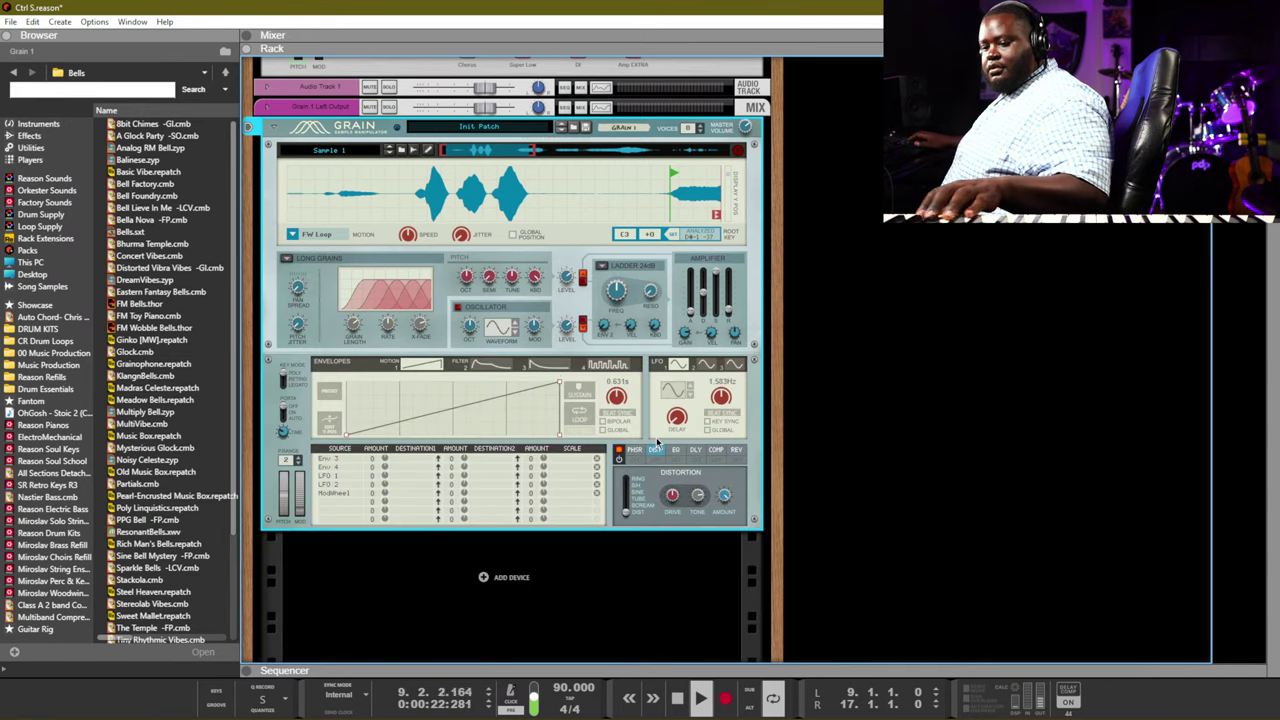
key("space")
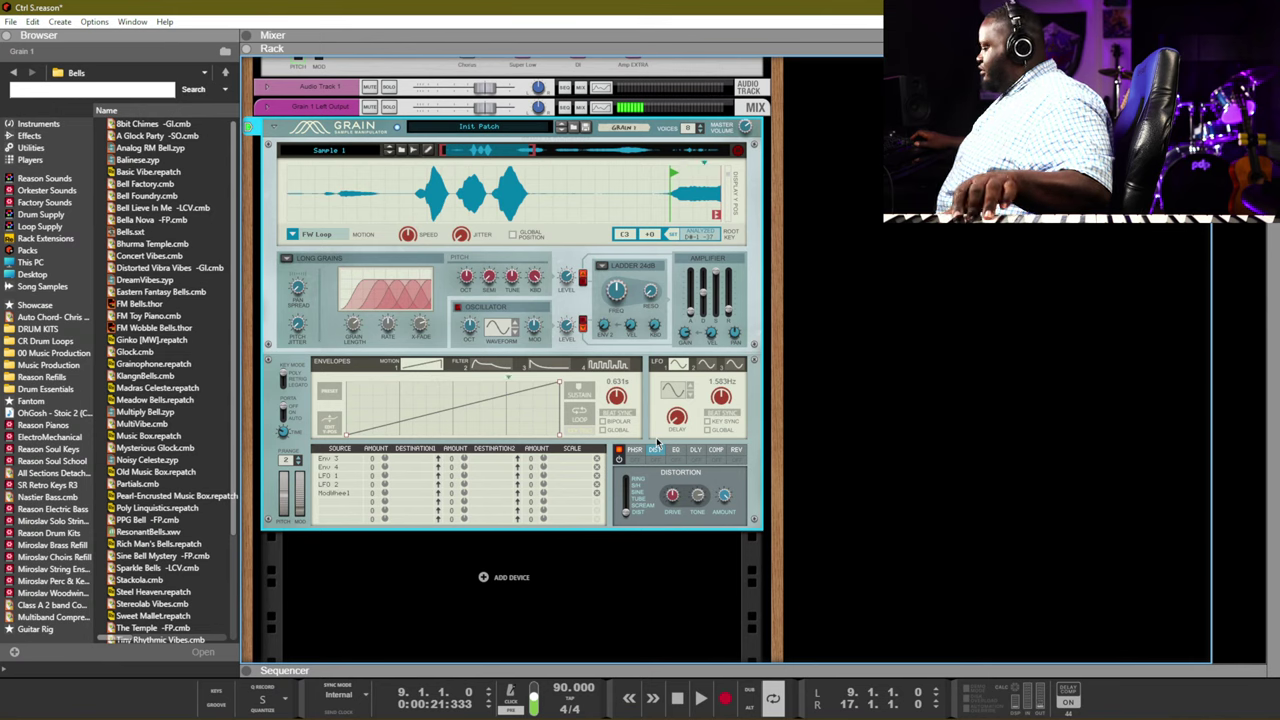
key("F7")
key("F7")
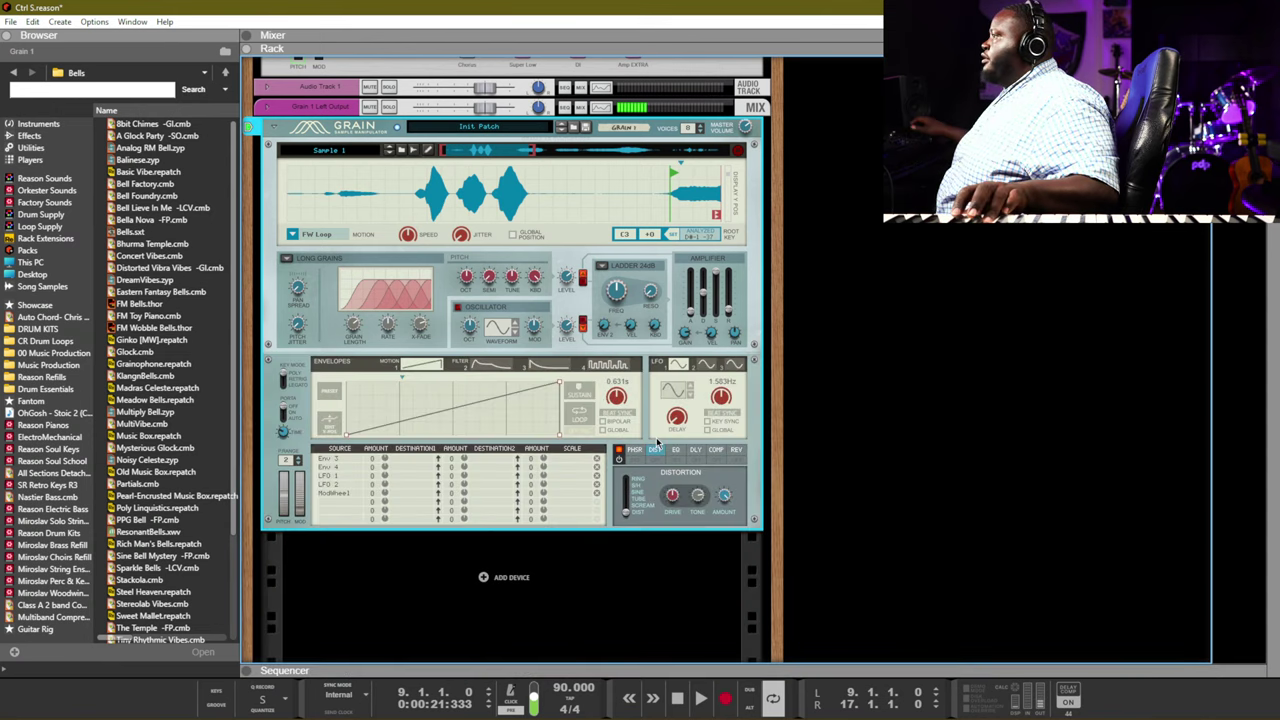
Turn on Grain's oscillator and try different semitone, tune and octave pitch settings while playing notes
left_click_drag(494, 278, 490, 358)
left_click(458, 307)
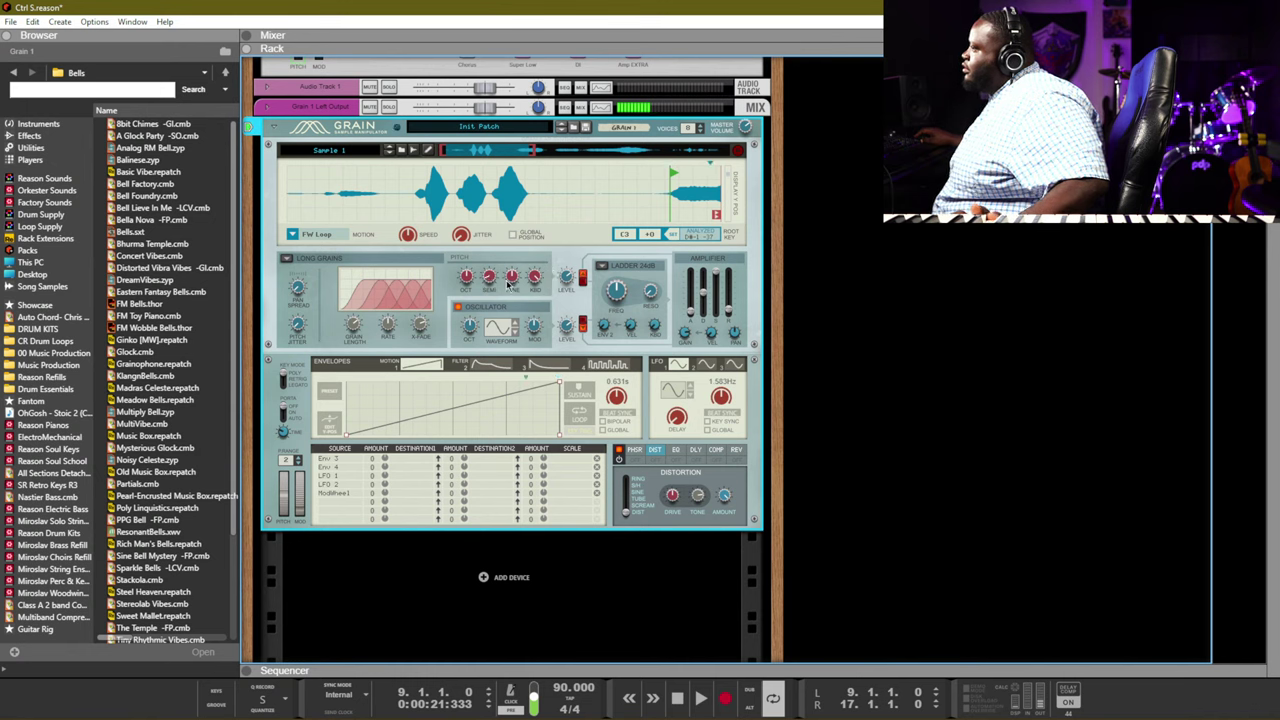
left_click_drag(513, 280, 488, 290)
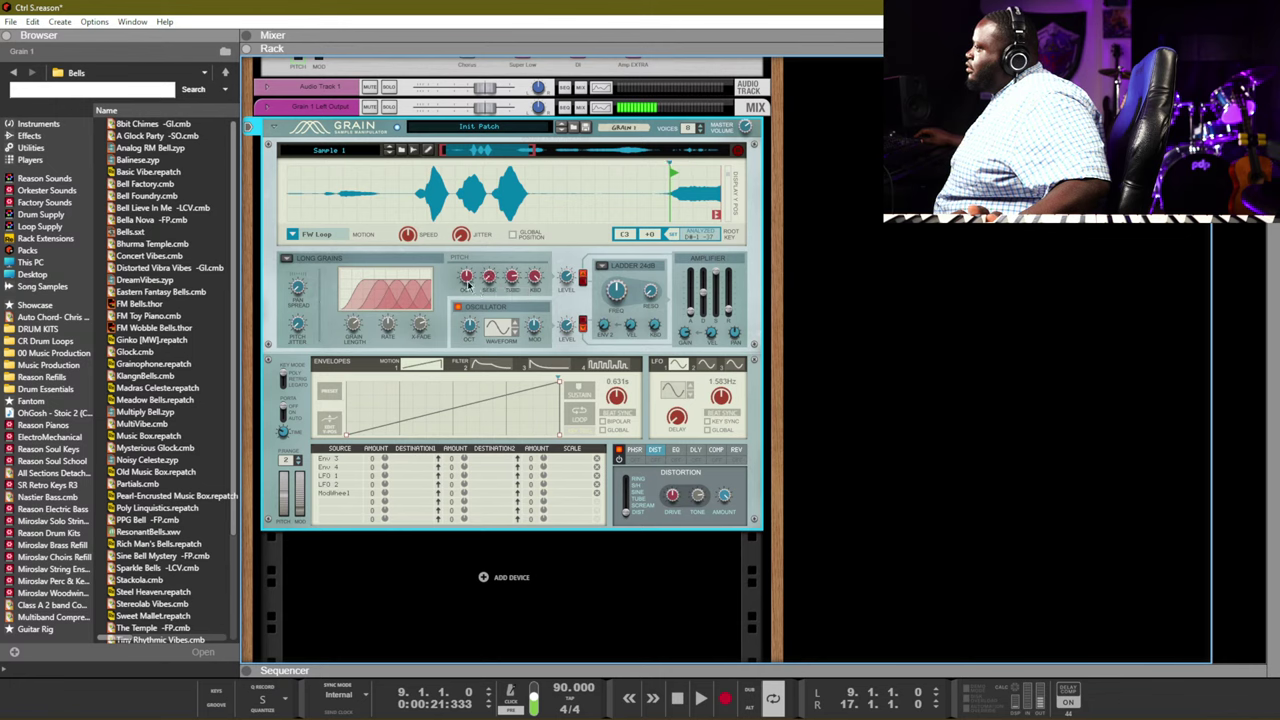
left_click_drag(467, 279, 492, 292)
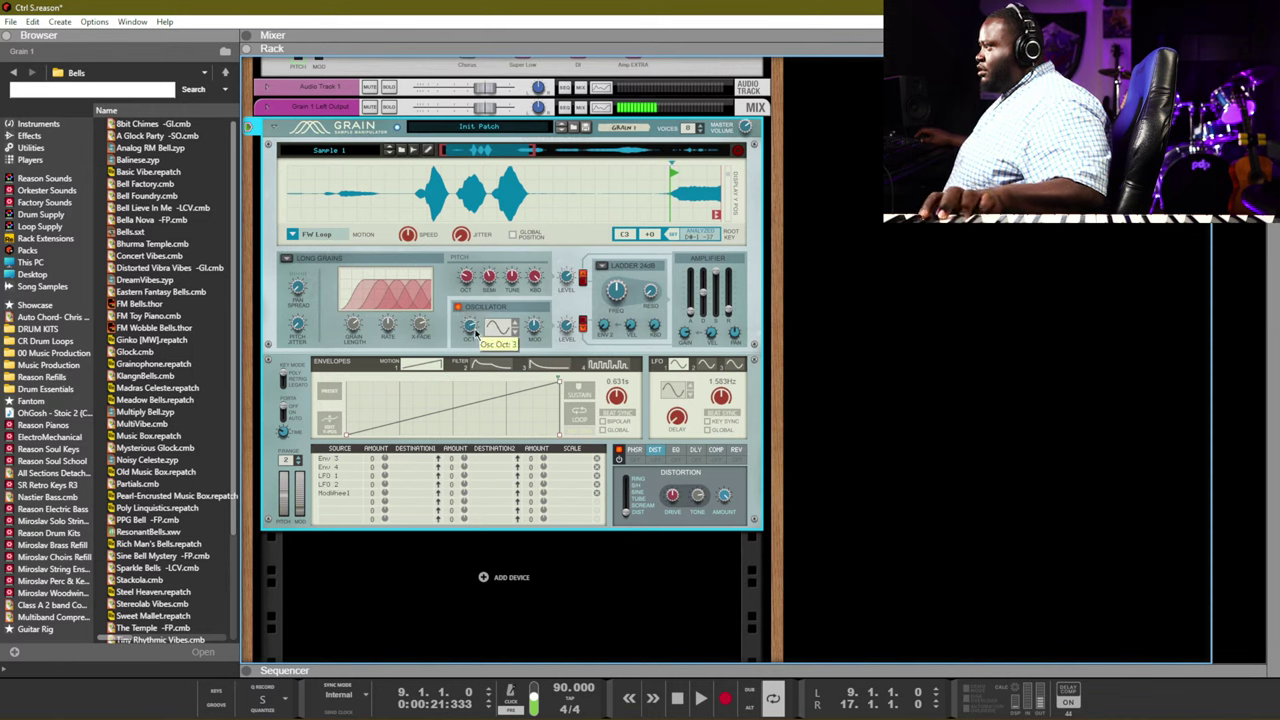
Turn off Grain's oscillator and balance the Grain channel level against the playing song
left_click_drag(486, 115, 475, 118)
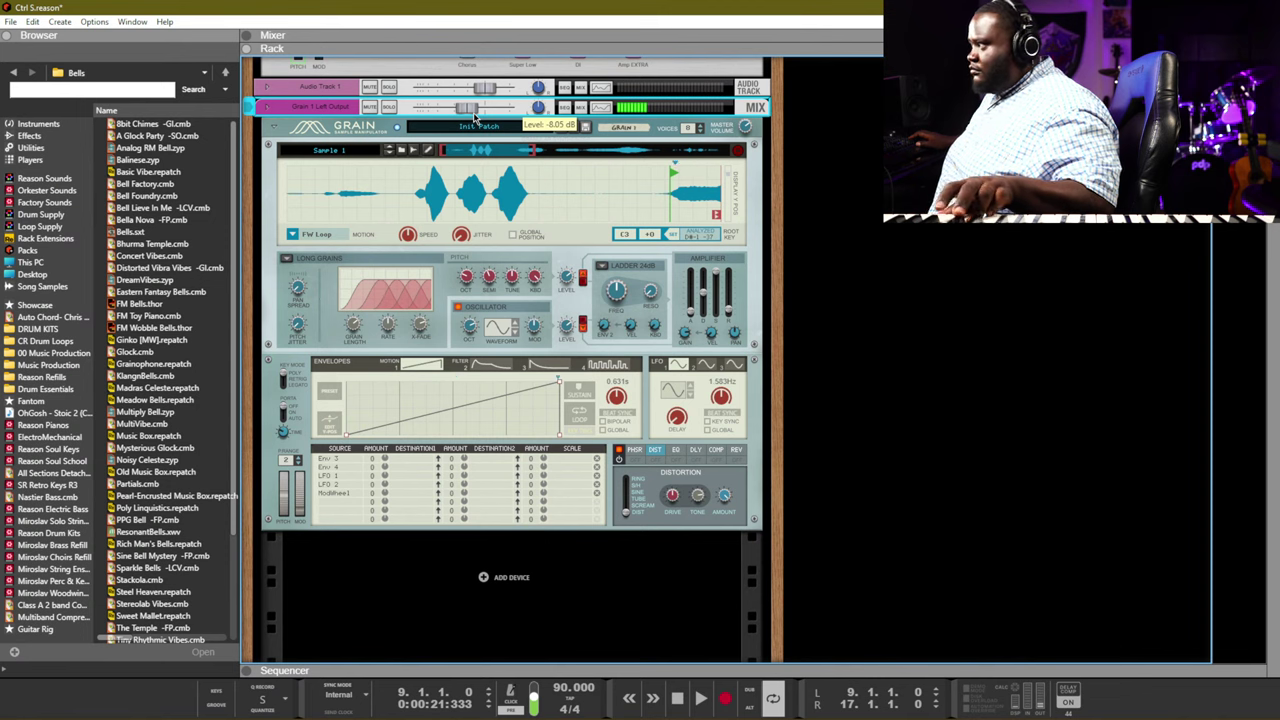
left_click(470, 276)
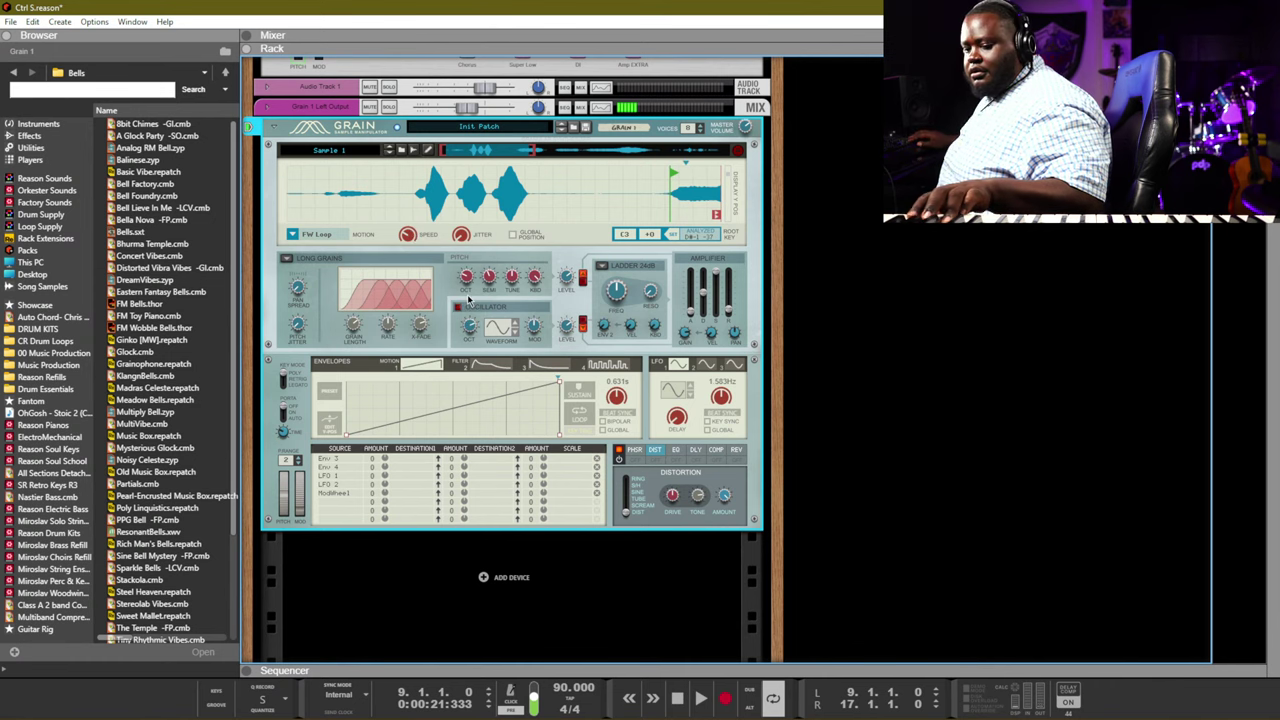
key("space")
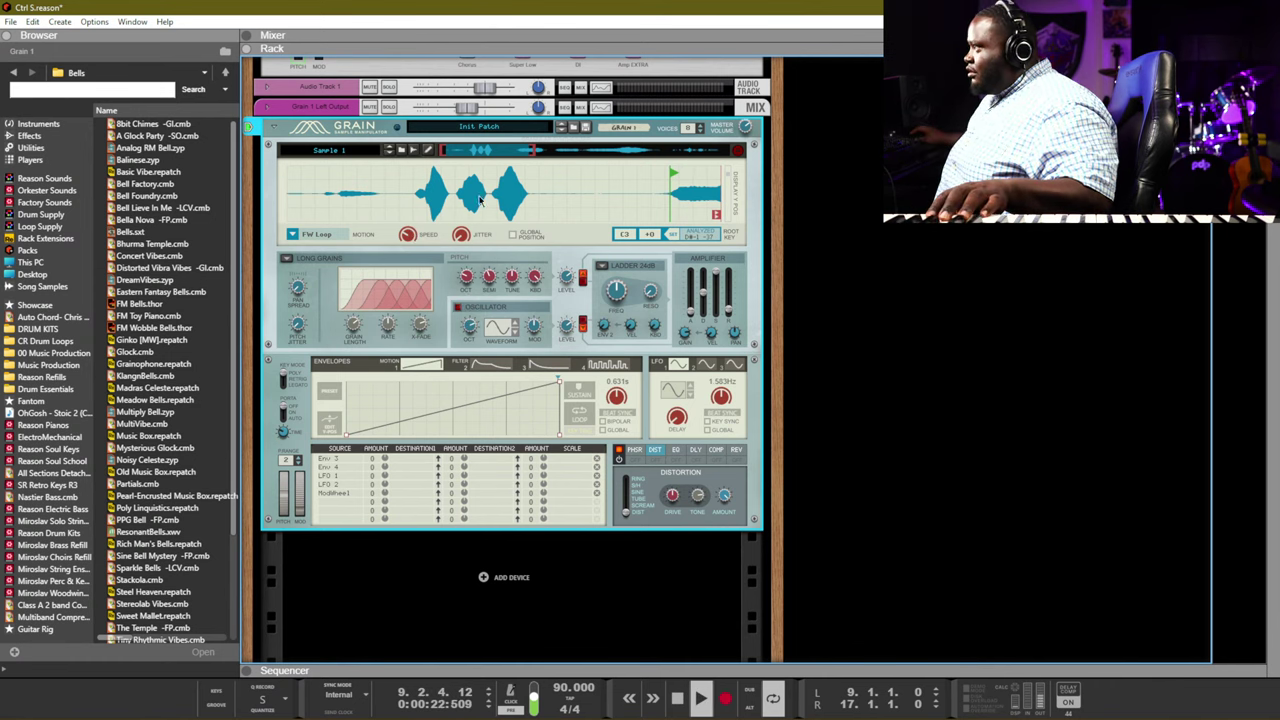
left_click_drag(472, 115, 485, 115)
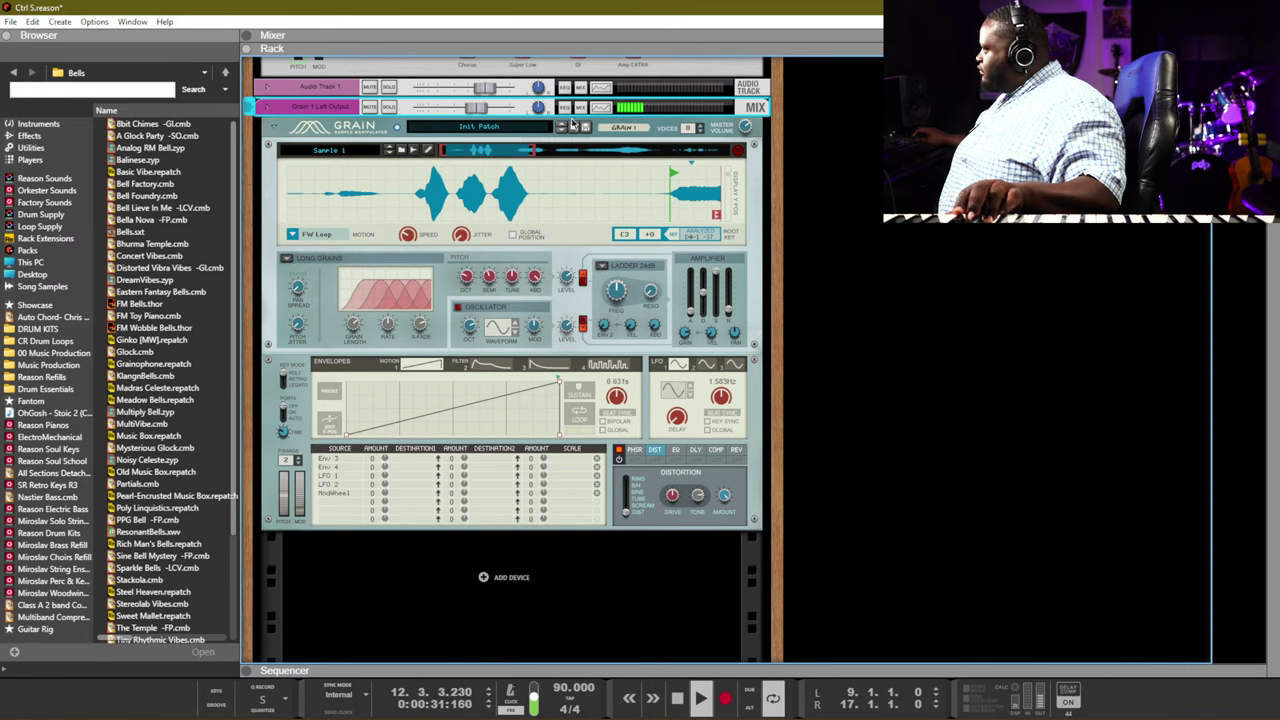
Limit Grain's playback range to the third large waveform burst and adjust the grain length
left_click_drag(676, 173, 494, 188)
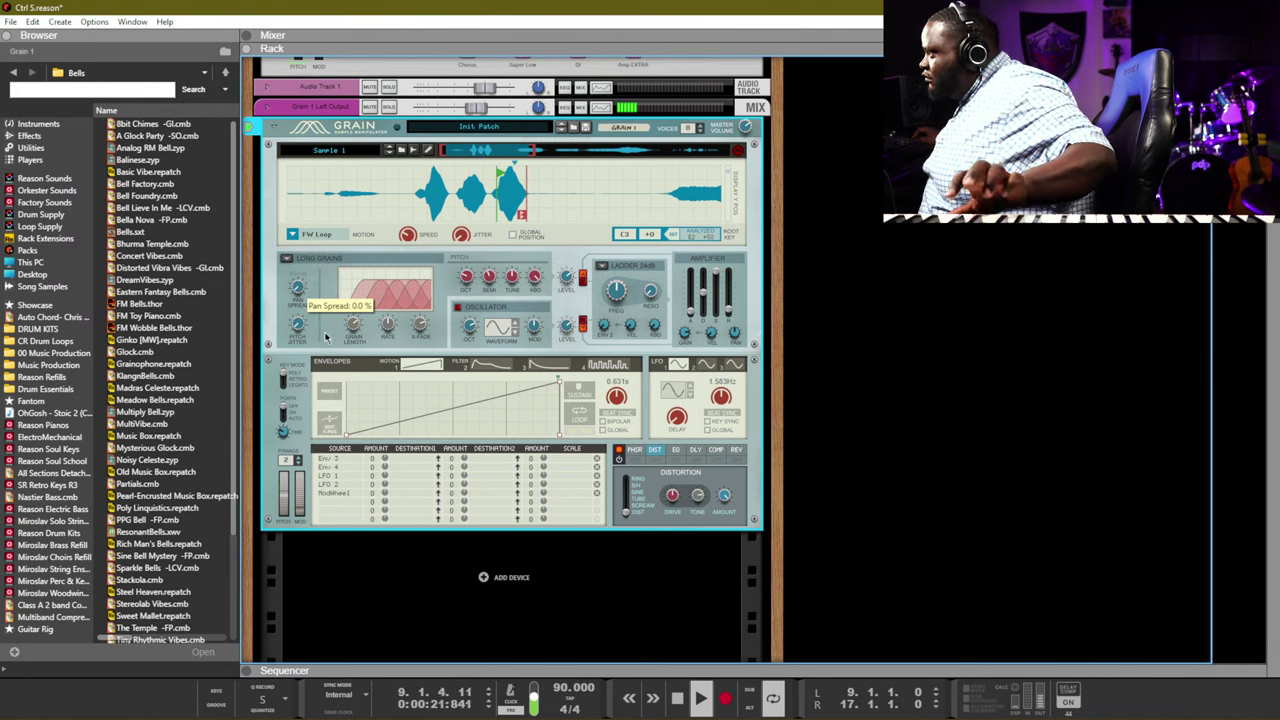
mouse_move(365, 335)
left_mouse_down()
mouse_move(352, 322)
mouse_move(353, 333)
left_mouse_up()
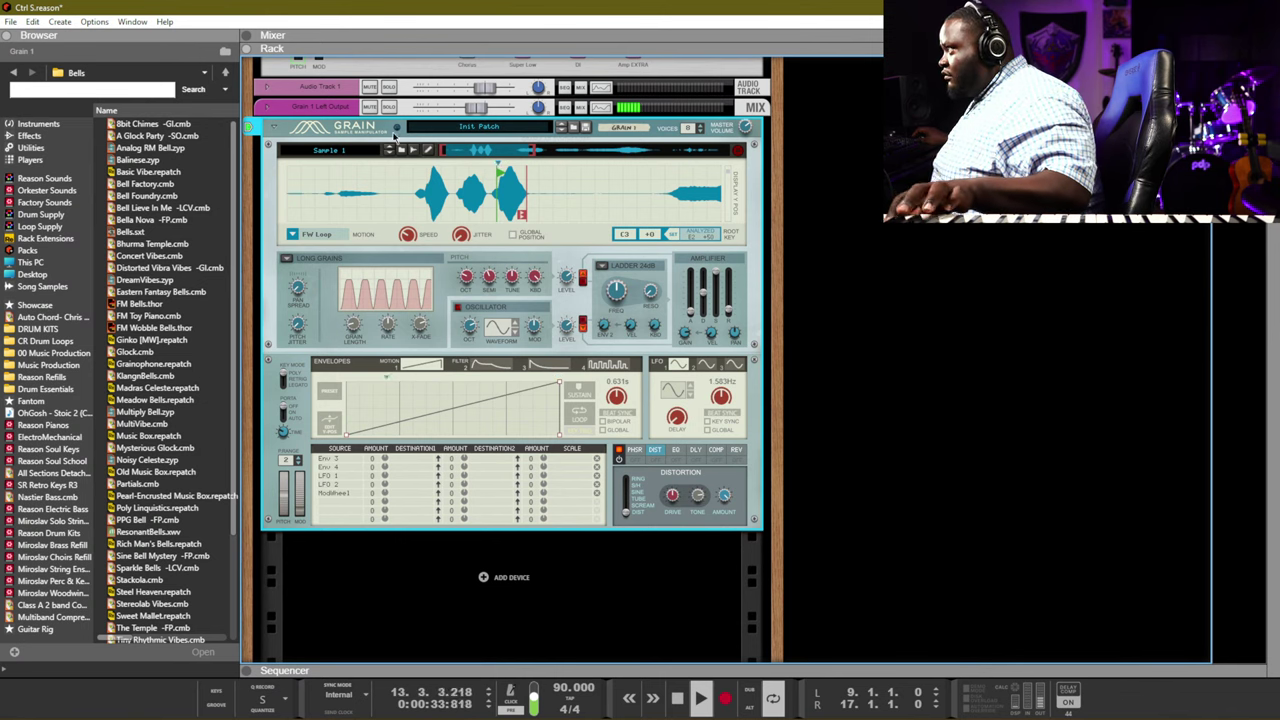
Enable FX send 1 on the Grain mixer channel with a send level of -1.34 dB
key("F5")
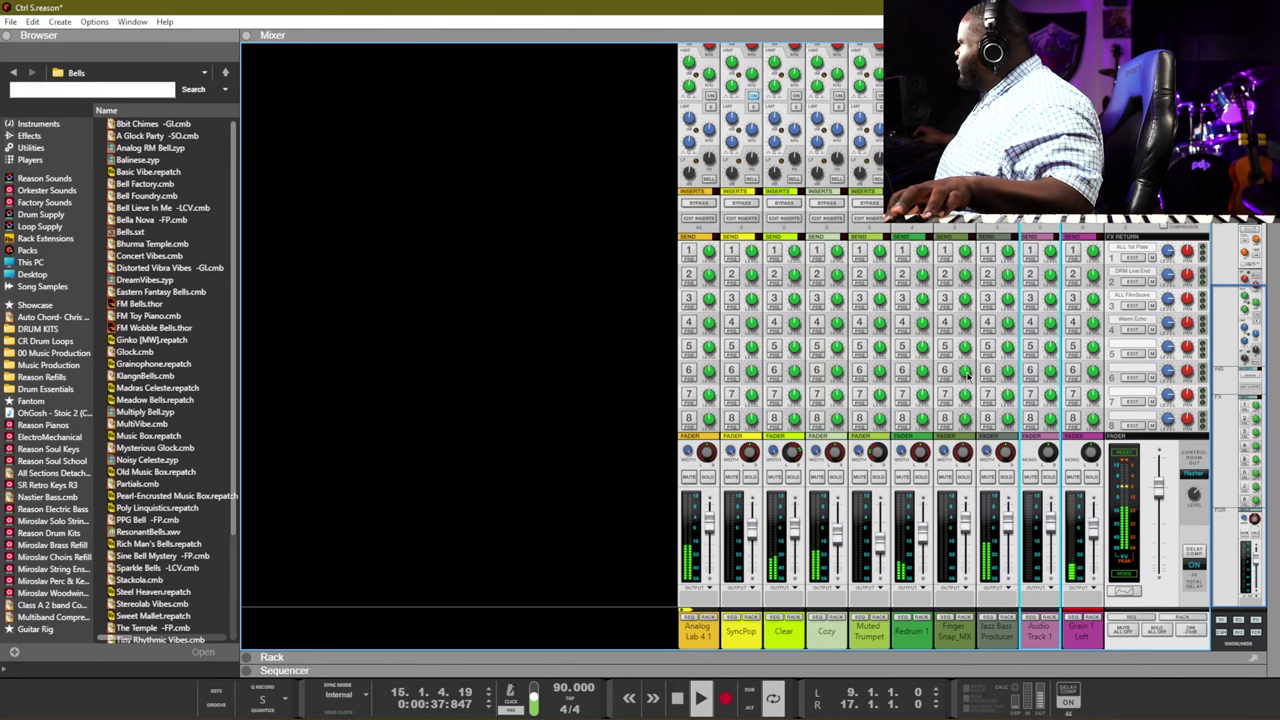
scroll(1047, 266, "up", 3)
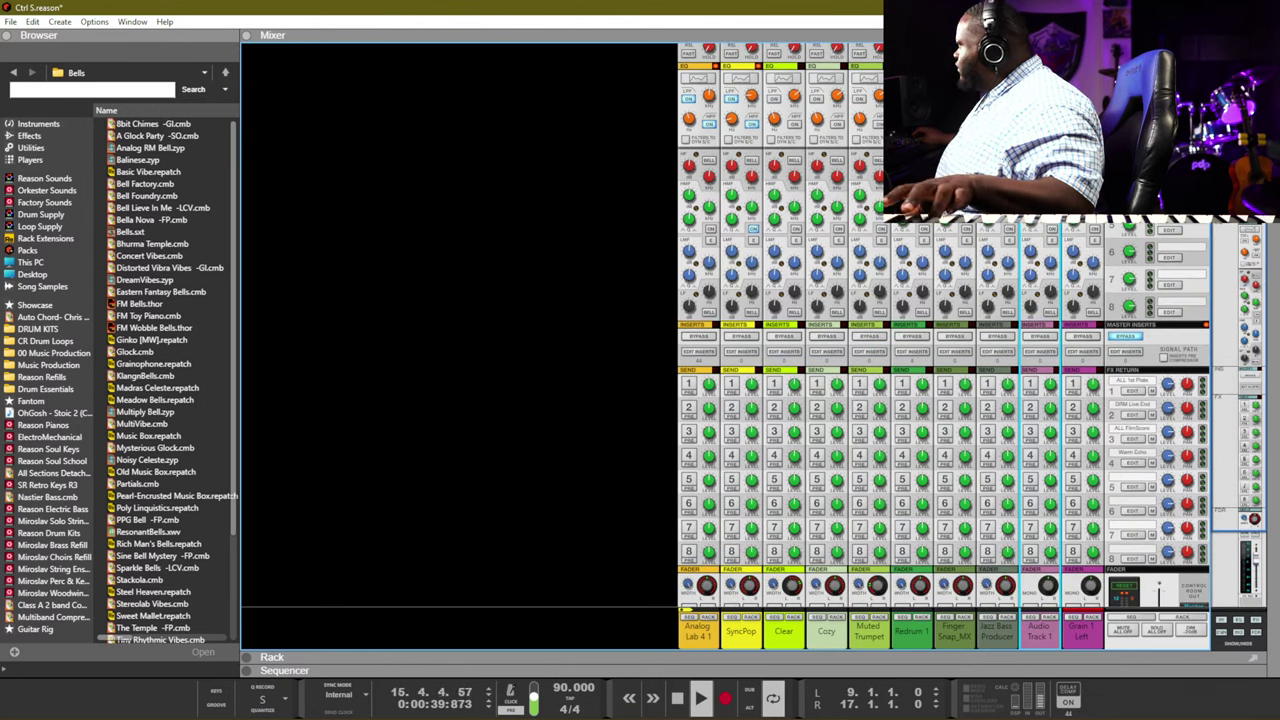
scroll(1077, 386, "down", 3)
left_click(1072, 250)
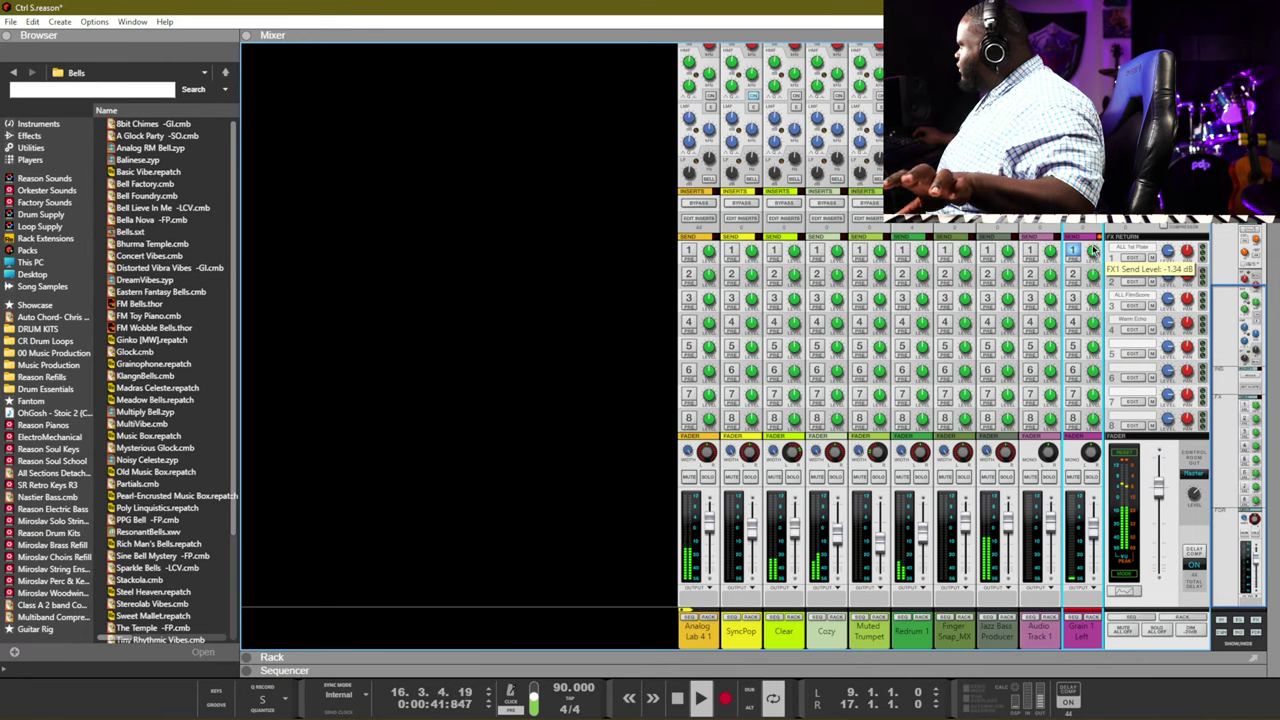
key("F5")
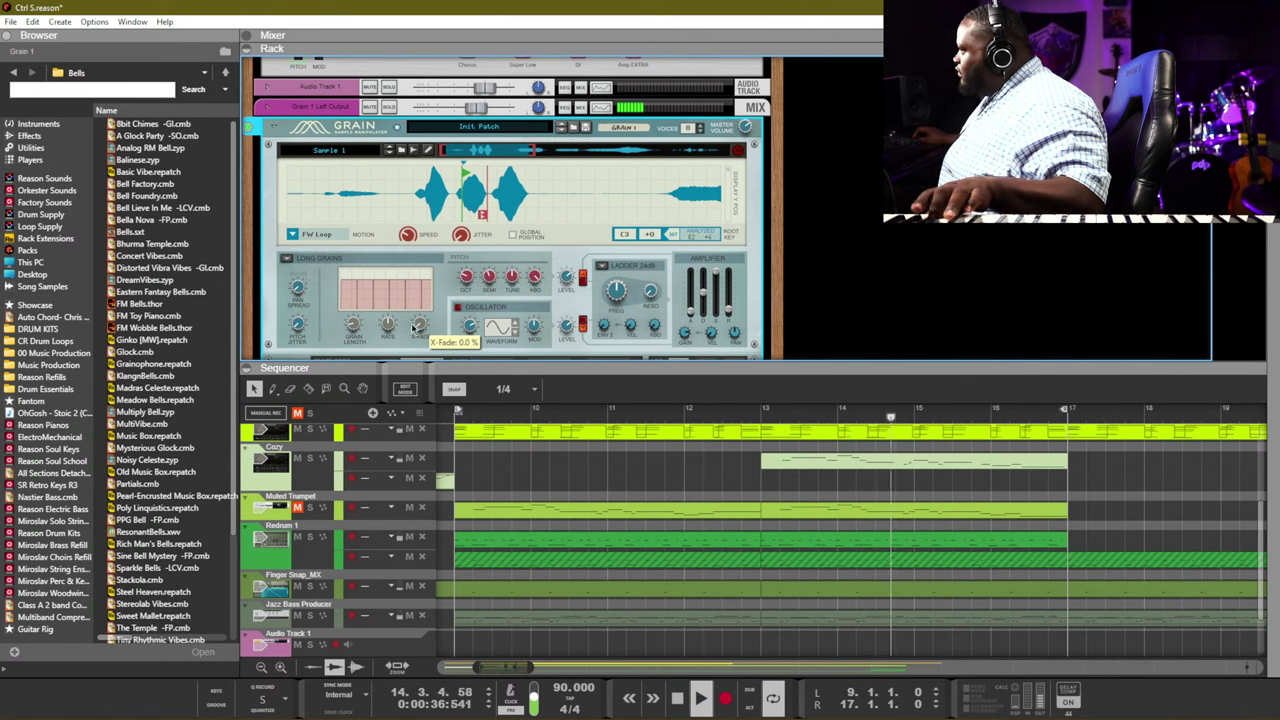
Set Grain's rate spacing to about 67.2 % and its motion mode to FW-BW Loop
mouse_move(386, 328)
left_mouse_down()
mouse_move(394, 312)
mouse_move(398, 375)
mouse_move(404, 311)
mouse_move(400, 341)
left_mouse_up()
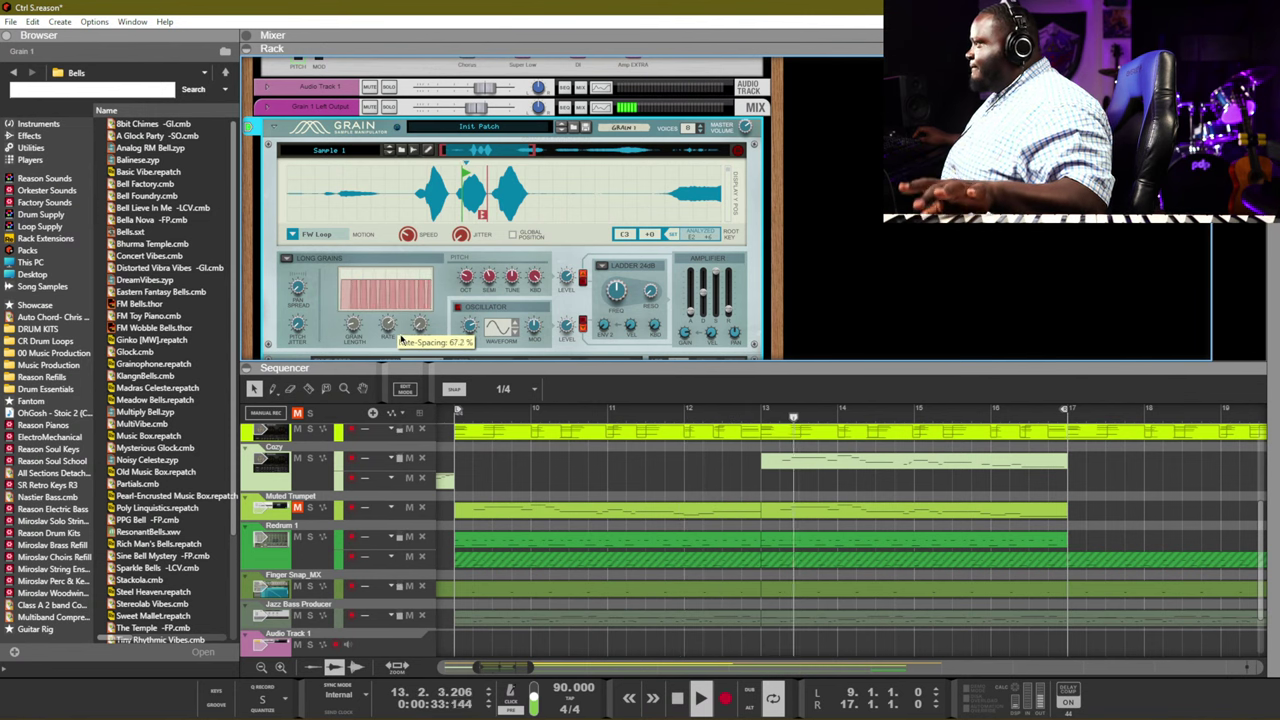
left_click(318, 234)
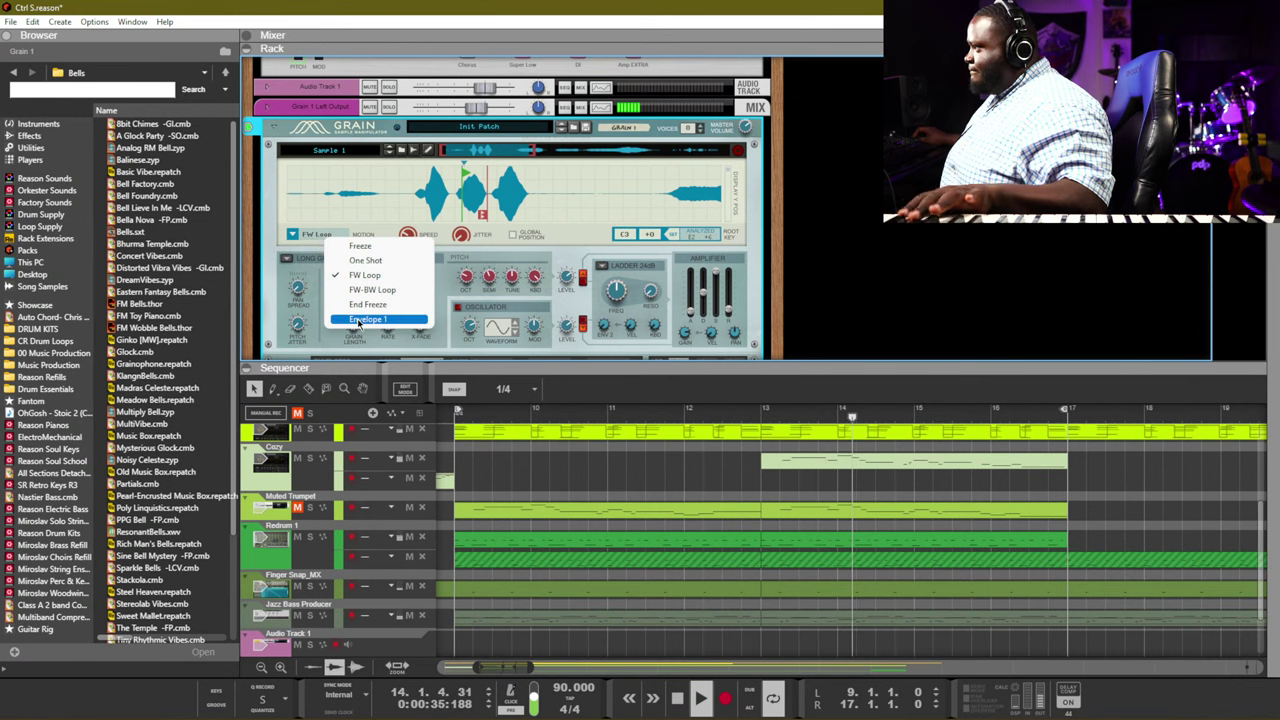
left_click(372, 290)
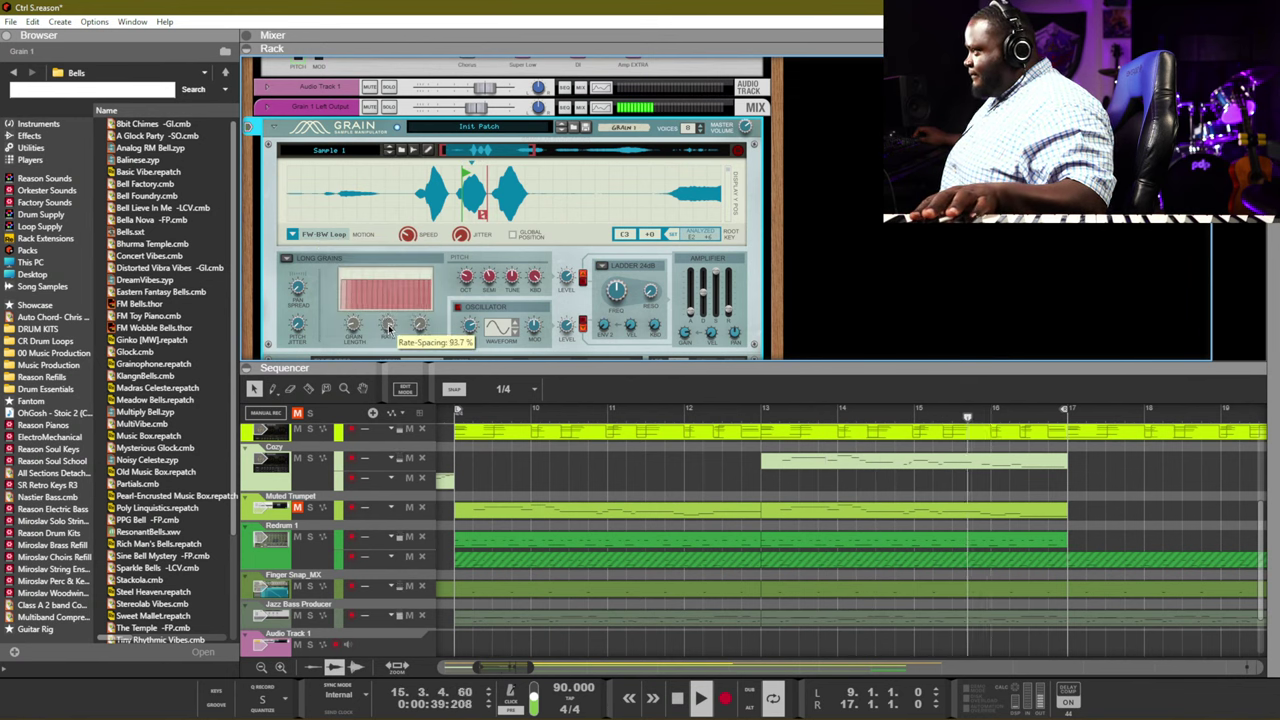
Set Grain's grain length to 34.4 % and its rate spacing to 25.0 % while the song plays
left_click_drag(389, 330, 390, 338)
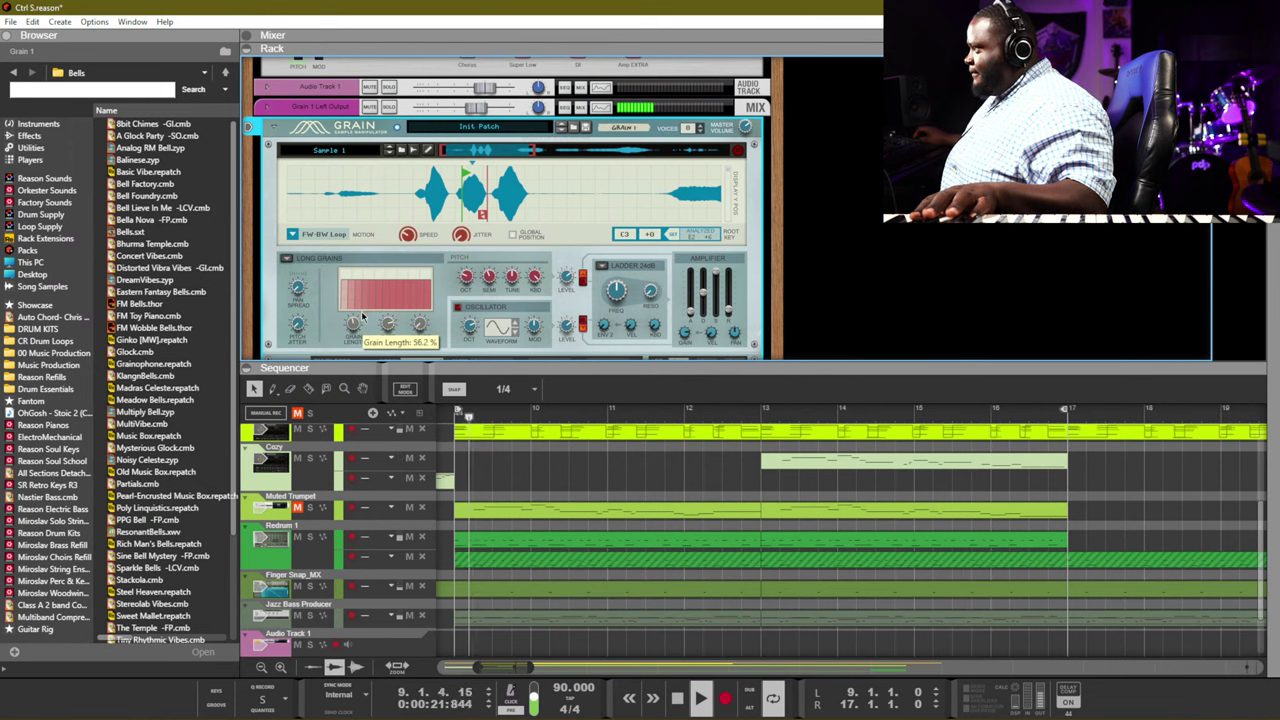
left_click_drag(395, 345, 362, 337)
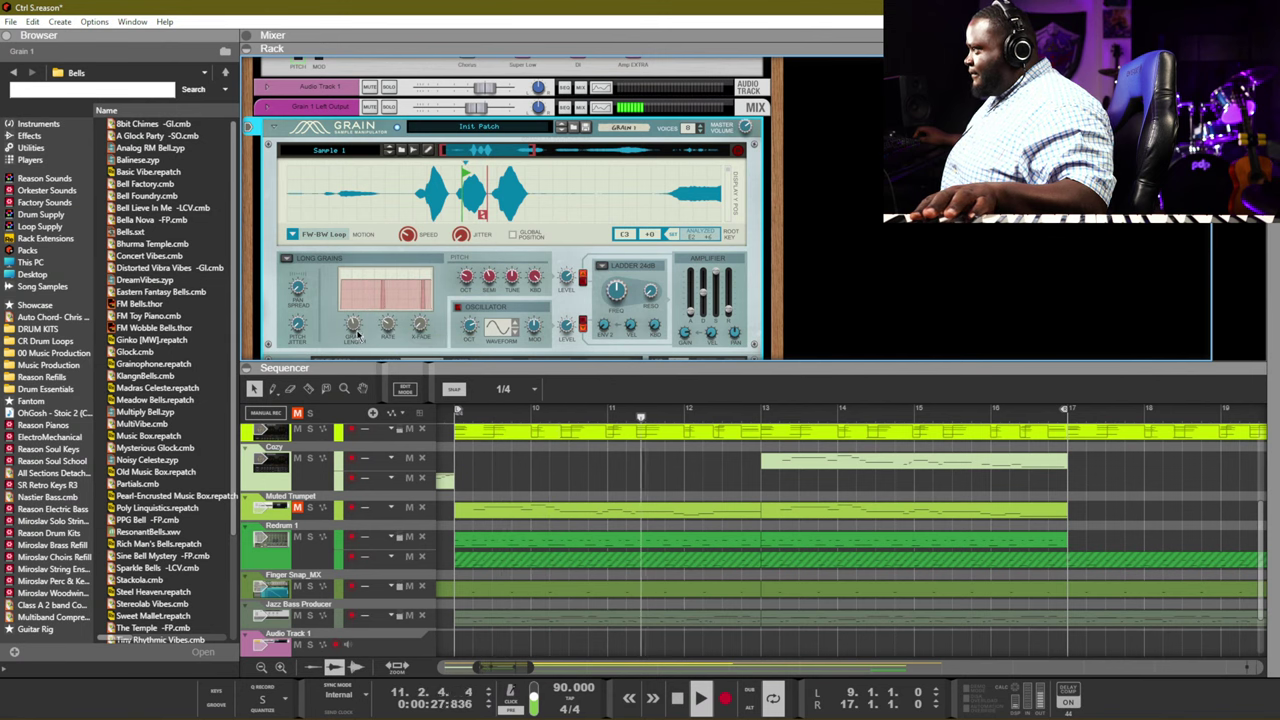
scroll(356, 340, "down", 5)
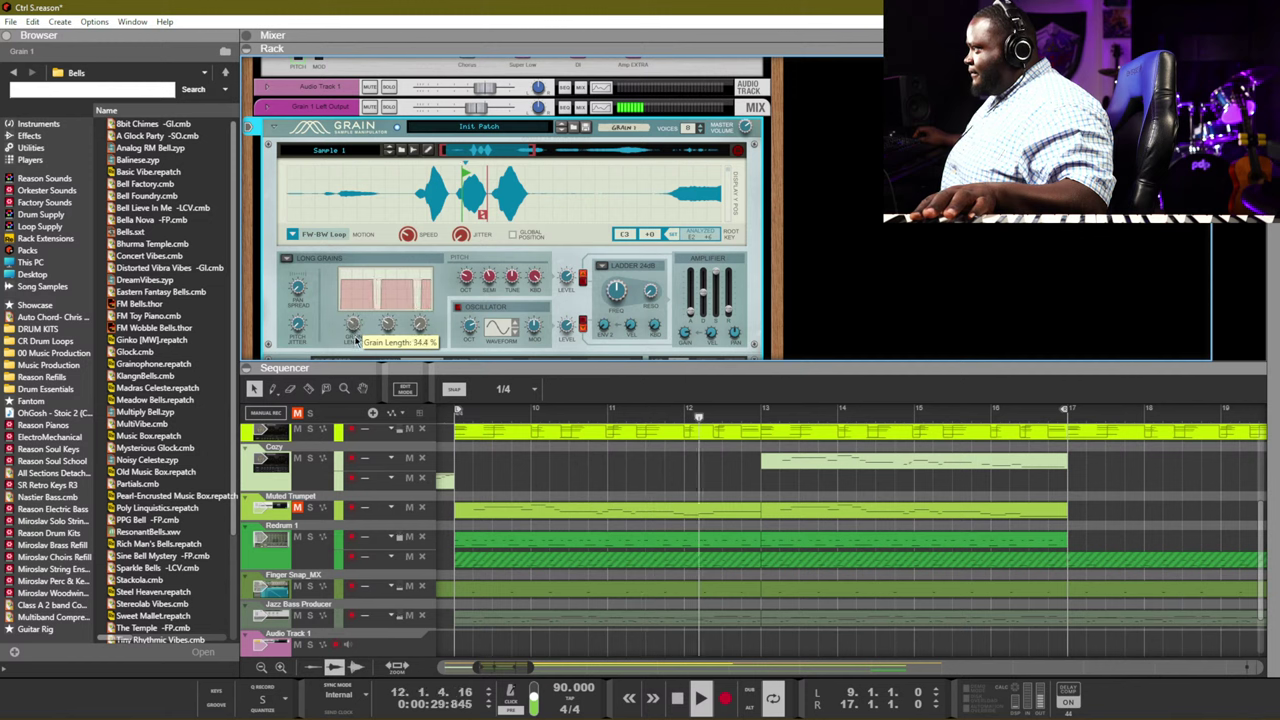
scroll(385, 325, "up", 5)
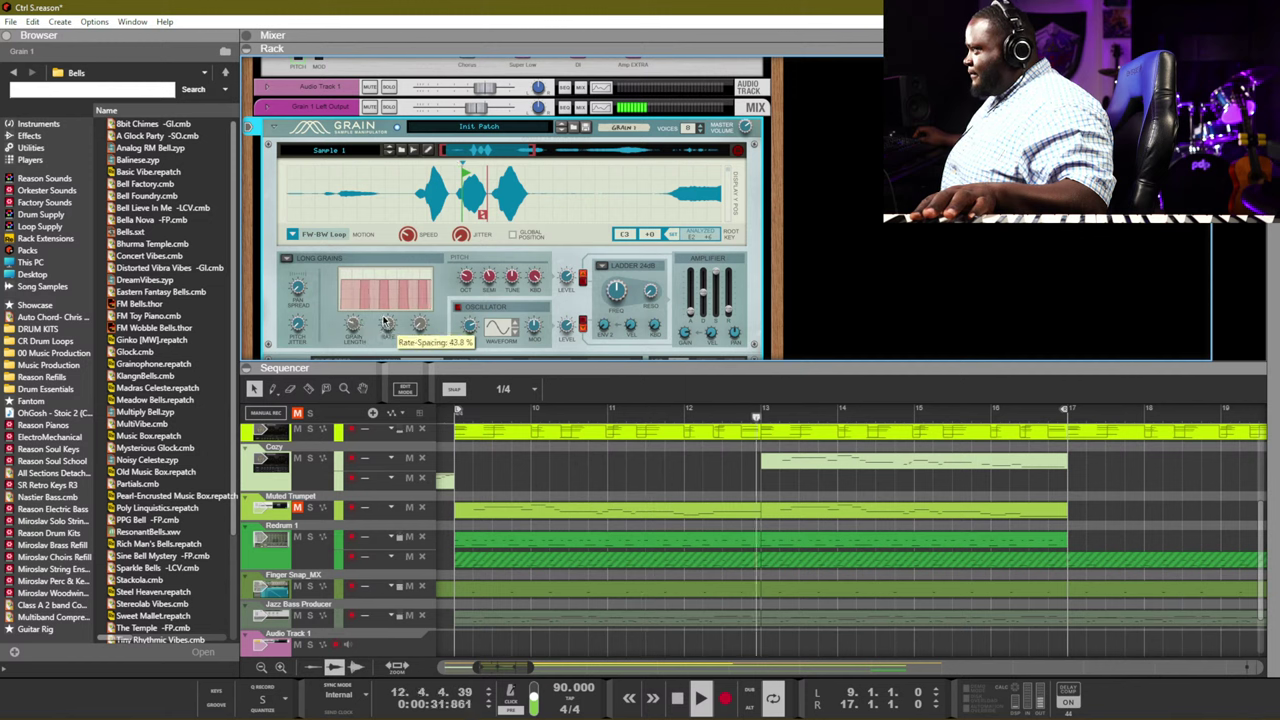
scroll(385, 322, "up", 3)
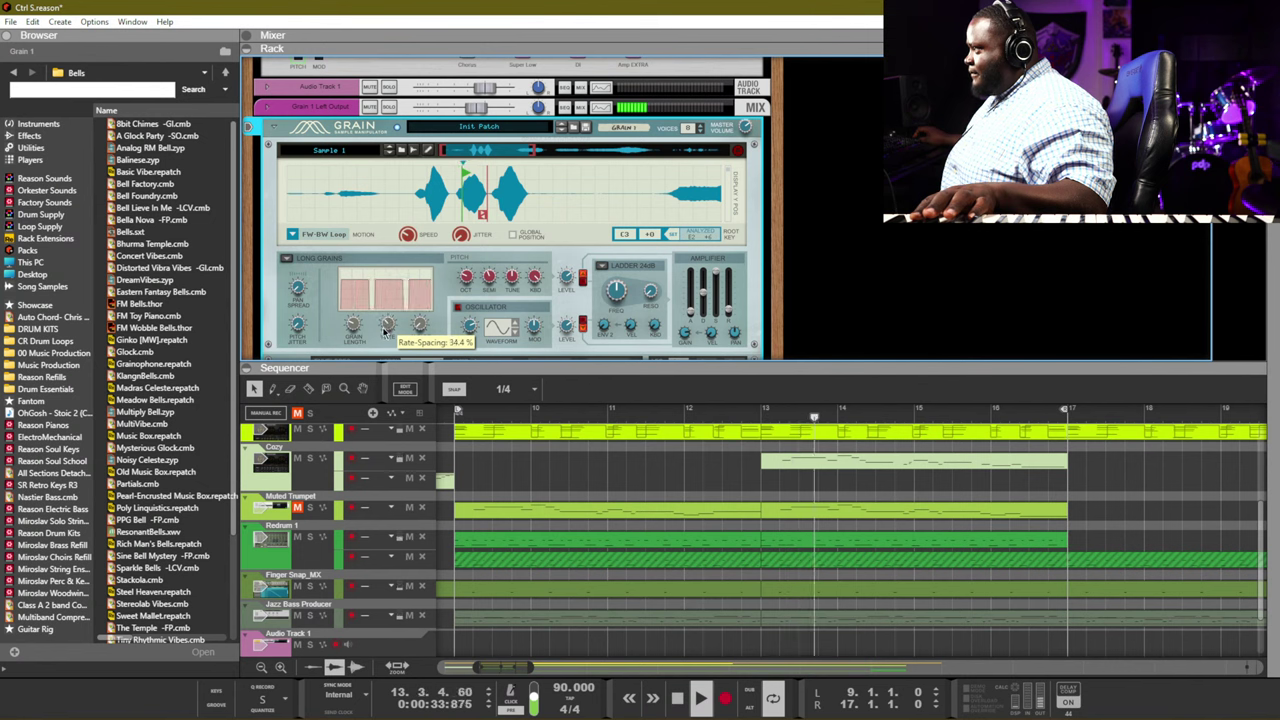
scroll(385, 338, "up", 2)
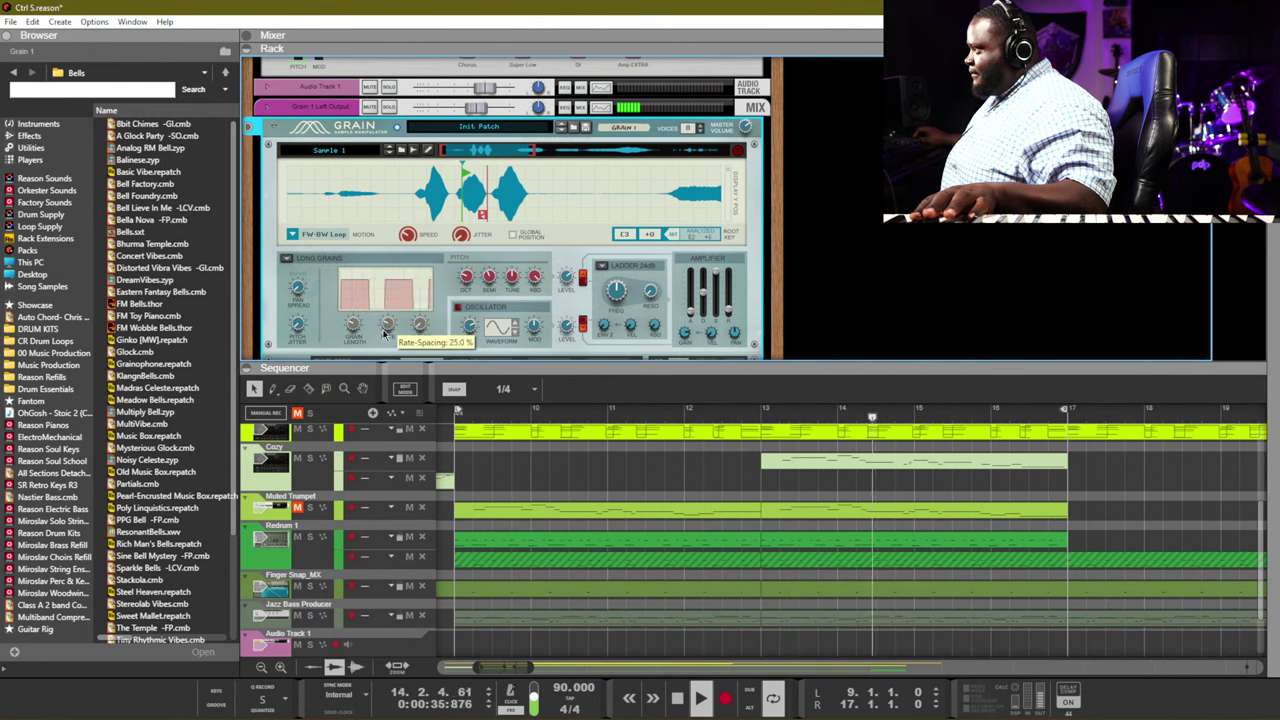
Raise Grain's X-fade to 100 % and fine-tune the rate spacing by ear against the playing loop
left_click_drag(385, 325, 386, 318)
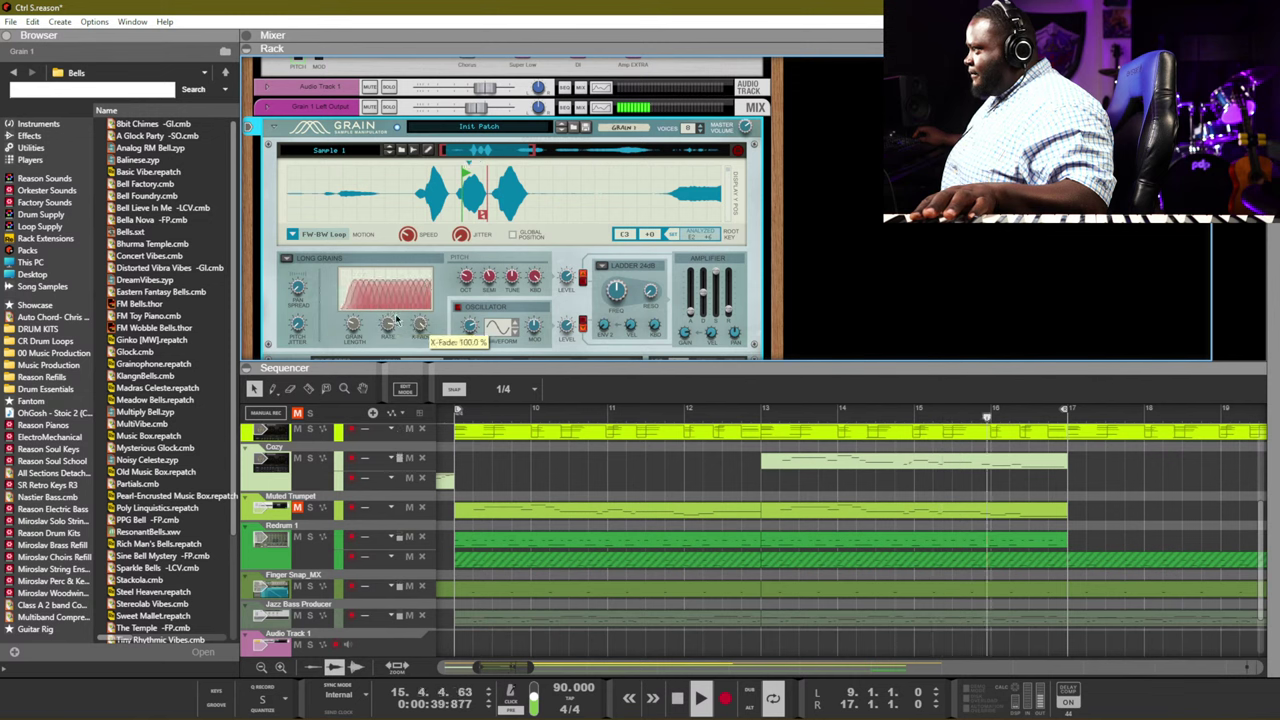
left_click_drag(389, 342, 387, 354)
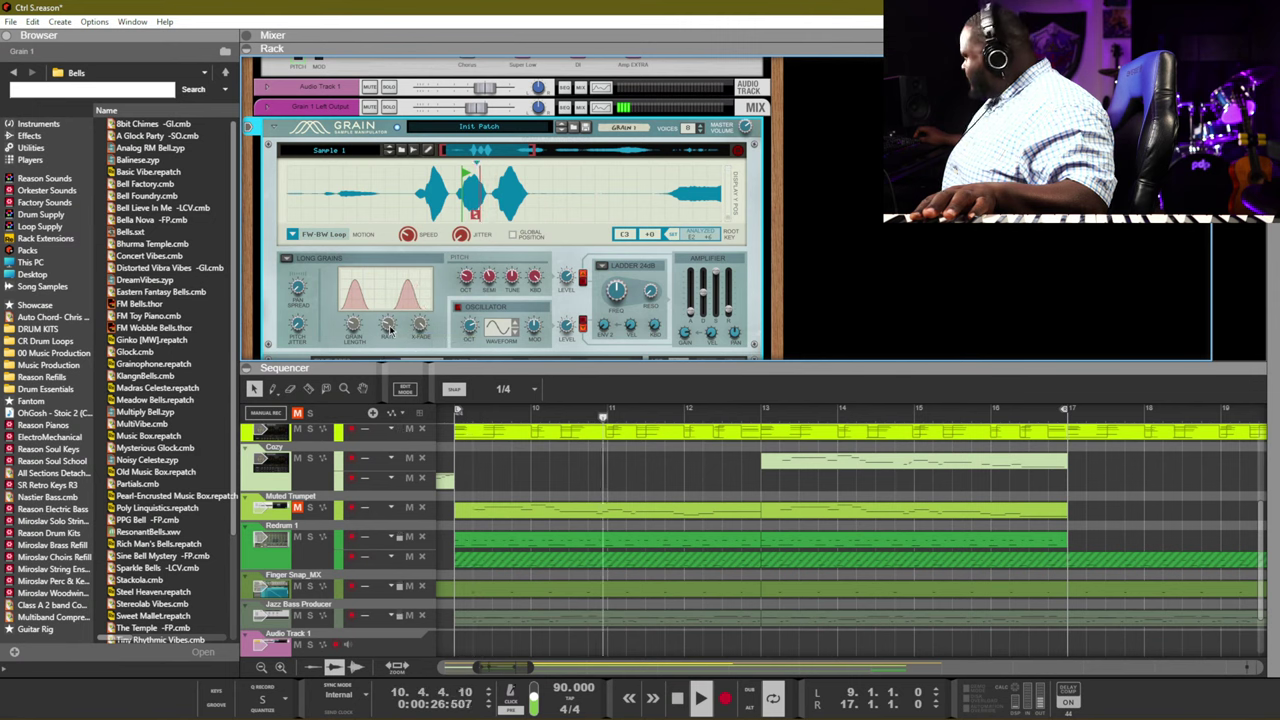
mouse_move(390, 328)
left_mouse_down()
mouse_move(395, 315)
mouse_move(390, 345)
mouse_move(393, 305)
mouse_move(376, 332)
left_mouse_up()
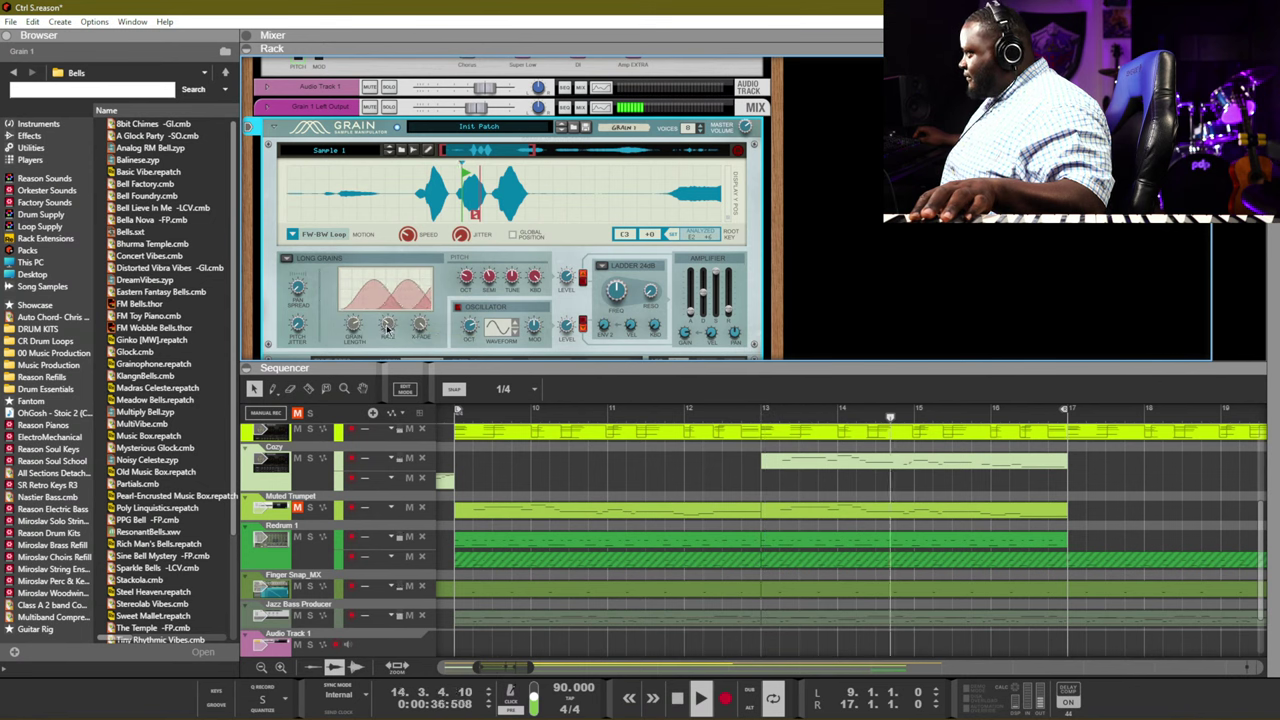
mouse_move(387, 327)
left_mouse_down()
mouse_move(389, 286)
mouse_move(389, 325)
left_mouse_up()
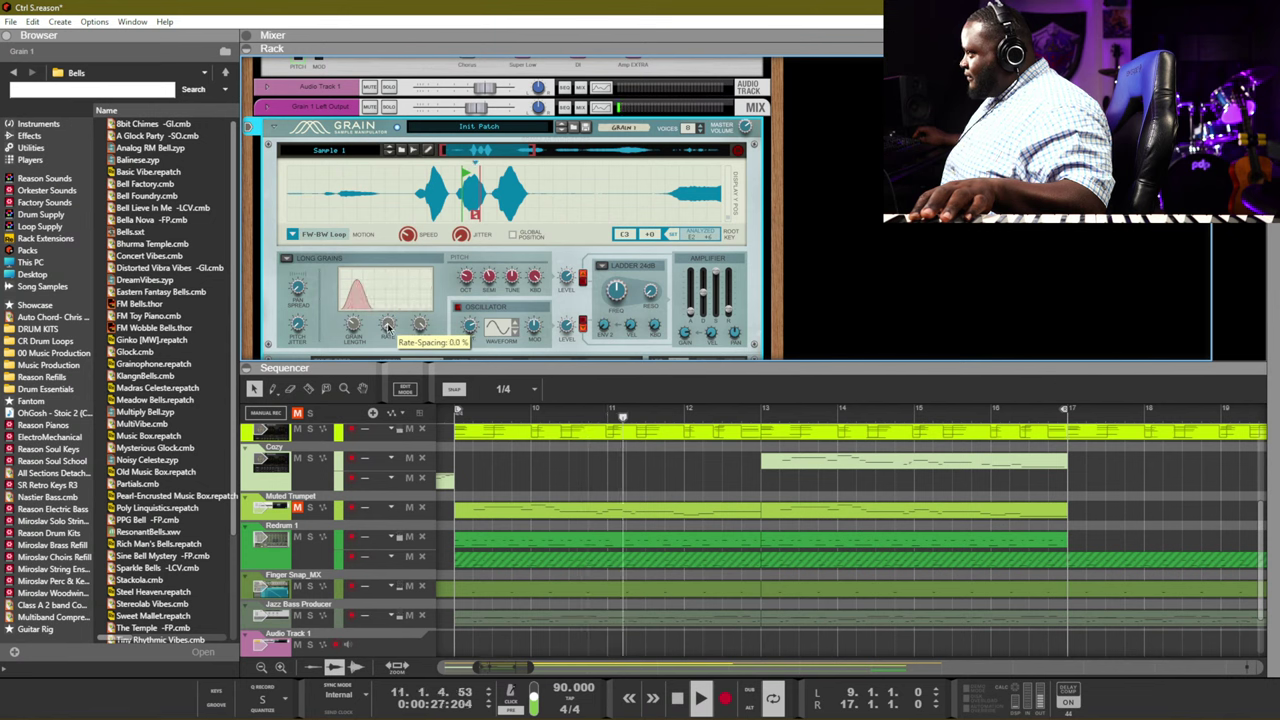
left_click_drag(389, 338, 404, 282)
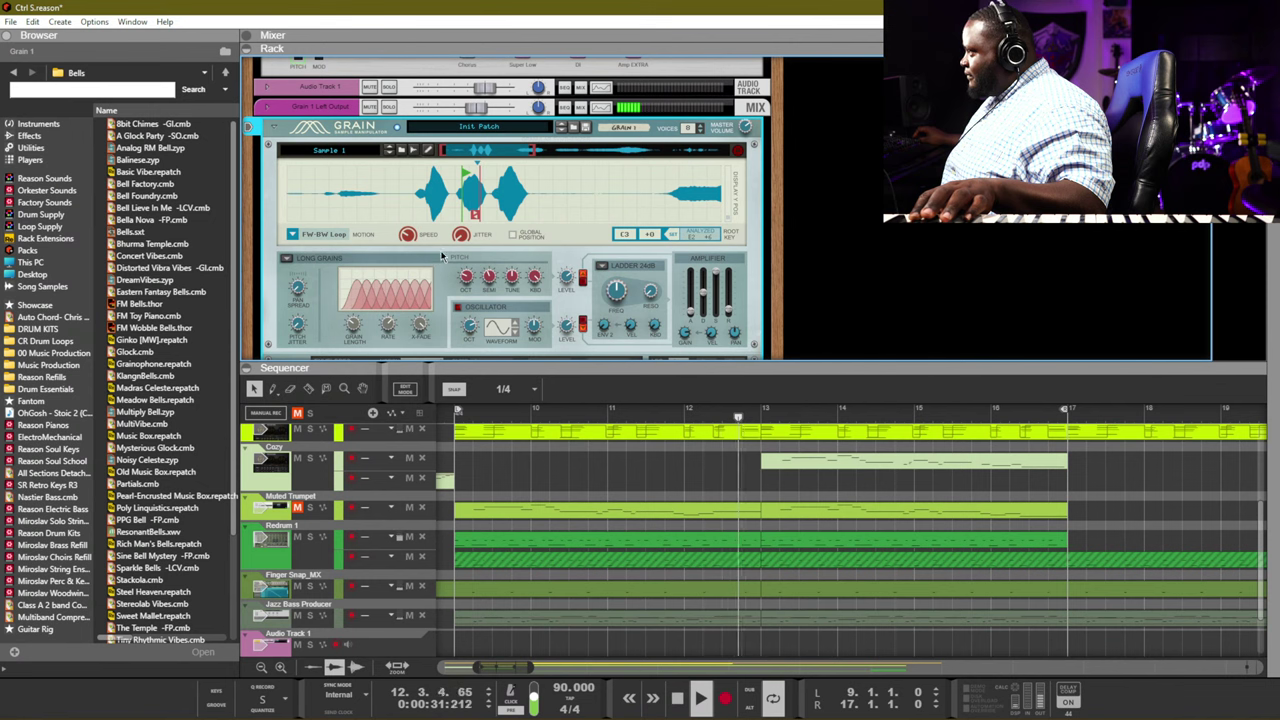
left_click_drag(390, 340, 388, 340)
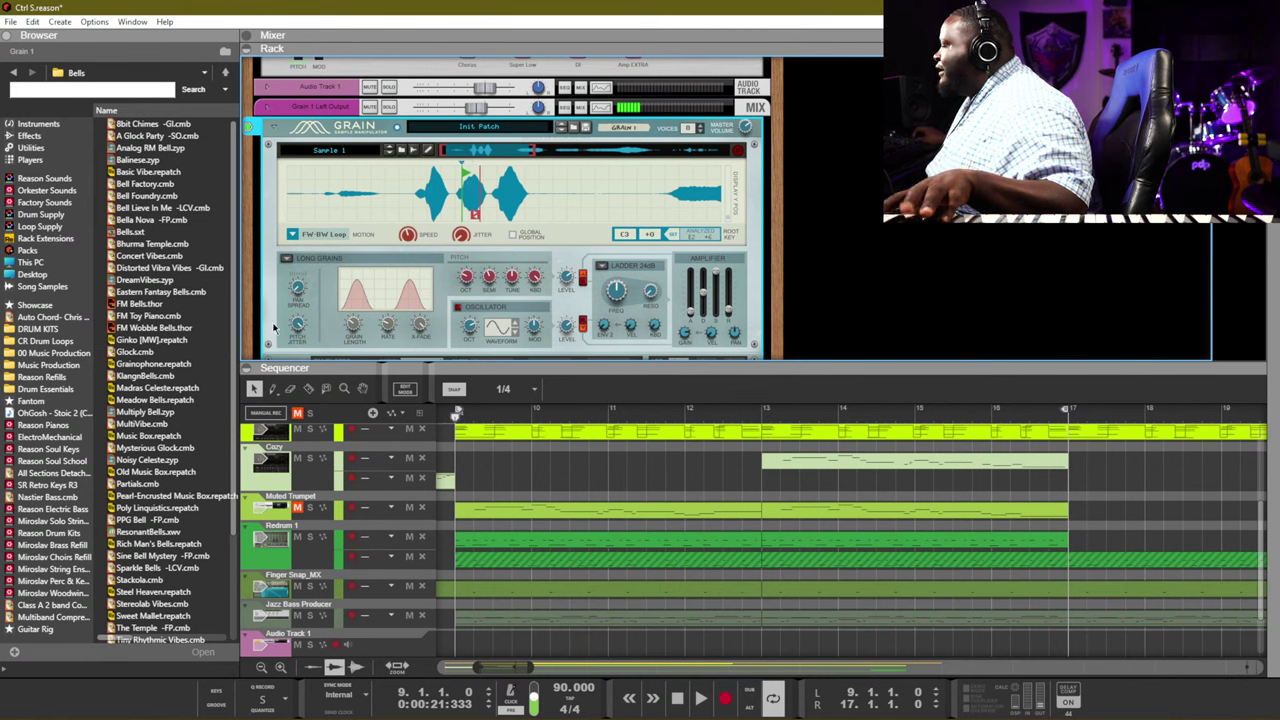
Stop playback and record a Grain 1 part over the loop from bar 9 to bar 17
key("KP_0")
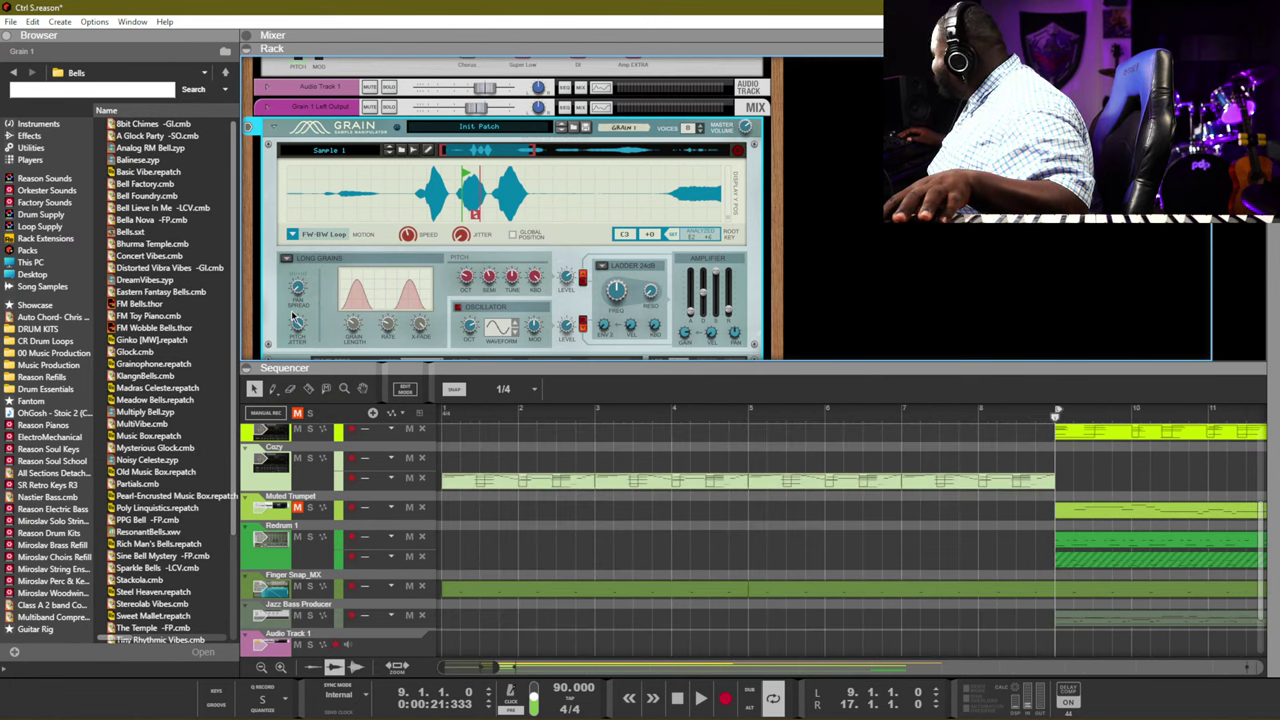
key("KP_Multiply")
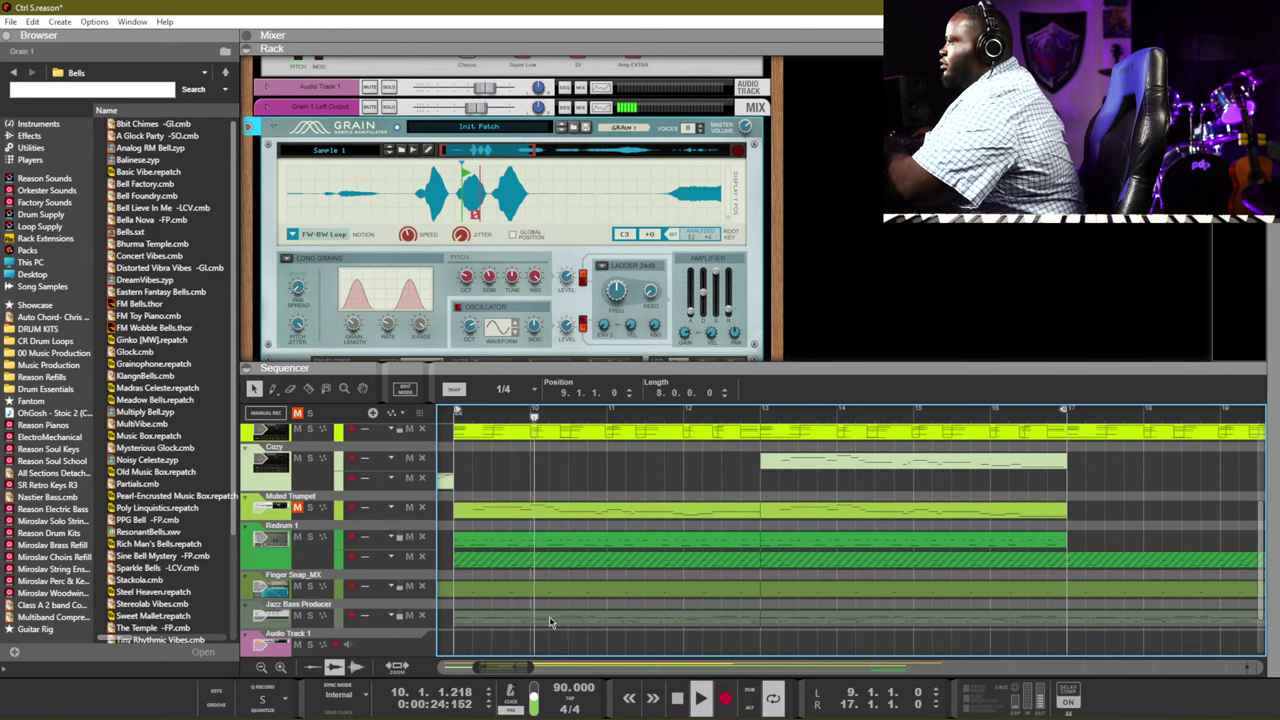
Trim the recorded Grain 1 clip to one bar and repeat it across the loop from bar 9 to bar 17
scroll(580, 615, "down", 2)
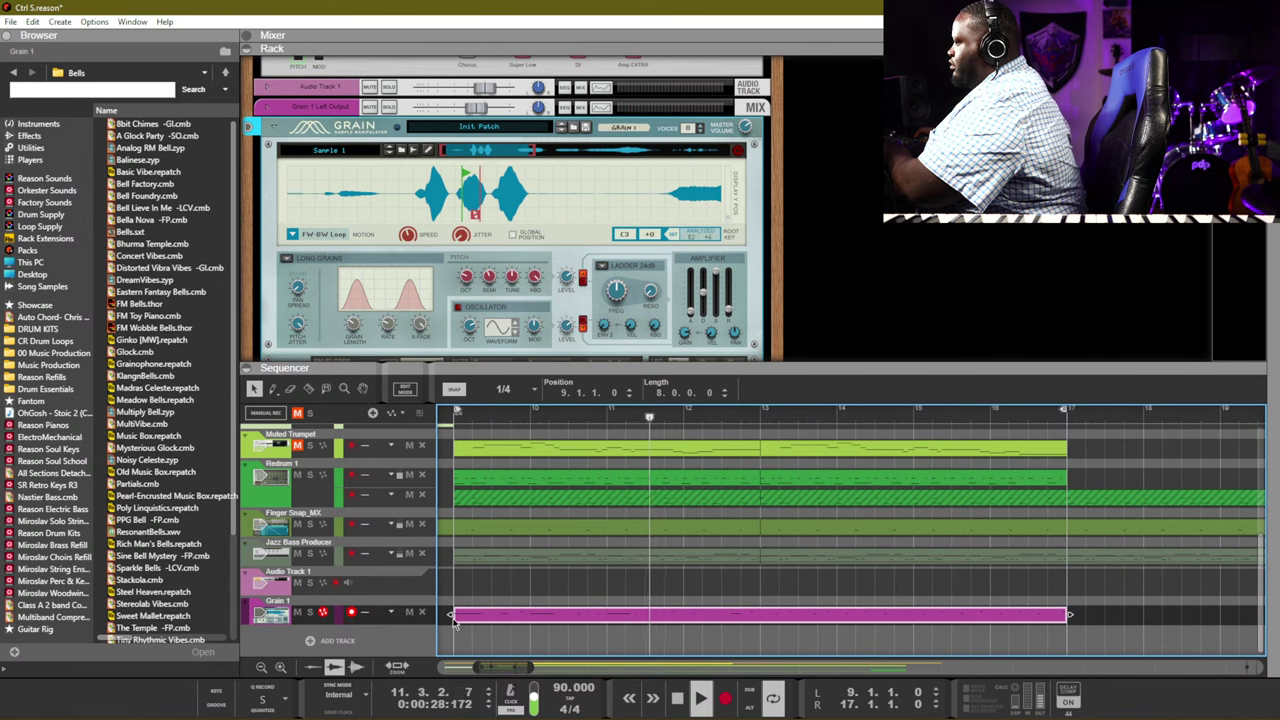
left_click_drag(450, 615, 780, 648)
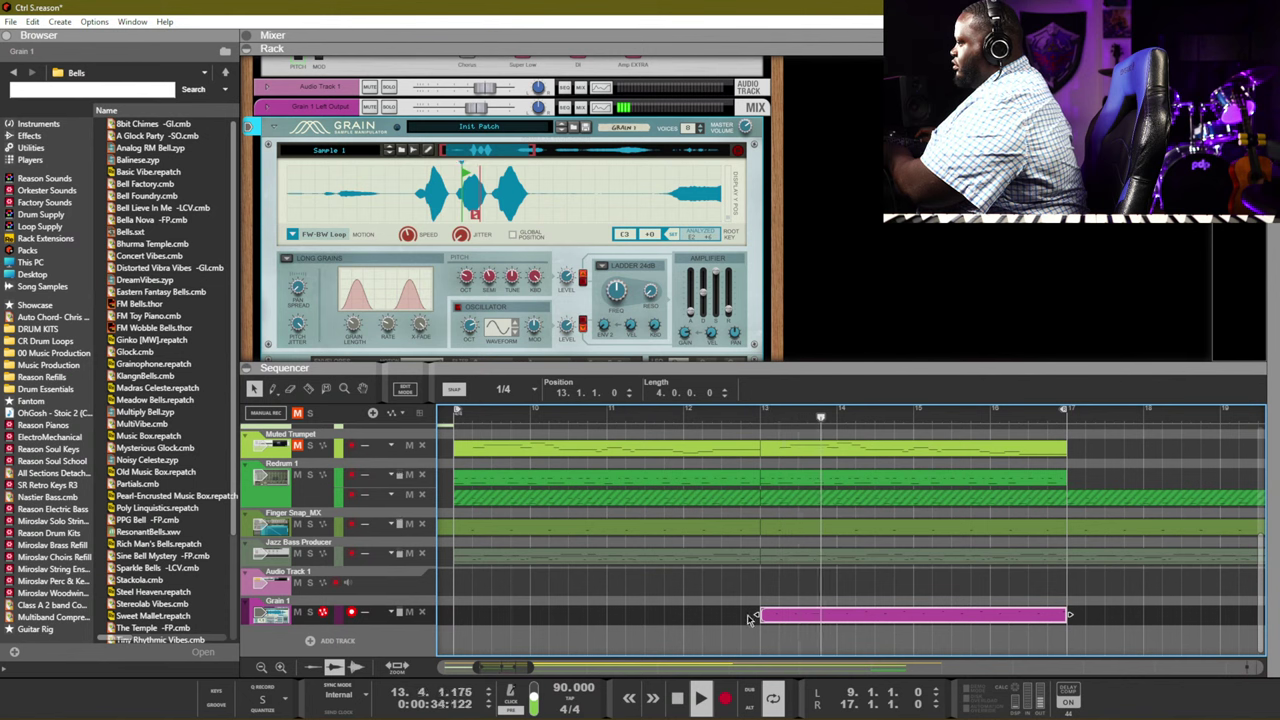
left_click_drag(760, 615, 837, 615)
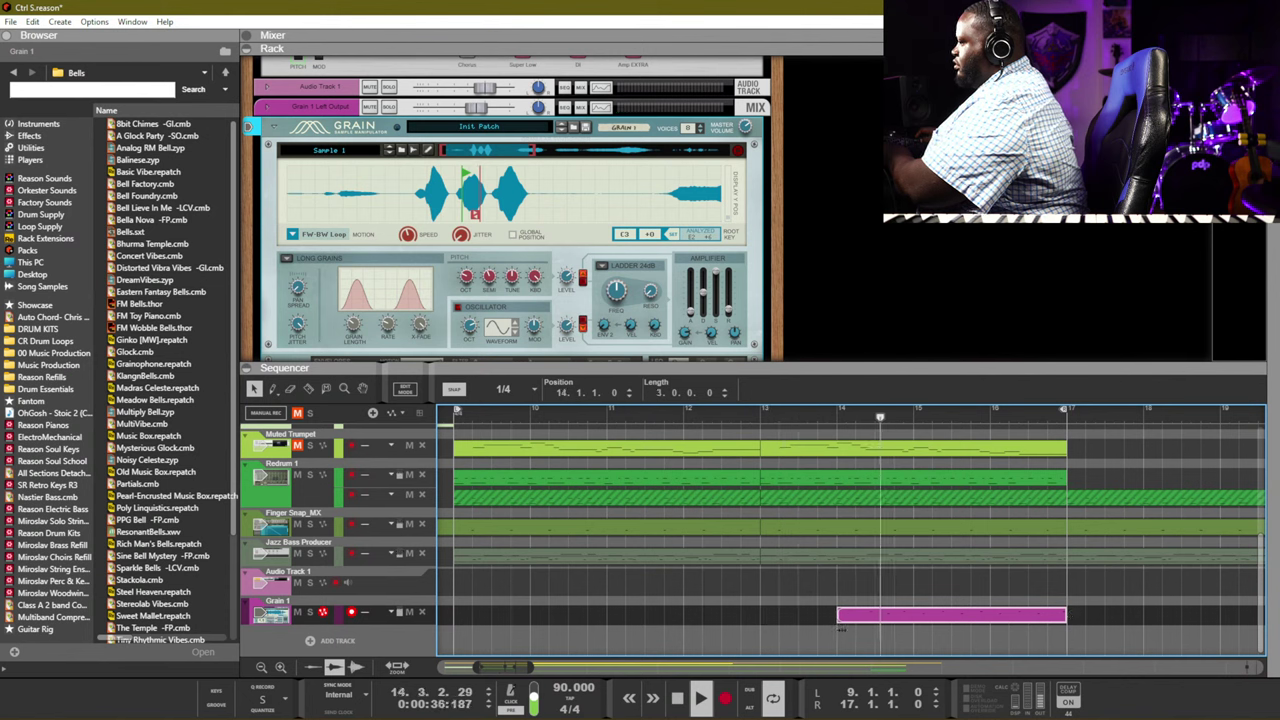
left_click_drag(1068, 625, 586, 606)
left_click(1123, 606)
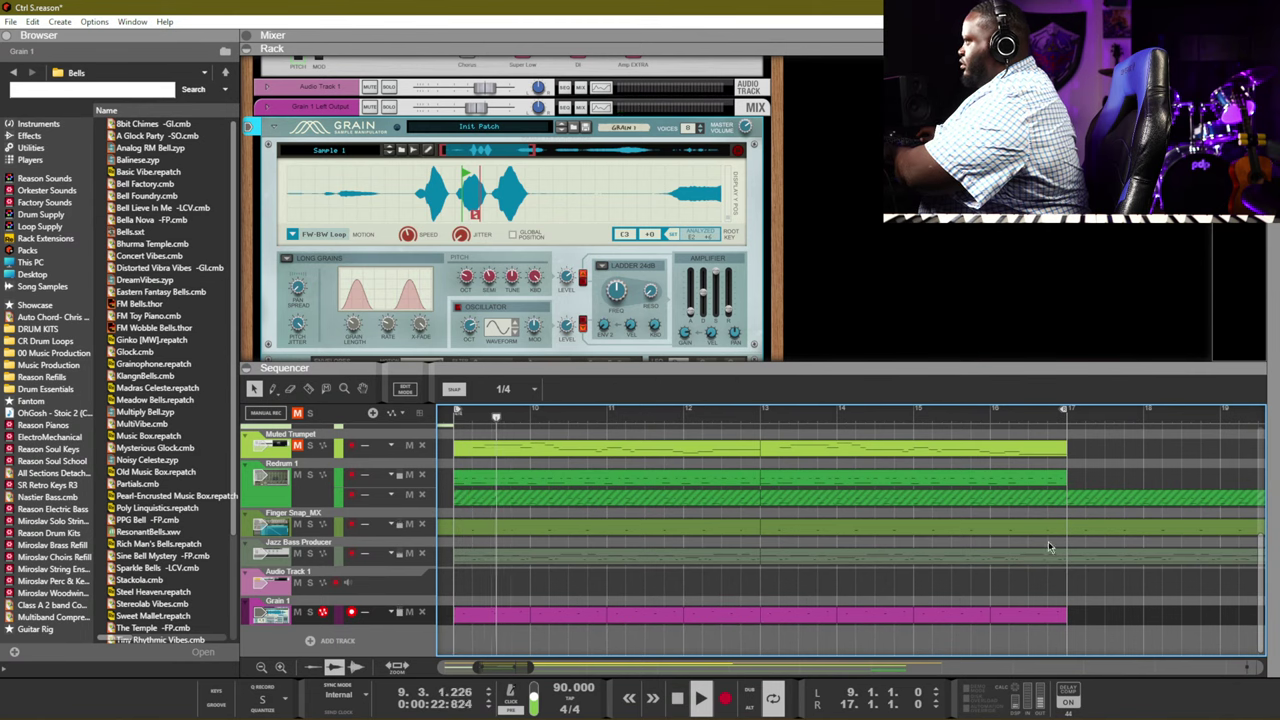
Add a second Grain Sample Manipulator below the first one in the rack and stop playback
scroll(400, 260, "down", 5)
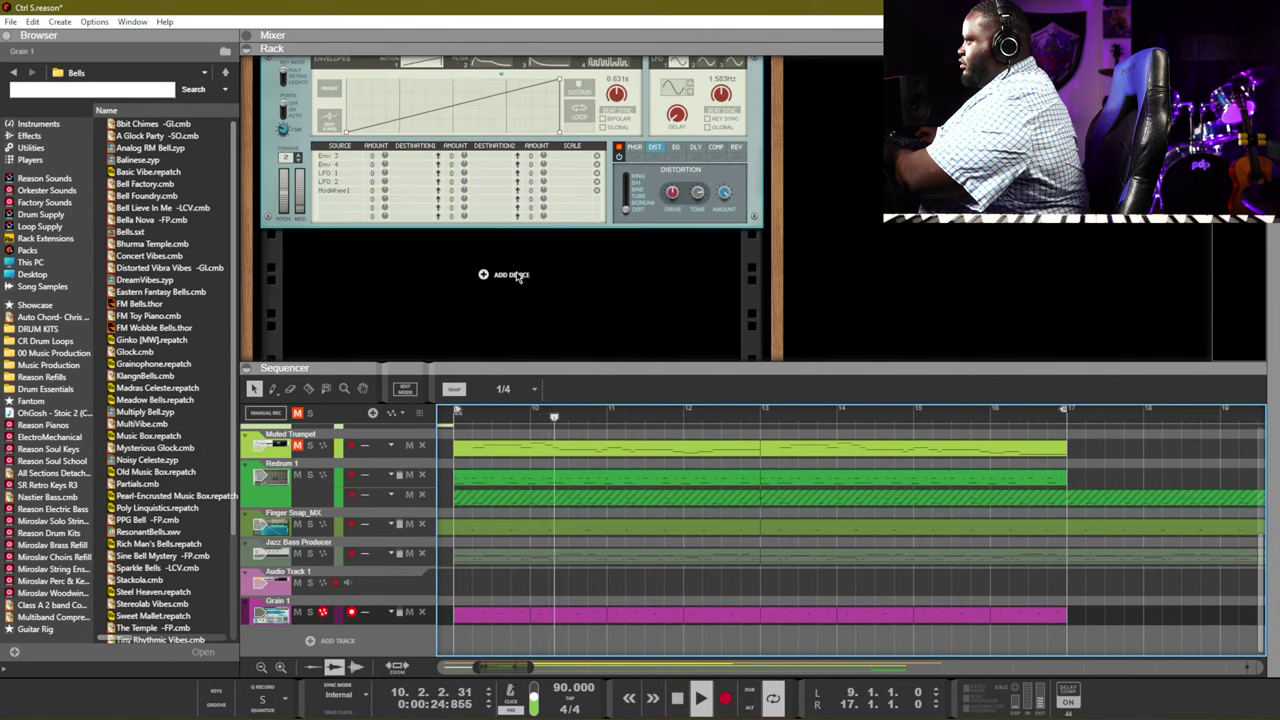
right_click(517, 274)
mouse_move(565, 380)
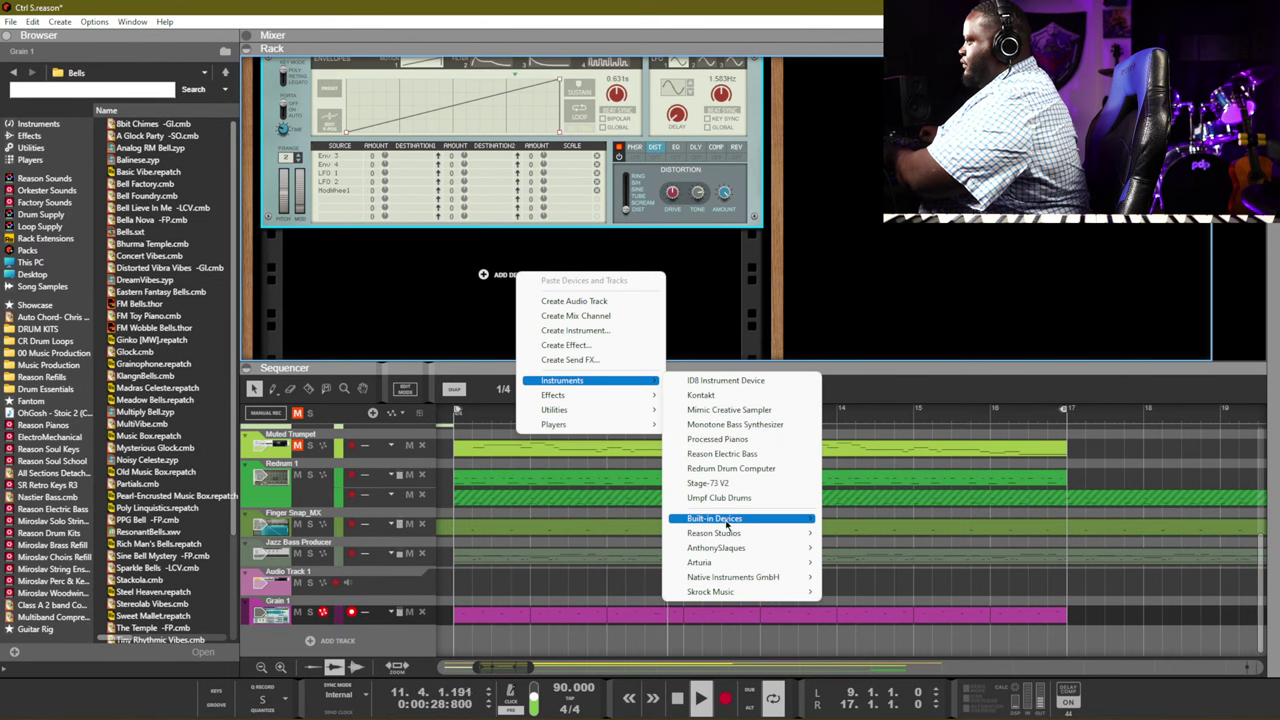
mouse_move(790, 518)
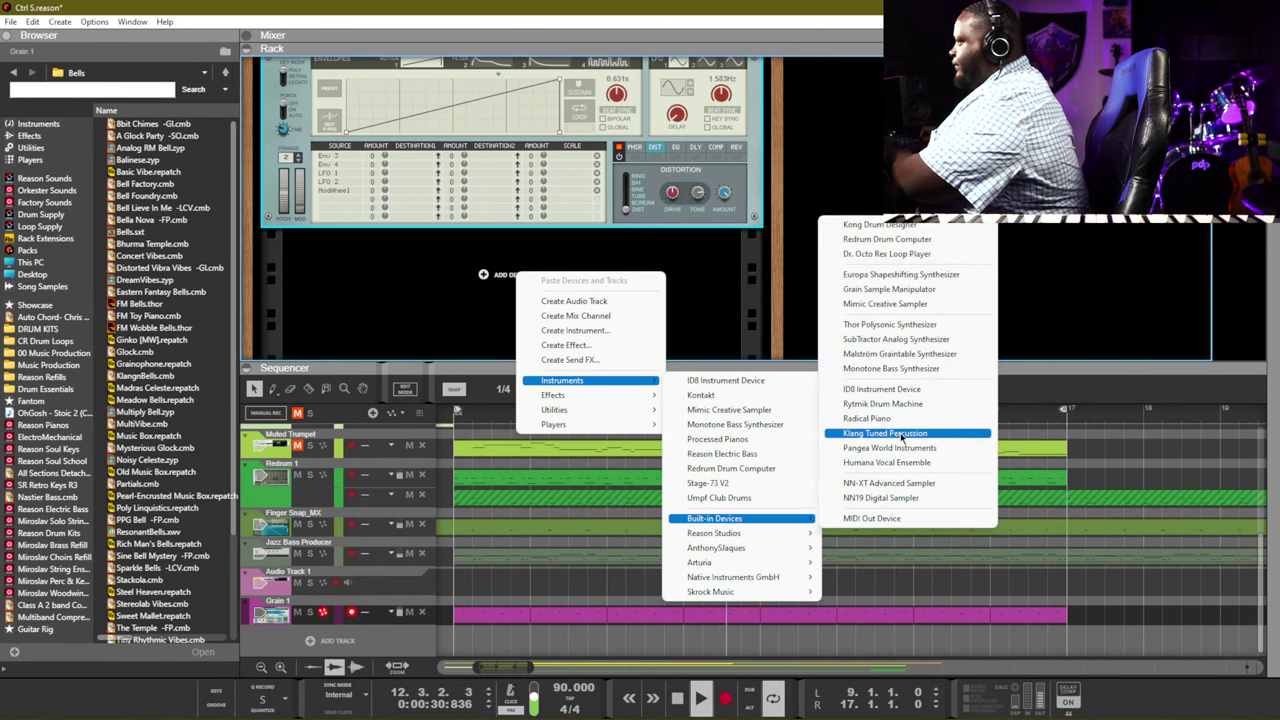
left_click(880, 289)
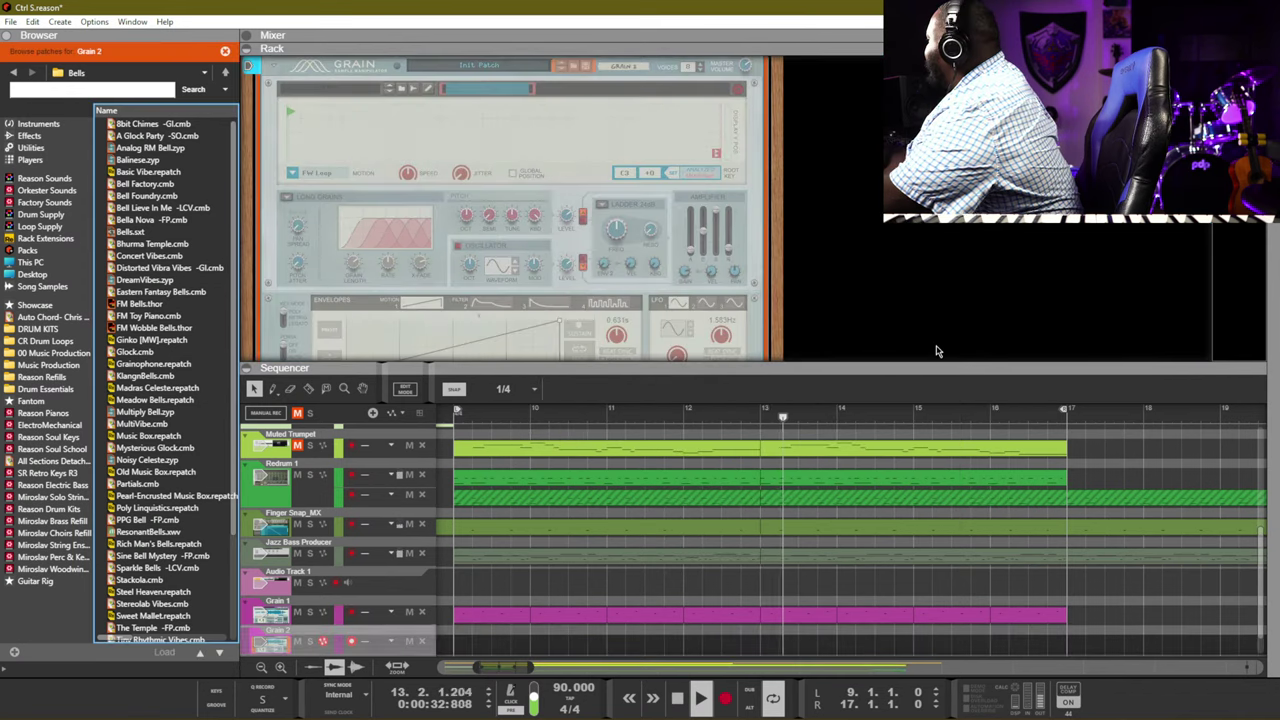
key("KP_0")
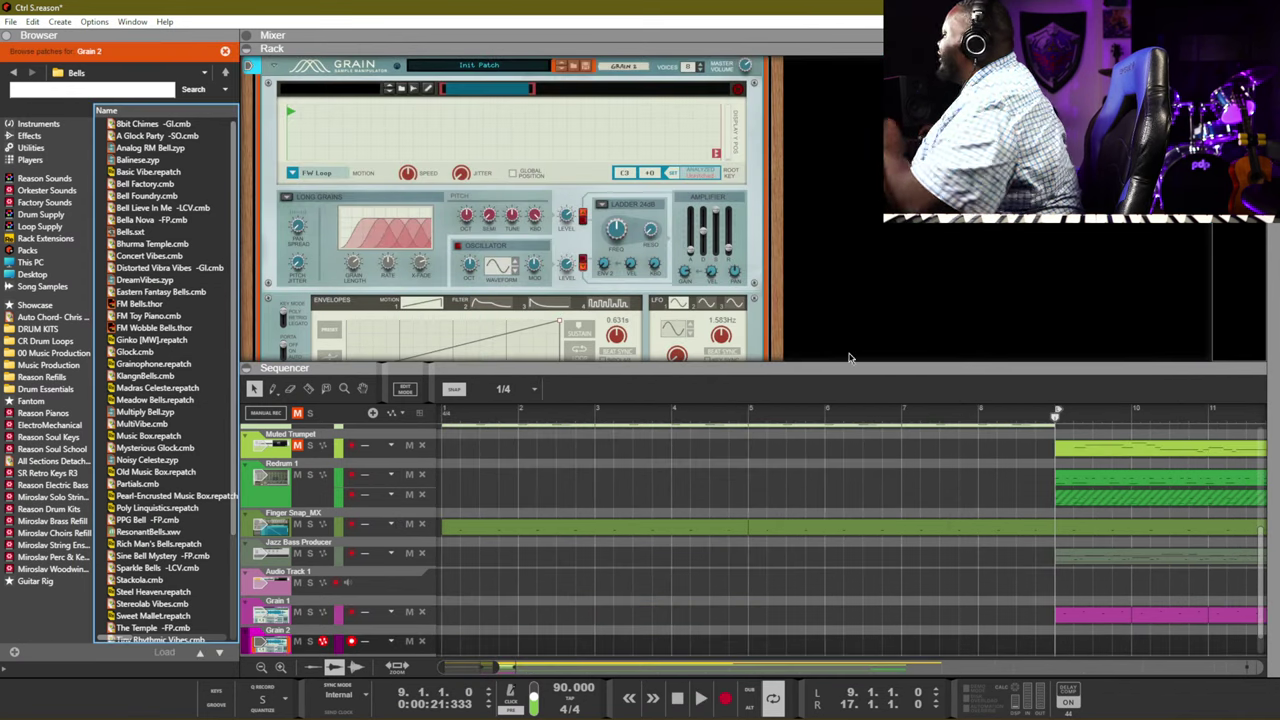
Try a first sample recording in the second Grain, normalizing and auditioning it in the sample editor
left_click(421, 92)
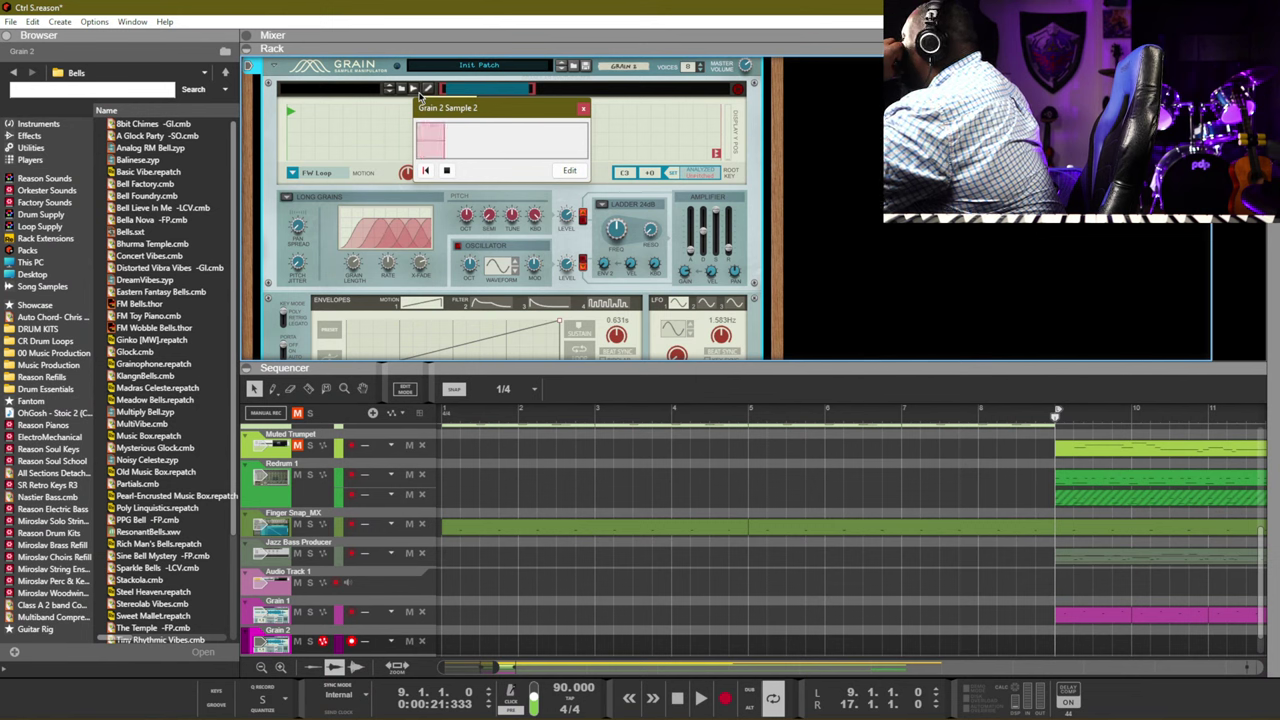
left_click(569, 170)
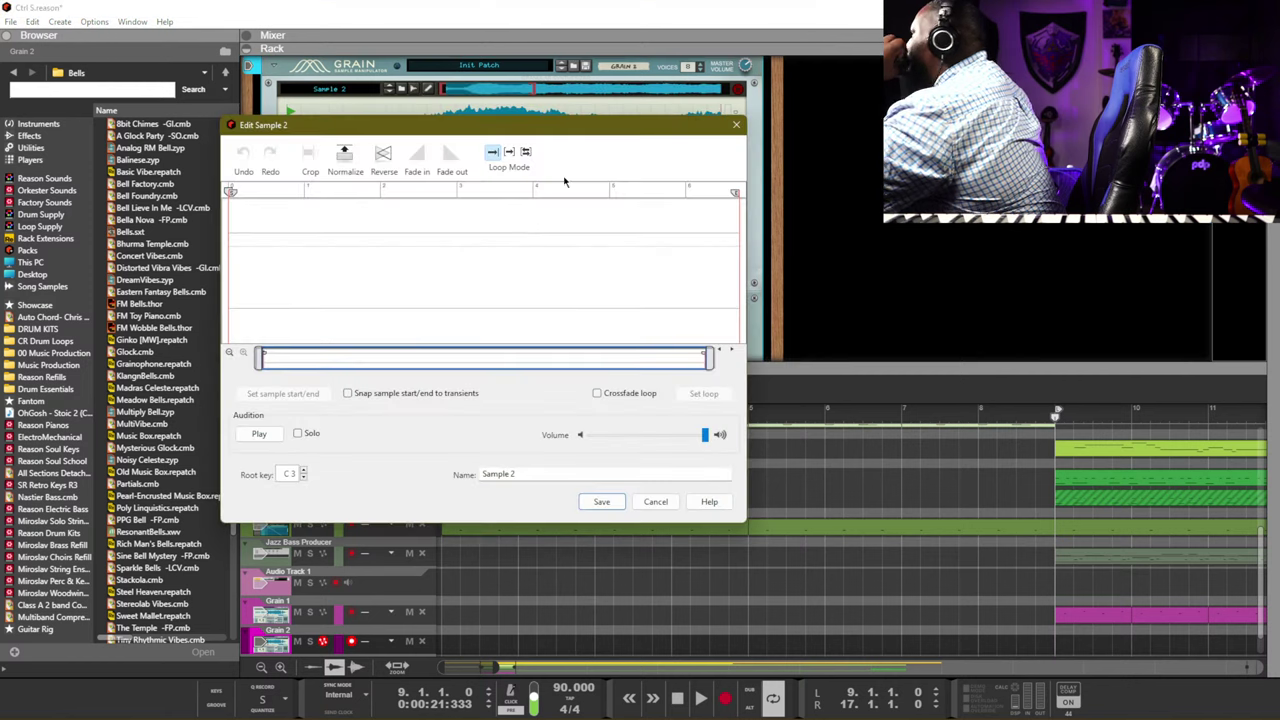
left_click(345, 158)
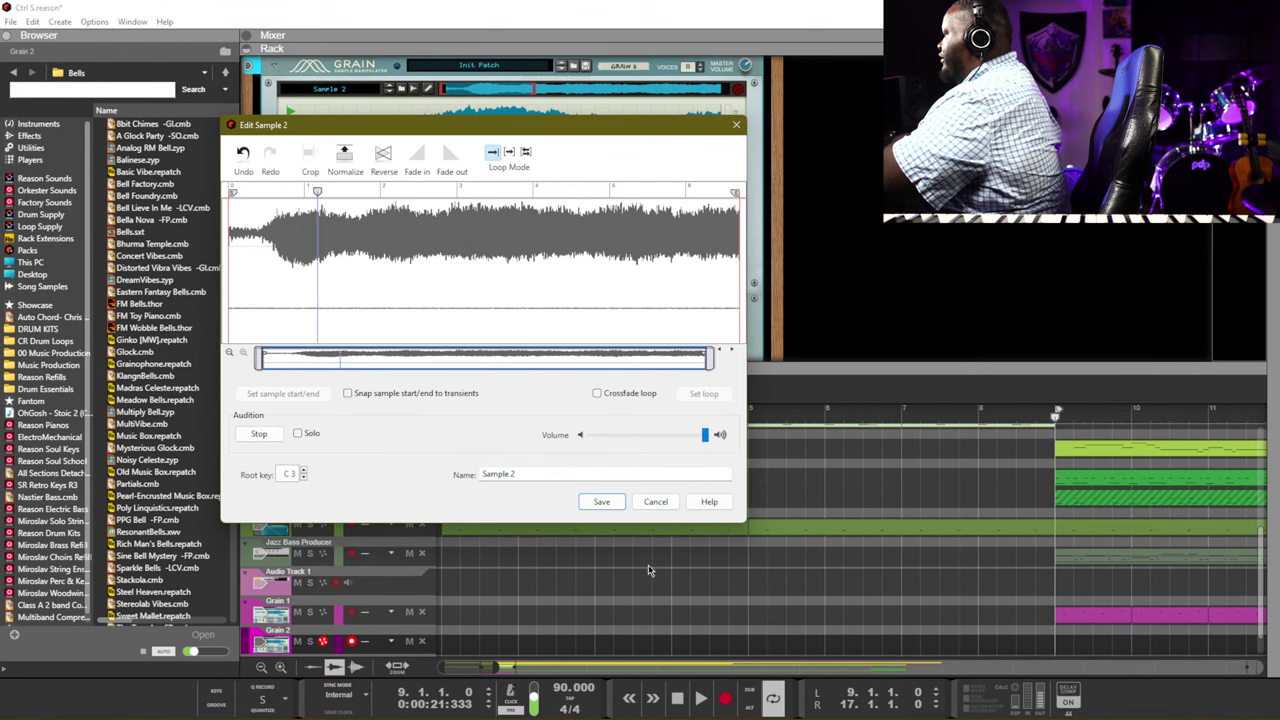
left_click(652, 503)
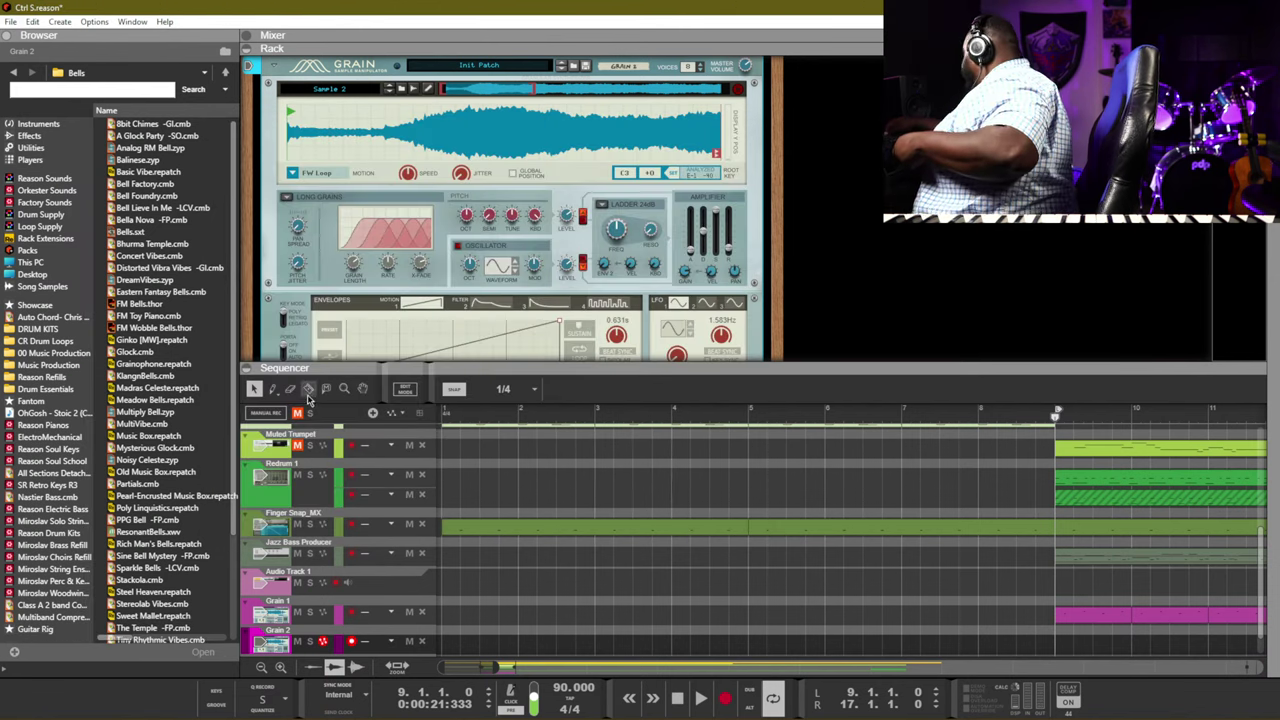
Record a new sample into the second Grain to replace Sample 2
left_click(197, 400)
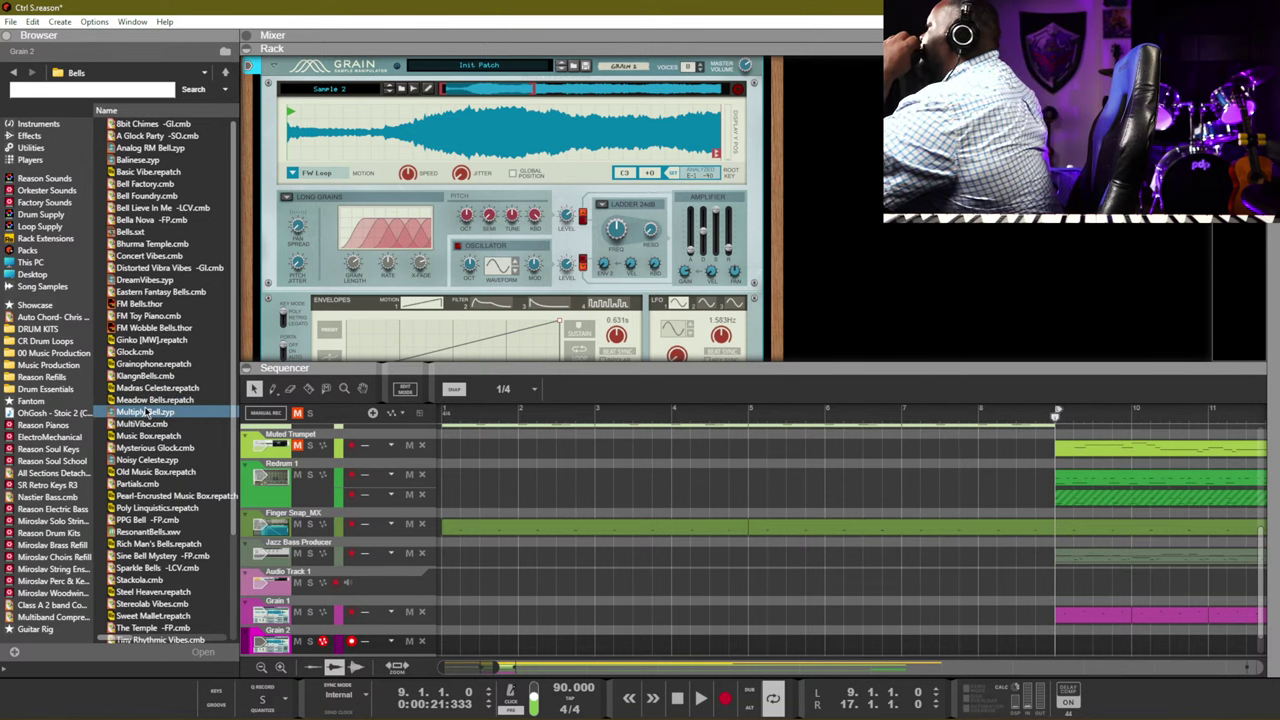
left_click(180, 299)
left_click(413, 90)
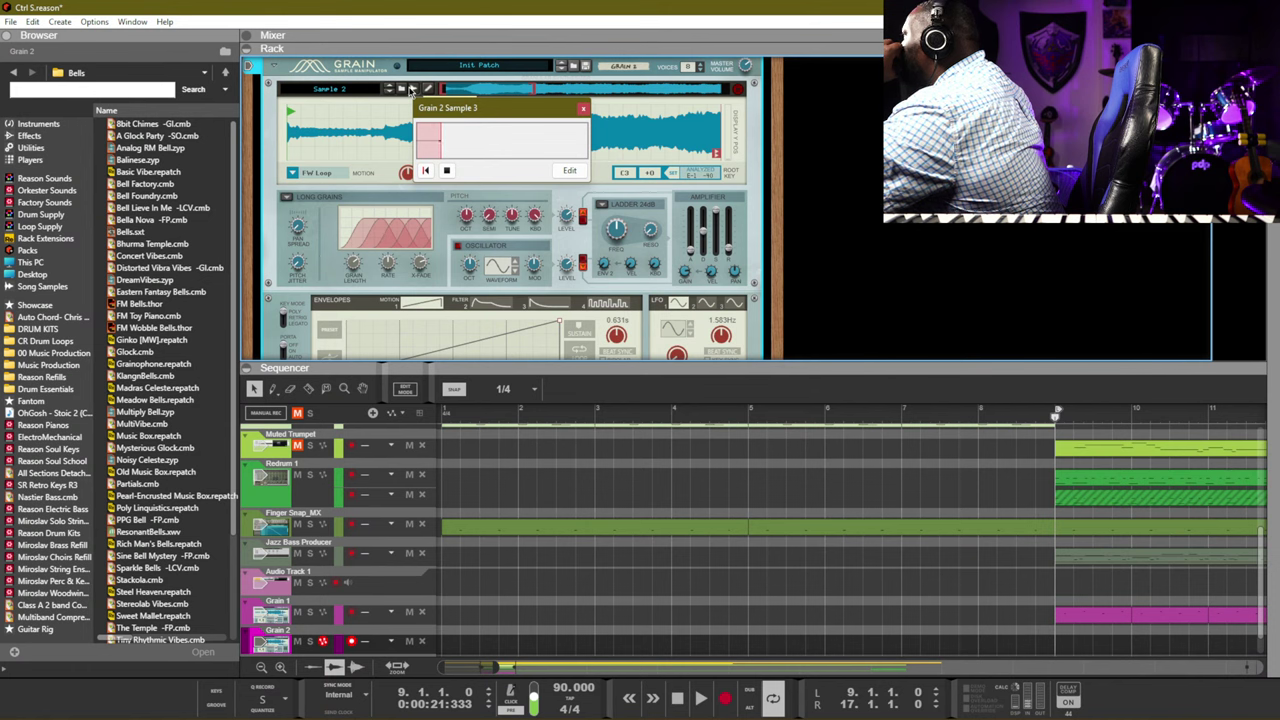
left_click(446, 171)
key("space")
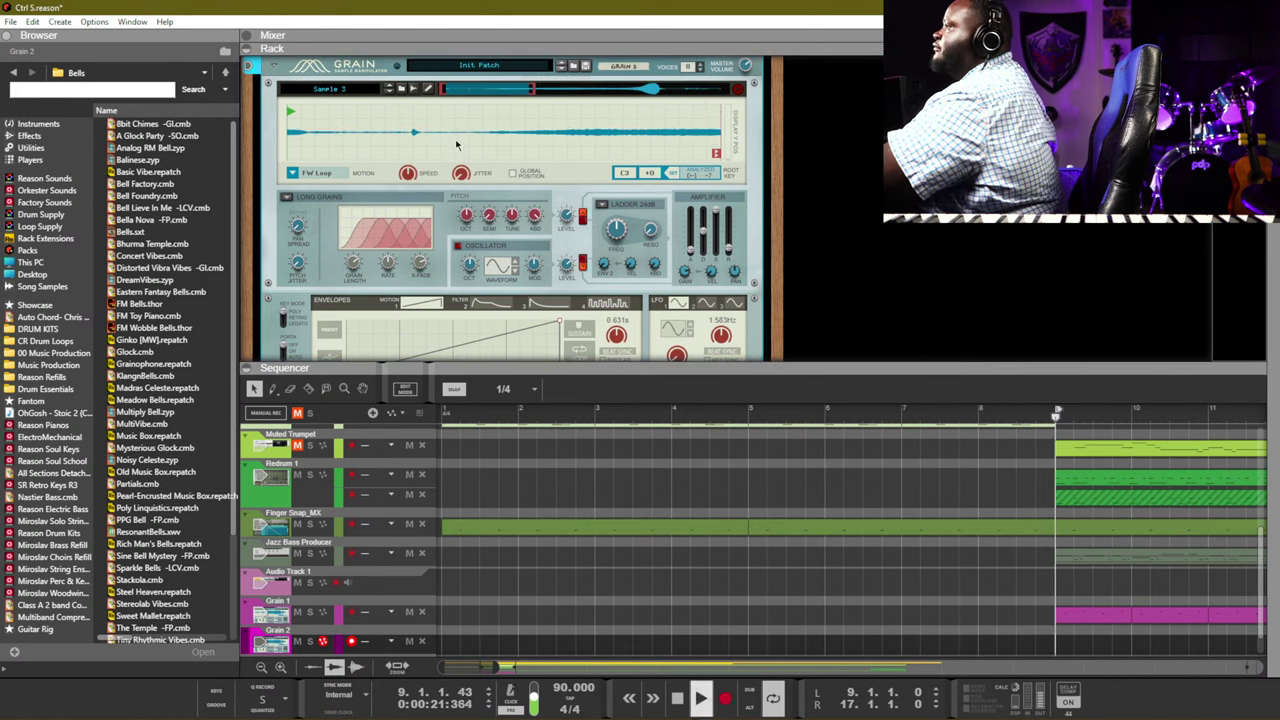
key("space")
Limit the second Grain's playback range to roughly the last third of the displayed waveform
left_click(490, 120)
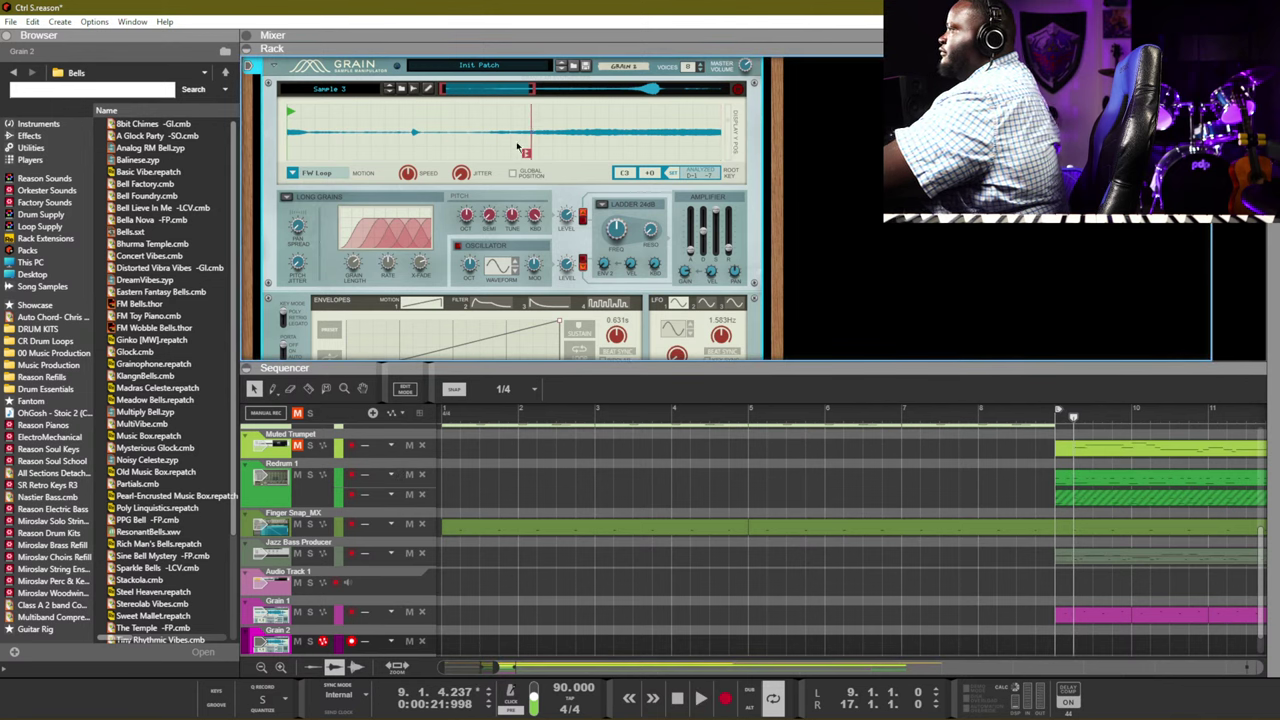
left_click_drag(521, 150, 717, 150)
left_click_drag(288, 110, 574, 157)
Switch the second Grain's engine to Spectral Grains and adjust its formant controls
left_click(288, 196)
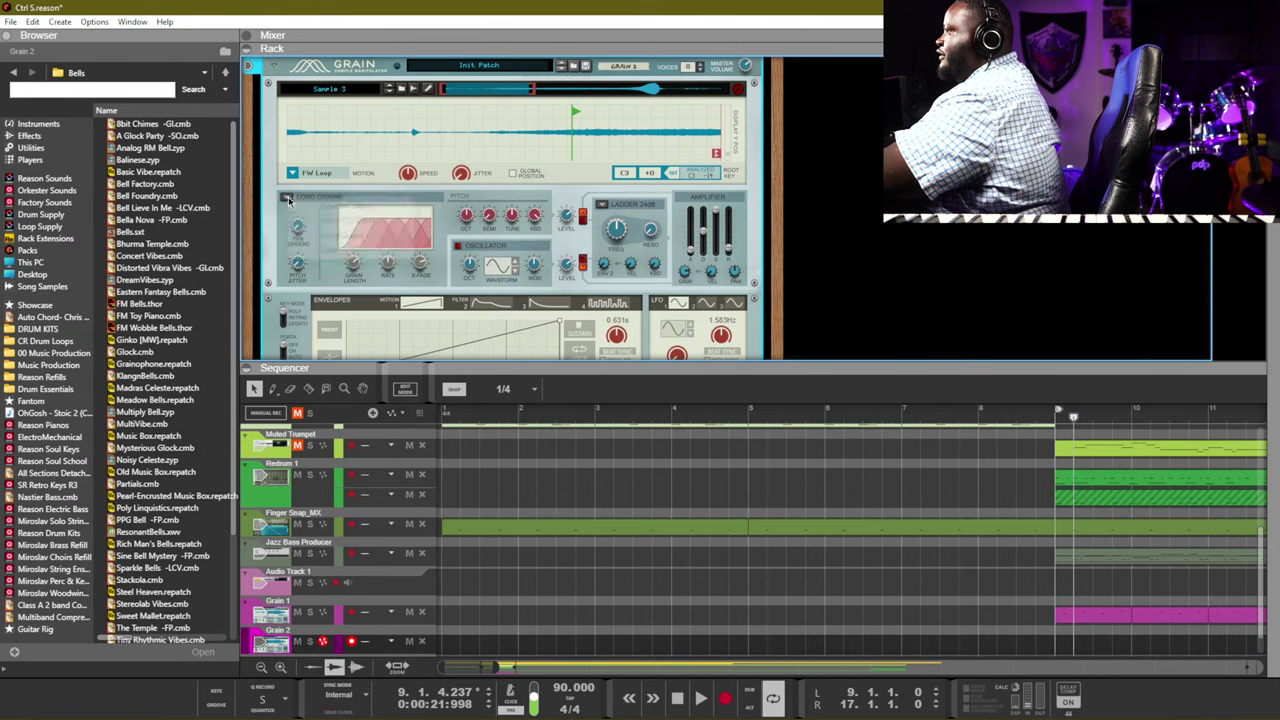
left_click(320, 205)
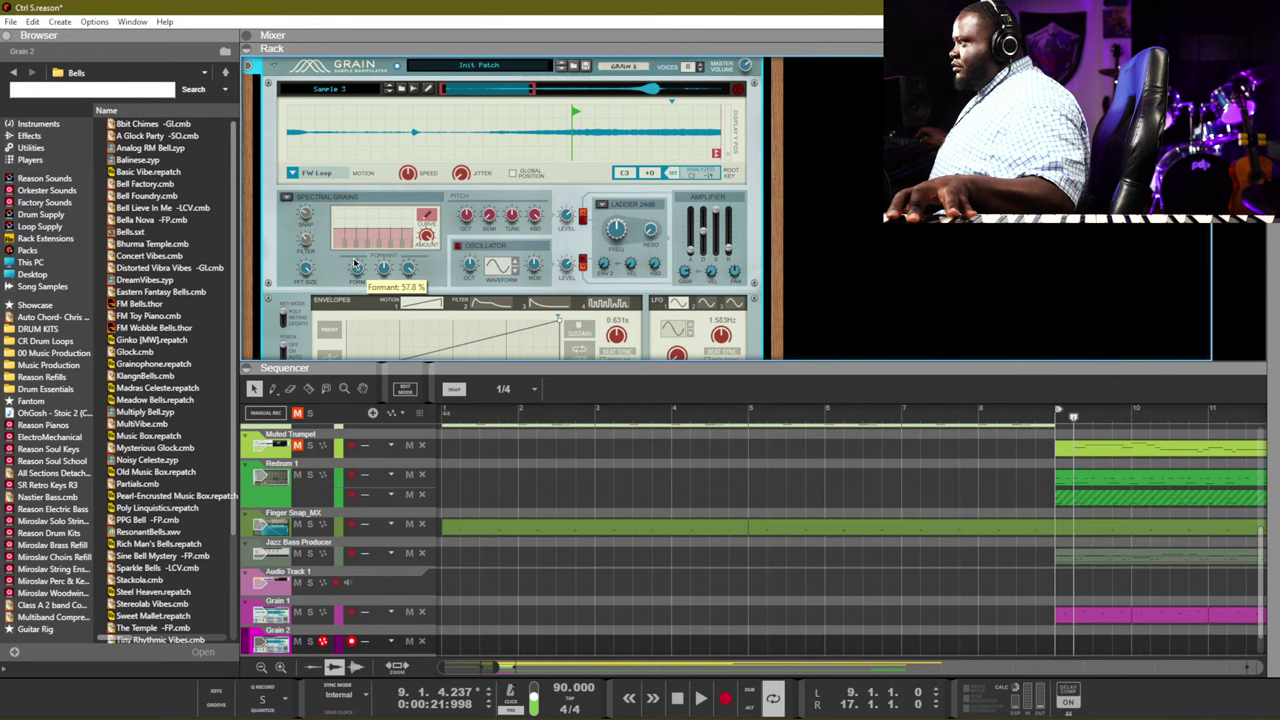
mouse_move(385, 268)
left_mouse_down()
mouse_move(407, 300)
mouse_move(407, 267)
left_mouse_up()
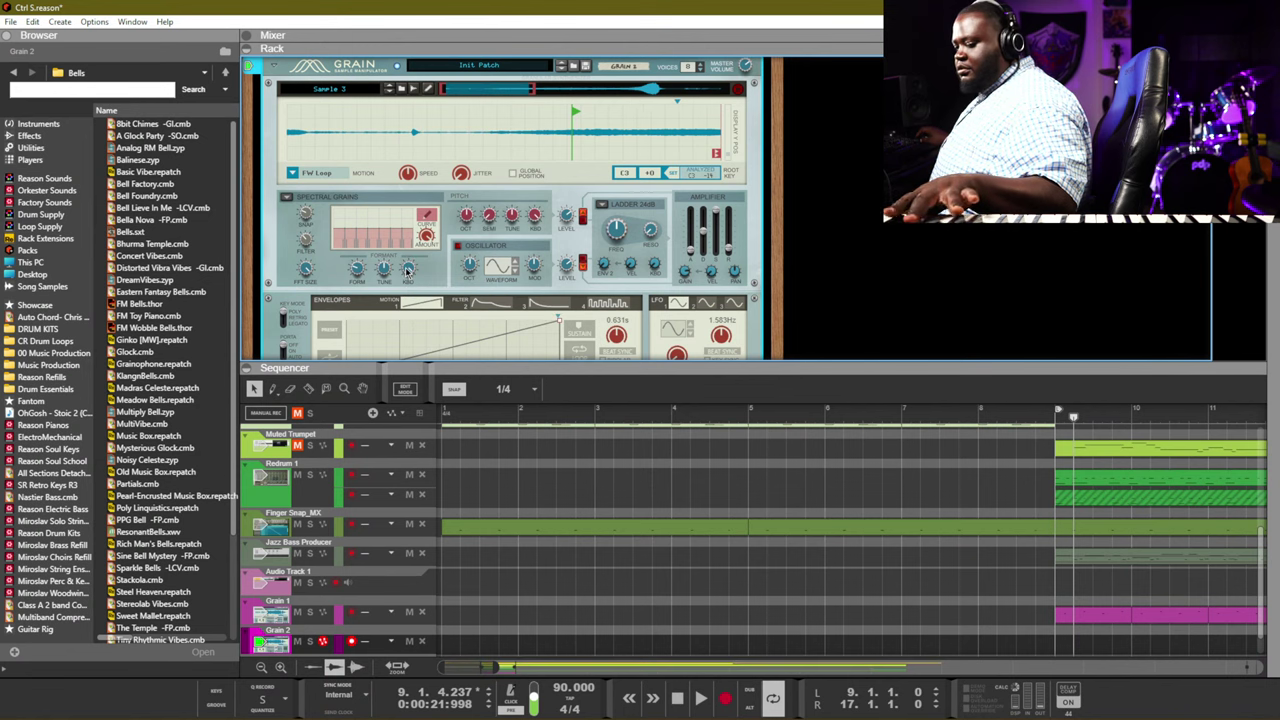
Set the second Grain's motion to One Shot and adjust its amplifier envelope
left_click(314, 173)
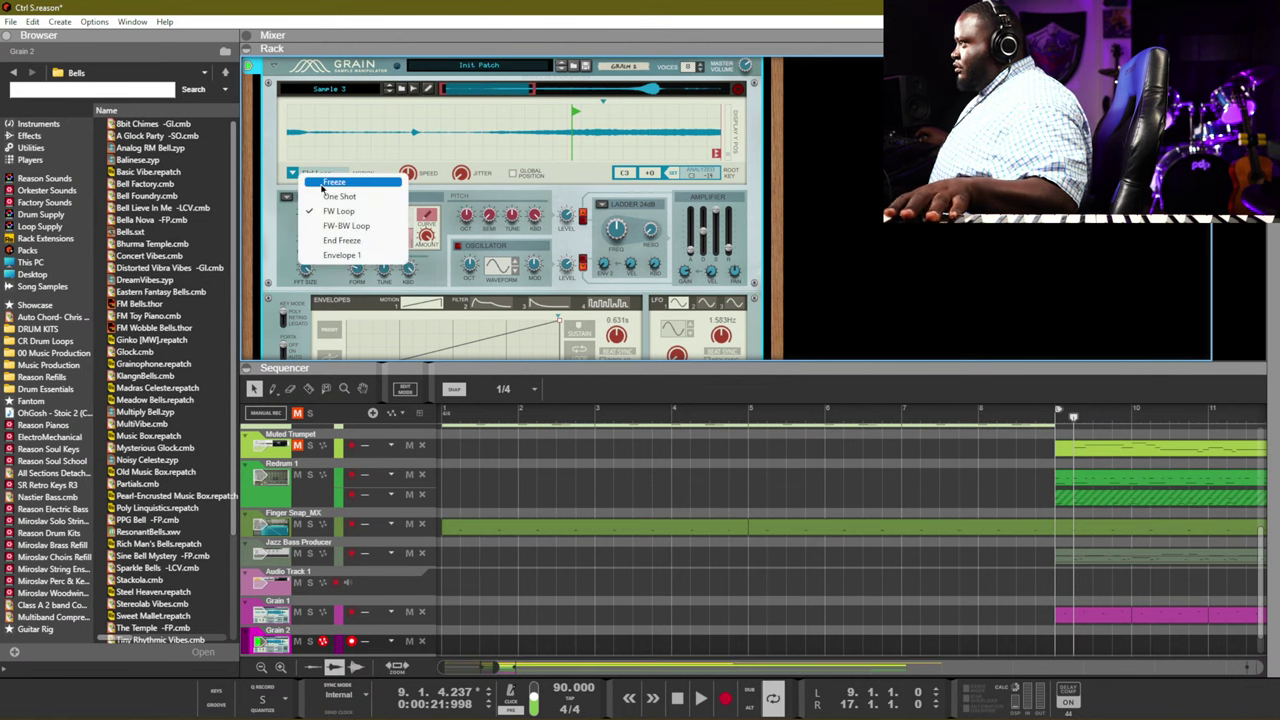
left_click(338, 197)
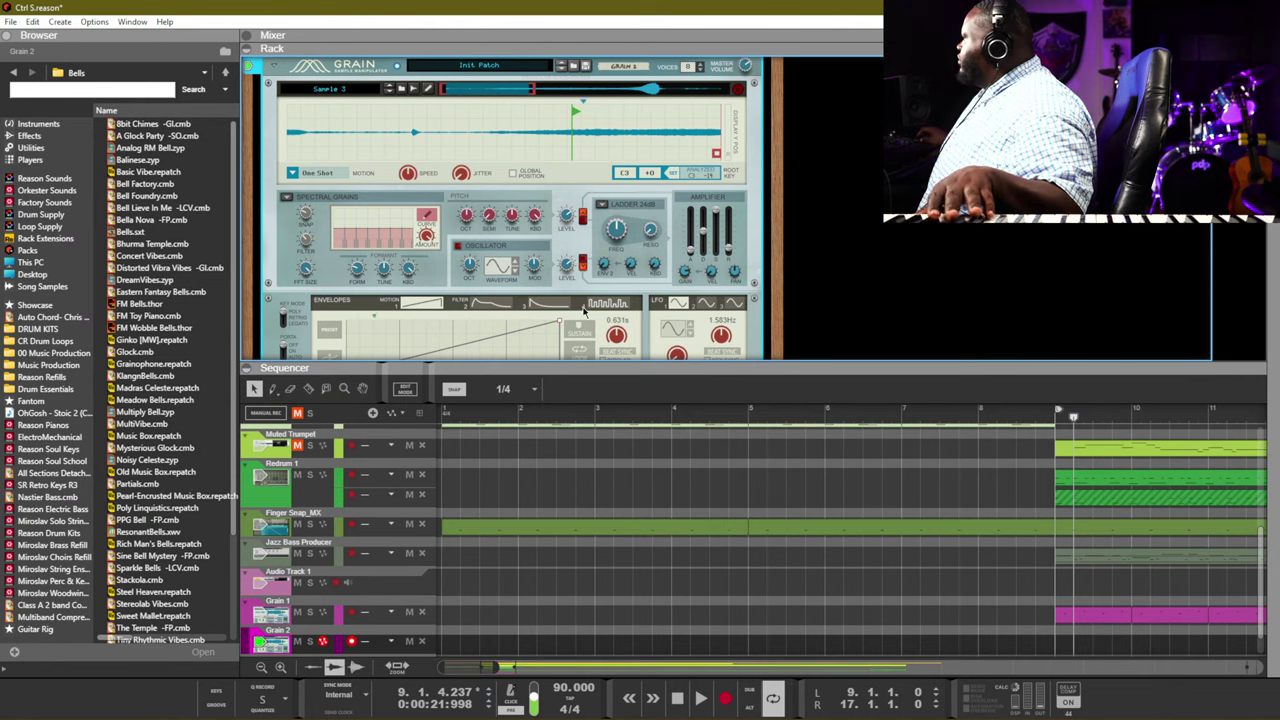
mouse_move(705, 237)
left_mouse_down()
mouse_move(720, 272)
mouse_move(700, 278)
mouse_move(729, 212)
mouse_move(715, 258)
mouse_move(730, 238)
left_mouse_up()
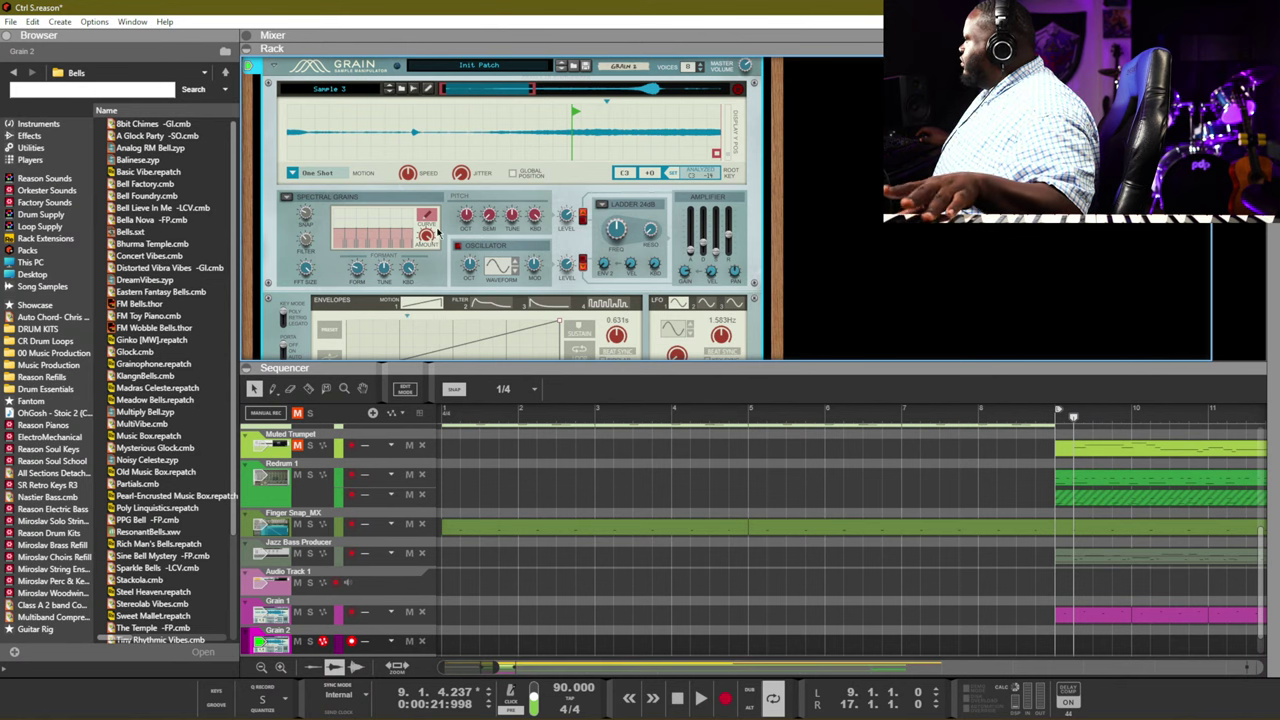
Switch the second Grain's engine to Long Grains and check its connections on the back of the rack
left_click(290, 197)
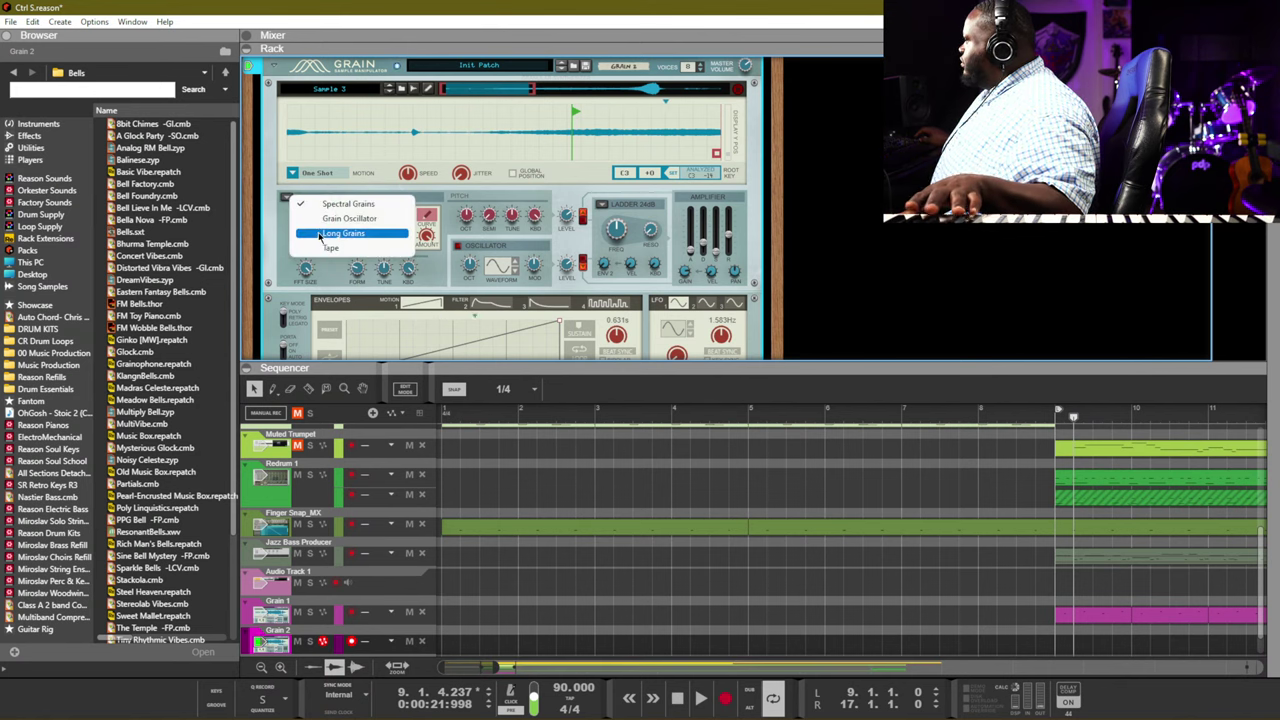
left_click(320, 234)
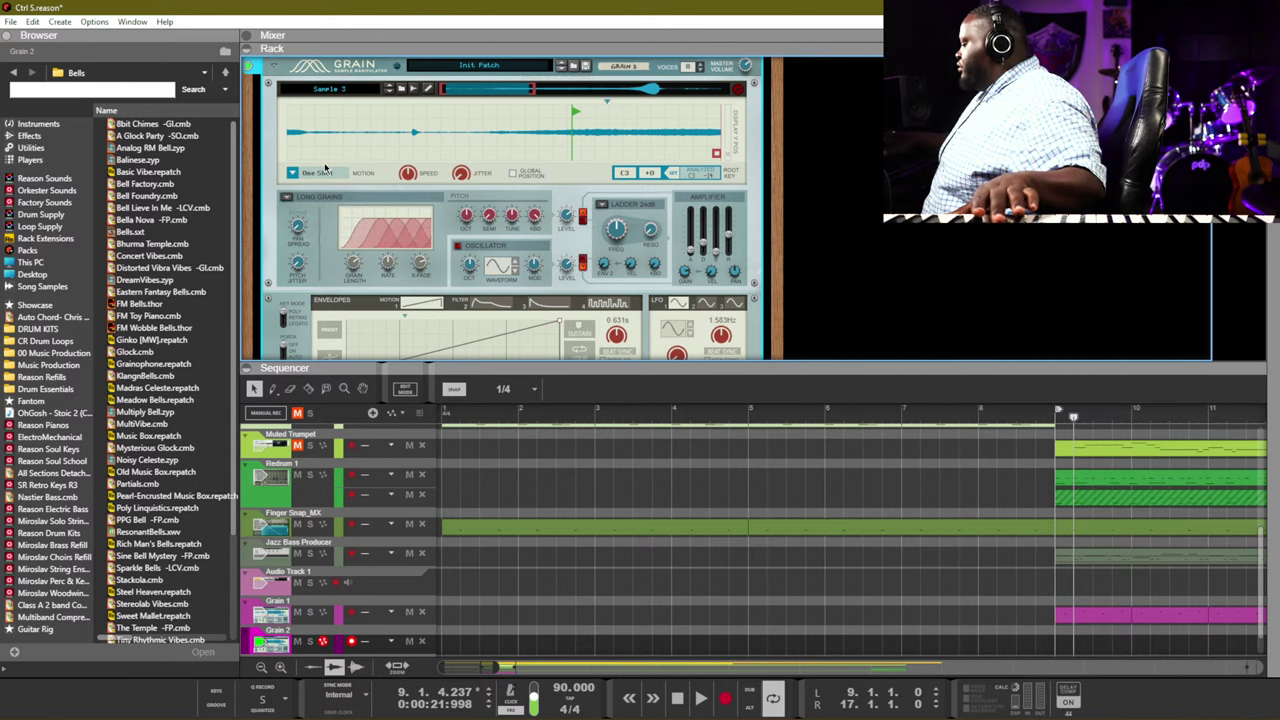
key("Tab")
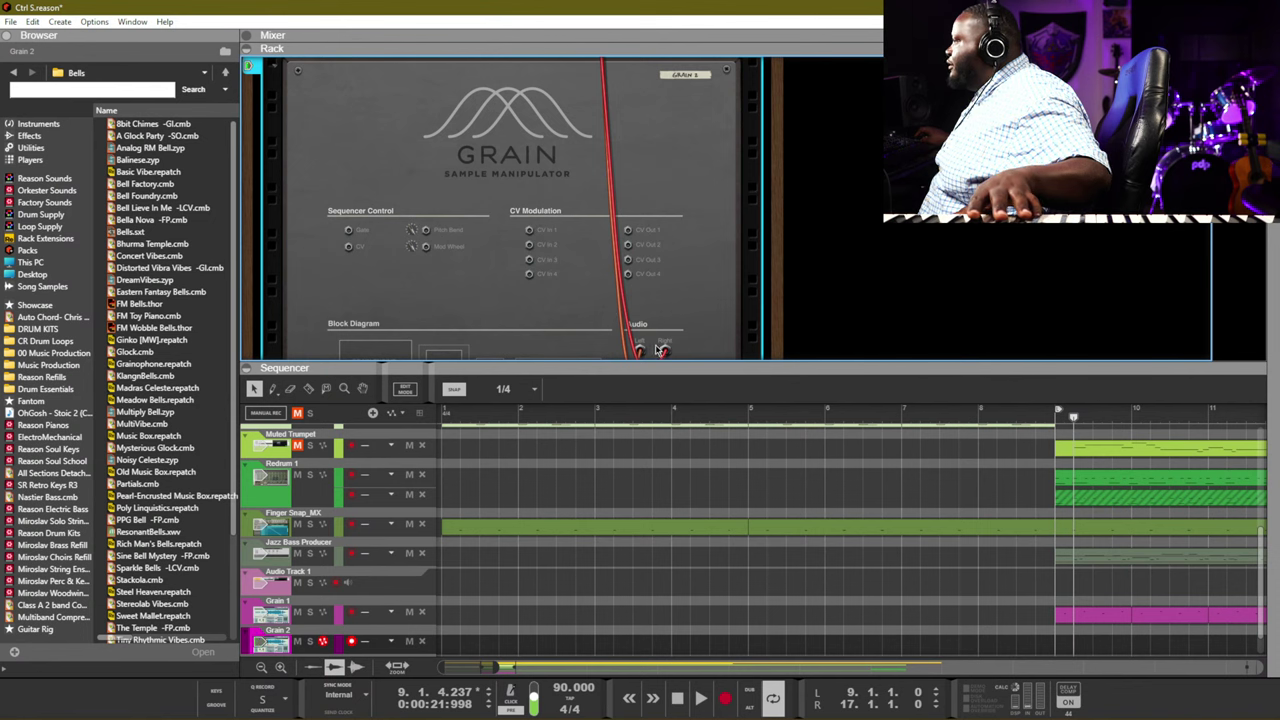
key("Tab")
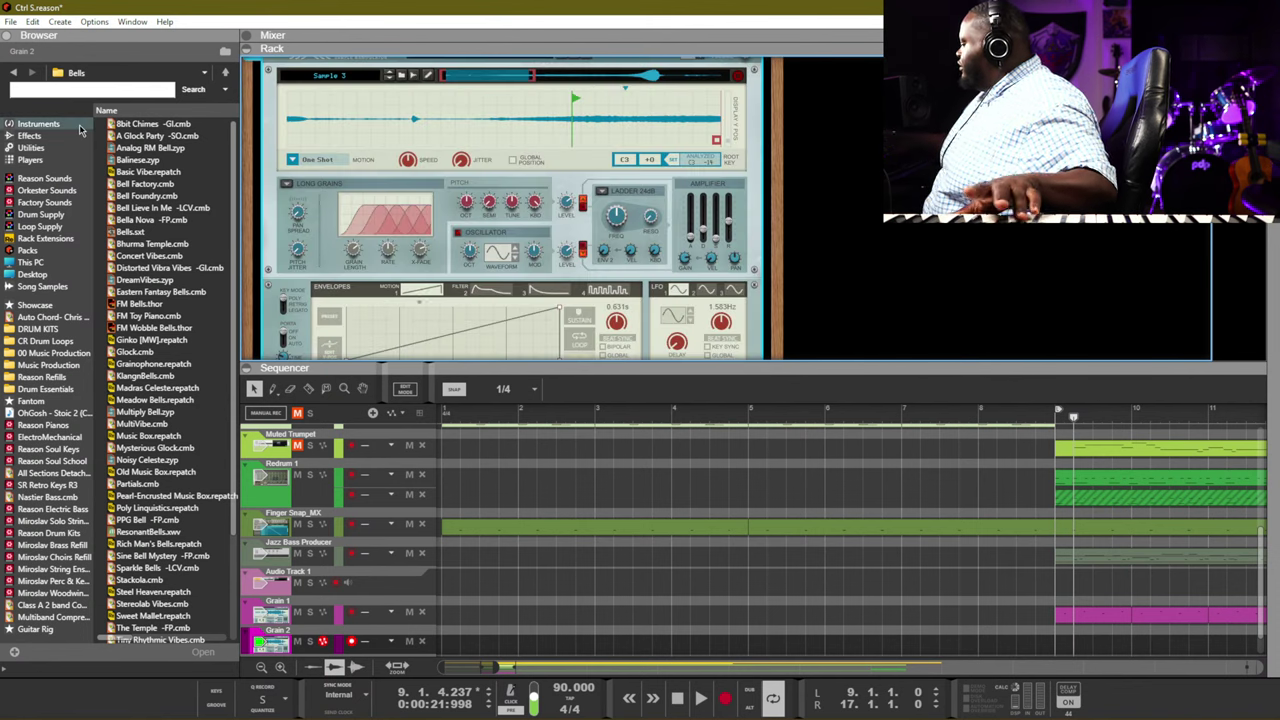
Adjust the second Grain's motion speed and toggle its oscillator
scroll(490, 200, "up", 3)
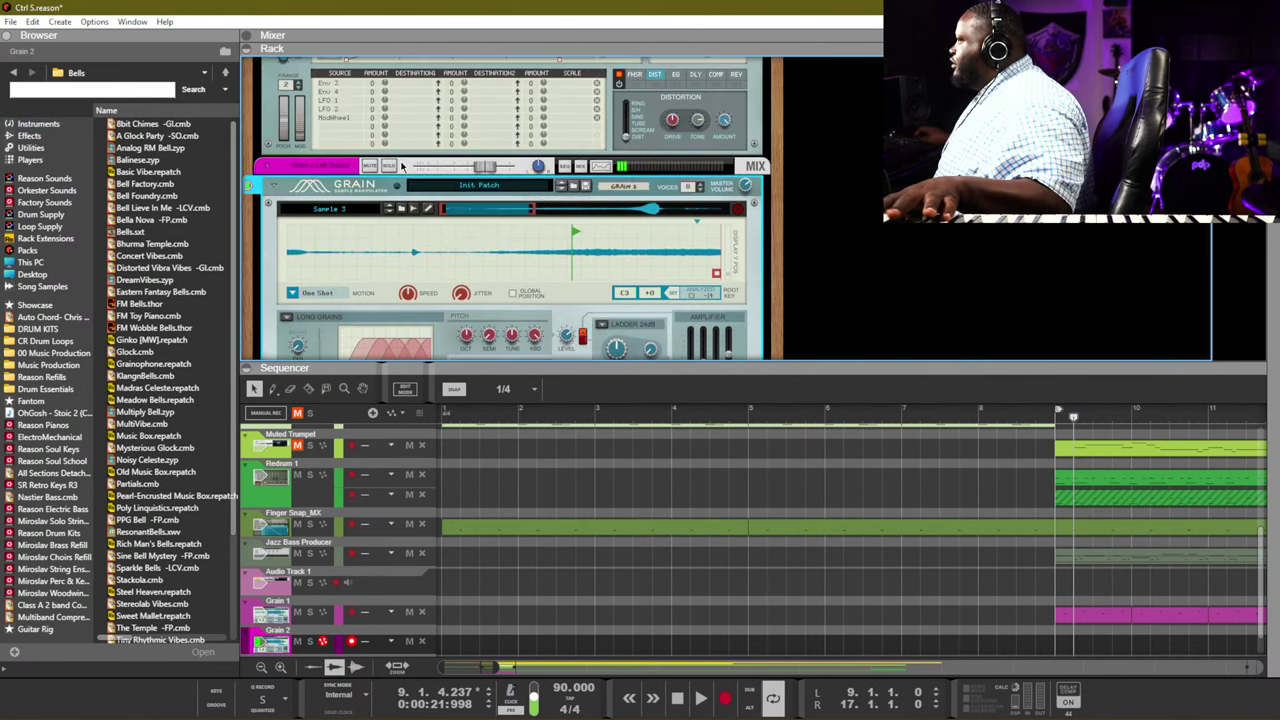
scroll(531, 207, "down", 2)
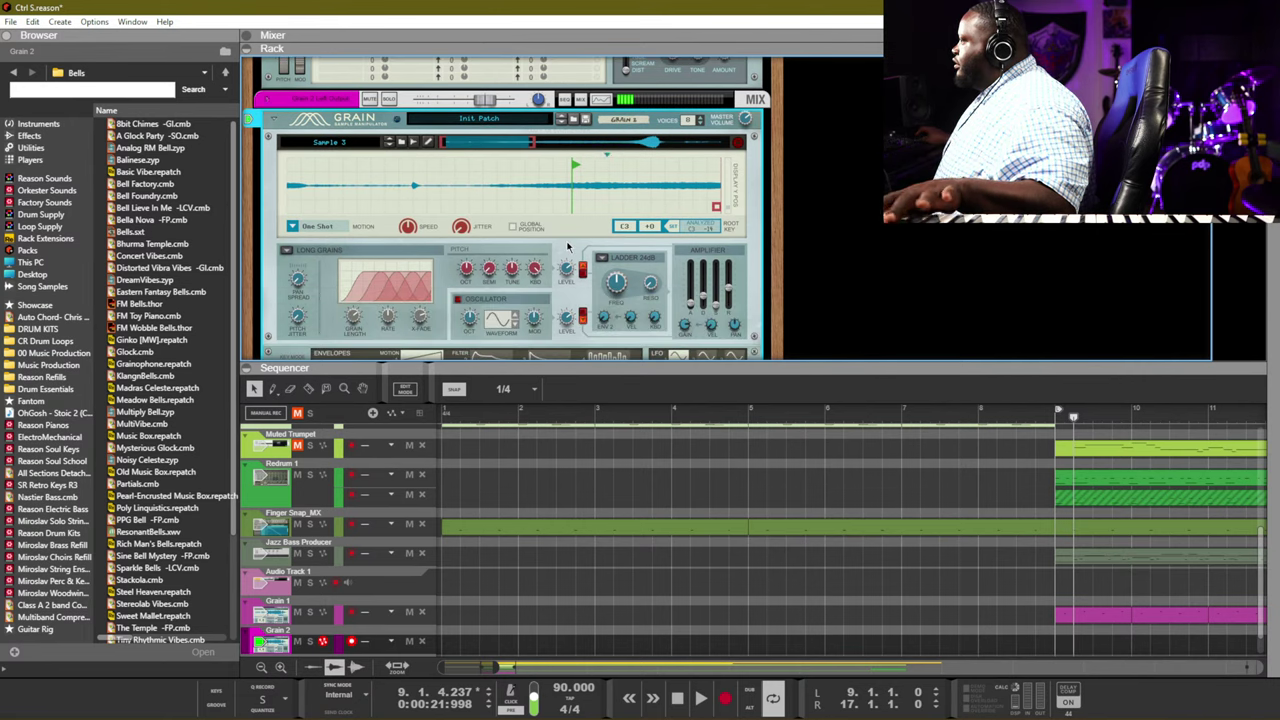
scroll(560, 255, "down", 2)
scroll(540, 250, "up", 2)
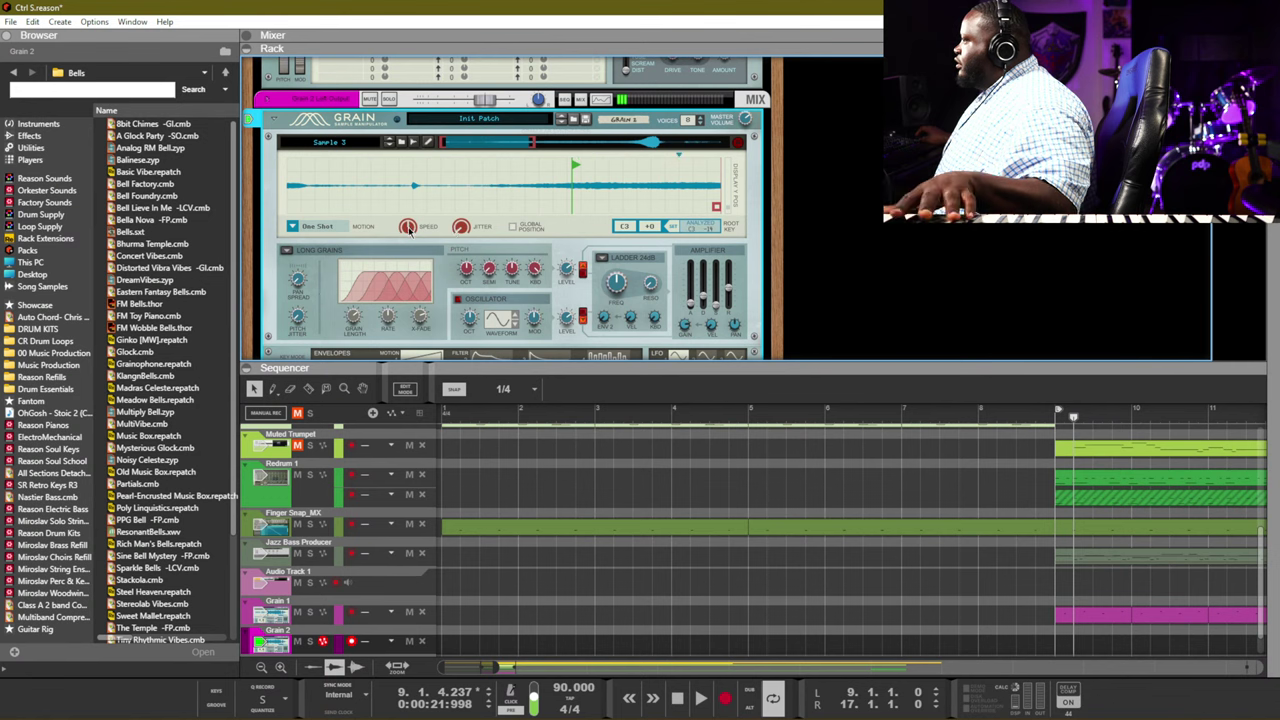
mouse_move(419, 223)
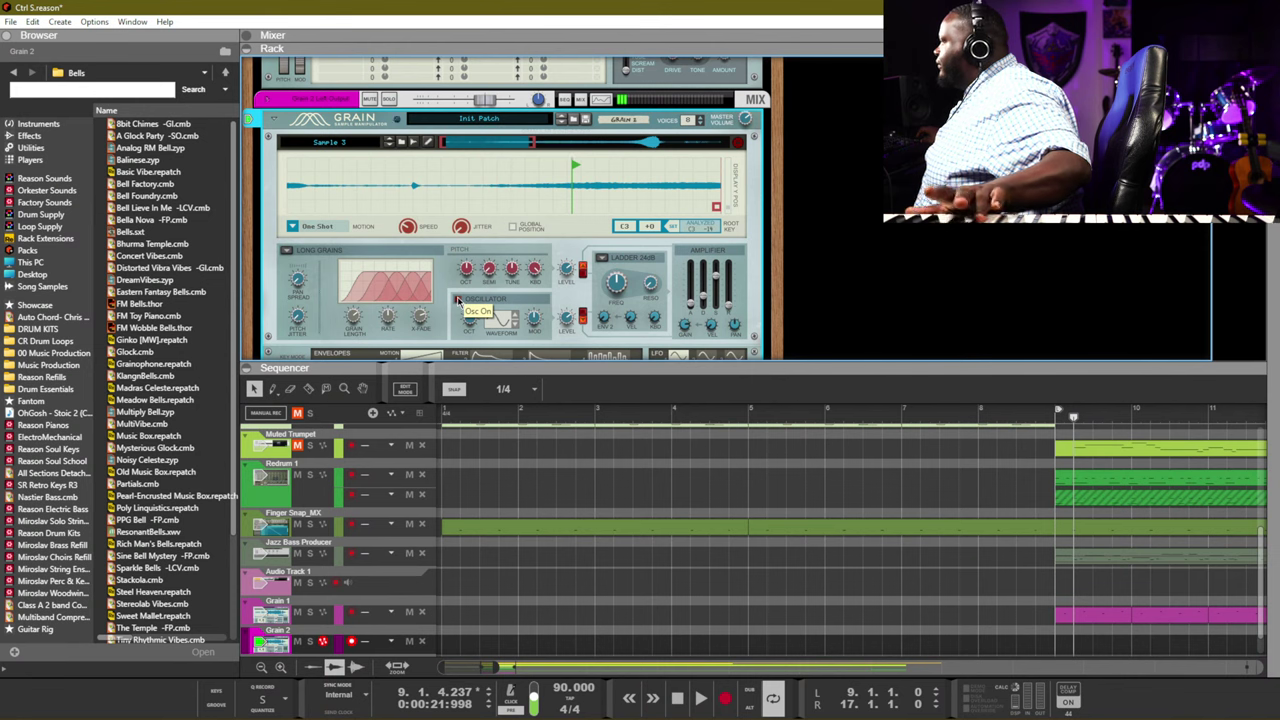
left_click(457, 298)
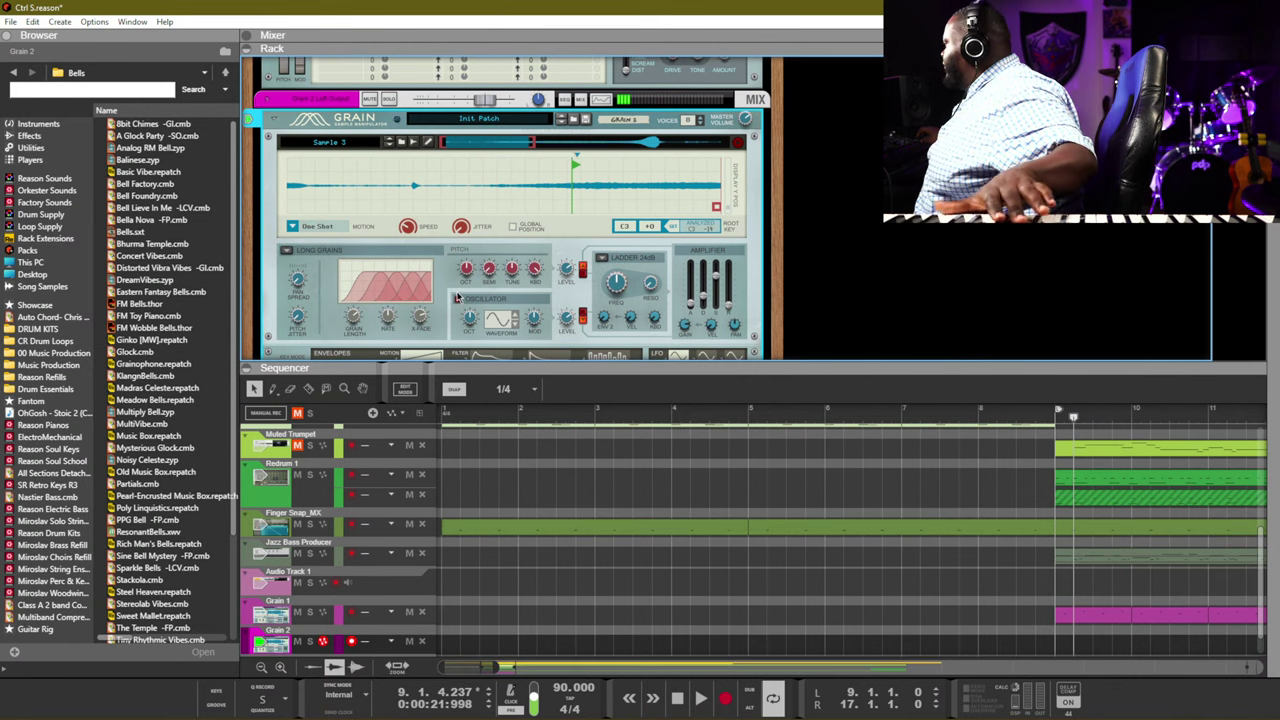
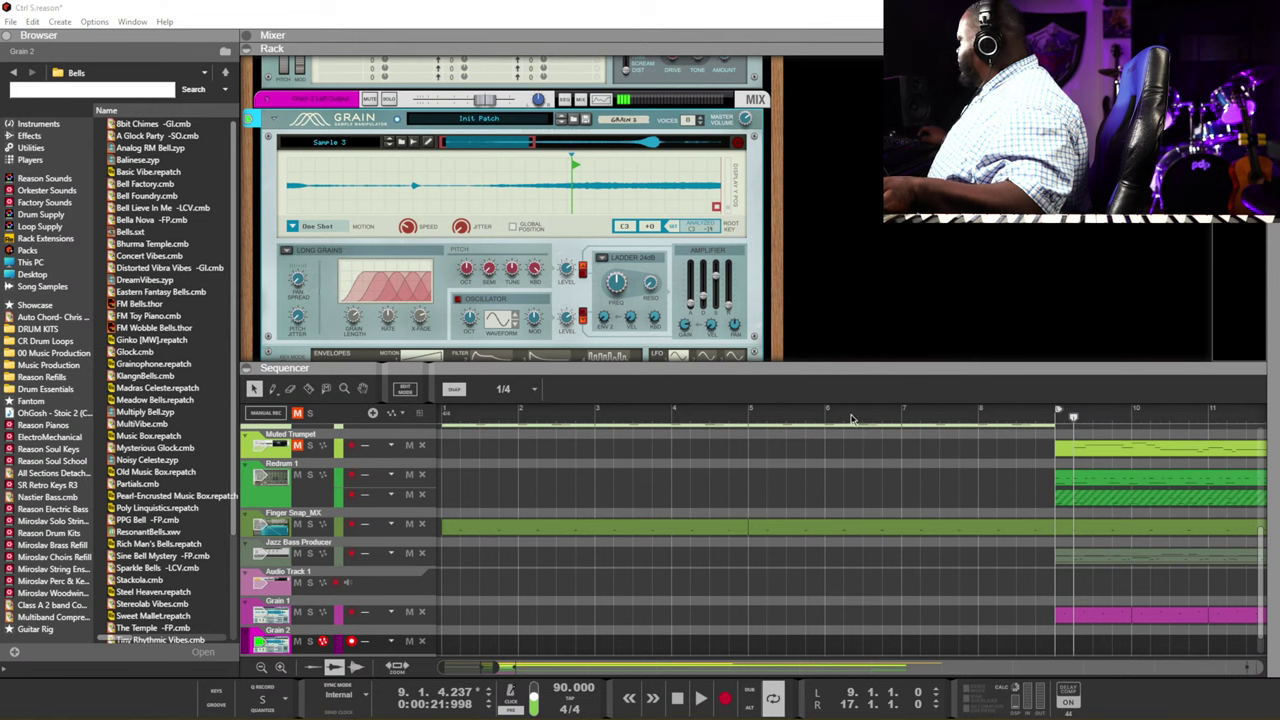
During song playback, enable effect send 1 on the Grain 2 mixer channel and set its send level to about -6.81 dB
left_click(850, 473)
key("space")
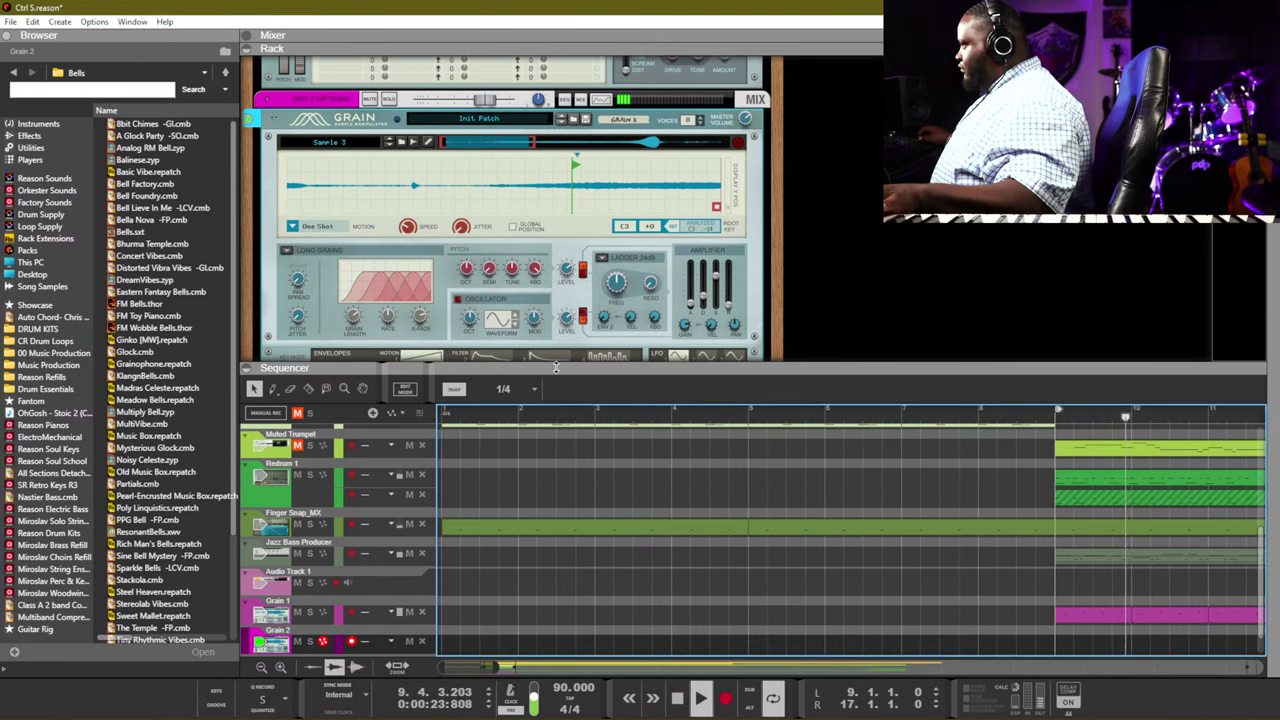
key("F5")
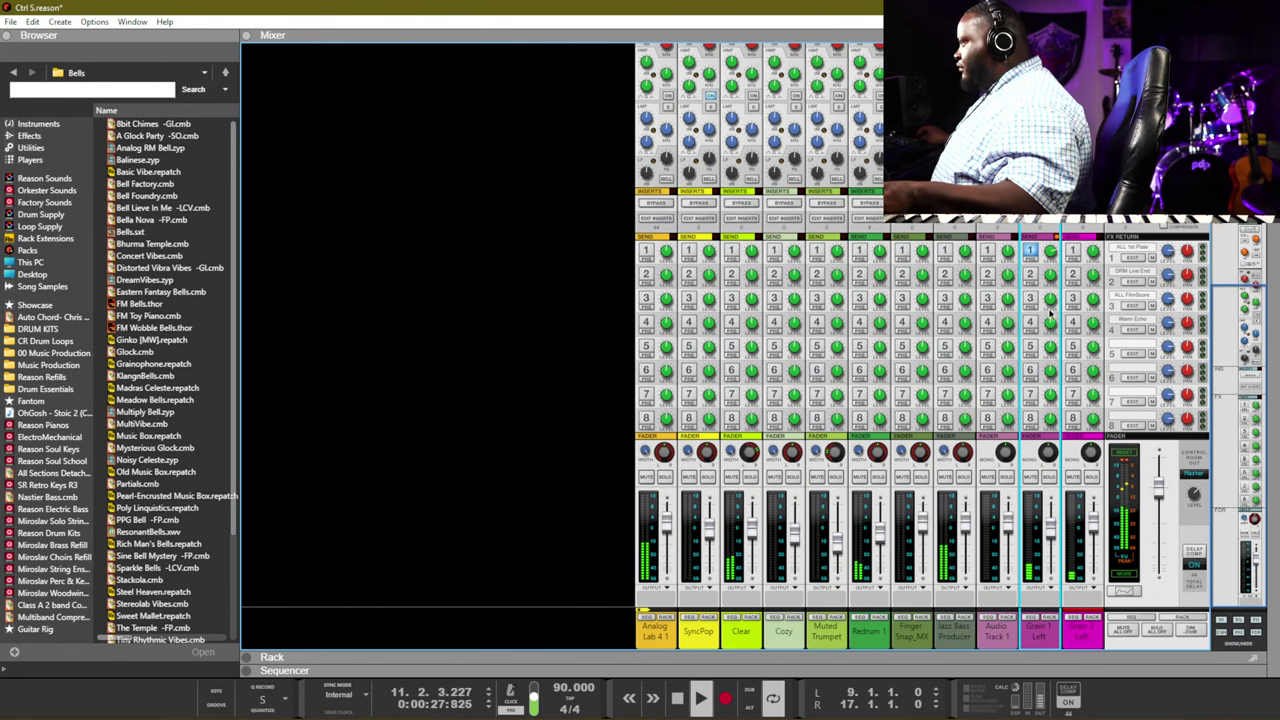
left_click(1073, 250)
scroll(1094, 253, "up", 5)
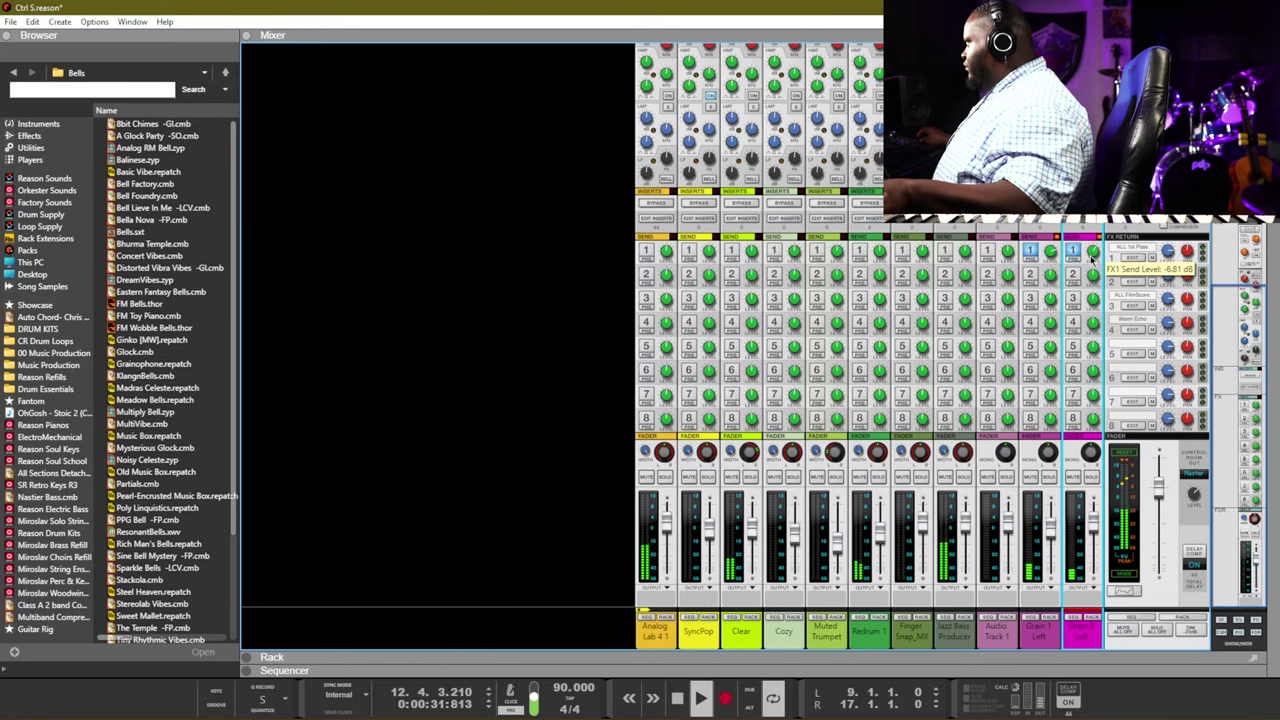
scroll(1094, 256, "up", 1)
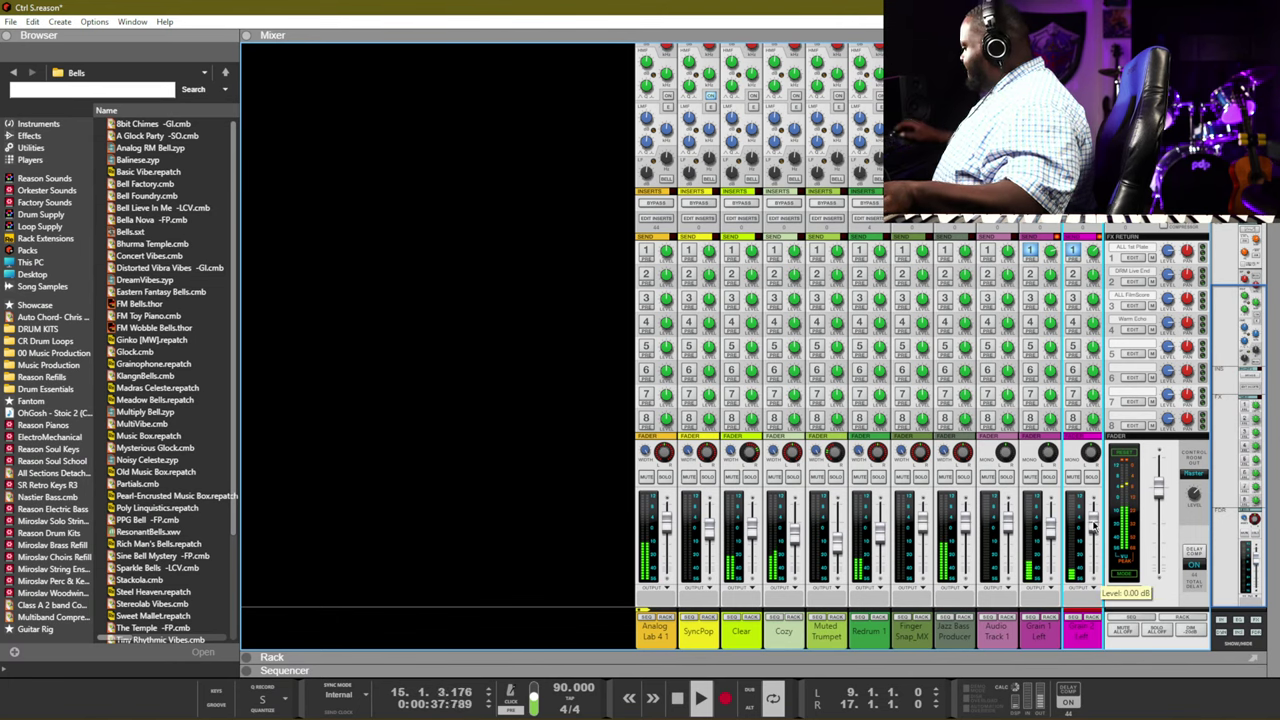
Move the second Grain's sample display window to the loud swell in Sample 3 and adjust the grain rate
key("F6")
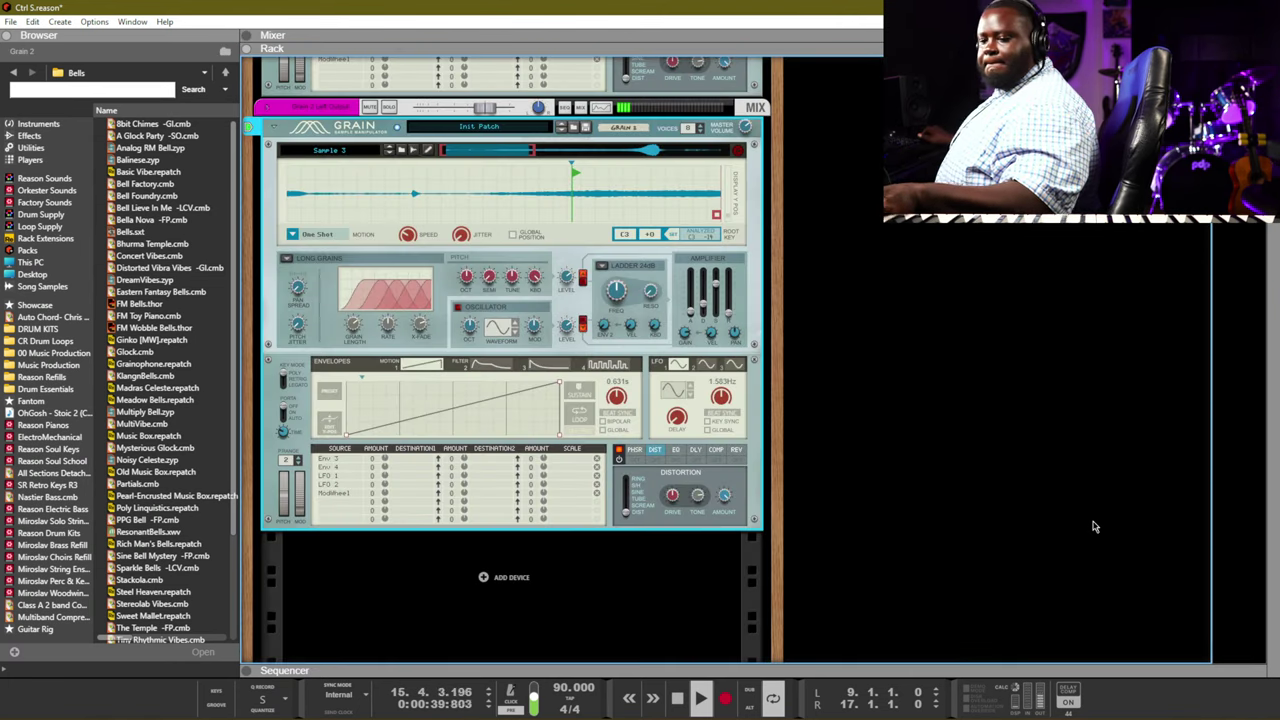
scroll(1094, 527, "up", 1)
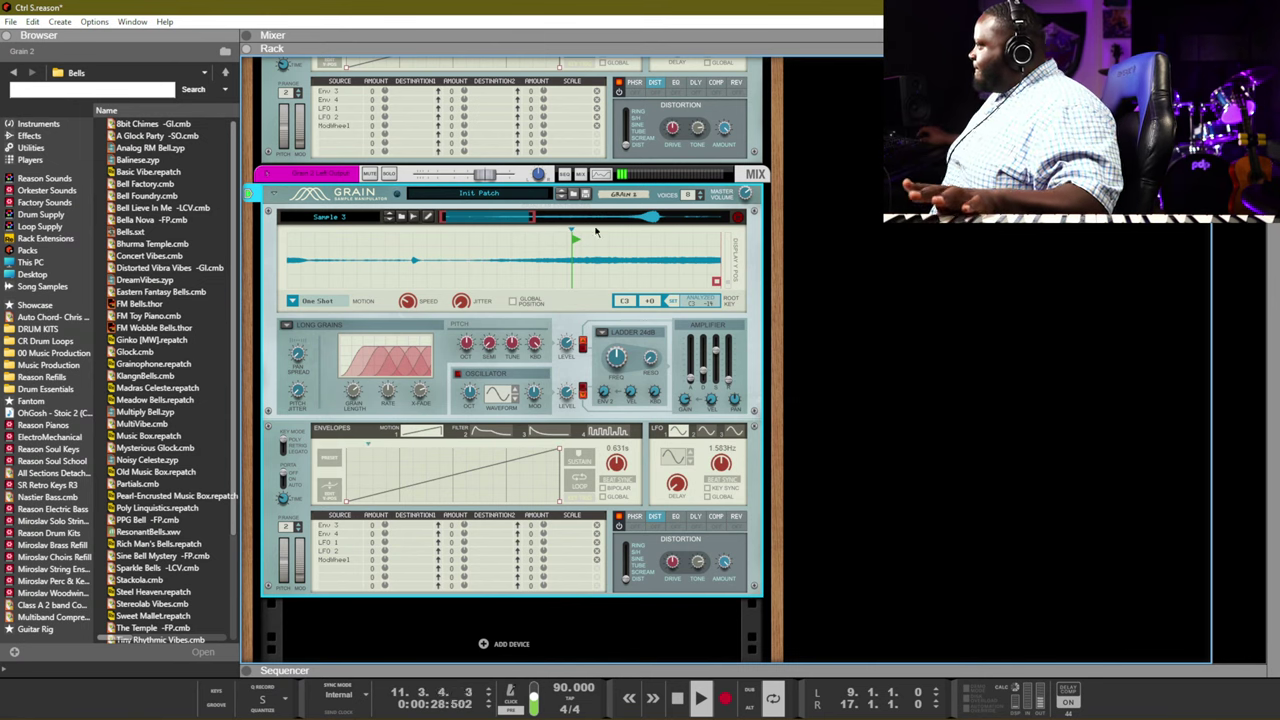
left_click_drag(498, 222, 620, 226)
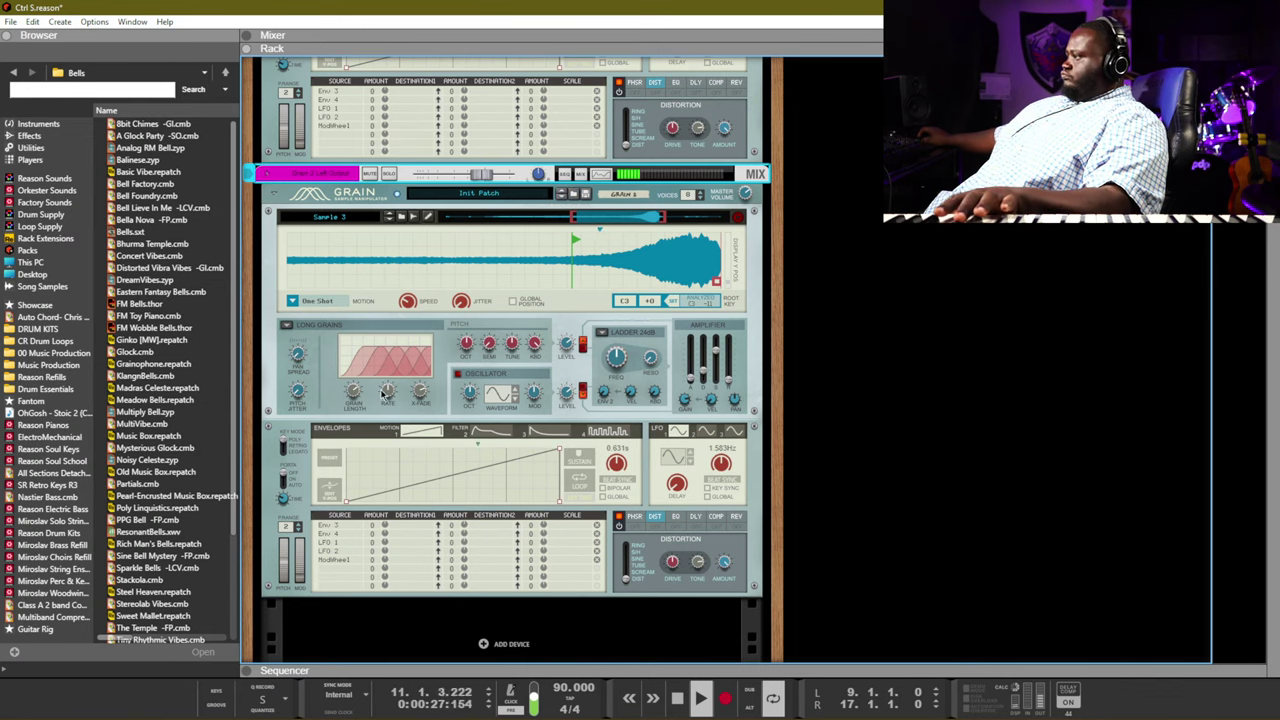
left_click_drag(385, 395, 395, 365)
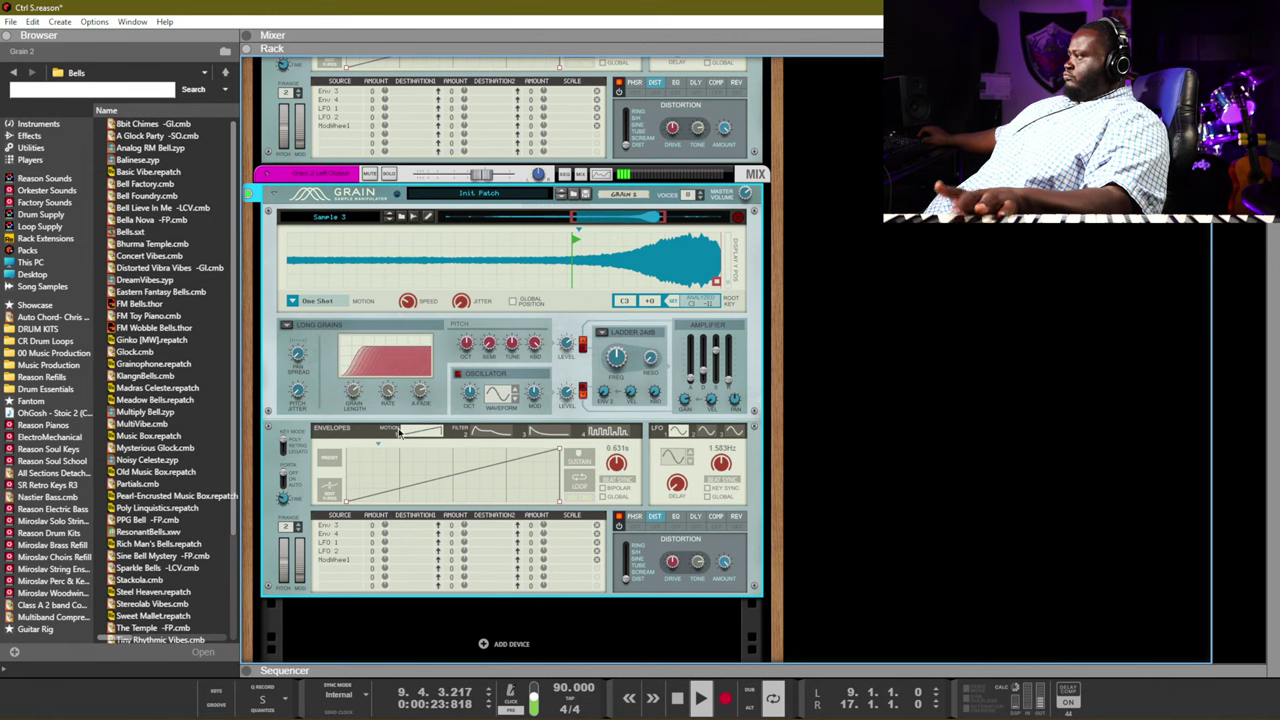
Add a modulation routing in the second Grain from LFO 1 to grain Rate/Spacing with an amount of 100
left_click(323, 562)
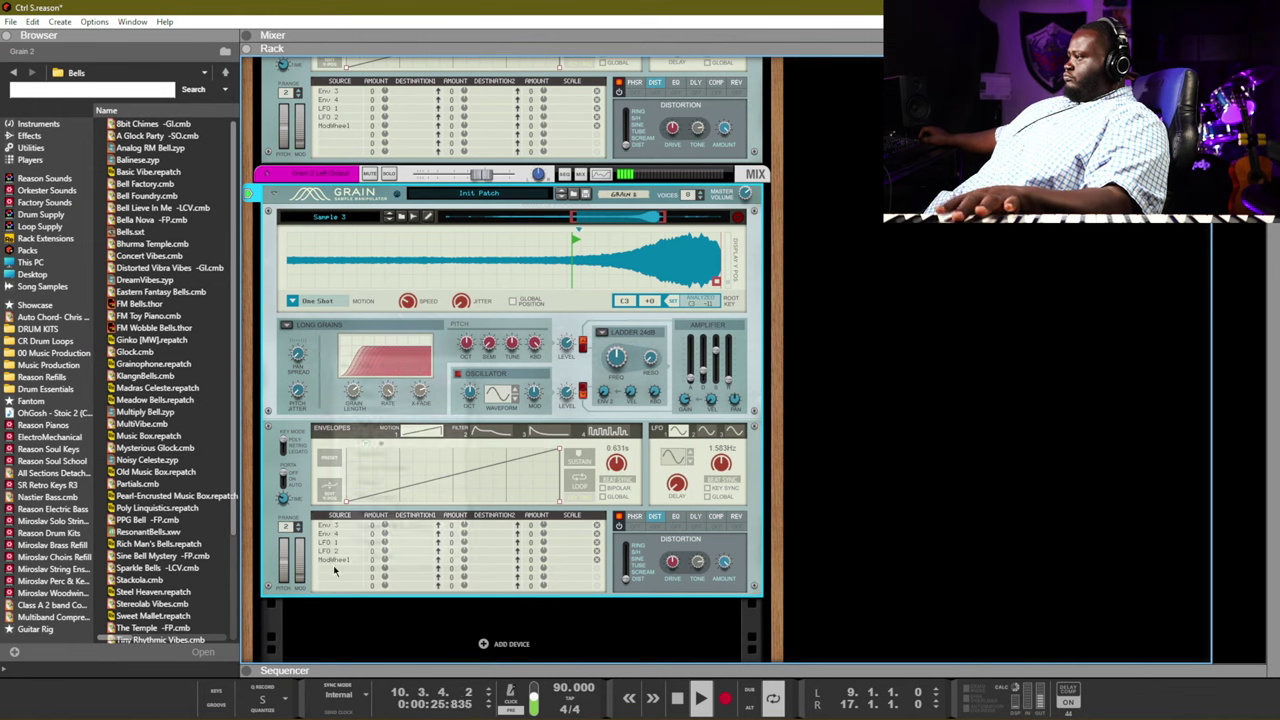
mouse_move(407, 395)
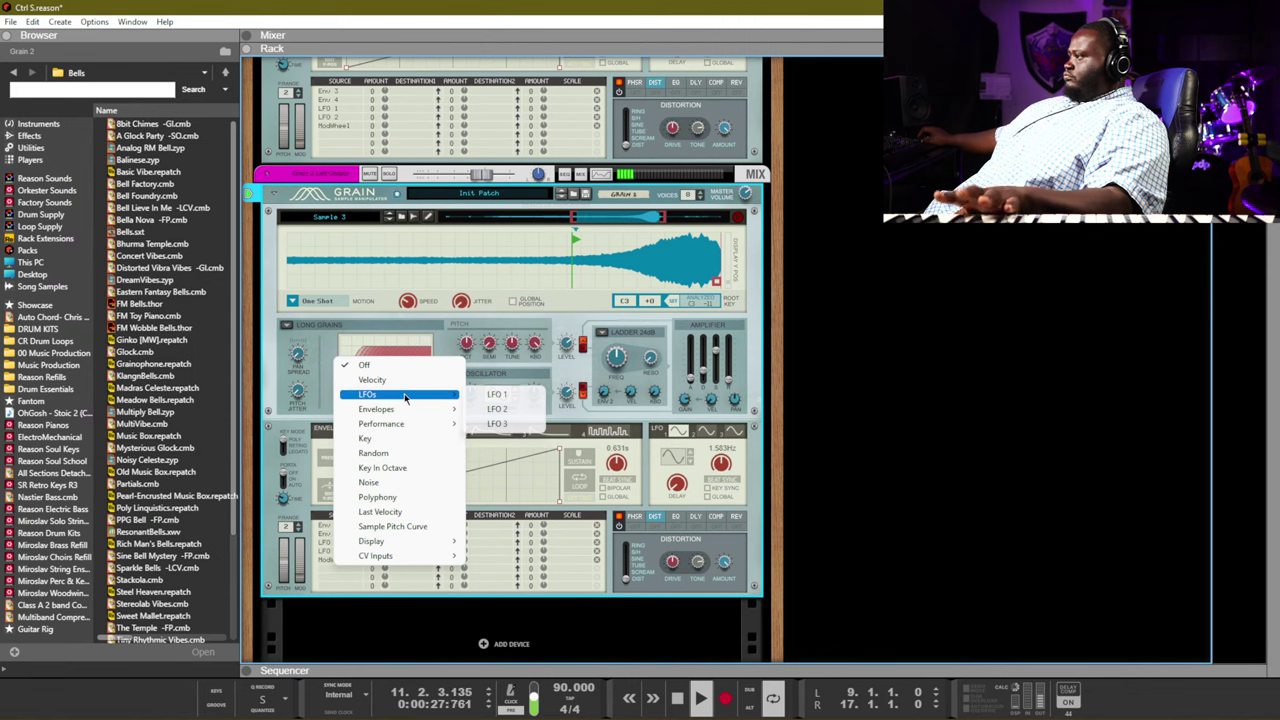
left_click(495, 396)
left_click(402, 577)
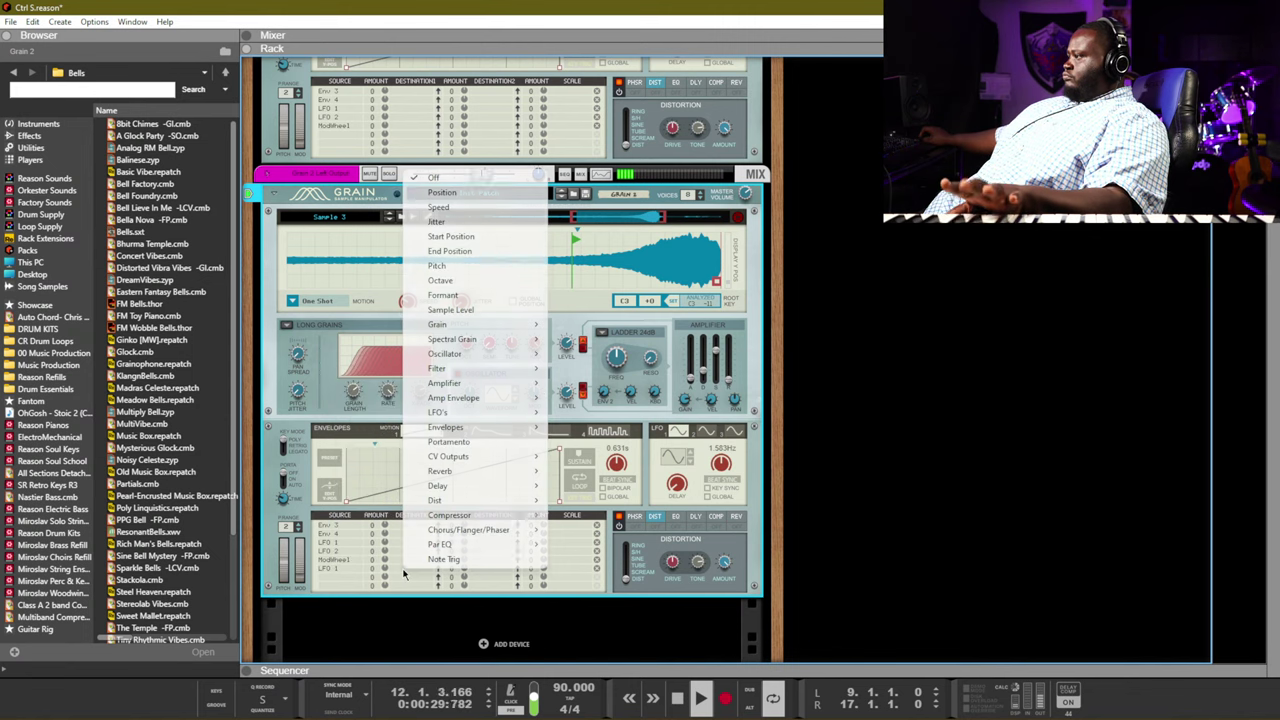
mouse_move(456, 330)
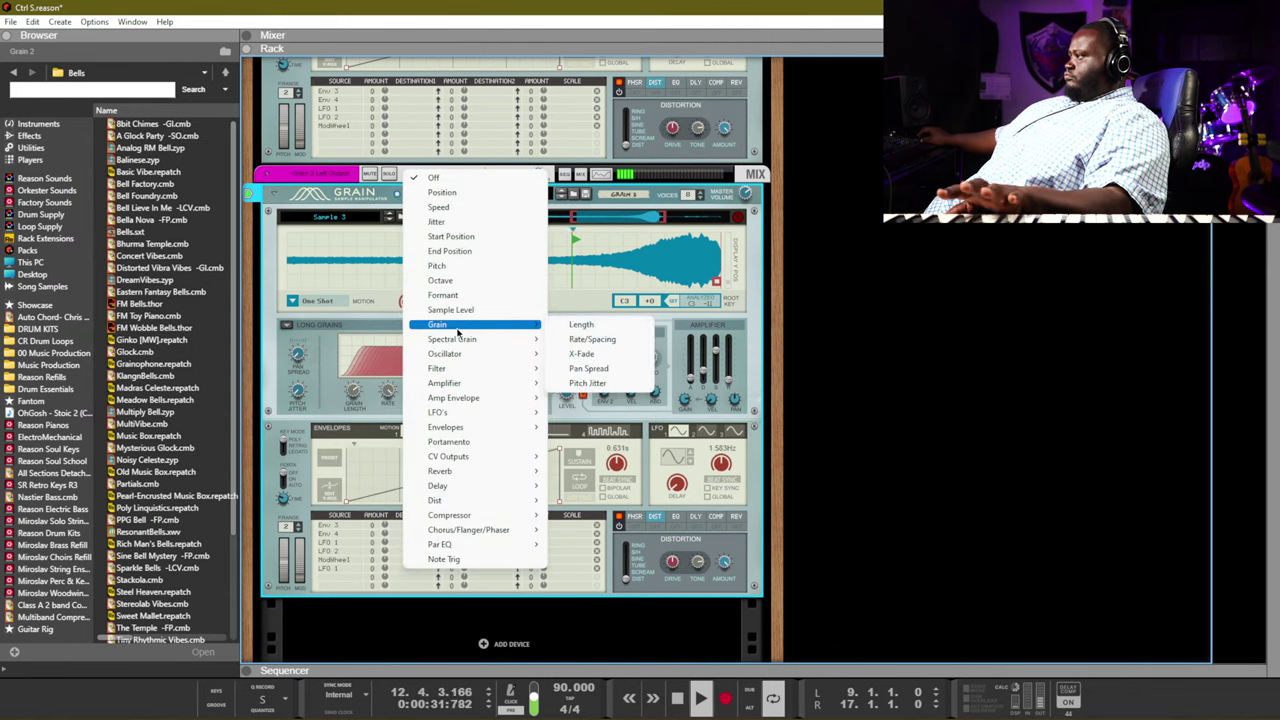
left_click(594, 341)
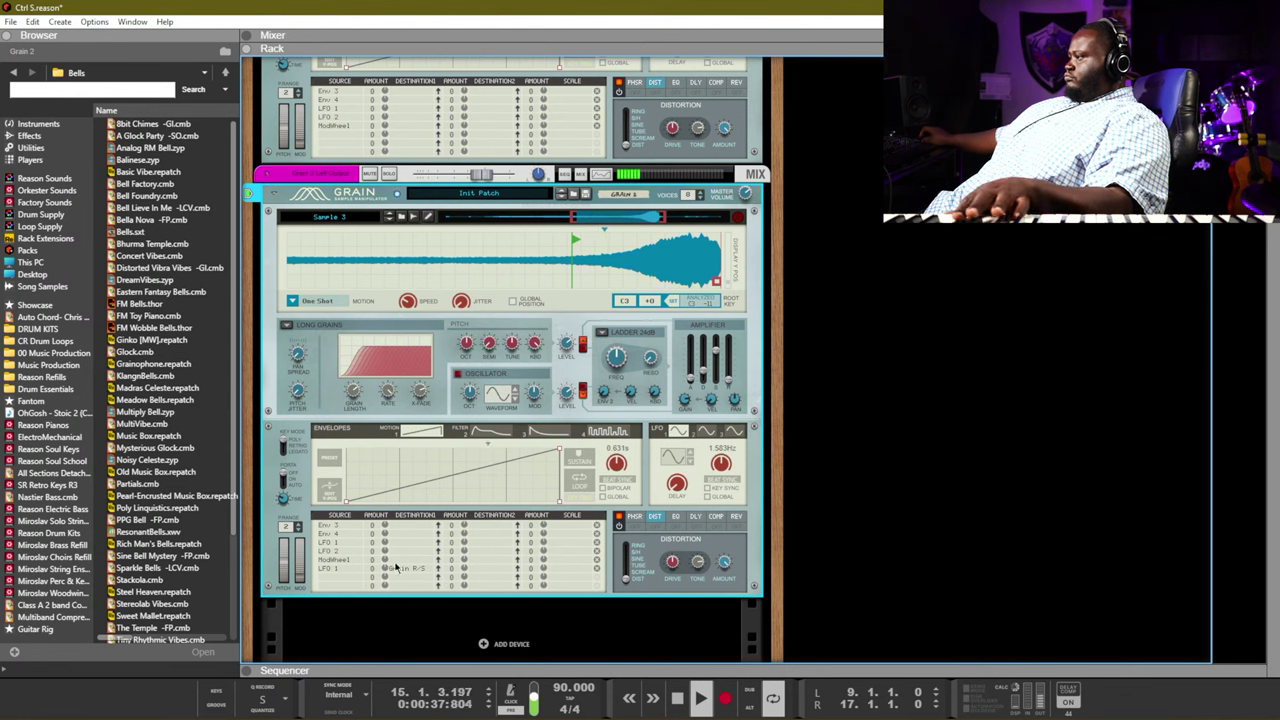
left_click_drag(390, 570, 410, 511)
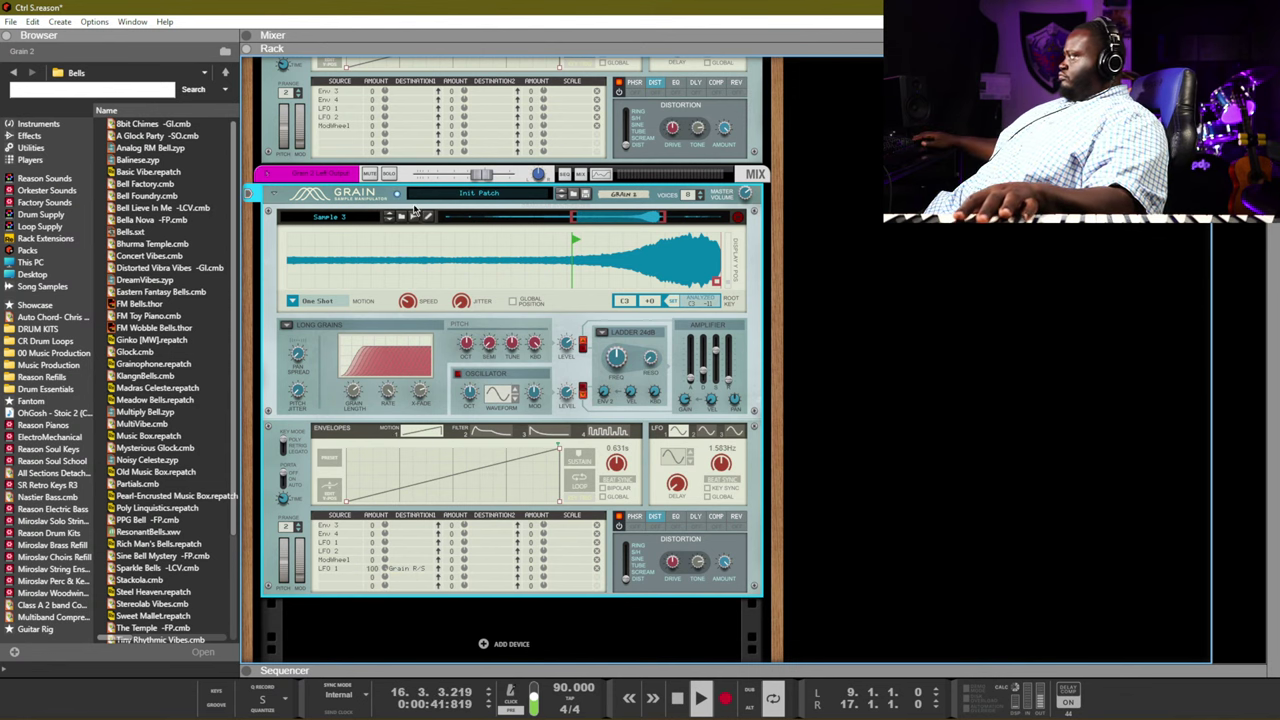
Stop playback at the song start, set the second Grain's motion to FW Loop and adjust its grain length and rate
key("space")
key("KP_0")
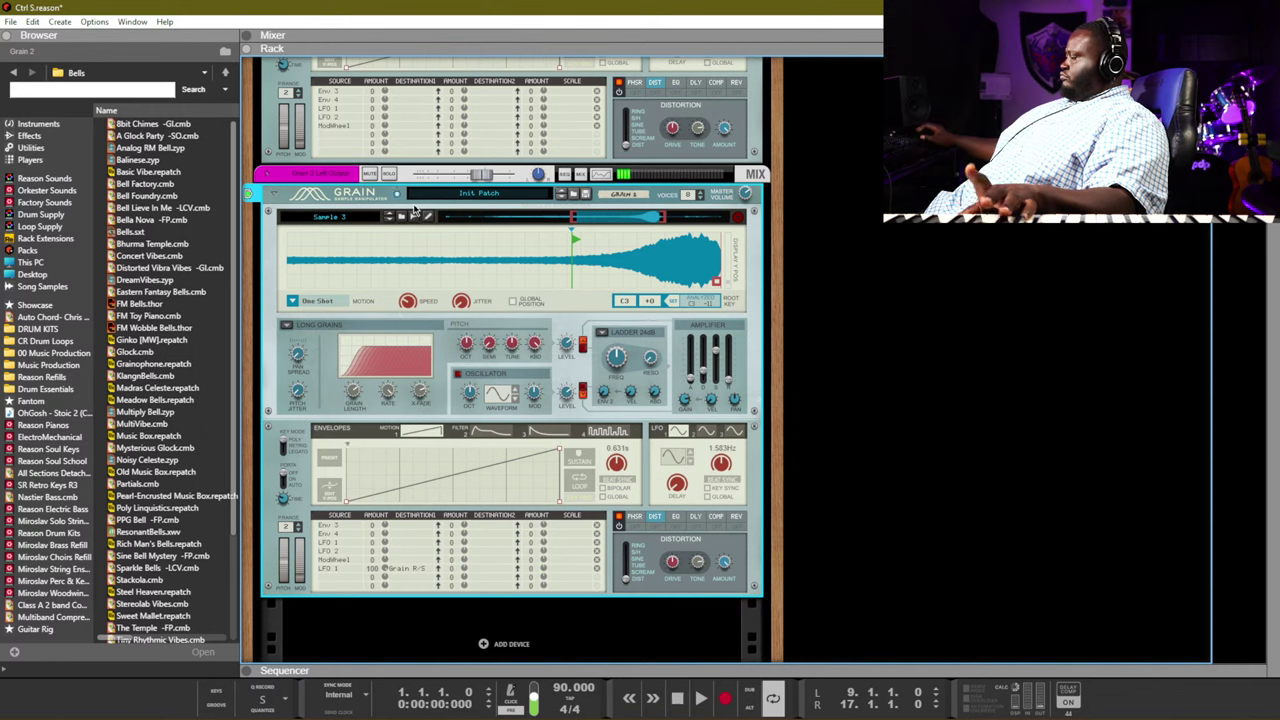
left_click(300, 304)
left_click(316, 342)
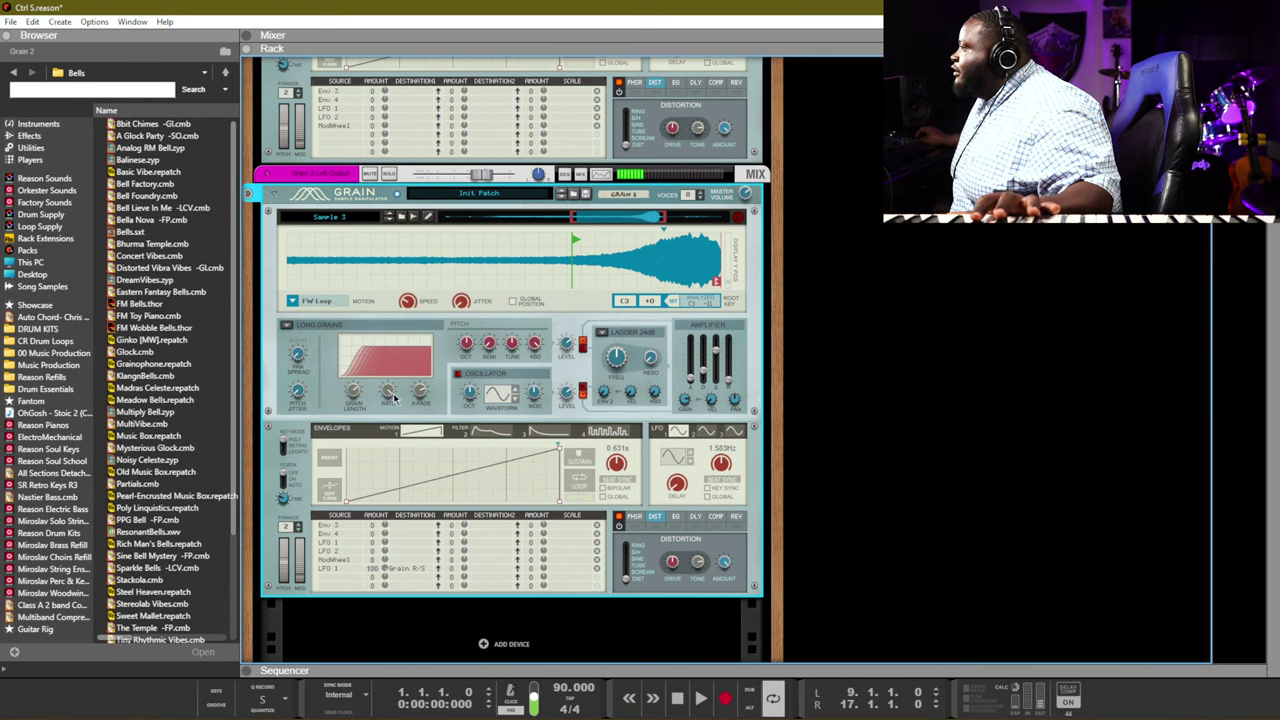
mouse_move(355, 394)
left_mouse_down()
mouse_move(356, 425)
mouse_move(367, 328)
mouse_move(385, 427)
mouse_move(424, 412)
mouse_move(421, 394)
mouse_move(356, 405)
left_mouse_up()
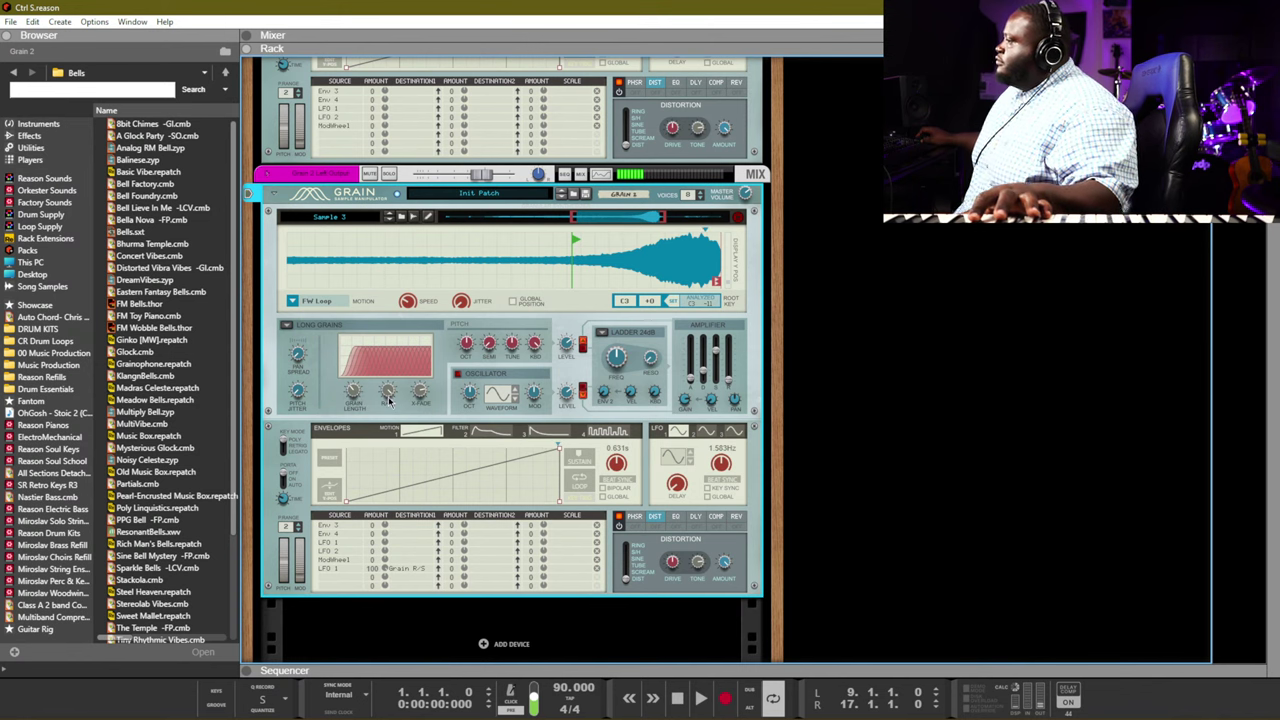
Set the LFO 1 modulation amount on grain Rate/Spacing to 47 and enable the second Grain's phaser modulation effect
left_click_drag(386, 568, 386, 576)
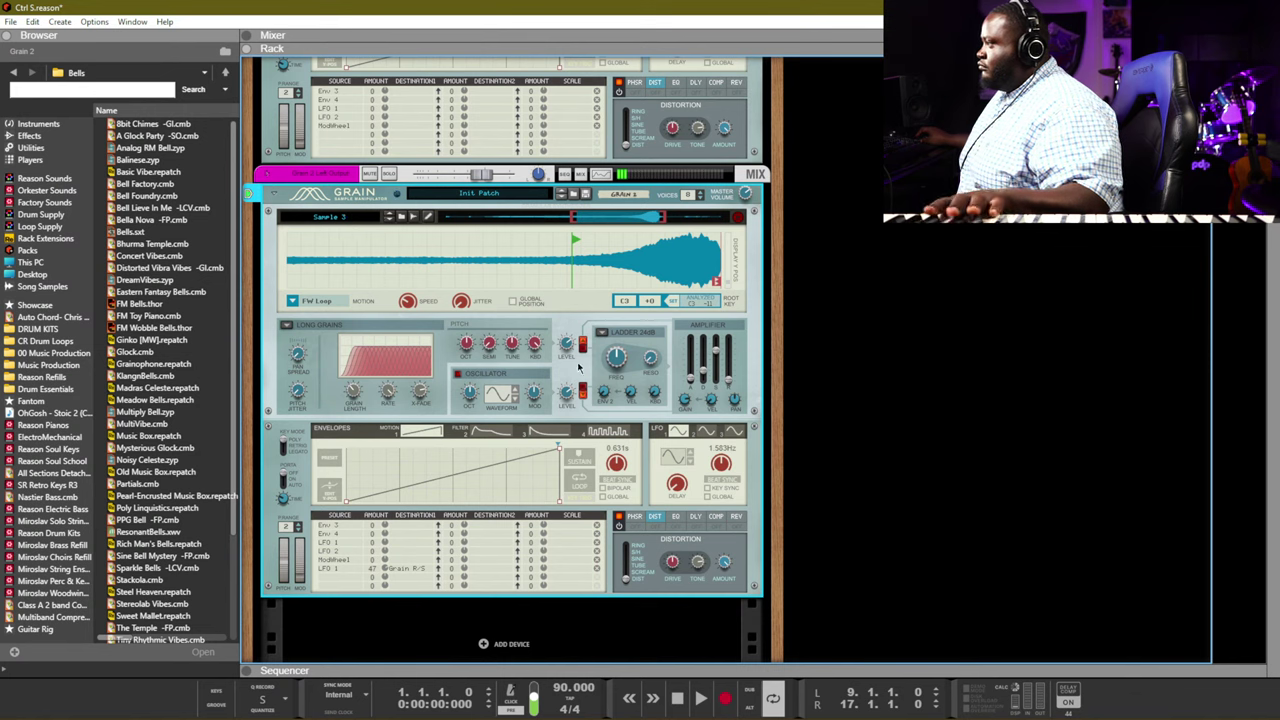
left_click(634, 516)
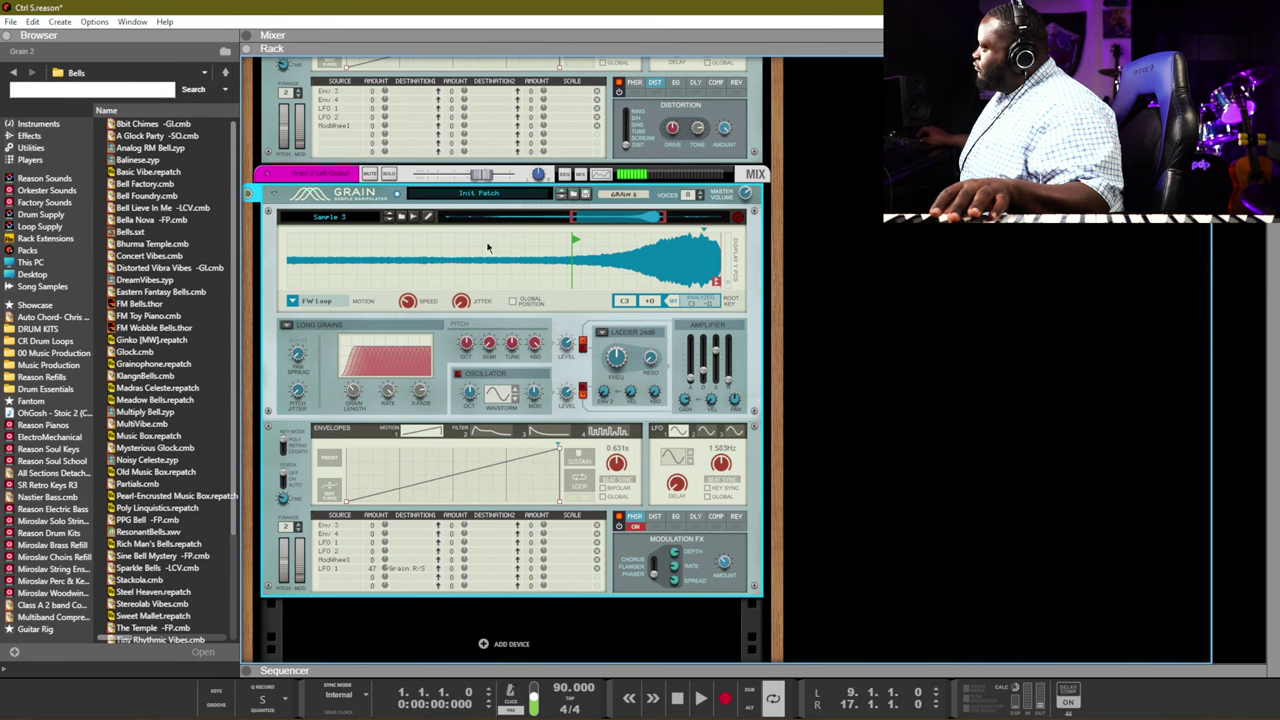
Play the song and set the second Grain's motion to One Shot
key("space")
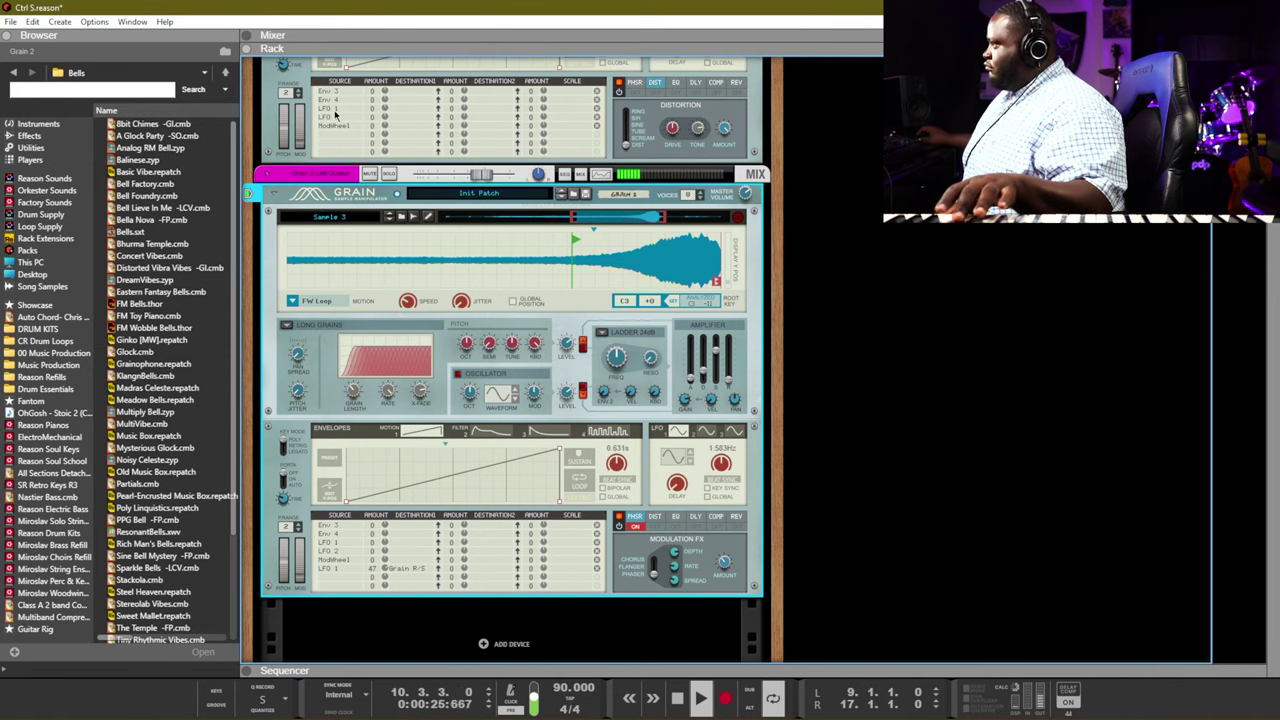
left_click(294, 303)
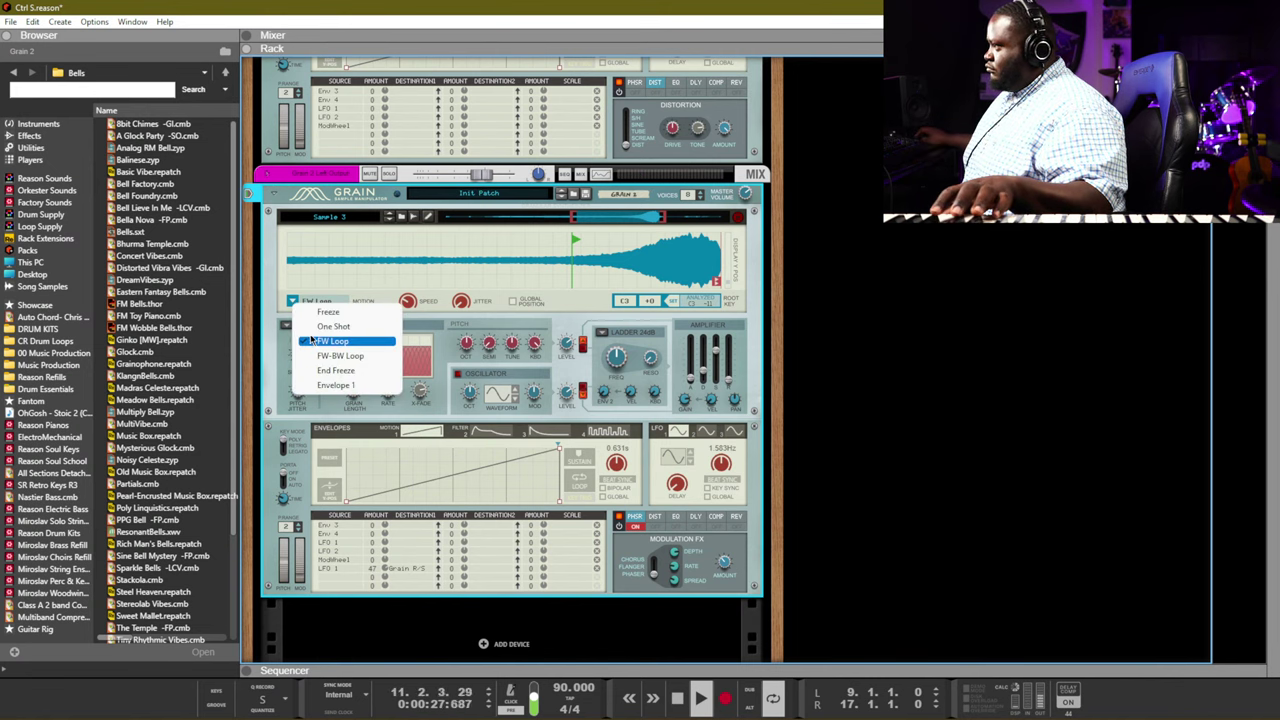
left_click(315, 328)
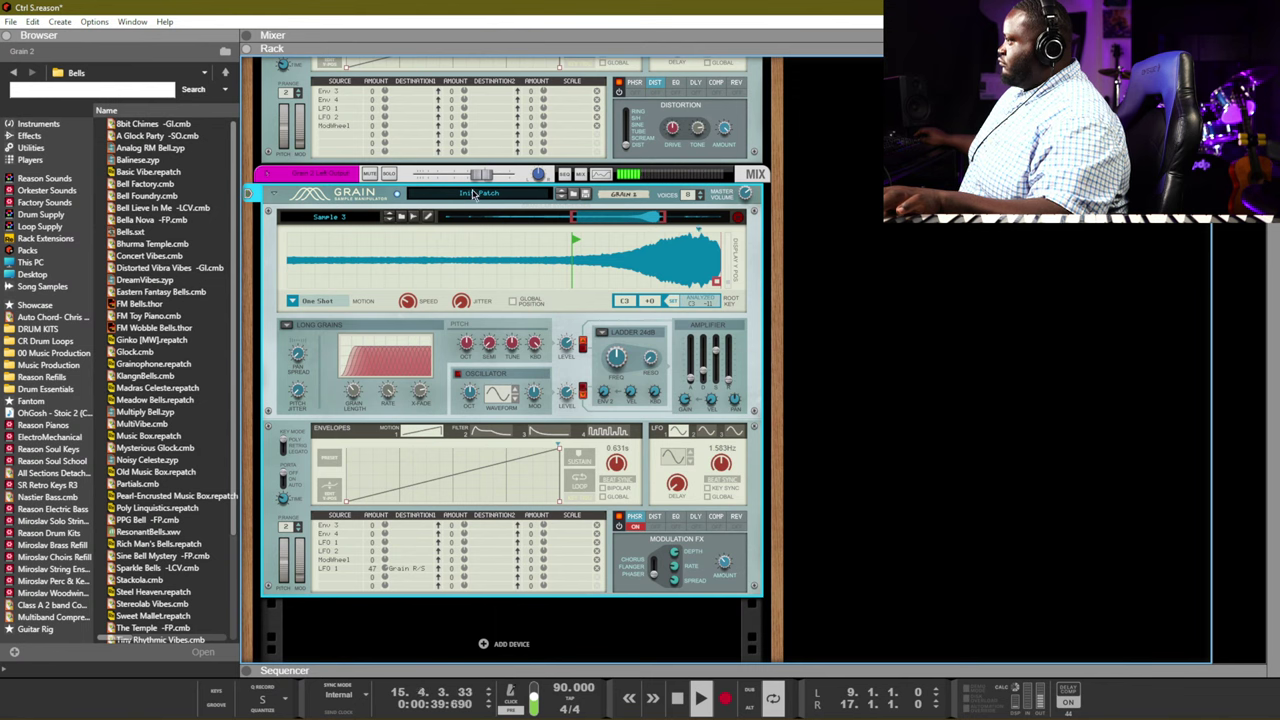
Lower the Grain 2 mix channel level to -3.53 dB and briefly solo the channel
left_click_drag(482, 176, 475, 178)
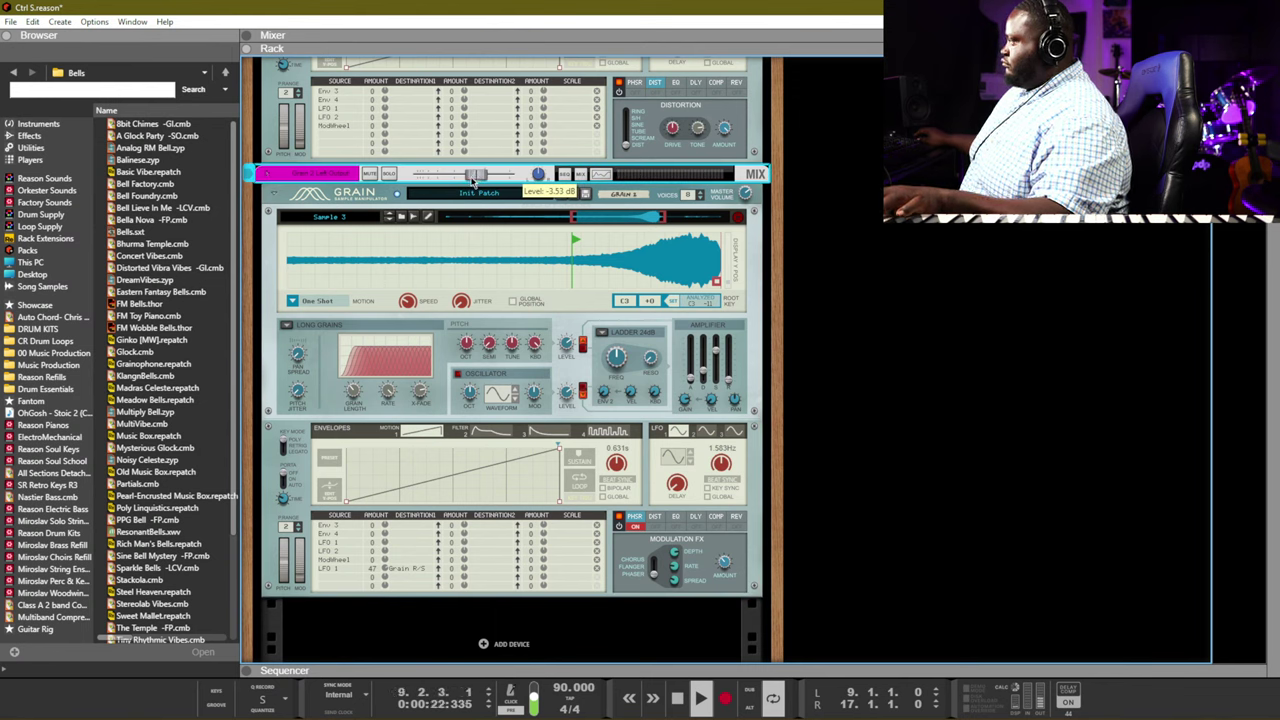
left_click(604, 334)
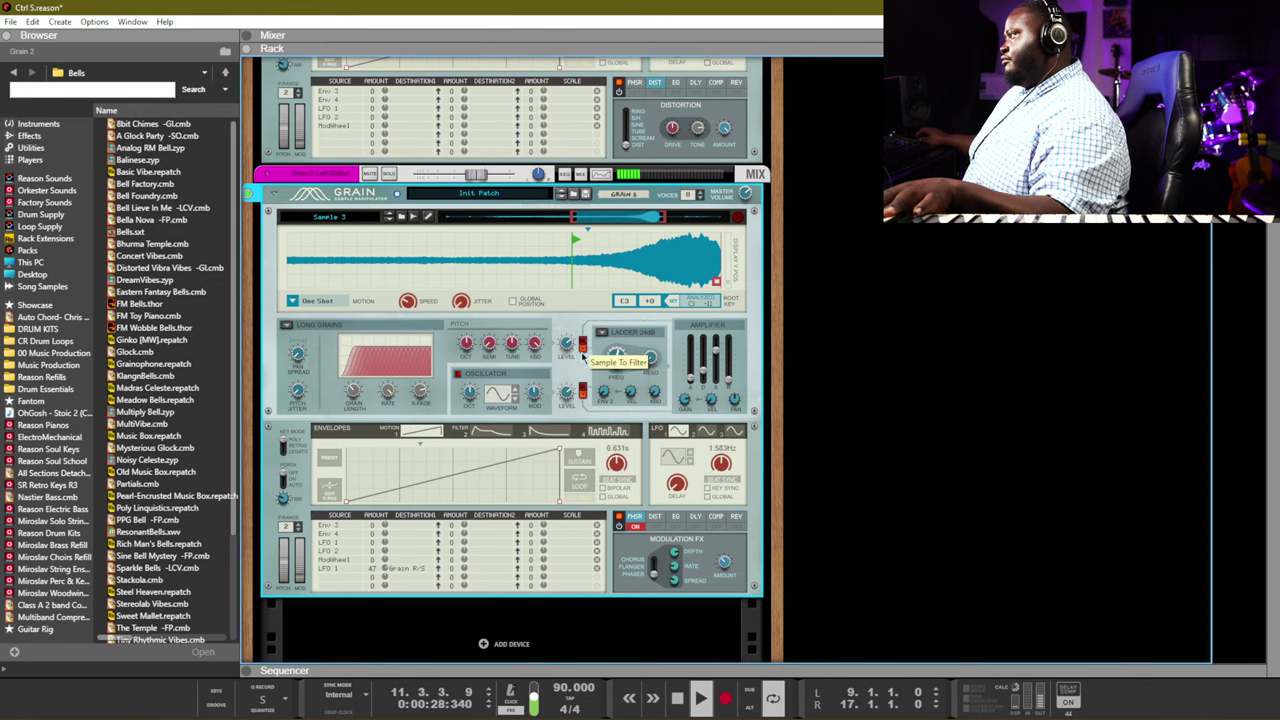
scroll(616, 360, "down", 6)
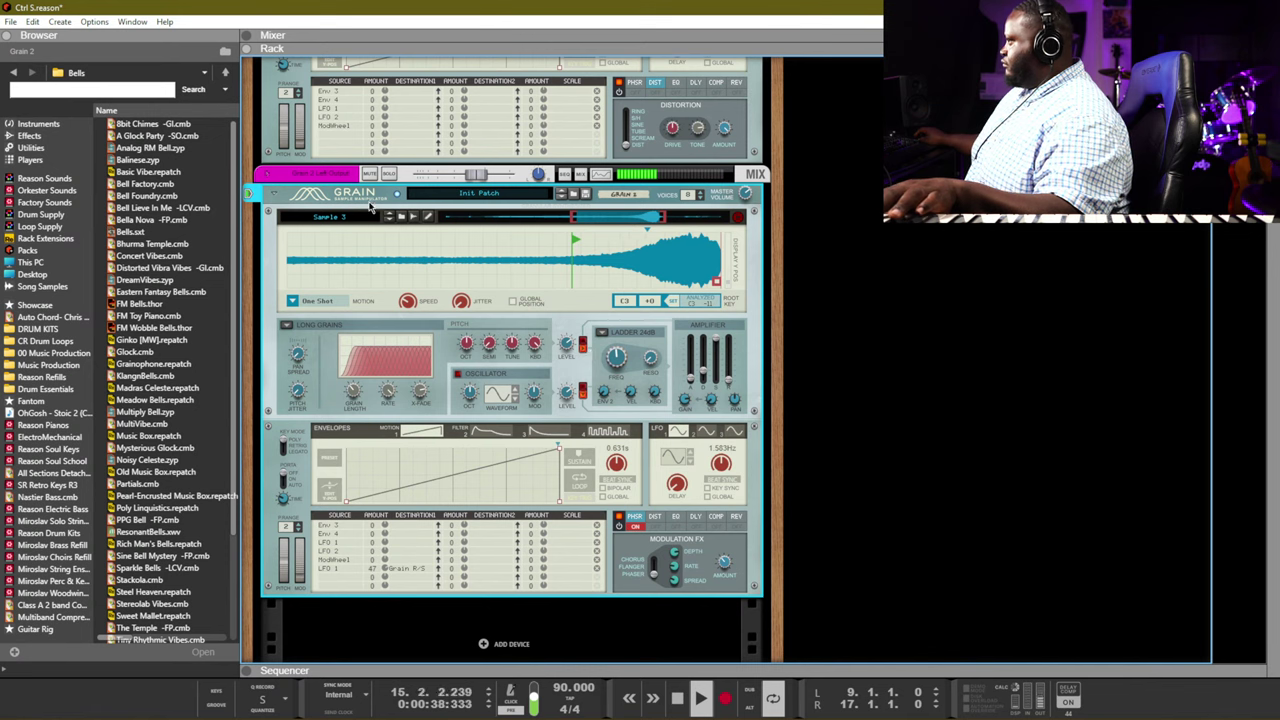
left_click(388, 175)
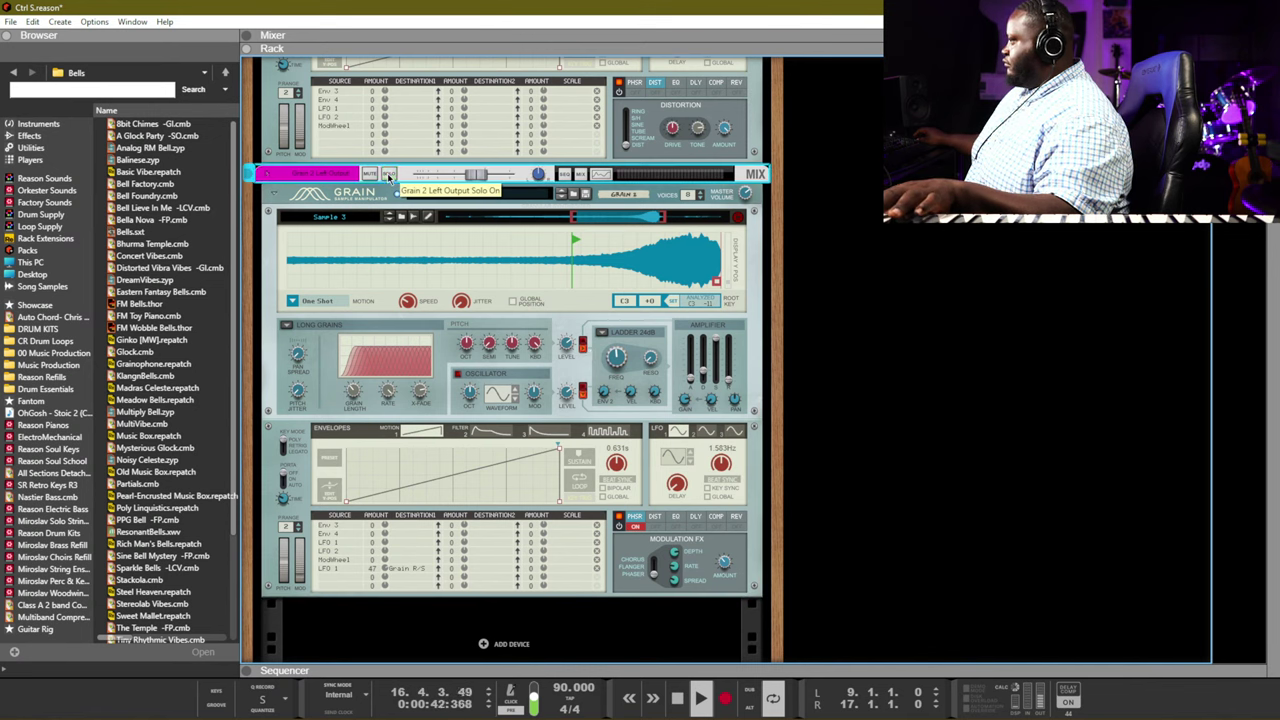
left_click(388, 175)
Enable the reverb effect in the second Grain and lengthen its decay
left_click(615, 365)
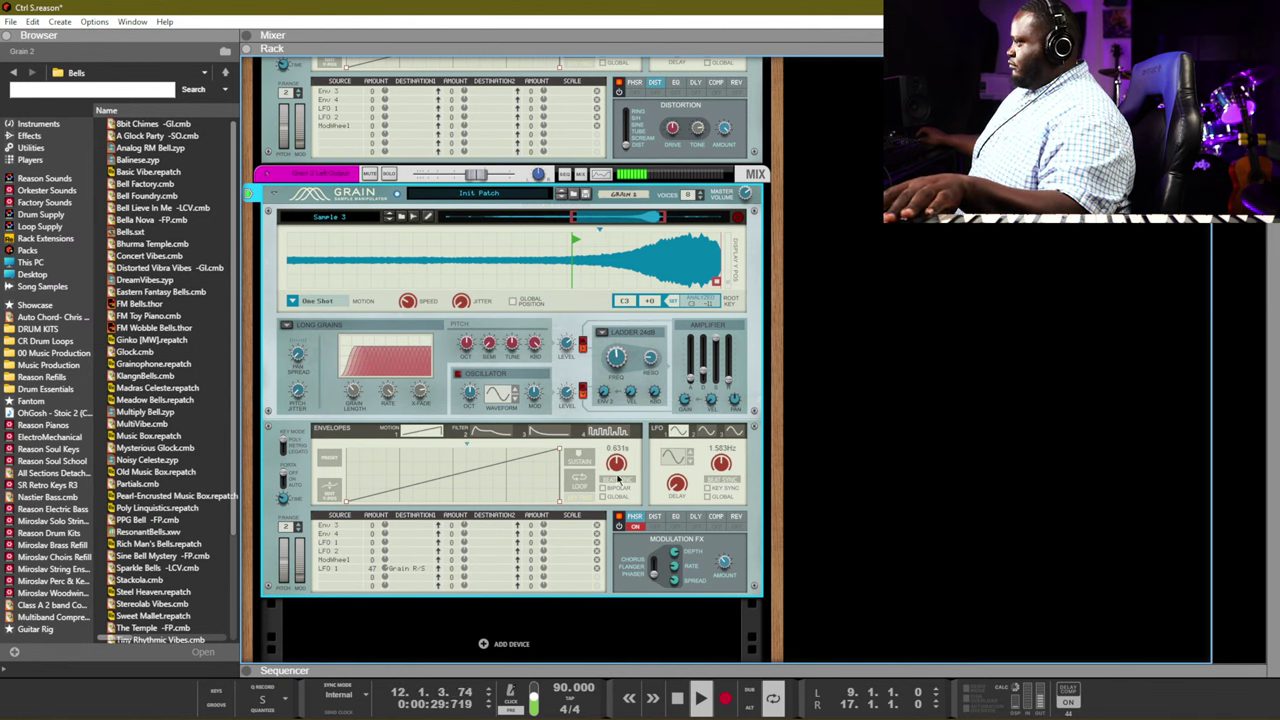
left_click(736, 518)
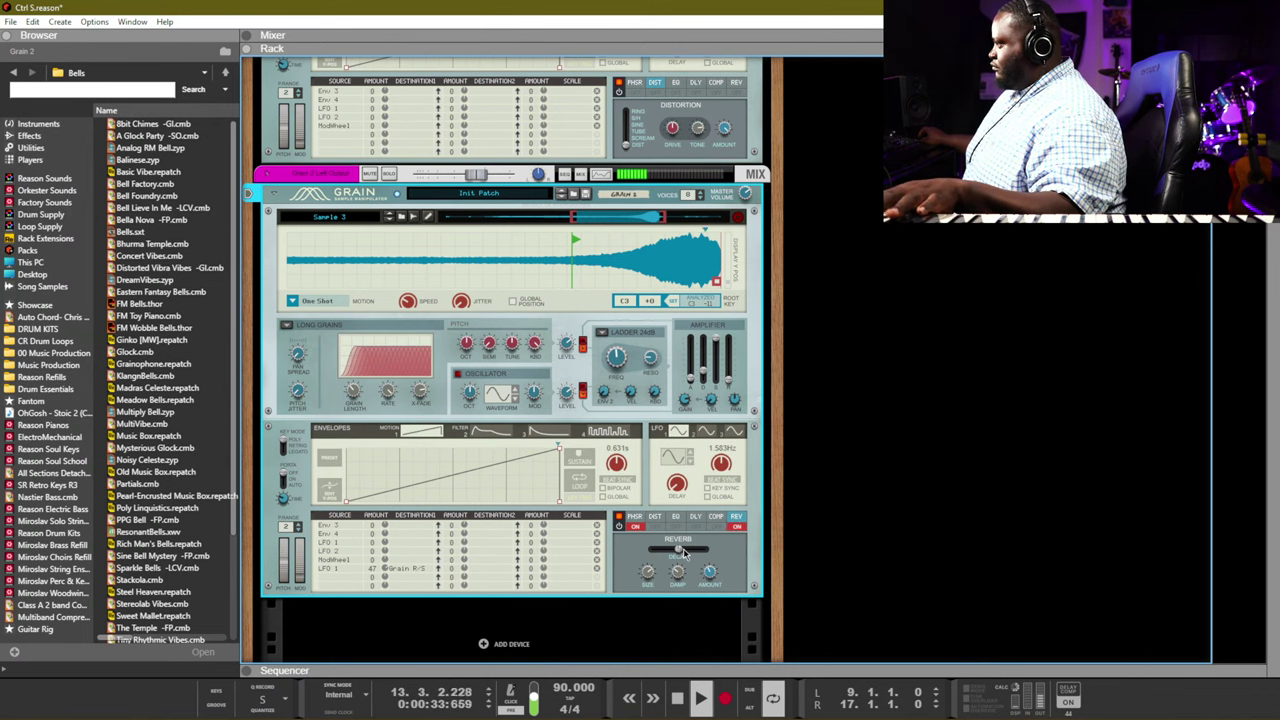
mouse_move(683, 551)
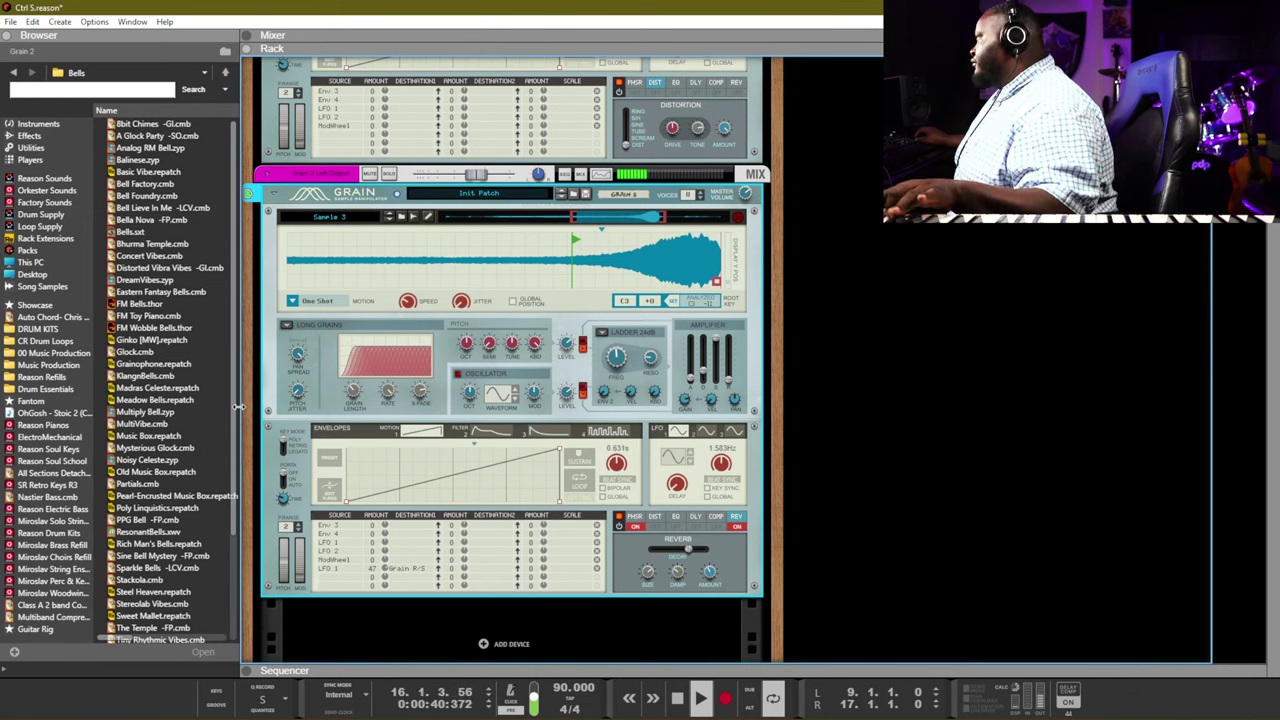
Record a four-bar part on the Grain 2 sequencer track starting at bar 9
key("F7")
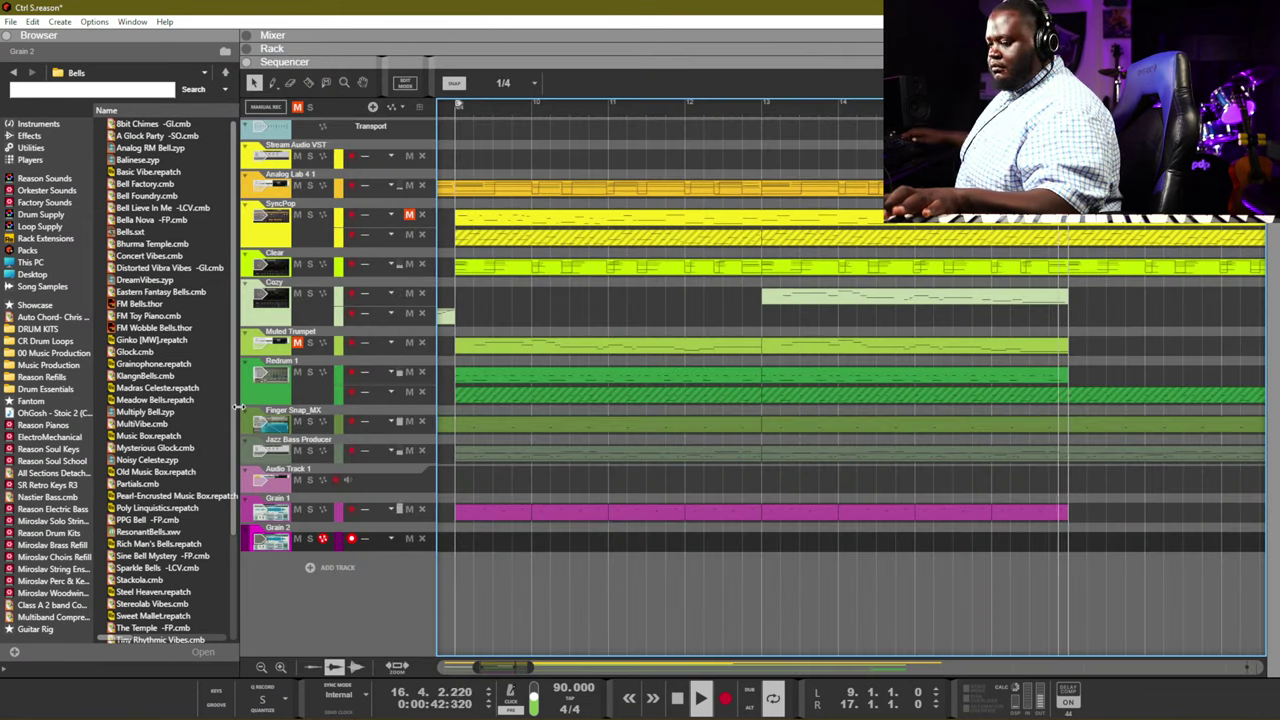
key("space")
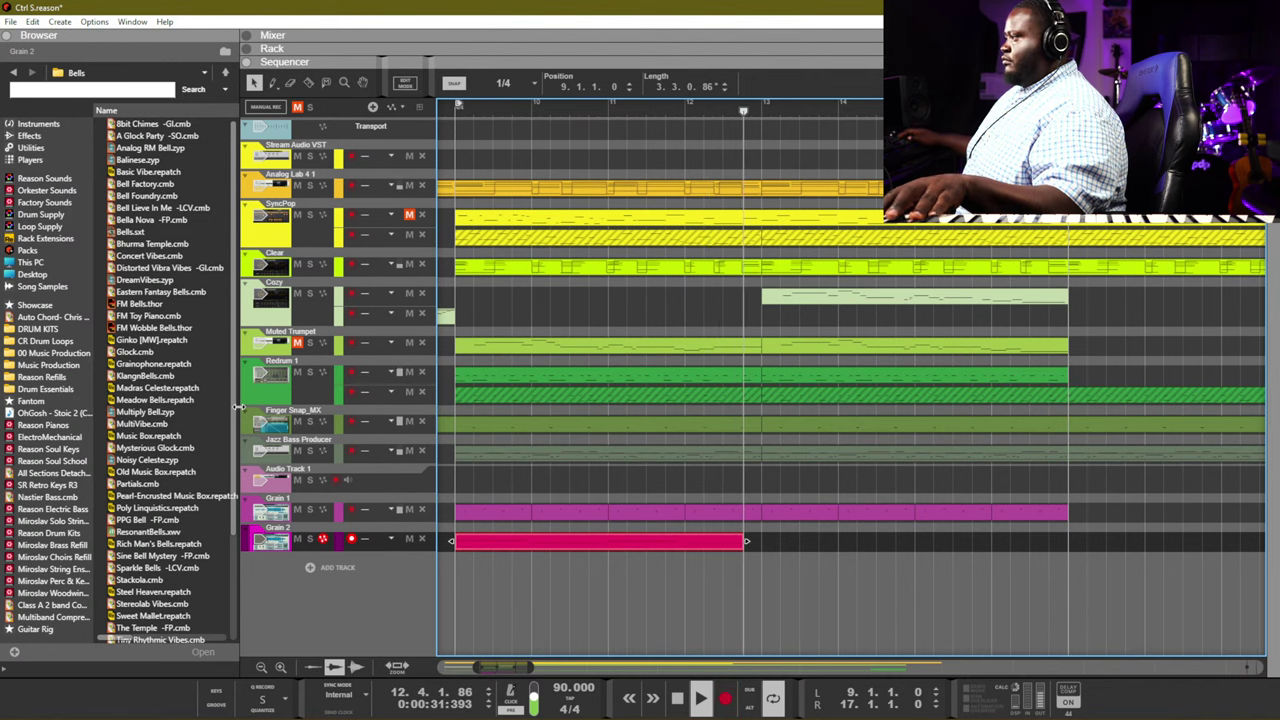
key("space")
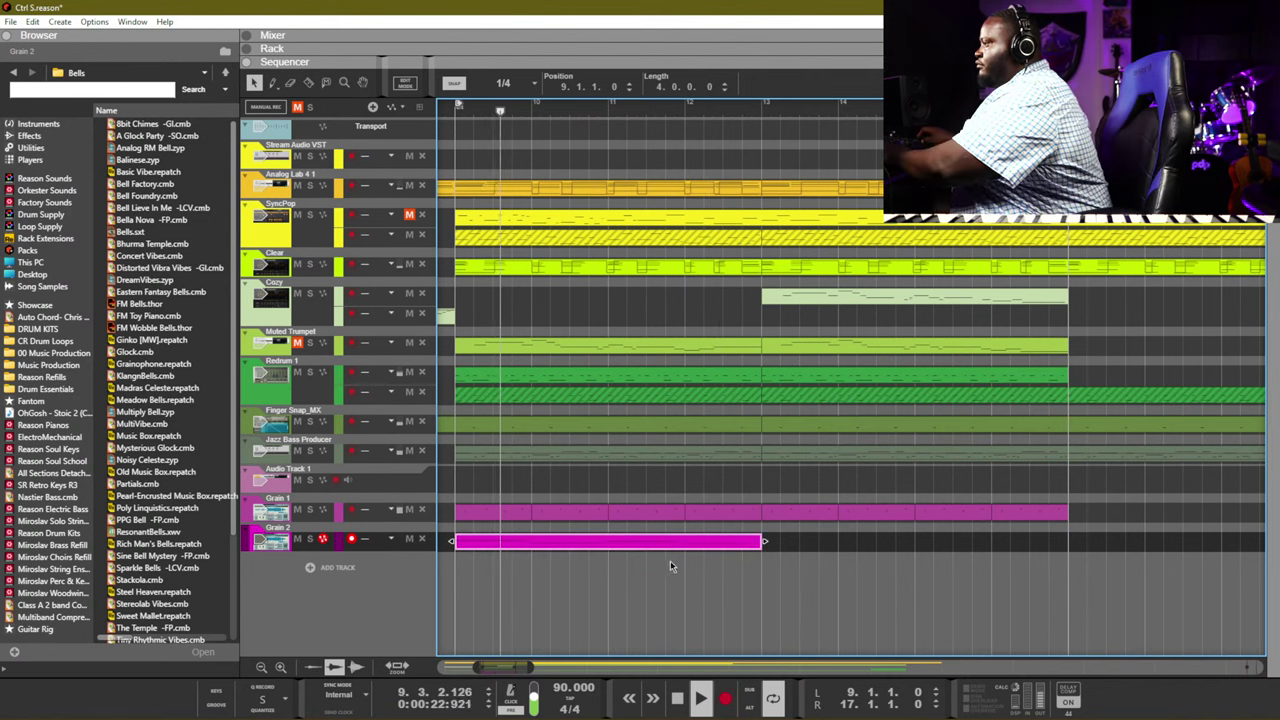
Lower the last note of the recorded Grain 2 clip by one semitone and close the clip editor
key("Return")
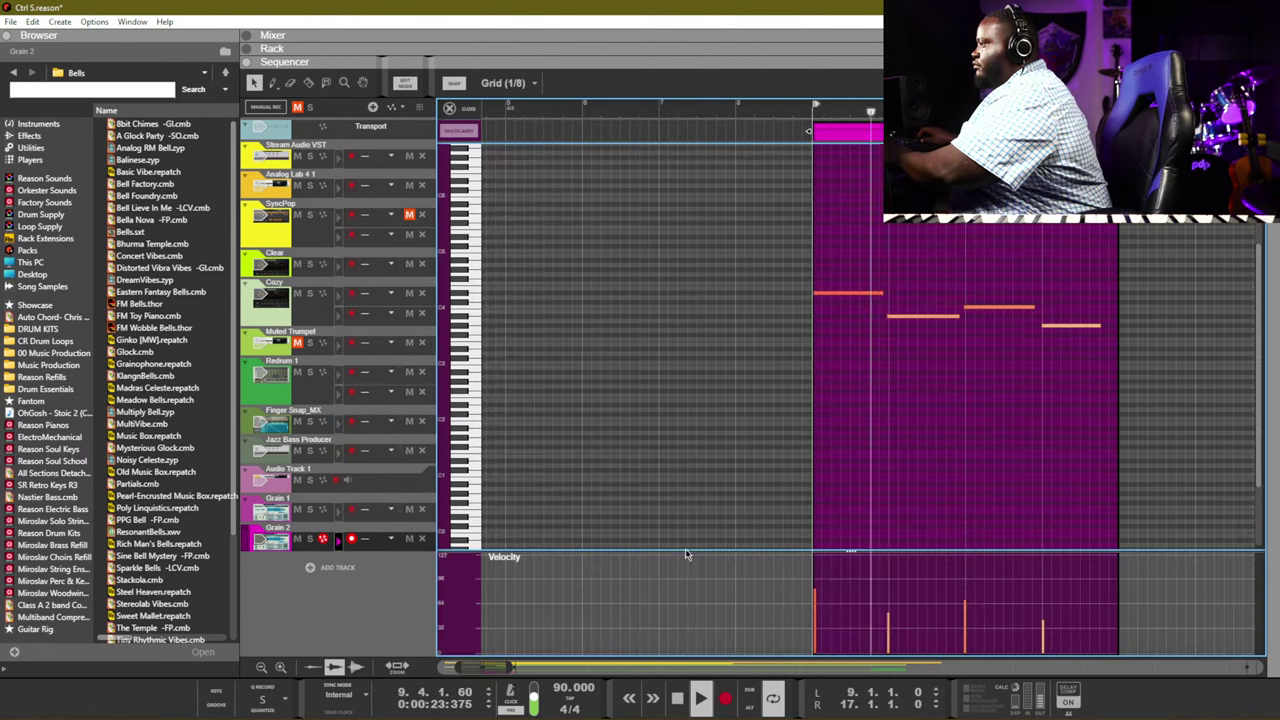
left_click(1065, 297)
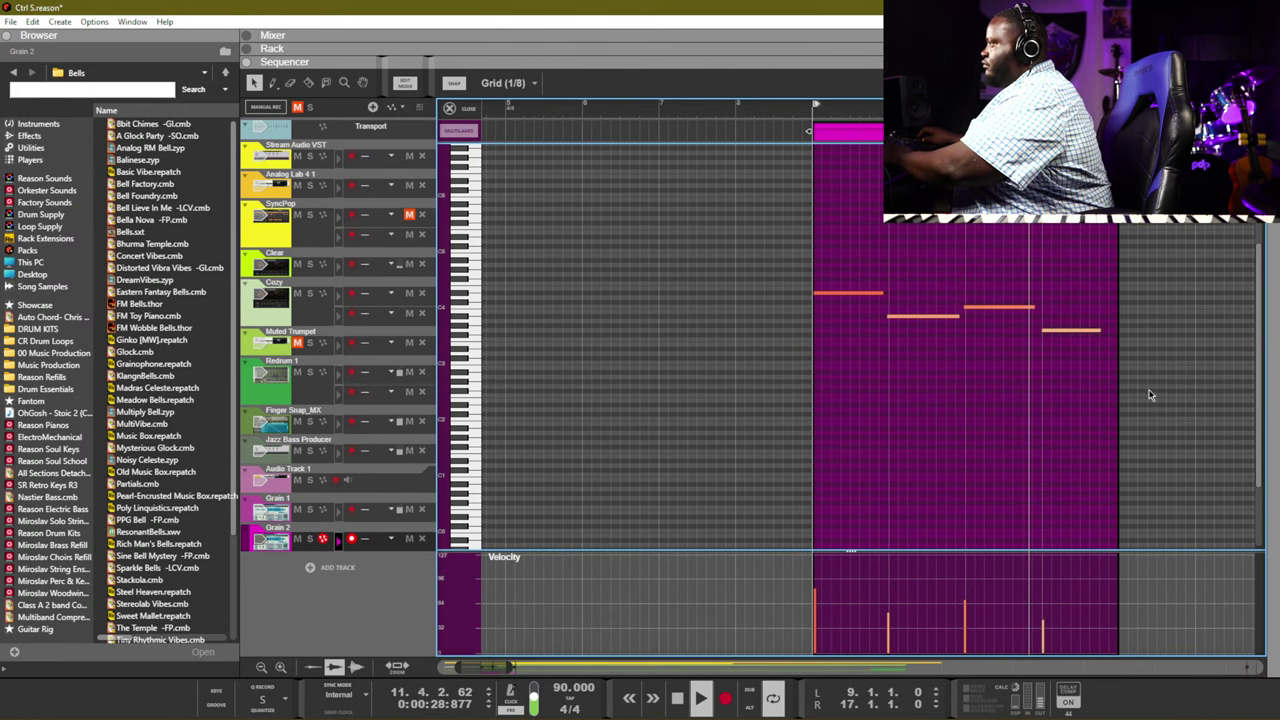
left_click_drag(1151, 394, 1048, 297)
key("ctrl+e")
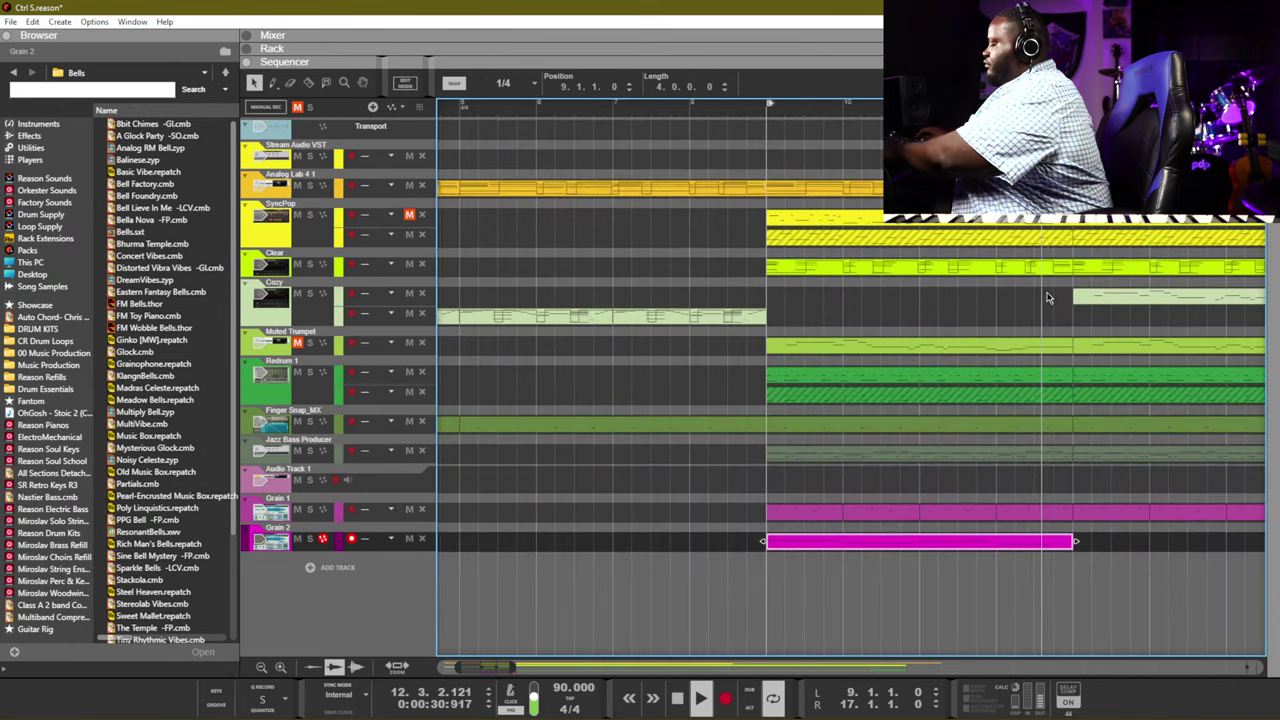
Duplicate the Grain 2 clip, move both clips to start at bar 17 and extend the loop end to bar 25
key("ctrl+d")
scroll(1005, 377, "down", 3)
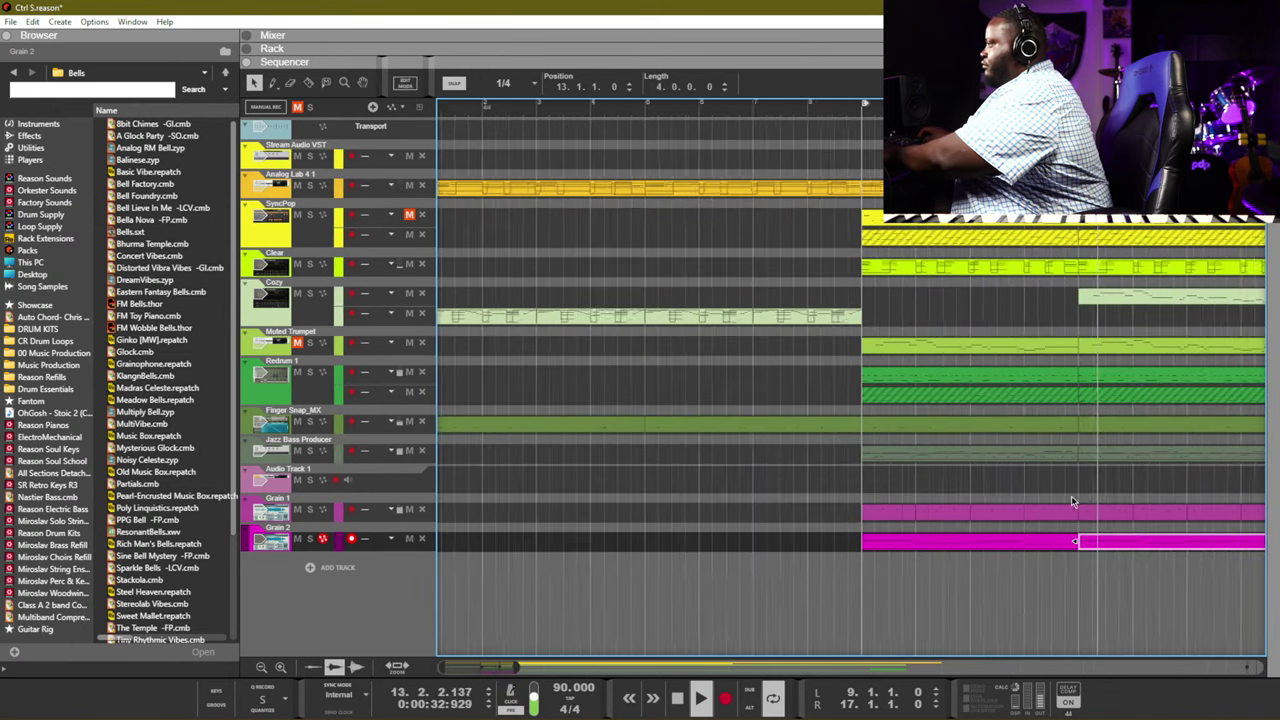
left_click(732, 331)
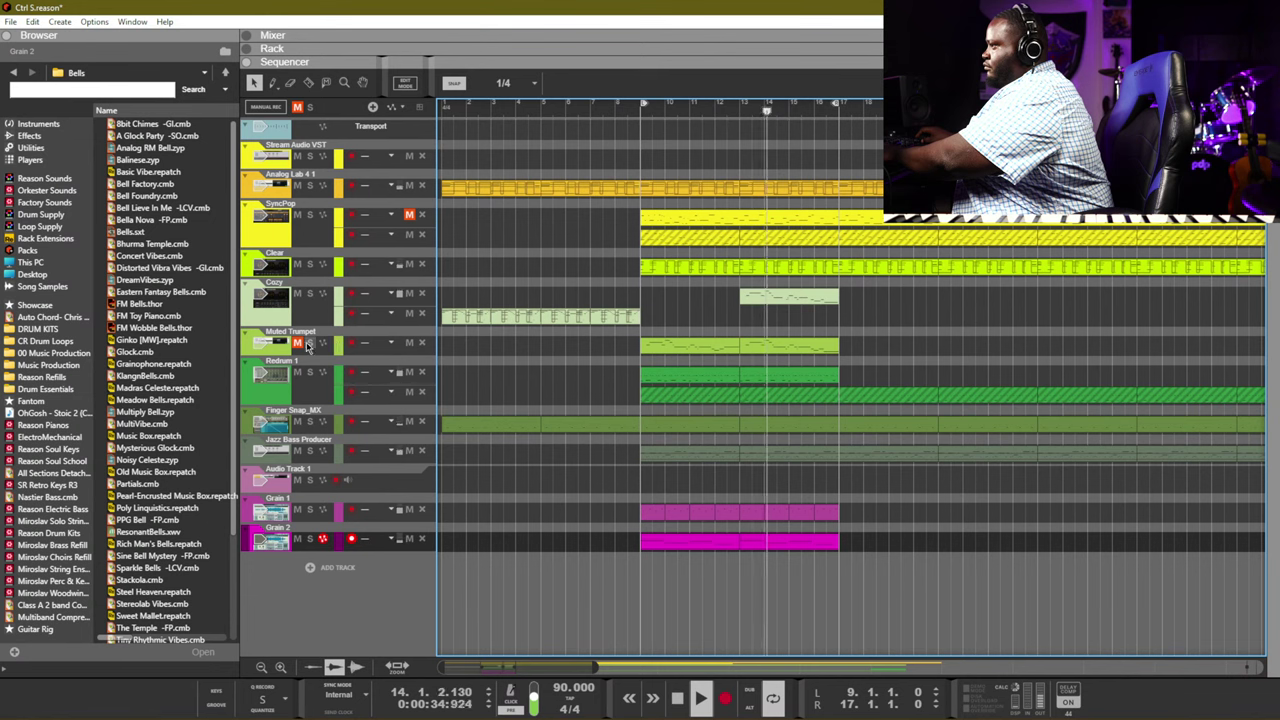
left_click_drag(740, 540, 938, 541)
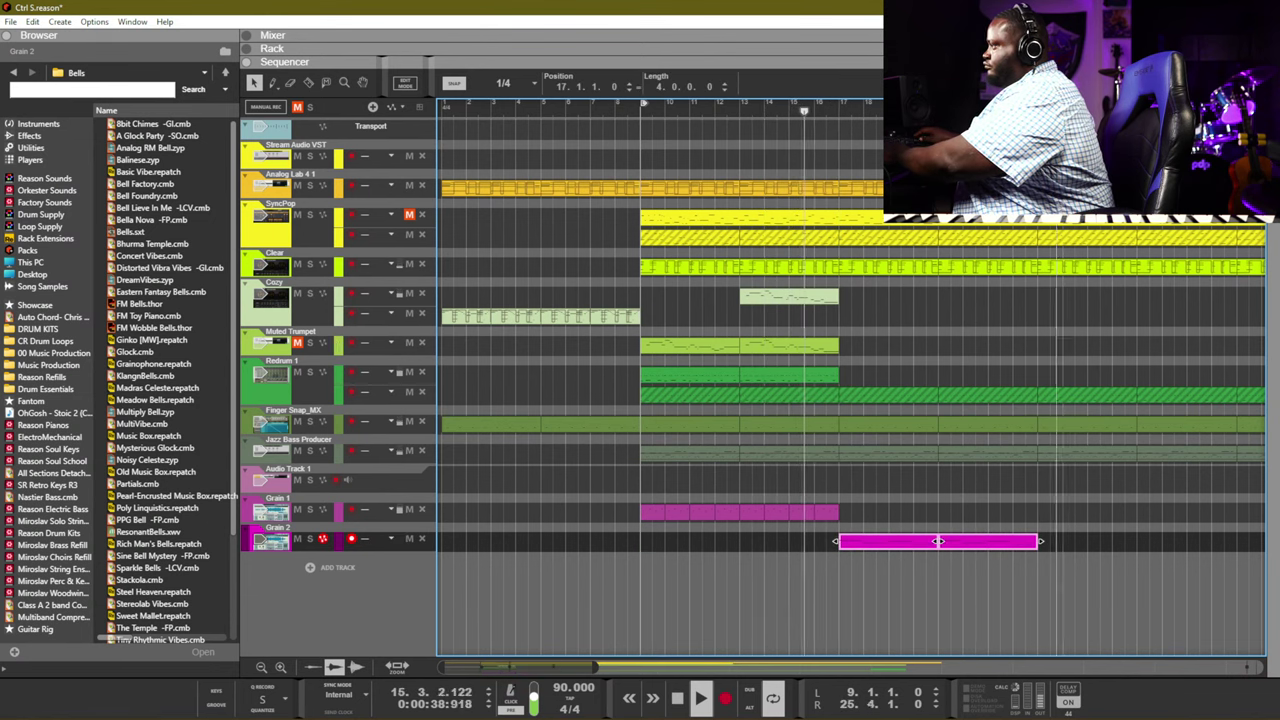
Unmute the Muted Trumpet track and play the song from the start
left_click(297, 342)
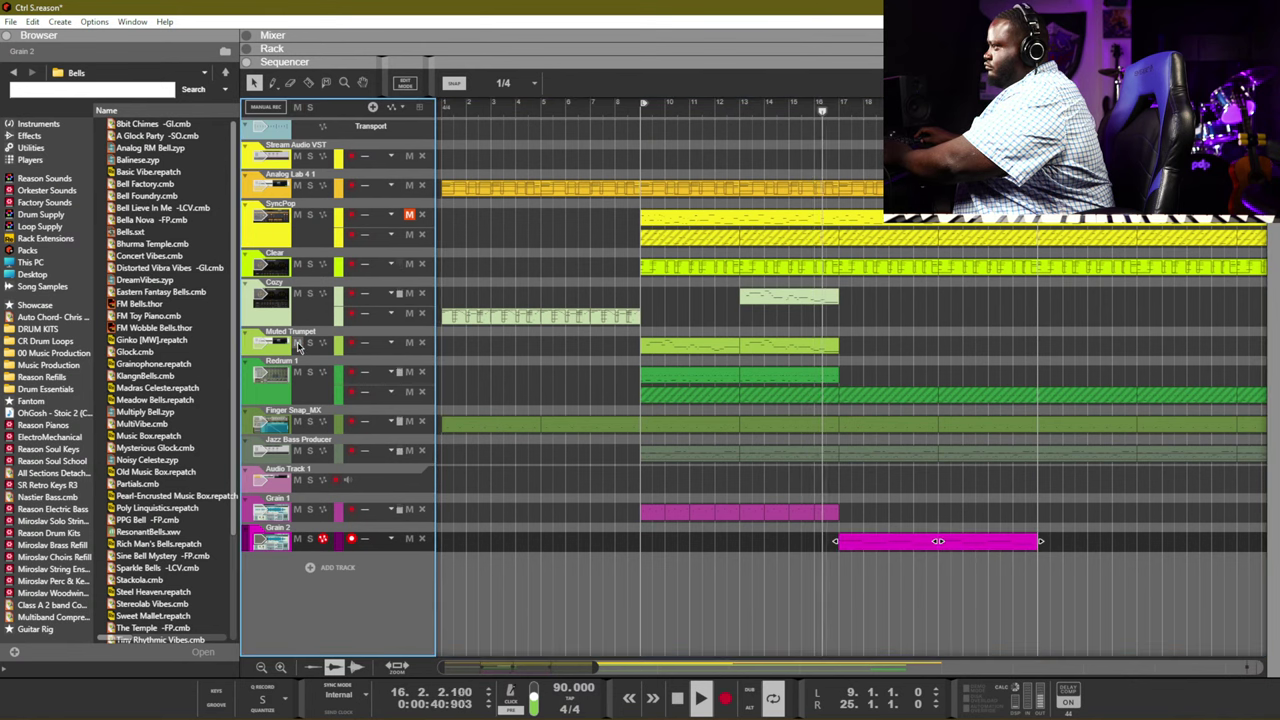
key("space")
key("space")
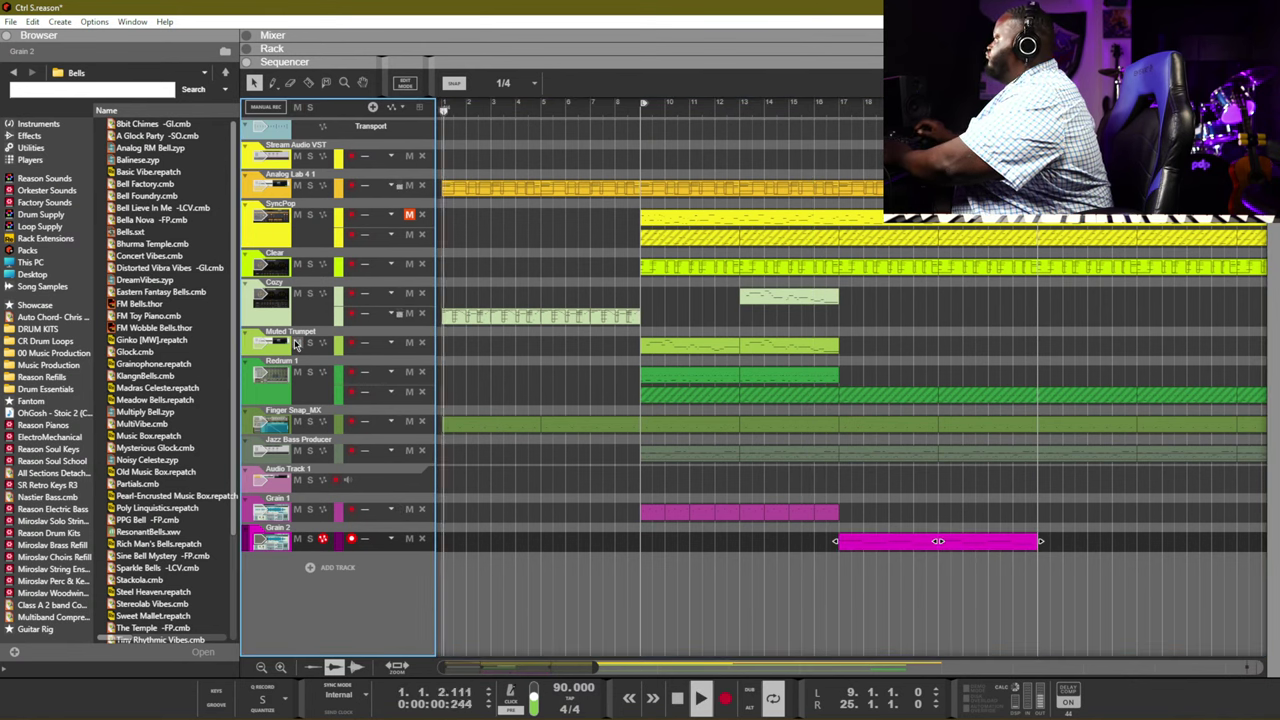
left_click(575, 394)
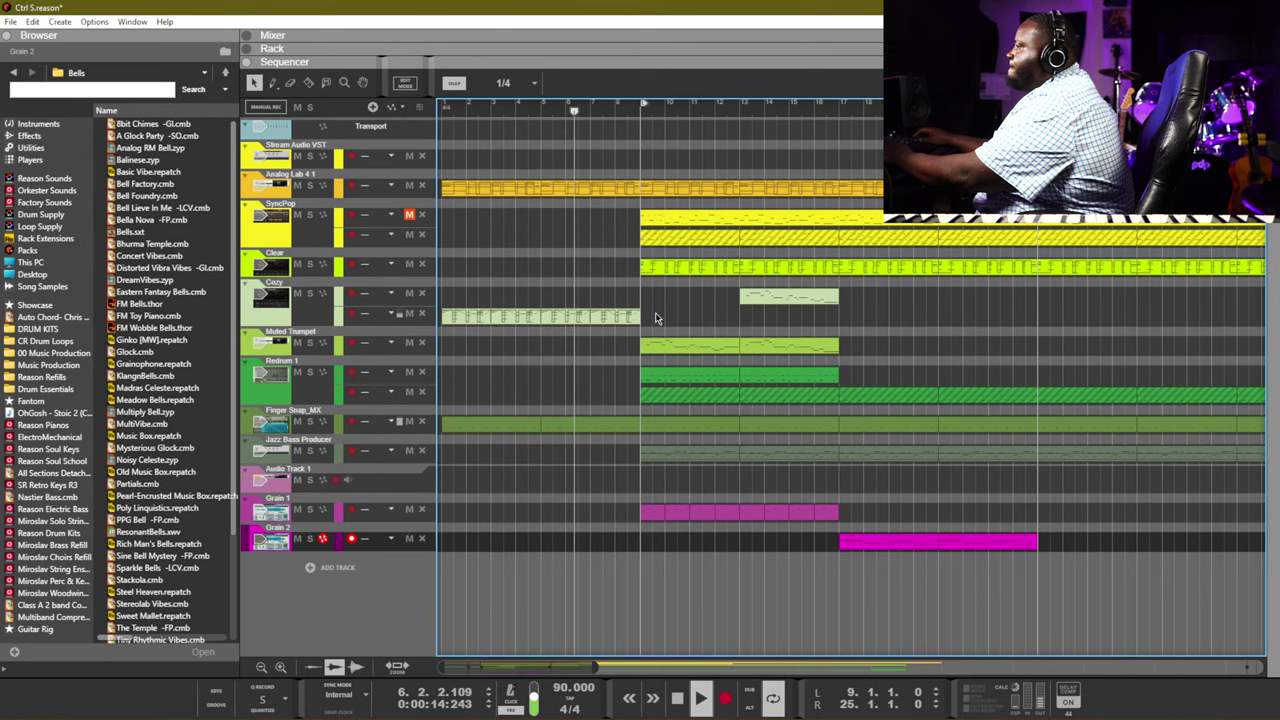
left_click(620, 316)
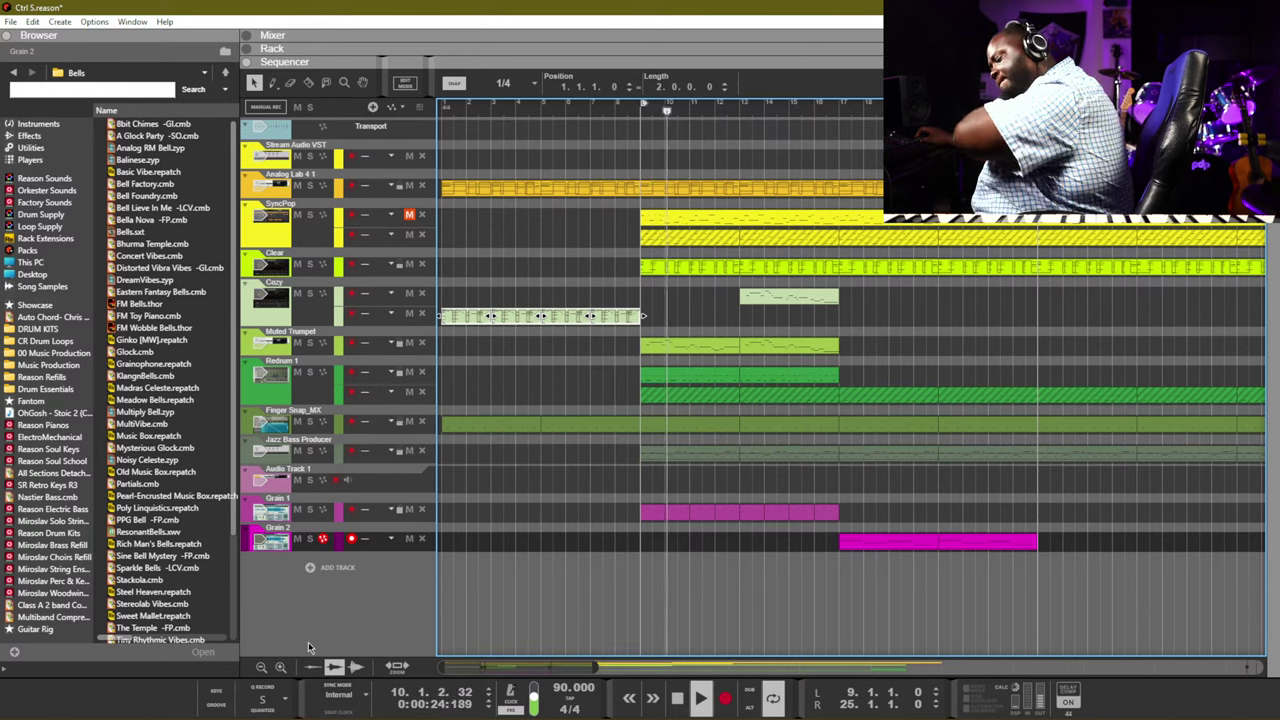
left_click(677, 314)
Assign groove channel A1 to the Grain 1 track and check that channel in the ReGroove Mixer
left_click(352, 510)
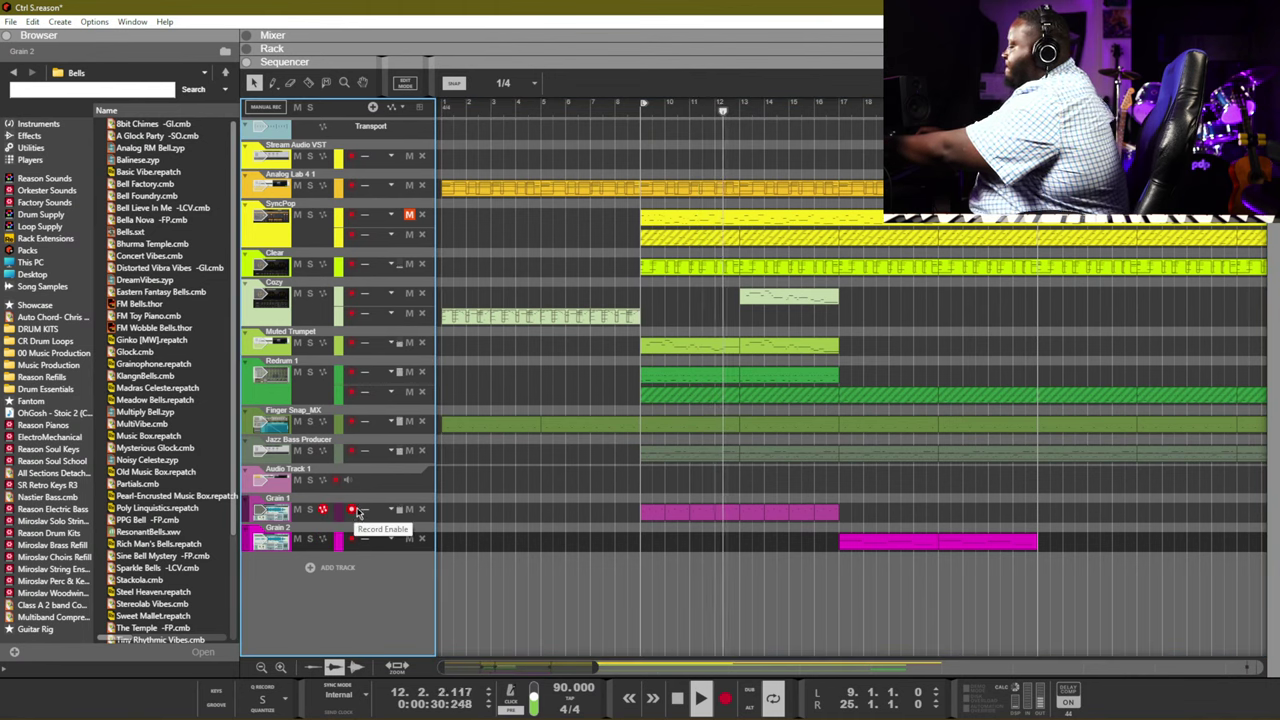
key("F6")
scroll(391, 490, "up", 3)
key("F7")
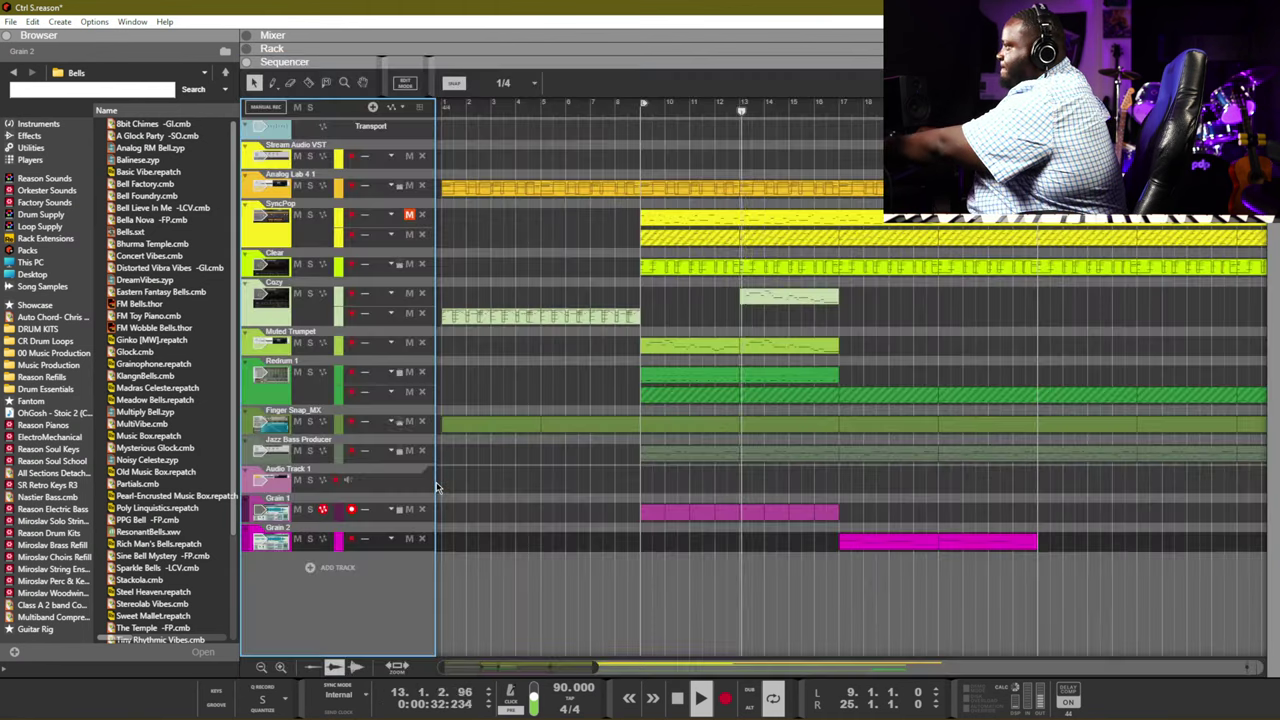
left_click(690, 511)
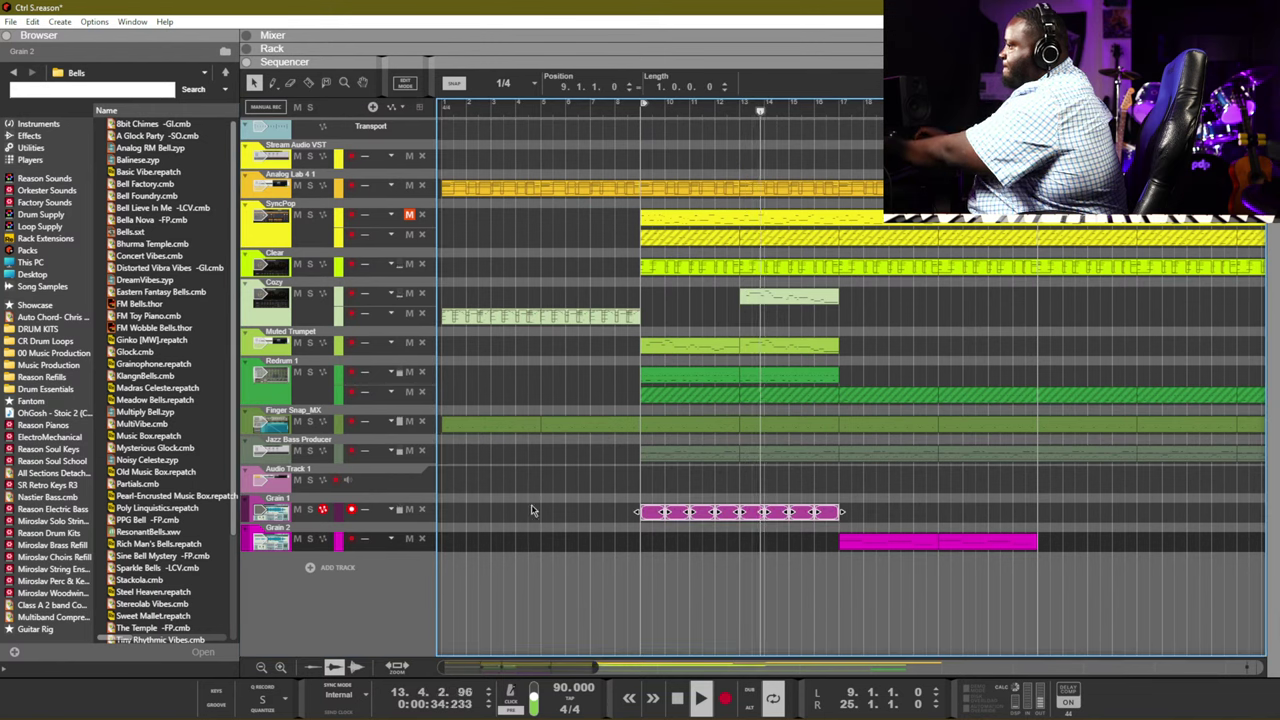
left_click(388, 510)
mouse_move(420, 573)
left_click(520, 572)
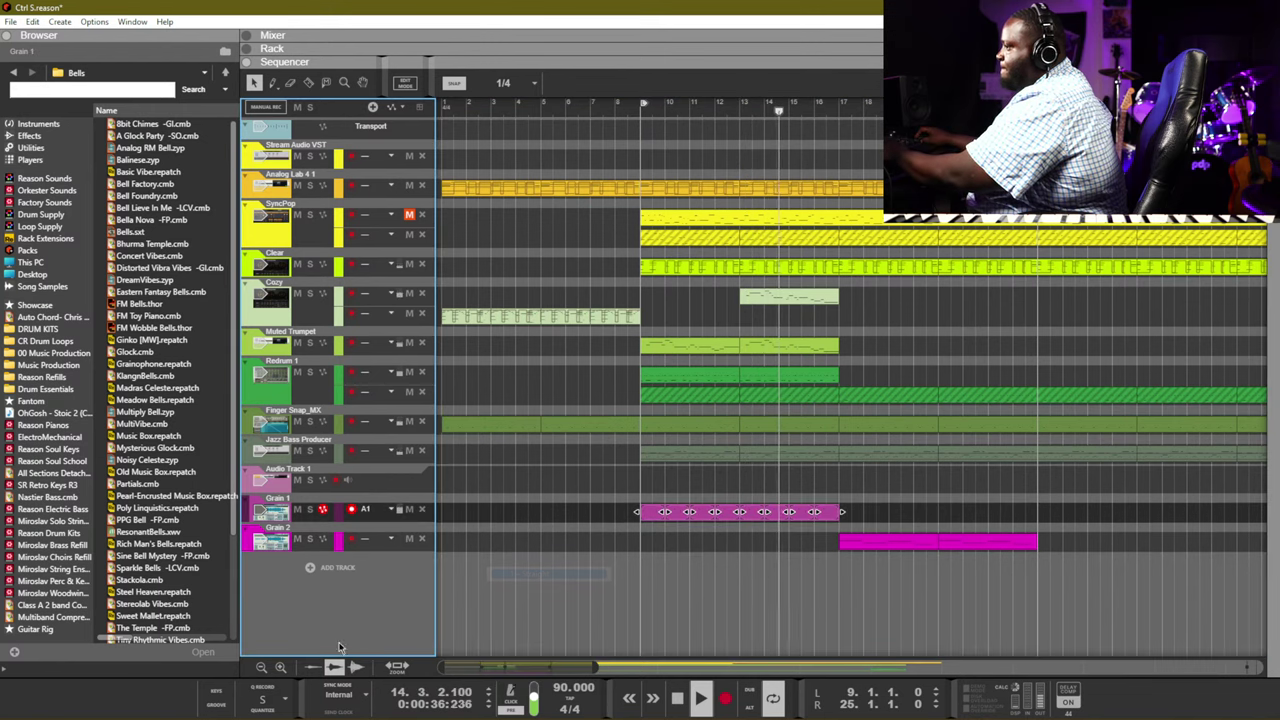
left_click(243, 694)
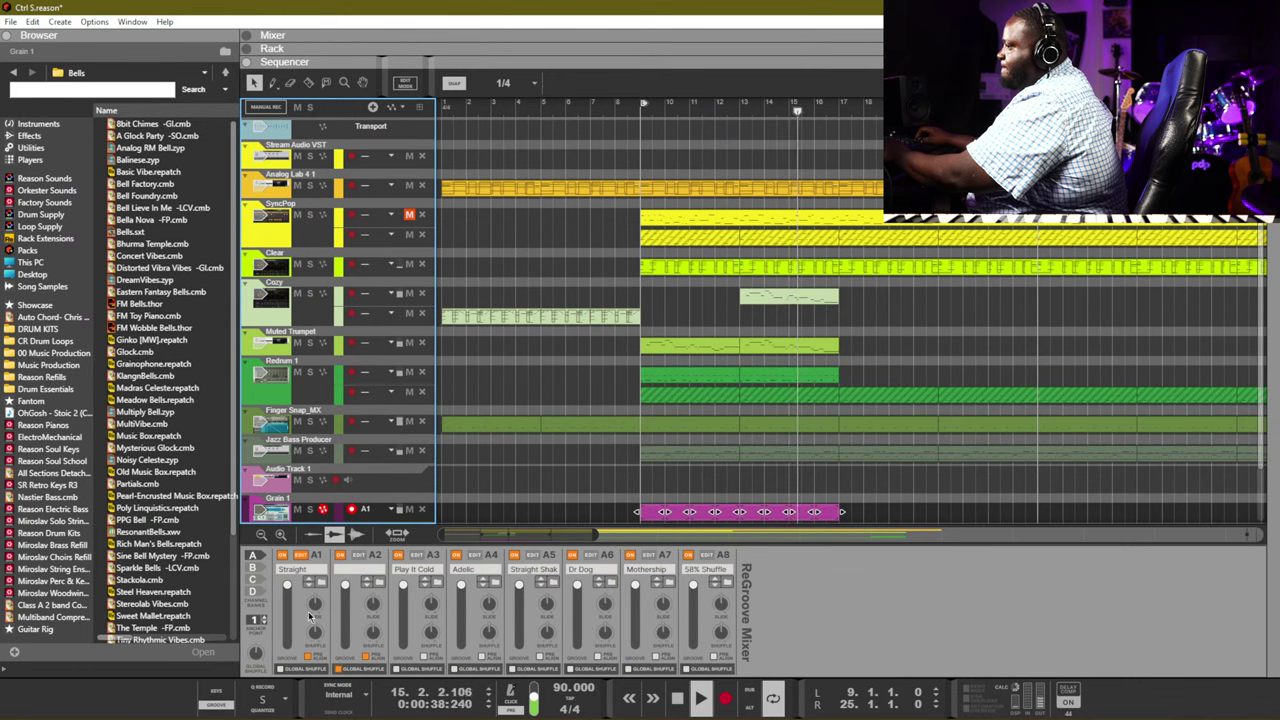
left_click(228, 707)
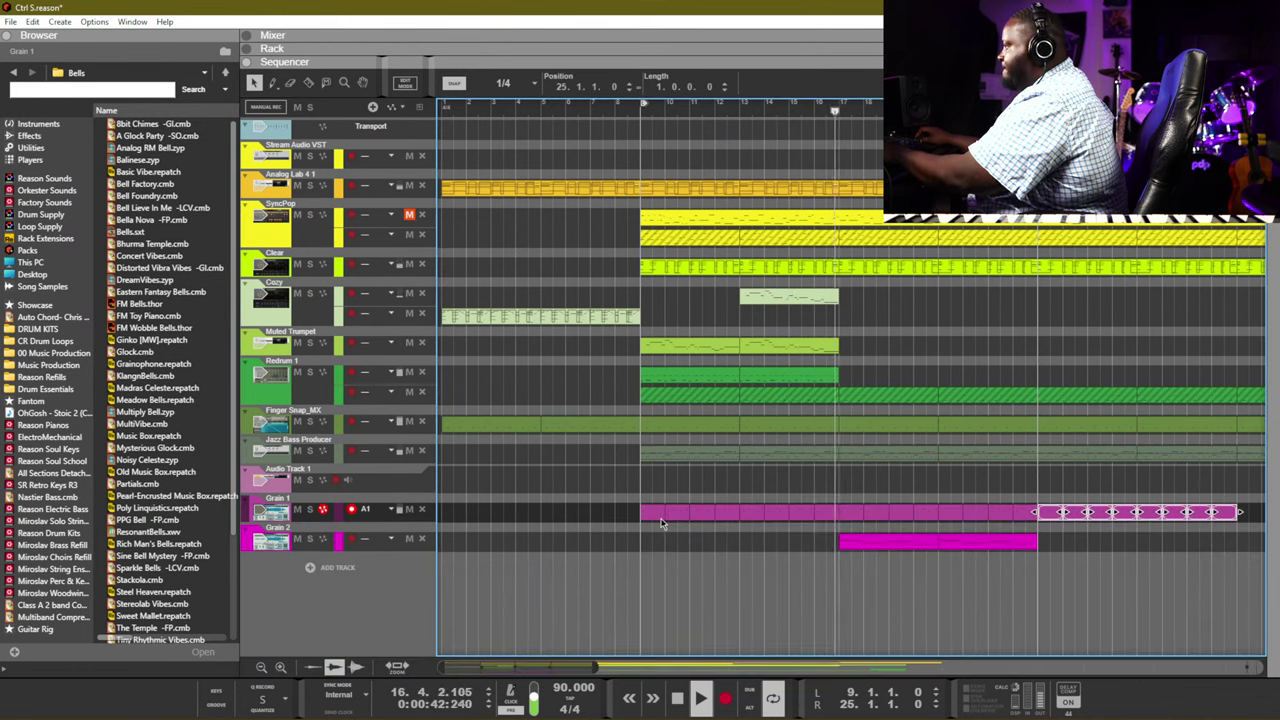
Duplicate the eight-bar run of Grain 1 clips repeatedly so the part fills bars 9 to 41
scroll(666, 516, "down", 3)
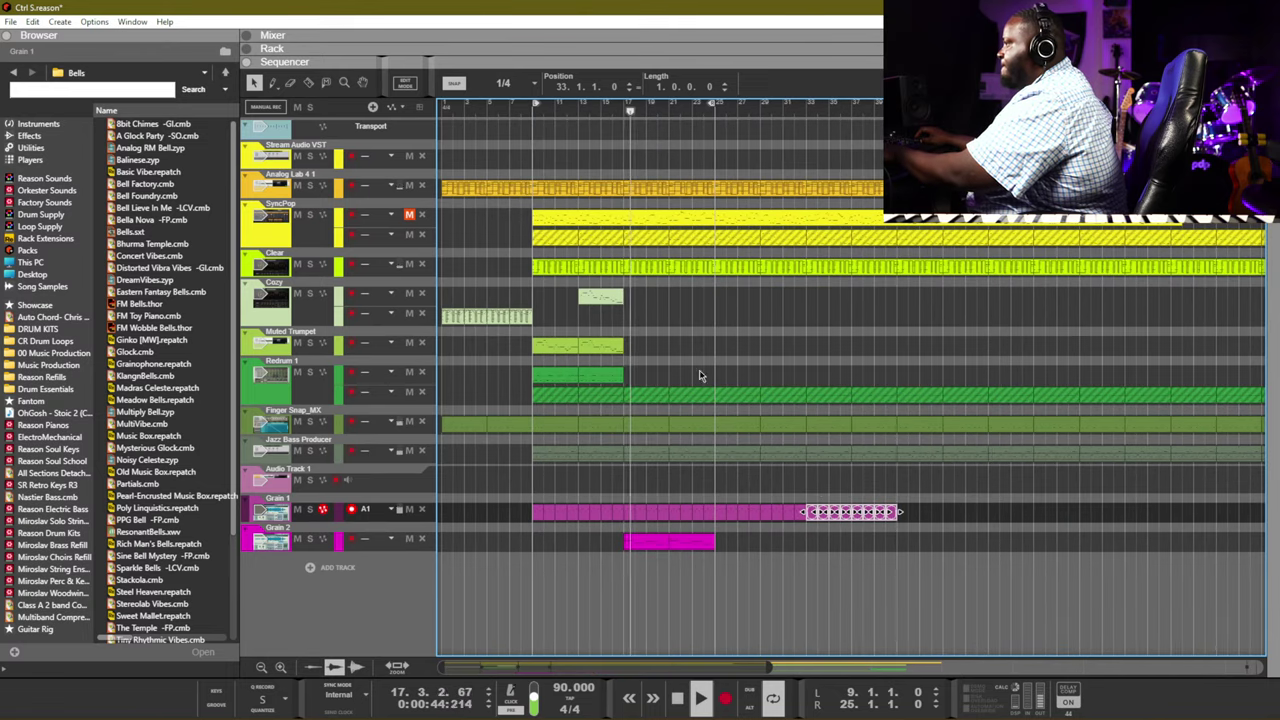
left_click(603, 296)
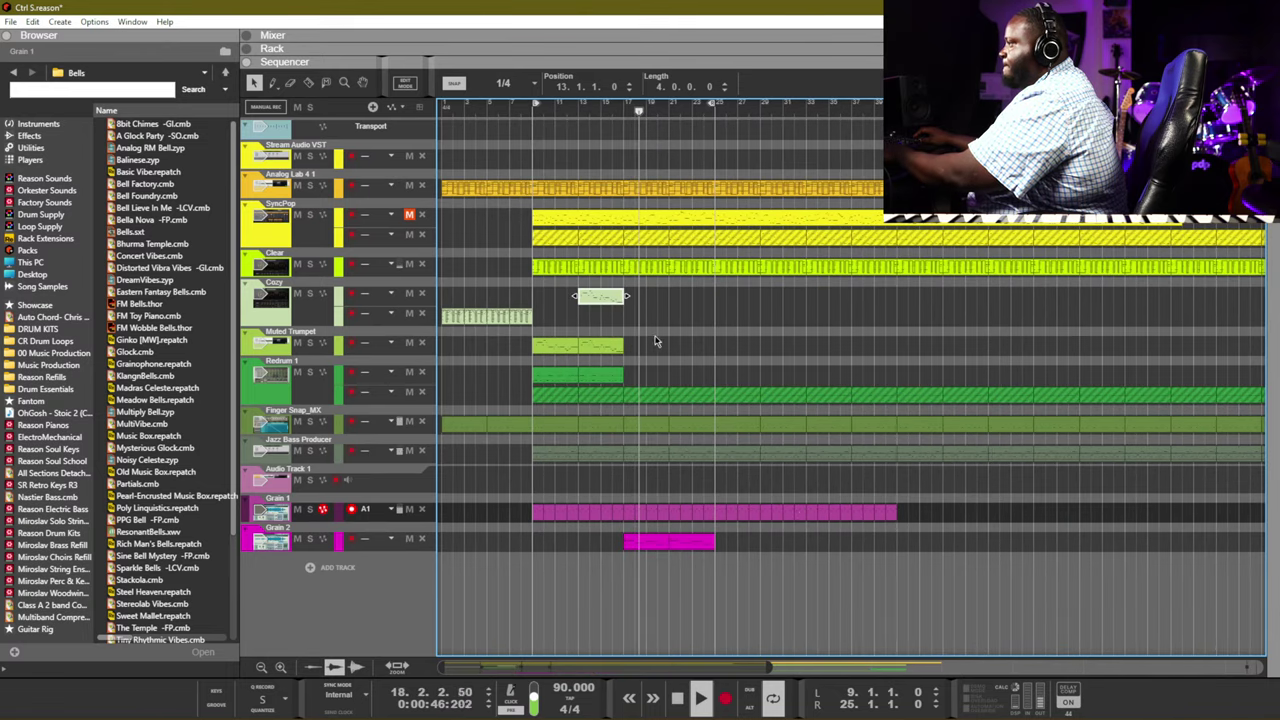
Duplicate the upper-lane Redrum 1 clips twice up to bar 33 and set the loop end to bar 33
left_click(560, 377)
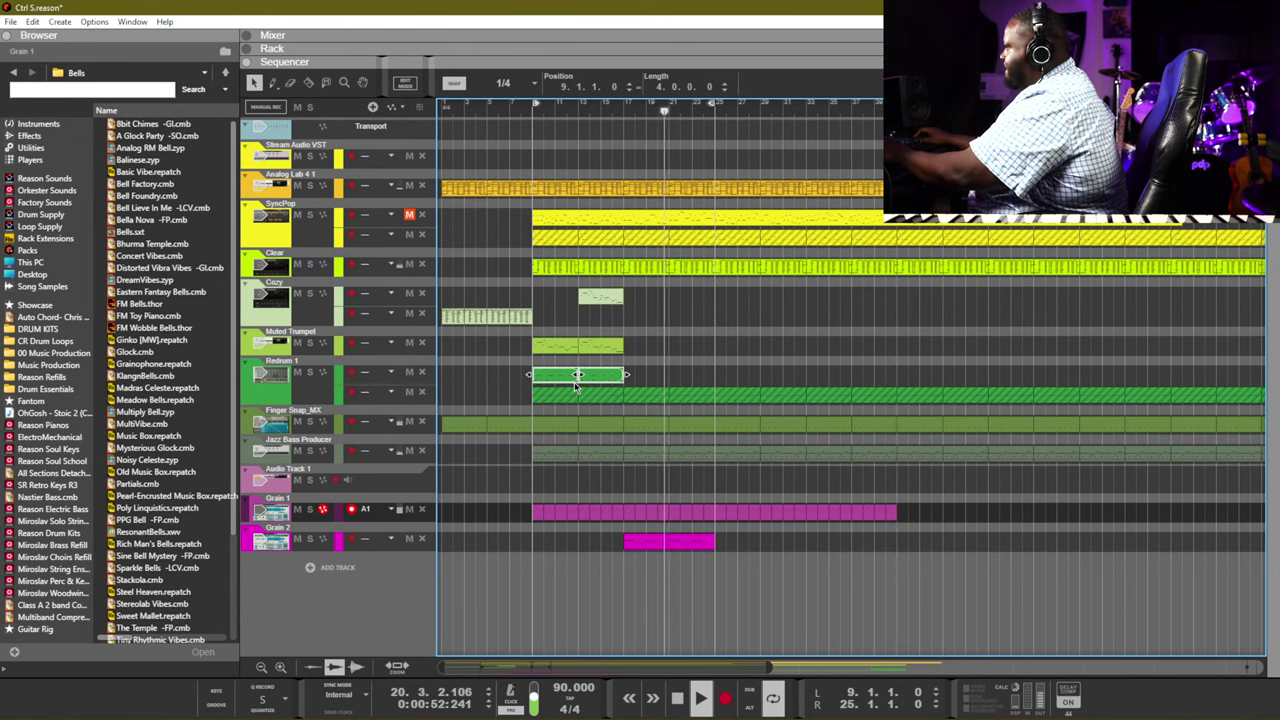
key("ctrl+d")
key("ctrl+d")
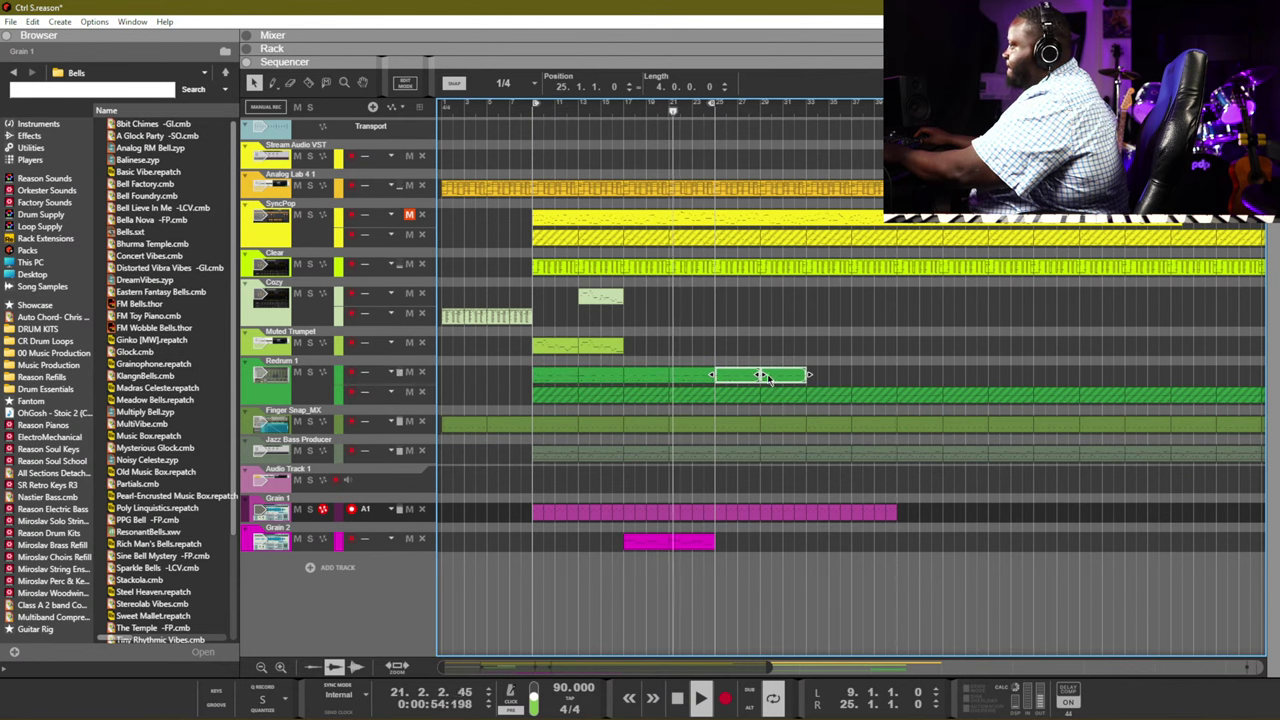
left_click(809, 106, "alt")
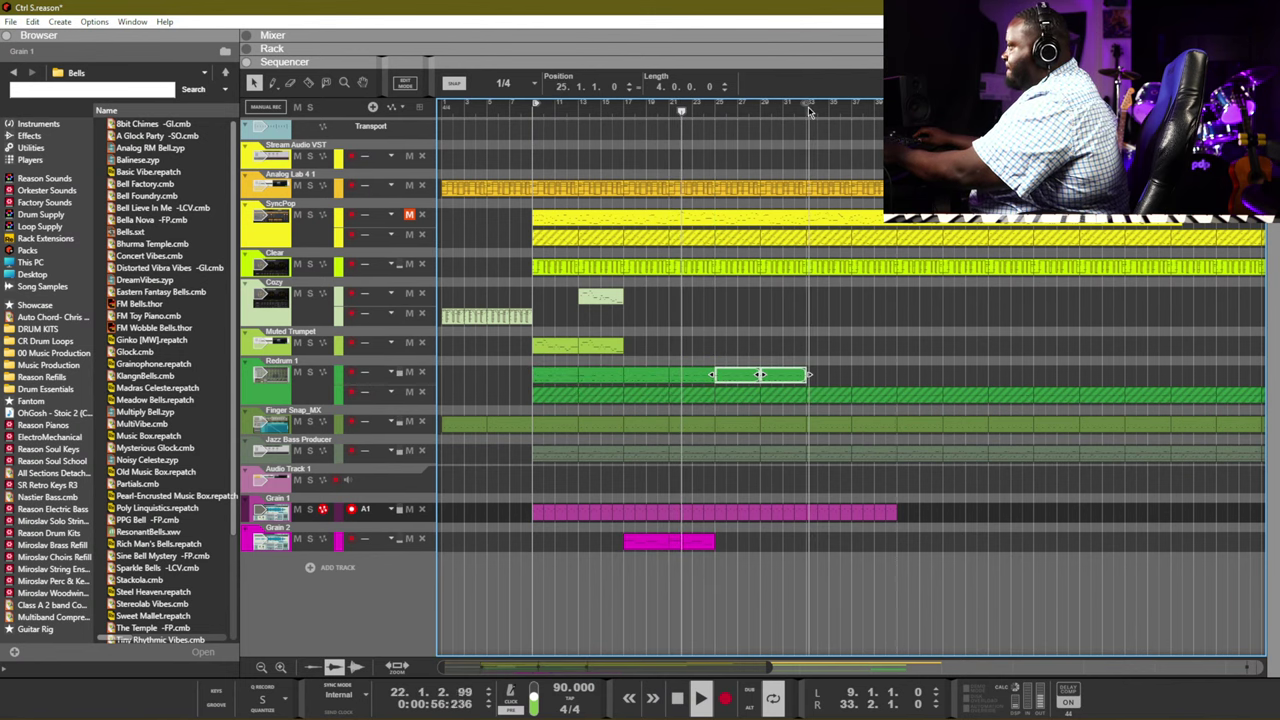
left_click(751, 330)
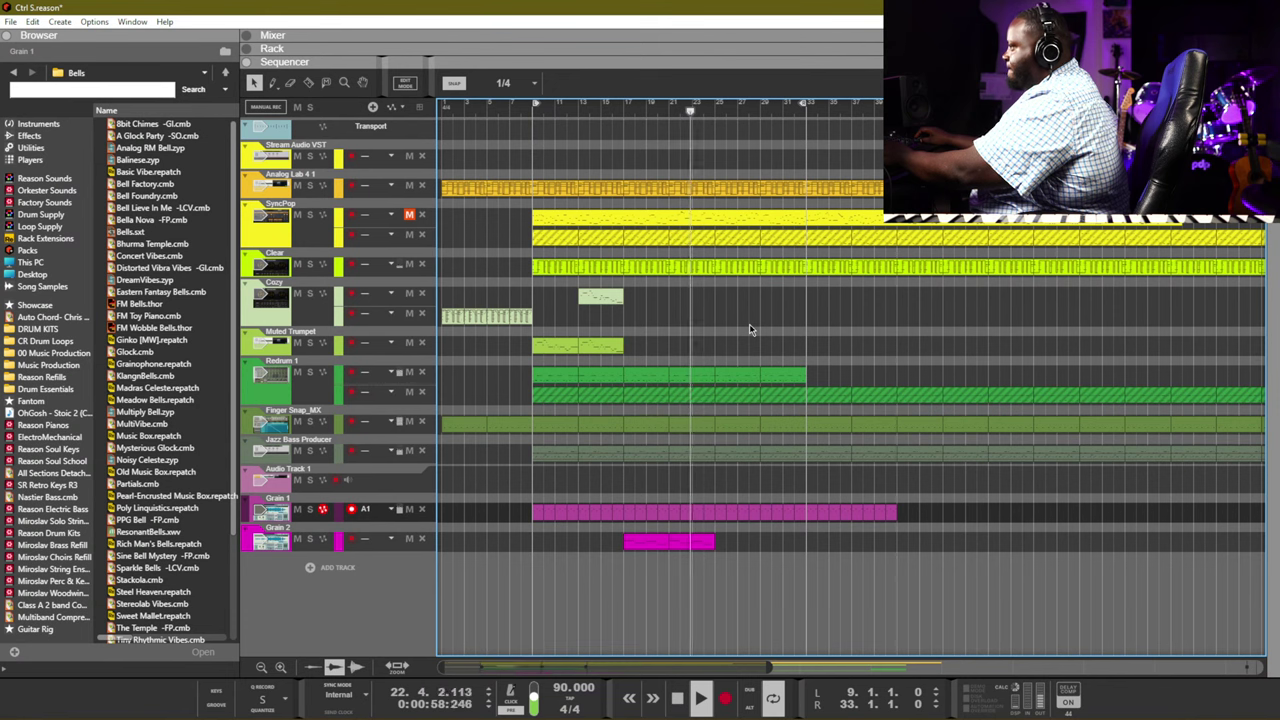
Copy the four-bar Cozy clip at bar 13 to bar 25 on the same lane
left_click(611, 299)
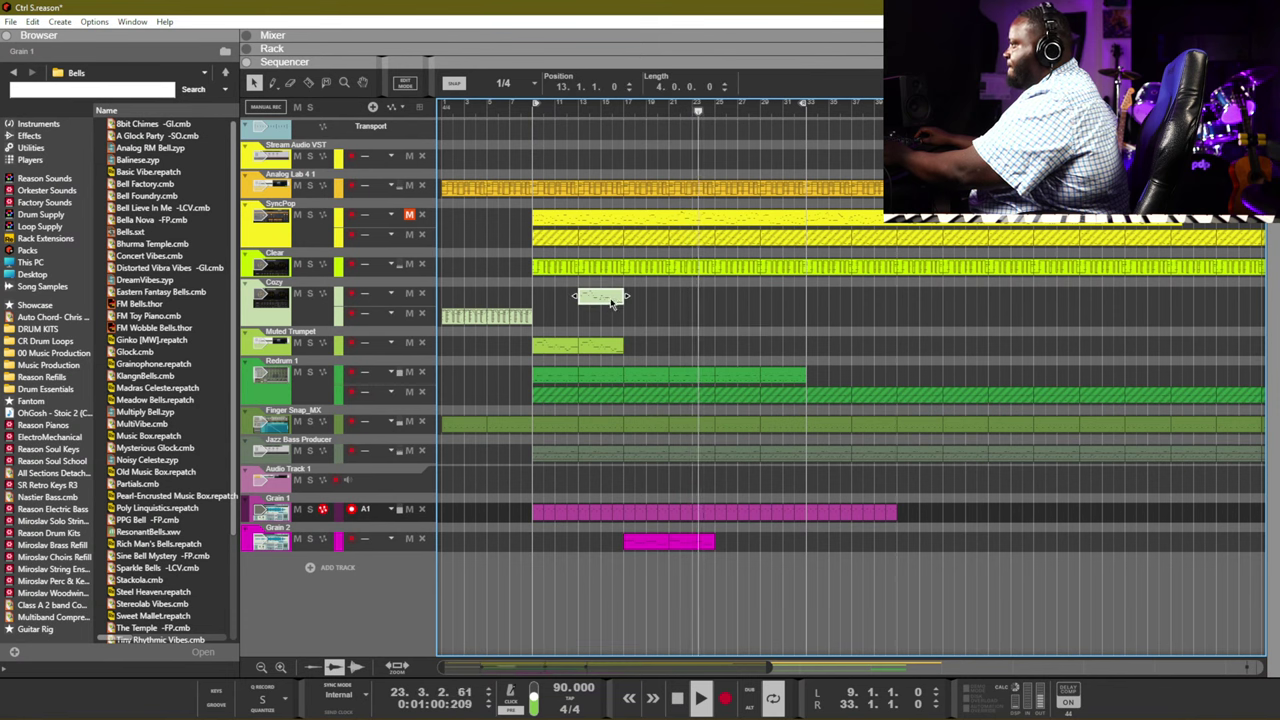
left_click_drag(611, 299, 756, 317)
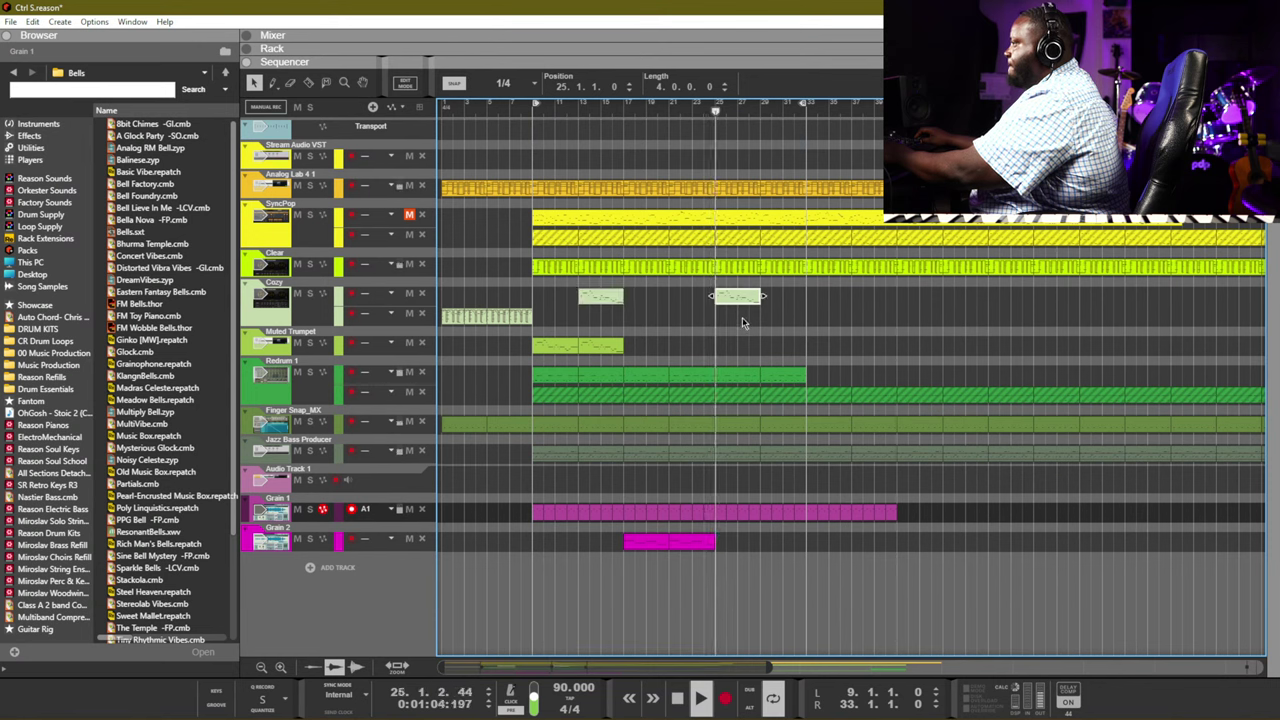
left_click(760, 327)
left_click(716, 296)
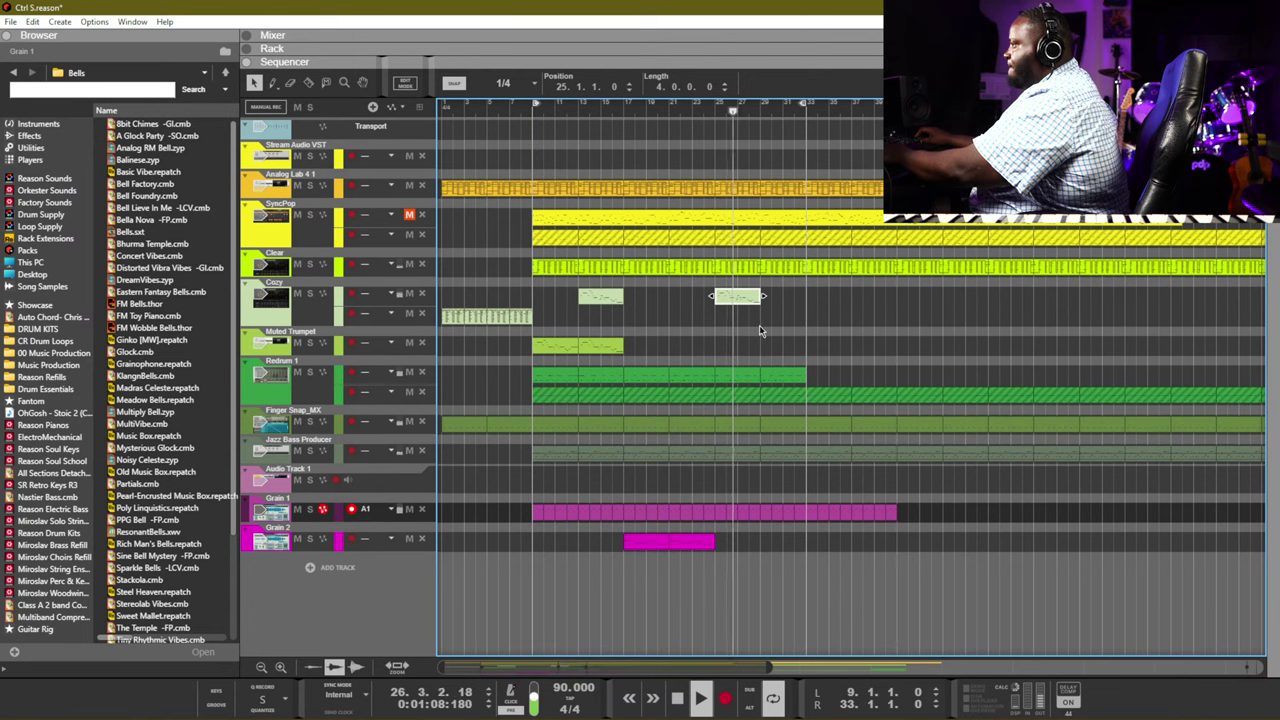
Repeat the Cozy clip at bar 25 to bar 29 and copy the second Grain 2 clip to bar 29
key("ctrl+d")
left_click(770, 328)
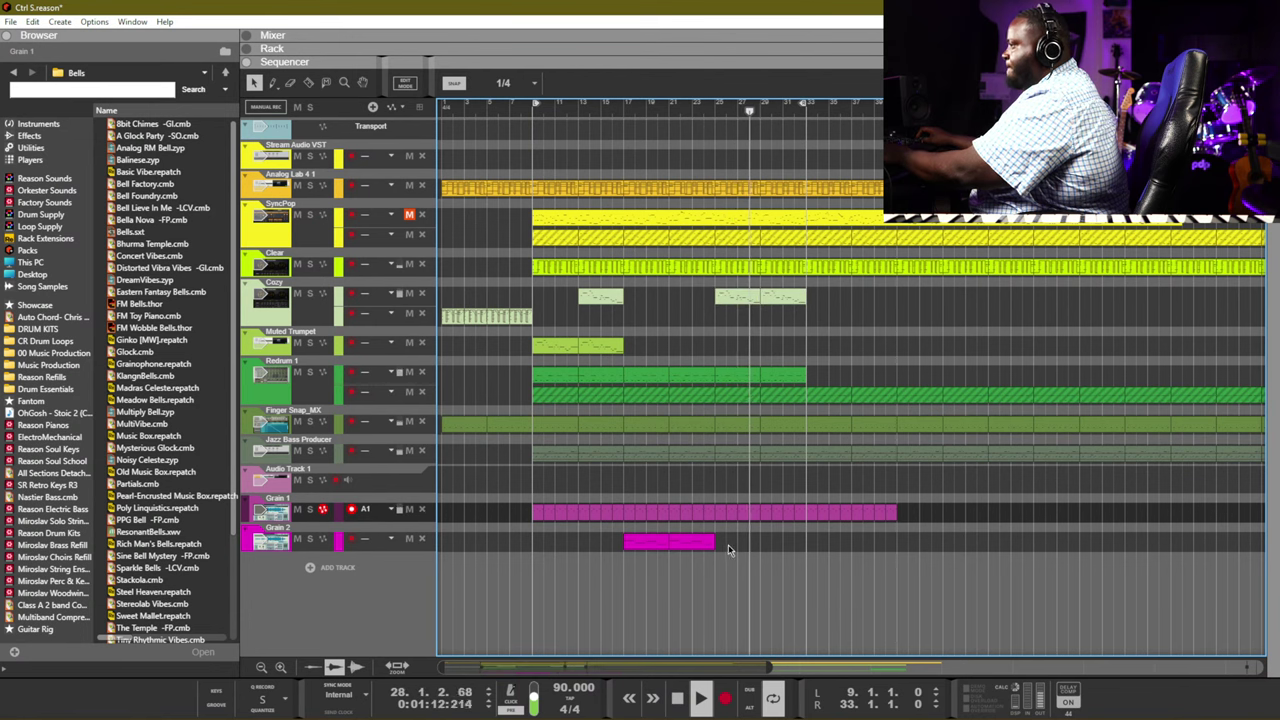
left_click_drag(689, 543, 784, 545)
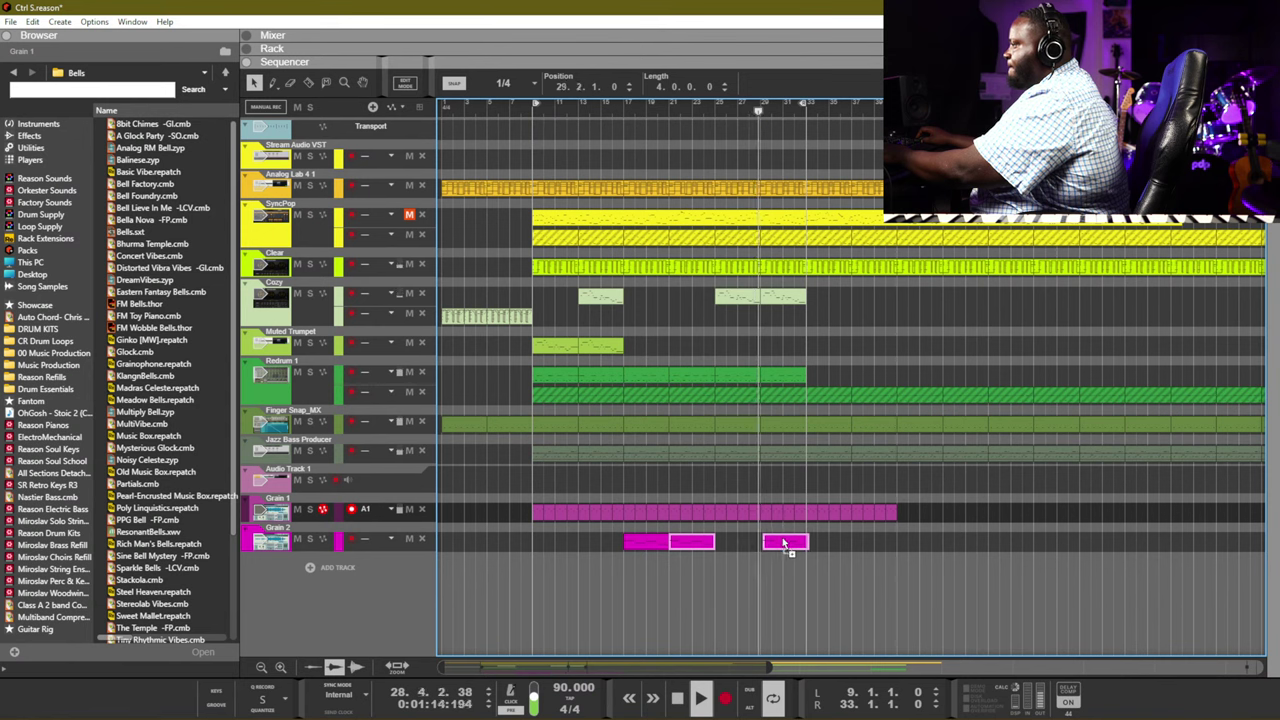
left_click(786, 546)
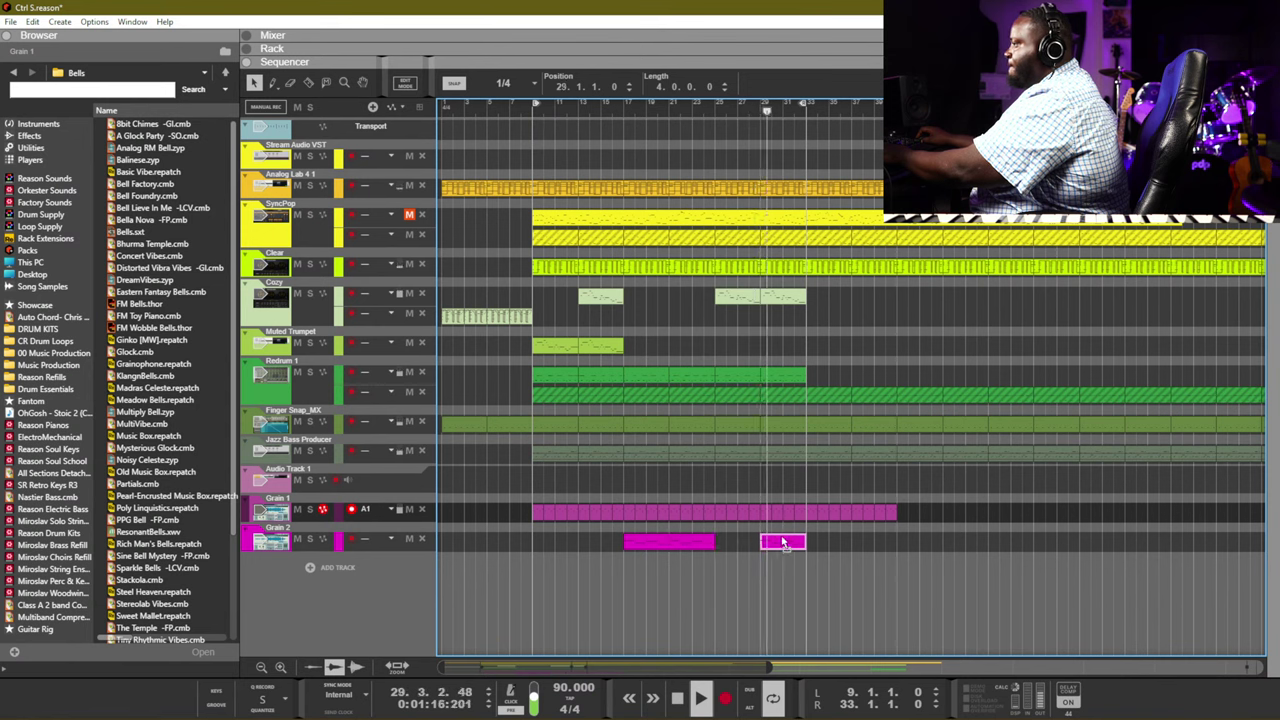
left_click_drag(782, 542, 784, 543)
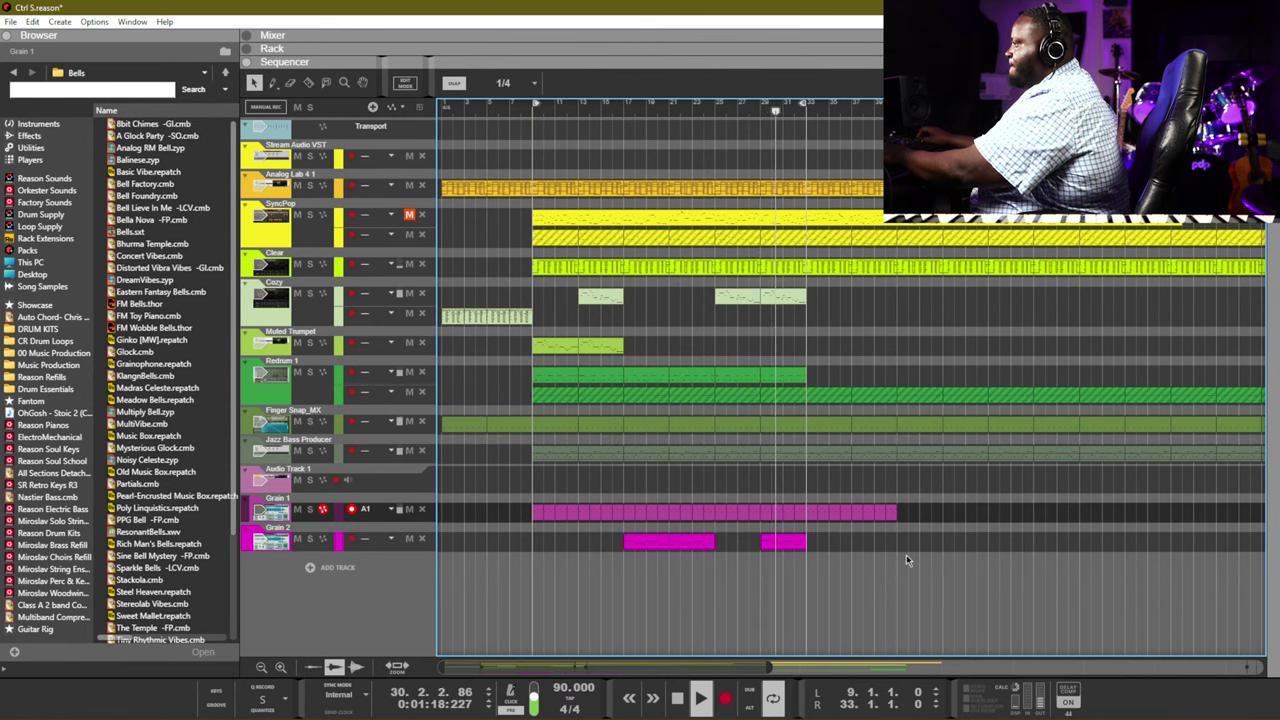
key("g")
key("g")
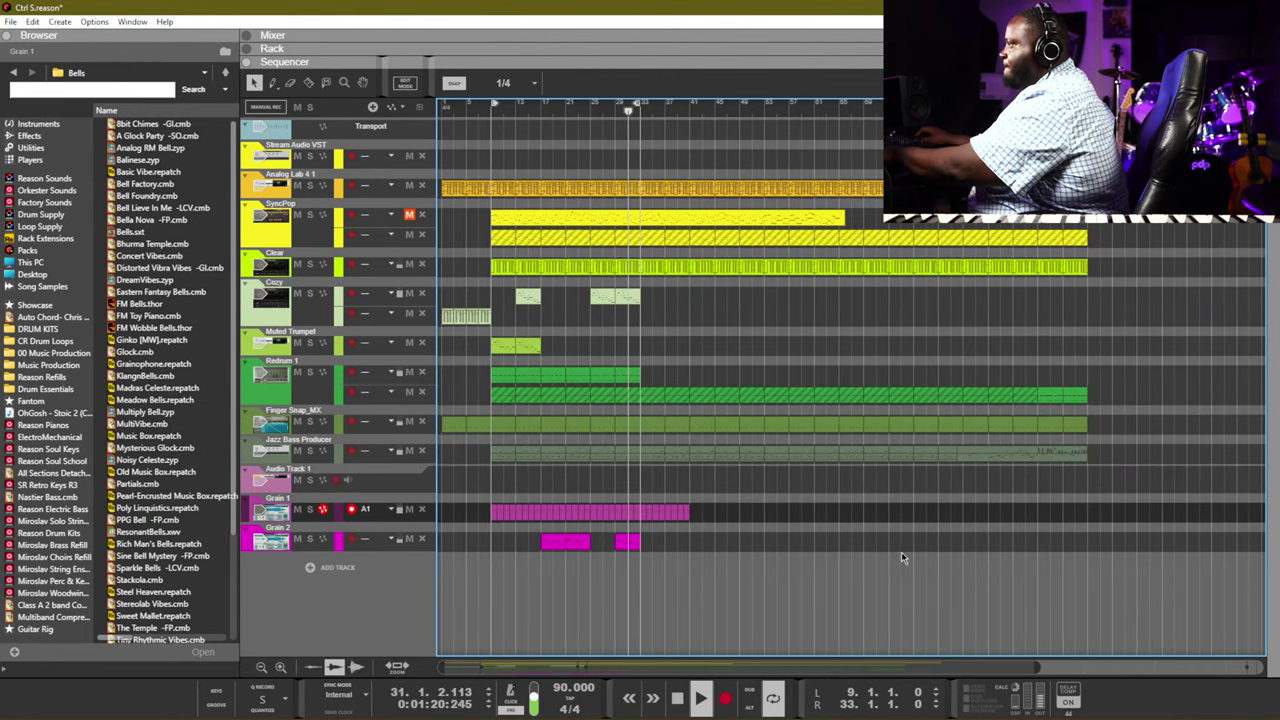
key("h")
key("h")
left_click_drag(772, 347, 440, 304)
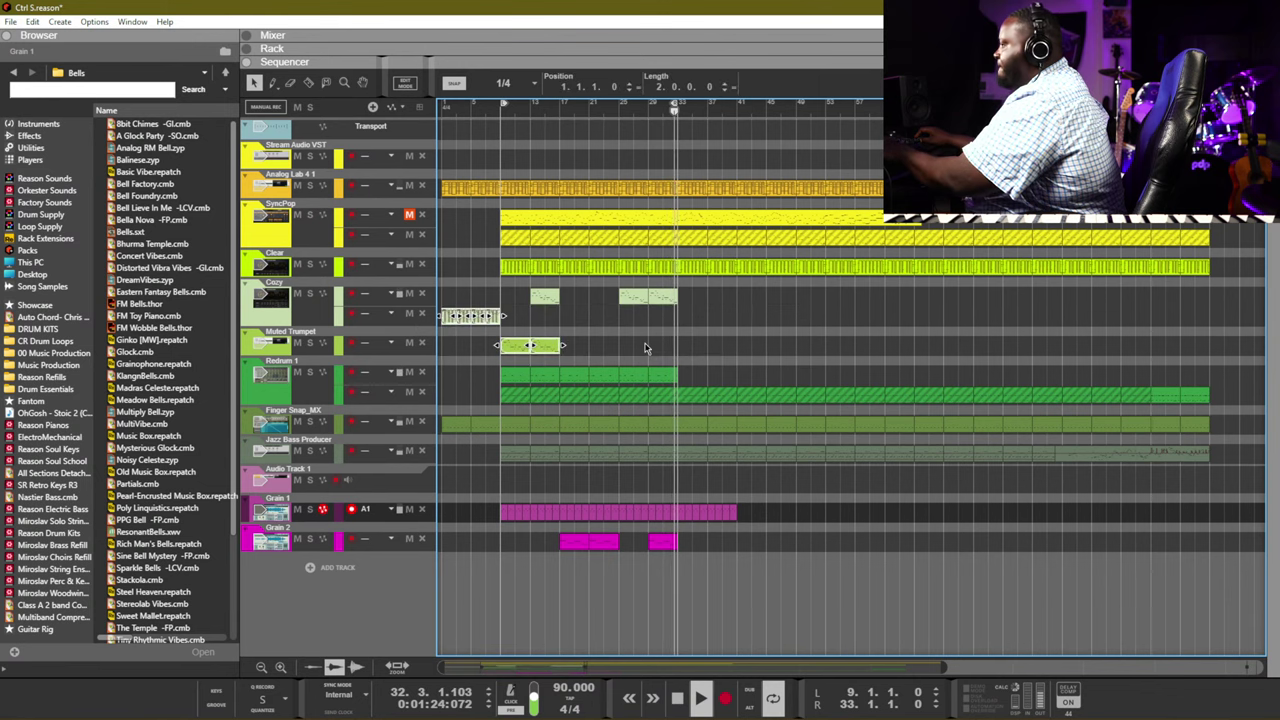
left_click(645, 348)
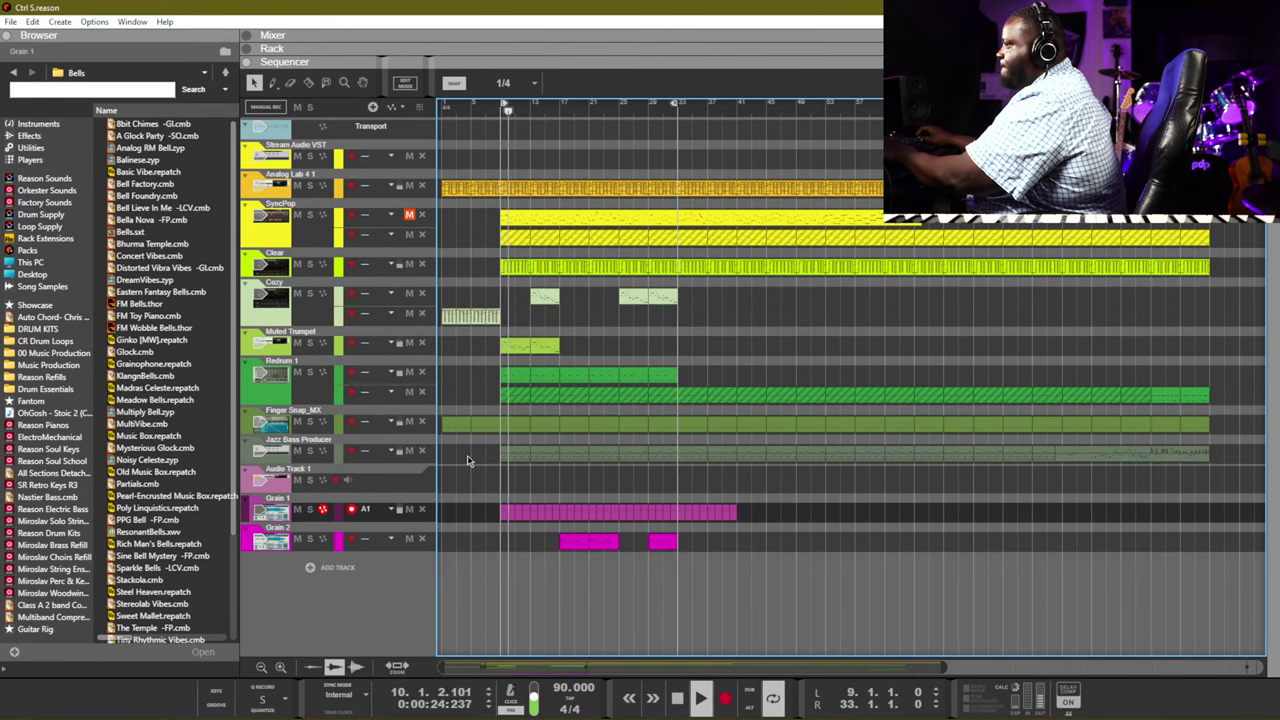
Create a new instrument track with the All Sections Exp Det patch from the Advanced Combis folder
left_click(66, 474)
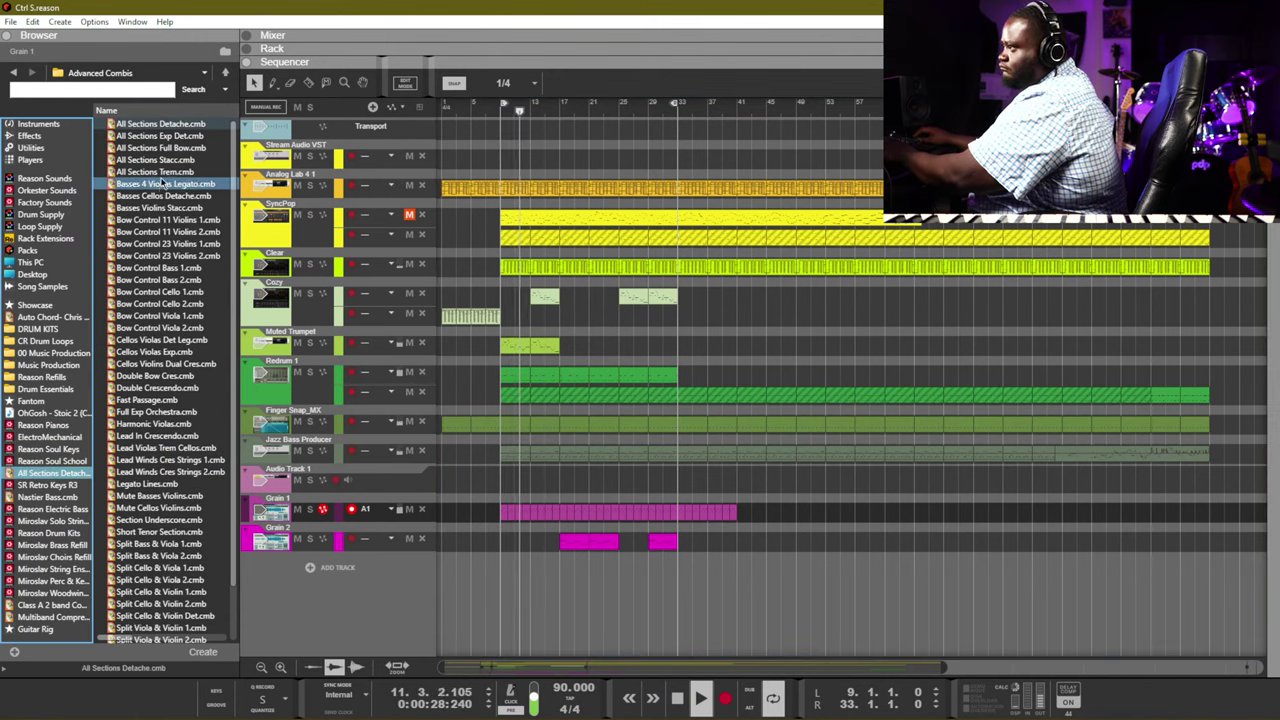
left_click(163, 137)
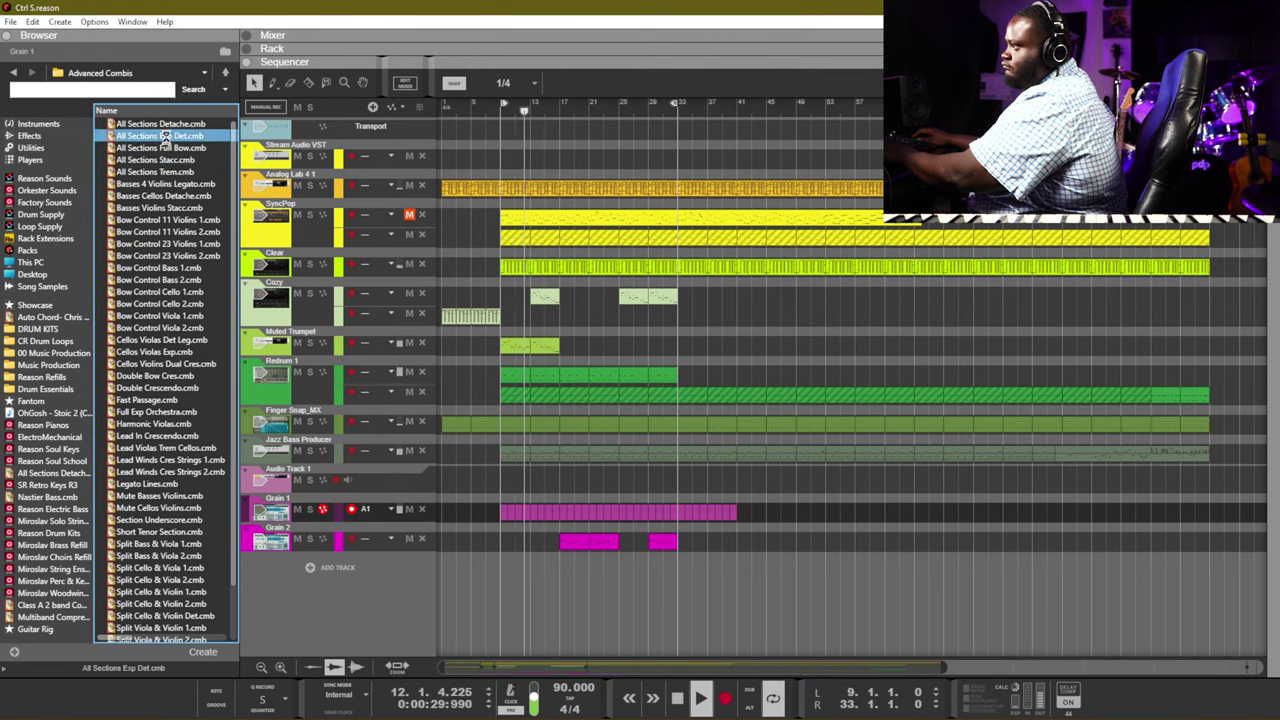
double_click(165, 137)
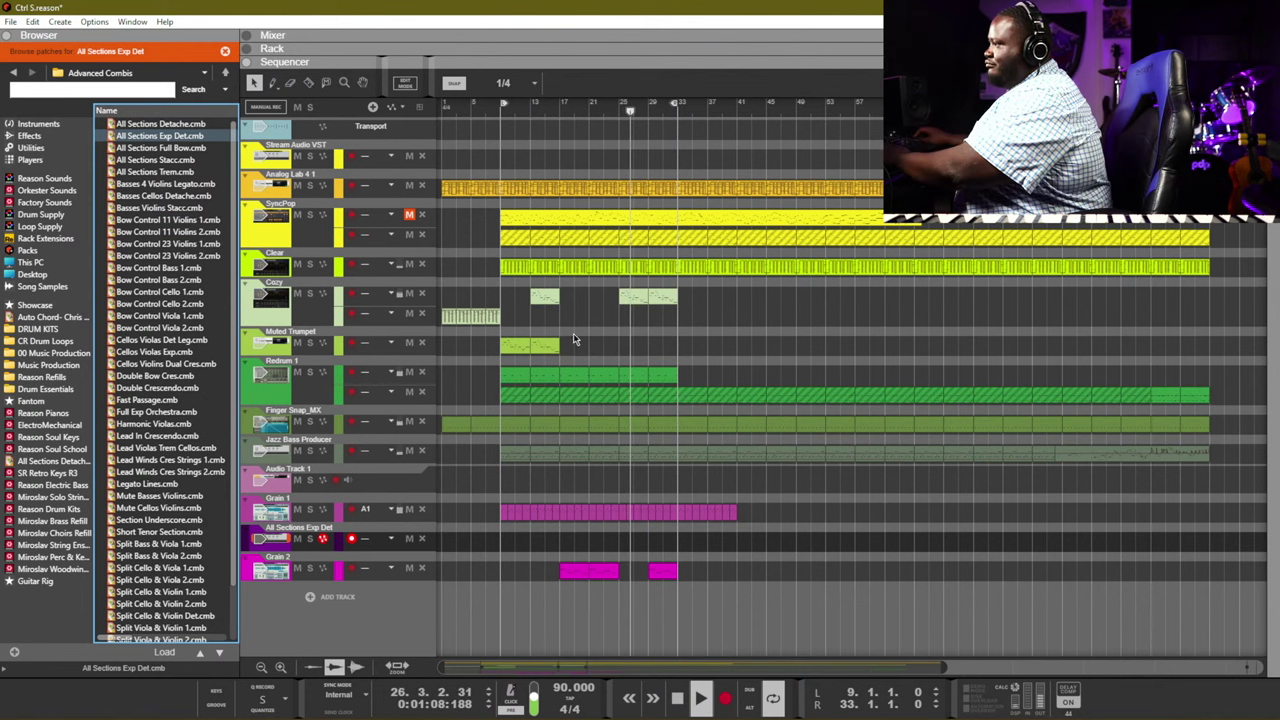
Copy both Muted Trumpet clips to the All Sections Exp Det track at bar 9 and move the second copy to bar 29
left_click_drag(575, 340, 520, 352)
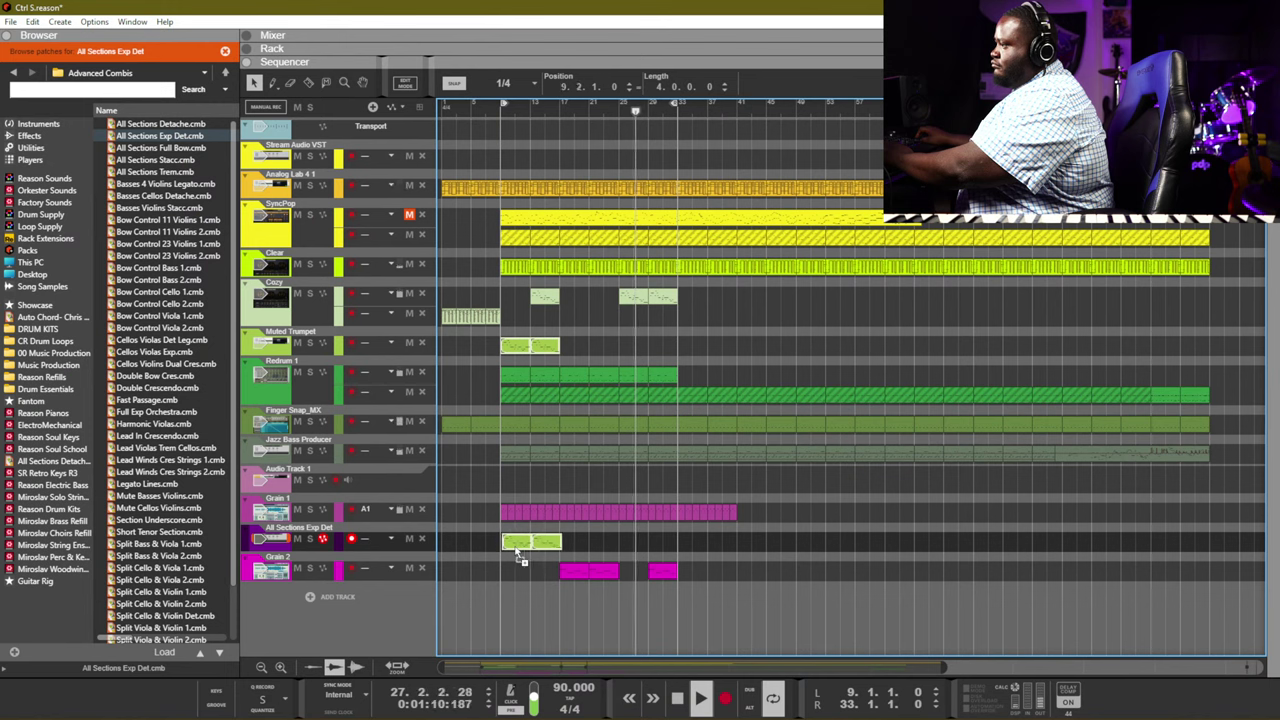
left_click_drag(519, 558, 521, 558)
left_click(547, 561)
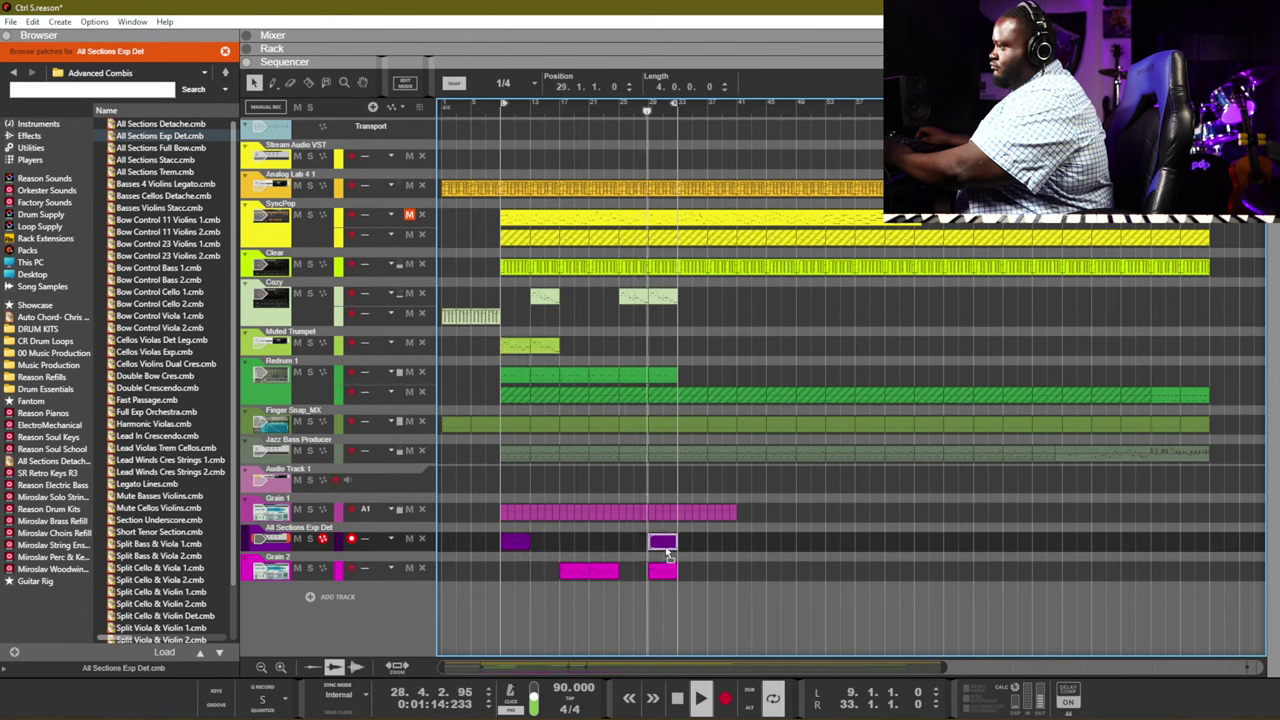
left_click(714, 551)
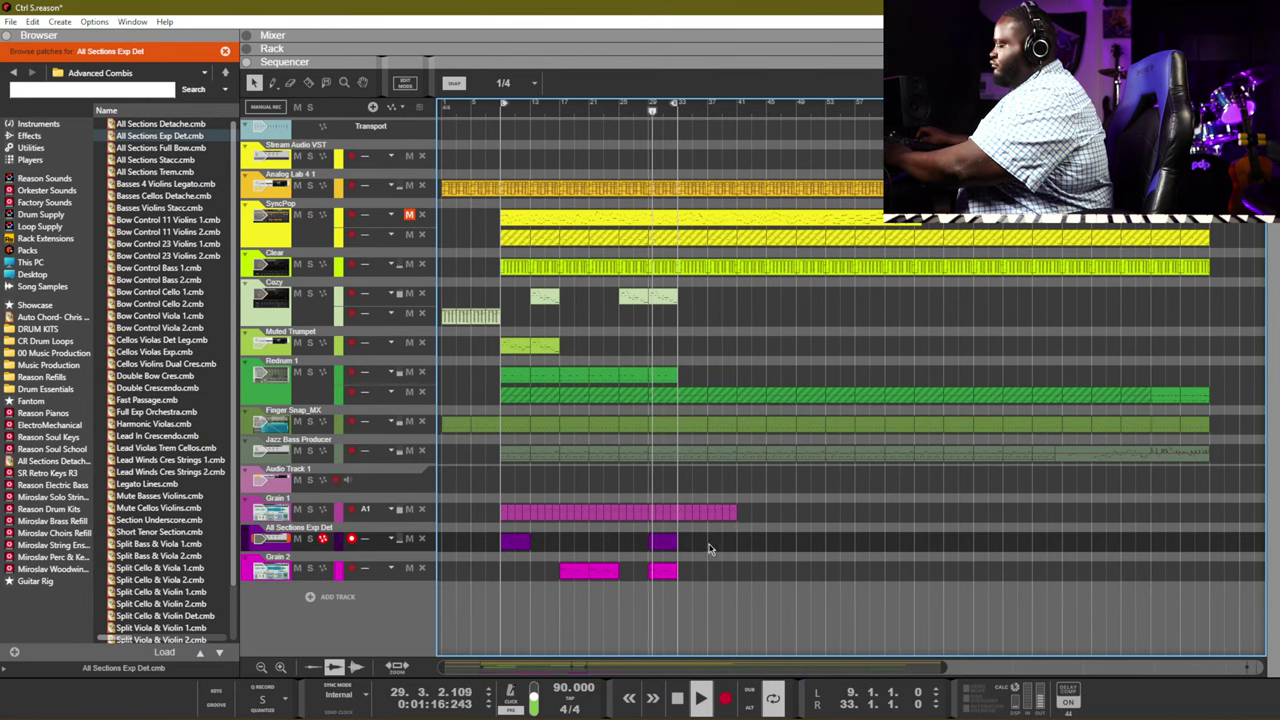
Move the All Sections Exp Det mixer channel after the Grain 2 channel and return to the sequencer
key("F5")
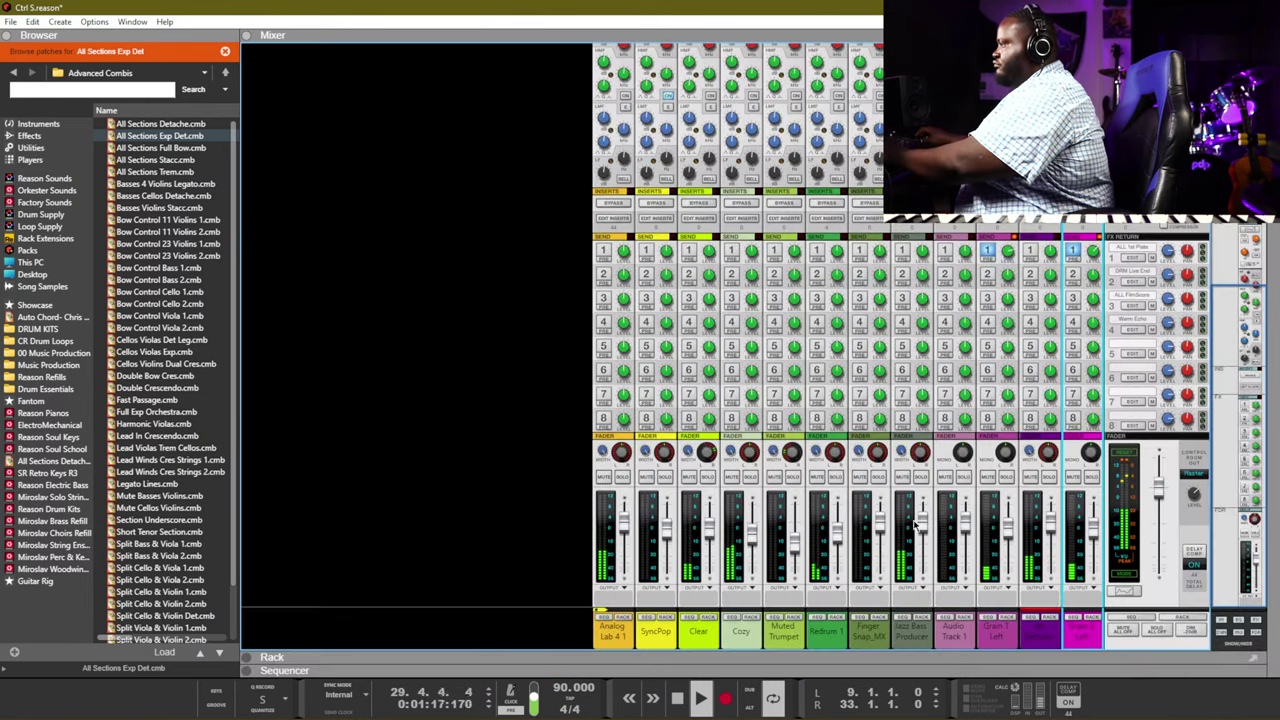
left_click(1049, 527)
left_click(1090, 638)
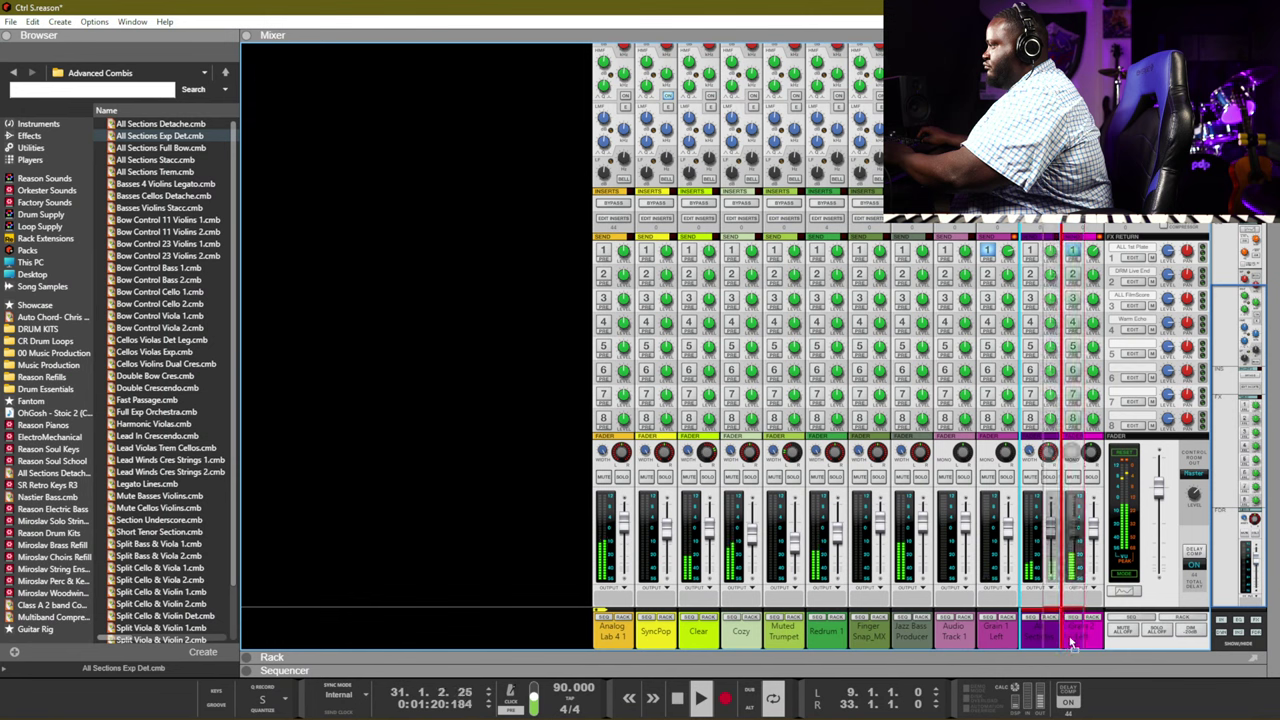
key("F7")
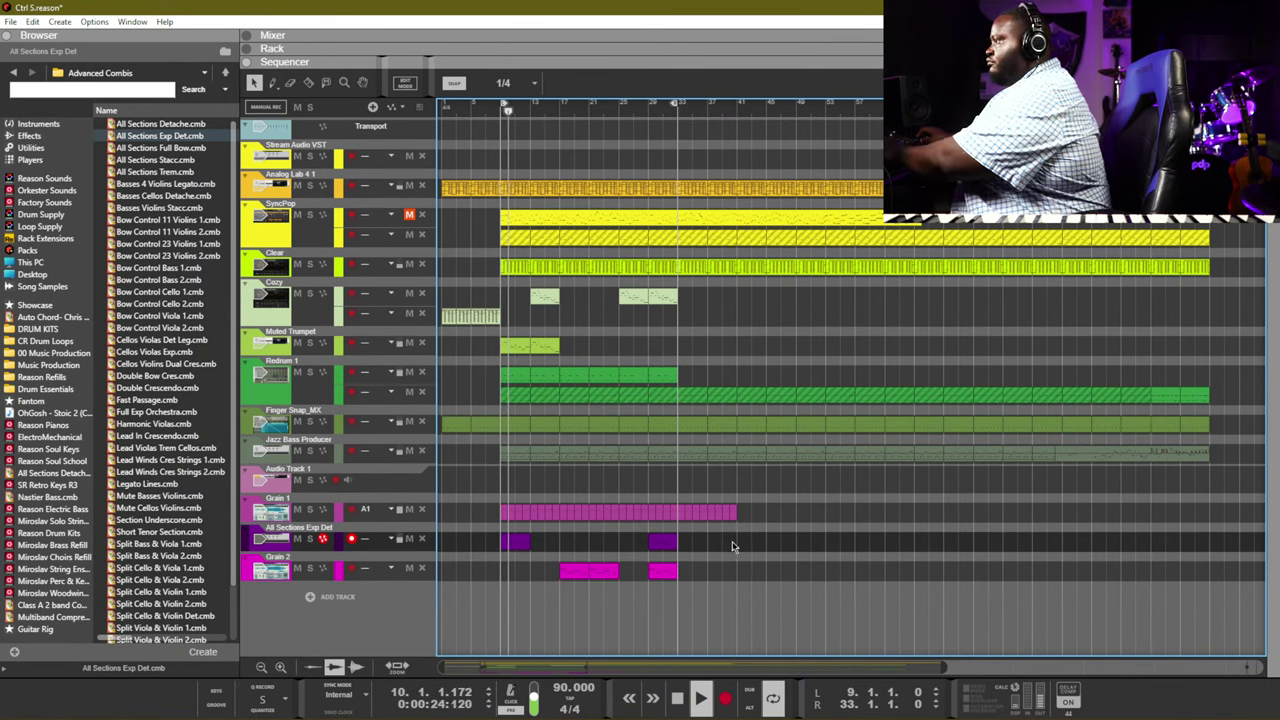
Copy the All Sections Exp Det clip at bar 29 to bar 13 on its track and mute Redrum 1
left_click_drag(732, 541, 645, 541)
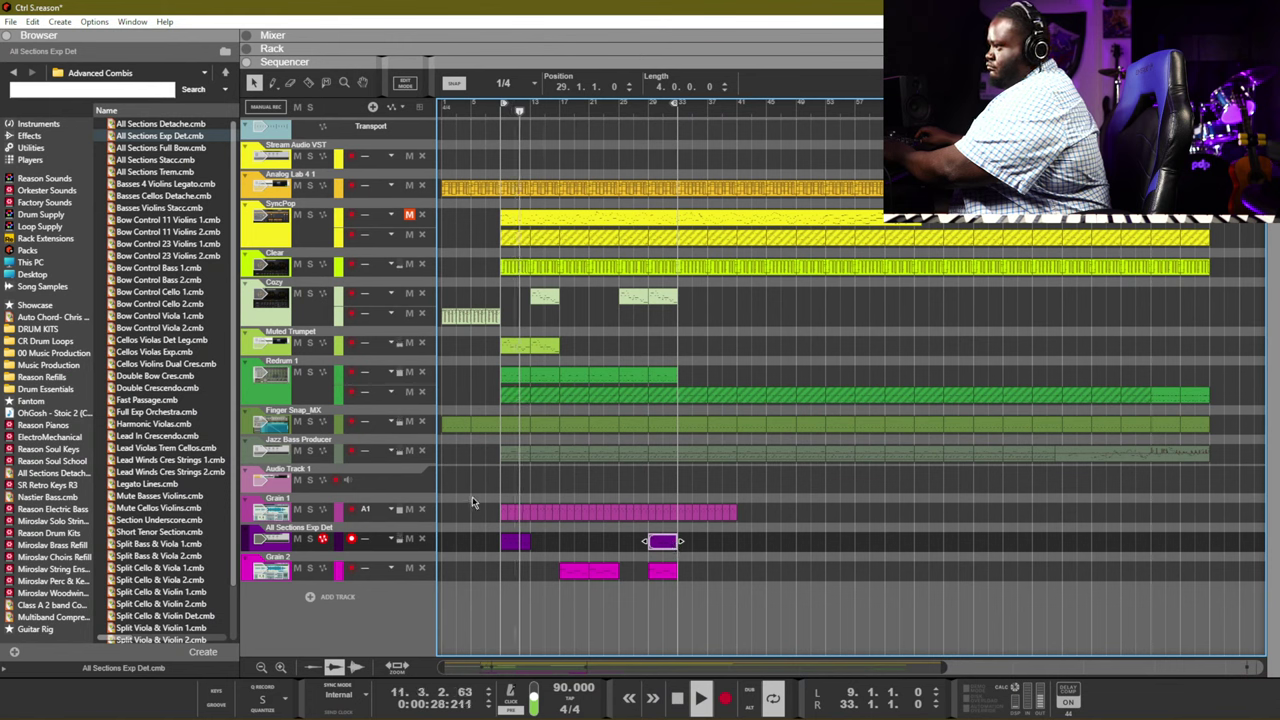
key("ctrl+v")
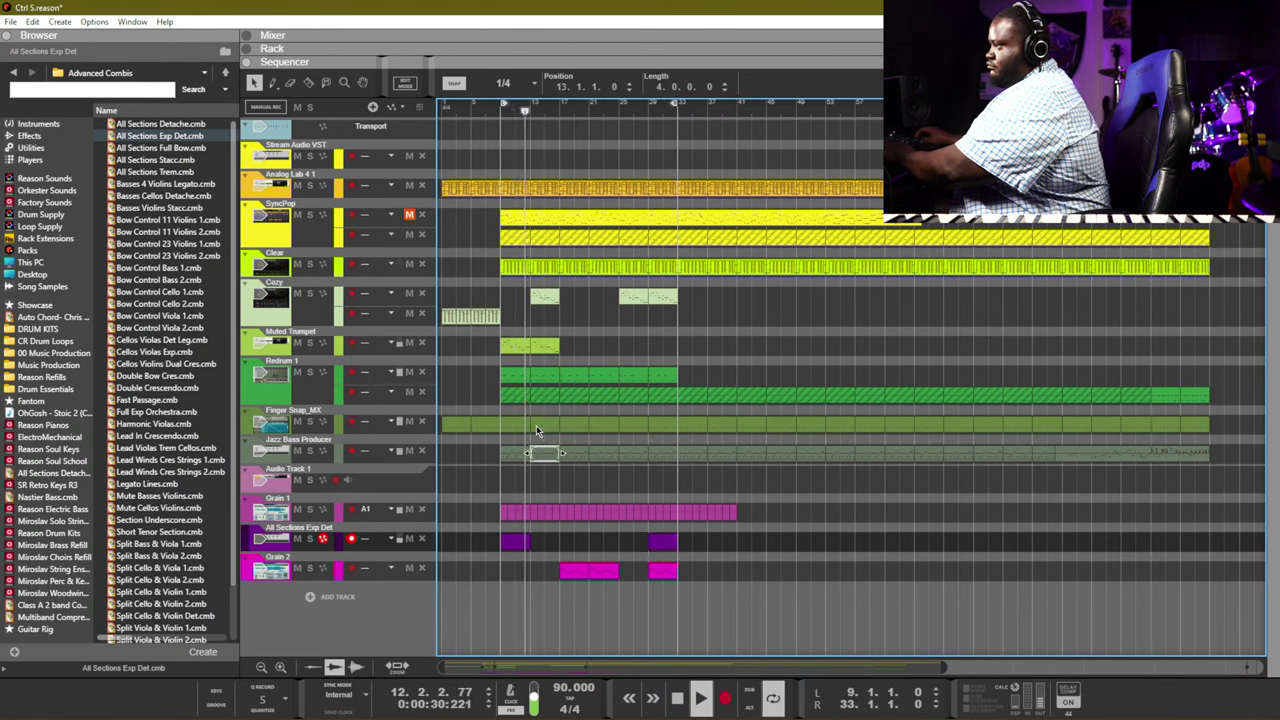
left_click(297, 372)
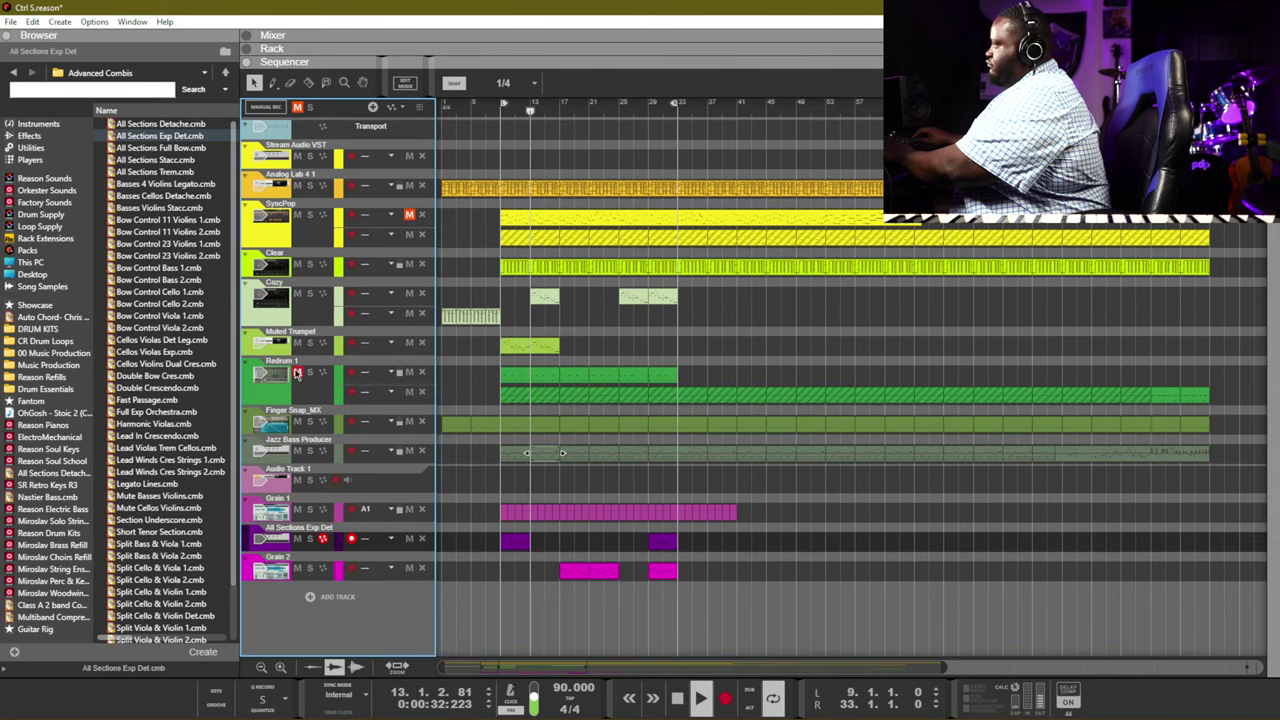
left_click(566, 549)
key("ctrl+v")
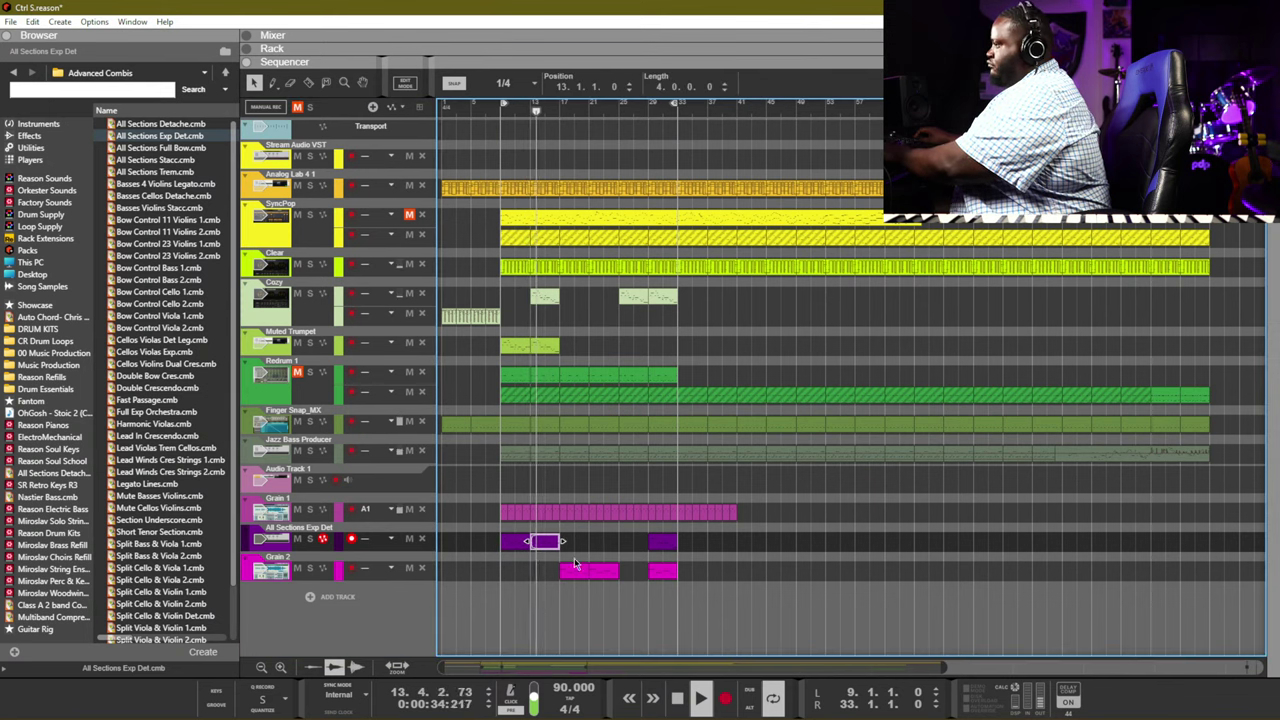
left_click_drag(732, 559, 645, 531)
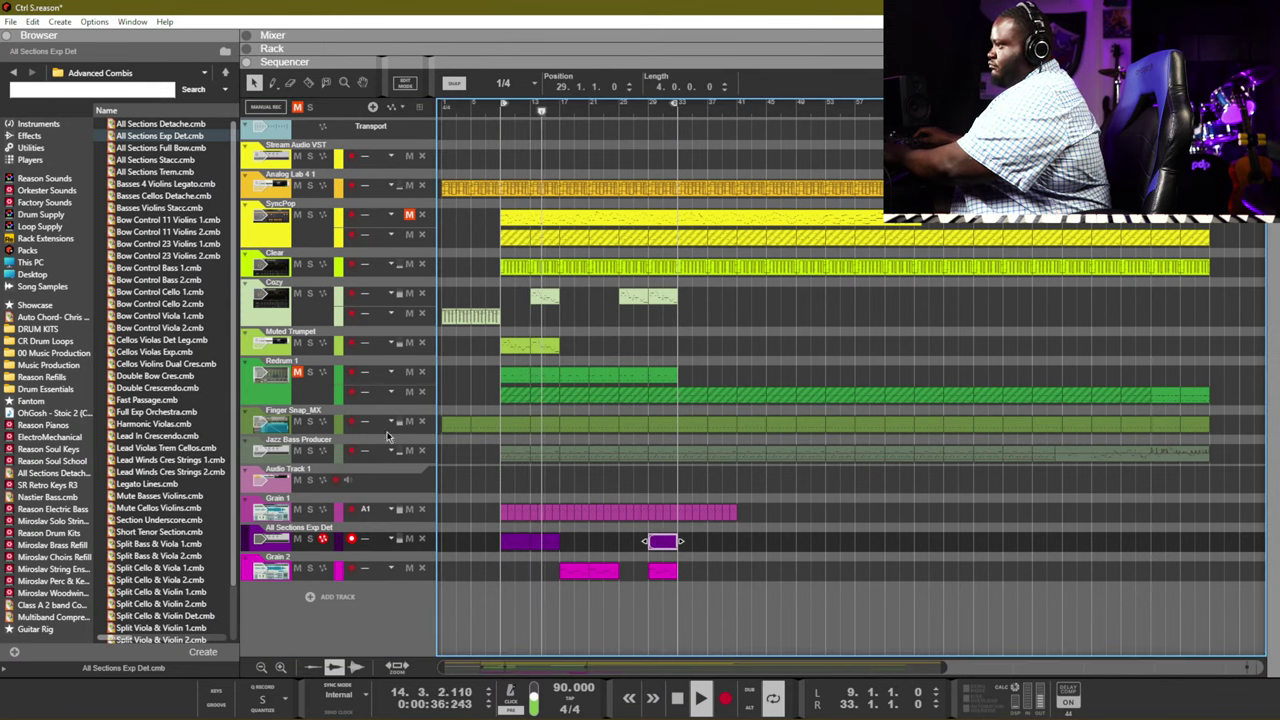
Mute the Finger Snap_MX track as well, and clear all track mutes
left_click(357, 444)
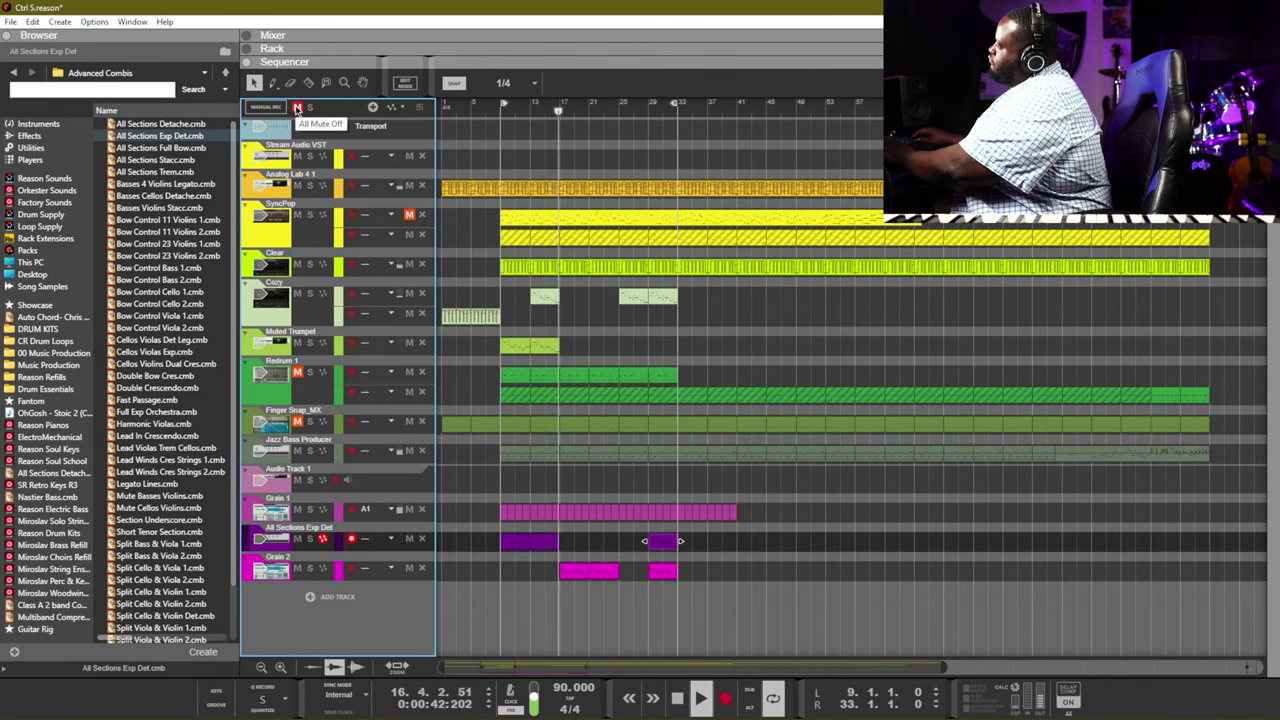
left_click(297, 108)
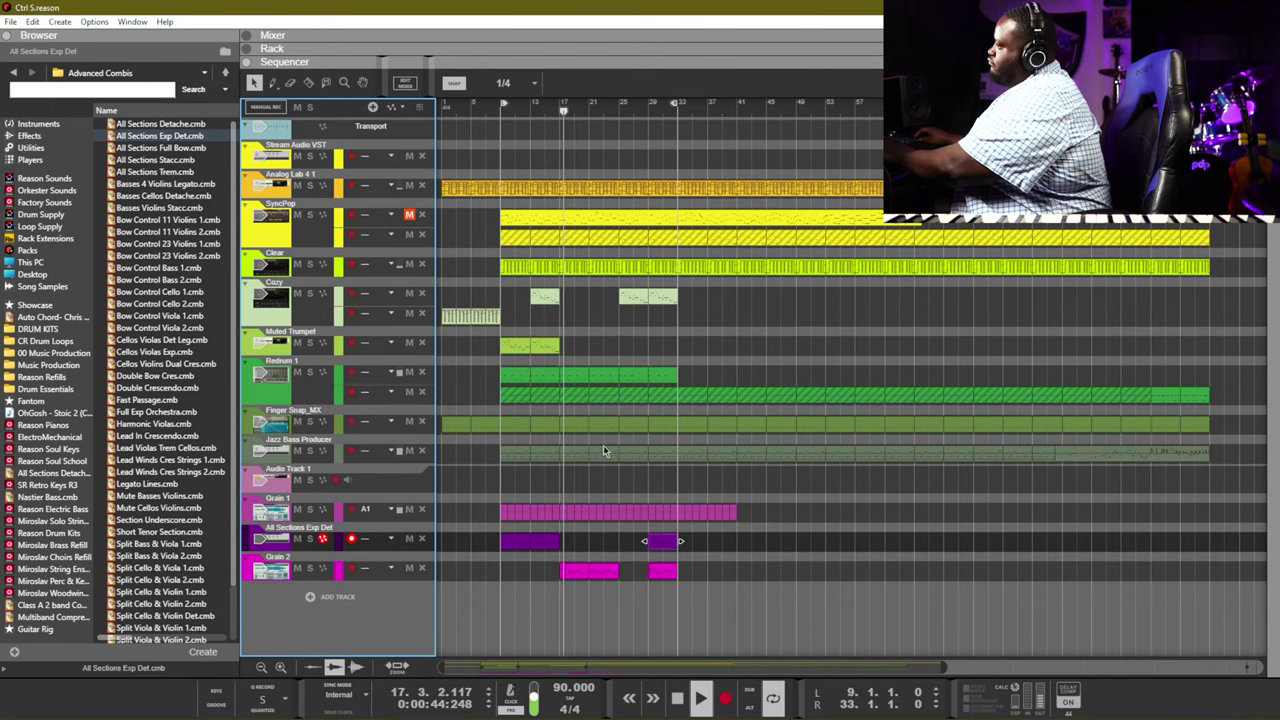
left_click(707, 475)
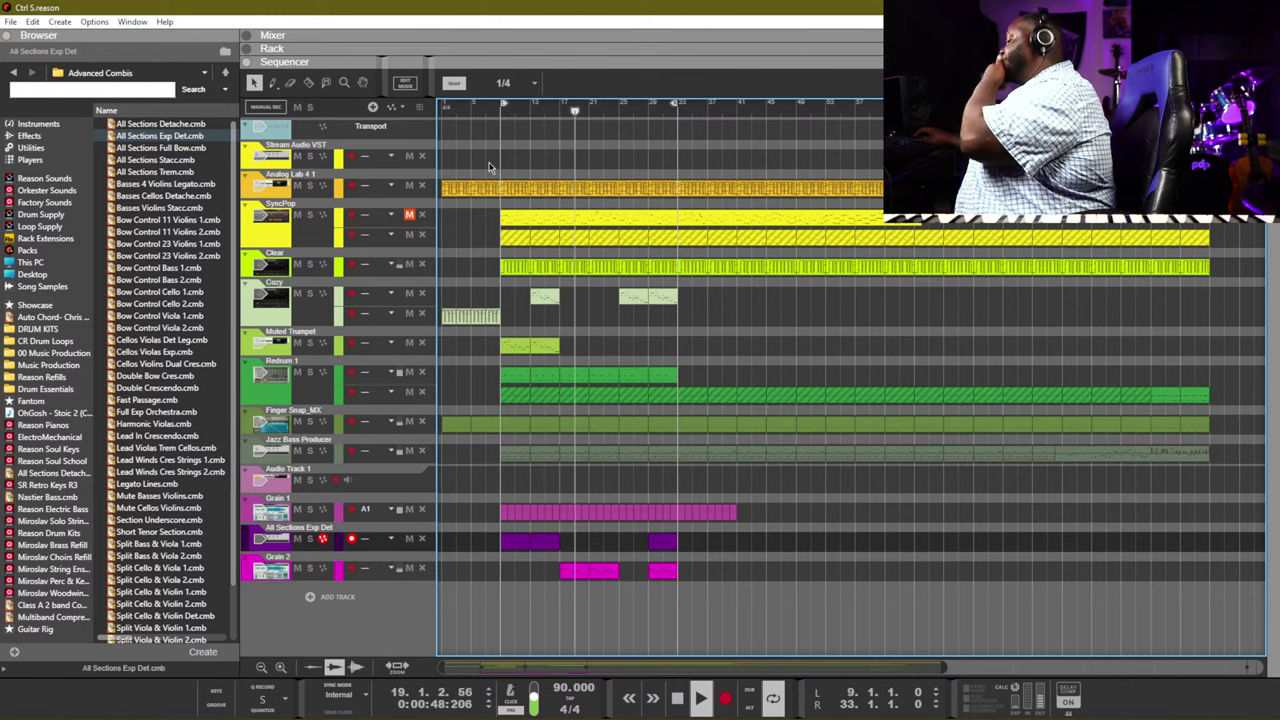
Lower the Grain 1 mixer channel's fader slightly and pan the channel to -50
key("F5")
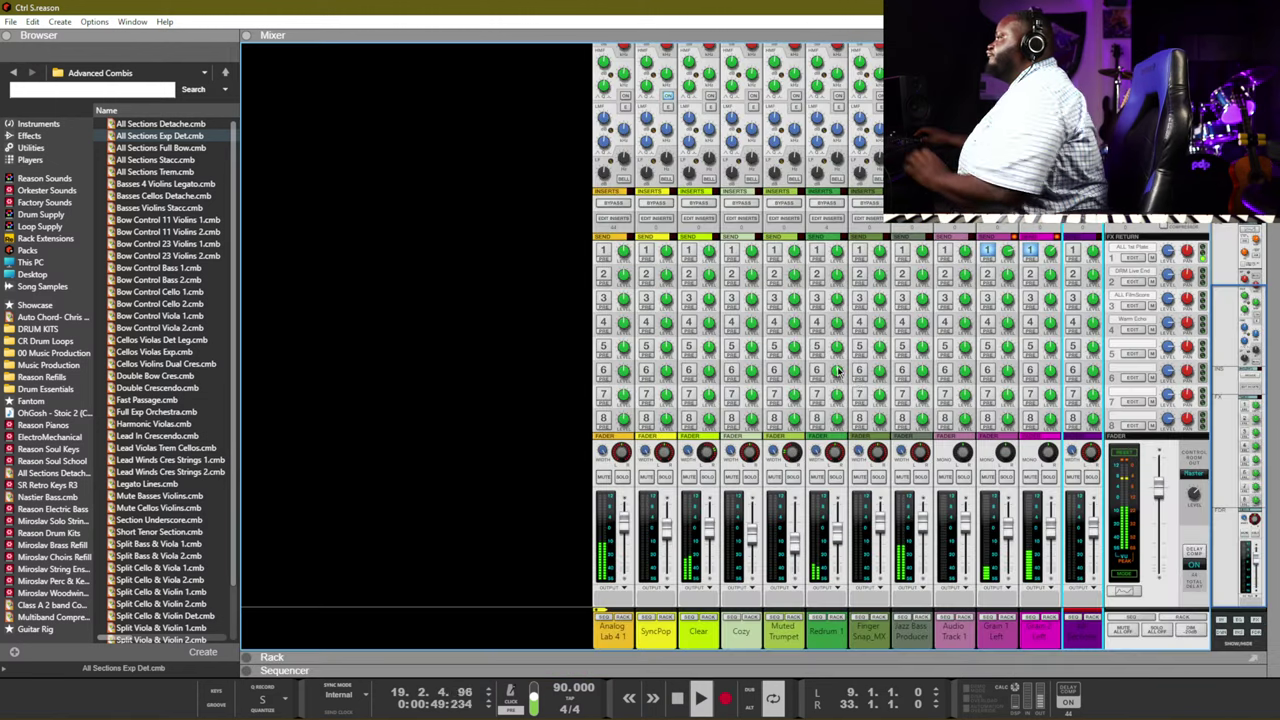
left_click(1007, 538)
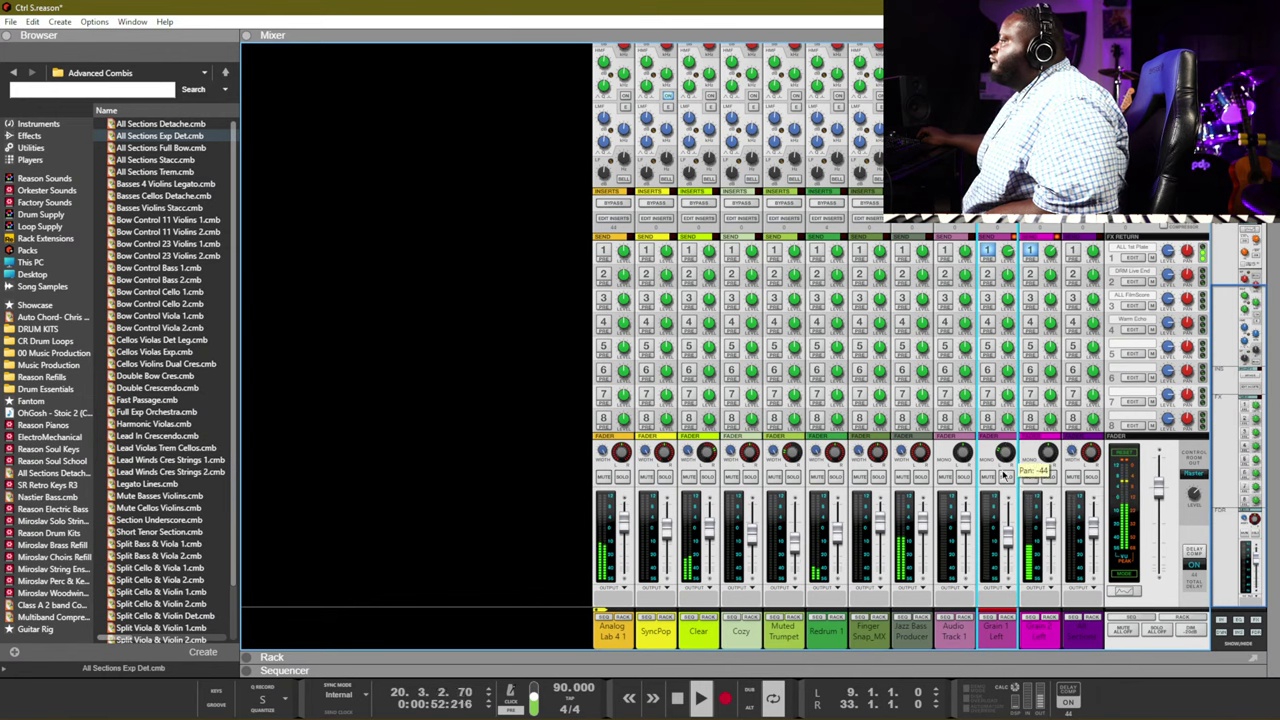
left_click_drag(1004, 475, 1006, 468)
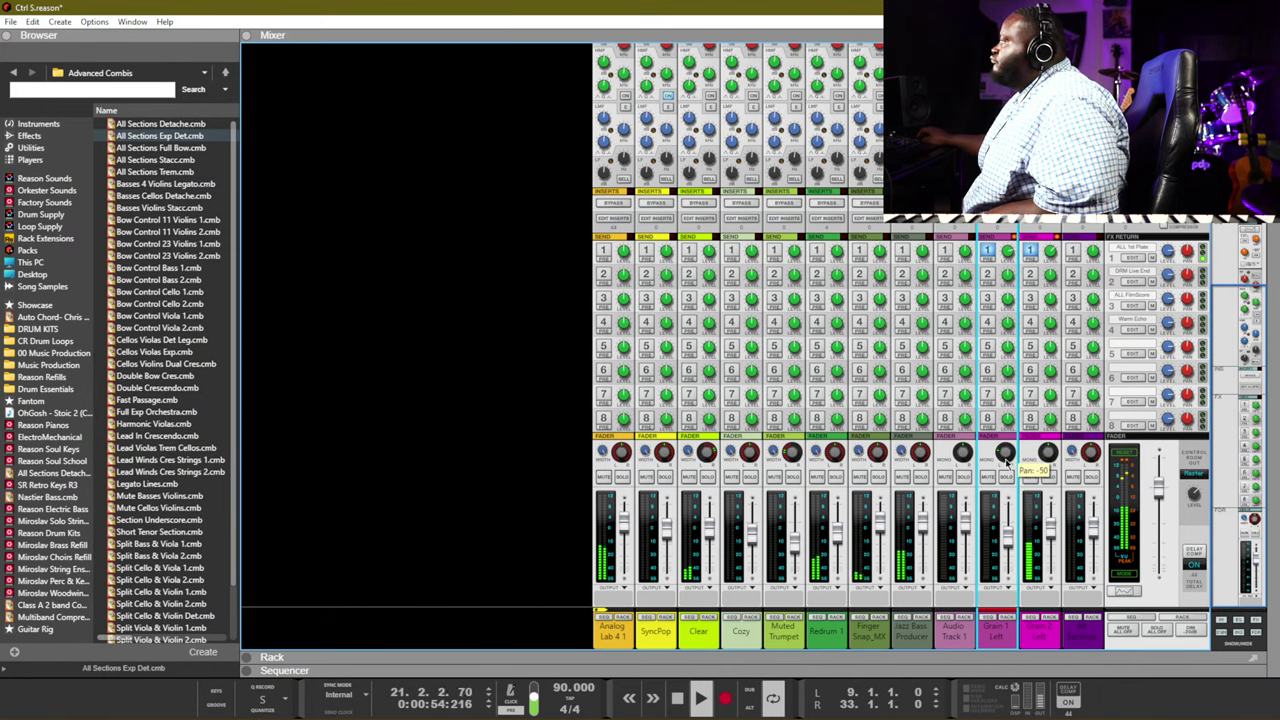
key("F7")
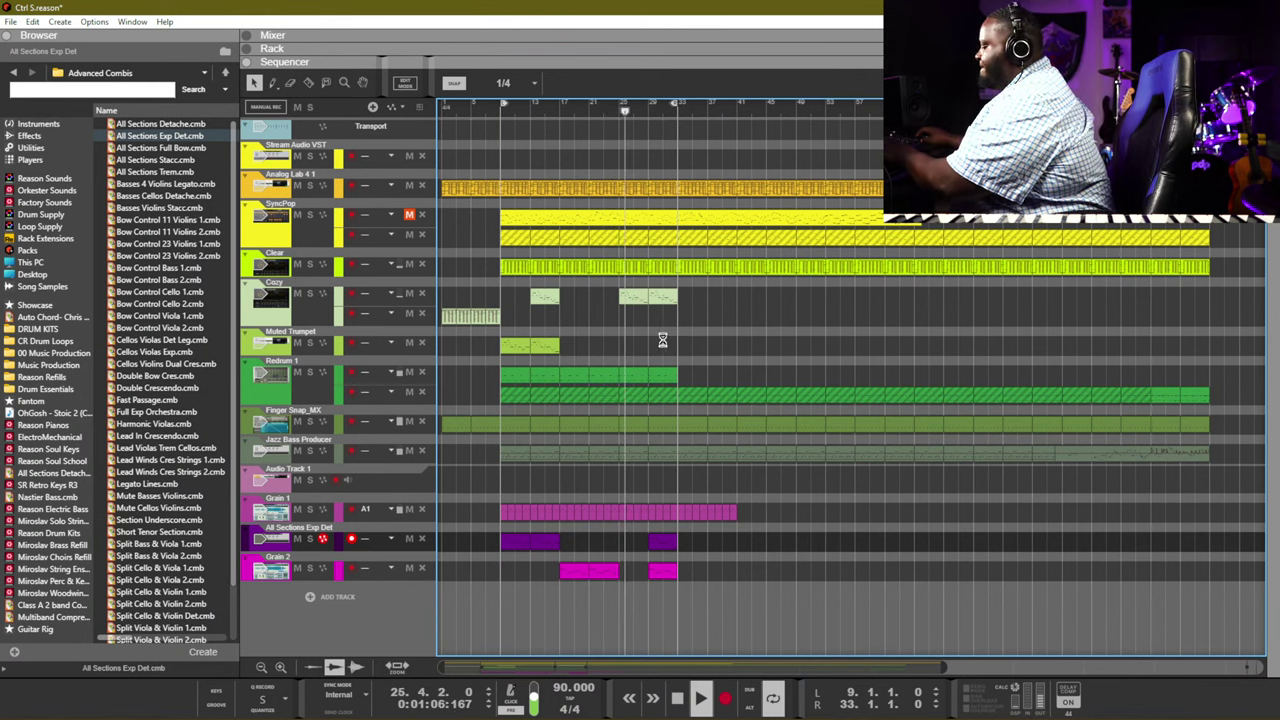
Save the song, arm the lower Cozy lane for recording and stop playback
key("ctrl+s")
left_click(352, 315)
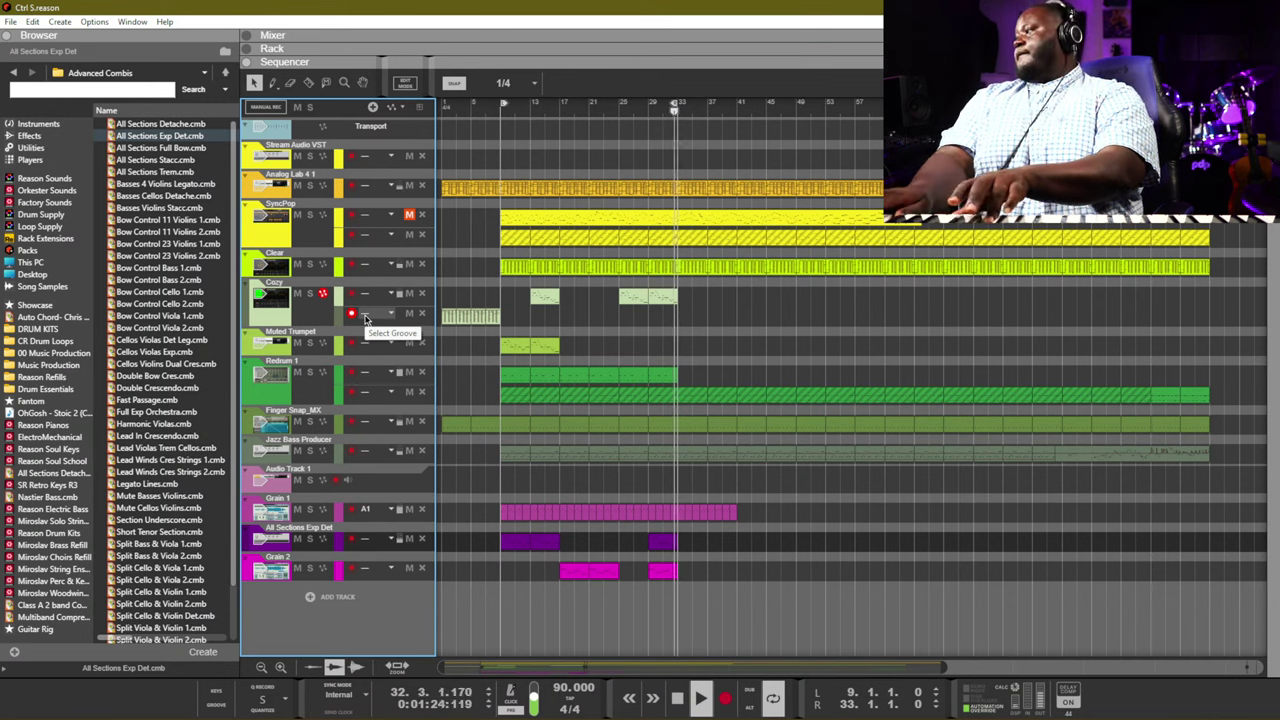
key("space")
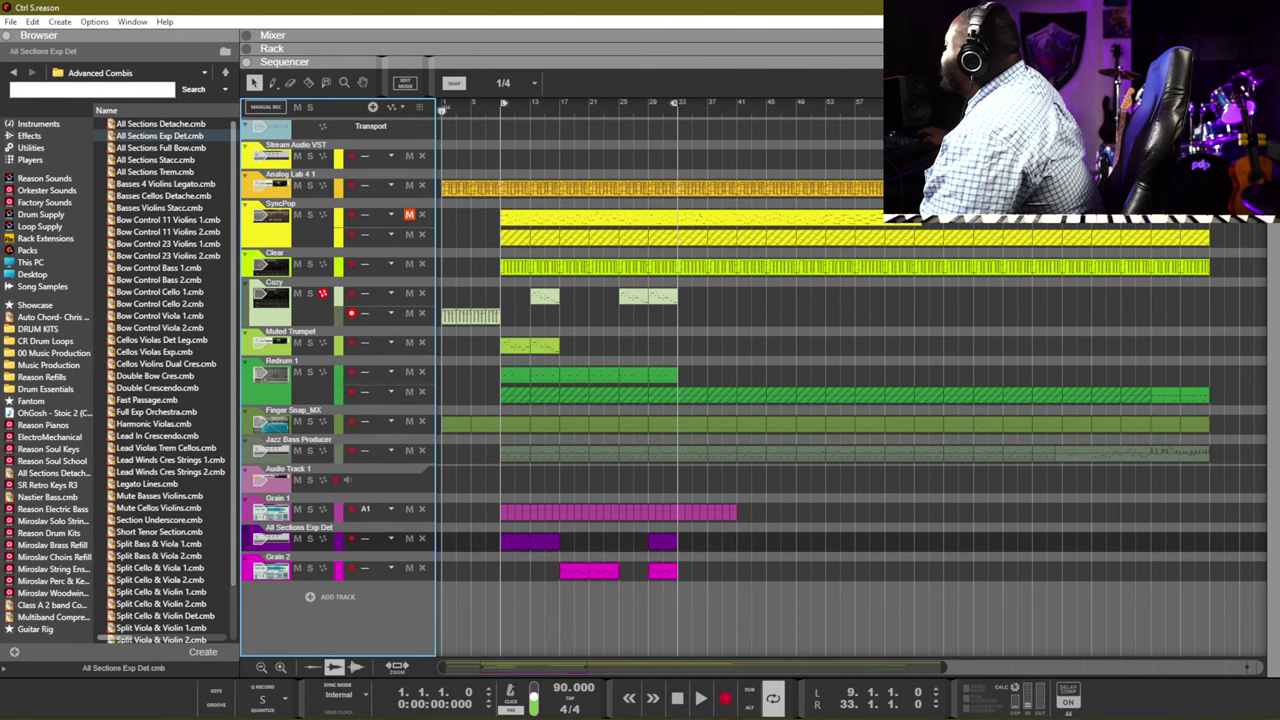
Play the song from bar 9, lower the tempo to 89 BPM, and stop back at the song's start
left_click(795, 349)
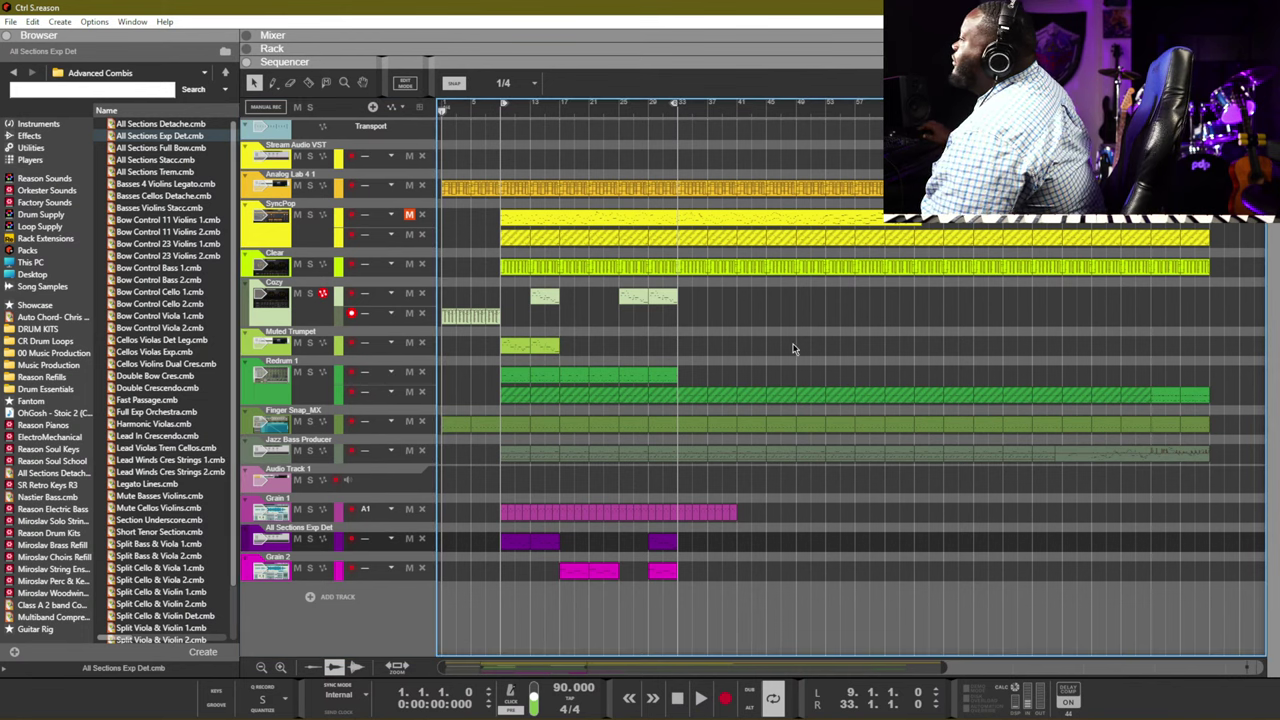
key("KP_1")
key("space")
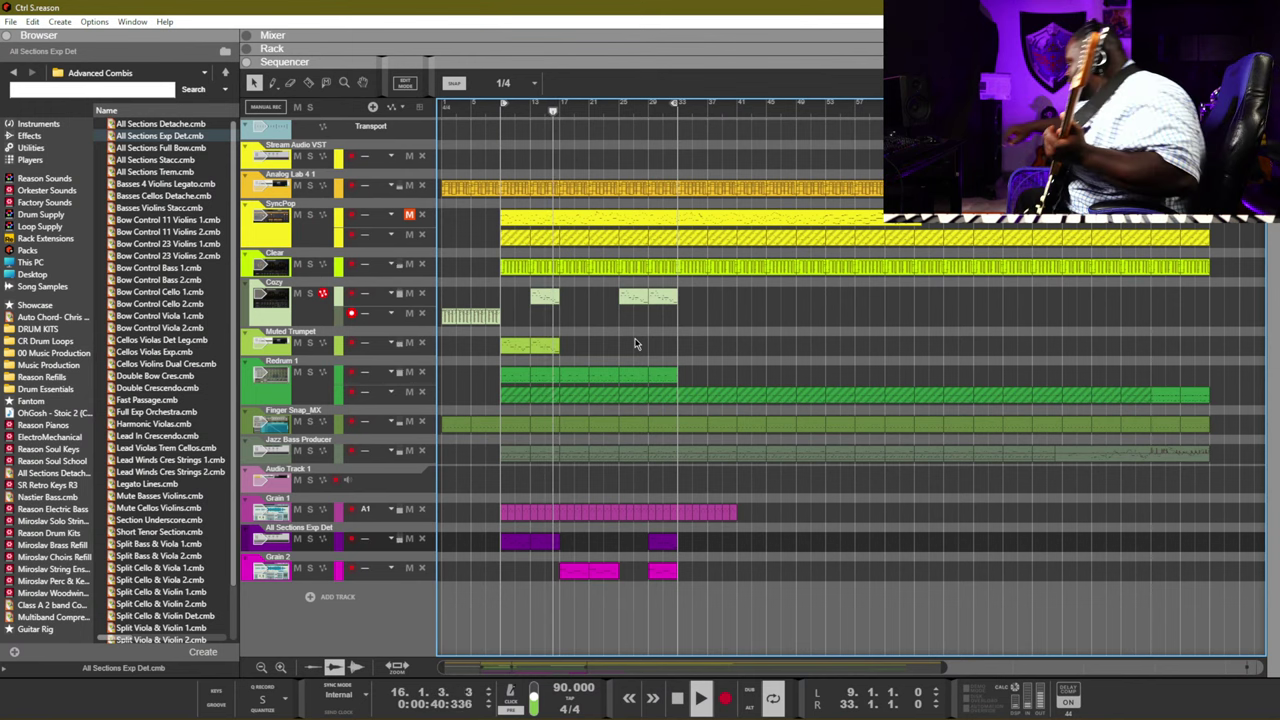
key("KP_Subtract")
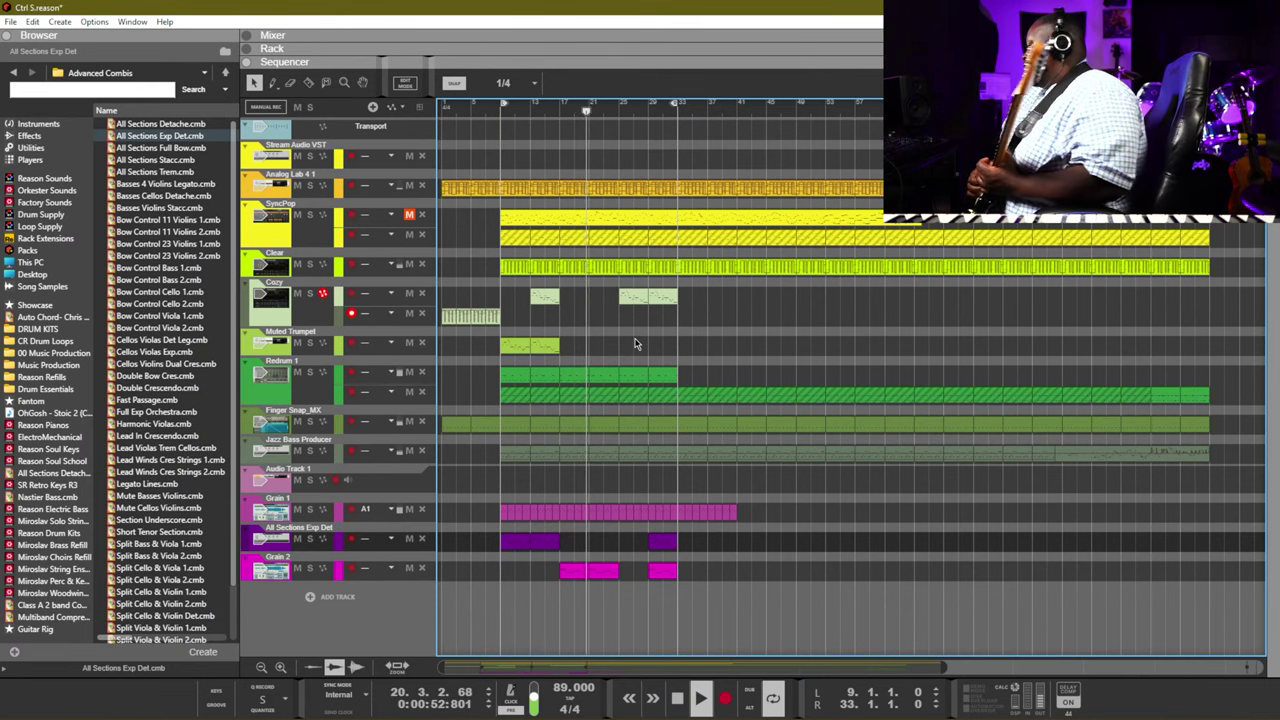
key("KP_0")
key("KP_0")
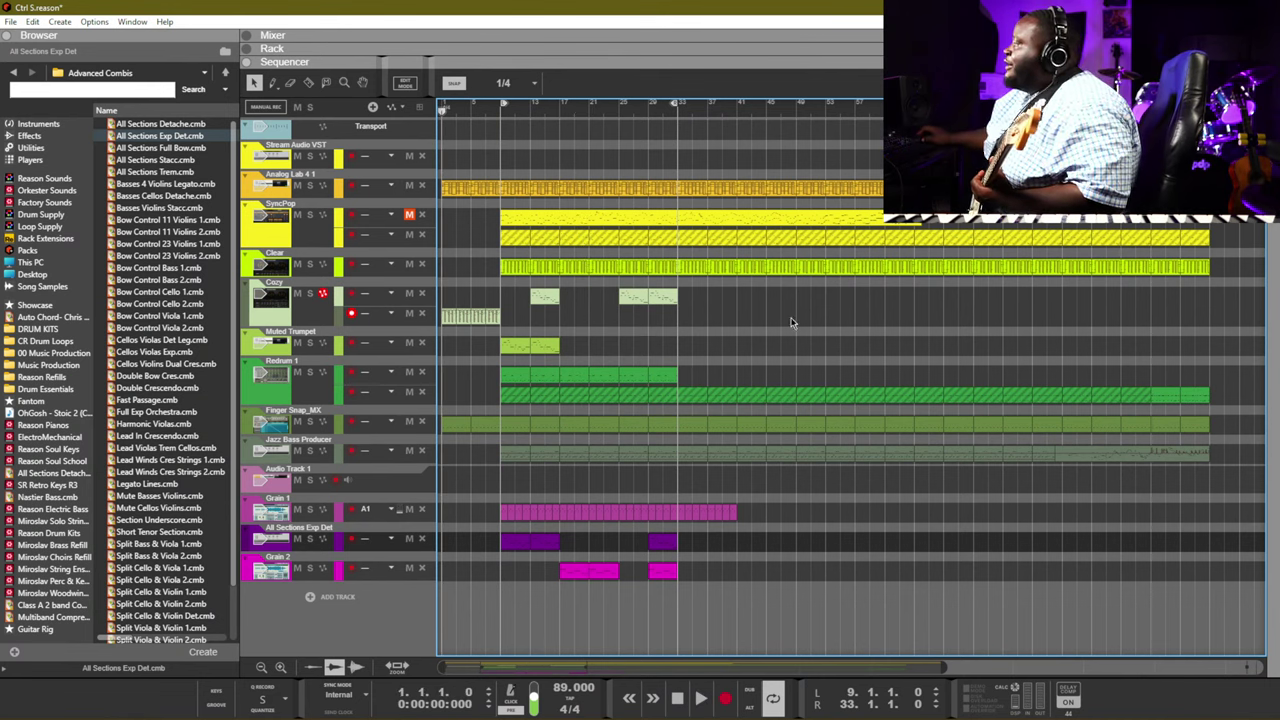
Create a new audio track below Grain 2 and arm the Grain 2 track for recording
left_click(338, 596)
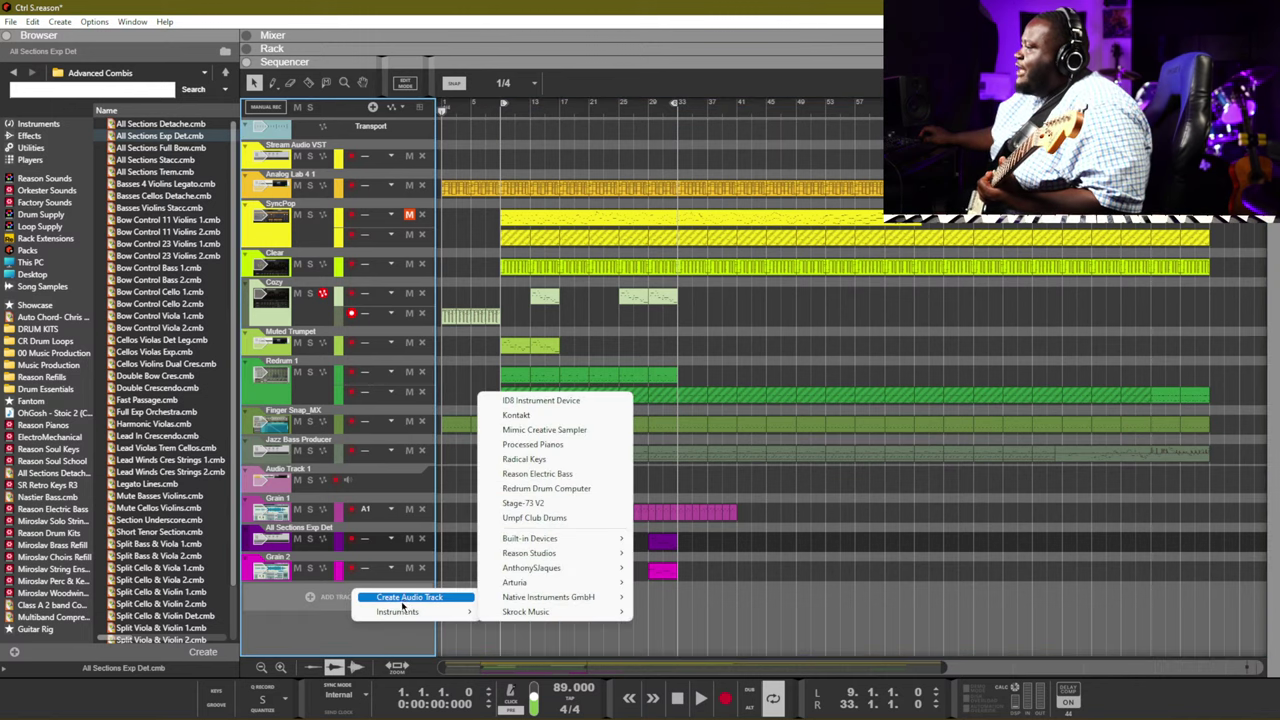
left_click(410, 598)
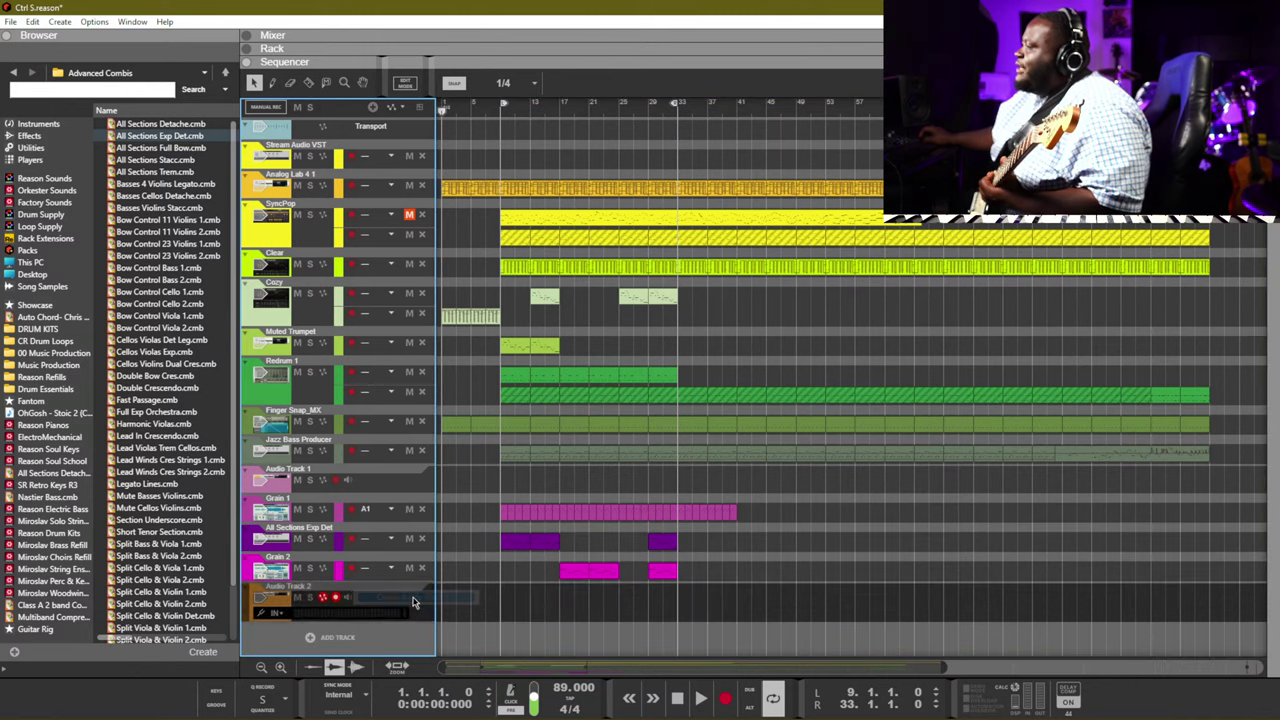
left_click(357, 572)
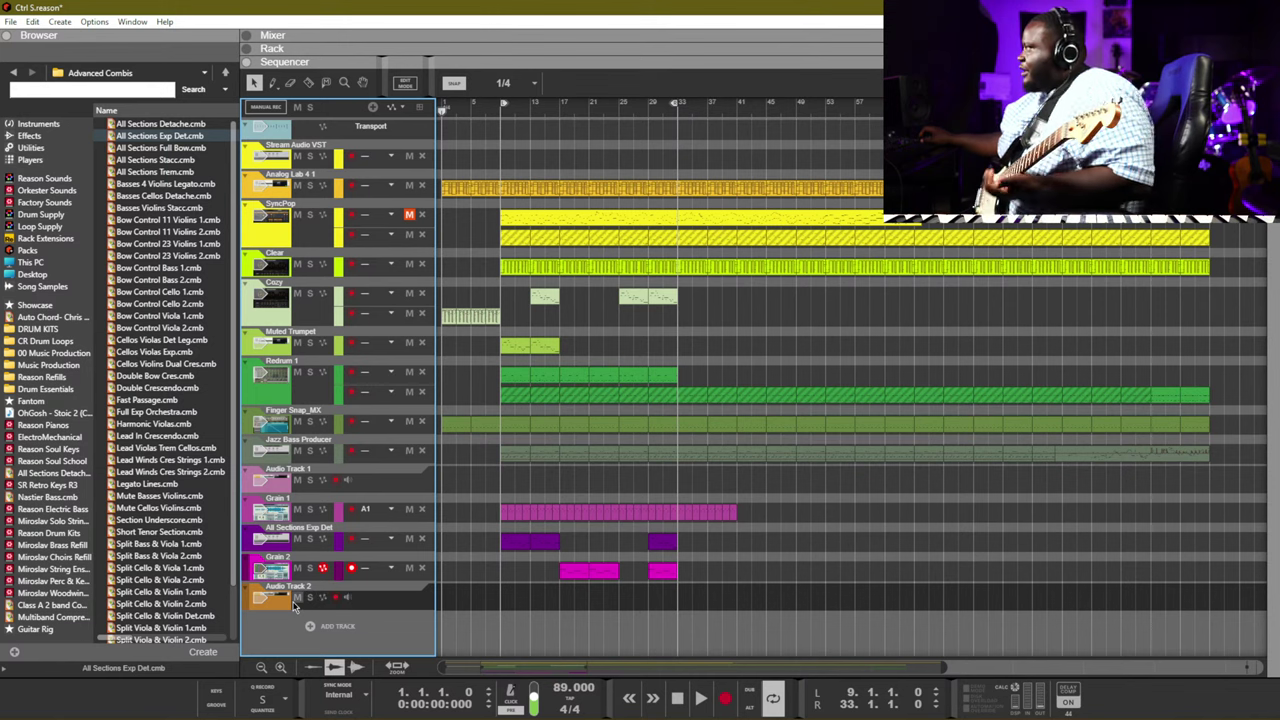
Inspect the Grain 2 channel in the mixer and its Spectrum EQ, and return to the sequencer
key("F5")
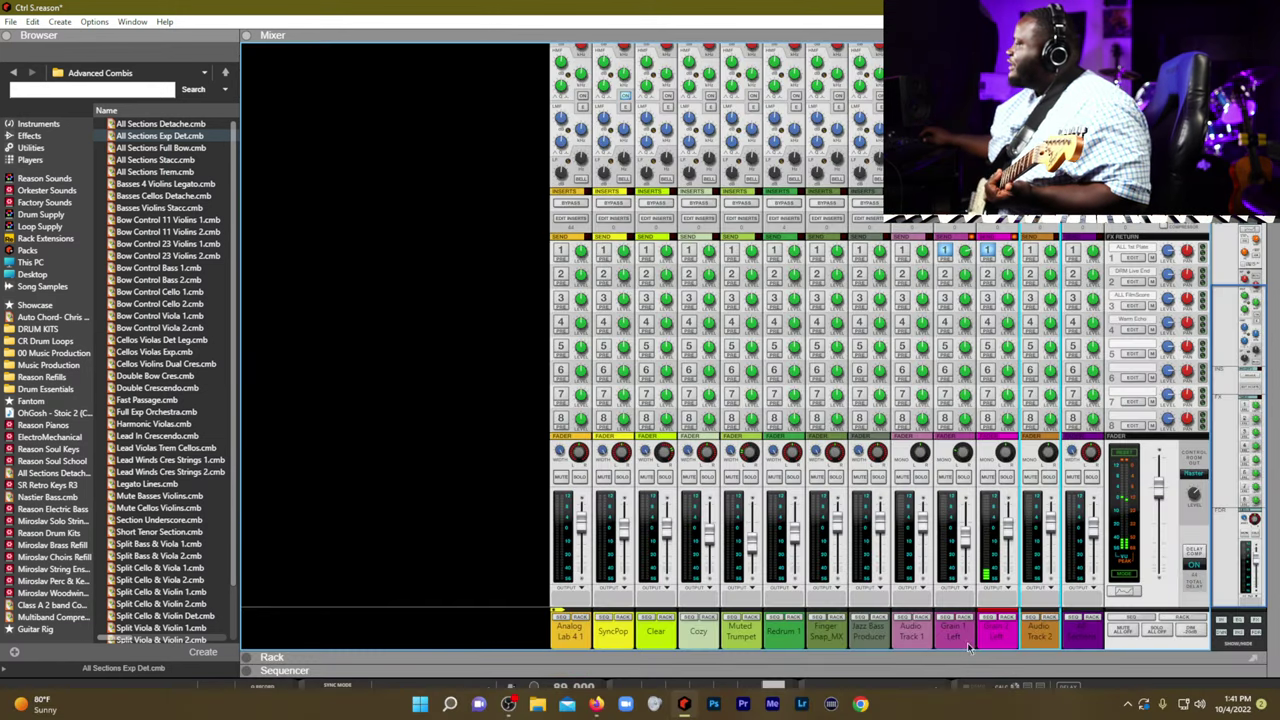
key("F2")
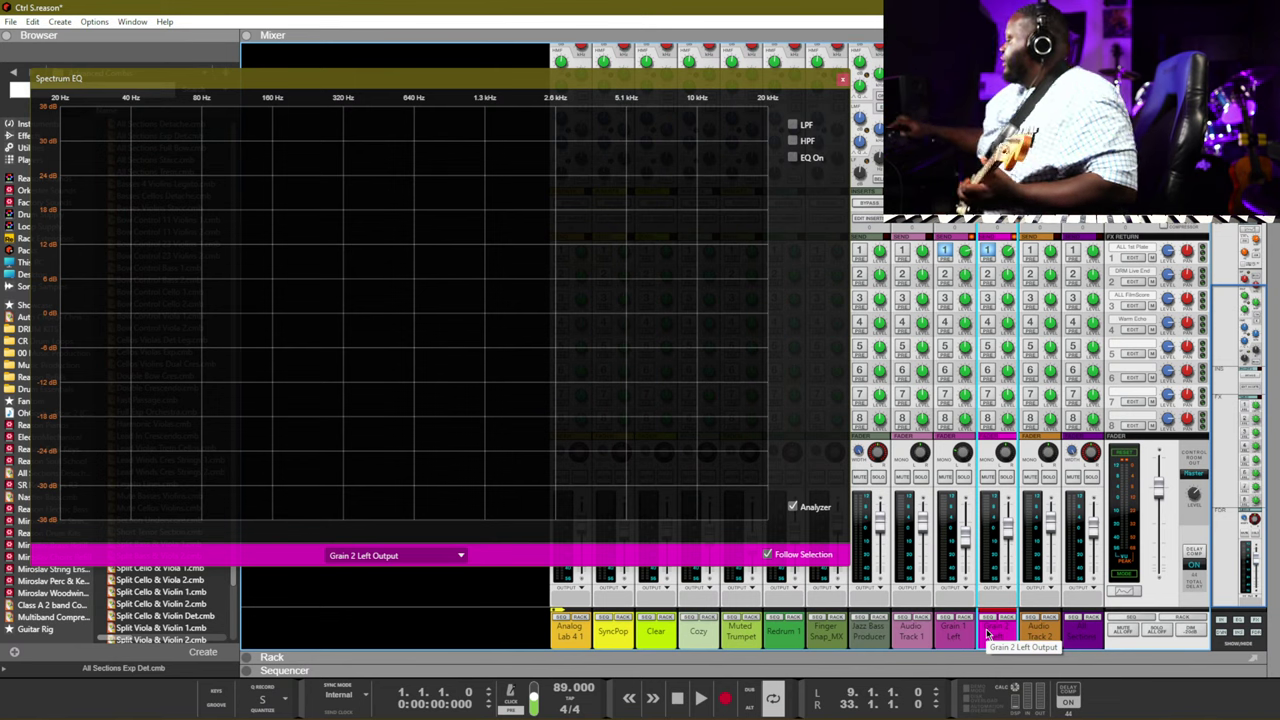
key("F7")
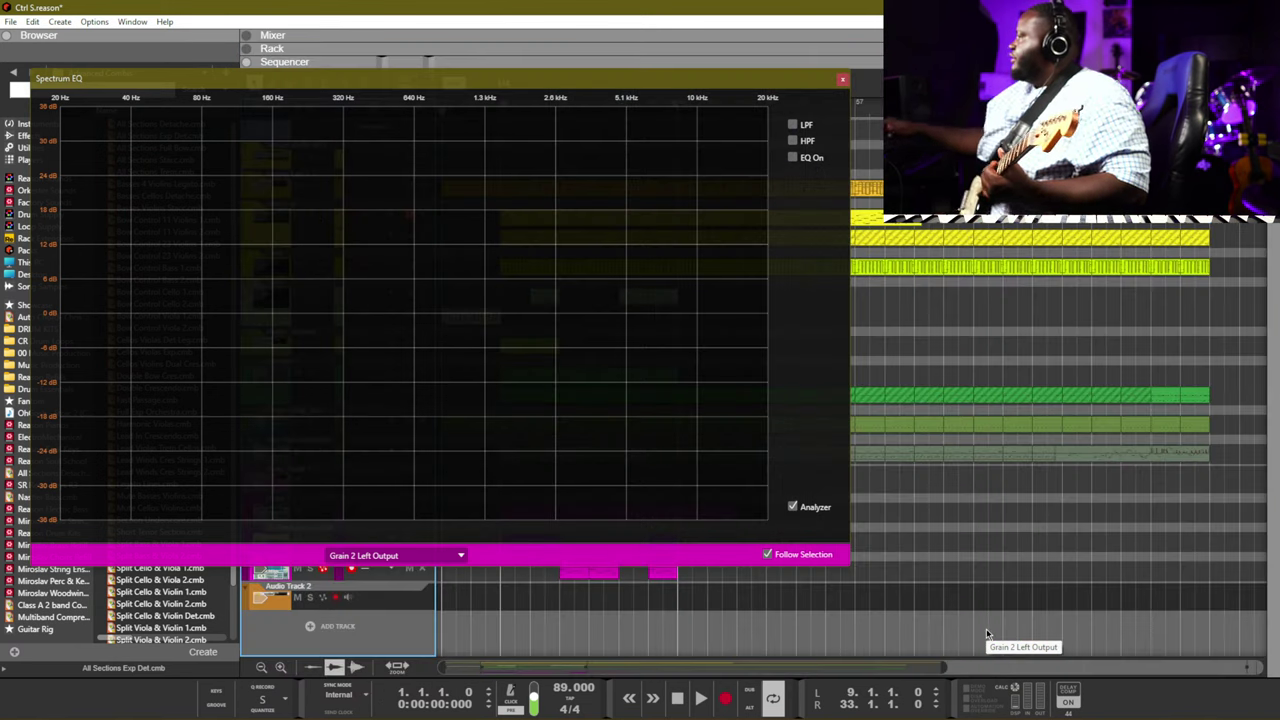
left_click(842, 79)
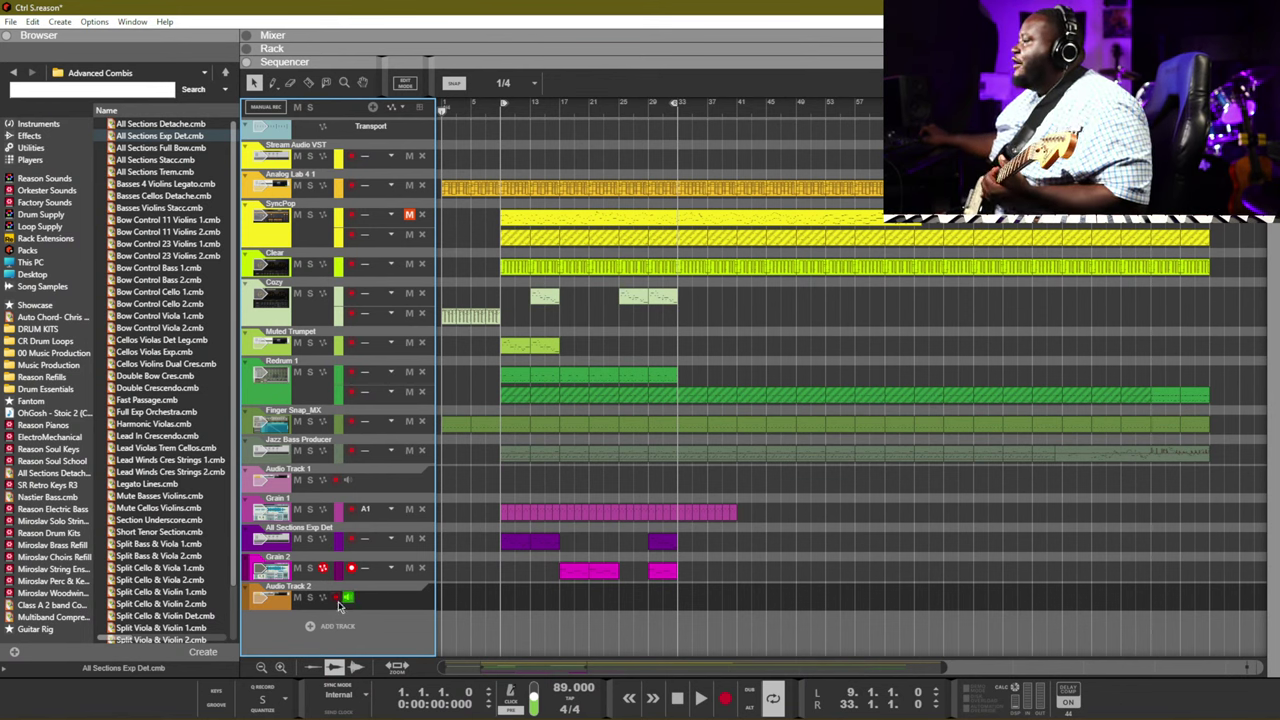
Arm Audio Track 2 for recording and delete the empty Audio Track 1
left_click(337, 598)
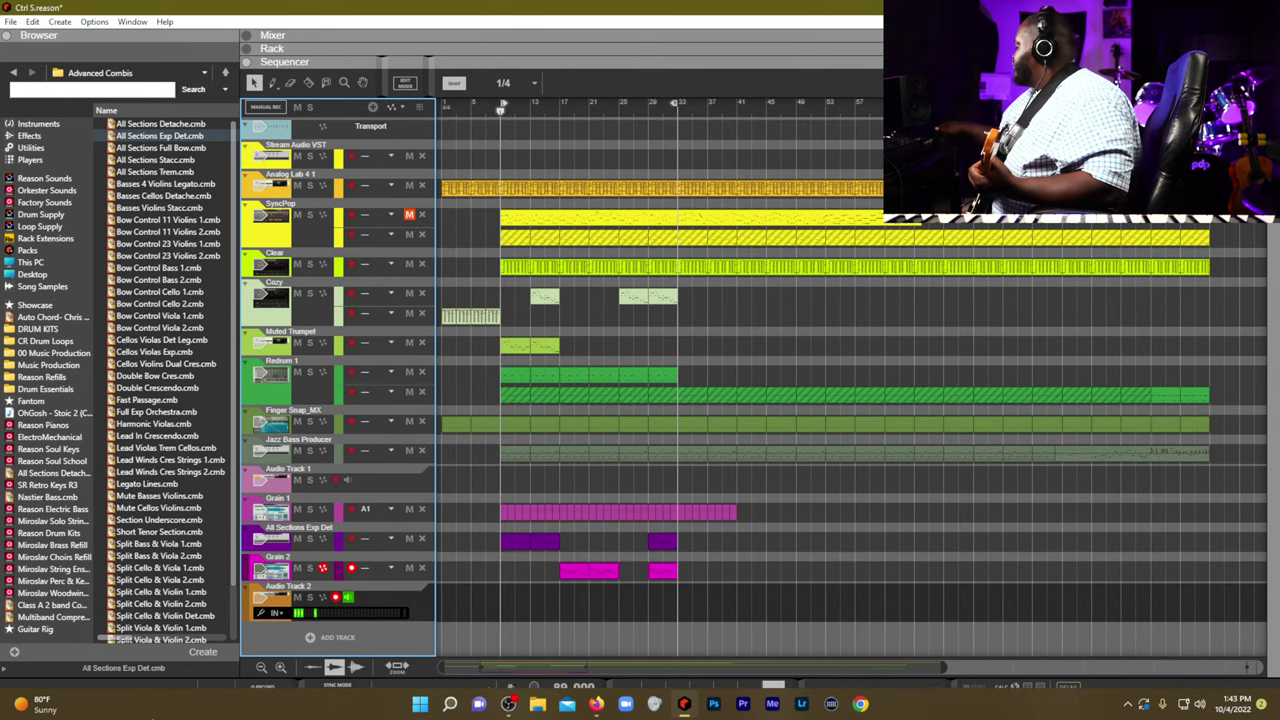
left_click(889, 357)
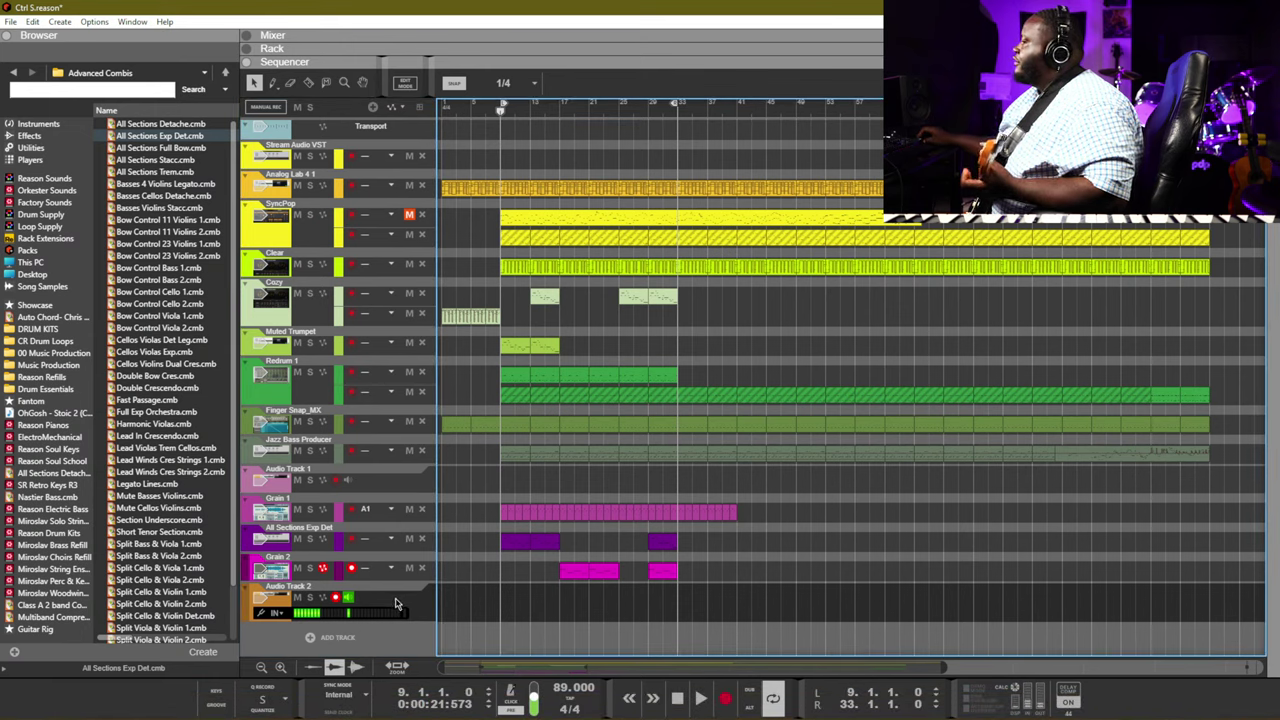
left_click(420, 488)
key("Delete")
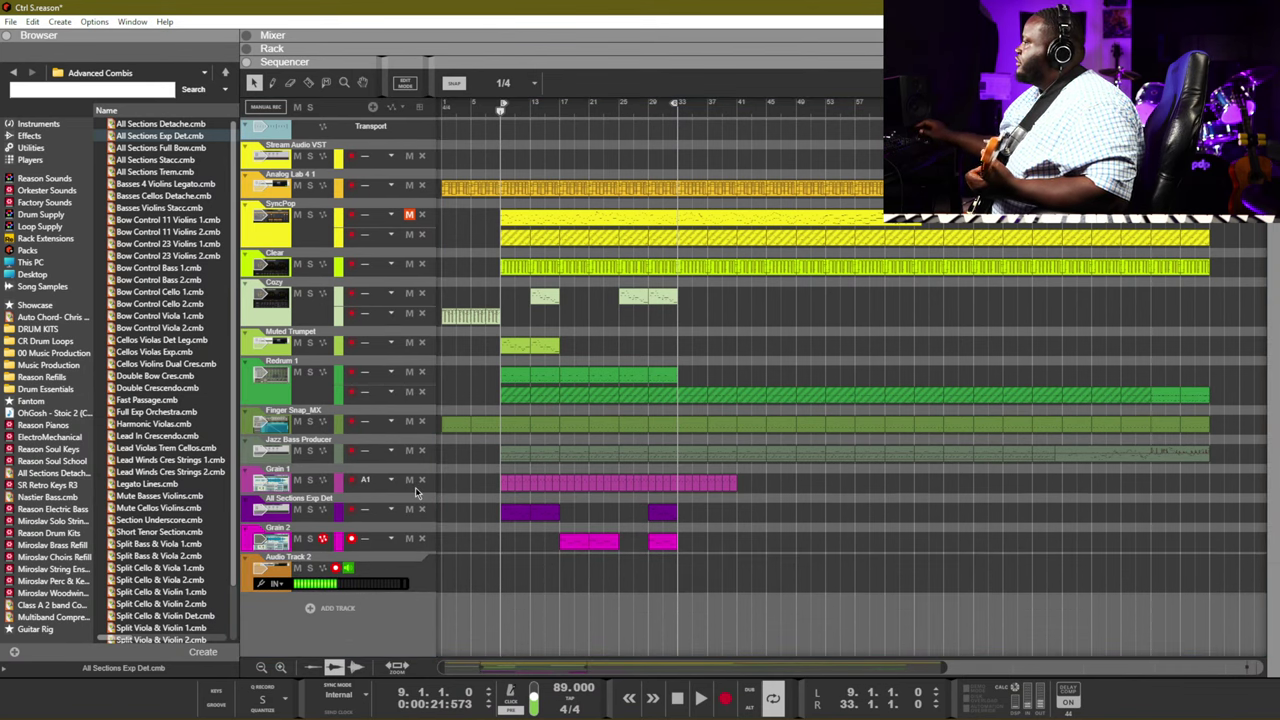
In the audio preferences, switch the audio card driver to ASIO ASIO4ALL v2 and back to ASIO Focusrite USB ASIO
left_click(35, 23)
left_click(30, 165)
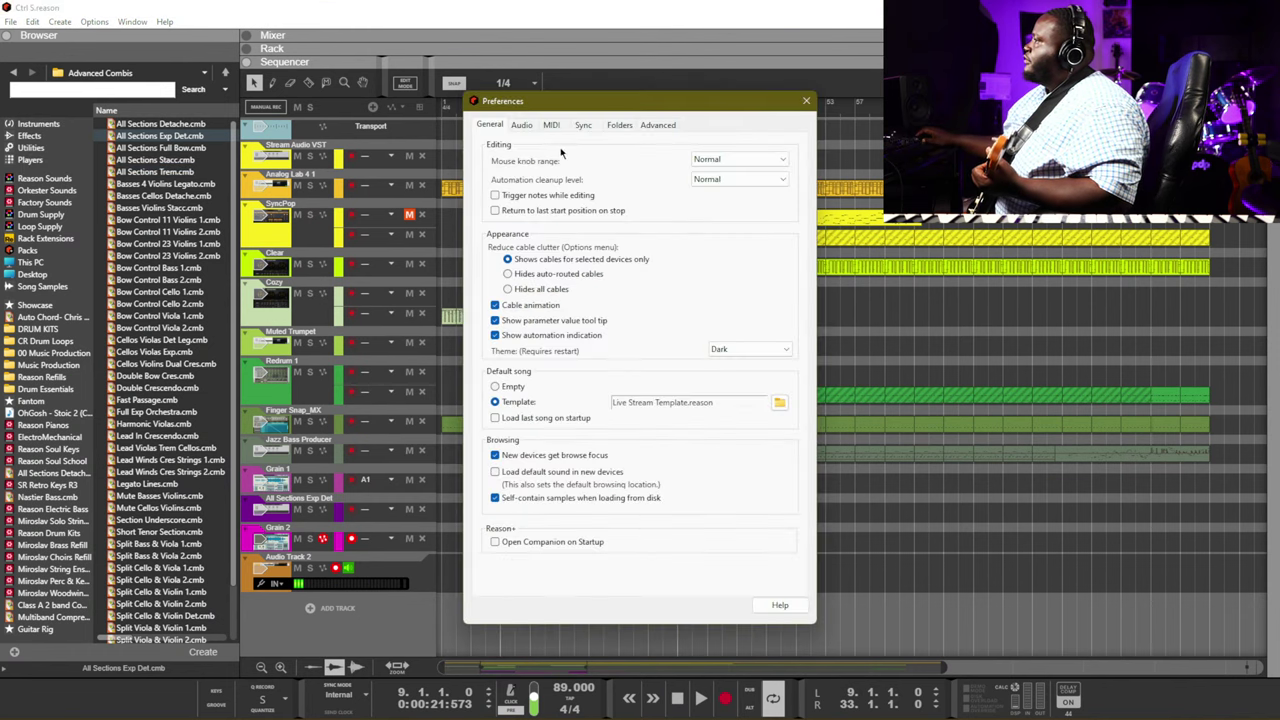
left_click(521, 125)
left_click(640, 198)
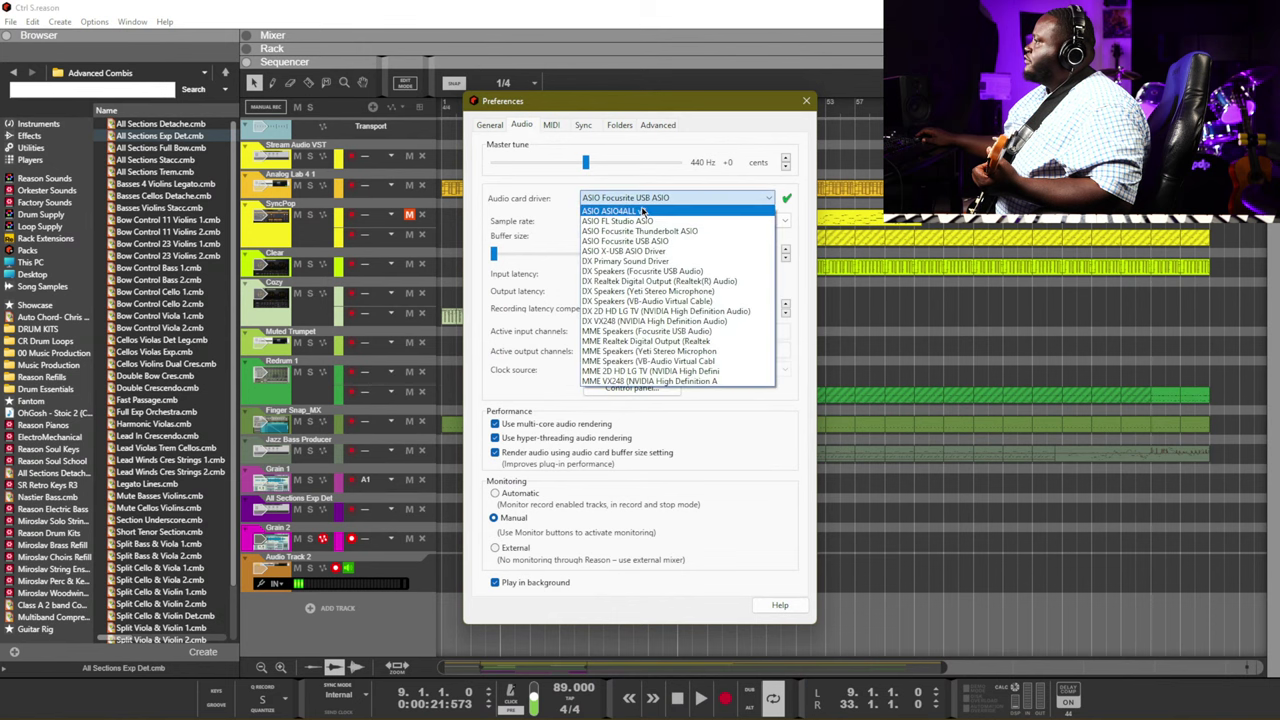
left_click(640, 212)
left_click(640, 198)
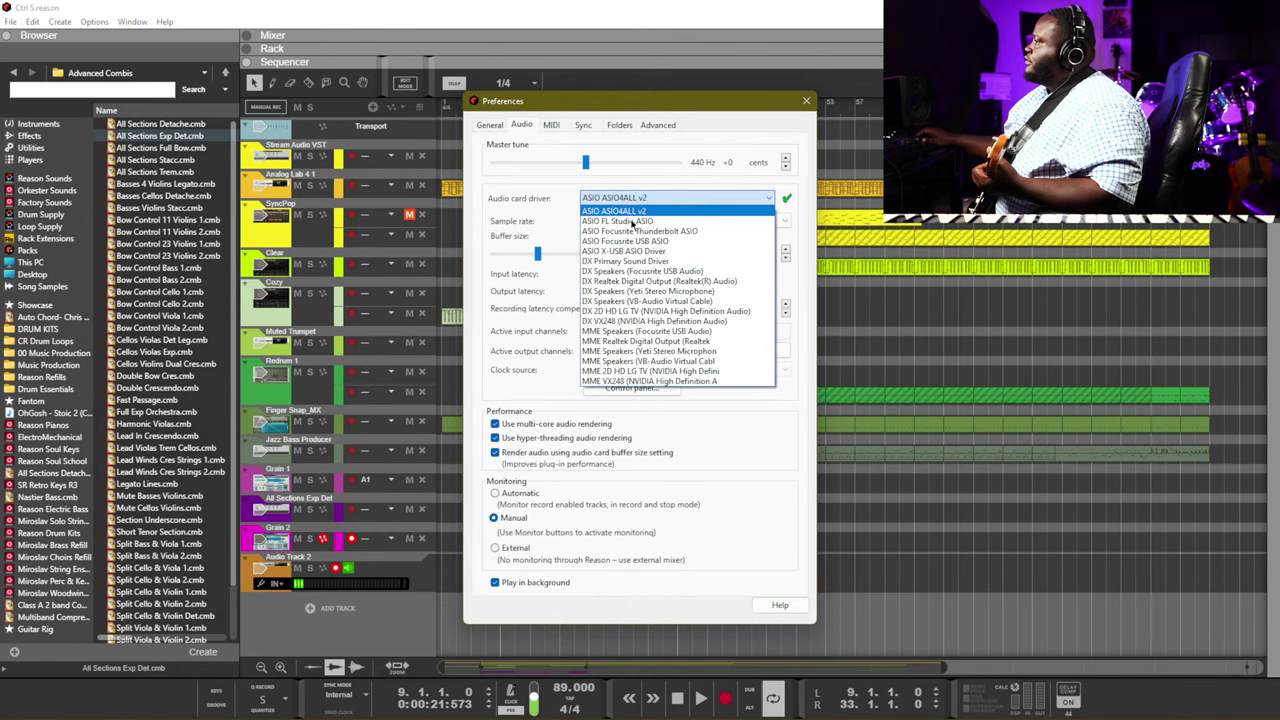
left_click(635, 241)
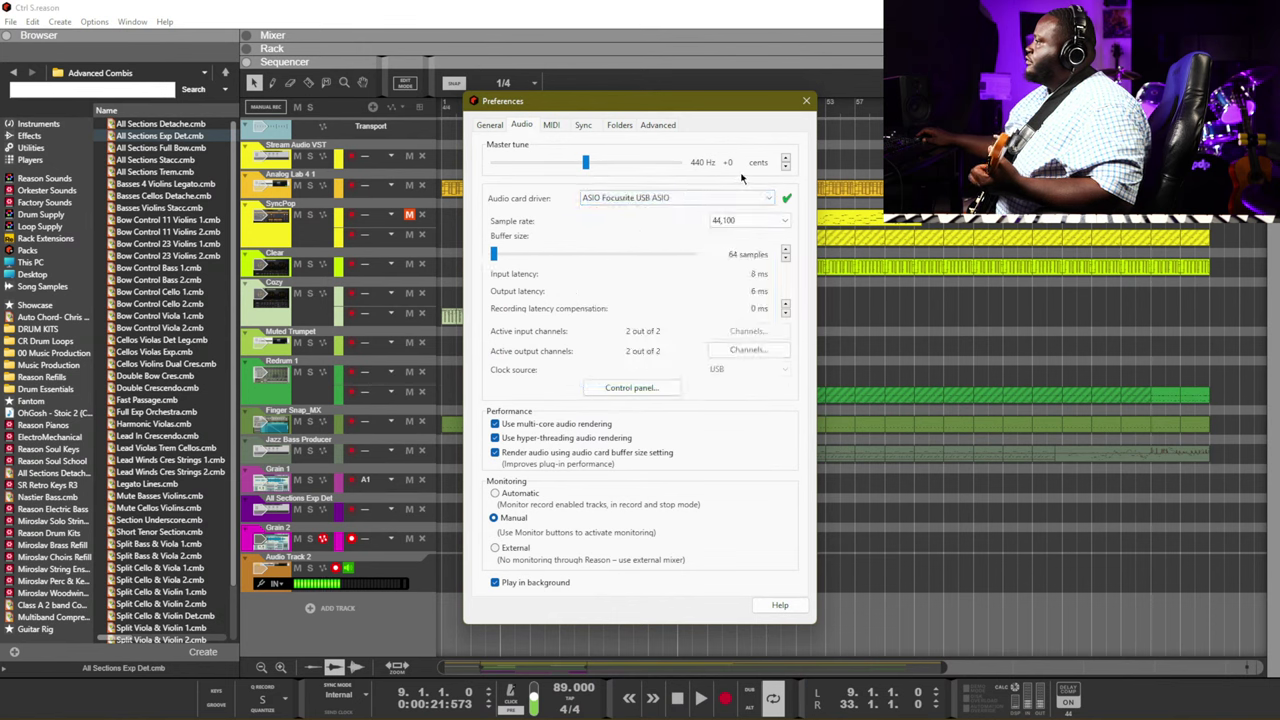
Raise the audio buffer size to 320 samples, close the preferences and dismiss the Focusrite notification
left_click_drag(494, 254, 518, 257)
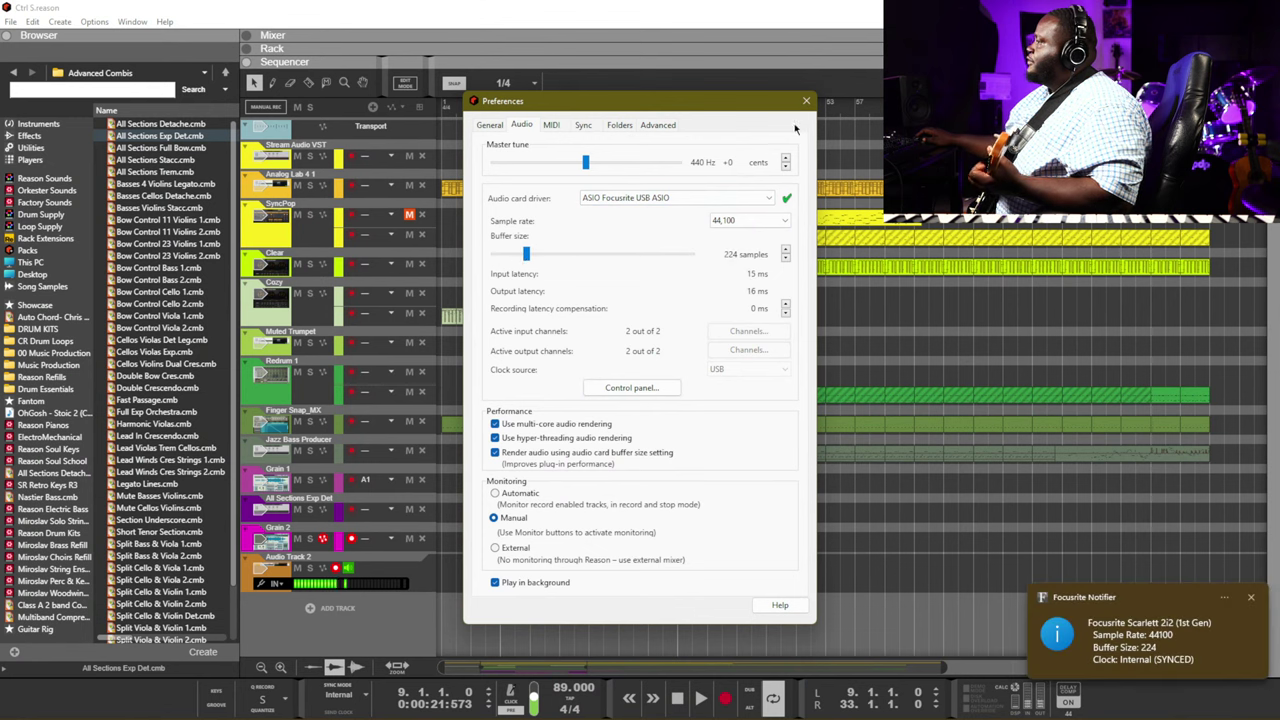
left_click_drag(531, 258, 548, 257)
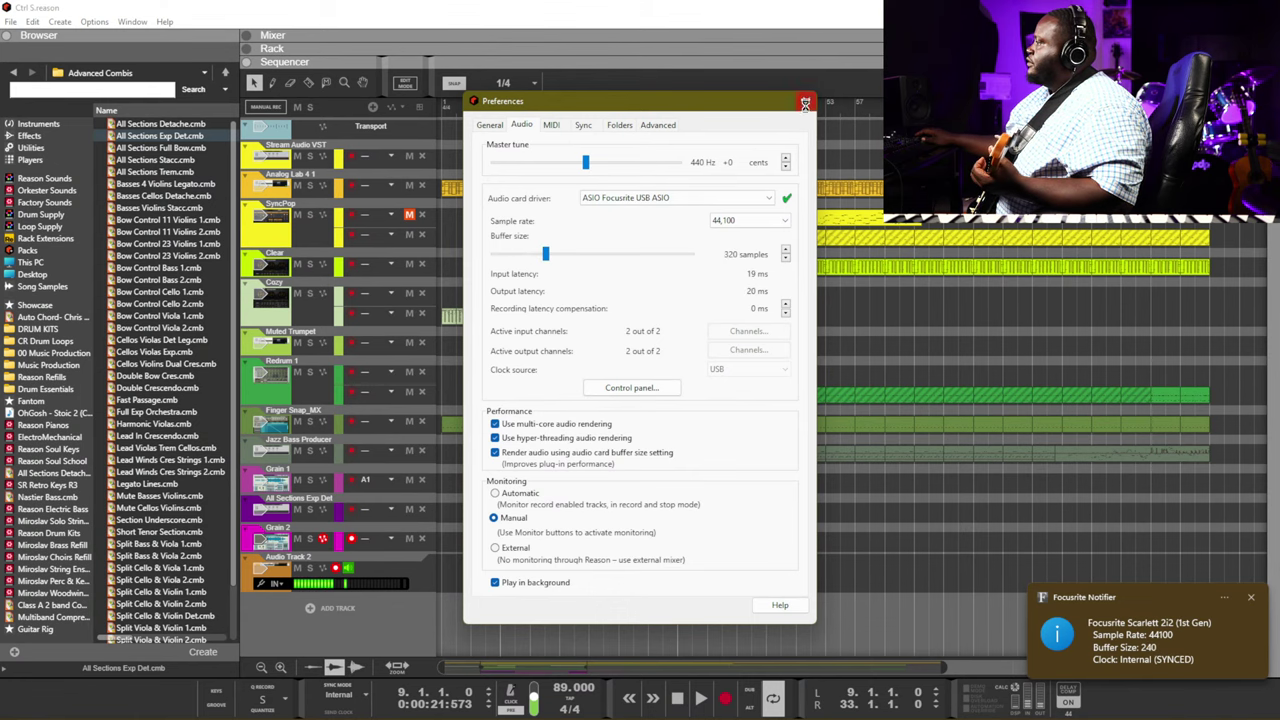
left_click(806, 102)
left_click(1249, 599)
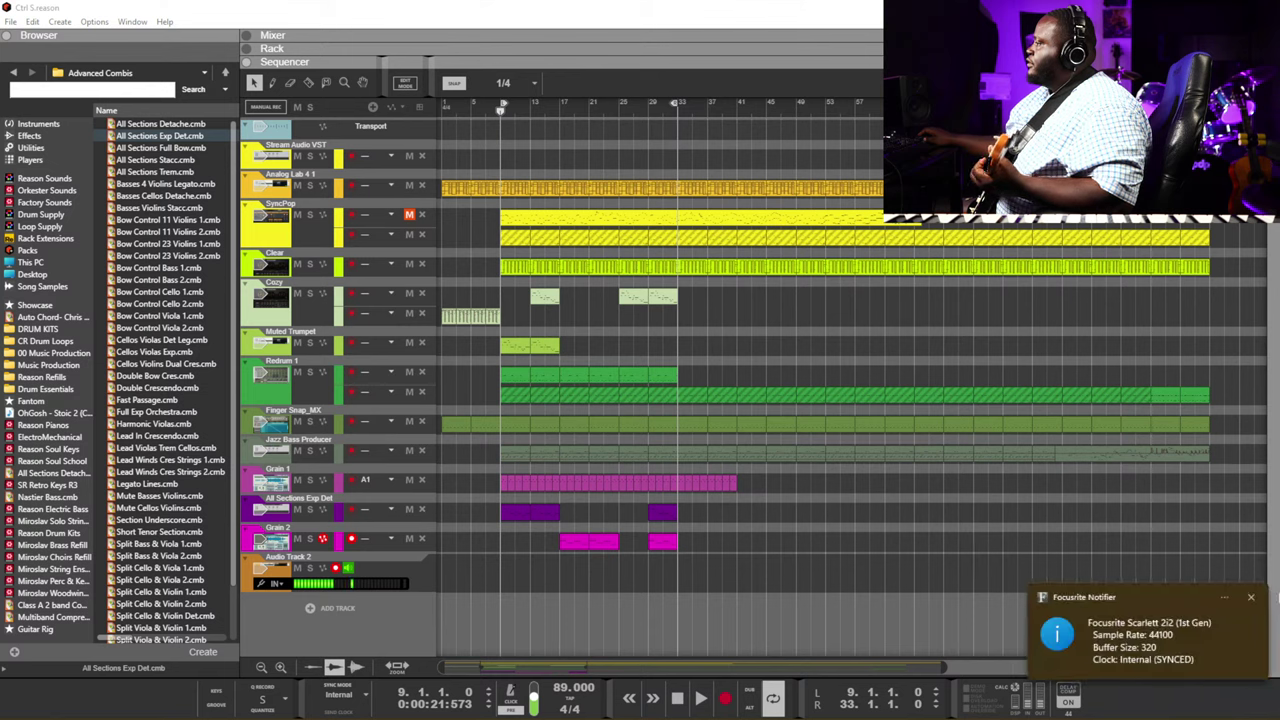
left_click(1250, 597)
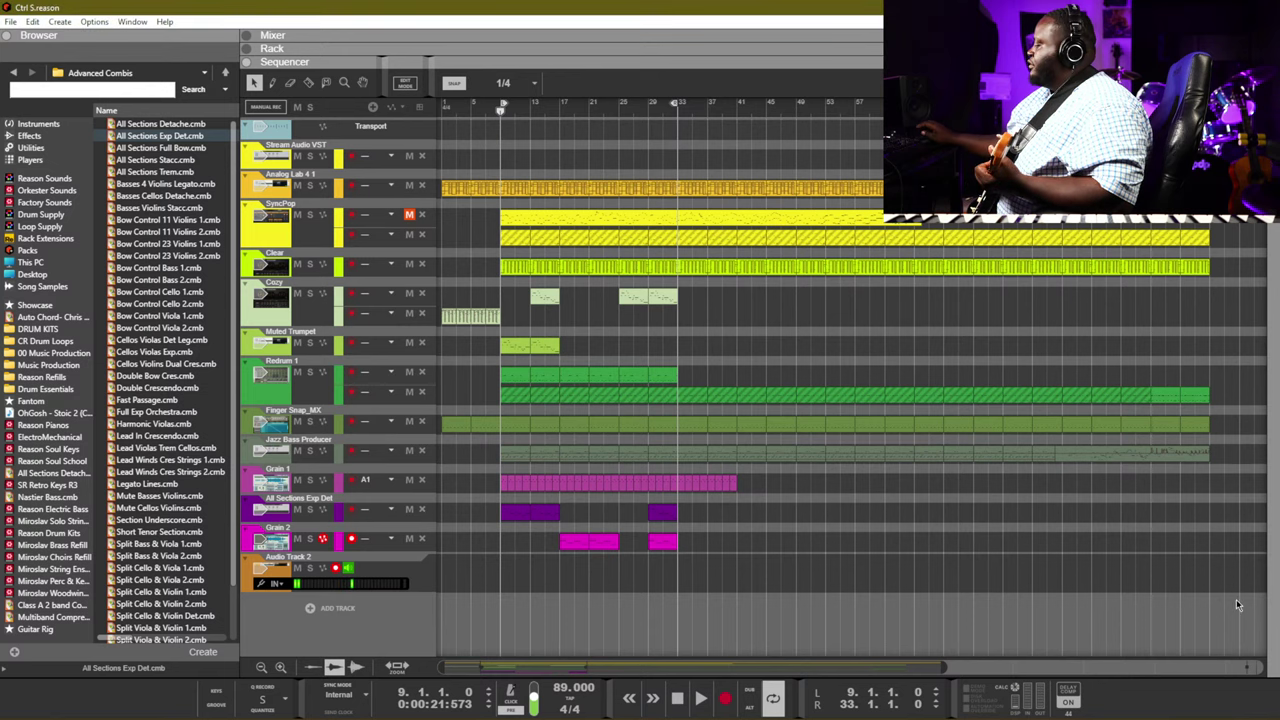
Play the loop from bar 9, stop it, and enable the tuner on Audio Track 2
key("space")
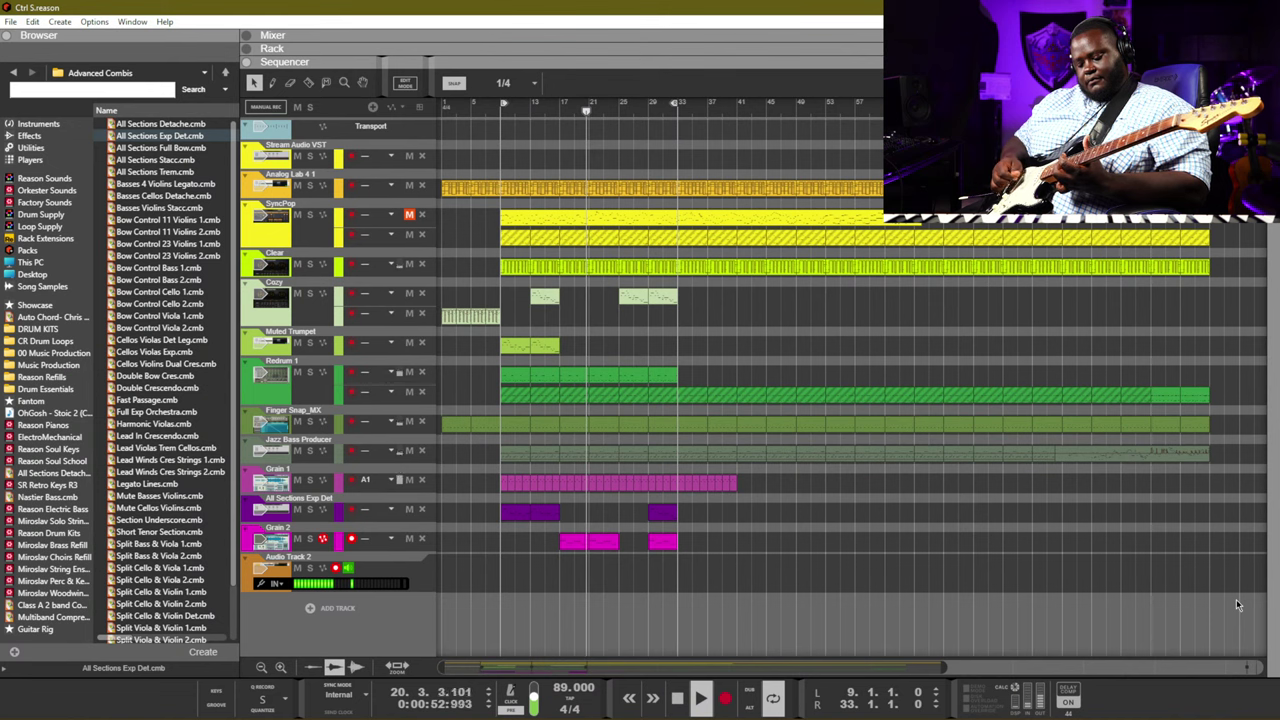
key("space")
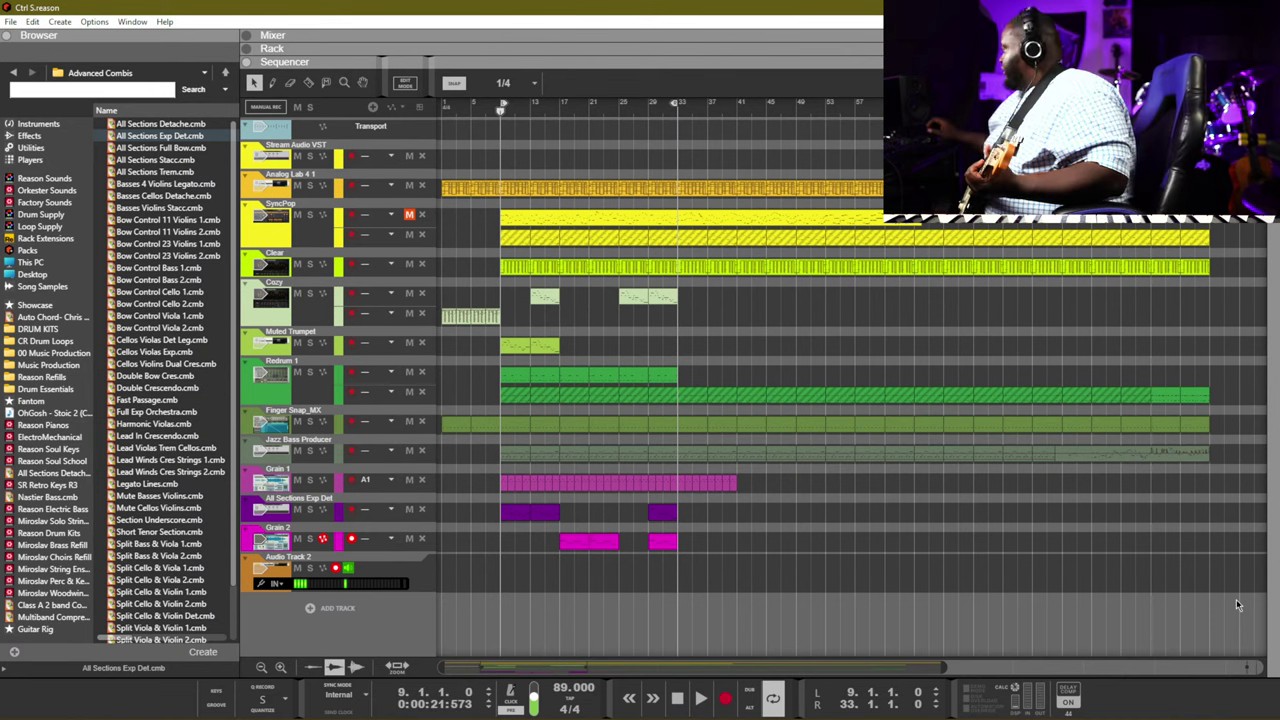
left_click(260, 585)
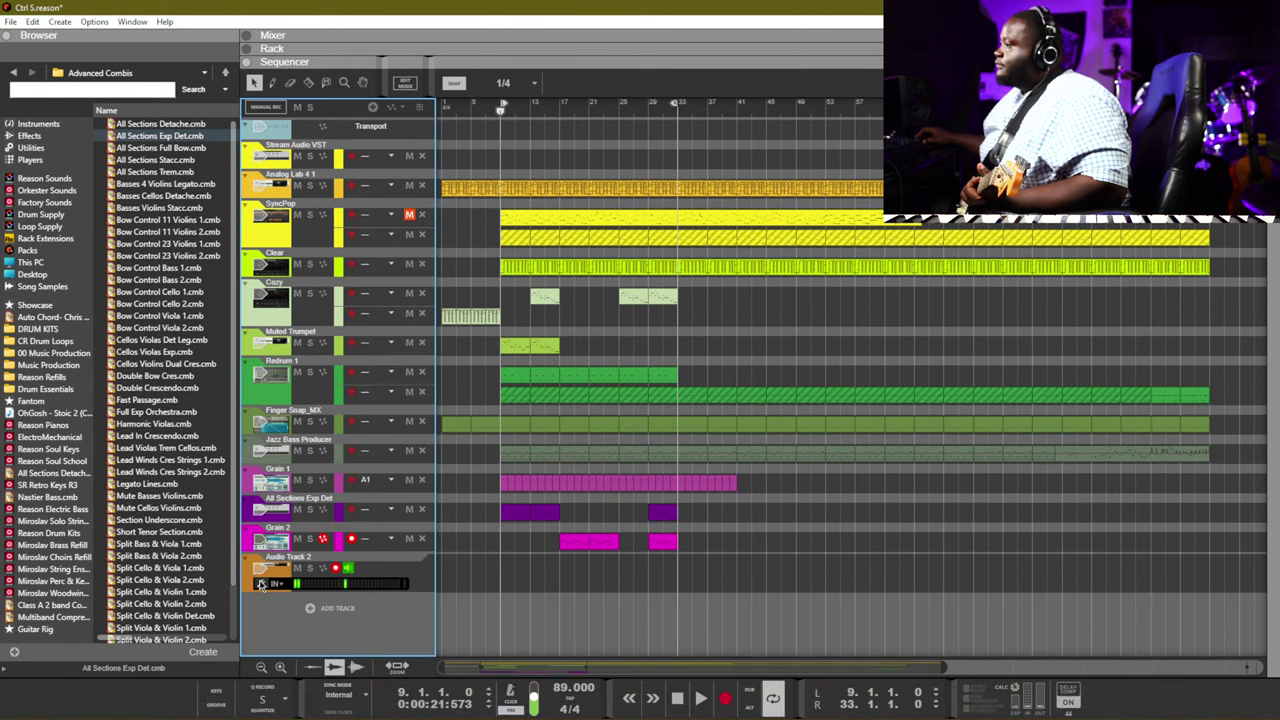
left_click(261, 584)
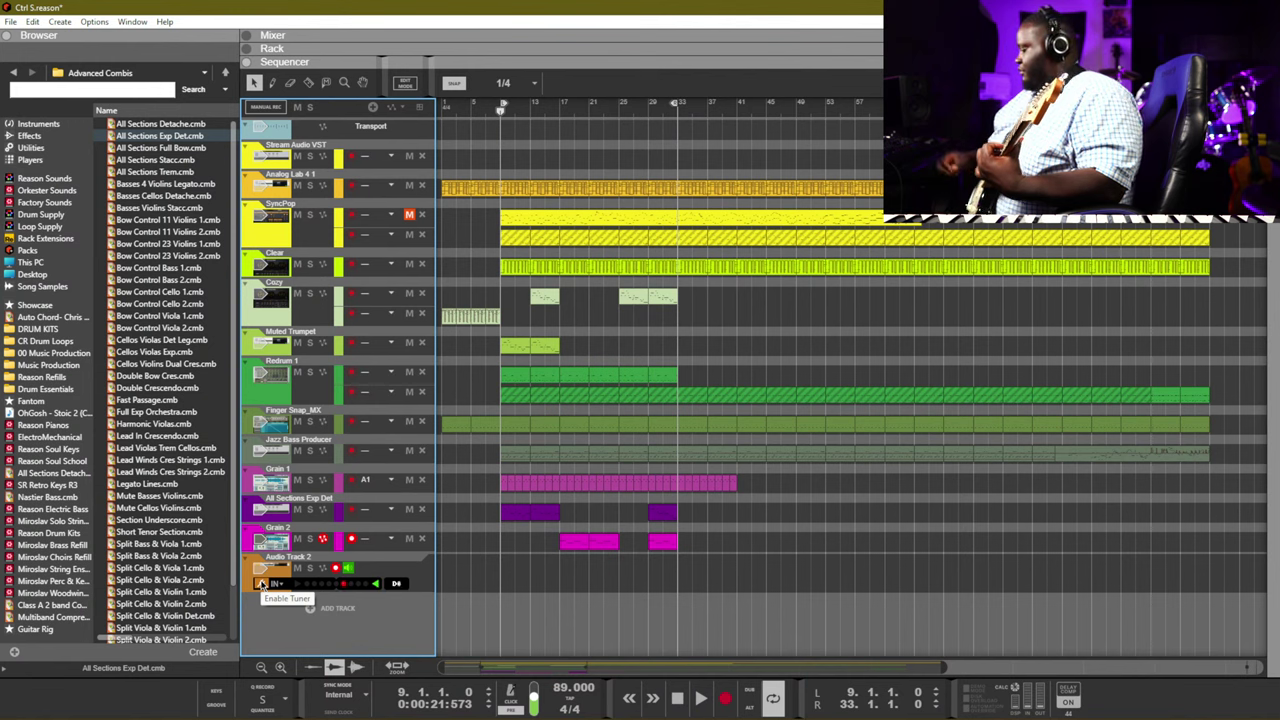
Play the song from bar 9 again and stop back at the song's start
key("space")
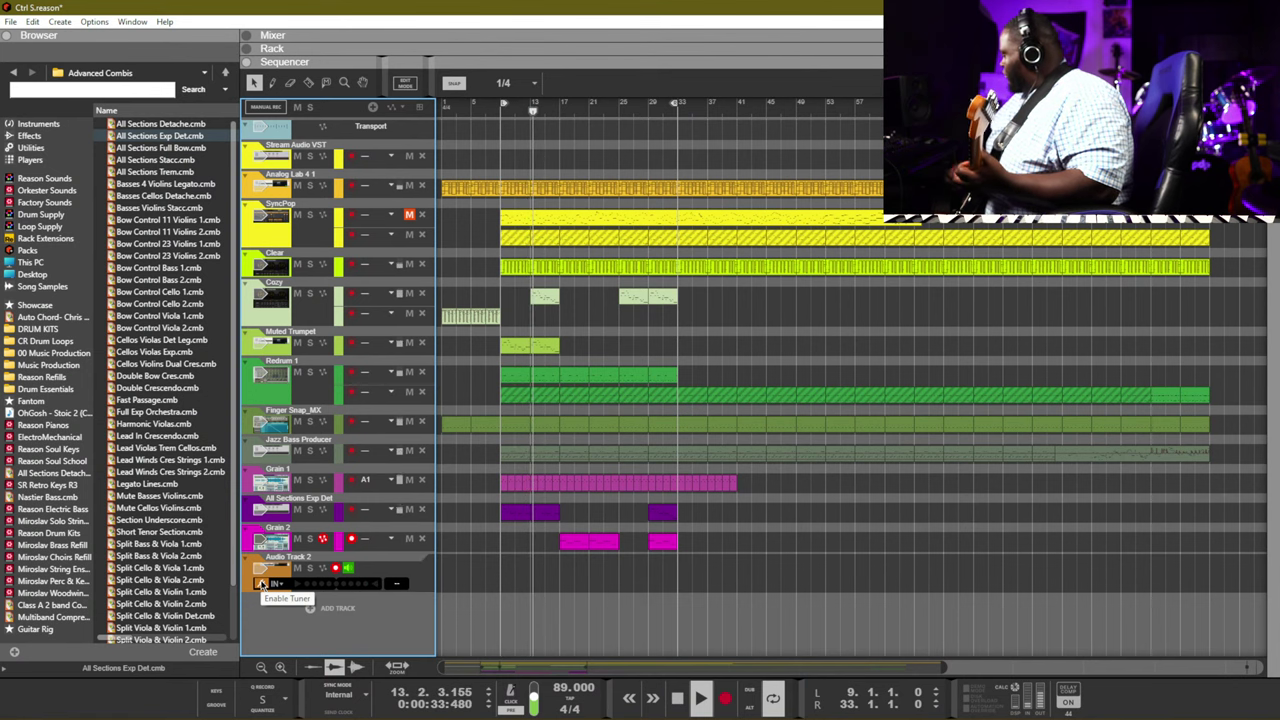
key("space")
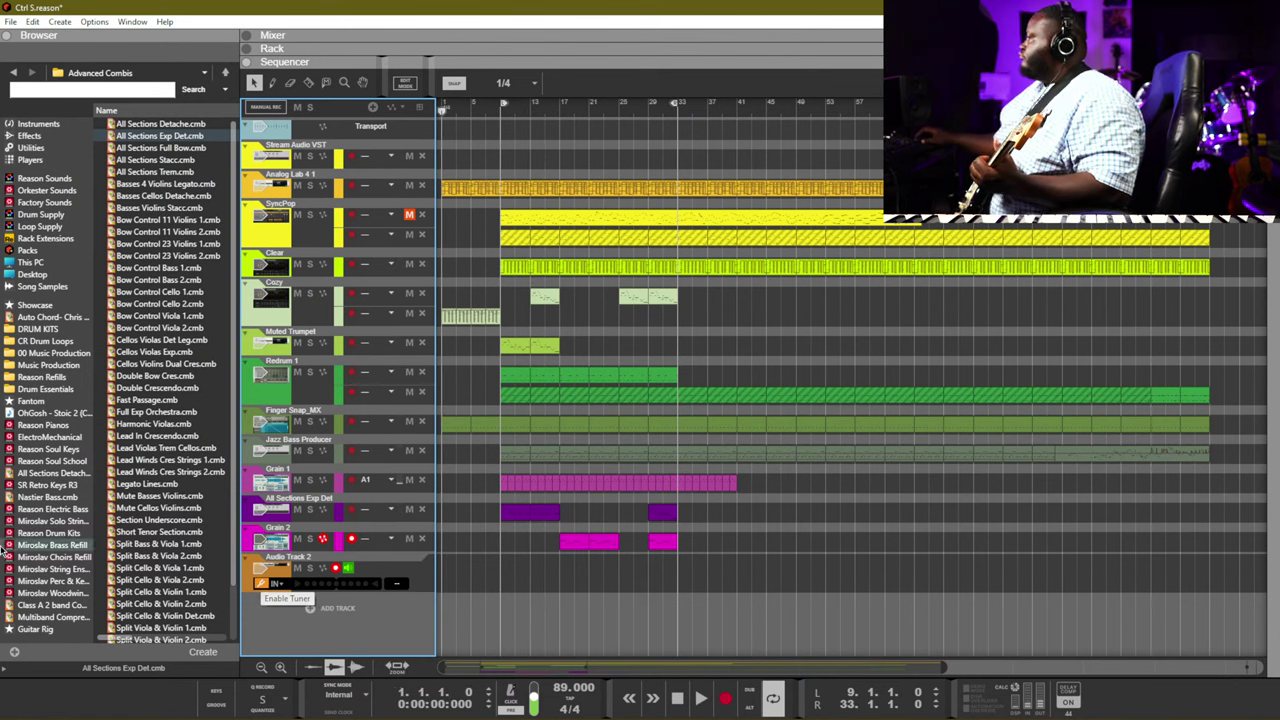
left_click(820, 366)
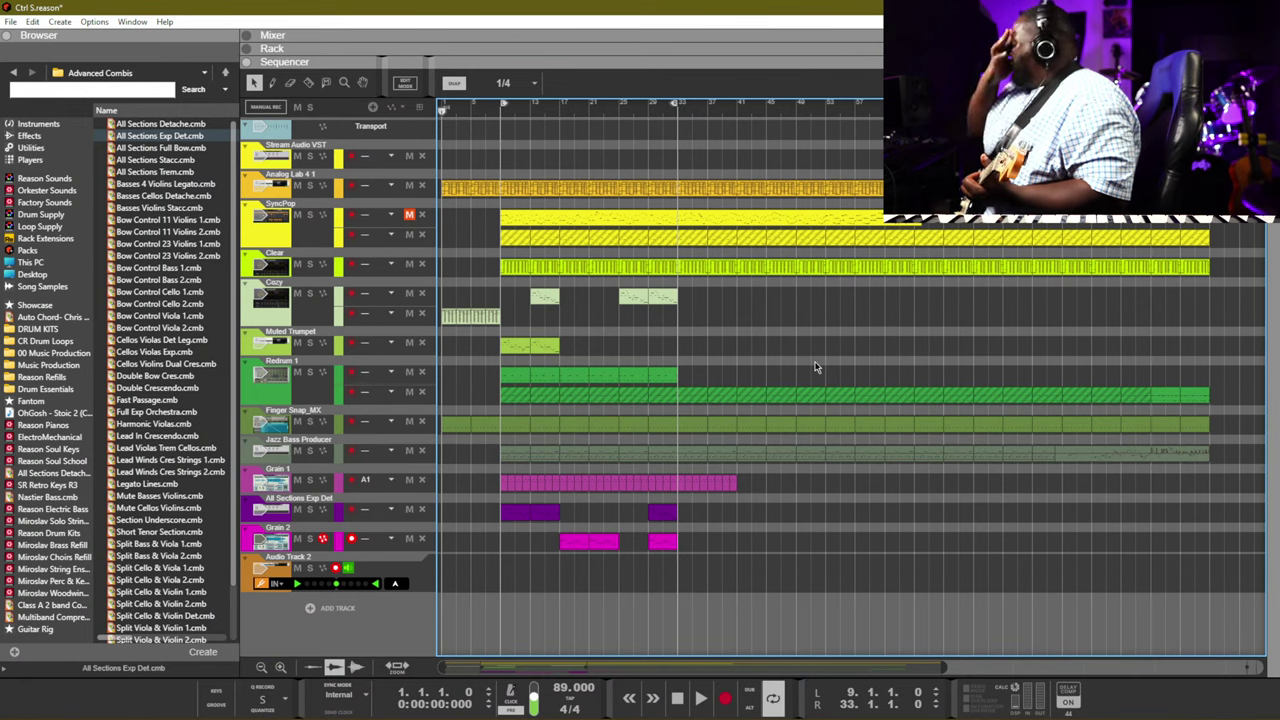
Add the Multiband Compressor combinator patch from the browser below the Audio Track 2 device in the rack
key("F6")
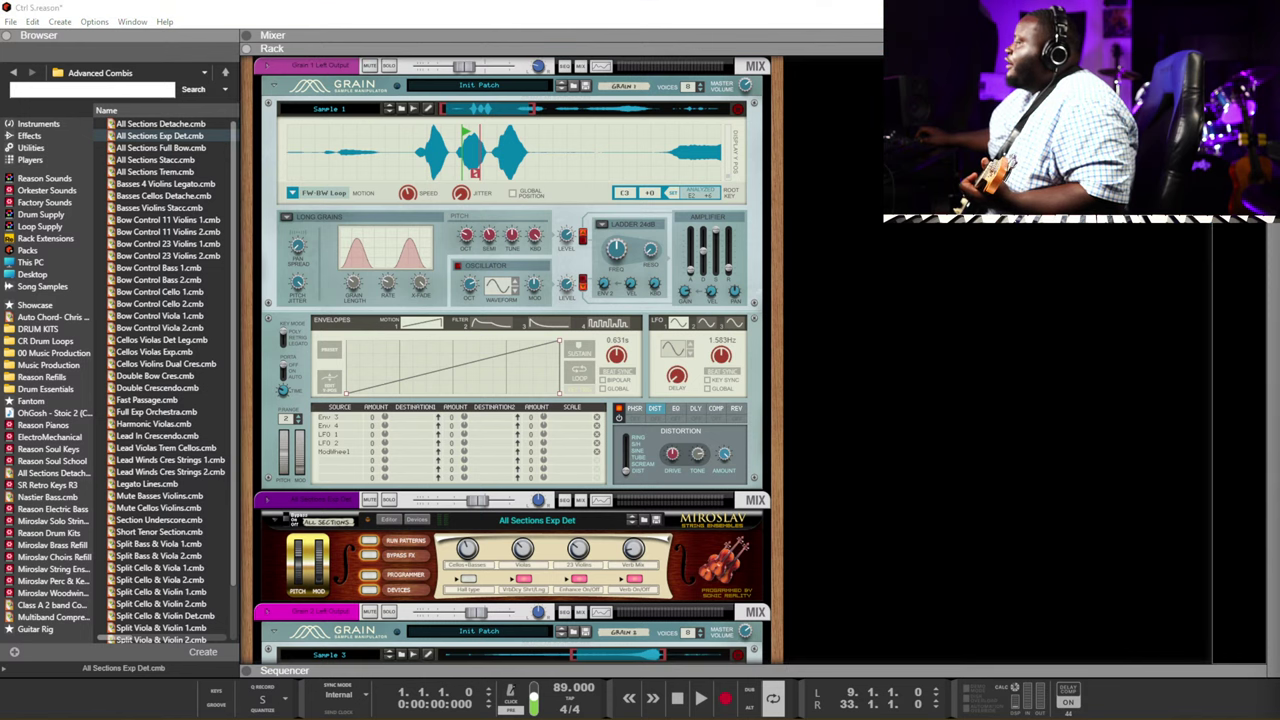
scroll(268, 290, "up", 10)
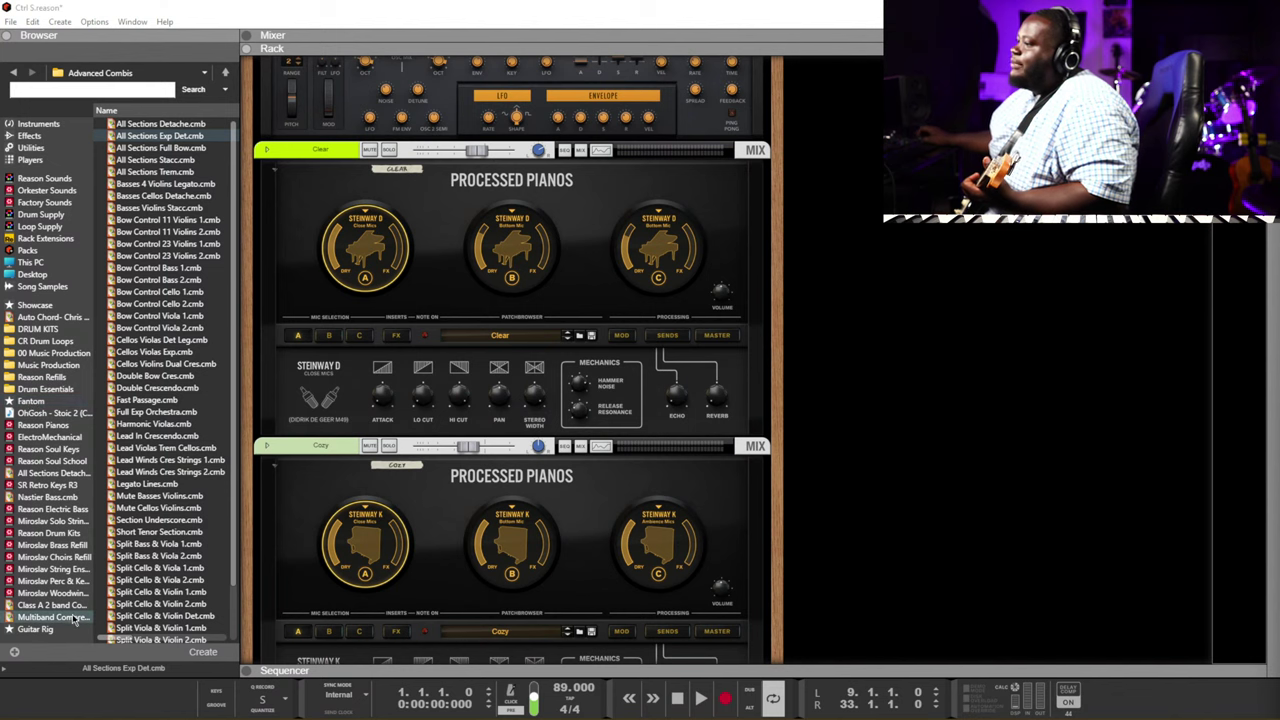
scroll(330, 525, "down", 5)
scroll(380, 510, "down", 15)
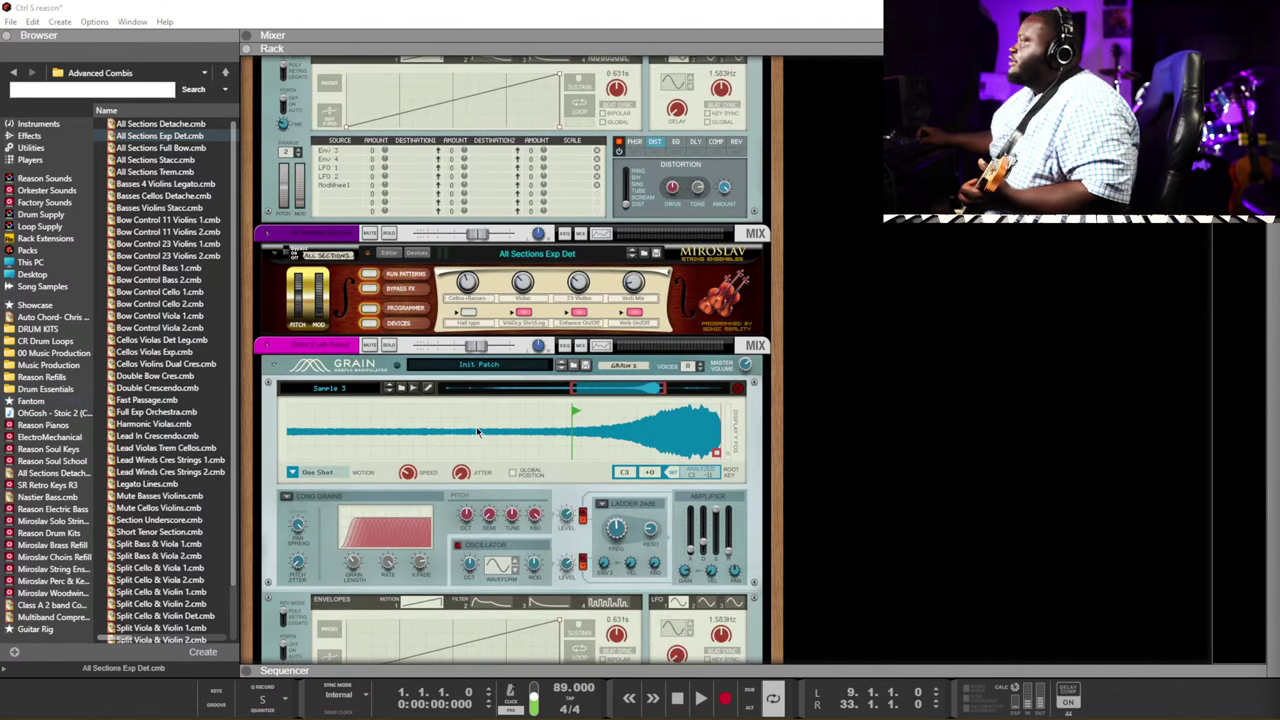
left_click_drag(50, 617, 445, 558)
scroll(460, 570, "down", 2)
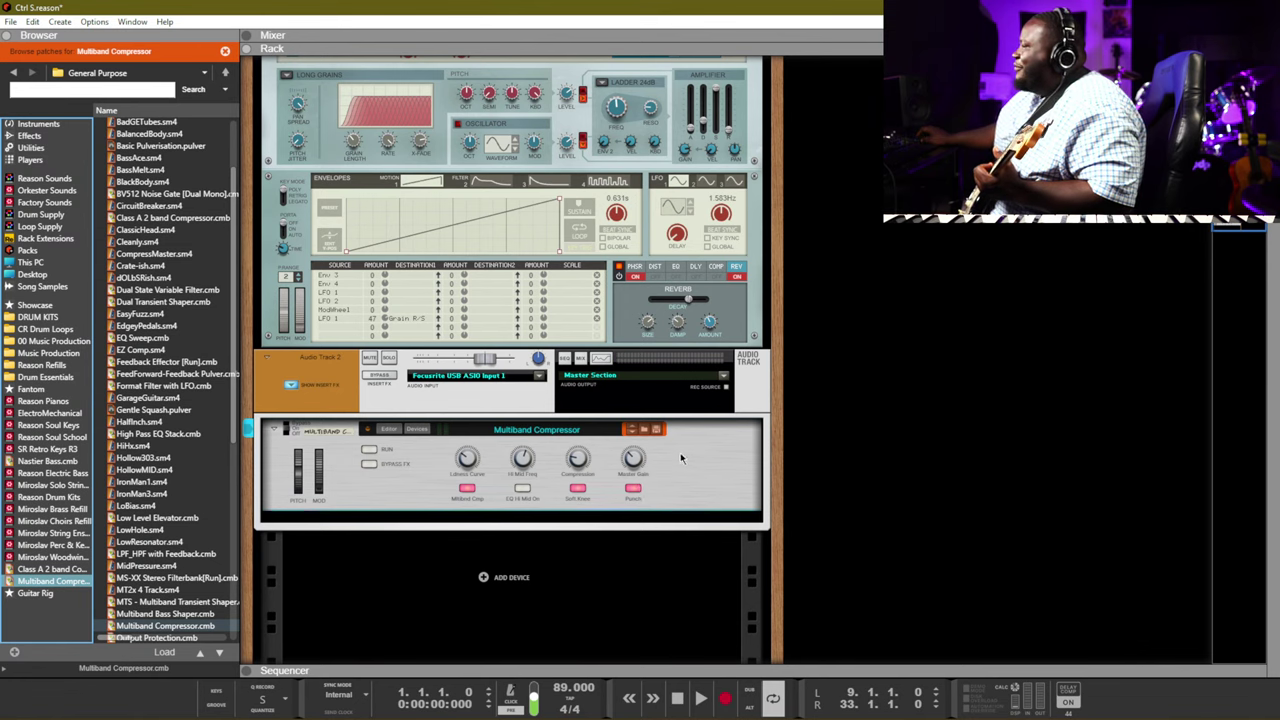
Show the Multiband Compressor's inner devices and editor, and open its panel configuration
left_click(420, 430)
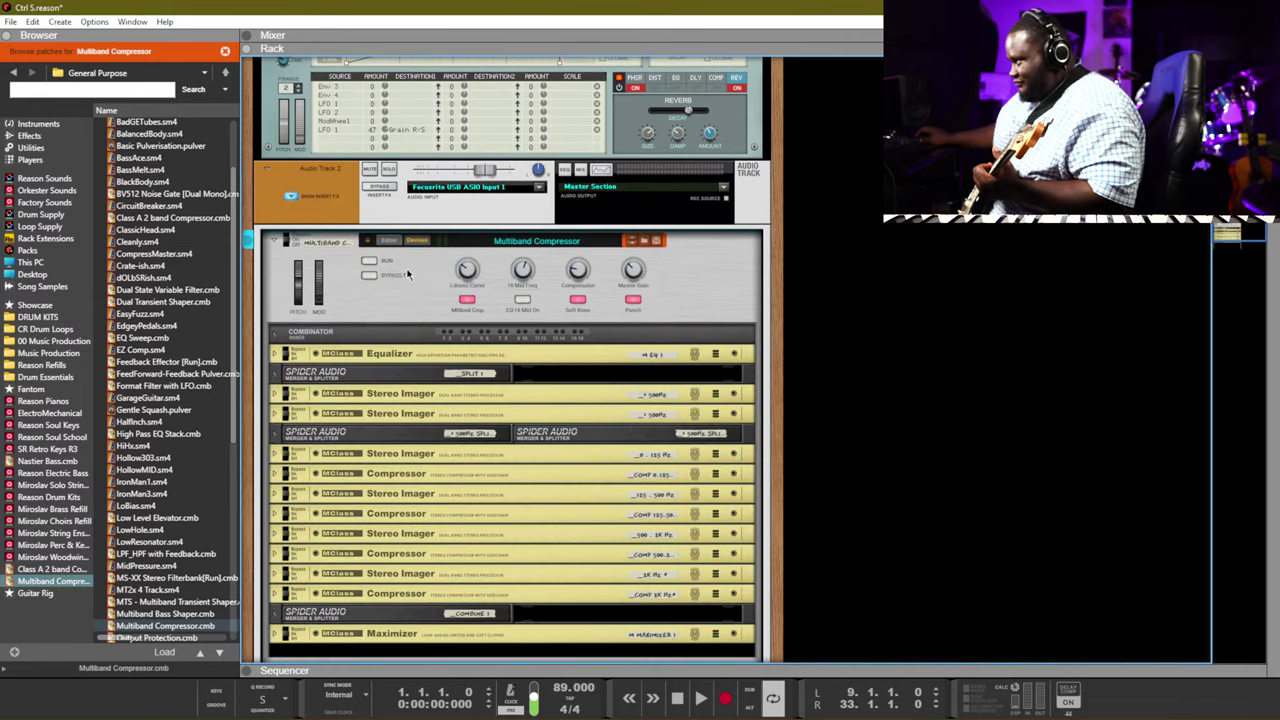
left_click(394, 241)
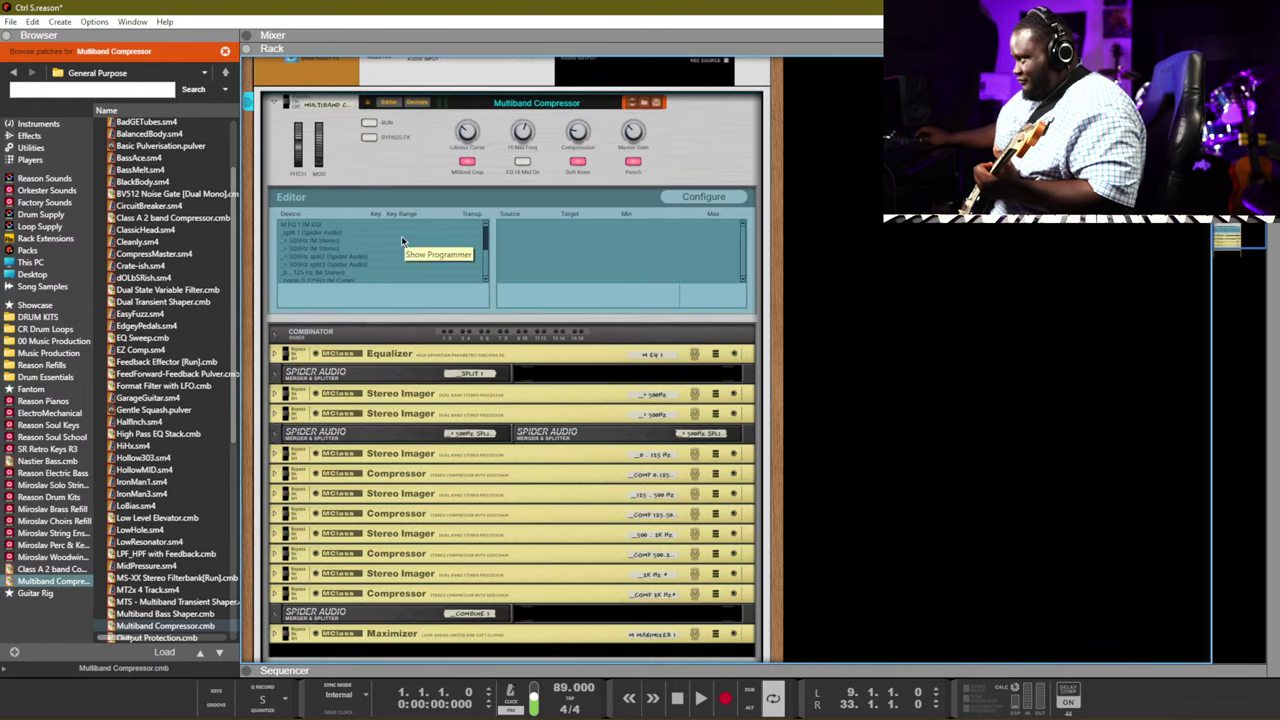
left_click(703, 197)
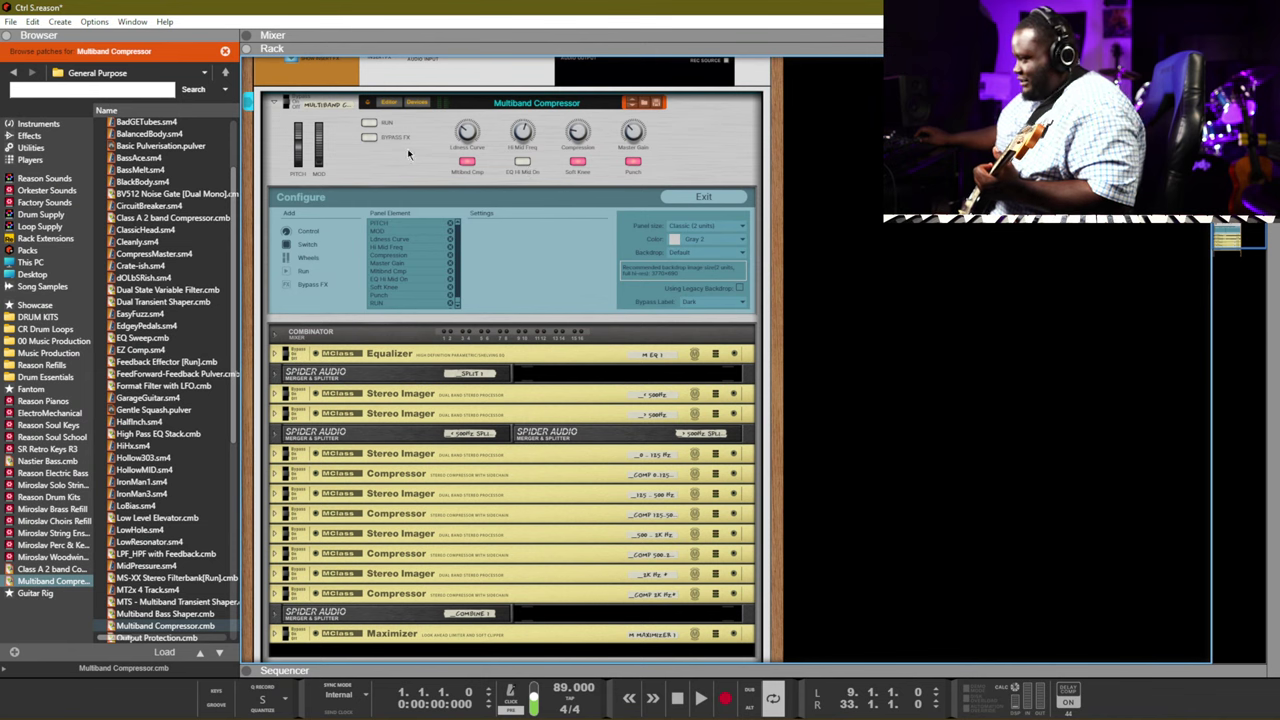
Try Orange, Cream 2, Warm 1 and Red 1 as the Multiband Compressor's panel color
left_click(705, 239)
left_click(704, 618)
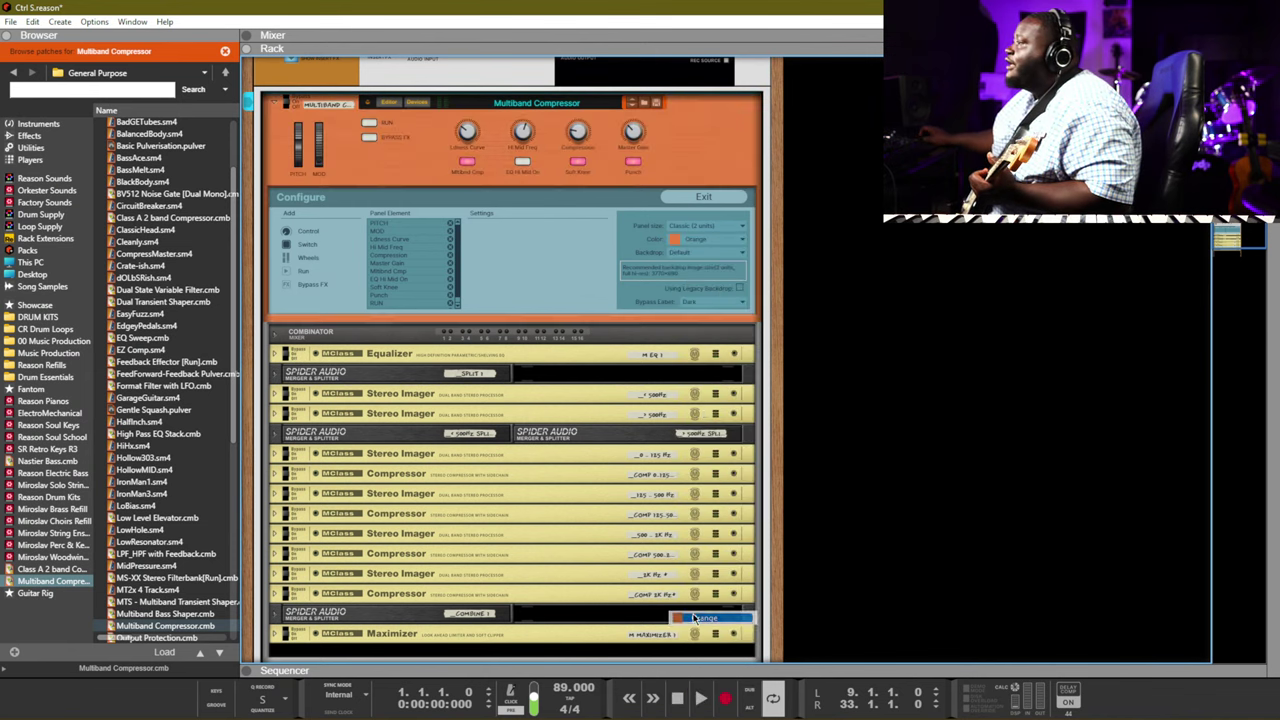
left_click(697, 243)
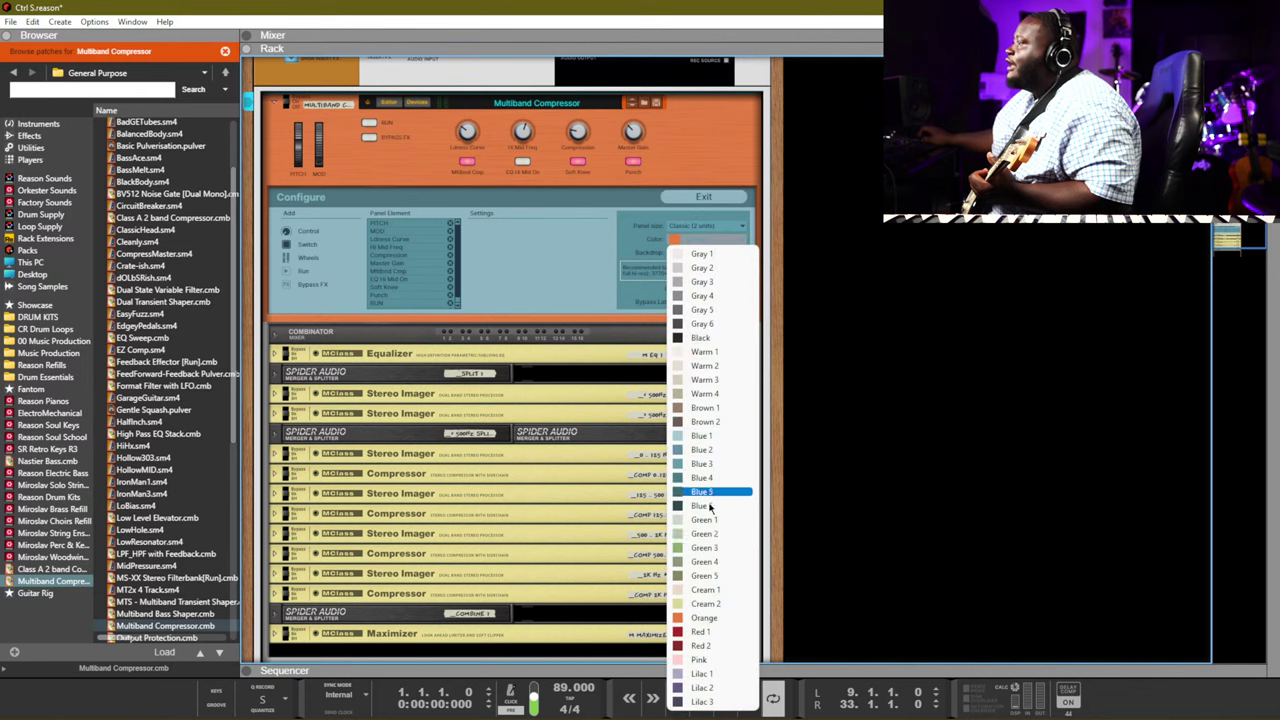
left_click(712, 604)
left_click(705, 239)
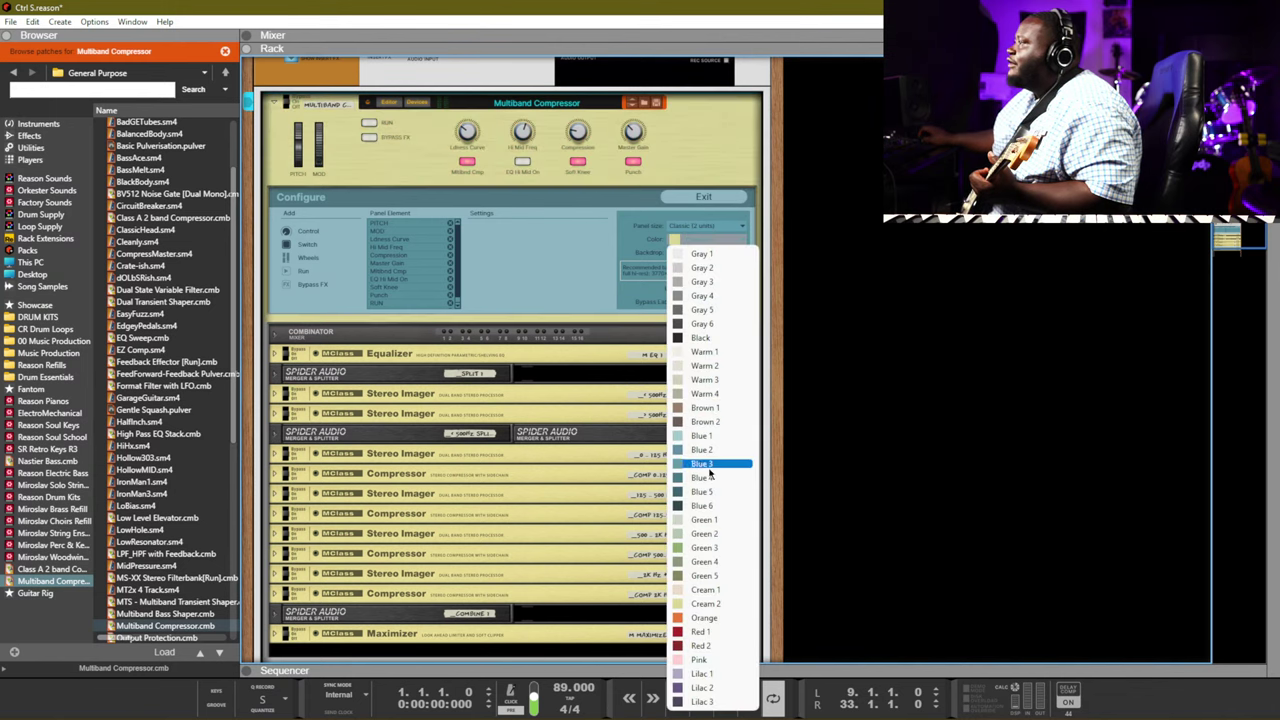
left_click(728, 354)
left_click(708, 240)
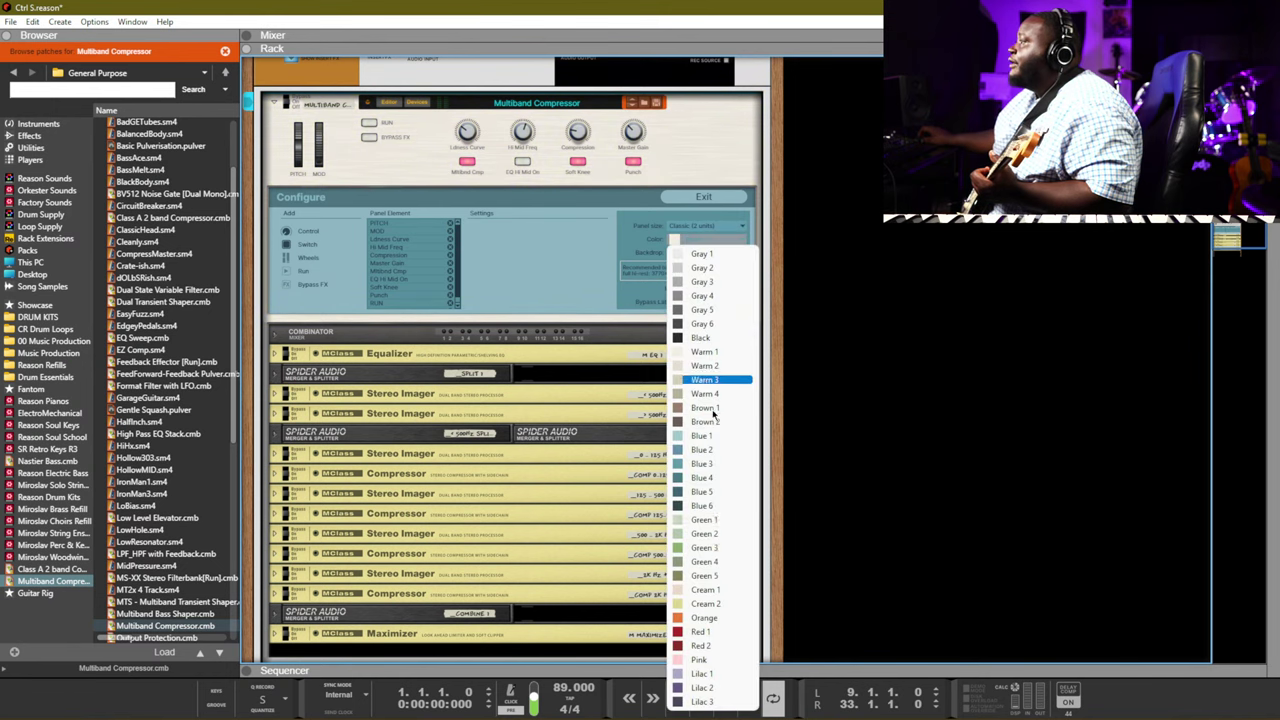
left_click(698, 633)
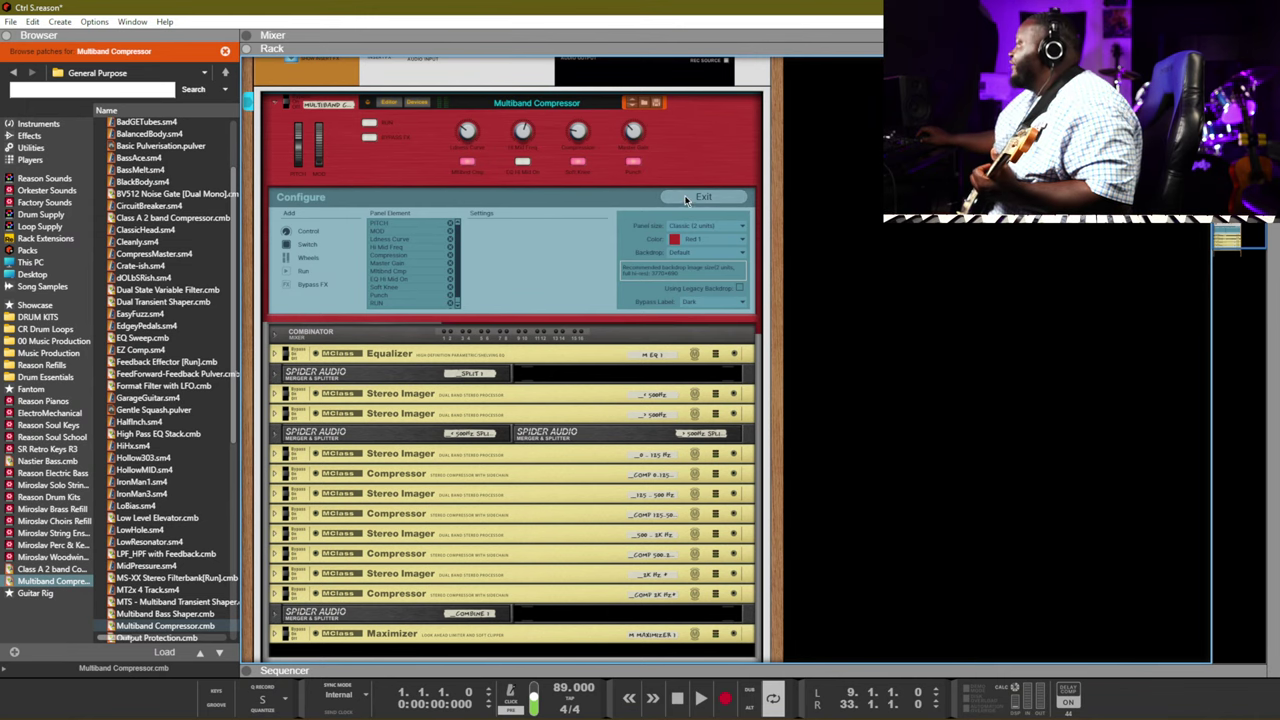
Browse the General Purpose dynamics patches under ALL Effect Patches in the Factory Sounds
left_click(47, 203)
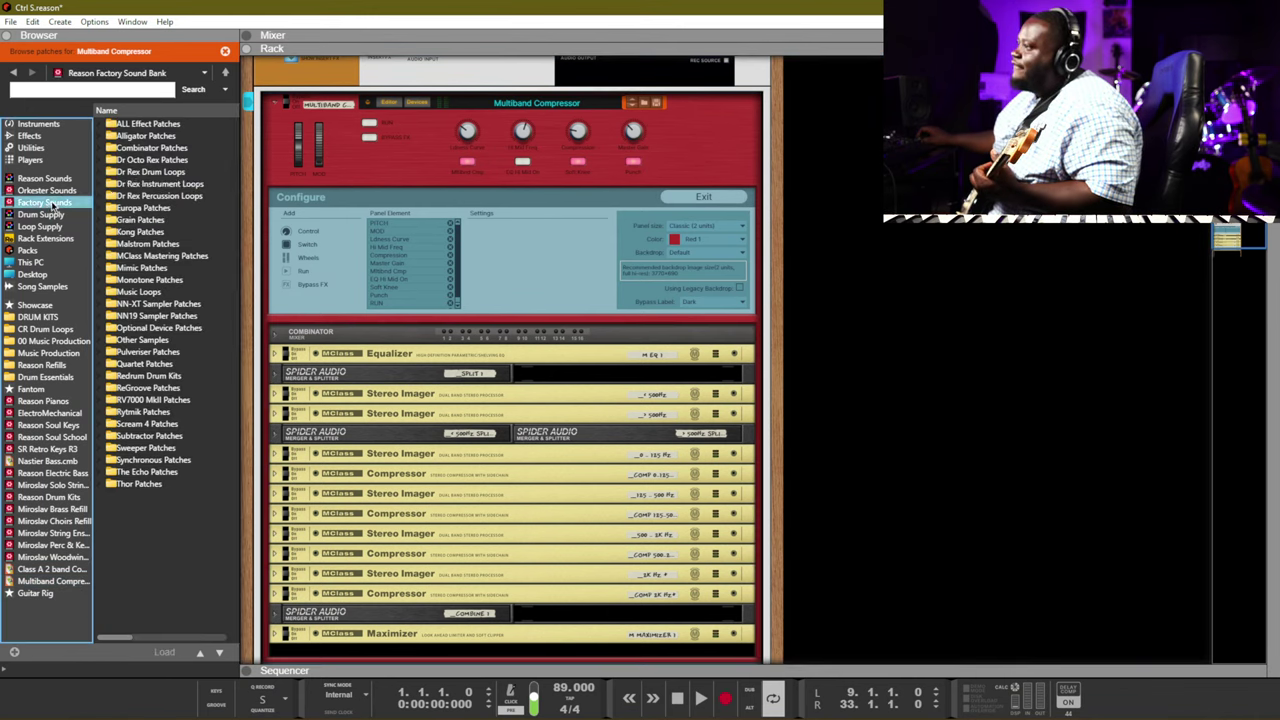
double_click(153, 126)
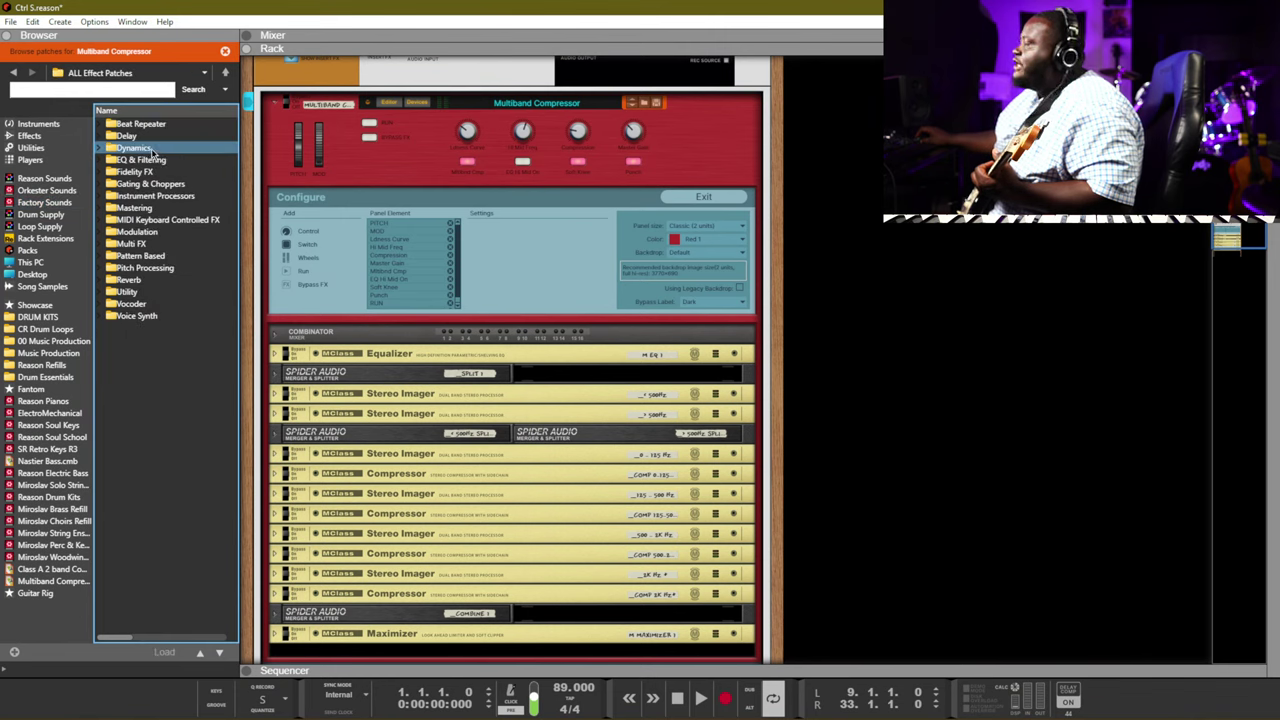
double_click(153, 148)
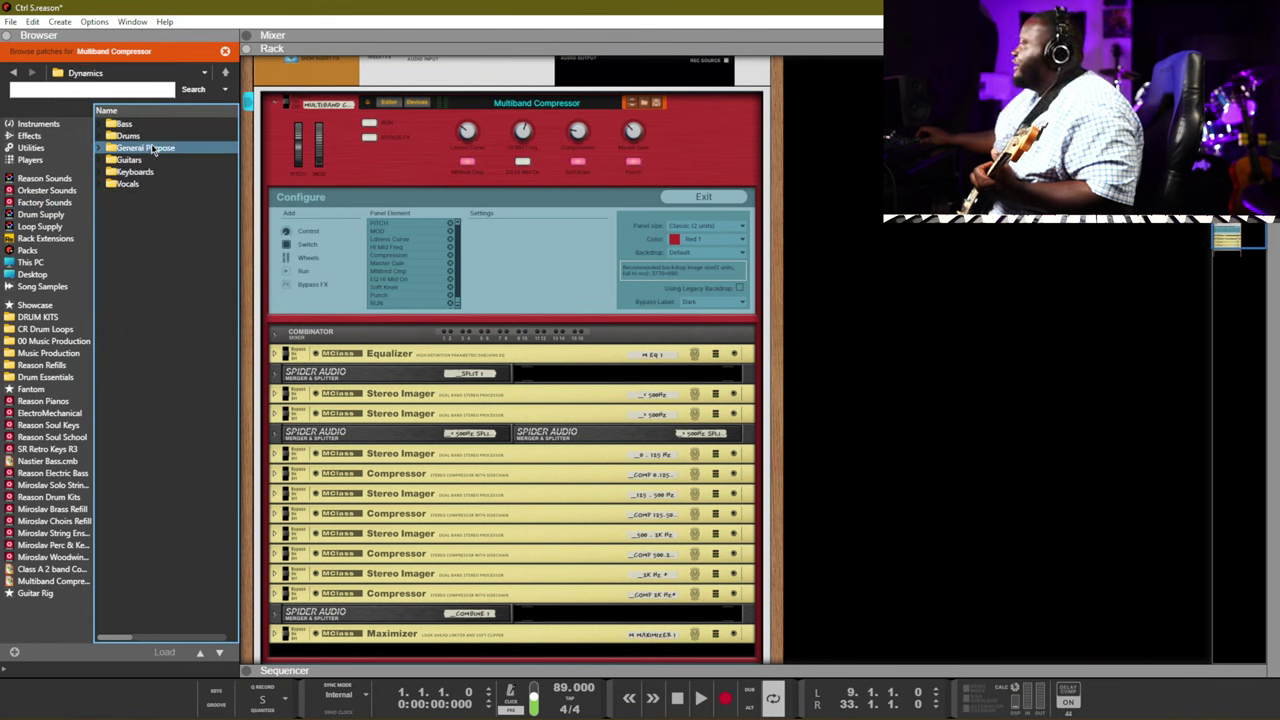
double_click(153, 148)
scroll(168, 428, "down", 2)
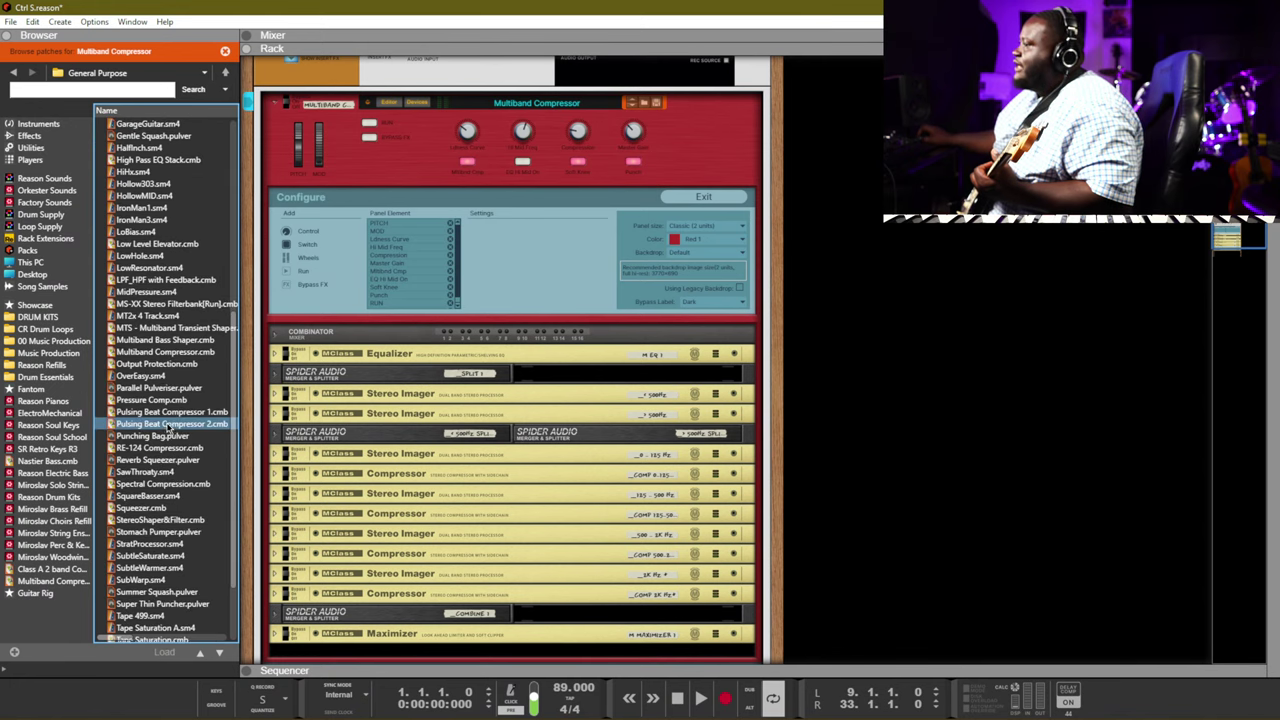
scroll(168, 428, "down", 3)
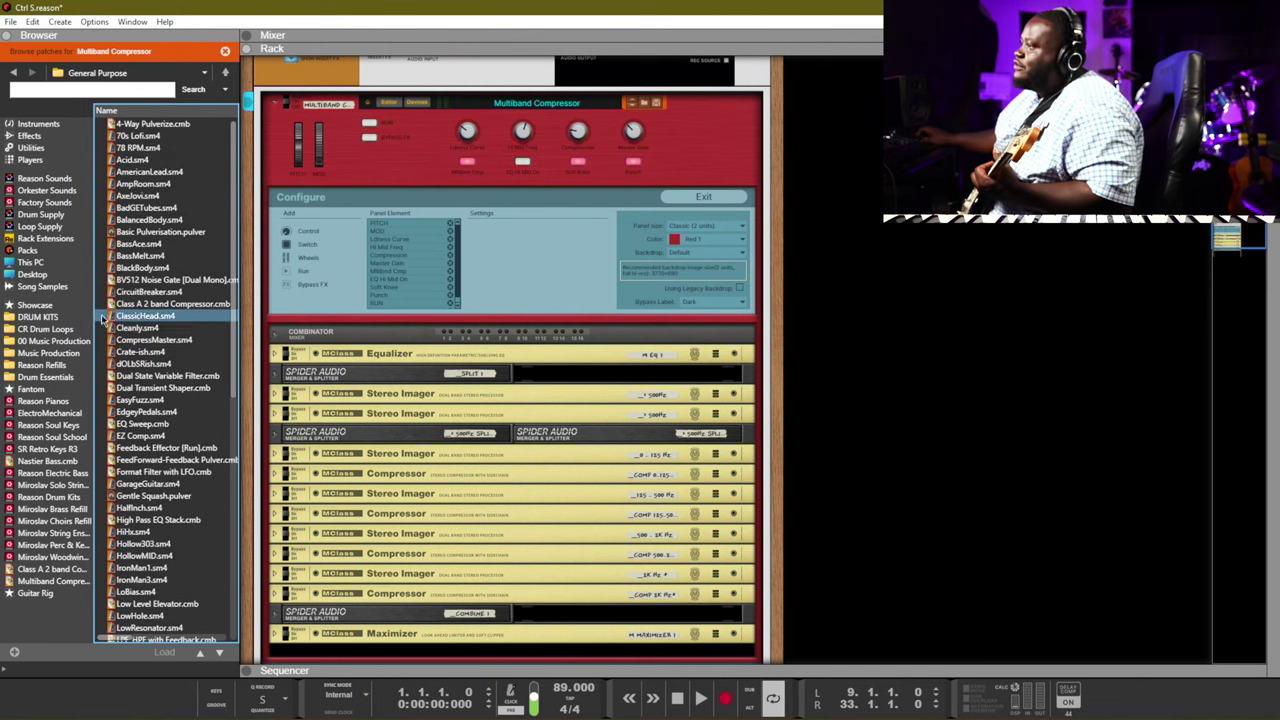
Search the Factory Sounds for "multi" and widen the browser and its Name column to read the effect patches
left_click(40, 190)
left_click(40, 203)
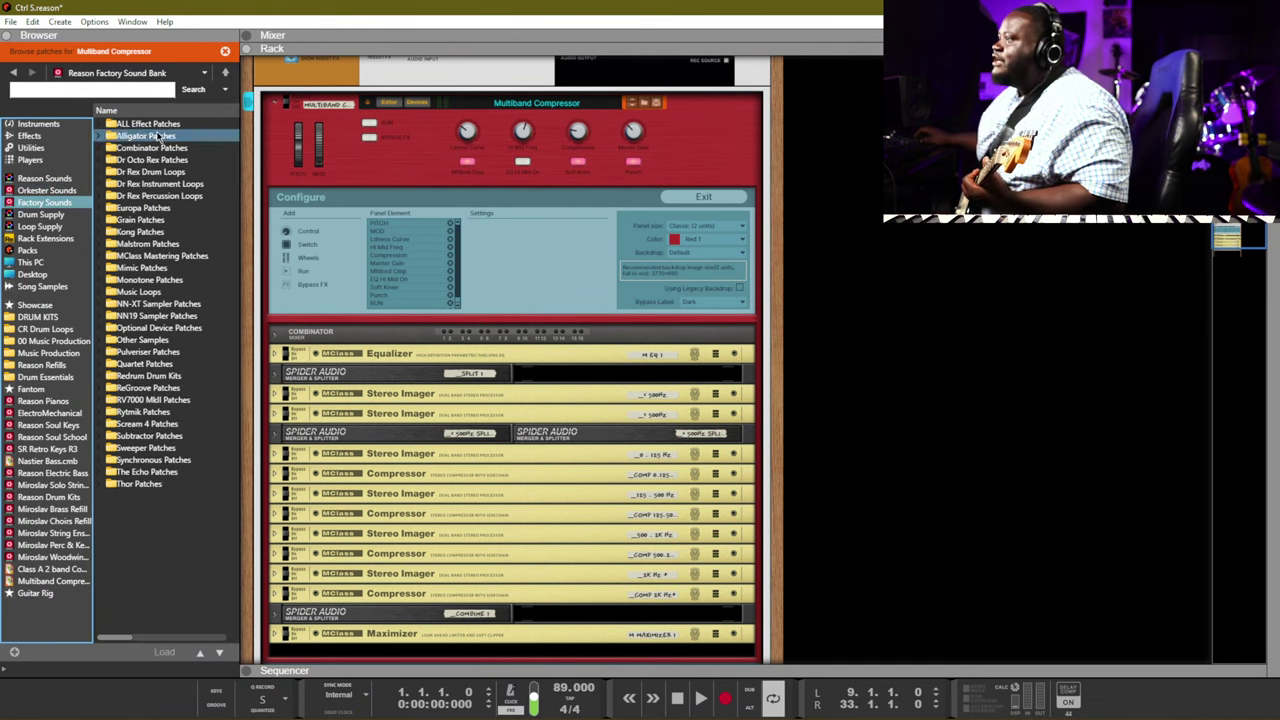
left_click(147, 93)
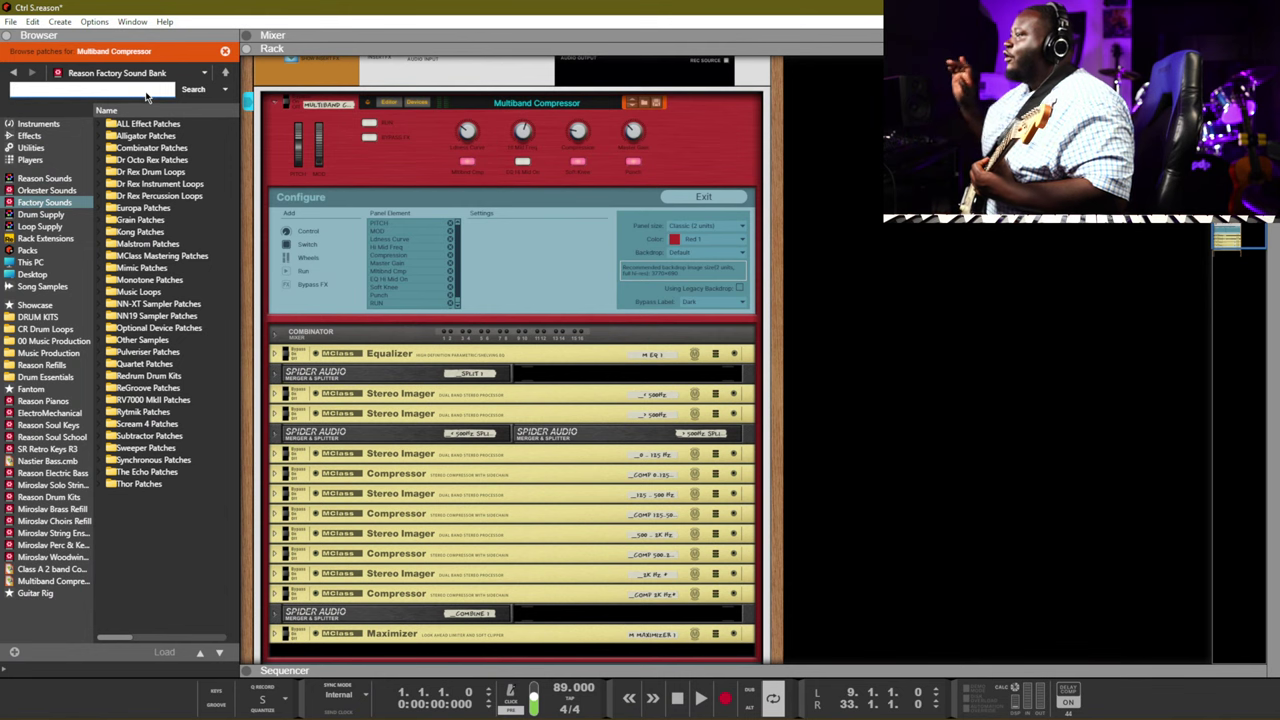
type("multi")
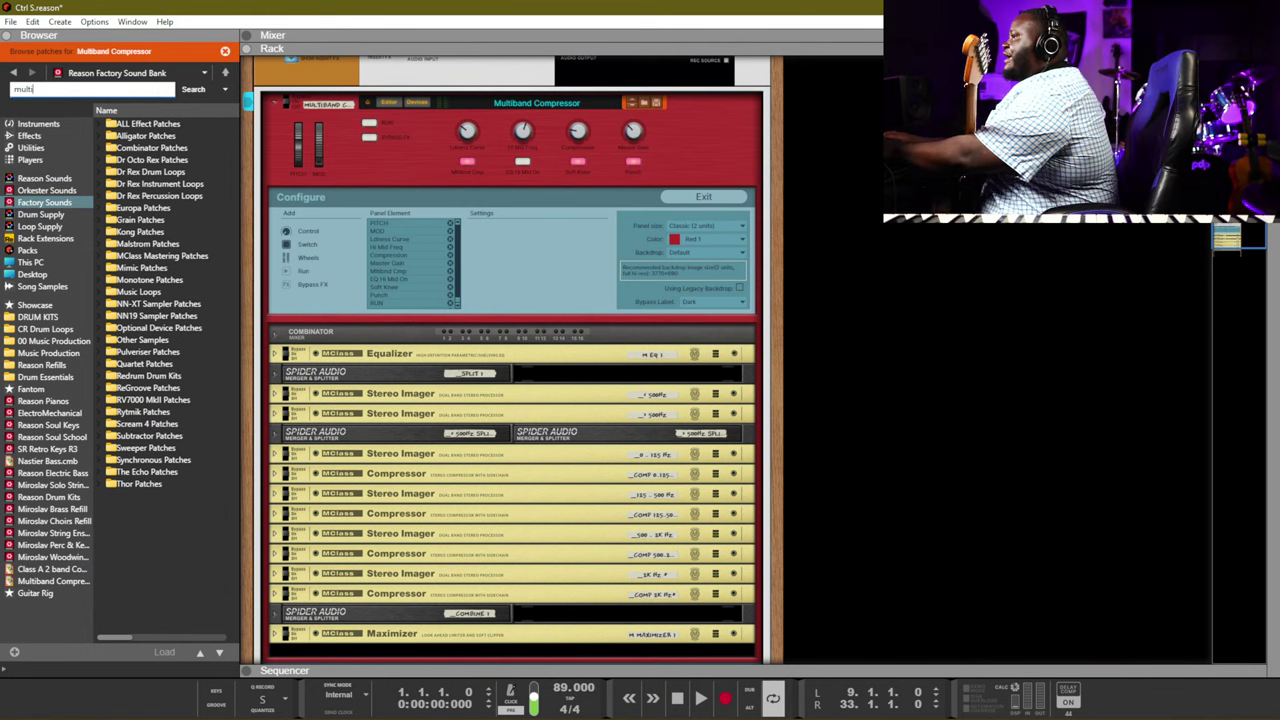
key("Return")
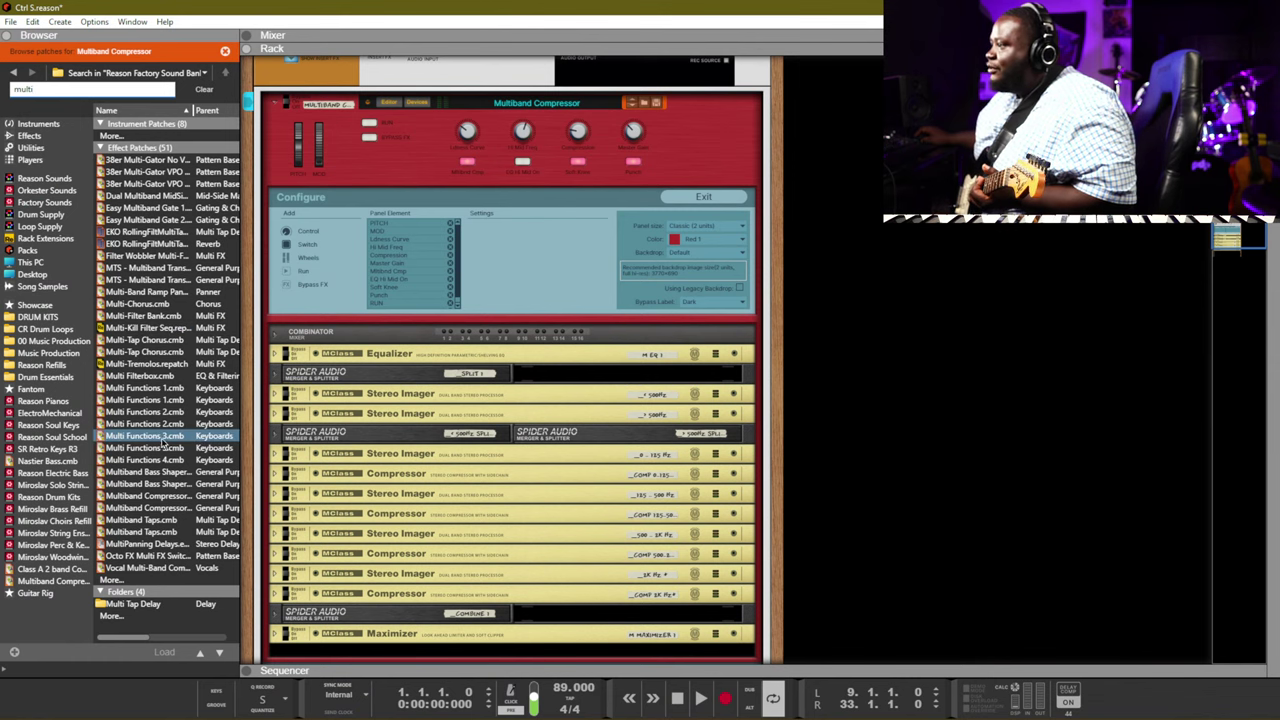
left_click(236, 484)
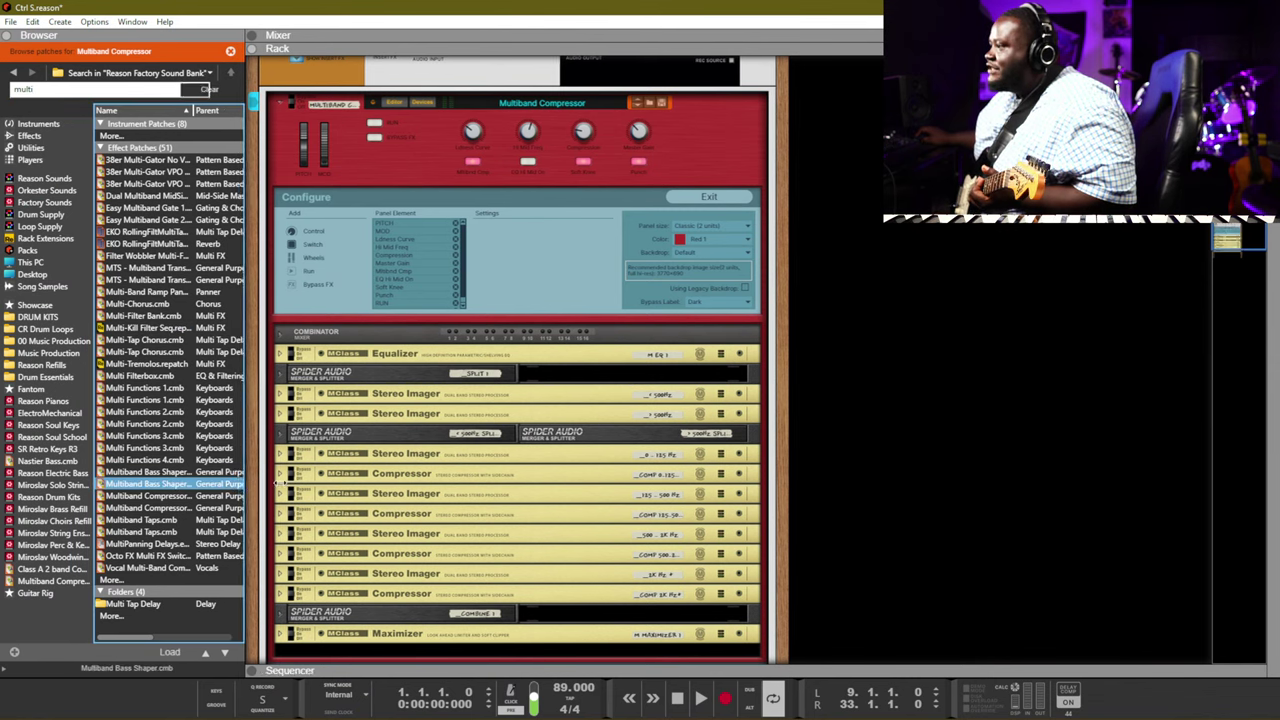
left_click_drag(190, 110, 318, 110)
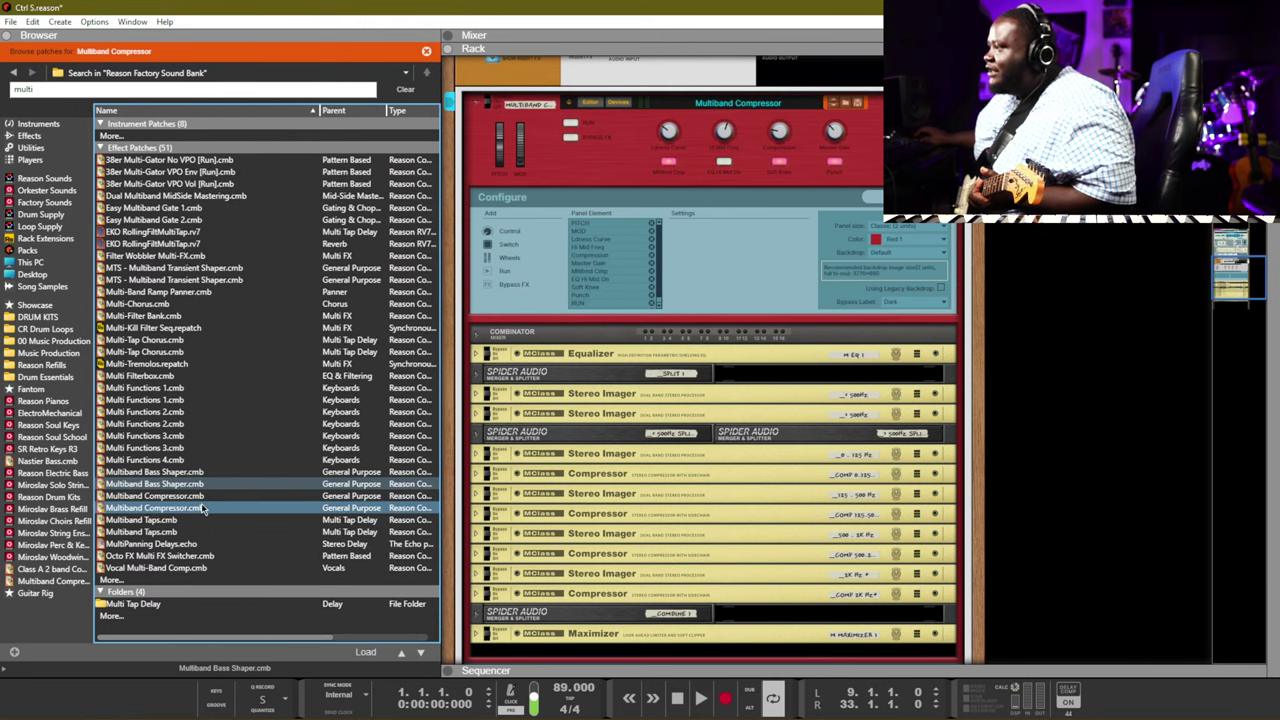
Reload Multiband Compressor.cmb from the search results, widen the browser further, and request more effect patch results
left_click_drag(175, 512, 772, 98)
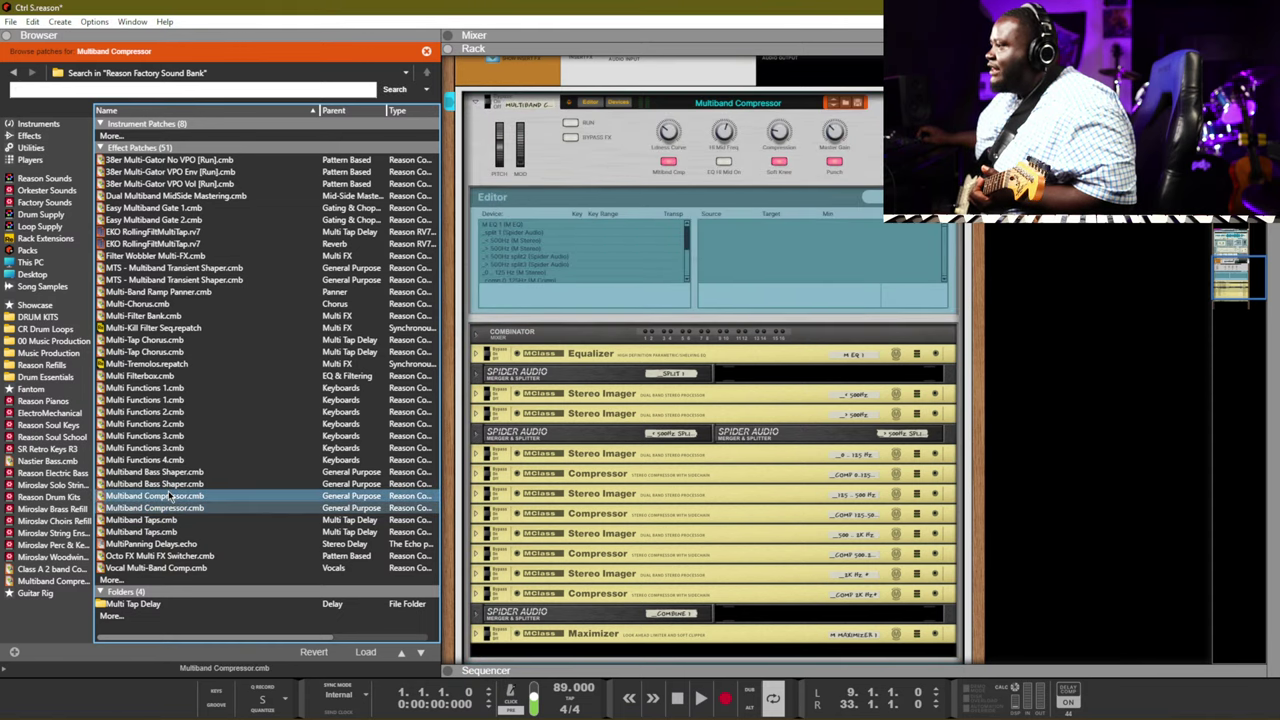
left_click(170, 496)
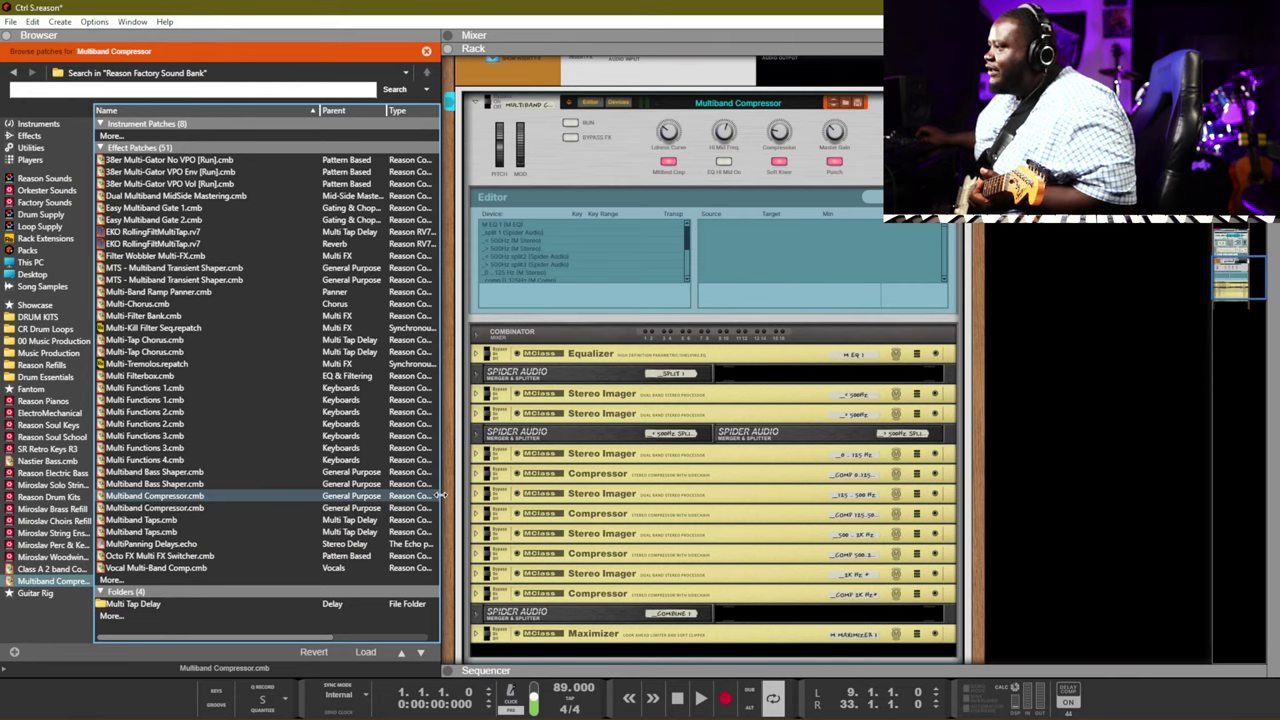
left_click_drag(437, 496, 655, 498)
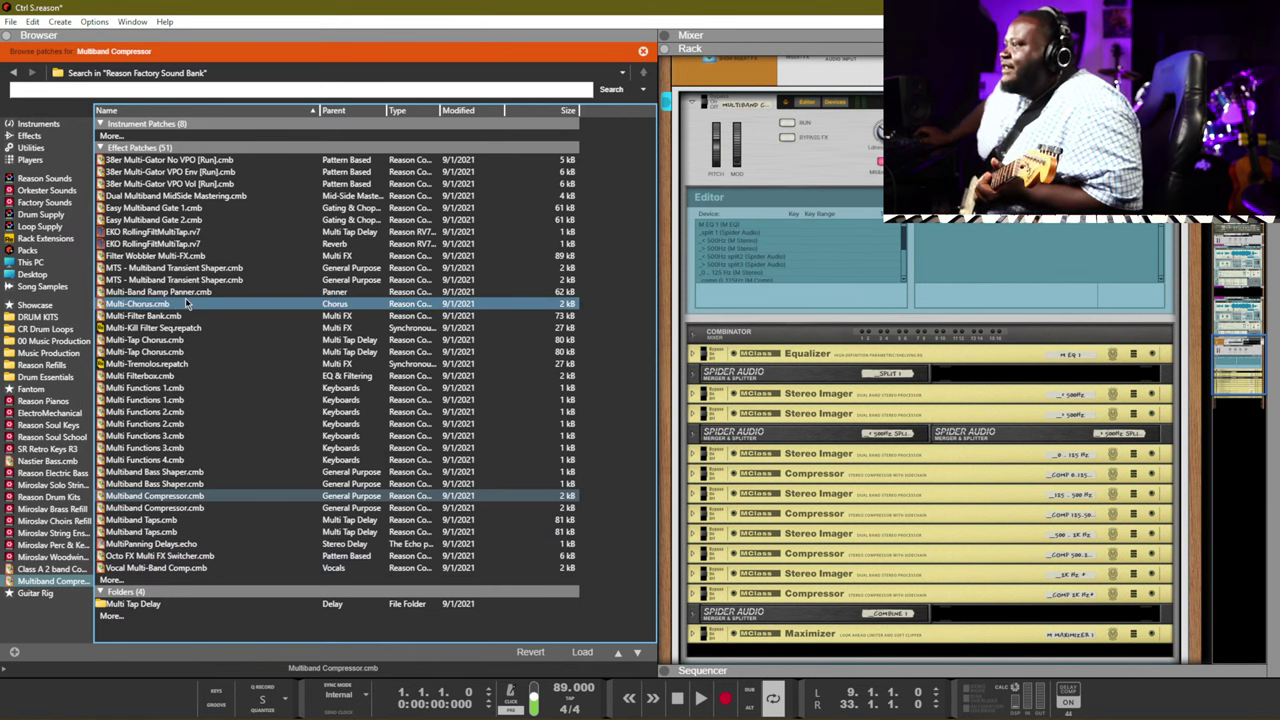
left_click(135, 580)
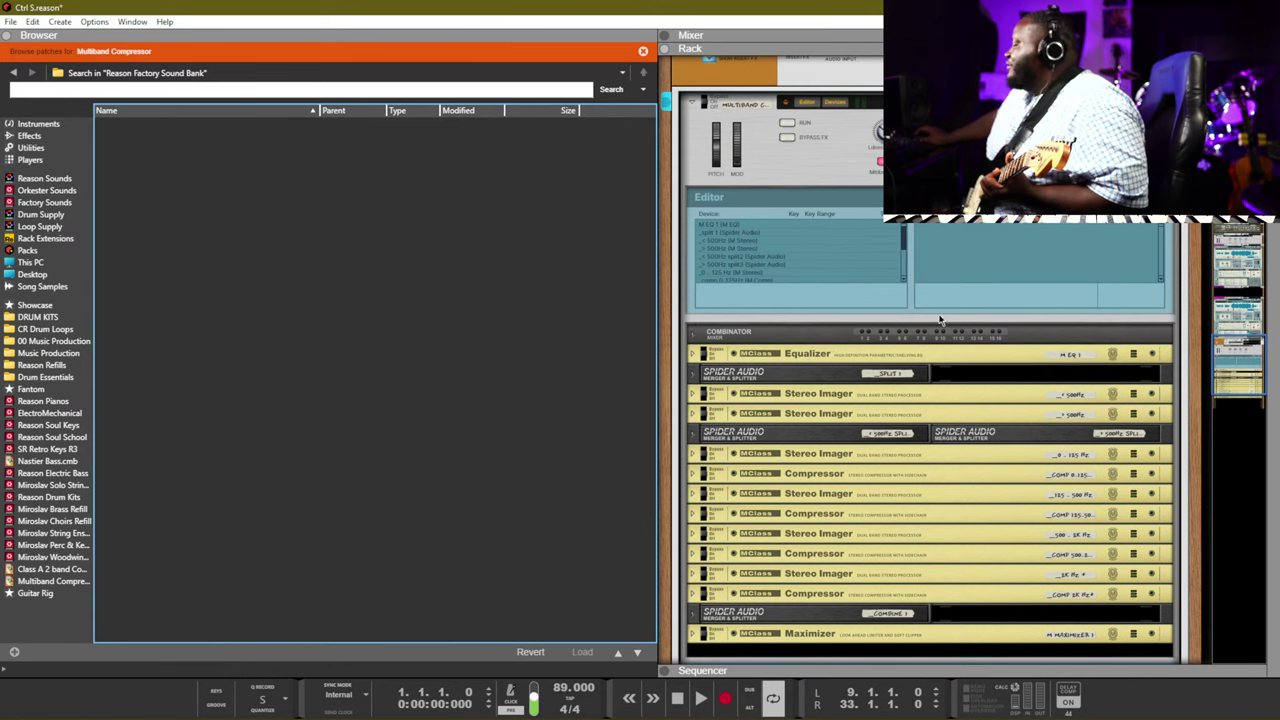
Delete the Multiband Compressor and add Native Instruments Guitar Rig 6 as the insert effect on Audio Track 2
left_click(840, 153)
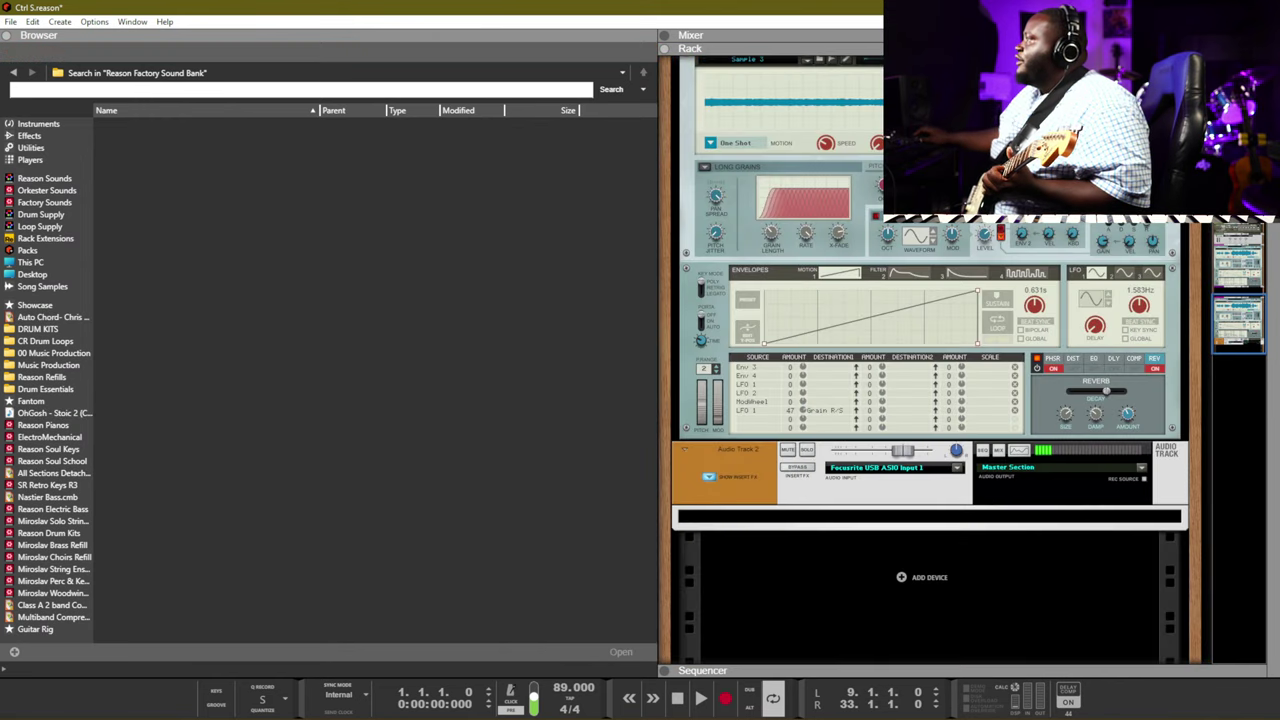
right_click(959, 521)
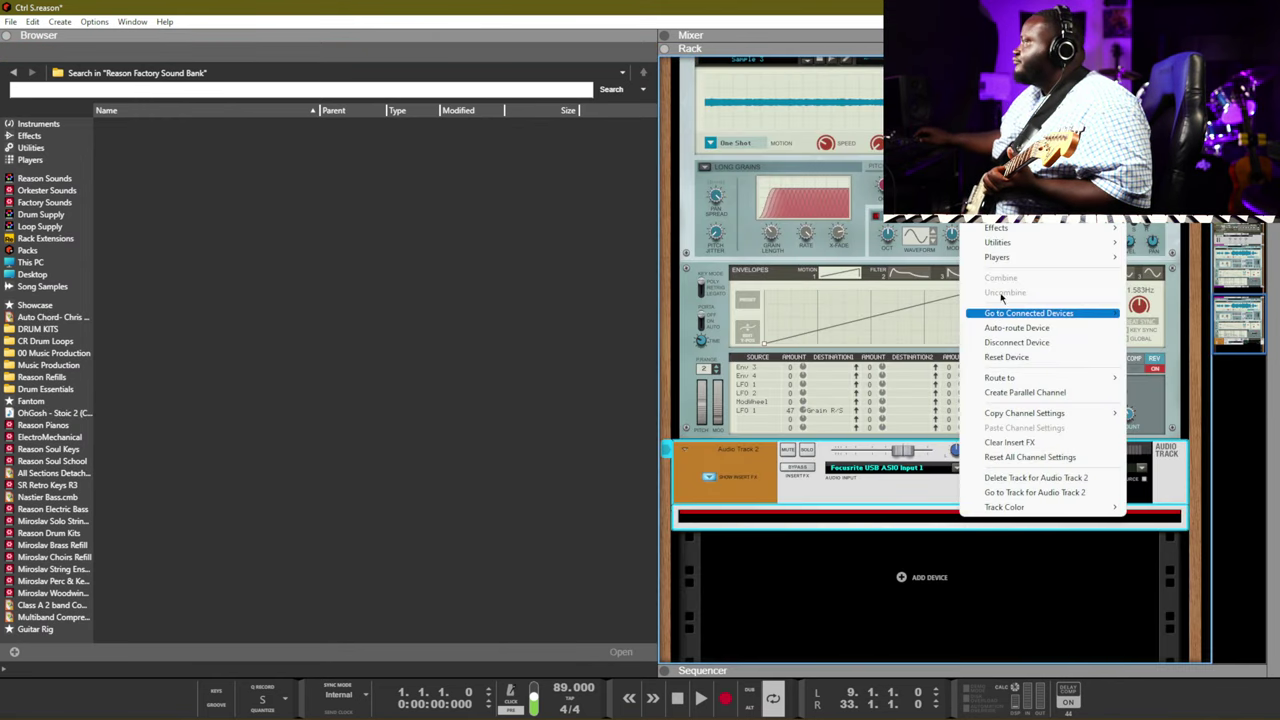
mouse_move(1000, 228)
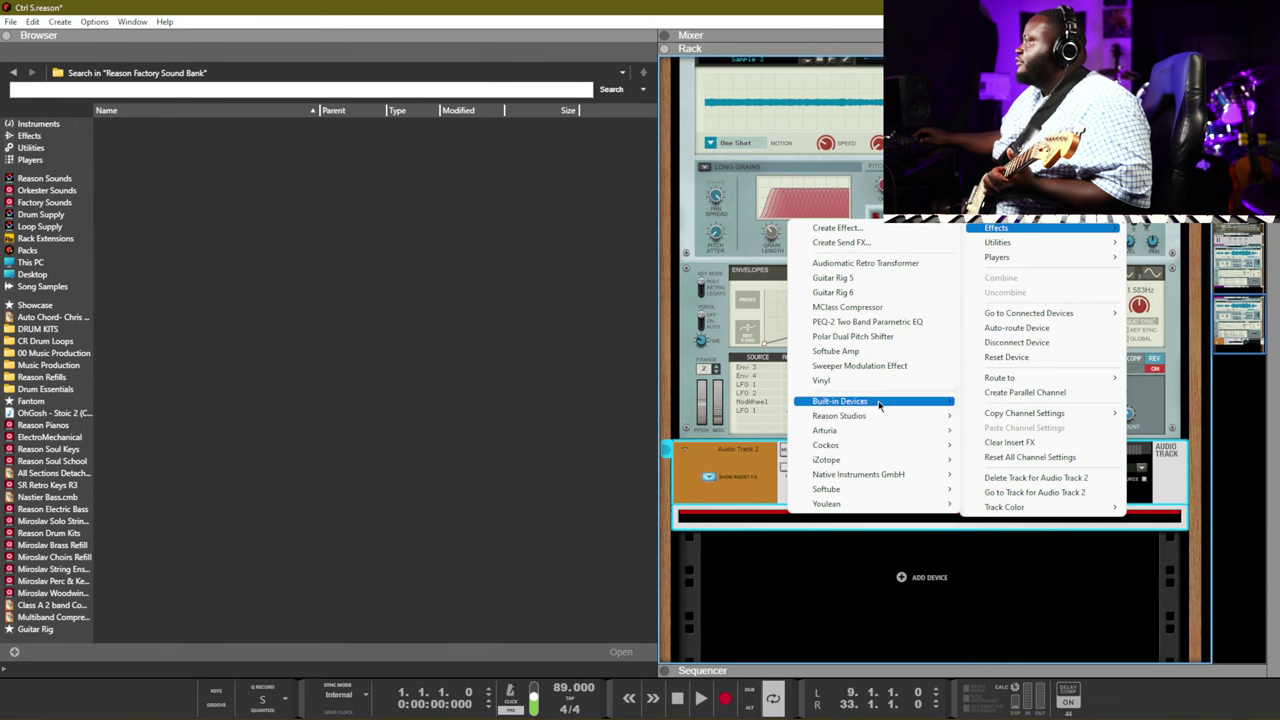
mouse_move(880, 401)
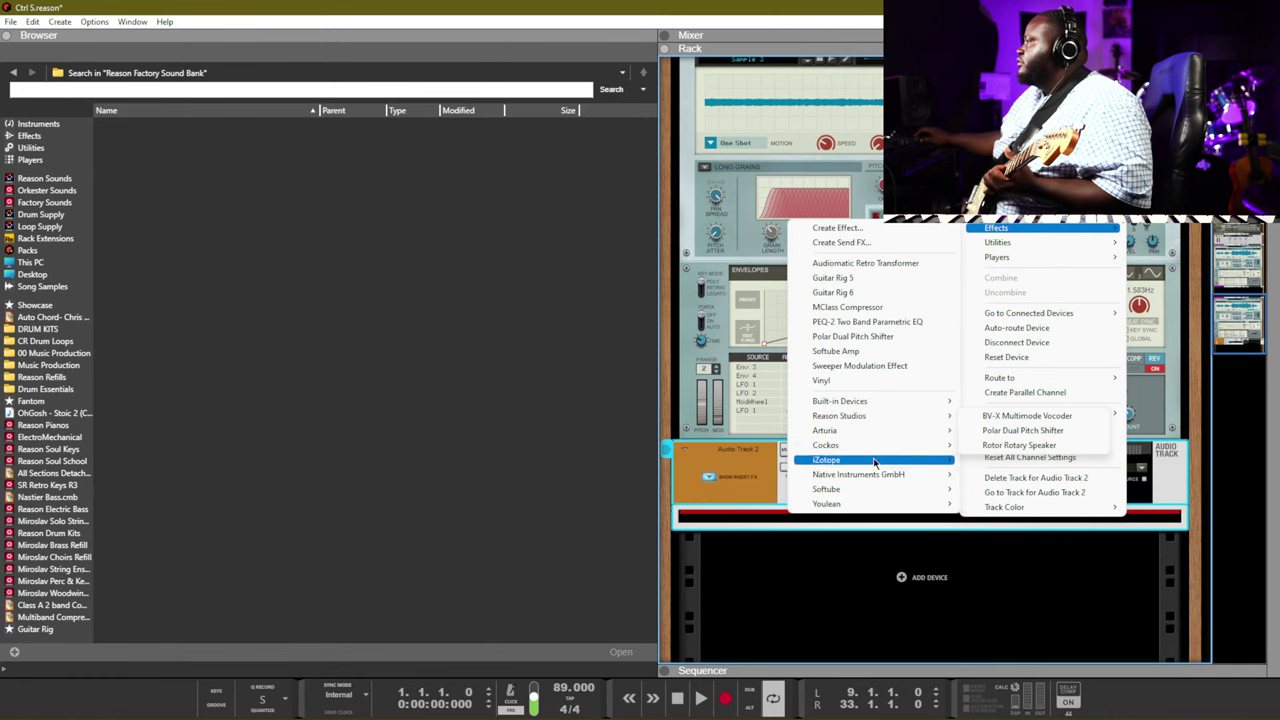
mouse_move(875, 476)
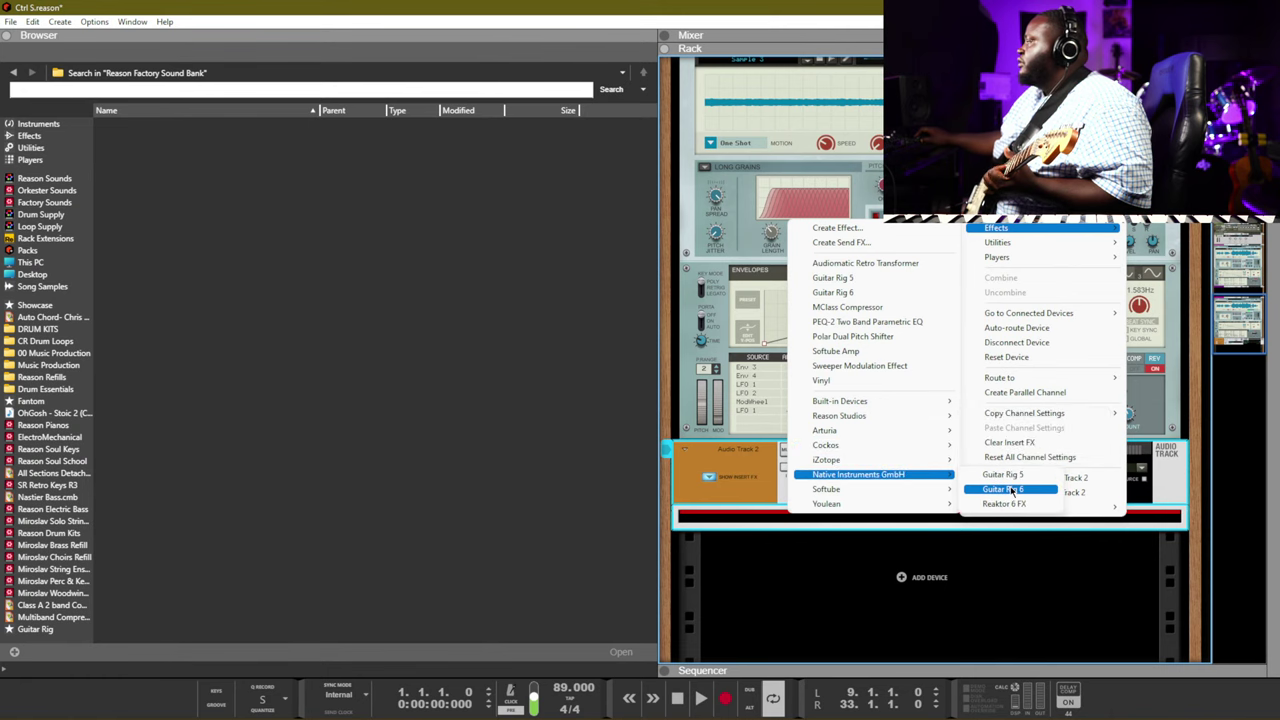
left_click(1010, 489)
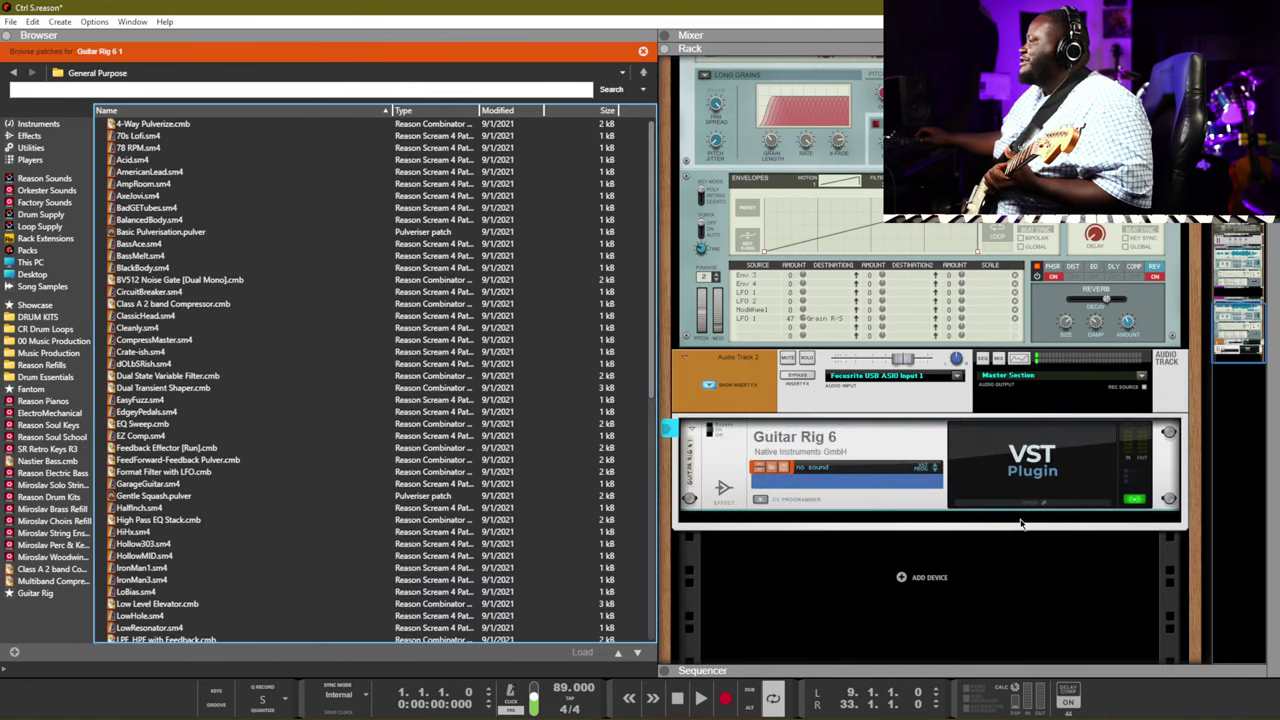
Open the Guitar Rig 6 interface and try the curated presets Deep Driven Kick and Double Screamer
left_click(1082, 504)
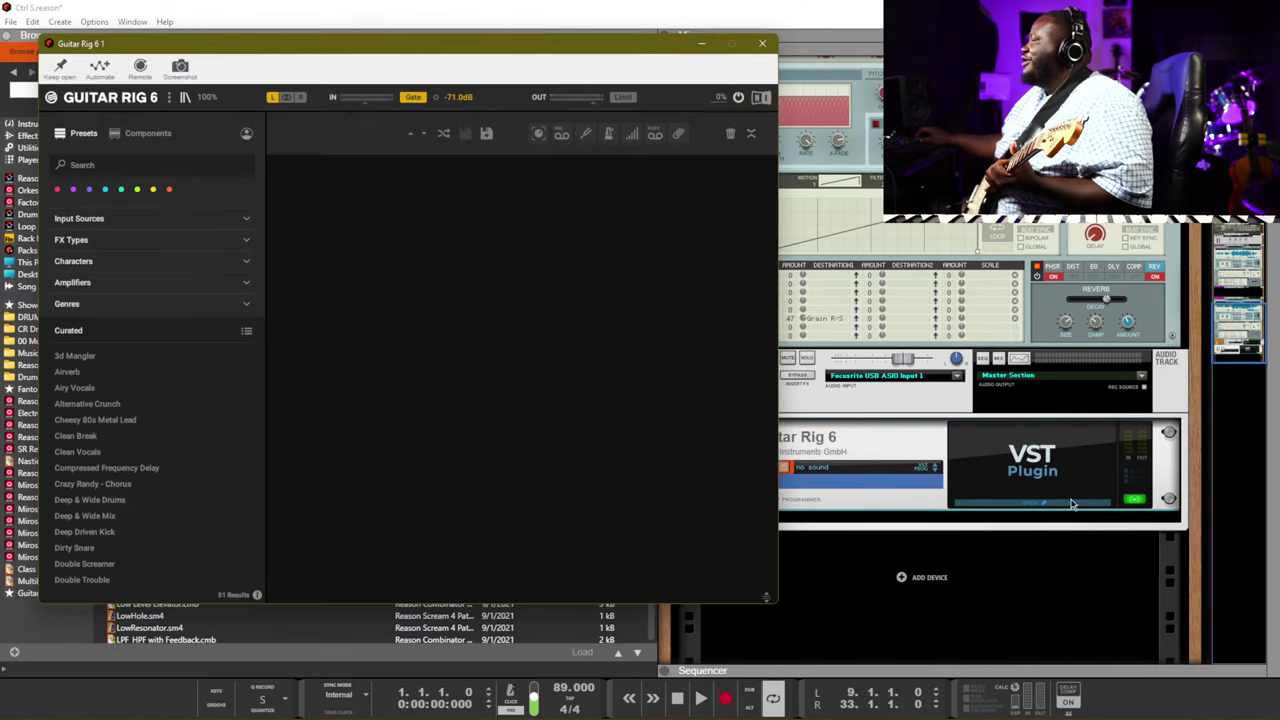
left_click(89, 403)
scroll(90, 400, "down", 3)
left_click(94, 402)
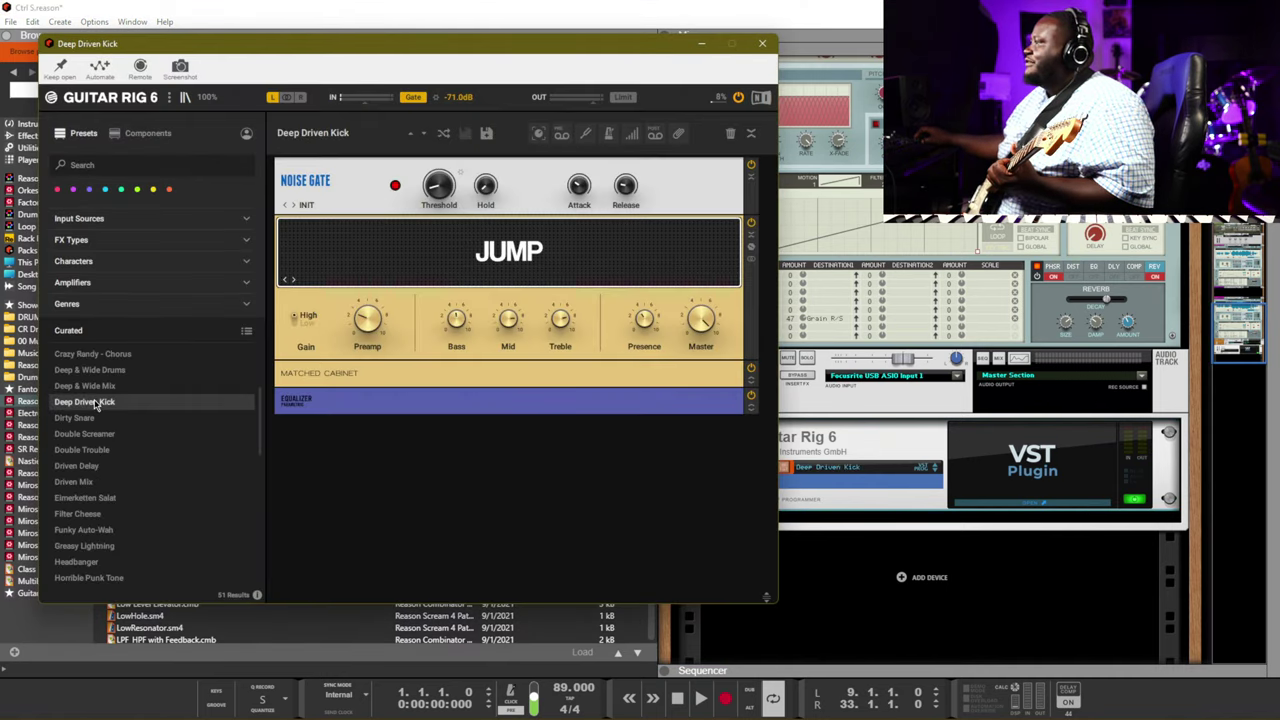
left_click(108, 434)
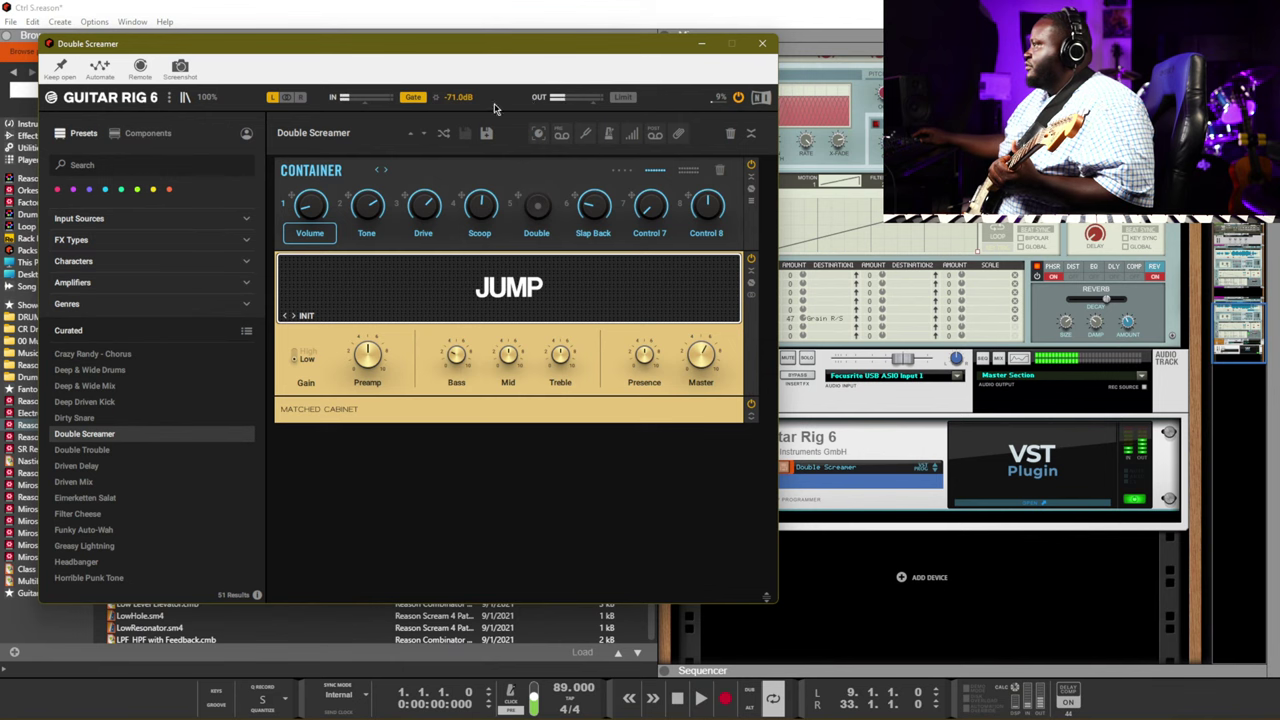
Step forward through the curated Guitar Rig presets from Double Trouble to Filter Cheese
mouse_move(588, 107)
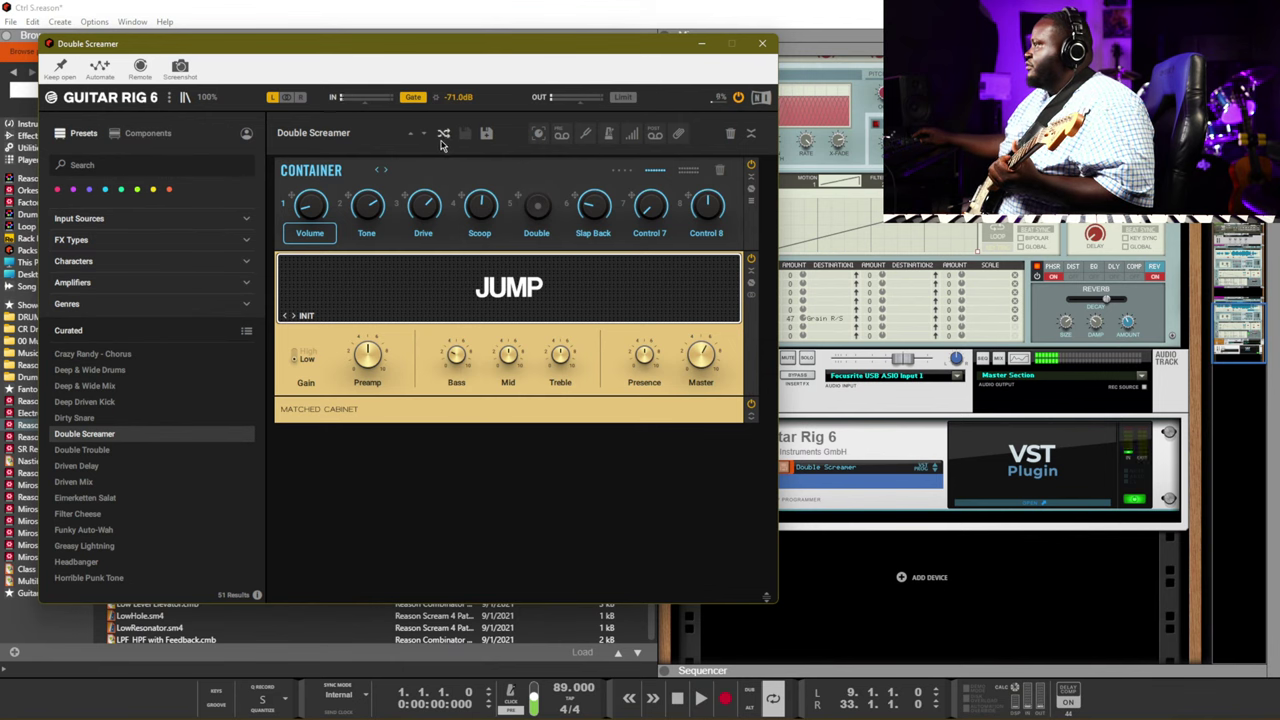
left_click(425, 138)
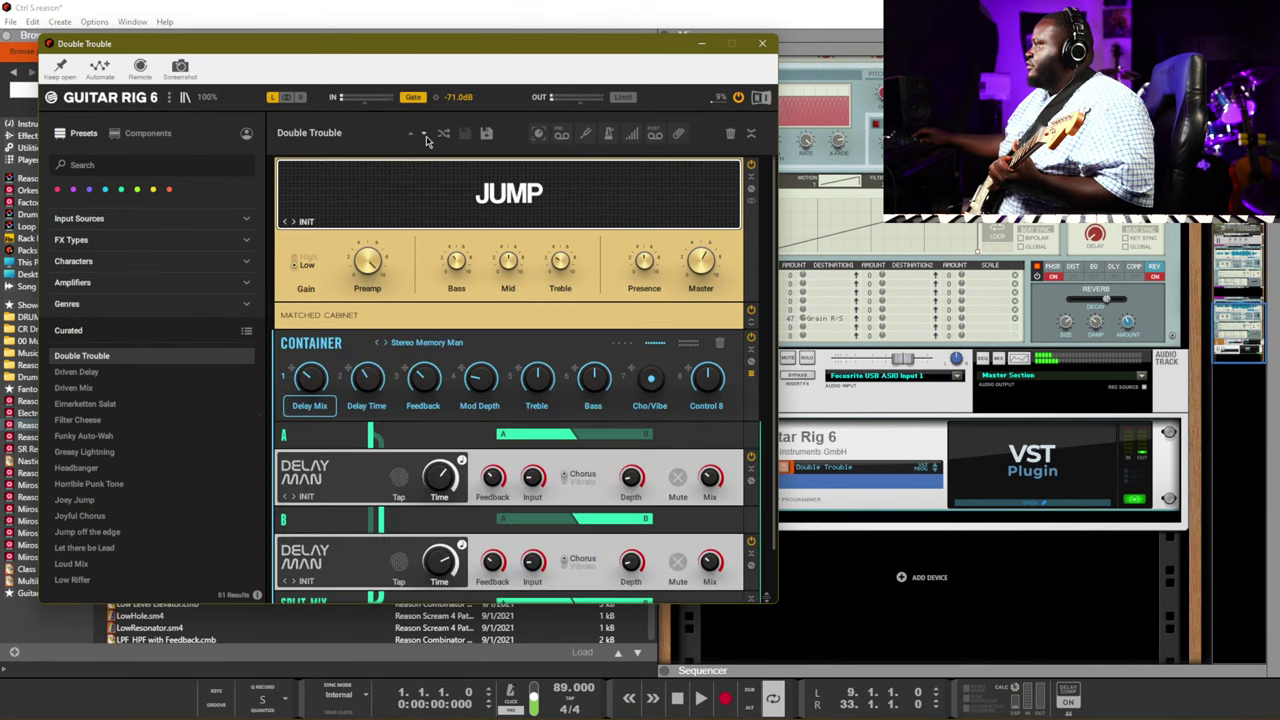
left_click(425, 138)
left_click(425, 138)
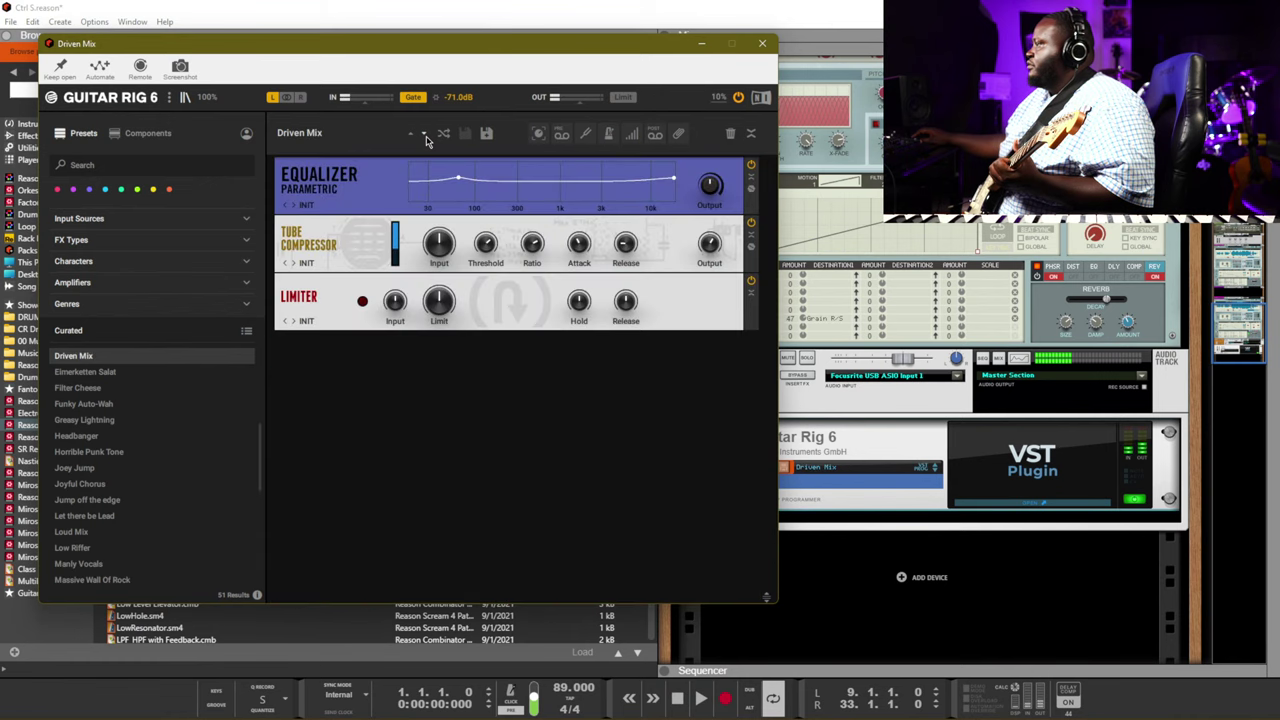
left_click(425, 138)
left_click(425, 138)
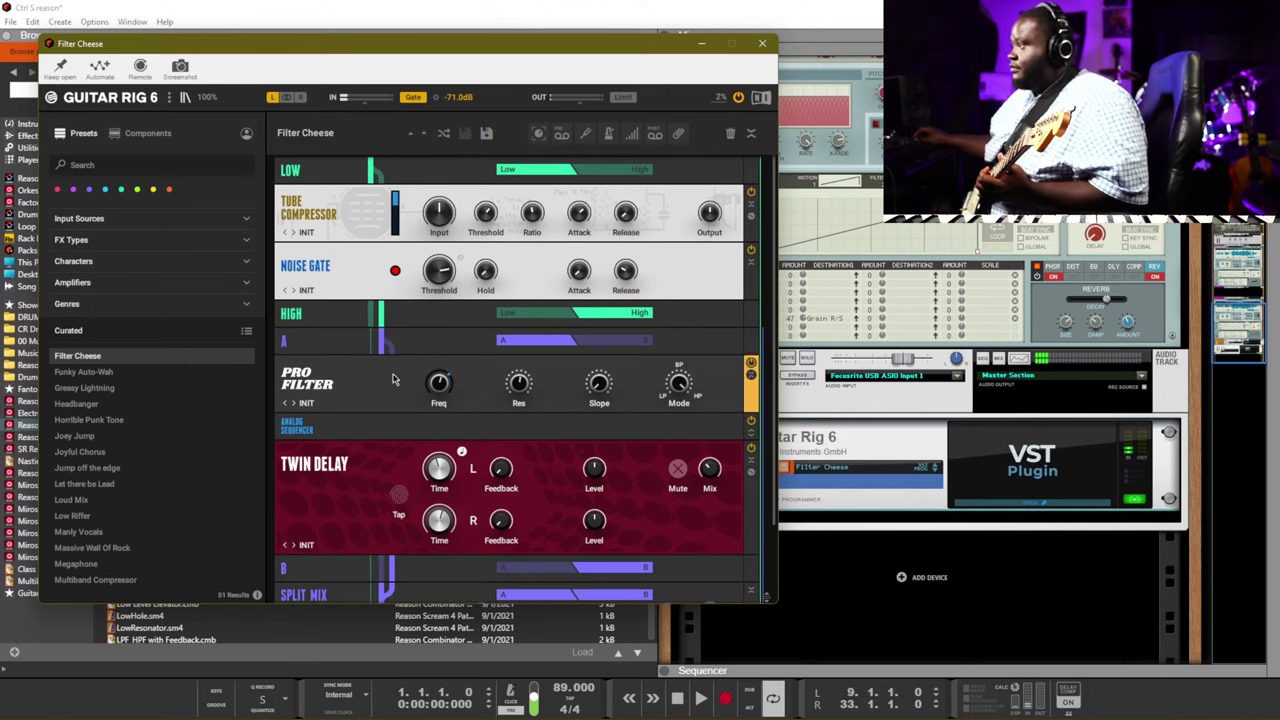
Check the Pro Filter's Slope setting and the options of its Freq knob in the Filter Cheese preset
mouse_move(594, 397)
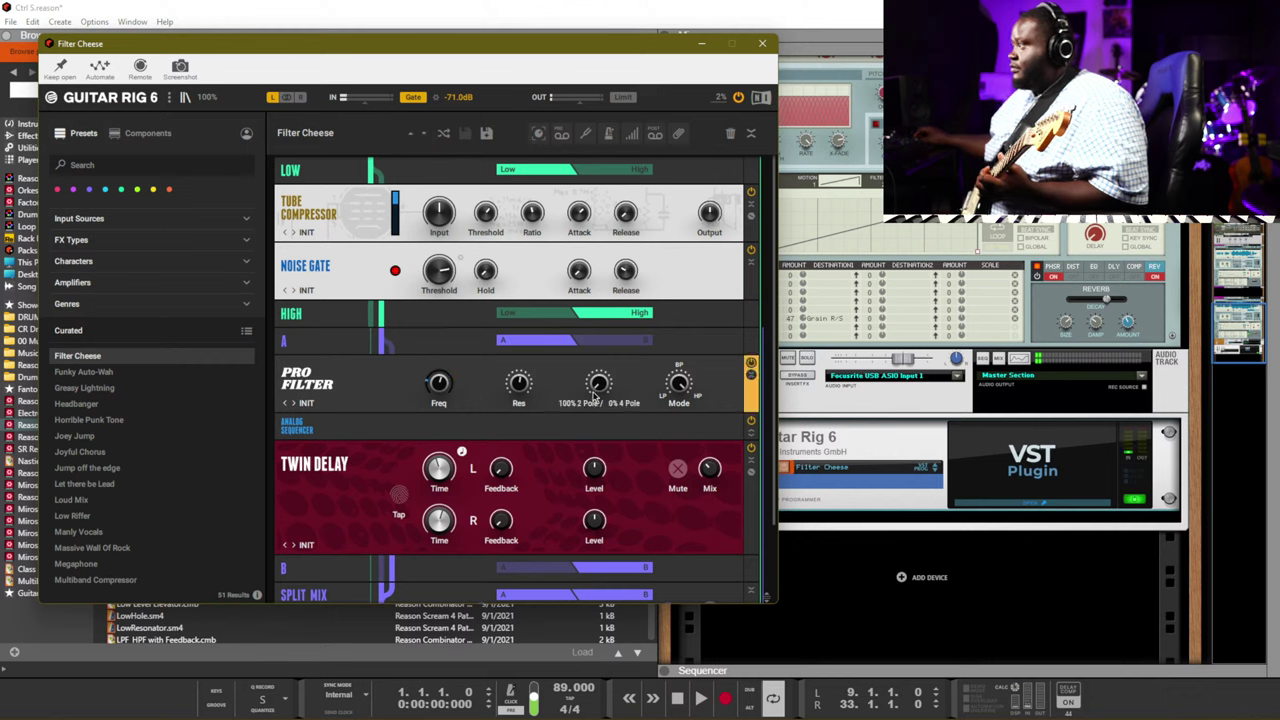
right_click(440, 390)
left_click(474, 430)
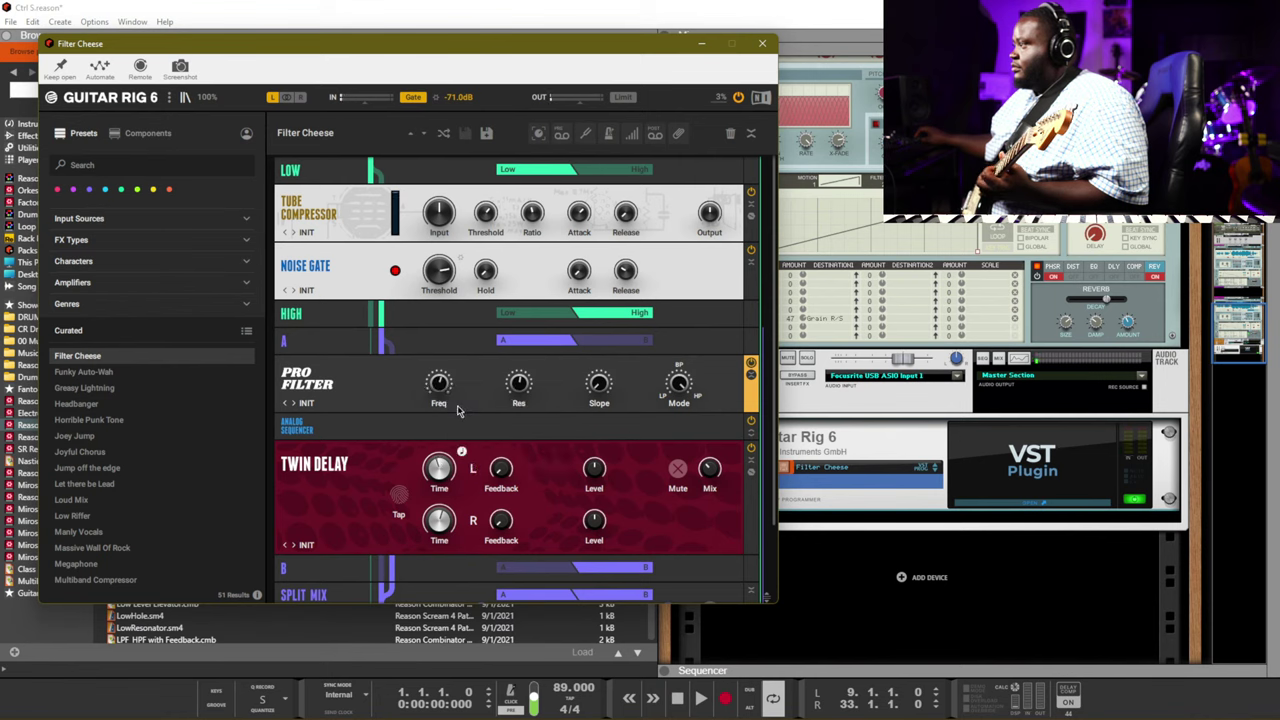
Adjust the Pro Filter's Freq knob in the Filter Cheese preset, audition it with the song playing, and put the Guitar Rig window away
mouse_move(440, 385)
left_mouse_down()
mouse_move(440, 422)
mouse_move(450, 393)
left_mouse_up()
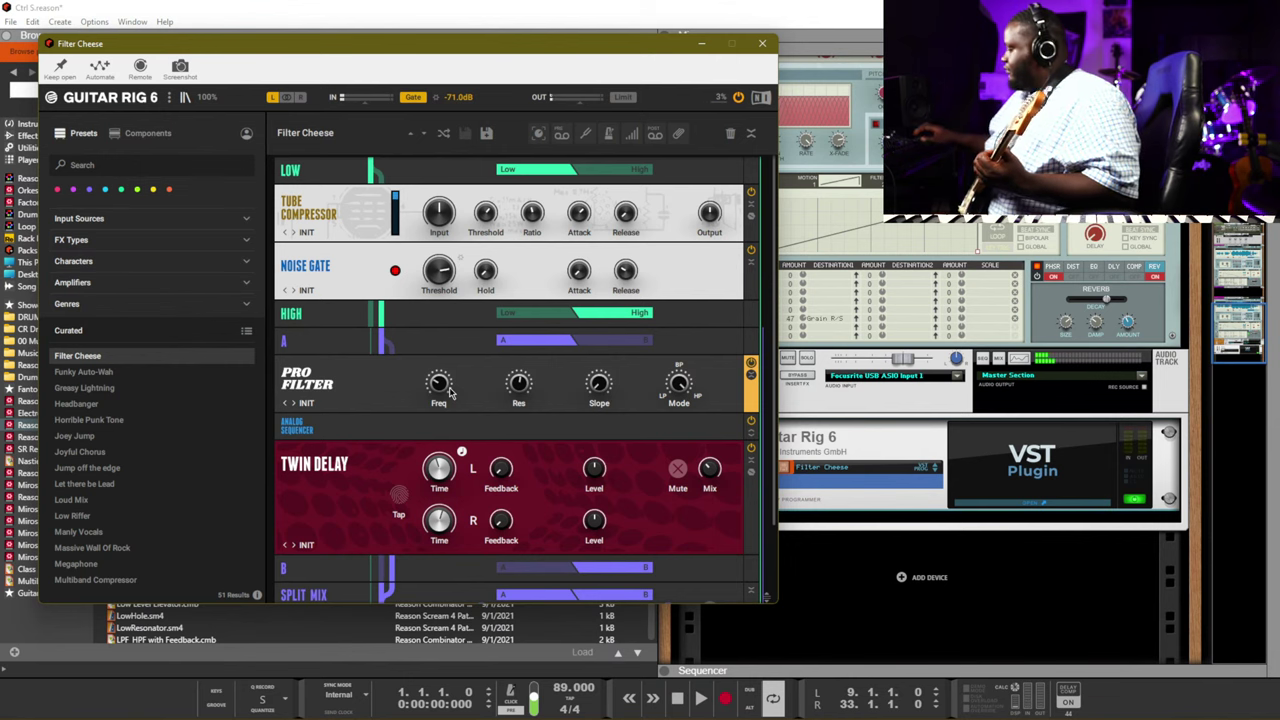
key("space")
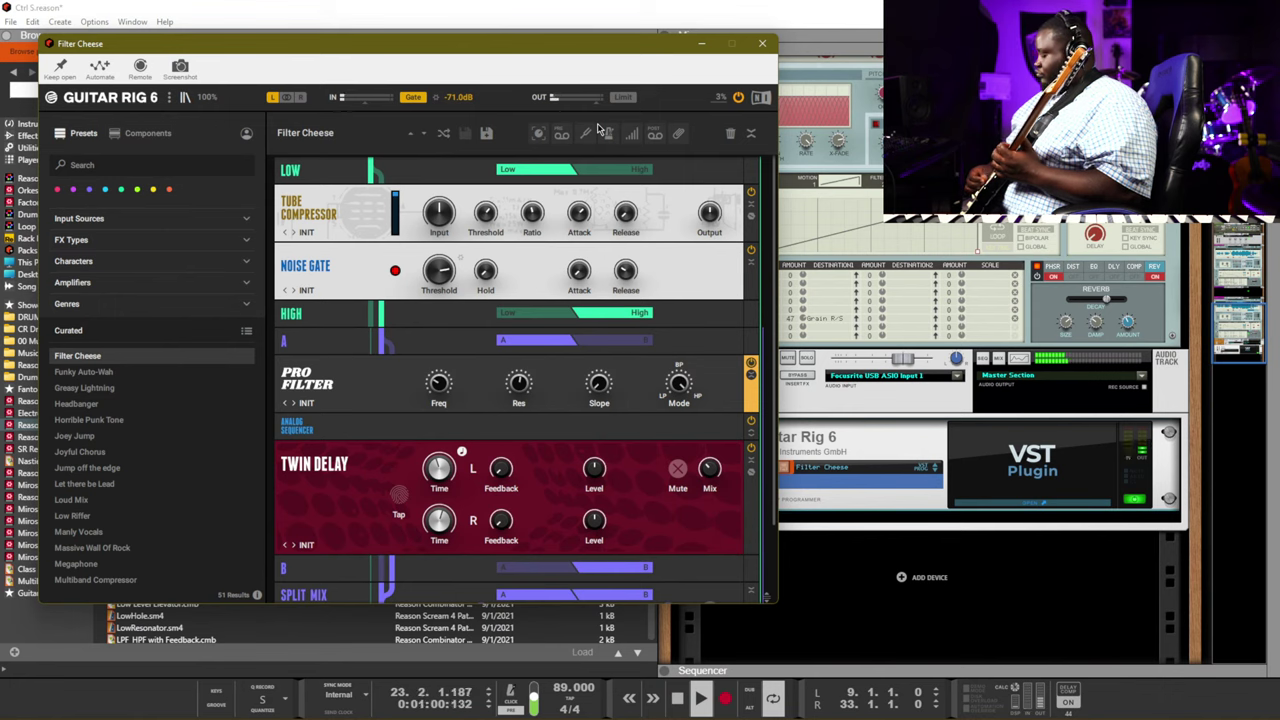
key("space")
left_click(530, 18)
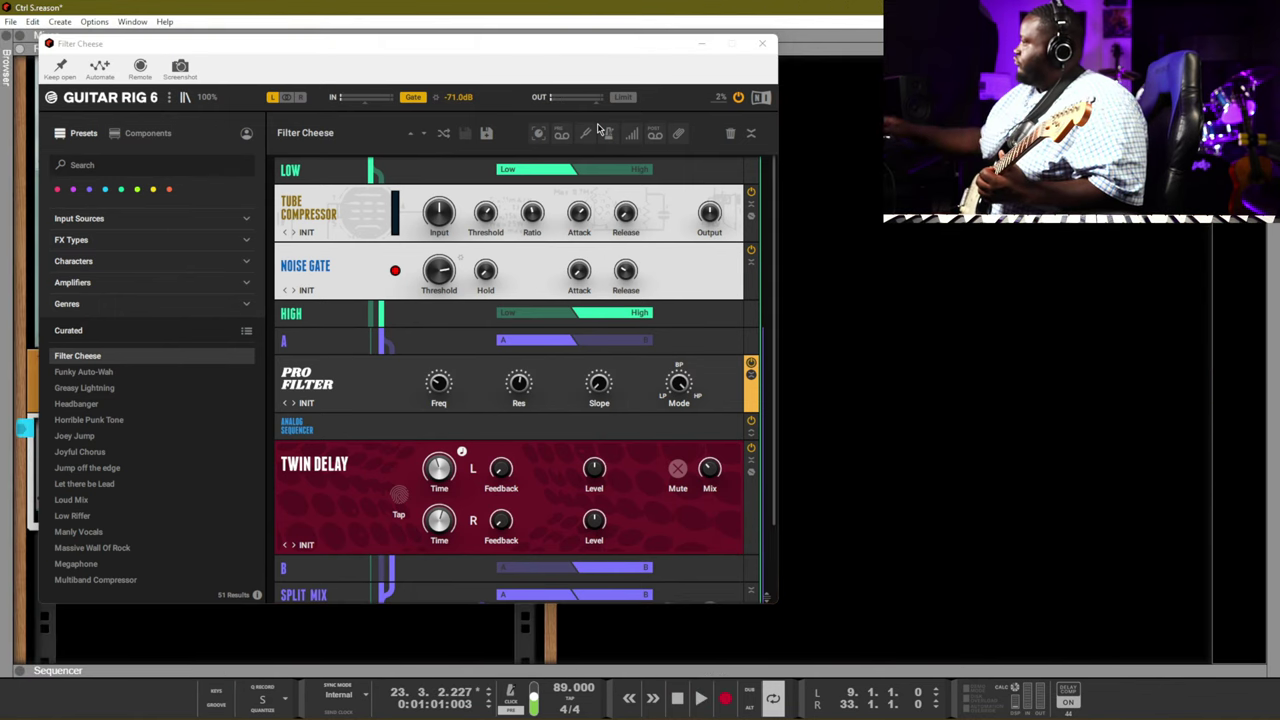
left_click(703, 43)
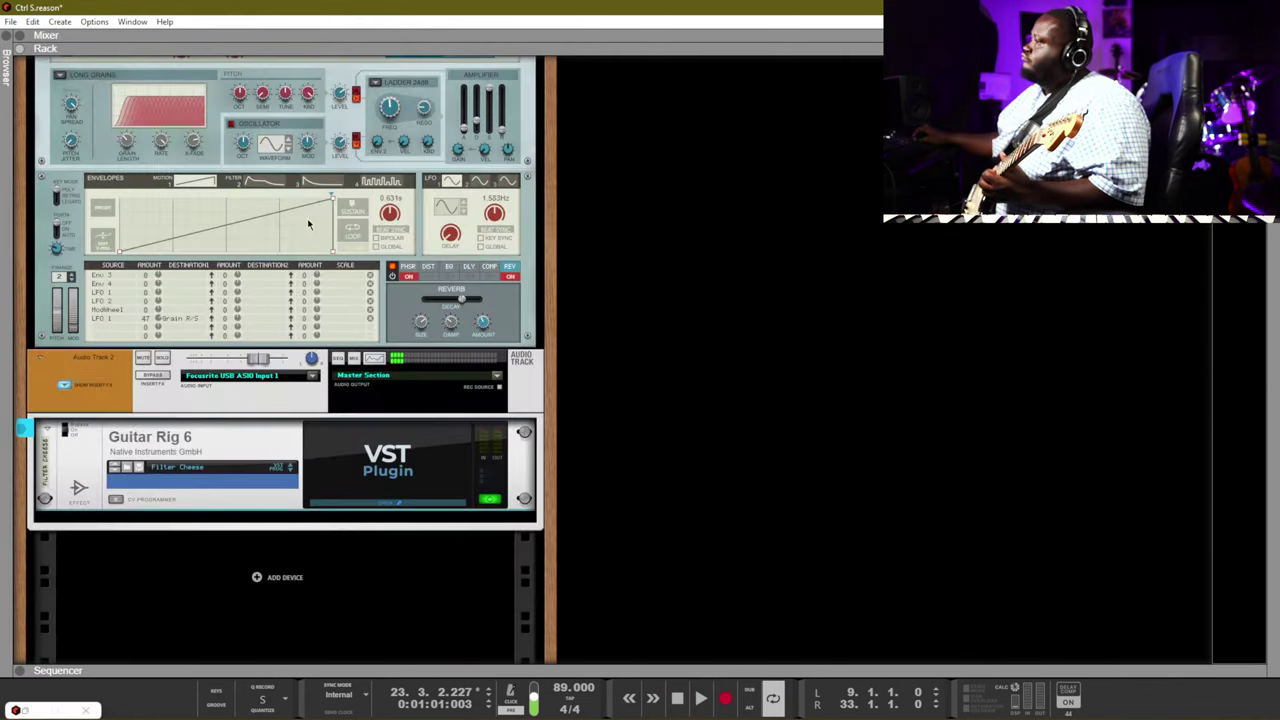
Search the 00 Music Production folder for "pol" and add the Polar Auto Chord 3.0 patch below Guitar Rig 6 in the rack
left_click(14, 102)
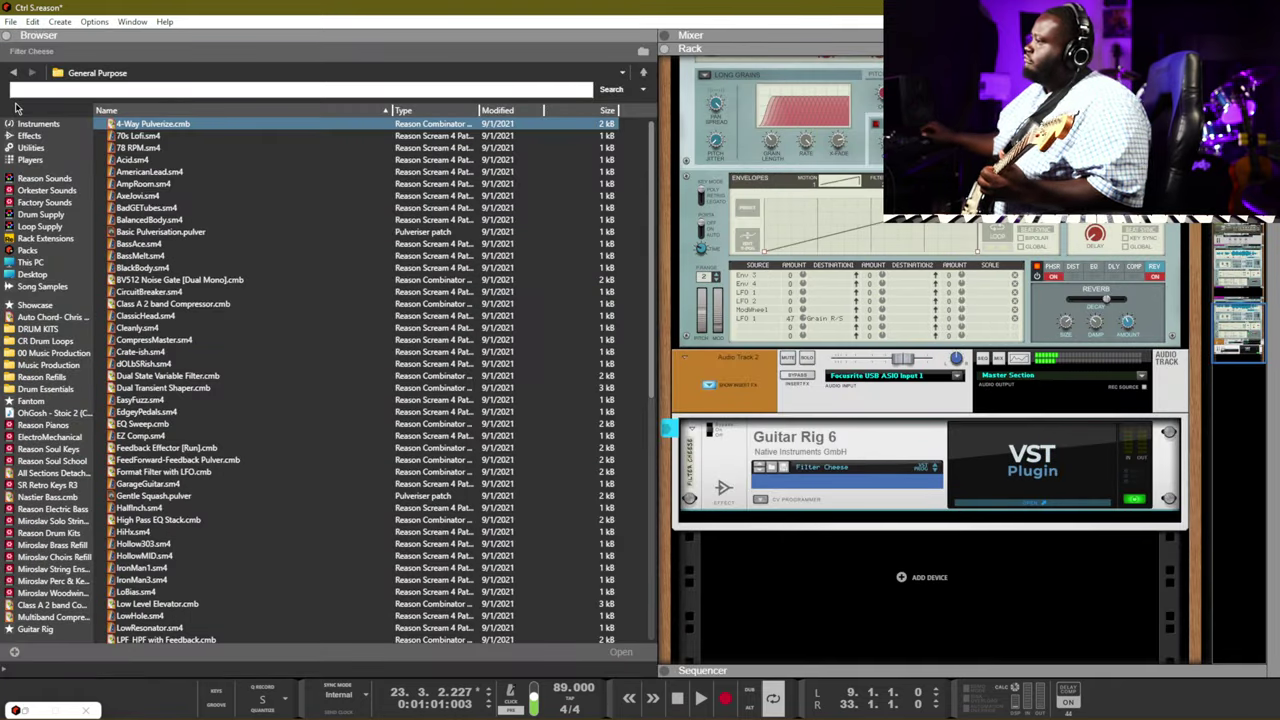
left_click(48, 341)
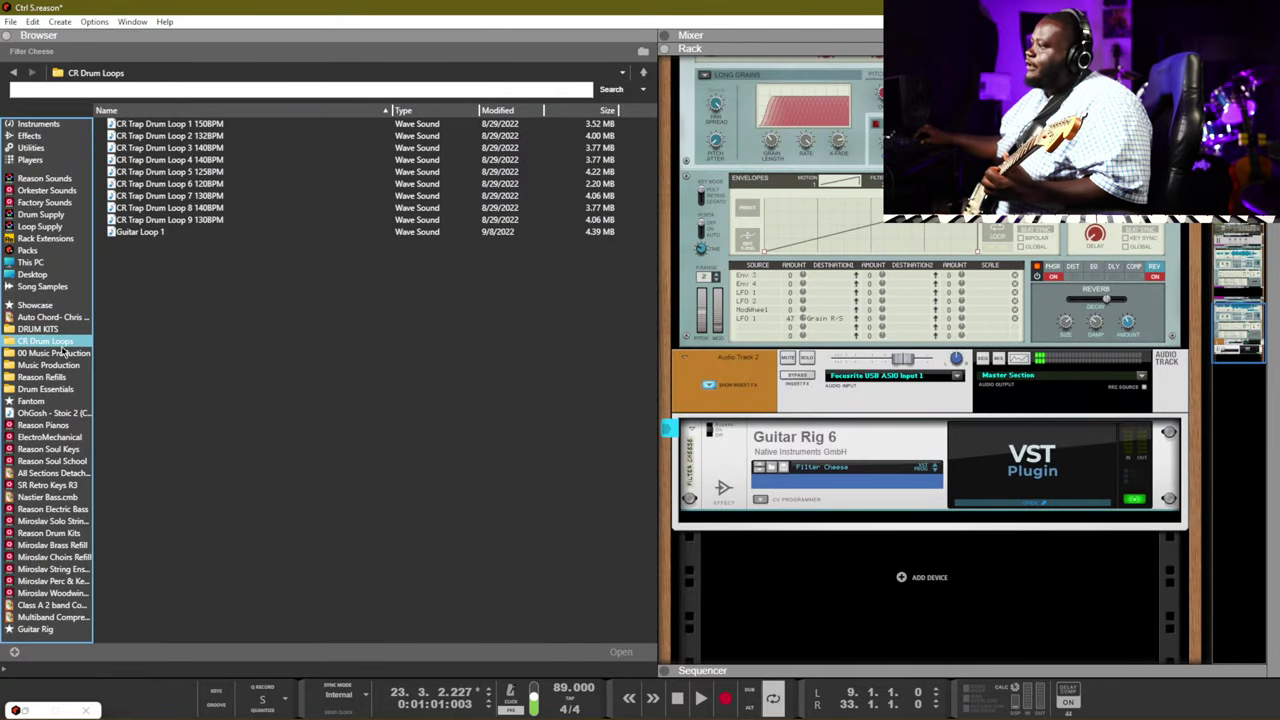
left_click(40, 329)
left_click(52, 353)
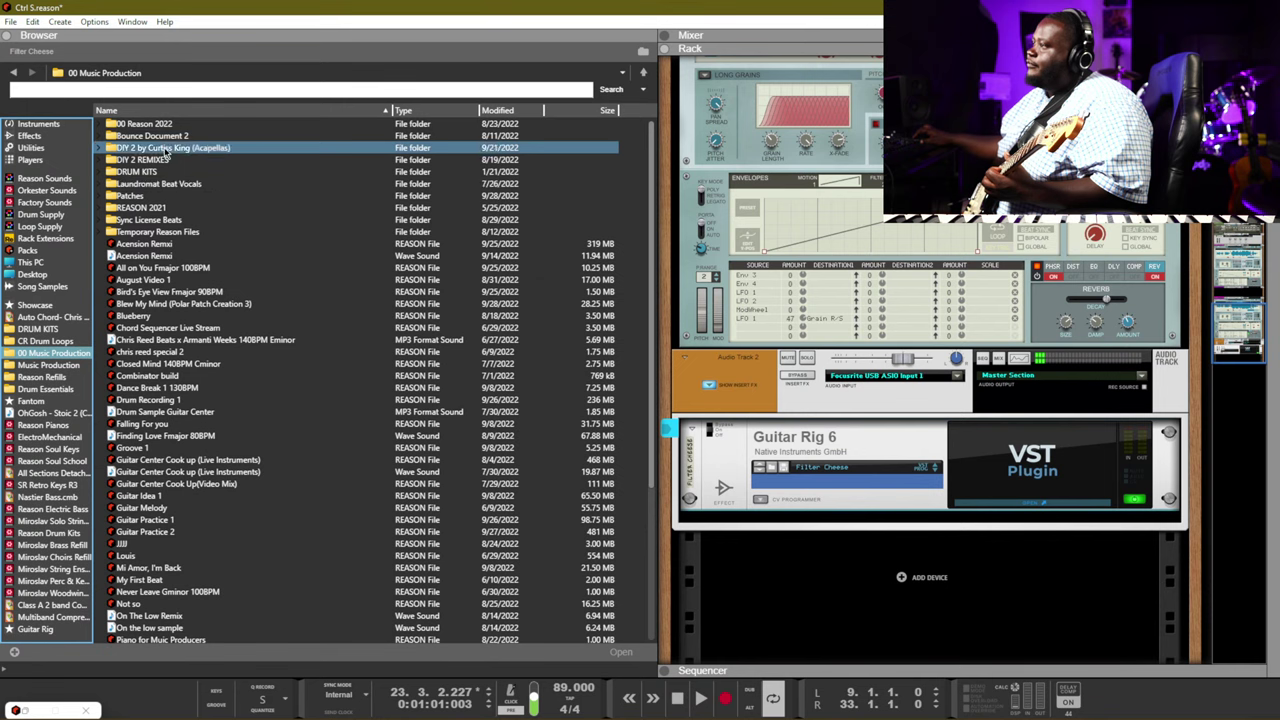
left_click(174, 92)
type("pol")
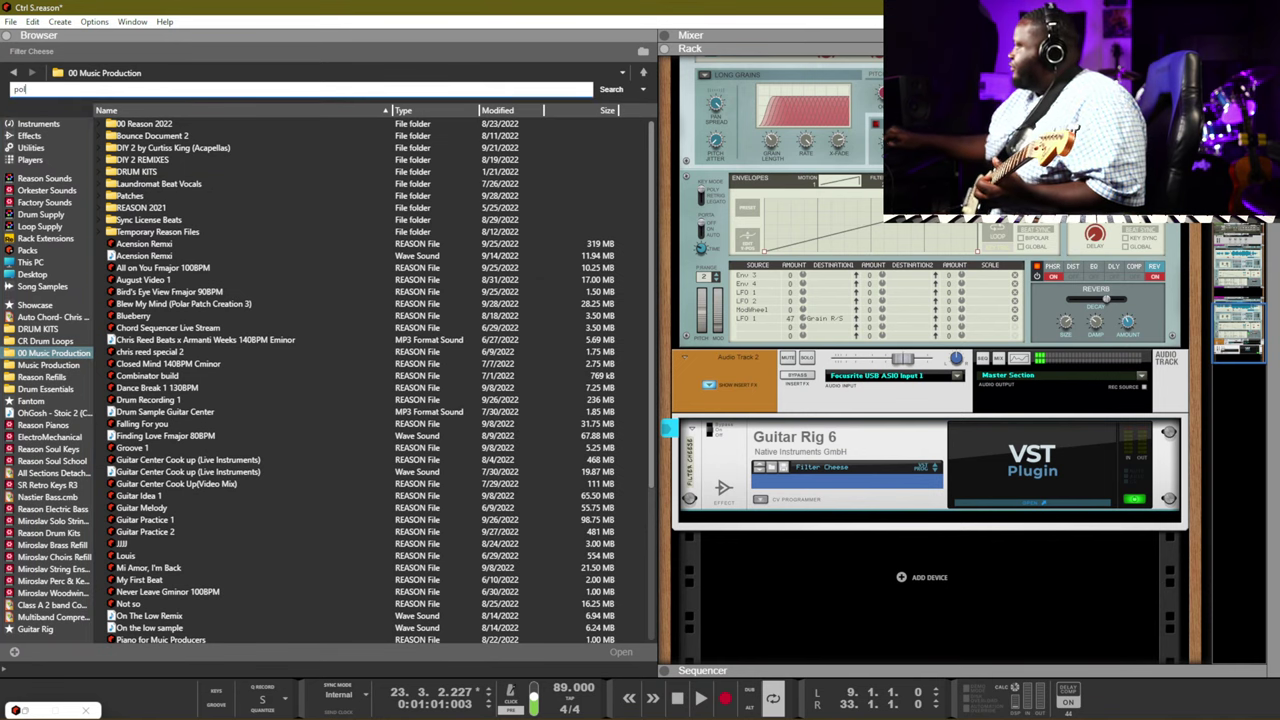
key("Return")
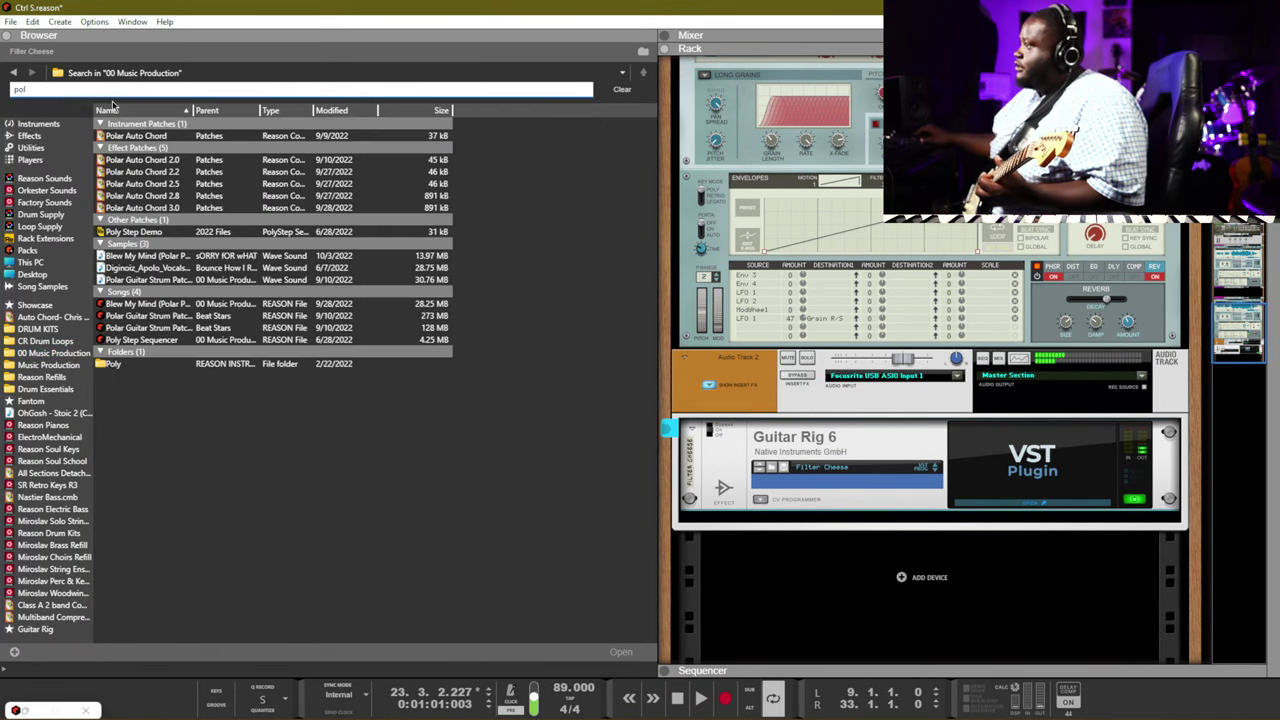
left_click_drag(186, 207, 912, 488)
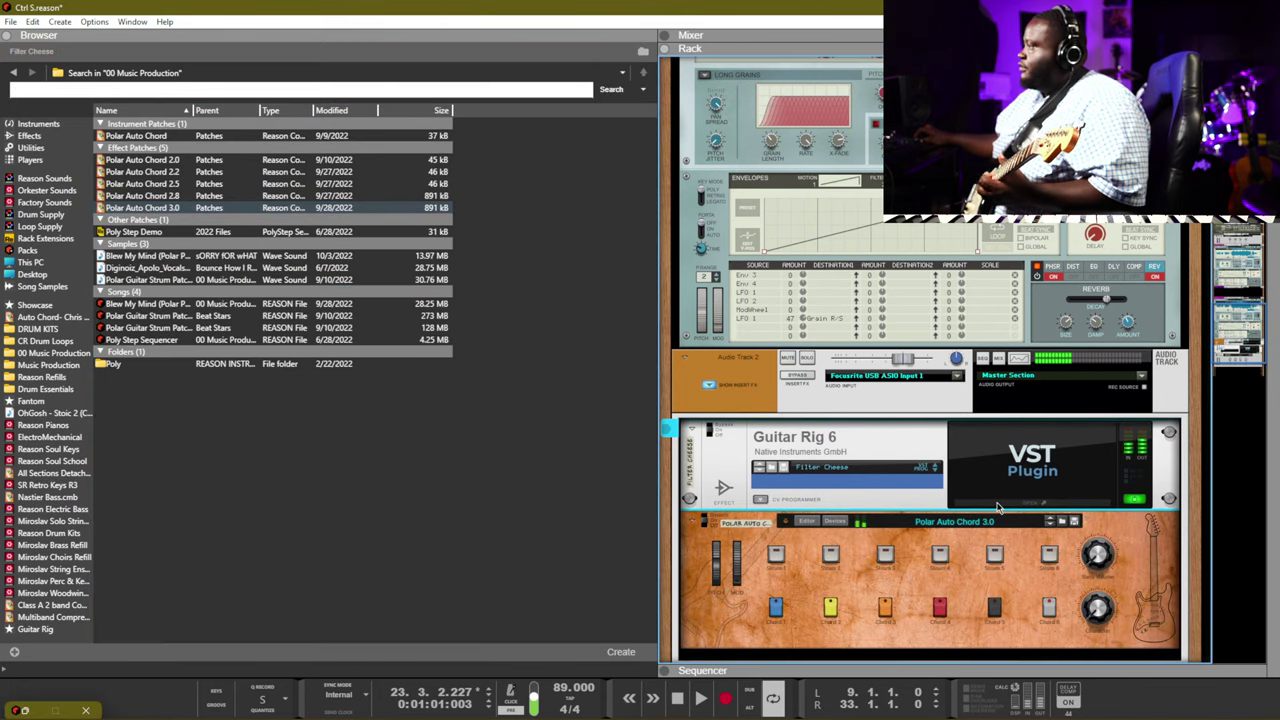
Reopen the Guitar Rig interface and step through the curated presets from Funky Auto-Wah to Joyful Chorus
left_click(998, 506)
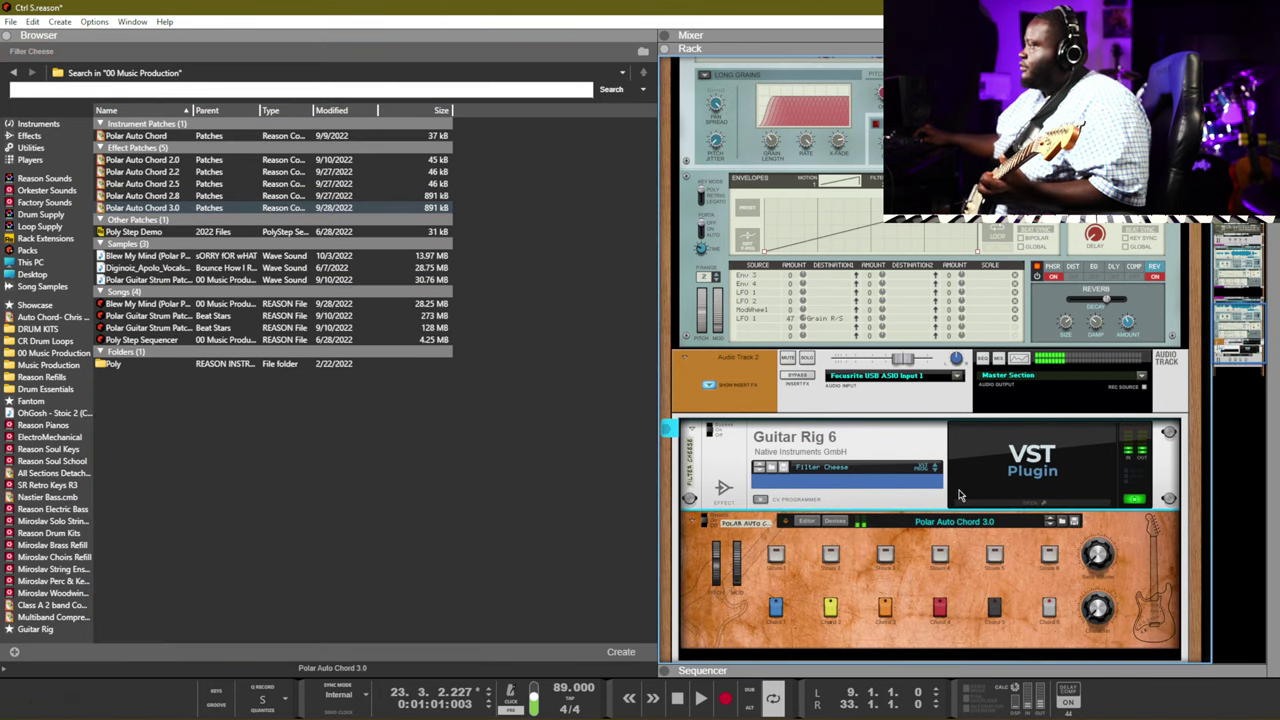
left_click(1003, 504)
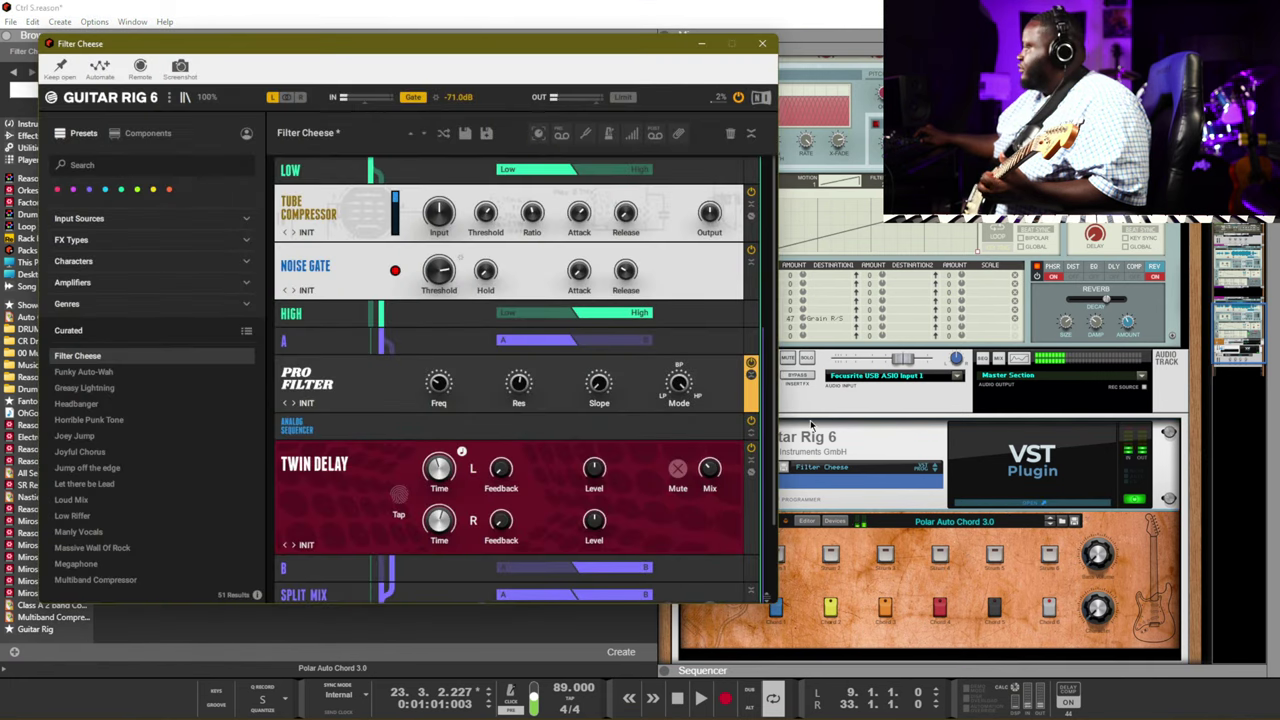
left_click(424, 136)
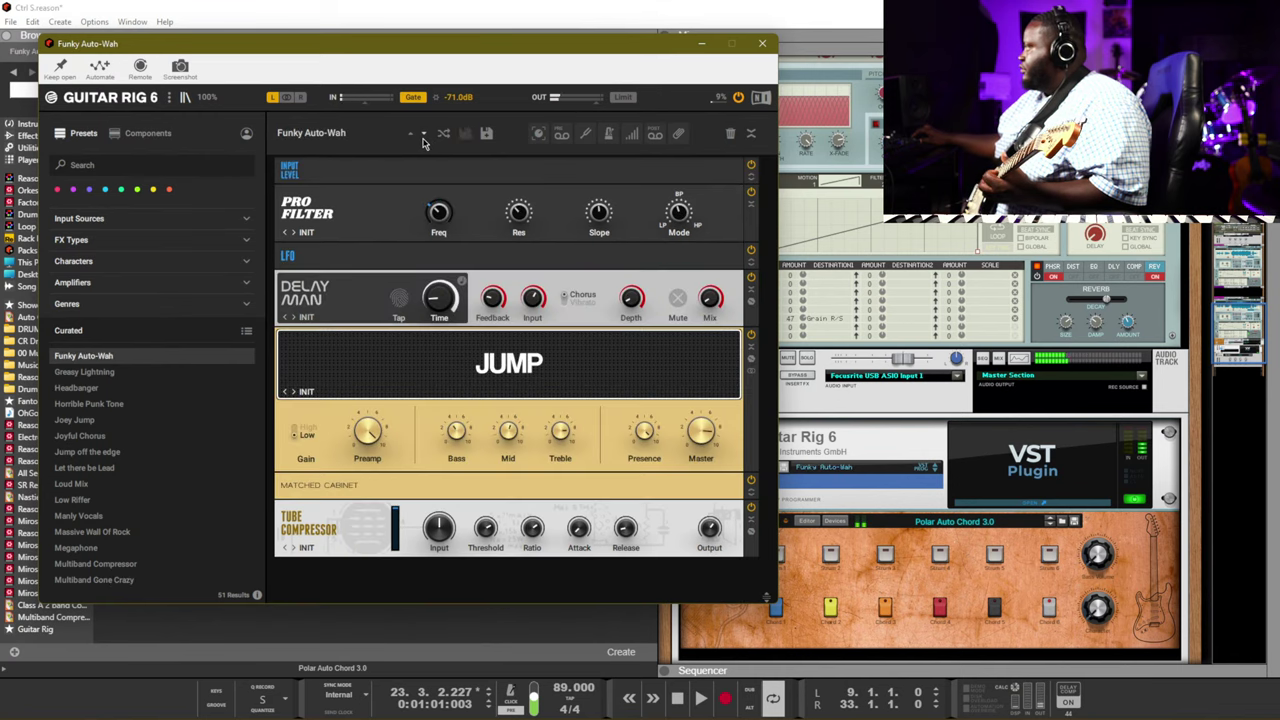
left_click(424, 136)
left_click(424, 136)
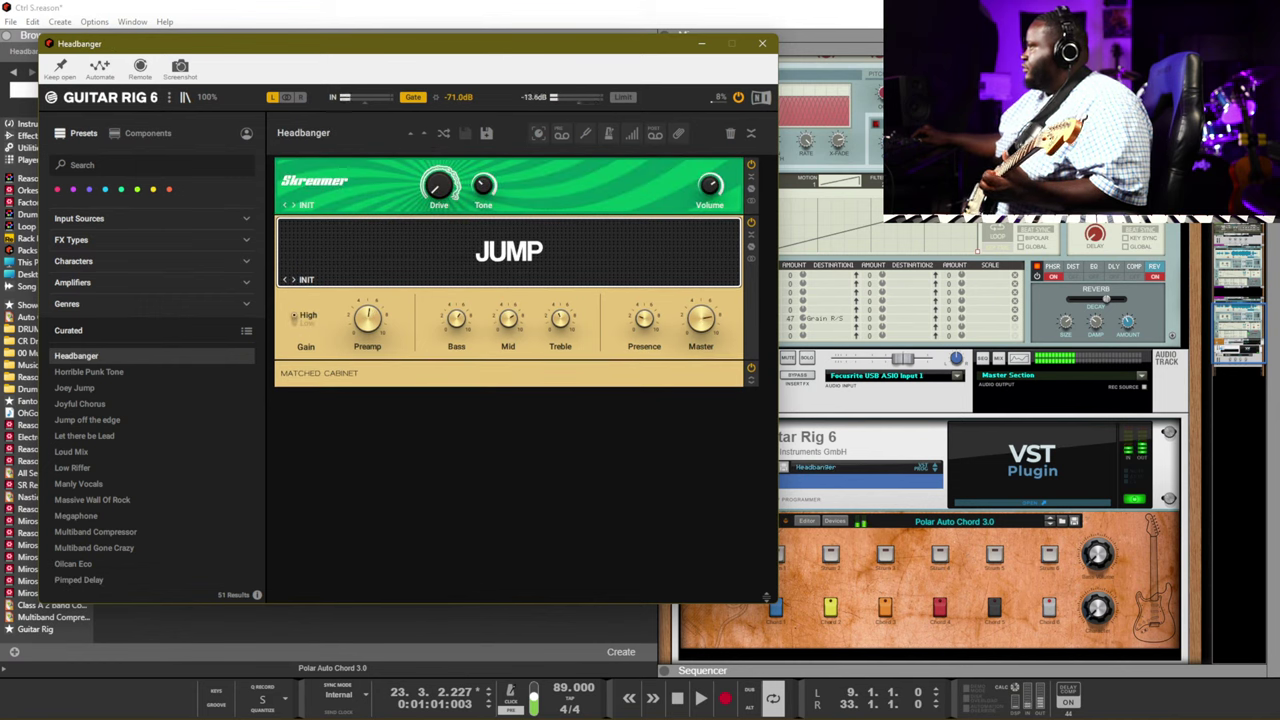
left_click(424, 133)
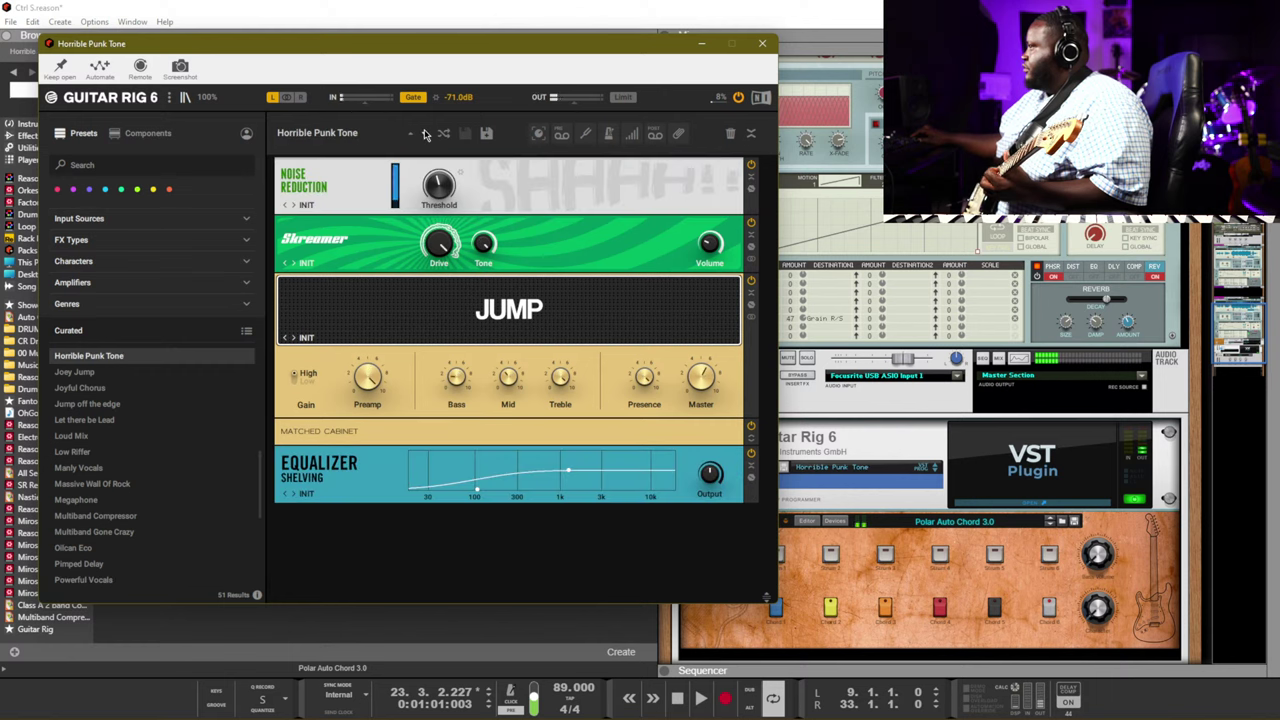
left_click(424, 133)
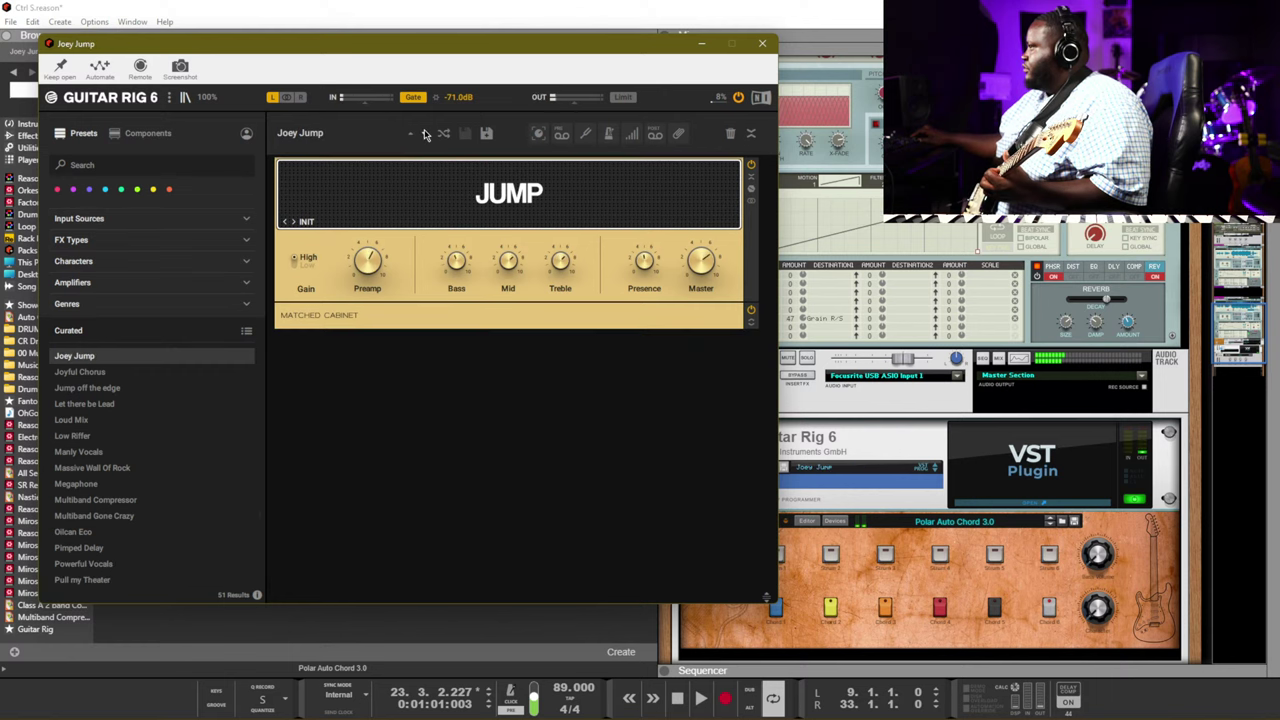
left_click(424, 133)
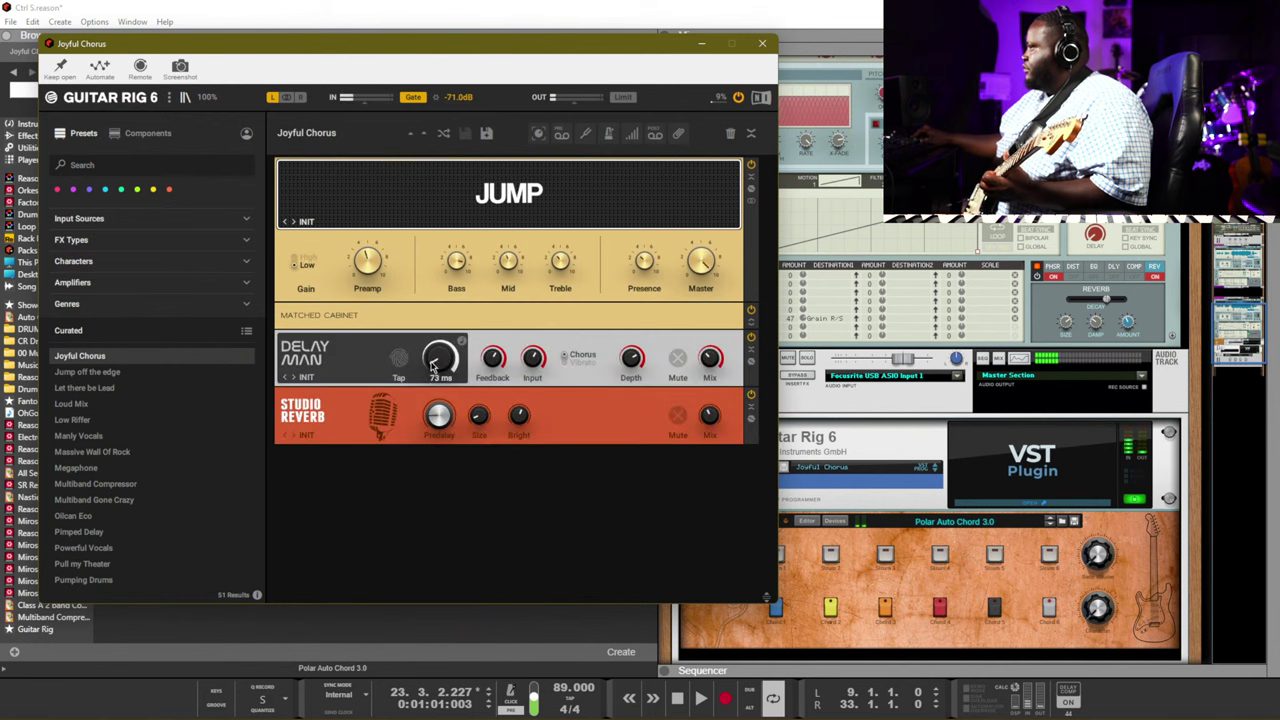
Adjust the Delay Man's Time knob in Joyful Chorus, close the plugin window and try Chord 6 on Polar Auto Chord 3.0
left_click_drag(440, 368, 437, 371)
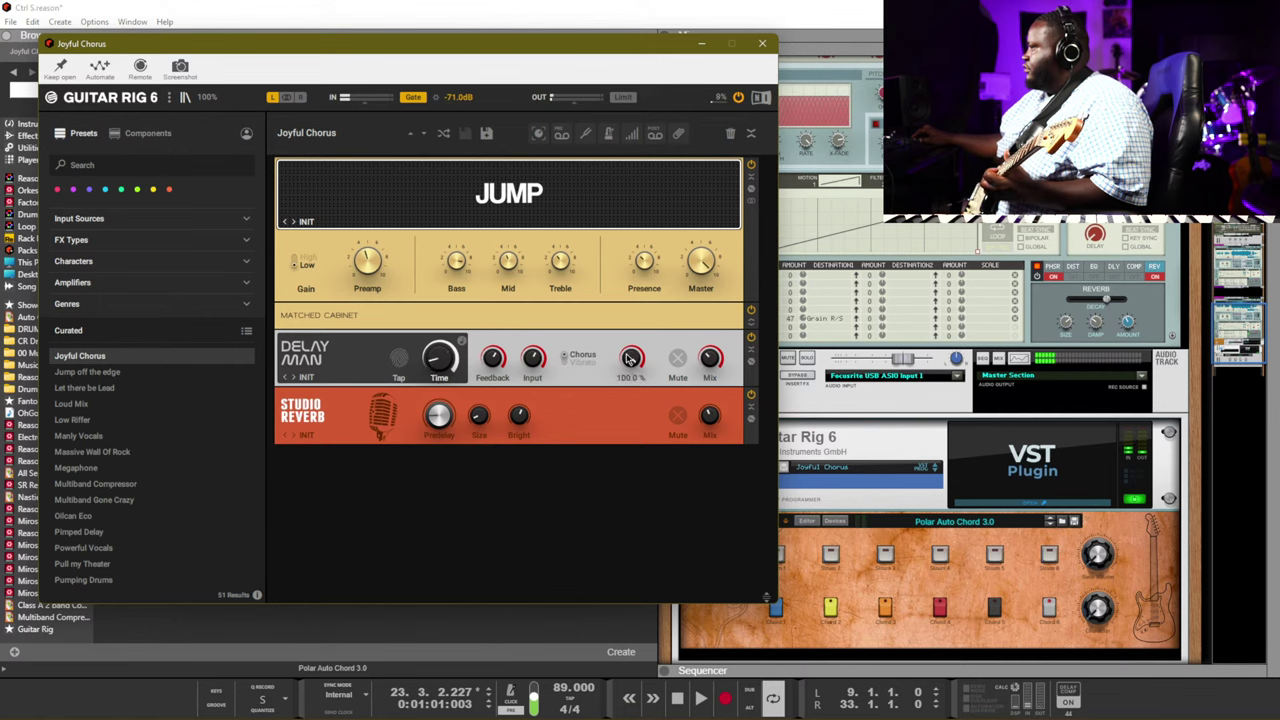
left_click(762, 43)
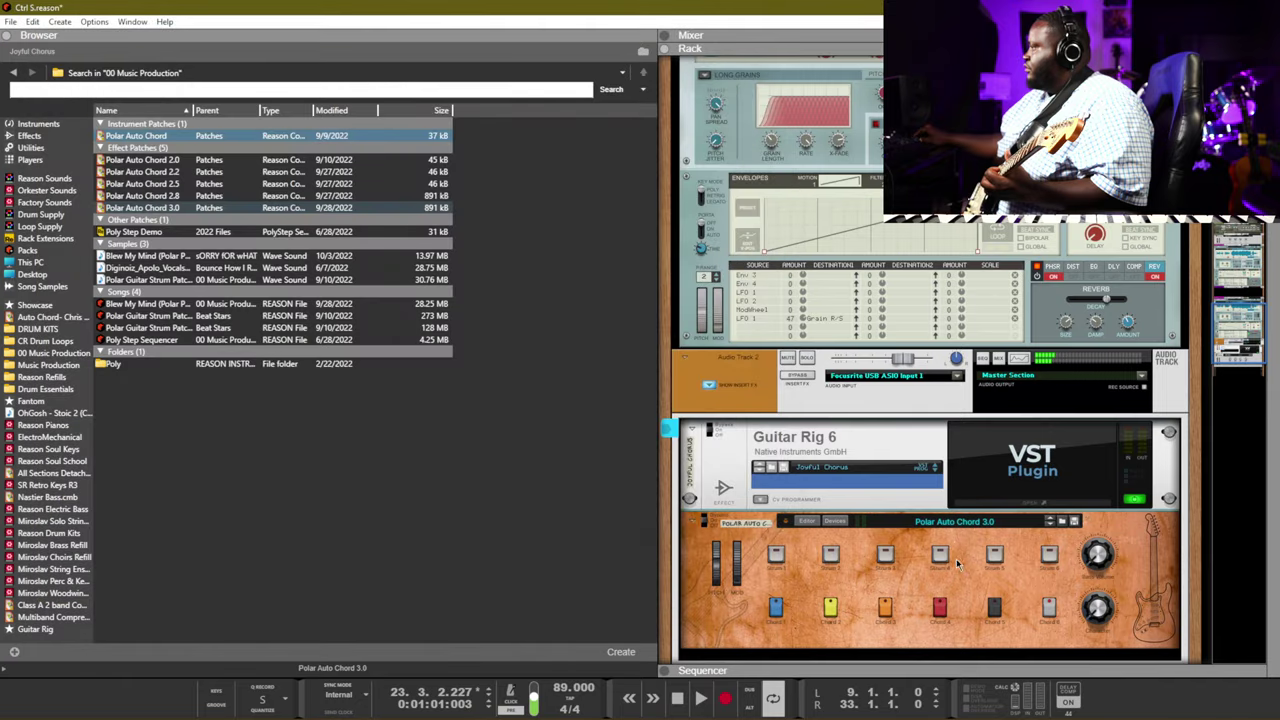
left_click(1047, 607)
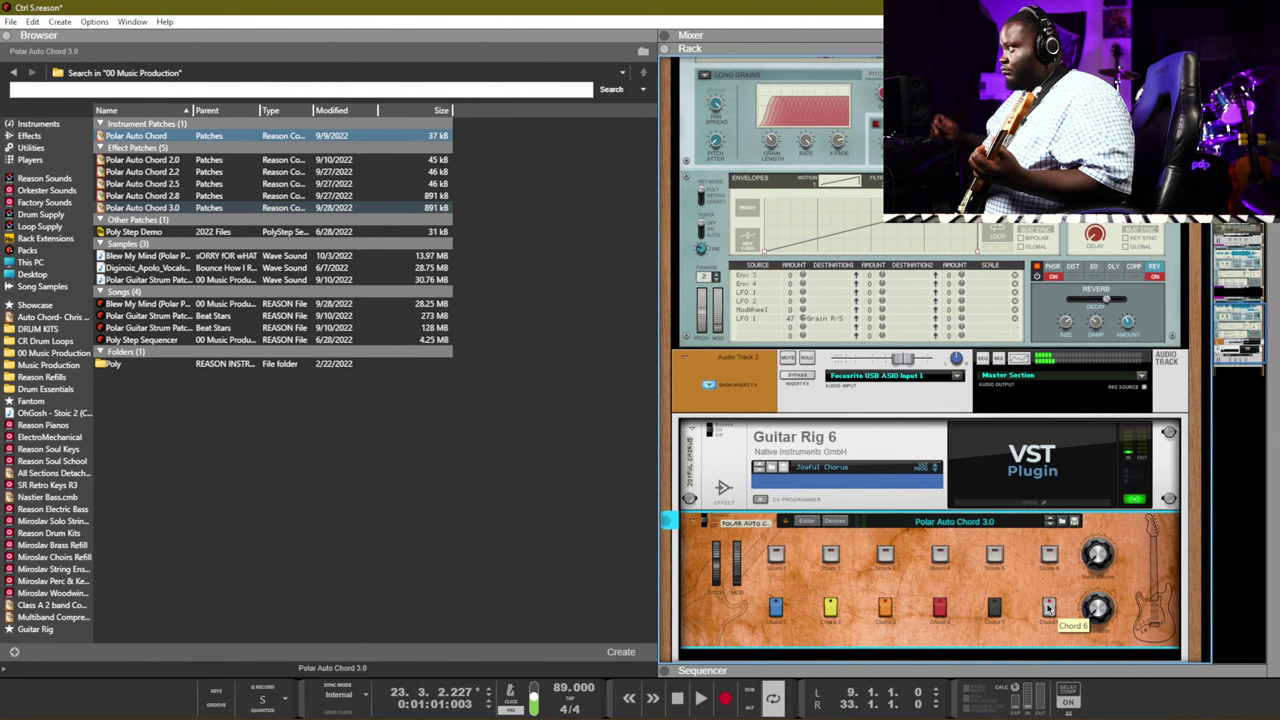
Reopen Guitar Rig and advance through the presets Jump off the edge and Let there be Lead
left_click(1038, 505)
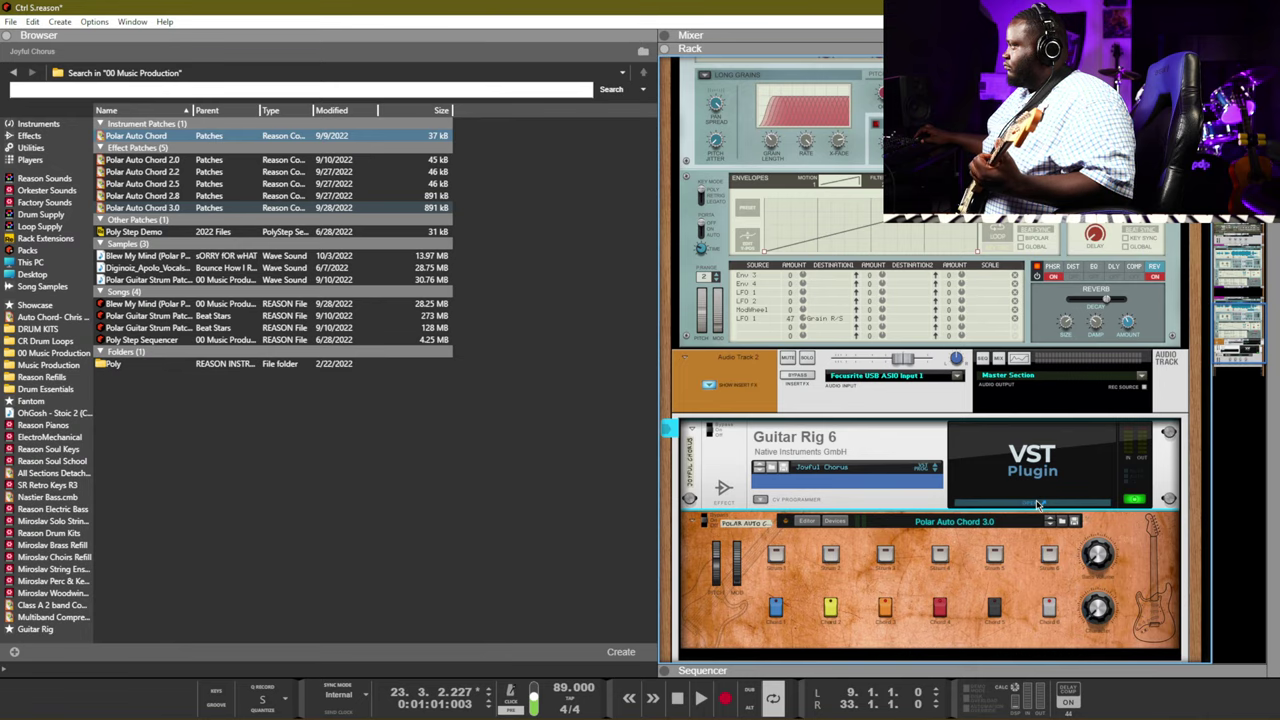
left_click(1038, 505)
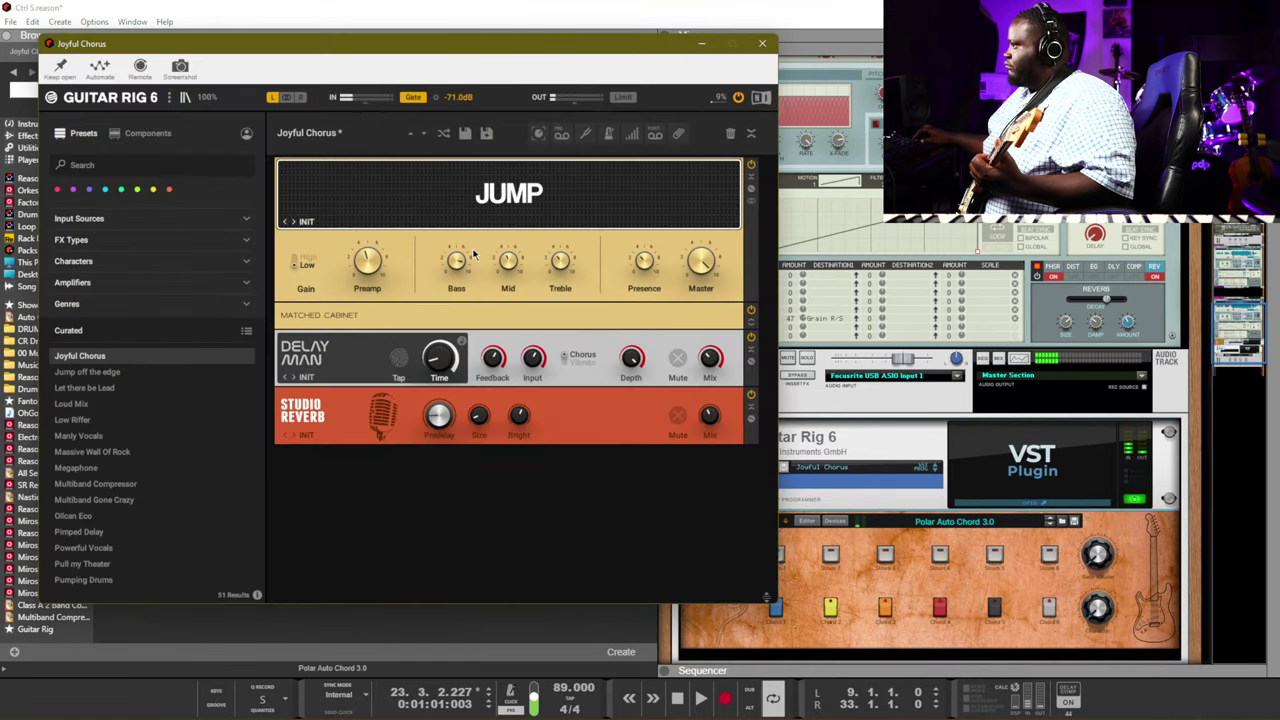
left_click(424, 134)
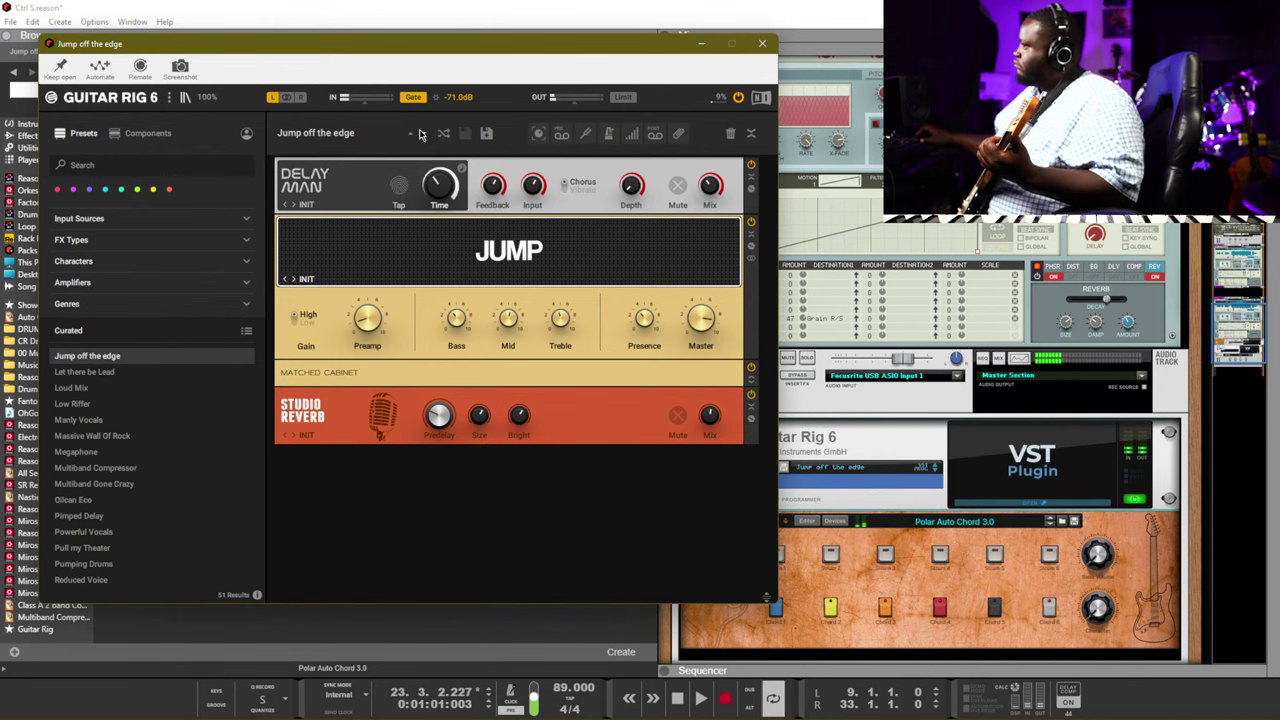
left_click(424, 134)
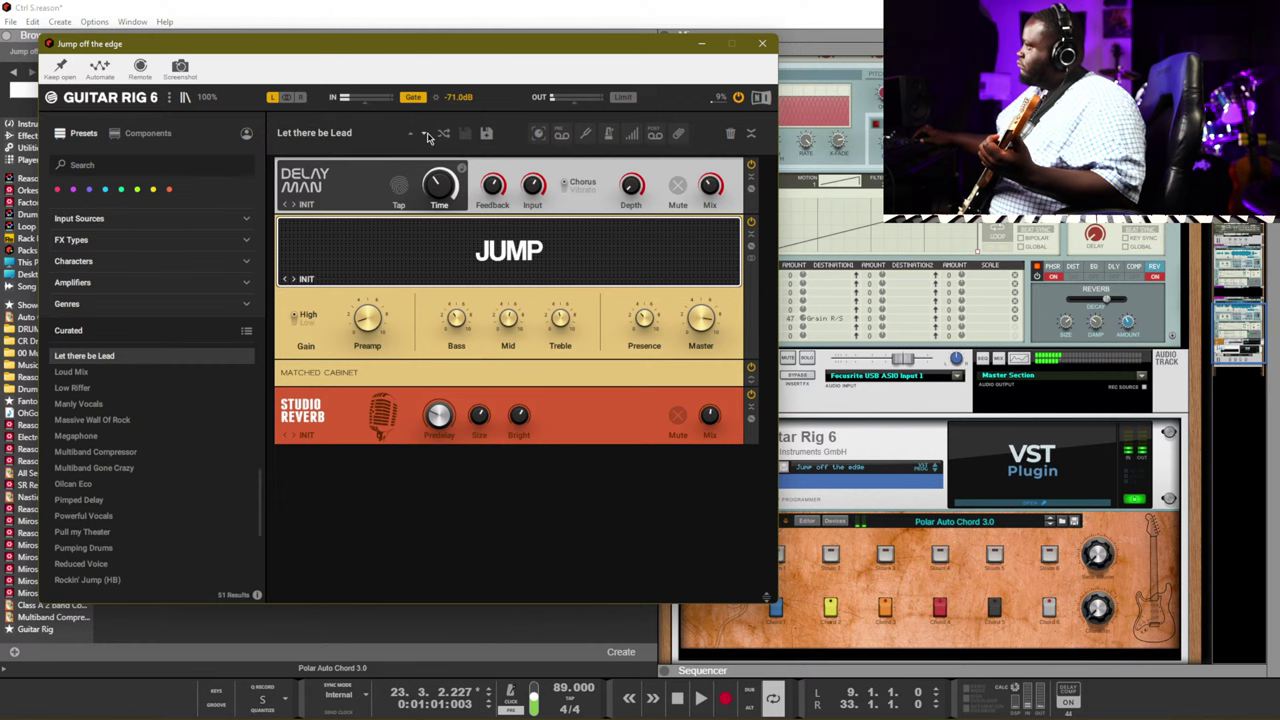
Try Strum 2, Chord 2 and Chord 1 on Polar Auto Chord 3.0, and switch the device to the Polar Auto Chord 2.5 patch
left_click(834, 556)
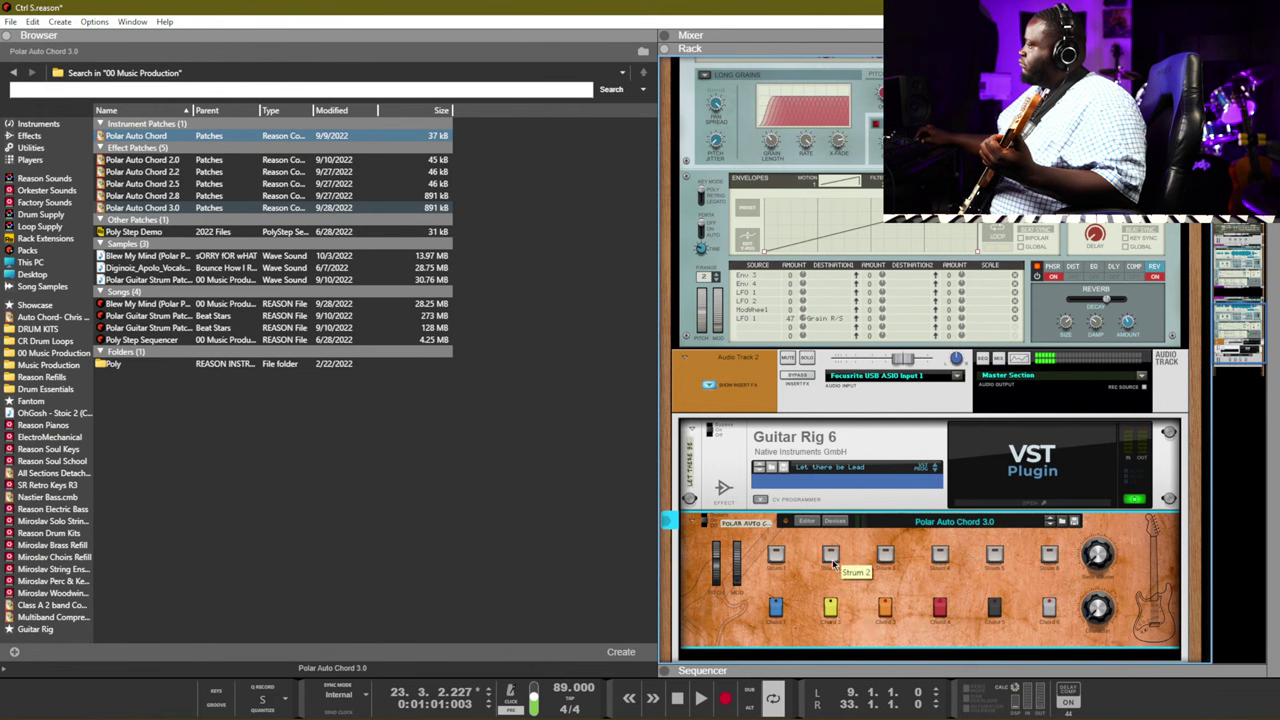
left_click(834, 608)
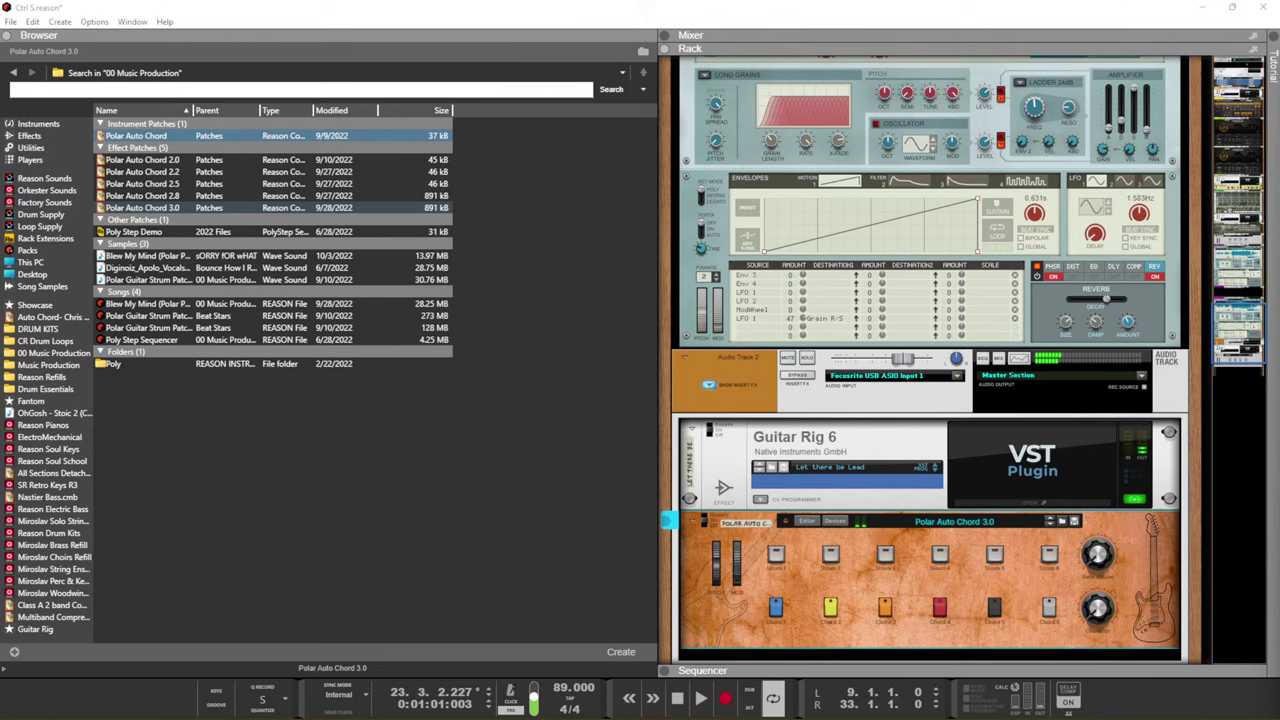
left_click(770, 610)
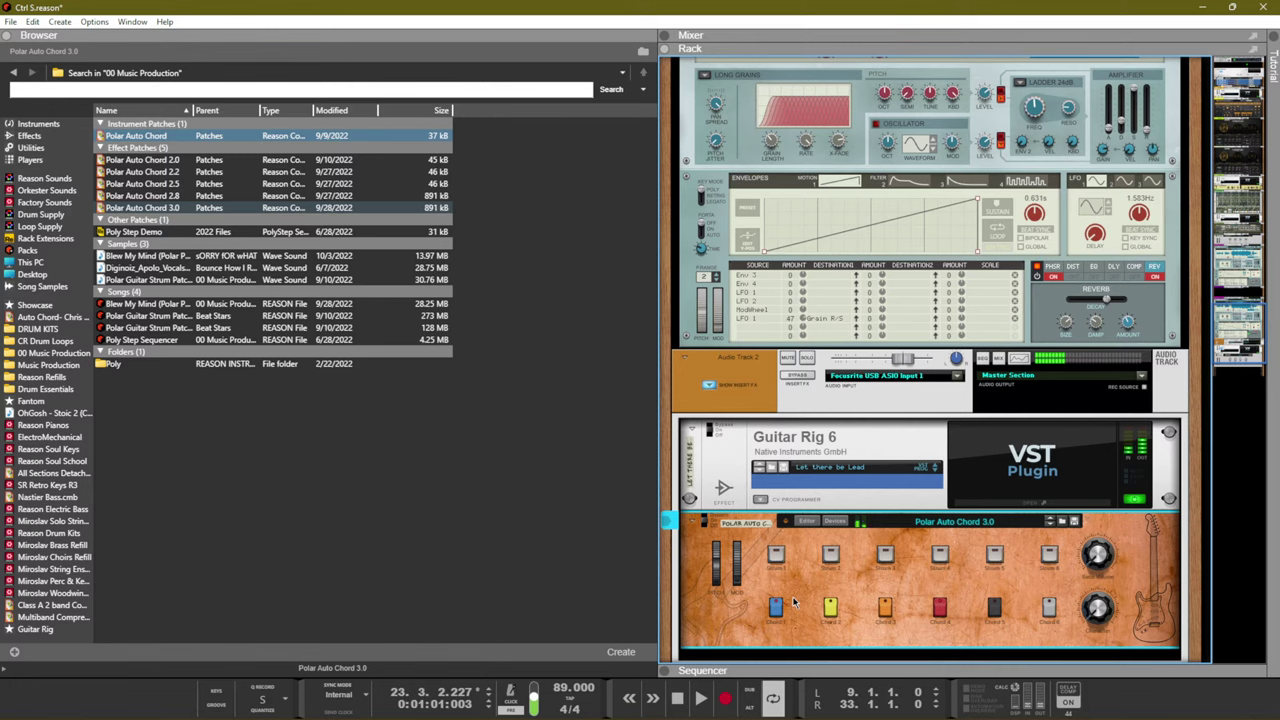
key("Up")
key("Up")
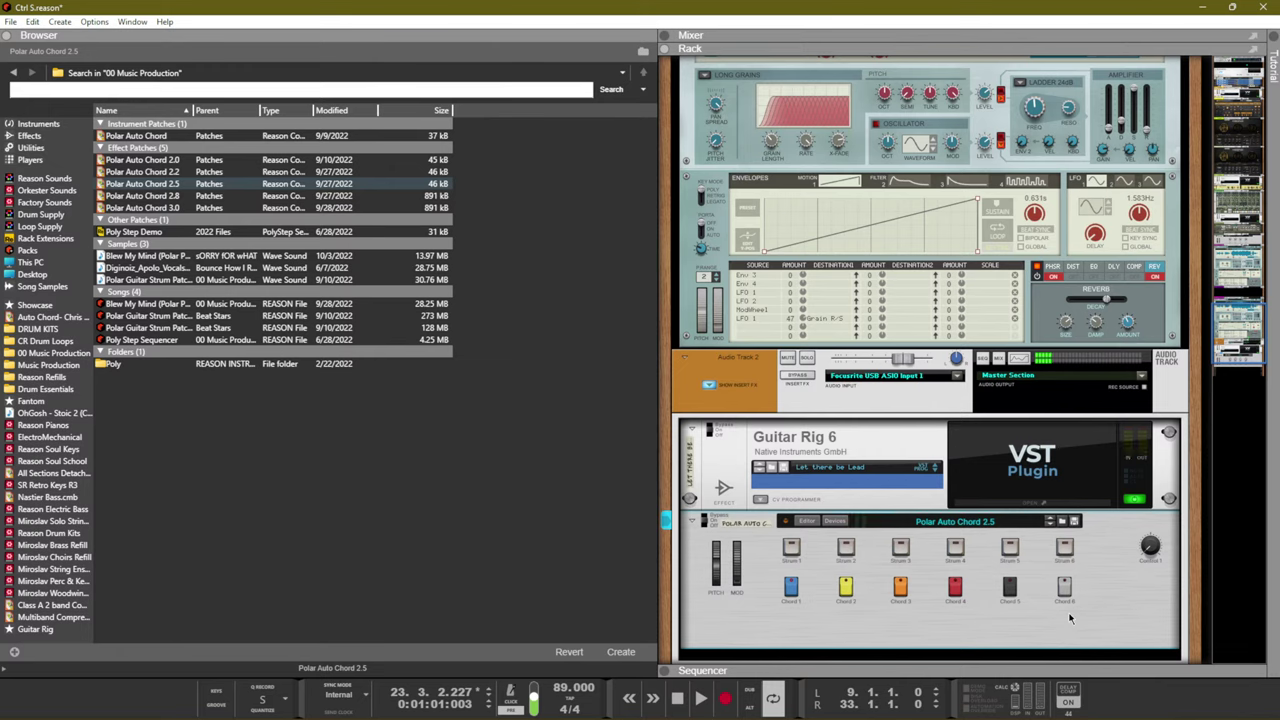
Delete the Guitar Rig 6 device from Audio Track 2's insert effects
left_click(924, 455)
key("Delete")
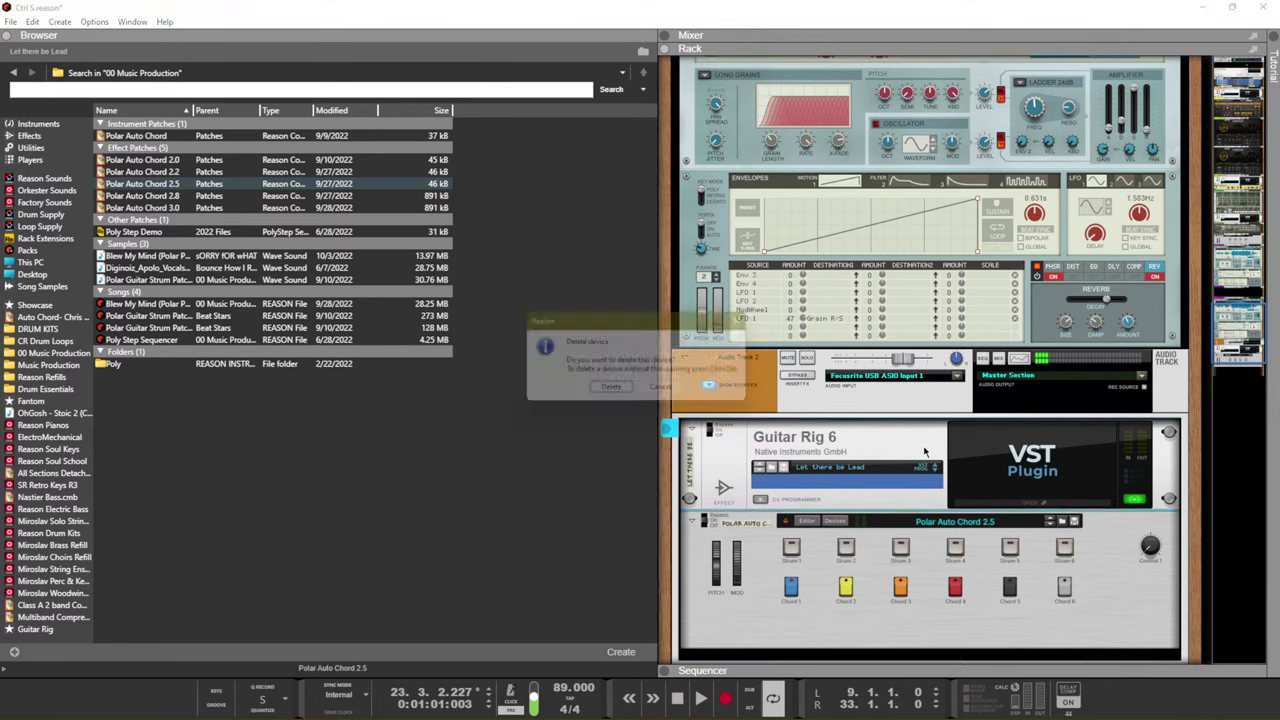
key("Return")
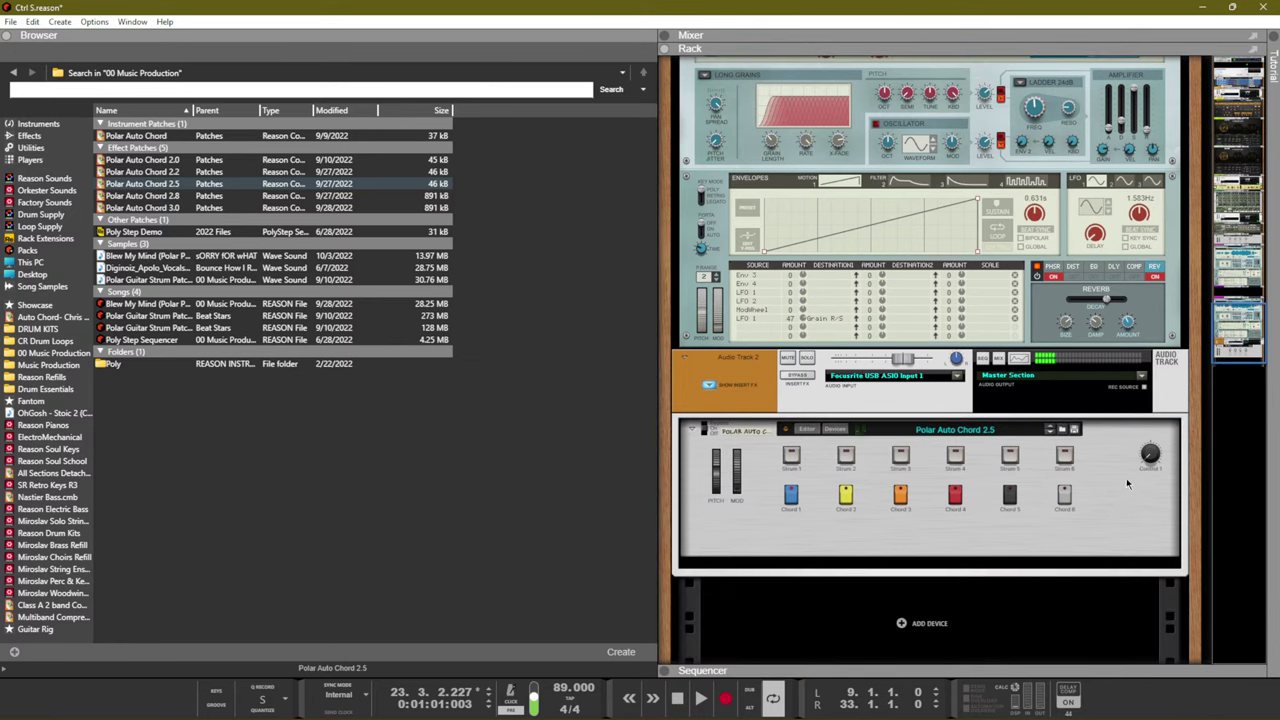
Load the Polar Auto Chord 2.0 patch into the insert effect and play the song to audition it
left_click_drag(142, 159, 914, 488)
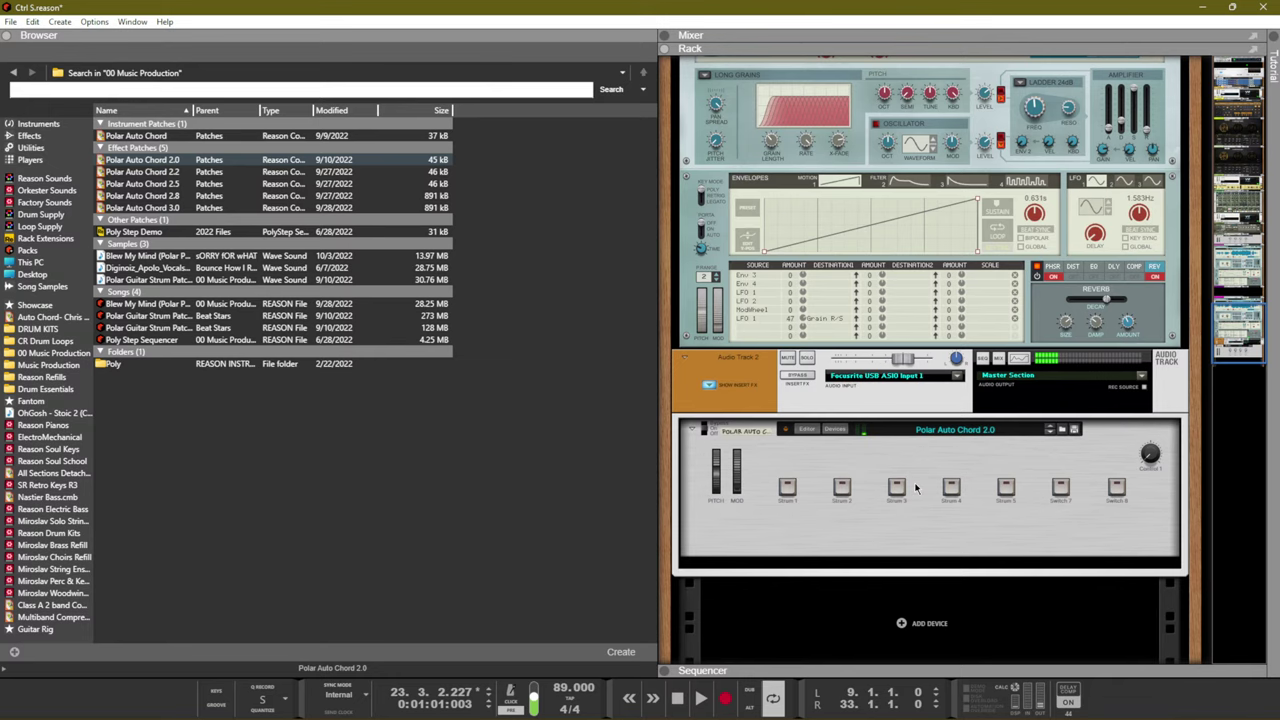
key("KP_0")
key("space")
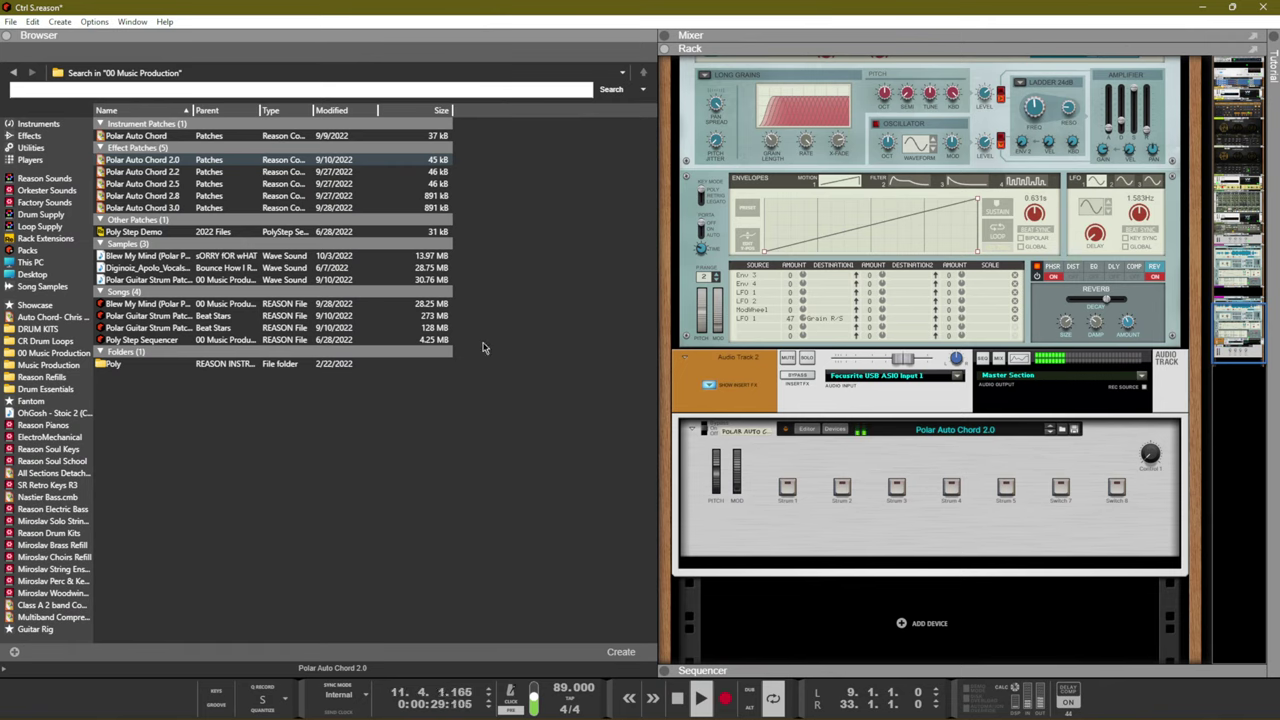
Load the Polar Auto Chord 3.0 patch into the insert effect during playback, select the device and stop the song
left_click_drag(400, 207, 861, 505)
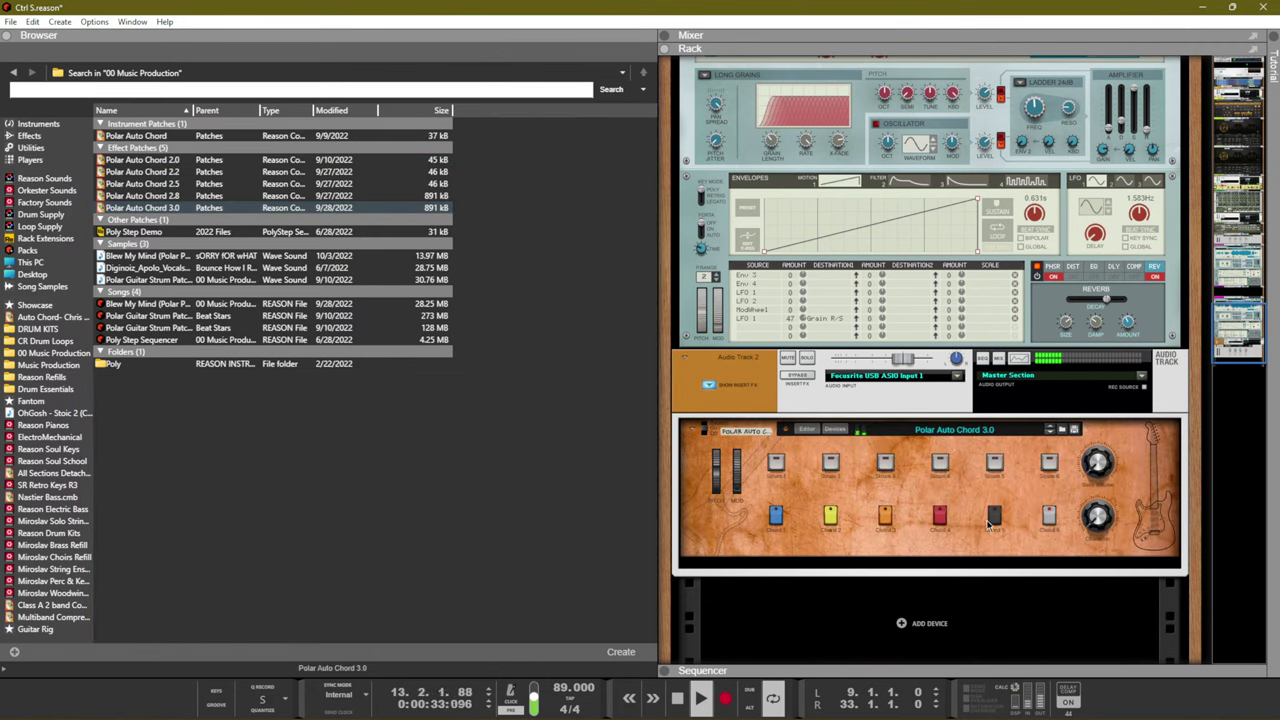
left_click(1029, 522)
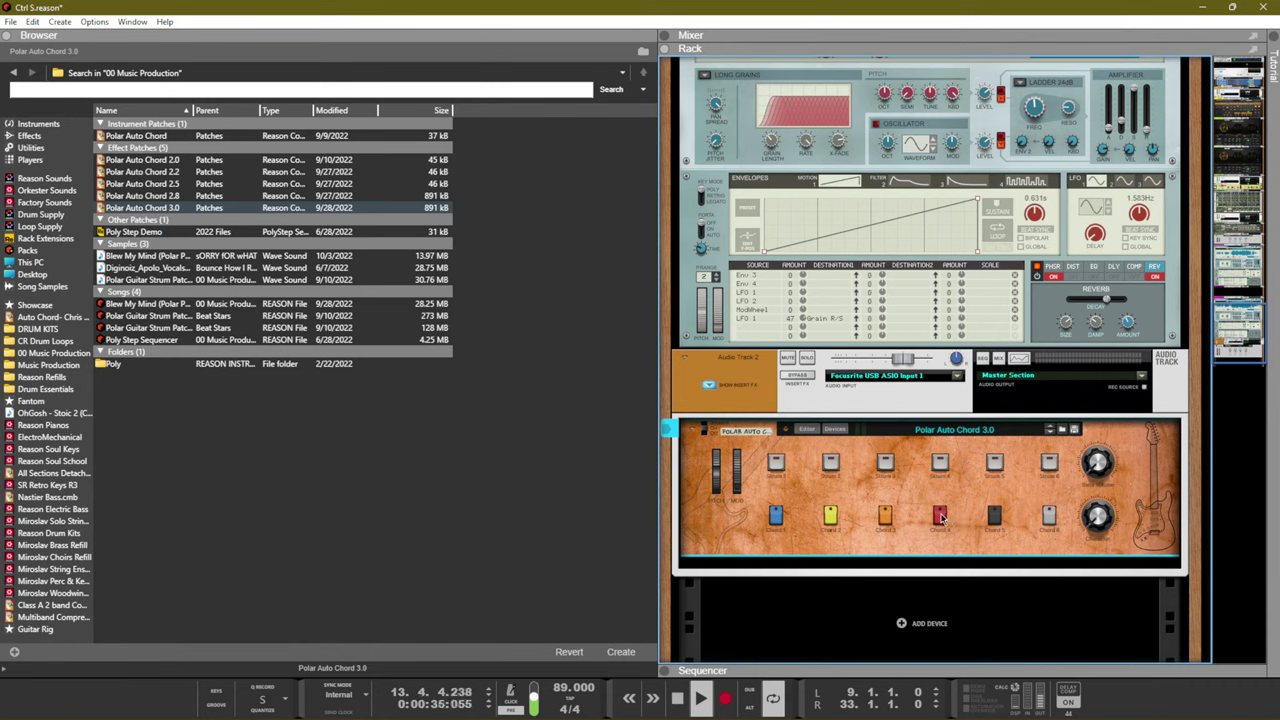
key("space")
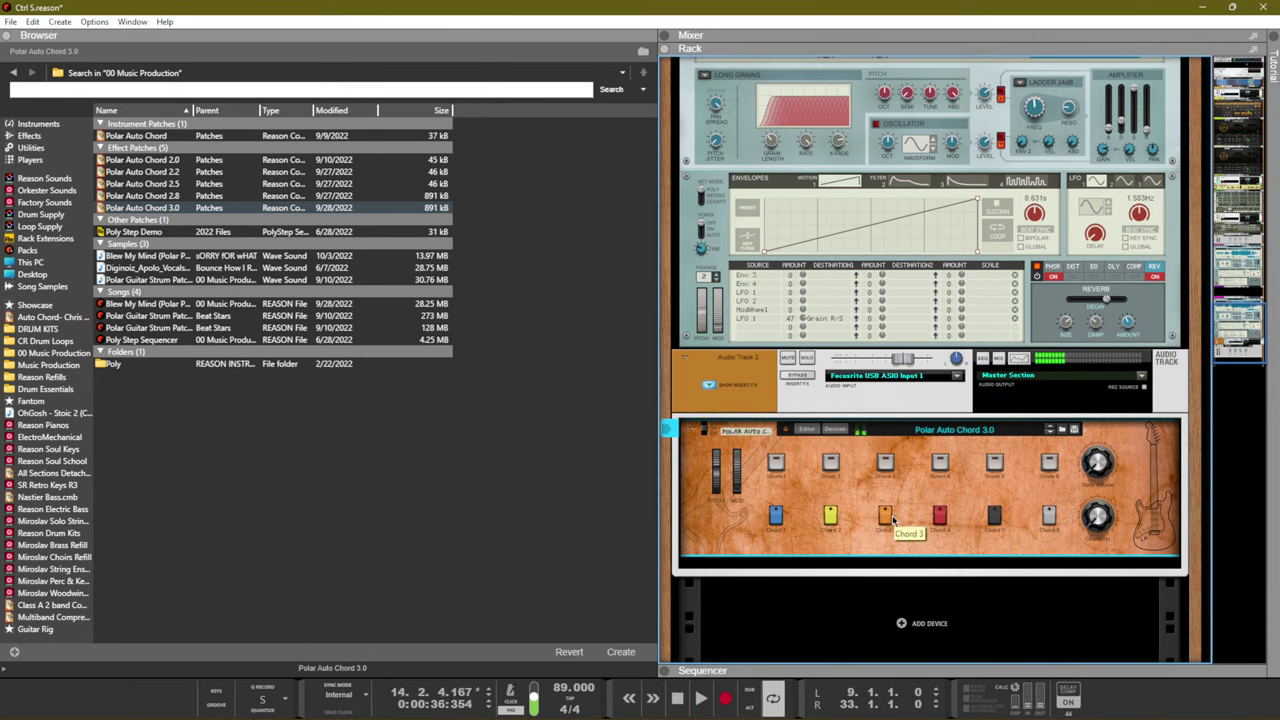
Audition Chord 3 on Polar Auto Chord 3.0 with the song playing, and turn on Strum 1 with playback stopped
left_click(886, 516)
left_click(886, 516)
key("space")
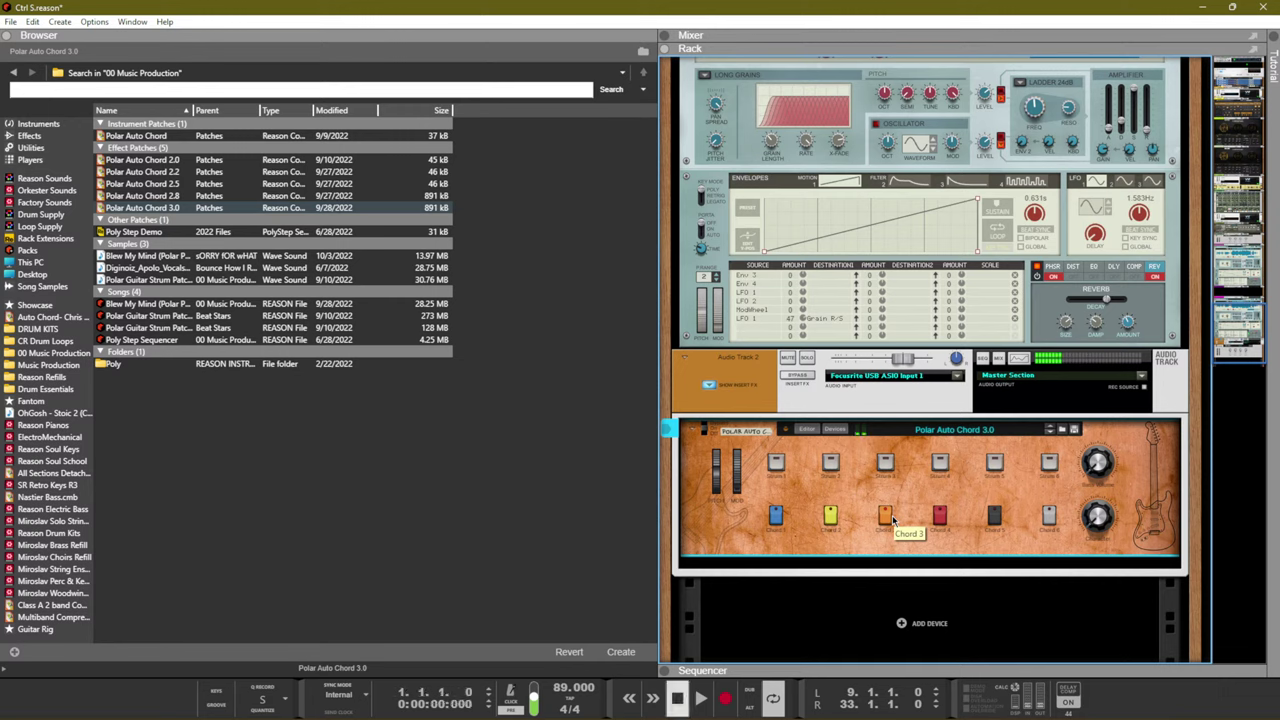
key("space")
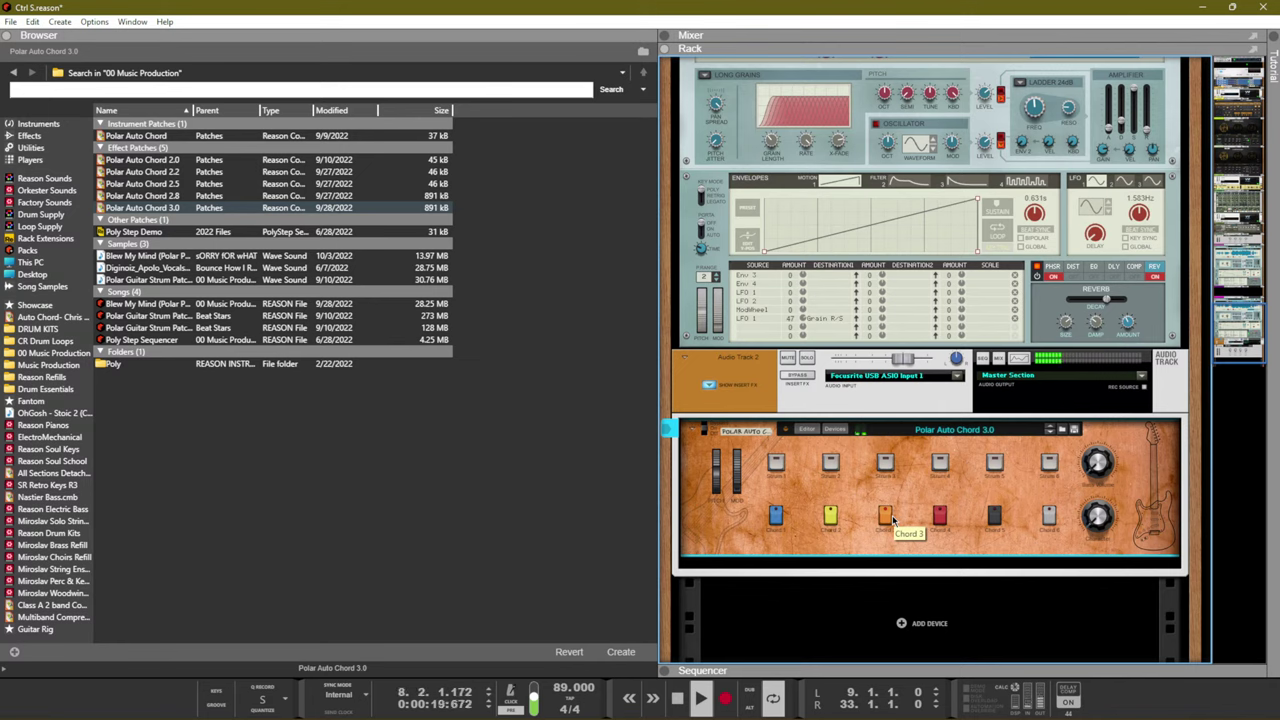
key("space")
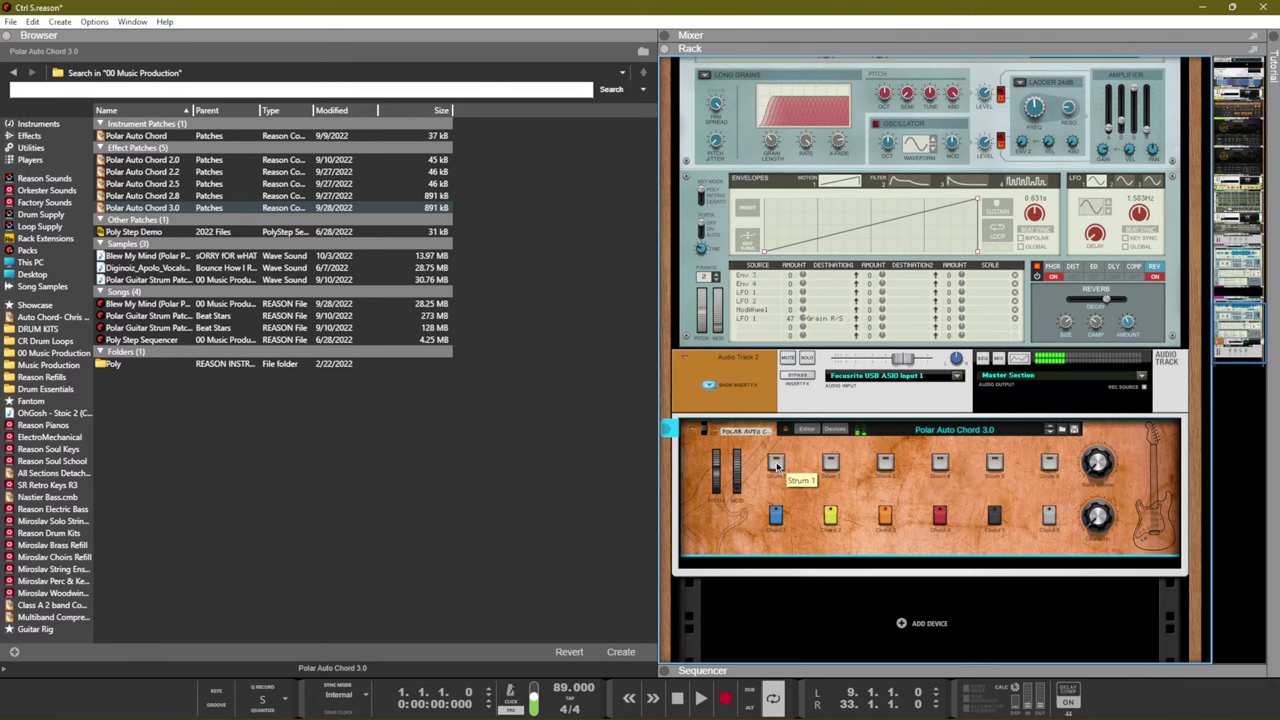
left_click(777, 463)
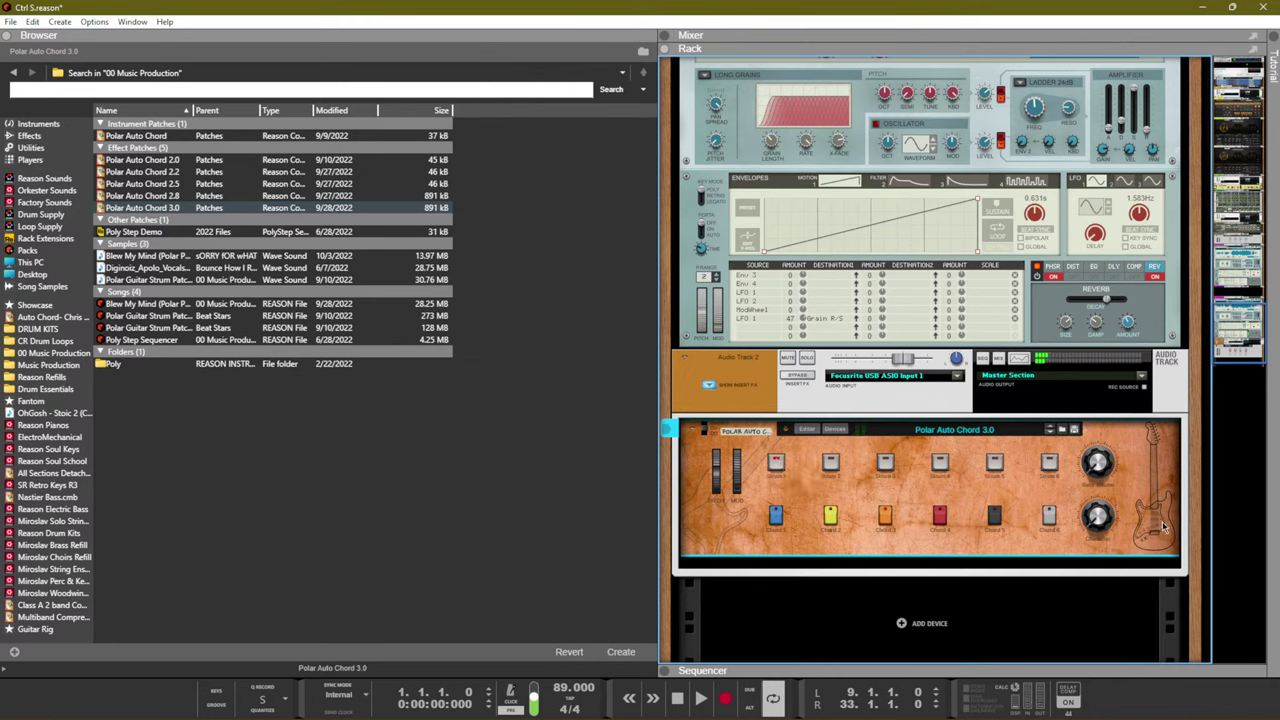
Add a Softube Amp effect after Polar Auto Chord 3.0 in Audio Track 2's insert effects
left_click(1119, 566)
right_click(1119, 566)
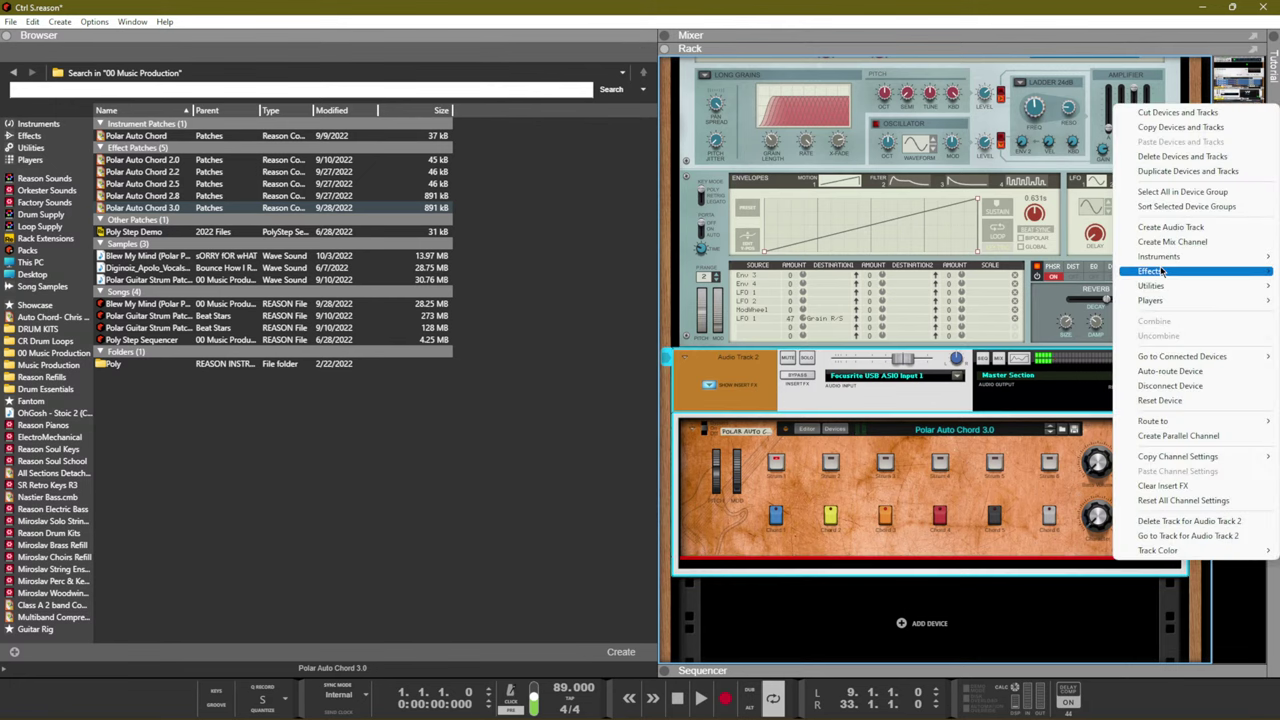
mouse_move(1161, 271)
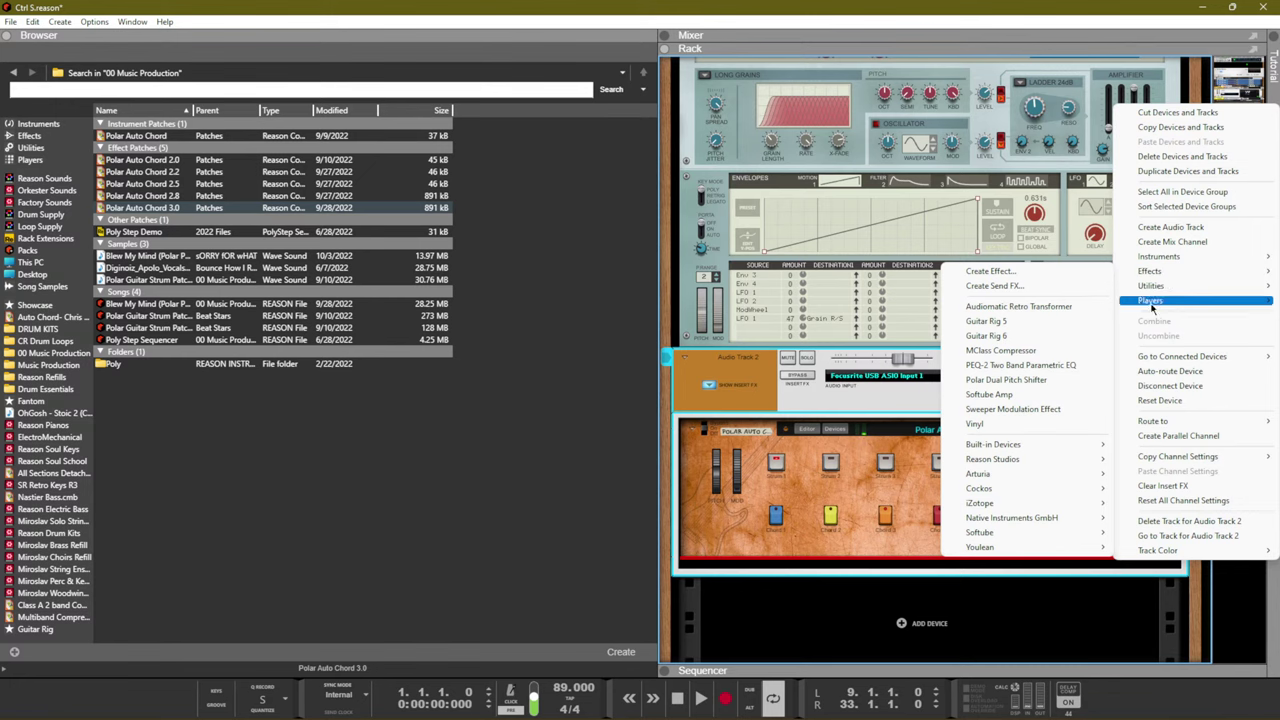
left_click(1058, 398)
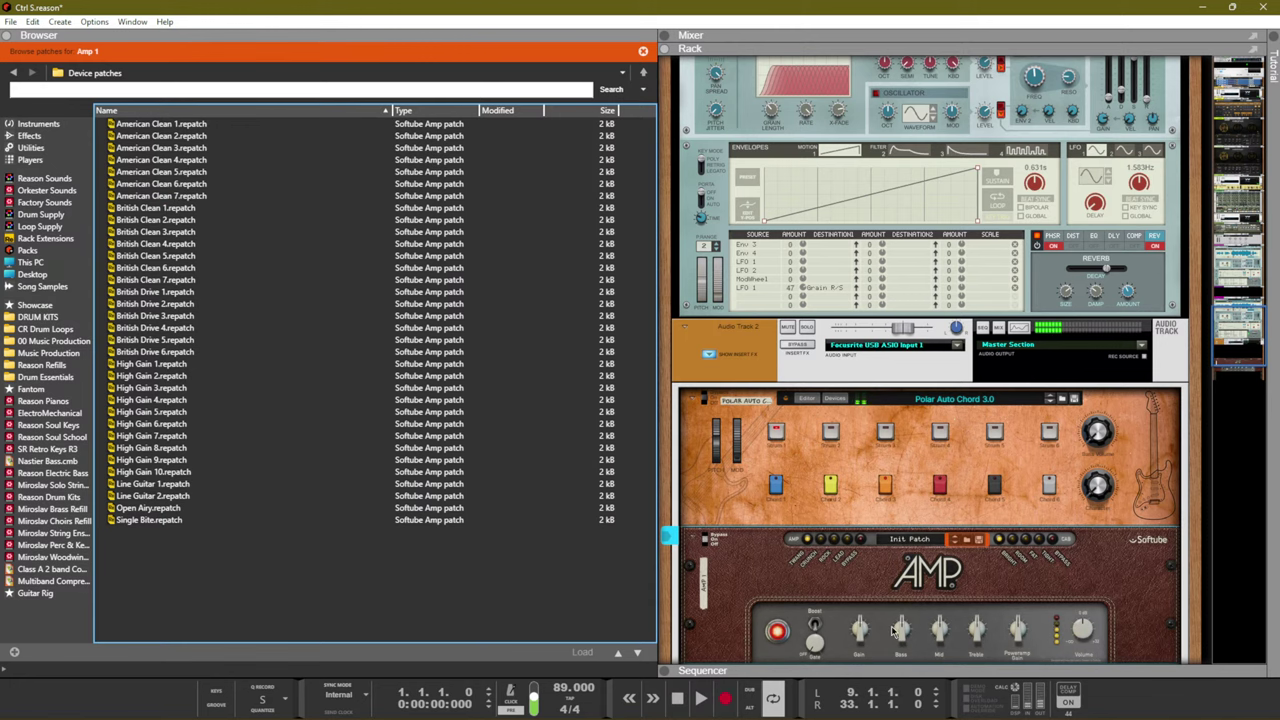
Set the Softube Amp to the Rock amp and Tight cabinet, and play the song to audition it
left_click(824, 546)
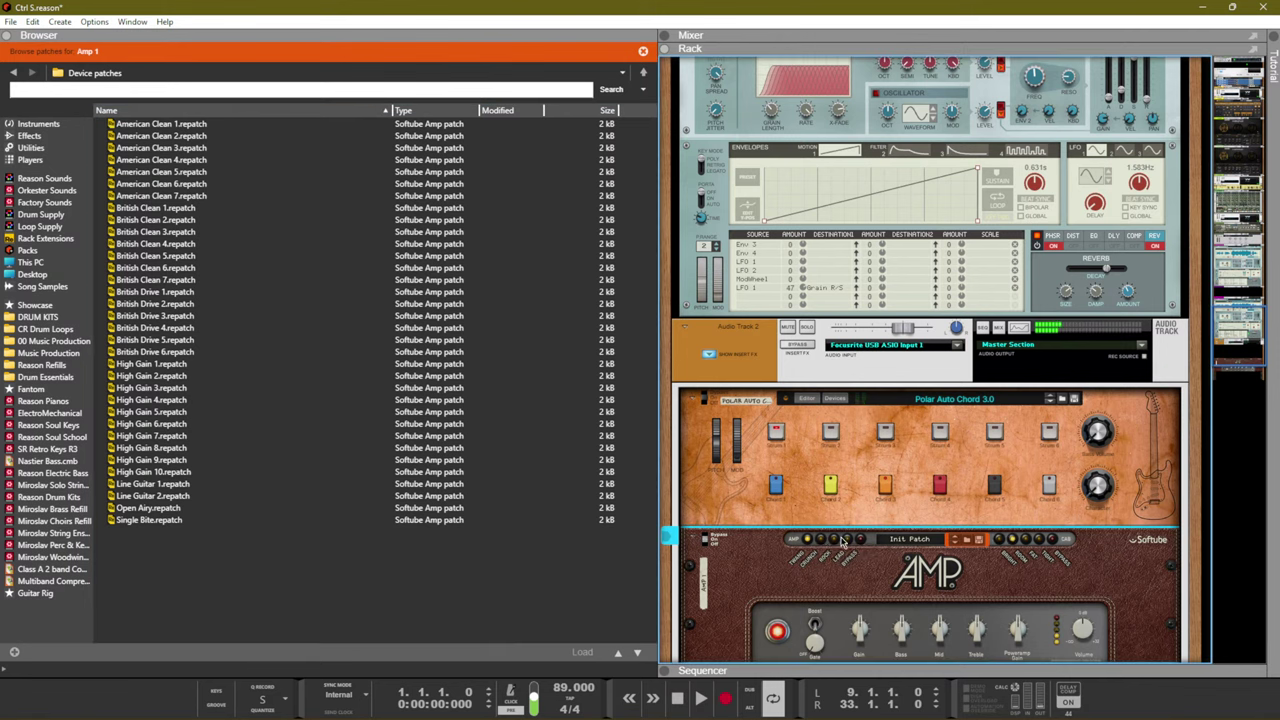
left_click(1040, 540)
key("space")
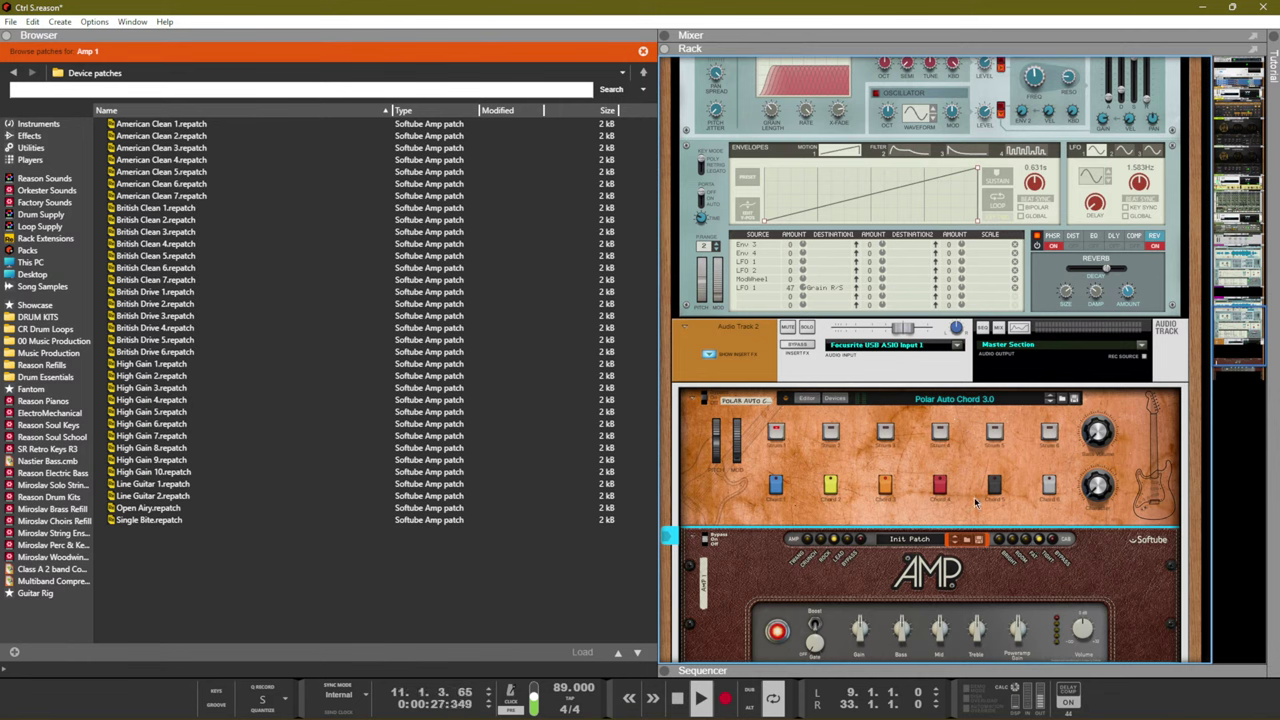
Add a Sweeper Modulation Effect after the Softube Amp during playback and switch it to Flanger mode
left_click(705, 398)
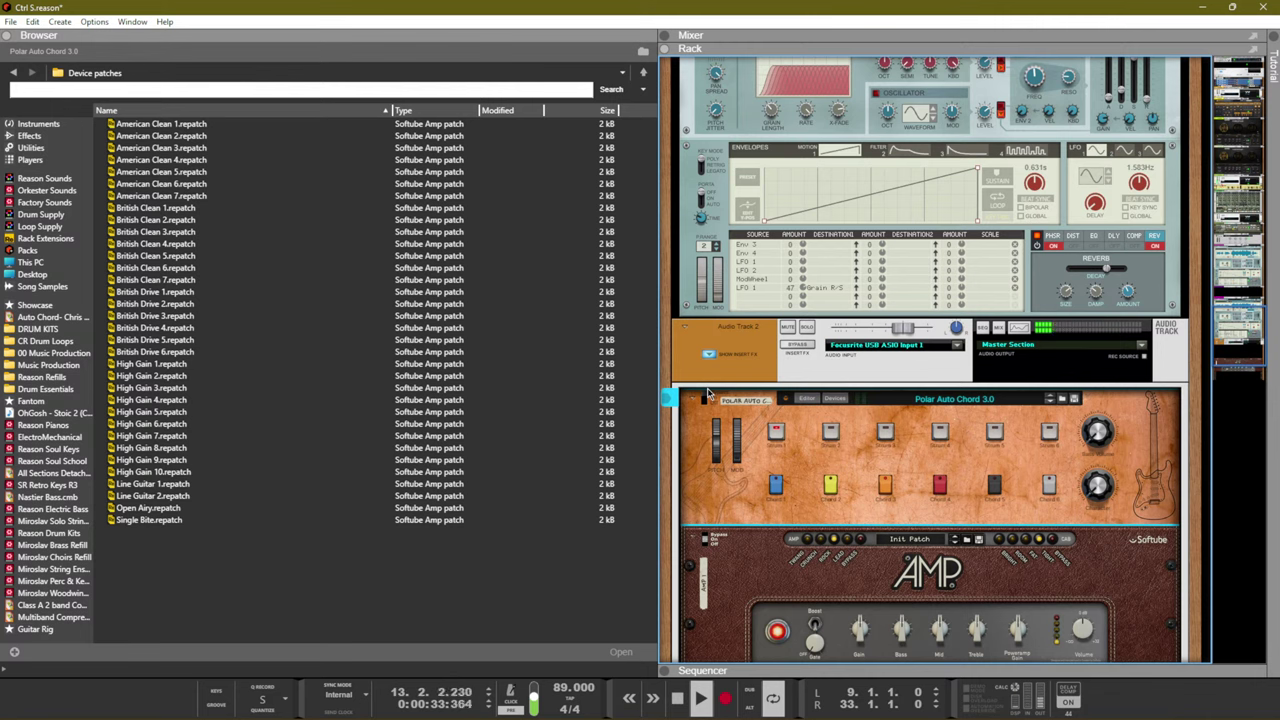
scroll(866, 520, "down", 3)
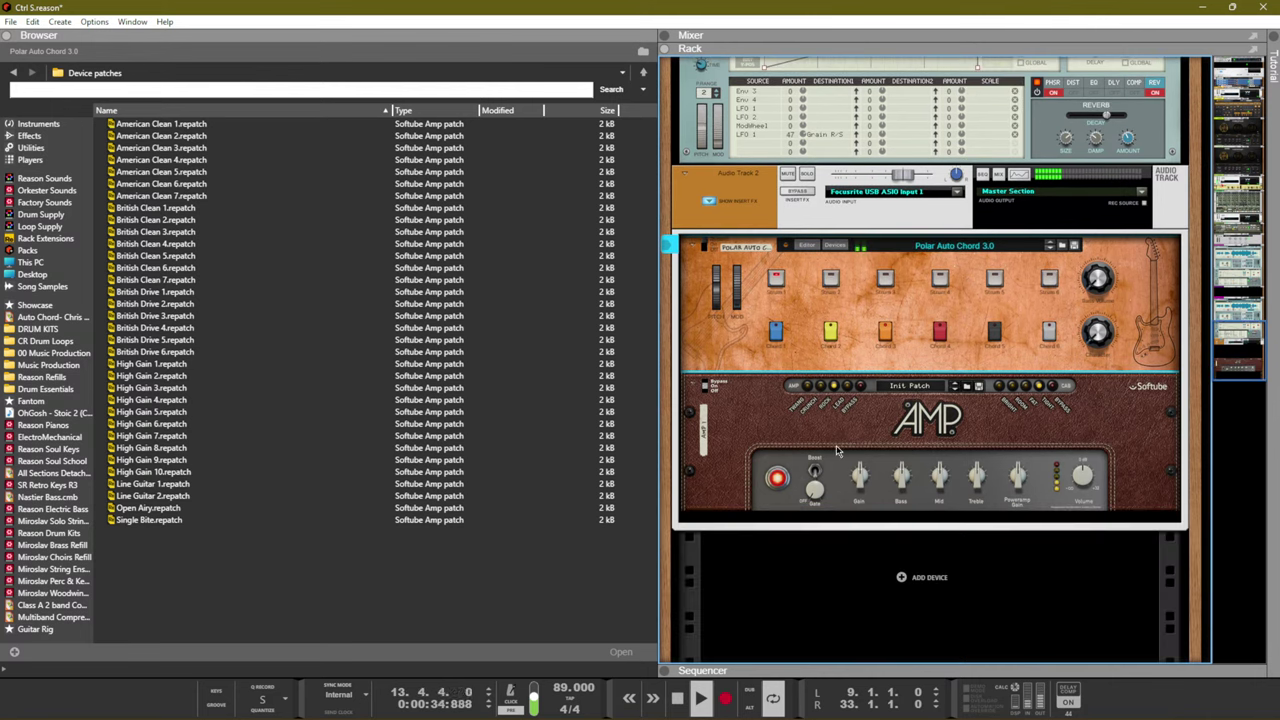
right_click(866, 520)
mouse_move(940, 229)
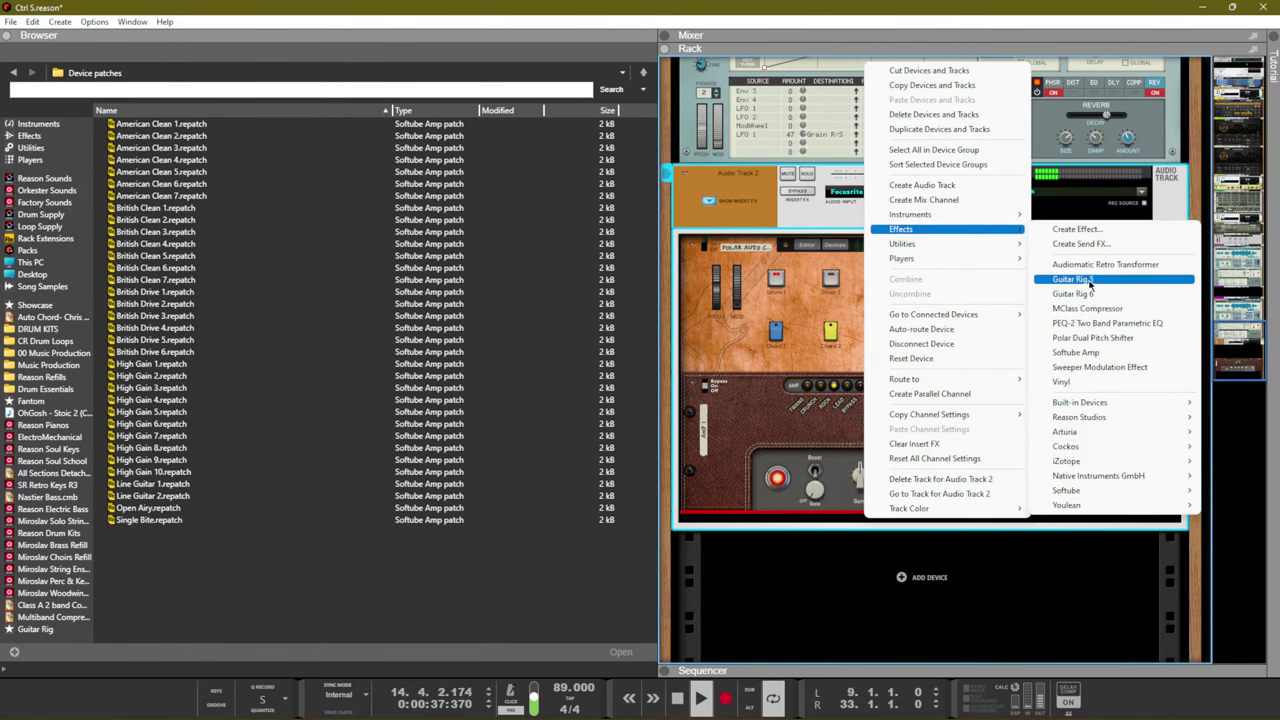
left_click(1105, 368)
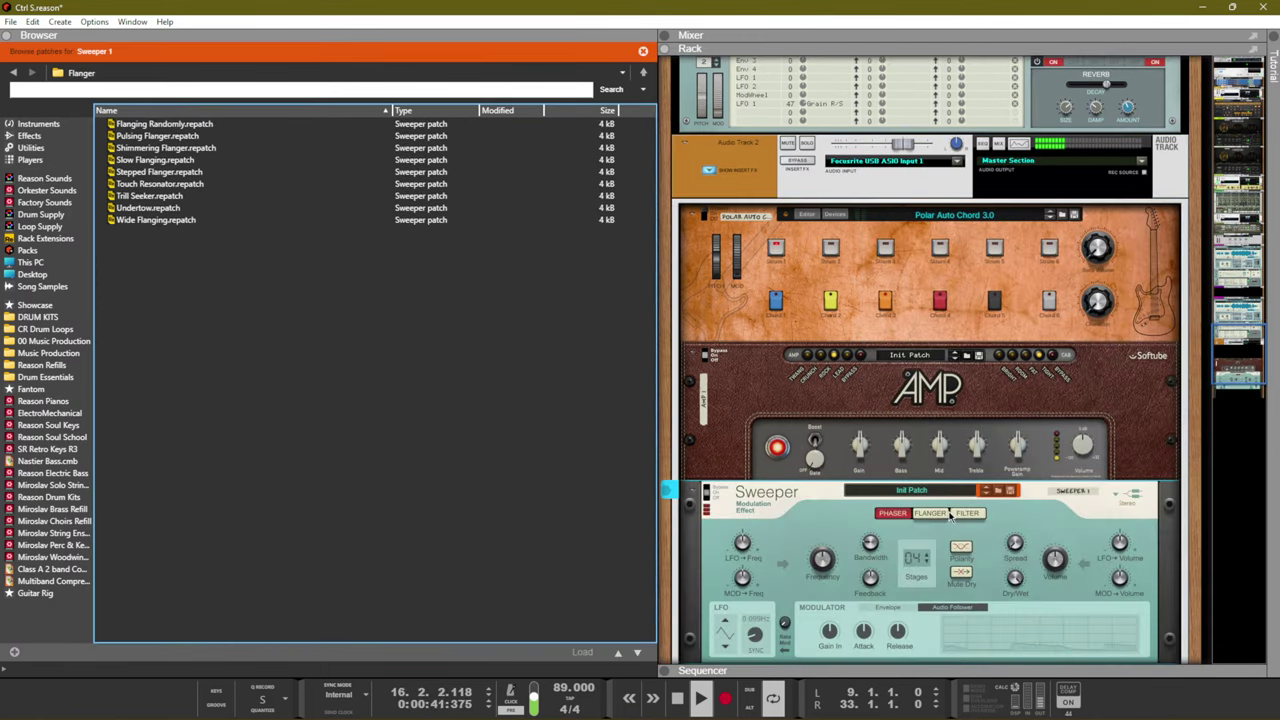
left_click(945, 514)
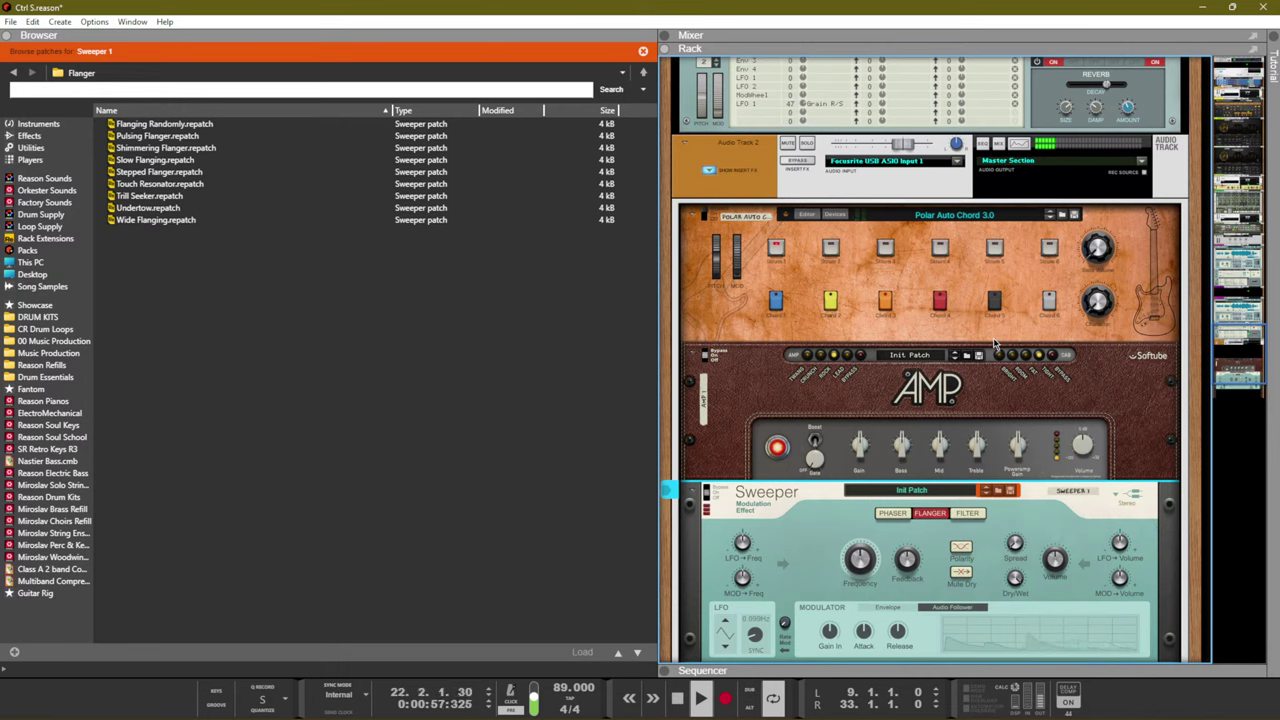
Adjust the Softube Amp's bass, mid and power amp gain, and set its treble to 2.8
mouse_move(1058, 542)
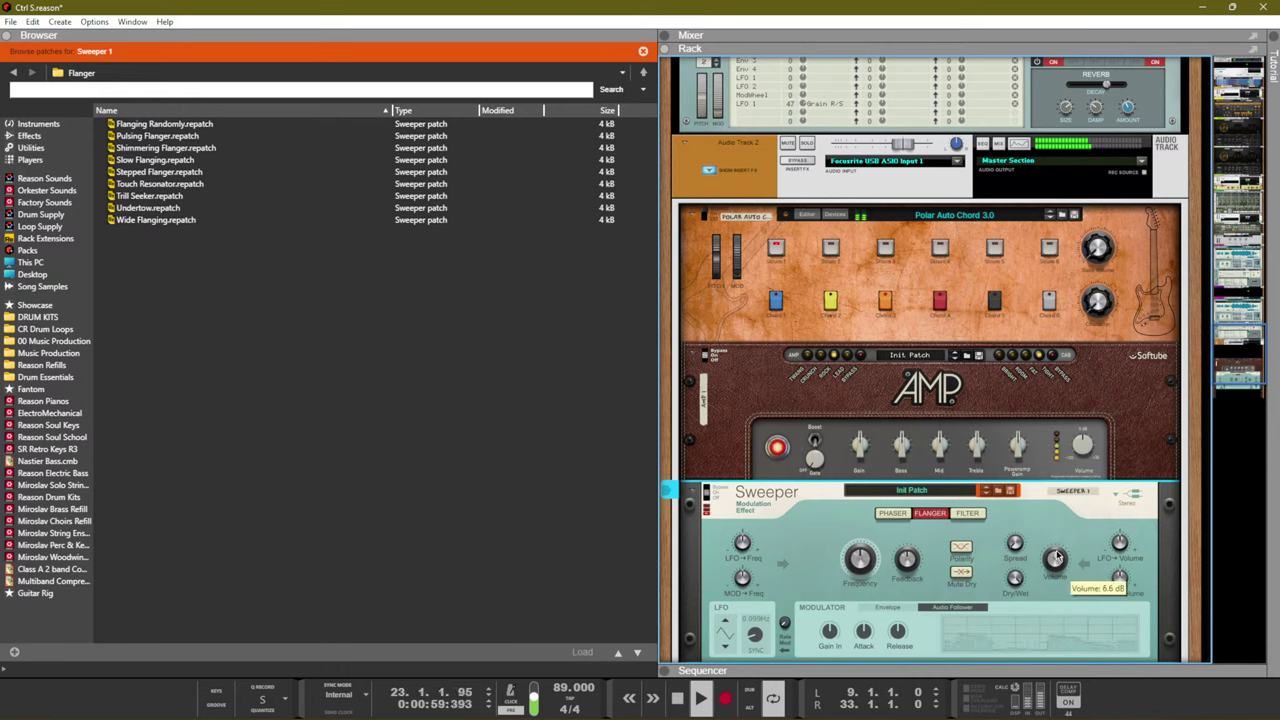
left_click(1020, 445)
mouse_move(977, 472)
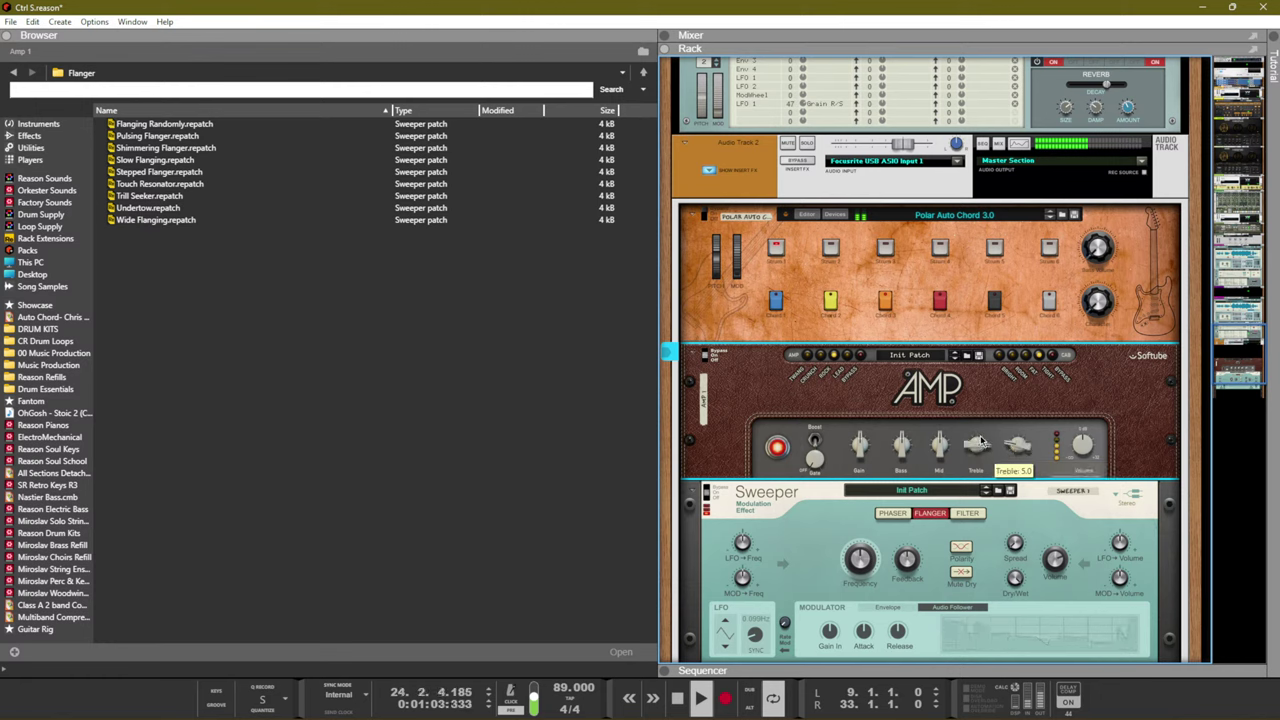
left_click_drag(939, 447, 978, 443)
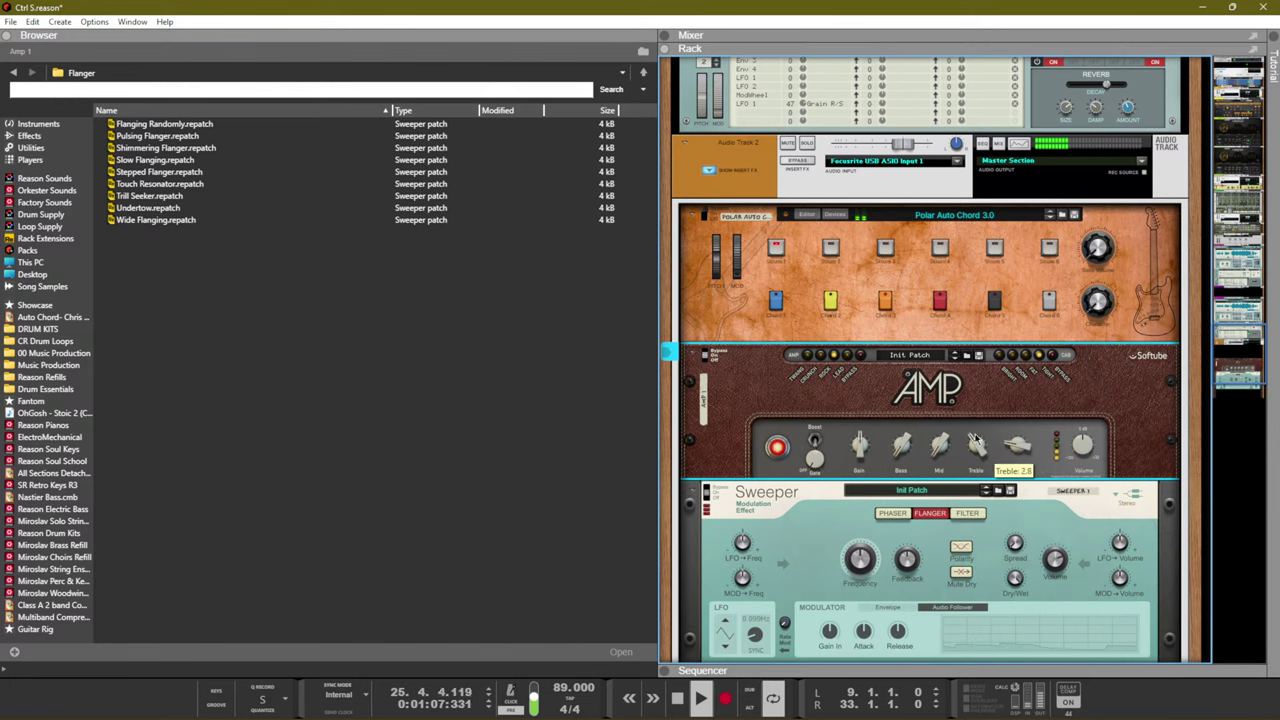
scroll(979, 447, "down", 3)
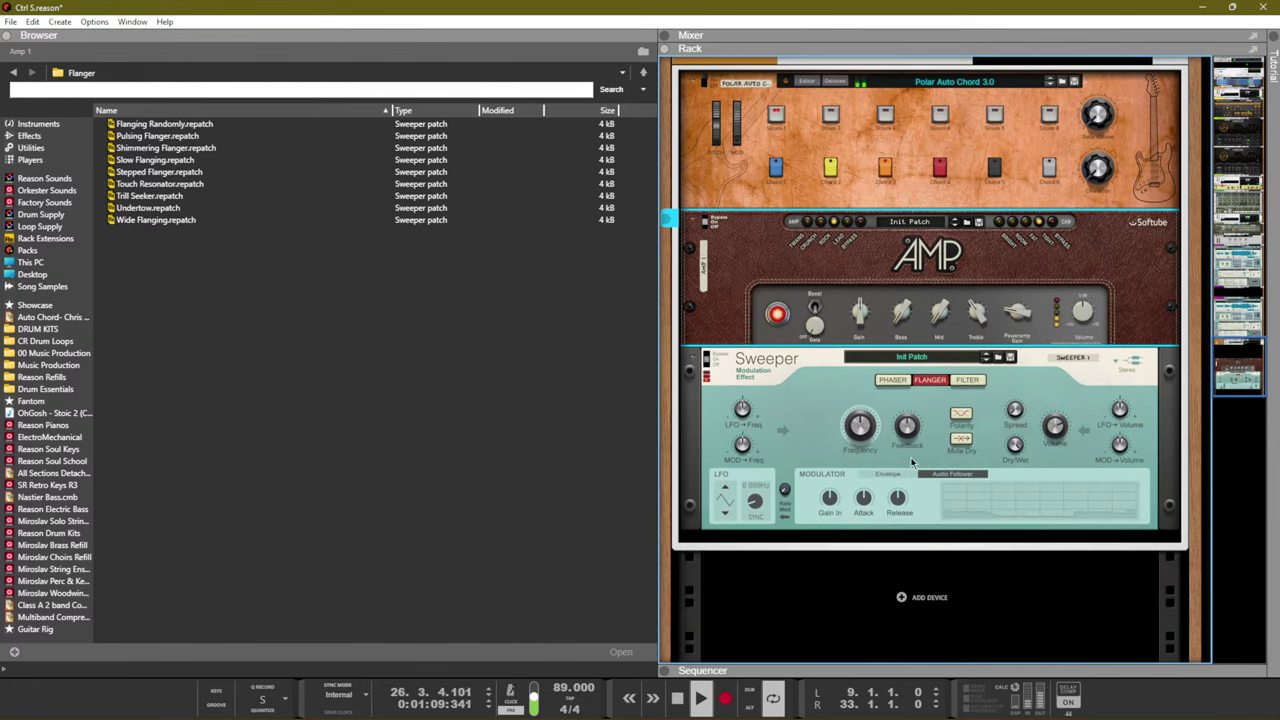
Switch the Sweeper modulation effect from flanger to phaser mode and stop playback
left_click(892, 380)
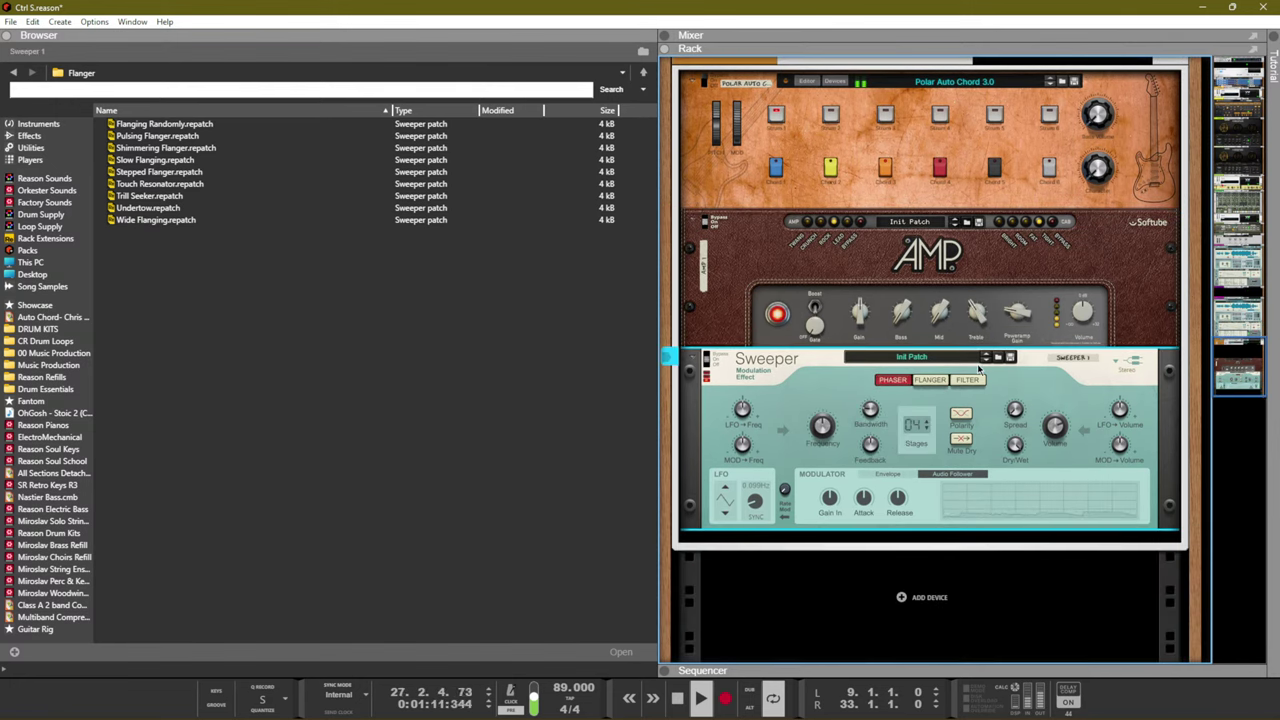
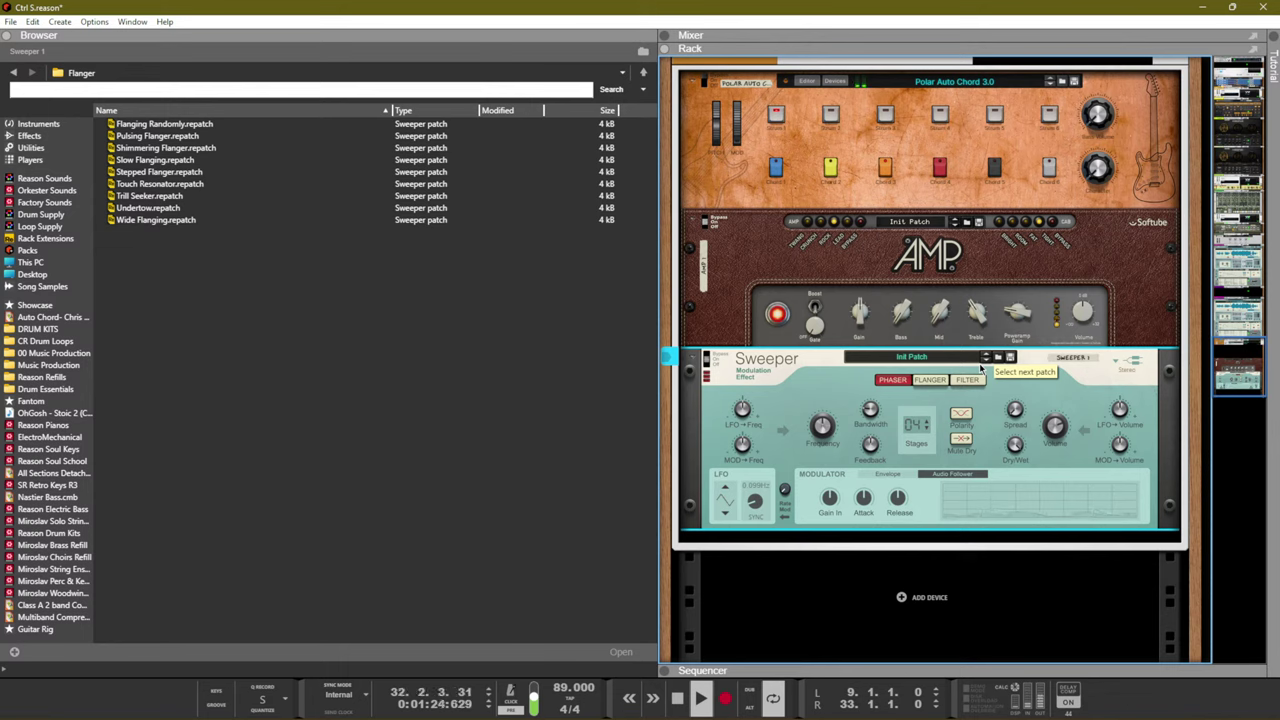
key("space")
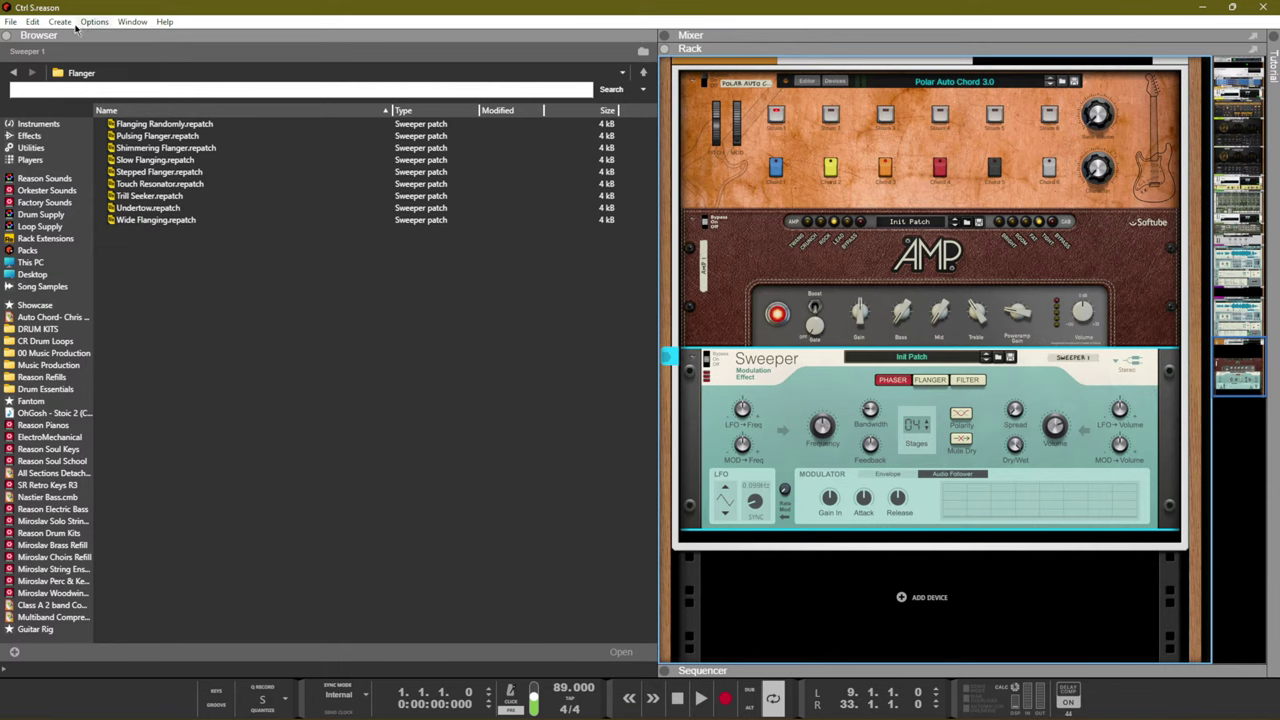
Create a new song document and keep its window maximized
left_click(11, 22)
left_click(30, 37)
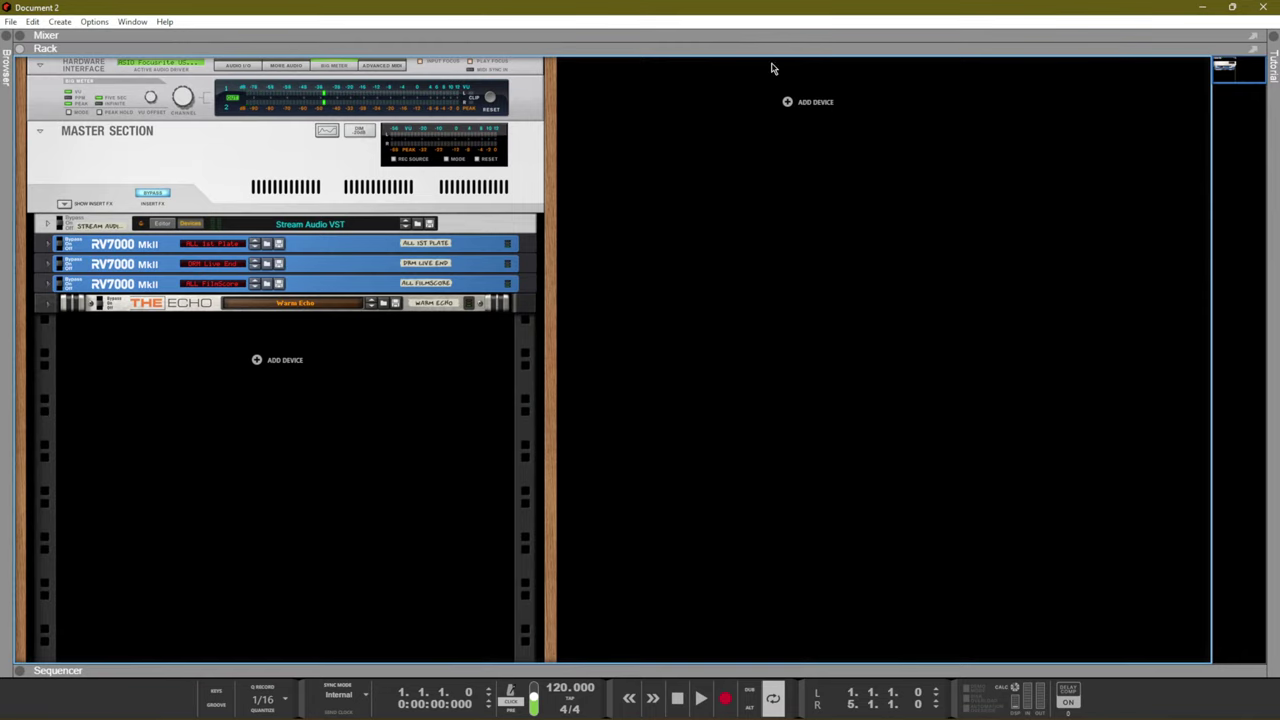
double_click(757, 12)
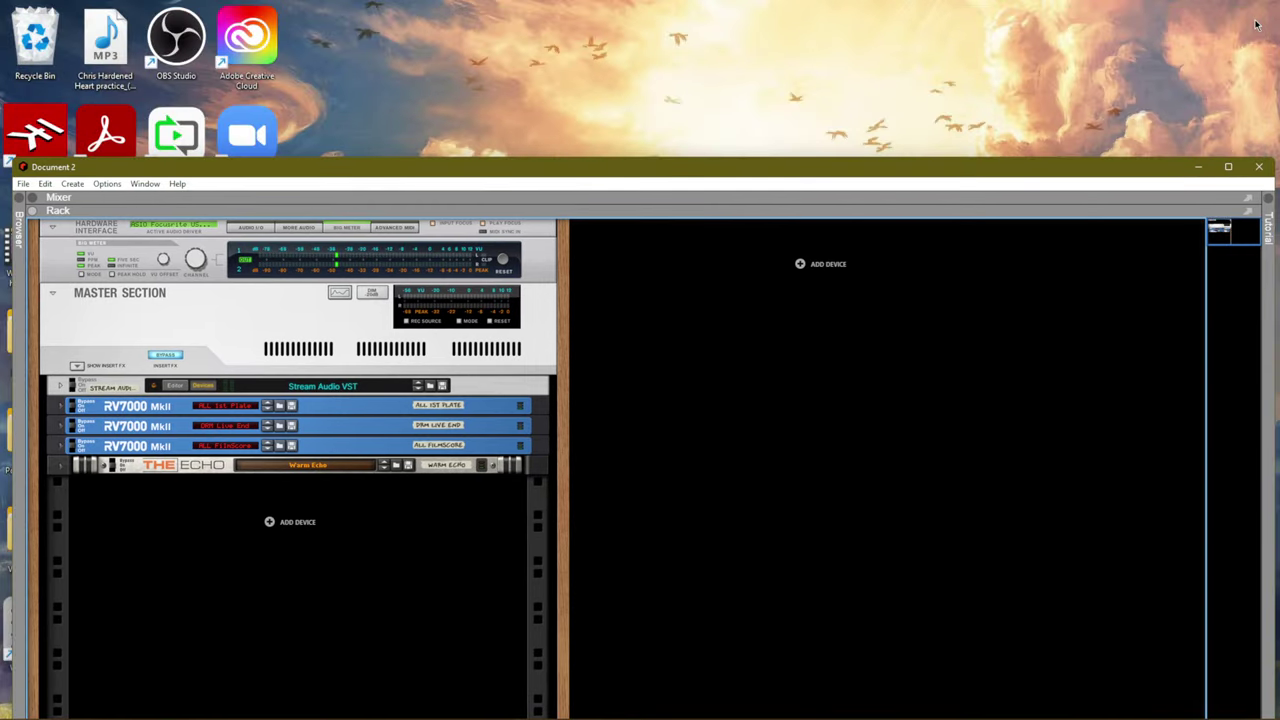
left_click(1226, 167)
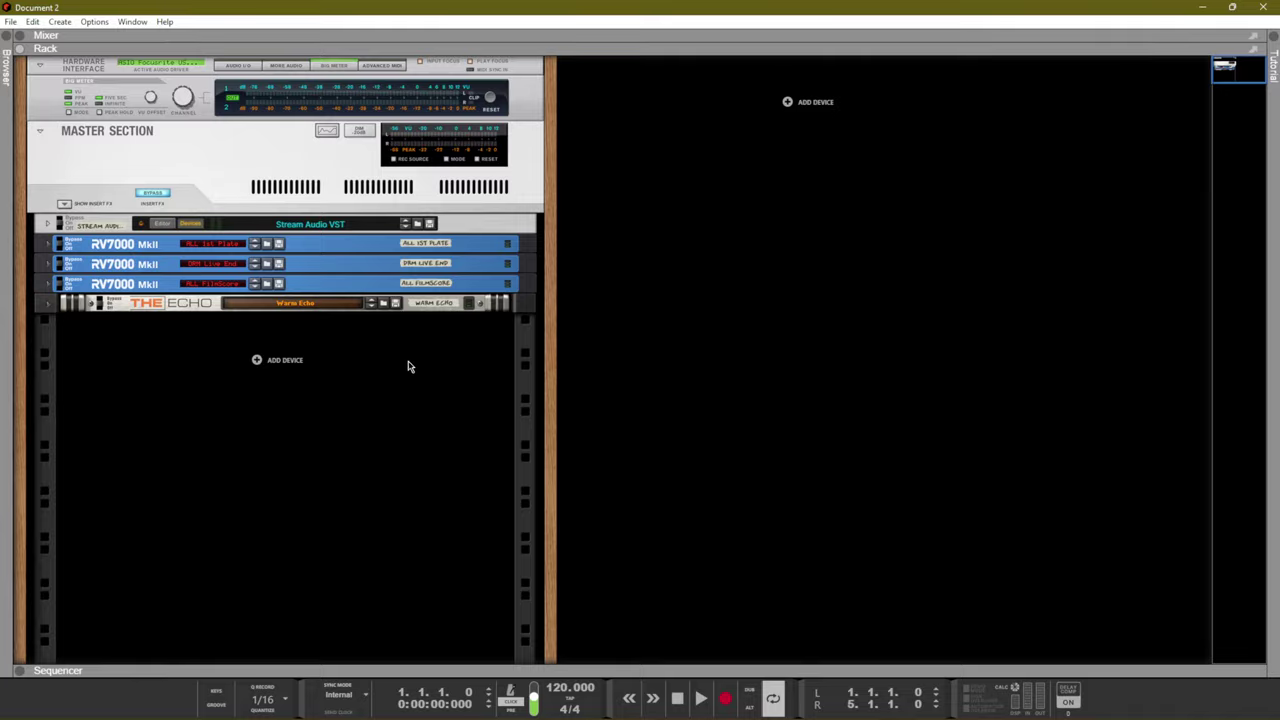
Add a Redrum Drum Computer to the rack below The Echo
right_click(305, 367)
mouse_move(380, 476)
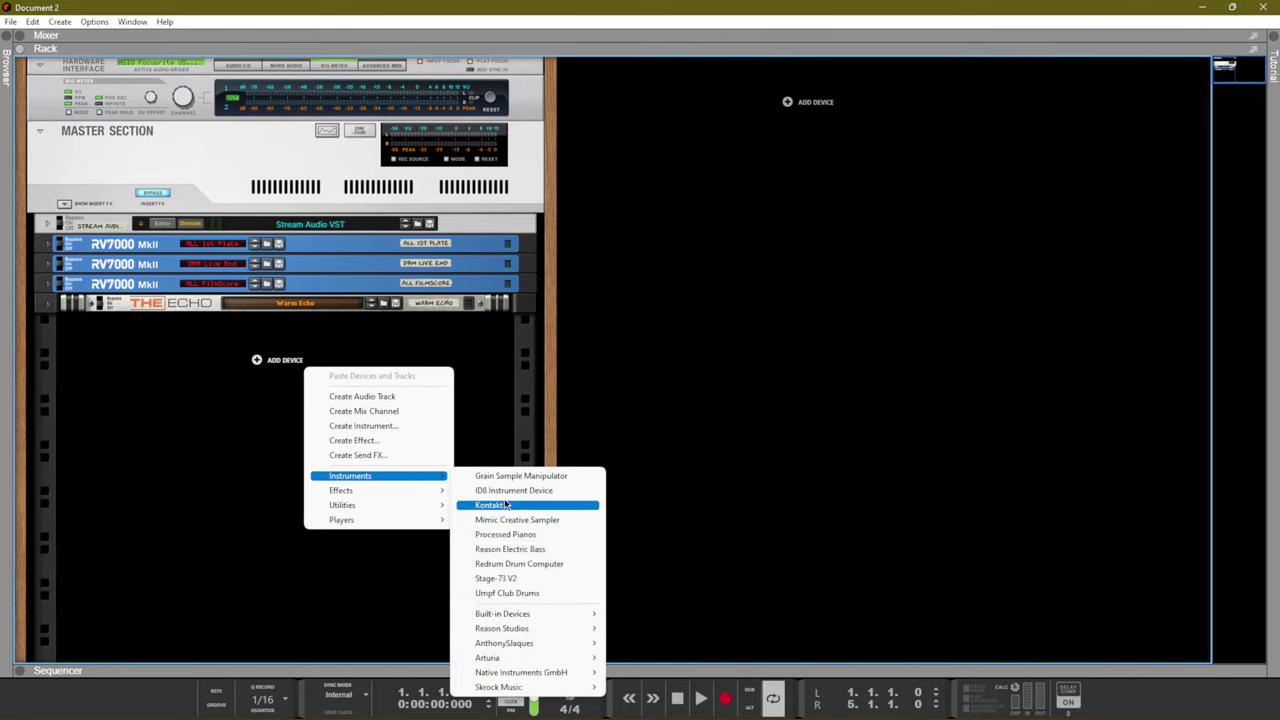
left_click(515, 564)
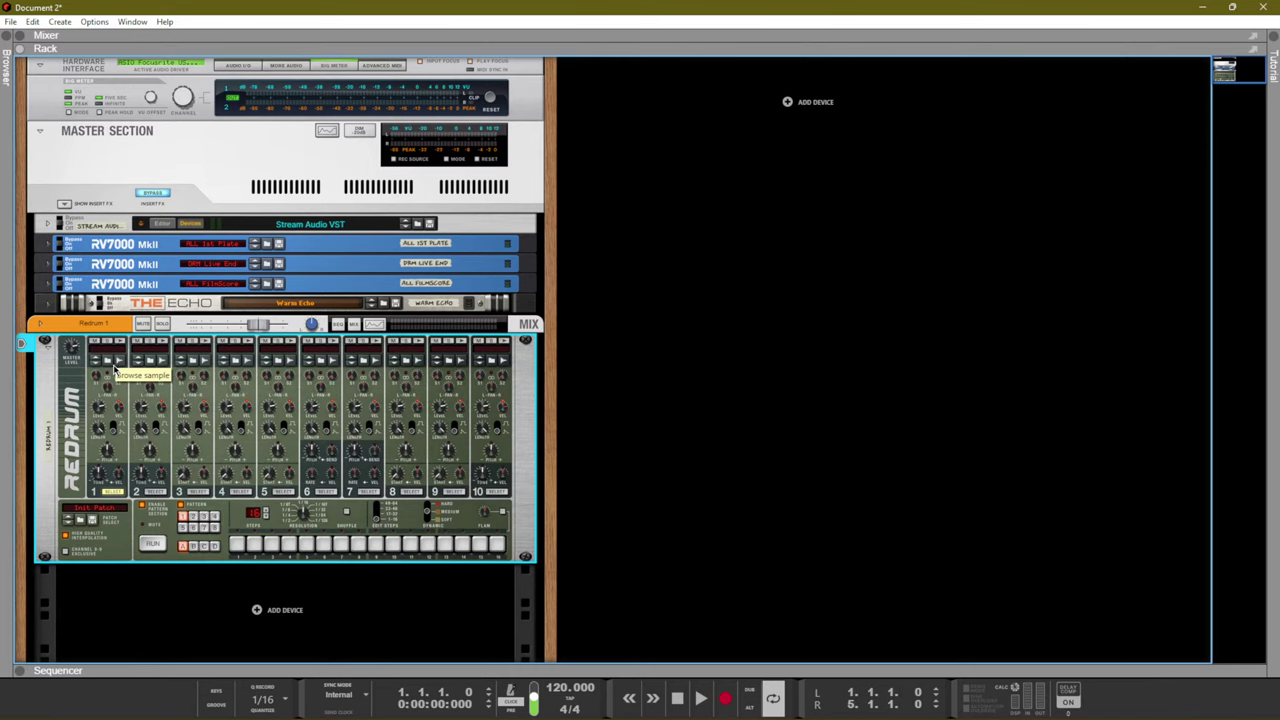
Browse samples for Redrum channel 1 and audition several kicks from the 9th Wonder Kit's Kicks folder
left_click(114, 369)
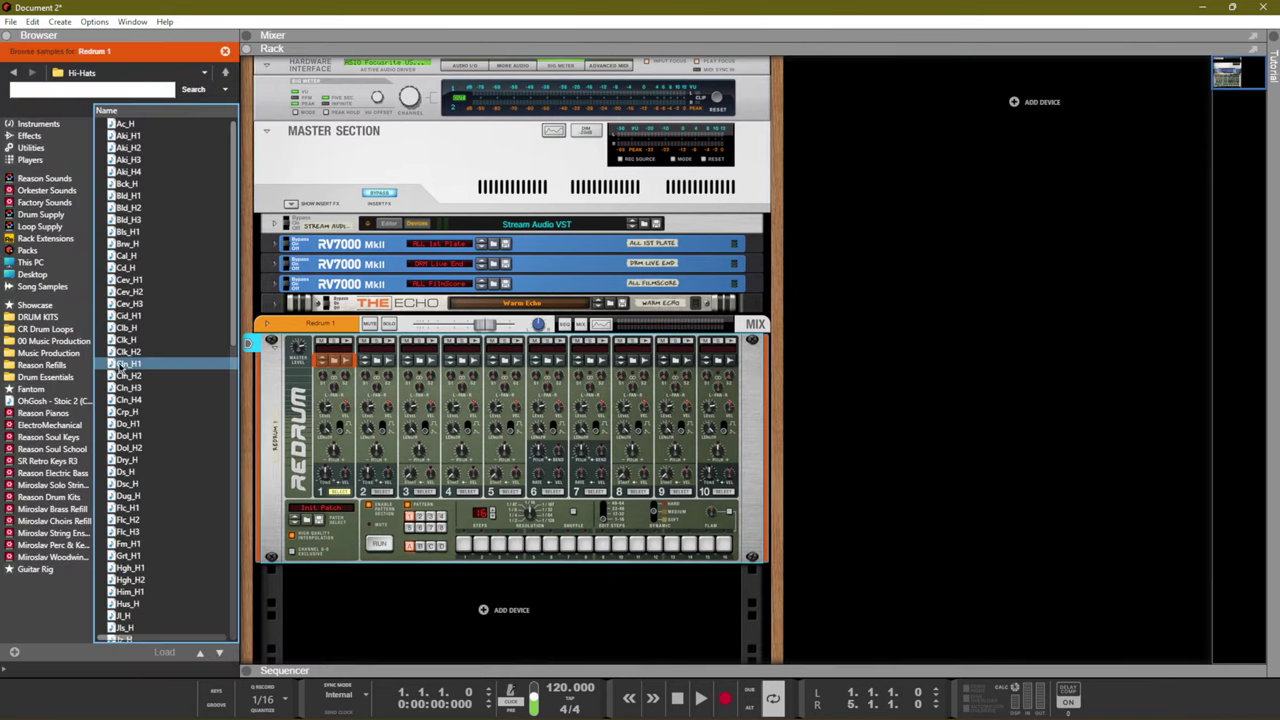
left_click(225, 73)
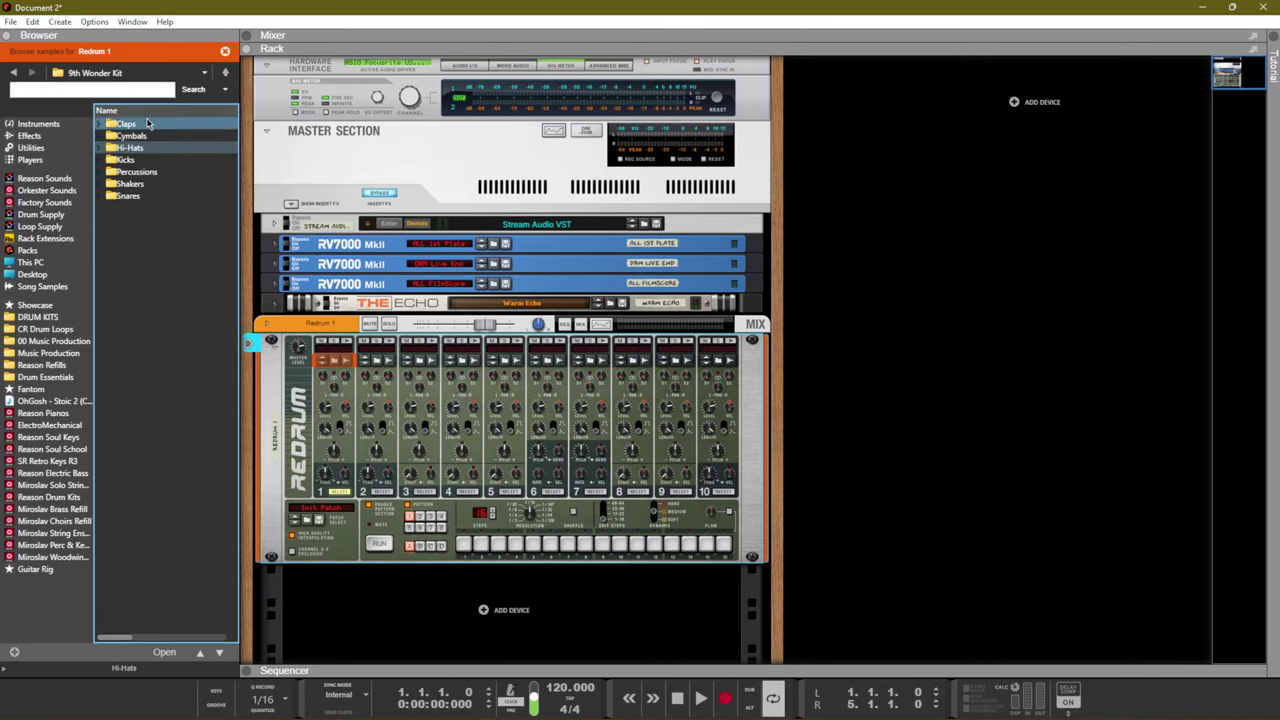
double_click(125, 160)
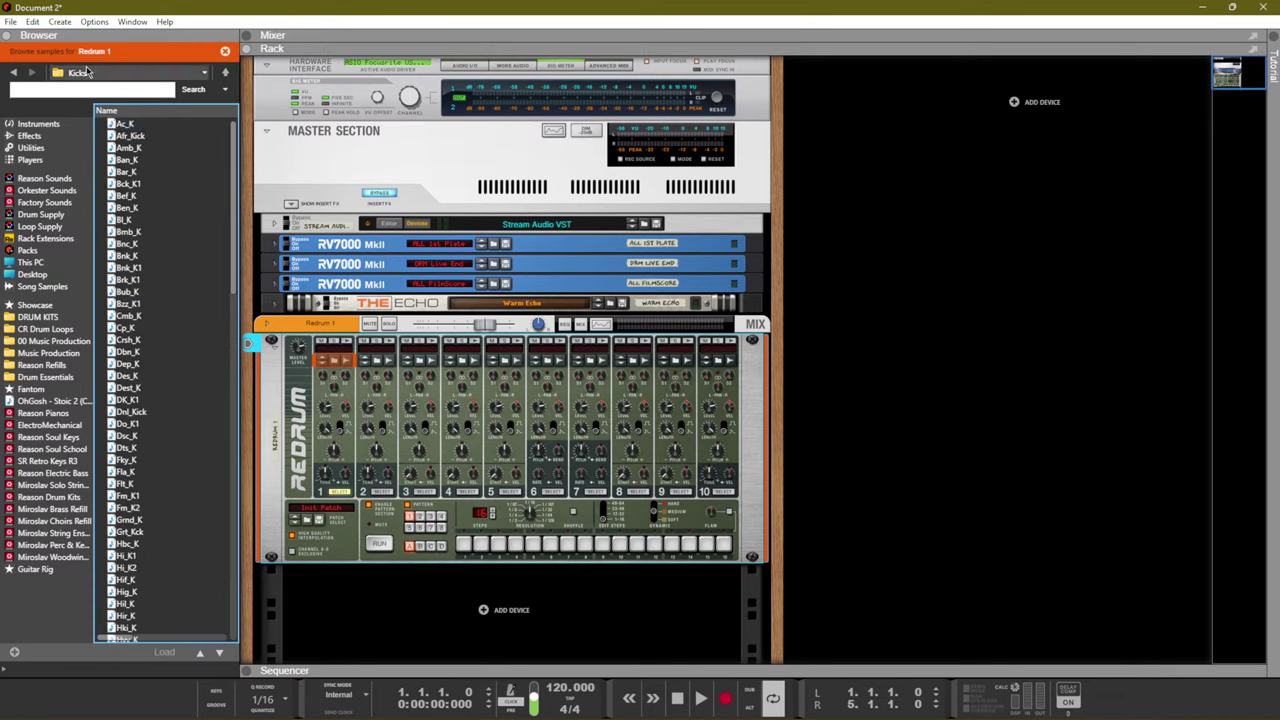
left_click(130, 340)
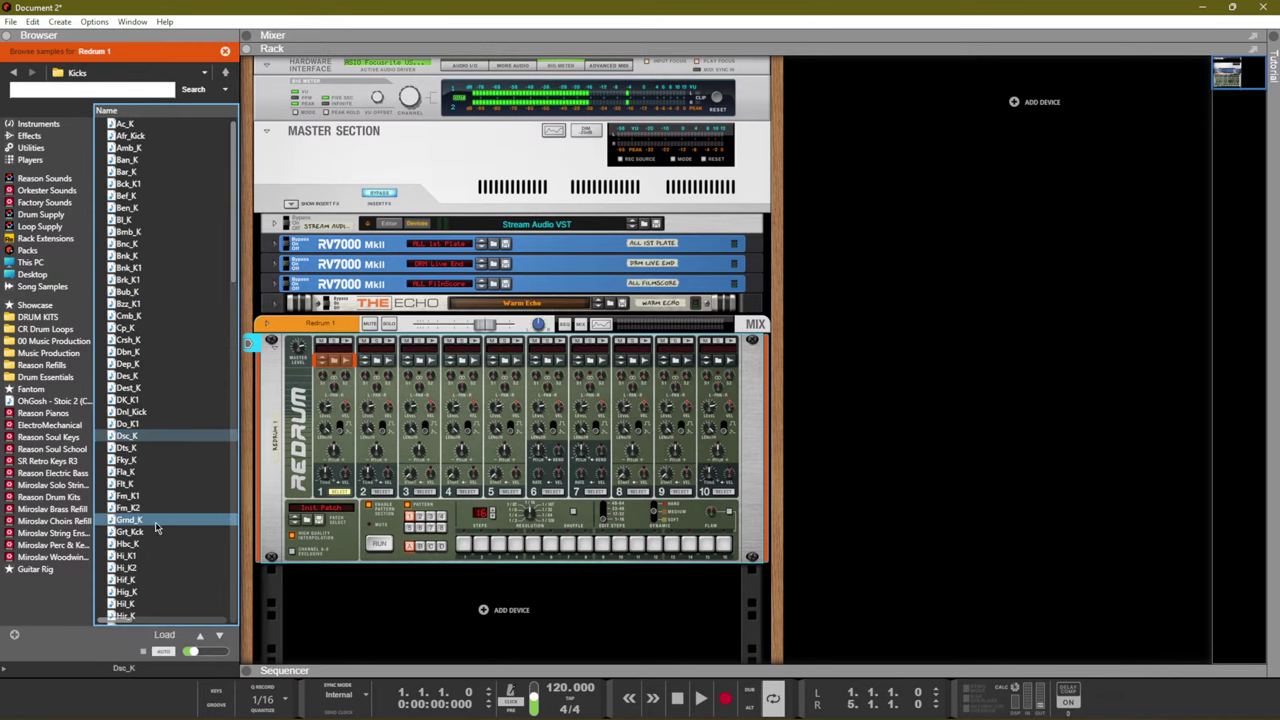
left_click(160, 317)
left_click(165, 436)
left_click(171, 496)
left_click(182, 520)
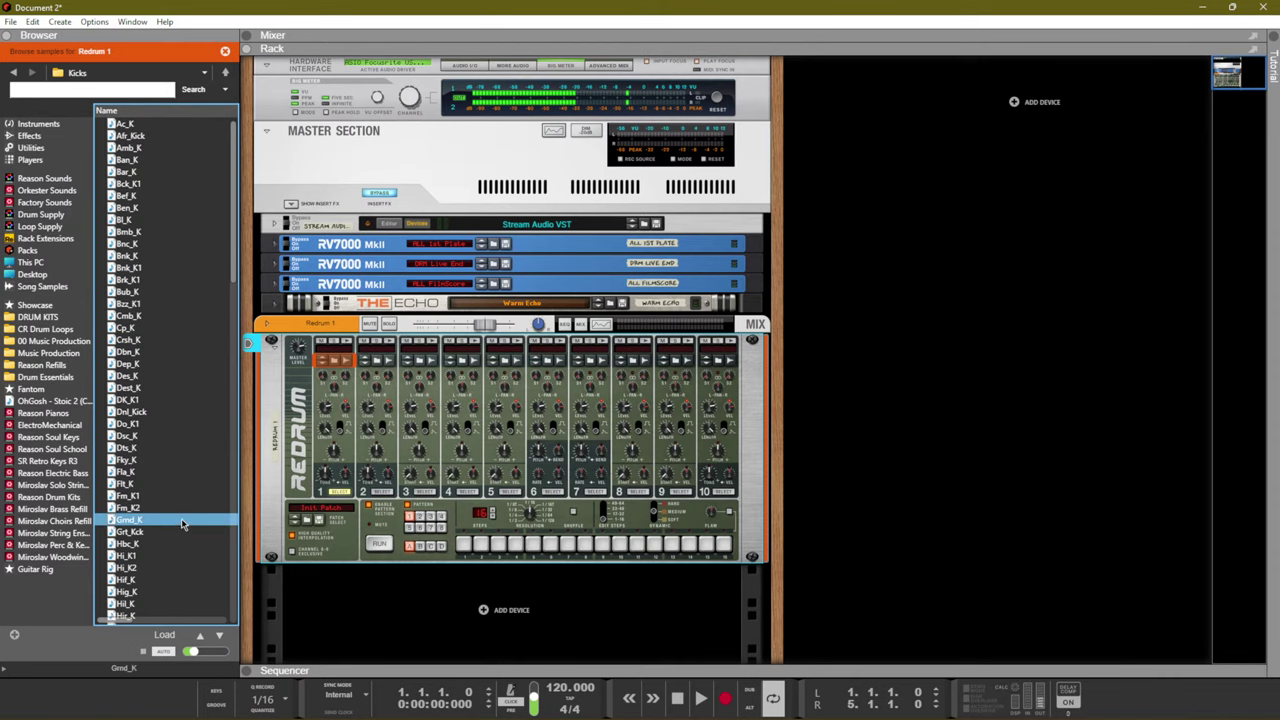
Look for Redrum patches in the 9th Wonder Kit subfolders and the CR Drum Loops folder, ending with patch browsing turned off
left_click(307, 522)
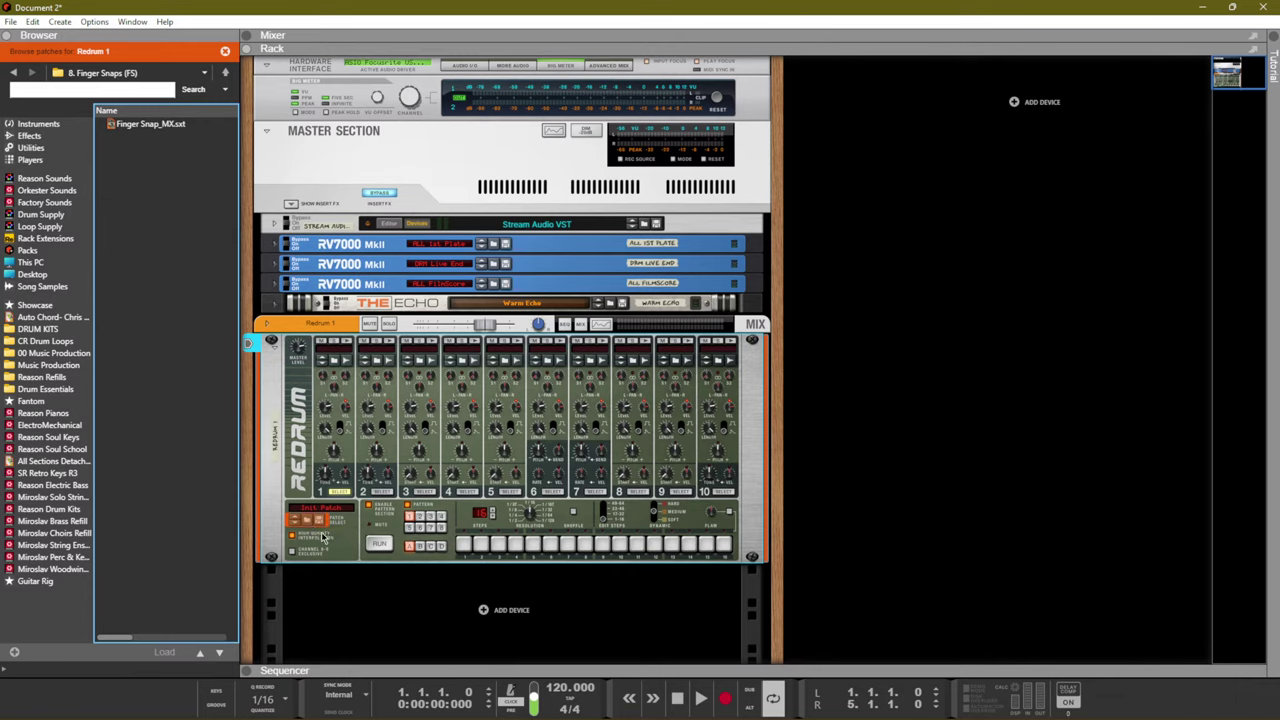
left_click(170, 123)
left_click(13, 72)
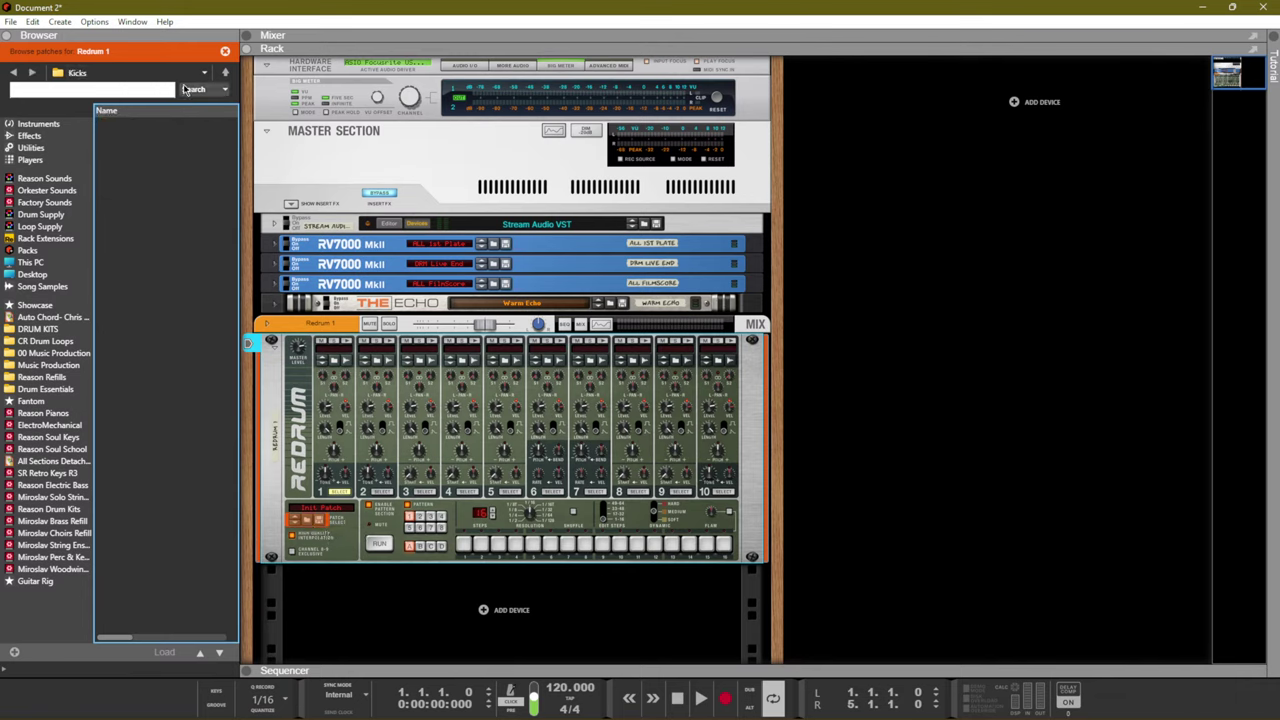
left_click(225, 72)
double_click(125, 123)
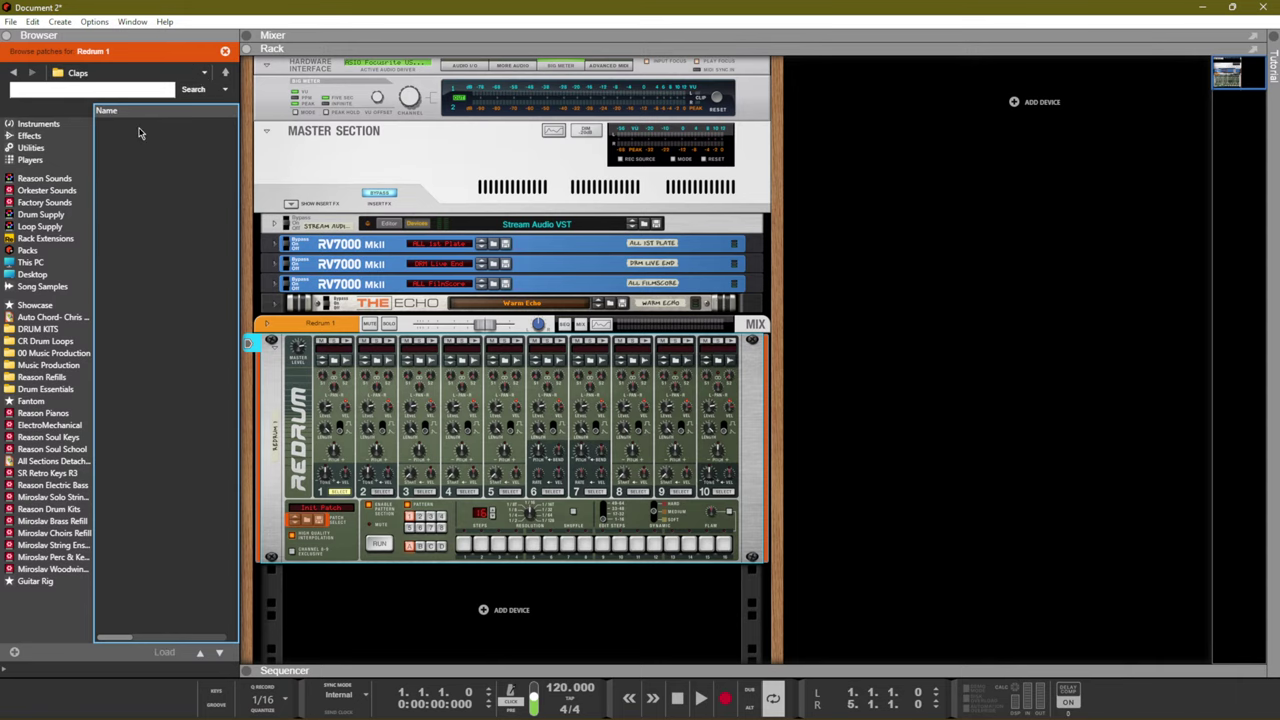
left_click(225, 72)
double_click(171, 143)
left_click(225, 72)
double_click(195, 145)
left_click(225, 76)
double_click(160, 184)
left_click(225, 74)
double_click(160, 196)
left_click(226, 76)
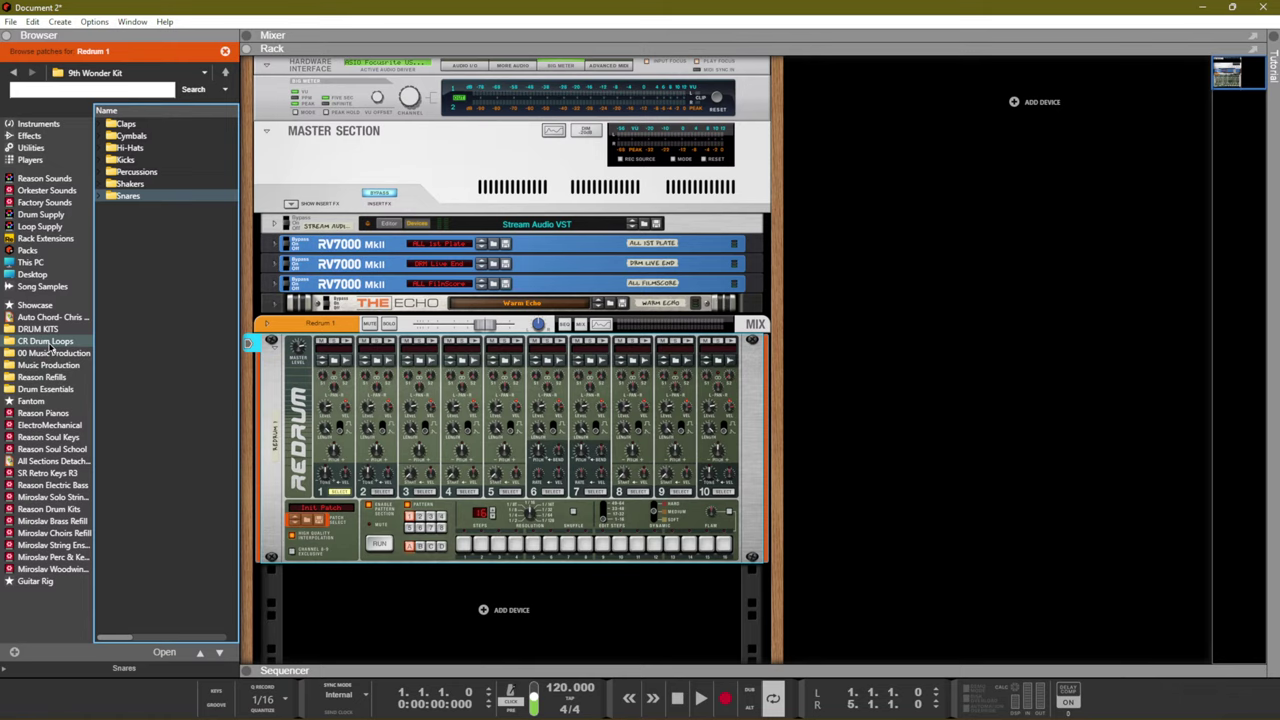
left_click(47, 342)
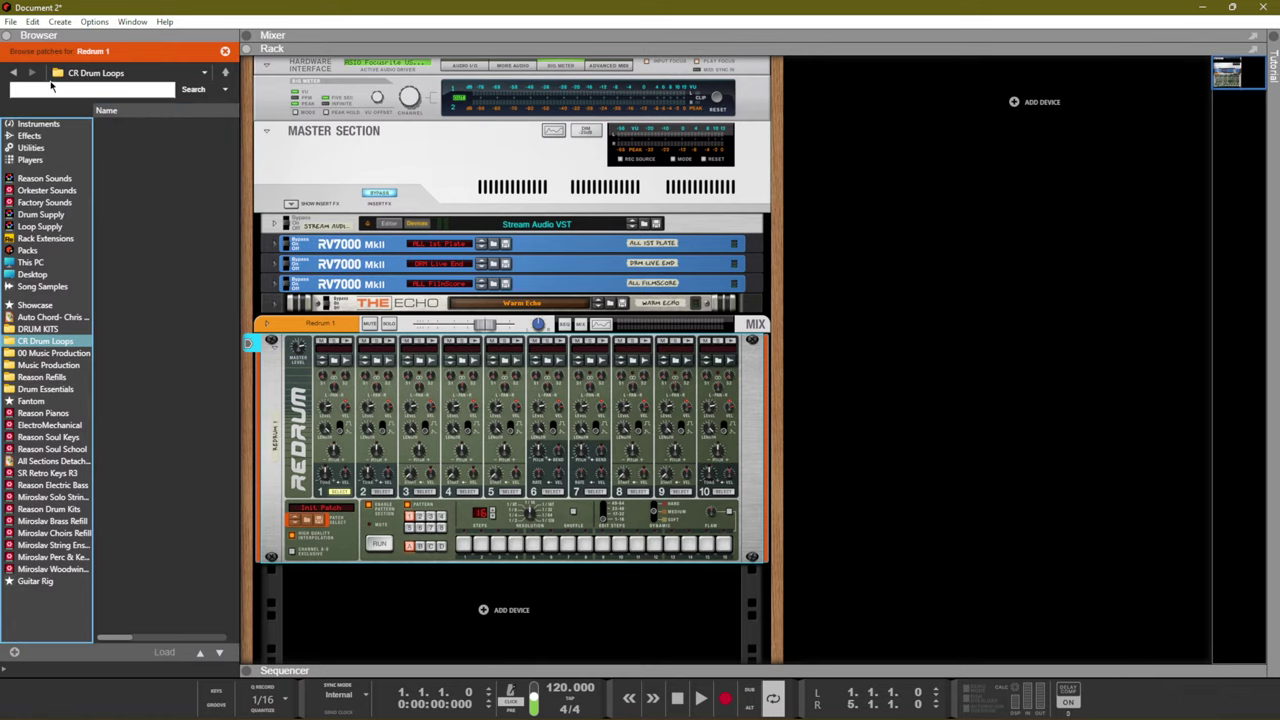
left_click(225, 50)
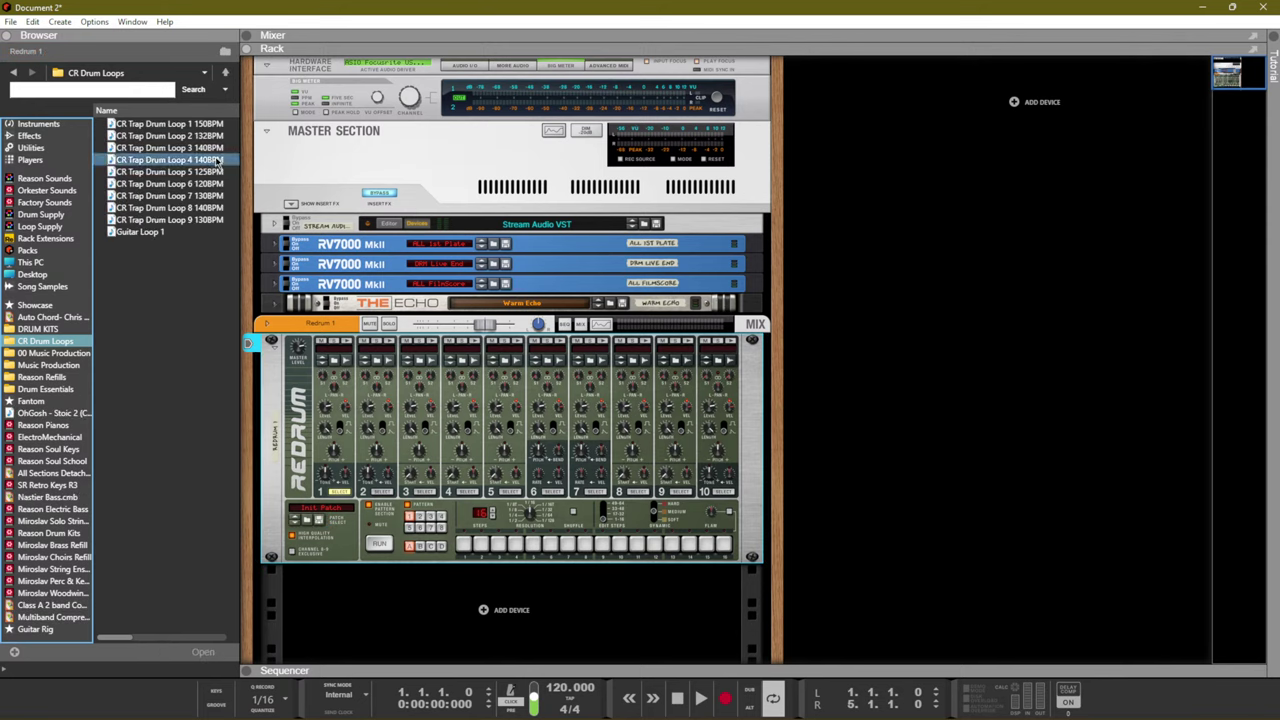
Review the General preferences and close the dialog without changes
left_click(33, 21)
left_click(110, 195)
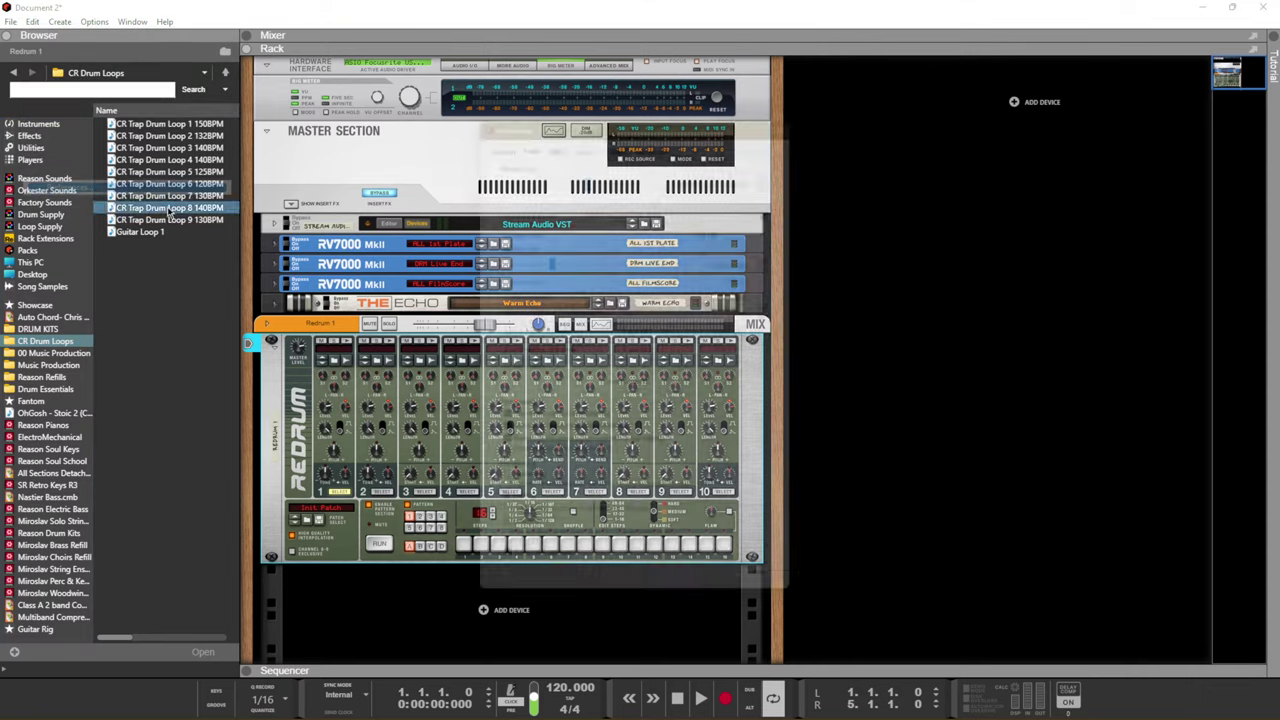
left_click(490, 126)
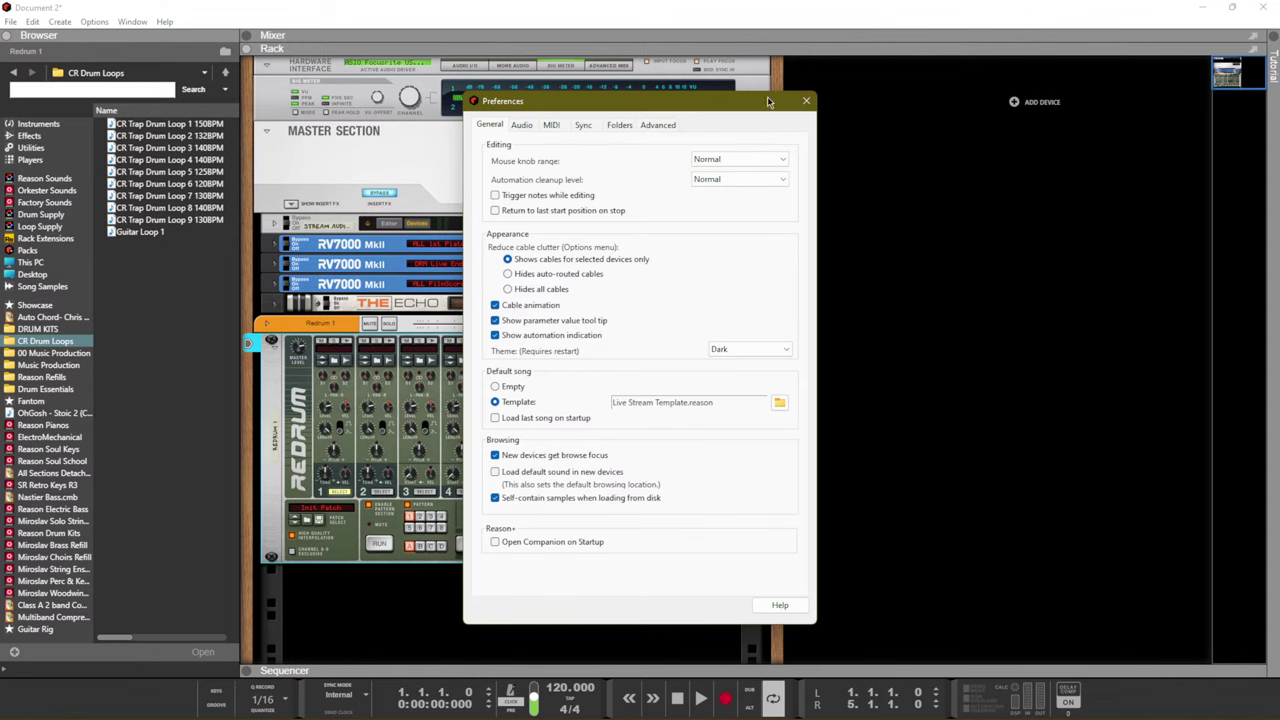
left_click(802, 100)
Add a second Redrum Drum Computer below the first one in the rack
right_click(503, 606)
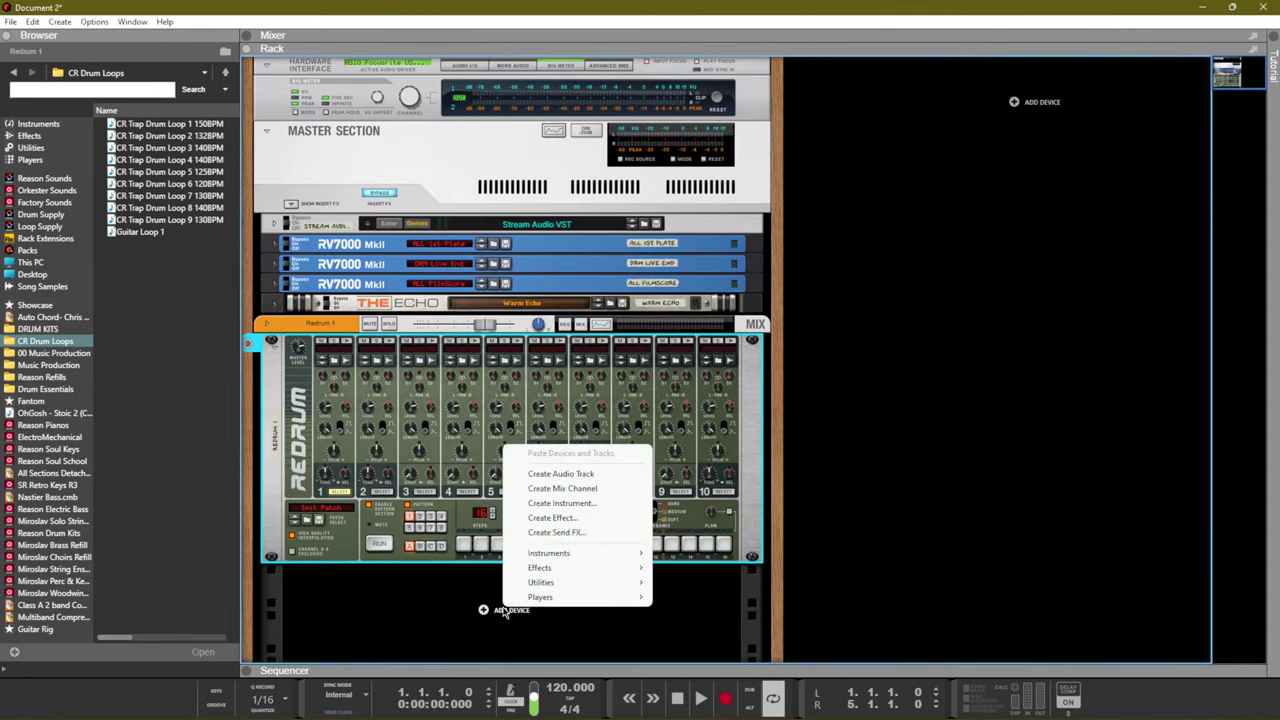
mouse_move(563, 555)
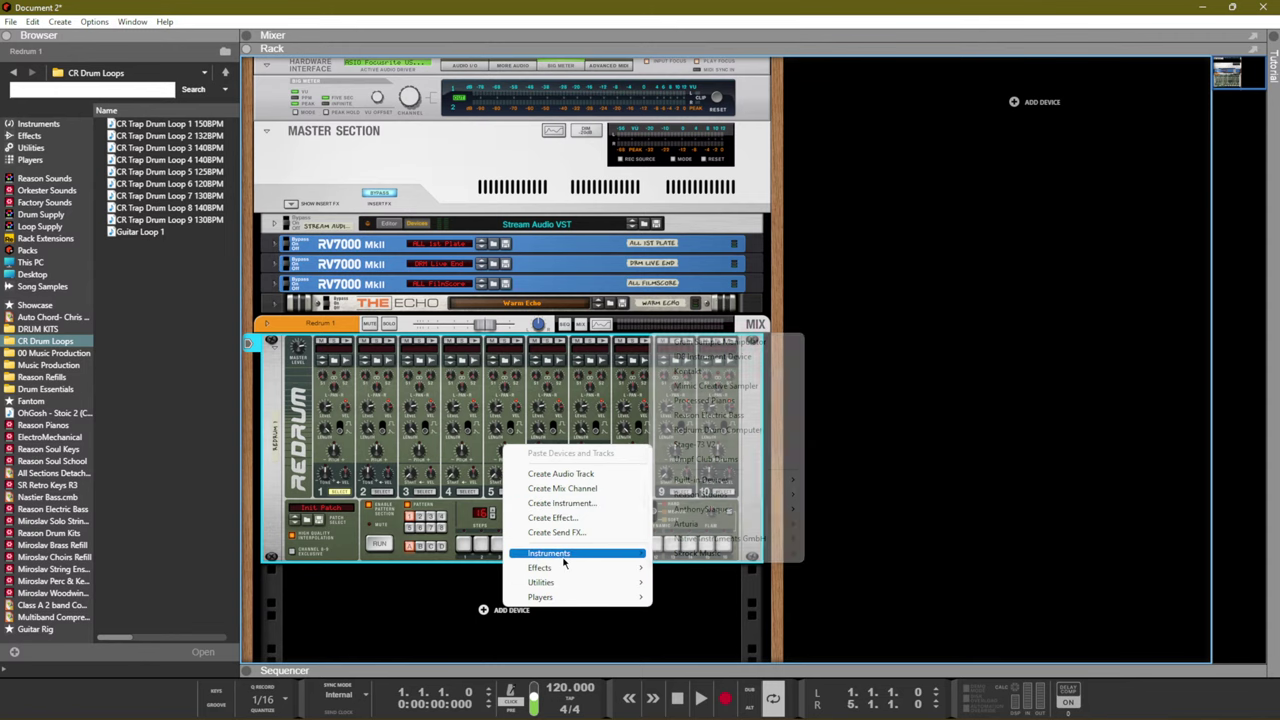
left_click(730, 431)
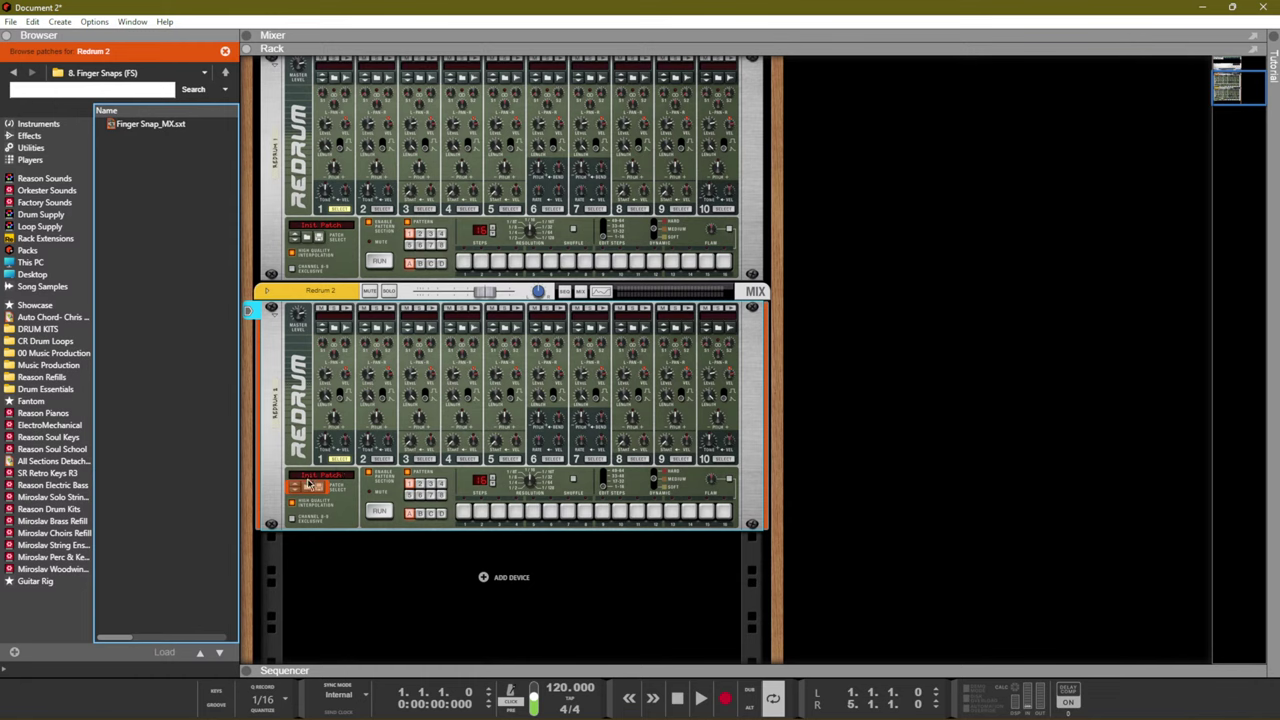
Browse the second Redrum's patches and channel 1 samples, and look through the Hi-Hats folder with browse focus released
left_click(304, 489)
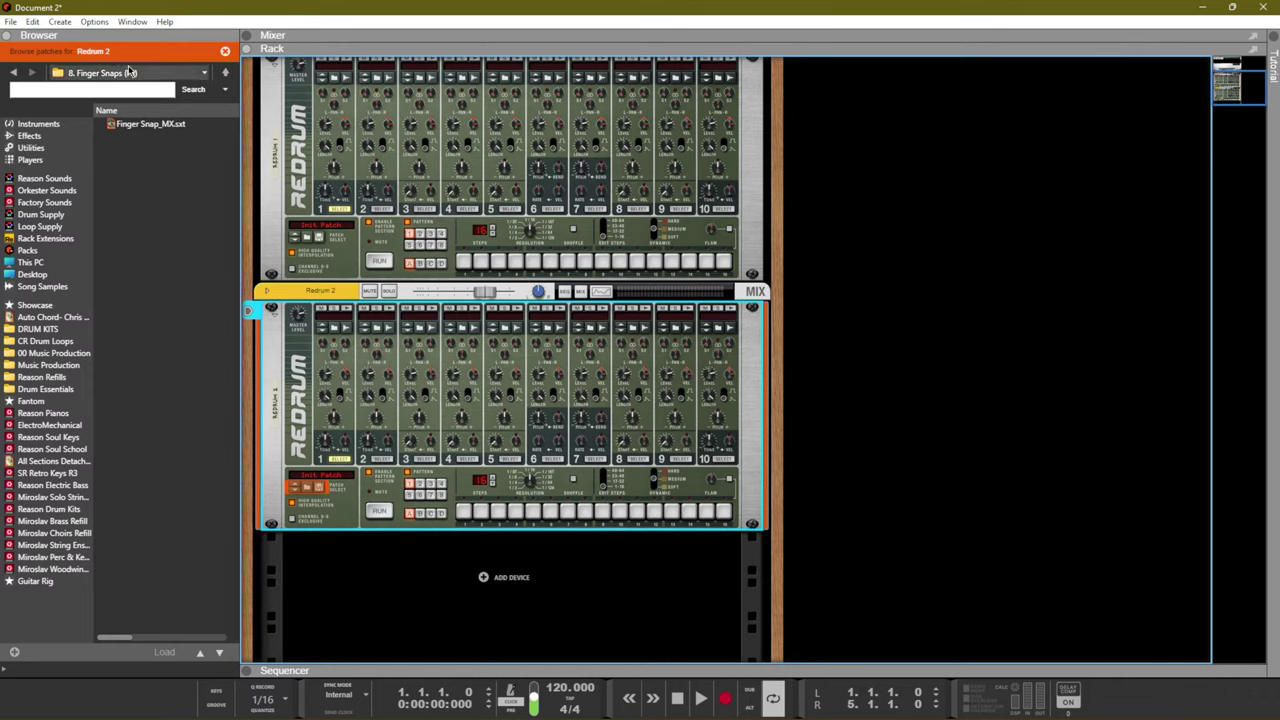
left_click(337, 329)
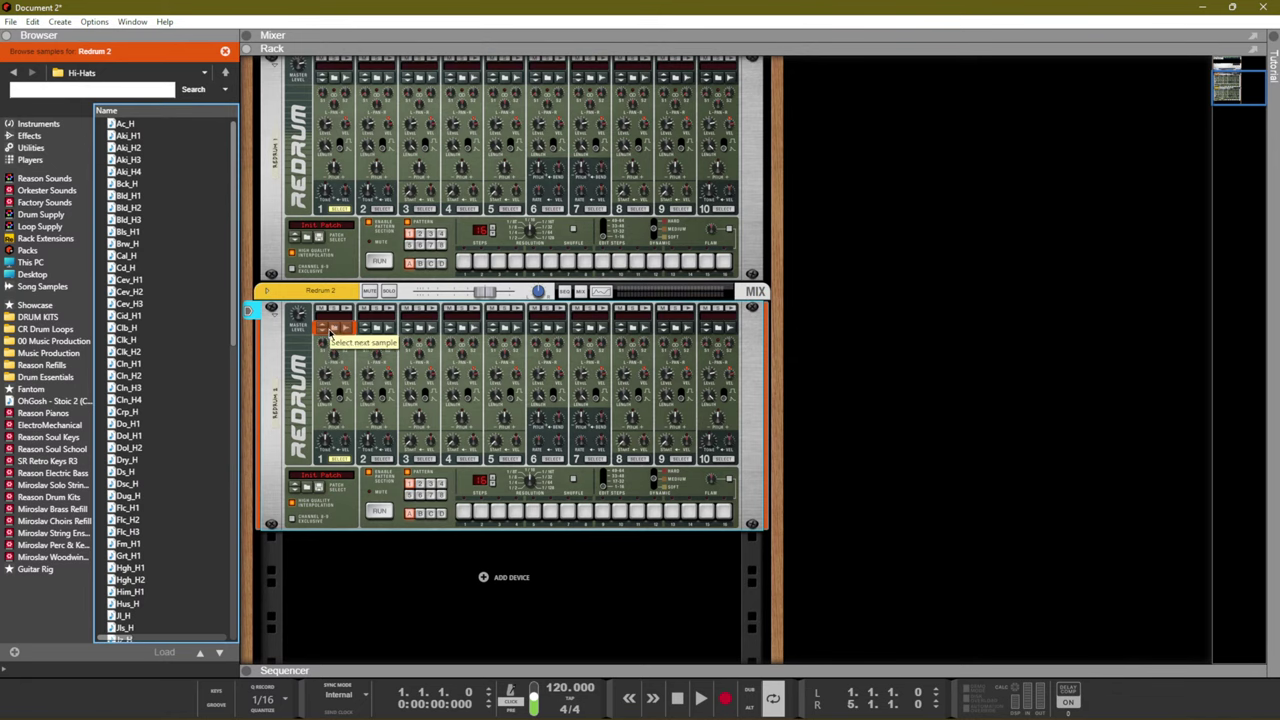
left_click(224, 50)
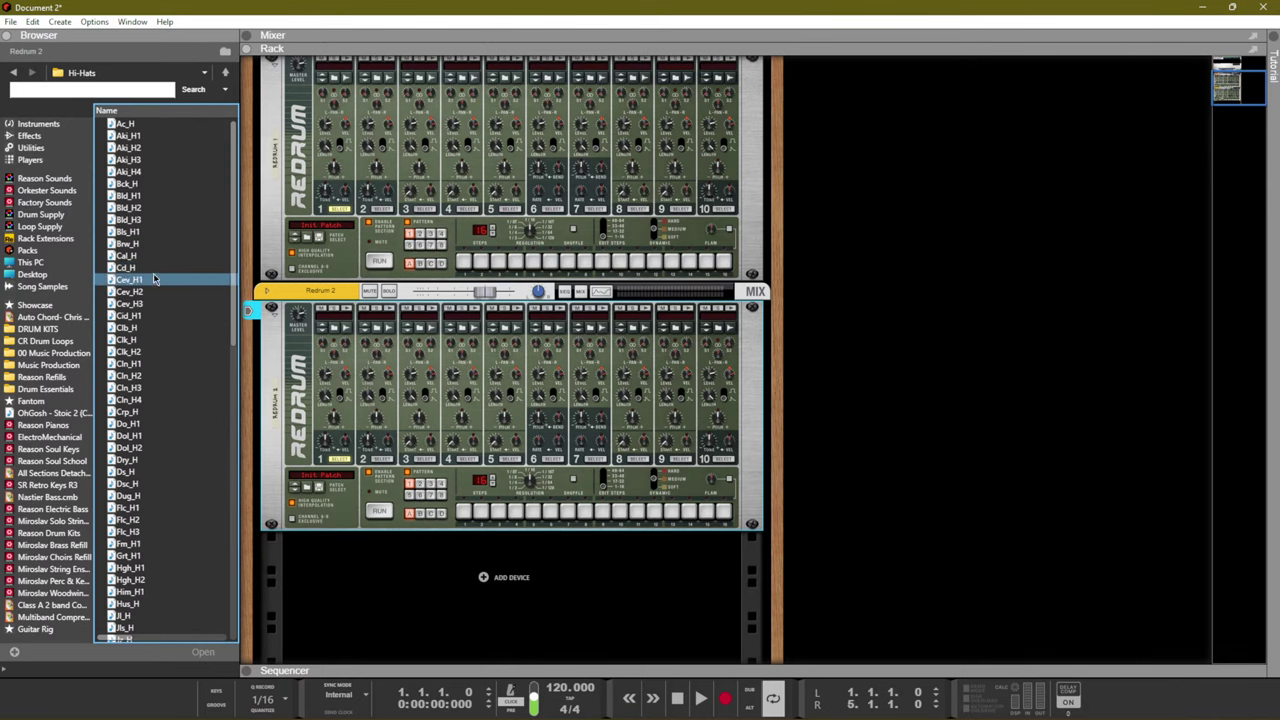
scroll(150, 285, "down", 15)
left_click(127, 304)
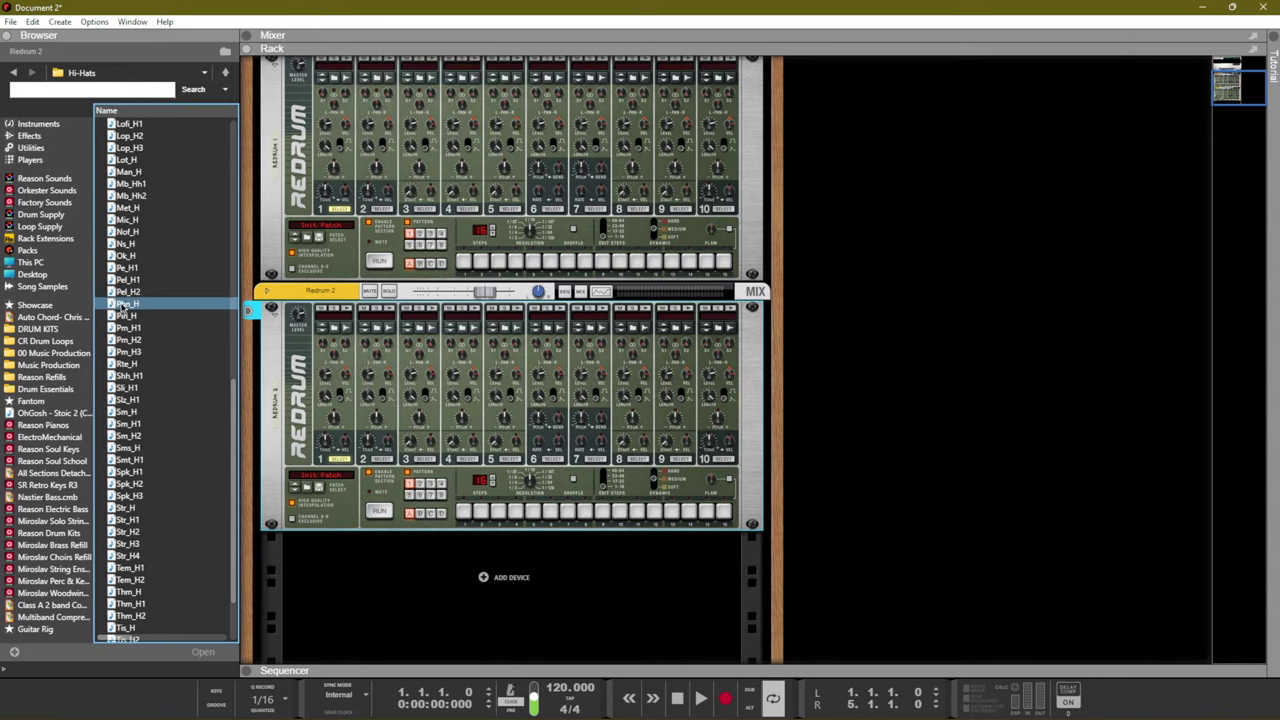
Load the Reason Stock Drums 1 patch from 00 Music Production, 00 Reason 2022, 2022 Patches into the second Redrum
left_click(309, 488)
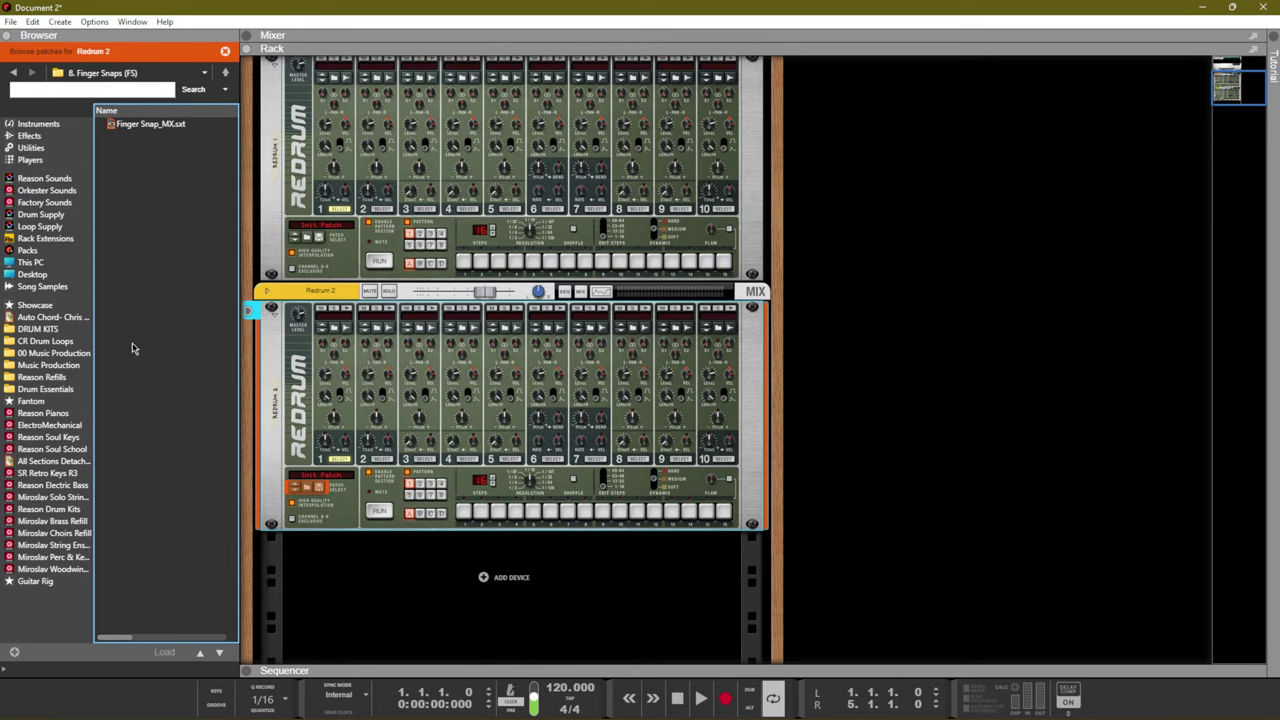
left_click(58, 355)
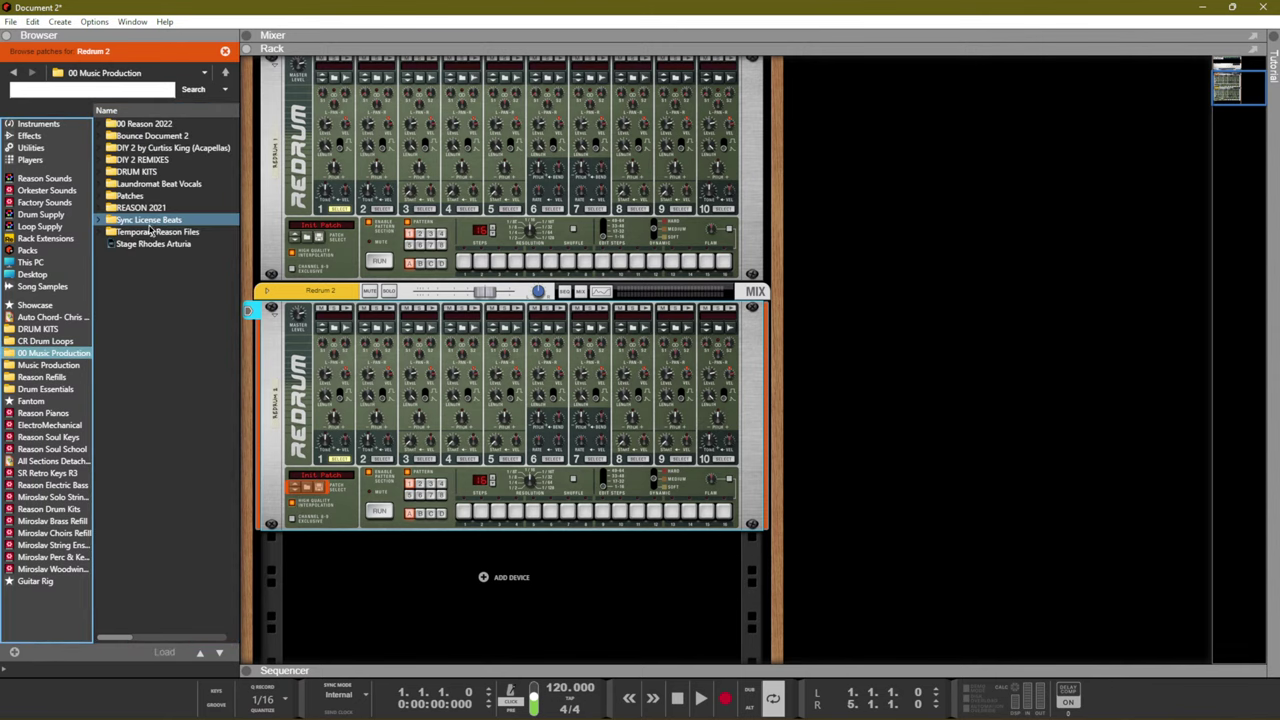
left_click(124, 124)
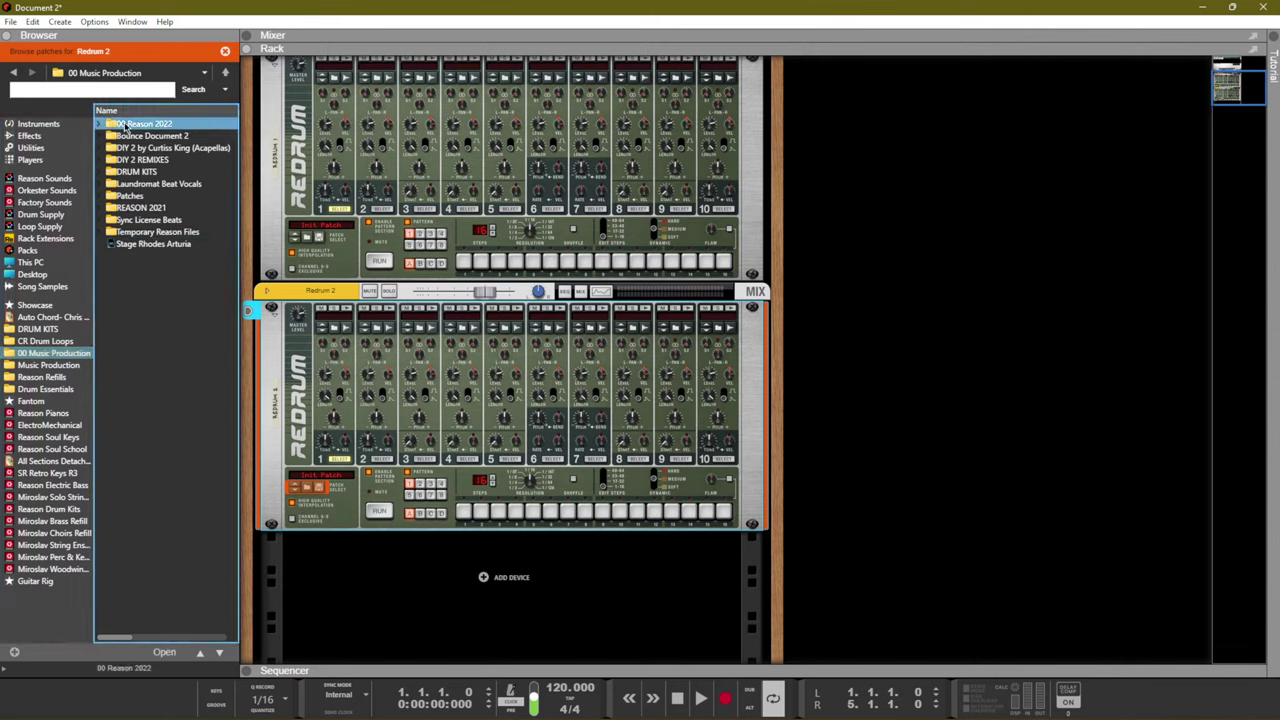
double_click(126, 124)
left_click(125, 135)
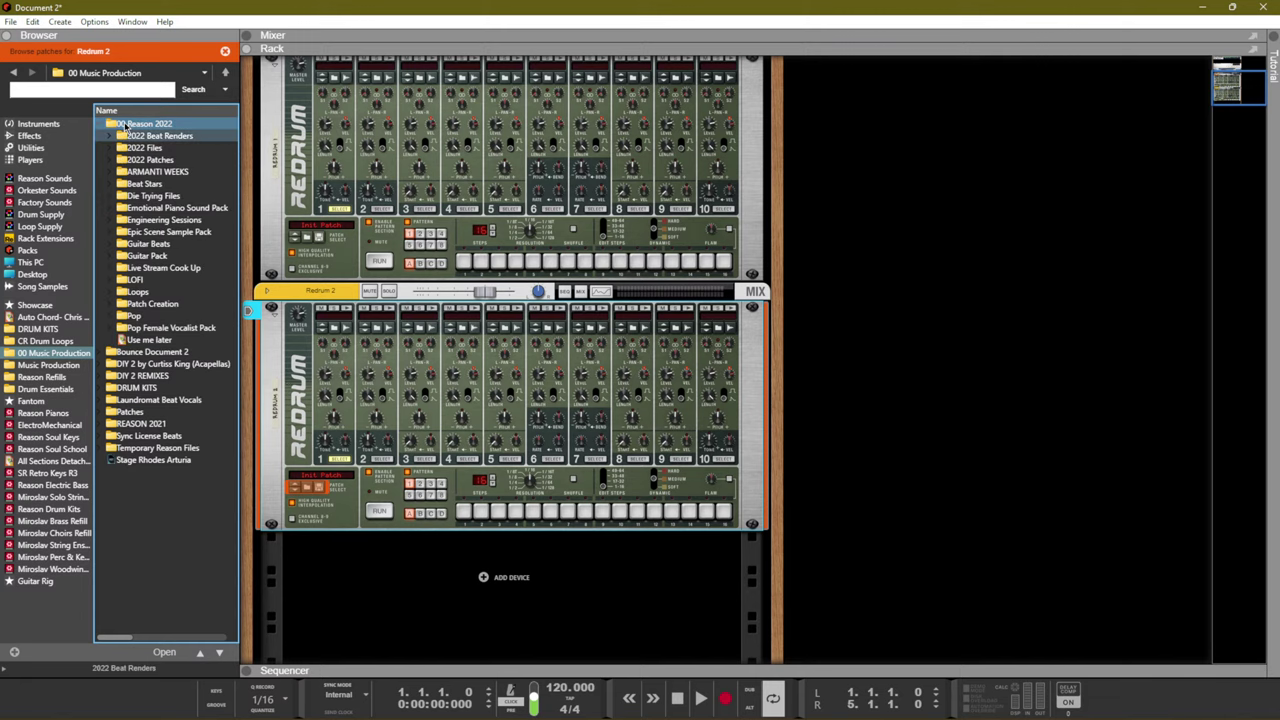
key("Down")
key("Right")
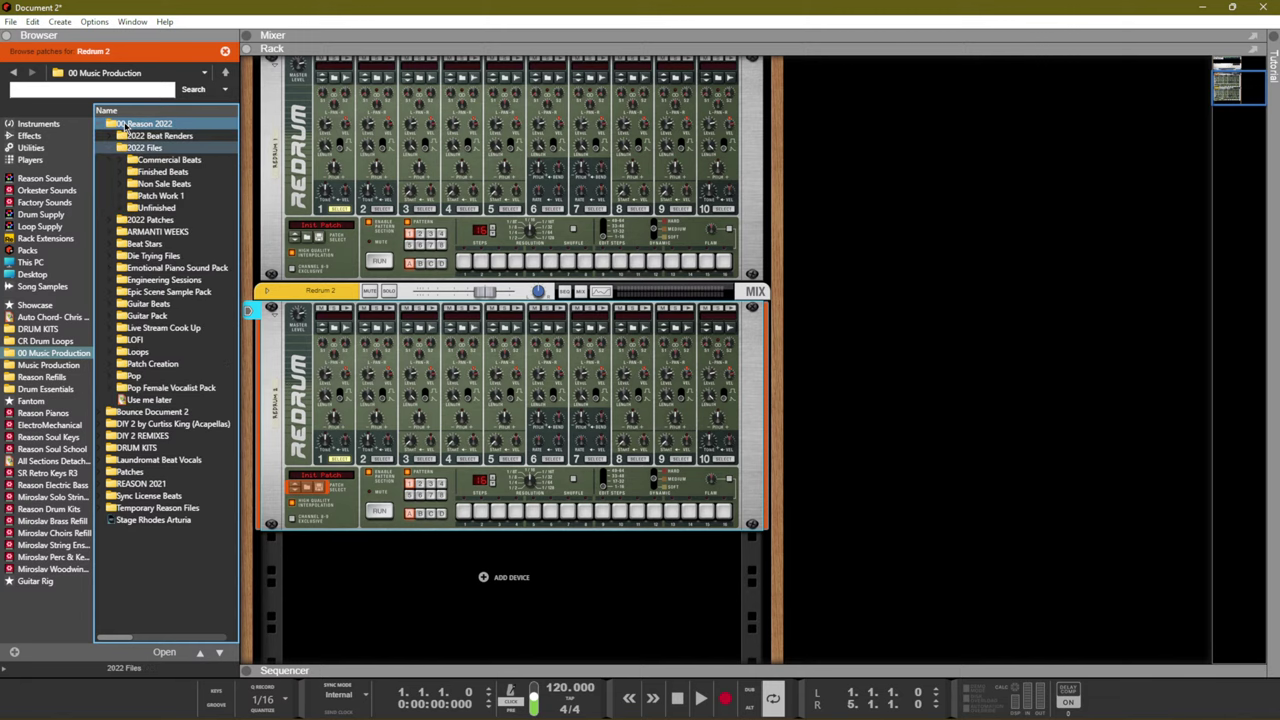
key("Left")
key("Down")
key("Right")
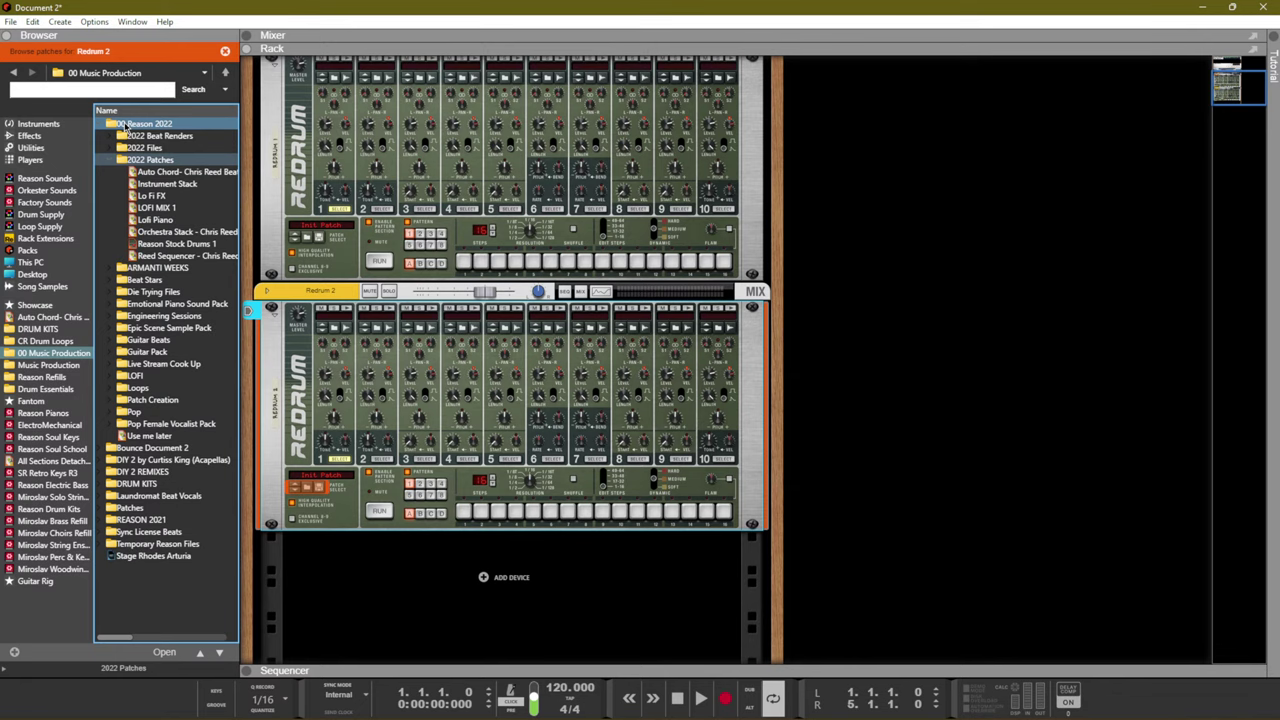
left_click_drag(168, 243, 384, 404)
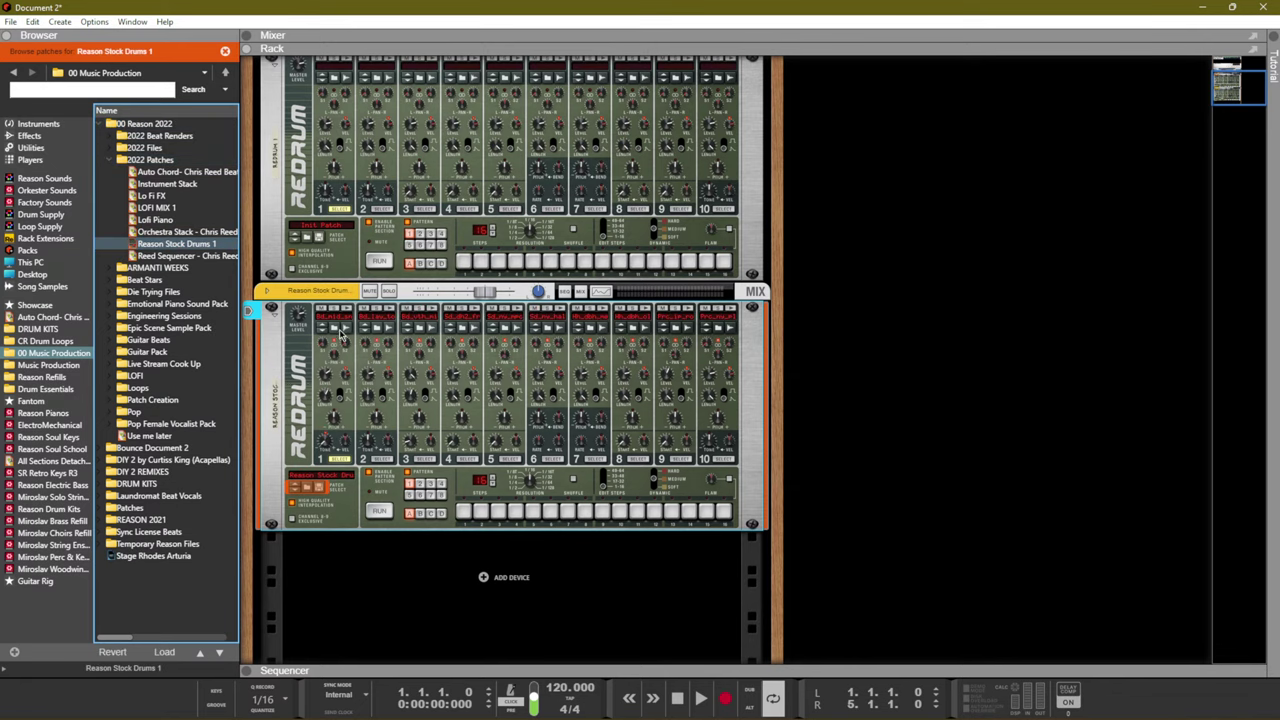
Browse to the Percussion folder among the drum locations, release the patch browse focus, and audition the OGEV2 Perc samples
left_click(34, 329)
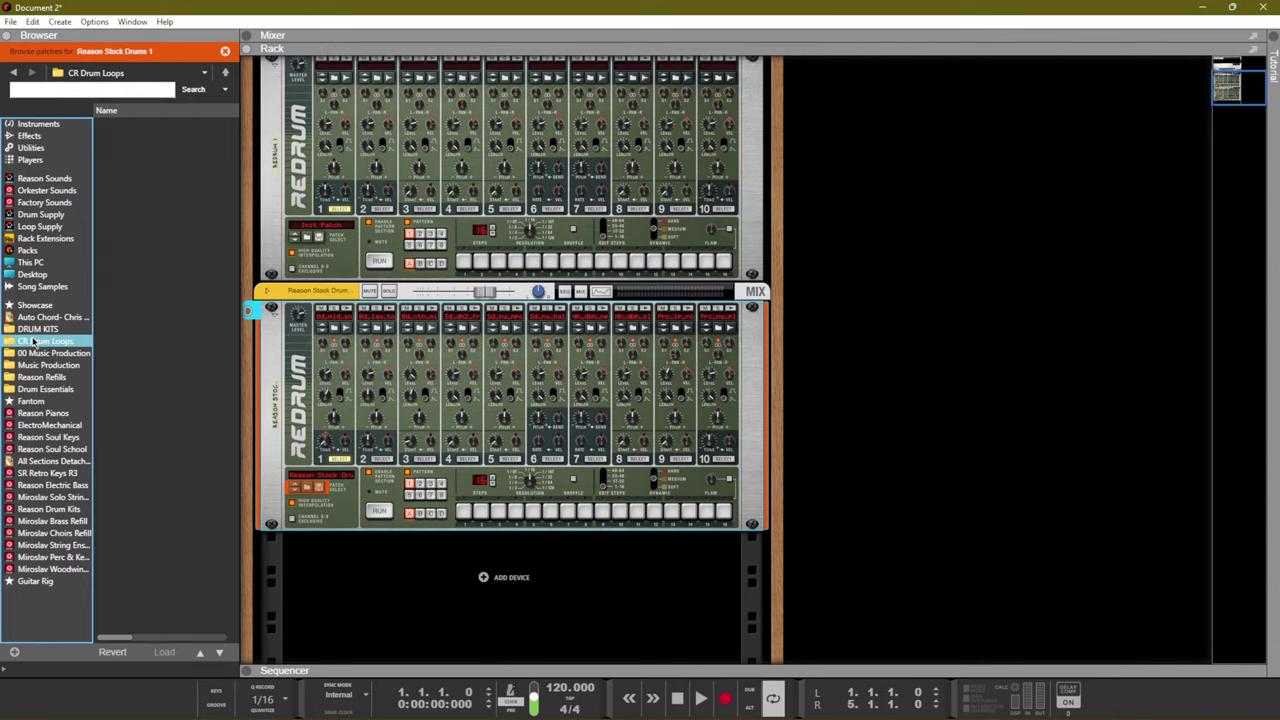
double_click(165, 207)
double_click(156, 174)
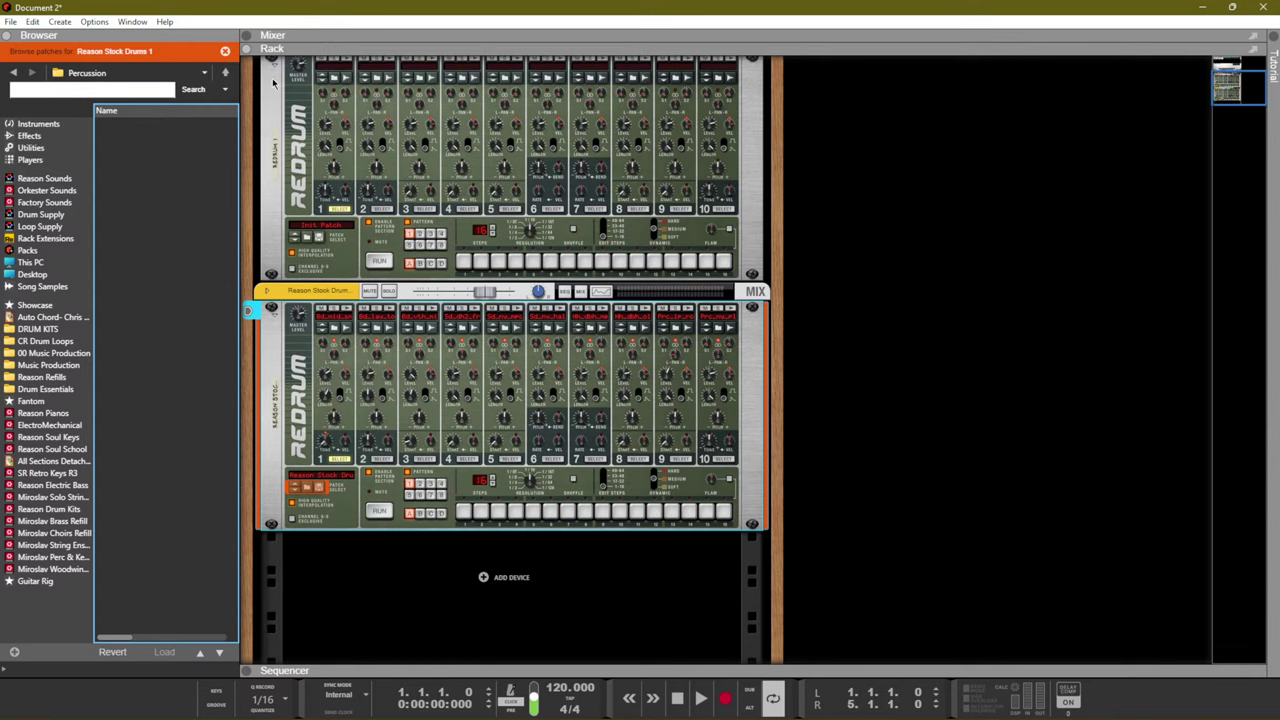
left_click(225, 51)
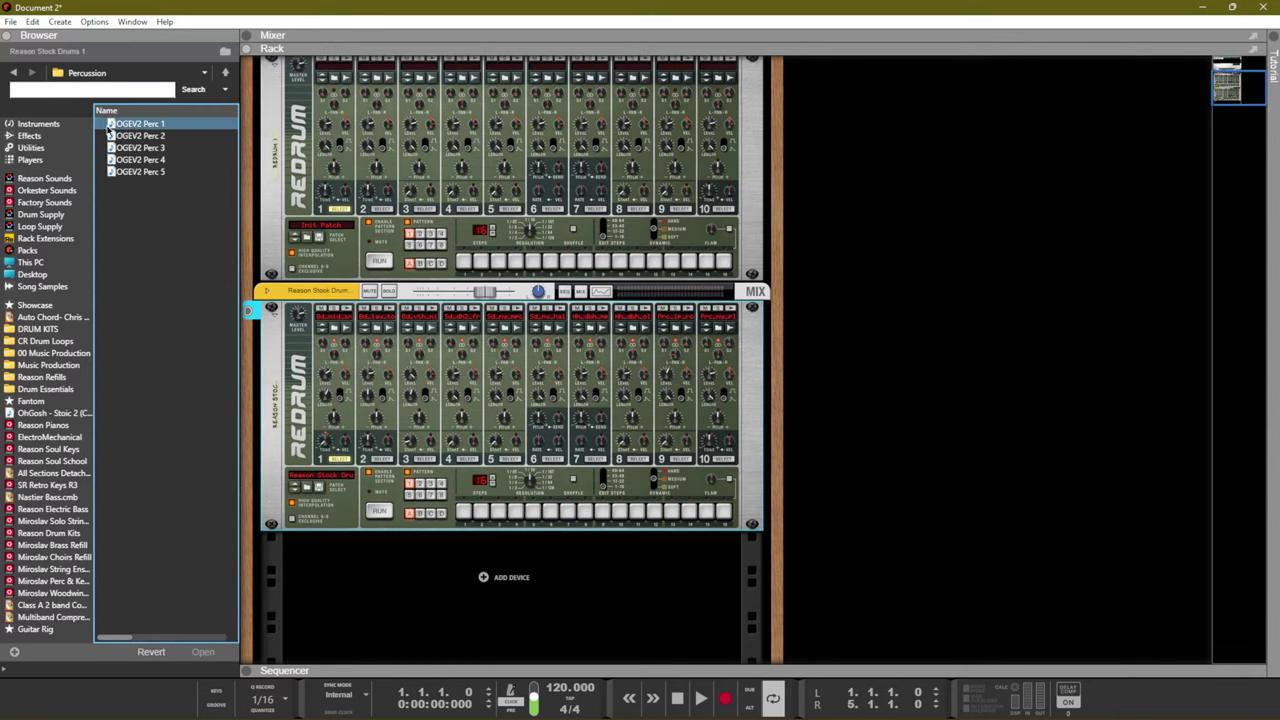
key("Down")
key("Down")
key("Down")
key("Down")
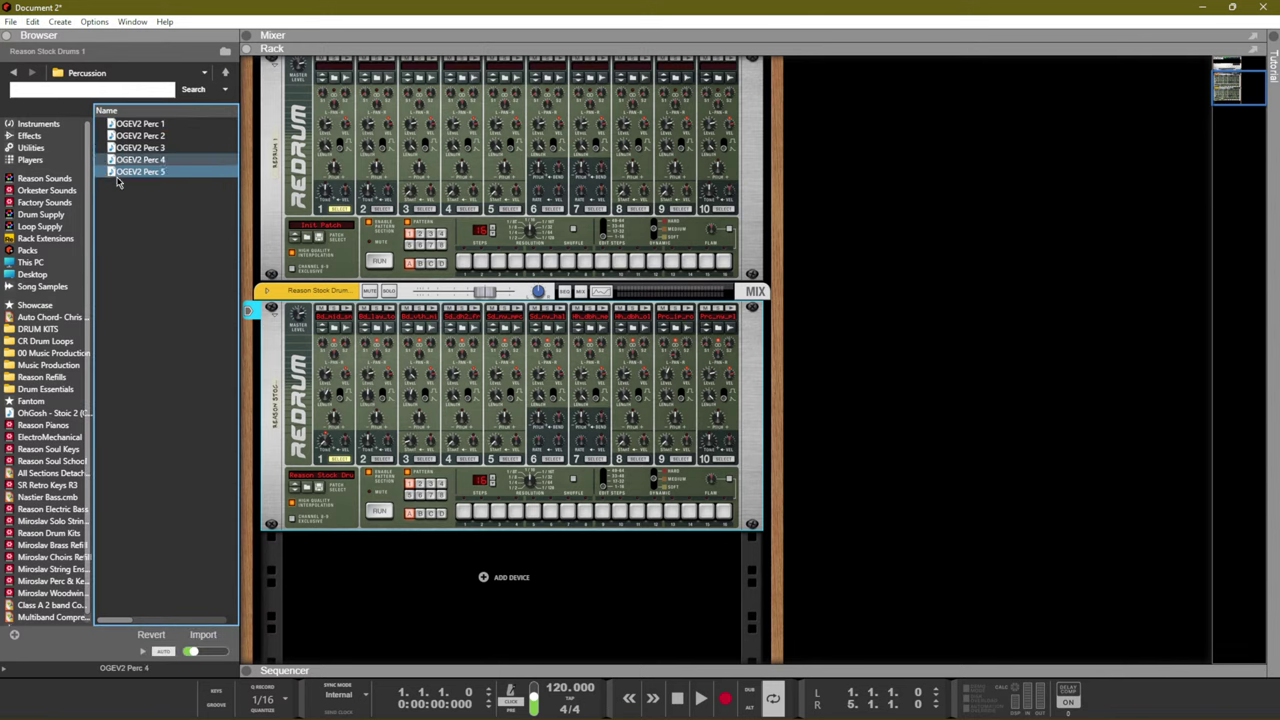
left_click(125, 136)
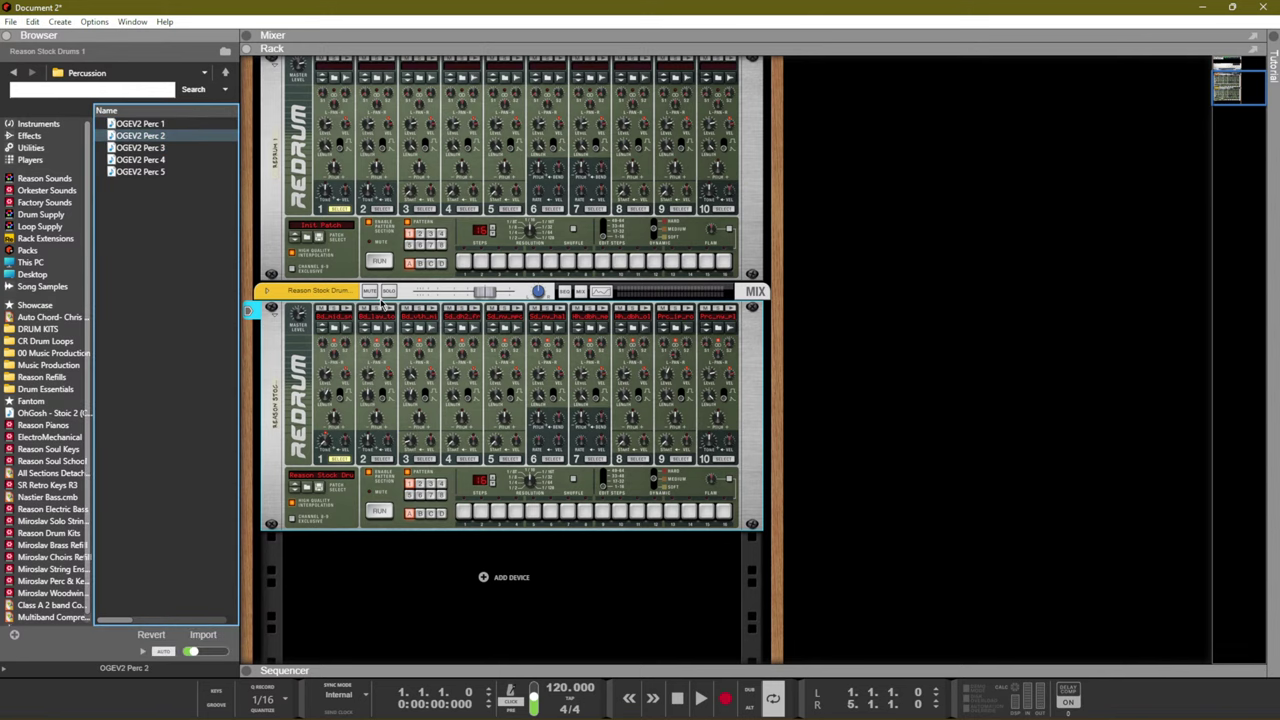
Audition the Reason Stock Drums 1 kit by triggering the second Redrum's channels from 1 through 10
left_click(348, 313)
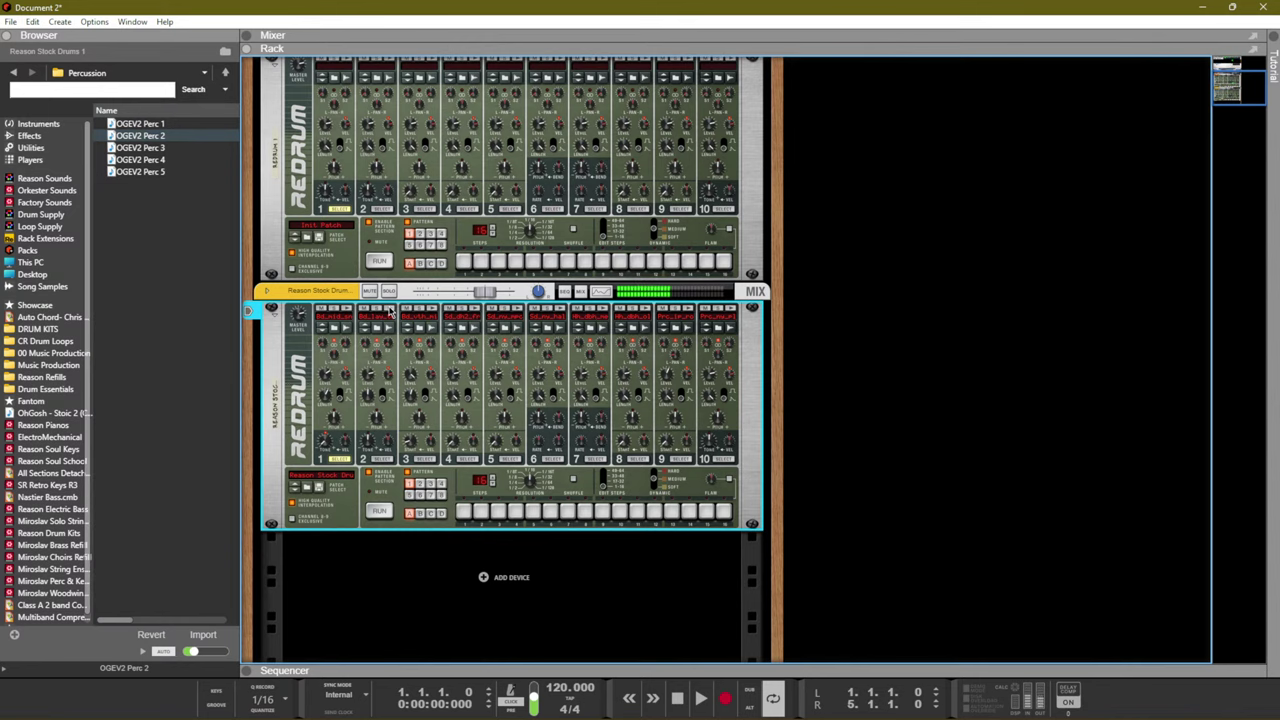
left_click(433, 309)
left_click(516, 311)
left_click(559, 311)
left_click(602, 311)
left_click(645, 311)
left_click(688, 311)
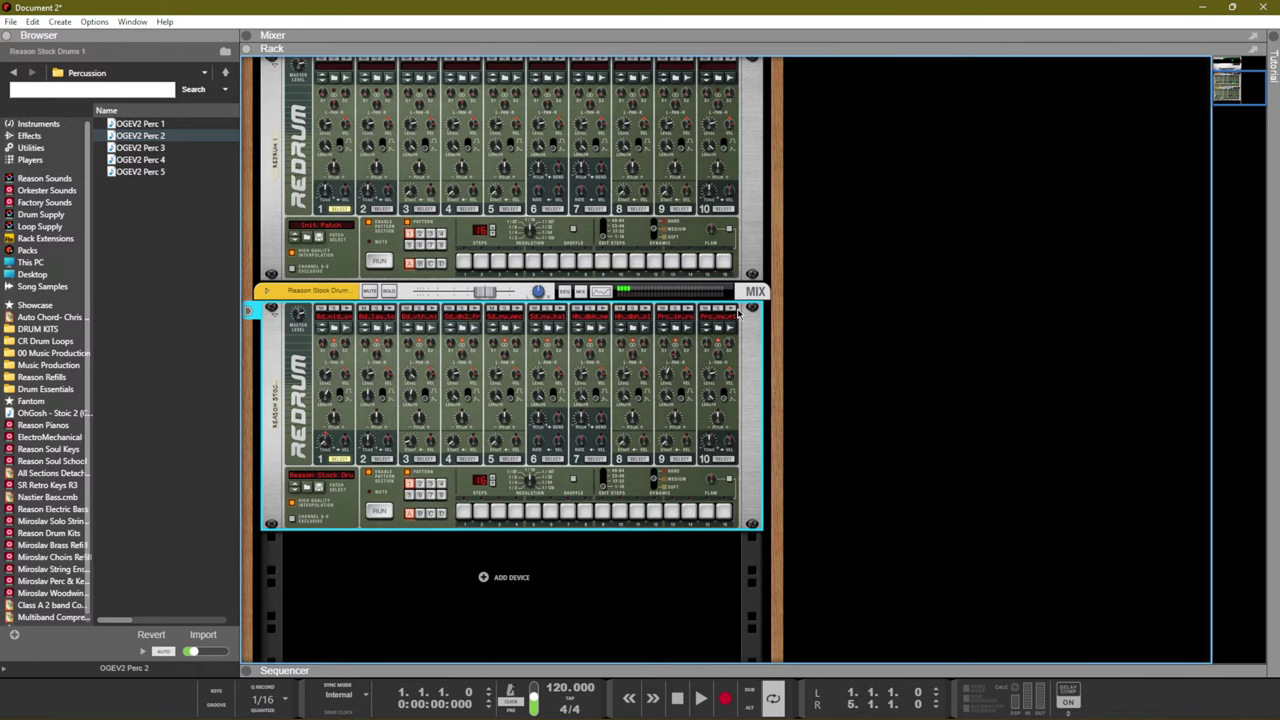
left_click(731, 311)
Add a BeatMap player to the second Redrum and start playback to hear its generated pattern
right_click(360, 507)
mouse_move(467, 218)
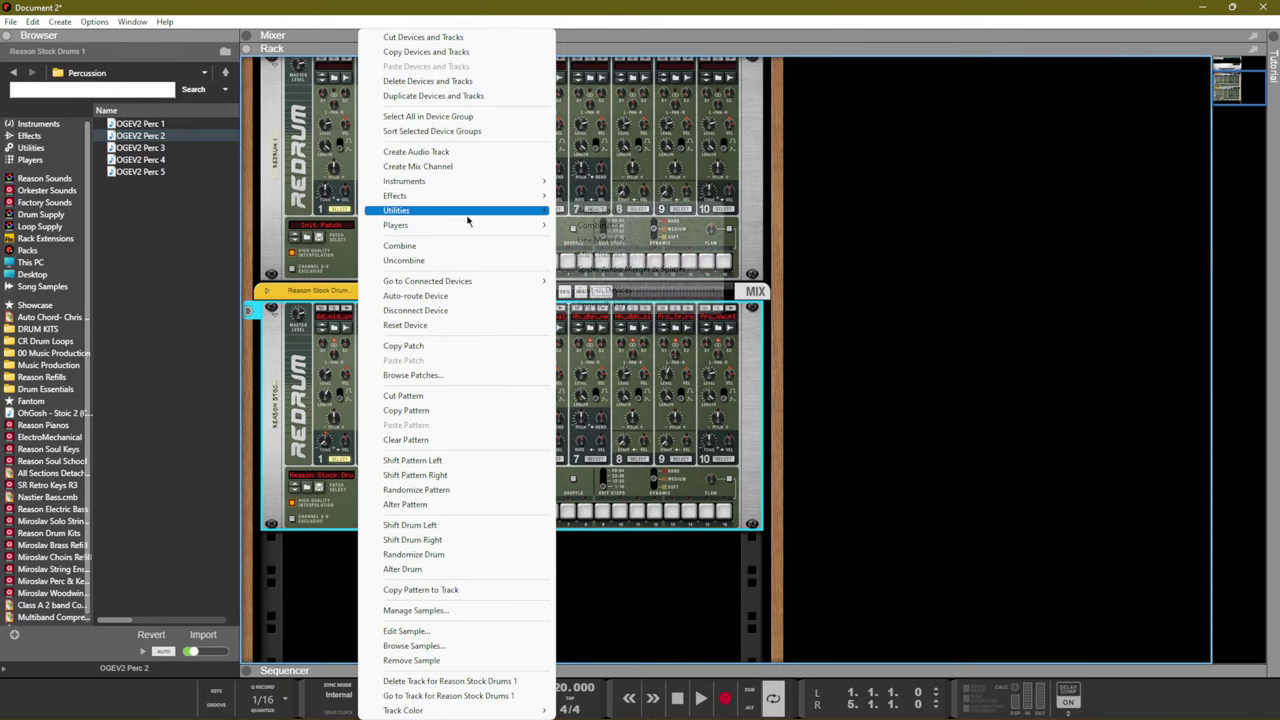
left_click(600, 240)
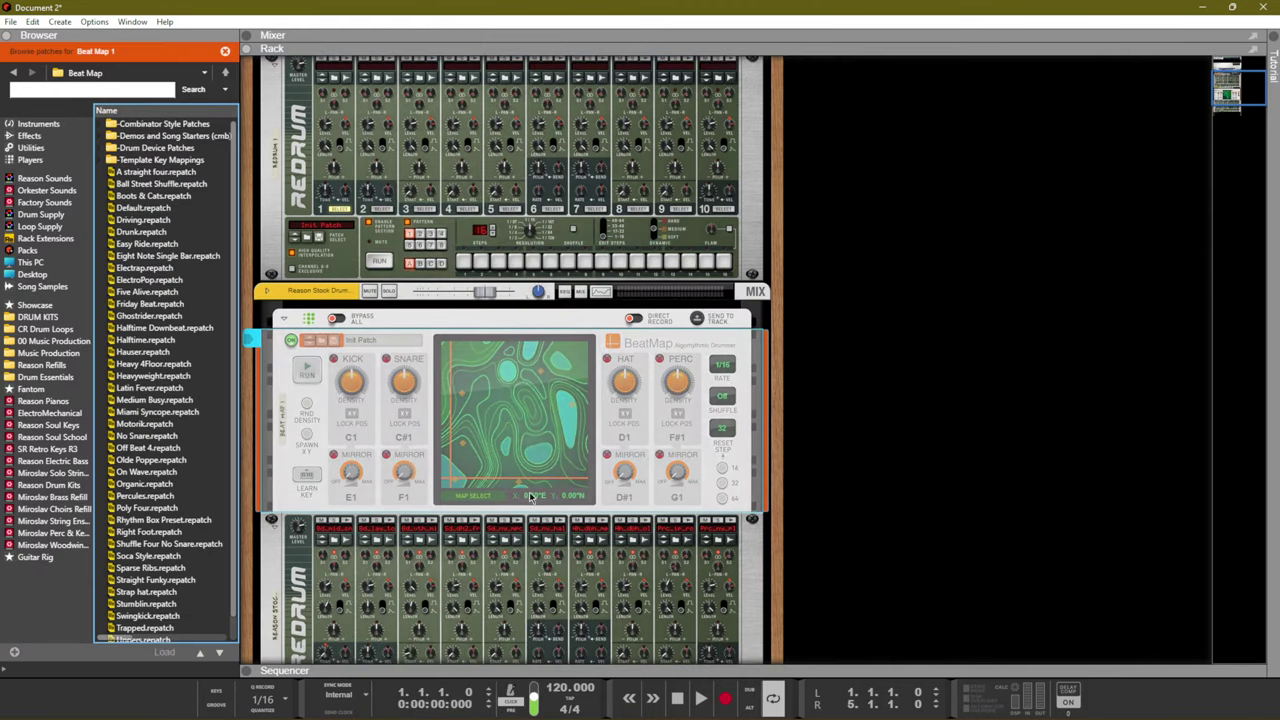
key("space")
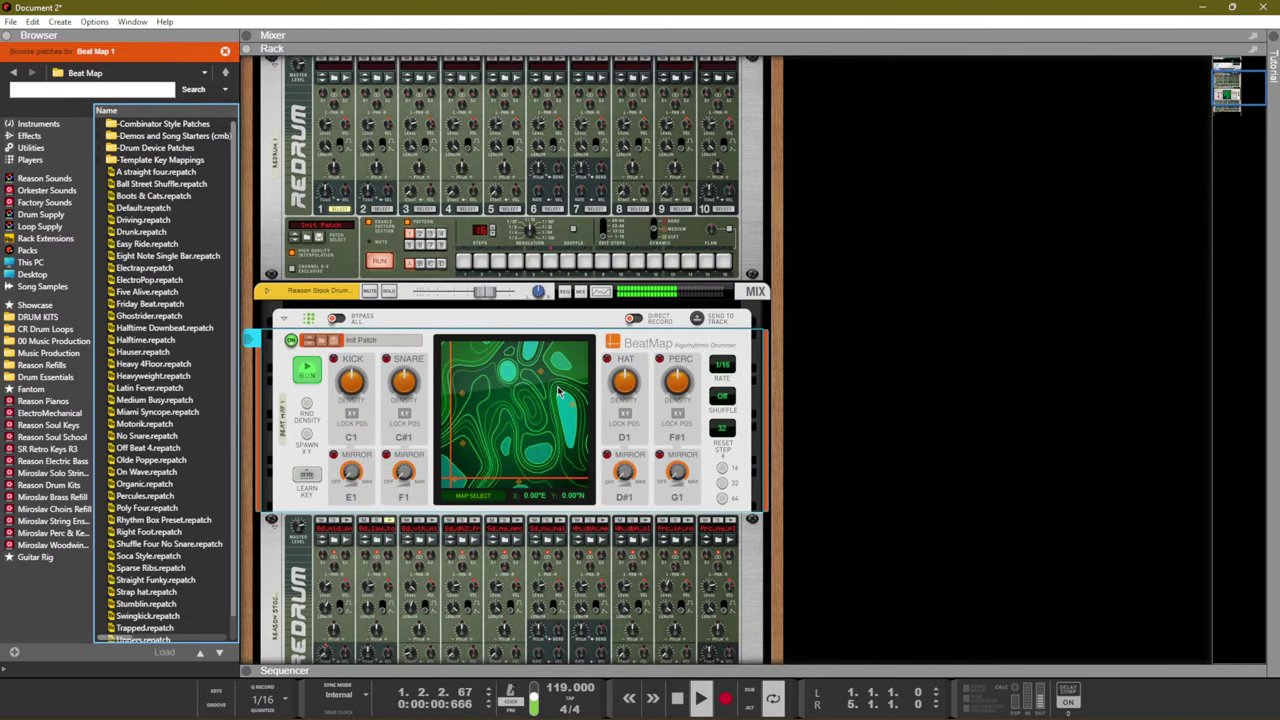
Lower the song tempo to 94 BPM
key("KP_Subtract")
key("KP_Subtract")
key("KP_Subtract")
key("KP_Subtract")
key("KP_Subtract")
key("KP_Subtract")
key("KP_Subtract")
key("KP_Subtract")
key("KP_Subtract")
key("KP_Subtract")
key("KP_Subtract")
key("KP_Subtract")
key("KP_Subtract")
key("KP_Subtract")
key("KP_Subtract")
key("KP_Subtract")
key("KP_Subtract")
key("KP_Subtract")
key("KP_Subtract")
key("KP_Subtract")
Switch the BeatMap to the Lava map and move its map position to about 3.20°E, 8.26°N
left_click(540, 421)
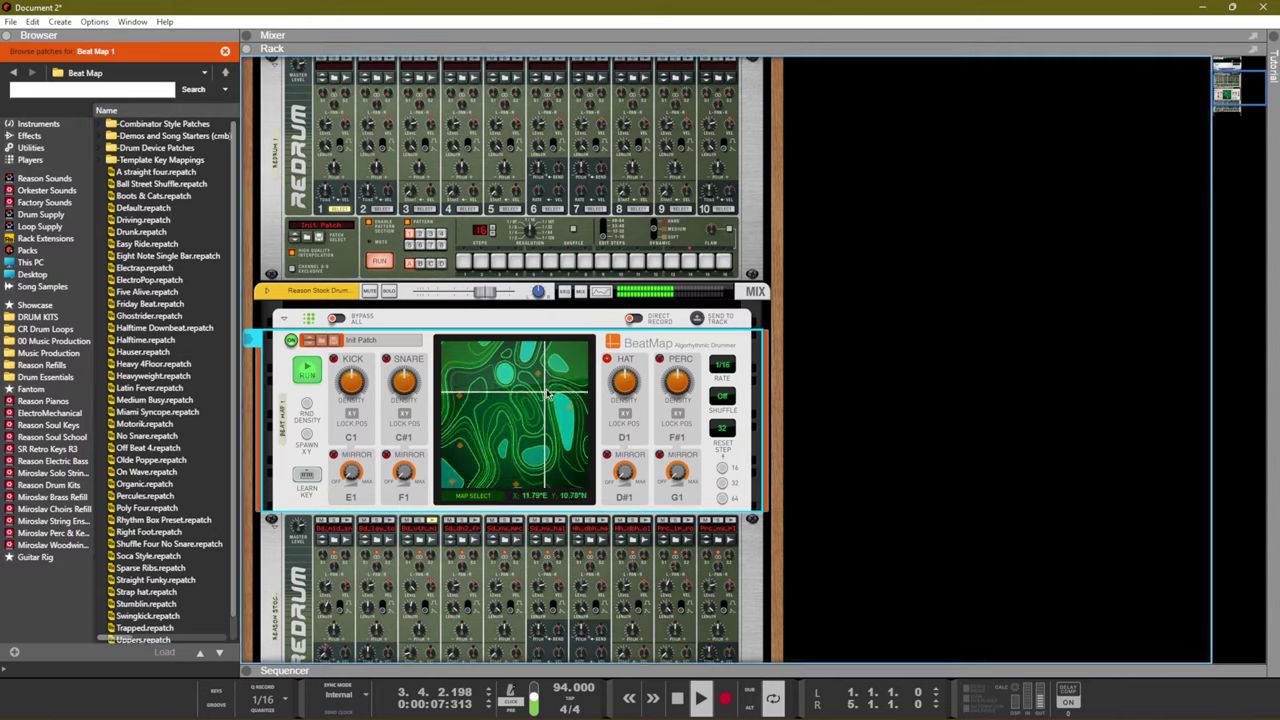
left_click(474, 495)
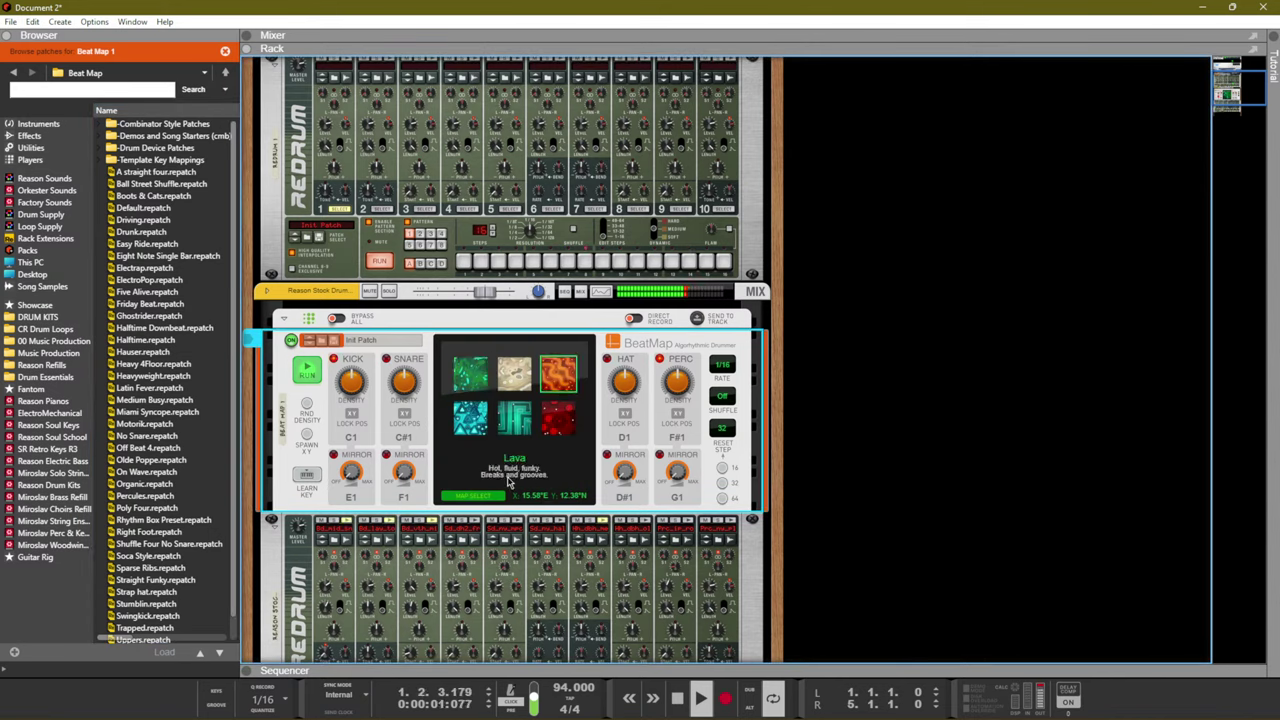
left_click(558, 375)
left_click(469, 409)
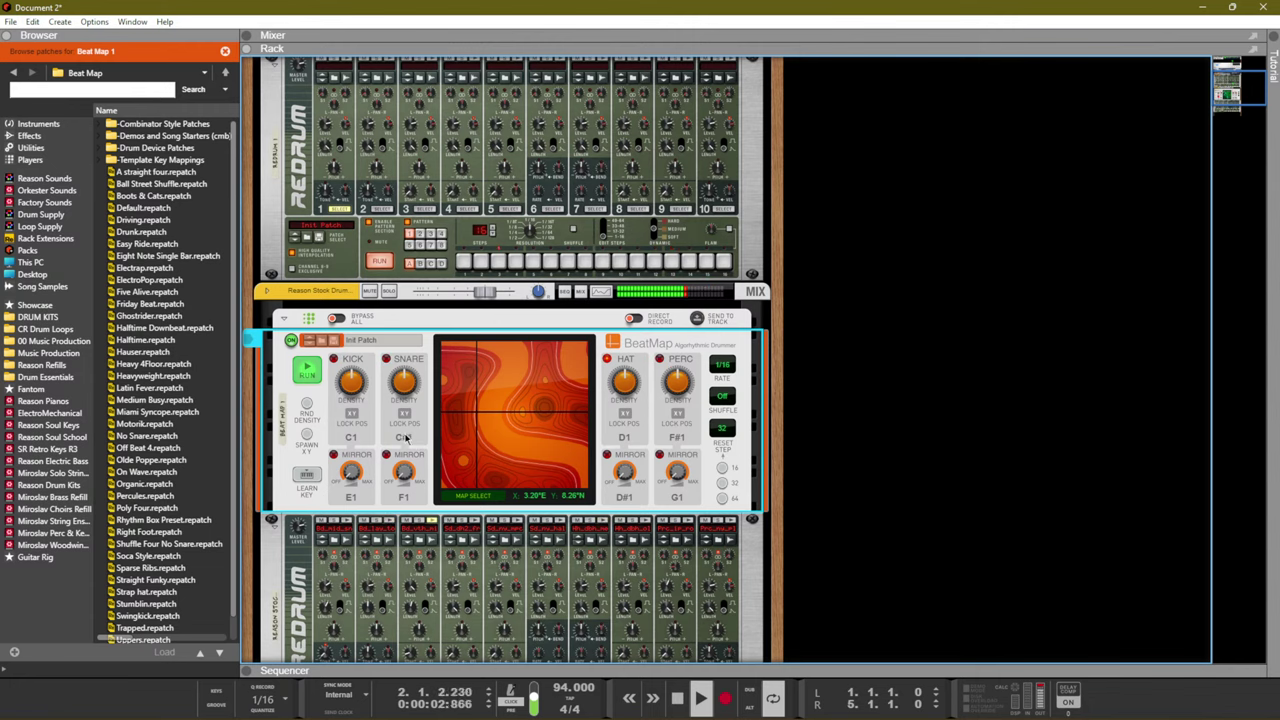
Set the BeatMap's snare trigger note to F1
scroll(405, 438, "up", 3)
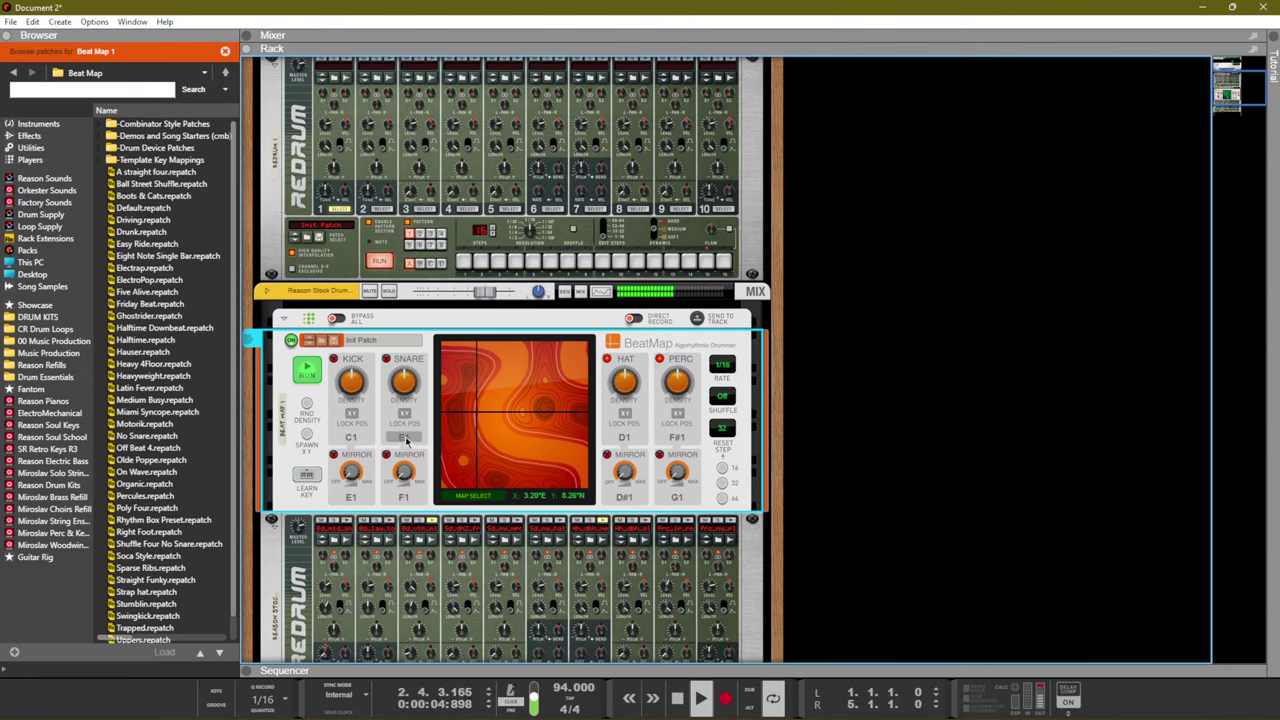
scroll(405, 441, "up", 1)
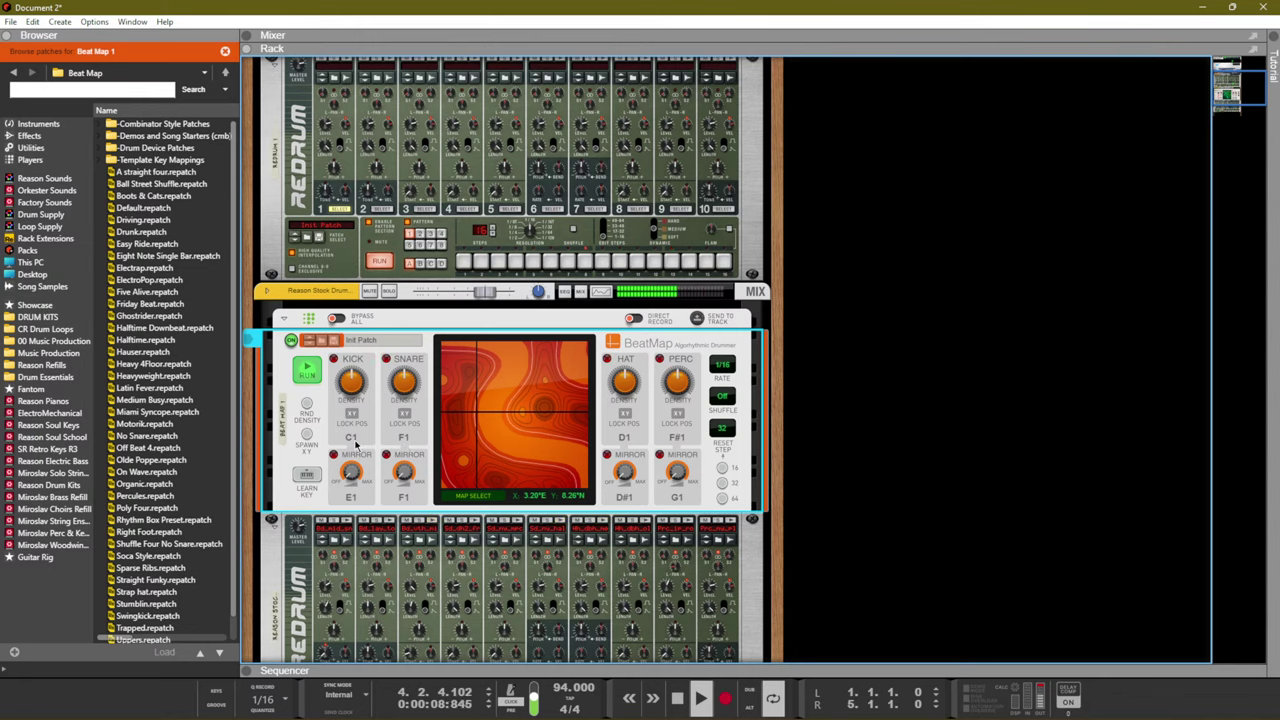
scroll(353, 446, "down", 1)
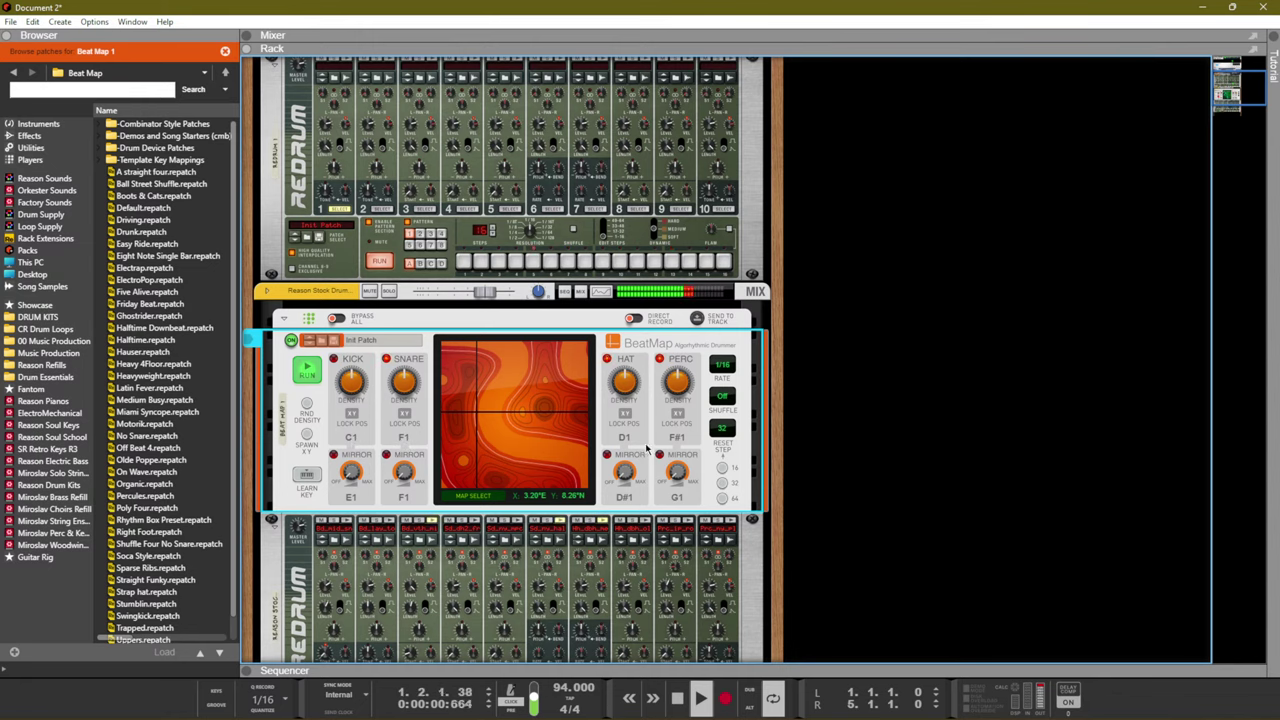
Try different hat trigger notes in the BeatMap and settle on F#1
scroll(624, 441, "down", 4)
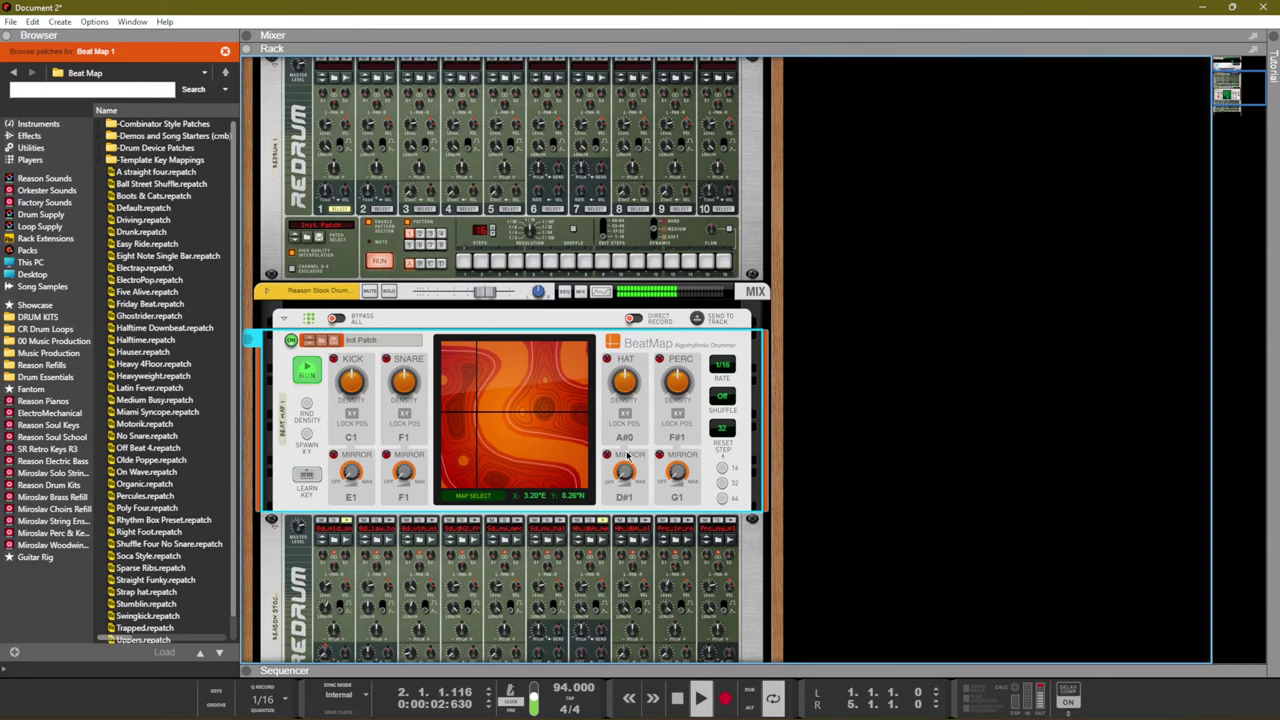
scroll(624, 441, "up", 3)
scroll(624, 425, "down", 2)
scroll(628, 368, "up", 6)
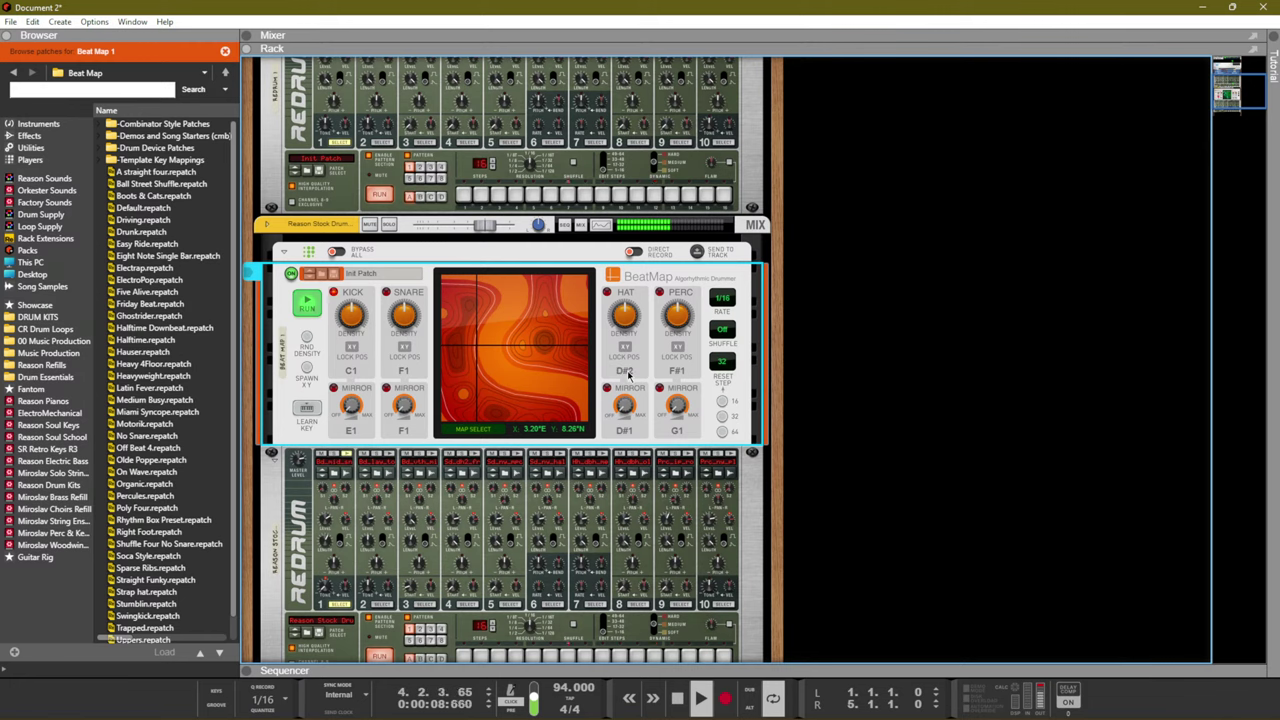
scroll(630, 368, "down", 12)
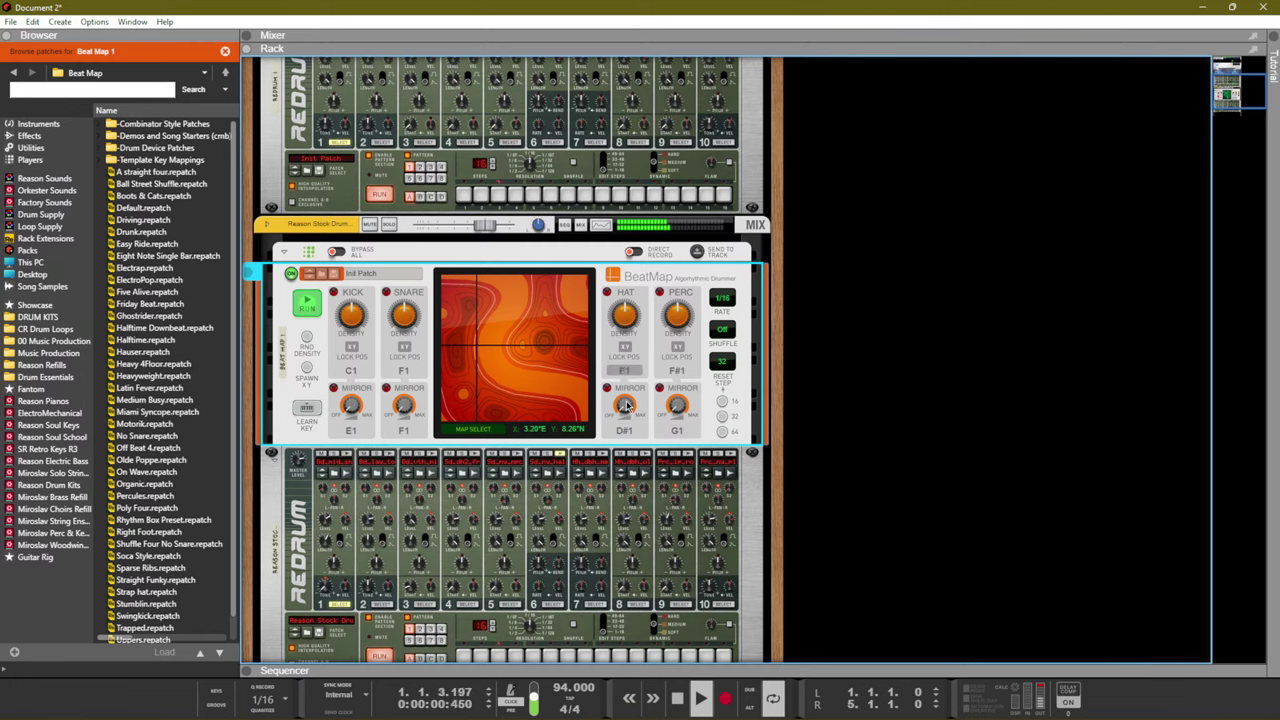
scroll(629, 371, "up", 2)
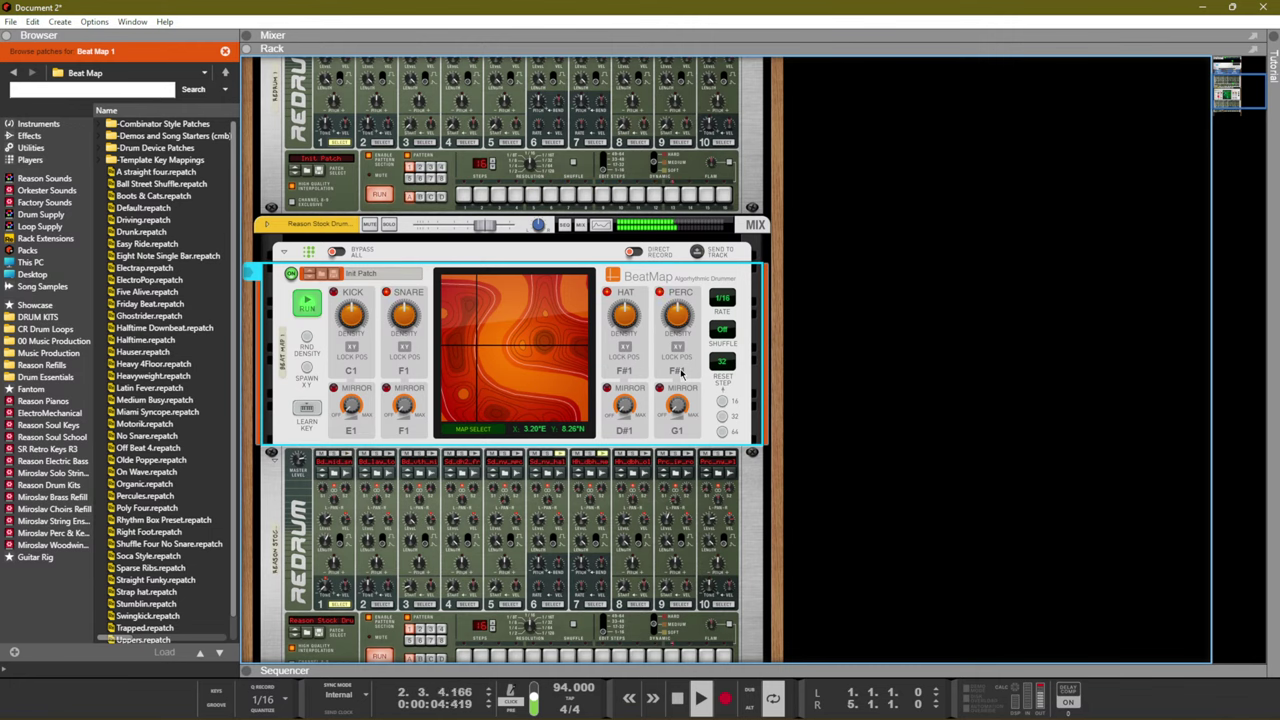
Set the BeatMap's percussion trigger note to D#1 and its kick trigger note to D1
scroll(679, 373, "down", 2)
scroll(679, 373, "down", 1)
left_click(347, 461)
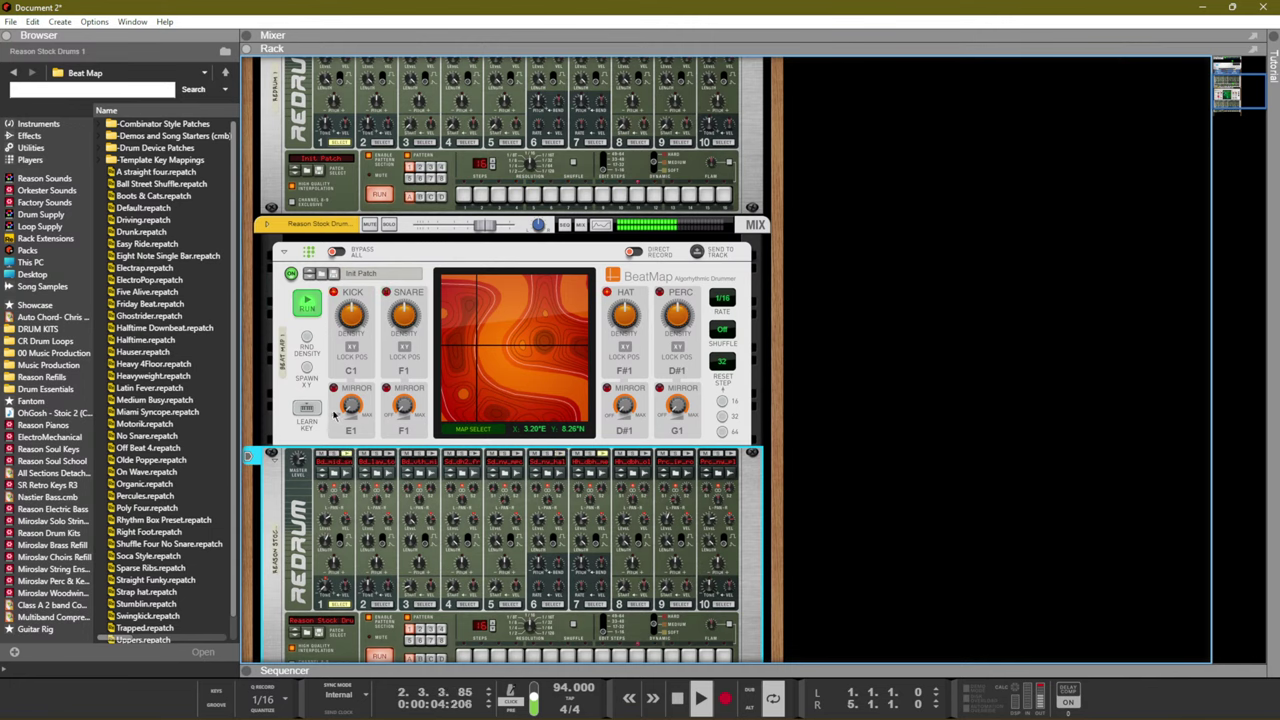
left_click_drag(351, 372, 351, 362)
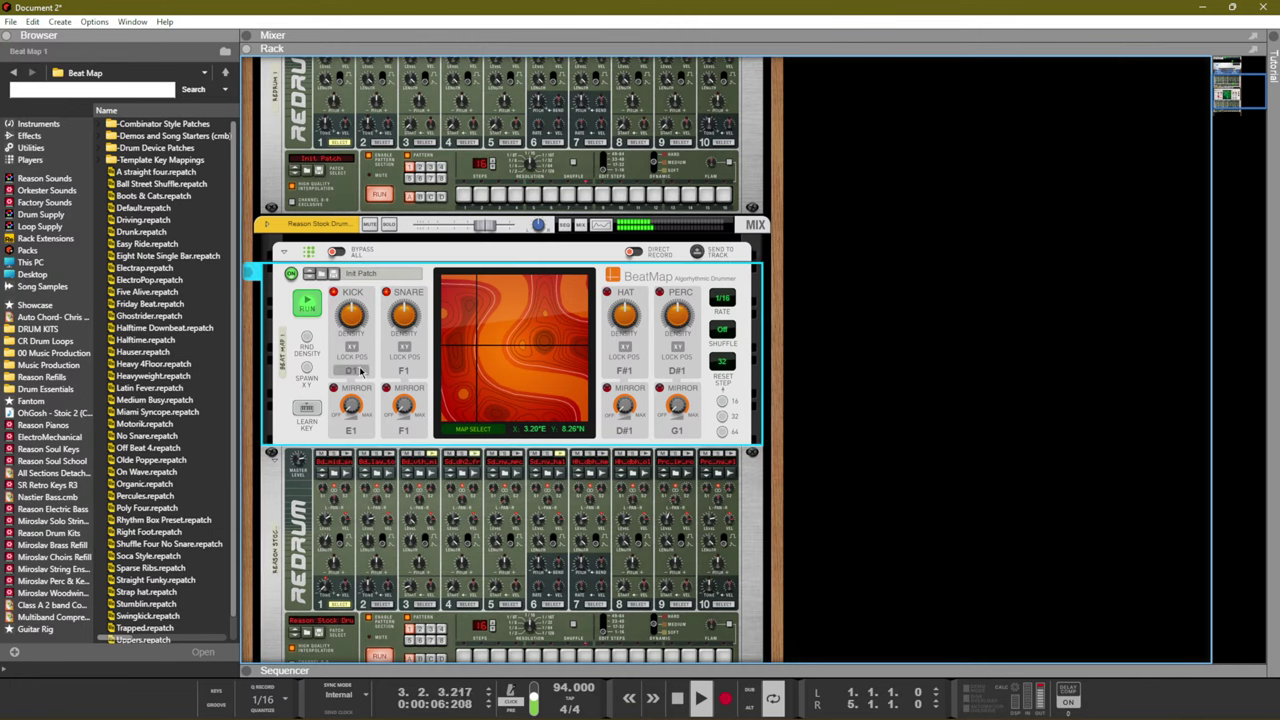
Switch the BeatMap from Lava to the Arid map and reopen its map selection
left_click(488, 429)
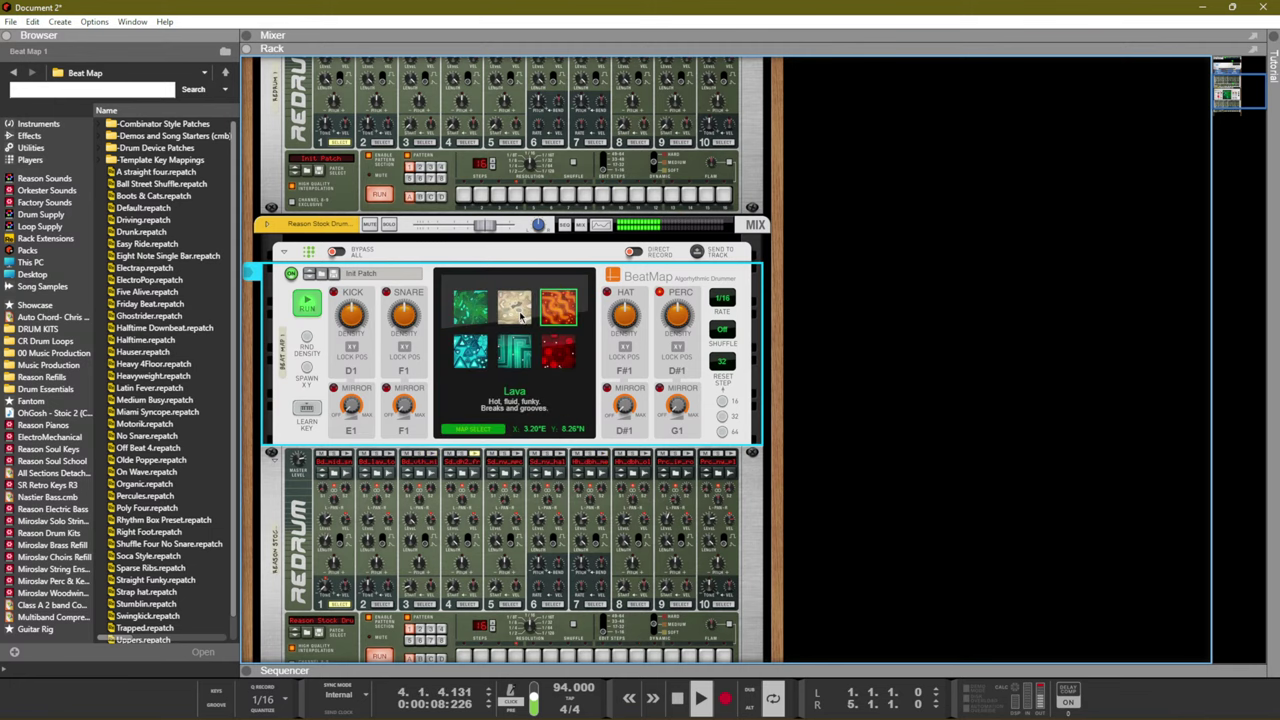
left_click(480, 430)
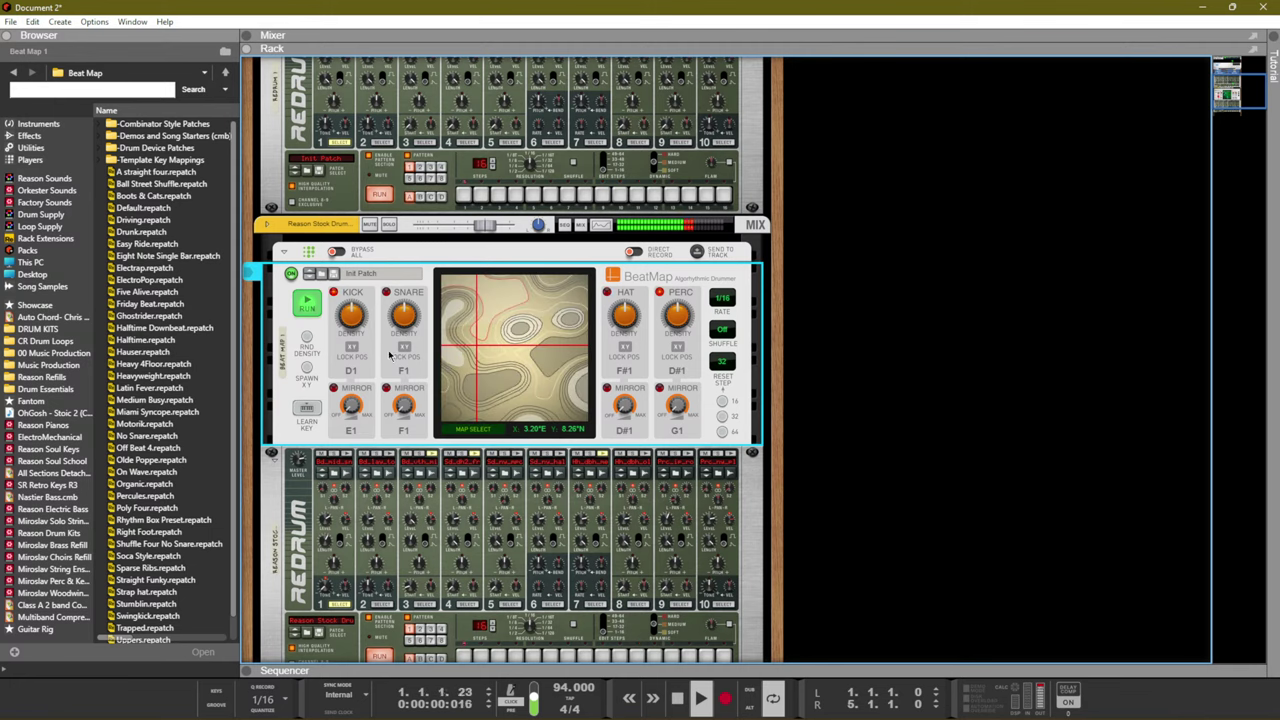
left_click(470, 429)
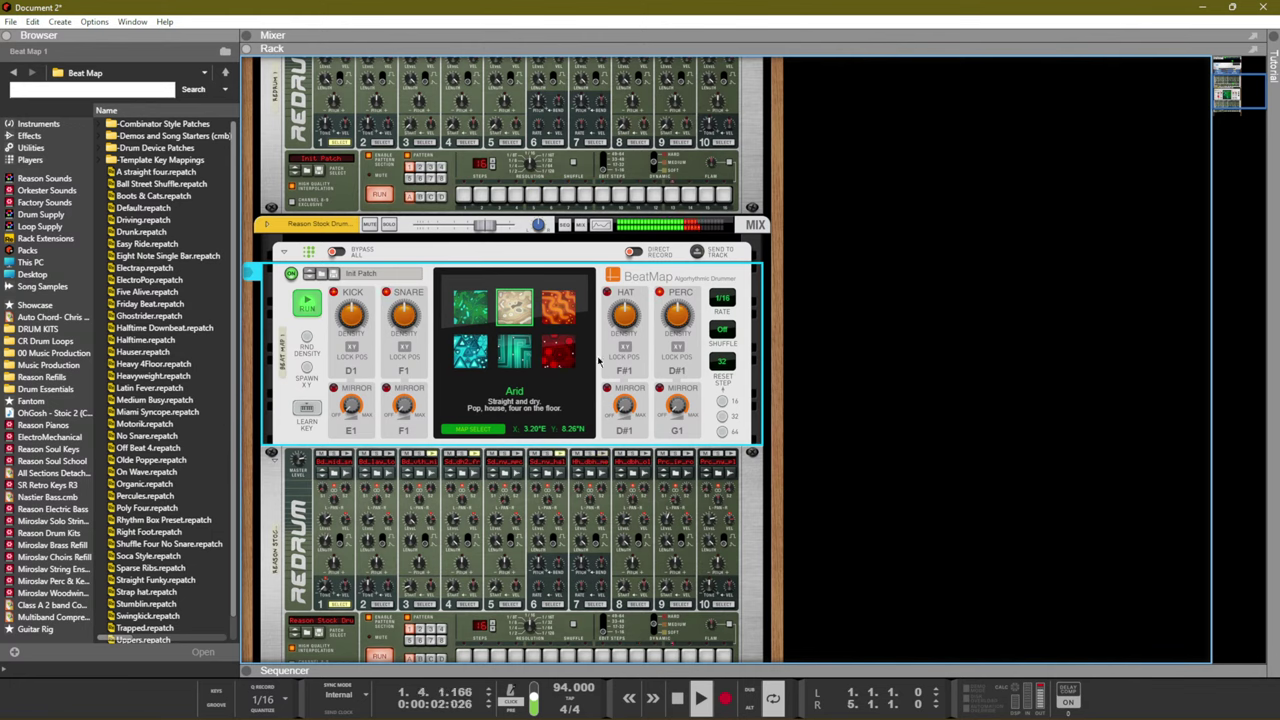
left_click(412, 538)
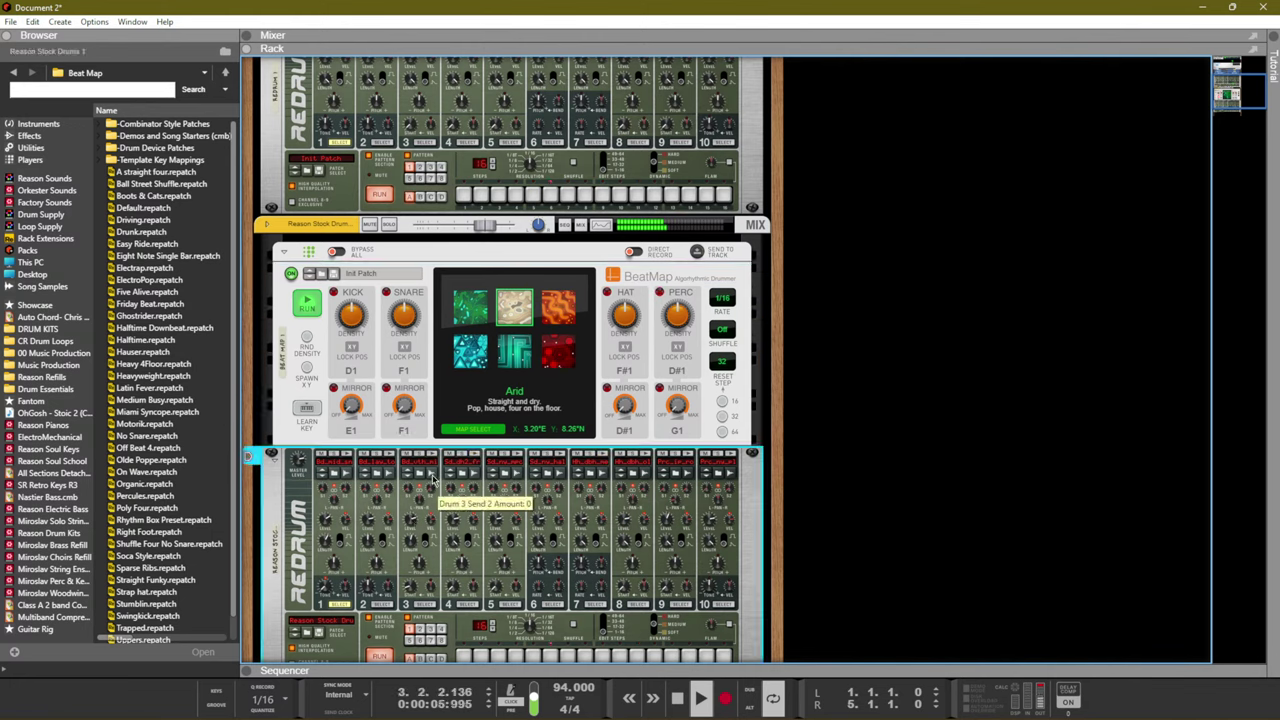
Try the Uncharted, Tharsis, Lava and Arid maps in the BeatMap, and load its Latin Fever patch
left_click(476, 360)
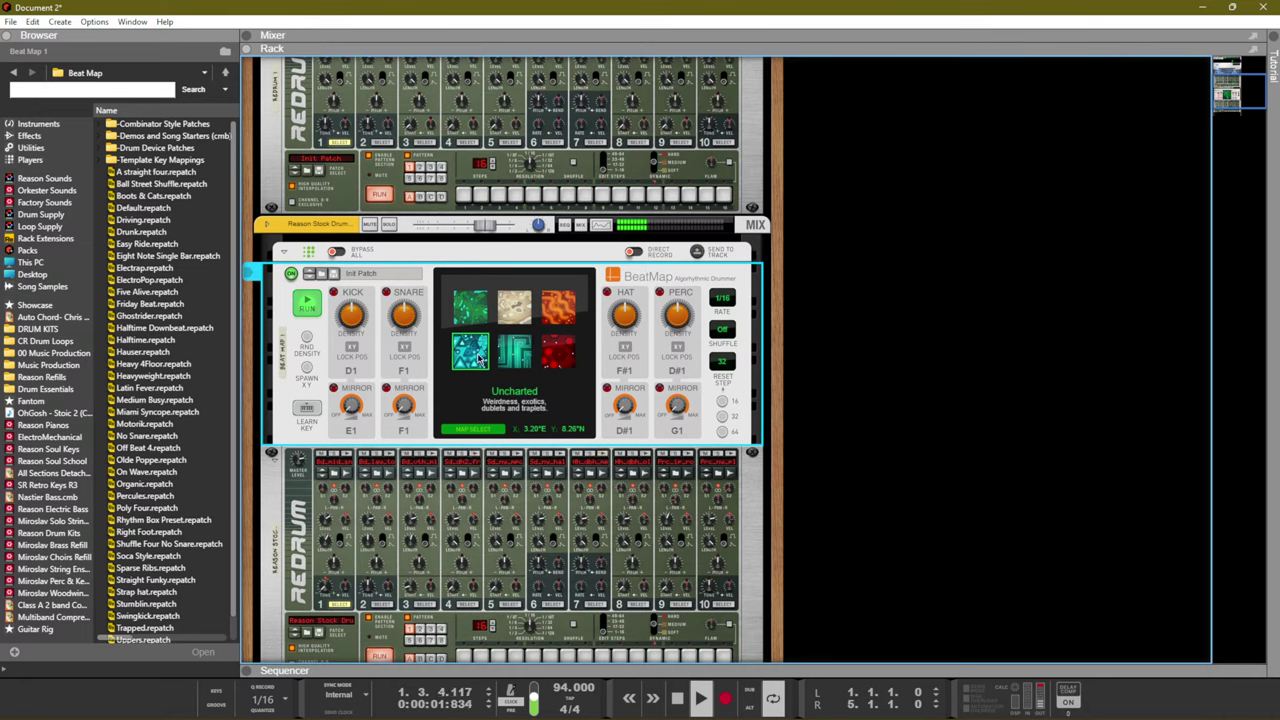
left_click(554, 360)
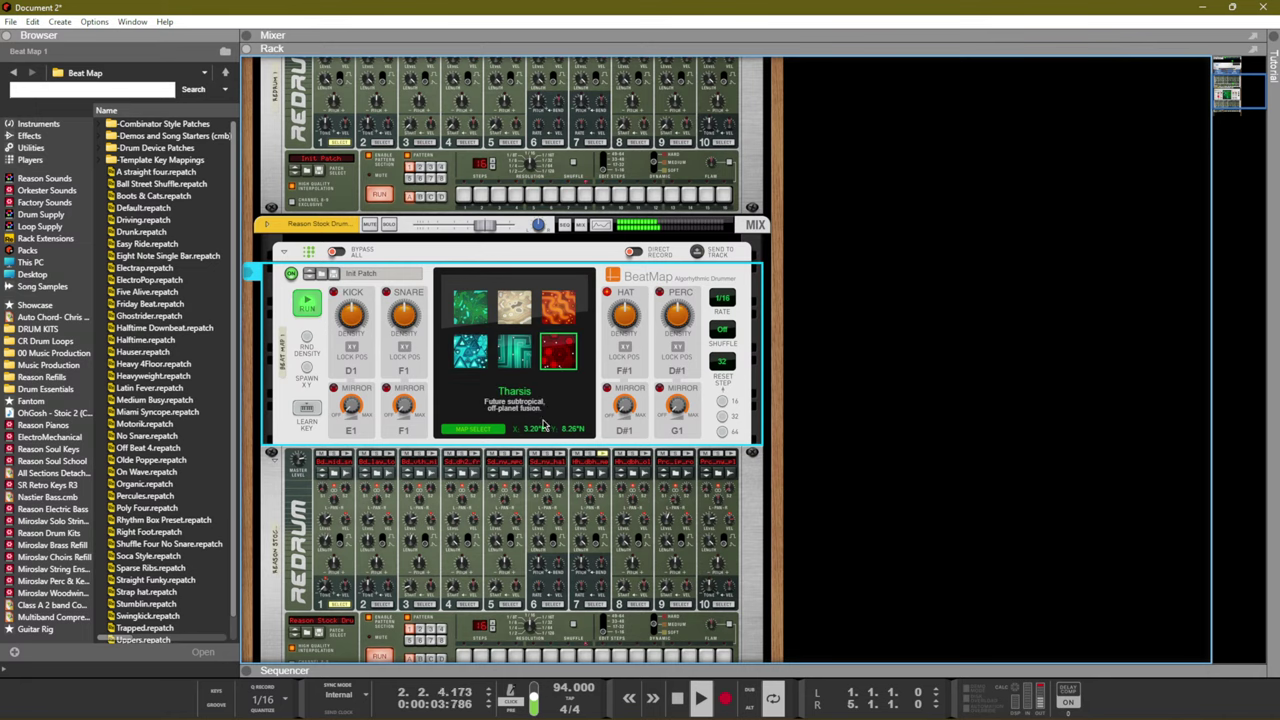
left_click(521, 361)
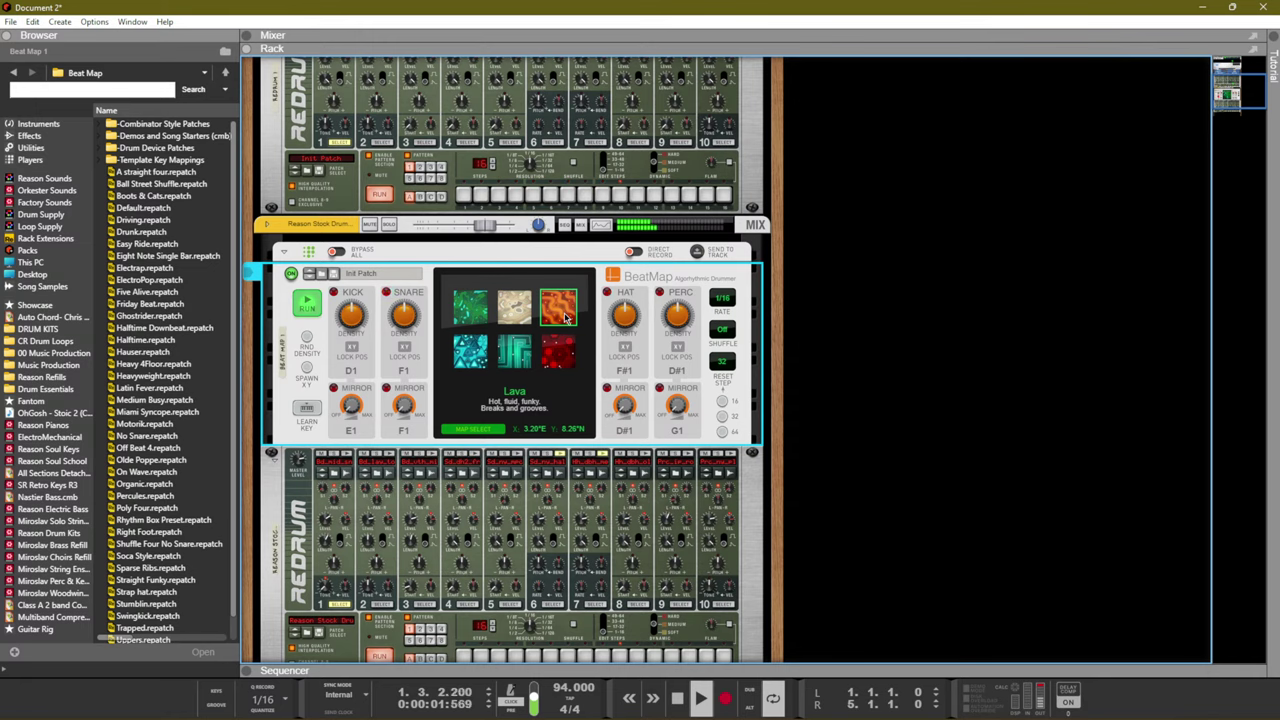
left_click(511, 313)
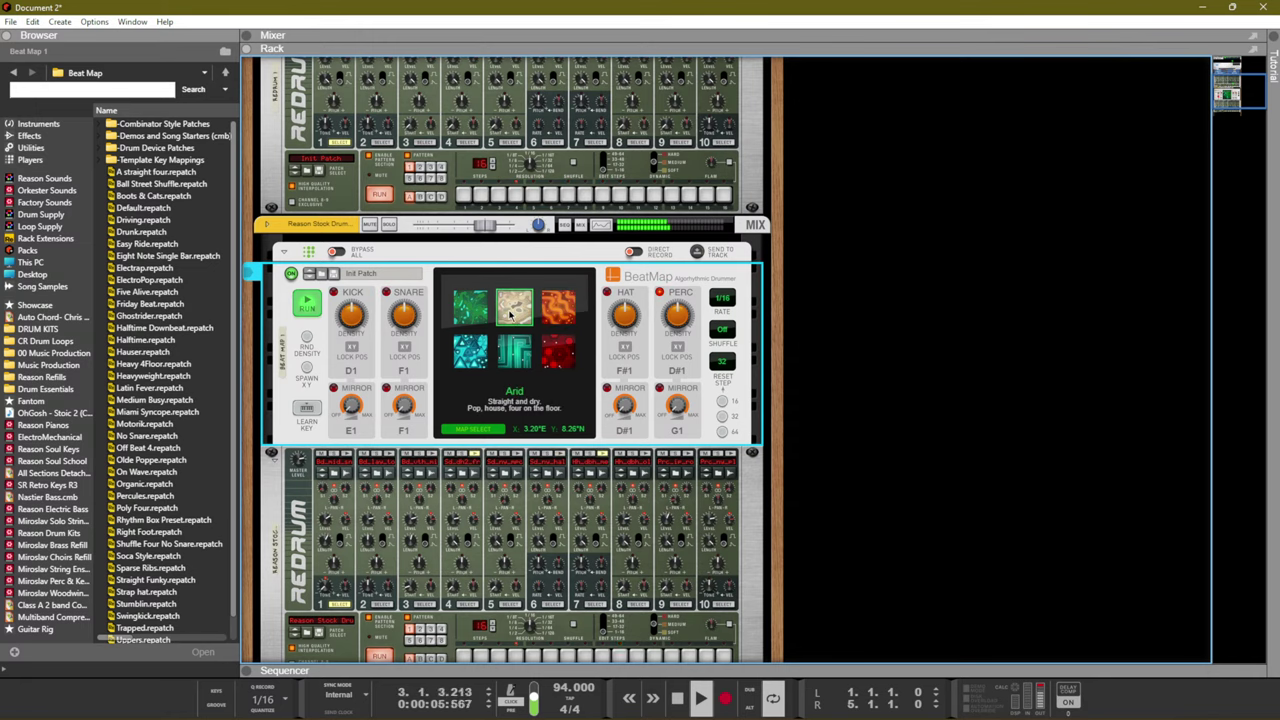
left_click(437, 260)
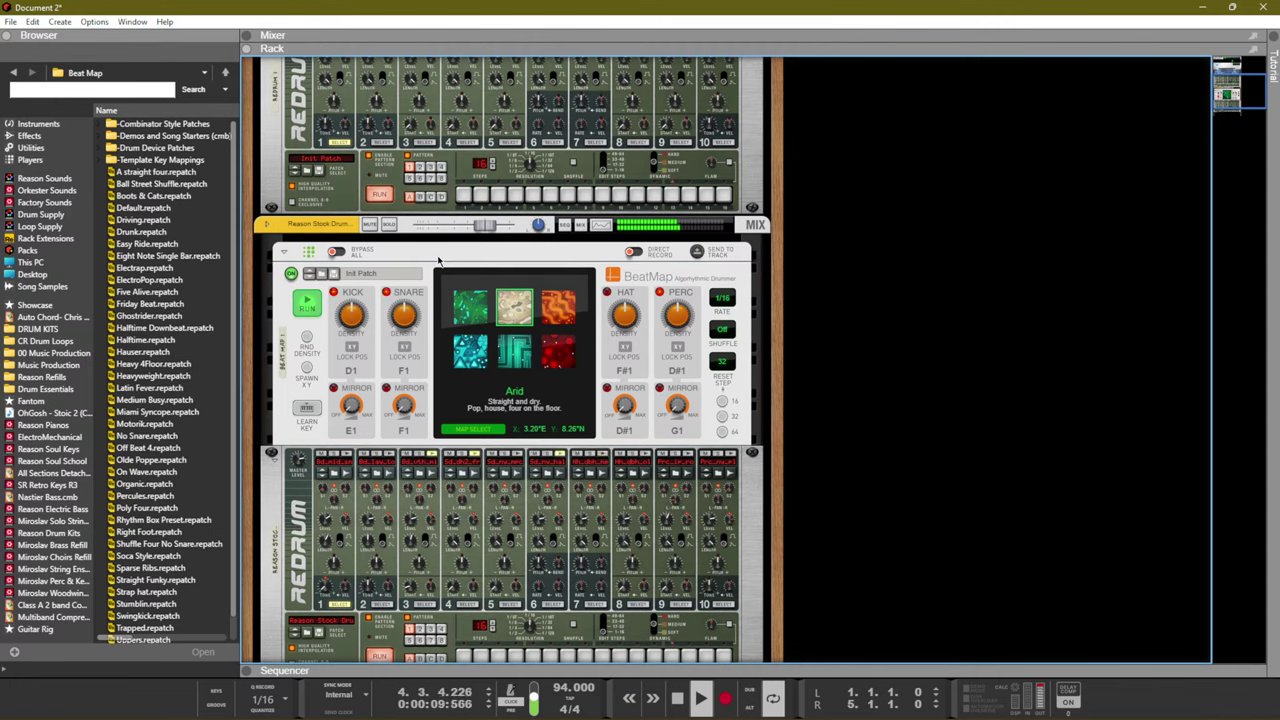
left_click(409, 278)
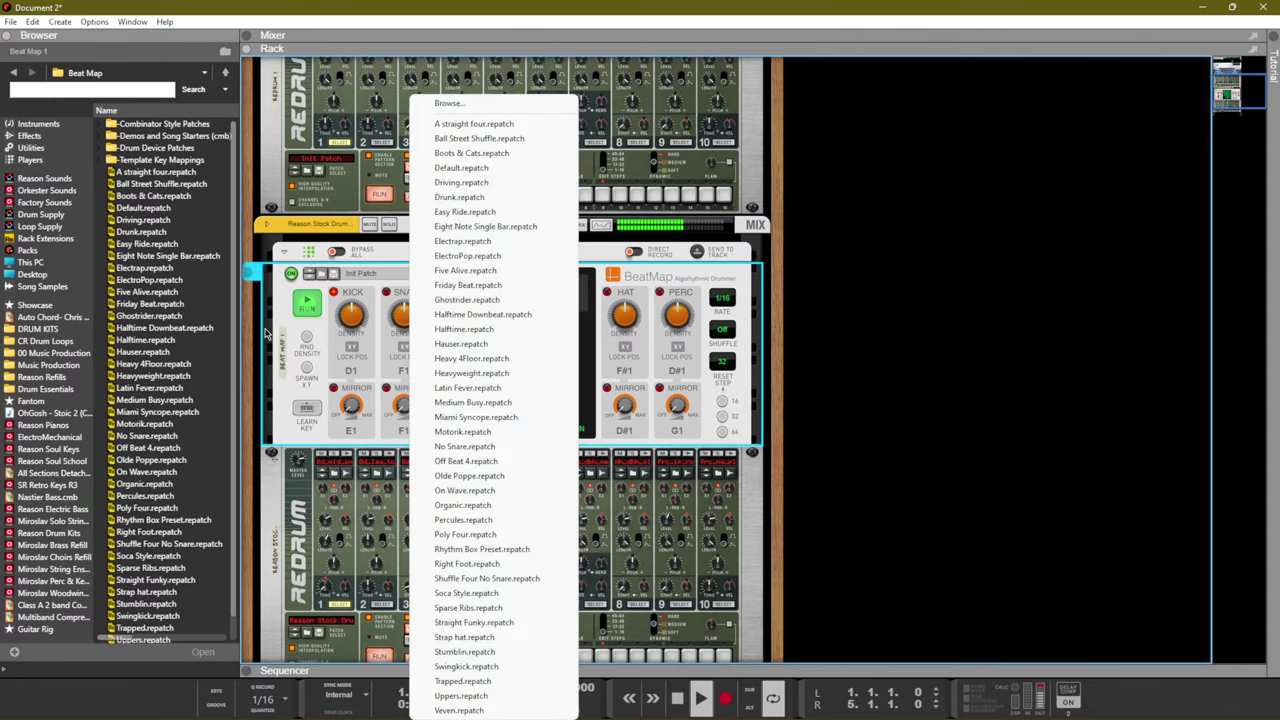
left_click(467, 387)
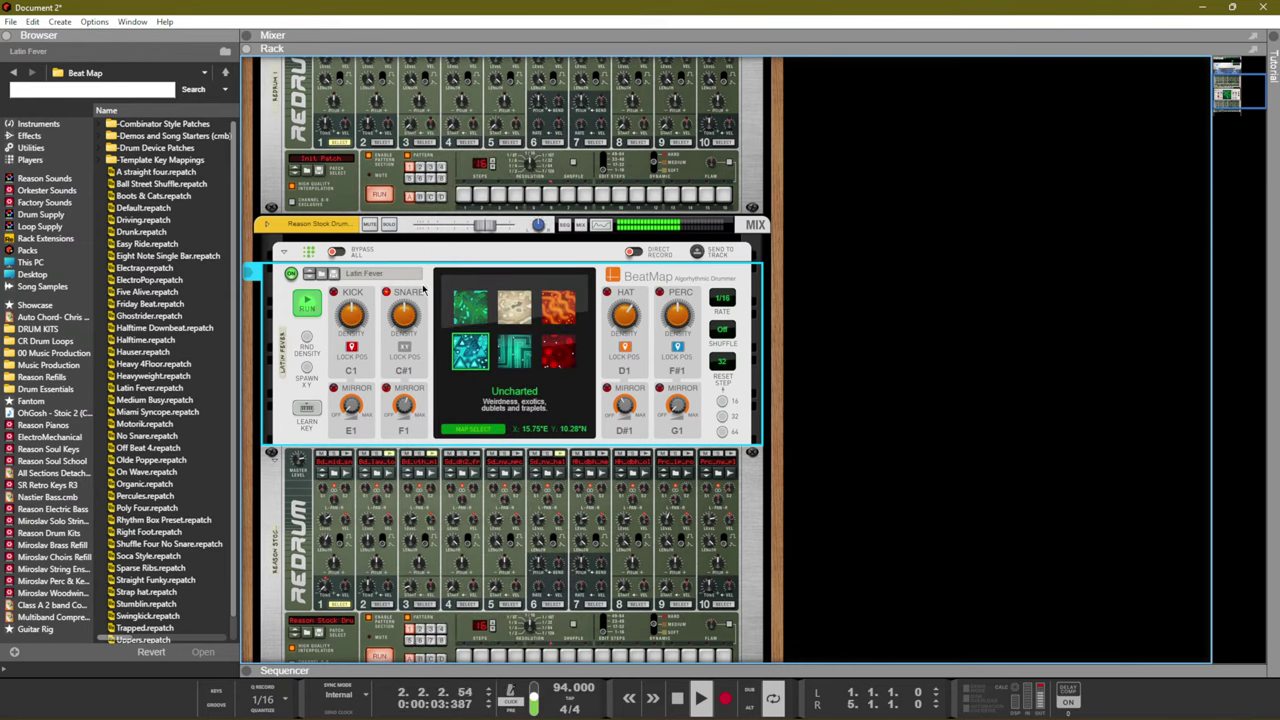
Delete the BeatMap player from the second Redrum and stop playback
key("Delete")
key("Return")
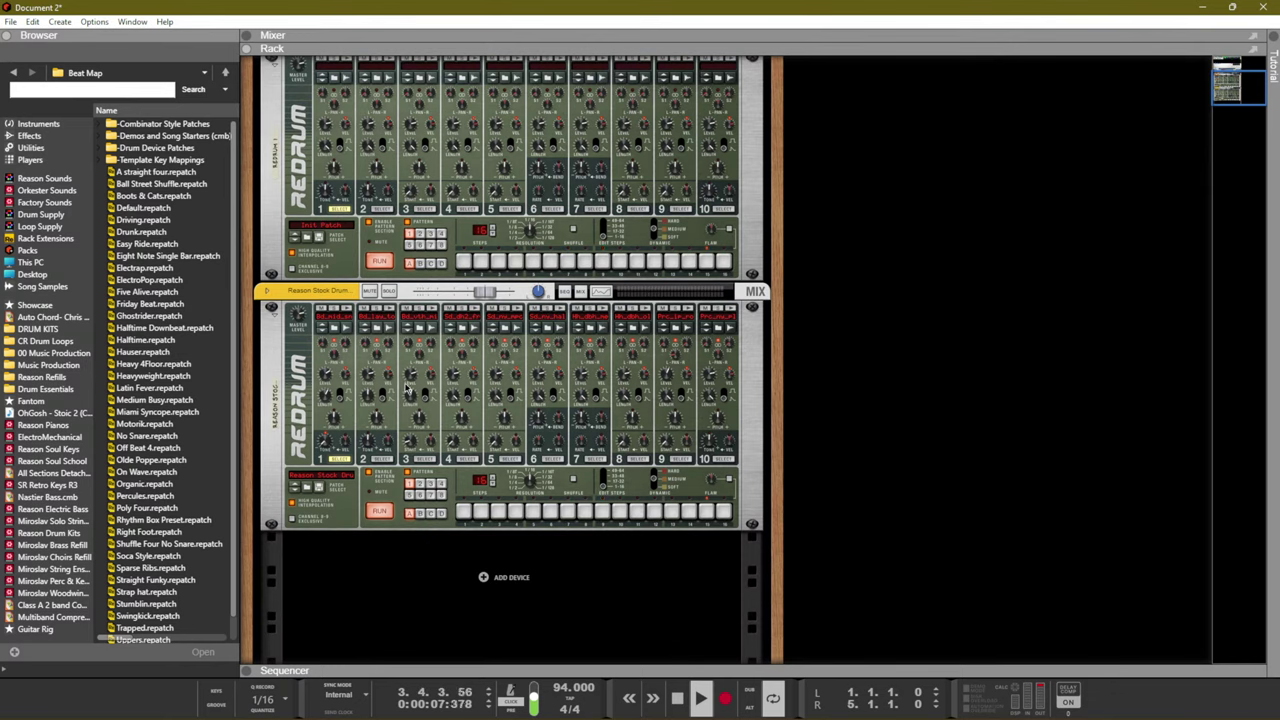
key("space")
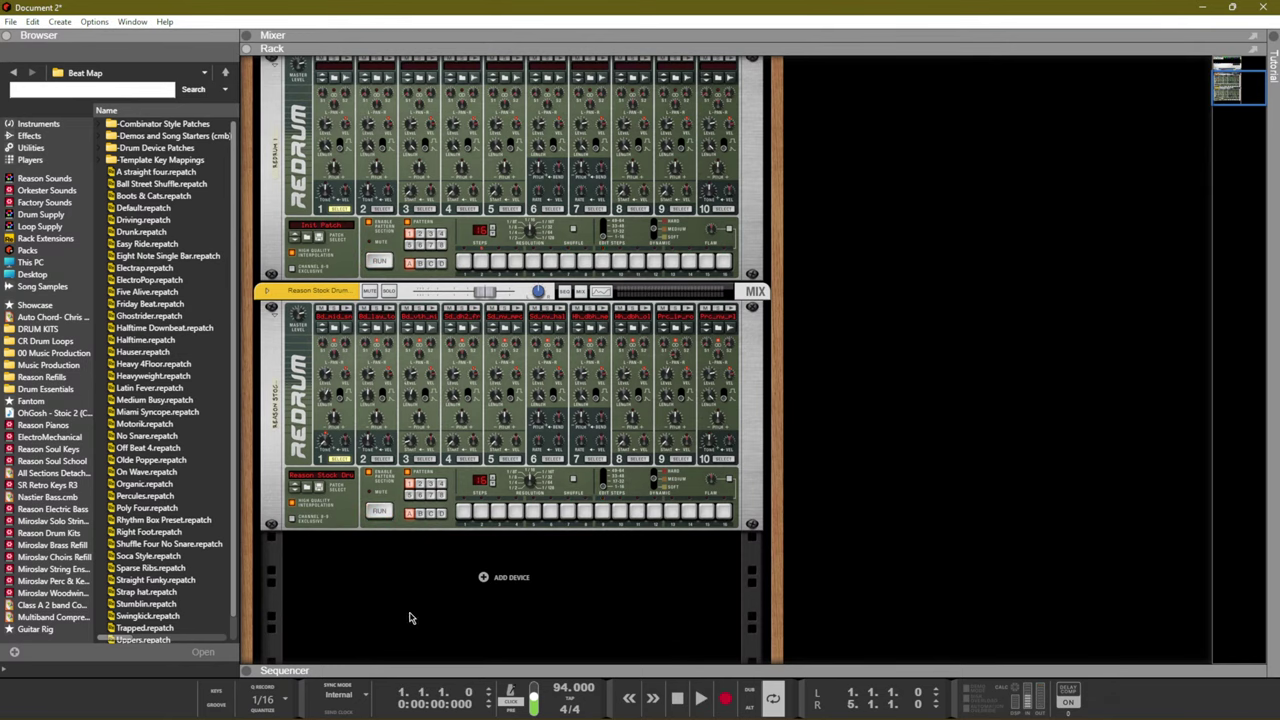
Create an audio track below the second Redrum and show the sequencer together with the rack
right_click(479, 578)
mouse_move(555, 537)
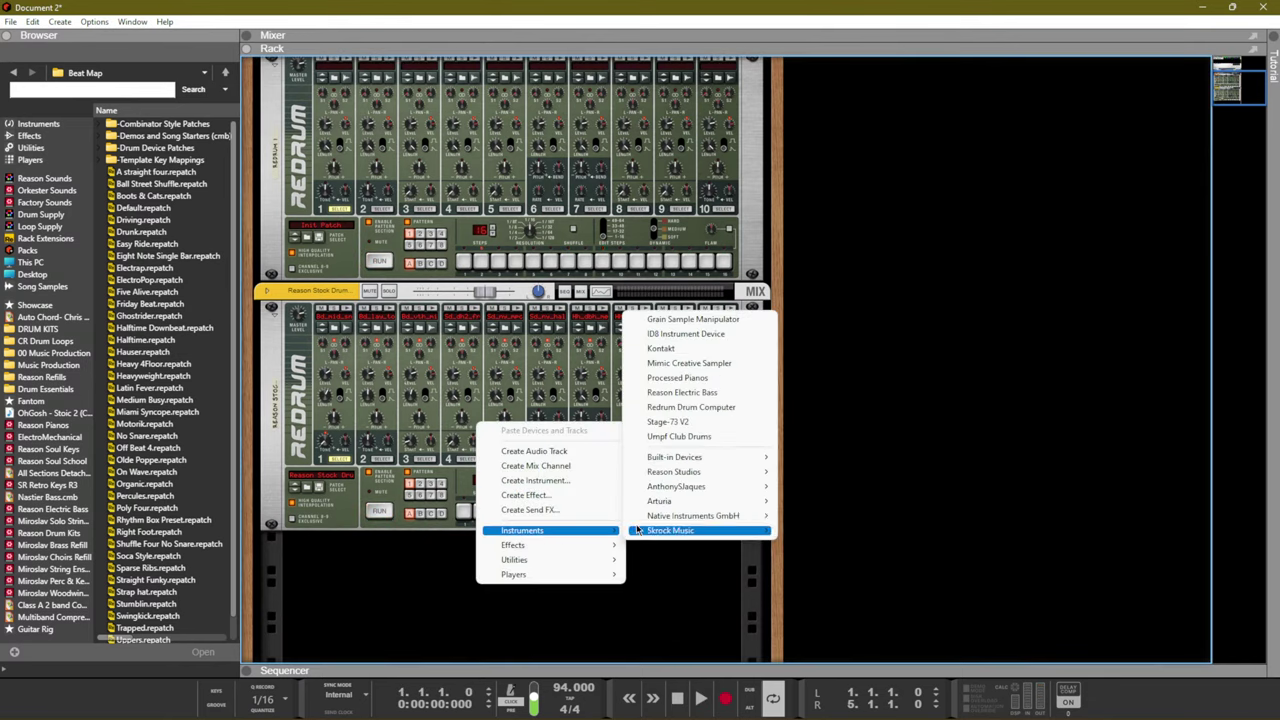
left_click(555, 452)
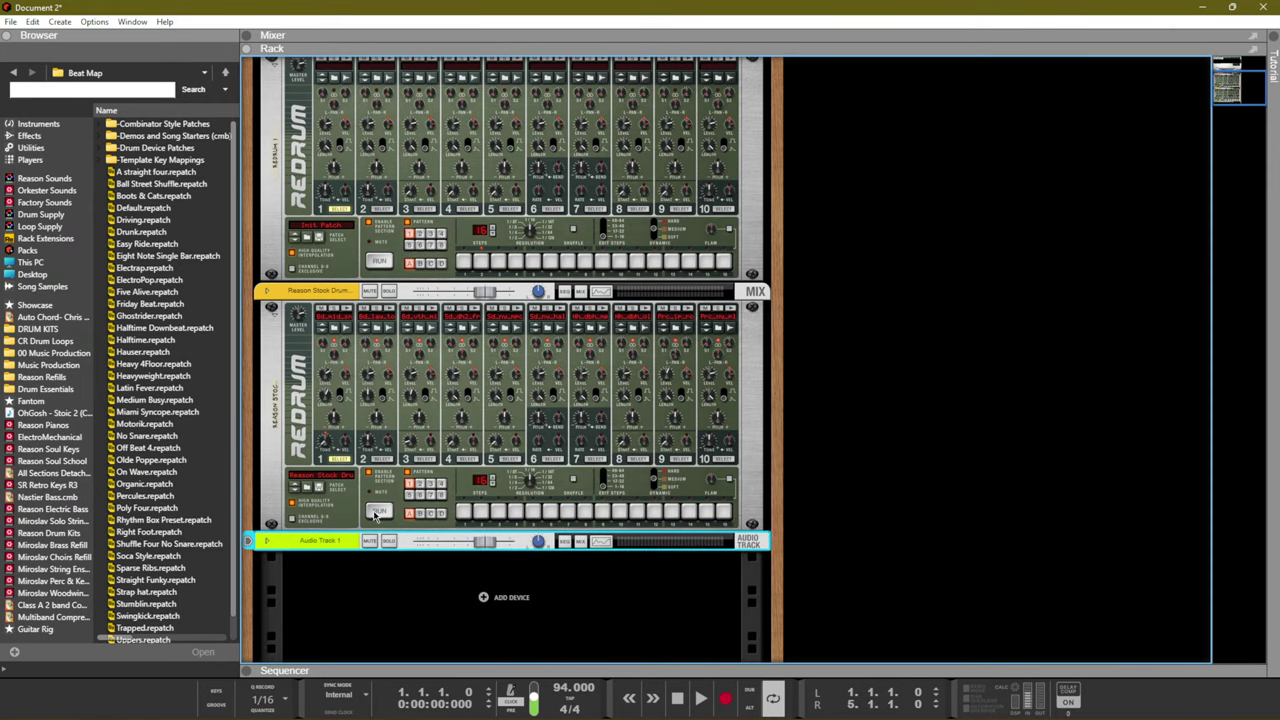
key("F7")
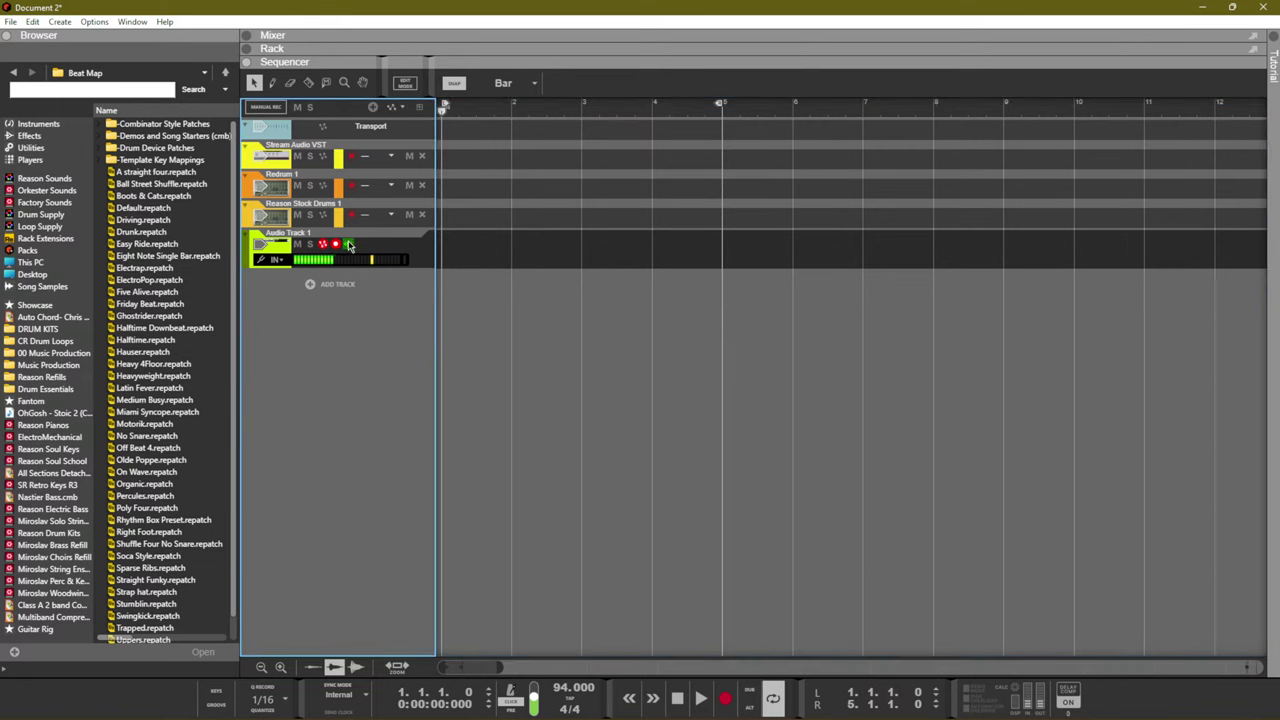
key("F6")
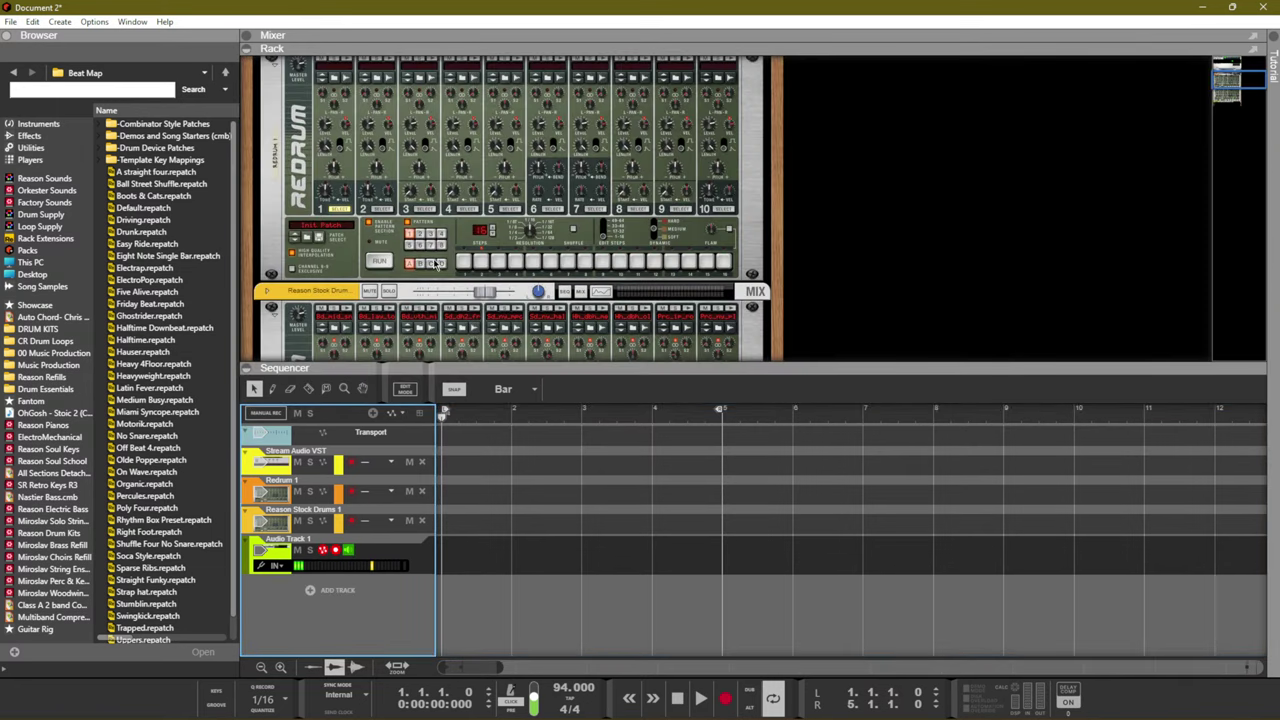
Add an Audiomatic Retro Transformer followed by an MClass Compressor as insert effects on Audio Track 1
scroll(470, 270, "down", 5)
right_click(340, 226)
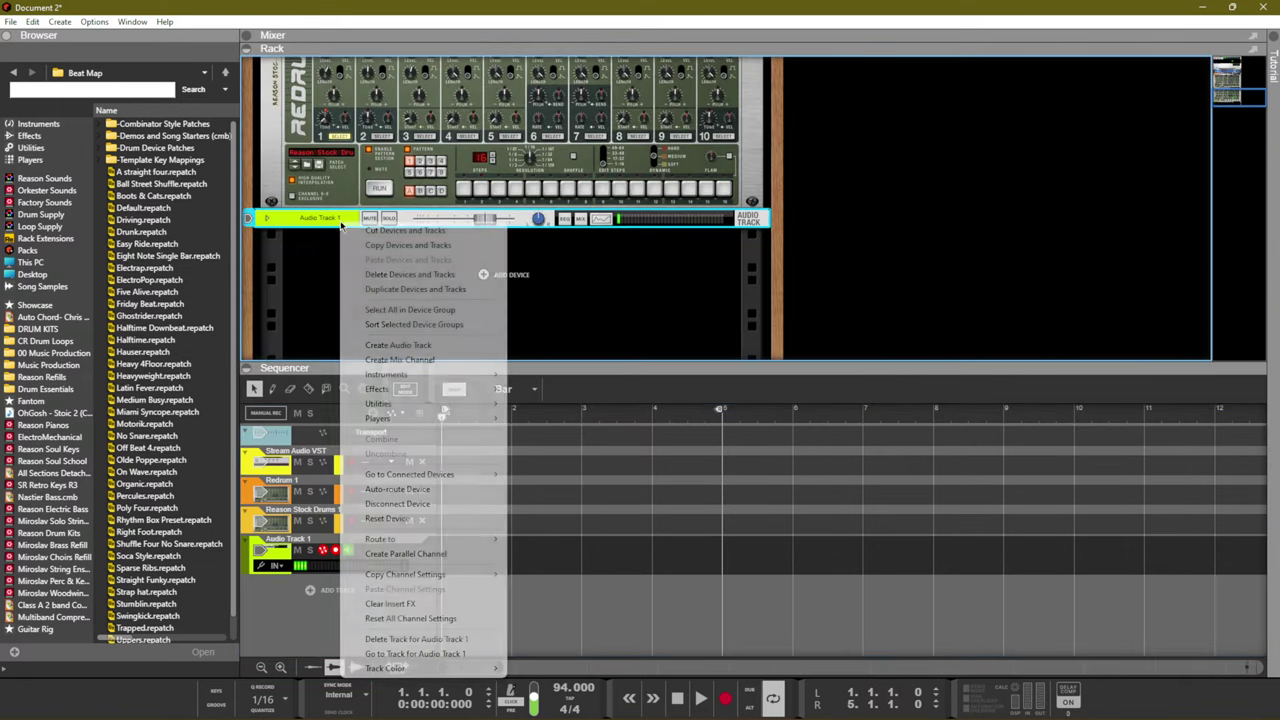
mouse_move(460, 390)
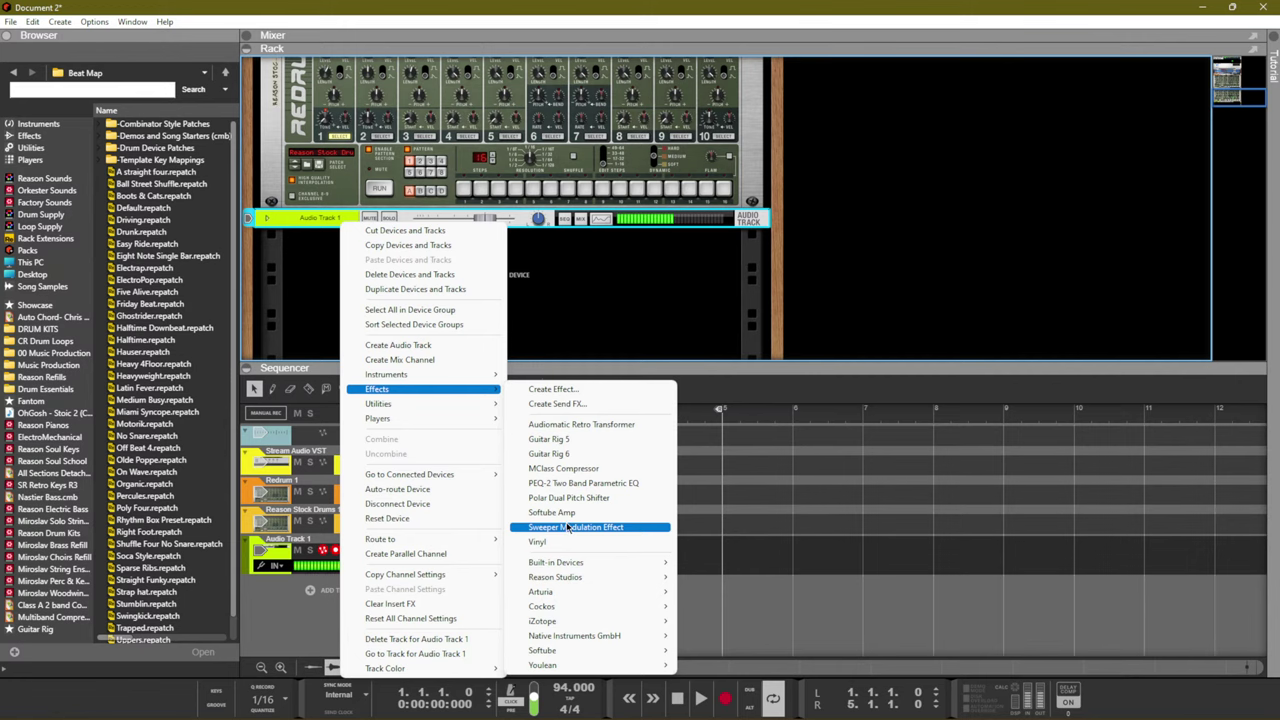
left_click(569, 428)
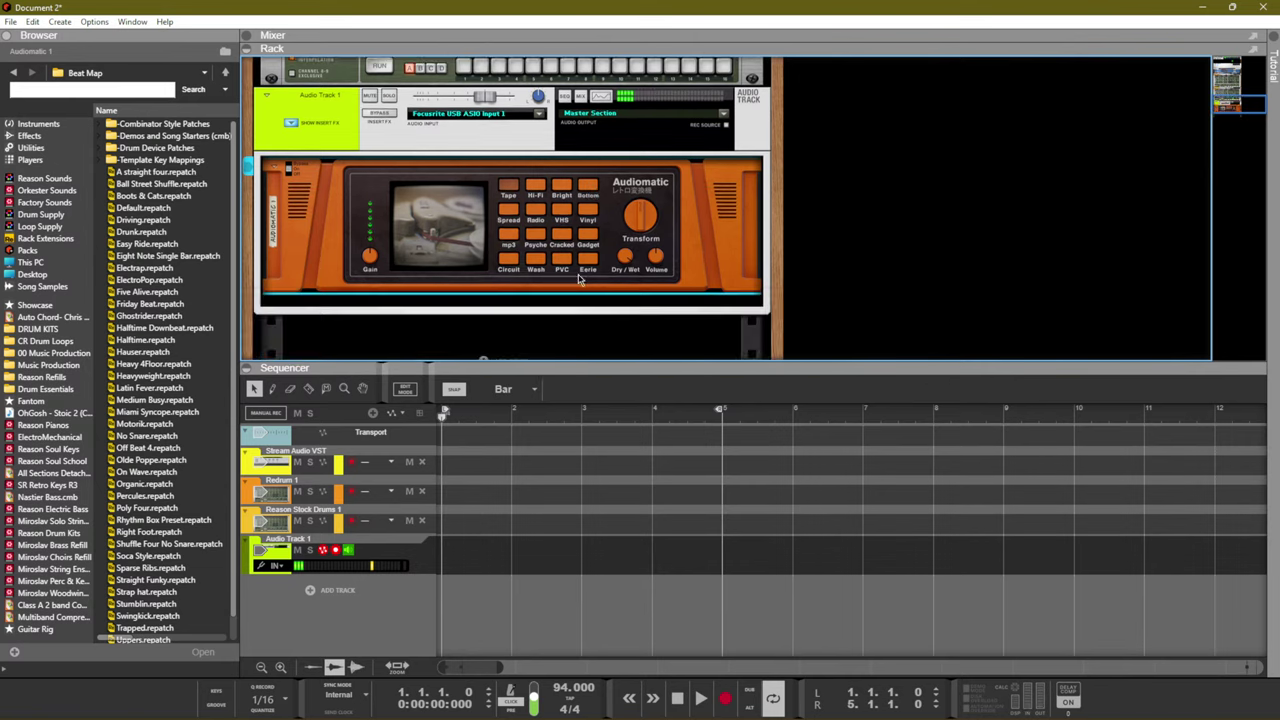
right_click(564, 265)
mouse_move(665, 432)
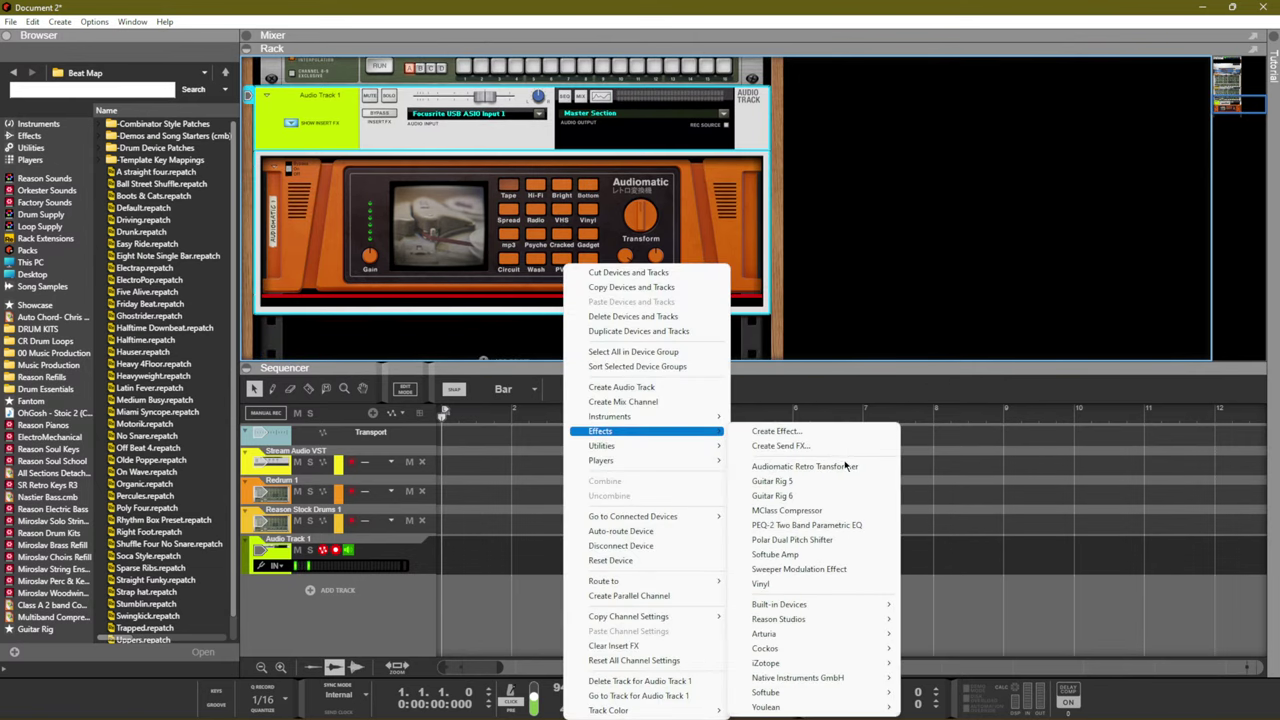
left_click(825, 512)
mouse_move(452, 343)
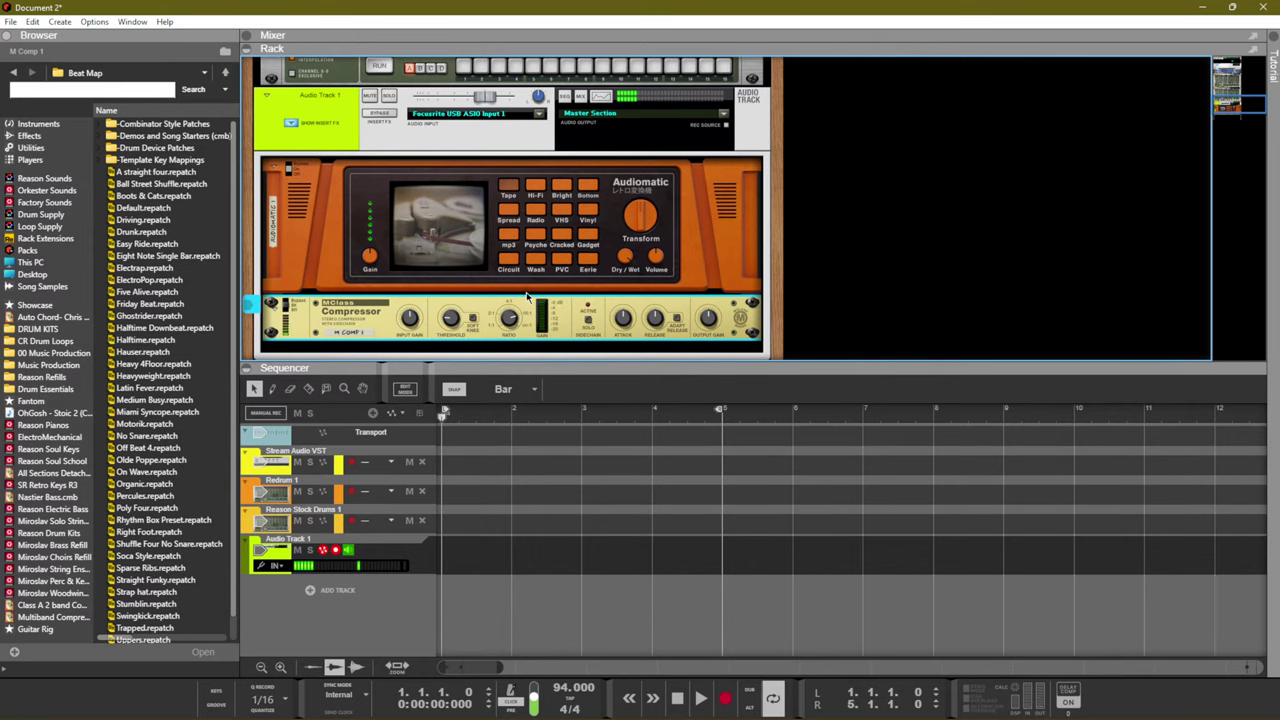
Select the Audiomatic's Radio preset and record takes on Audio Track 1, keeping a four-bar clip starting at bar 1
left_click(534, 207)
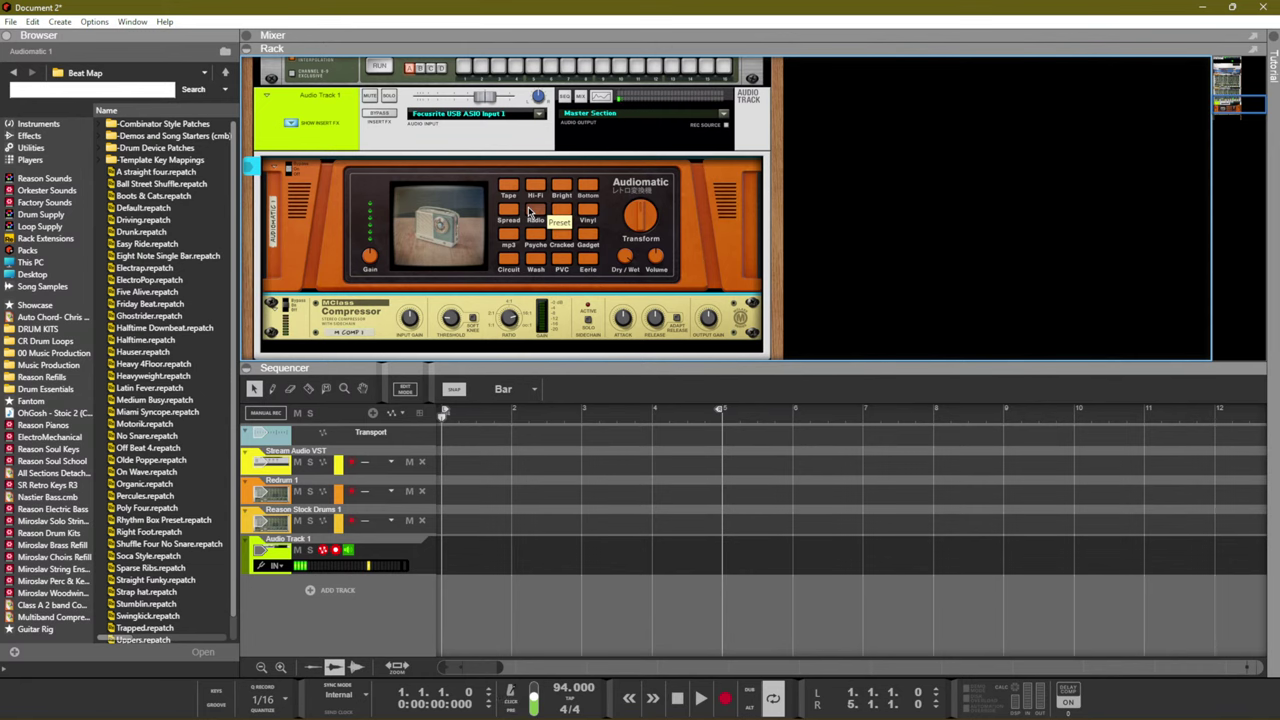
key("ctrl+Return")
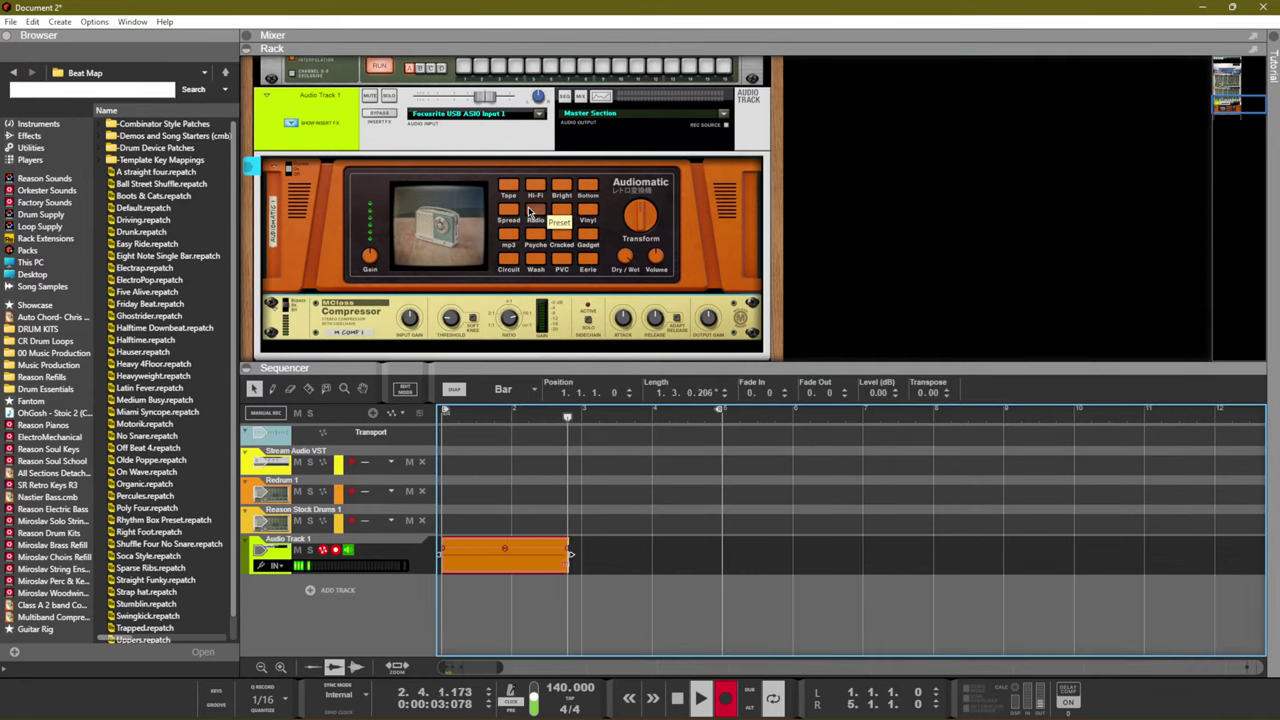
key("space")
key("ctrl+Return")
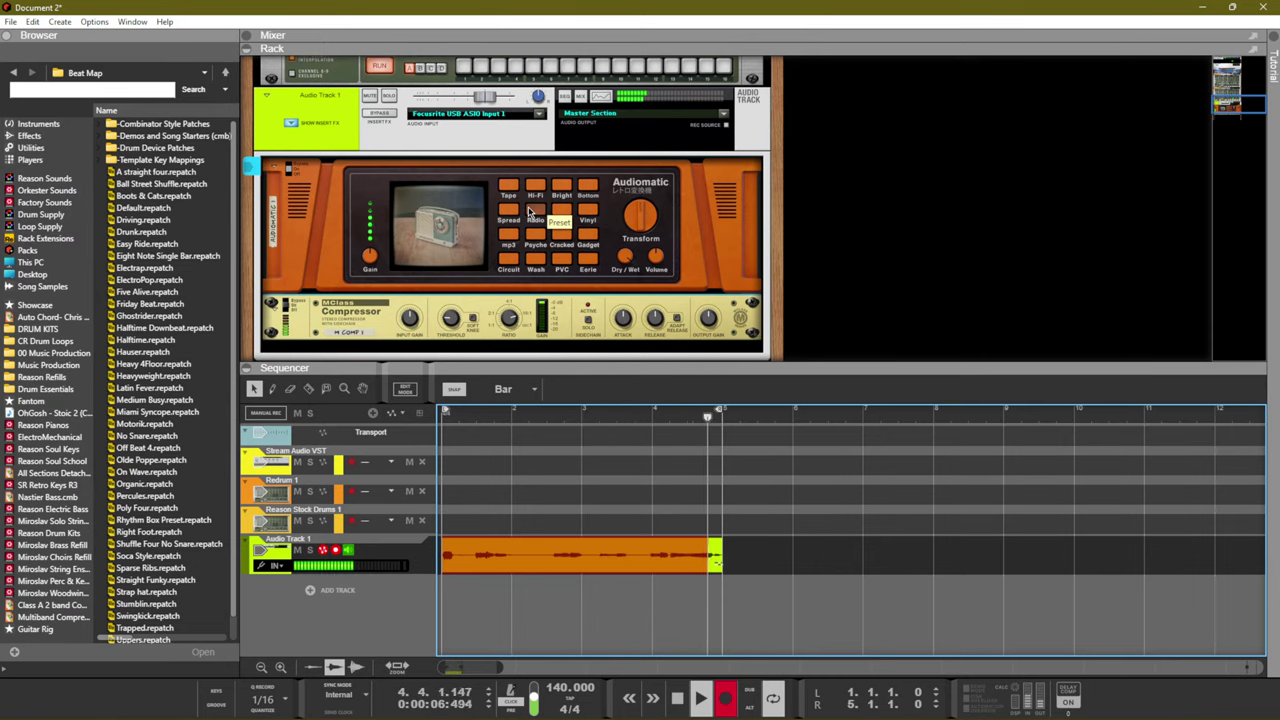
key("space")
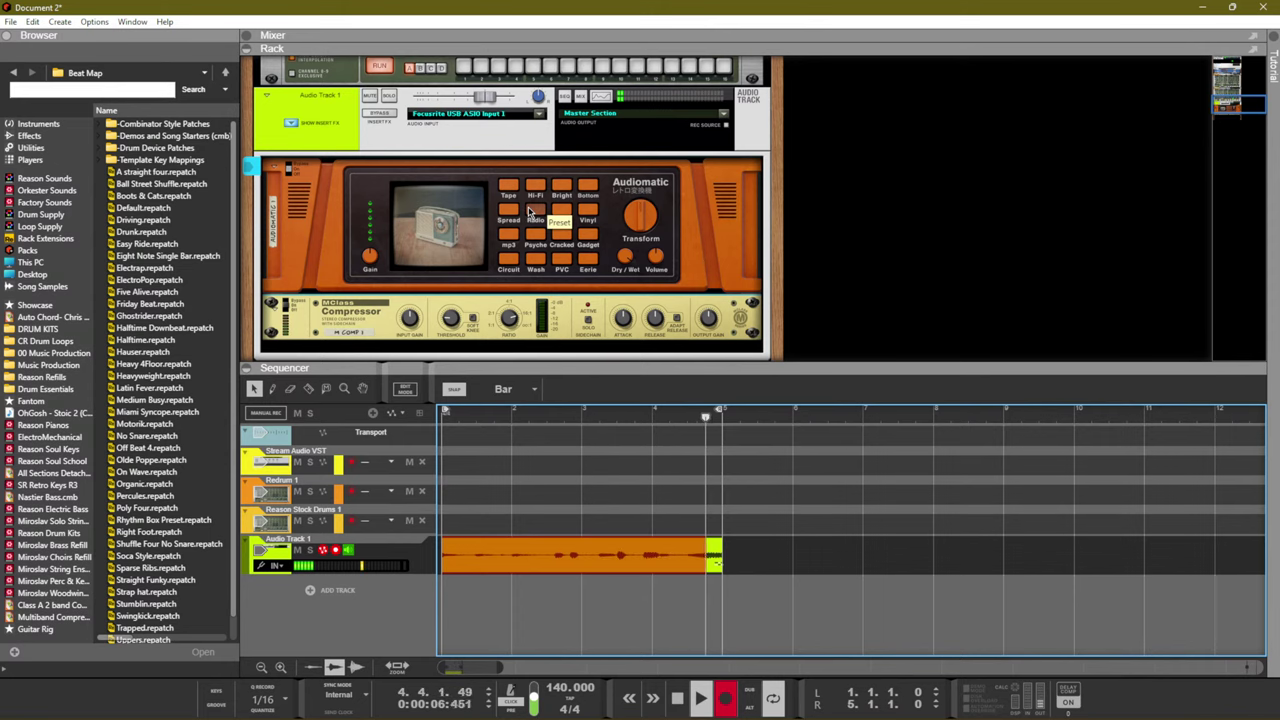
key("space")
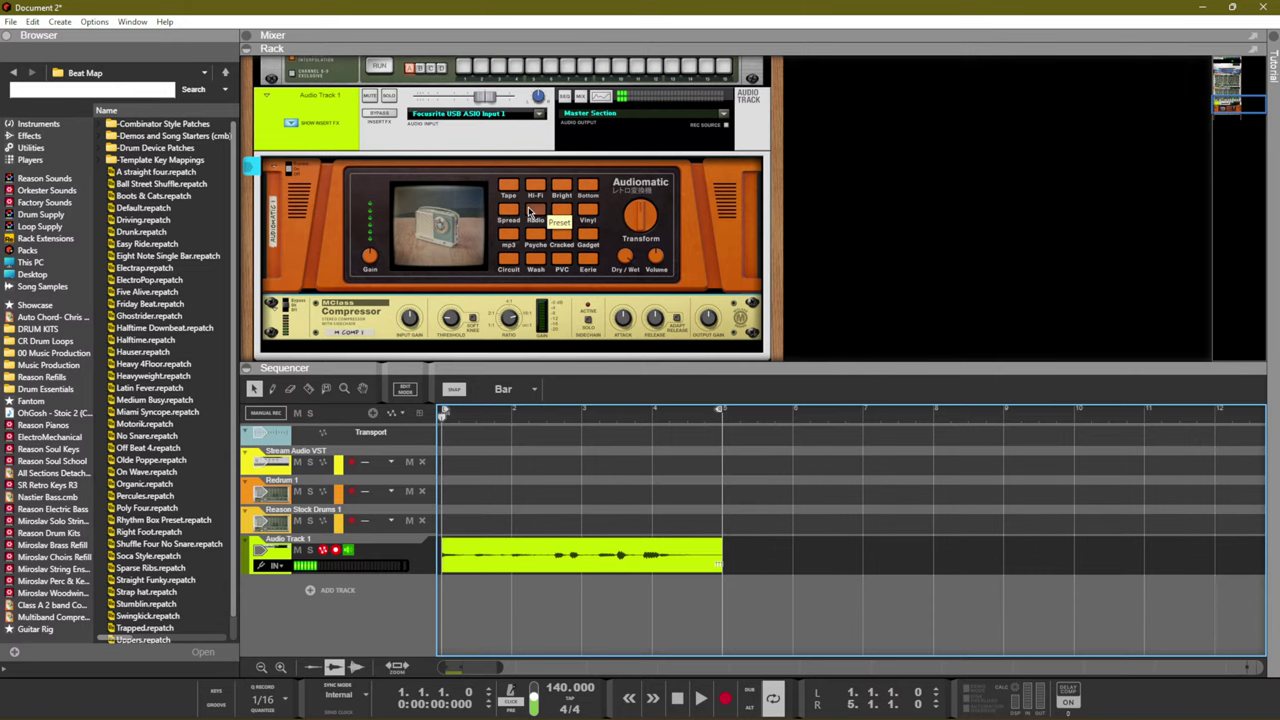
Turn off Audio Track 1's monitoring and, during playback, try the Audiomatic's mp3 and Gadget presets with Transform at 45%
left_click(348, 553)
key("space")
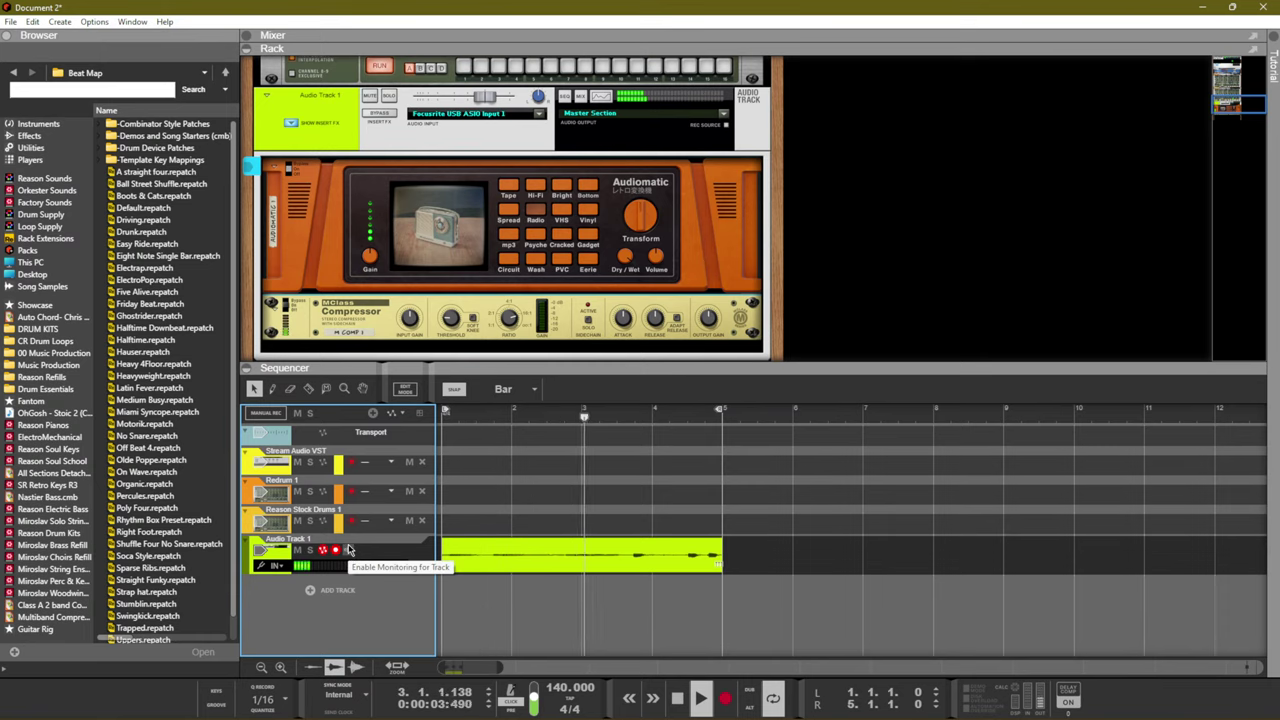
left_click(510, 238)
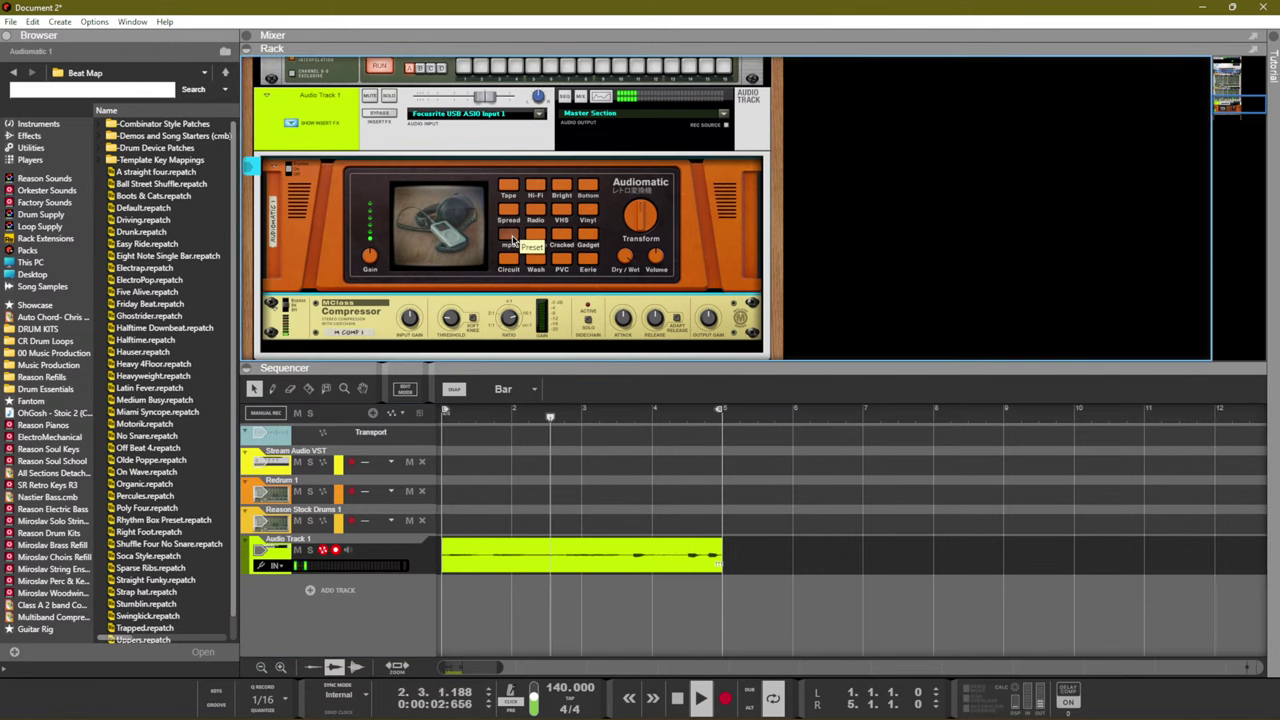
left_click(581, 239)
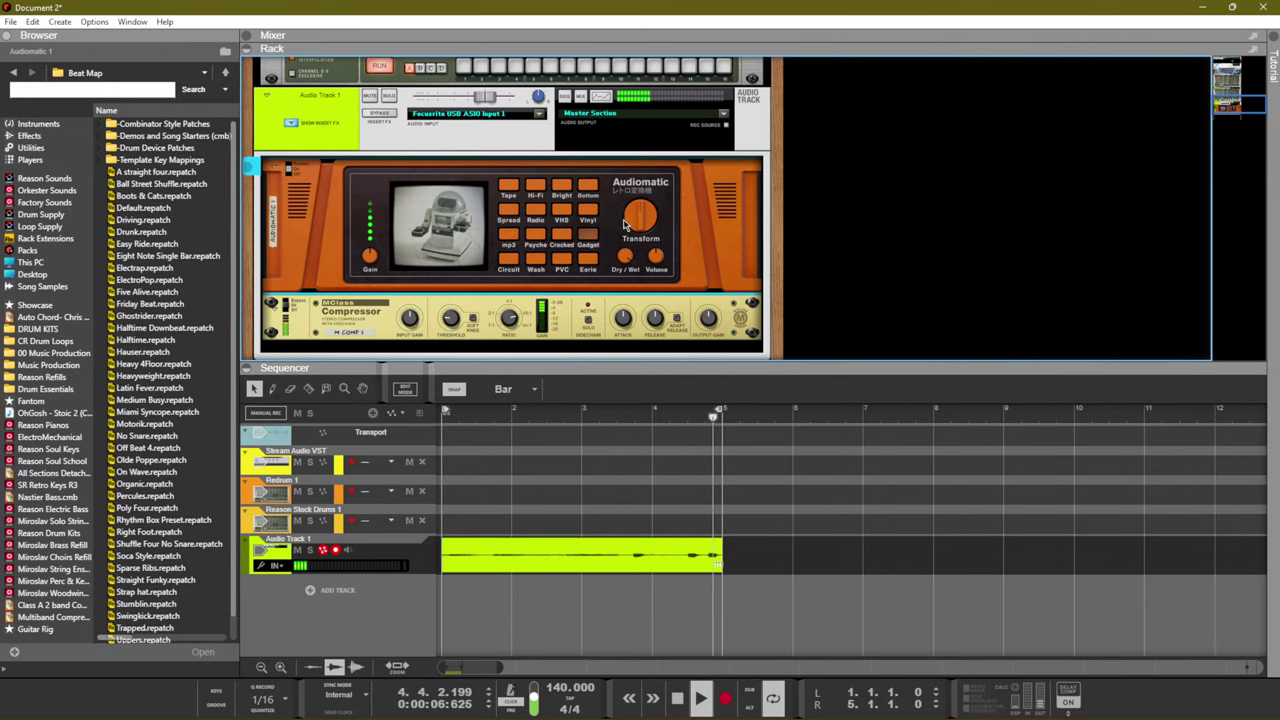
mouse_move(637, 220)
left_mouse_down()
mouse_move(650, 207)
mouse_move(645, 233)
left_mouse_up()
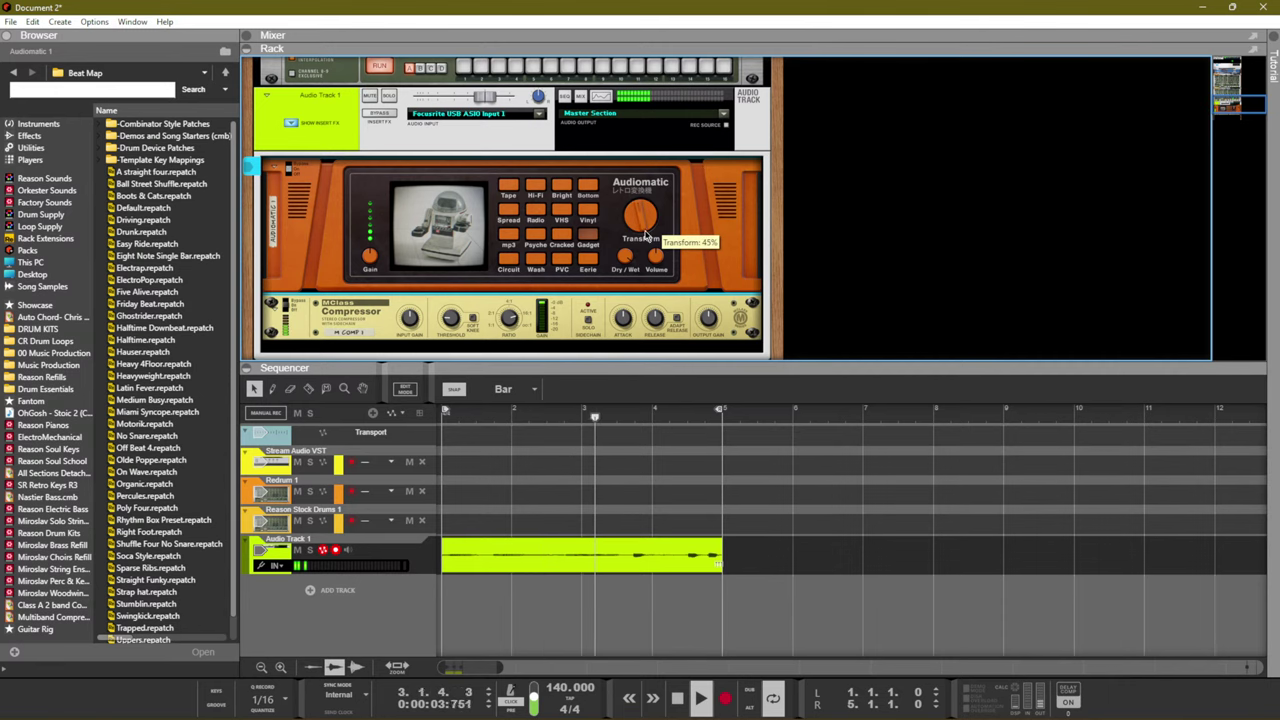
Stop playback, flip the rack to its rear, and add a Spider Audio Merger & Splitter directly below the Audiomatic
scroll(470, 272, "down", 3)
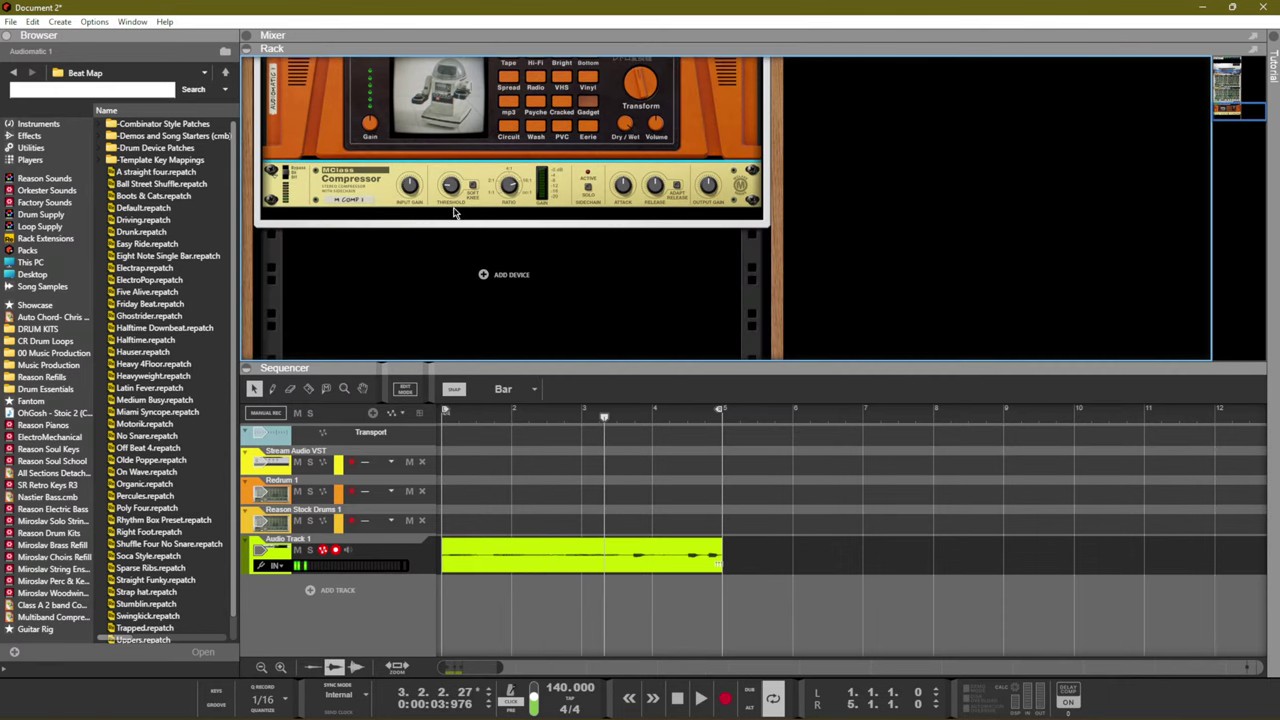
key("Tab")
scroll(627, 128, "up", 3)
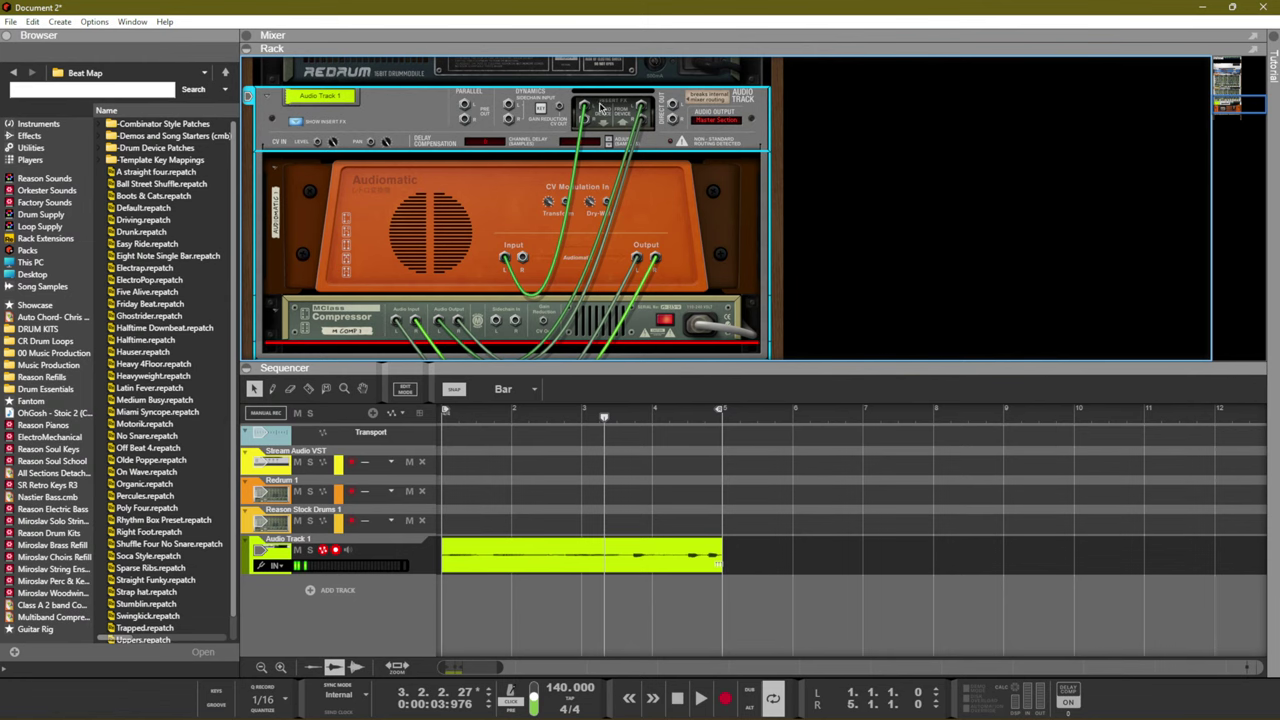
left_click(505, 170)
right_click(505, 170)
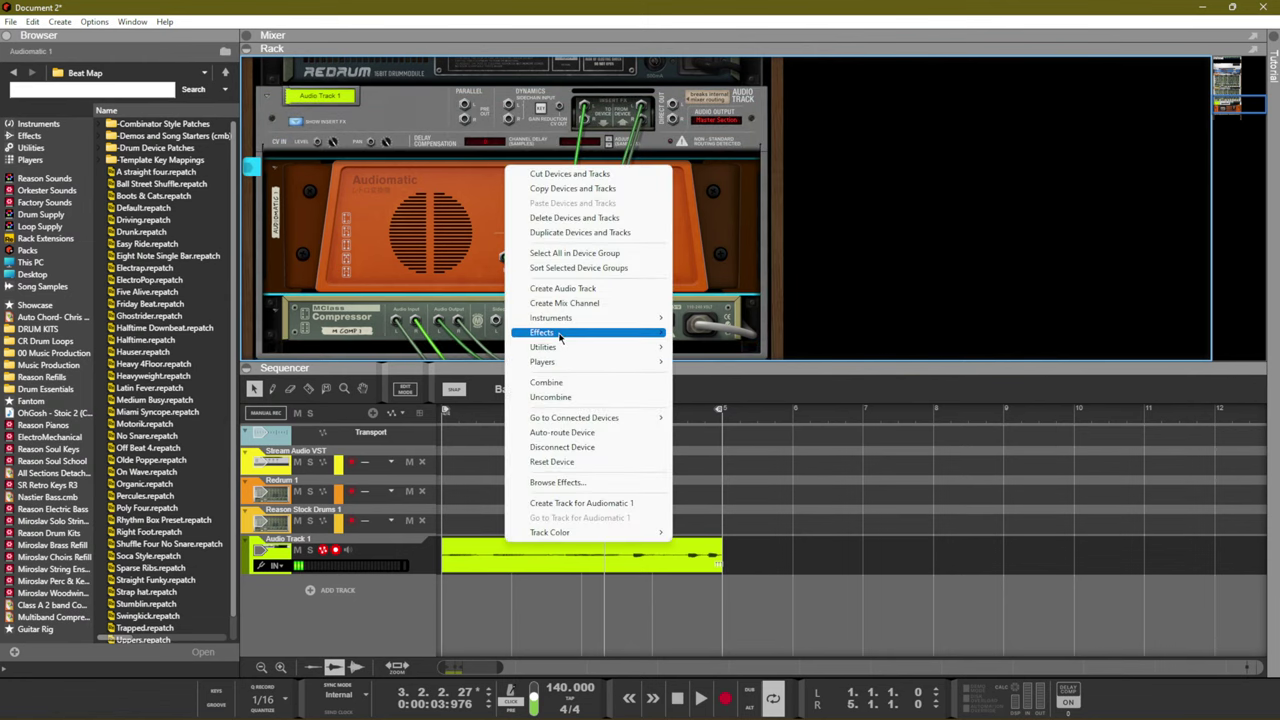
mouse_move(557, 333)
mouse_move(778, 520)
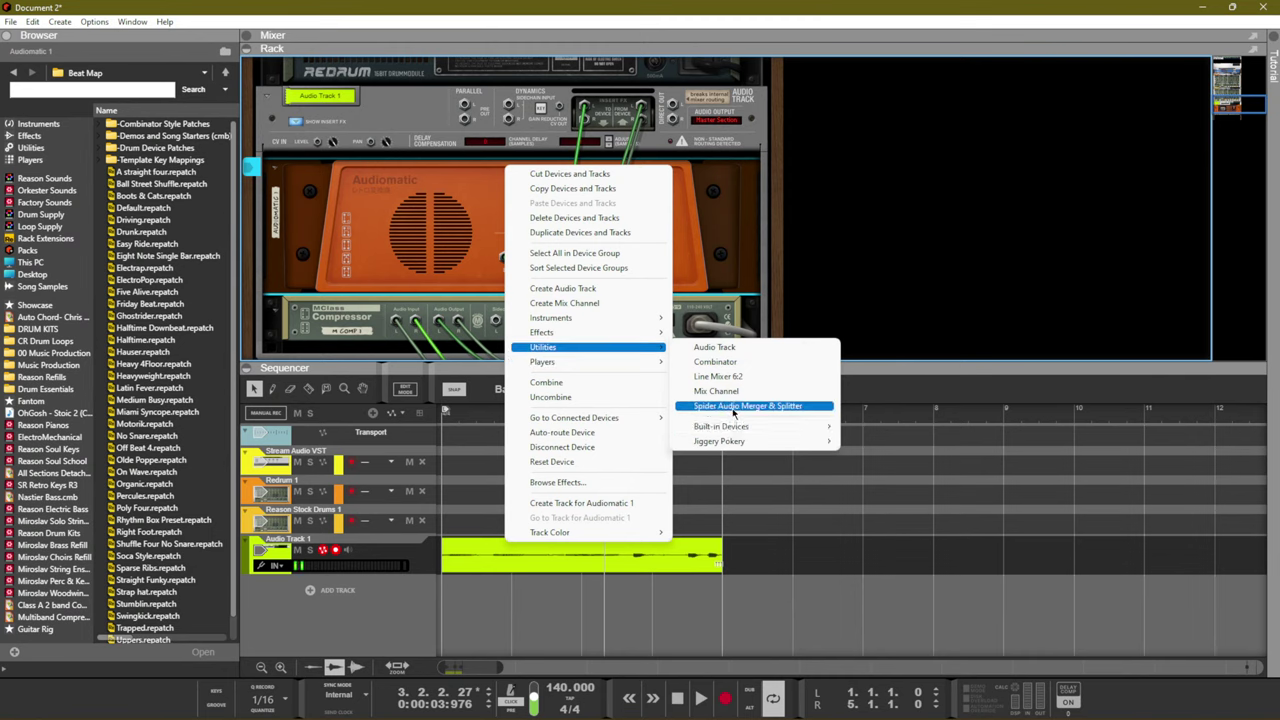
left_click(738, 405)
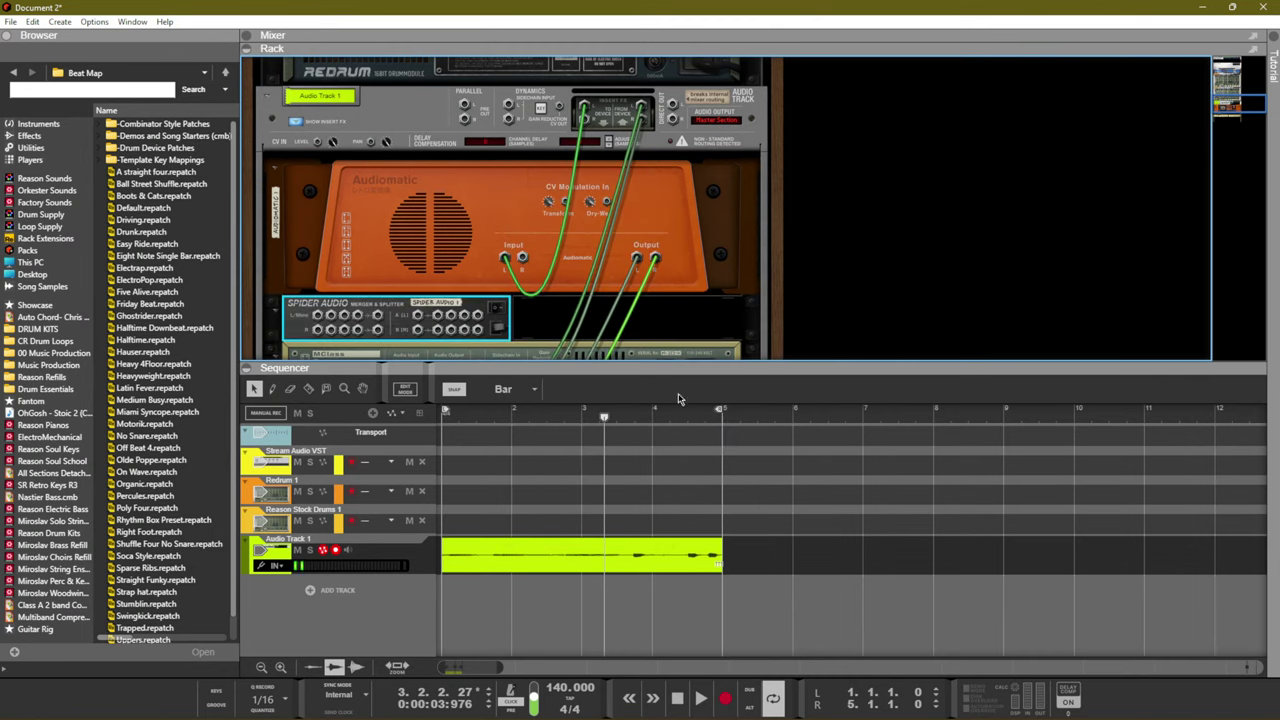
Route Audio Track 1's insert send into the Spider Audio's splitter input, and a splitter output pair to the Audiomatic's inputs
left_click_drag(584, 106, 418, 316)
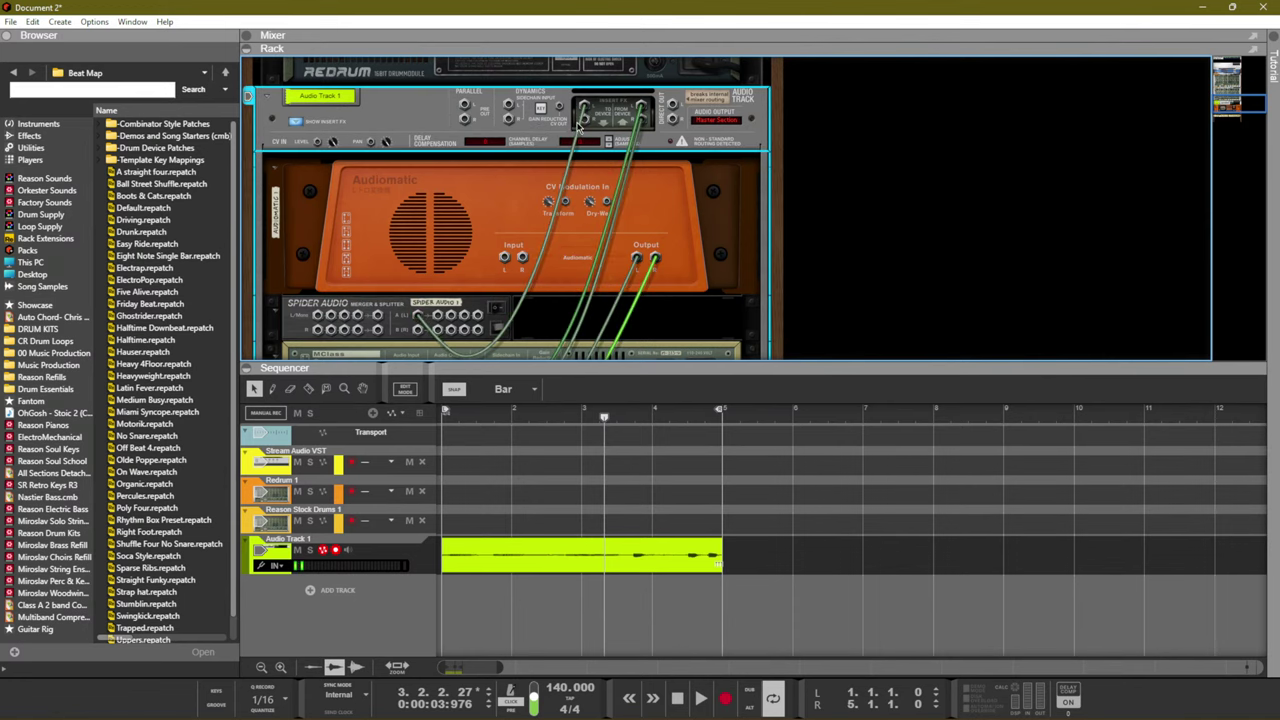
left_click_drag(579, 126, 510, 257)
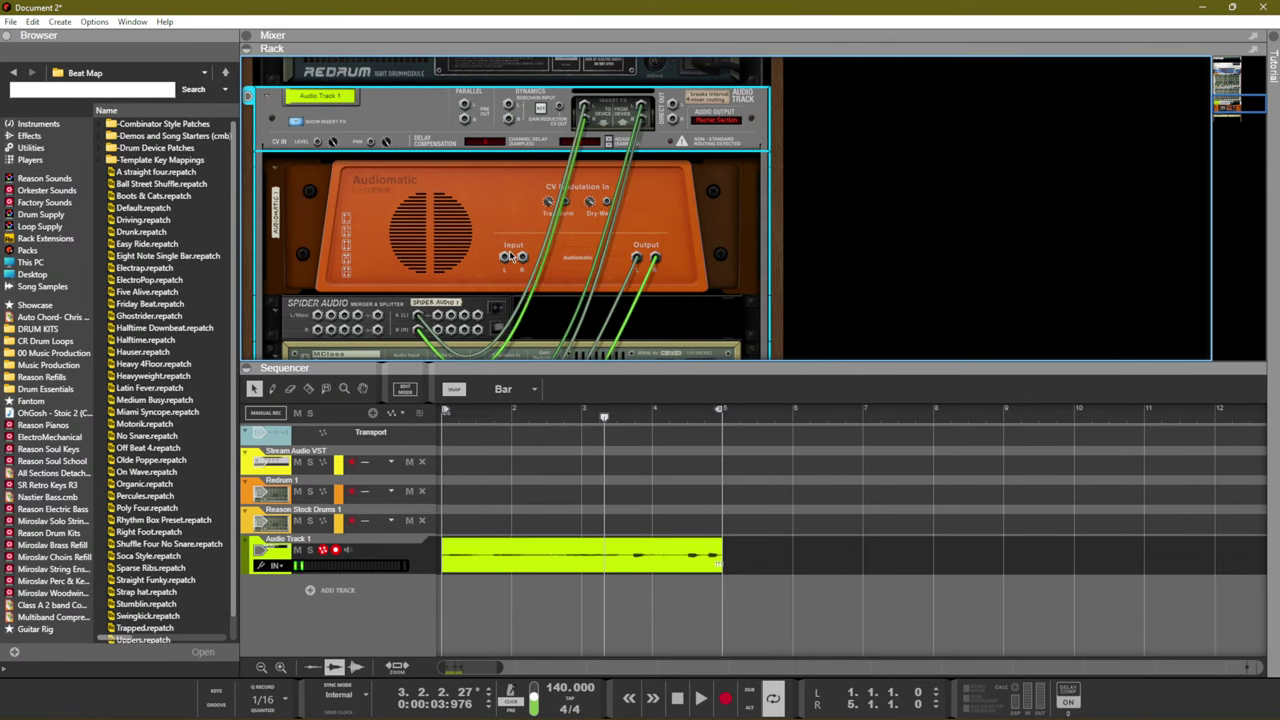
left_click_drag(437, 318, 505, 259)
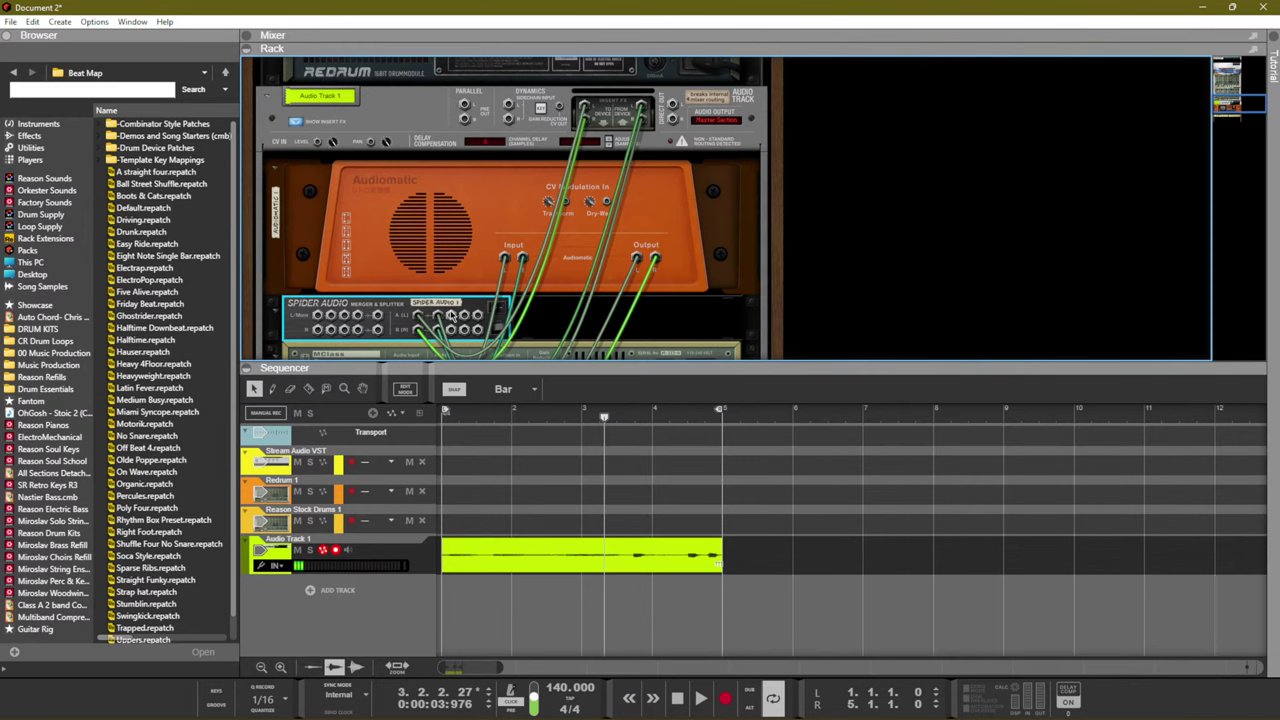
scroll(450, 316, "down", 2)
scroll(466, 290, "up", 3)
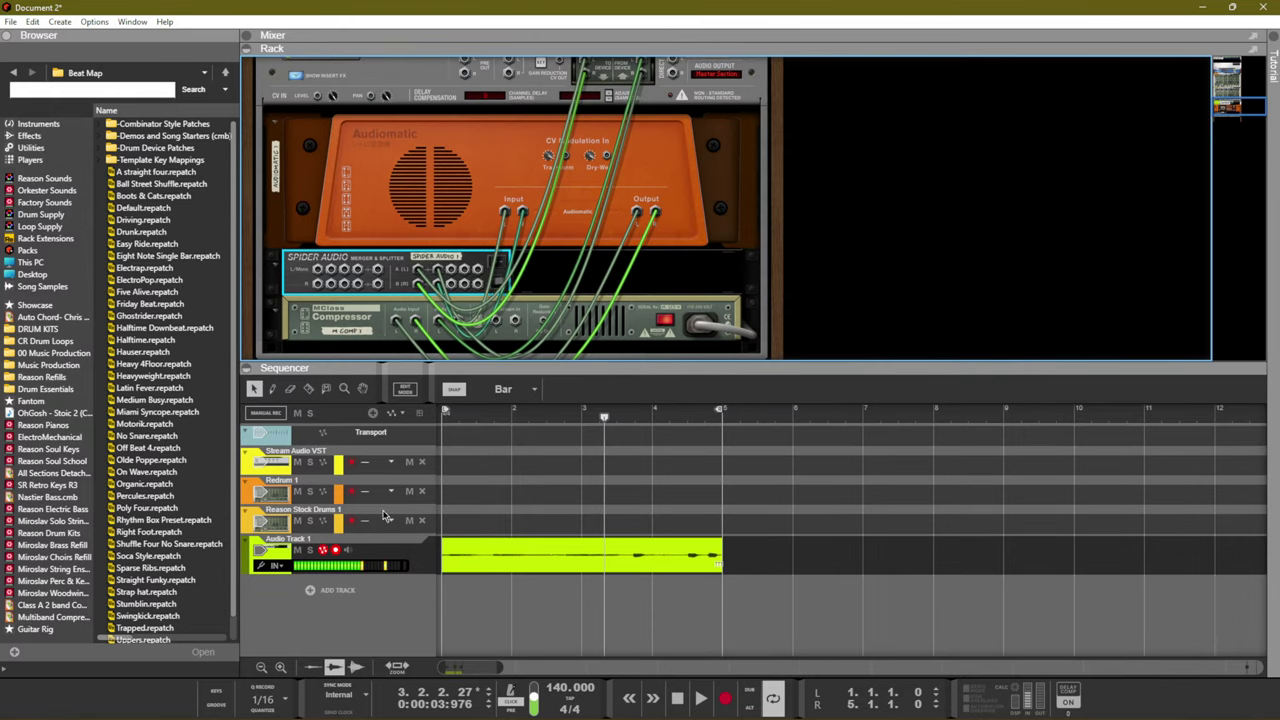
Turn Audio Track 1's monitoring back on and move the recorded clip to start at bar 5
left_click(589, 514)
left_click_drag(580, 556, 865, 567)
scroll(630, 290, "down", 1)
scroll(614, 274, "up", 1)
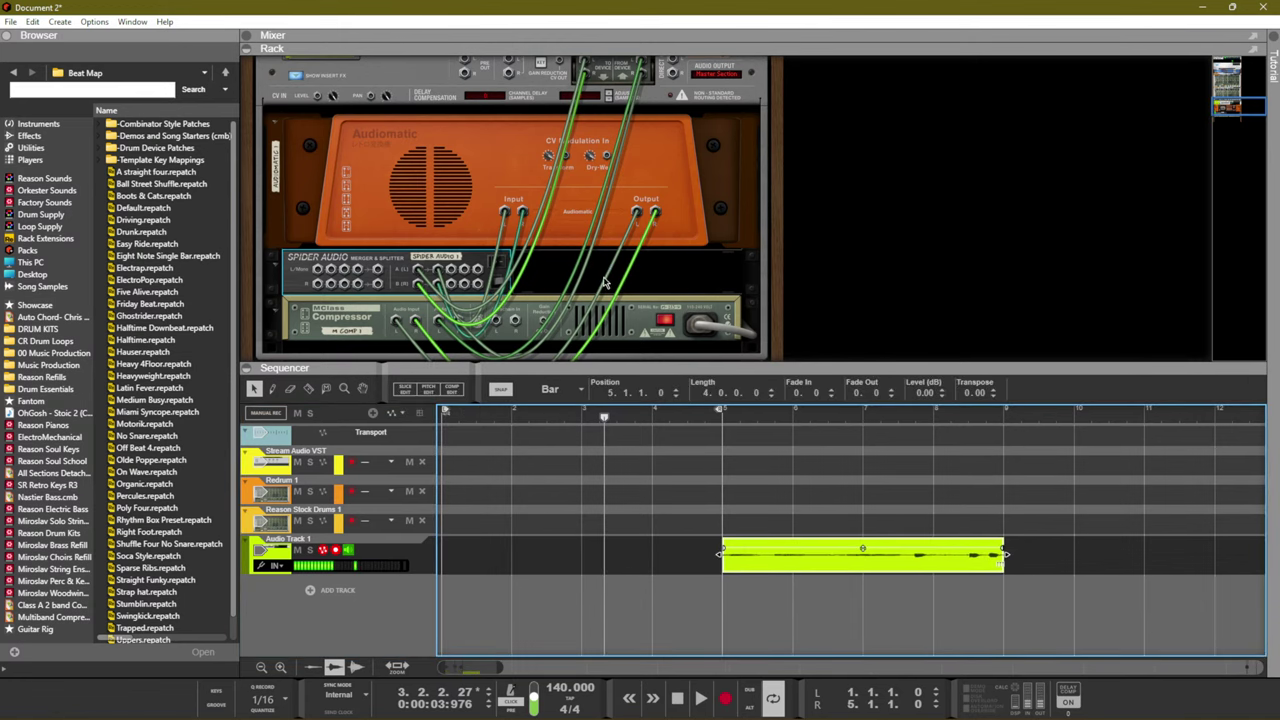
Add a second Spider Audio Merger & Splitter beside the first and reroute the Compressor's outputs from the insert return to its splitter inputs
scroll(598, 290, "down", 1)
scroll(594, 292, "up", 2)
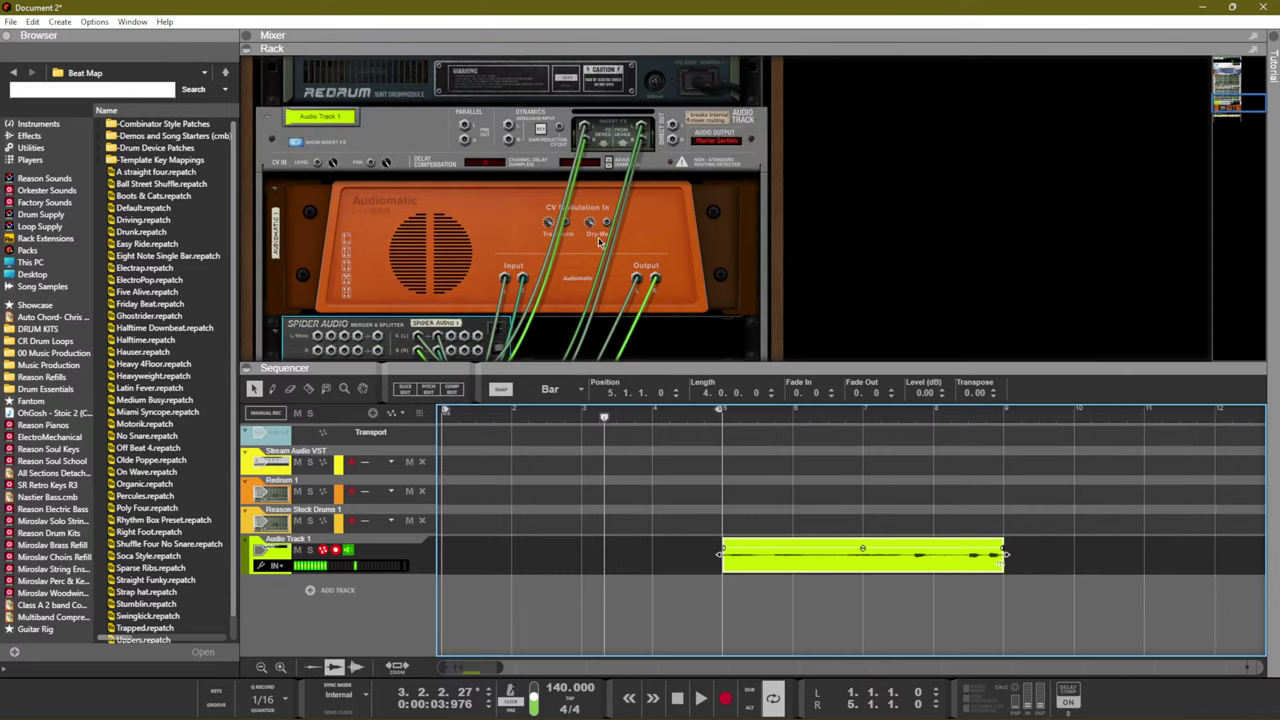
right_click(545, 334)
mouse_move(646, 459)
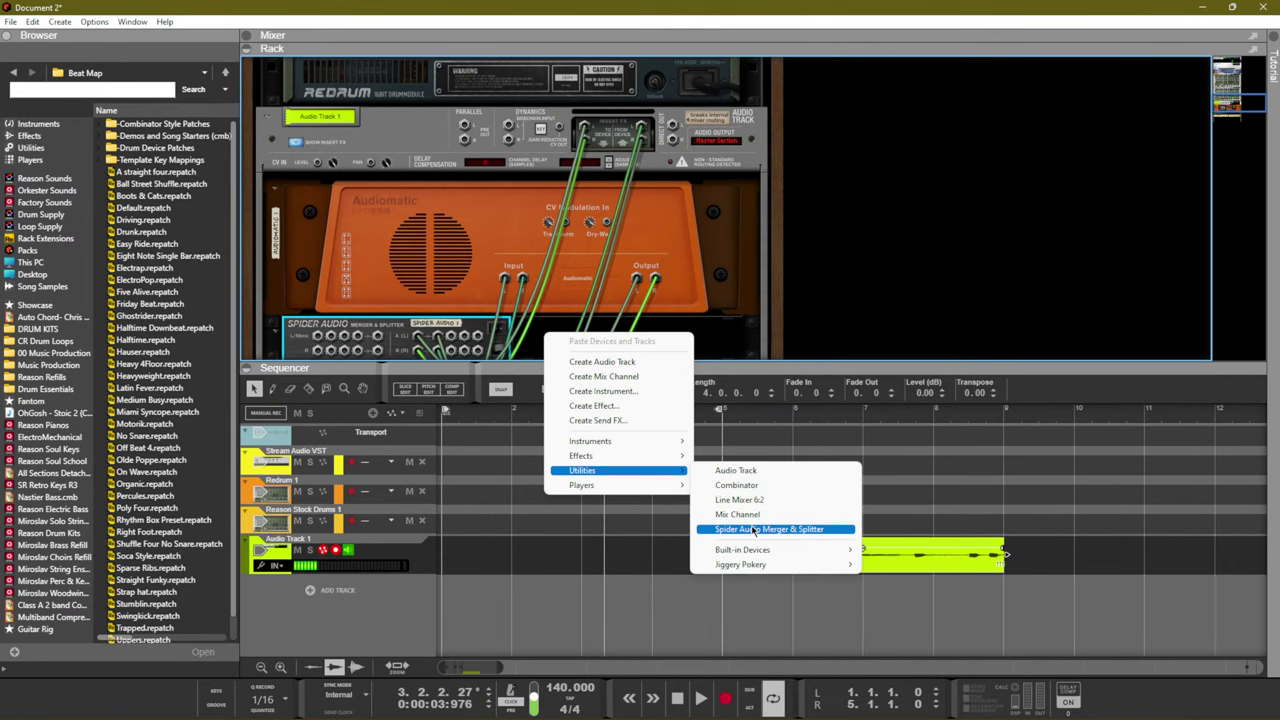
left_click(754, 530)
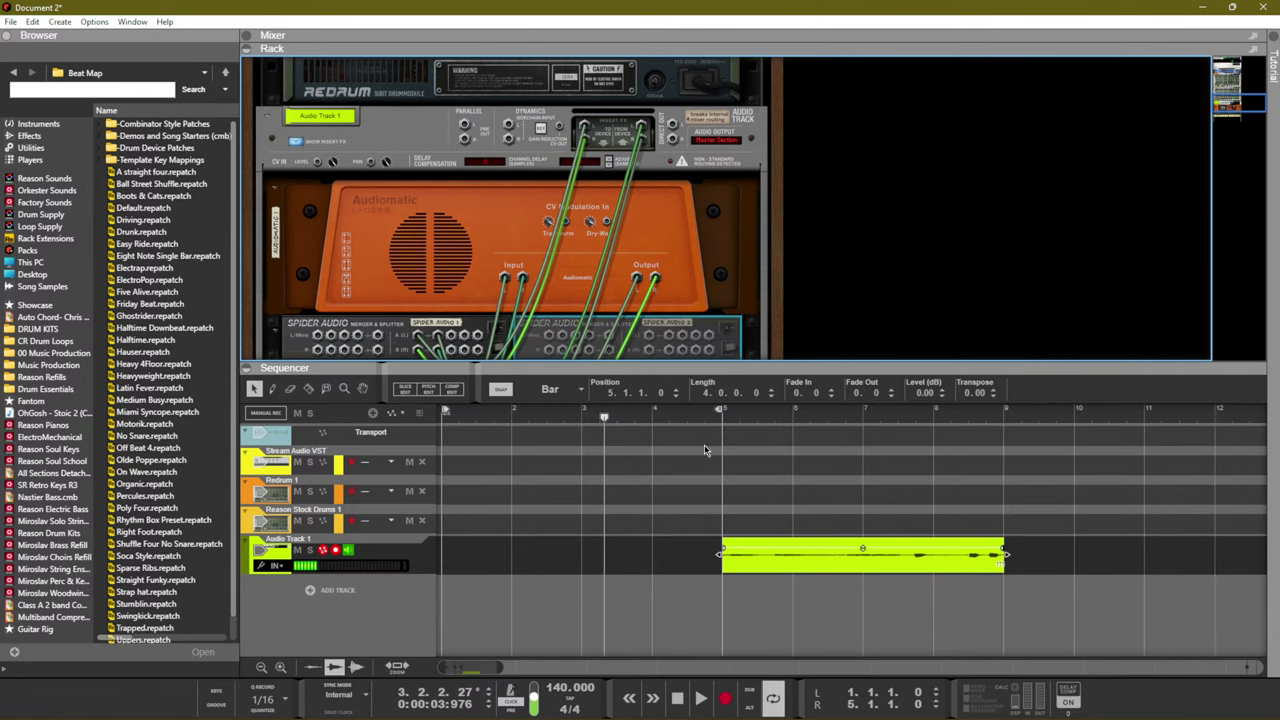
left_click(641, 131)
left_click_drag(641, 143, 648, 287)
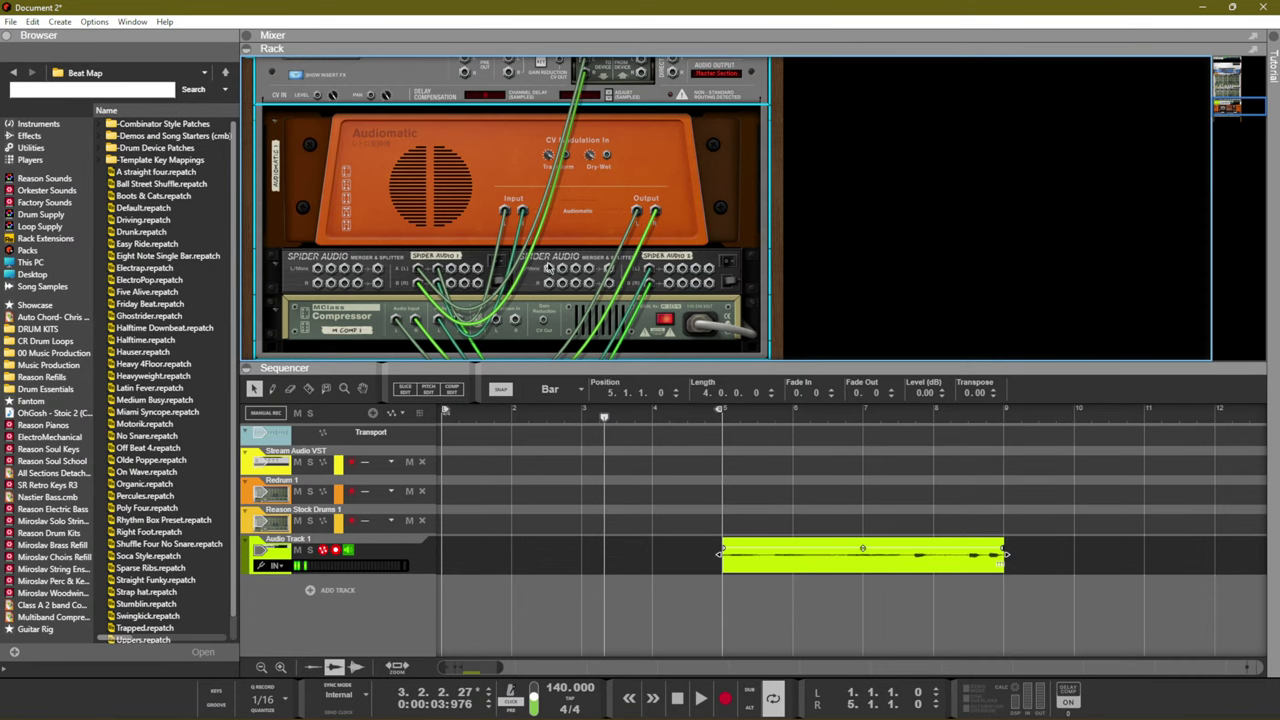
Unplug the cables from the track's insert send and the Audiomatic's inputs and outputs, and expand the rack to full height
left_click_drag(588, 76, 495, 235)
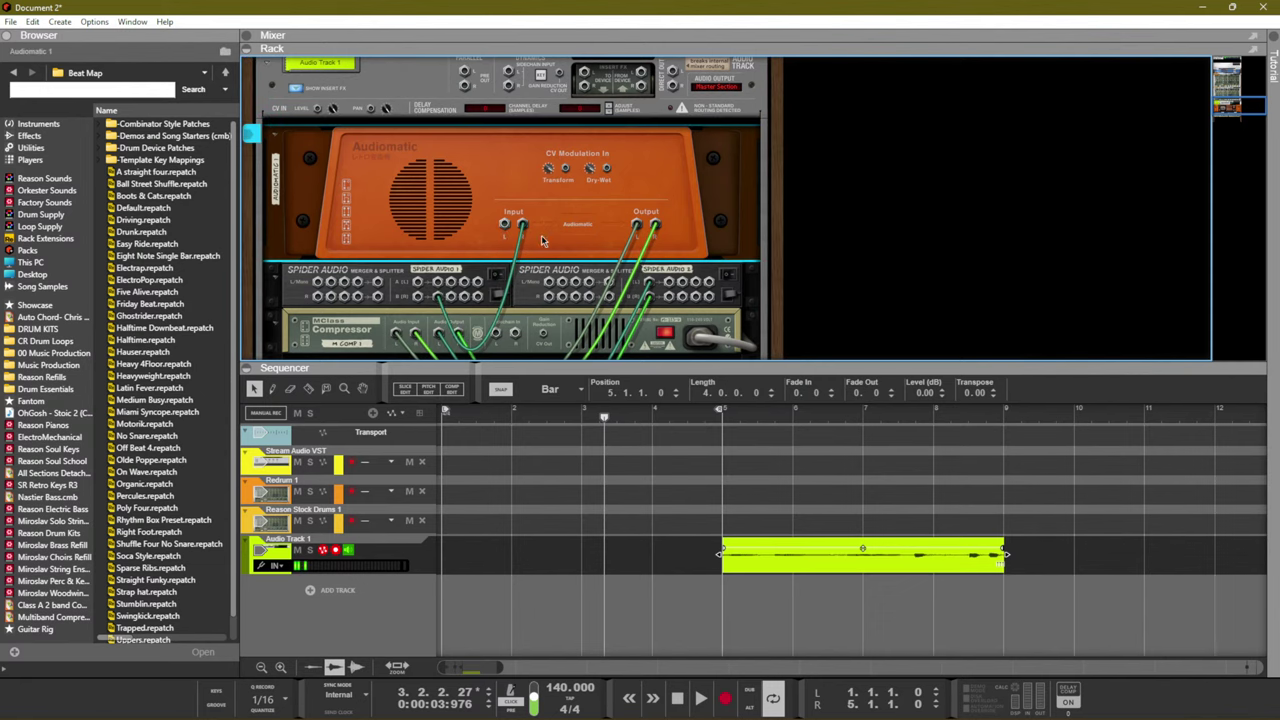
left_click_drag(636, 224, 649, 206)
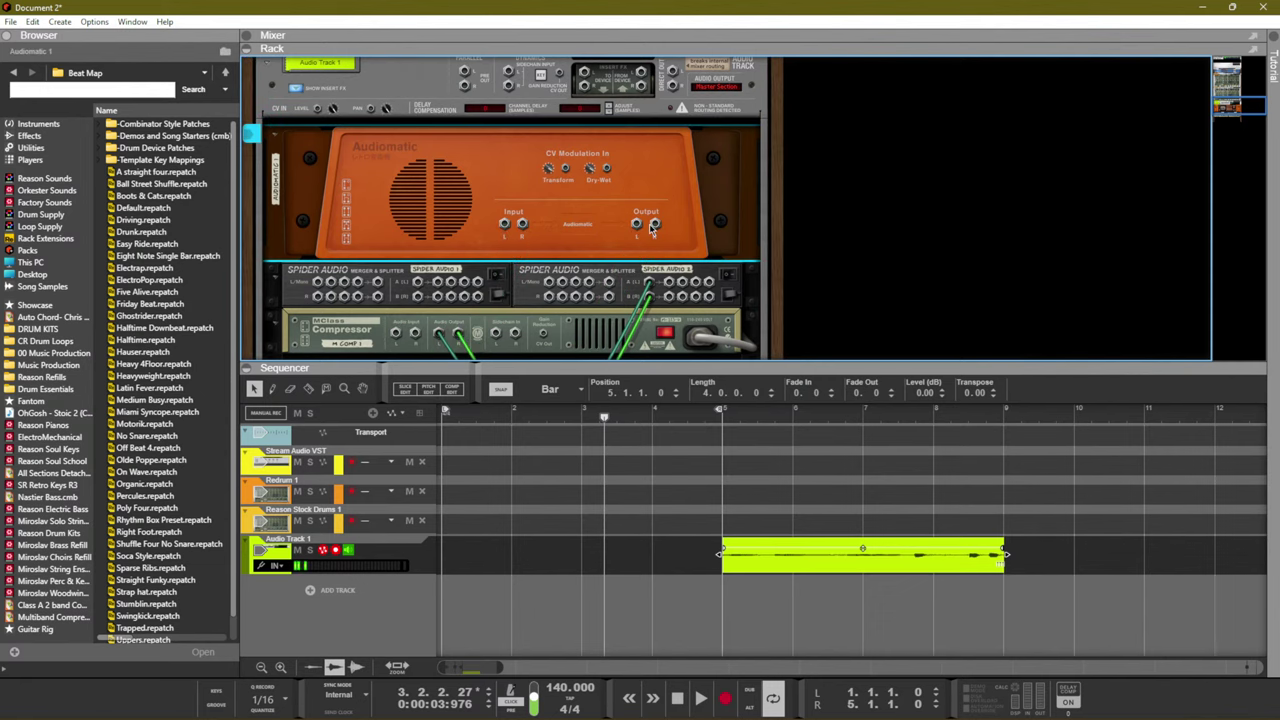
key("F7")
left_click(645, 477)
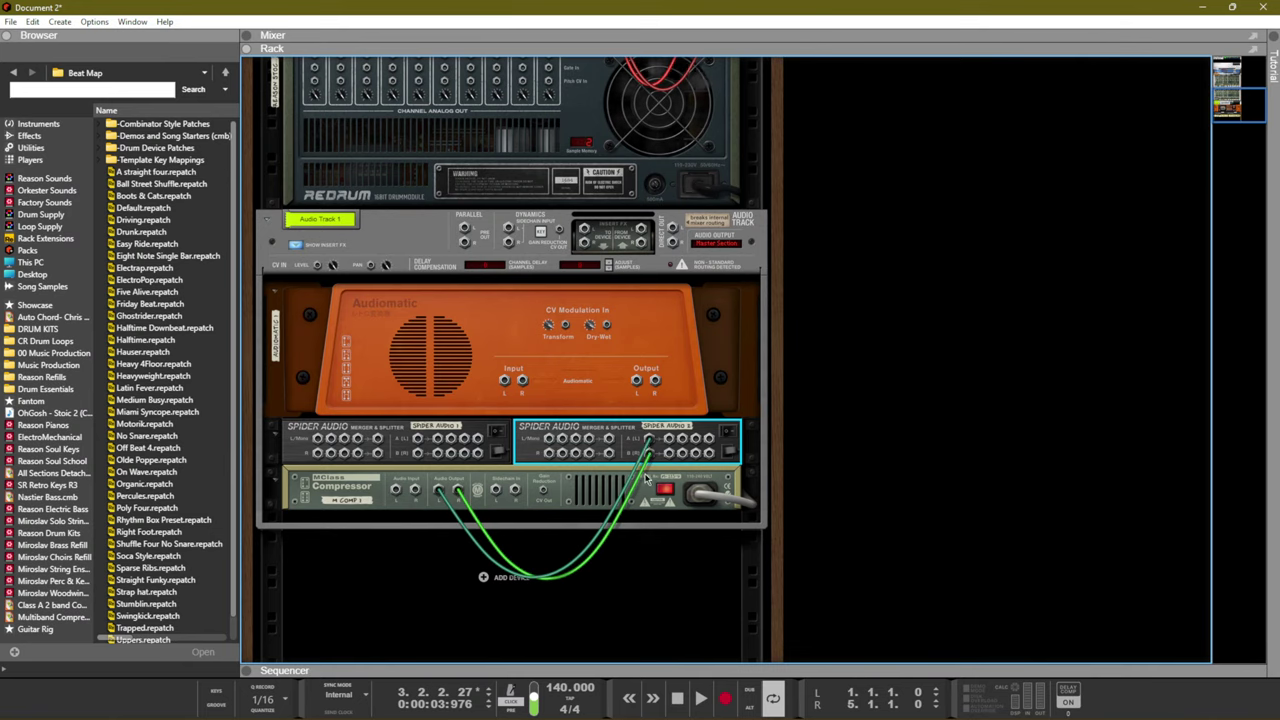
Unplug the Compressor's outputs from the second Spider Audio's splitter inputs
left_click_drag(650, 458, 650, 455)
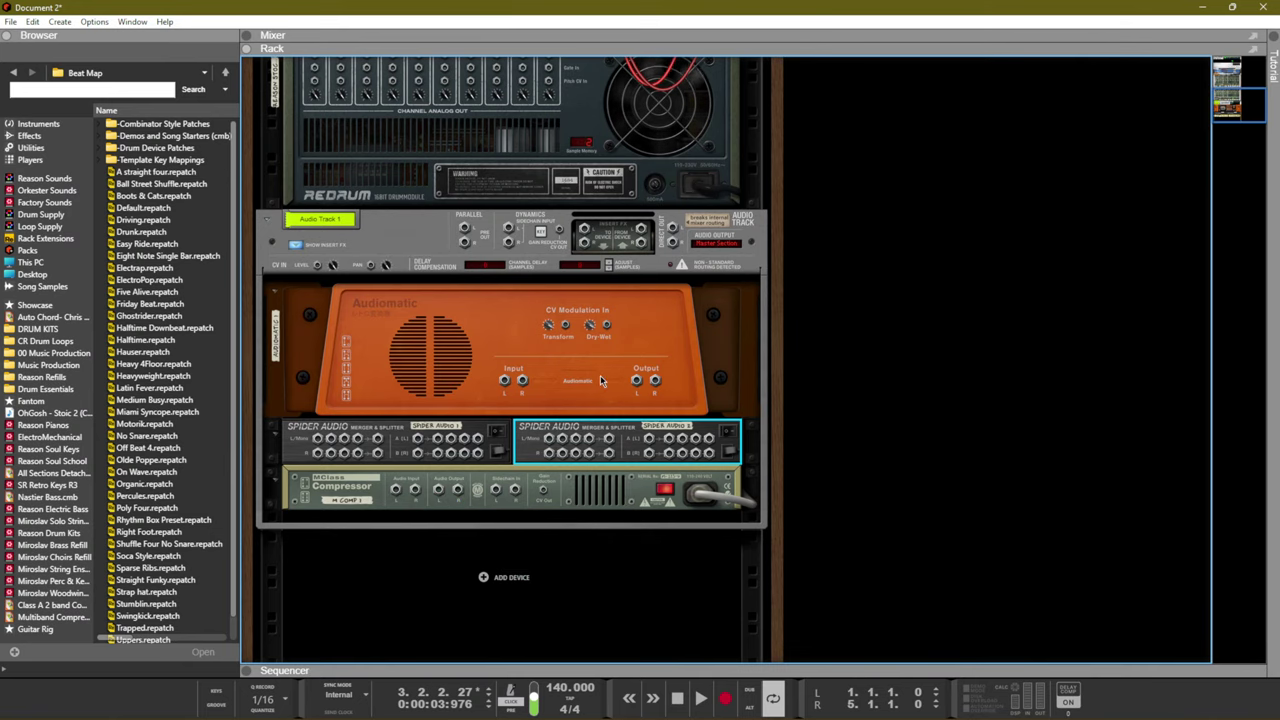
left_click_drag(504, 381, 445, 497)
left_click_drag(636, 380, 397, 490)
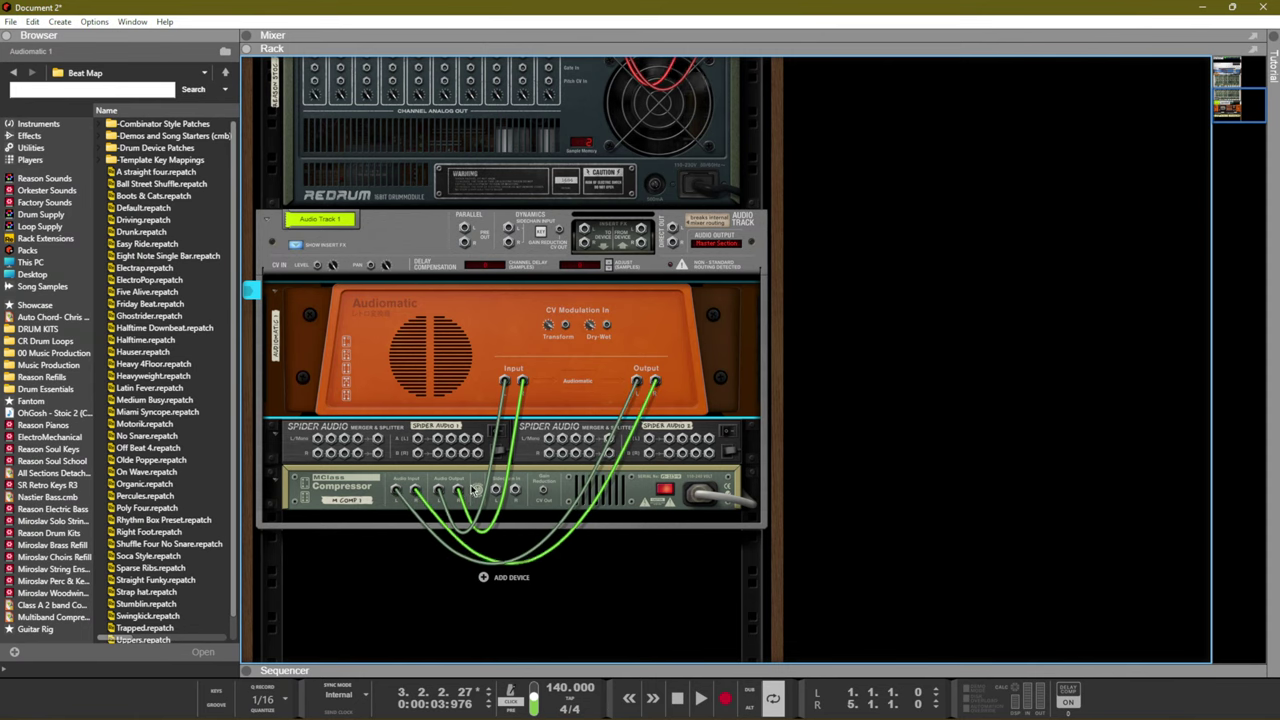
left_click_drag(503, 383, 541, 405)
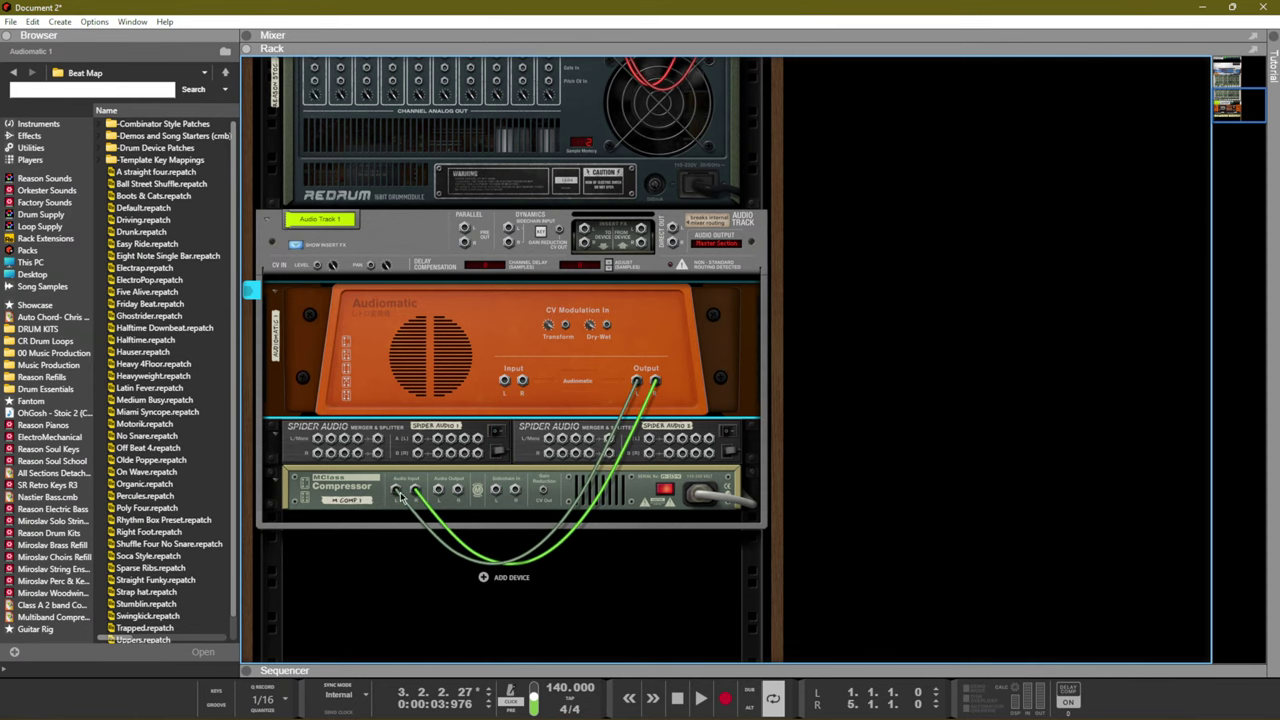
left_click_drag(403, 497, 551, 483)
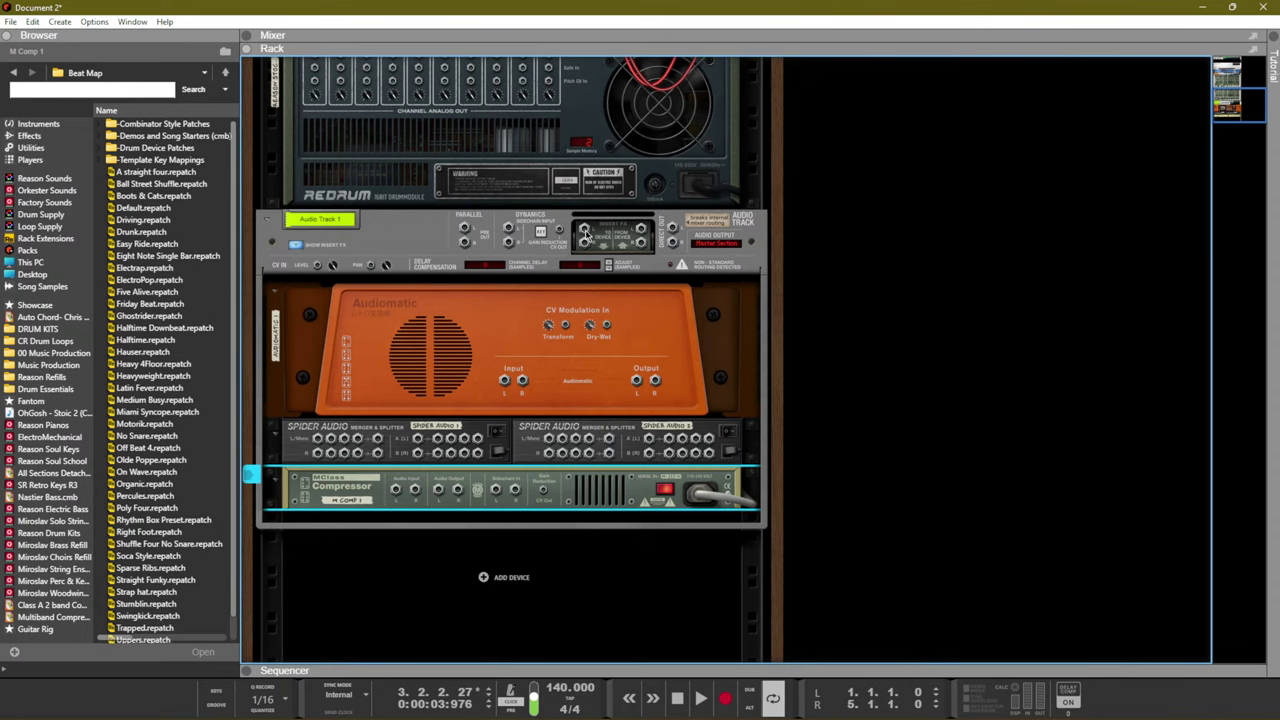
Connect Audio Track 1's insert send to the first Spider Audio's splitter inputs, and its first splitter output pair to the Audiomatic's inputs
left_click_drag(589, 234, 437, 458)
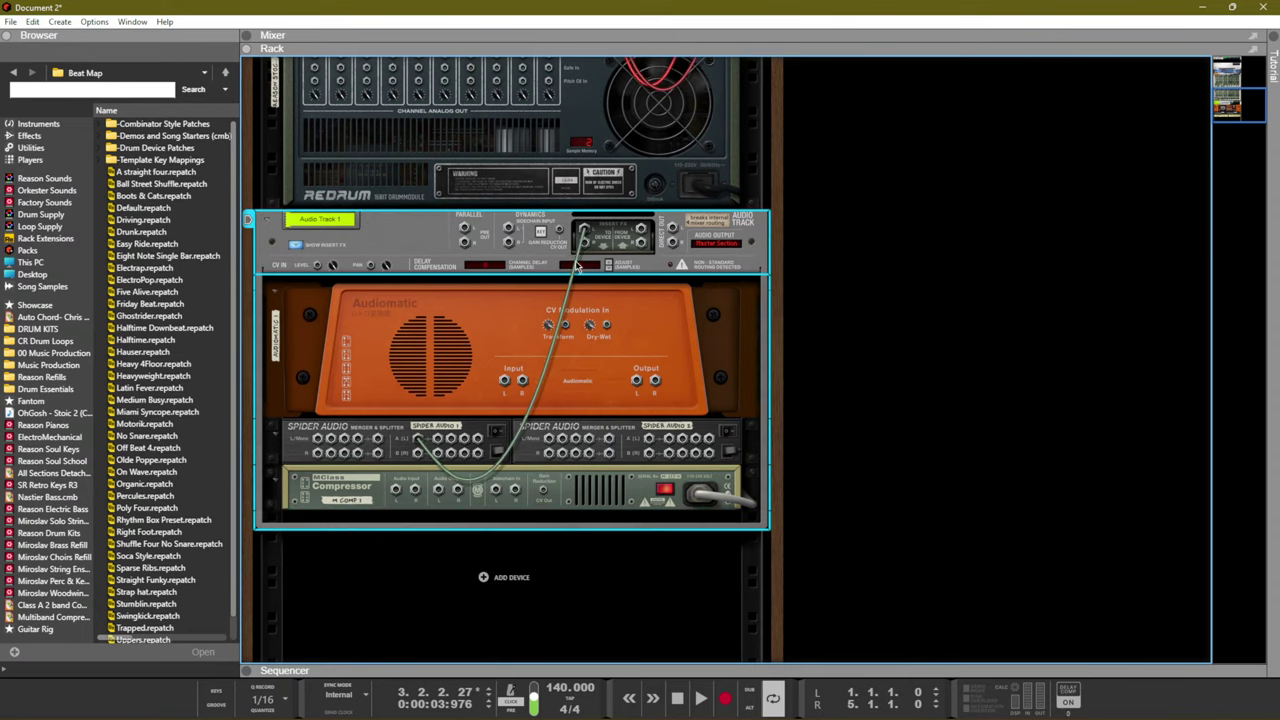
mouse_move(588, 243)
left_mouse_down()
mouse_move(586, 288)
mouse_move(470, 432)
mouse_move(437, 447)
mouse_move(458, 462)
mouse_move(665, 444)
mouse_move(475, 440)
mouse_move(584, 244)
left_mouse_up()
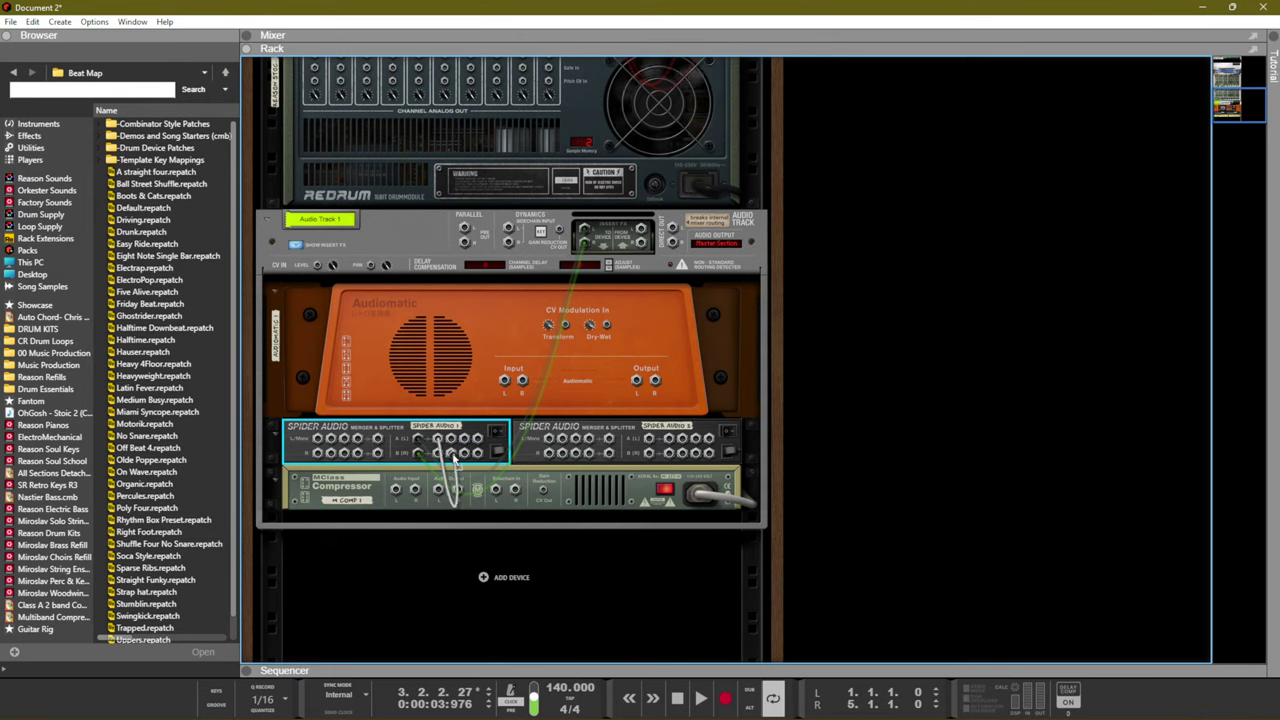
left_click_drag(437, 430, 504, 380)
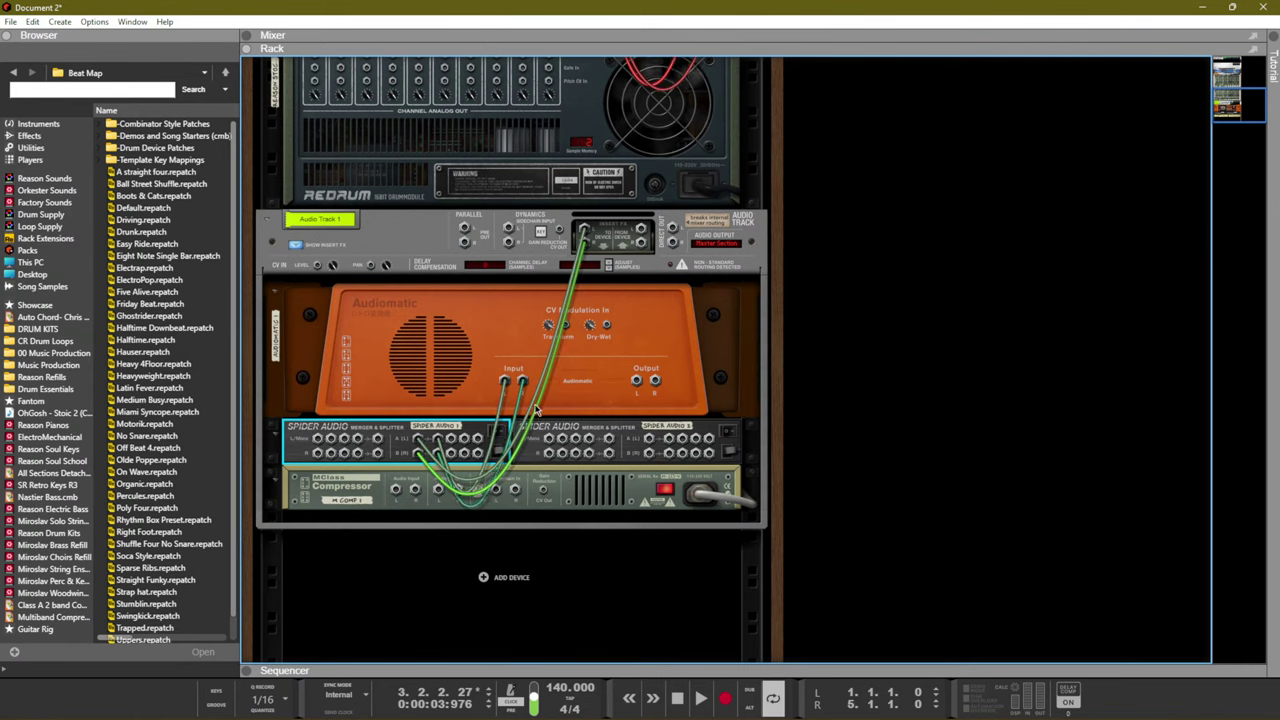
Chain the Audiomatic's outputs through the Compressor into the first Spider Audio's merger inputs, and its merged output to the track's insert return
left_click_drag(636, 380, 318, 440)
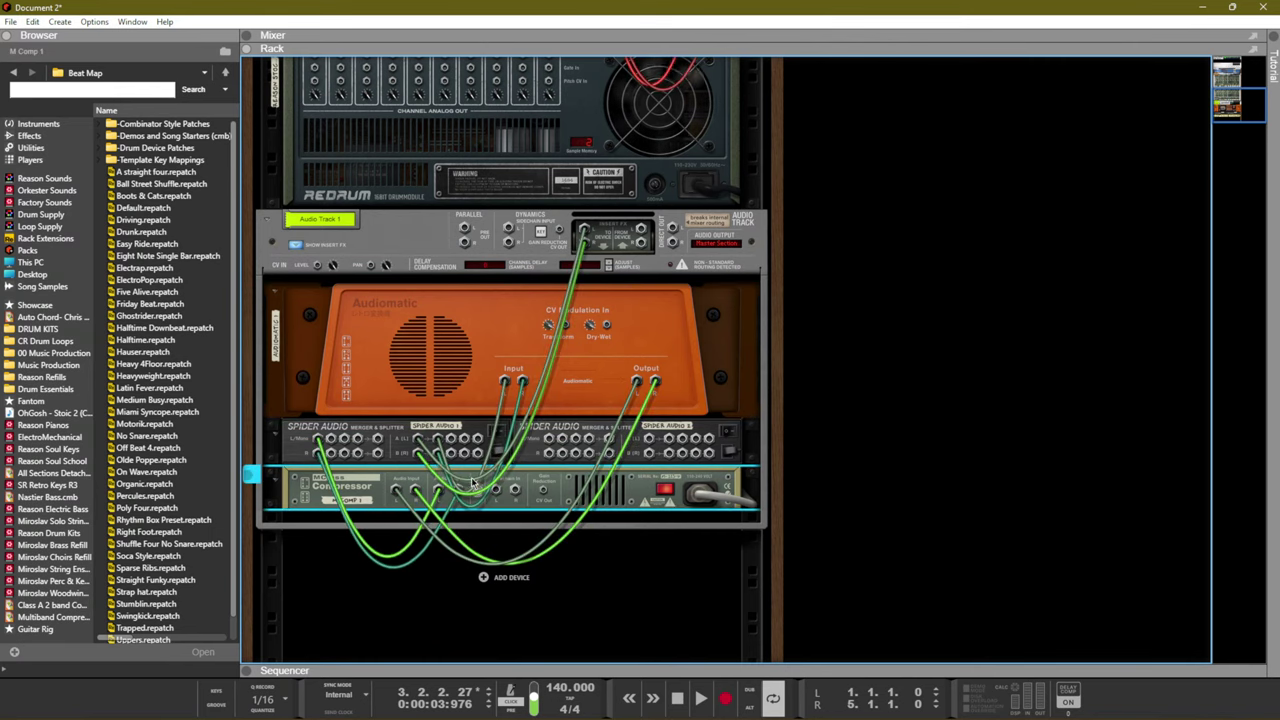
left_click_drag(377, 442, 640, 231)
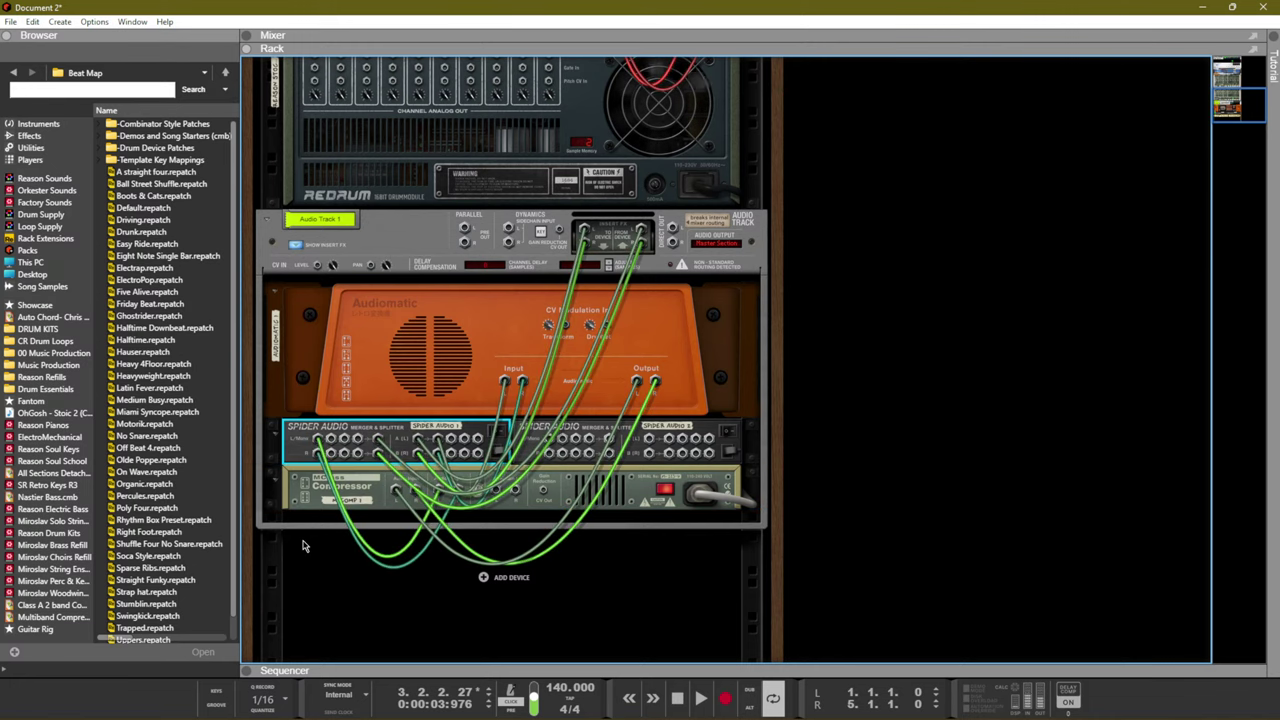
right_click(453, 518)
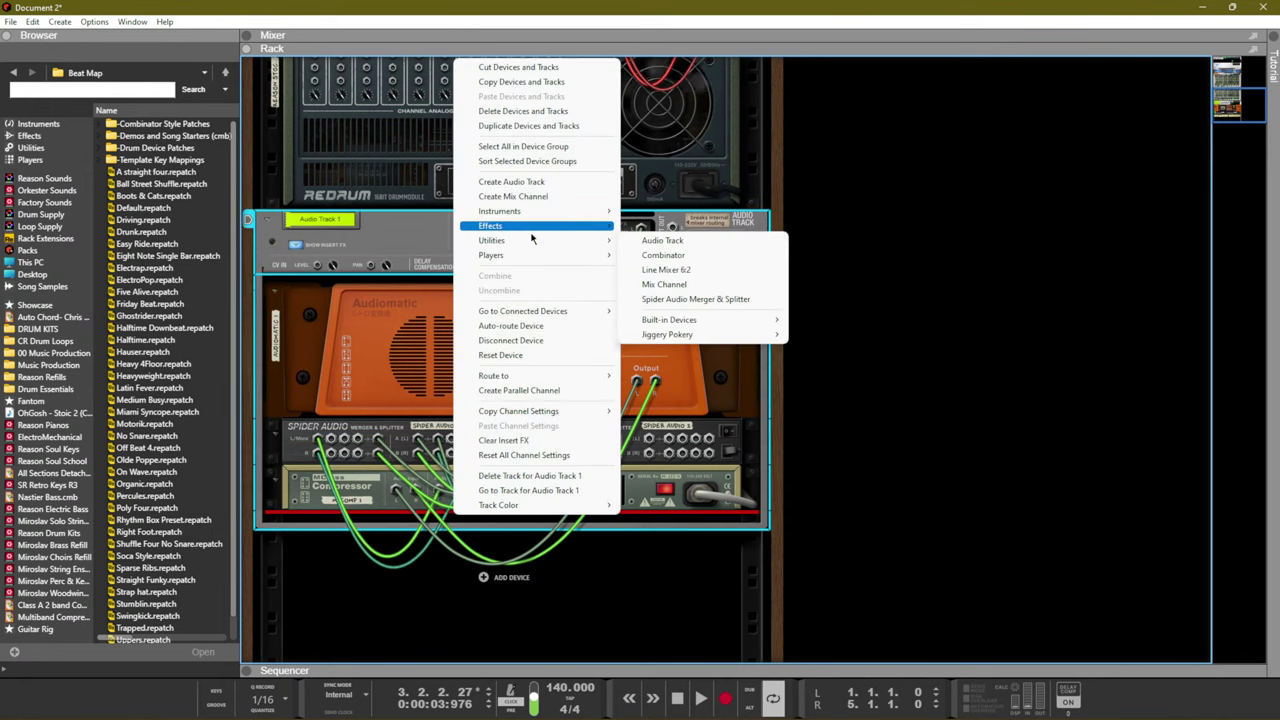
mouse_move(537, 226)
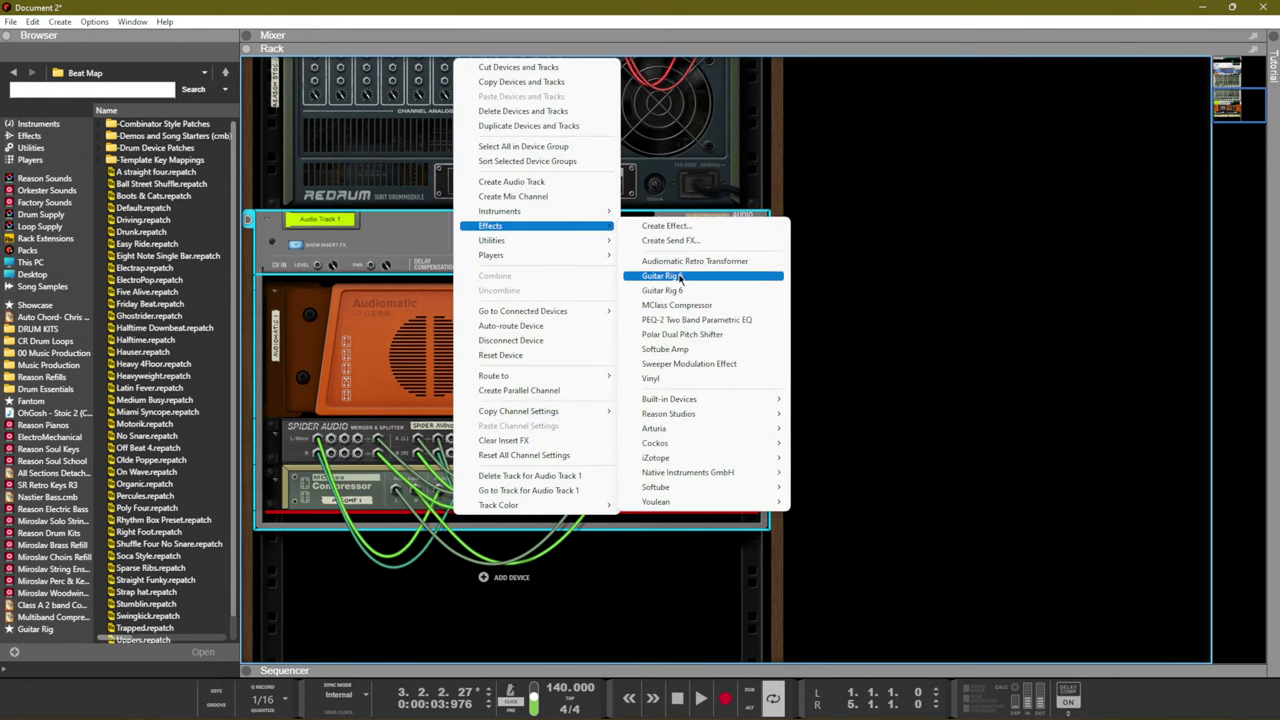
left_click(688, 352)
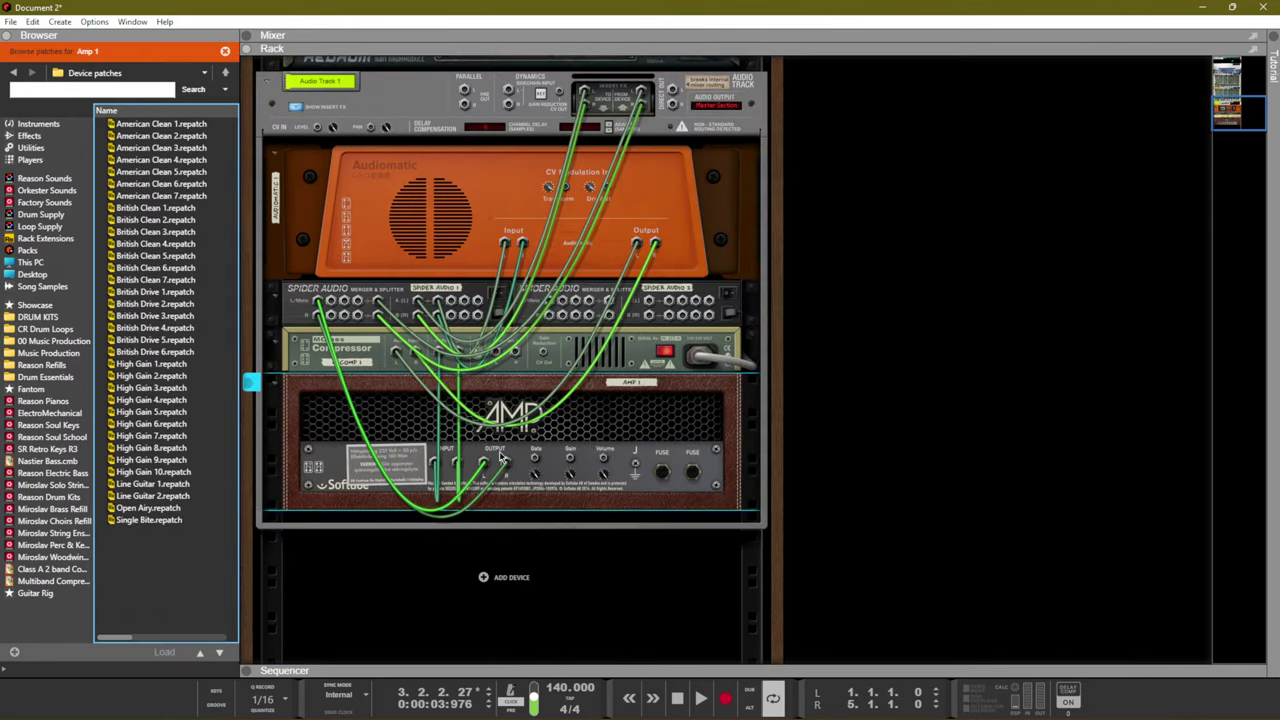
key("ctrl+z")
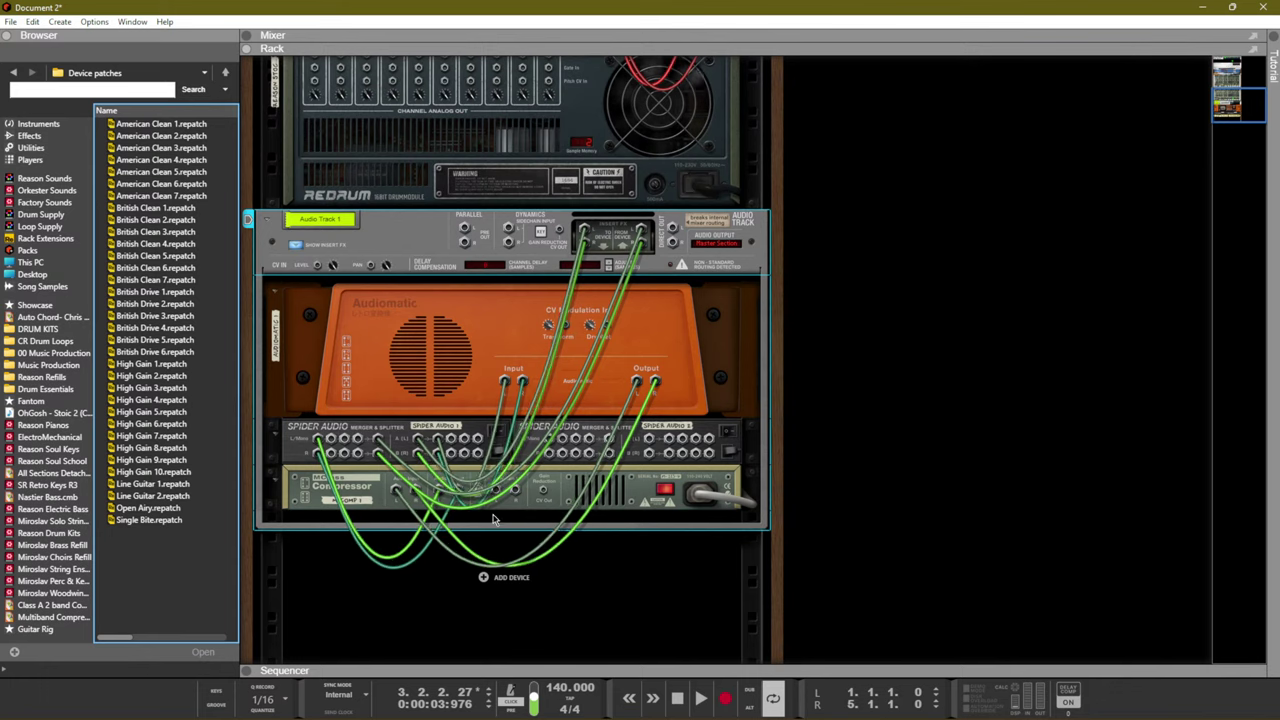
Add a Softube Amp below the Compressor without auto-routing and patch it between the first Spider Audio's second splitter output pair and second merger input pair
left_click(500, 350)
right_click(500, 350)
mouse_move(575, 231)
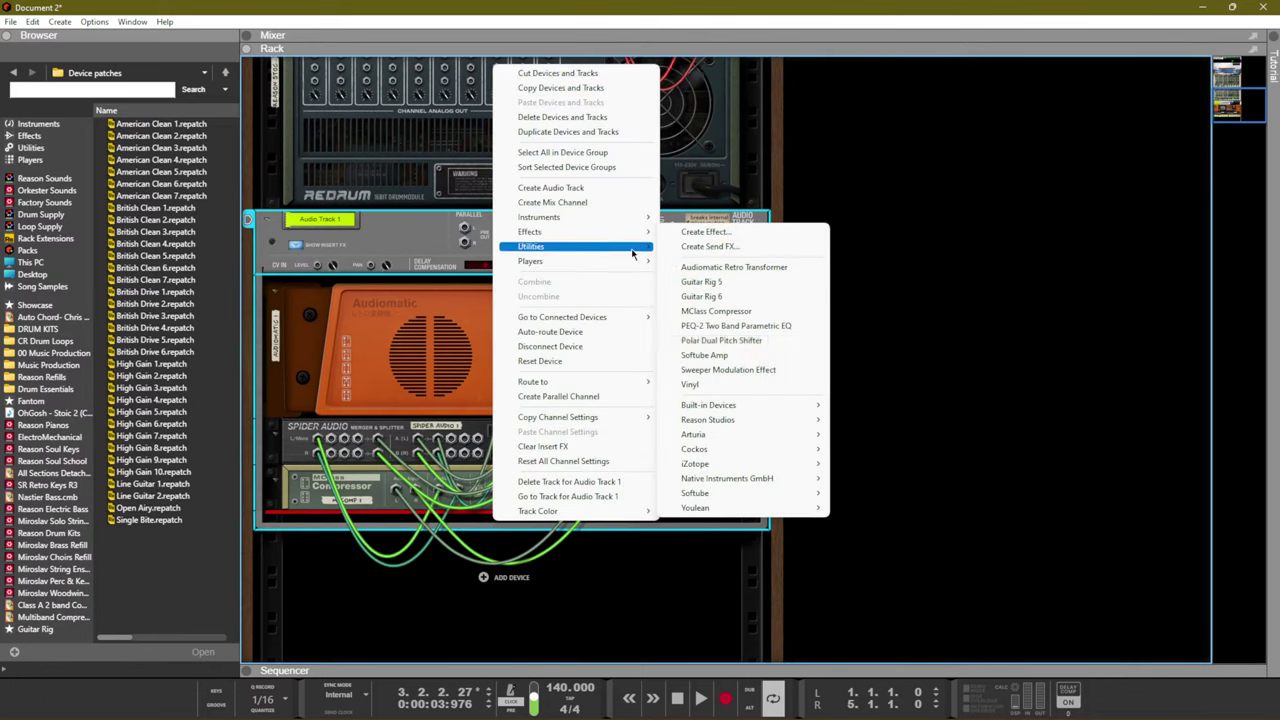
left_click(745, 356)
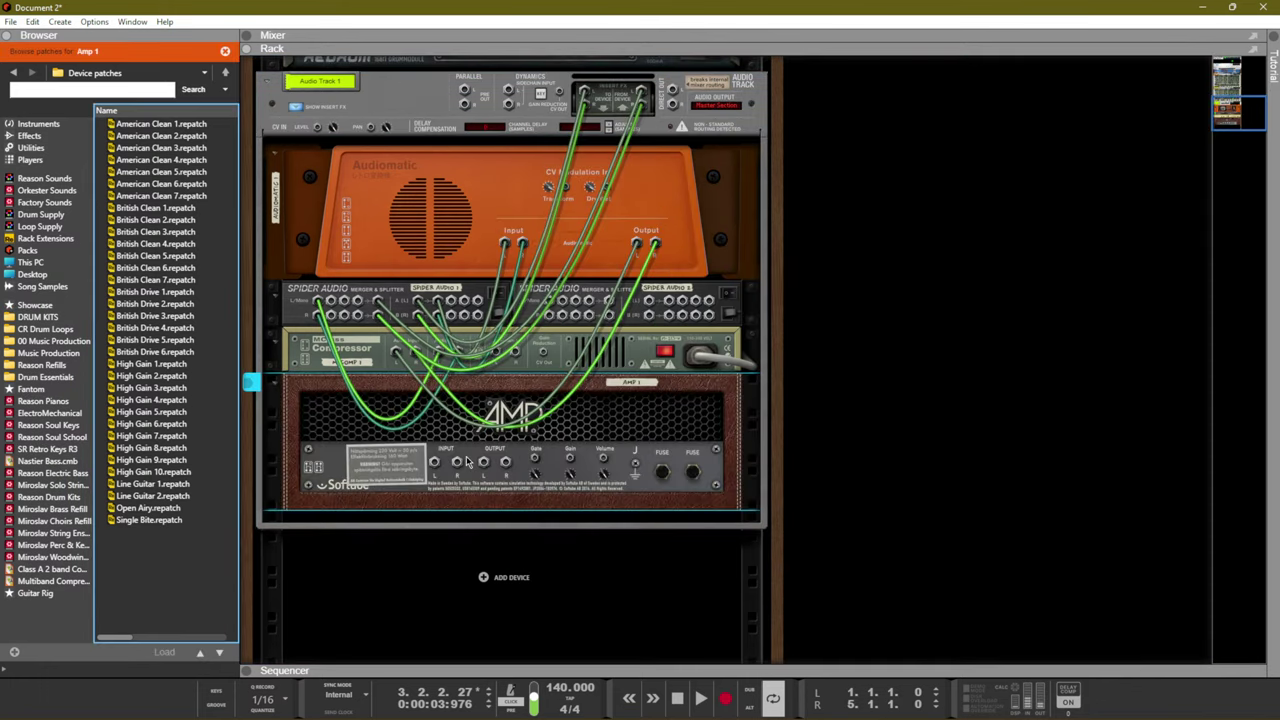
left_click_drag(450, 313, 332, 307)
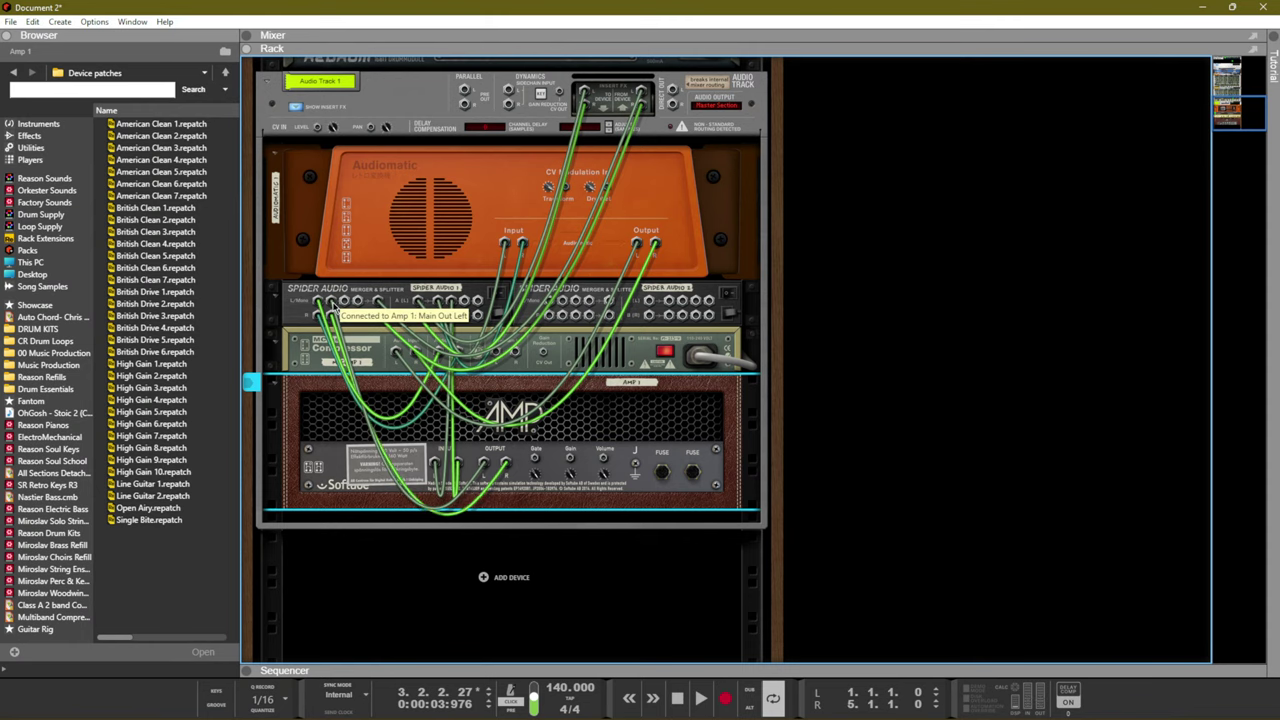
Load the Open Airy patch into the Softube Amp and return to the rear of the rack
key("Tab")
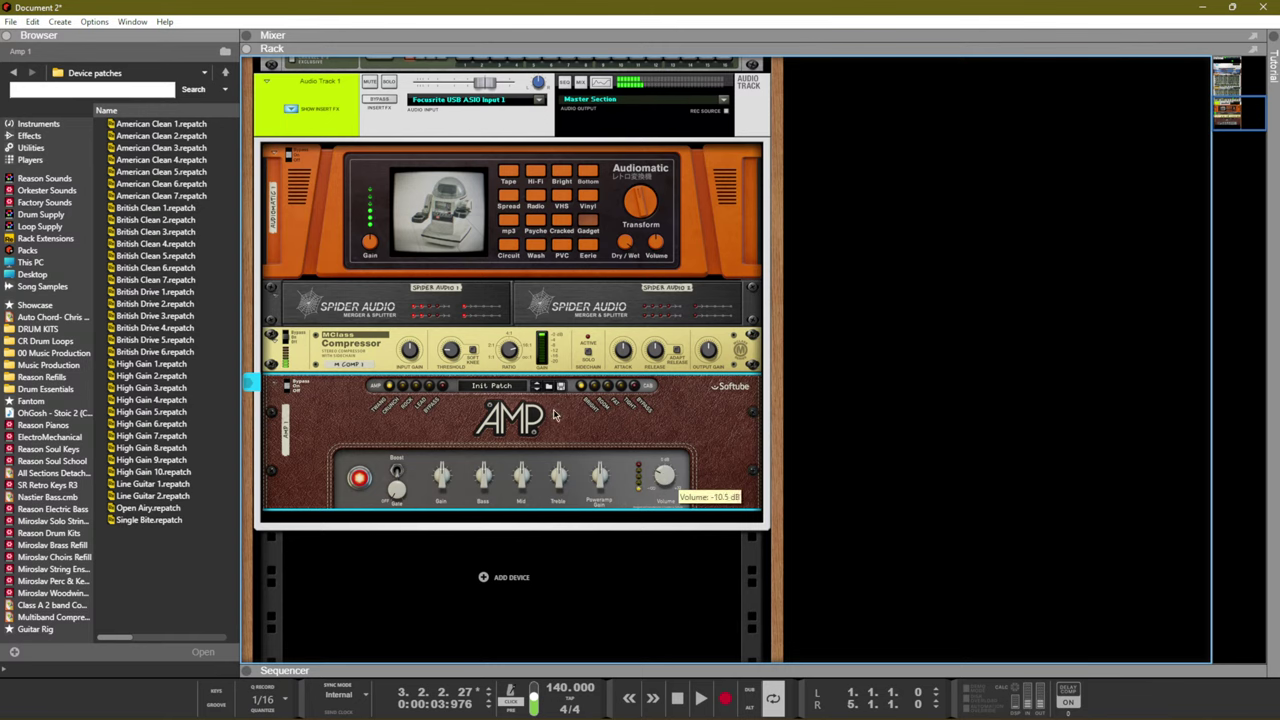
left_click(150, 496)
double_click(150, 507)
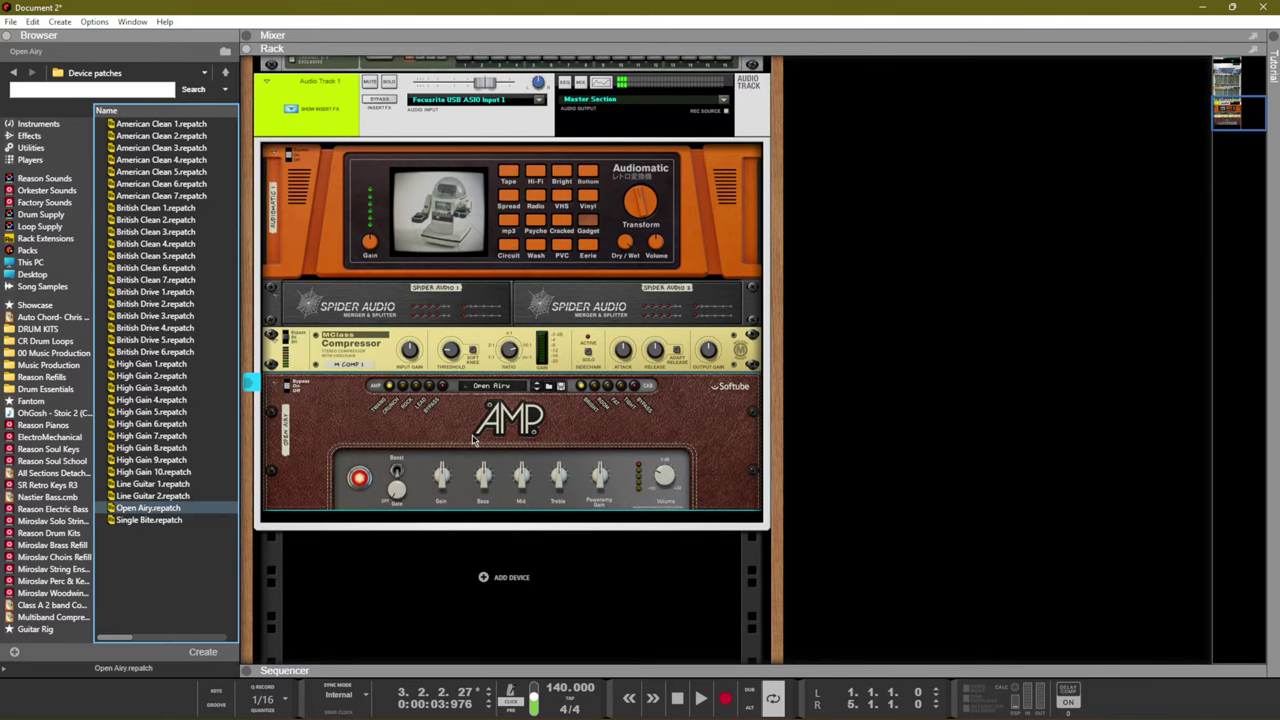
left_click(662, 485)
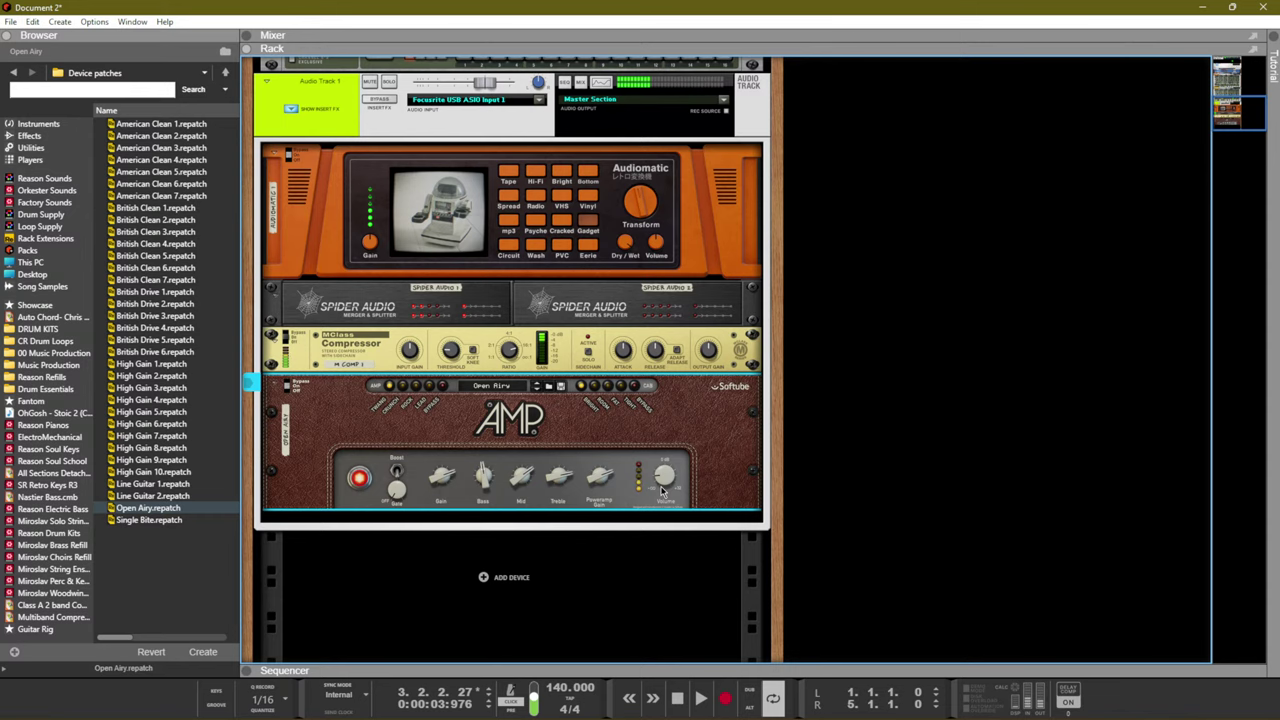
key("F7")
key("F6")
key("Tab")
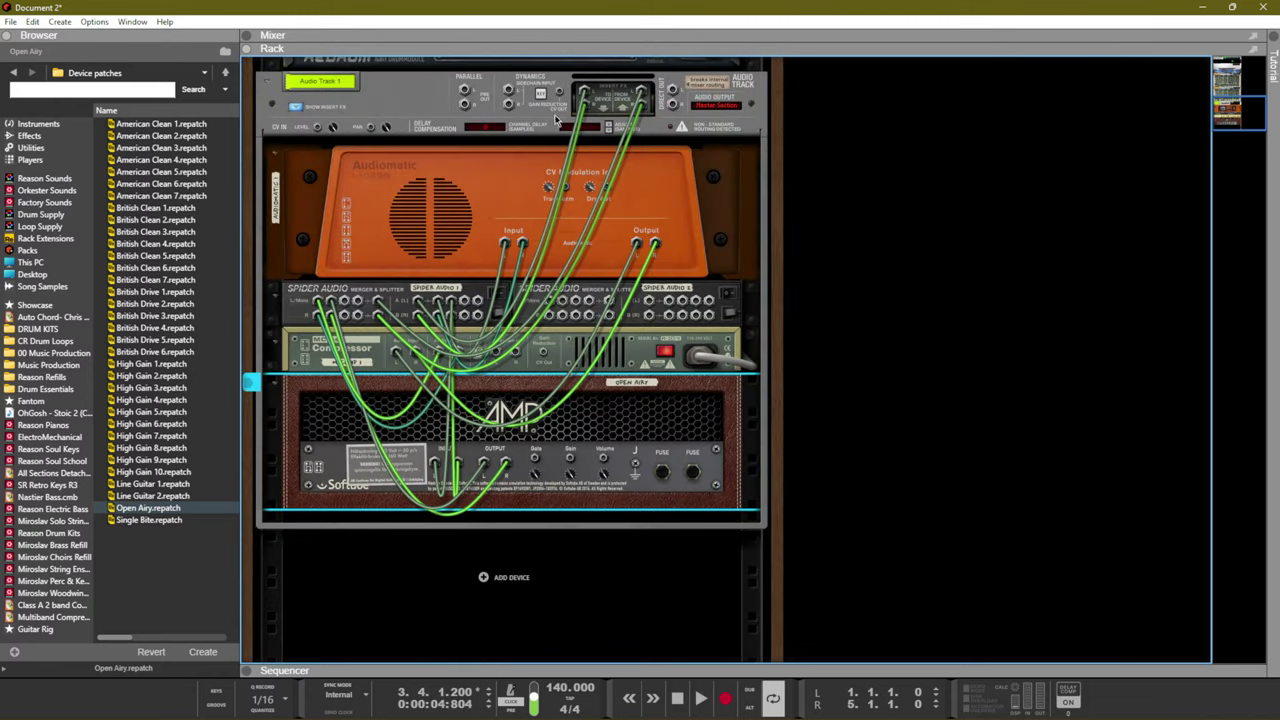
Try patching the first Spider Audio's third splitter output pair directly into its third merger input pair, and unplug the connection
left_click_drag(344, 302, 586, 445)
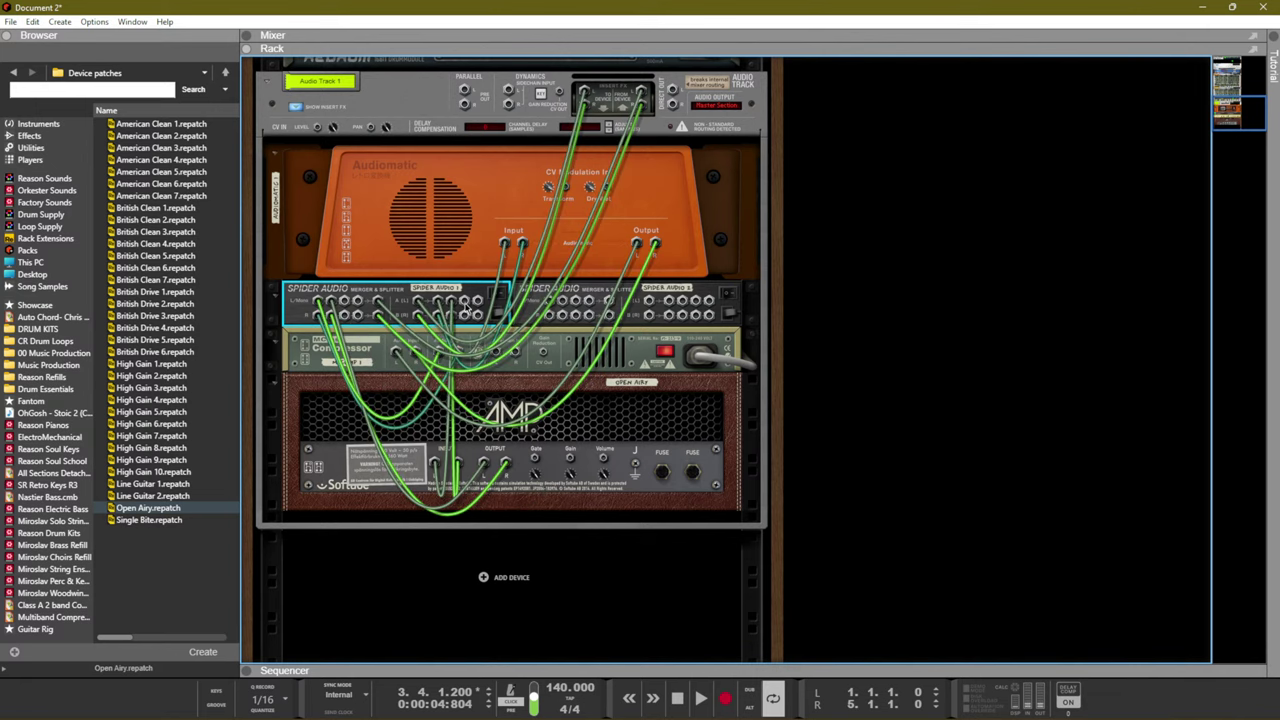
left_click_drag(464, 307, 370, 309)
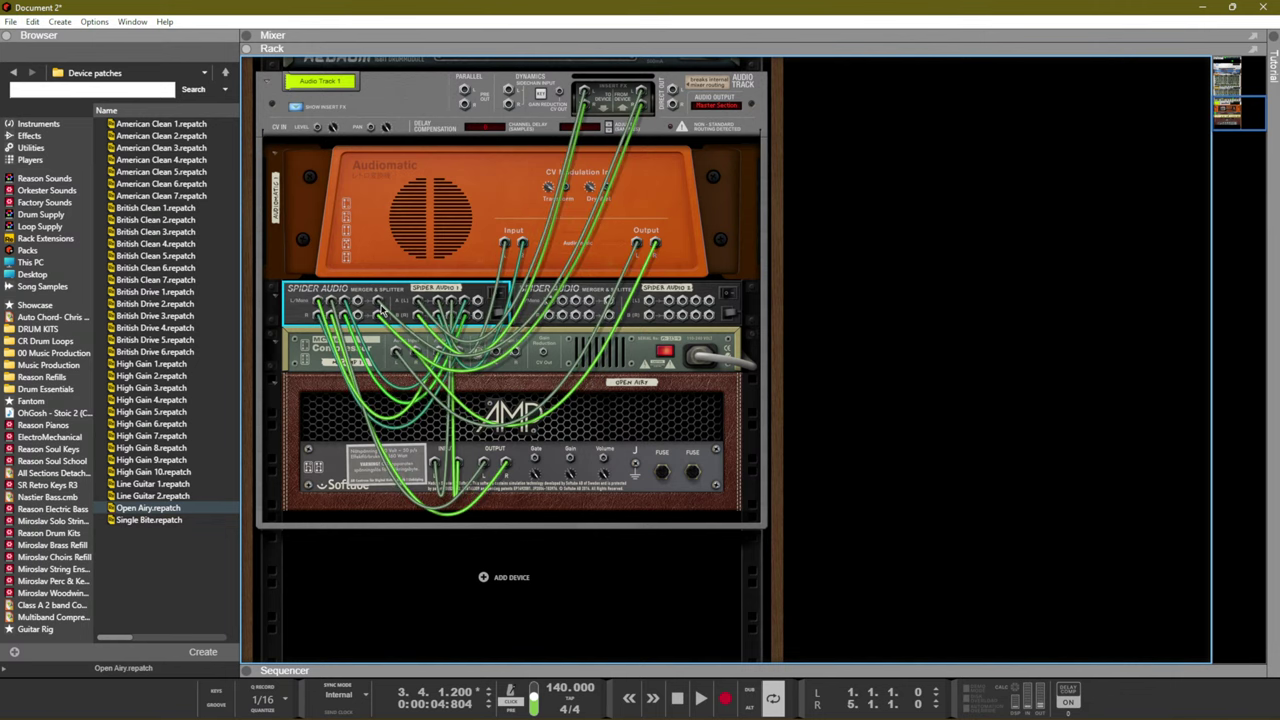
left_click(411, 515)
right_click(442, 517)
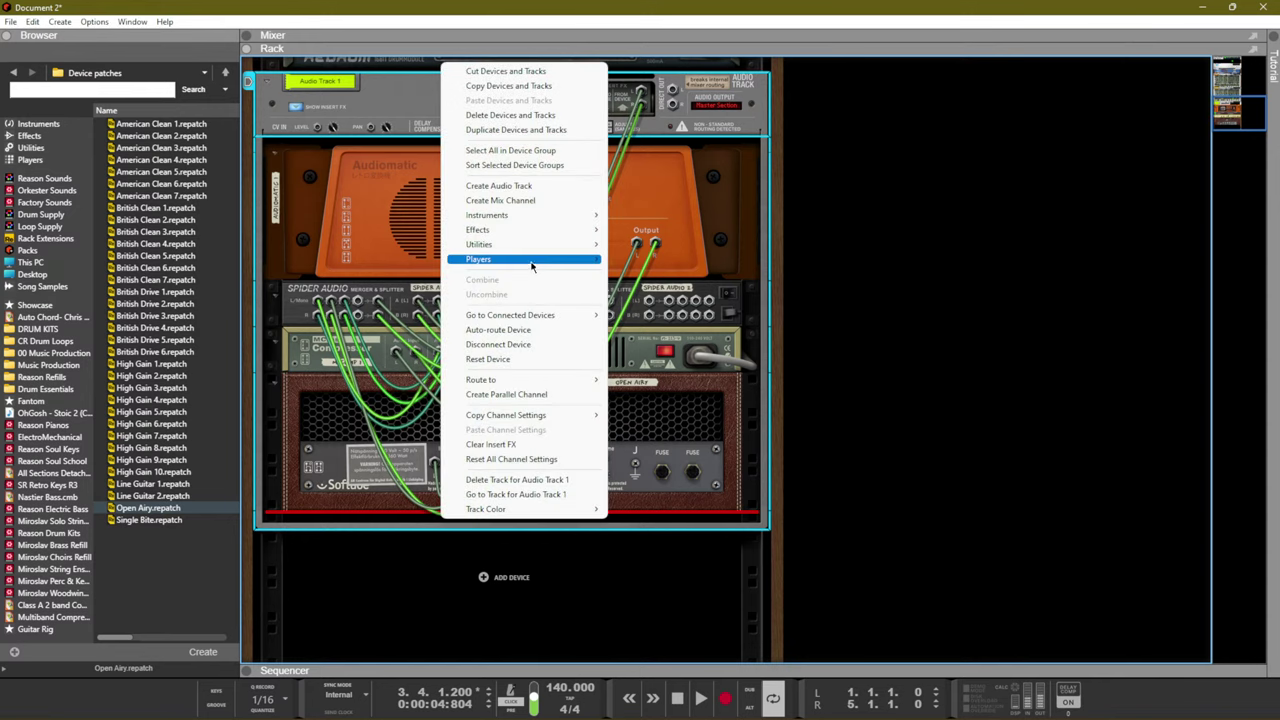
mouse_move(520, 231)
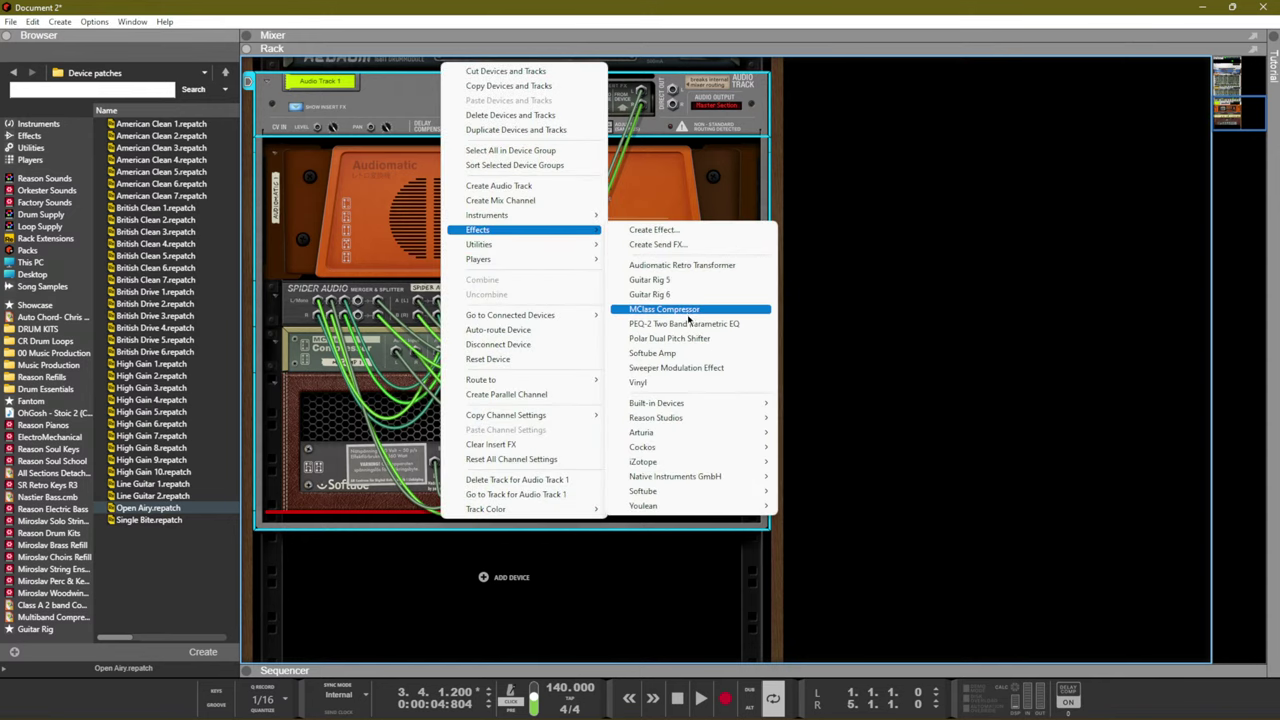
left_click(345, 313)
Add the Vinyl effect below the Amp and patch it between the first Spider Audio's third splitter output pair and third merger input pair
left_click(425, 517)
right_click(411, 517)
mouse_move(487, 233)
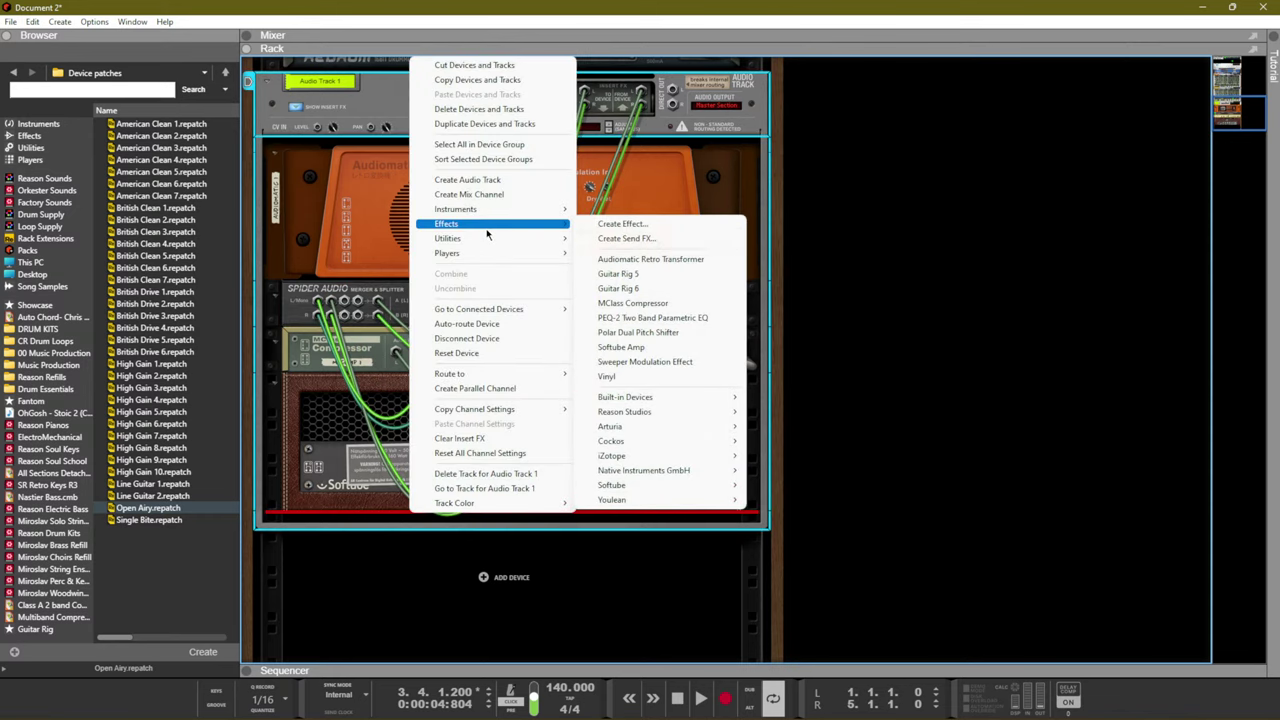
left_click(650, 377)
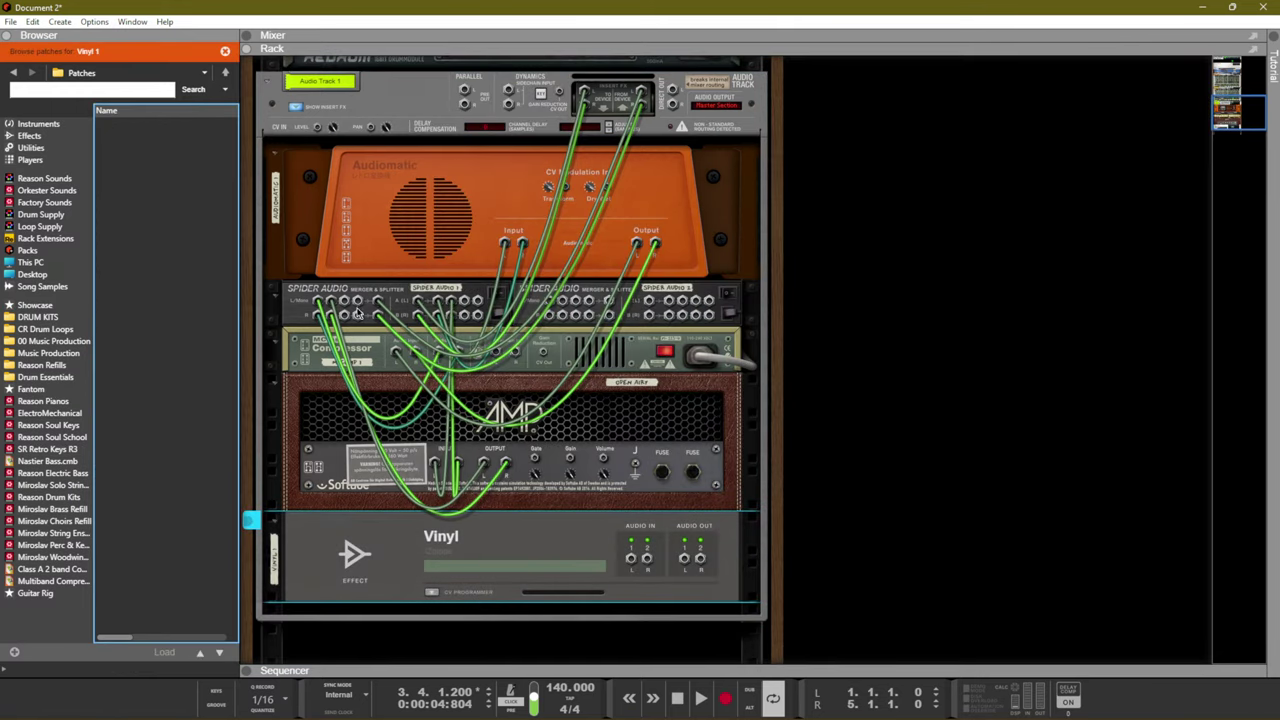
left_click_drag(590, 555, 343, 302)
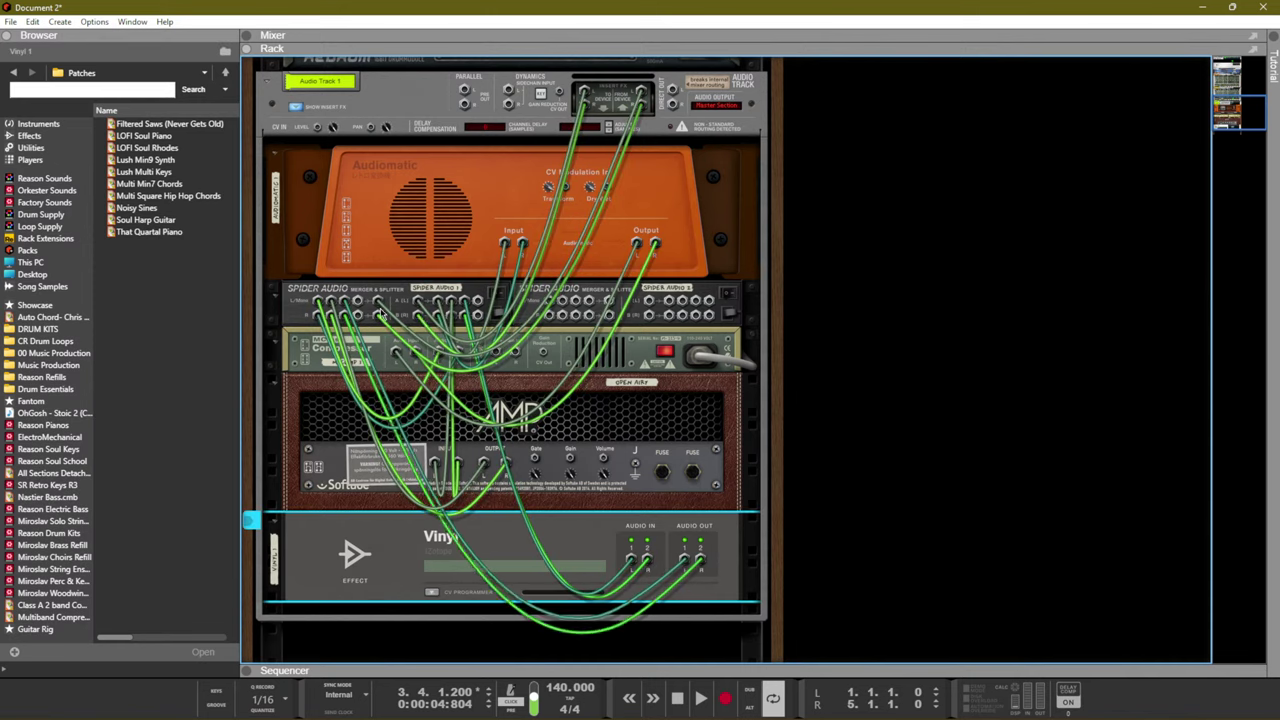
Set the Vinyl effect's year to 1930, Dust to 0% and Warp to 13%, and switch it to mono
scroll(426, 591, "down", 2)
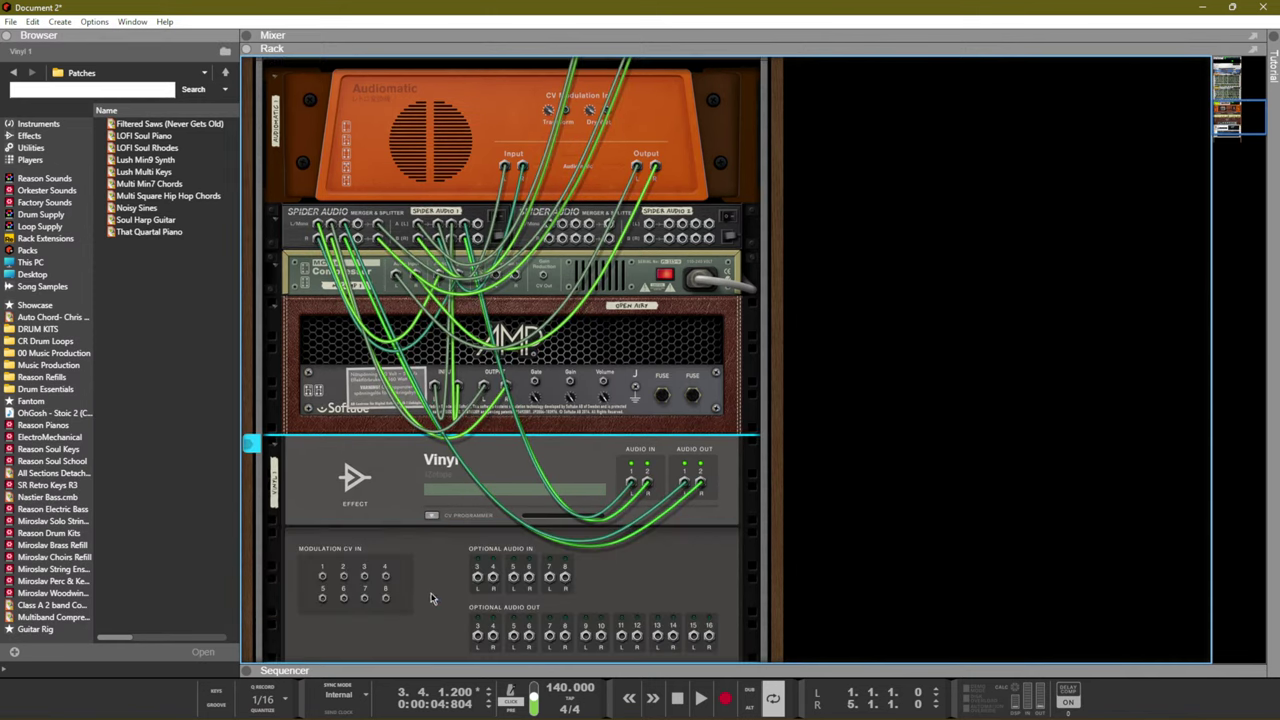
key("Tab")
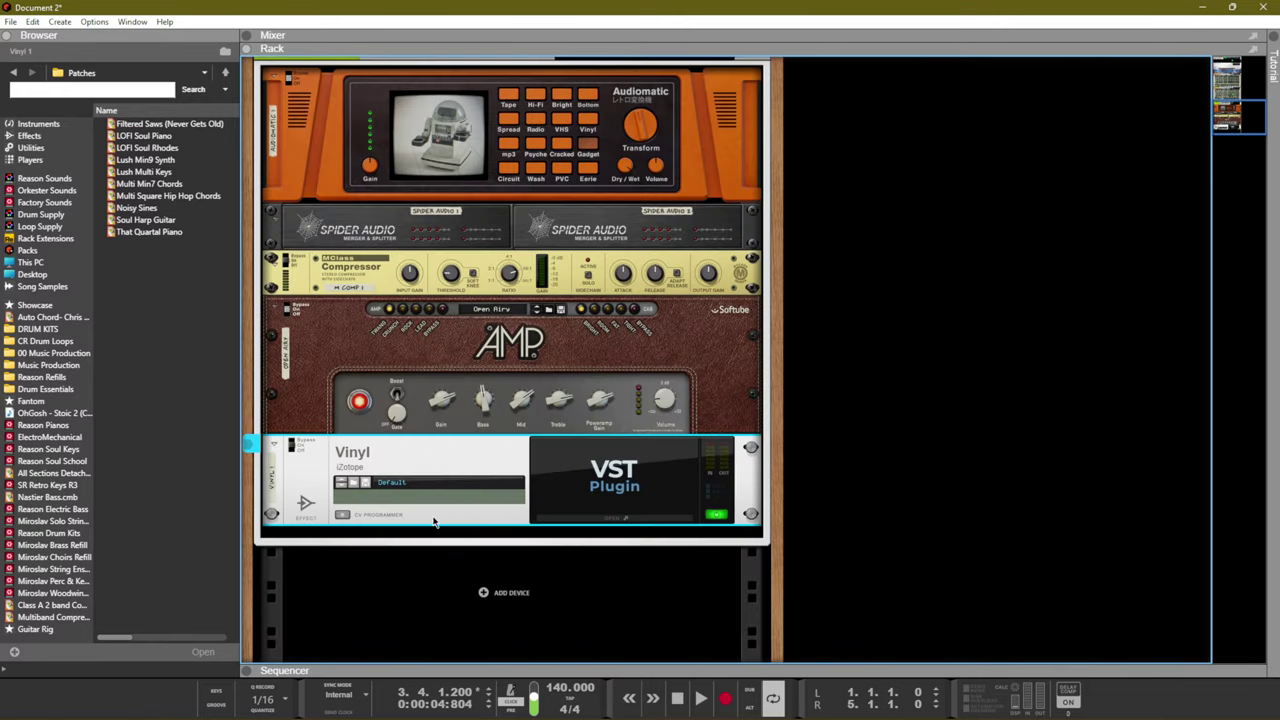
left_click(581, 519)
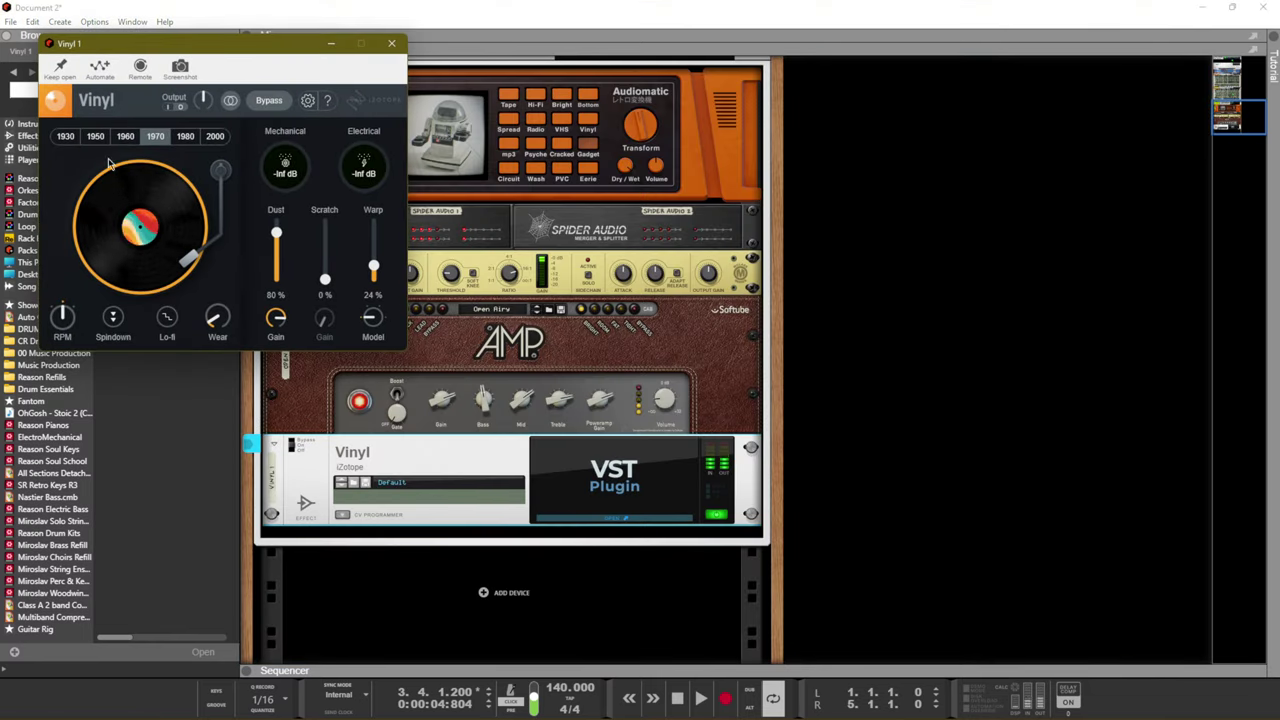
left_click(65, 136)
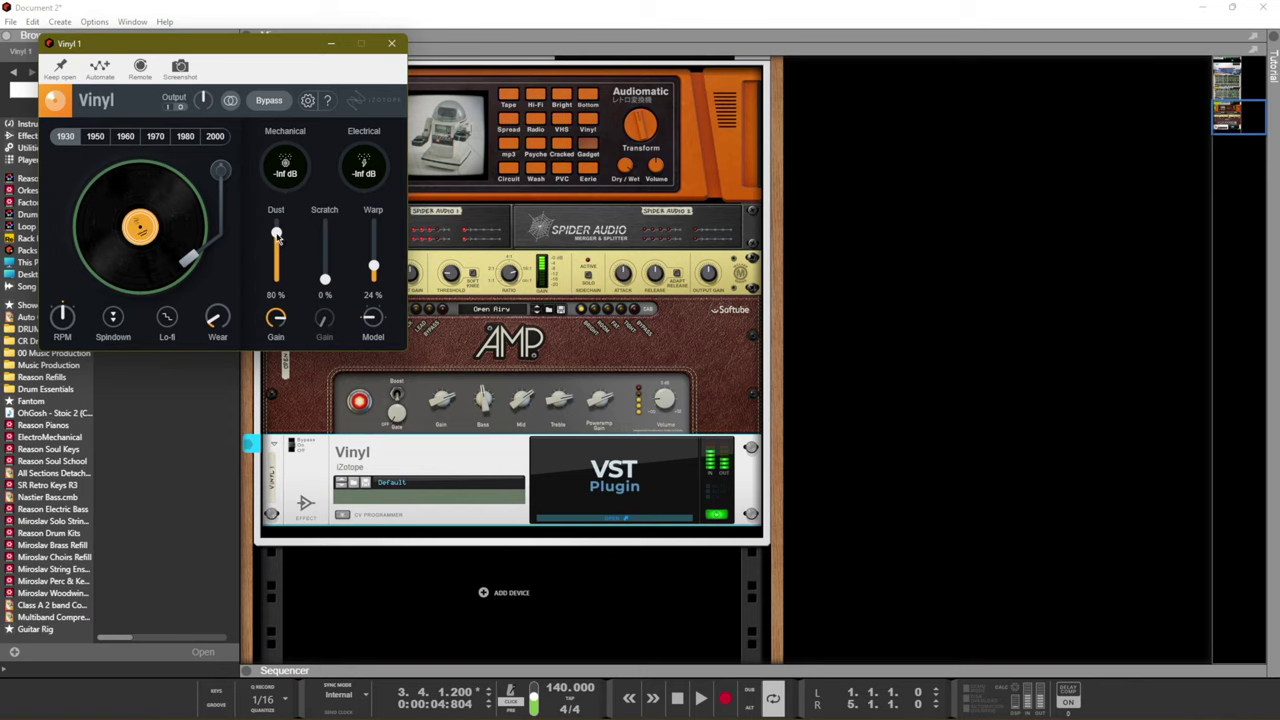
left_click_drag(276, 233, 277, 281)
left_click_drag(373, 268, 380, 226)
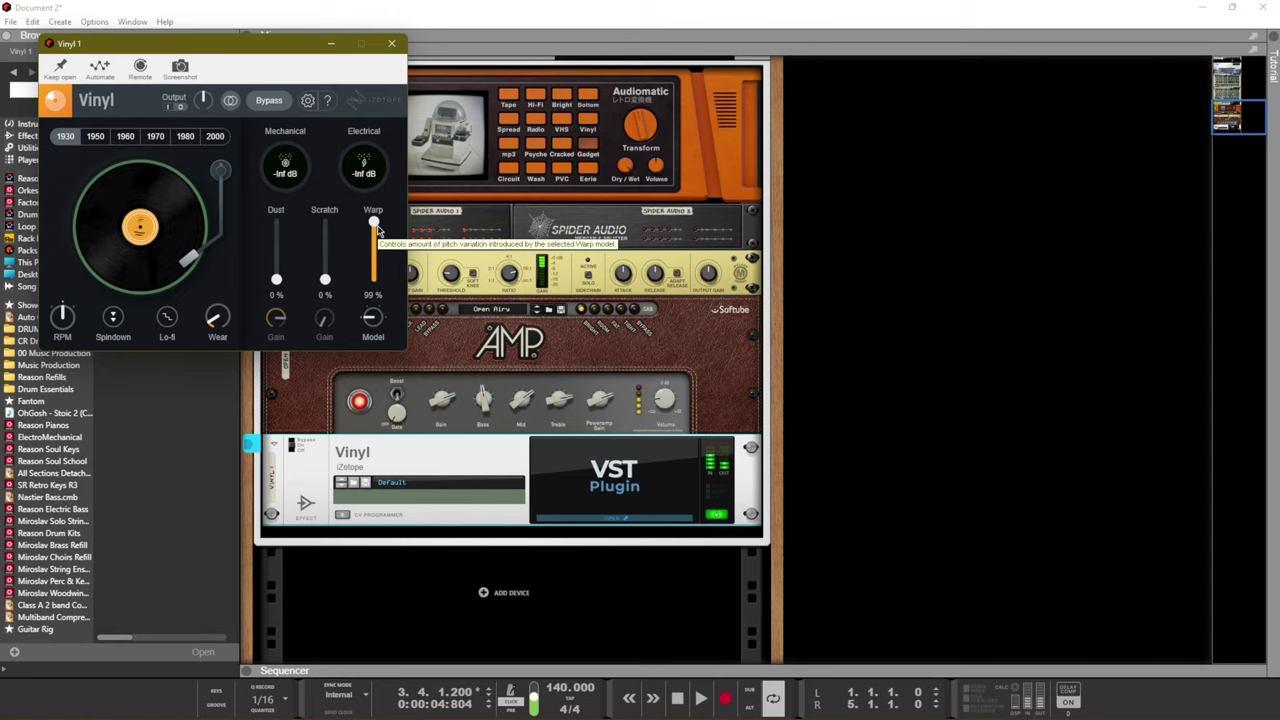
left_click_drag(375, 229, 374, 277)
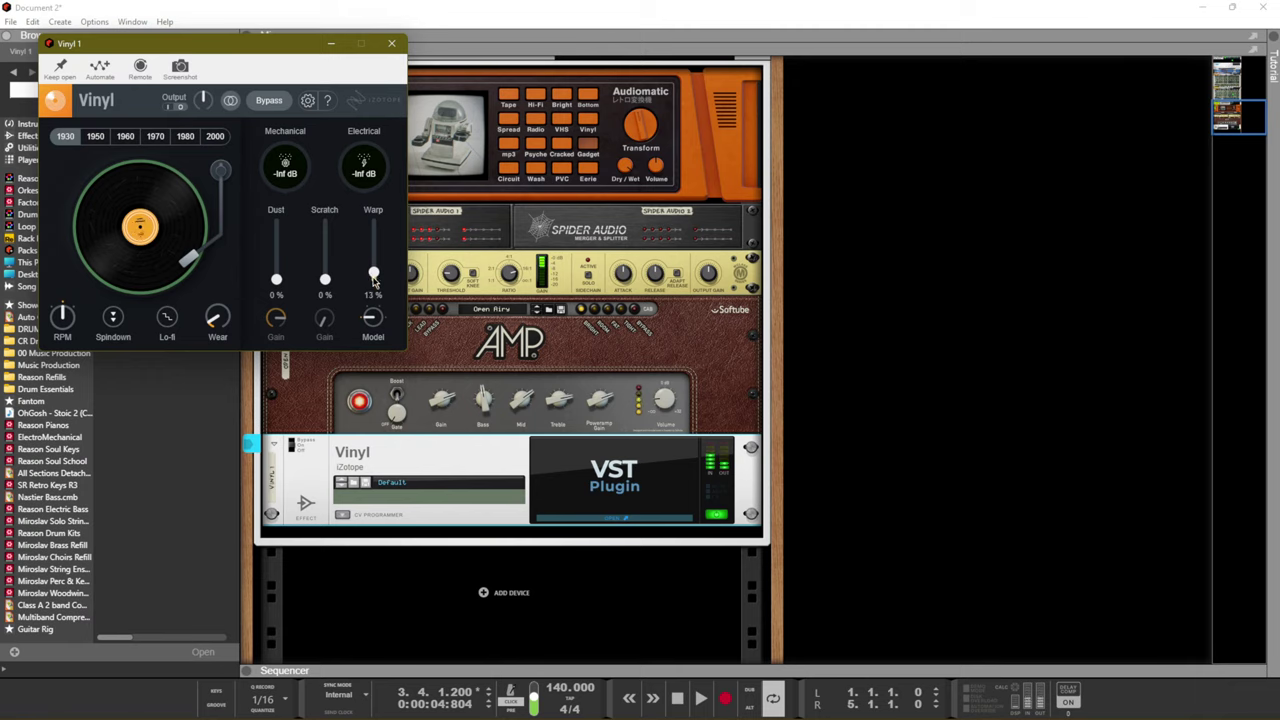
left_click(230, 101)
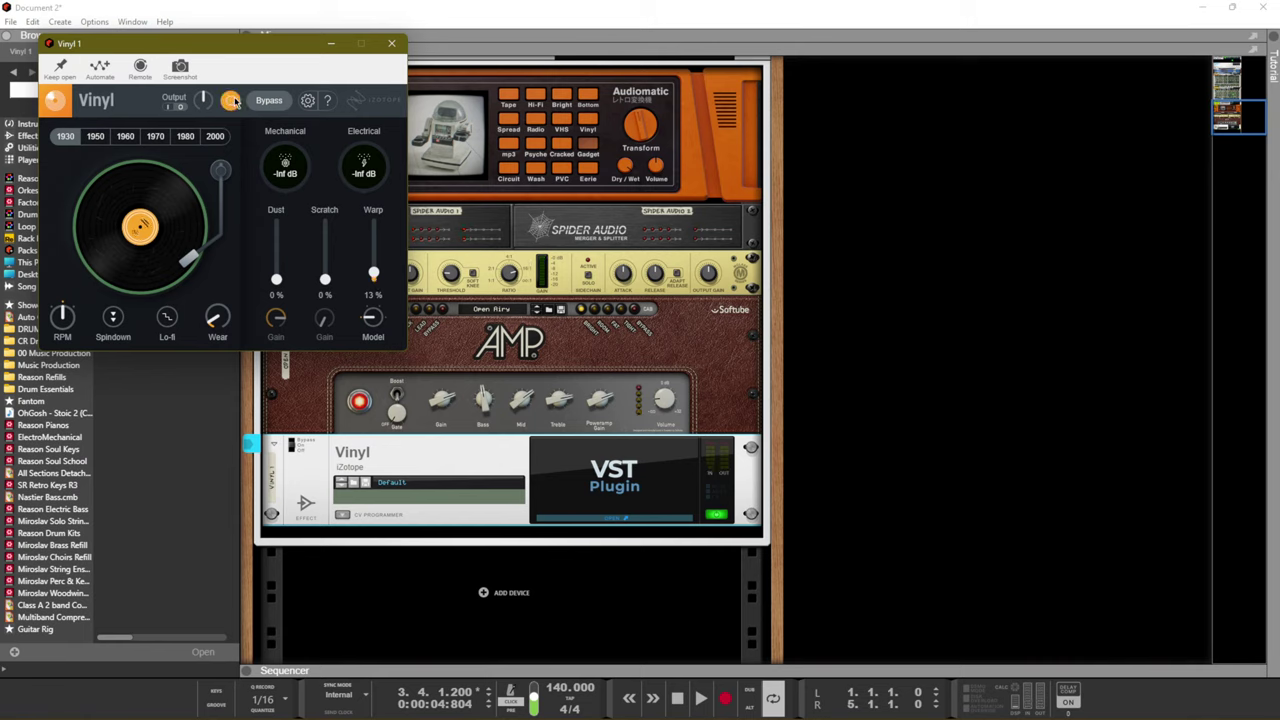
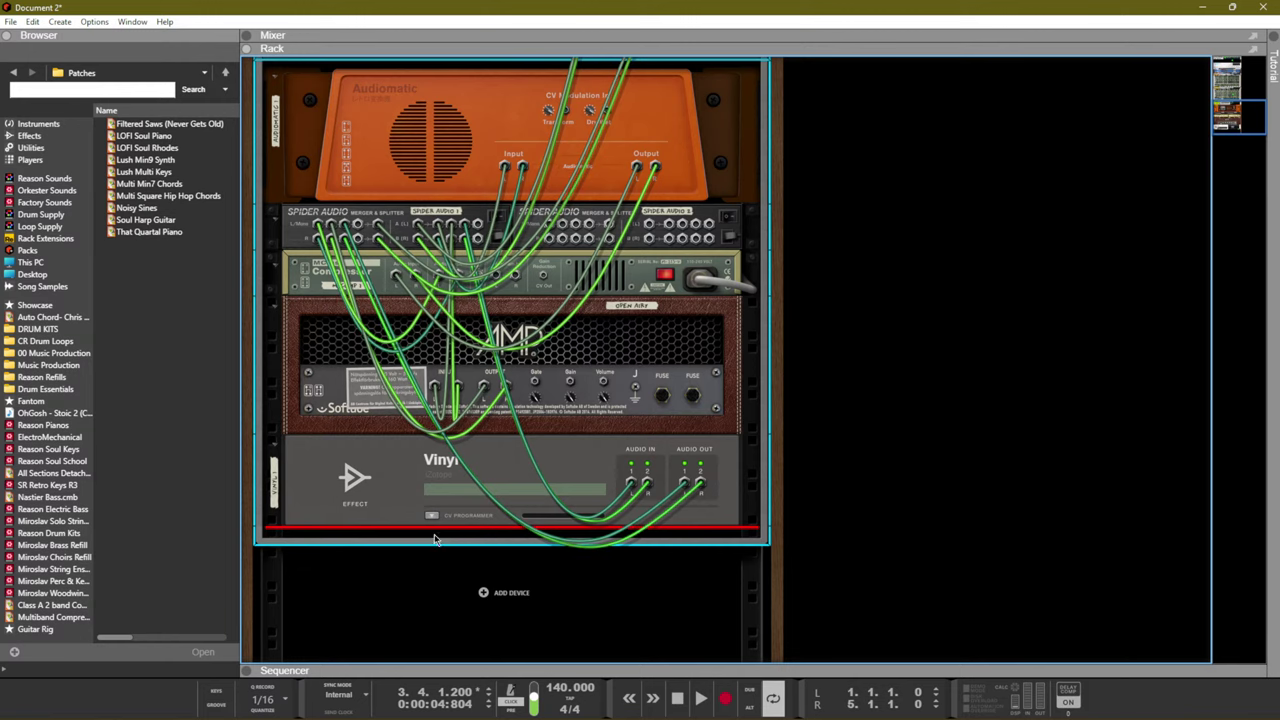
Add a Sweeper Modulation Effect below Vinyl and patch it between the first Spider Audio's fourth splitter output pair and fourth merger input pair
right_click(434, 537)
mouse_move(486, 246)
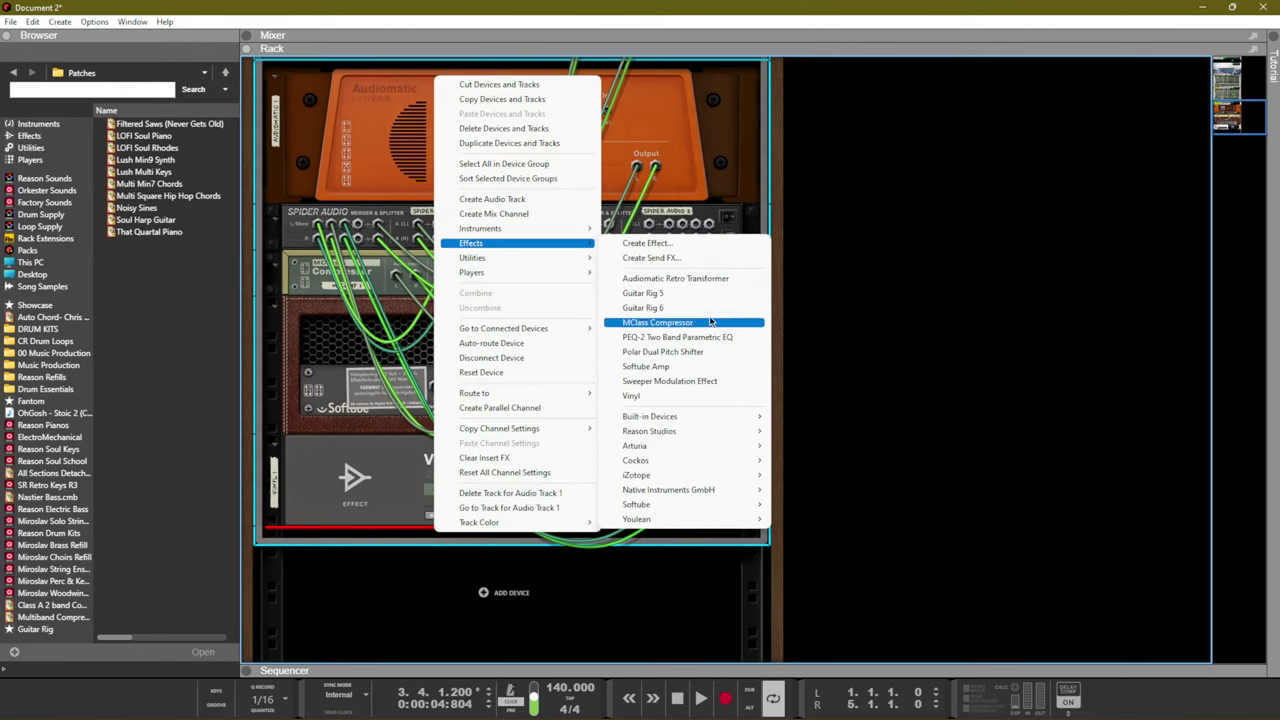
left_click(668, 381)
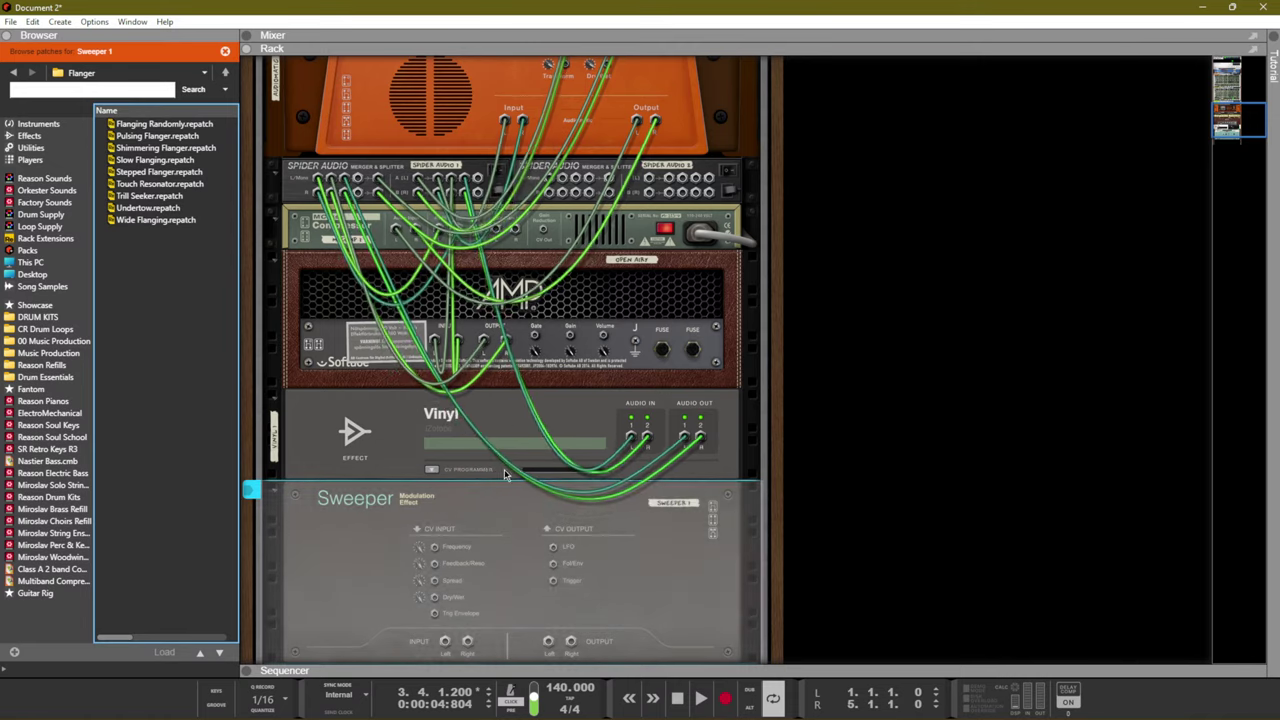
left_click_drag(478, 183, 446, 642)
left_click_drag(548, 641, 360, 188)
key("Tab")
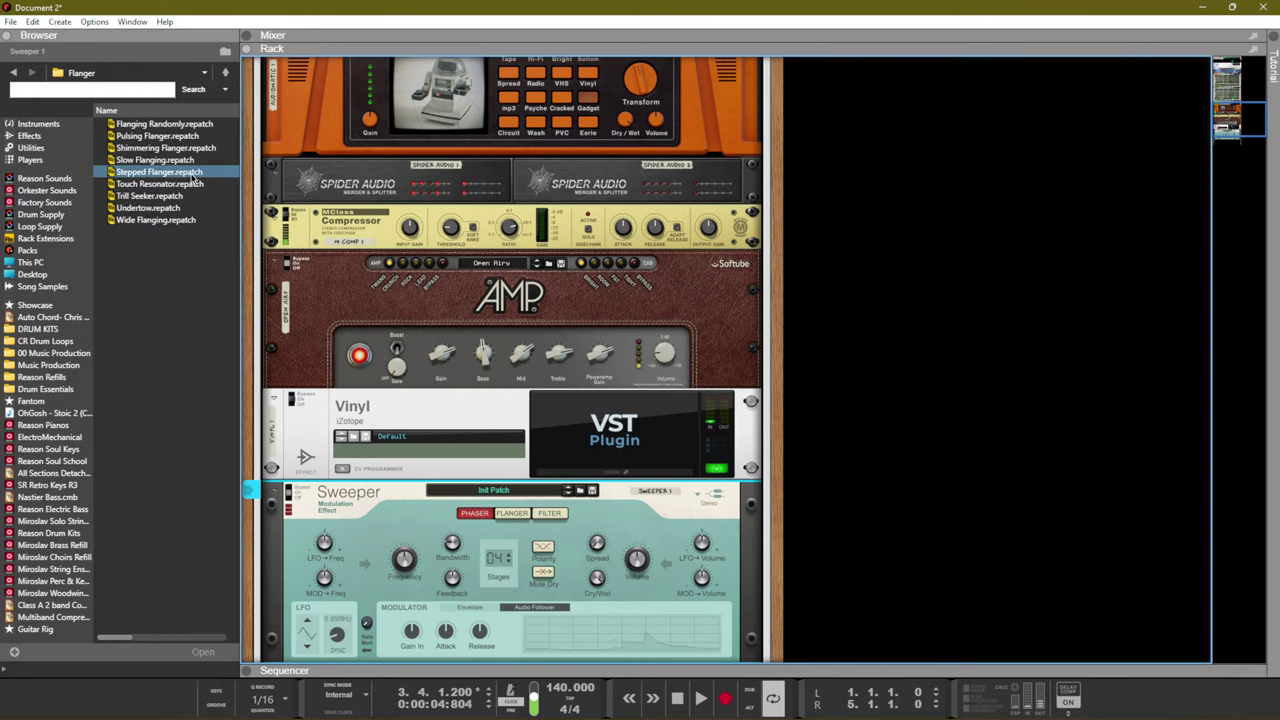
Lower Audio Track 1's level fader slightly and start playback
scroll(381, 268, "up", 4)
scroll(381, 268, "down", 1)
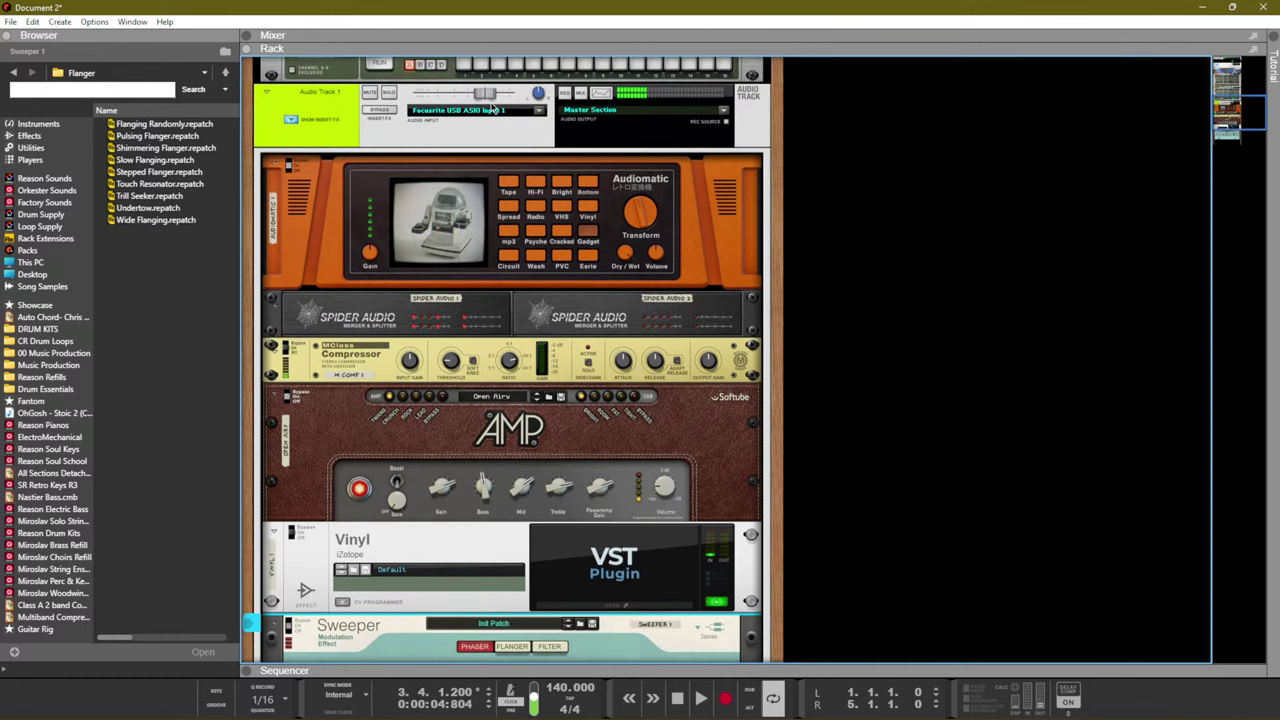
left_click_drag(484, 93, 468, 103)
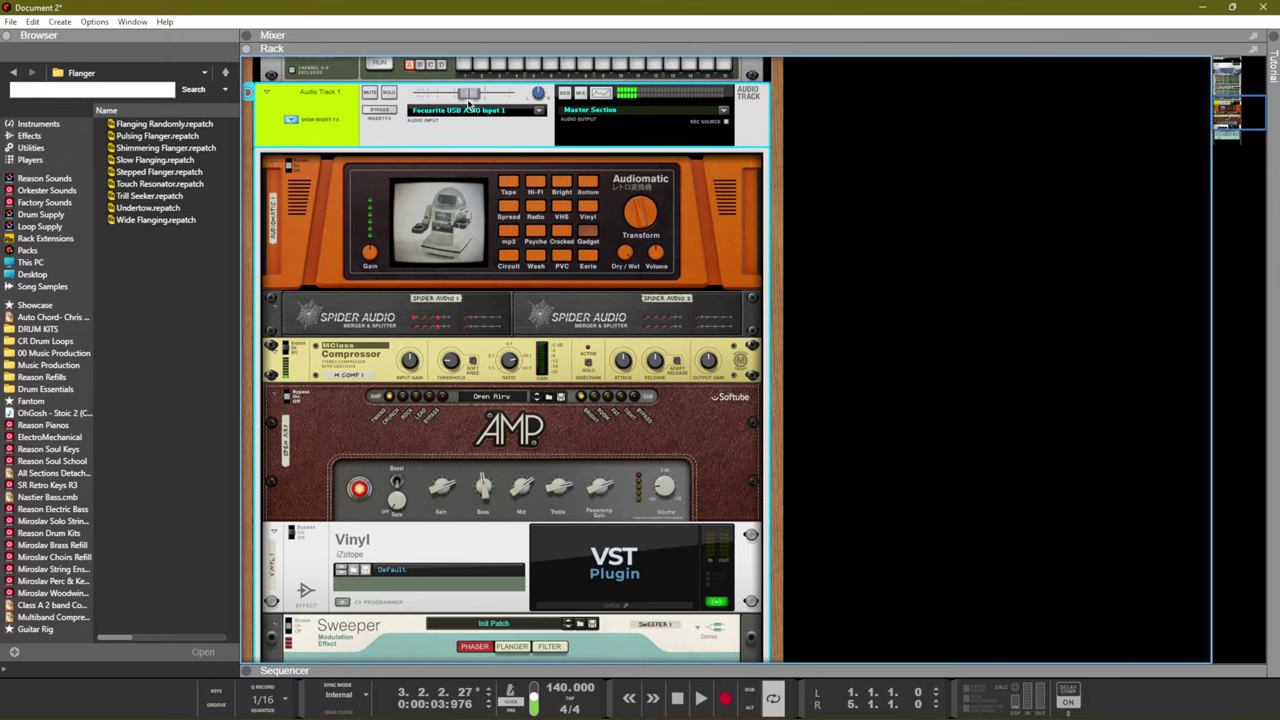
key("space")
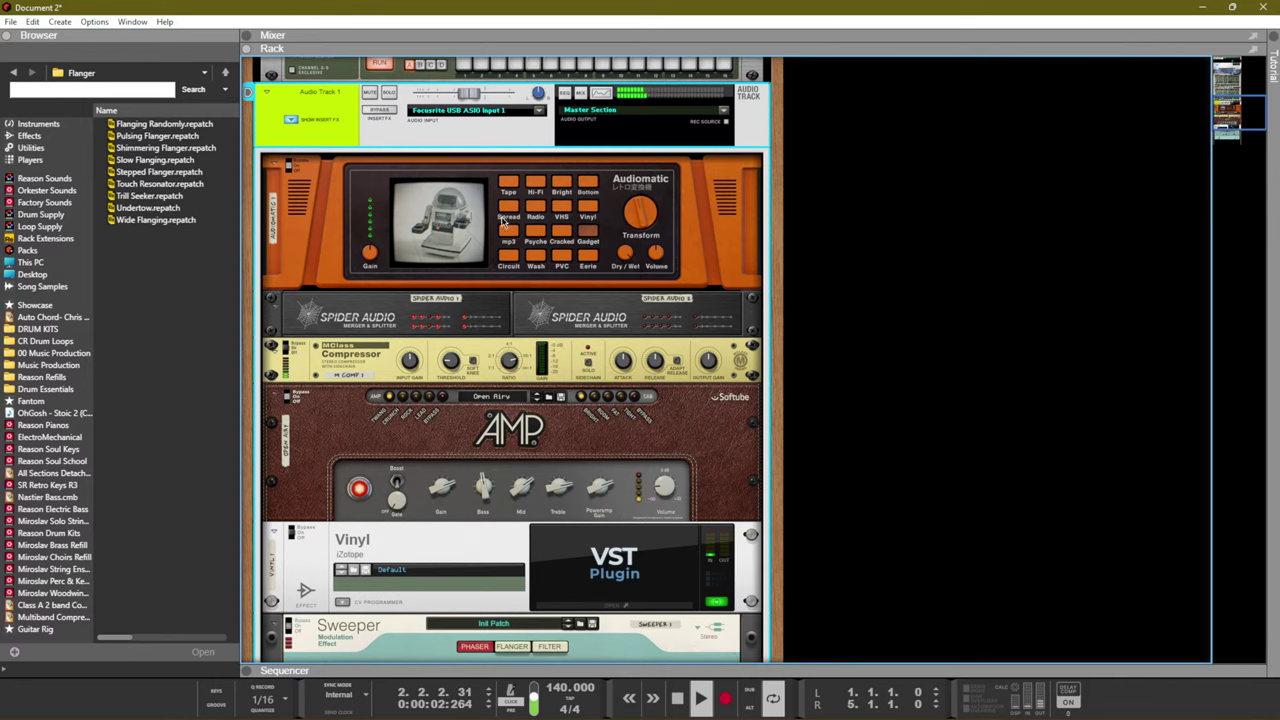
right_click(464, 134)
mouse_move(527, 301)
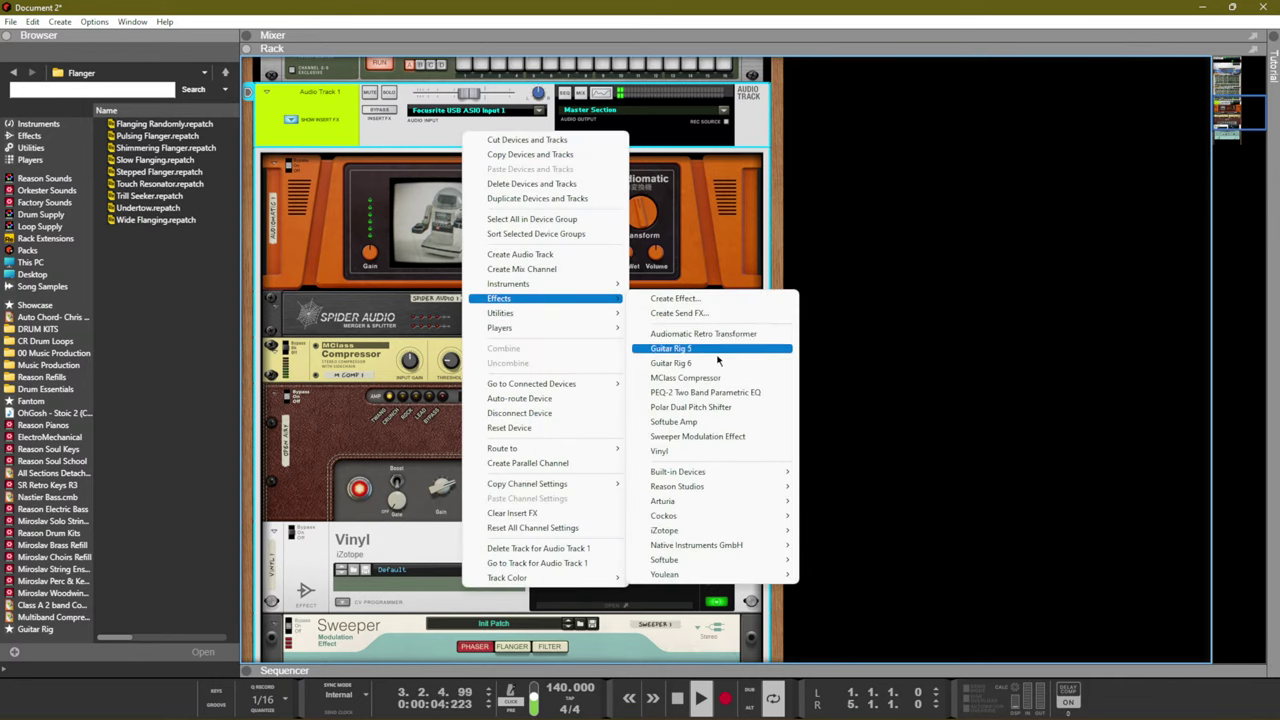
left_click(432, 452)
scroll(432, 452, "down", 4)
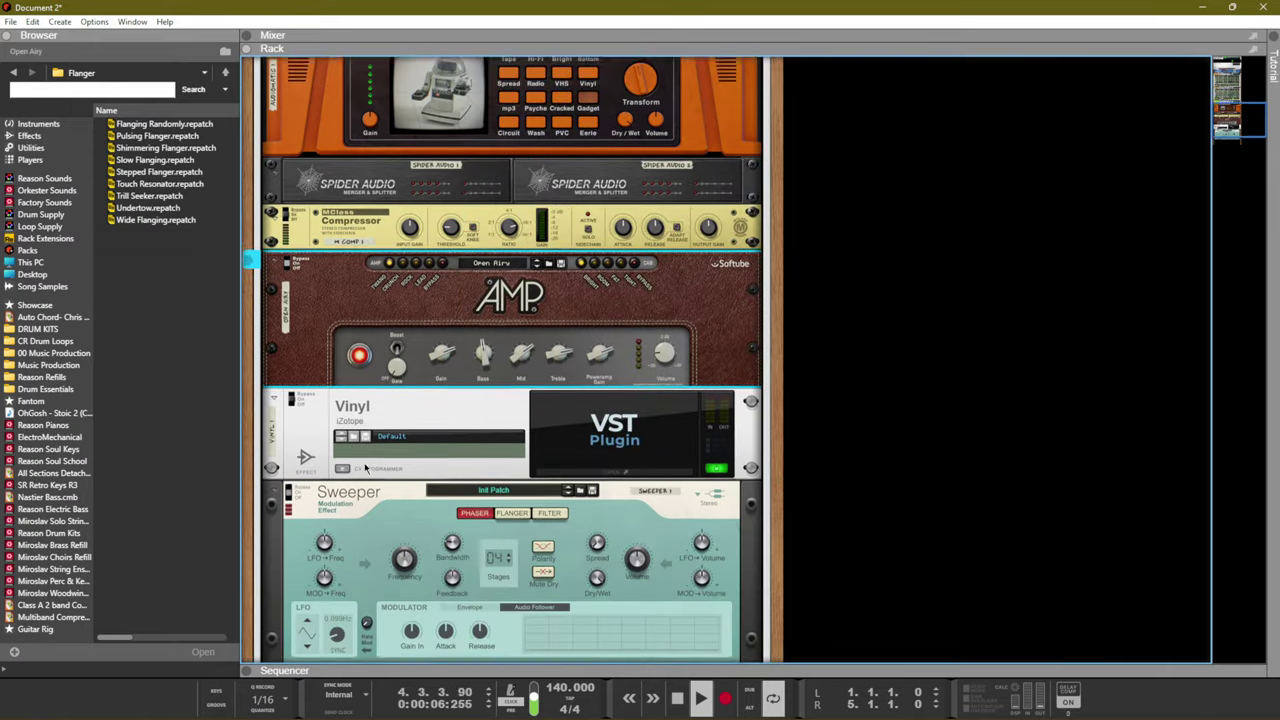
Add another Sweeper to Audio Track 1's insert effects and switch it to Filter with the frequency at 1.38 kHz
scroll(532, 247, "up", 6)
left_click(524, 248)
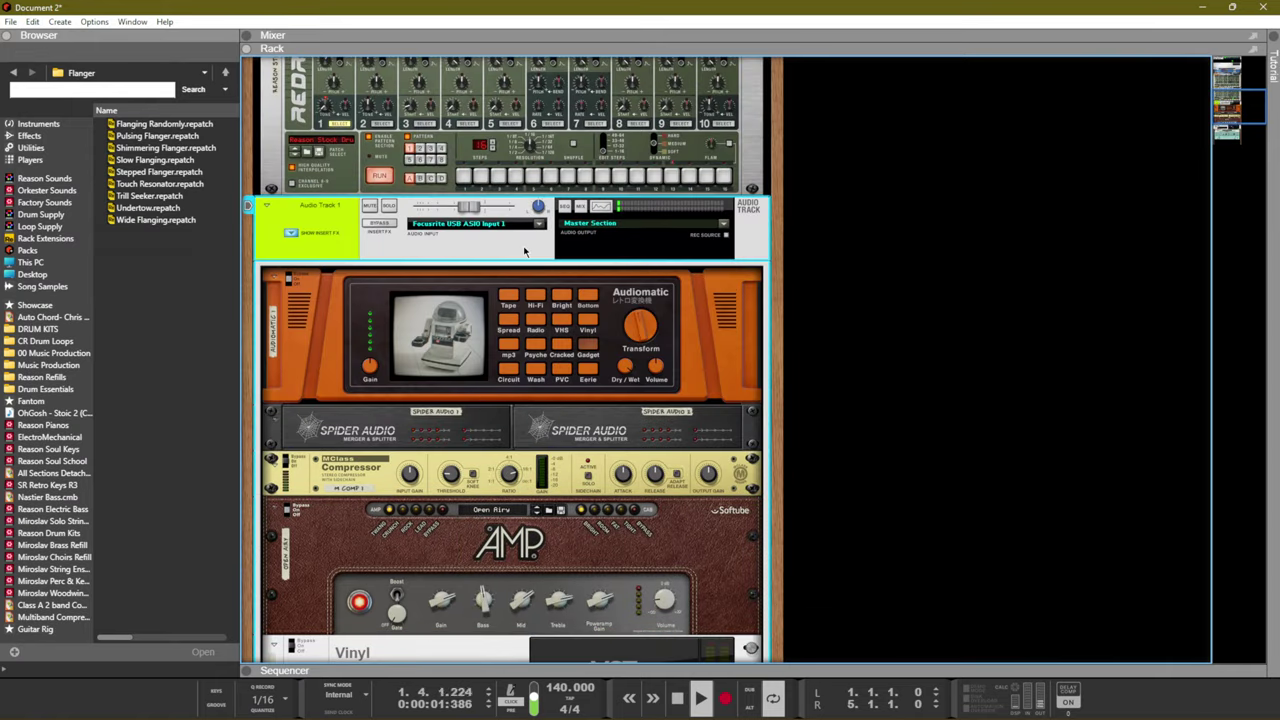
right_click(524, 248)
mouse_move(598, 412)
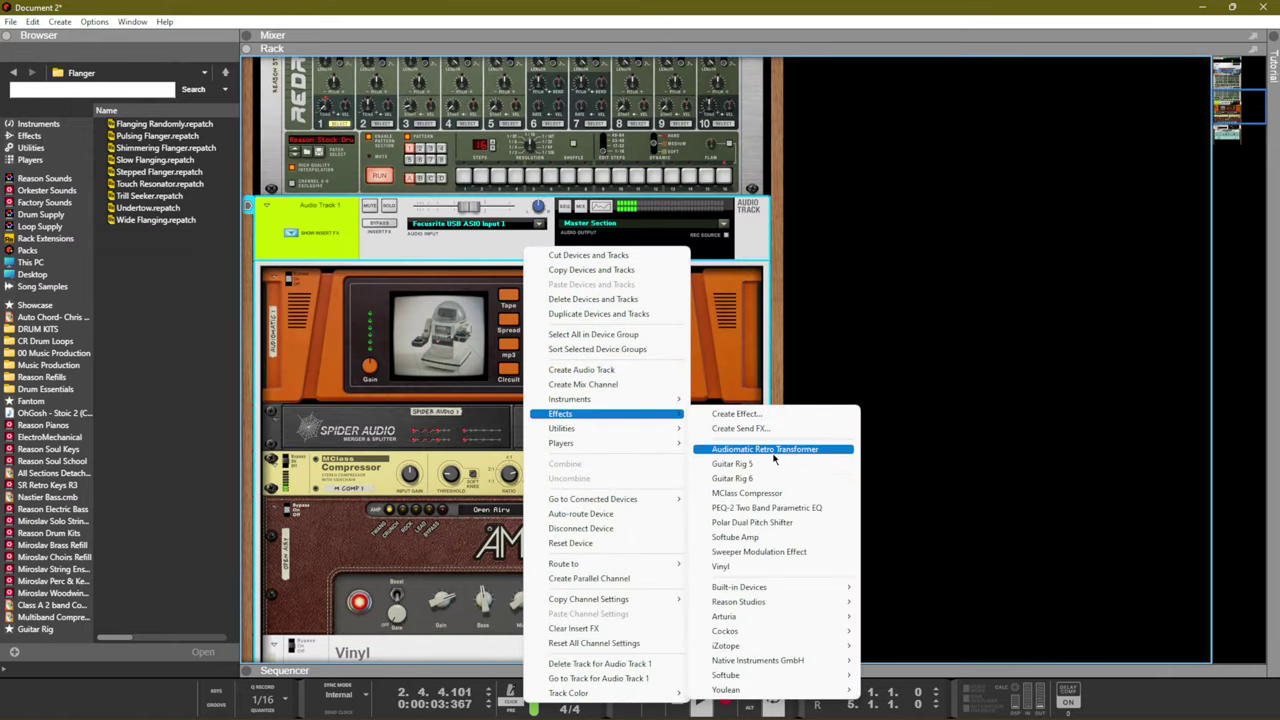
left_click(747, 567)
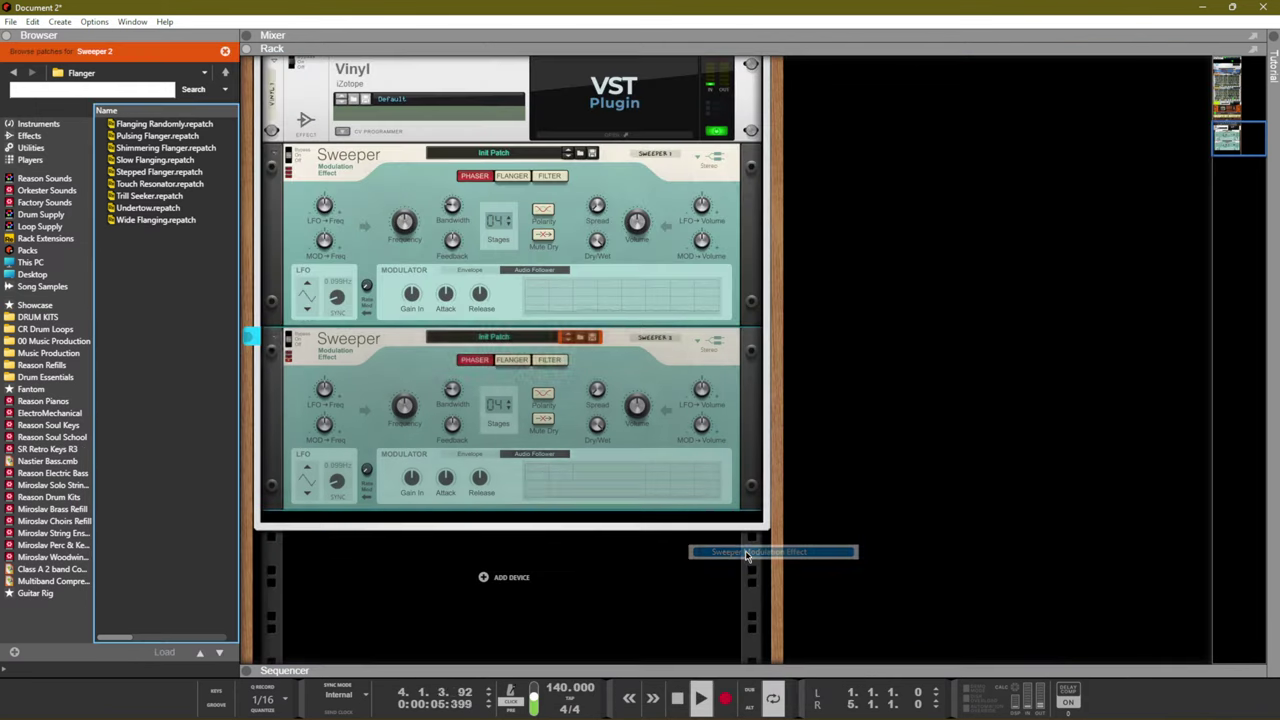
left_click(551, 359)
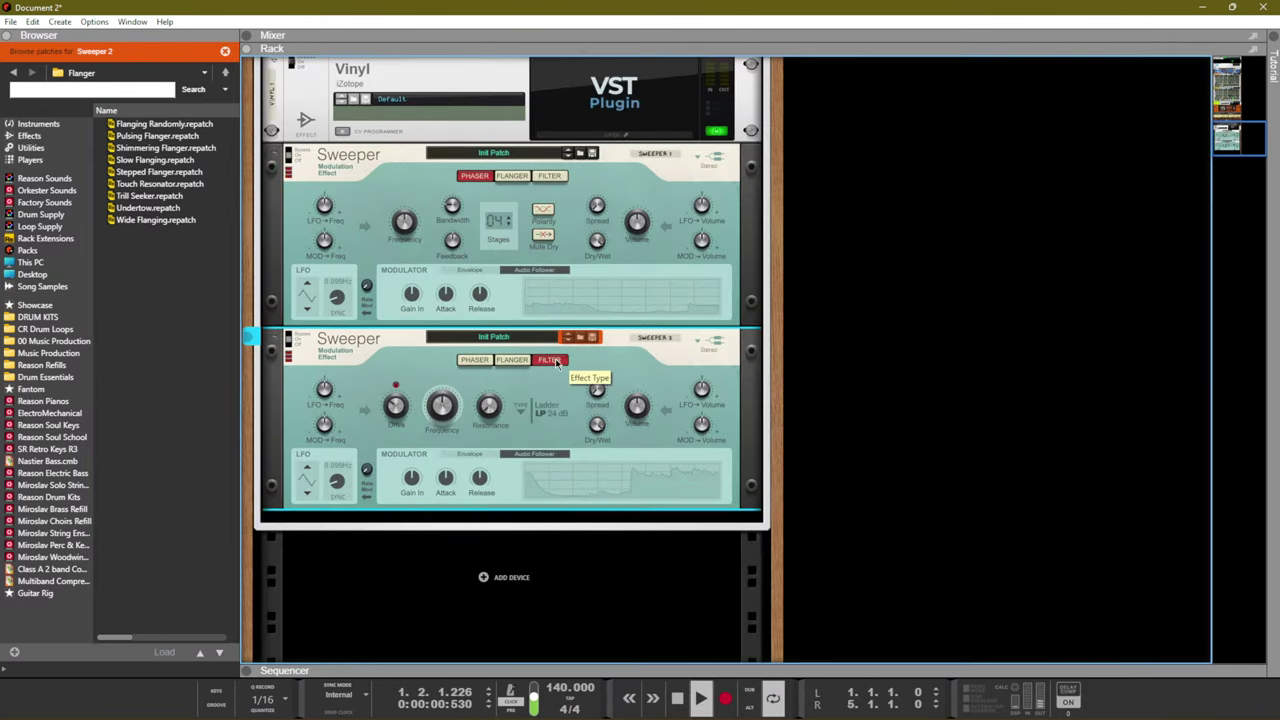
left_click_drag(436, 432, 453, 402)
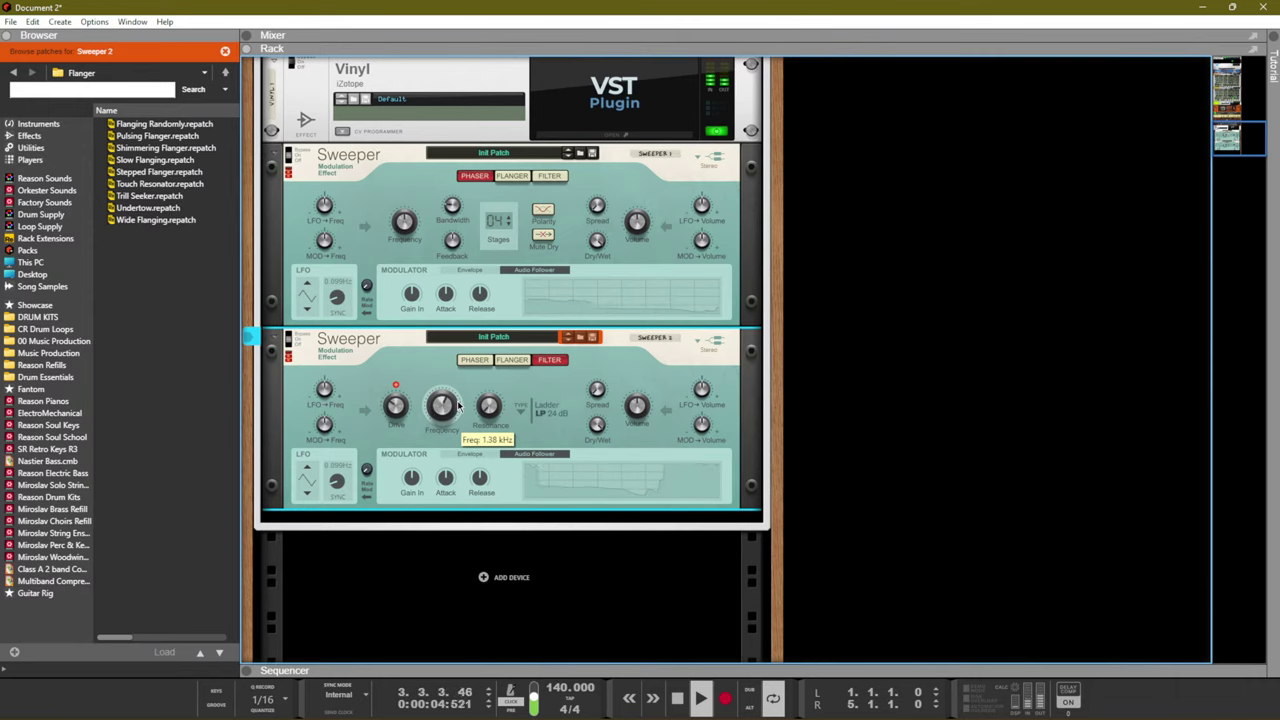
Check the rear cabling of the lower Sweeper and delete that device
key("Tab")
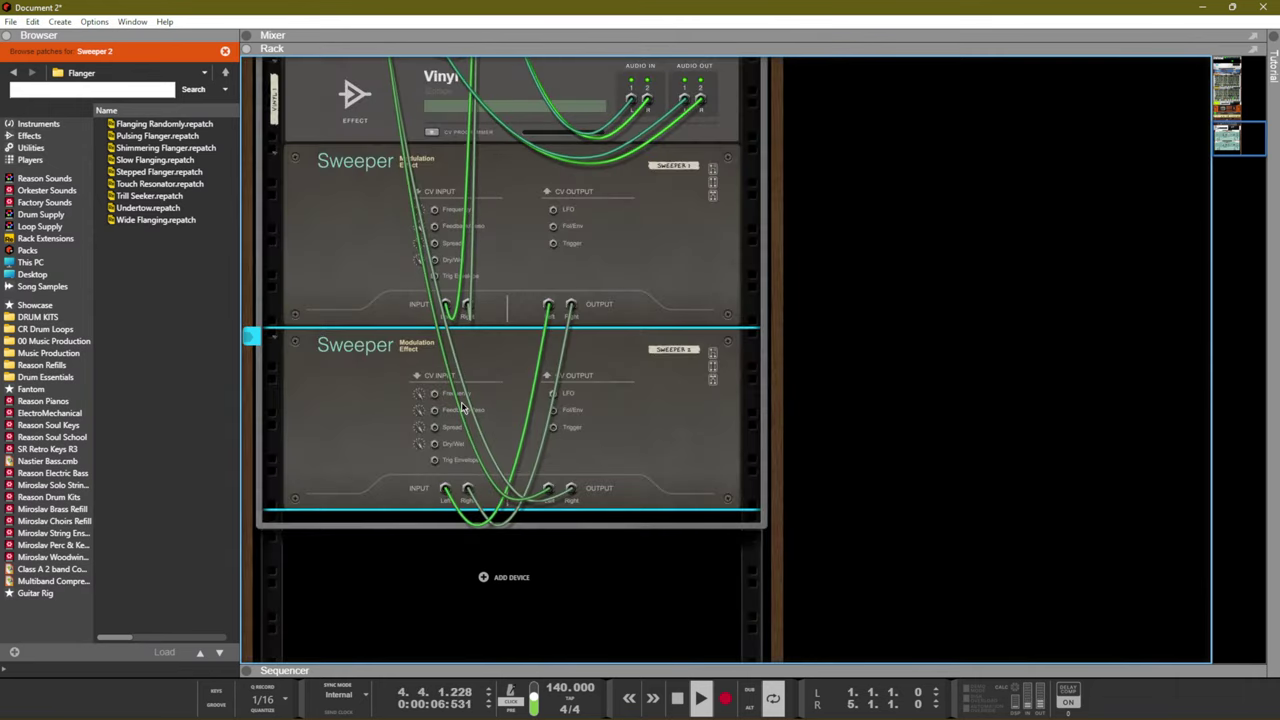
key("Tab")
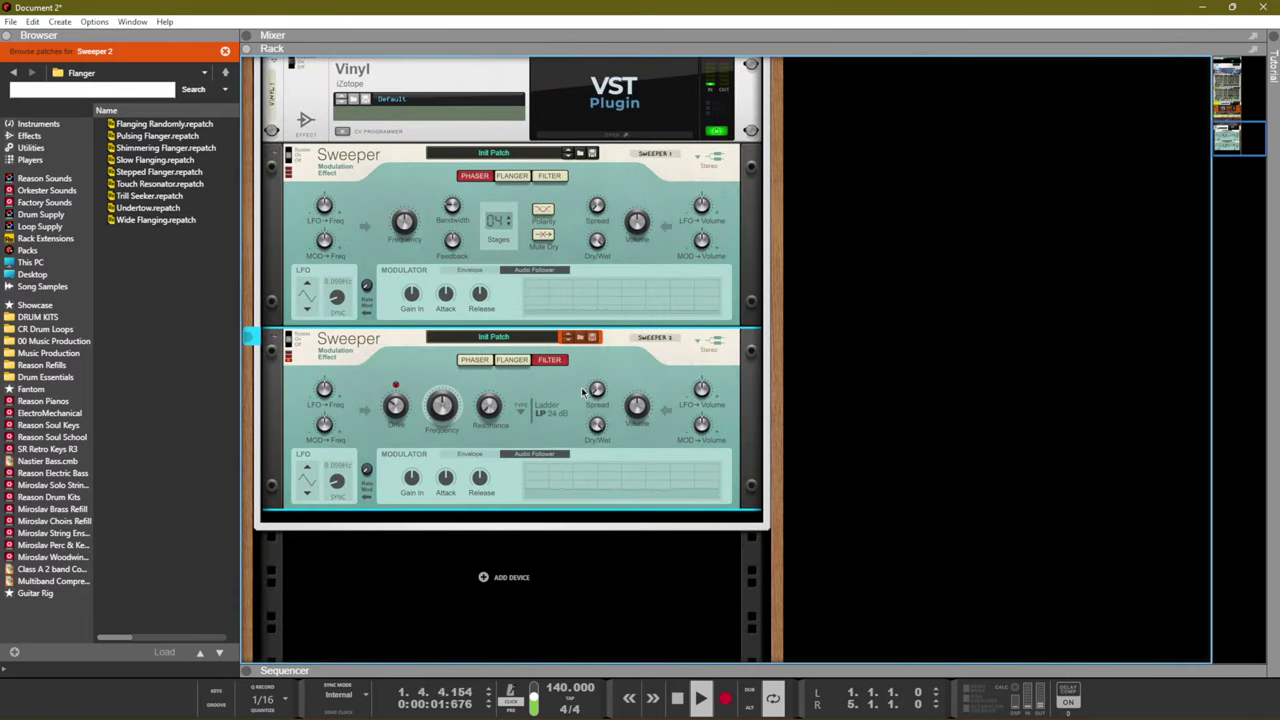
key("Delete")
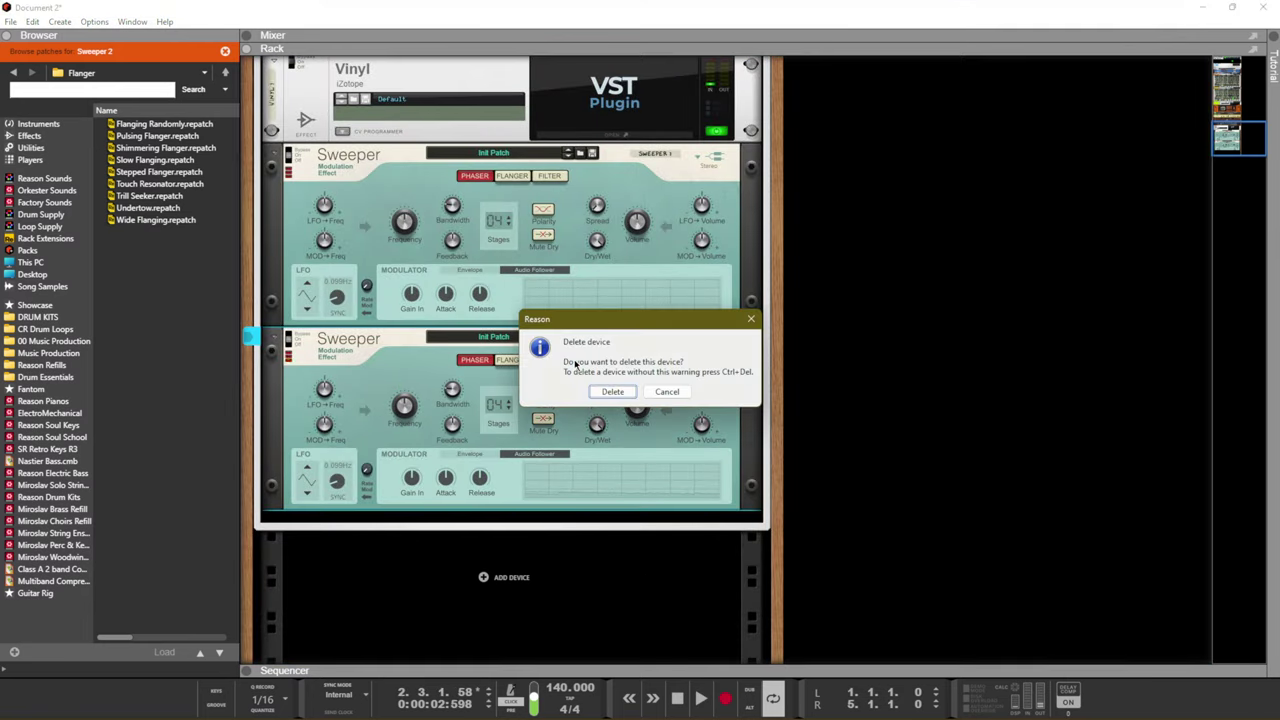
key("Return")
Add a Sweeper directly below the Audiomatic and patch it between the Audiomatic's outputs and Audio Track 1's insert FX return
key("Tab")
scroll(574, 365, "up", 4)
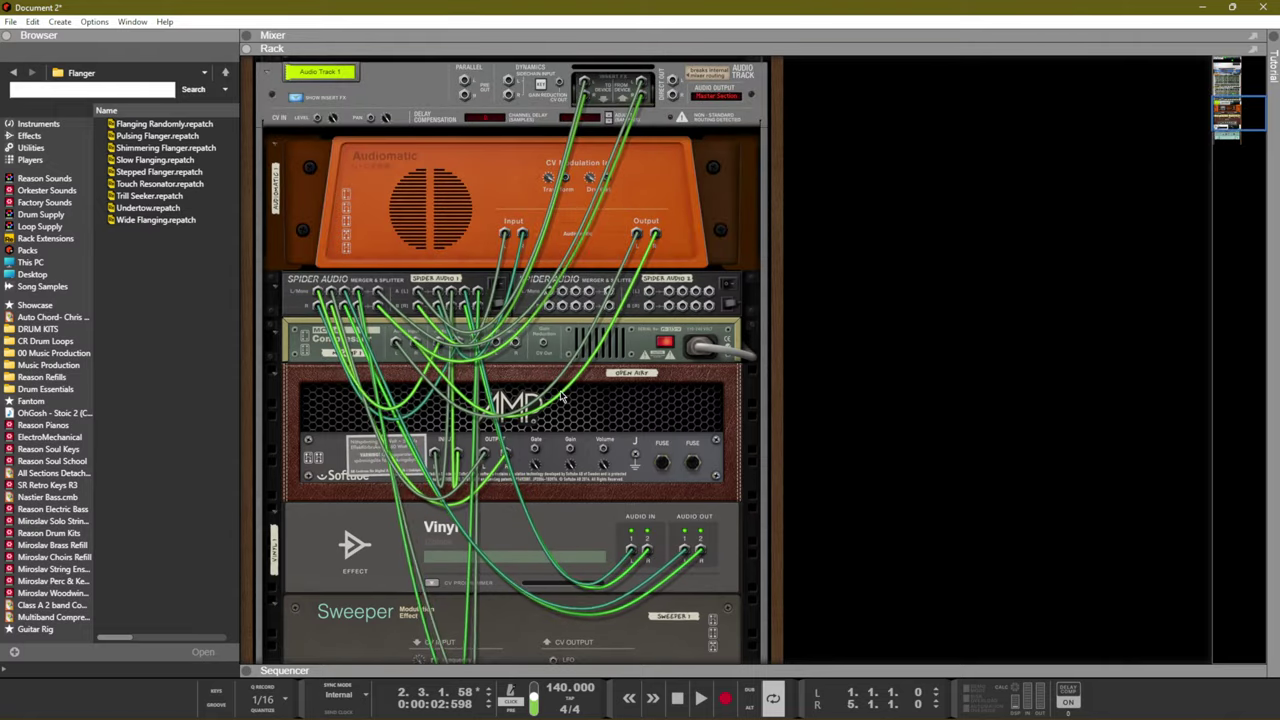
left_click(376, 270)
right_click(379, 271)
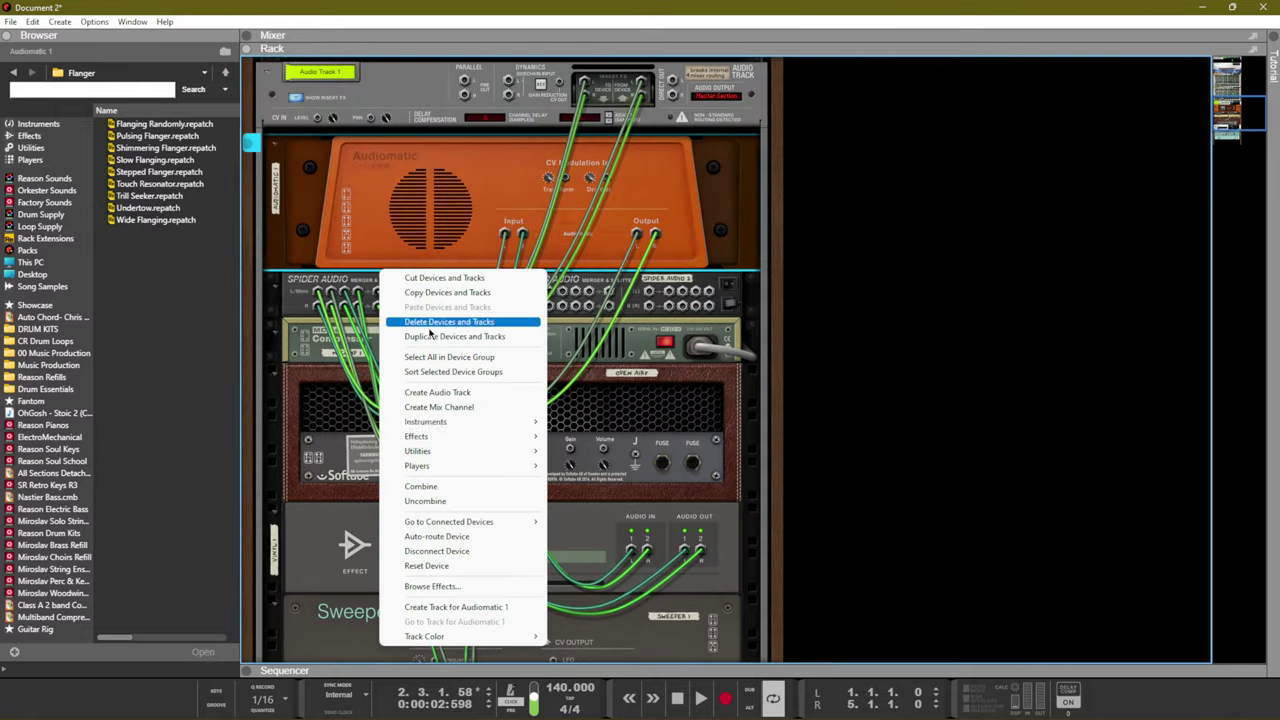
mouse_move(446, 440)
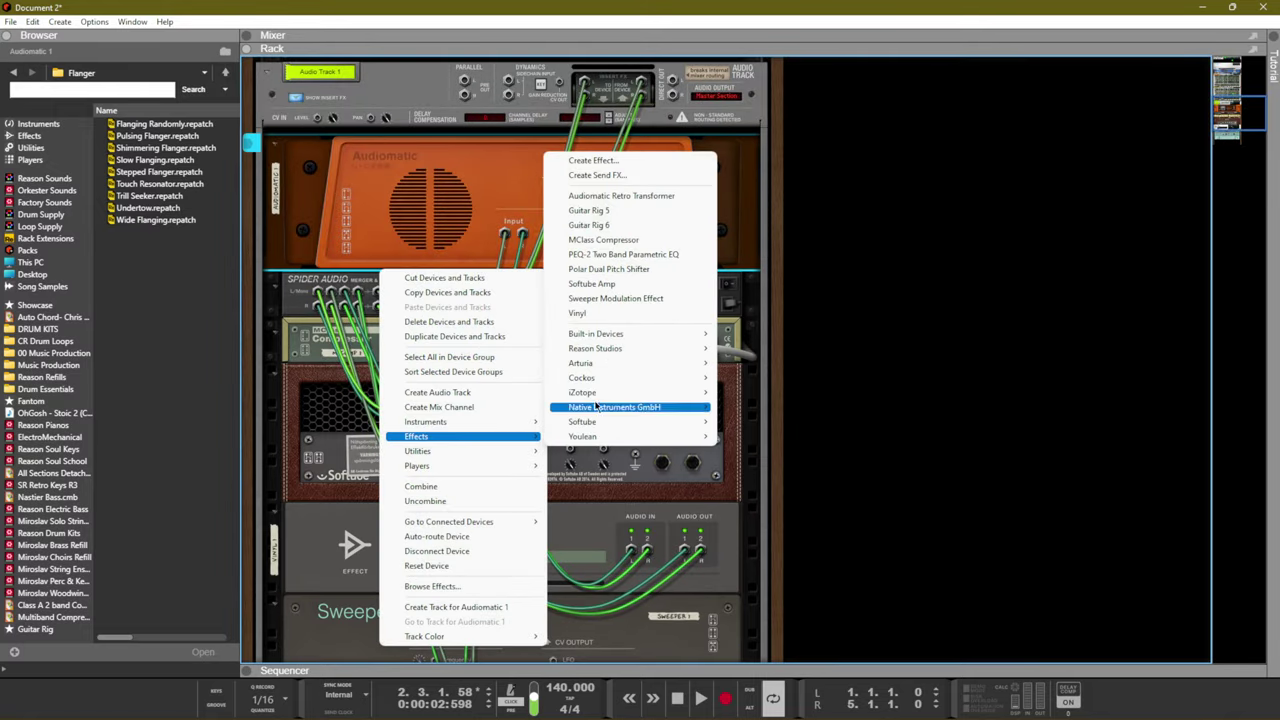
left_click(608, 298)
left_click_drag(654, 233, 467, 433)
left_click_drag(548, 433, 645, 88)
key("Tab")
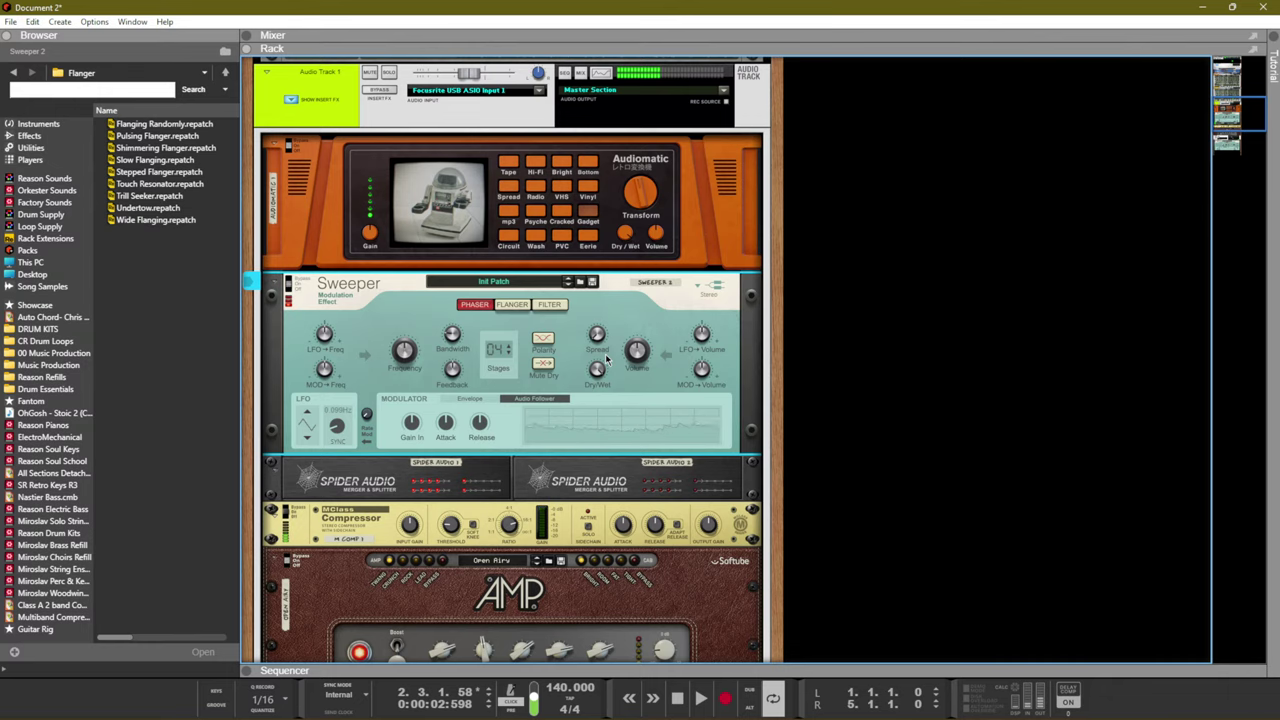
Set the upper Sweeper to Filter with a stepped-bar envelope preset as modulator and a frequency of 117.2 Hz
left_click(549, 304)
mouse_move(446, 373)
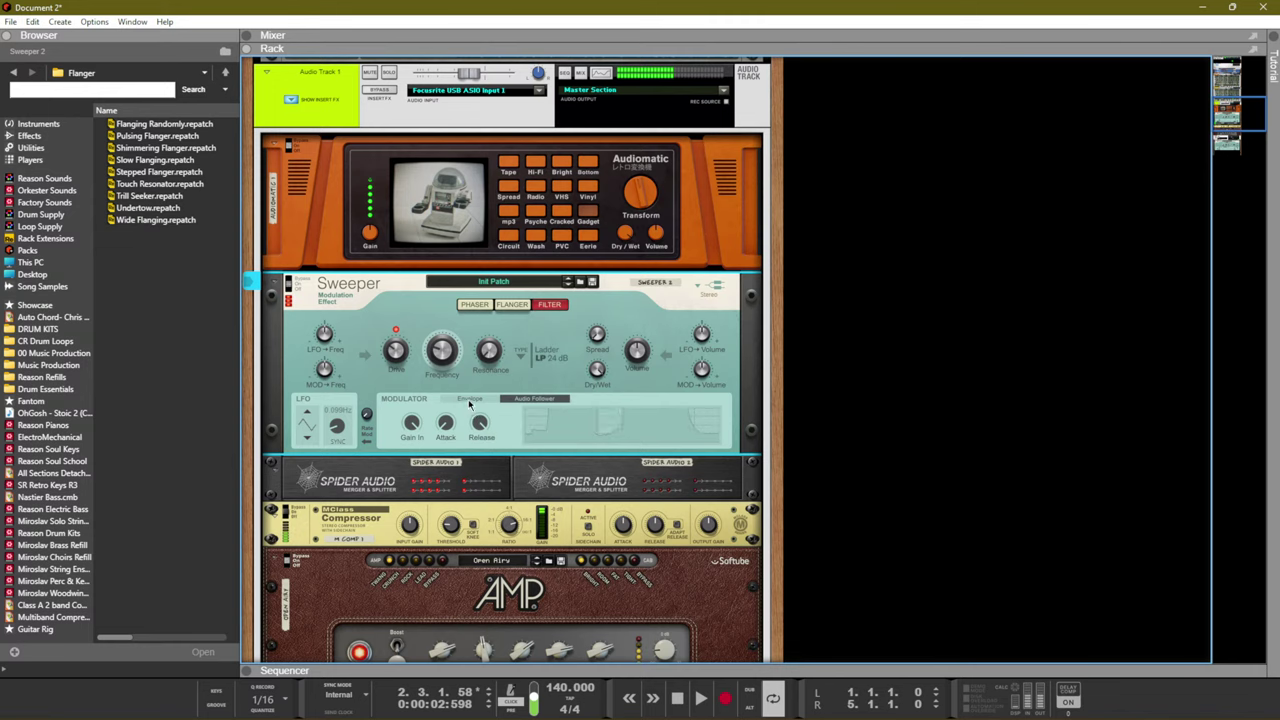
left_click(469, 400)
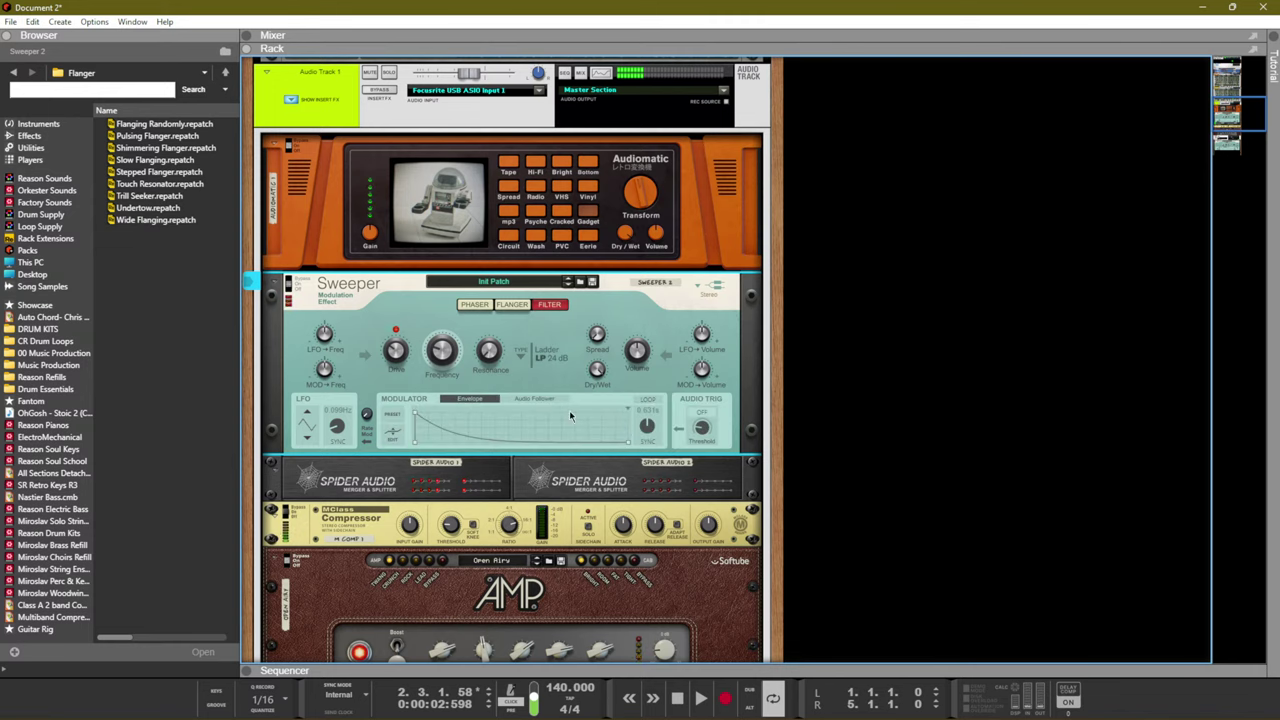
left_click(397, 420)
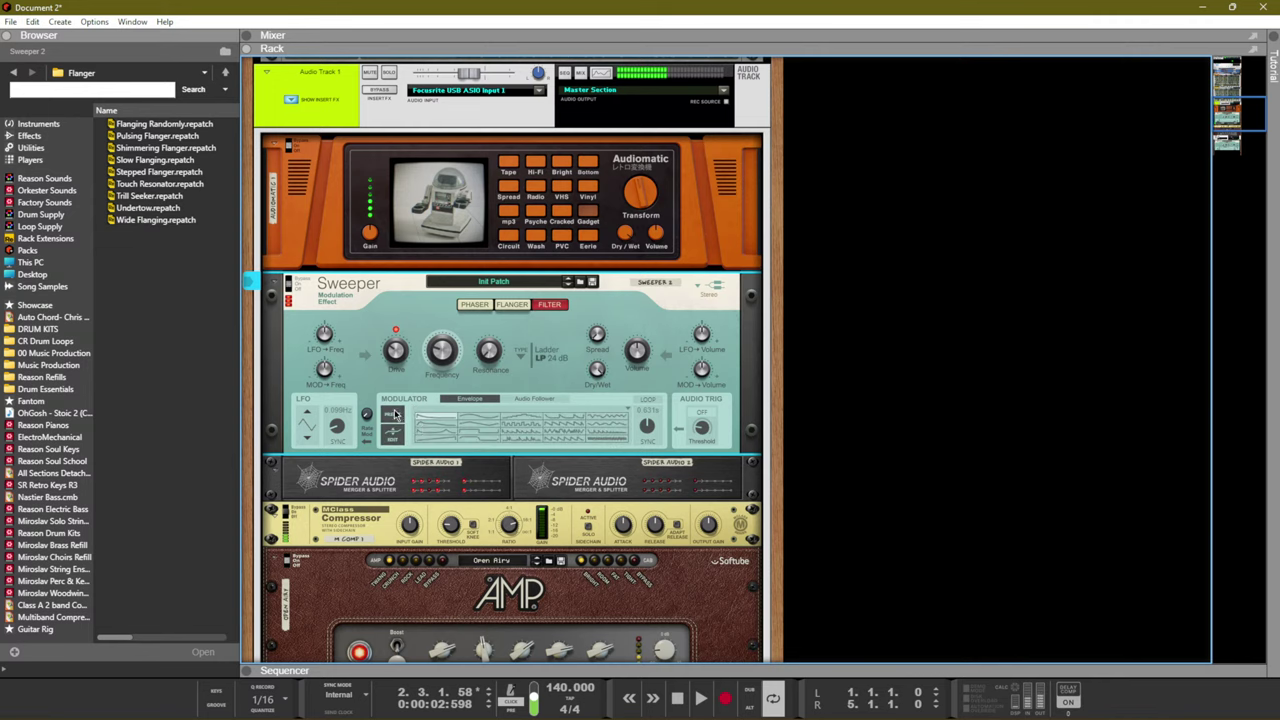
left_click(437, 418)
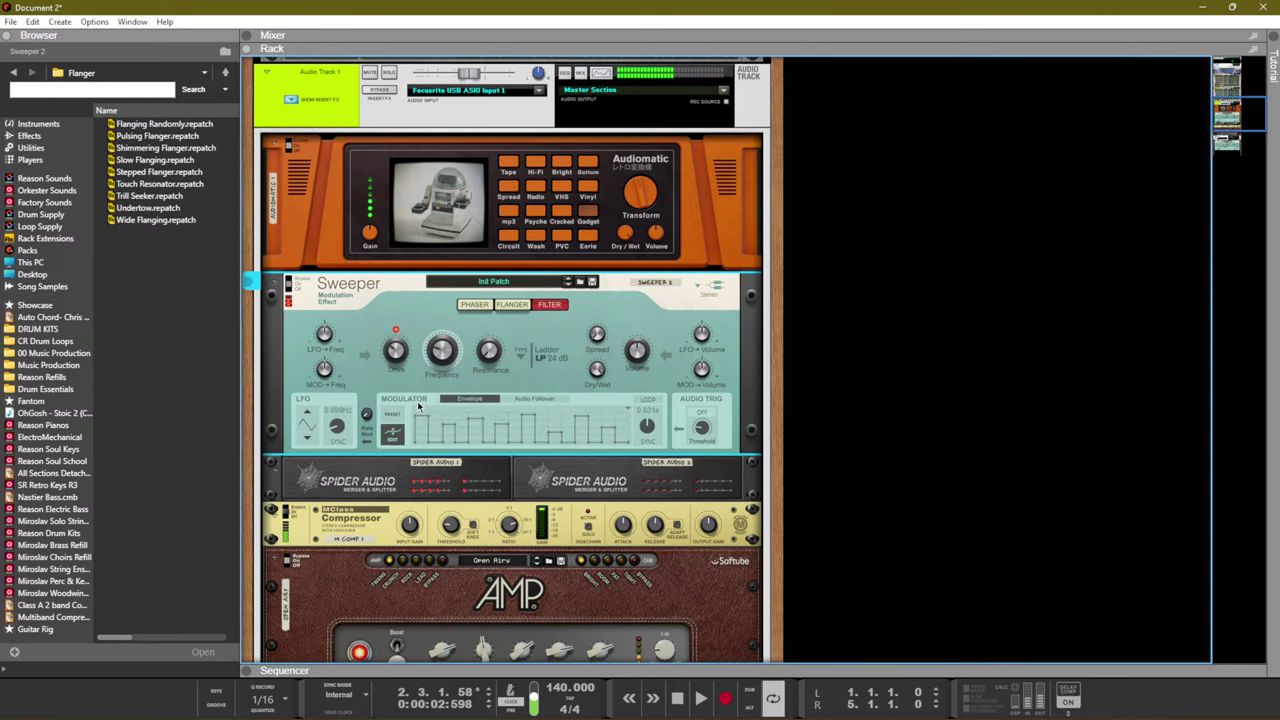
left_click_drag(446, 372, 449, 370)
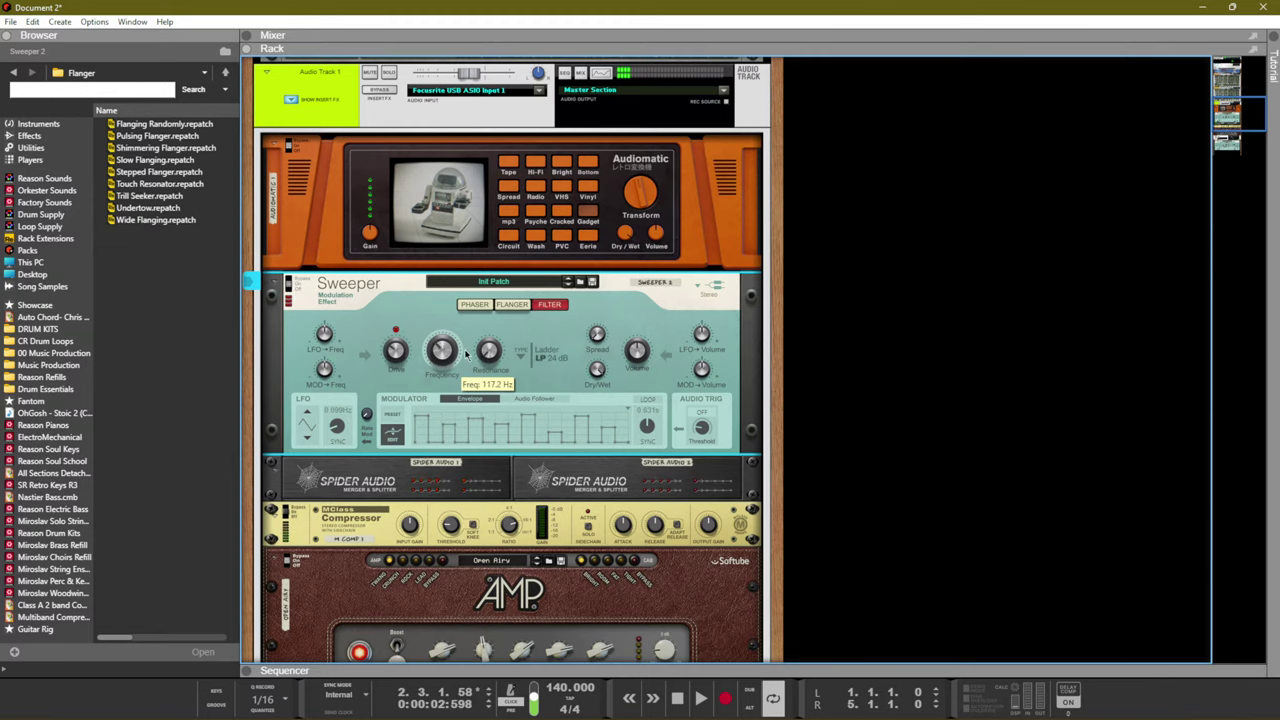
Compare the upper Sweeper's Audio Follower modulator with its Envelope, keep Envelope, and turn on Audio Trig with an adjusted threshold
left_click(522, 397)
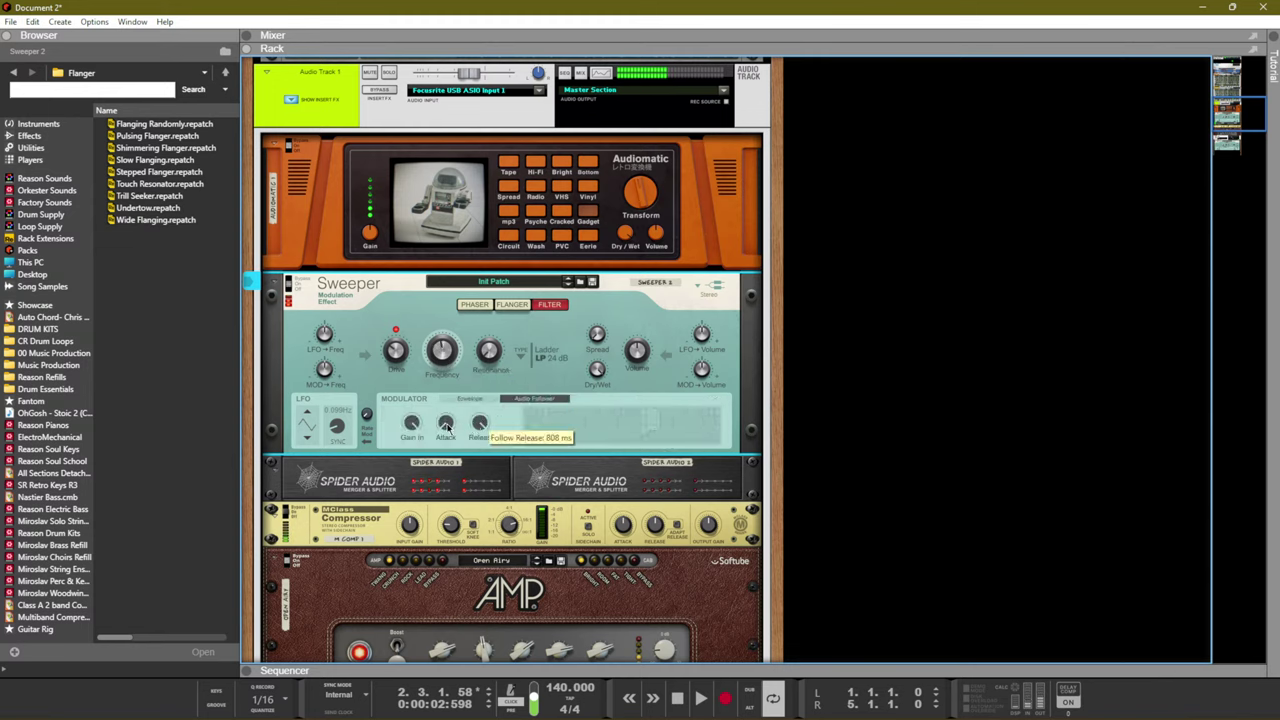
left_click(478, 399)
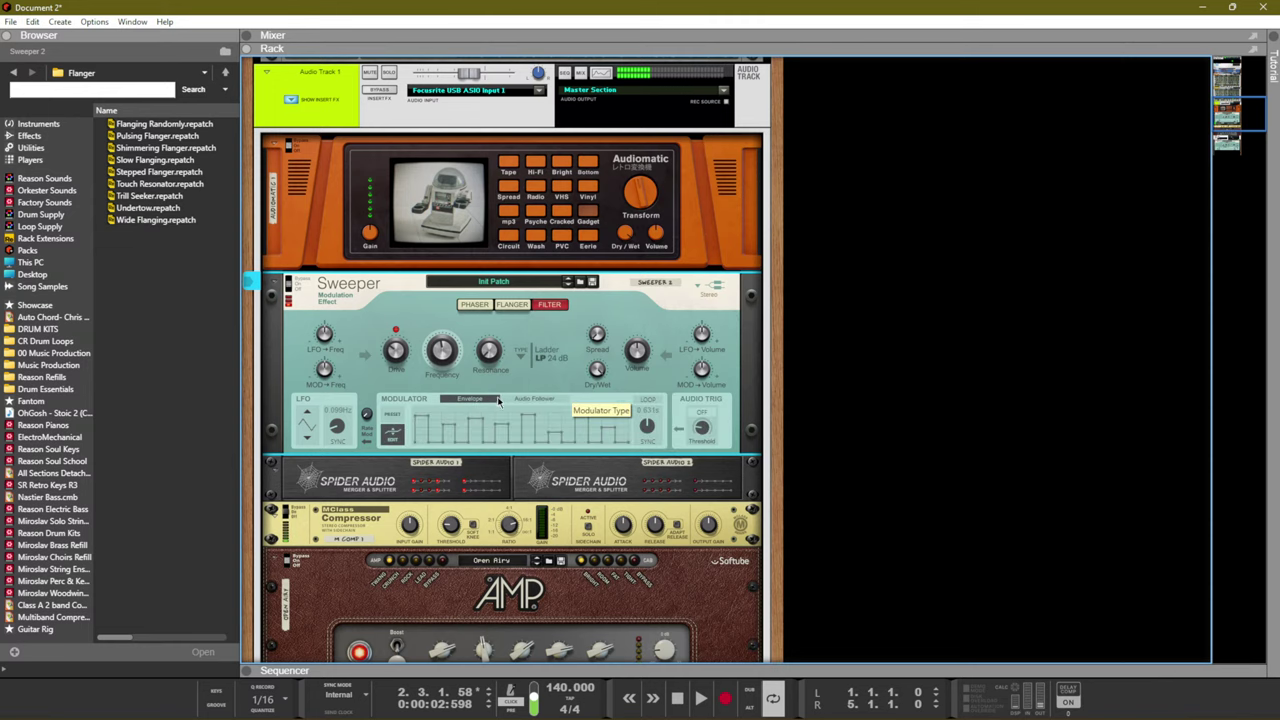
left_click(701, 411)
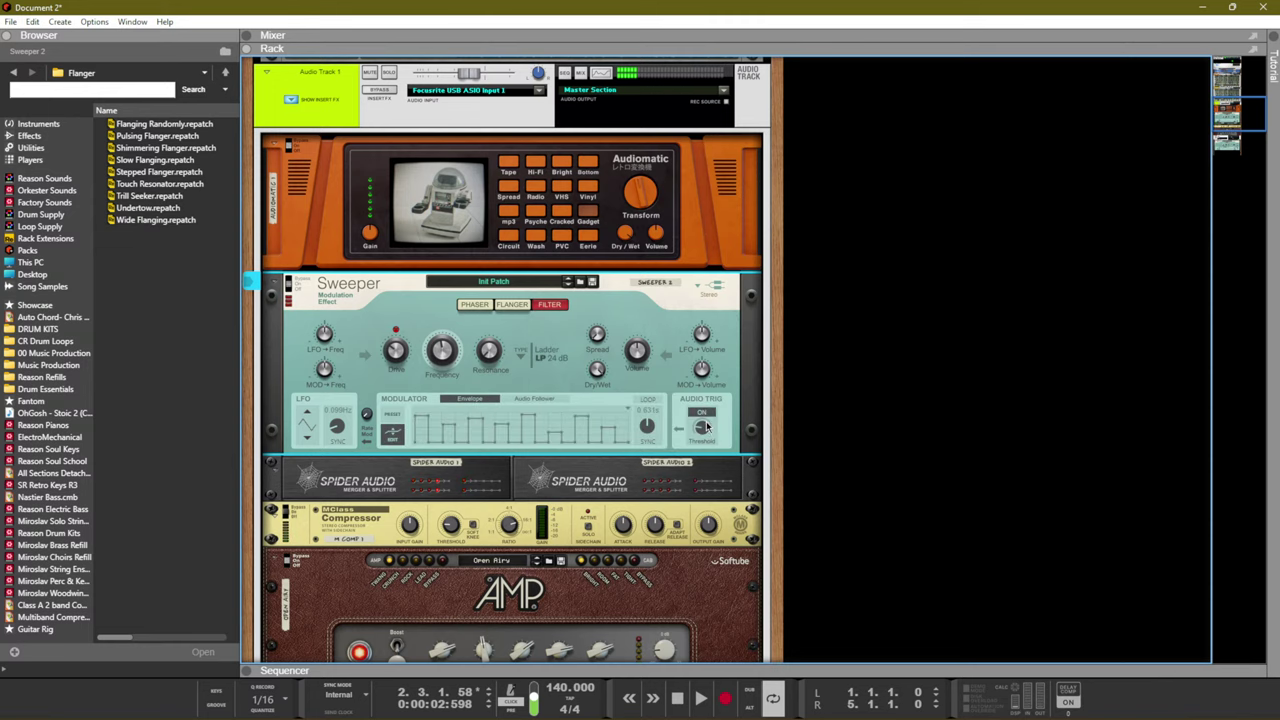
left_click_drag(704, 437, 704, 433)
Try sawtooth and zigzag envelope shapes on the upper Sweeper, and choose the smooth preset that peaks early and decays
left_click_drag(414, 417, 561, 426)
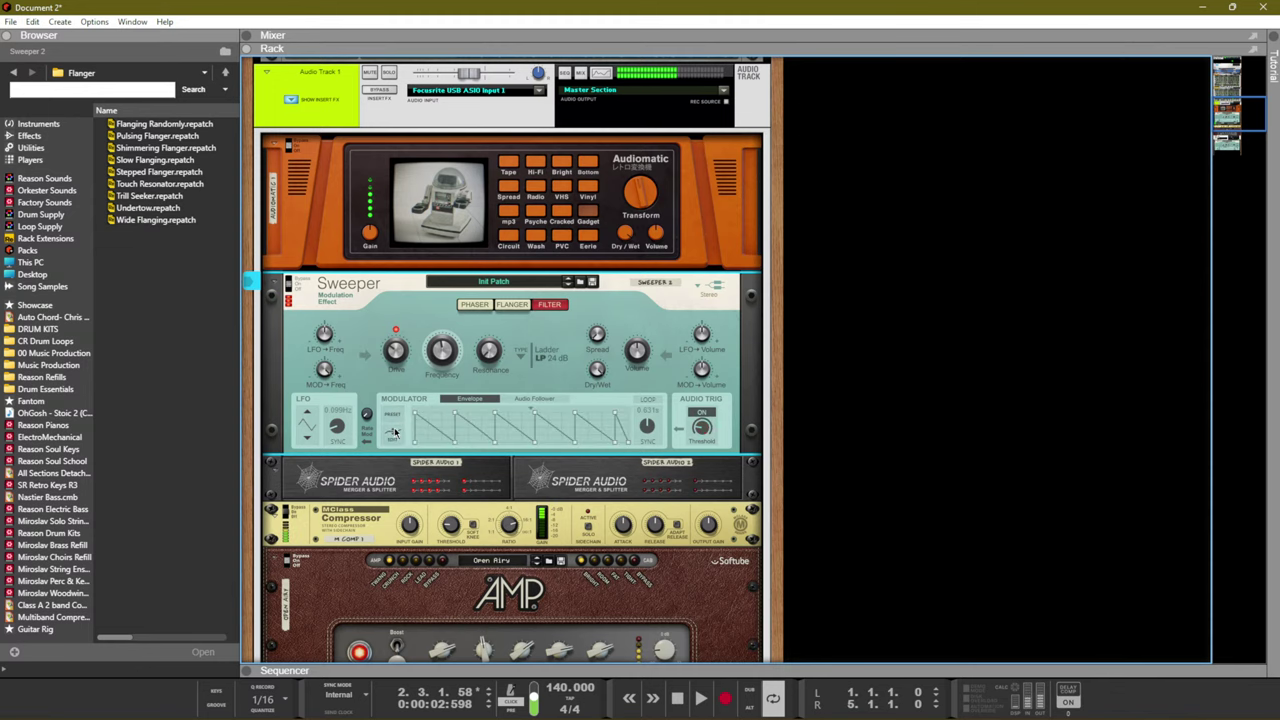
left_click(393, 413)
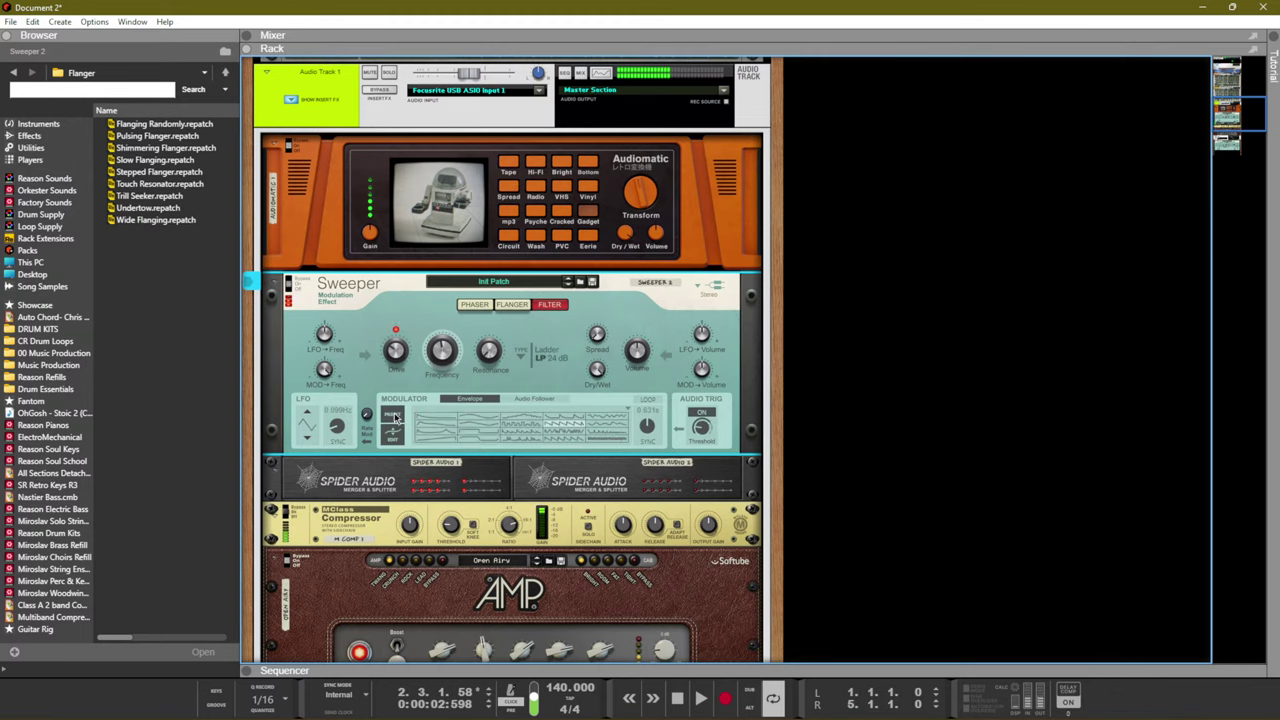
left_click(593, 420)
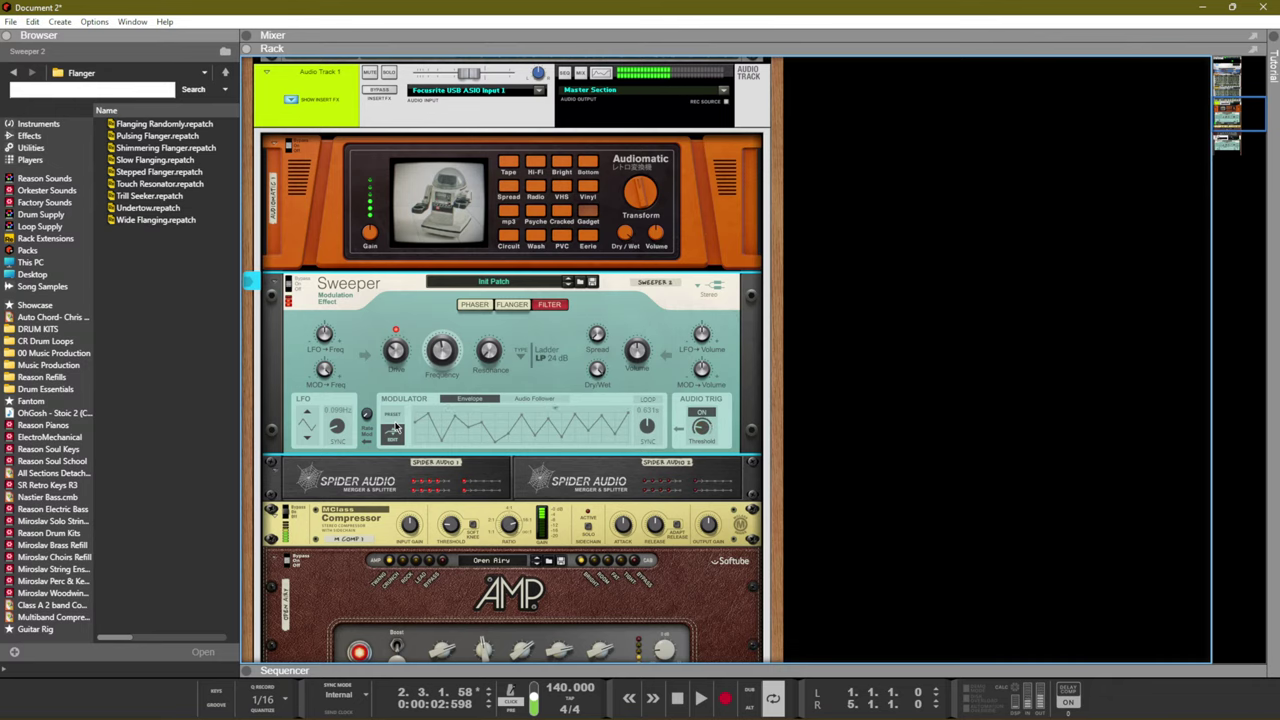
left_click(397, 415)
left_click(446, 429)
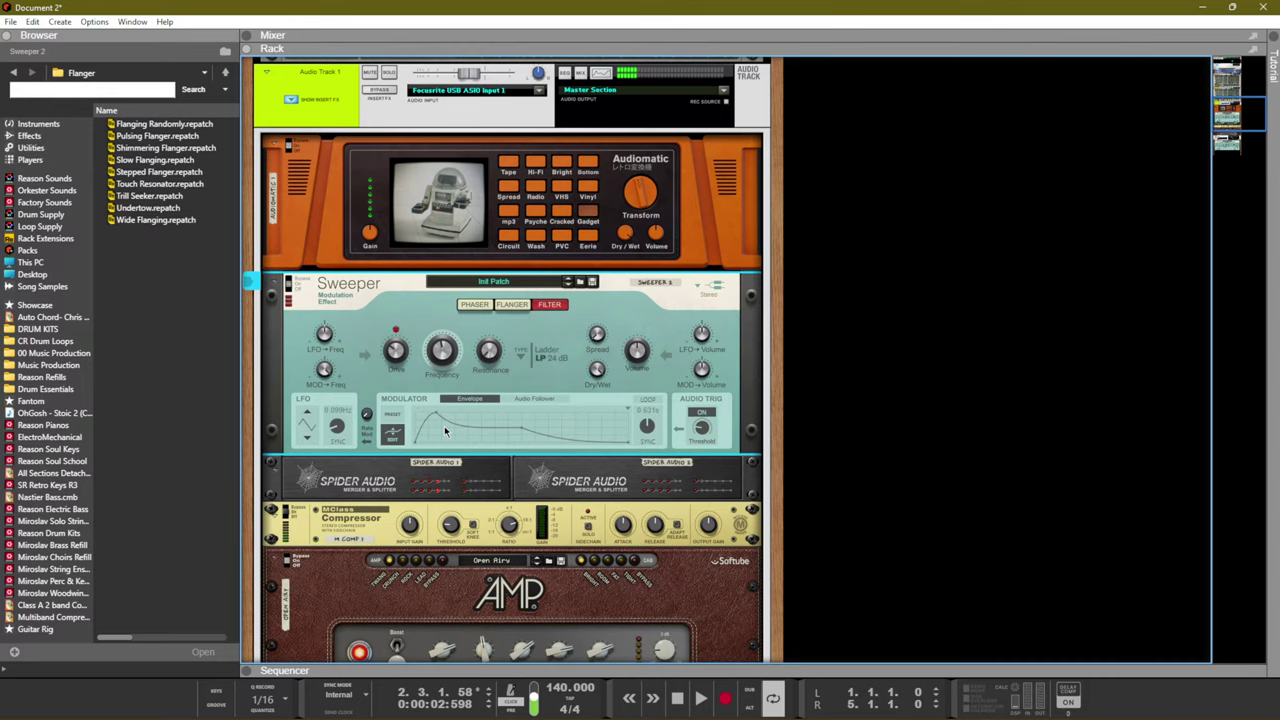
Record a new take over the first clip on Audio Track 1 in the sequencer, stop recording, and return to the rack
key("F7")
key("space")
key("ctrl+Return")
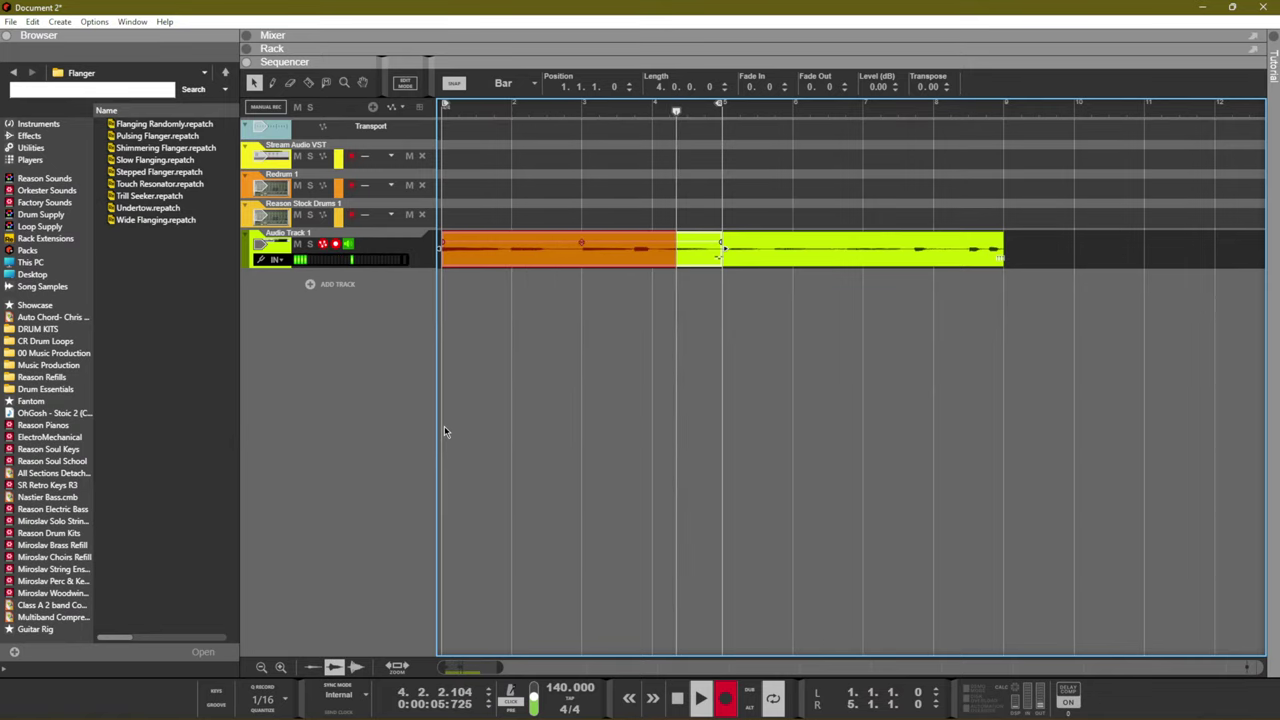
key("space")
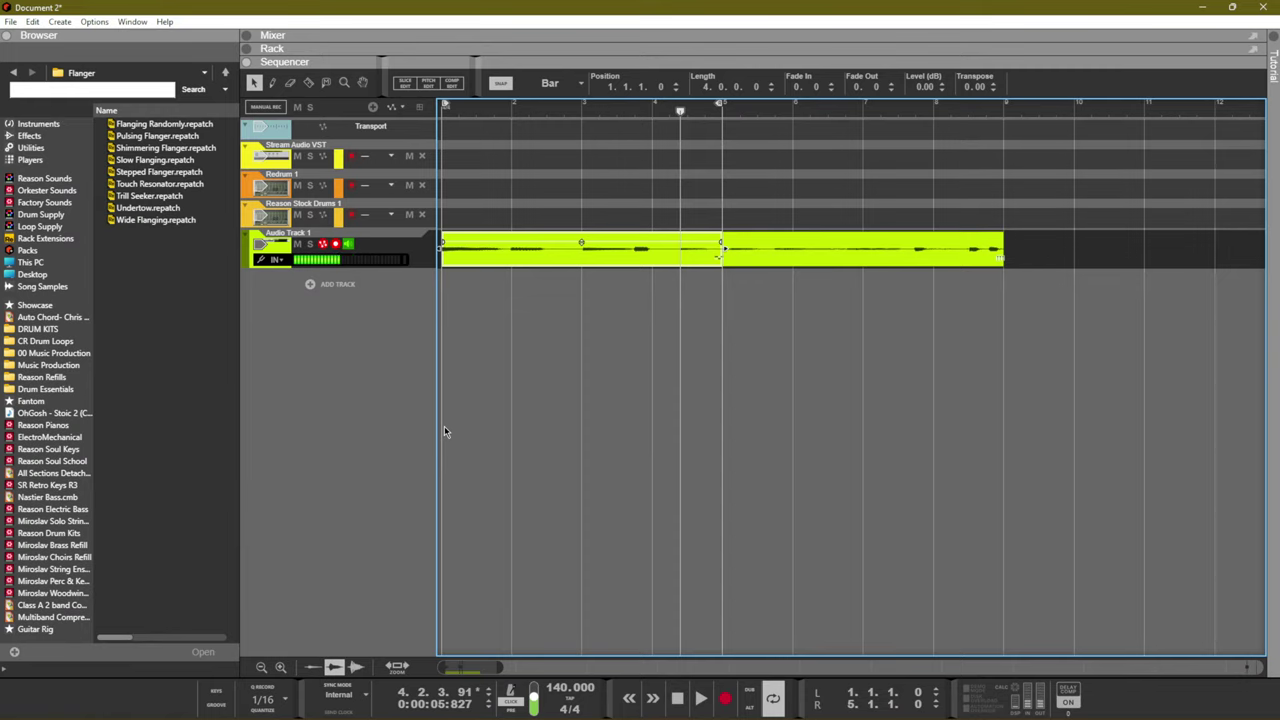
key("F6")
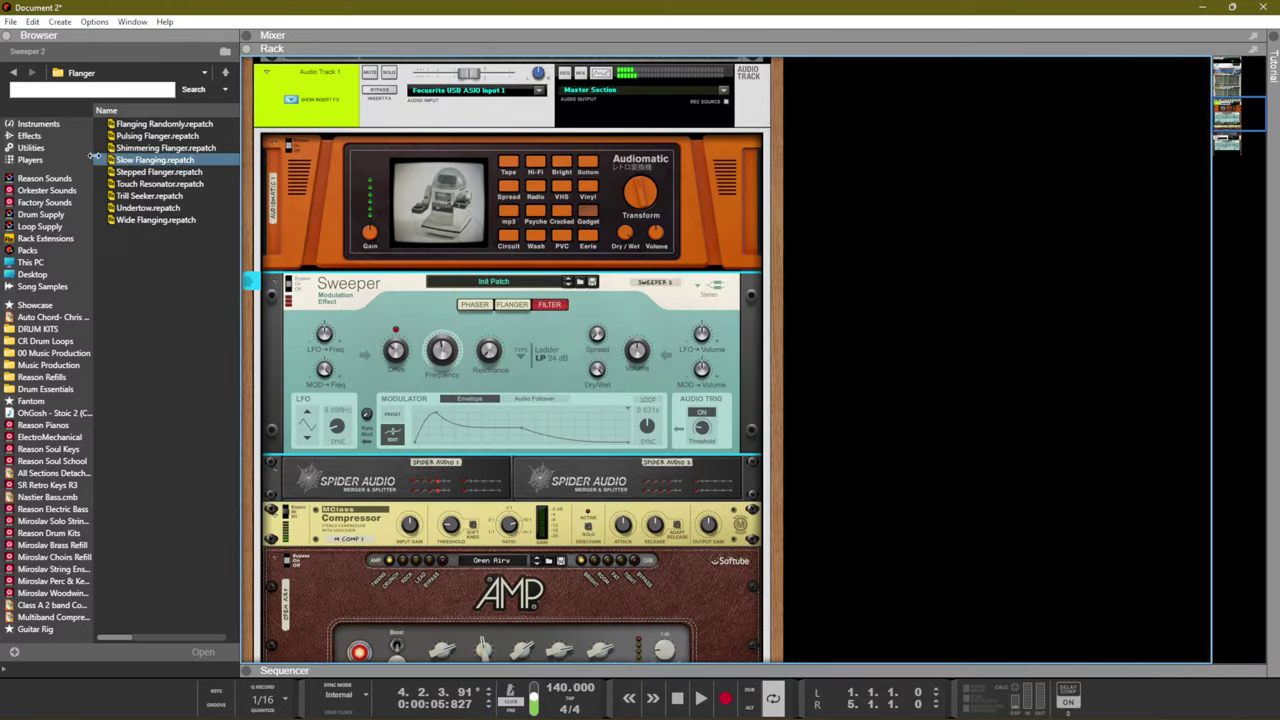
Audition the Filter folder's patches on the upper Sweeper, including Trigger LP Filter, Oh Wow Trig and Flutter Notch, and settle on Bubbly Stereo Filter
left_click(225, 72)
double_click(156, 126)
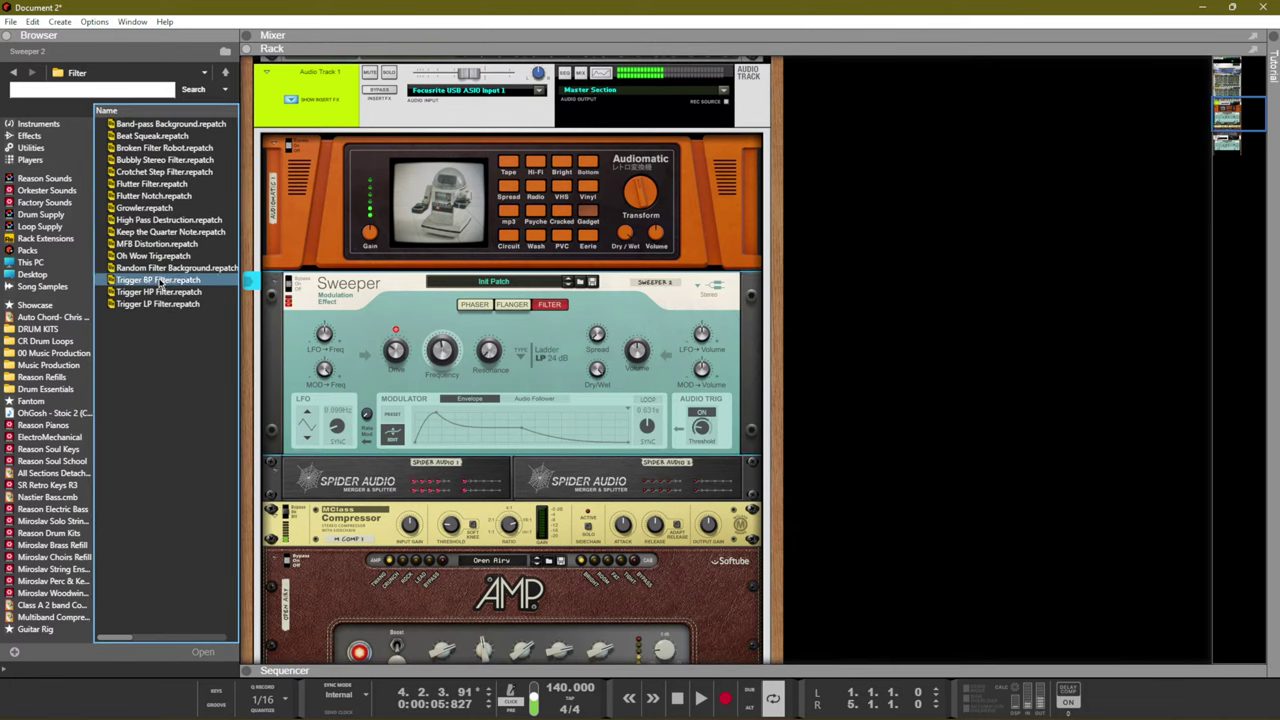
left_click_drag(158, 304, 399, 322)
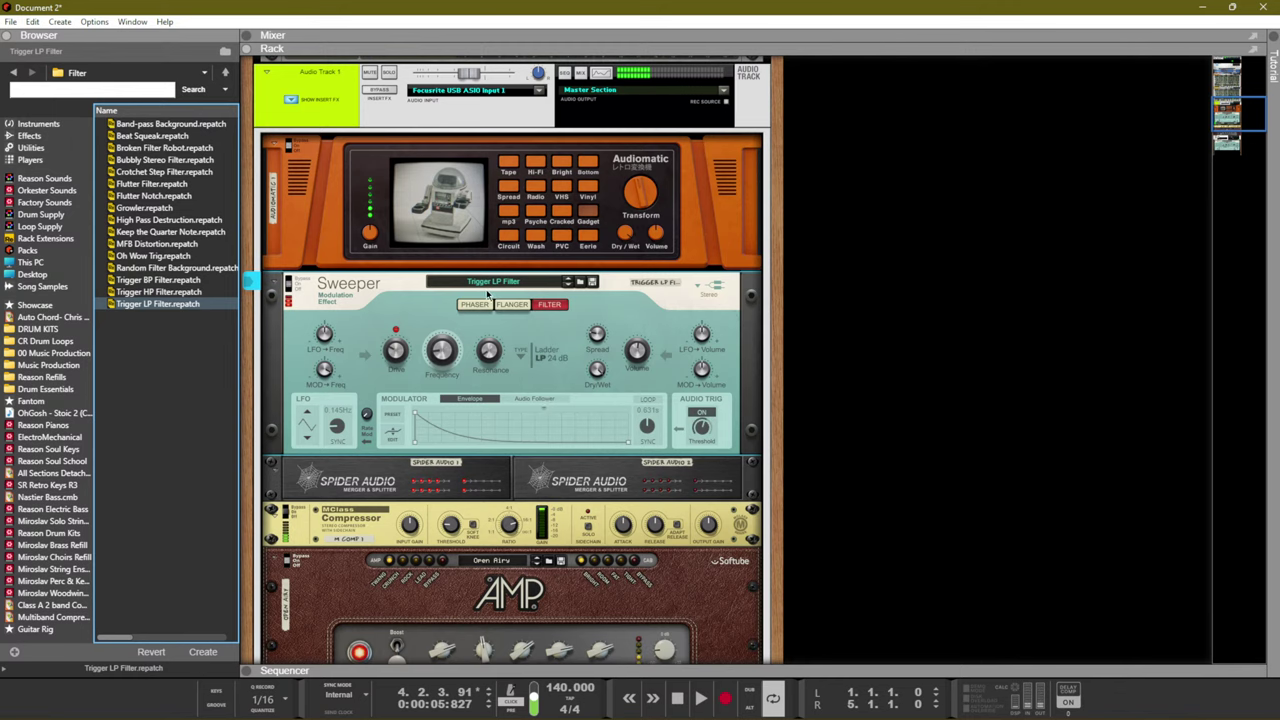
left_click(165, 256)
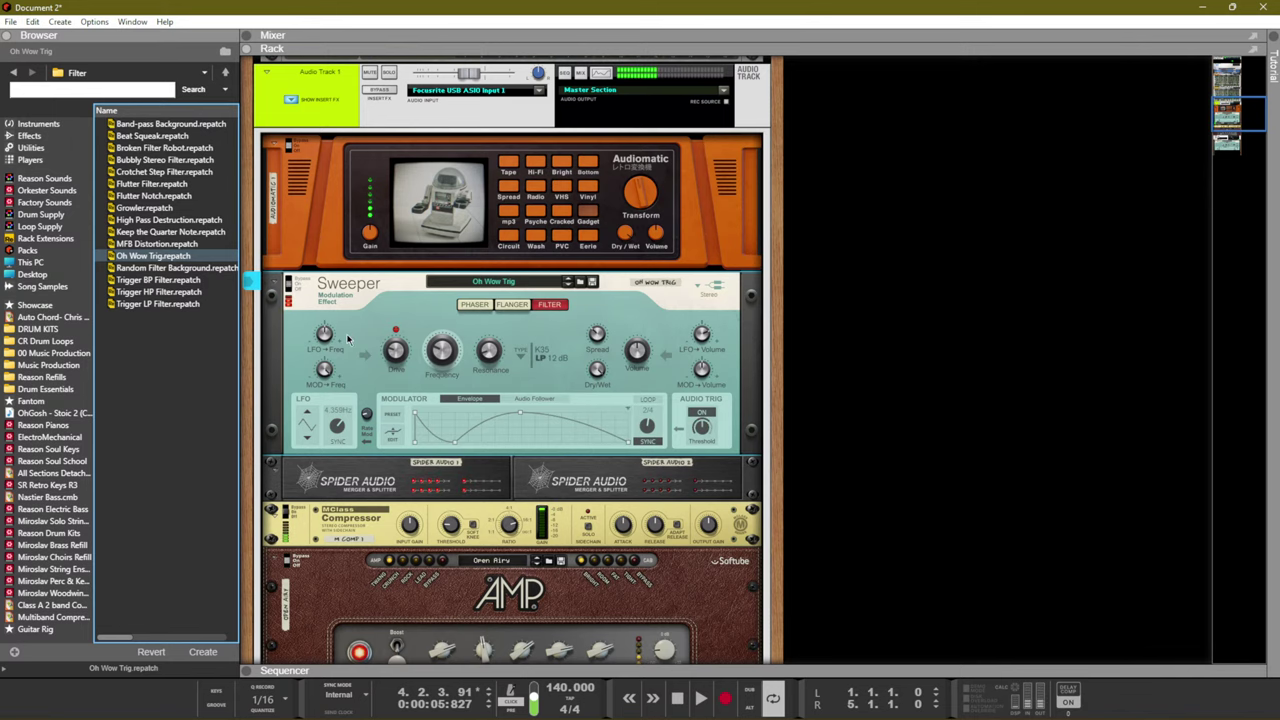
key("Up")
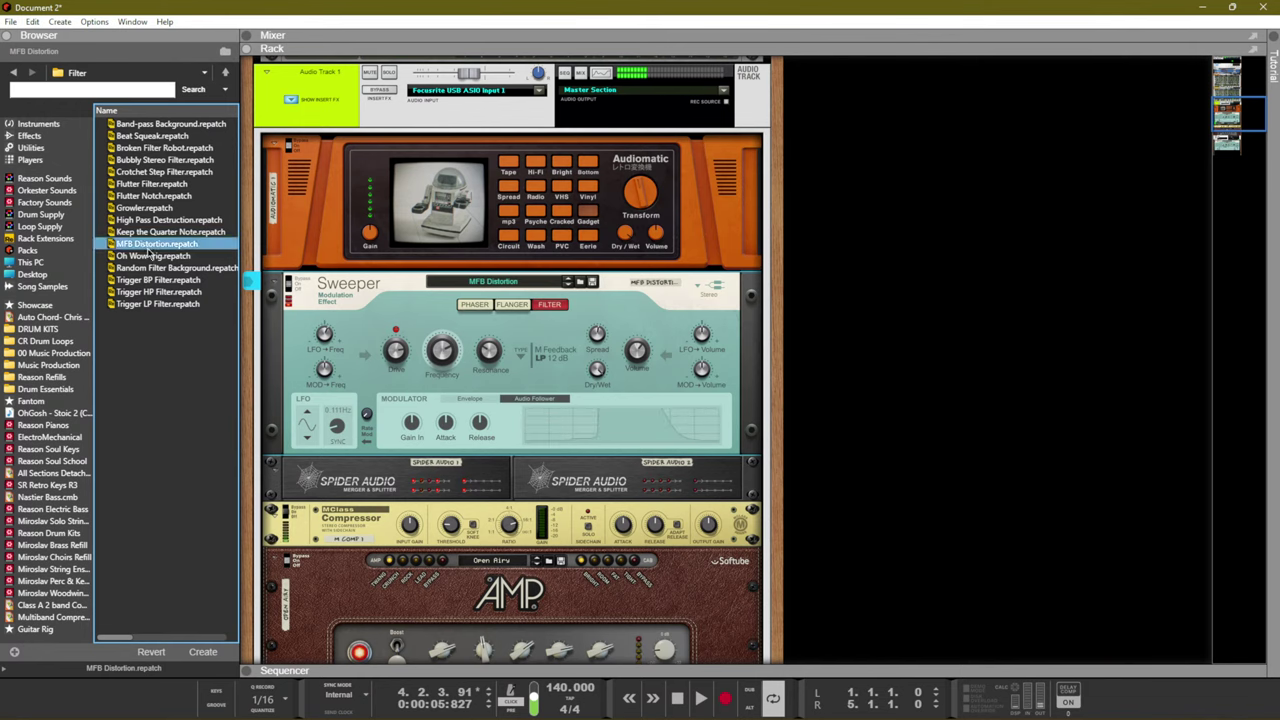
key("Up")
key("Up")
left_click(153, 197)
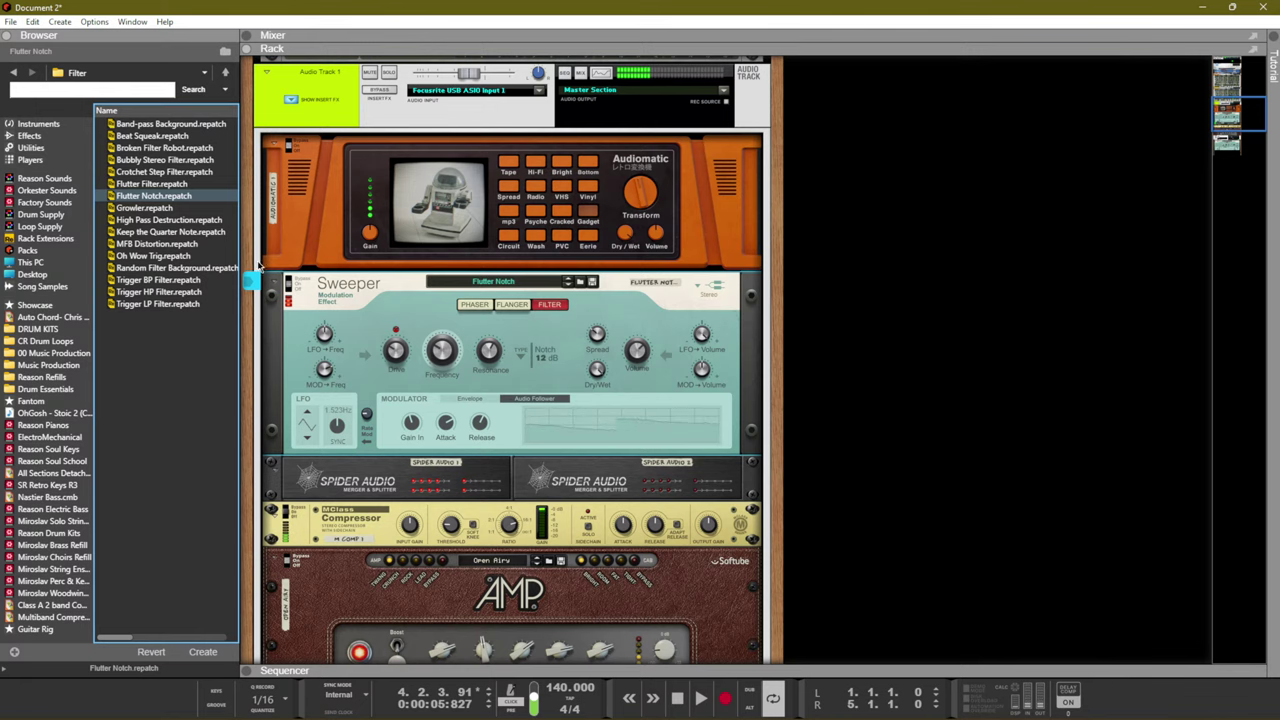
left_click(150, 184)
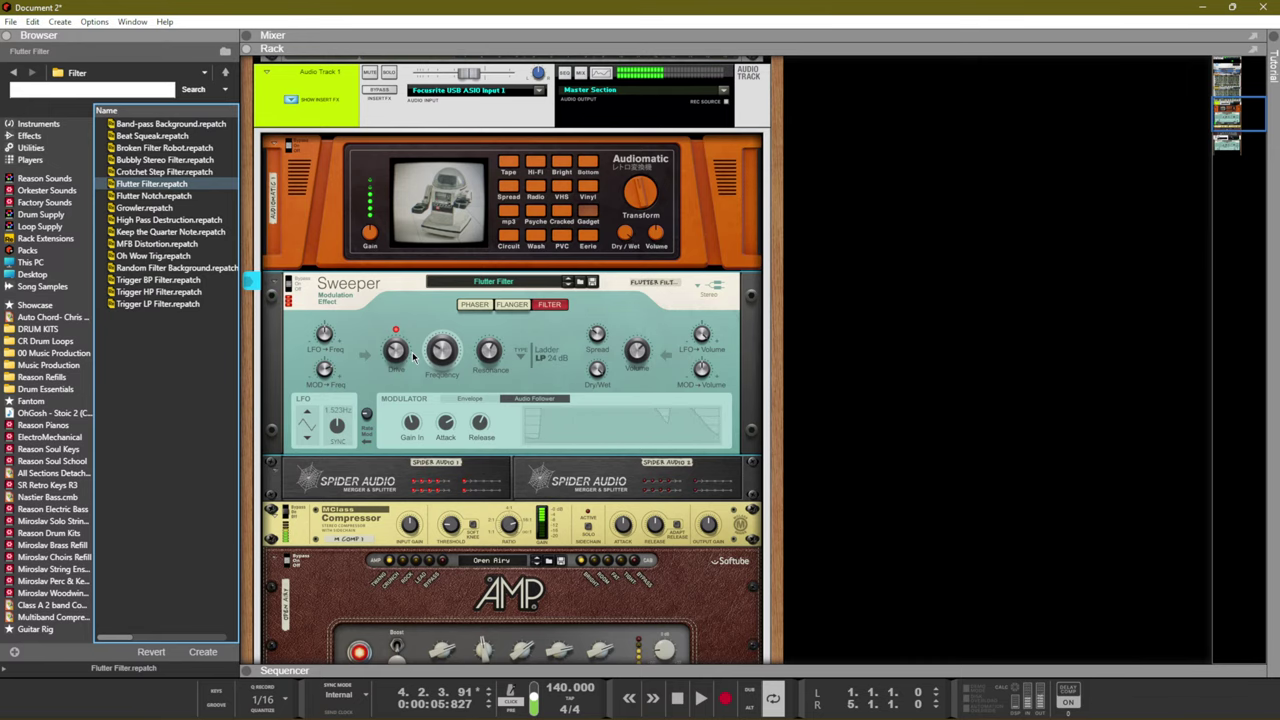
left_click(567, 282)
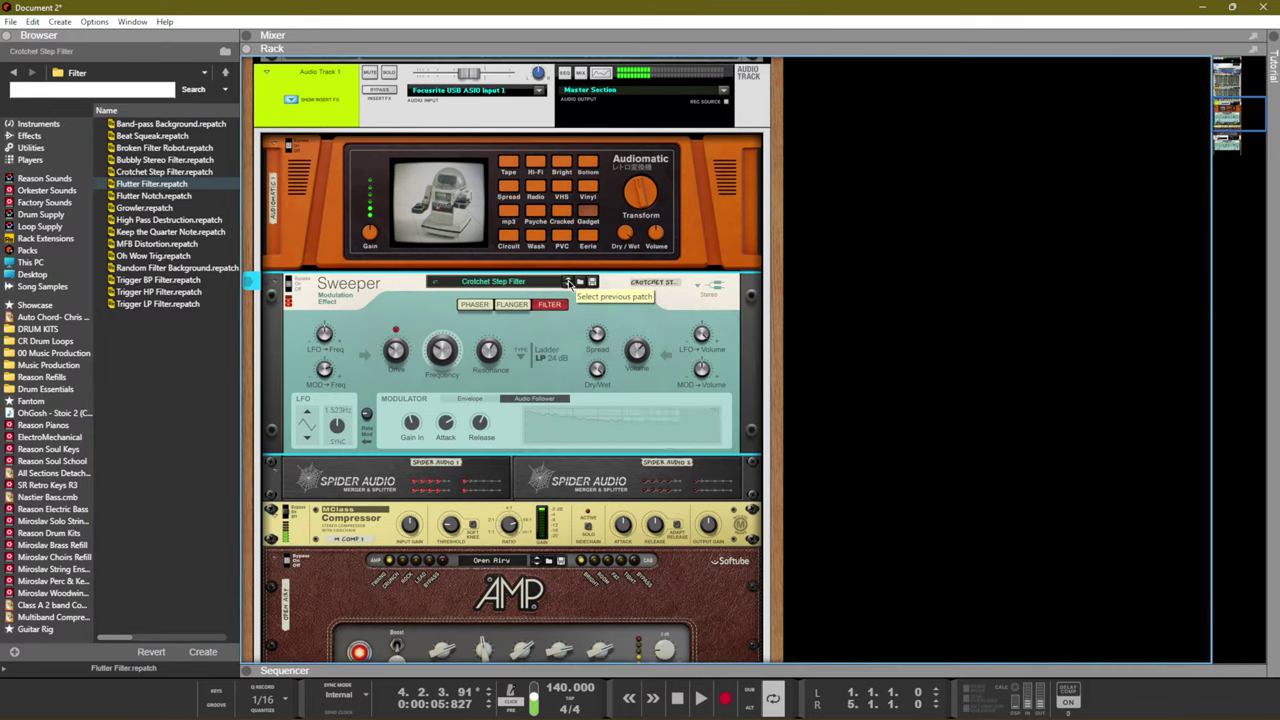
left_click(567, 282)
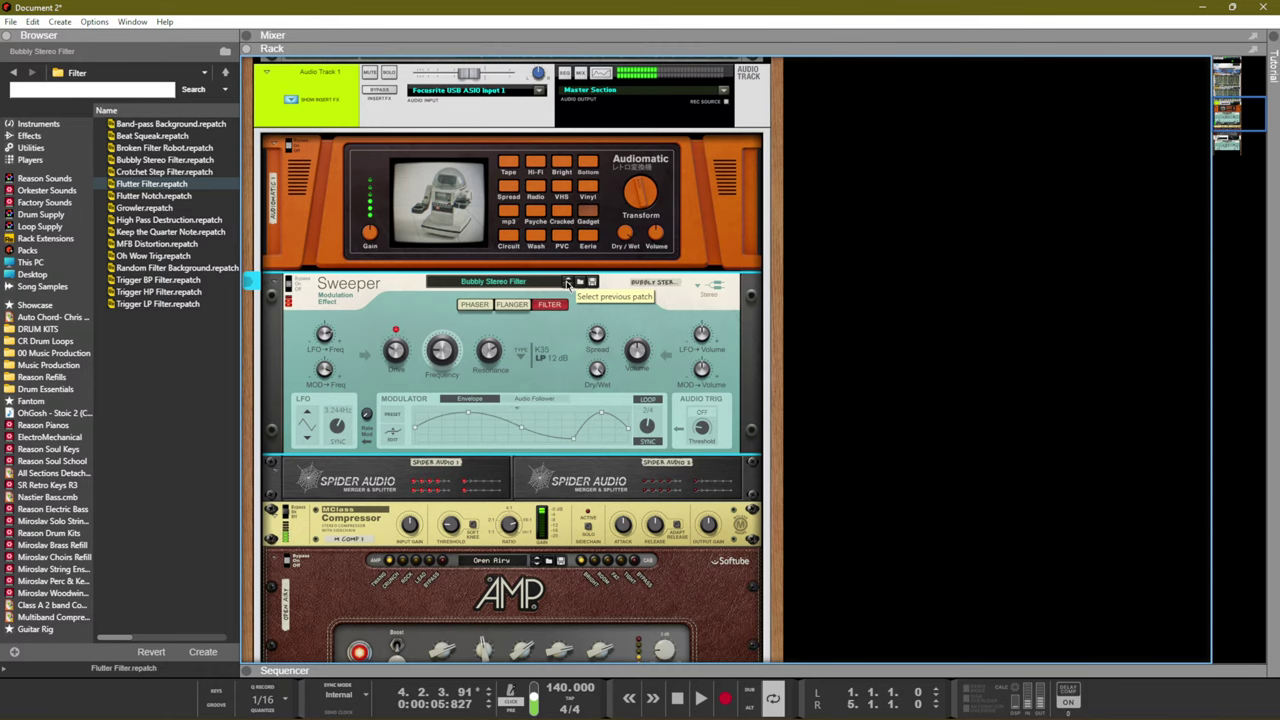
Delete the existing clips on Audio Track 1 in the sequencer and record a new take from the song start
key("F7")
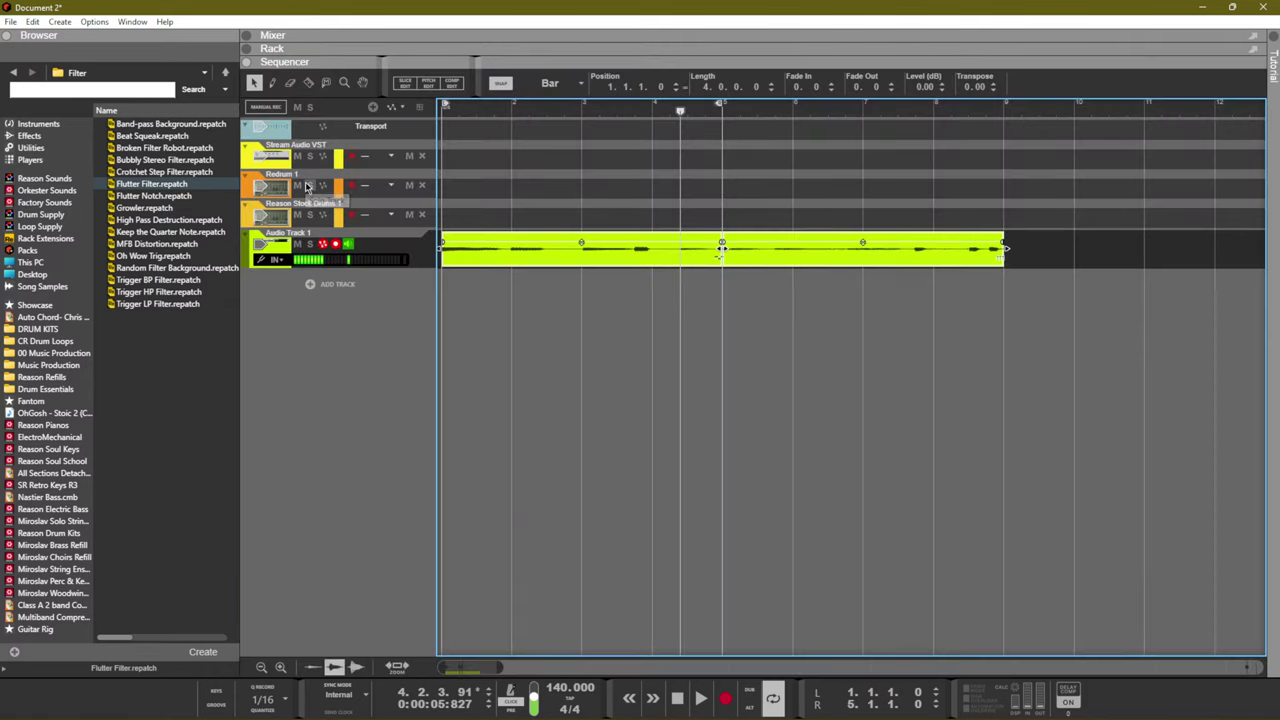
key("Delete")
key("Home")
key("ctrl+Return")
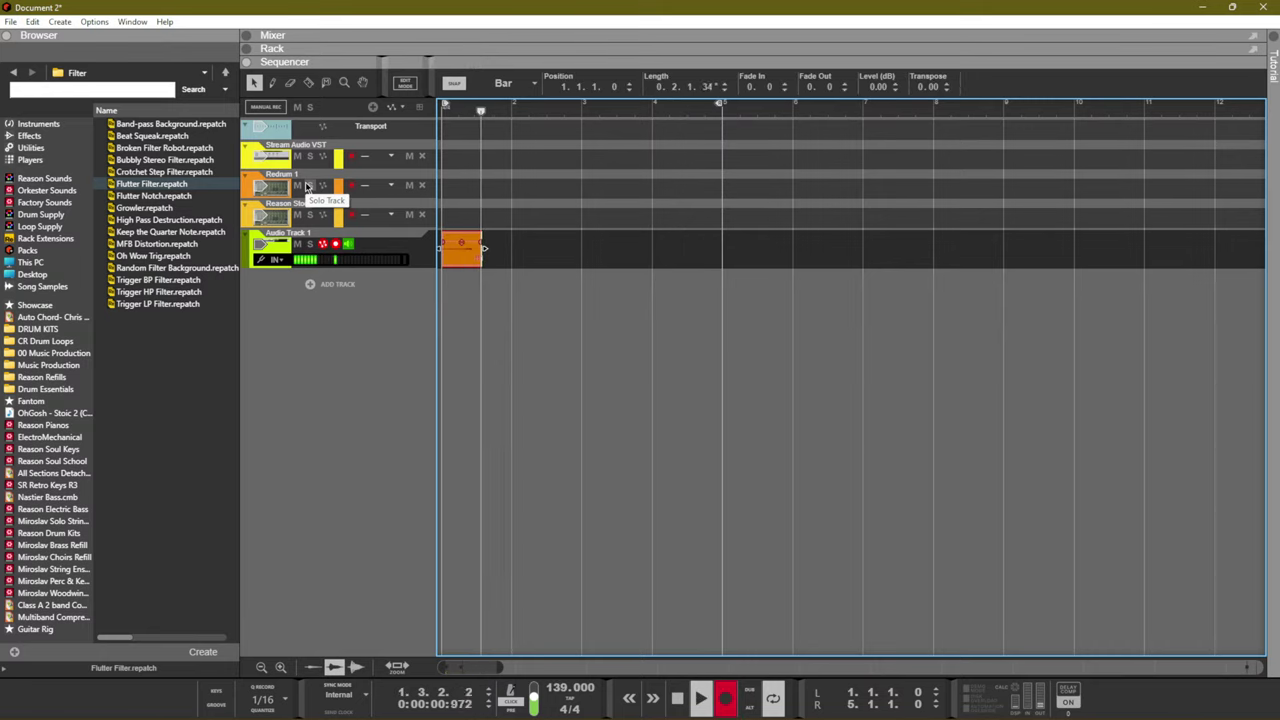
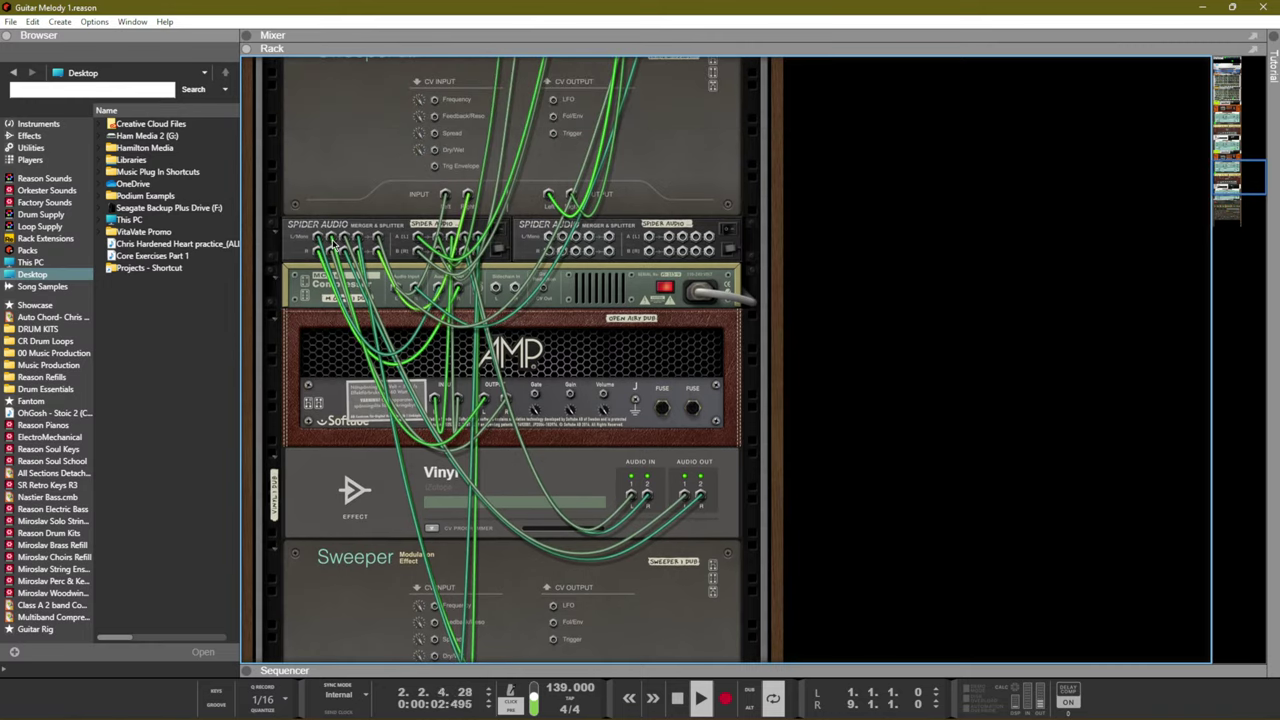
Repatch the merge inputs of the left Spider Audio on the rear of the Audio Track 1 Dub chain, checking the compressor and Vinyl cables
left_click_drag(333, 242, 384, 281)
scroll(473, 324, "down", 8)
scroll(473, 351, "up", 8)
scroll(365, 328, "up", 4)
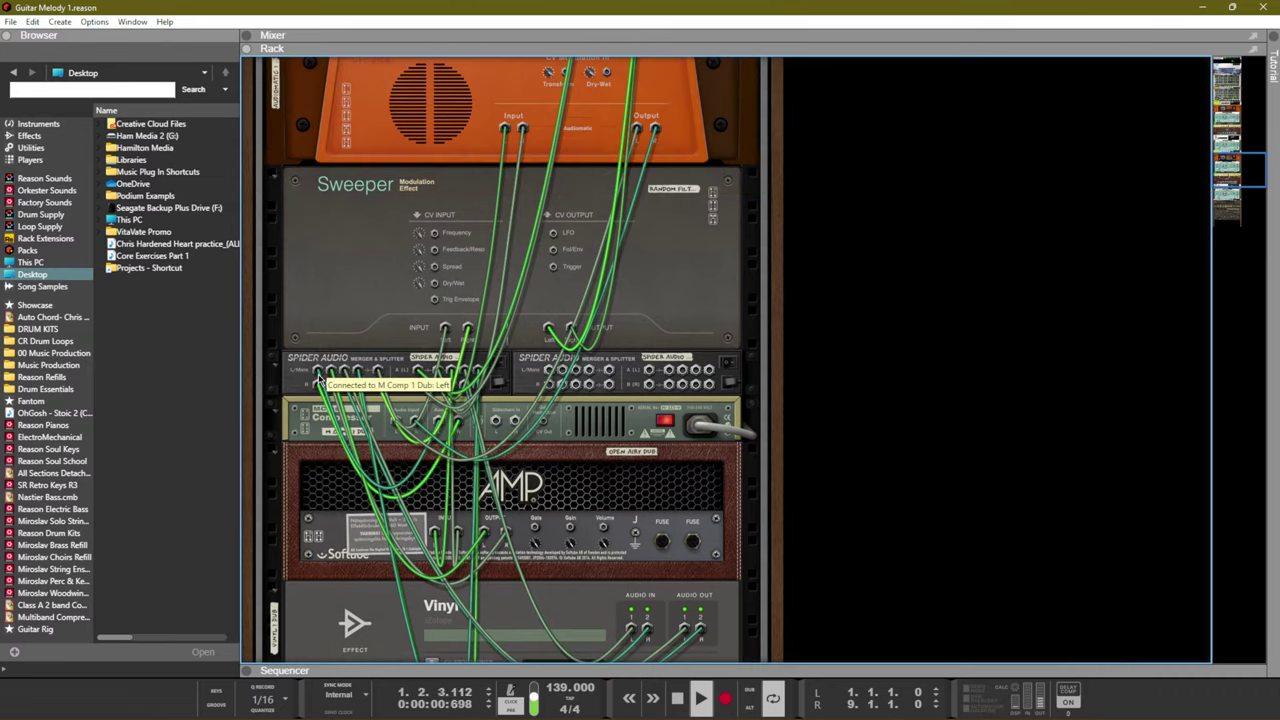
scroll(333, 414, "up", 2)
left_click(336, 442)
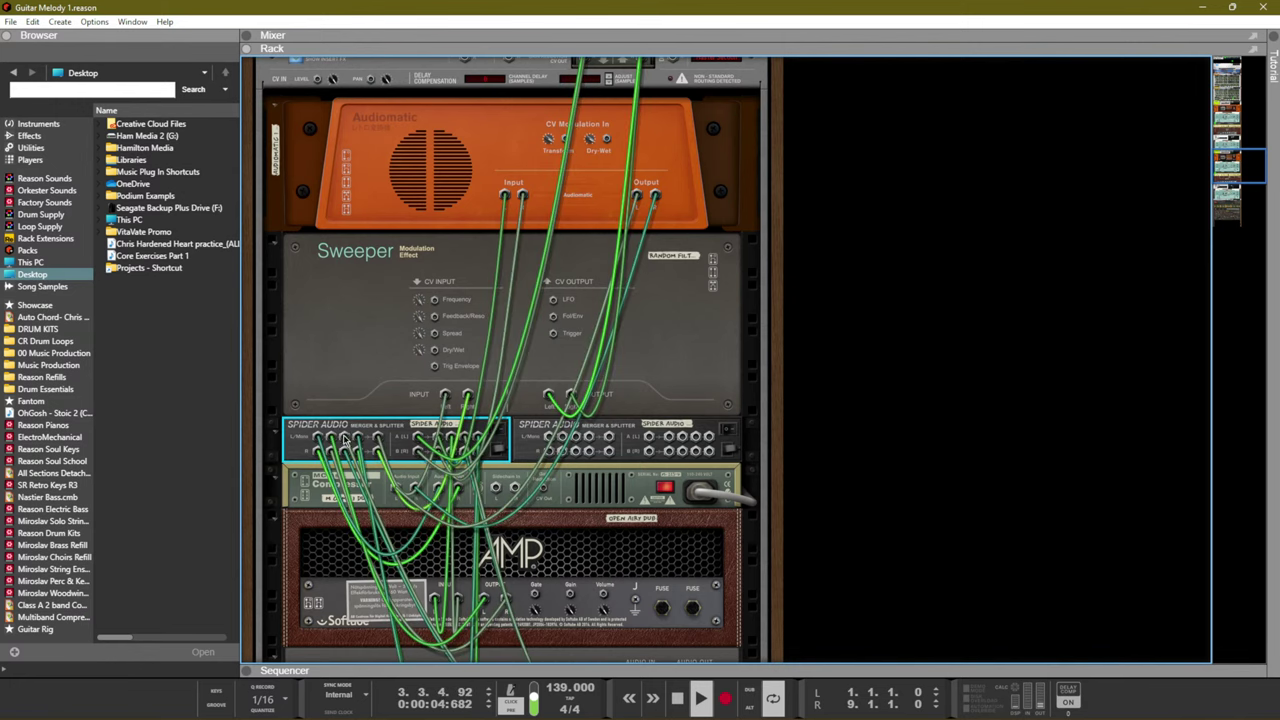
left_click_drag(345, 440, 683, 495)
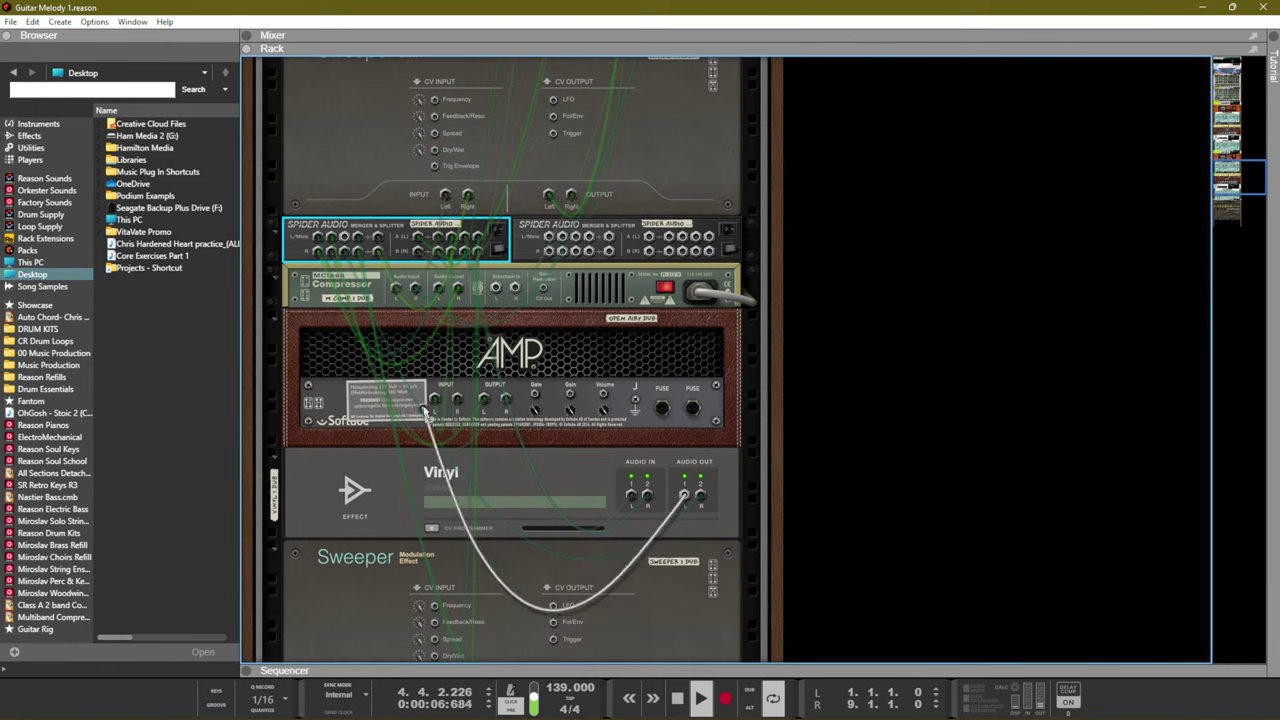
left_click_drag(345, 238, 330, 279)
scroll(365, 318, "up", 3)
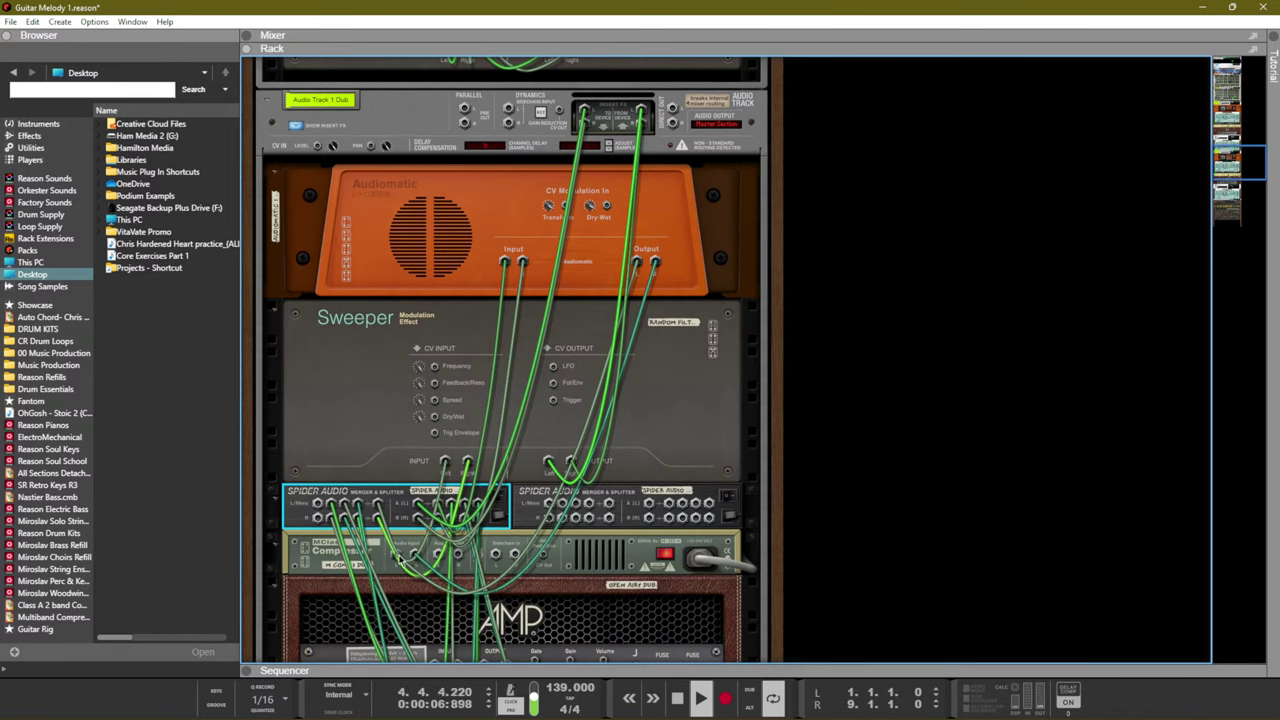
Enable FX send 1 on the Audio Track 1 Dub mixer channel and return to the front of the rack
key("Tab")
key("F5")
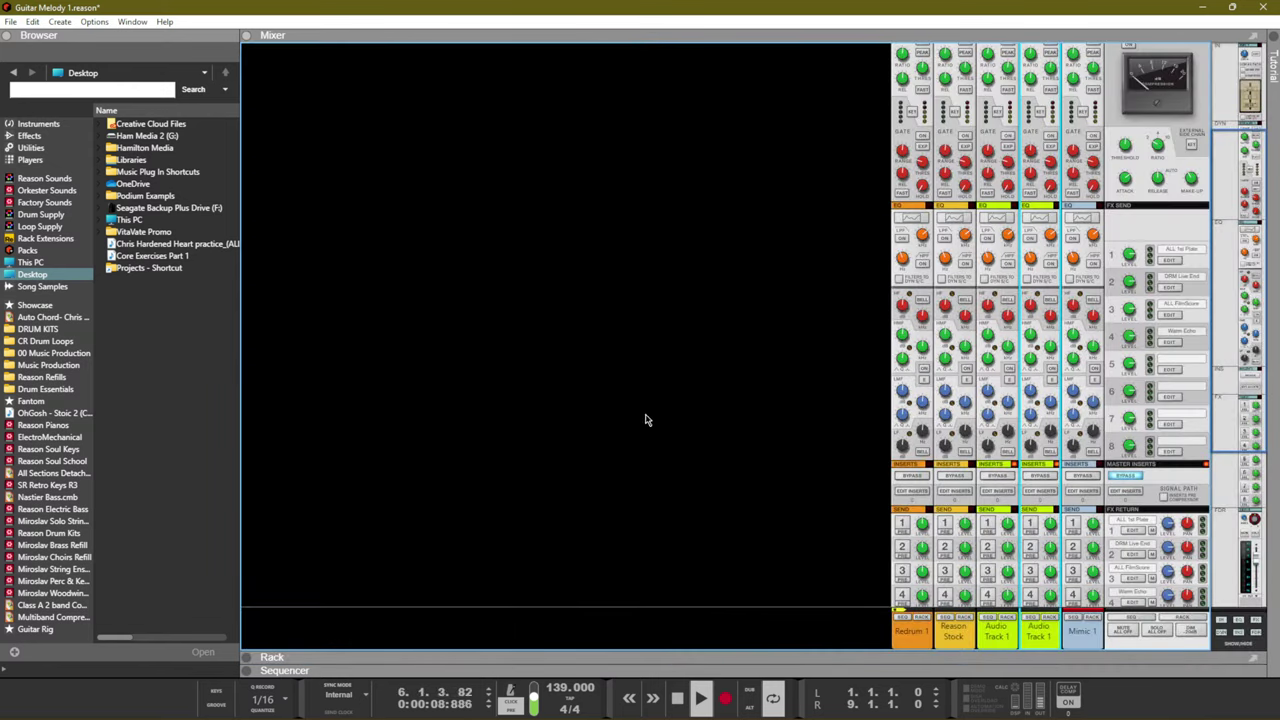
scroll(983, 497, "down", 3)
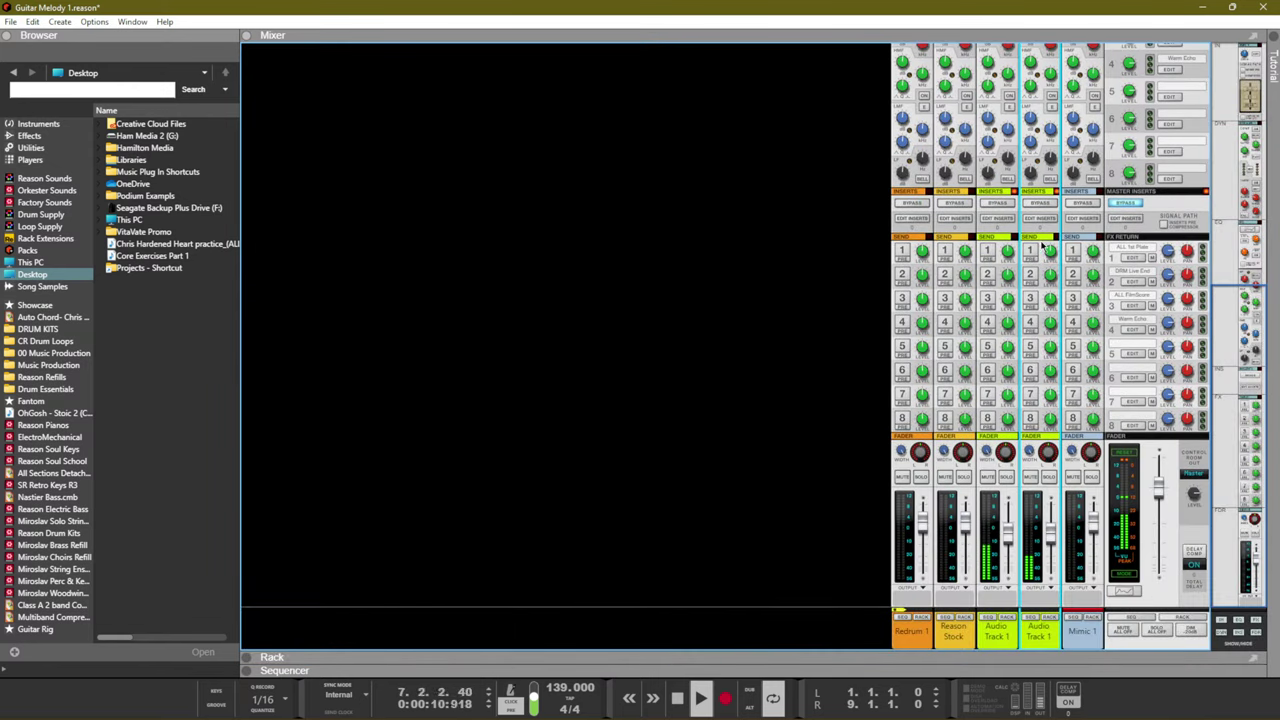
left_click(1031, 252)
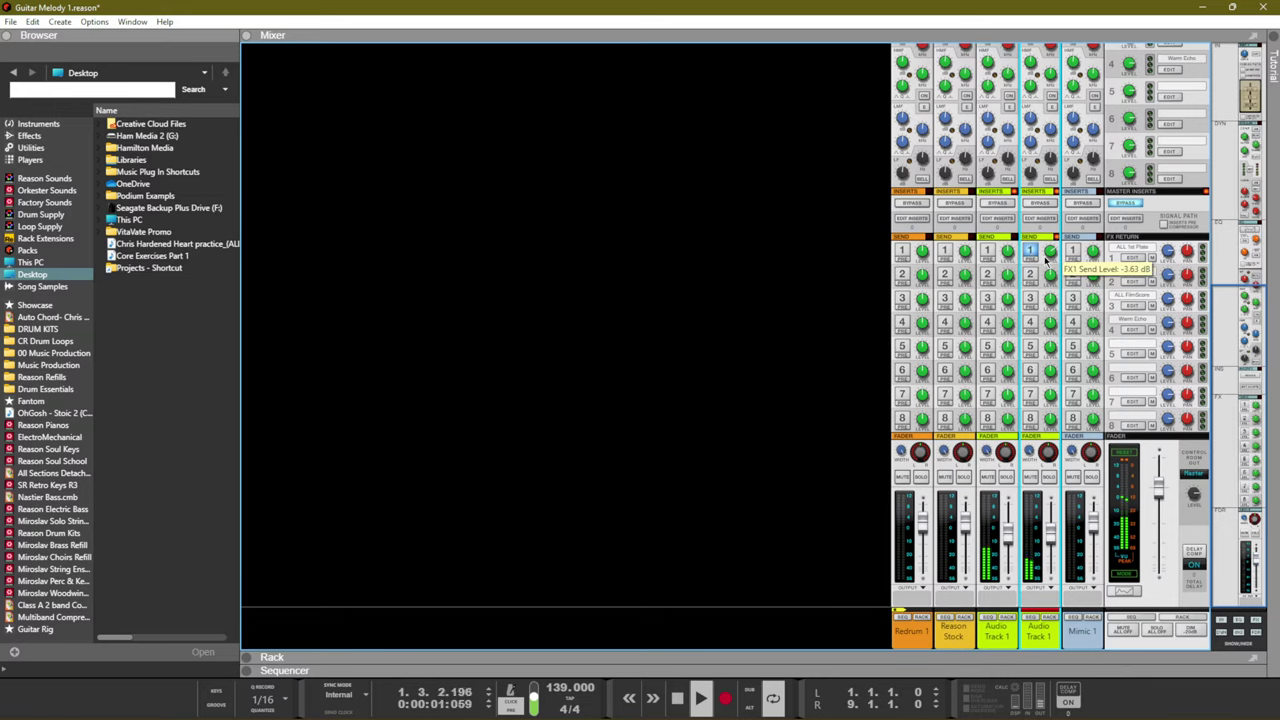
key("F7")
key("F6")
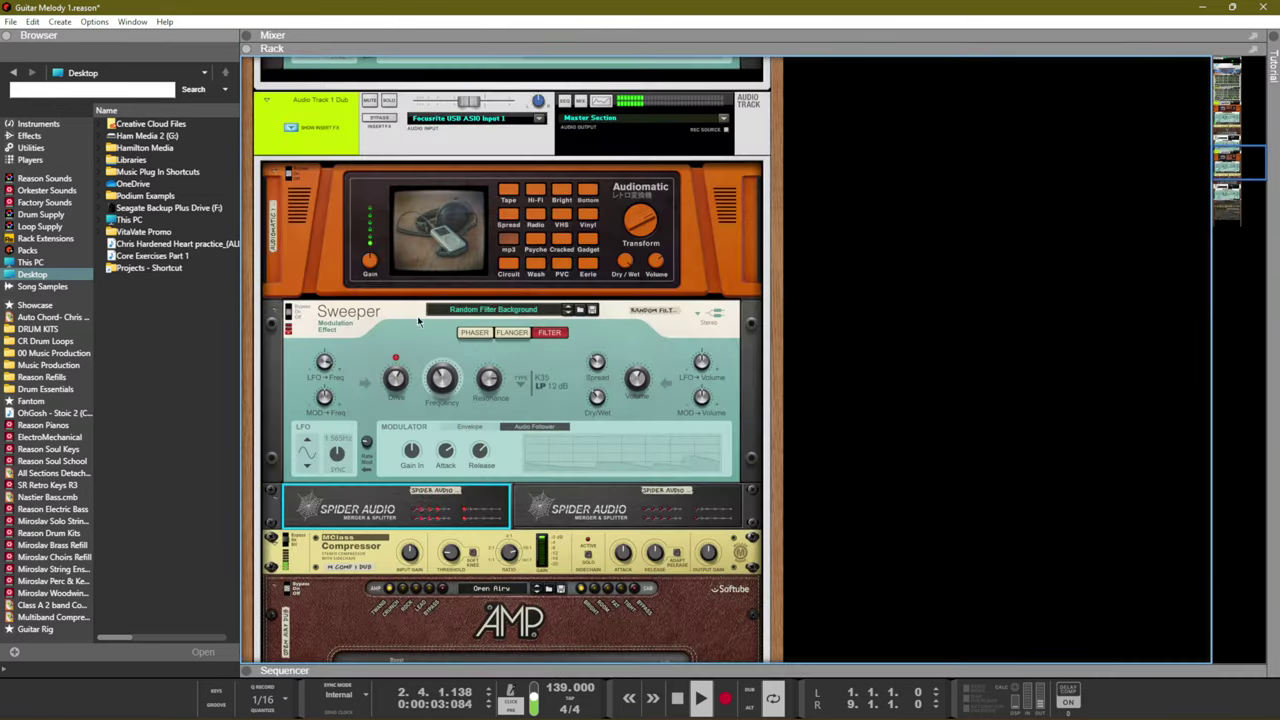
Bring the Mimic sampler into view and search the DRUM KITS folder for 808 samples
scroll(508, 327, "down", 10)
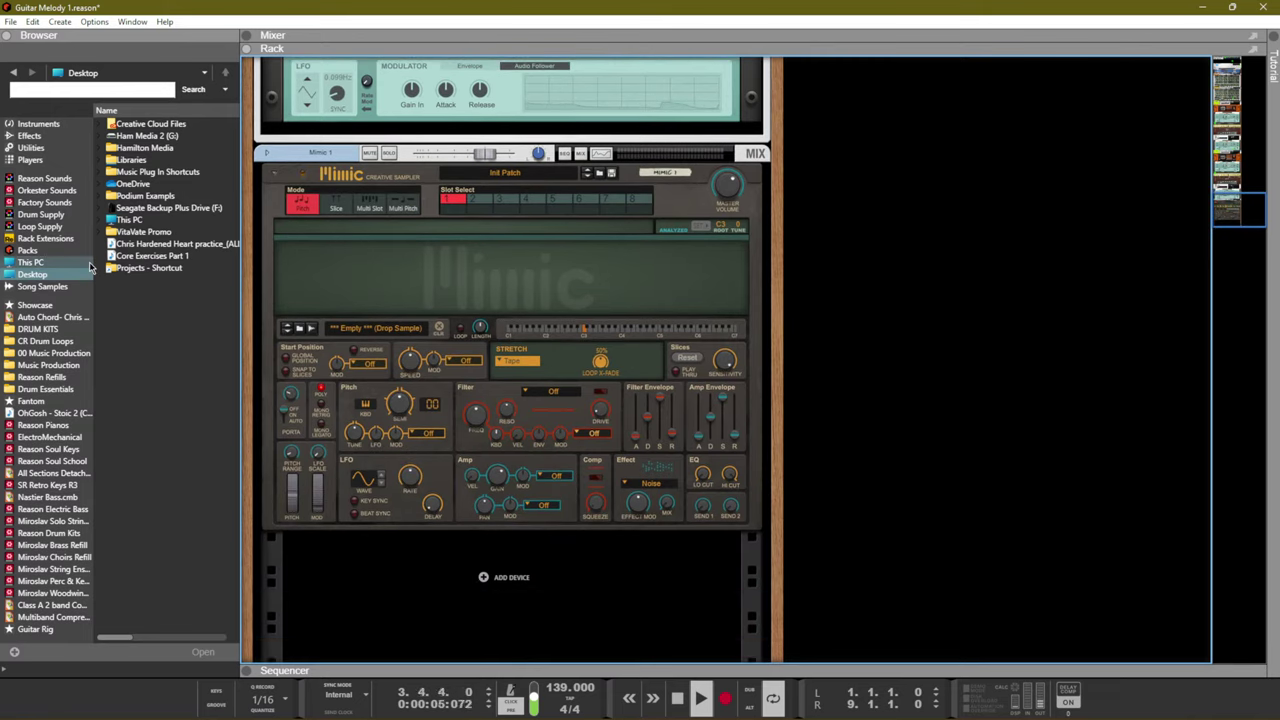
left_click(60, 341)
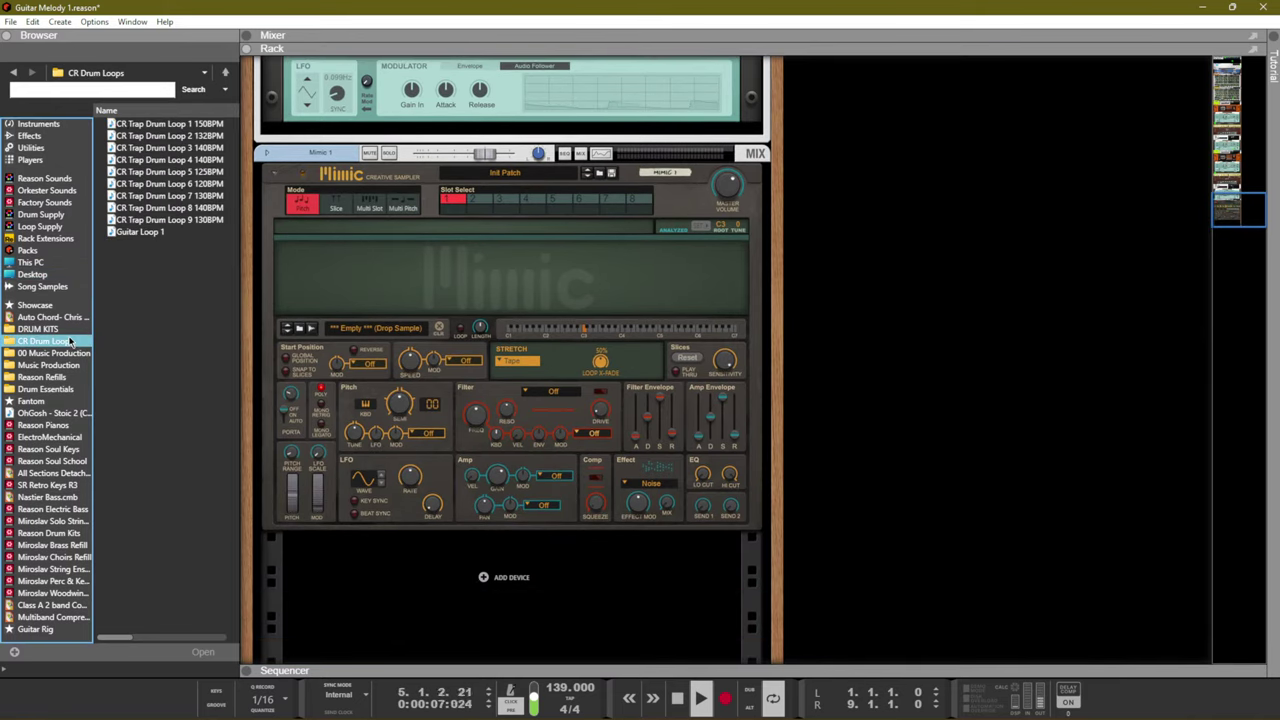
left_click(40, 329)
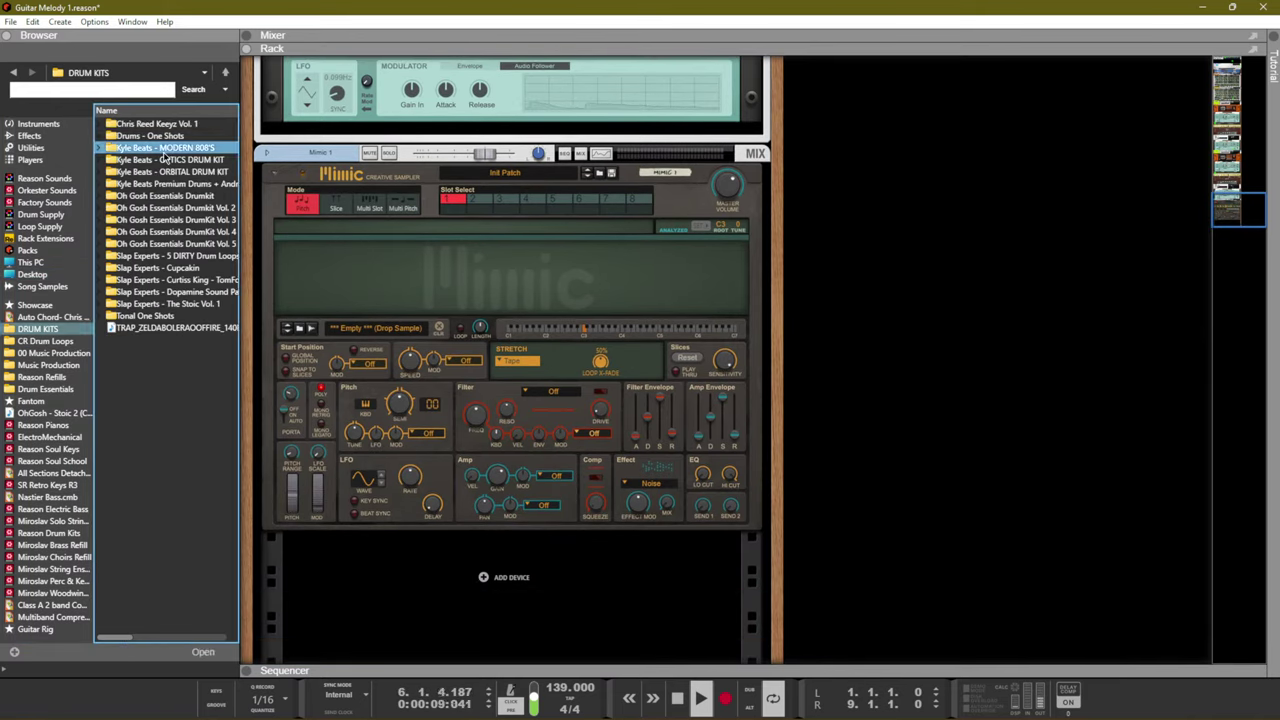
double_click(140, 136)
left_click(12, 72)
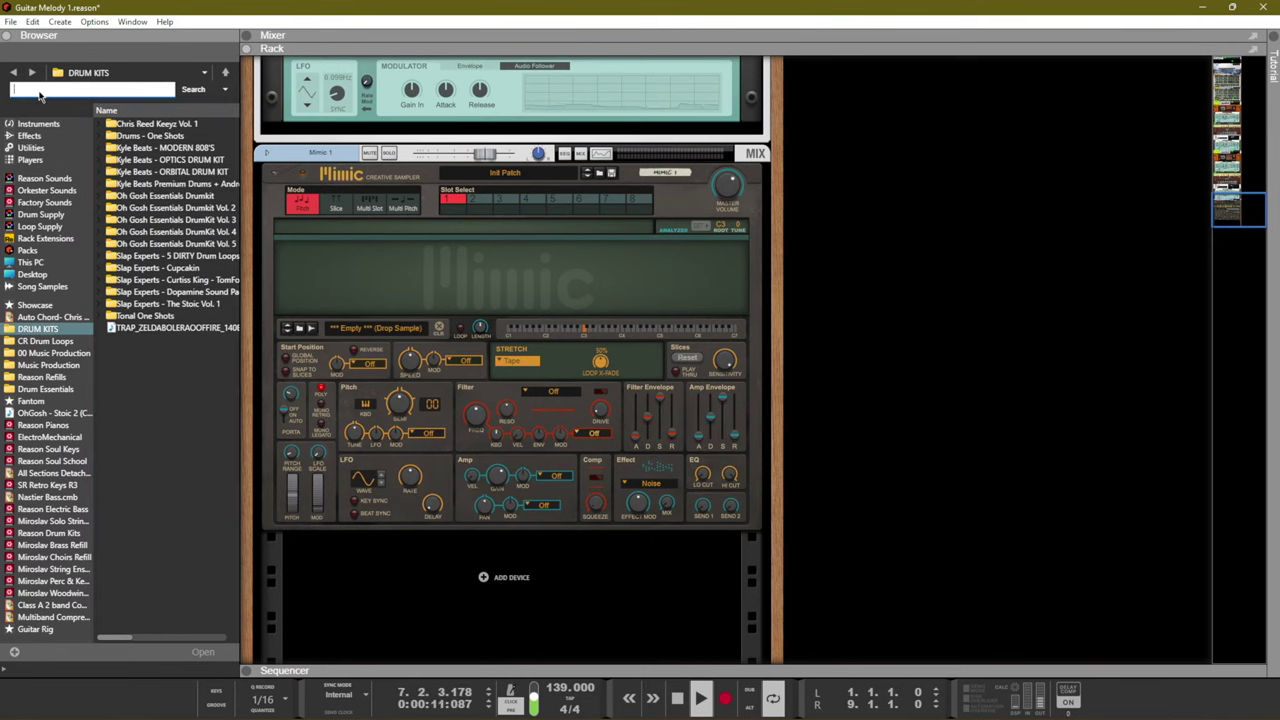
type("808")
key("Return")
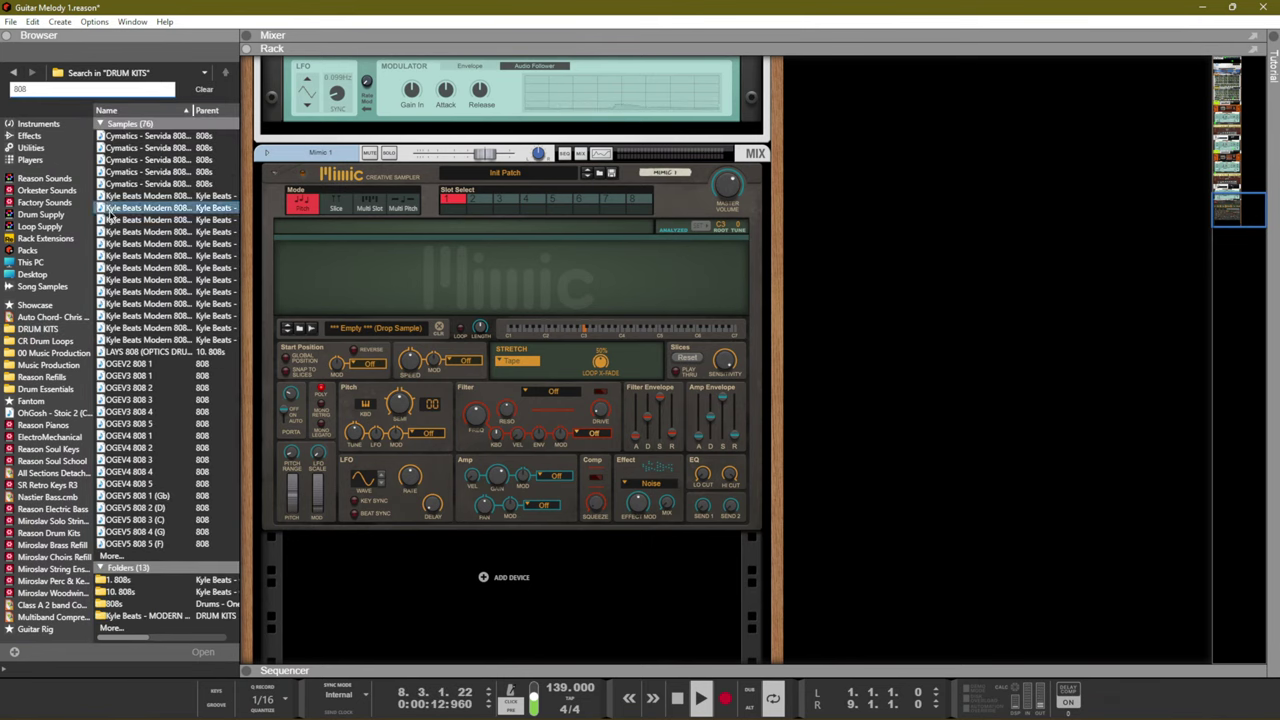
Audition several OGEV5 and OGEV3 808 samples from the search results and expand the results to show more
left_click(187, 497)
left_click(165, 508)
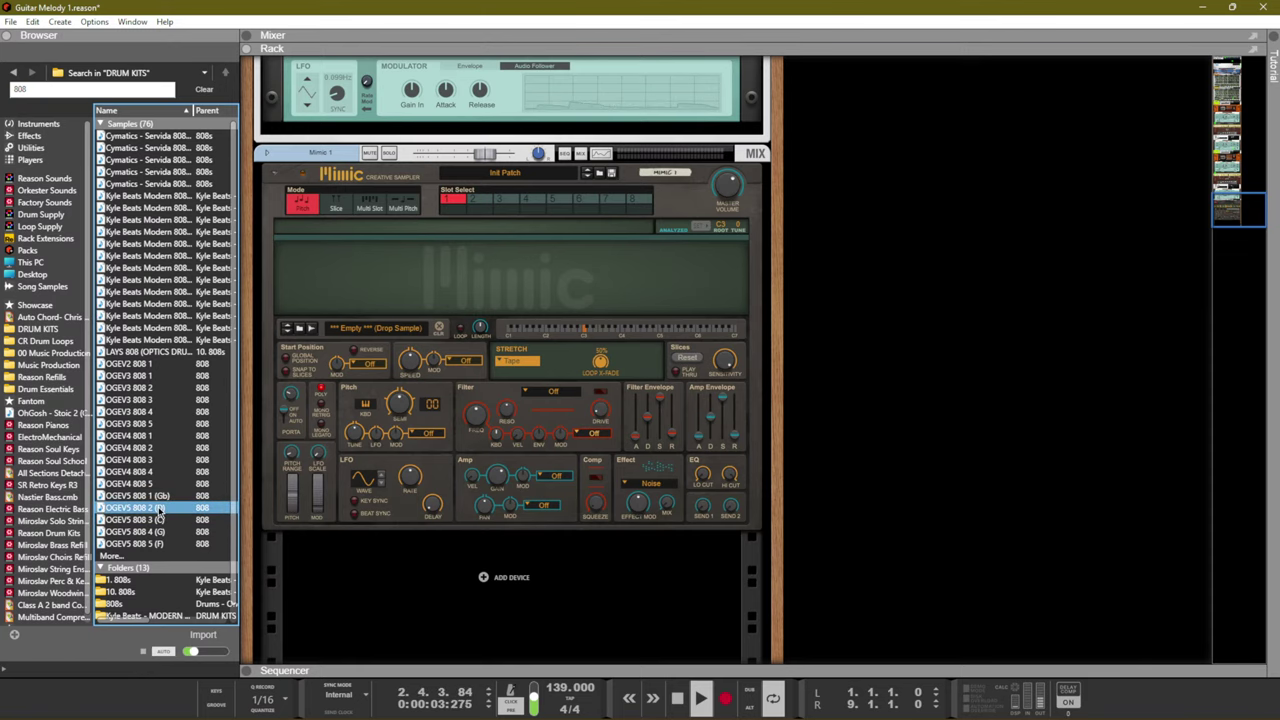
left_click(157, 533)
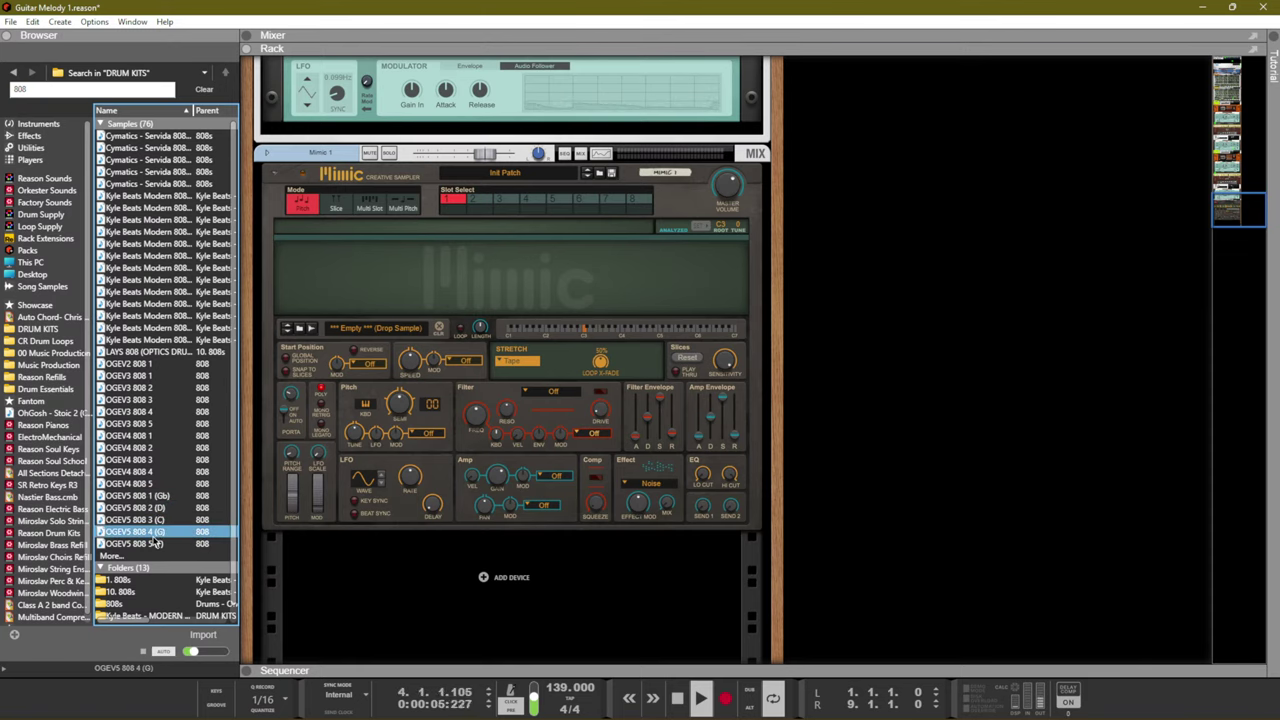
left_click(157, 520)
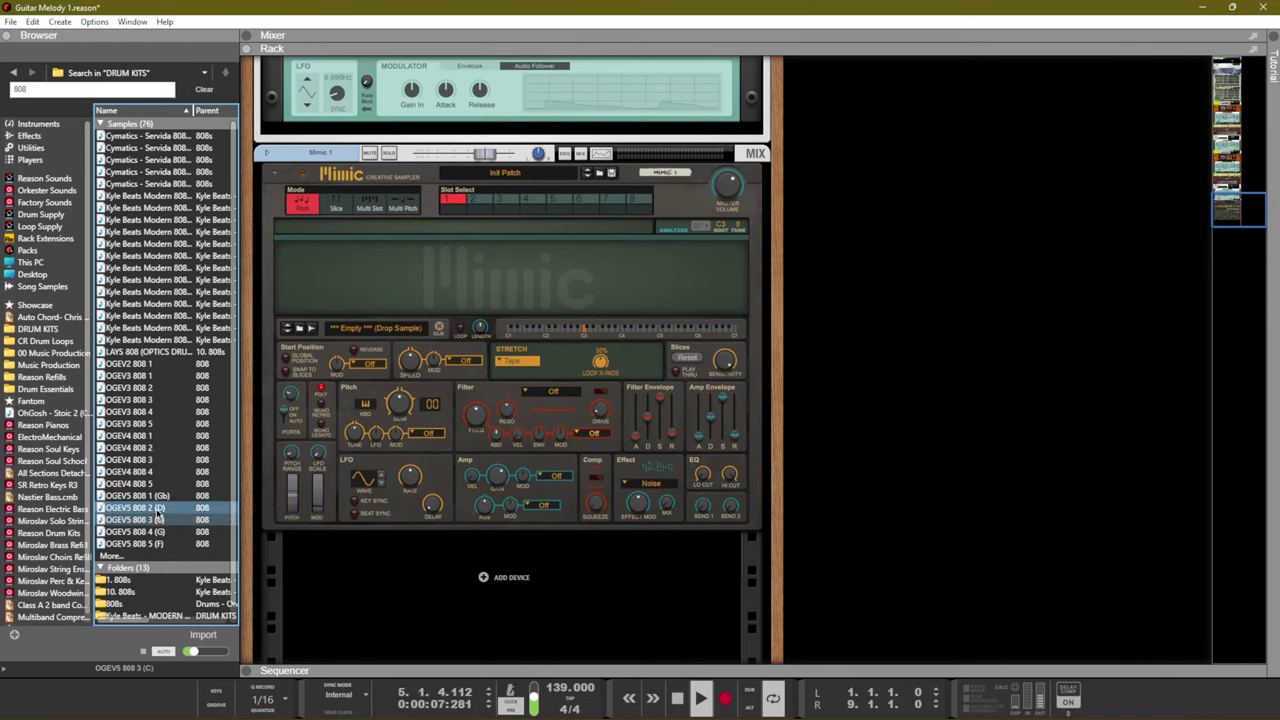
left_click(157, 387)
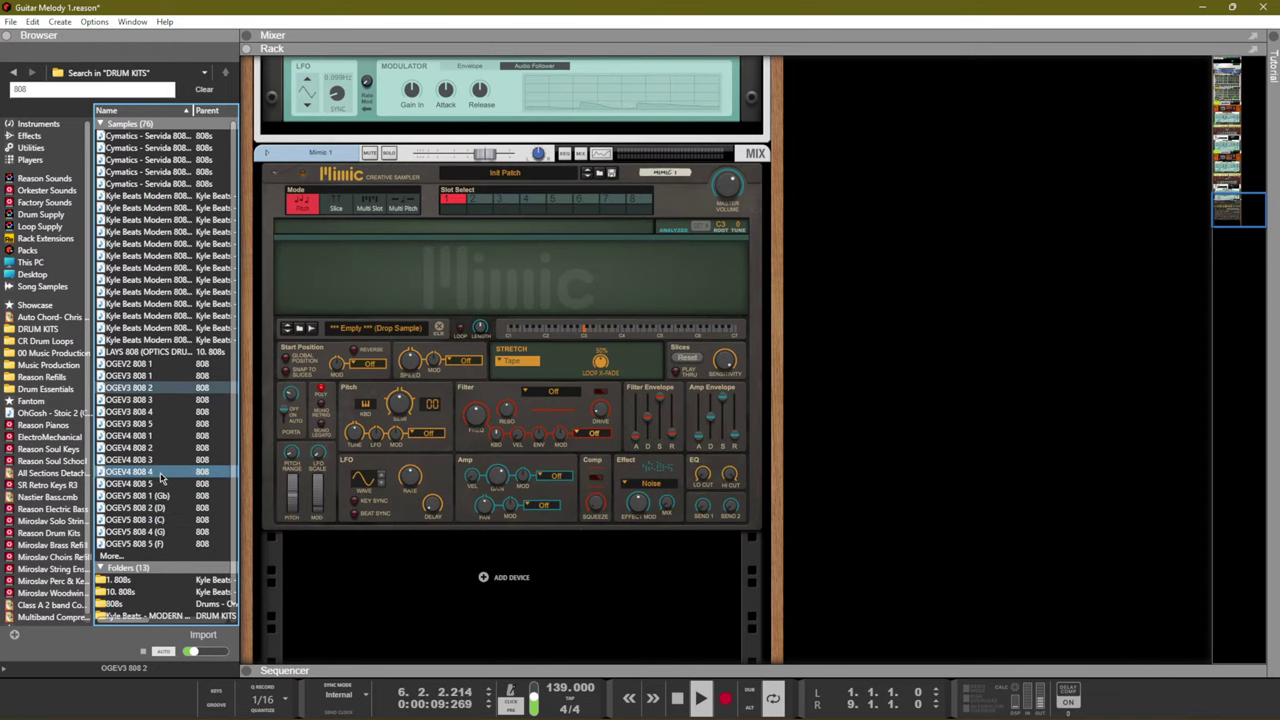
scroll(160, 480, "down", 1)
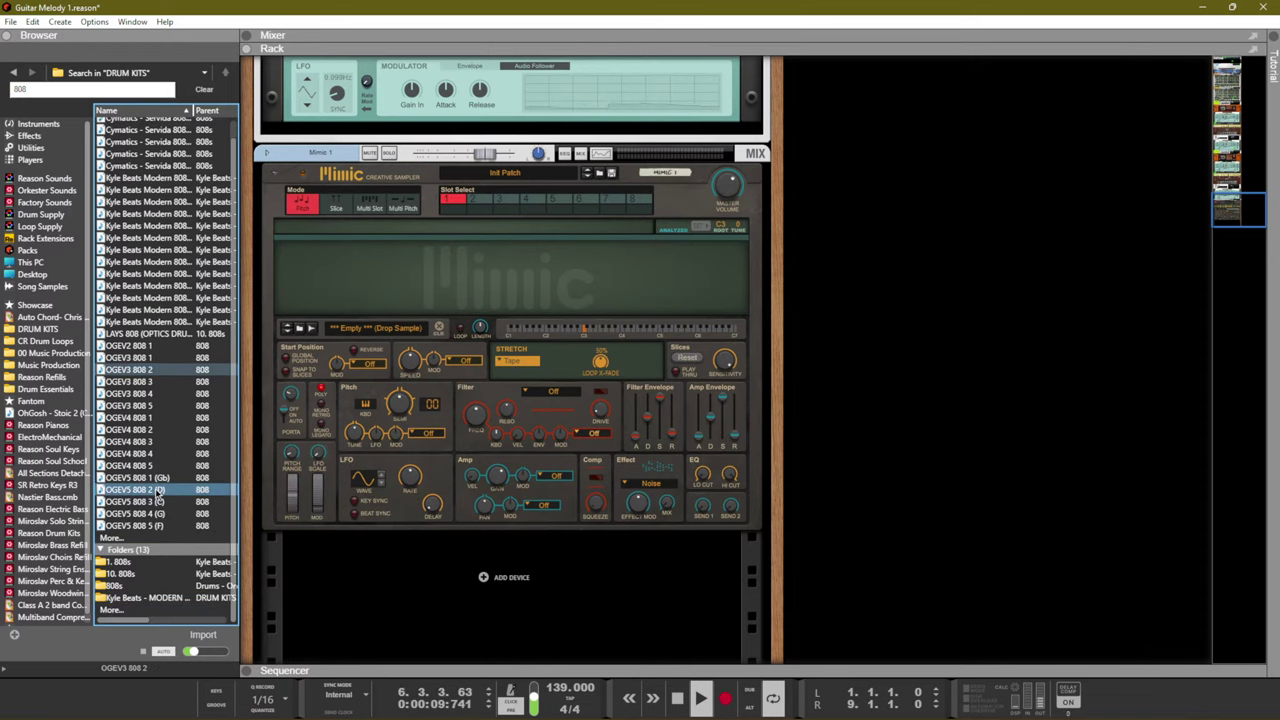
left_click(124, 611)
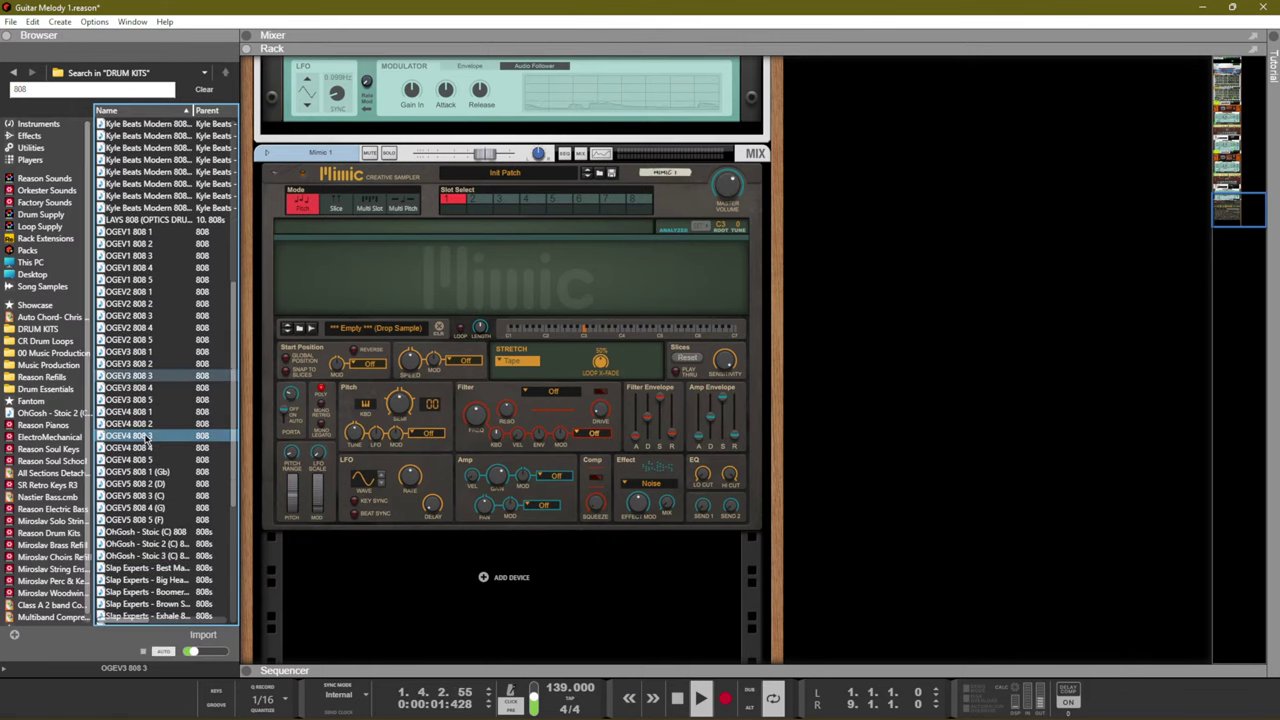
Audition the OhGosh - Stoic 2 (C) 808 sample and load it into the empty Mimic 1 sampler
scroll(147, 437, "down", 3)
left_click(148, 423)
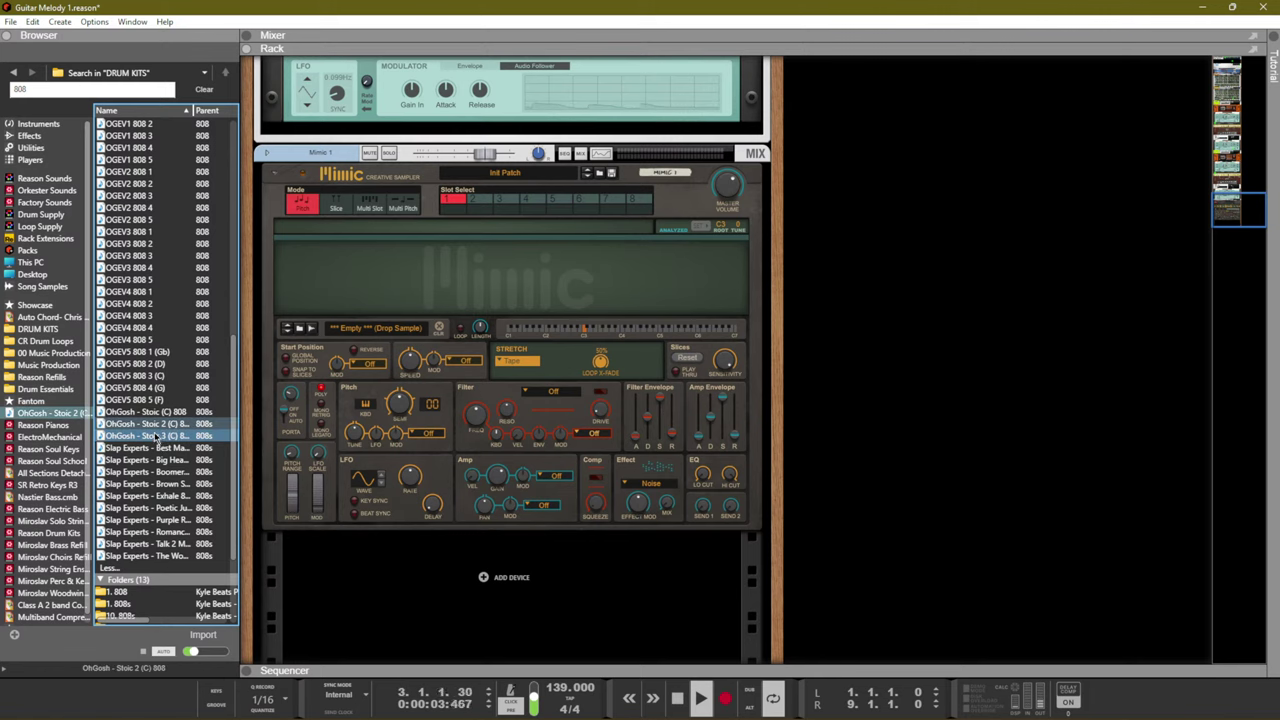
left_click_drag(150, 424, 381, 305)
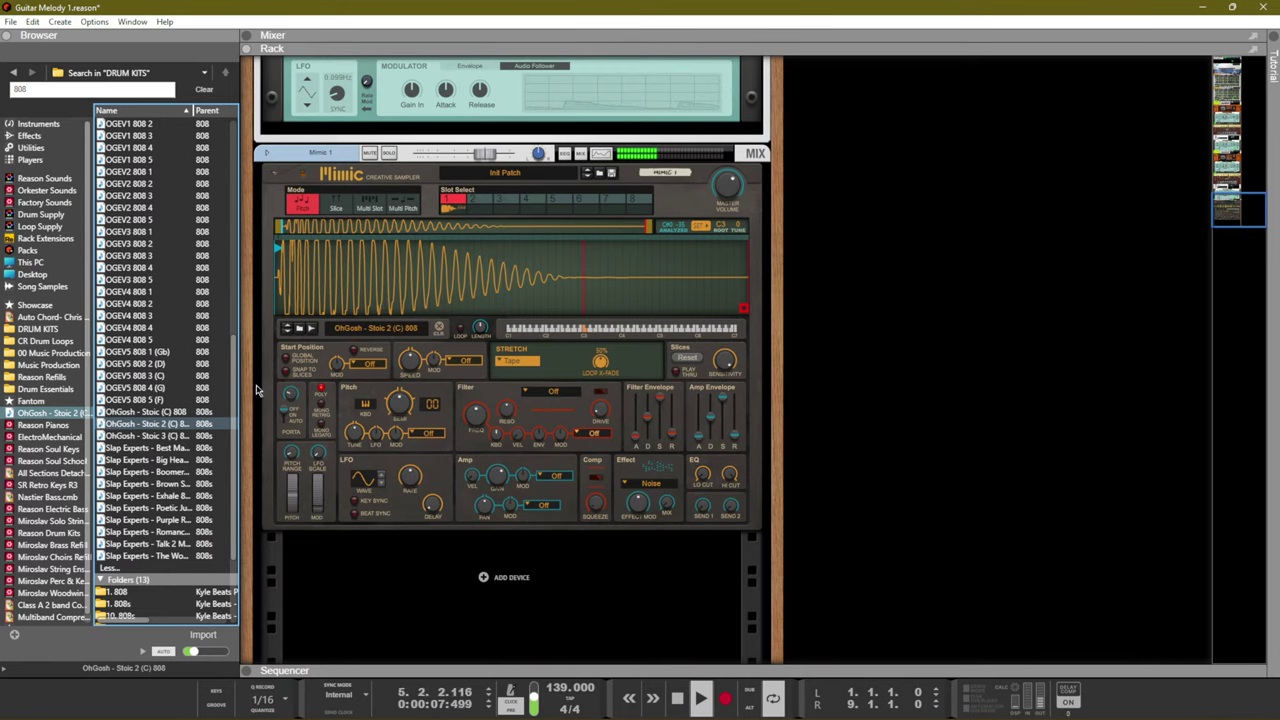
Set Mimic 1 to Mono Retrig and play the song from the start in the sequencer
left_click(320, 407)
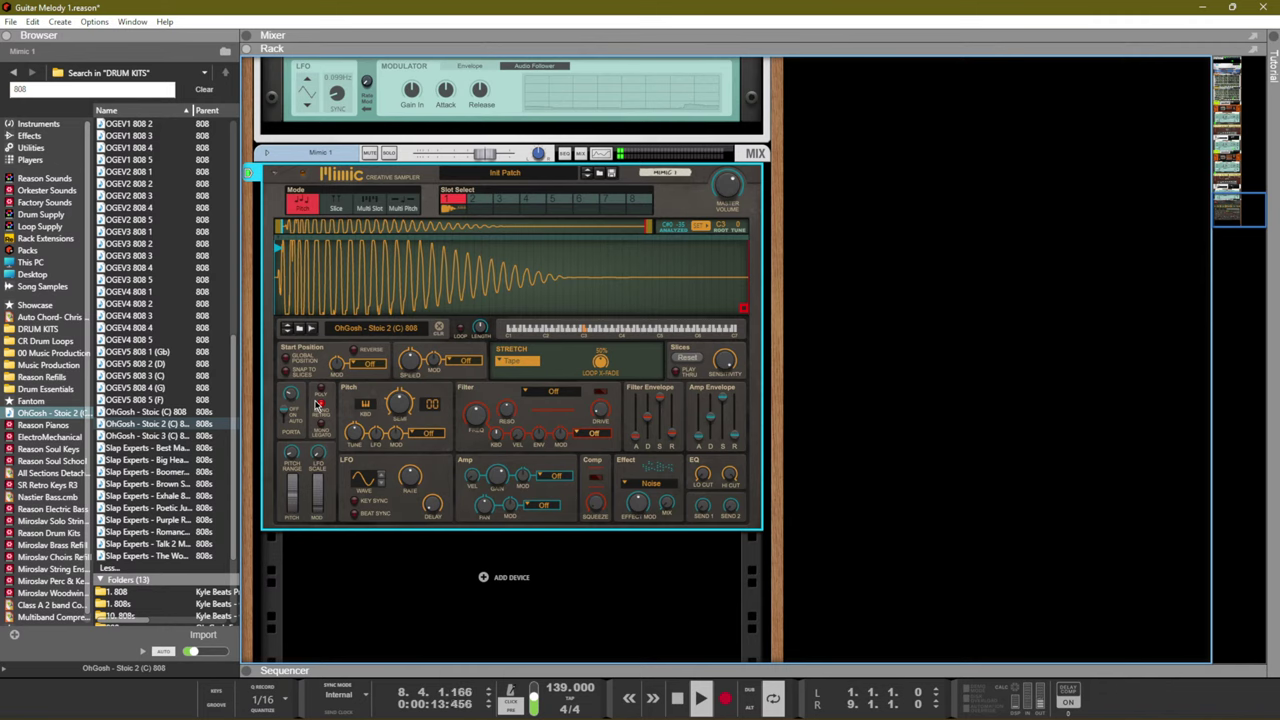
key("F7")
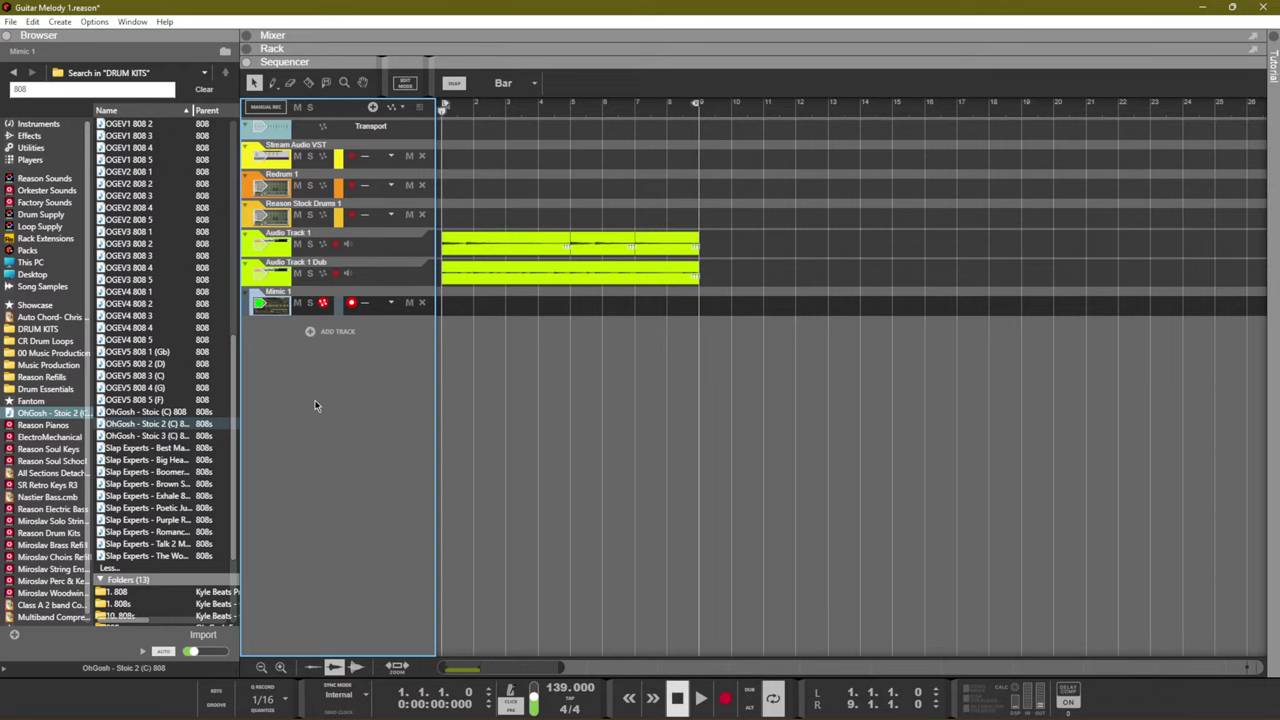
key("space")
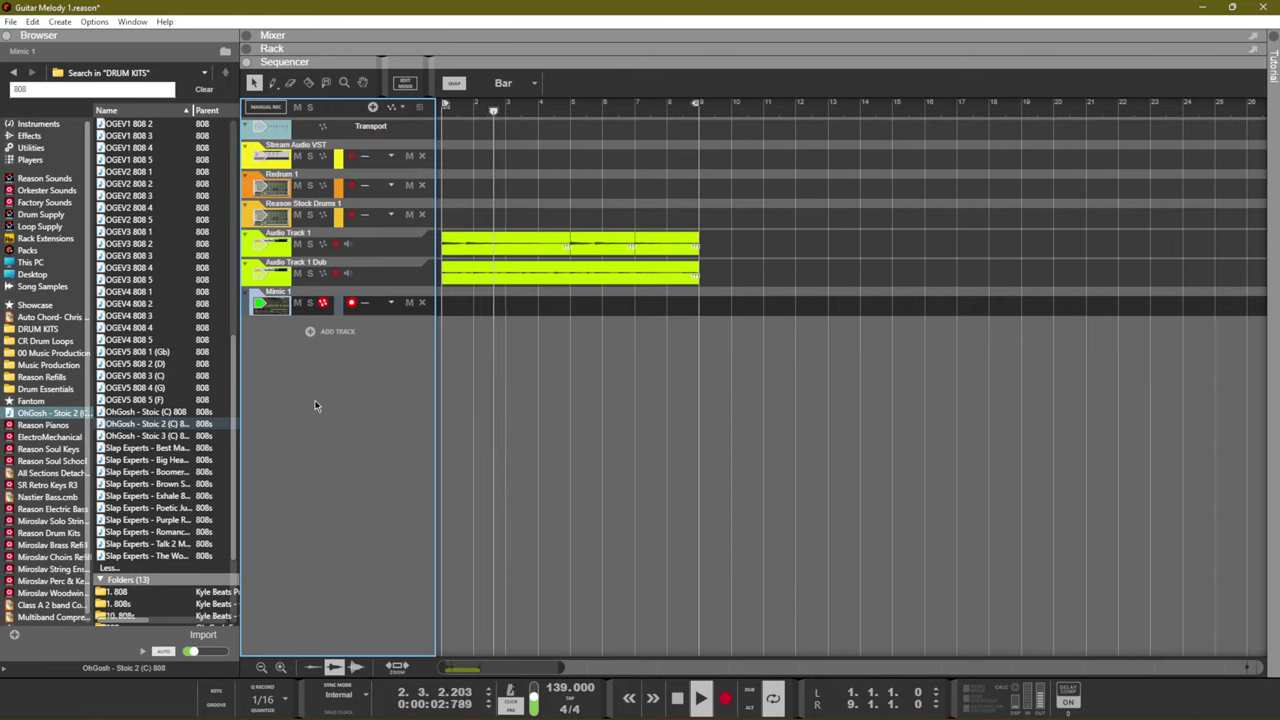
Play the loop to rehearse, and record an 8-bar 808 bass clip on the Mimic 1 track from the song start
key("space")
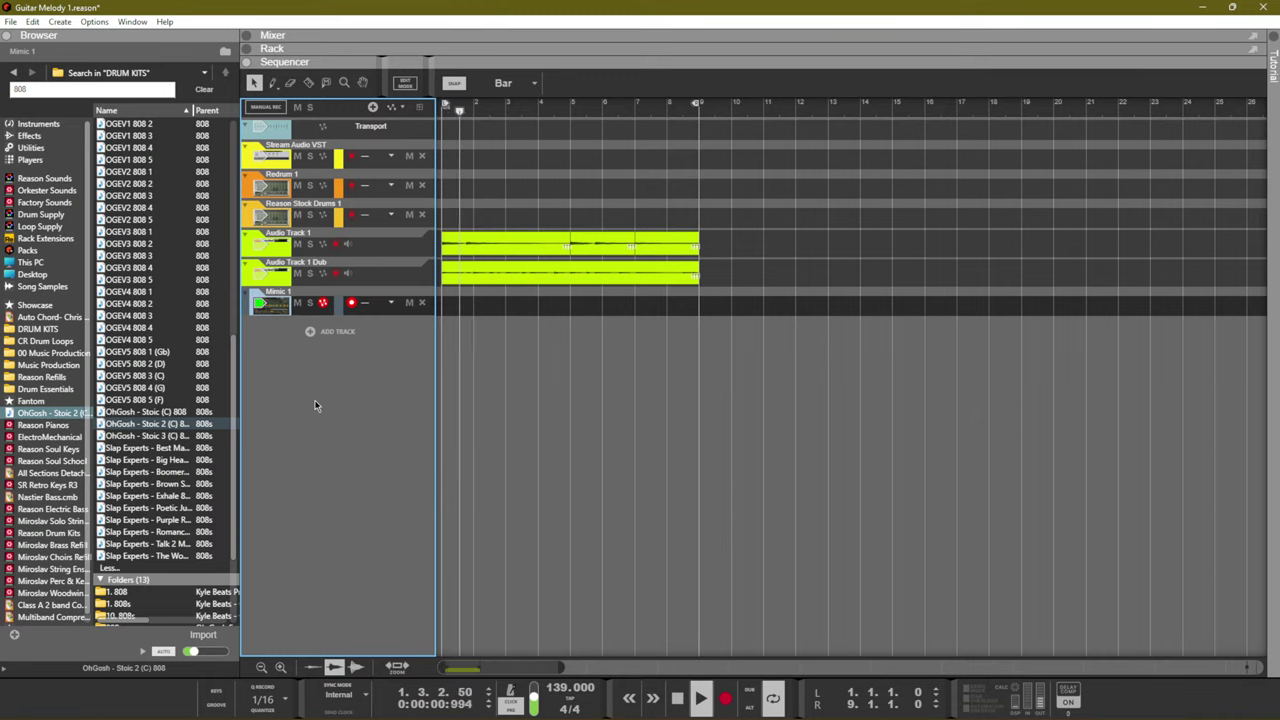
key("space")
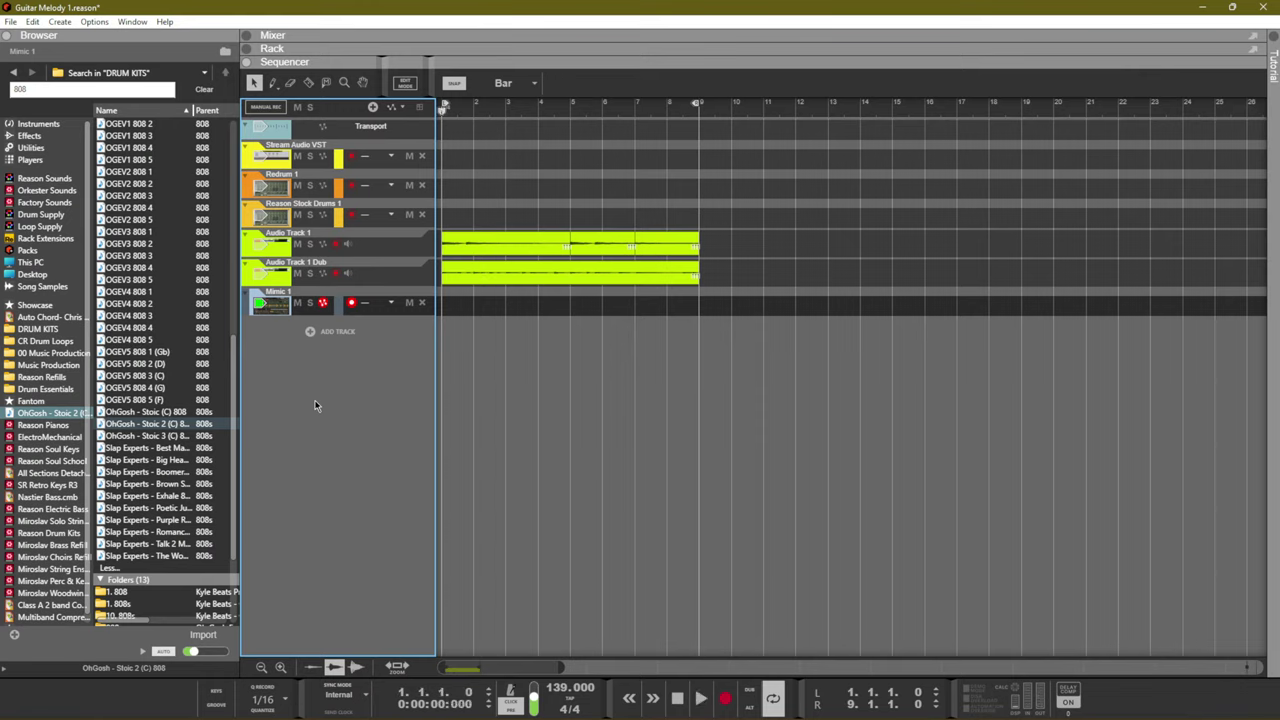
key("space")
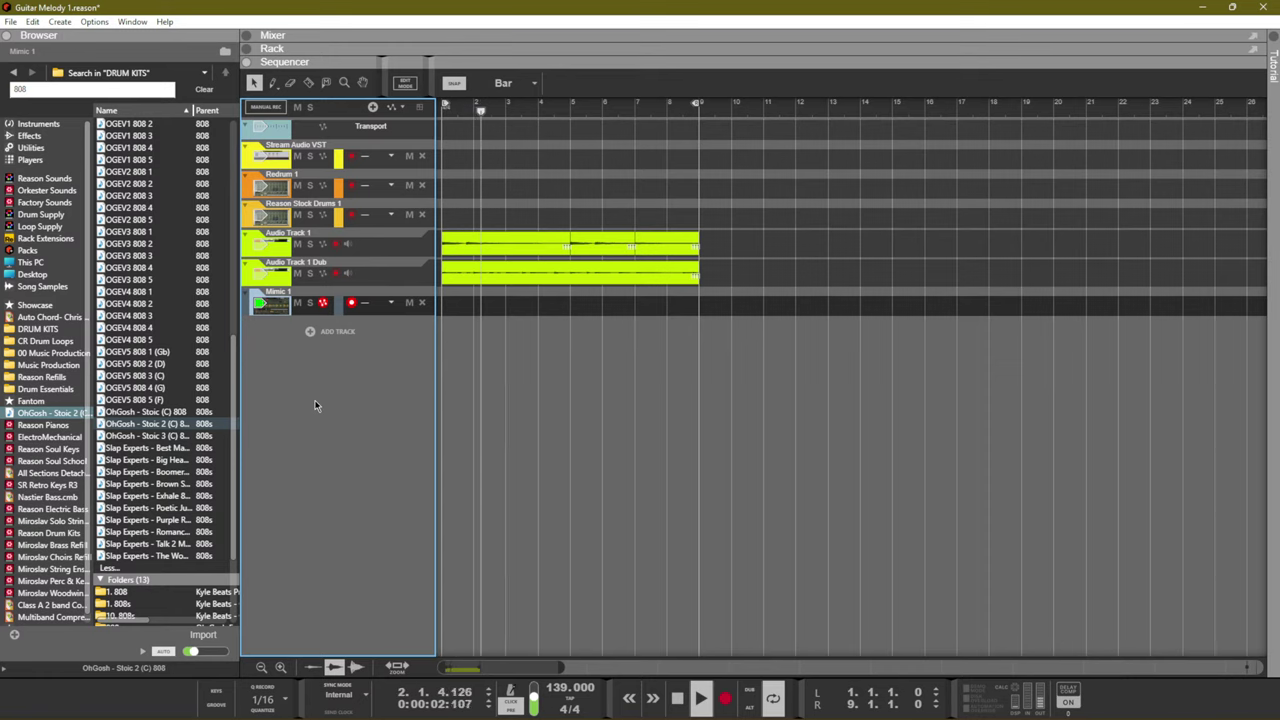
key("space")
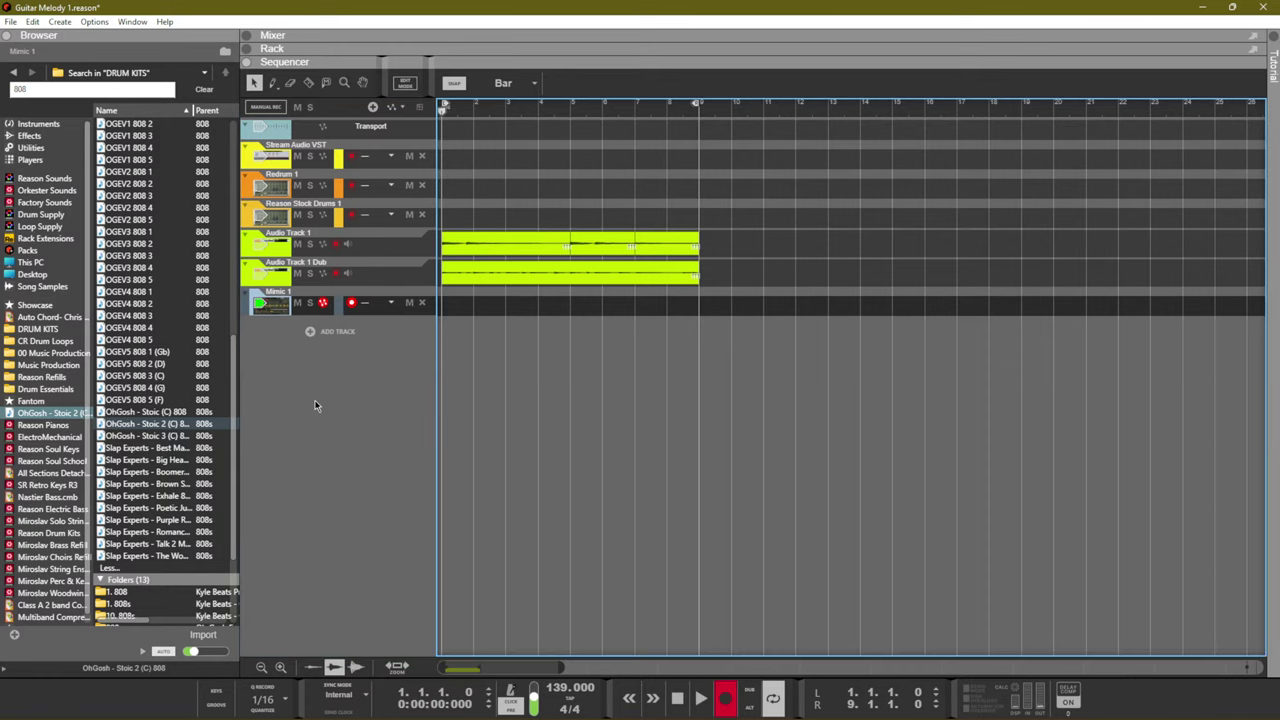
key("ctrl+Return")
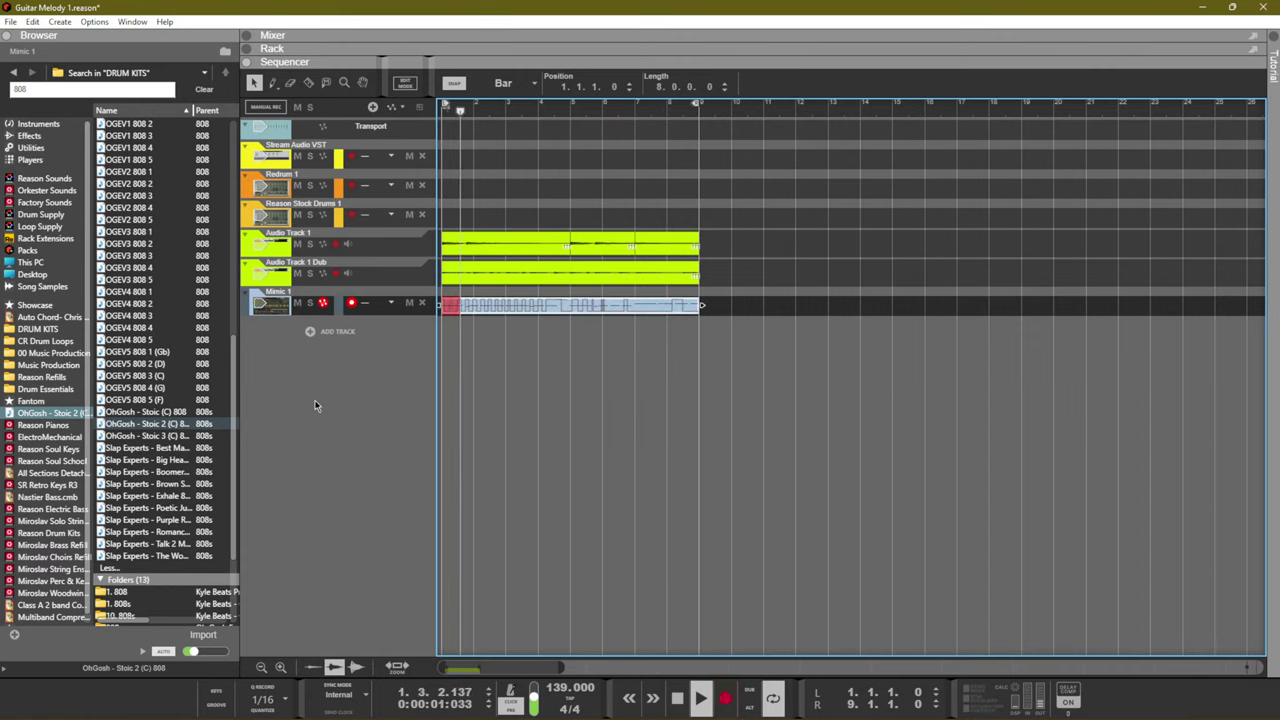
key("ctrl+Return")
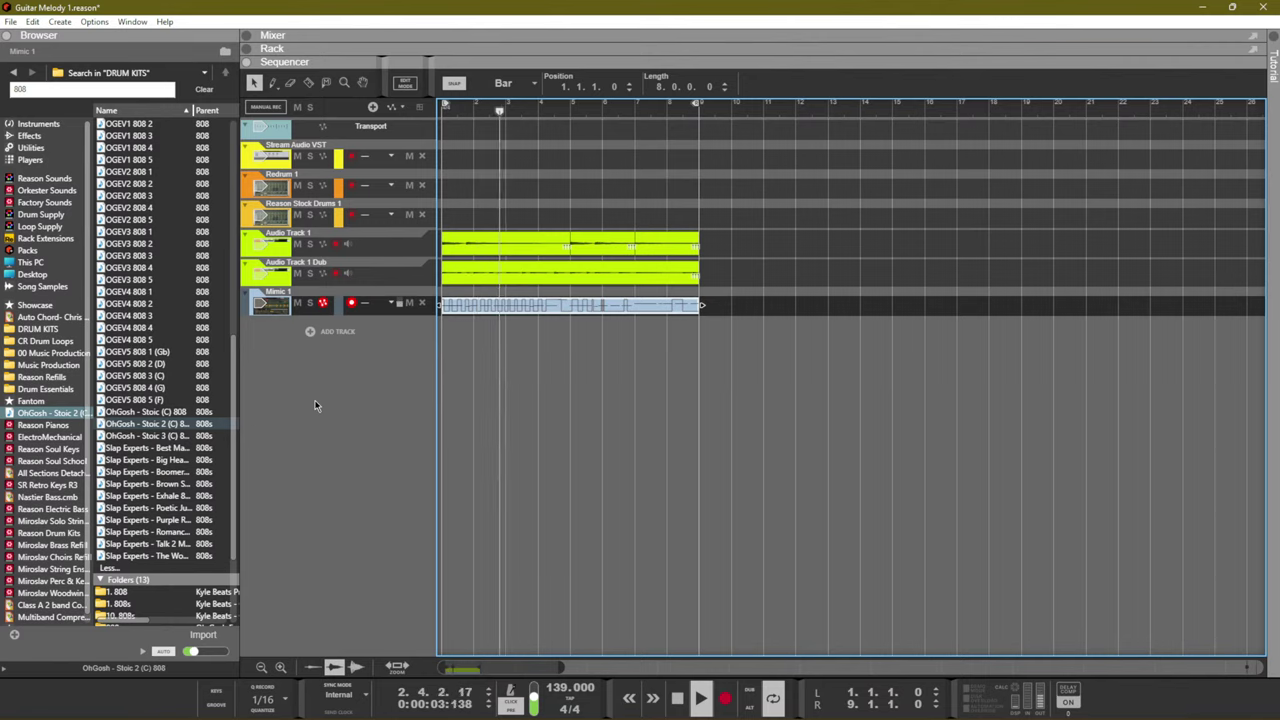
left_click(627, 373)
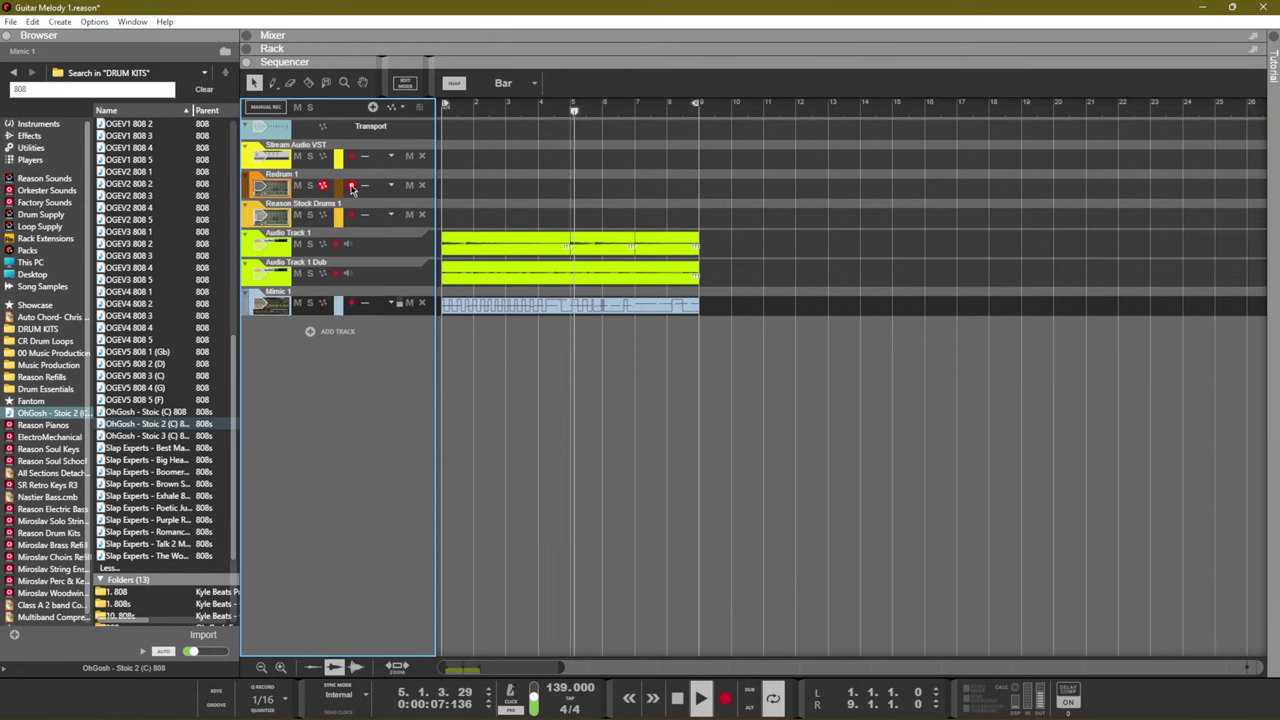
Open the Mimic 1 clip, shorten the C4 note in bar 4, duplicate it to A3 and move the copy to 4.3.4
double_click(562, 305)
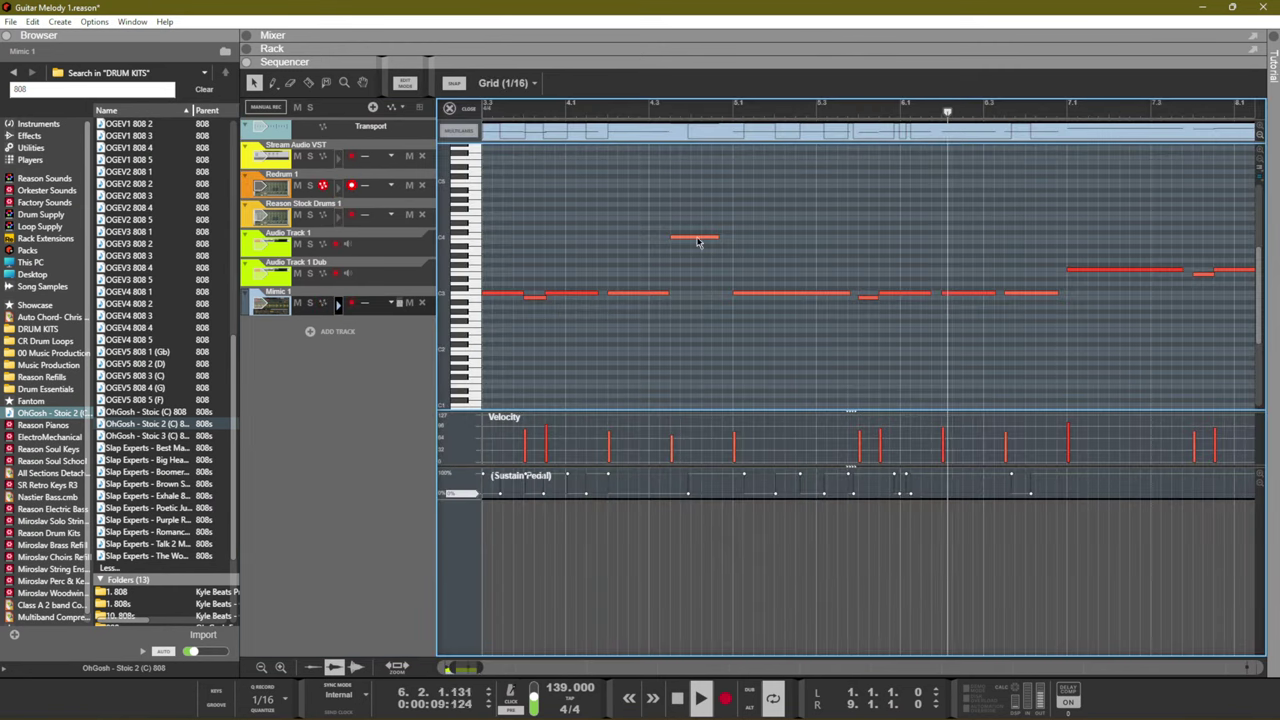
mouse_move(713, 244)
left_mouse_down()
mouse_move(700, 245)
mouse_move(728, 252)
left_mouse_up()
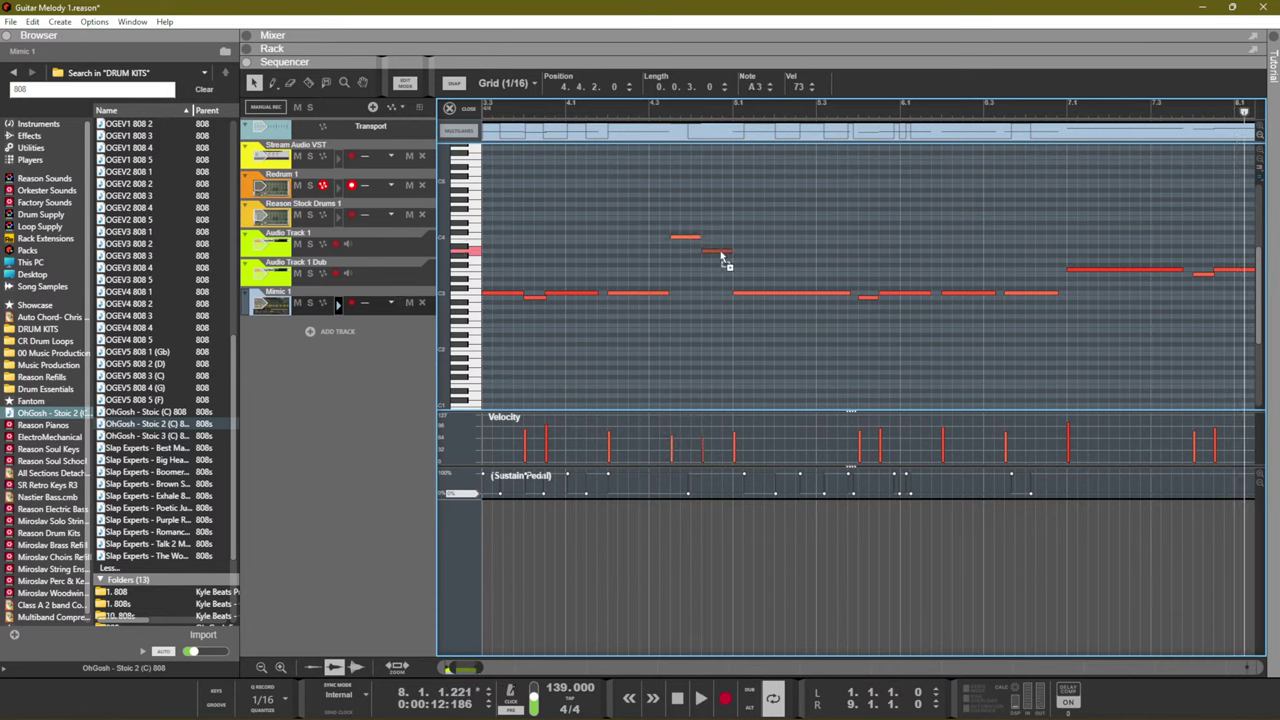
left_click_drag(671, 112, 710, 112)
key("space")
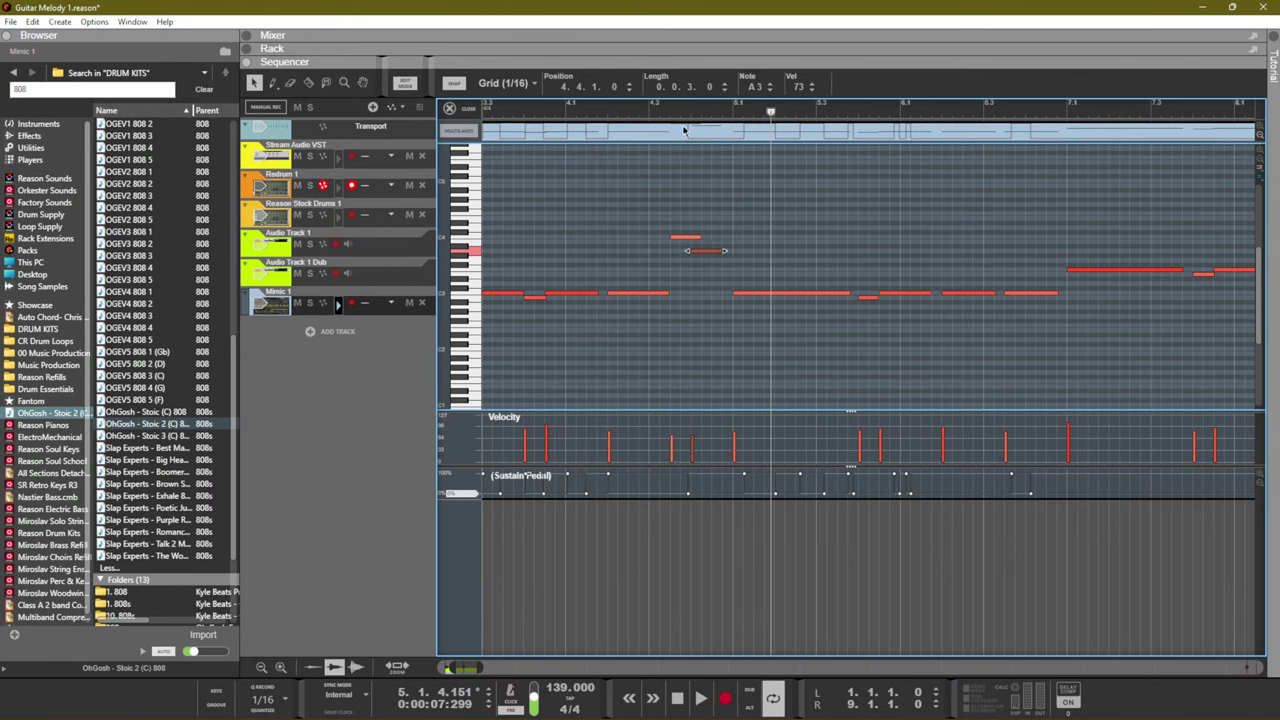
key("space")
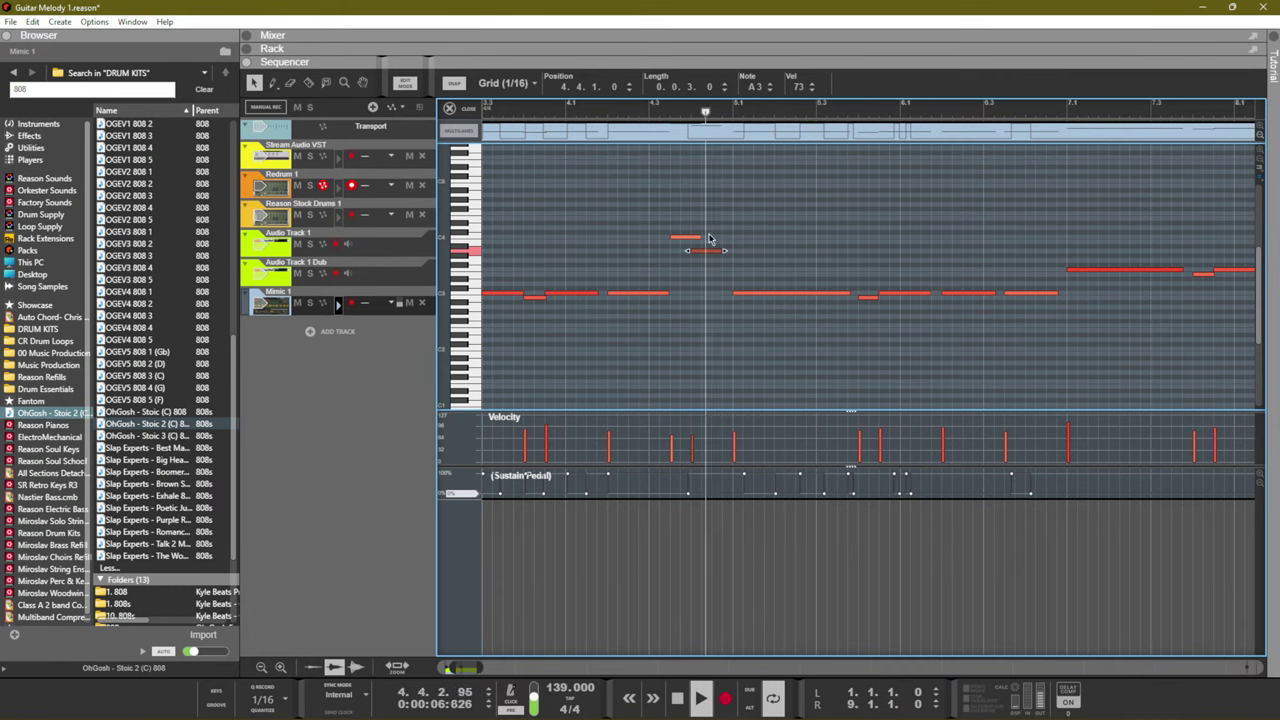
key("ctrl+Left")
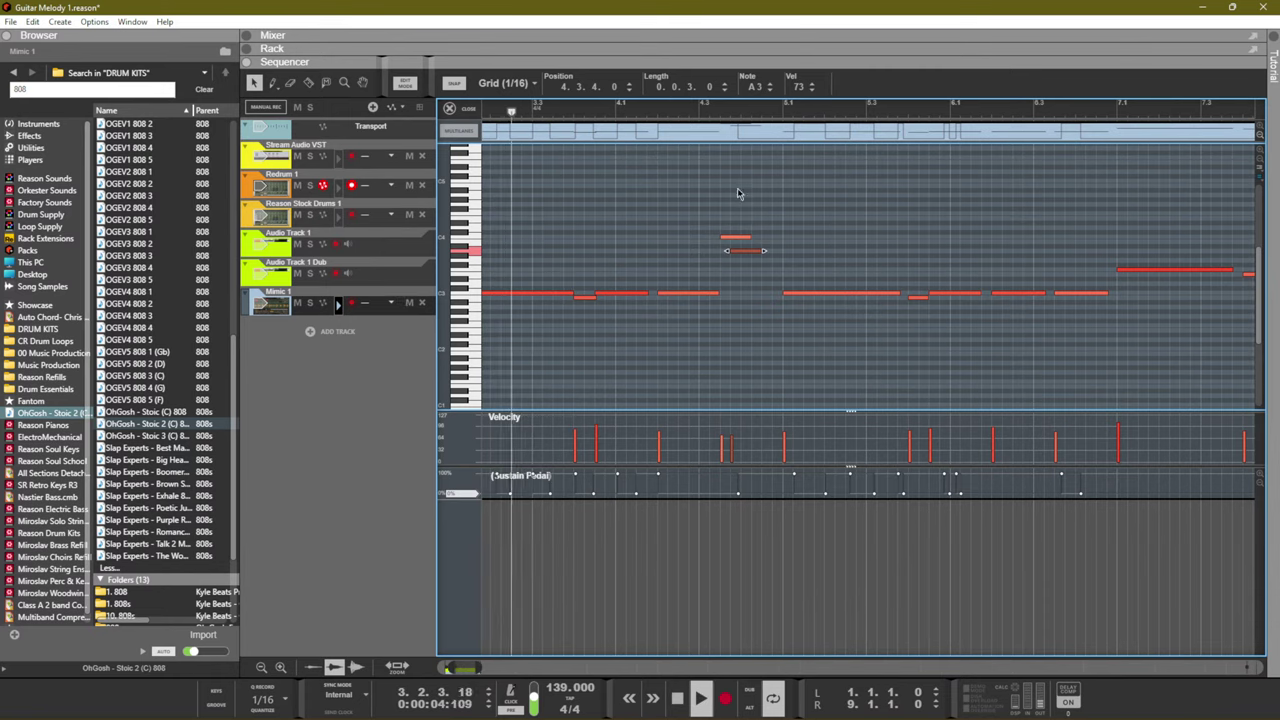
Select the C4 and A3 notes together, nudge them so the C4 note starts at 4.4.2, and replay from around bar 4
left_click_drag(705, 225, 741, 273)
key("Right")
key("Right")
key("Right")
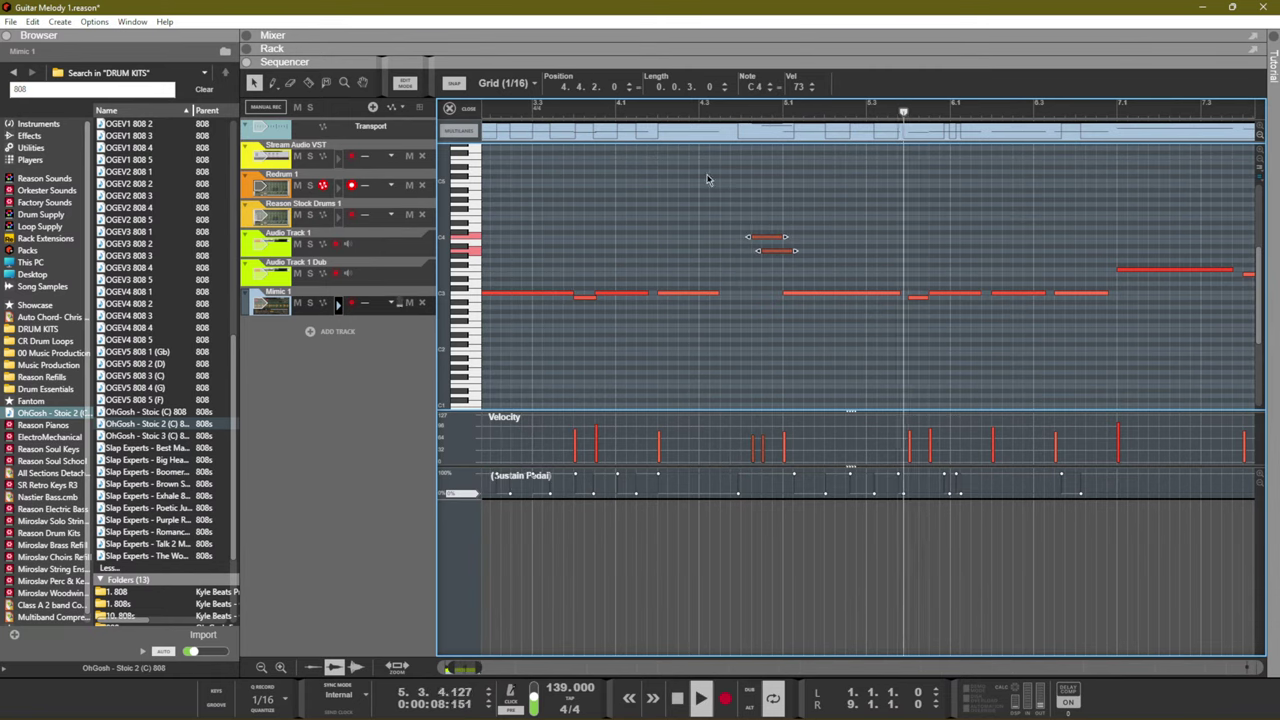
left_click(625, 110)
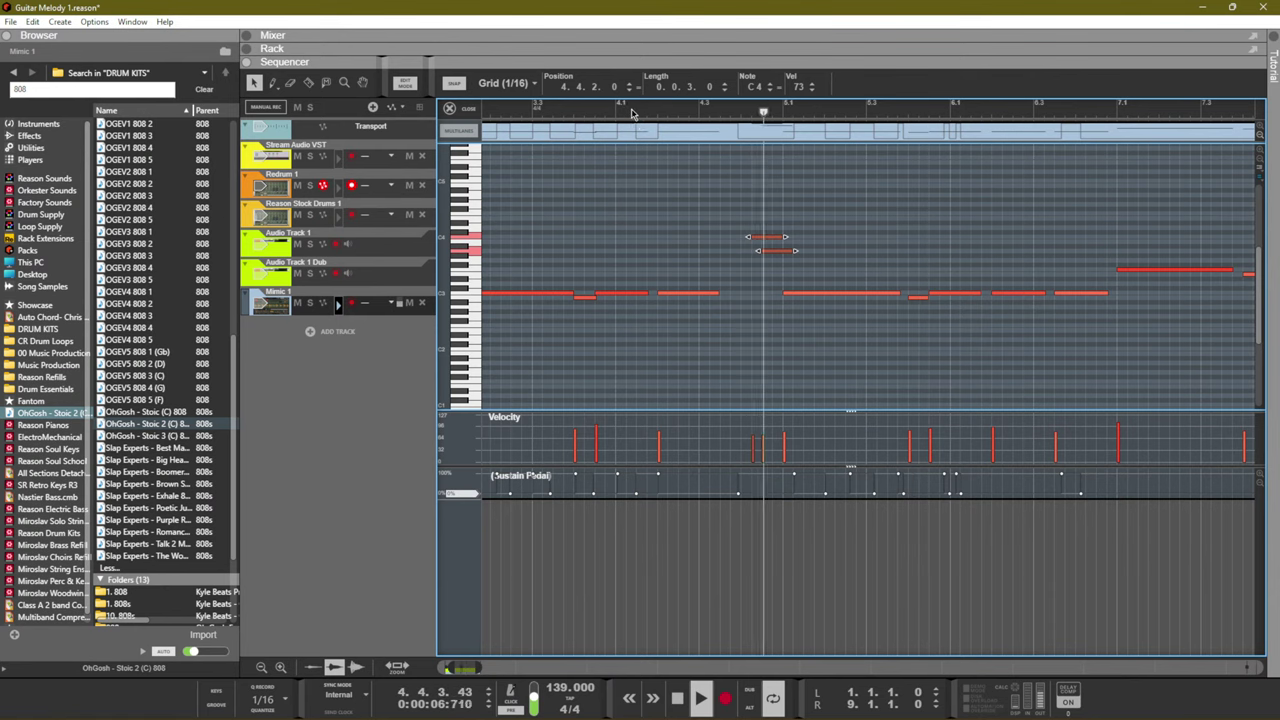
Move only the C4 note to position 4.4.1, replay the passage and return to the arrangement
left_click_drag(768, 238, 757, 243)
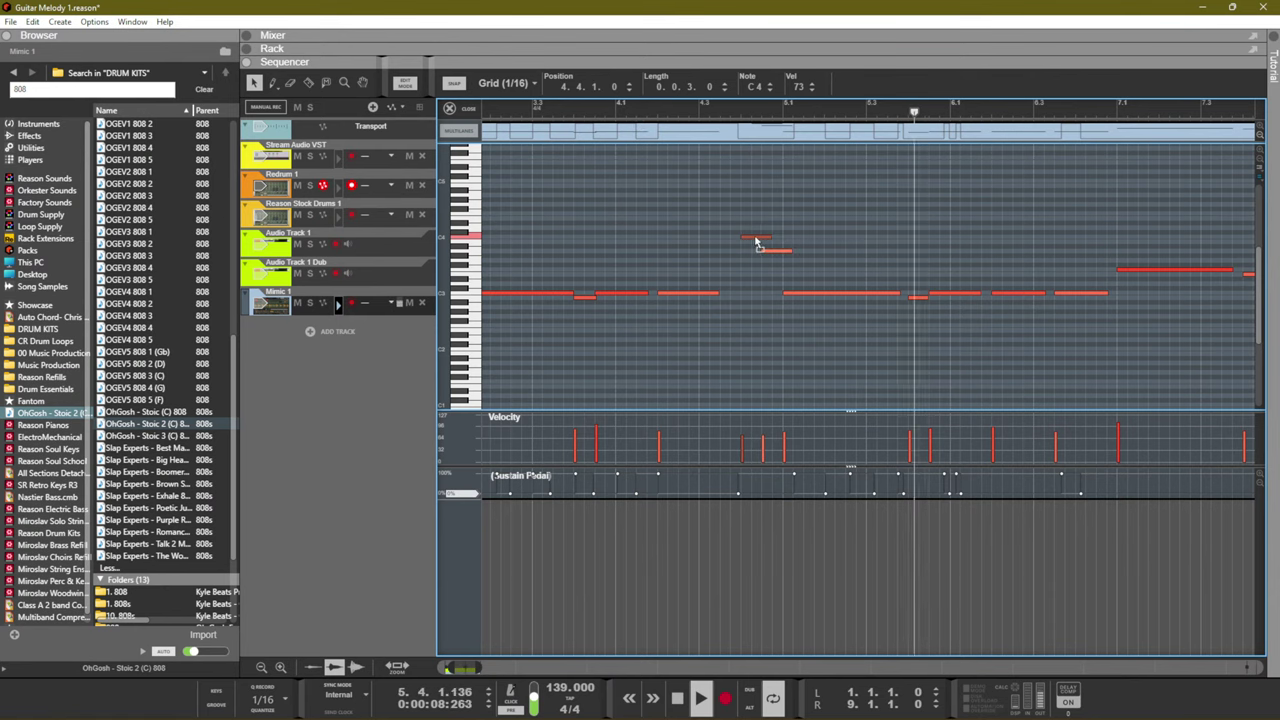
left_click(700, 110)
left_click(606, 112)
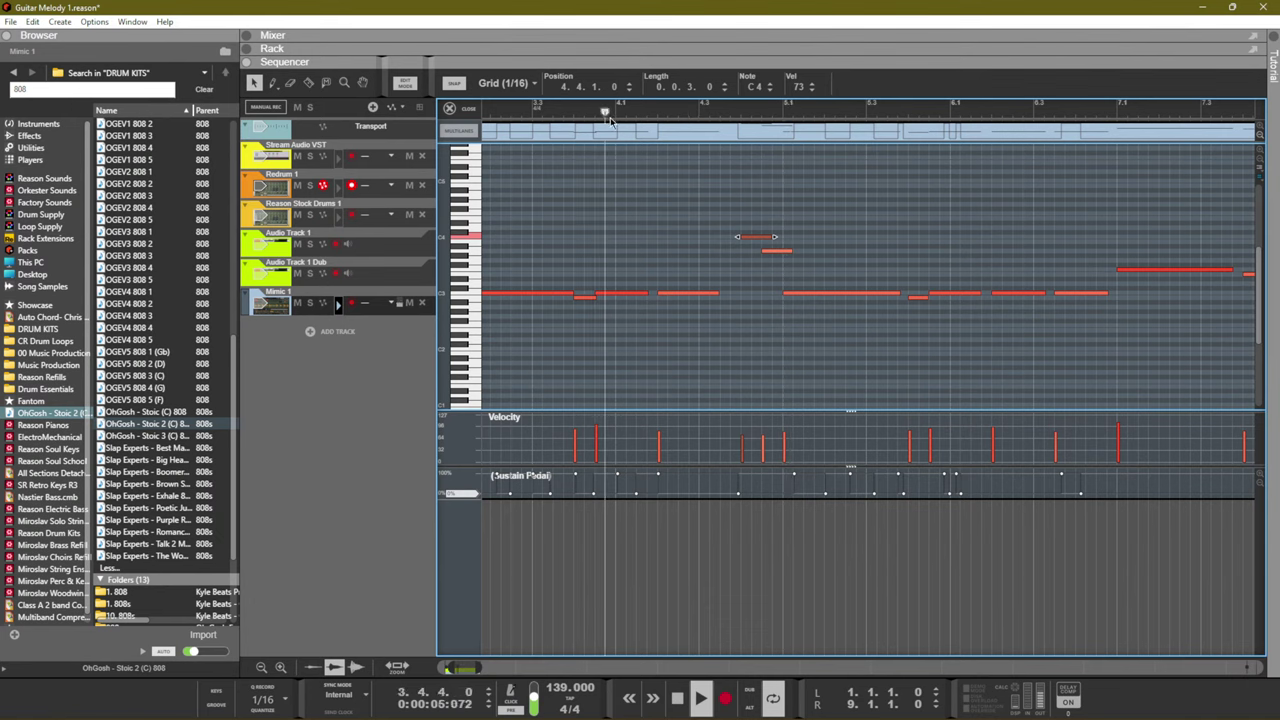
left_click(748, 308)
key("shift+Tab")
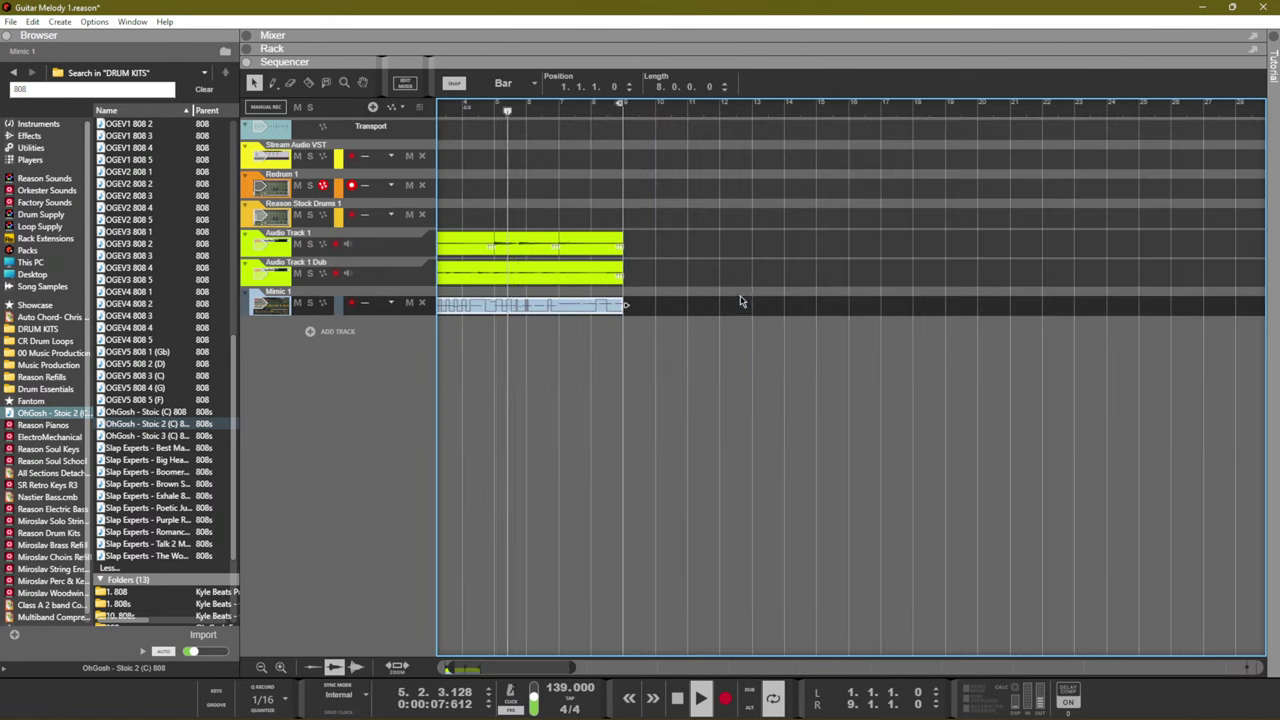
left_click(310, 328)
left_click(335, 400)
left_click(339, 343)
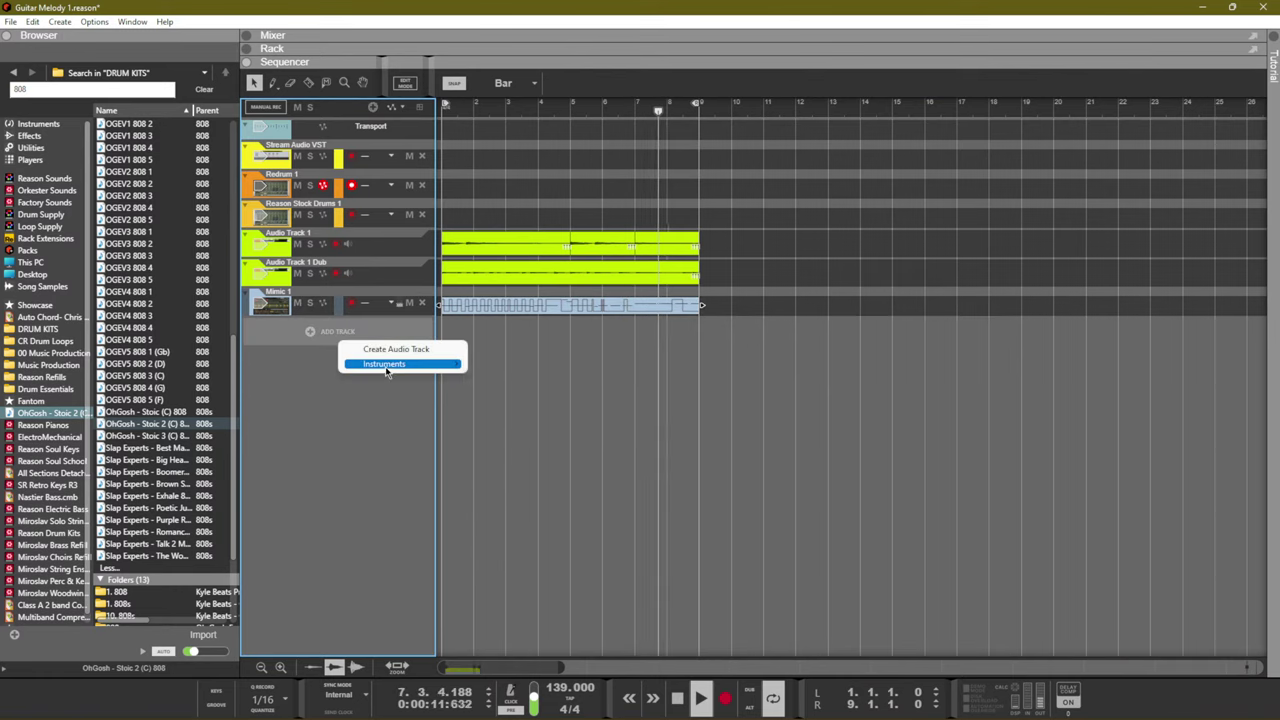
mouse_move(390, 364)
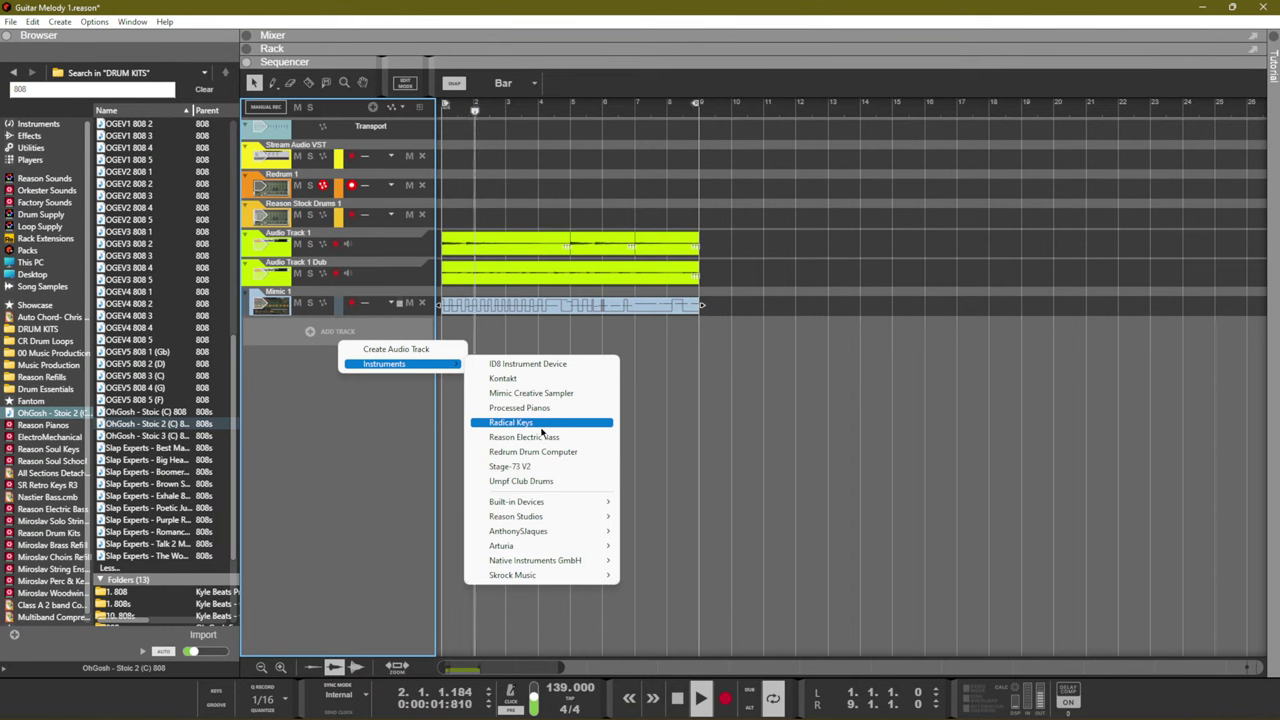
left_click(535, 340)
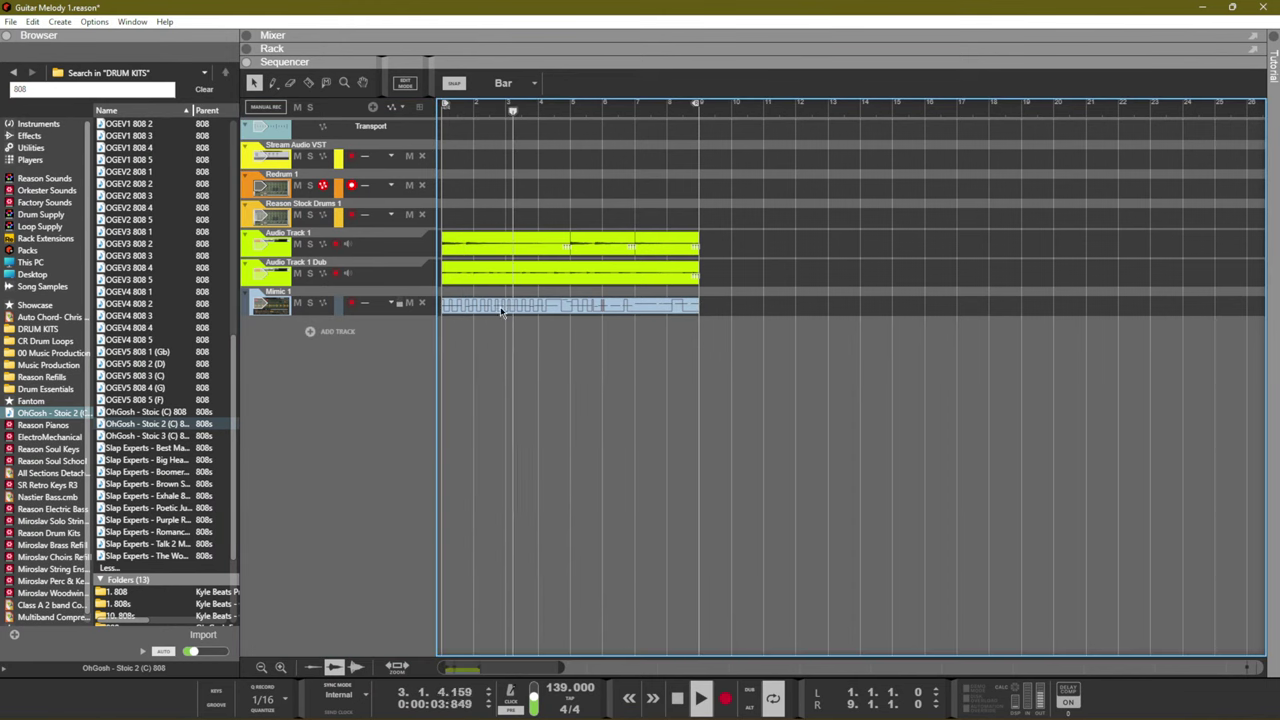
Review the opening 808 notes of the Mimic 1 clip in the note editor and return to the arrangement
double_click(501, 305)
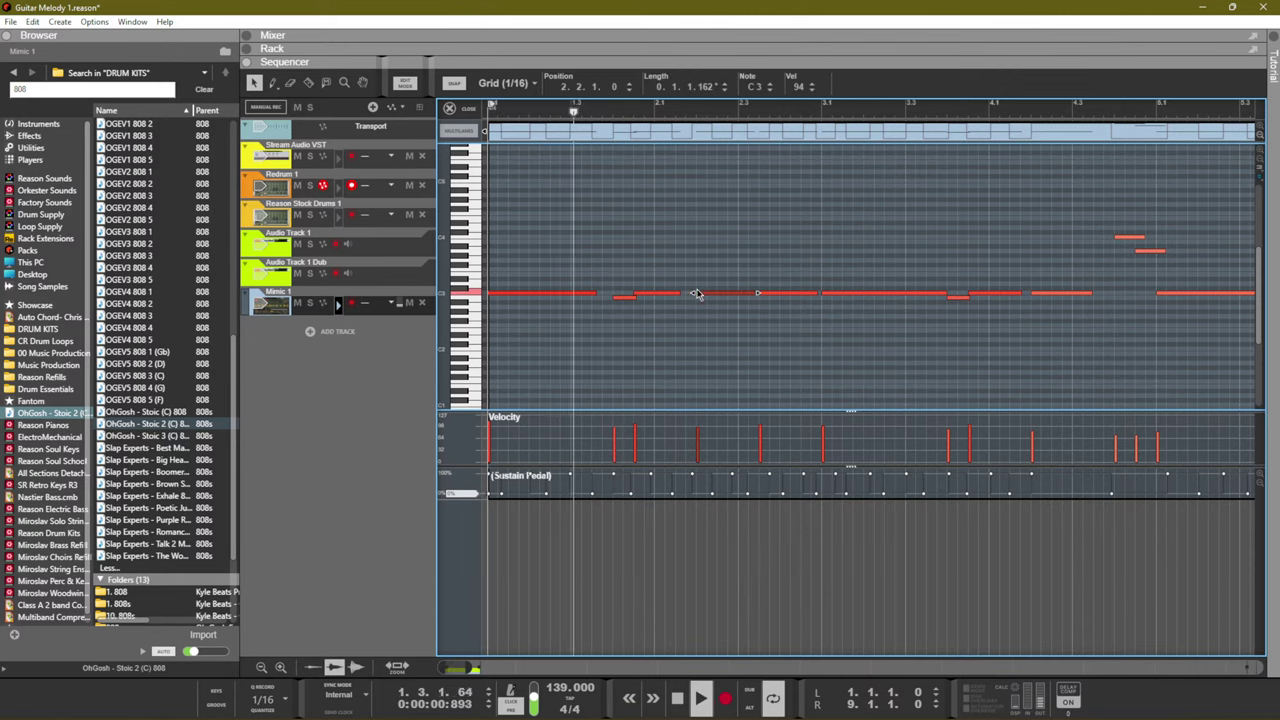
left_click(740, 318)
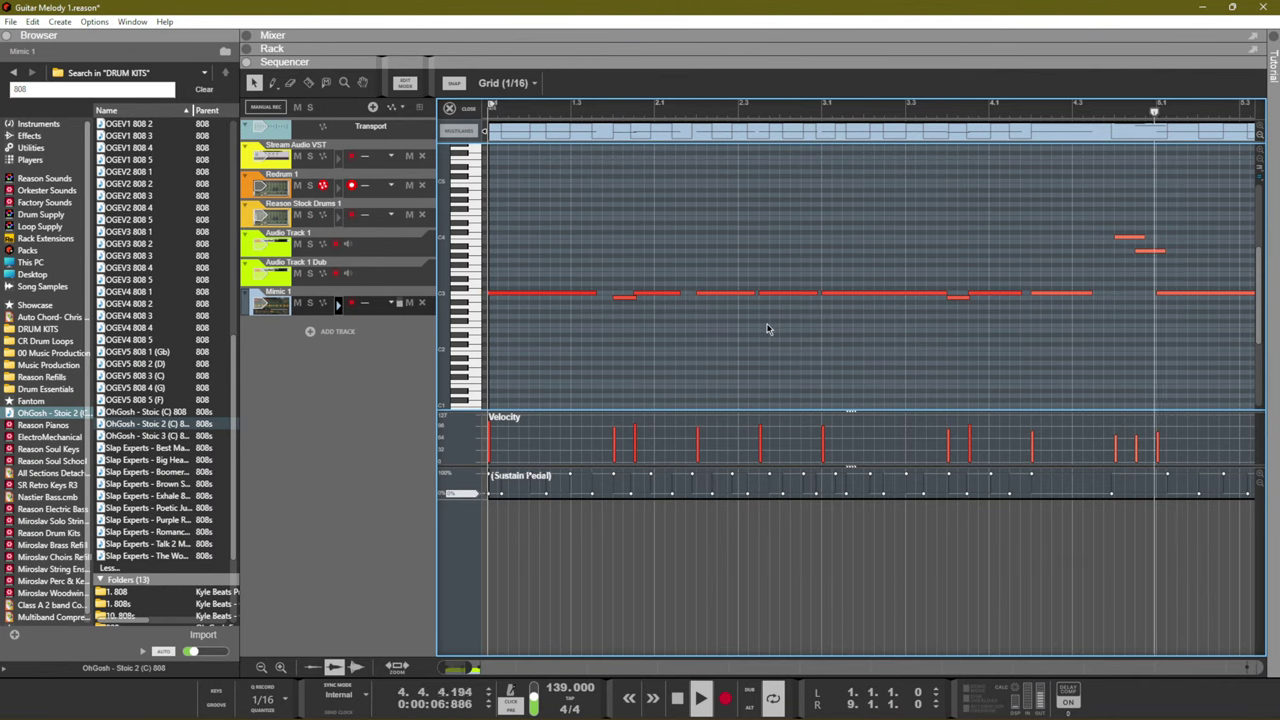
key("ctrl+e")
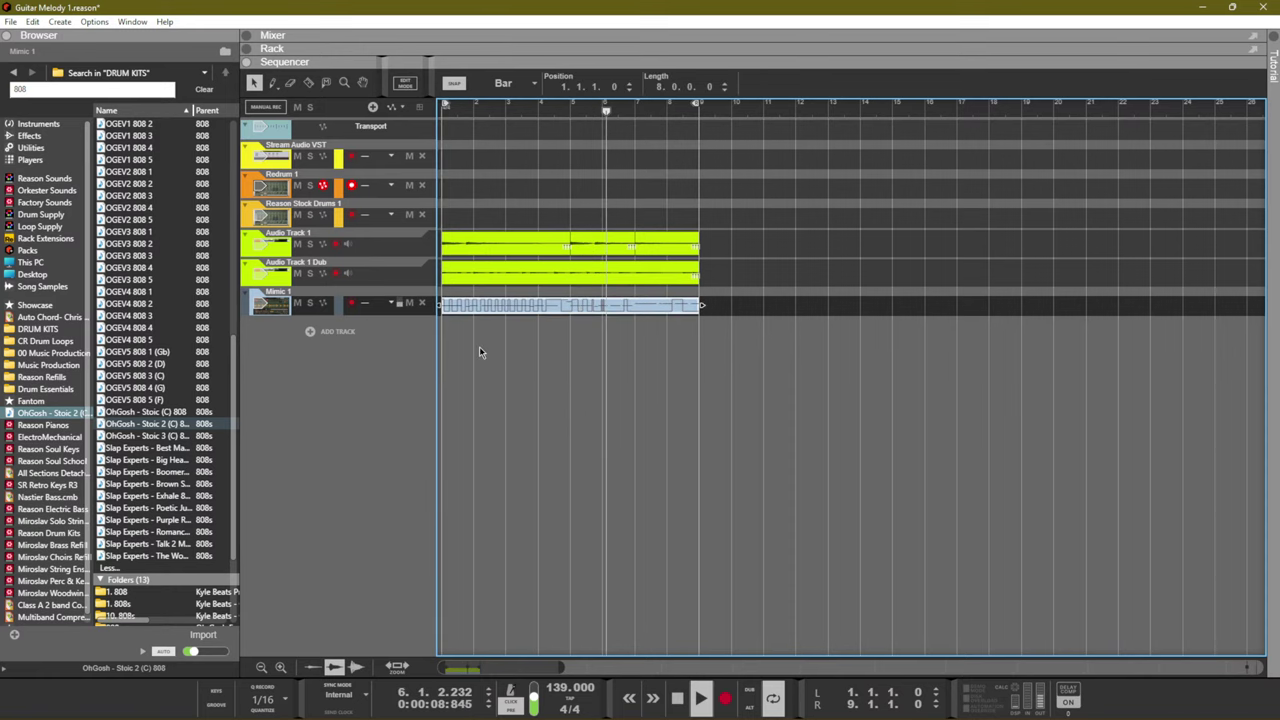
Bring Redrum 1 into view in the rack and return the browser to the DRUM KITS folder
key("F6")
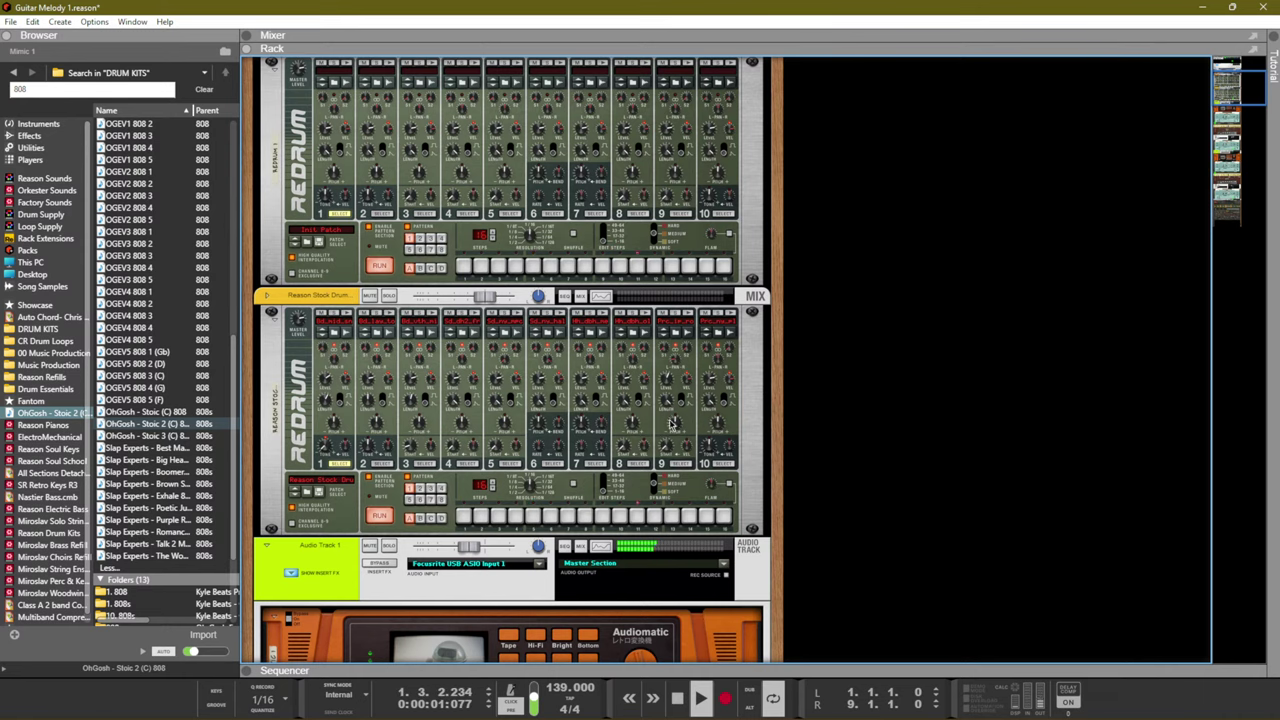
scroll(672, 424, "down", 3)
scroll(381, 324, "up", 5)
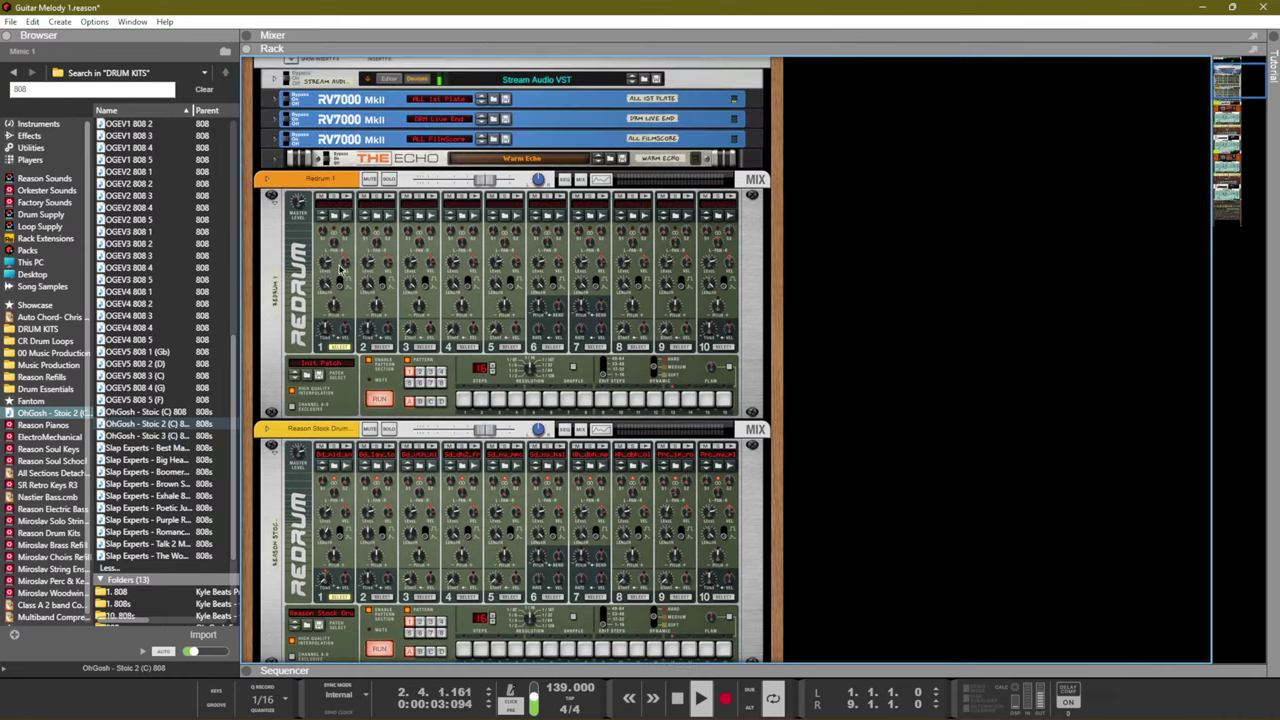
left_click(13, 72)
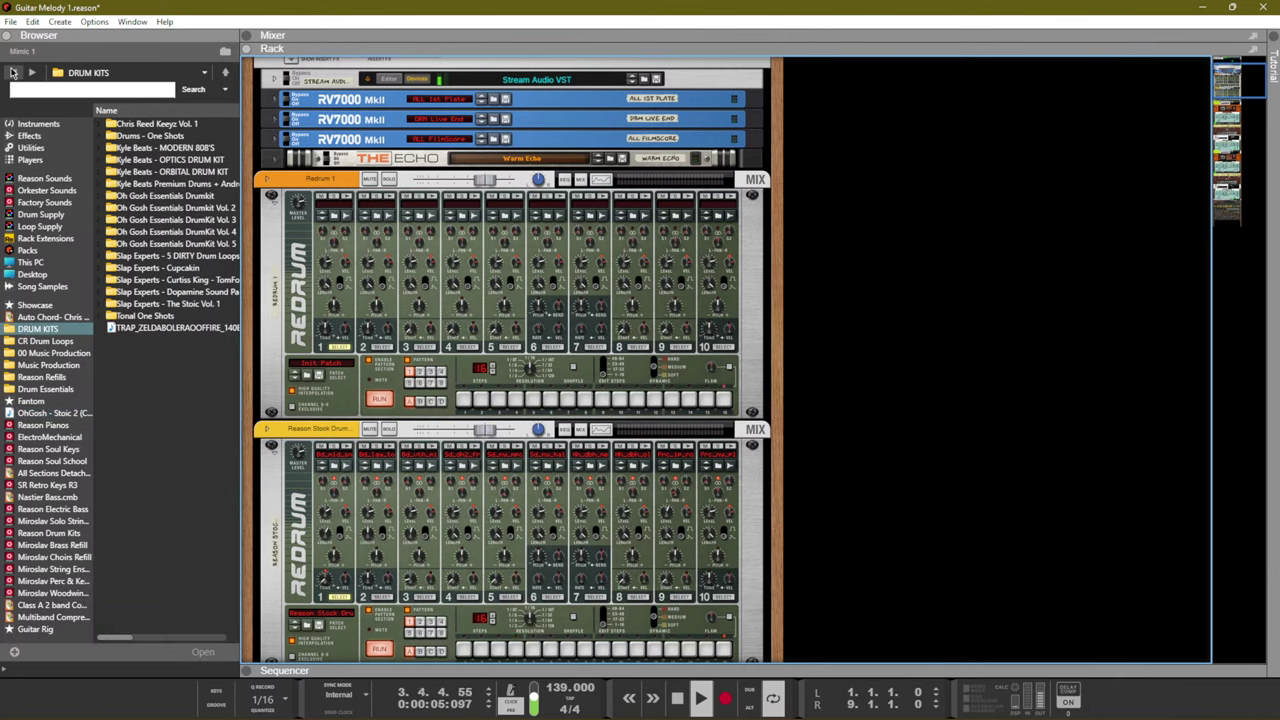
double_click(145, 136)
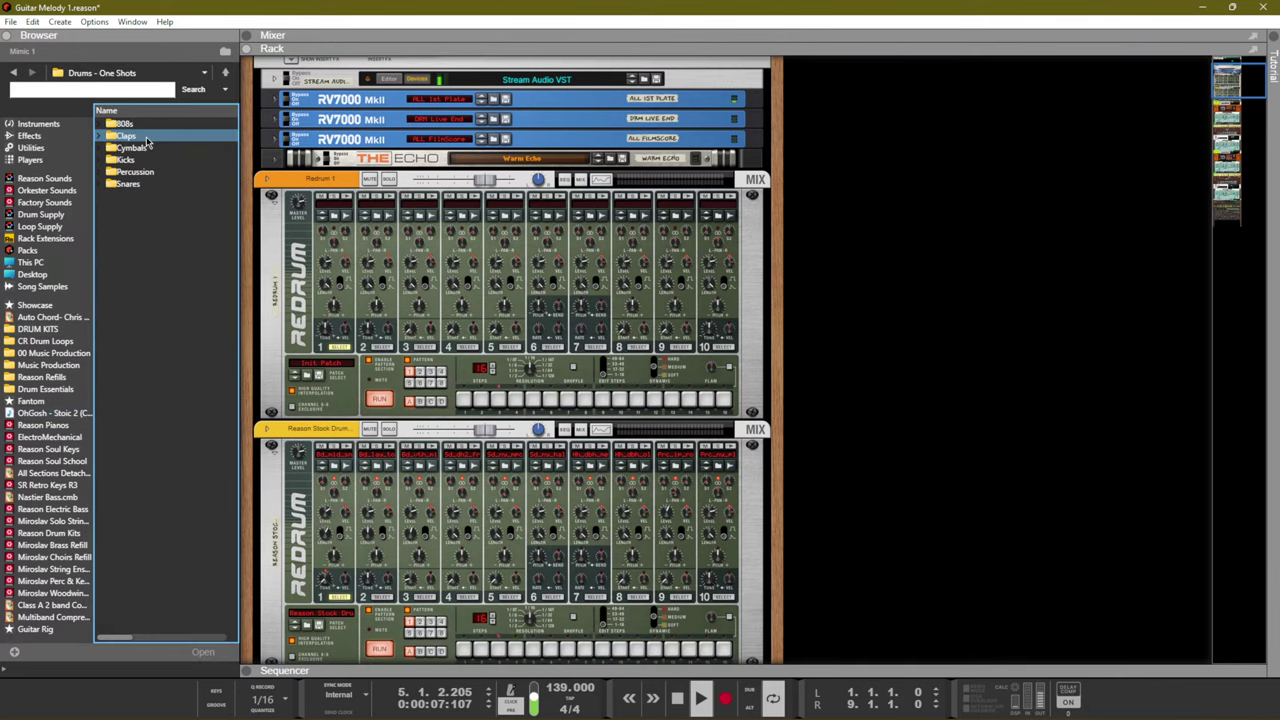
left_click(13, 72)
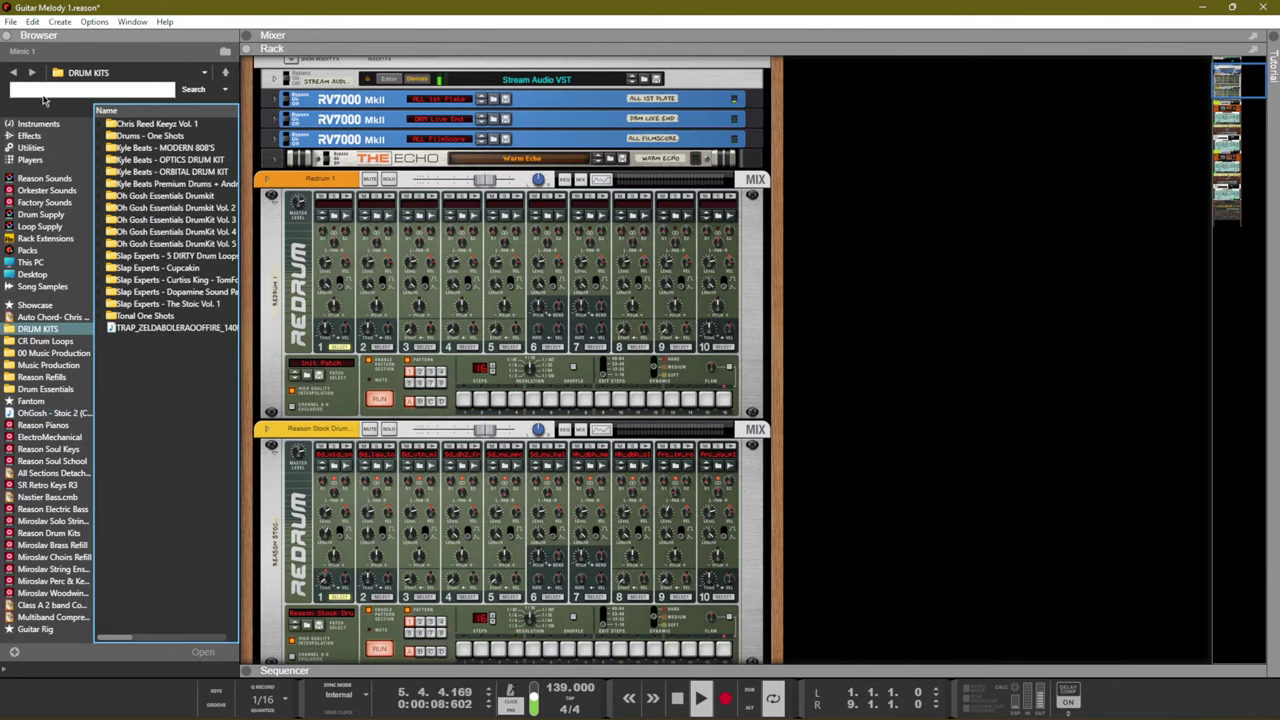
Open the 1. KICKS folder inside Kyle Beats - ORBITAL DRUM KIT
double_click(150, 173)
key("Up")
key("Up")
key("Up")
key("Up")
key("Return")
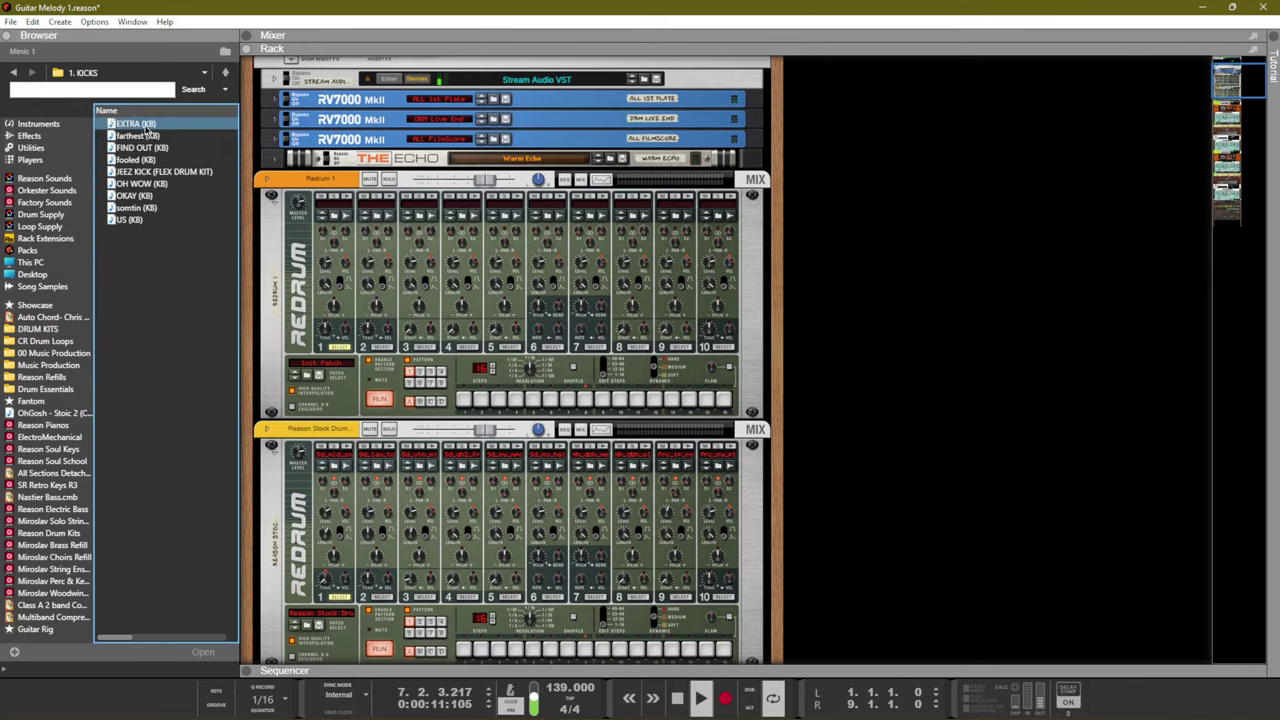
Audition the kick samples and load JEEZ KICK (FLEX DRUM KIT) into channel 1 of Redrum 1
key("Down")
key("Down")
key("Down")
left_click(143, 172)
left_click_drag(143, 172, 345, 222)
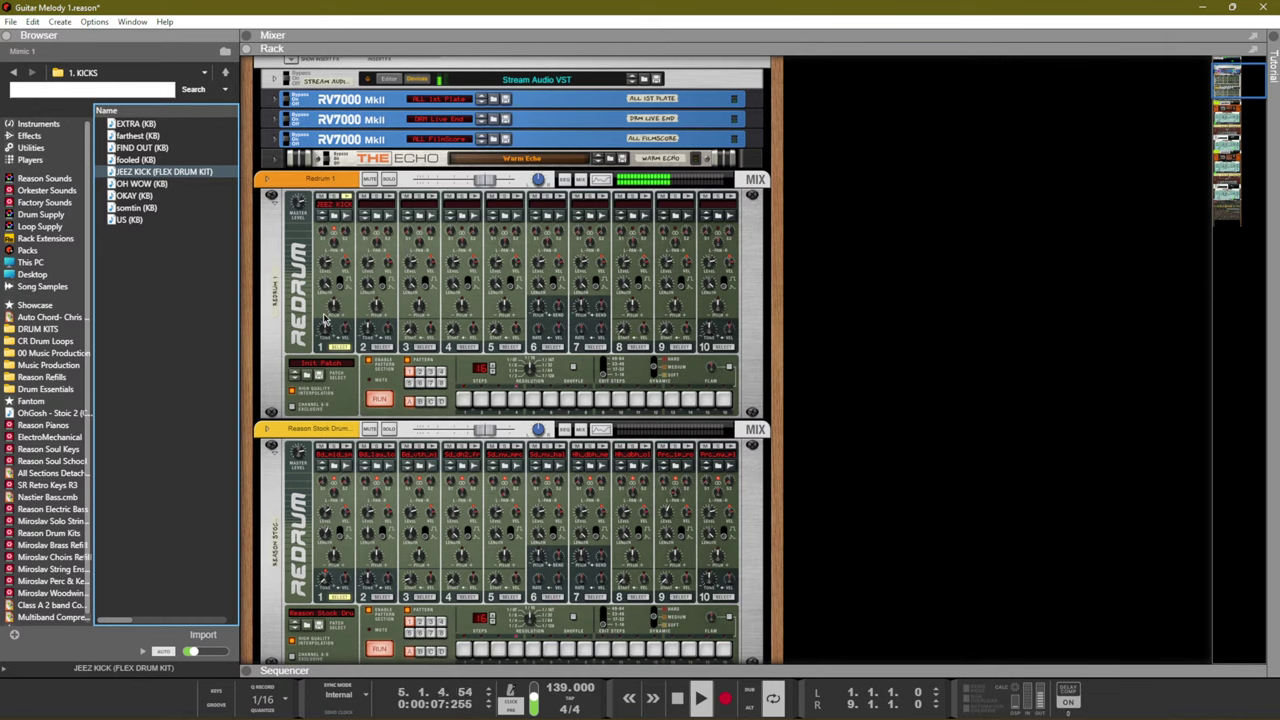
Audition samples in the ORBITAL DRUM KIT's 9. CLAPS folder and load OVERLAY (KB) into channel 2 of Redrum 1
left_click(226, 72)
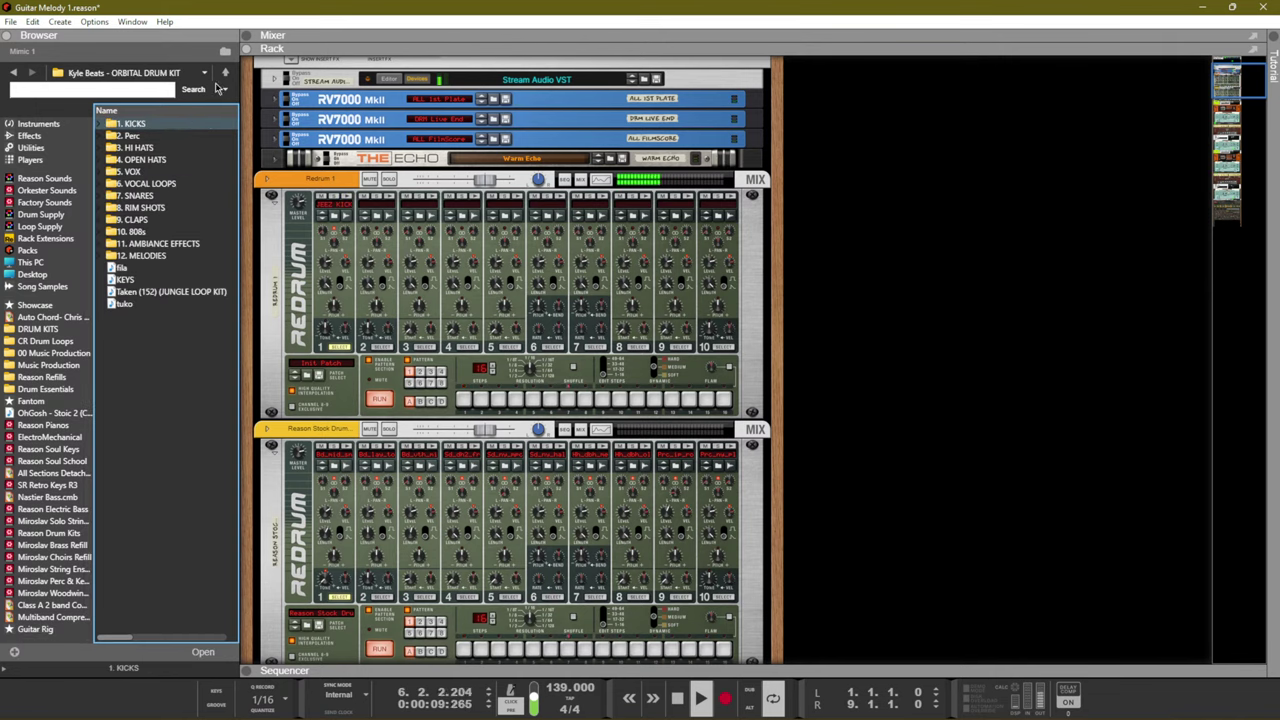
double_click(136, 219)
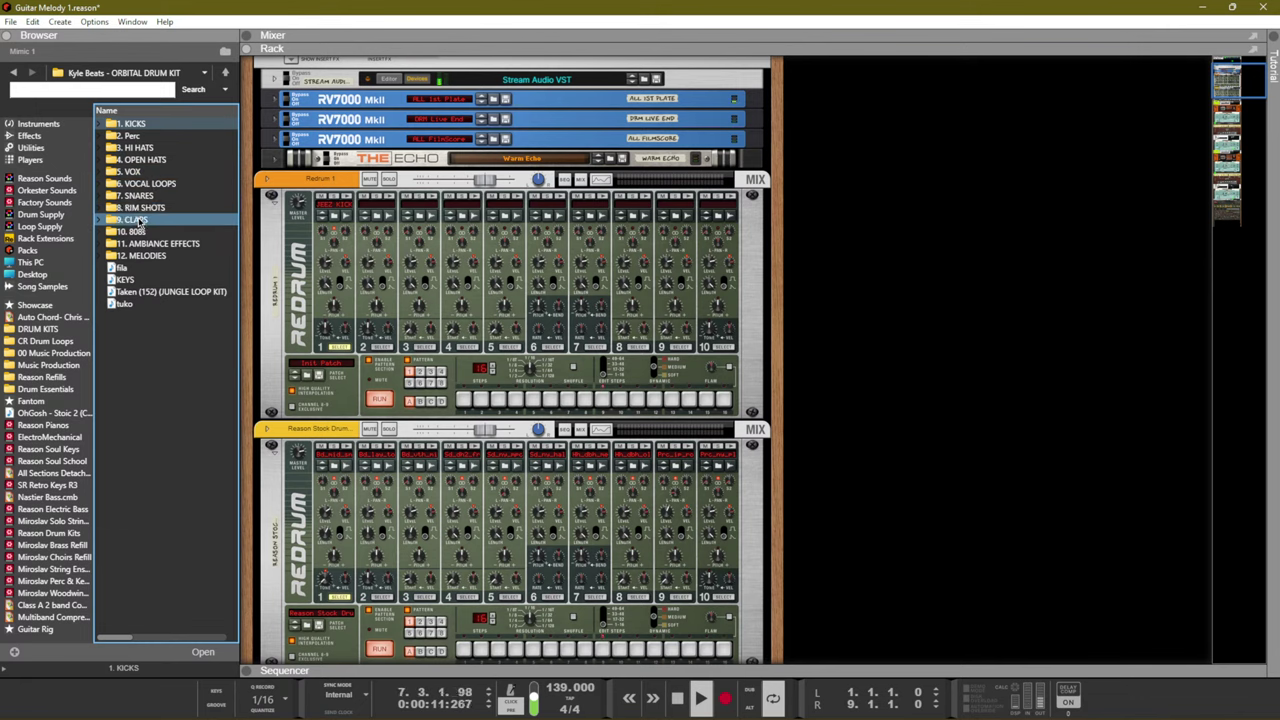
left_click(146, 173)
left_click(146, 184)
left_click(146, 196)
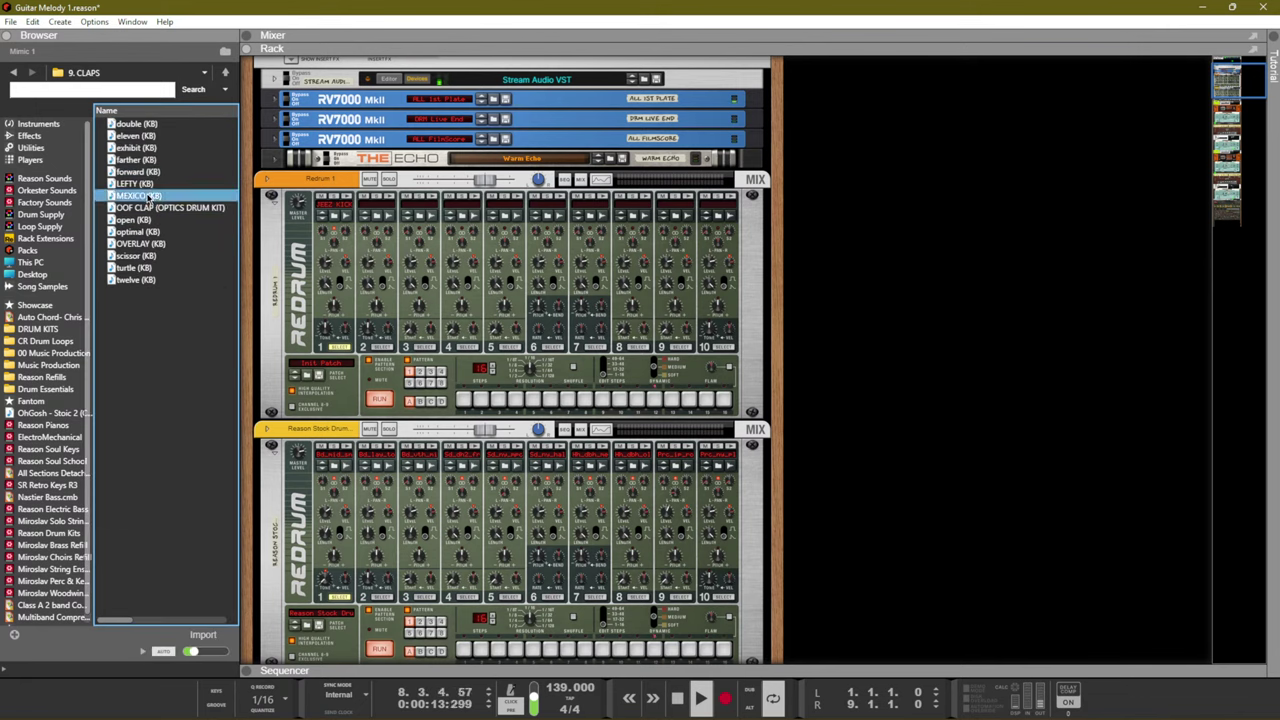
left_click(147, 208)
left_click_drag(147, 208, 412, 250)
left_click_drag(140, 231, 393, 232)
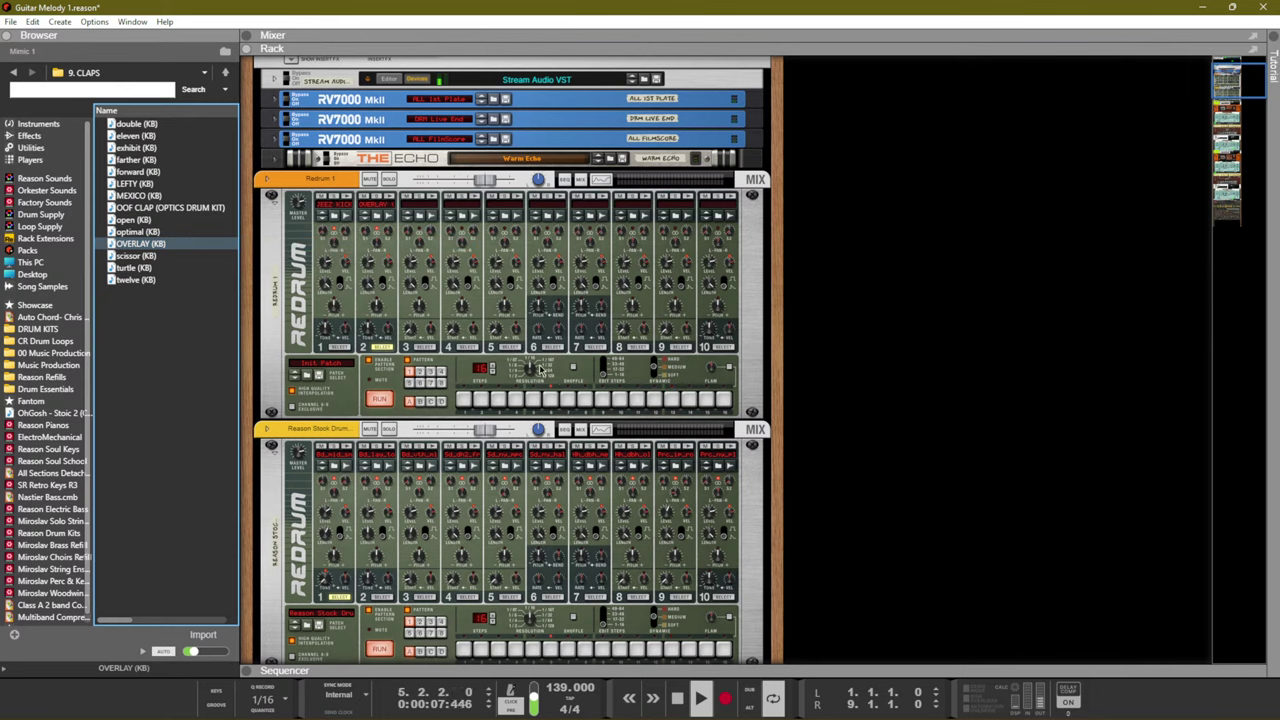
Program the channel 2 clap on step 9 of Redrum 1's pattern and restart playback from the beginning
left_click(601, 400)
key("space")
key("space")
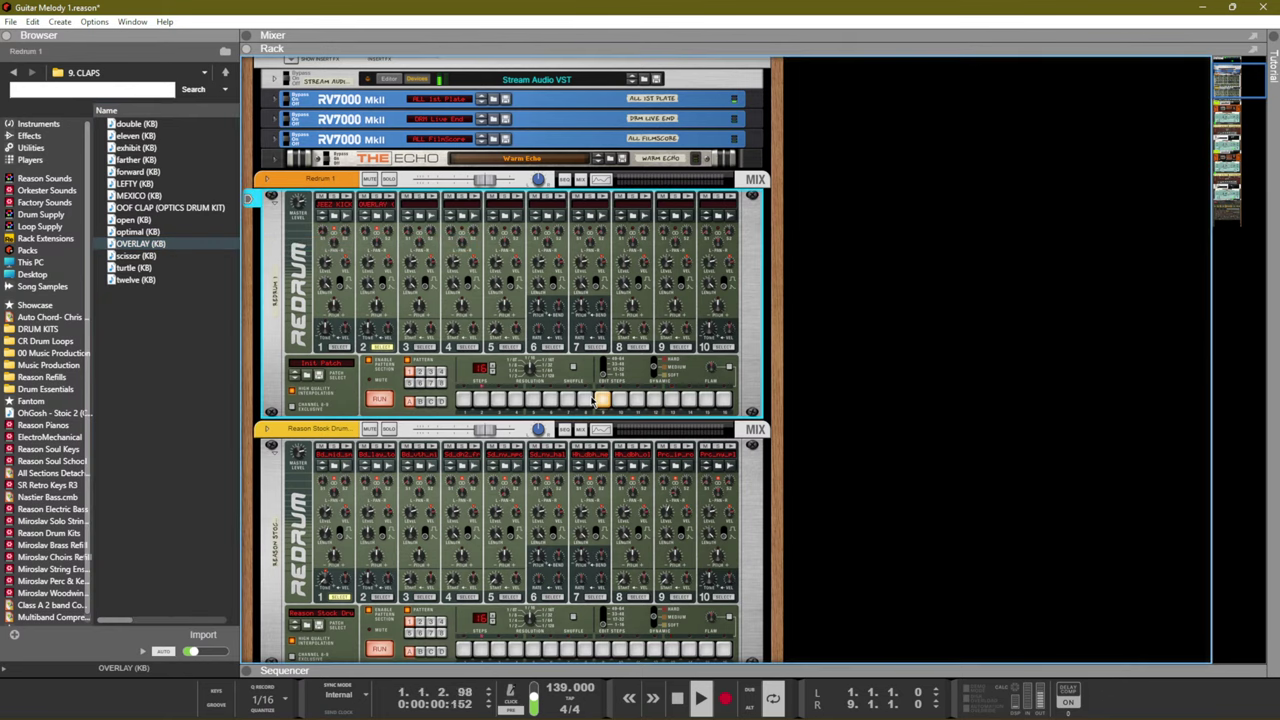
Create a second Mimic instrument below Mimic 1 at the end of the rack
scroll(530, 400, "down", 15)
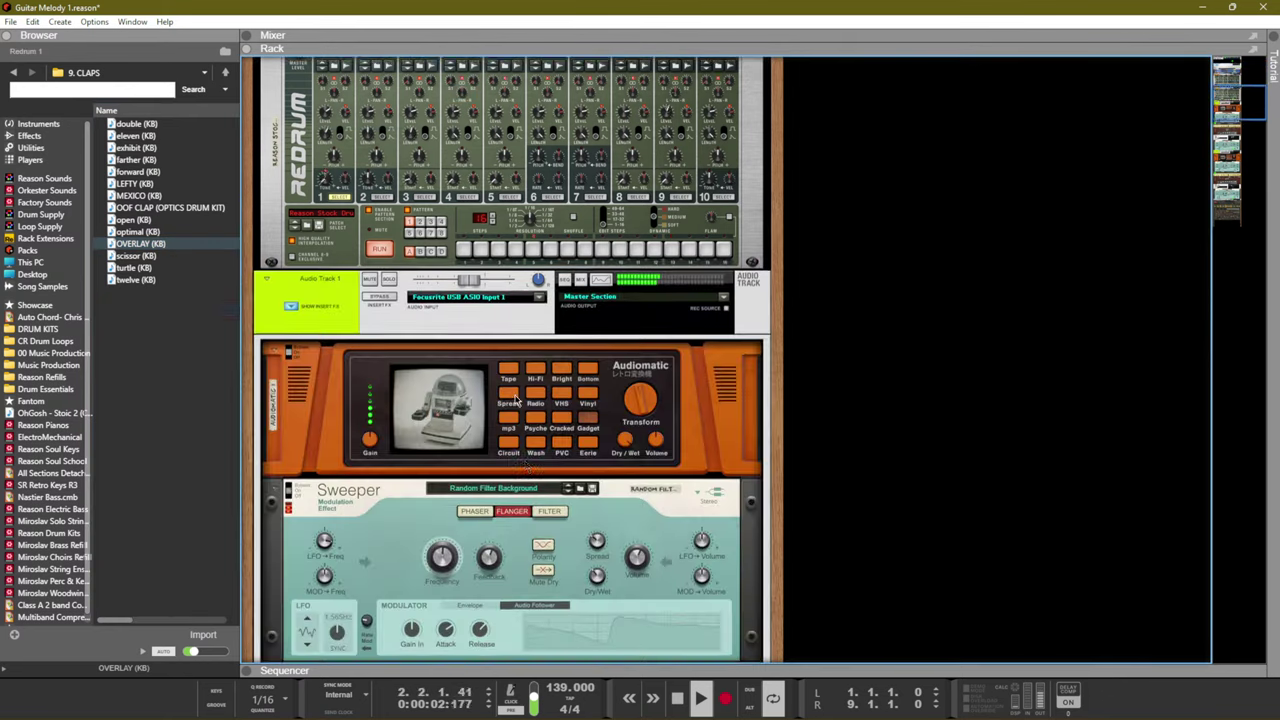
scroll(530, 401, "down", 1)
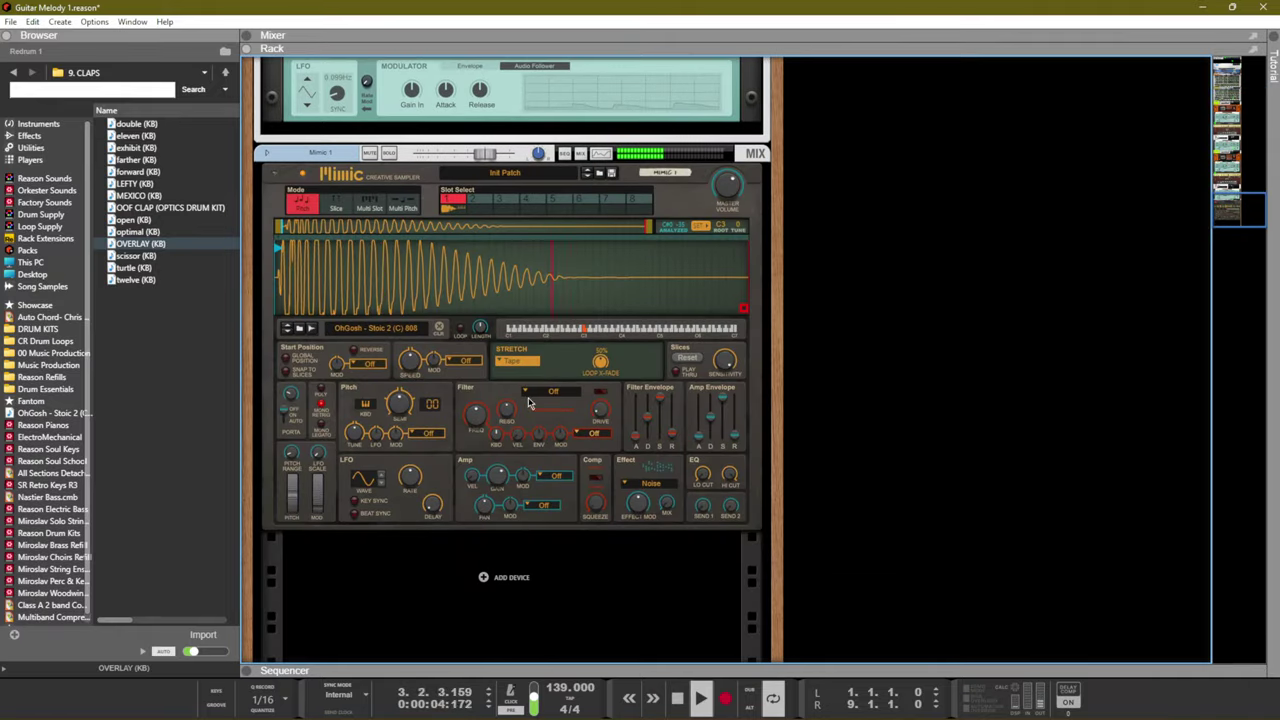
right_click(520, 590)
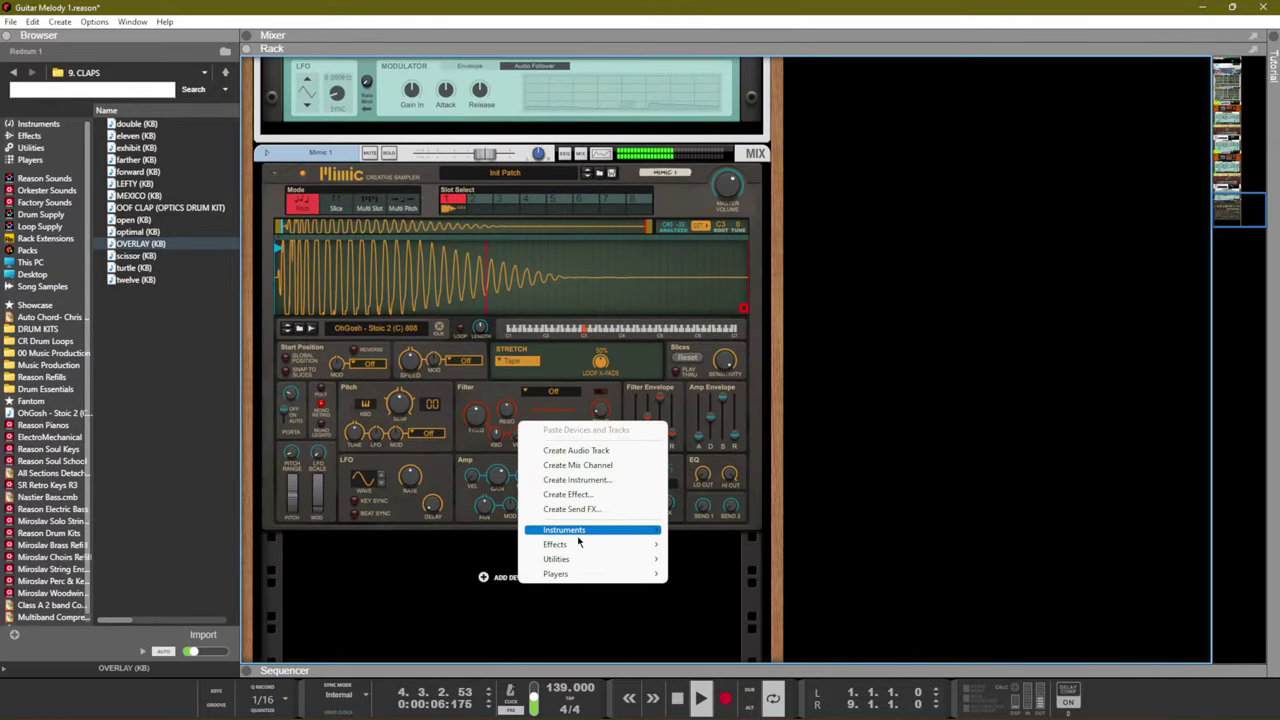
mouse_move(580, 530)
left_click(731, 348)
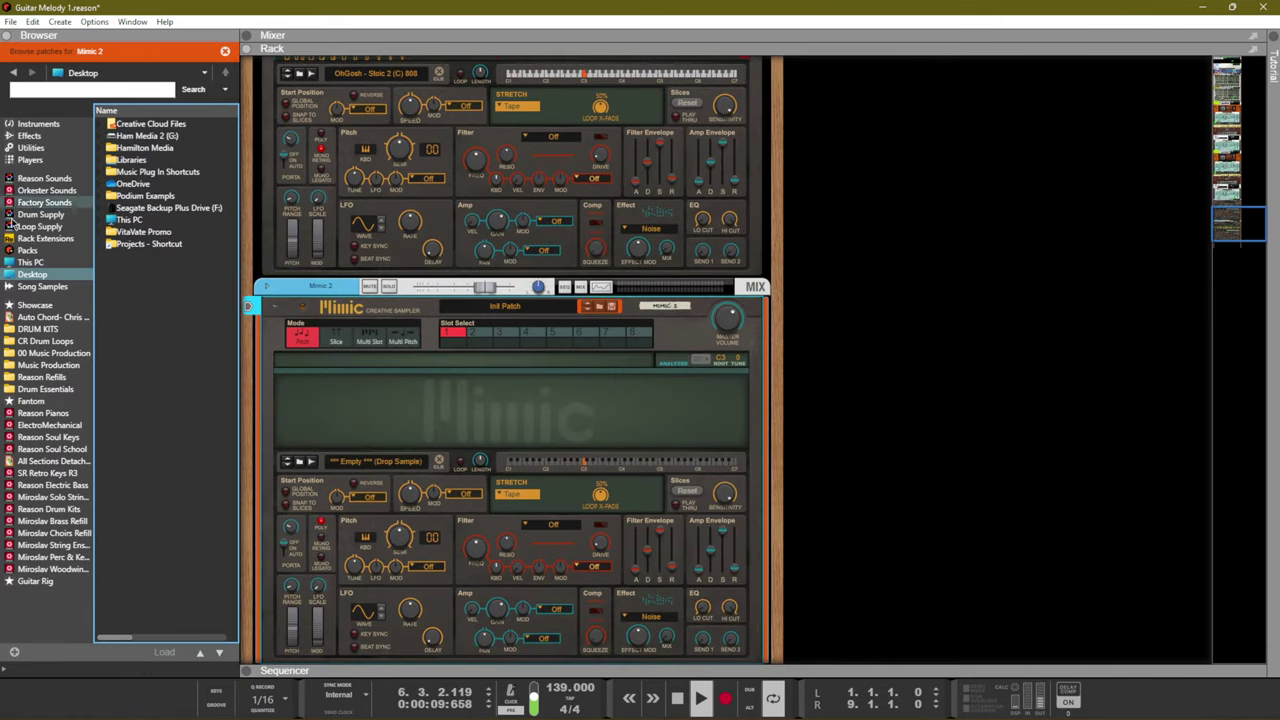
Audition samples in the drum kit's 3. HI HATS folder and load MARS (KB) into slot 1 of Mimic 2
left_click(13, 73)
left_click(225, 51)
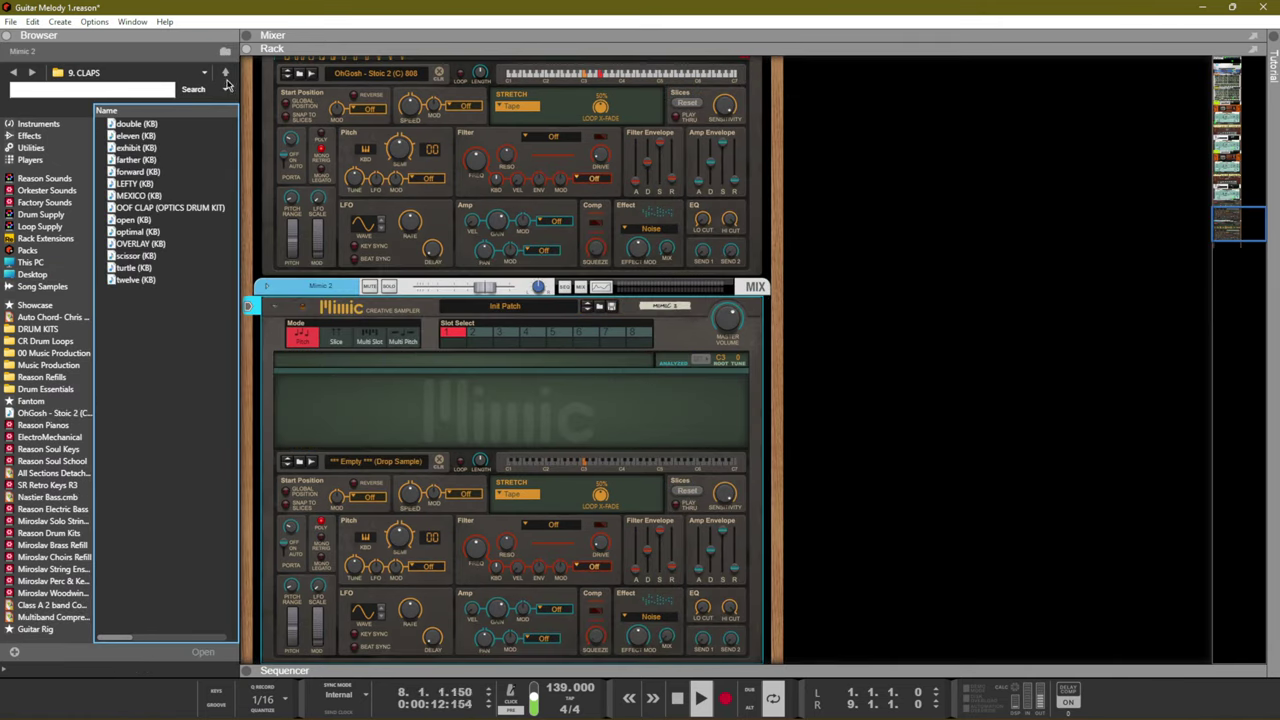
left_click(225, 72)
double_click(138, 148)
left_click(140, 171)
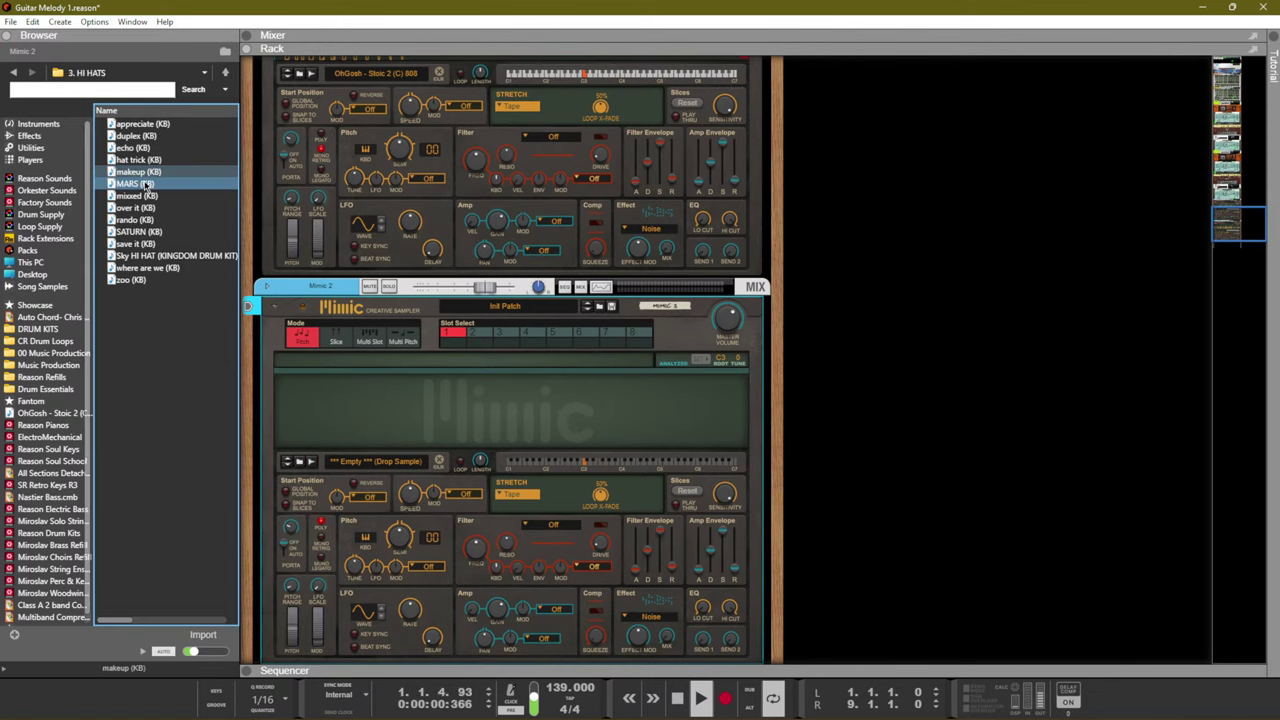
left_click(140, 184)
left_click_drag(137, 188, 480, 443)
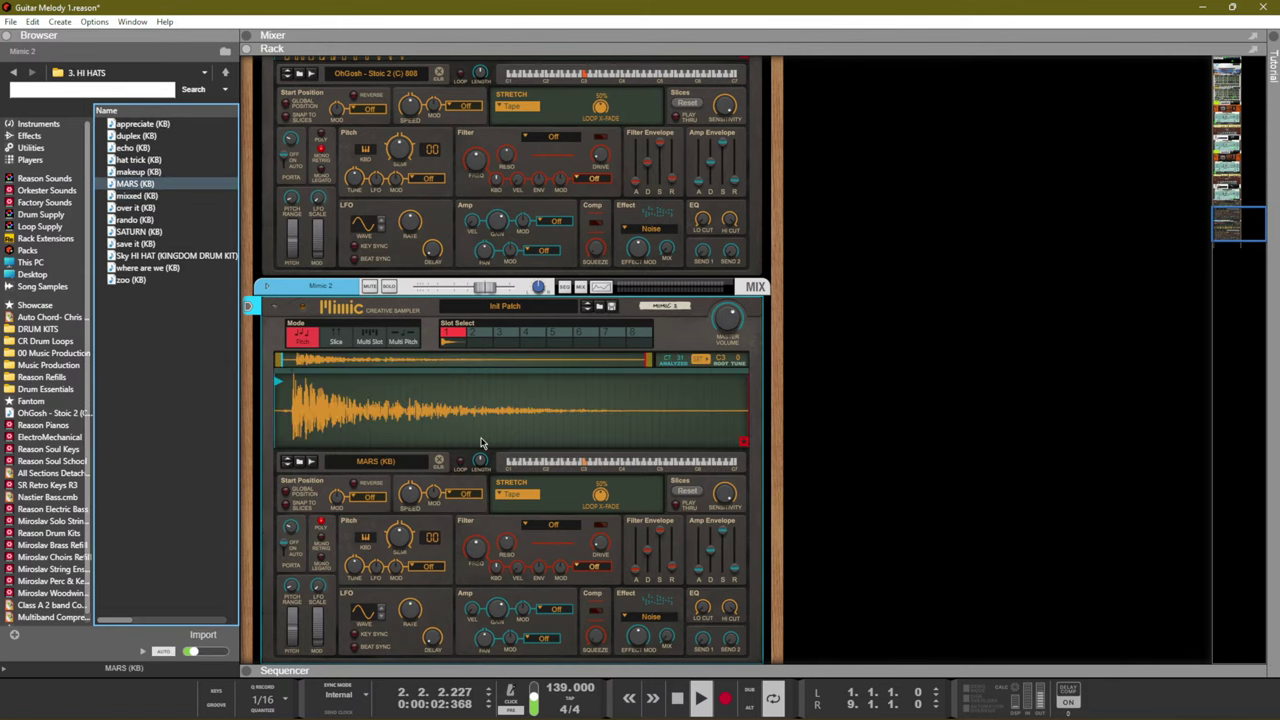
Add a PolyStep Sequencer player to Mimic 2
right_click(418, 328)
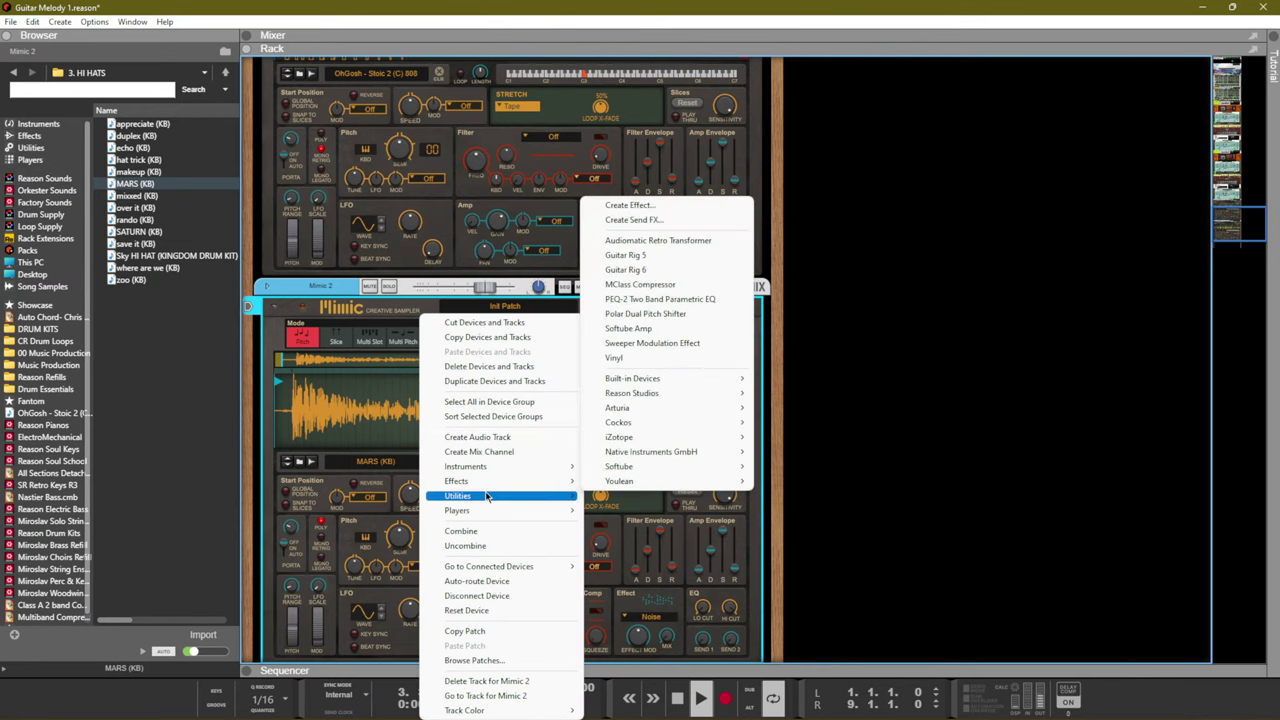
mouse_move(490, 510)
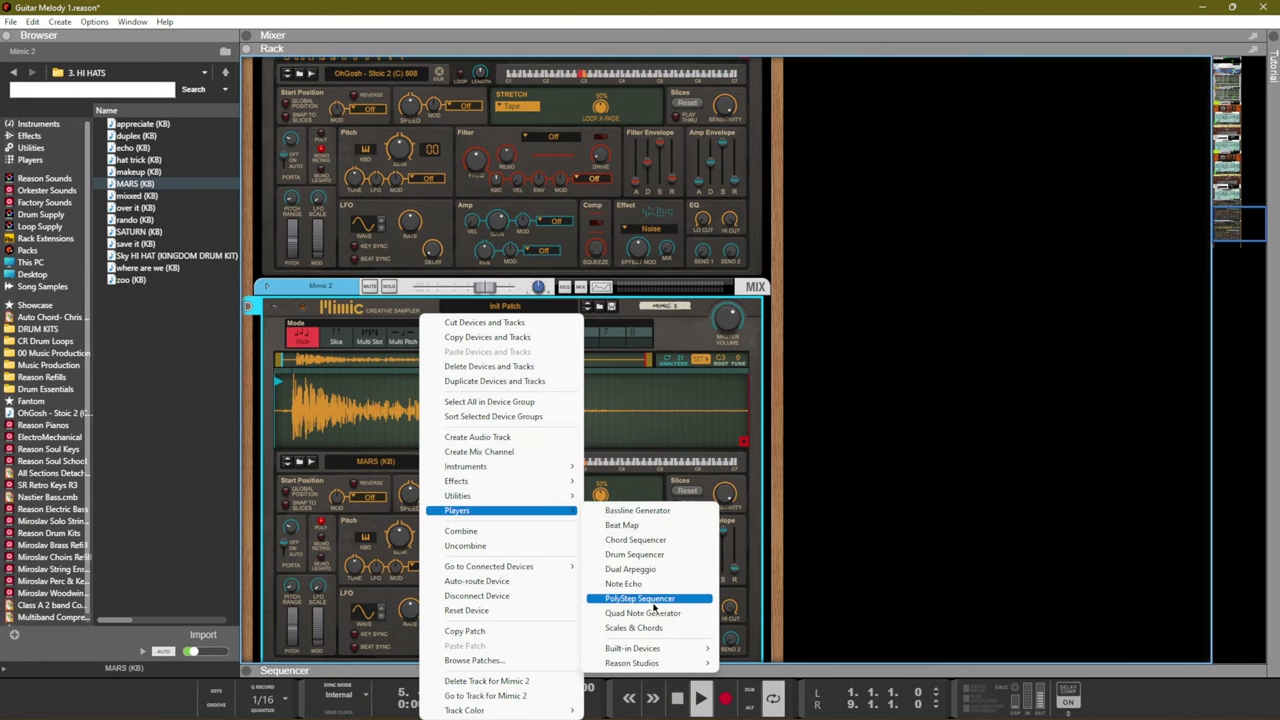
key("Escape")
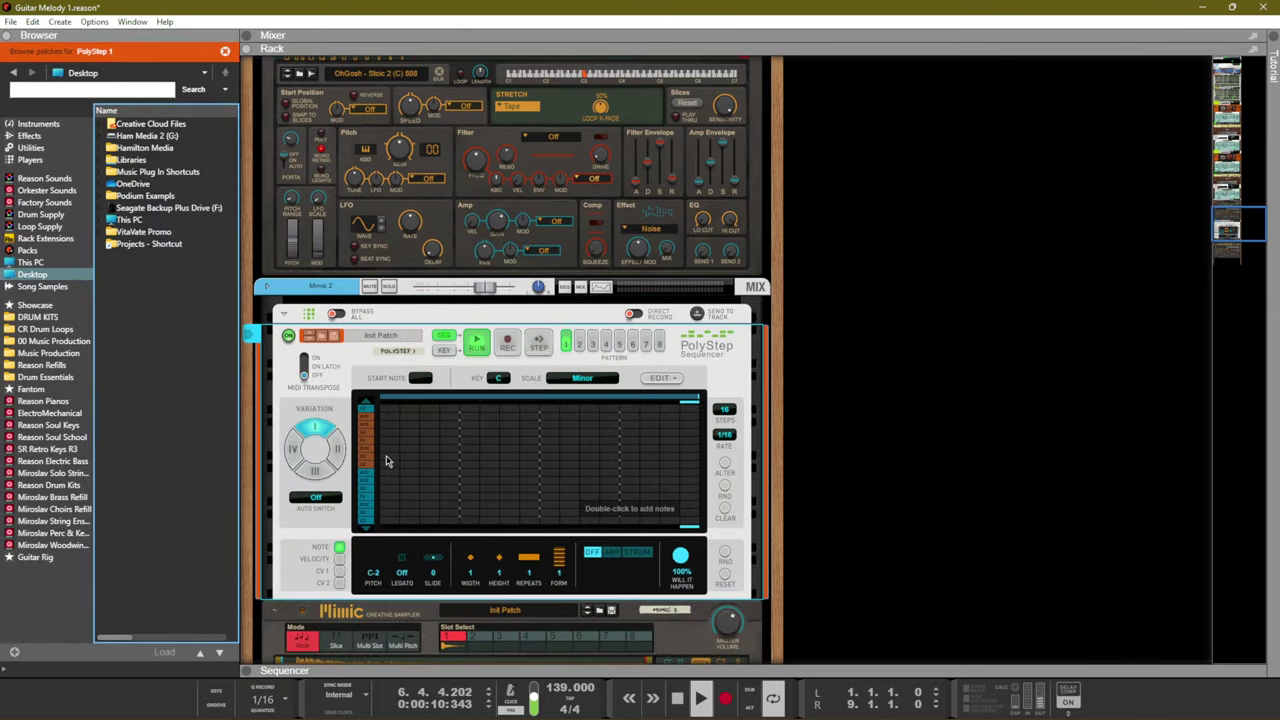
Program D3 notes on every odd step of PolyStep variation I and copy the pattern to the other variations
left_click_drag(387, 459, 570, 462)
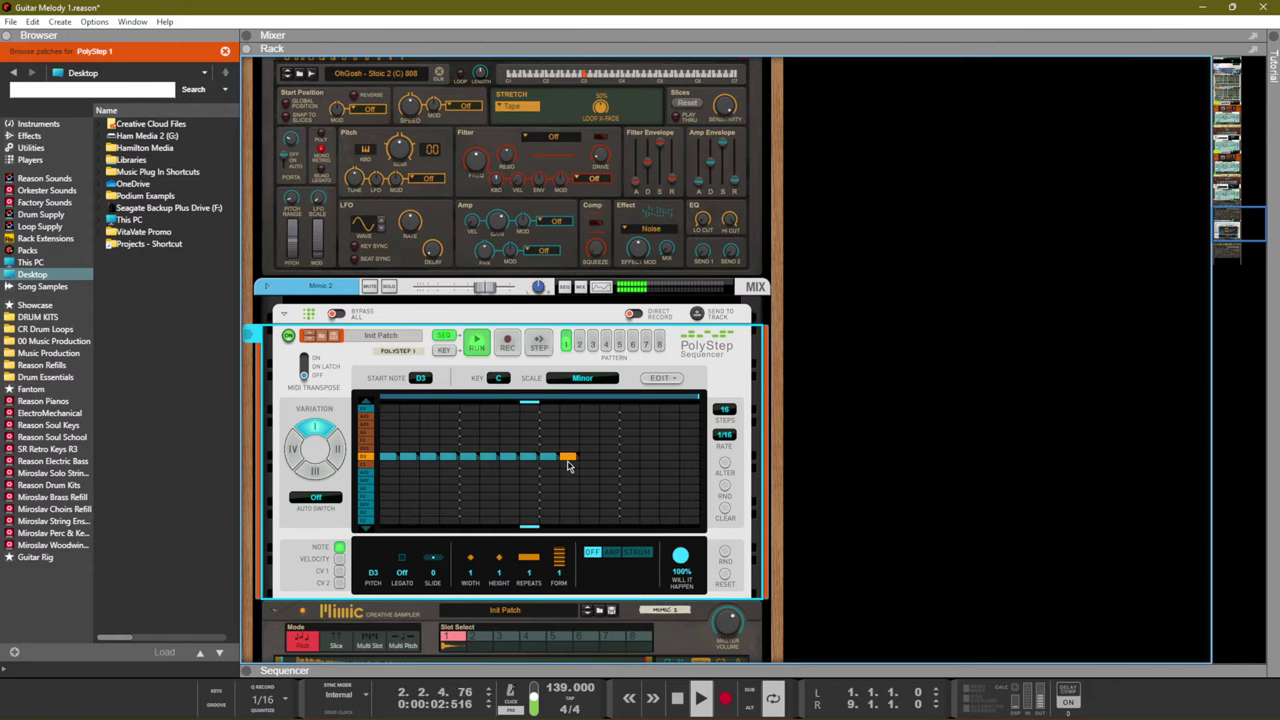
left_click(409, 458)
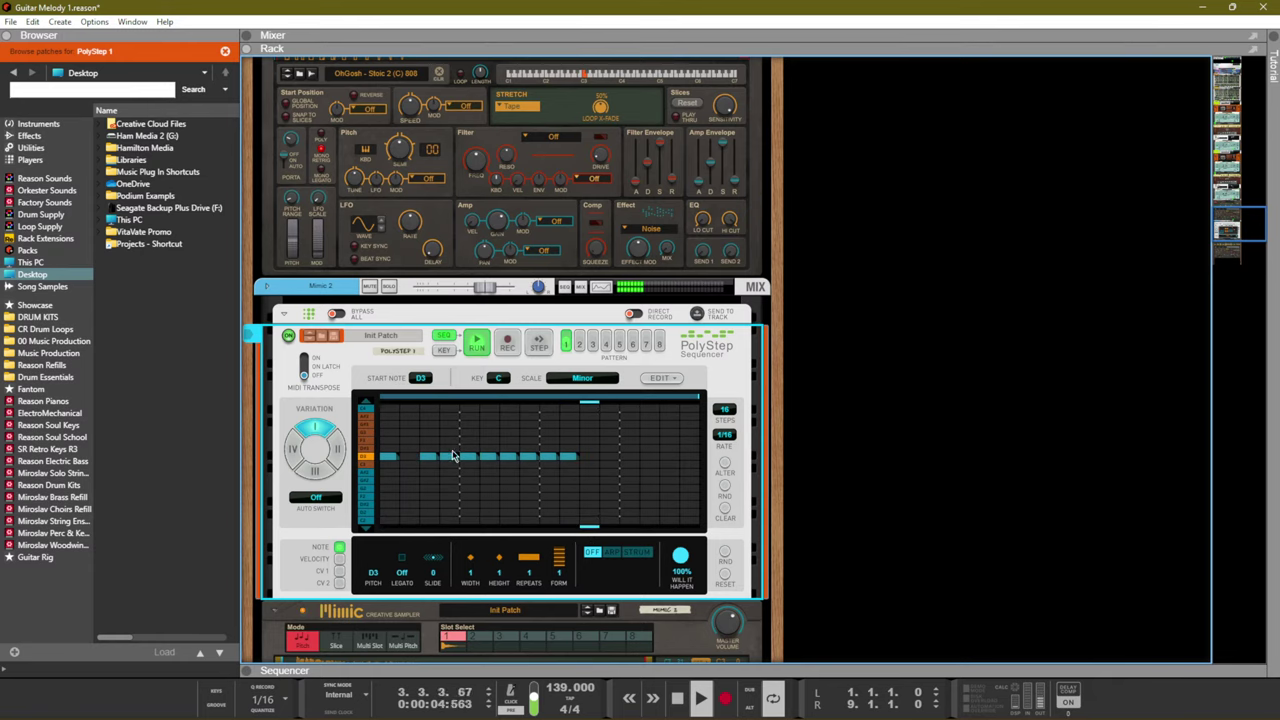
left_click(450, 457)
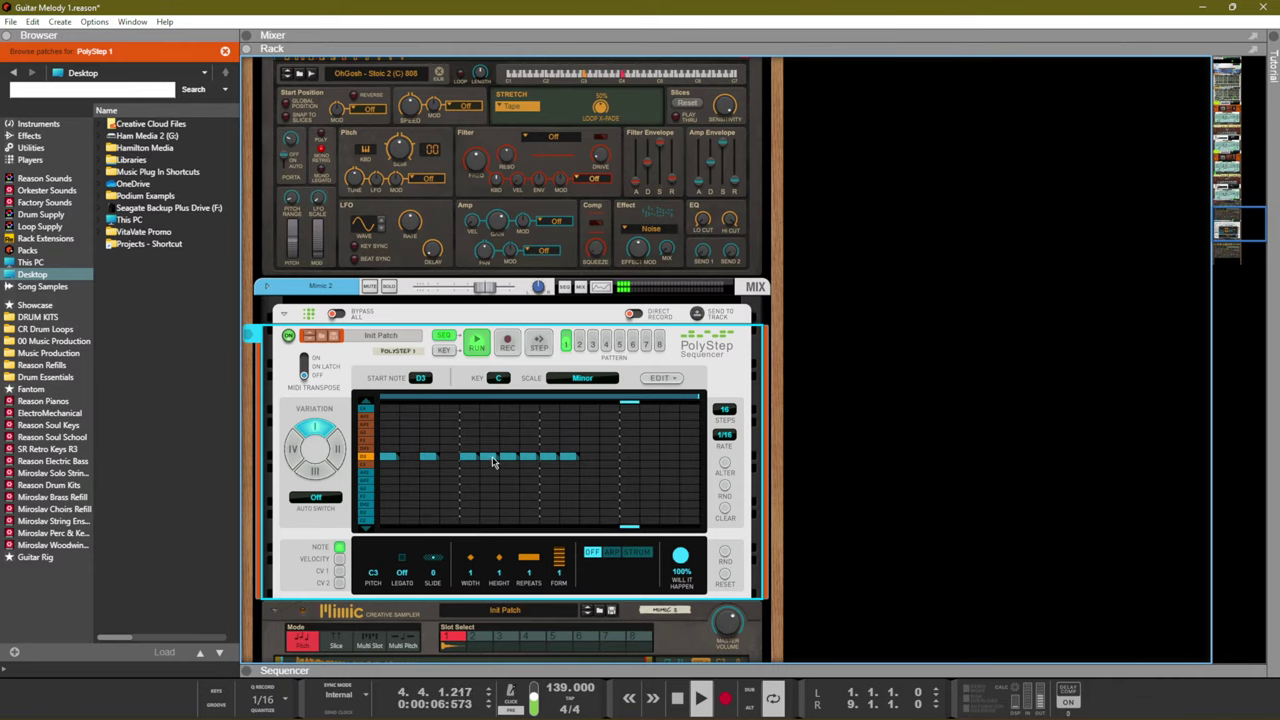
left_click(490, 458)
left_click(528, 458)
left_click(568, 458)
left_click(588, 458)
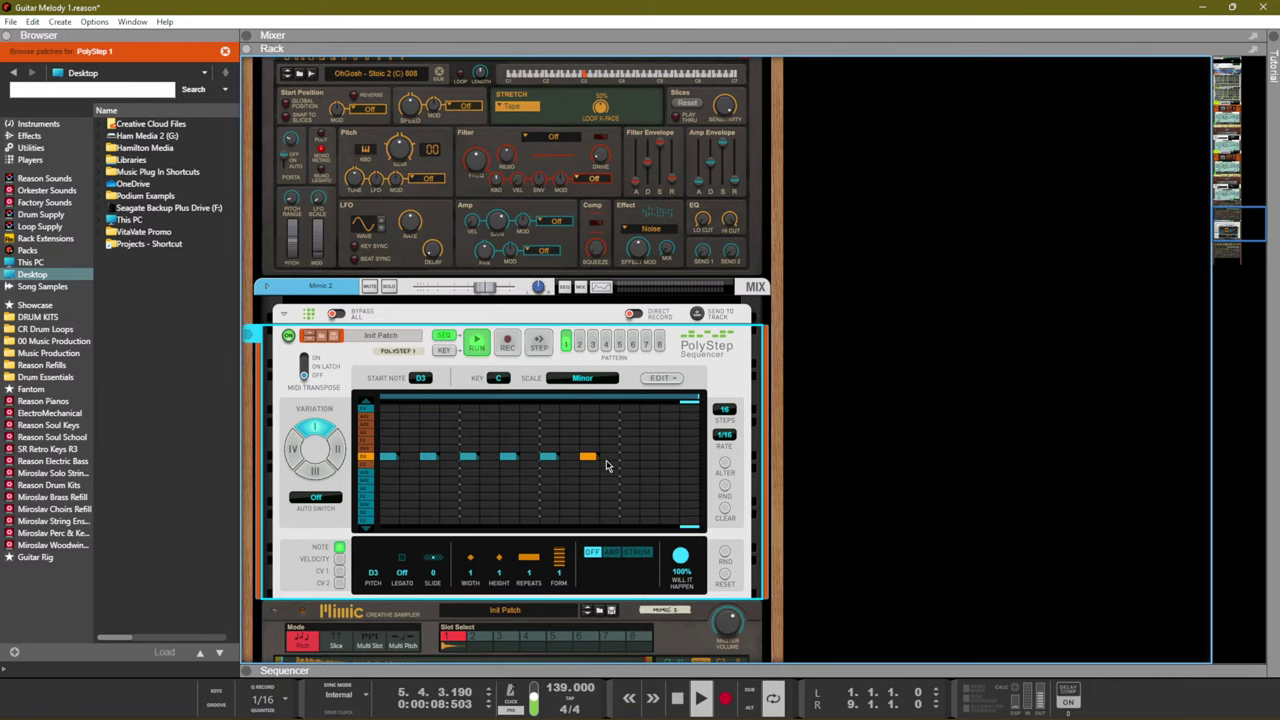
left_click(628, 458)
left_click(668, 458)
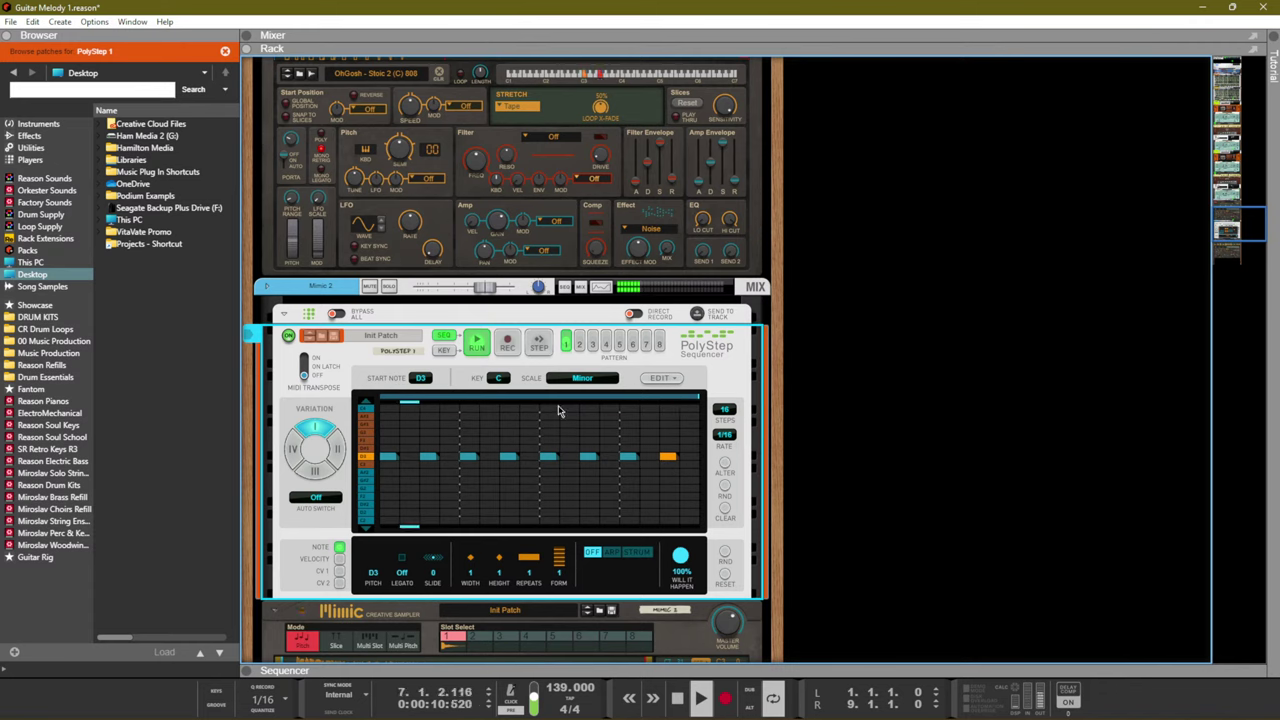
right_click(666, 378)
key("Escape")
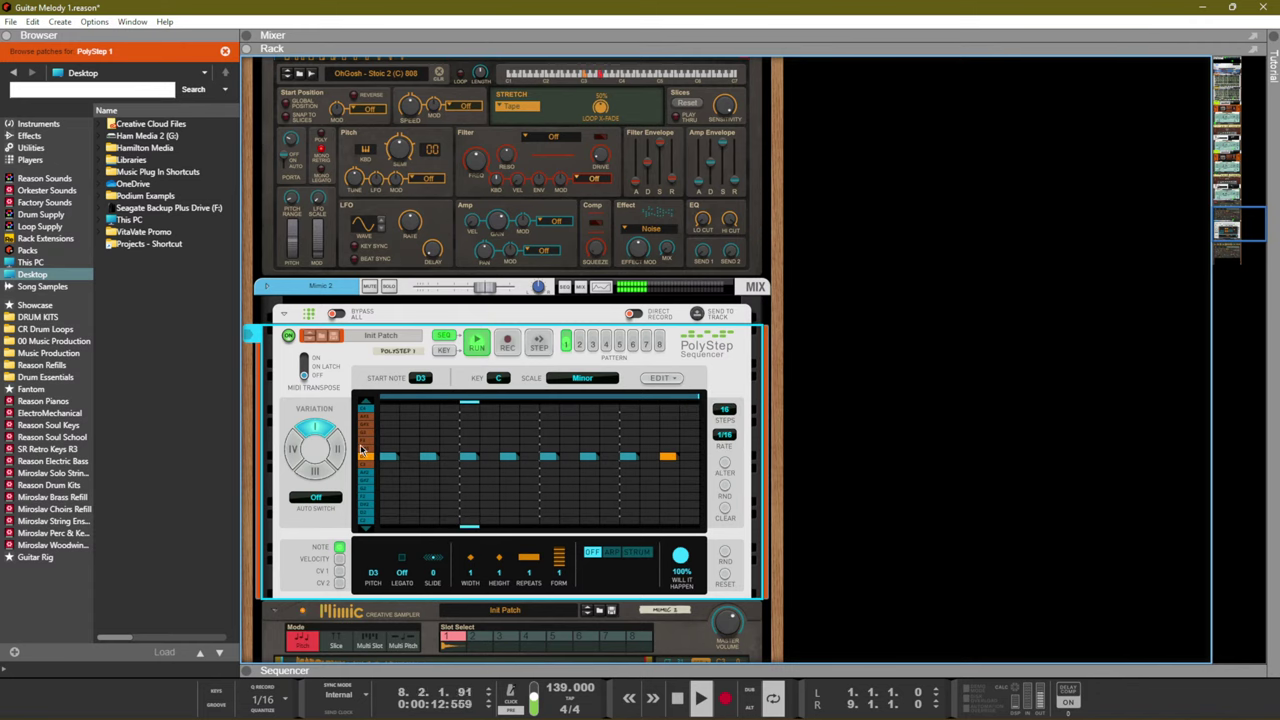
In variation II, place D3 notes with 2 repeats on steps 6, 15 and 16
left_click(338, 450)
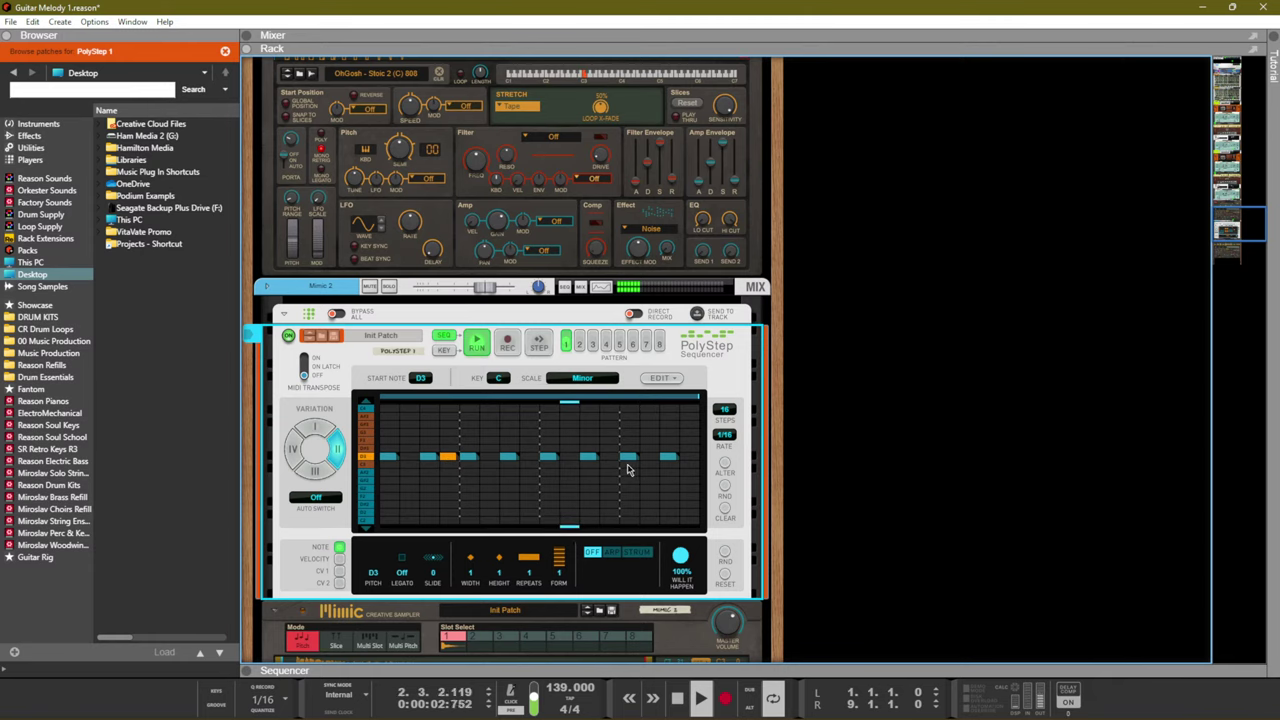
left_click(687, 458)
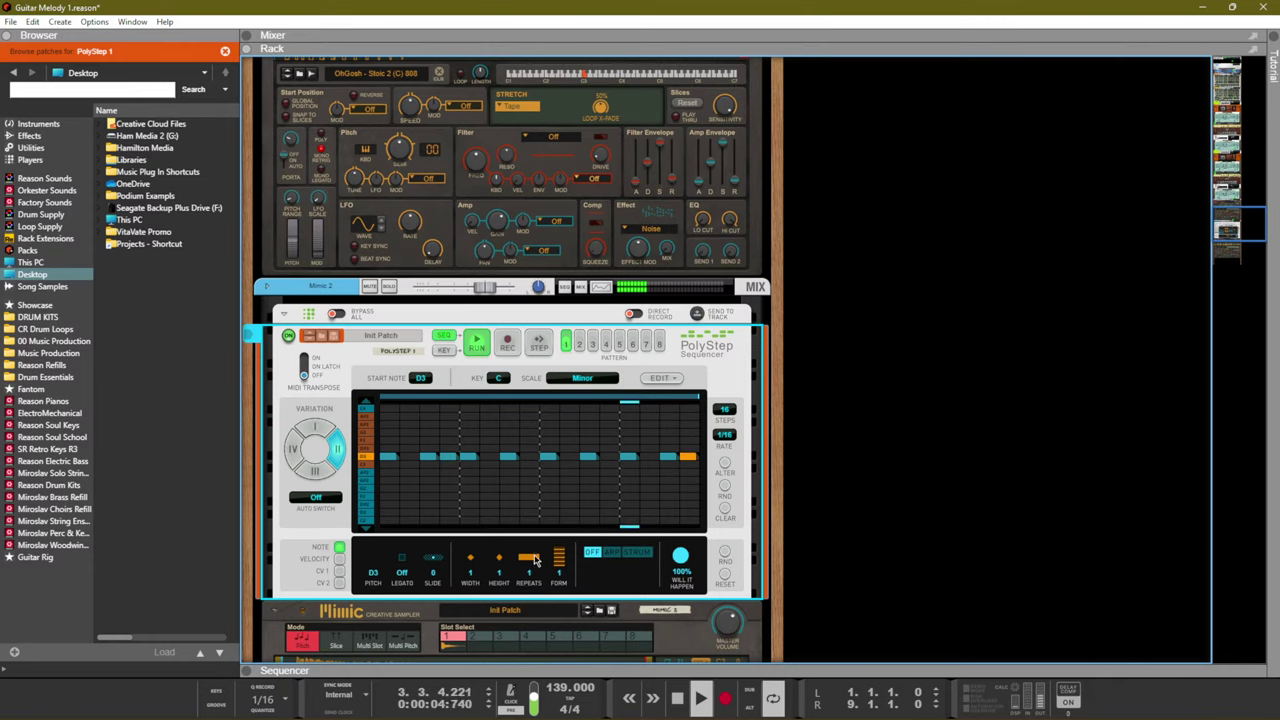
left_click_drag(534, 560, 533, 546)
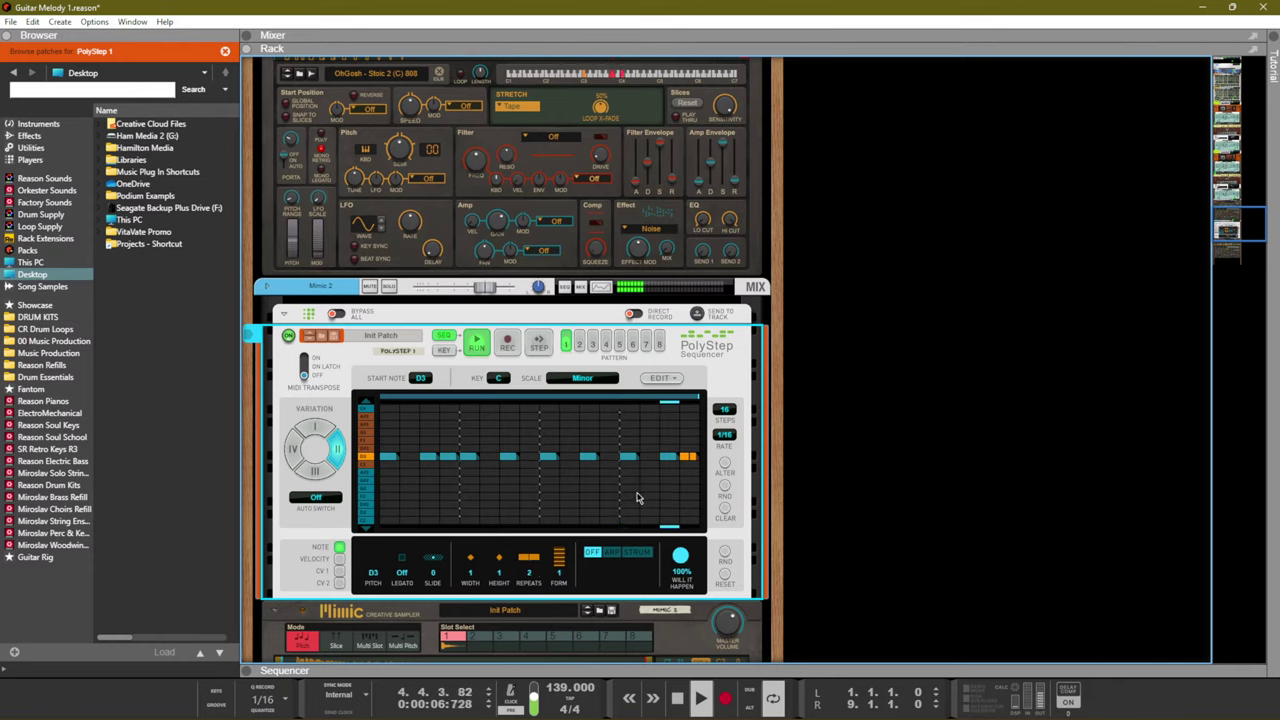
left_click(668, 458)
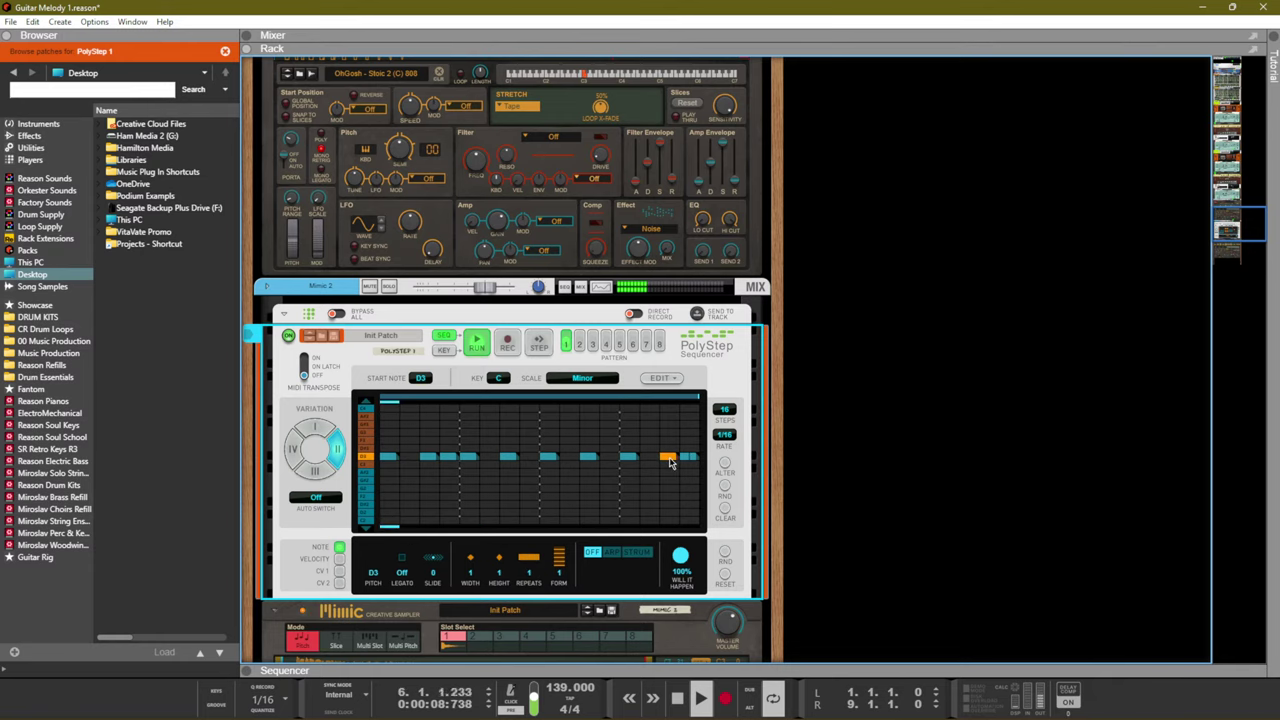
left_click(668, 458)
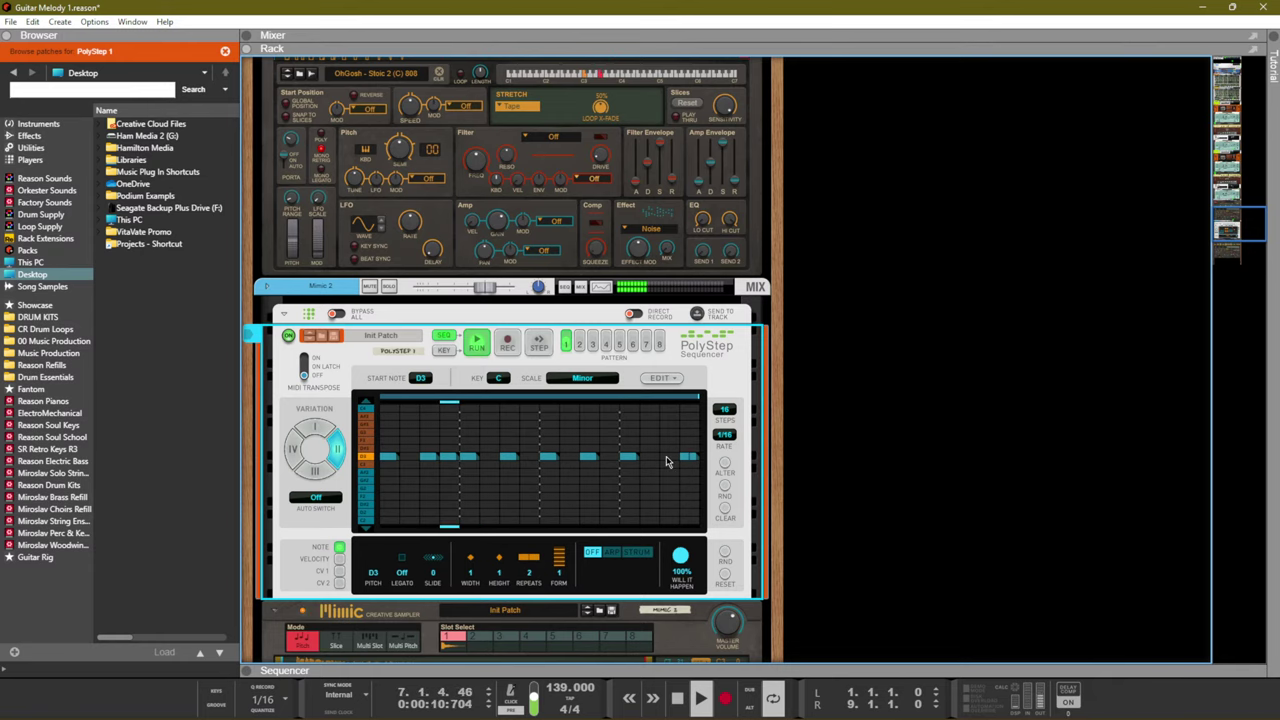
left_click(447, 458)
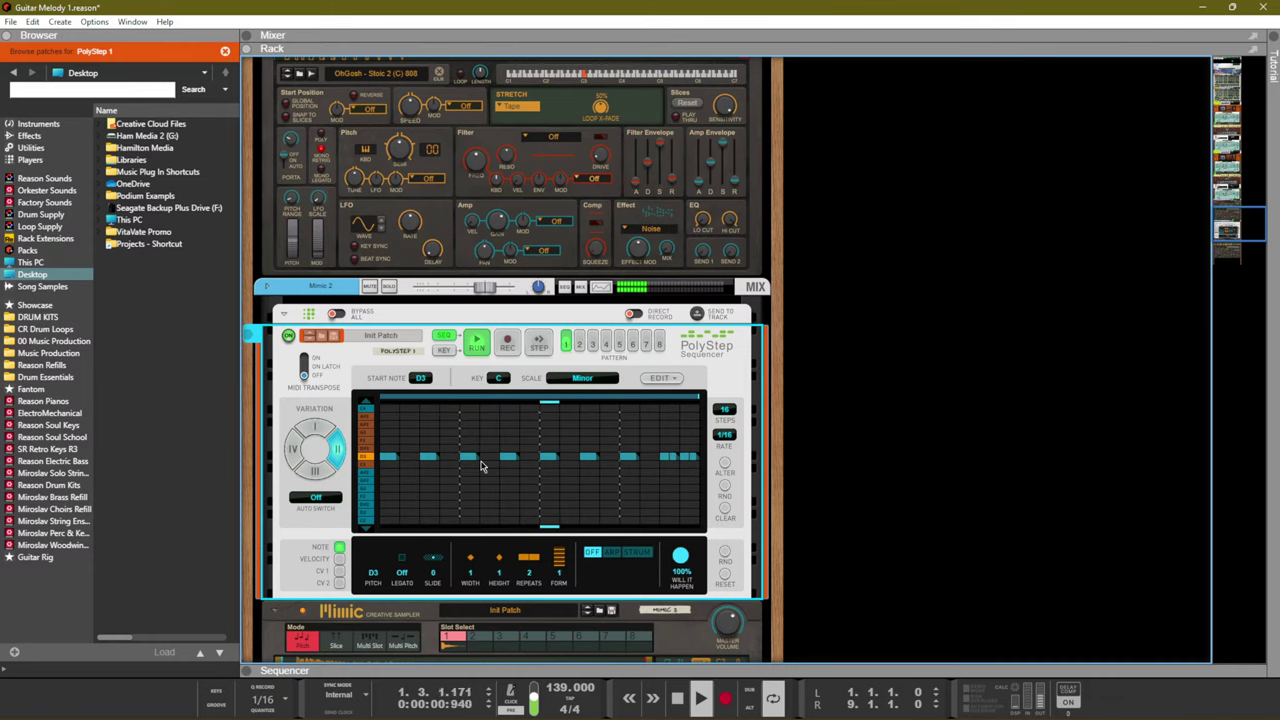
left_click(475, 459)
left_click(485, 459)
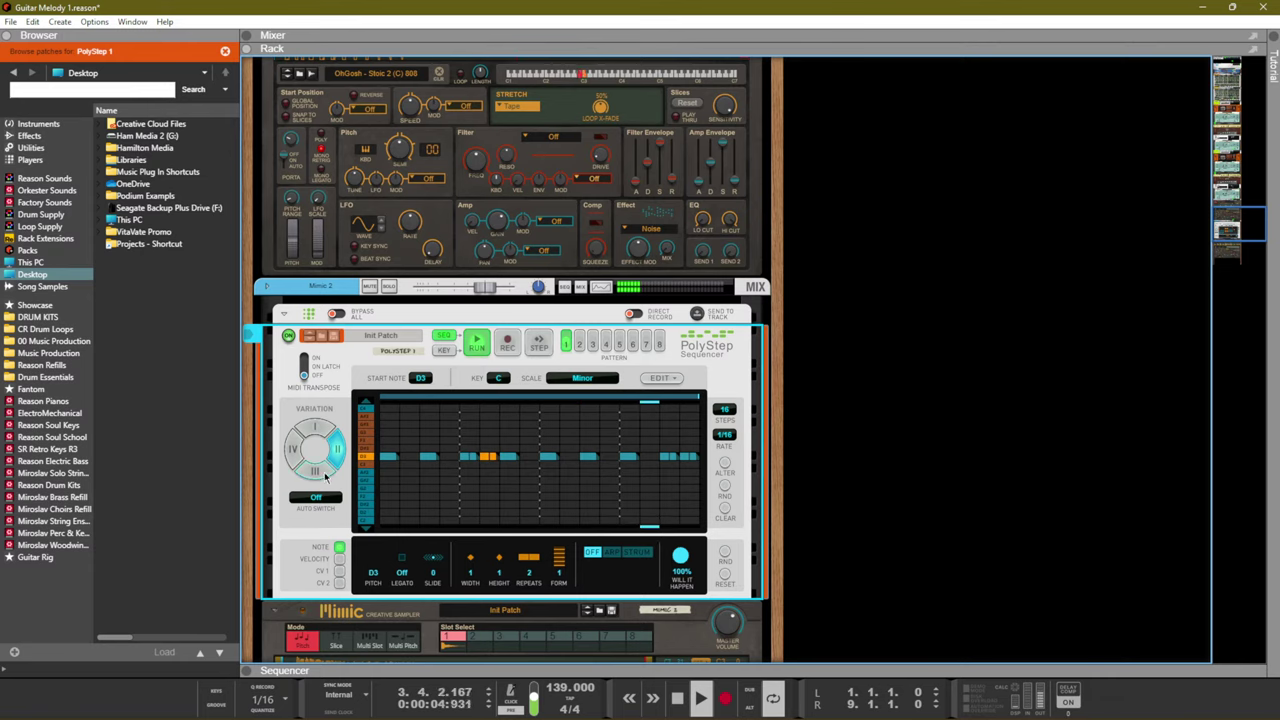
In variation III, set step 9 to a C3 note with width 2 and 2 repeats, and steps 1 and 2 to D3 with 2 repeats
left_click(553, 464)
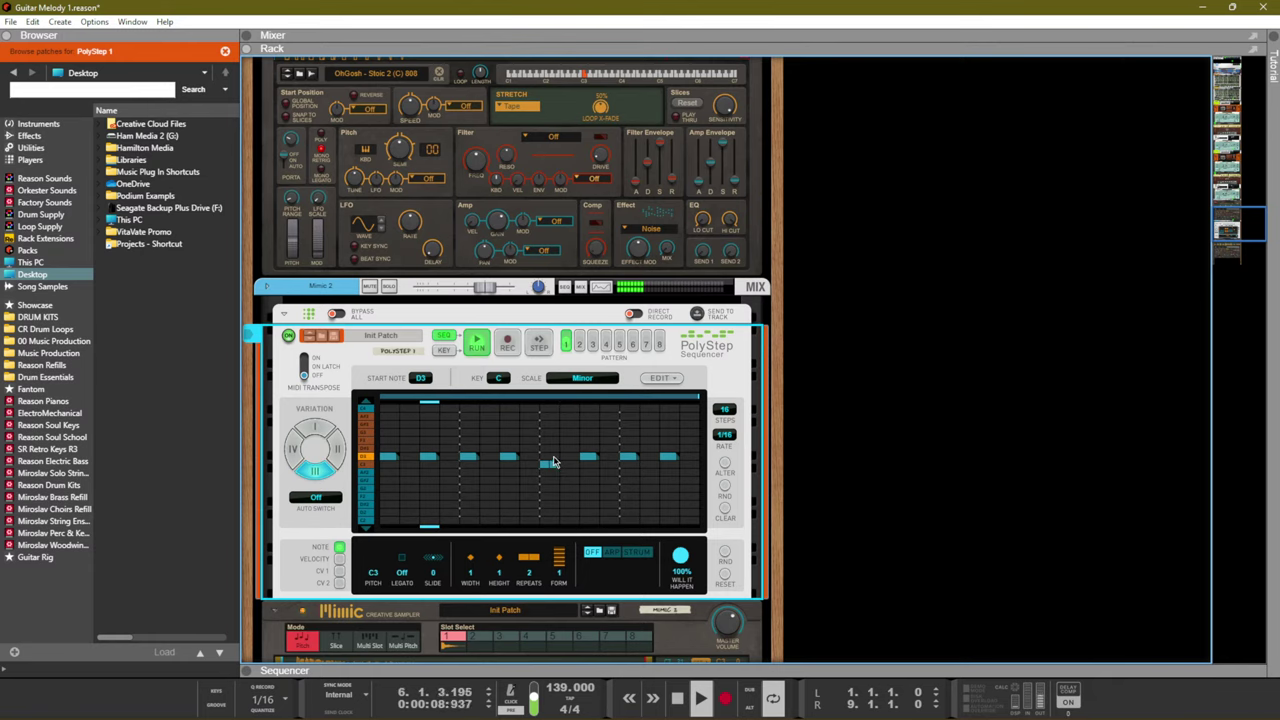
left_click_drag(550, 466, 571, 471)
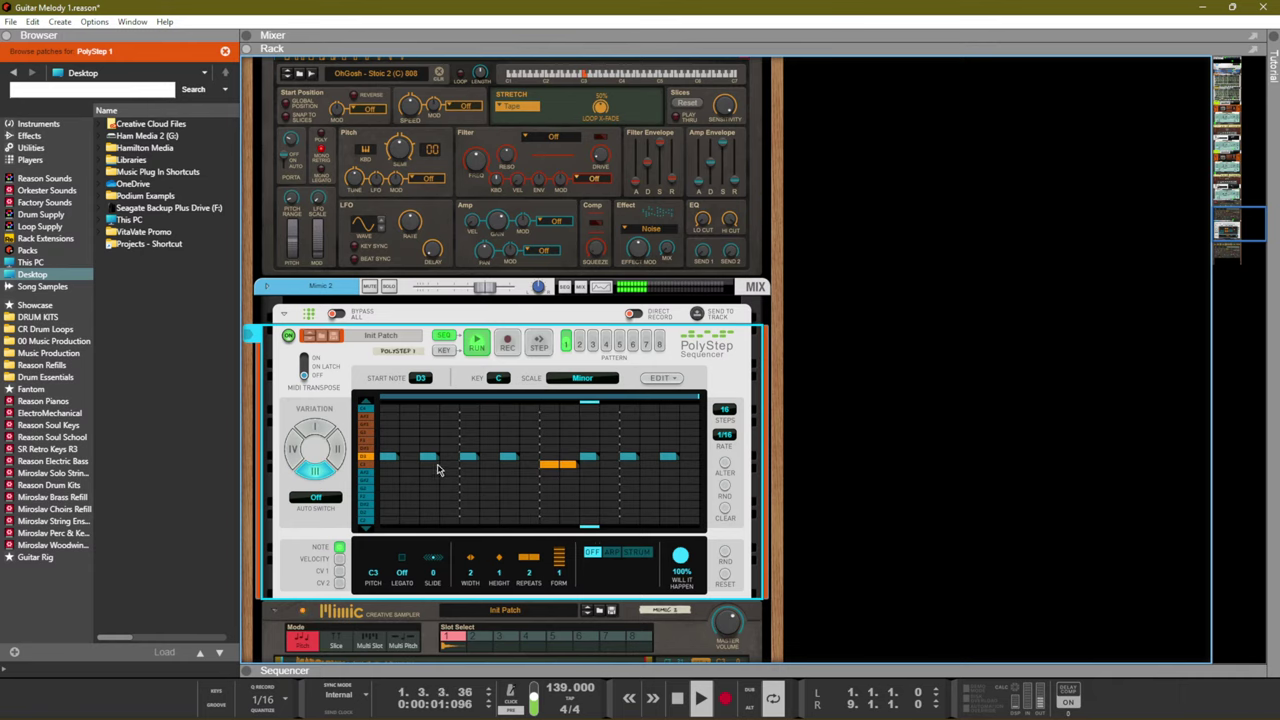
left_click(392, 460)
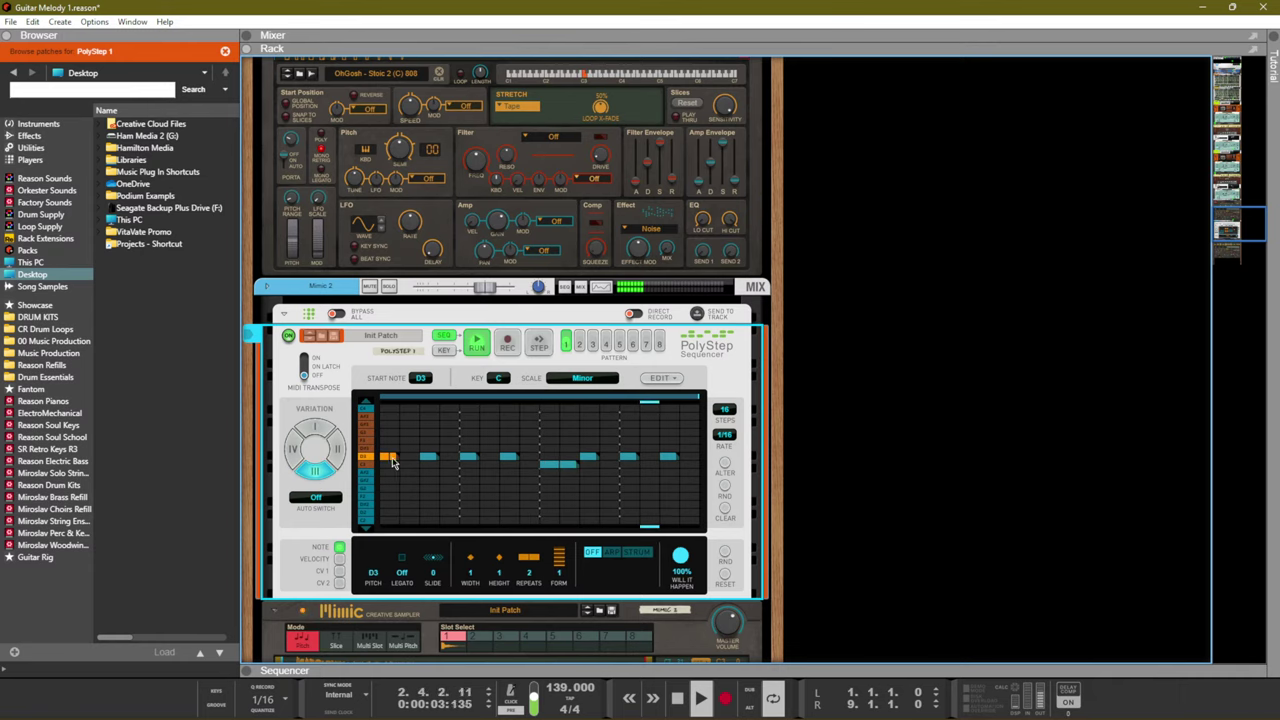
left_click(406, 460)
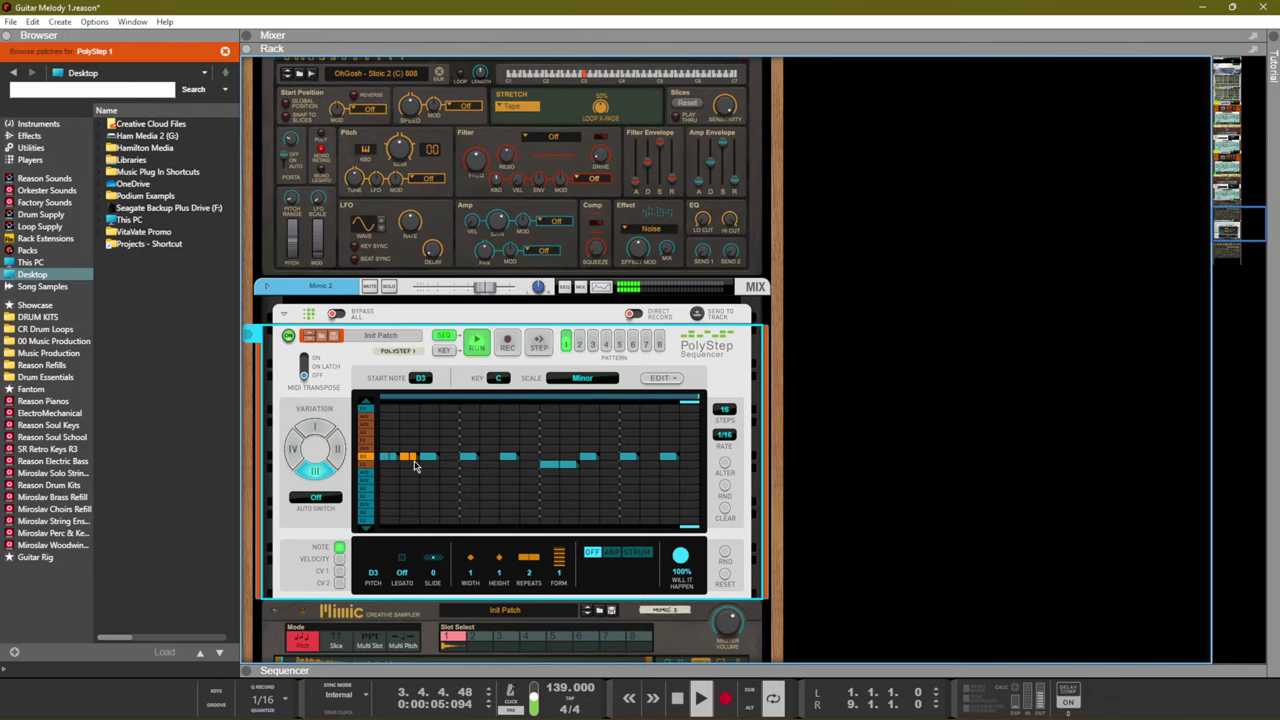
Replace the notes on steps 13 and 15 of variation III with one D3 note from step 13, width 4 and 3 repeats
left_click(671, 466)
left_click(670, 458)
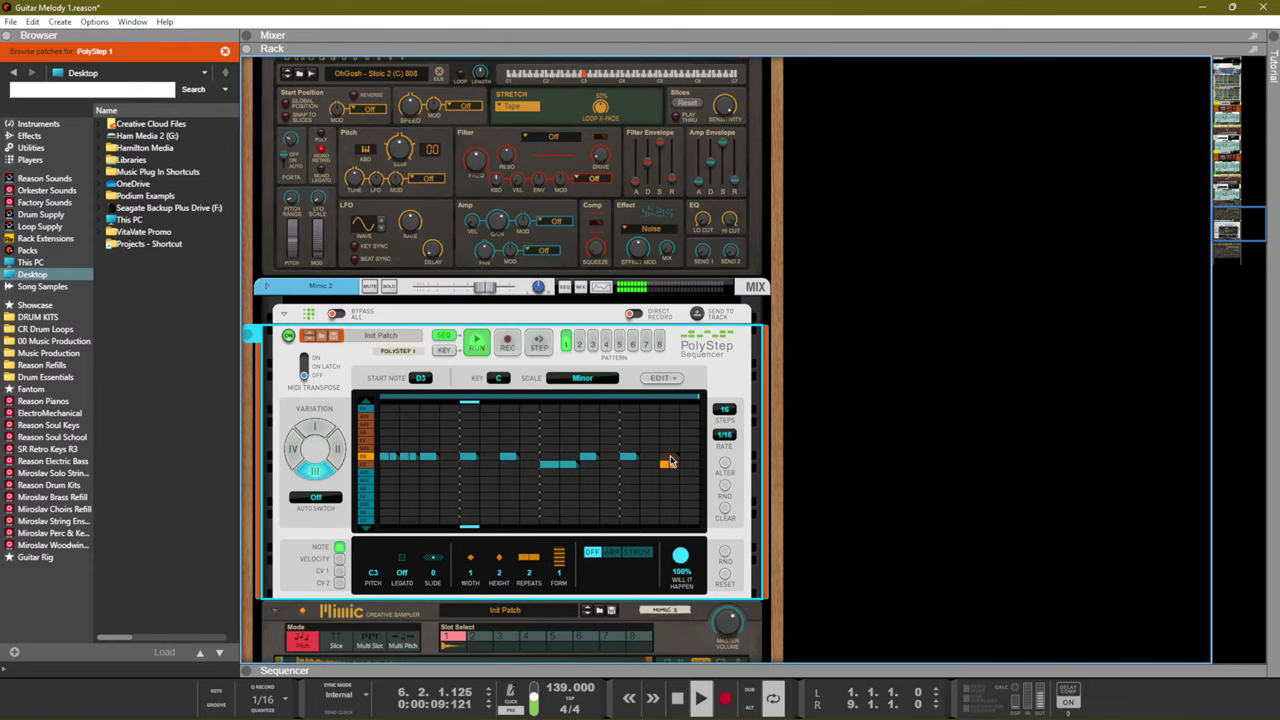
left_click(669, 457)
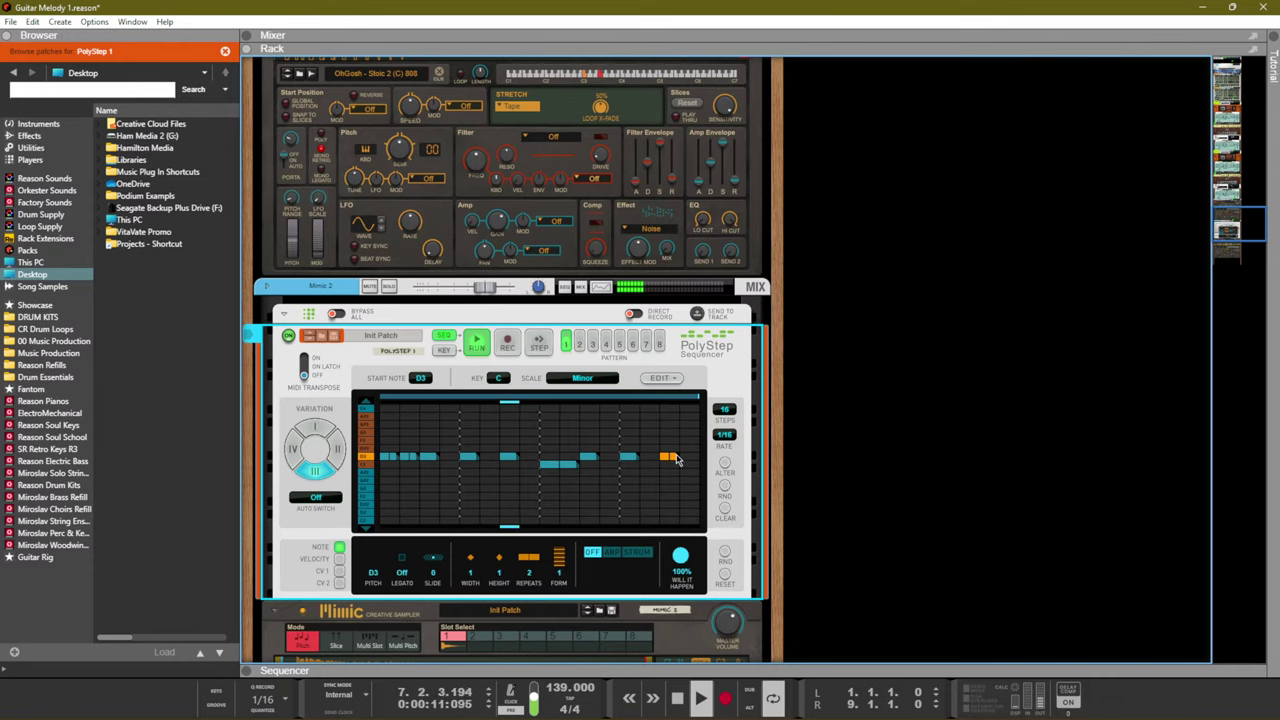
left_click_drag(676, 459, 698, 458)
mouse_move(535, 558)
left_mouse_down()
mouse_move(535, 545)
mouse_move(537, 566)
left_mouse_up()
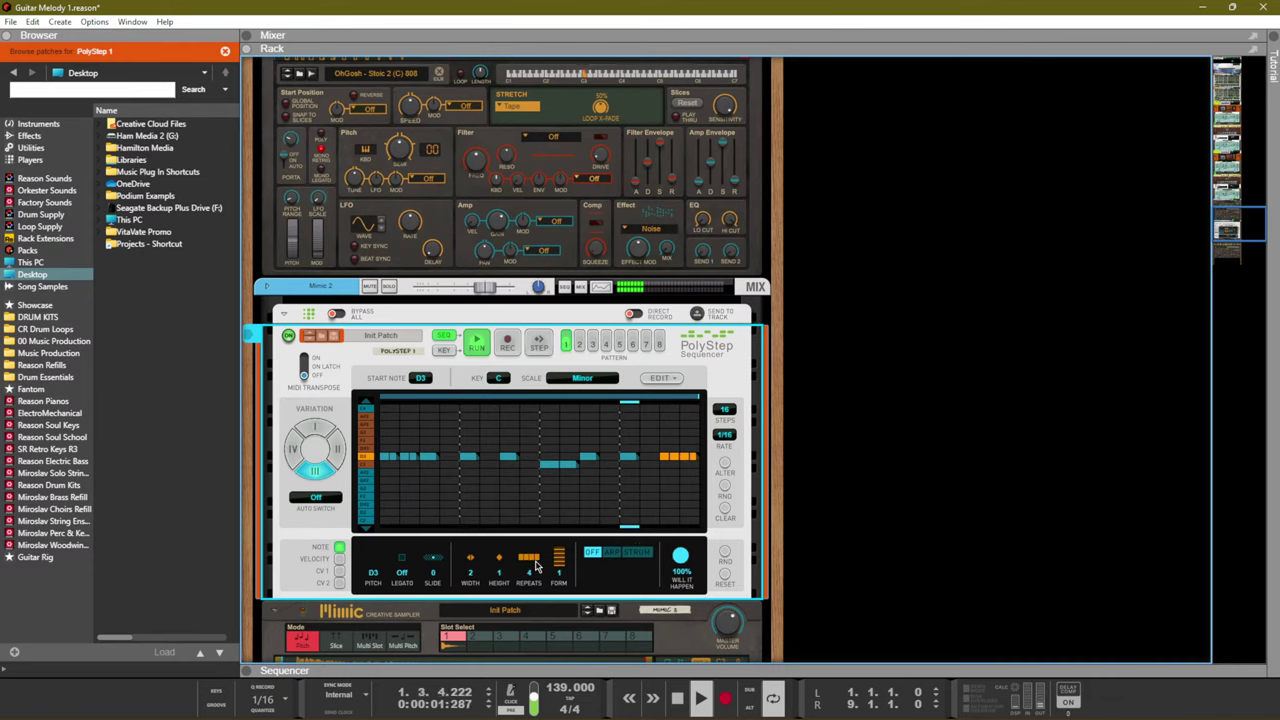
left_click(676, 459)
left_click(628, 458)
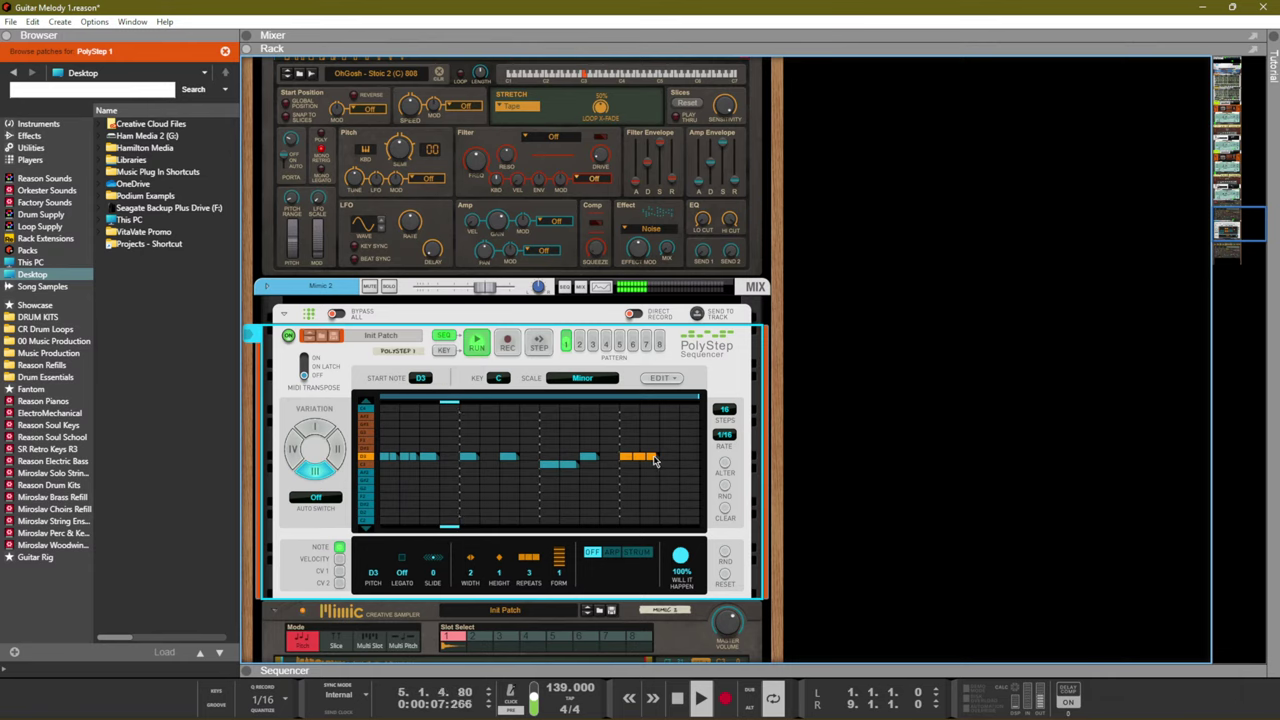
left_click_drag(658, 460, 688, 463)
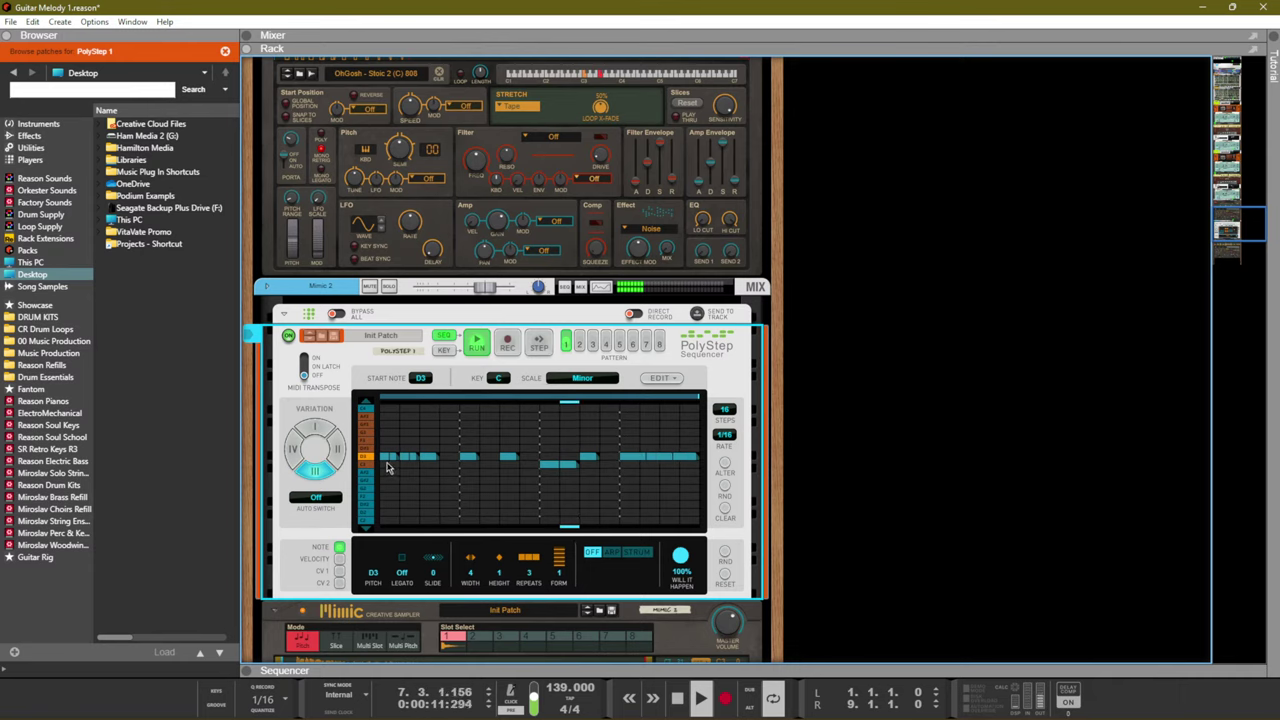
In variation IV, set step 3 to D3 and step 13 to G#2, each with width 2 and 3 repeats
left_click(297, 449)
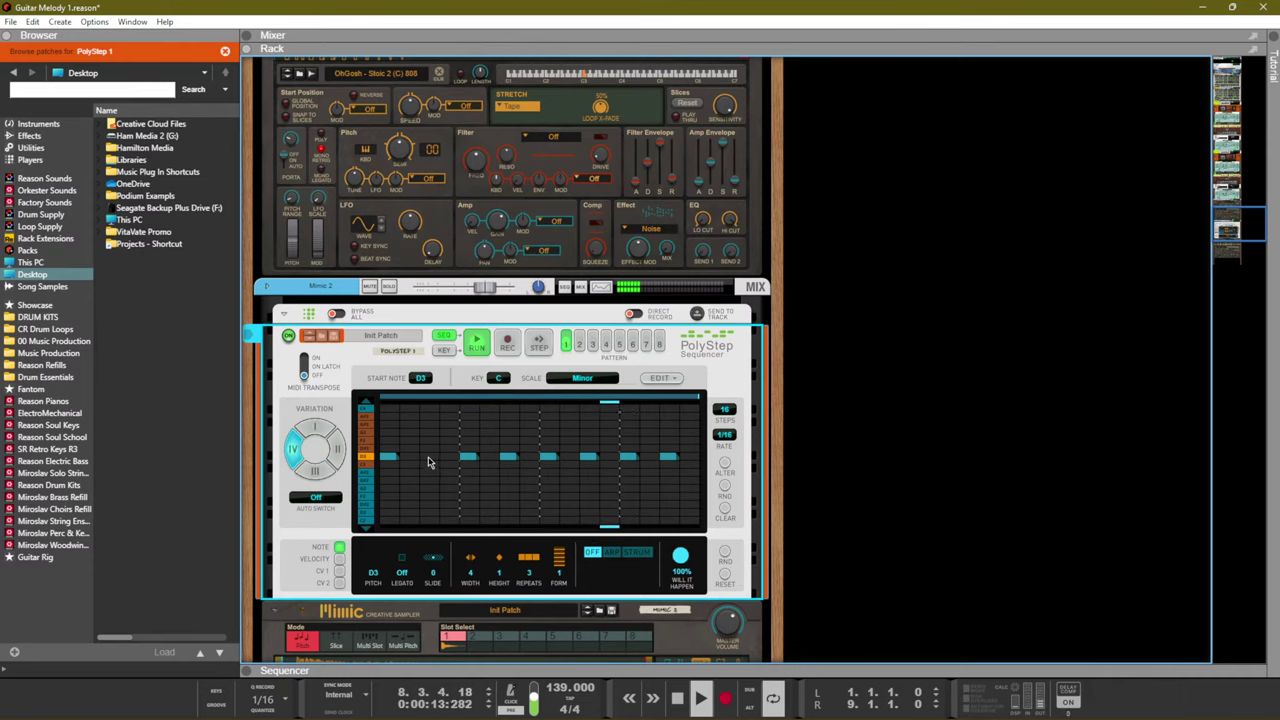
left_click_drag(428, 457, 464, 466)
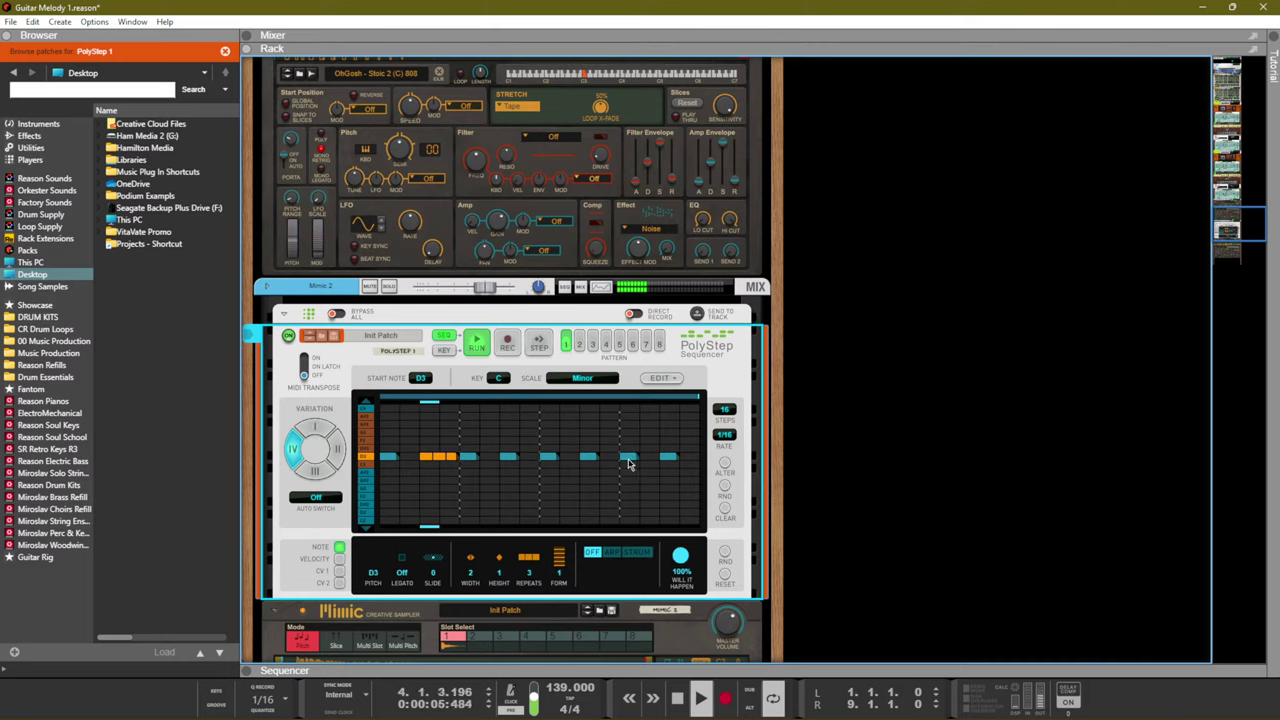
left_click_drag(629, 457, 636, 486)
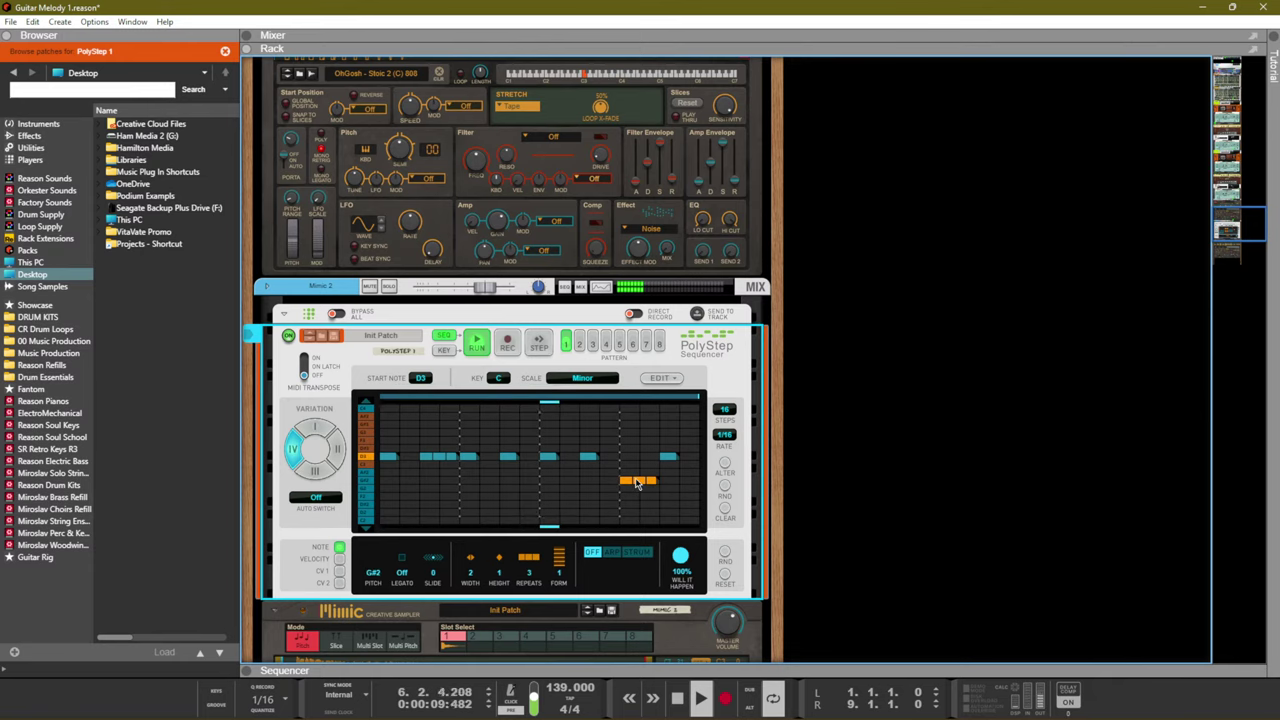
Give the step 13 note in variation IV a height of 6 and an upward arpeggio, and move it to G2
left_click_drag(507, 567, 503, 543)
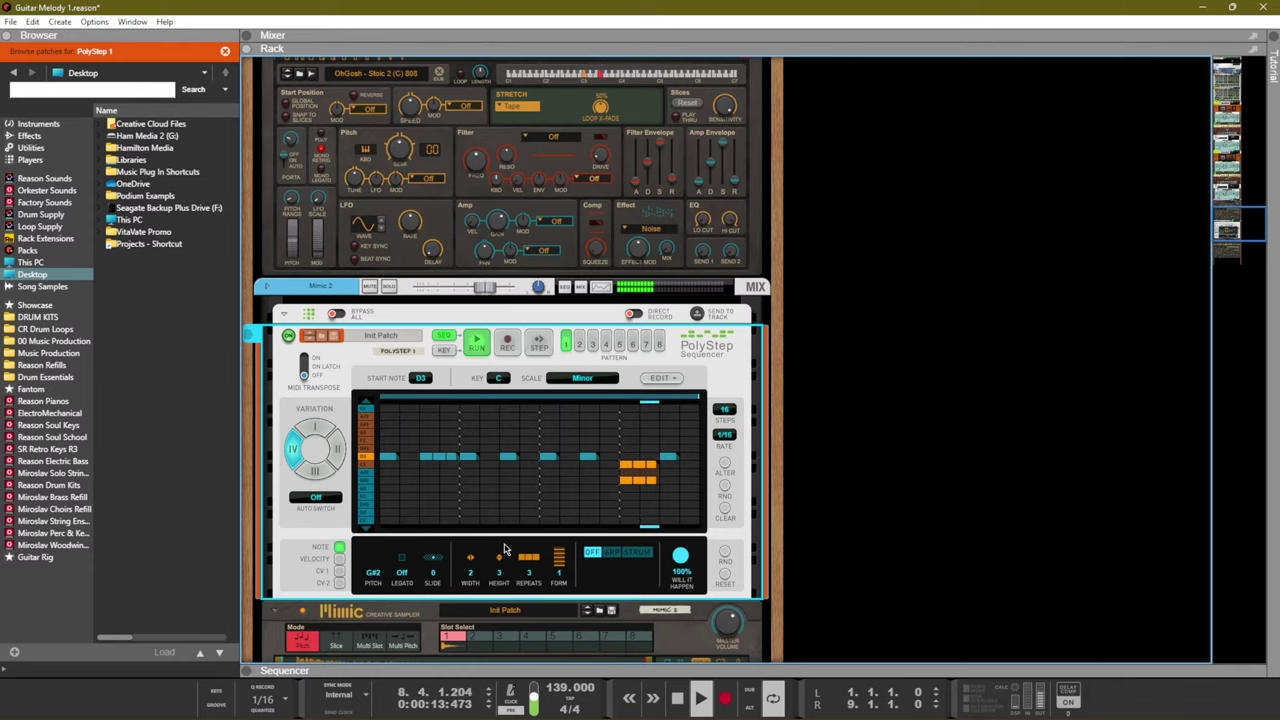
left_click(613, 552)
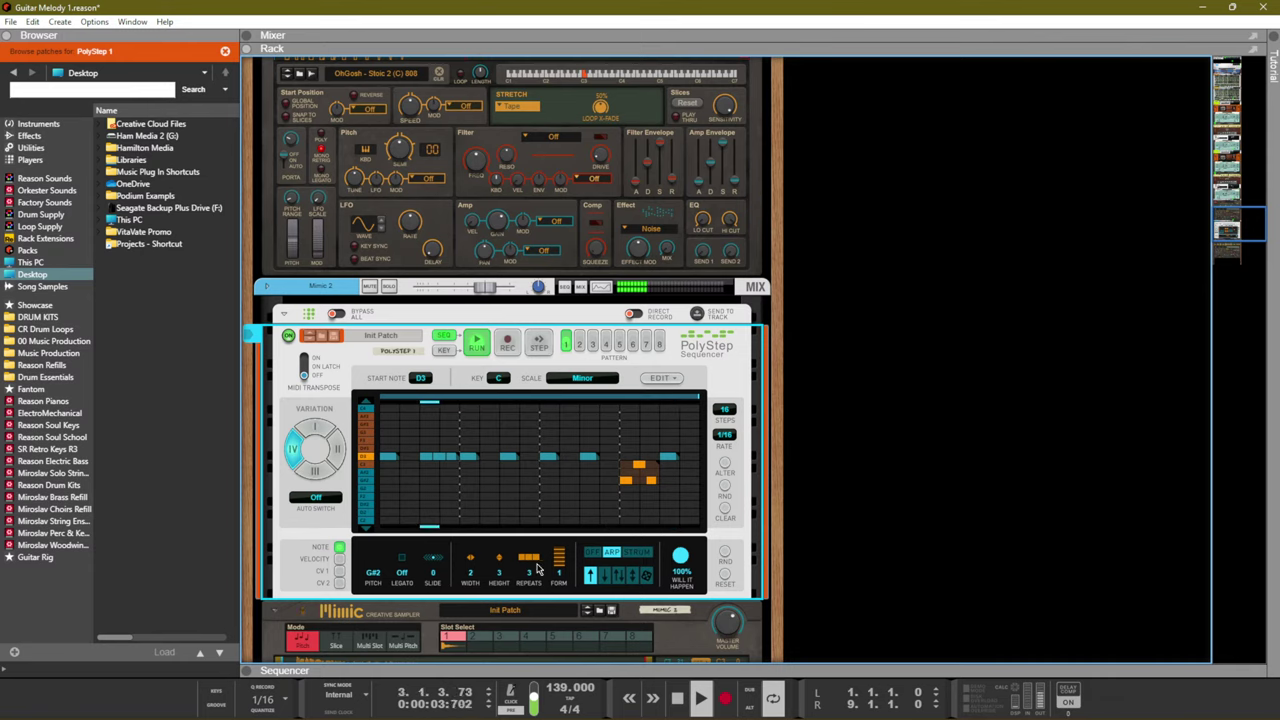
left_click_drag(502, 566, 502, 543)
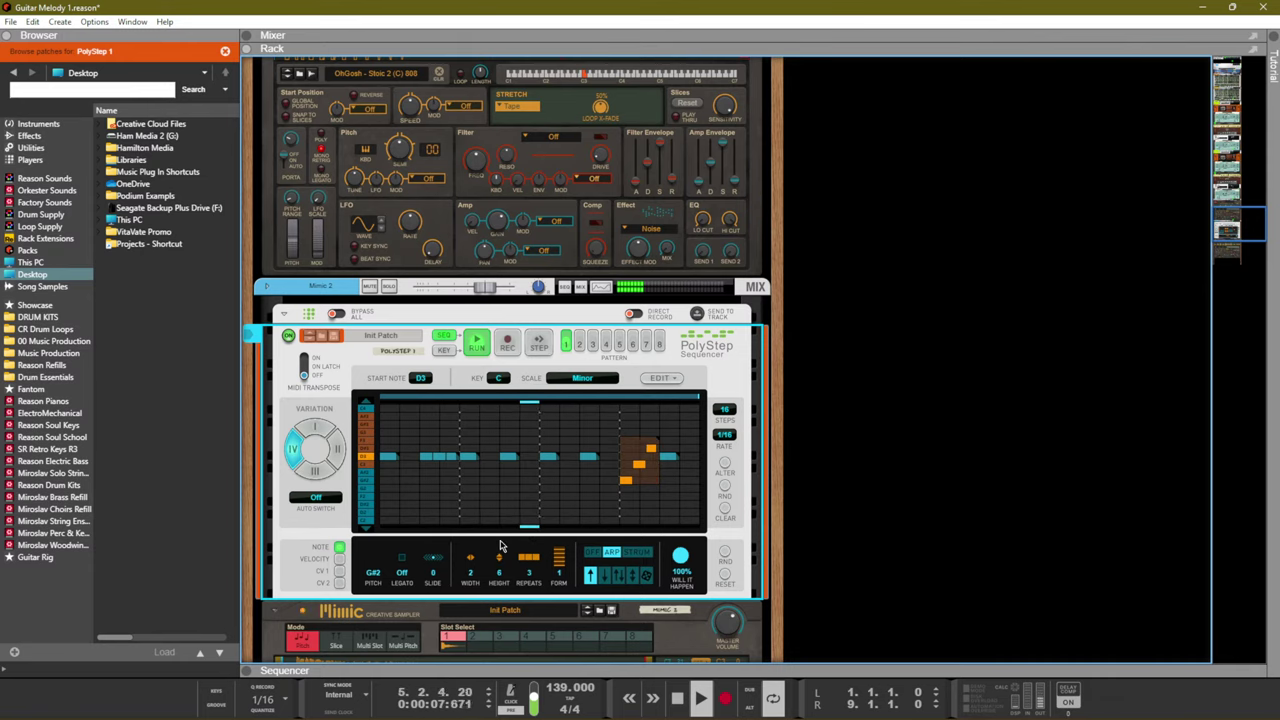
left_click(624, 492)
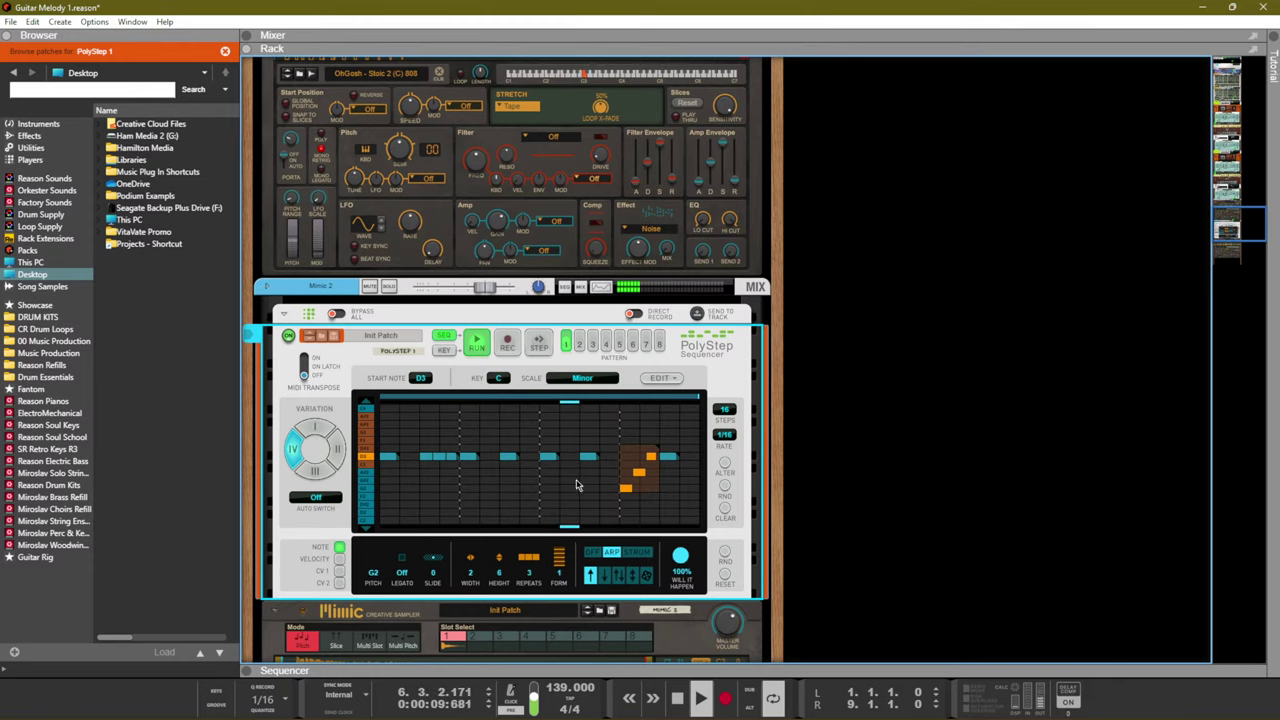
Set the PolyStep variation auto switch to Next and play the song to hear the variations cycle
left_click(318, 500)
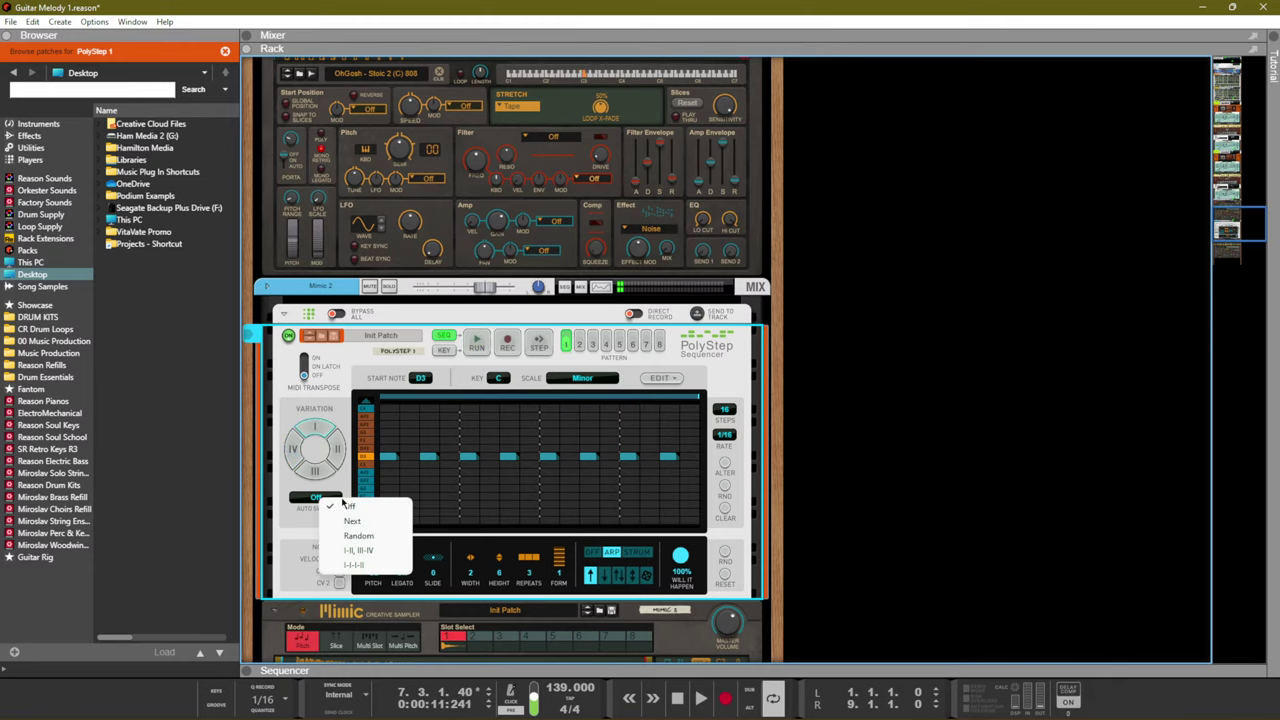
left_click(348, 516)
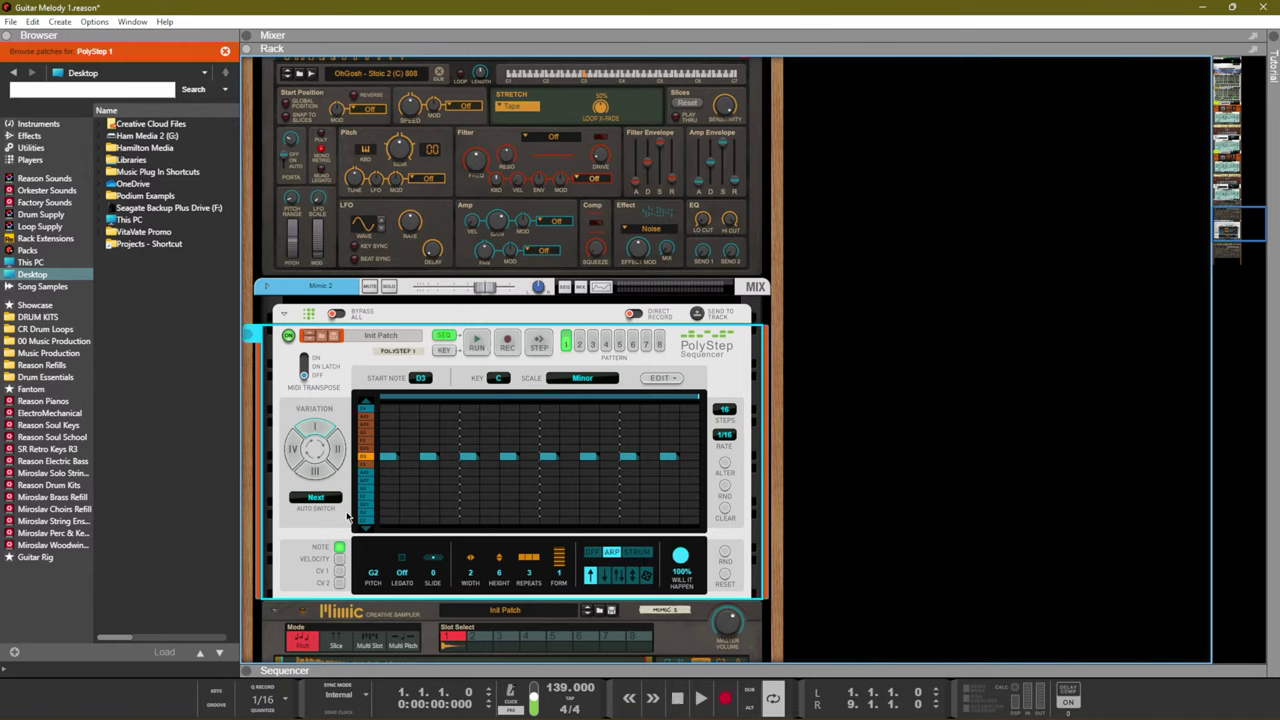
key("space")
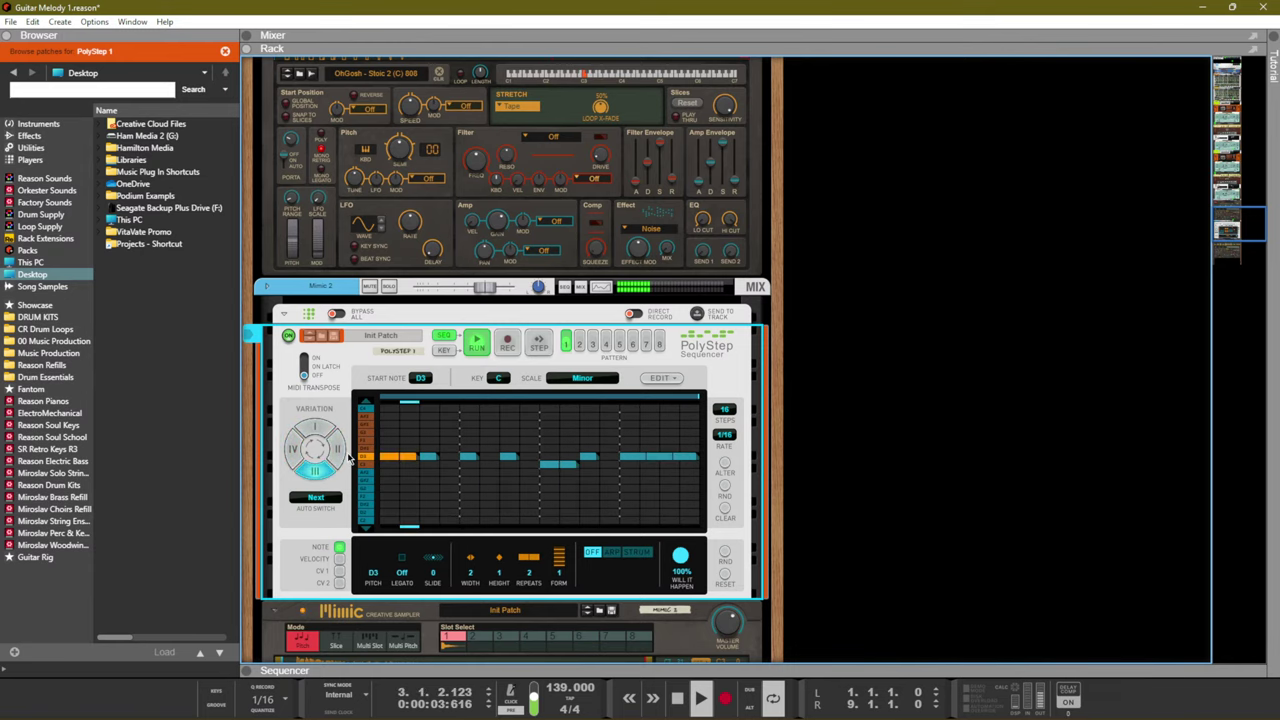
key("space")
Display variation III and replay the song from the start to check the auto-switched hi-hat variations
left_click(338, 453)
left_click(325, 471)
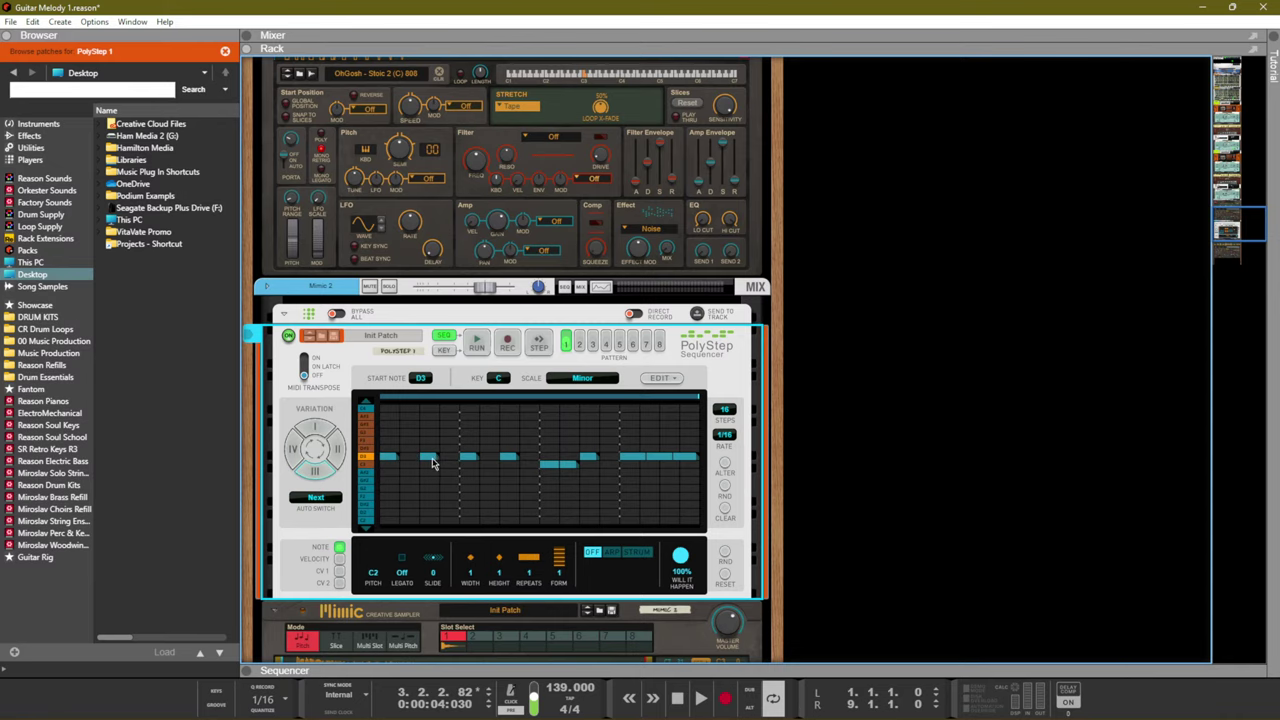
key("space")
key("space")
key("KP_0")
key("space")
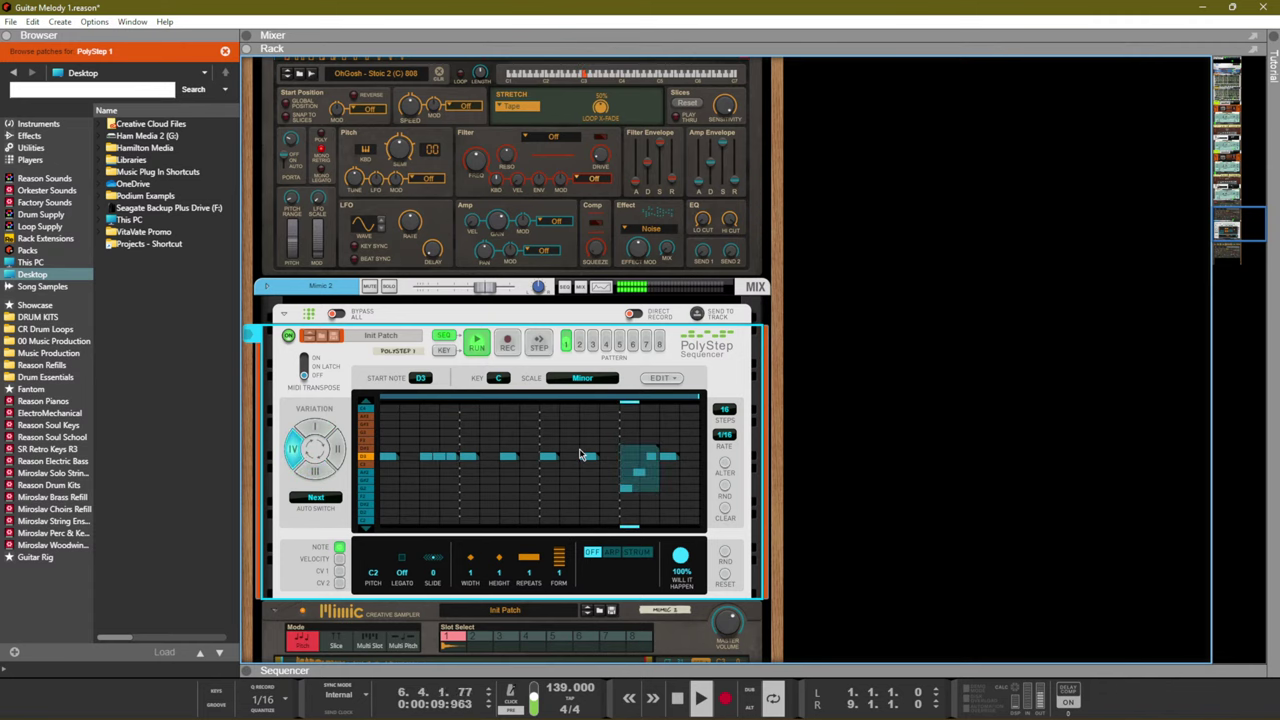
key("space")
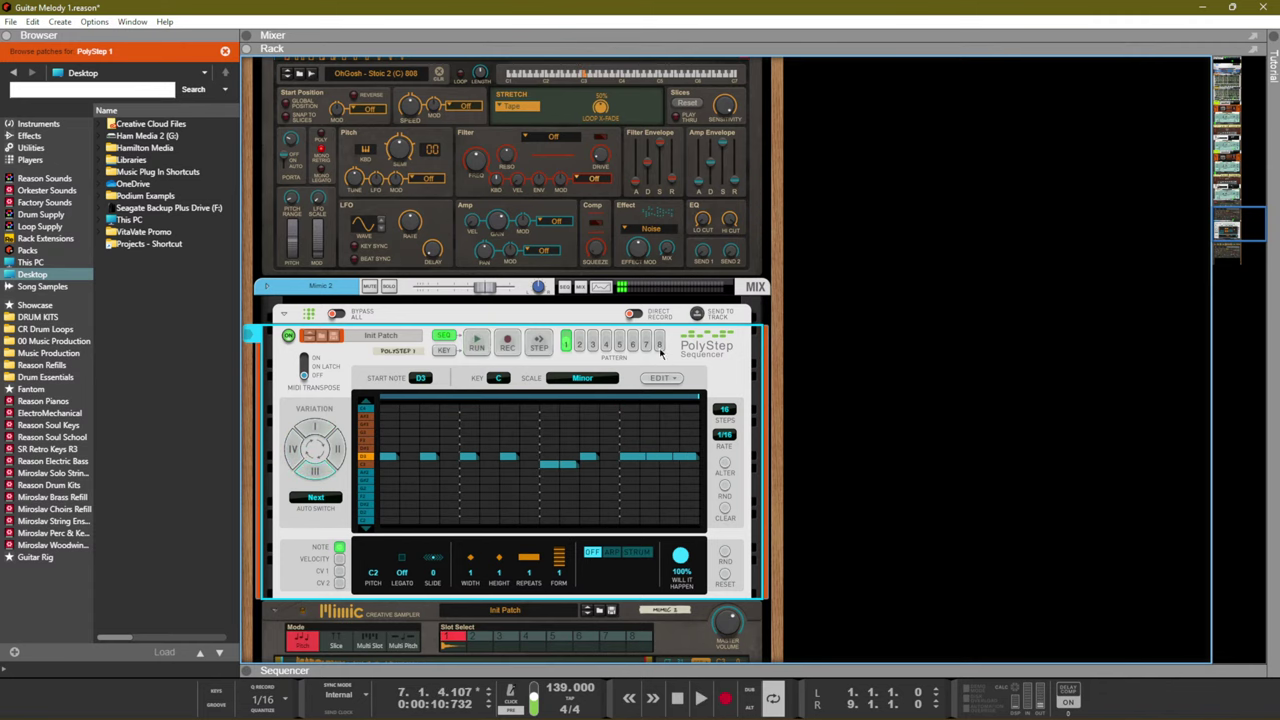
Send the PolyStep pattern to the Mimic 2 track and open the new clip for note editing during playback
left_click(697, 315)
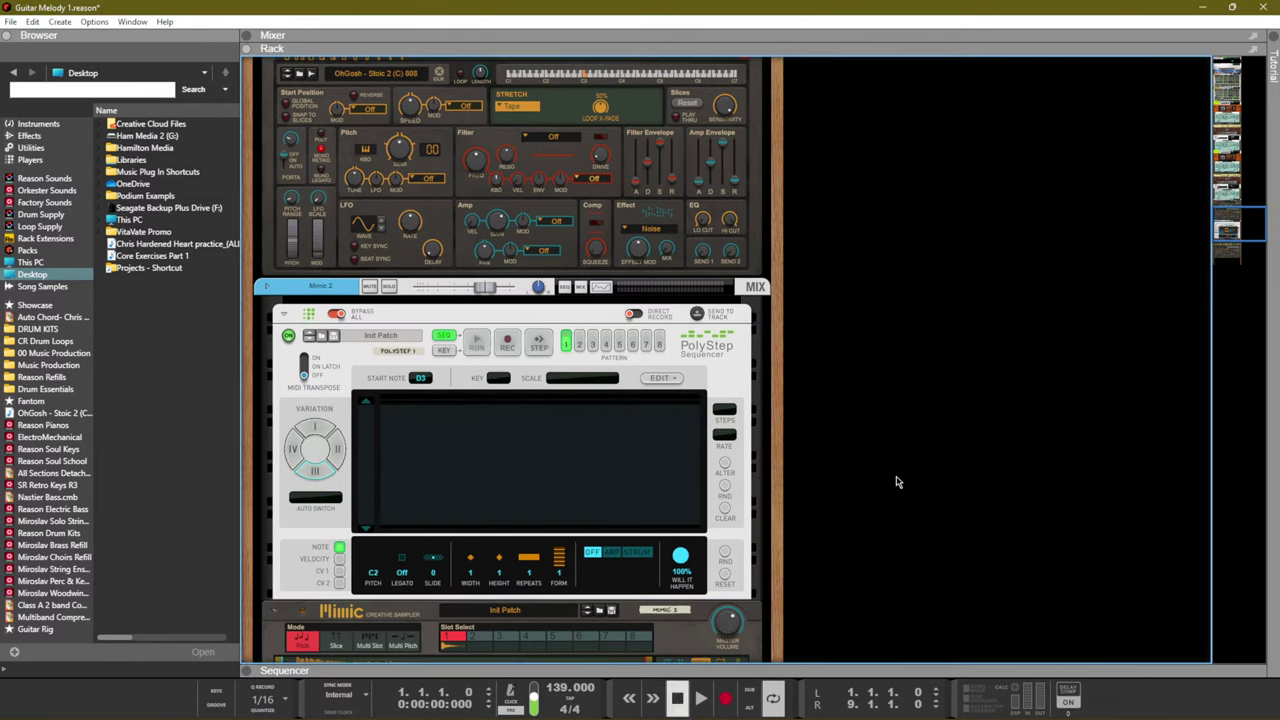
key("F7")
double_click(519, 341)
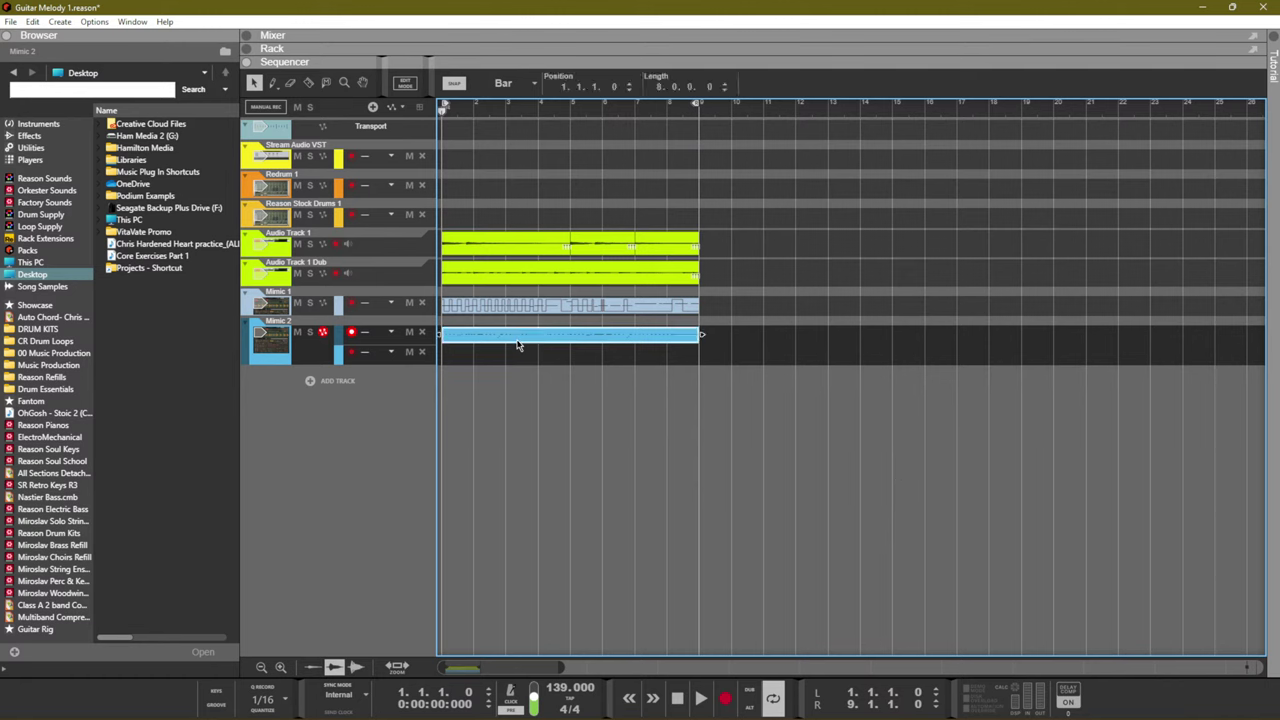
key("space")
scroll(506, 384, "down", 2)
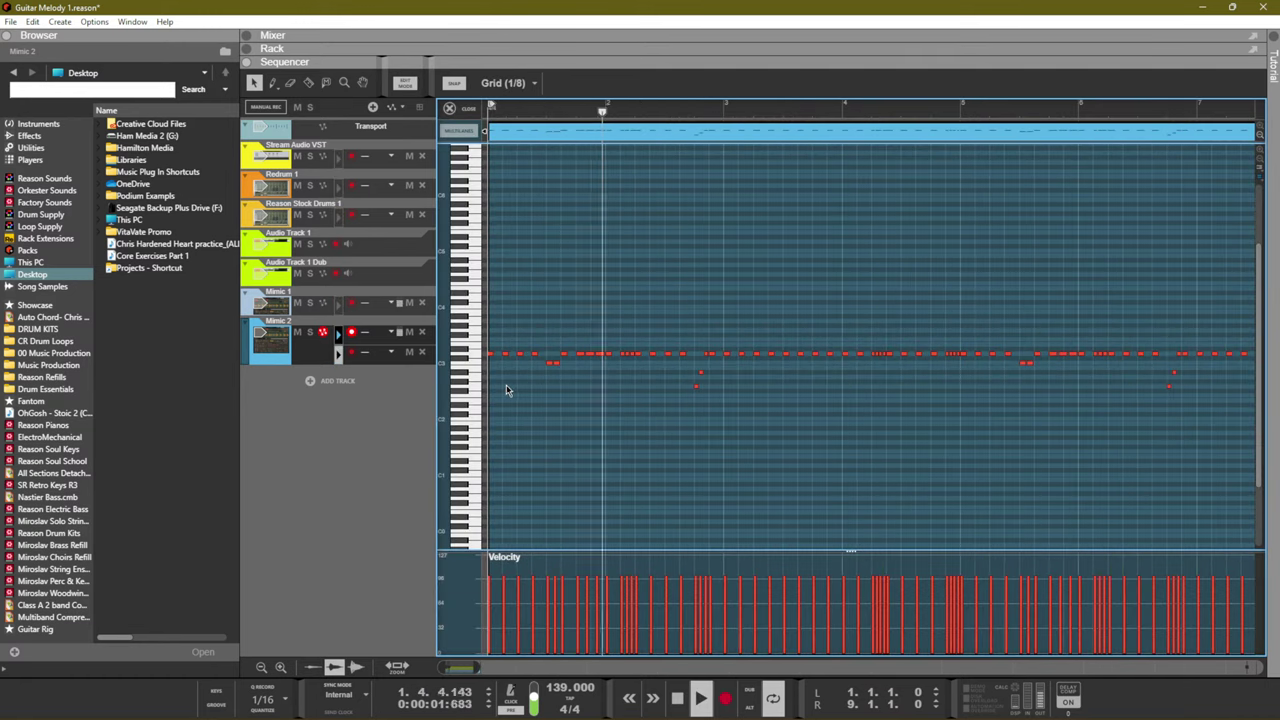
Lower the two D3 notes at beat 2 of bar 1 to B2 and the two at beat 3 of bar 3 to C3
left_click(516, 355)
key("Down")
key("Down")
key("Down")
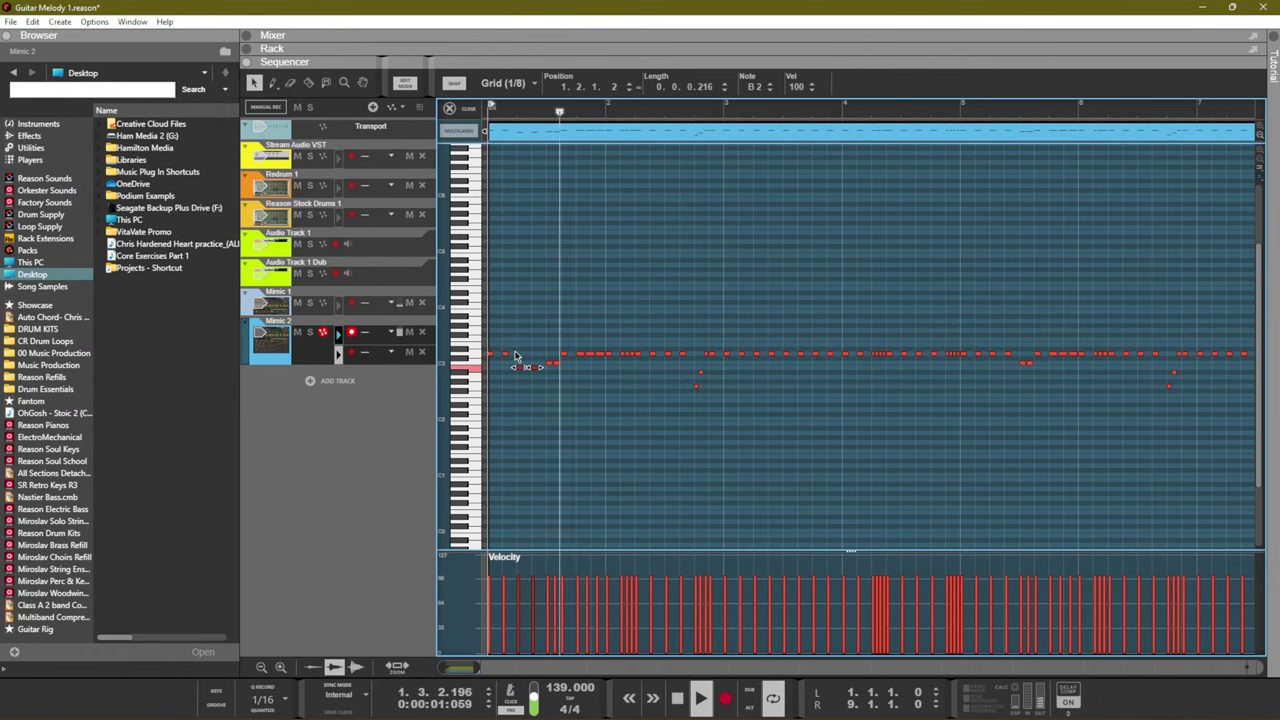
left_click(801, 403)
left_click(780, 355)
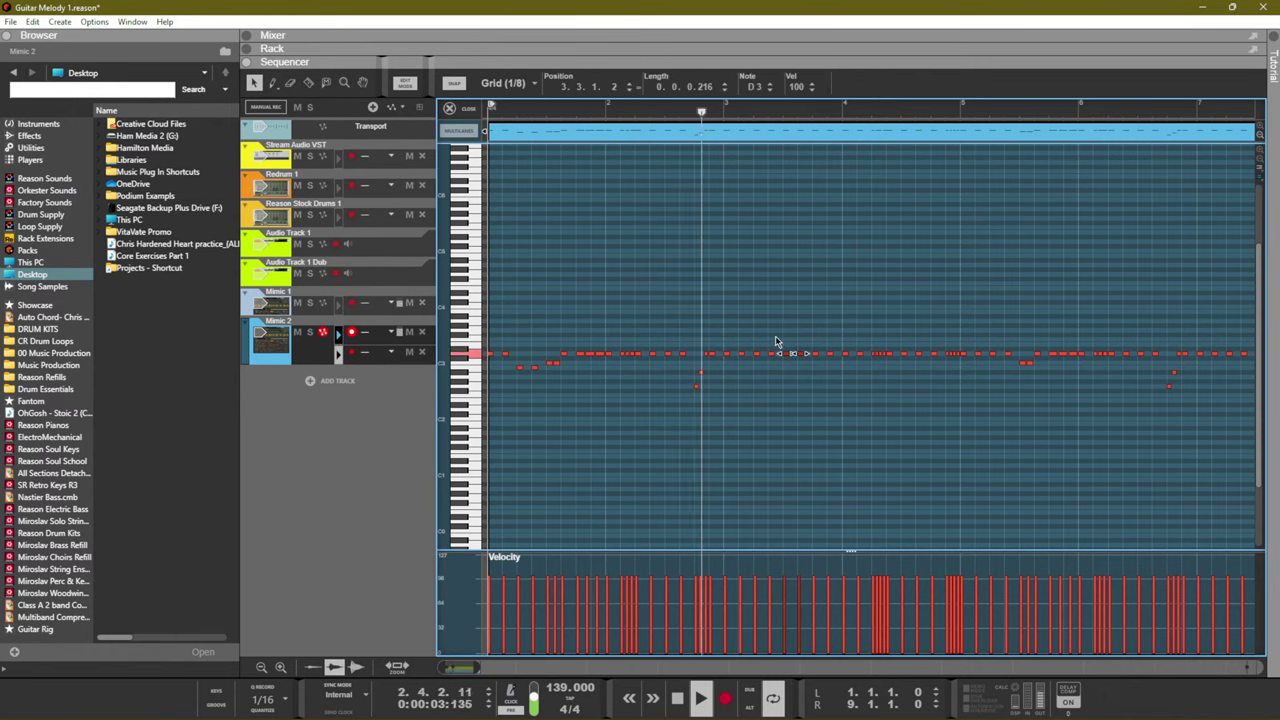
left_click_drag(792, 362, 1010, 333)
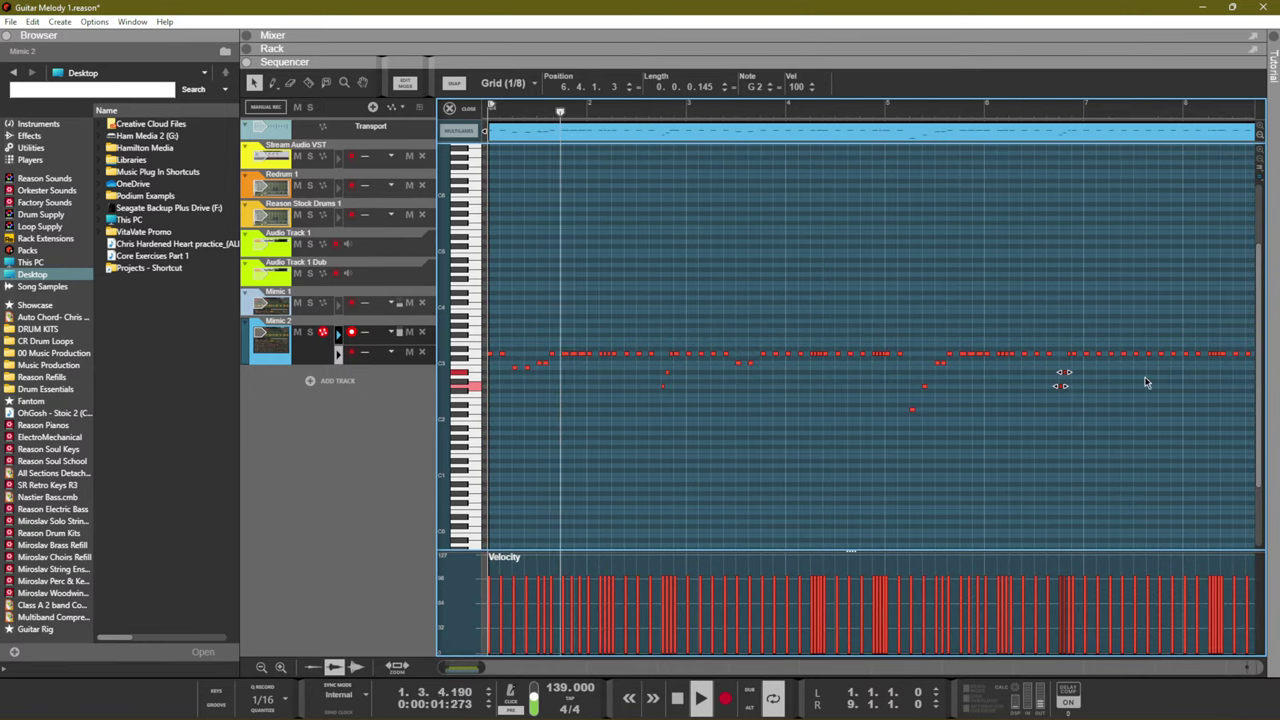
Change the two D3 notes at the start of bar 7 to F#3 and return to the song arrangement
left_click(1098, 354)
key("Down")
key("Down")
key("Down")
key("Down")
key("Down")
key("Down")
key("Down")
key("Down")
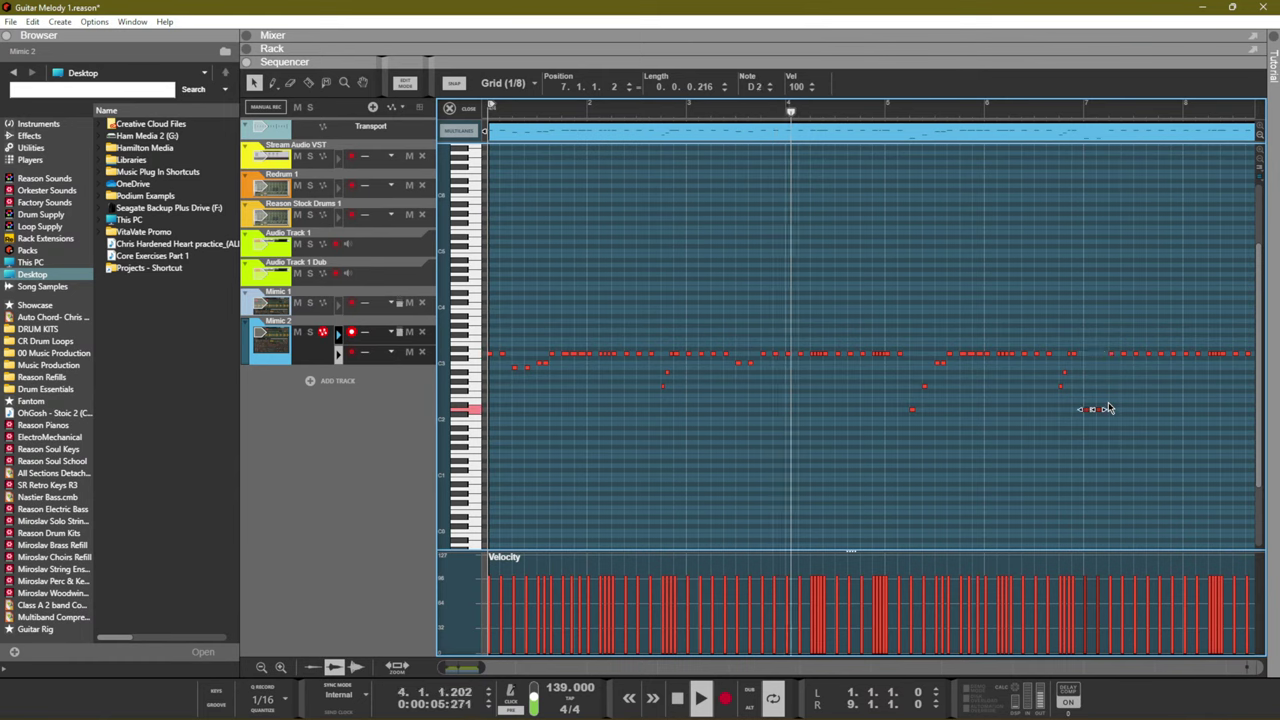
left_click(1128, 449)
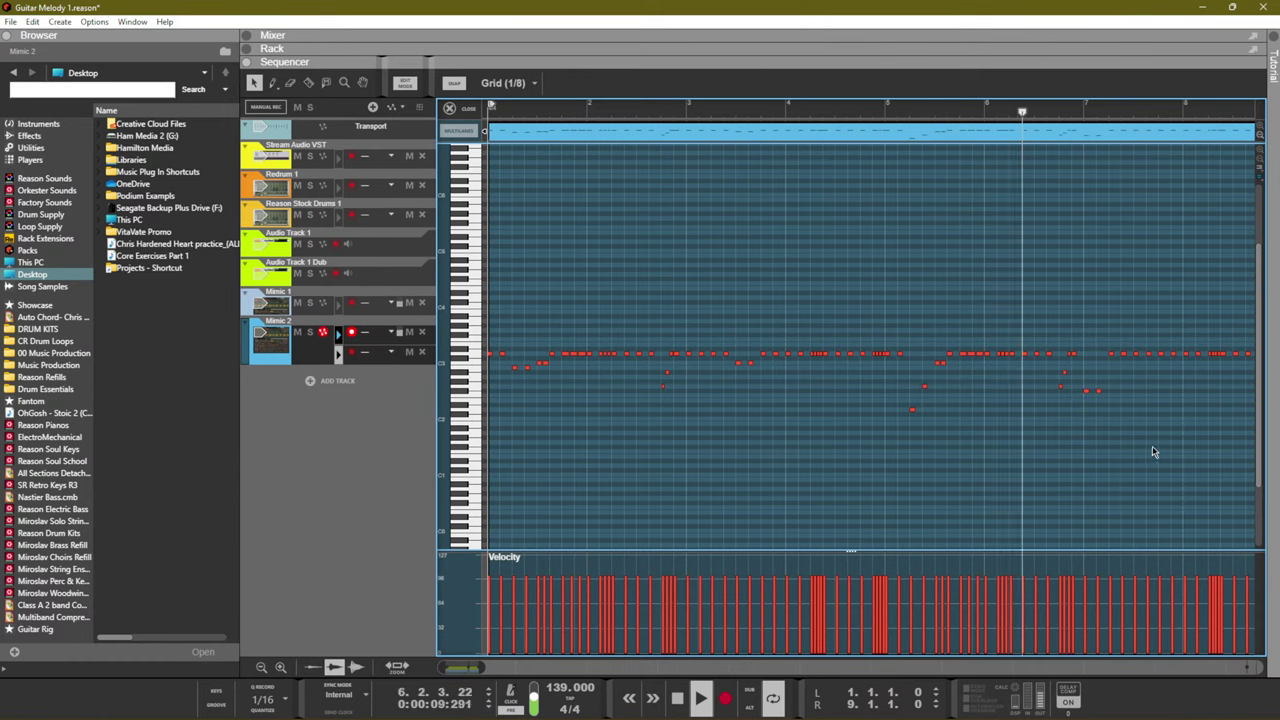
left_click(1087, 390)
left_click_drag(1087, 390, 1089, 333)
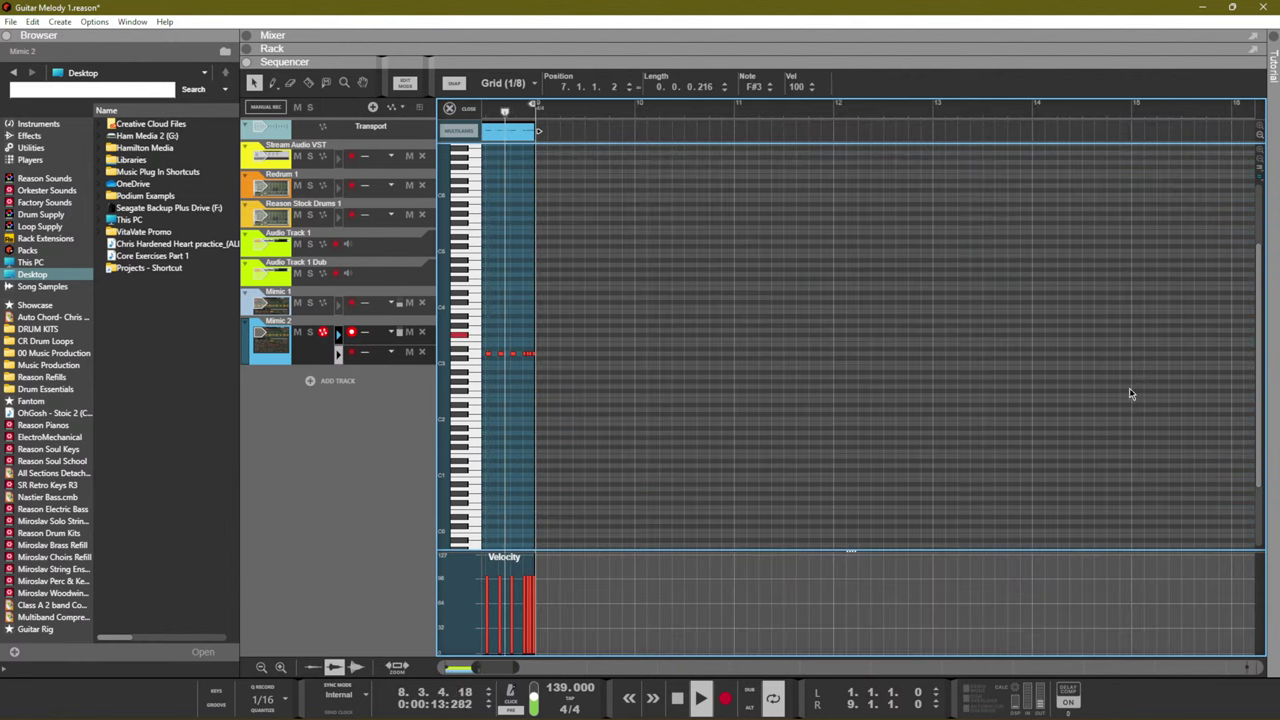
key("shift+Tab")
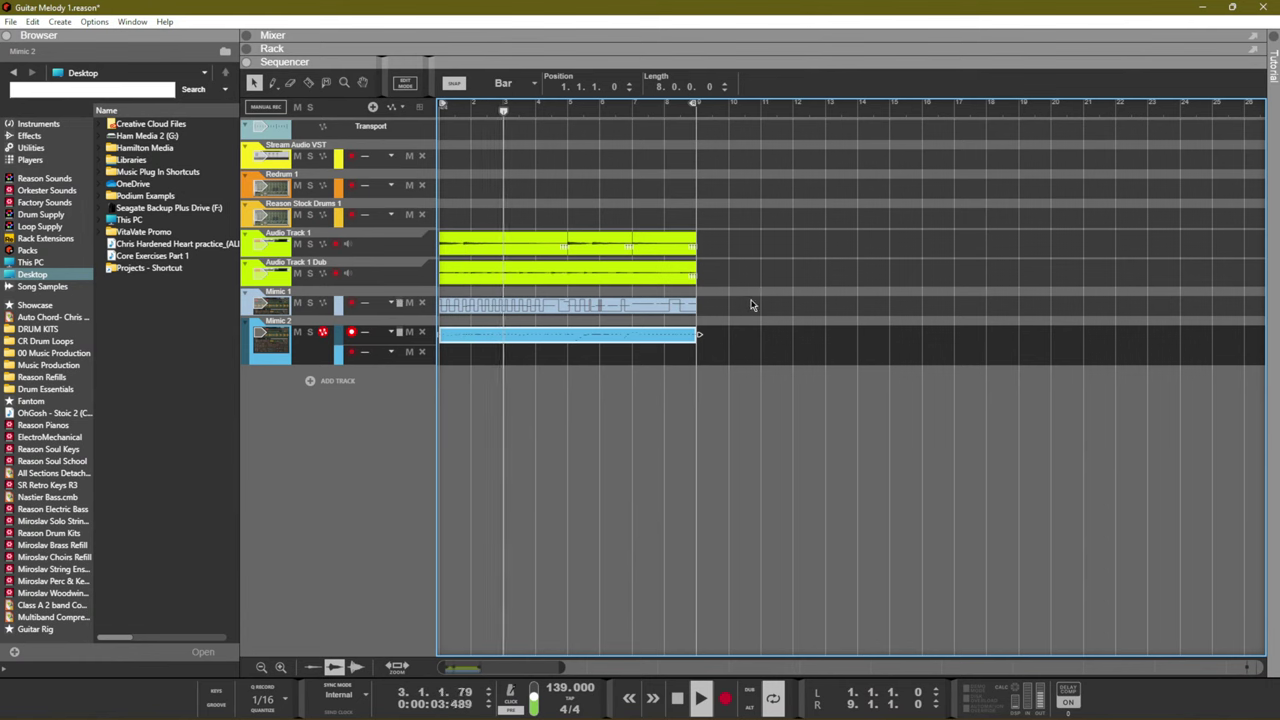
On the Redrum 1 device, select drum channel 1 and set pattern 3 to a length of 64 steps
left_click(352, 188)
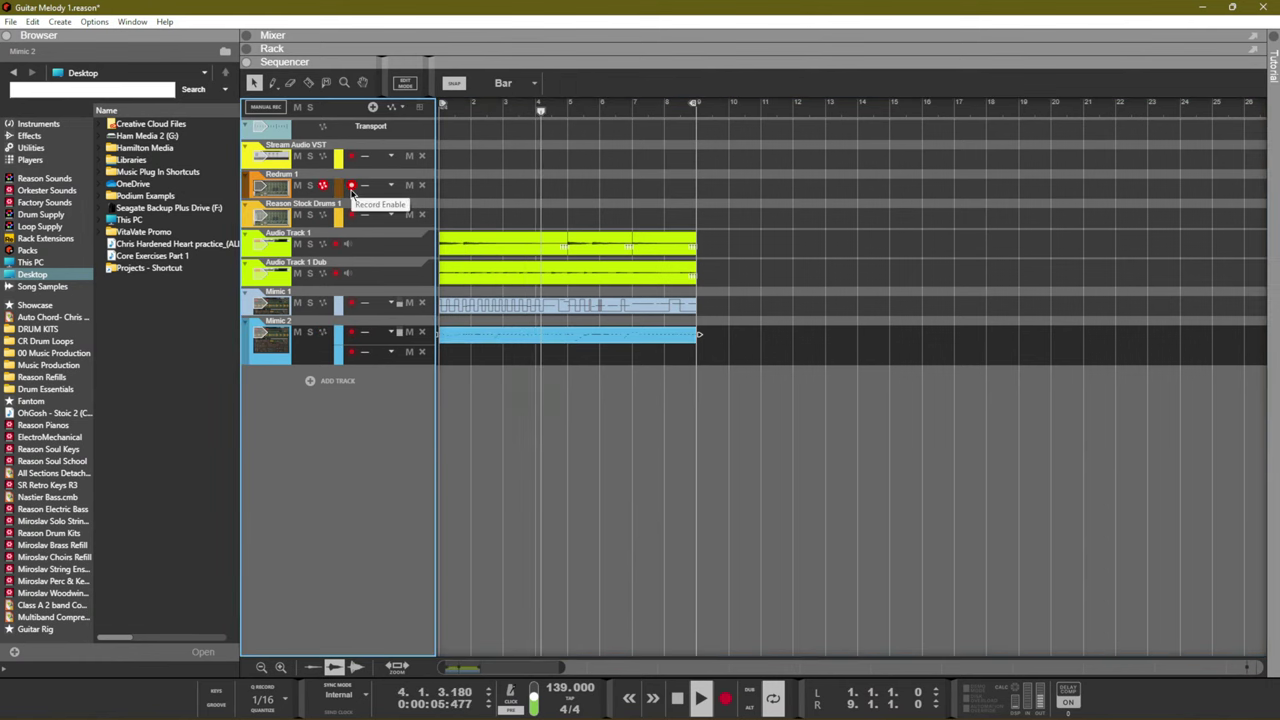
key("F6")
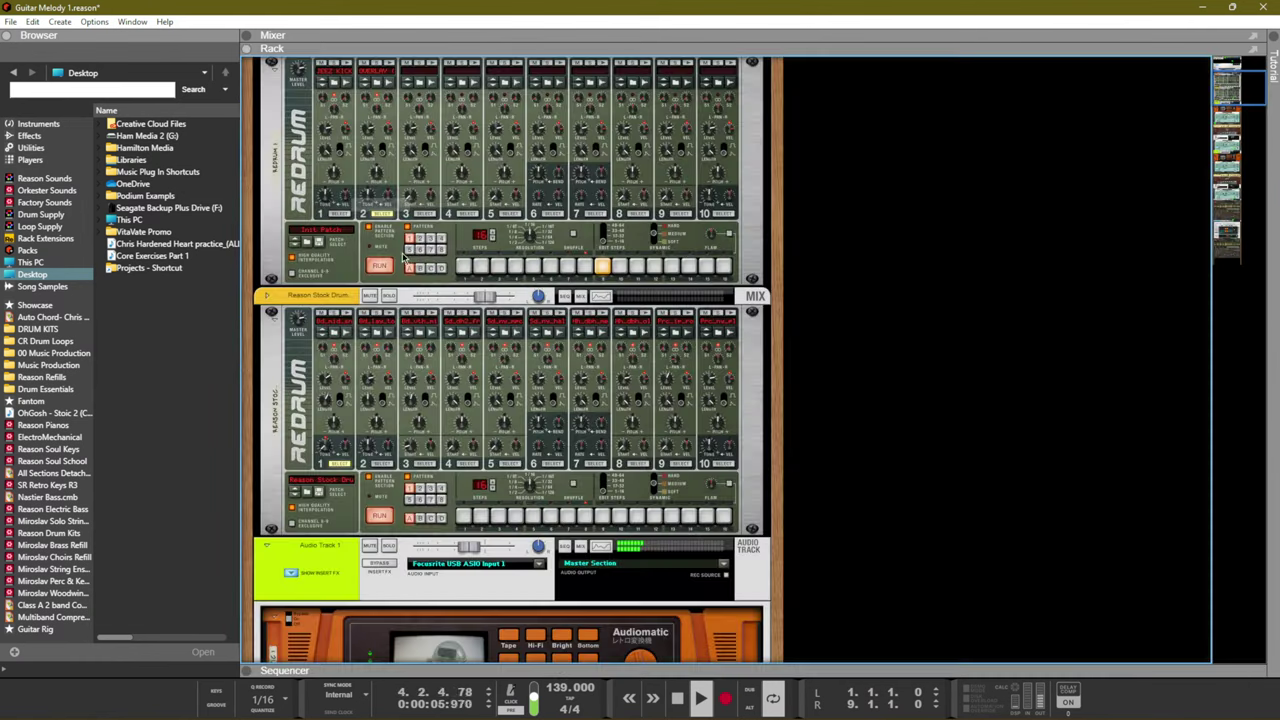
left_click(340, 215)
right_click(465, 241)
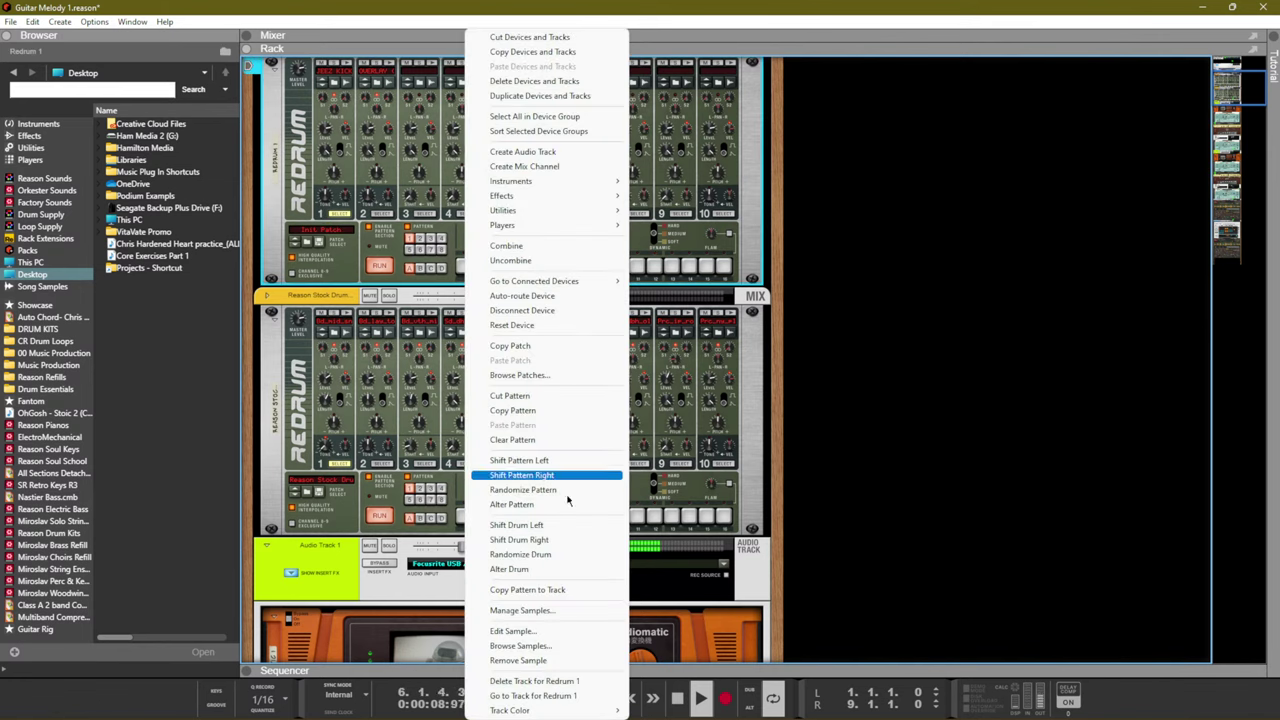
left_click(572, 592)
left_click_drag(479, 246, 500, 204)
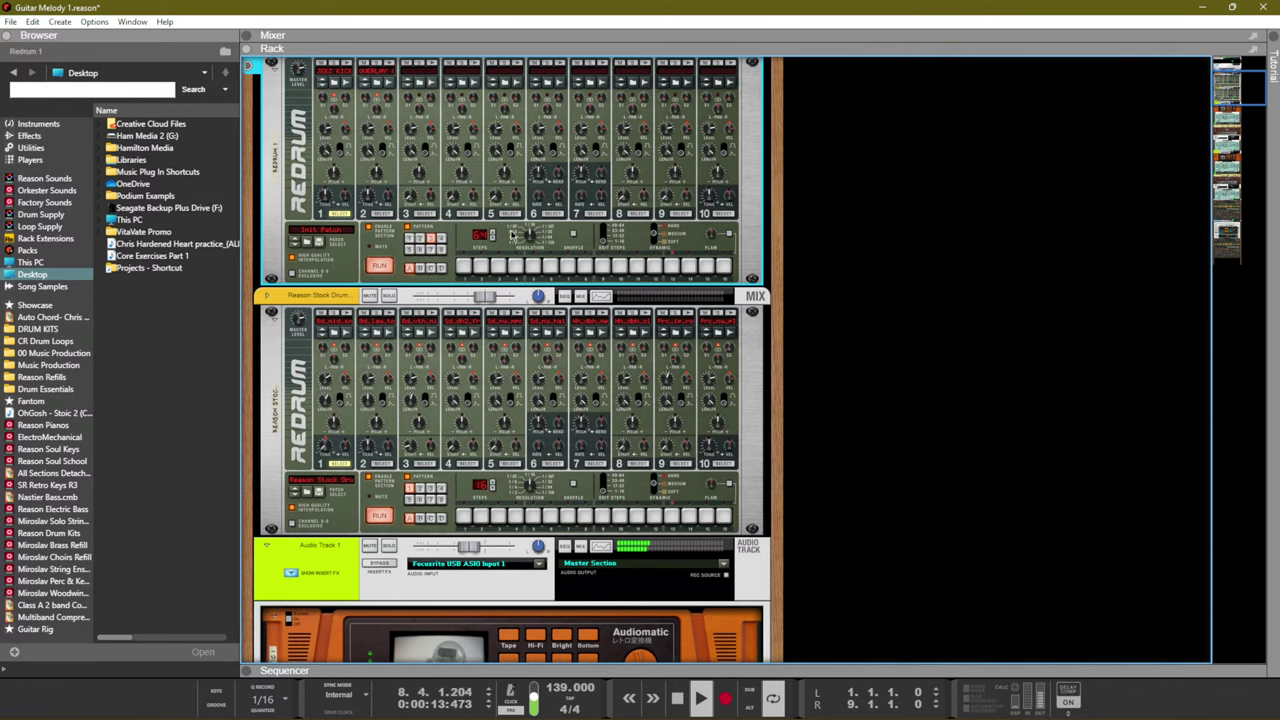
Add a PolyStep Sequencer player to Redrum 1
right_click(343, 248)
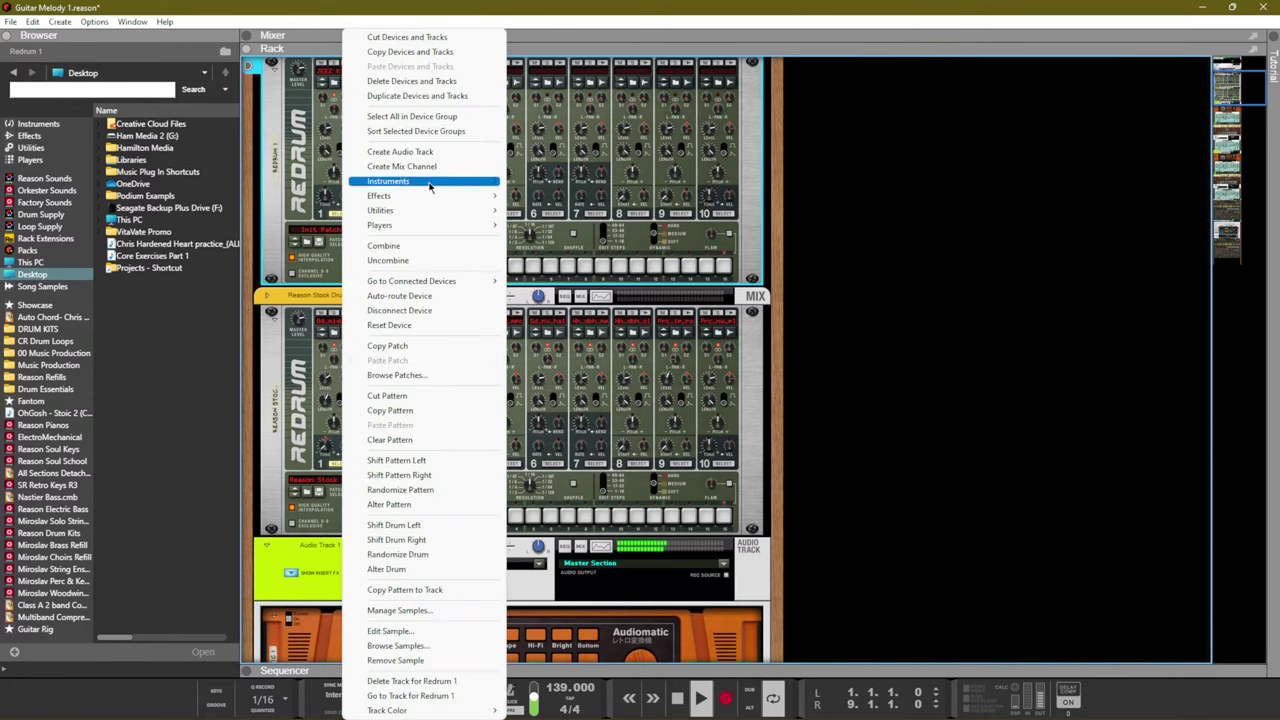
mouse_move(420, 225)
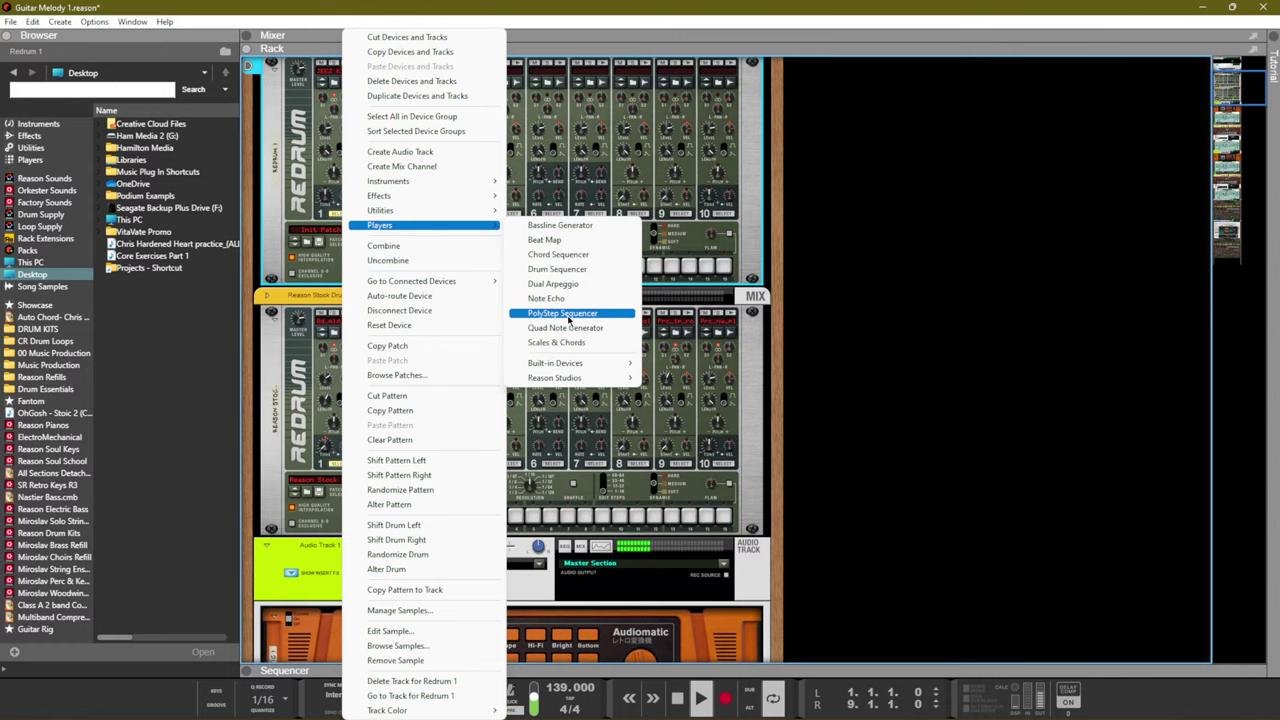
left_click(577, 313)
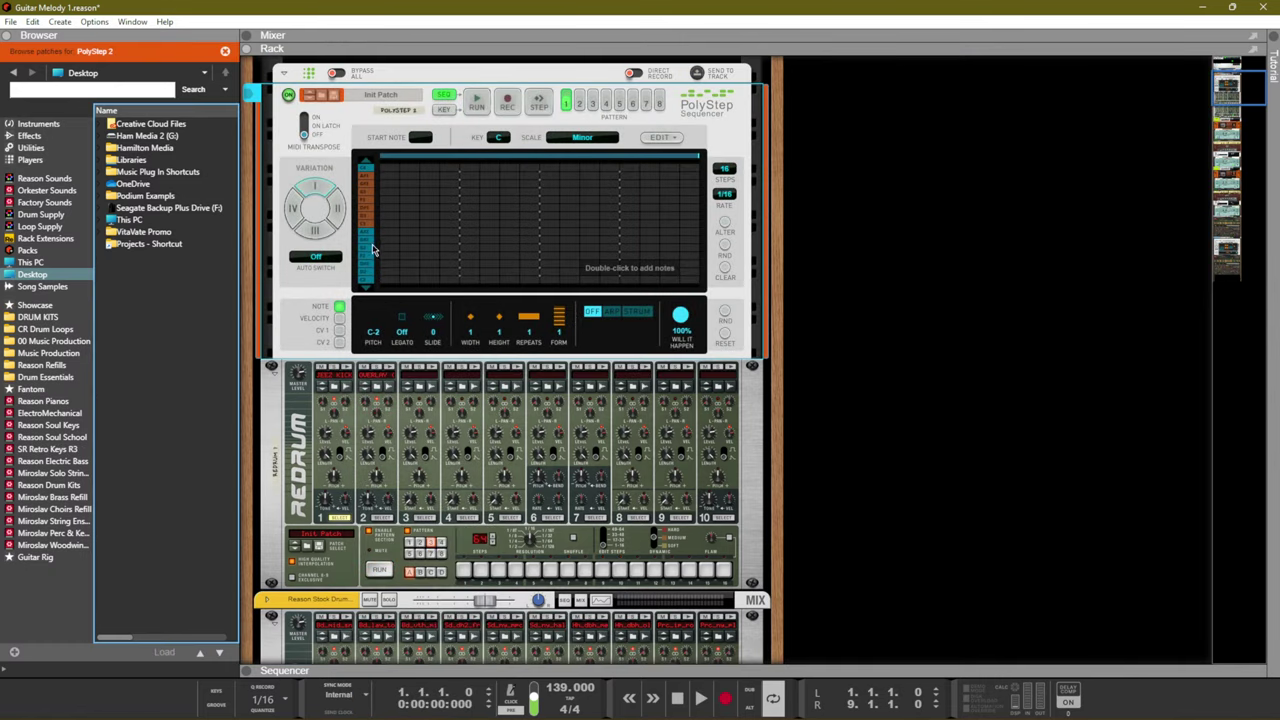
Place a note on step 1 of variation I, set the start note to C1 and audition the kick
double_click(388, 226)
key("space")
key("space")
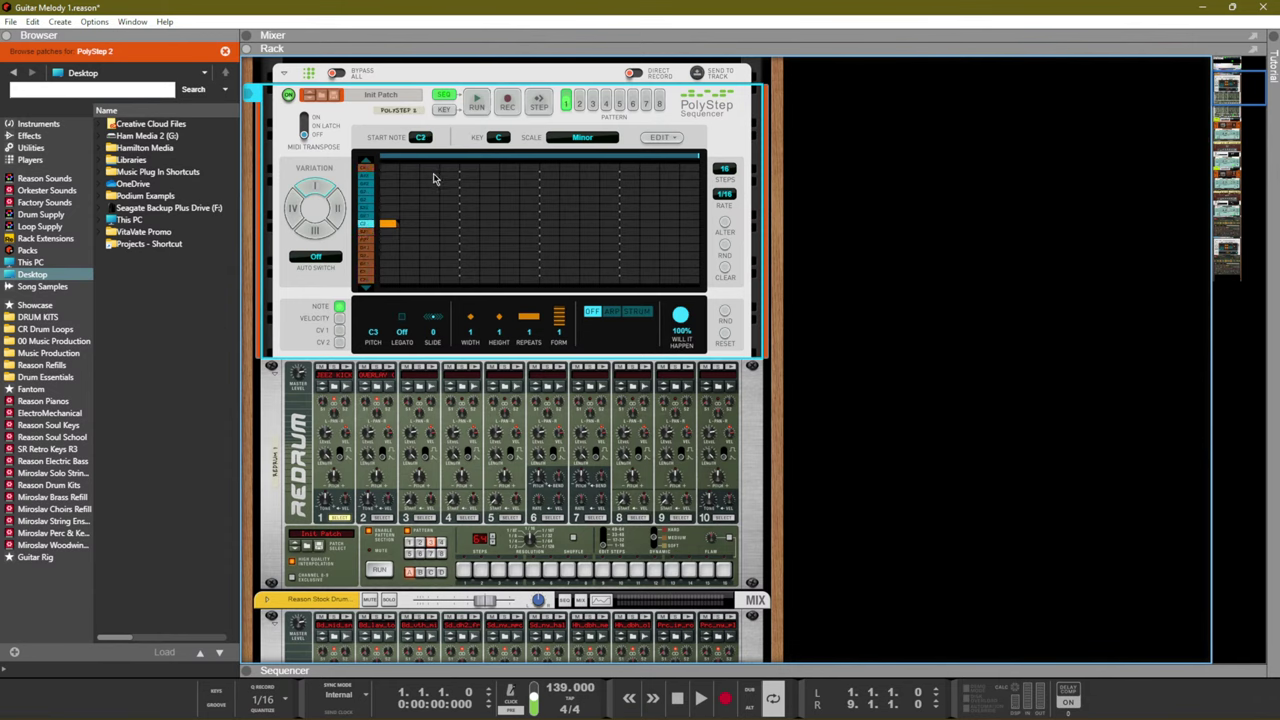
key("space")
key("space")
key("space")
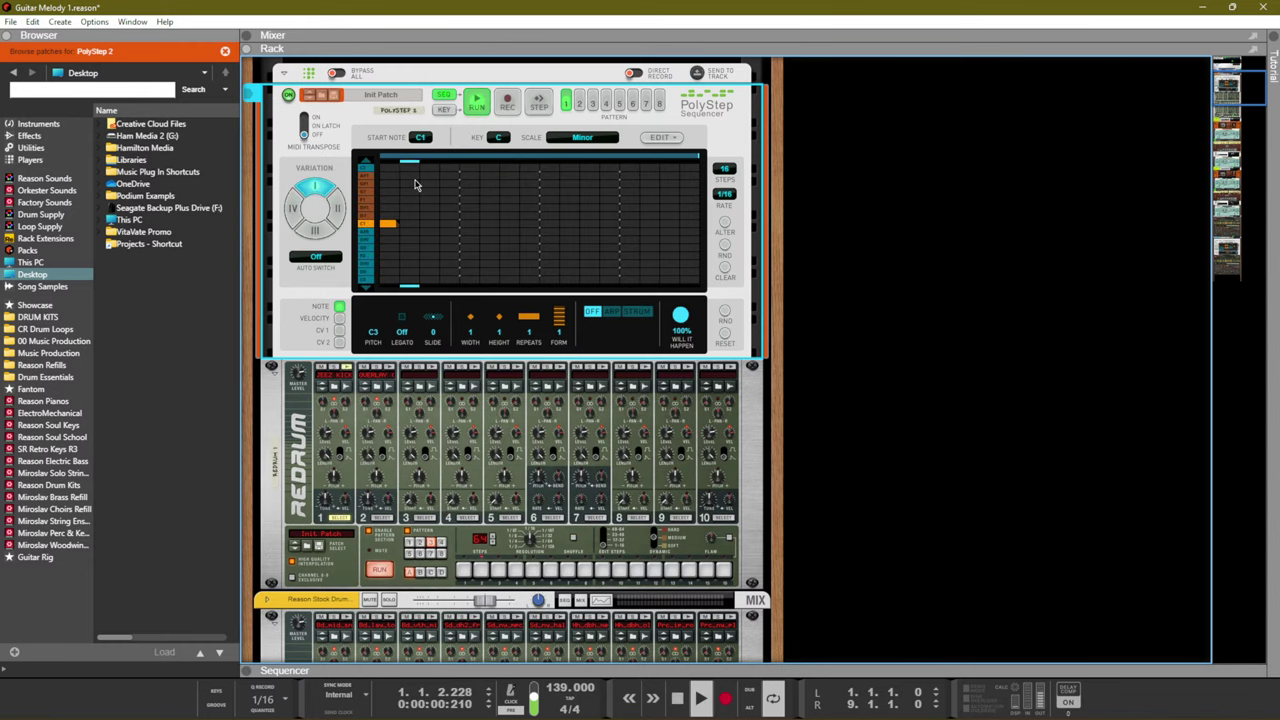
left_click(590, 233)
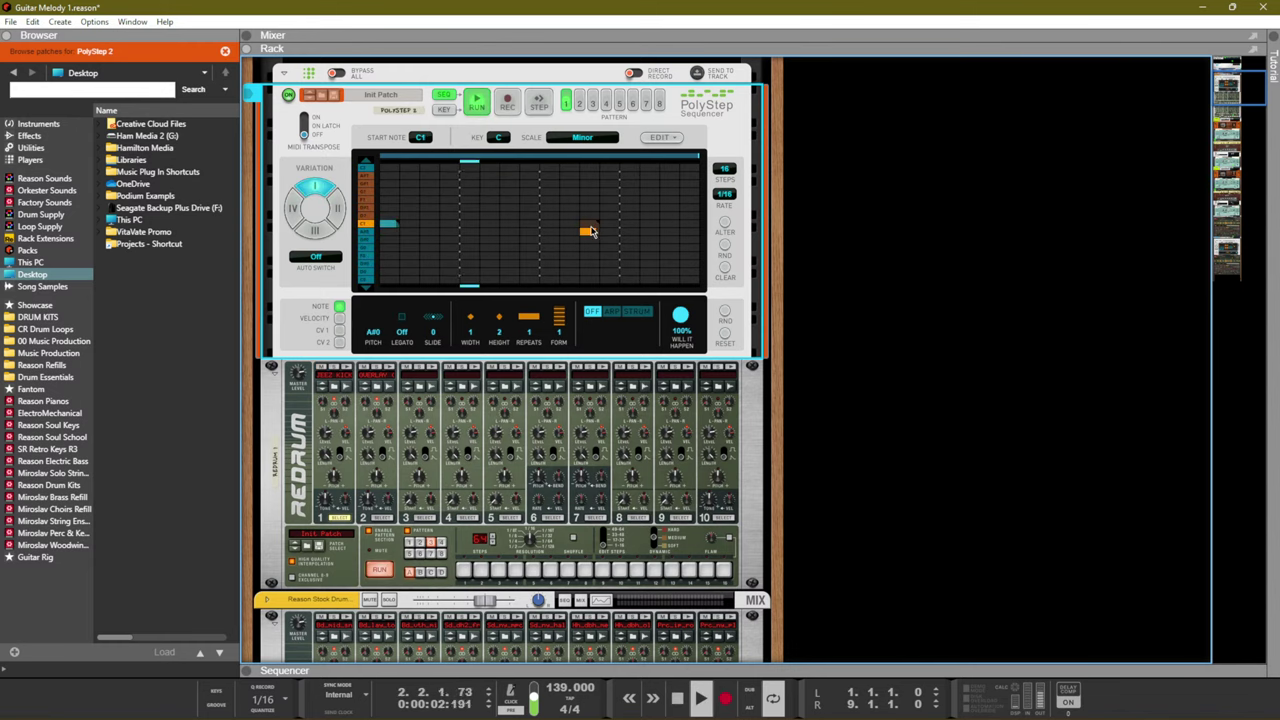
left_click(590, 234)
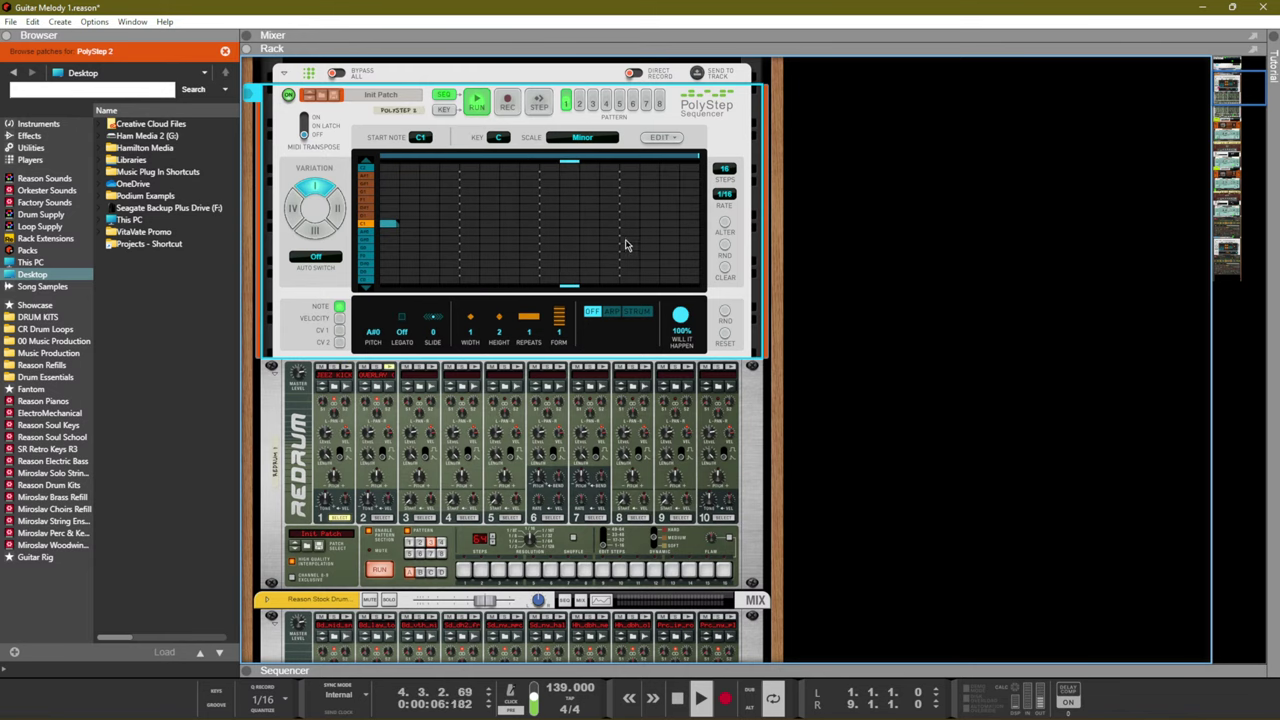
left_click(588, 226)
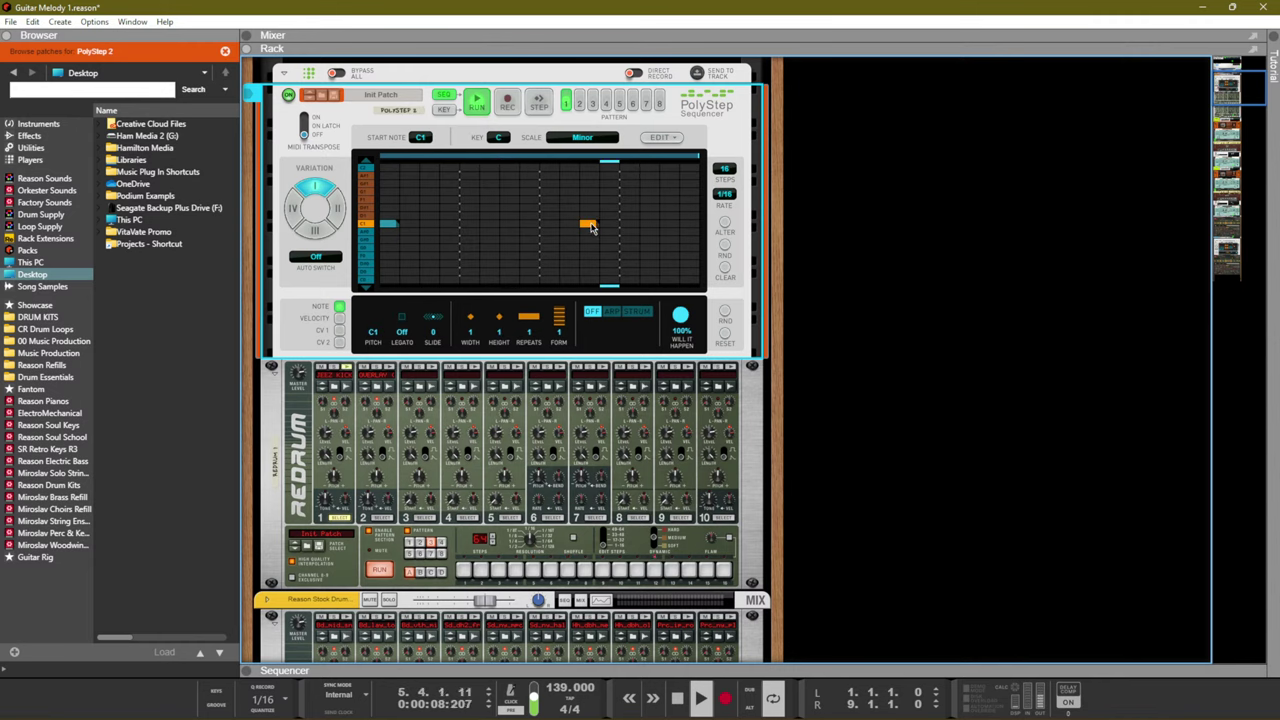
left_click(590, 227)
Set the PolyStep Sequencer's rate to 1/8
left_click(724, 193)
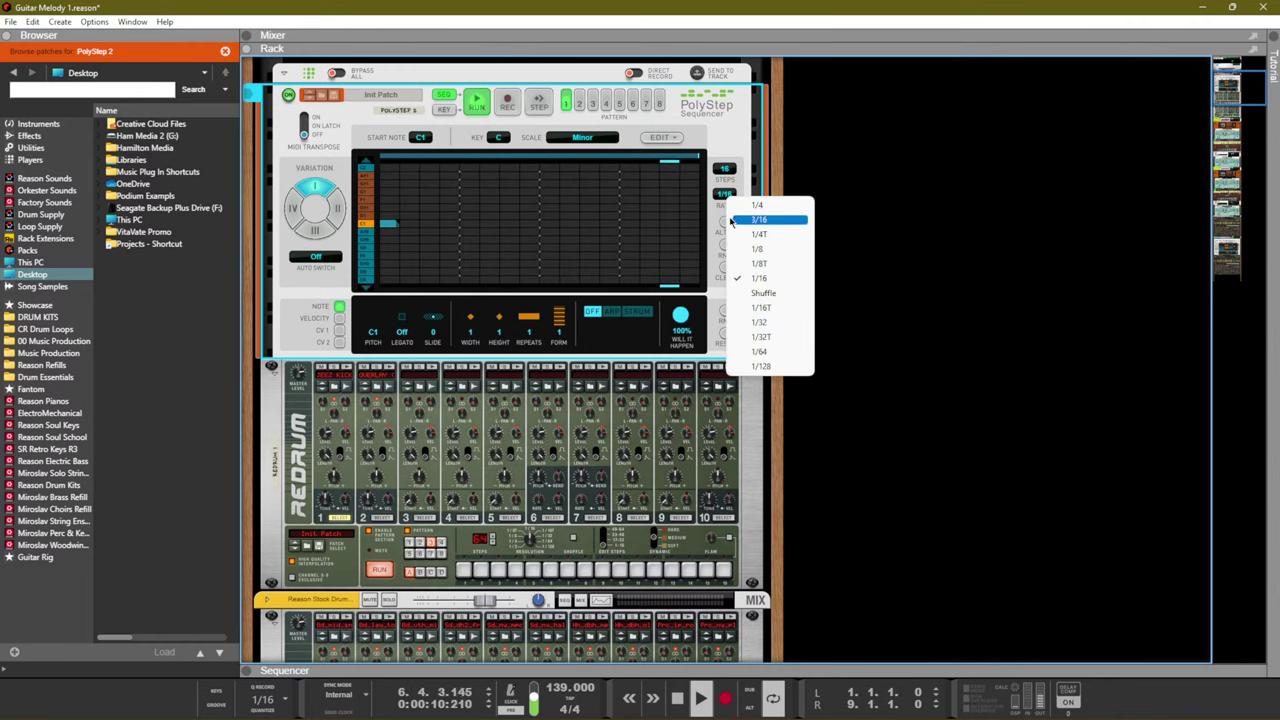
left_click(757, 248)
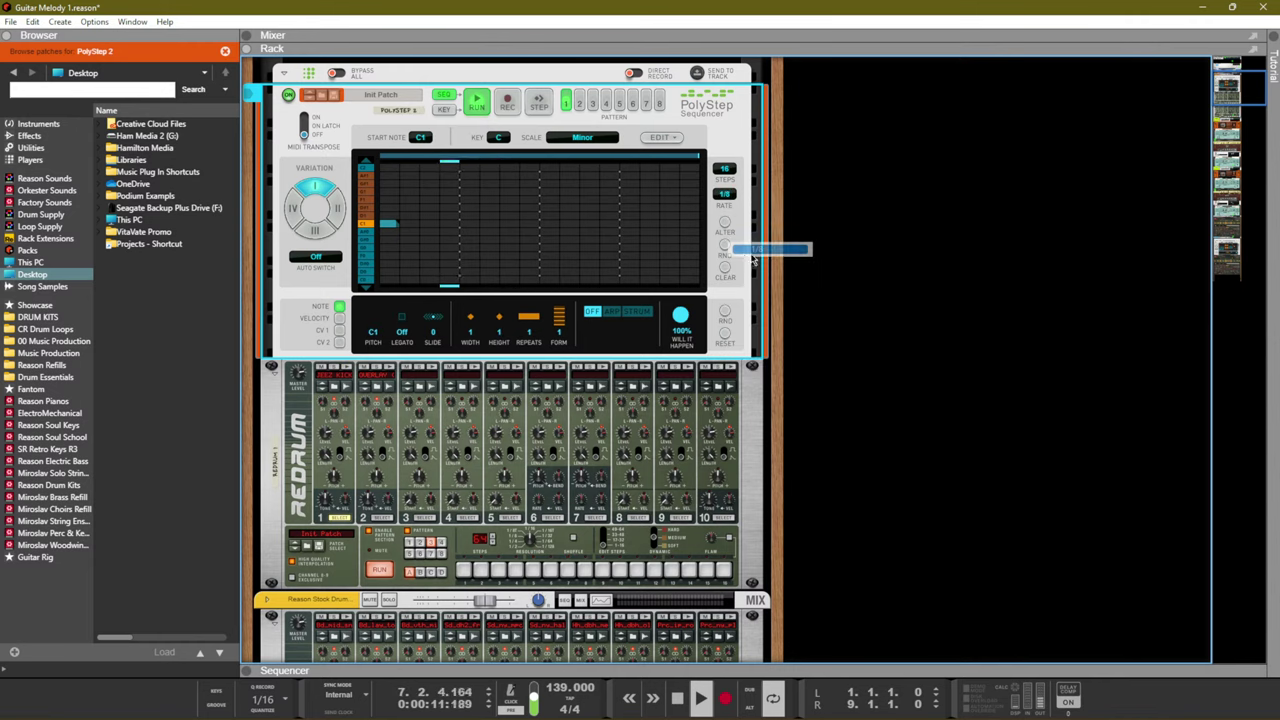
left_click(667, 233)
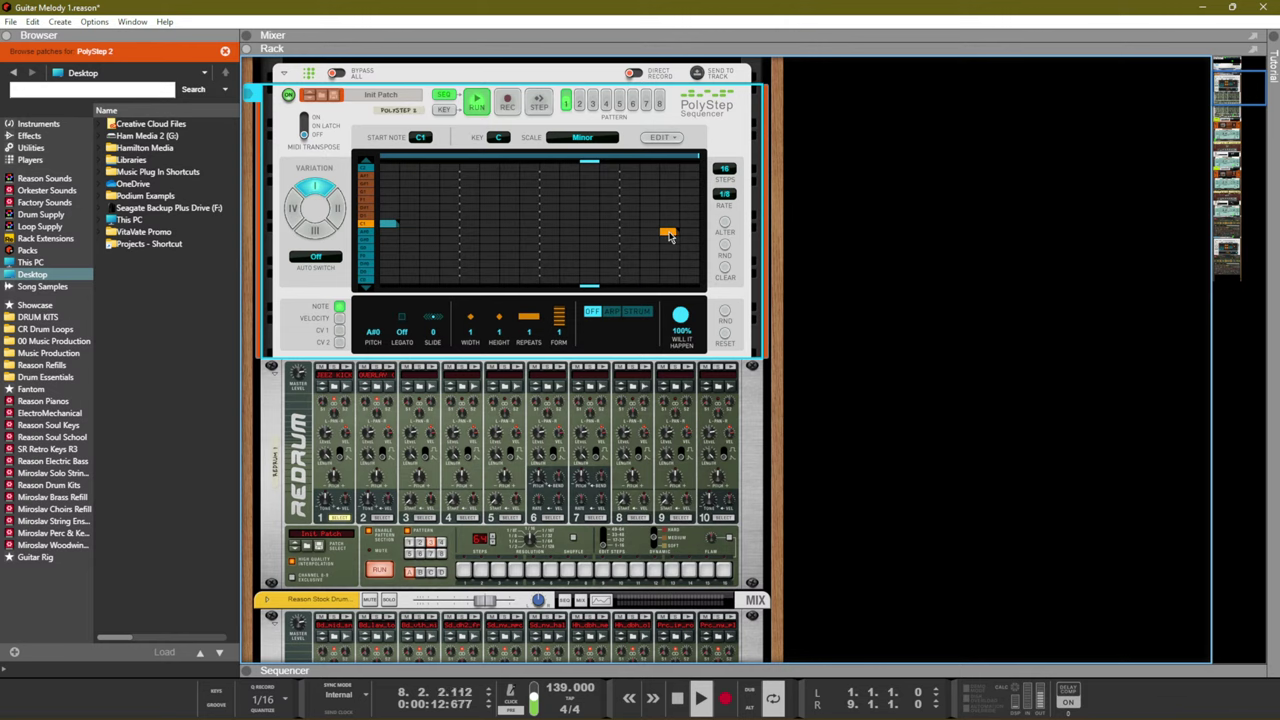
left_click(510, 223)
left_click(628, 232)
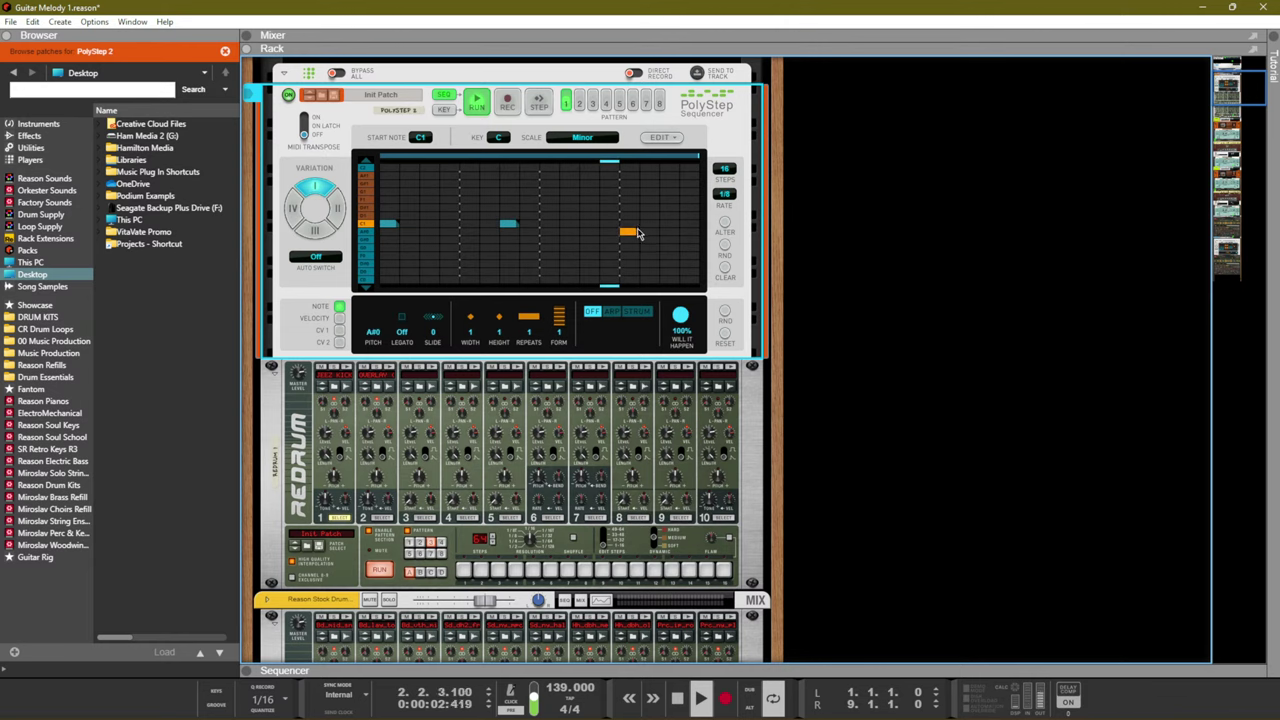
left_click(630, 232)
left_click(510, 223)
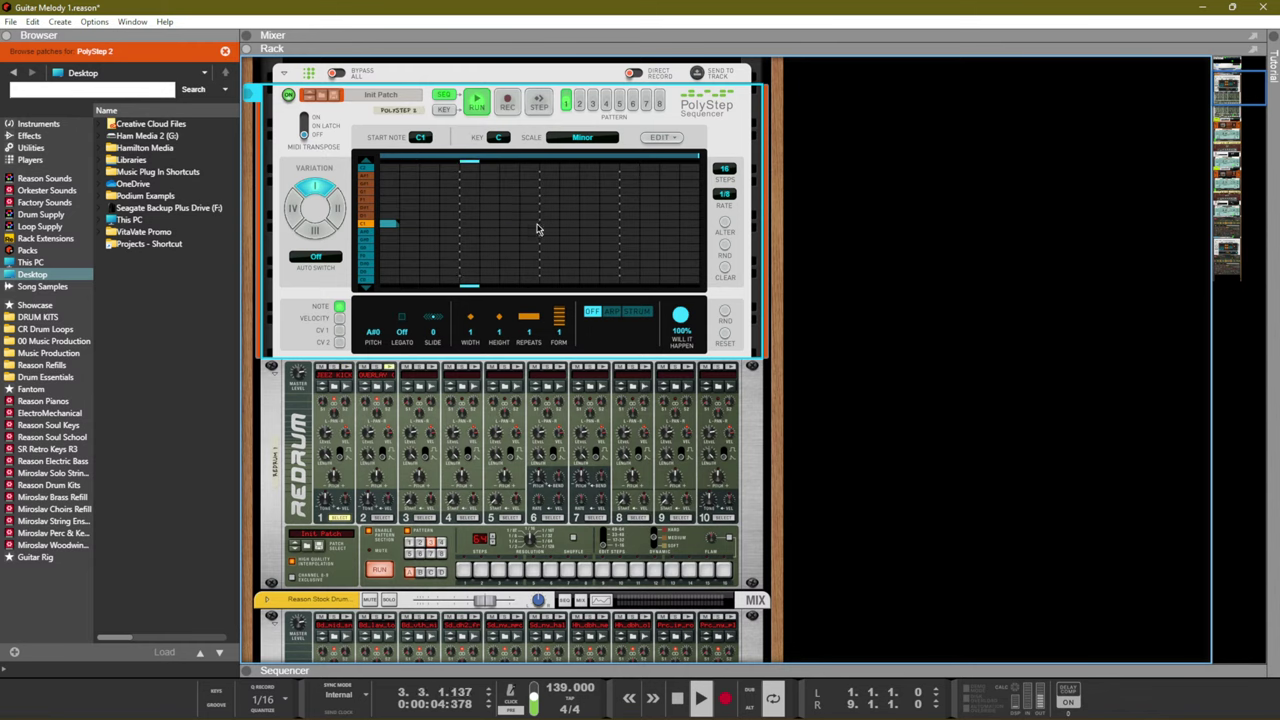
left_click(548, 225)
left_click(549, 225)
key("space")
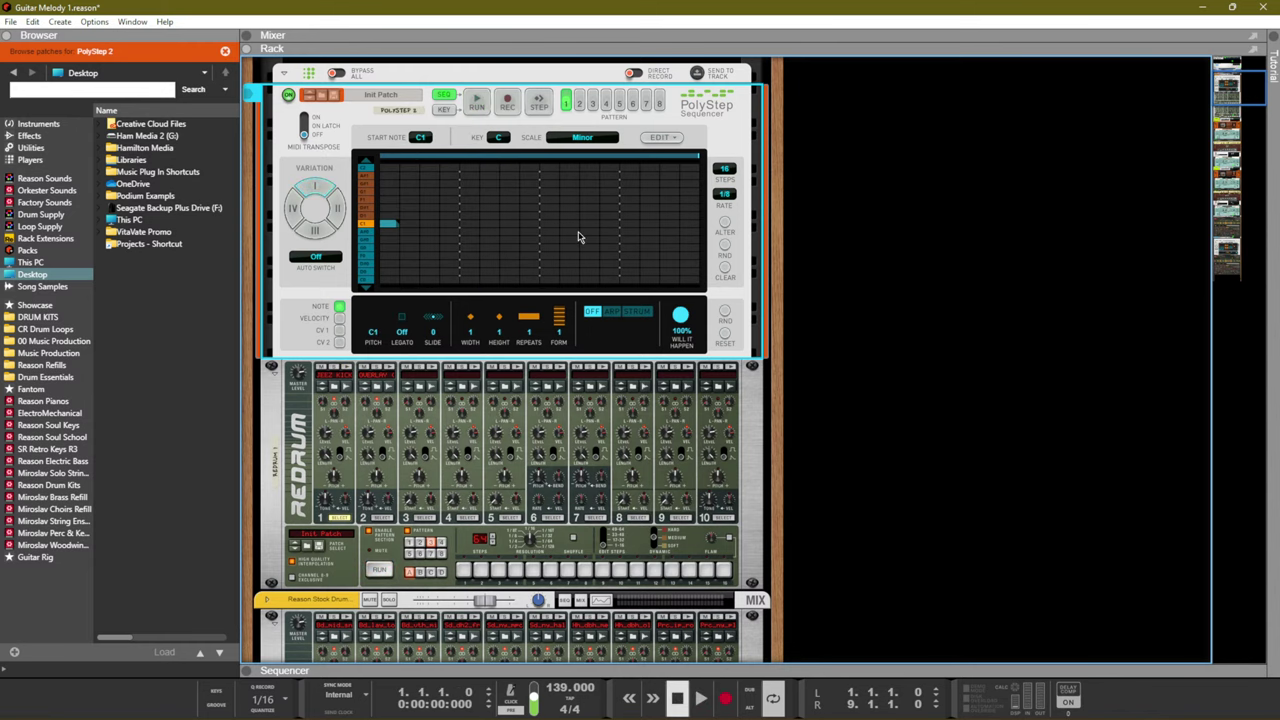
Place C1 kick notes on steps 7, 8 and 11 of variation I, auditioning them against the song
key("space")
left_click(508, 223)
left_click(527, 224)
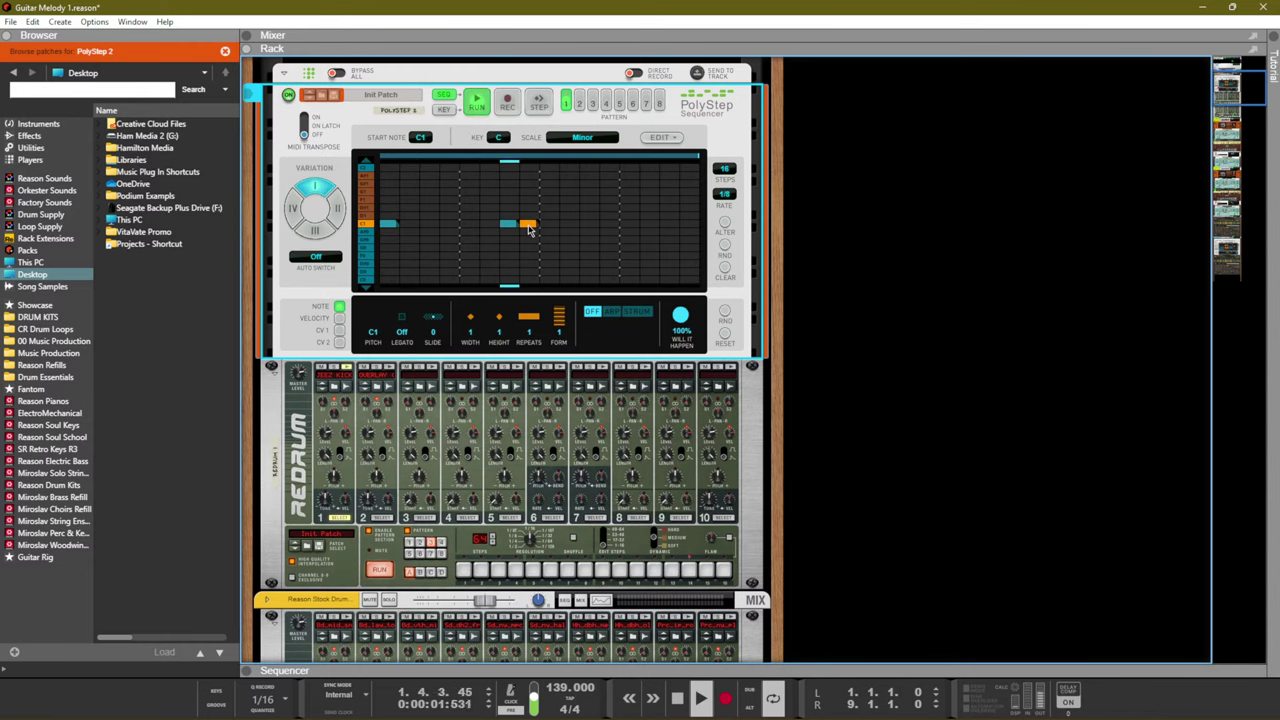
left_click(608, 224)
key("space")
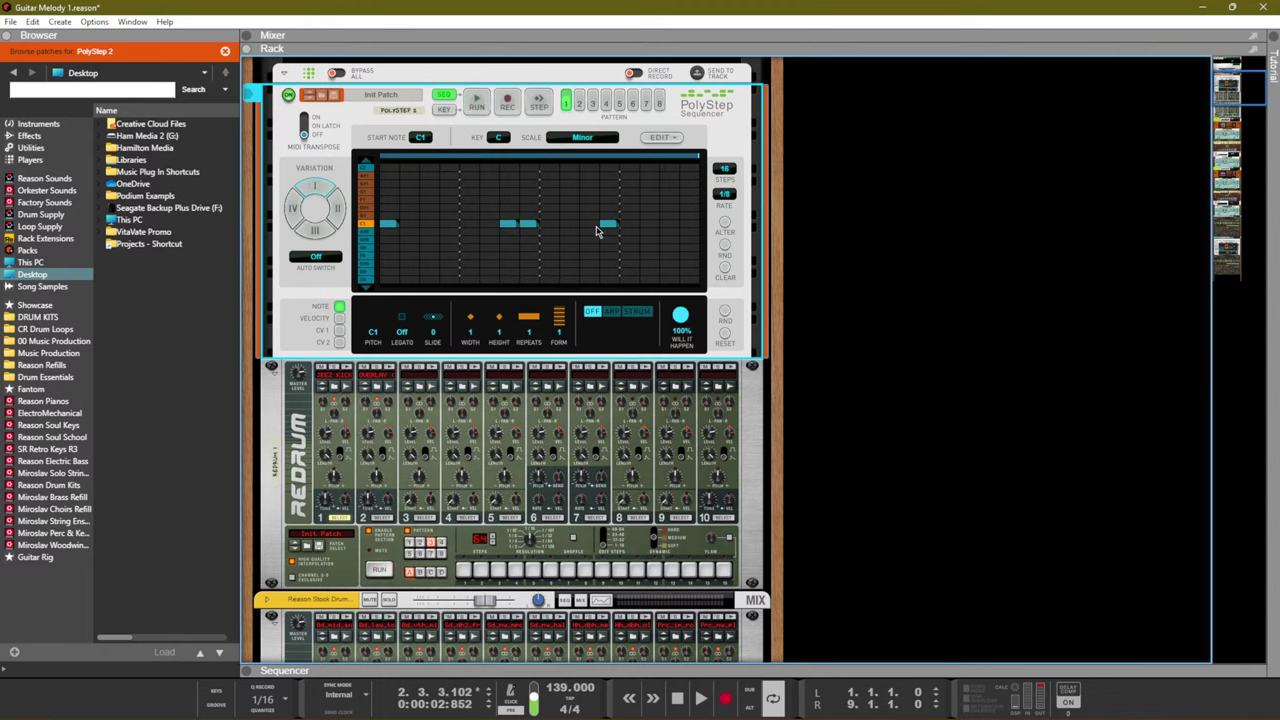
key("space")
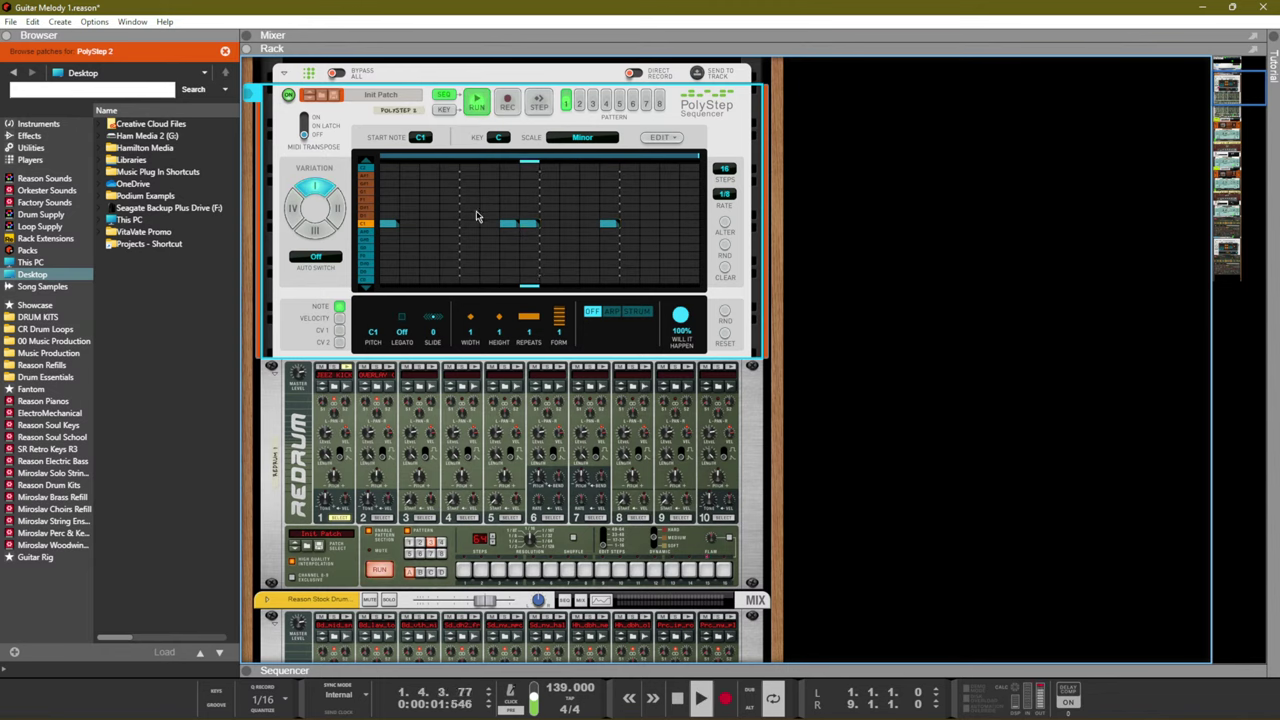
left_click_drag(604, 226, 588, 226)
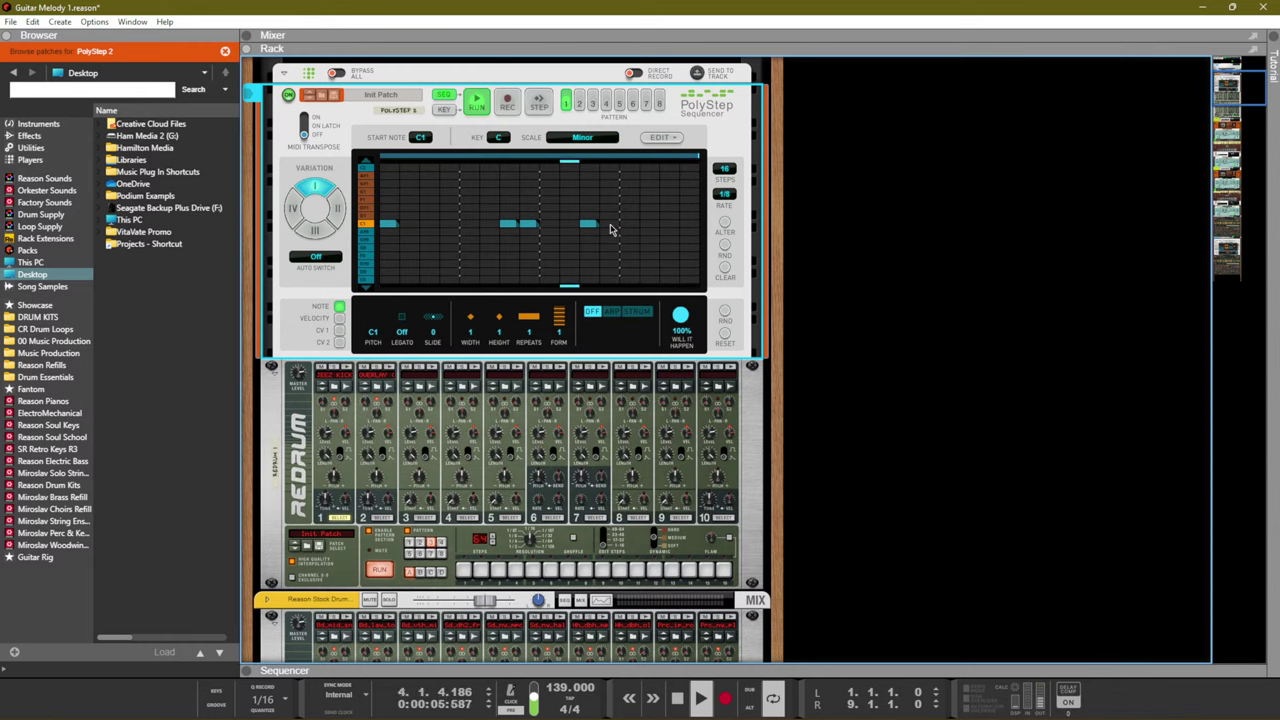
left_click(687, 225)
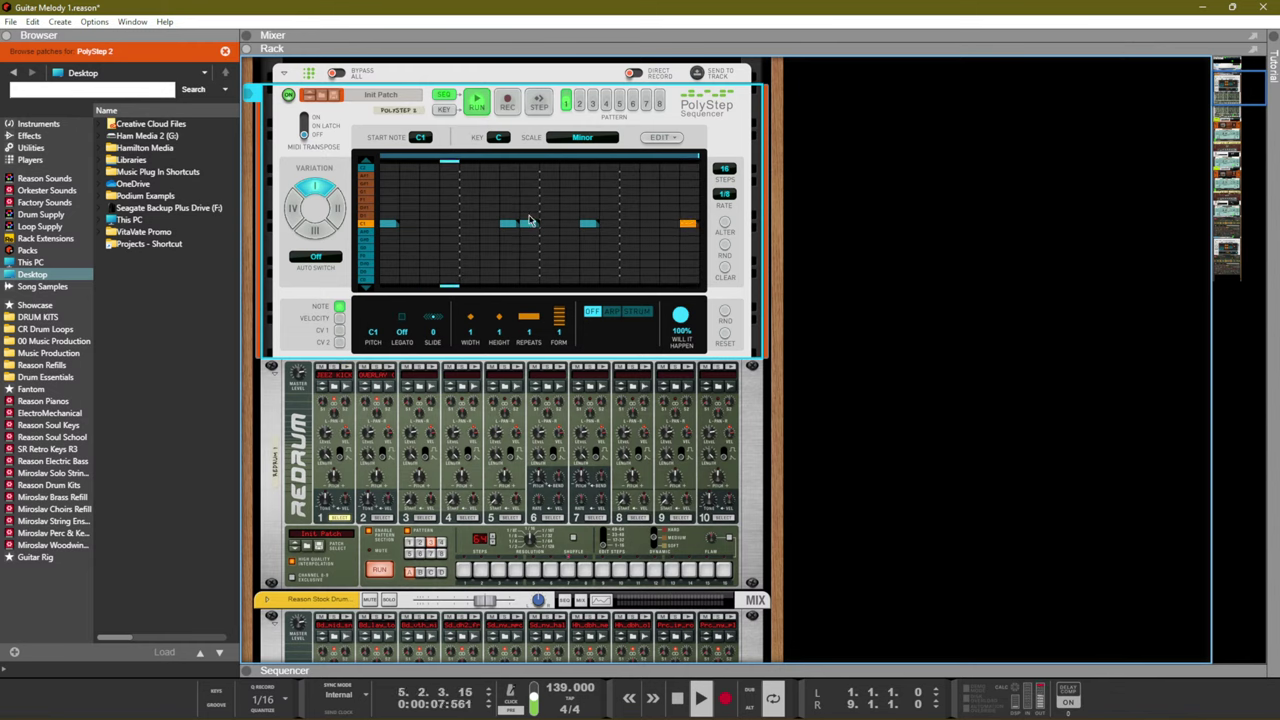
left_click(690, 226)
Duplicate variation I to all variations, then vary III with two repeats on step 7 and IV with a two-repeat note on step 16
left_click(673, 140)
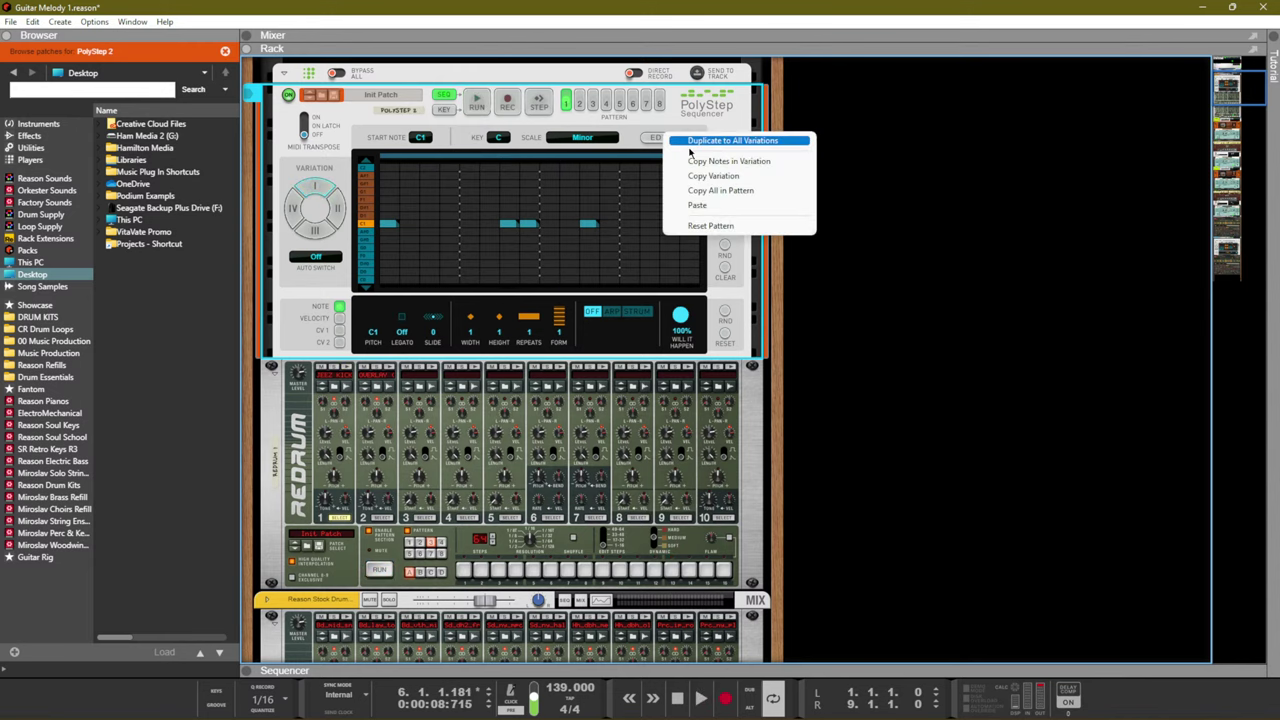
left_click(694, 149)
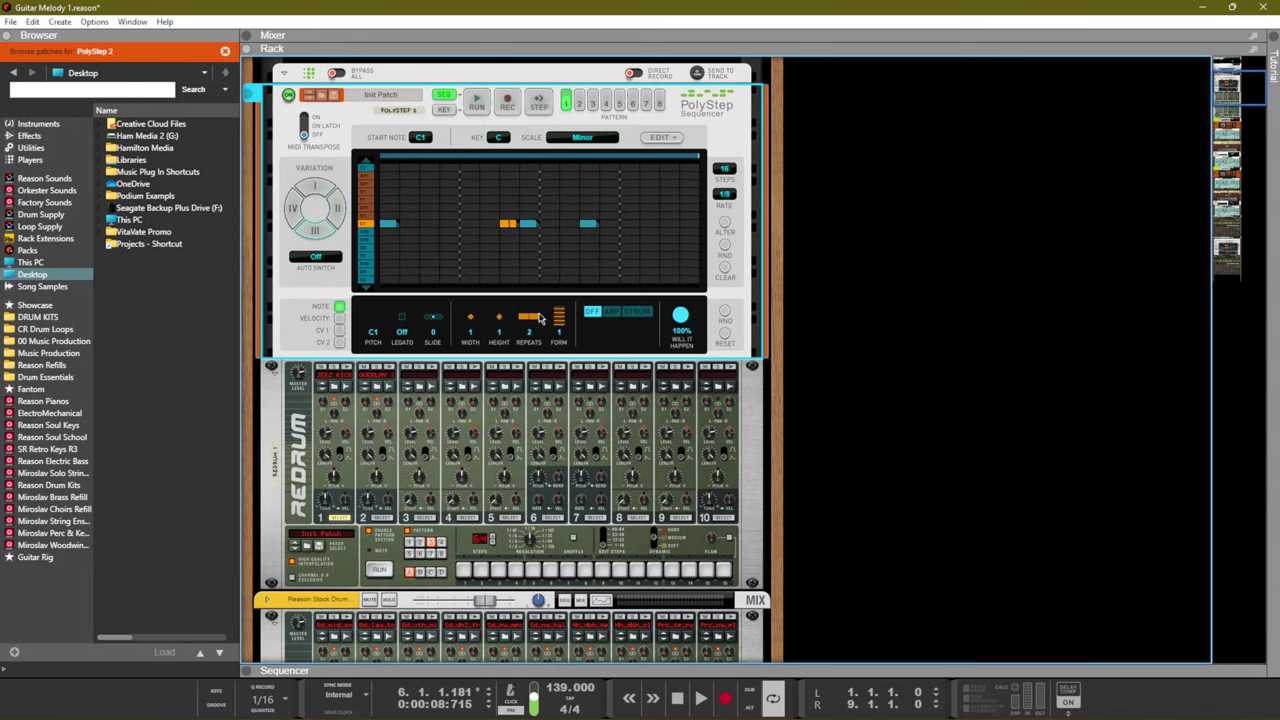
key("space")
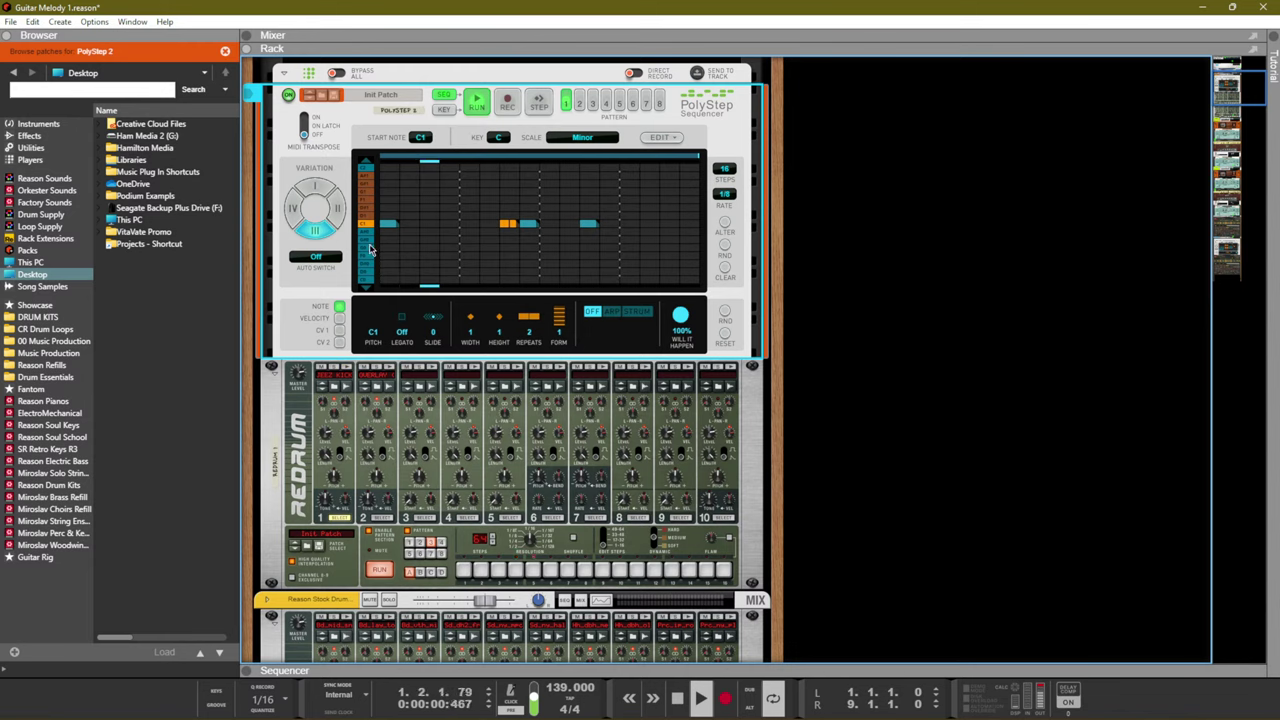
key("space")
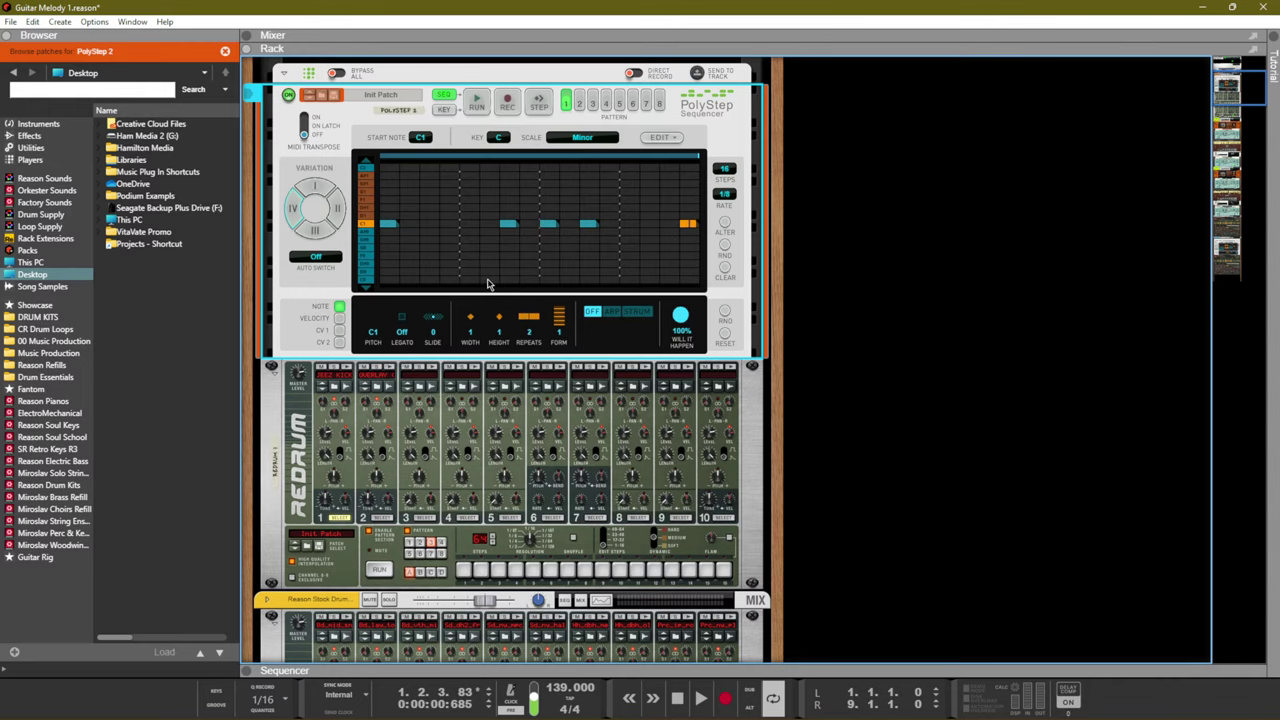
Set the PolyStep auto switch to Next and play the kick variations from the start of the song
left_click(330, 193)
key("KP_0")
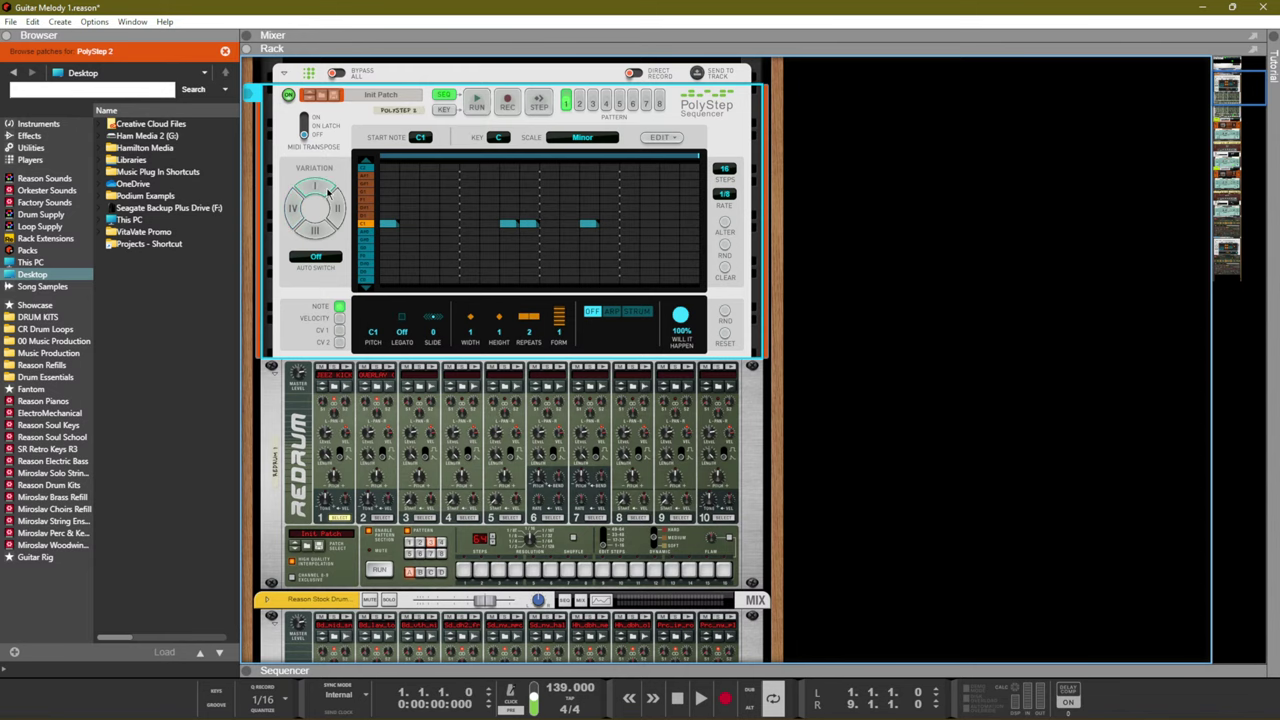
left_click(308, 258)
left_click(330, 278)
left_click(314, 258)
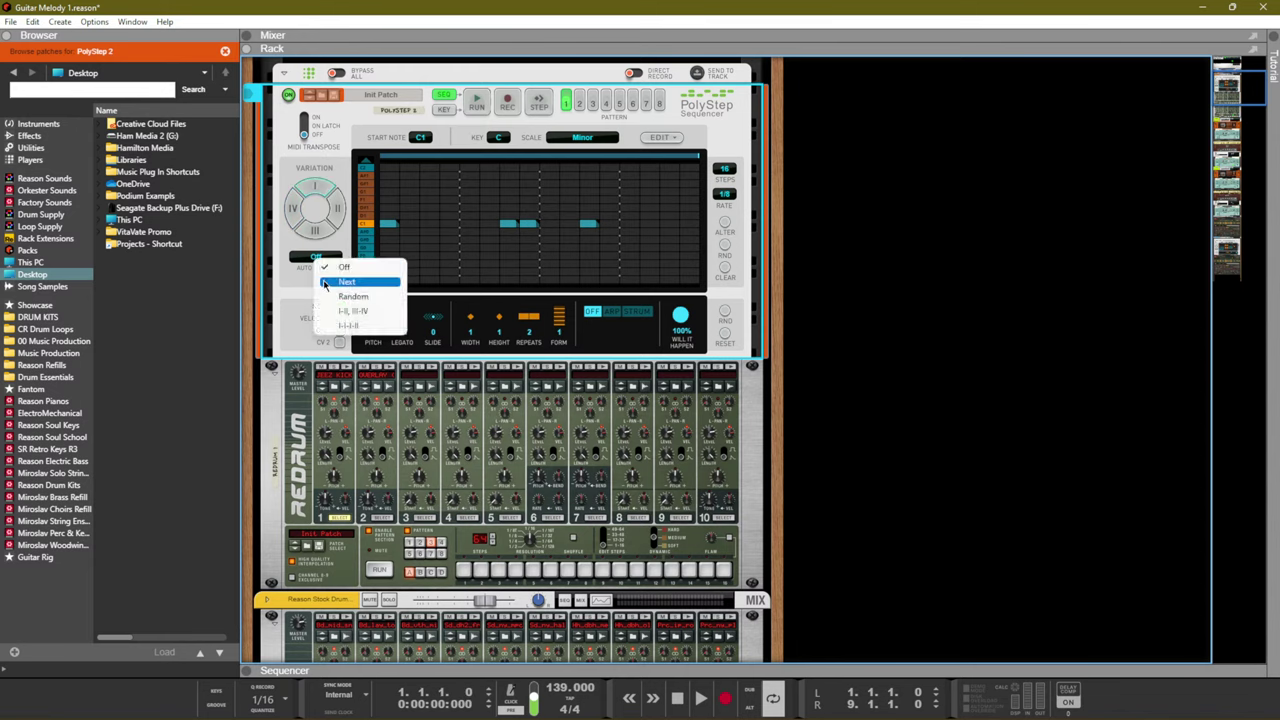
left_click(321, 284)
key("space")
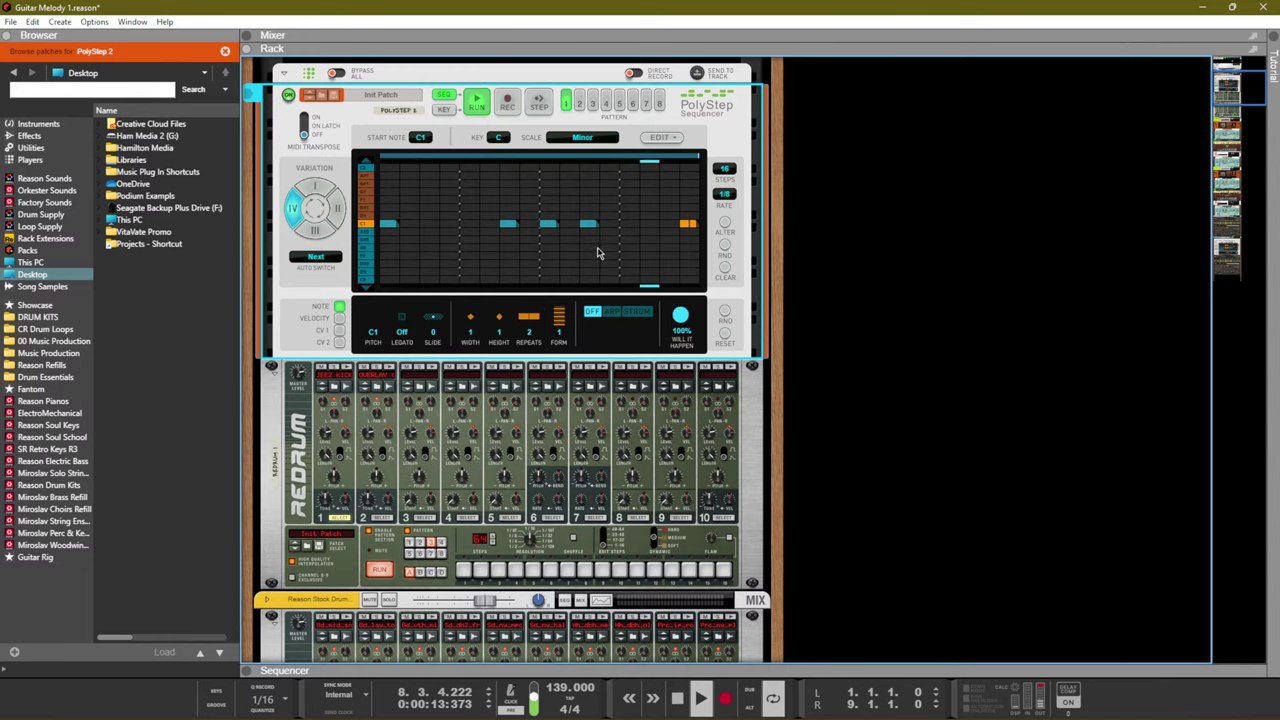
Turn auto switch off and rework variation IV's kick notes to steps 1, 7, 8, 9, 10 and 16, auditioning the changes
key("space")
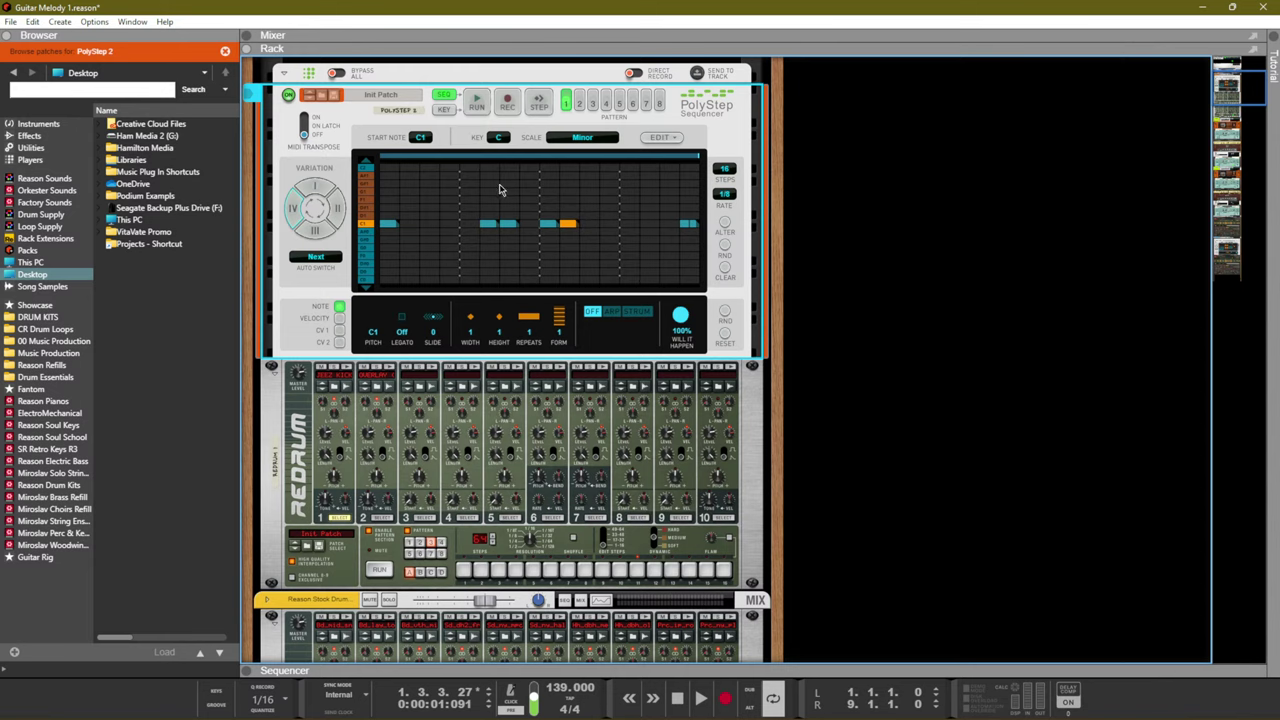
left_click(323, 266)
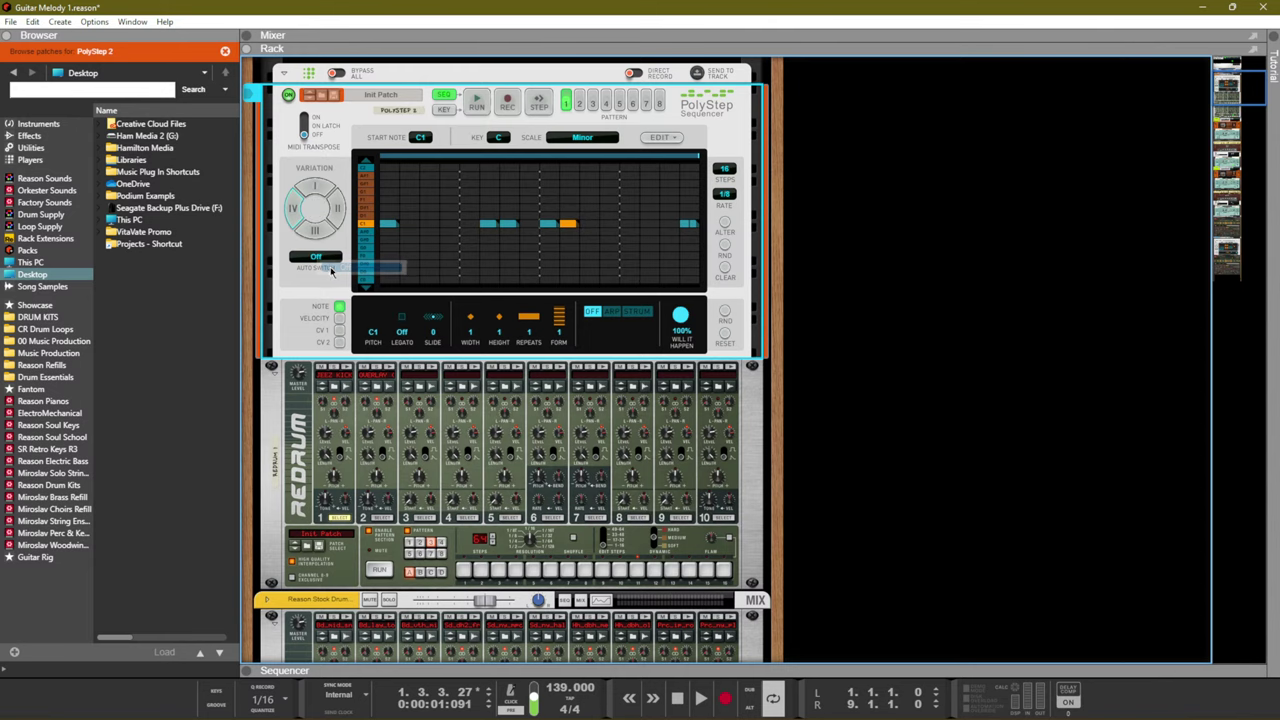
key("space")
key("space")
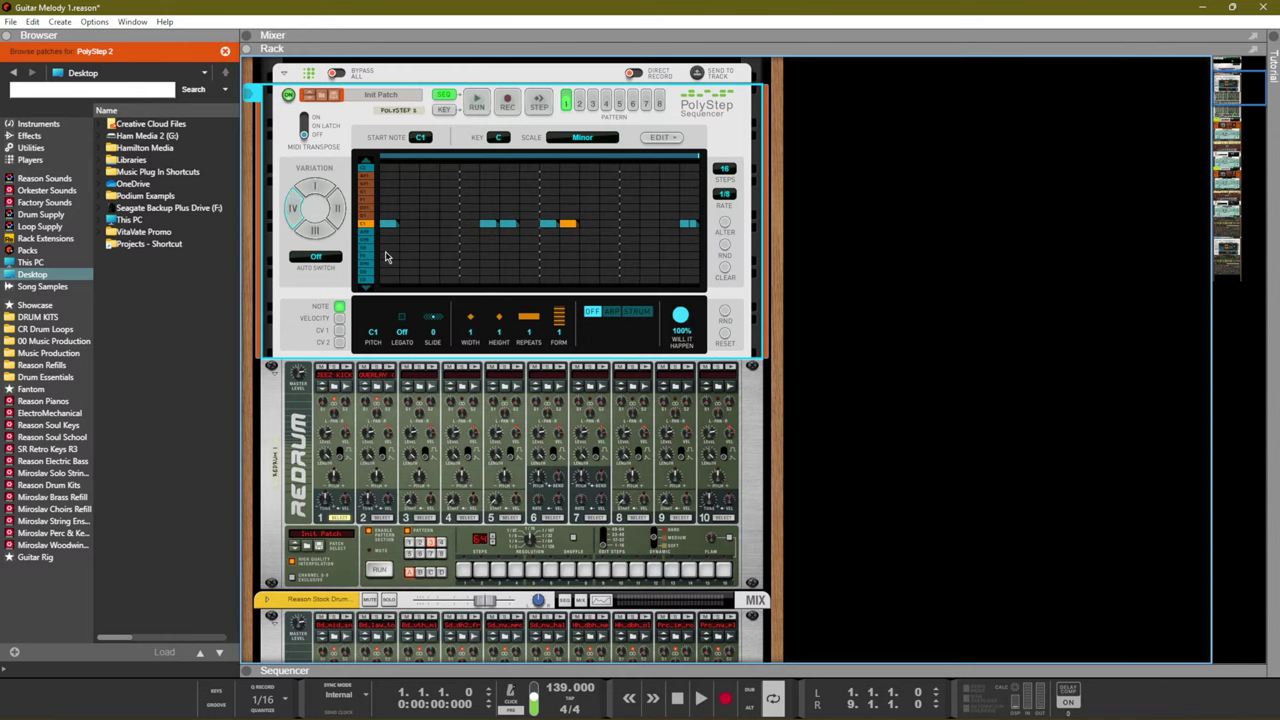
key("space")
key("space")
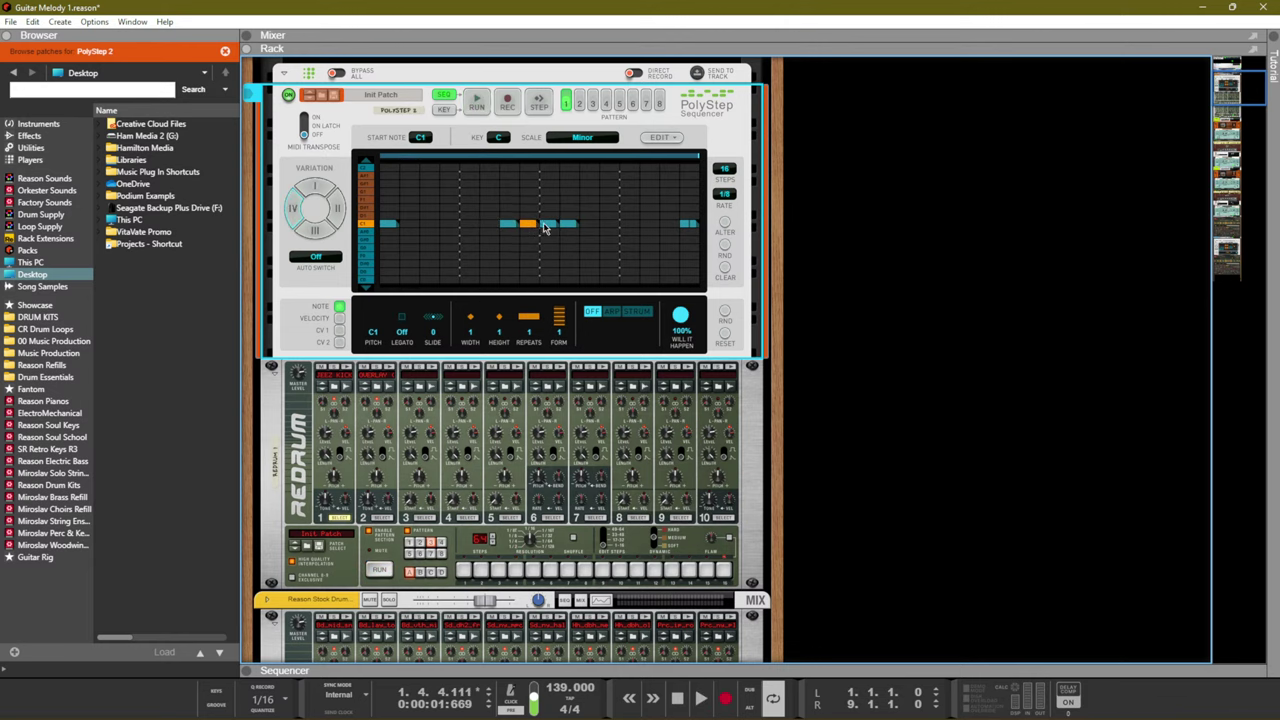
Add a note on step 14 of variation III, move variation IV's middle notes to steps 10 and 11, and audition the variations
key("space")
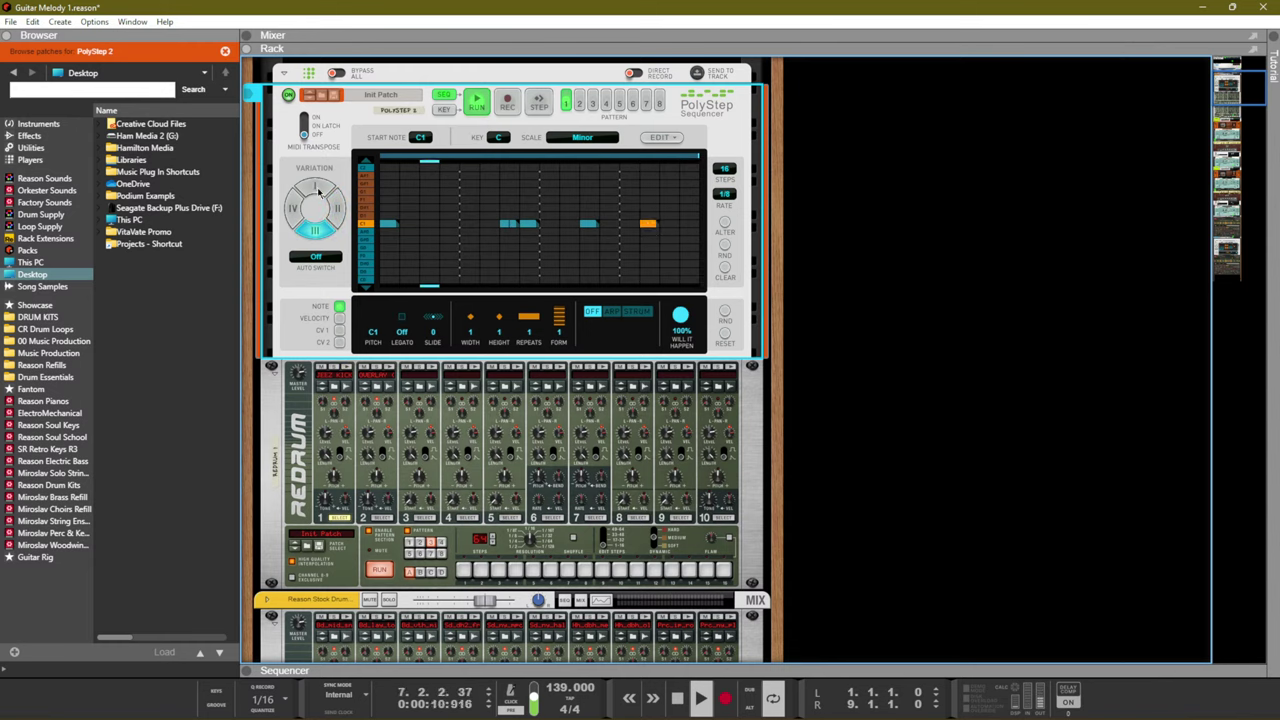
key("space")
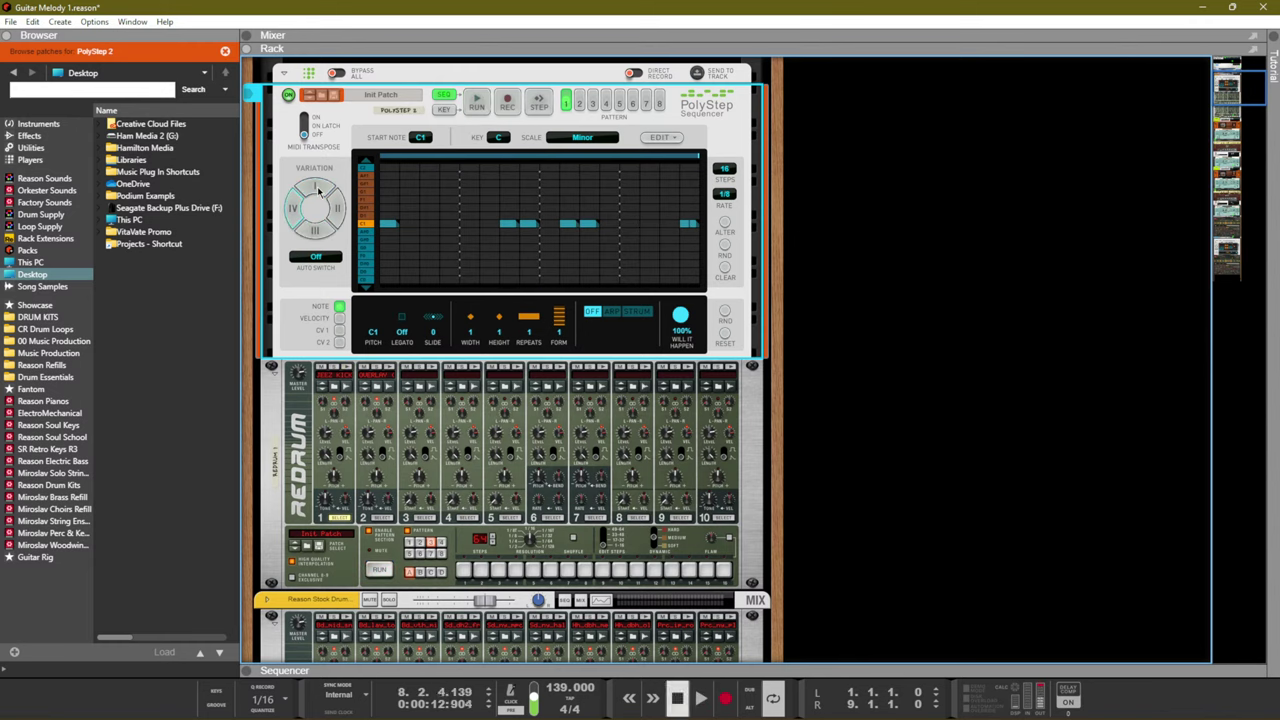
key("space")
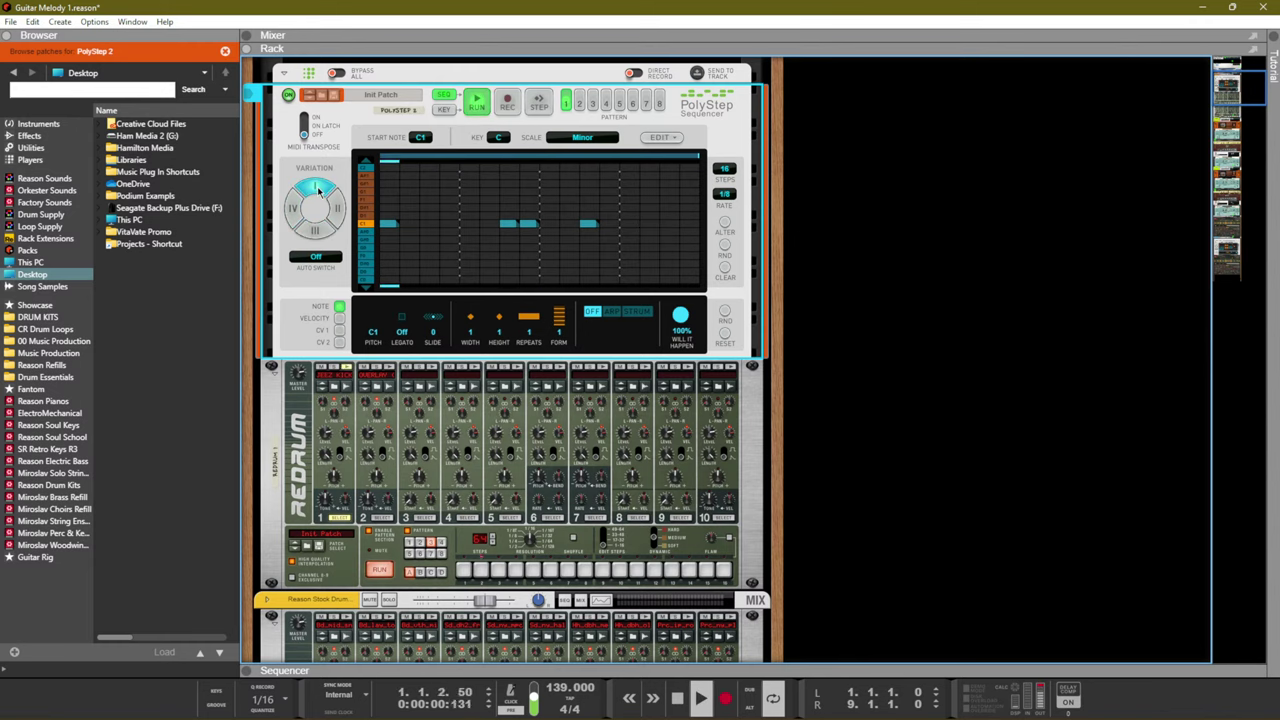
left_click(665, 140)
left_click(688, 145)
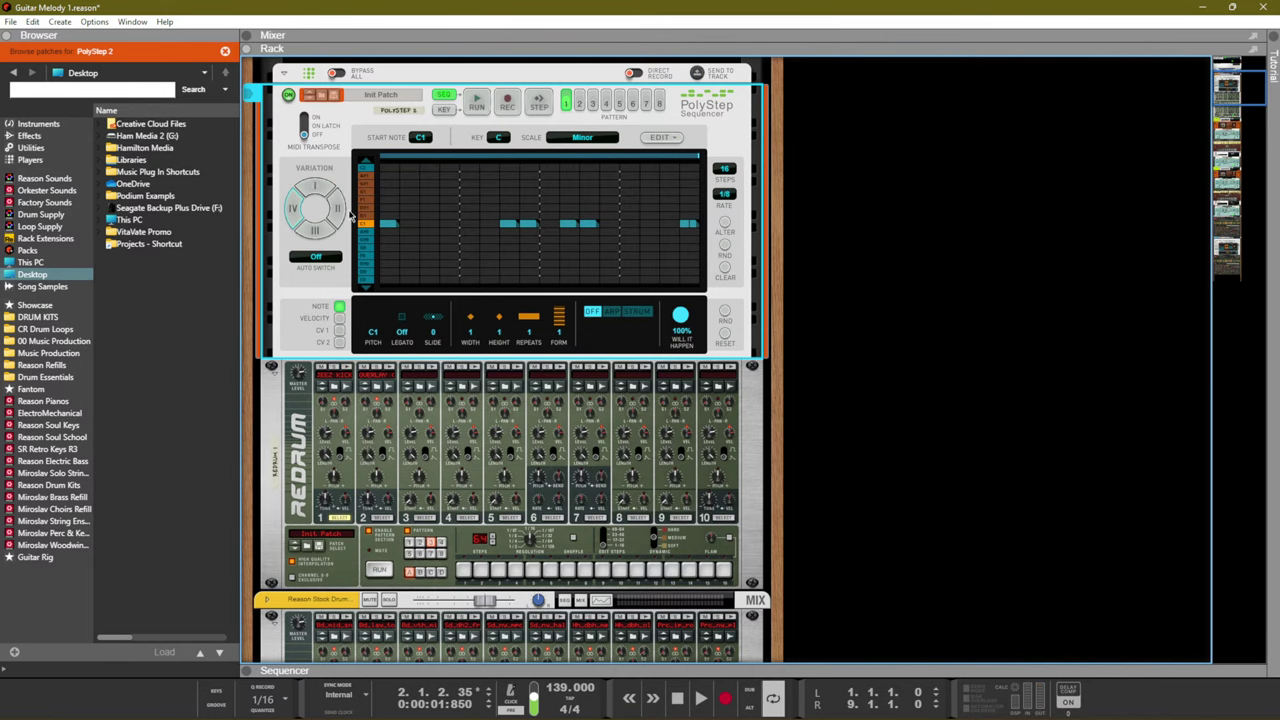
Send the PolyStep output to the Redrum 1 track and show the song arrangement
left_click(697, 74)
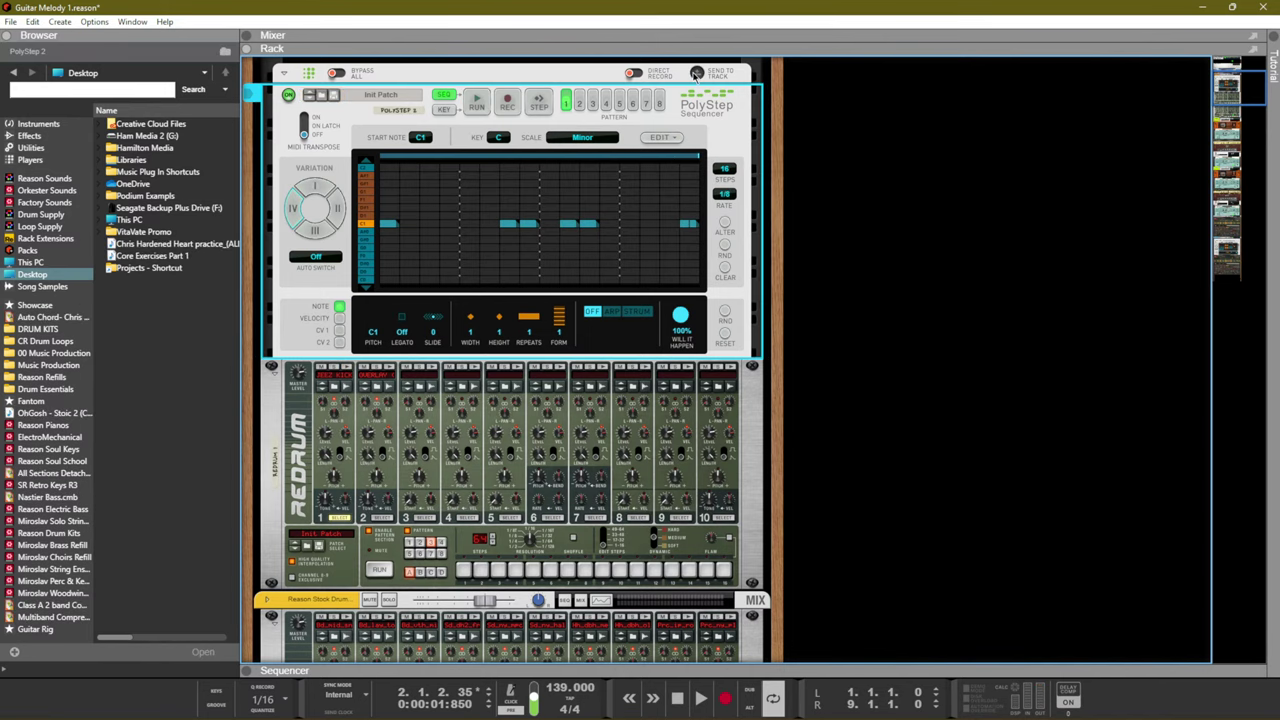
left_click(697, 74)
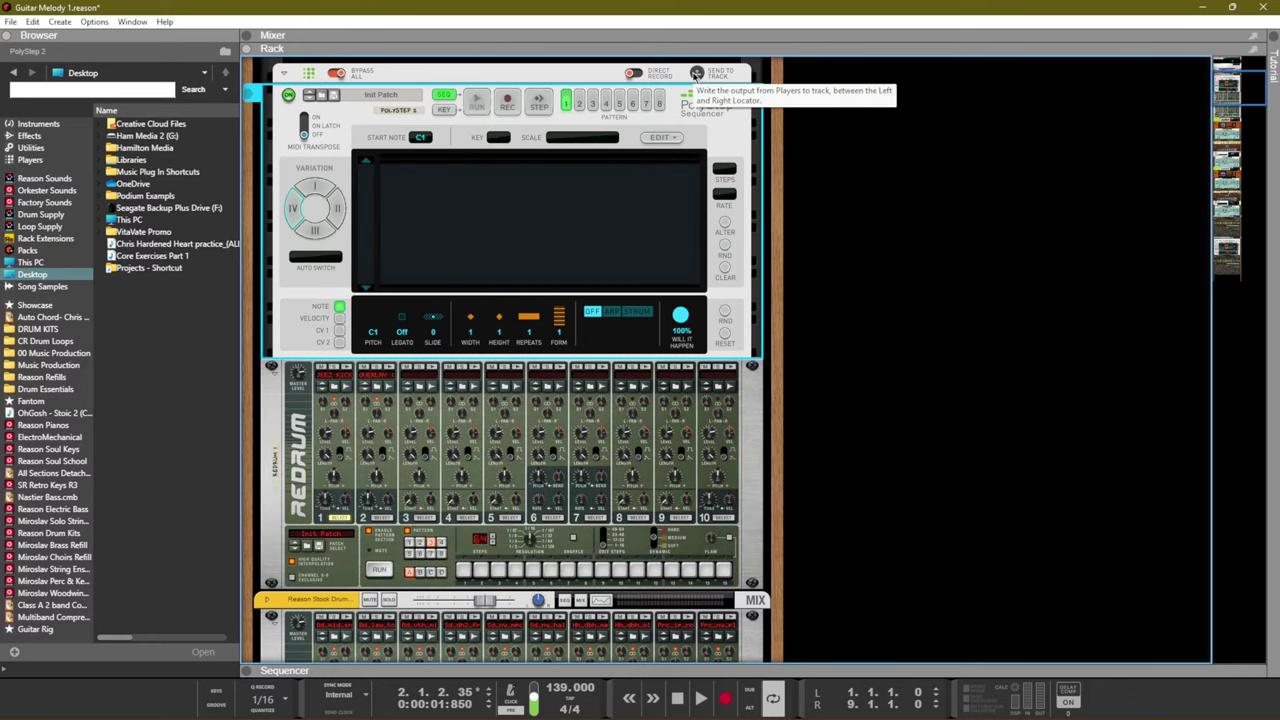
key("F7")
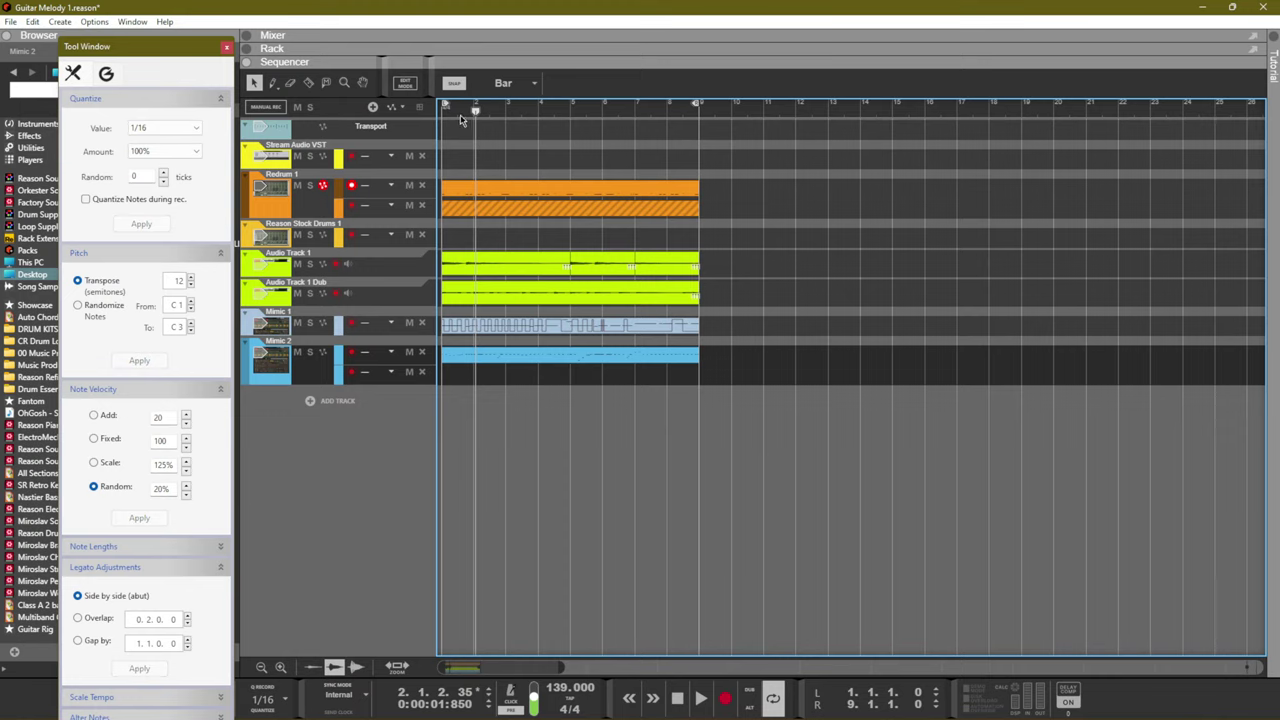
Move Redrum 1's second-lane clip to bar 11 and switch the drum machine to pattern 4
left_click(460, 212)
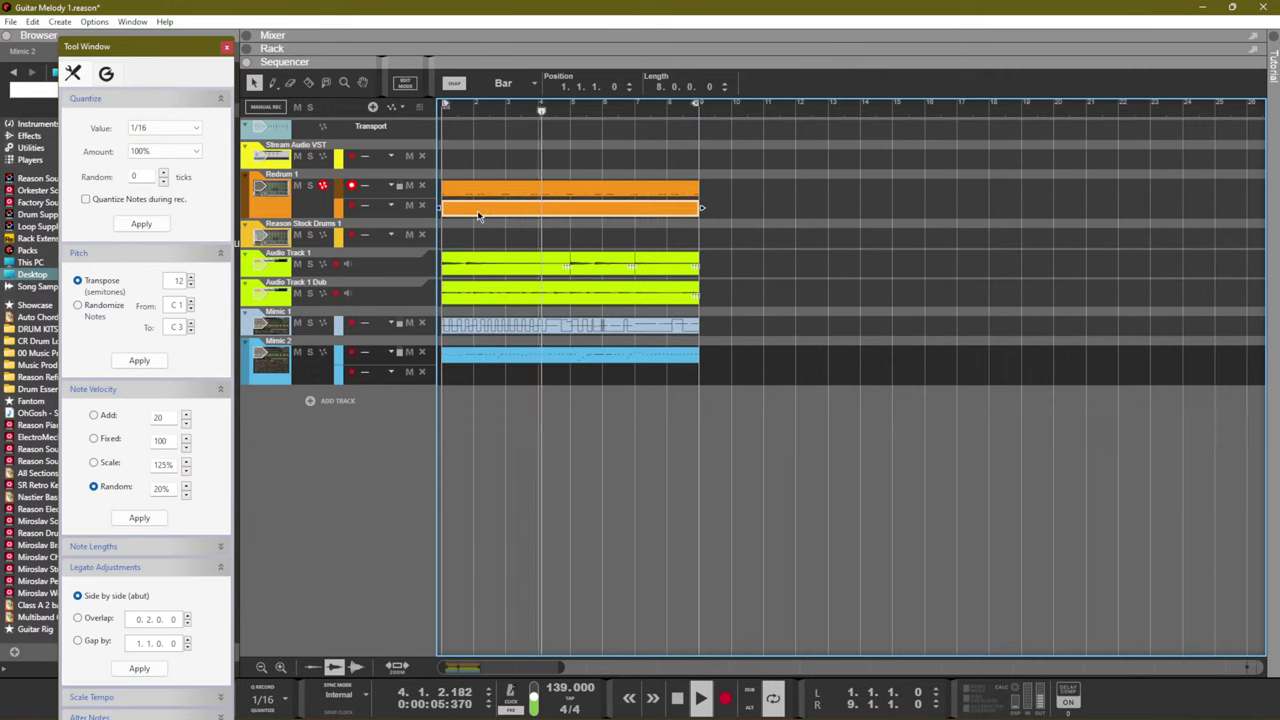
left_click_drag(477, 210, 778, 217)
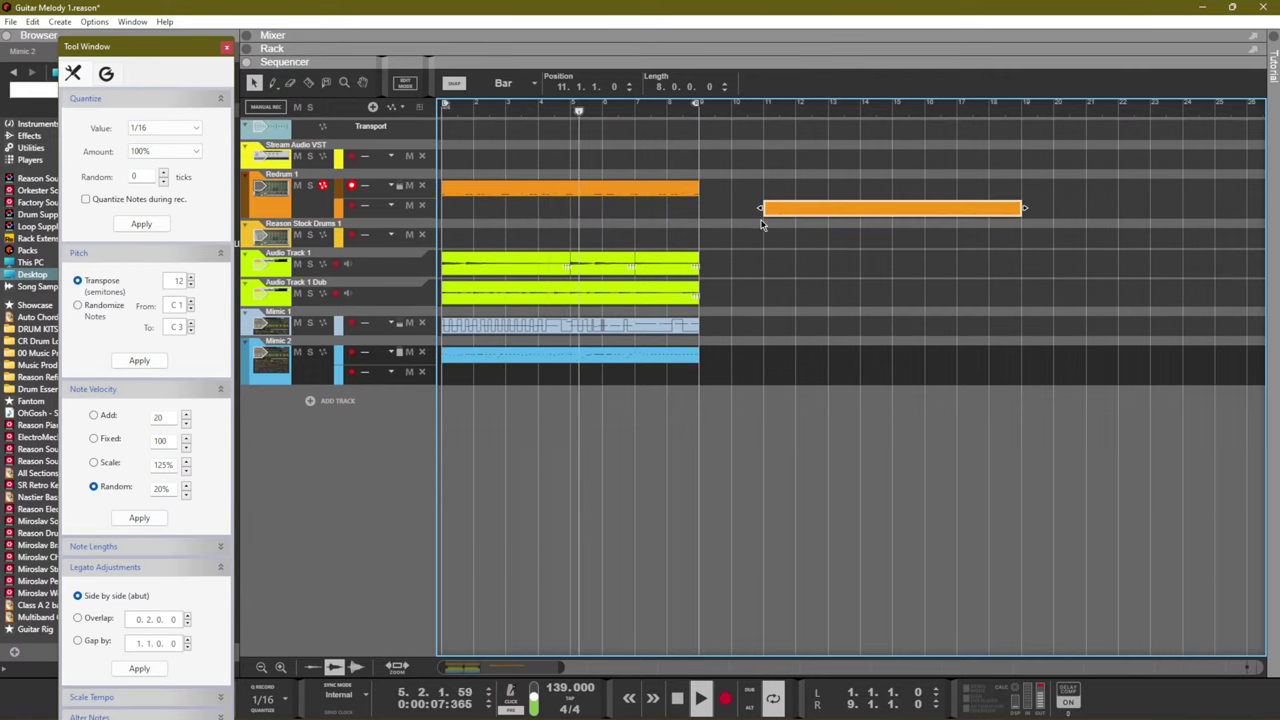
key("F6")
left_click(441, 543)
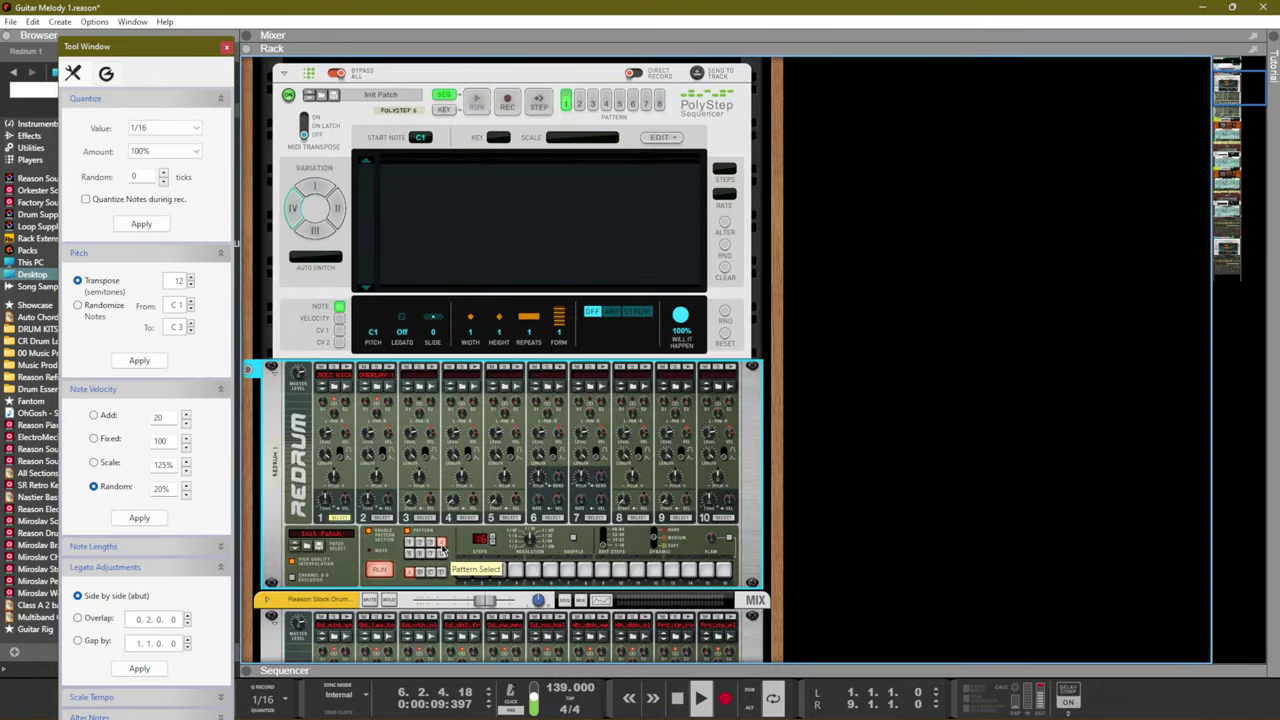
key("F7")
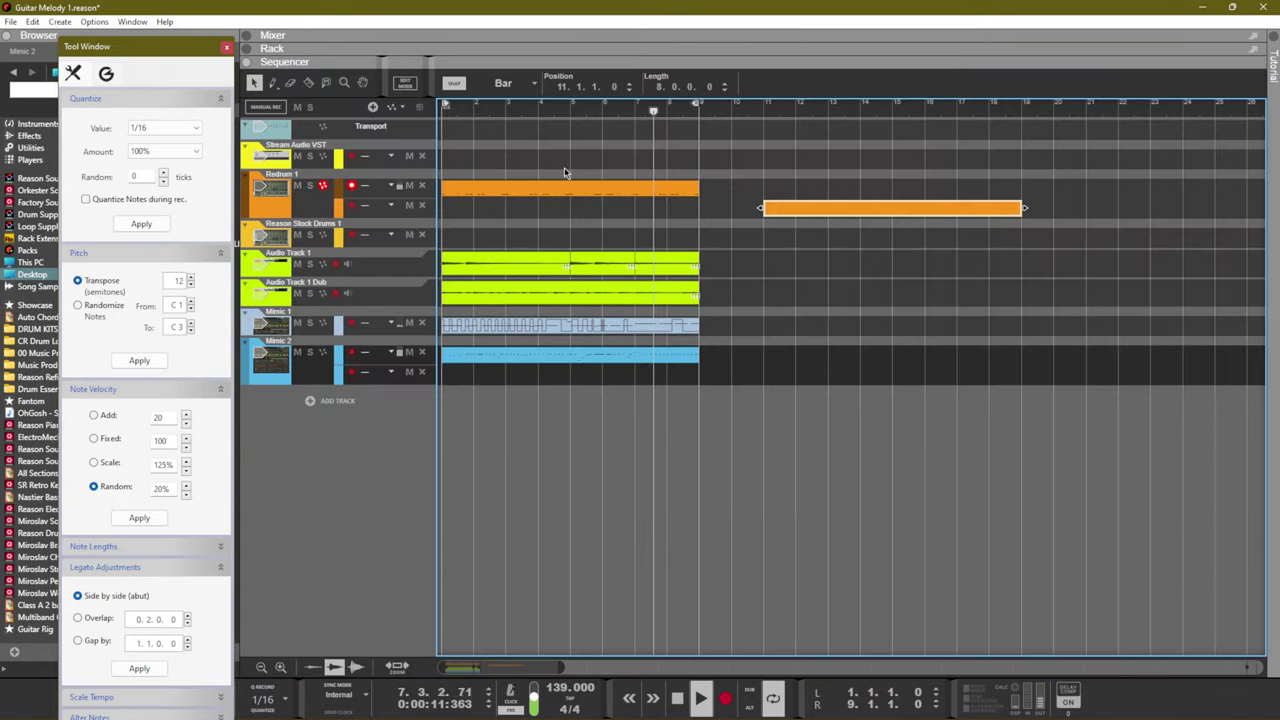
Open Redrum 1's eight-bar note clip to examine its kick and clap notes, and return to the arrangement
left_click(565, 190)
double_click(565, 190)
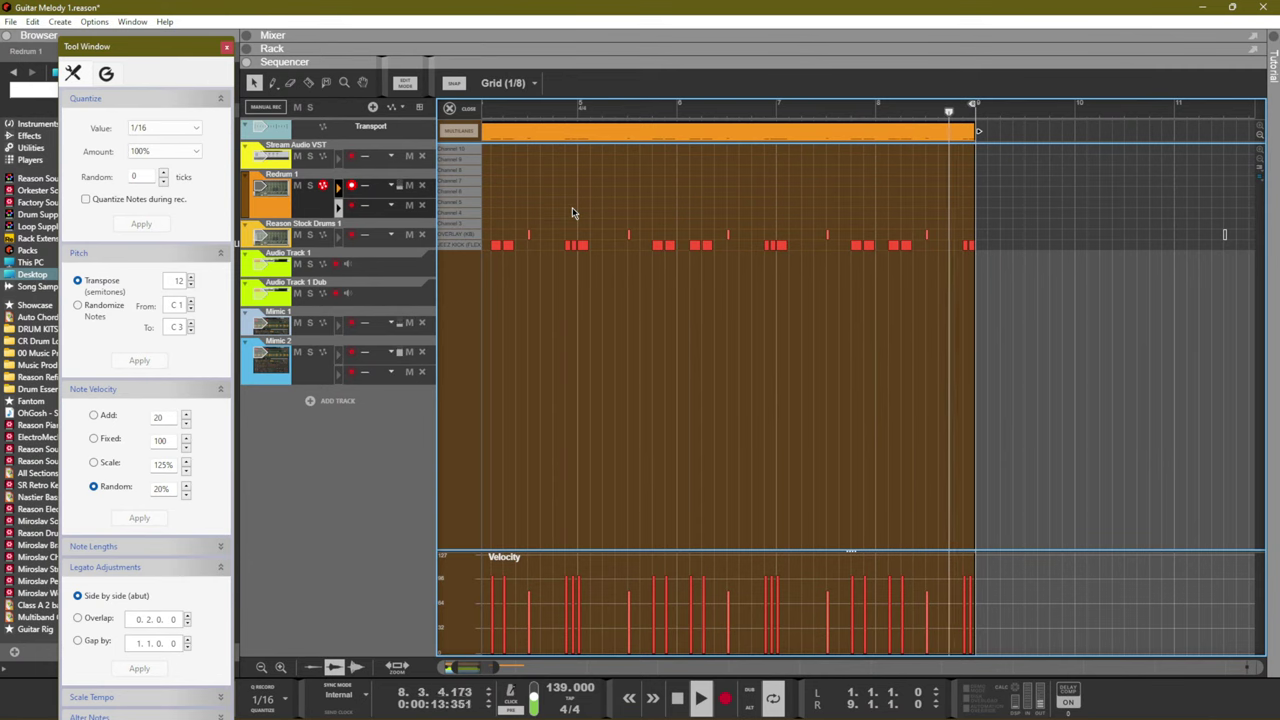
key("ctrl+e")
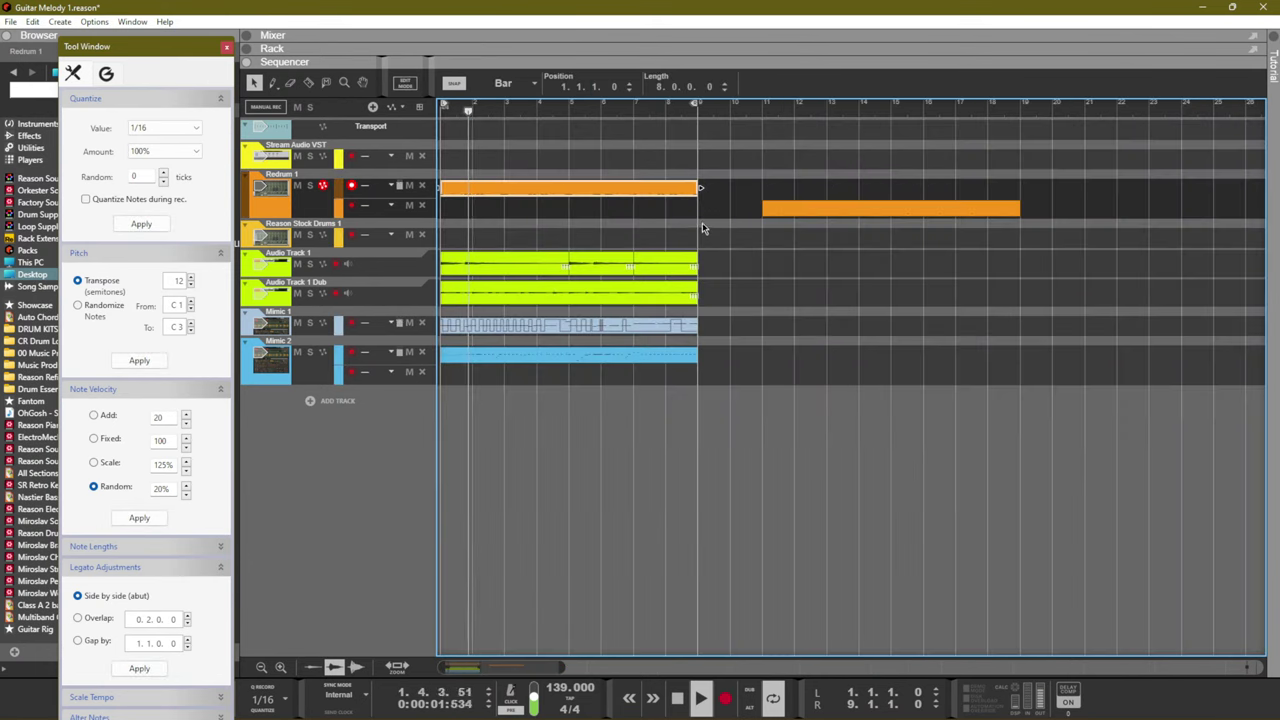
Delete Redrum 1's clip at bar 11 and remove the track's empty second note lane
left_click(900, 208)
key("Delete")
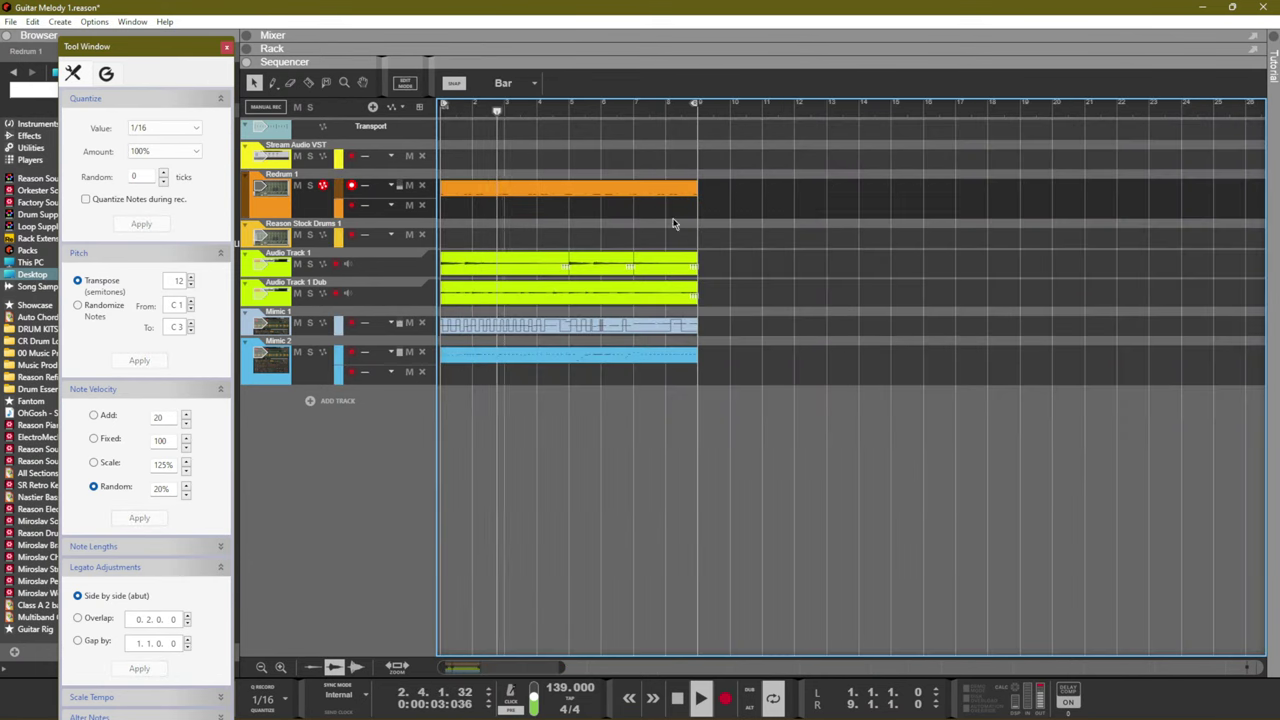
left_click(421, 206)
left_click(800, 274)
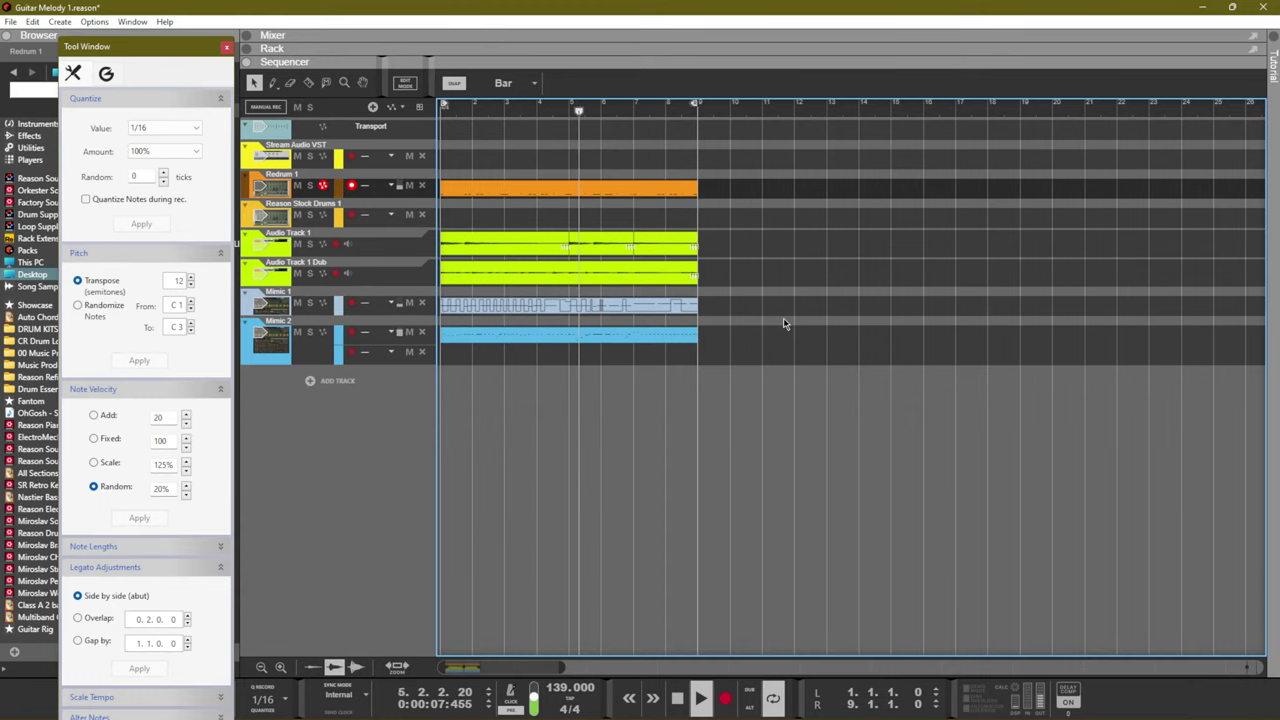
Close the Tool Window and delete the empty second note lane on Mimic 2
left_click(227, 46)
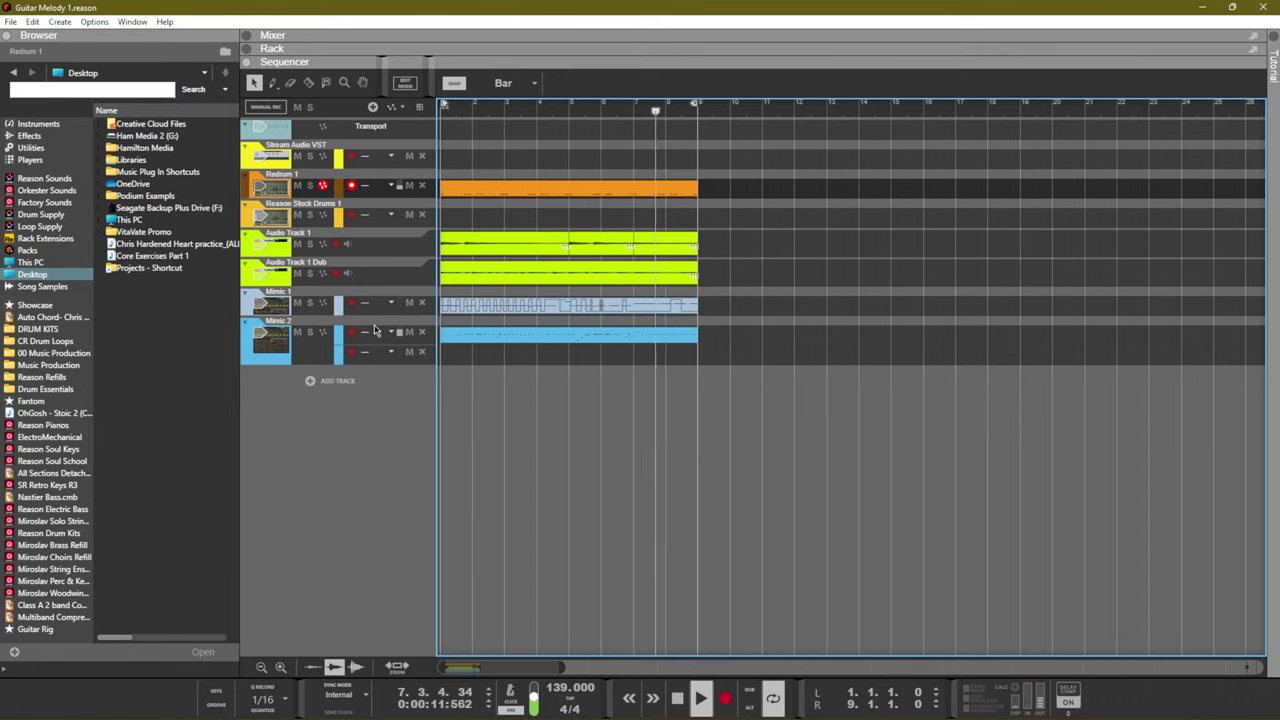
left_click(414, 354)
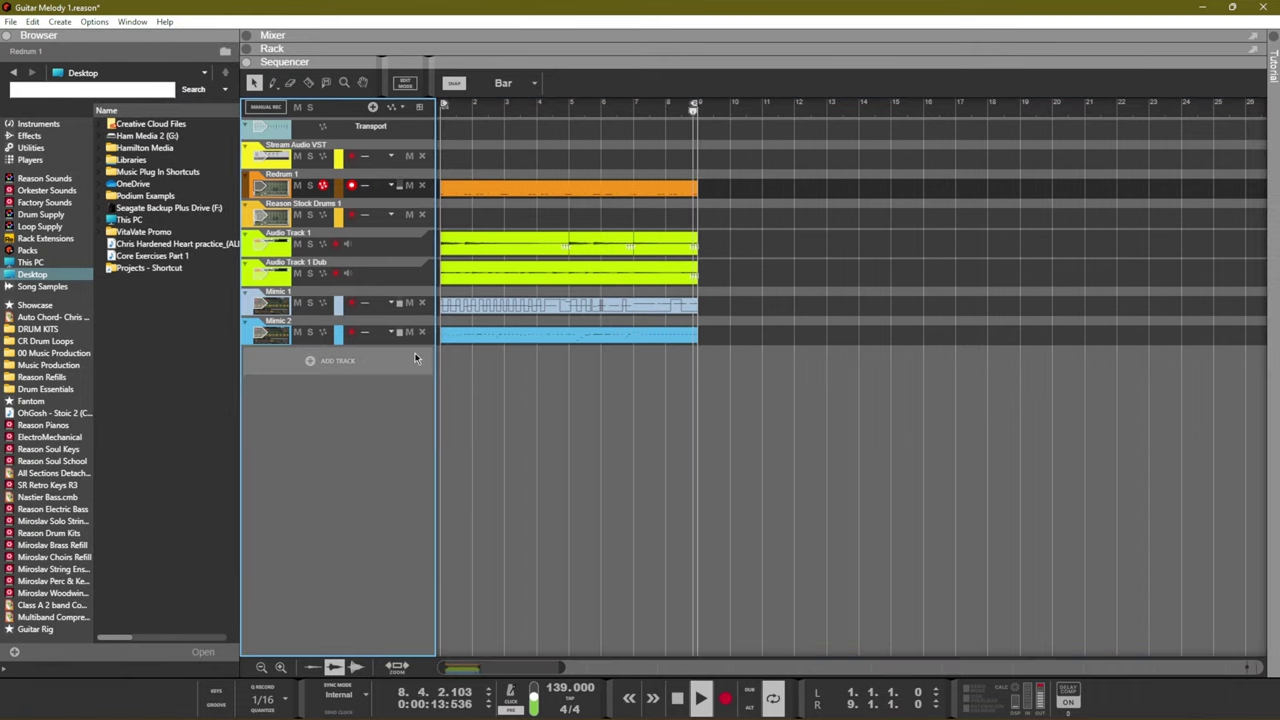
left_click(622, 383)
Lower the mixer levels of Redrum 1 to about -3.82 dB and Mimic 1 to about -3.41 dB
key("F5")
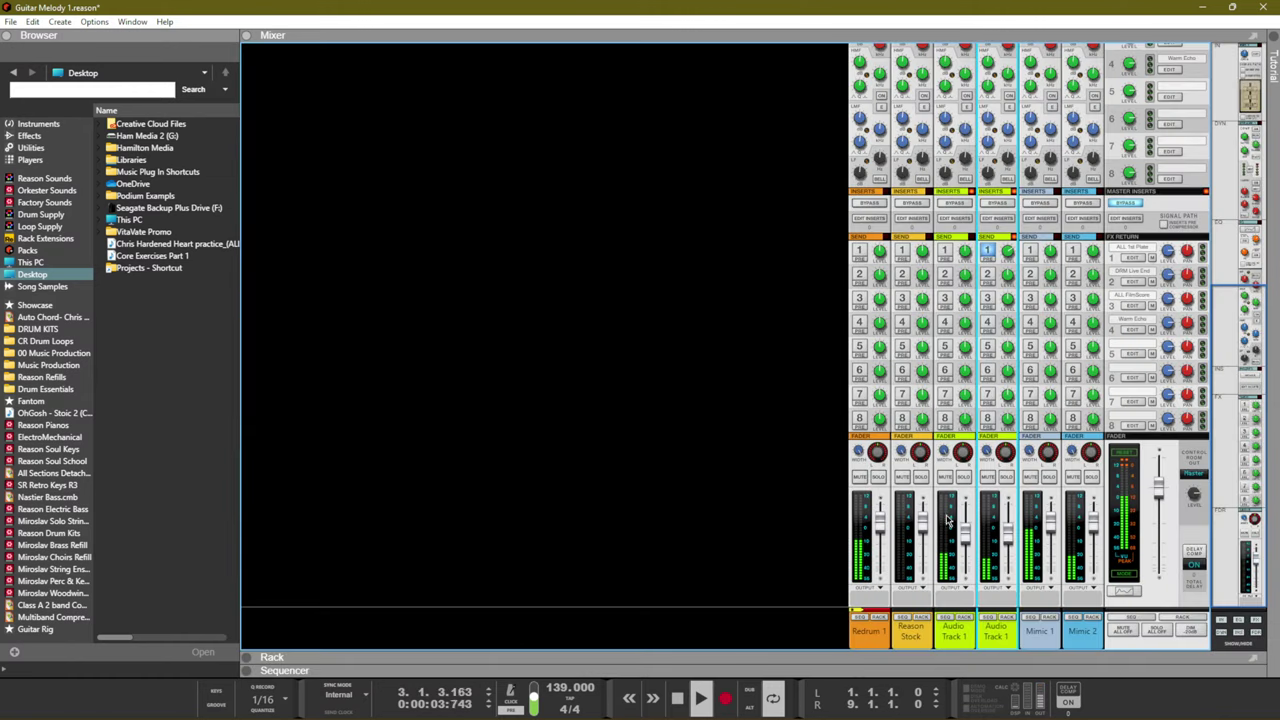
mouse_move(880, 530)
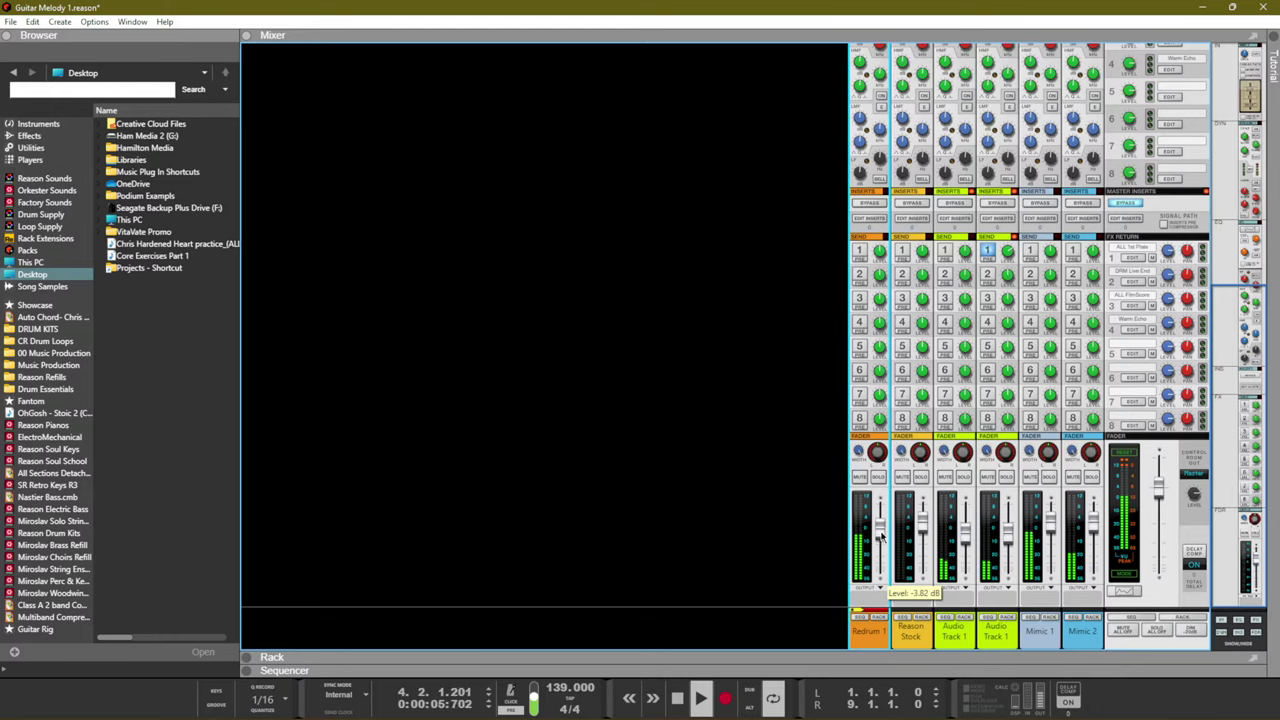
left_click(1050, 538)
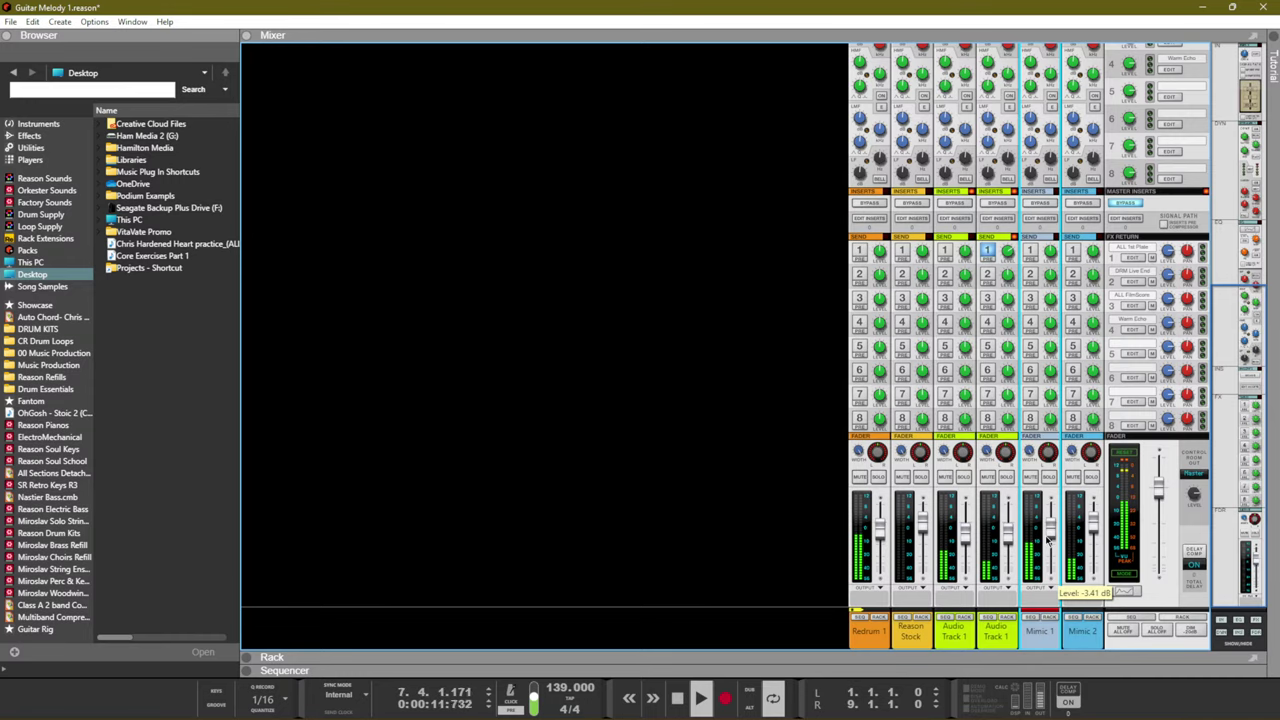
left_click(730, 468)
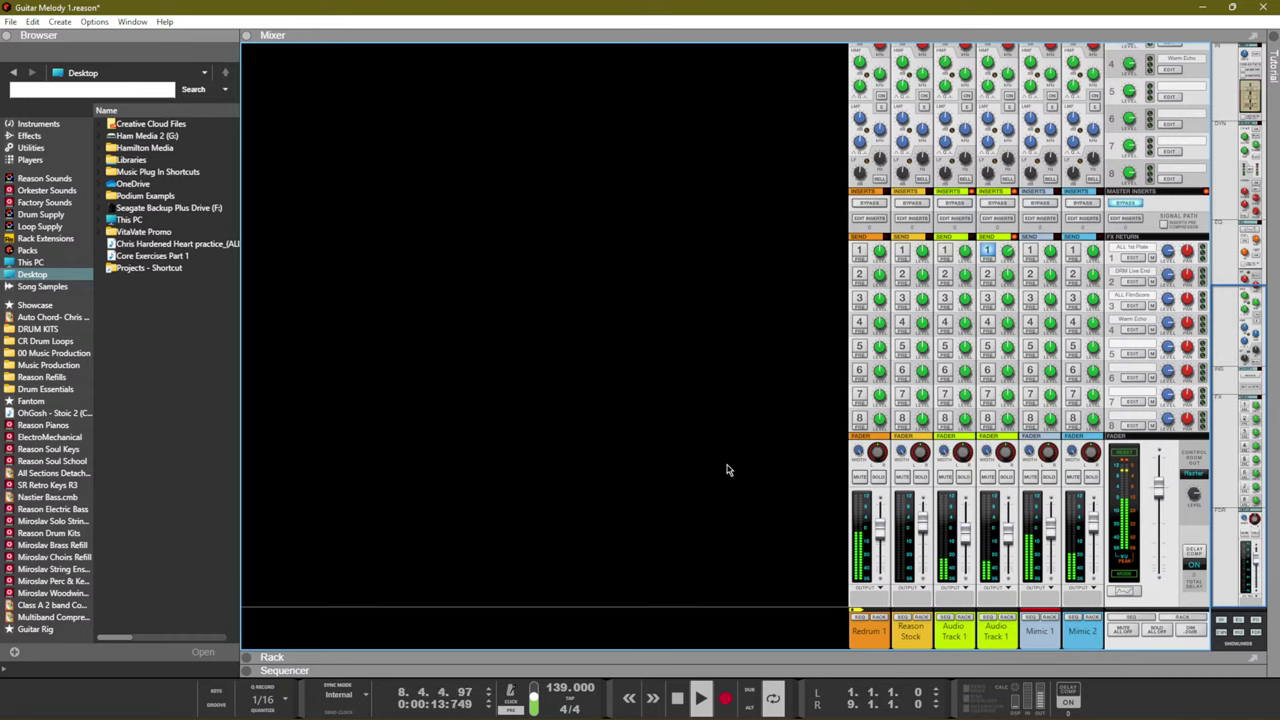
Return to the sequencer and compare playback with Audio Track 1 Dub muted and soloed
key("F7")
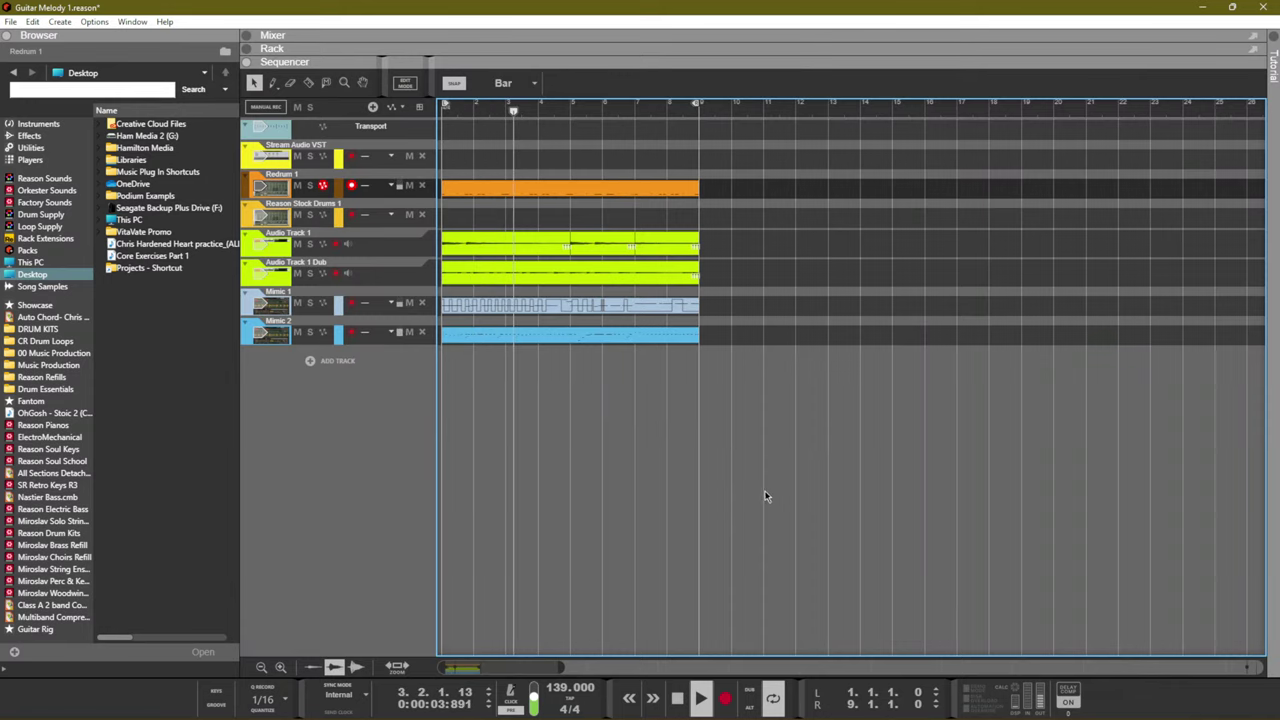
left_click(297, 274)
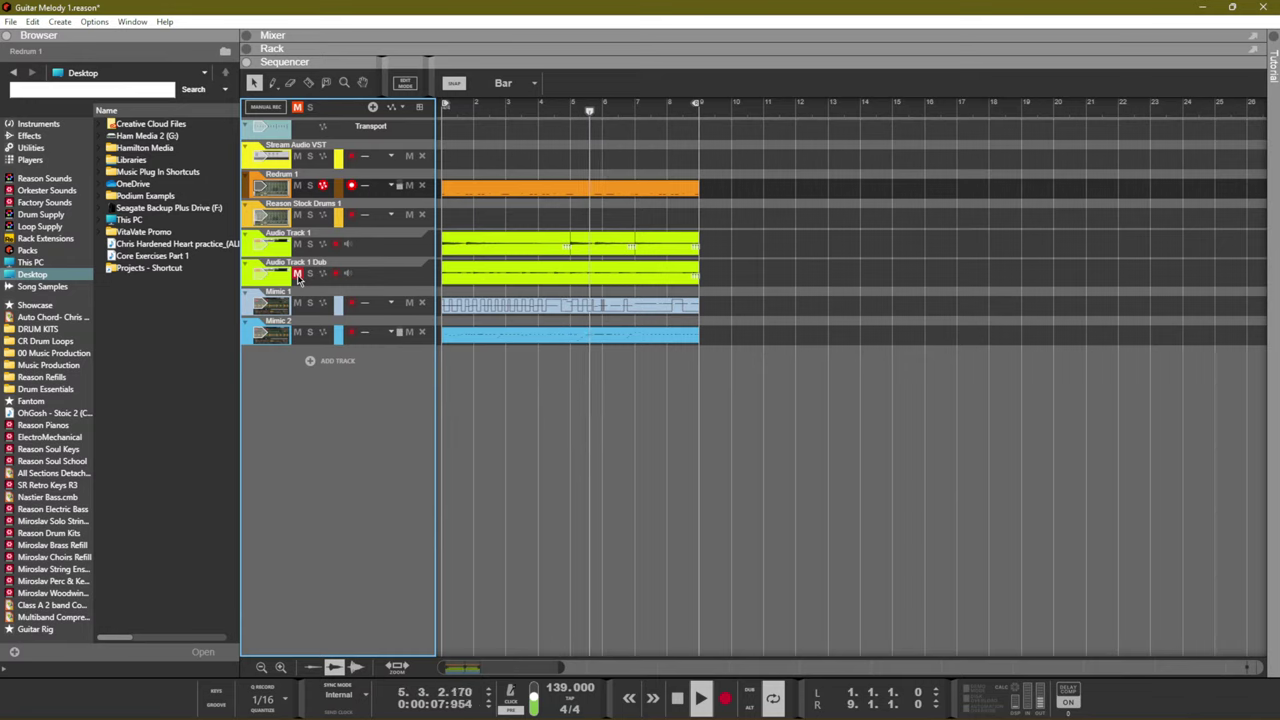
left_click(298, 274)
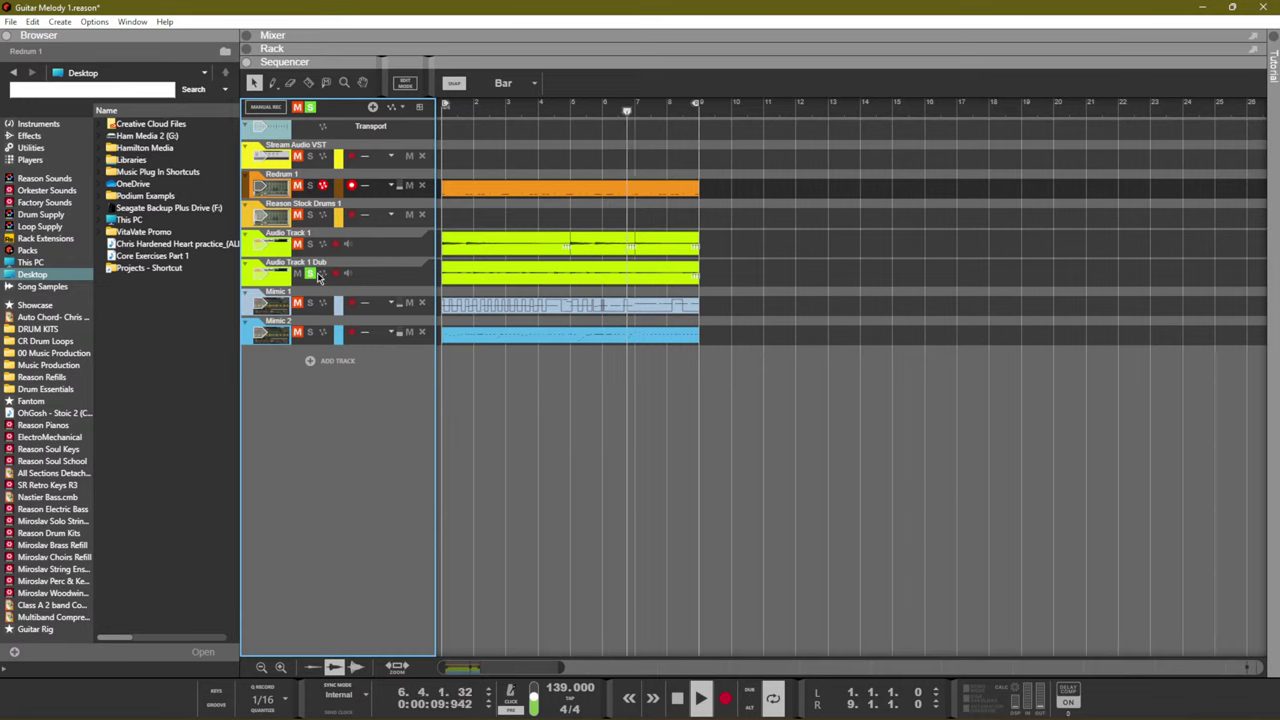
Add a Processed Pianos instrument track and load the Grand D Cocktail patch into it
left_click(312, 355)
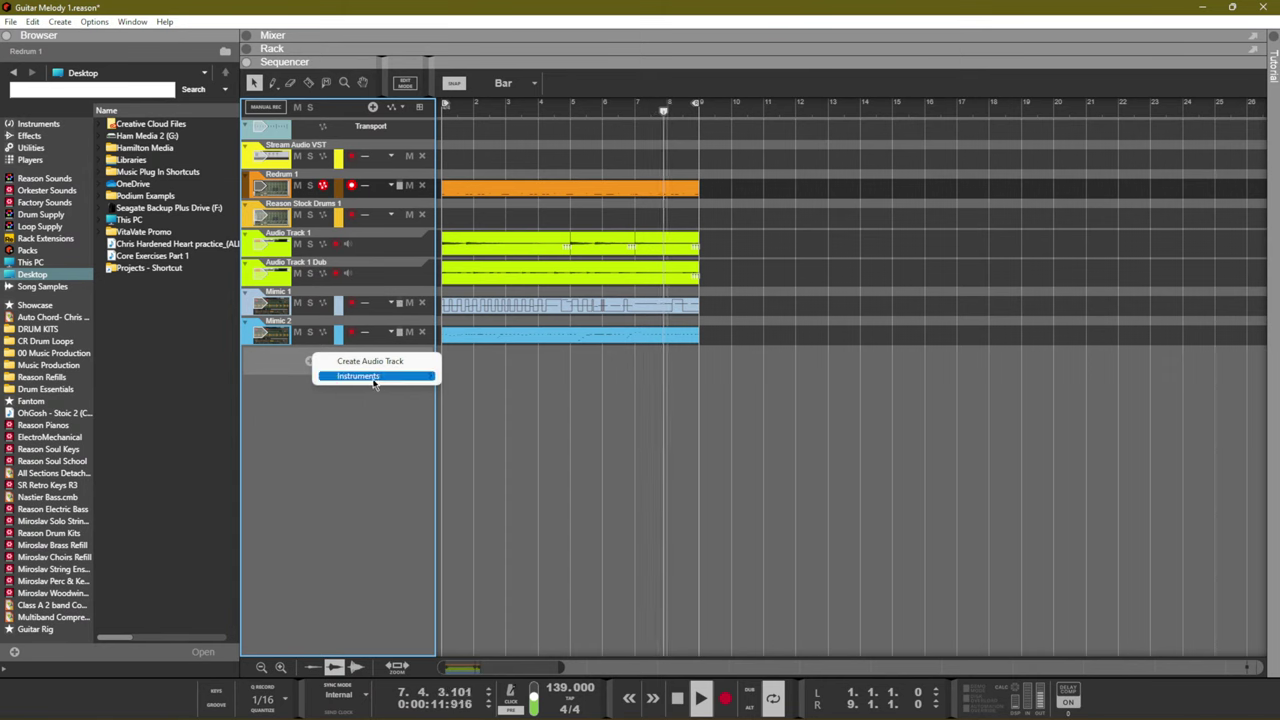
mouse_move(371, 375)
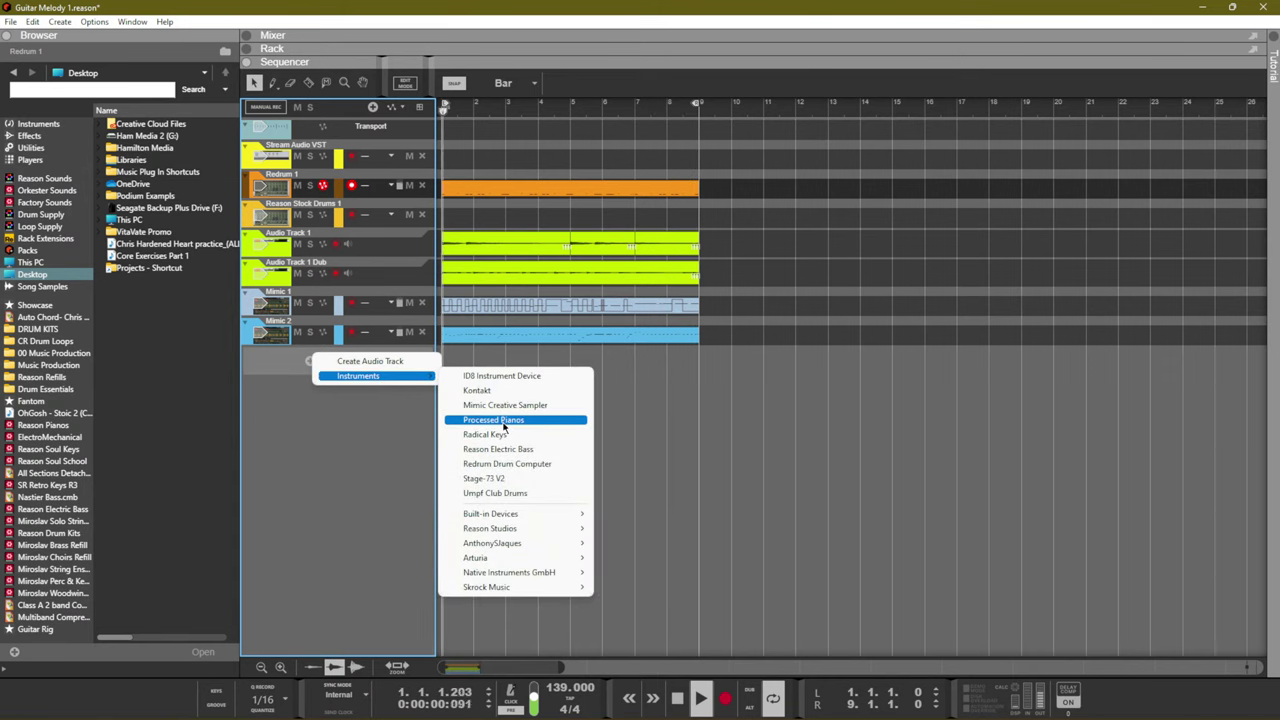
left_click(505, 421)
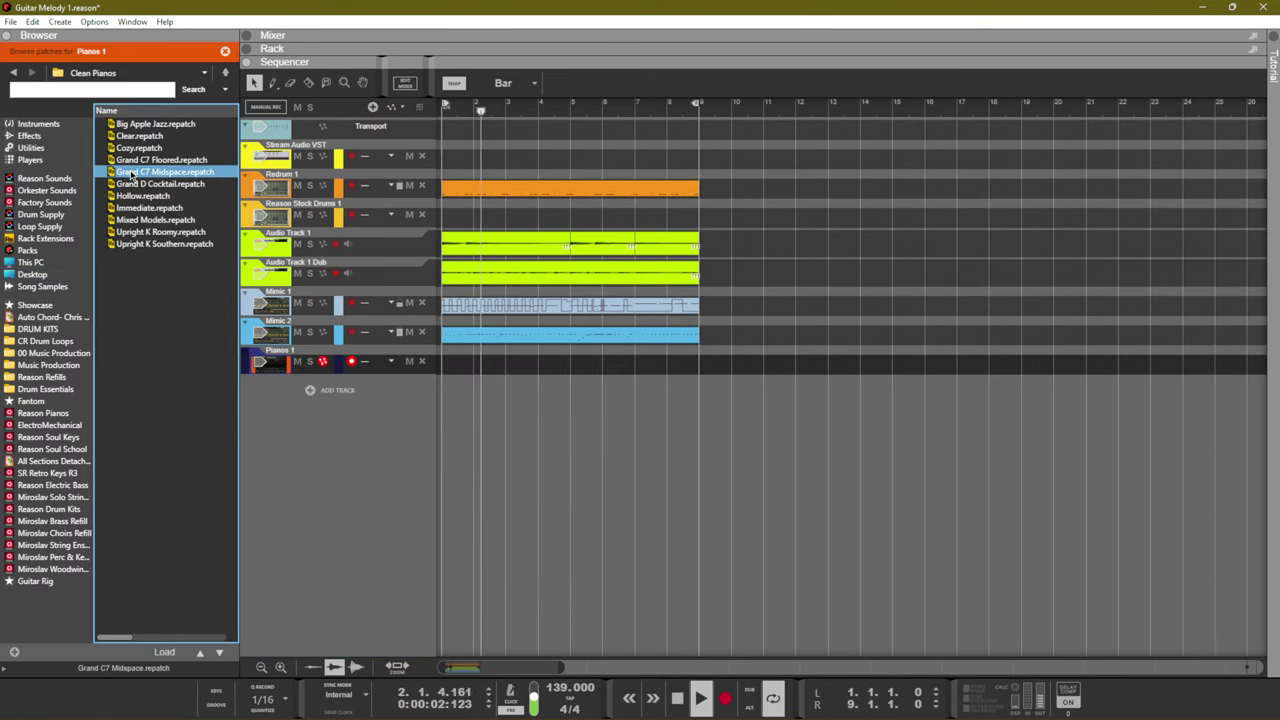
left_click(135, 184)
left_click_drag(135, 184, 292, 366)
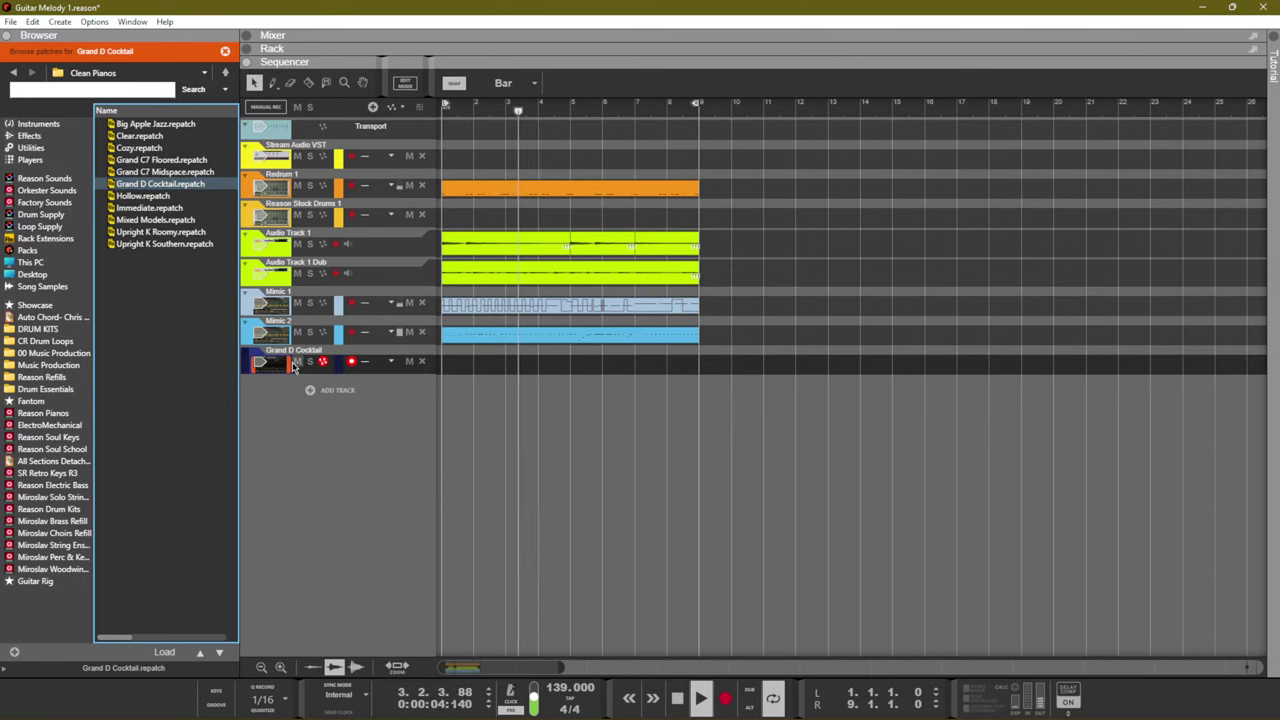
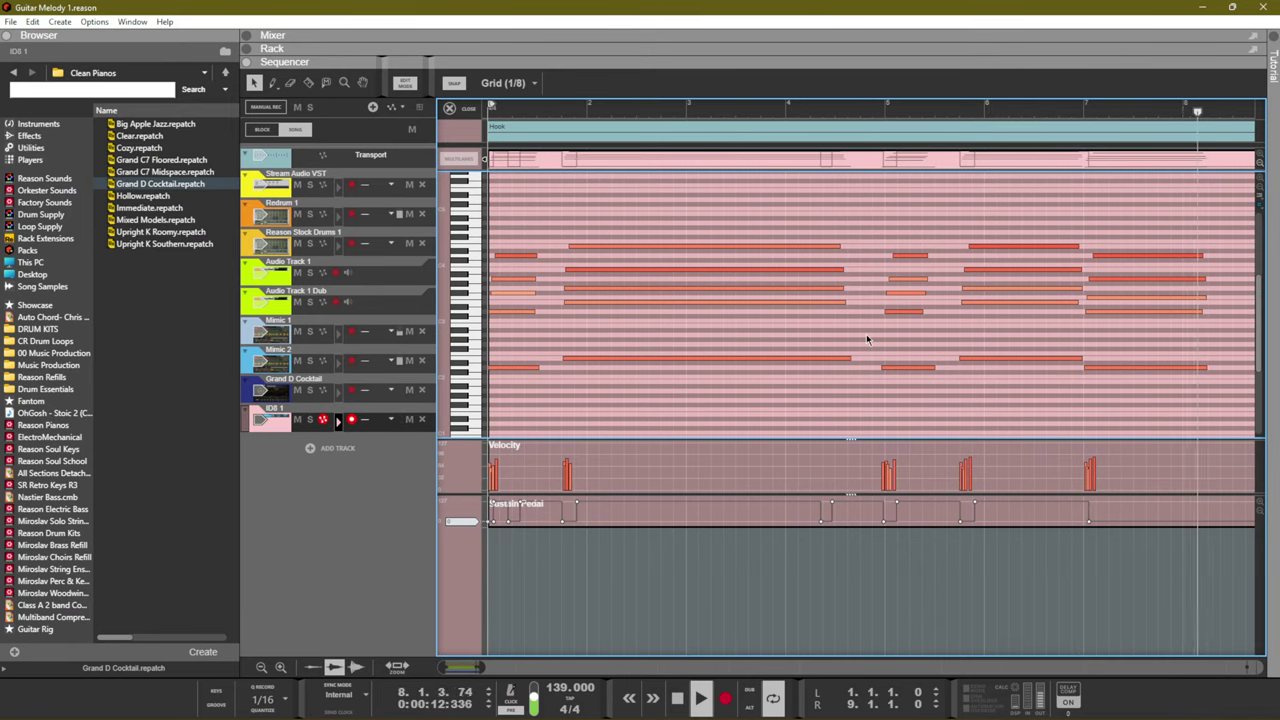
Leave the ID8 1 clip's note view and audition the Grand D Cocktail channel with its mixer solo, returning to the arrangement
key("ctrl+e")
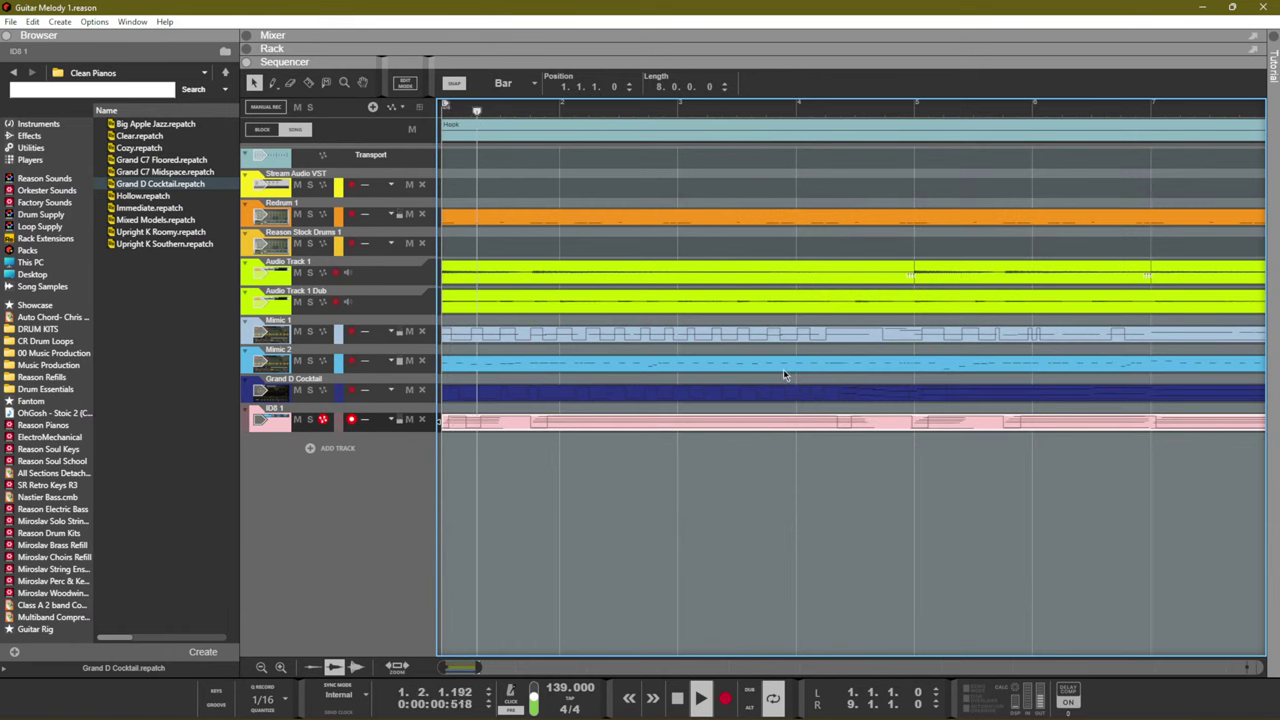
scroll(705, 434, "down", 2)
scroll(694, 434, "up", 2)
scroll(705, 580, "down", 2)
scroll(600, 610, "down", 4)
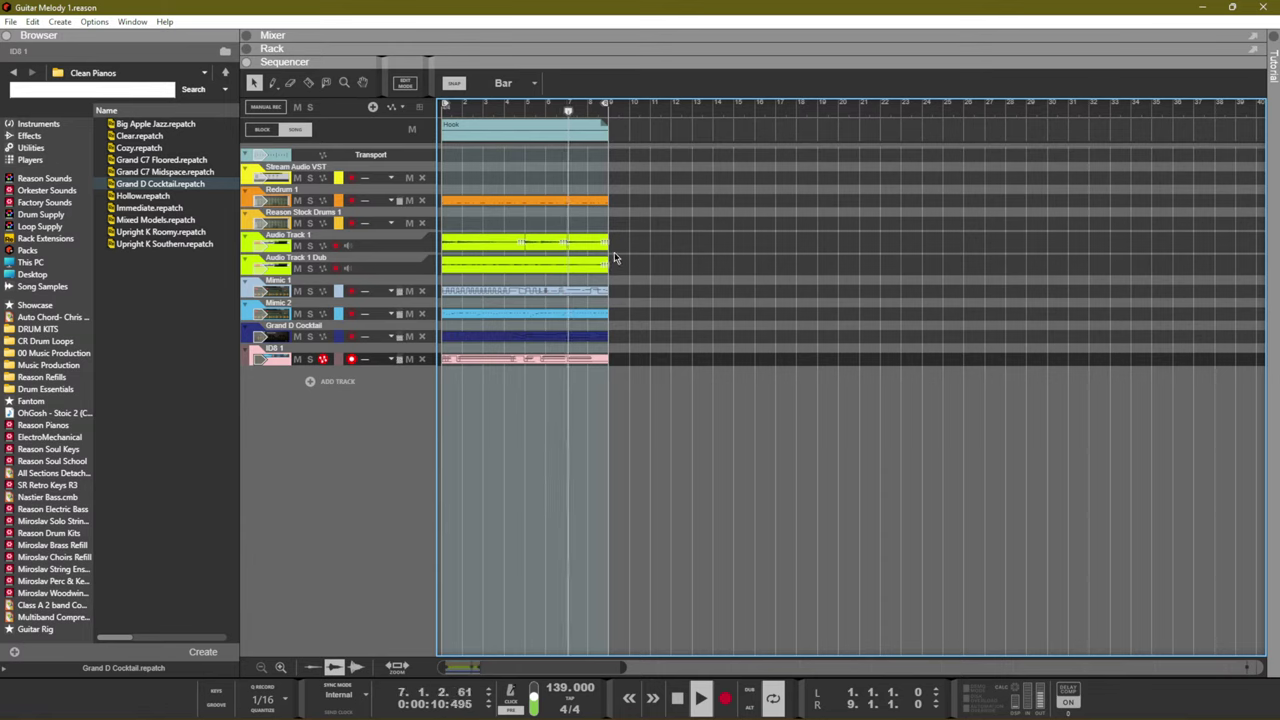
key("F5")
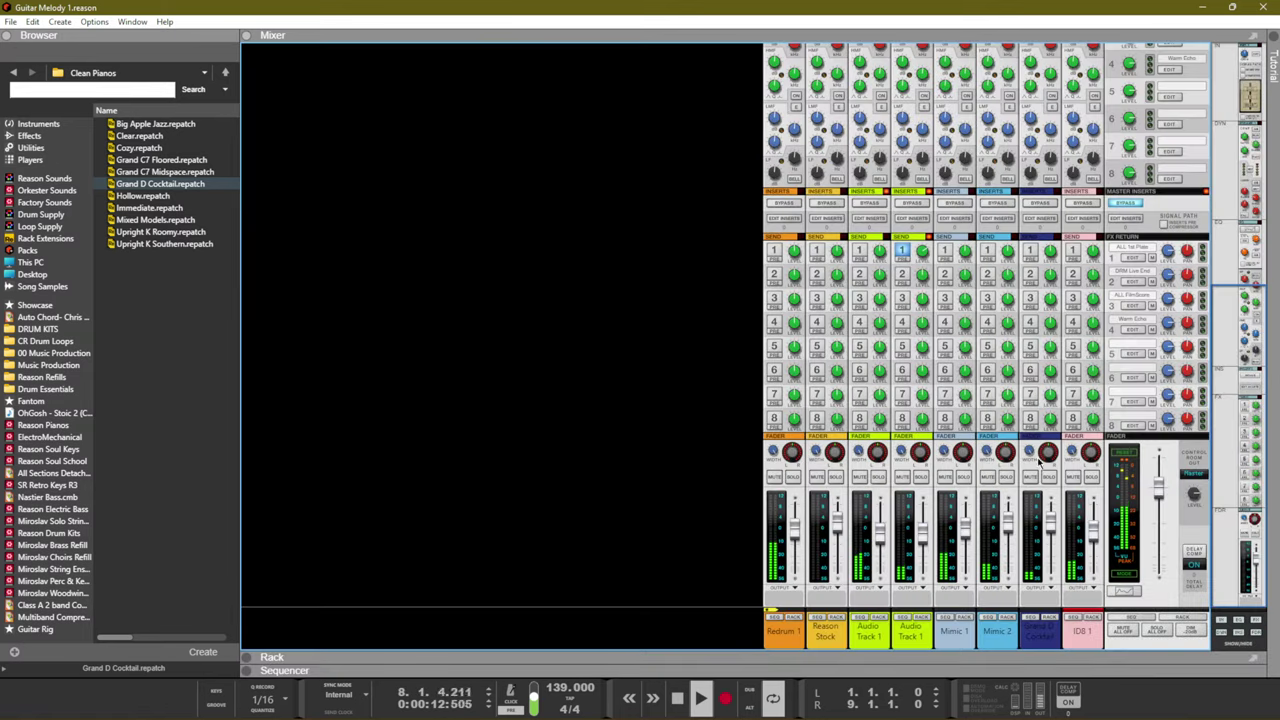
left_click(1049, 477)
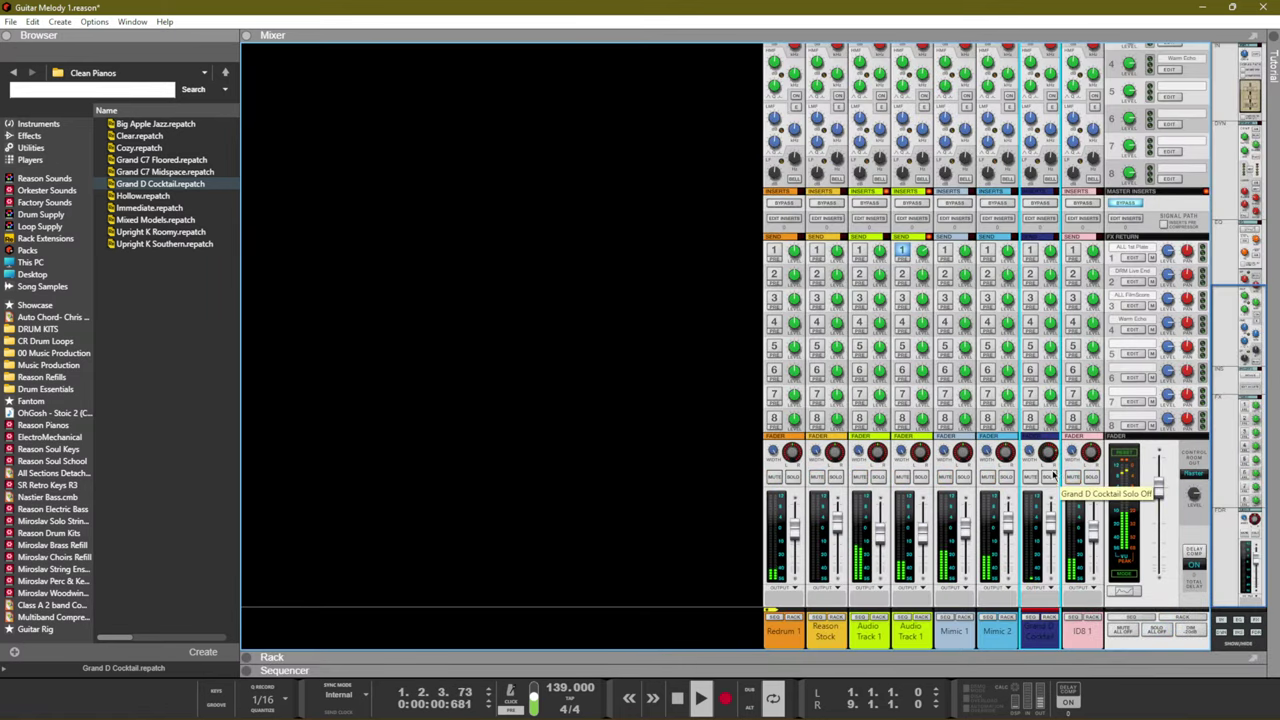
left_click(1049, 477)
key("F7")
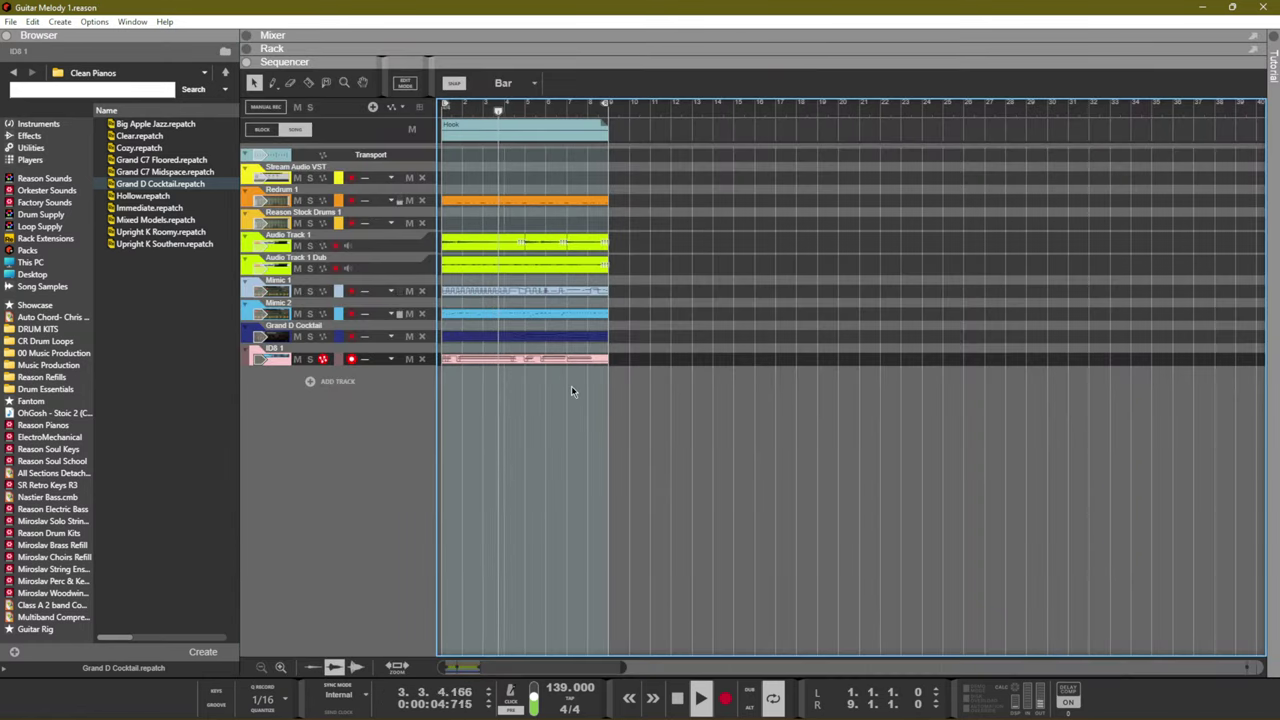
right_click(393, 386)
mouse_move(468, 409)
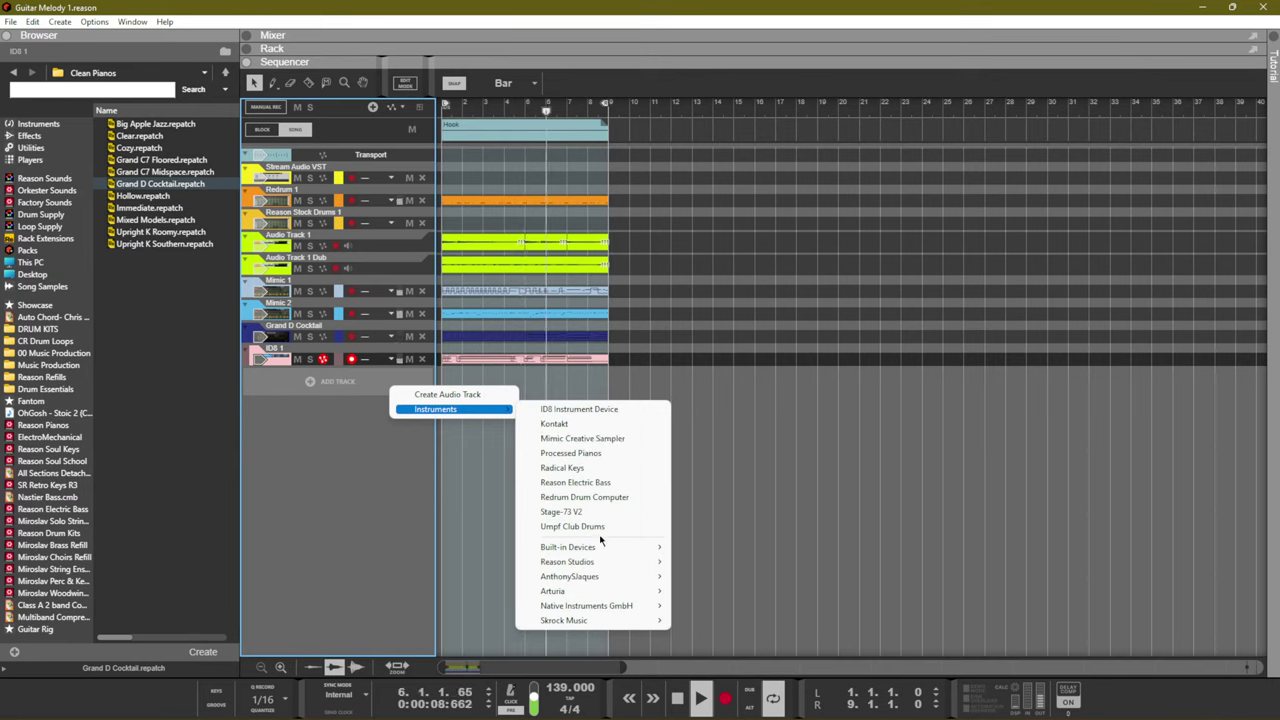
mouse_move(604, 548)
left_click(969, 486)
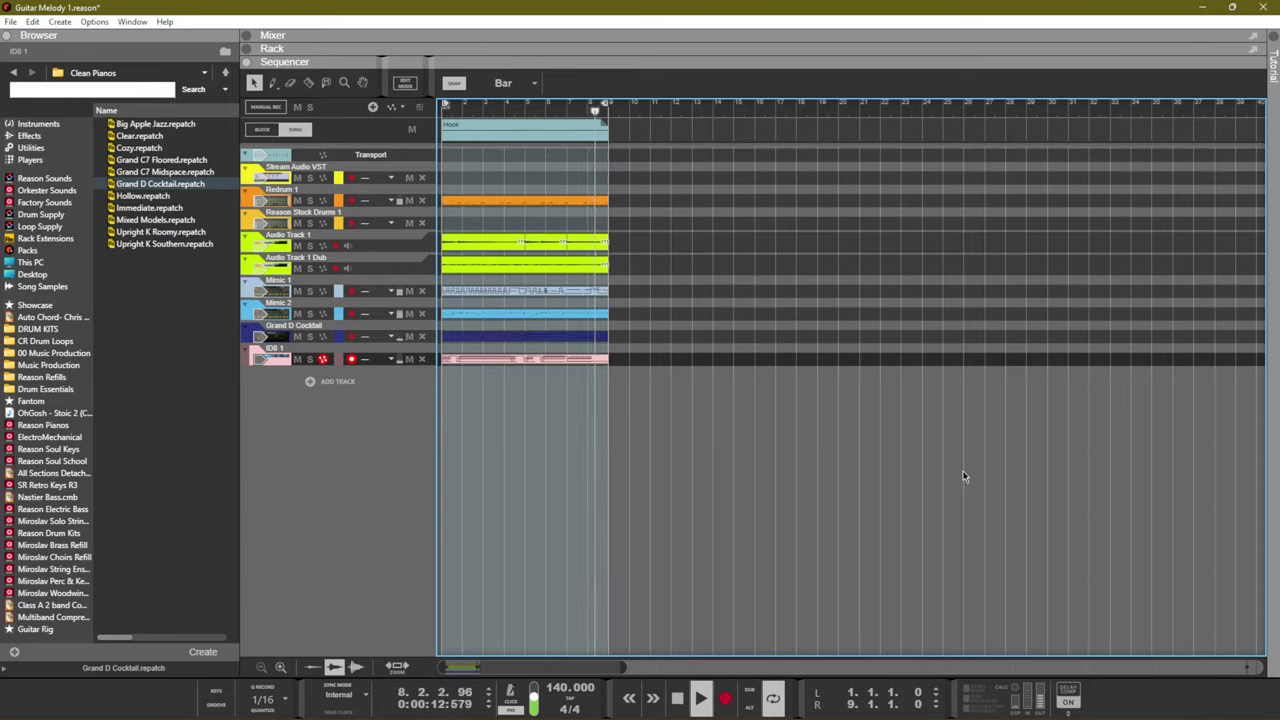
Set the song tempo to 125 BPM and play the arrangement at that speed
key("space")
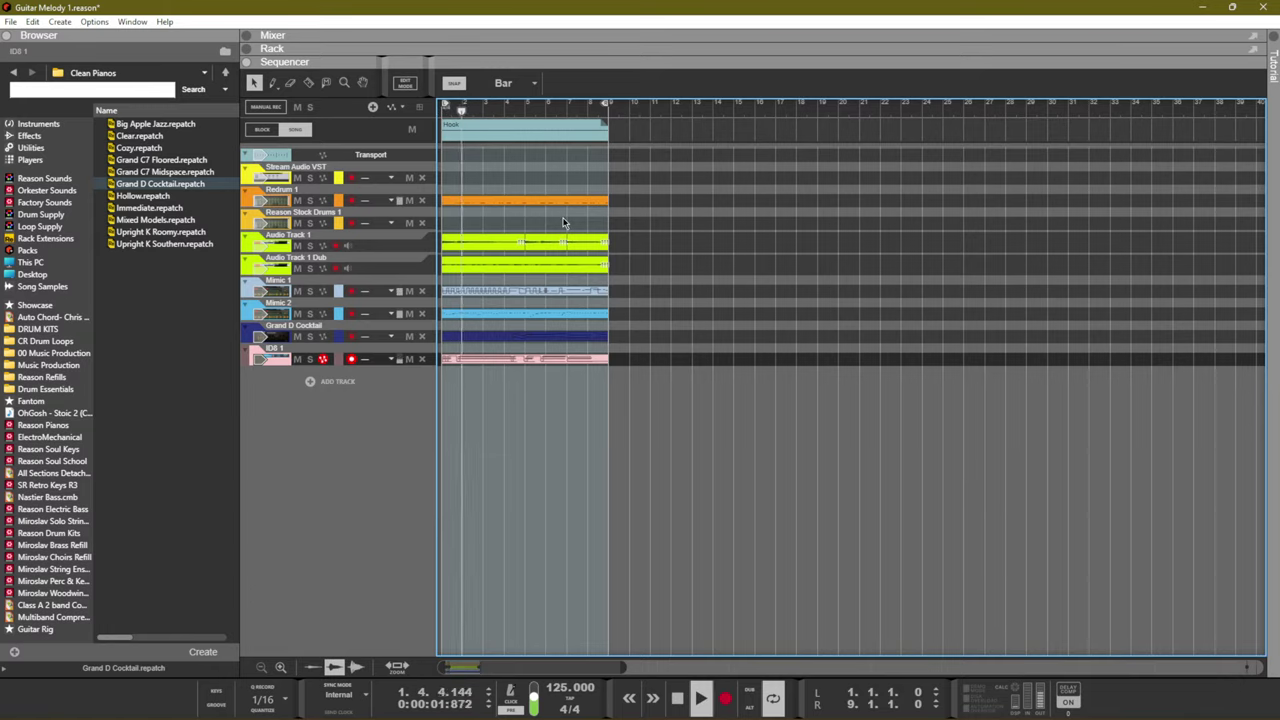
scroll(540, 194, "up", 1)
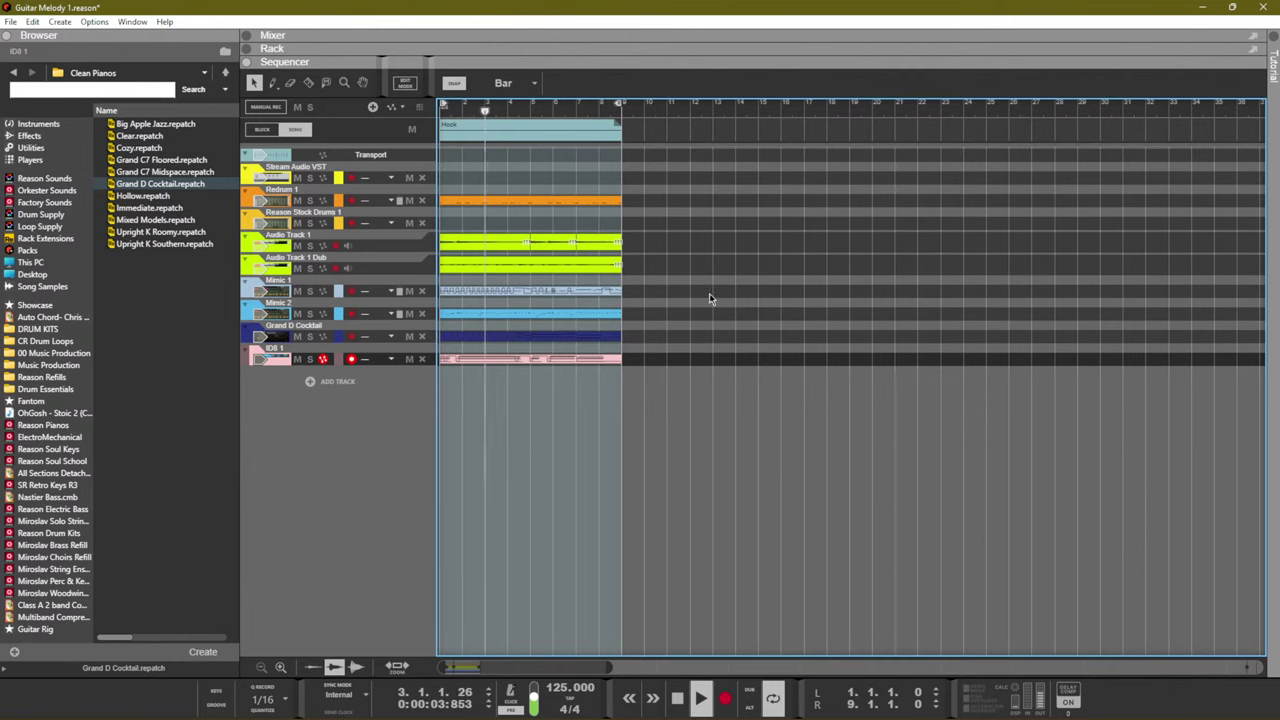
Move the Audio Track 1 Dub and Redrum 1 clips to bar 10 and enable monitoring on the dub track
left_click_drag(322, 263, 322, 263)
left_click_drag(533, 265, 736, 265)
left_click(347, 270)
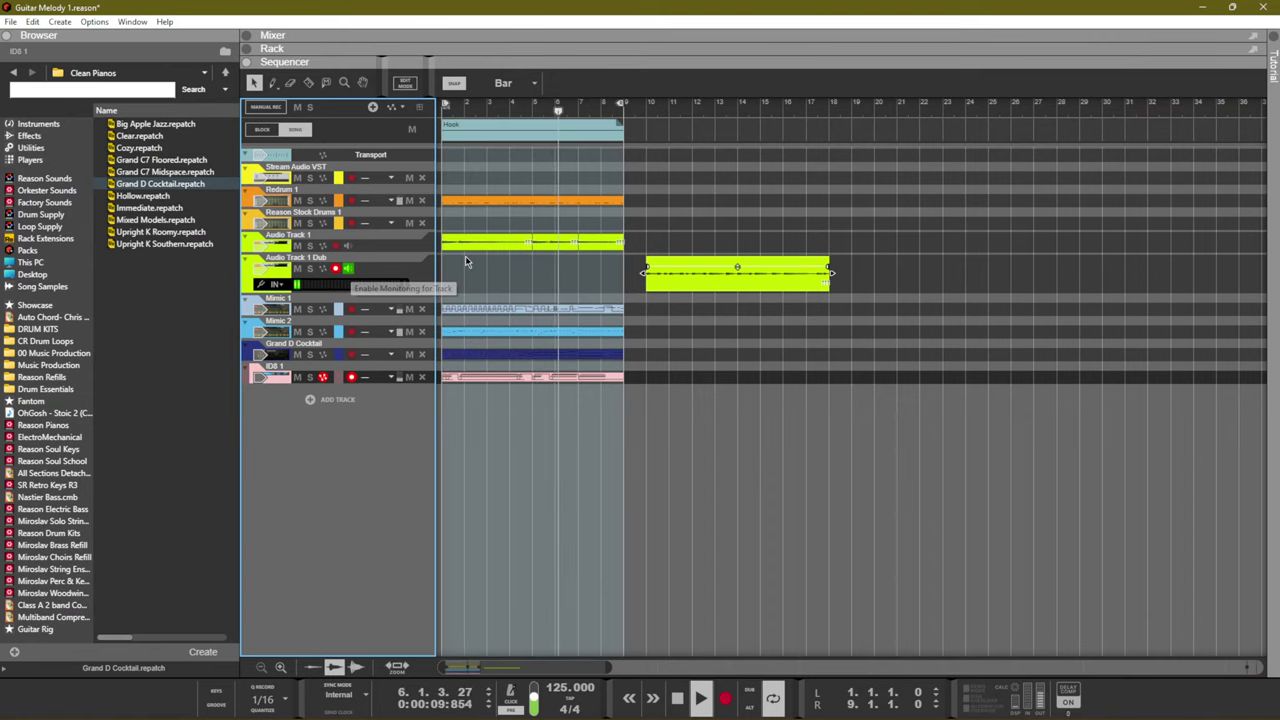
left_click_drag(478, 208, 681, 208)
left_click(362, 203)
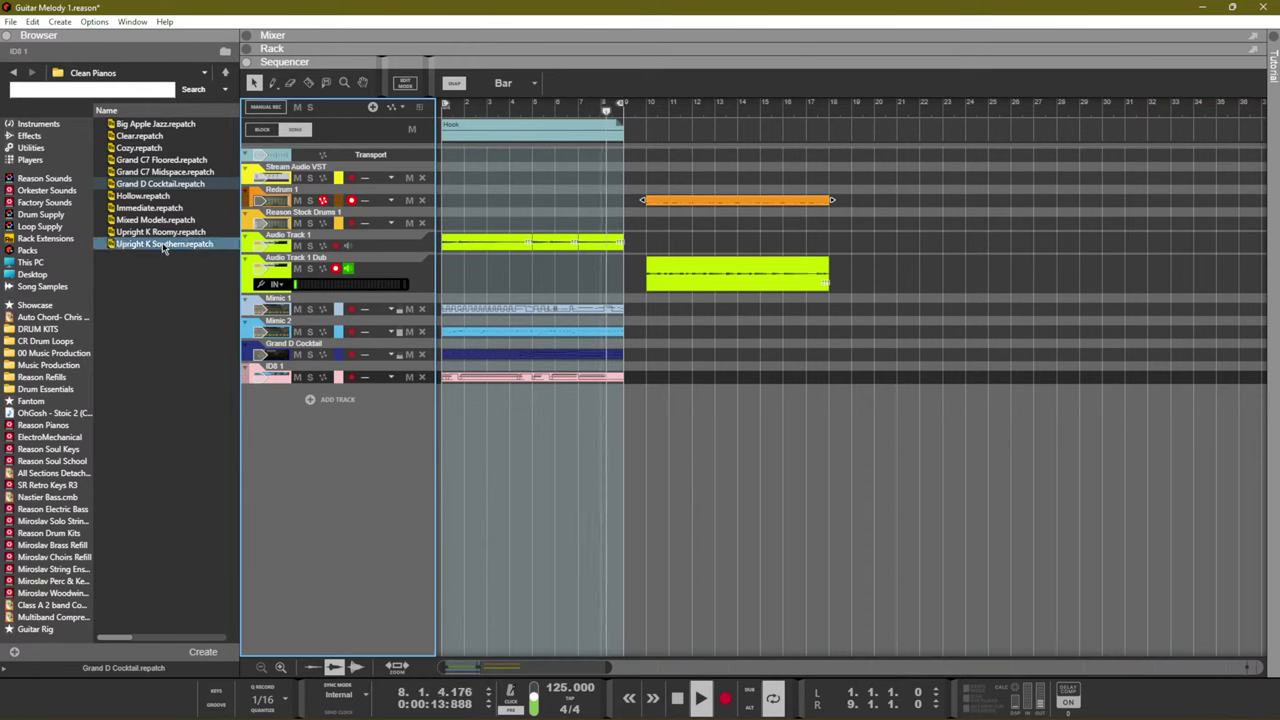
Look through the drum loop and kit folders and open the Drum Sounds folder inside Drum Essentials
left_click(66, 342)
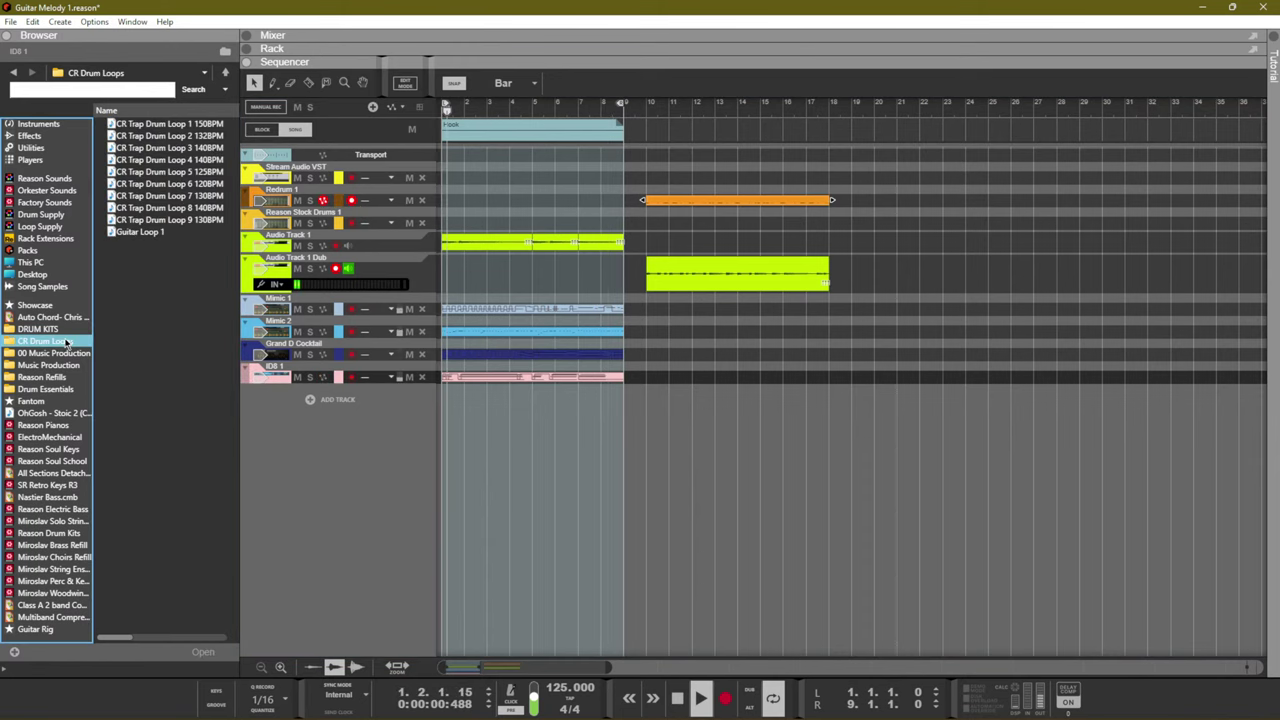
left_click(62, 331)
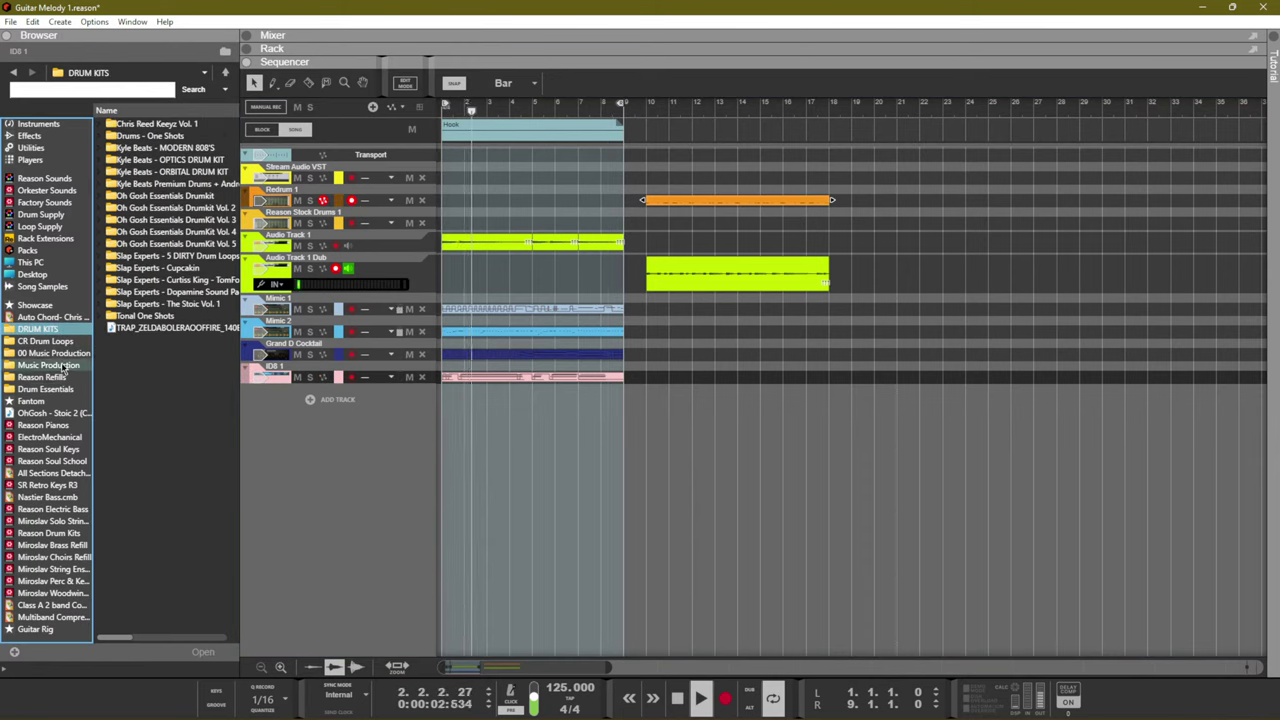
left_click(45, 389)
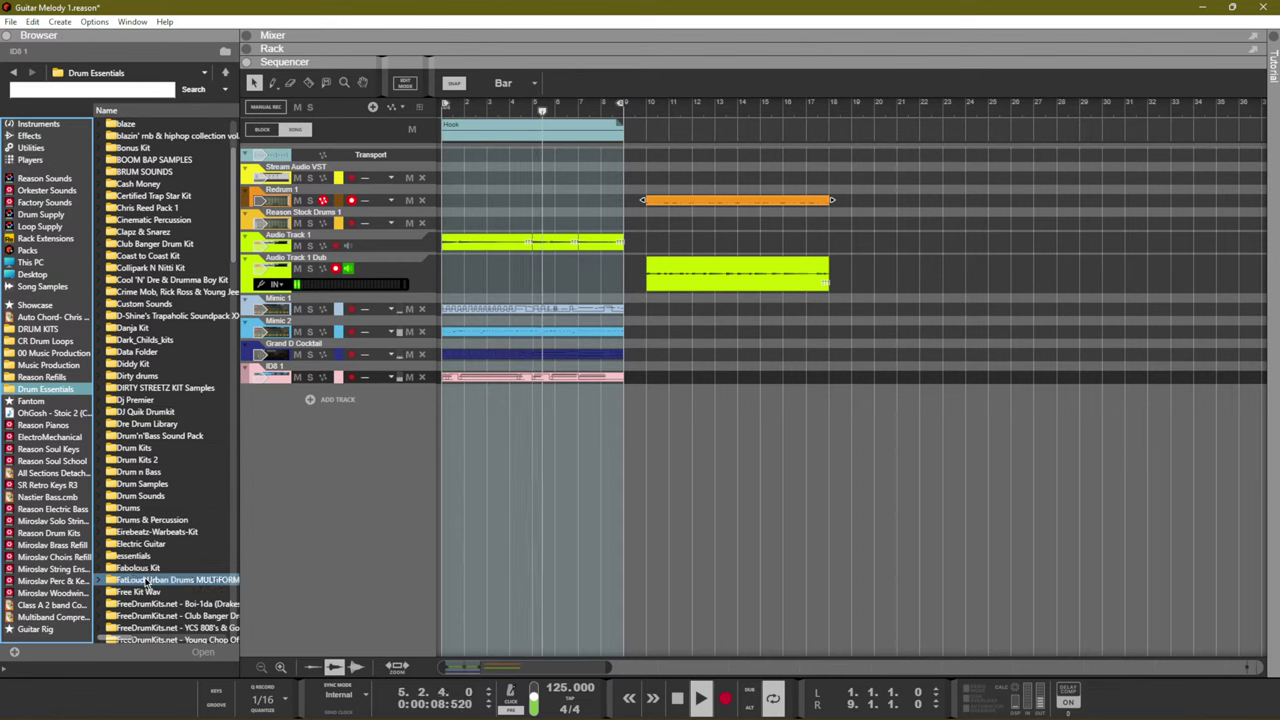
scroll(150, 510, "down", 3)
double_click(150, 489)
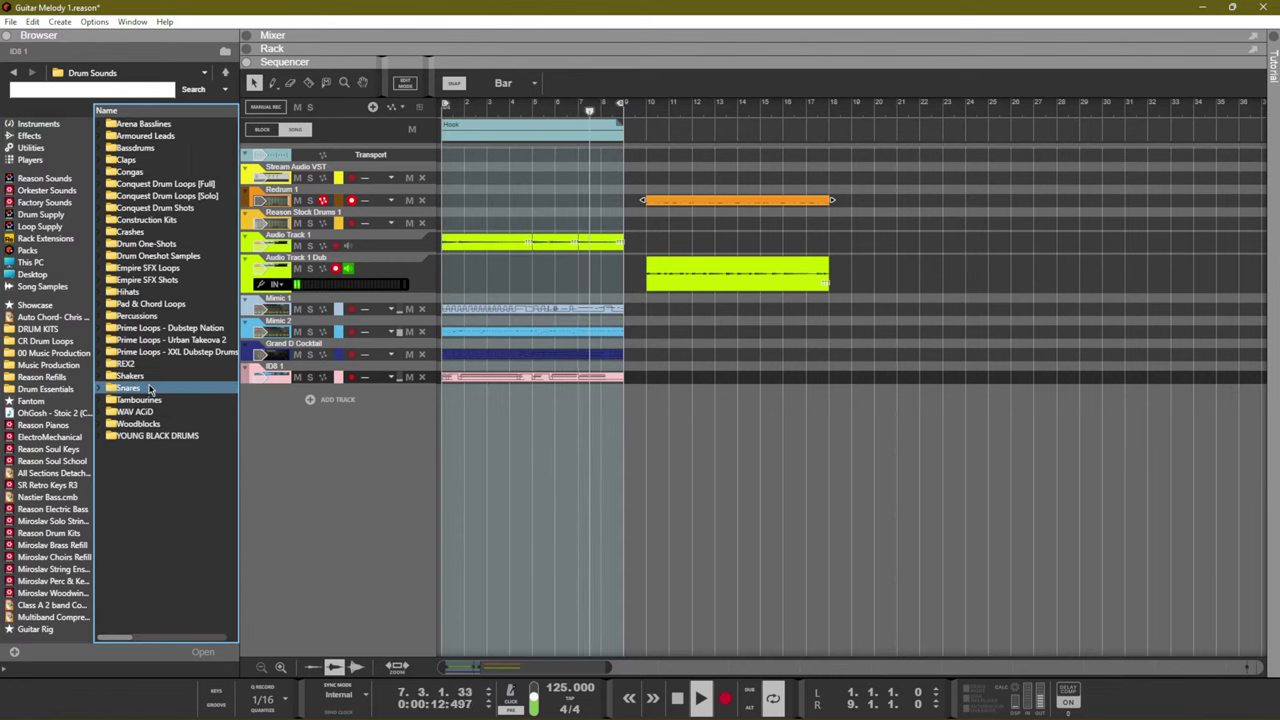
Search Drum Sounds for "snap", audition the samples, and place Snap01 on a new audio track at bar 2
left_click(134, 91)
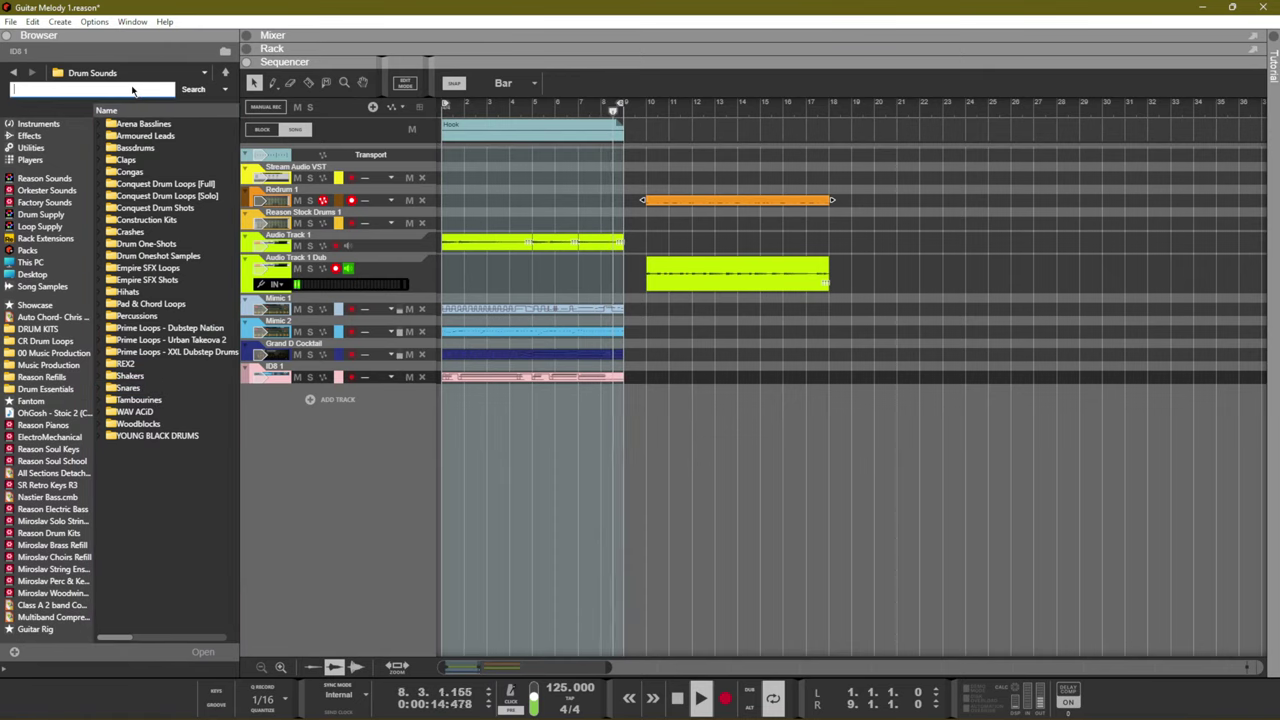
type("snap")
key("Return")
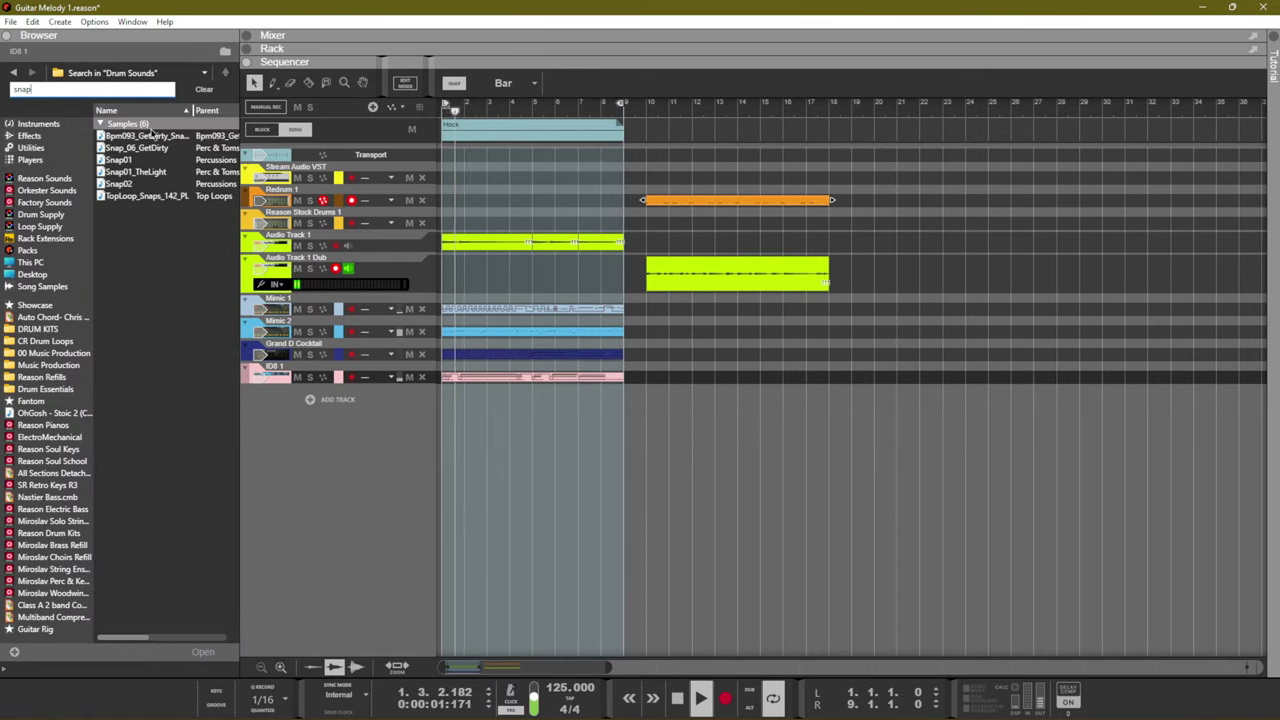
left_click(137, 170)
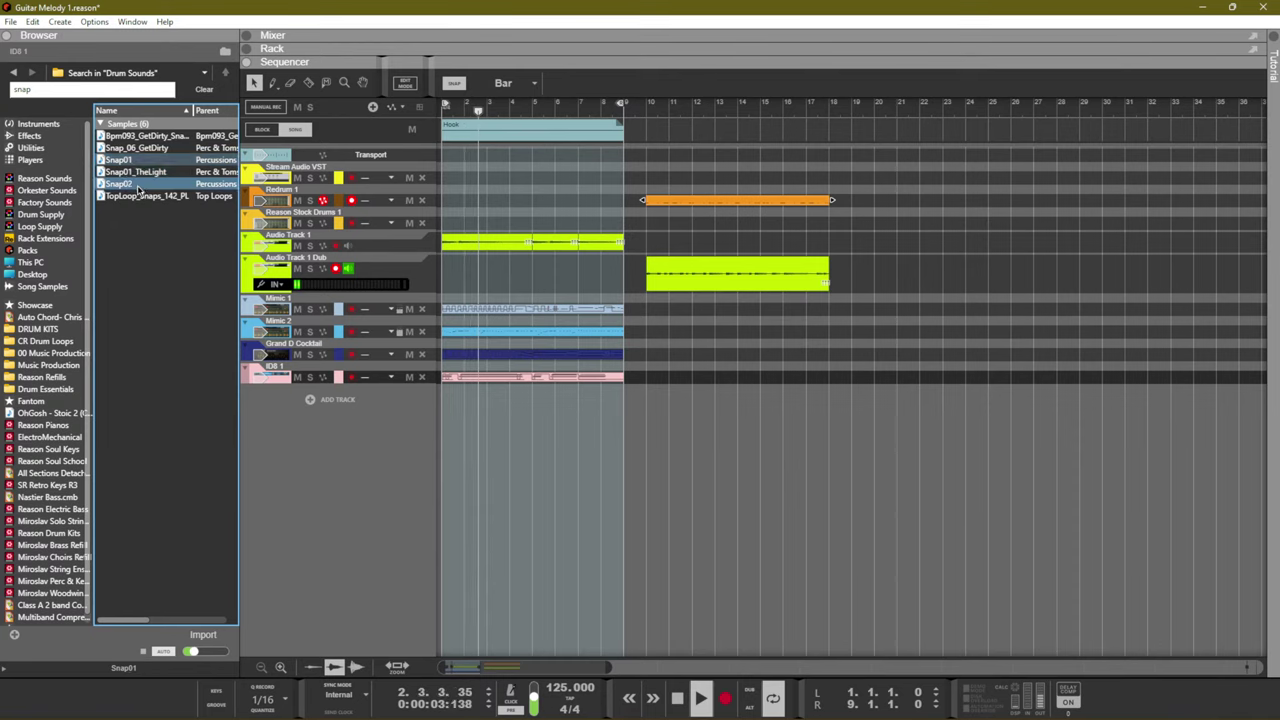
left_click_drag(120, 160, 455, 415)
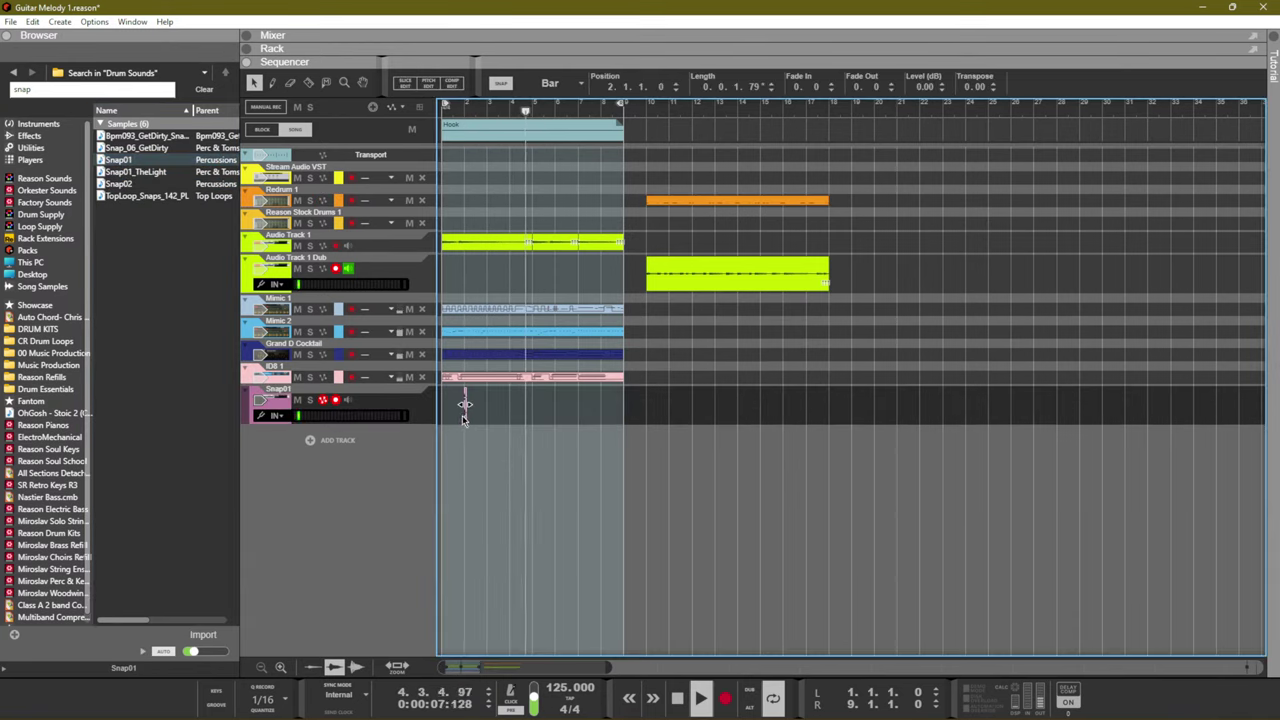
Set the snap grid to 1/8, move the Snap01 clip to beat 3 of bar 1 and play the song
key("space")
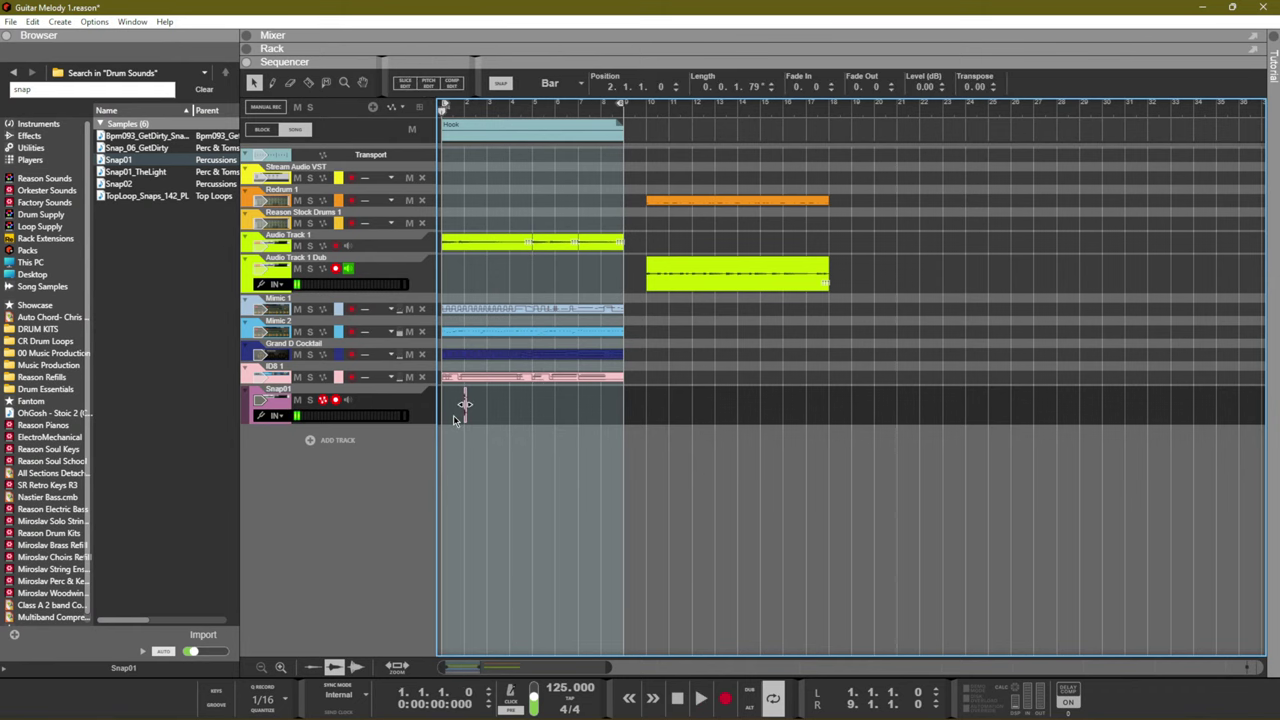
scroll(470, 412, "up", 5)
scroll(493, 421, "up", 3)
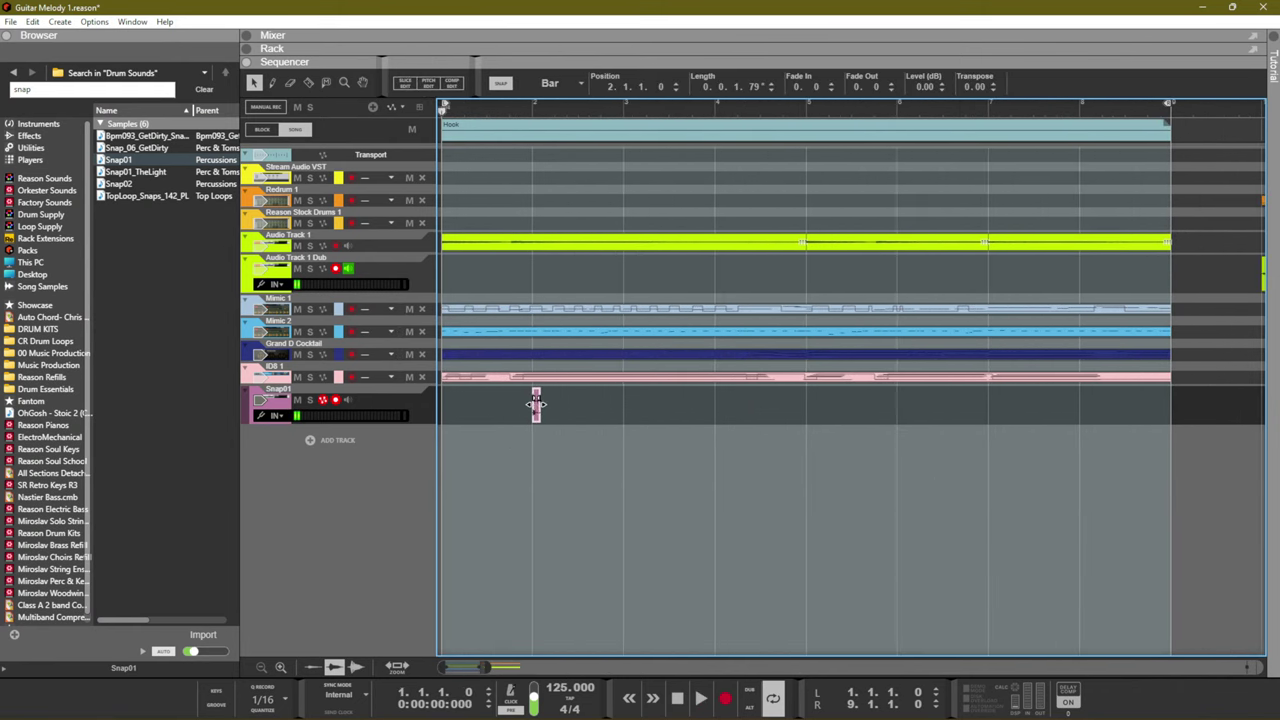
left_click(570, 89)
left_click(547, 155)
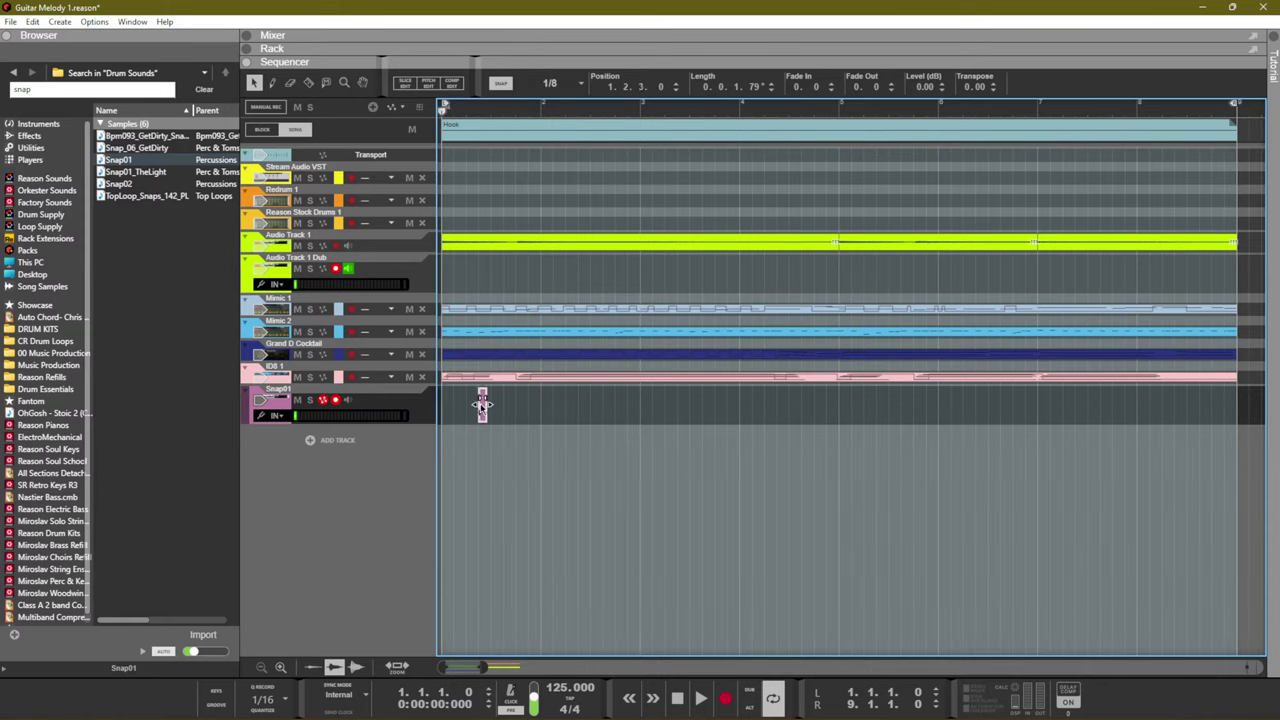
key("space")
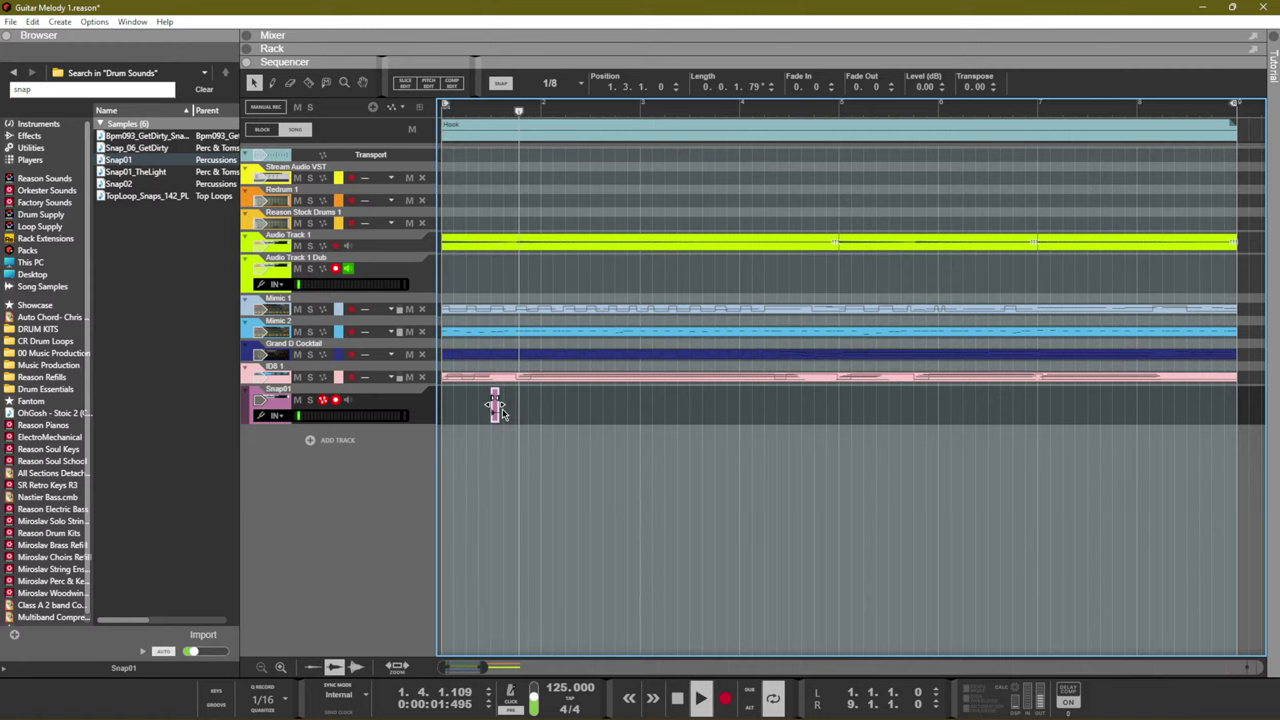
Copy the Snap01 clip to beat 3 of bar 2 and duplicate the pair onto beat 3 of bars 3 and 4
left_click_drag(494, 405, 594, 405)
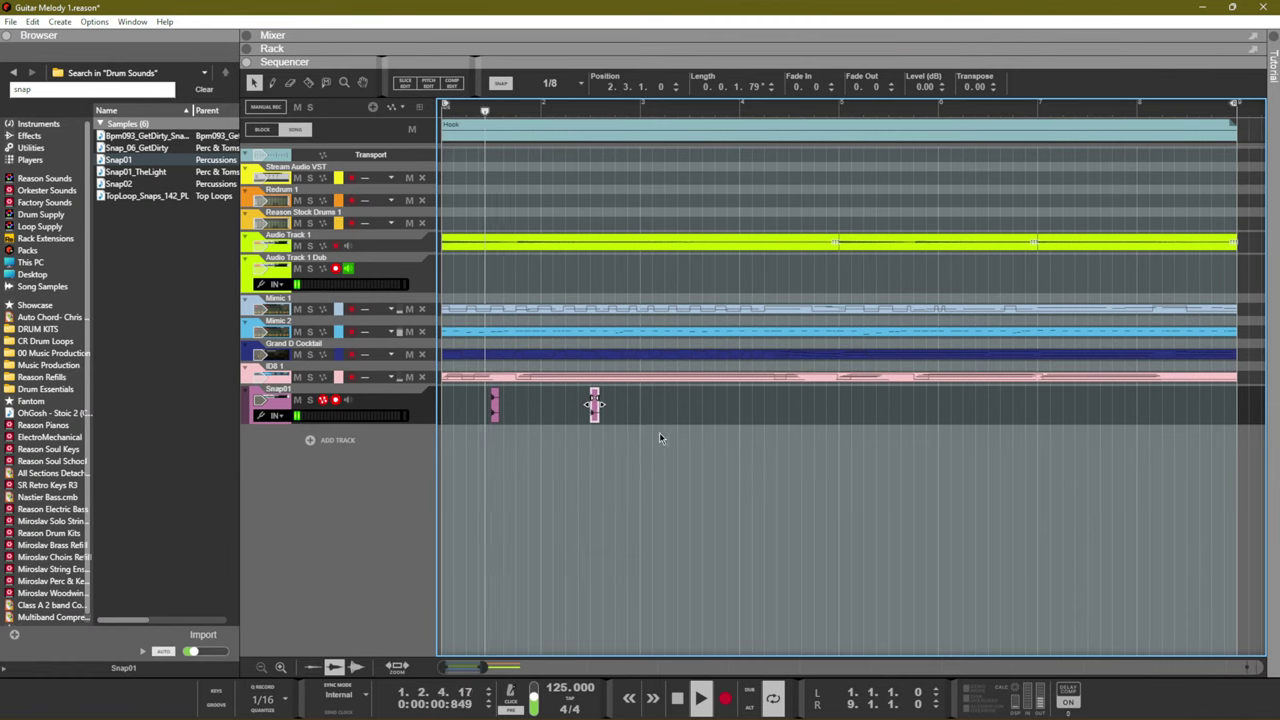
key("ctrl+d")
key("Right")
key("Right")
key("Right")
key("Right")
key("Right")
key("Right")
key("Right")
key("Right")
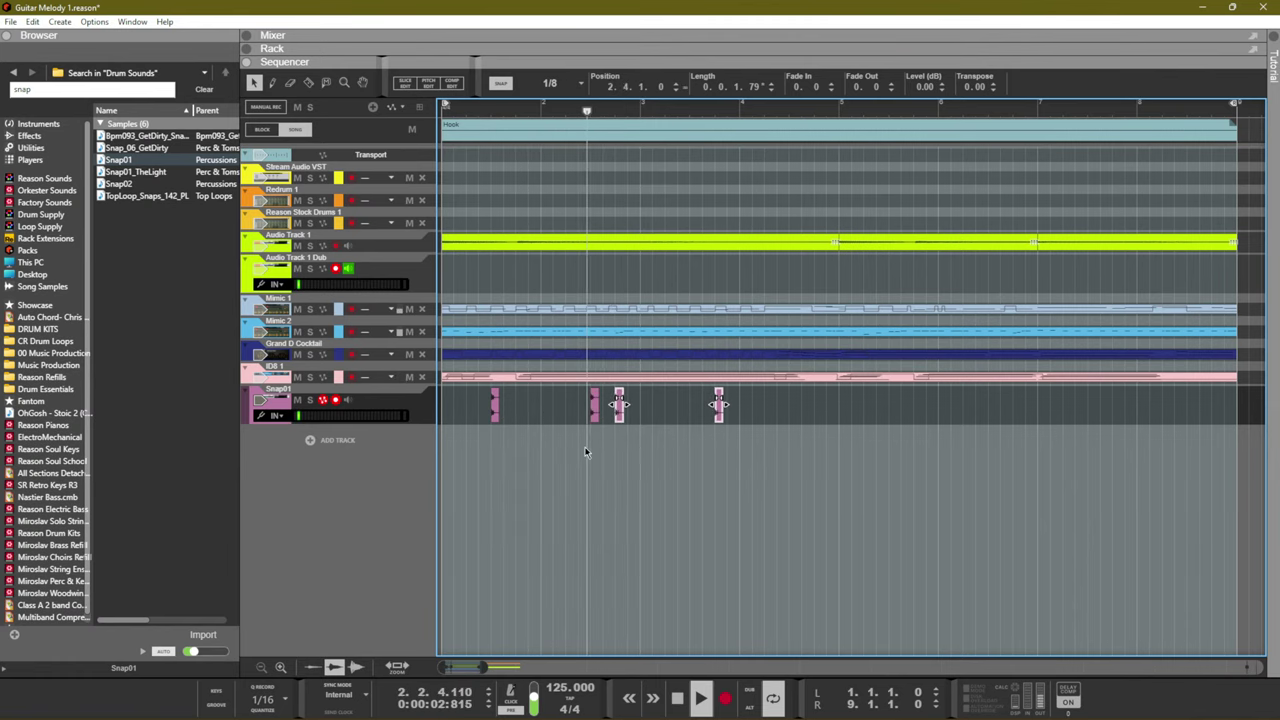
key("Left")
key("Left")
key("Right")
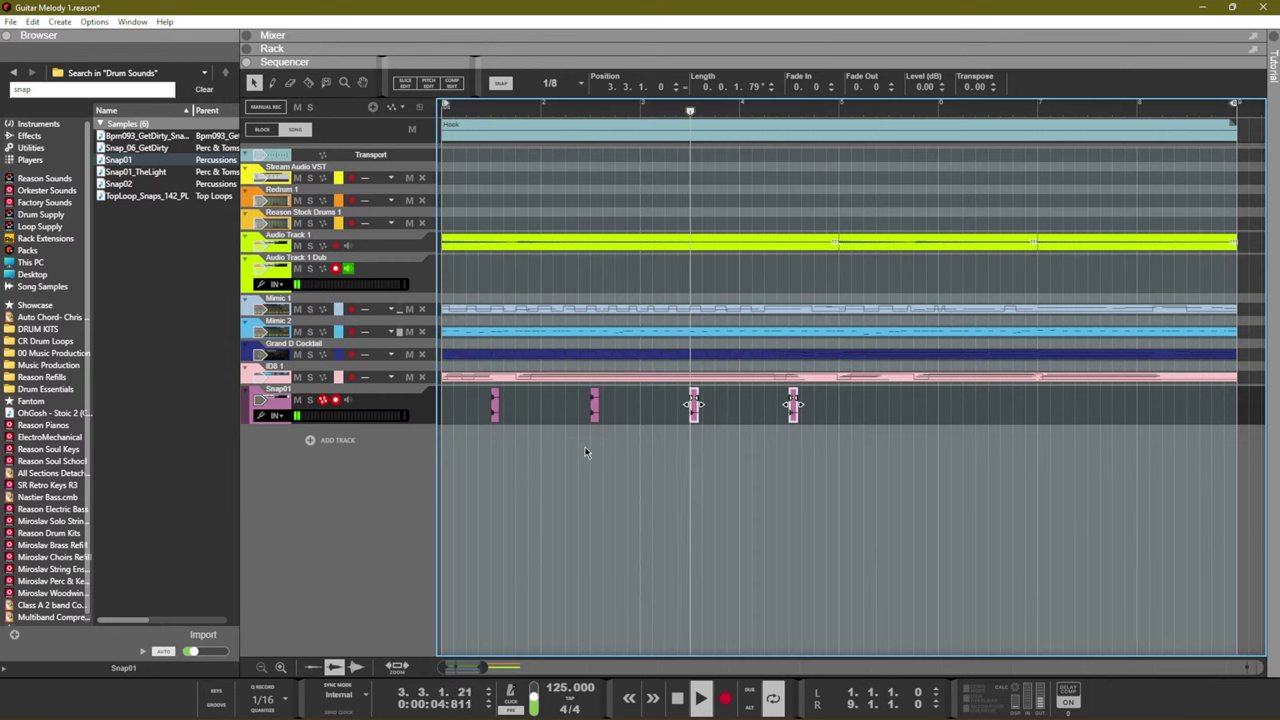
Duplicate the four snap clips onto beat 3 of bars 5 through 8
left_click_drag(880, 424, 307, 400)
key("ctrl+d")
key("Left")
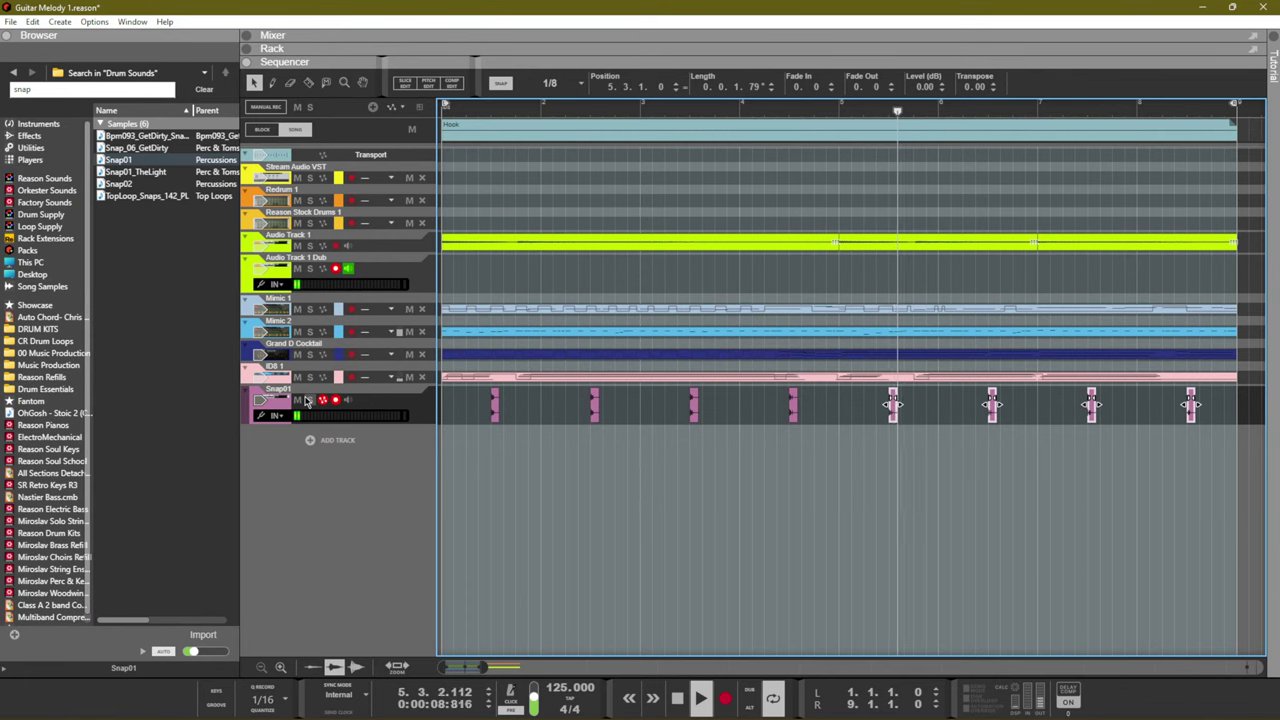
scroll(557, 520, "up", 2)
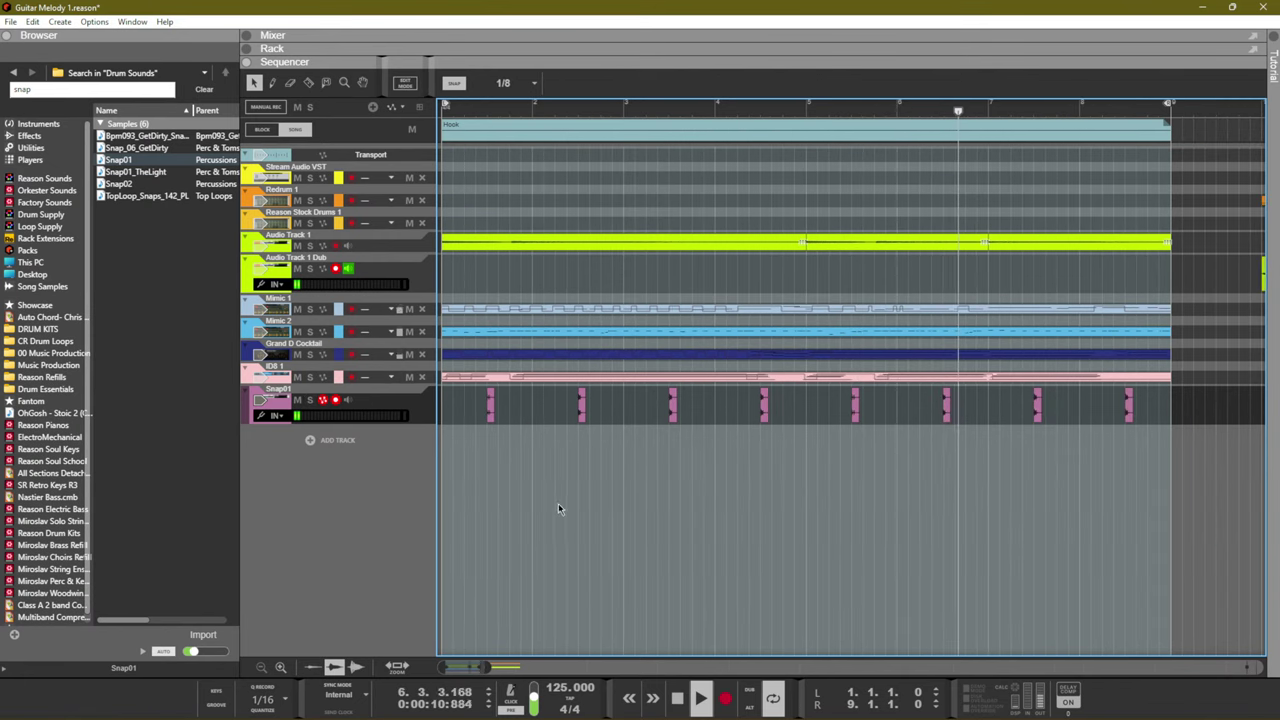
Look over the mixer channels and inspect Audio Track 1's effect devices in the rack, listening to the track soloed
key("F6")
key("F5")
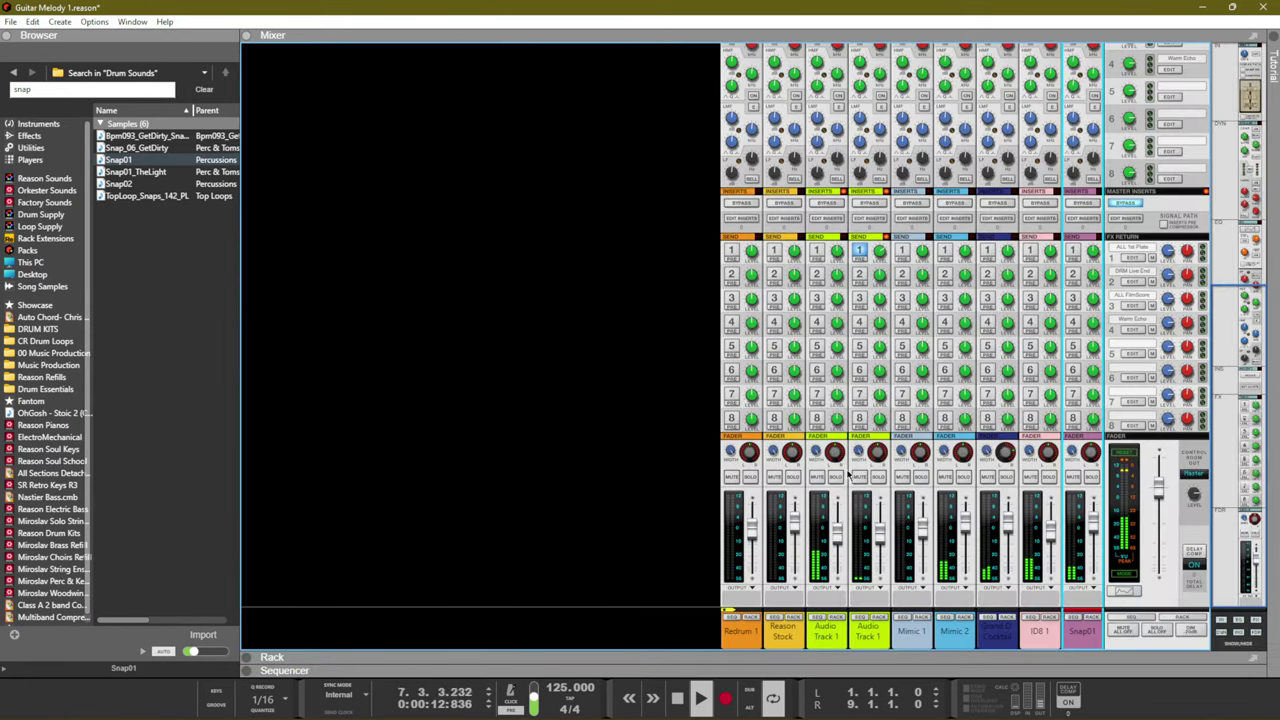
key("F7")
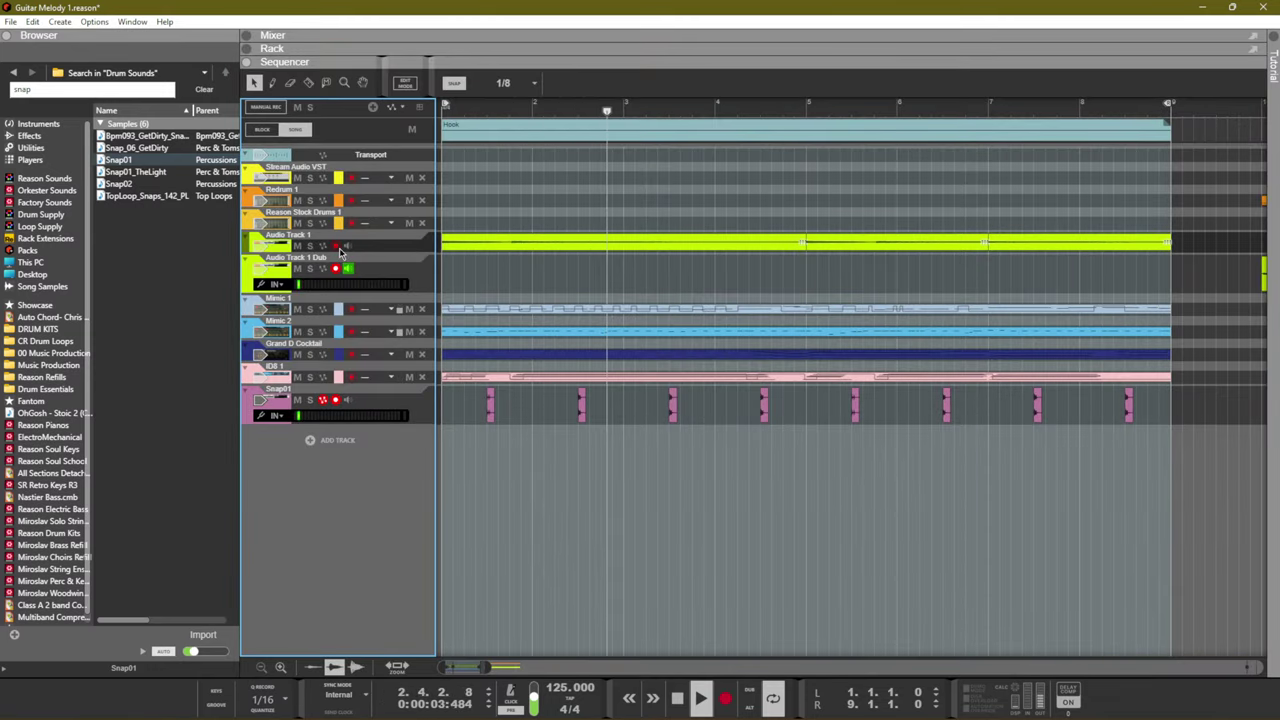
left_click(414, 252)
key("F6")
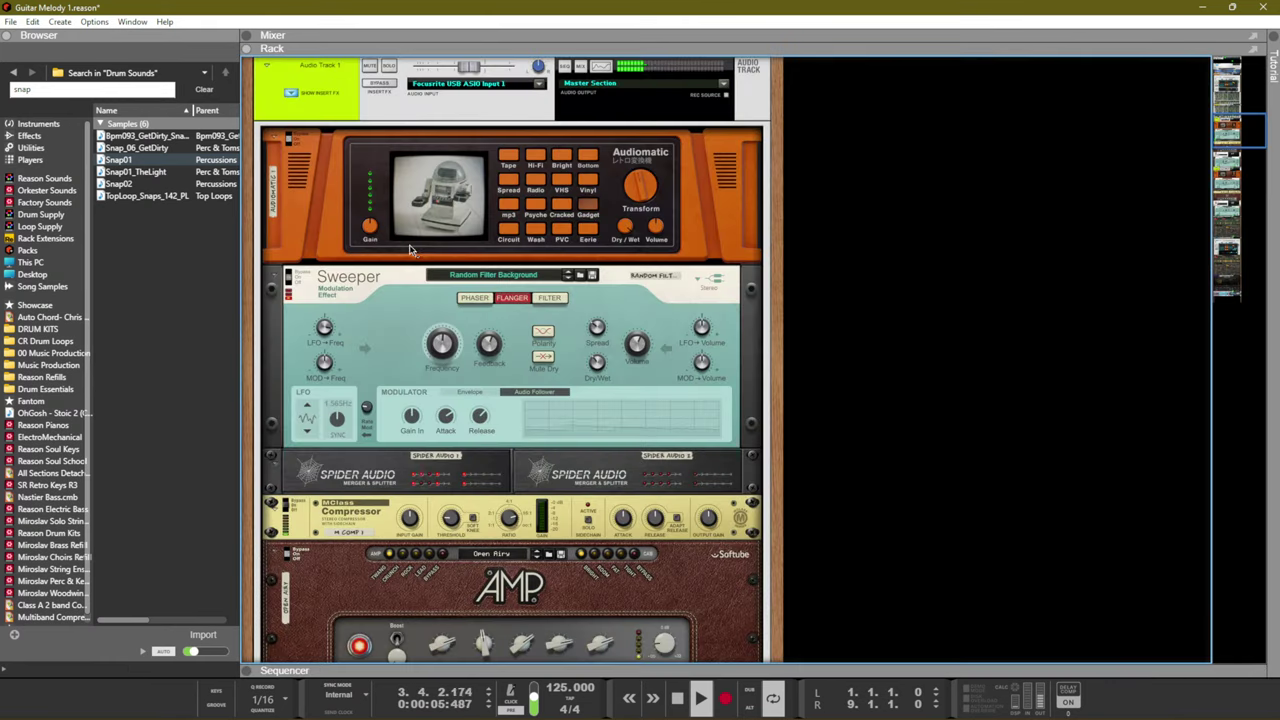
left_click(389, 200)
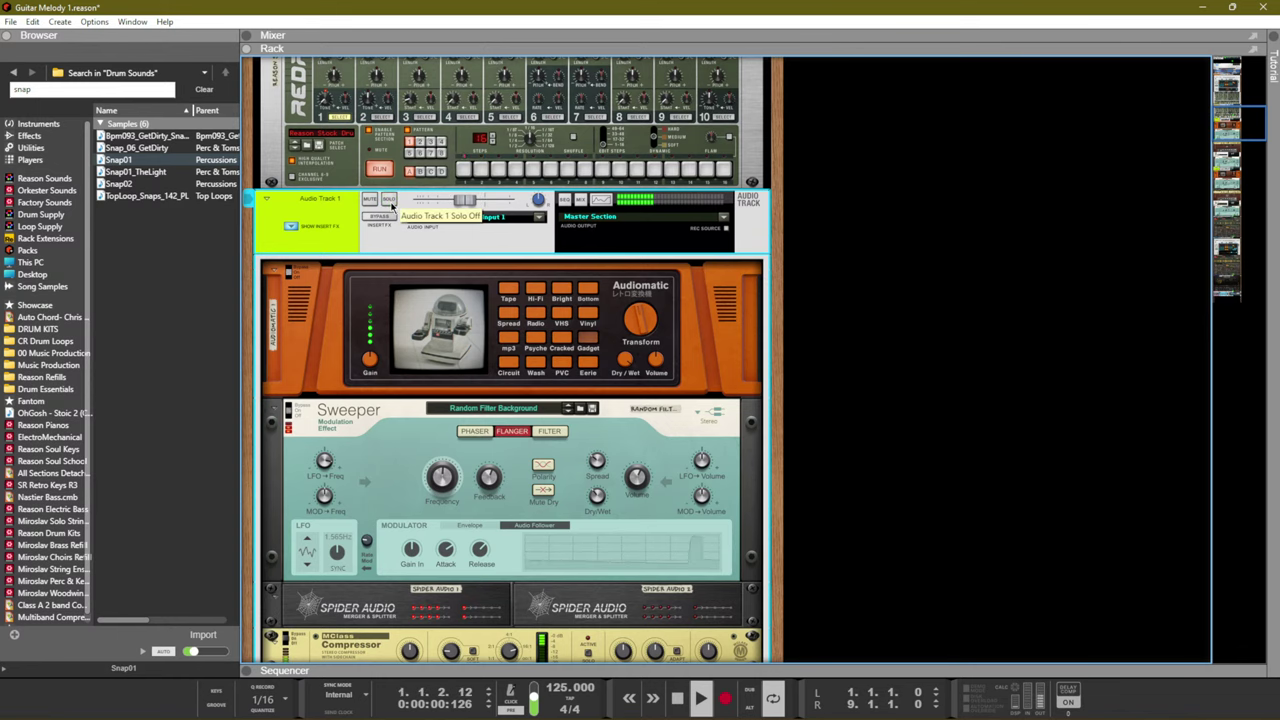
key("F7")
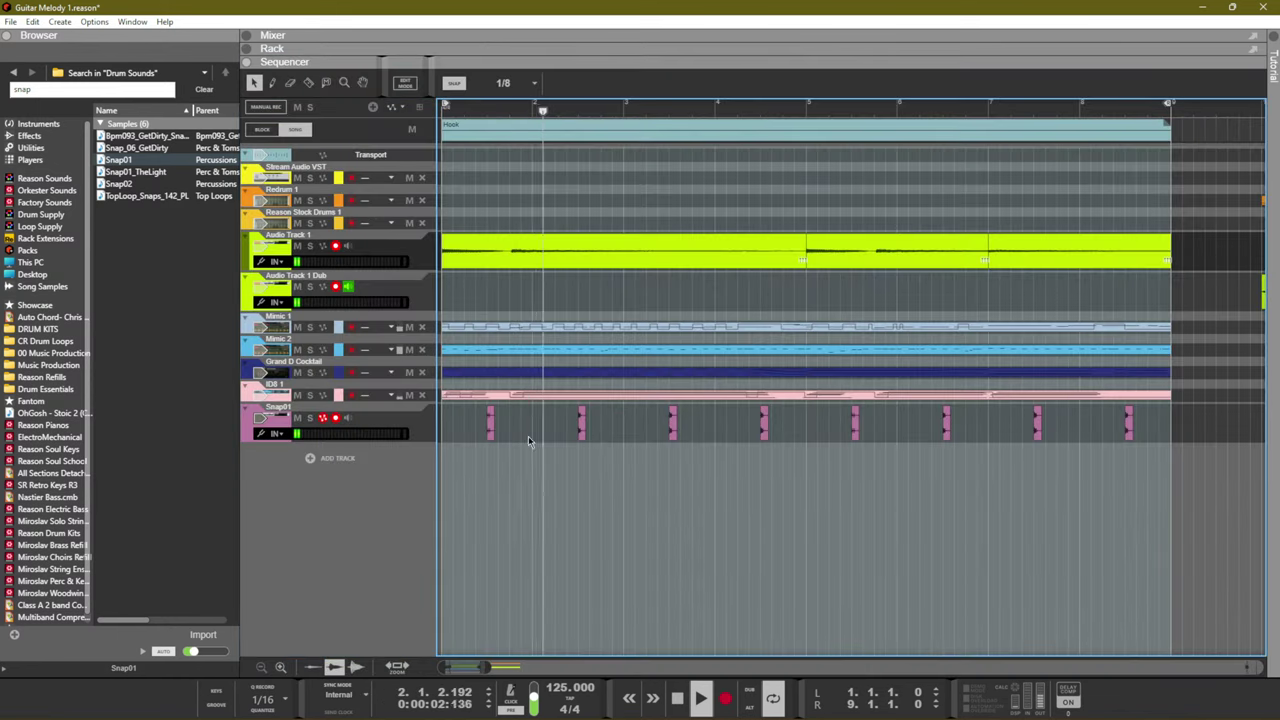
Create a new audio track and place copies of the Audio Track 1 clips on it, starting at bar 1
left_click_drag(995, 252, 995, 292)
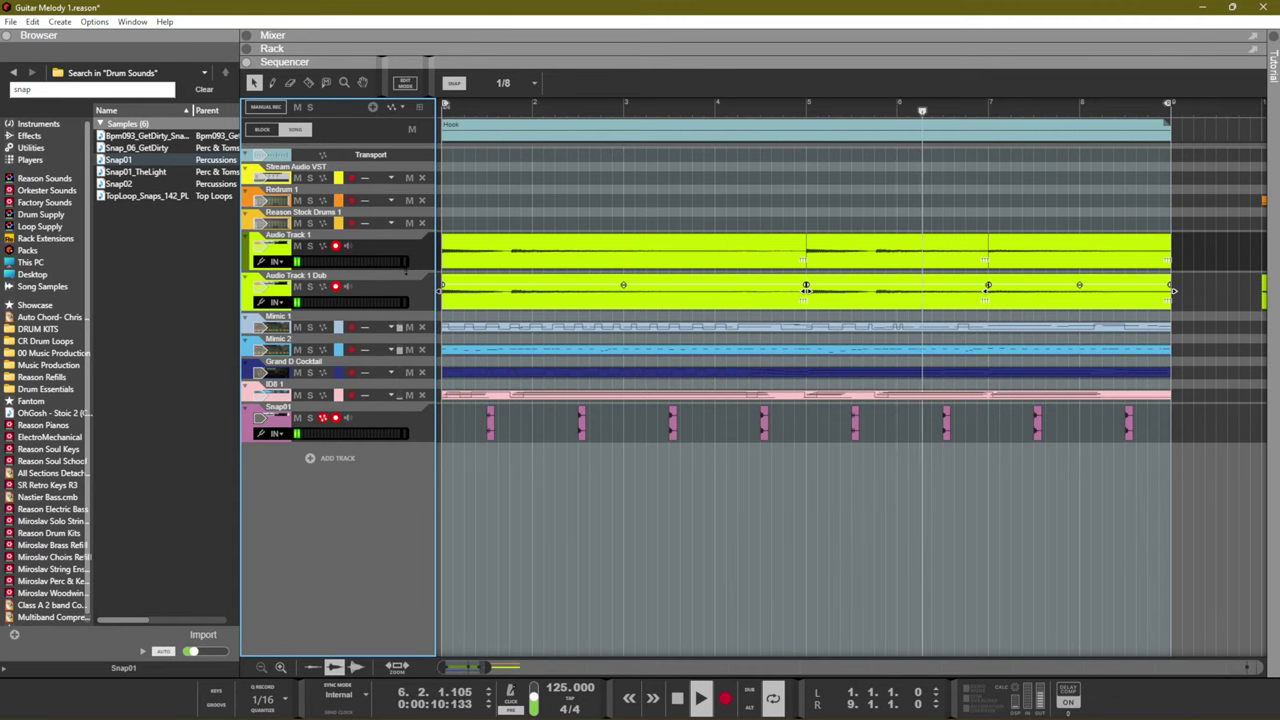
right_click(348, 465)
left_click(372, 476)
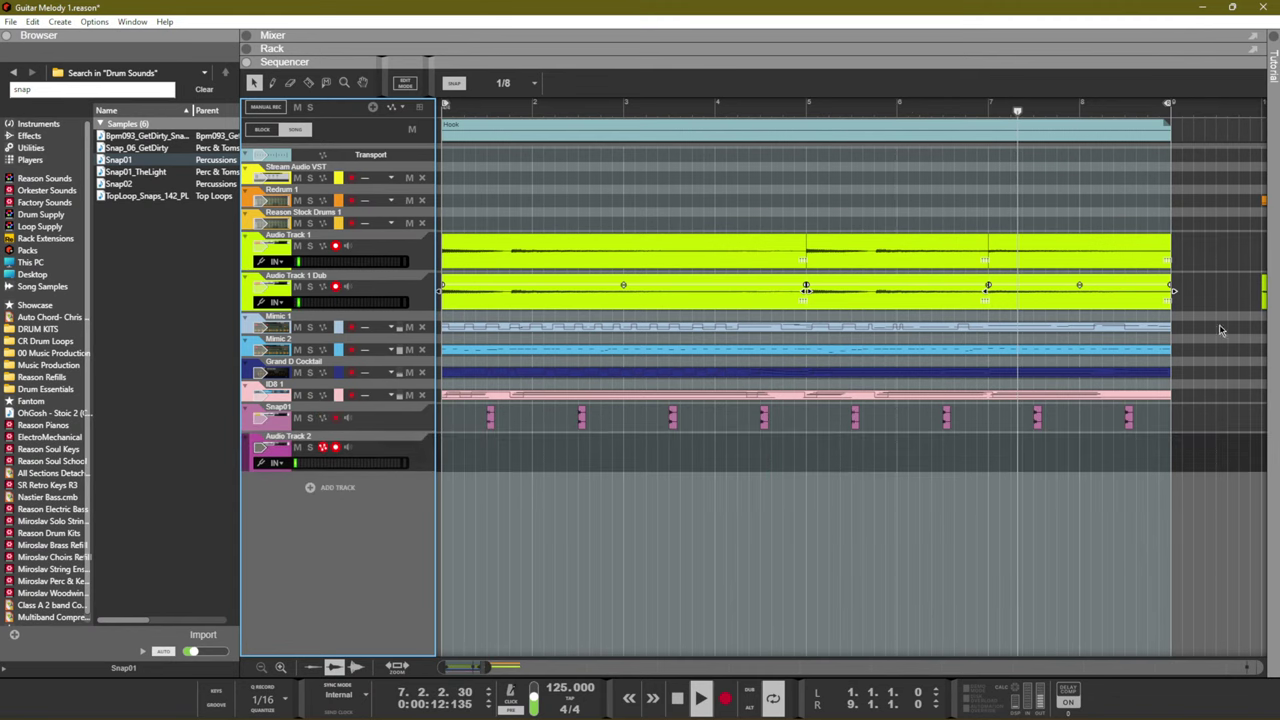
left_click(684, 300)
left_click_drag(684, 300, 630, 448)
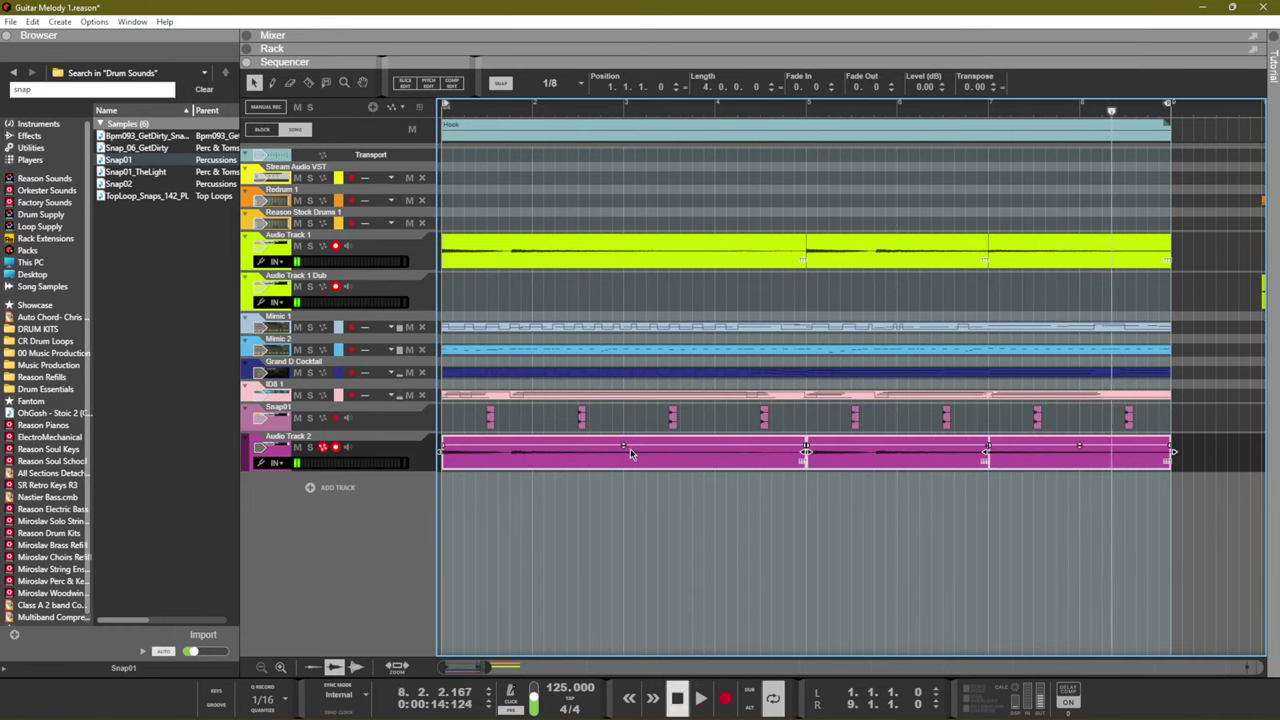
Compare the loop's playback with Audio Track 1 muted and unmuted
left_click(320, 452)
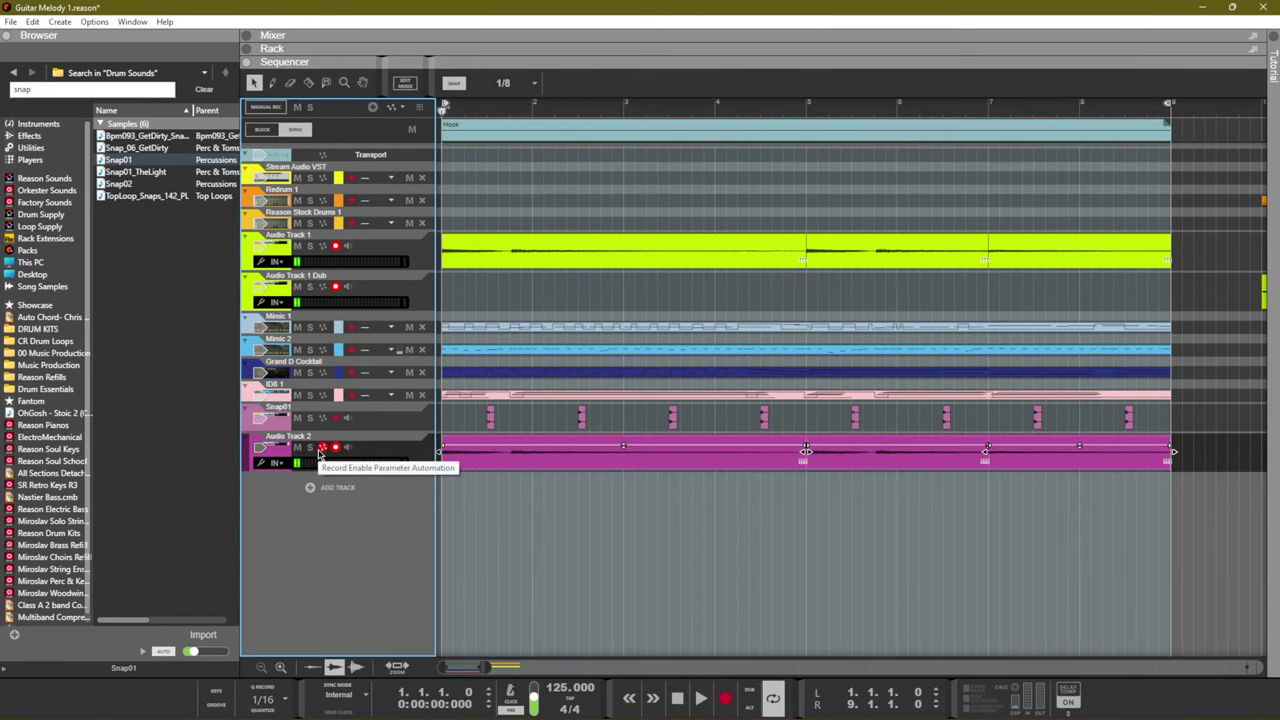
left_click(299, 248)
left_click(299, 248)
left_click(588, 300)
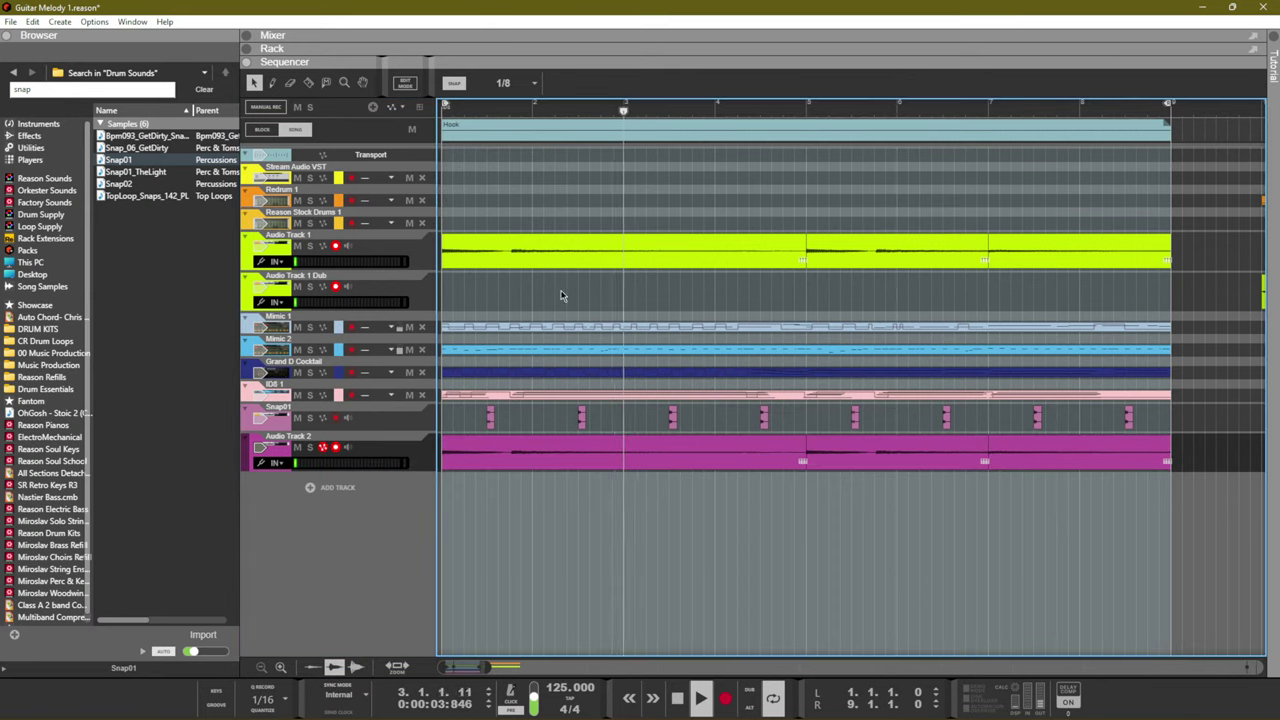
Add an audio track below Audio Track 2 with monitoring on, and disarm recording on Audio Track 1 and Audio Track 1 Dub
left_click(374, 487)
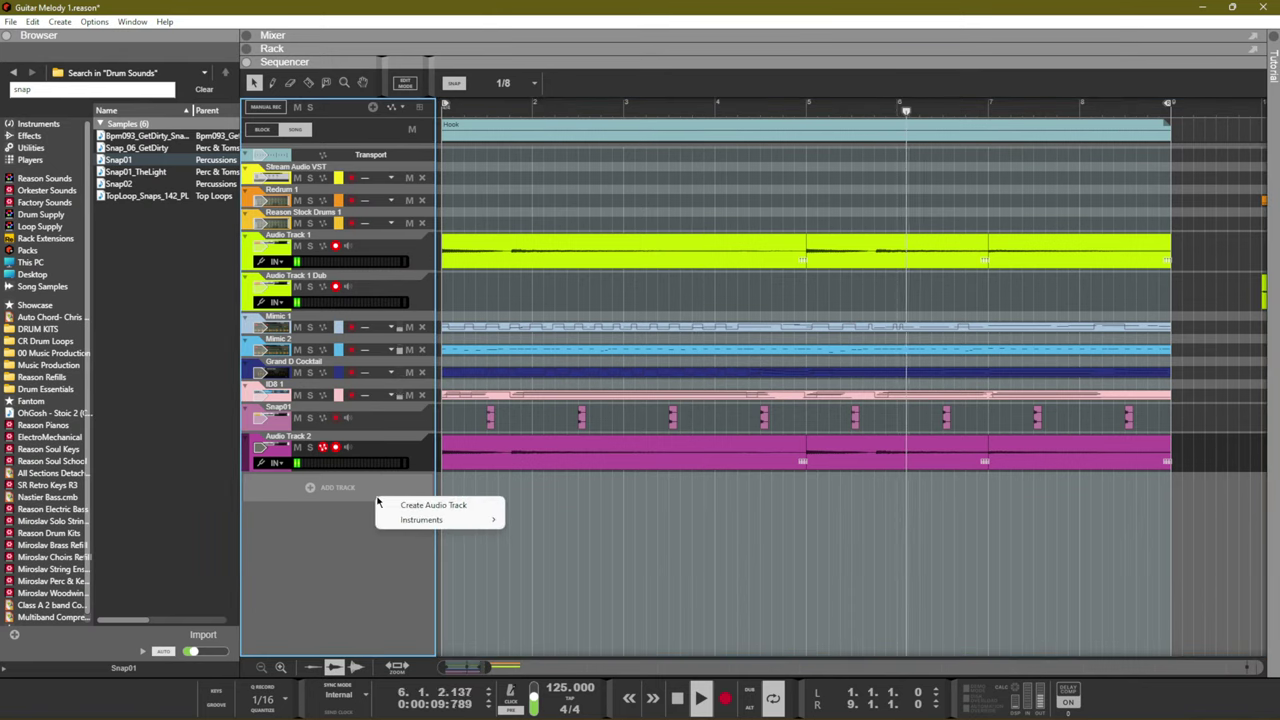
left_click(388, 505)
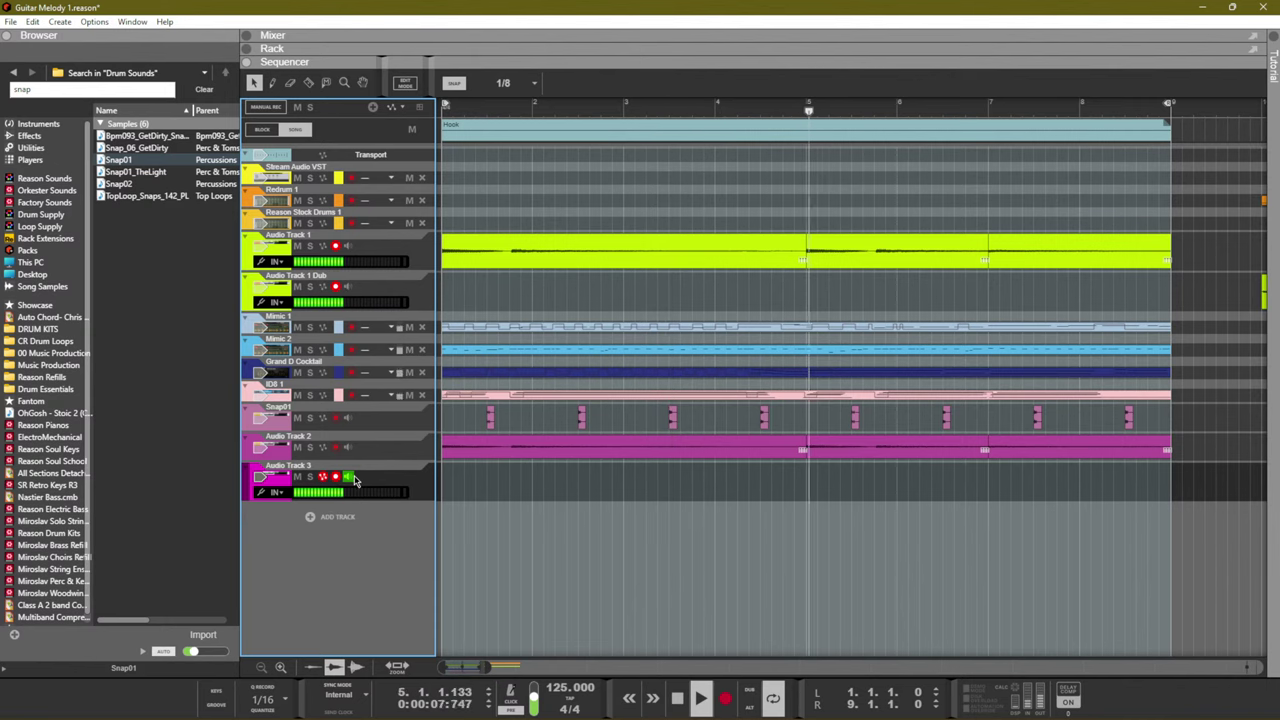
key("space")
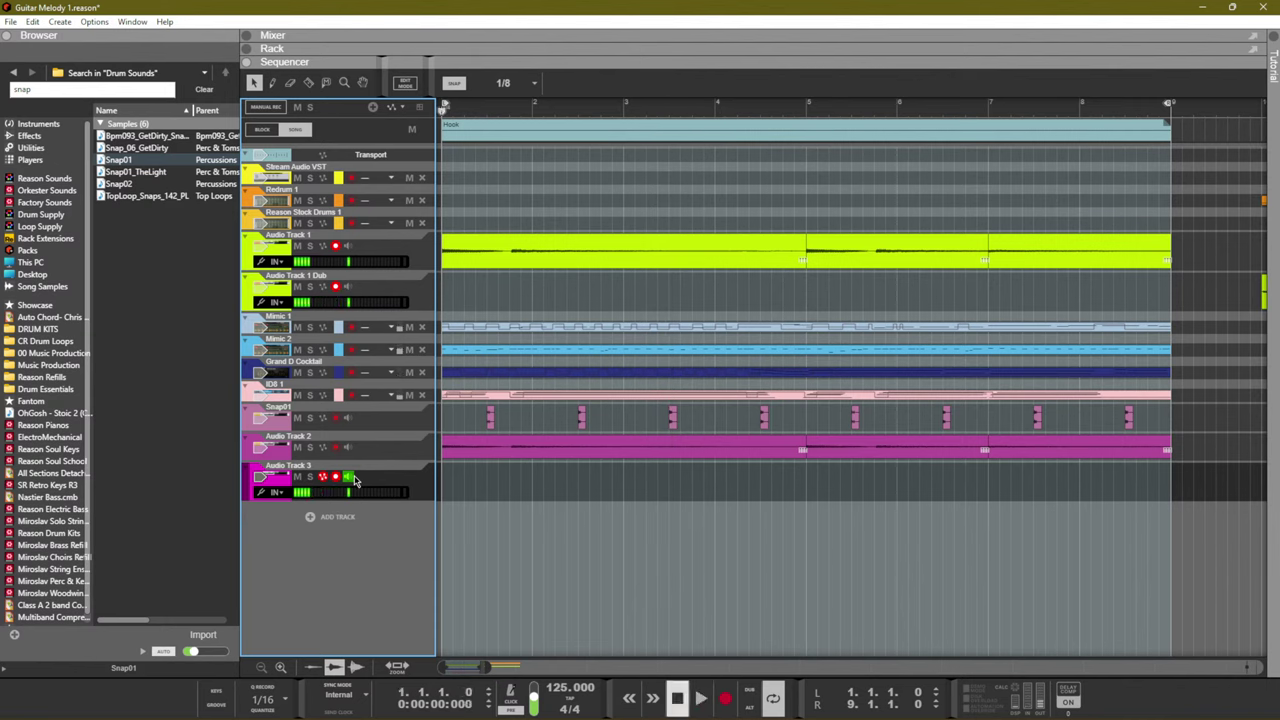
left_click(336, 287)
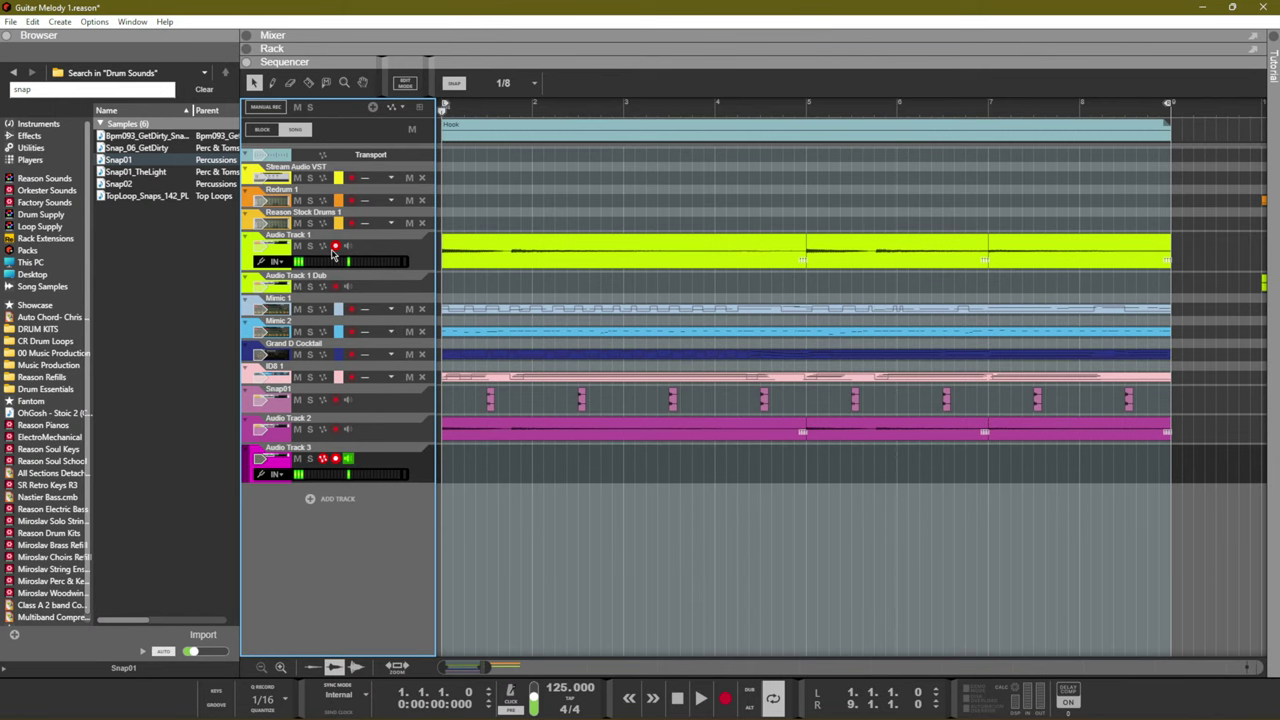
left_click(336, 246)
Pan the Audio Track 3 mixer channel left to about -56 and return to the sequencer
left_click(455, 451)
key("F5")
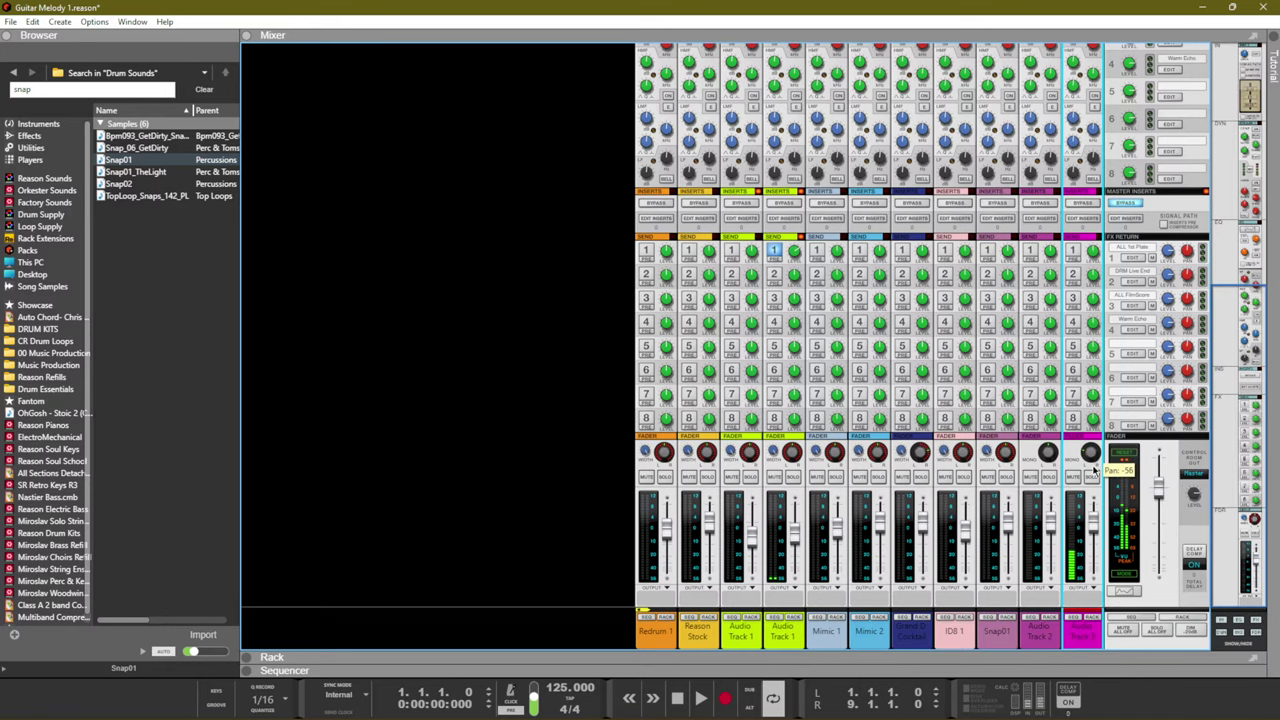
key("F7")
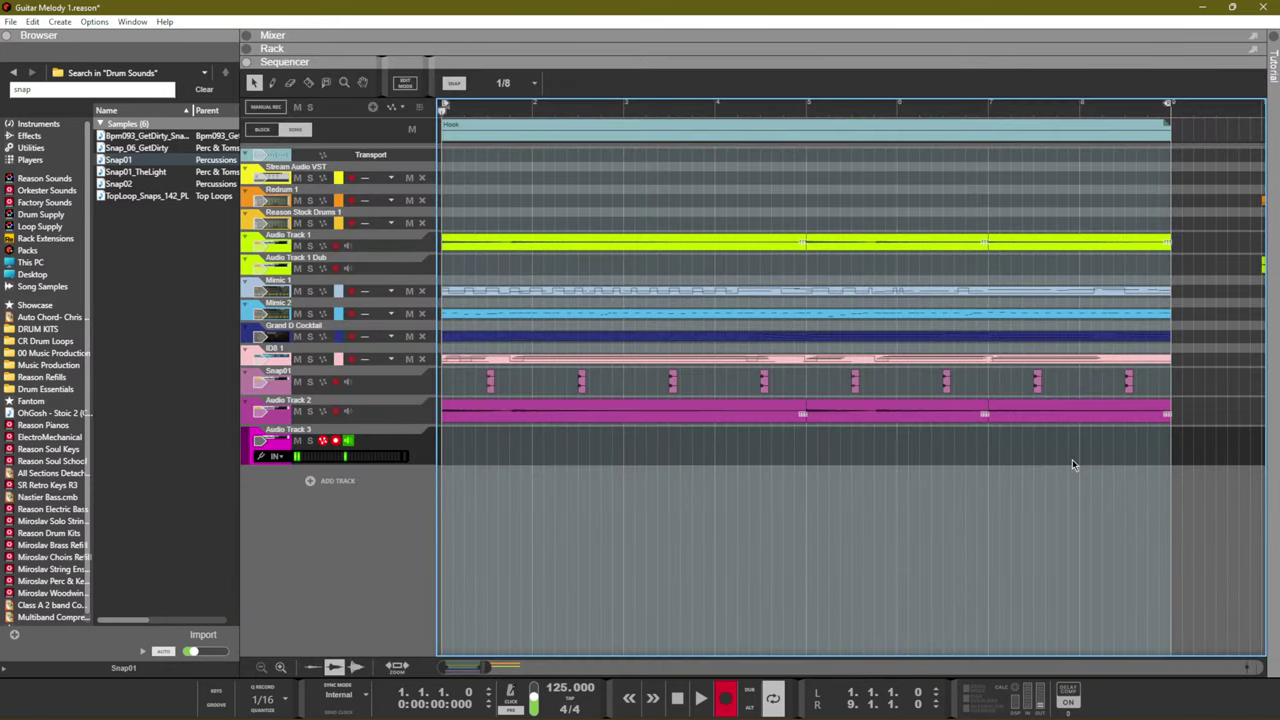
Record an eight-bar take on Audio Track 3 from bar 1 and play back the start
key("ctrl+Return")
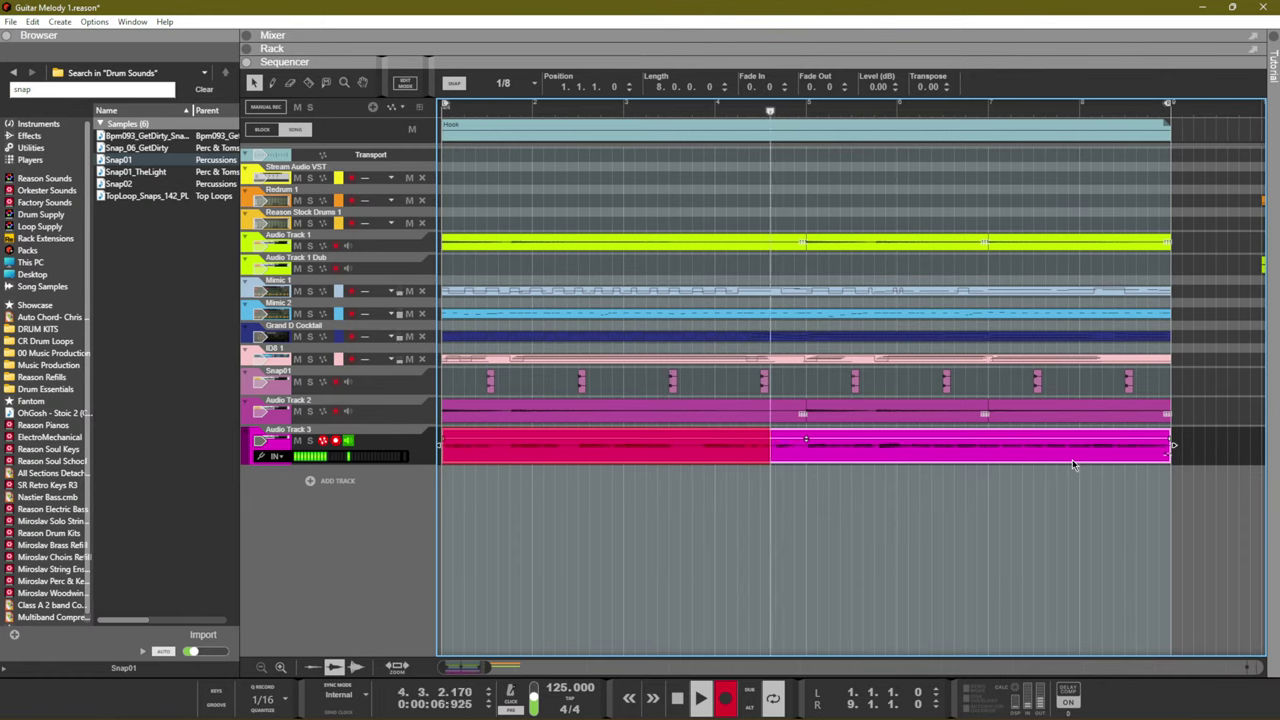
key("space")
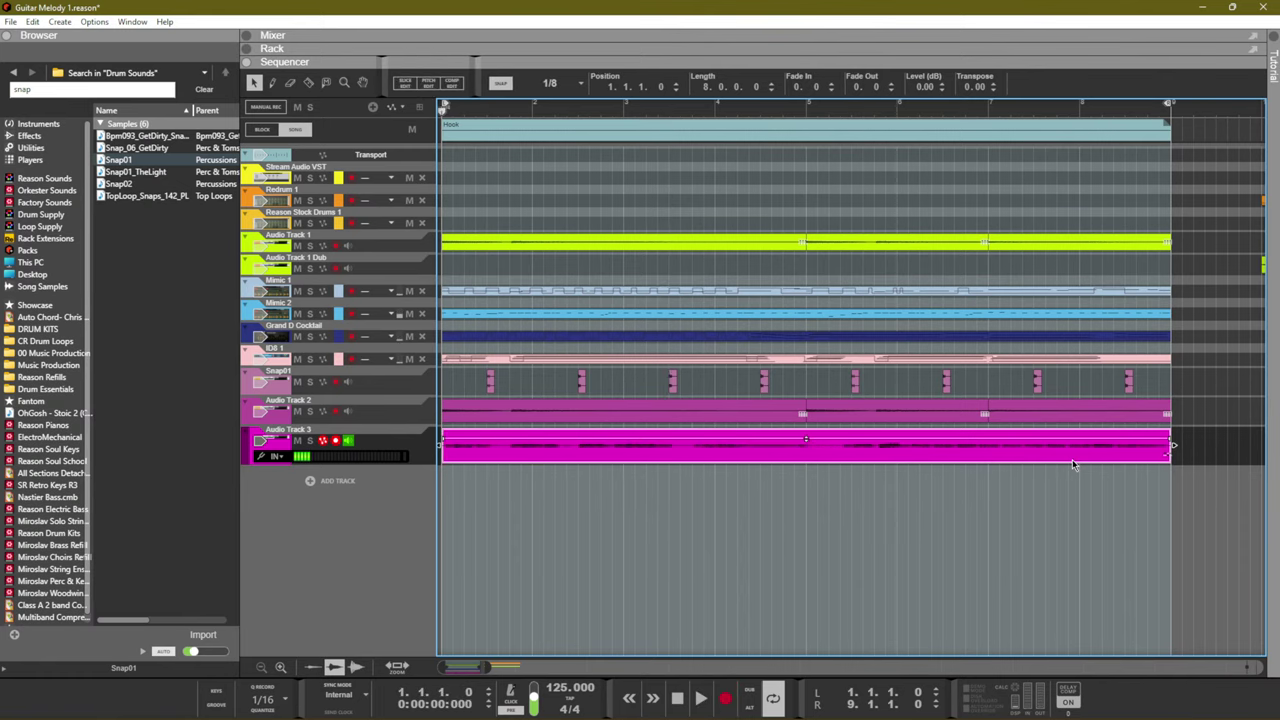
key("space")
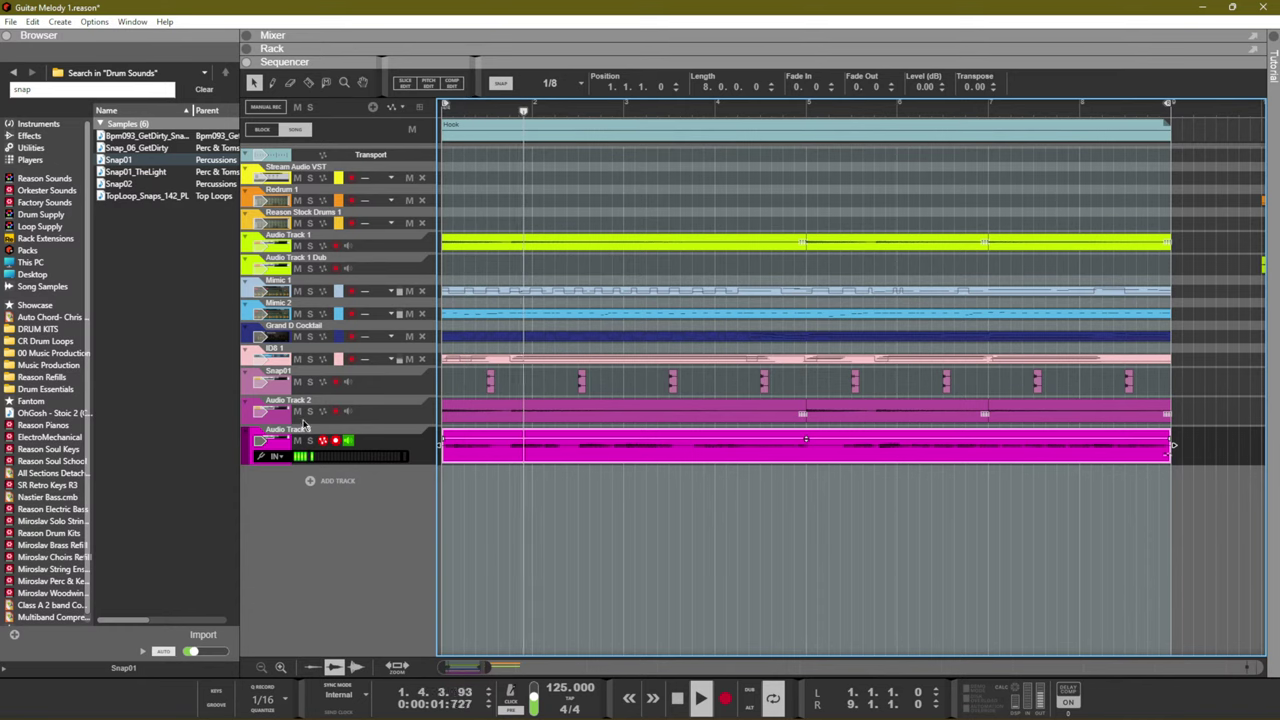
key("space")
Turn off monitoring on Audio Track 3, and play Audio Tracks 2 and 3 soloed together
left_click(345, 441)
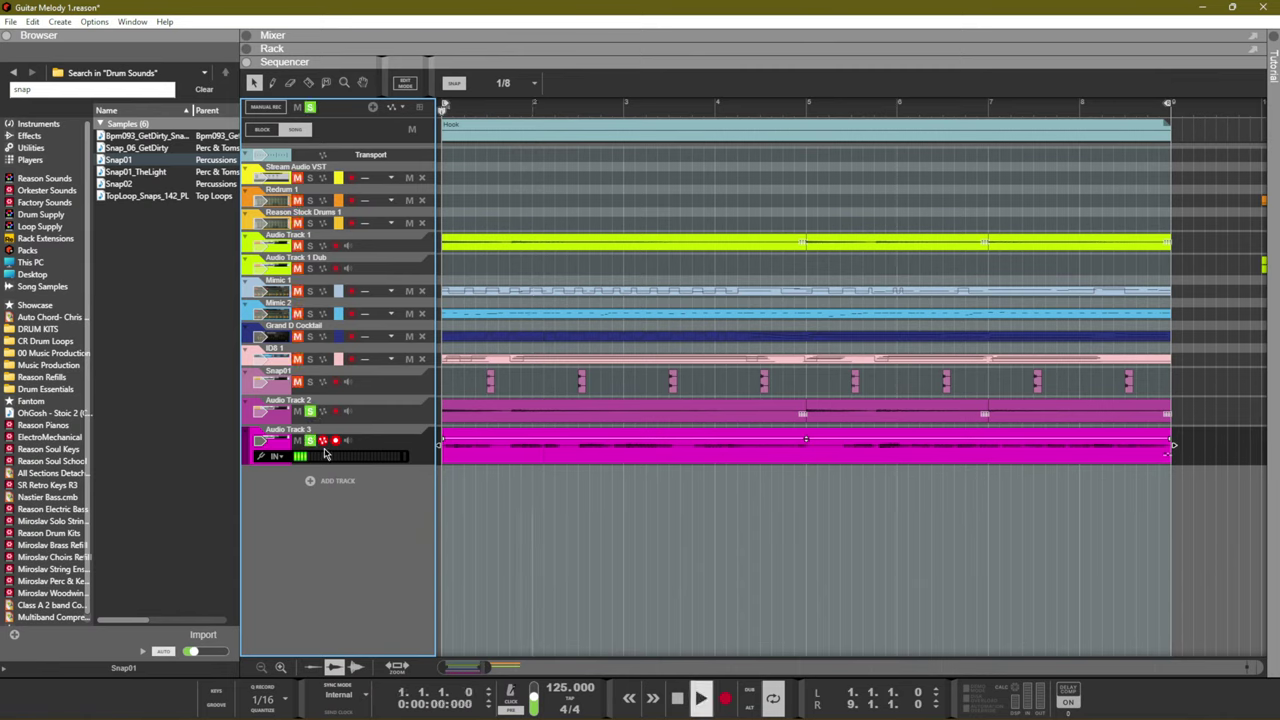
key("space")
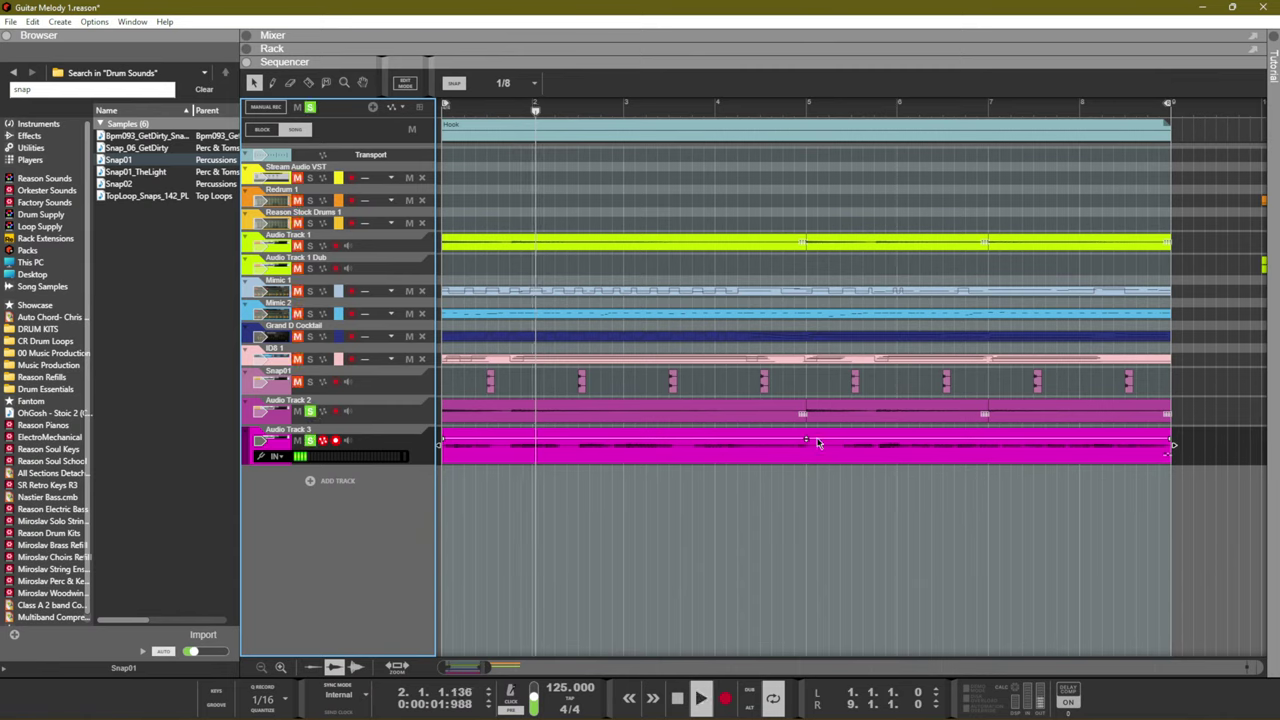
left_click(1010, 475)
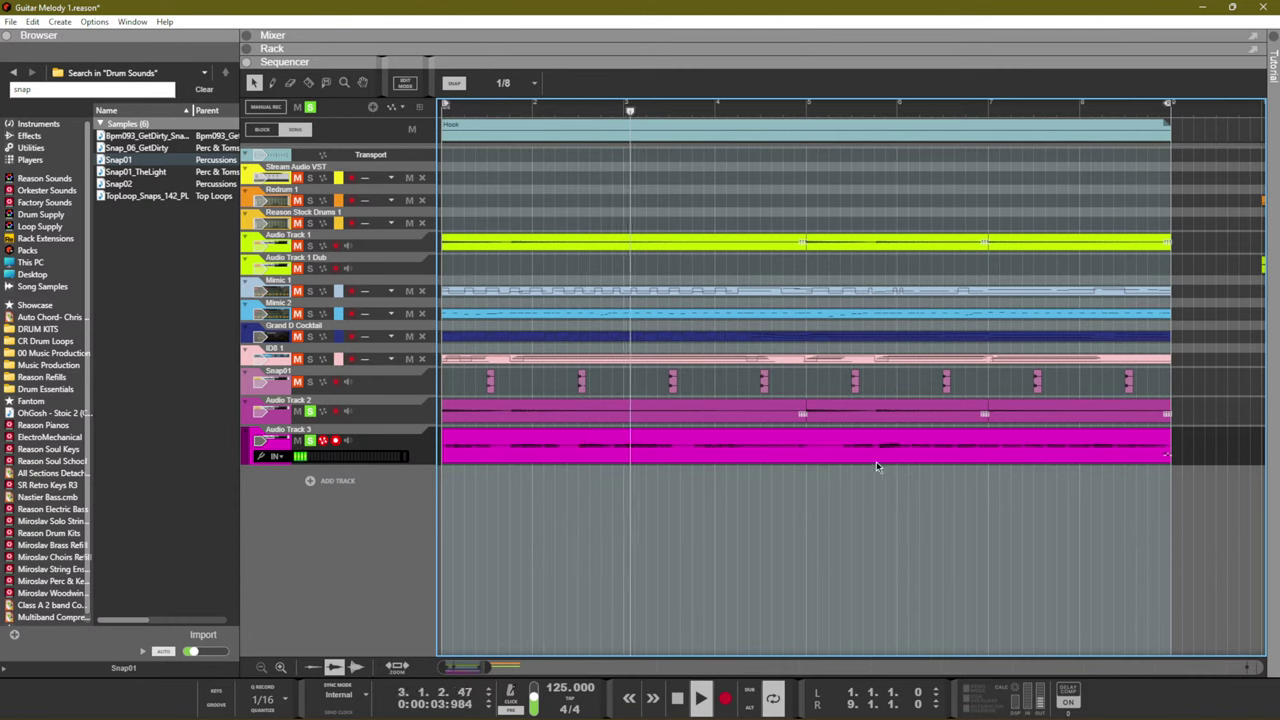
Trim the Audio Track 3 clip to four bars and duplicate it directly after itself
left_click(990, 449)
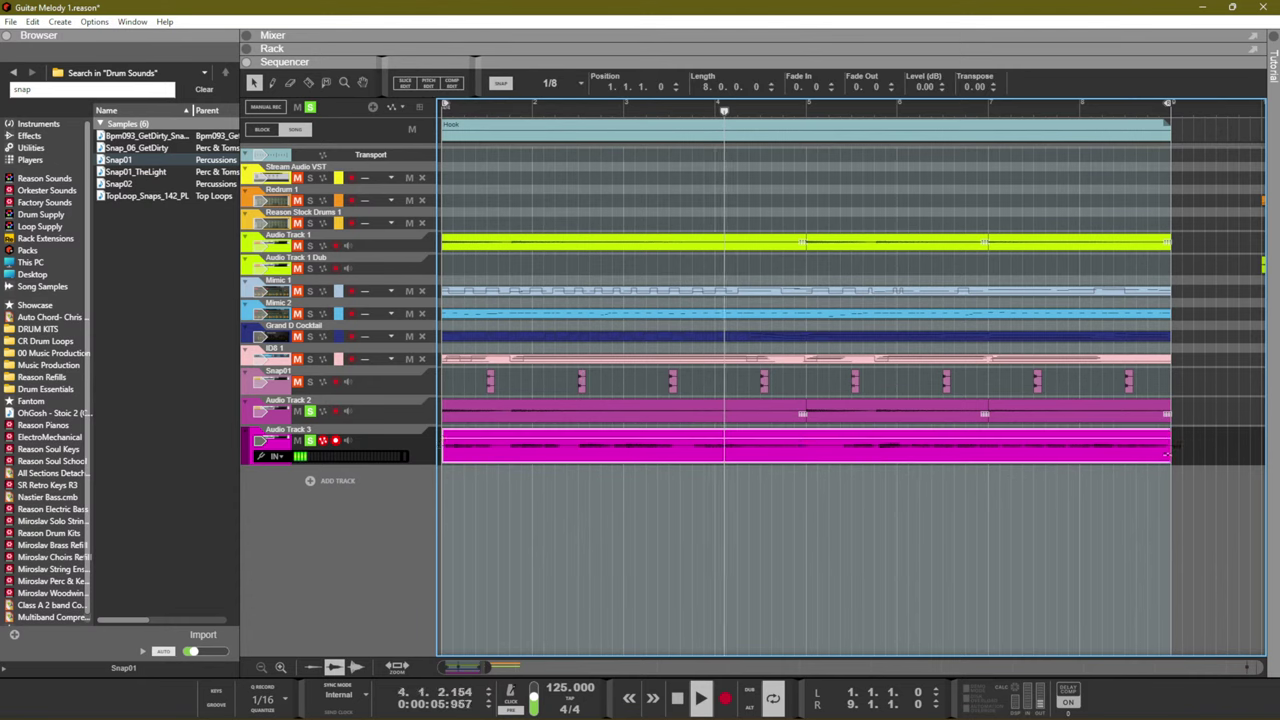
left_click_drag(1168, 455, 803, 455)
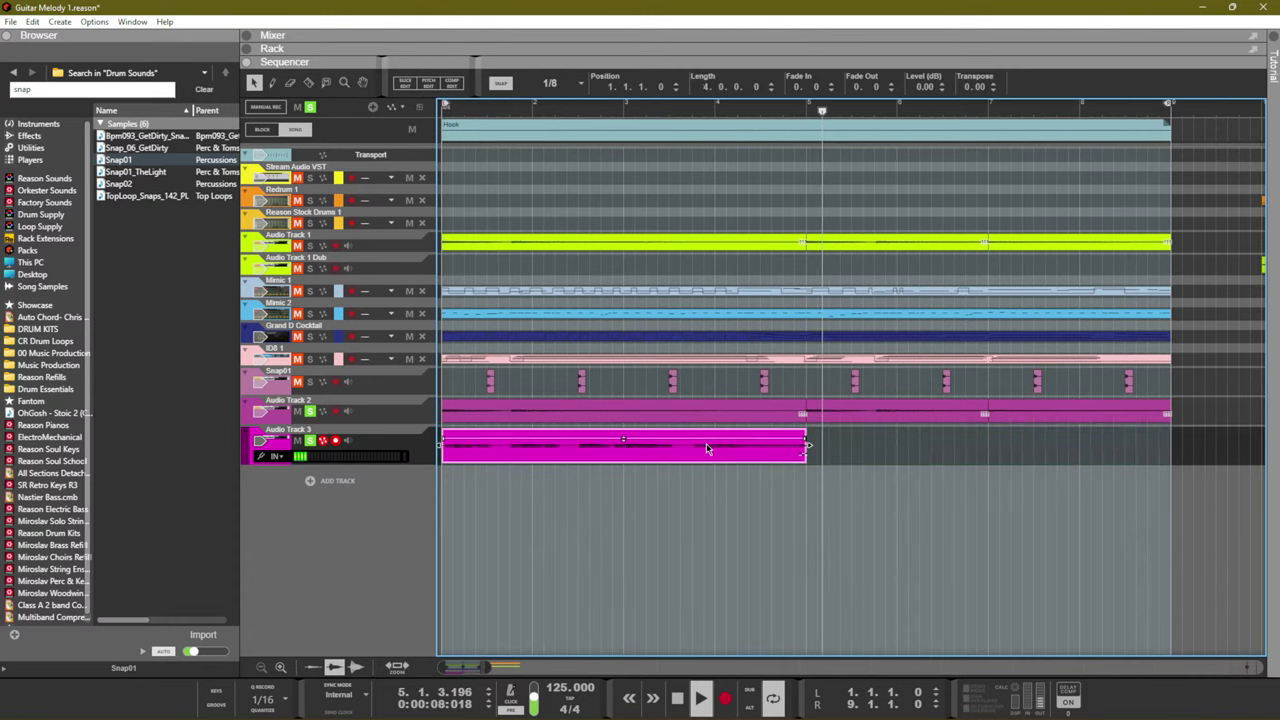
key("ctrl+d")
key("space")
key("space")
Move both Audio Track 3 clips beyond the loop so that they start at bar 9
left_click(747, 516)
left_click_drag(914, 467, 570, 426)
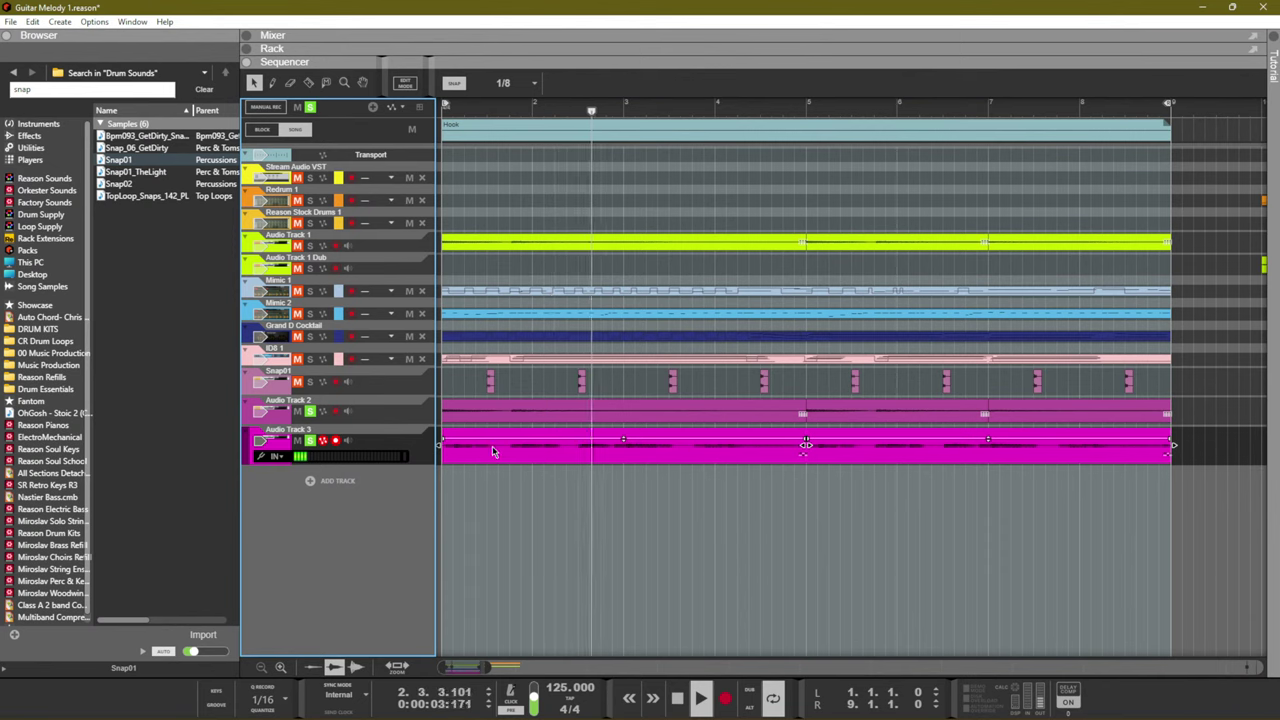
left_click_drag(492, 451, 1222, 451)
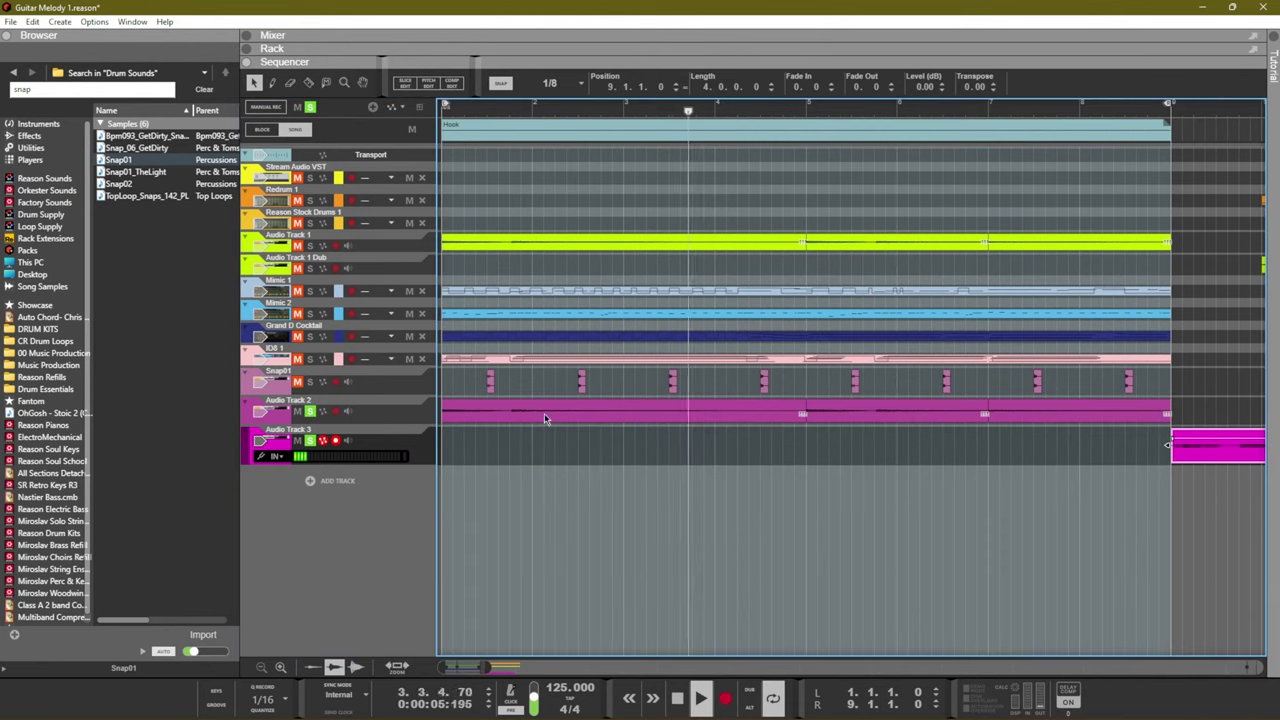
Turn monitoring back on for Audio Track 3 and arm the track for recording from the start
left_click(344, 442)
key("space")
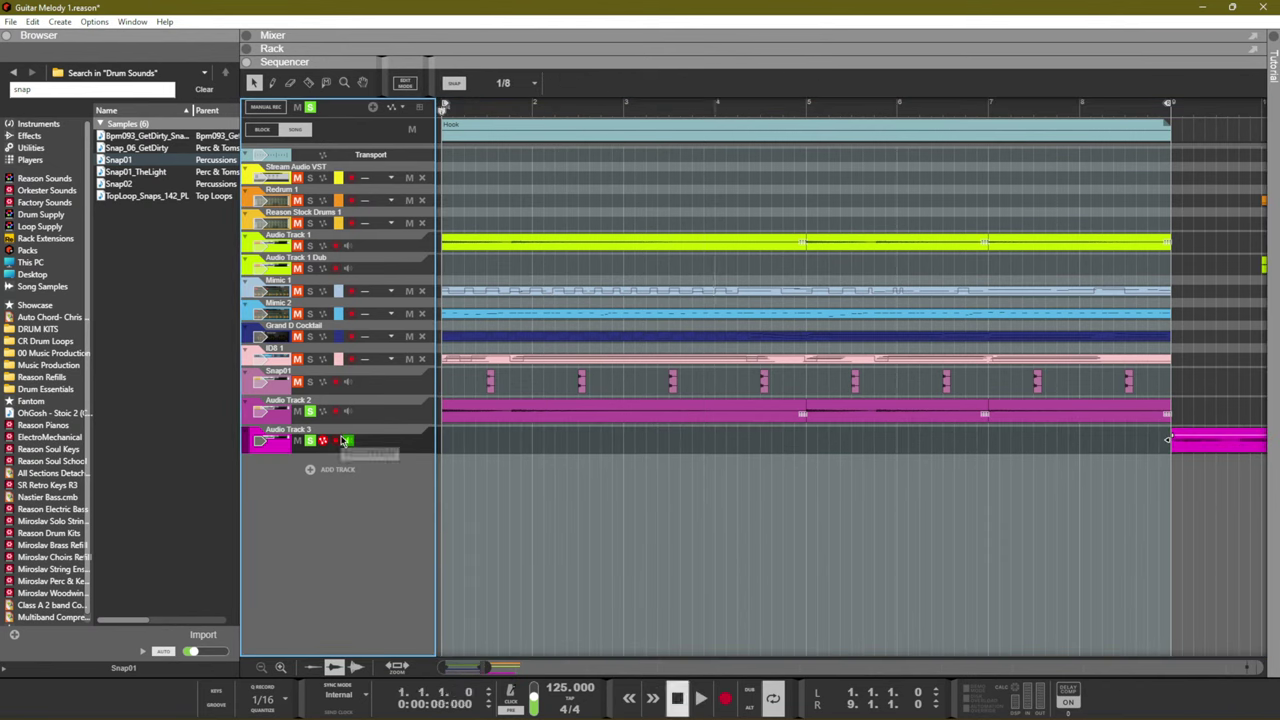
left_click(333, 442)
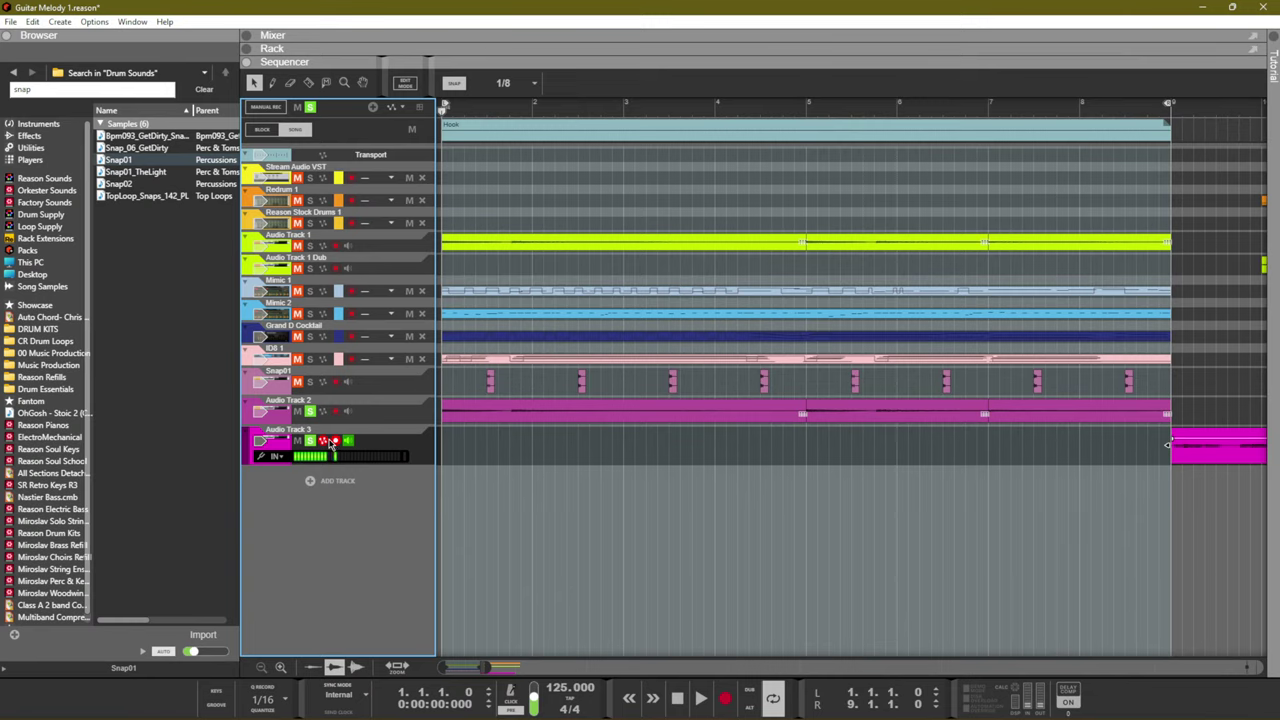
Record a take of about five bars on Audio Track 3 and trim the clip to three beats
key("ctrl+Return")
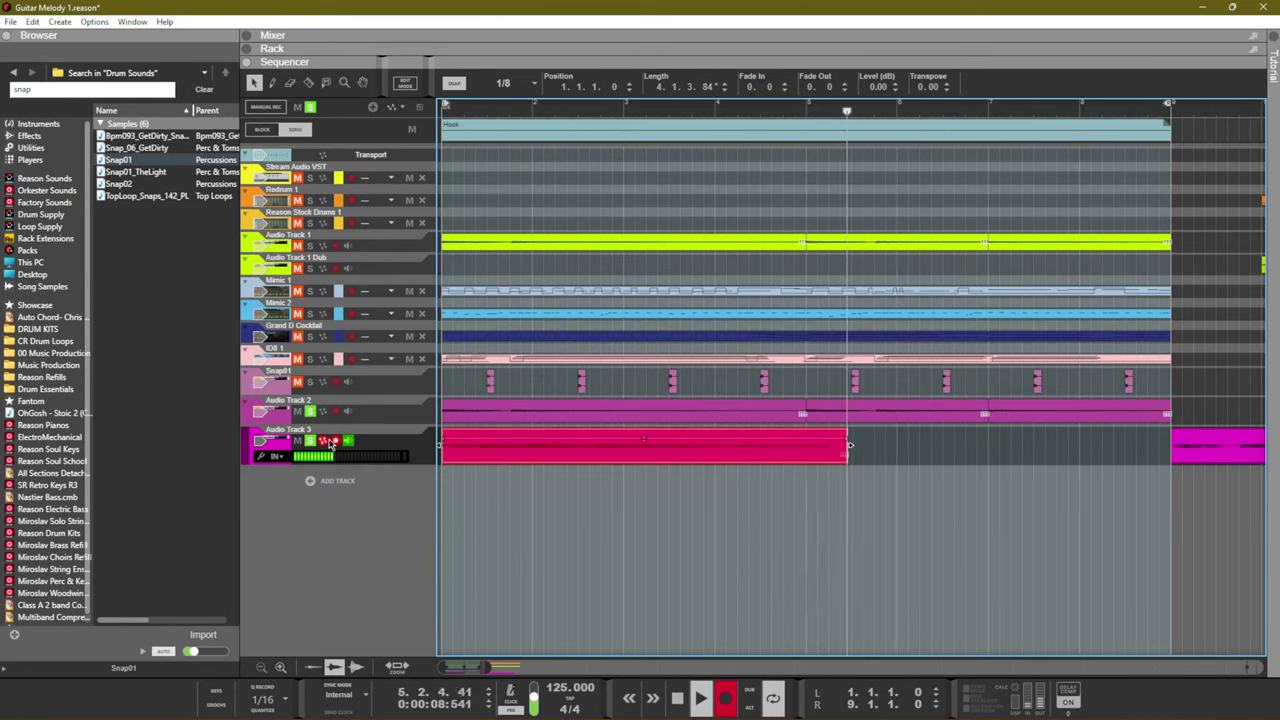
key("space")
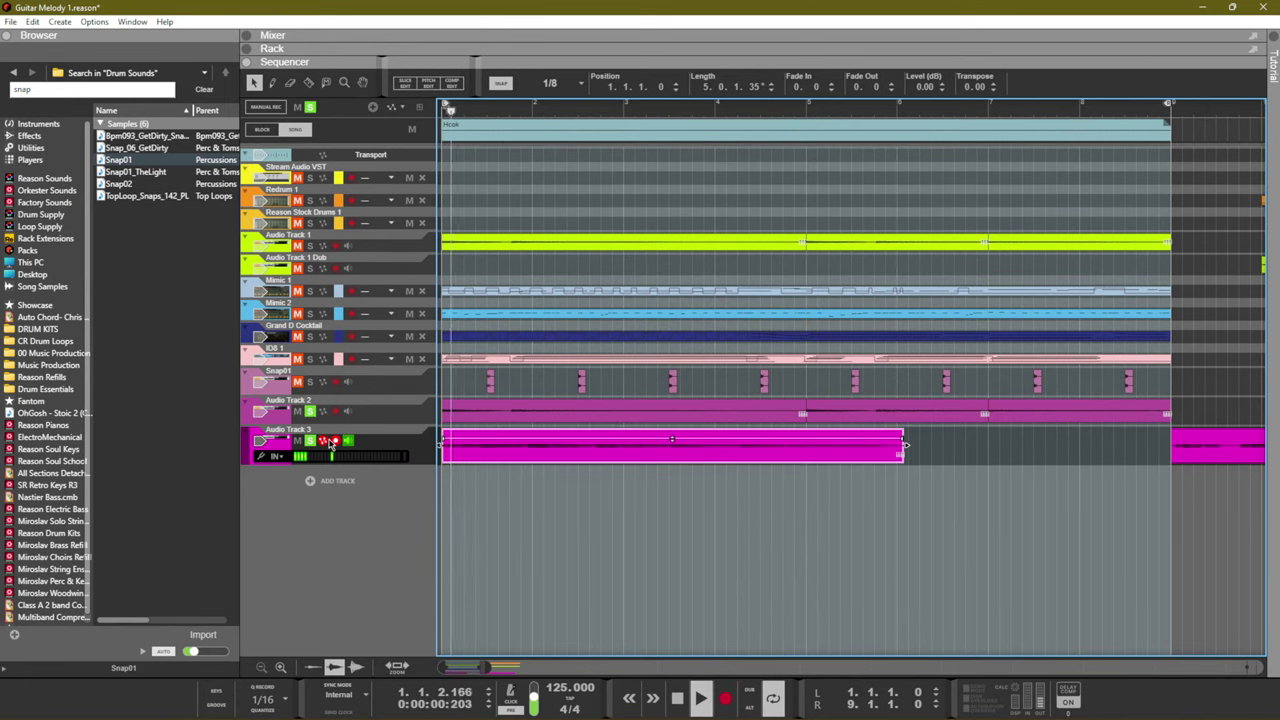
left_click_drag(903, 447, 567, 455)
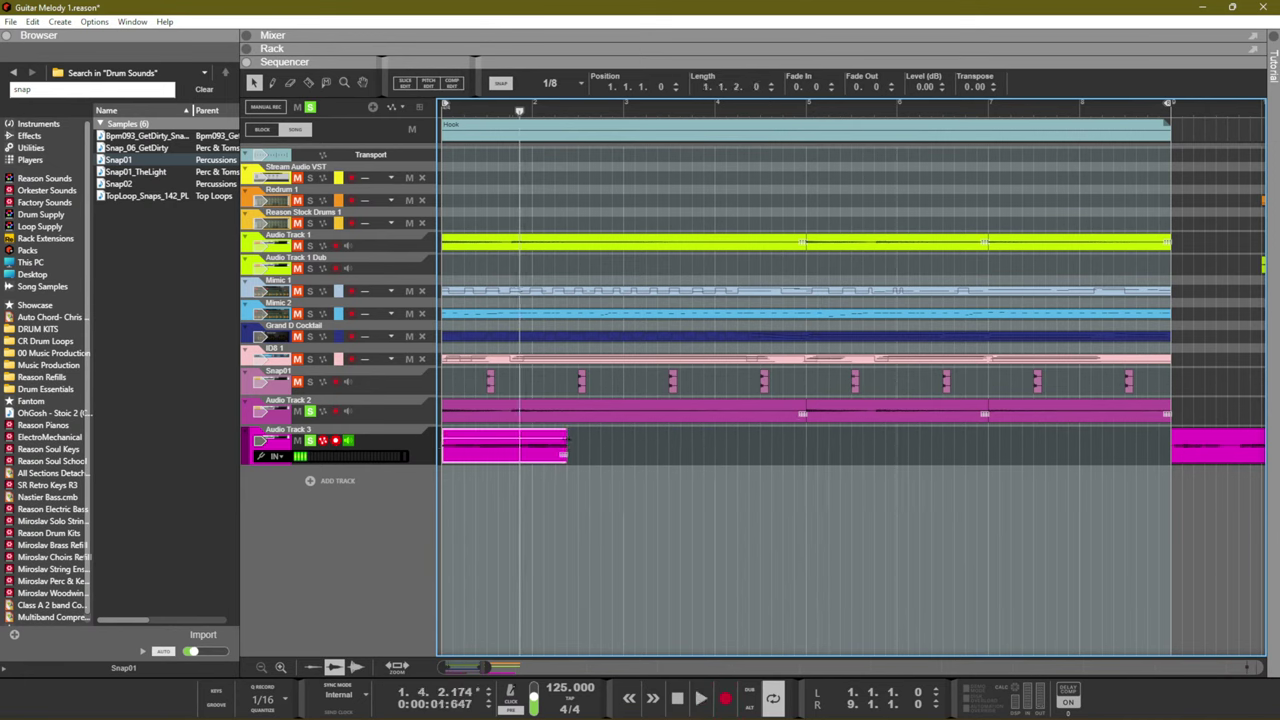
key("space")
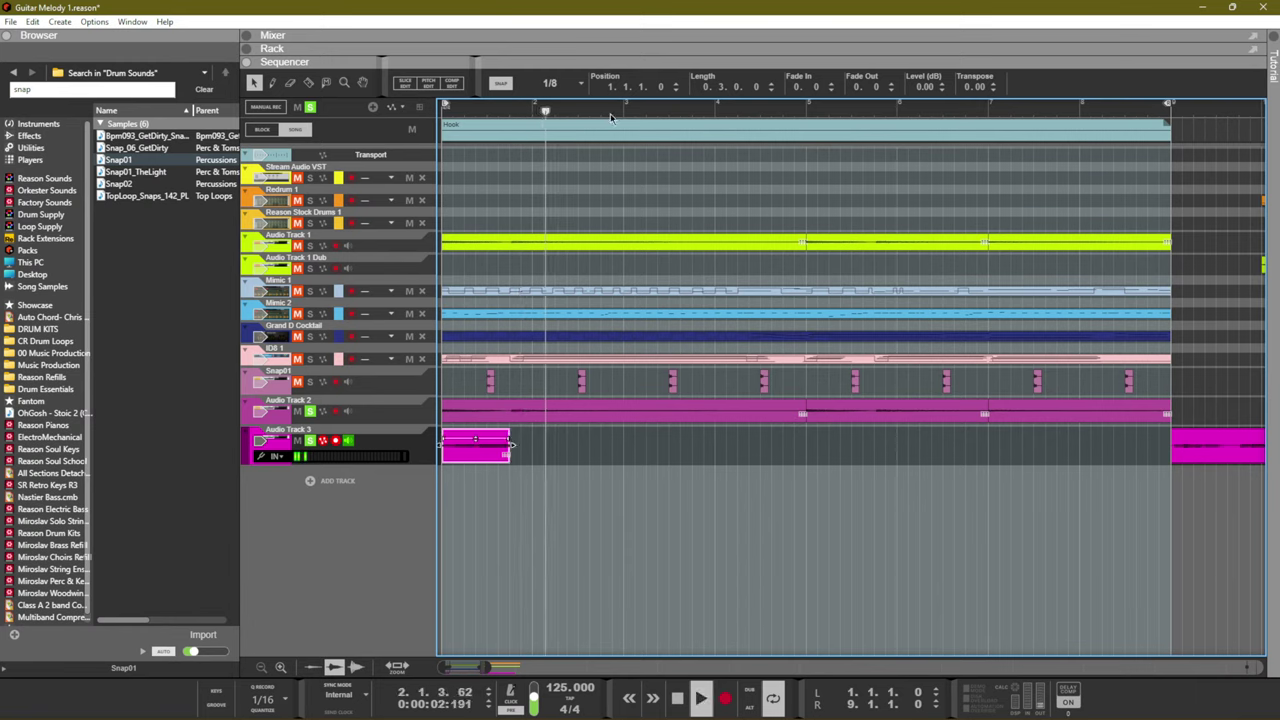
Record a looped take on Audio Track 3 that wraps around and covers bars 1 to 5
left_click(628, 435)
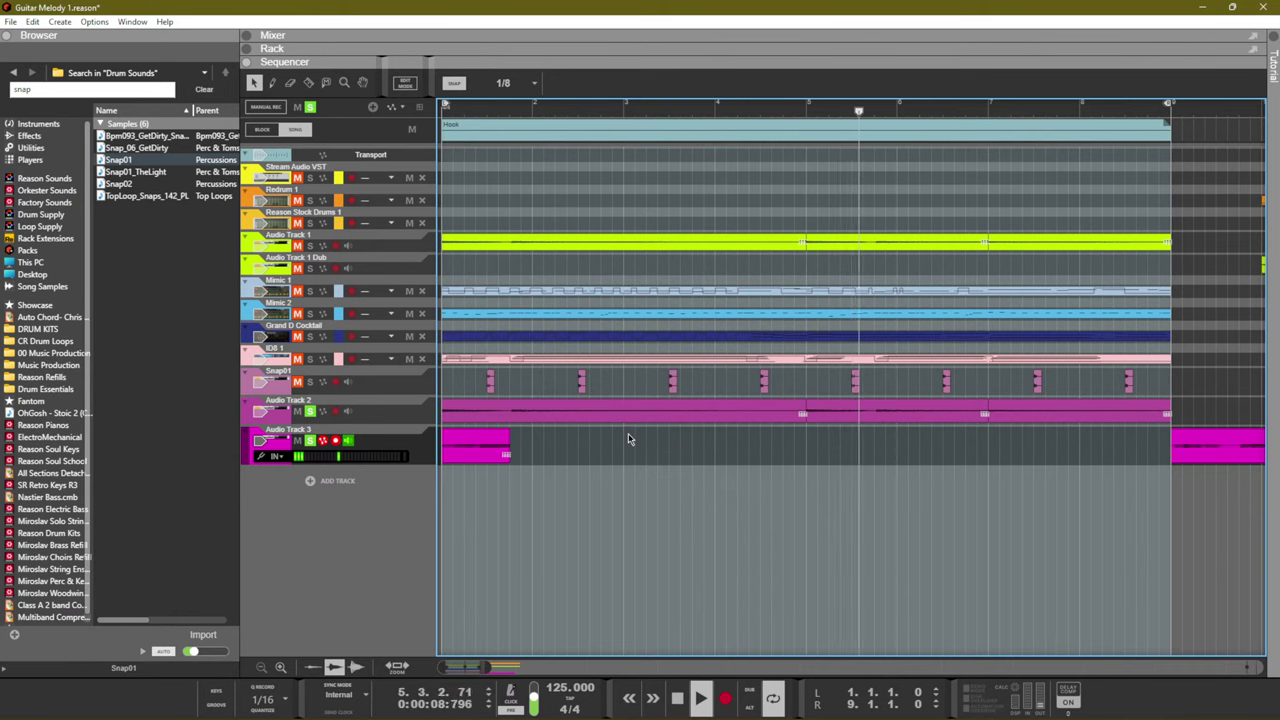
key("ctrl+Return")
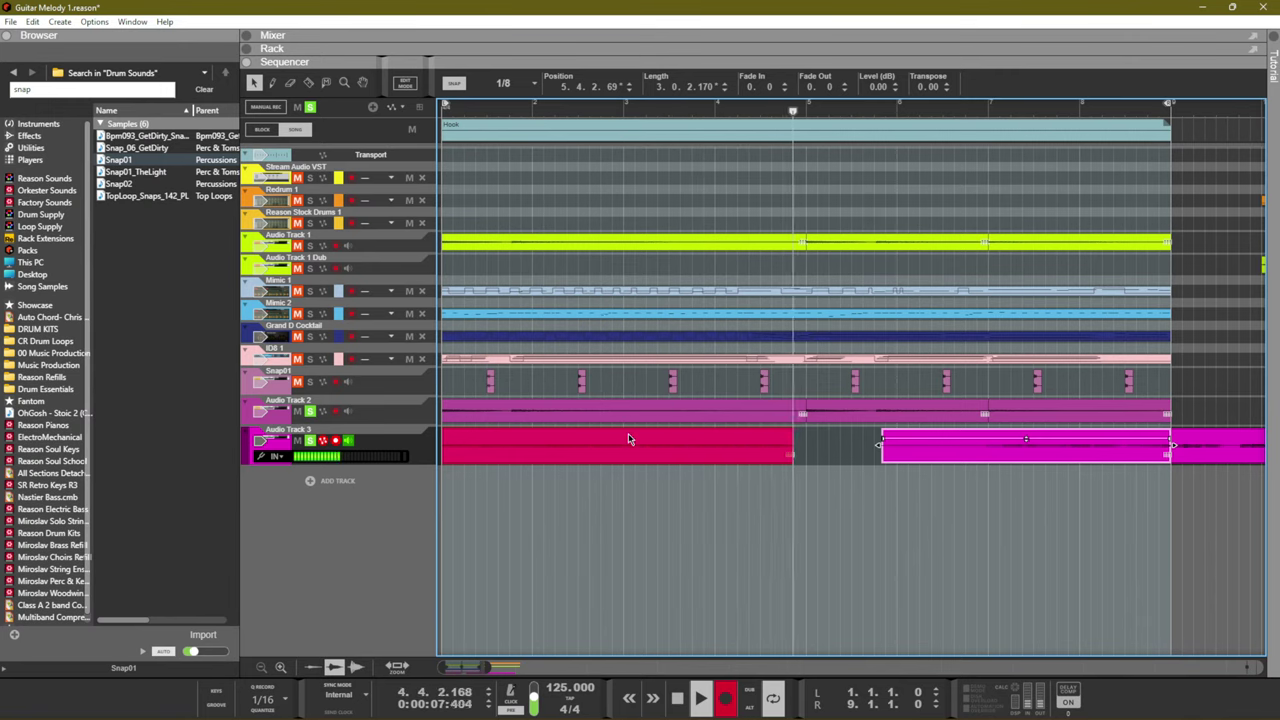
key("space")
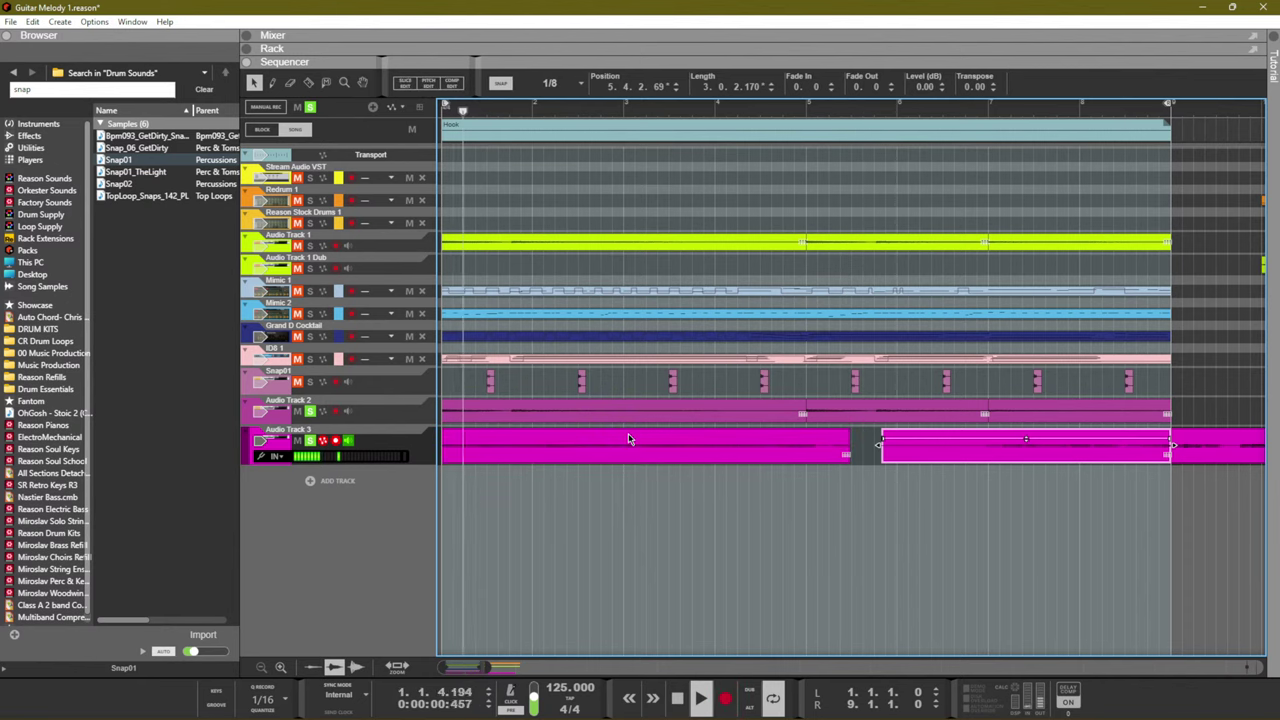
Delete the partial clip before bar 9 on Audio Track 3 and trim the clip at bar 1 to four bars
left_click(910, 502)
left_click(936, 458)
key("Delete")
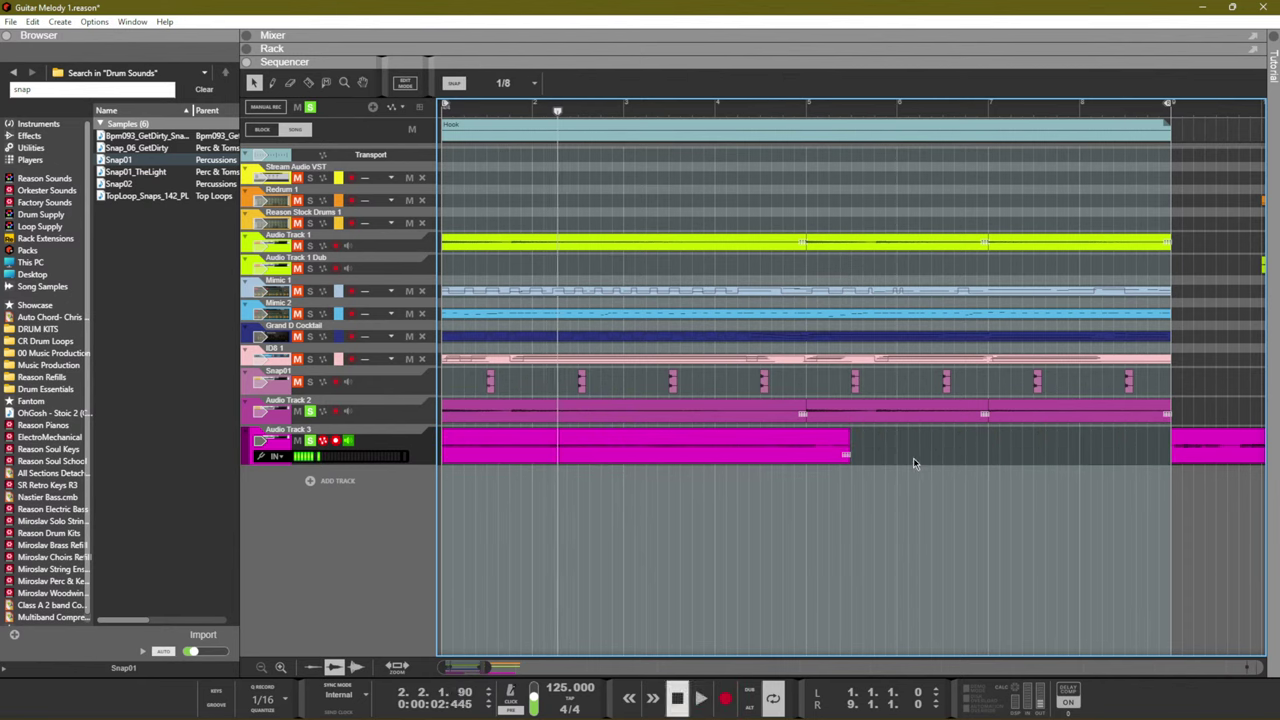
key("space")
left_click(846, 448)
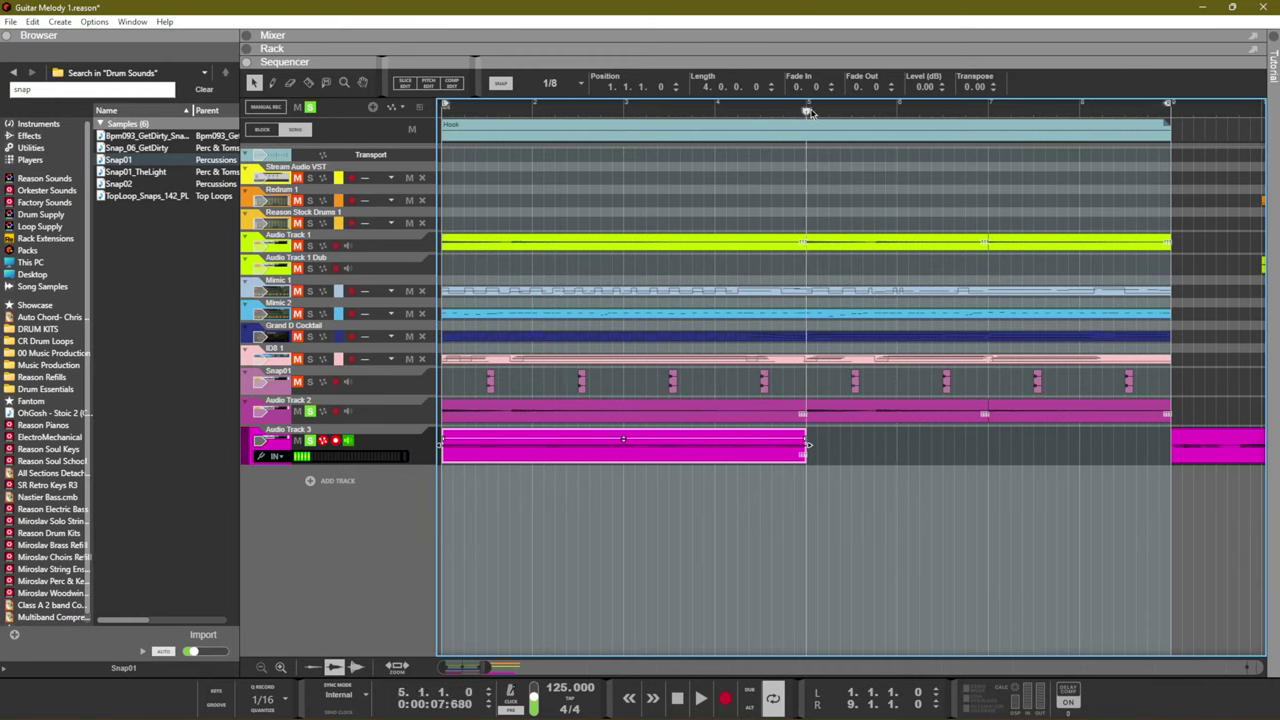
Record a four-bar take on Audio Track 3 starting at bar 5
key("ctrl+Return")
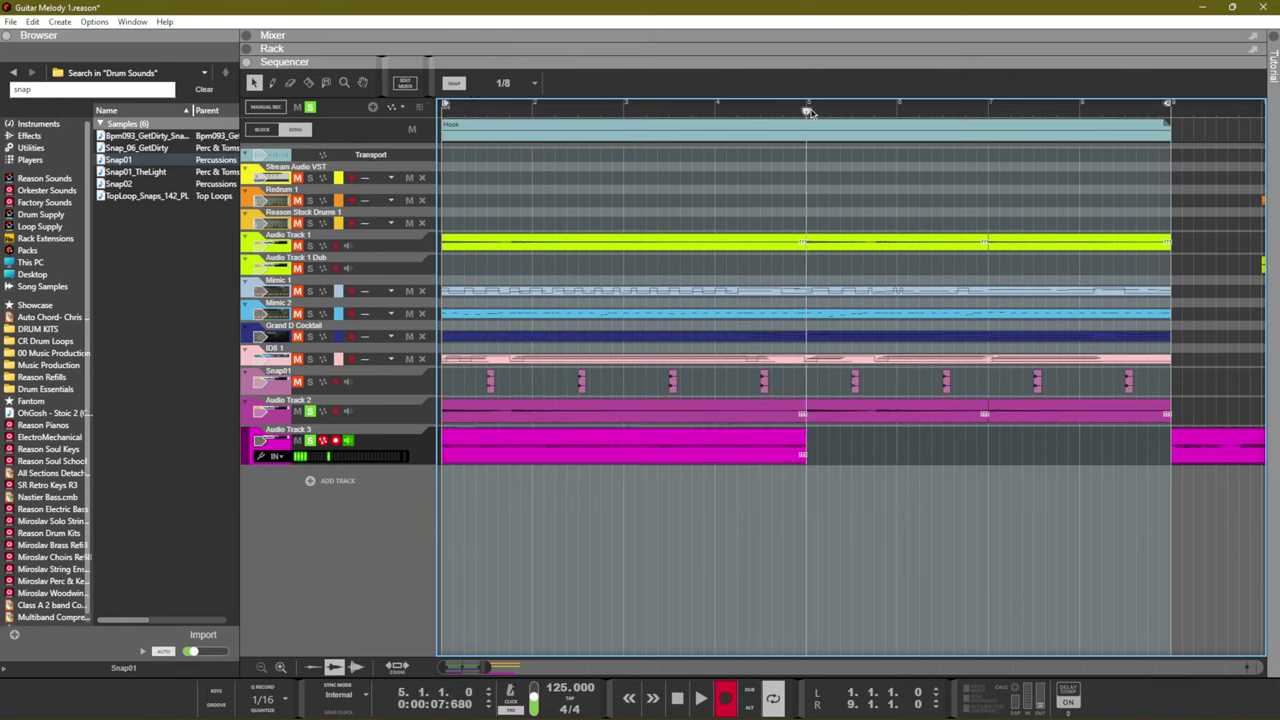
key("space")
left_click(811, 111)
key("Delete")
key("space")
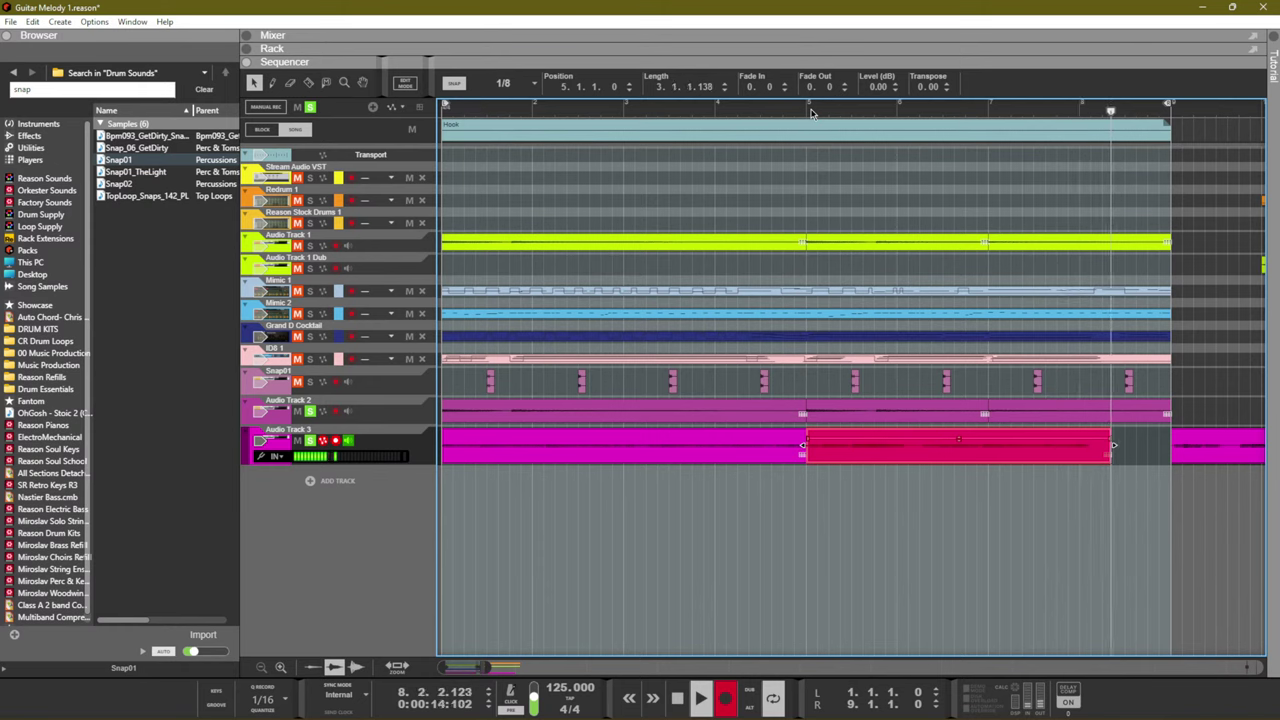
key("space")
Shorten the bar 5 clip to its last two bars and move it to bar 1, shifting the four-bar clip just past bar 3
left_click(807, 110)
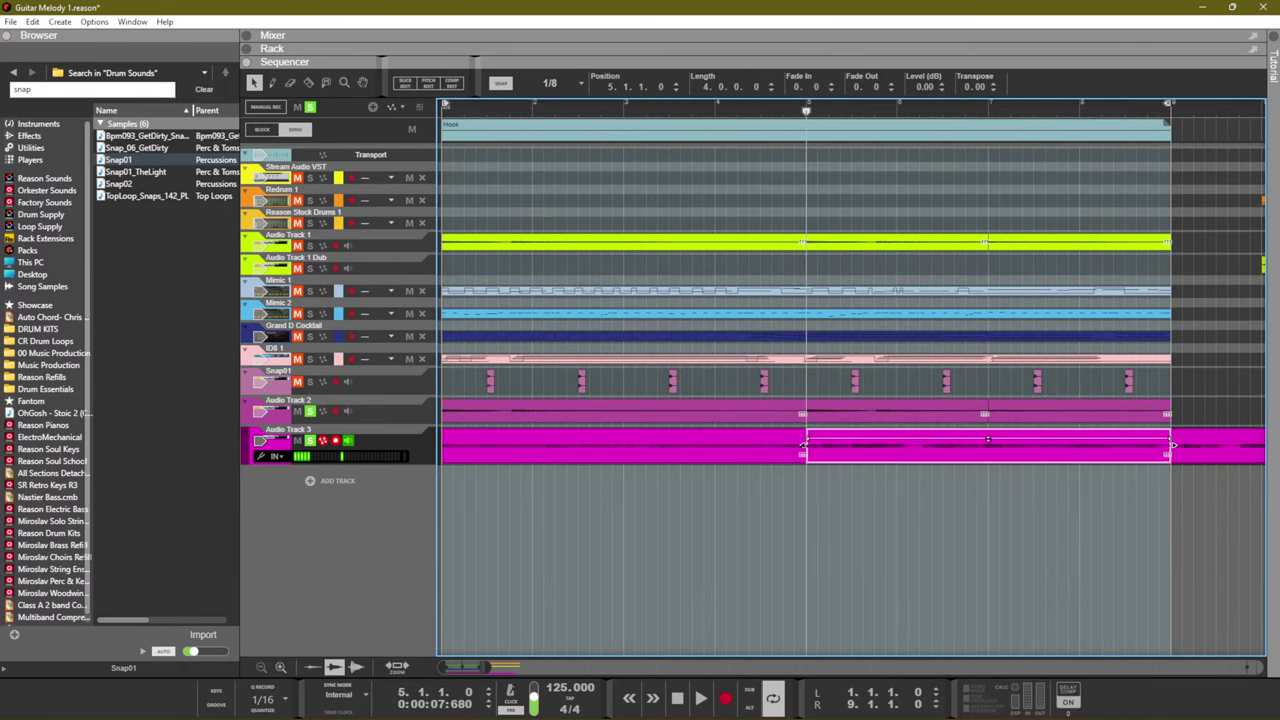
left_click_drag(805, 447, 991, 455)
left_click_drag(628, 458, 840, 465)
left_click_drag(1057, 452, 416, 453)
Turn off monitoring on Audio Track 3 and play the rearranged clips from bar 1
key("space")
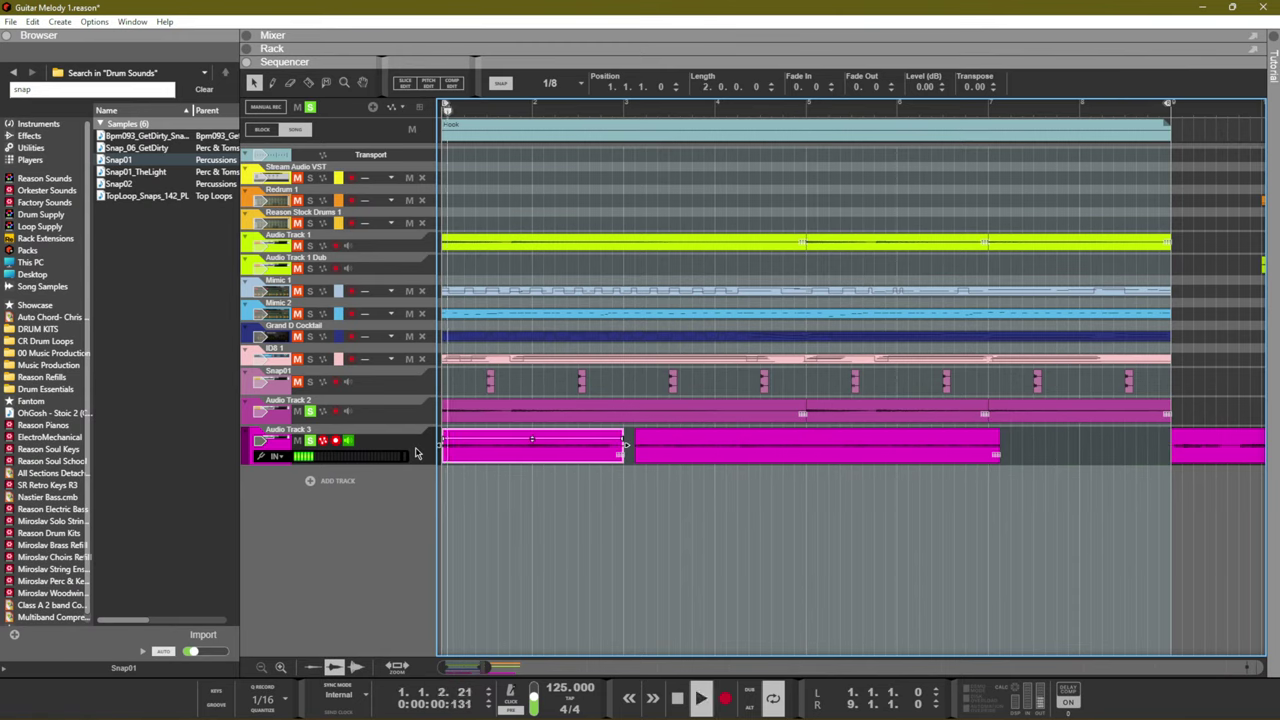
key("space")
left_click(352, 443)
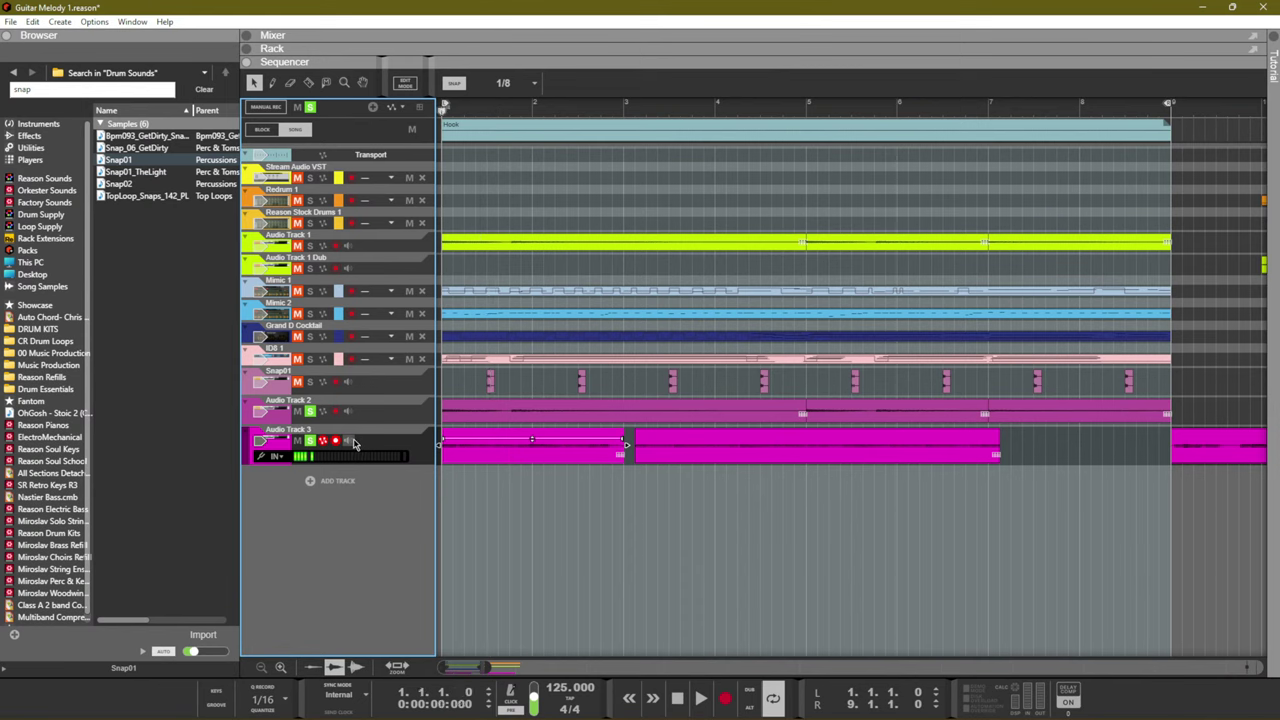
key("space")
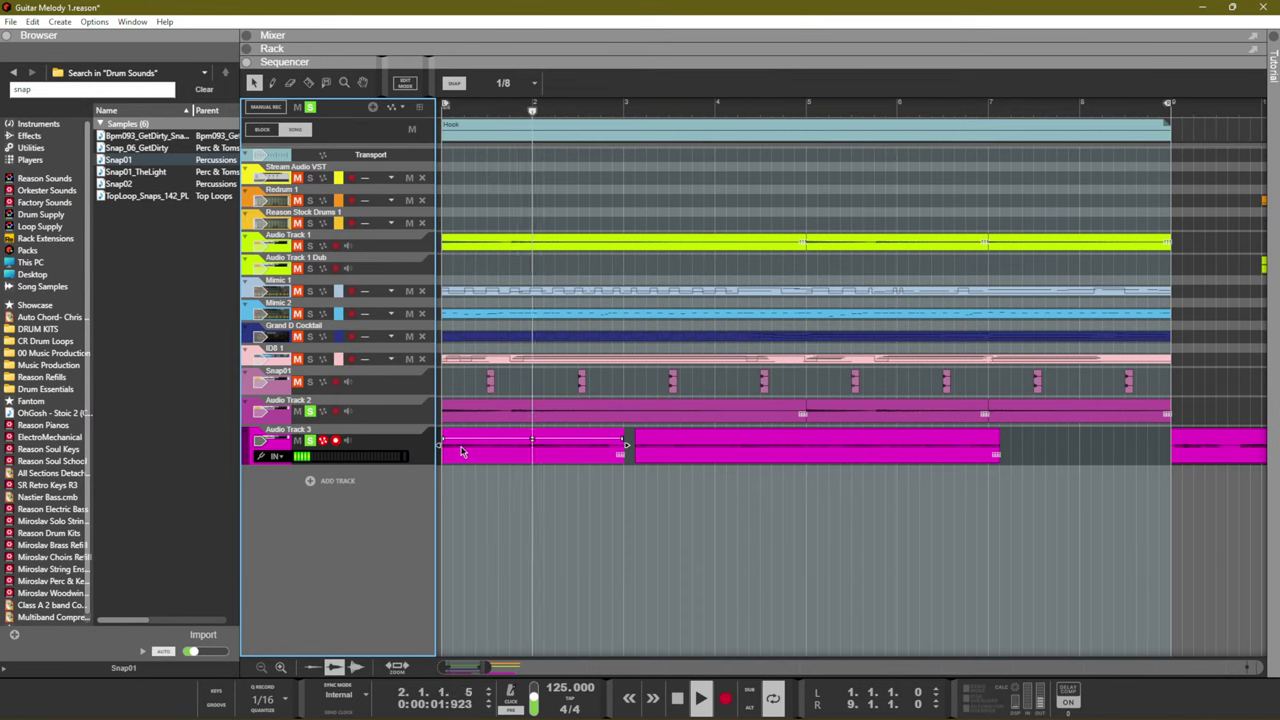
Trim two beats off the start of the bar 1 clip on Audio Track 3, move it back to bar 1 and play it
mouse_move(442, 448)
left_mouse_down()
mouse_move(488, 458)
mouse_move(447, 460)
left_mouse_up()
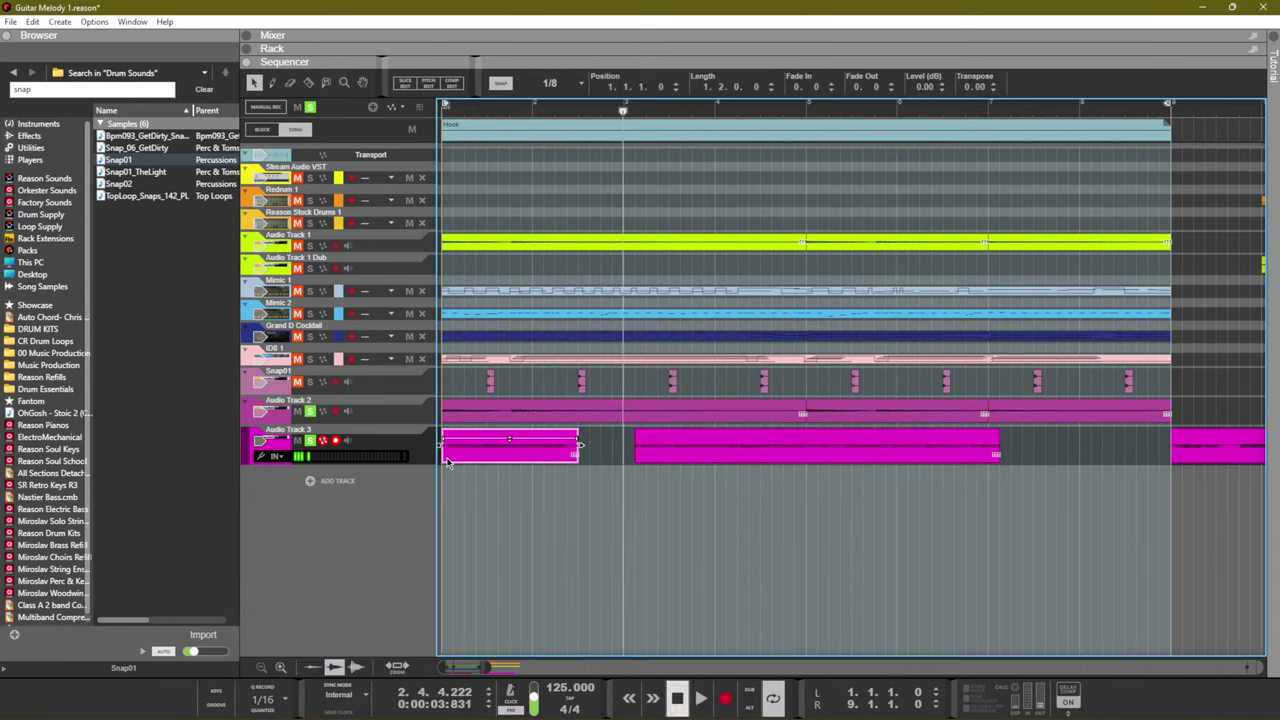
key("space")
key("space")
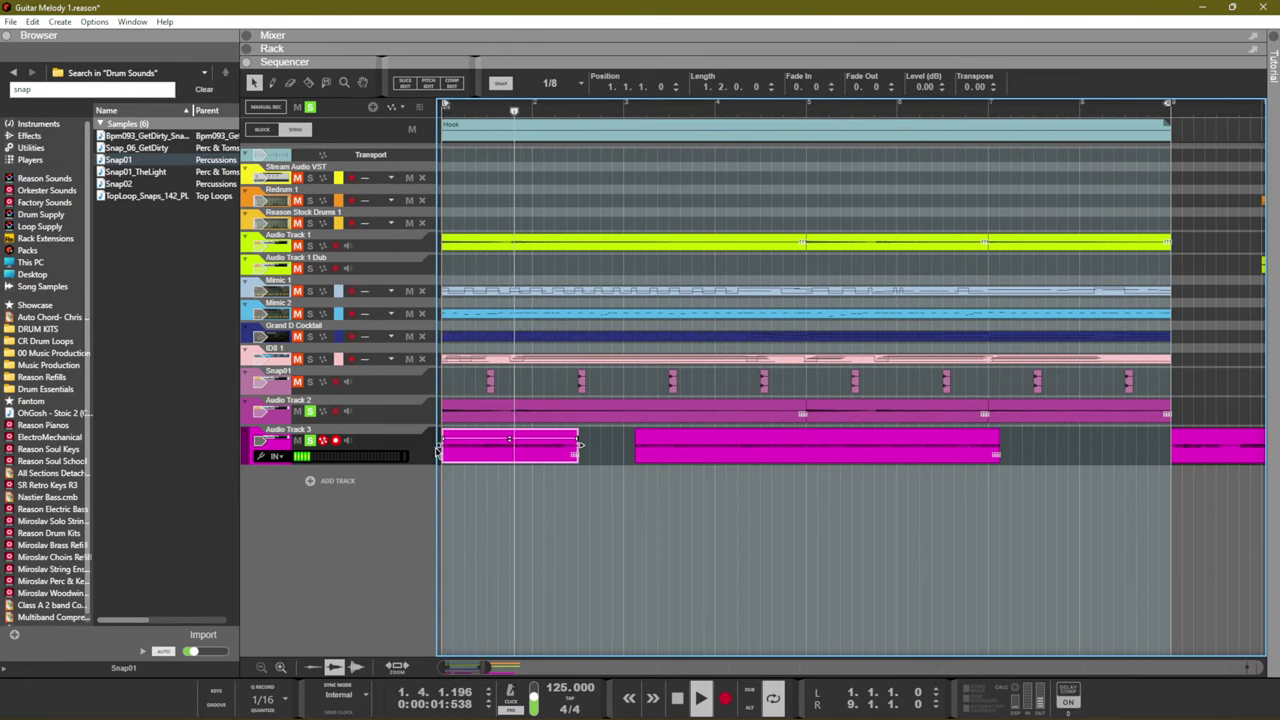
Try shortening the bar 1 clip on Audio Track 3 to a length of 1.1.2.0, starting at bar 1
scroll(461, 459, "up", 1)
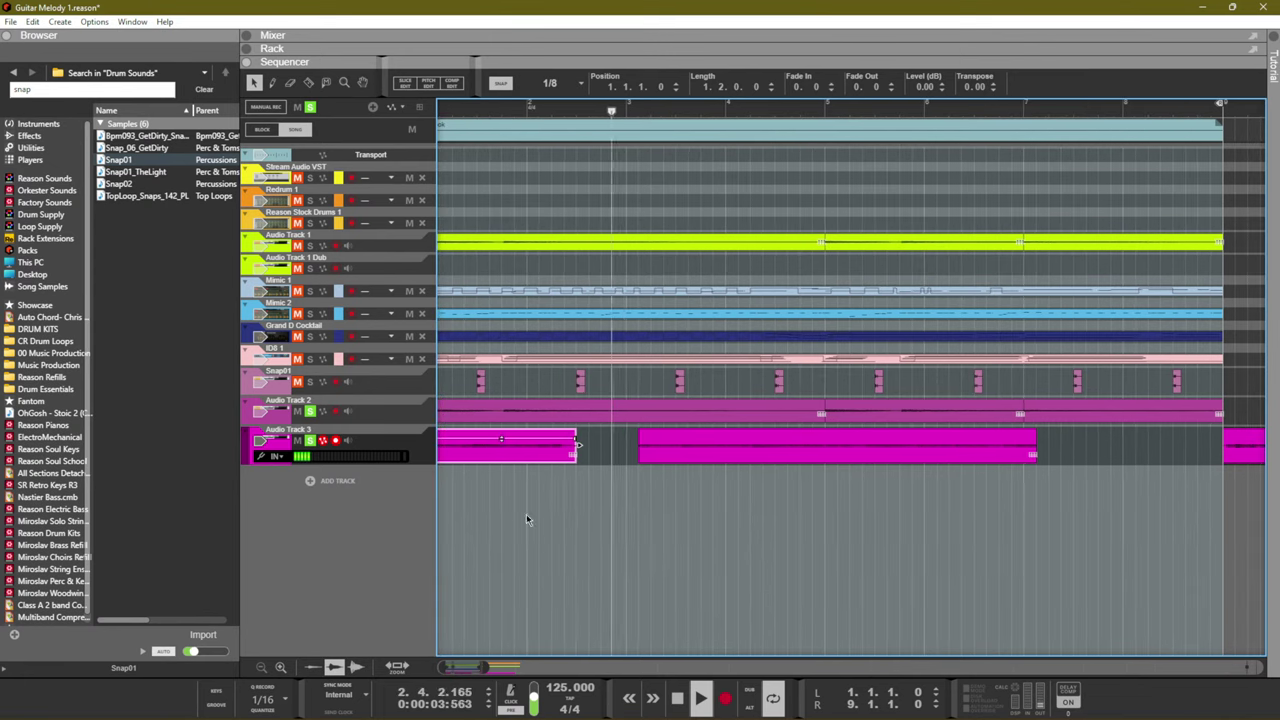
left_click(472, 487)
left_click(450, 456)
mouse_move(583, 447)
left_mouse_down()
mouse_move(515, 452)
mouse_move(578, 455)
left_mouse_up()
key("space")
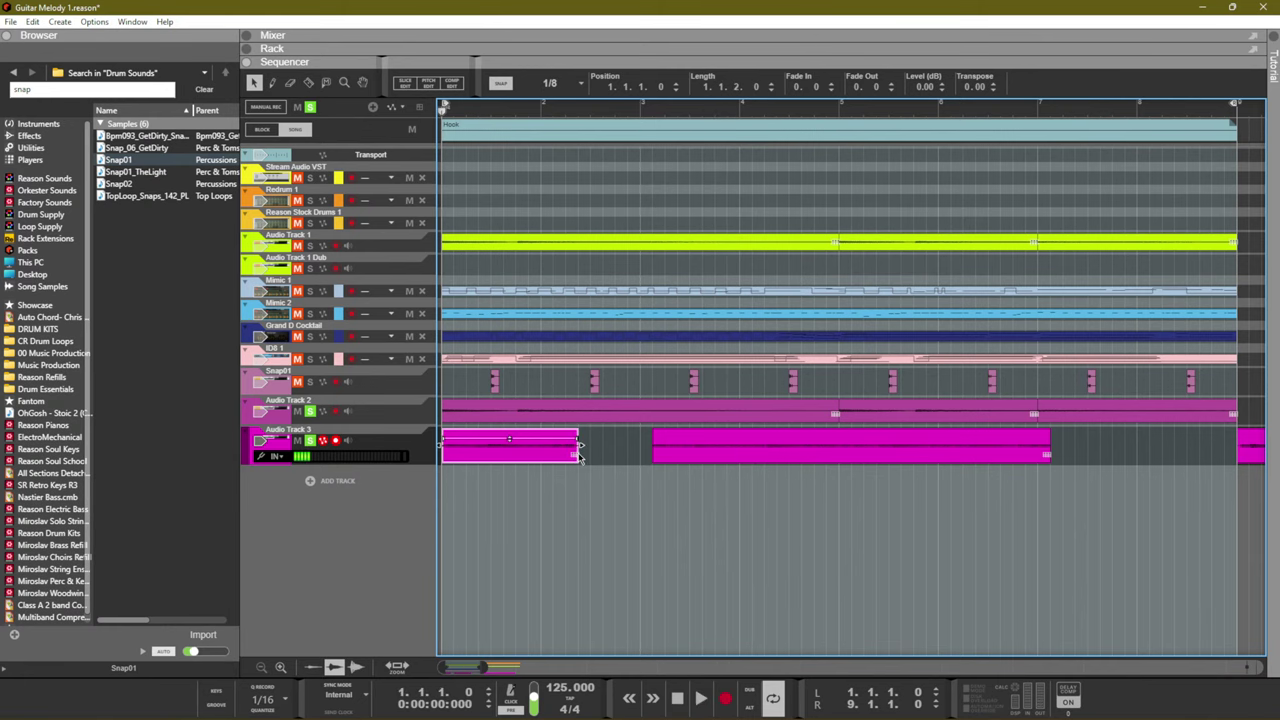
left_click_drag(443, 459, 455, 460)
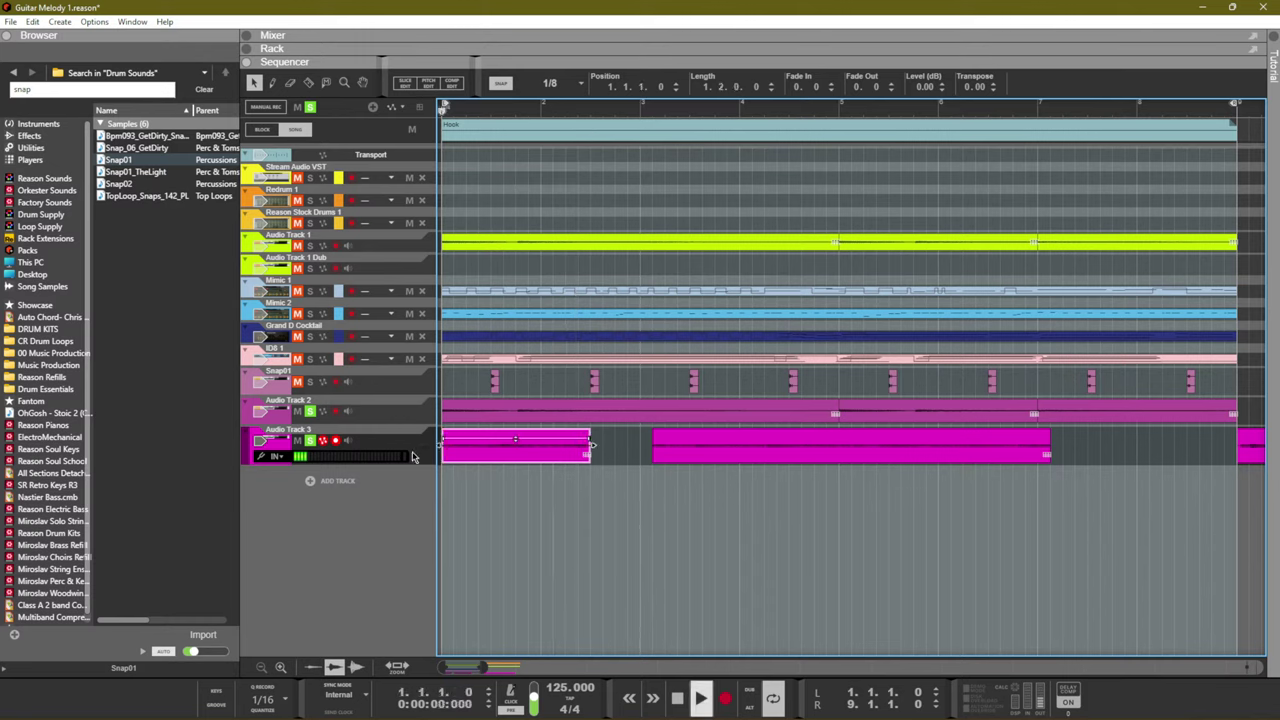
key("space")
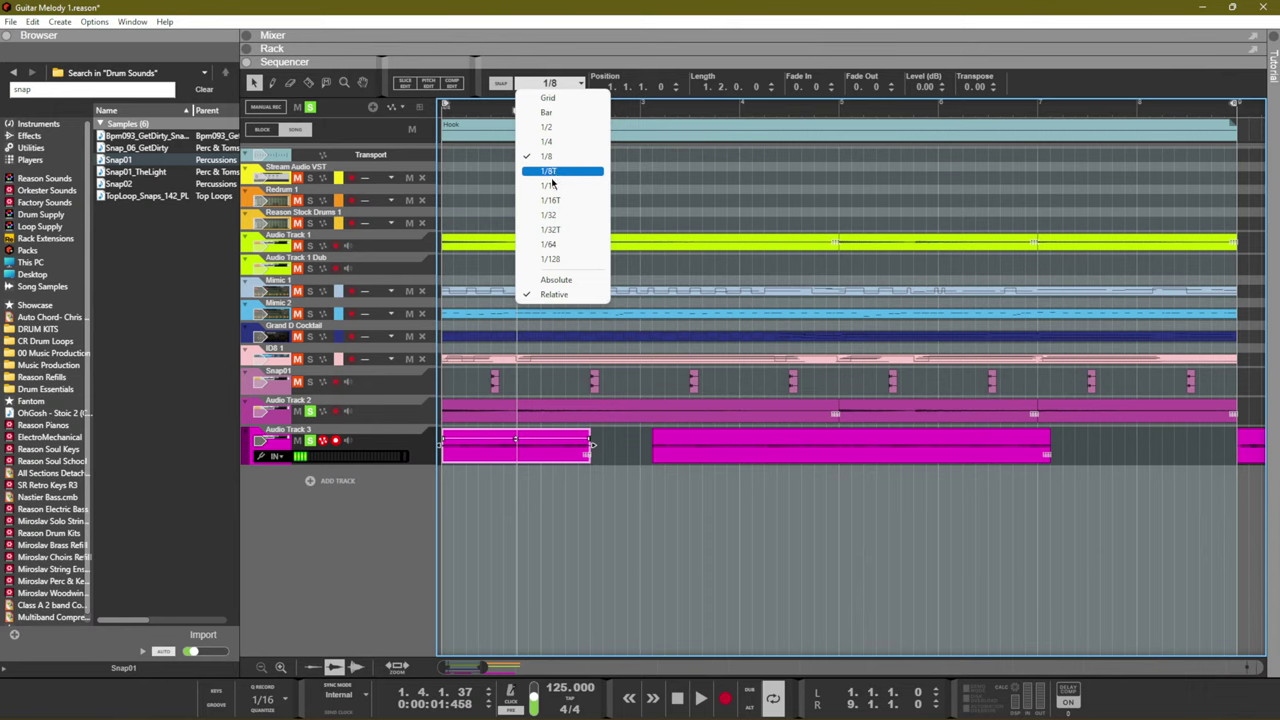
With snap set to 1/16, shorten the bar 1 clip to 0.2.3.0 and move the four-bar clip against it at 1.3.4.0
left_click(550, 185)
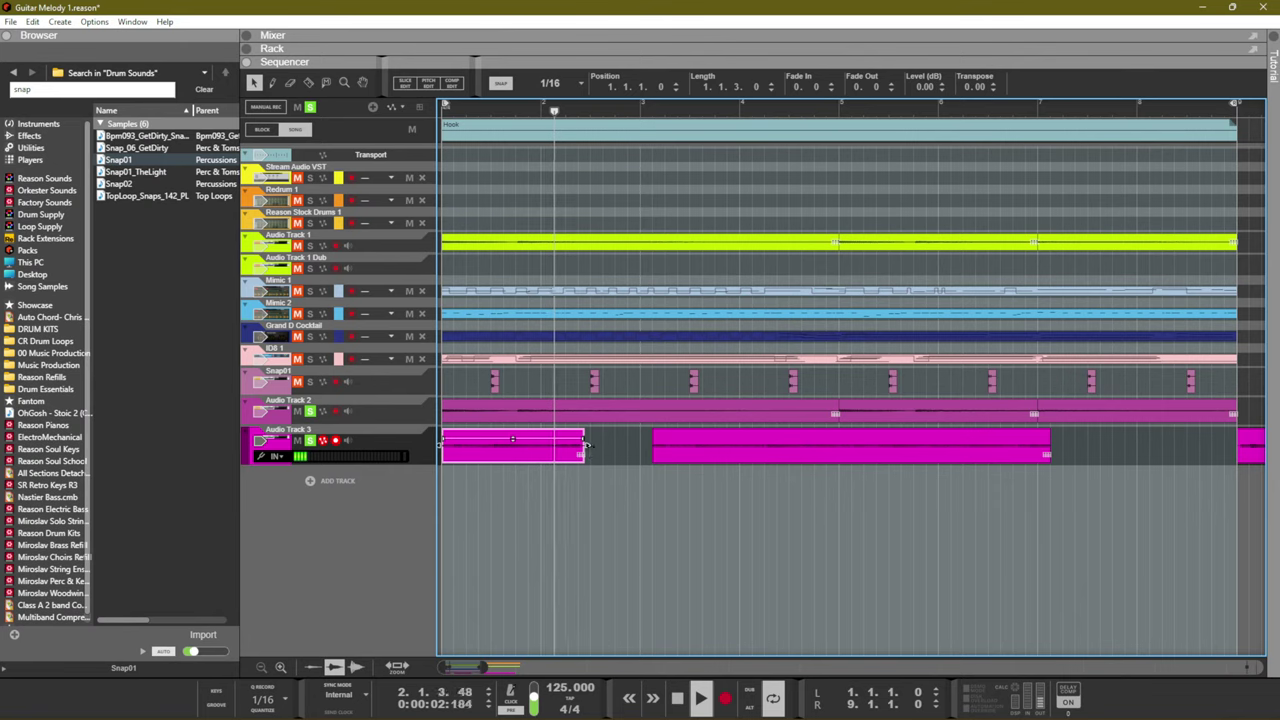
left_click_drag(585, 452, 542, 455)
key("Right")
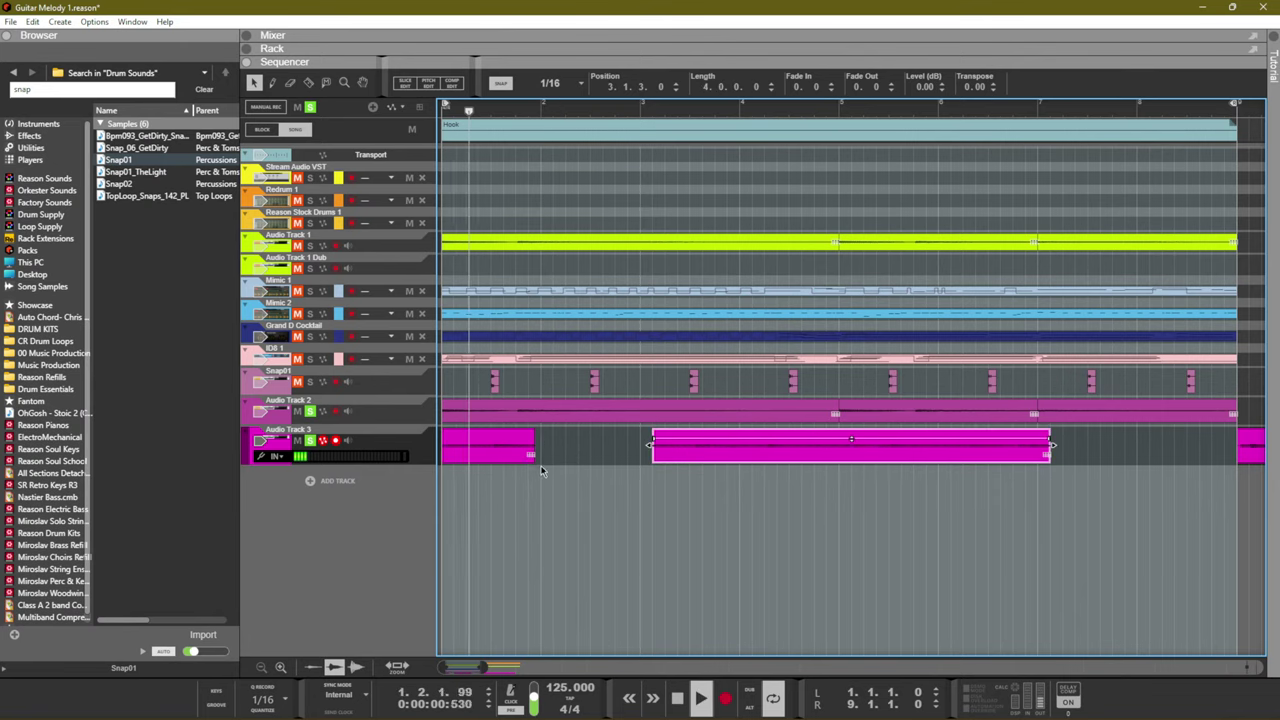
left_click(530, 458)
left_click_drag(532, 456, 512, 459)
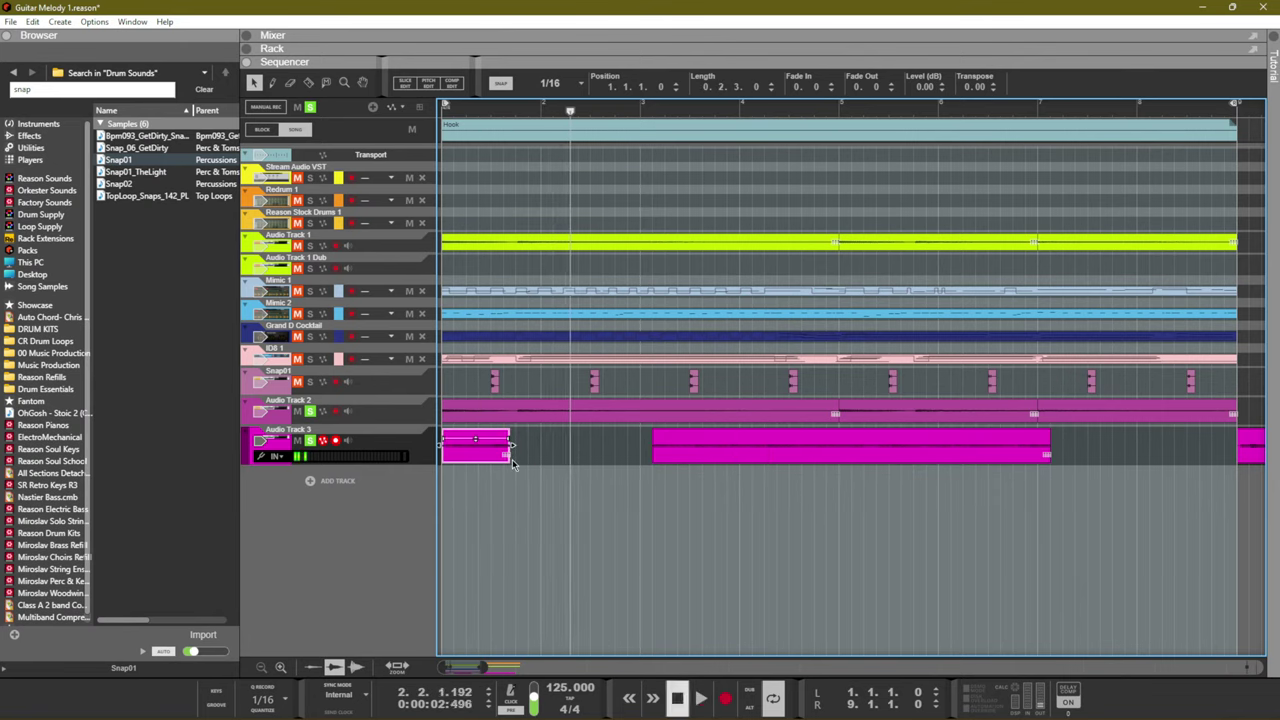
left_click_drag(666, 452, 532, 460)
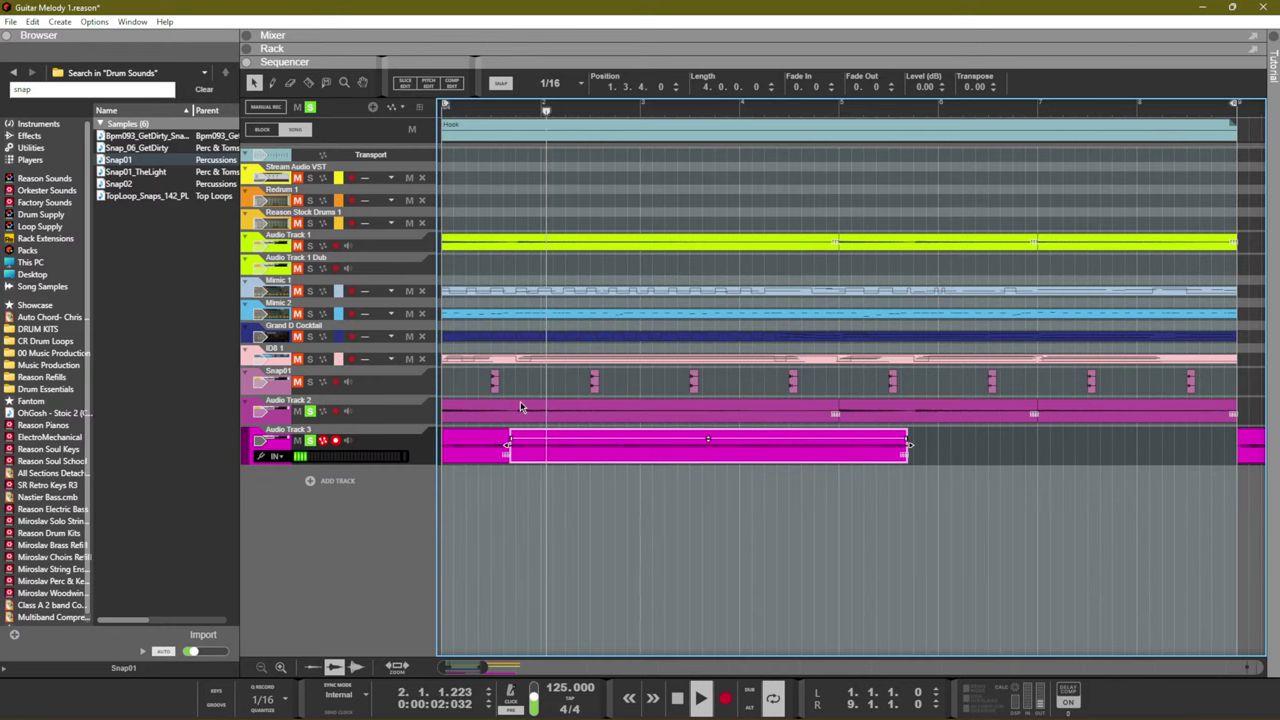
Check the audio track channels in the mixer and return to the sequencer
key("F5")
left_click(1049, 454)
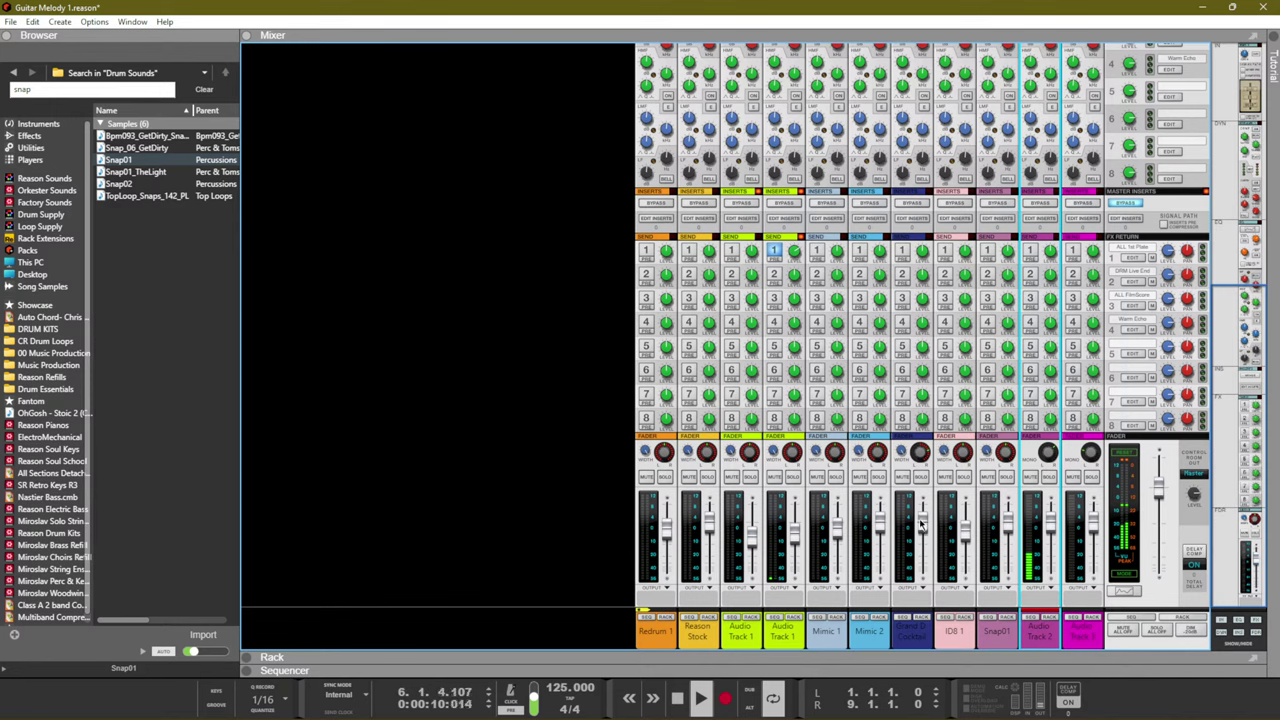
key("F7")
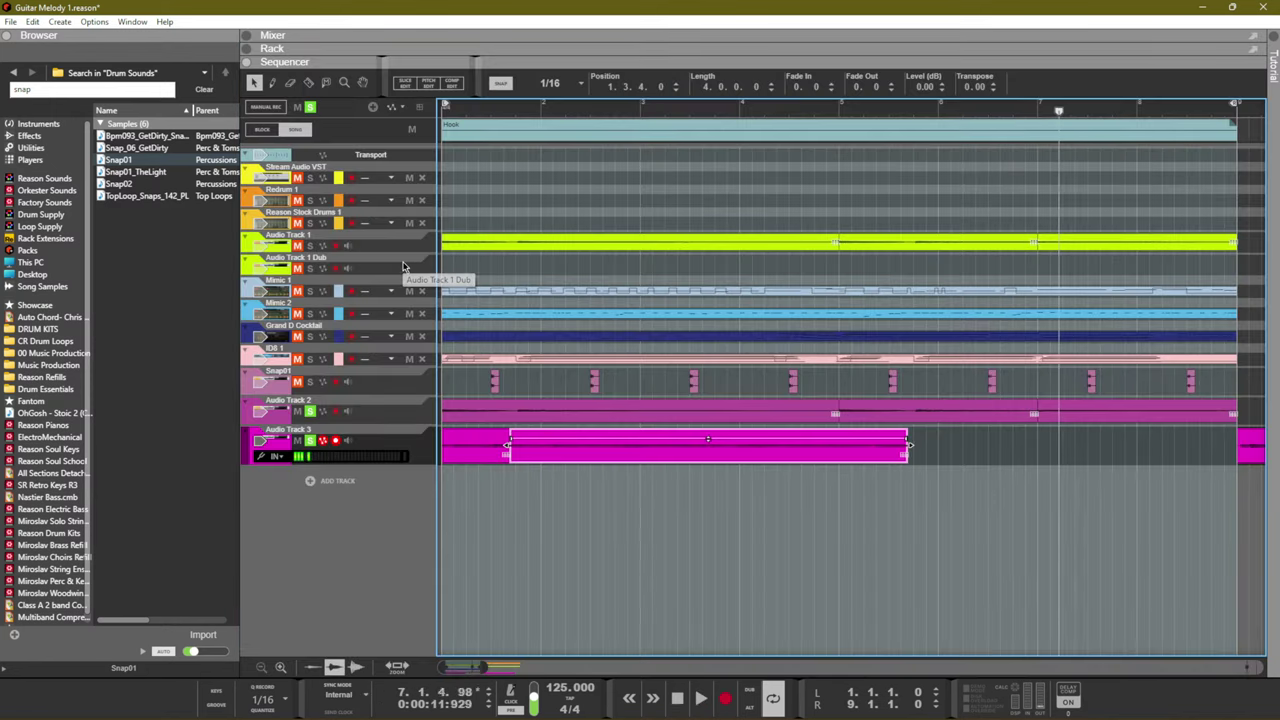
Trim the second Audio Track 3 clip to end at bar 5 and duplicate both clips to bars 5–8
key("space")
left_click(940, 458)
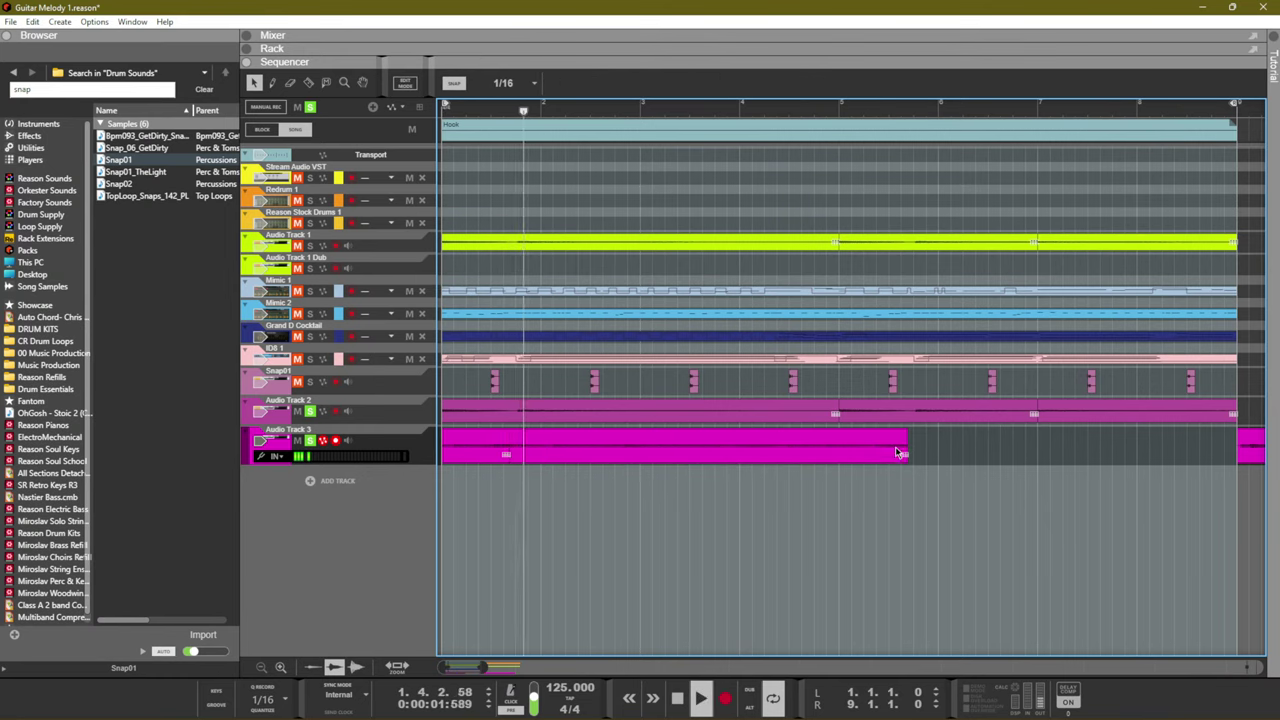
left_click_drag(906, 446, 838, 455)
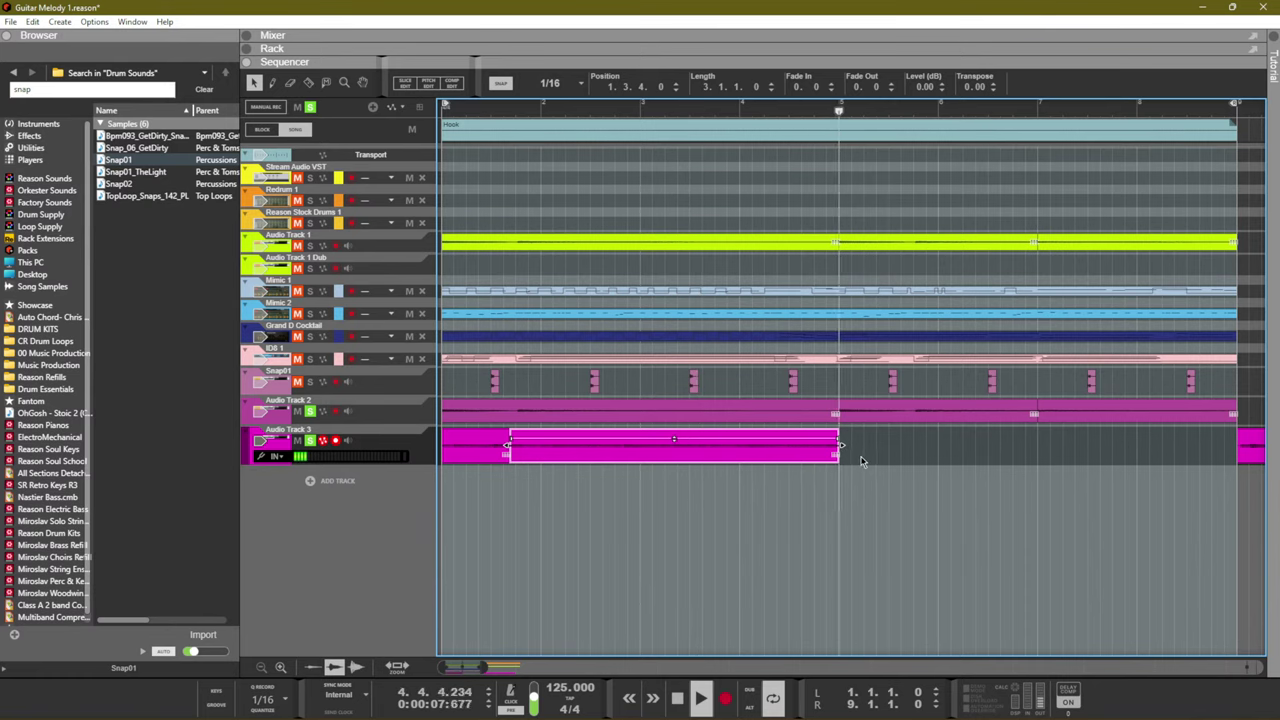
left_click_drag(628, 503, 500, 428)
key("ctrl+d")
left_click(974, 516)
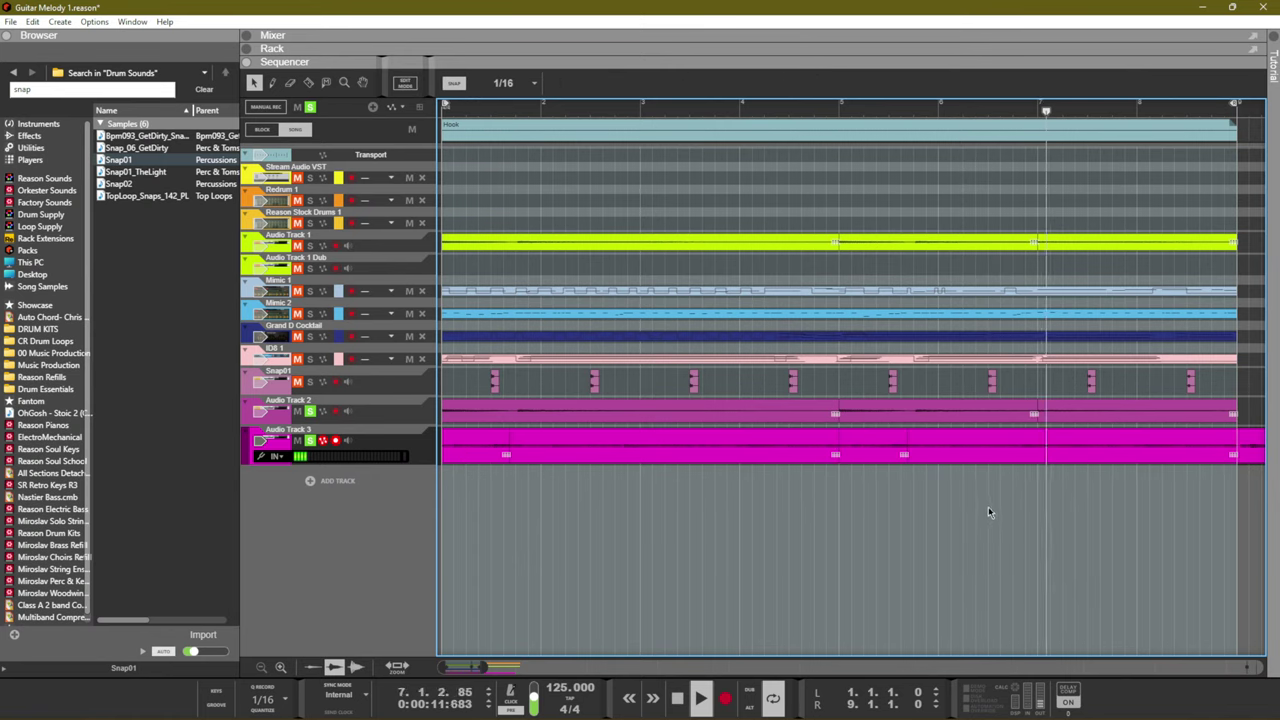
Split the duplicated Audio Track 3 clip at bar 7, transpose its last two bars to -2.00 and play the result
key("p")
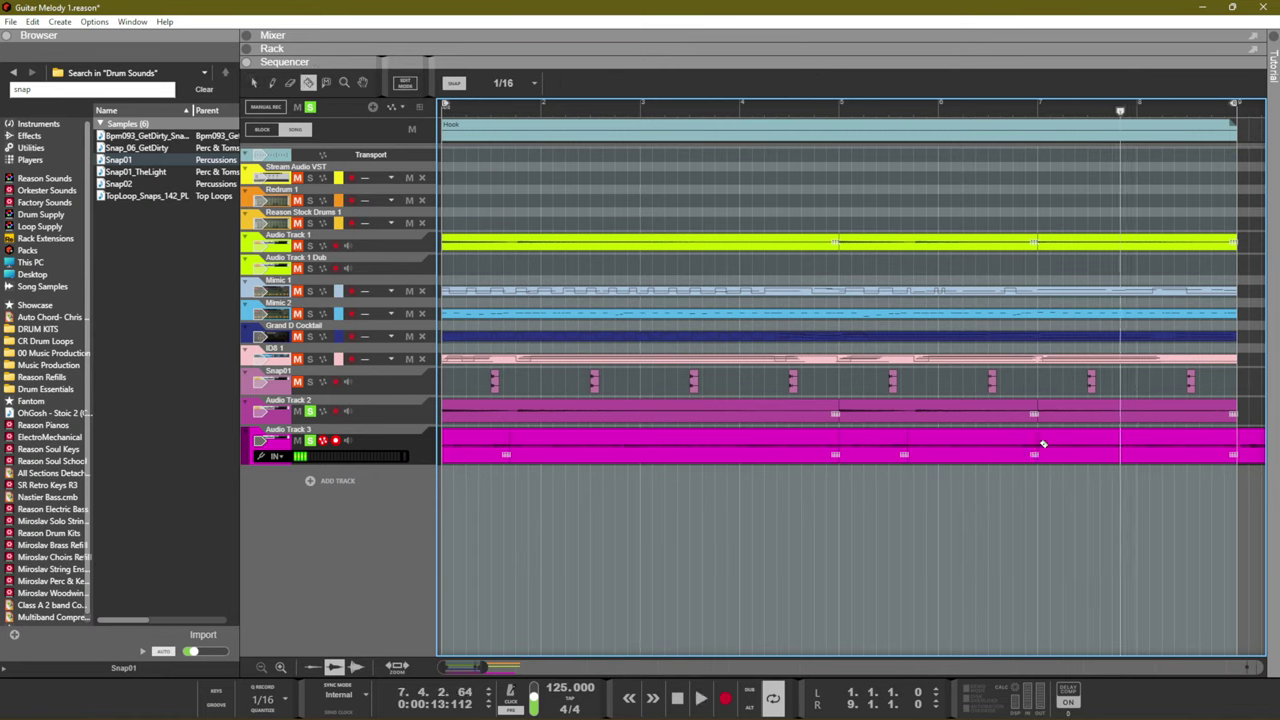
key("q")
left_click(1077, 453)
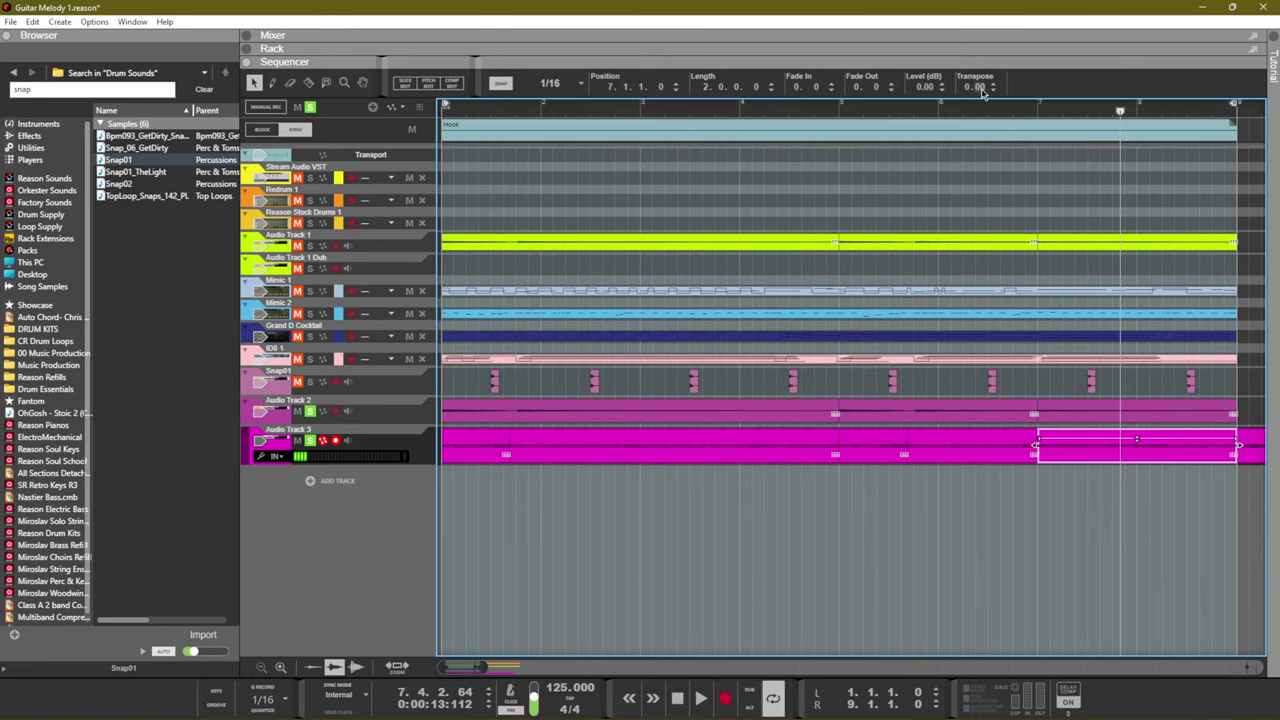
left_click(1034, 117)
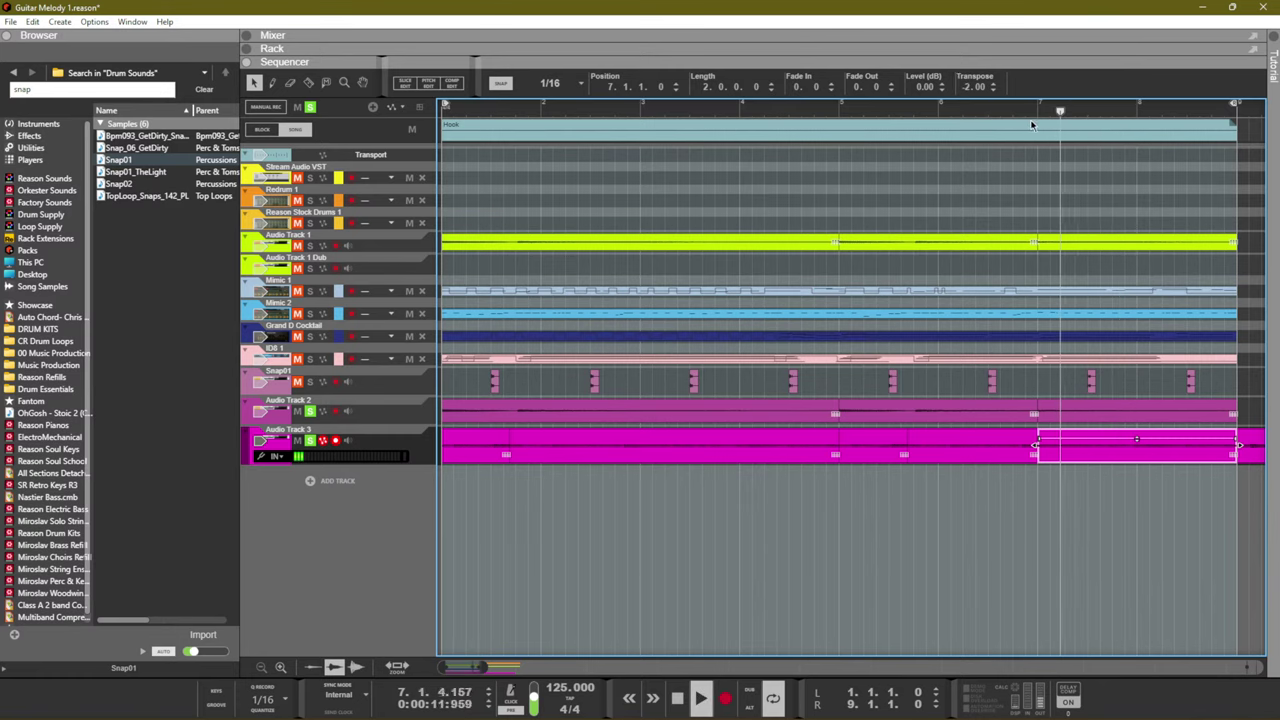
key("space")
key("space")
key("space")
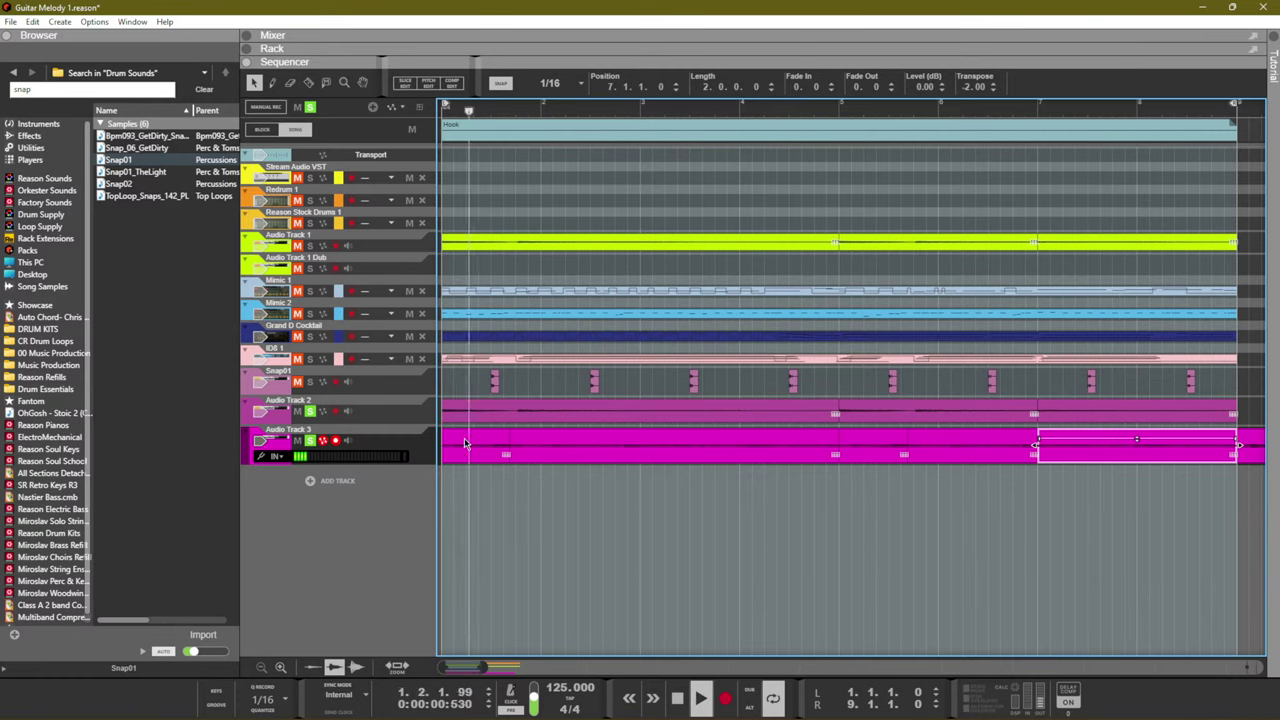
Clear all track solos and play the full hook with the new Audio Track 3 layer
left_click(491, 515)
left_click(310, 107)
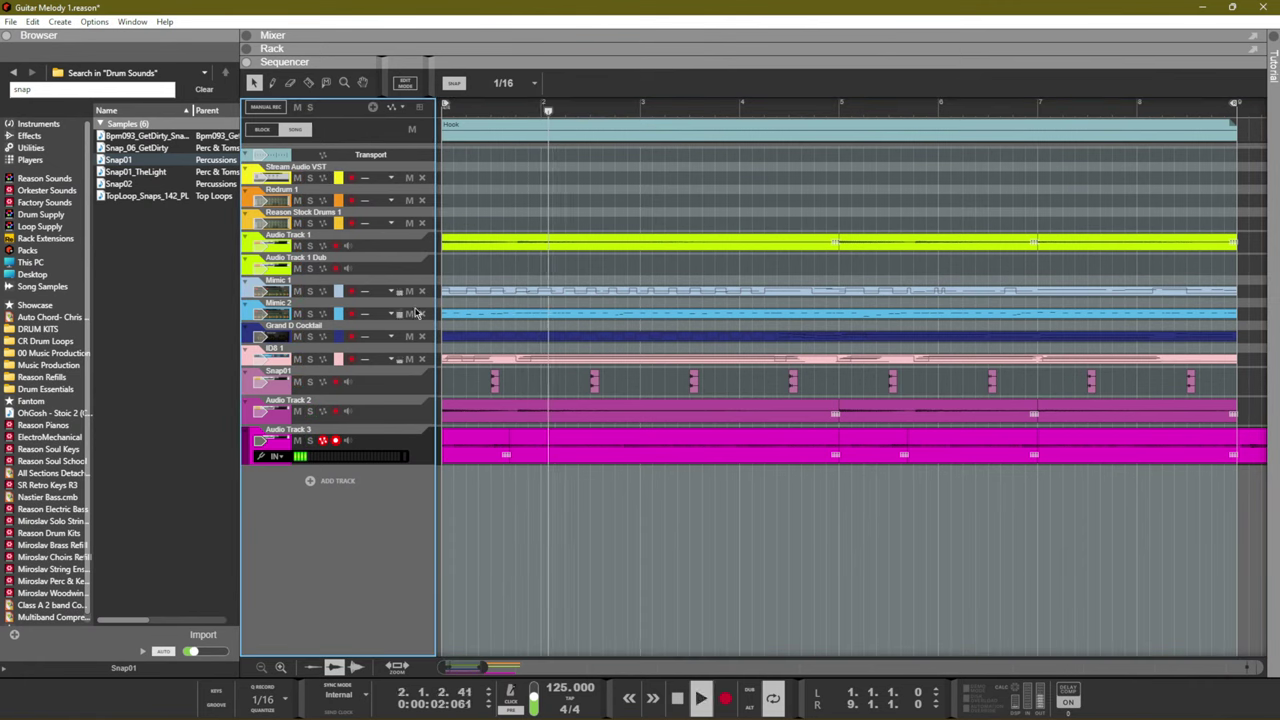
scroll(689, 553, "down", 3)
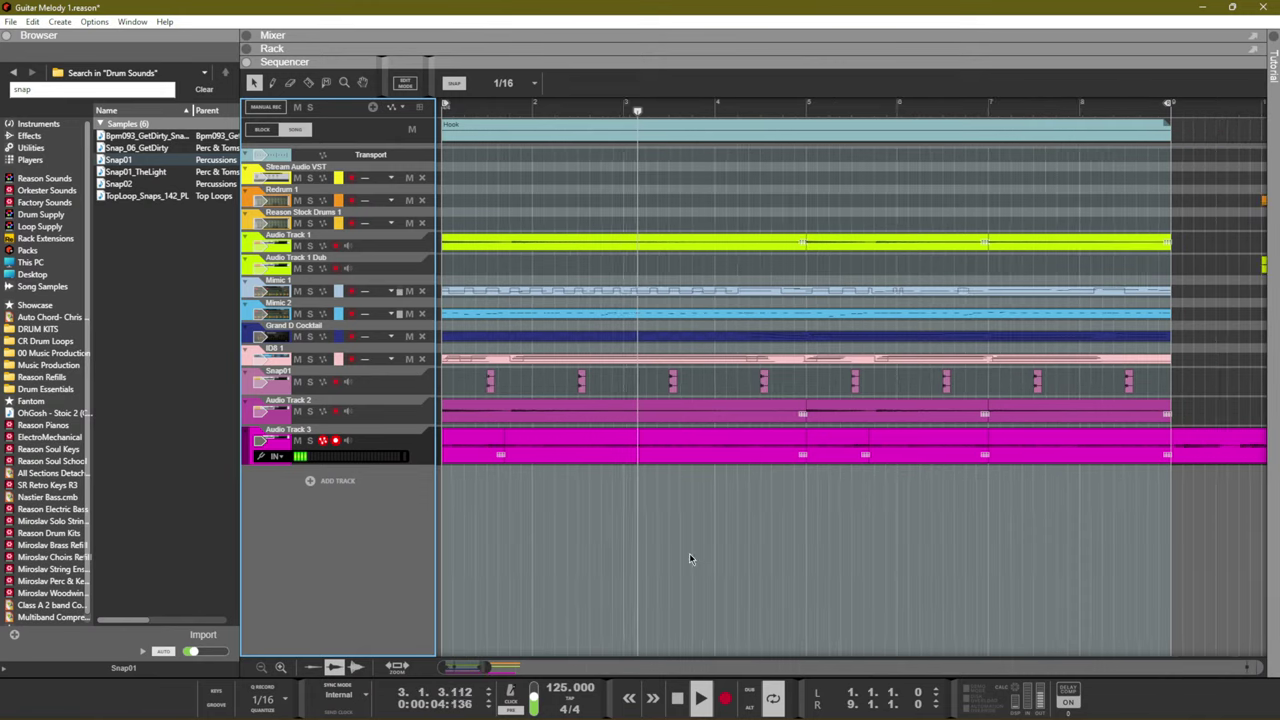
left_click(513, 445)
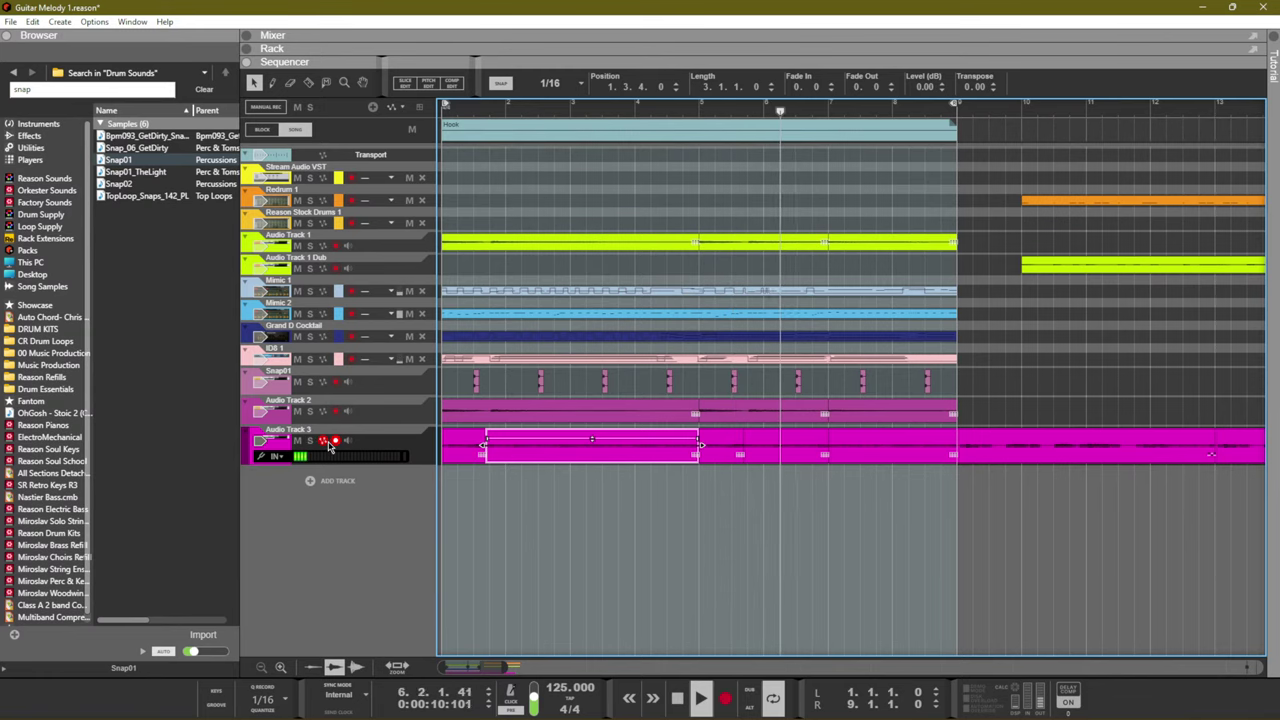
key("space")
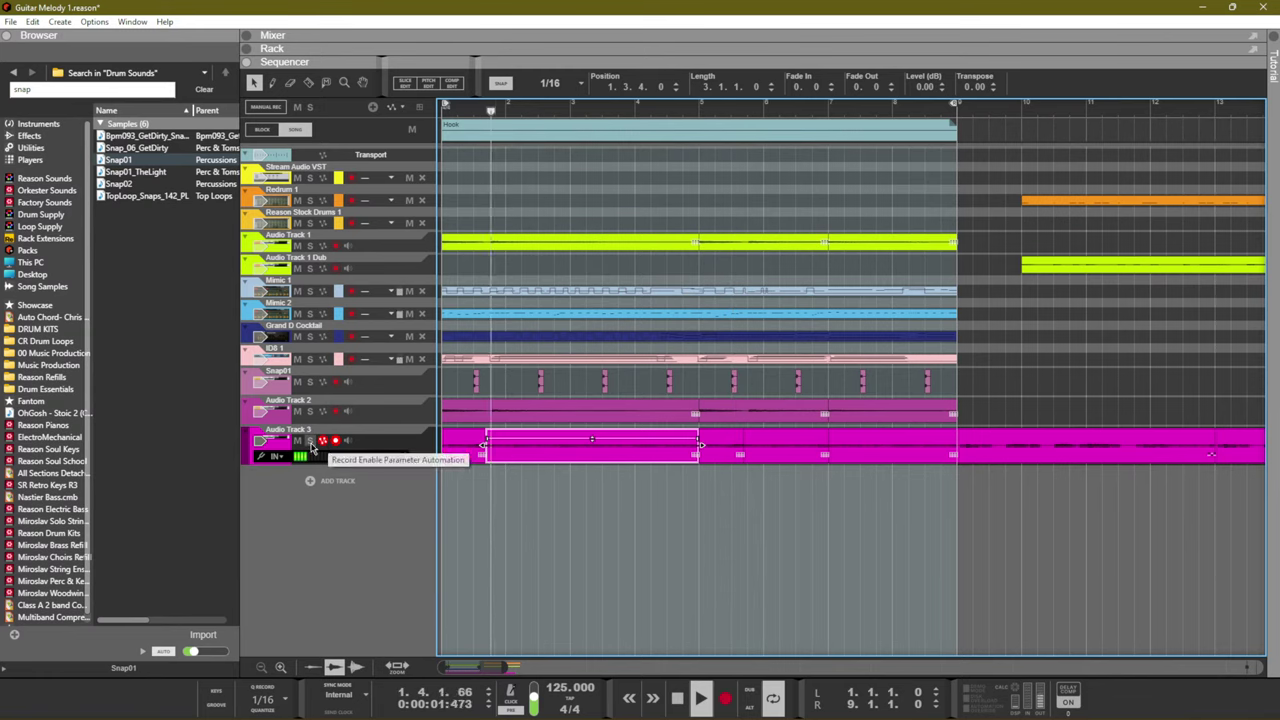
Solo Audio Track 3 and Audio Track 1, and move Audio Track 1 directly above Audio Track 2
left_click(310, 441)
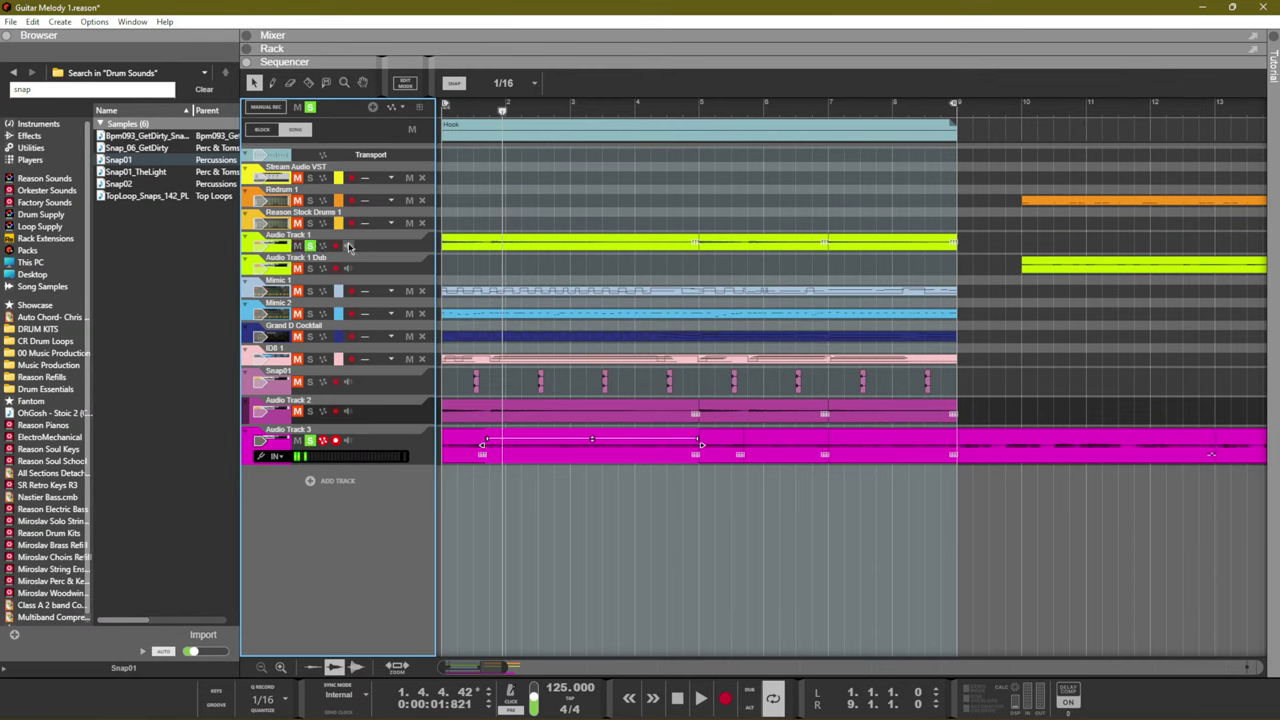
left_click_drag(247, 256, 284, 390)
key("space")
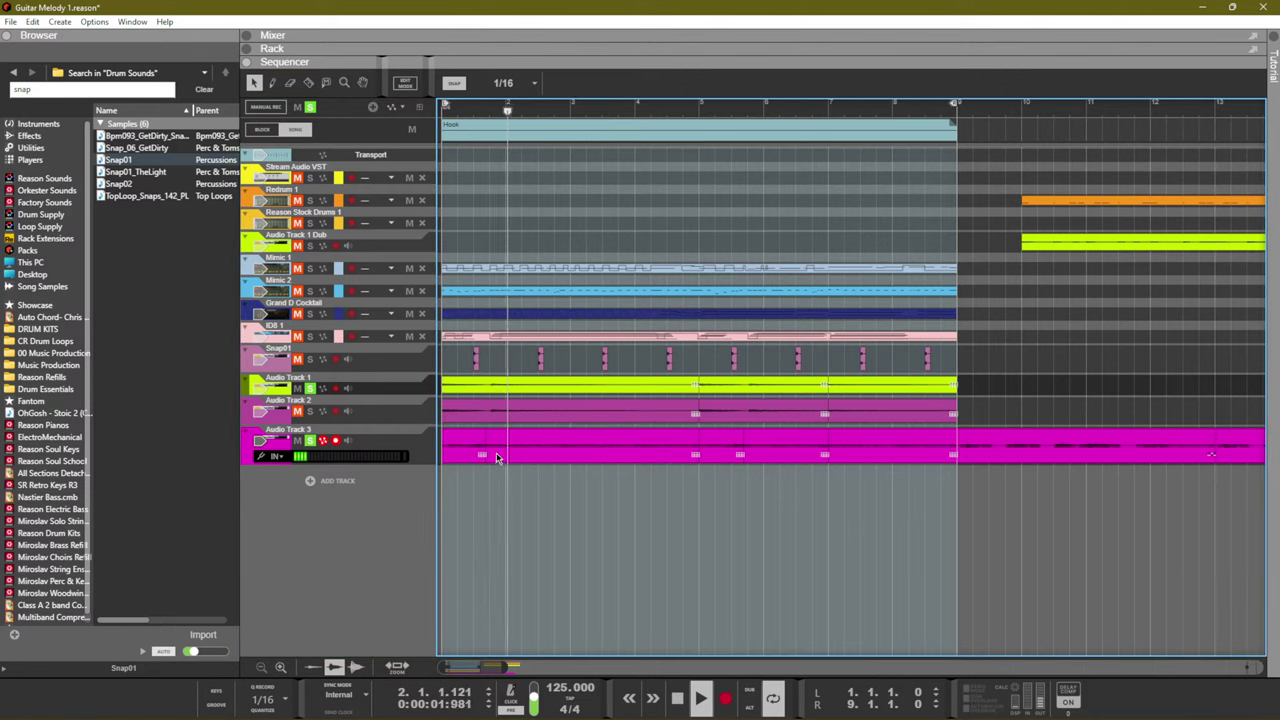
Try trimming the second Audio Track 3 clip's start and placing it at 1.4.1.0 with a length of 3.0.3.0
left_click(486, 450)
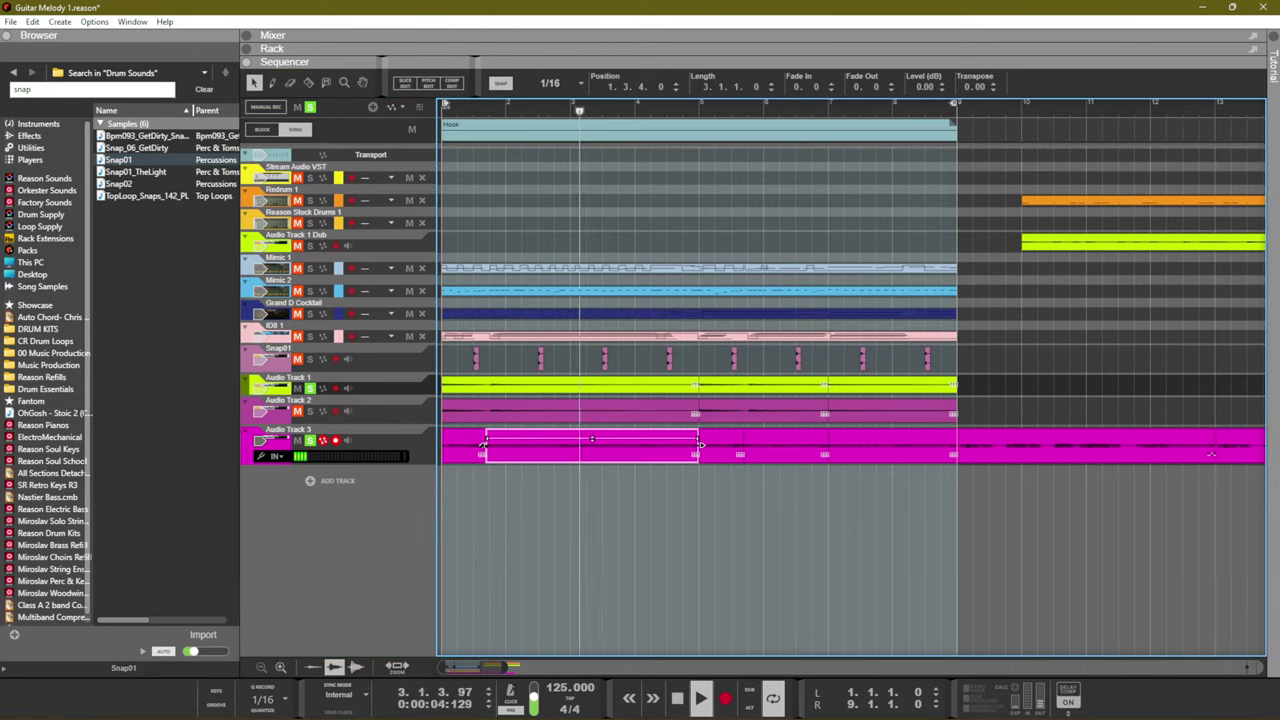
left_click_drag(484, 445, 485, 446)
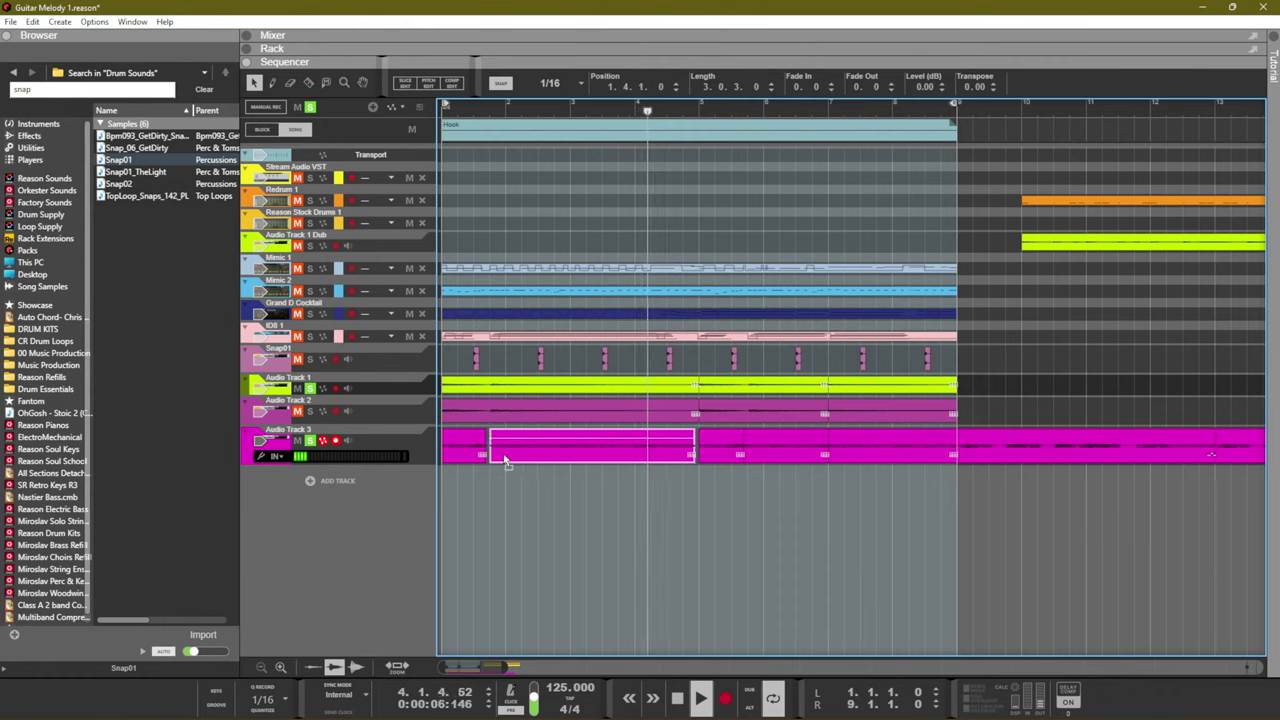
left_click_drag(692, 445, 699, 446)
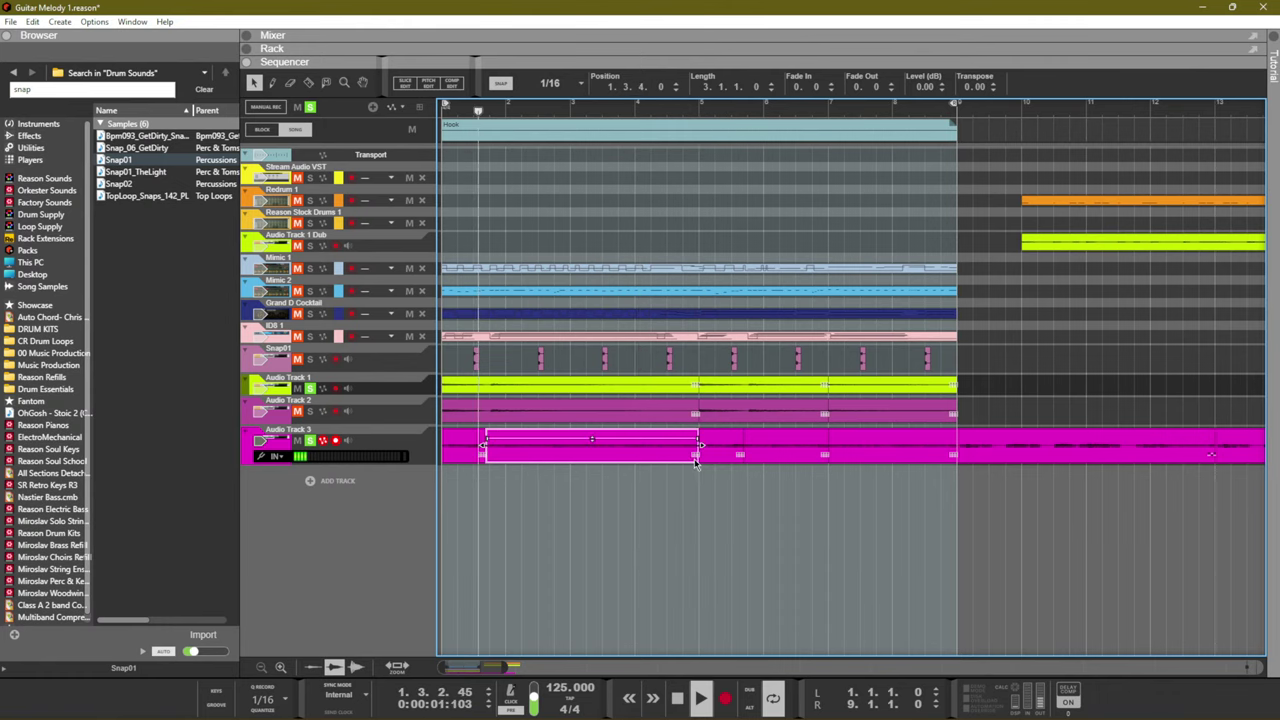
Shift the second Audio Track 3 clip slightly later and extend its start back to 1.3.4.0, giving a length of 3.2.0.0
left_click_drag(481, 452, 490, 456)
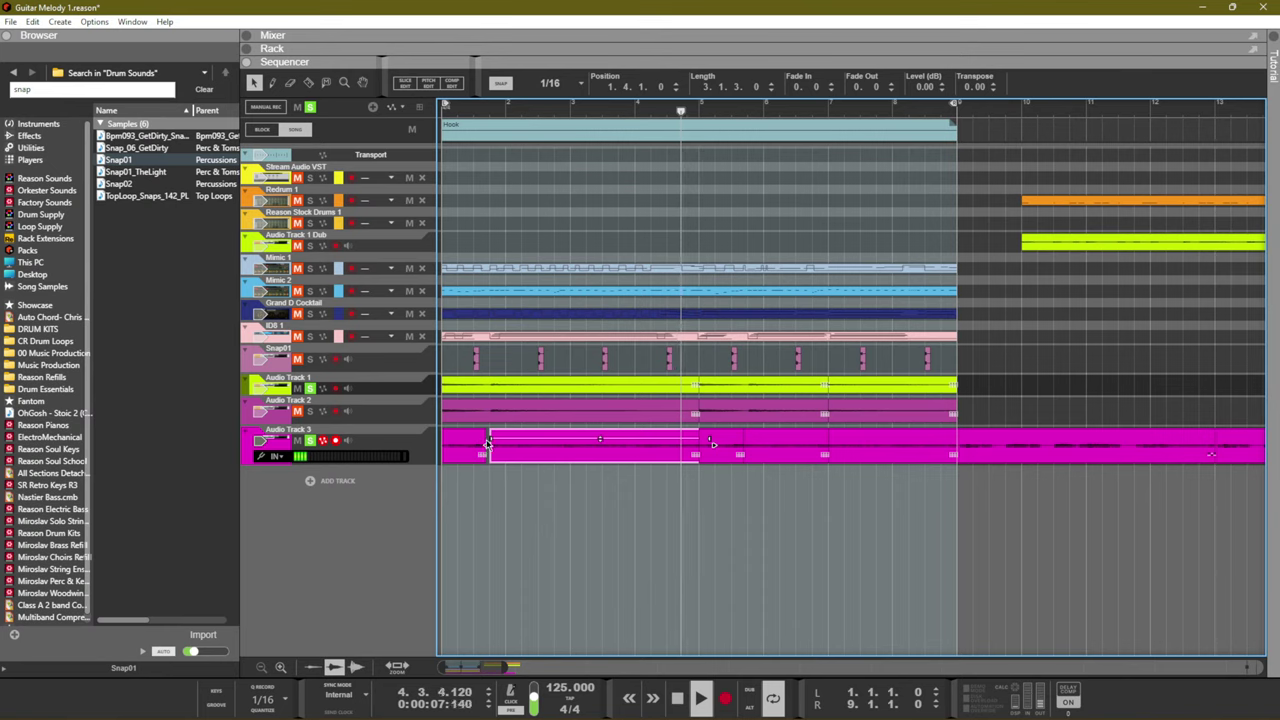
left_click_drag(487, 441, 483, 441)
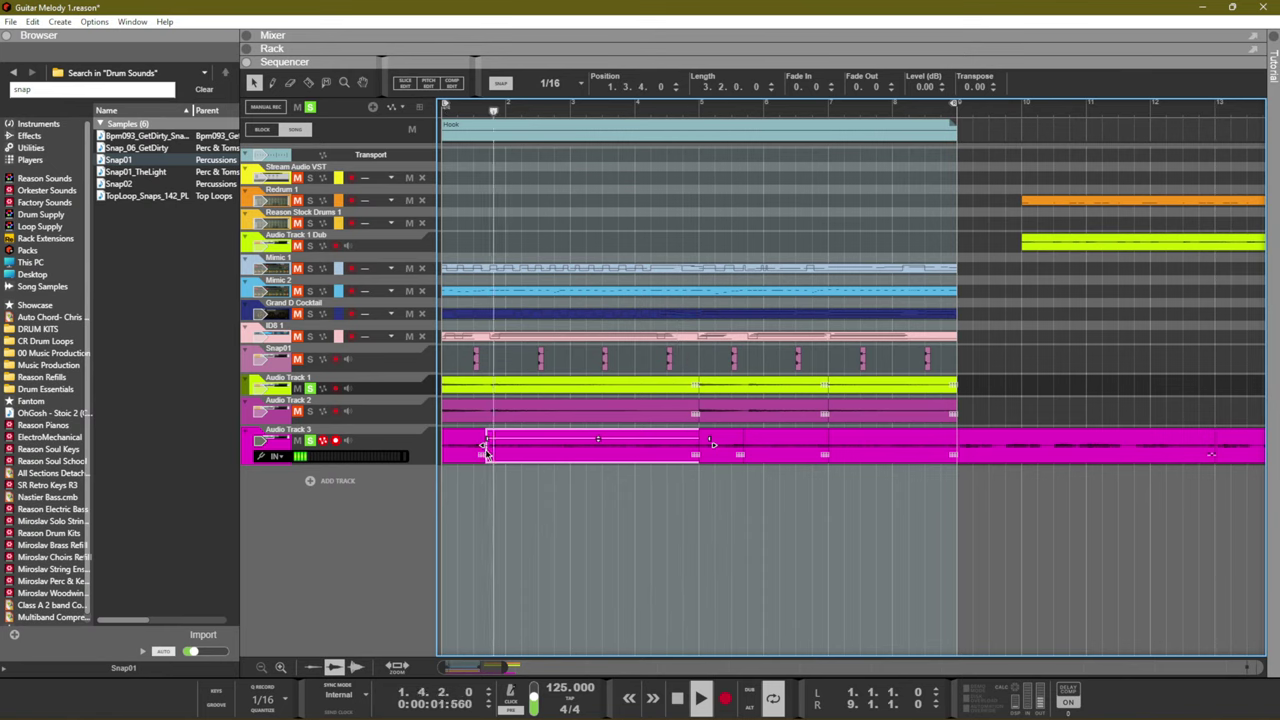
left_click(512, 494)
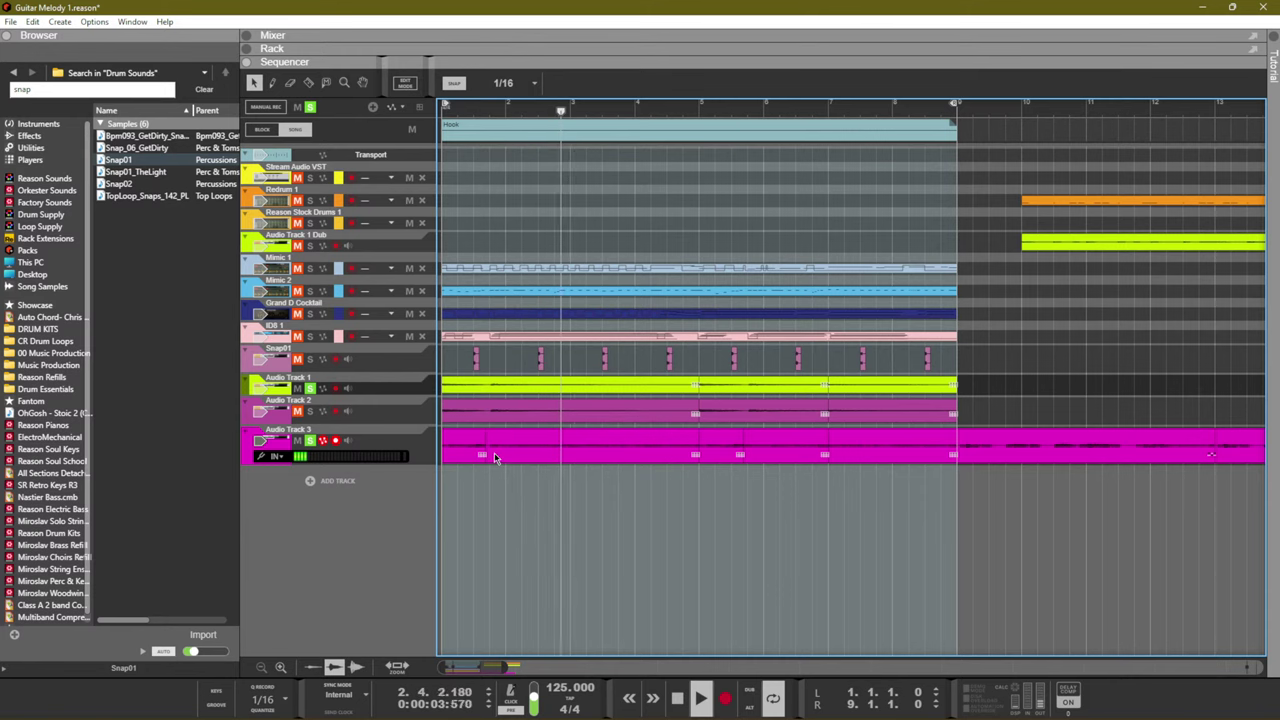
Trim the start of the second Audio Track 3 clip to 2.4.3.0, leaving a gap after the short opening clip
scroll(494, 452, "up", 1)
scroll(492, 452, "up", 2)
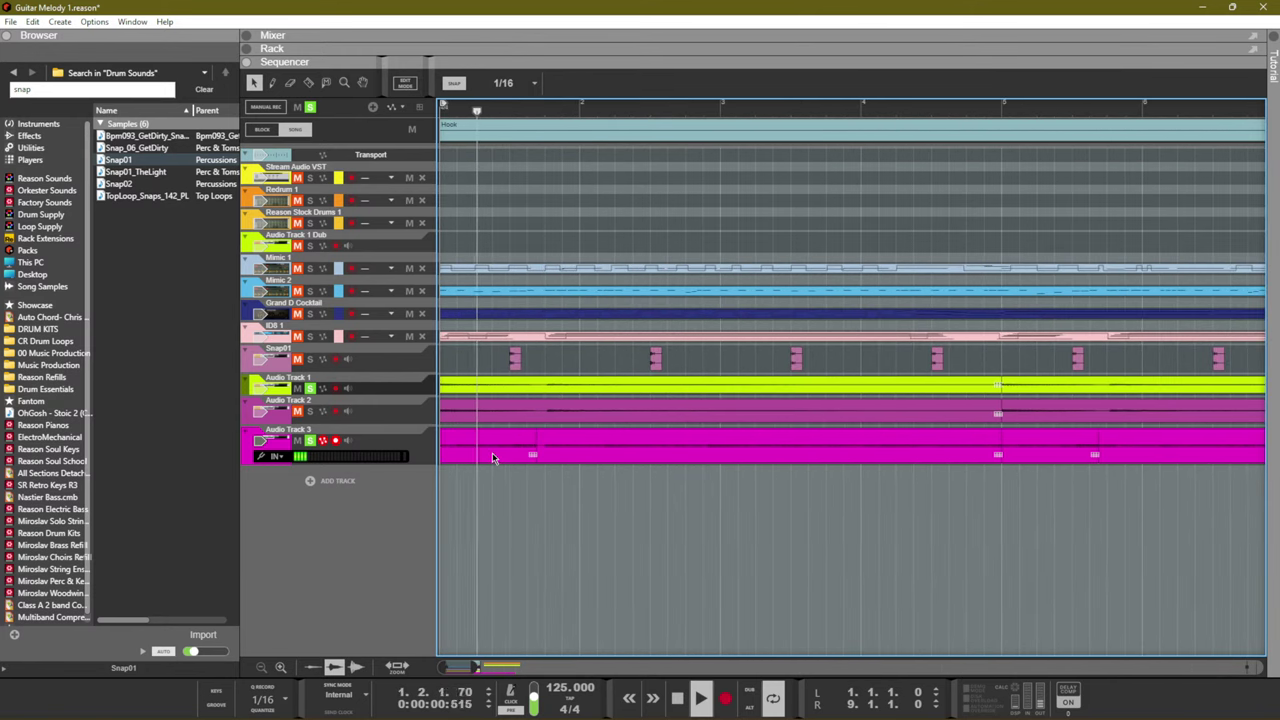
left_click(553, 454)
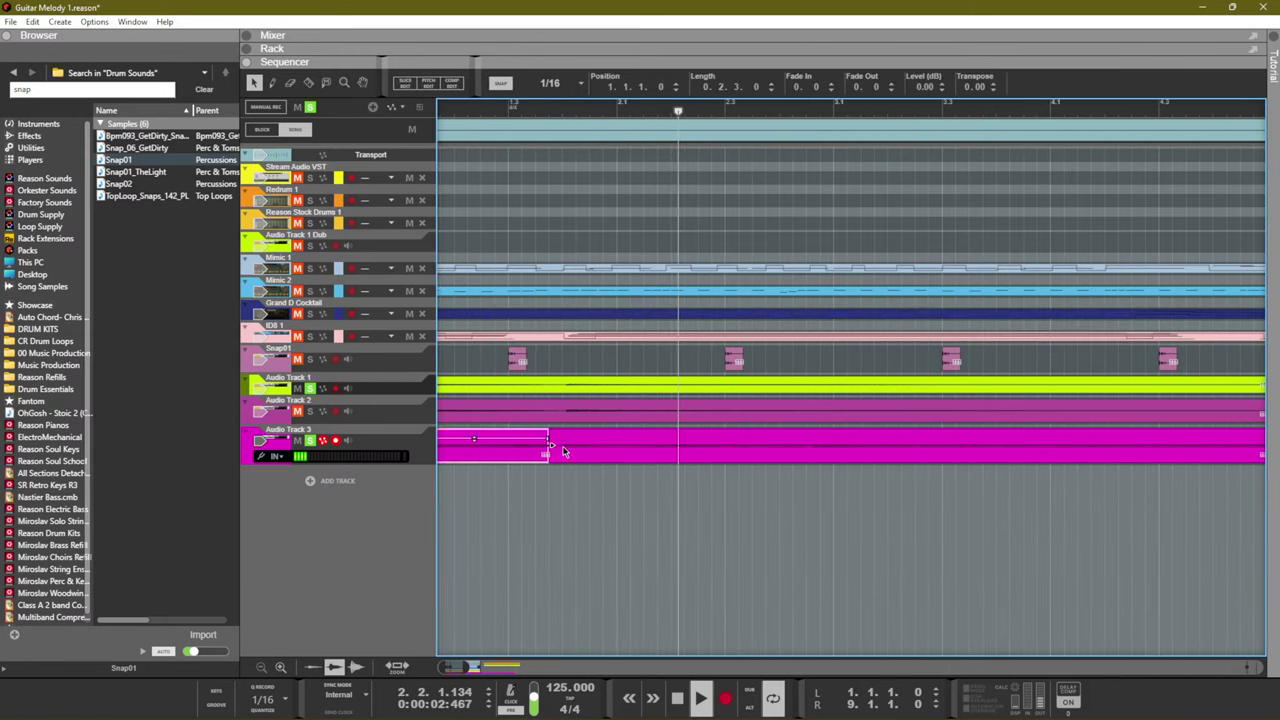
scroll(560, 452, "up", 1)
left_click_drag(550, 452, 806, 477)
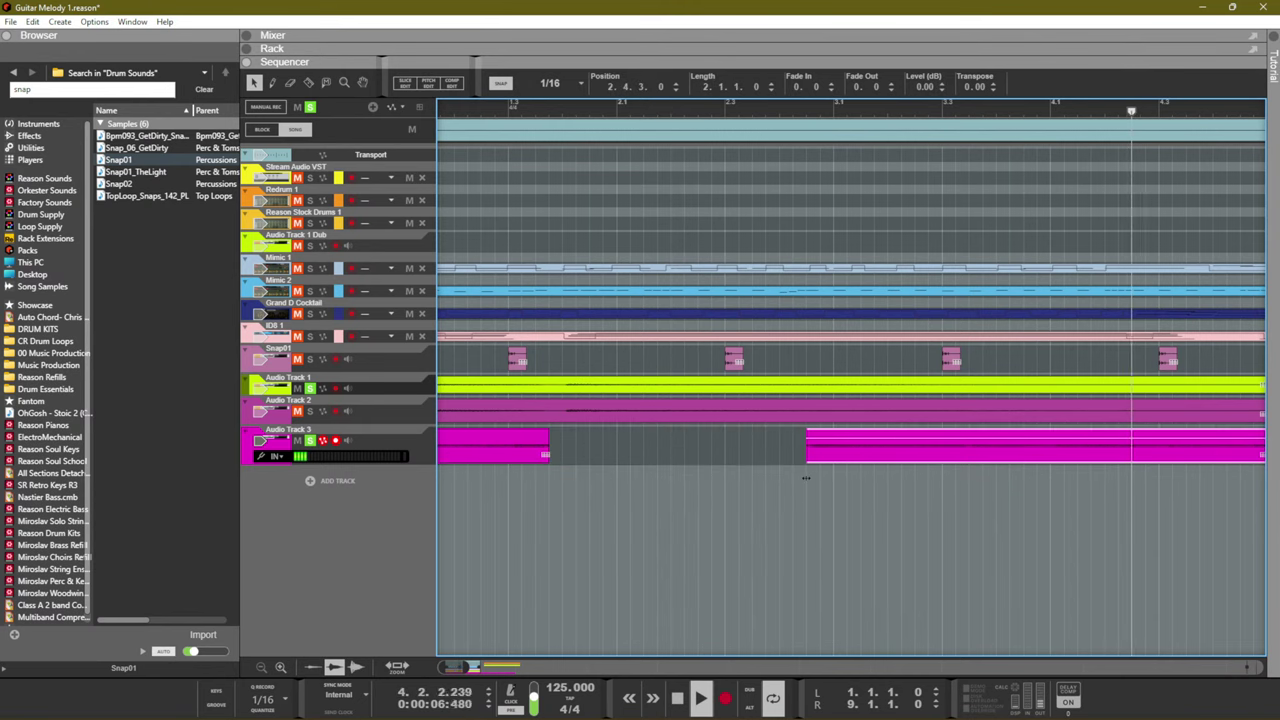
key("space")
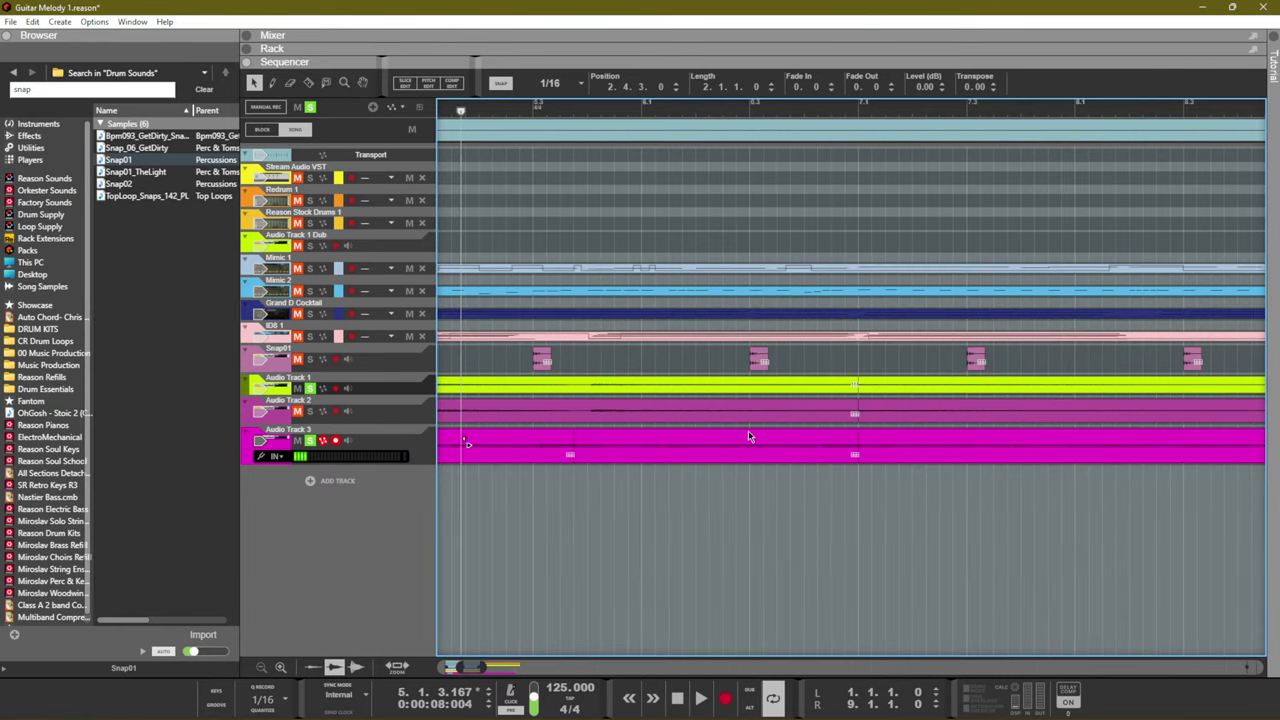
Move the second Audio Track 3 clip back to 1.3.4.0, directly against the opening clip, and play the result
key("space")
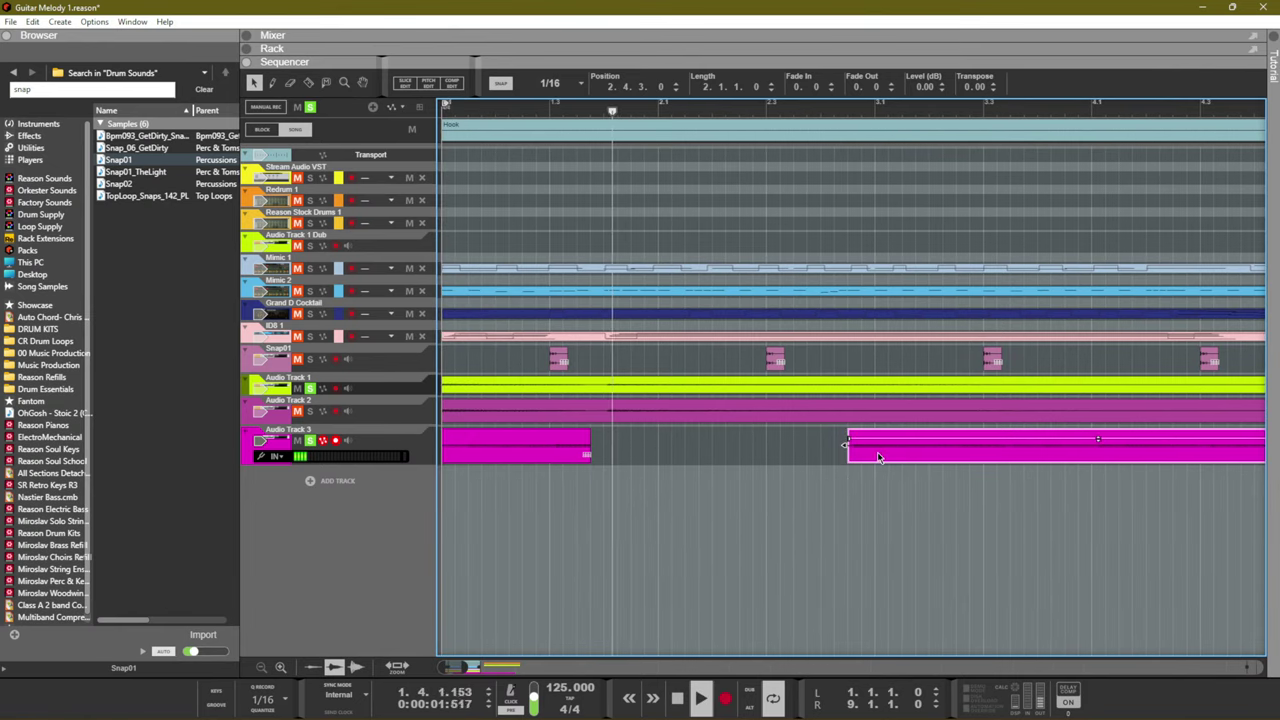
left_click_drag(869, 460, 679, 460)
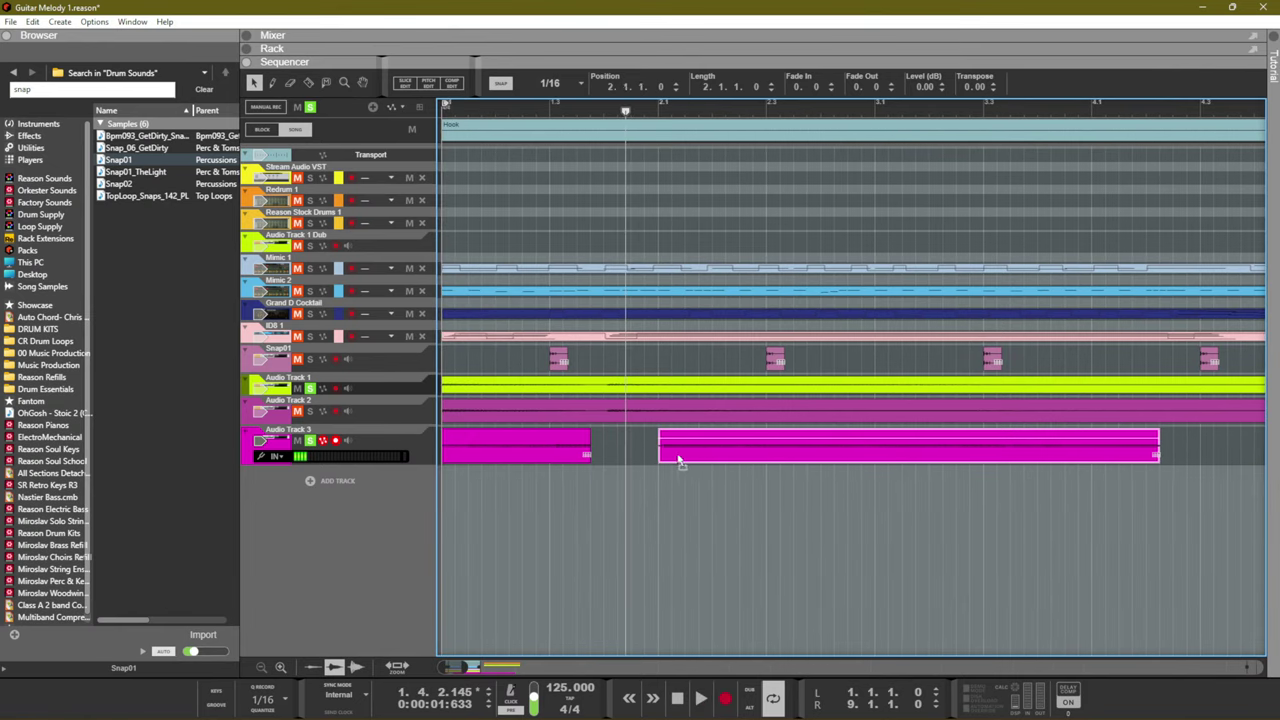
left_click(557, 107)
key("space")
key("space")
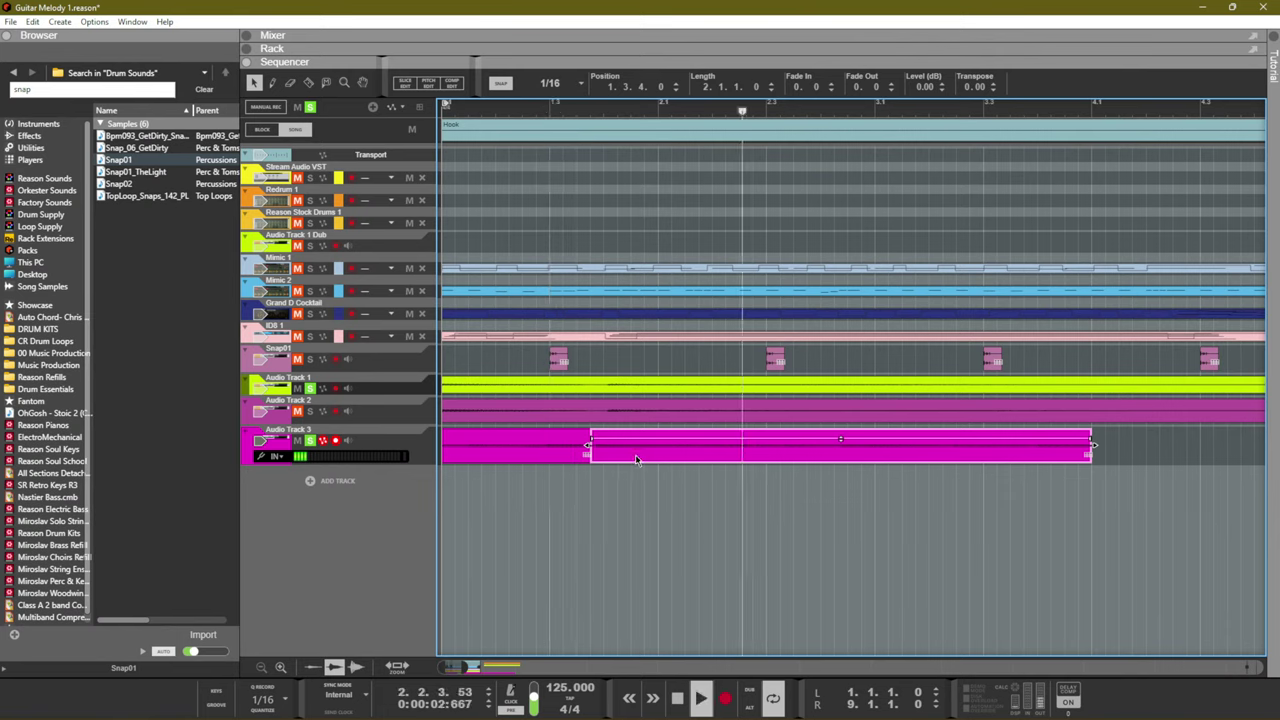
Try shifting the second Audio Track 3 clip to 1.4.1.0 and extending its start back to 1.3.4.0, then audition the join
left_click_drag(634, 450, 653, 458)
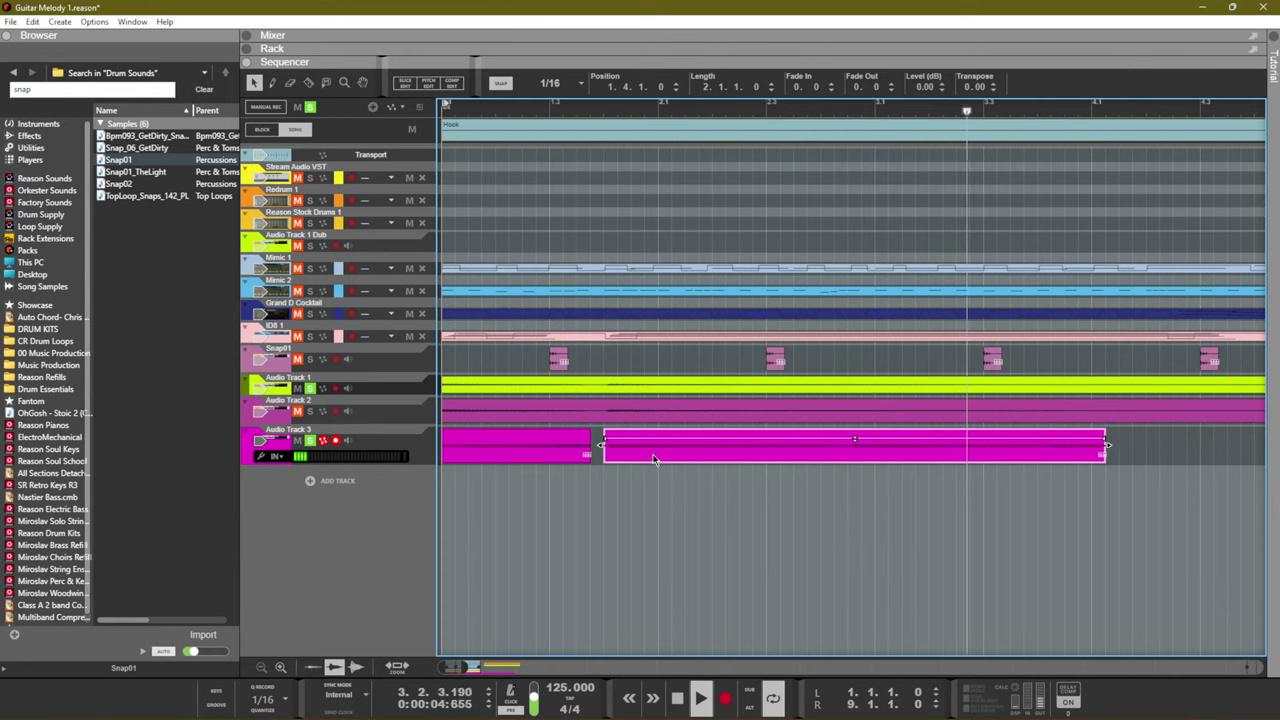
left_click_drag(603, 450, 593, 450)
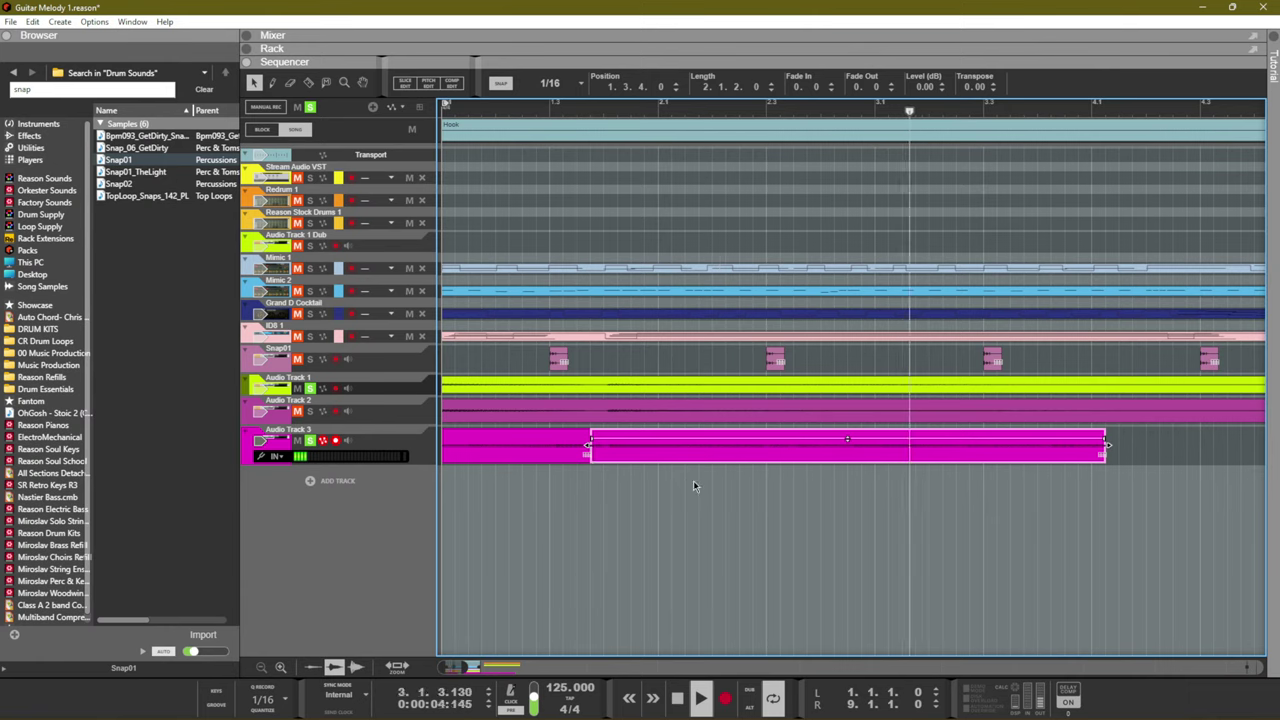
key("space")
key("space")
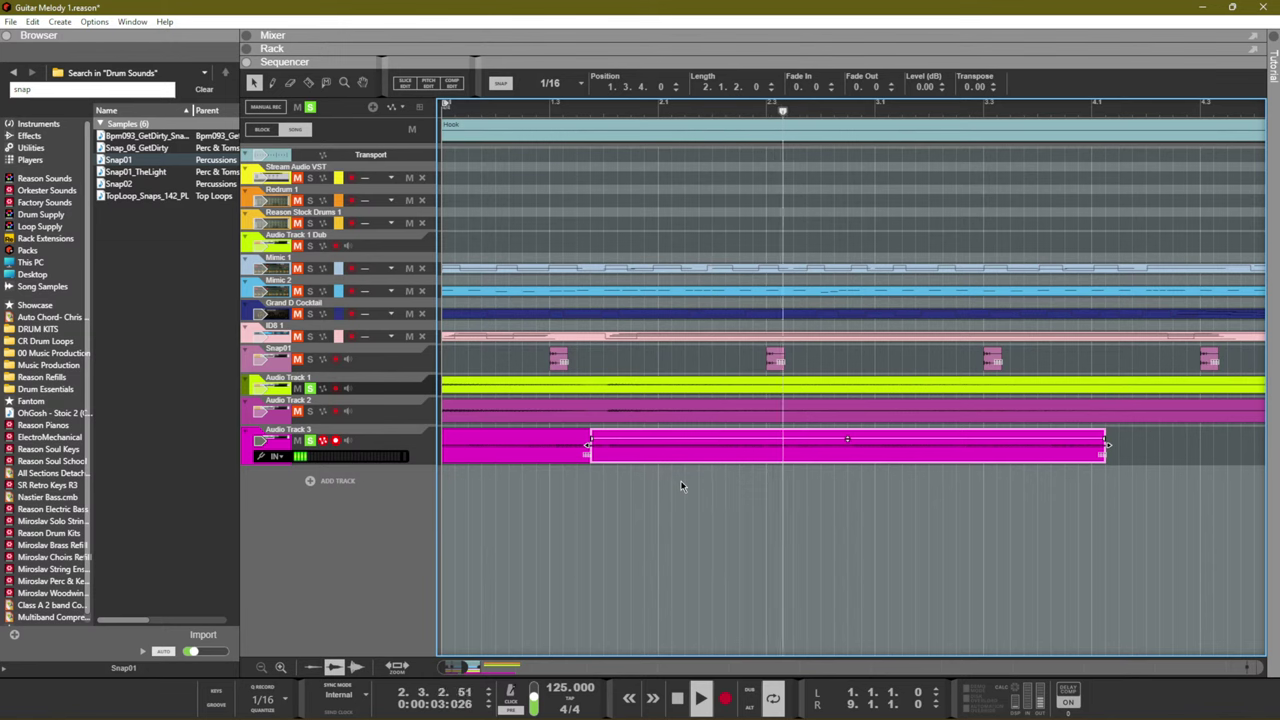
Move the long Audio Track 3 clip that follows the hook about two bars later, to about bar 11
scroll(674, 481, "down", 4)
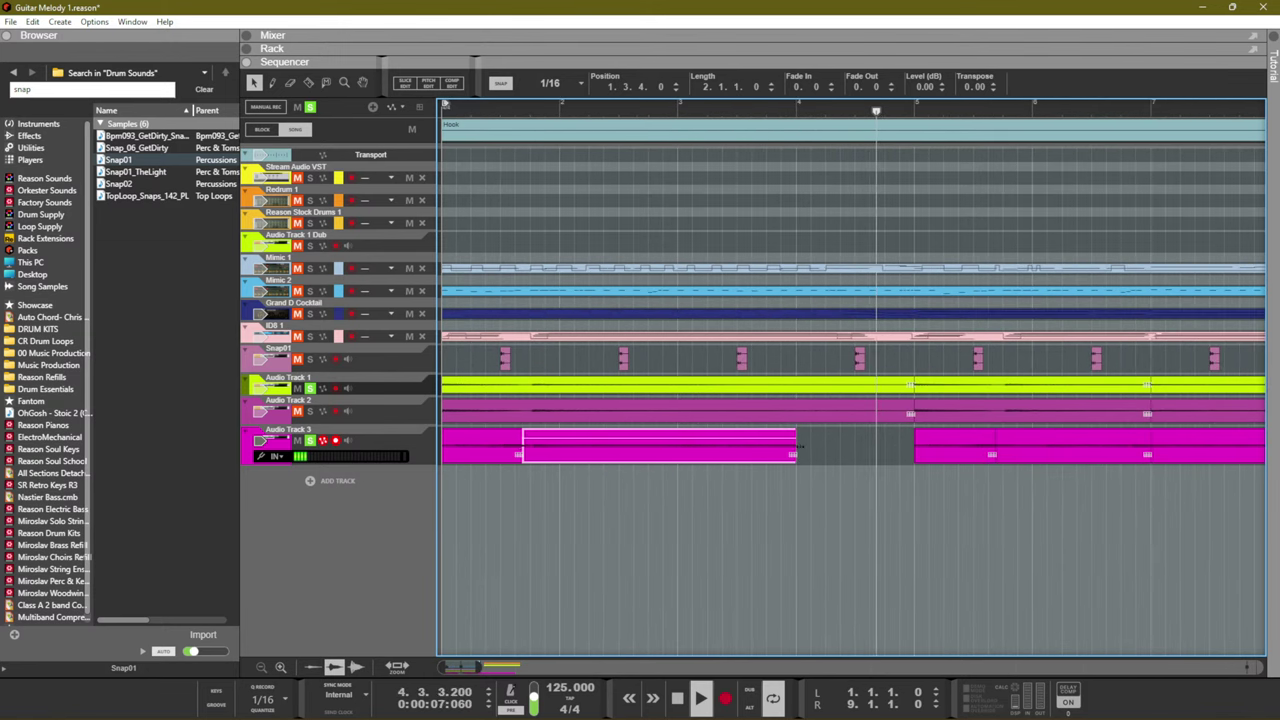
scroll(755, 500, "down", 4)
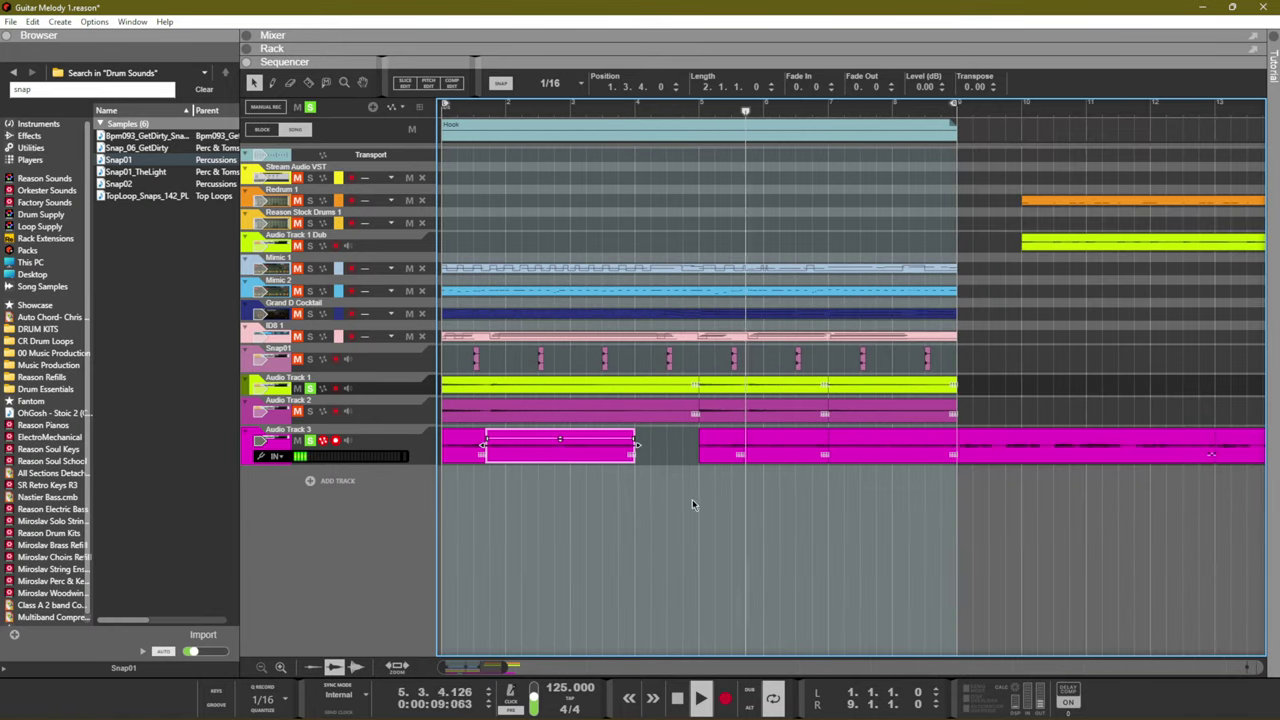
scroll(880, 490, "down", 3)
left_click(1000, 445)
left_click_drag(1000, 445, 1105, 445)
Delete all Audio Track 3 clips lying over the hook
left_click_drag(868, 428, 401, 445)
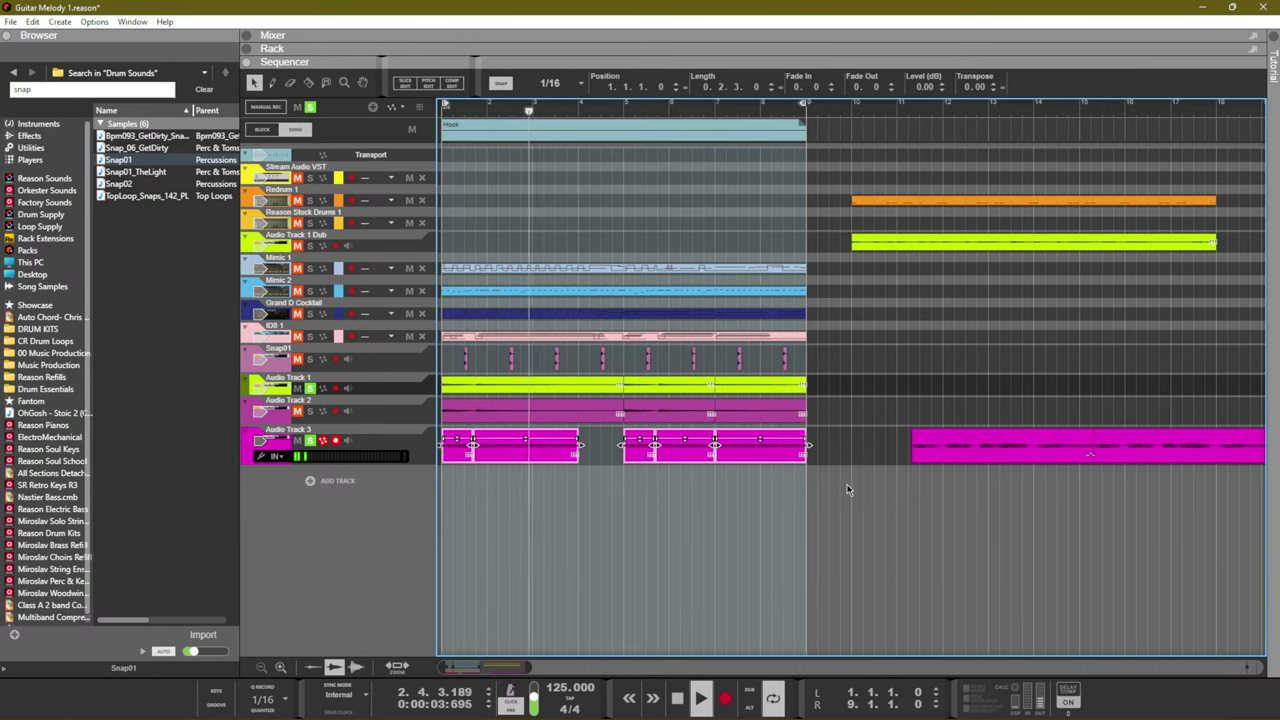
left_click_drag(846, 486, 454, 470)
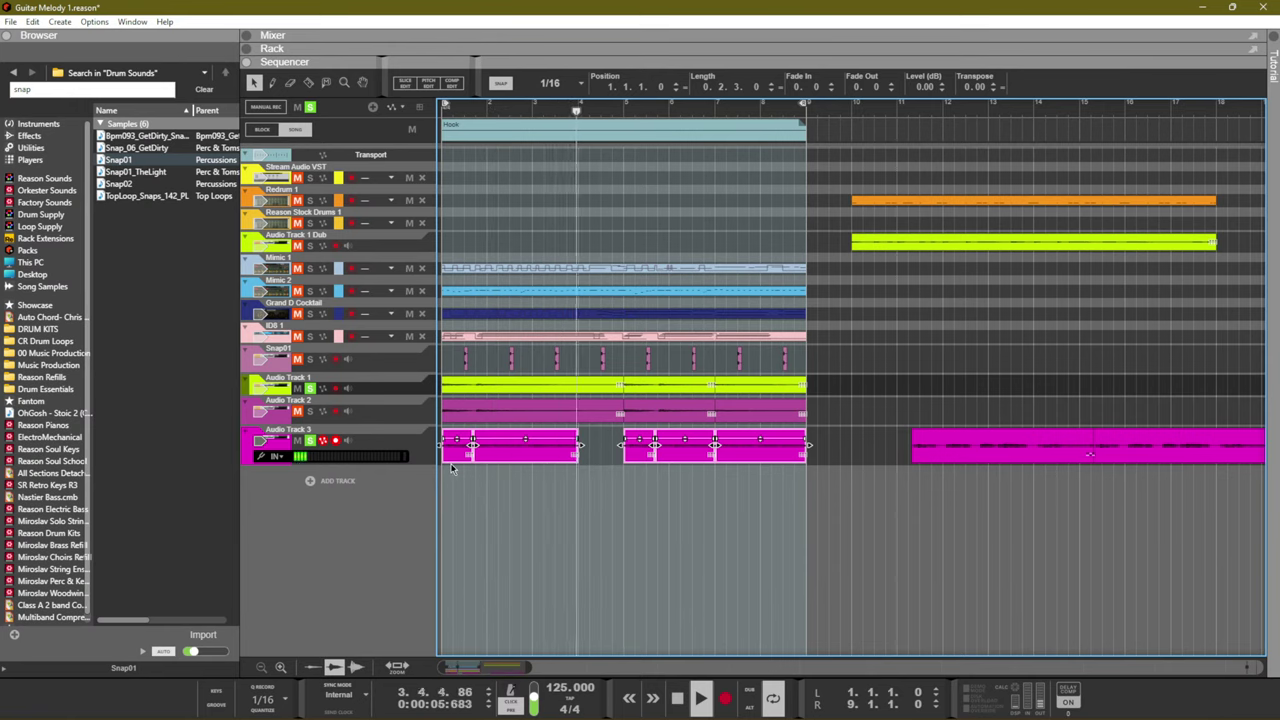
key("Delete")
Turn on input monitoring for Audio Track 3 and solo Audio Track 2 alongside it during playback
left_click(350, 442)
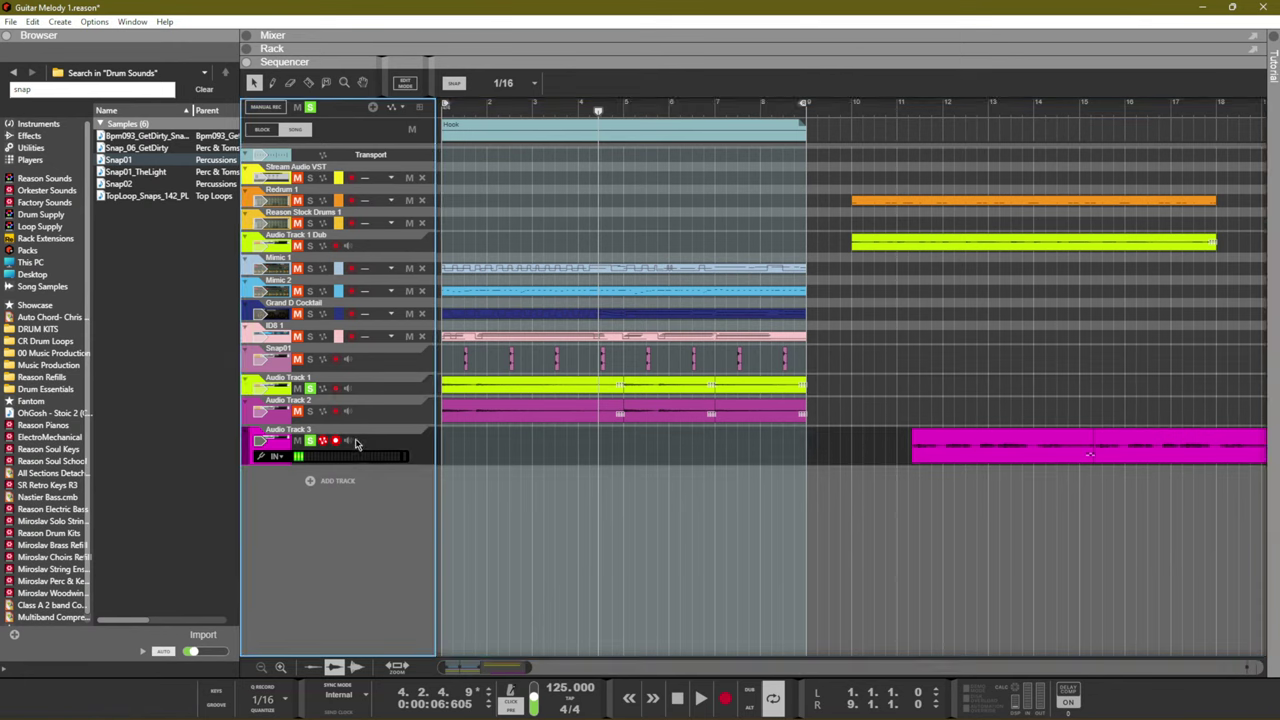
key("space")
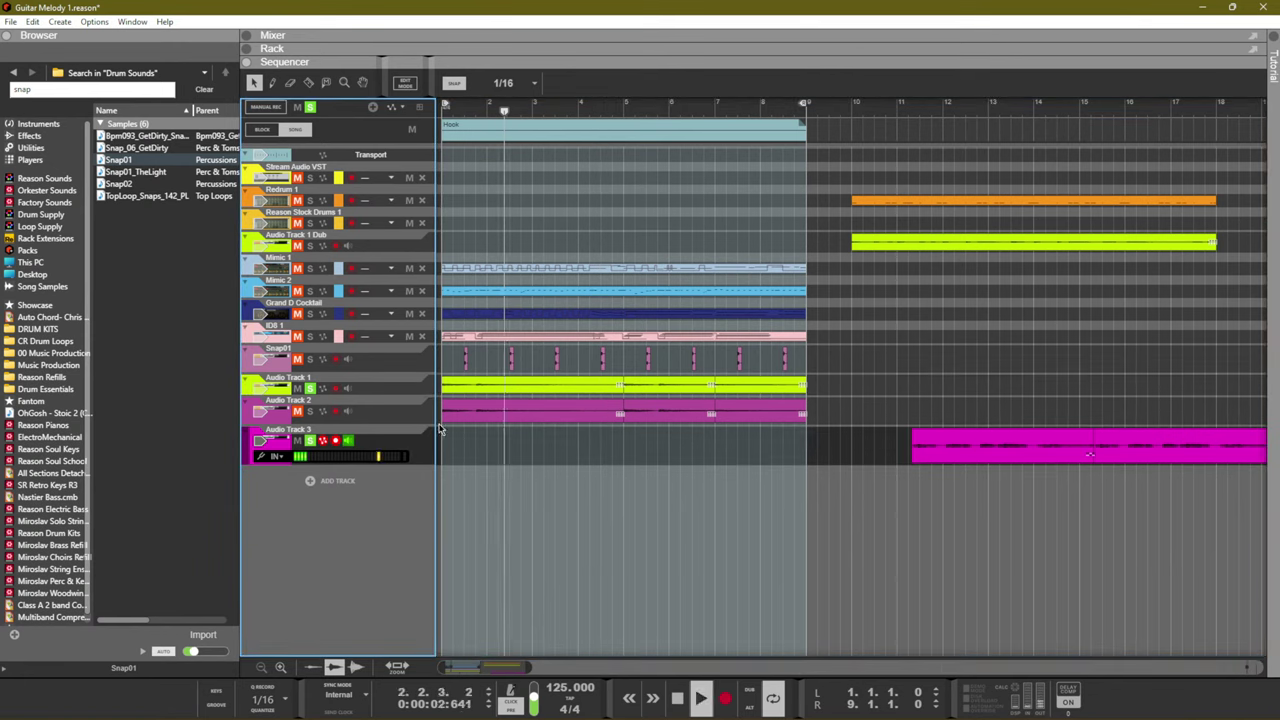
key("F5")
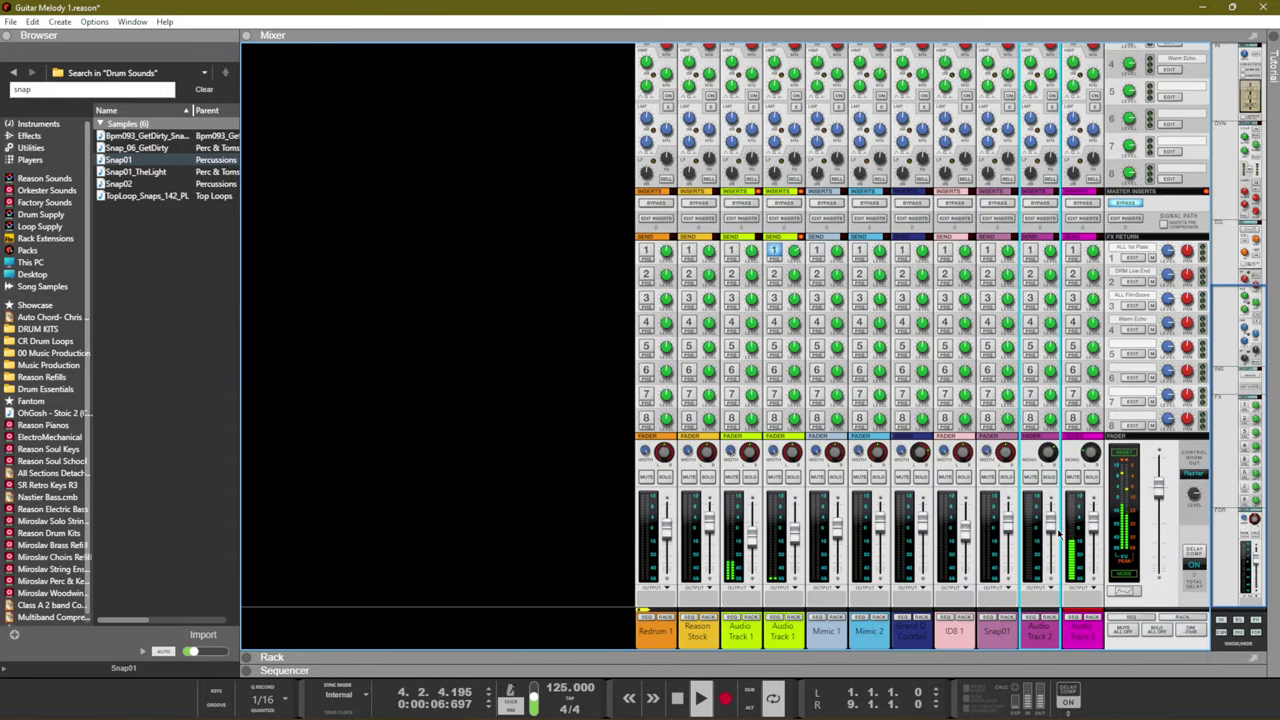
left_click(795, 516)
left_click(754, 481)
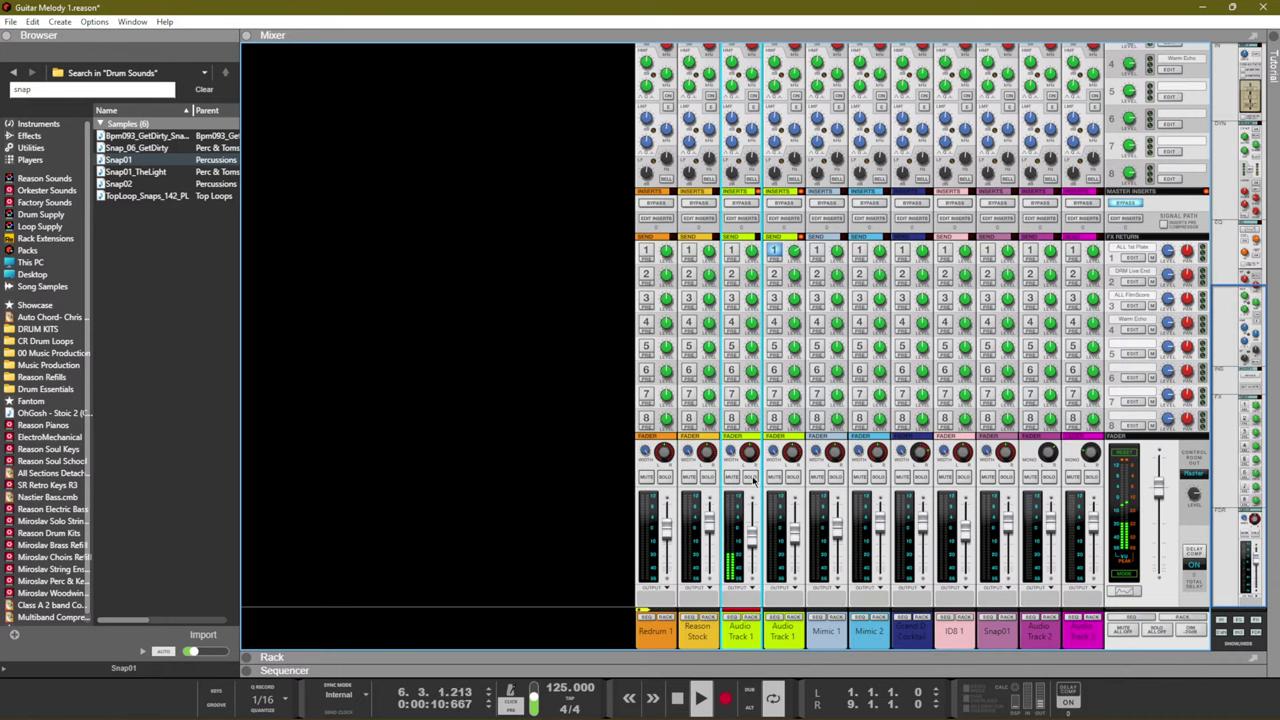
key("F7")
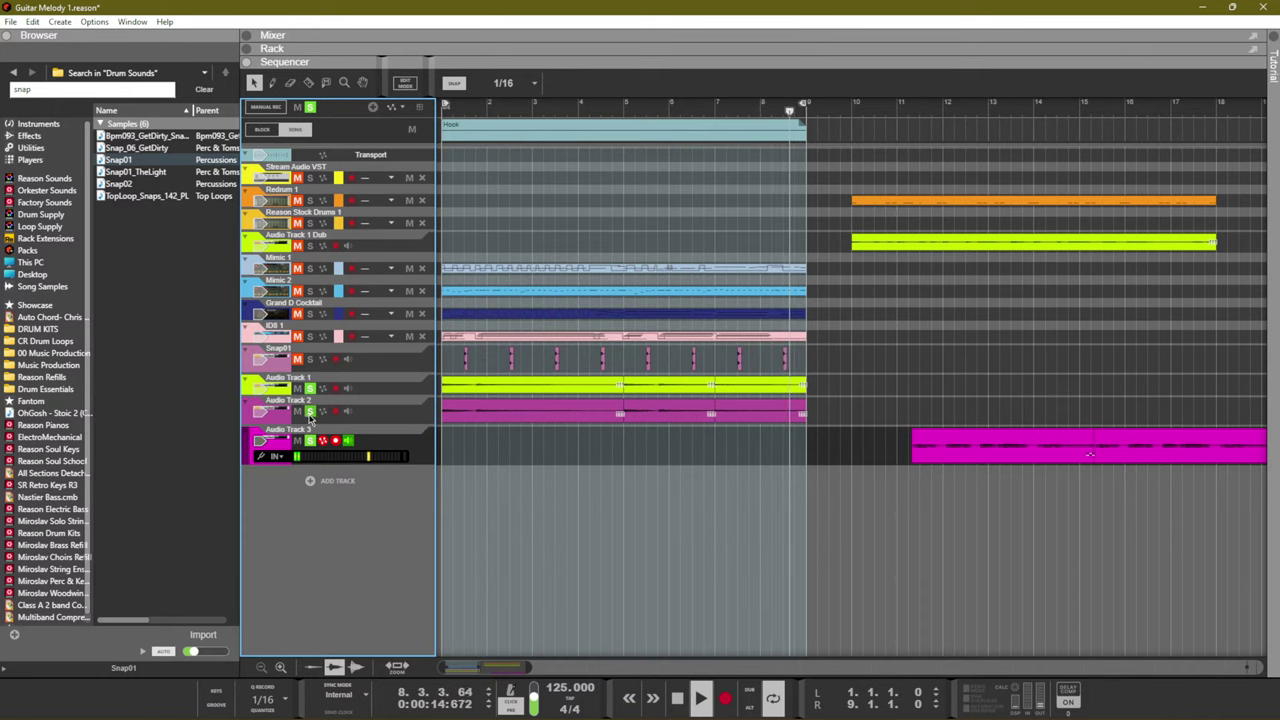
Lower Audio Track 2's level slightly in the mixer
key("F5")
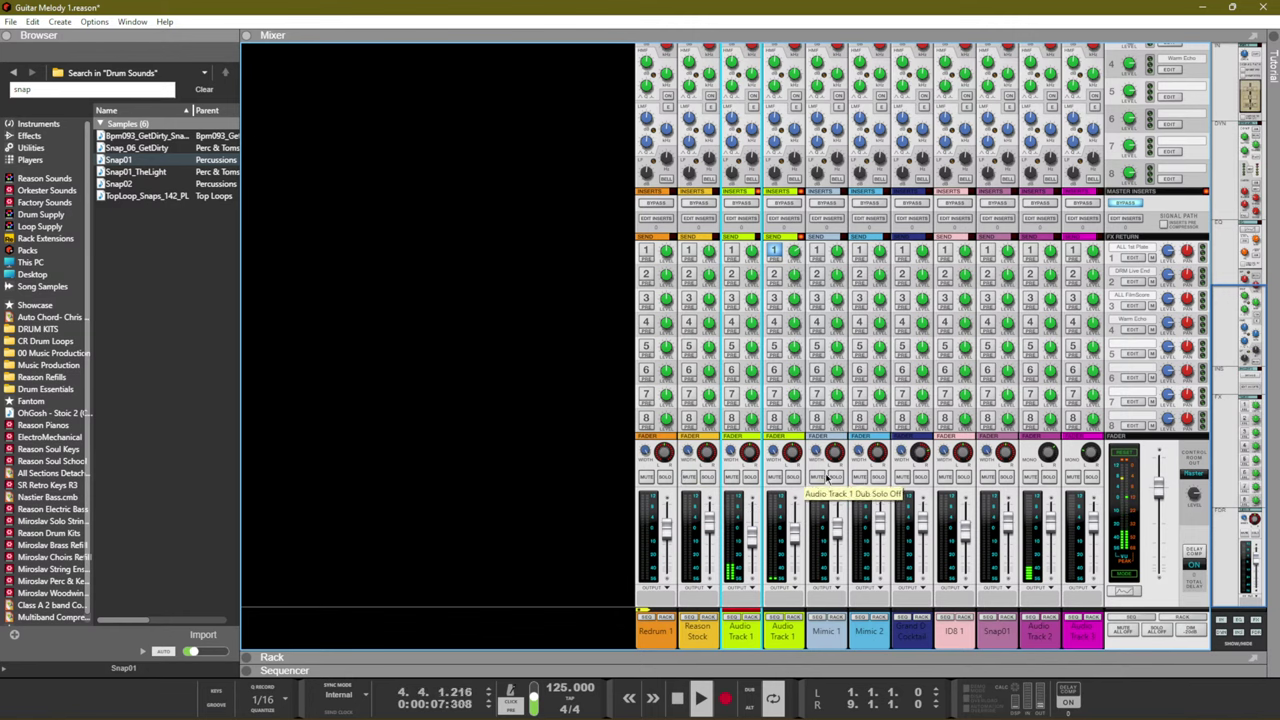
left_click(1052, 535)
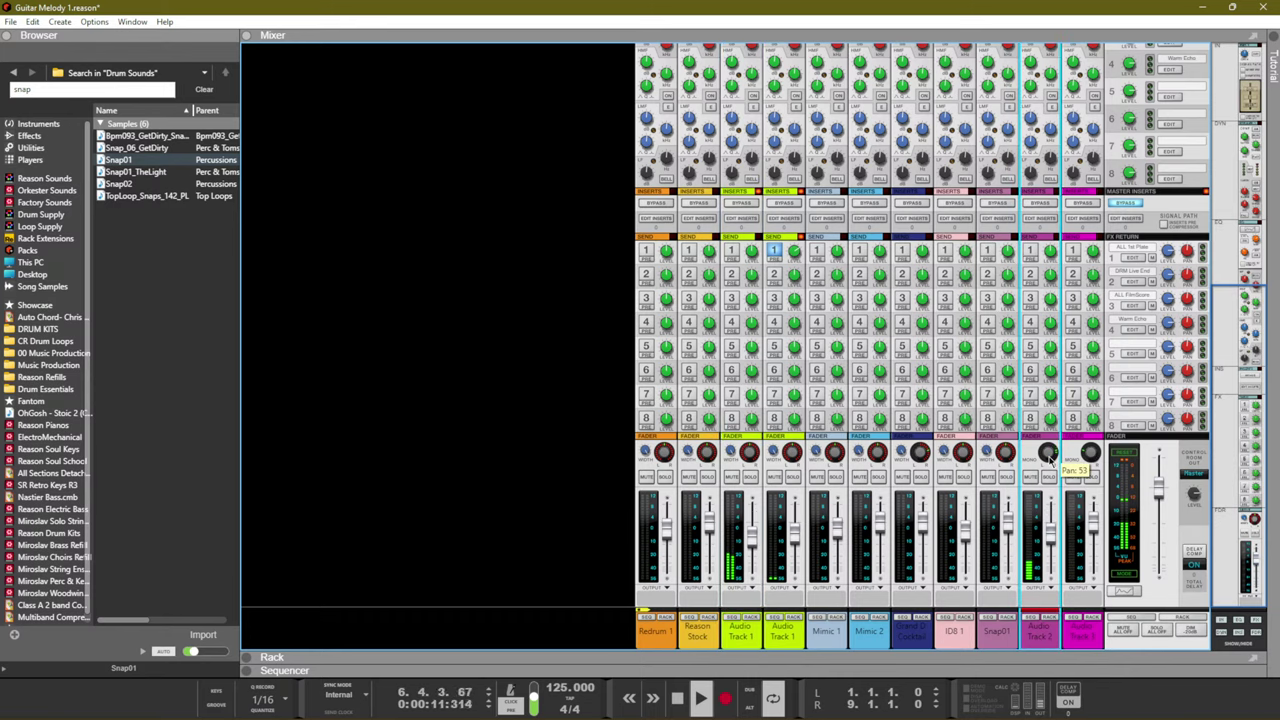
key("F7")
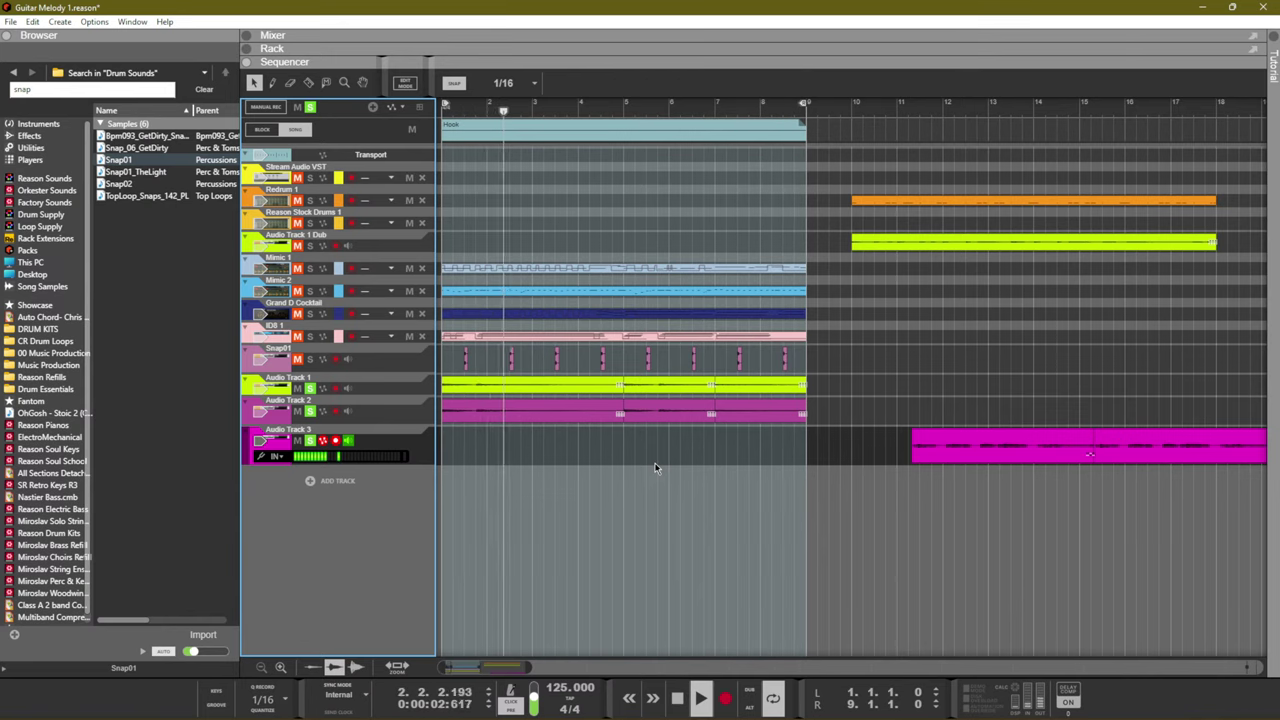
Record a take on Audio Track 3 over the eight-bar hook and delete it
key("space")
key("ctrl+Return")
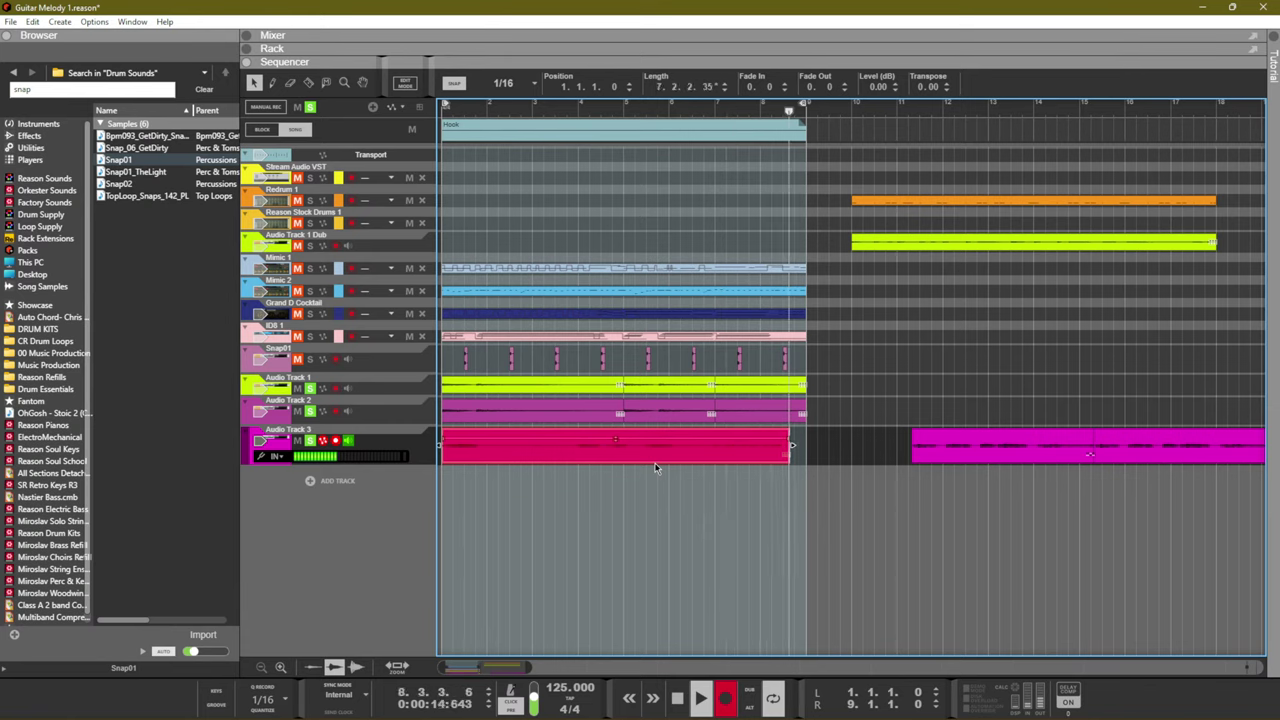
key("space")
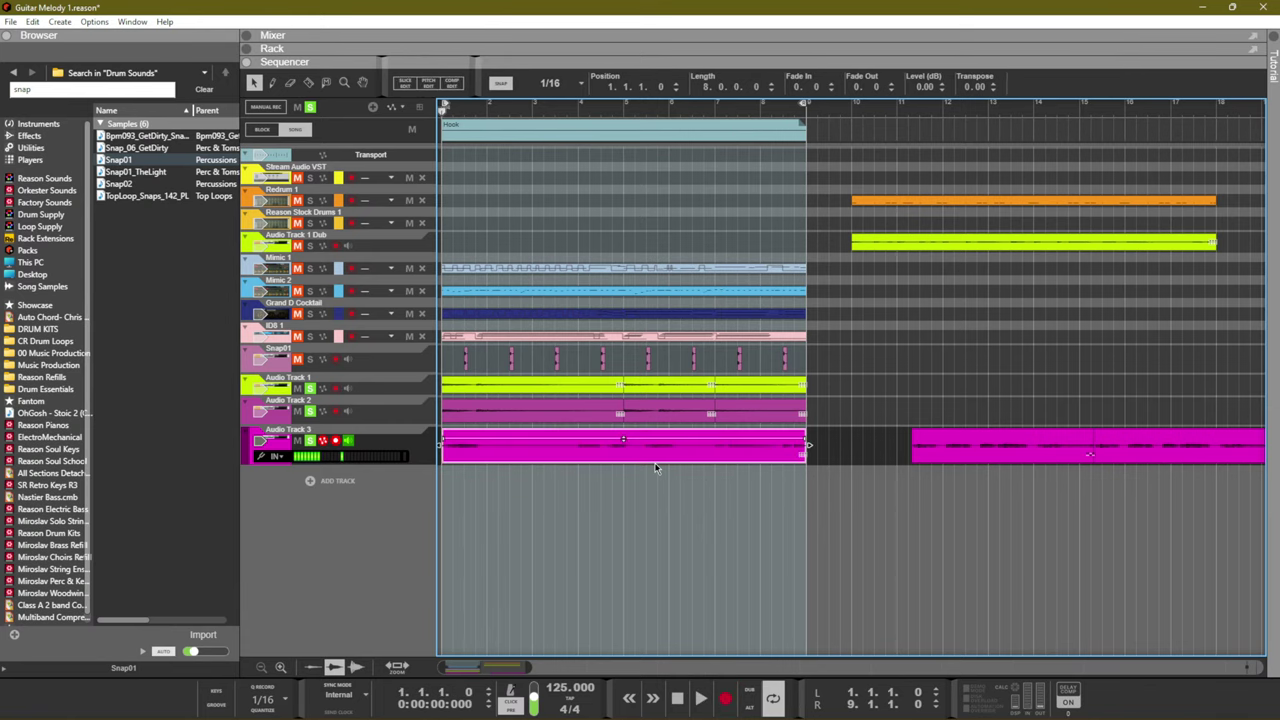
key("space")
key("Delete")
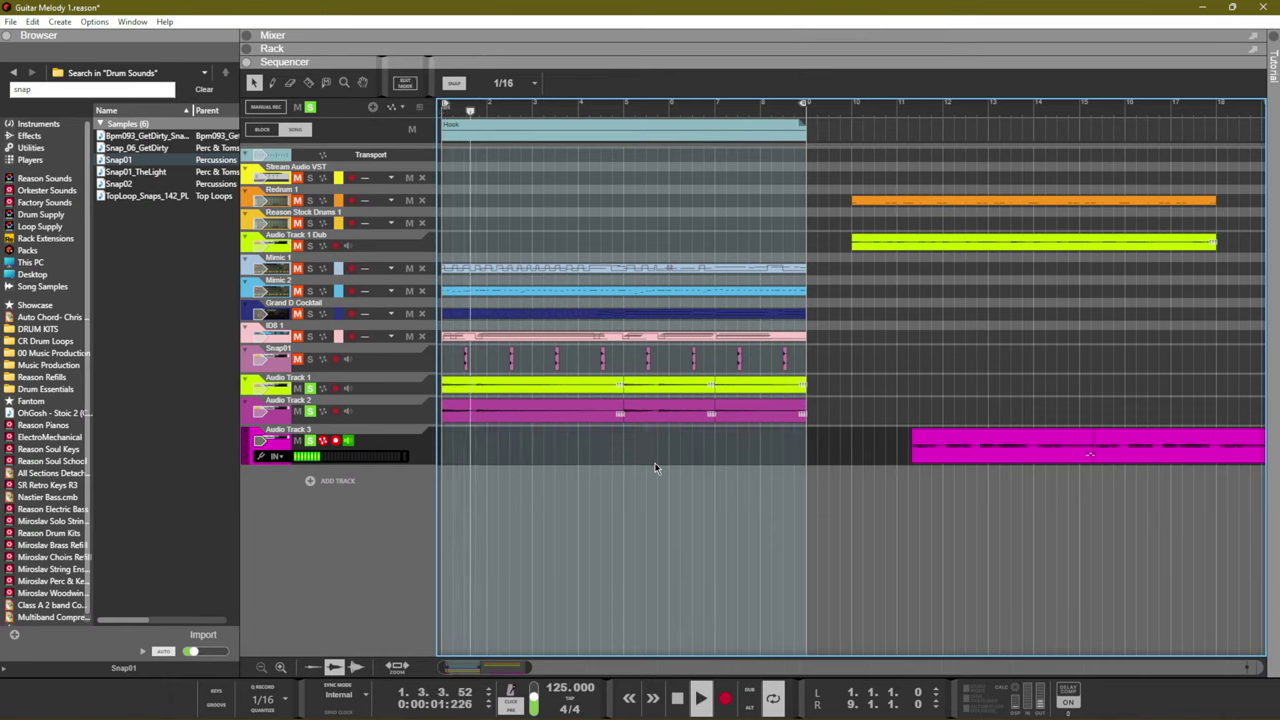
Record another take on Audio Track 3 over the hook, disarm the track and play the take back
key("space")
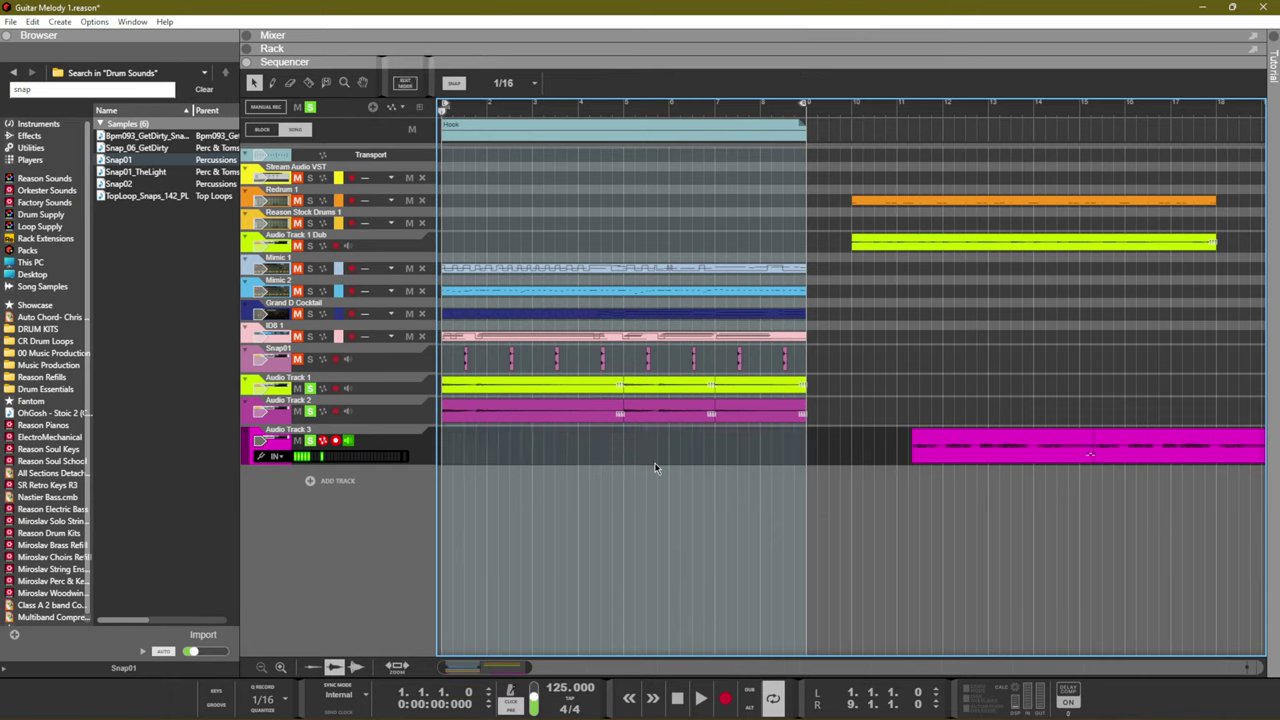
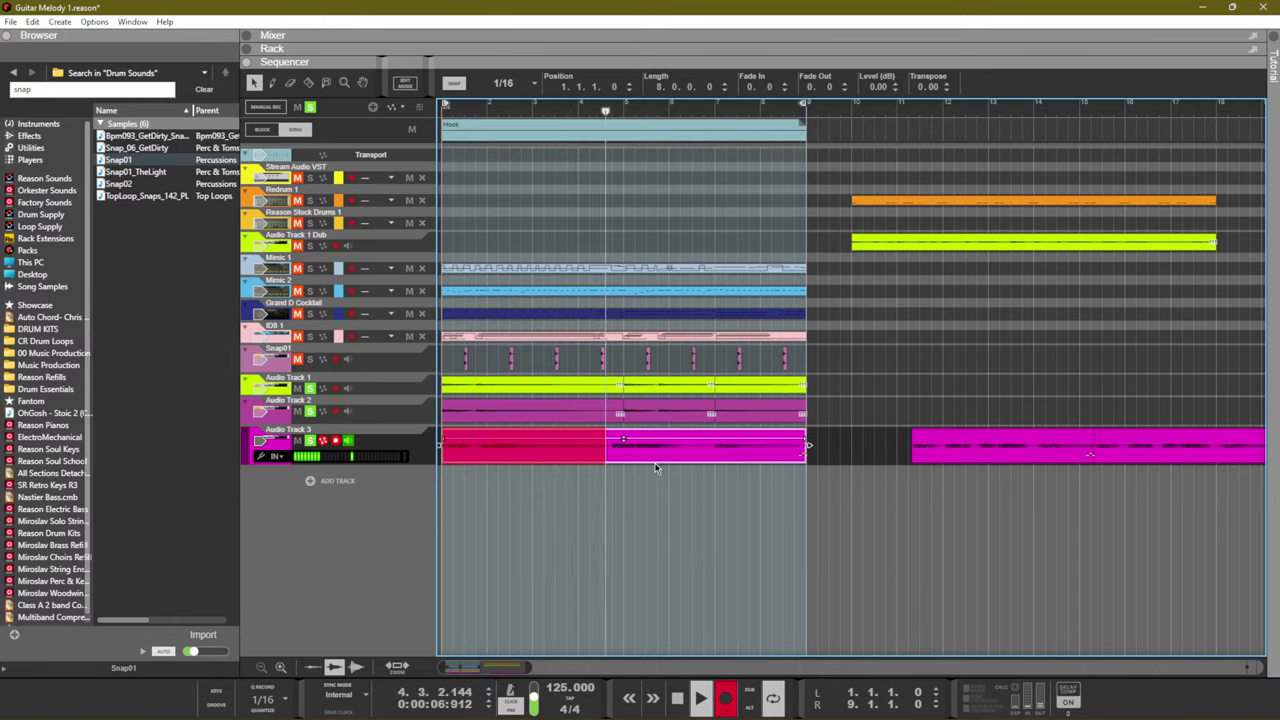
key("space")
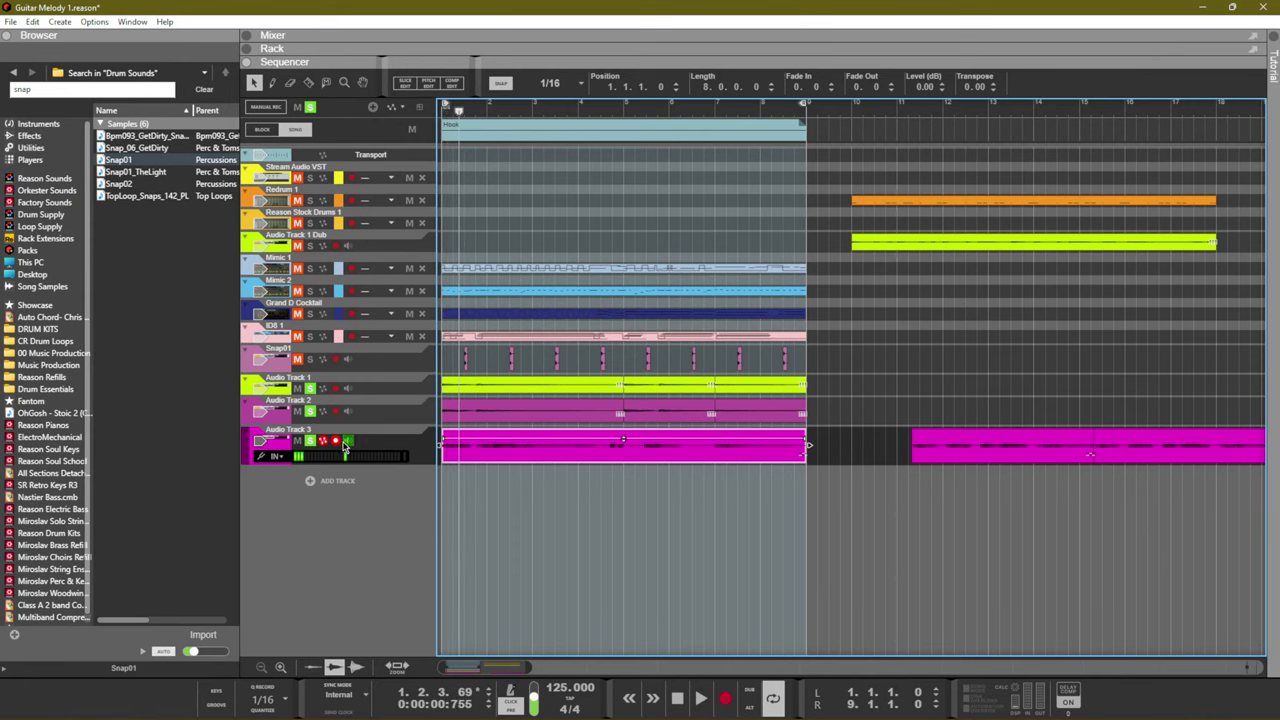
left_click(338, 442)
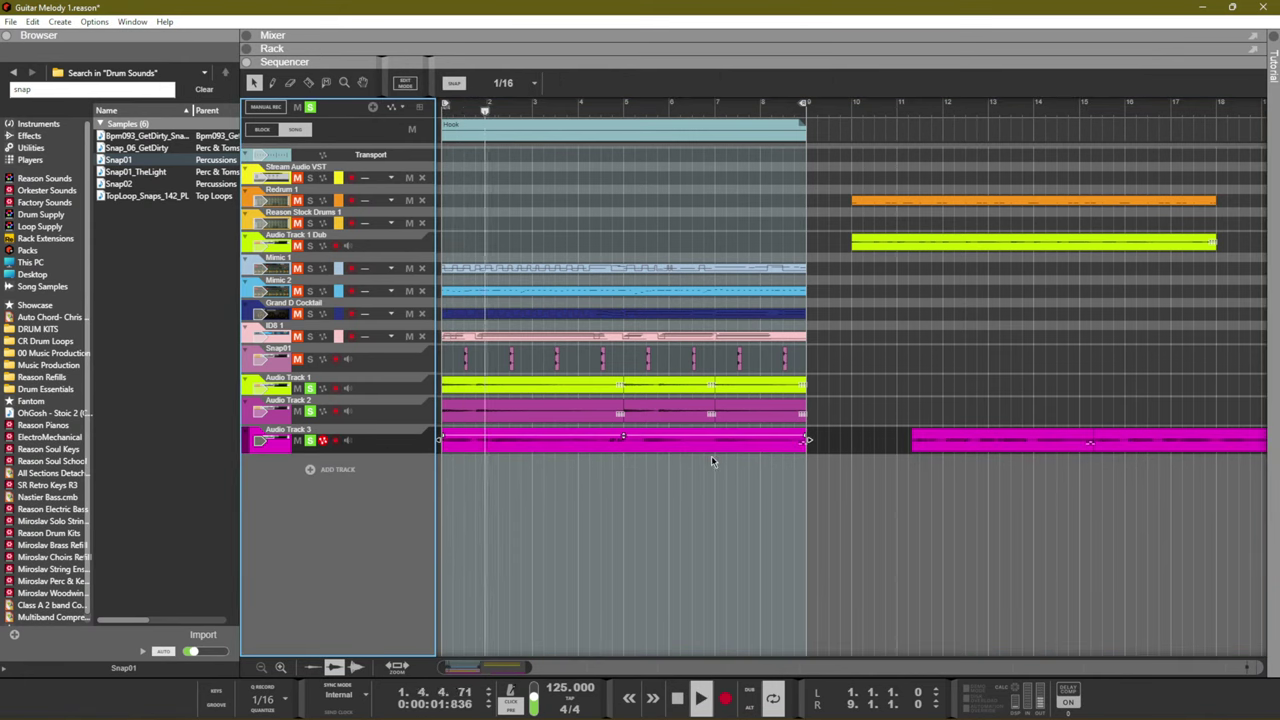
key("Home")
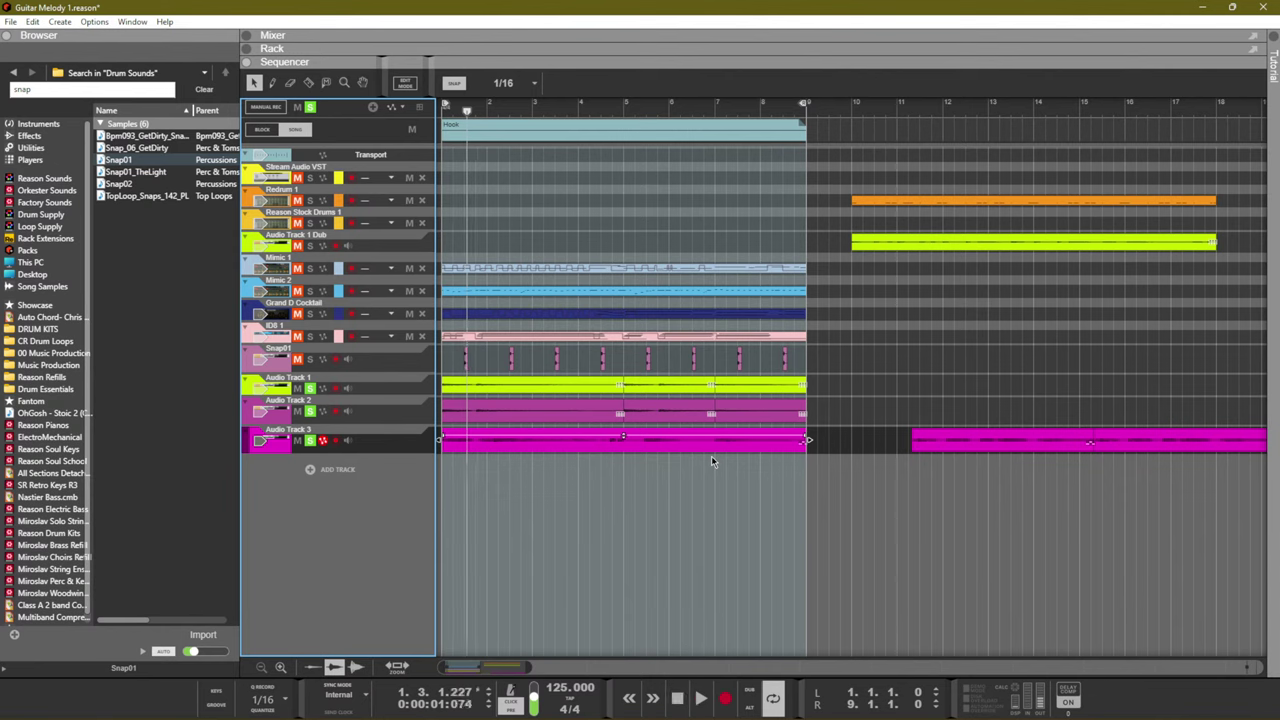
key("space")
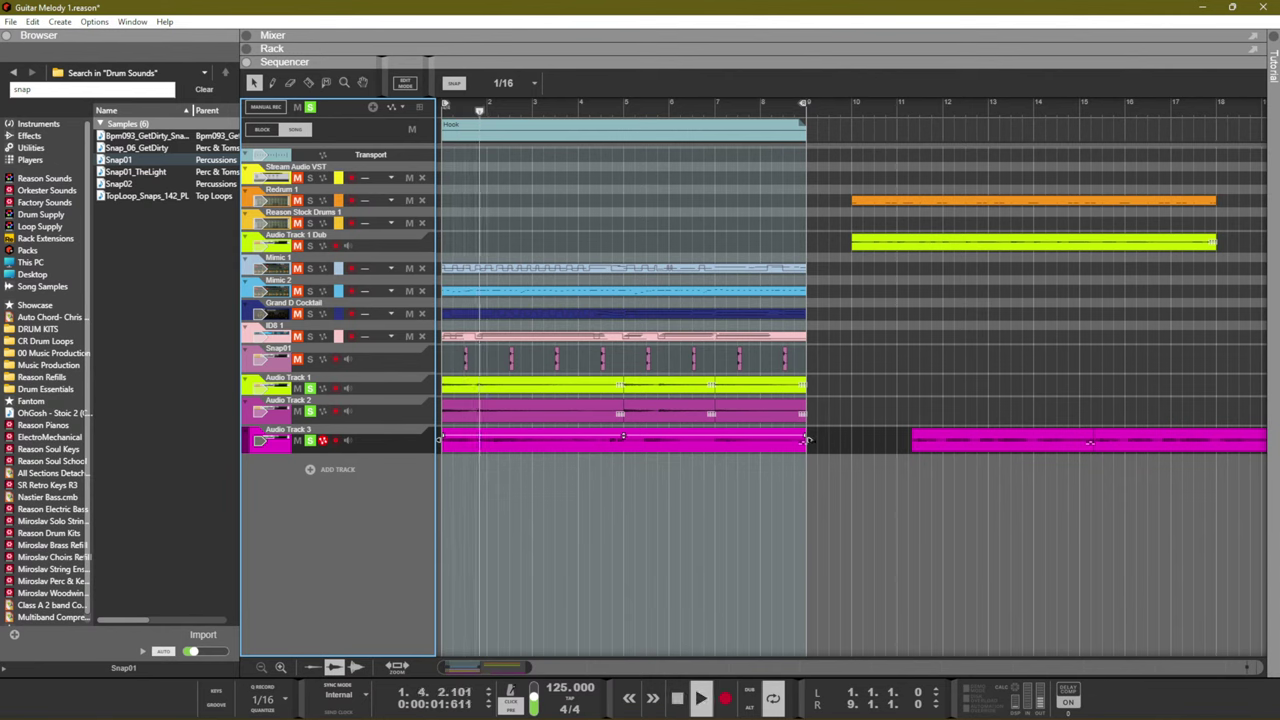
Shorten the new Audio Track 3 clip to a length of 3.2.2.0 and place a duplicate of it at 5.1.1.0
left_click_drag(808, 441, 618, 461)
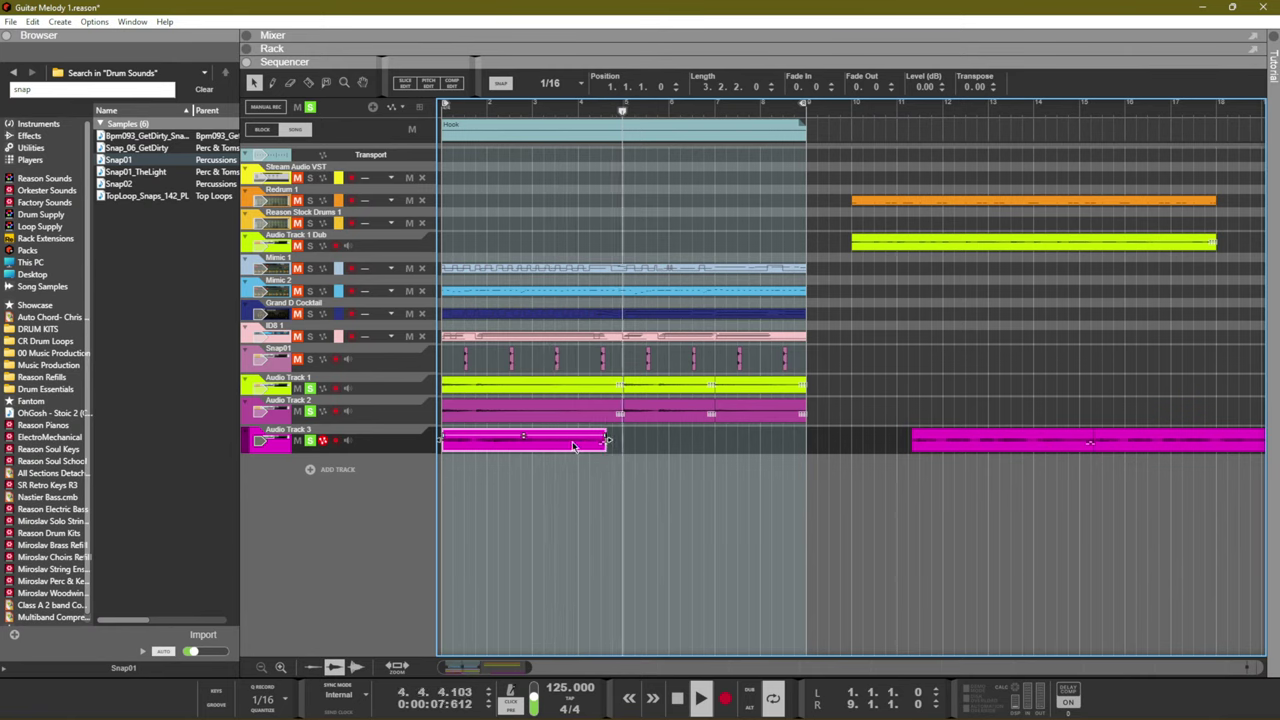
key("space")
key("ctrl+d")
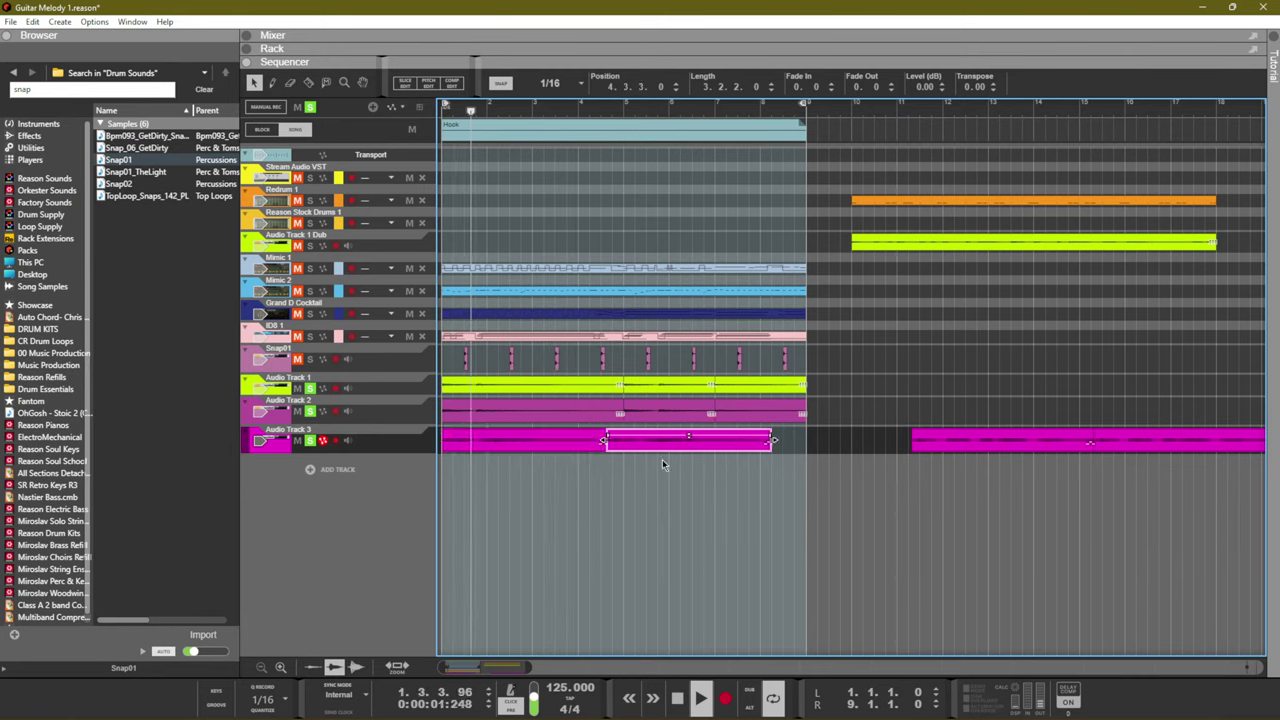
left_click_drag(643, 446, 660, 450)
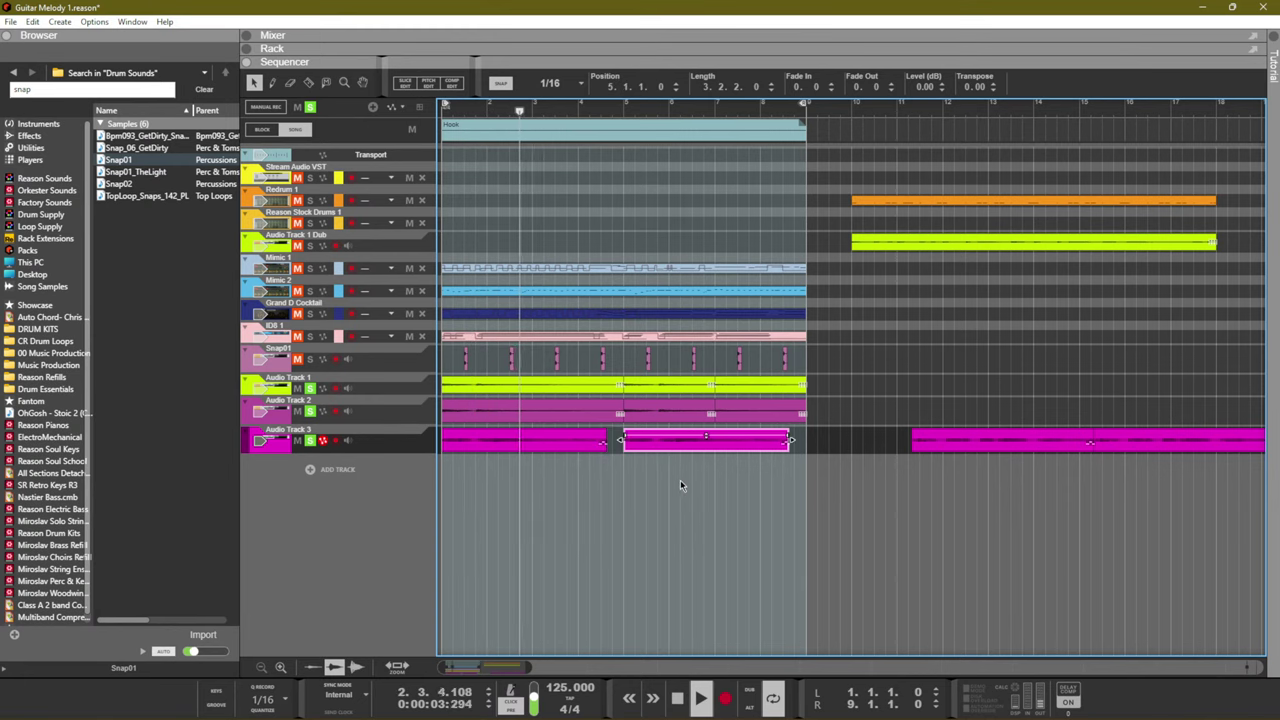
left_click(680, 485)
Split the second Audio Track 3 clip shortly before bar 6 and at bar 7, and duplicate the cut-out section to 7.1.1.0
scroll(661, 472, "up", 2)
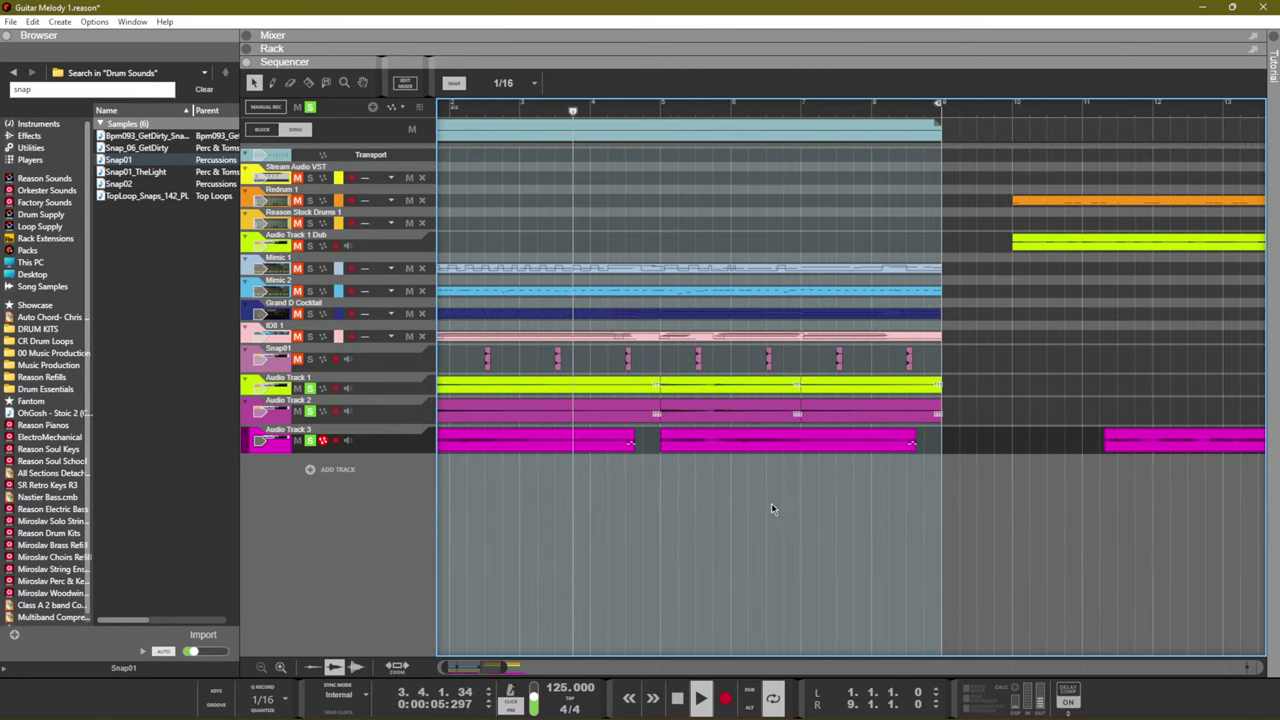
key("r")
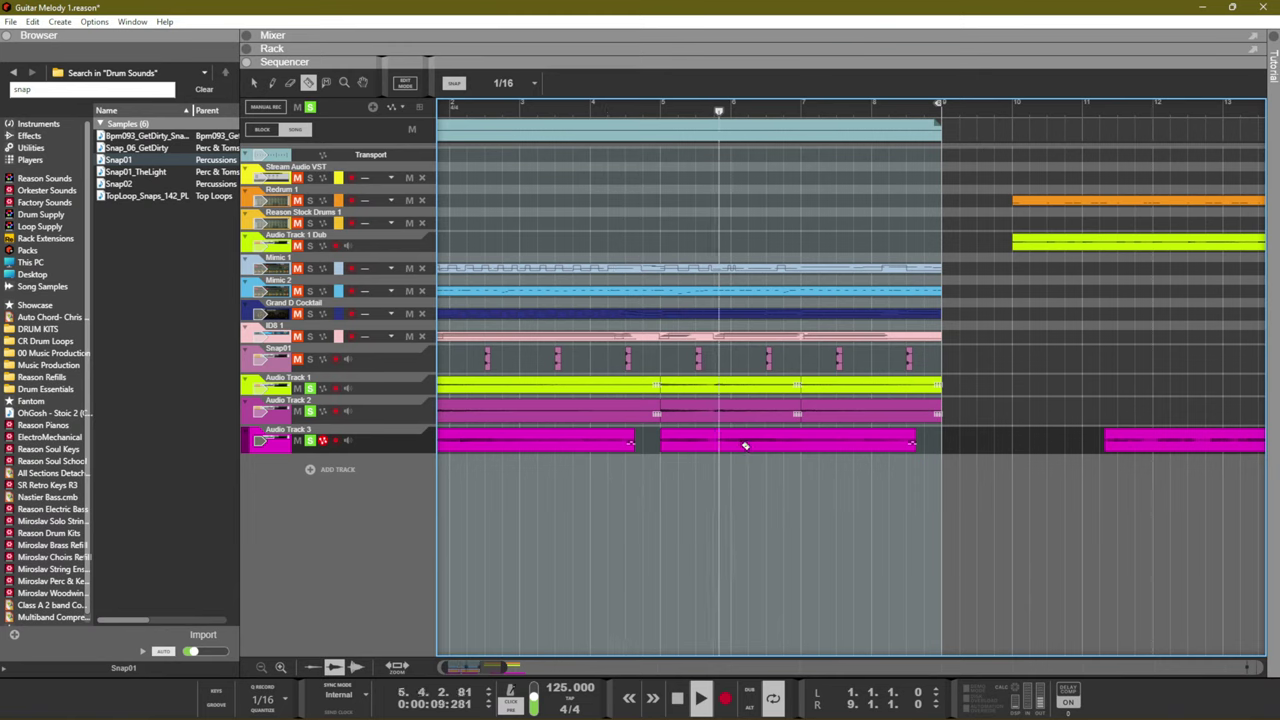
left_click_drag(714, 442, 800, 465)
key("q")
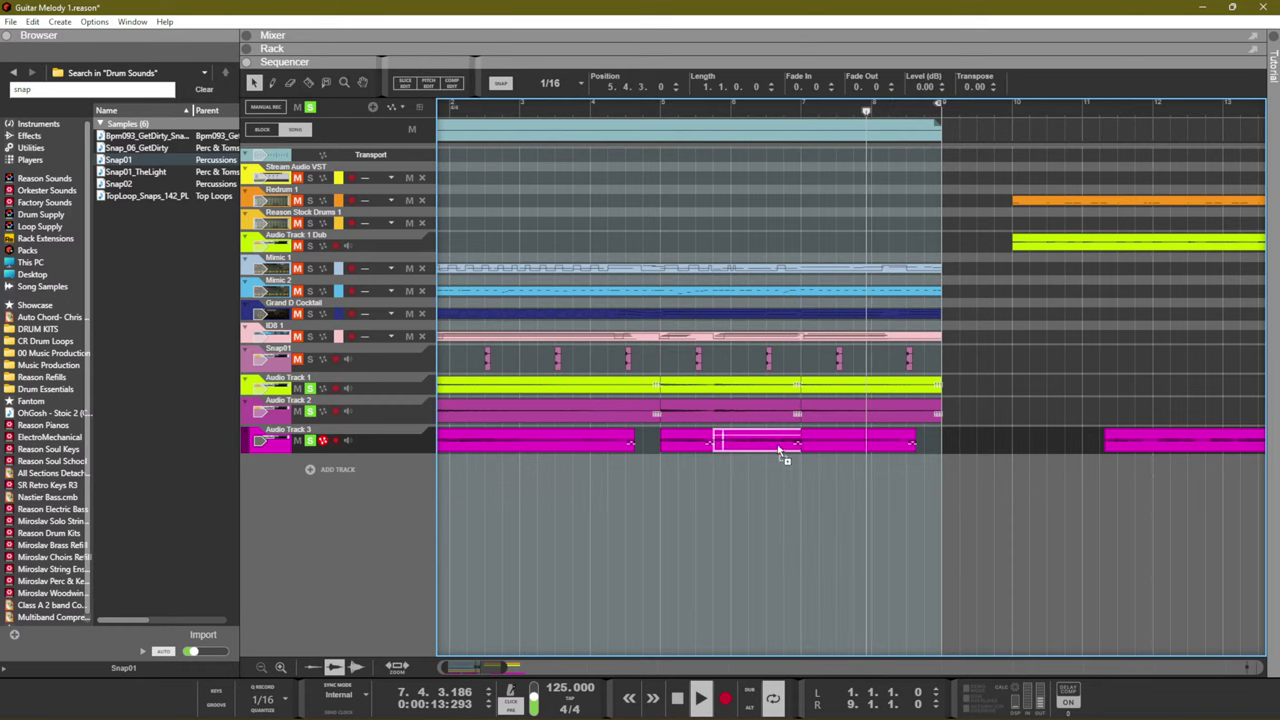
key("ctrl+d")
left_click(884, 447)
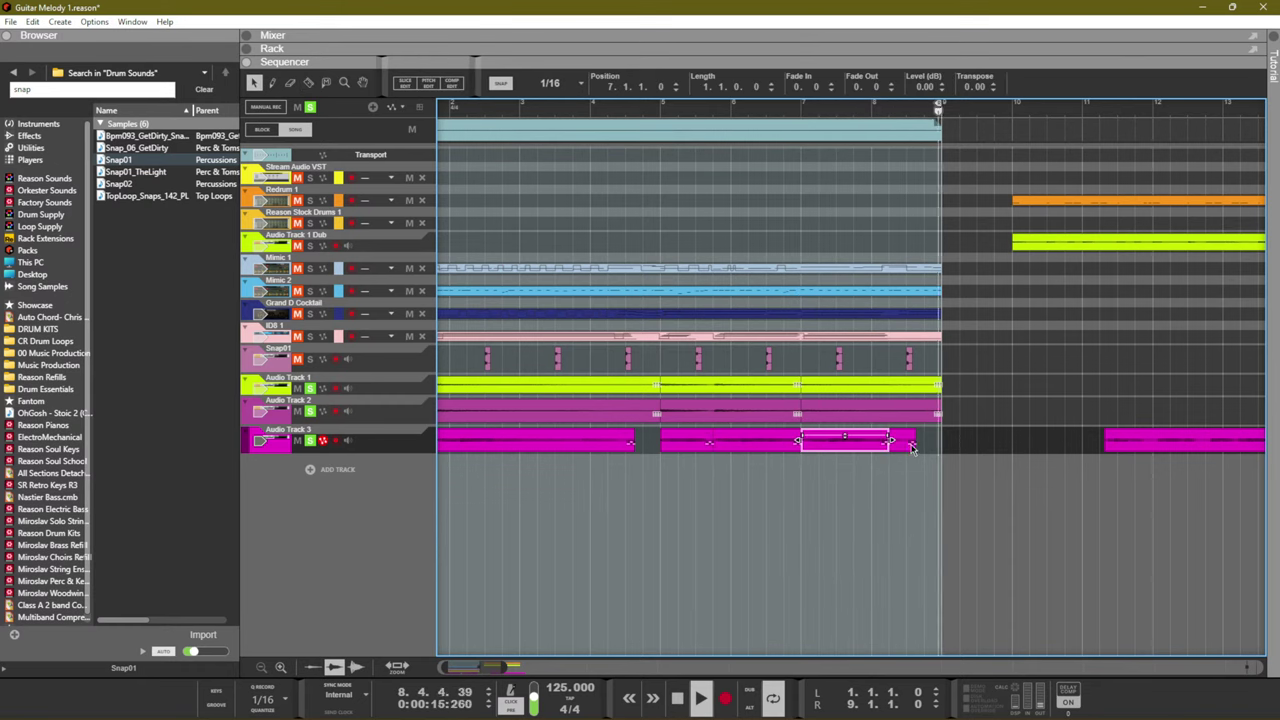
left_click(920, 453)
left_click(920, 450)
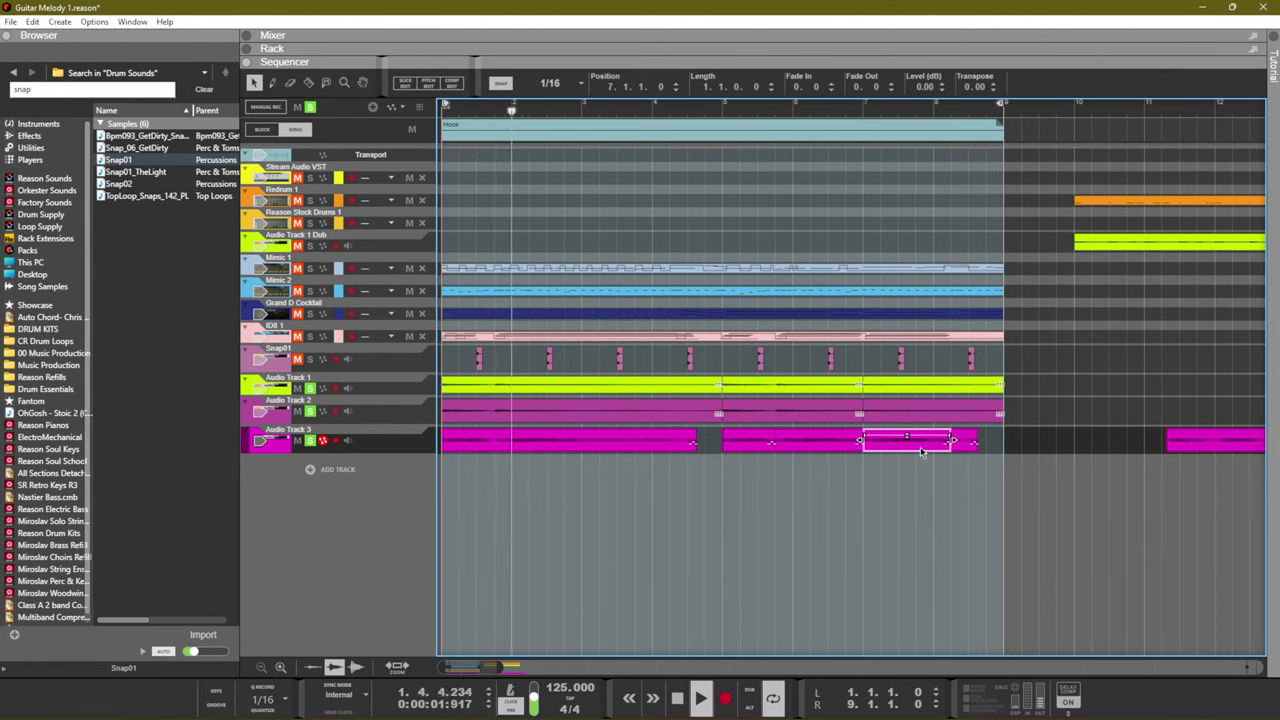
Transpose the Audio Track 3 section at 7.1.1.0 by -2.00
left_click(994, 90)
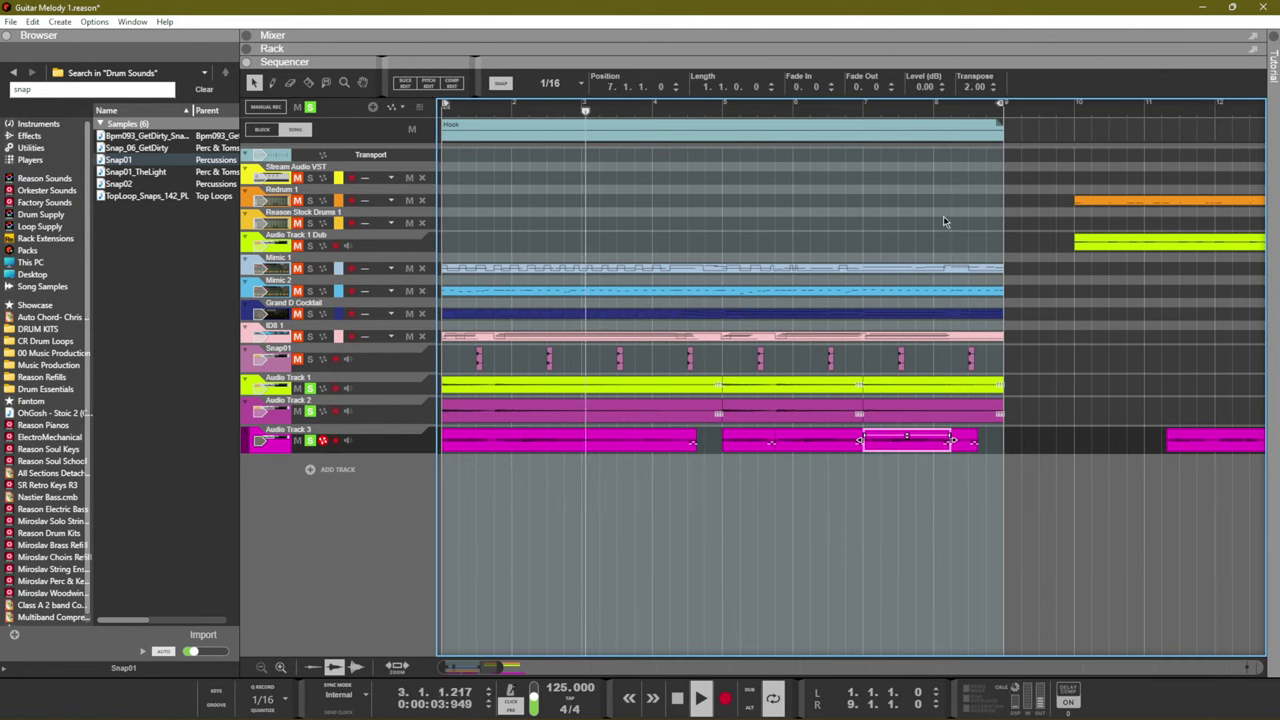
left_click_drag(994, 90, 996, 104)
left_click(887, 527)
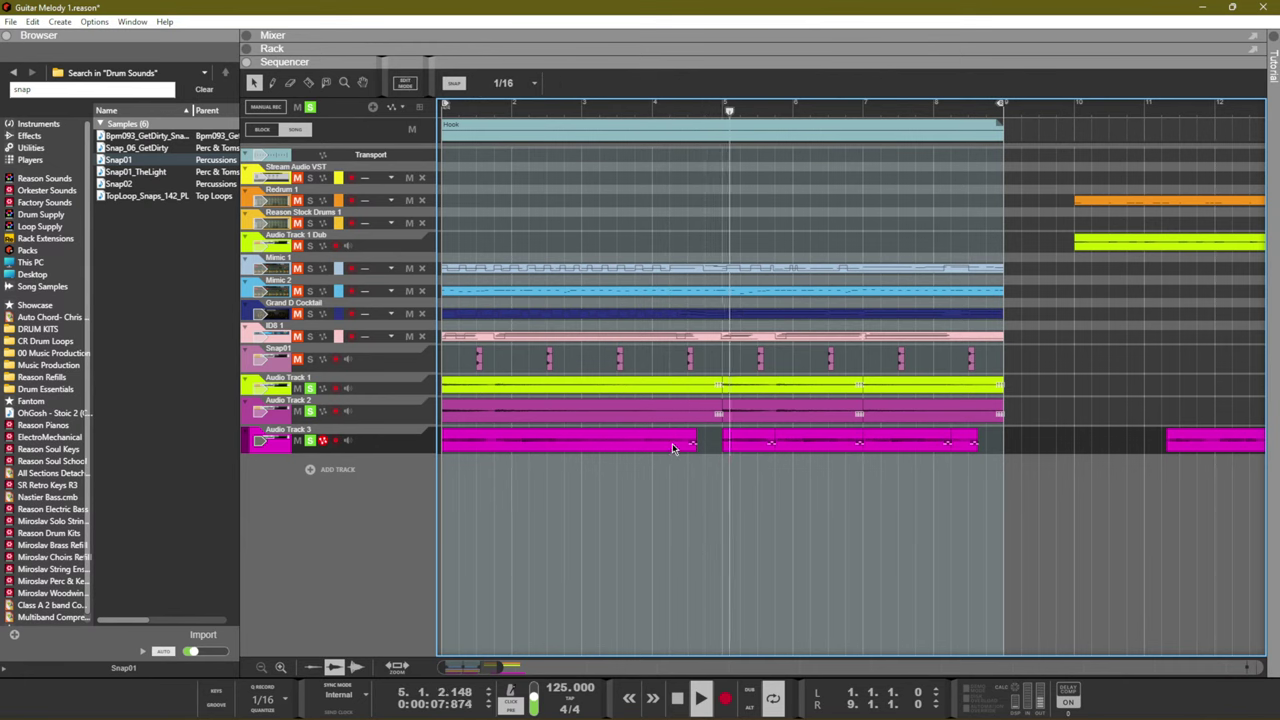
Place a copy of the transposed Audio Track 3 section at 7.4.4.0
left_click(694, 442)
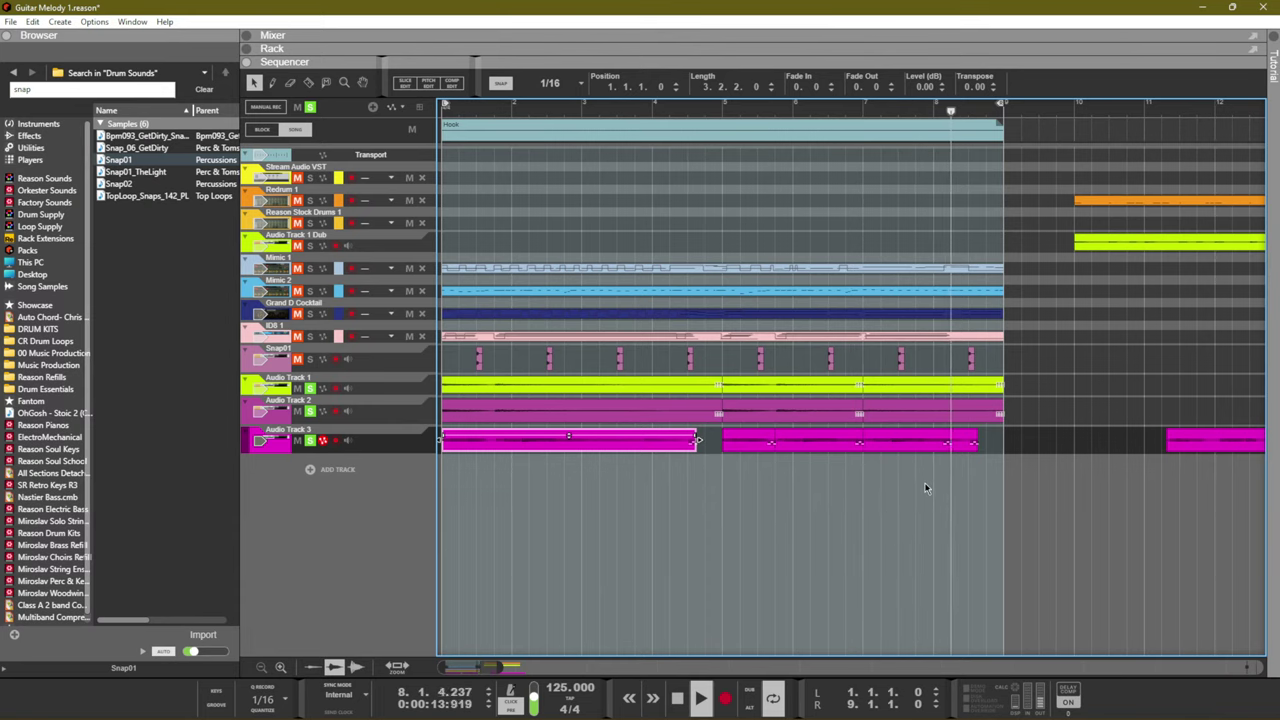
left_click(900, 445)
left_click_drag(893, 447, 952, 440)
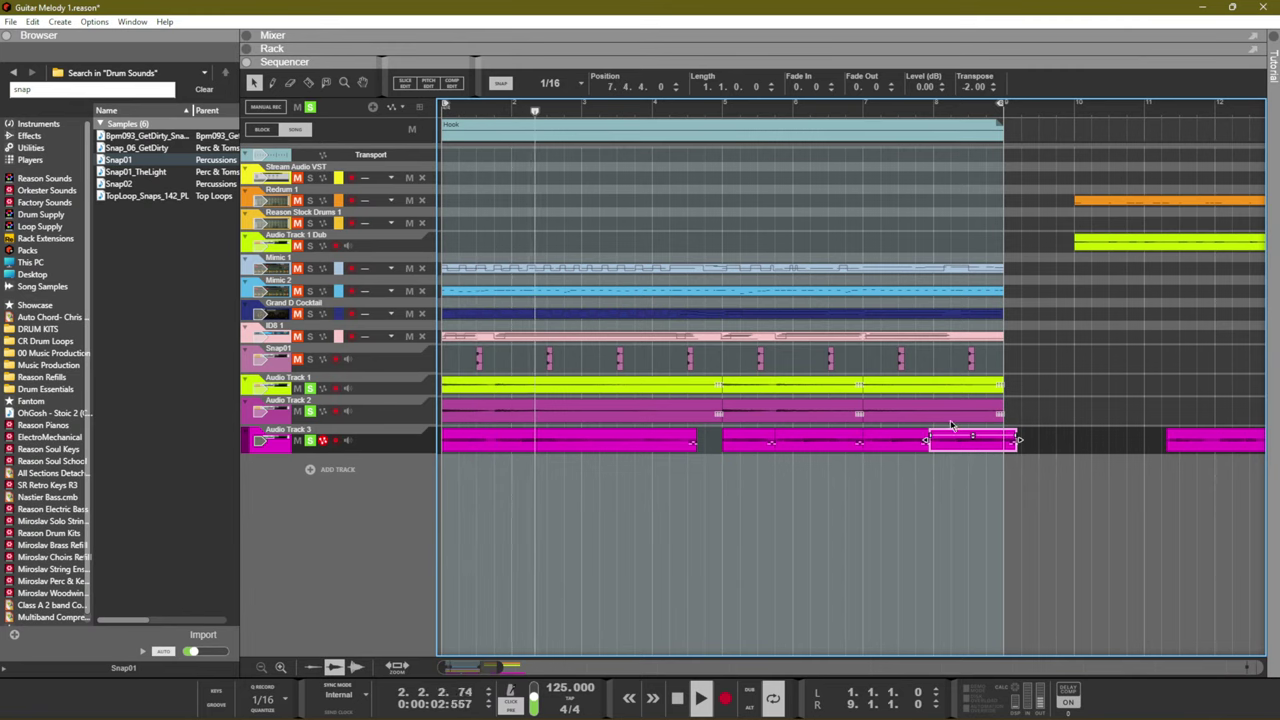
left_click(1014, 482)
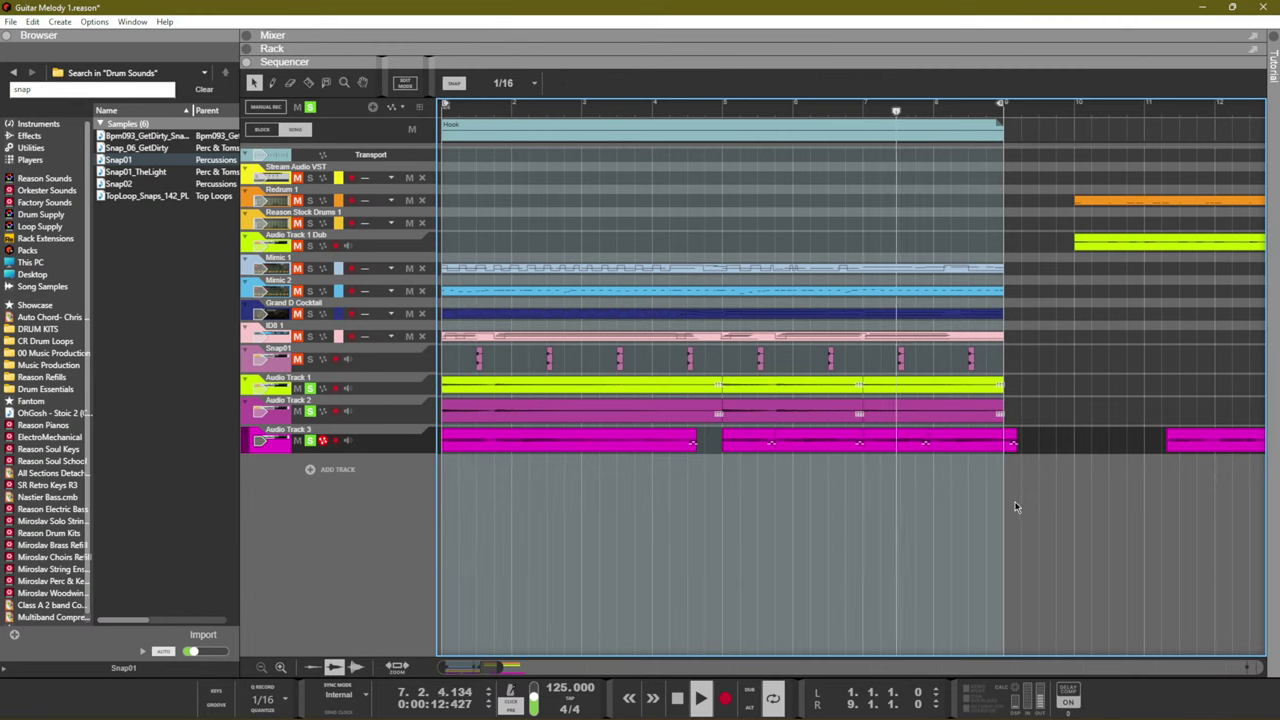
Shift the copied Audio Track 3 section to 7.4.1.0, checking its timing by playing from bar 7
left_click_drag(954, 443, 932, 443)
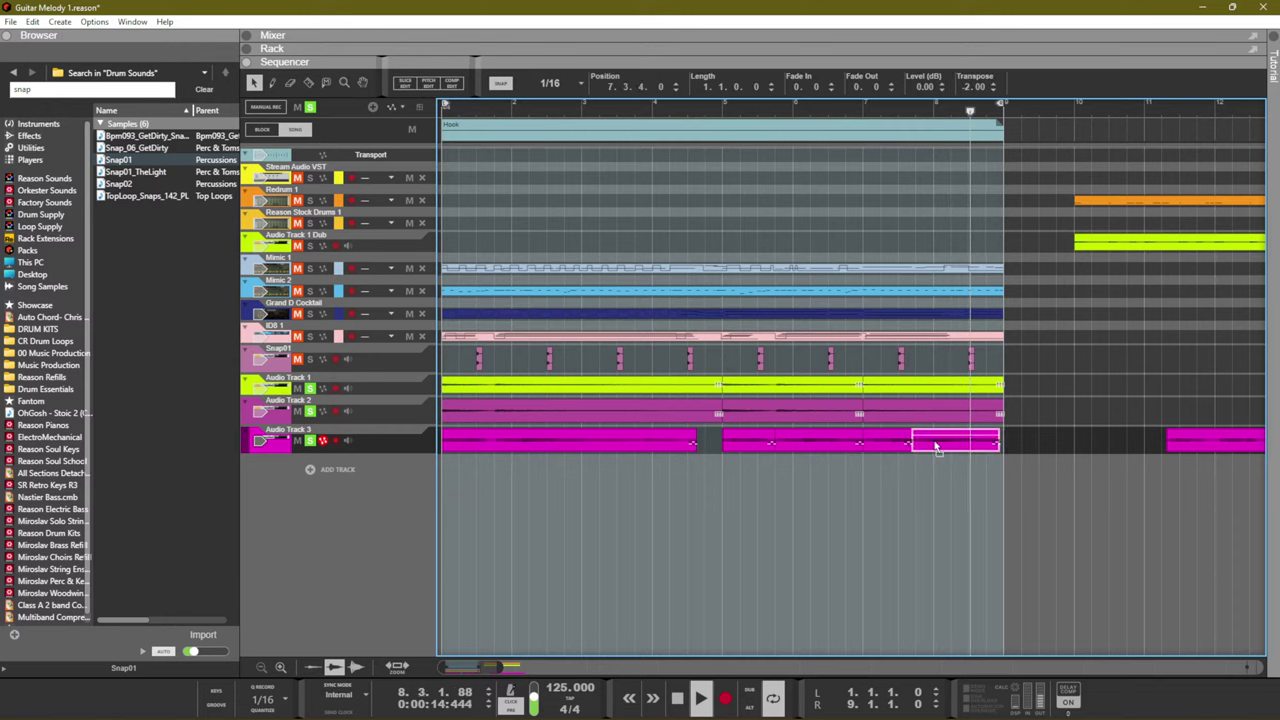
left_click(866, 106)
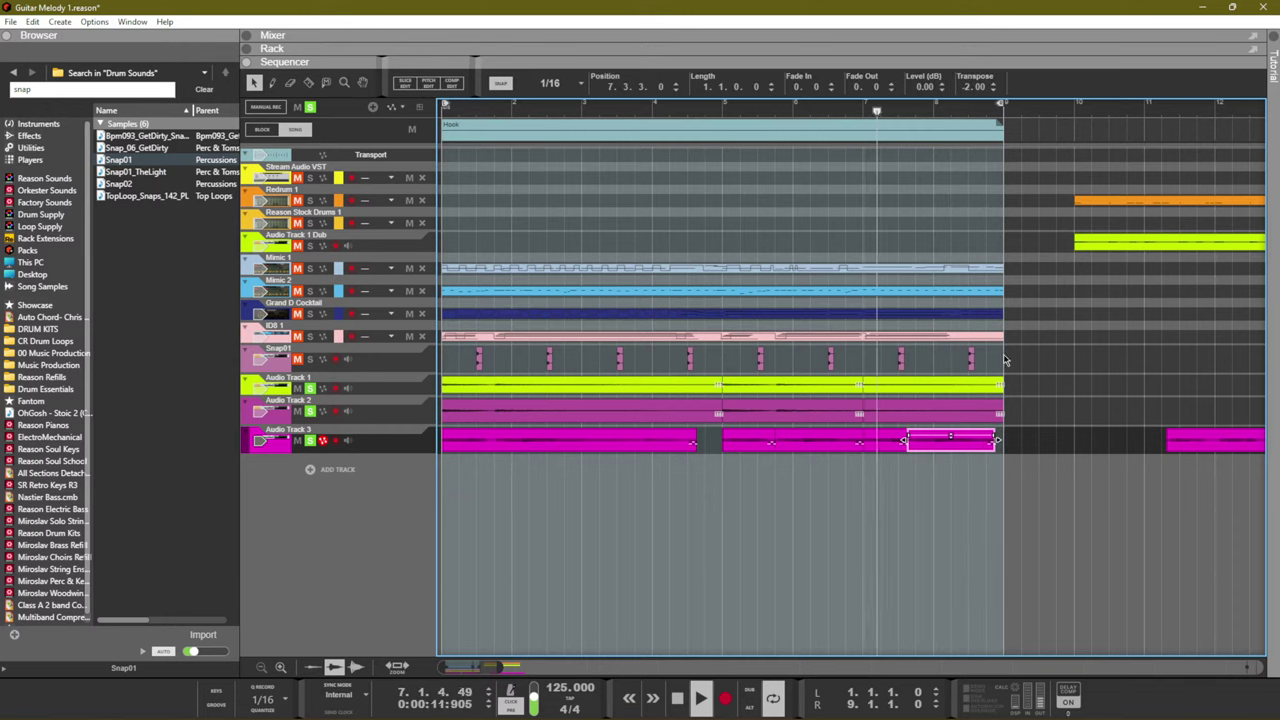
left_click_drag(923, 443, 928, 446)
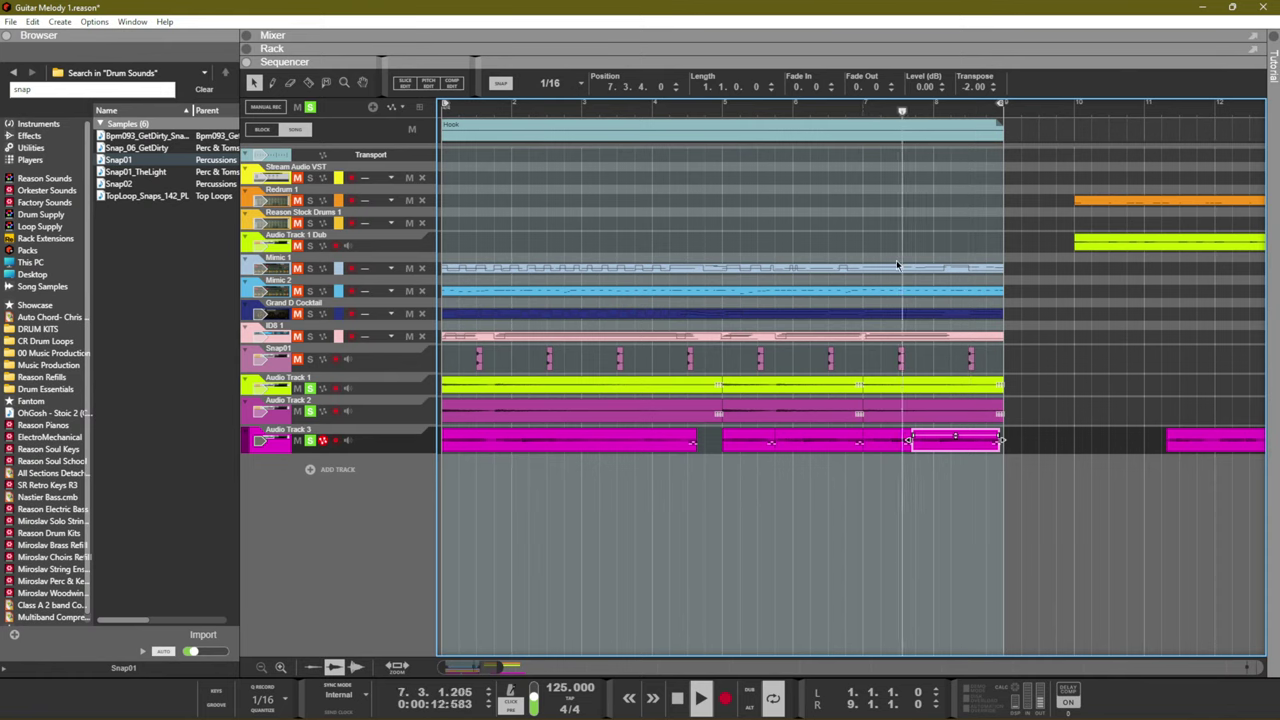
key("ctrl+Right")
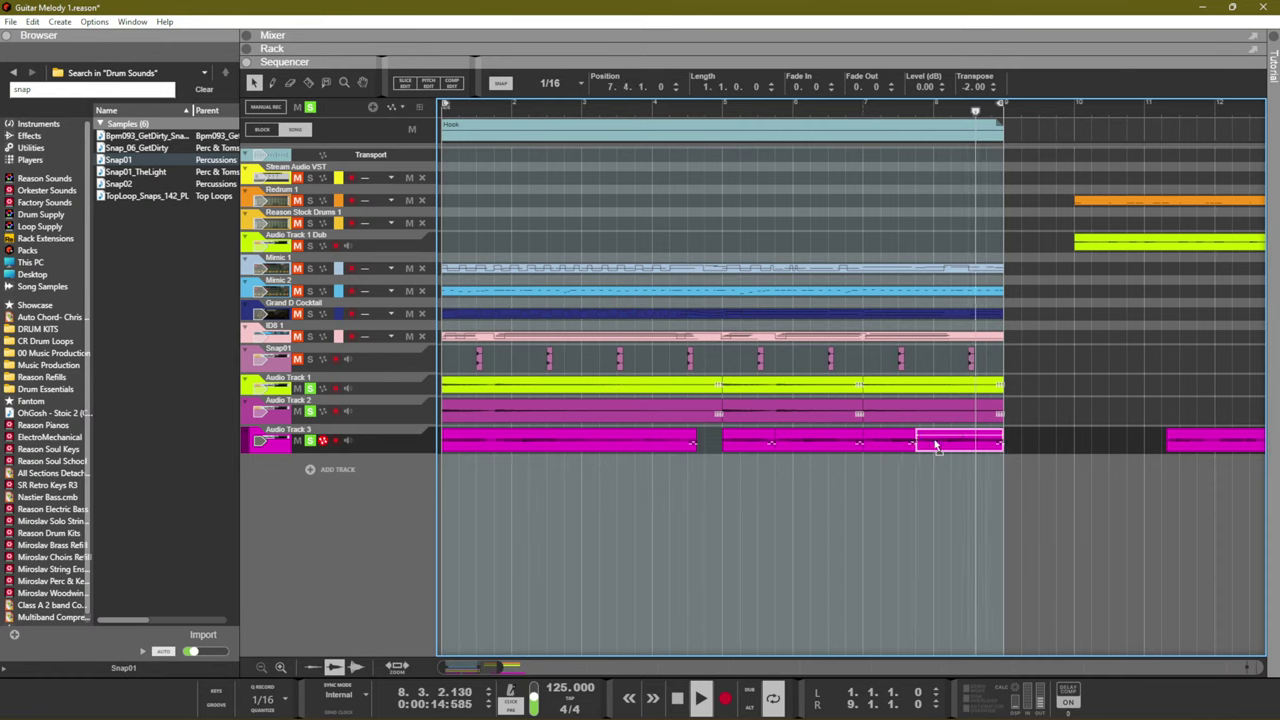
left_click(862, 106)
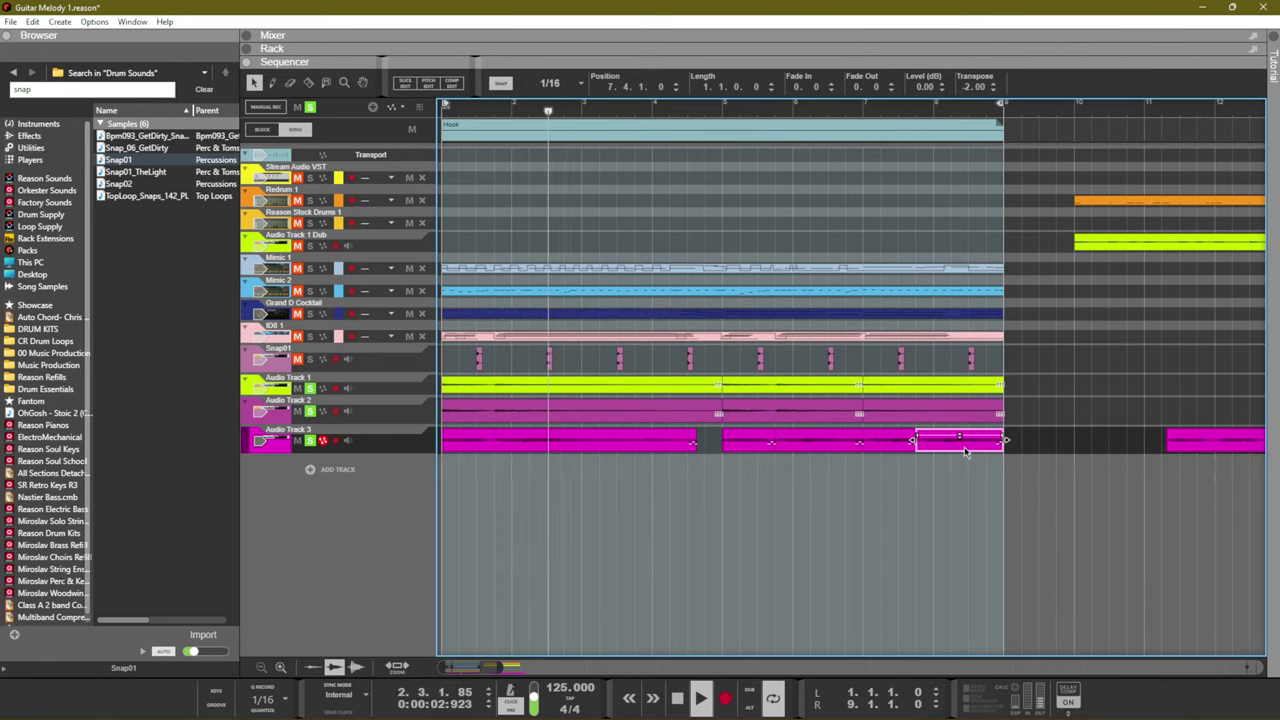
left_click_drag(966, 449, 666, 456)
key("ctrl+z")
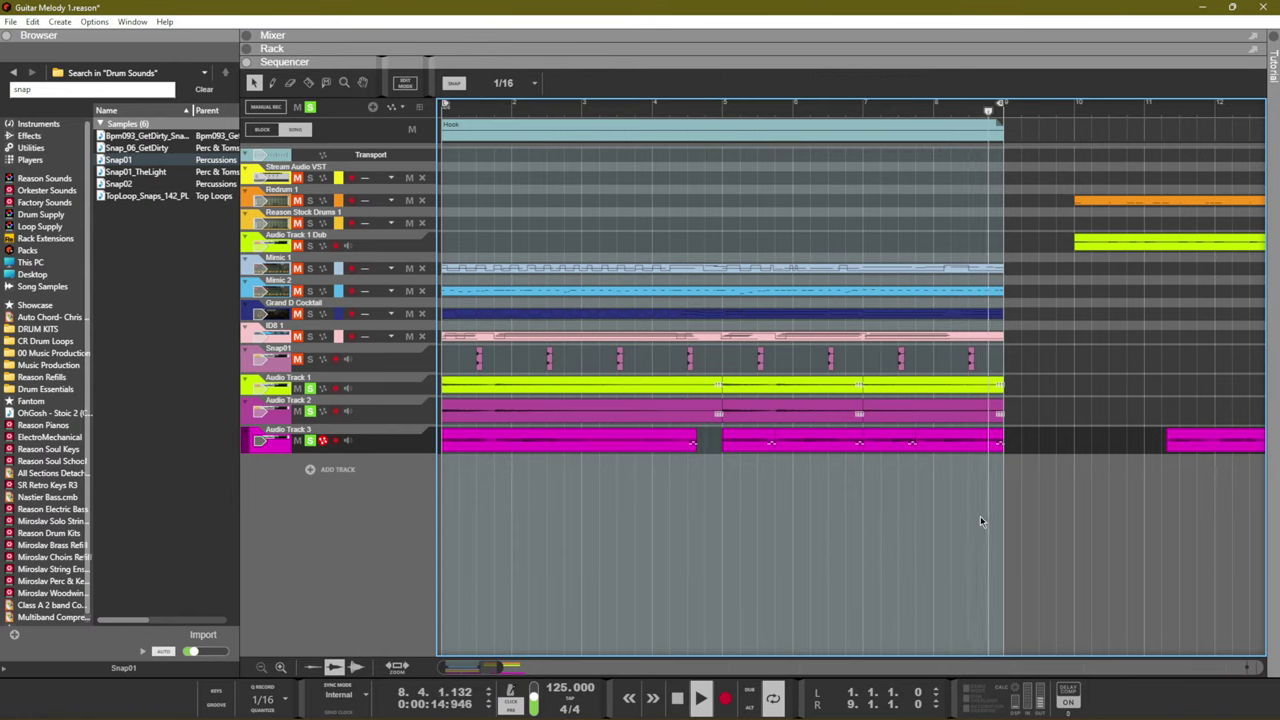
Clear all track solos and move the parked Redrum 1, Audio Track 1 Dub and Audio Track 3 clips behind the hook to 31.1.1.0
key("space")
left_click(311, 108)
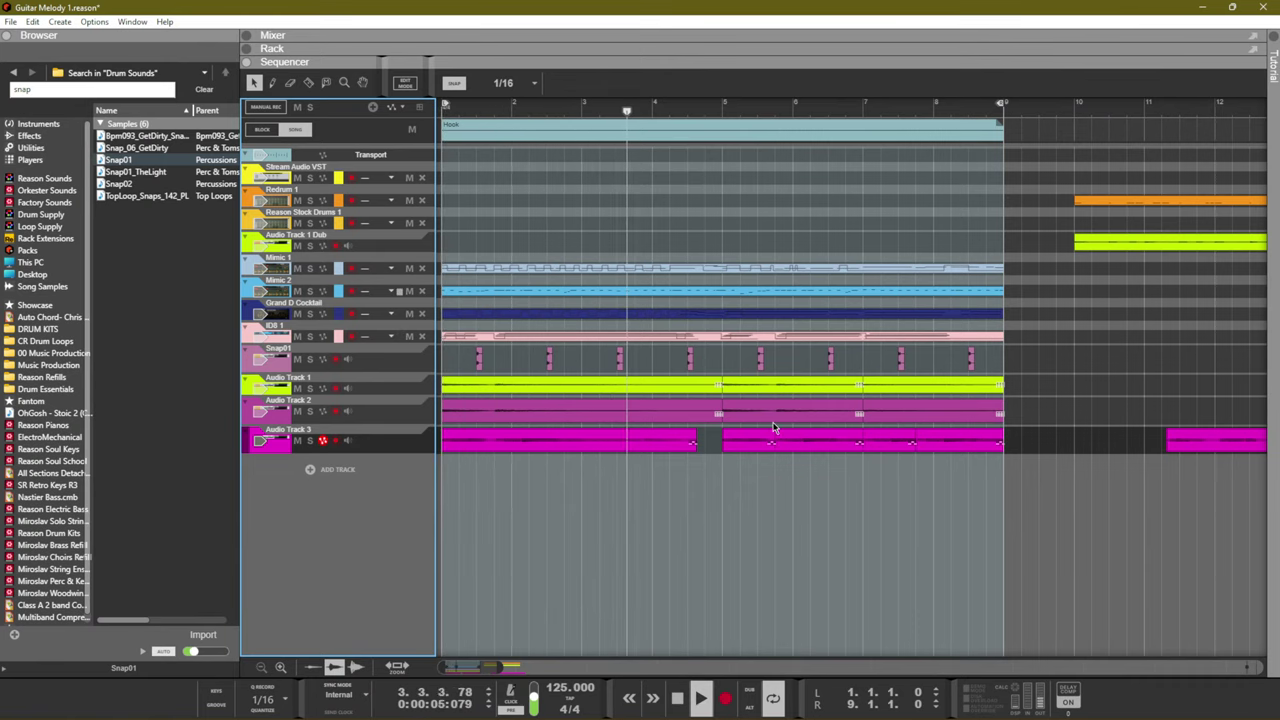
scroll(1086, 520, "down", 5)
left_click_drag(1102, 505, 1073, 240)
scroll(737, 223, "up", 4)
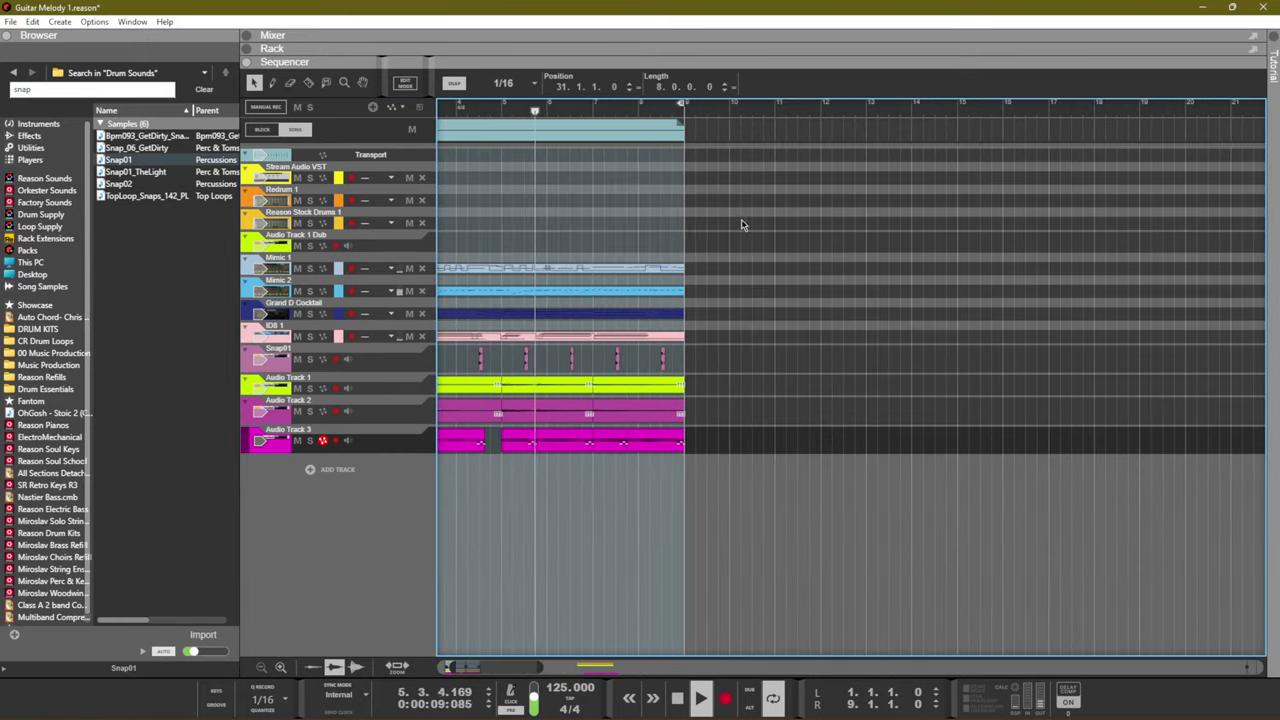
left_click(657, 563)
Listen to the Audio Track 3 clips in the full mix and check the track's mixer channel
left_click(520, 440)
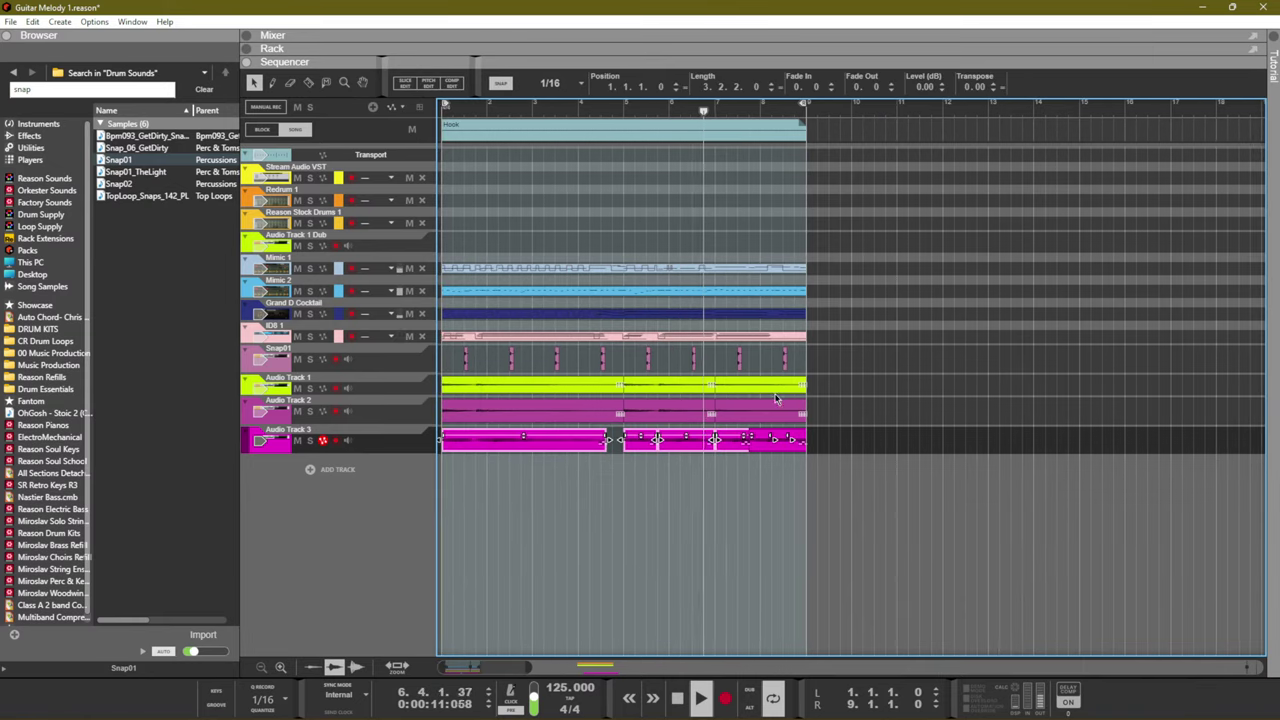
left_click(918, 284)
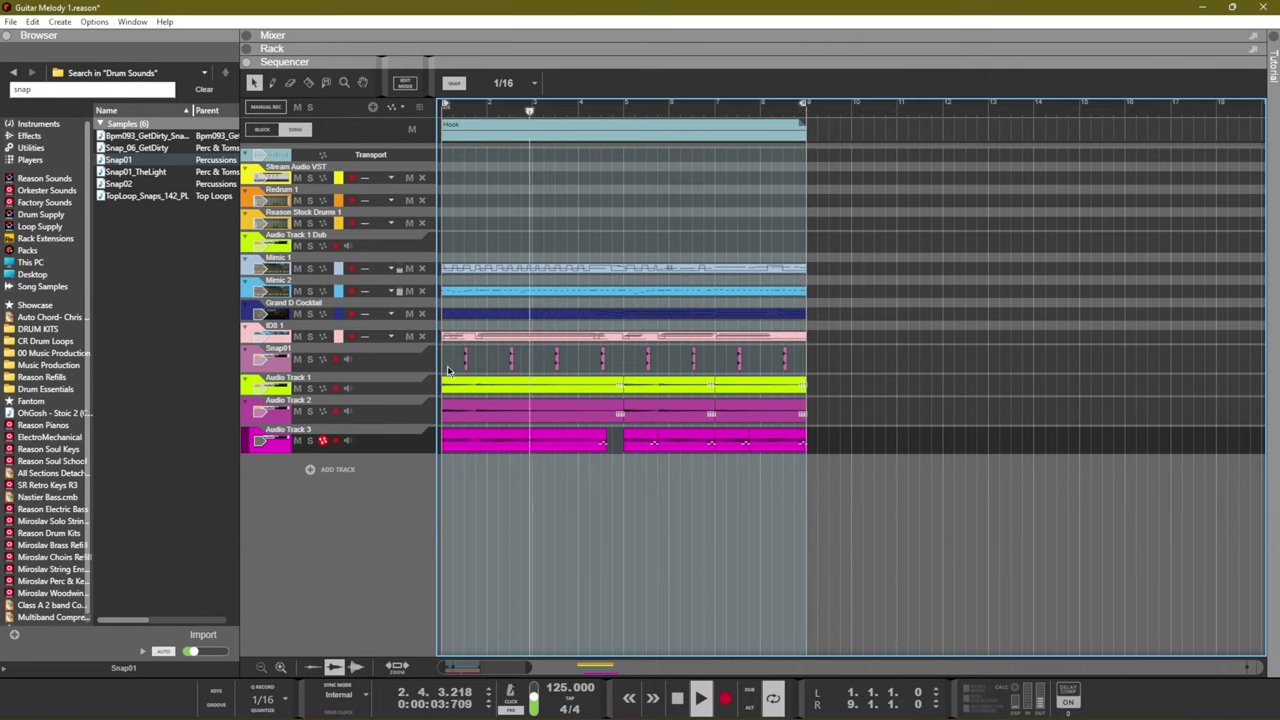
left_click(596, 443)
left_click(380, 450)
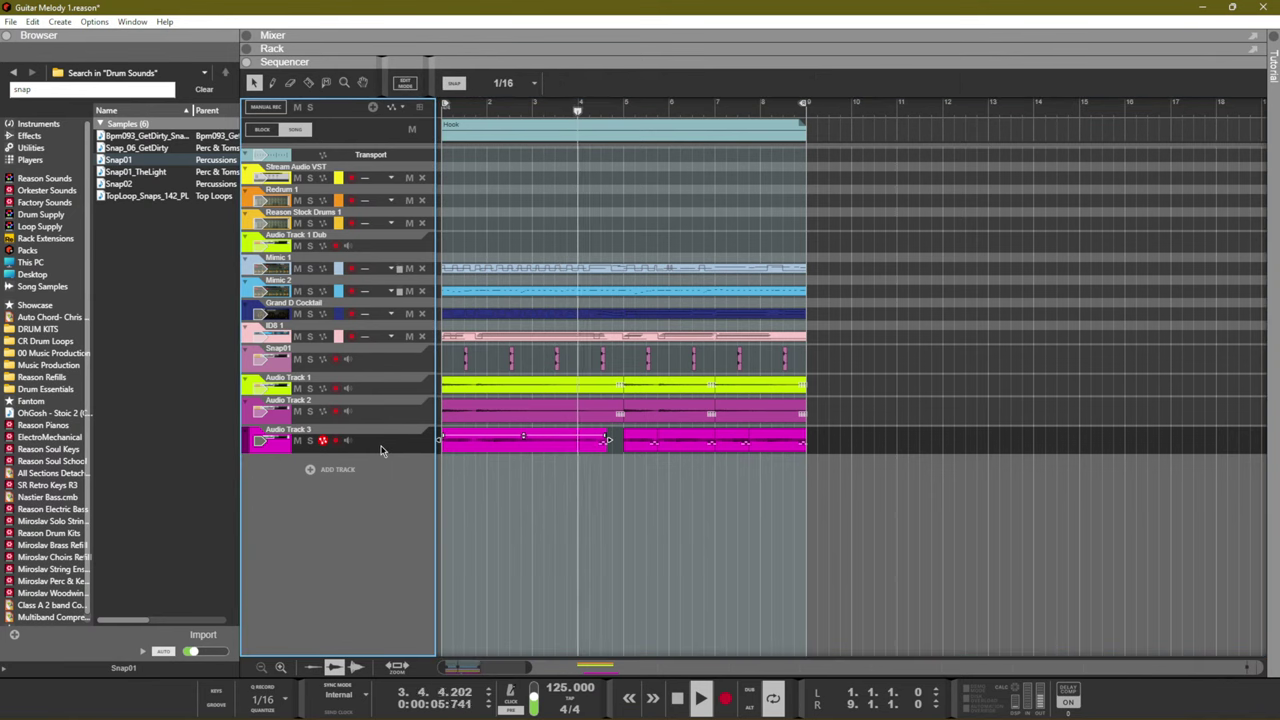
key("F5")
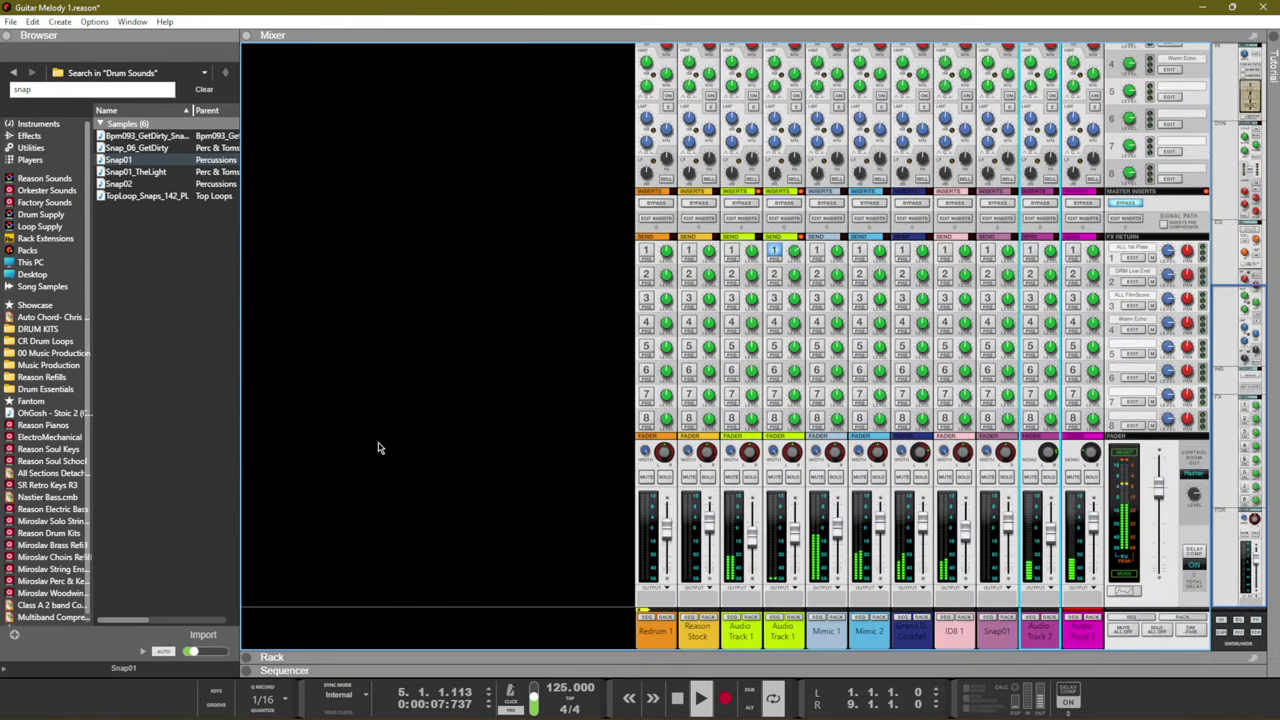
key("F7")
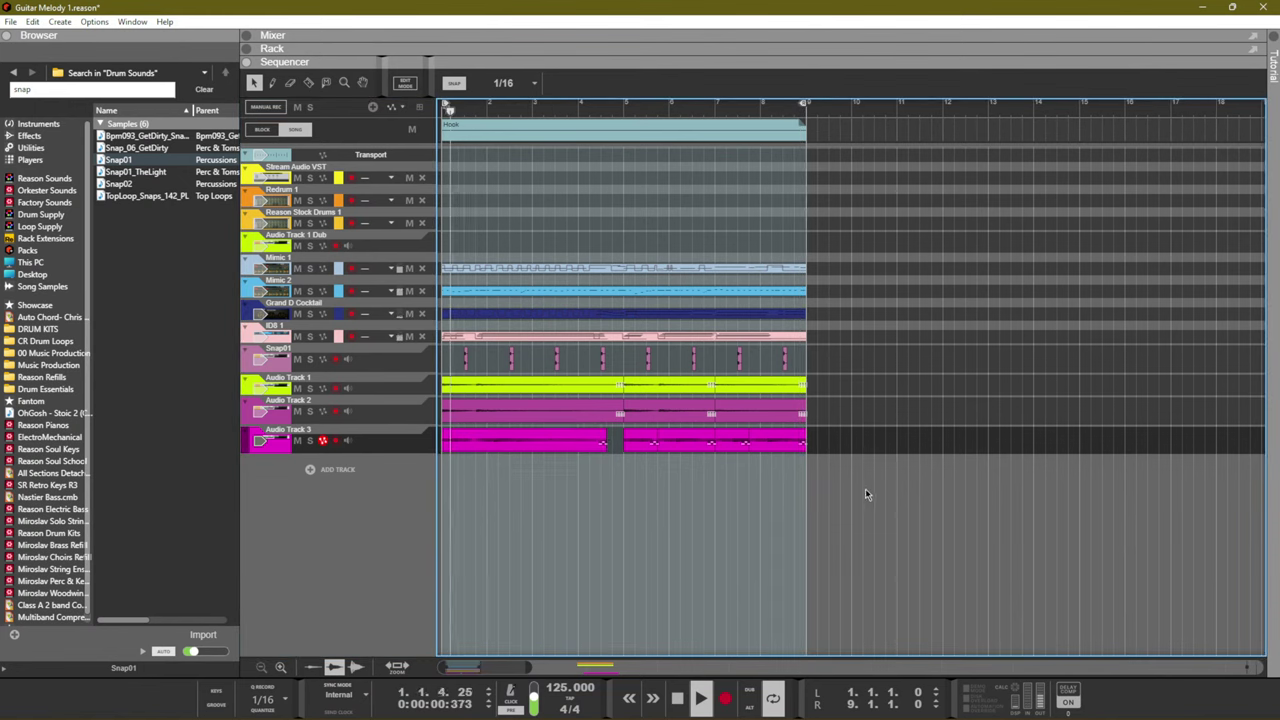
Join all Audio Track 3 clips in the hook into one eight-bar clip and apply pitch correction to its notes
left_click_drag(860, 424, 464, 464)
key("ctrl+j")
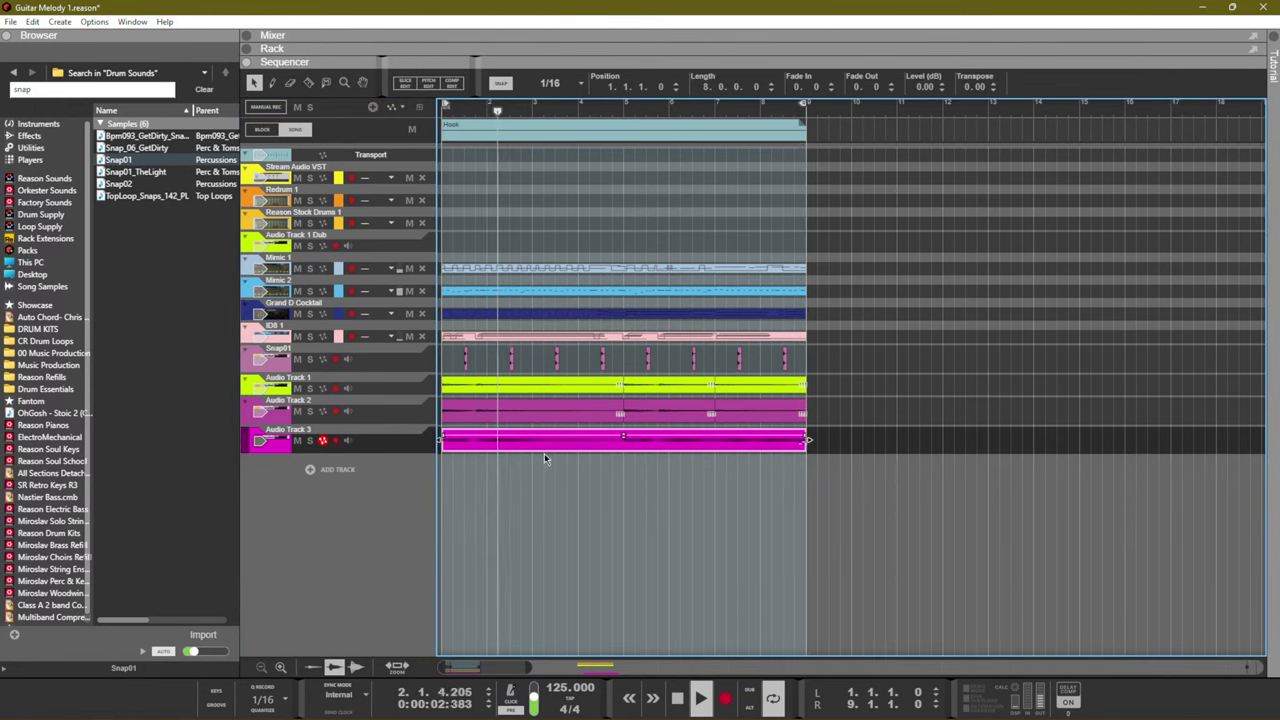
left_click(433, 84)
left_click(465, 219)
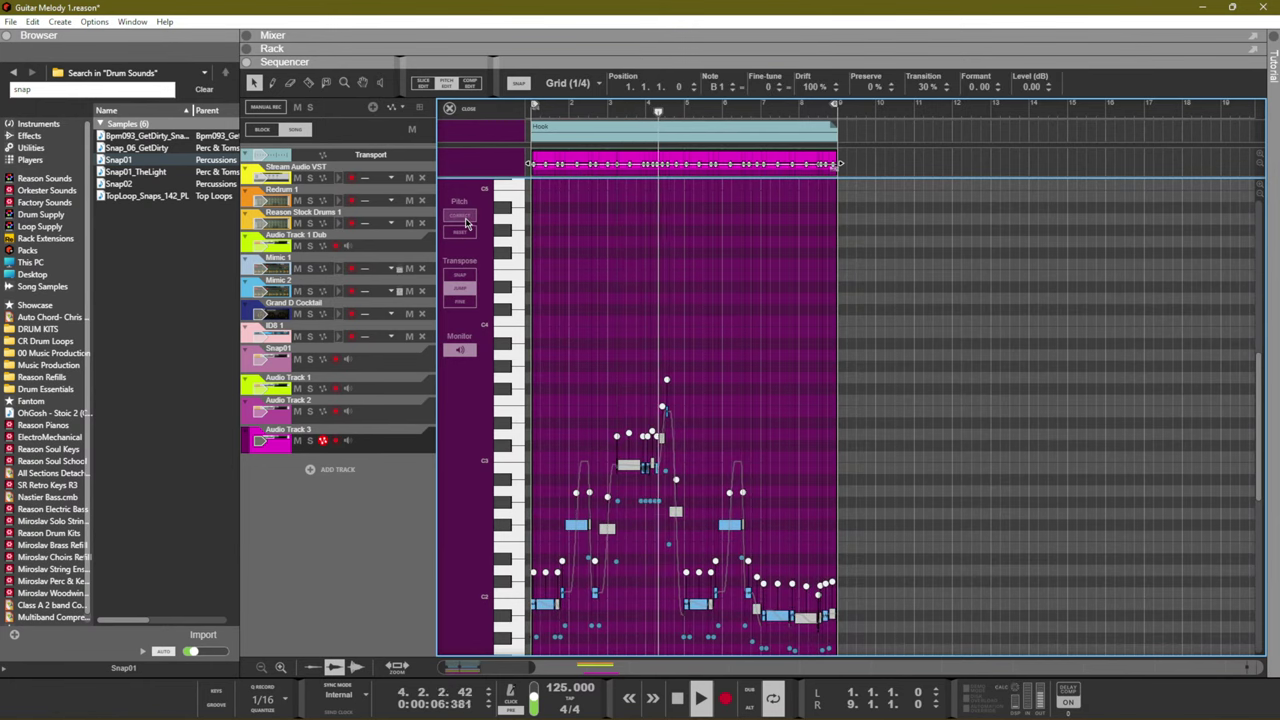
key("ctrl+e")
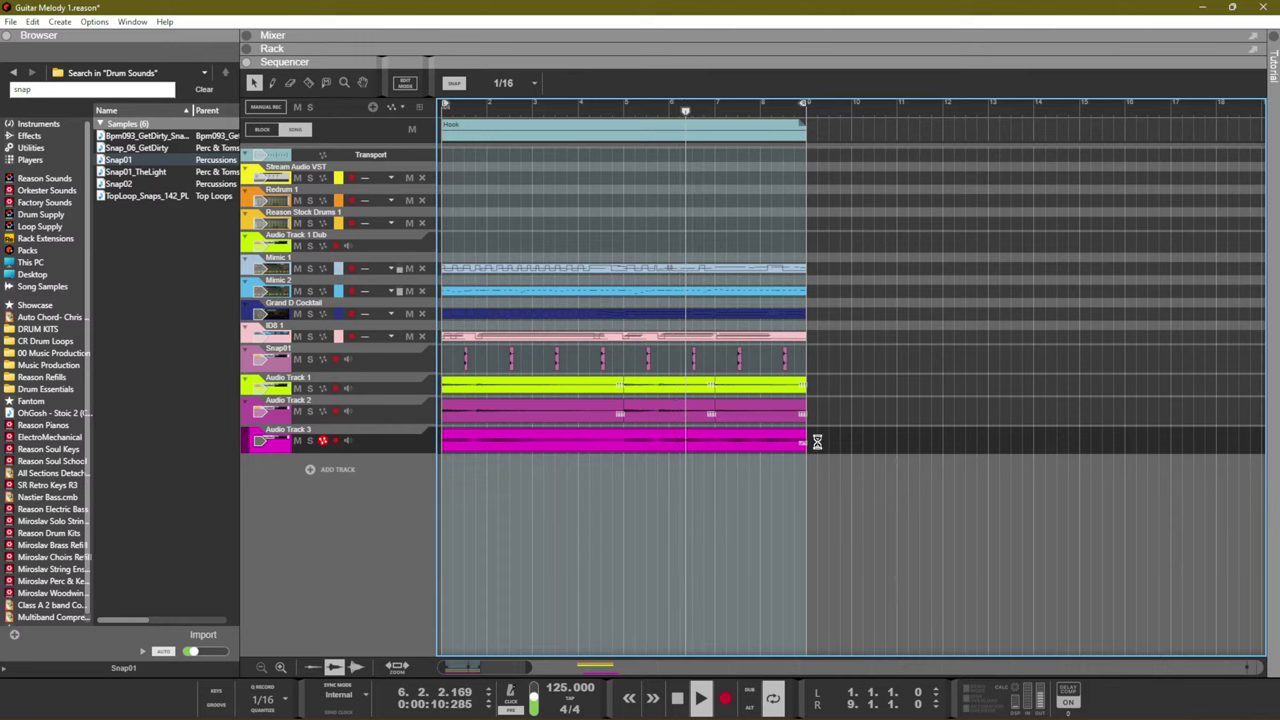
key("ctrl+e")
key("ctrl+e")
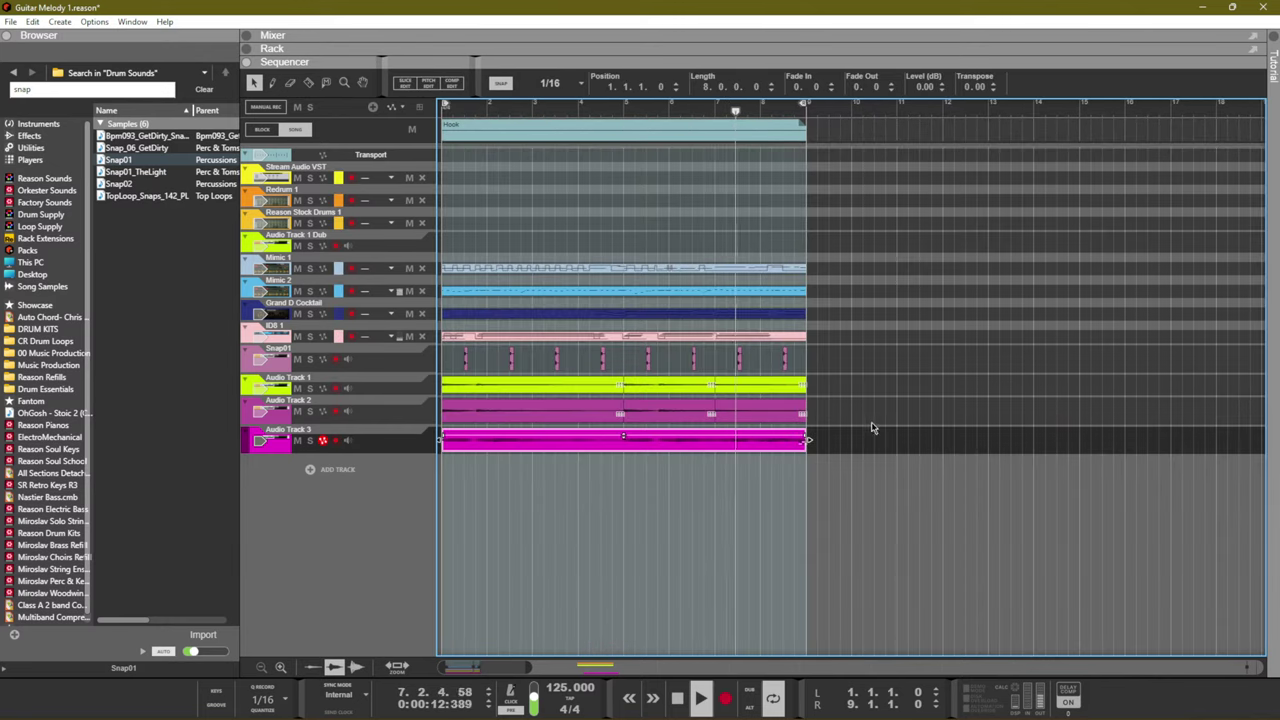
Compare the playing hook with and without Audio Track 1 by muting and unmuting the track
left_click_drag(722, 488, 355, 435)
left_click(310, 388)
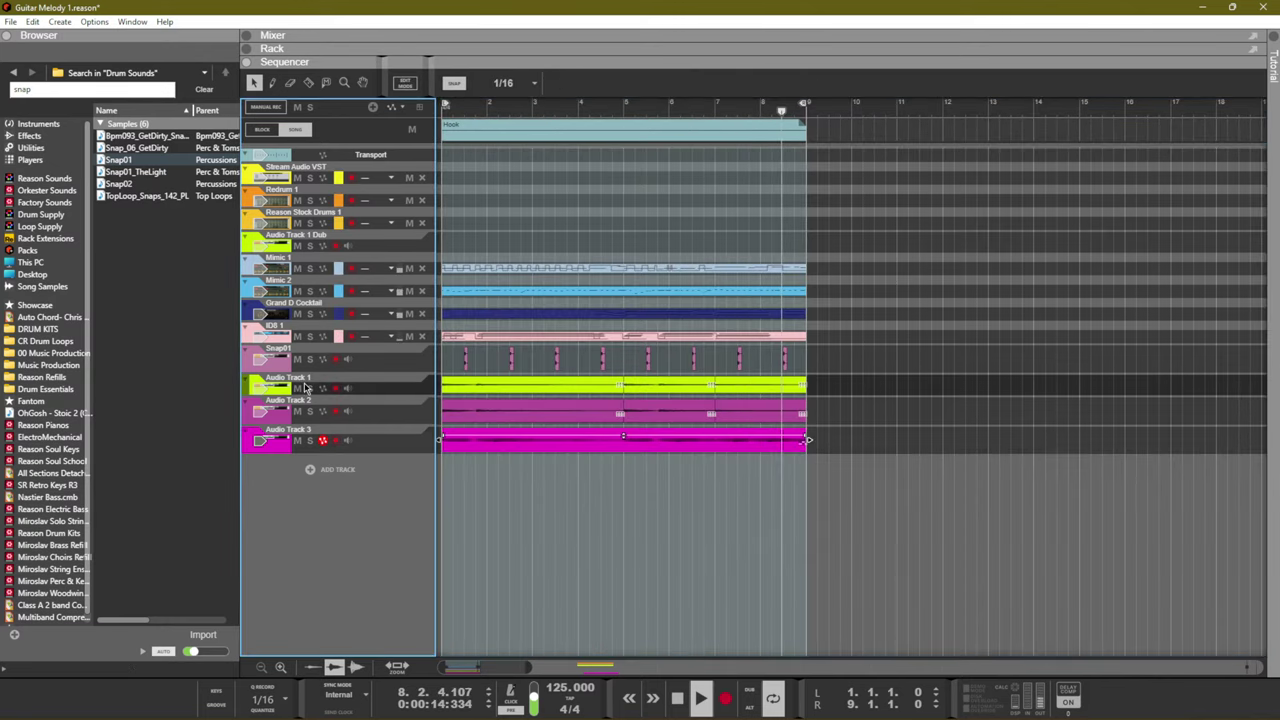
left_click(310, 388)
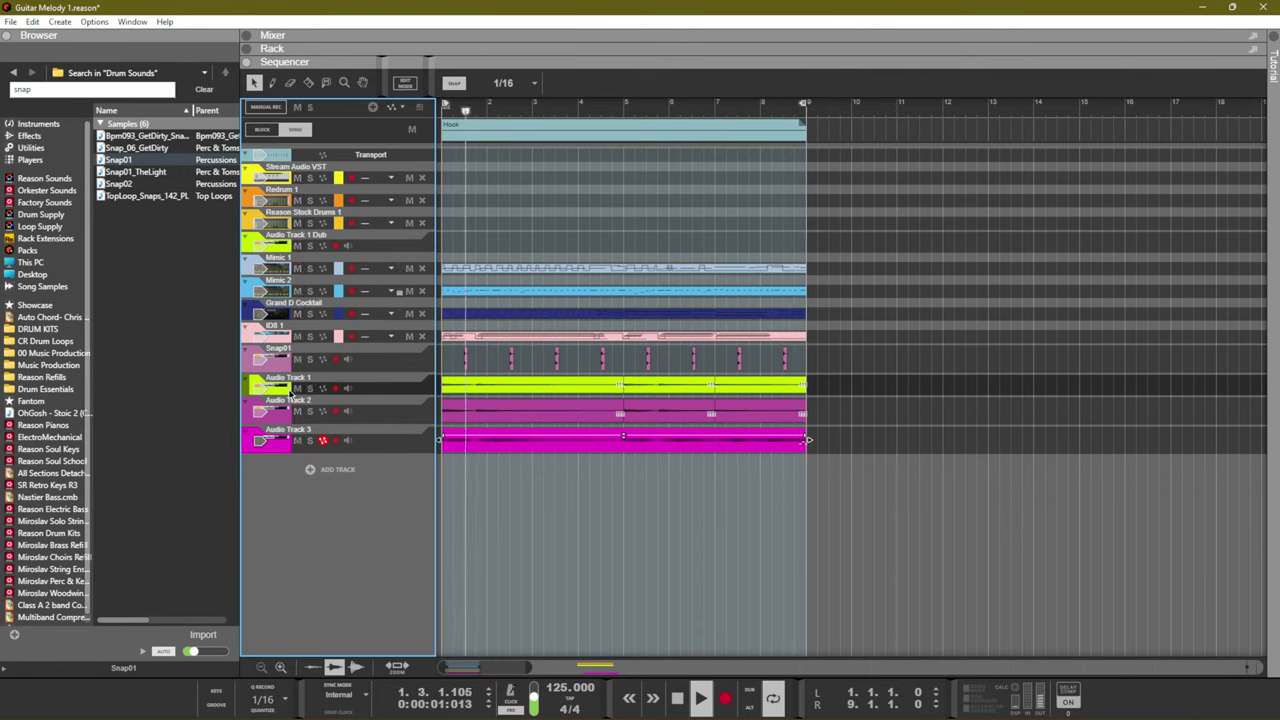
left_click(297, 388)
key("space")
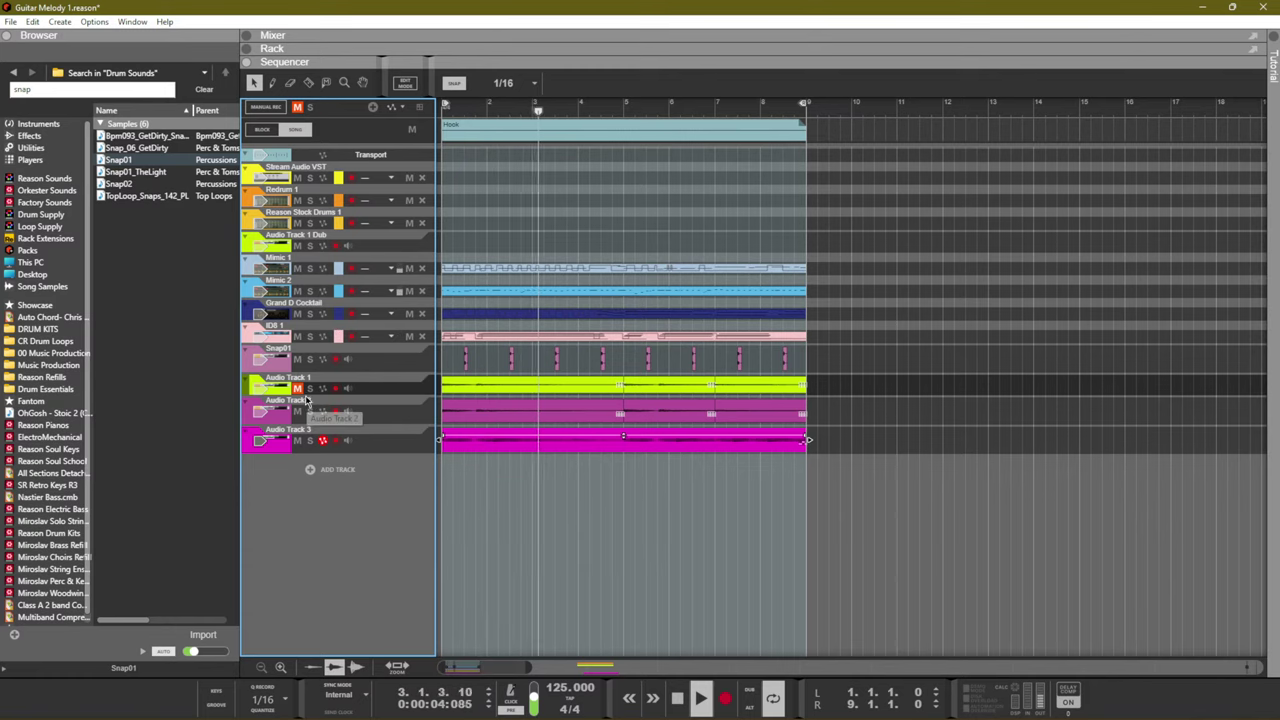
left_click(298, 388)
Check the Audio Track 3, Audio Track 2 and Audio Track 1 channels in the mixer while the hook plays
left_click(393, 442)
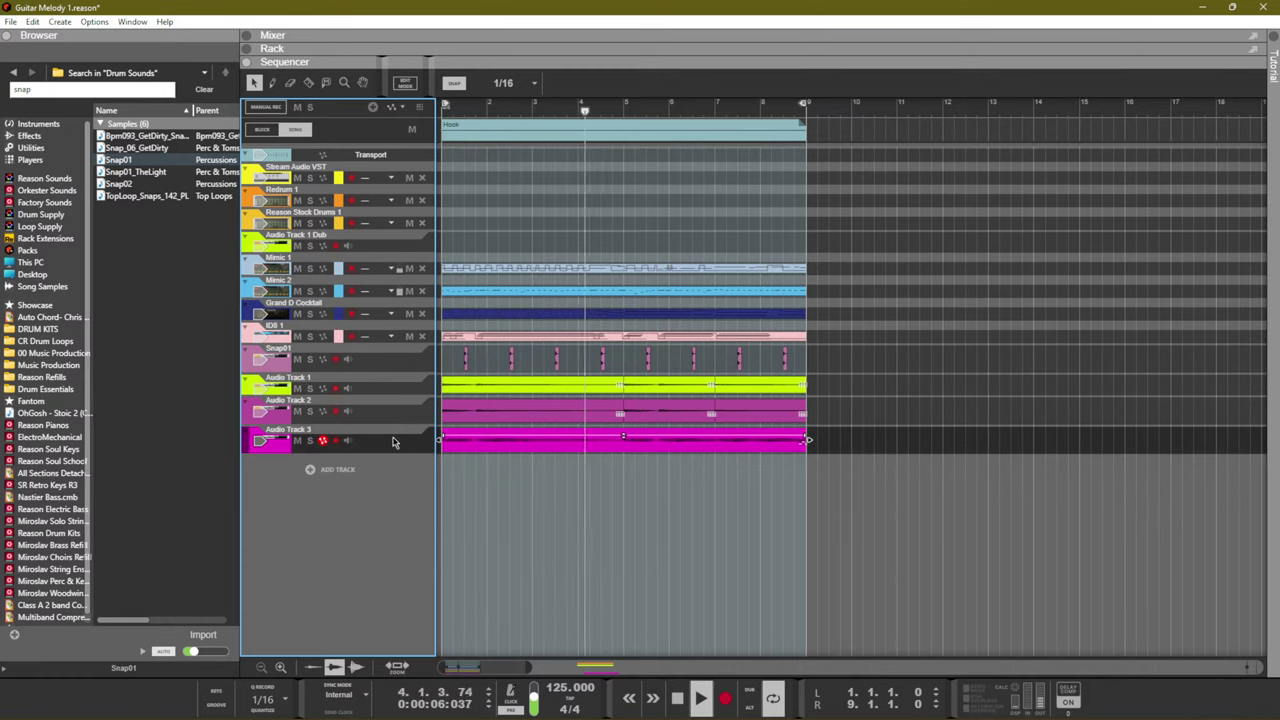
key("F5")
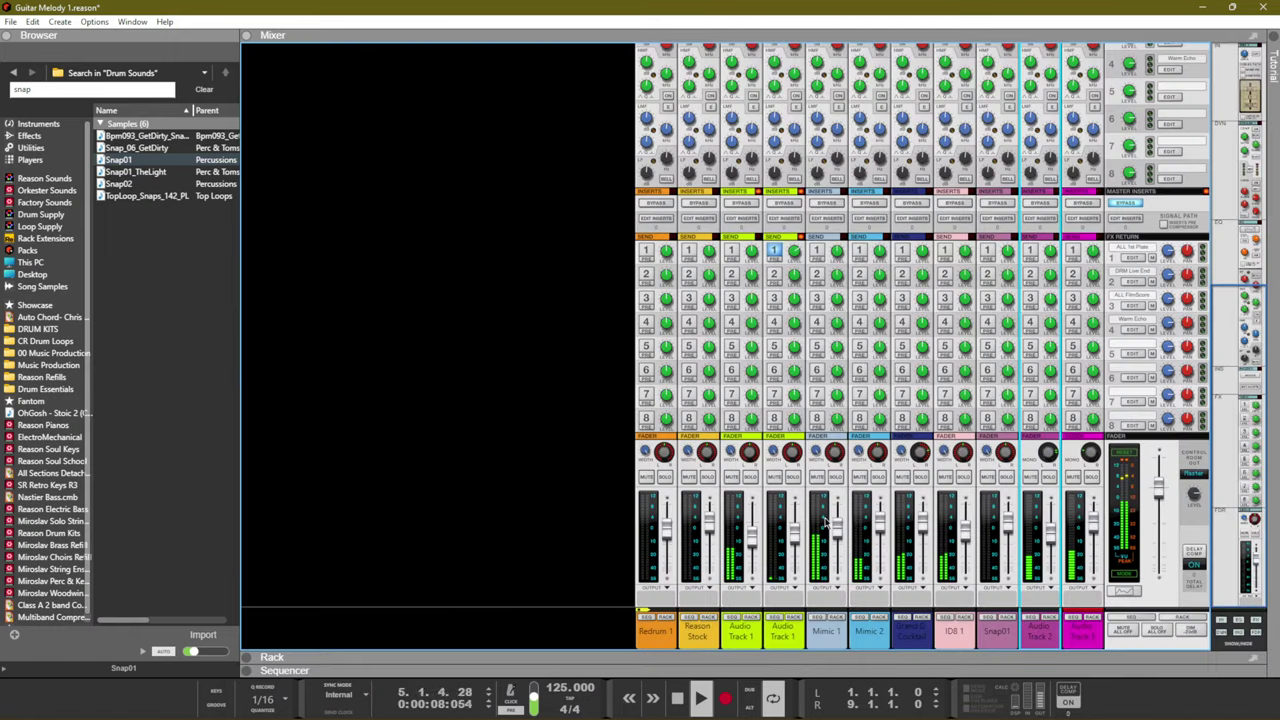
left_click(1095, 478)
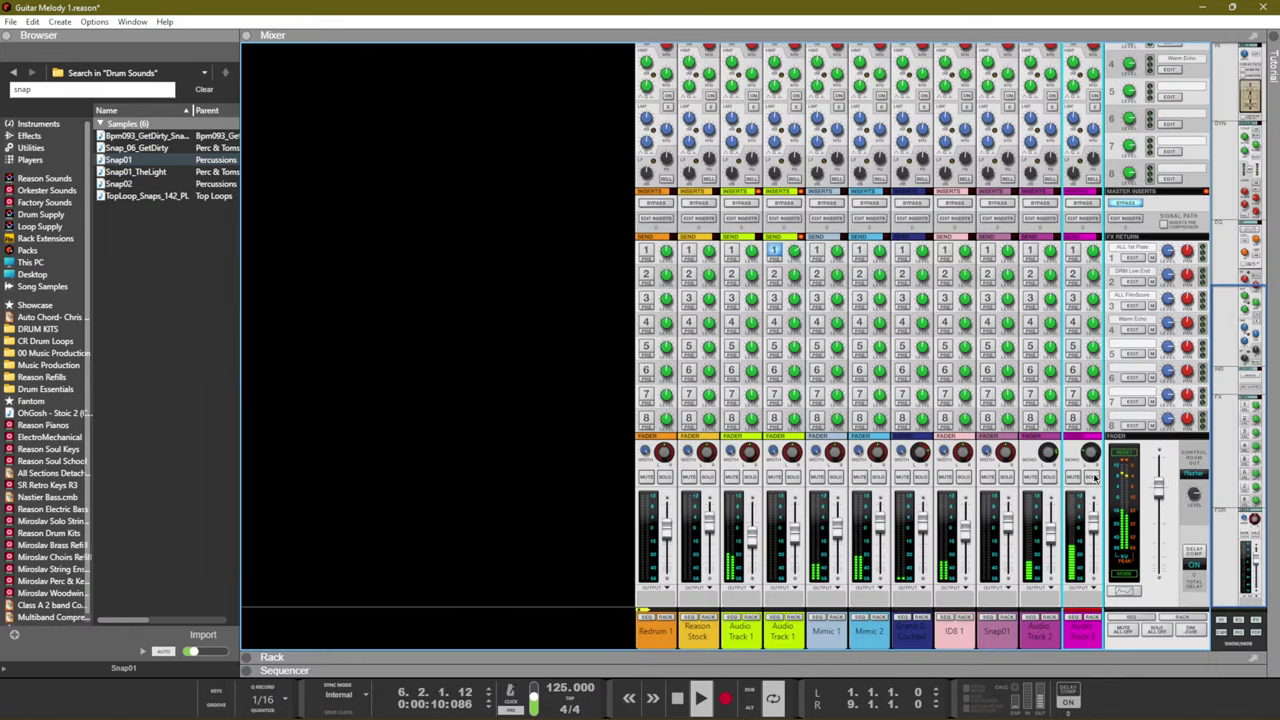
left_click(1048, 520)
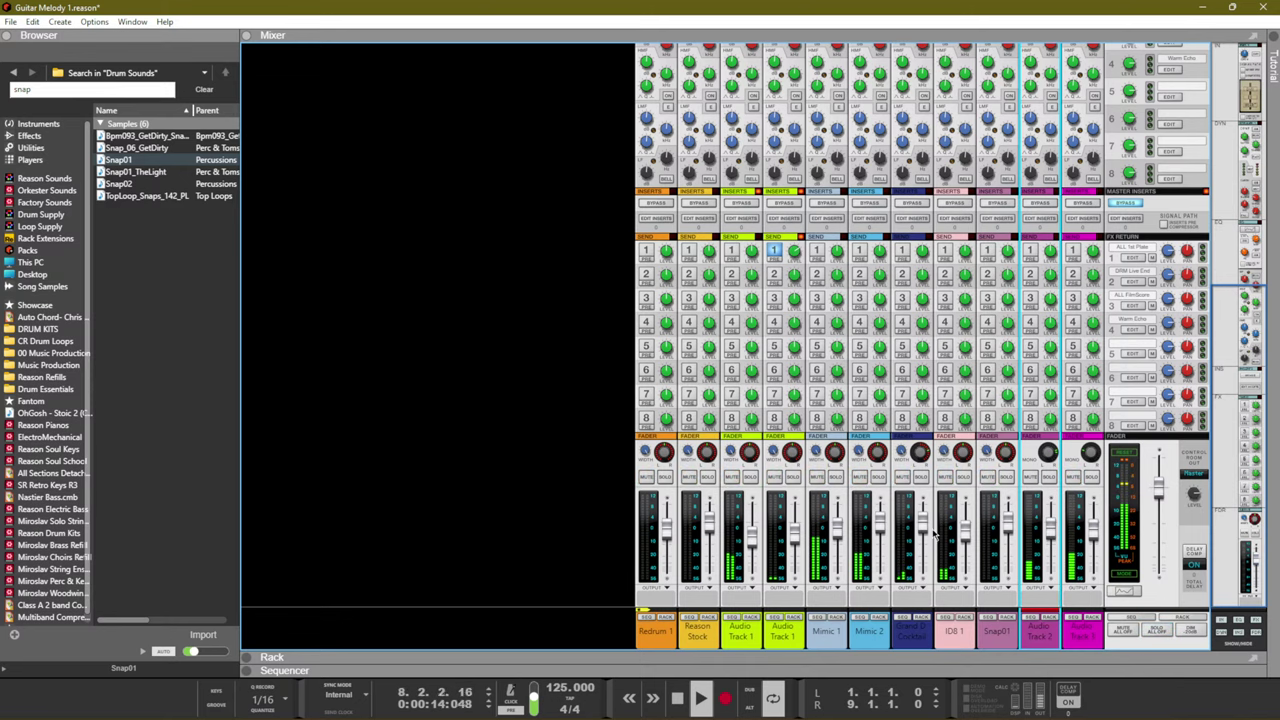
left_click(747, 479)
left_click(732, 477)
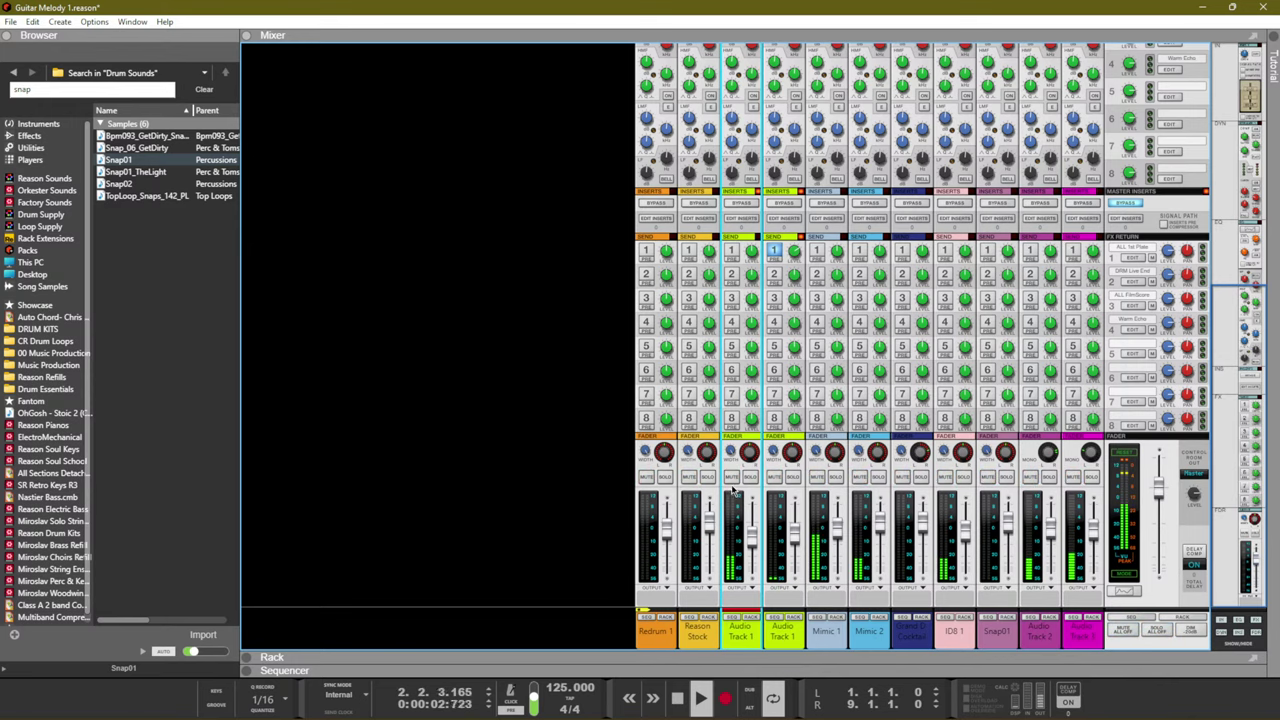
key("F7")
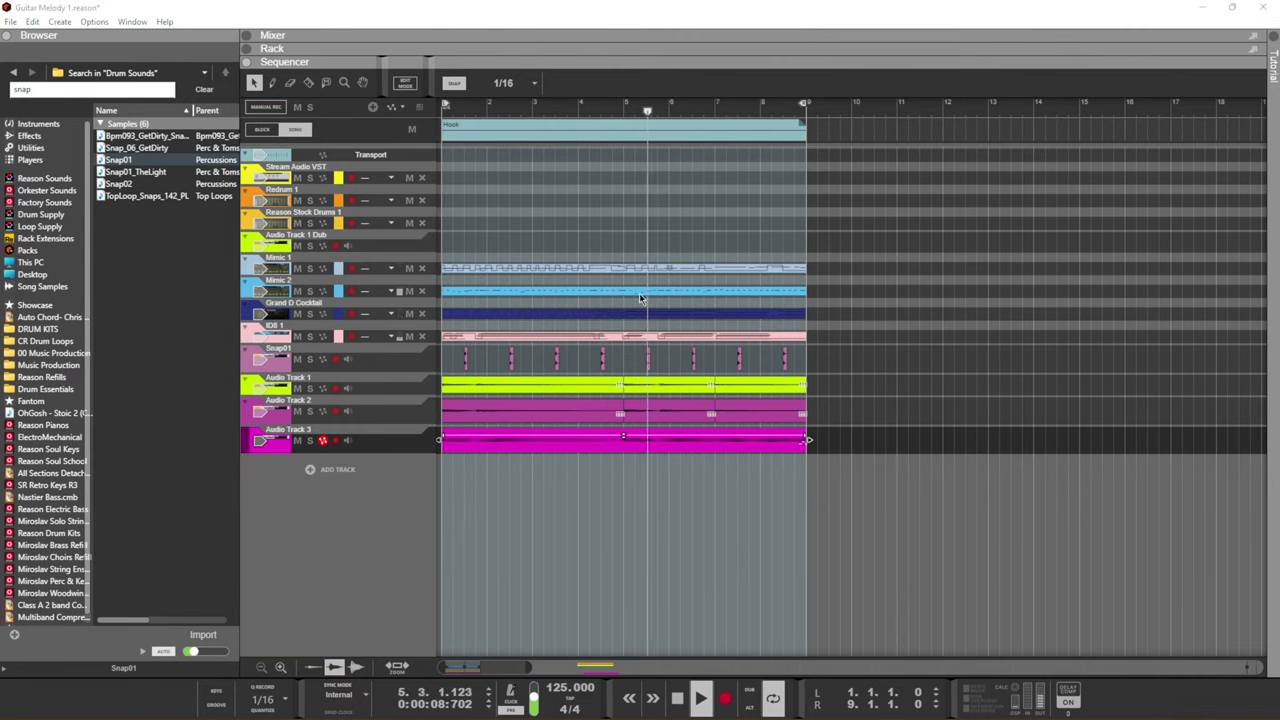
Select the Redrum 1 track and move the Mimic 1 and Mimic 2 clips out of the hook to start halfway through bar 9
left_click(351, 204)
left_click(694, 276)
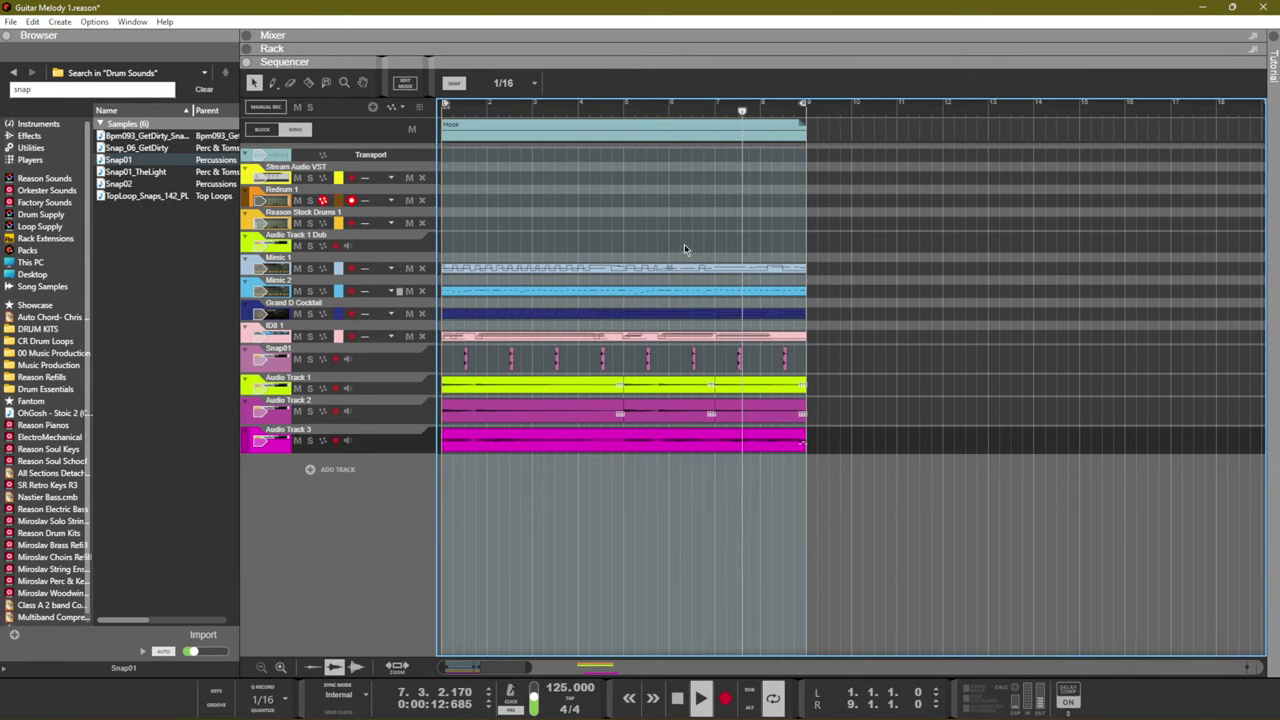
left_click_drag(481, 271, 865, 271)
left_click(615, 273)
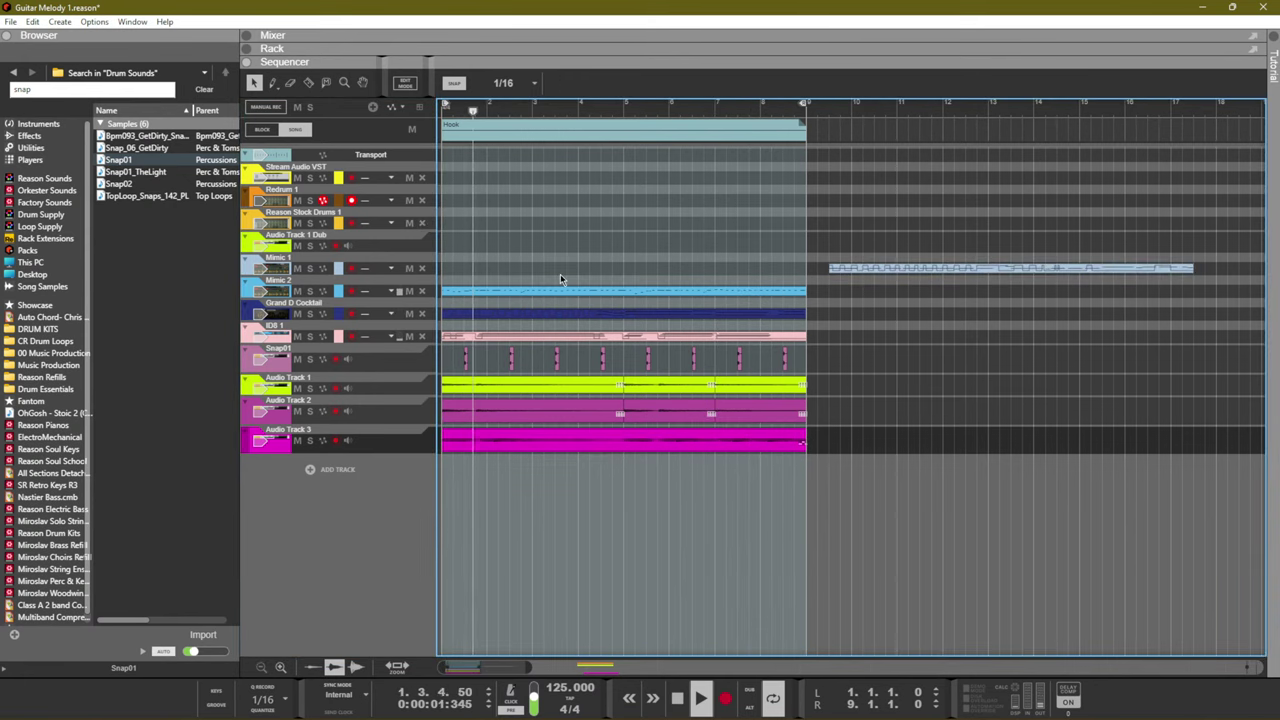
left_click_drag(465, 291, 852, 305)
left_click(684, 302)
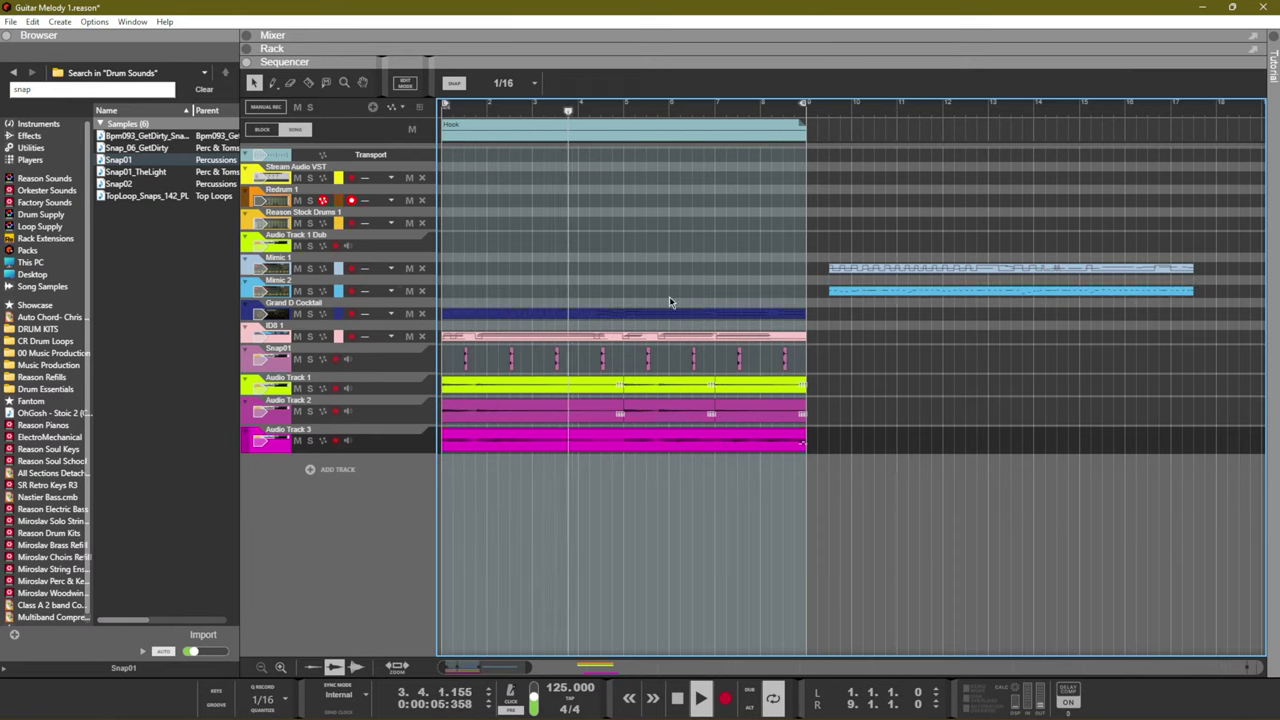
Add the TopLoop_Snaps_142_PL sample on a new track at bar 1, stretch its clip to four bars and play the hook
left_click(145, 195)
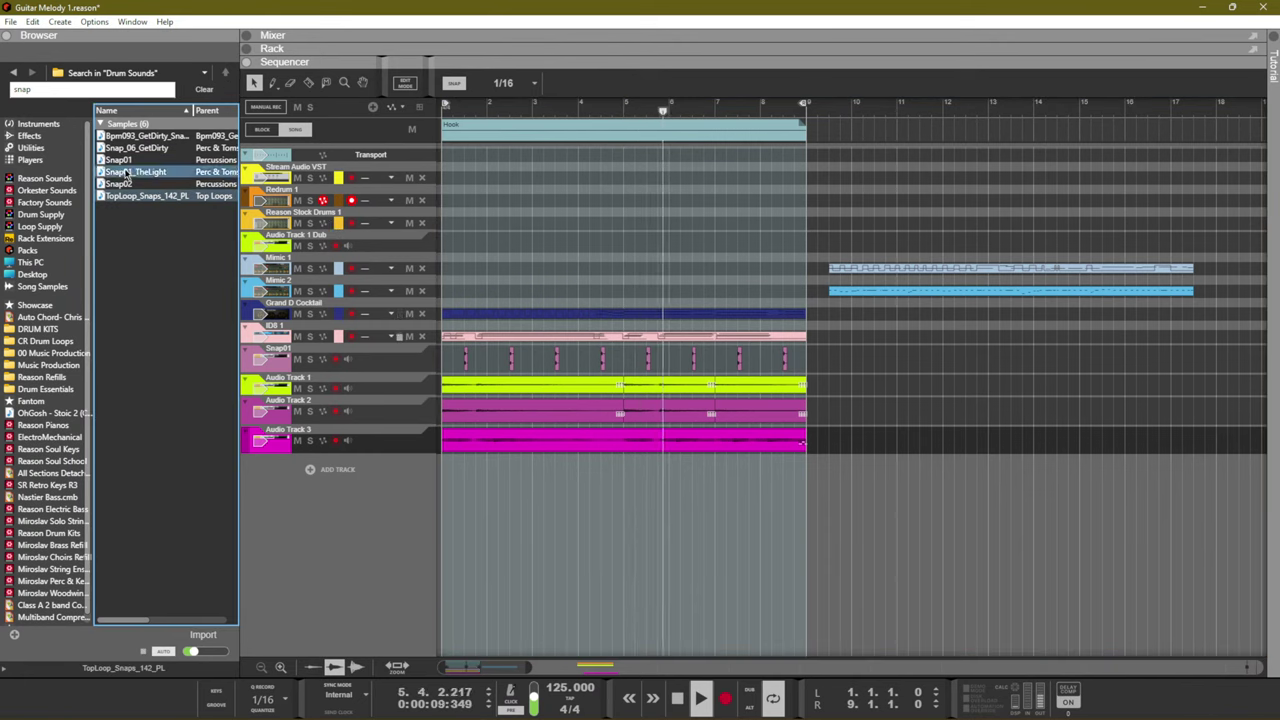
left_click_drag(140, 195, 448, 532)
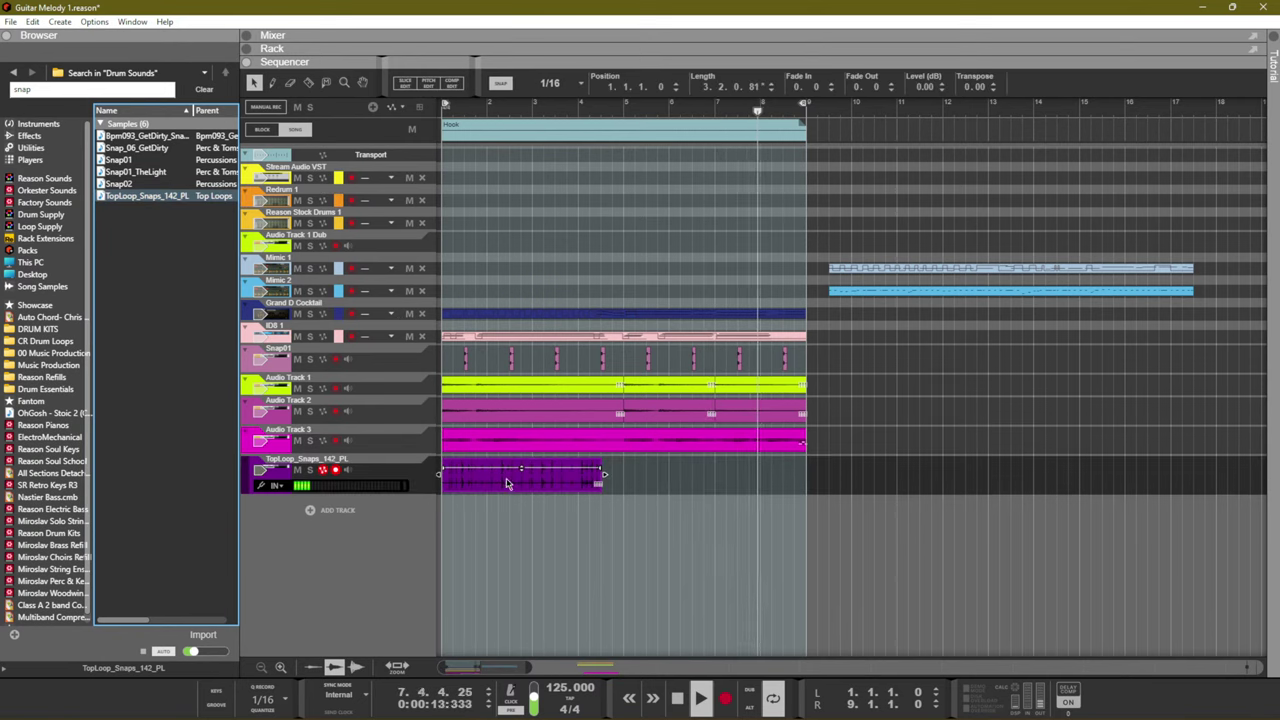
key("space")
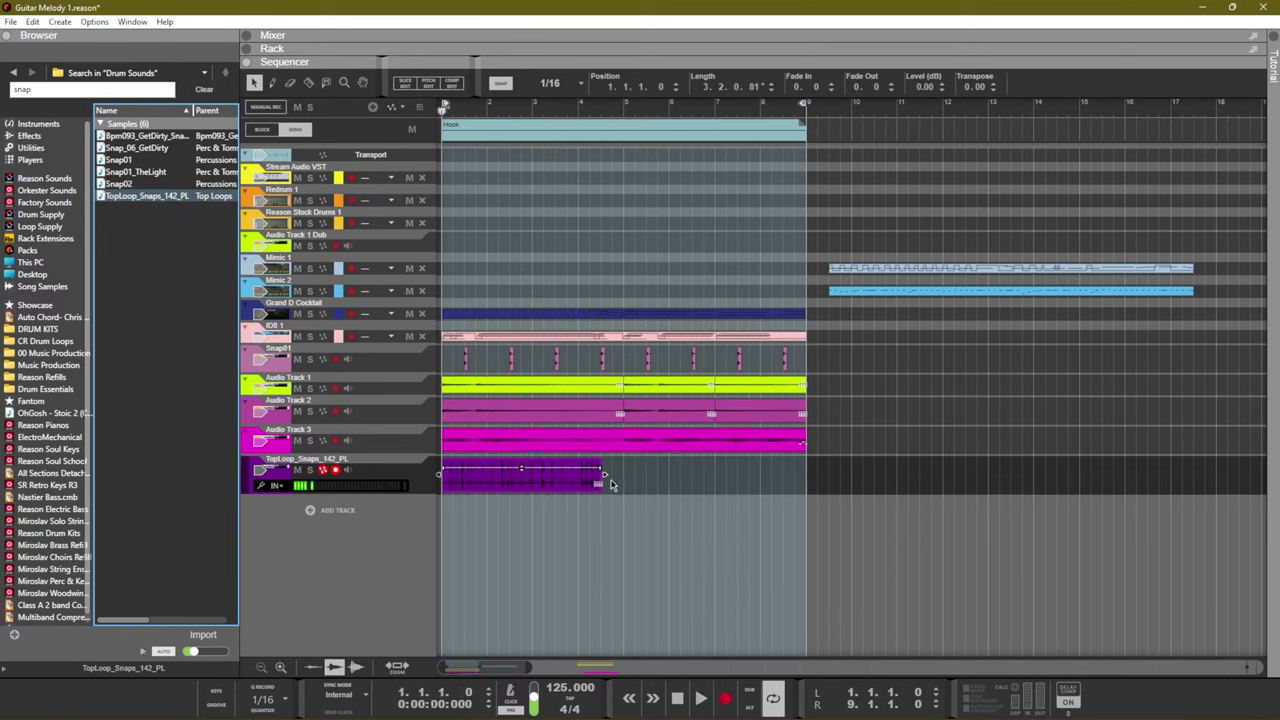
left_click_drag(605, 482, 631, 485)
key("space")
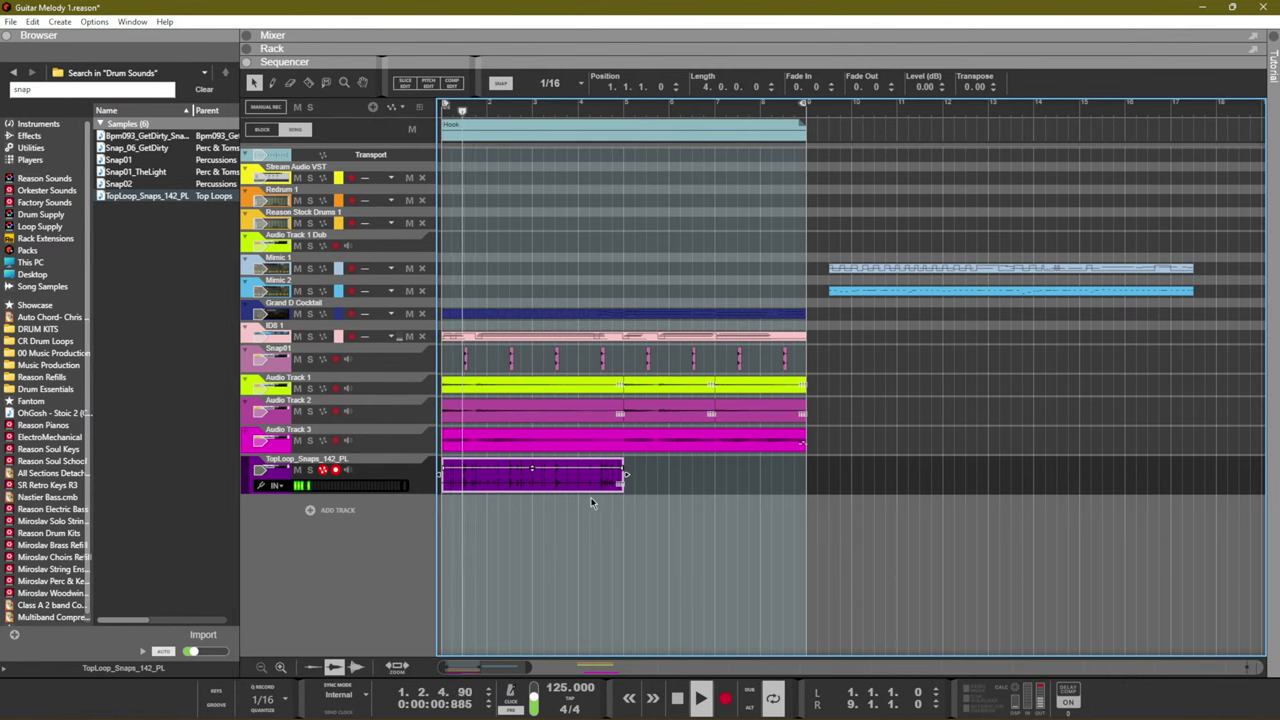
Lower the TopLoop_Snaps_142_PL channel level to about -5.96 dB in the mixer
key("F5")
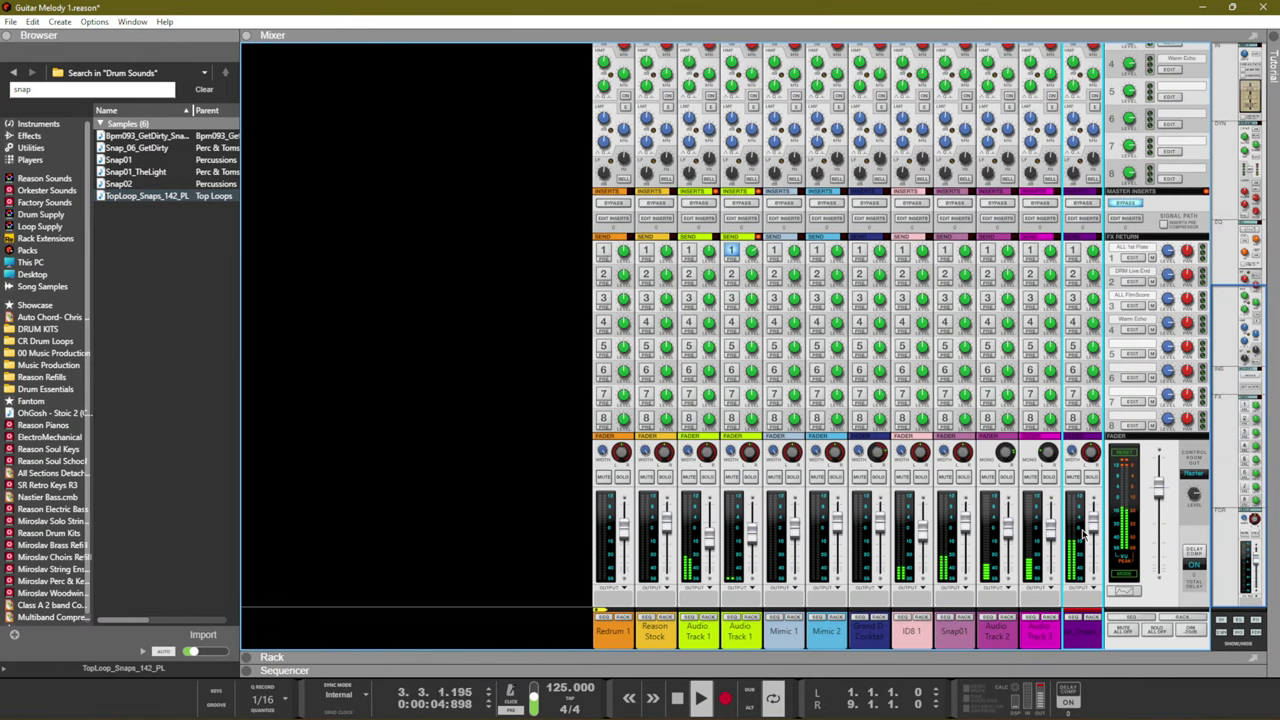
mouse_move(1093, 540)
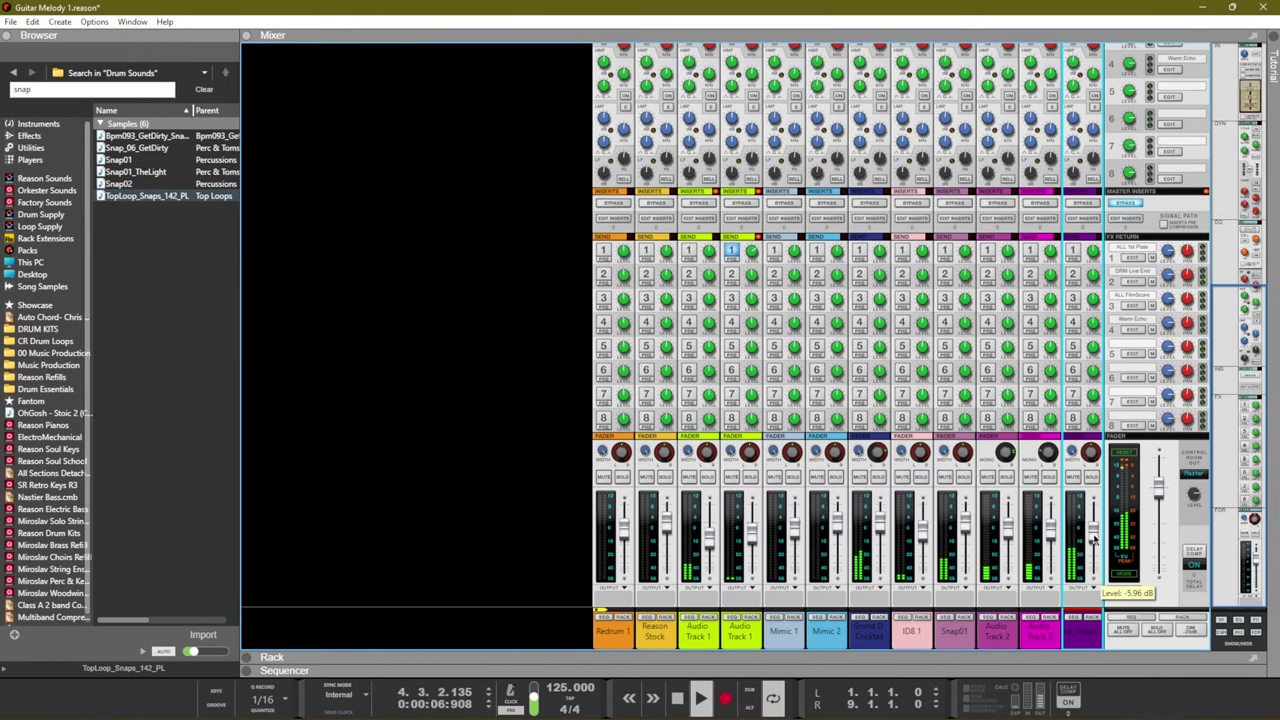
key("F7")
Duplicate the four-bar snaps loop clip to fill bars 5 to 8, and replay the hook from the start
left_click(543, 478)
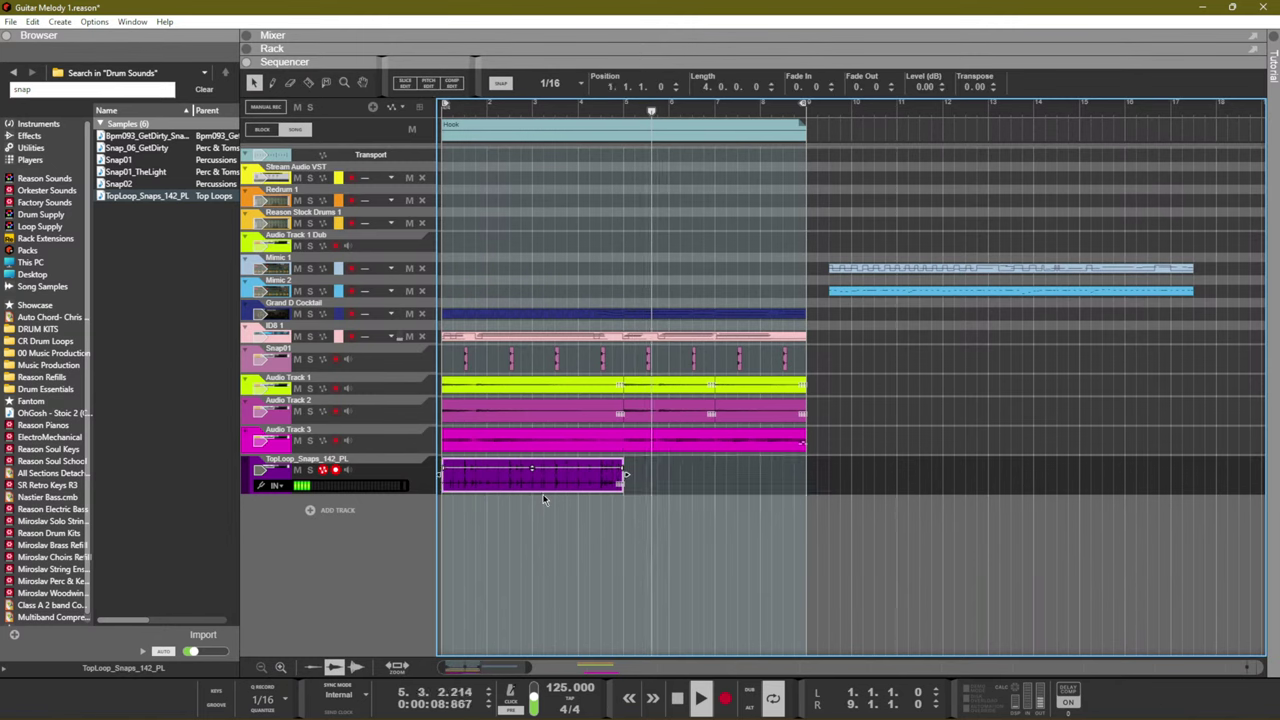
key("ctrl+d")
key("space")
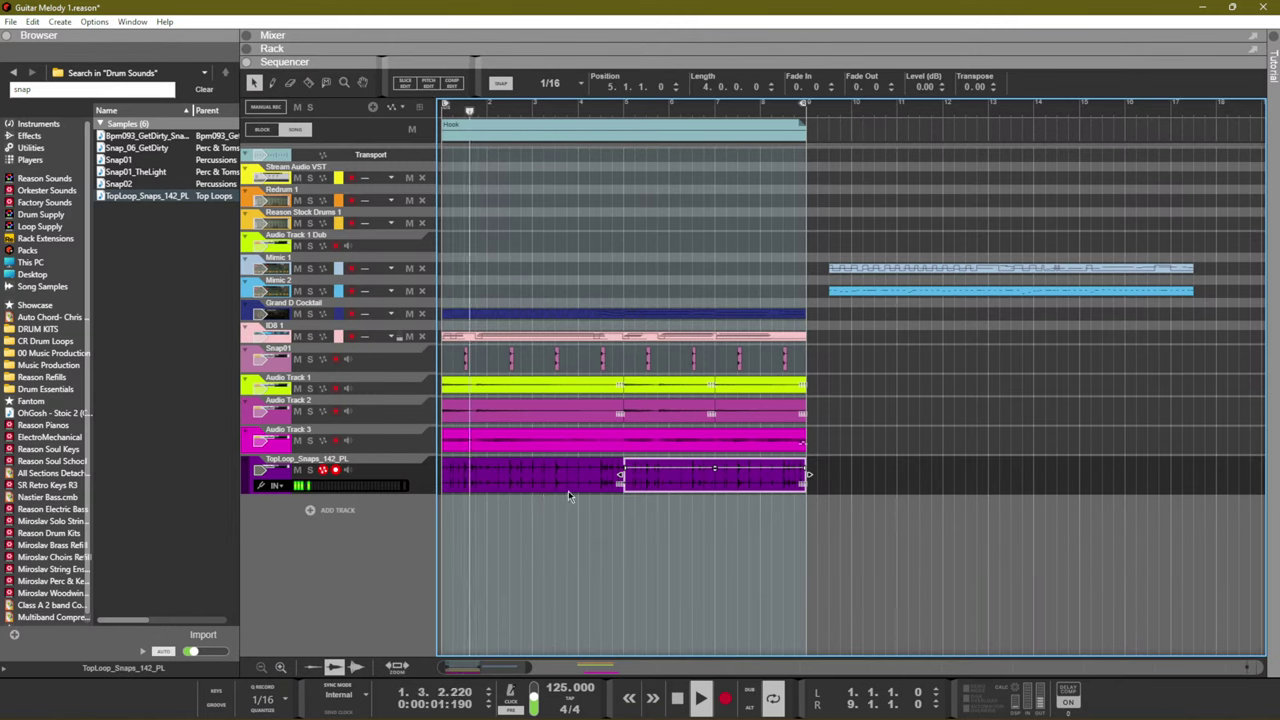
right_click(388, 520)
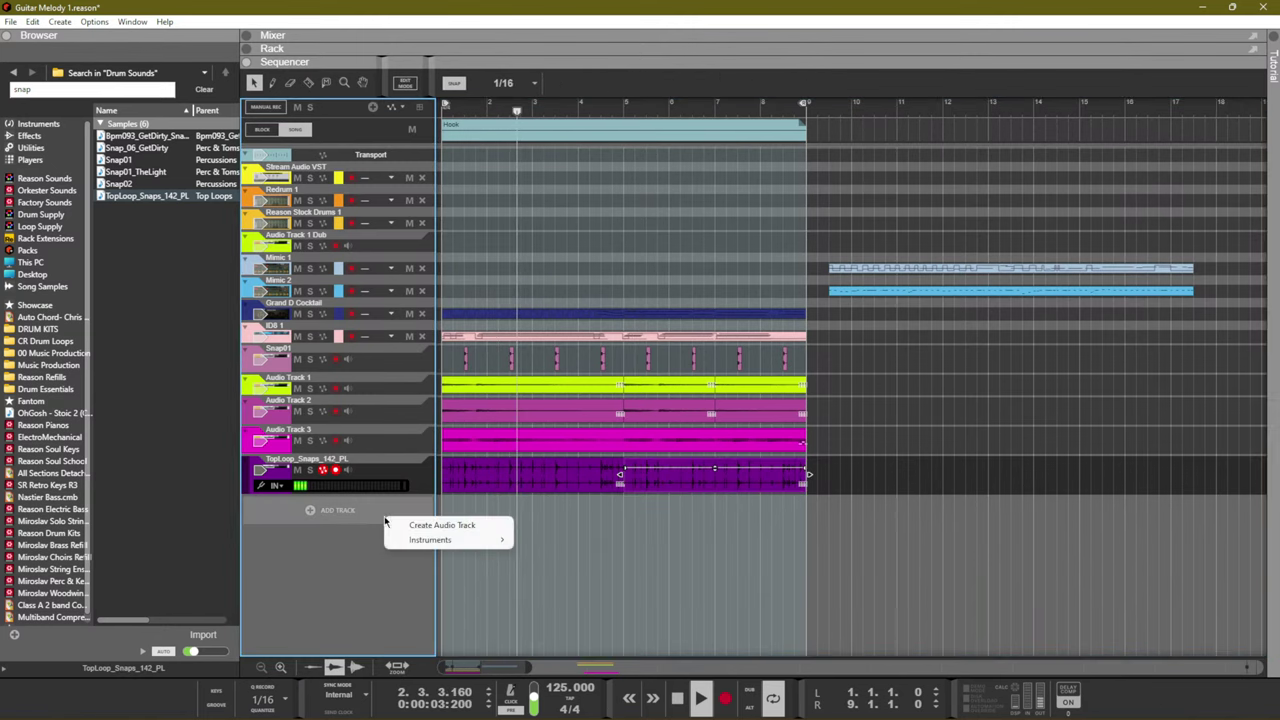
mouse_move(405, 541)
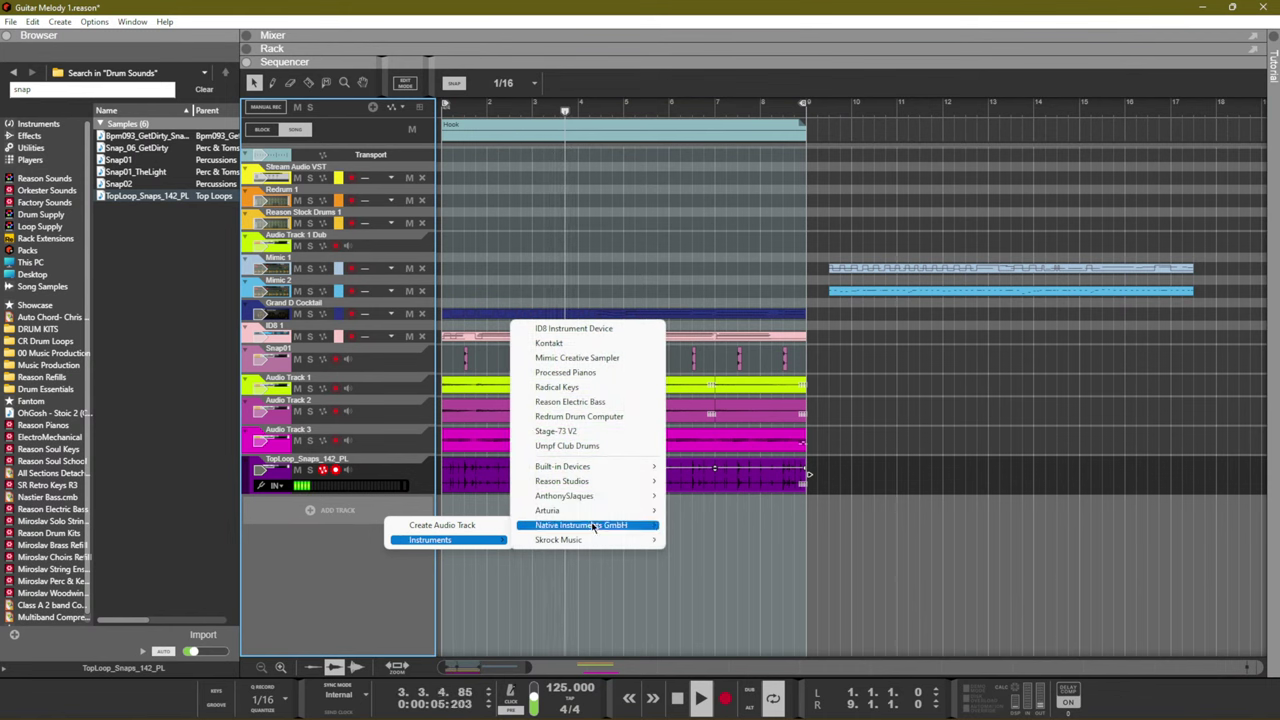
left_click(668, 590)
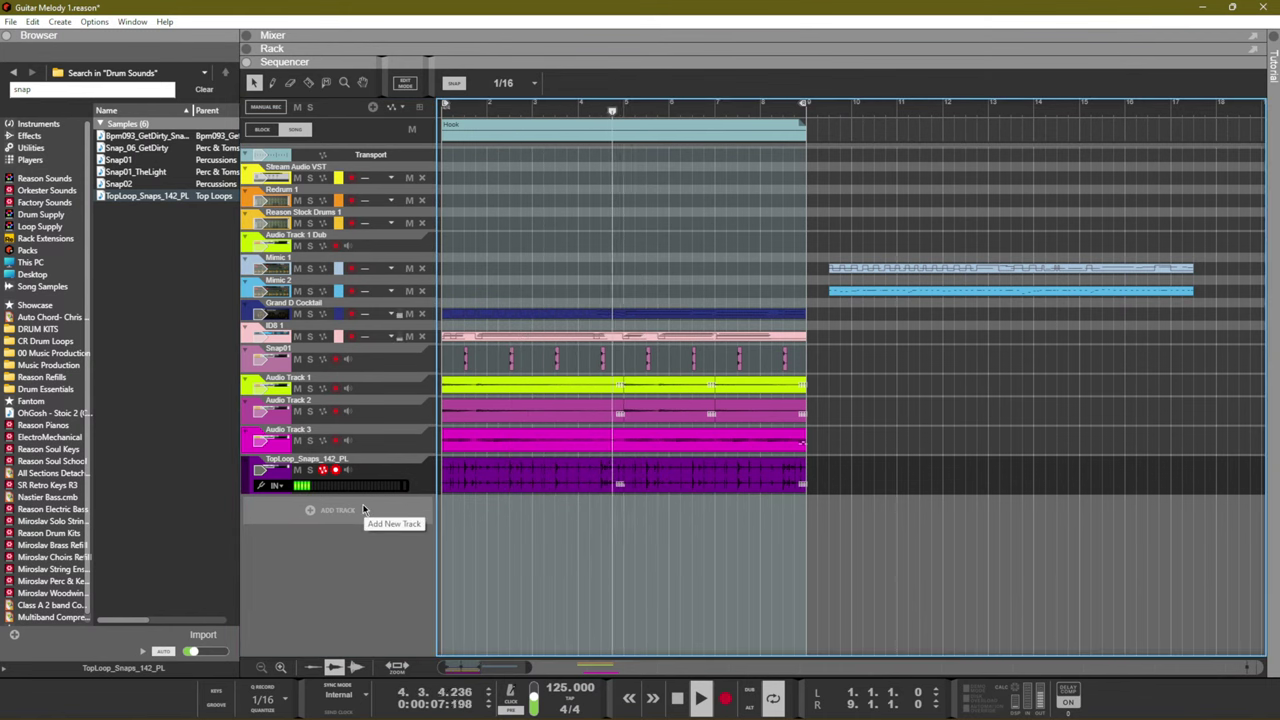
key("F6")
right_click(491, 577)
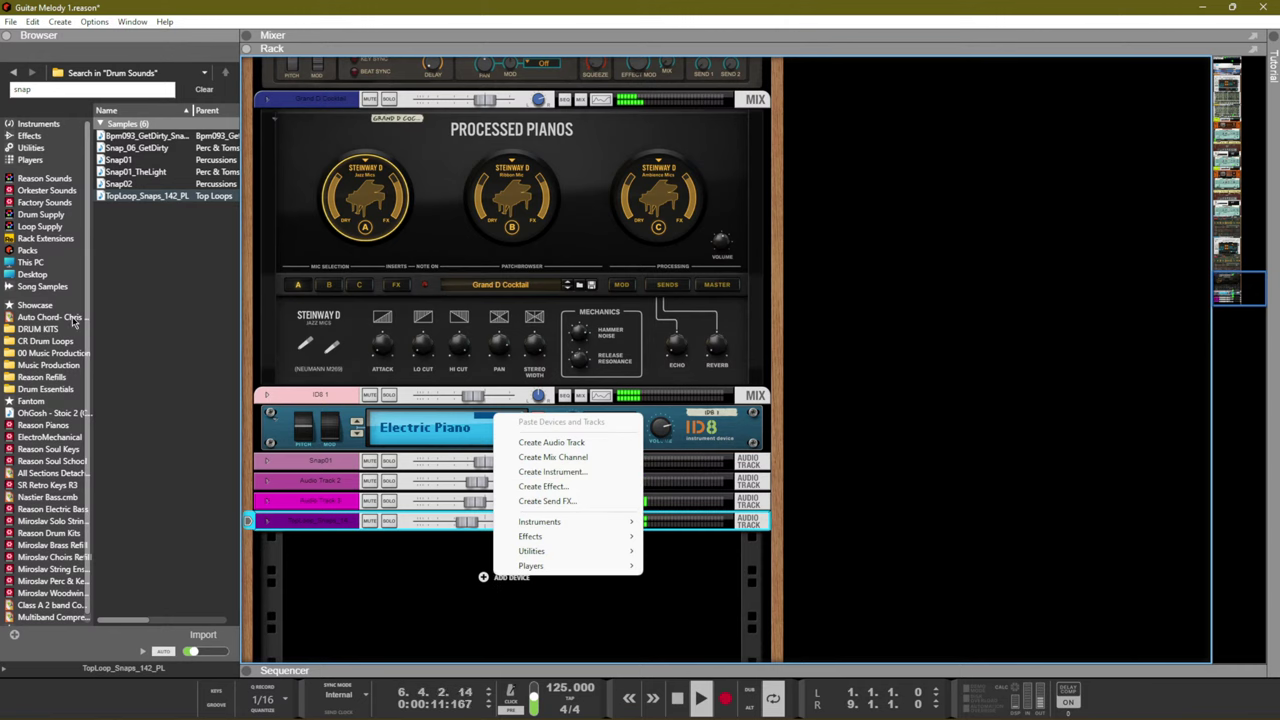
Browse the Factory Sounds to the Kong Kits folder inside Kong Patches
left_click(44, 203)
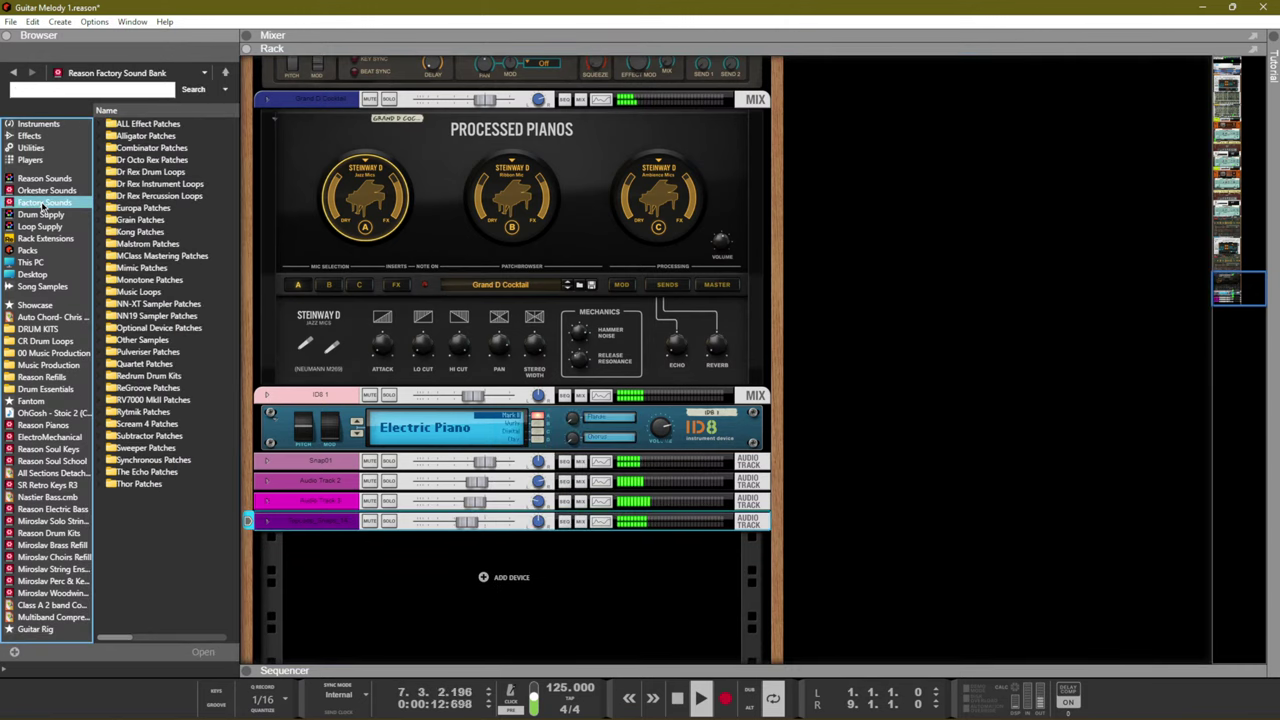
double_click(140, 231)
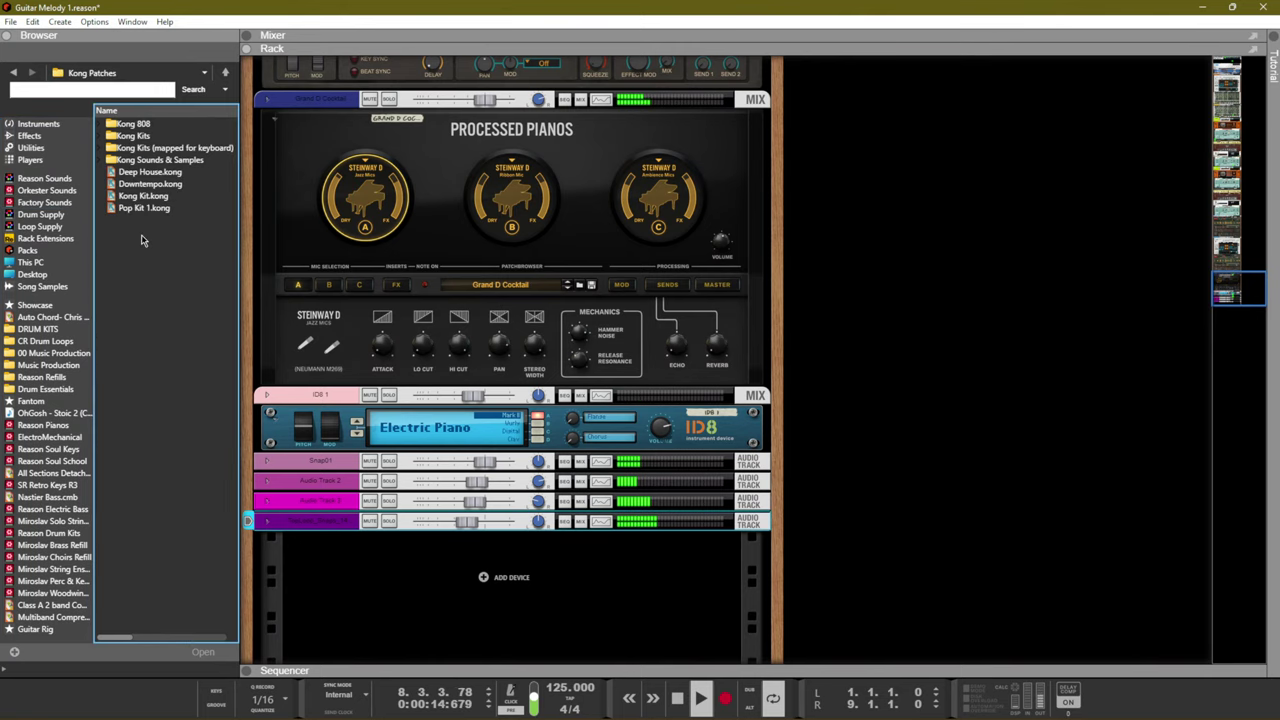
double_click(140, 163)
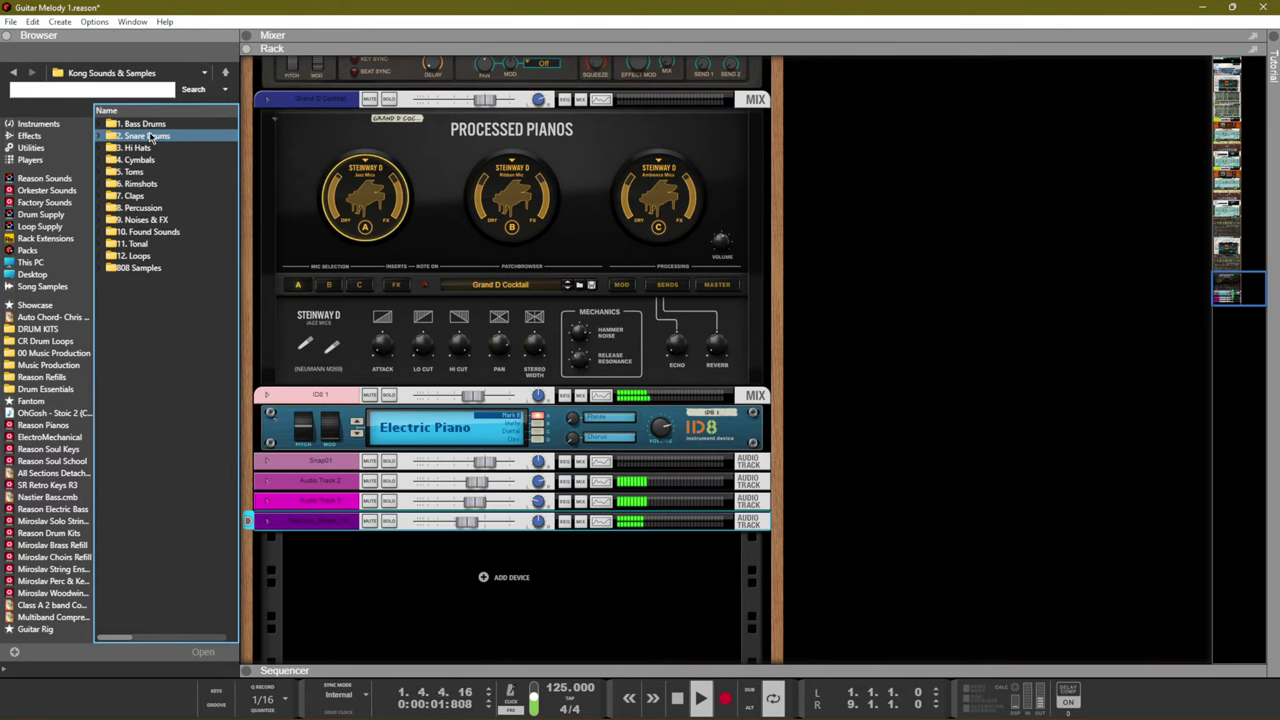
left_click(17, 72)
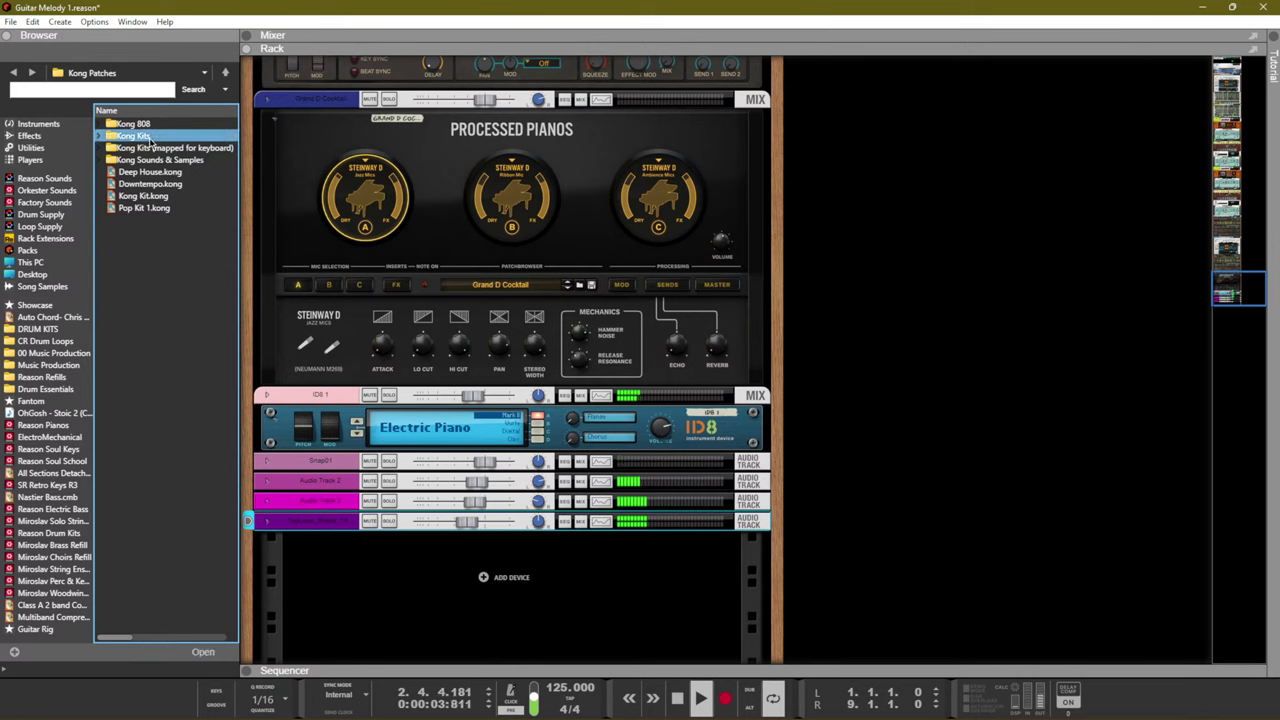
double_click(150, 137)
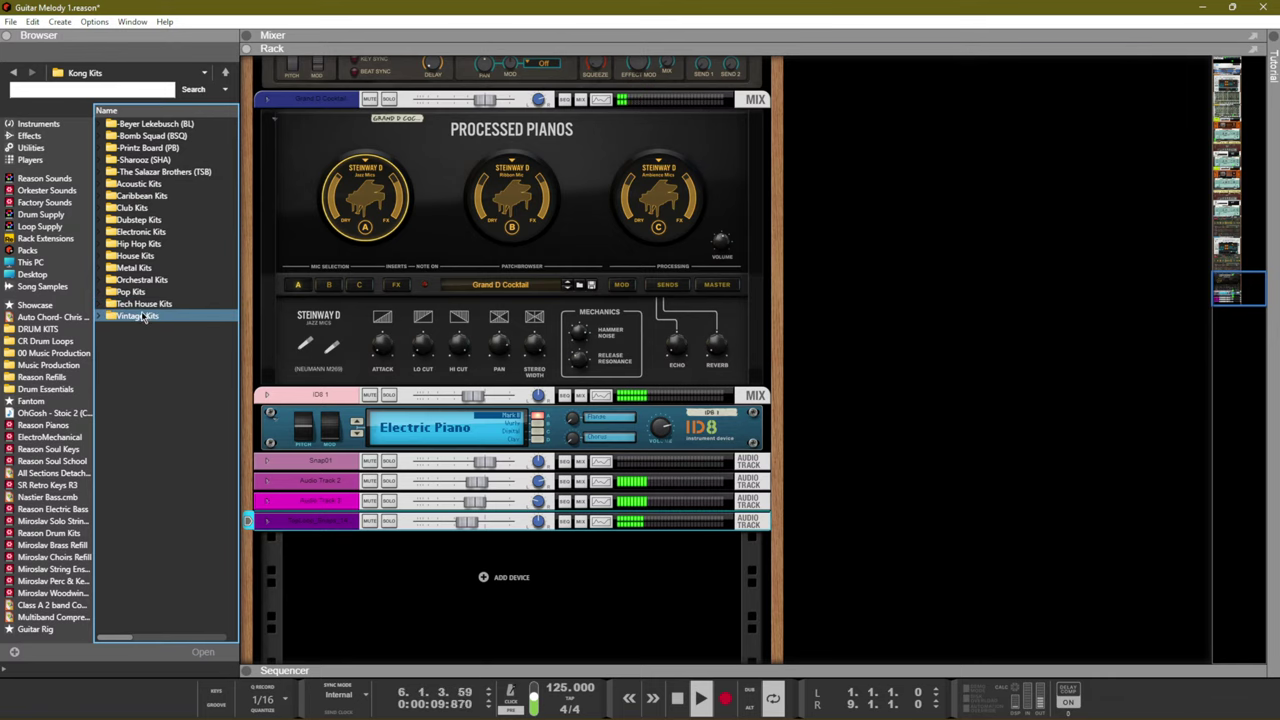
Search the Kong Kits folder for "kong"
left_click(138, 92)
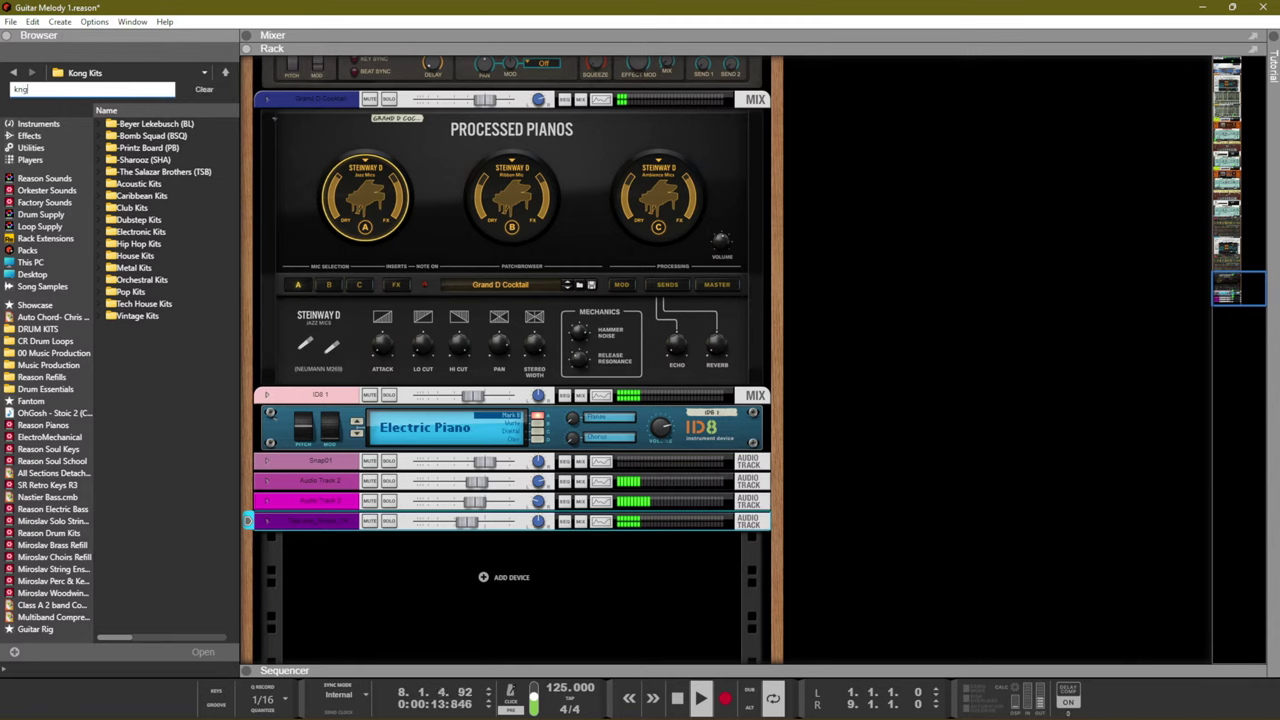
key("Return")
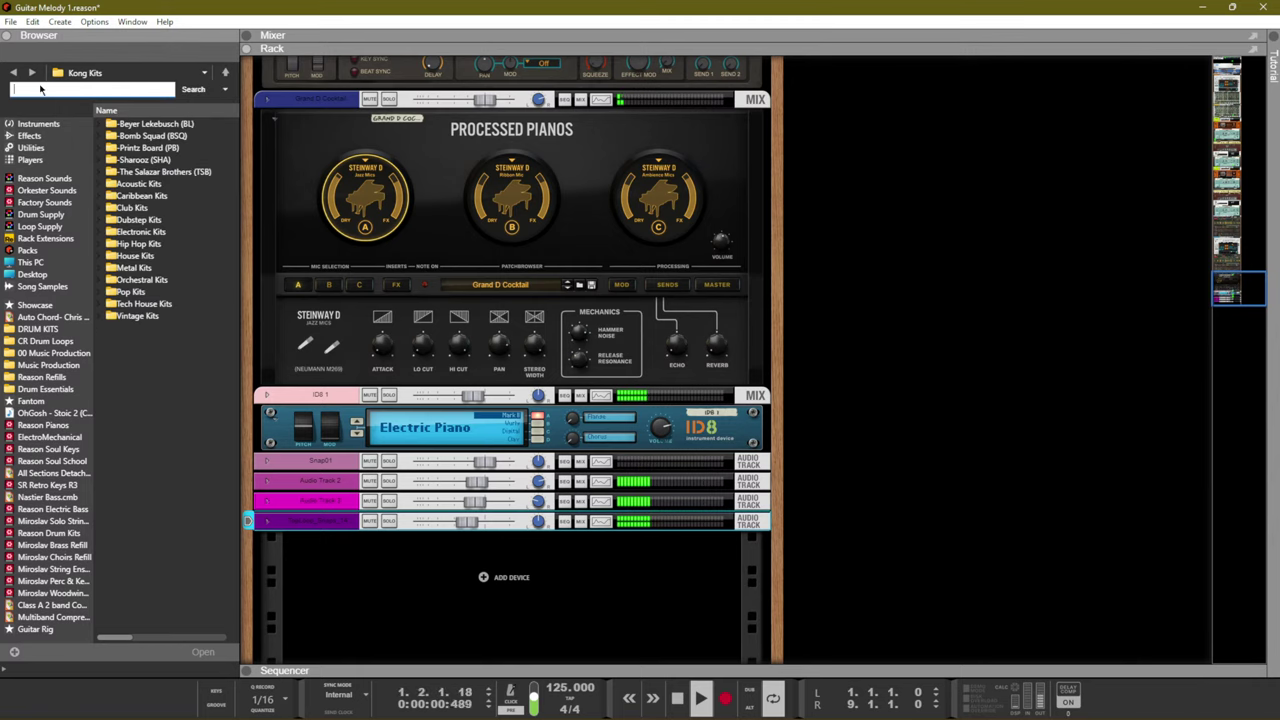
double_click(113, 128)
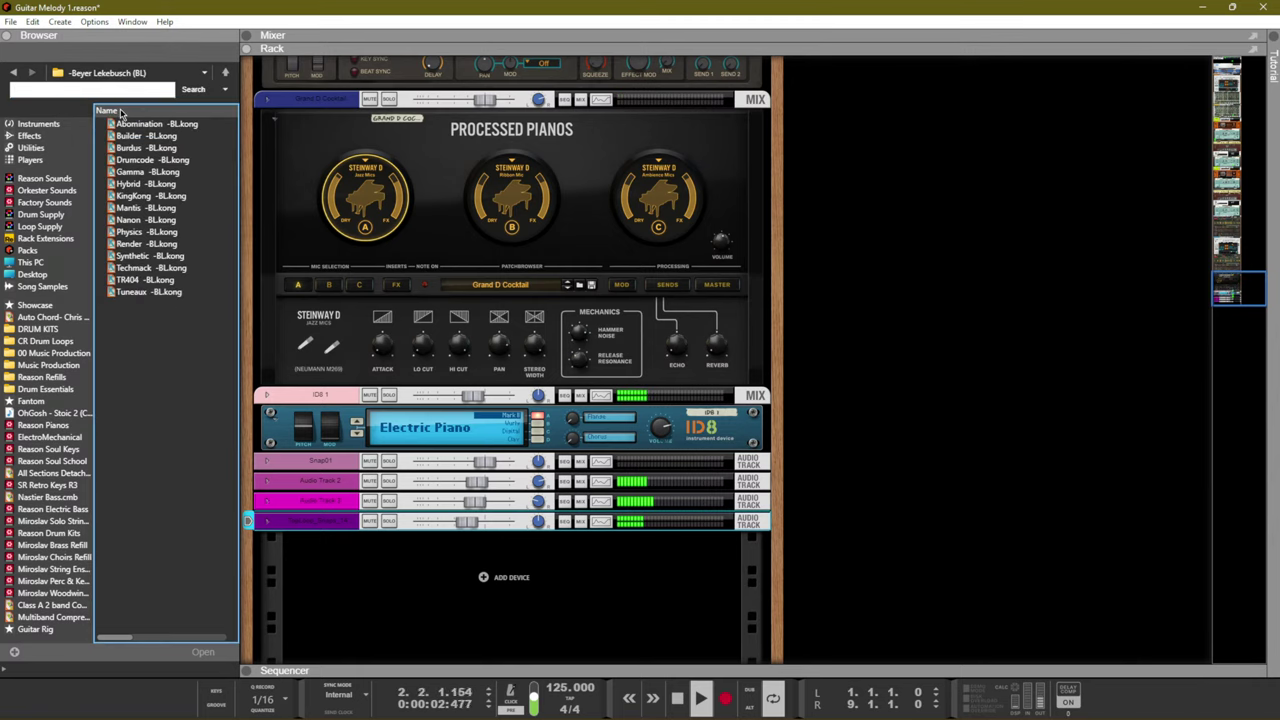
left_click(13, 73)
left_click(60, 92)
type("kong")
key("Return")
Create a Kong drum device in the rack from the 69 [K] -PB patch
left_click(145, 138)
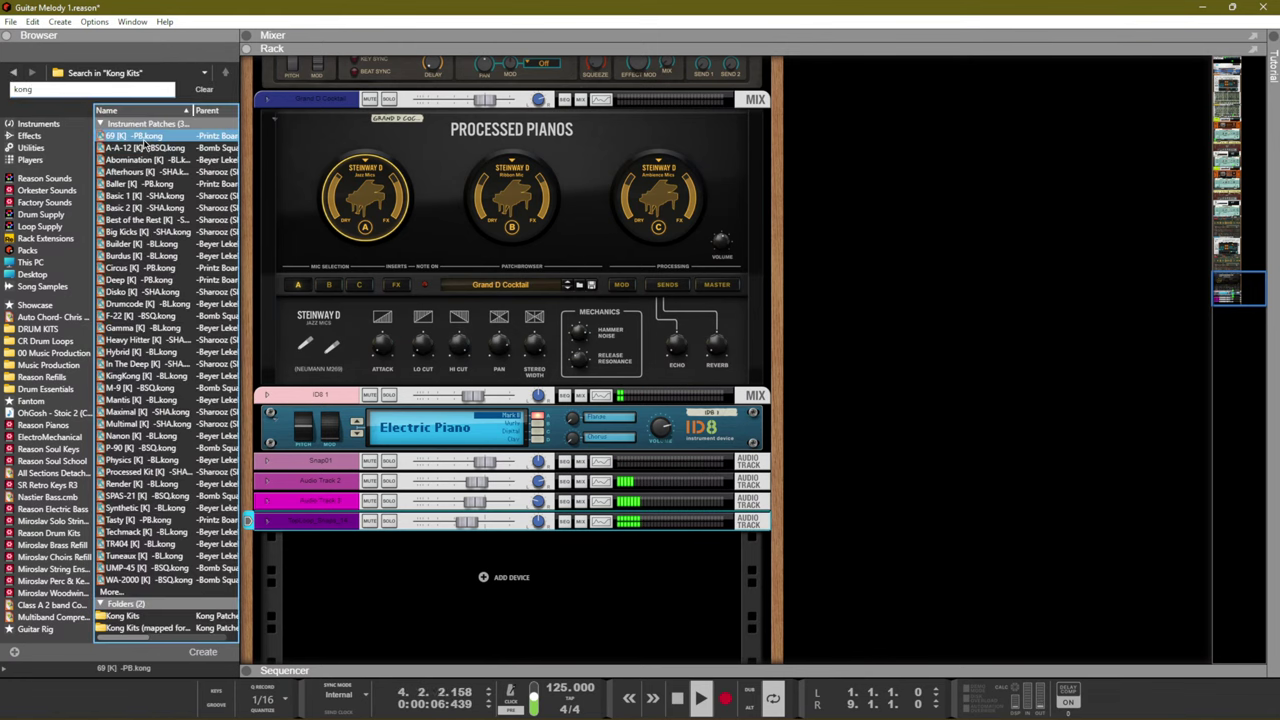
double_click(143, 137)
left_click(145, 148)
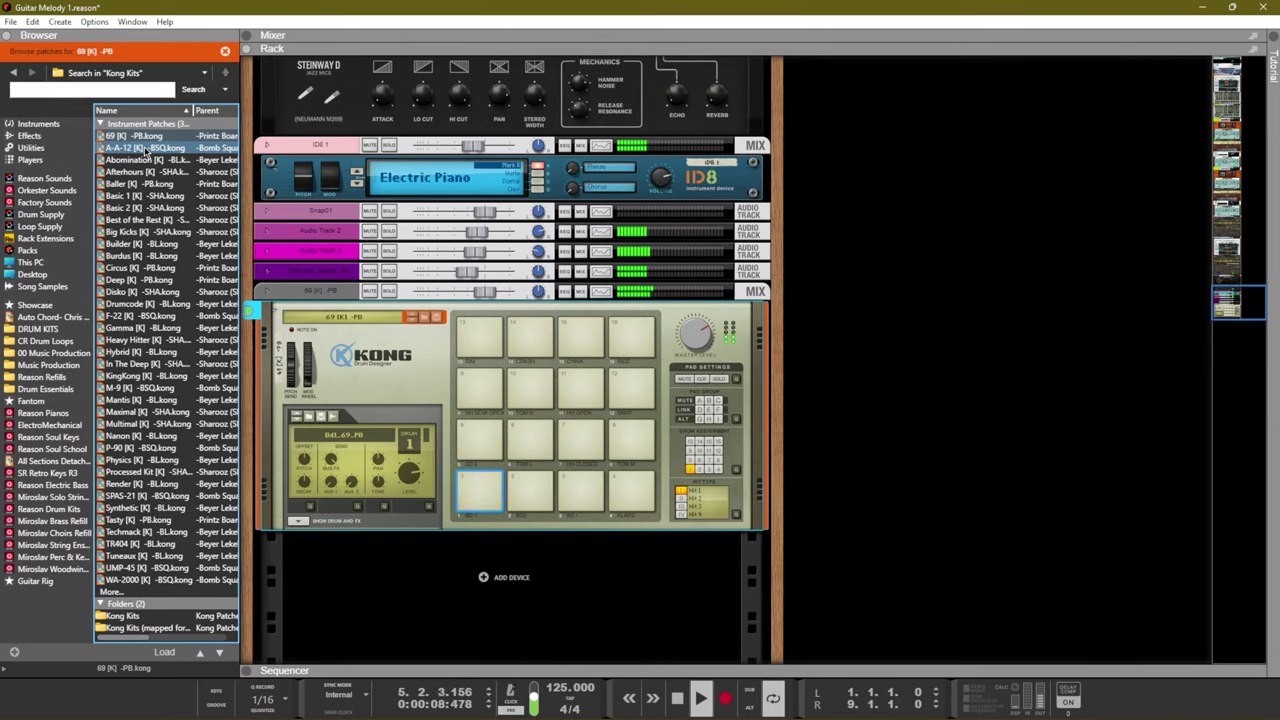
left_click(130, 160)
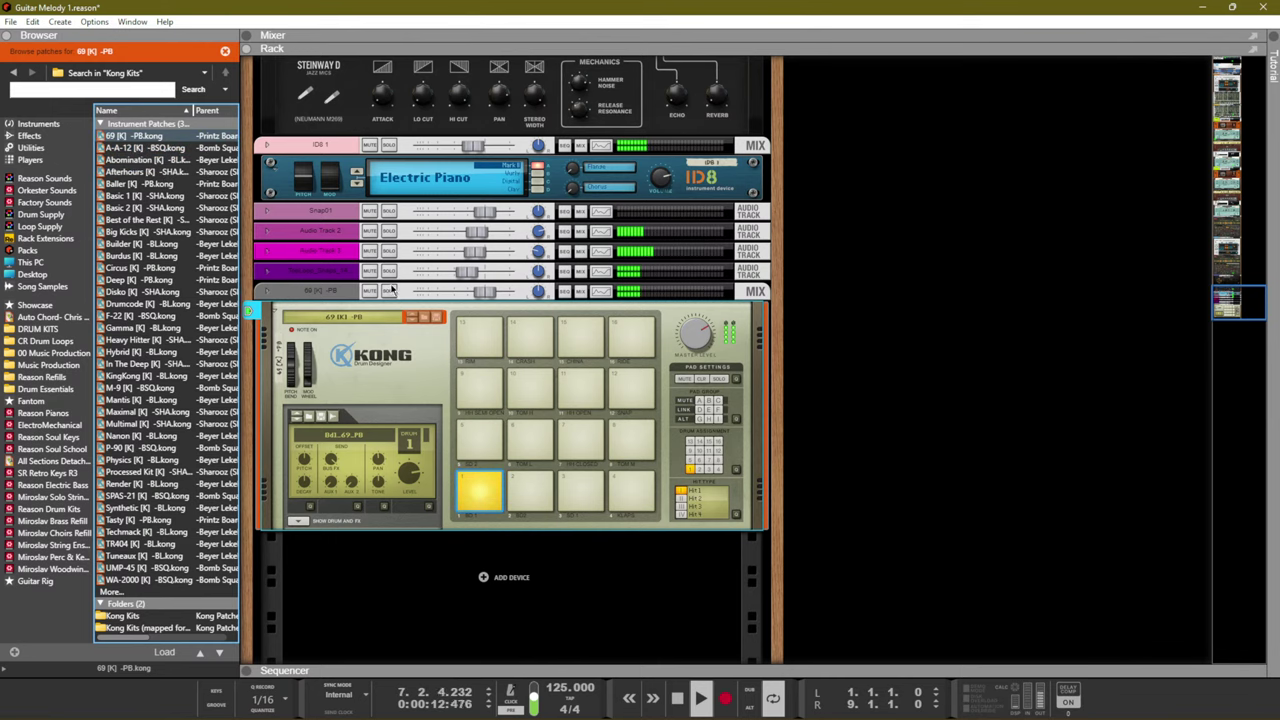
Audition the Kong kit patches one by one, going backwards through the list from WA-2000 [K] -BSQ until Baller [K] -PB is loaded
left_click(414, 318)
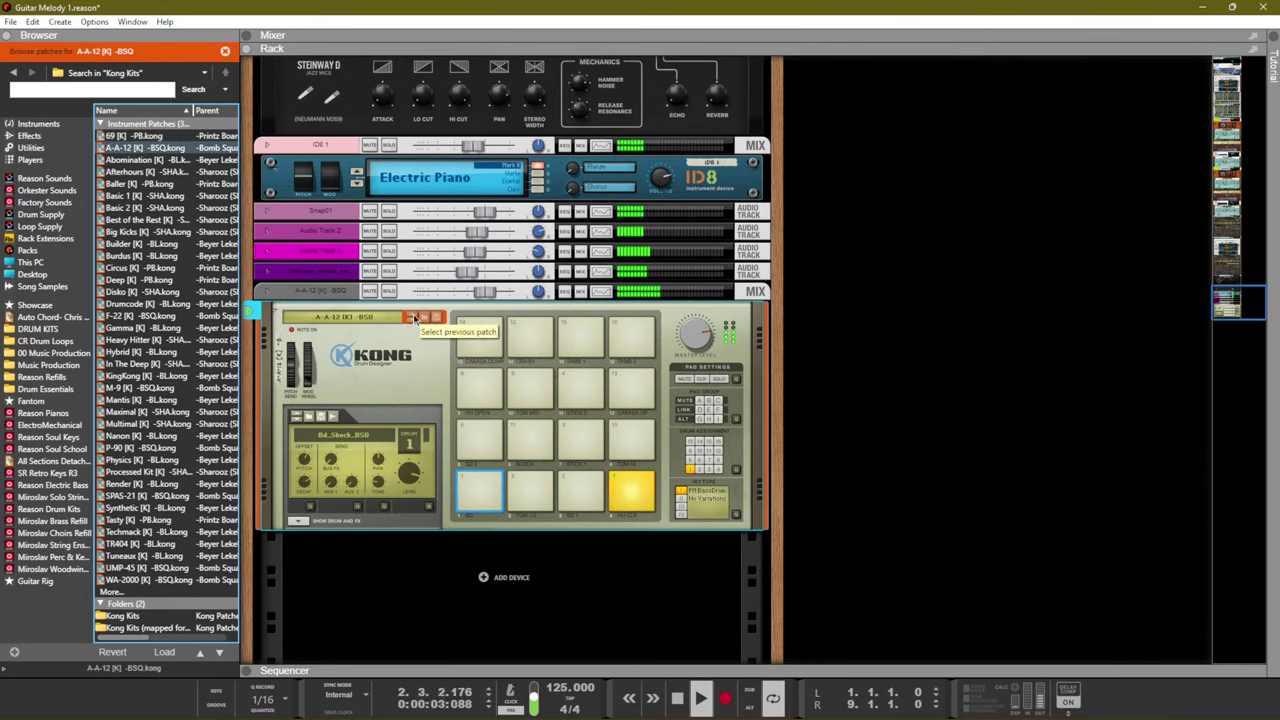
left_click(413, 317)
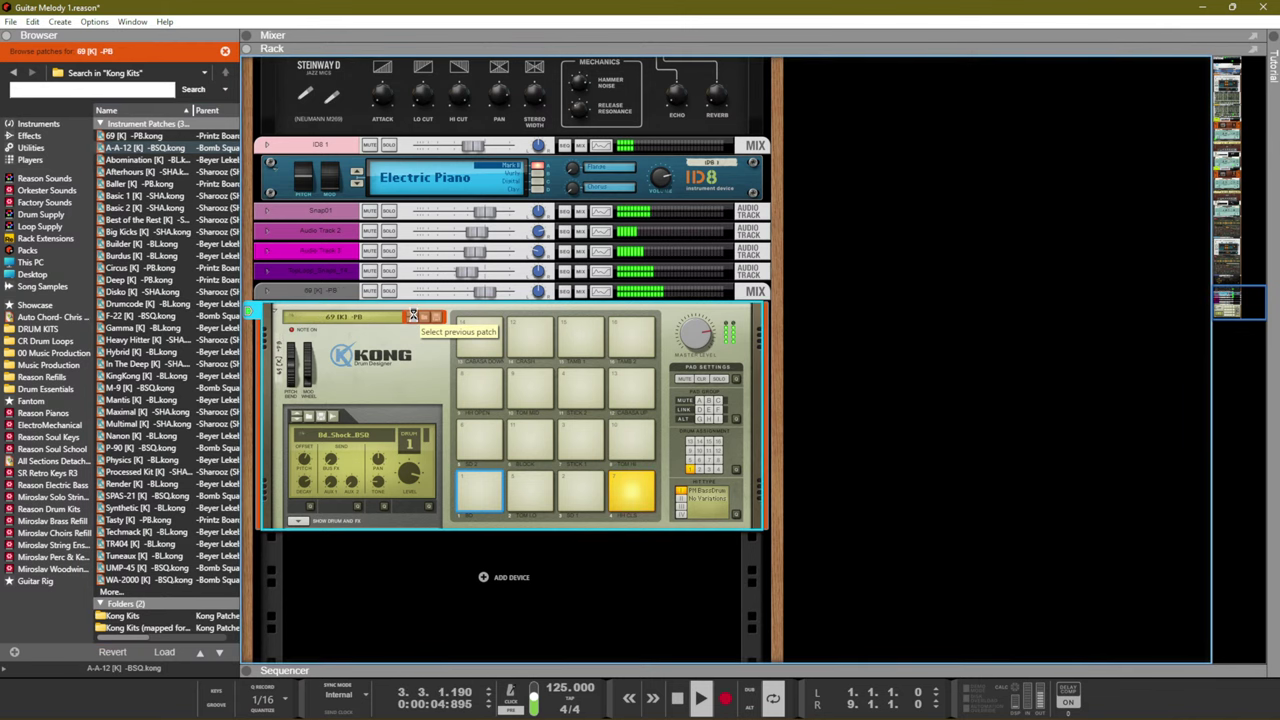
left_click(413, 316)
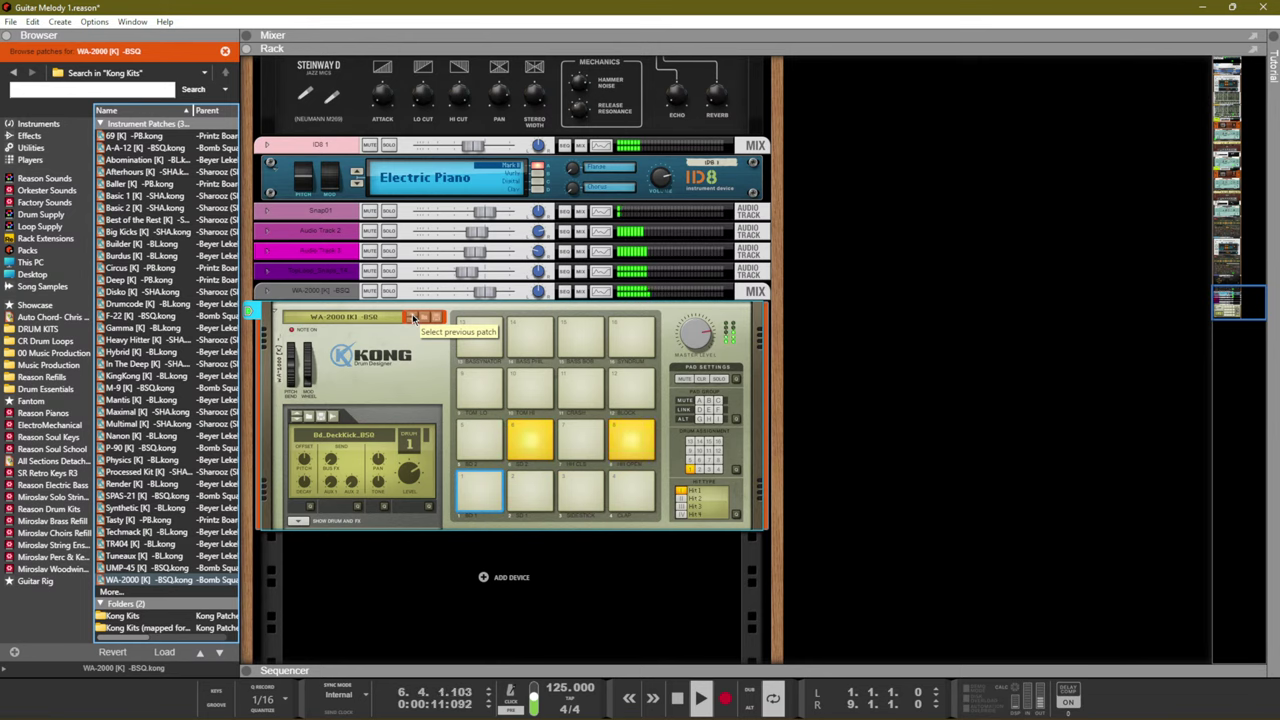
left_click(413, 318)
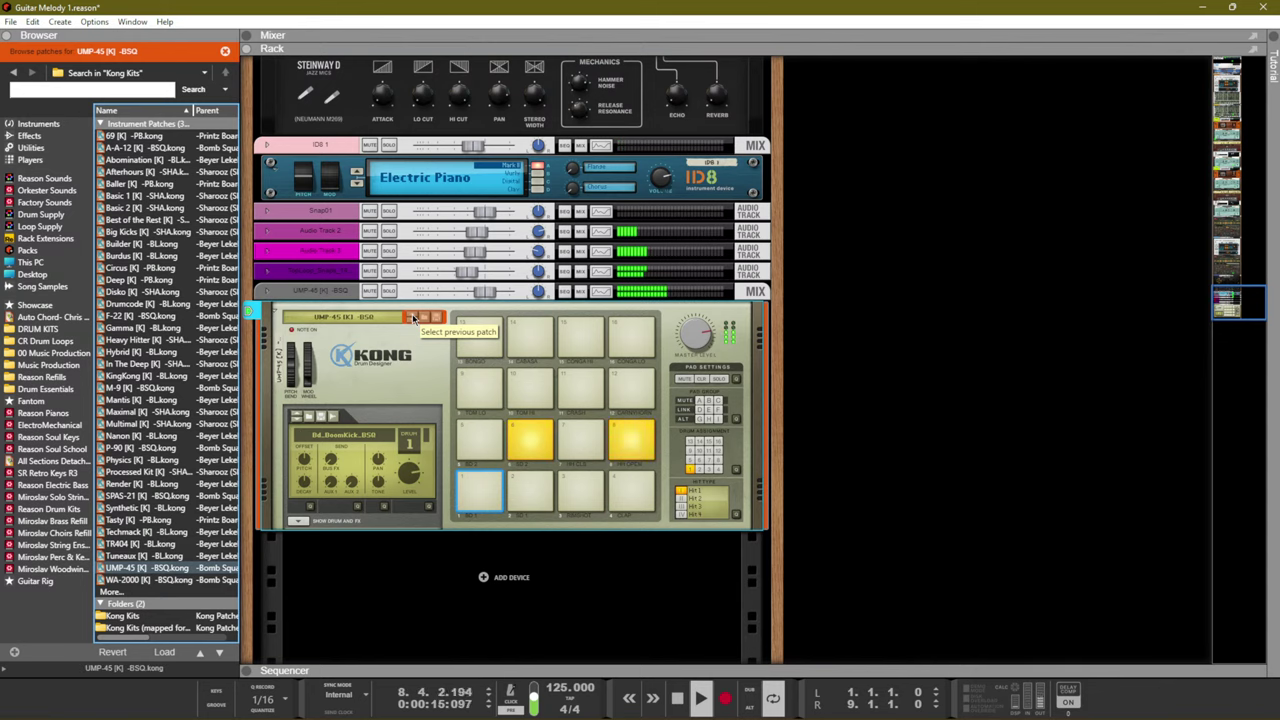
left_click(413, 318)
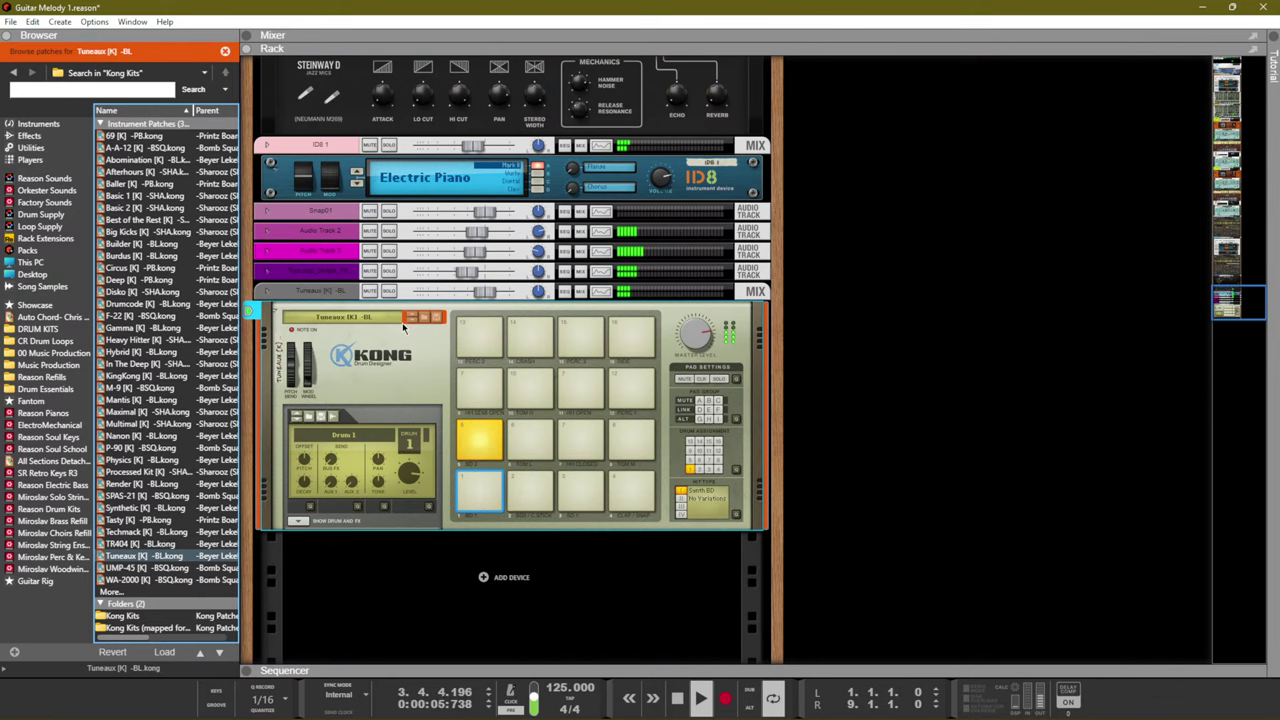
left_click(412, 318)
left_click(412, 316)
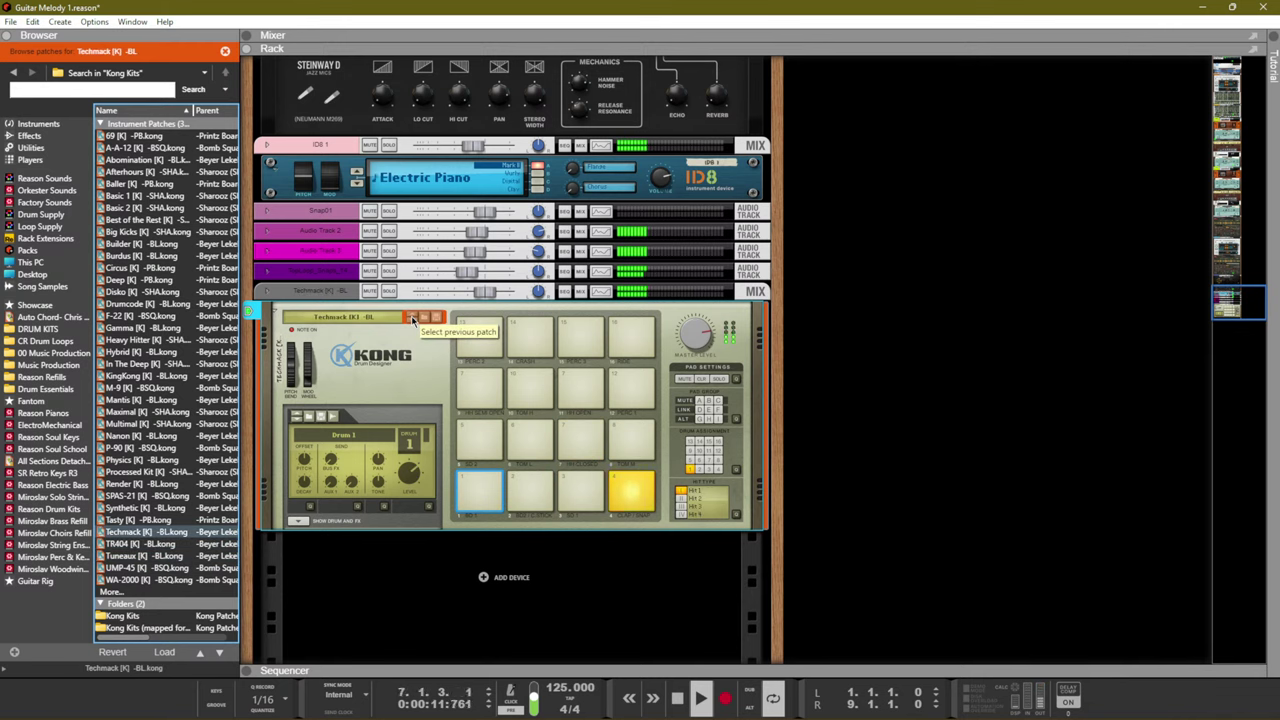
left_click(412, 318)
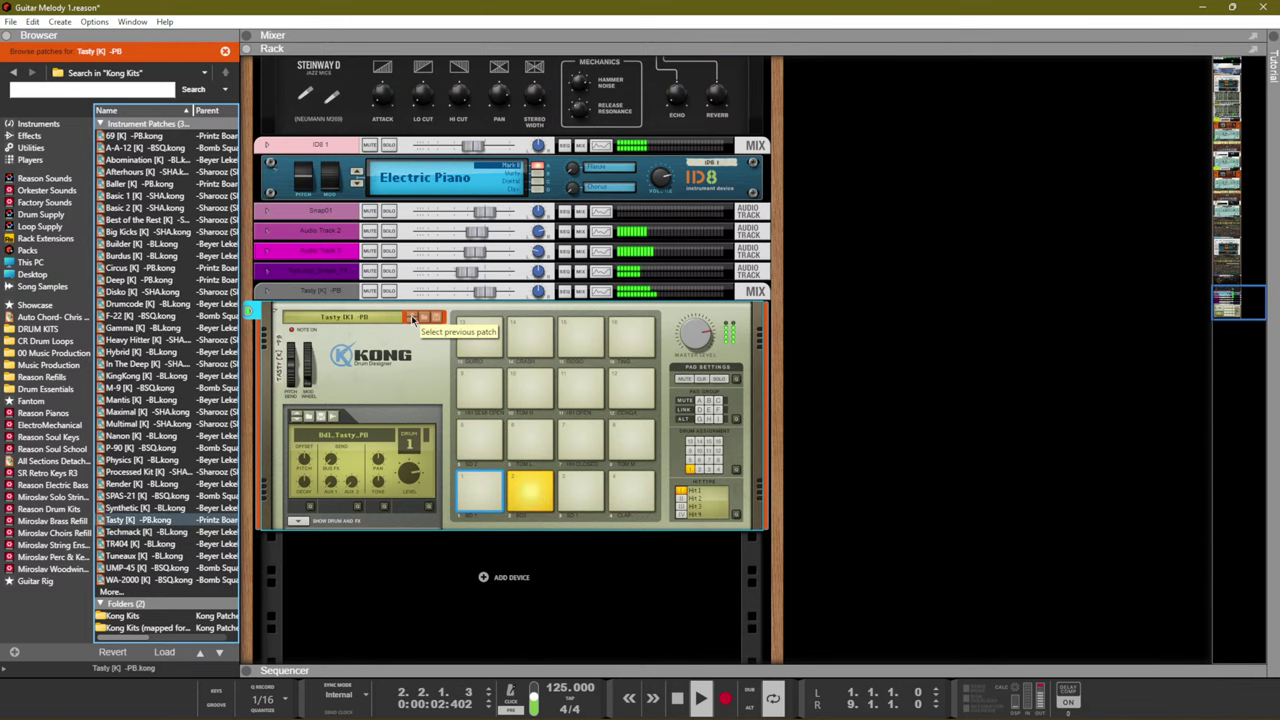
left_click(411, 315)
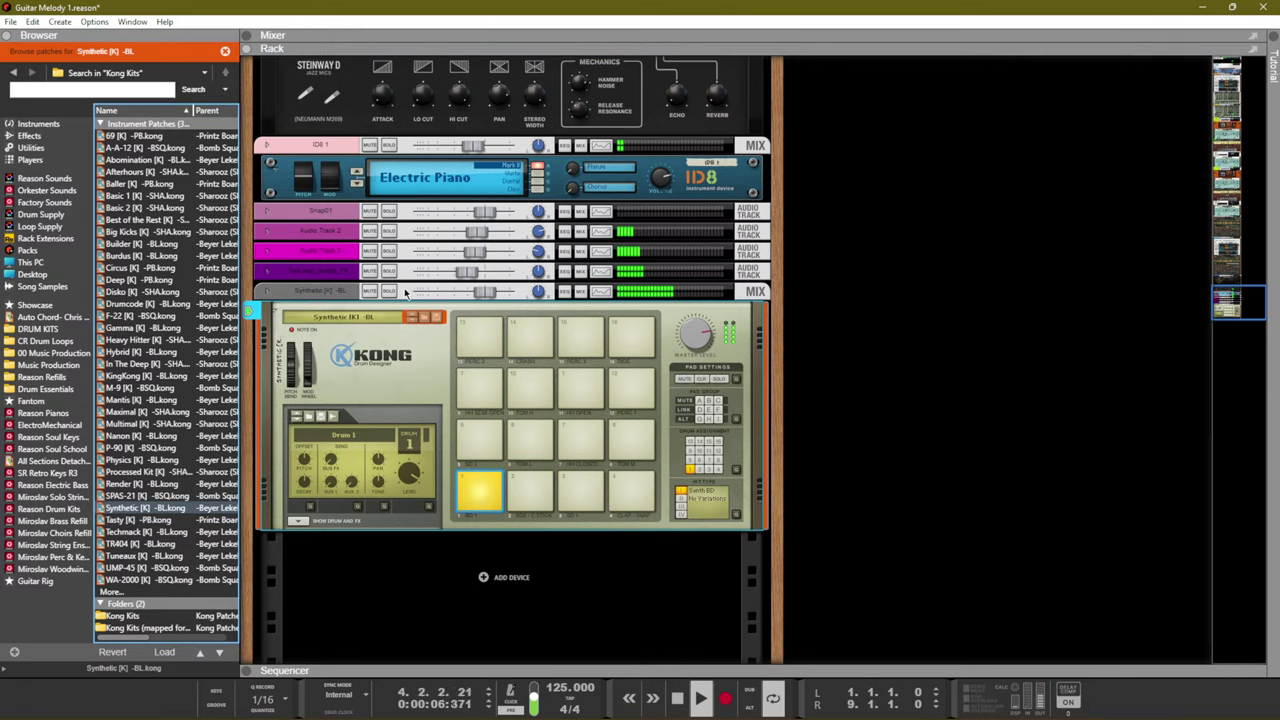
left_click(408, 315)
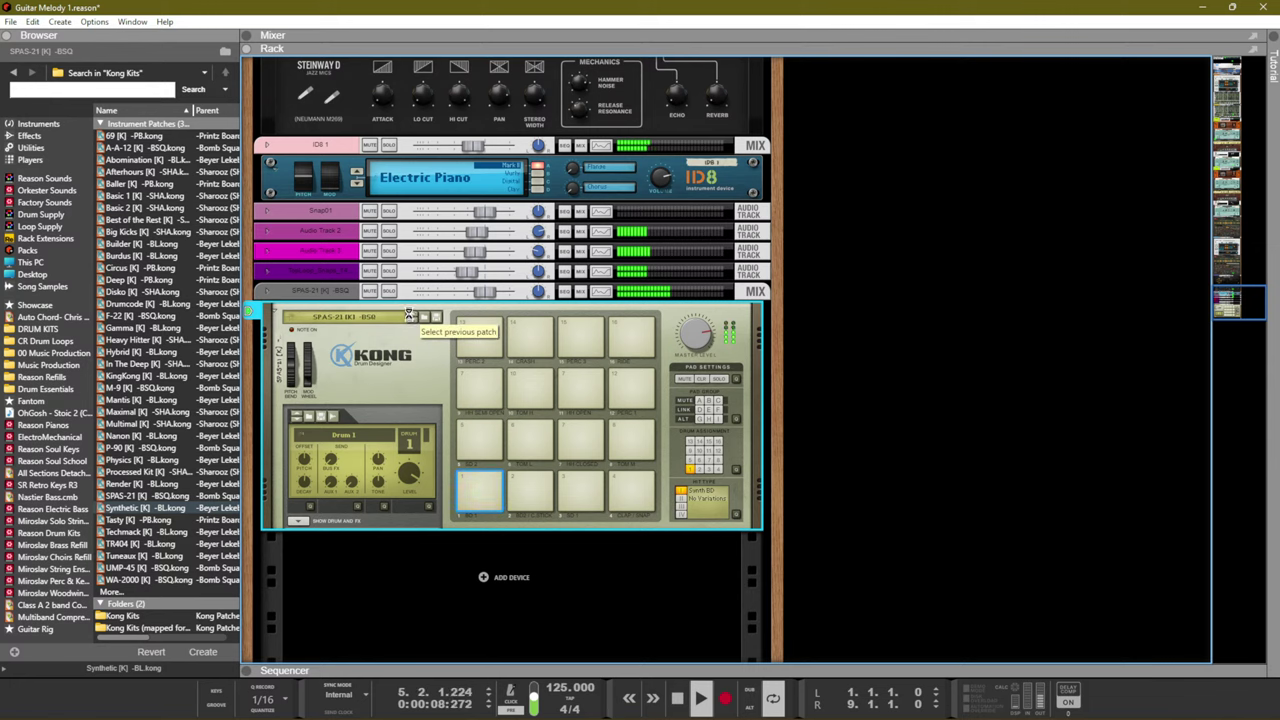
left_click(410, 316)
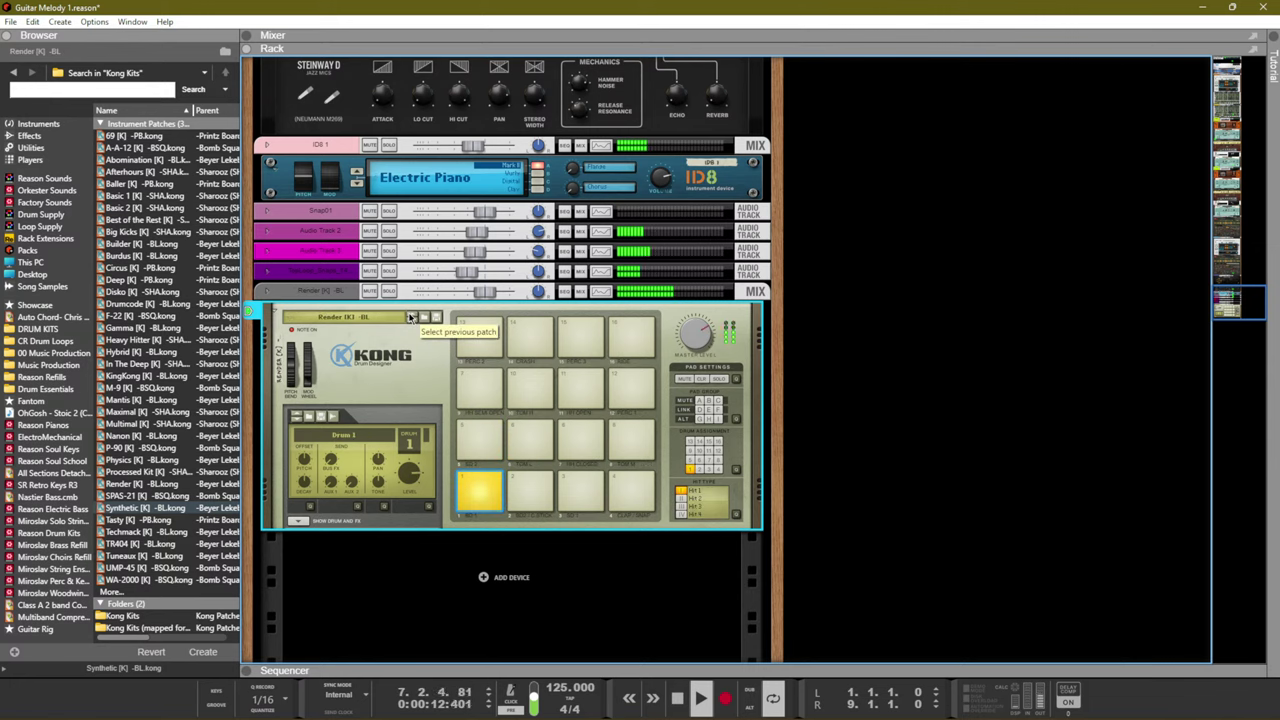
left_click(410, 316)
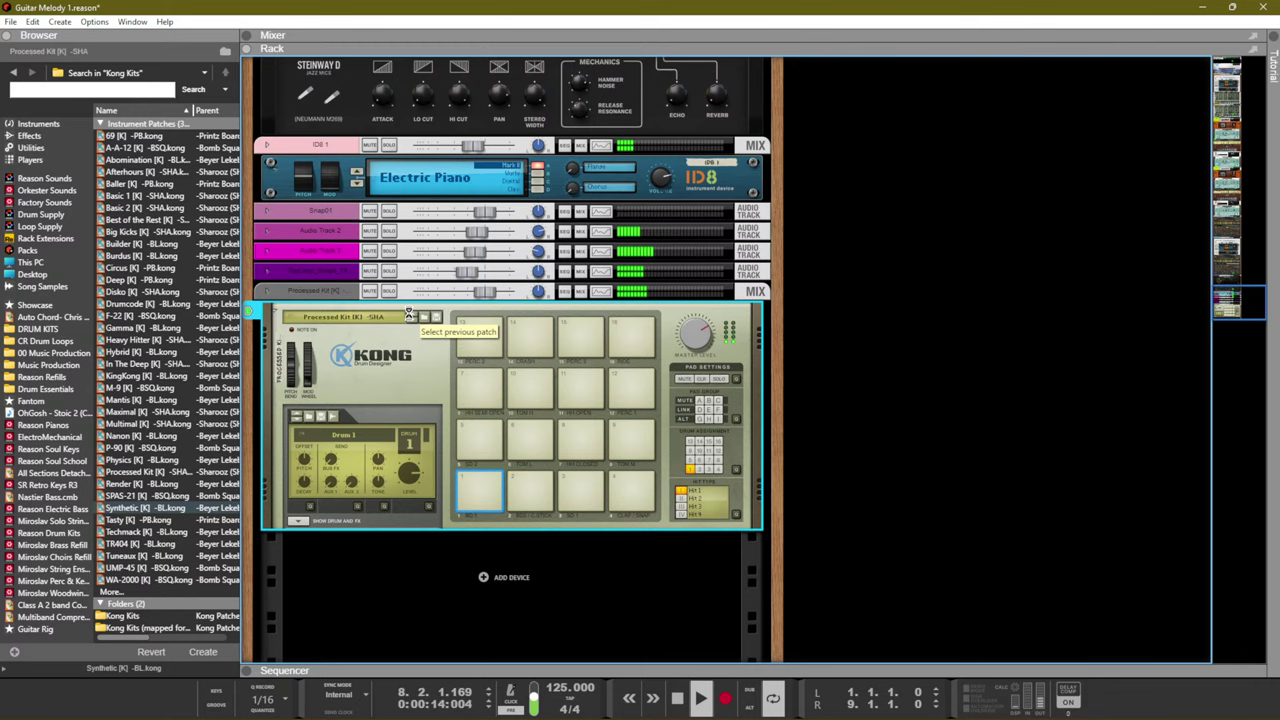
left_click(410, 316)
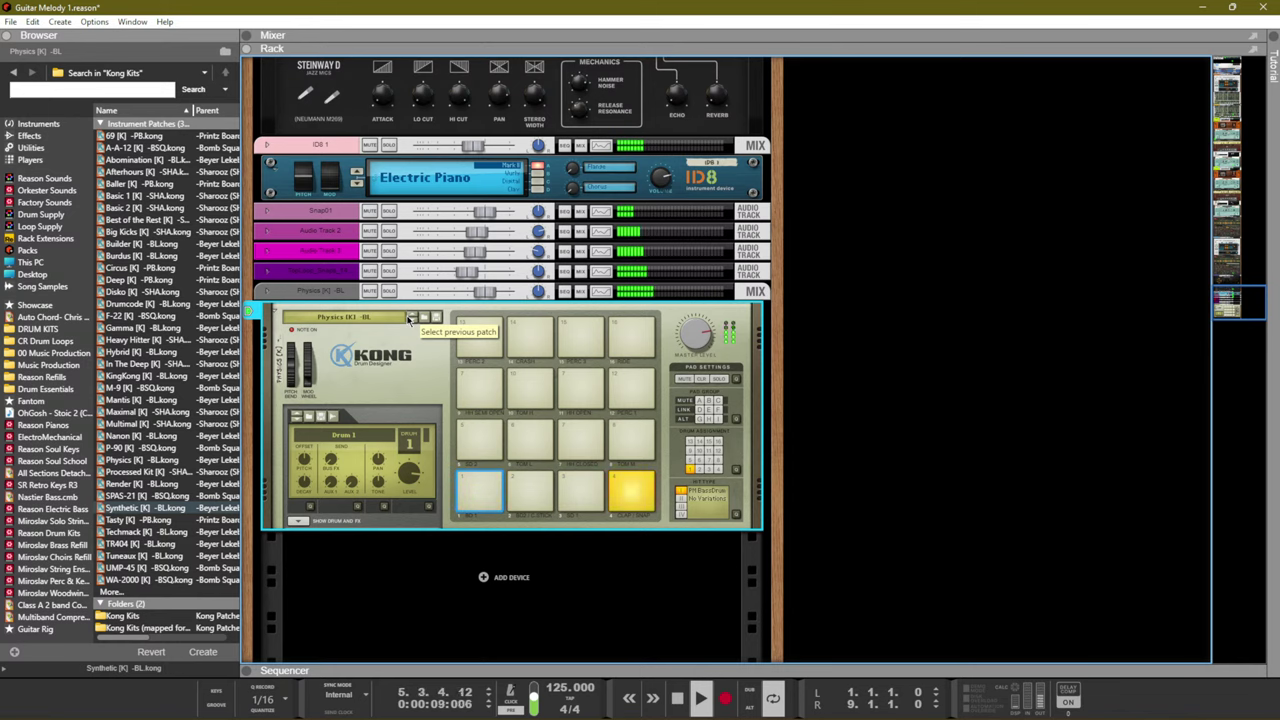
left_click(411, 318)
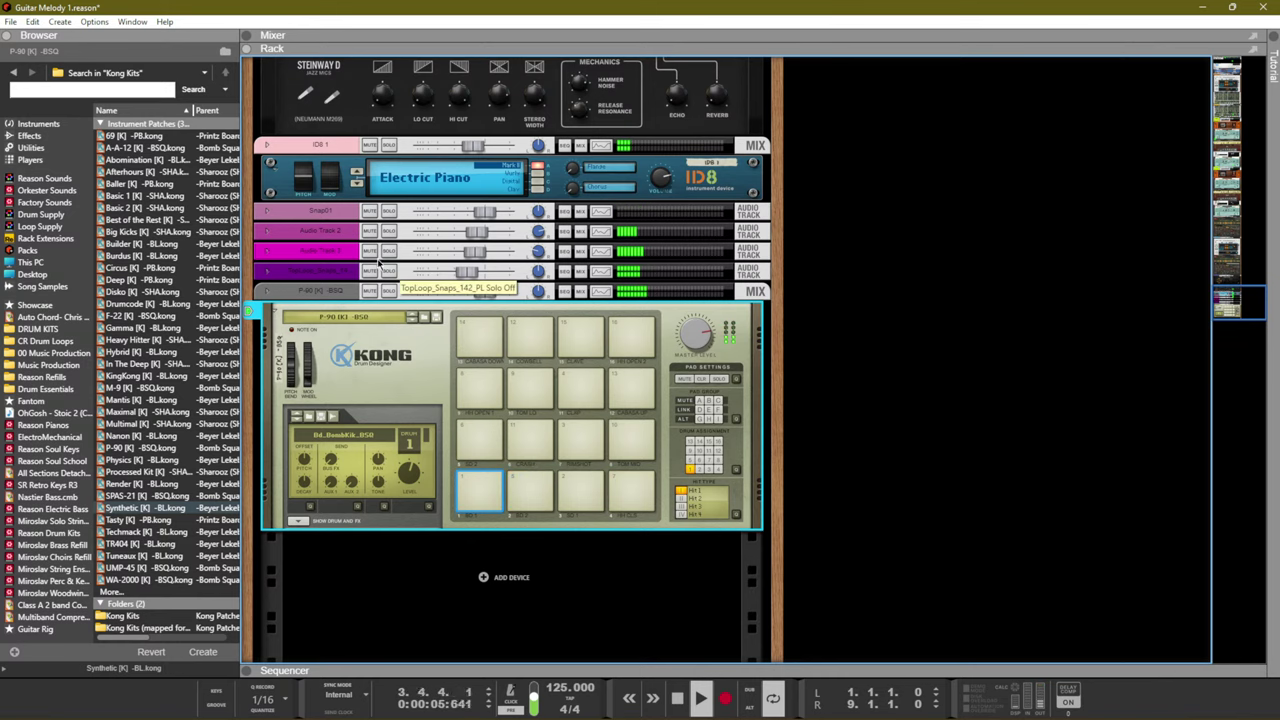
left_click(411, 317)
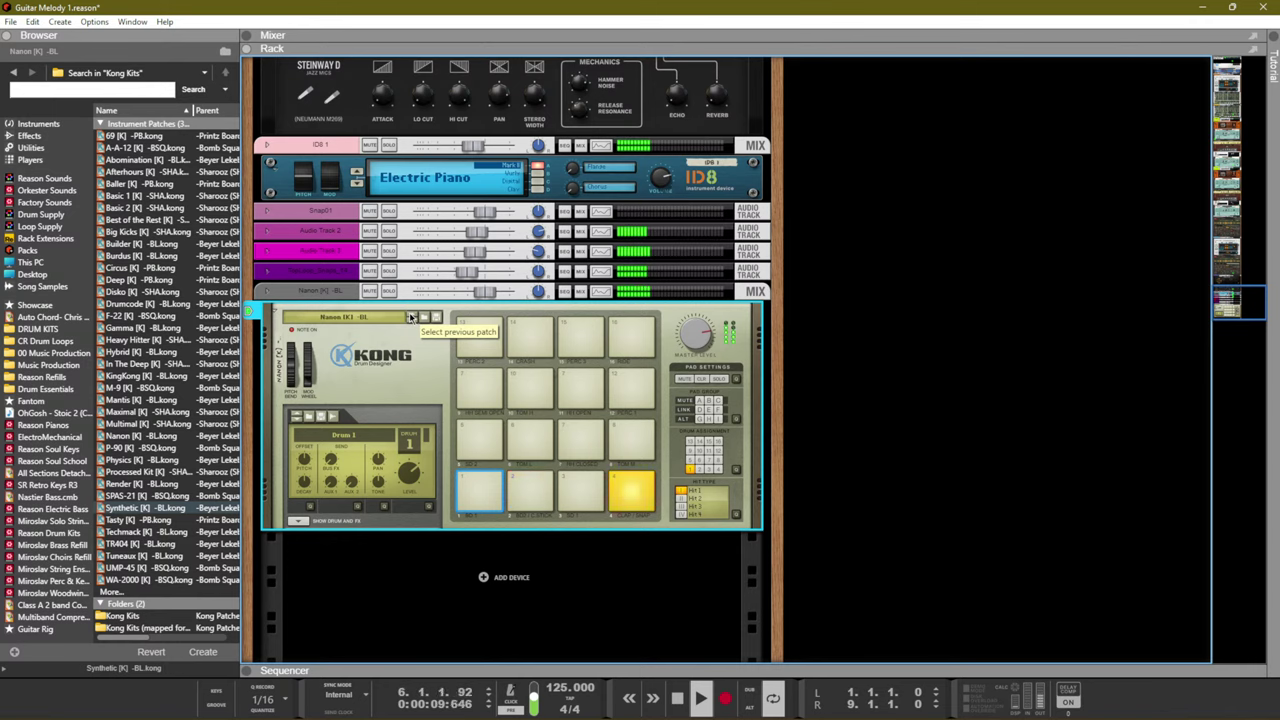
left_click(411, 317)
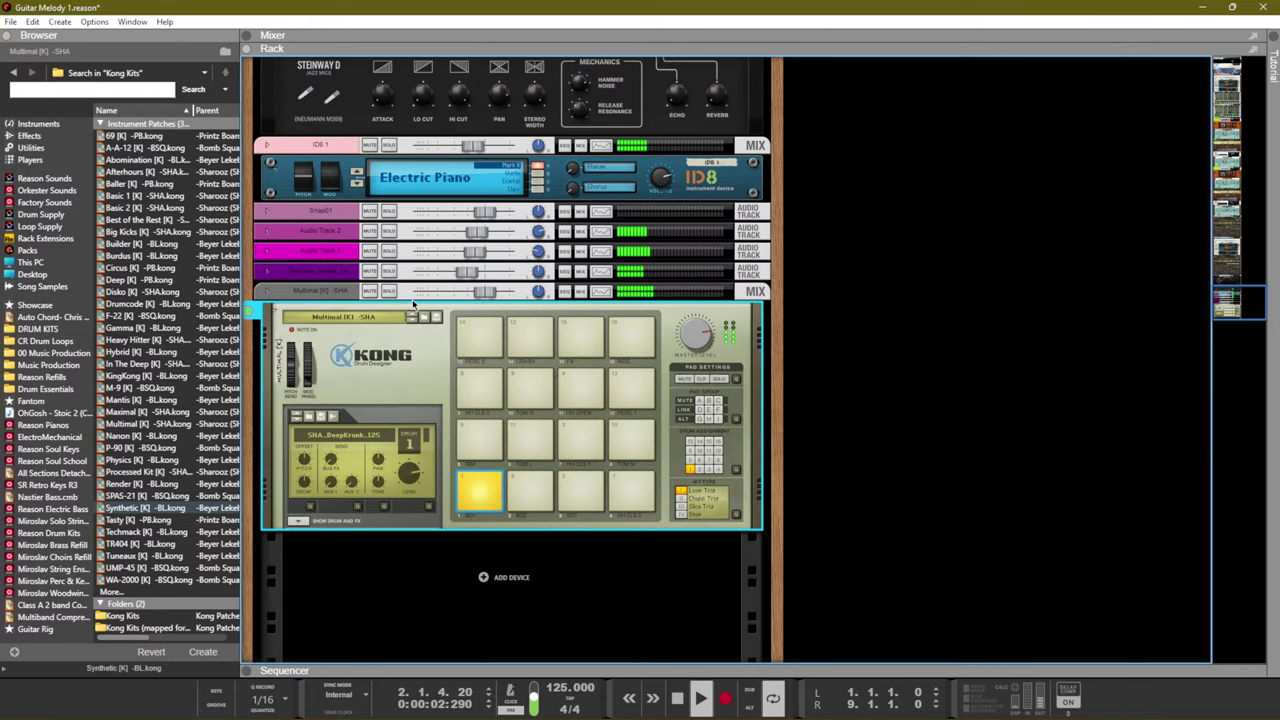
left_click(413, 319)
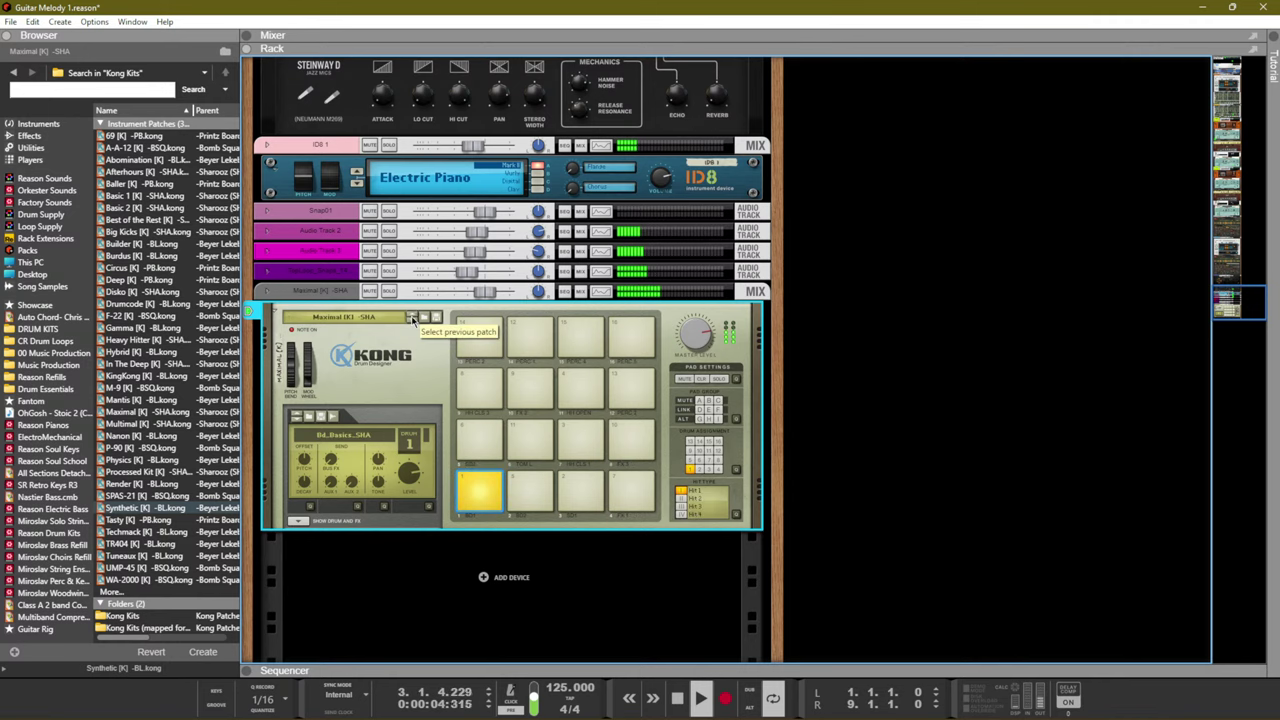
left_click(413, 319)
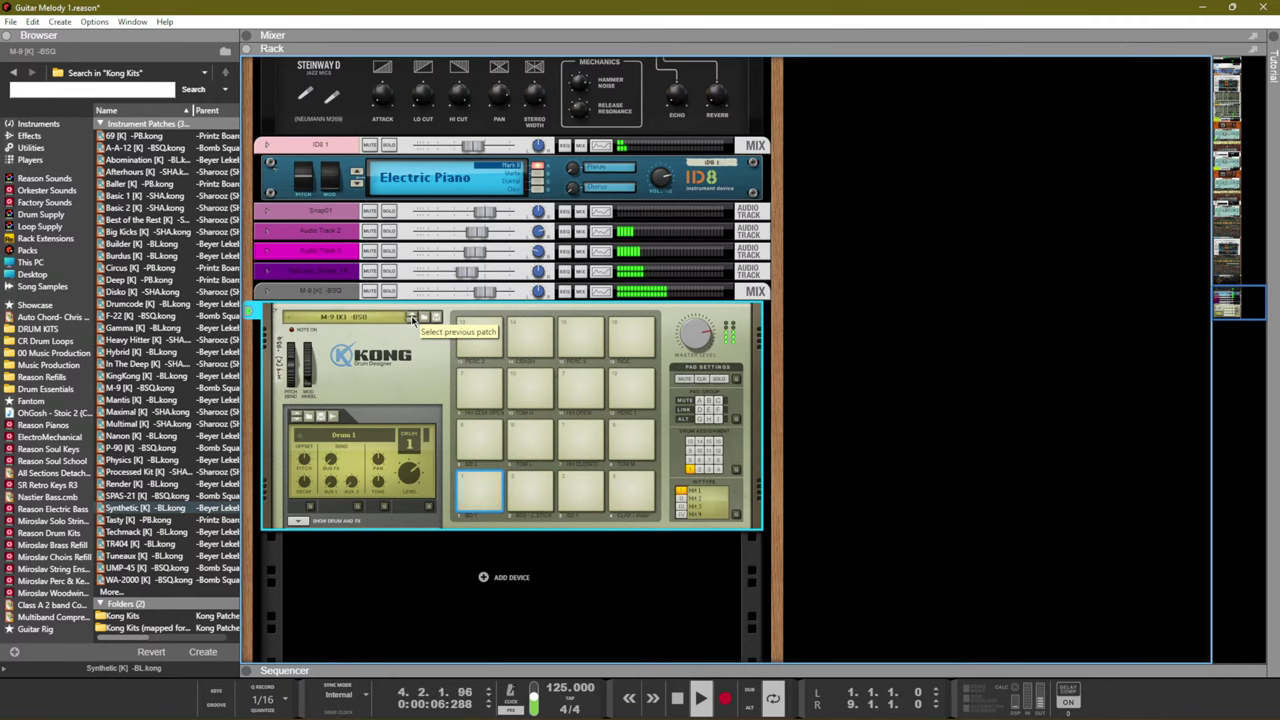
left_click(413, 319)
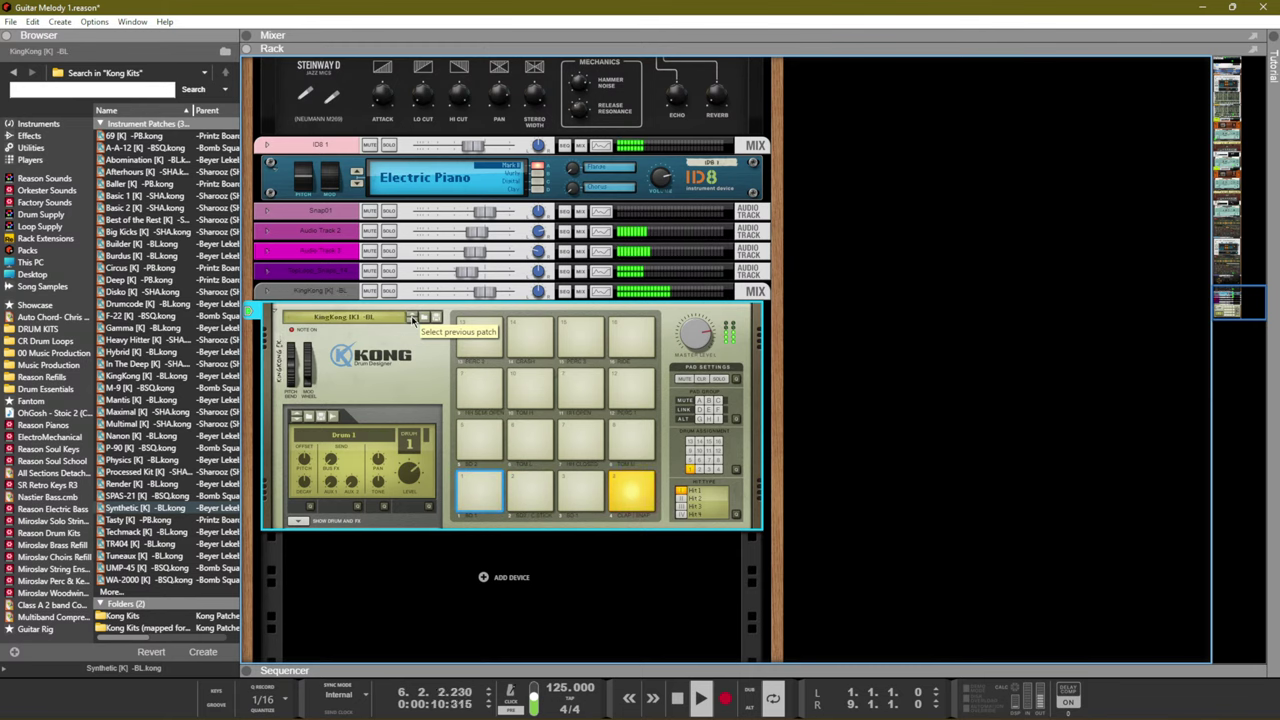
left_click(413, 319)
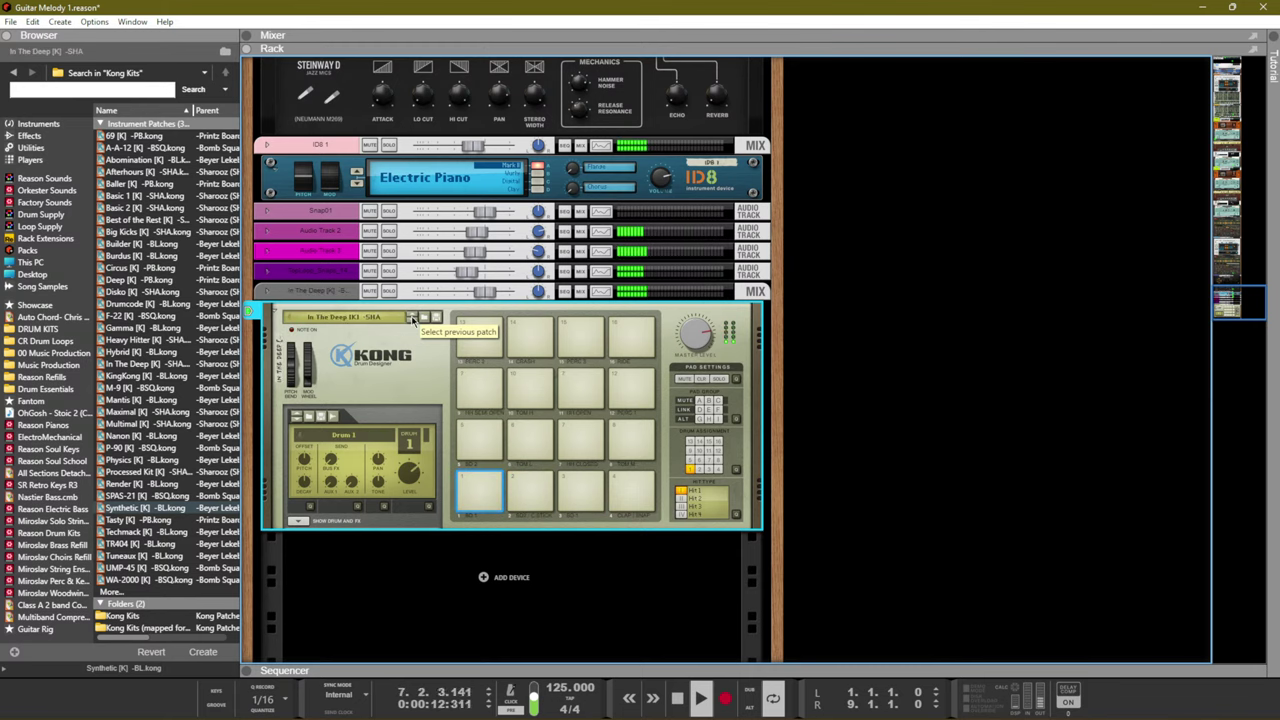
left_click(411, 317)
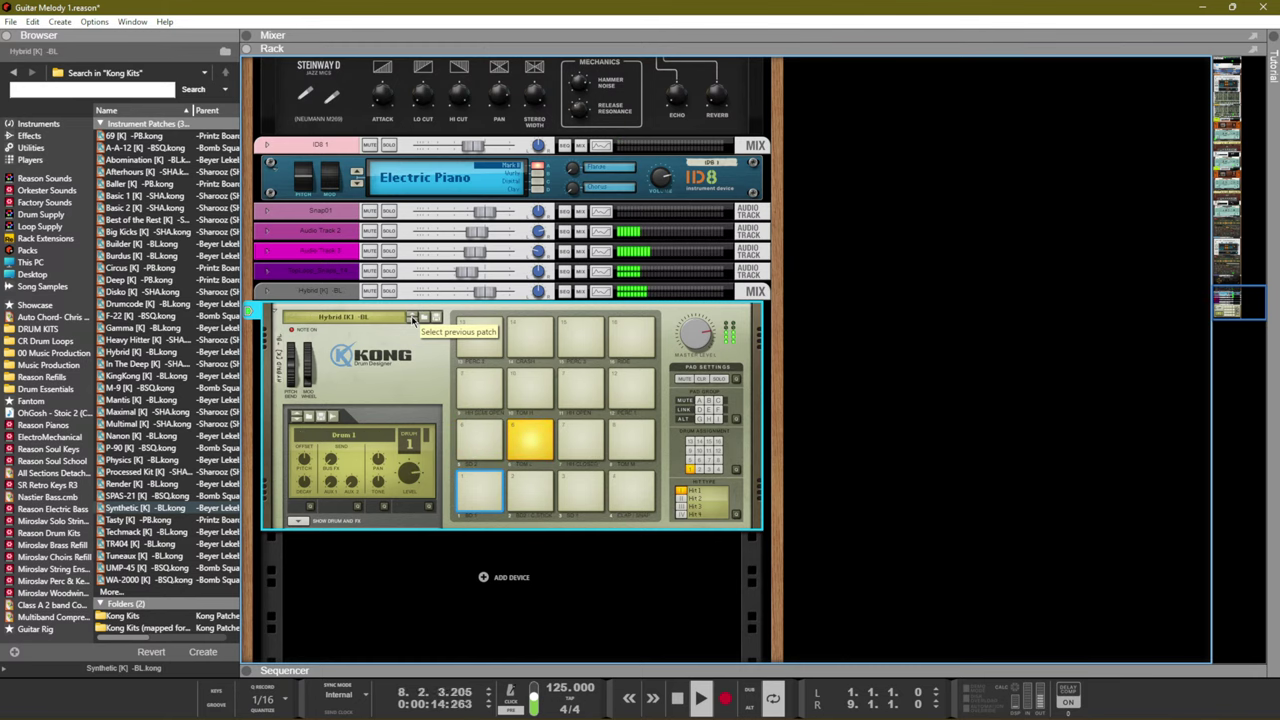
left_click(411, 317)
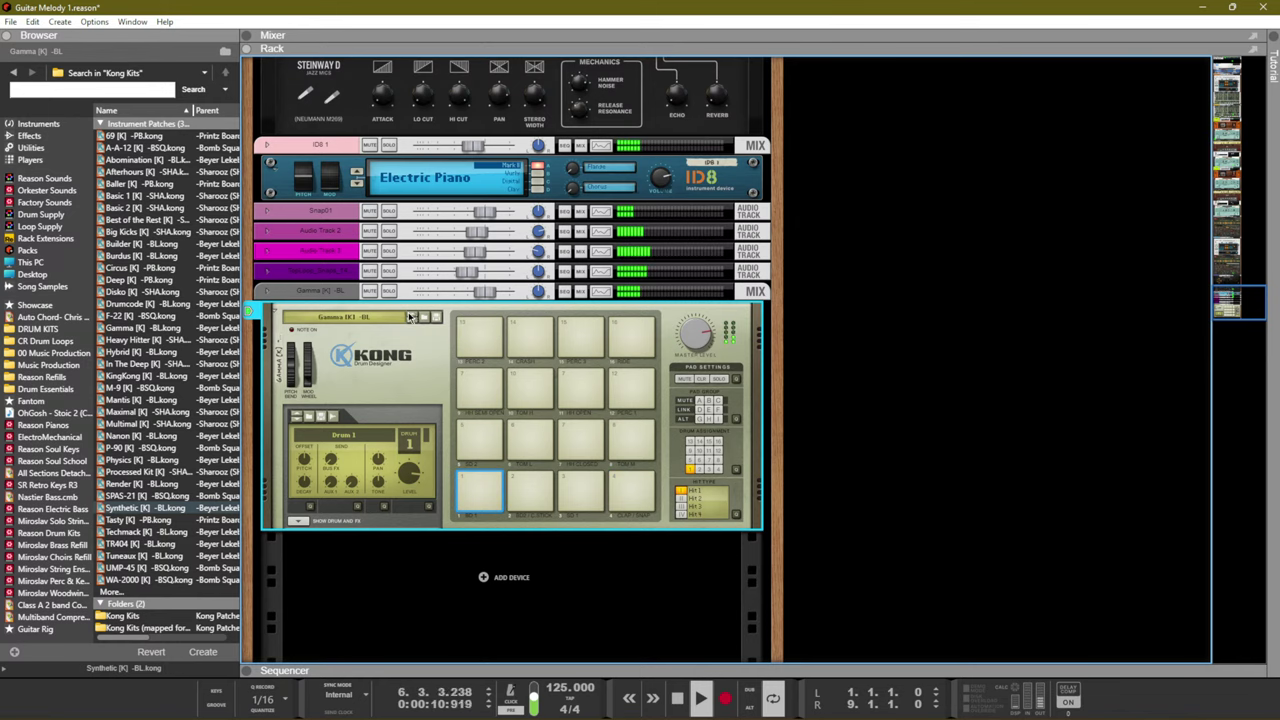
left_click(413, 317)
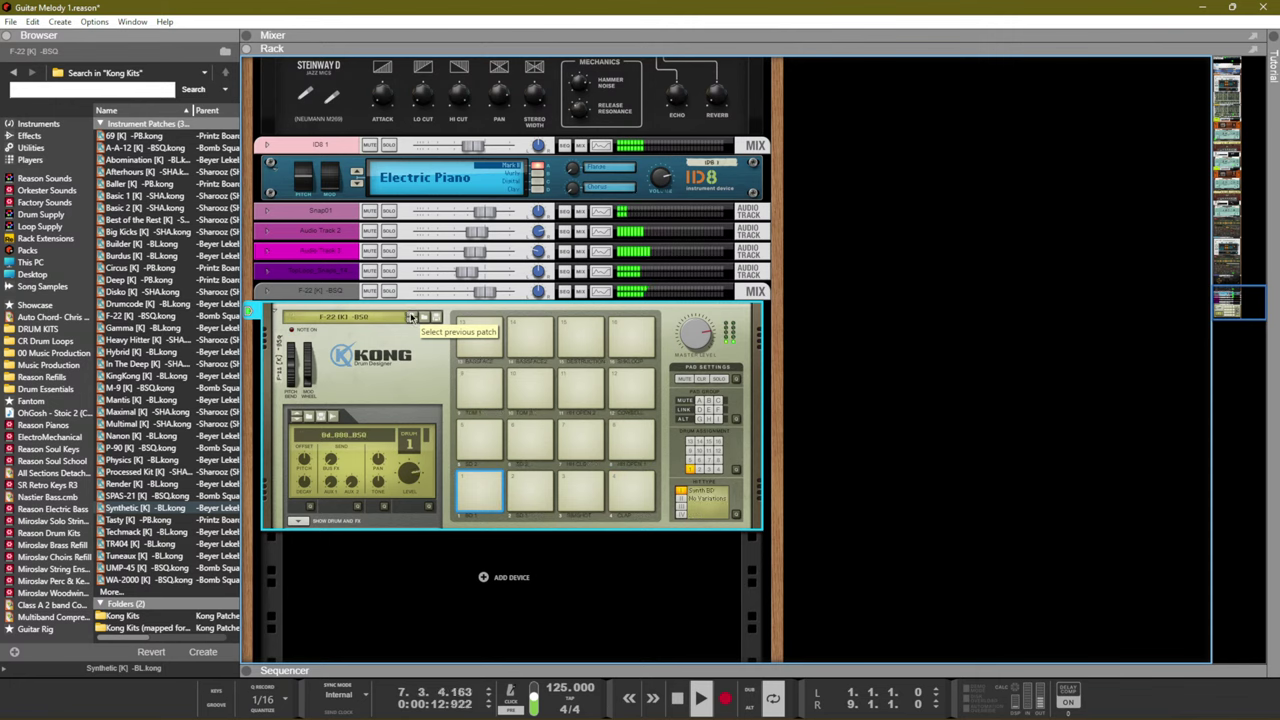
left_click(413, 317)
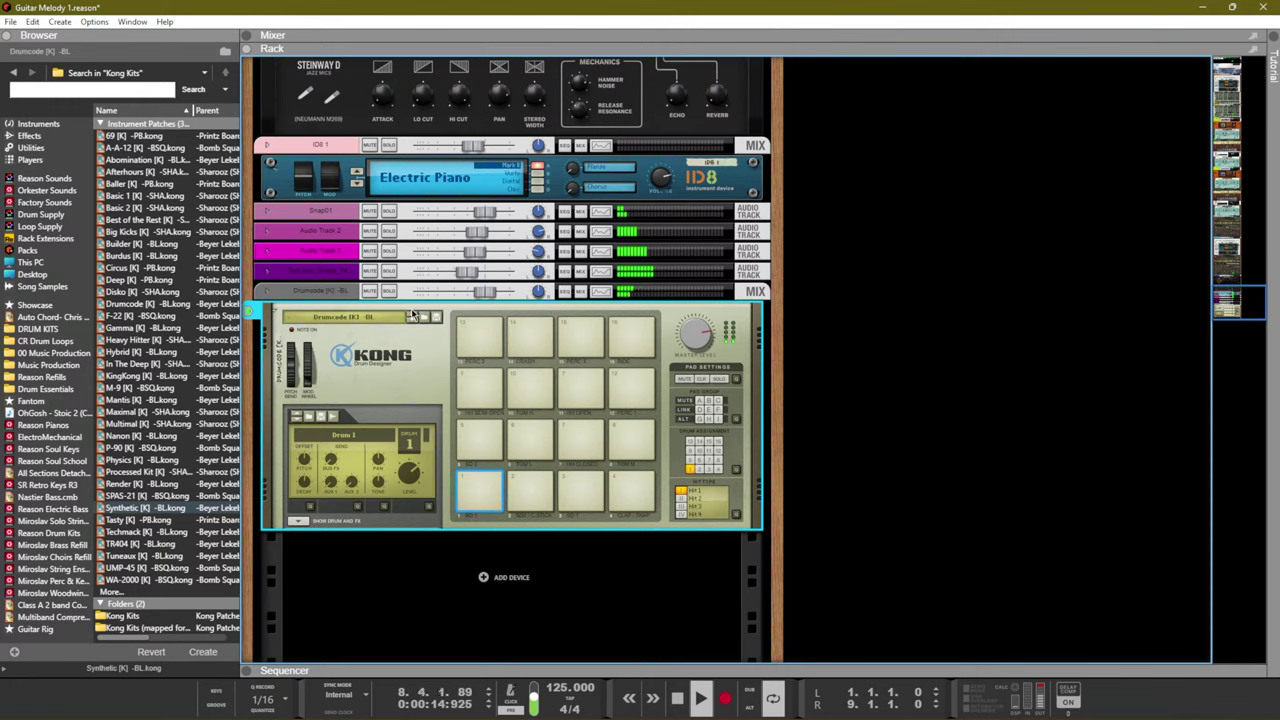
left_click(413, 317)
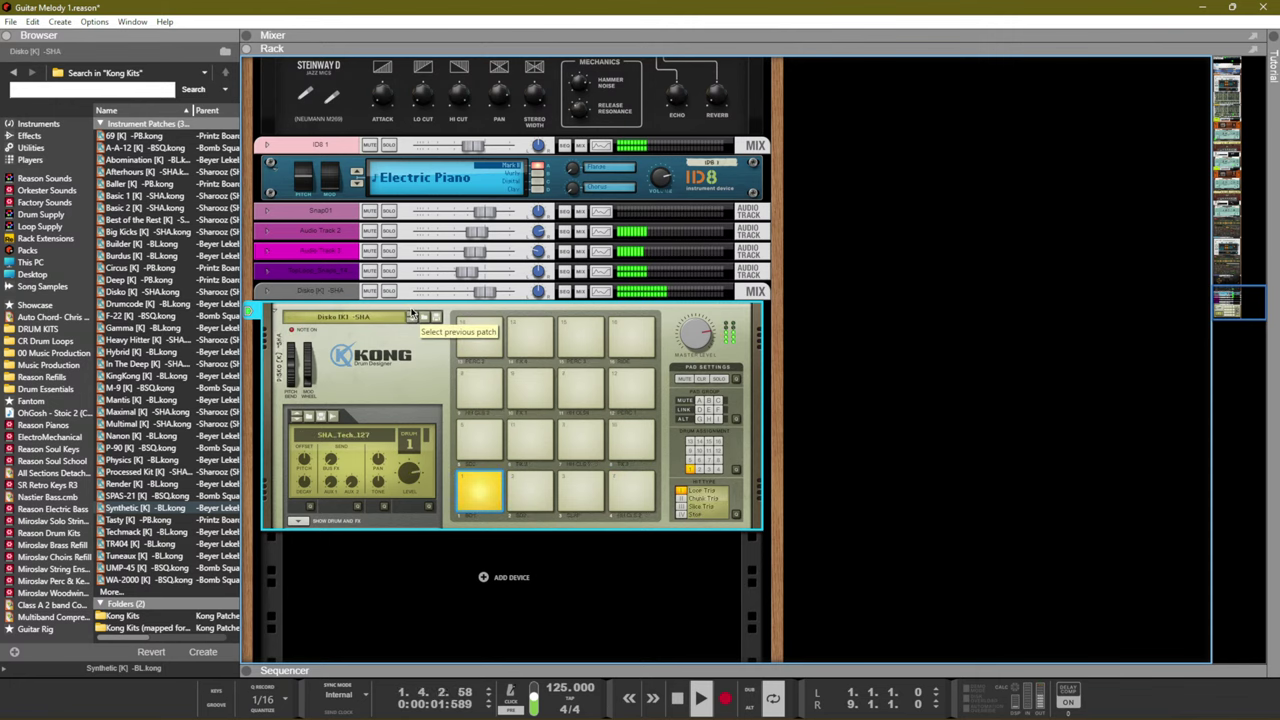
left_click(413, 317)
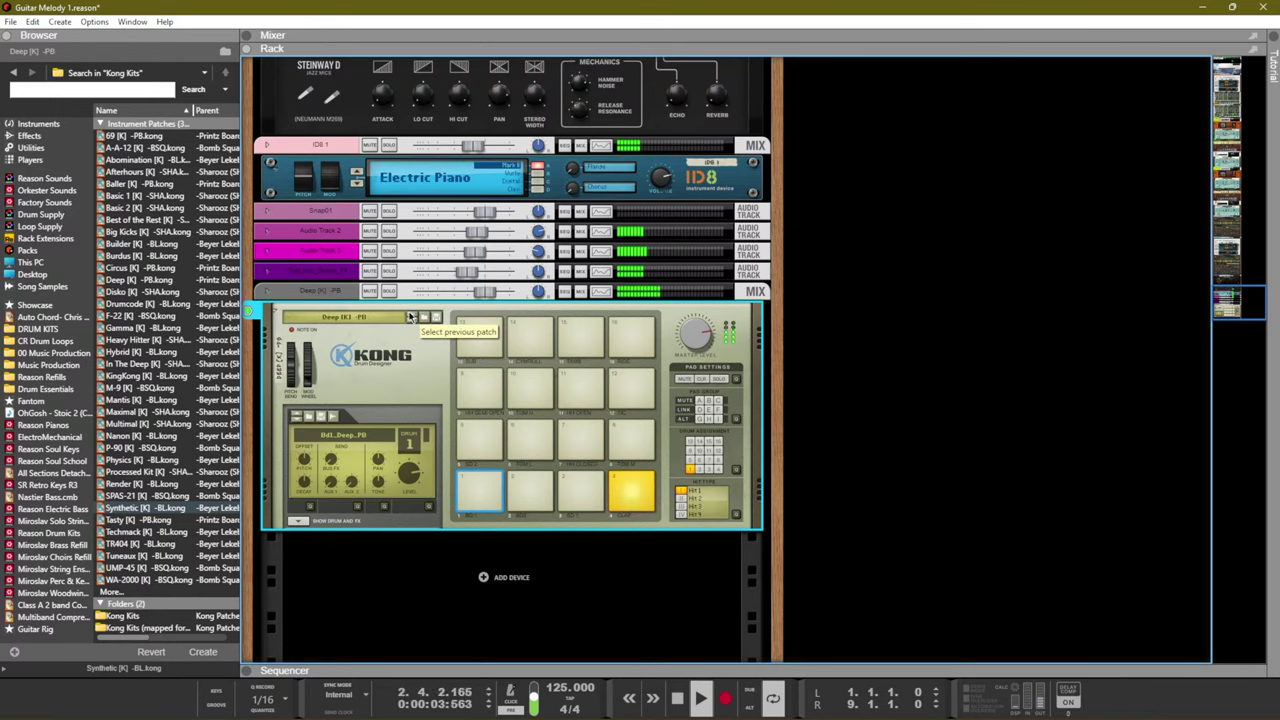
left_click(409, 317)
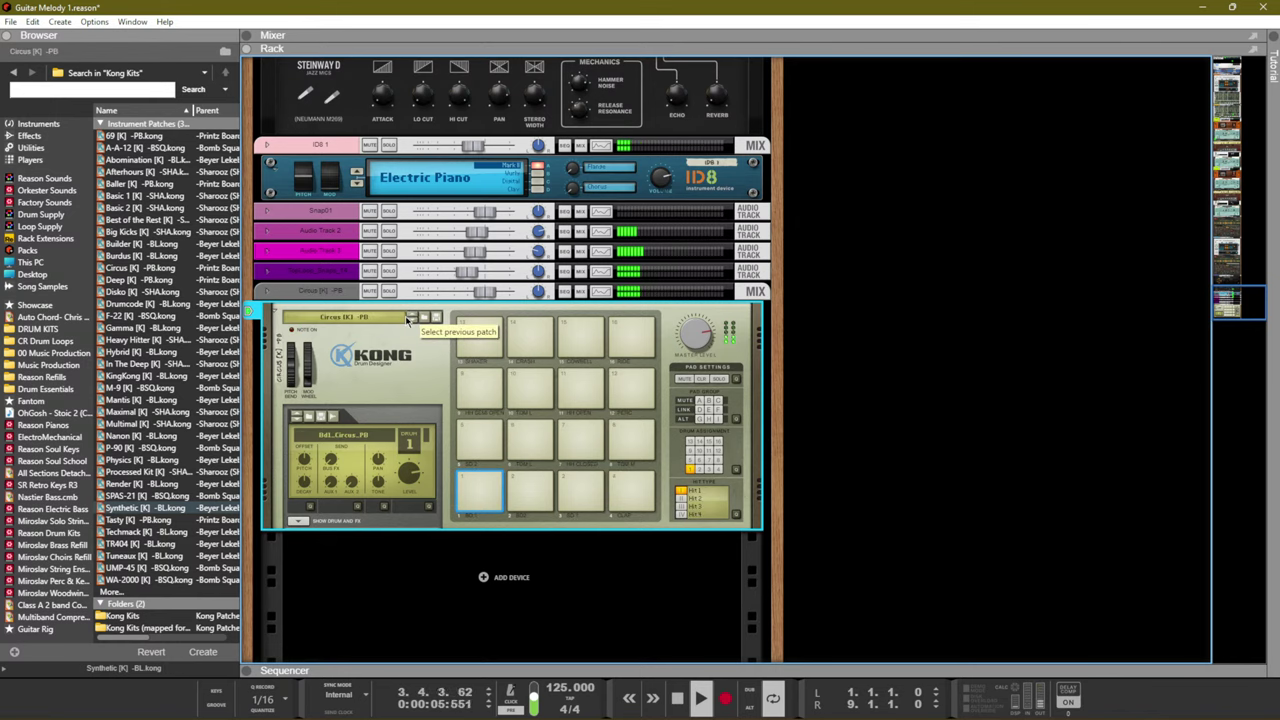
left_click(409, 317)
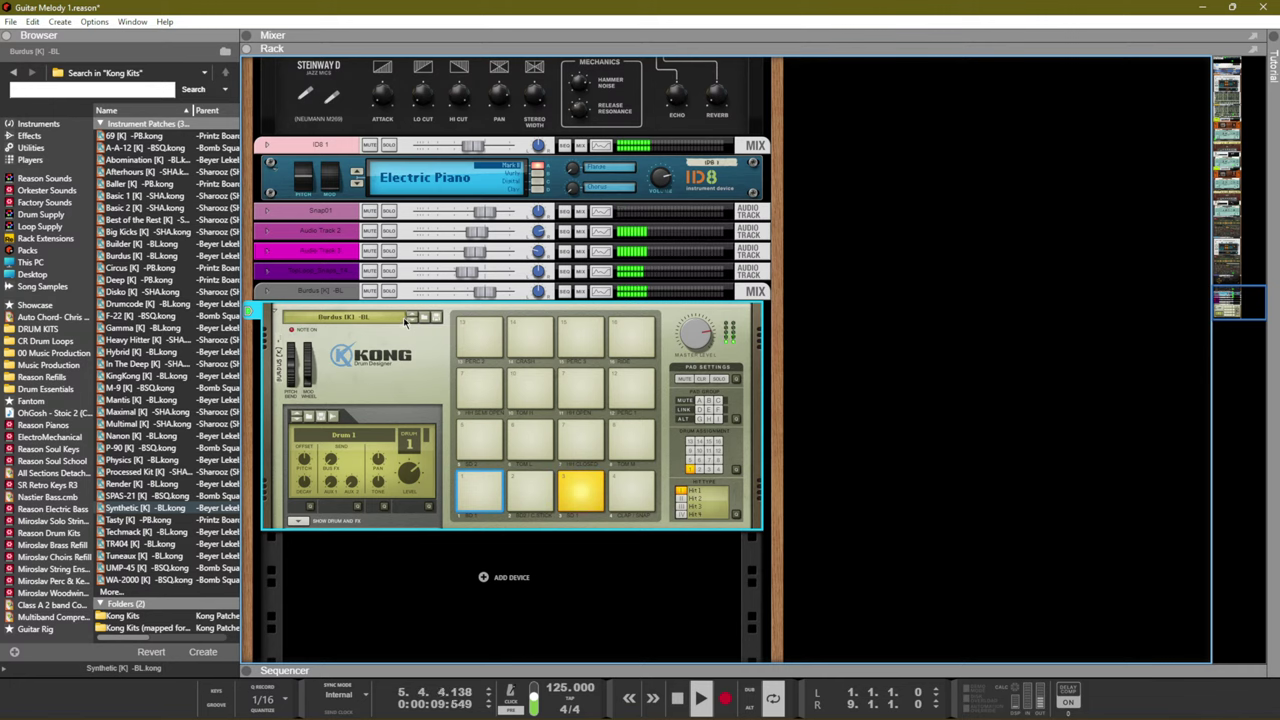
left_click(402, 318)
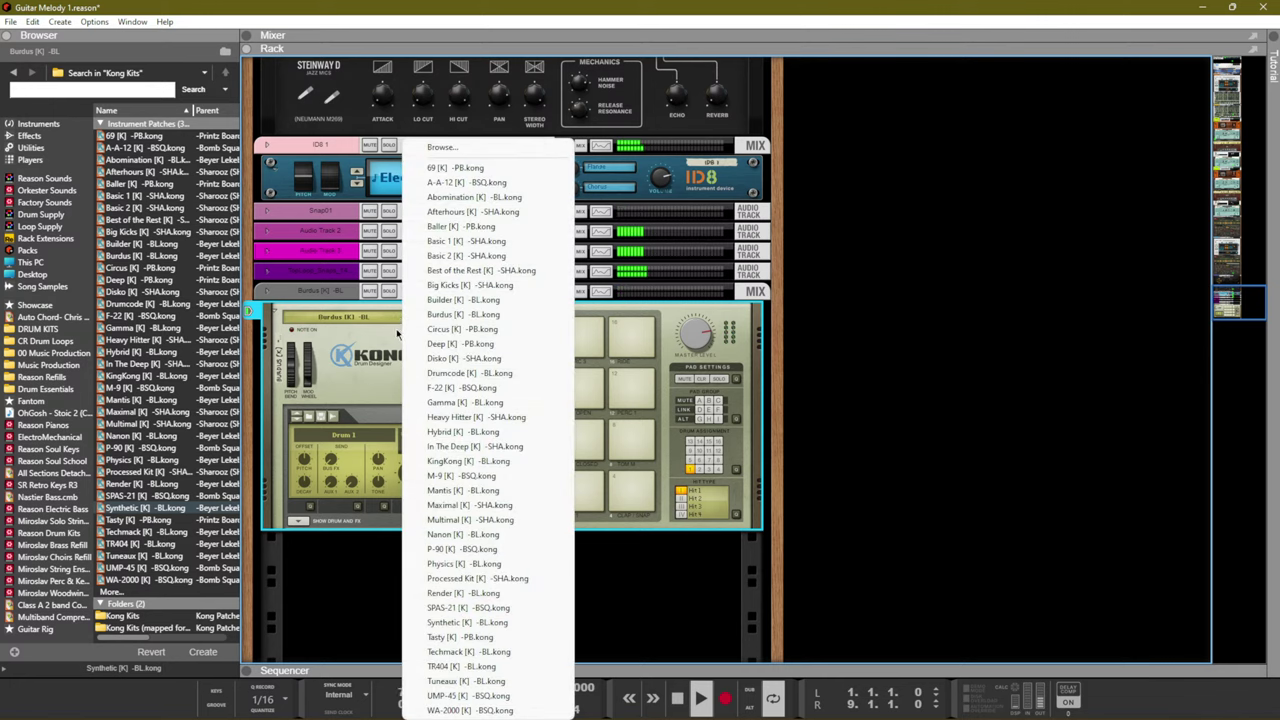
left_click(413, 320)
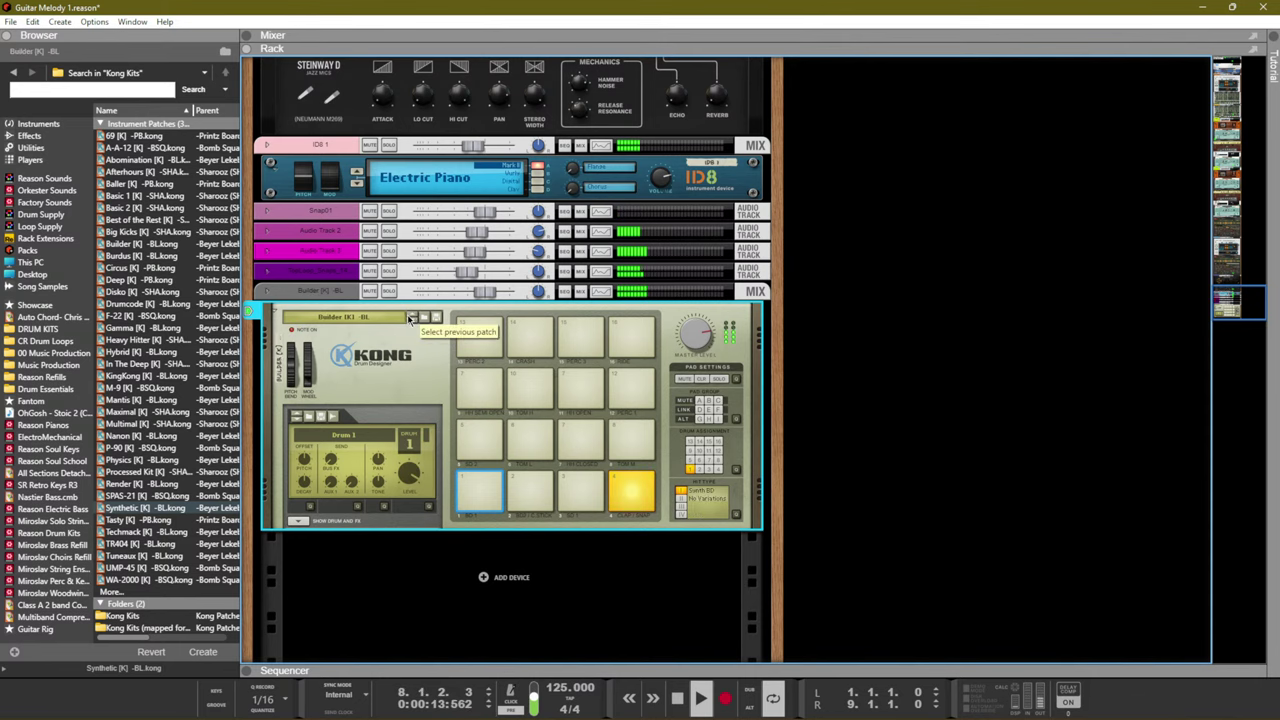
left_click(409, 318)
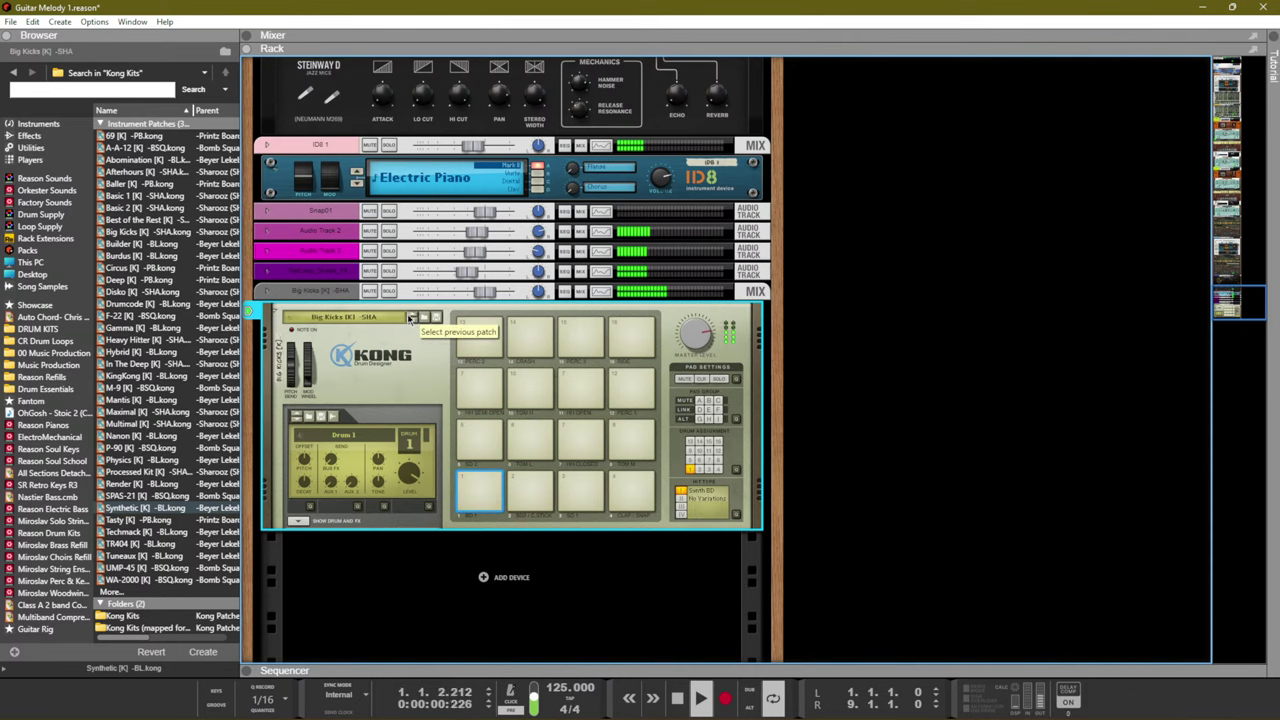
left_click(409, 318)
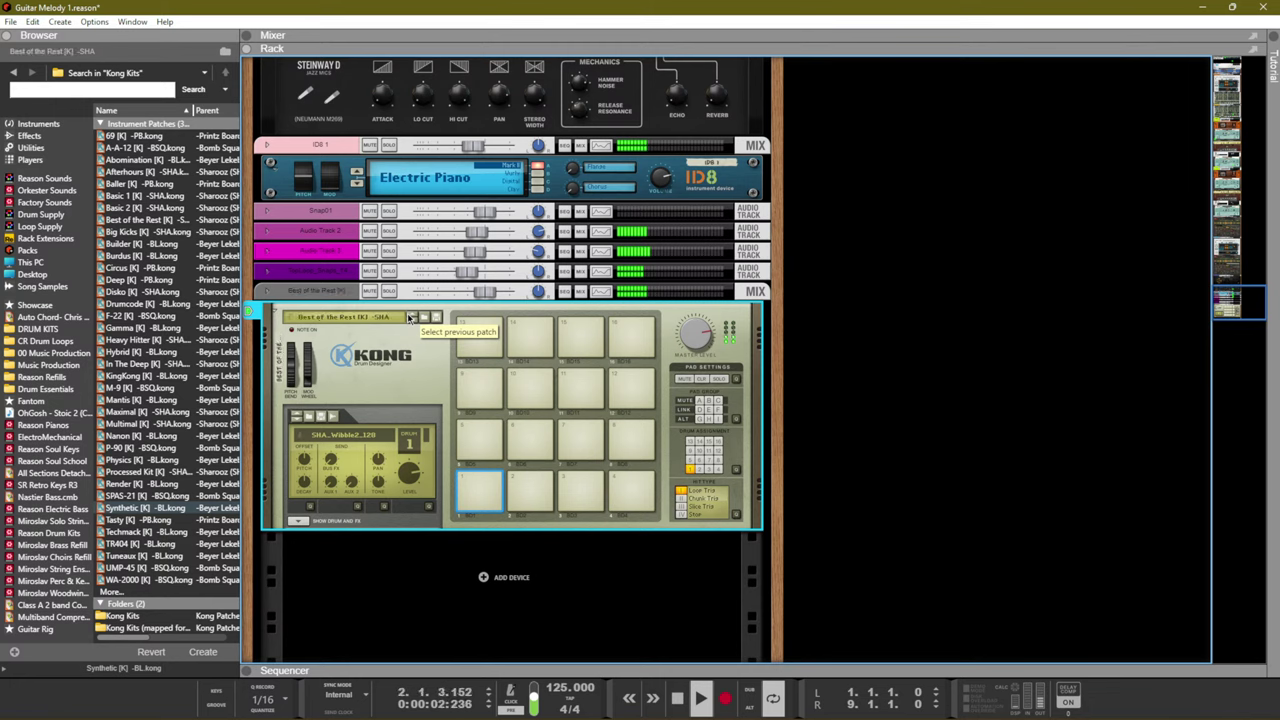
left_click(409, 317)
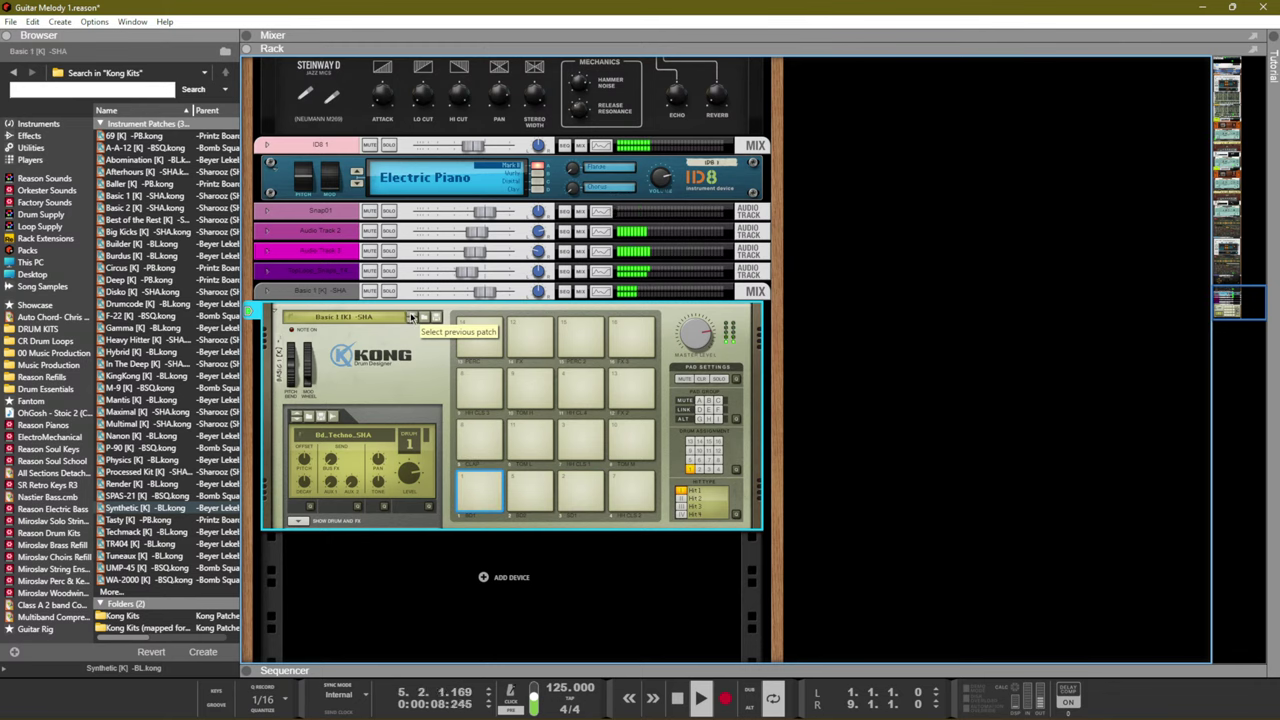
left_click(410, 318)
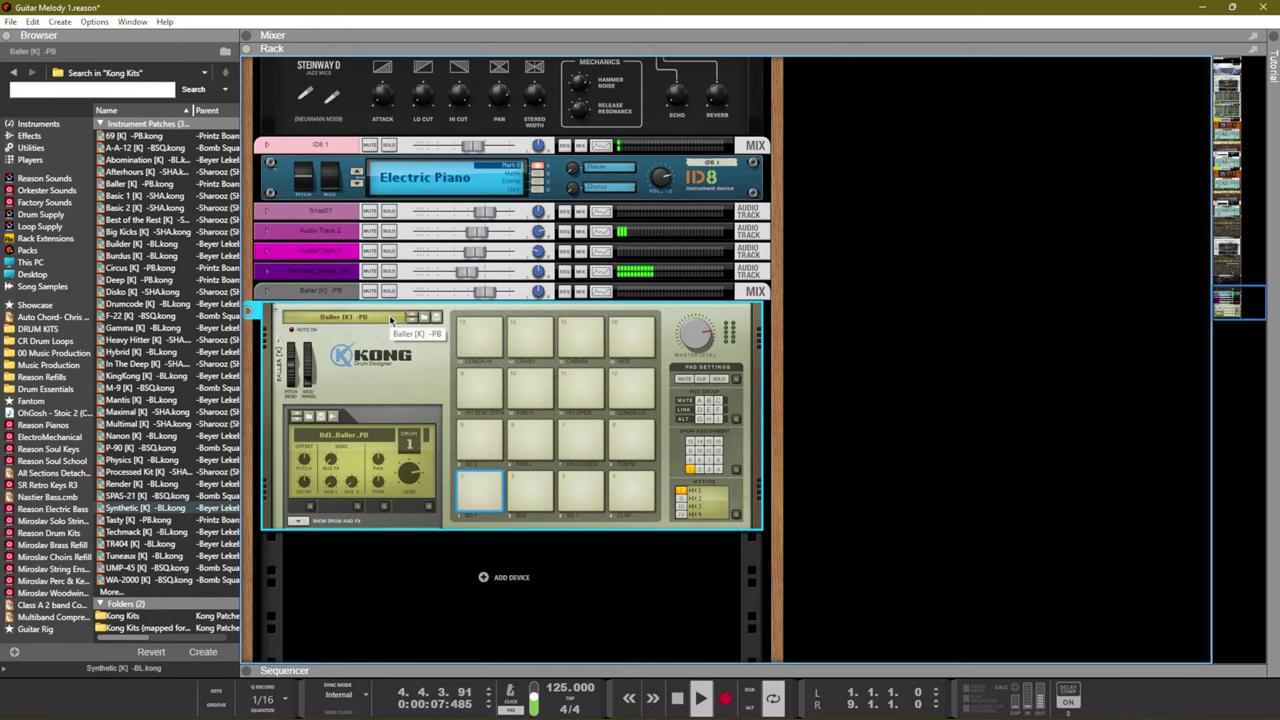
Solo the TopLoop_Snaps_142_PL audio track and lower its level to about -11.67 dB
left_click(389, 271)
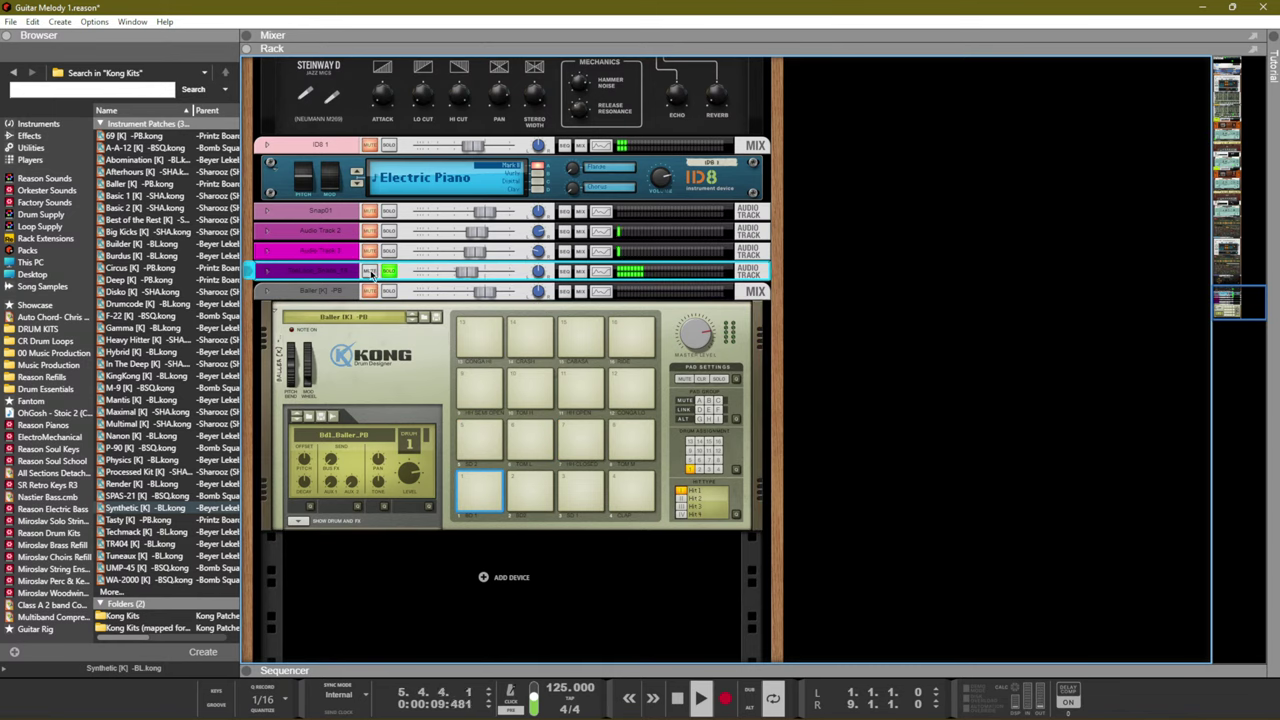
left_click_drag(461, 277, 453, 277)
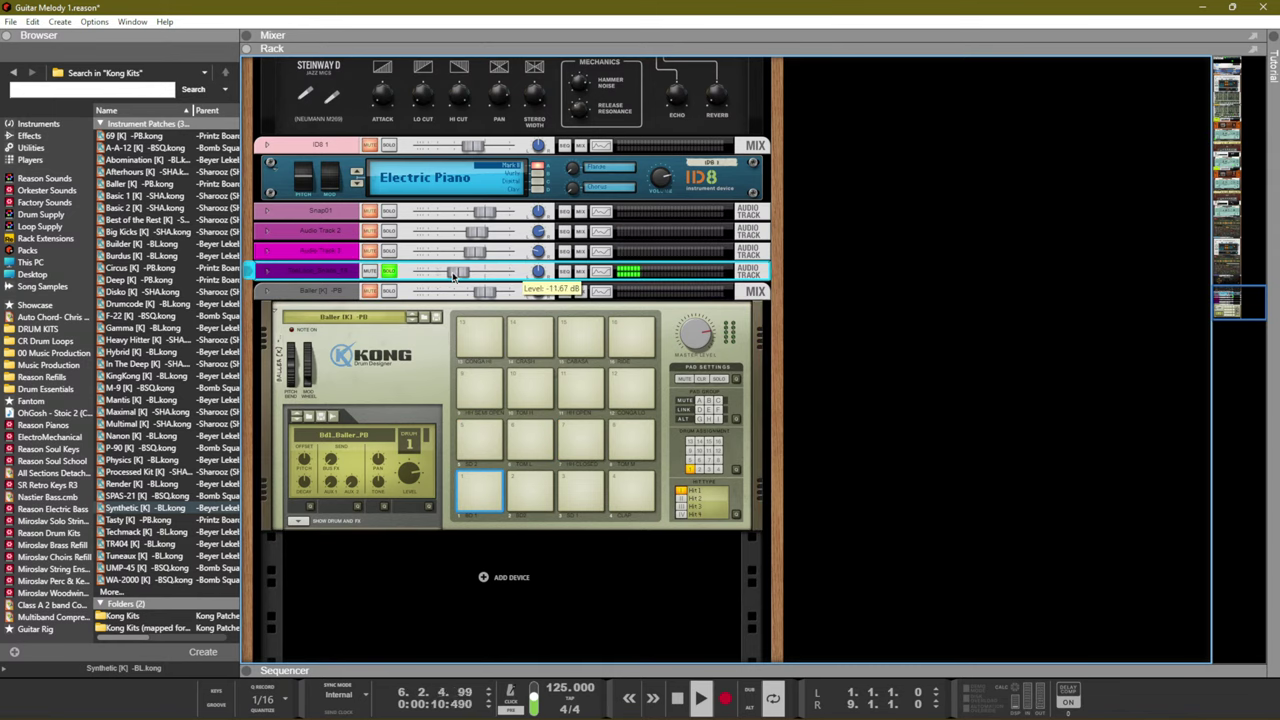
Turn off solo and mute on TopLoop_Snaps_142_PL and record an eight-bar percussion part with the Baller Kong kit
left_click(388, 273)
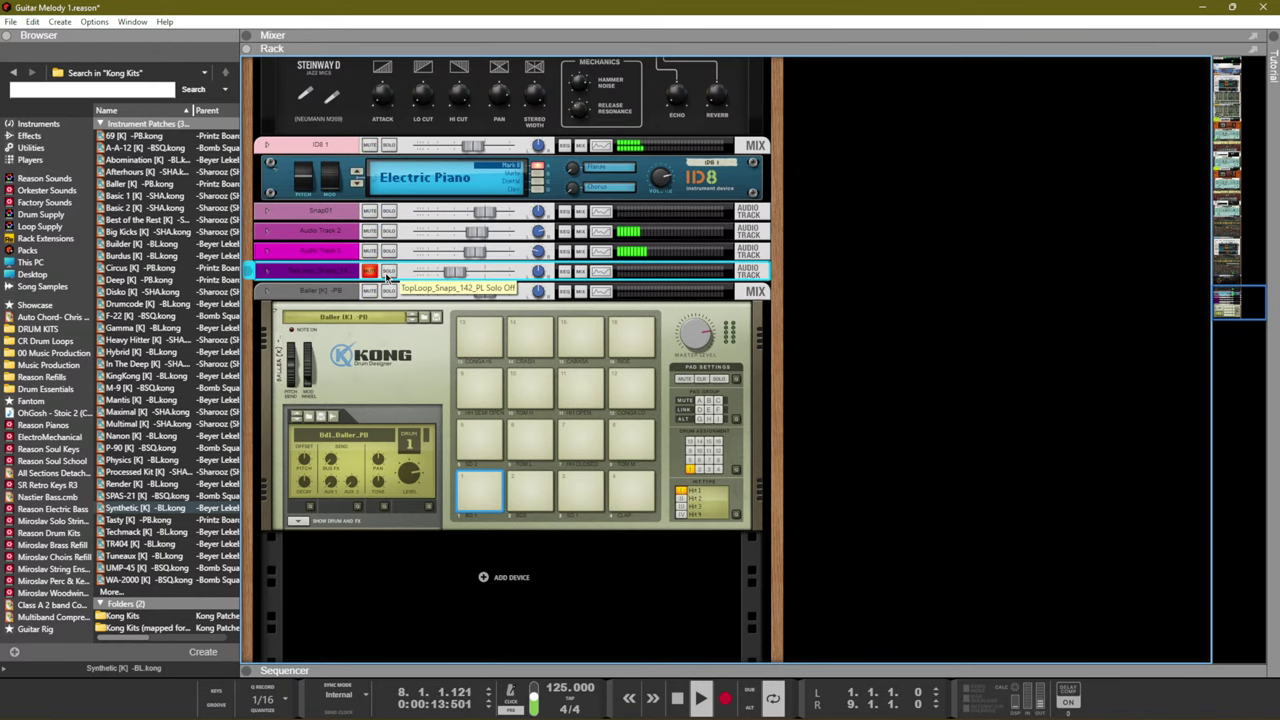
left_click(369, 271)
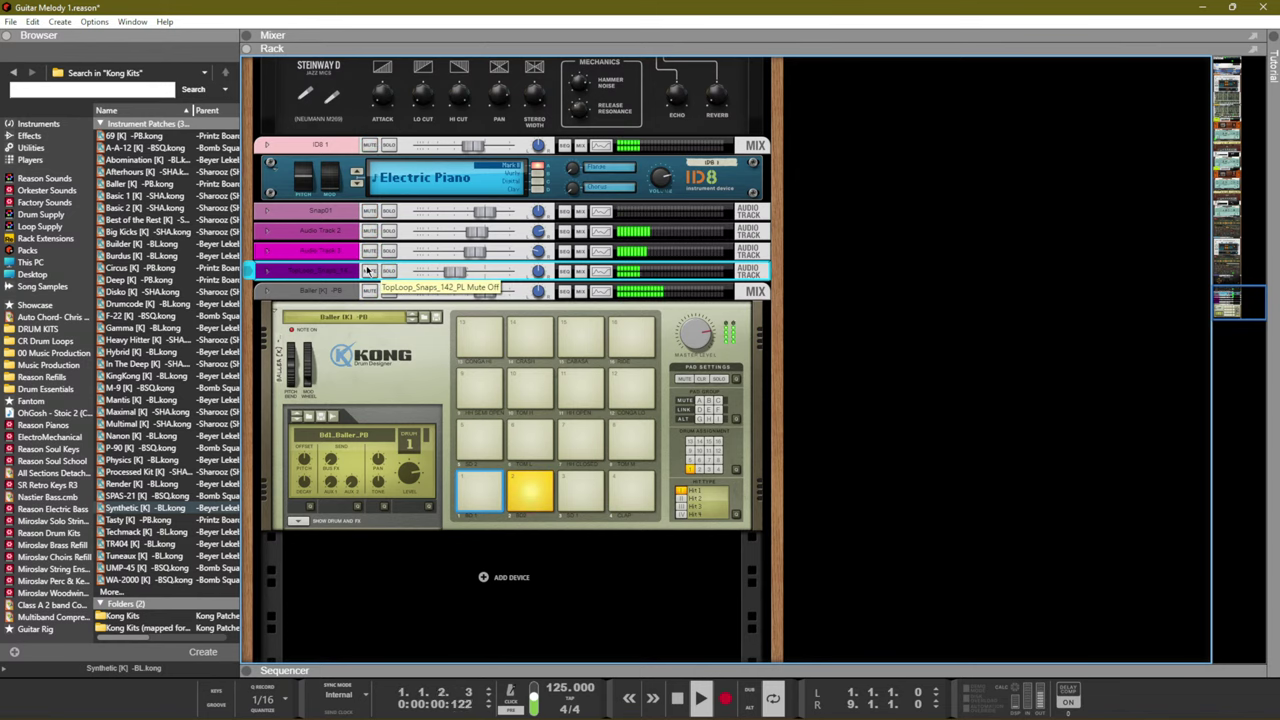
key("space")
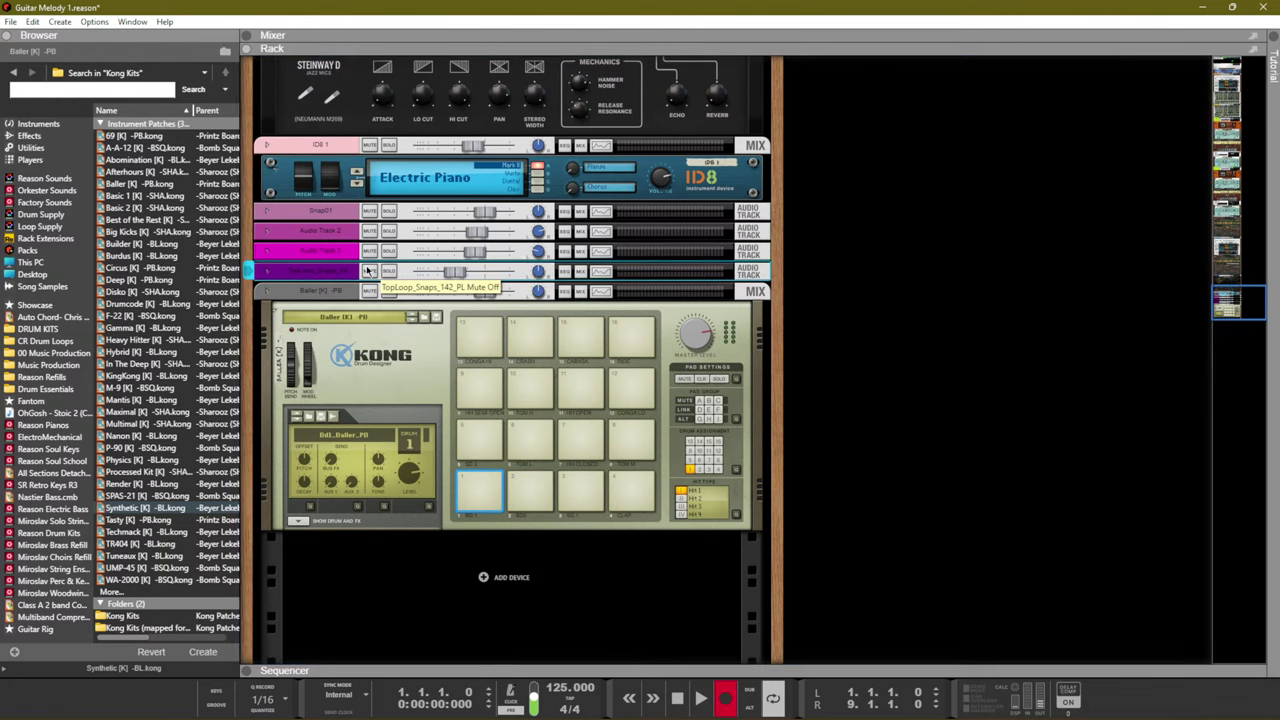
key("space")
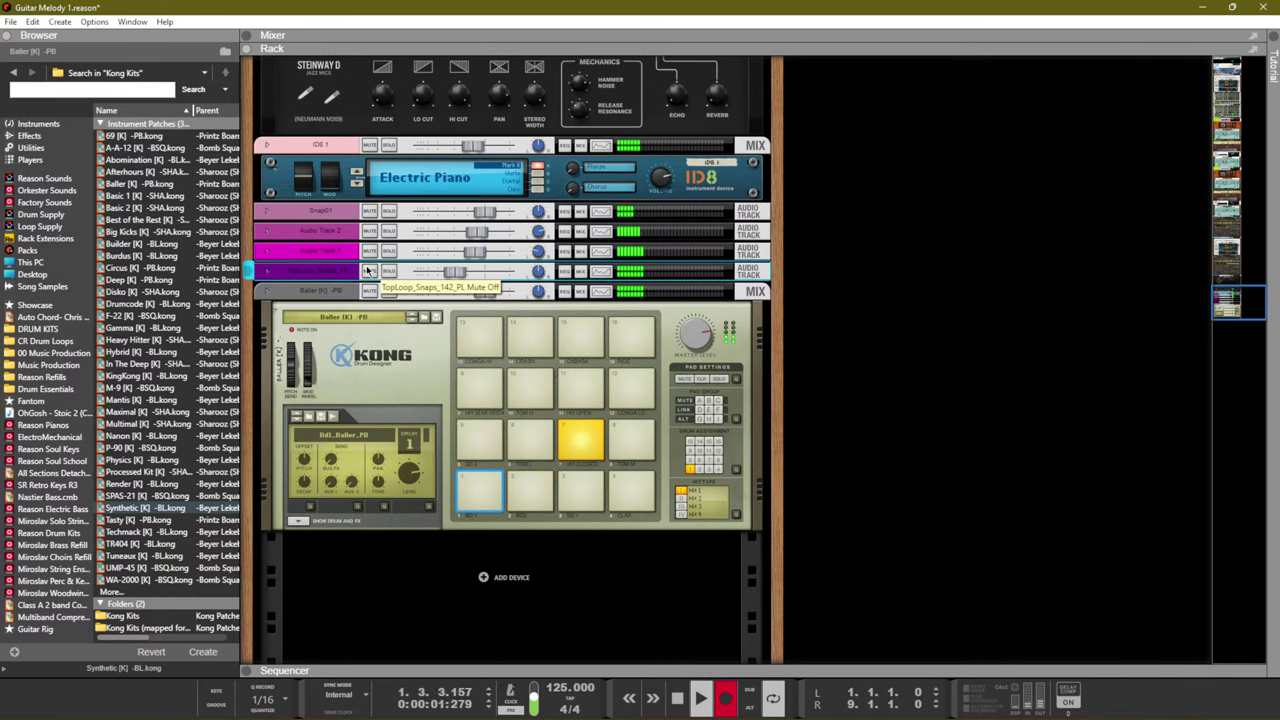
Add a new sequencer track with a SubTractor Analog Synthesizer
key("F7")
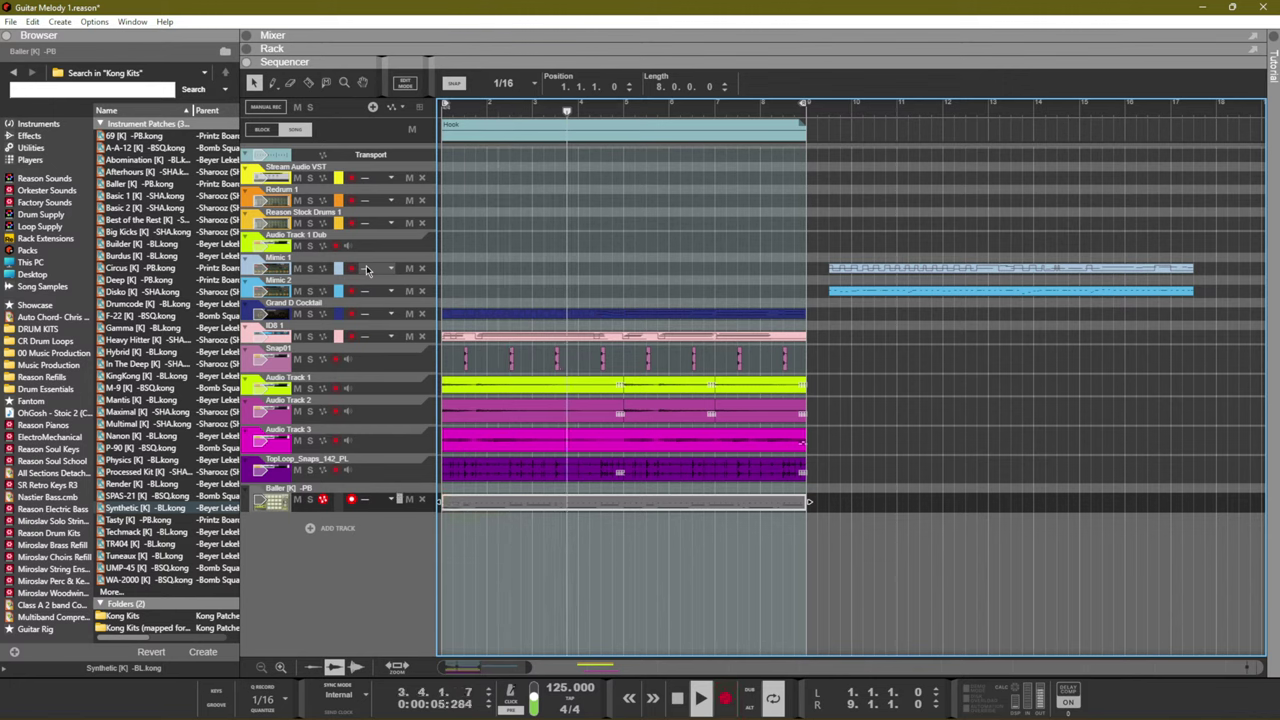
left_click(350, 528)
mouse_move(400, 549)
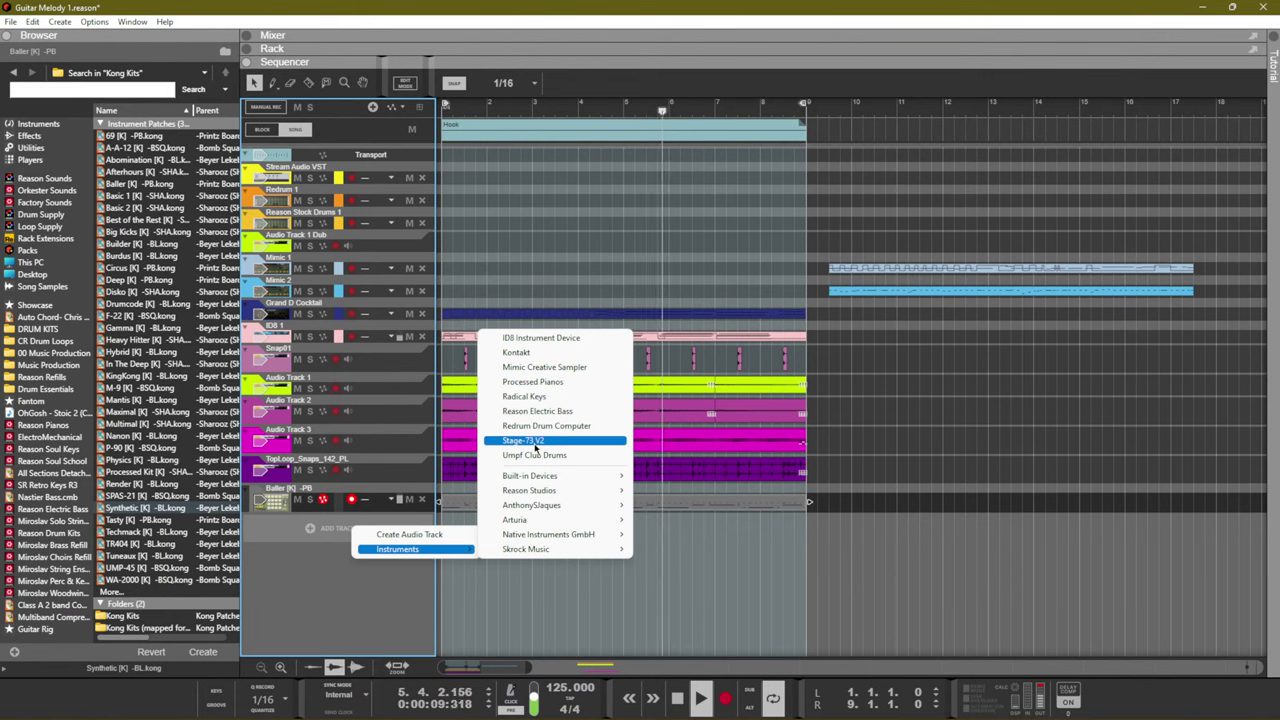
mouse_move(543, 475)
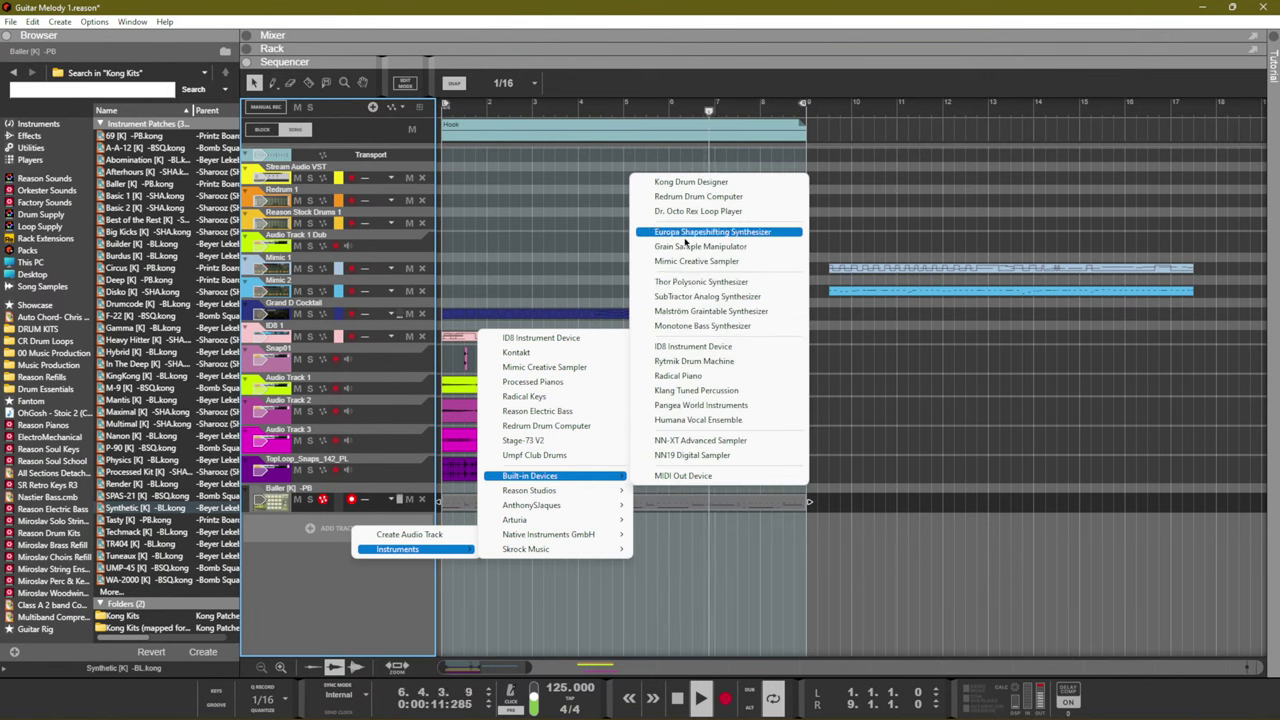
left_click(700, 296)
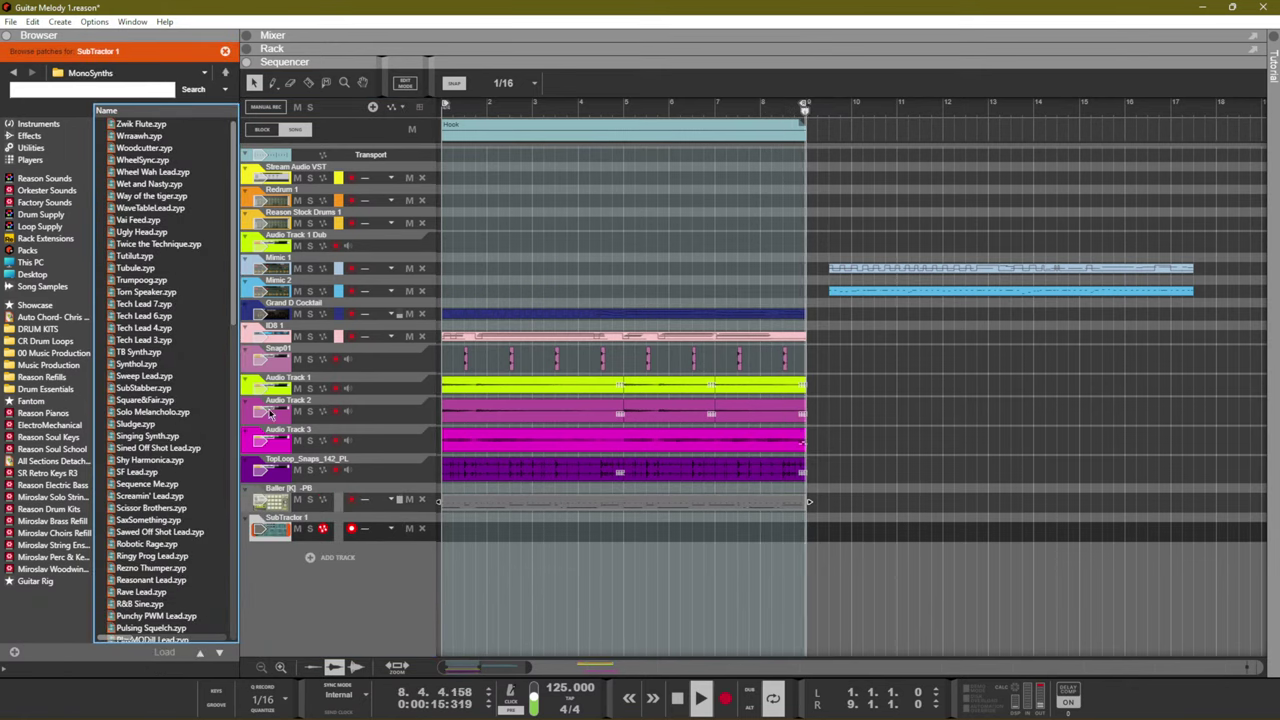
Briefly toggle the mutes of Audio Track 3 and Audio Track 2 to compare, and leave Audio Track 1 muted
left_click(297, 441)
left_click(297, 441)
left_click(297, 412)
left_click(297, 412)
left_click(297, 388)
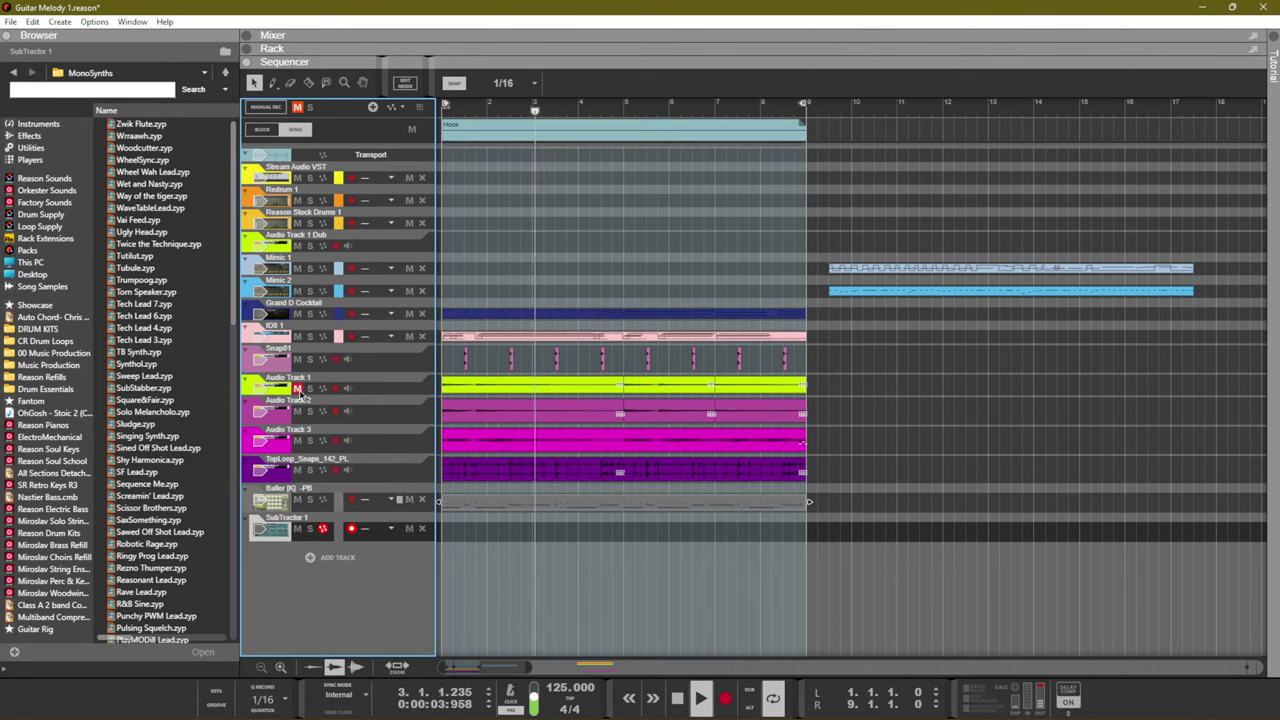
Show the SubTractor in the rack and open the Bass folder of the Subtractor Patches
key("F6")
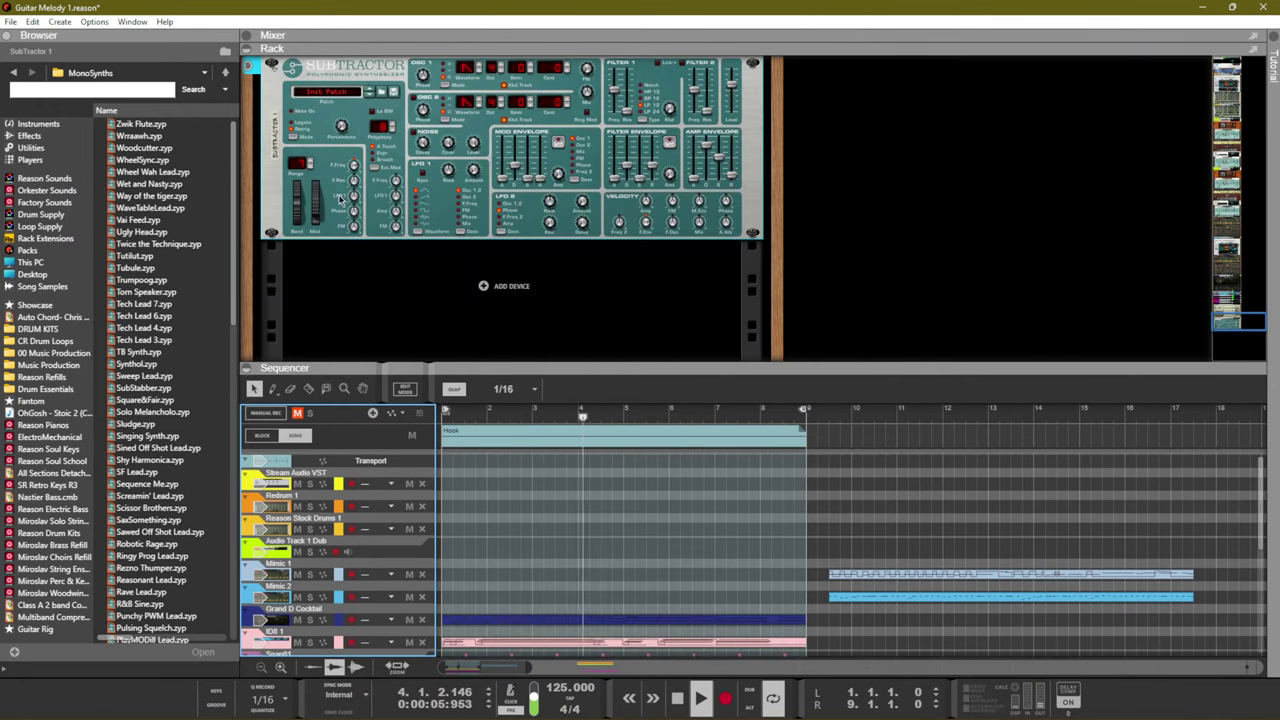
left_click(224, 72)
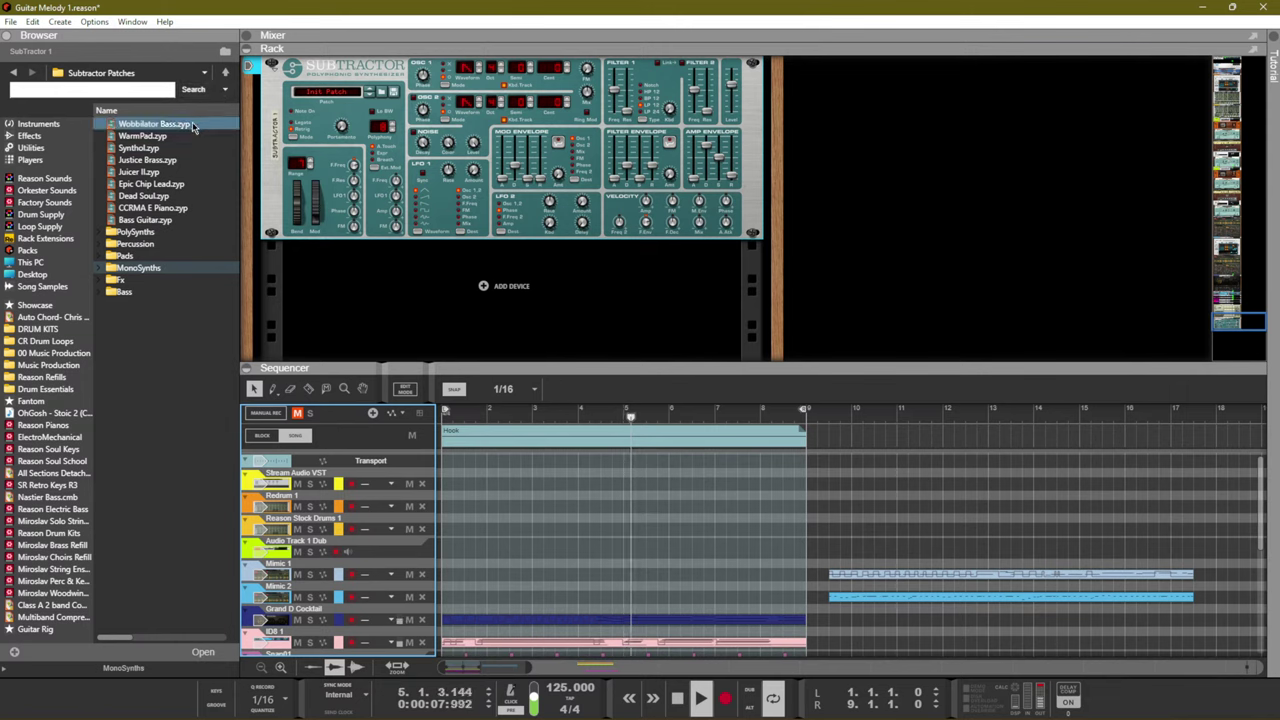
double_click(124, 291)
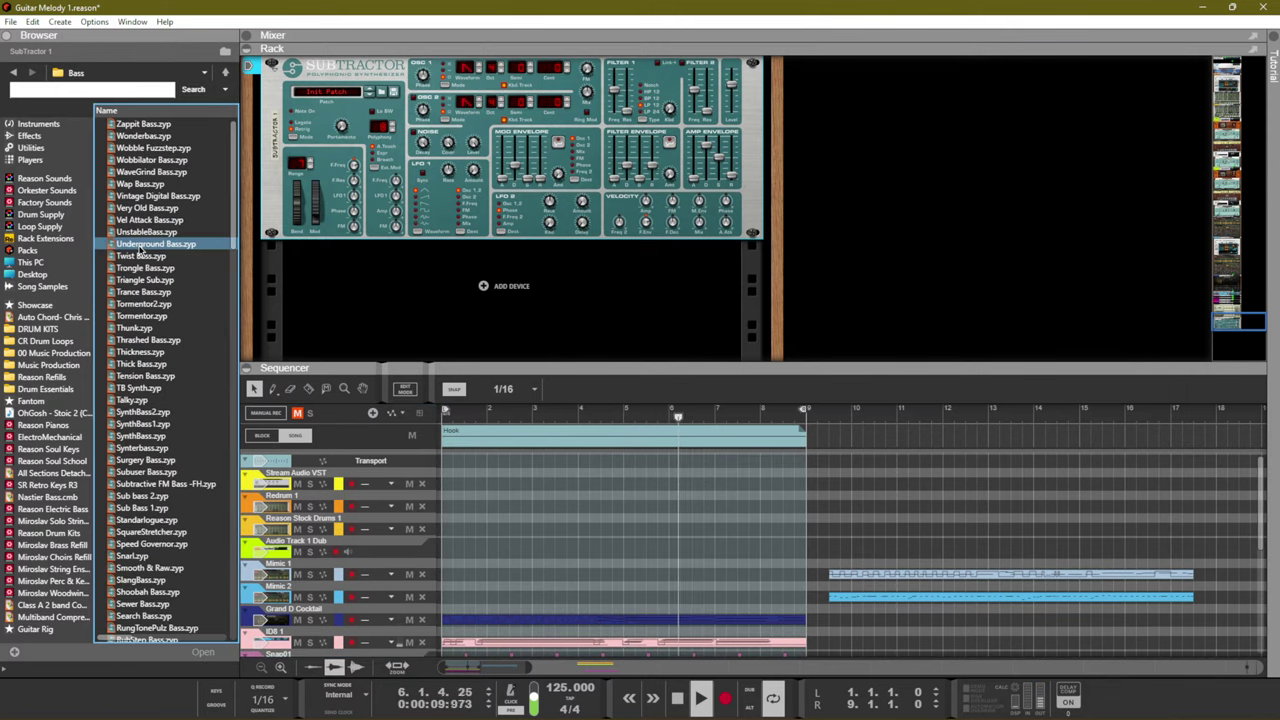
Lower the level of the ID8 1 electric piano's mix channel to about -25.11 dB
scroll(460, 590, "down", 3)
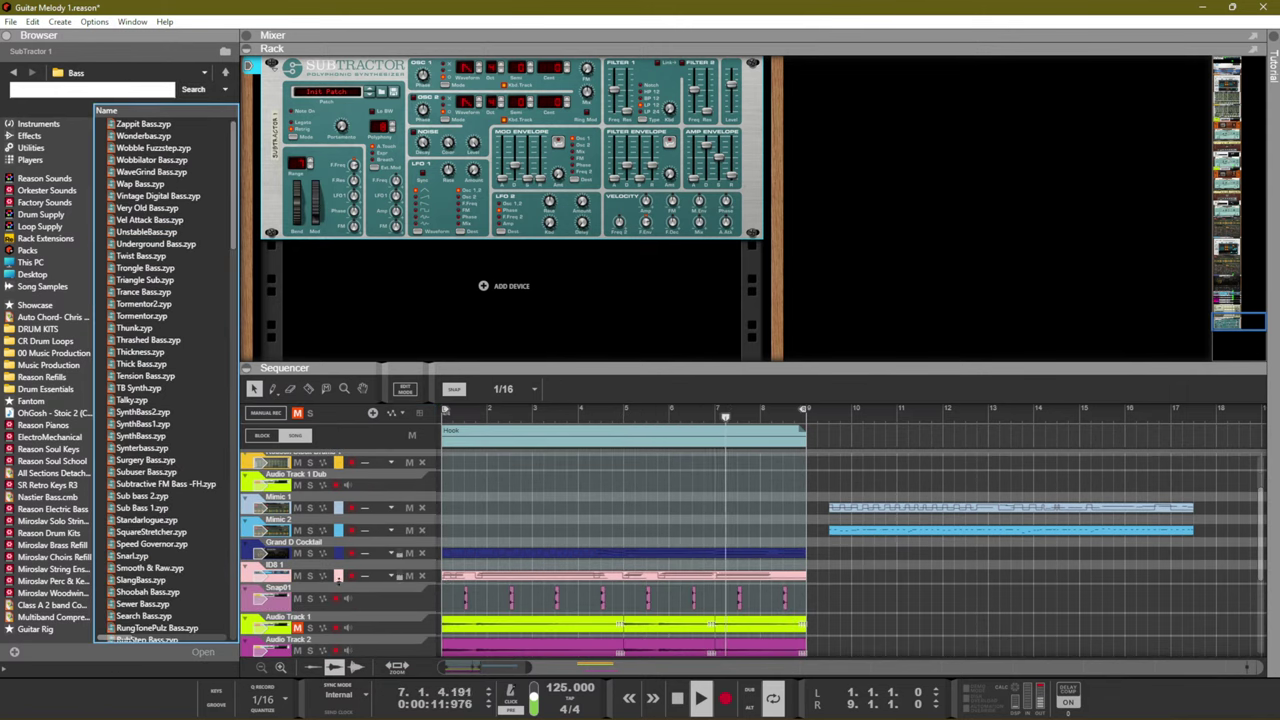
left_click(346, 583)
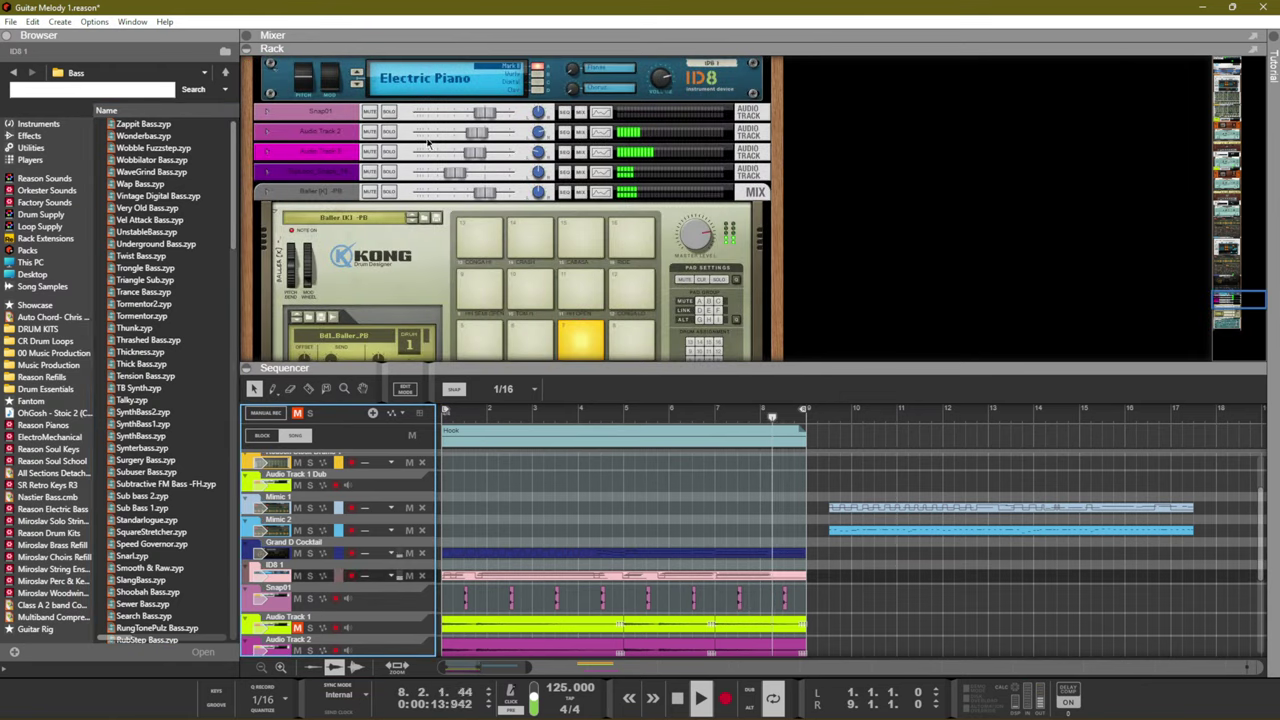
scroll(458, 113, "up", 2)
left_click(458, 113)
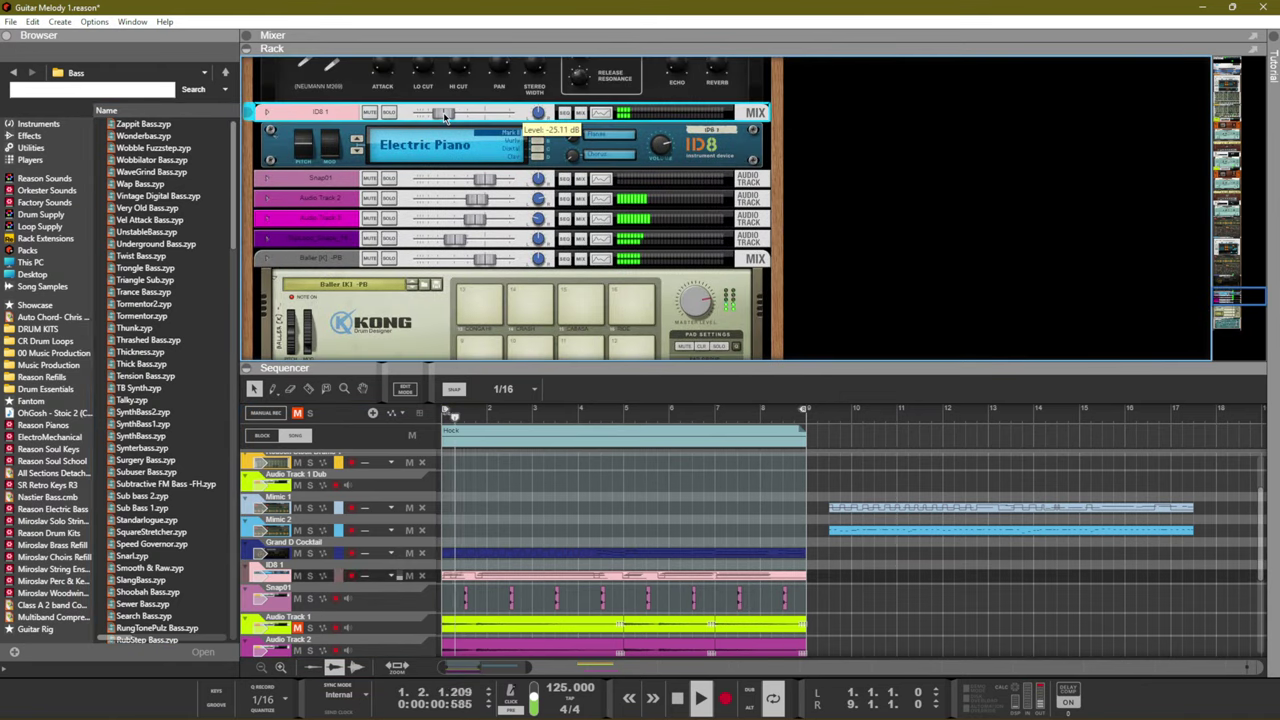
scroll(406, 535, "up", 3)
Load the Underground Bass patch into the SubTractor and try it against the looped song
scroll(466, 257, "down", 5)
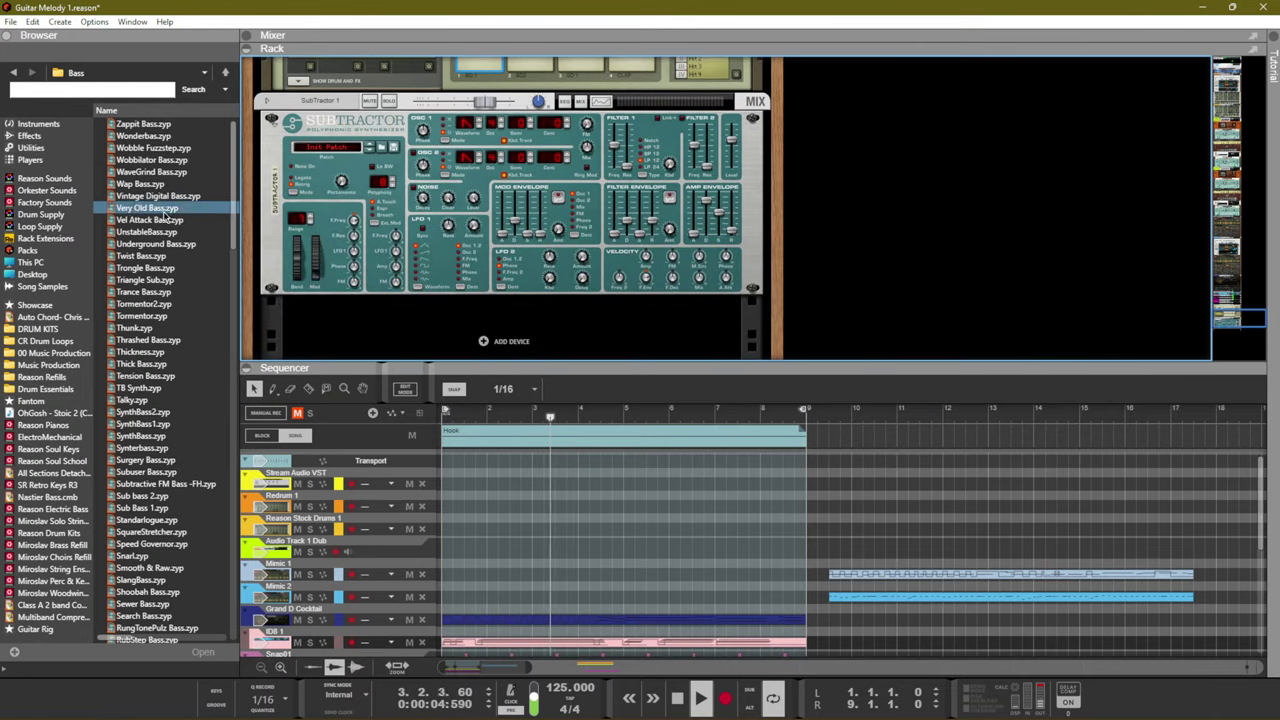
left_click(155, 244)
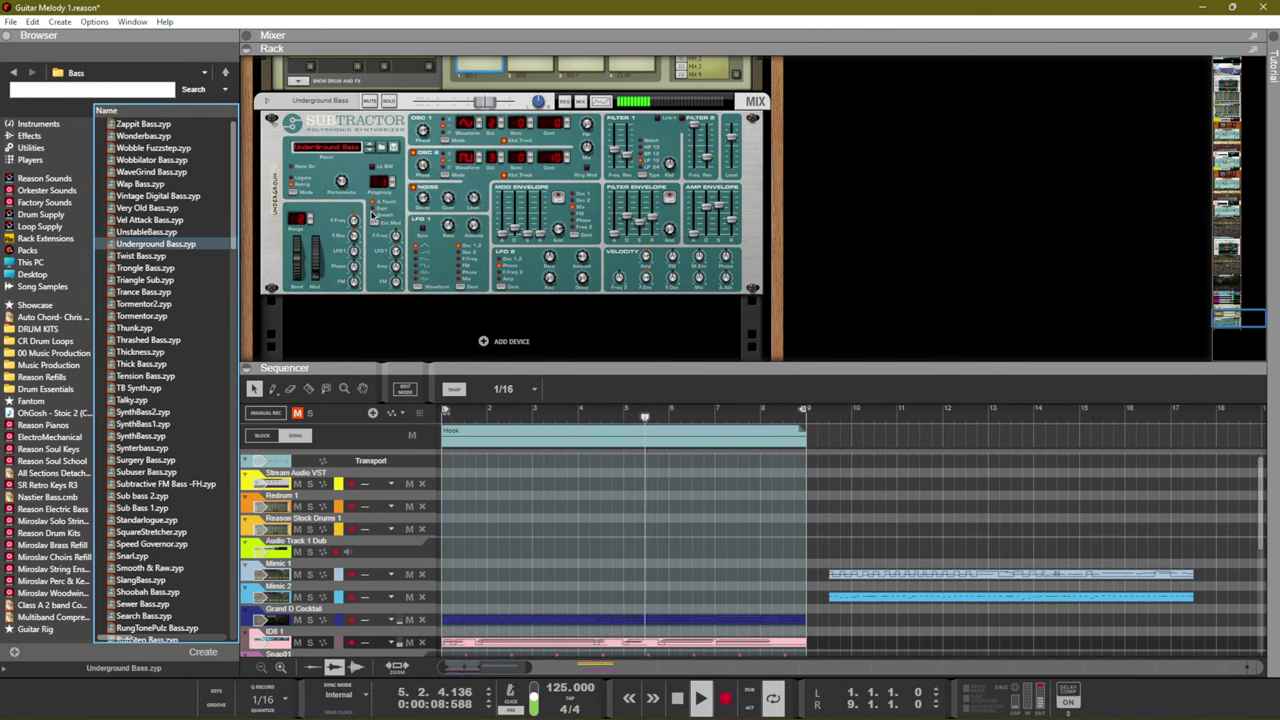
key("space")
key("space")
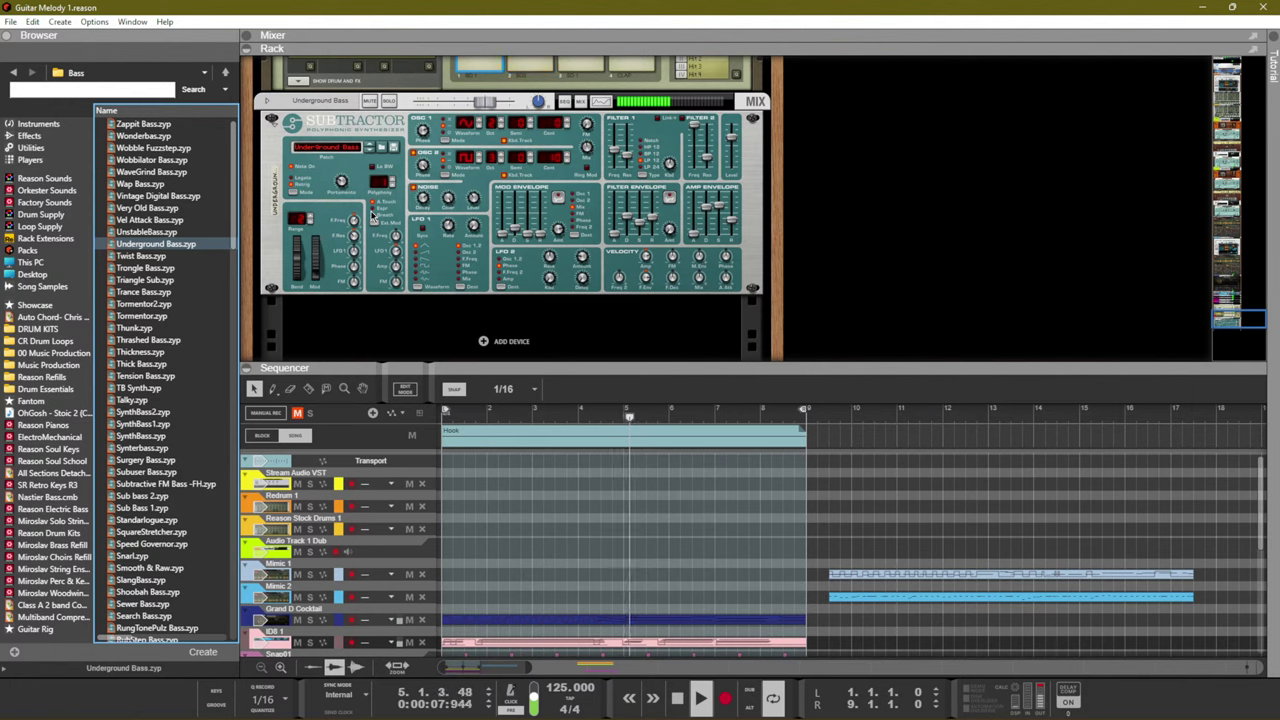
key("space")
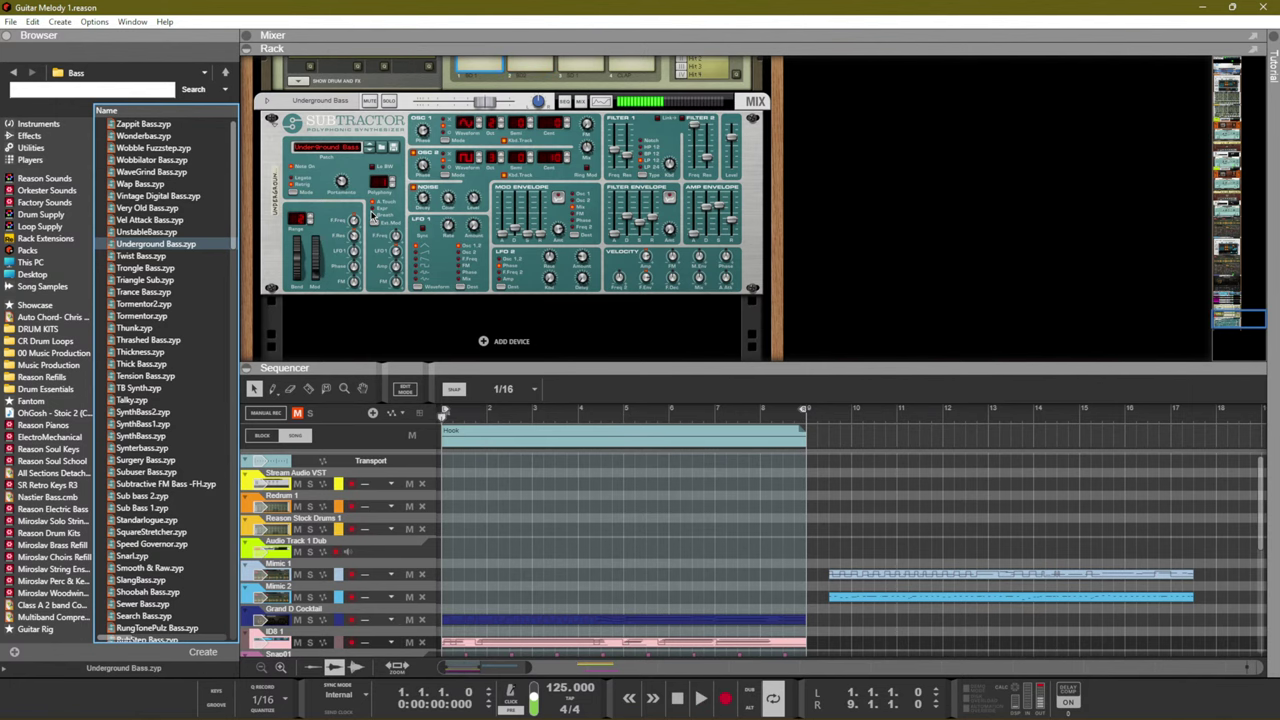
Audition the SubTractor bass patches one by one, going forward from Twist Bass until TB Synth is loaded
left_click(369, 150)
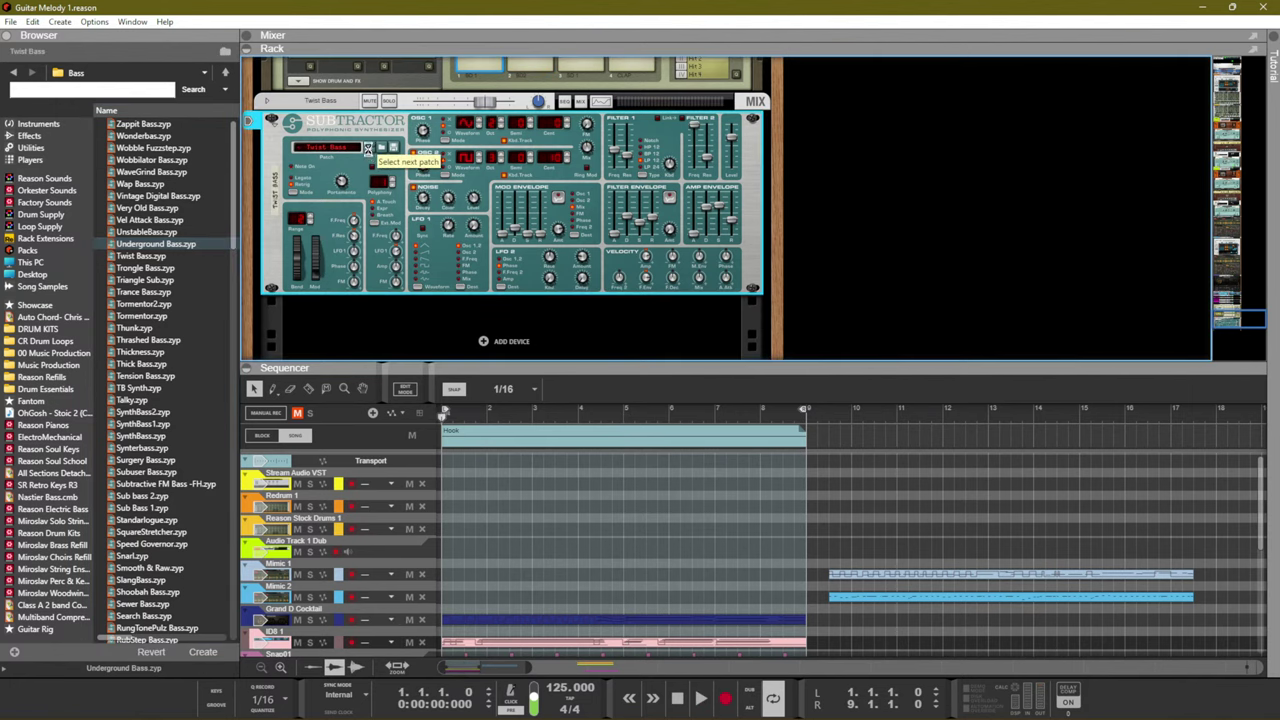
left_click(369, 150)
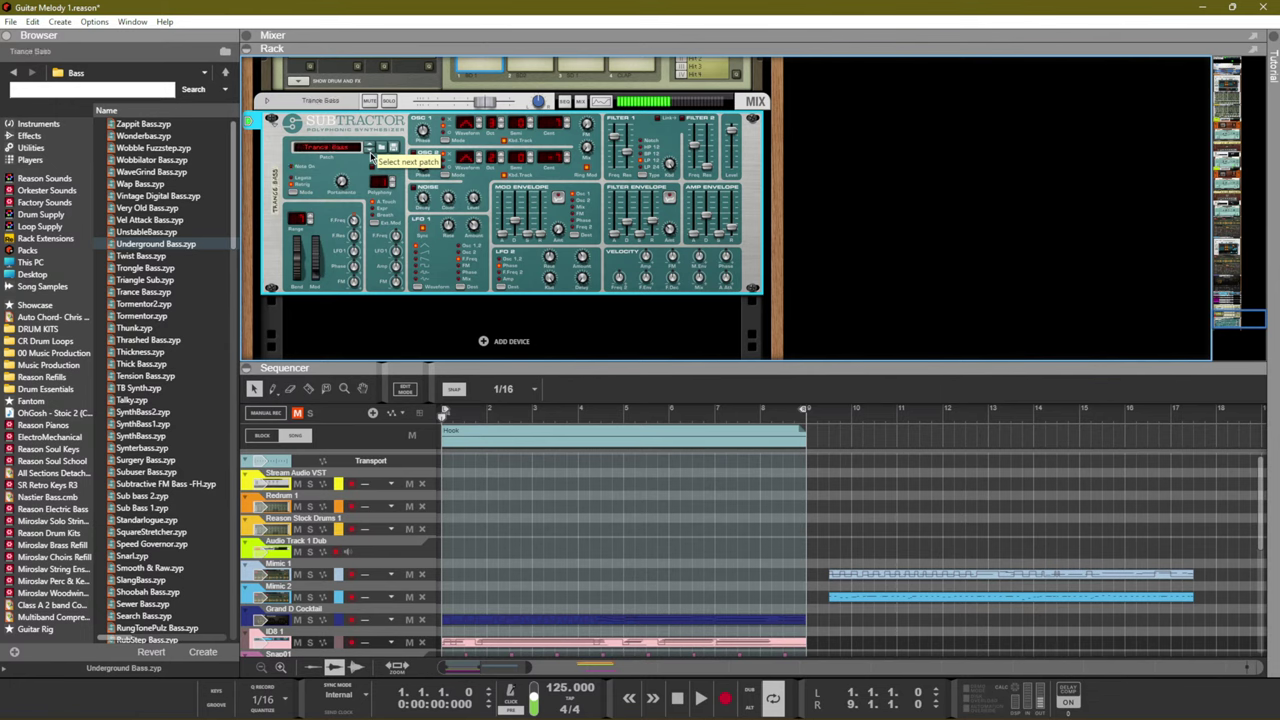
left_click(369, 150)
left_click(369, 150)
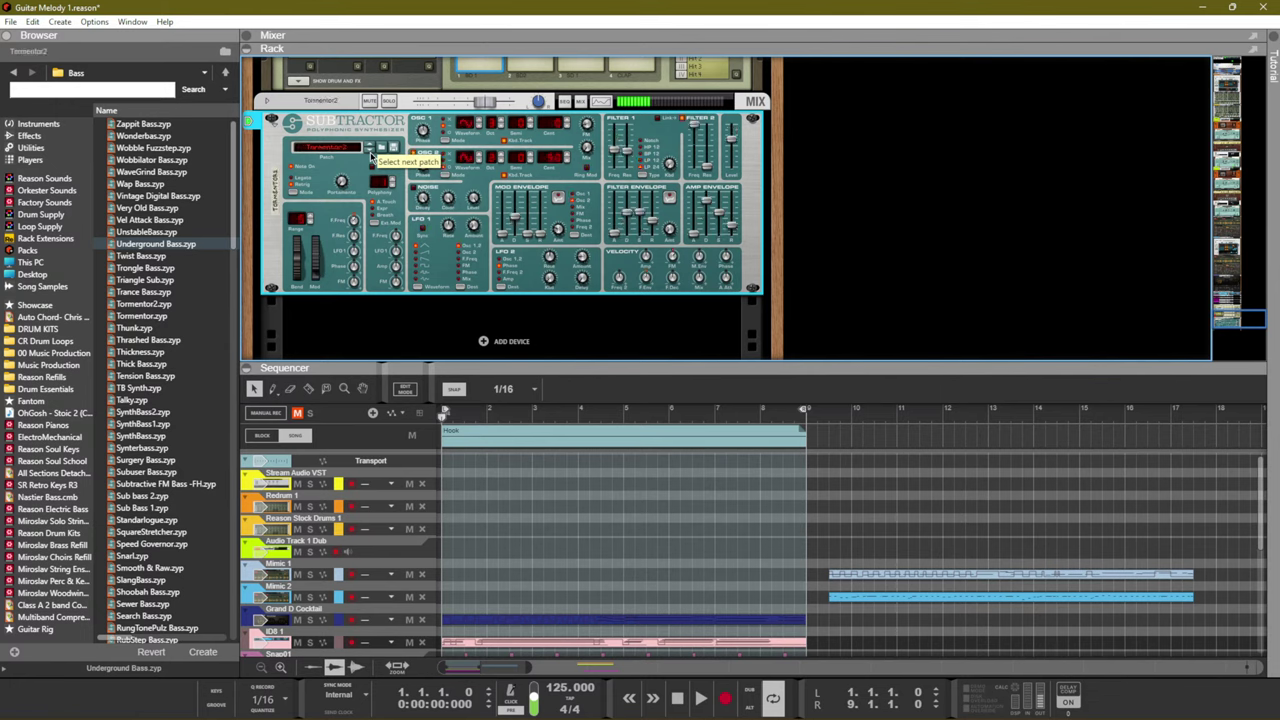
left_click(369, 150)
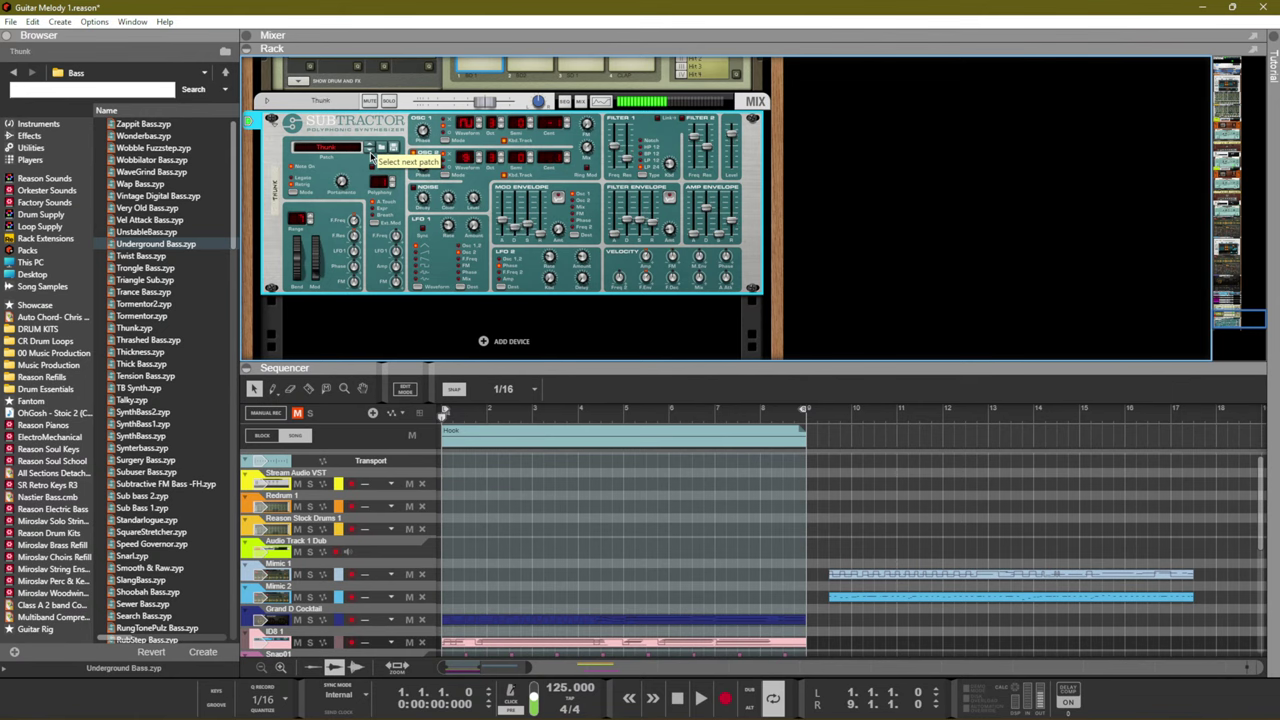
left_click(369, 150)
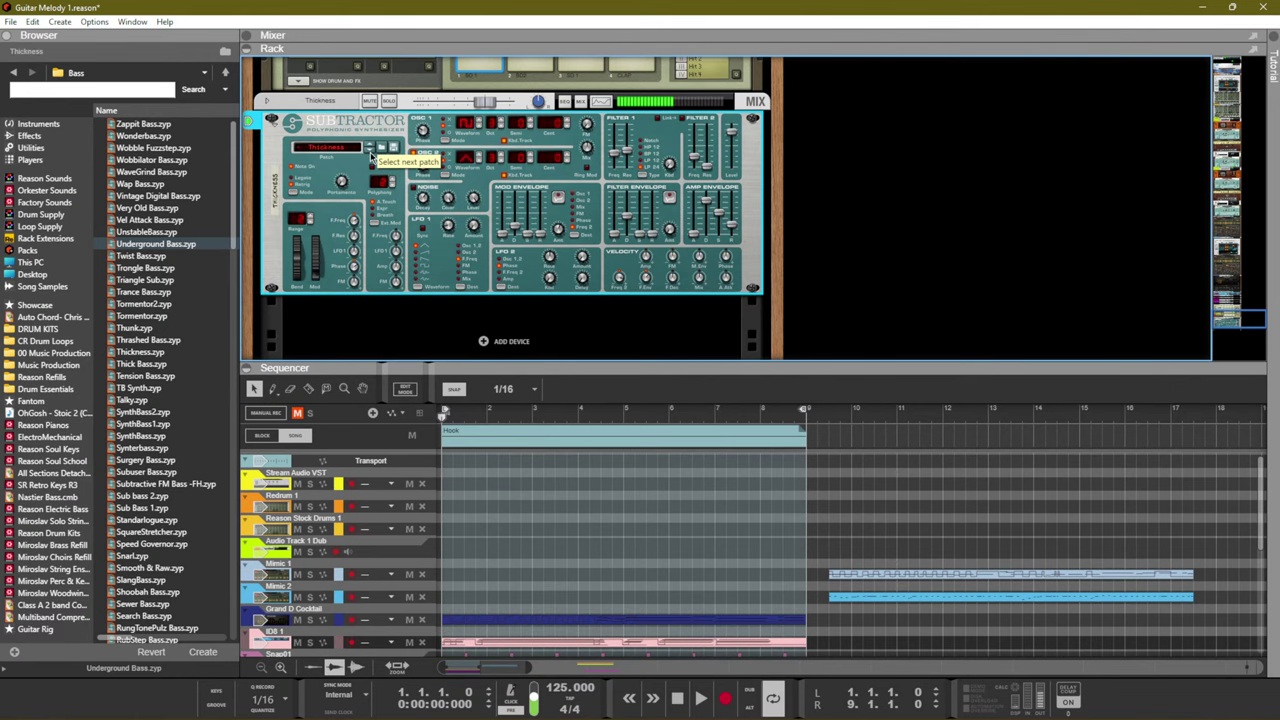
left_click(369, 150)
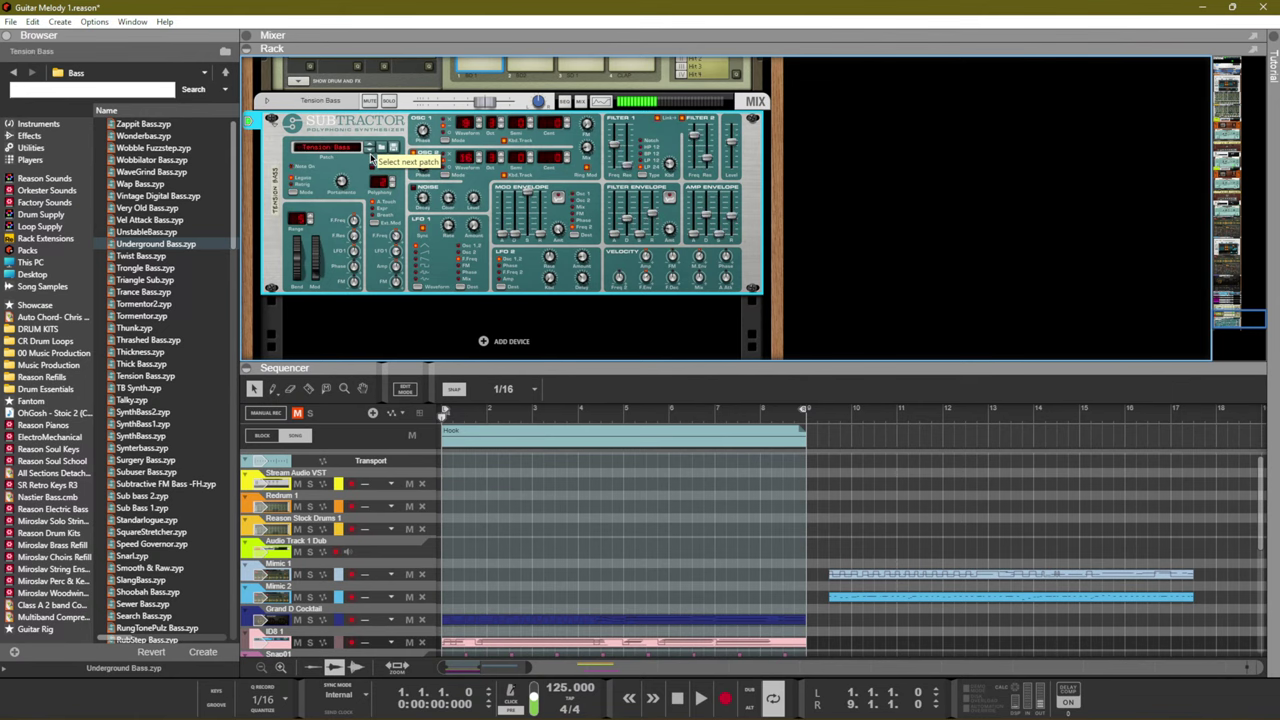
left_click(369, 150)
Save the song under the new name RNB Trap Template in the Beat Stars folder
left_click(11, 22)
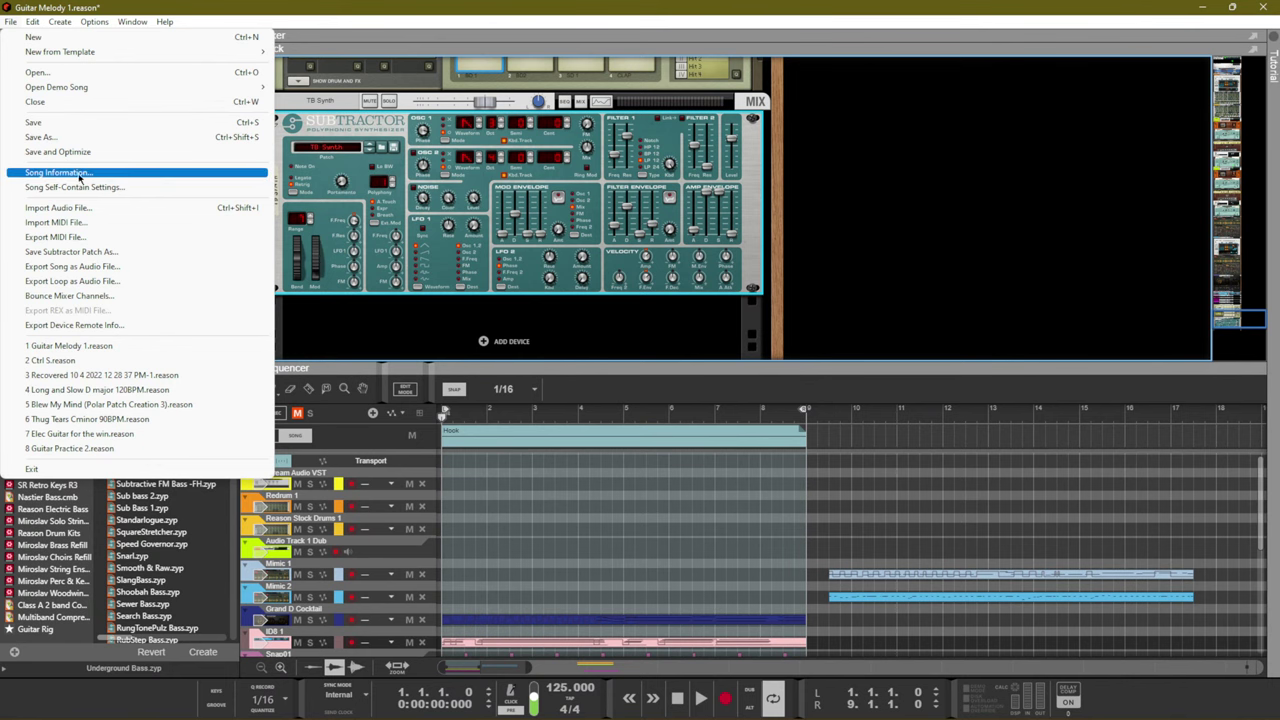
left_click(45, 137)
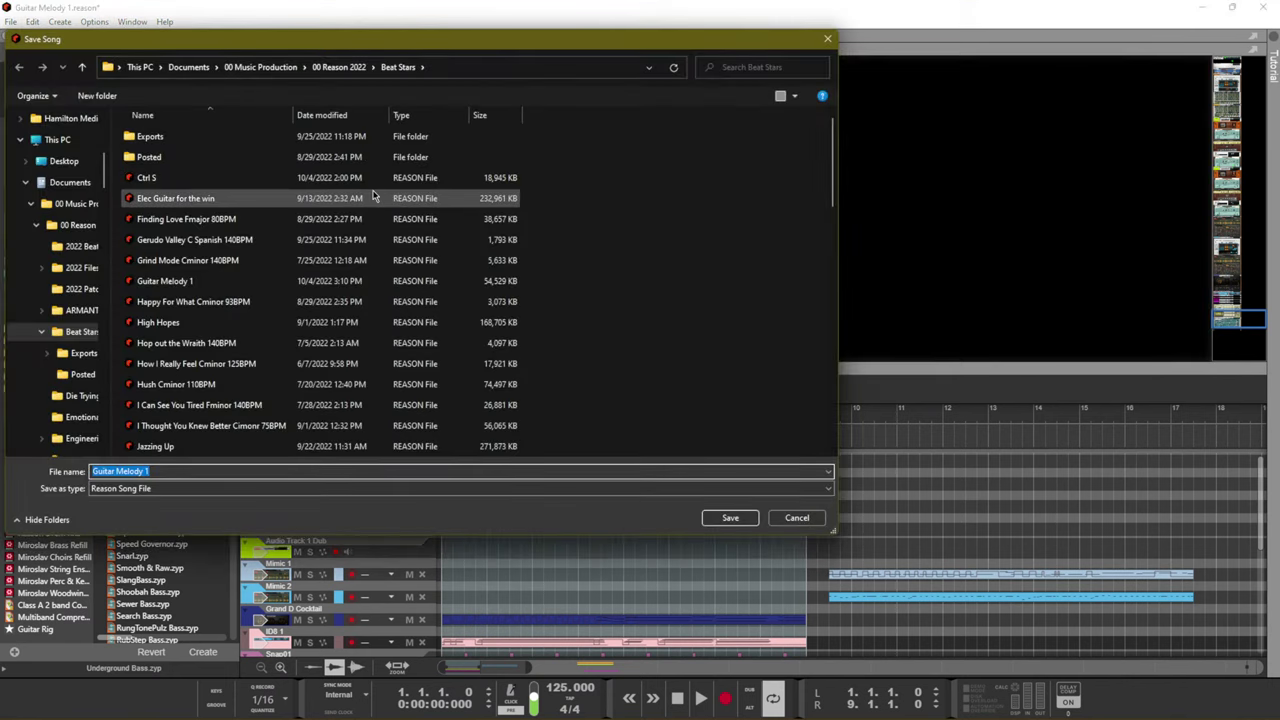
type("RN")
type("B Trap Template")
key("Return")
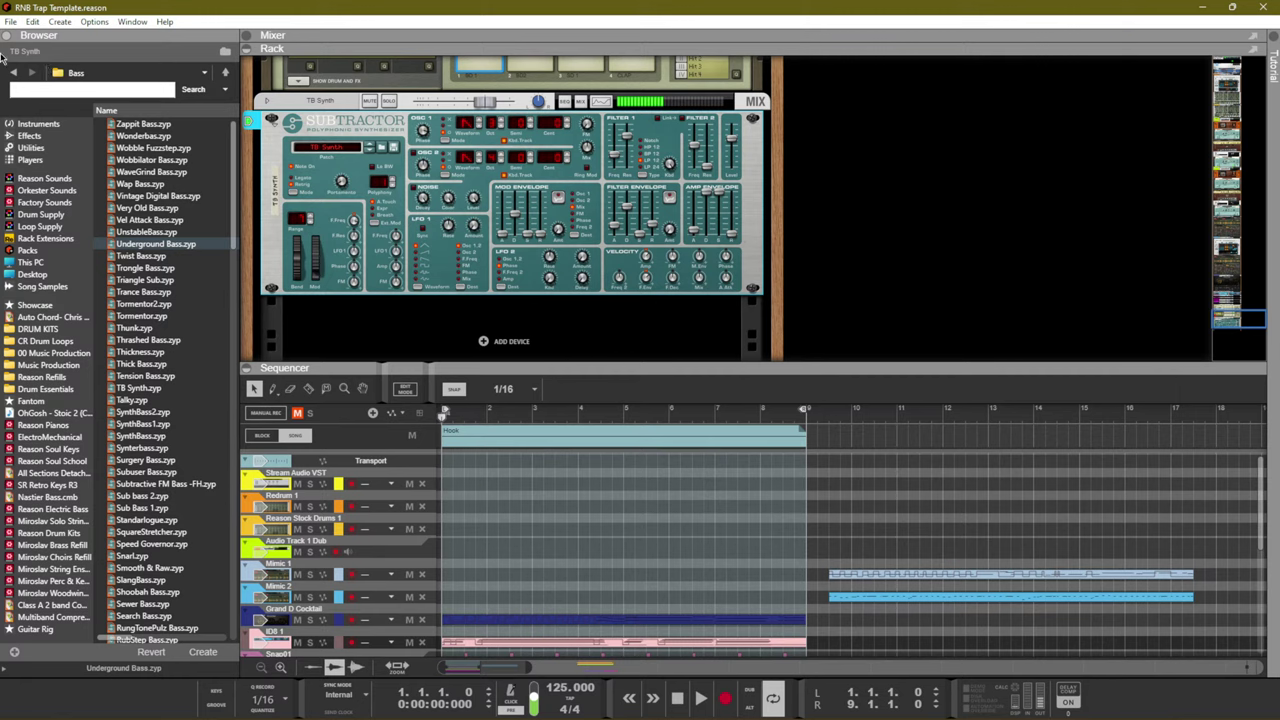
Replace the TB Synth patch with Sub bass 2 in the SubTractor and play the song to hear it in context
key("space")
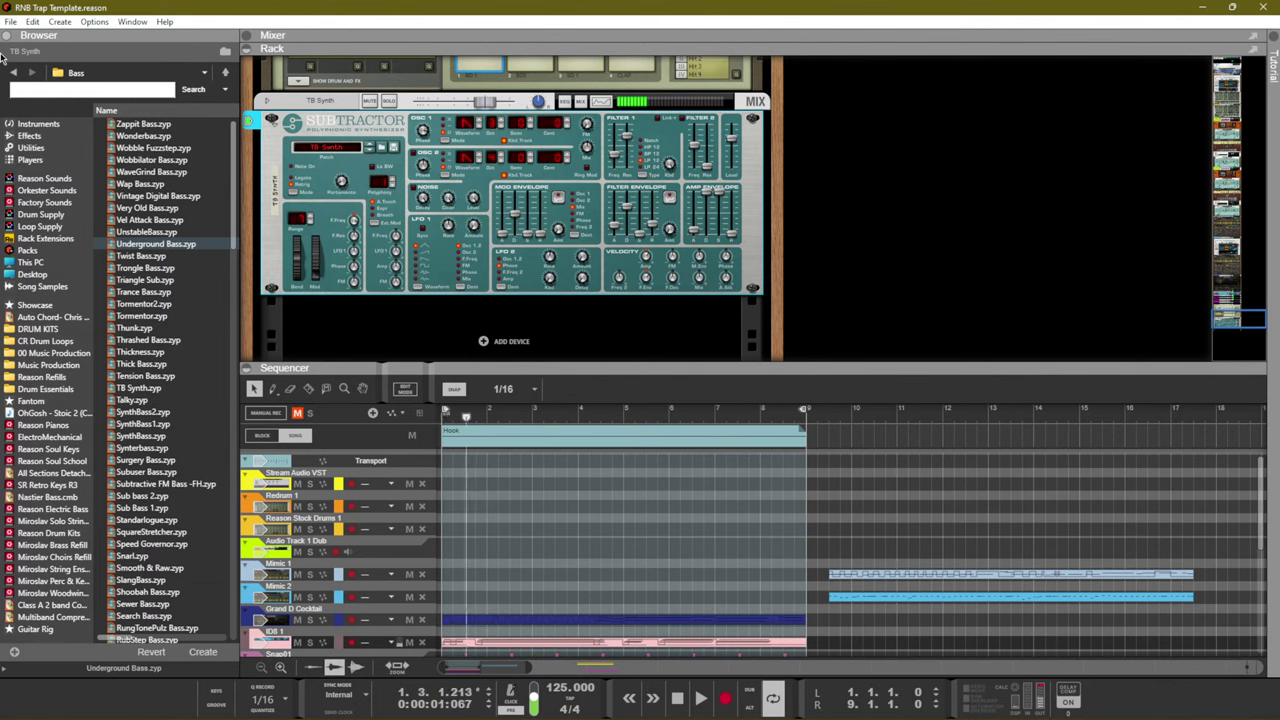
key("space")
key("space")
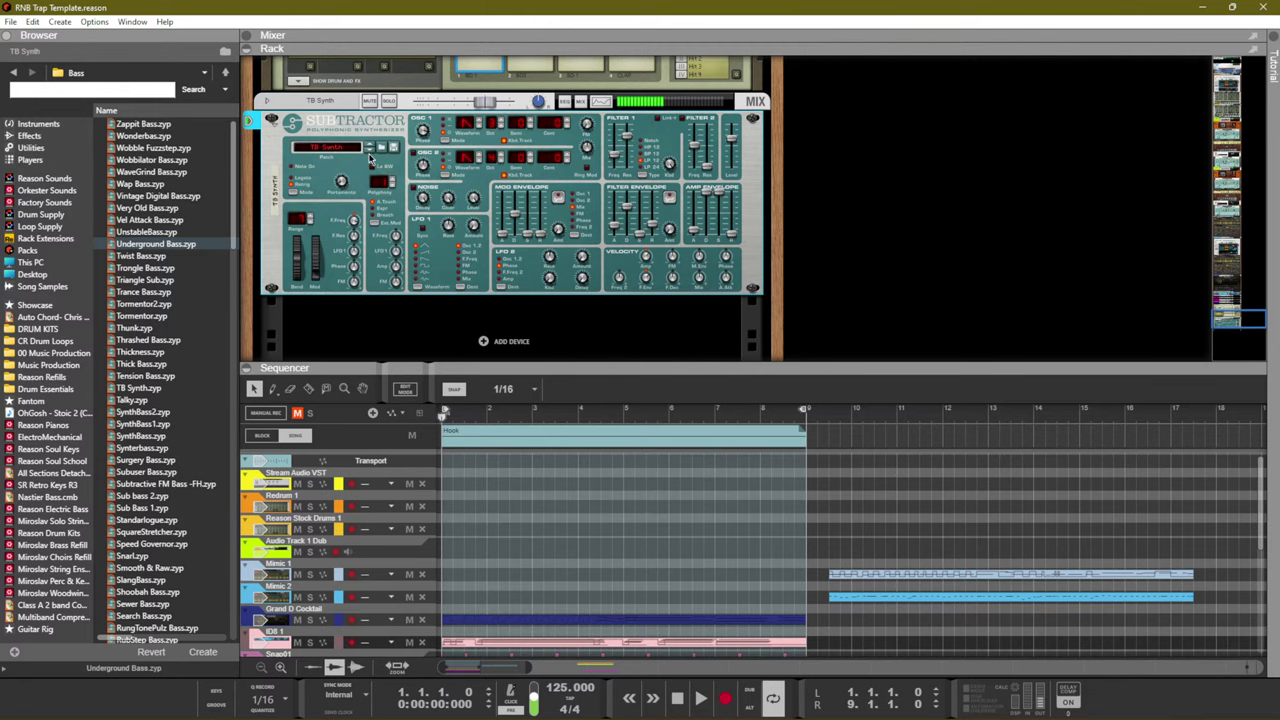
left_click(369, 154)
left_click(369, 154)
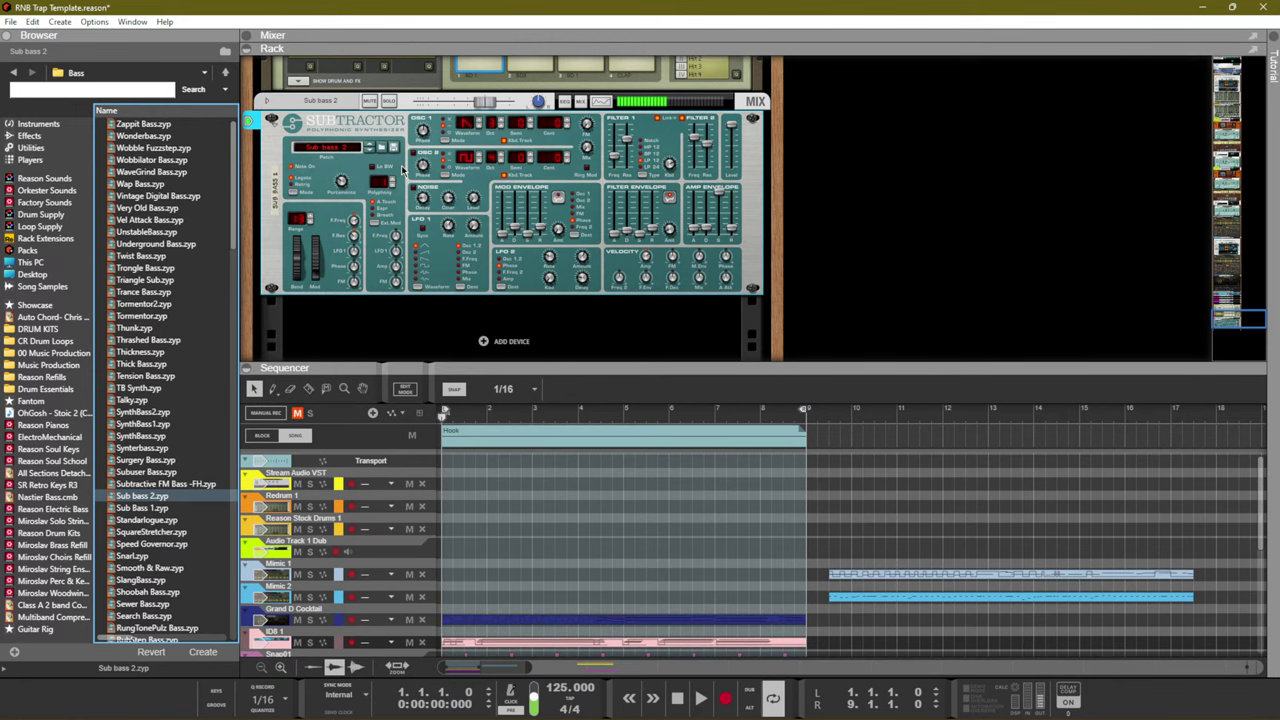
key("space")
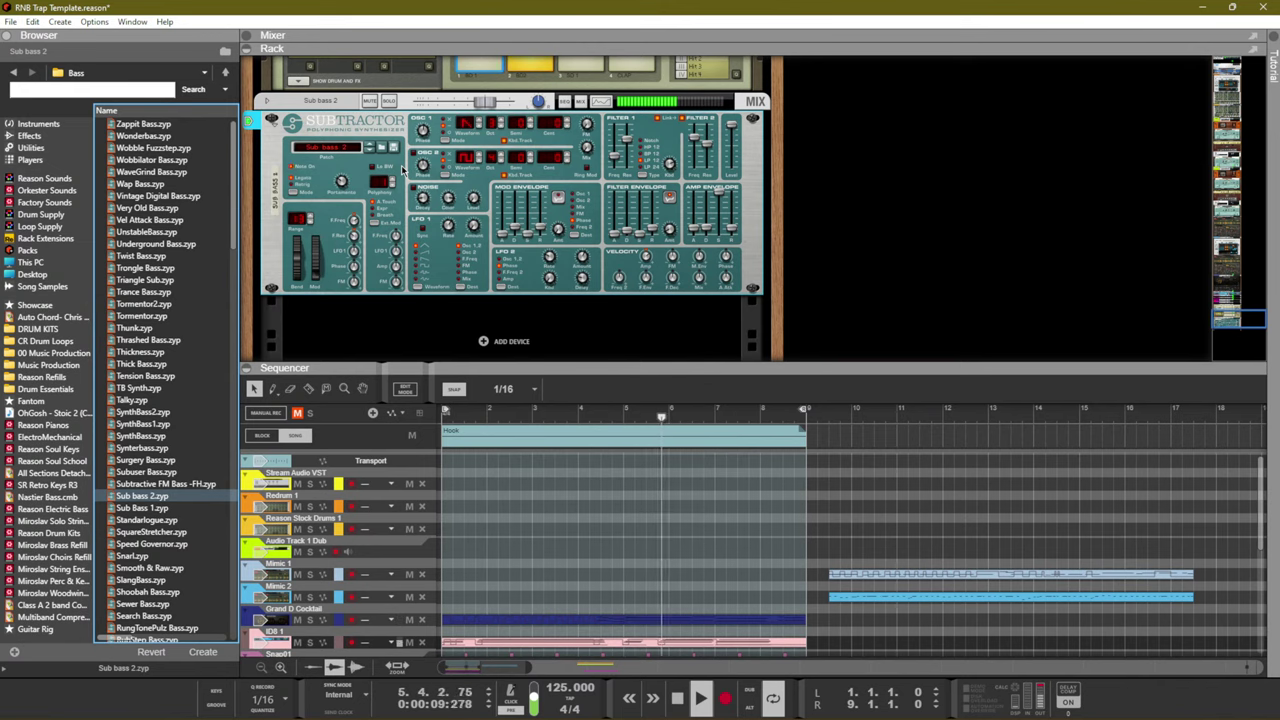
Lower the Sub bass 2 mixer channel to -3.82 dB and record the sub bass part over the eight-bar loop
key("F5")
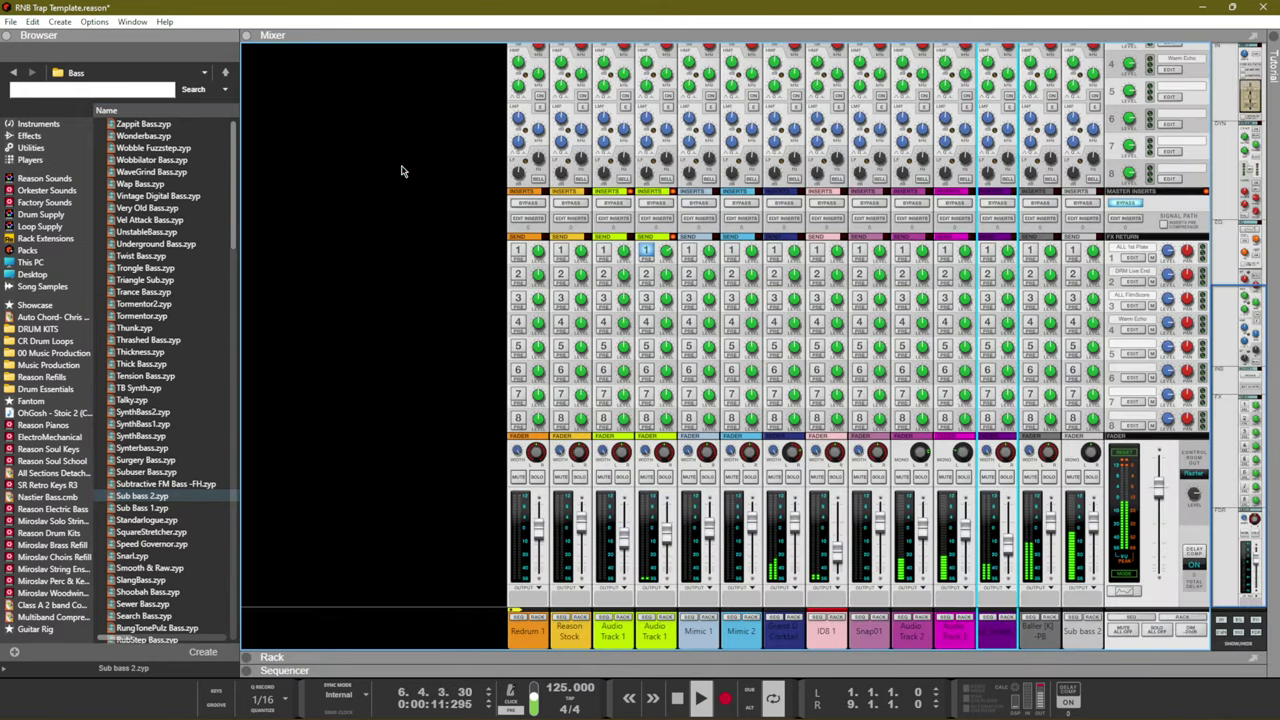
left_click(1095, 537)
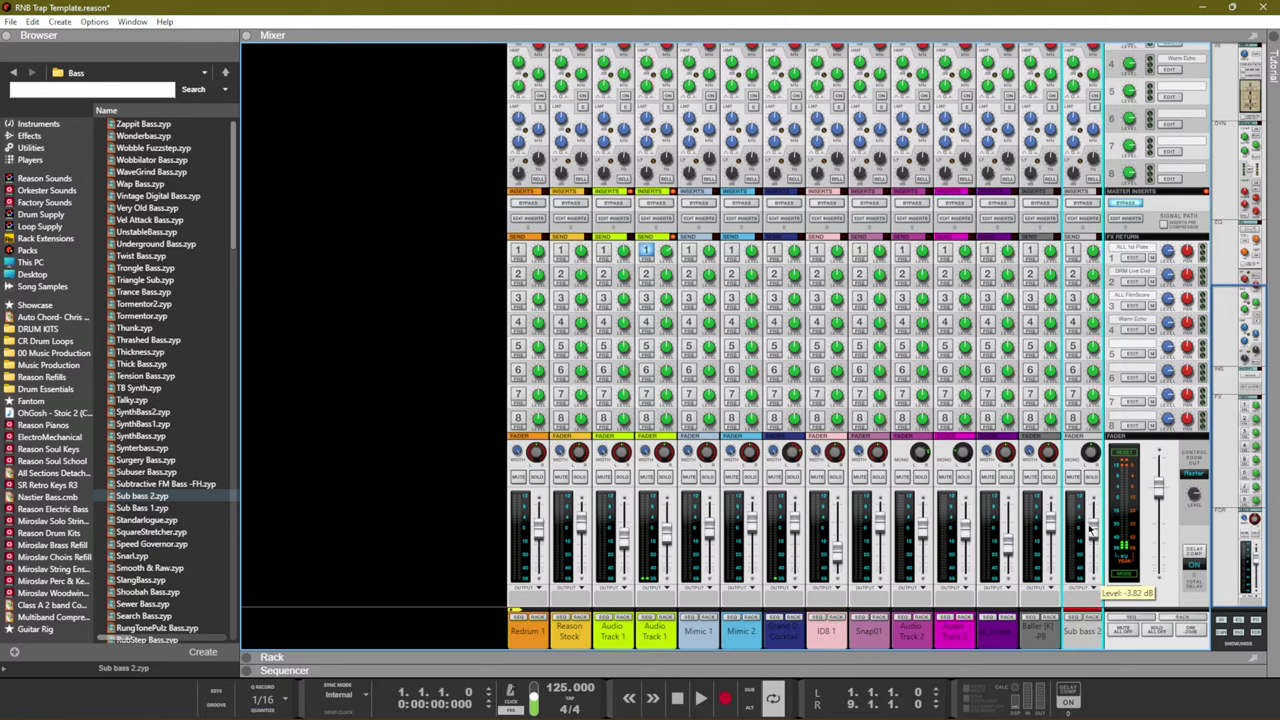
key("space")
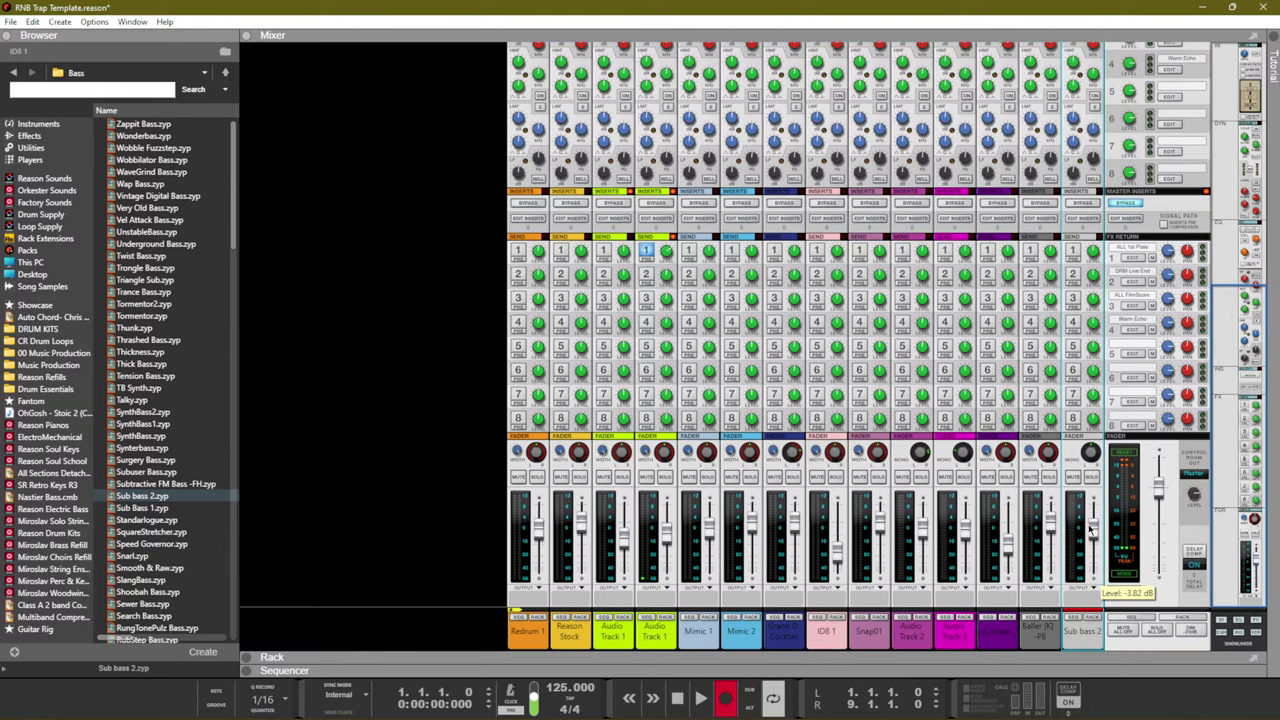
key("space")
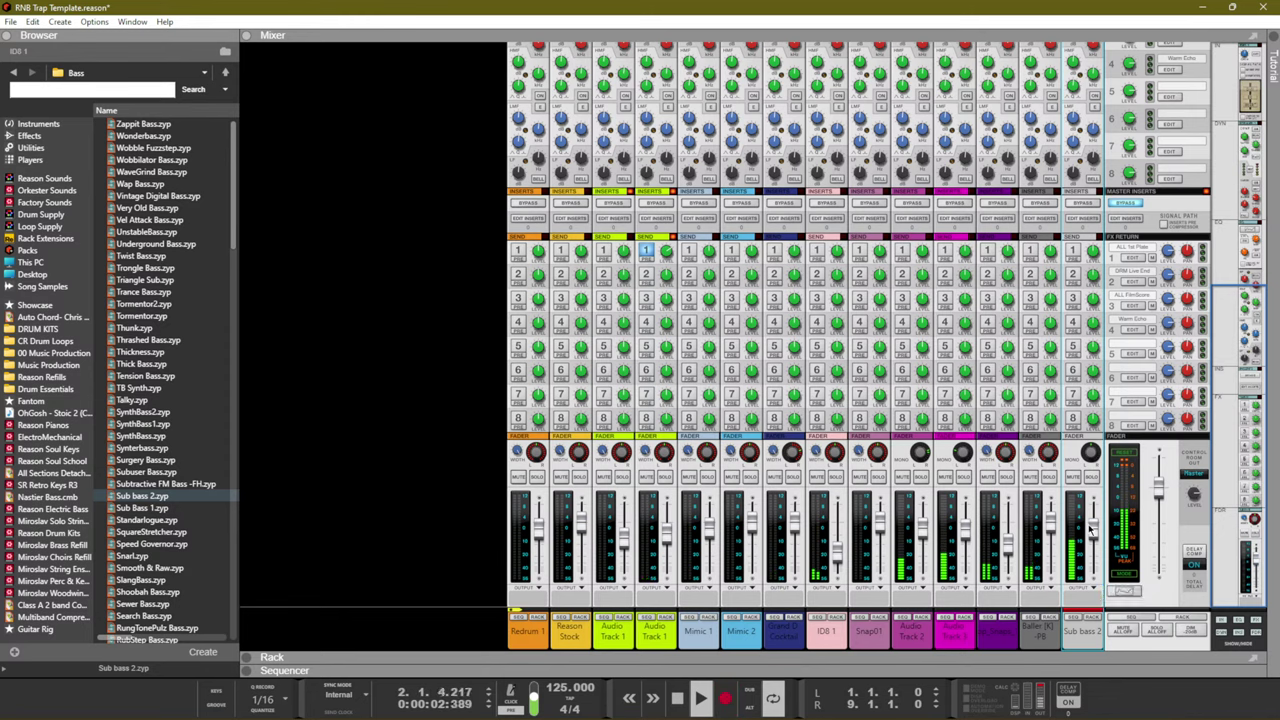
left_click(1090, 526)
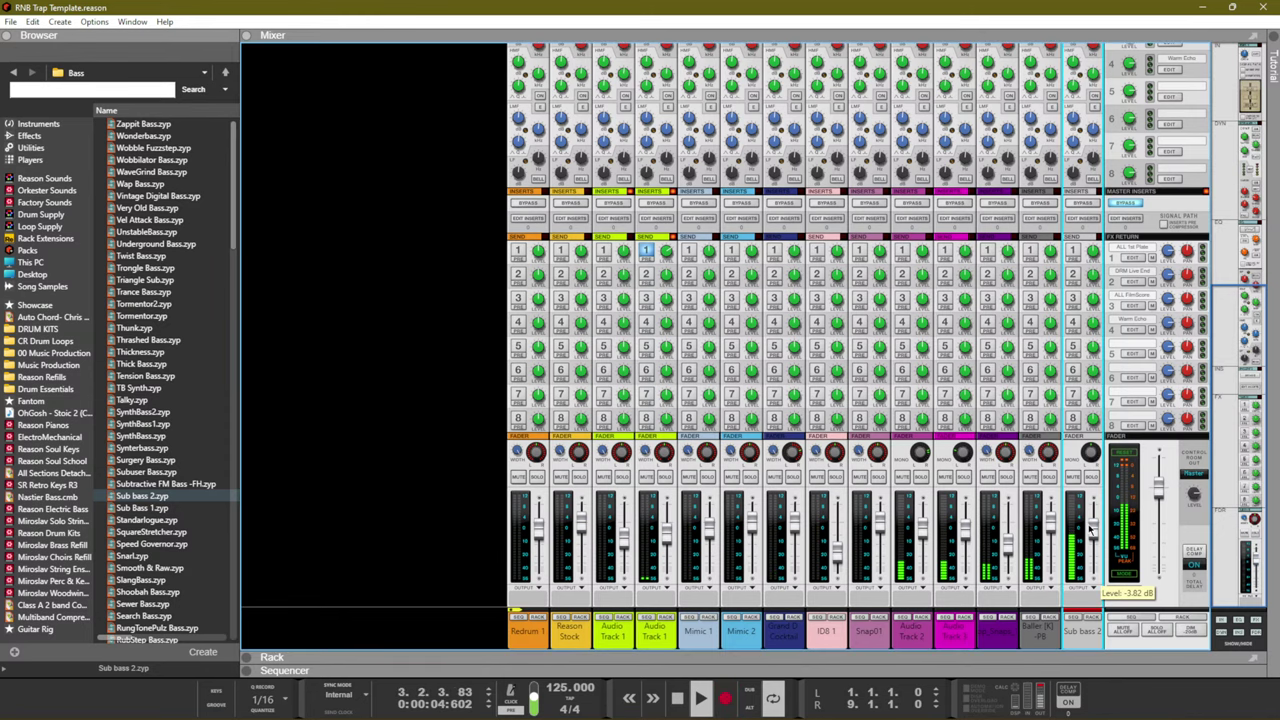
Shorten both TopLoop_Snaps clips to one bar and repeat them to fill the eight-bar section
key("F7")
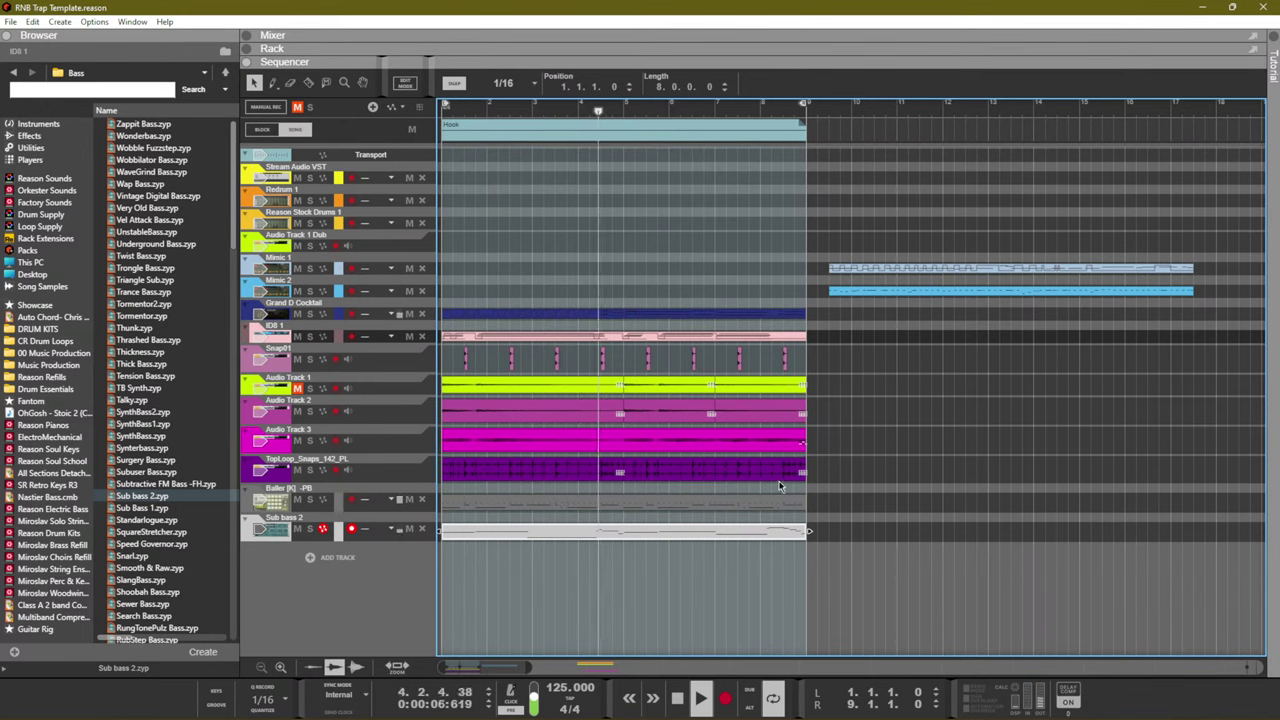
left_click(612, 471)
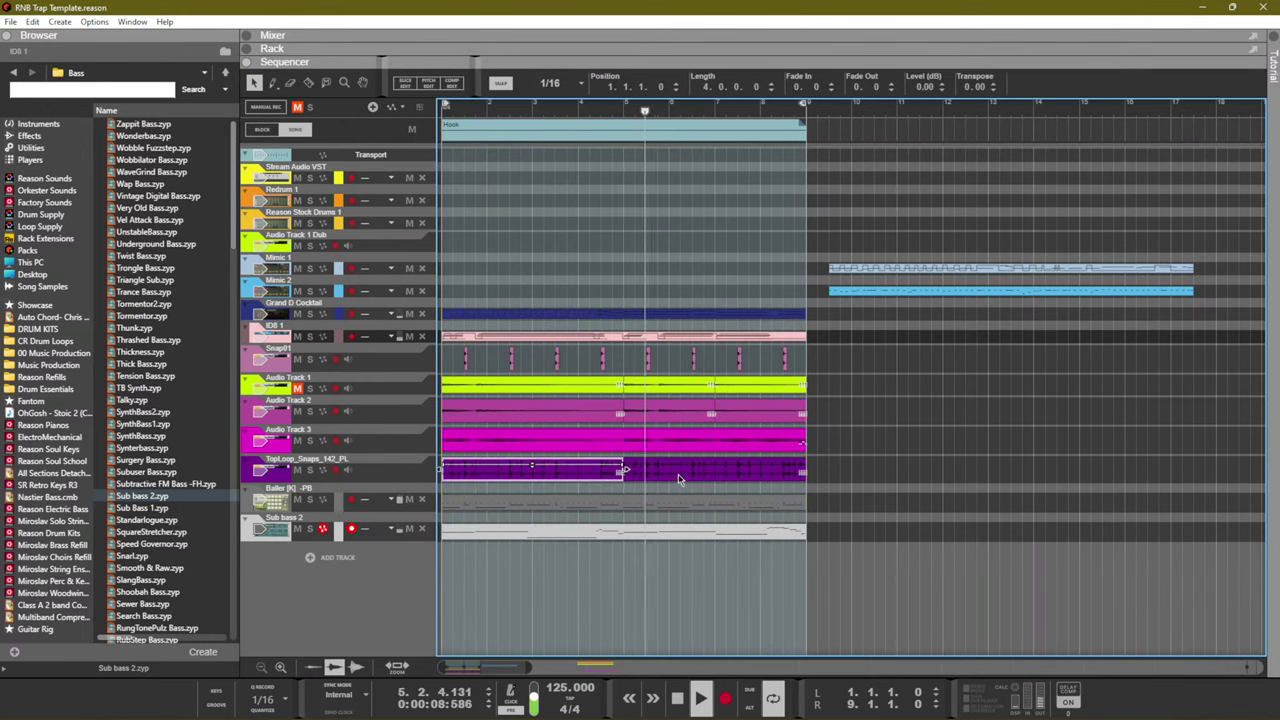
left_click(645, 472)
left_click(608, 465, "shift")
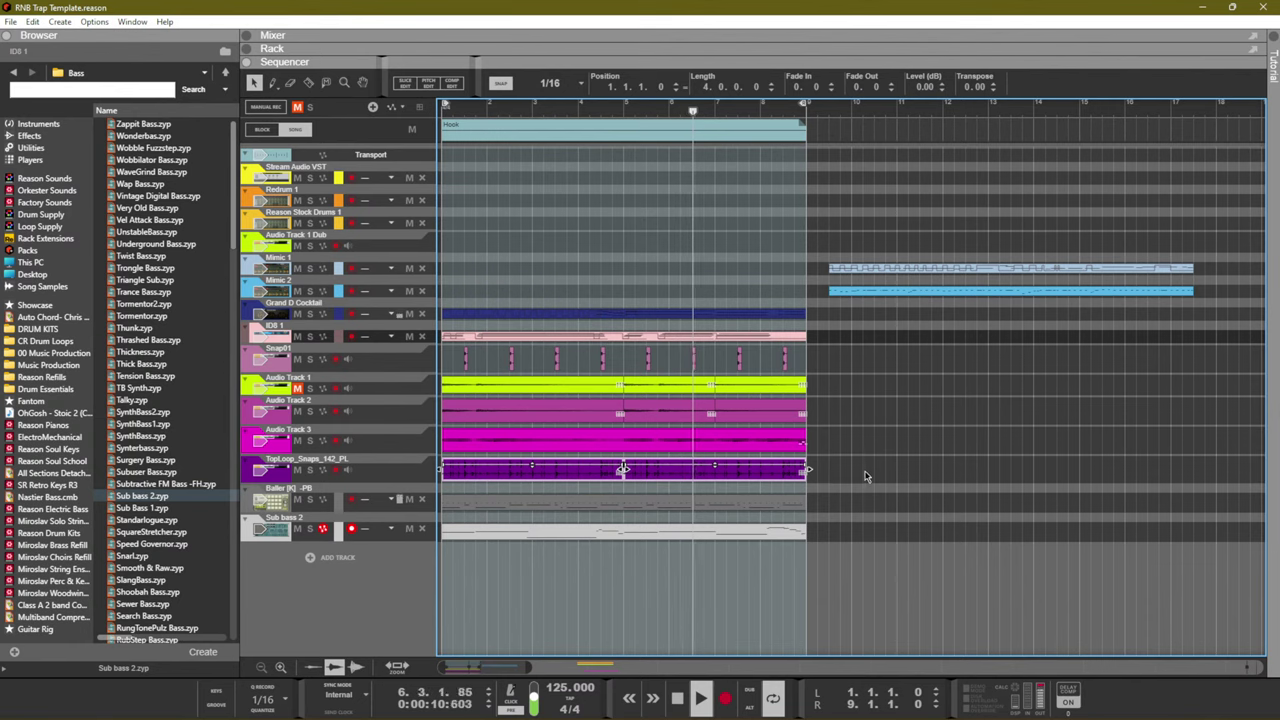
left_click_drag(866, 477, 533, 469)
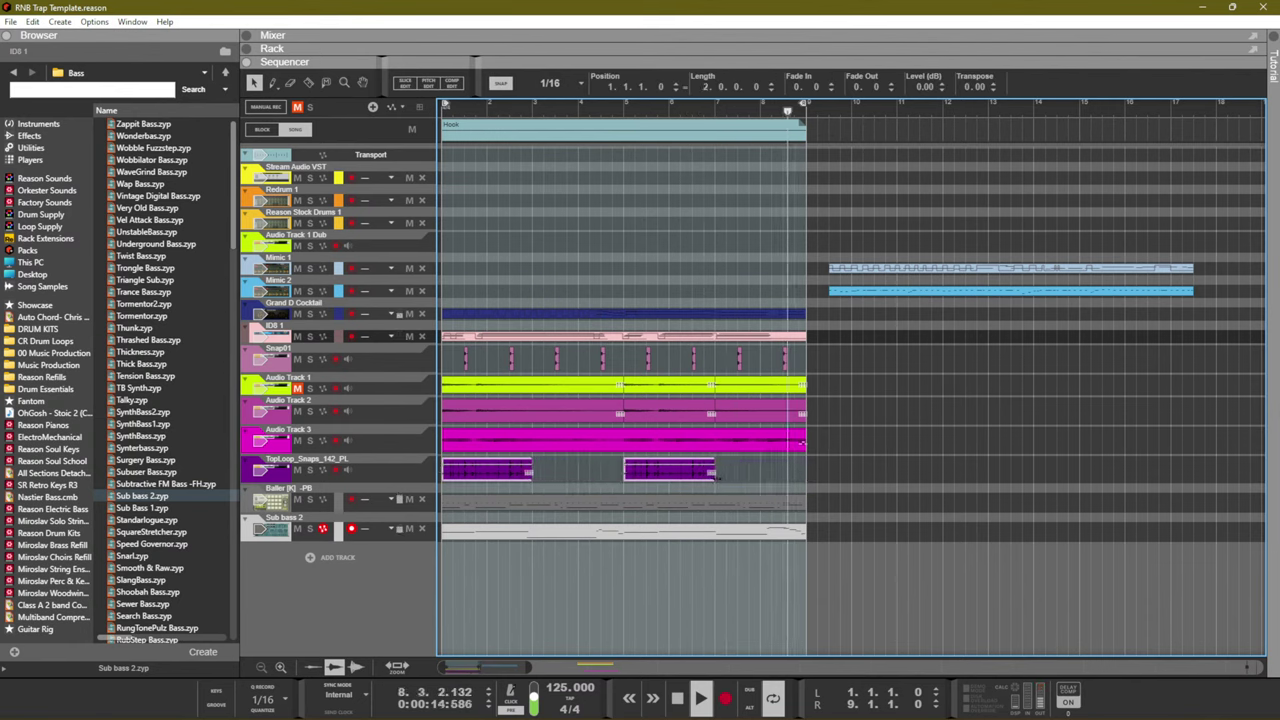
left_click_drag(716, 474, 670, 476)
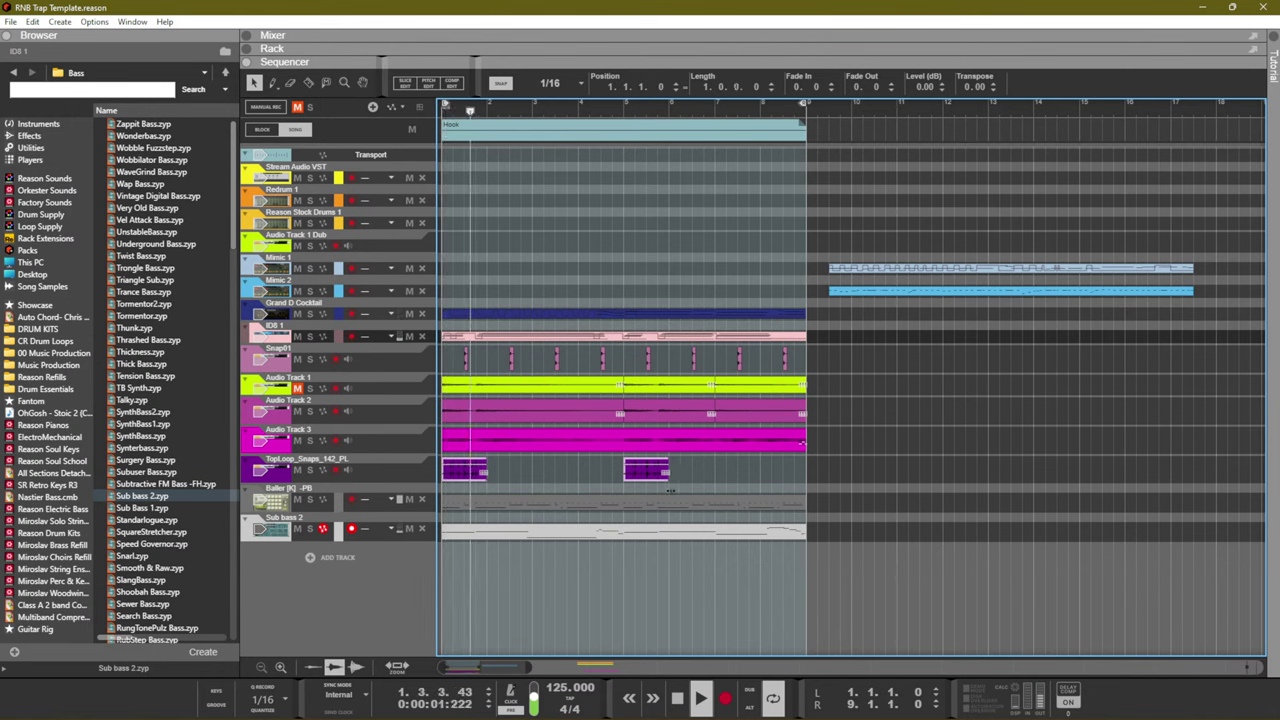
left_click_drag(462, 476, 612, 482)
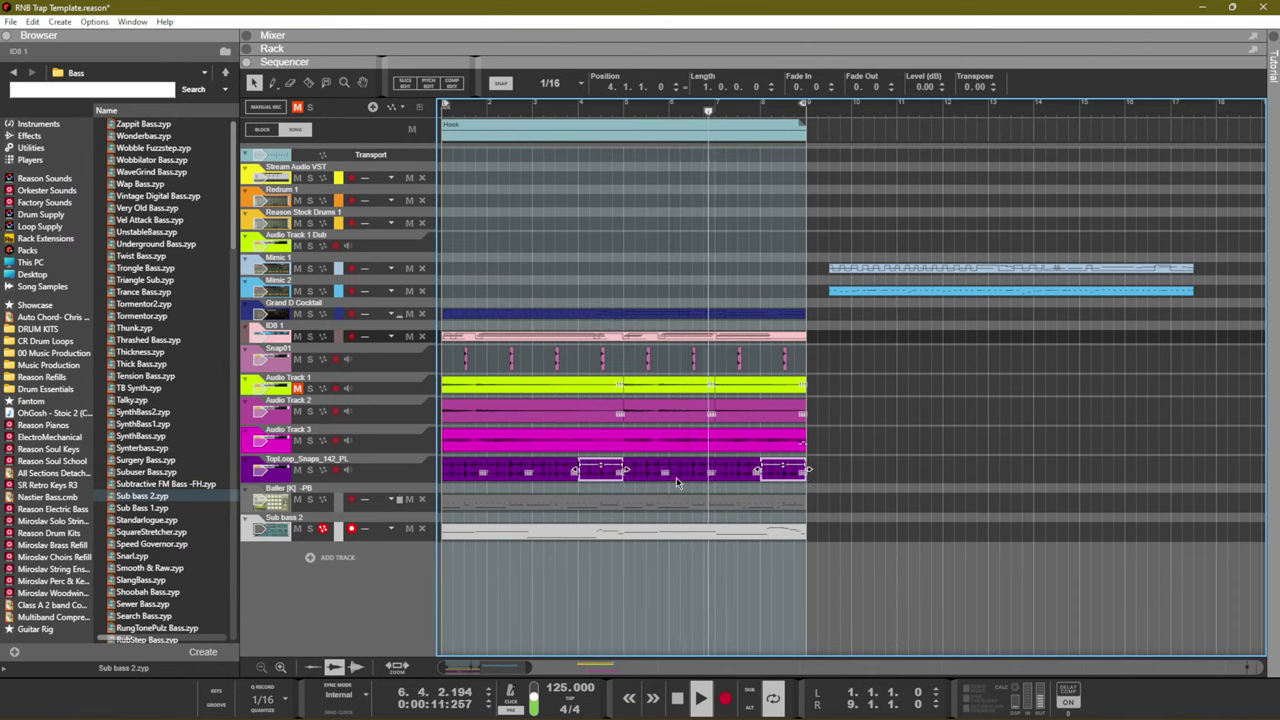
left_click(855, 482)
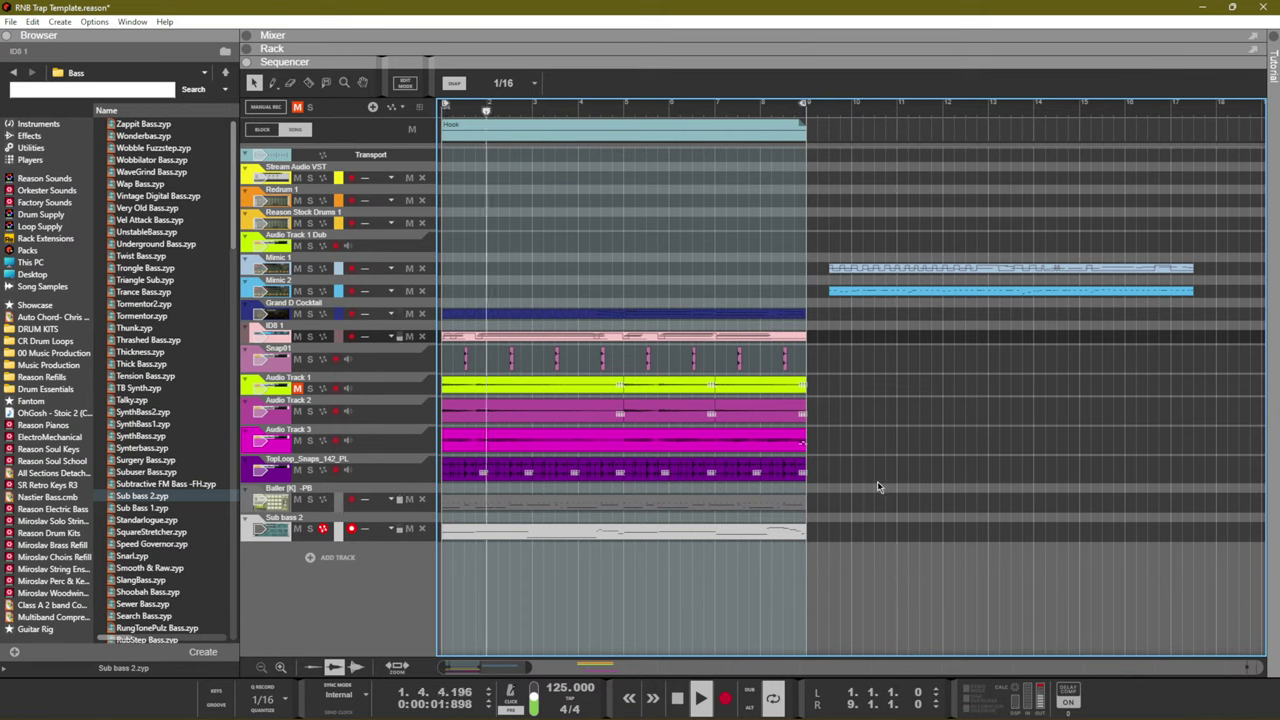
Replace the one-bar snap clips at bars 3 and 4 with one two-bar clip, and save the song
left_click(600, 476)
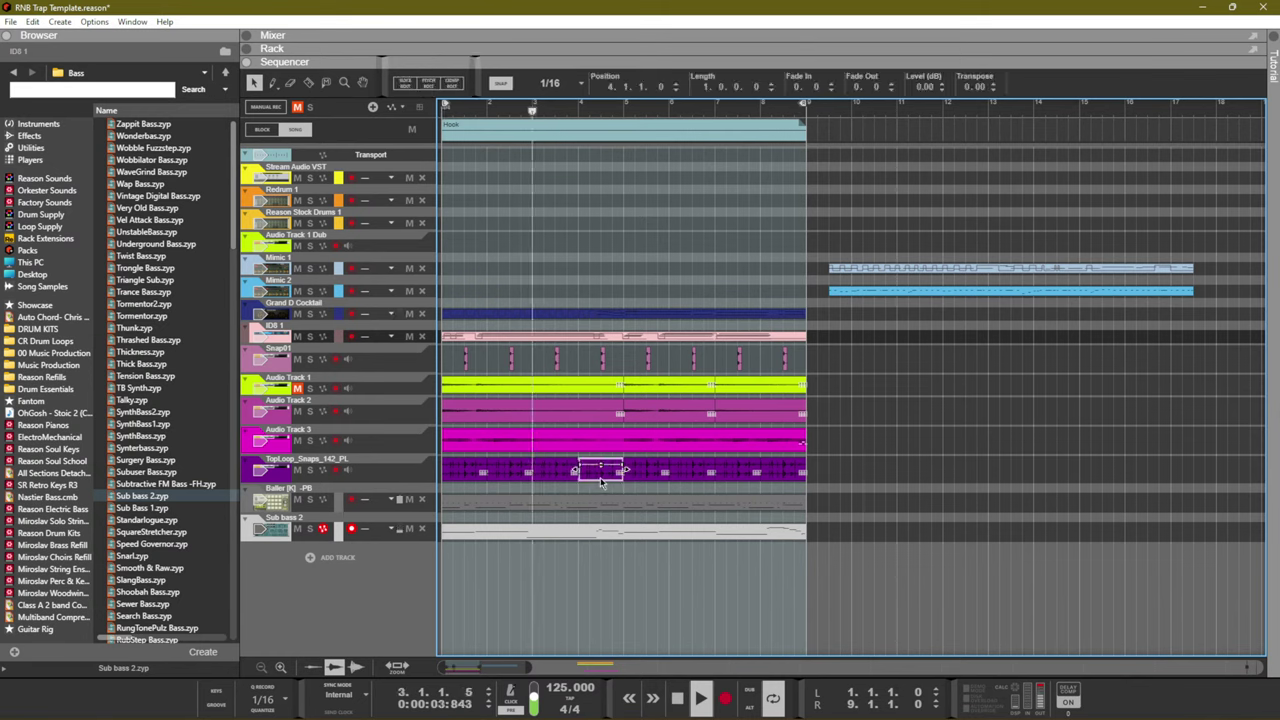
mouse_move(601, 481)
left_mouse_down()
mouse_move(581, 477)
mouse_move(622, 472)
left_mouse_up()
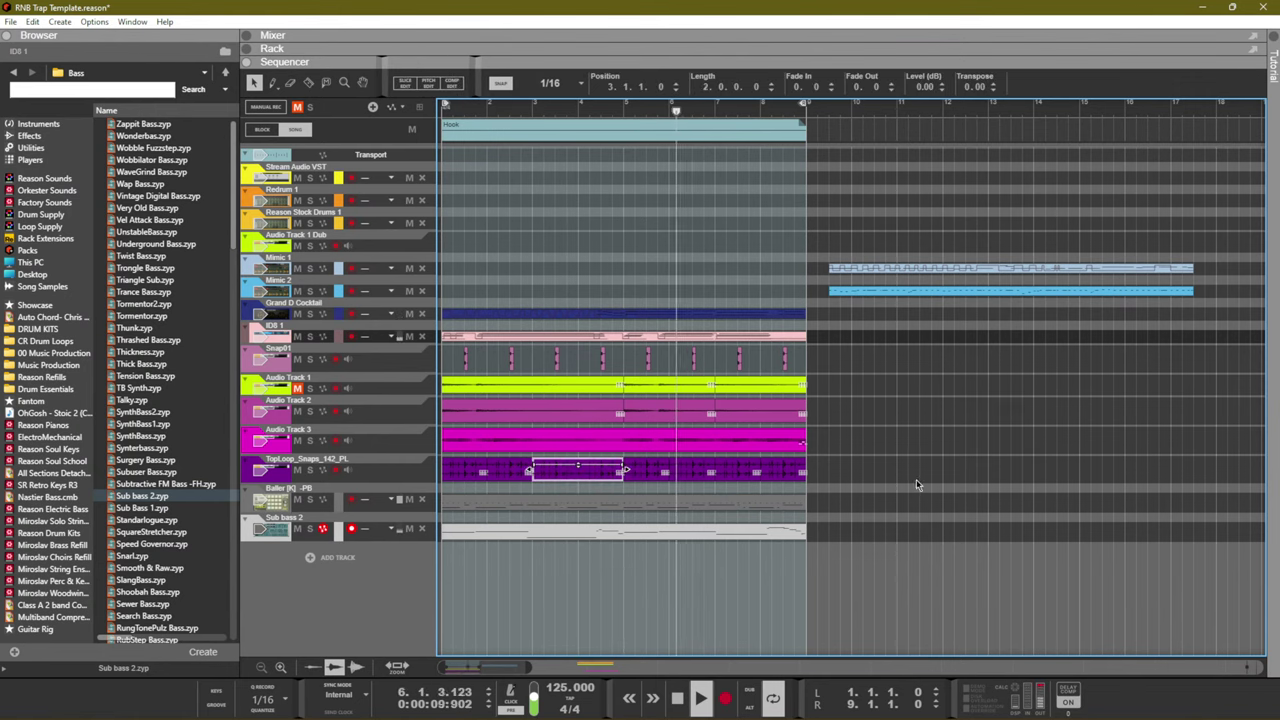
left_click(990, 478)
key("ctrl+s")
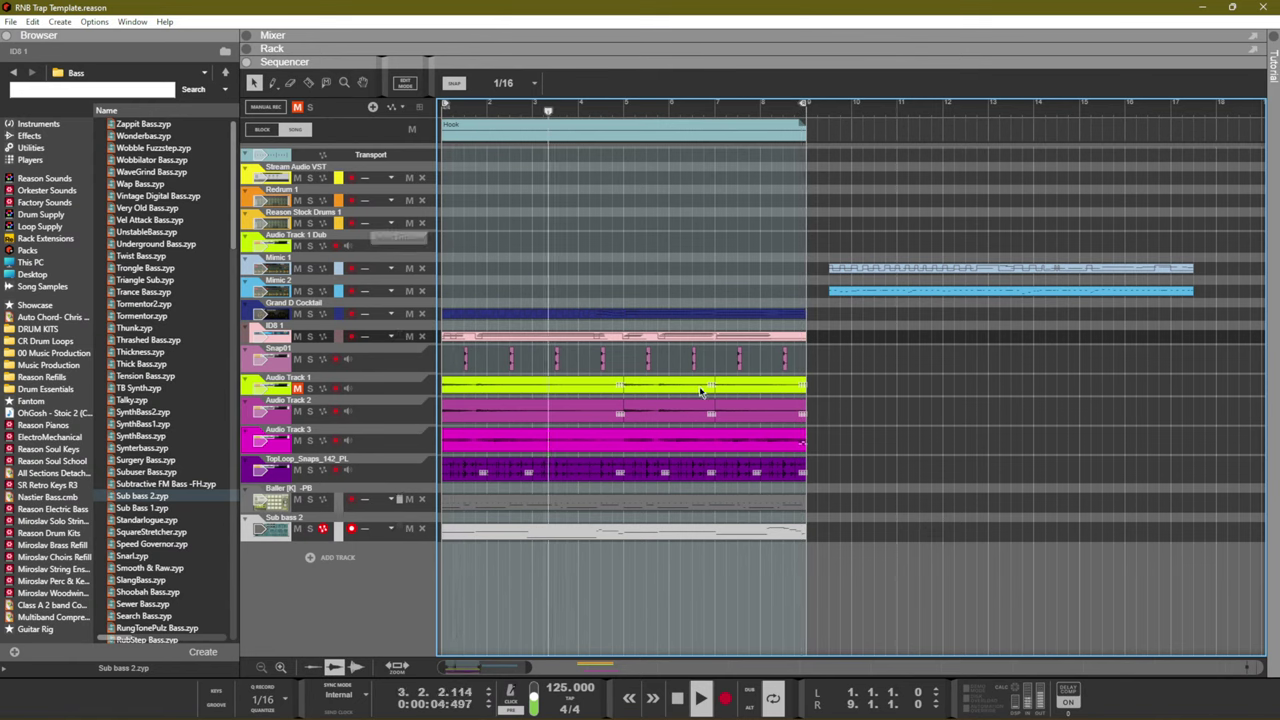
Create a new audio track below Sub bass 2 and add the Guitar Rig 6 effect to it in the rack
right_click(414, 560)
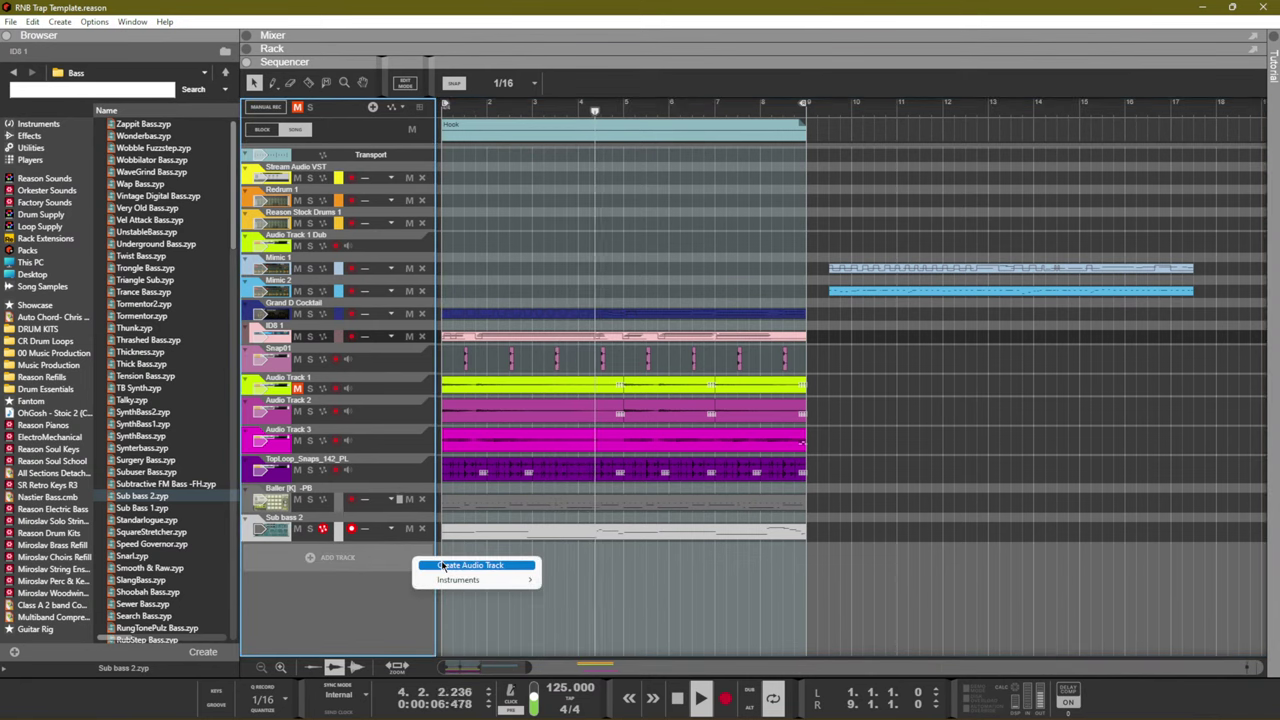
left_click(445, 566)
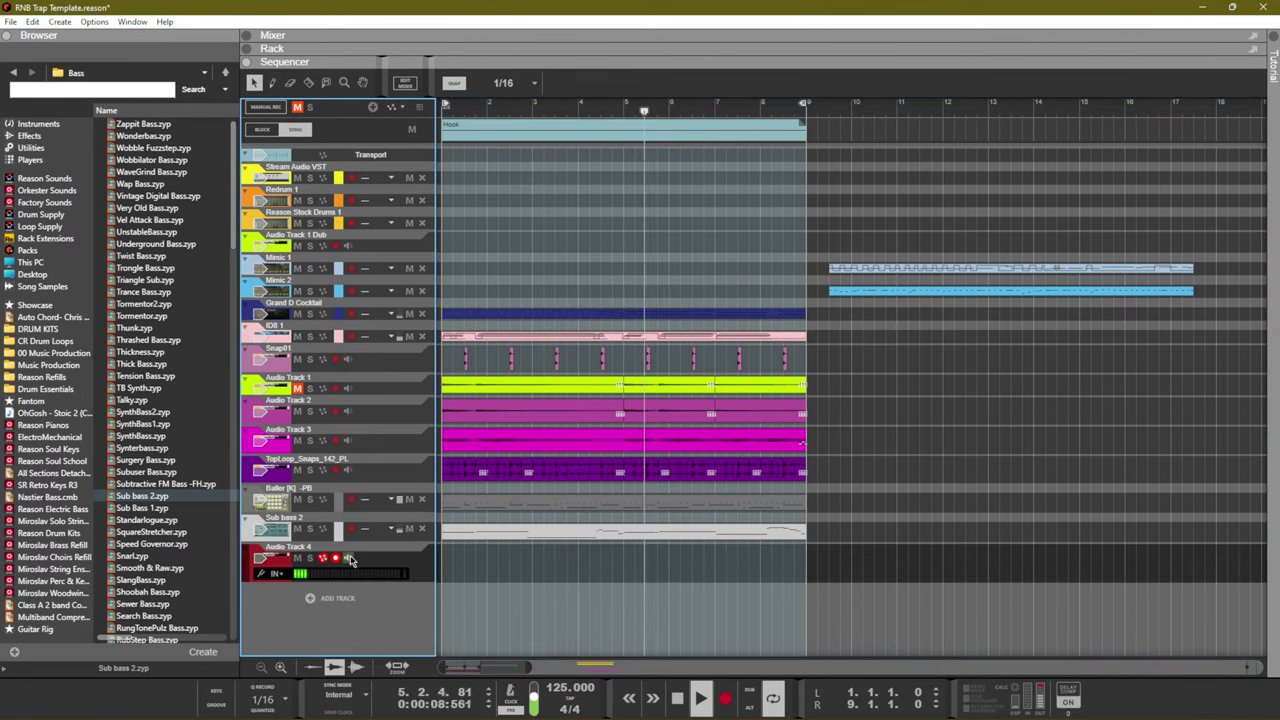
key("F6")
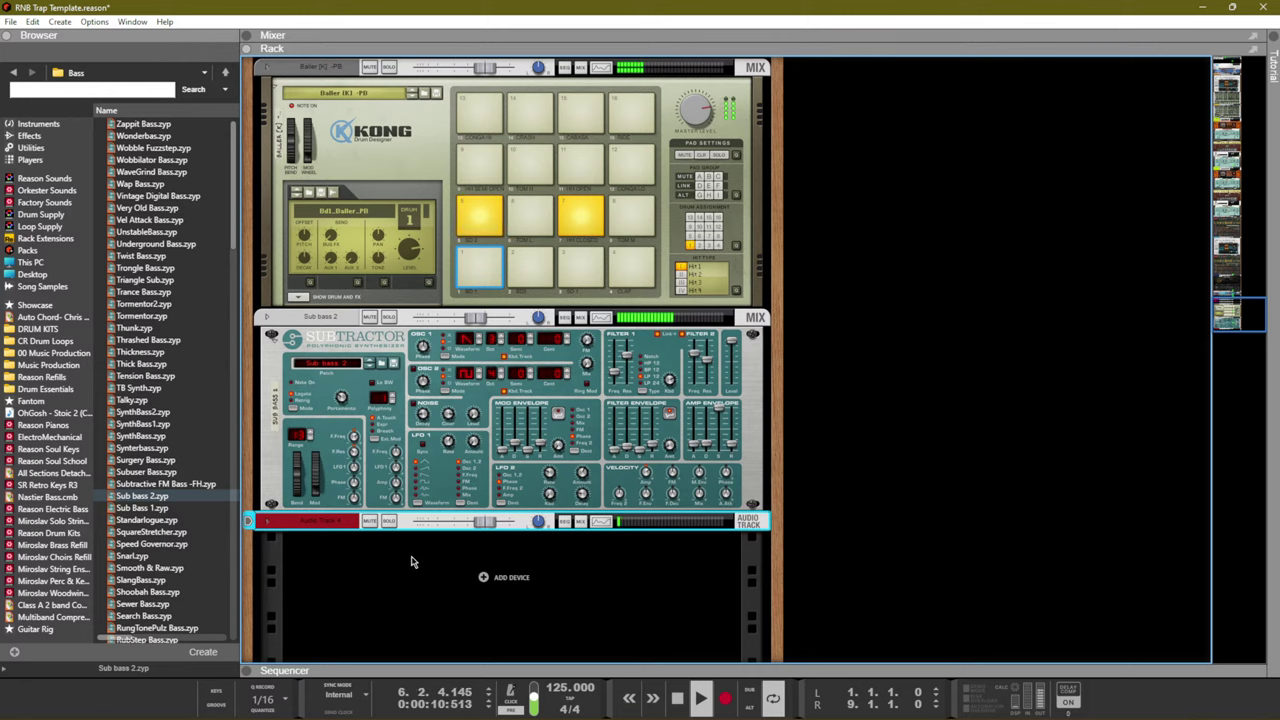
right_click(344, 526)
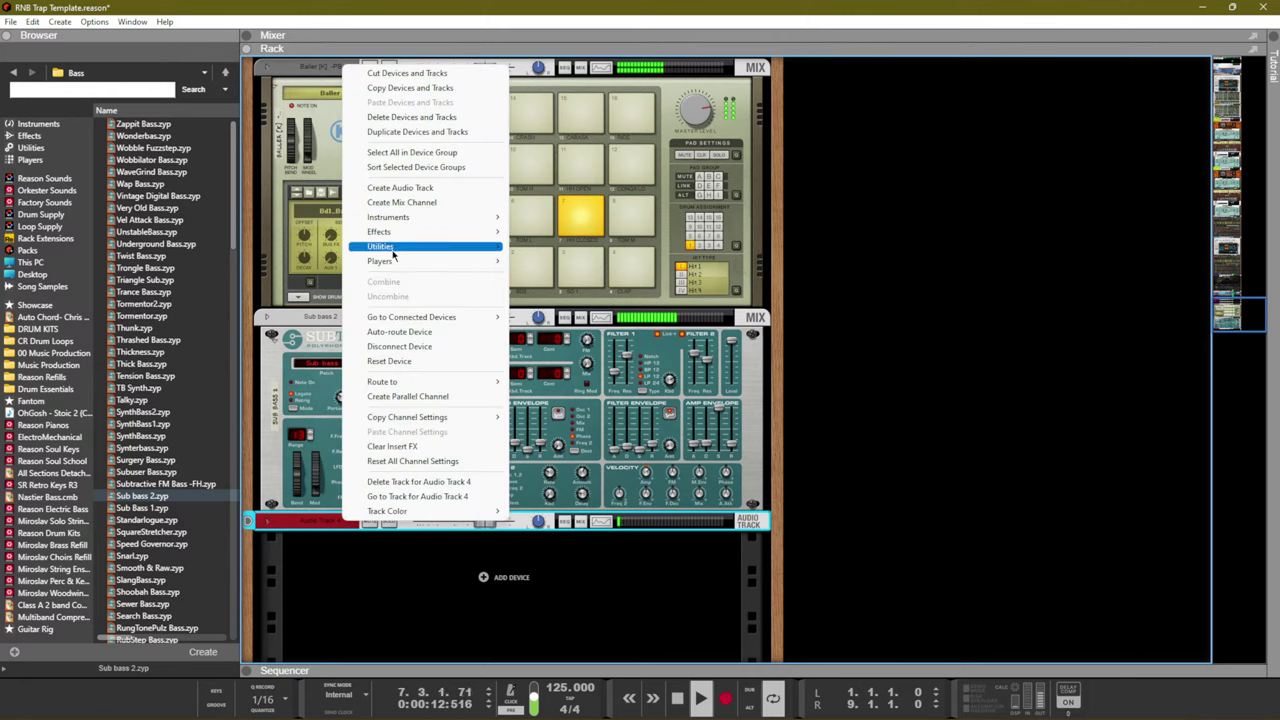
mouse_move(470, 232)
left_click(584, 295)
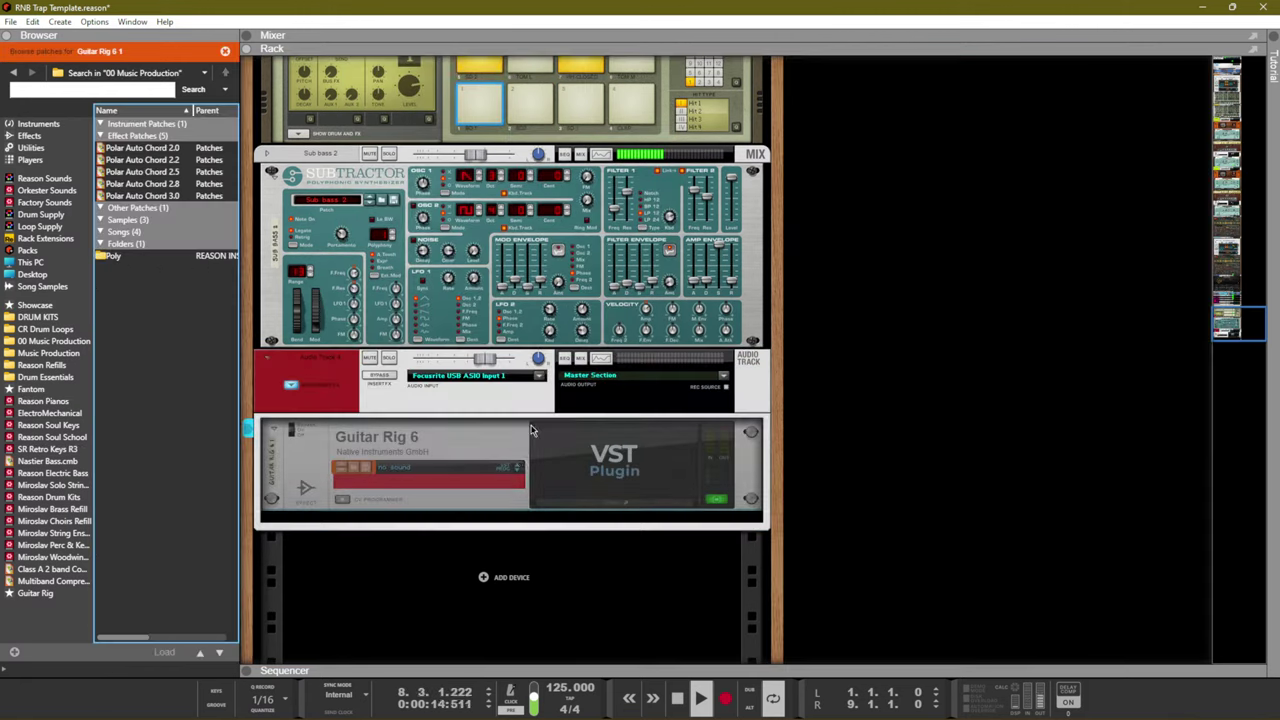
In Guitar Rig 6, filter the presets by the Distorted character, try Alternative Crunch and load Cheesy 80s Metal Lead
left_click(572, 508)
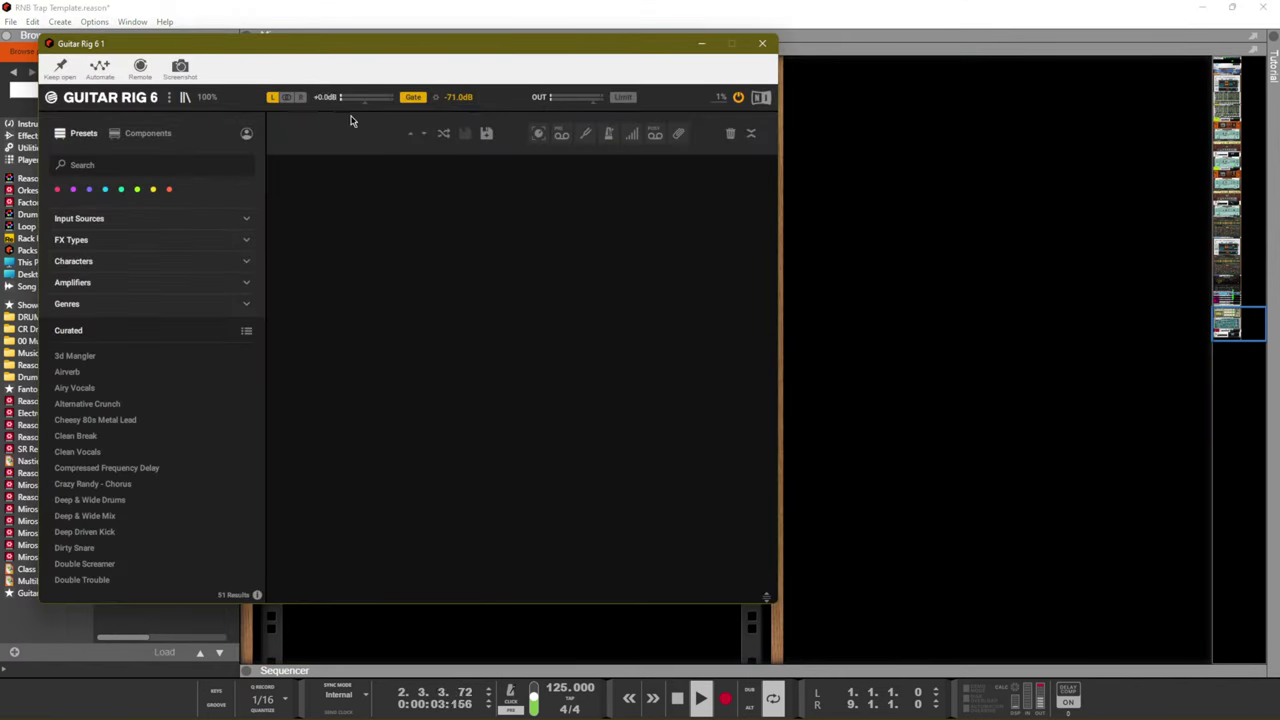
left_click(99, 259)
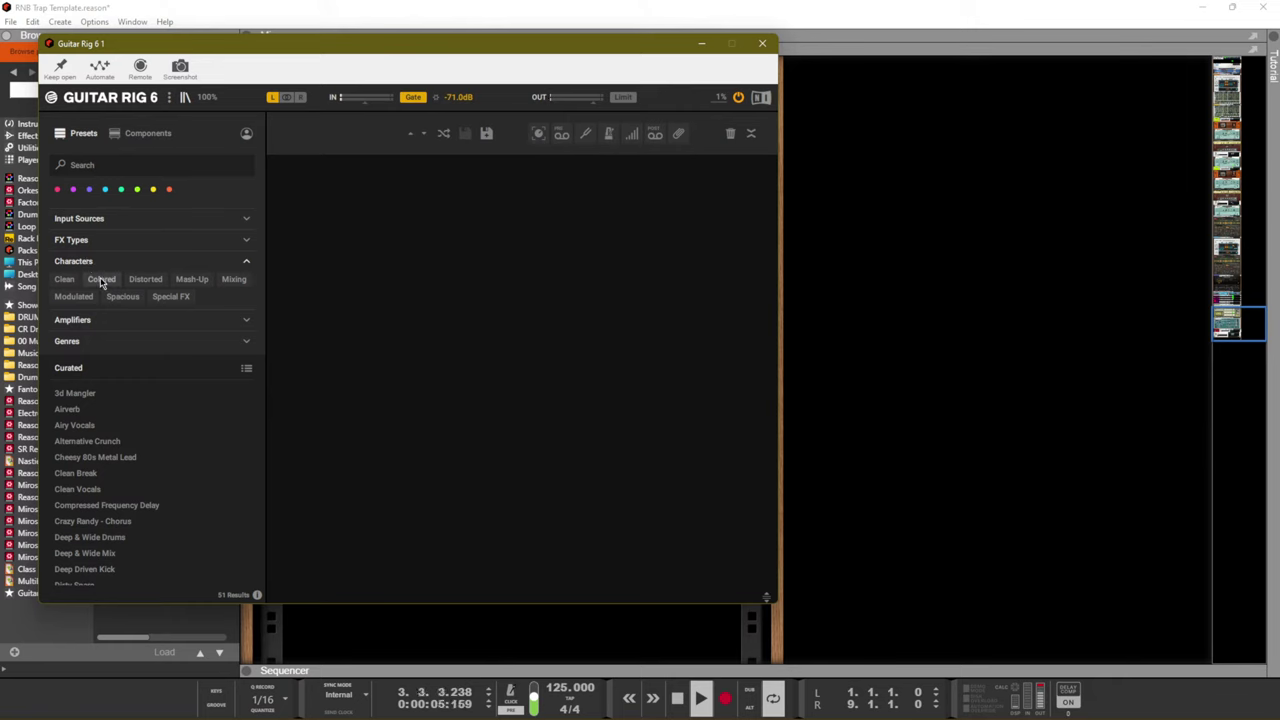
left_click(145, 279)
left_click(92, 396)
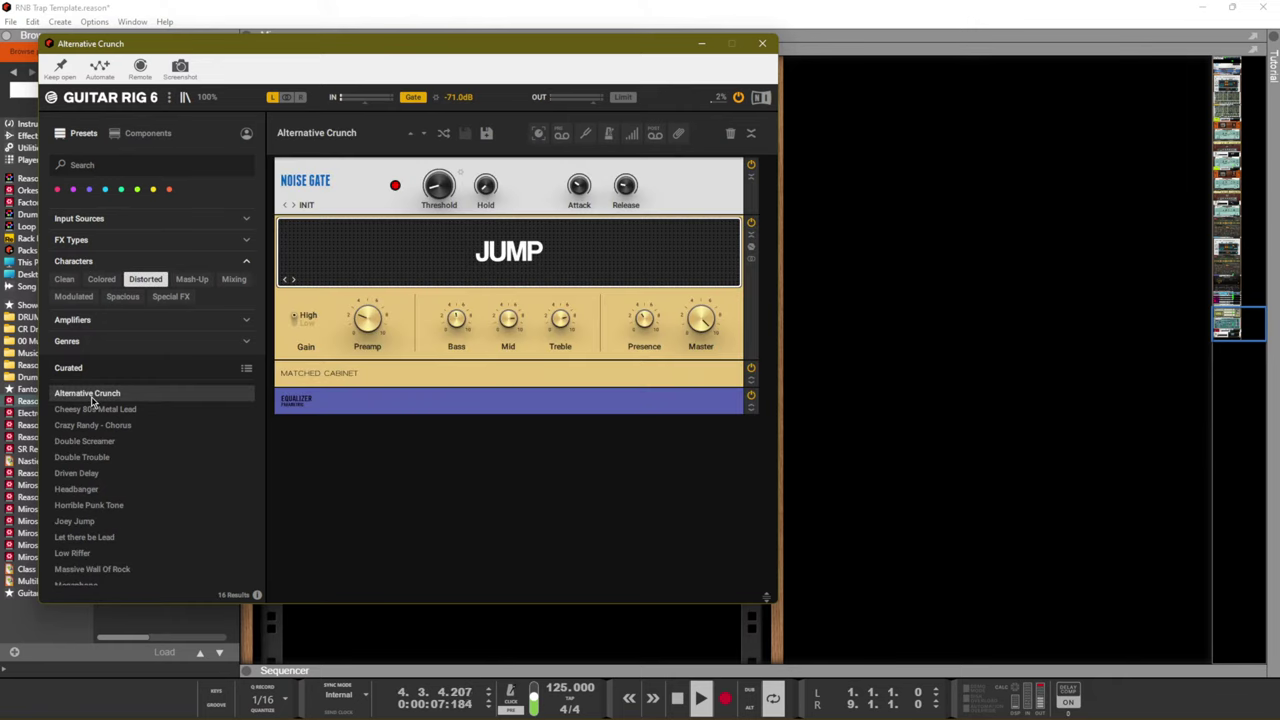
left_click(95, 409)
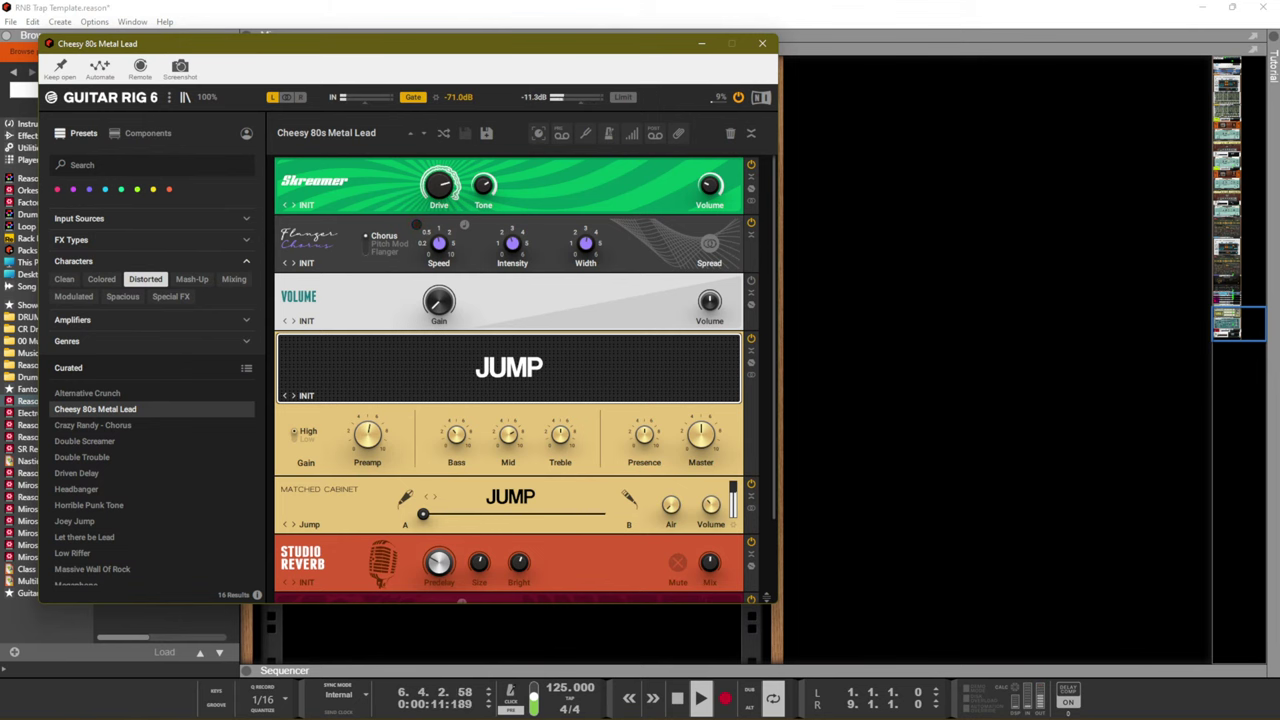
Close the Guitar Rig 6 window and start recording the guitar onto the new audio track
left_click(763, 45)
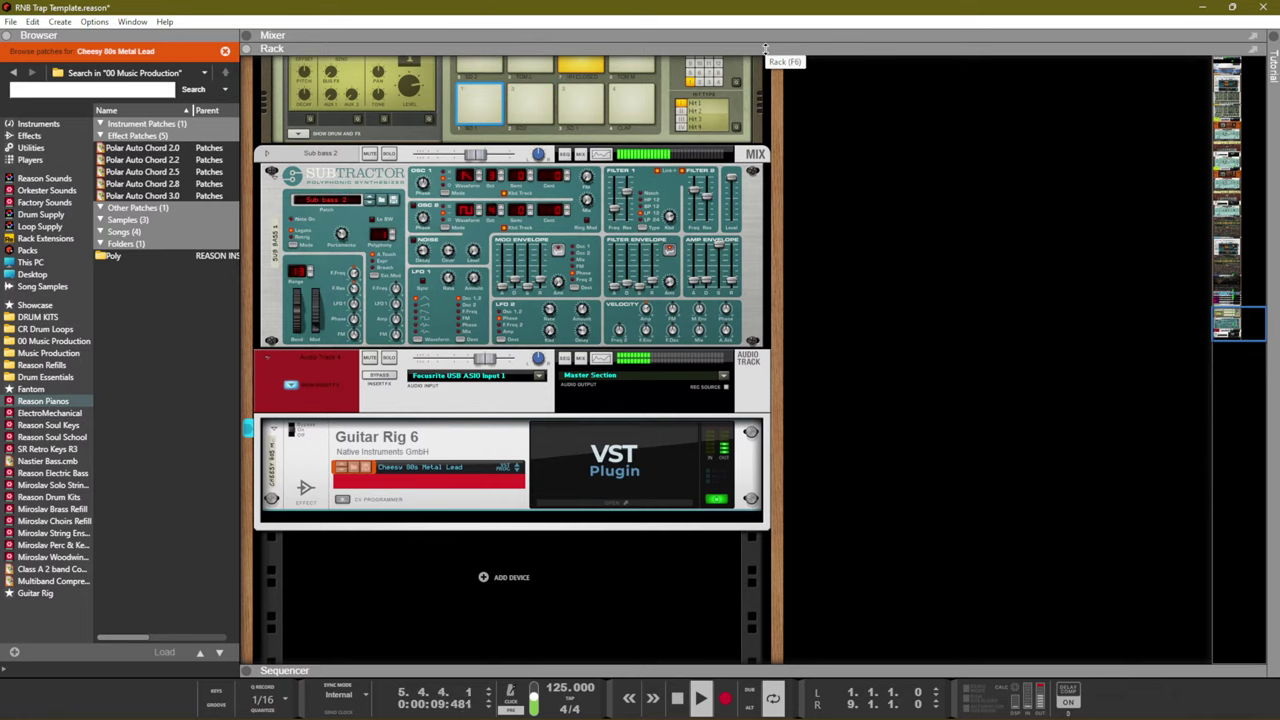
key("space")
key("ctrl+Return")
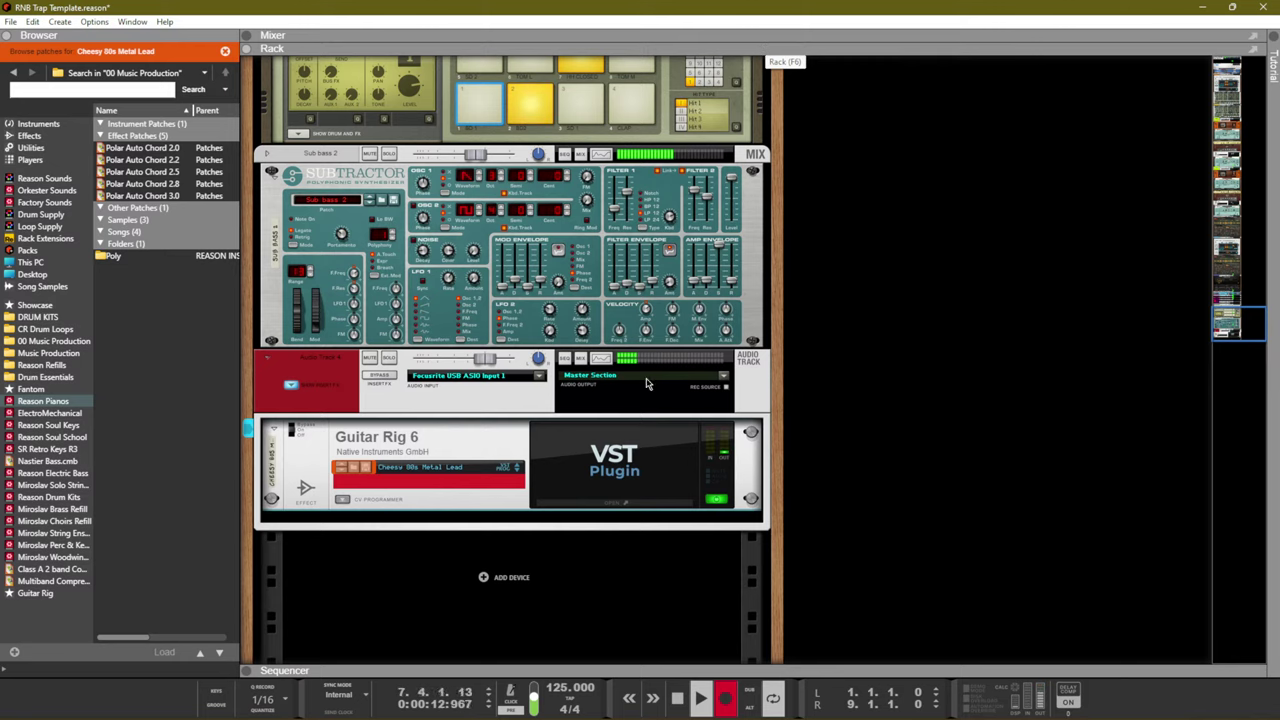
Step forward through the distorted Guitar Rig 6 presets until Horrible Punk Tone is loaded, and close the plugin window
left_click(605, 507)
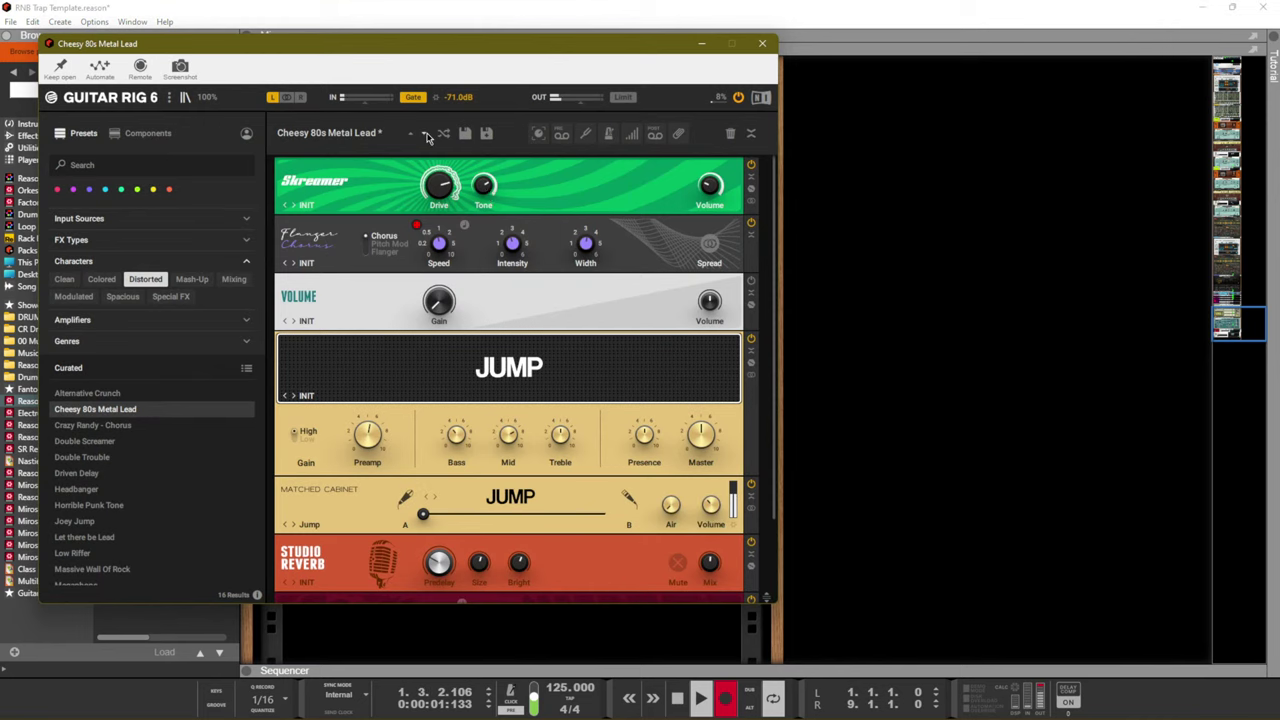
left_click(427, 135)
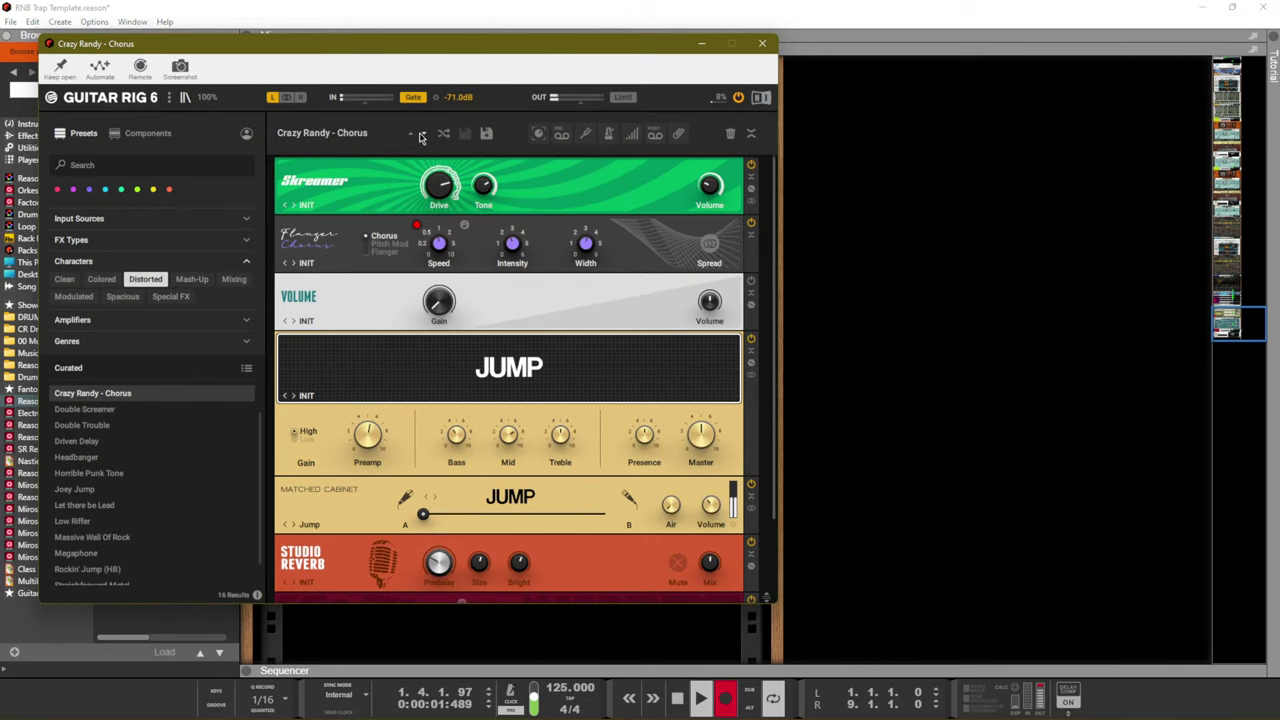
left_click(424, 135)
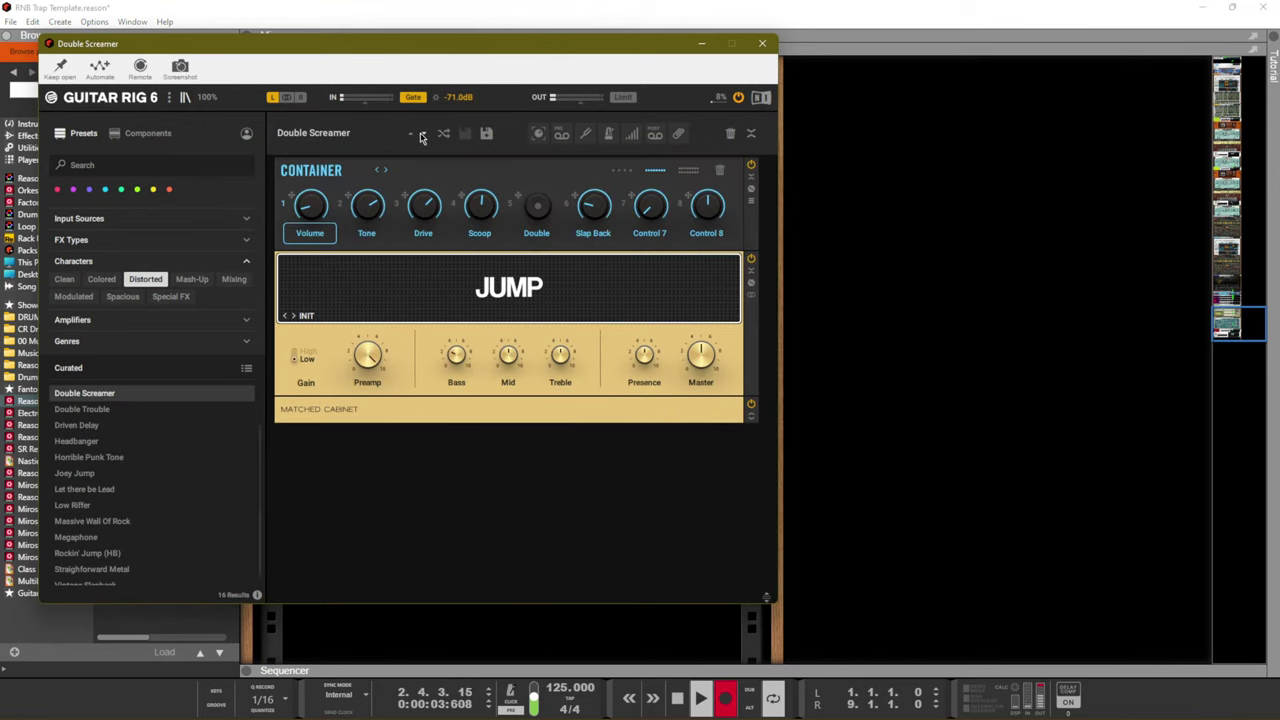
left_click(421, 136)
left_click(421, 136)
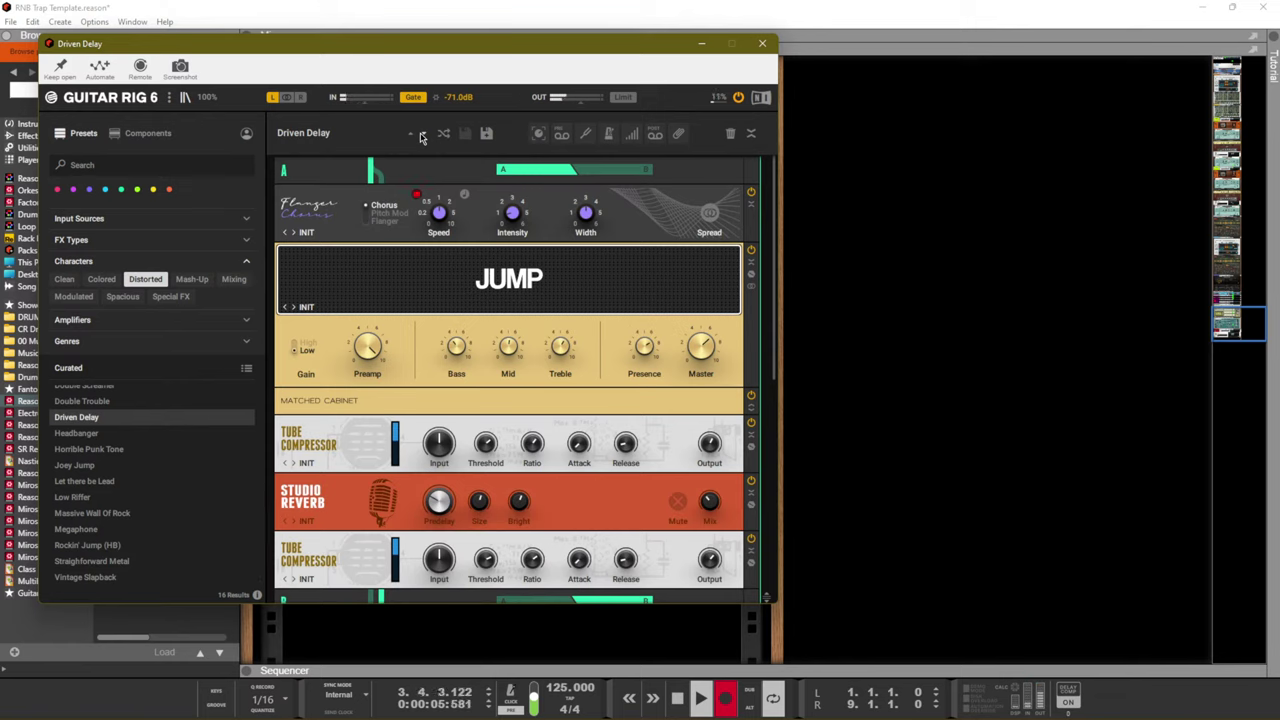
left_click(421, 136)
left_click(421, 136)
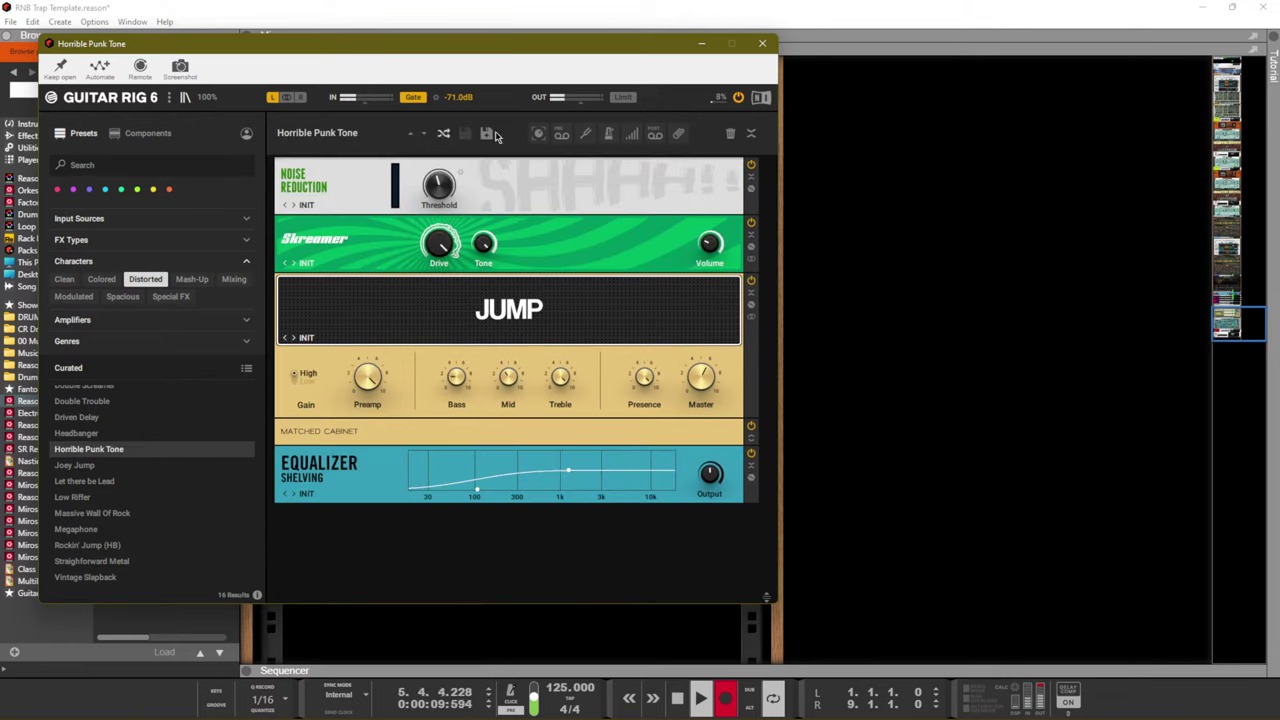
left_click(763, 44)
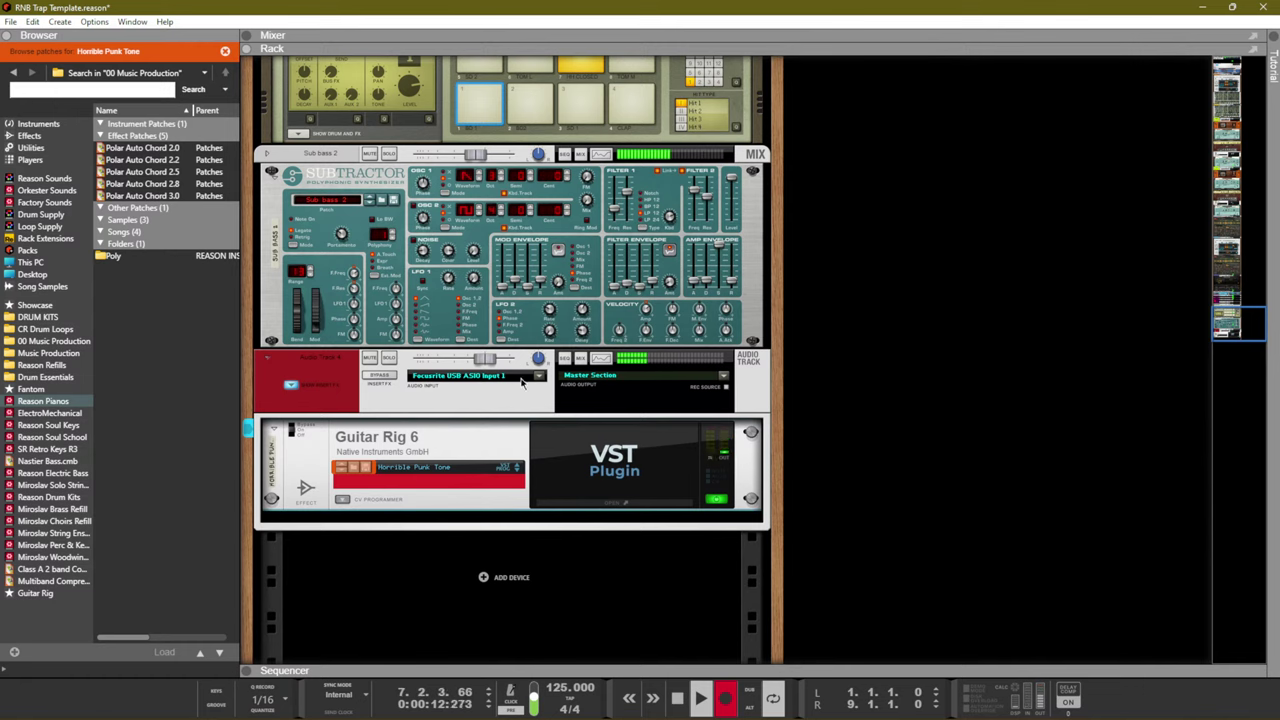
Reopen Guitar Rig 6 on the guitar track, try adjusting the Noise Reduction threshold, and advance to the Let there be Lead preset
left_click(488, 365)
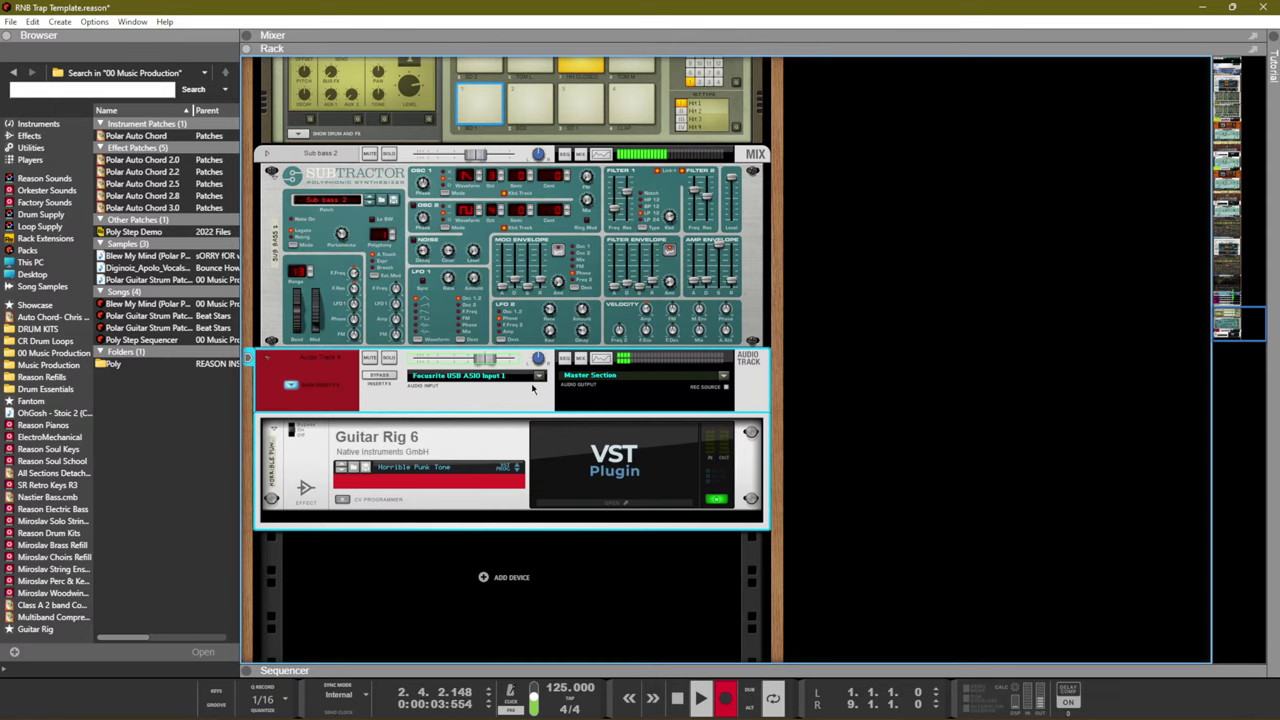
left_click(601, 509)
double_click(583, 447)
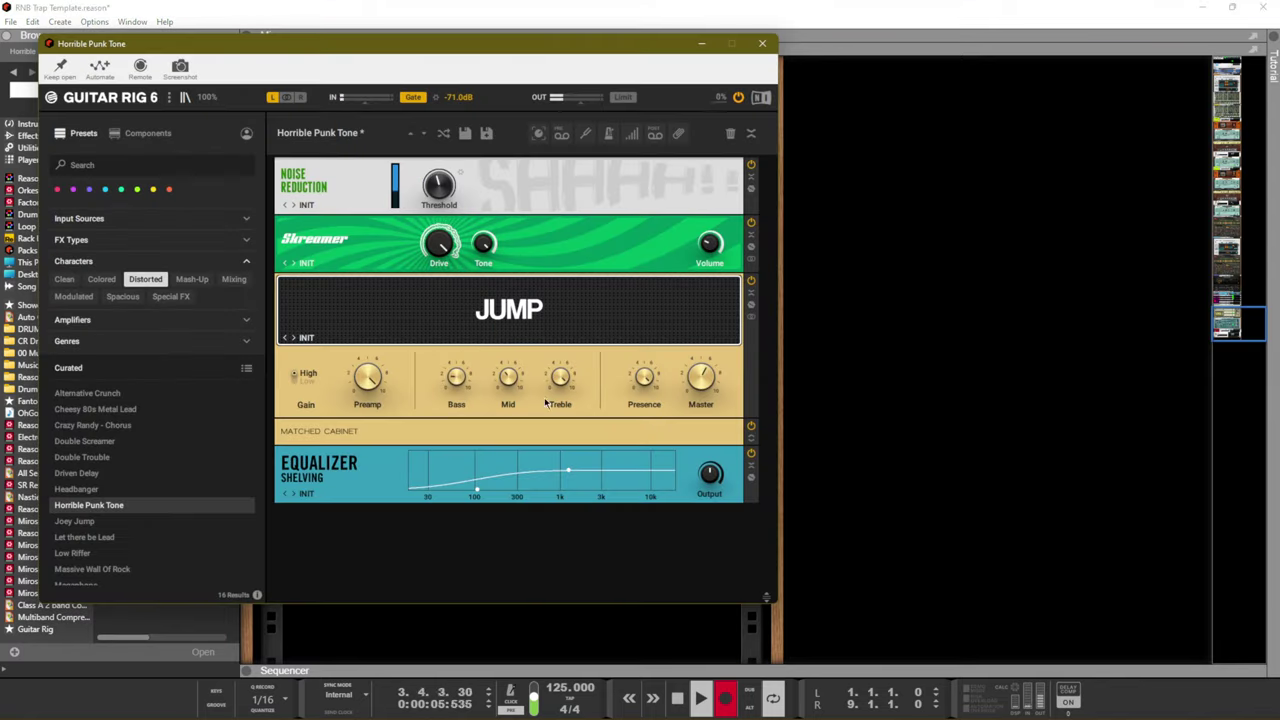
mouse_move(438, 184)
scroll(438, 184, "up", 10)
scroll(438, 184, "up", 4)
left_click(423, 134)
left_click(423, 134)
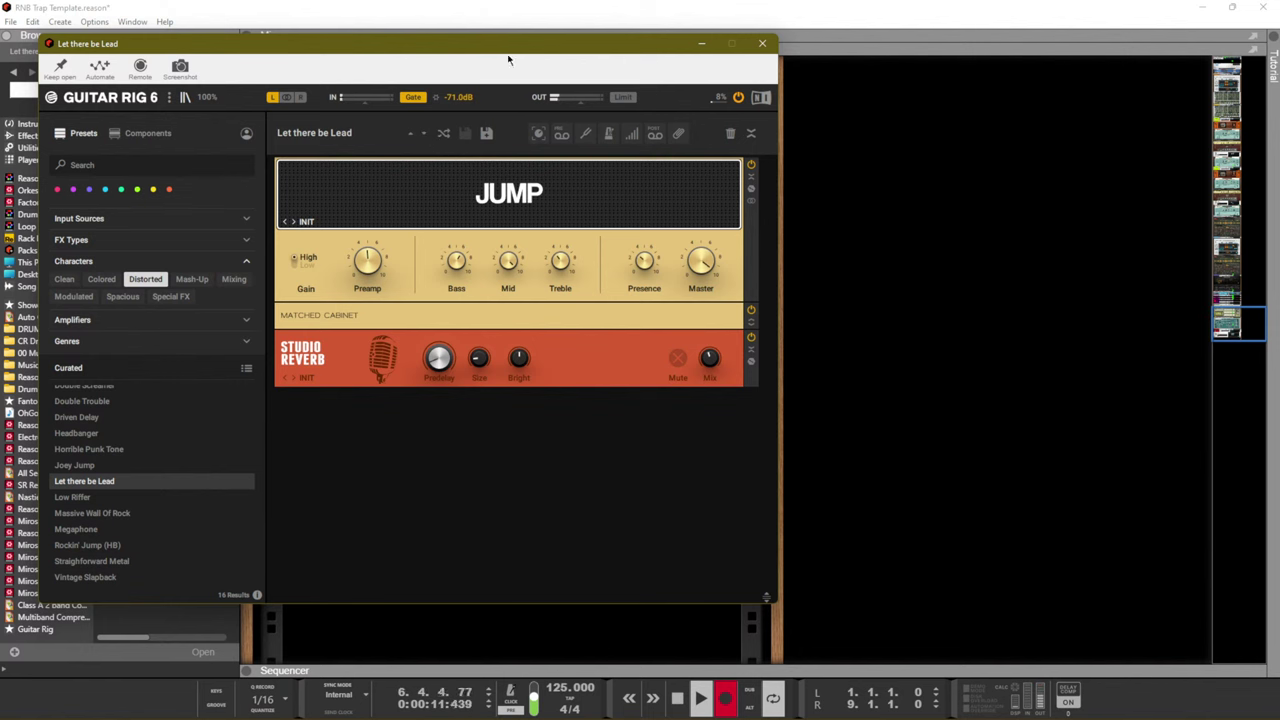
Close the Guitar Rig 6 window and add a CF-101 Chorus/Flanger to Audio Track 4's effects chain
left_click(763, 43)
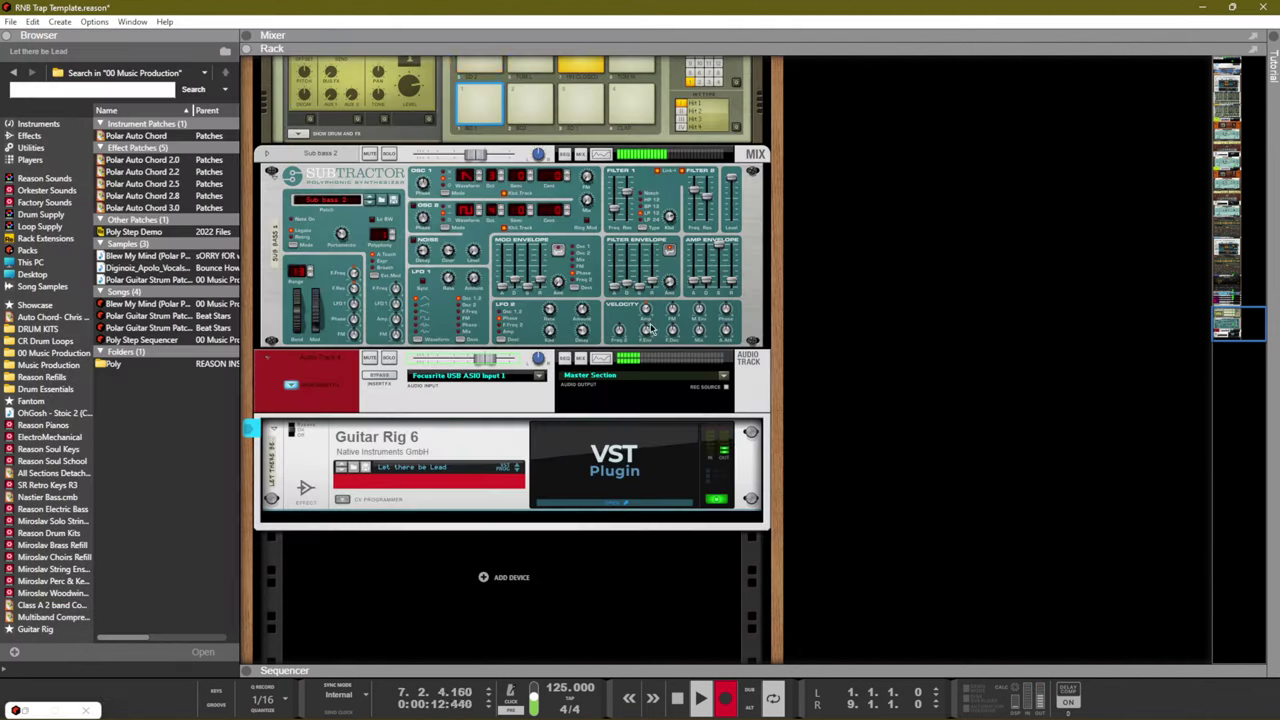
left_click(568, 522)
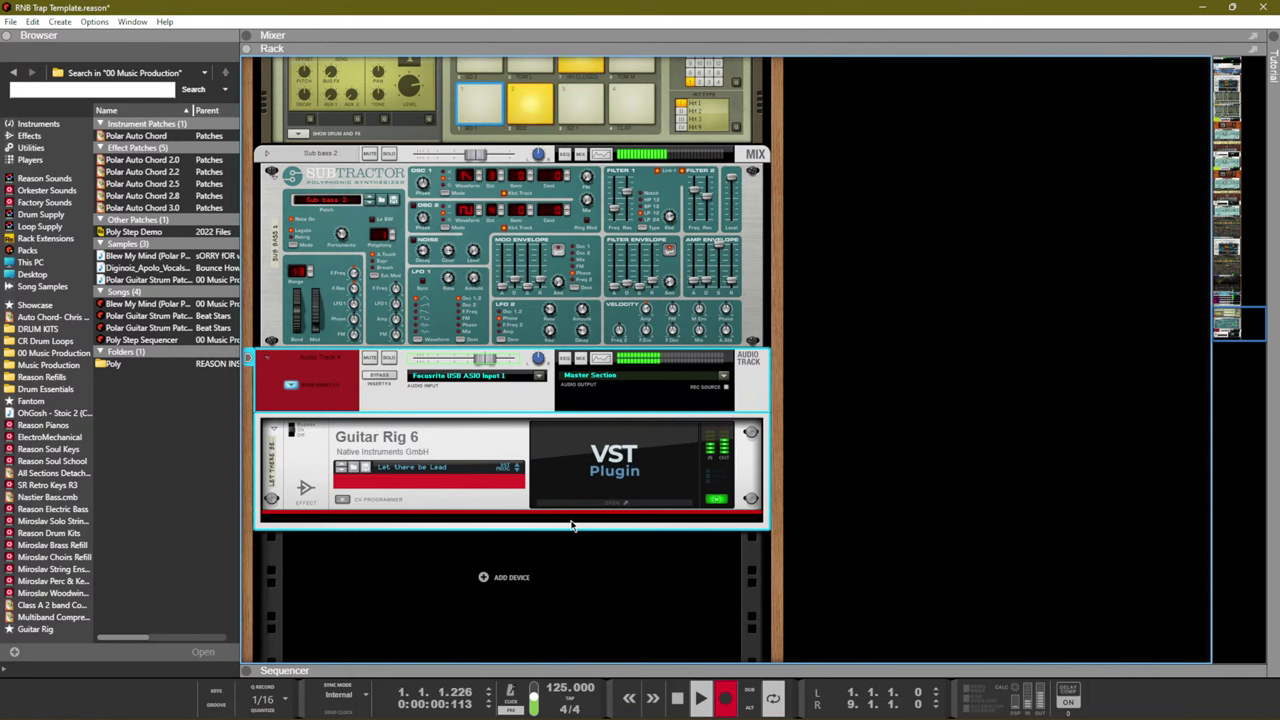
right_click(574, 526)
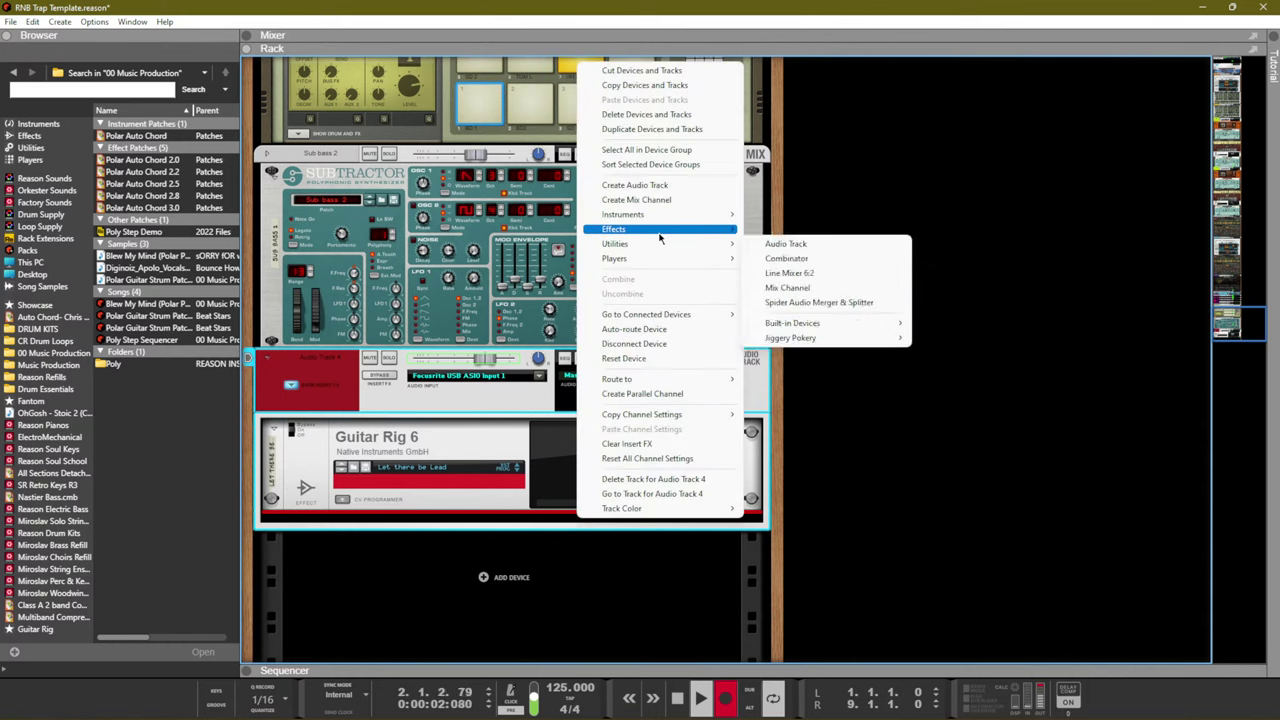
mouse_move(670, 230)
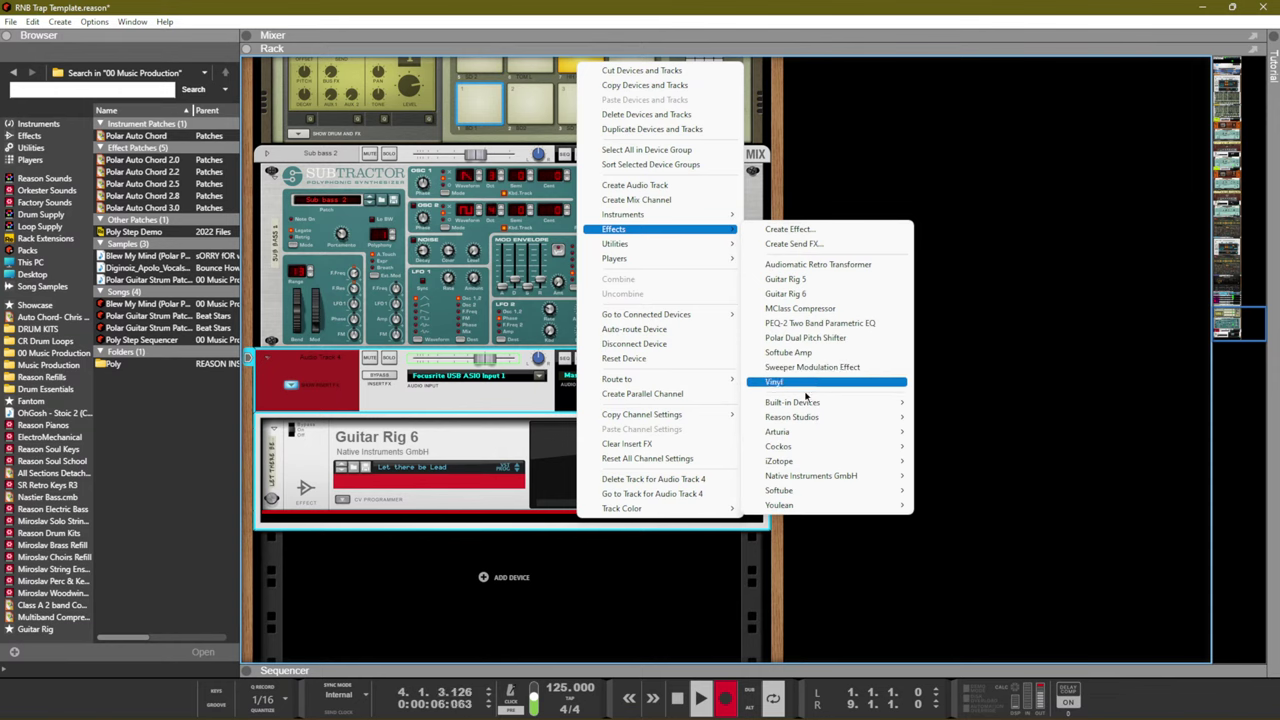
mouse_move(812, 404)
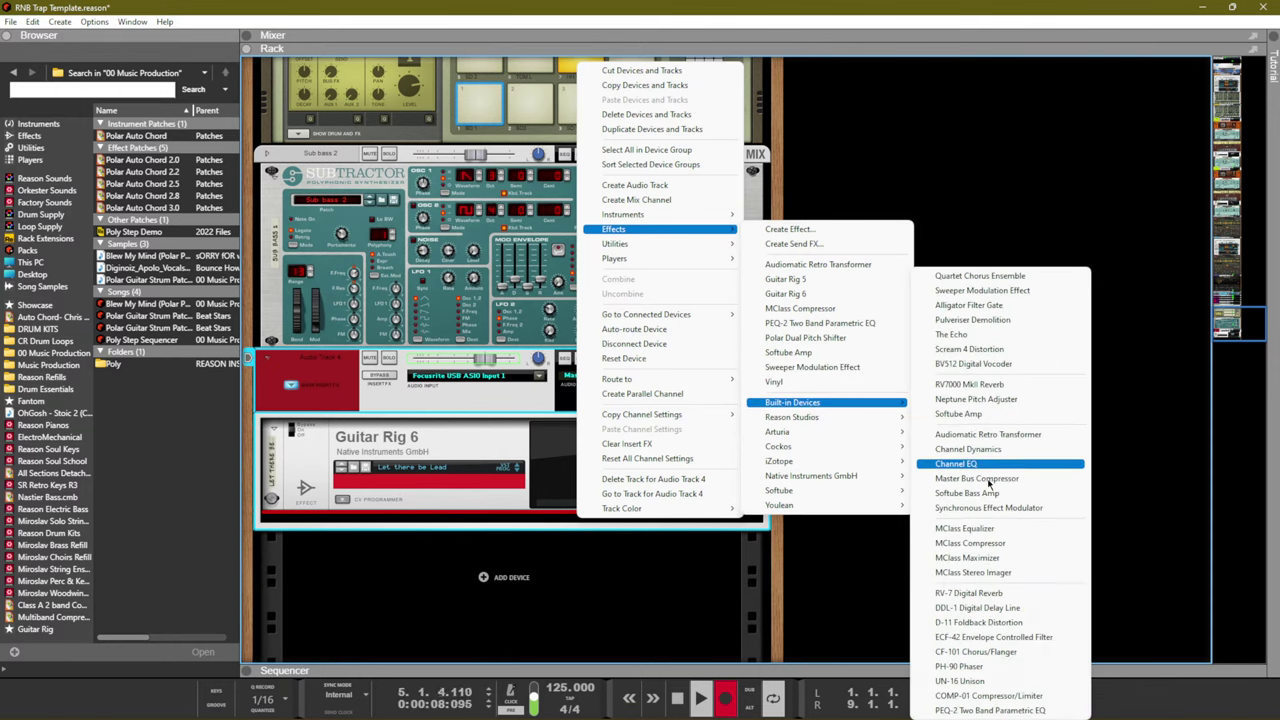
left_click(975, 651)
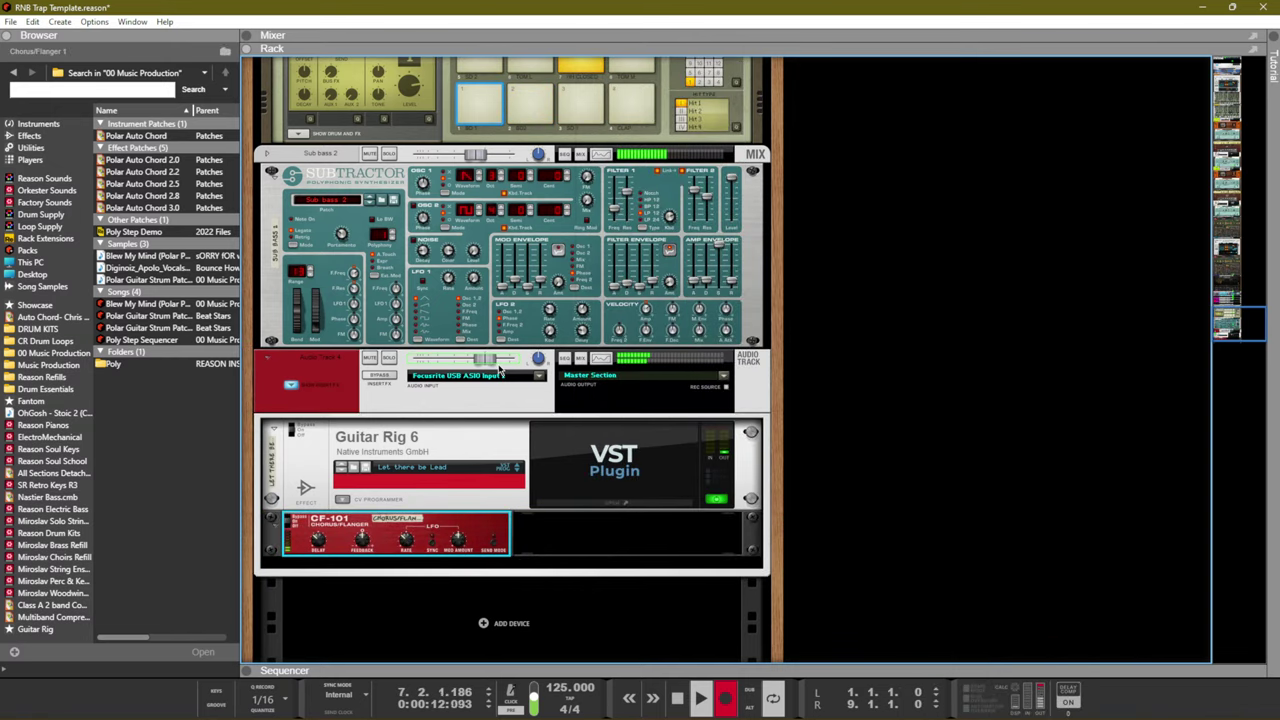
Try a lower level on Audio Track 4's channel fader, restore it, and stop the recording
scroll(500, 370, "down", 3)
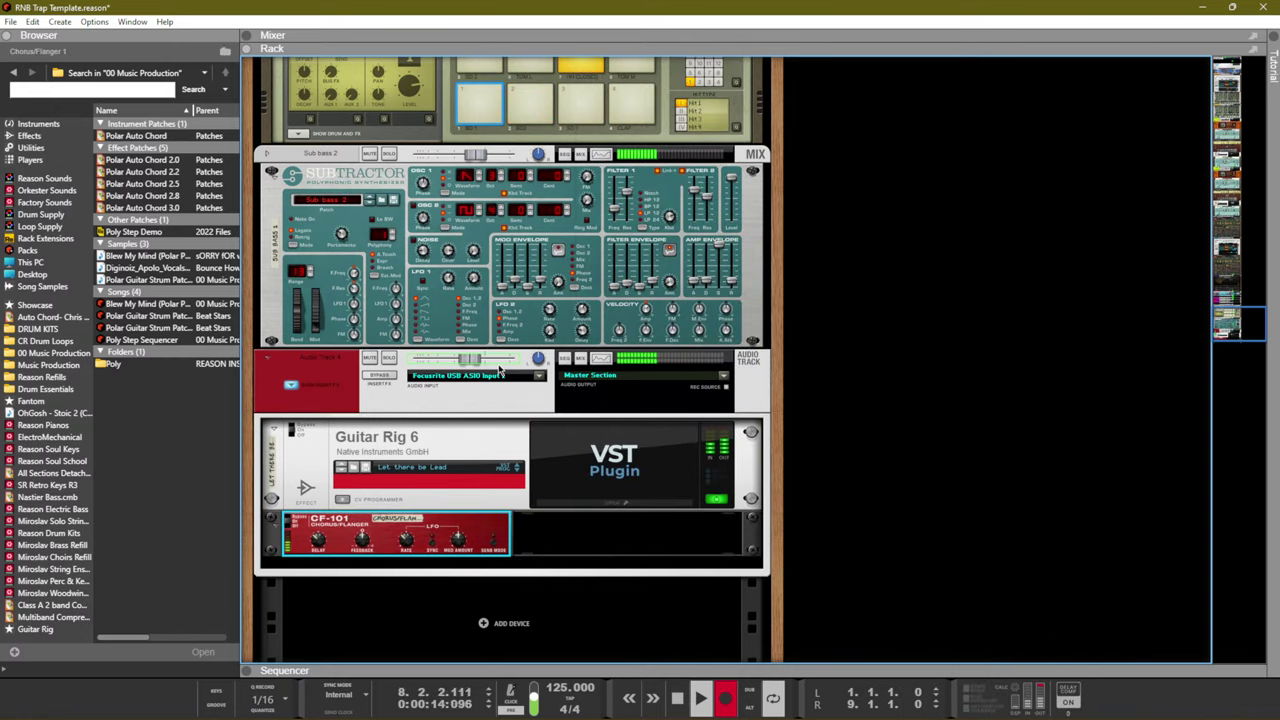
scroll(500, 370, "up", 3)
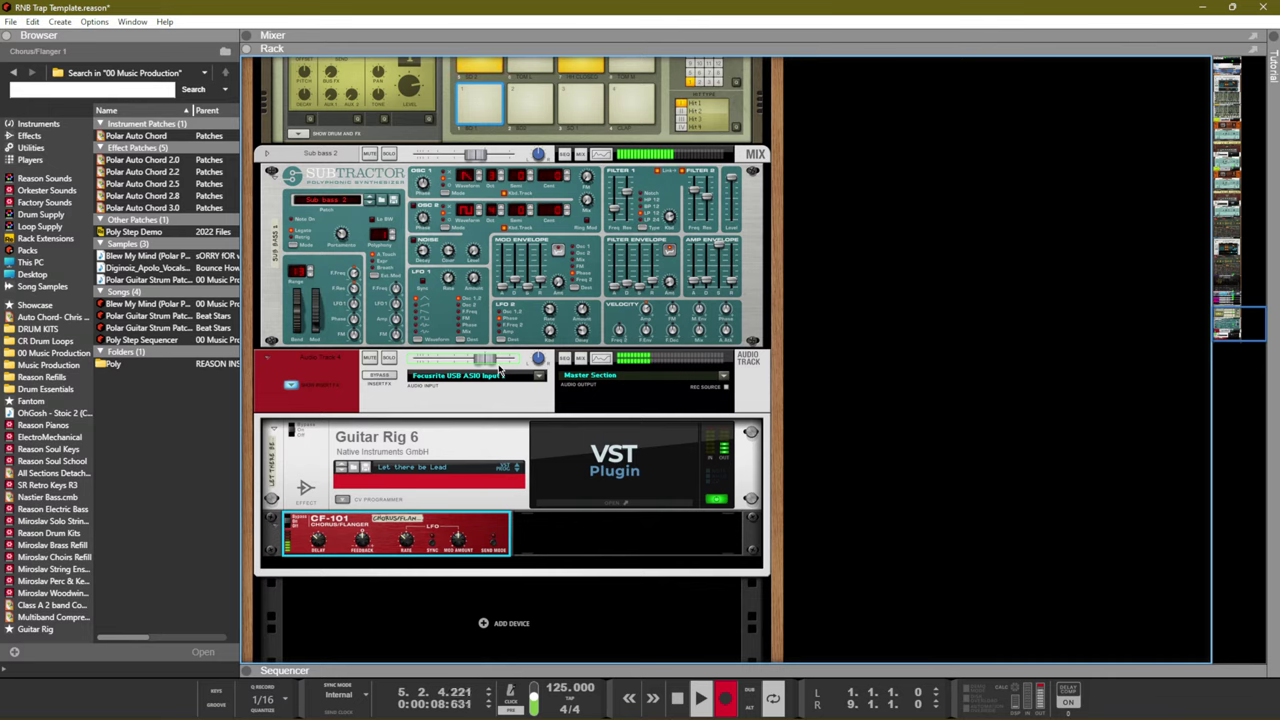
key("space")
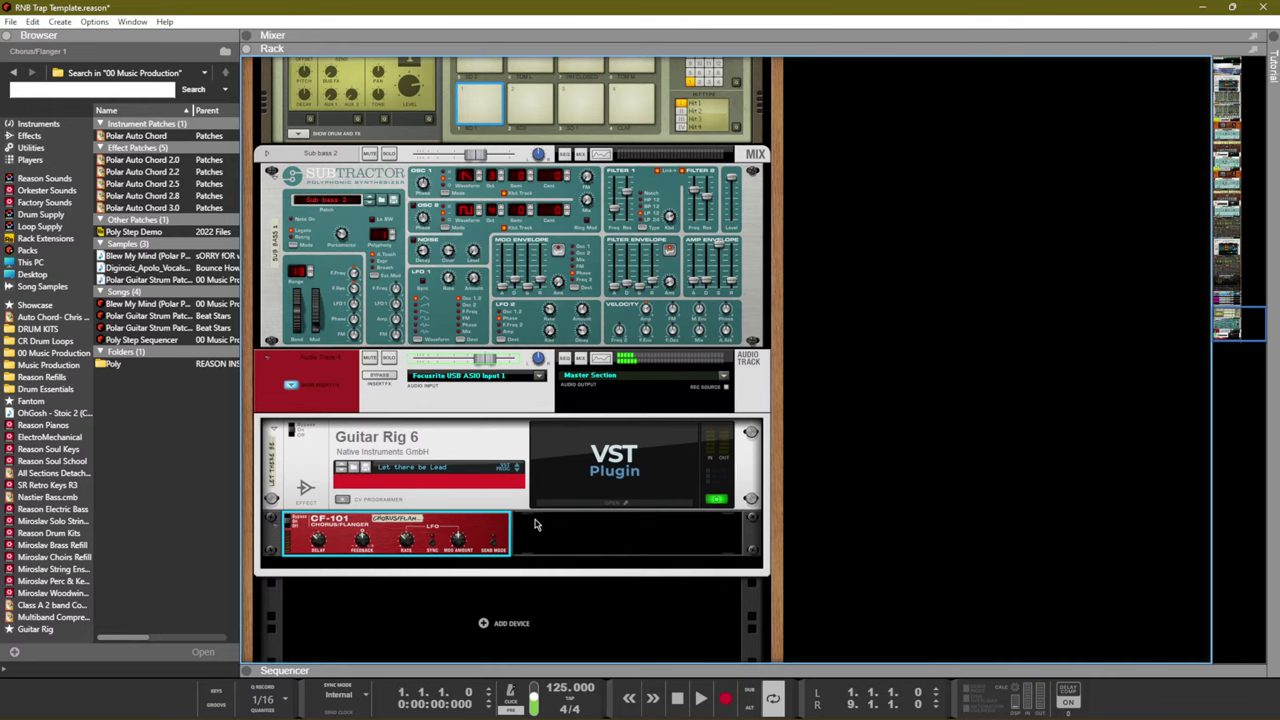
Load the Low Riffer preset in Guitar Rig 6 on the guitar track and start recording again from bar 1
left_click(566, 504)
left_click(560, 478)
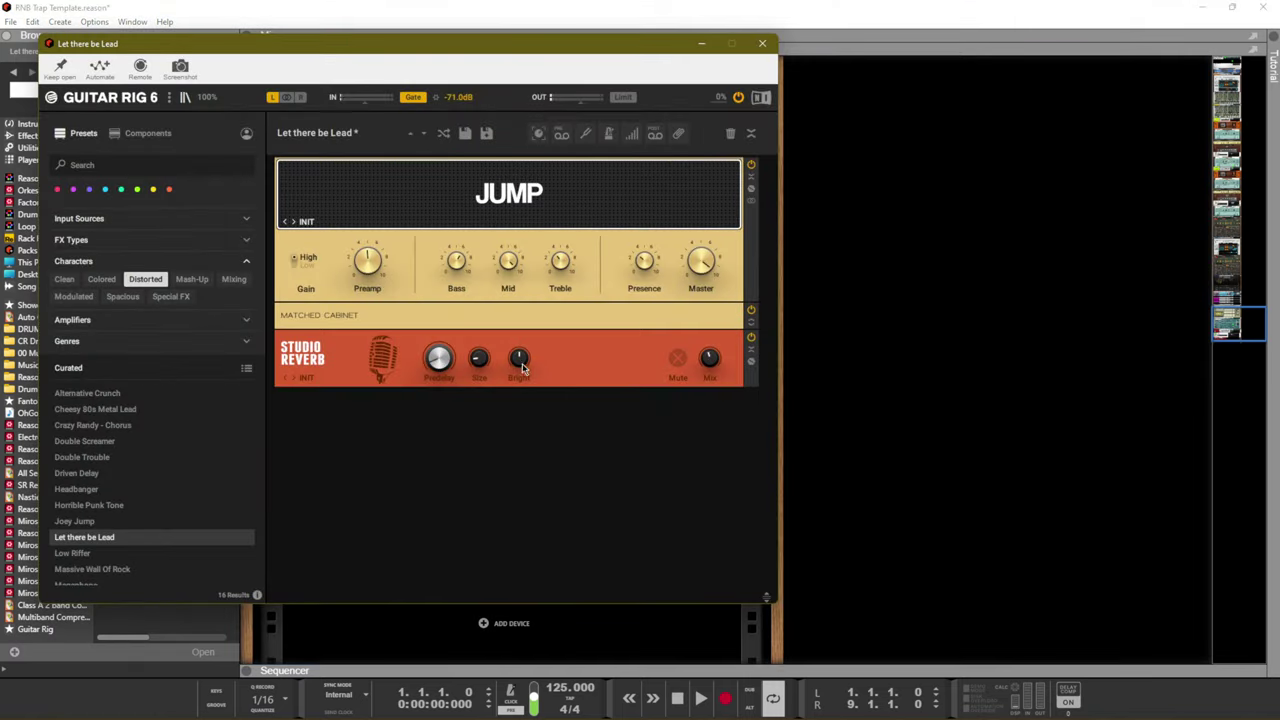
left_click(424, 134)
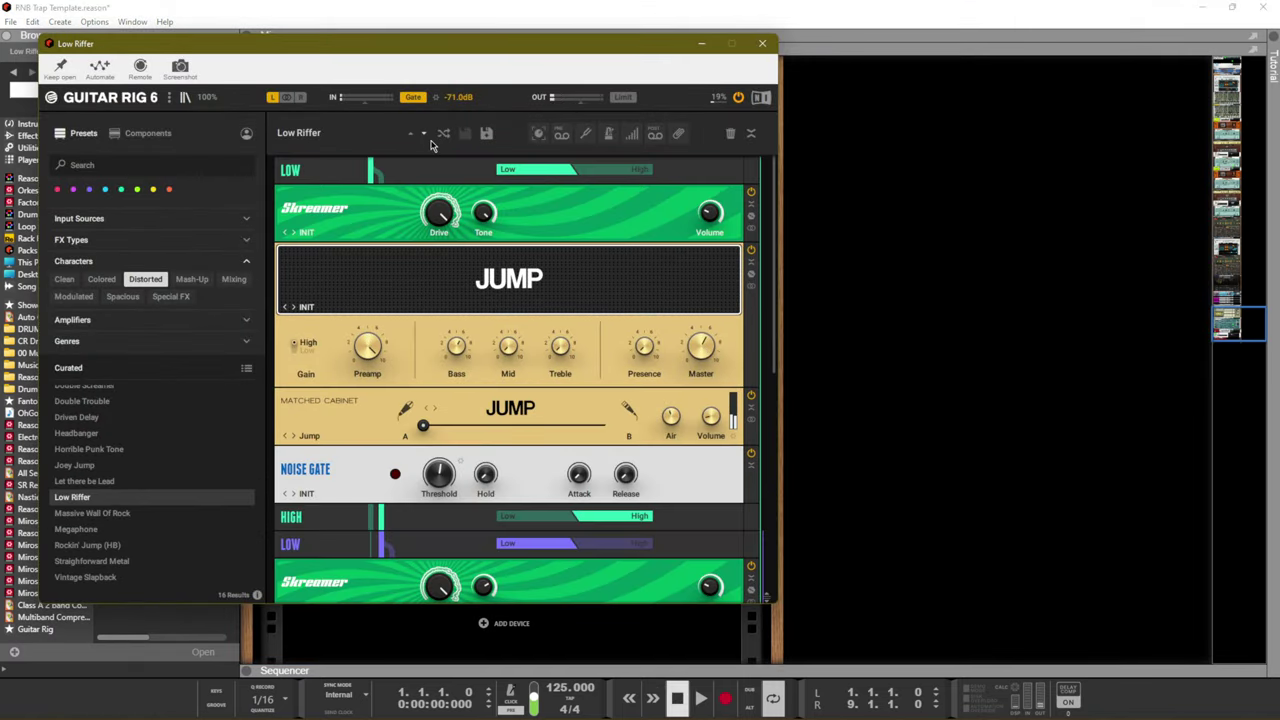
key("space")
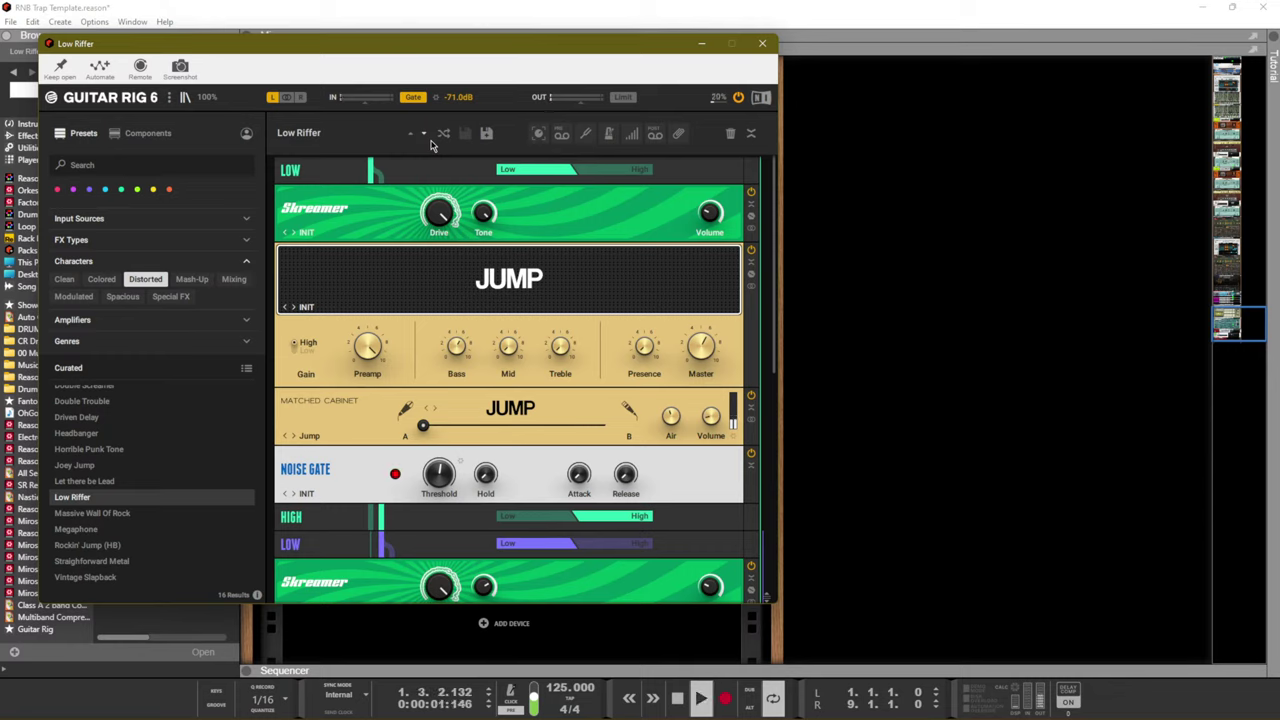
key("space")
key("ctrl+Return")
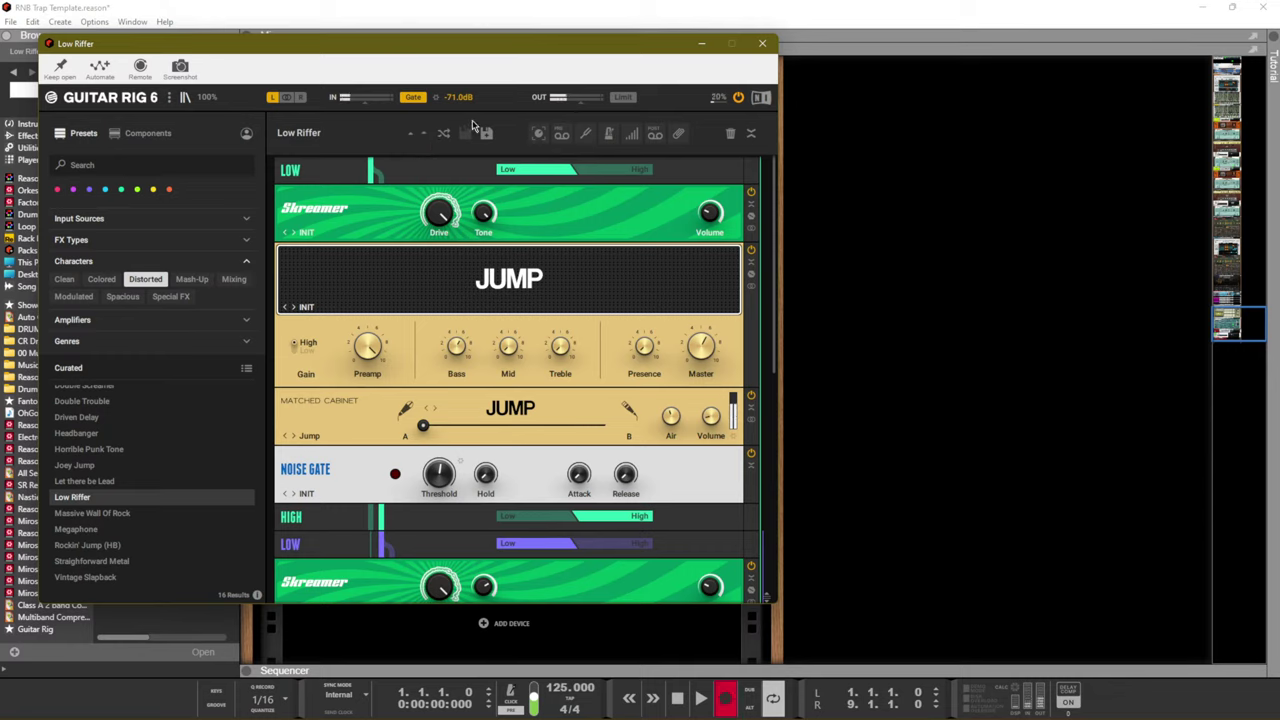
key("space")
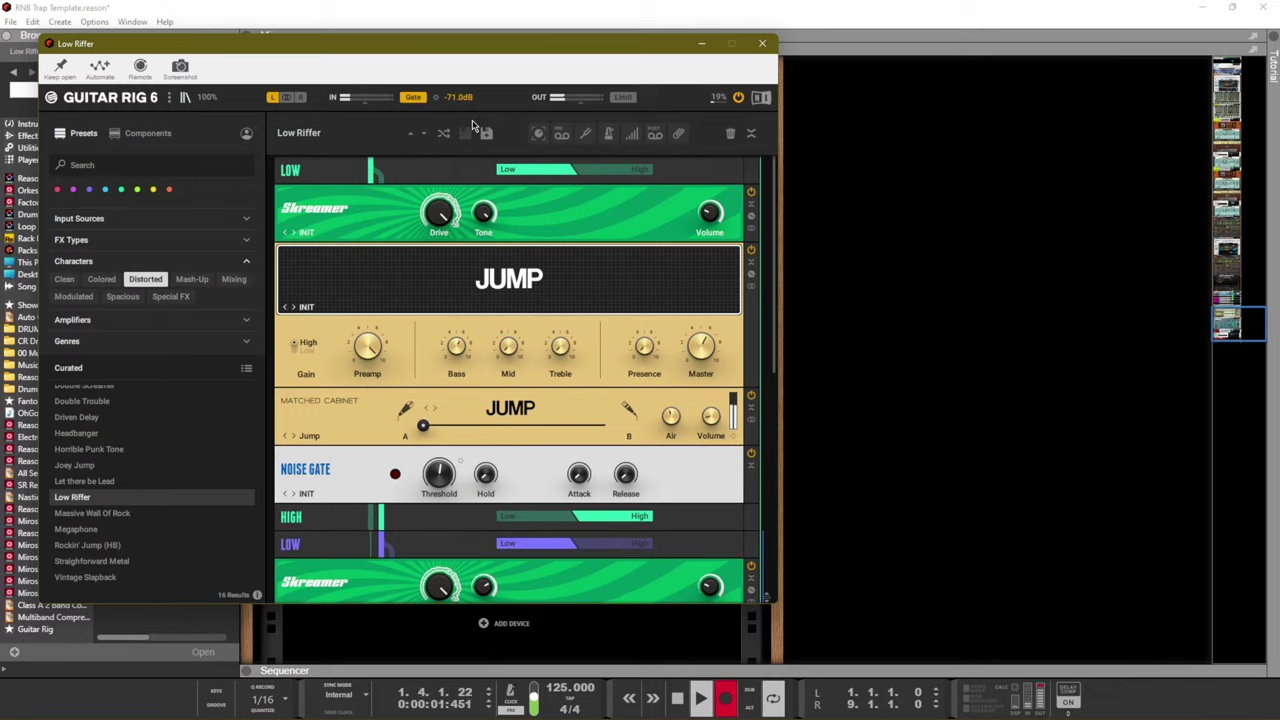
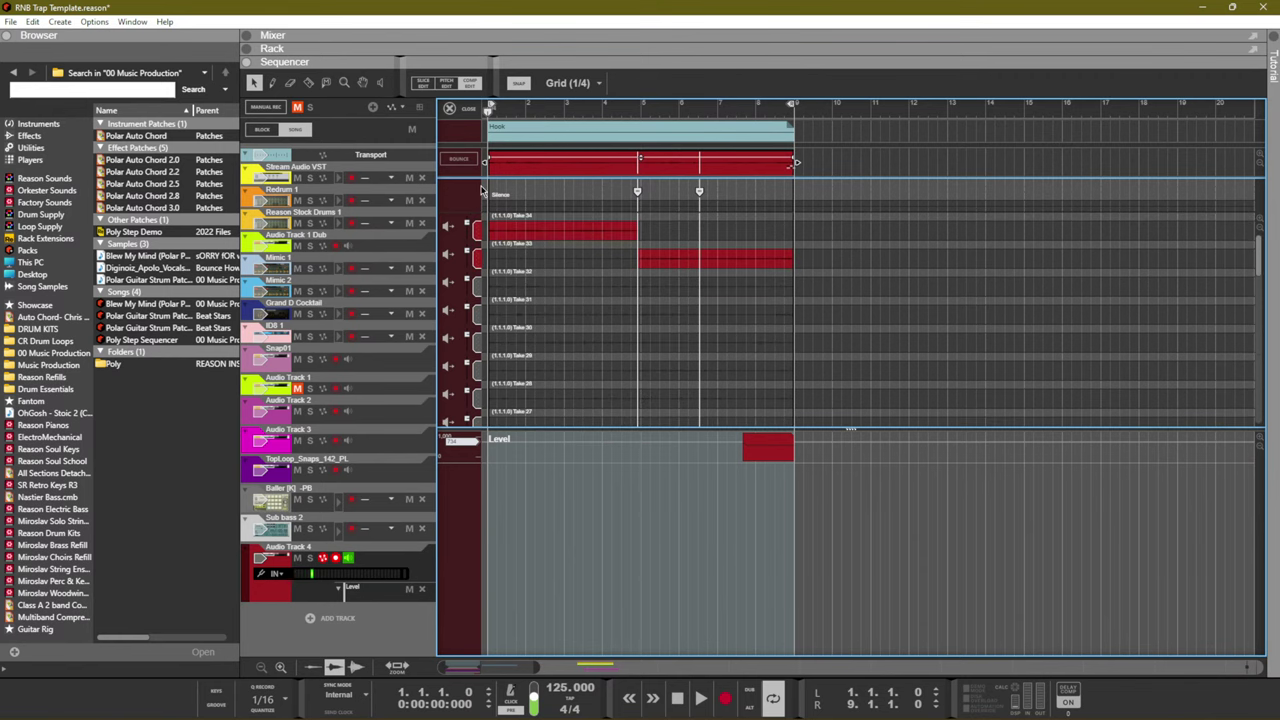
Leave comp editing and move Audio Track 4's recorded clip to the track's lower lane at position 10.4.1.0
key("ctrl+e")
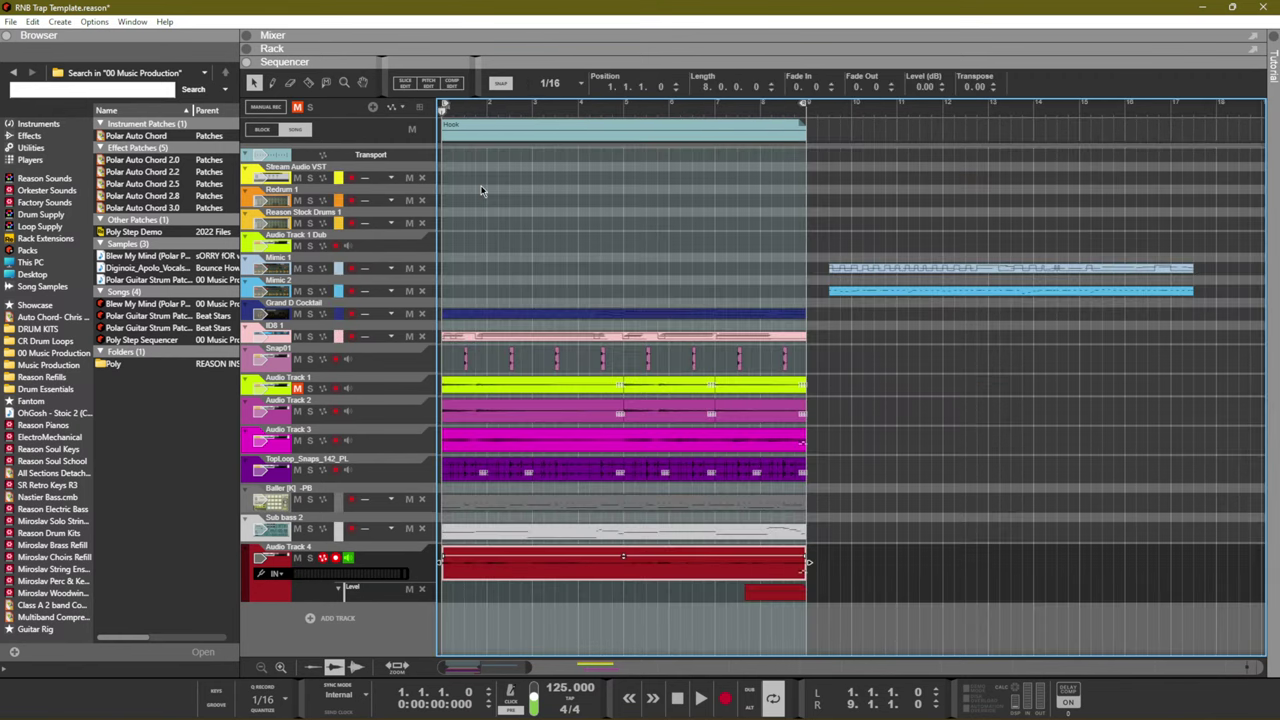
left_click_drag(486, 569, 933, 592)
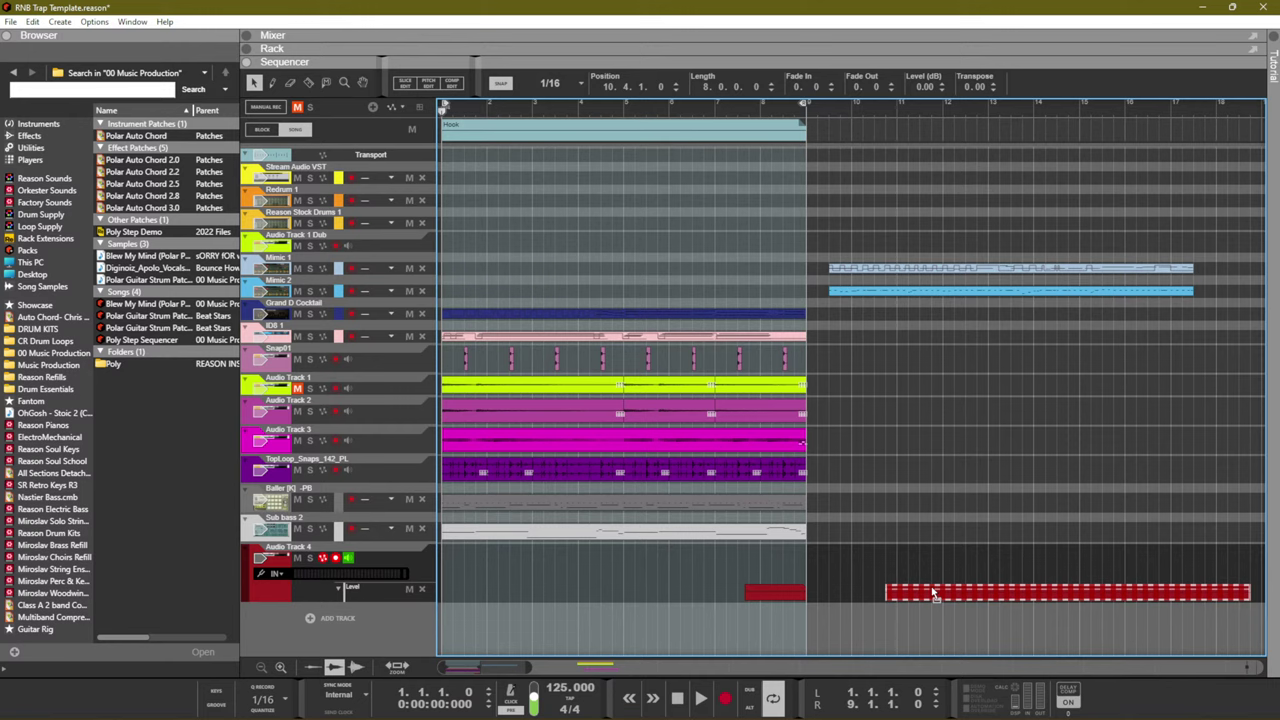
left_click_drag(933, 592, 933, 592)
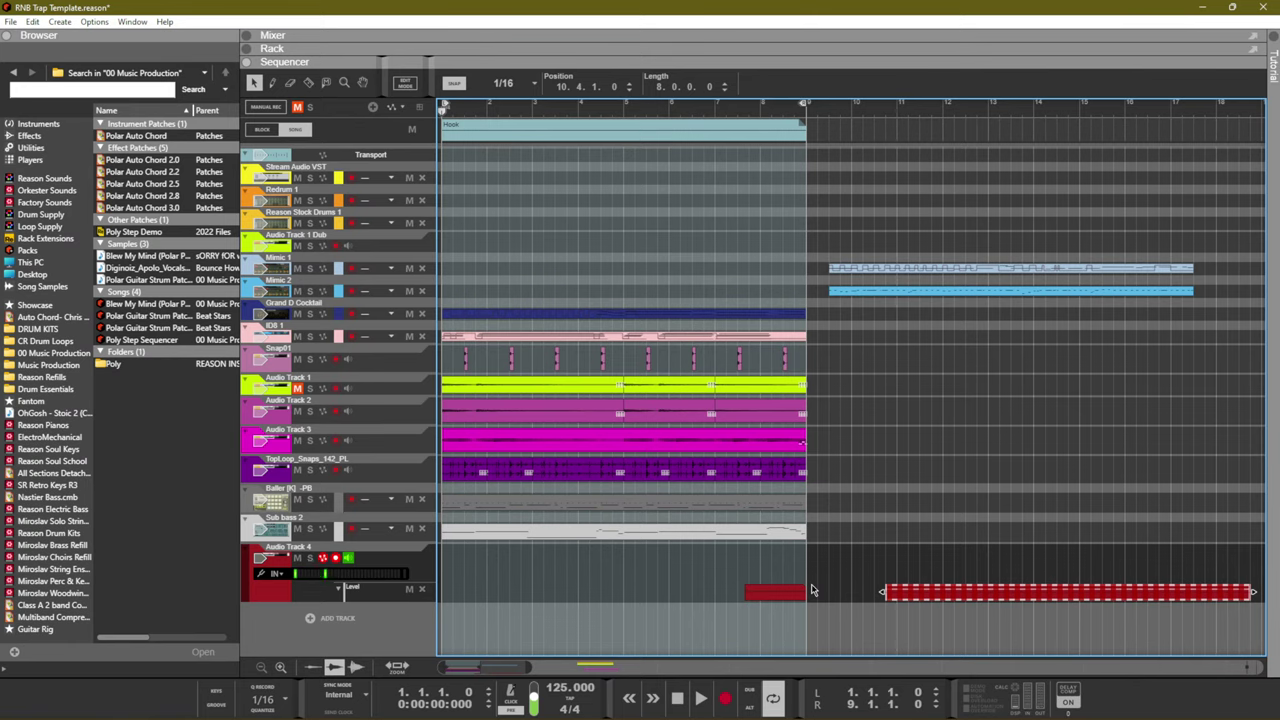
Record new guitar takes onto Audio Track 4 over the eight-bar loop, and stop the transport
key("ctrl+Return")
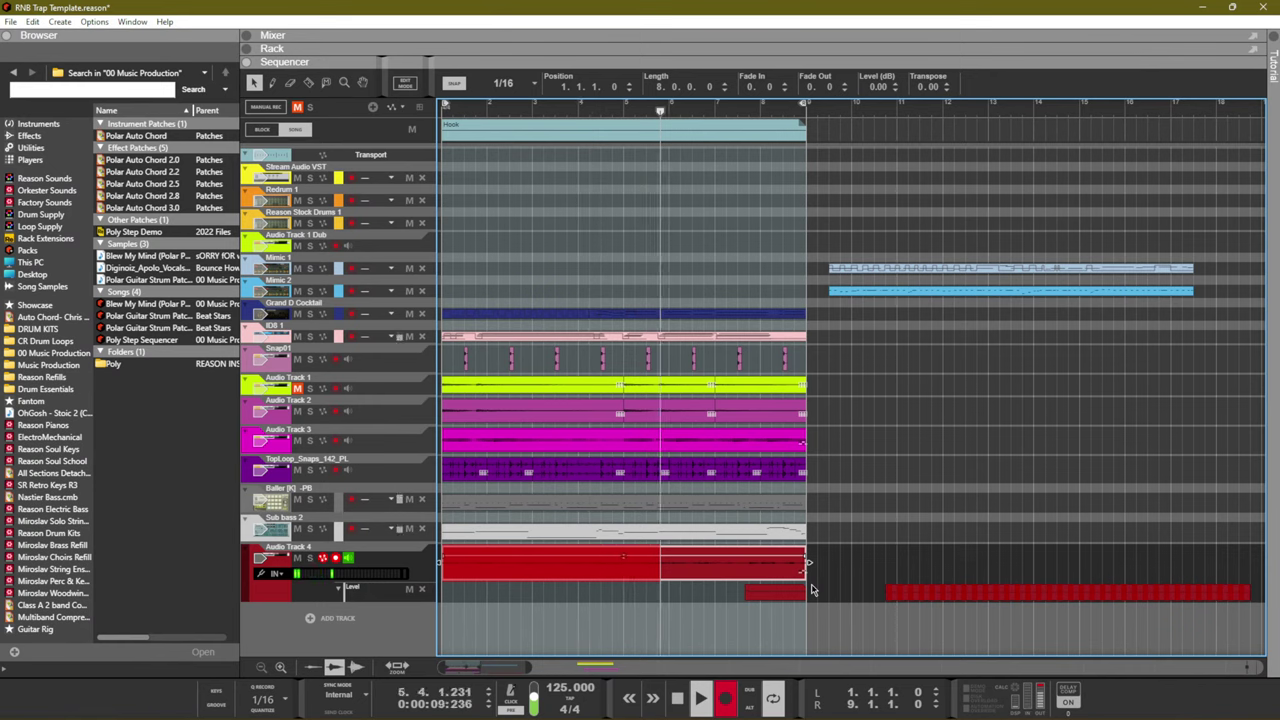
key("space")
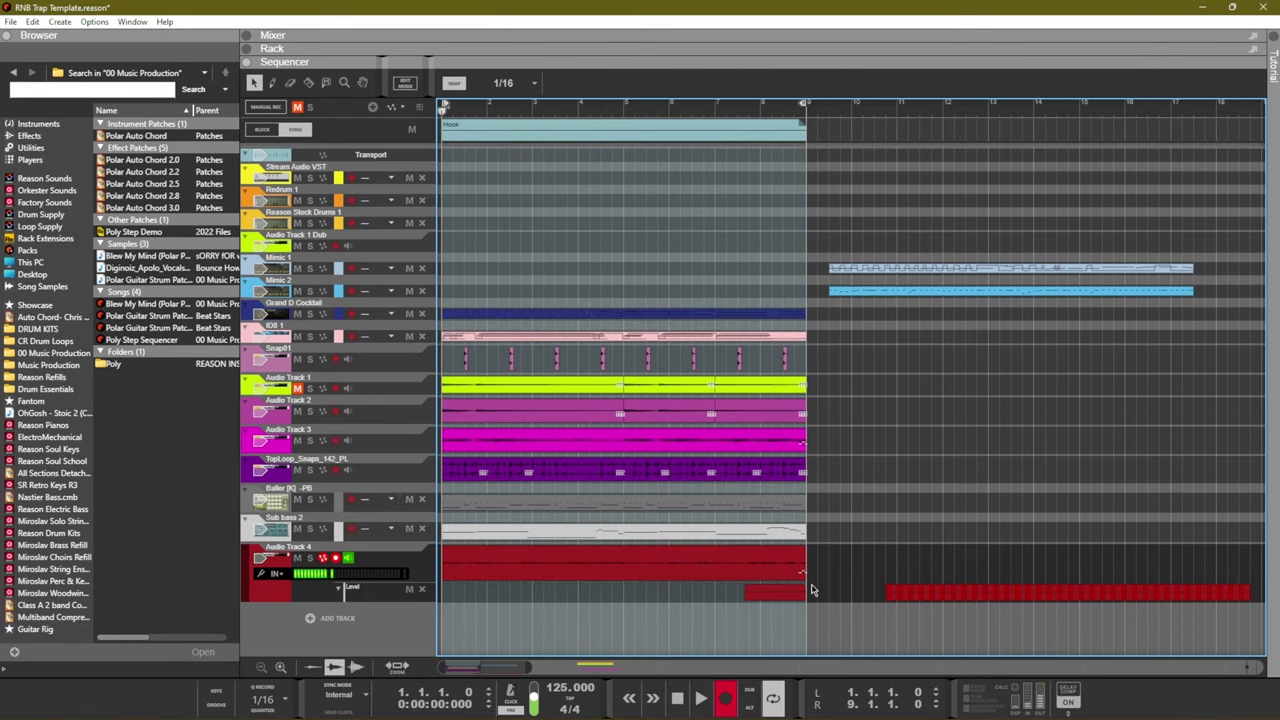
key("space")
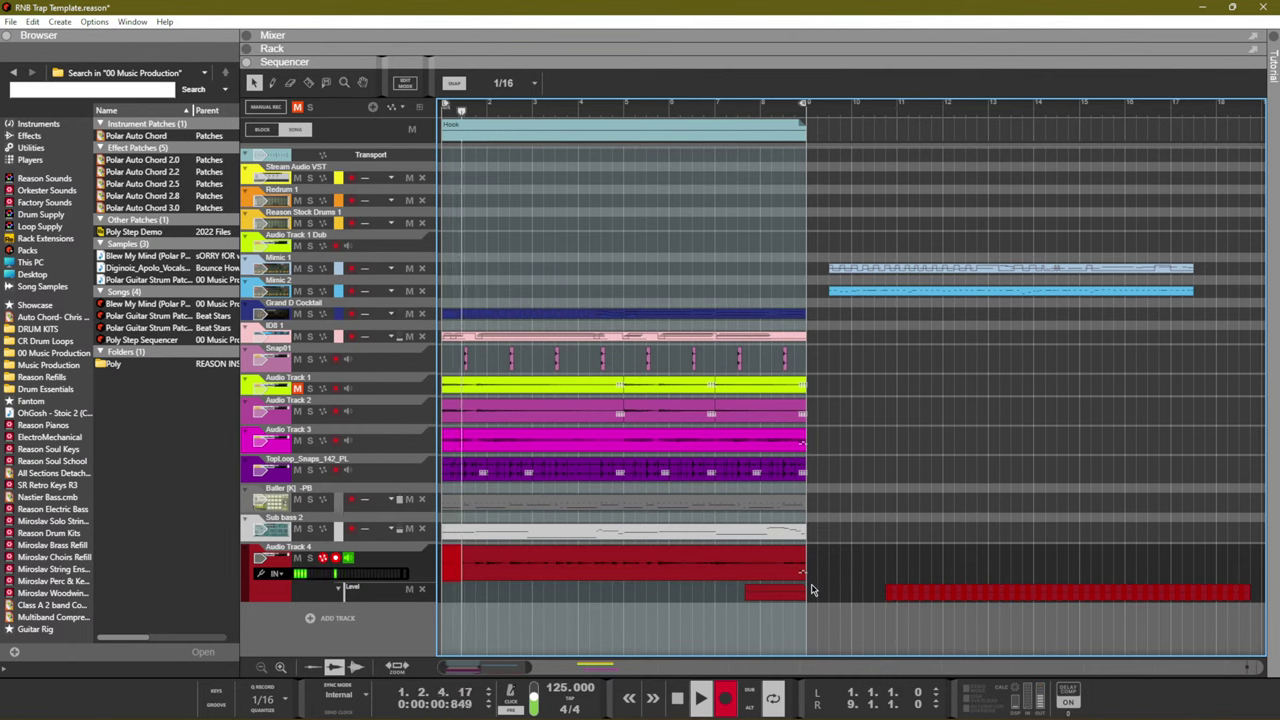
key("space")
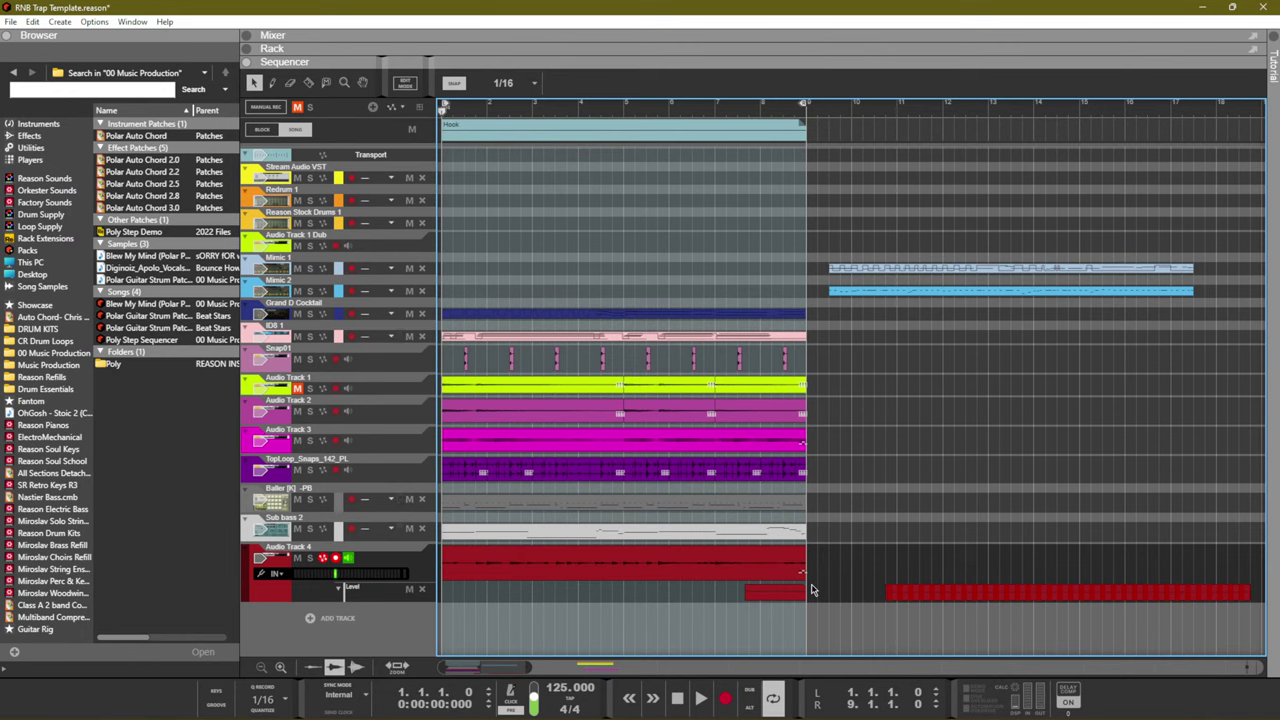
Disarm Audio Track 4, delete the two leftover clips in its lower lane, and remove the empty lane
left_click(340, 556)
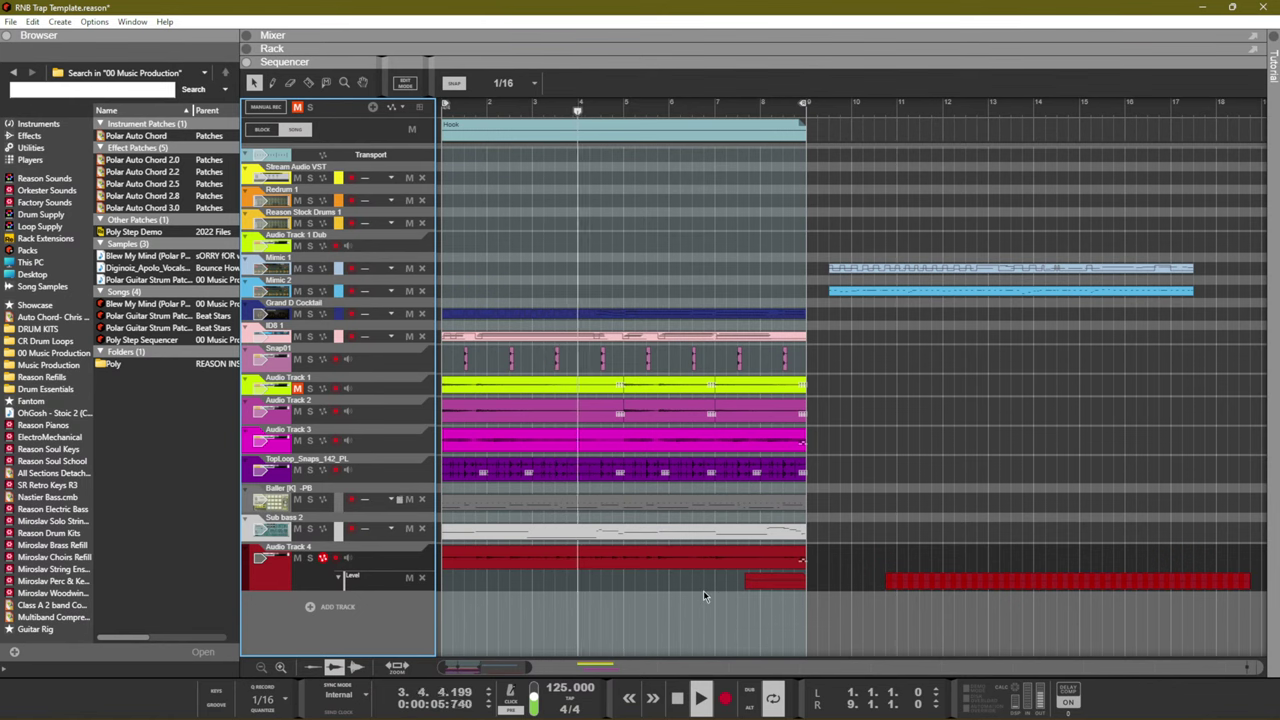
left_click(785, 585)
key("Delete")
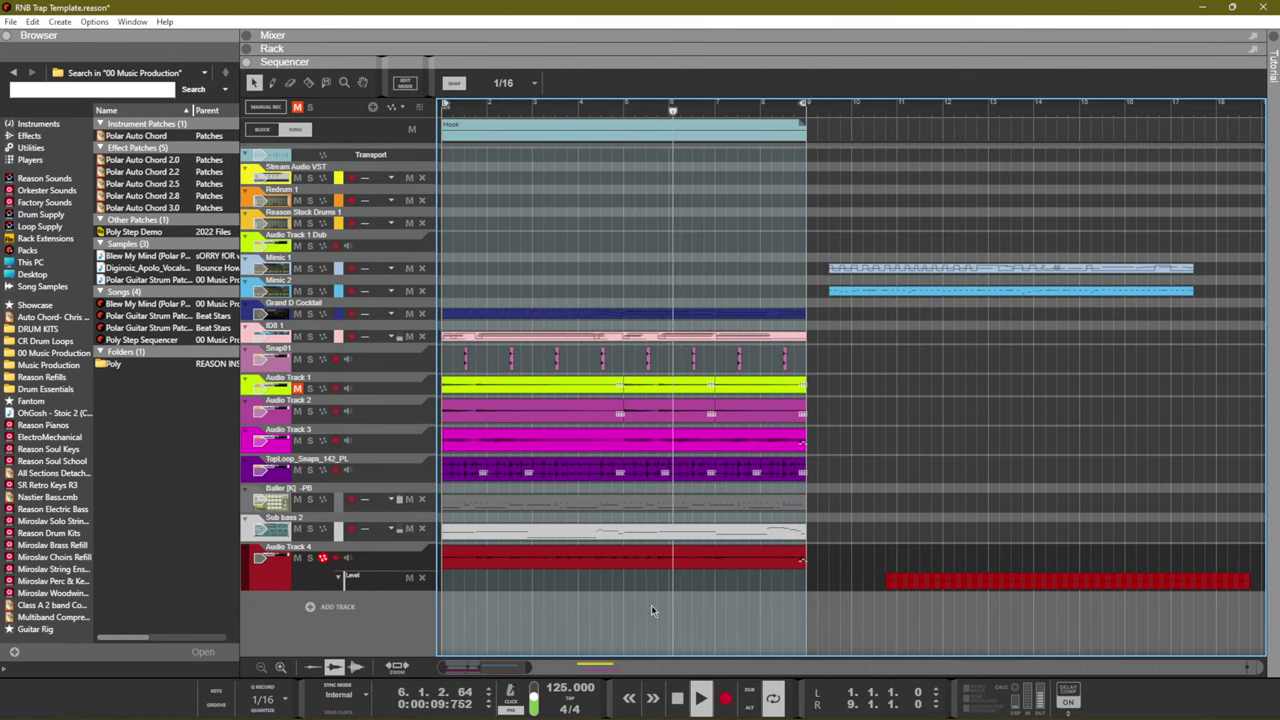
left_click_drag(951, 543, 1053, 634)
key("Delete")
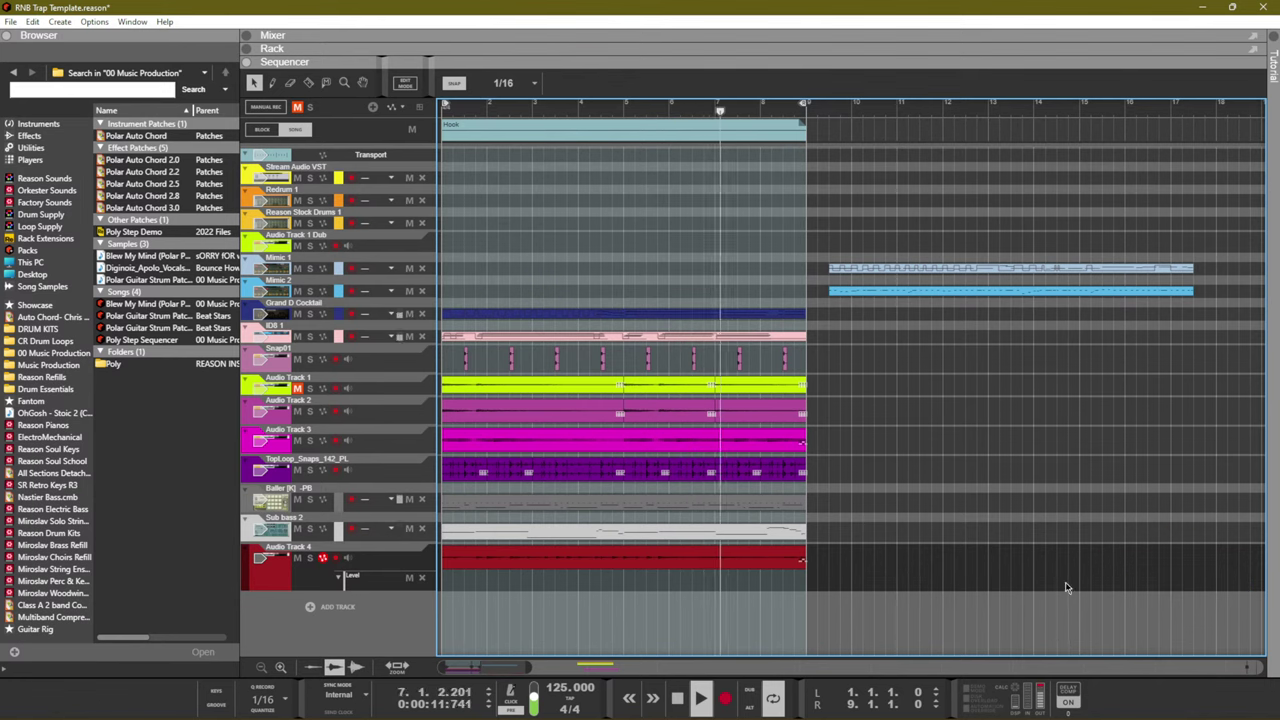
left_click(518, 560)
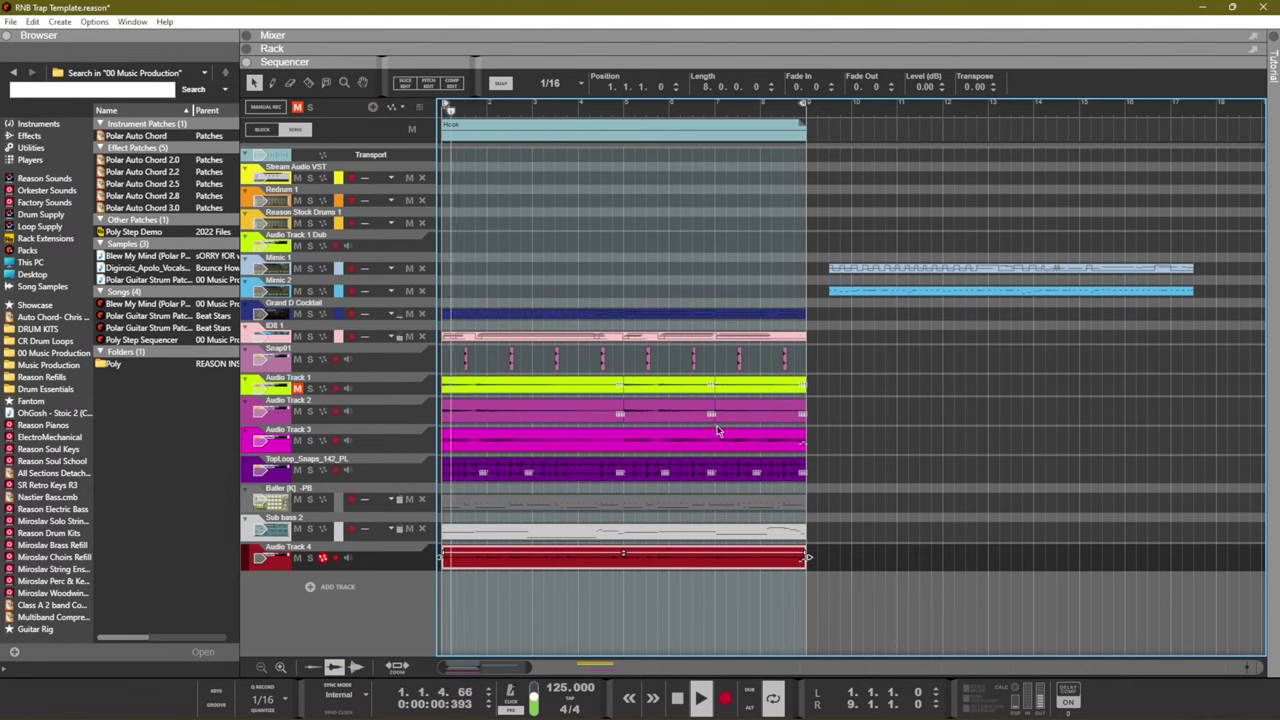
left_click(859, 547)
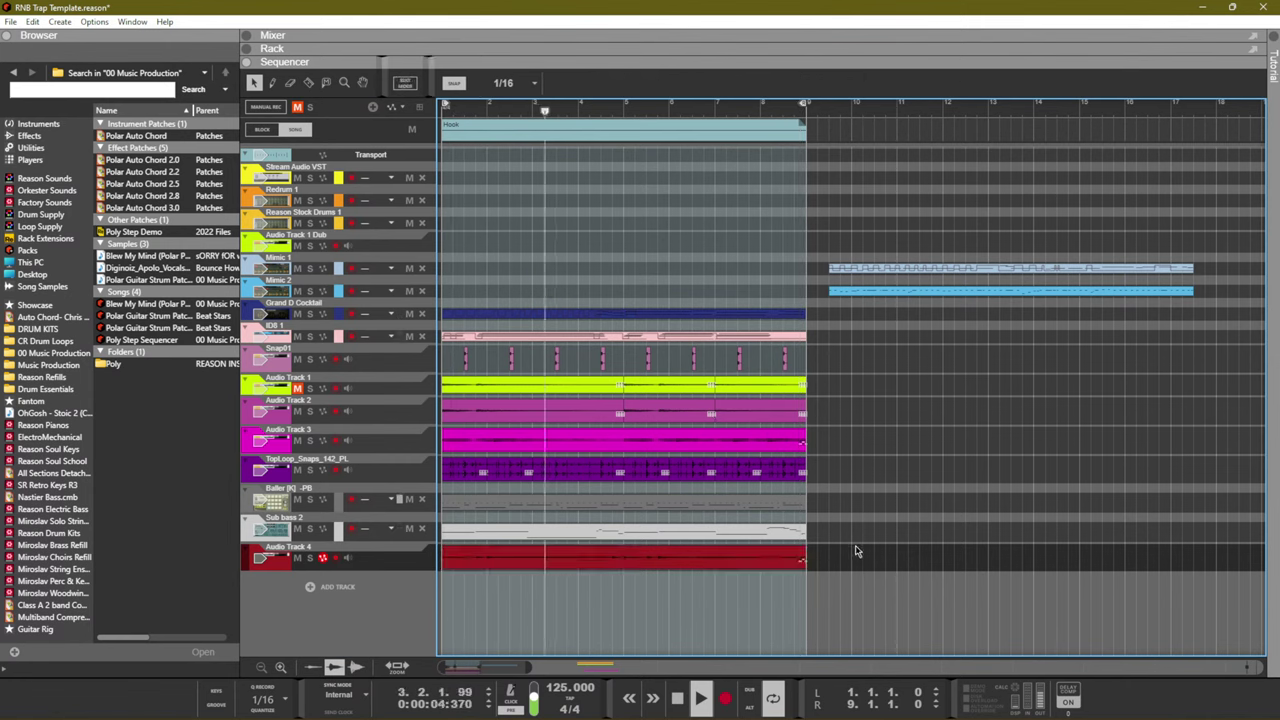
Audition Audio Track 4 soloed in the mixer, unsolo it, lower its fader slightly, and return to the sequencer
key("F5")
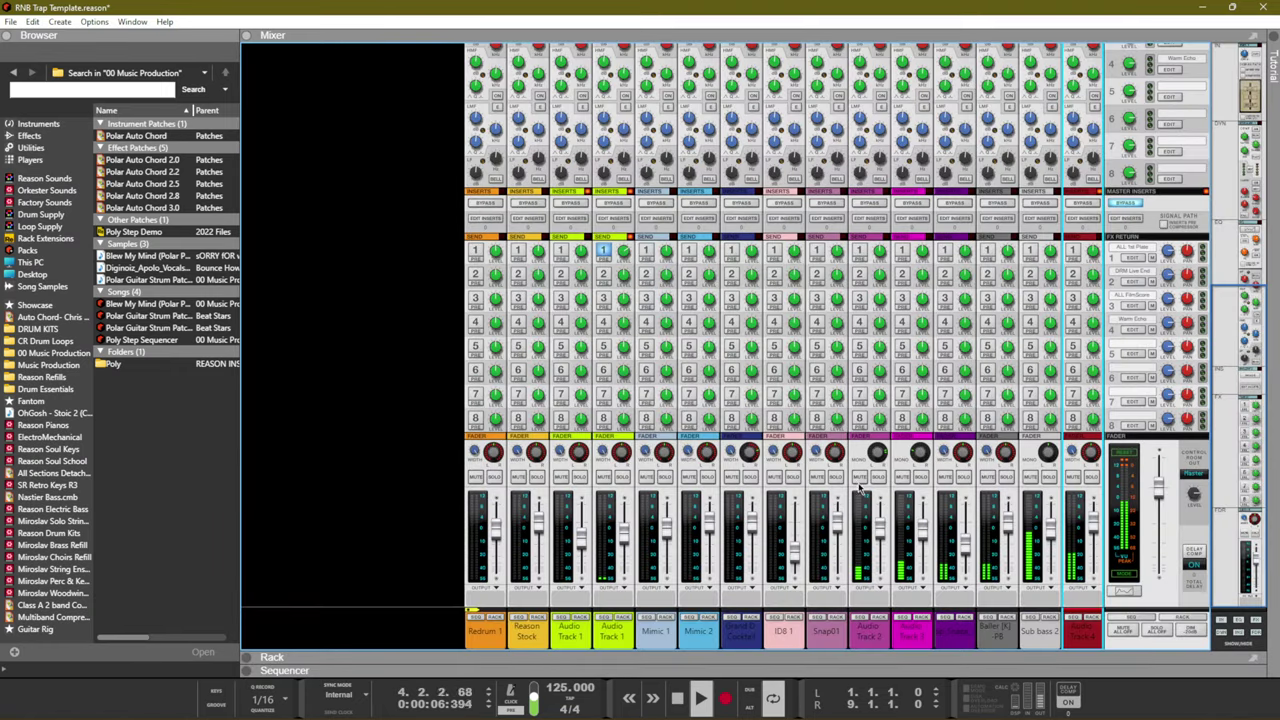
left_click(1092, 478)
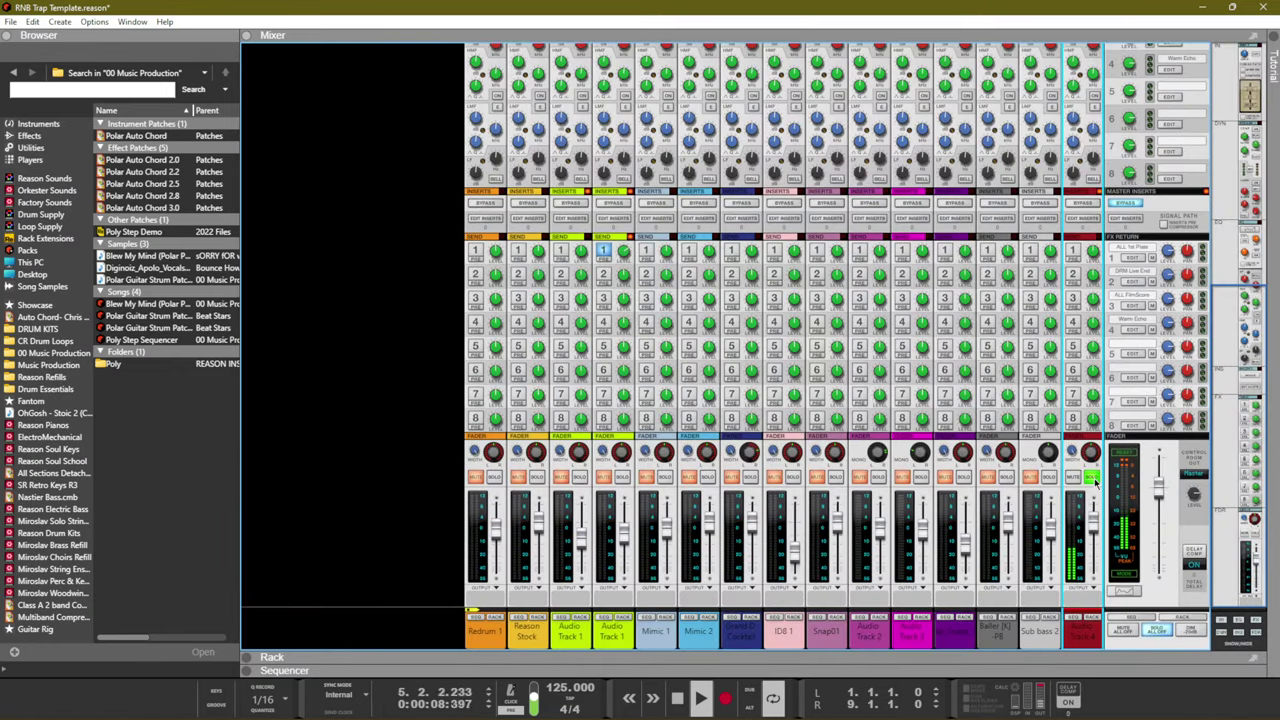
left_click(1092, 478)
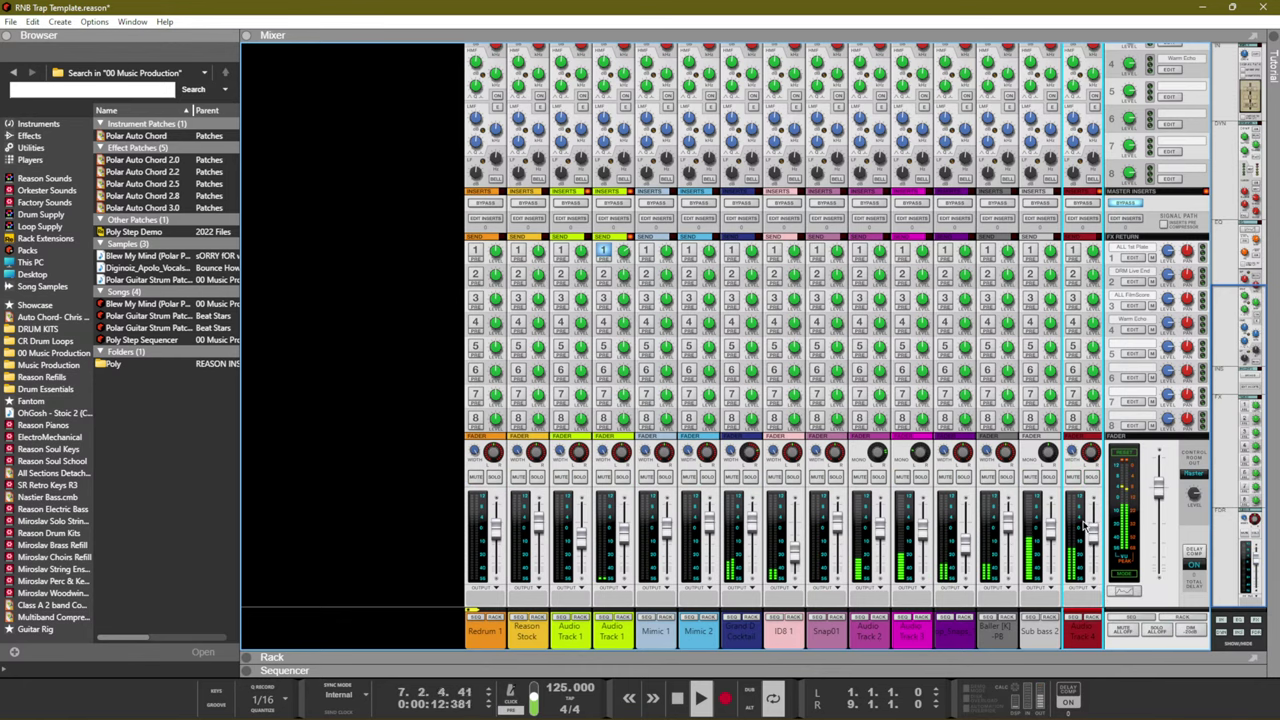
key("F8")
key("F8")
key("F7")
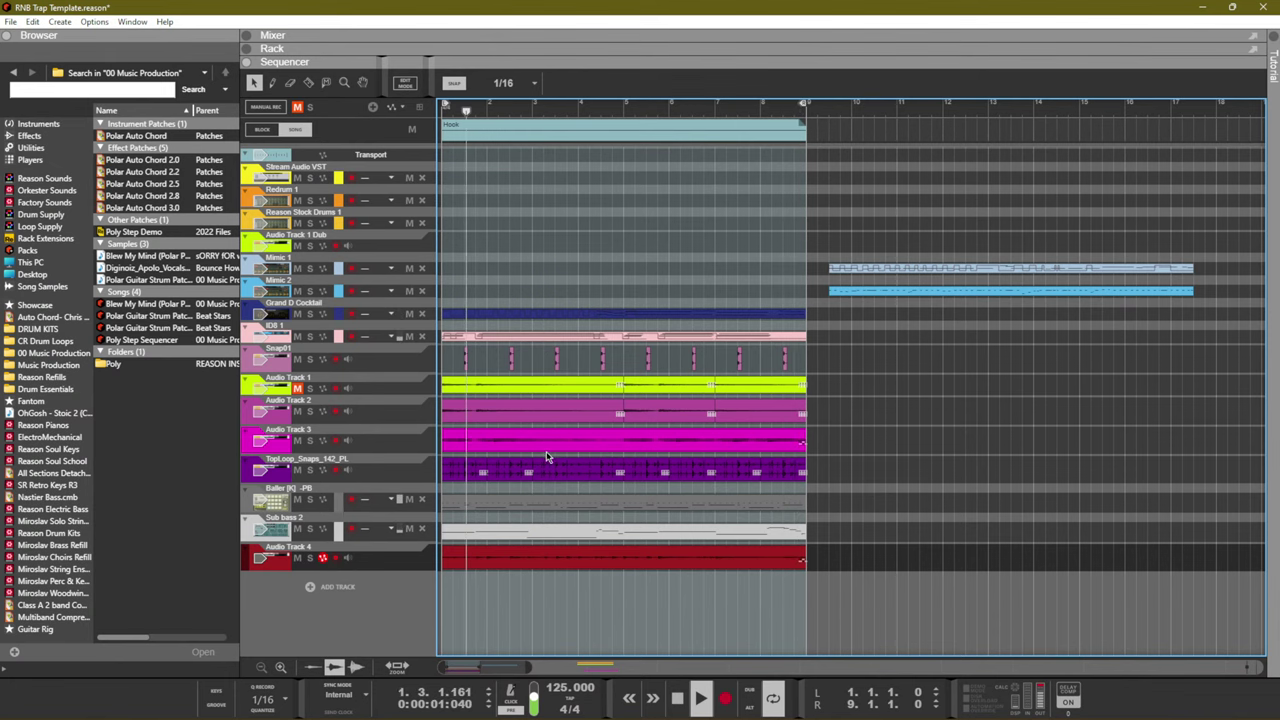
Delete the short second clip on the TopLoop_Snaps track and extend the first clip to two bars
mouse_move(532, 466)
left_mouse_down()
mouse_move(487, 466)
mouse_move(532, 470)
left_mouse_up()
key("Delete")
left_click(468, 468)
left_click(940, 488)
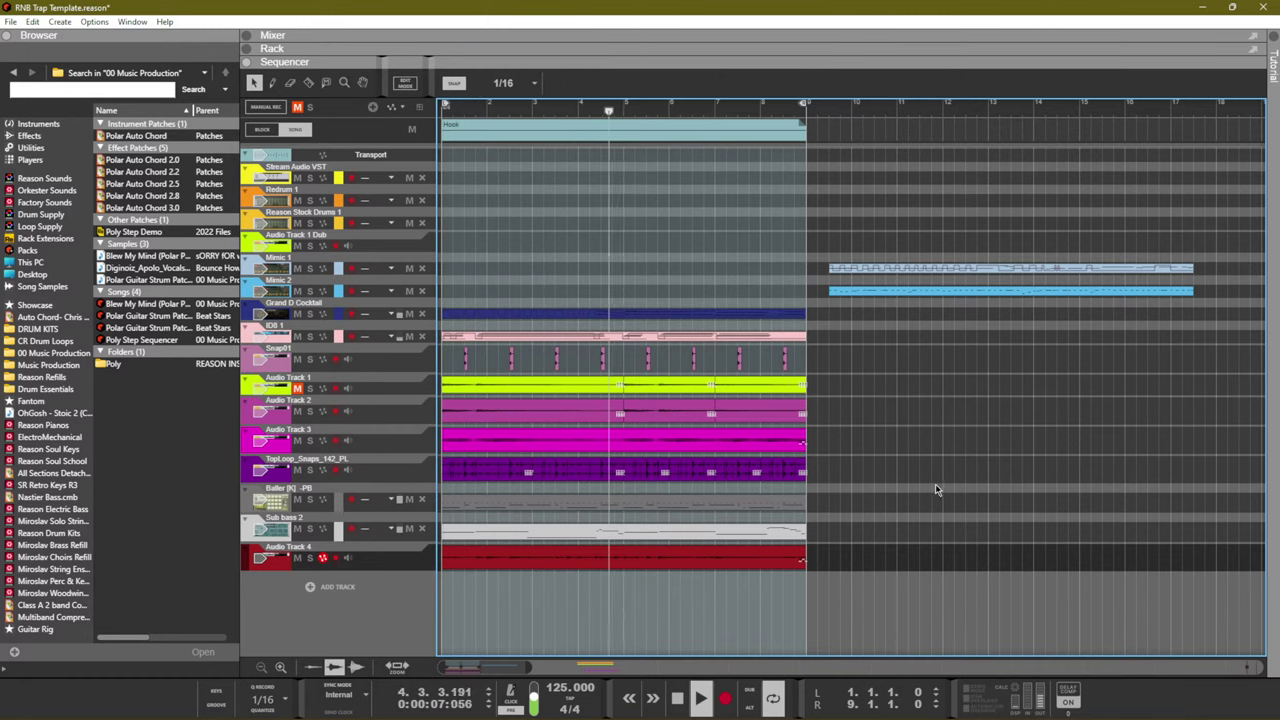
Replace the TopLoop_Snaps clips from bar 5 to bar 9 with duplicates of the two remaining two-bar clips
left_click_drag(898, 483, 660, 457)
key("Delete")
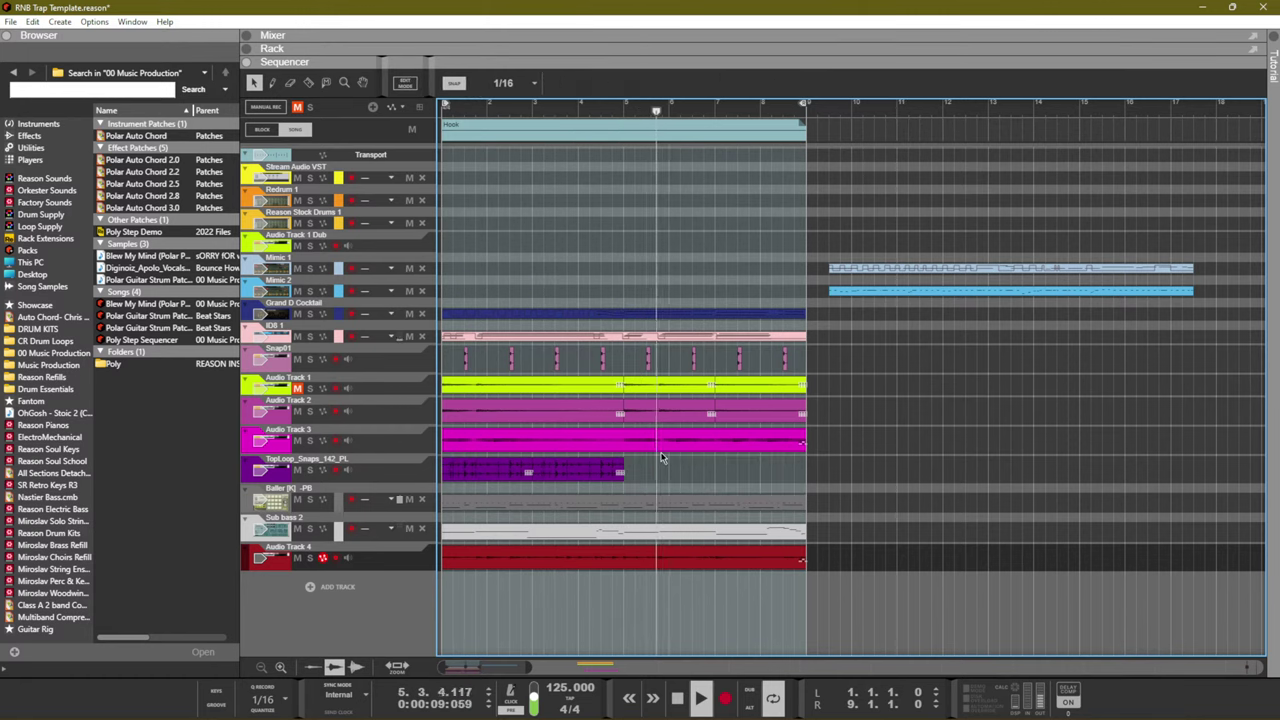
left_click(600, 470)
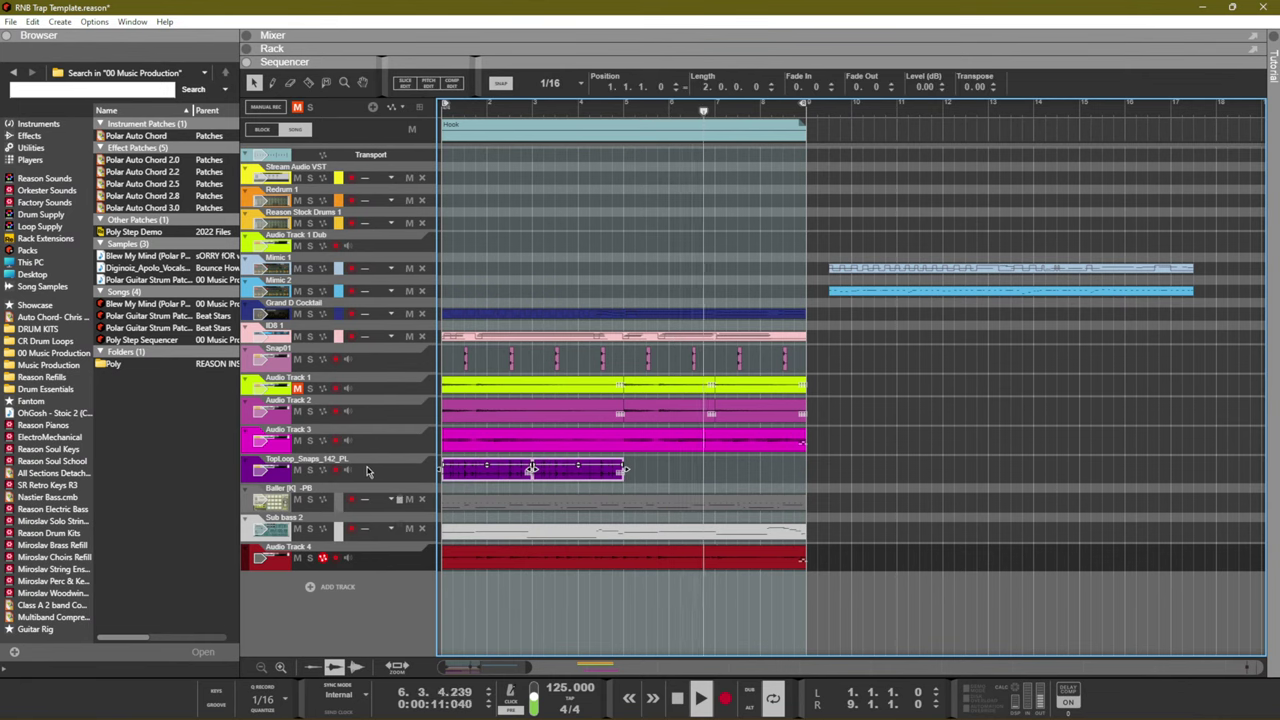
key("ctrl+d")
left_click(637, 574)
left_click(631, 560)
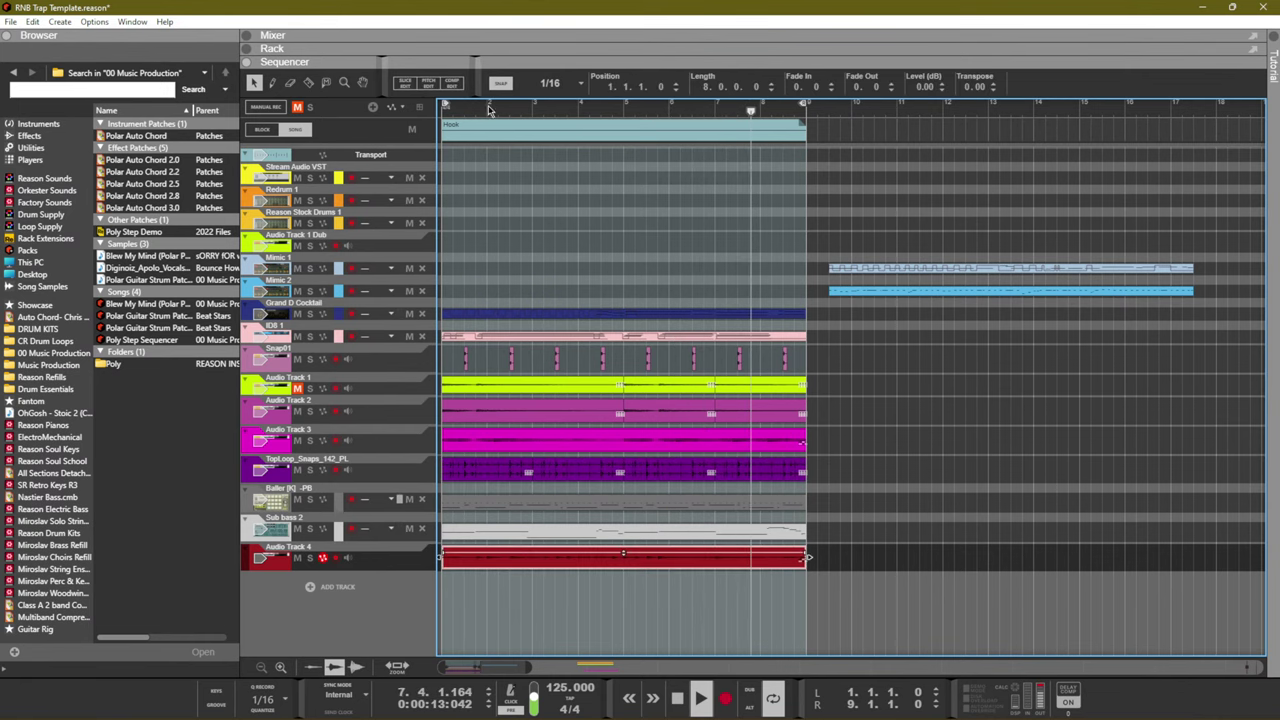
Pitch-correct all notes of the Audio Track 4 clip in Pitch Edit mode and return to the arrangement
left_click(405, 83)
key("ctrl+a")
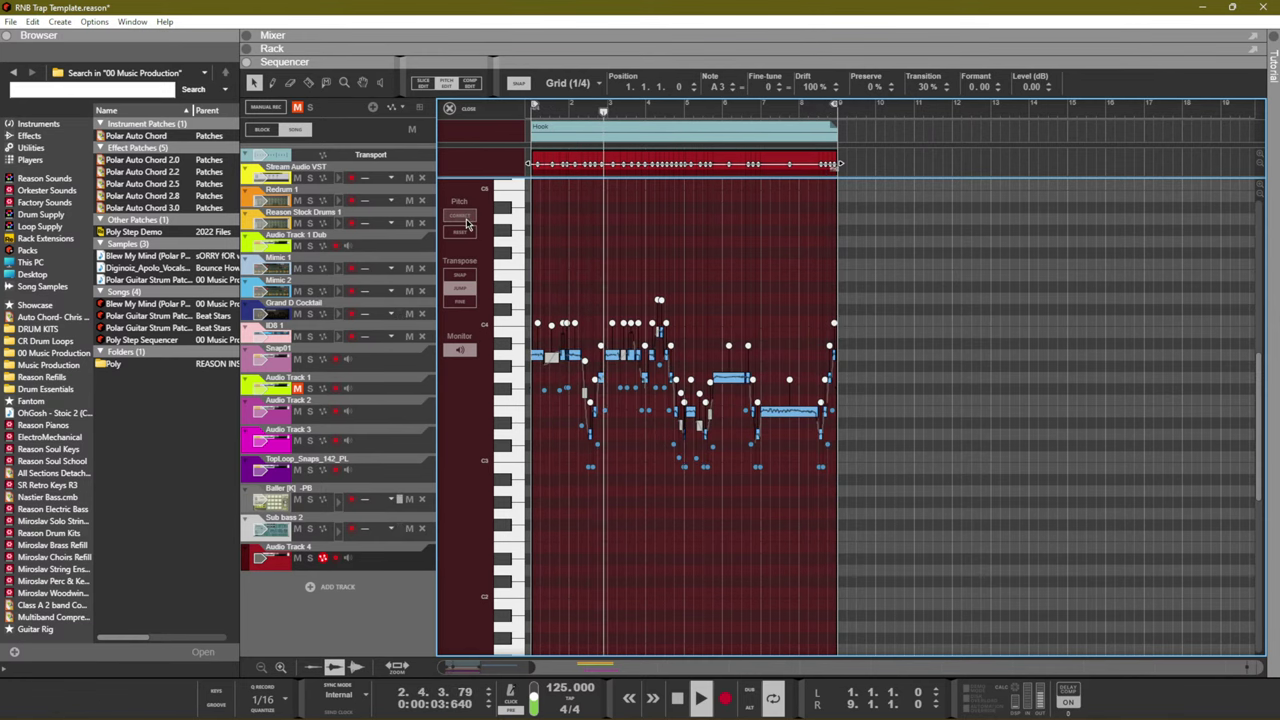
key("ctrl+e")
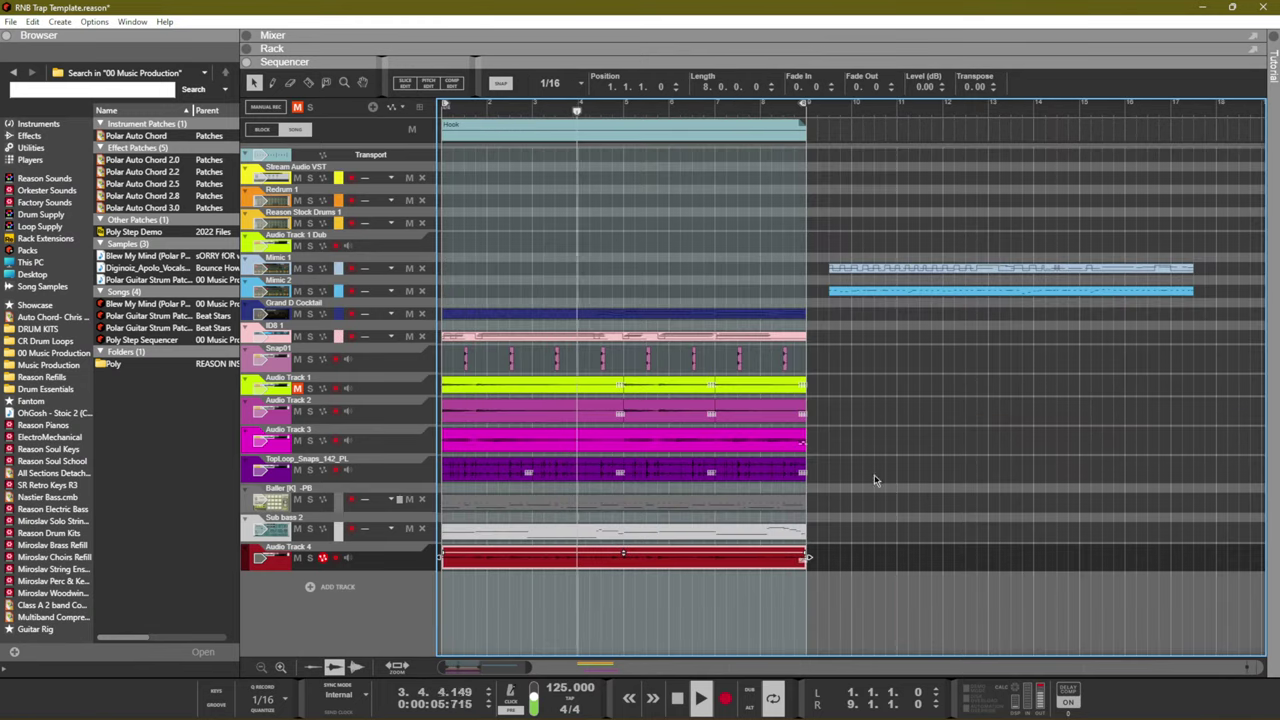
left_click(915, 495)
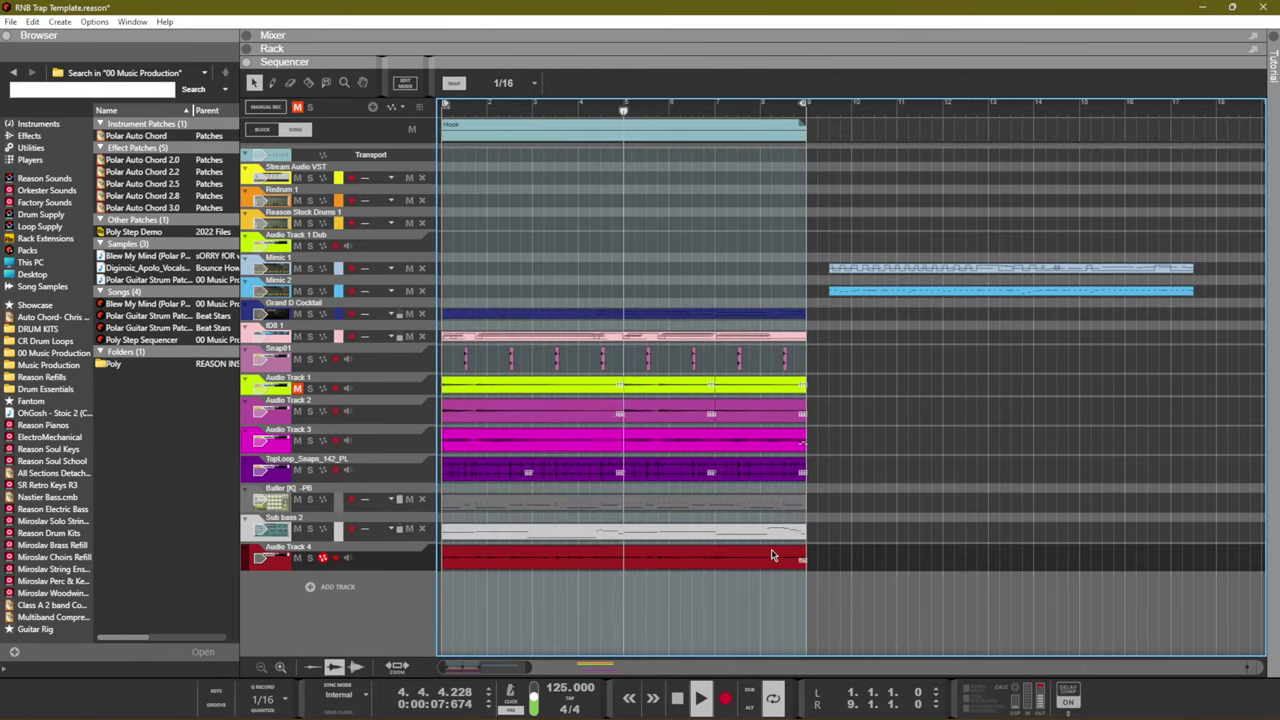
Create a dub track of Audio Track 4 and copy the eight-bar clip onto it at bar 1
left_click(492, 564)
left_click(430, 538)
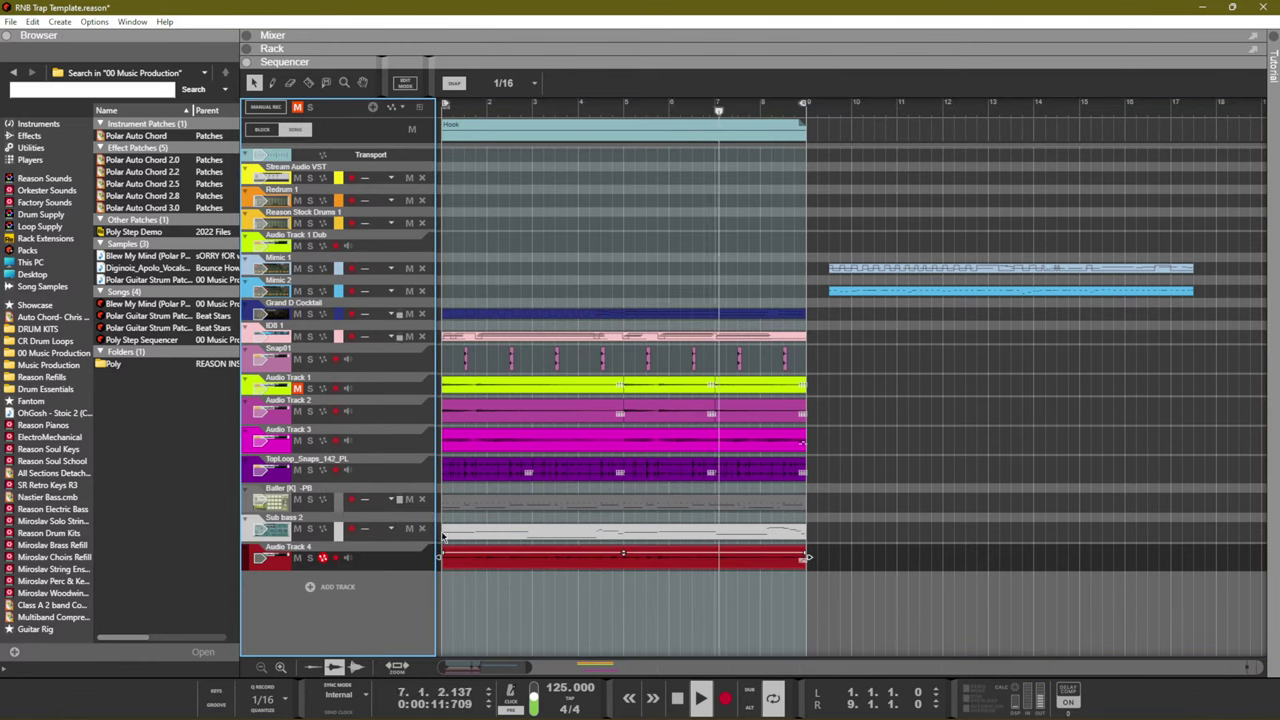
key("ctrl+alt+d")
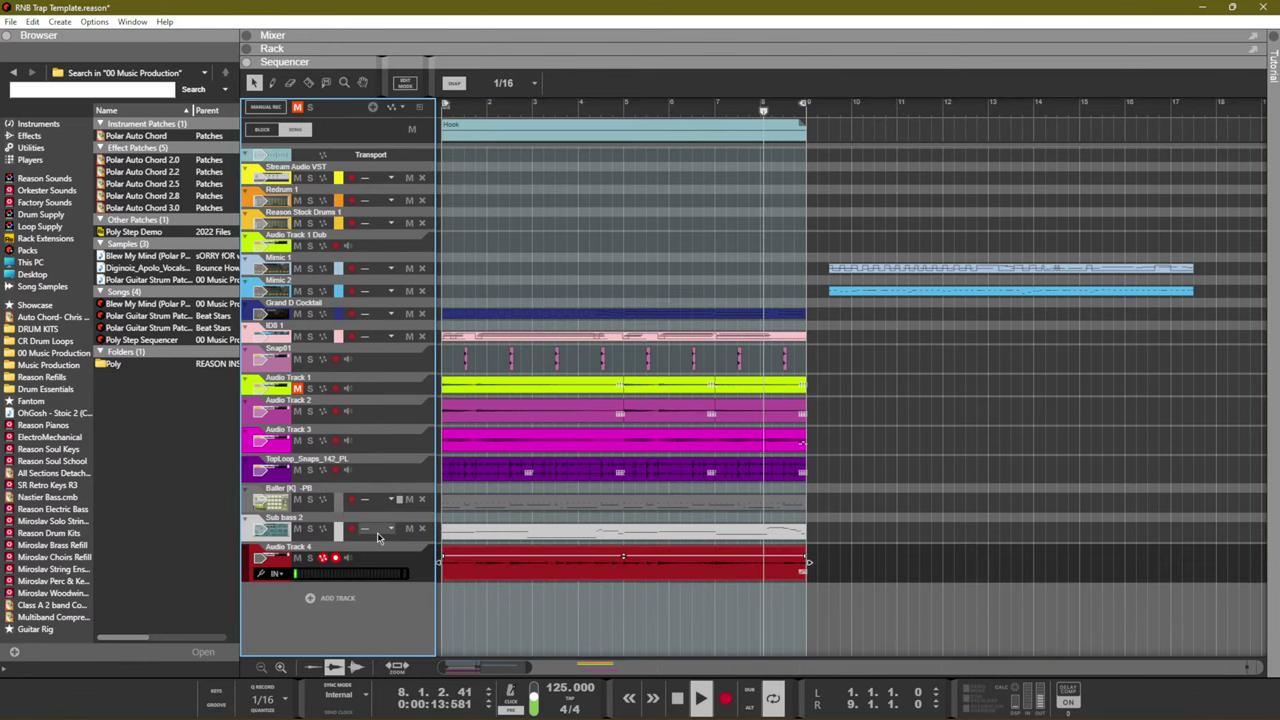
left_click_drag(503, 556, 508, 591)
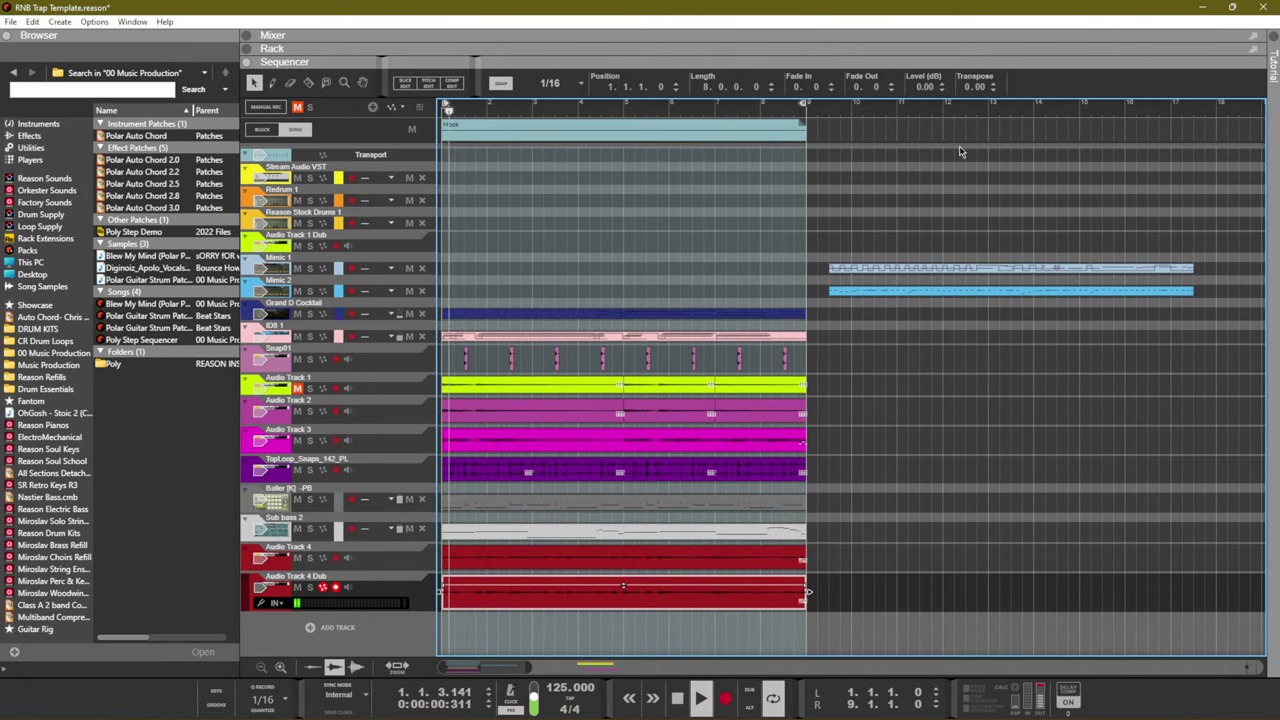
Transpose the Audio Track 4 Dub clip by -12 semitones and set its mixer fader to about -10.32 dB
left_click_drag(975, 86, 965, 128)
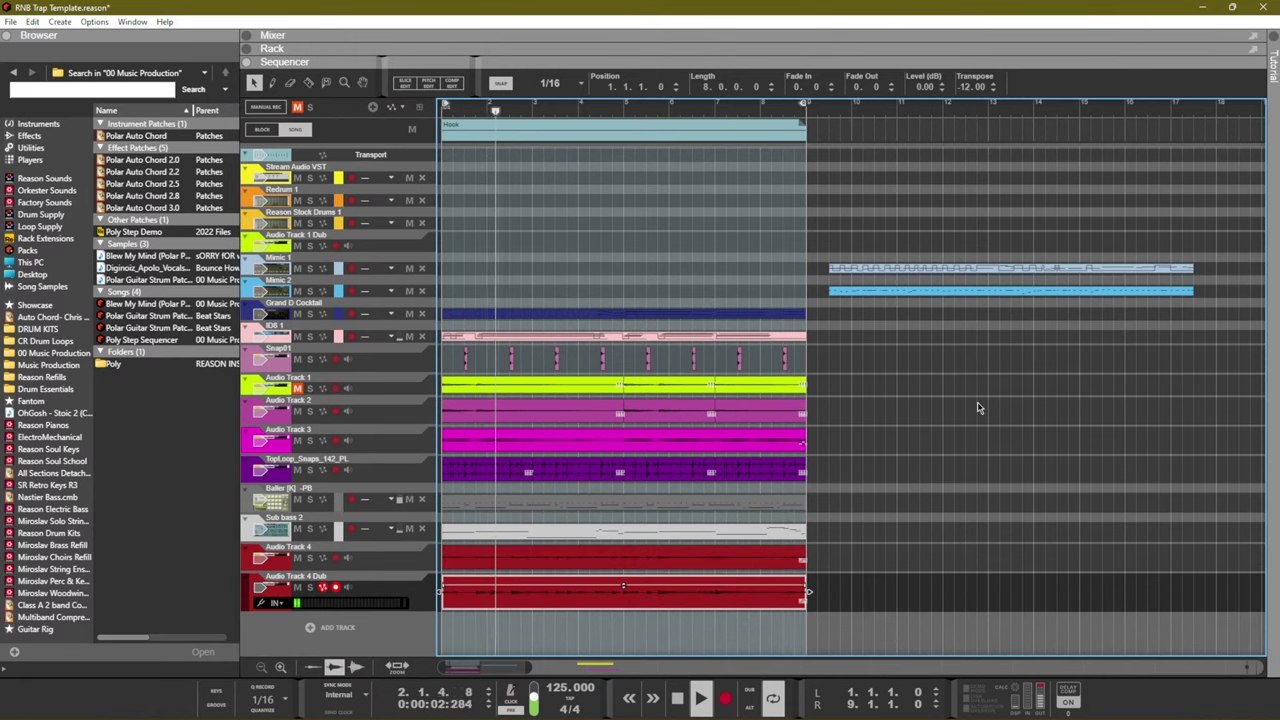
key("F5")
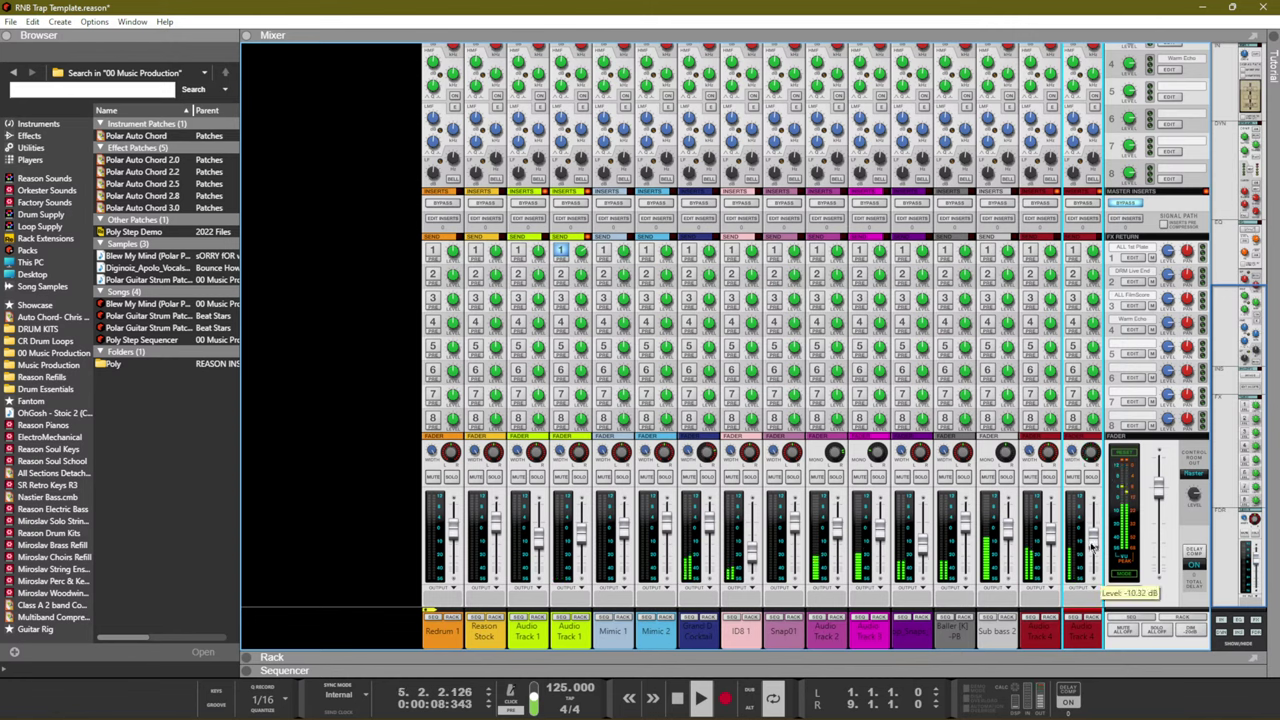
key("F7")
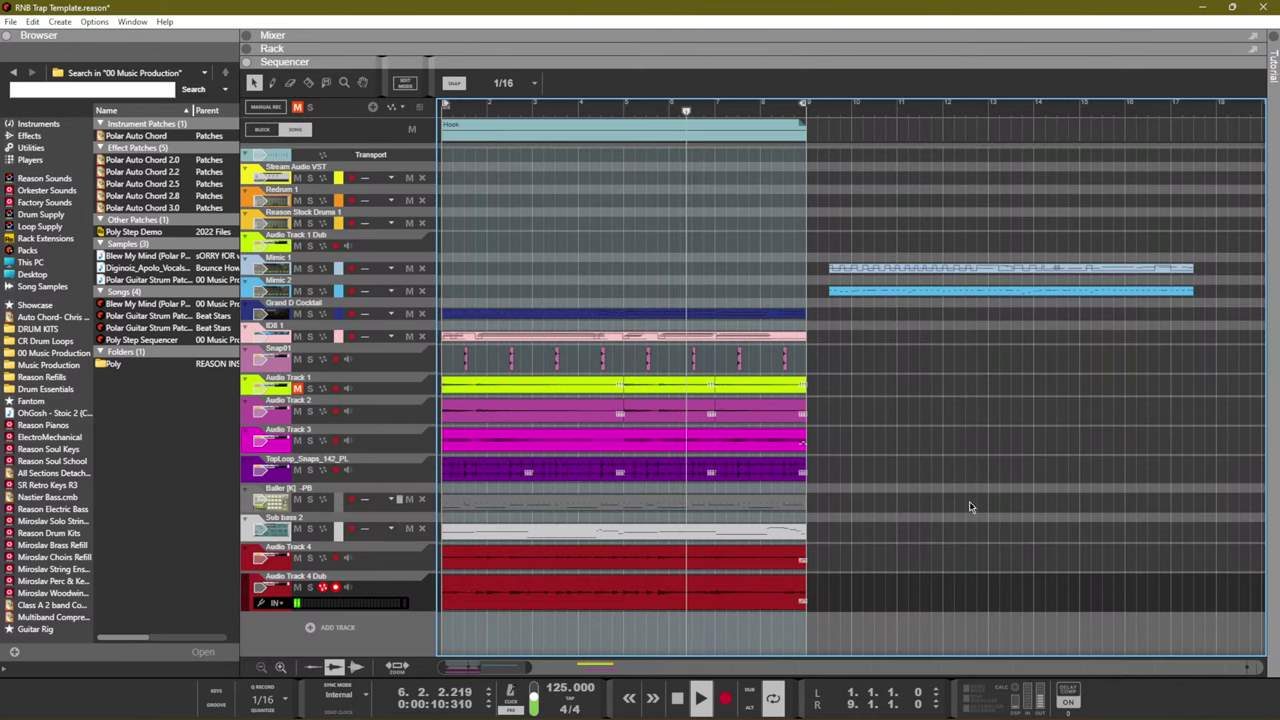
Move the Mimic 1 and Mimic 2 clips so both start at bar 9, then restart playback
scroll(843, 520, "down", 3)
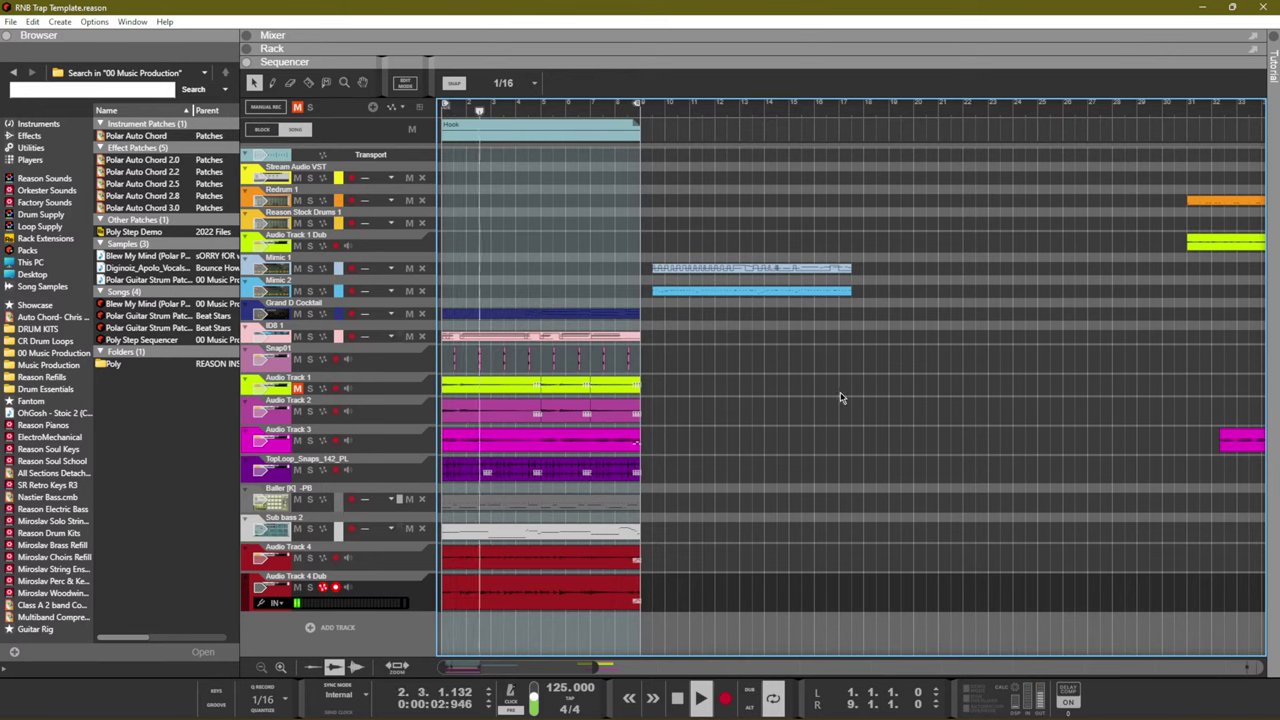
left_click_drag(840, 396, 698, 292)
left_click_drag(698, 291, 482, 286)
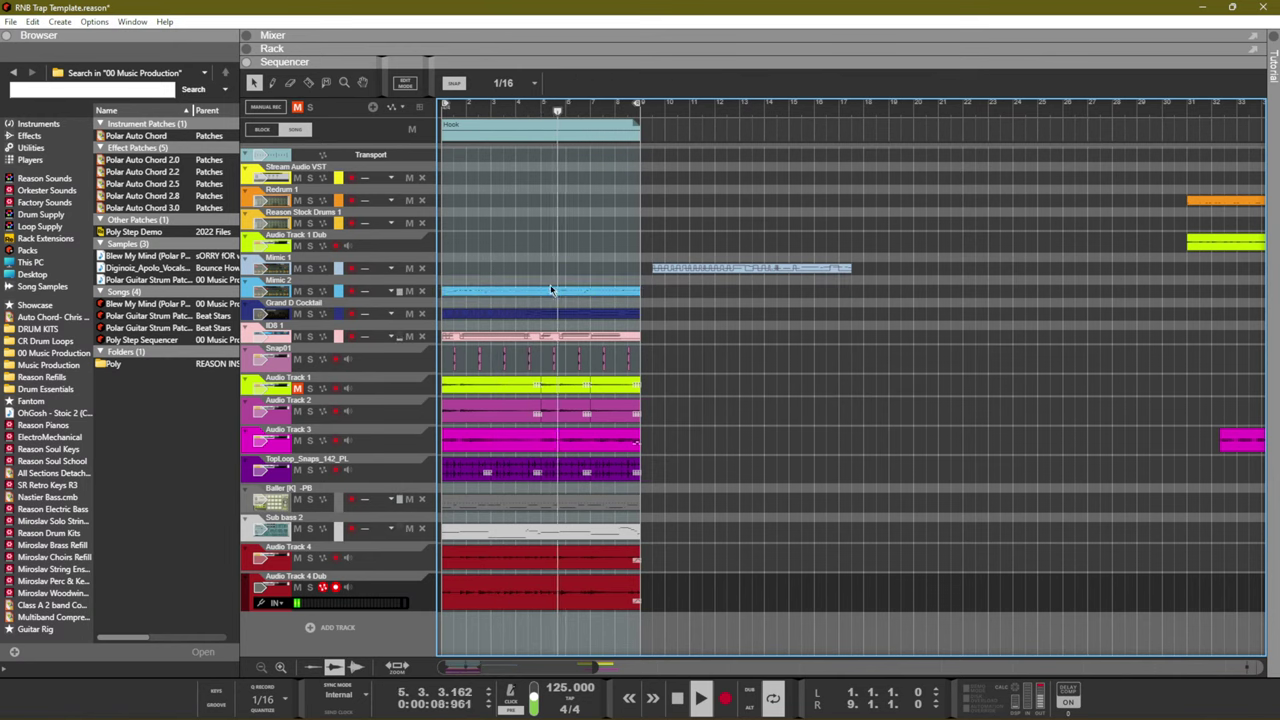
left_click_drag(512, 290, 690, 278)
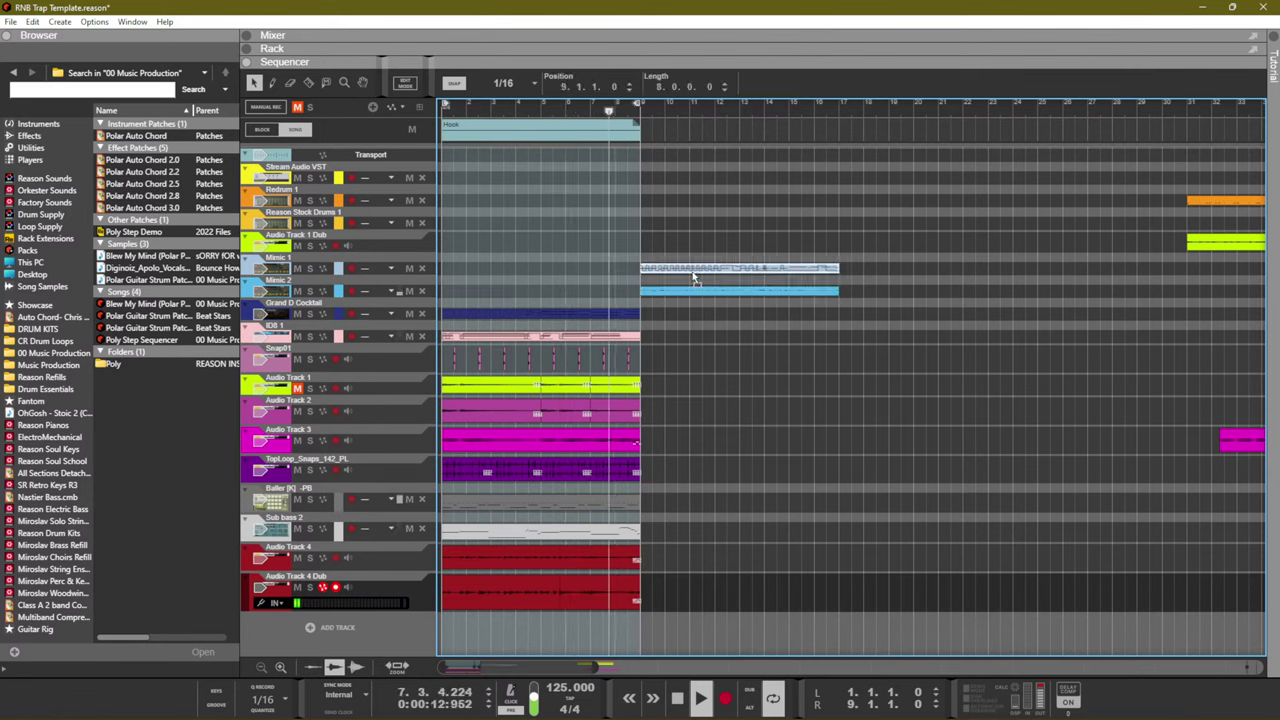
key("space")
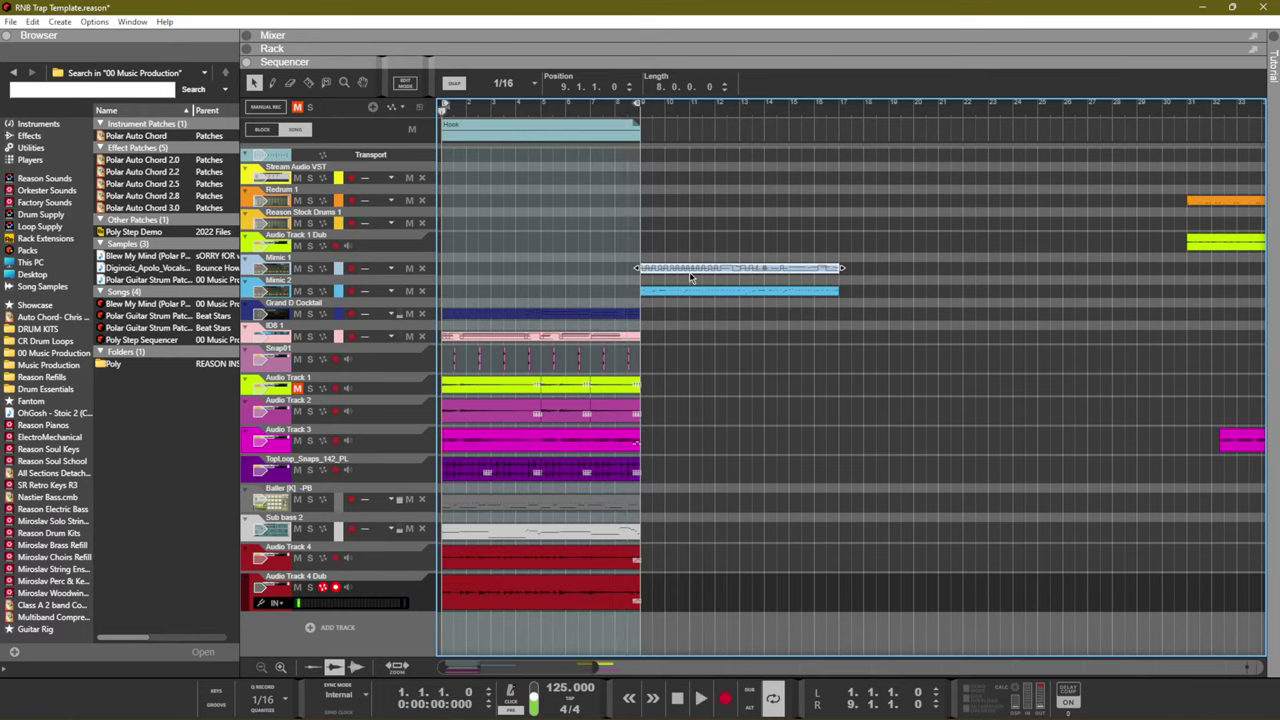
key("space")
left_click(729, 484)
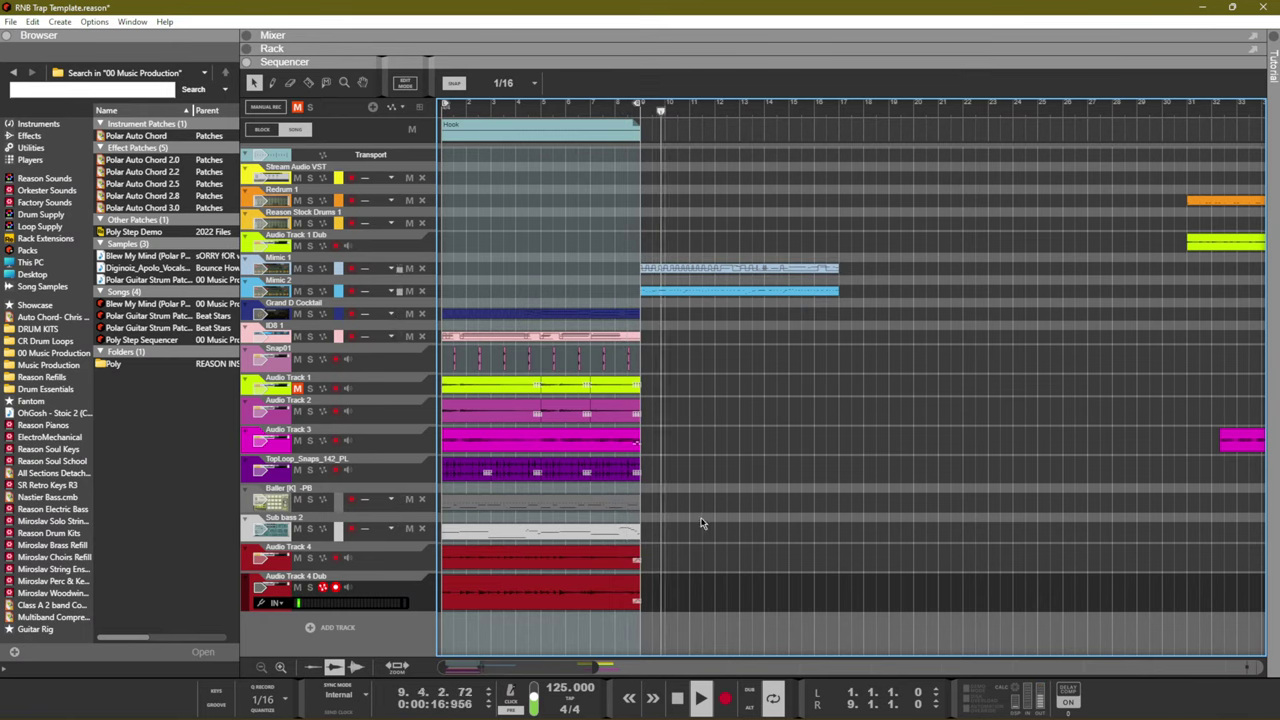
Duplicate the bar 1 to 9 clips on the Grand D Cocktail through Baller tracks to start at bar 9
left_click_drag(717, 610, 471, 545)
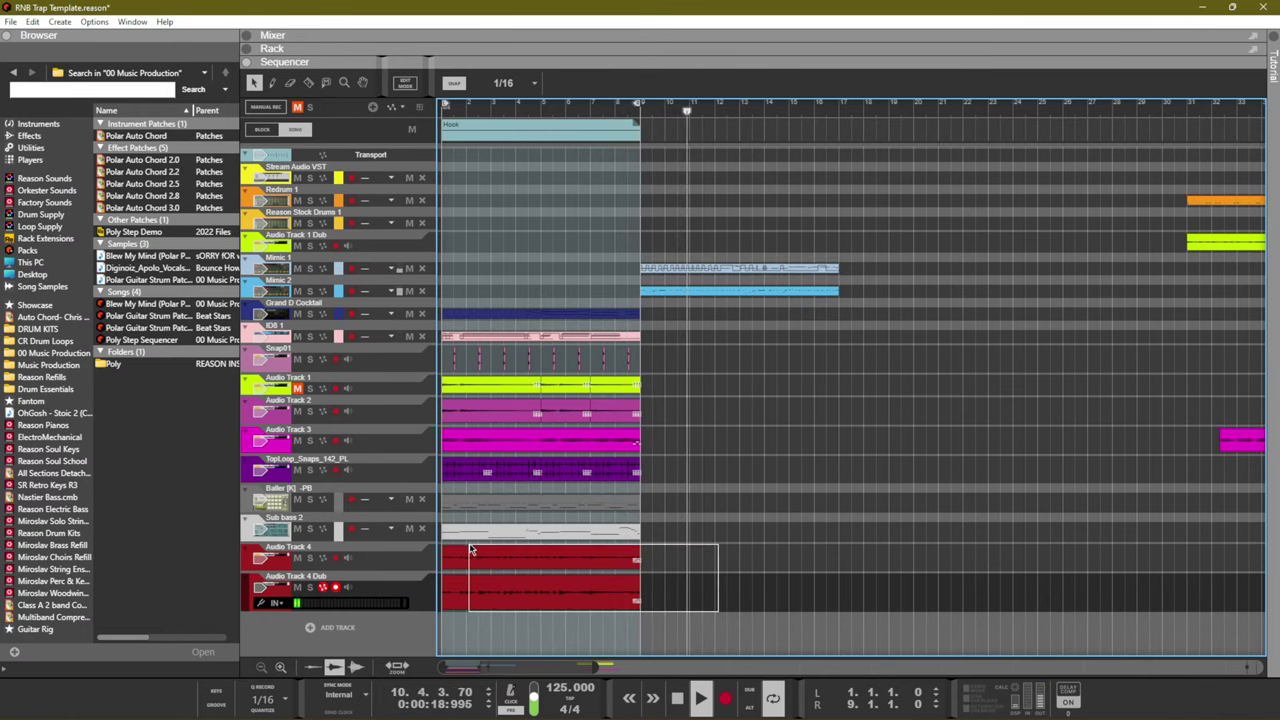
left_click_drag(686, 512, 372, 306)
key("ctrl+d")
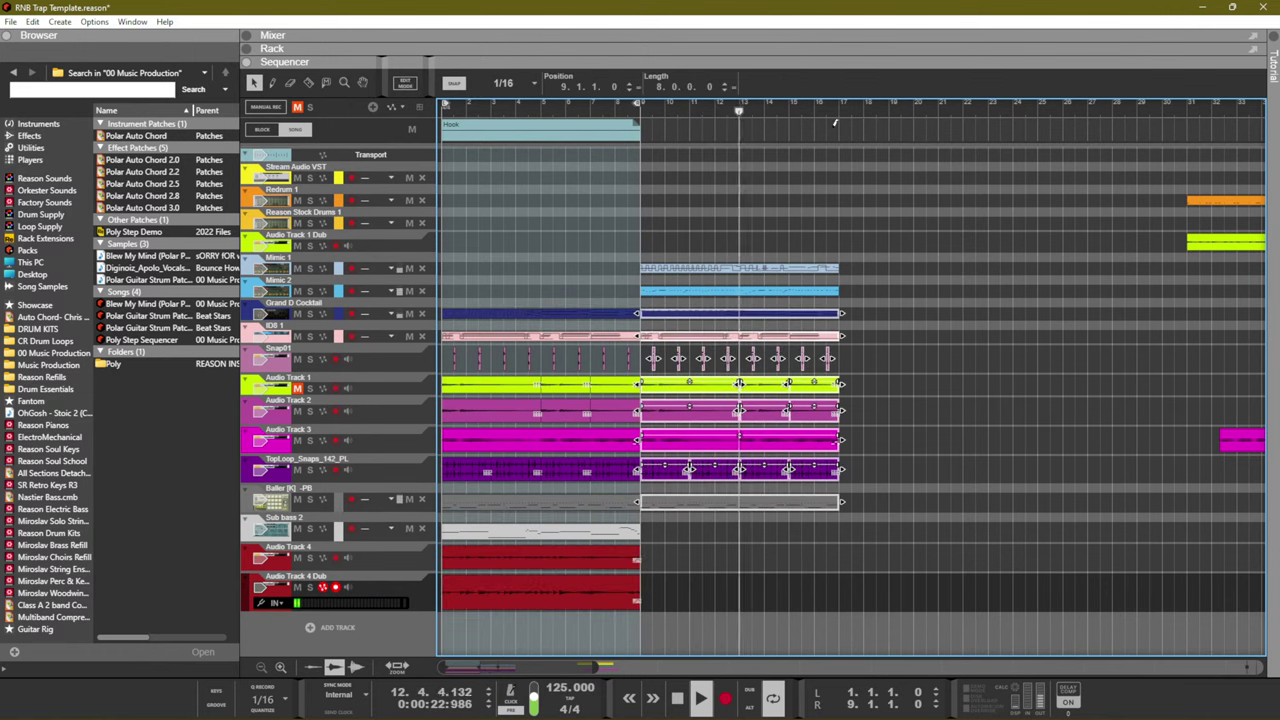
Set the snap value to Bar, move the loop end to bar 17, and extend the Hook block to bar 17
left_click(841, 103, "alt")
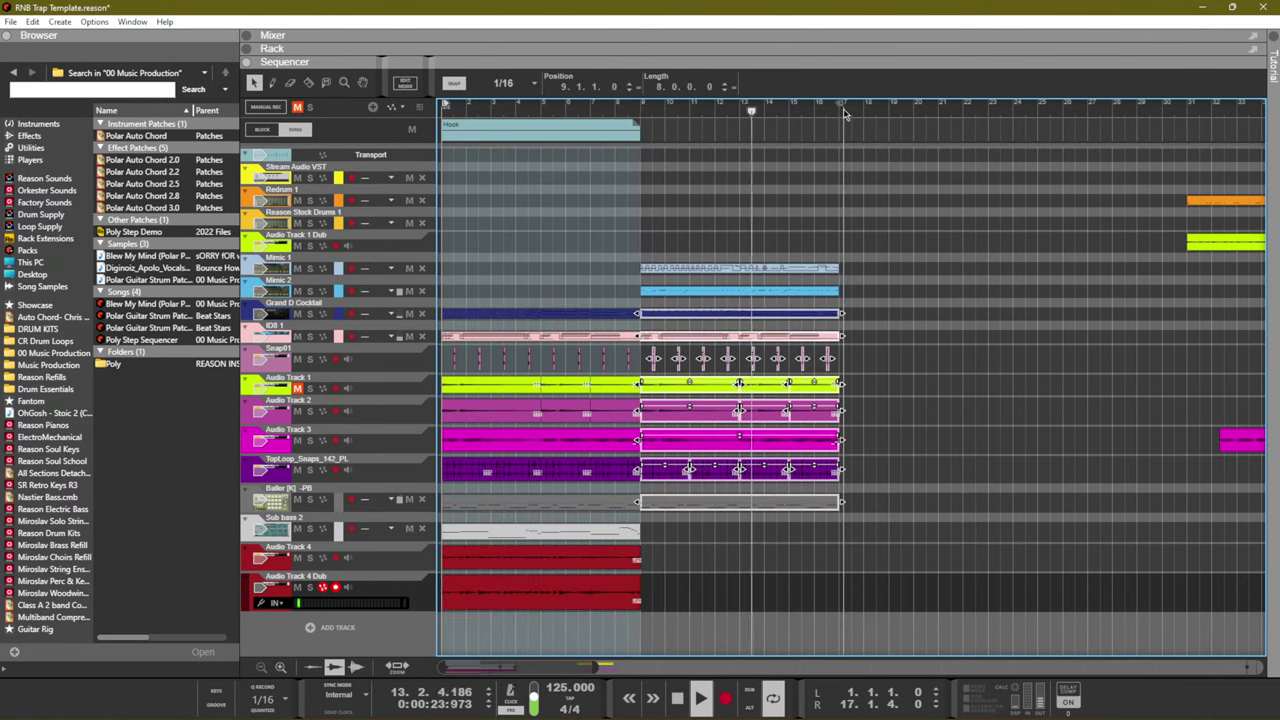
left_click(503, 83)
left_click(495, 88)
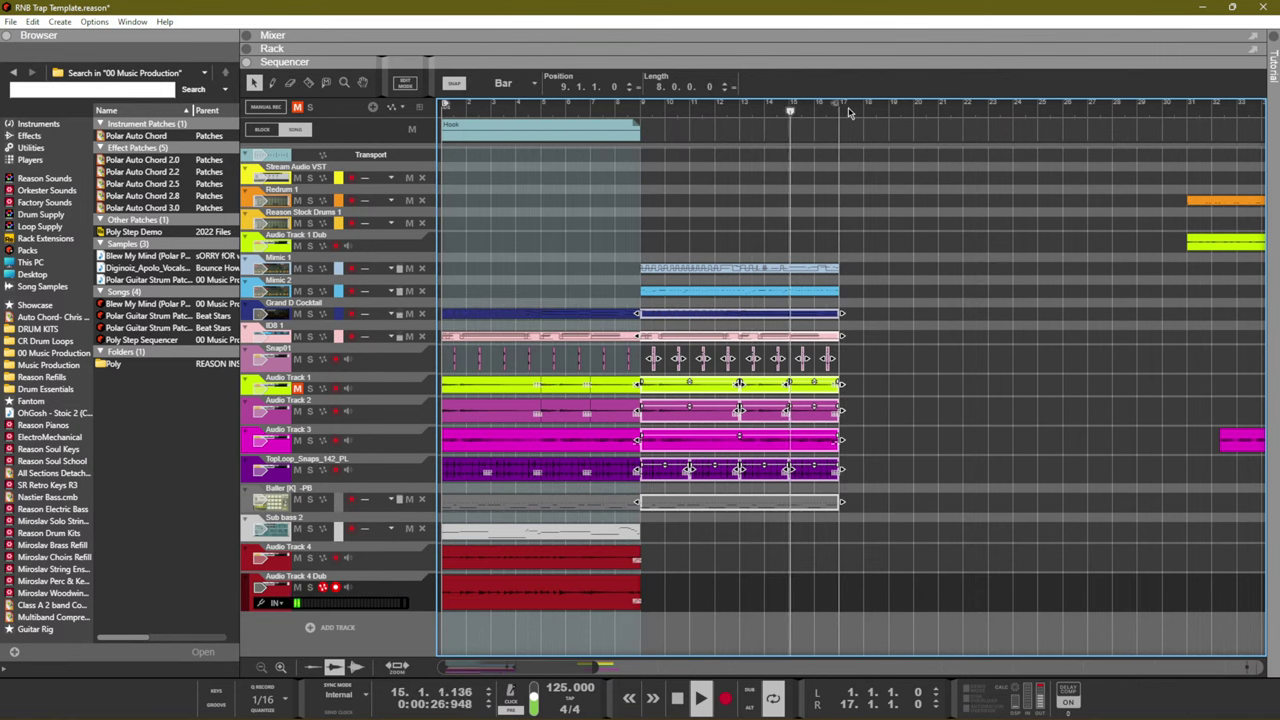
left_click(937, 360)
key("space")
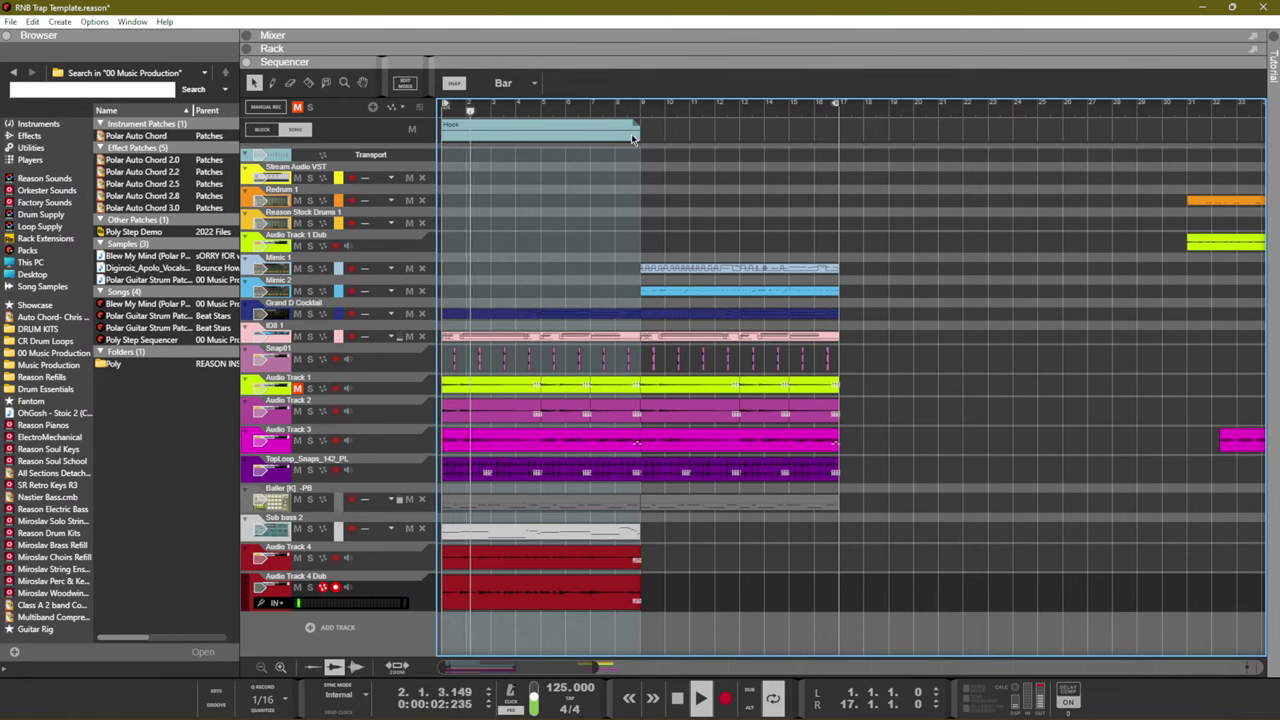
left_click_drag(638, 130, 838, 130)
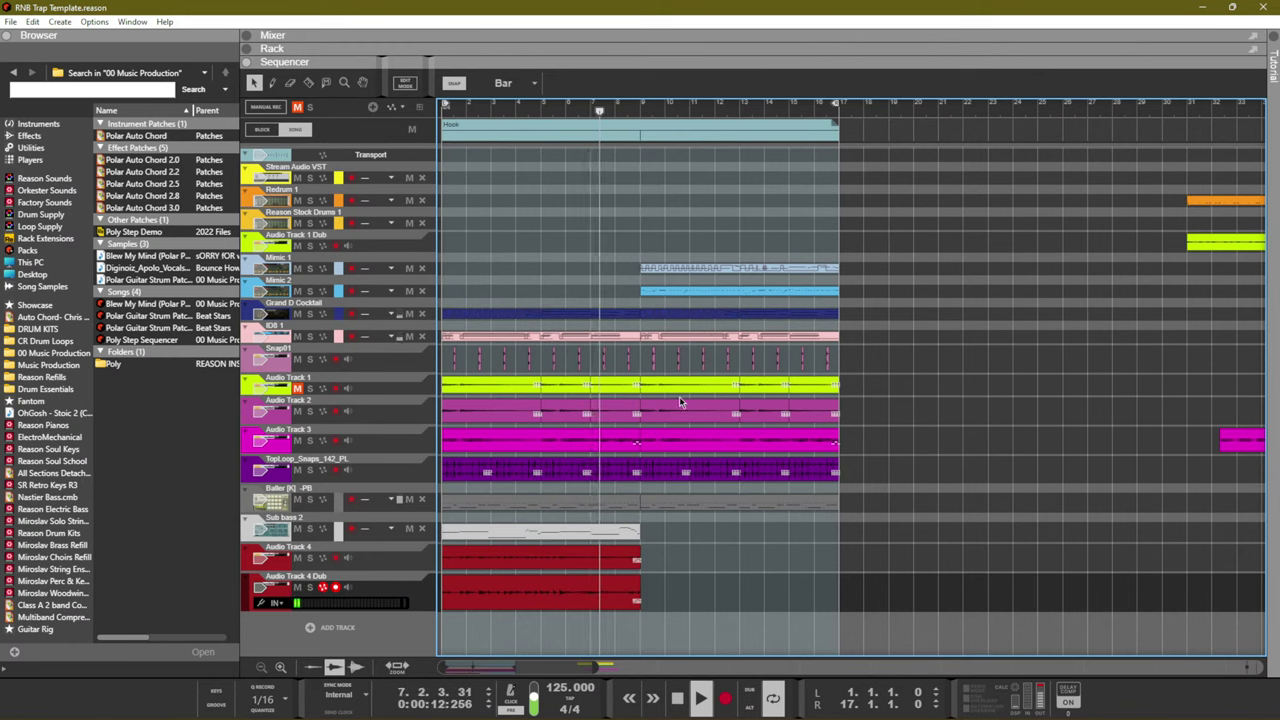
Delete the duplicated Baller clip that starts at bar 9
left_click(657, 496)
key("Delete")
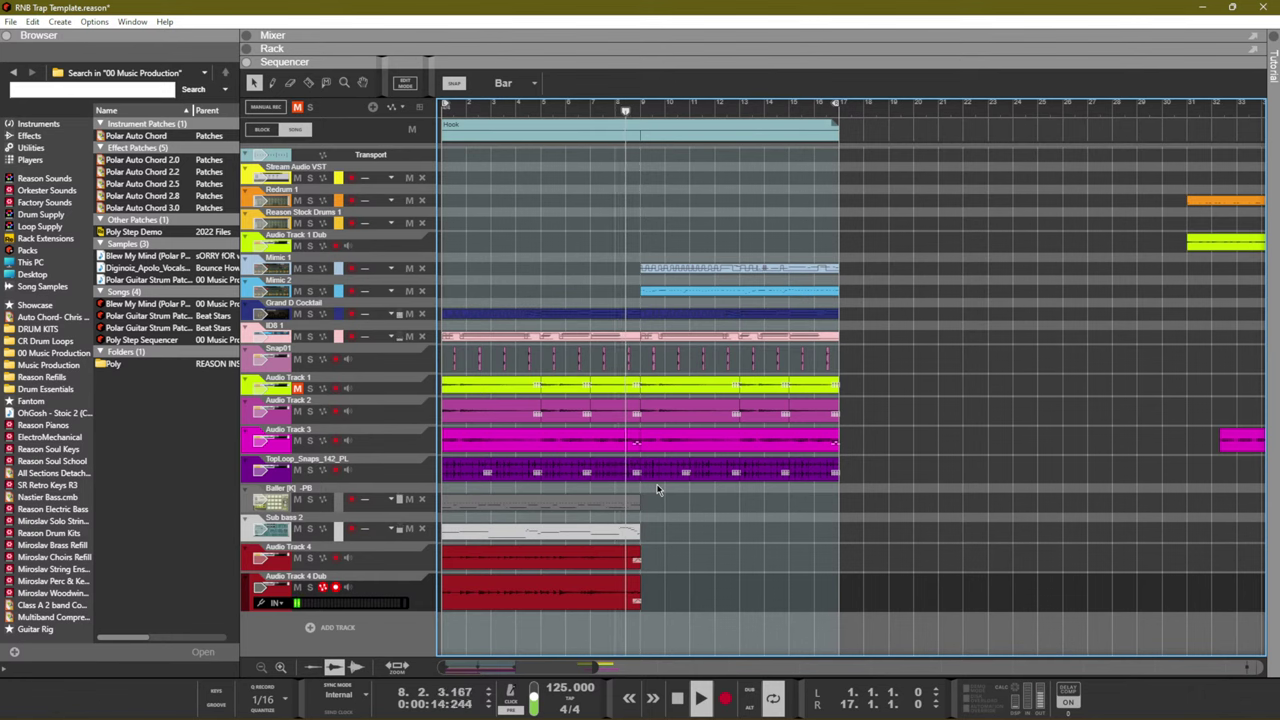
Duplicate the bar 9 to 17 clips on Mimic 1 through TopLoop_Snaps to bar 17 and move the loop end to bar 25
left_click_drag(672, 542, 445, 612)
left_click_drag(905, 535, 646, 264)
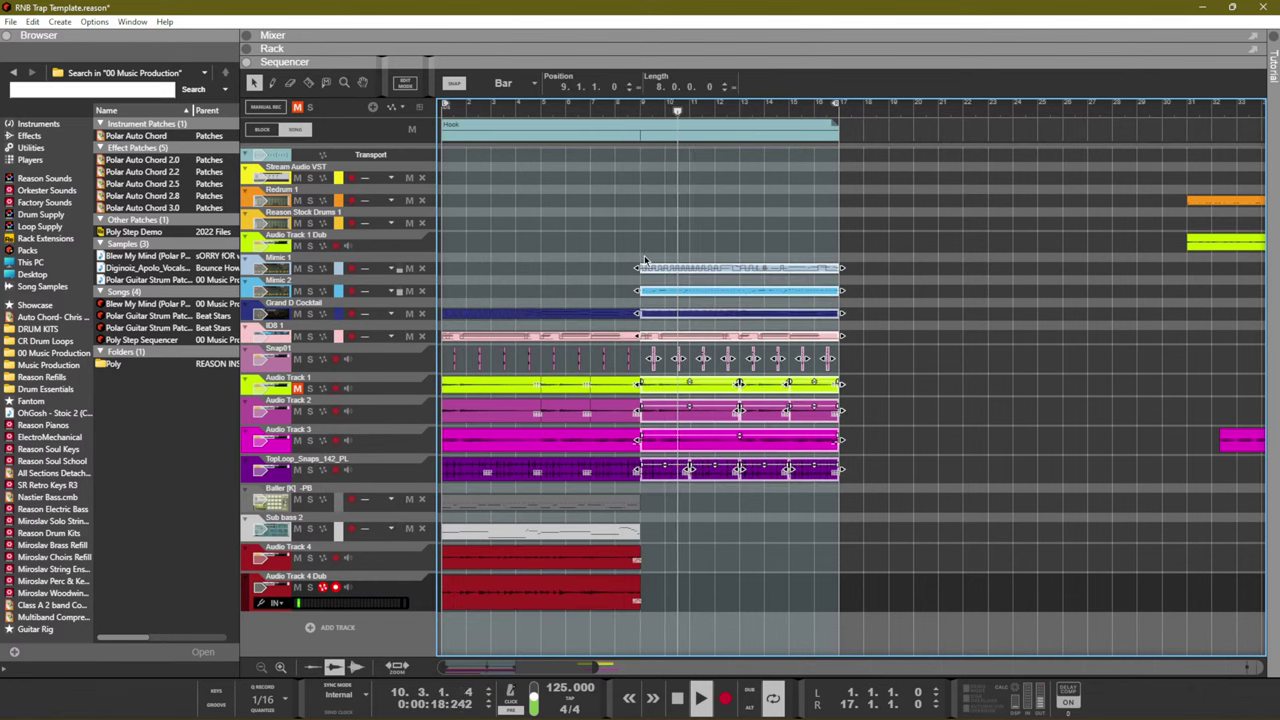
key("ctrl+d")
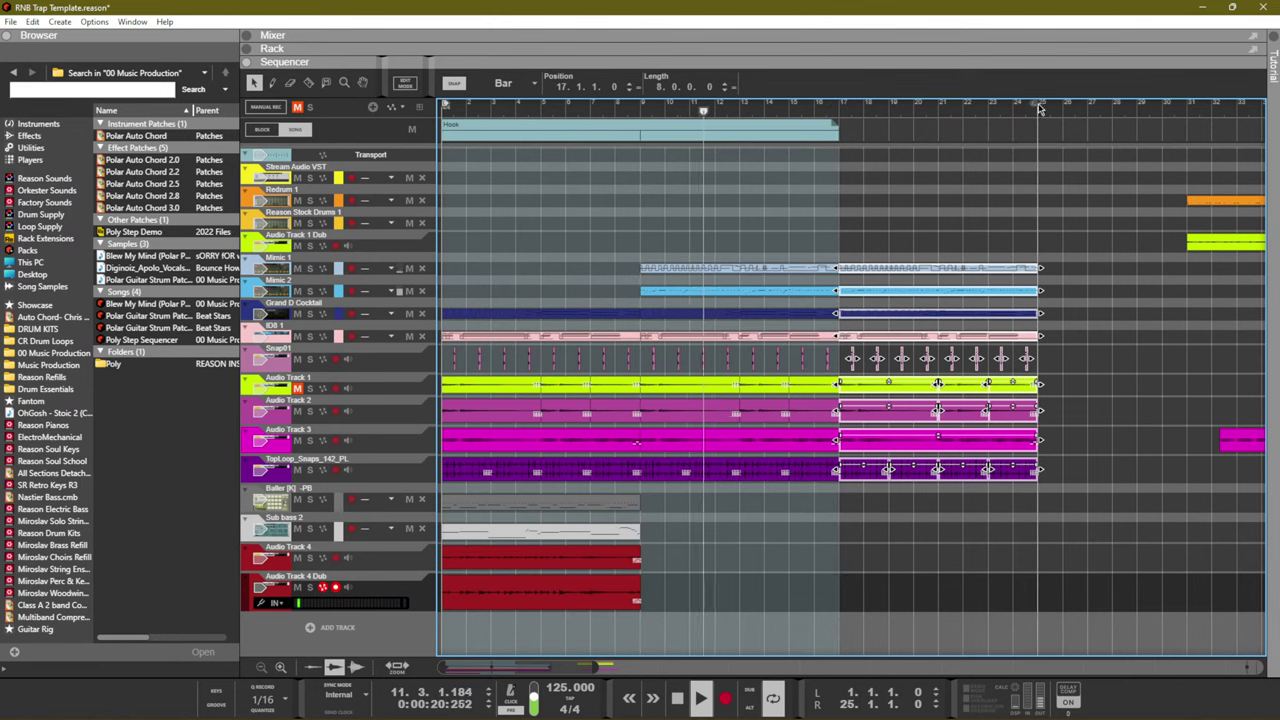
Shorten the Hook block to end at bar 9, duplicate it to bar 9, and assign the copy to Block 2
left_click(834, 131)
left_click_drag(840, 130, 640, 130)
key("ctrl+d")
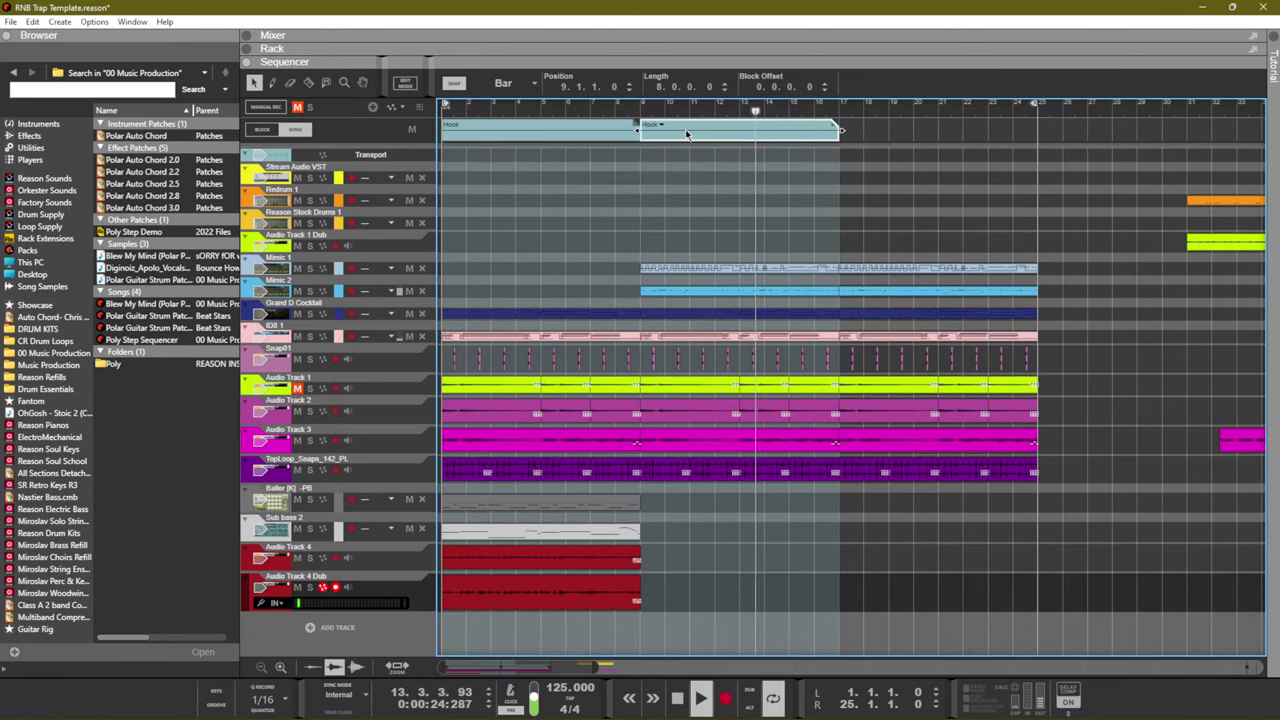
left_click(663, 124)
left_click(690, 142)
Extend the Block 2 section to end at bar 25 as one continuous block
key("ctrl+d")
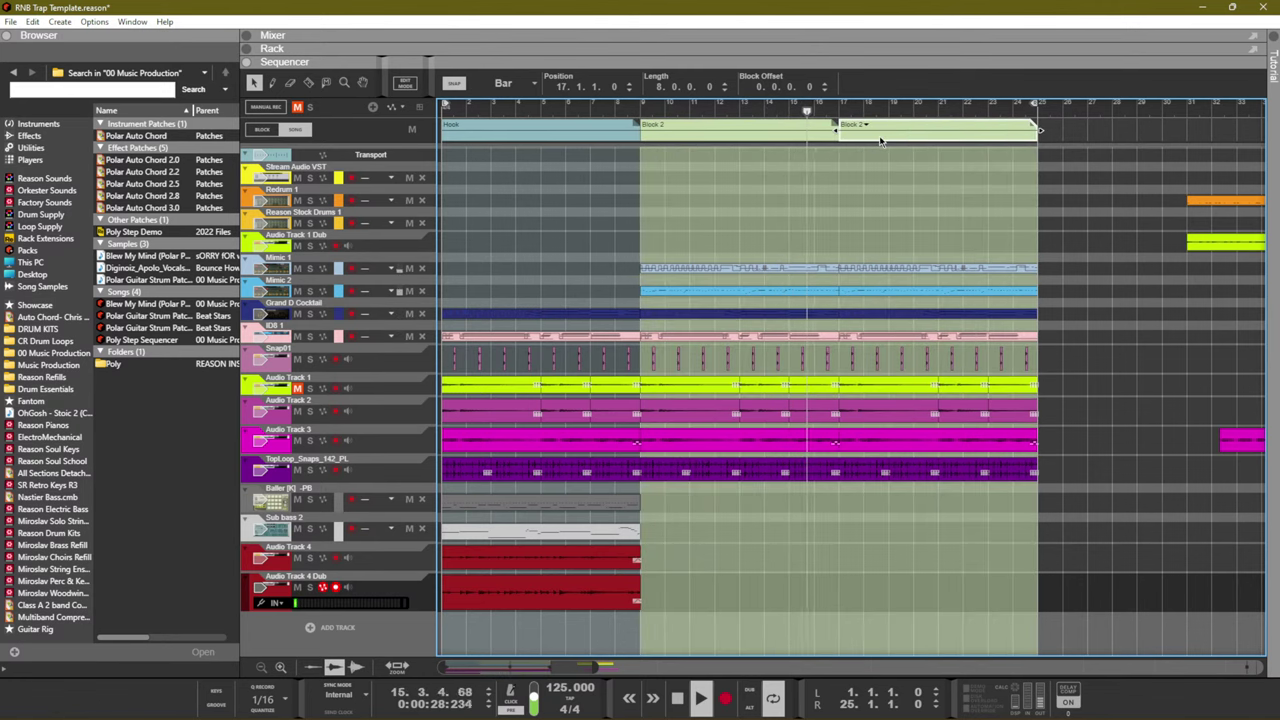
key("Delete")
left_click(837, 131)
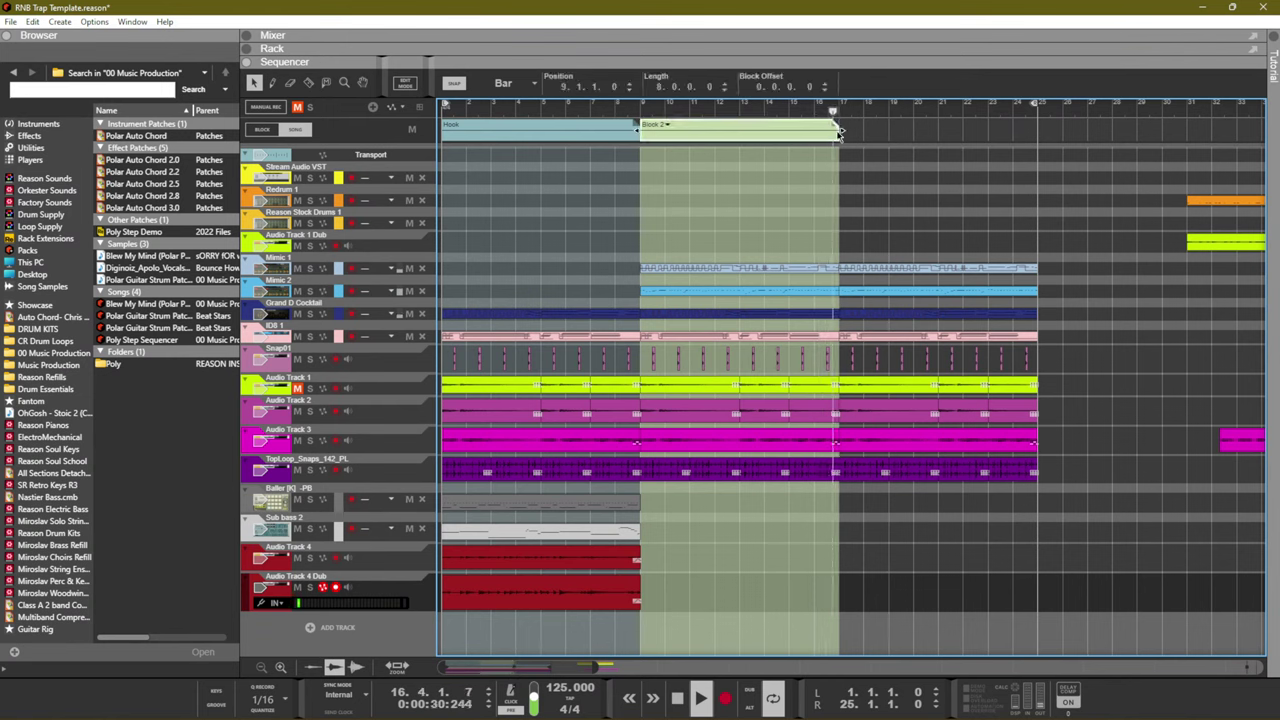
left_click_drag(837, 128, 1036, 128)
left_click(1039, 207)
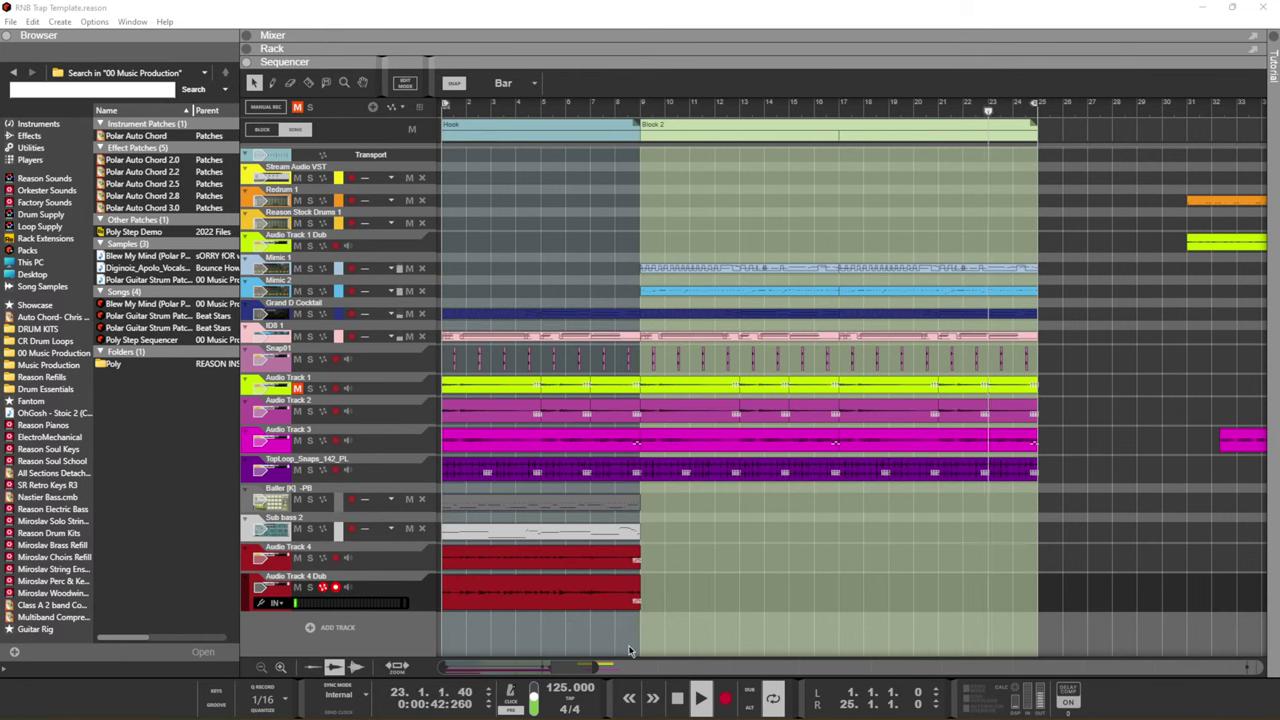
Stop playback and replay the arrangement from bar 1
left_click_drag(604, 670, 620, 620)
key("space")
key("KP_0")
key("space")
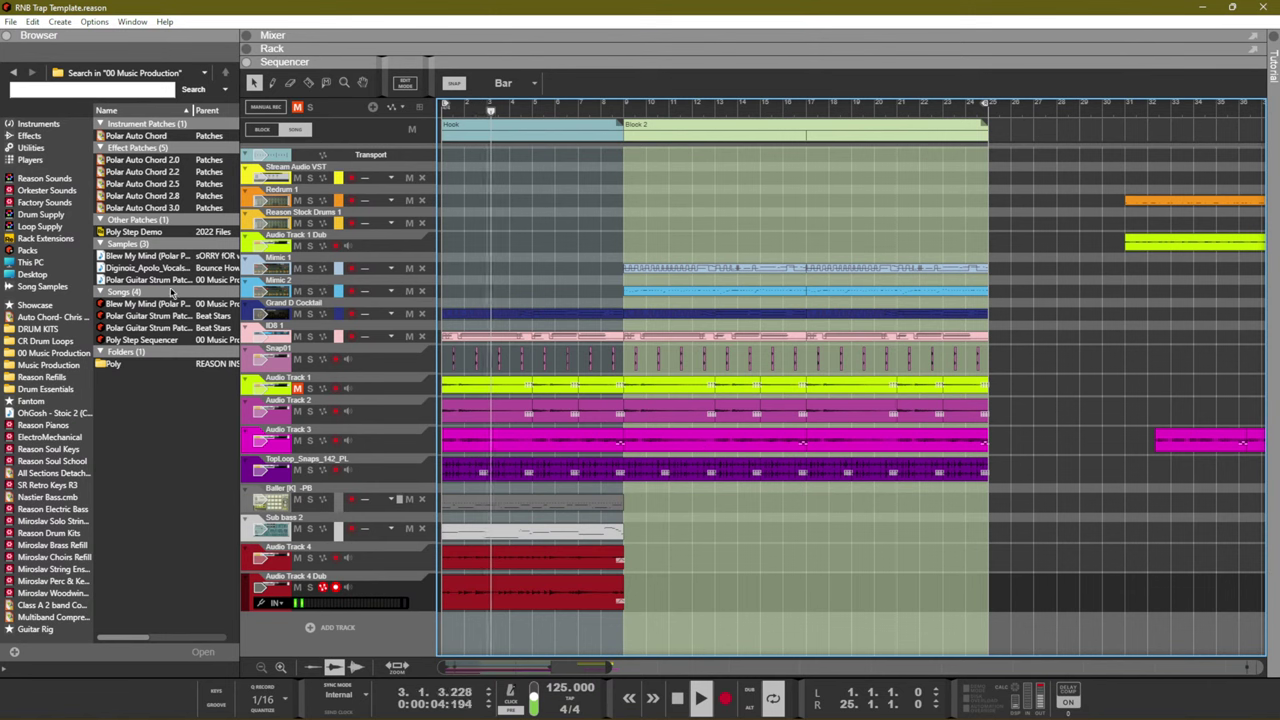
Duplicate the Baller, Sub bass 2, Audio Track 4 and Audio Track 4 Dub clips into bars 9 to 17
left_click(328, 634)
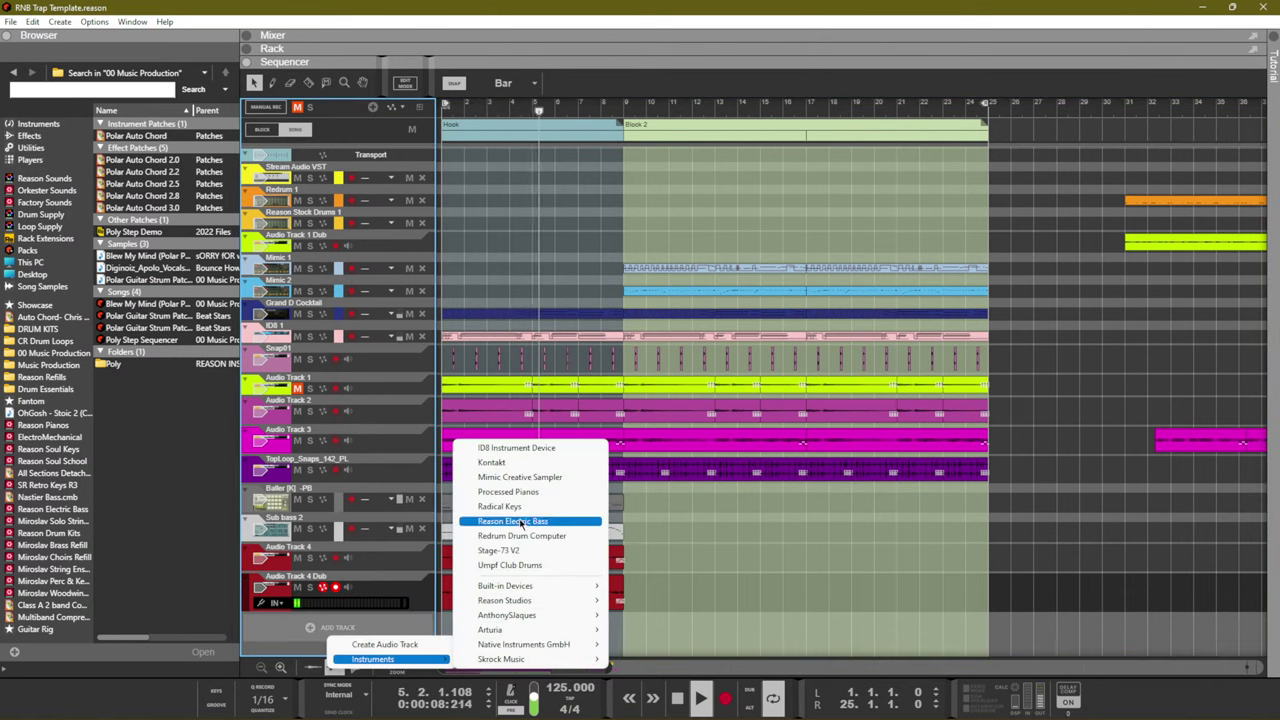
left_click(688, 550)
left_click_drag(688, 612, 420, 502)
key("ctrl+d")
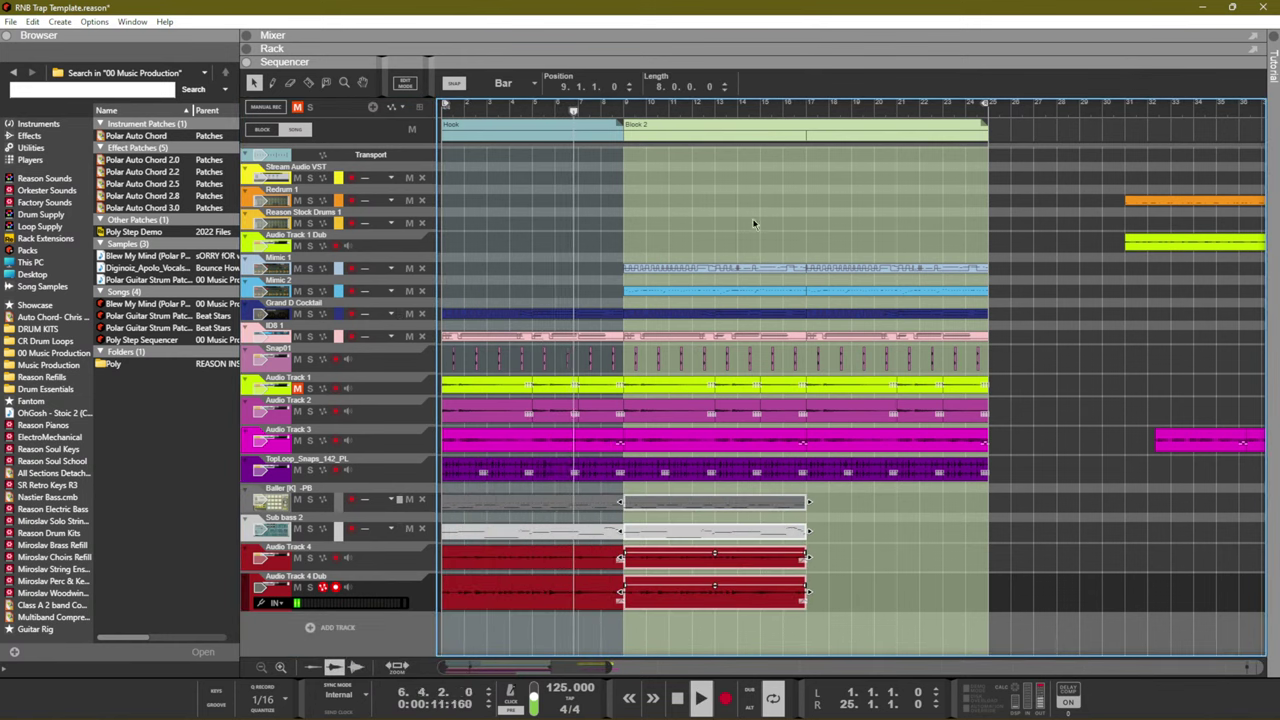
Delete the Mimic 1 and Mimic 2 clips spanning bars 9 to 17
left_click(627, 224)
left_click_drag(627, 224, 672, 292)
key("Delete")
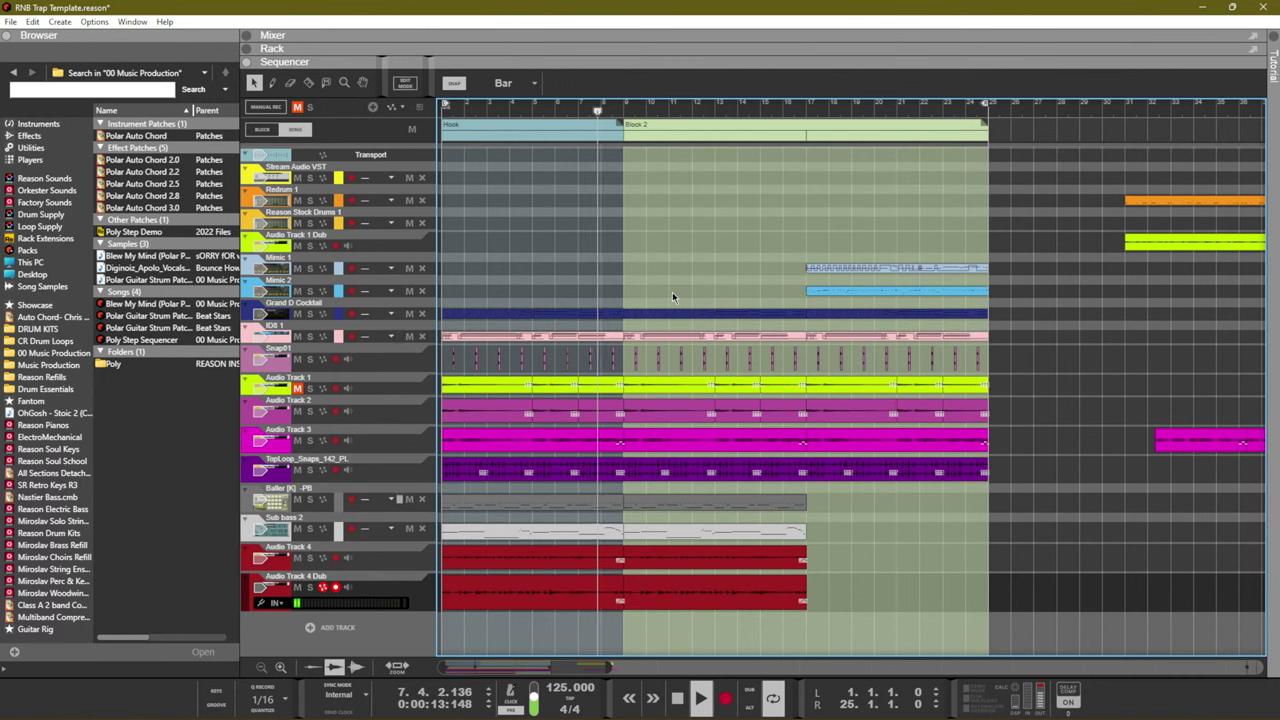
Delete the leftover clips beyond bar 30 on Redrum 1, Audio Track 1 Dub and Audio Track 3
scroll(1087, 235, "down", 5)
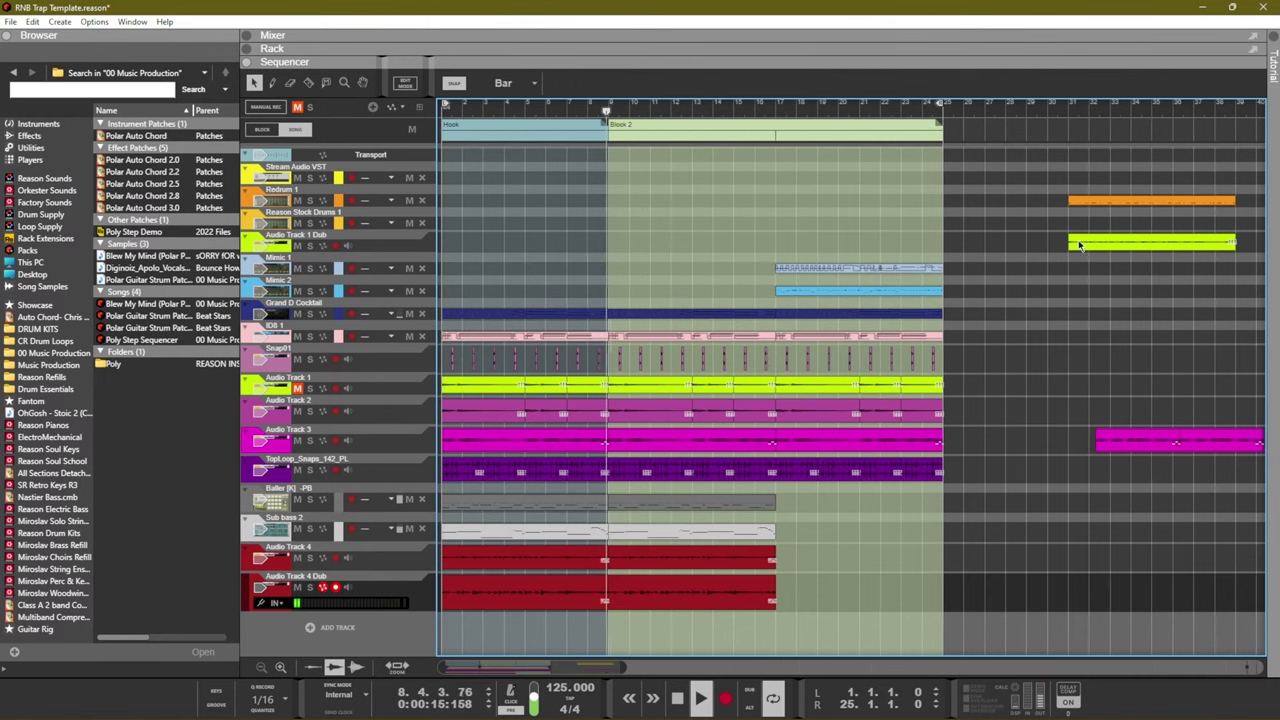
left_click_drag(1144, 541, 624, 168)
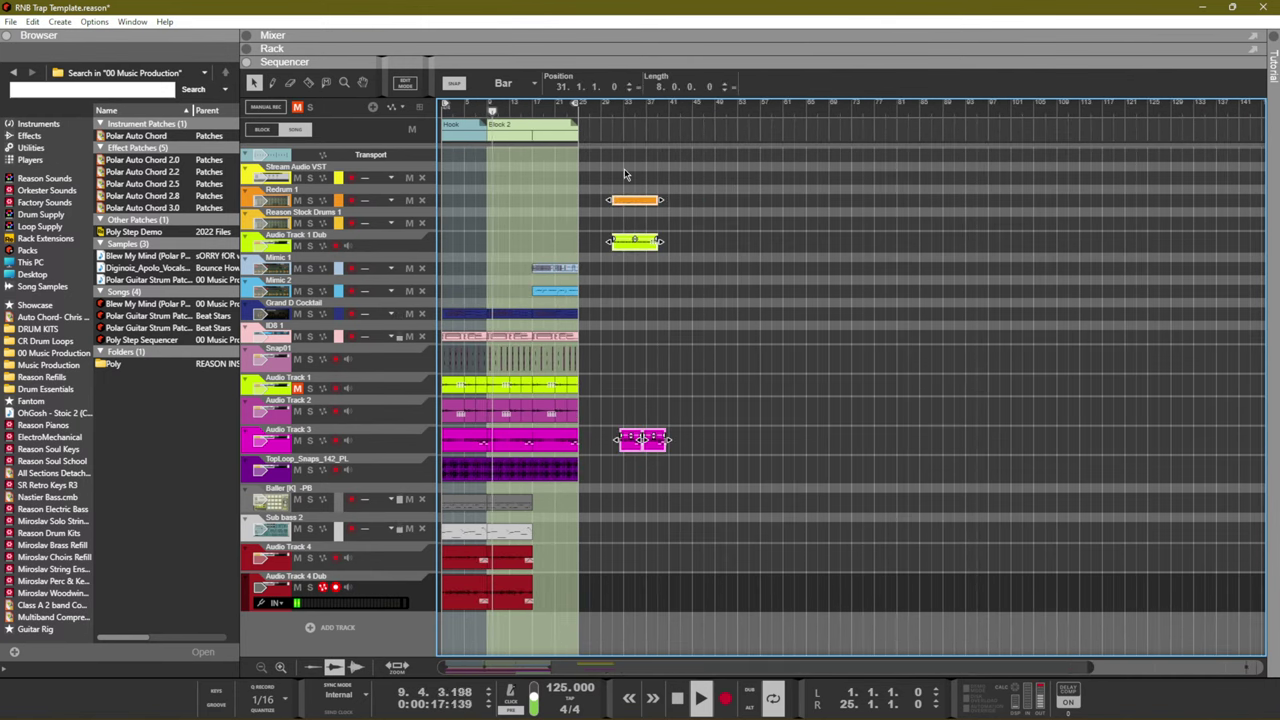
key("Delete")
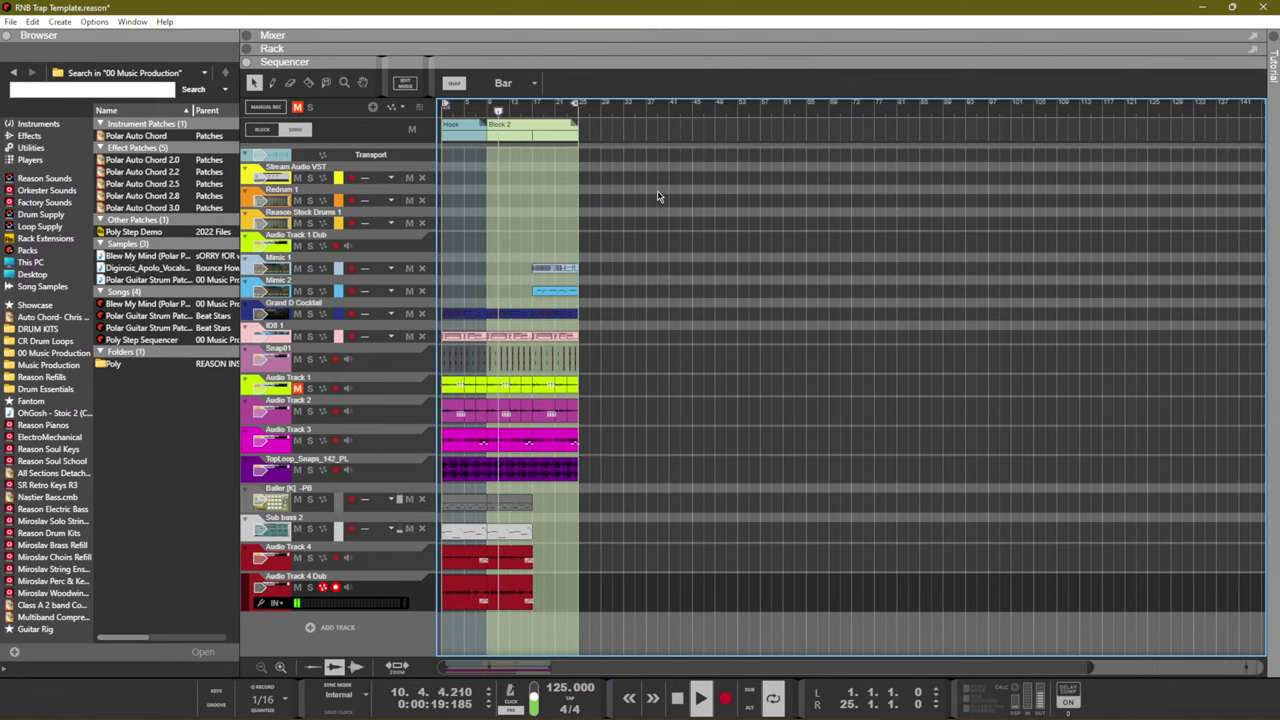
scroll(586, 190, "down", 1)
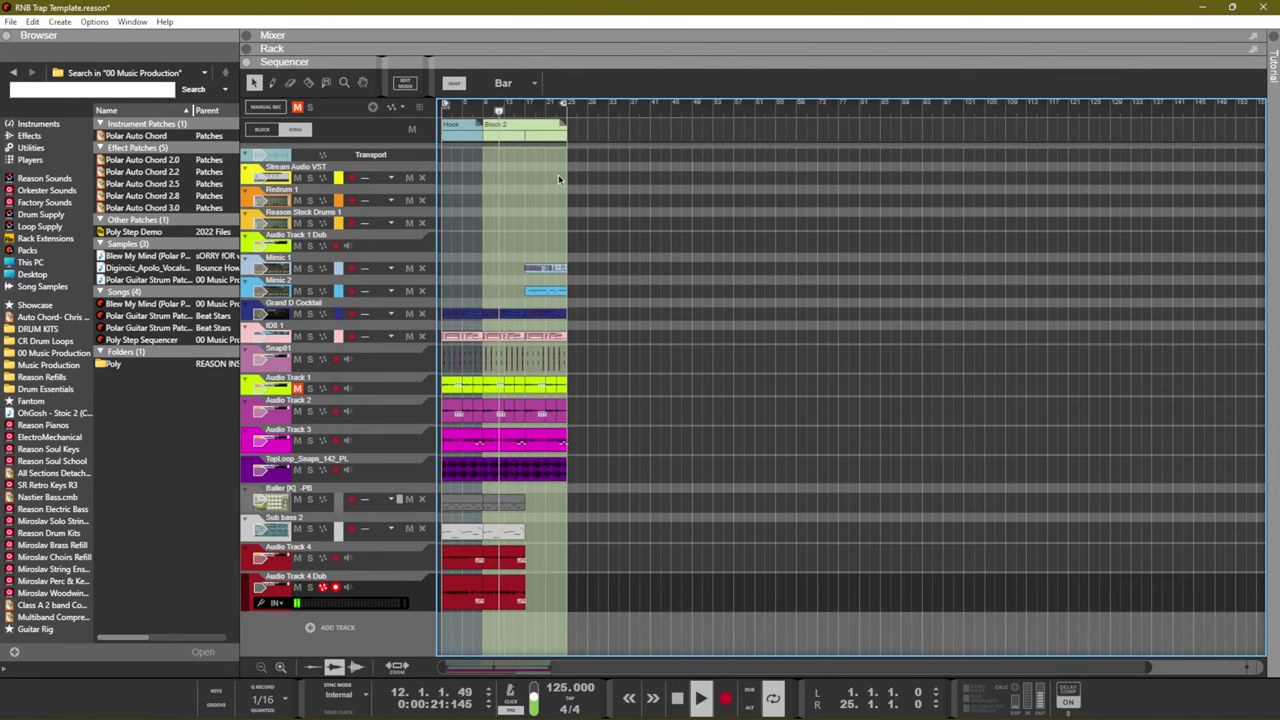
Trim the start of Block 2 to bar 17 and extend the Hook block up to bar 17
left_click(494, 133)
left_click_drag(482, 131, 525, 131)
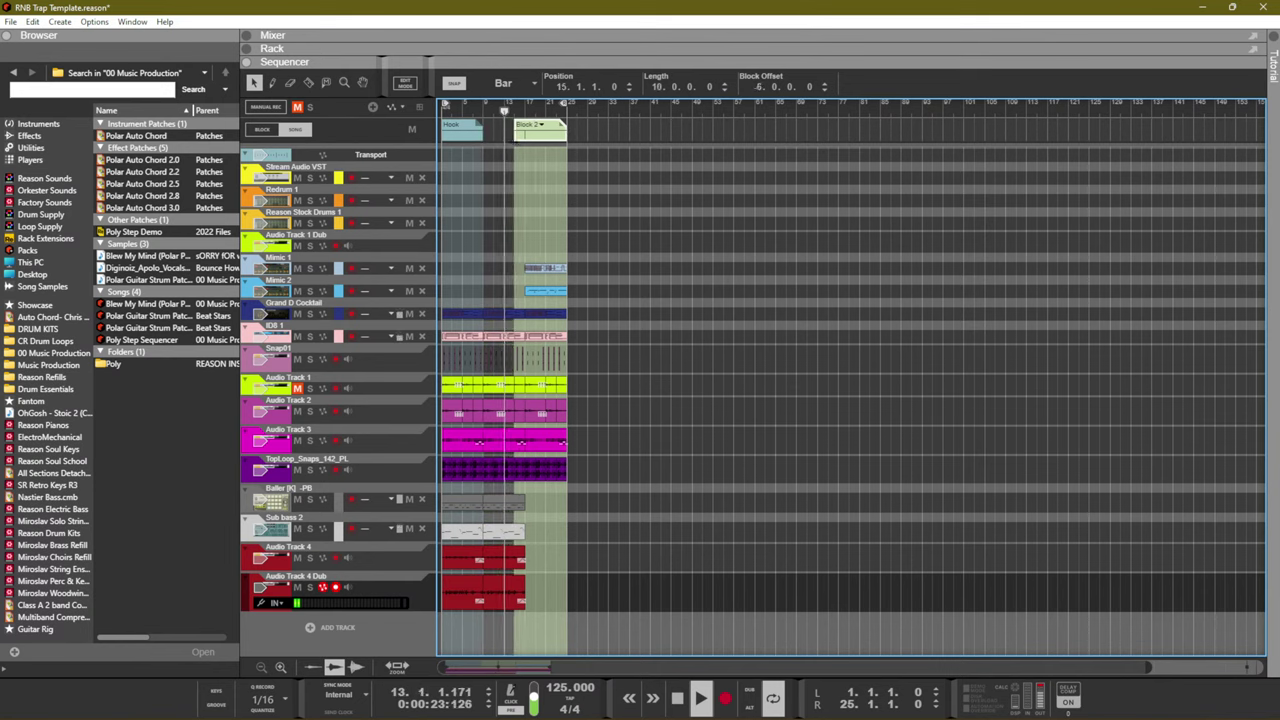
left_click(480, 135)
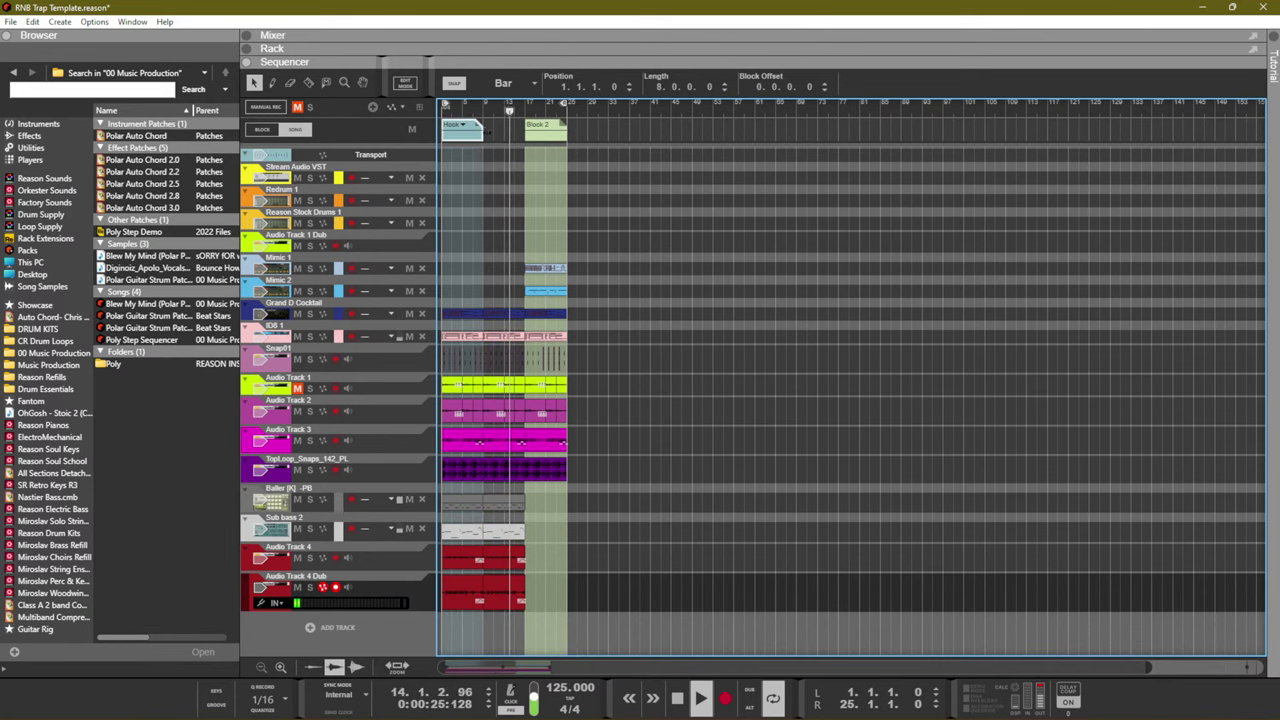
left_click(690, 272)
scroll(726, 316, "up", 1)
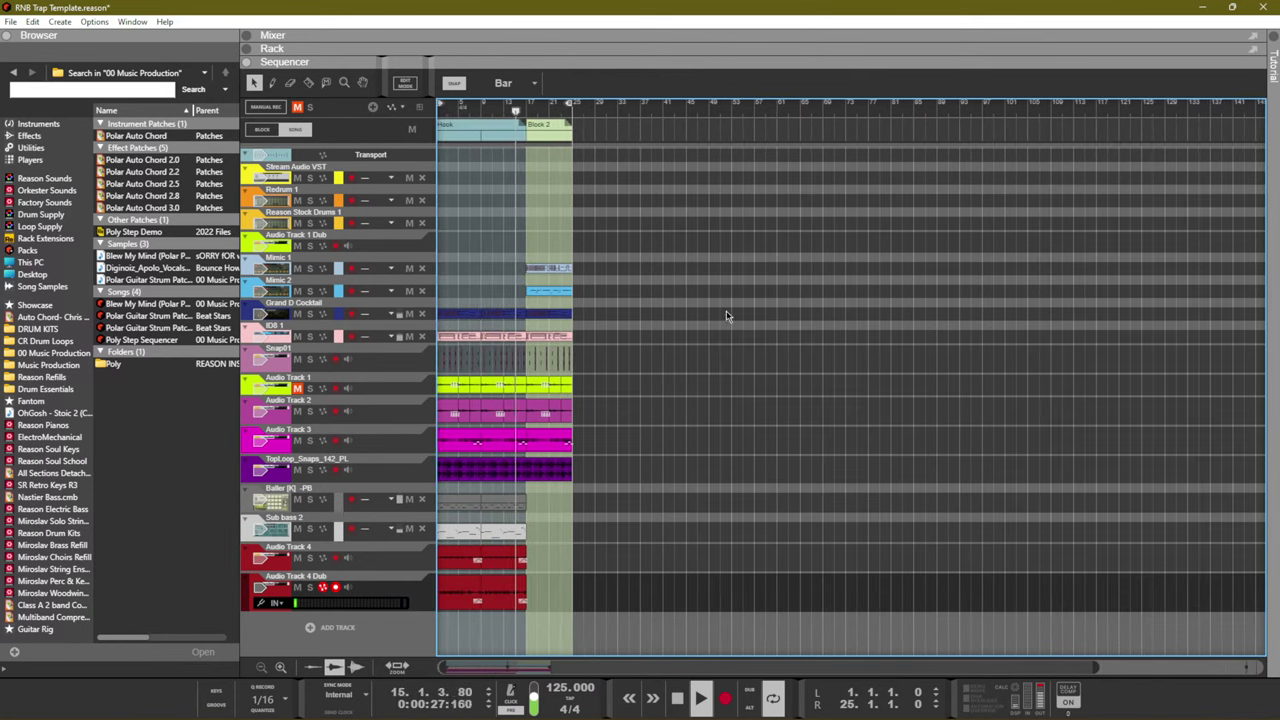
Duplicate all clips from bars 17 to 25 into bars 25 to 33 and move the loop end to bar 33
scroll(726, 316, "up", 3)
left_click_drag(886, 234, 570, 489)
key("ctrl+d")
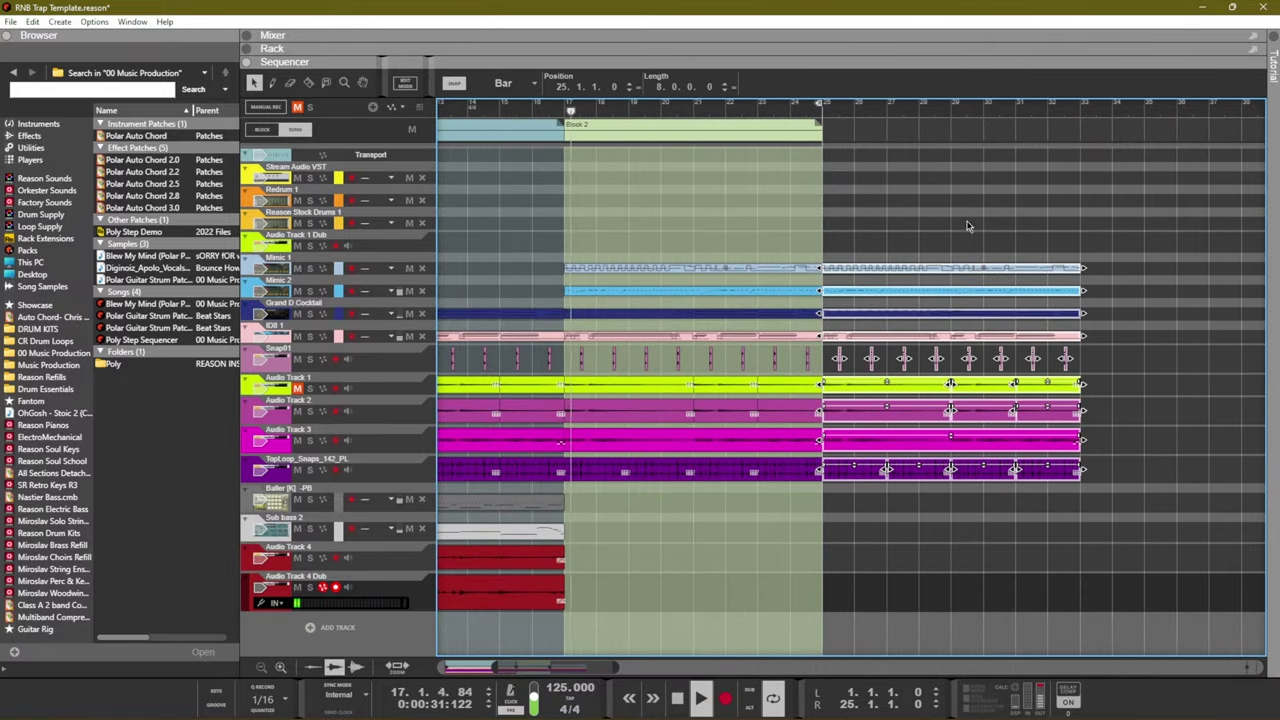
left_click_drag(821, 104, 1073, 113)
Delete the Mimic 1 clip in bars 17 to 25 and extend Block 2 to bar 33
left_click(606, 240)
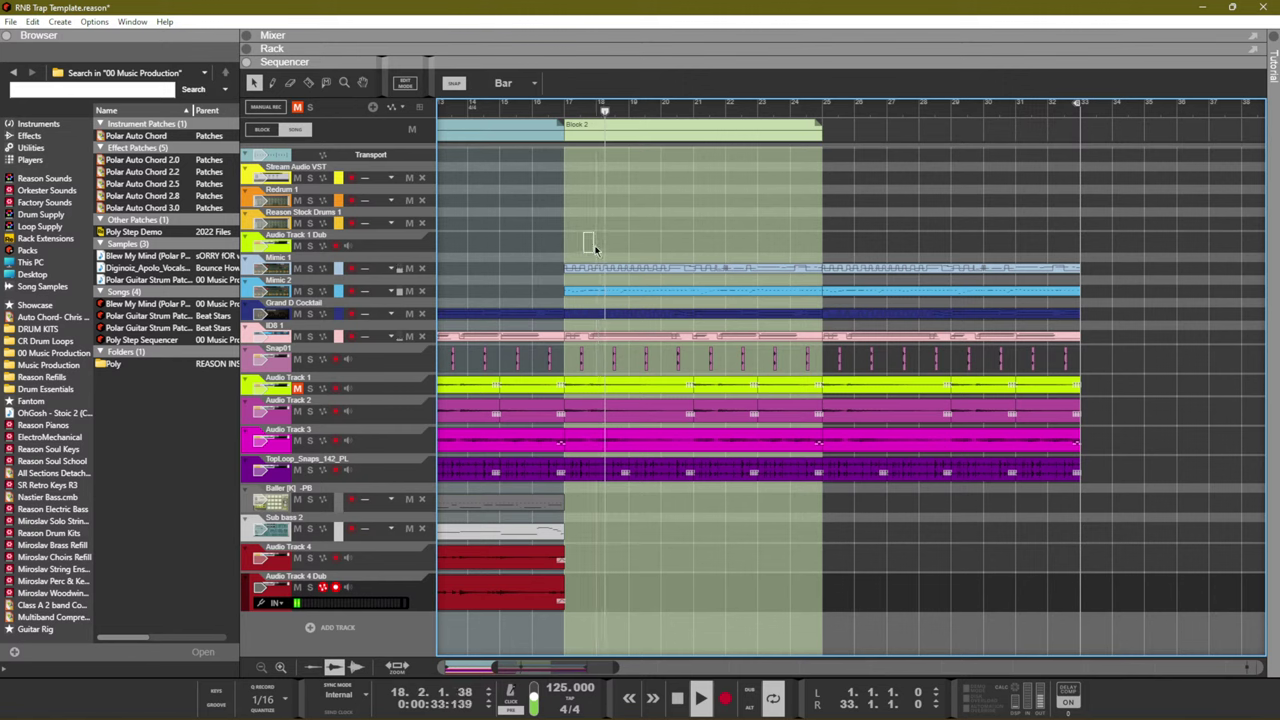
left_click_drag(594, 247, 644, 257)
key("Delete")
scroll(644, 257, "down", 1)
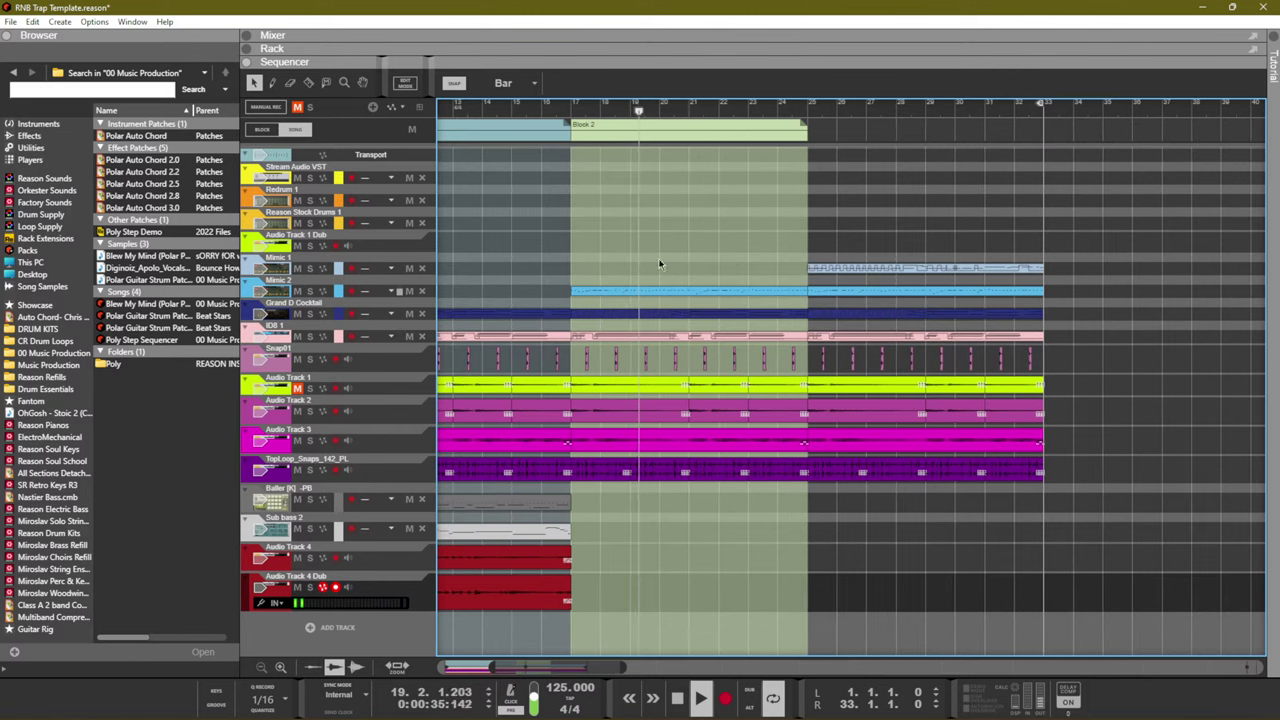
scroll(659, 264, "down", 1)
left_click(768, 133)
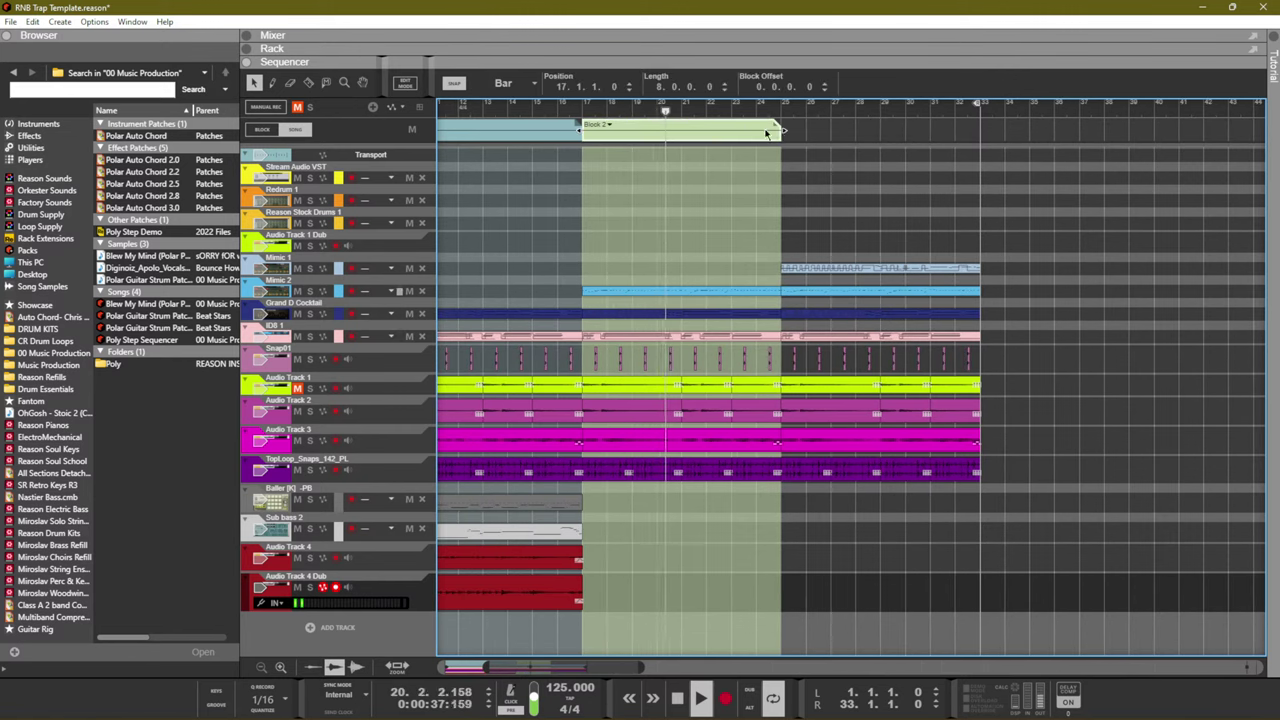
left_click_drag(768, 133, 980, 133)
Copy the Mimic 1 clip at bar 25 onto the Baller track and set all of its notes to C#1
left_click(891, 266)
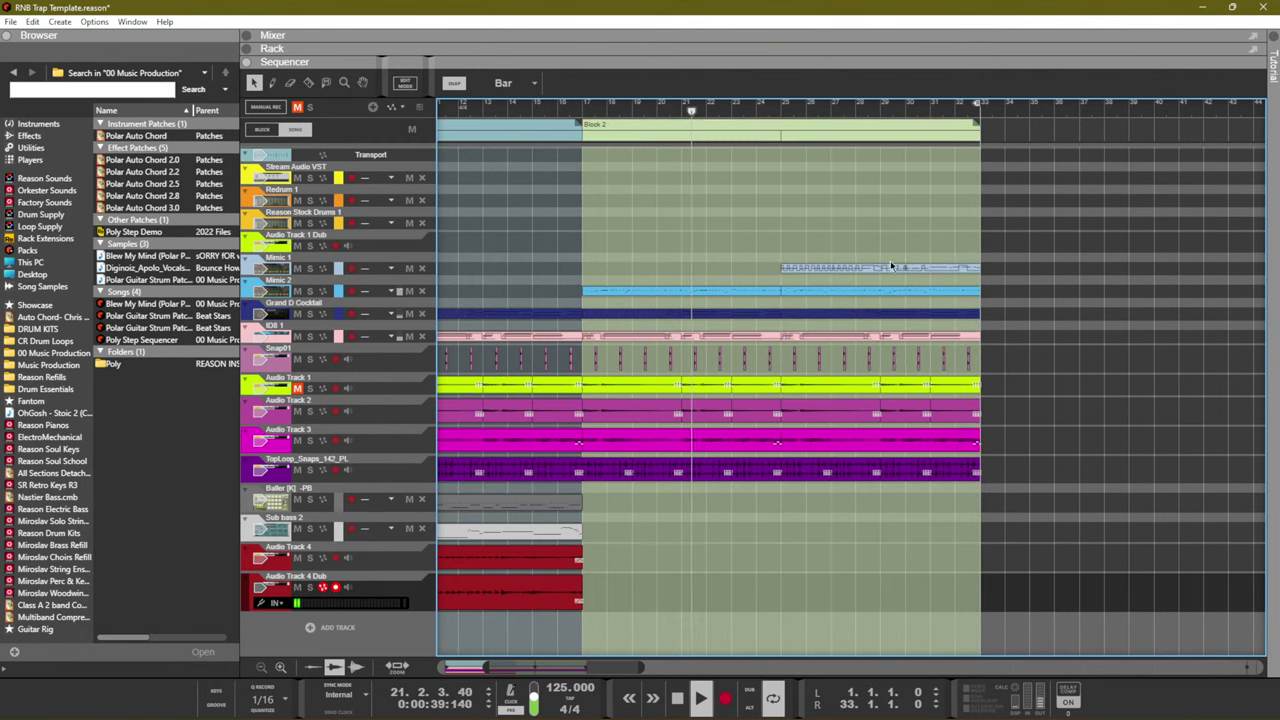
left_click_drag(837, 271, 838, 507)
double_click(838, 505)
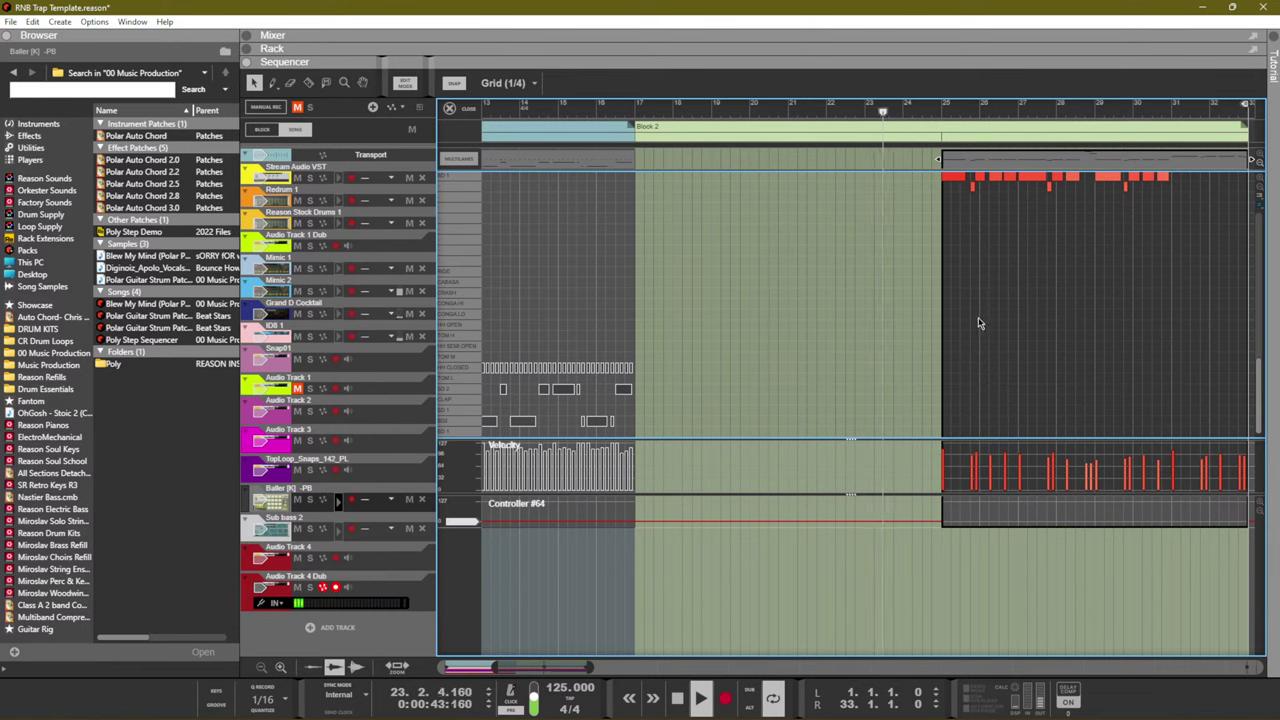
key("ctrl+a")
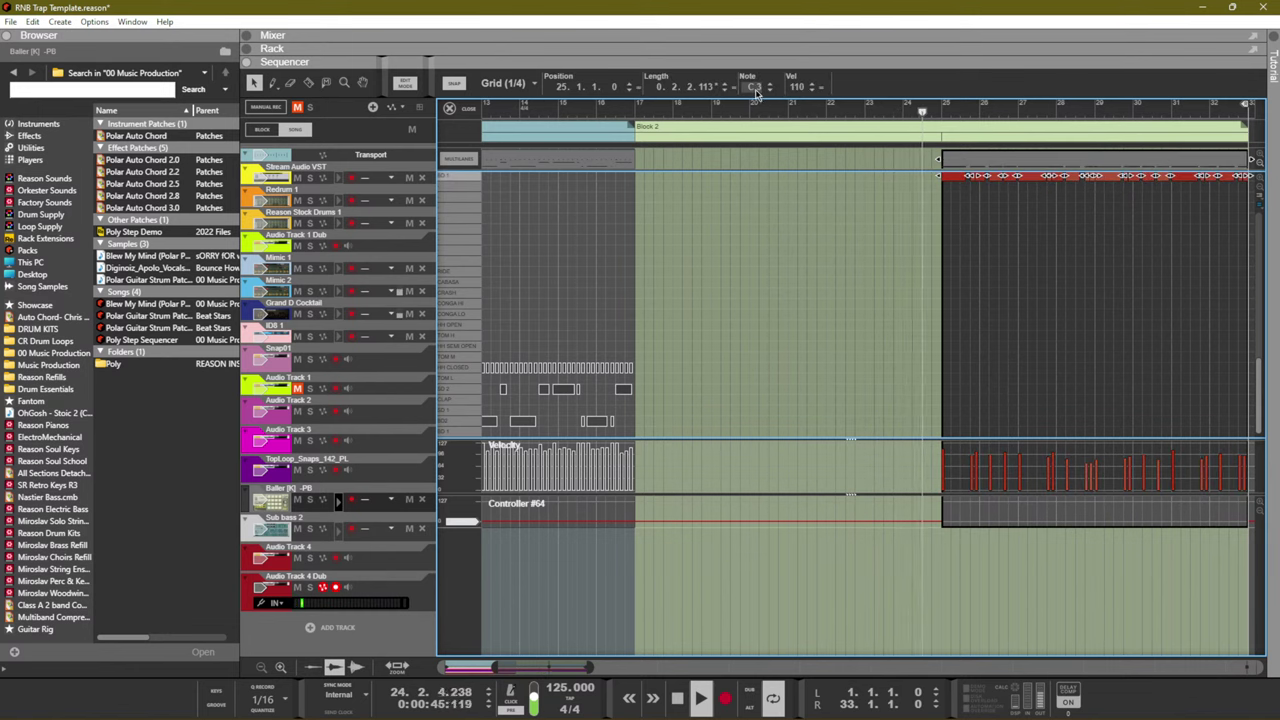
left_click_drag(757, 90, 734, 157)
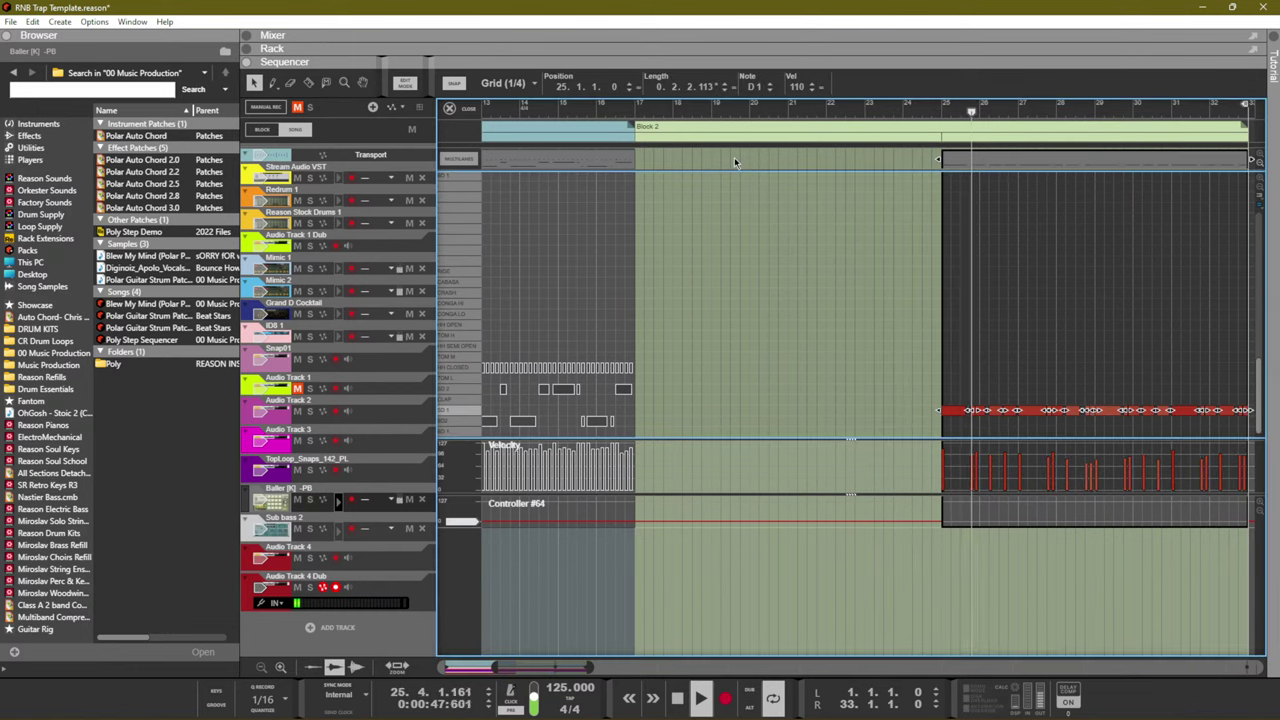
left_click(769, 91)
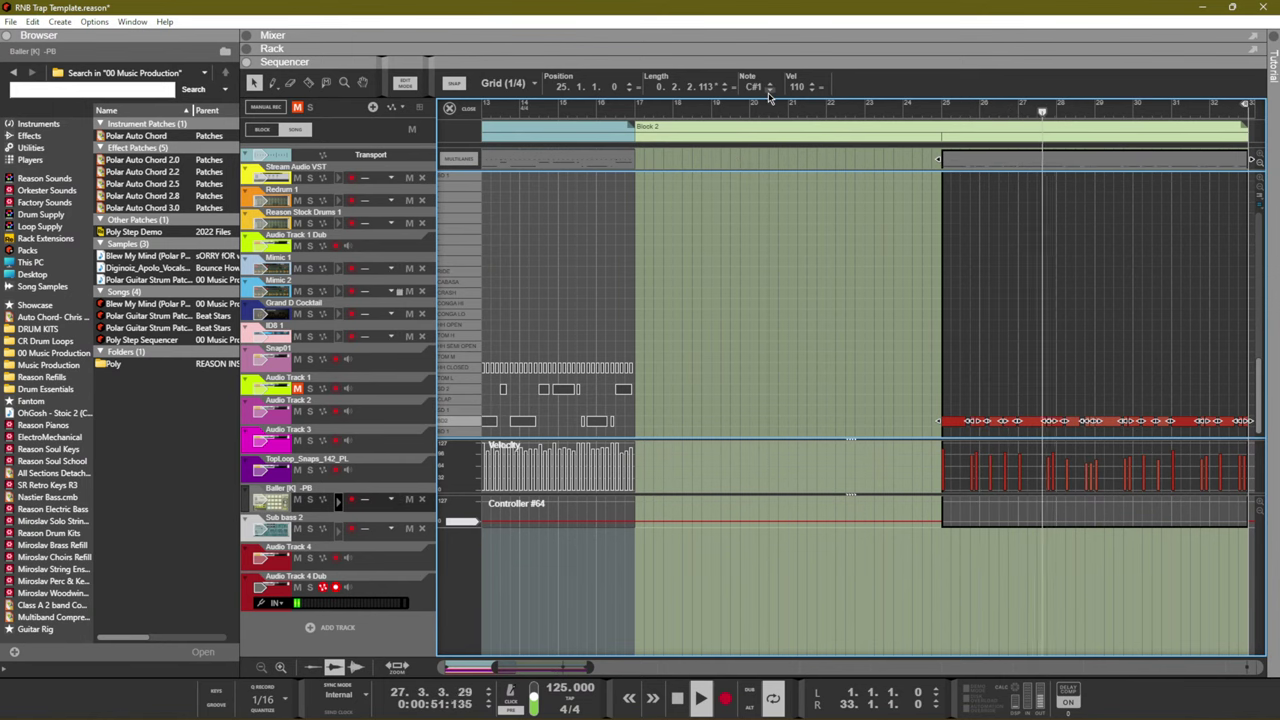
key("ctrl+e")
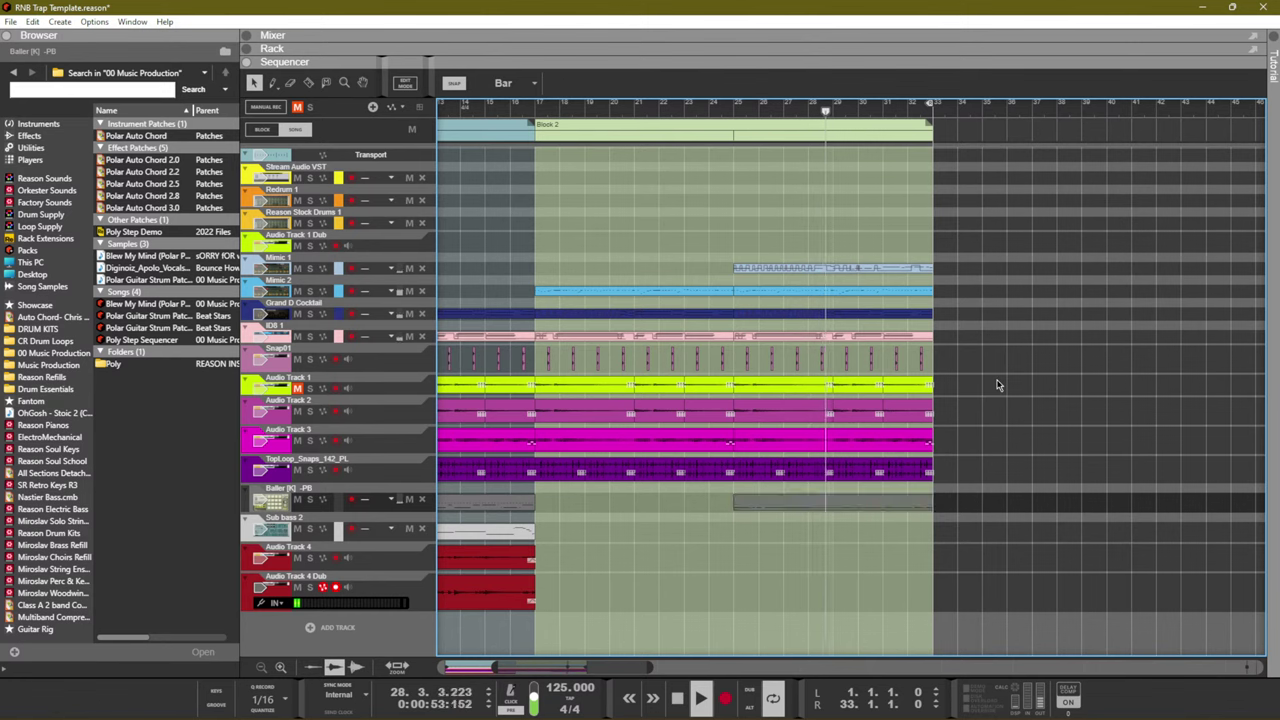
Delete the TopLoop_Snaps clips spanning bars 25 to 33
left_click_drag(1023, 395, 345, 326)
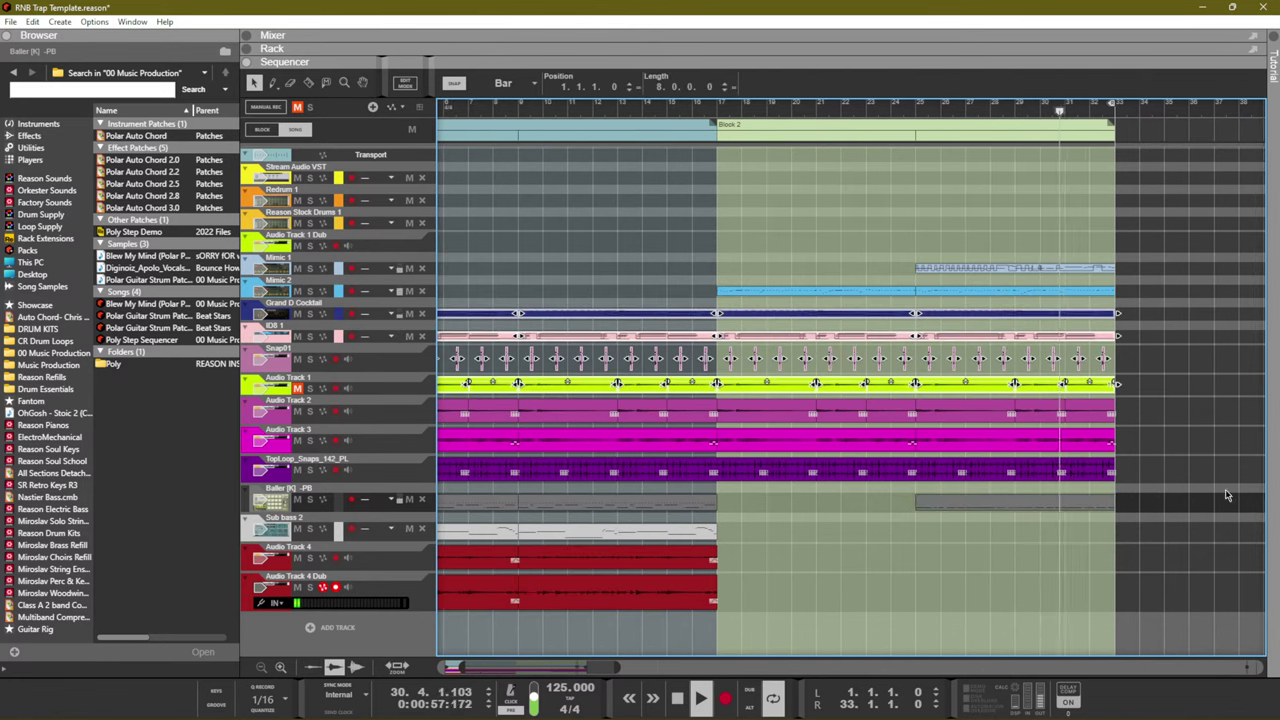
left_click_drag(1177, 486, 928, 456)
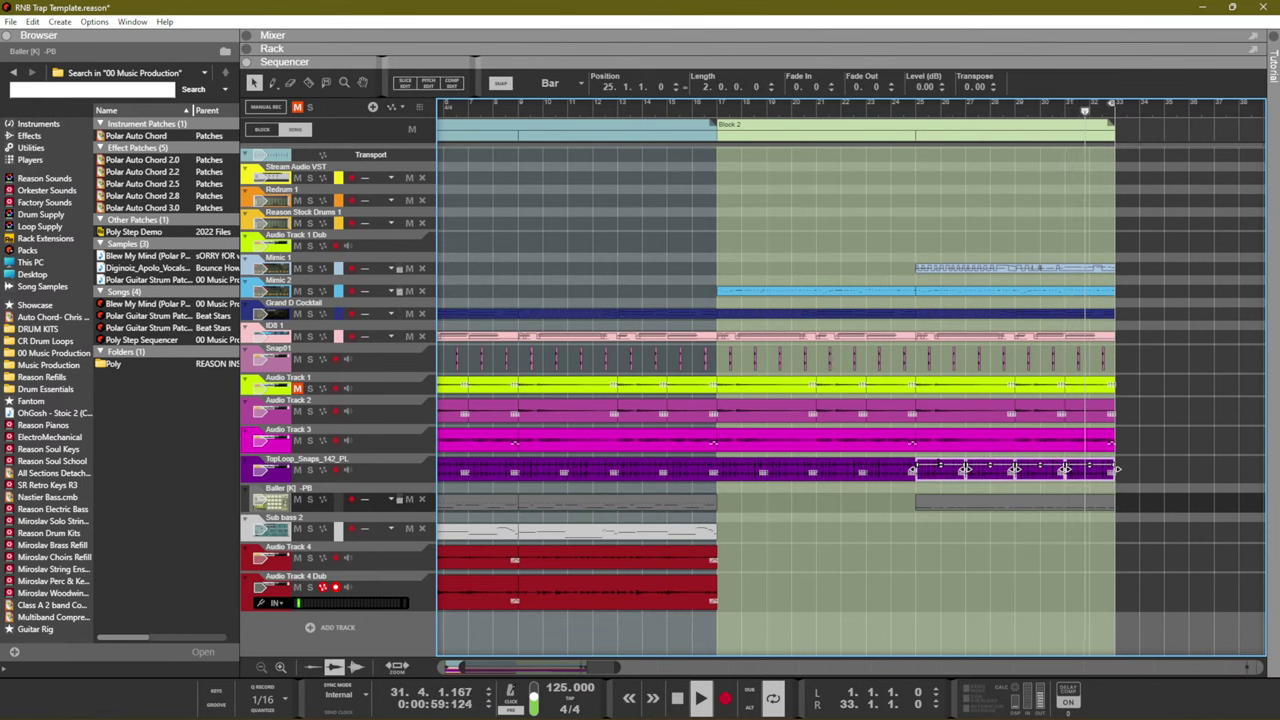
key("Delete")
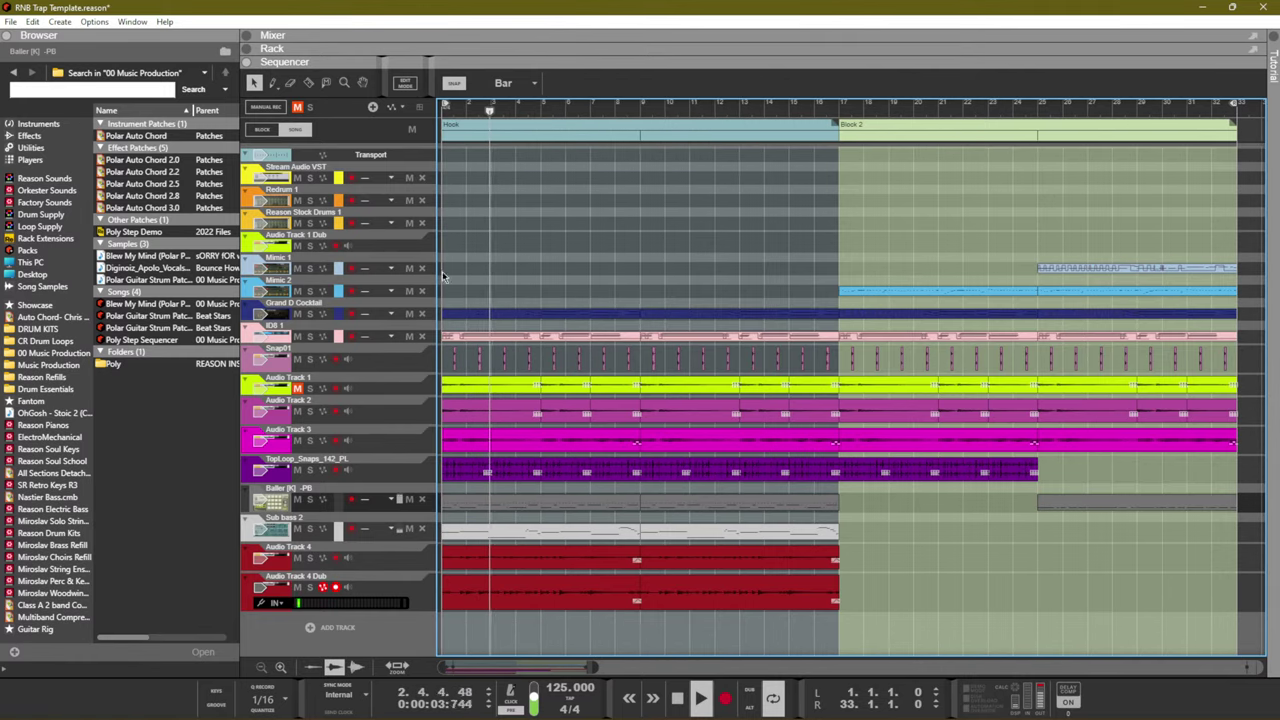
Record-enable the Baller track, add a new note lane to it and replay the arrangement from bar 1
left_click(351, 499)
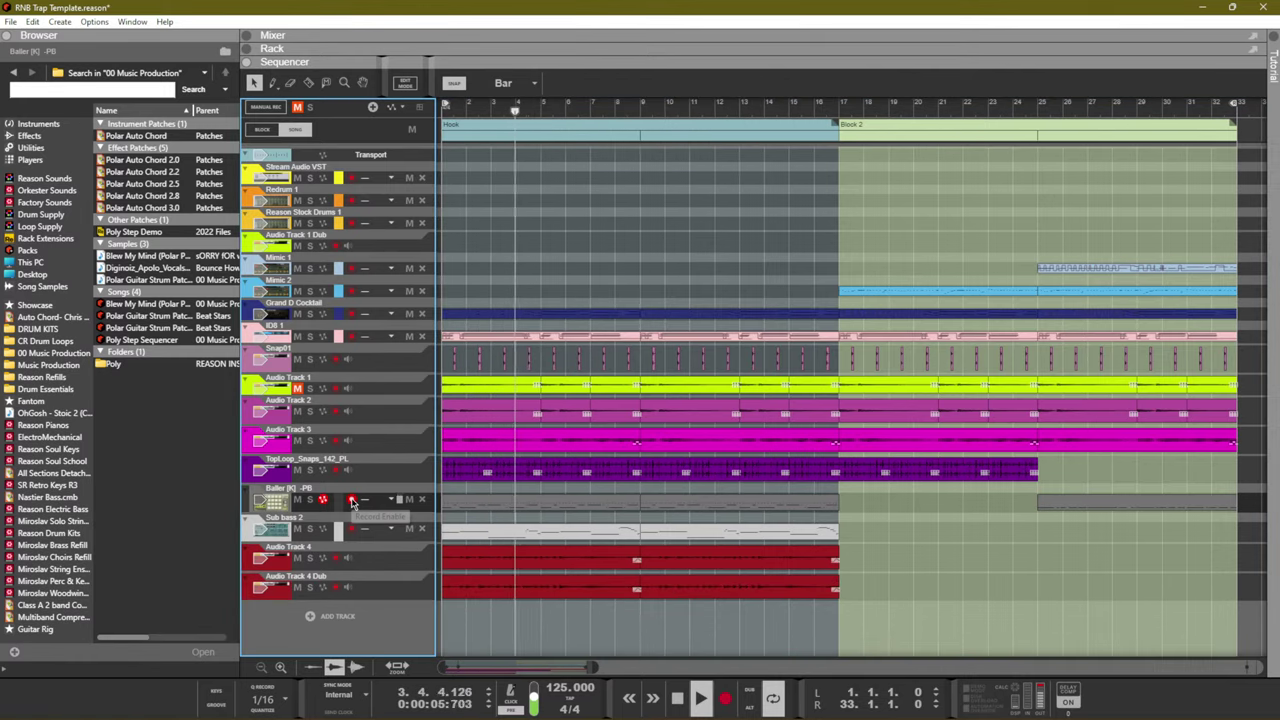
key("space")
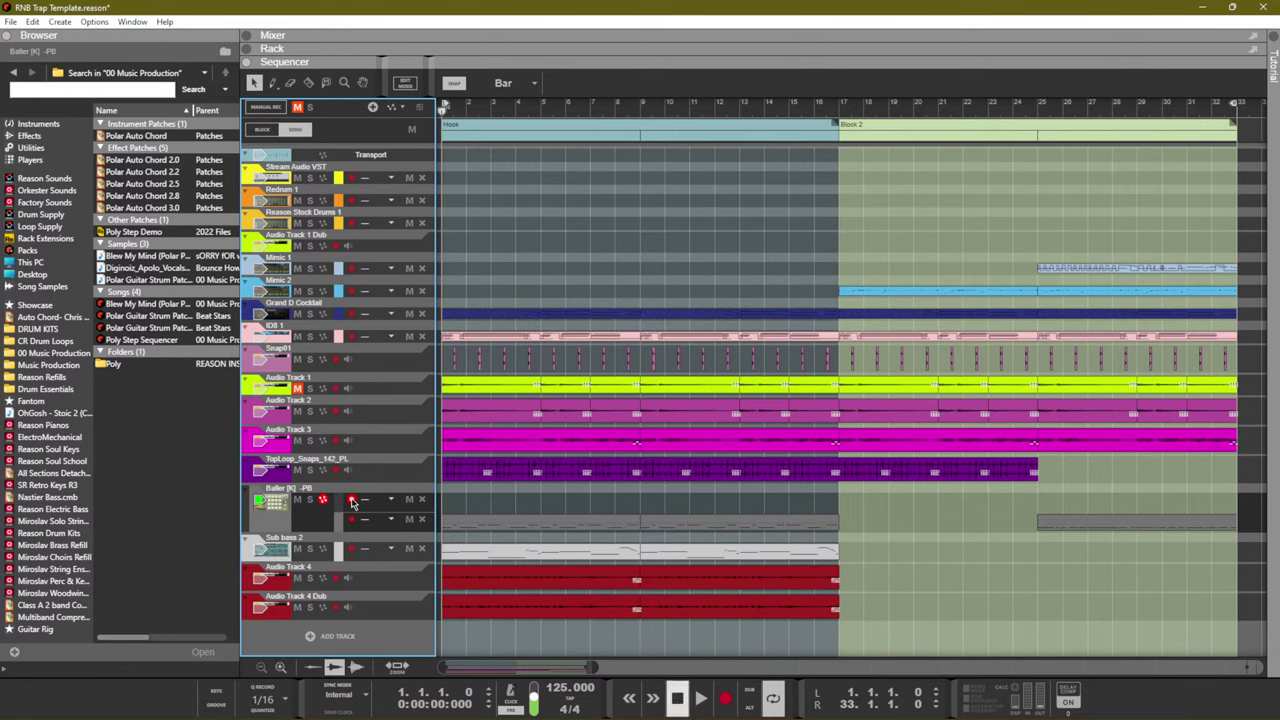
key("space")
key("space")
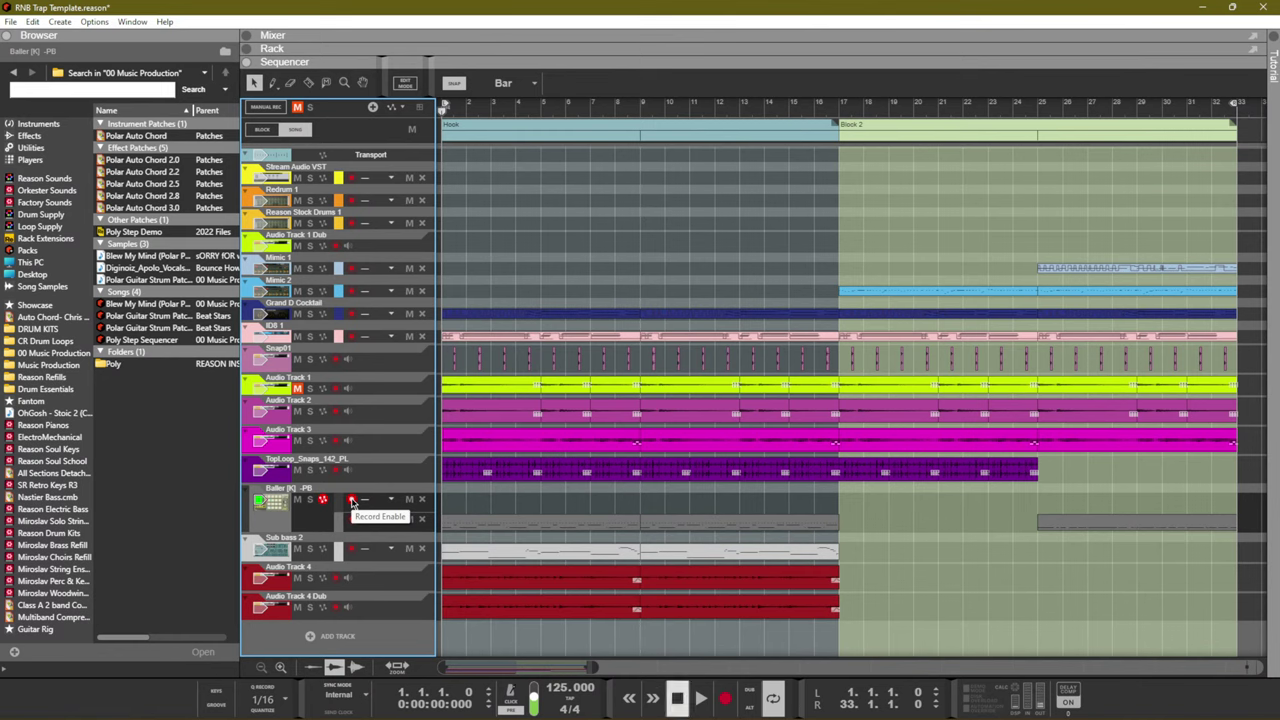
key("space")
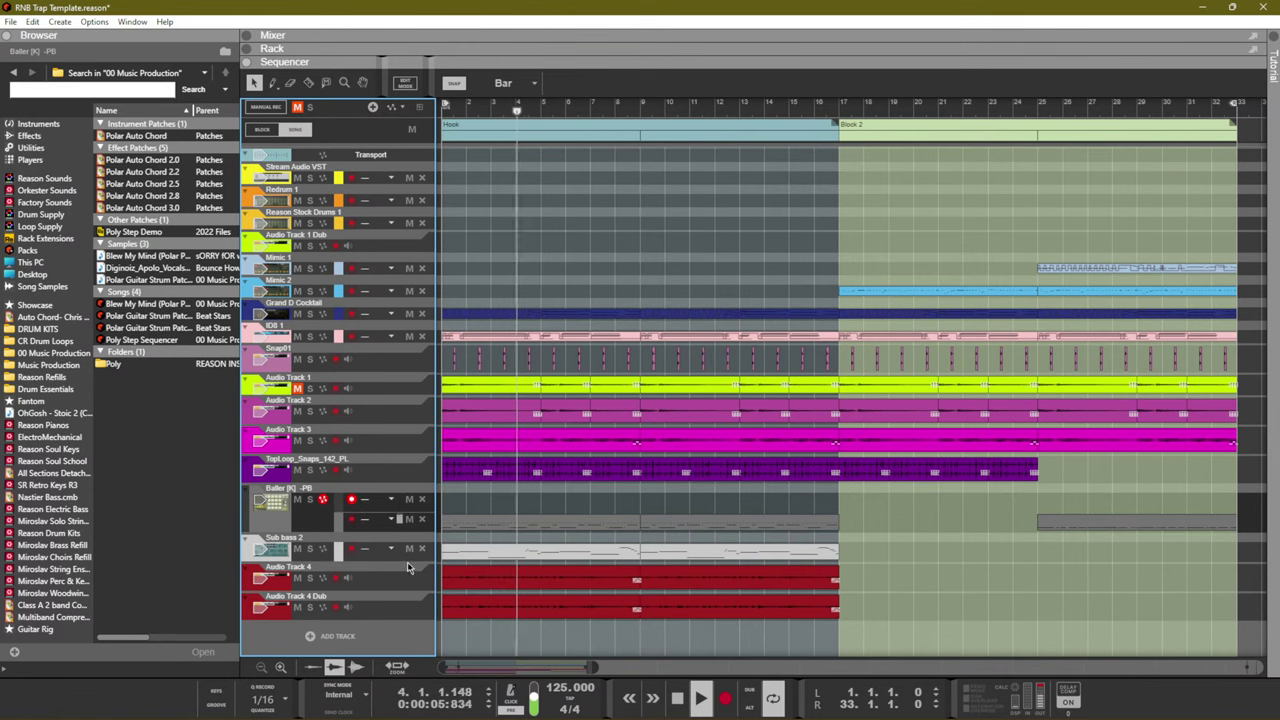
Add a new ID8 Instrument Device track, show it in the rack and stop playback
left_click(378, 636)
mouse_move(430, 649)
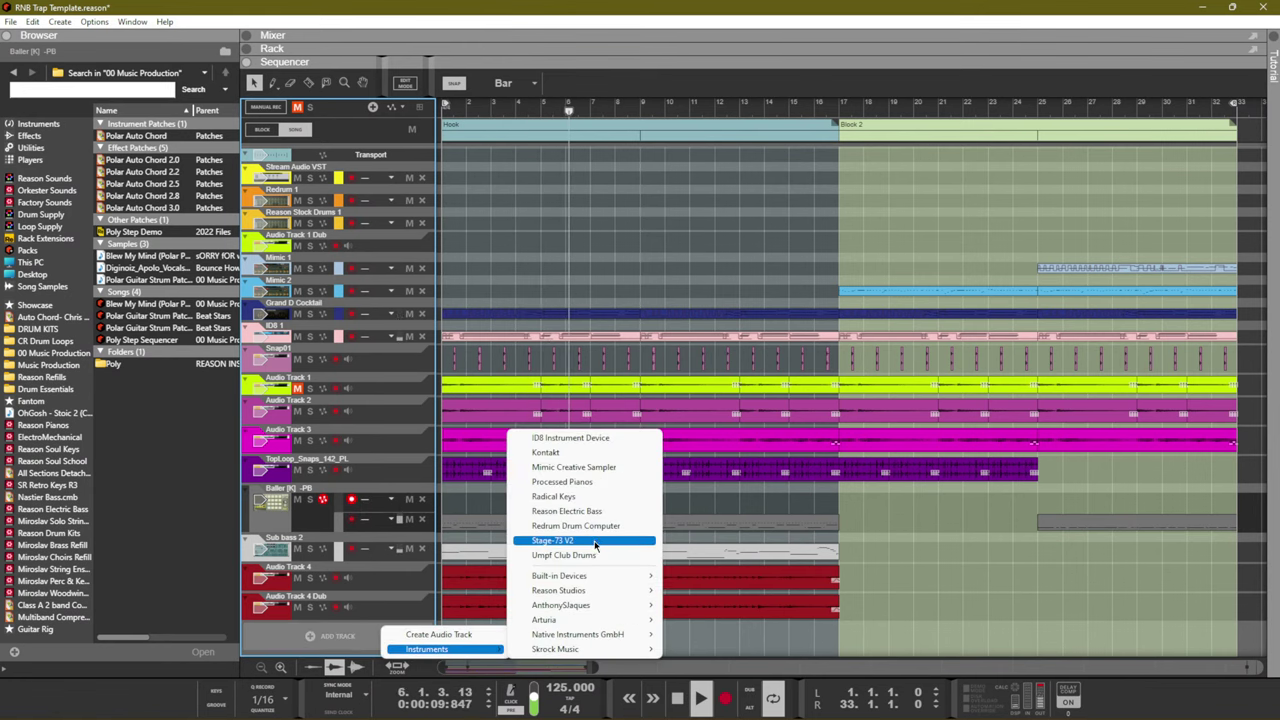
mouse_move(600, 576)
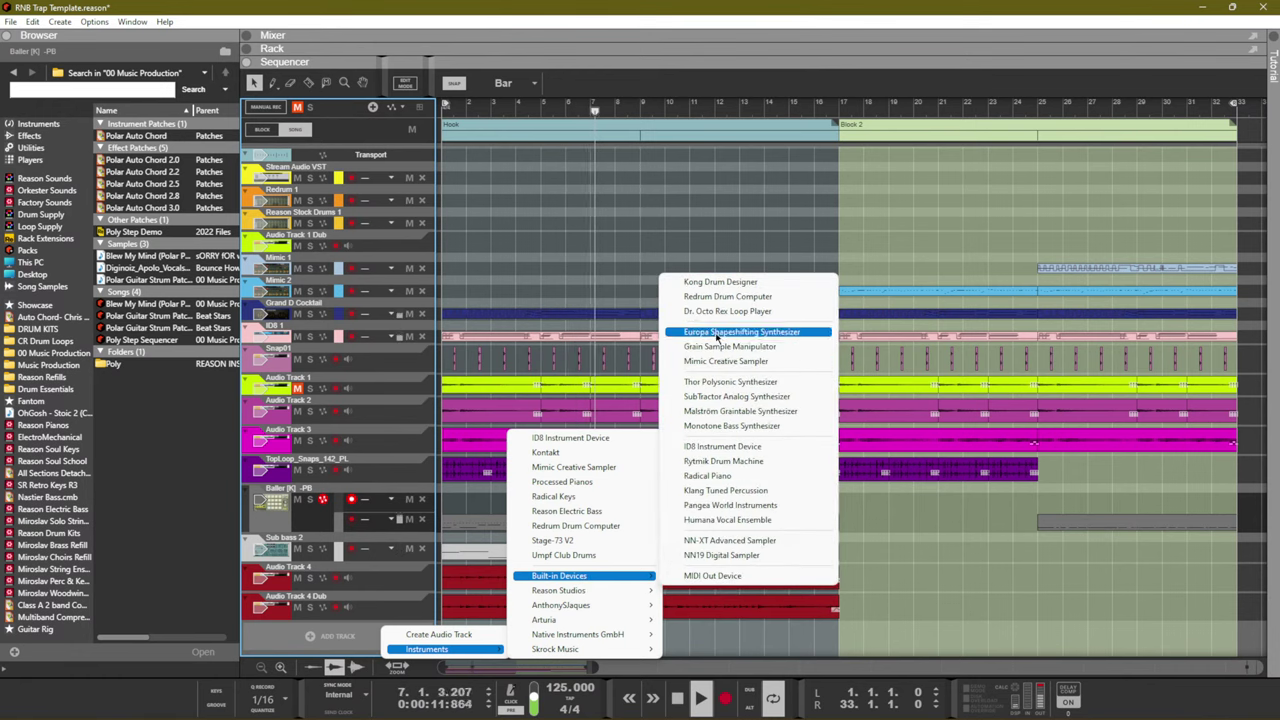
left_click(718, 444)
key("F6")
key("space")
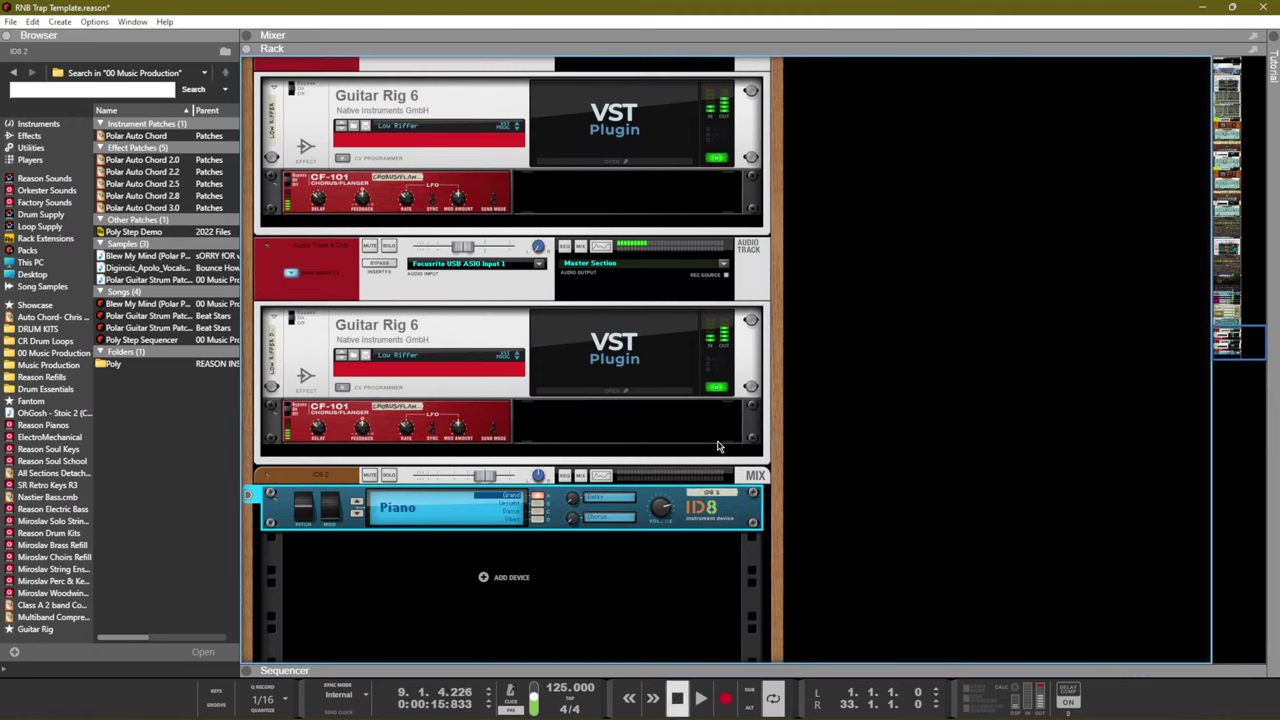
Switch the new ID8 to Drums, choose its Electronic sound and lower its channel level to -10.58 dB
left_click(380, 505)
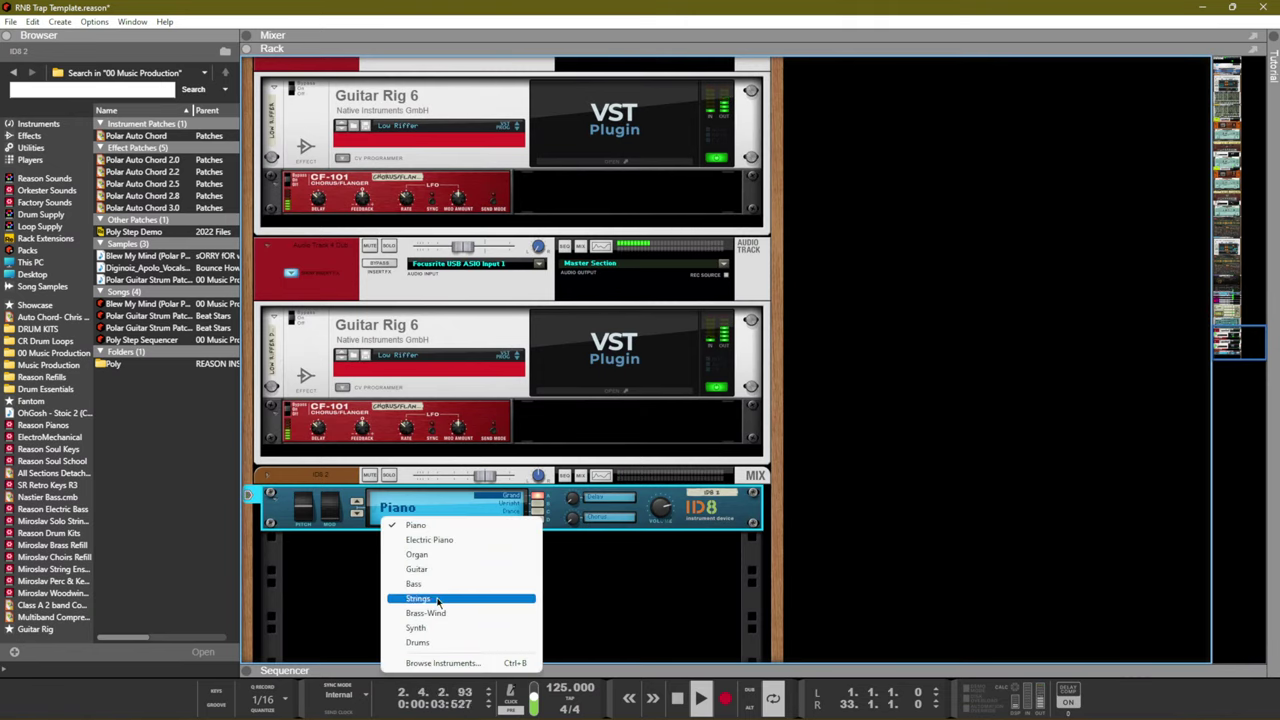
left_click(443, 642)
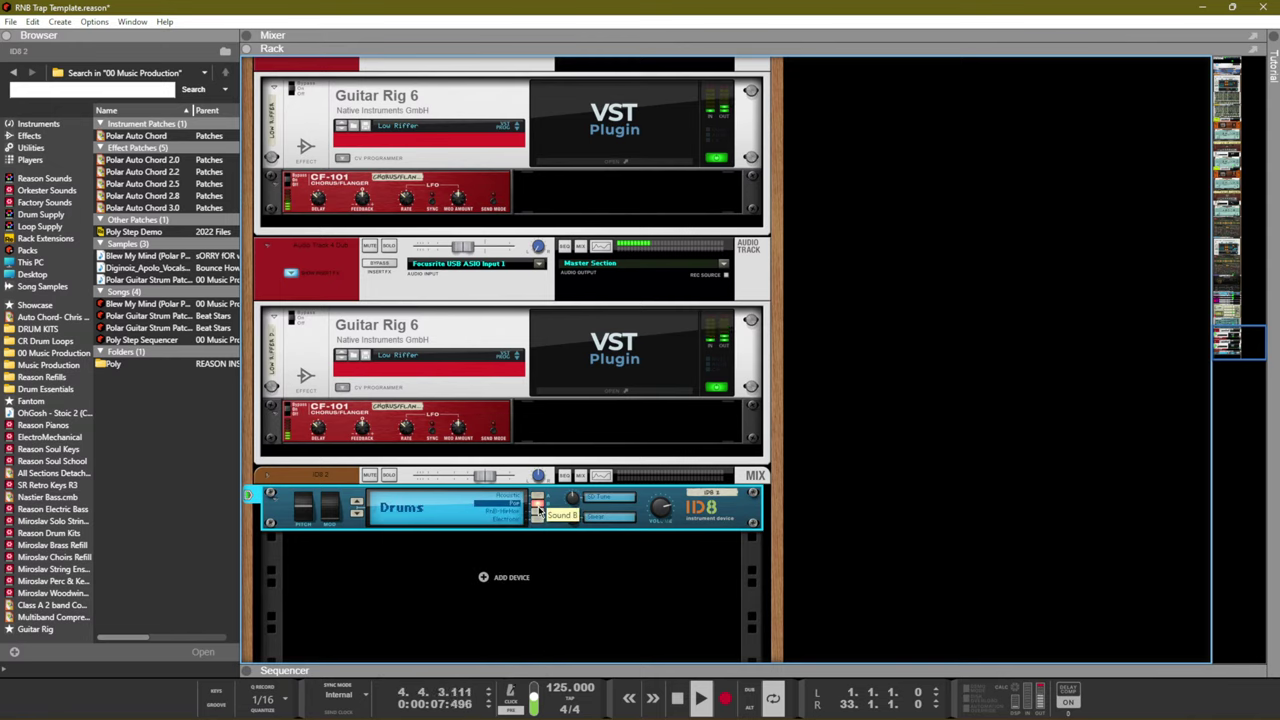
left_click_drag(485, 480, 464, 480)
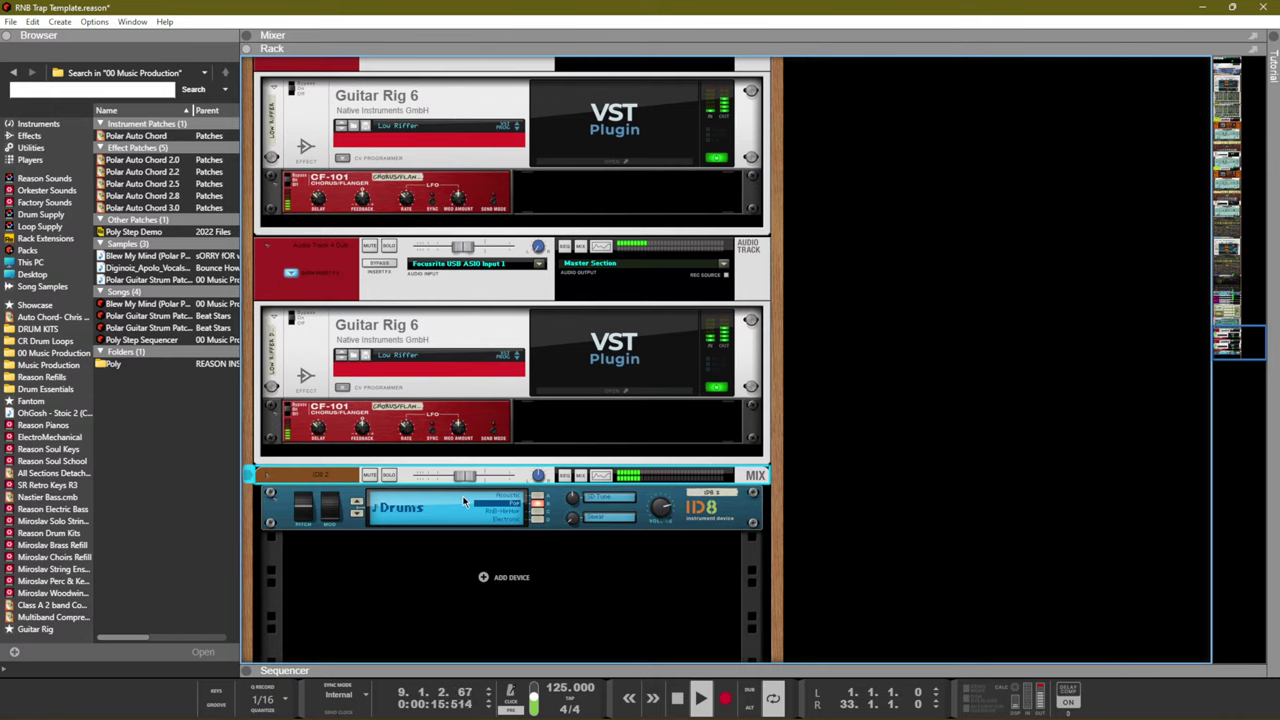
left_click(543, 517)
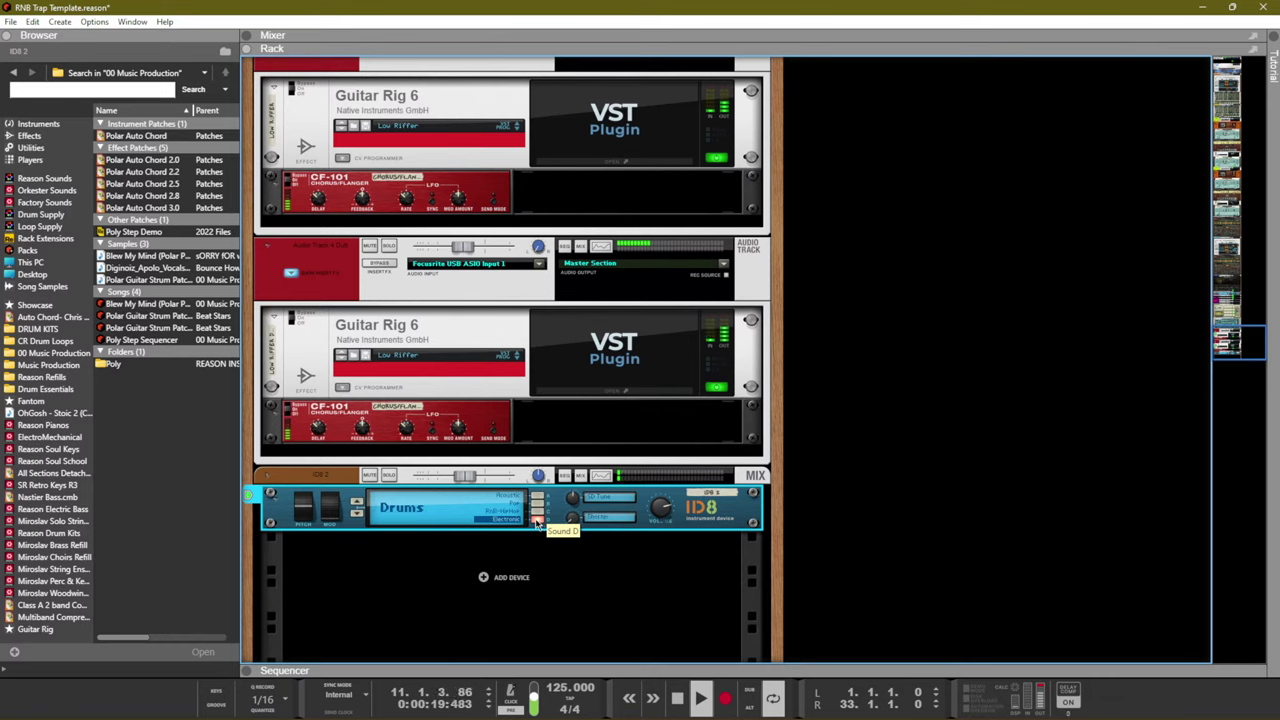
left_click(466, 479)
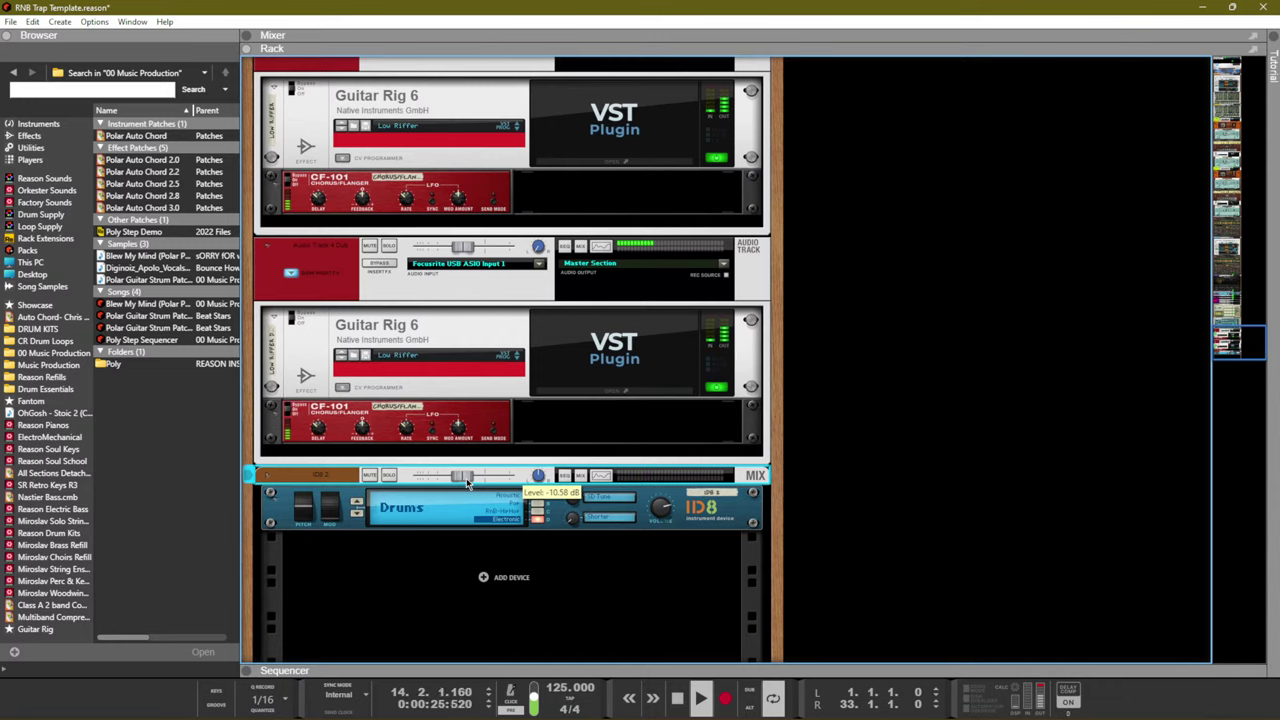
Return to bar 1 and record a drum part about eleven bars long on the ID8 2 track
key("space")
key("space")
key("space")
key("ctrl+Return")
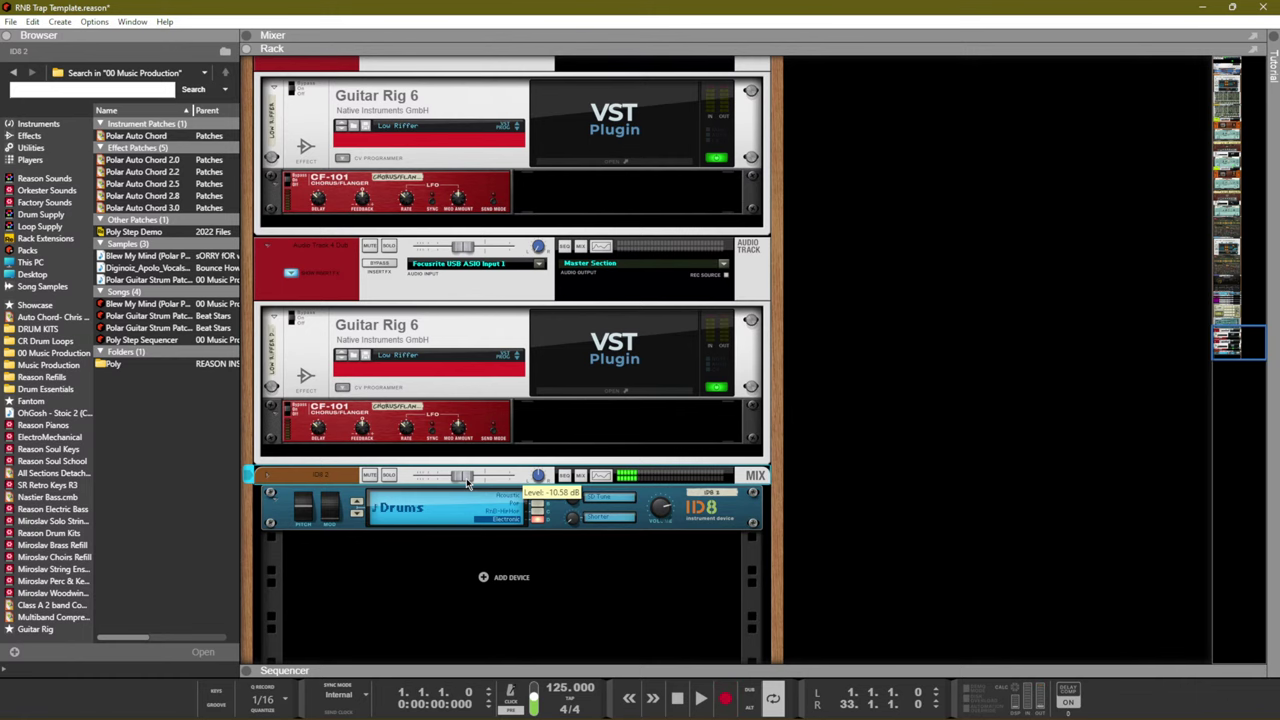
key("F7")
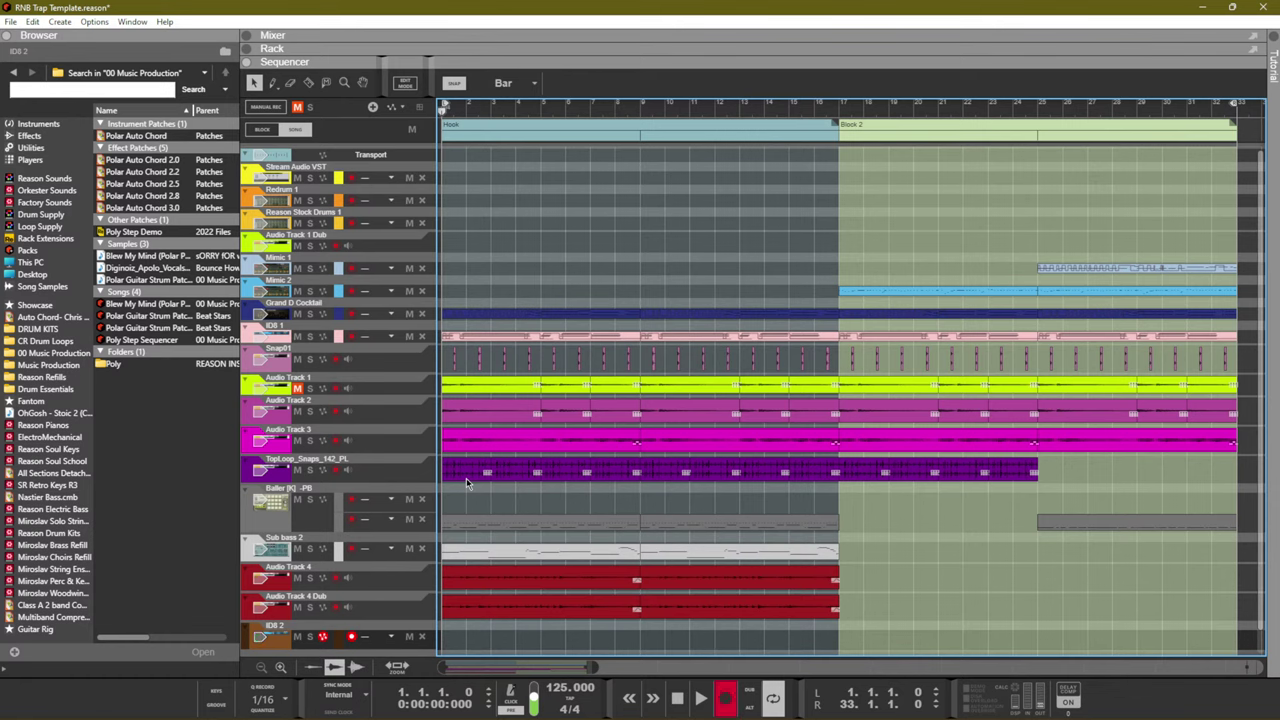
key("ctrl+Return")
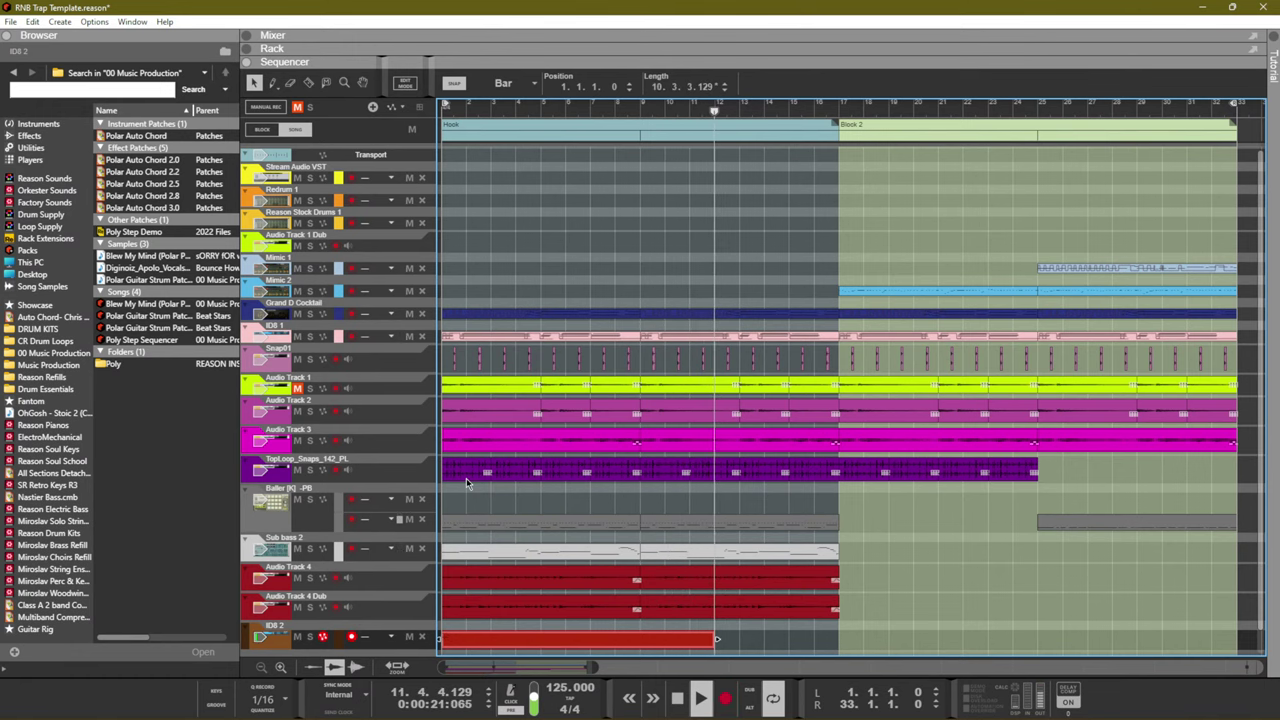
key("ctrl+Return")
Reduce the recorded ID8 2 clip to three-bar clips at bars 1 and 6, and replay the arrangement from bar 1
scroll(619, 467, "down", 1)
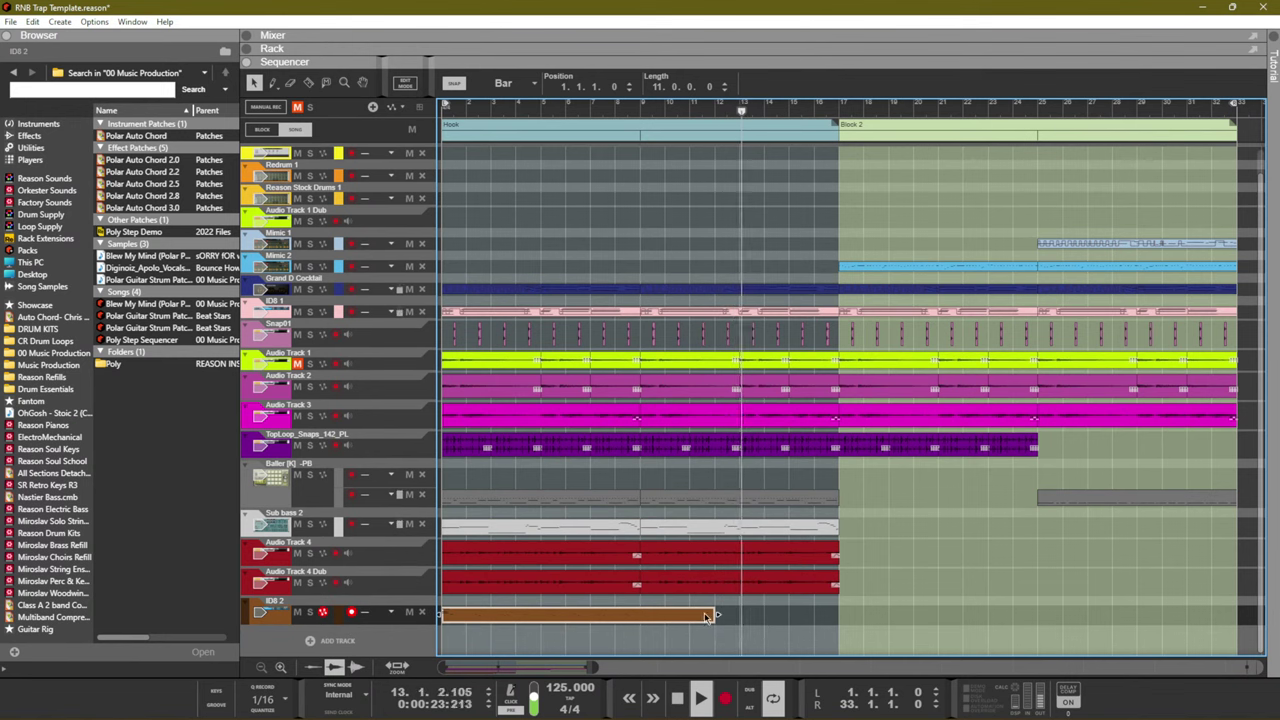
left_click_drag(717, 614, 640, 614)
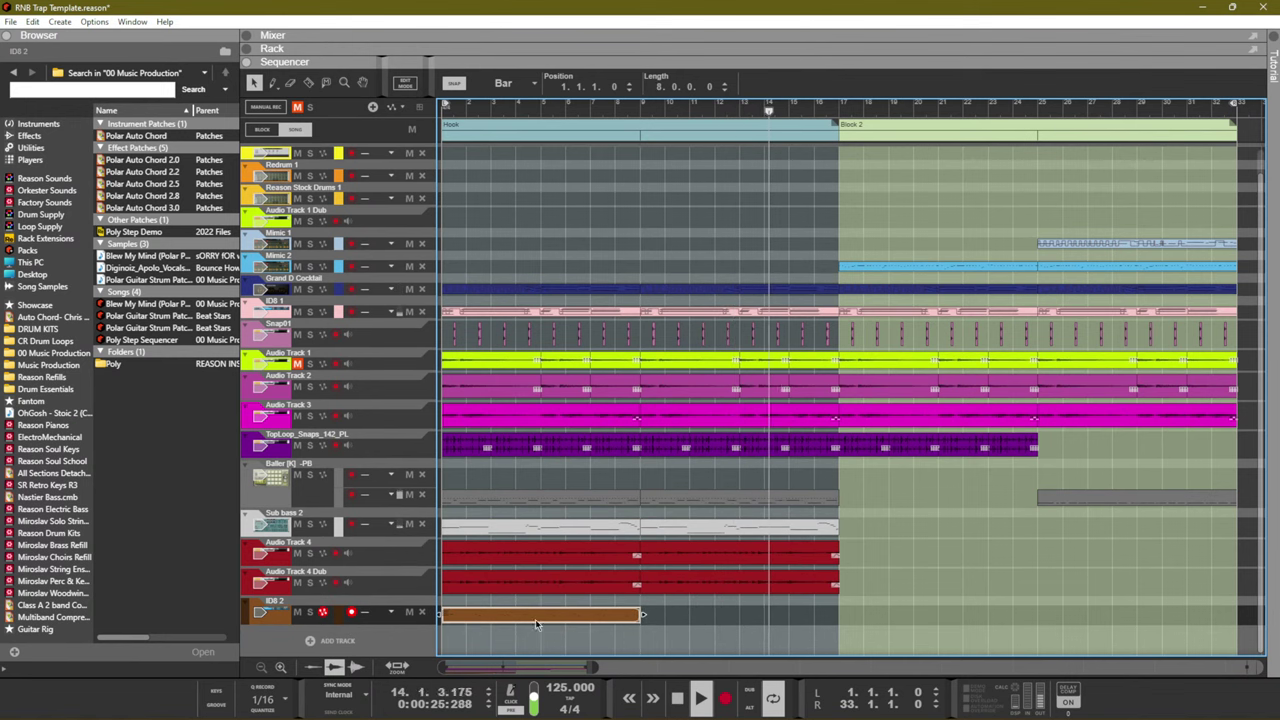
mouse_move(448, 621)
left_mouse_down()
mouse_move(586, 621)
mouse_move(466, 621)
left_mouse_up()
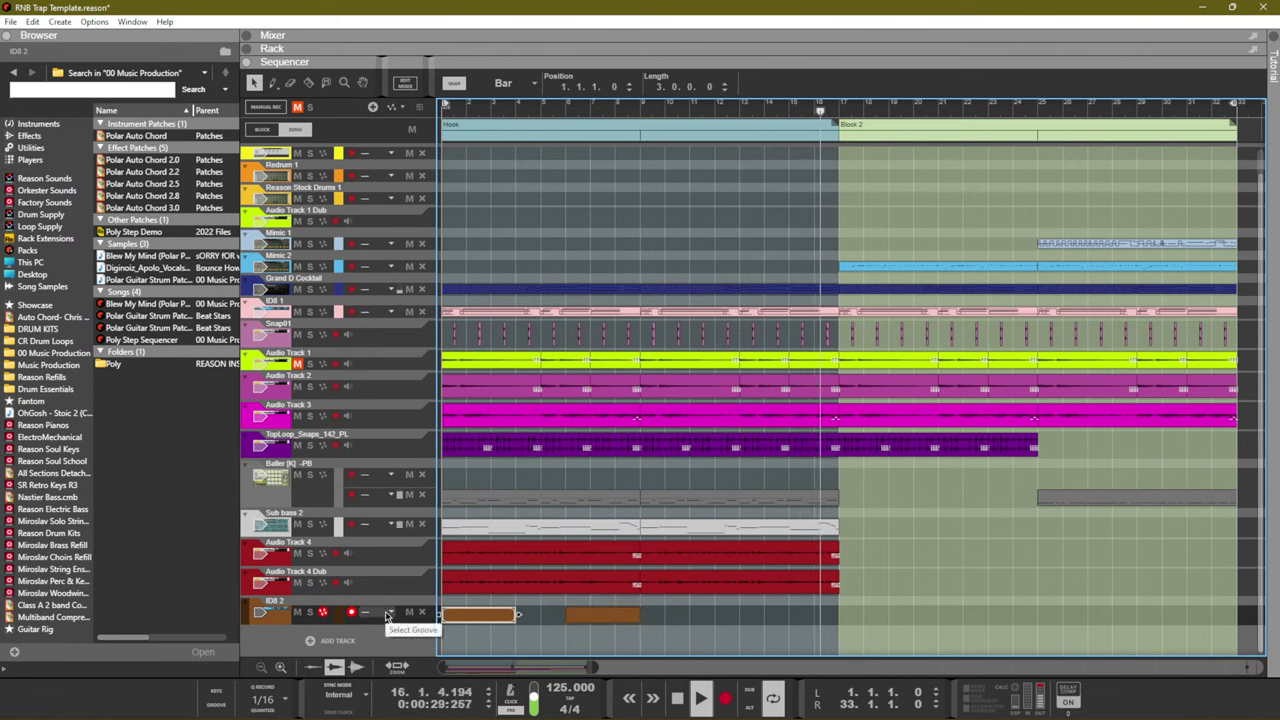
key("space")
key("space")
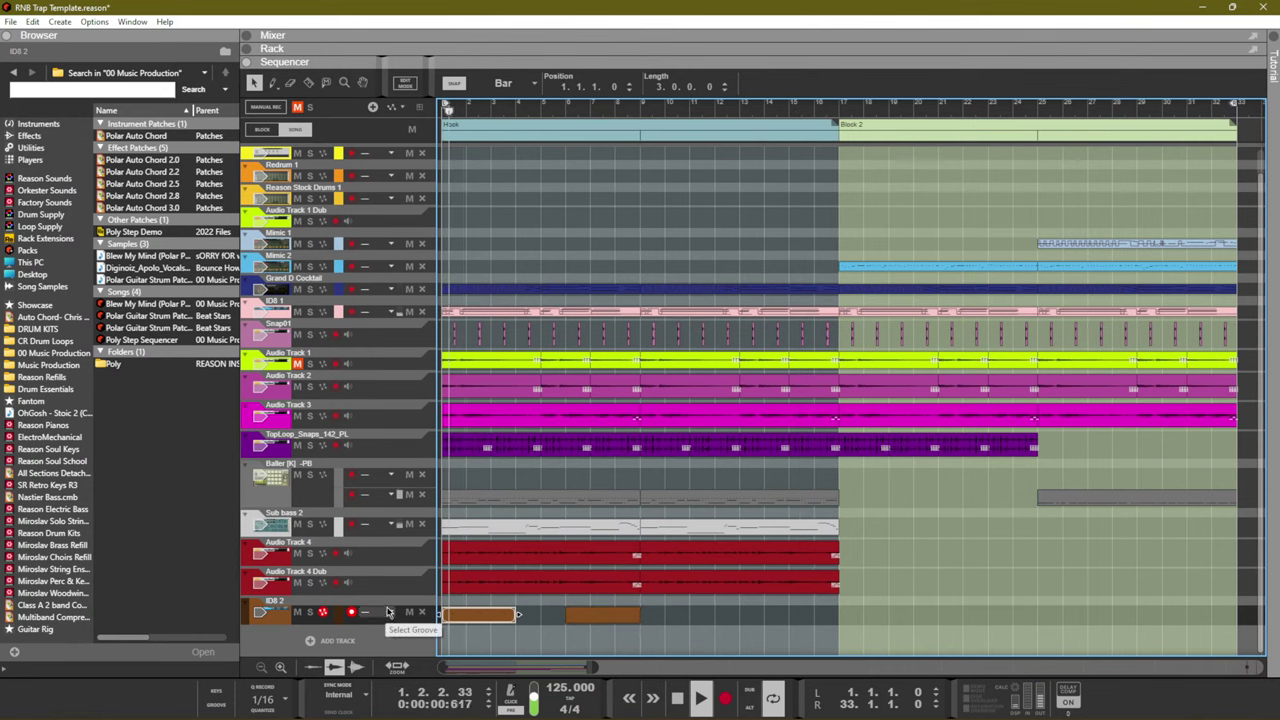
Repeat the ID8 2 drum clips along their track to fill the Hook block through bar 16
left_click(594, 622)
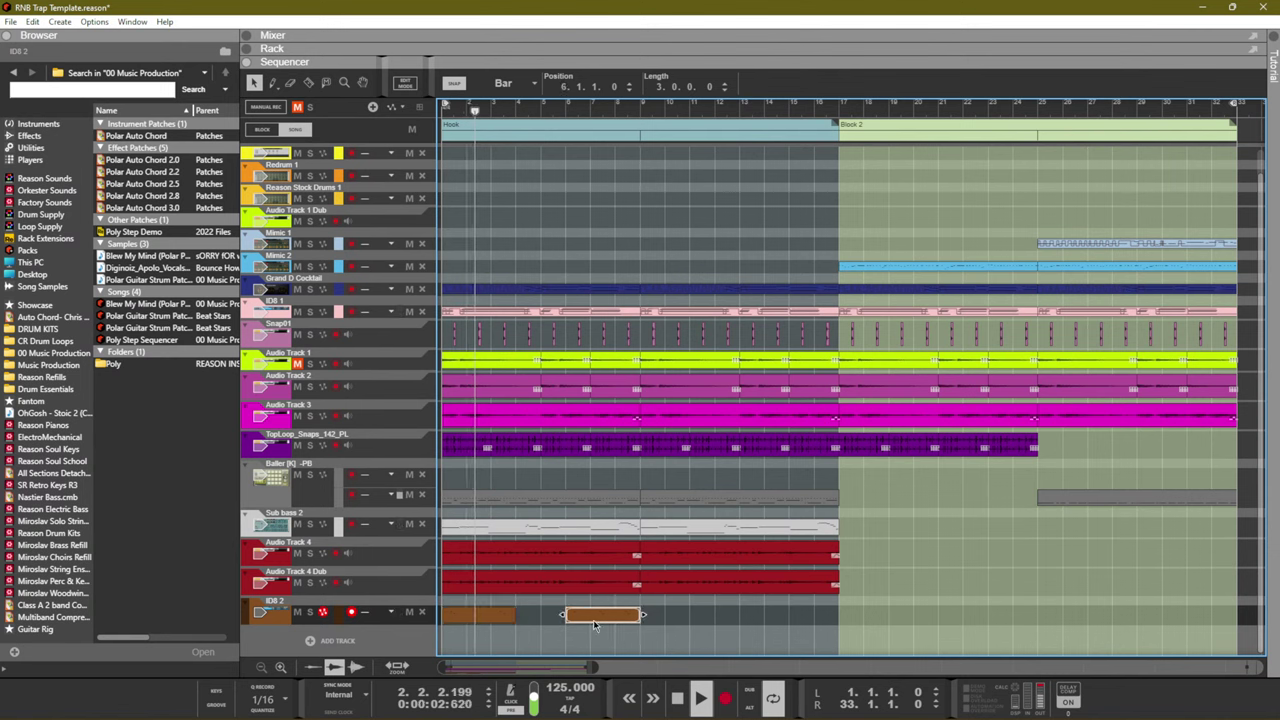
left_click_drag(594, 622, 888, 614)
key("Delete")
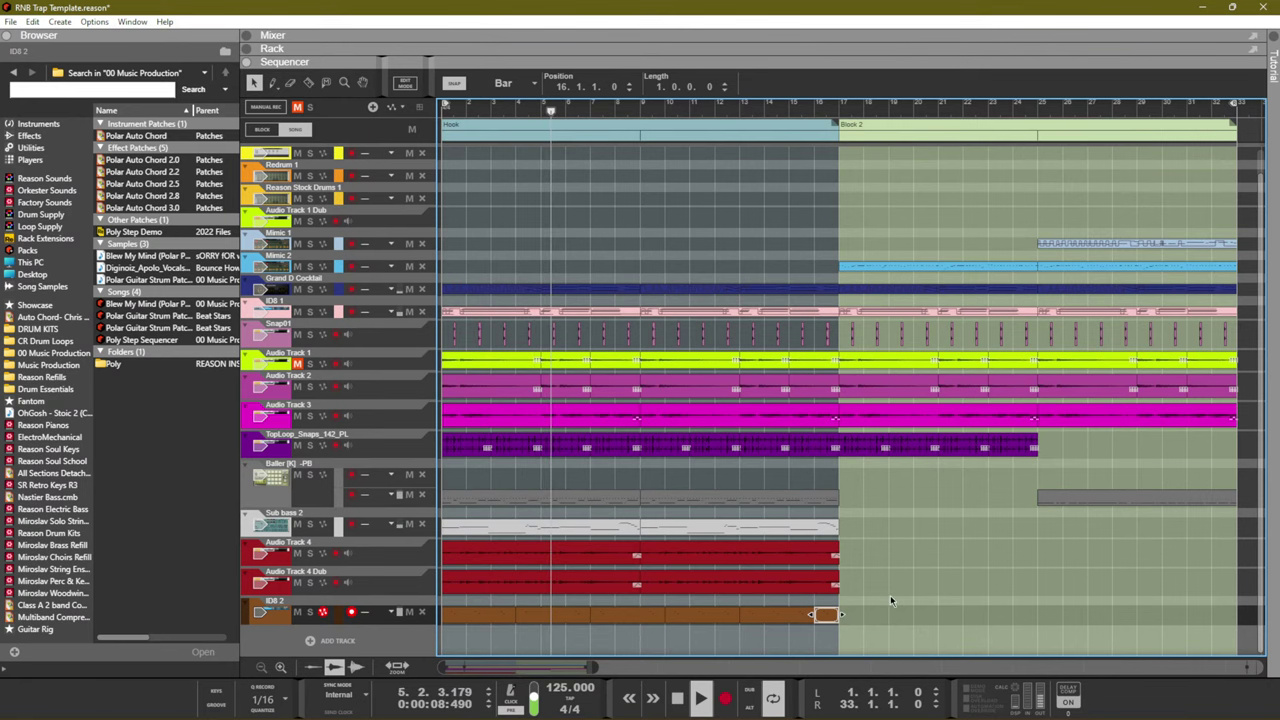
Enable the 187.1 Hz high-pass filter on Audio Track 4 and Audio Track 4 Dub, and return to the mixer channels
key("F5")
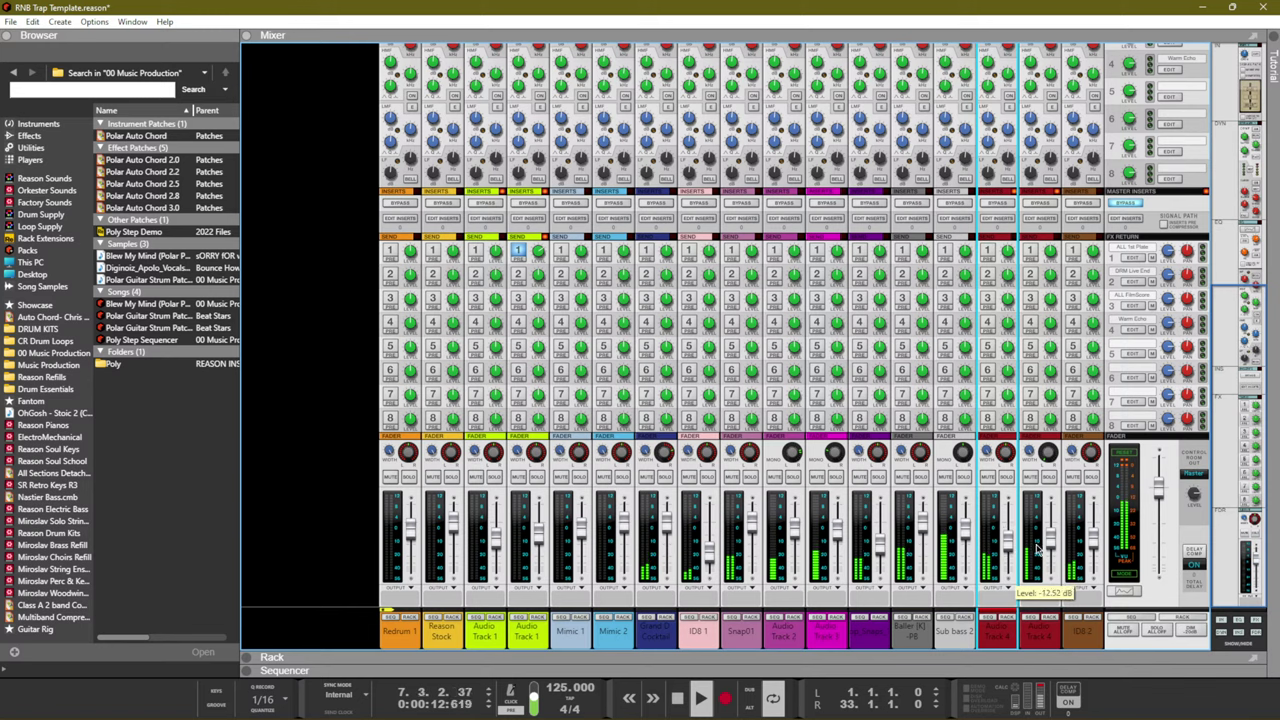
mouse_move(1049, 553)
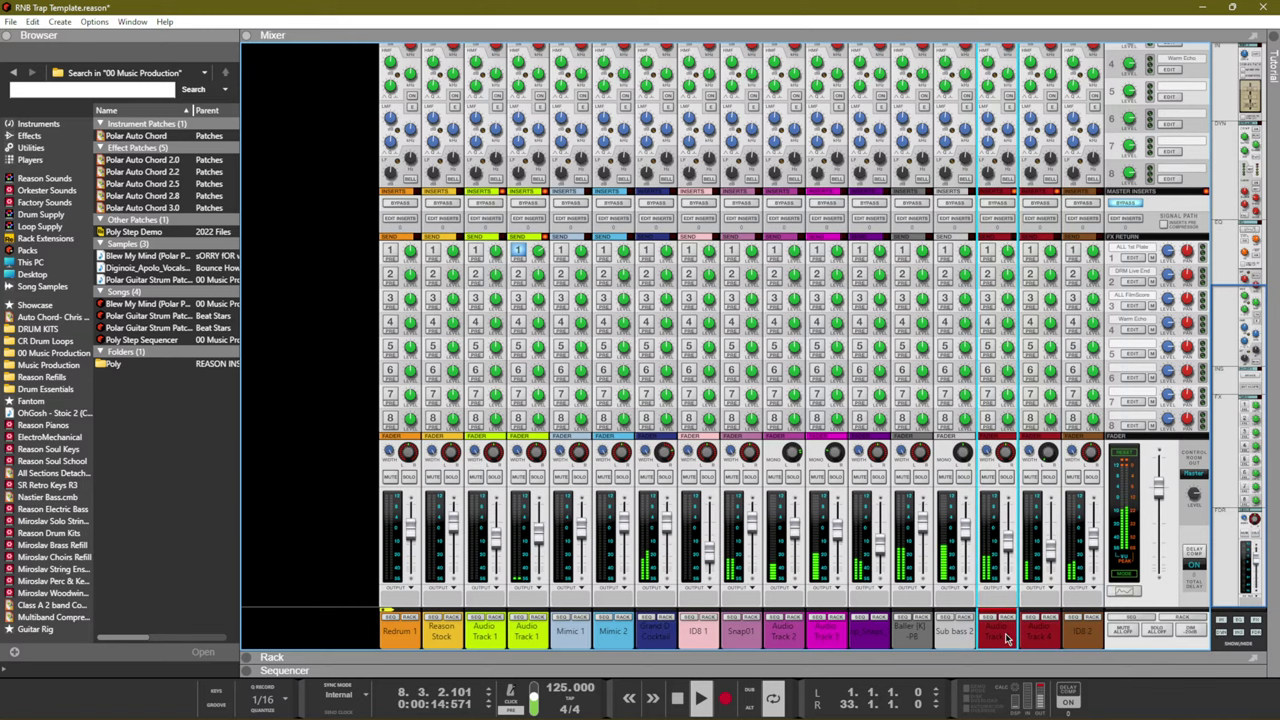
key("F2")
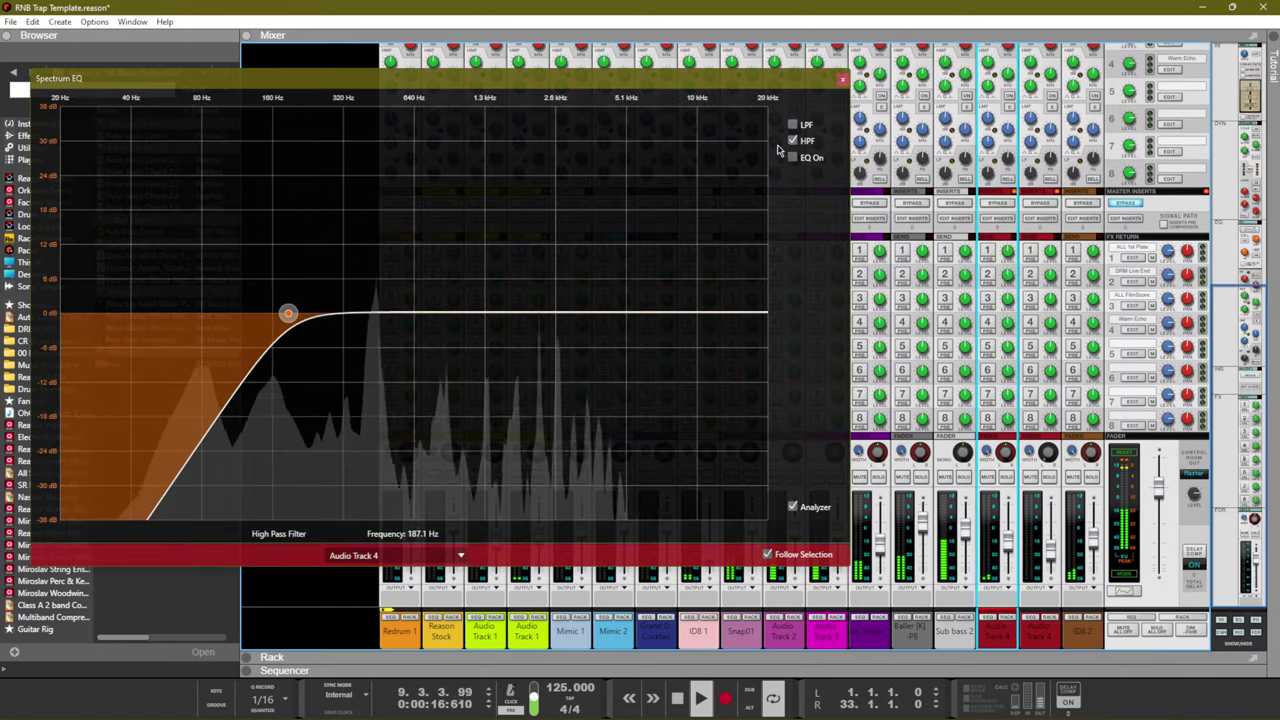
key("Down")
left_click(792, 141)
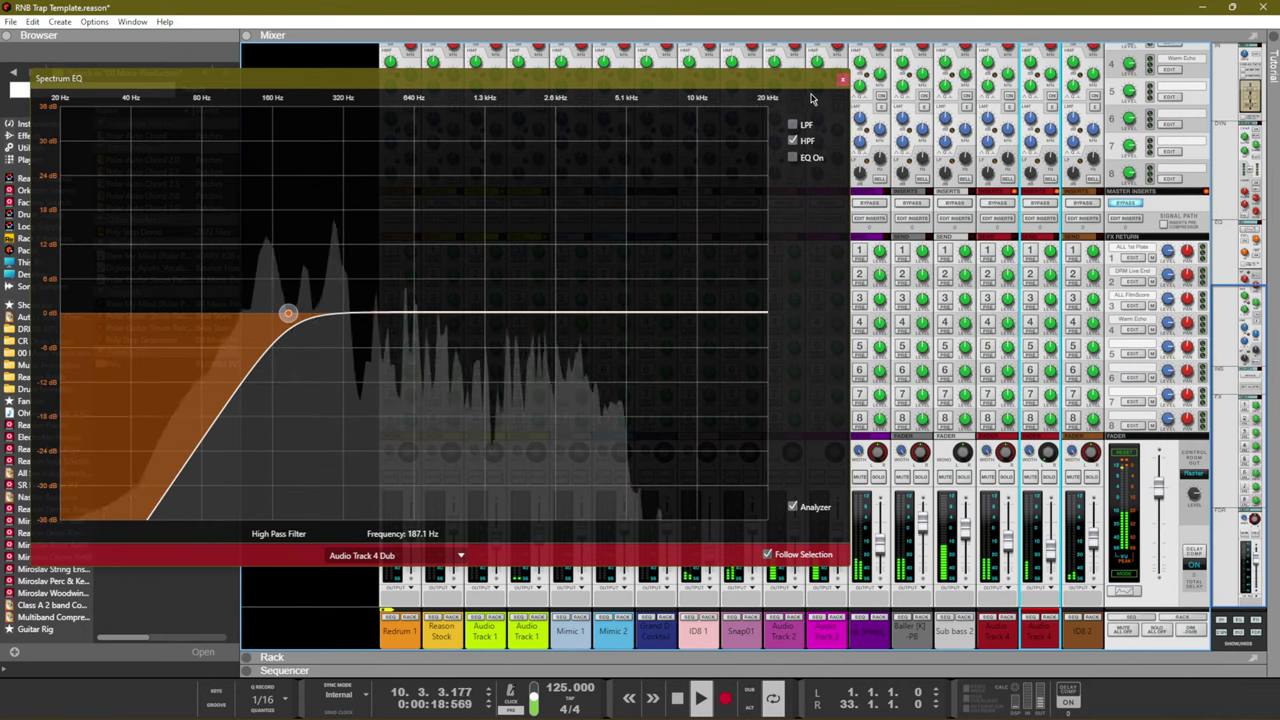
key("F2")
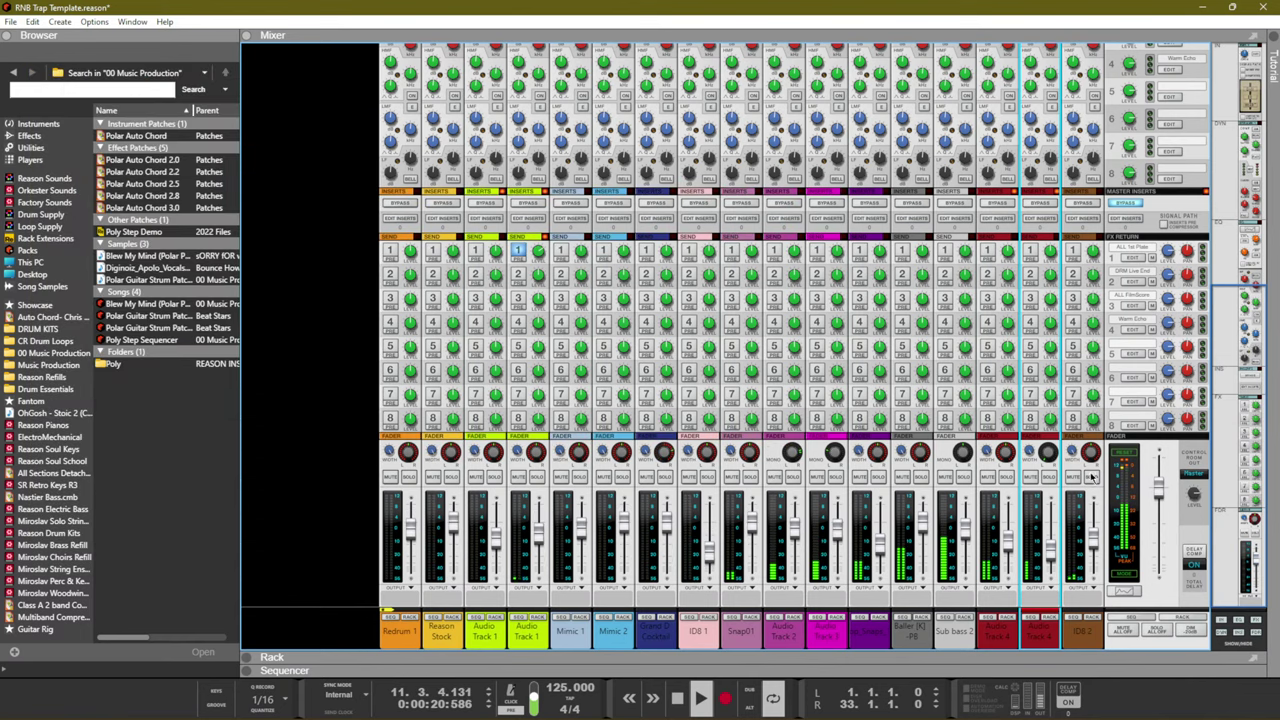
left_click(1135, 456)
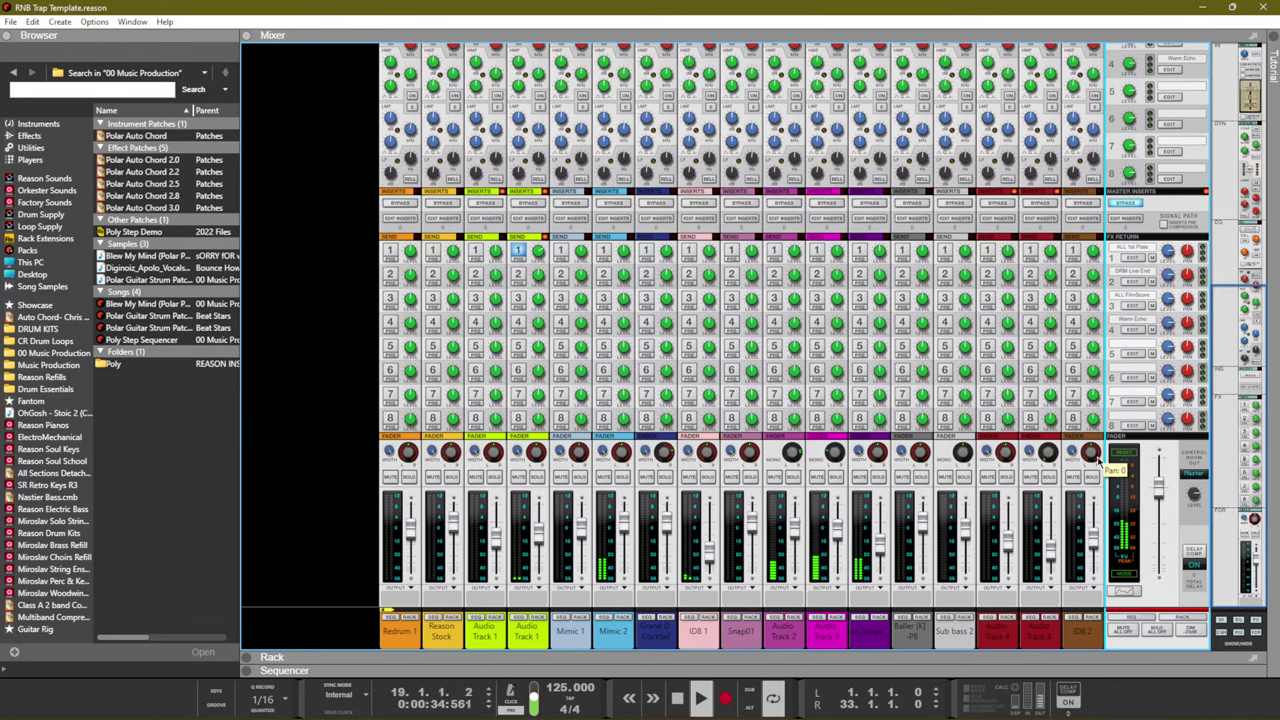
Add a new Redrum Drum Computer track at the end of the sequencer's track list
key("F8")
key("F8")
key("F7")
scroll(1029, 418, "down", 3)
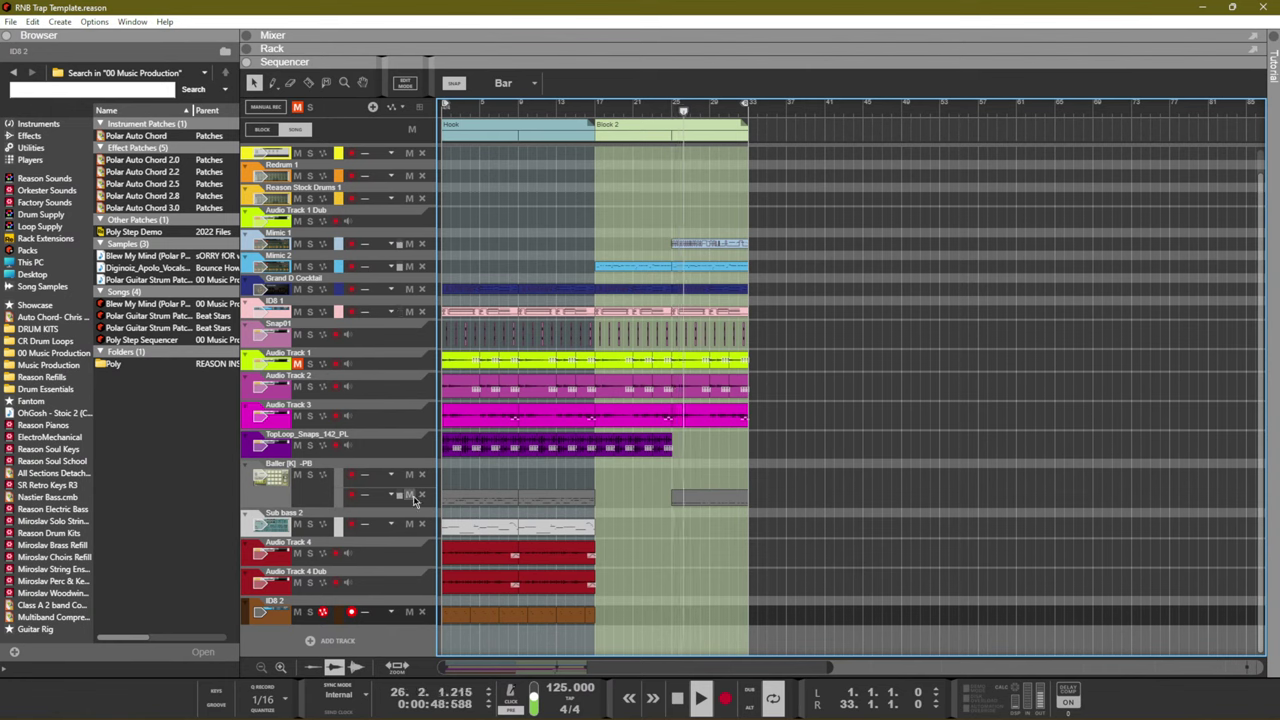
left_click(349, 479)
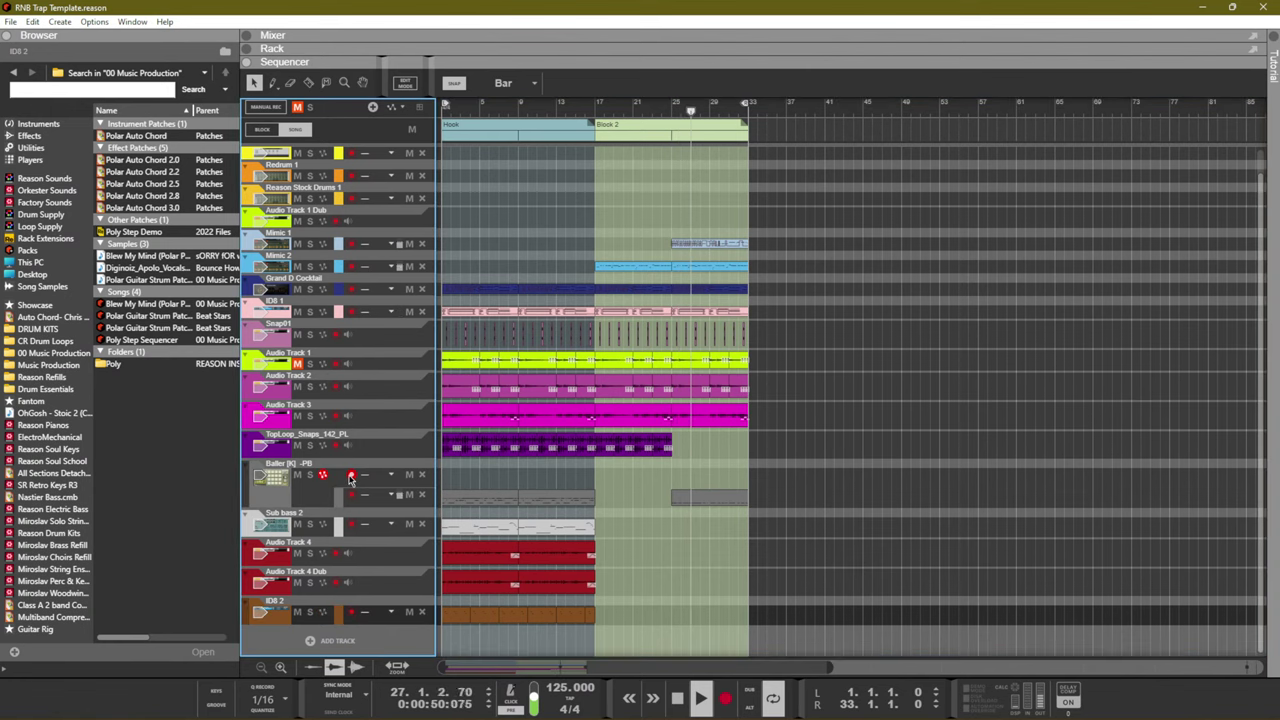
left_click(370, 642)
mouse_move(424, 679)
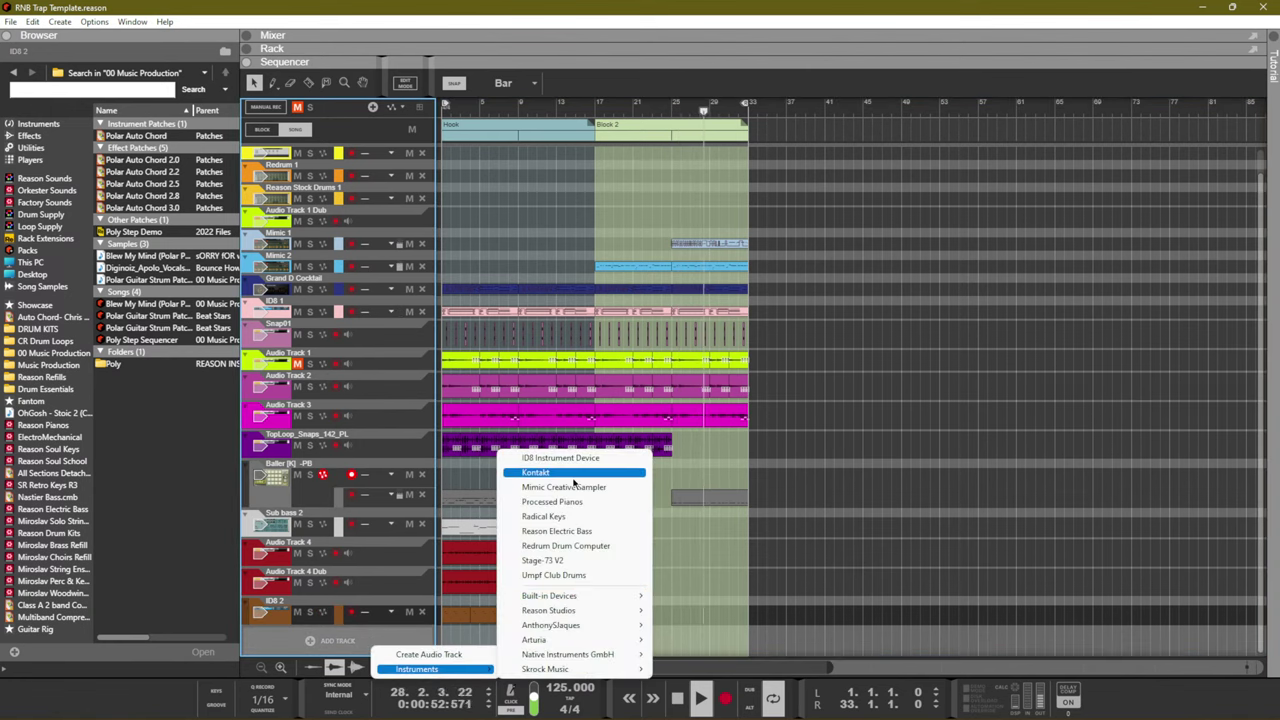
left_click(563, 546)
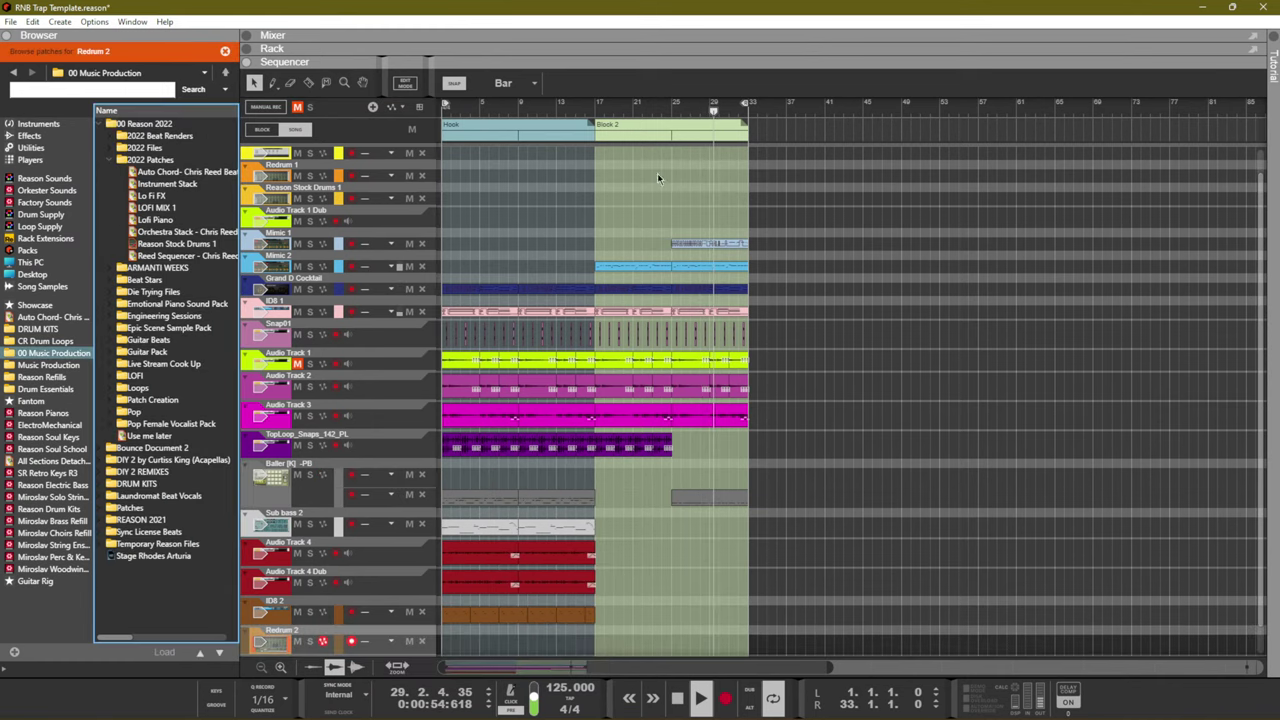
Set the loop's left locator to bar 25 and show the new Redrum in the rack
left_click_drag(597, 110, 675, 108)
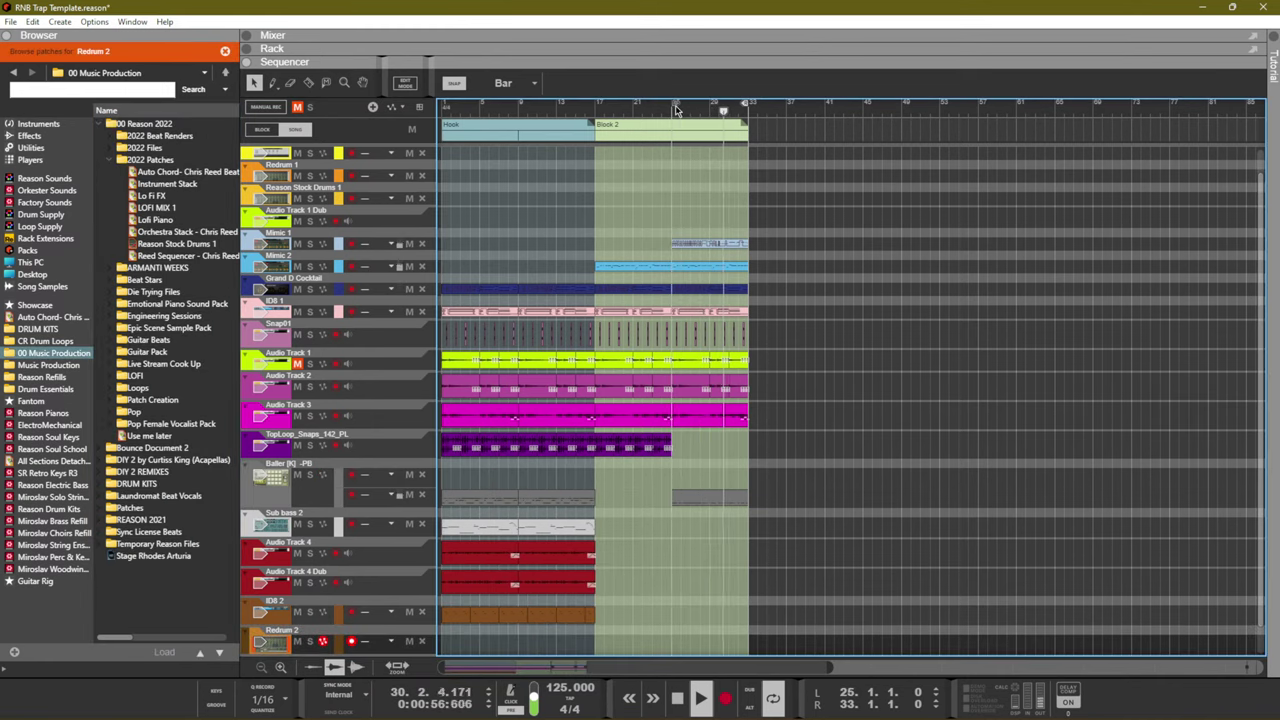
scroll(619, 547, "down", 1)
key("F6")
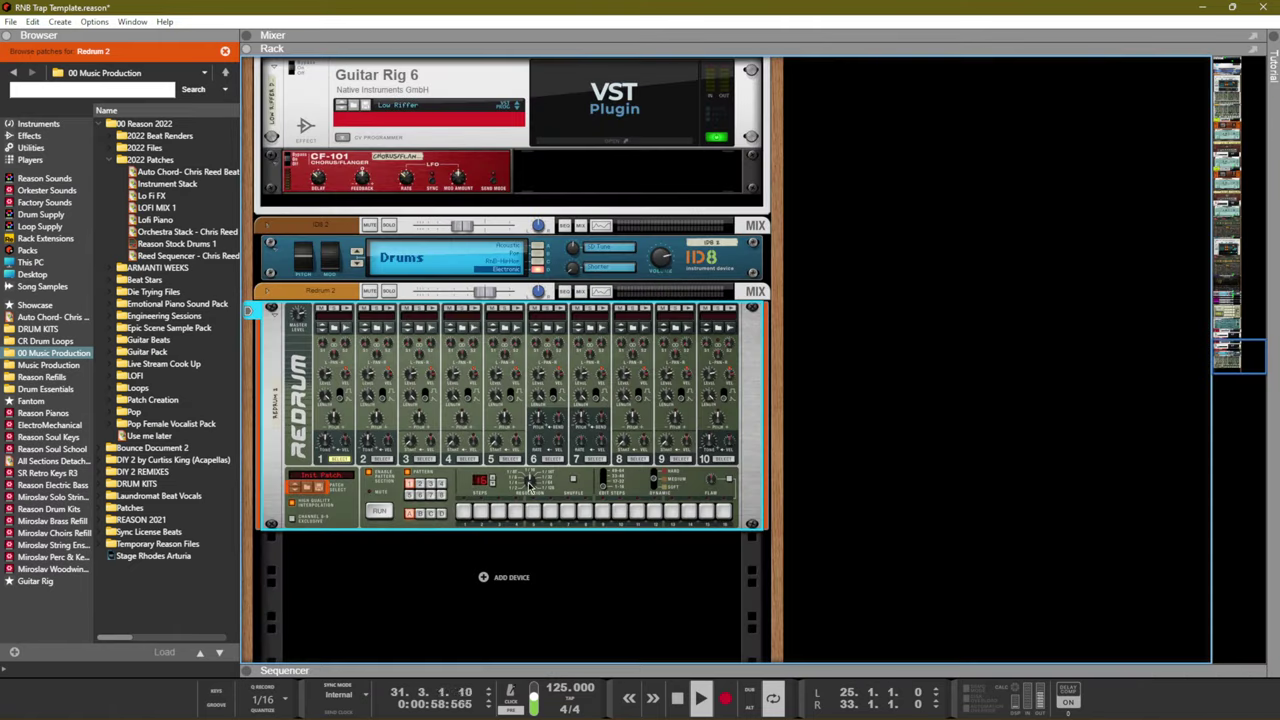
Audition samples in the ORBITAL DRUM KIT's 7. SNARES folder and load Industry SNARE (KARMA DRUM KIT) into Redrum channel 1
left_click(338, 330)
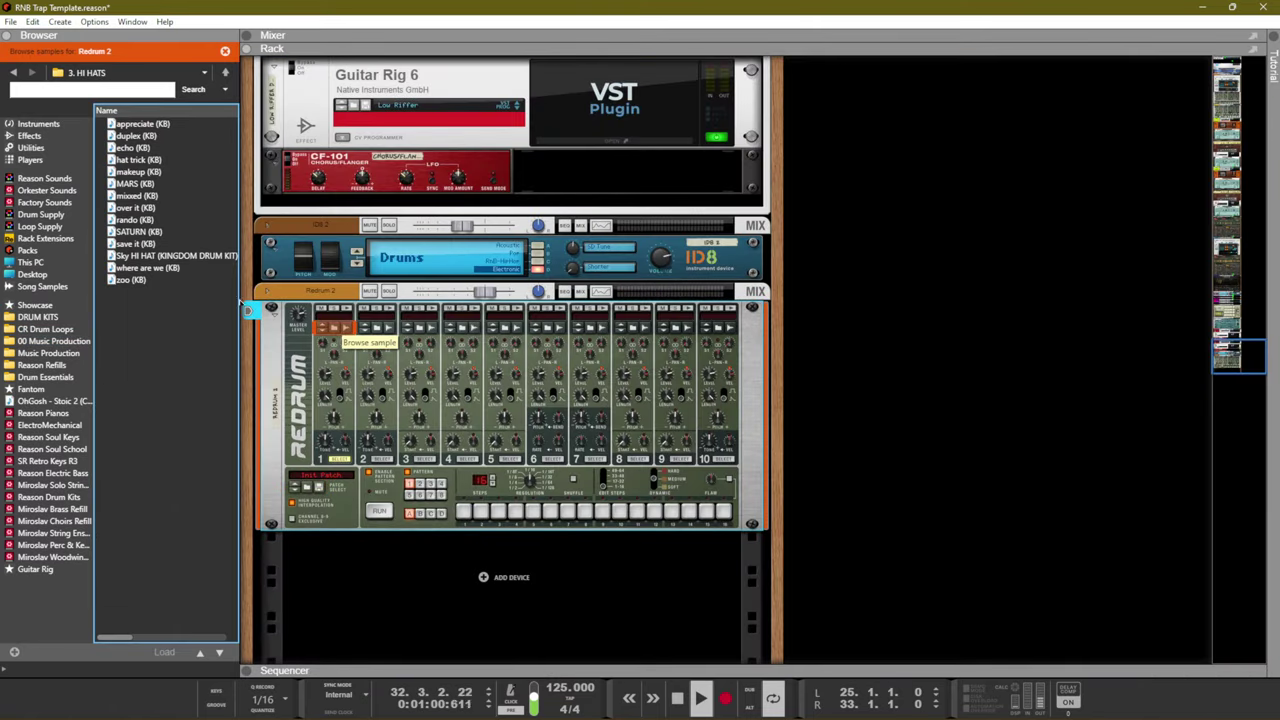
left_click(225, 72)
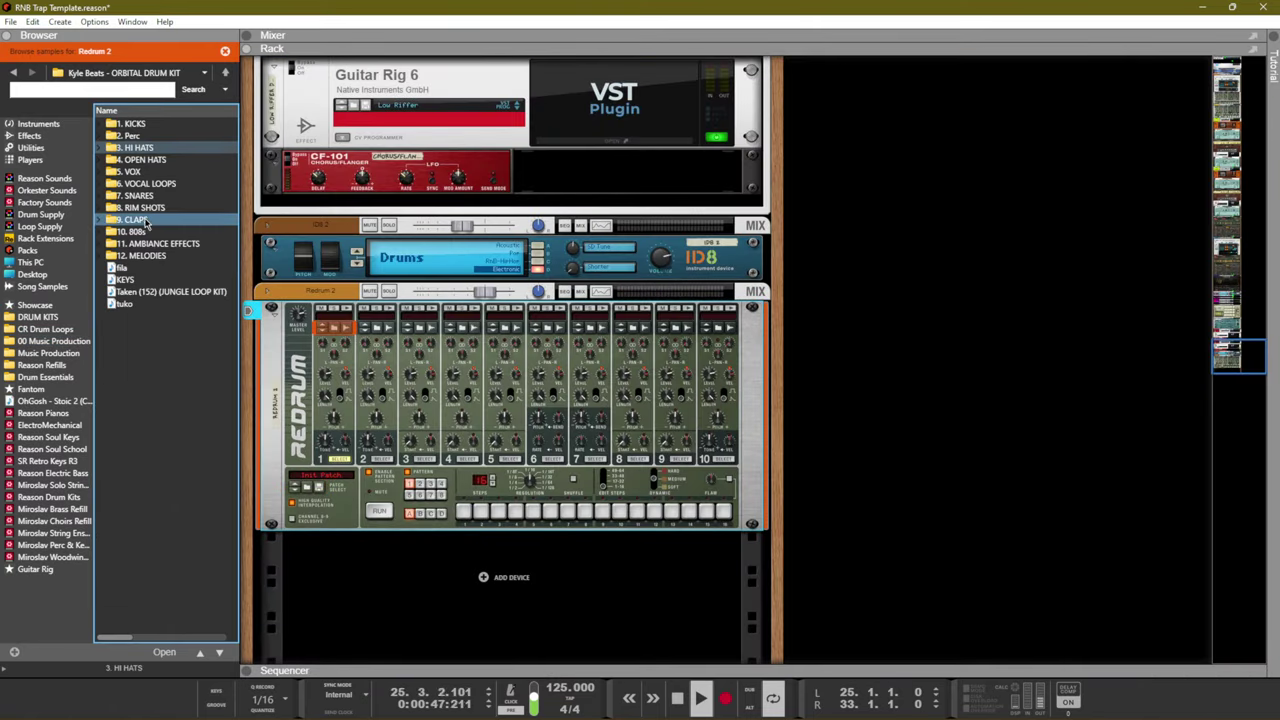
double_click(140, 195)
left_click(140, 207)
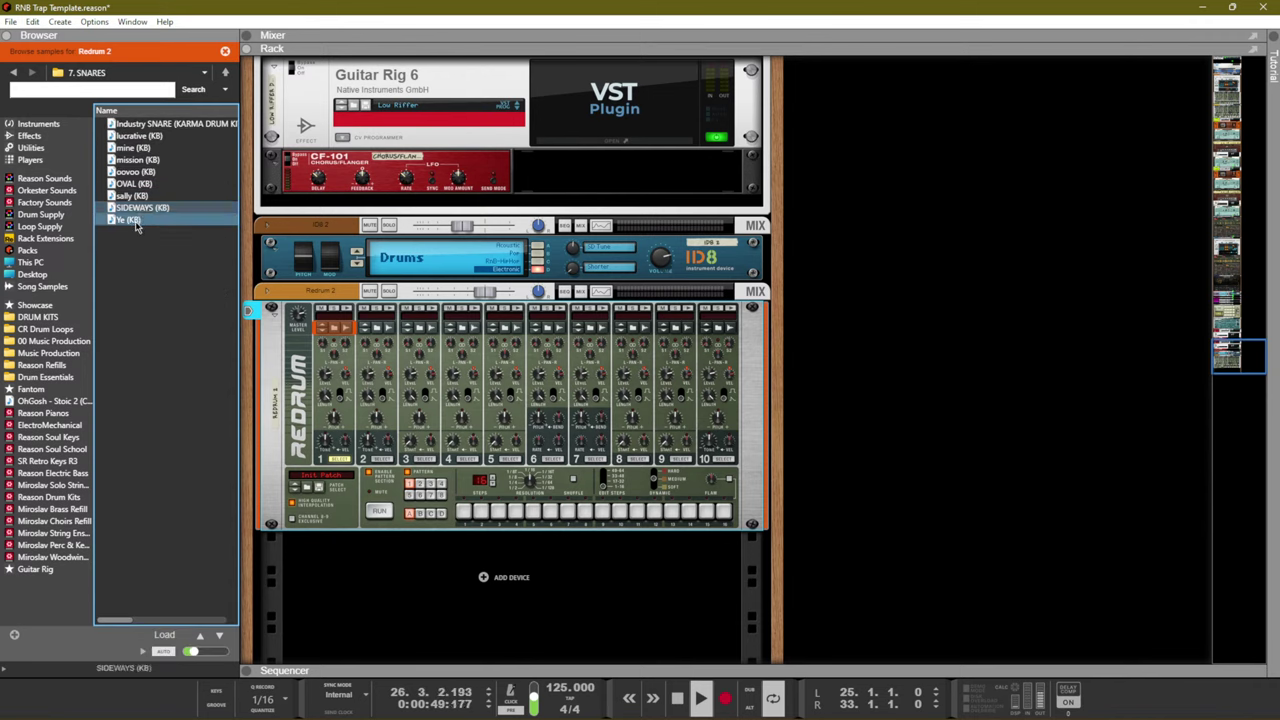
left_click(137, 221)
left_click(150, 160)
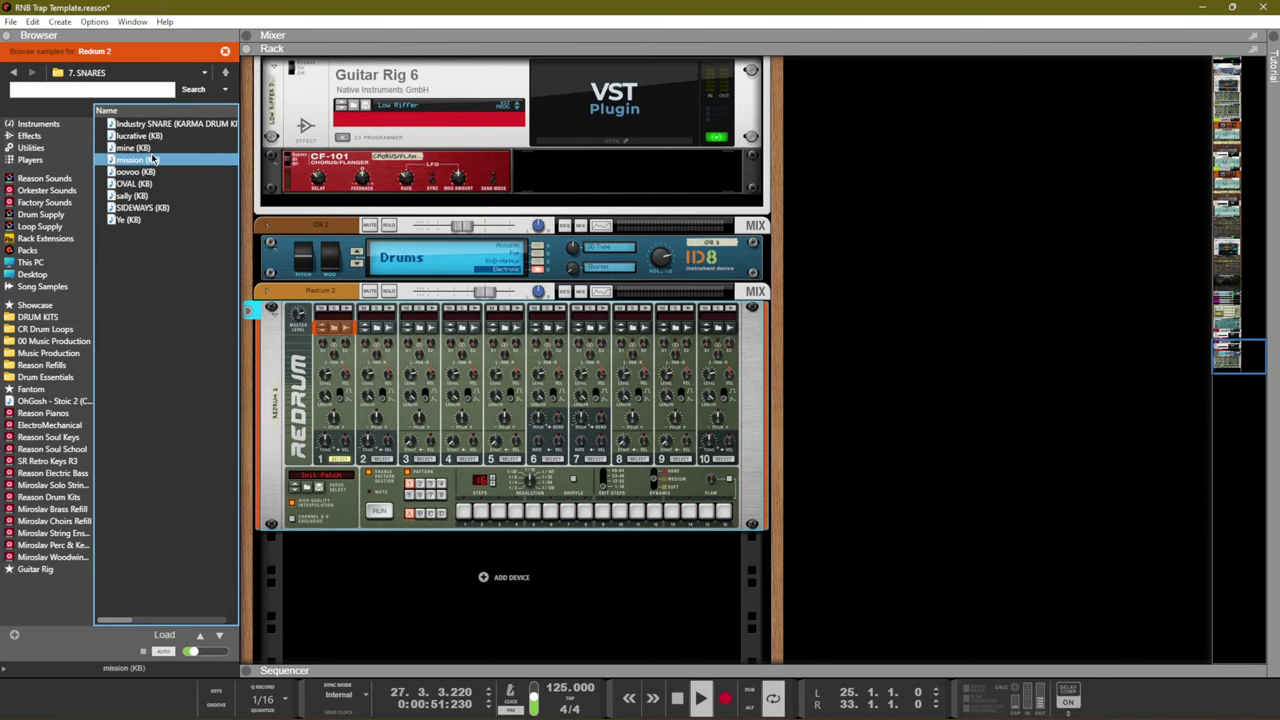
left_click(145, 163)
left_click(143, 170)
left_click(150, 135)
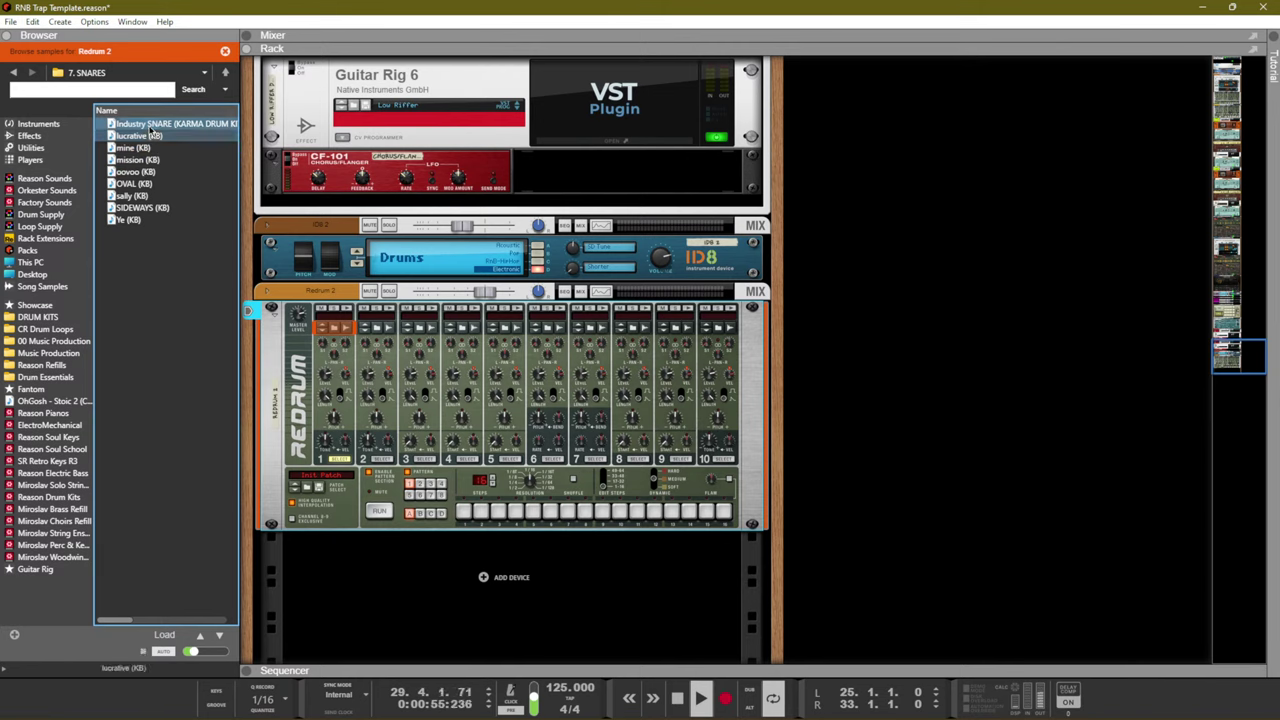
left_click_drag(150, 124, 337, 348)
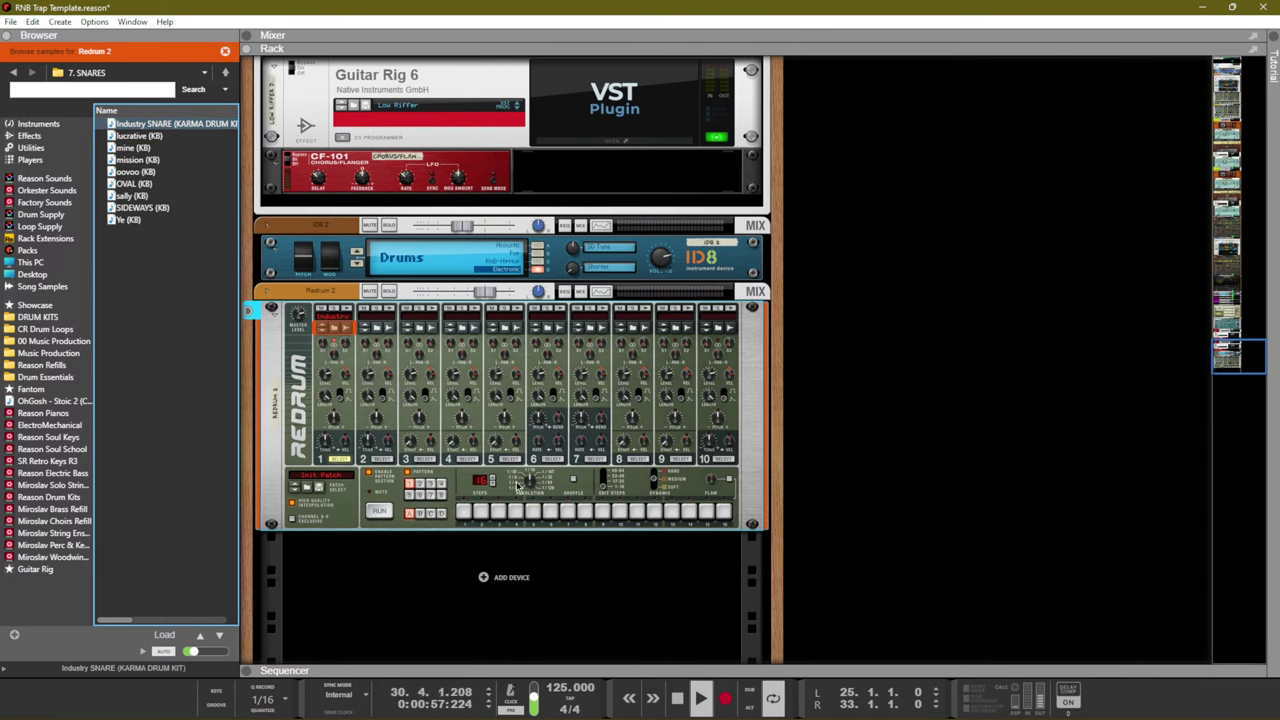
Program a snare hit on step 9 of the Redrum pattern and copy the pattern to its track across bars 25 to 33
left_click(610, 510)
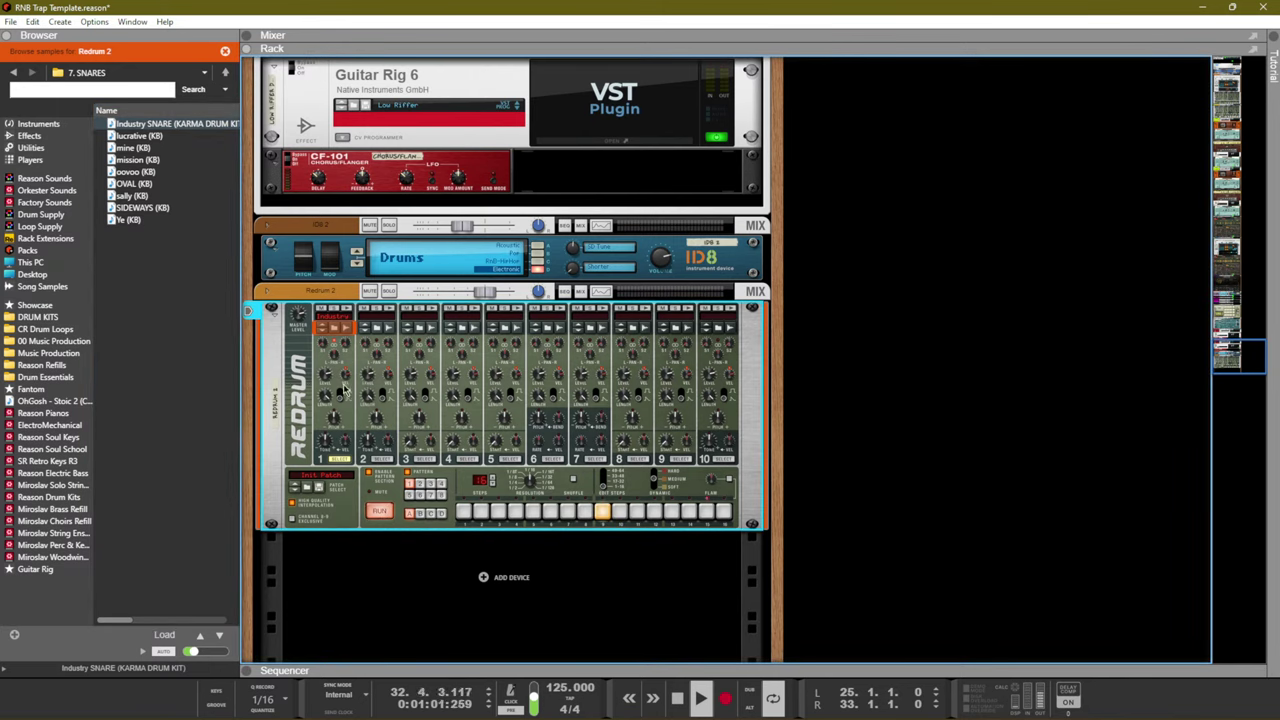
right_click(347, 505)
left_click(440, 584)
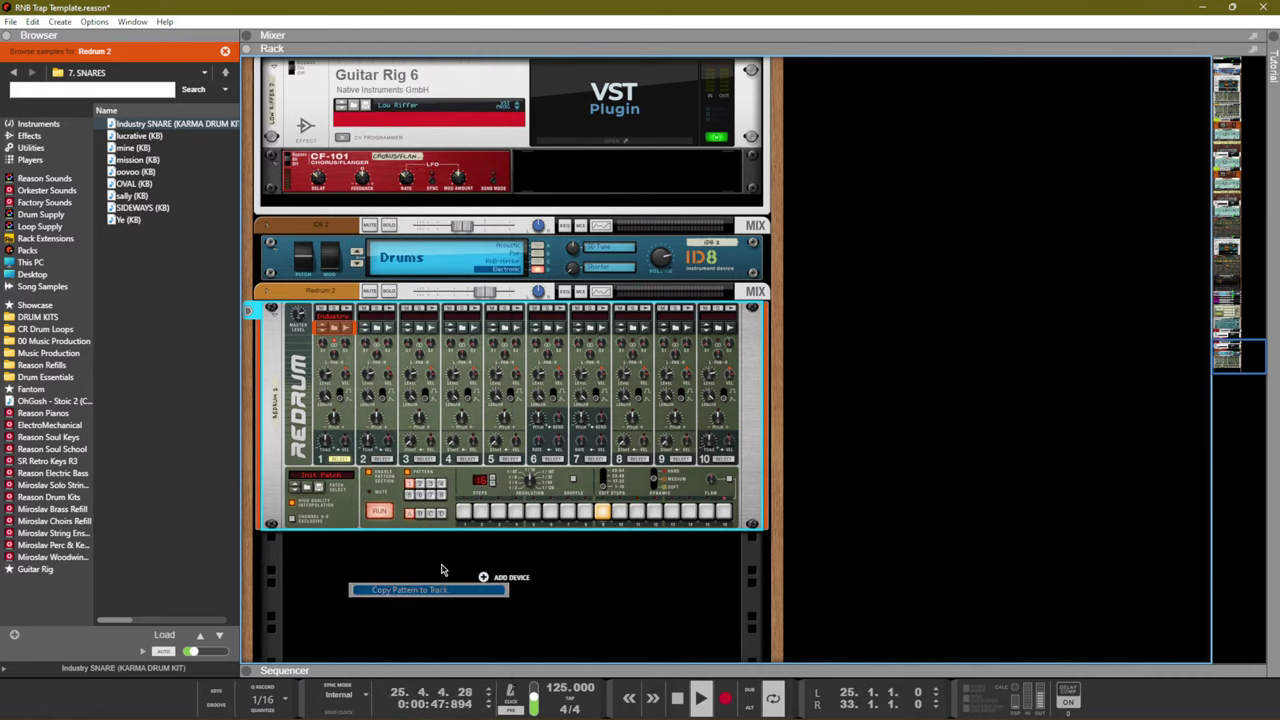
key("F7")
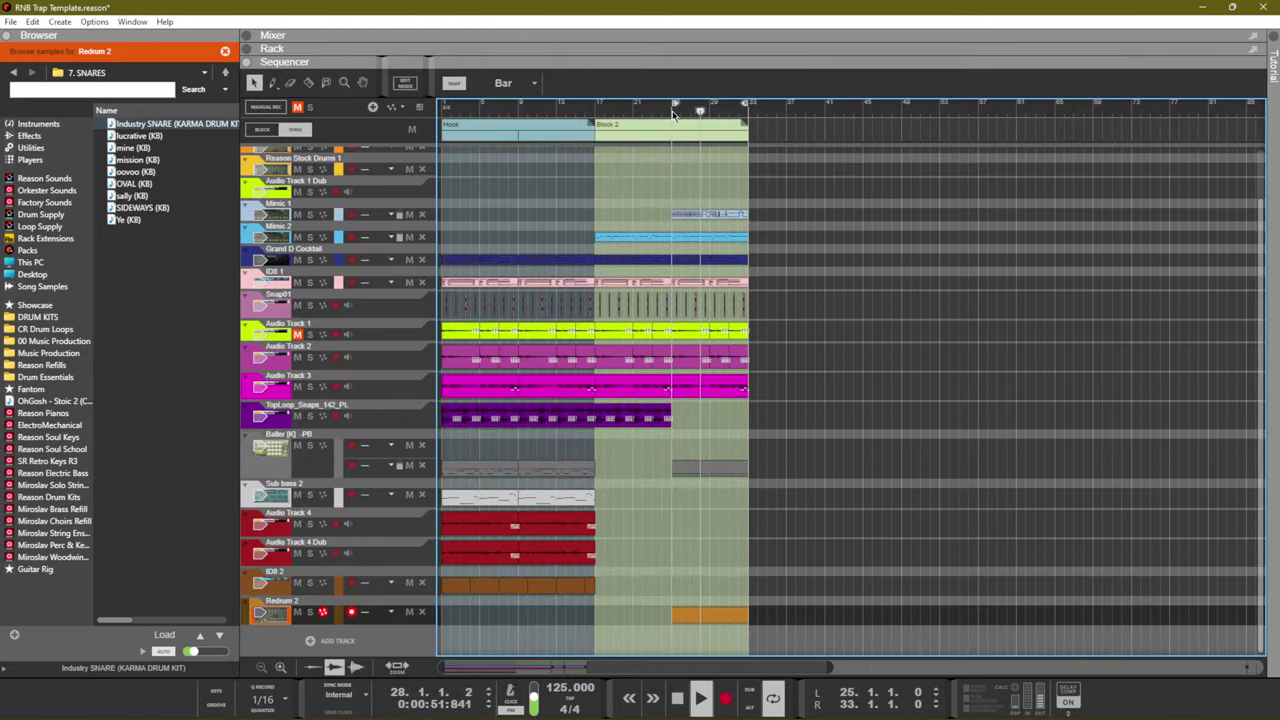
Move the loop's left locator back to bar 1 and replay the arrangement from there
left_click_drag(674, 104, 366, 147)
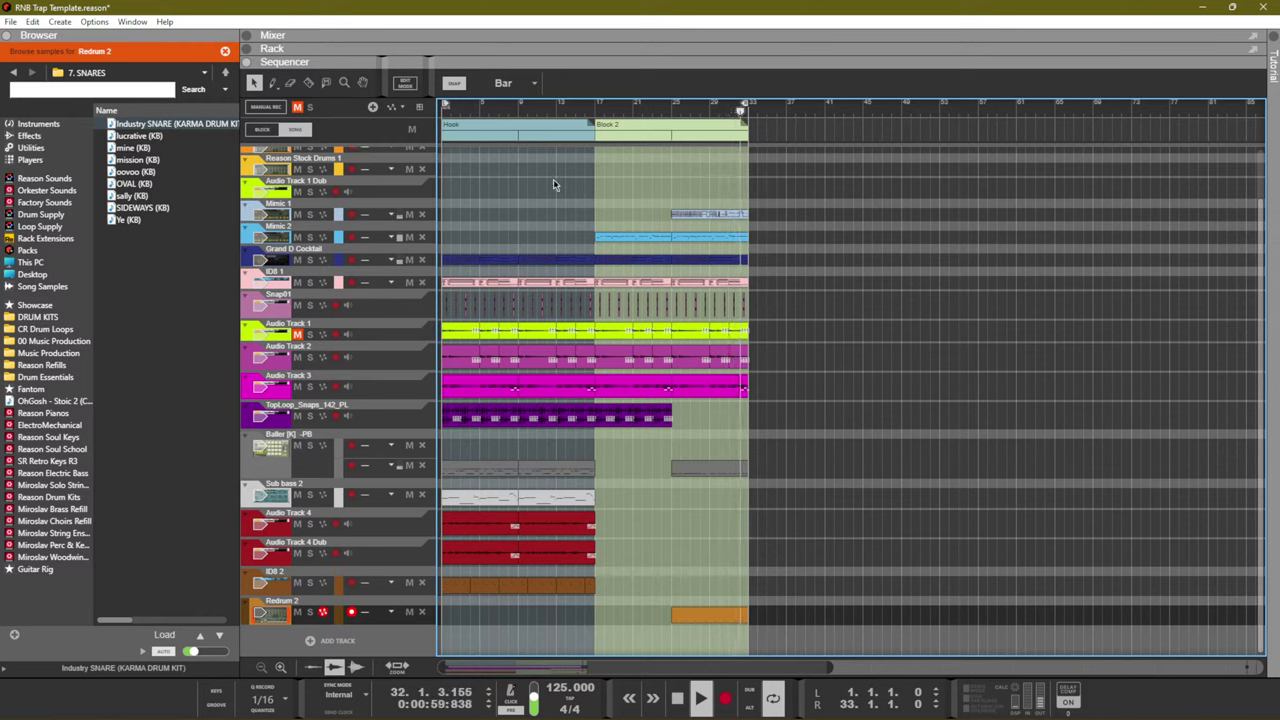
key("space")
key("space")
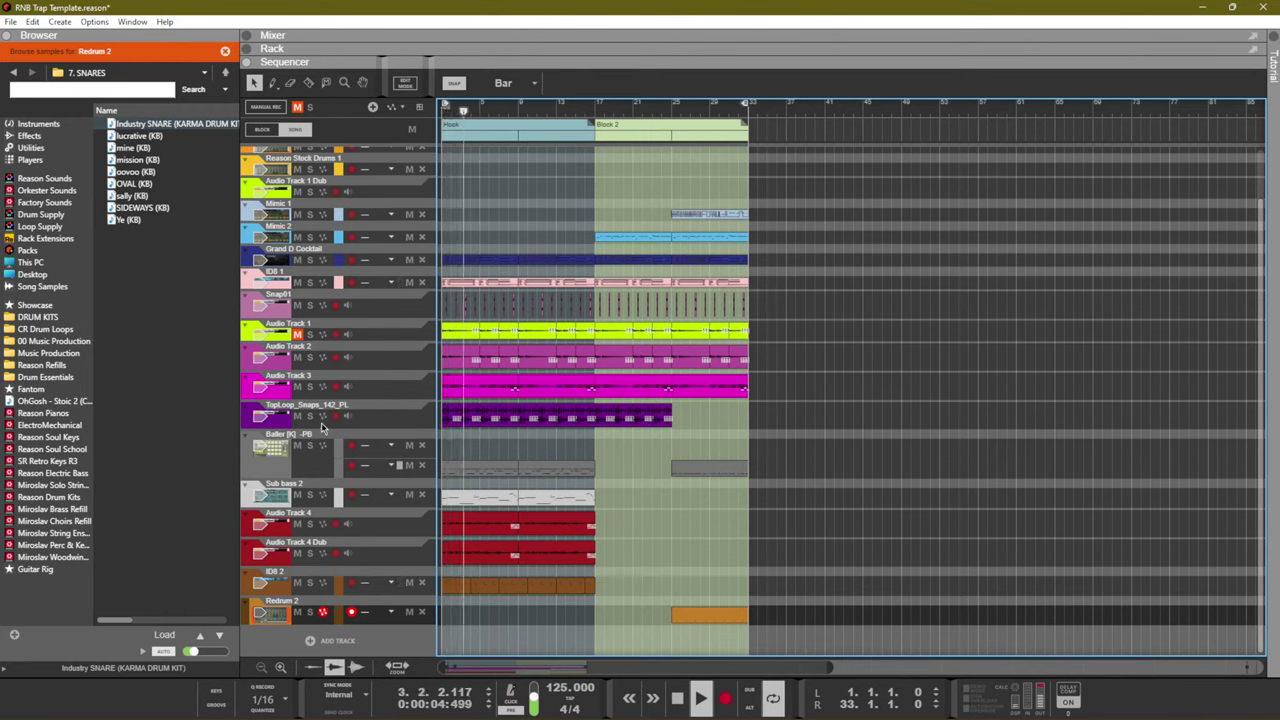
Delete Audio Track 3's clips from the Hook block, muting the track to compare and unmuting it again
left_click(310, 395)
left_click(297, 386)
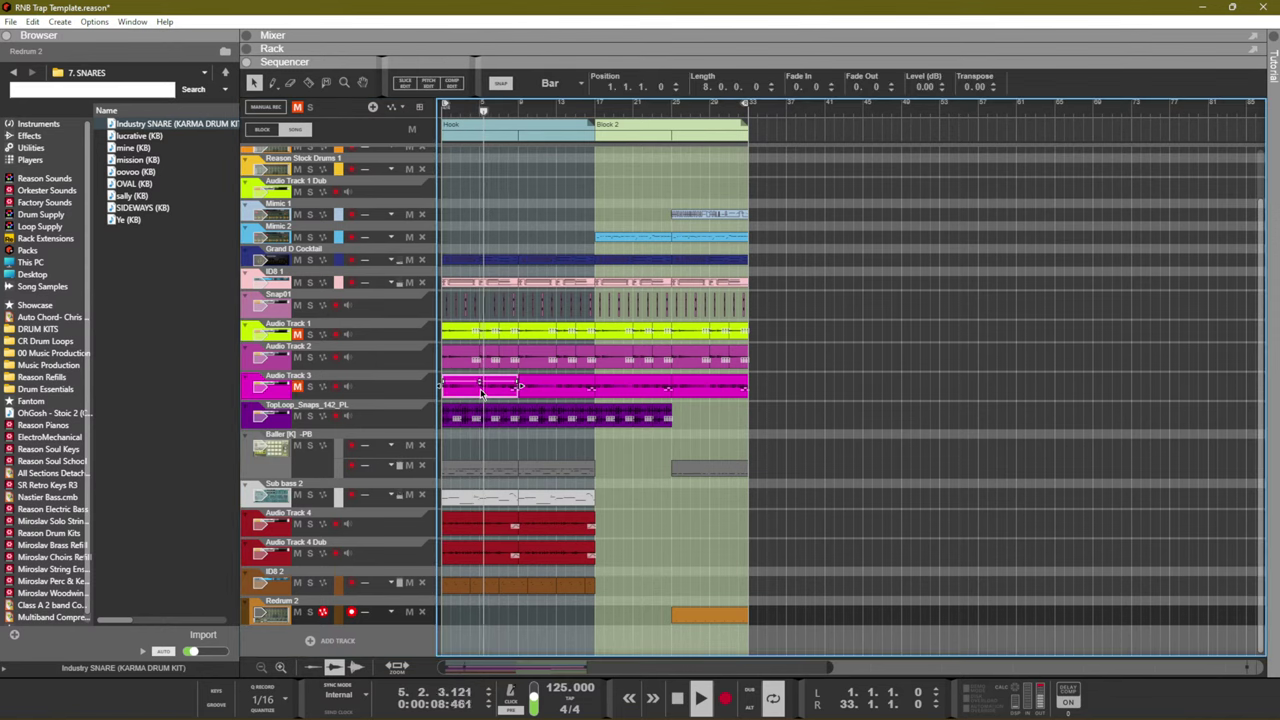
left_click_drag(481, 395, 595, 390)
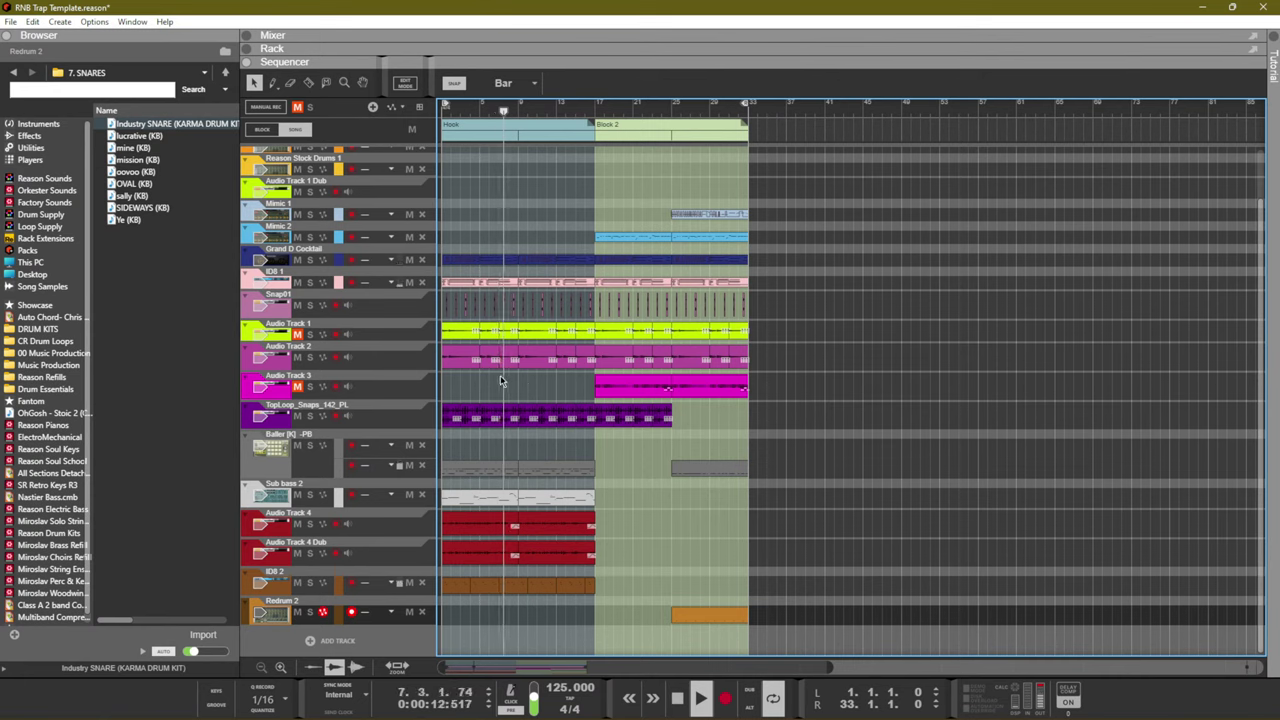
left_click(298, 386)
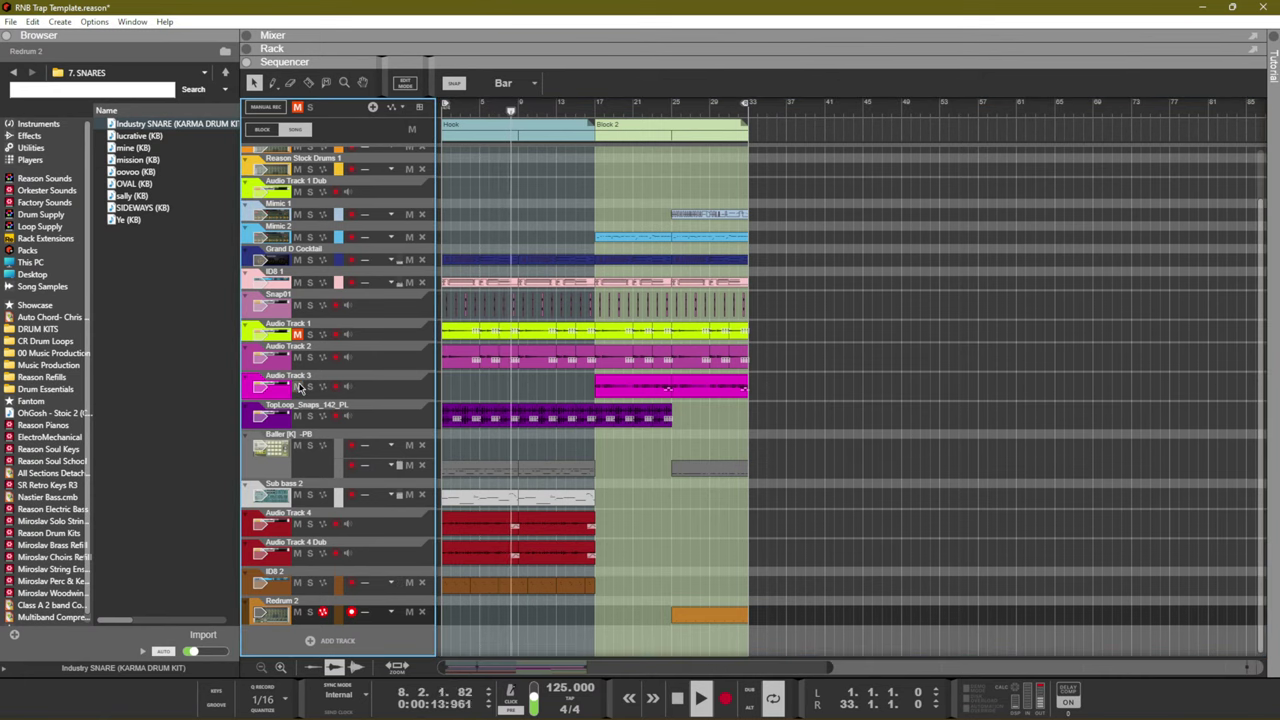
Unmute Audio Track 1 and select its clips in Block 2
left_click(297, 334)
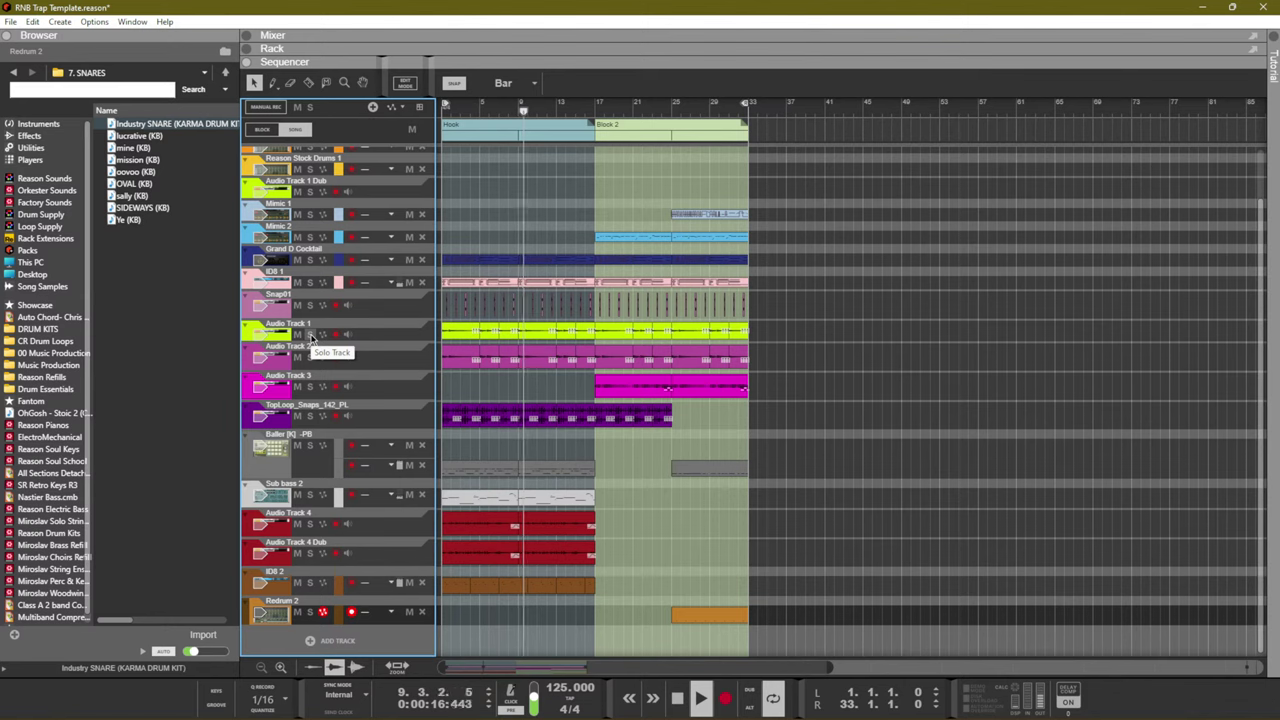
left_click(628, 333)
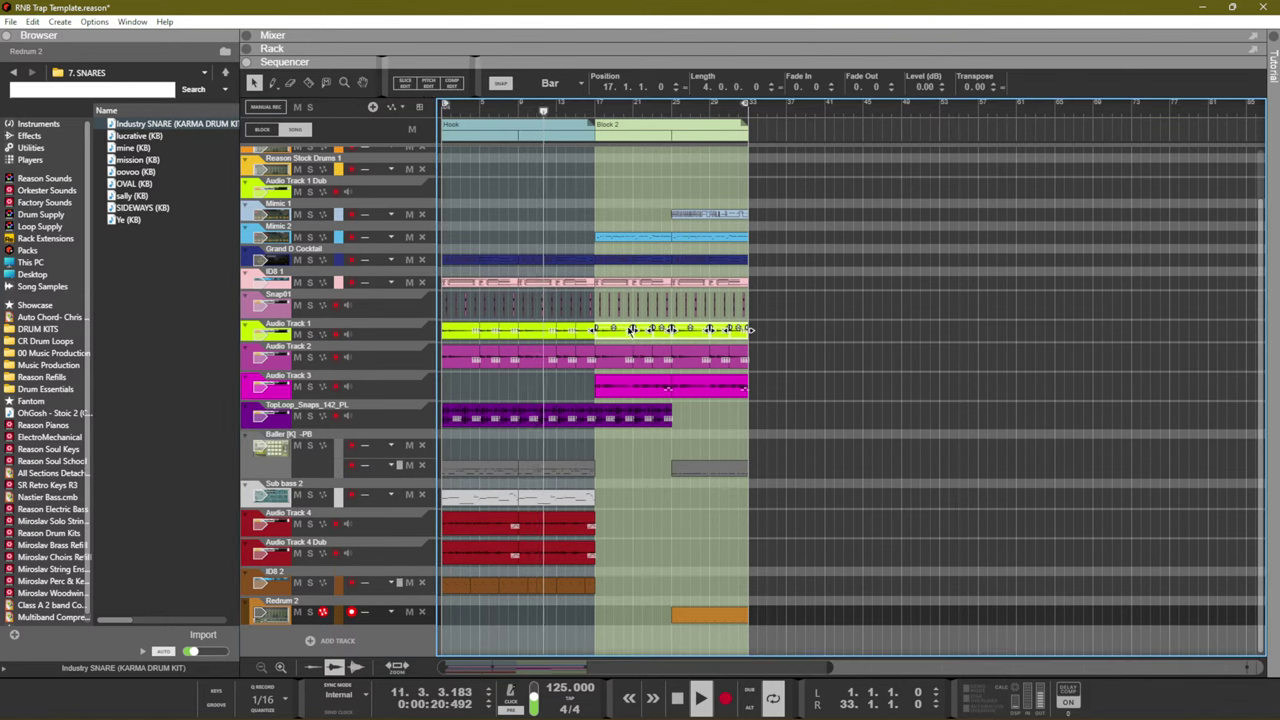